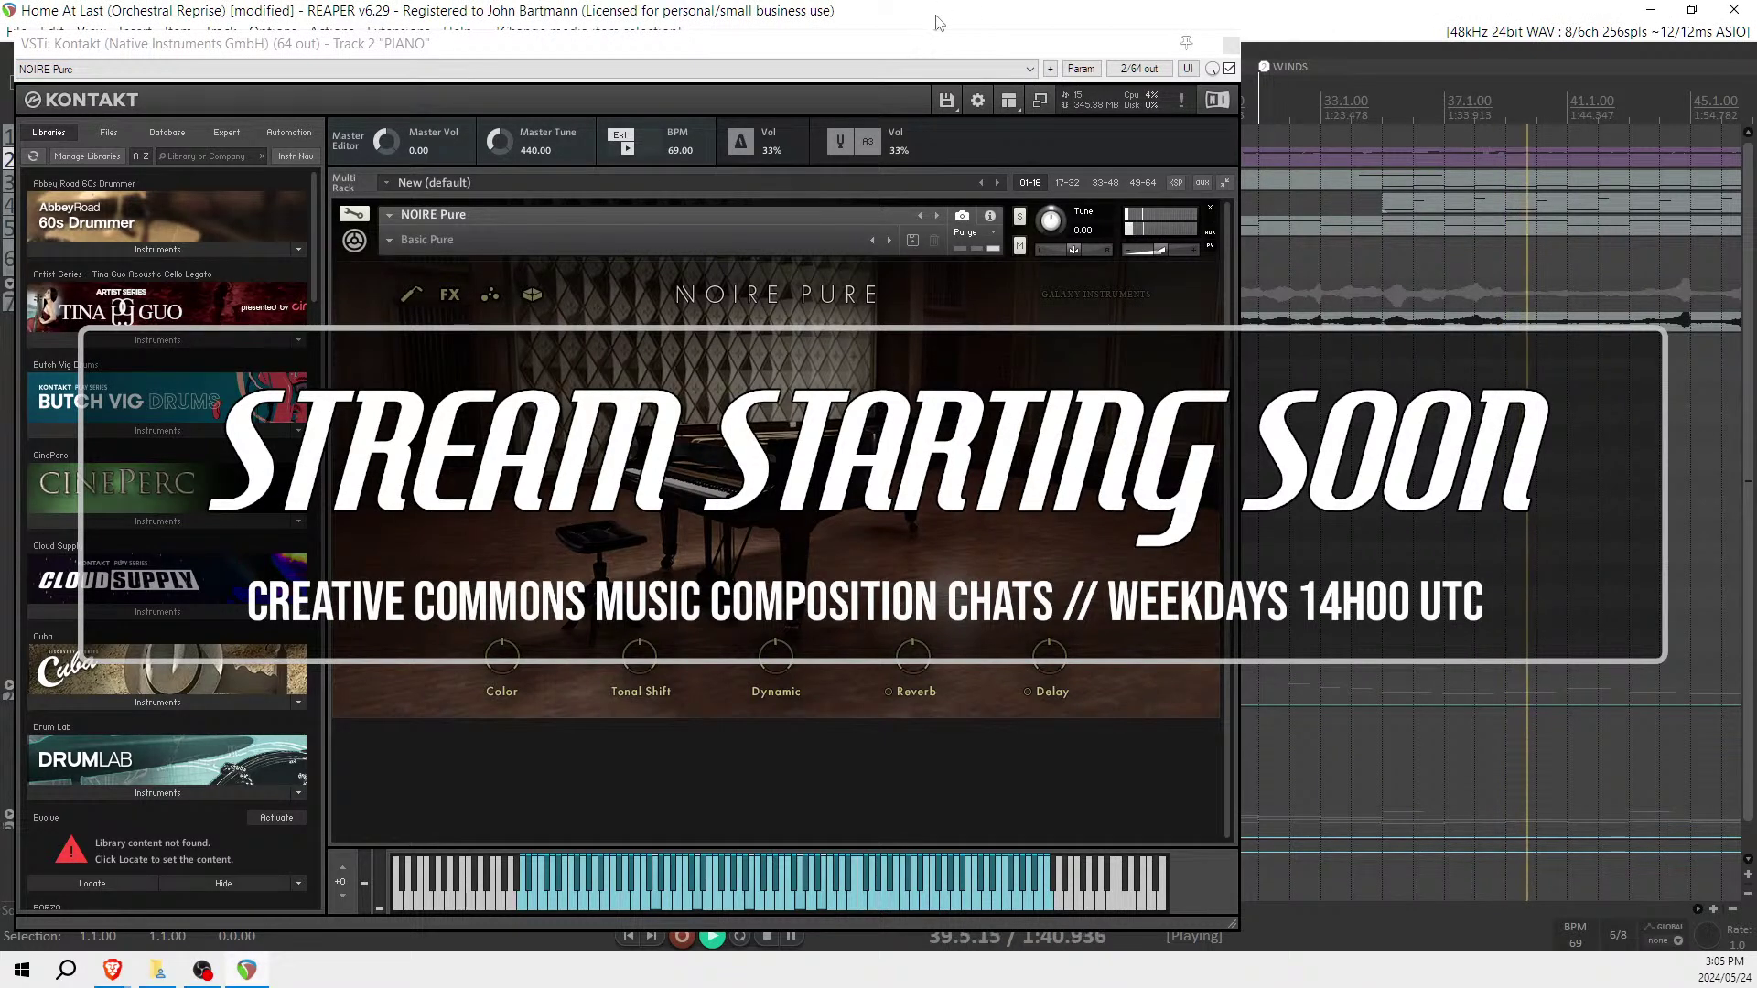
Move the piano's Kontakt window aside to uncover the arrangement
{"action": "key", "text": "F11"}
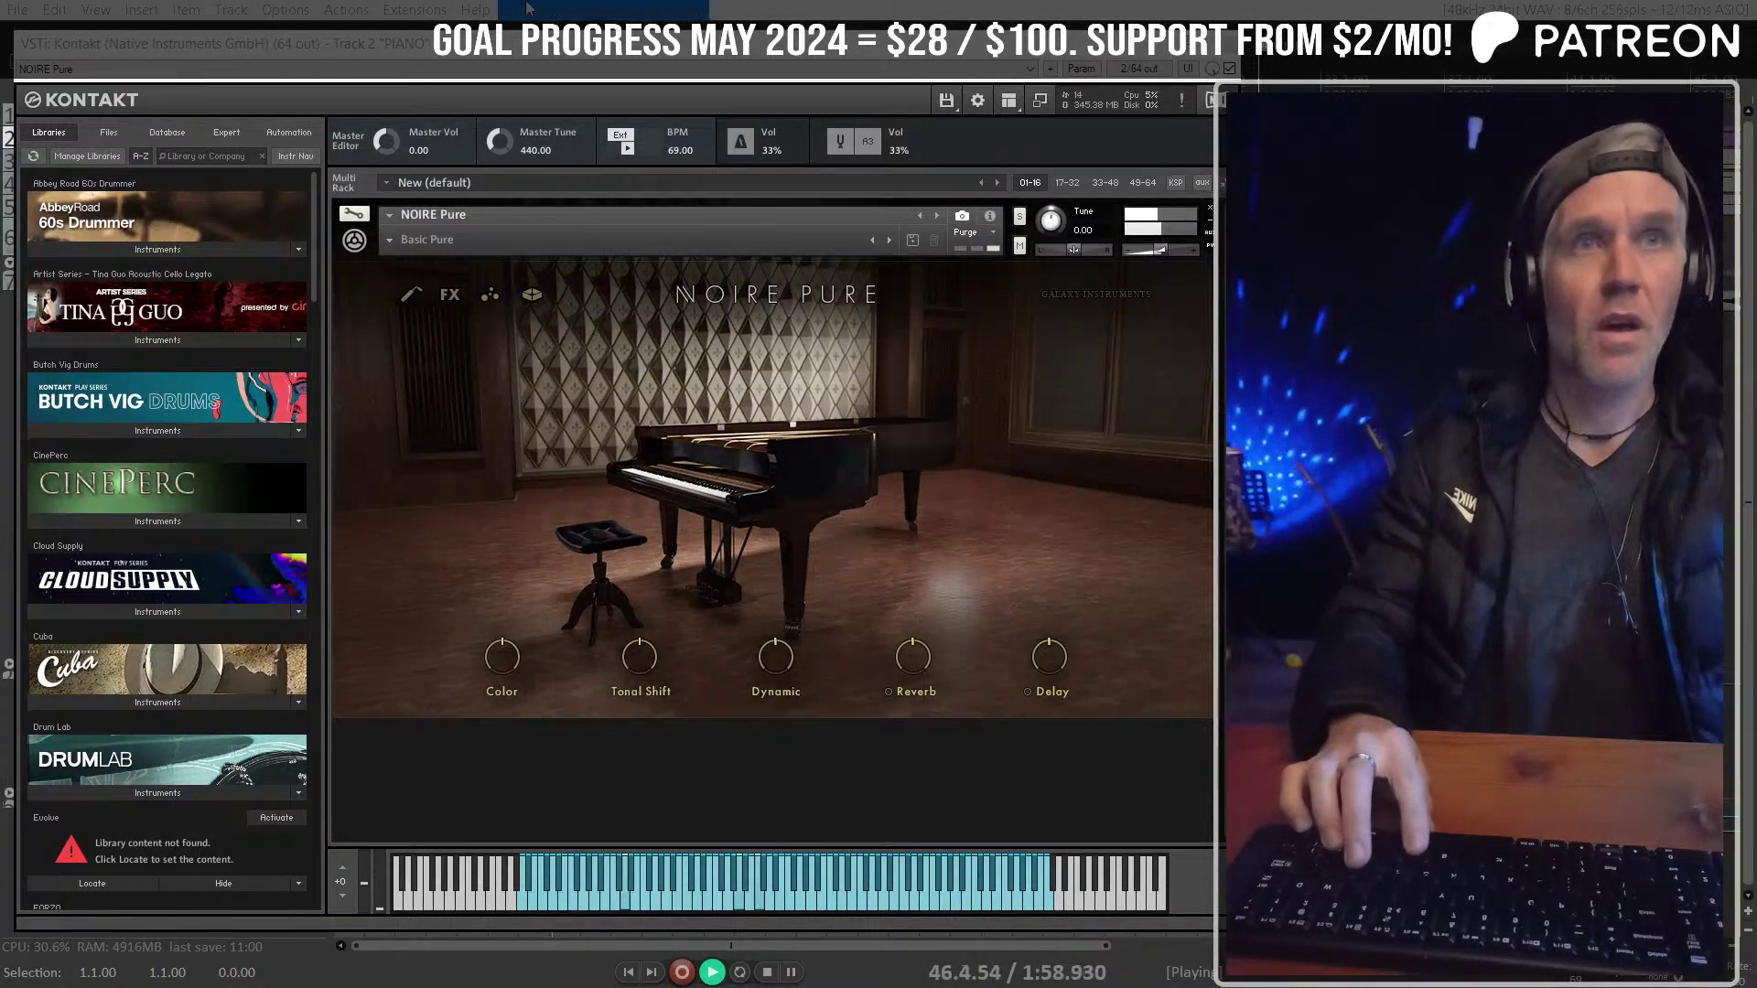
{"action": "left_click_drag", "start_coordinate": [501, 55], "coordinate": [485, 48]}
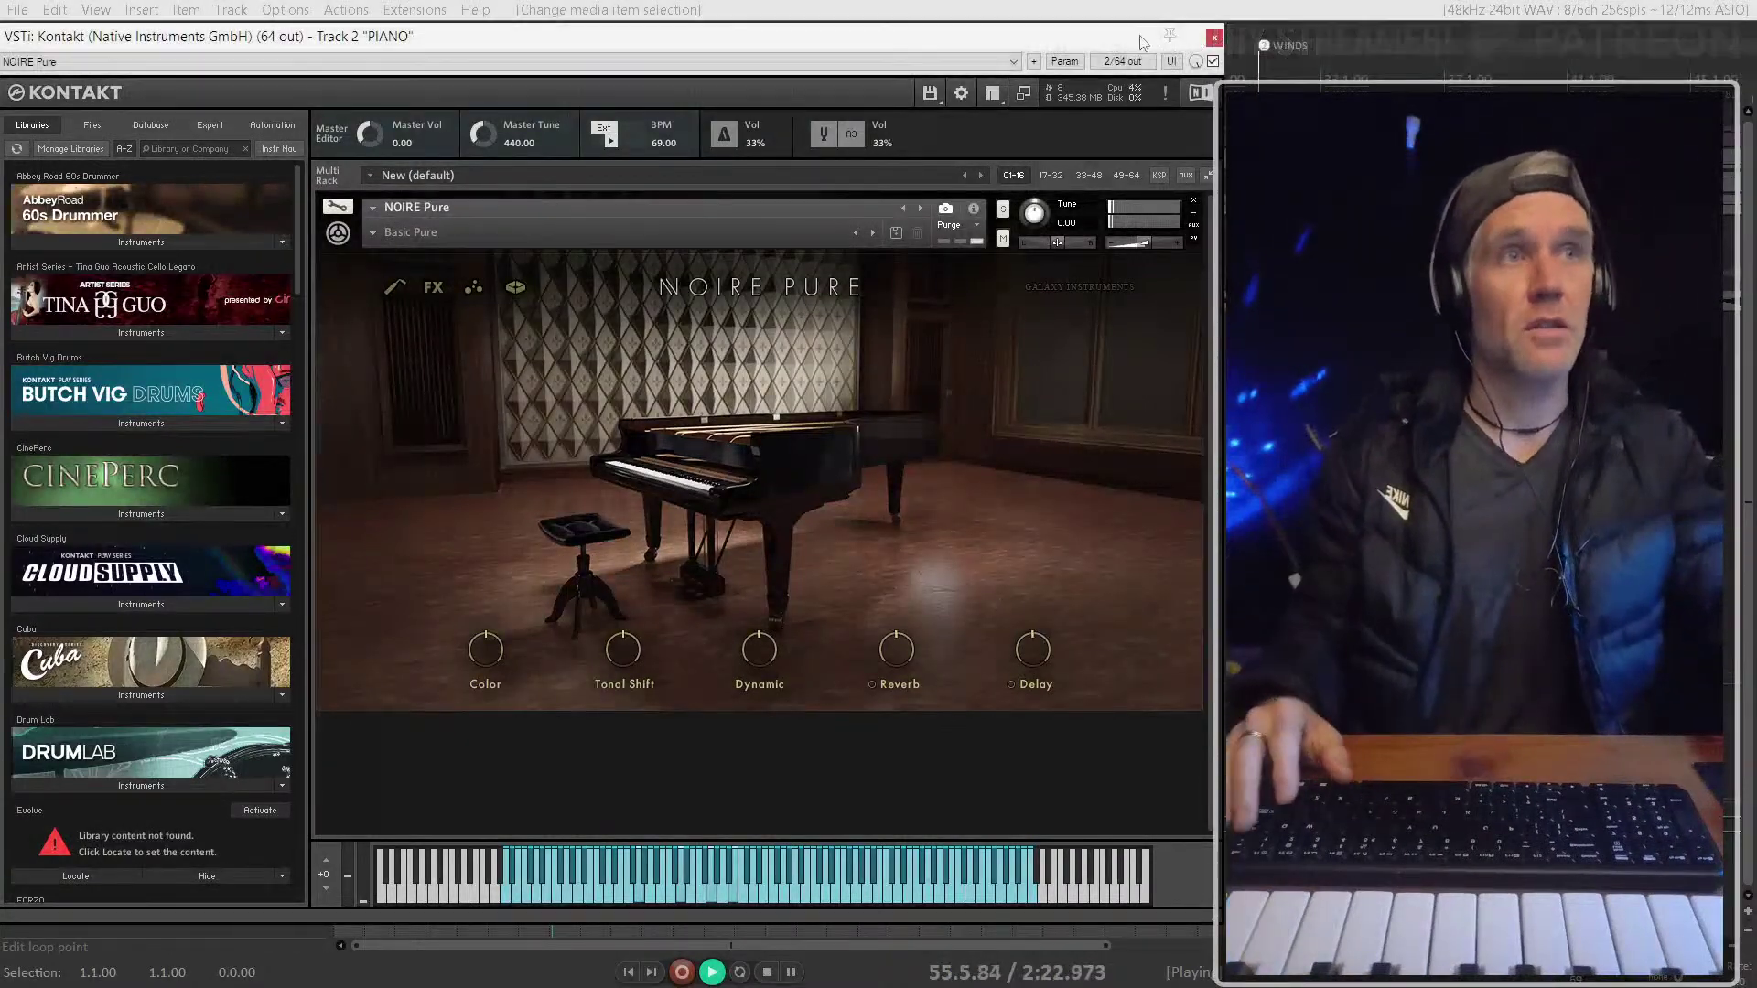
{"action": "left_click_drag", "start_coordinate": [1108, 34], "coordinate": [289, 53]}
{"action": "scroll", "coordinate": [650, 254], "scroll_direction": "down", "scroll_amount": 2}
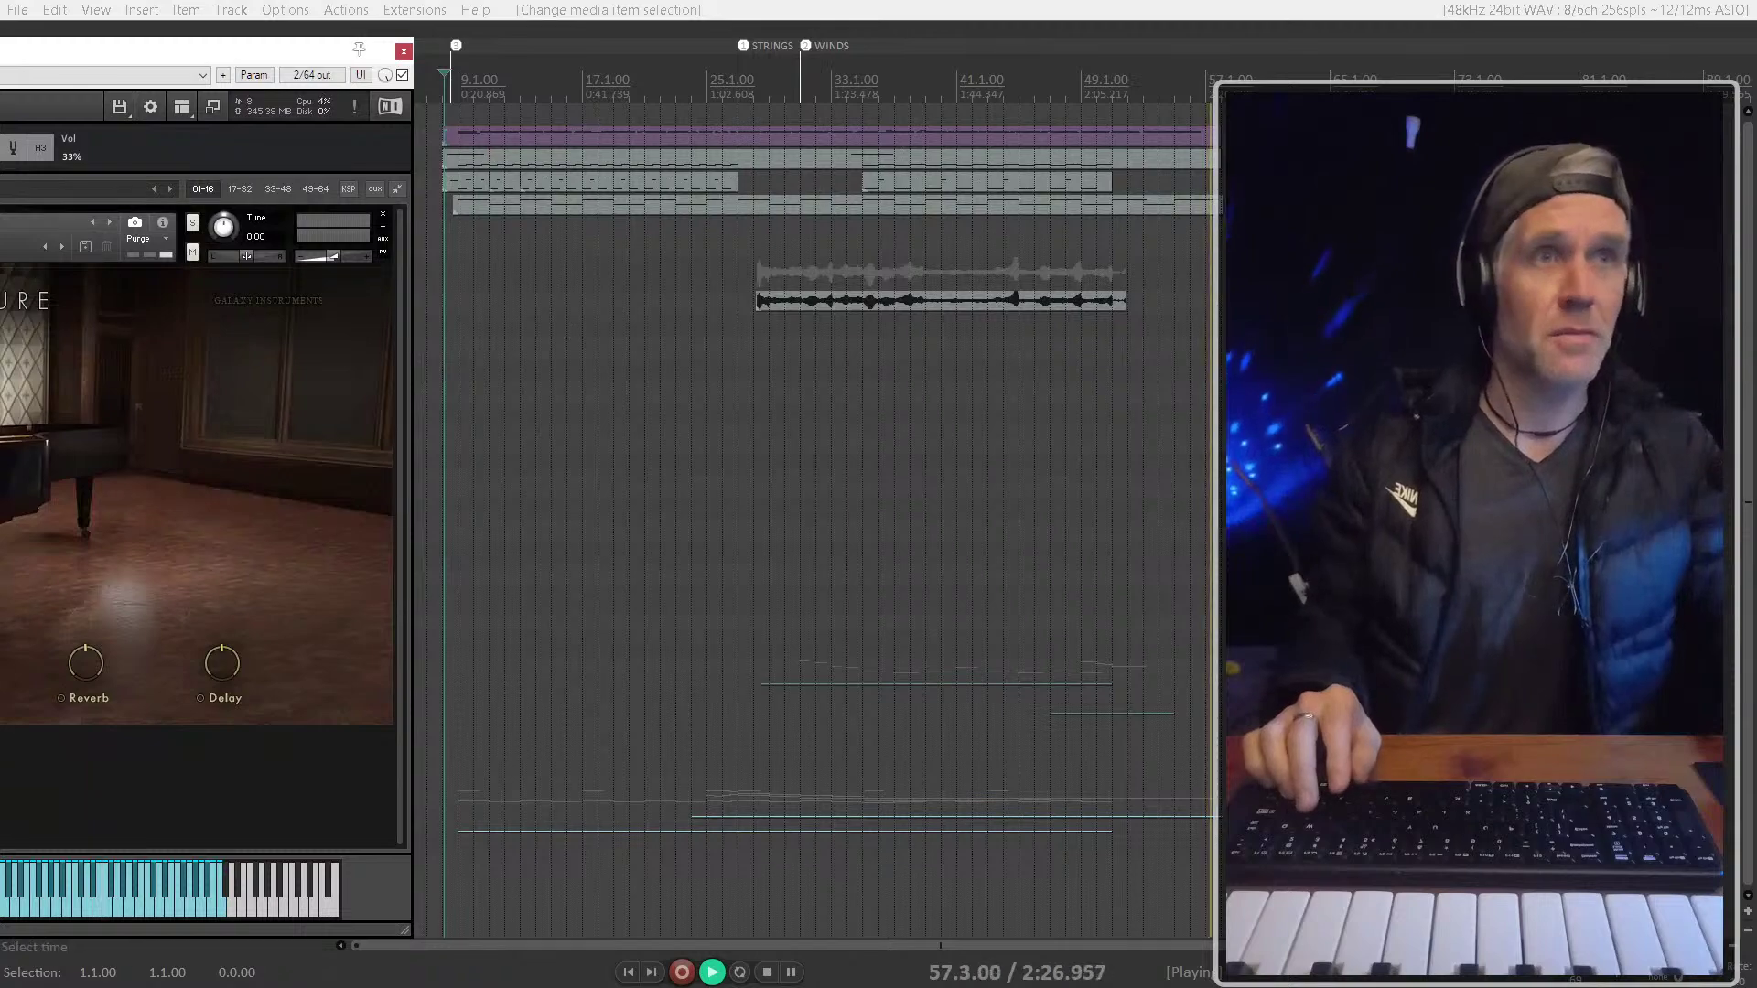
Select the items on the timpani, taiko, BG04 full and piano tracks in turn to examine their notes
{"action": "left_click", "coordinate": [580, 208]}
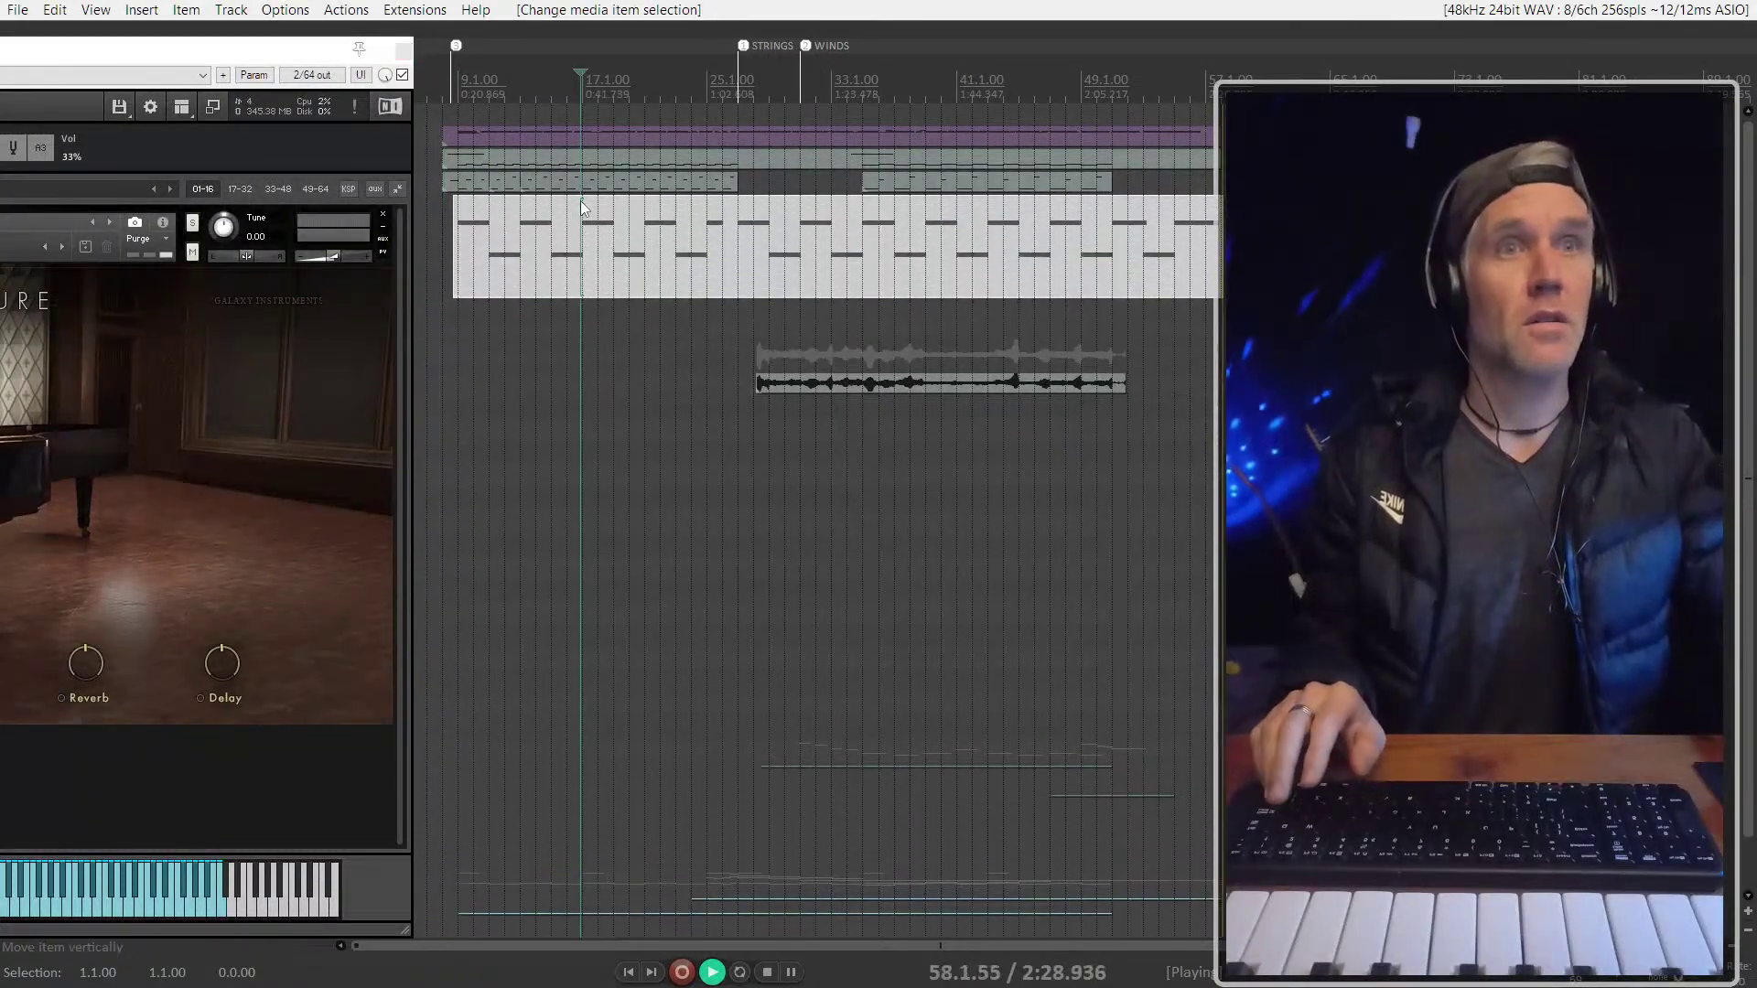
{"action": "left_click", "coordinate": [576, 183]}
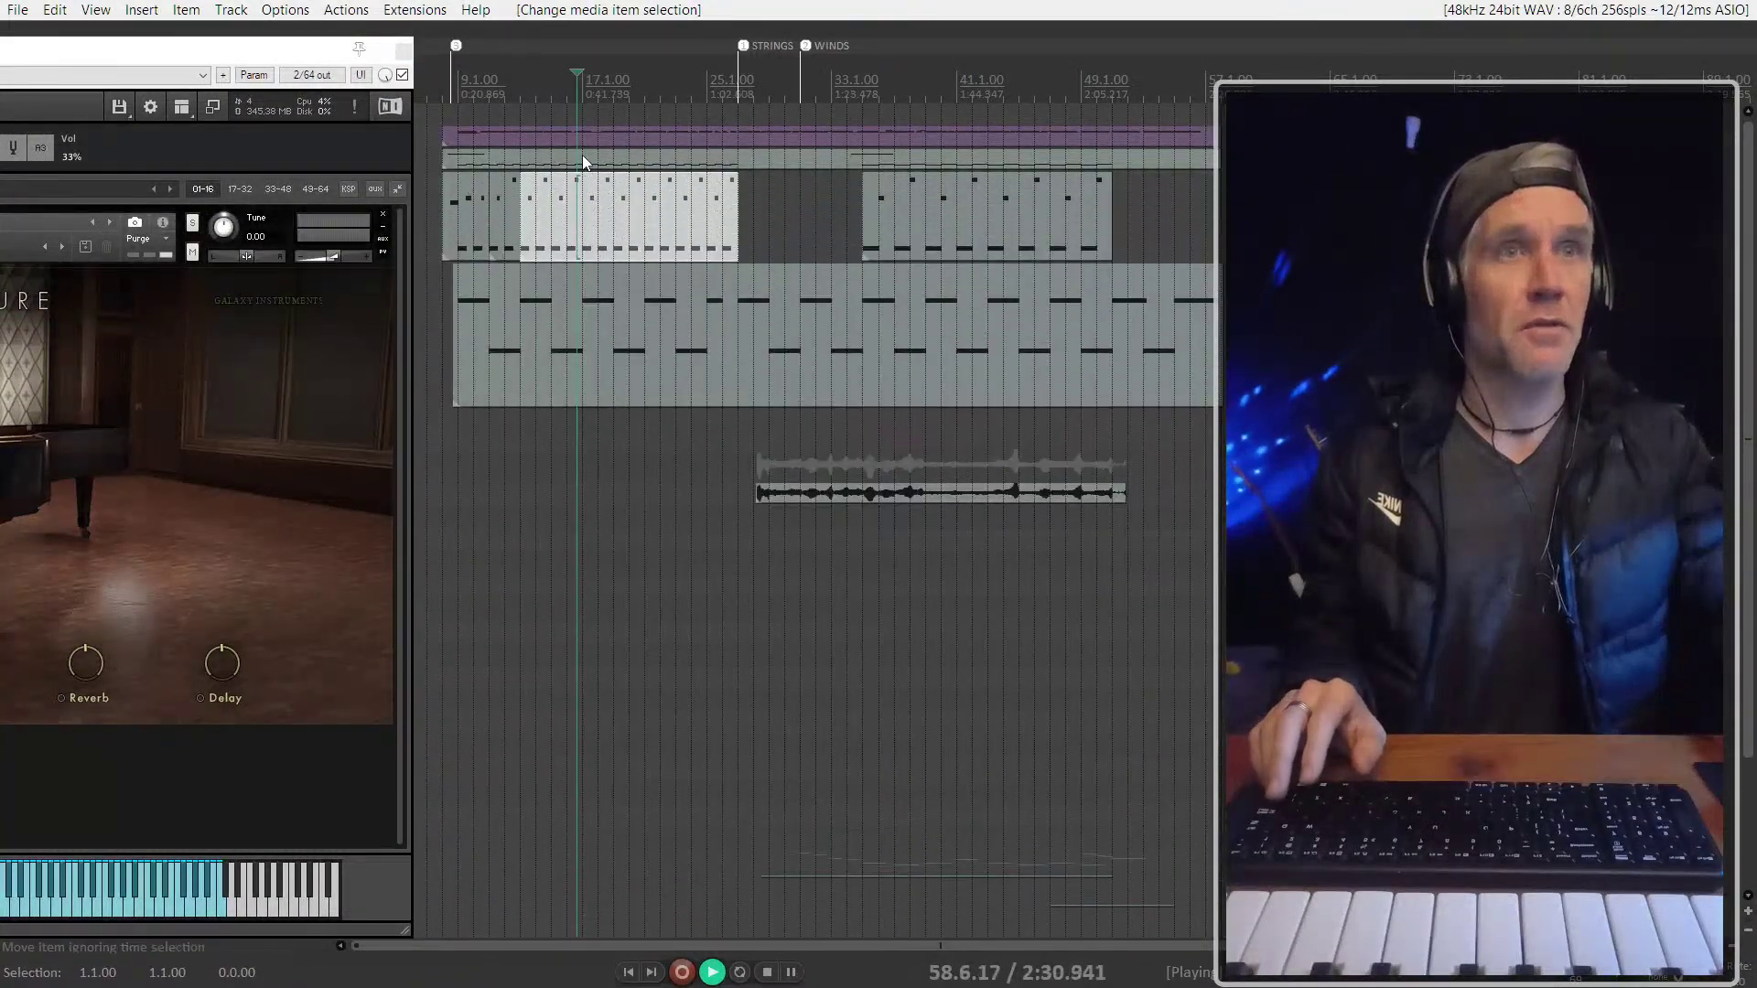
{"action": "left_click", "coordinate": [582, 155]}
{"action": "left_click", "coordinate": [580, 134]}
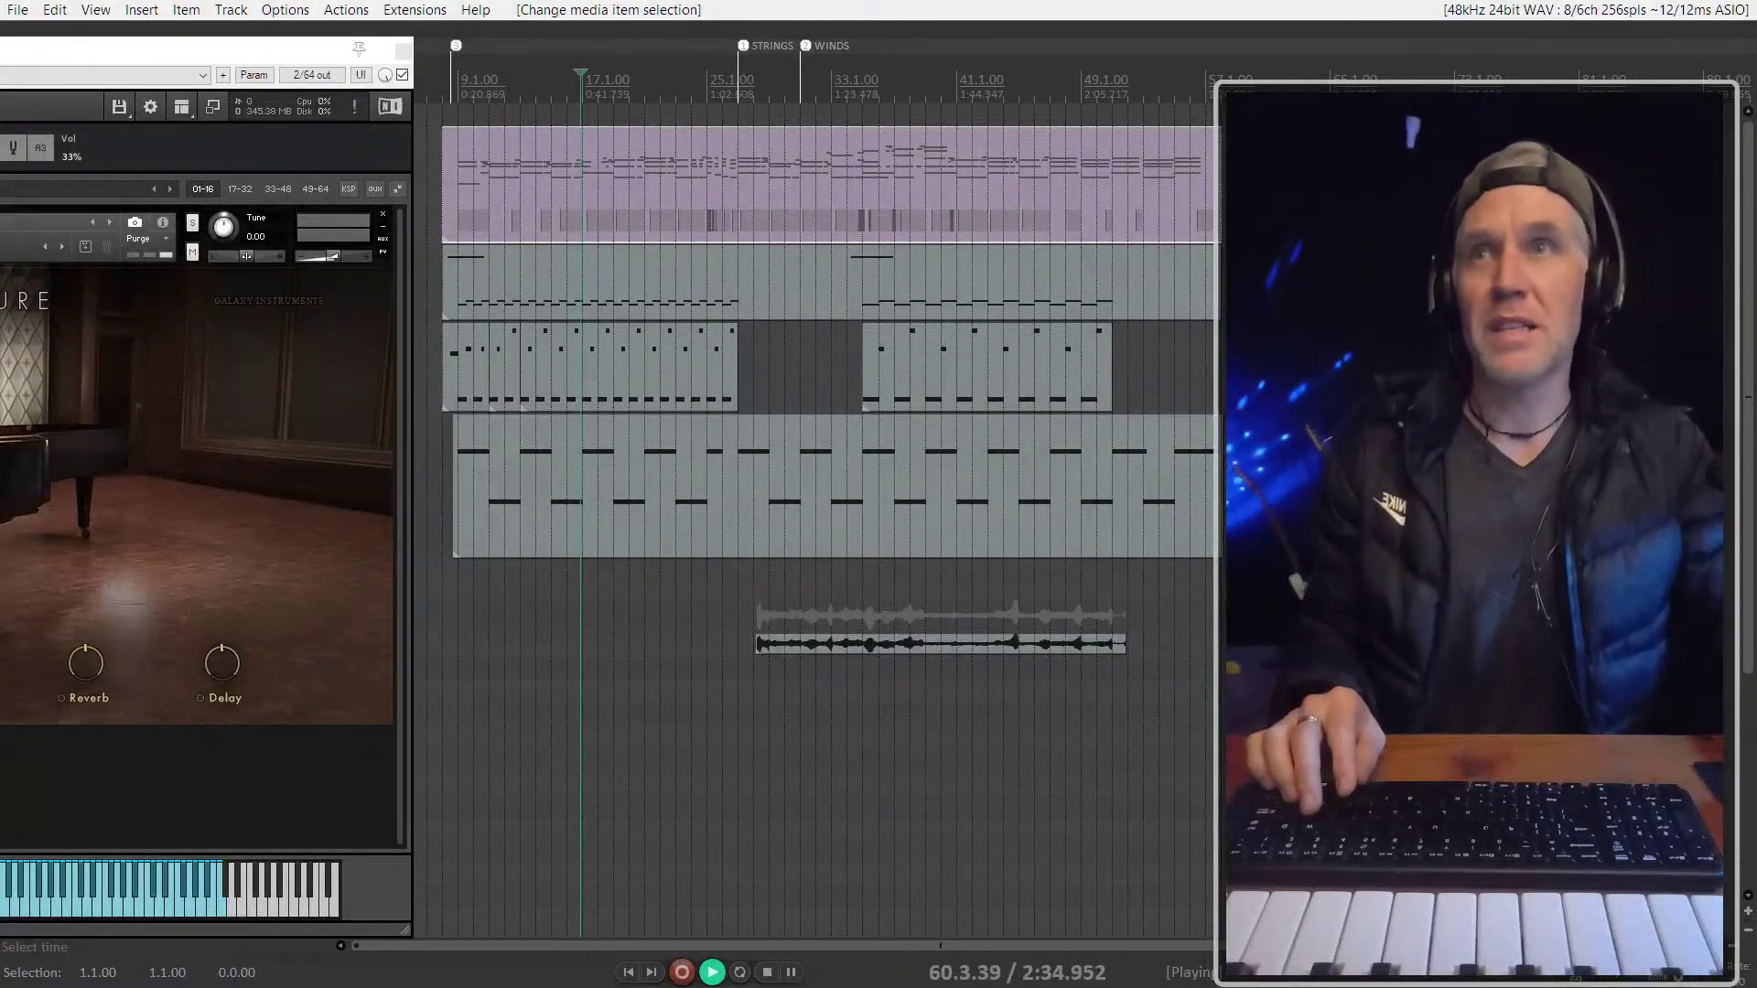
Bring the Kontakt window back into view and close it, and restart playback from about bar 9
{"action": "left_click_drag", "start_coordinate": [413, 286], "coordinate": [988, 286]}
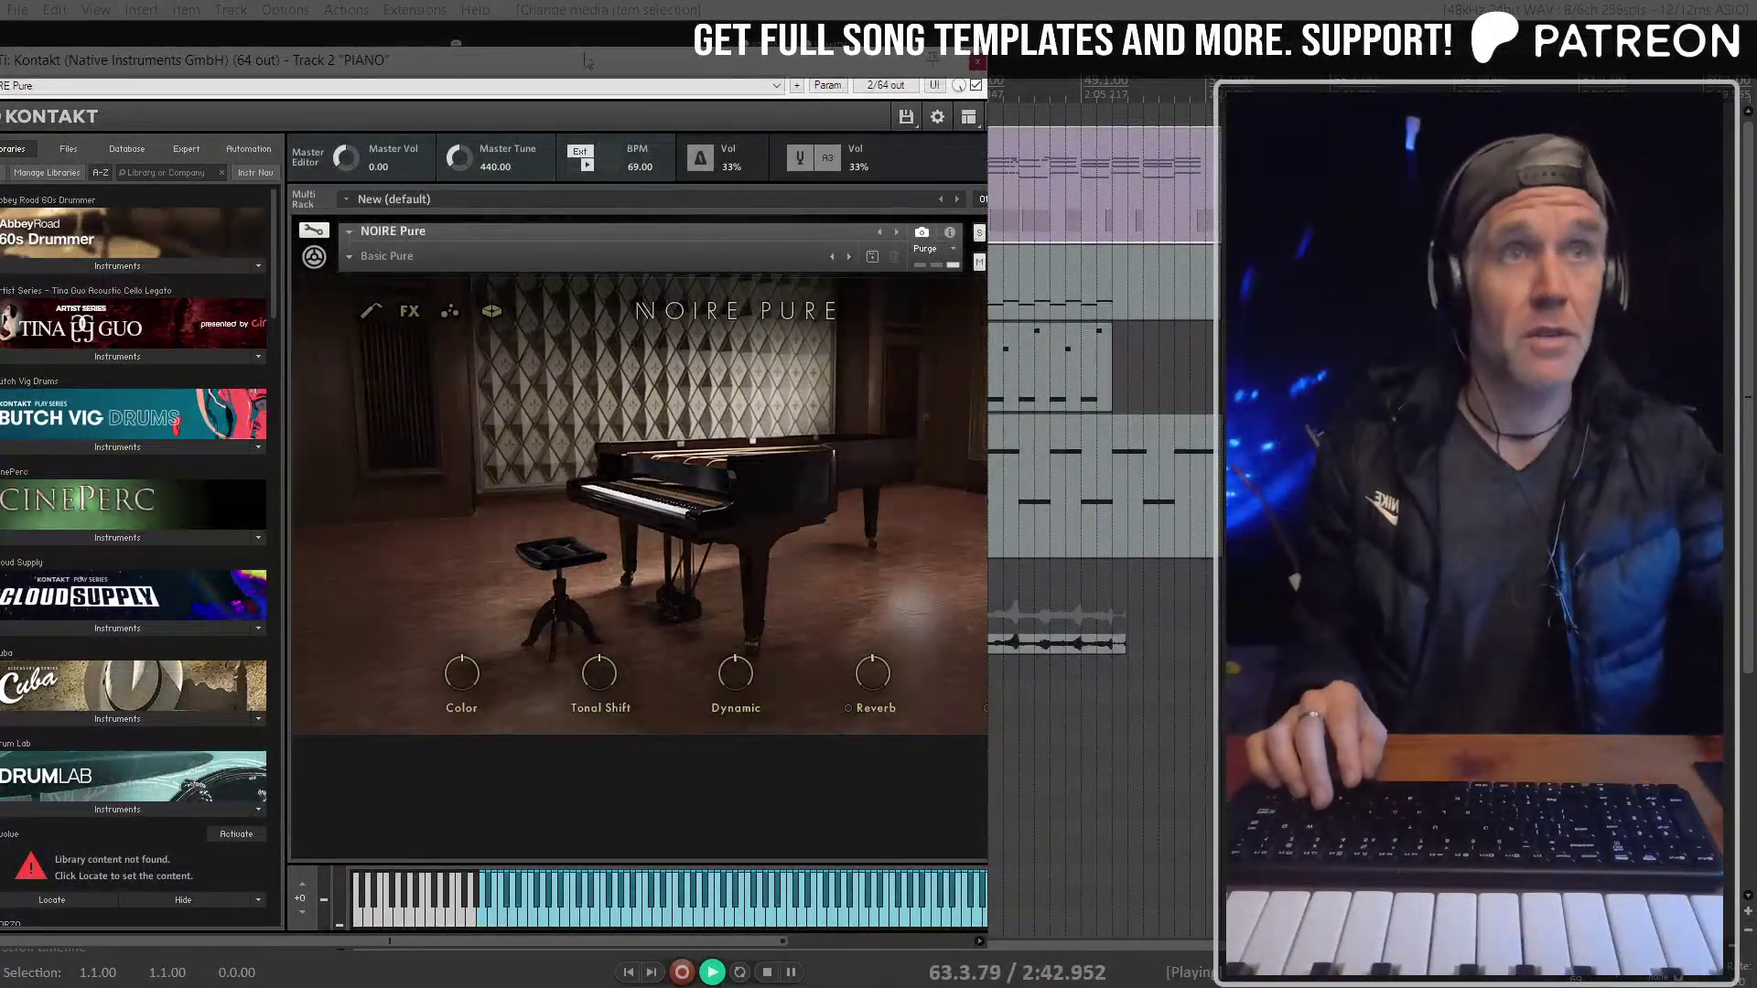
{"action": "left_click_drag", "start_coordinate": [586, 61], "coordinate": [626, 44]}
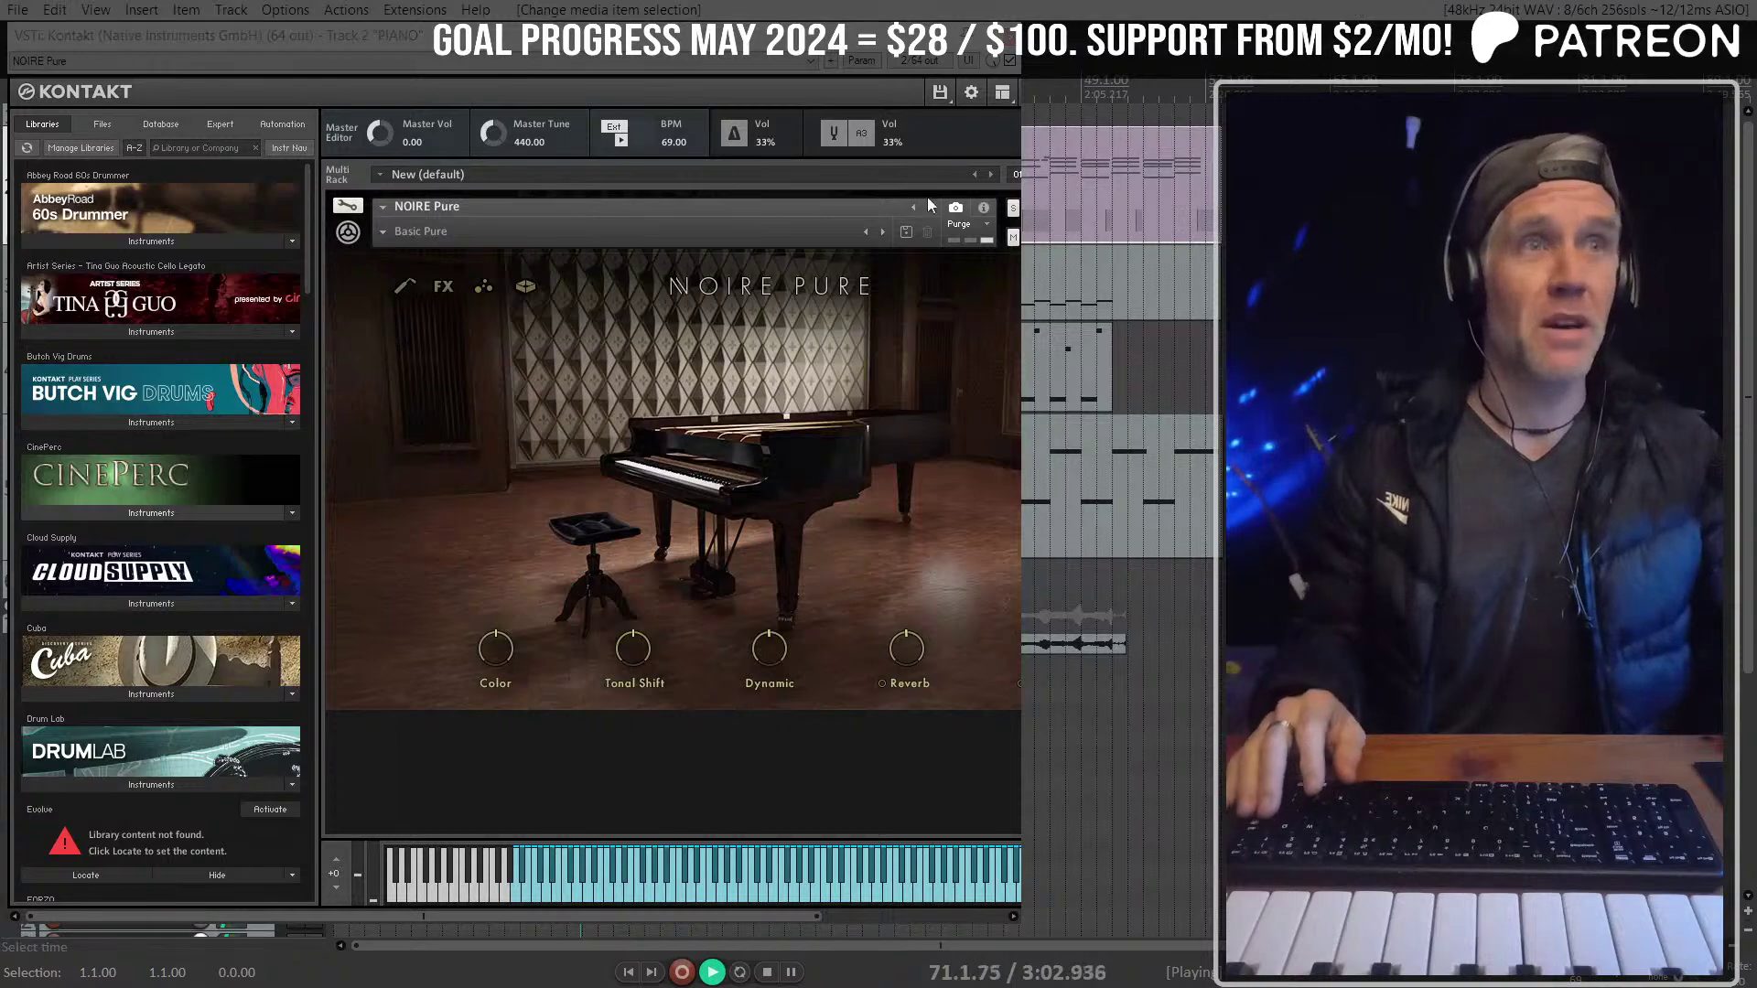
{"action": "left_click", "coordinate": [1009, 34]}
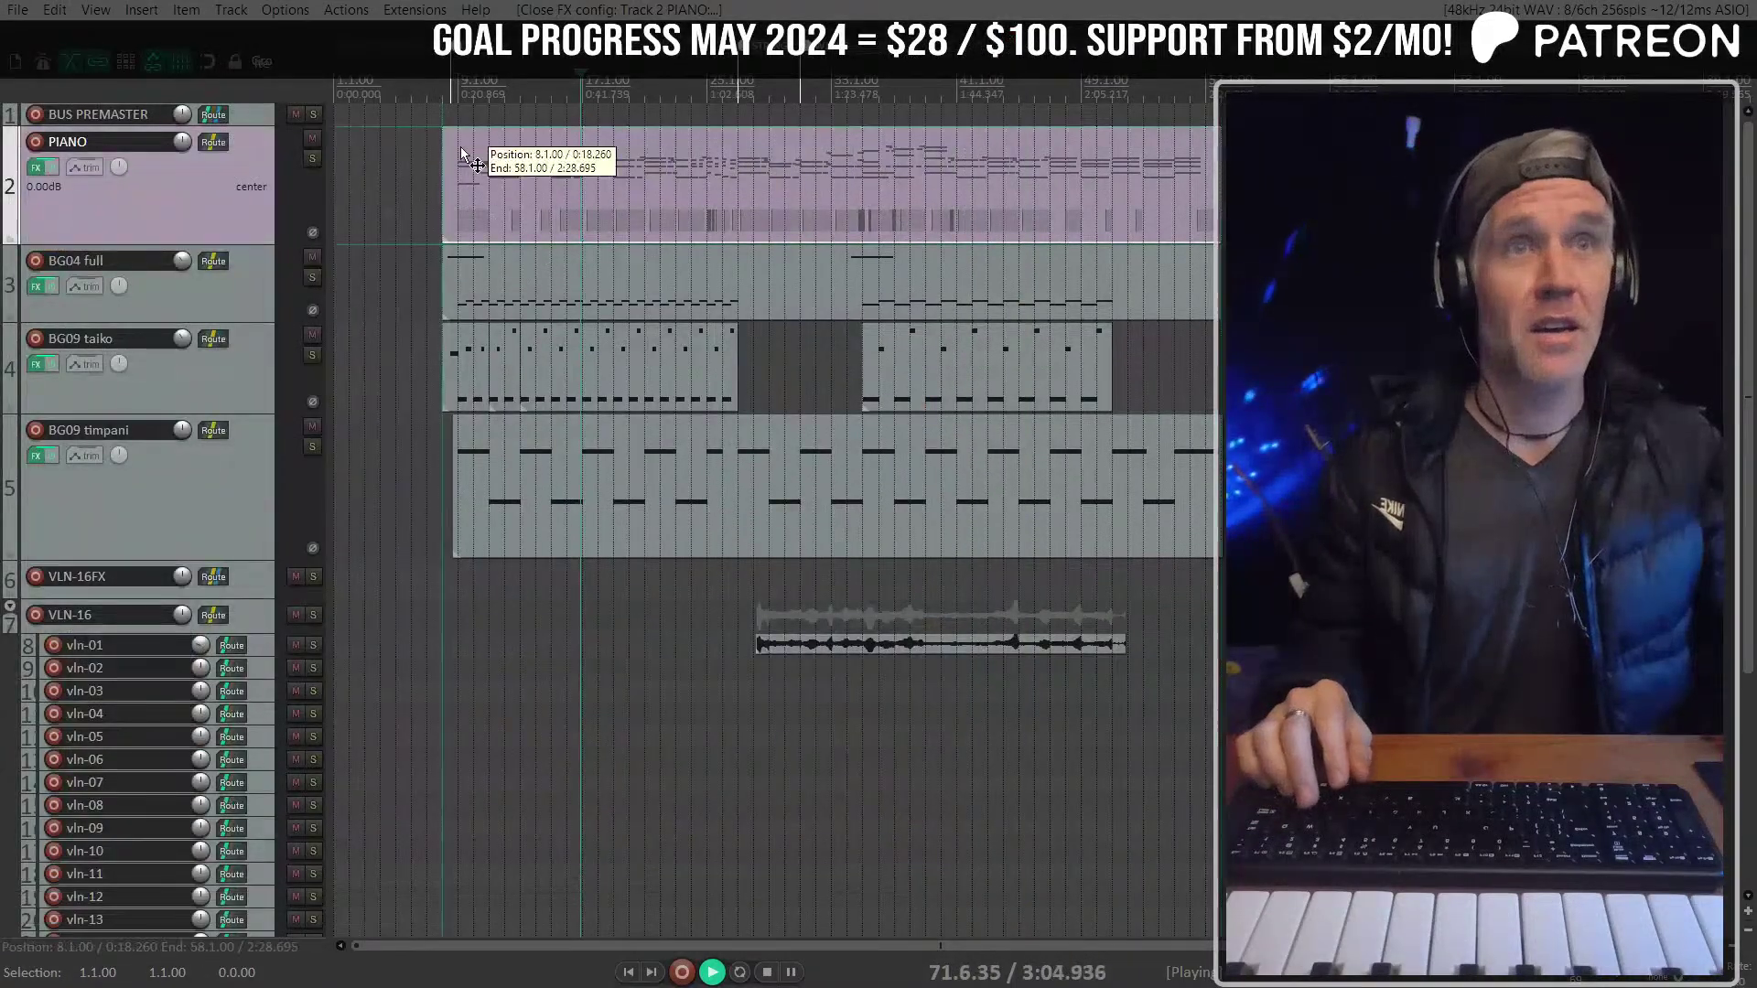
{"action": "key", "text": "space"}
{"action": "key", "text": "space"}
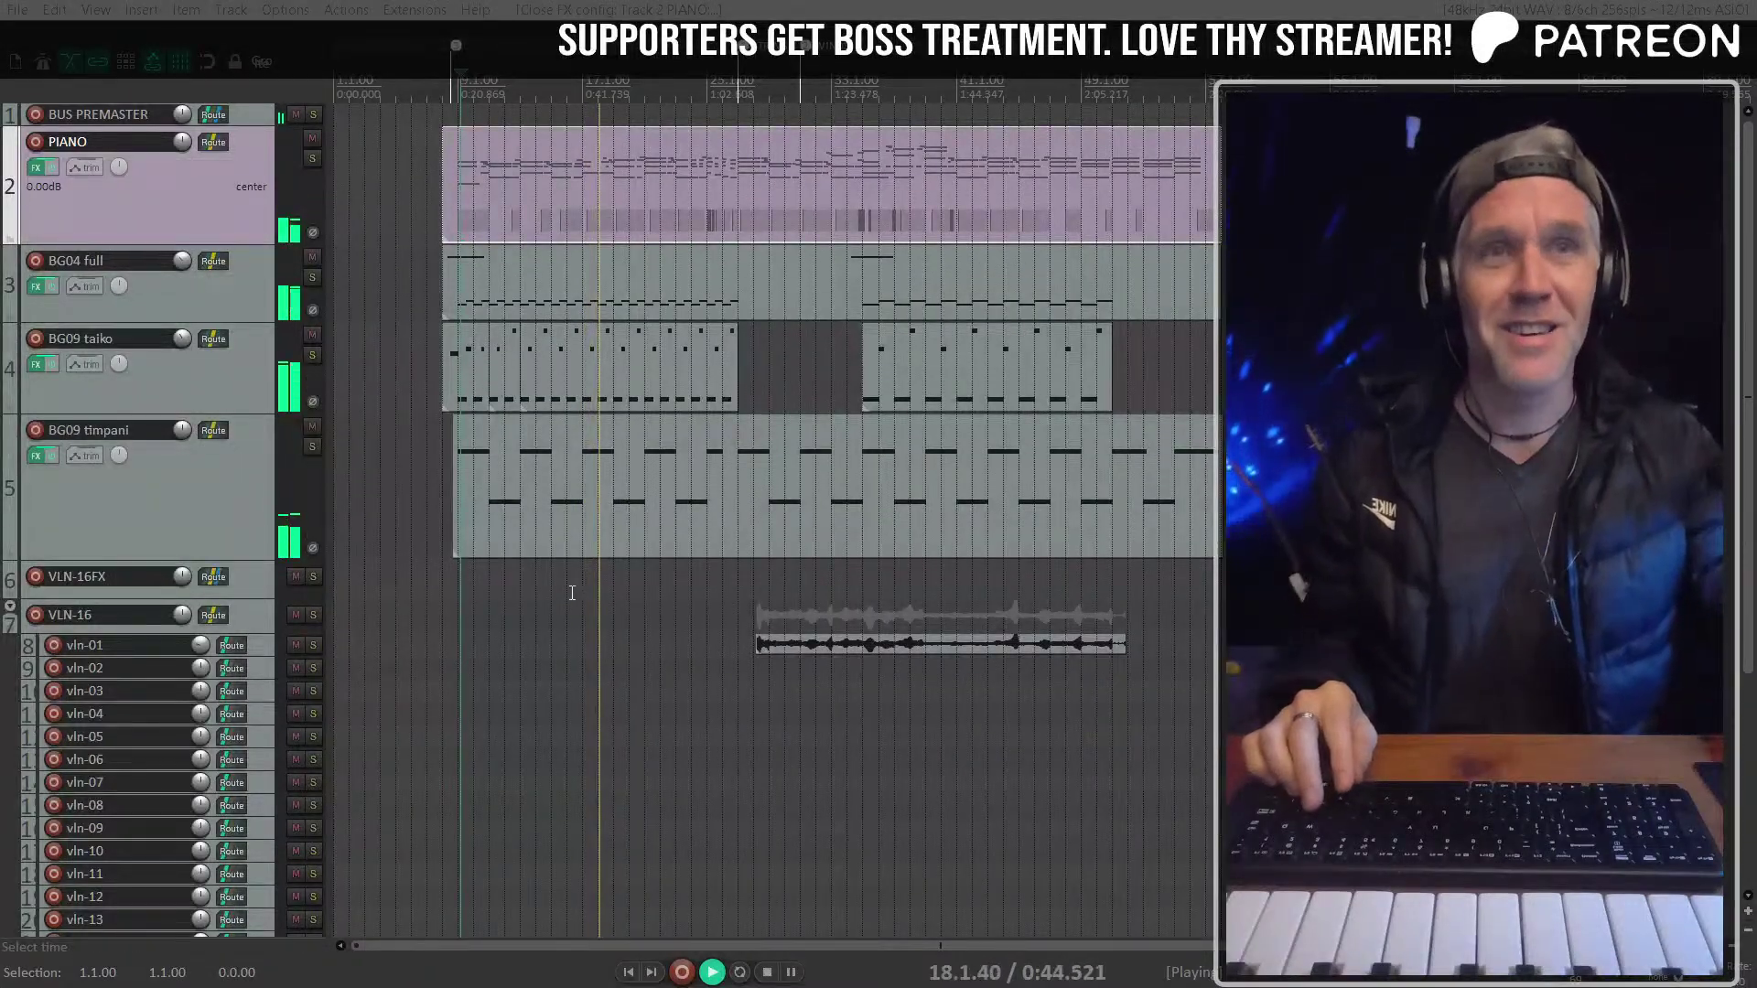
Select the BG09 timpani track and inspect it alongside the neighbouring tracks during playback
{"action": "left_click", "coordinate": [165, 458]}
{"action": "scroll", "coordinate": [163, 453], "scroll_direction": "down", "scroll_amount": 1}
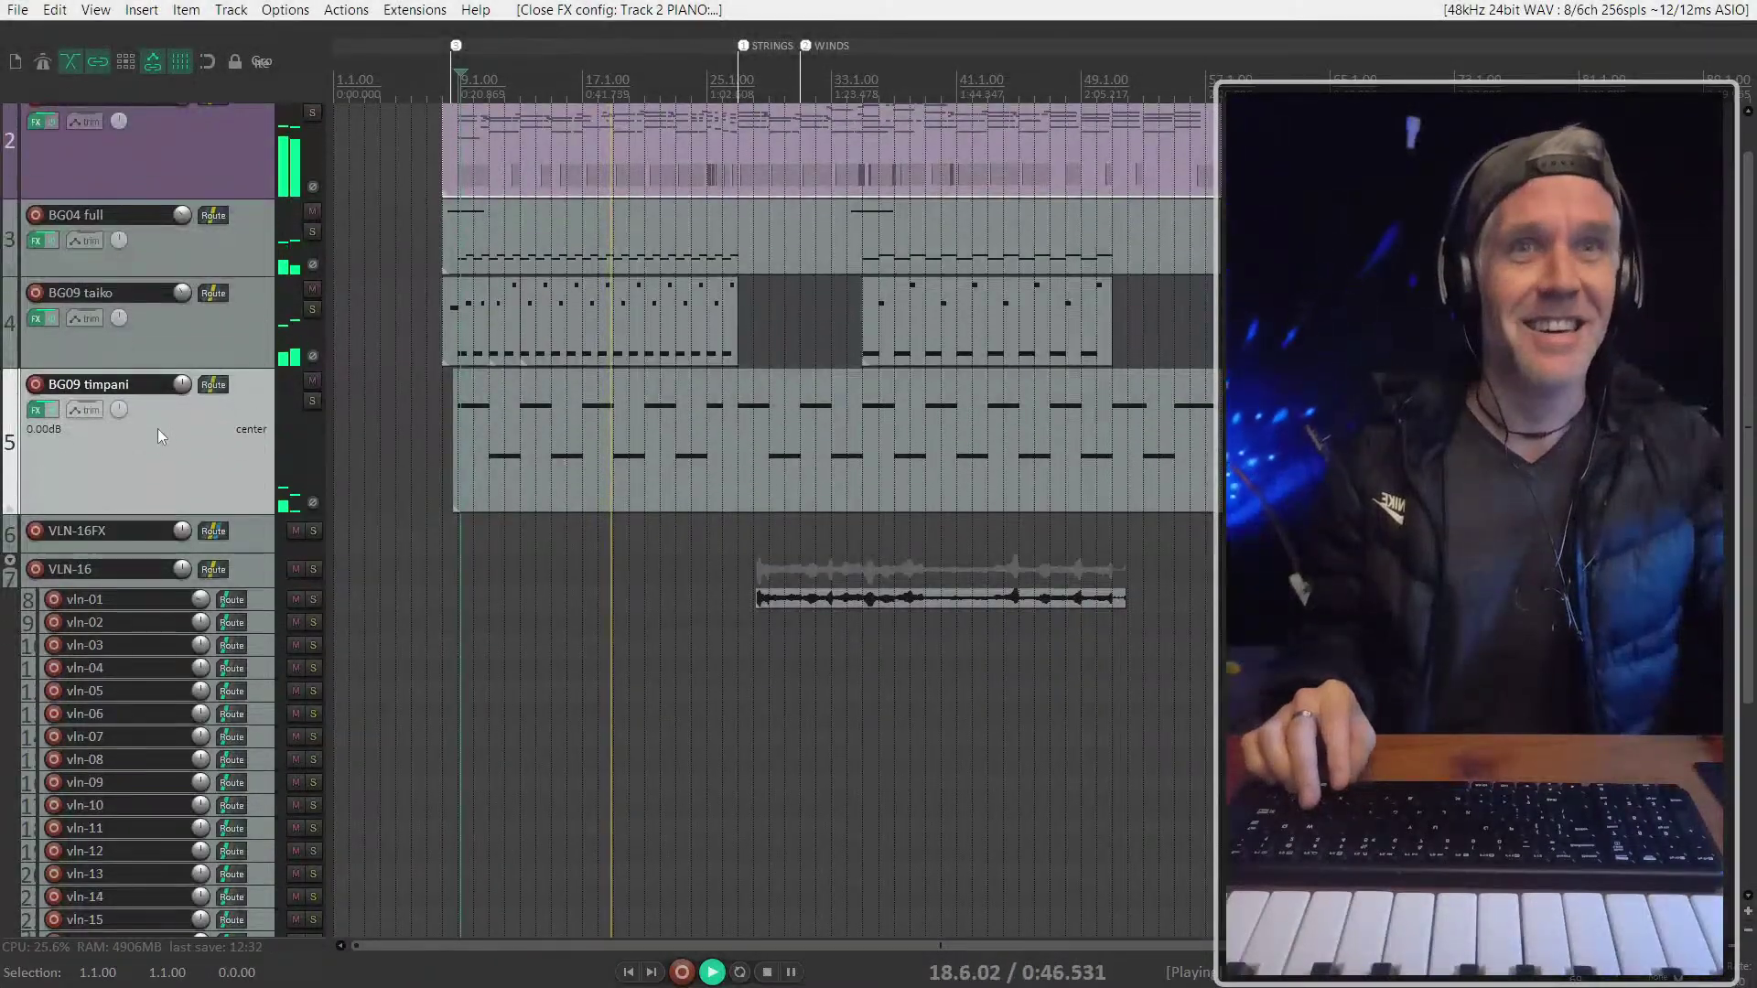
{"action": "scroll", "coordinate": [158, 425], "scroll_direction": "up", "scroll_amount": 1}
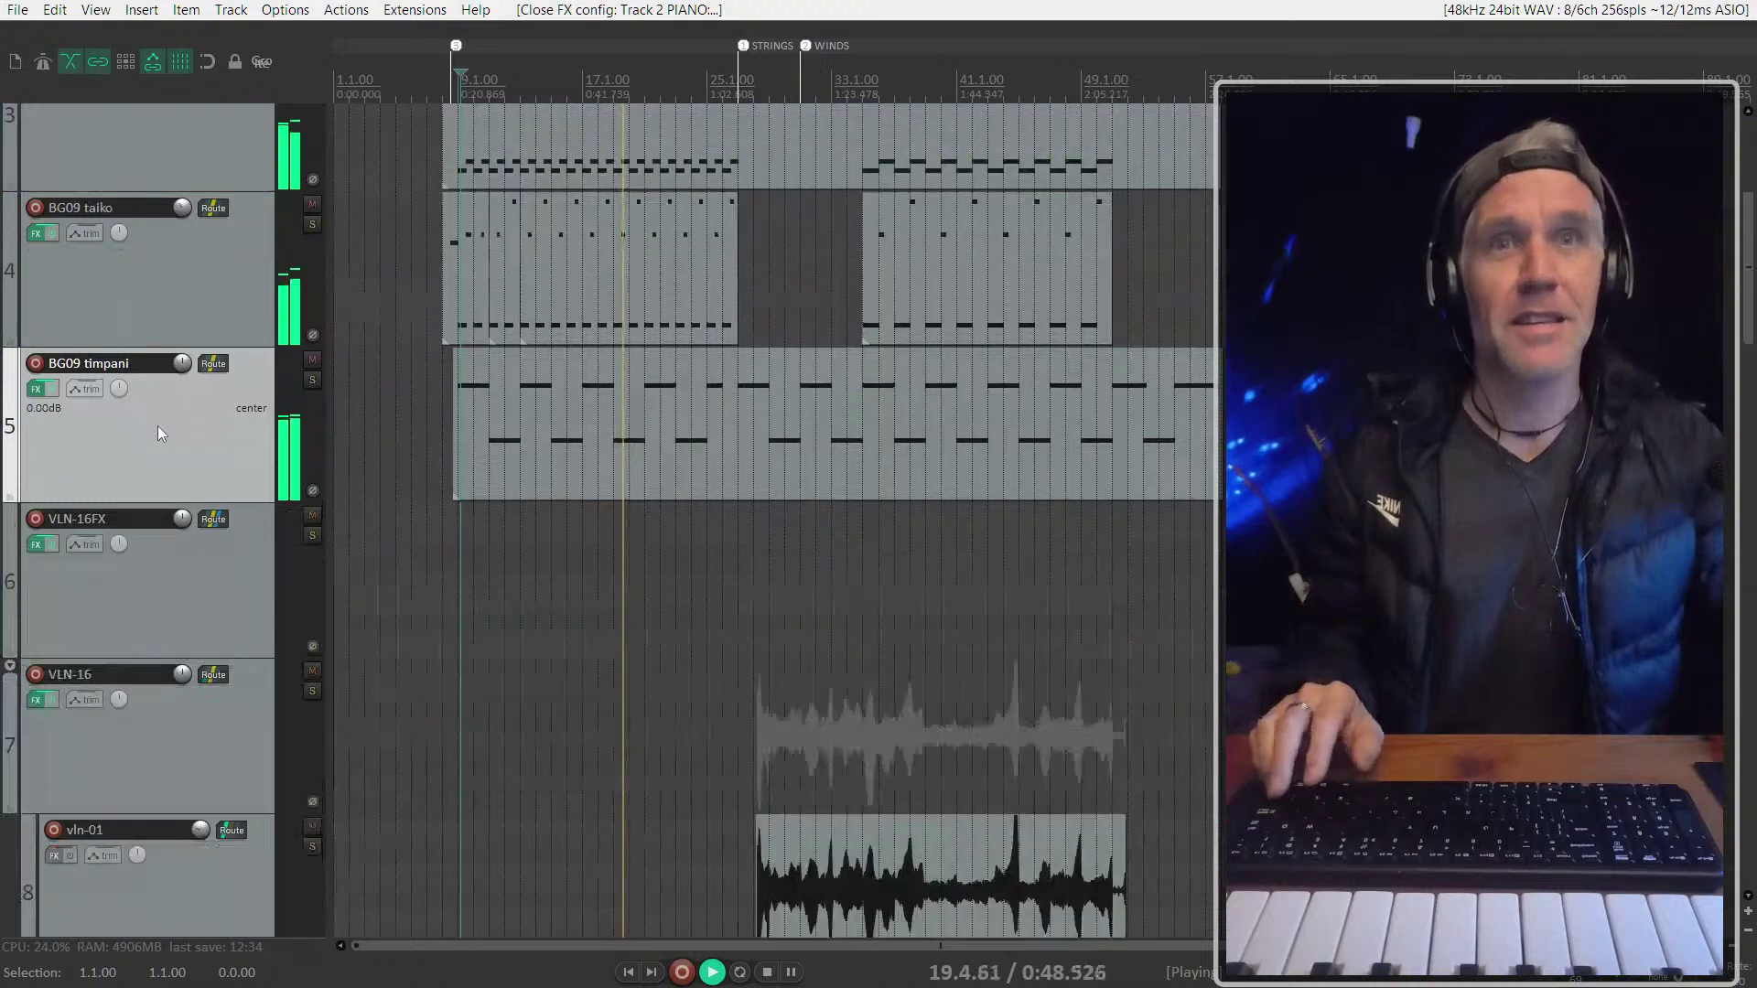
{"action": "scroll", "coordinate": [157, 425], "scroll_direction": "down", "scroll_amount": 3}
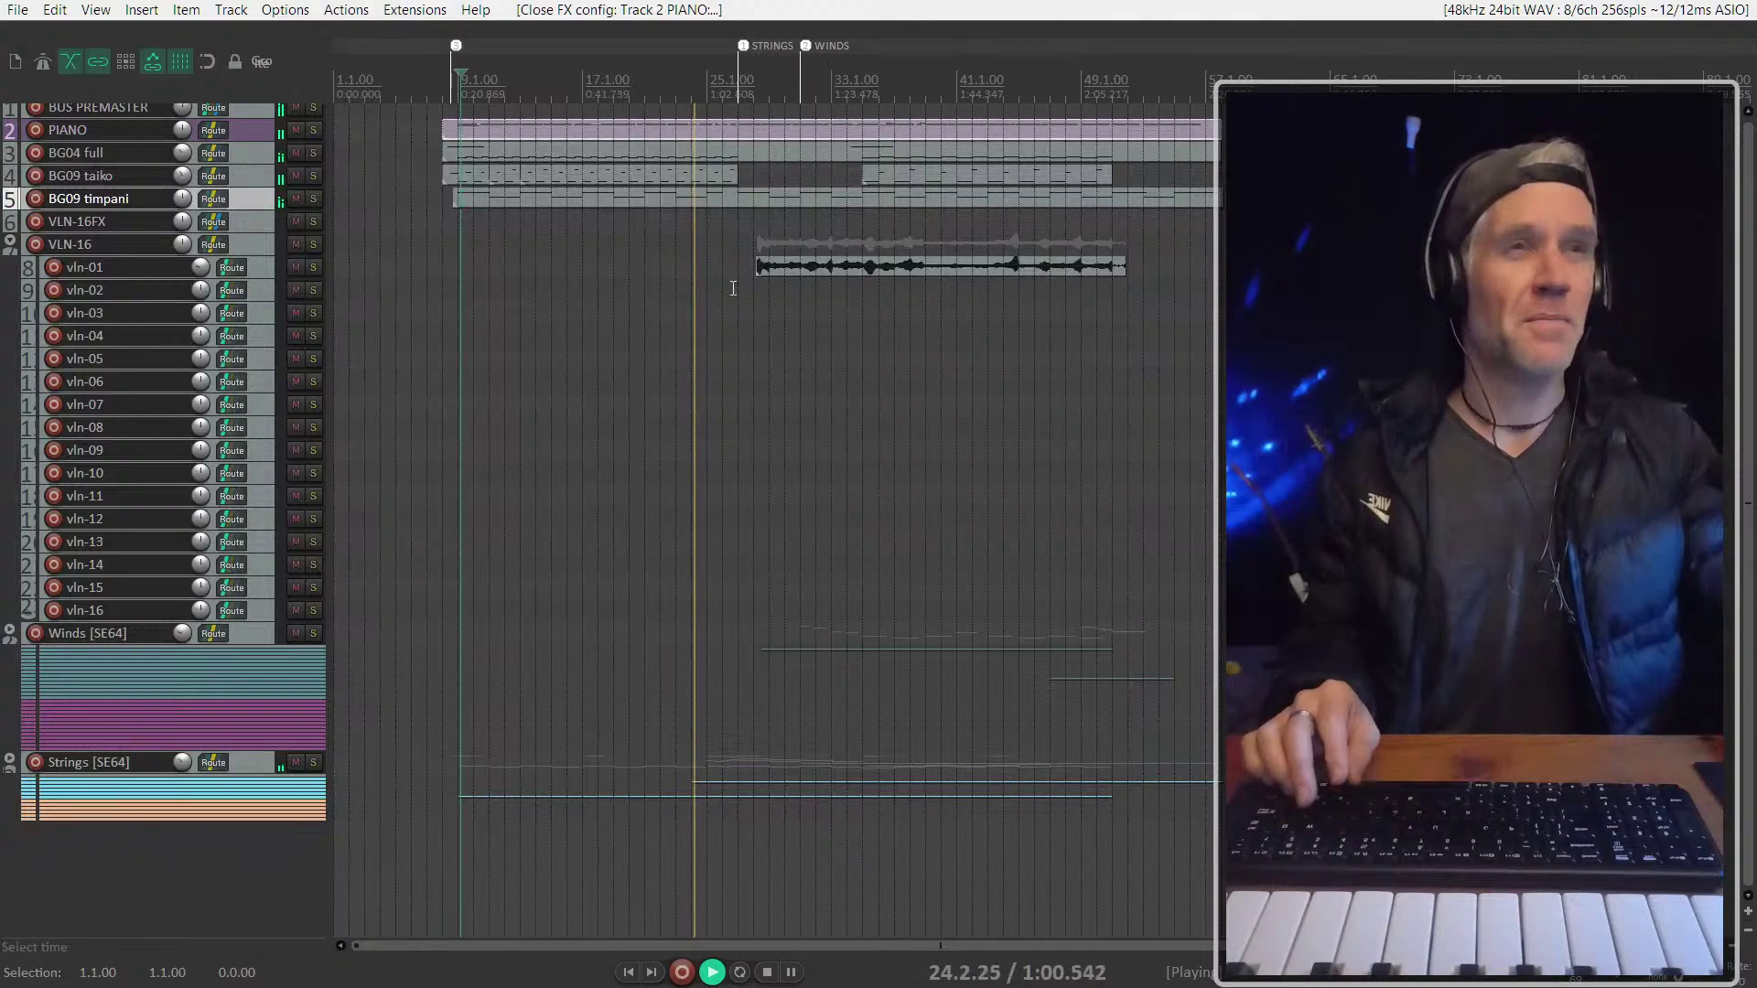
Select the violin recording and its vln-01 track and enlarge the waveform for a closer look
{"action": "left_click_drag", "start_coordinate": [824, 266], "coordinate": [826, 266]}
{"action": "left_click", "coordinate": [249, 280]}
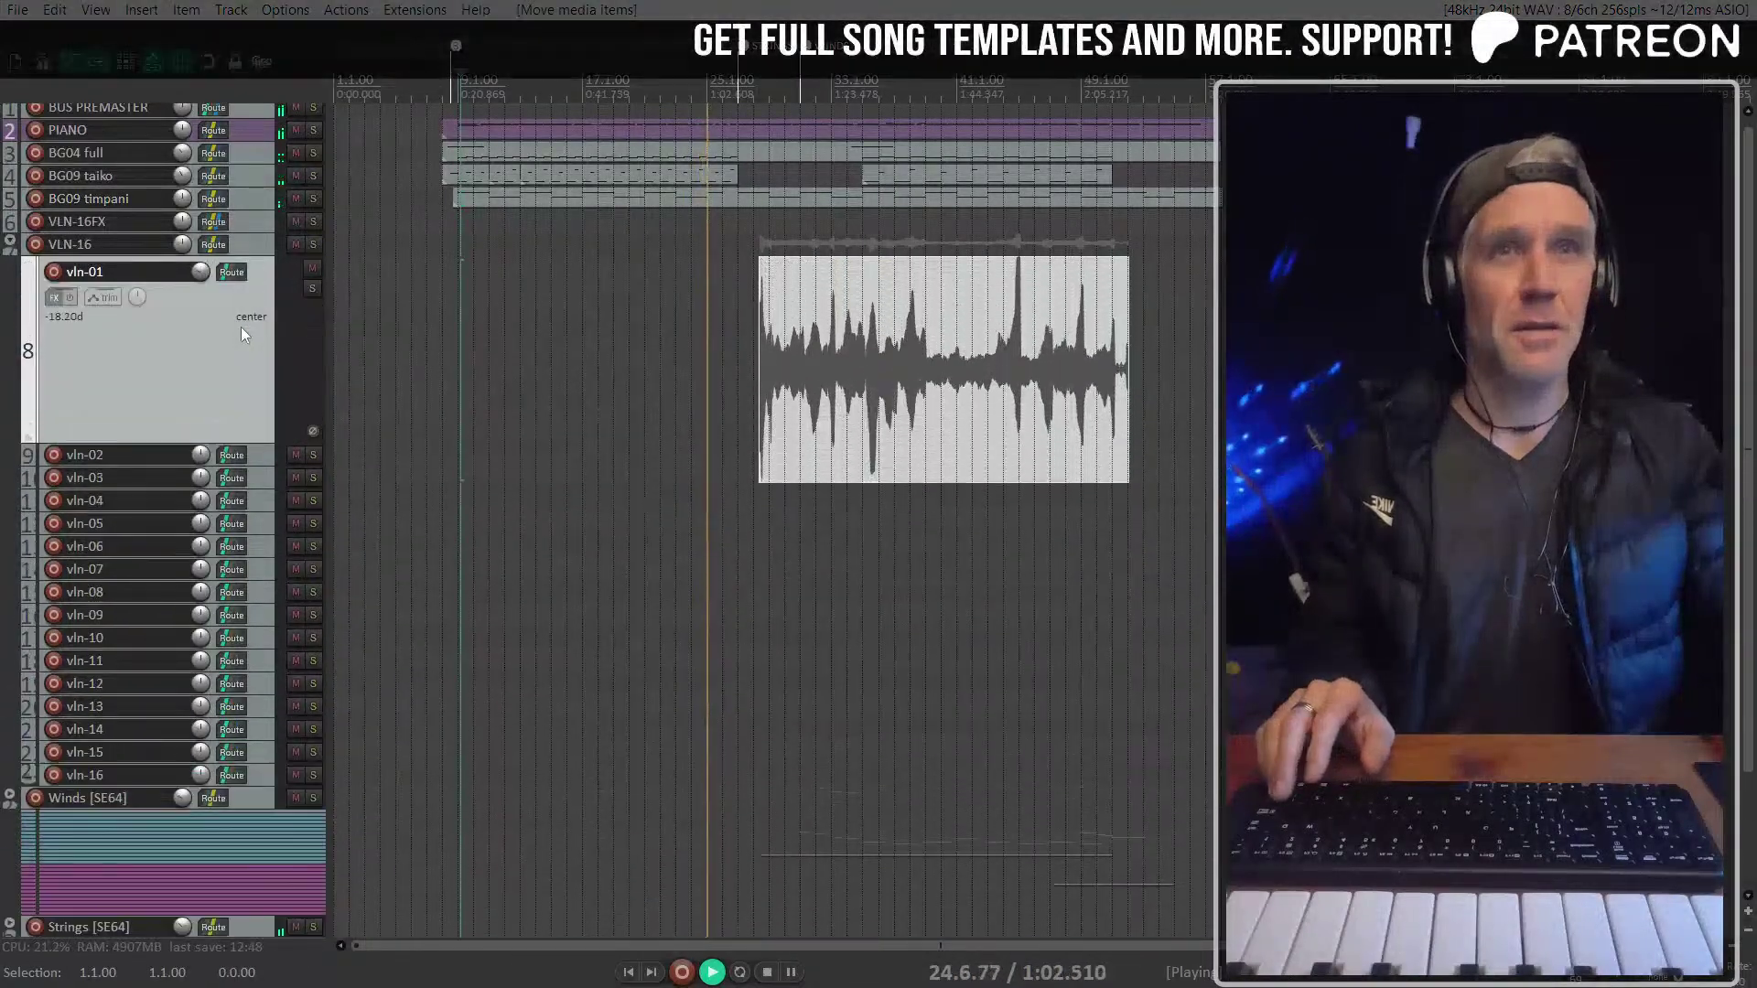
{"action": "scroll", "coordinate": [240, 326], "scroll_direction": "up", "scroll_amount": 2}
{"action": "scroll", "coordinate": [647, 404], "scroll_direction": "up", "scroll_amount": 4}
{"action": "scroll", "coordinate": [686, 370], "scroll_direction": "left", "scroll_amount": 1}
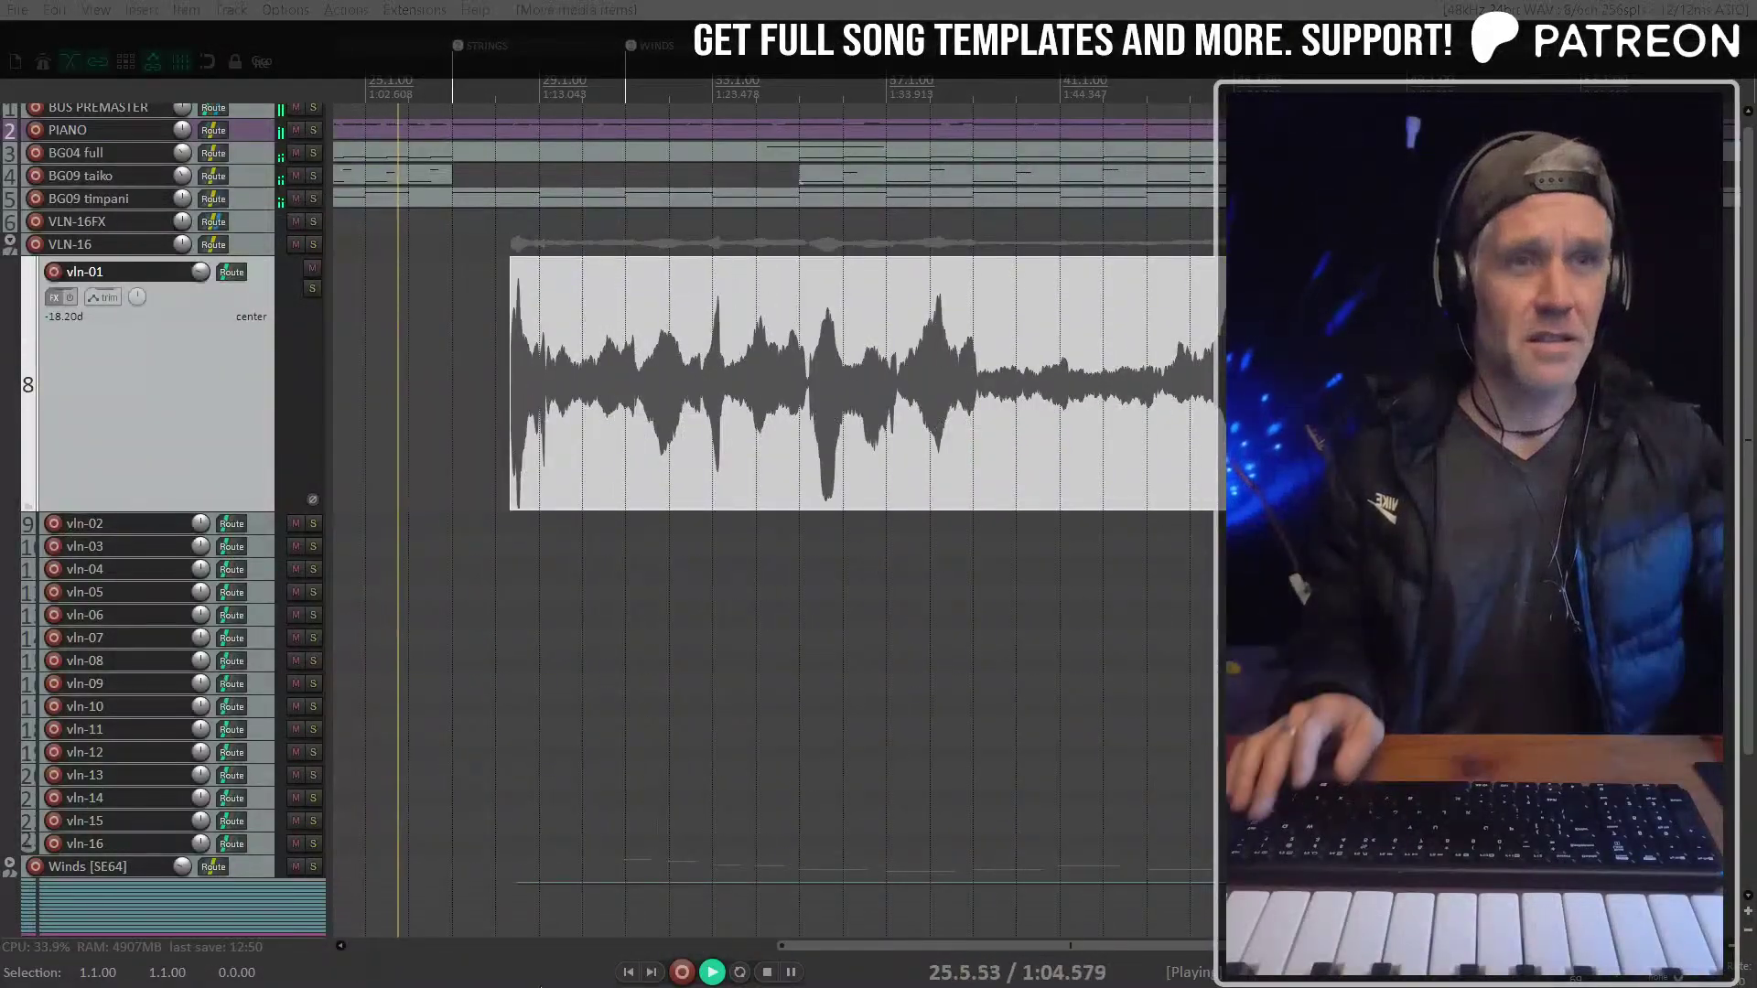
Show the mixer and raise the master volume to +7.87 dB
{"action": "key", "text": "ctrl+m"}
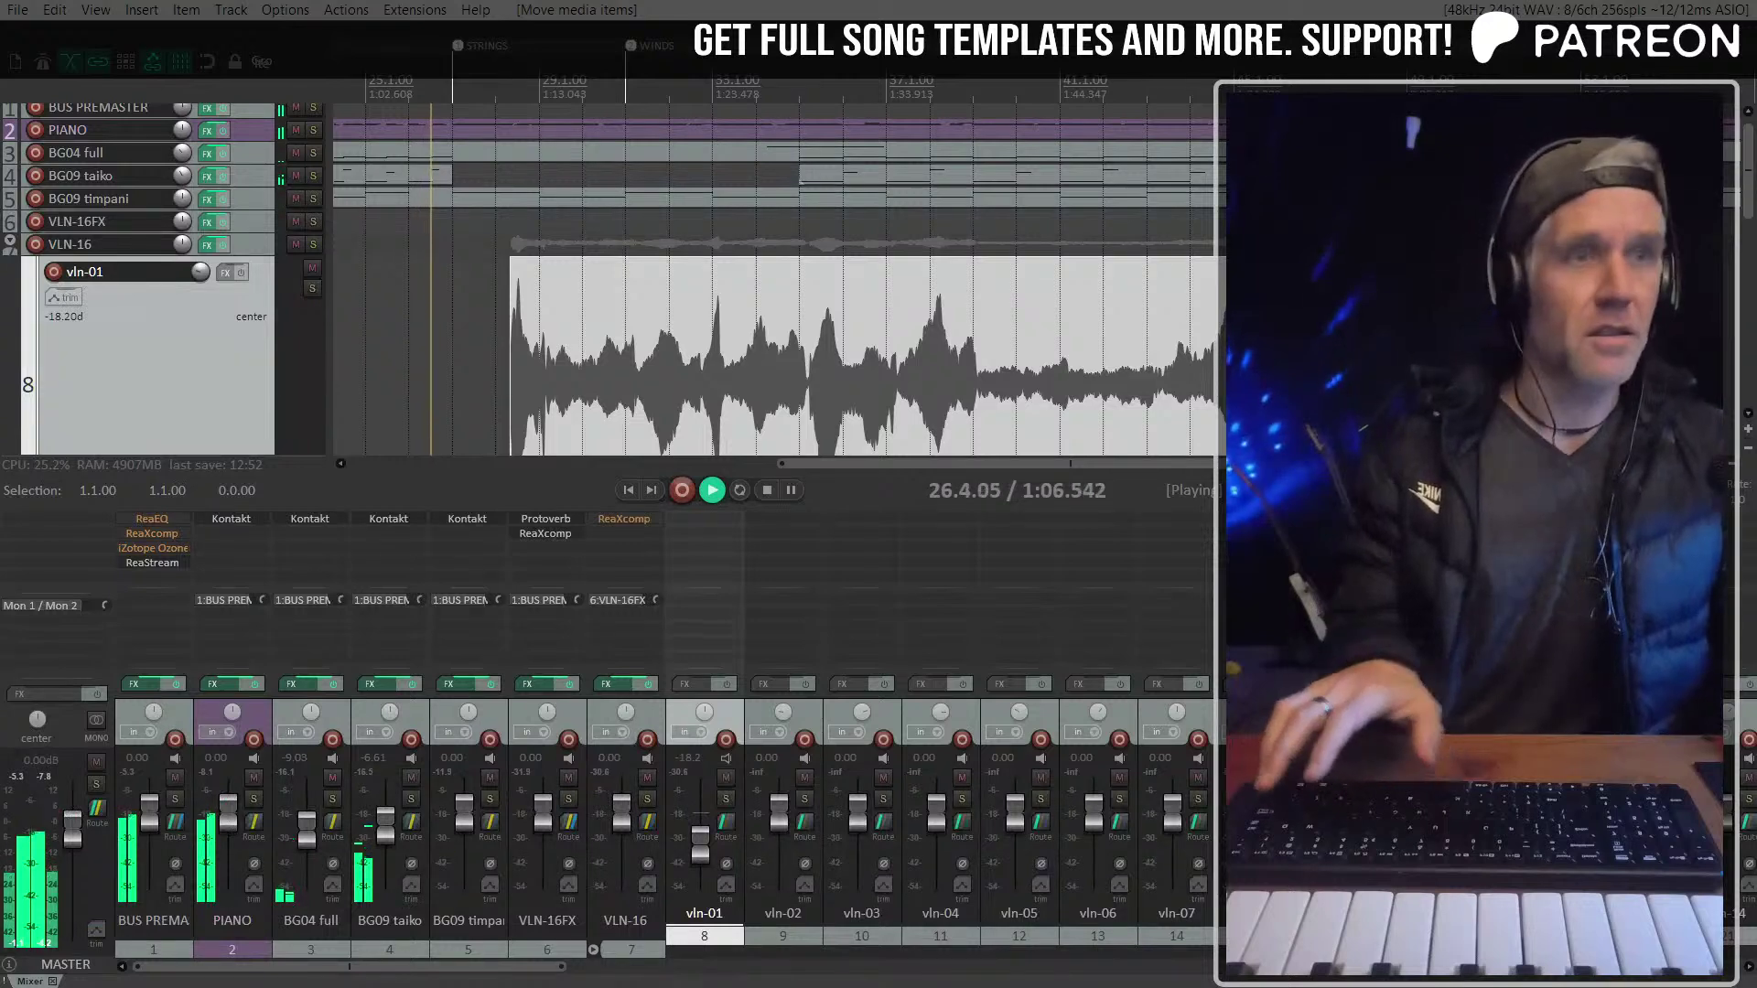
{"action": "left_click_drag", "start_coordinate": [75, 835], "coordinate": [75, 805]}
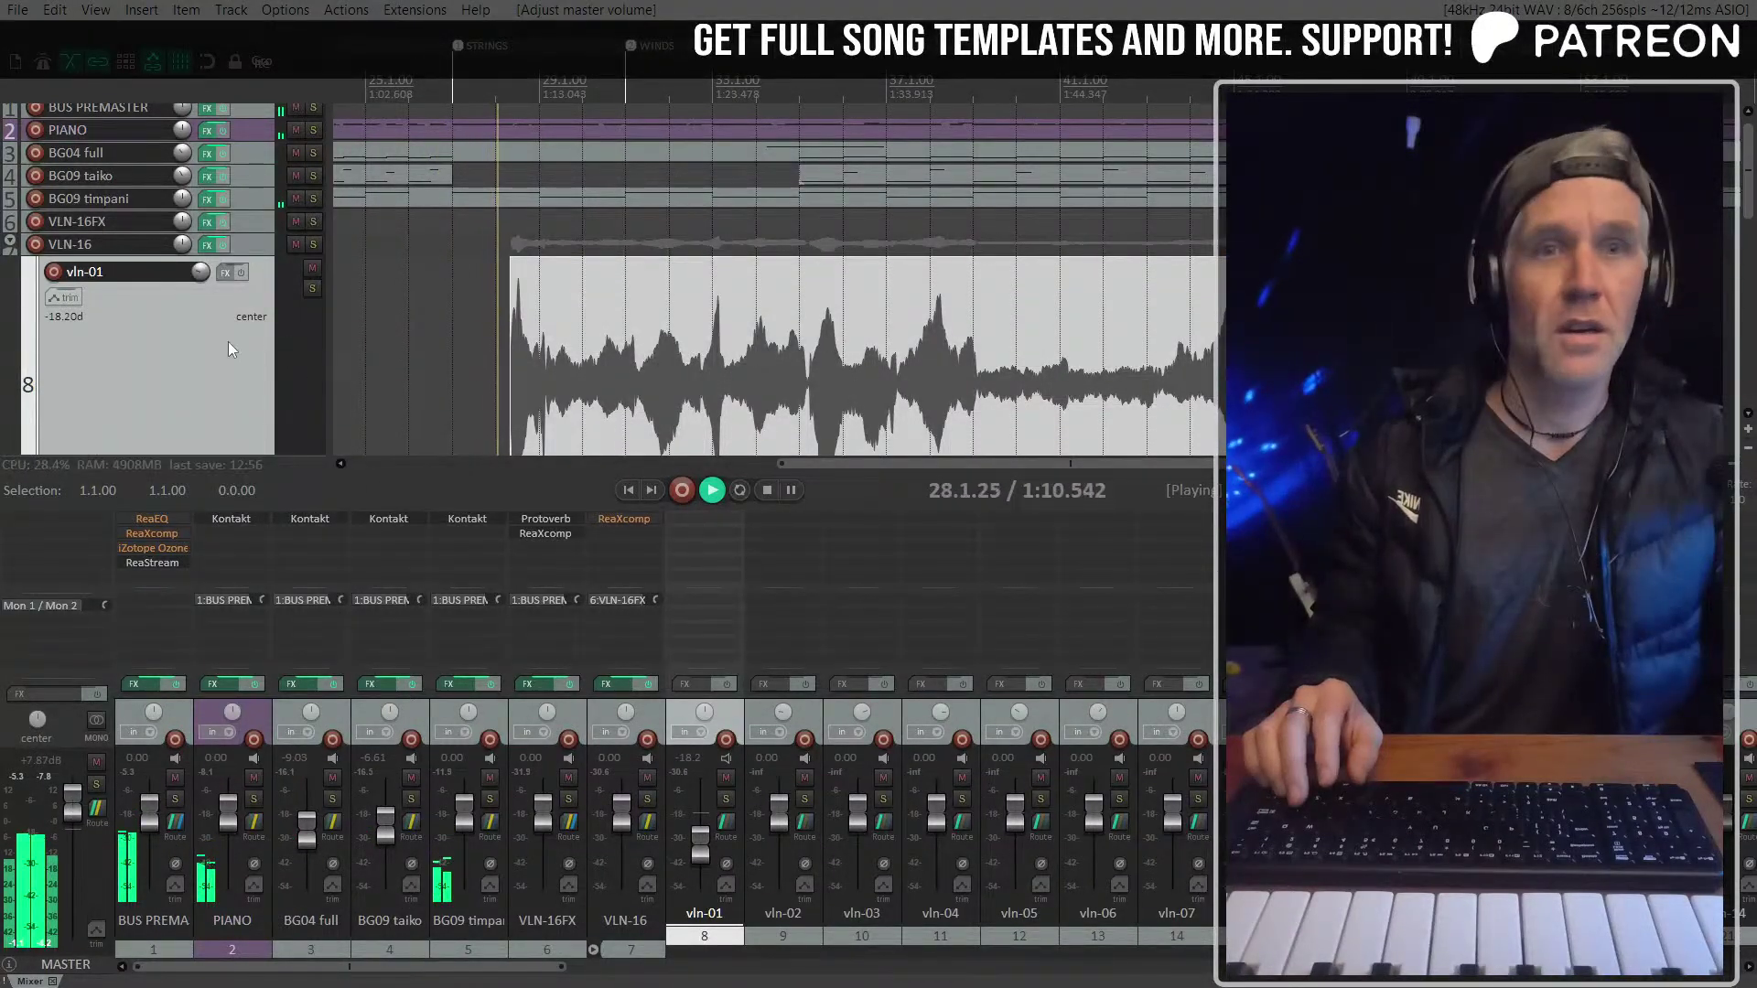
Audition the vln-01 track in solo, release the solo, and show the track's volume envelope
{"action": "scroll", "coordinate": [206, 349], "scroll_direction": "down", "scroll_amount": 1}
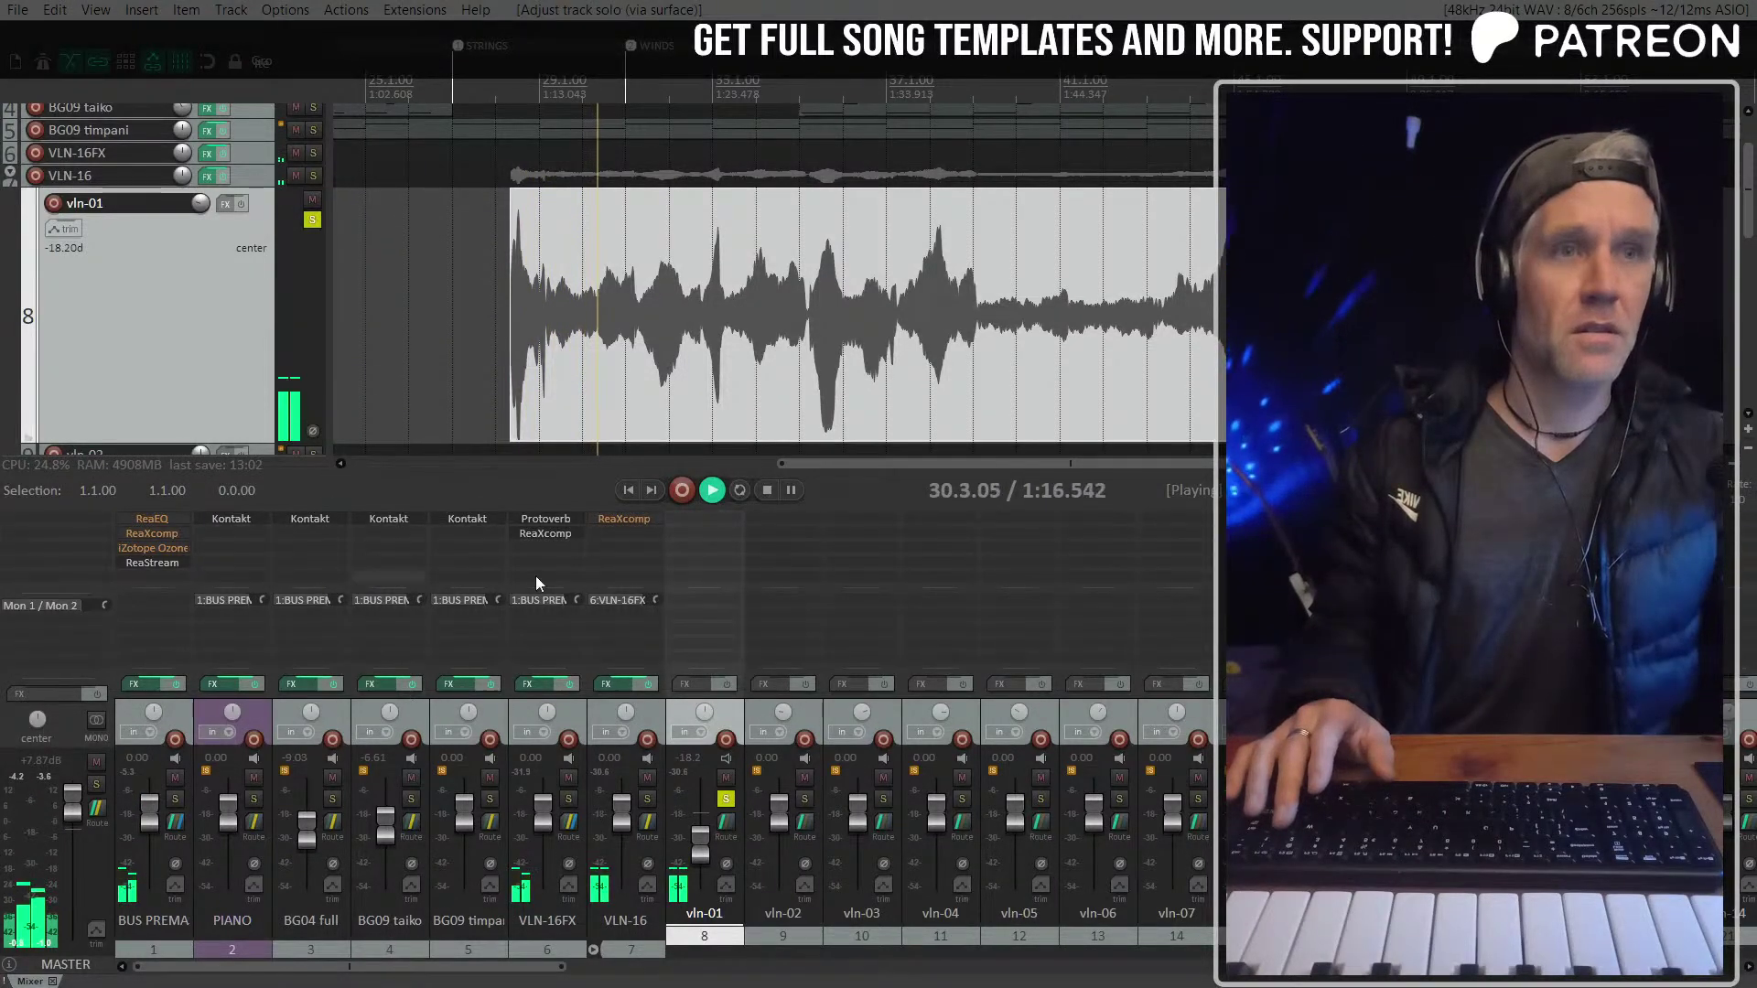
{"action": "key", "text": "F6"}
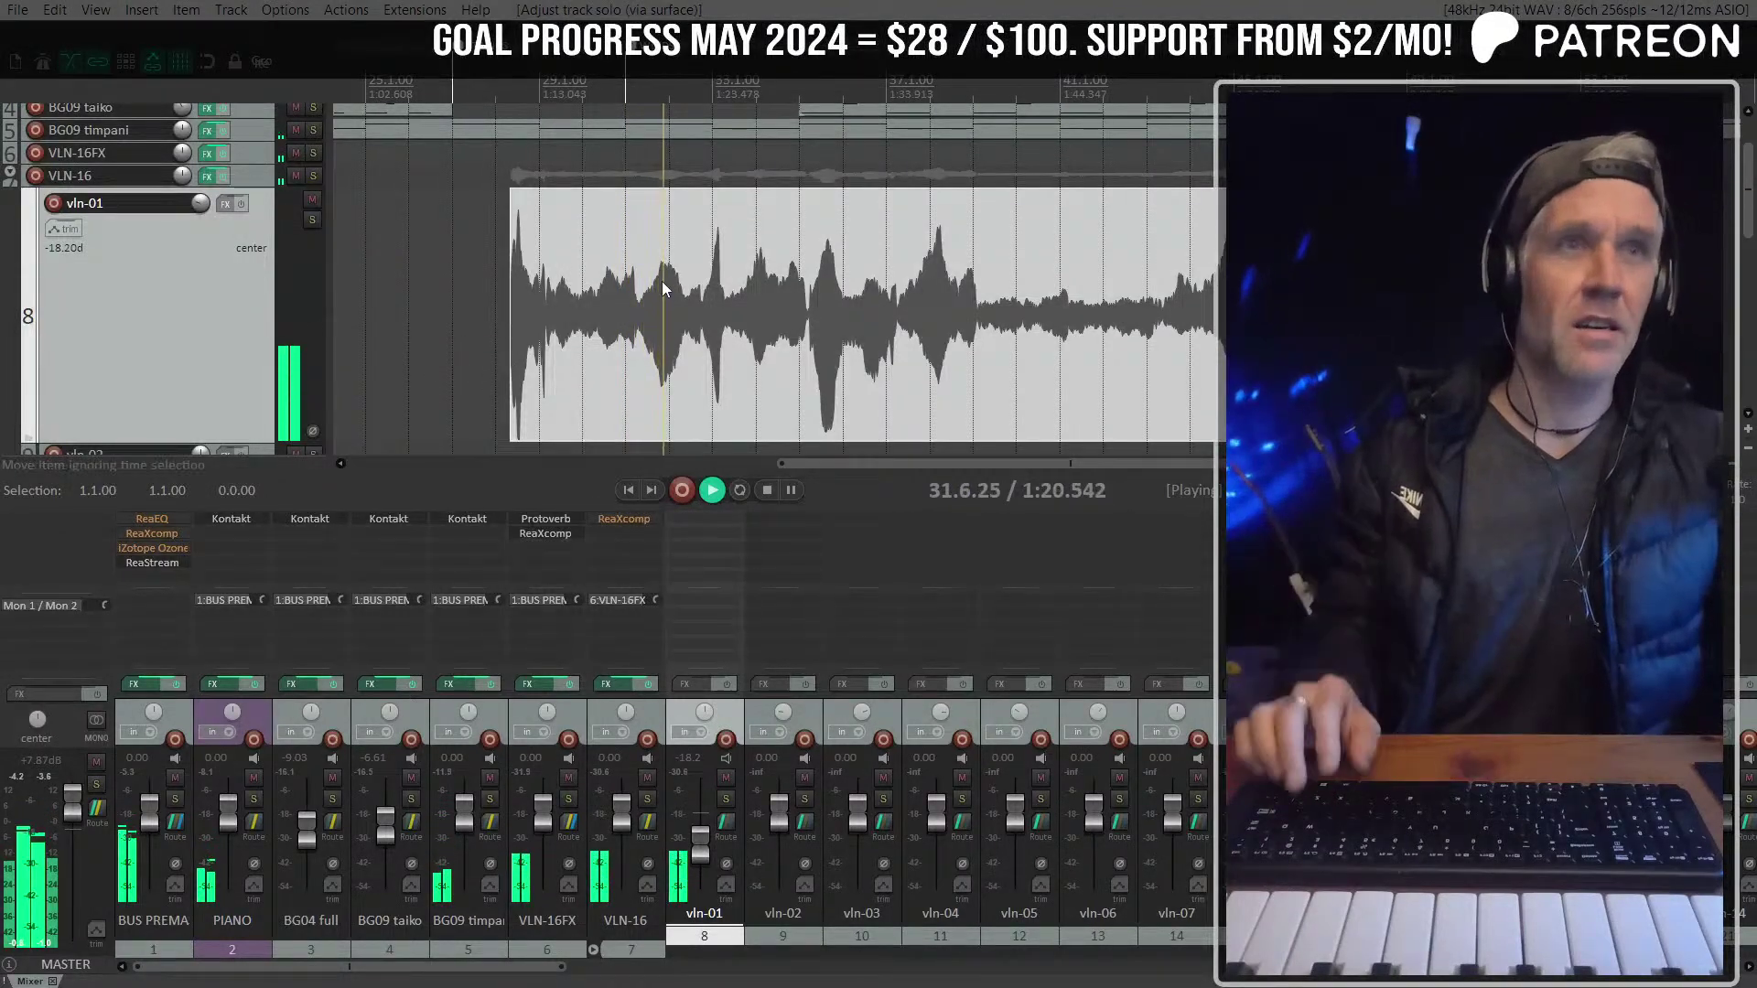
{"action": "key", "text": "F5"}
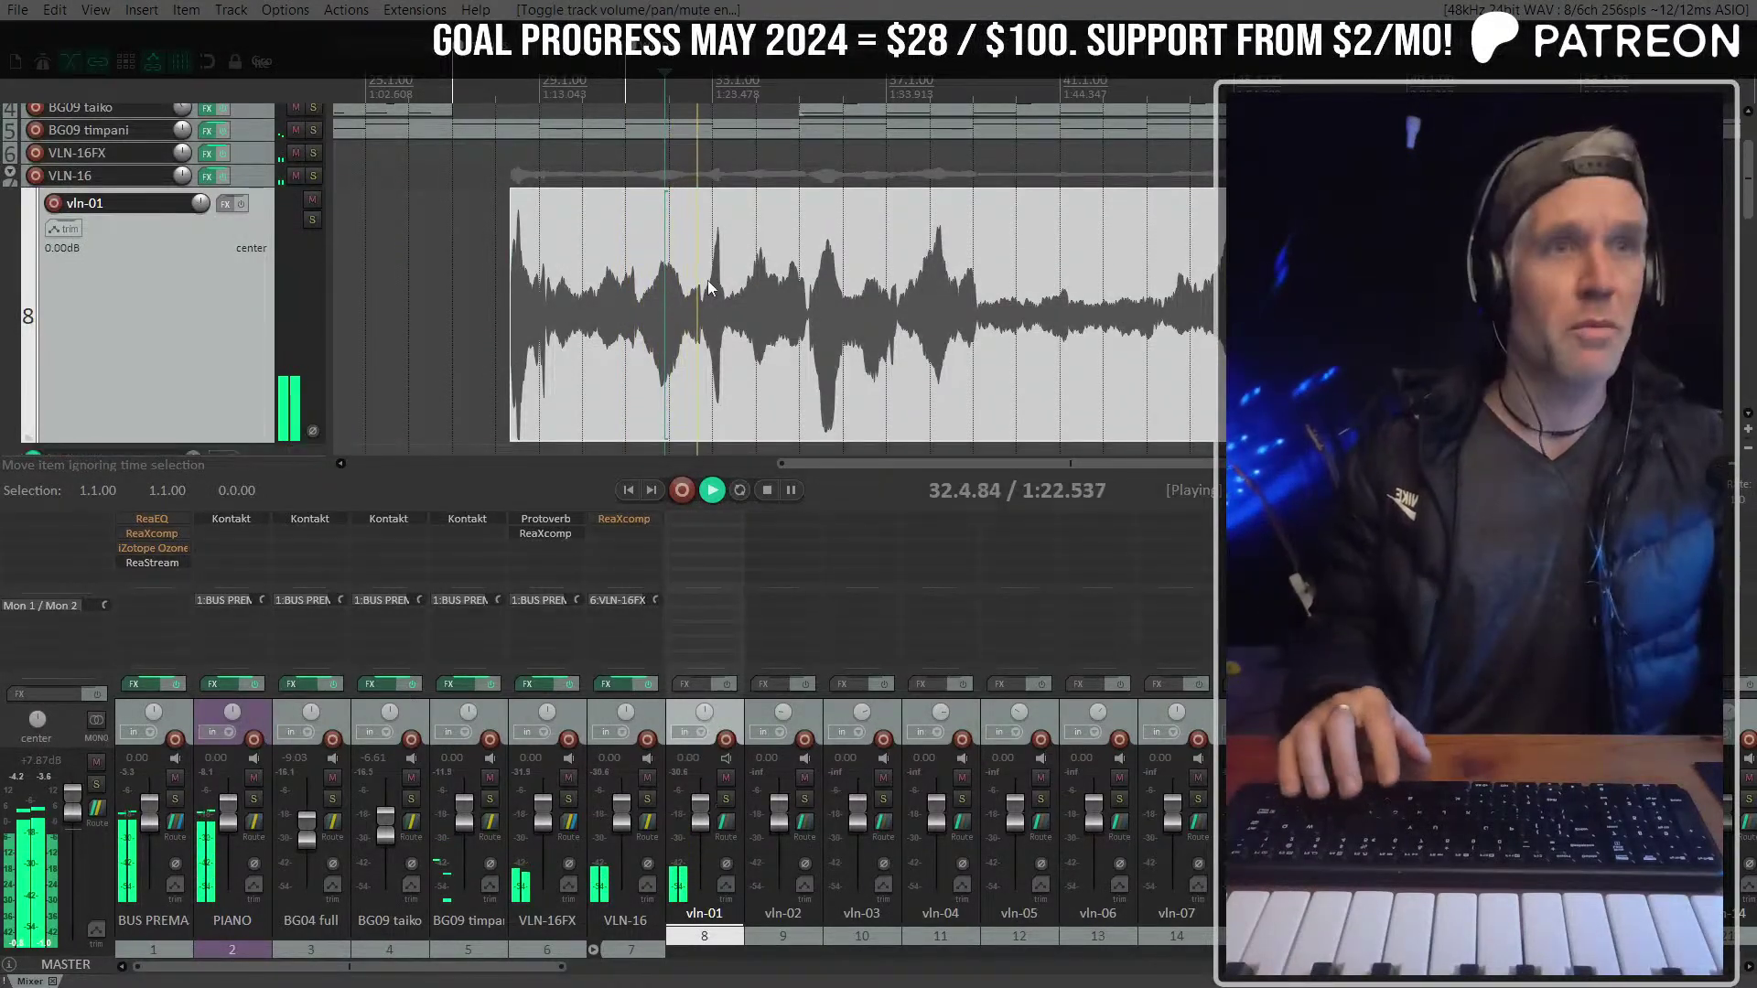
{"action": "key", "text": "F6"}
{"action": "scroll", "coordinate": [181, 310], "scroll_direction": "down", "scroll_amount": 3}
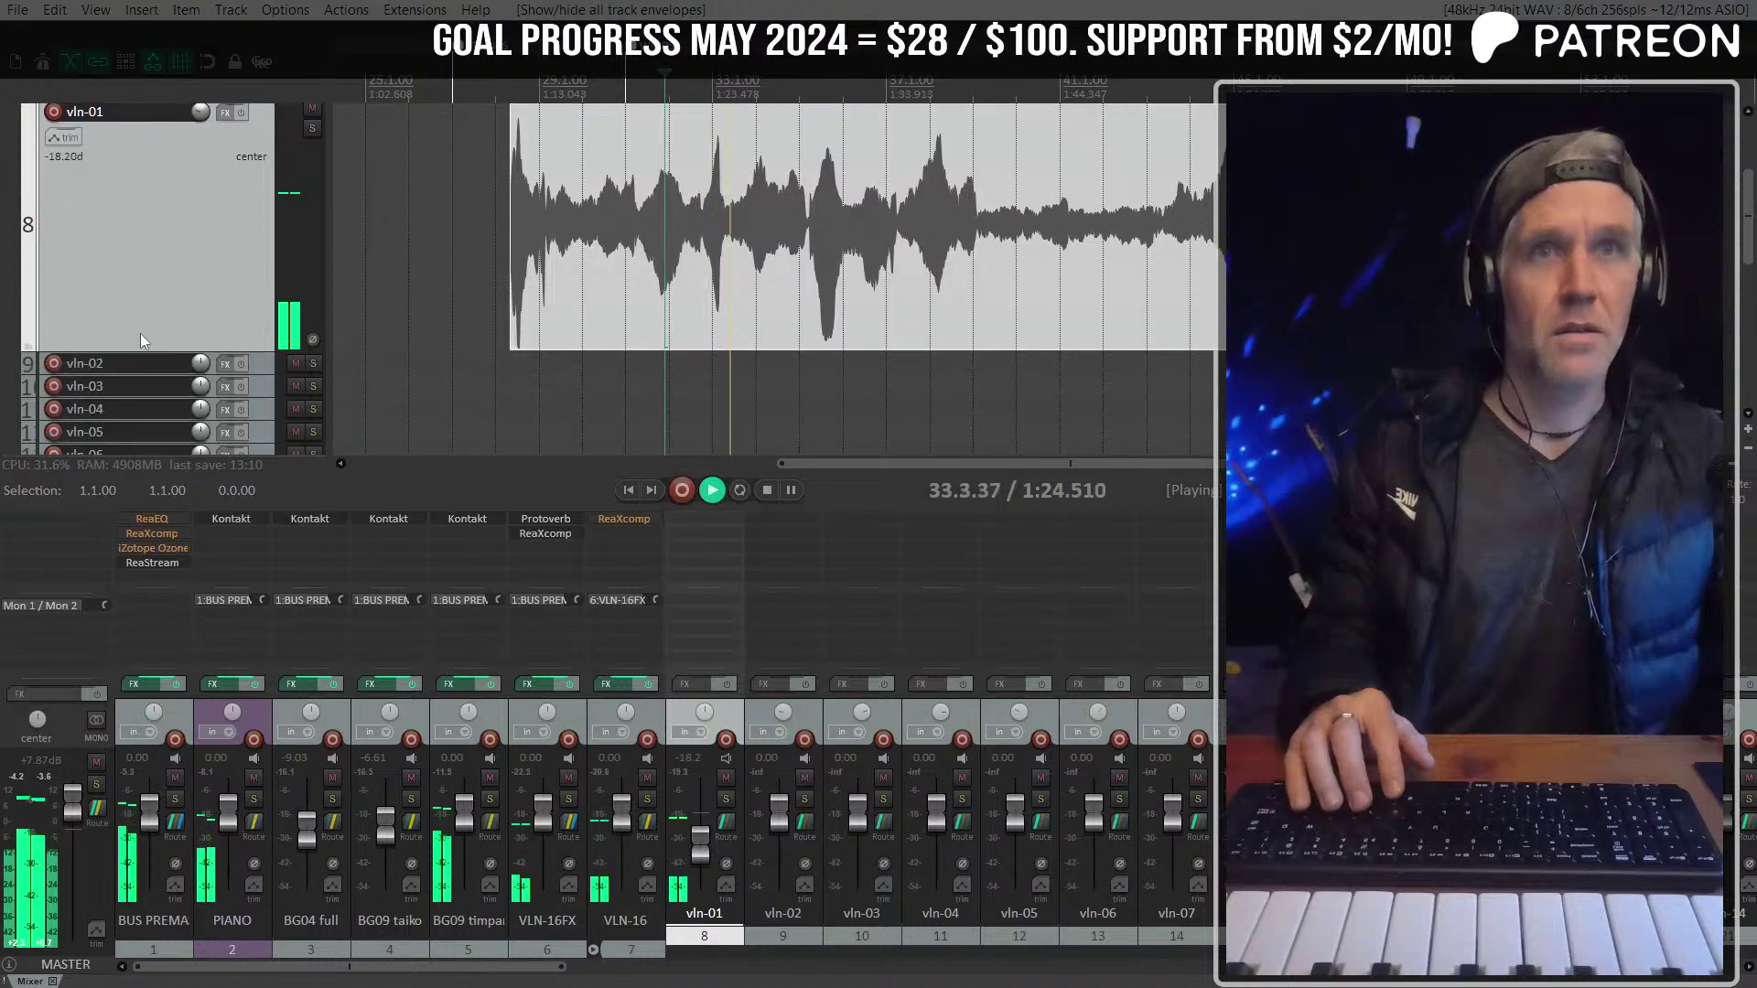
{"action": "key", "text": "F5"}
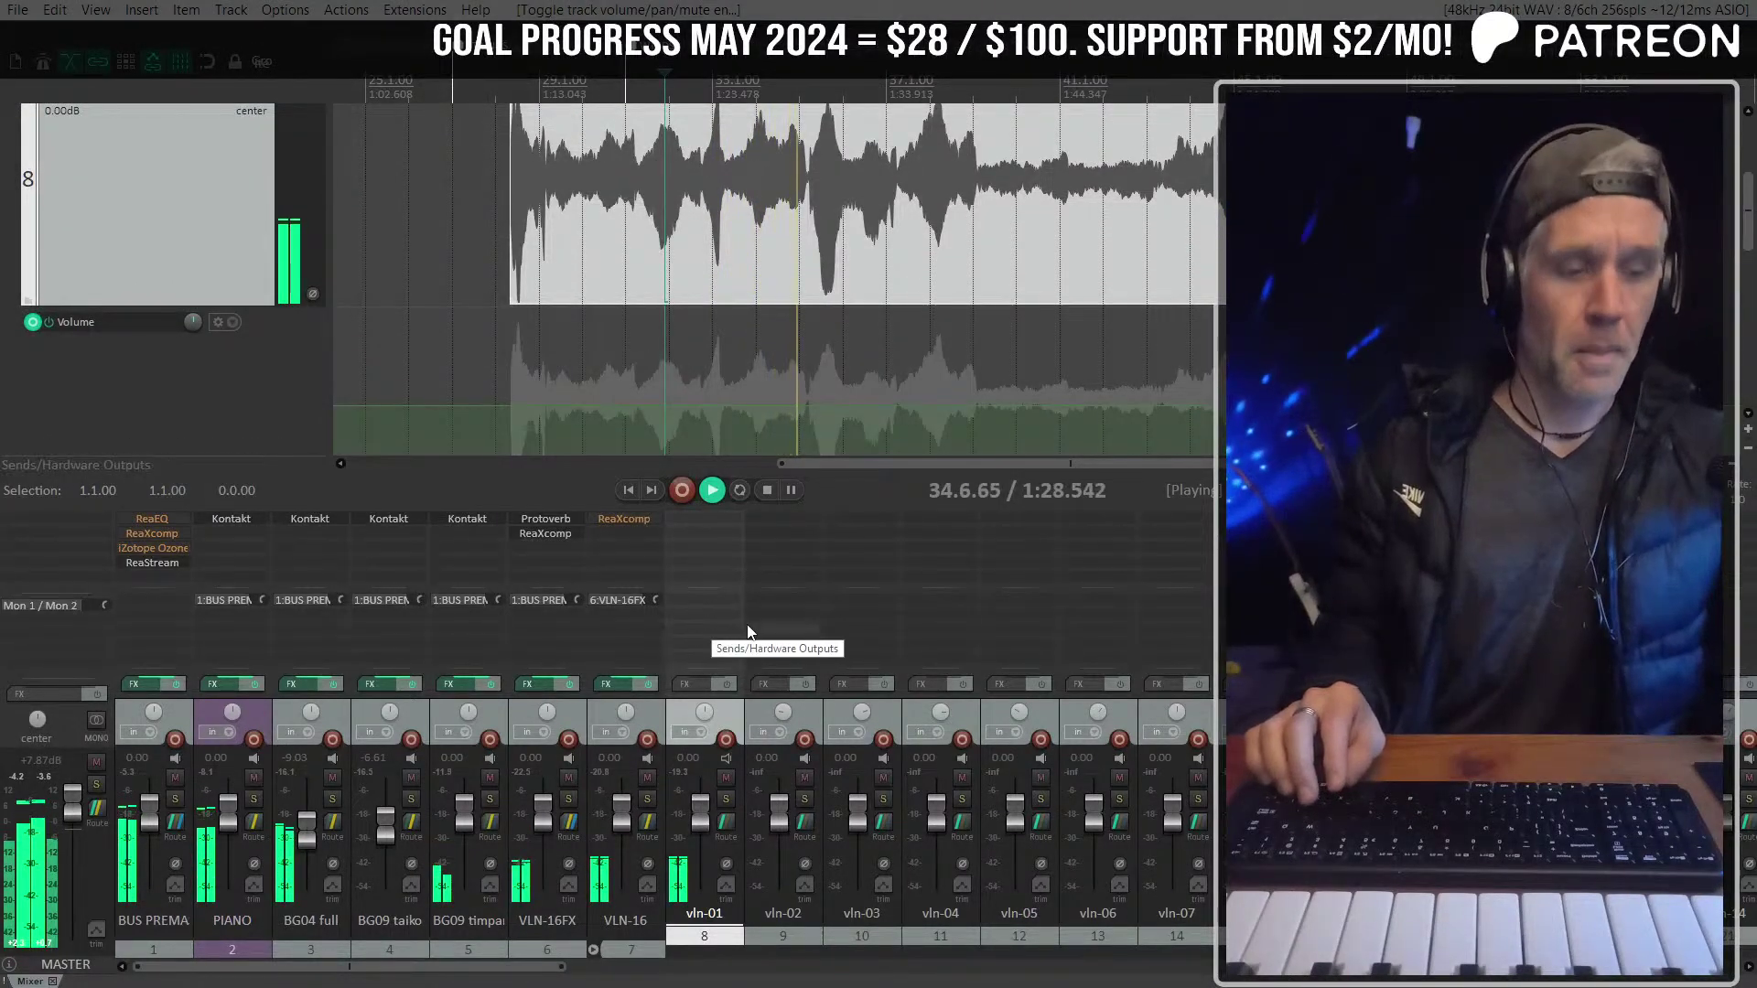
Adjust the vln-01 volume envelope to about -18.4 dB
{"action": "scroll", "coordinate": [778, 315], "scroll_direction": "down", "scroll_amount": 2}
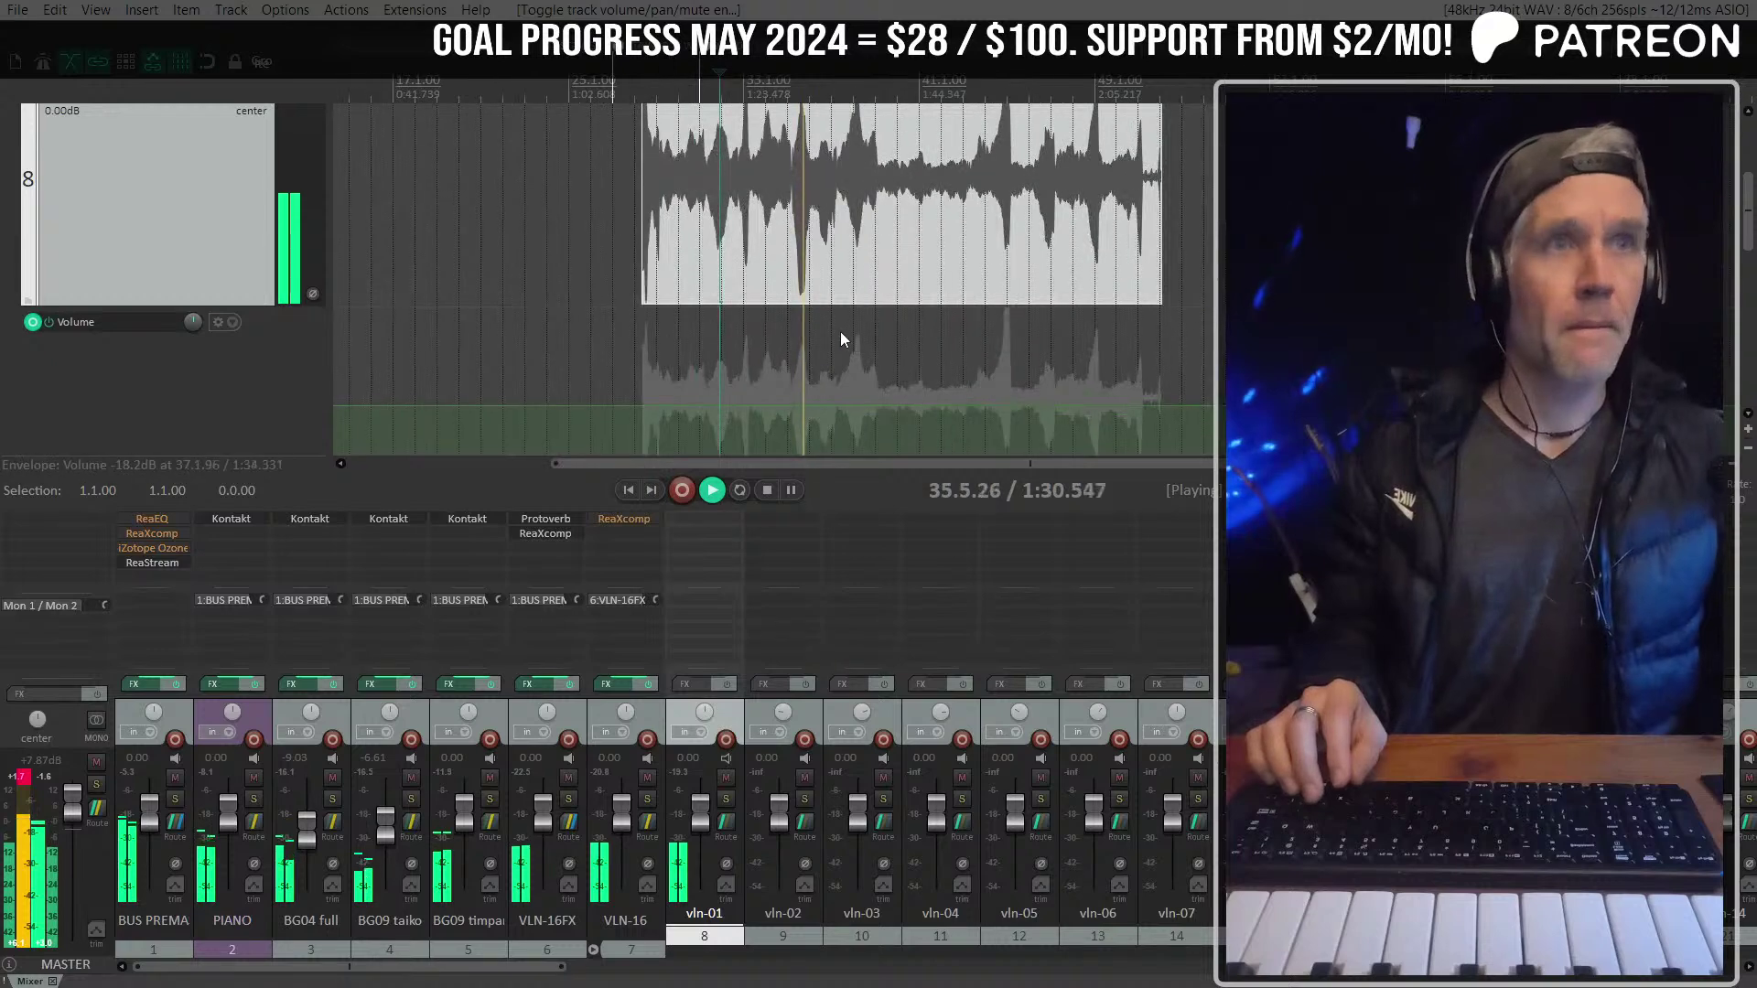
{"action": "scroll", "coordinate": [851, 320], "scroll_direction": "up", "scroll_amount": 2}
{"action": "left_click", "coordinate": [675, 404]}
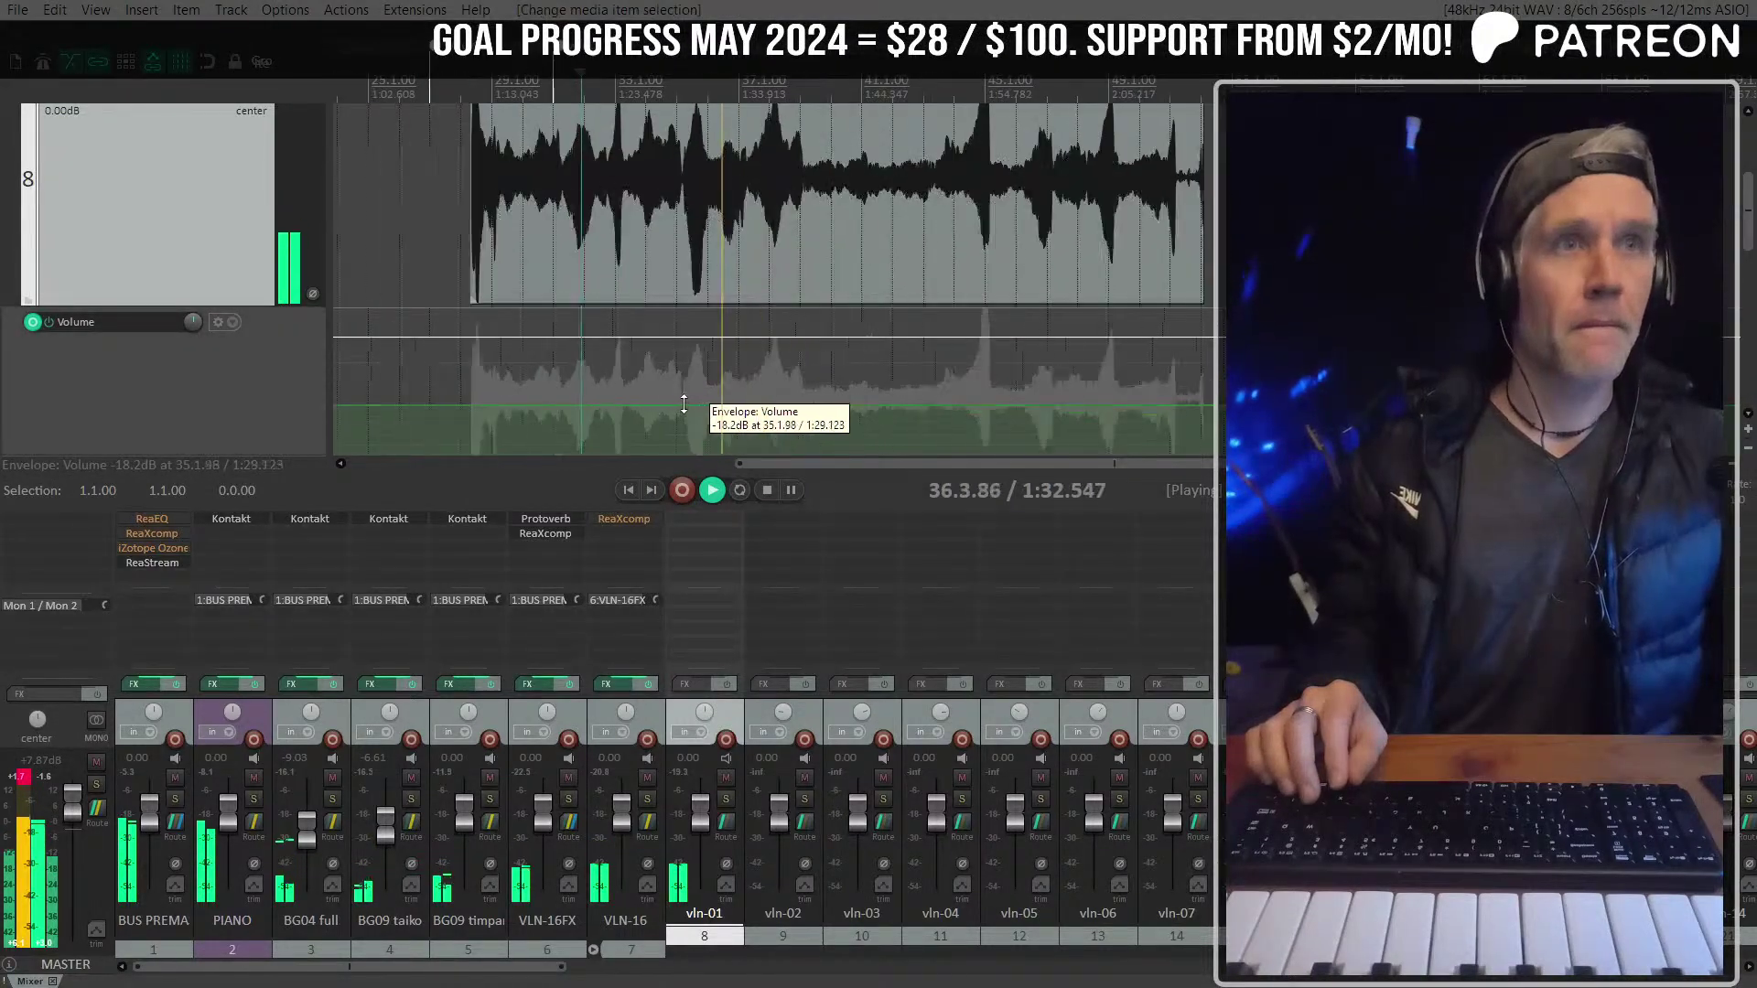
{"action": "scroll", "coordinate": [677, 405], "scroll_direction": "up", "scroll_amount": 2}
{"action": "scroll", "coordinate": [696, 384], "scroll_direction": "down", "scroll_amount": 2}
{"action": "mouse_move", "coordinate": [665, 314]}
{"action": "left_mouse_down"}
{"action": "mouse_move", "coordinate": [736, 312]}
{"action": "mouse_move", "coordinate": [707, 352]}
{"action": "left_mouse_up"}
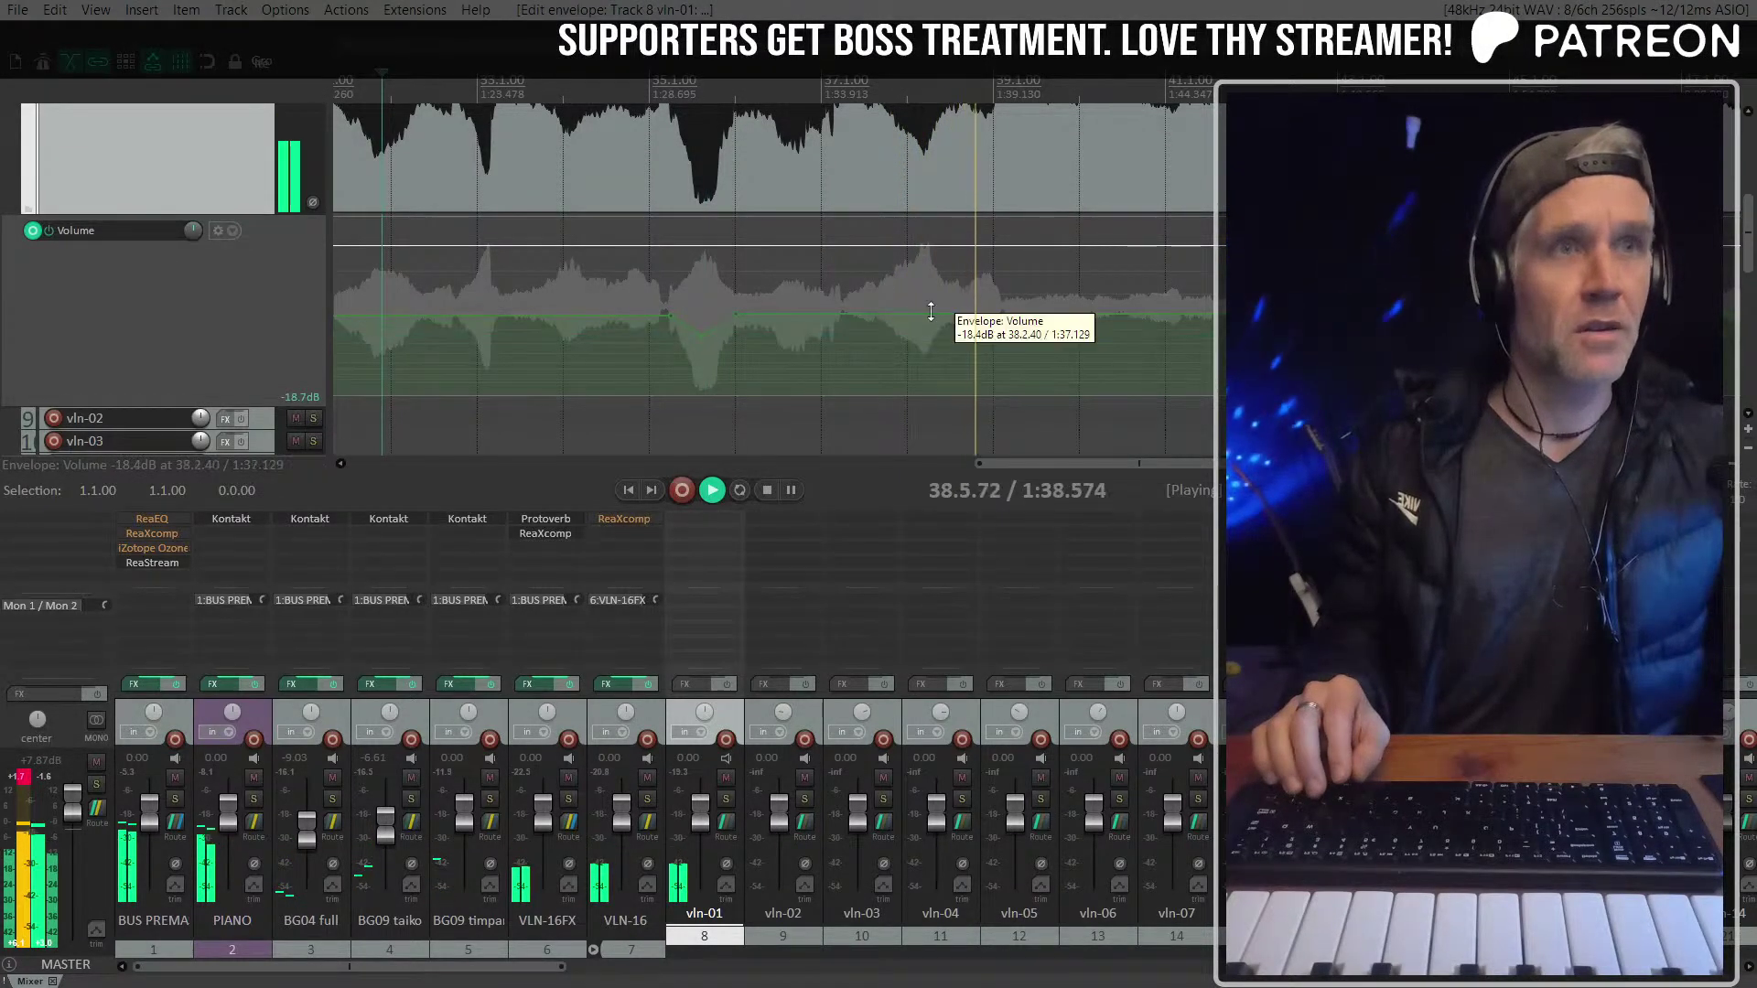
Try a volume boost on VLN-16, and raise the VLN-16FX track to 12 dB and solo it
{"action": "scroll", "coordinate": [963, 298], "scroll_direction": "down", "scroll_amount": 2}
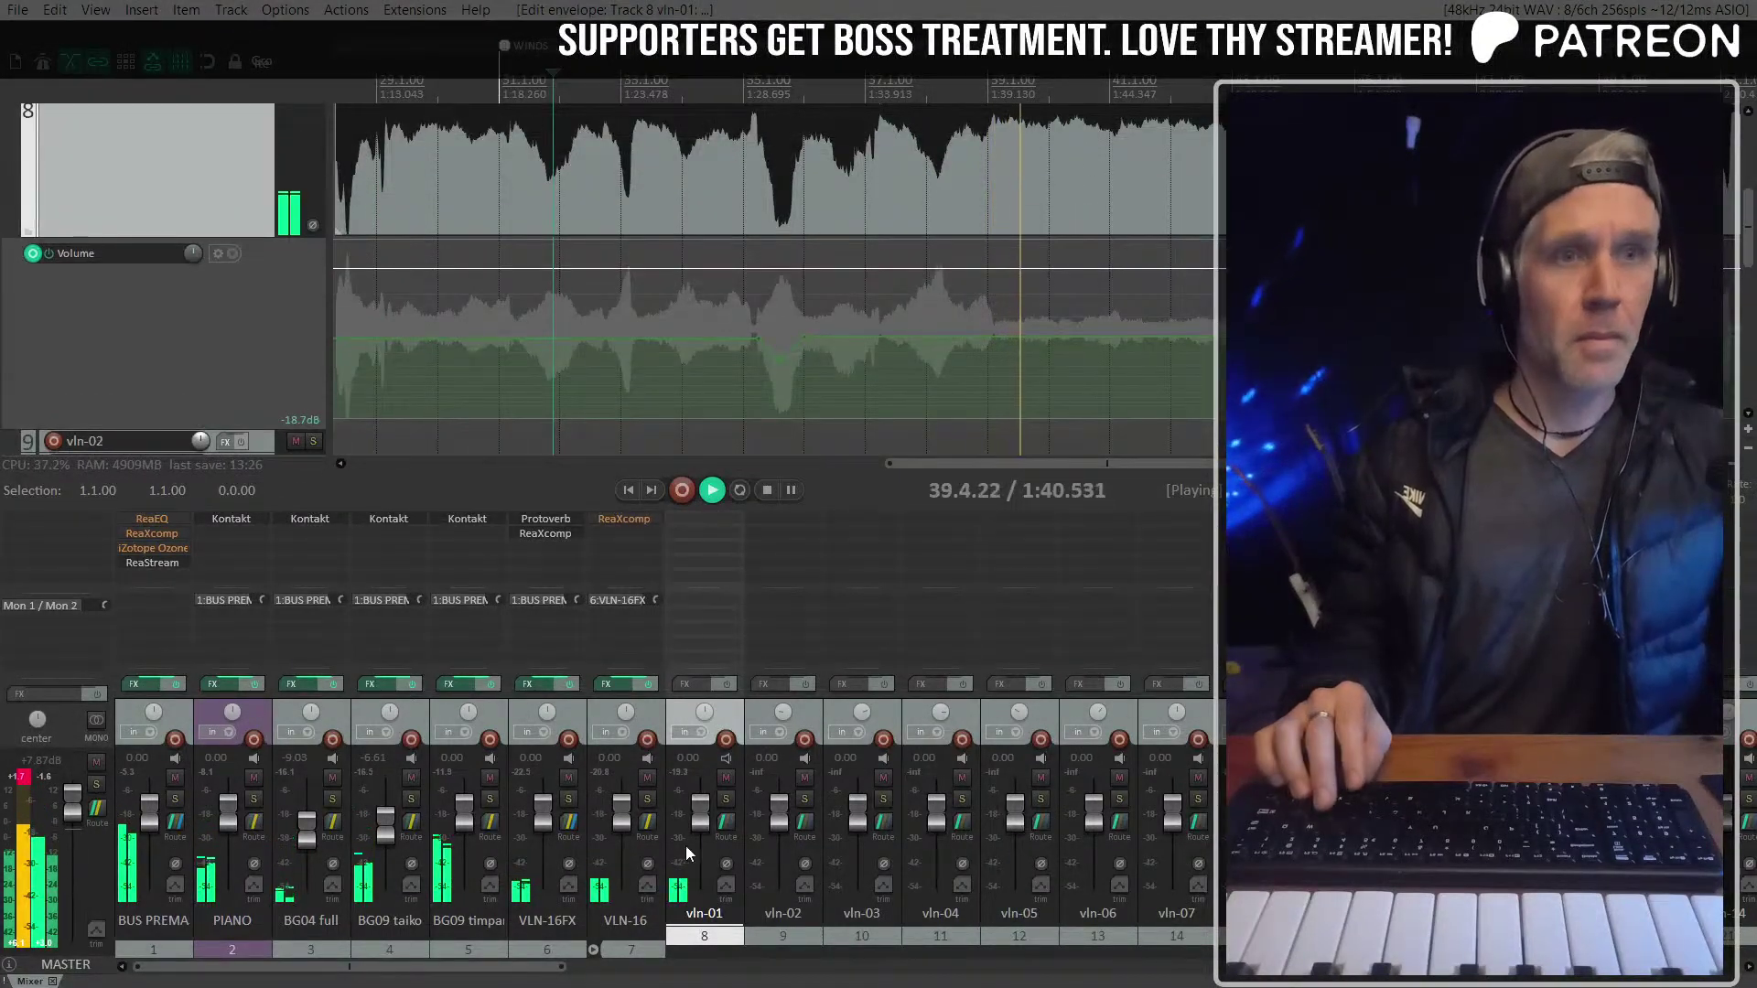
{"action": "left_click", "coordinate": [623, 806]}
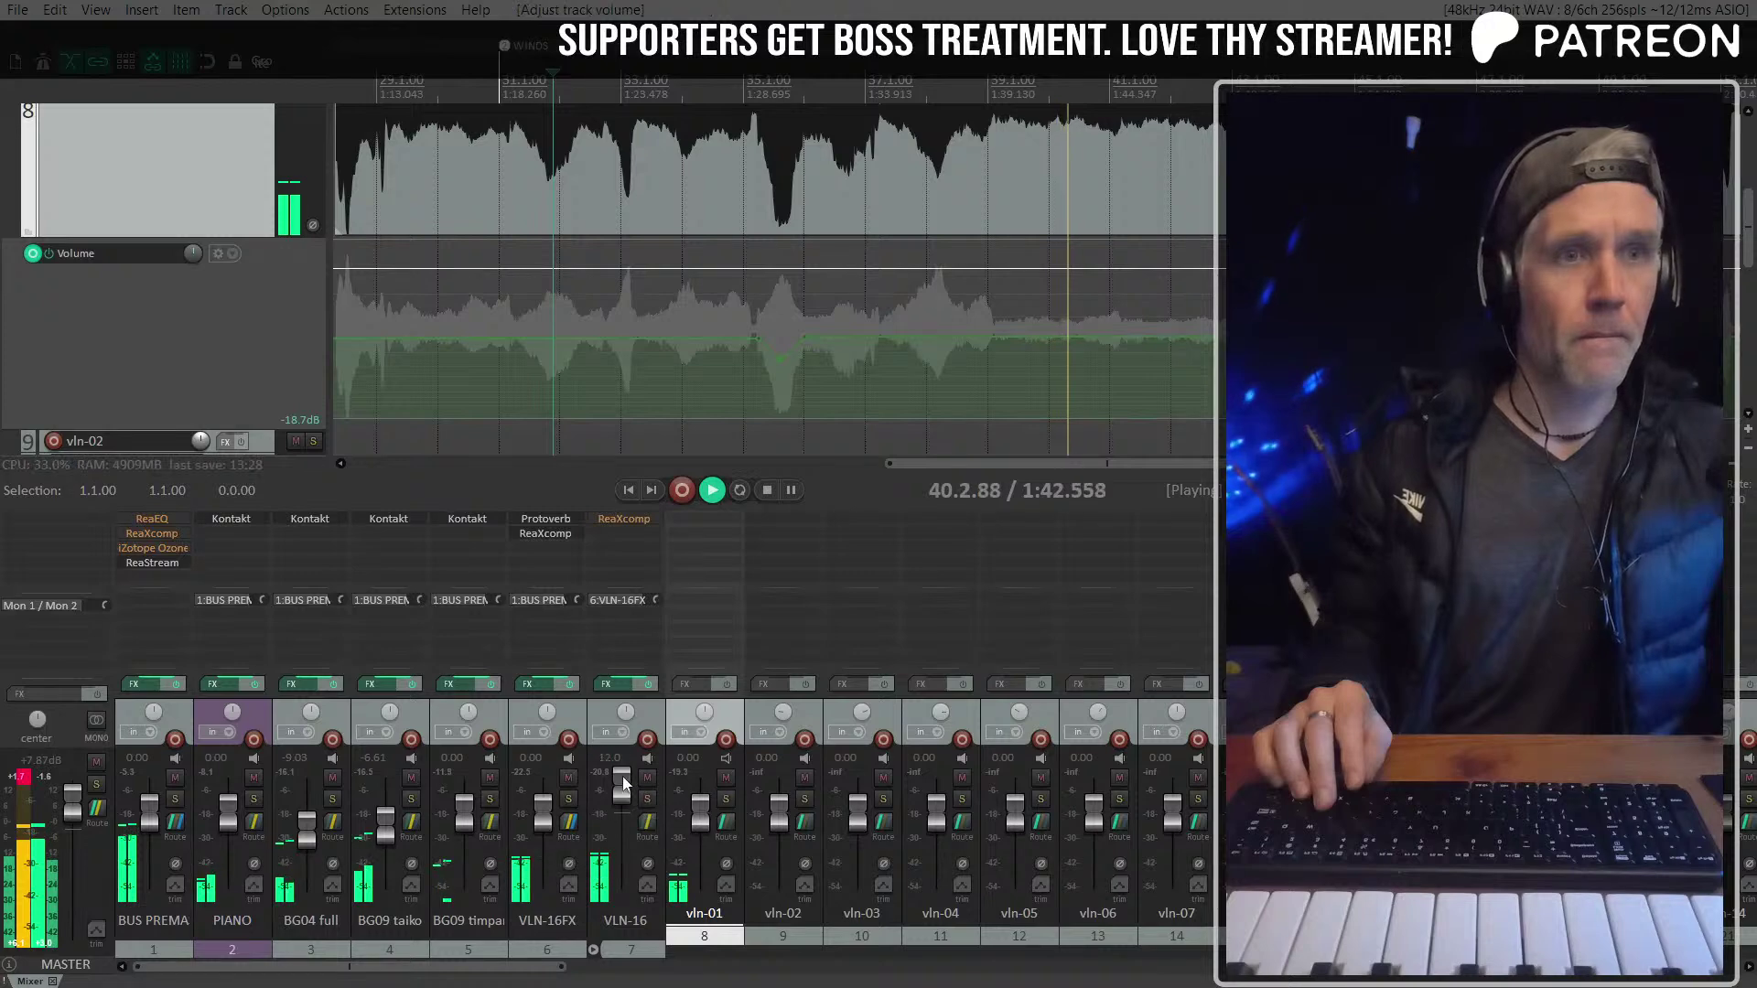
{"action": "left_click_drag", "start_coordinate": [540, 823], "coordinate": [541, 773]}
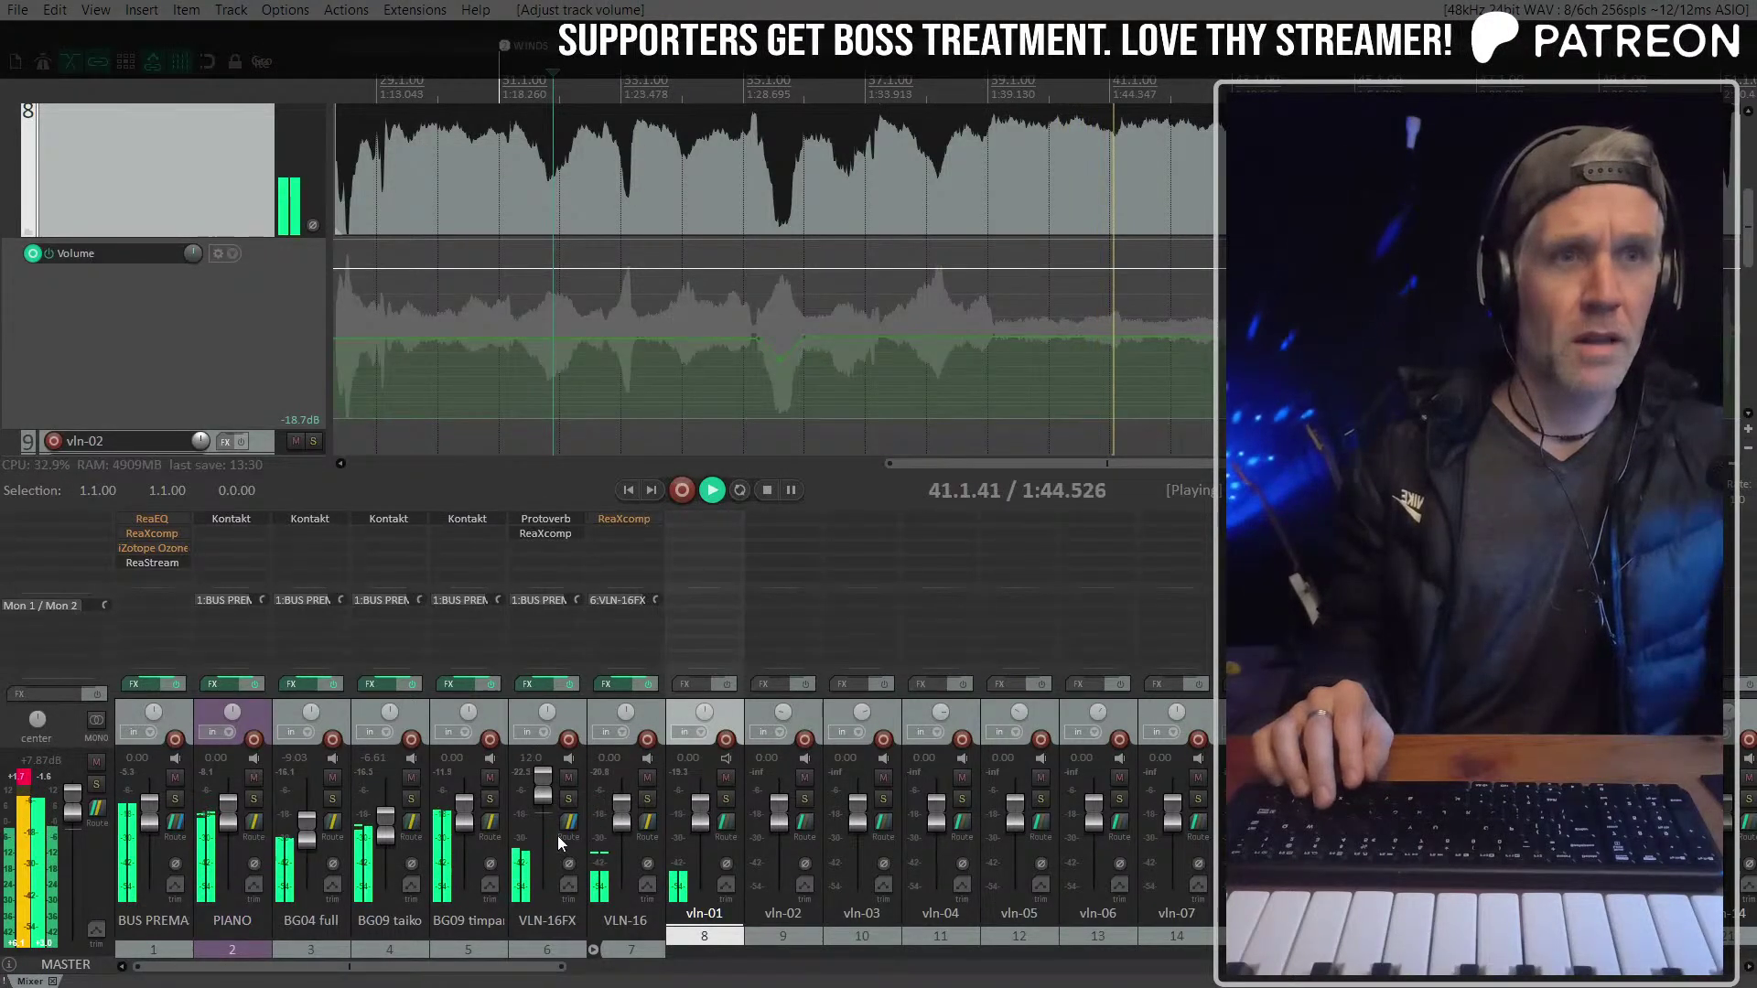
{"action": "left_click", "coordinate": [568, 799]}
{"action": "left_click", "coordinate": [570, 716]}
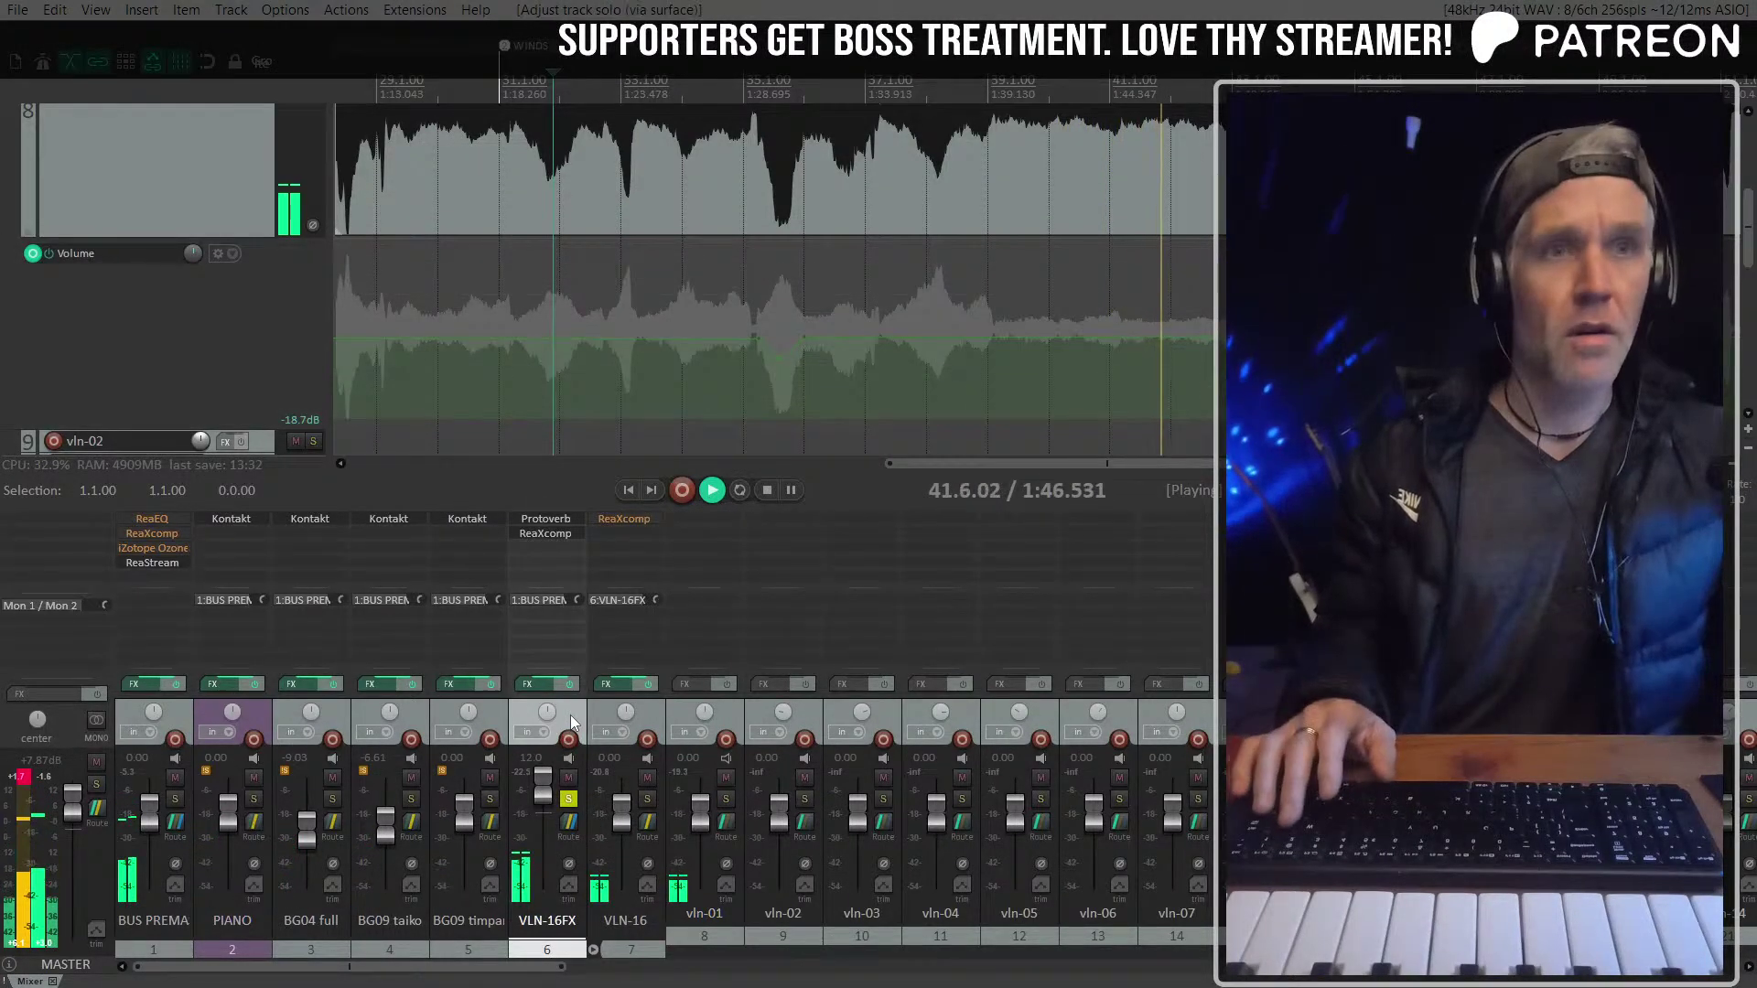
Set the Wet level of Protoverb on VLN-16FX to 100, unsolo the track, and close the plugin window
{"action": "left_click", "coordinate": [549, 517]}
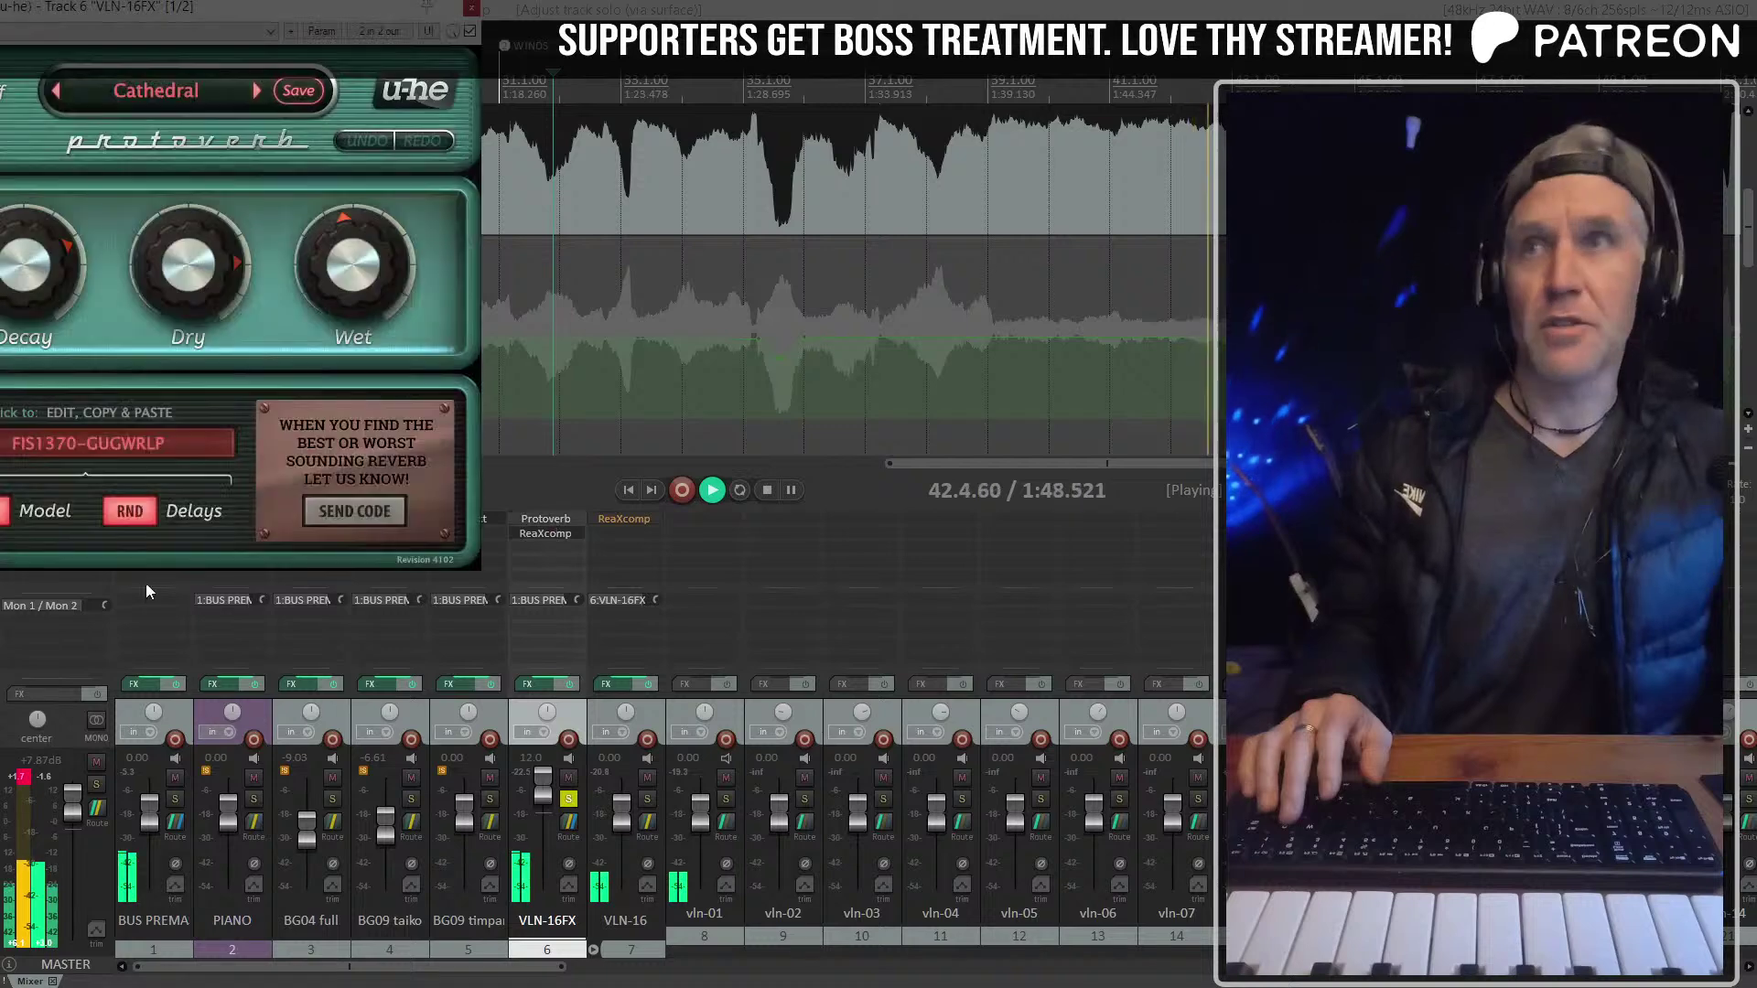
{"action": "left_click_drag", "start_coordinate": [236, 20], "coordinate": [457, 56]}
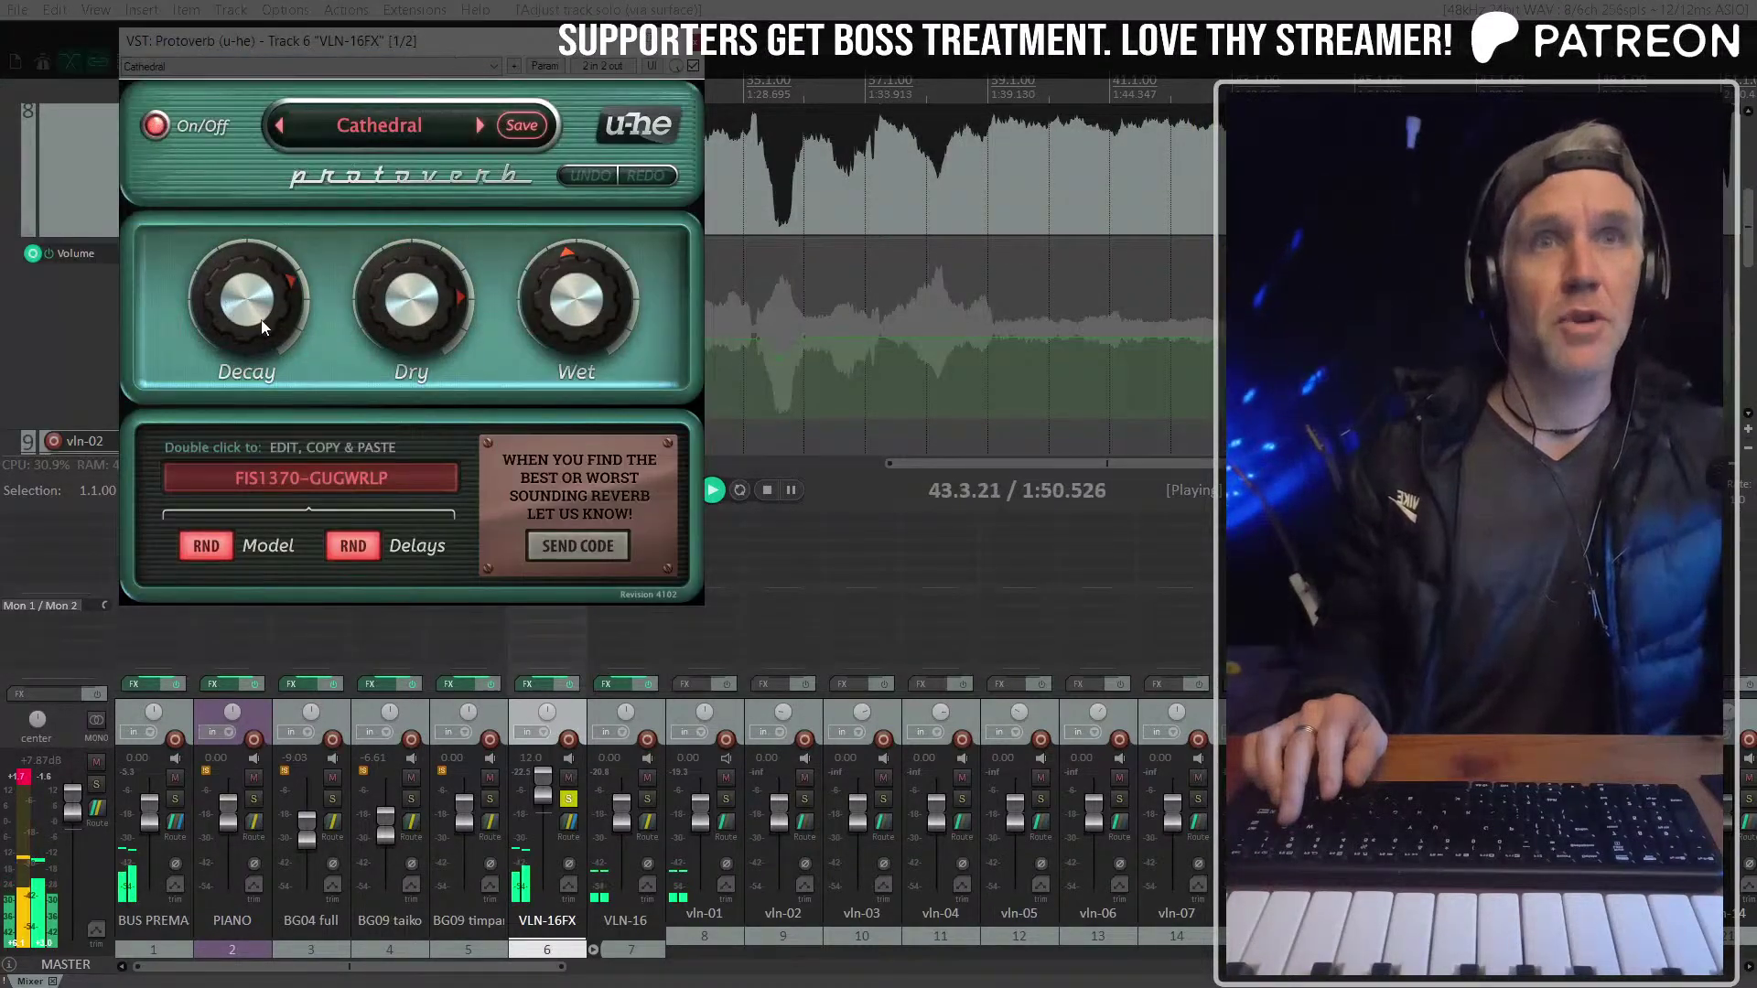
{"action": "left_click_drag", "start_coordinate": [576, 302], "coordinate": [604, 183]}
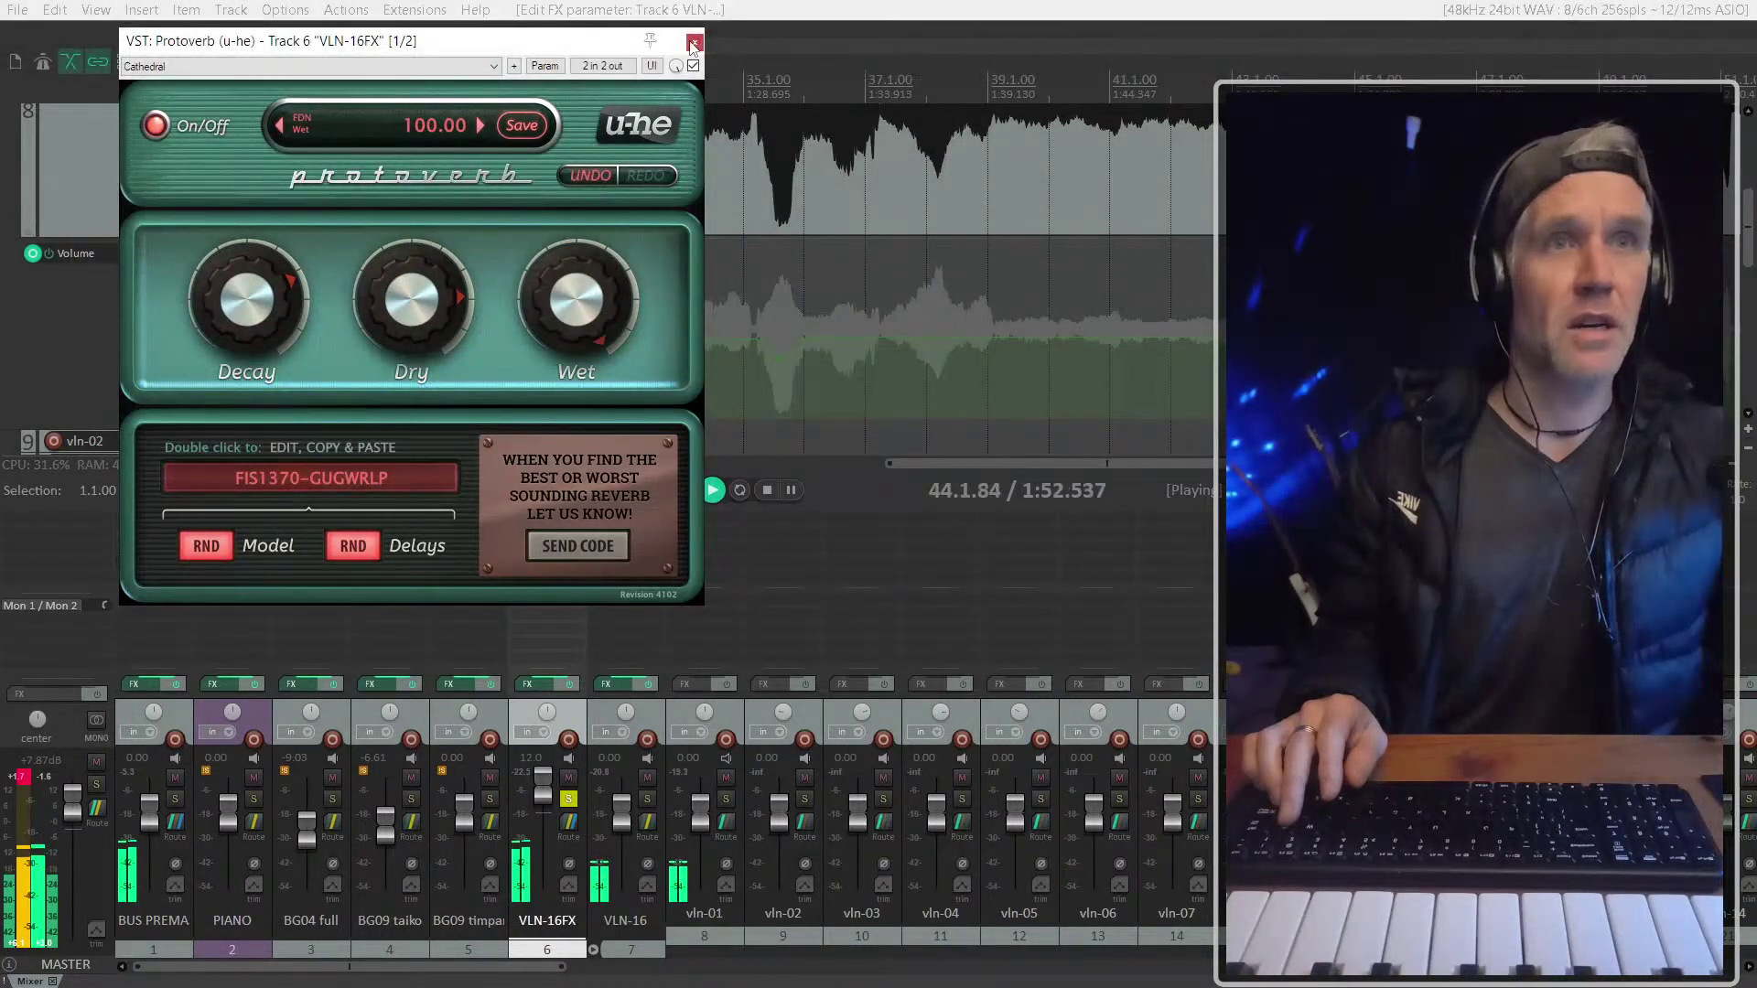
{"action": "left_click", "coordinate": [568, 801]}
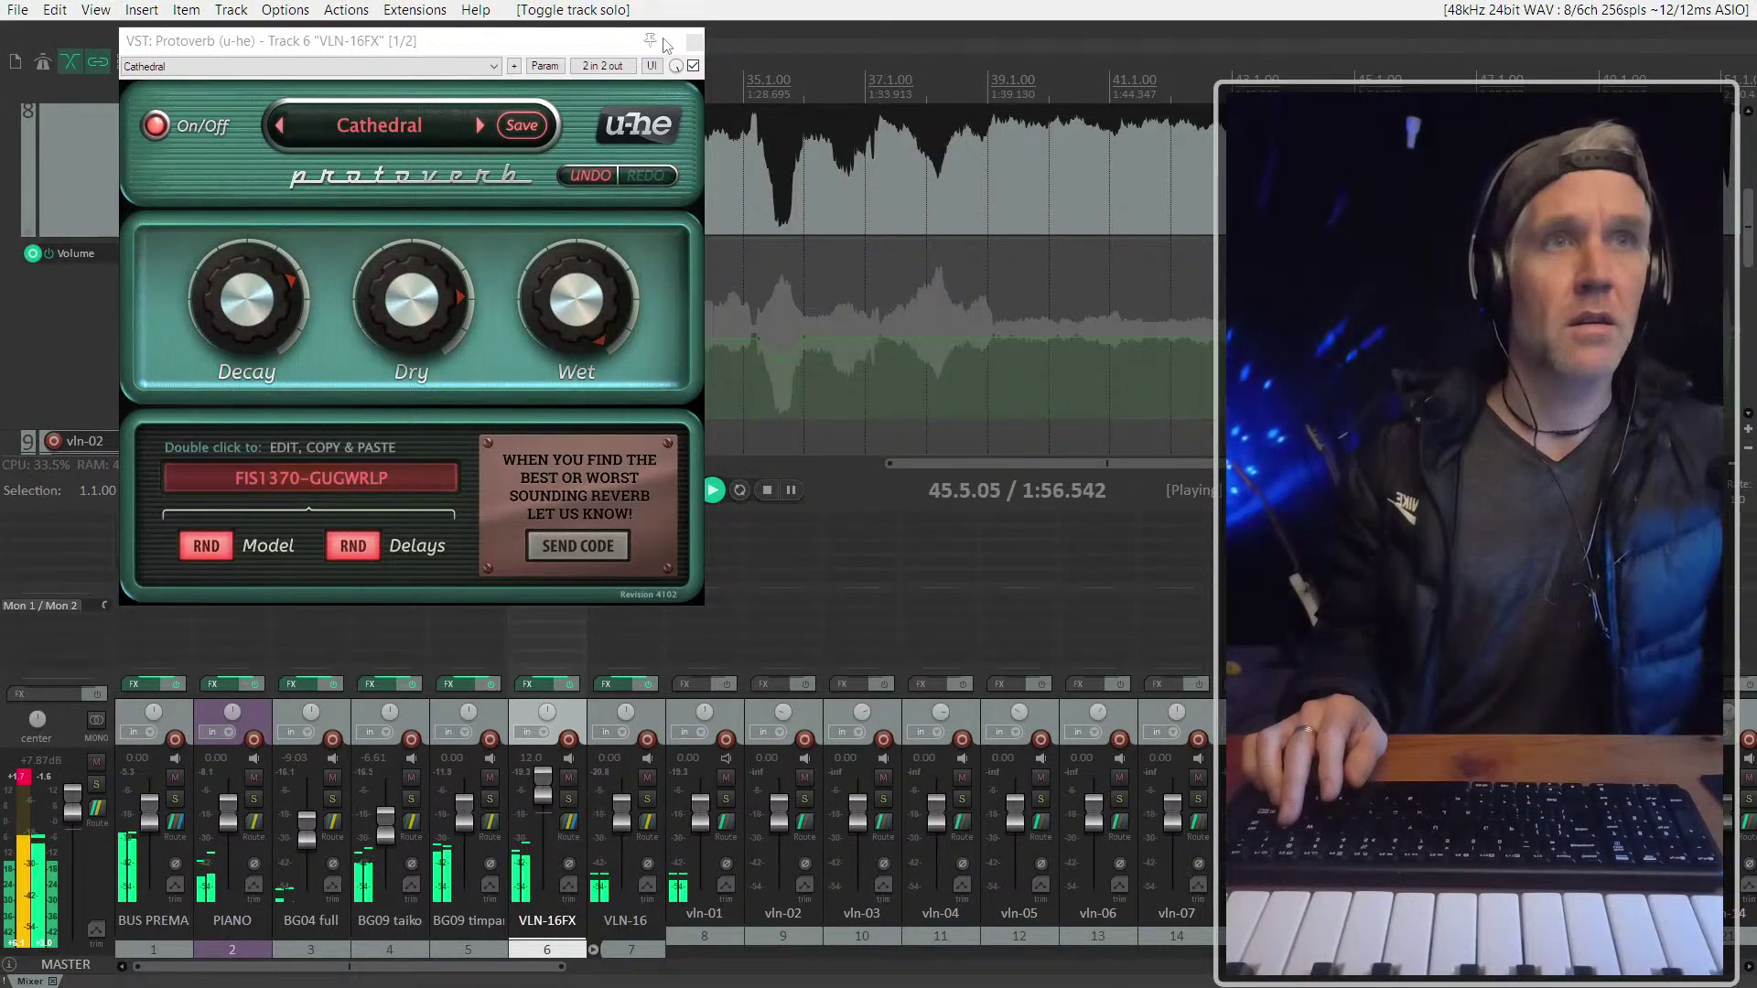
{"action": "left_click", "coordinate": [695, 43]}
Hide the mixer and enlarge the vln-01 track with its volume envelope
{"action": "scroll", "coordinate": [741, 348], "scroll_direction": "down", "scroll_amount": 2}
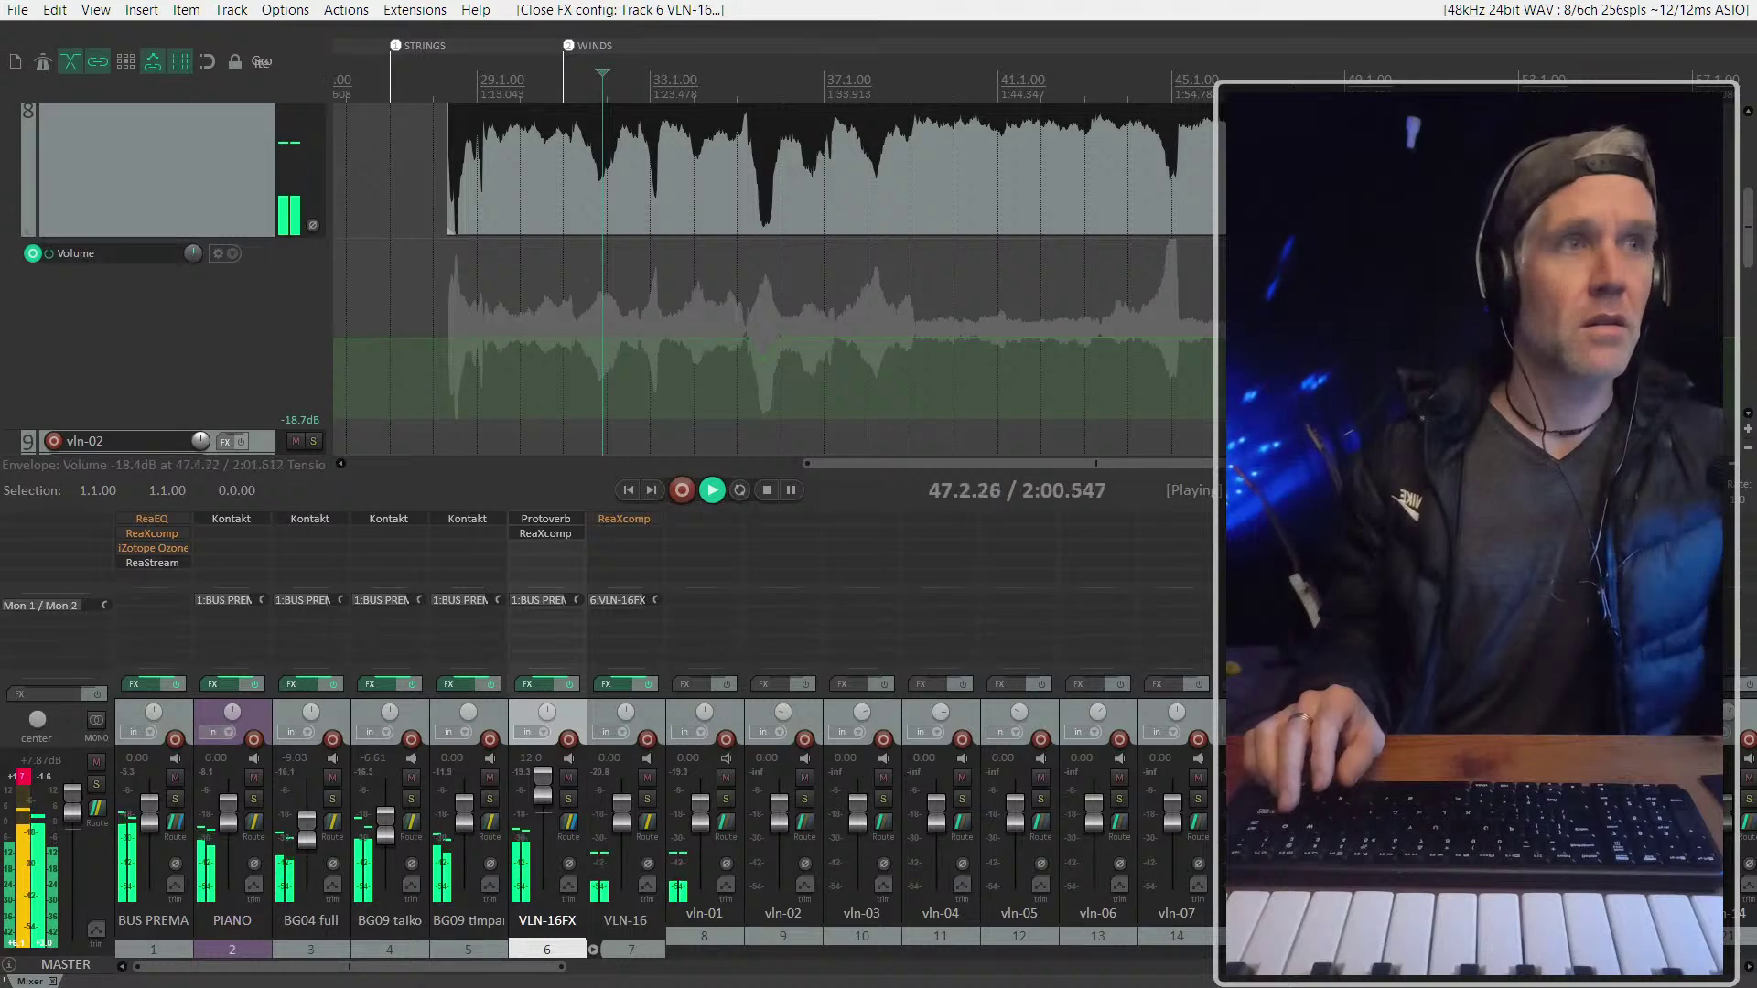
{"action": "scroll", "coordinate": [778, 275], "scroll_direction": "up", "scroll_amount": 2}
{"action": "key", "text": "ctrl+m"}
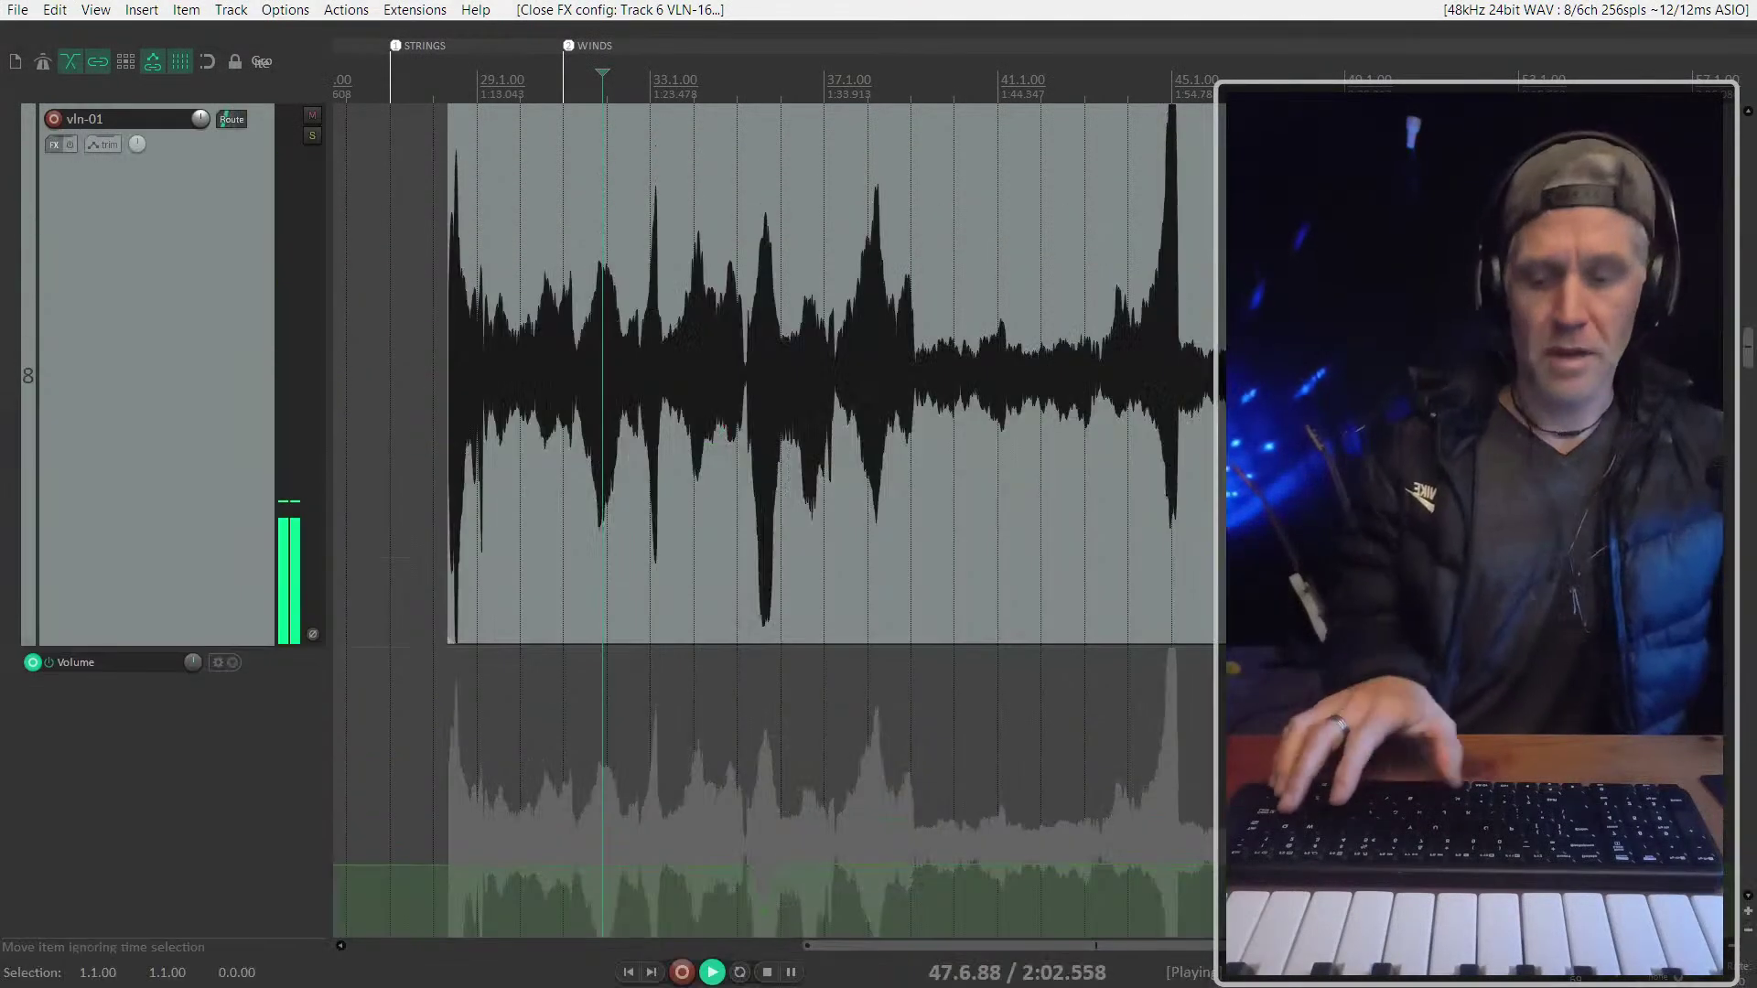
Select the vln-01 track and show only that track, hiding all the others
{"action": "scroll", "coordinate": [1126, 659], "scroll_direction": "down", "scroll_amount": 3}
{"action": "scroll", "coordinate": [1100, 598], "scroll_direction": "up", "scroll_amount": 3}
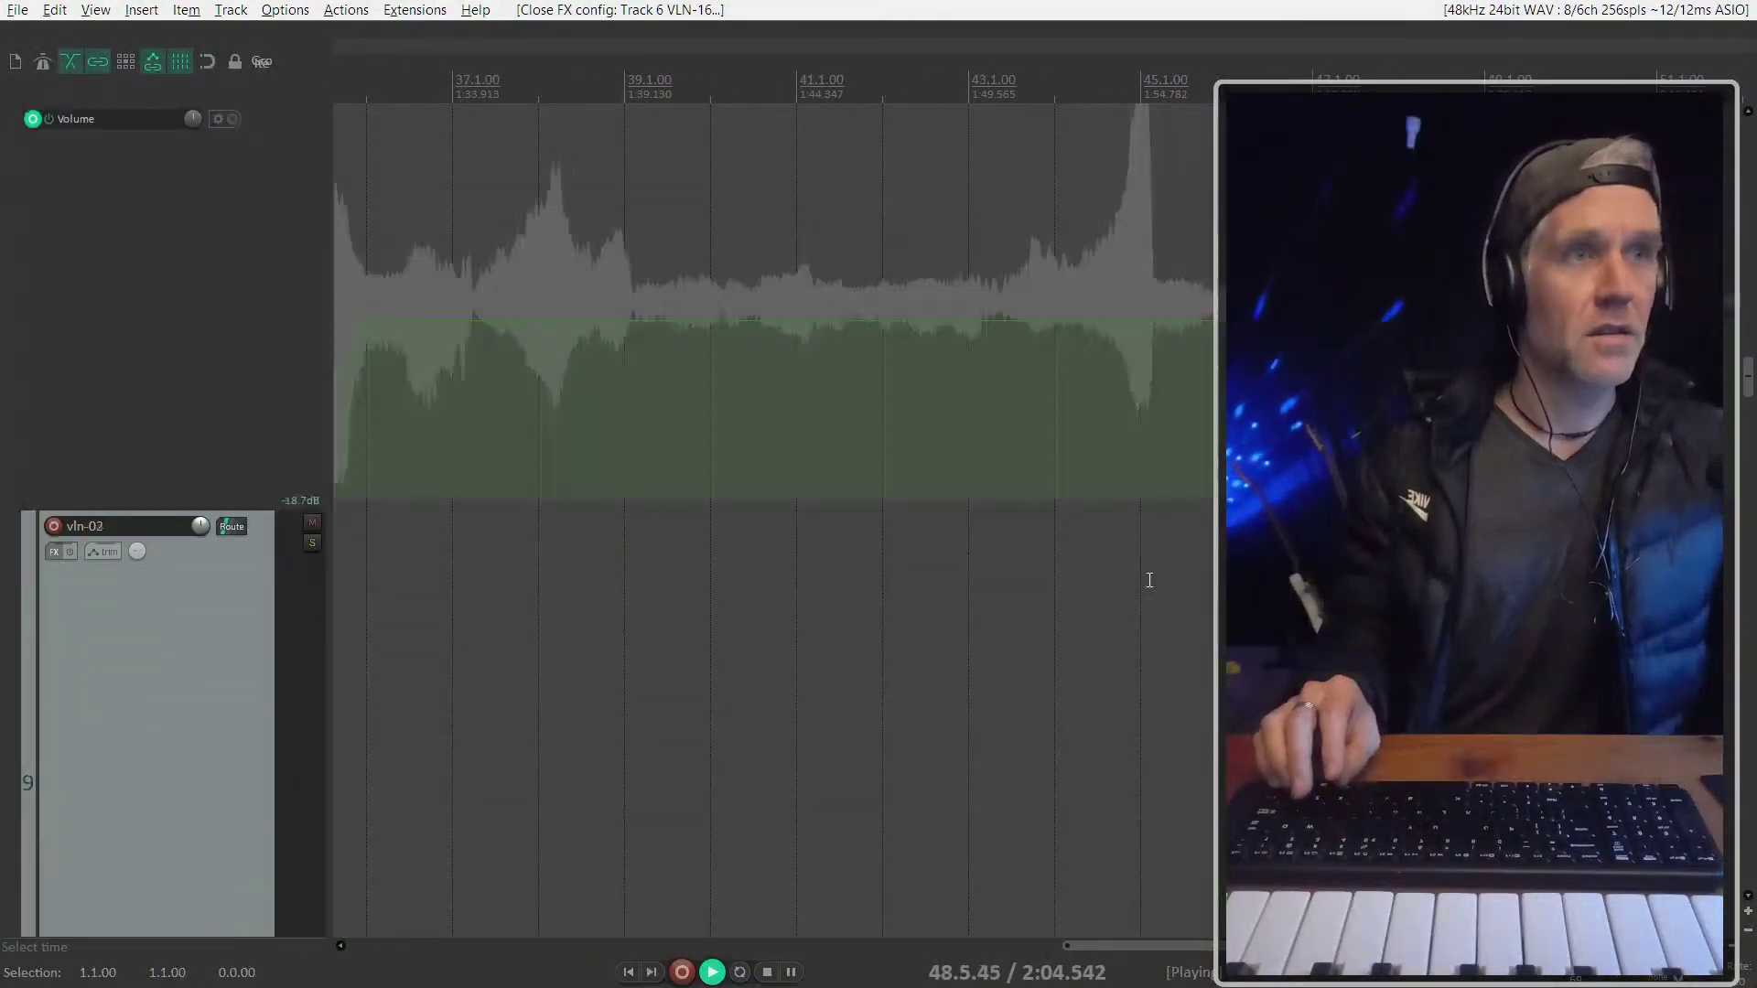
{"action": "left_click", "coordinate": [238, 498]}
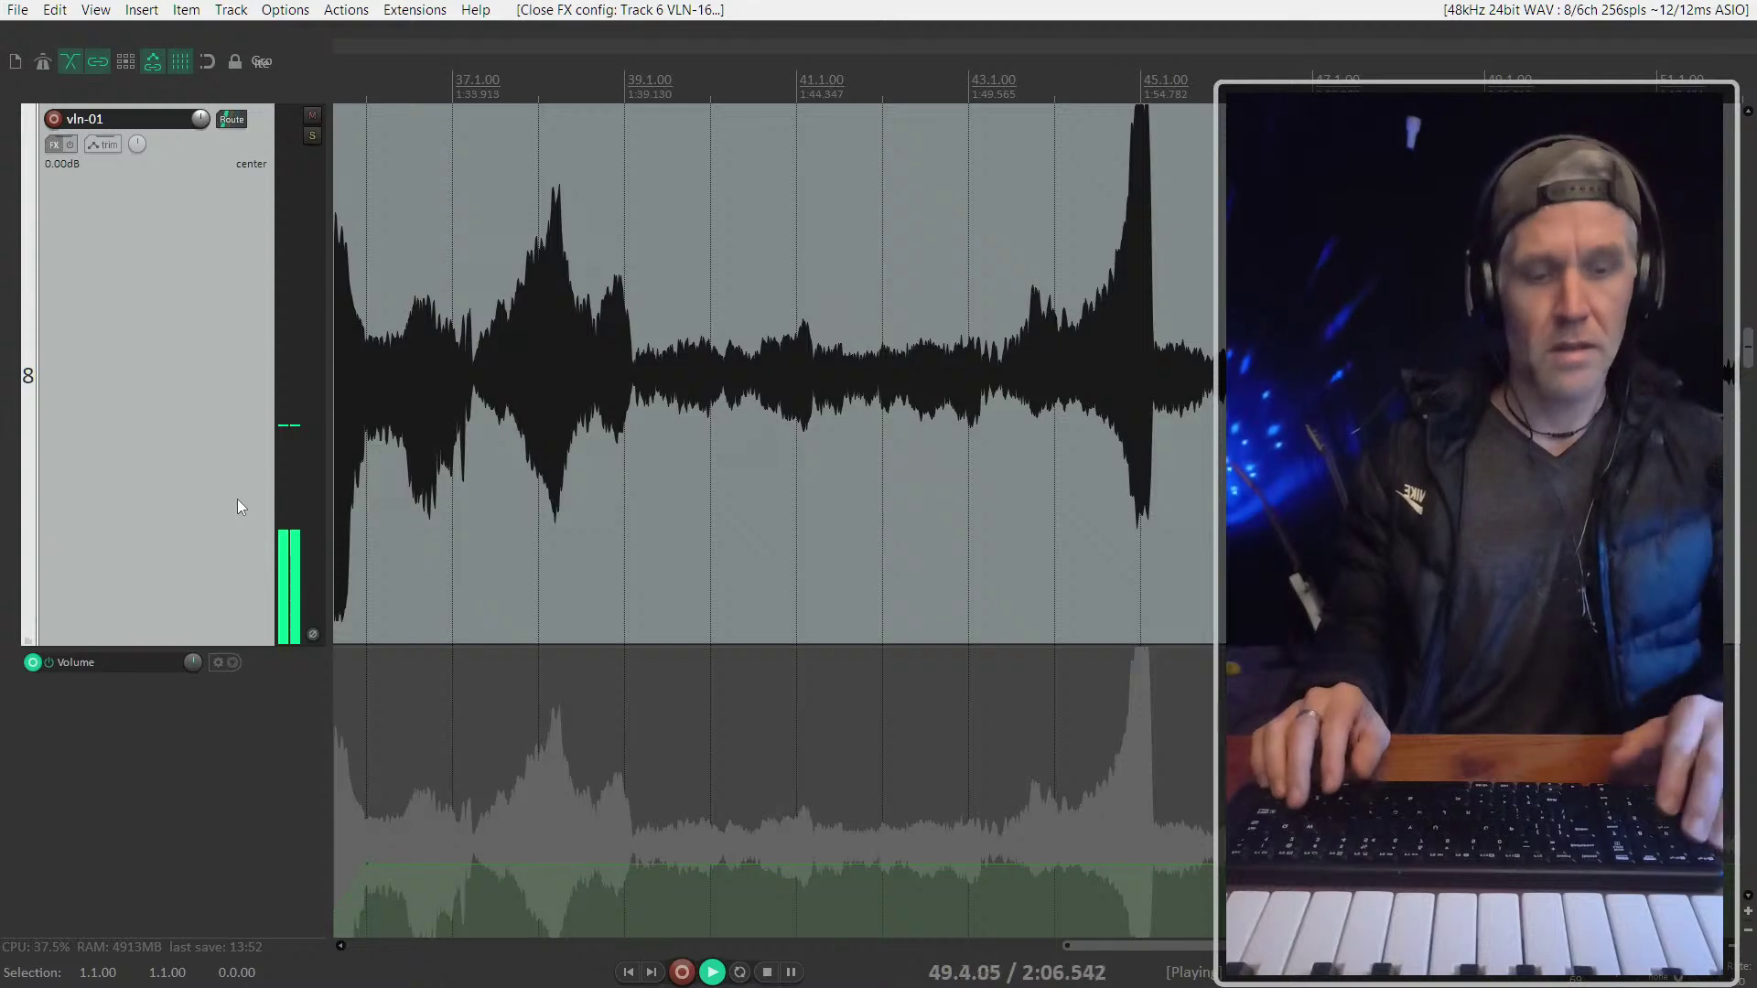
{"action": "key", "text": "ctrl+shift+h"}
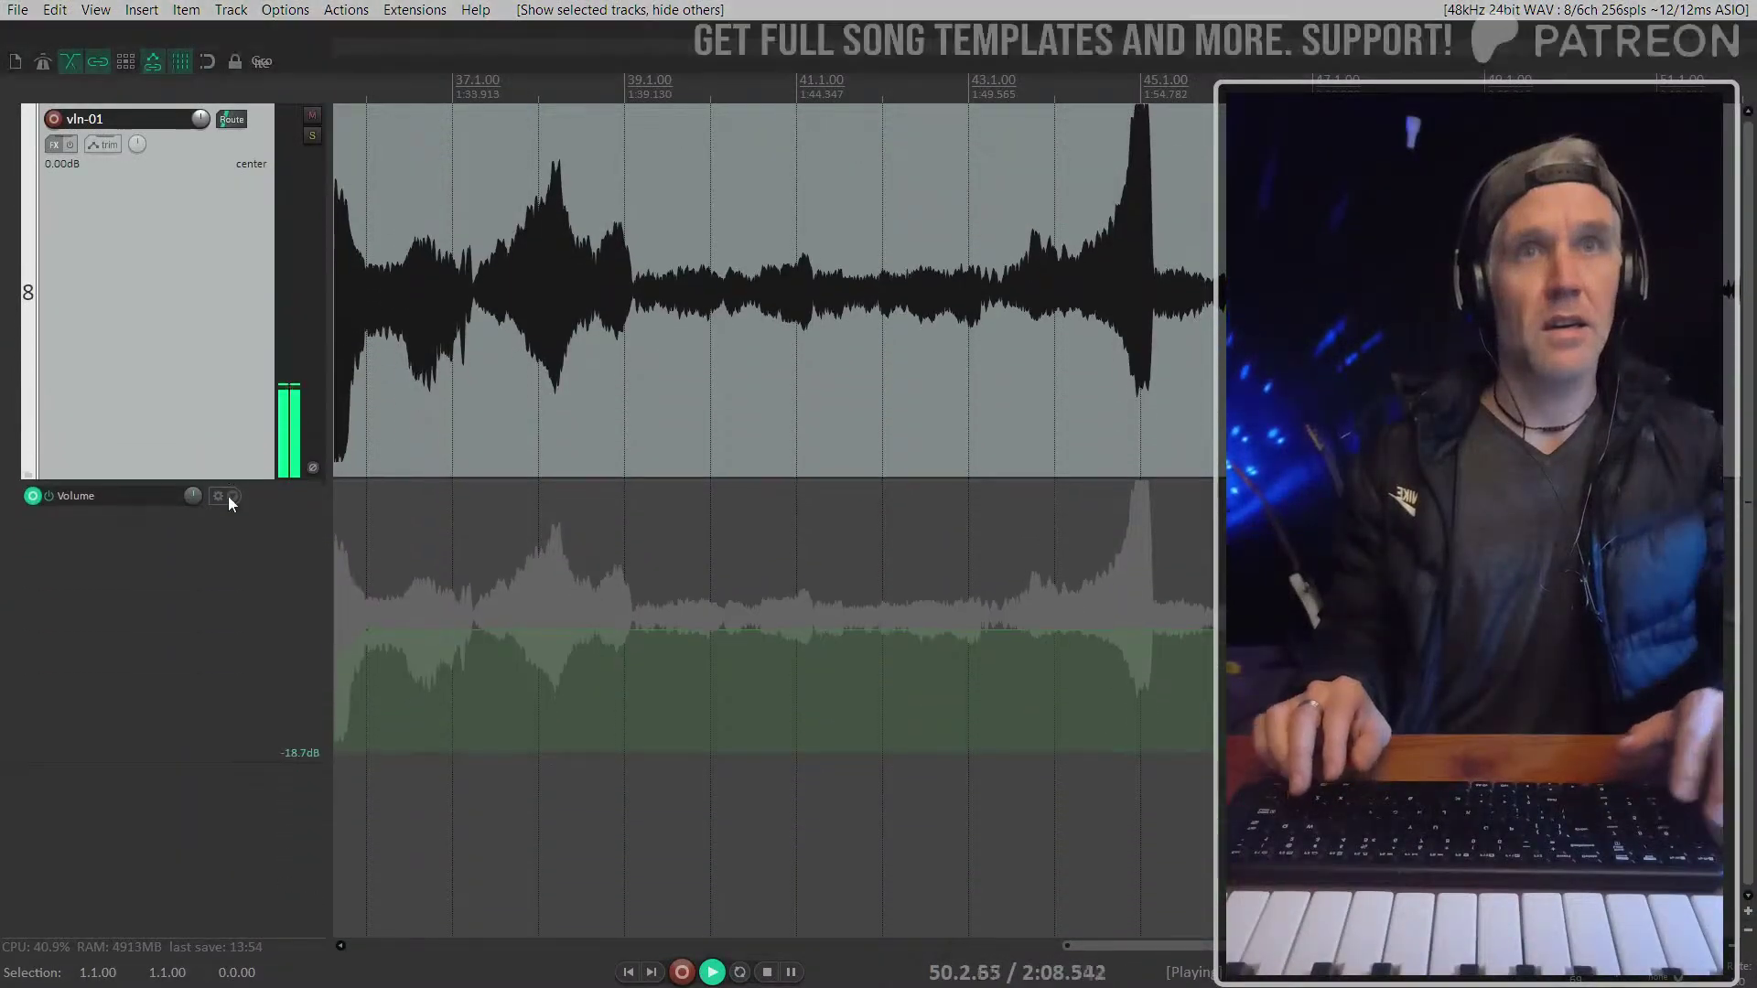
Trim the end of the vln-01 audio item slightly and stop playback
{"action": "scroll", "coordinate": [903, 352], "scroll_direction": "down", "scroll_amount": 5}
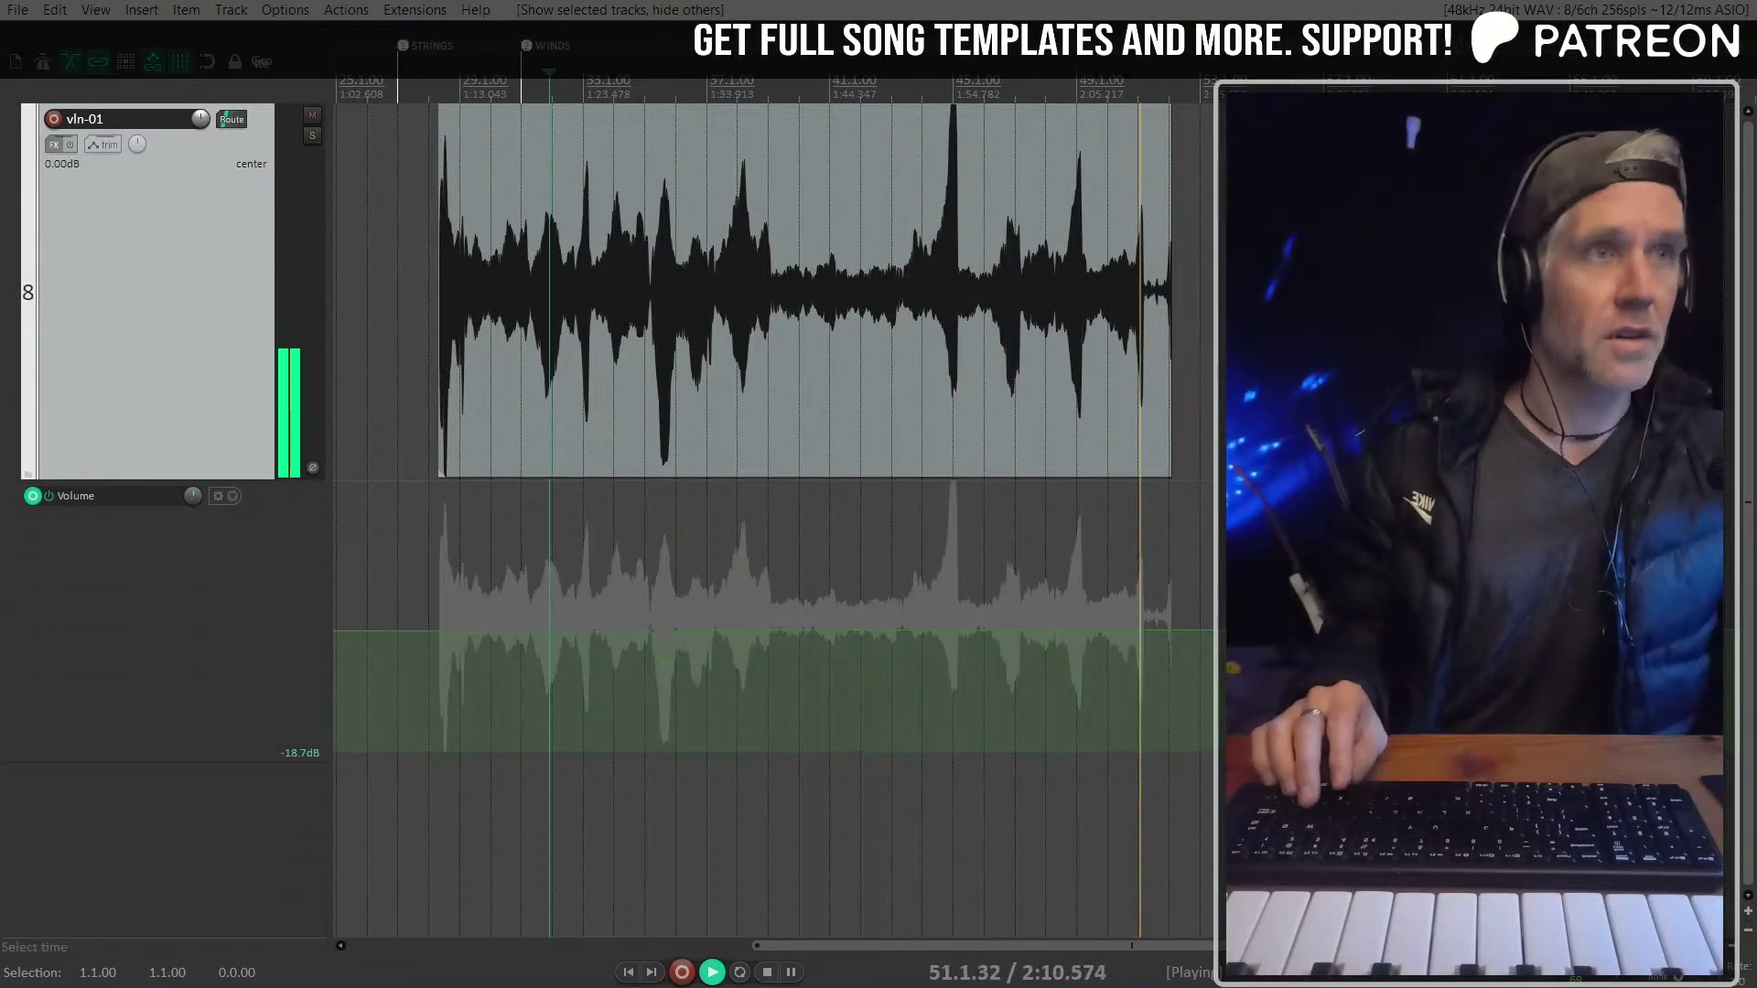
{"action": "scroll", "coordinate": [946, 552], "scroll_direction": "up", "scroll_amount": 4}
{"action": "left_click_drag", "start_coordinate": [1082, 352], "coordinate": [1029, 355]}
{"action": "key", "text": "space"}
{"action": "scroll", "coordinate": [1018, 172], "scroll_direction": "down", "scroll_amount": 4}
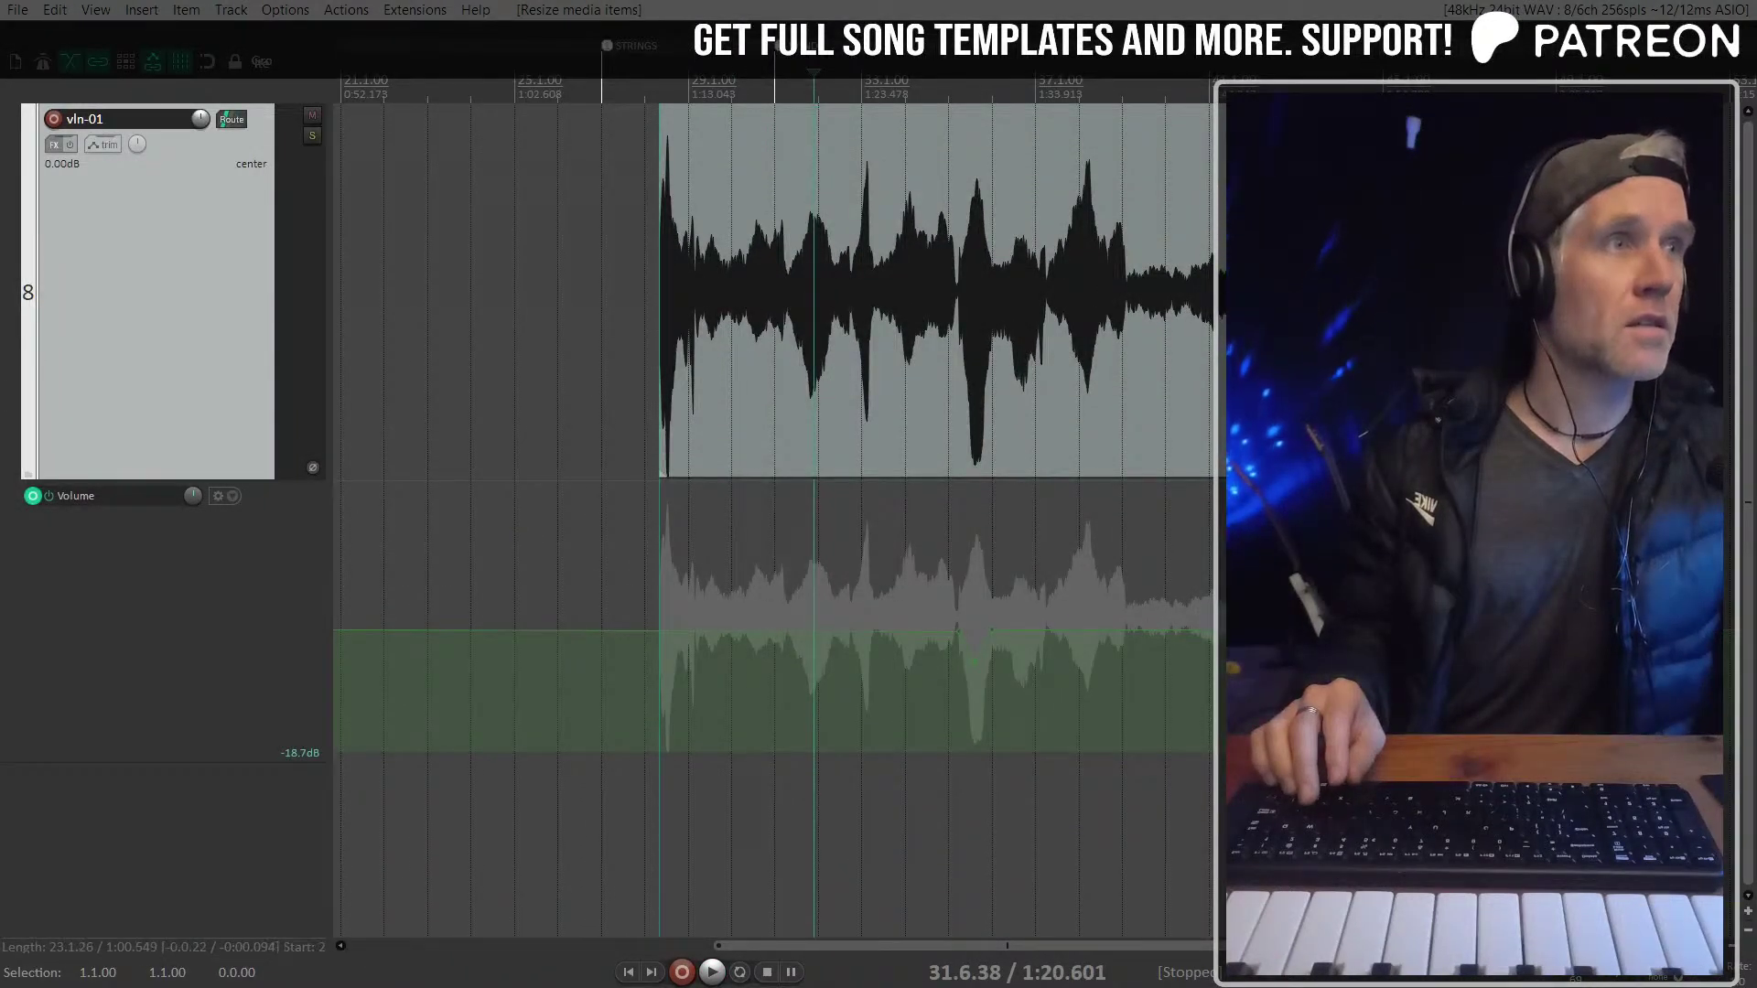
{"action": "scroll", "coordinate": [880, 272], "scroll_direction": "down", "scroll_amount": 4}
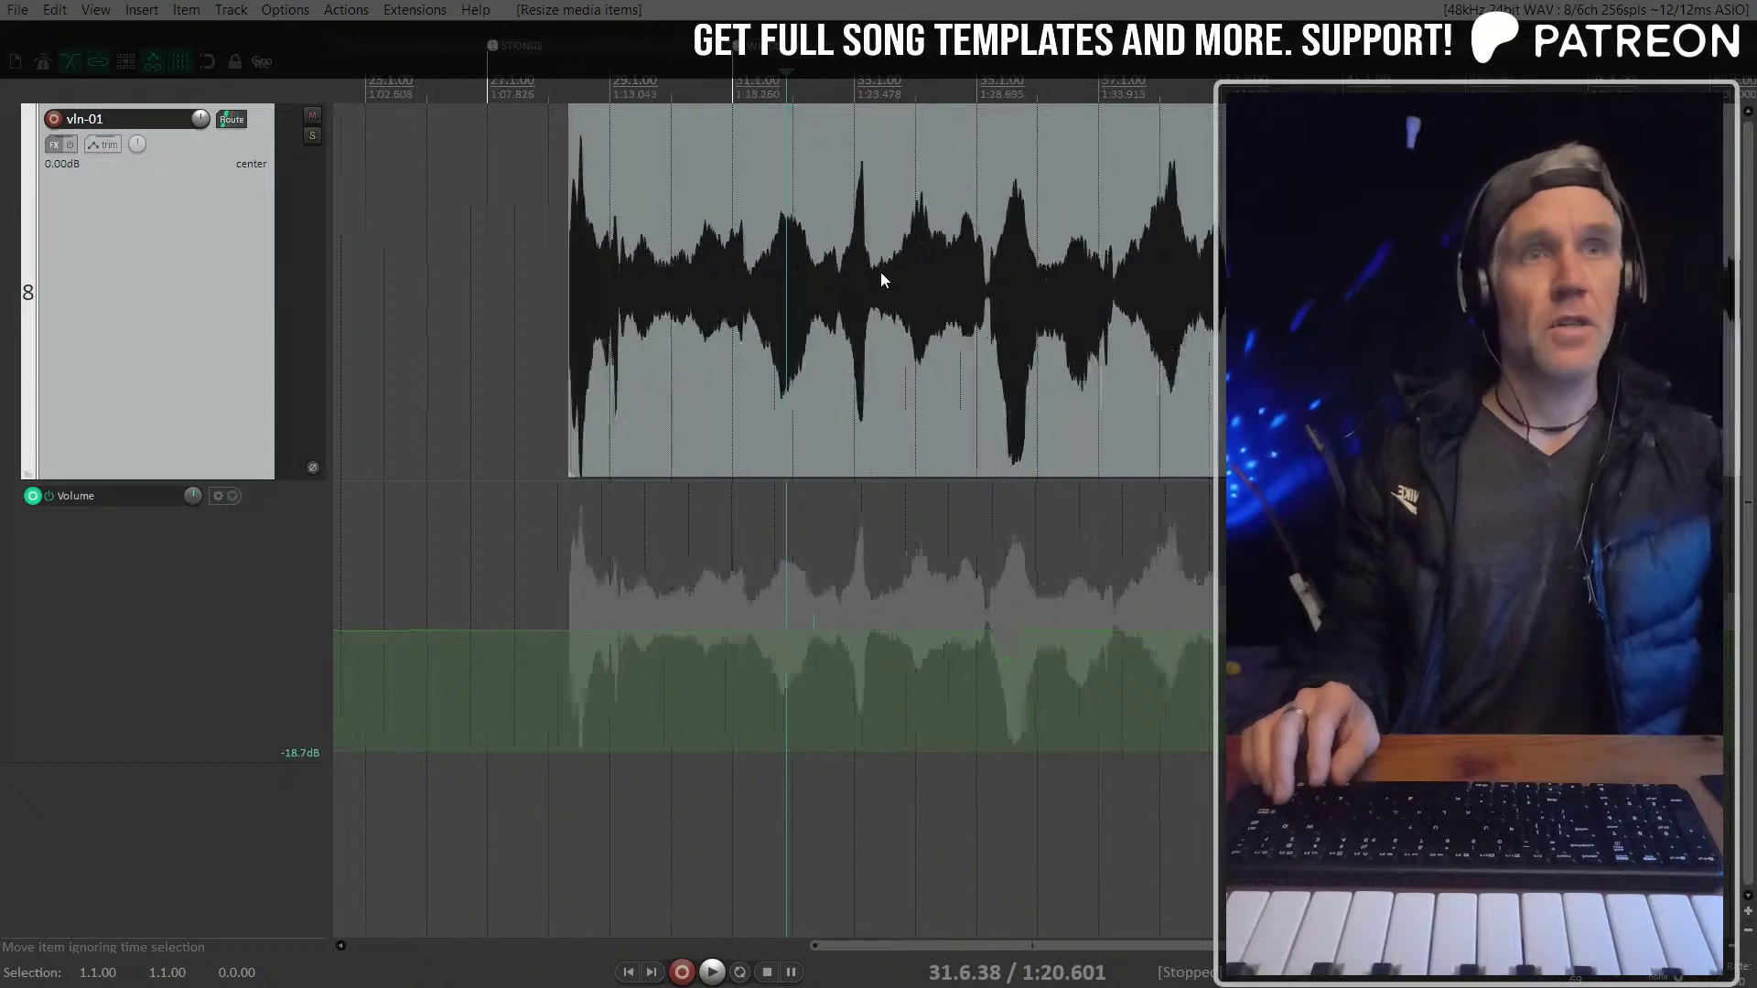
{"action": "scroll", "coordinate": [853, 277], "scroll_direction": "right", "scroll_amount": 3}
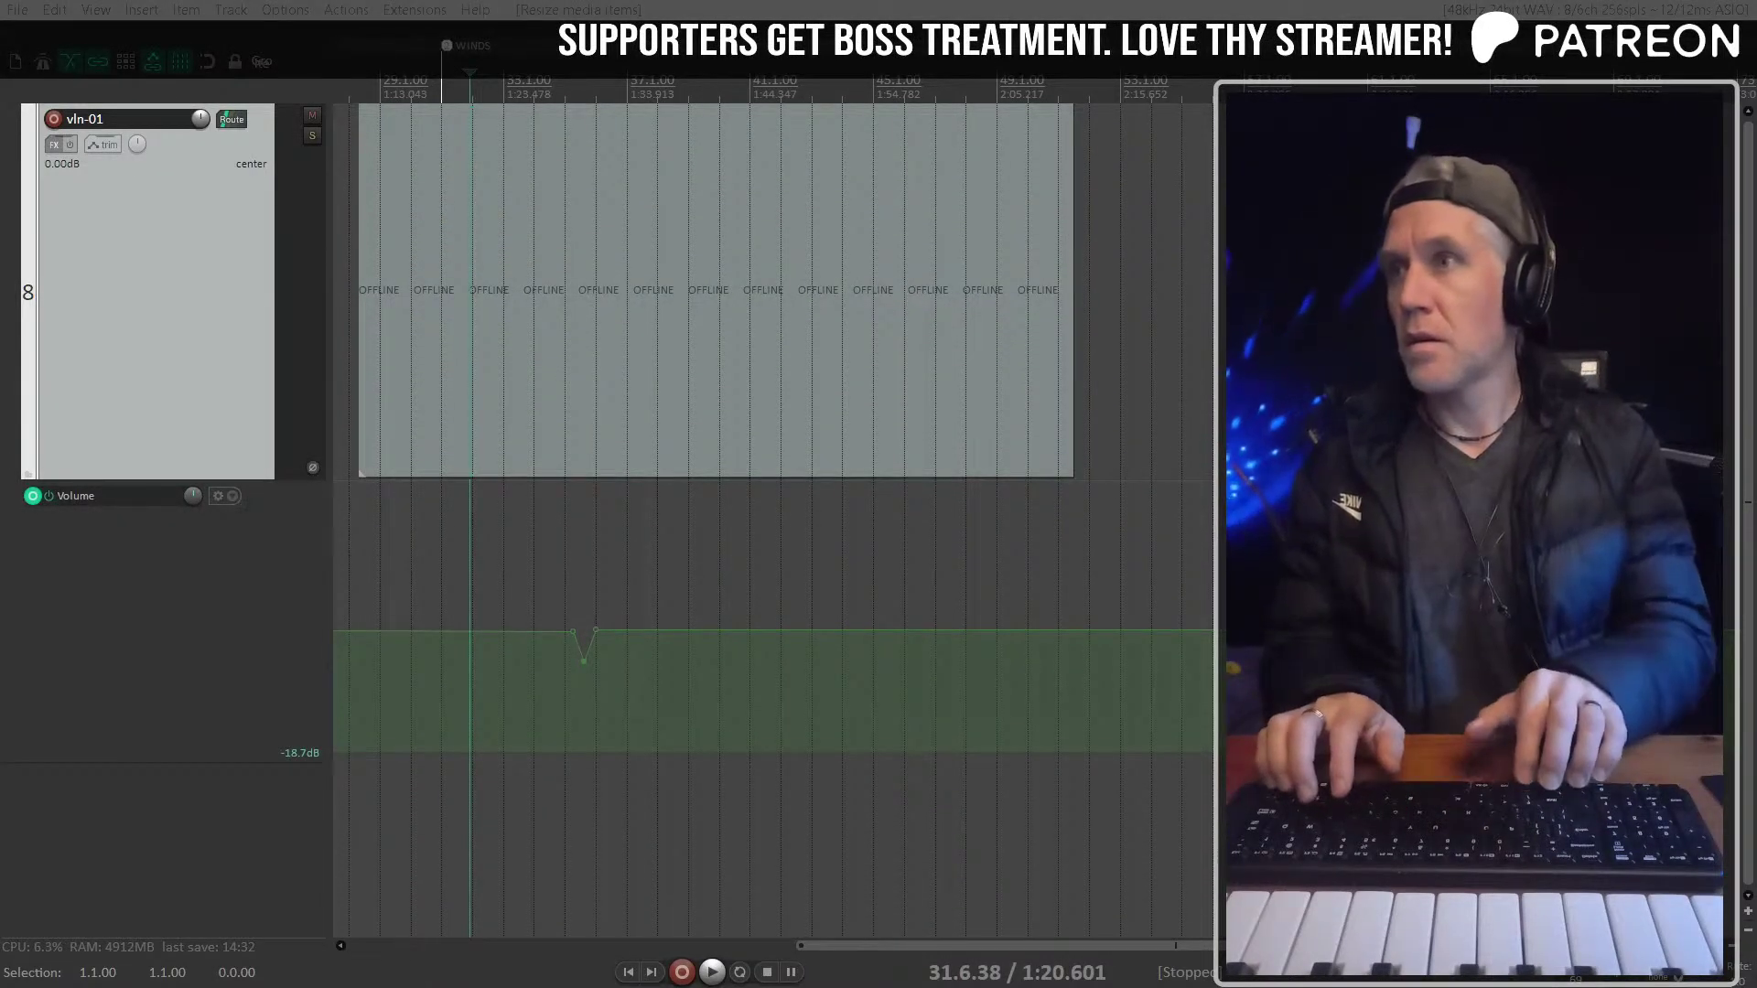
{"action": "key", "text": "ctrl+s"}
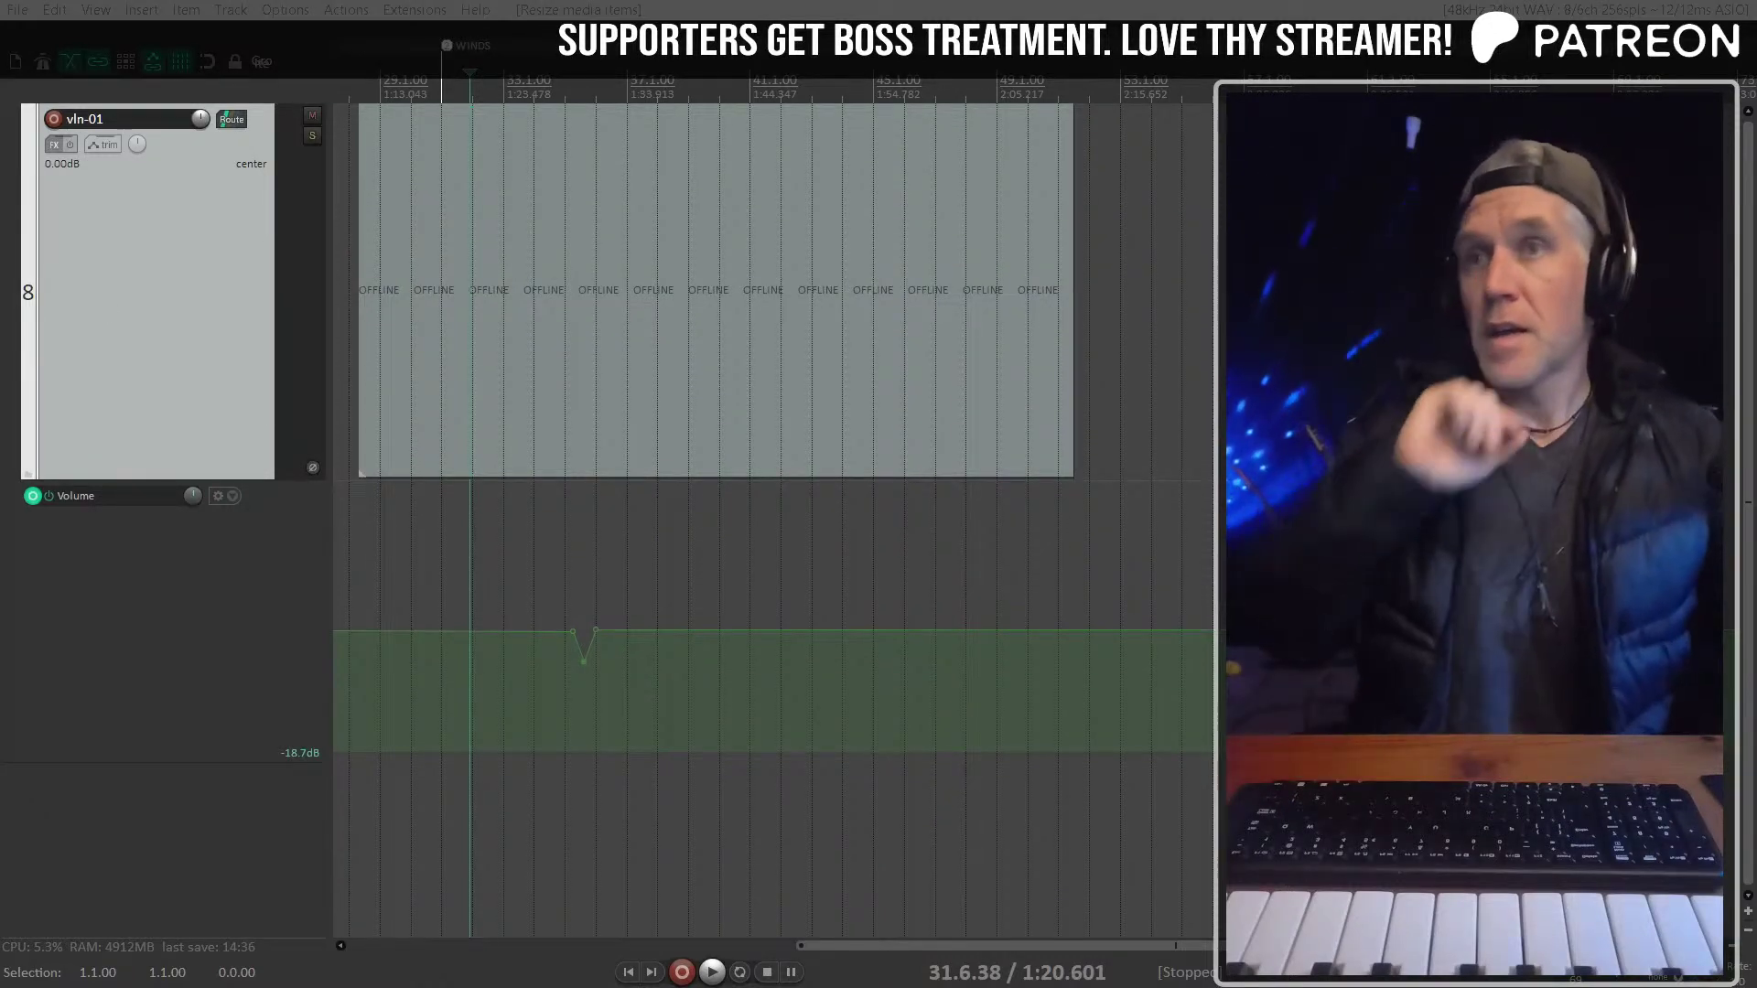
Mark a time selection around the loud swell near bar 35 on vln-01, from 34.6.59 to 36.2.05
{"action": "left_click", "coordinate": [566, 308]}
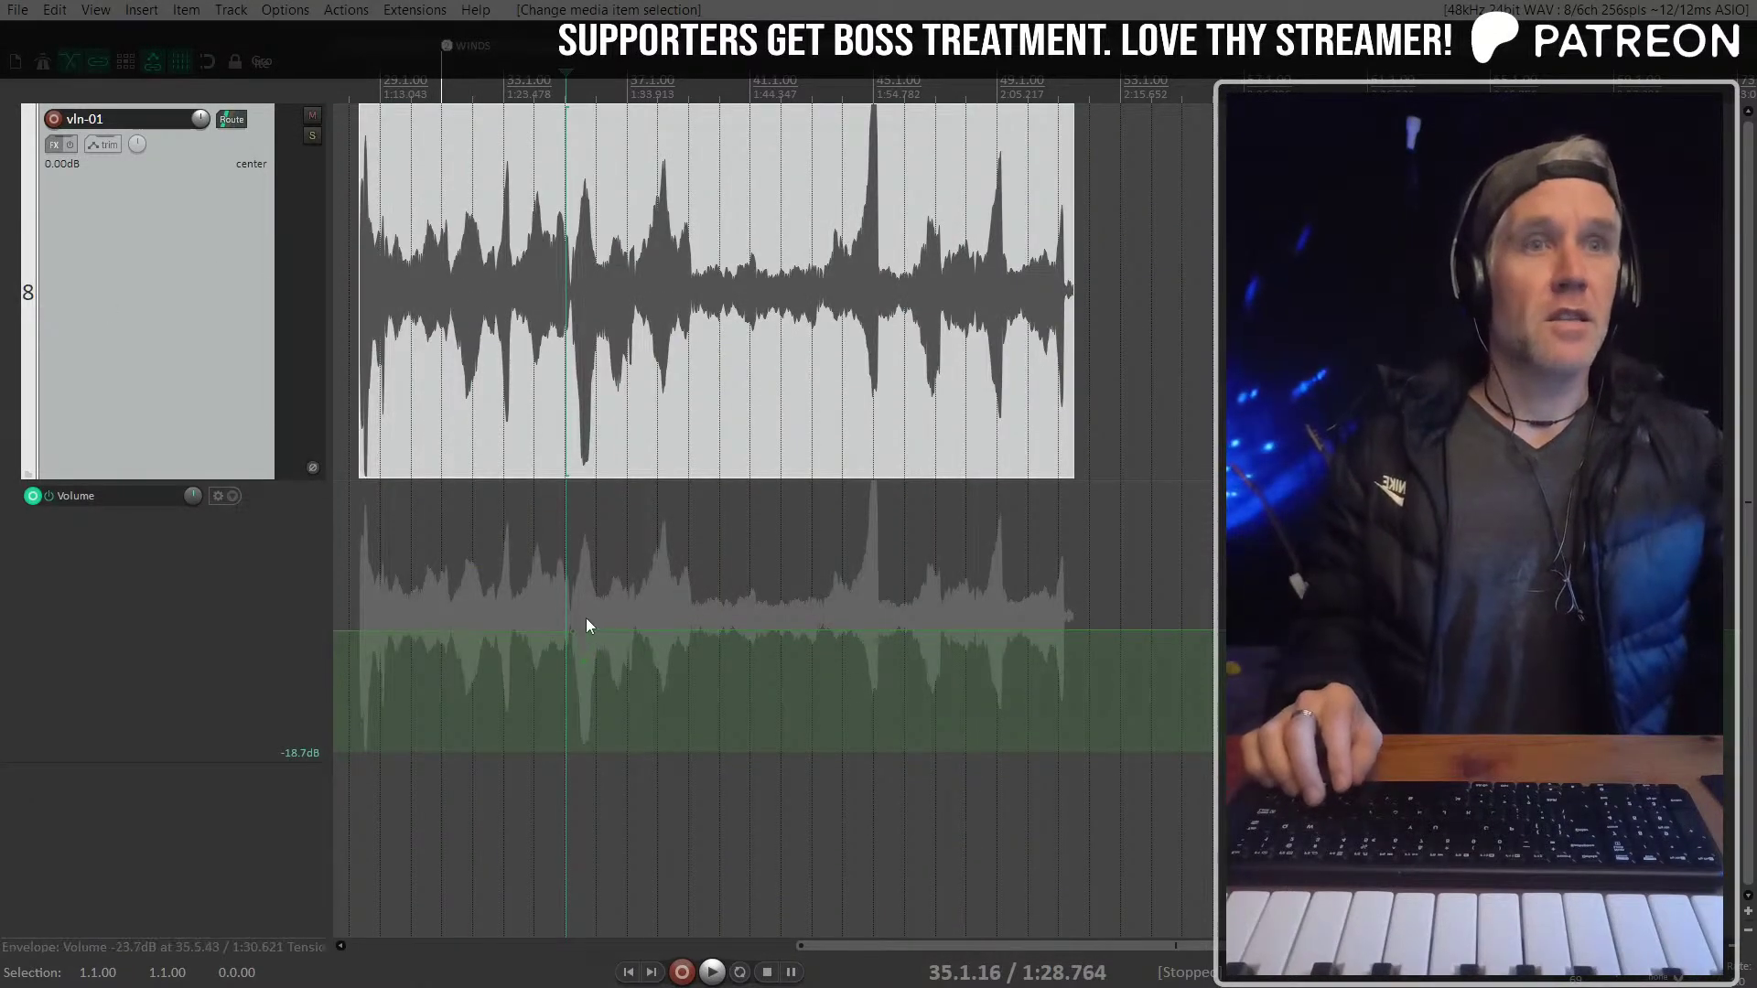
{"action": "mouse_move", "coordinate": [569, 708]}
{"action": "left_mouse_down"}
{"action": "mouse_move", "coordinate": [590, 708]}
{"action": "mouse_move", "coordinate": [566, 707]}
{"action": "left_mouse_up"}
{"action": "left_click", "coordinate": [591, 709]}
{"action": "left_click", "coordinate": [903, 695]}
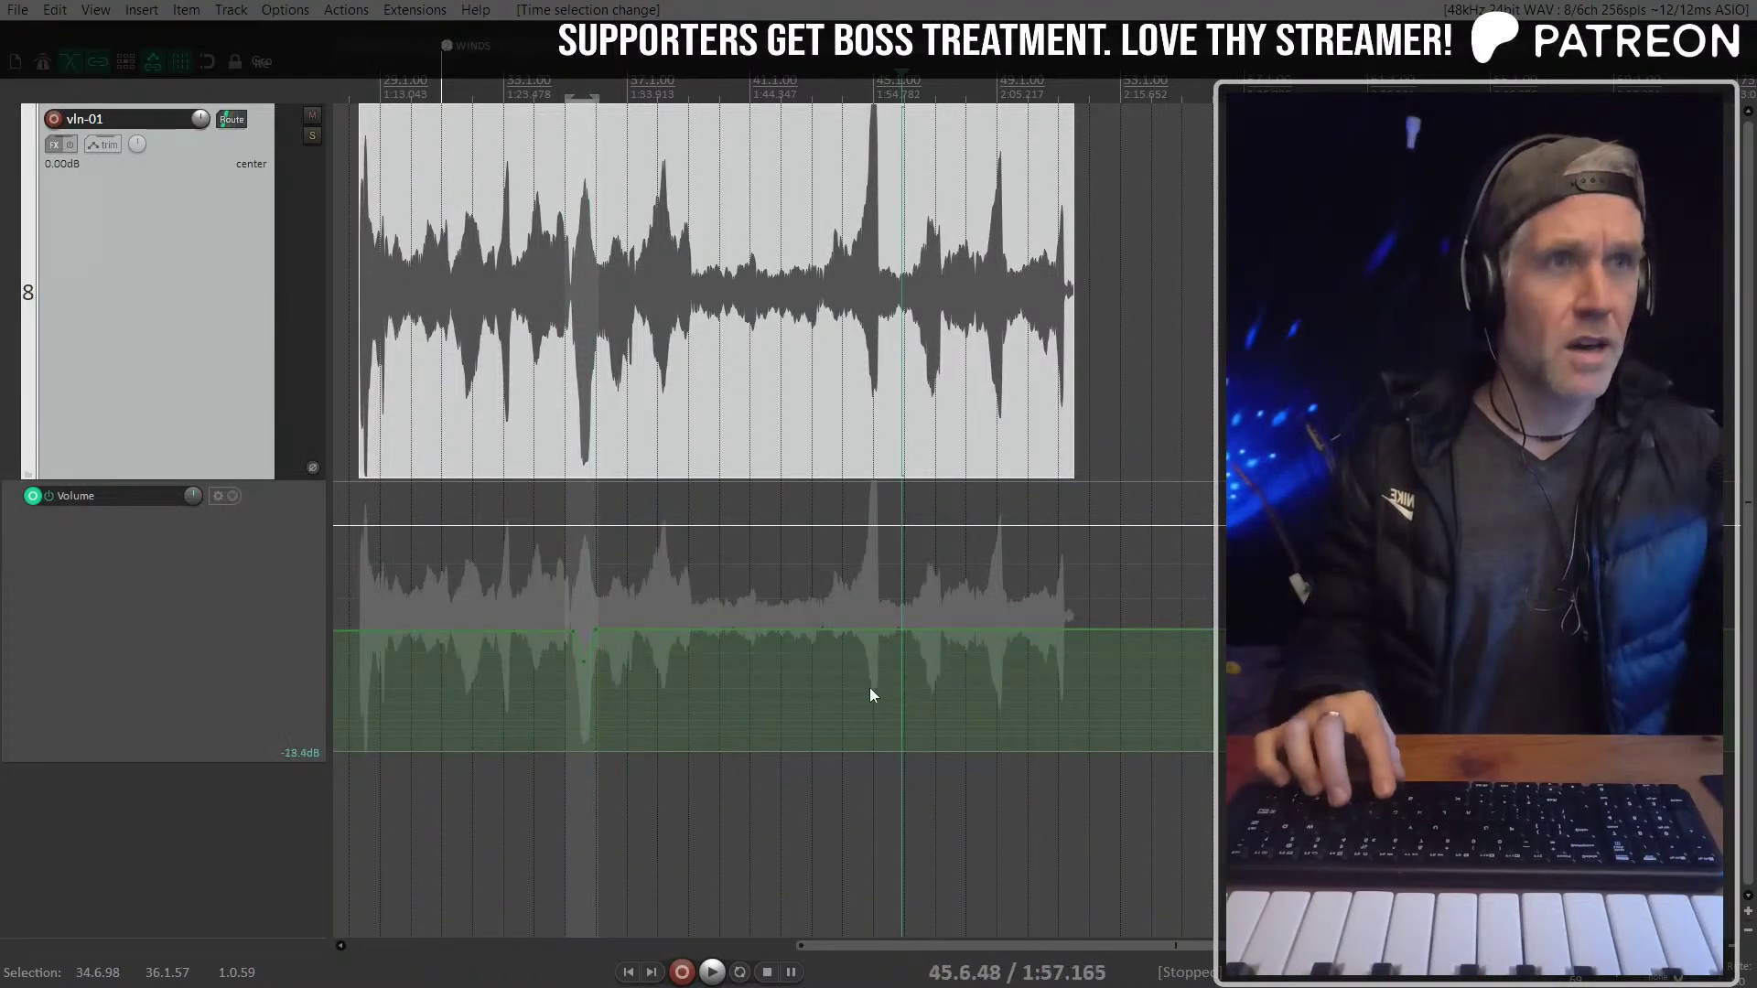
{"action": "left_click", "coordinate": [862, 692]}
{"action": "scroll", "coordinate": [821, 710], "scroll_direction": "right", "scroll_amount": 1}
{"action": "scroll", "coordinate": [722, 708], "scroll_direction": "left", "scroll_amount": 3}
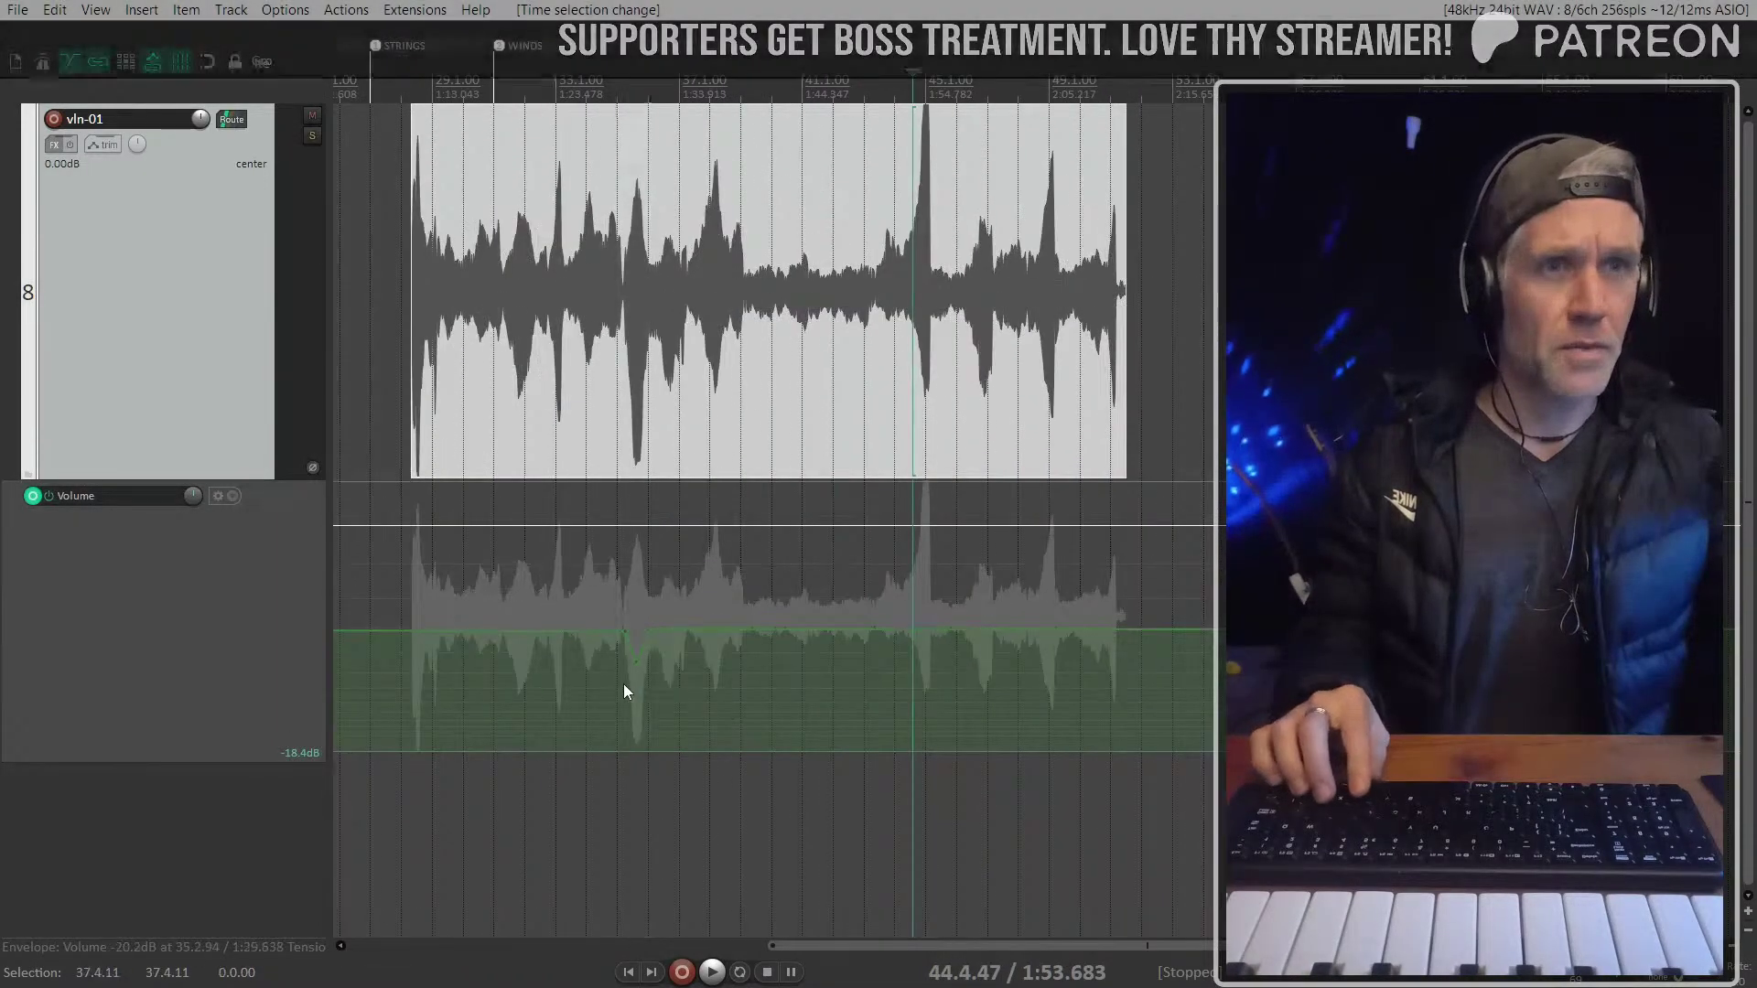
{"action": "scroll", "coordinate": [626, 683], "scroll_direction": "up", "scroll_amount": 1}
{"action": "left_click_drag", "start_coordinate": [620, 683], "coordinate": [668, 685]}
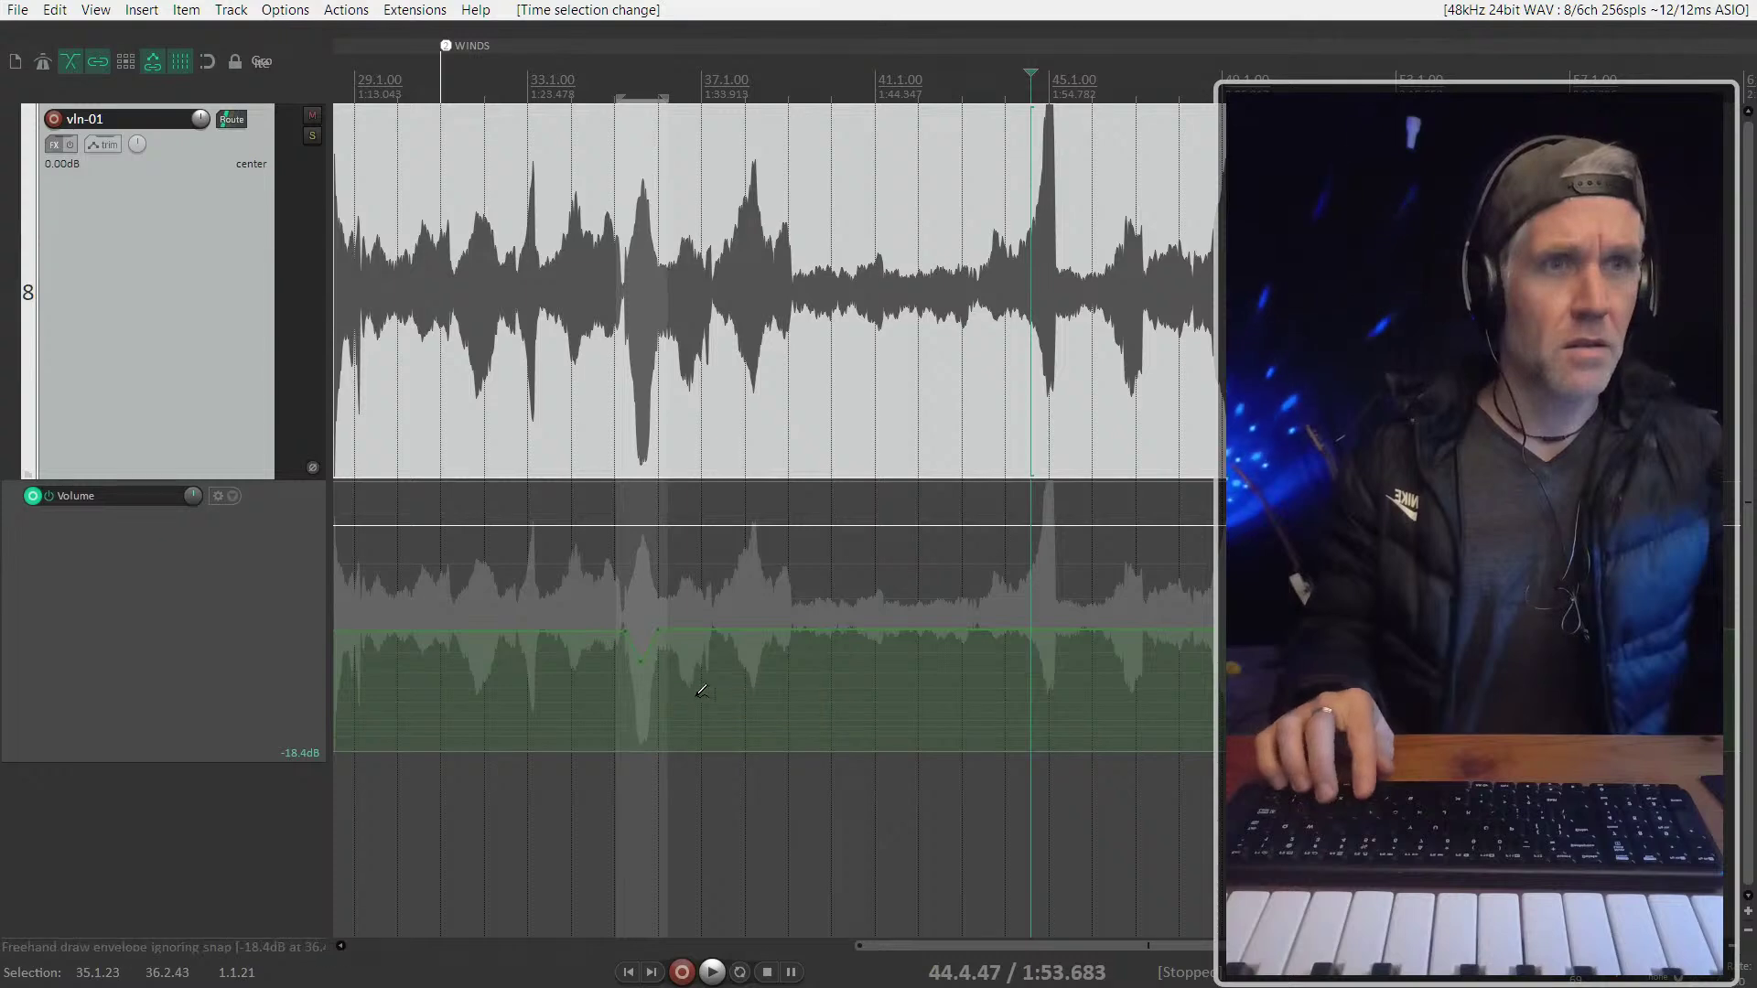
{"action": "left_click", "coordinate": [633, 609]}
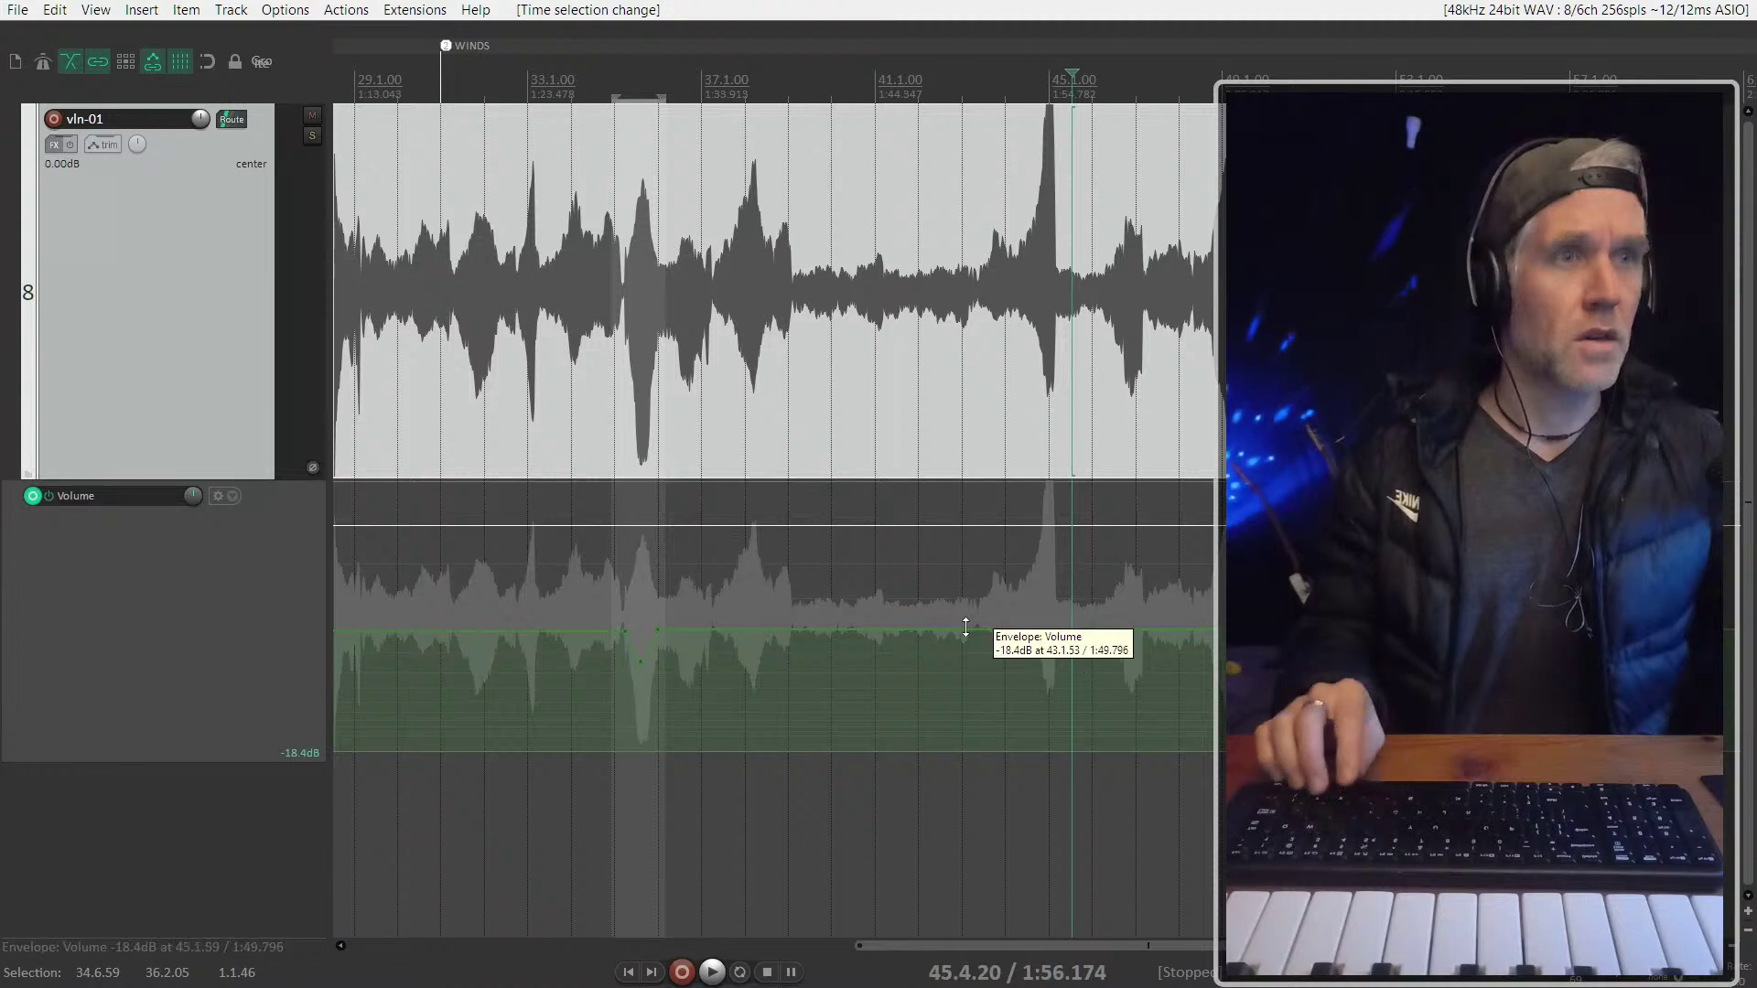
Pull the vln-01 volume envelope down to about -27.8 dB at the peak just before bar 45 and play the passage
{"action": "scroll", "coordinate": [965, 627], "scroll_direction": "up", "scroll_amount": 1}
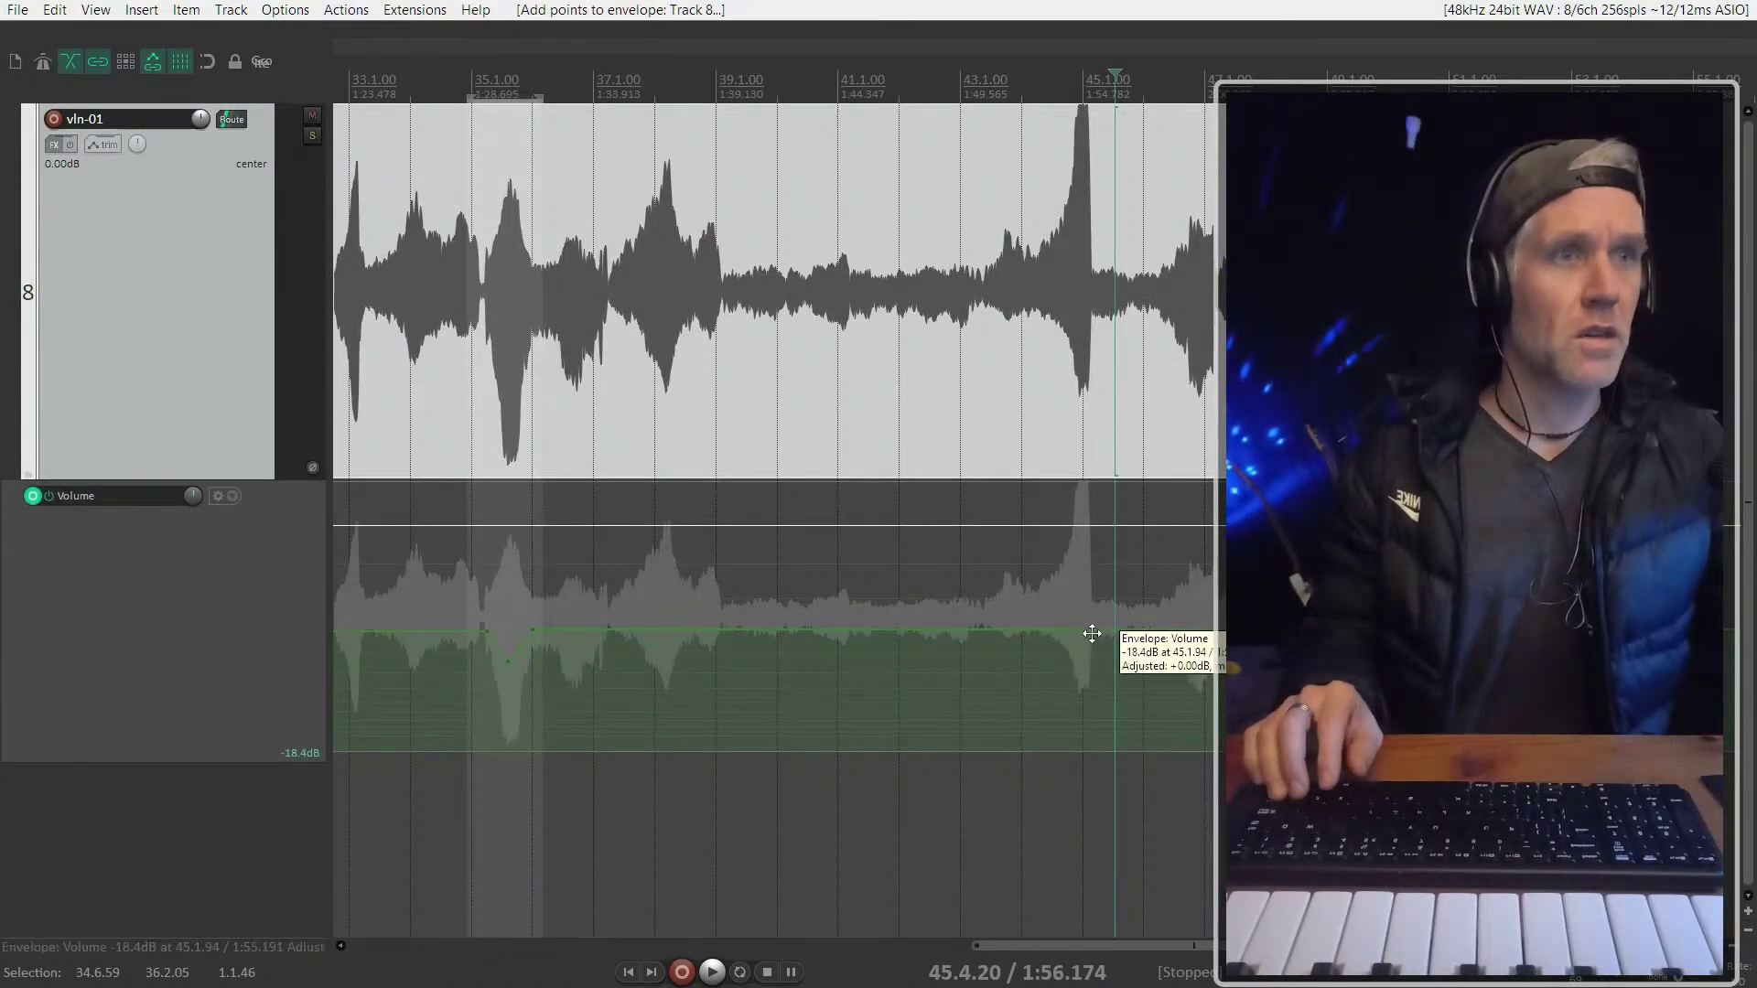
{"action": "left_click_drag", "start_coordinate": [1095, 633], "coordinate": [1083, 666]}
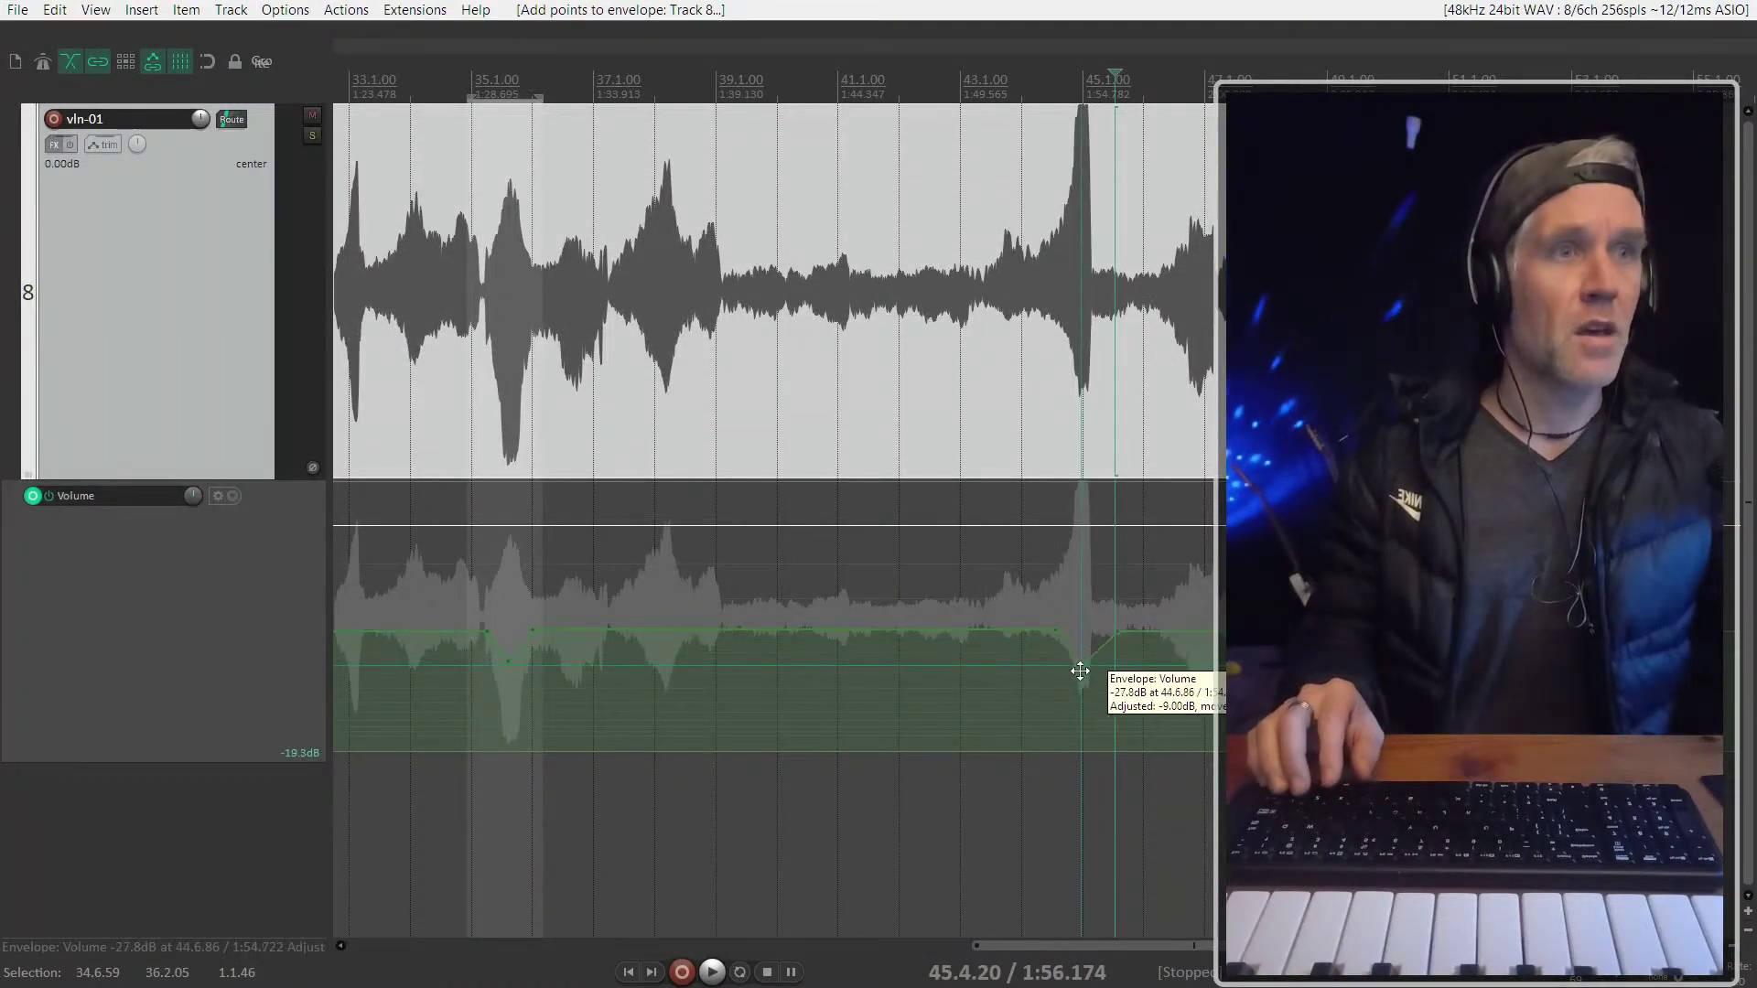
{"action": "left_click", "coordinate": [1007, 717]}
{"action": "key", "text": "space"}
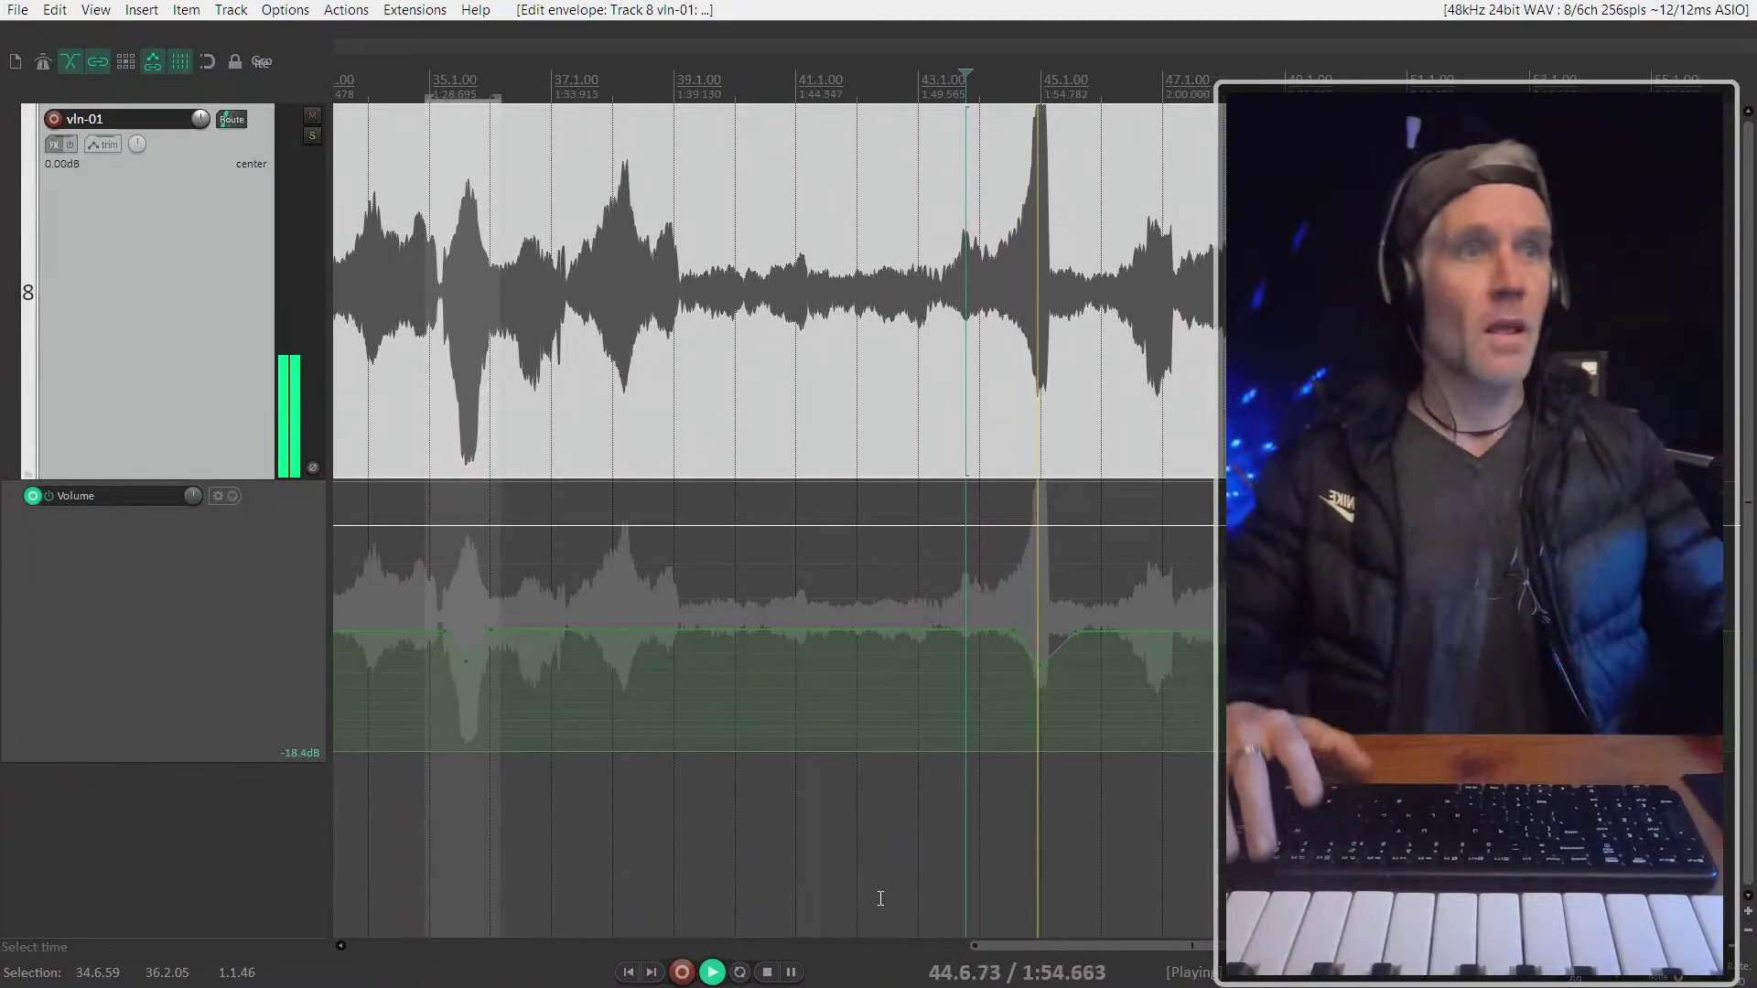
{"action": "scroll", "coordinate": [1129, 589], "scroll_direction": "down", "scroll_amount": 2}
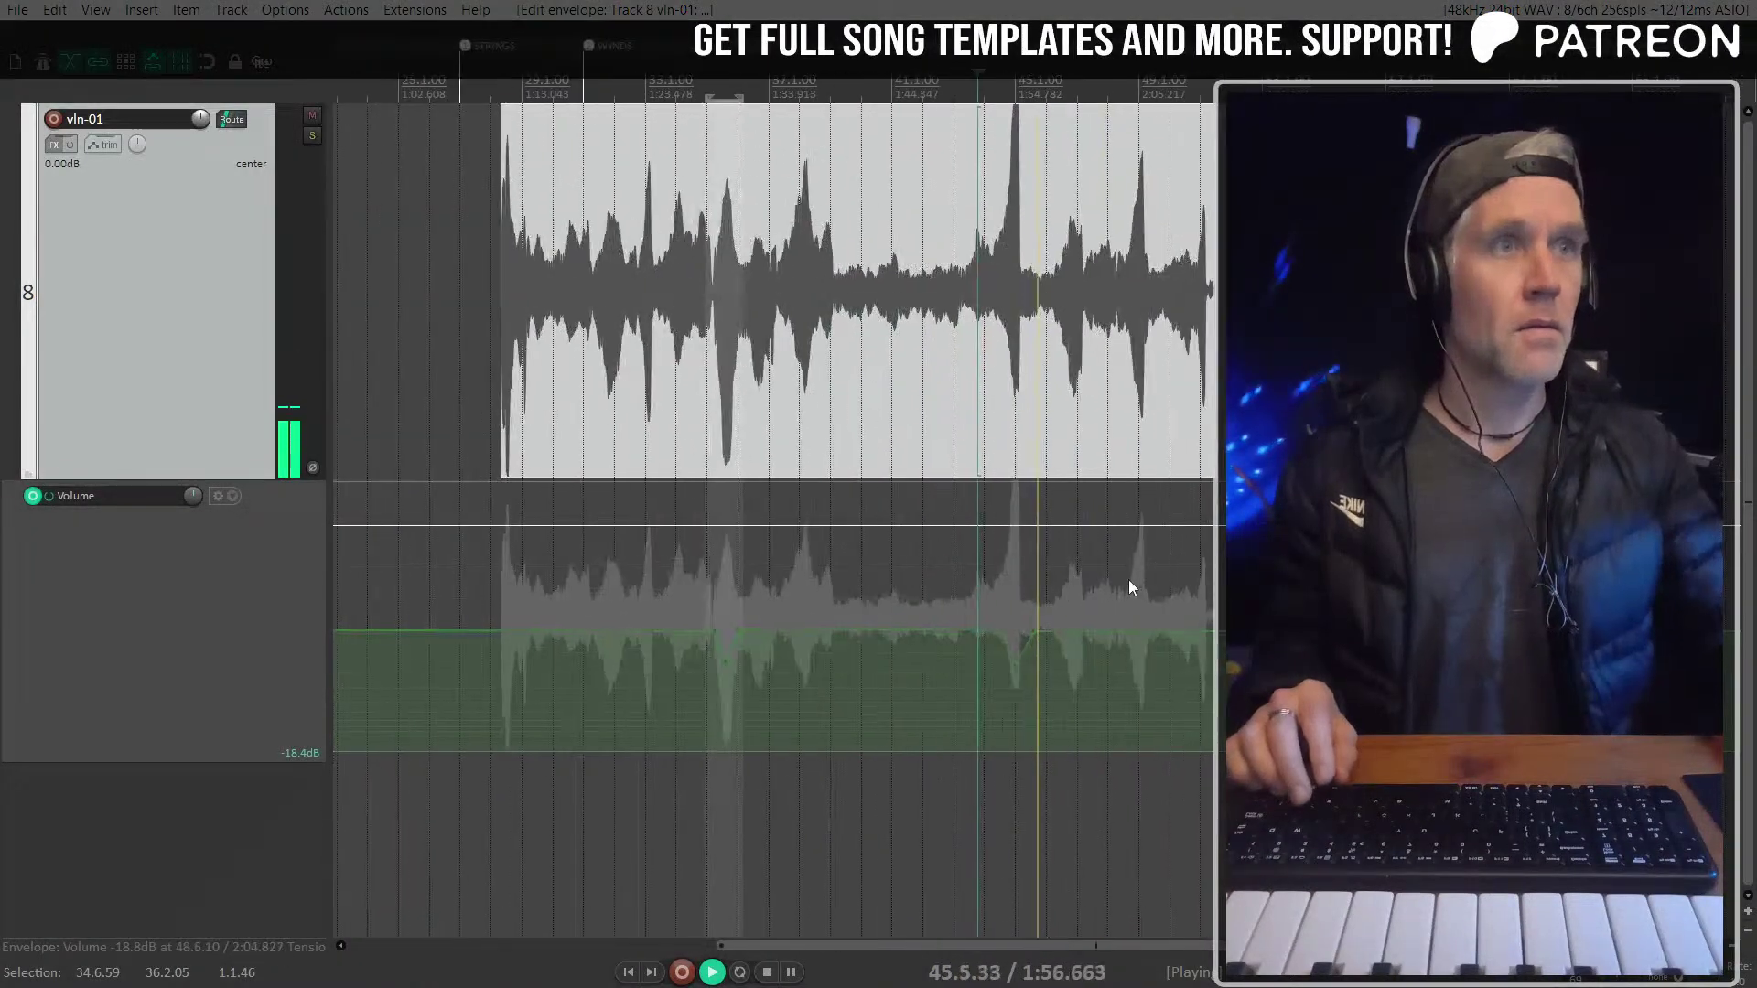
{"action": "key", "text": "ctrl+m"}
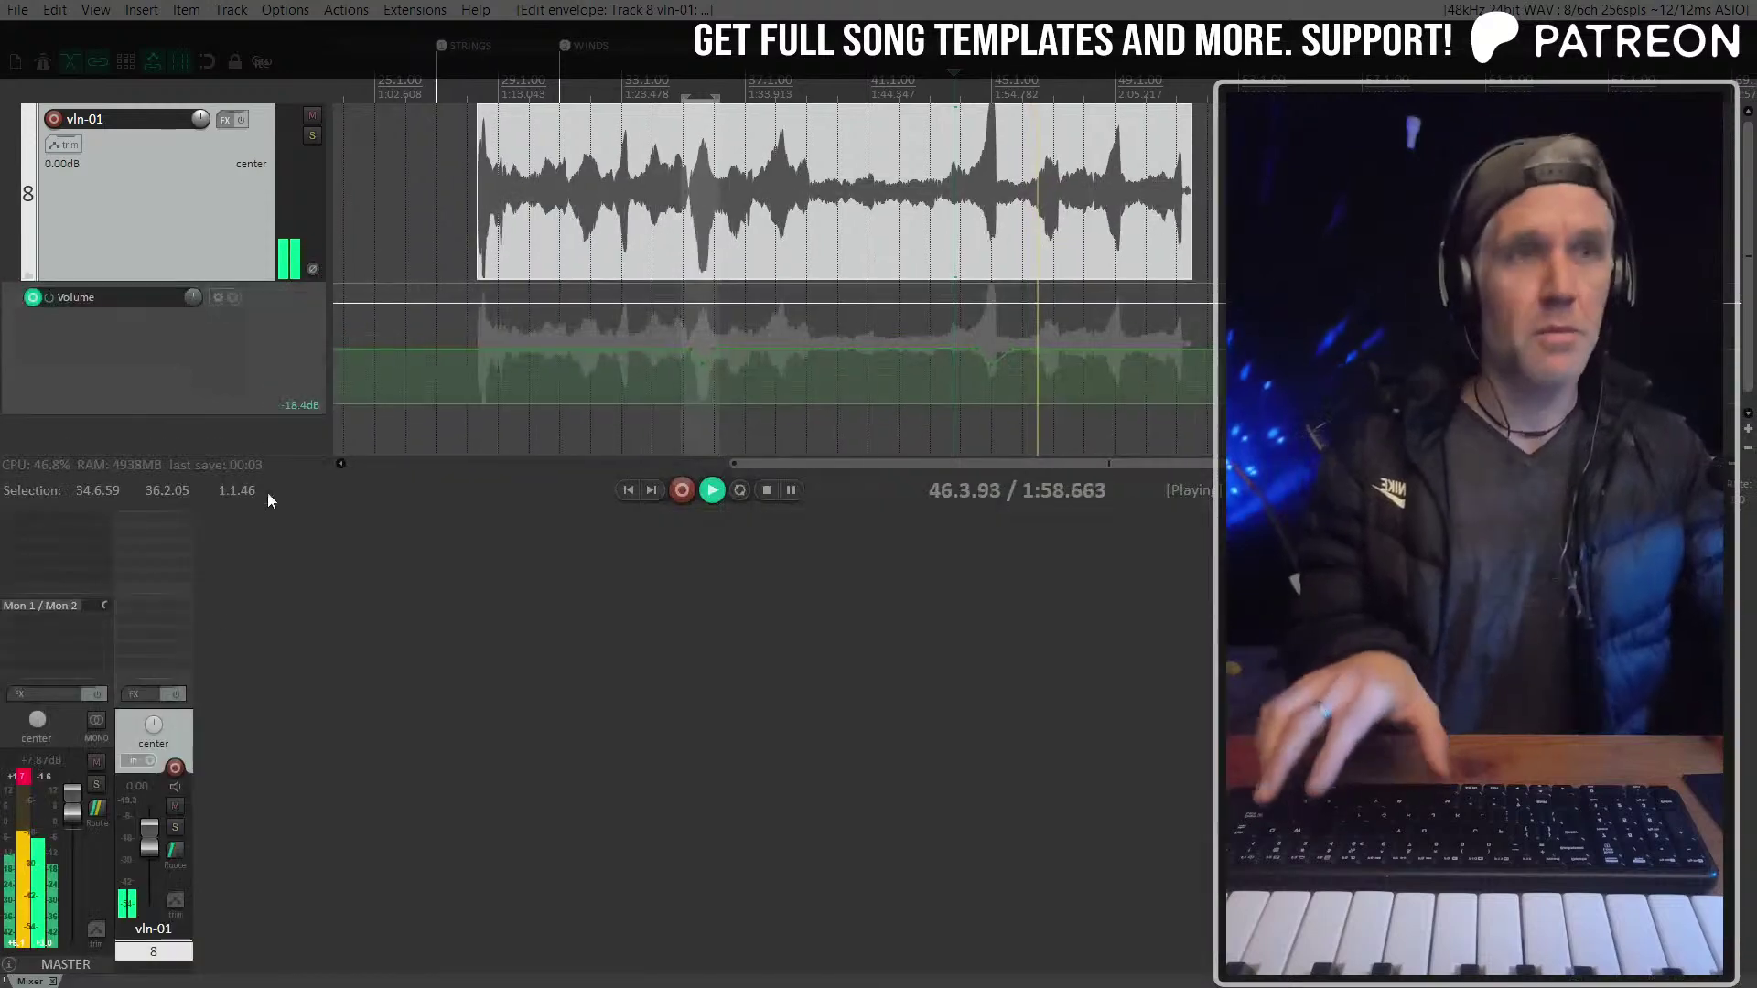
{"action": "key", "text": "ctrl+m"}
Add volume envelope points on vln-01 near bar 47 and lower the level from there onward
{"action": "scroll", "coordinate": [1065, 497], "scroll_direction": "up", "scroll_amount": 2}
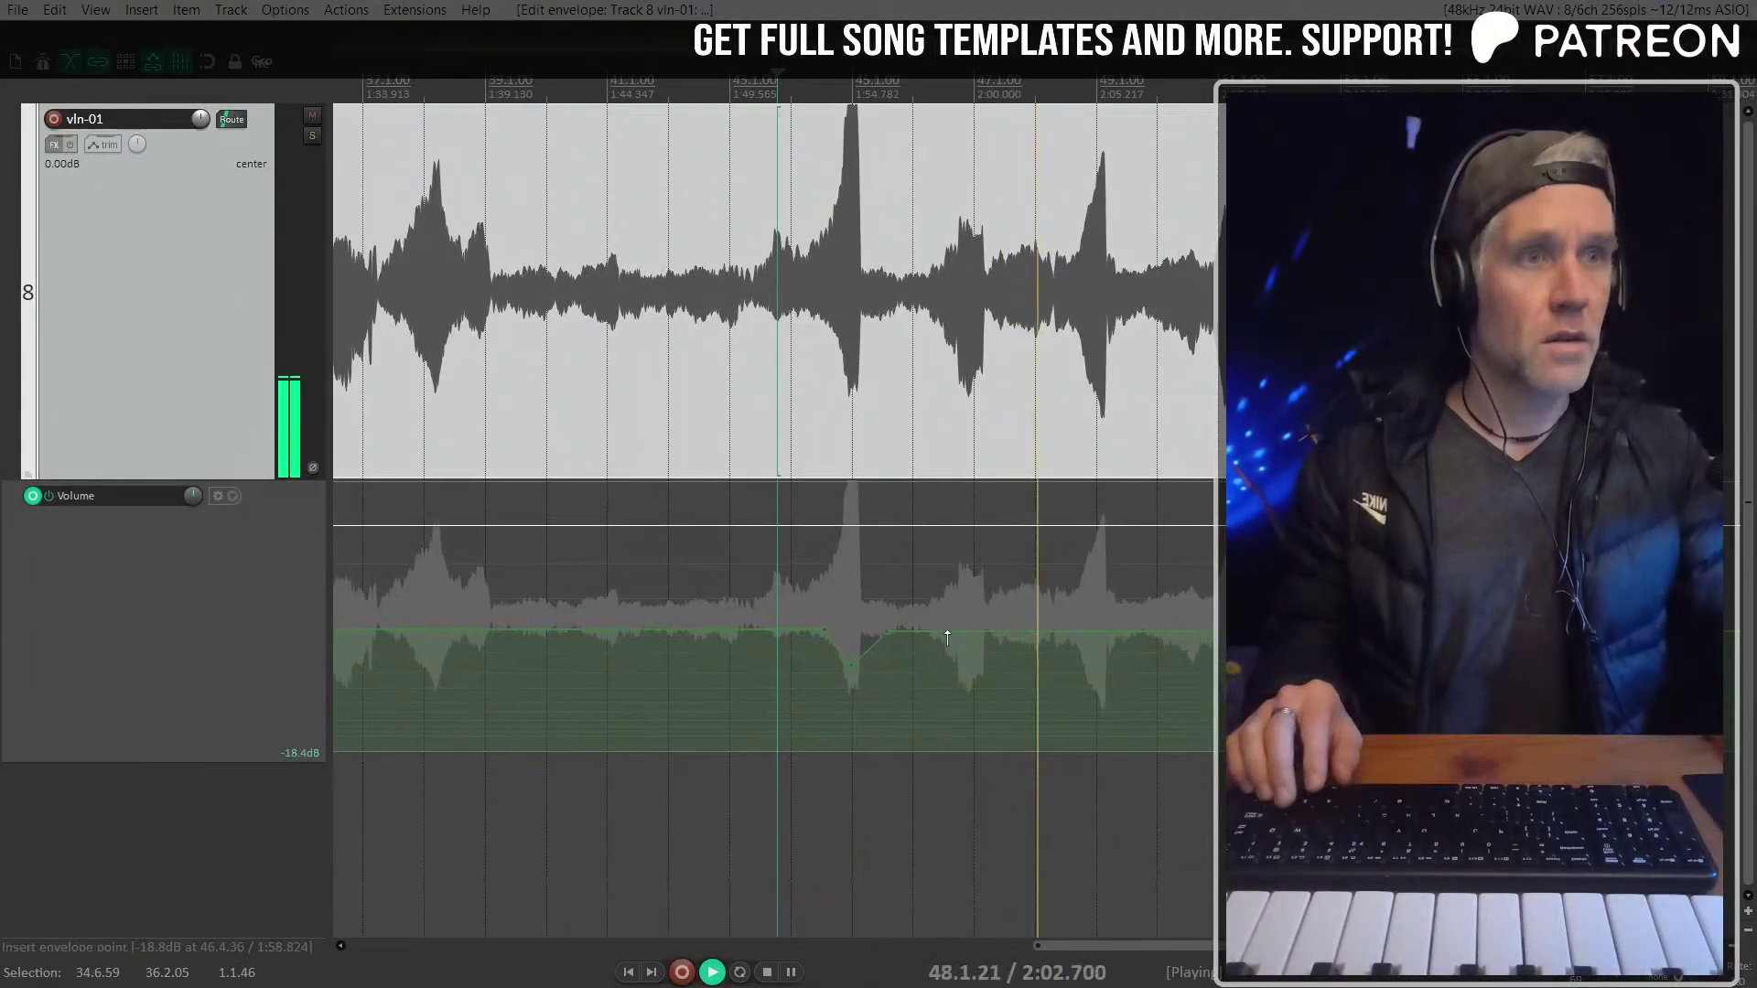
{"action": "left_click", "coordinate": [948, 631], "text": "shift"}
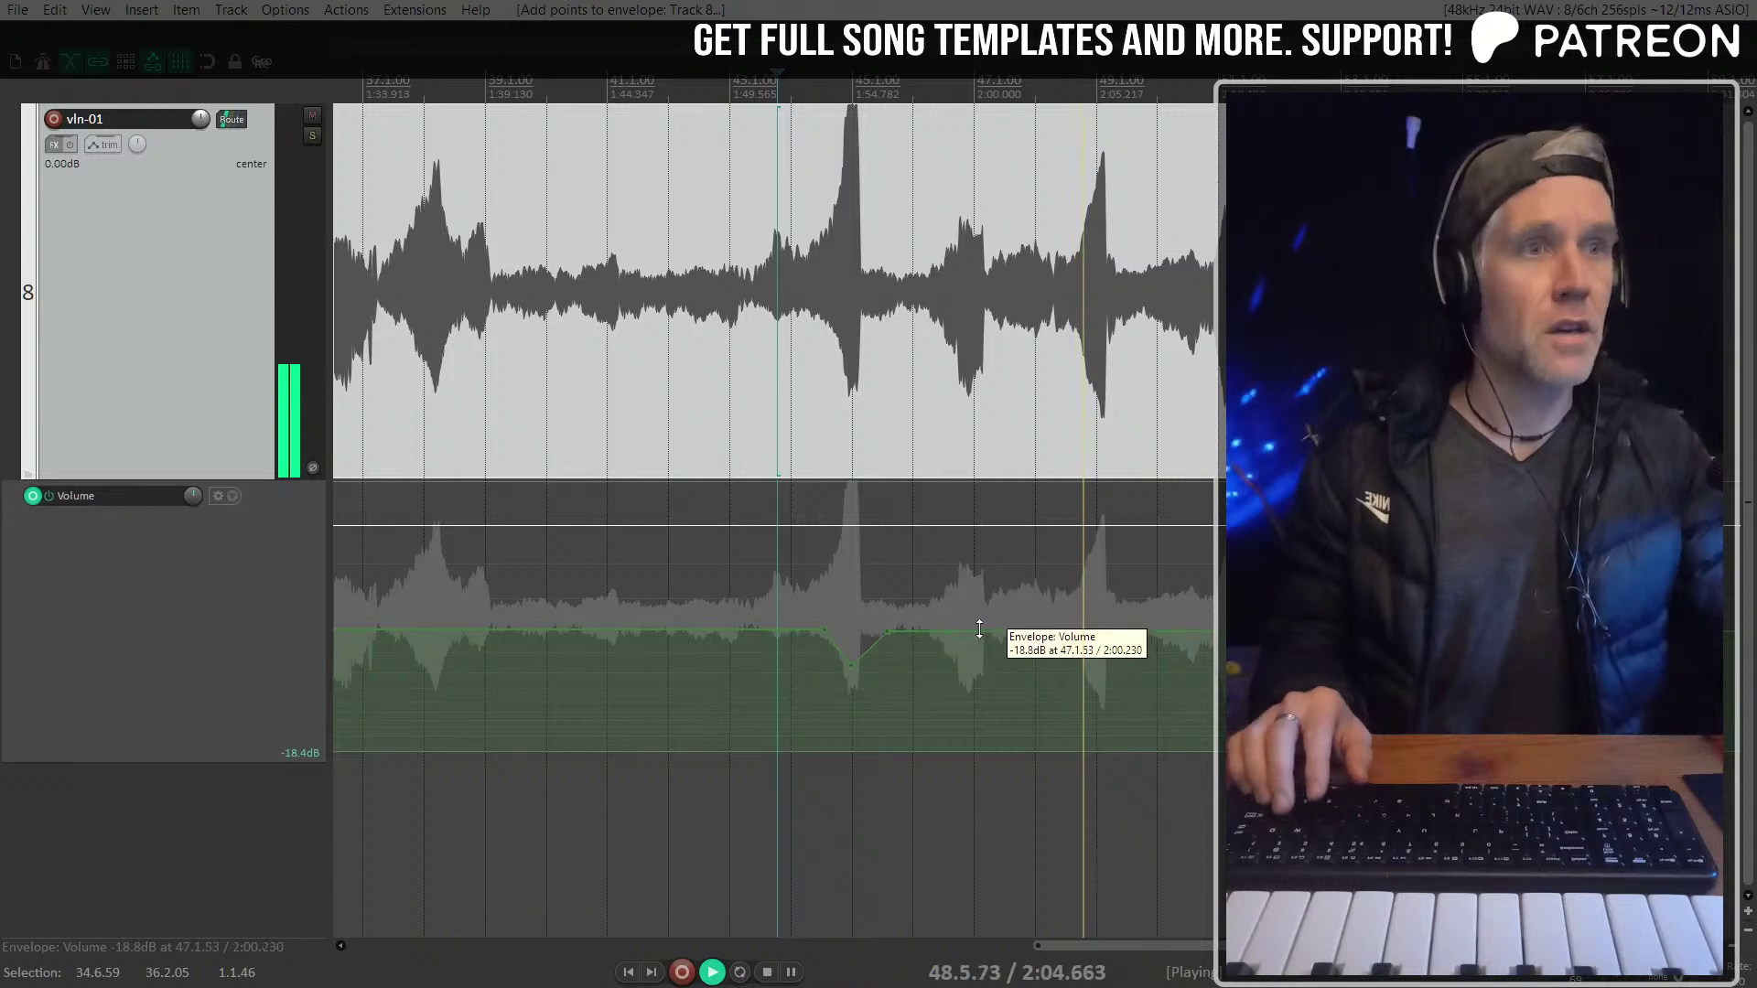
{"action": "left_click", "coordinate": [982, 633]}
{"action": "left_click_drag", "start_coordinate": [981, 634], "coordinate": [961, 678]}
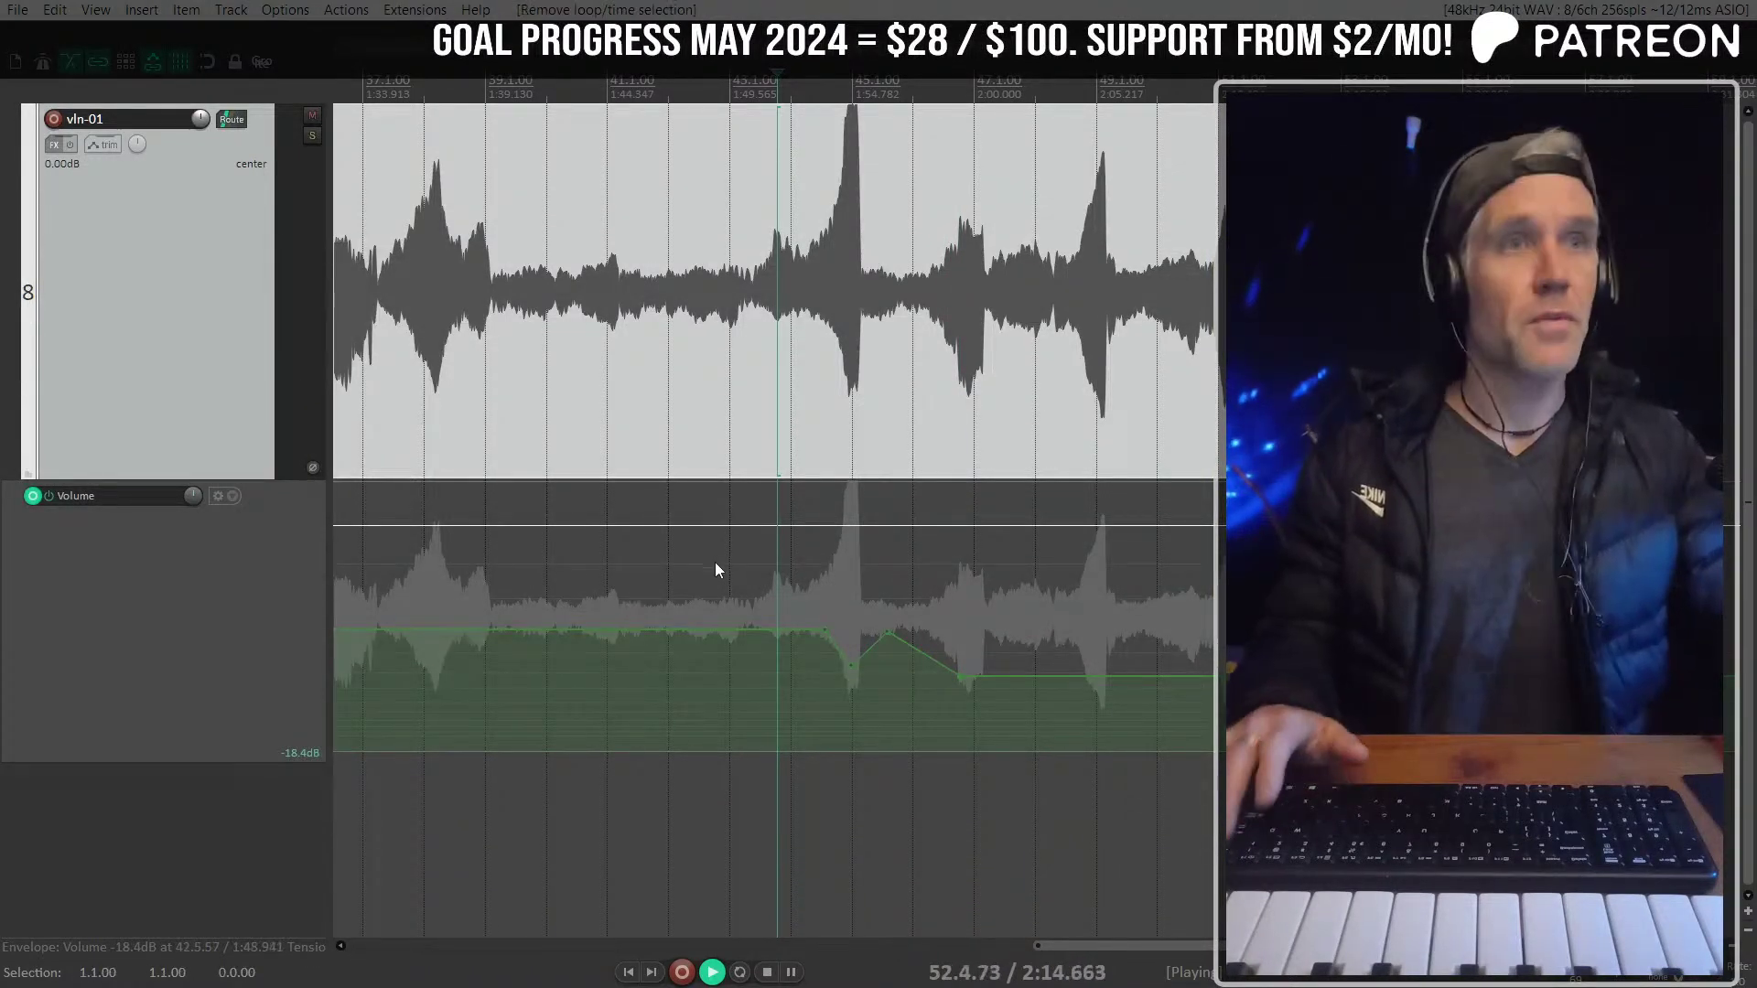
Show all tracks again and display the mixer with the VLN-16FX strip in view
{"action": "key", "text": "ctrl+shift+h"}
{"action": "scroll", "coordinate": [112, 705], "scroll_direction": "down", "scroll_amount": 5}
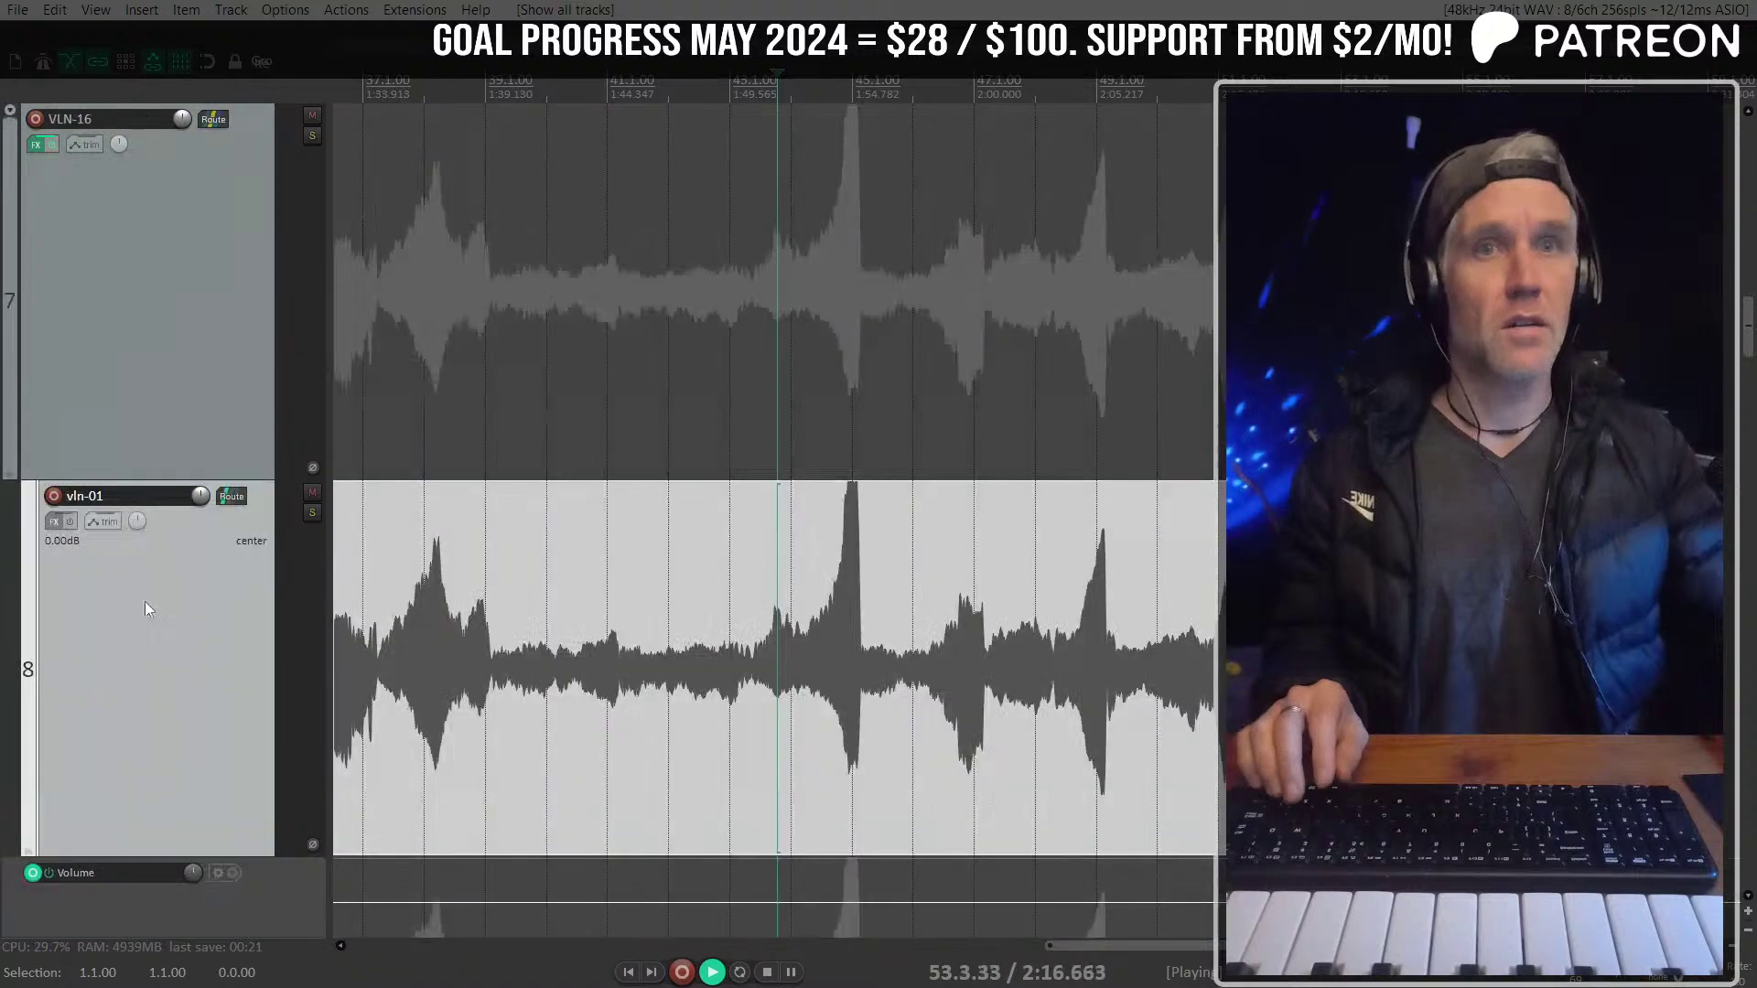
{"action": "scroll", "coordinate": [145, 602], "scroll_direction": "up", "scroll_amount": 3}
{"action": "key", "text": "ctrl+m"}
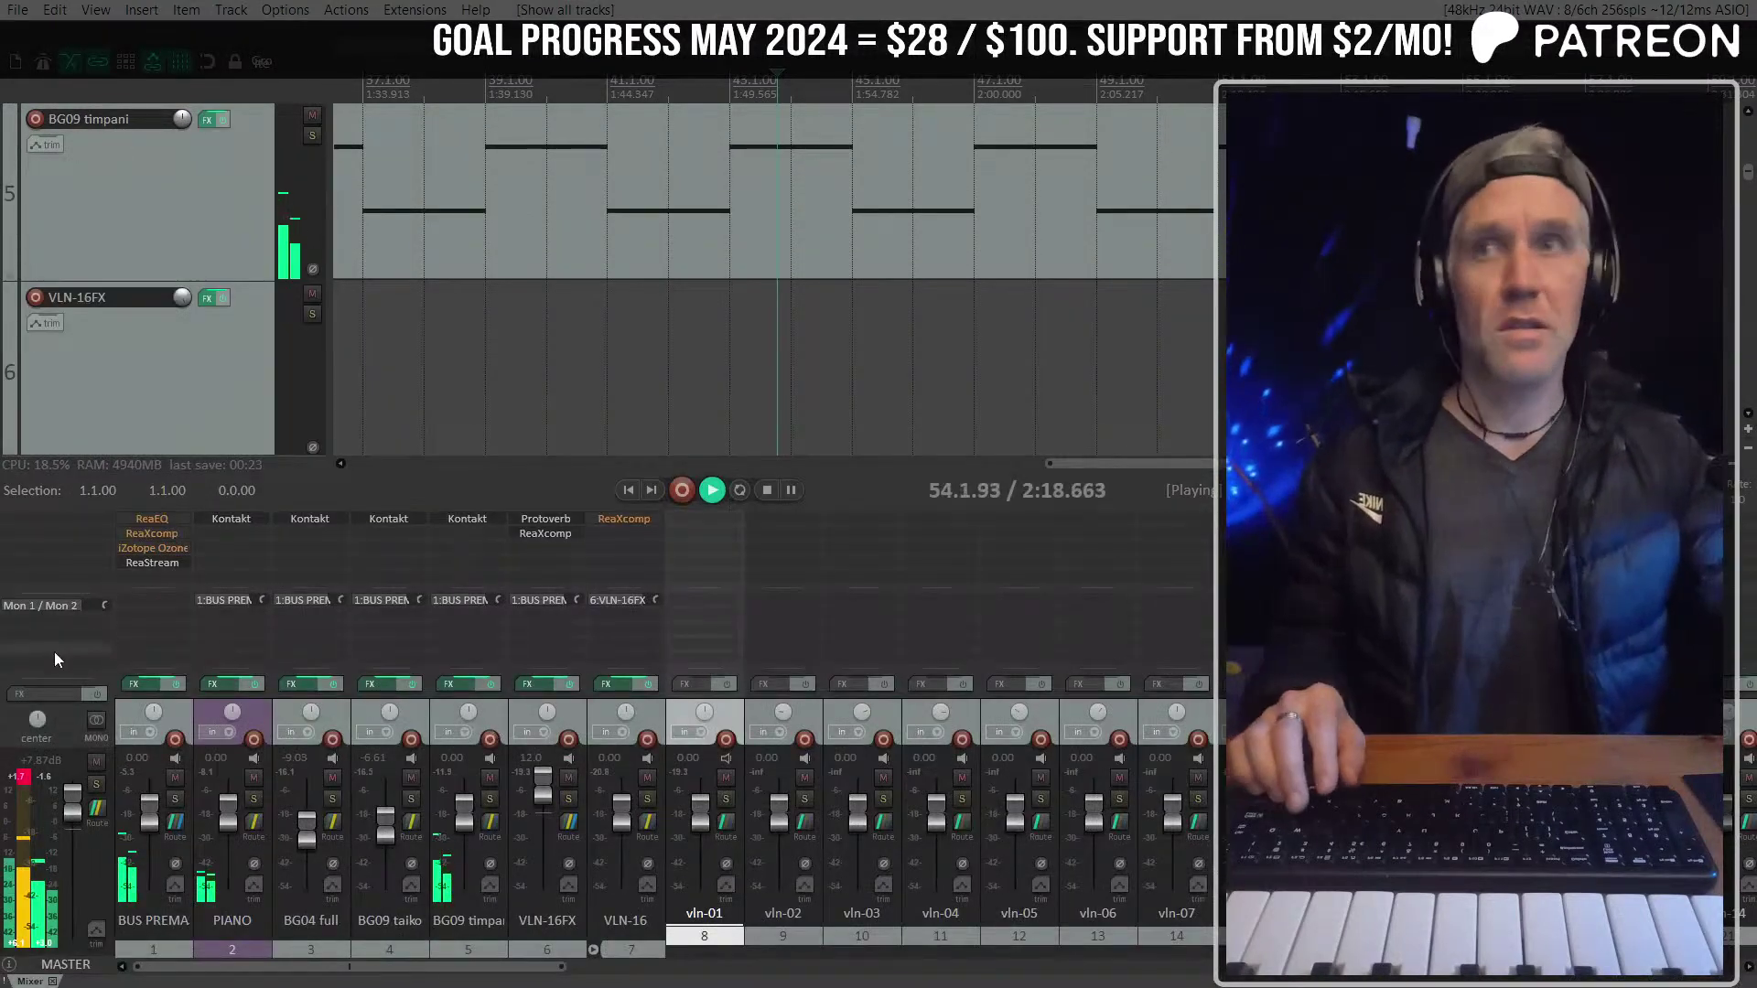
{"action": "scroll", "coordinate": [682, 656], "scroll_direction": "right", "scroll_amount": 1}
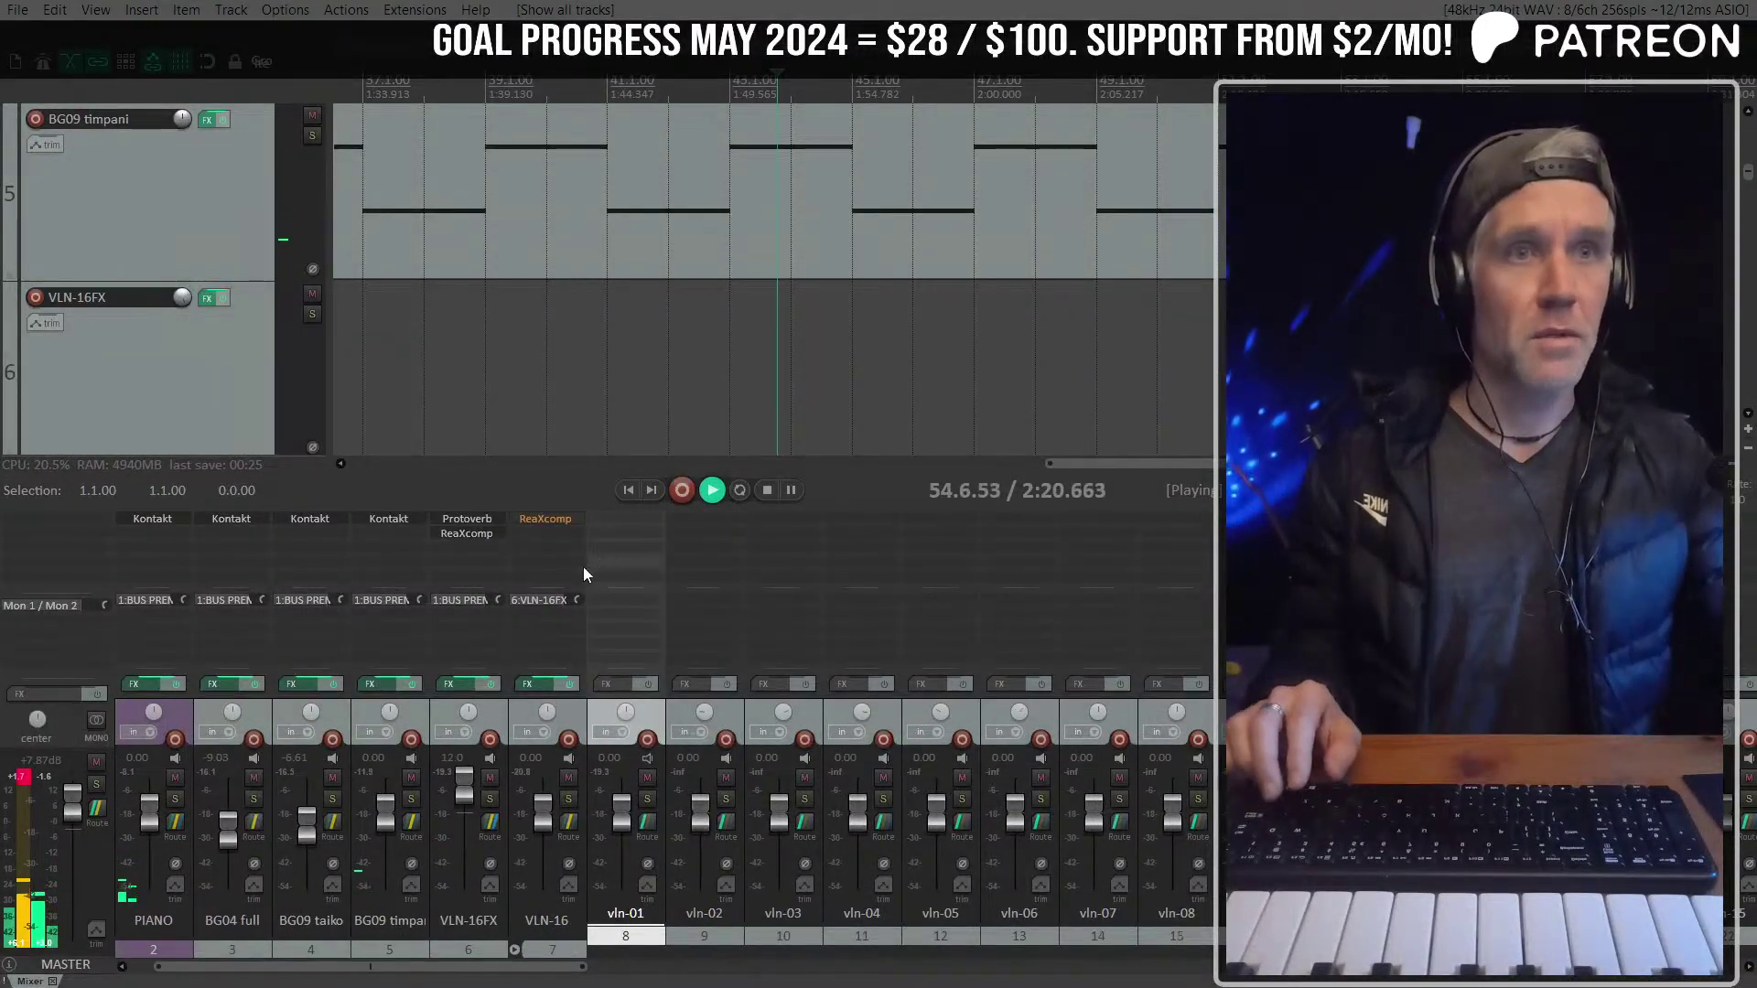
Open ReaXcomp on VLN-16FX, lower the band 3 threshold to -7.5 dB, and play from just before bar 45
{"action": "left_click", "coordinate": [491, 533]}
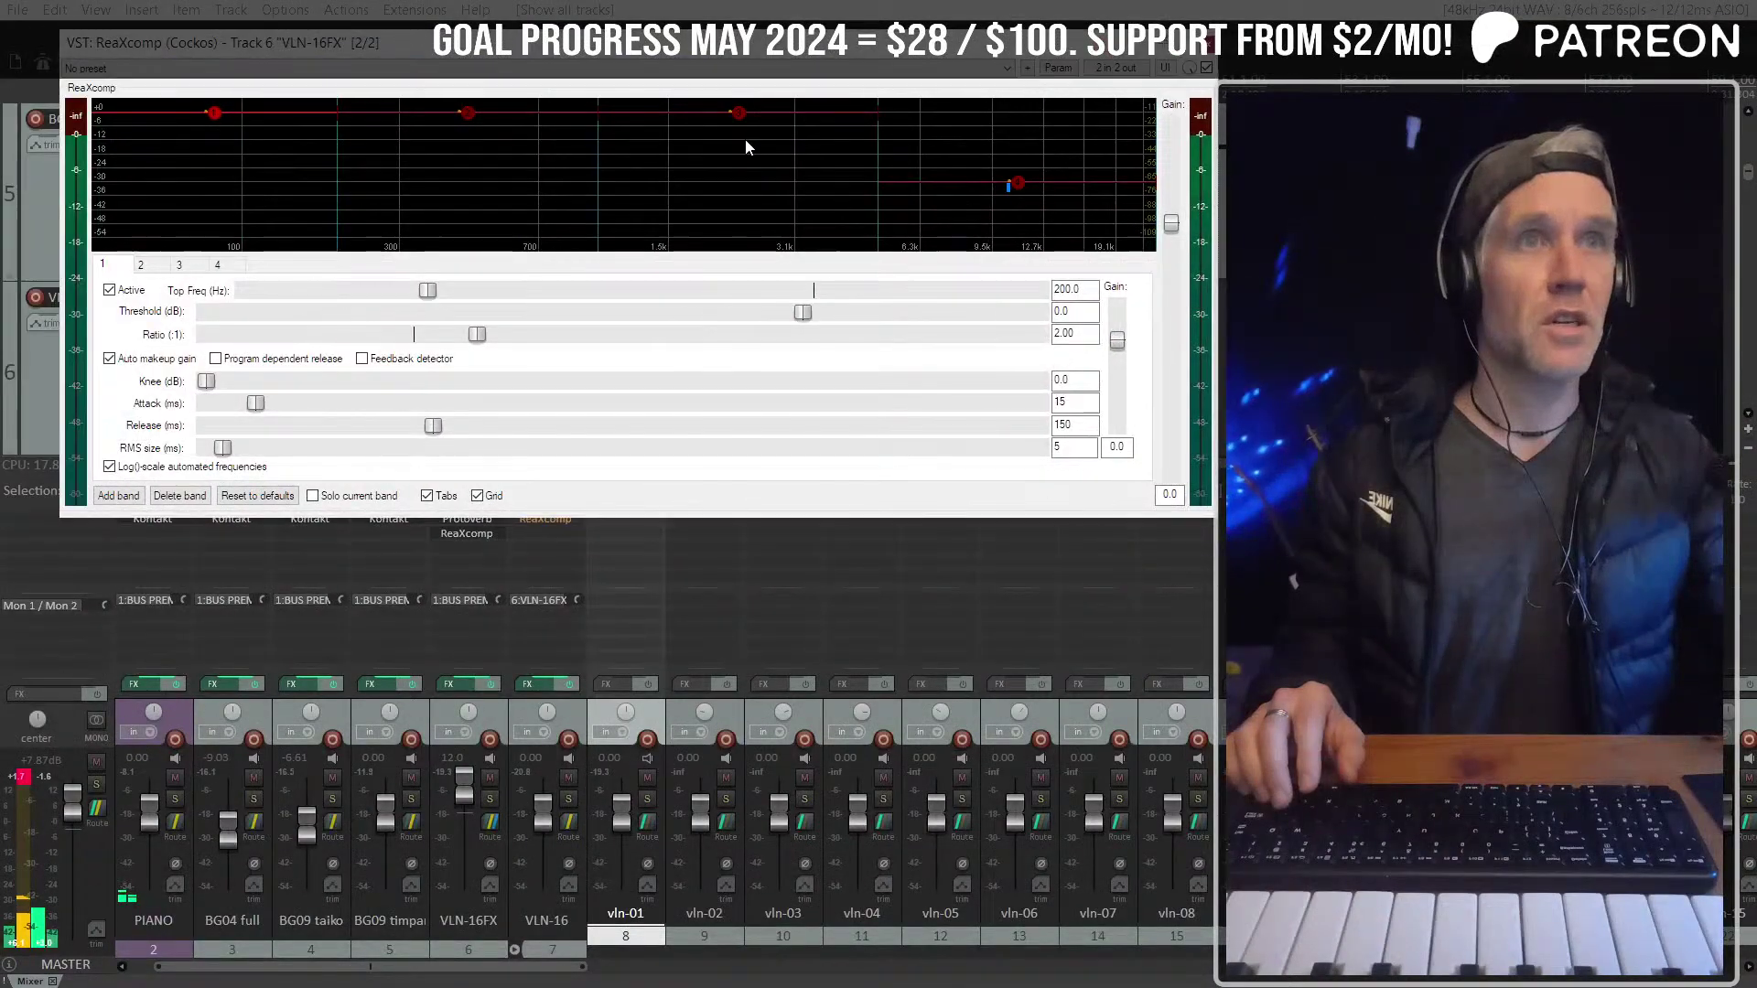
{"action": "left_click", "coordinate": [738, 115]}
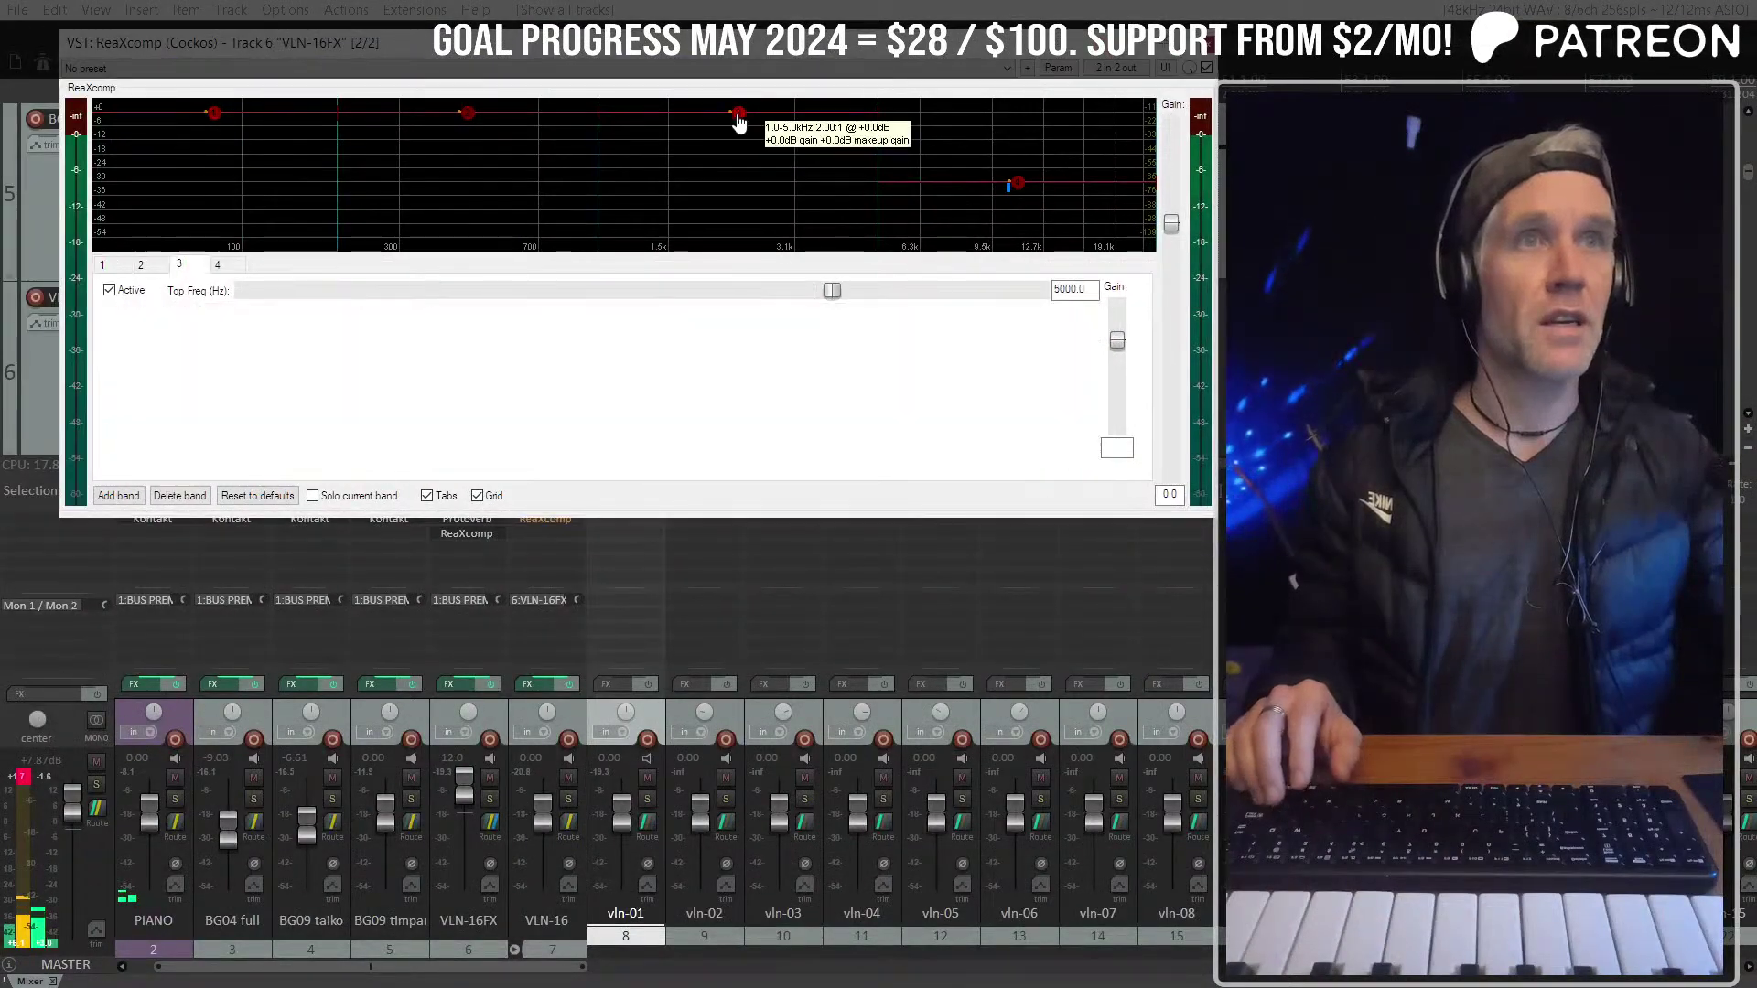
{"action": "mouse_move", "coordinate": [738, 122]}
{"action": "left_mouse_down"}
{"action": "mouse_move", "coordinate": [740, 168]}
{"action": "mouse_move", "coordinate": [739, 131]}
{"action": "left_mouse_up"}
{"action": "left_click_drag", "start_coordinate": [747, 46], "coordinate": [830, 477]}
{"action": "left_click", "coordinate": [828, 339]}
{"action": "key", "text": "space"}
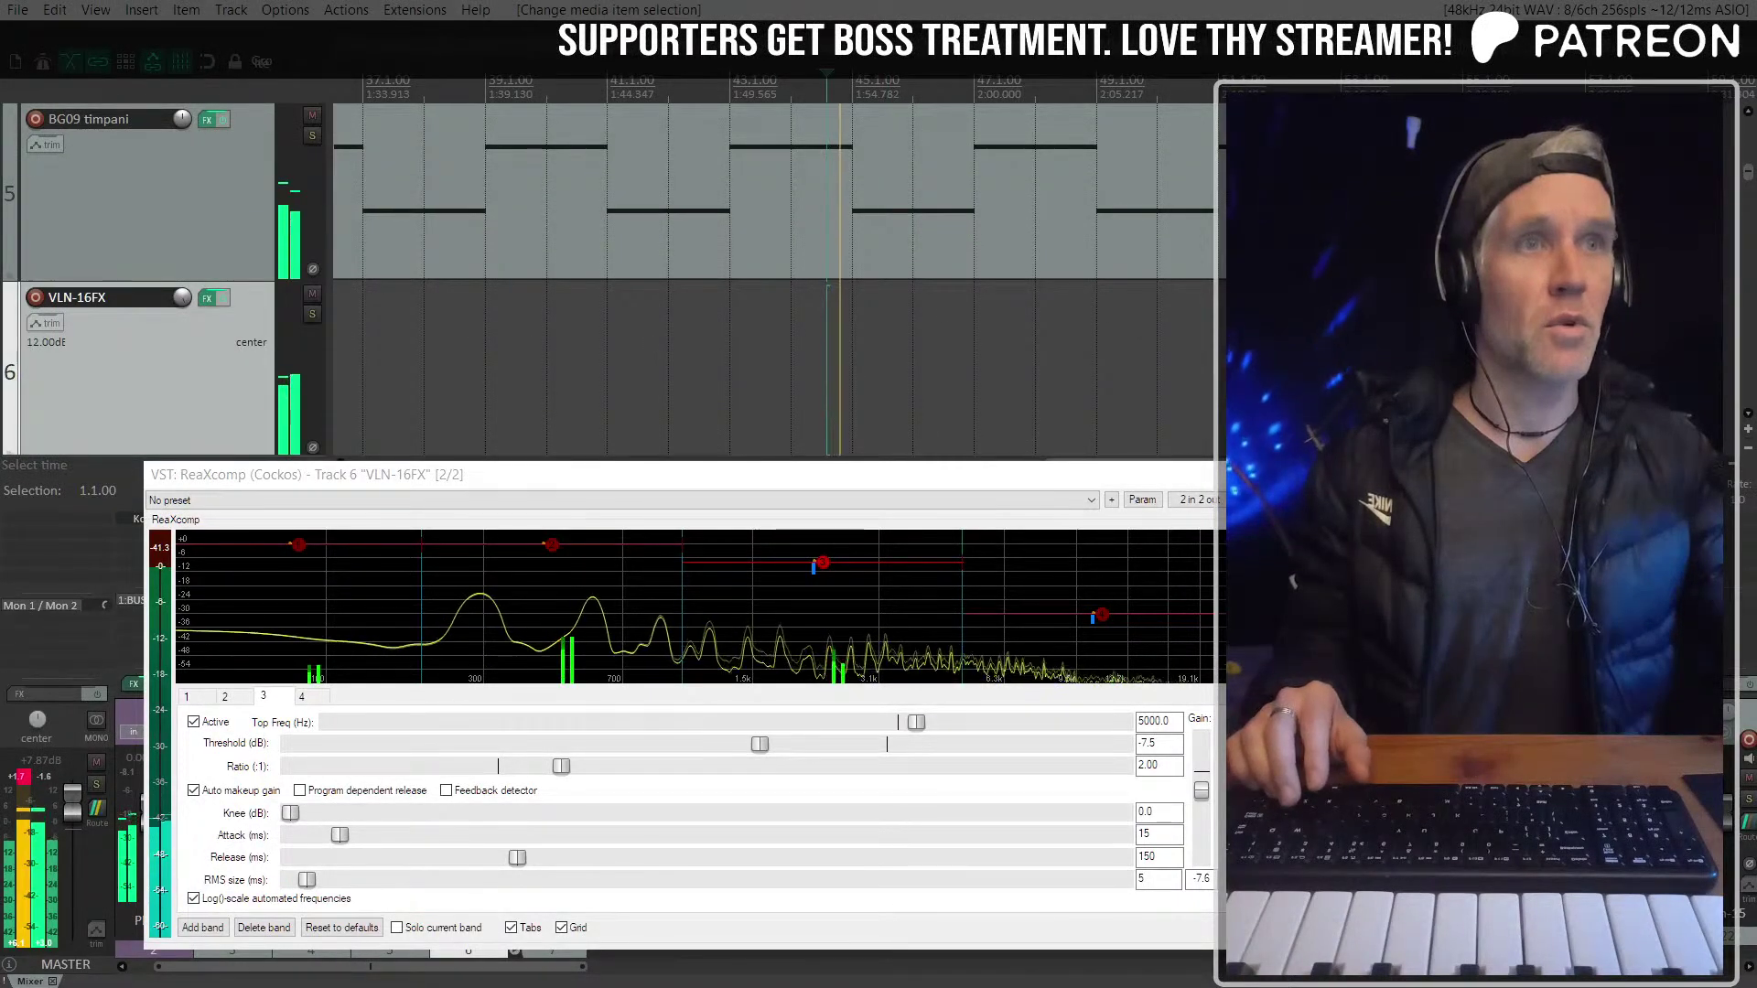
Solo the VLN-16FX and VLN-16 tracks, and narrow and move the ReaXcomp window clear of the mixer
{"action": "scroll", "coordinate": [156, 375], "scroll_direction": "down", "scroll_amount": 2}
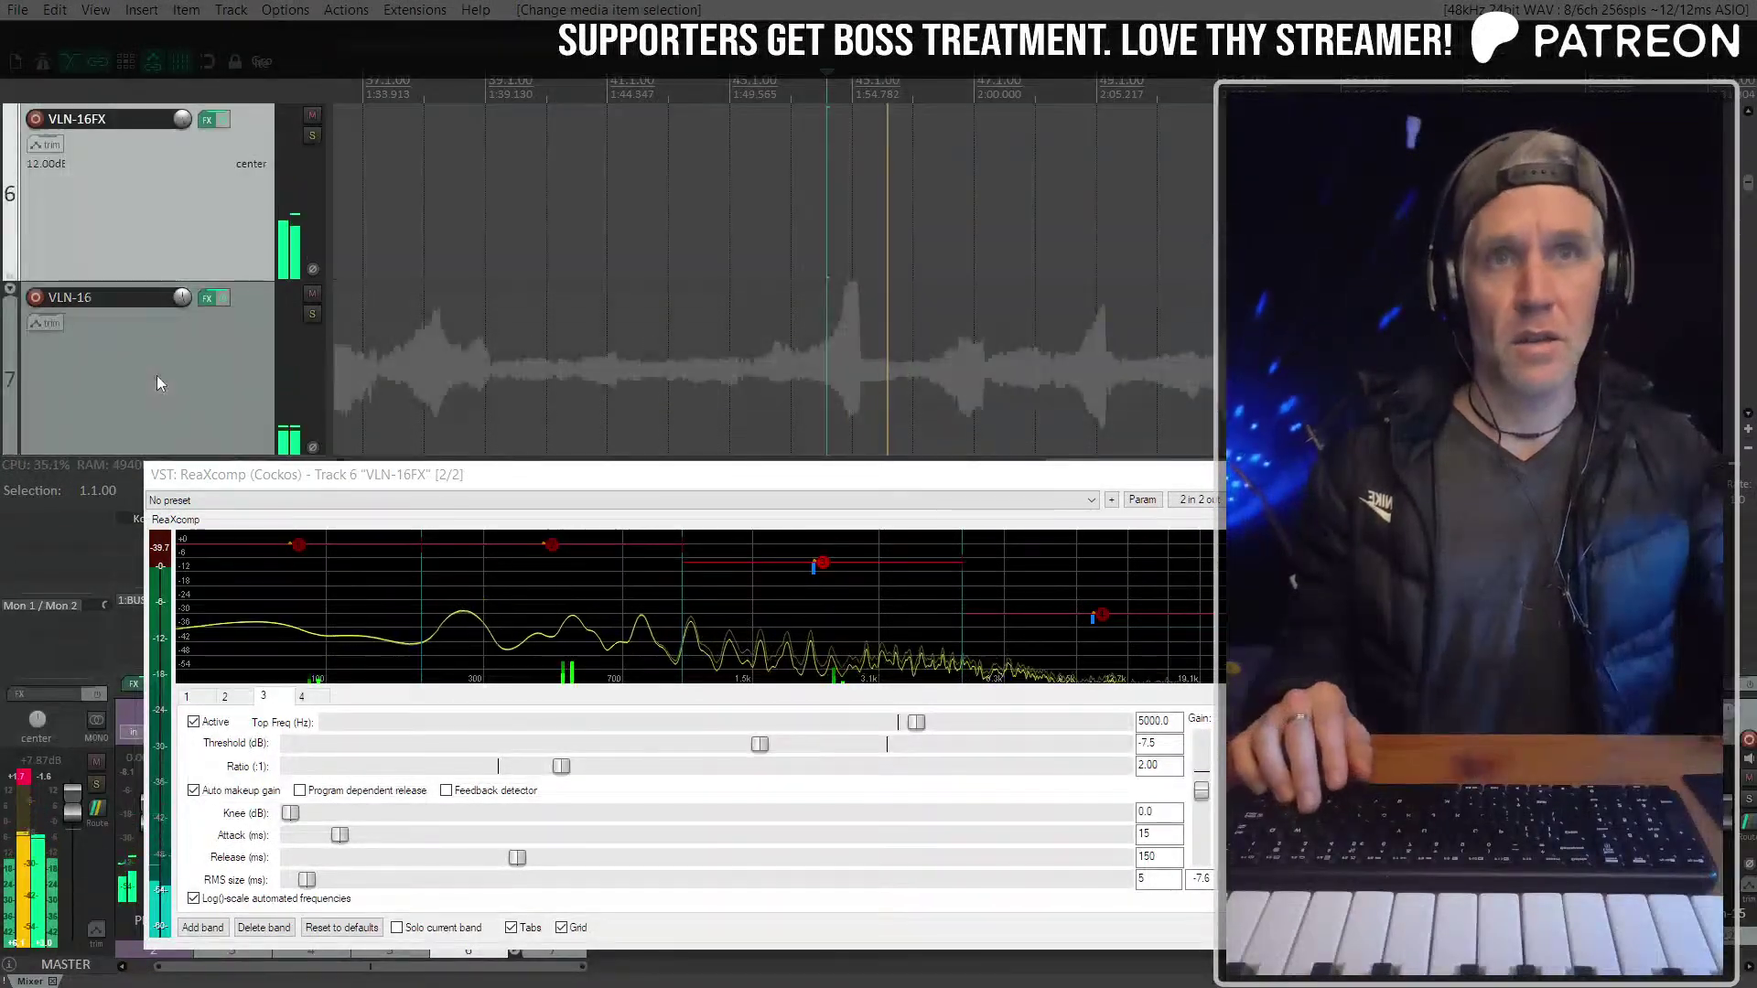
{"action": "left_click", "coordinate": [147, 247]}
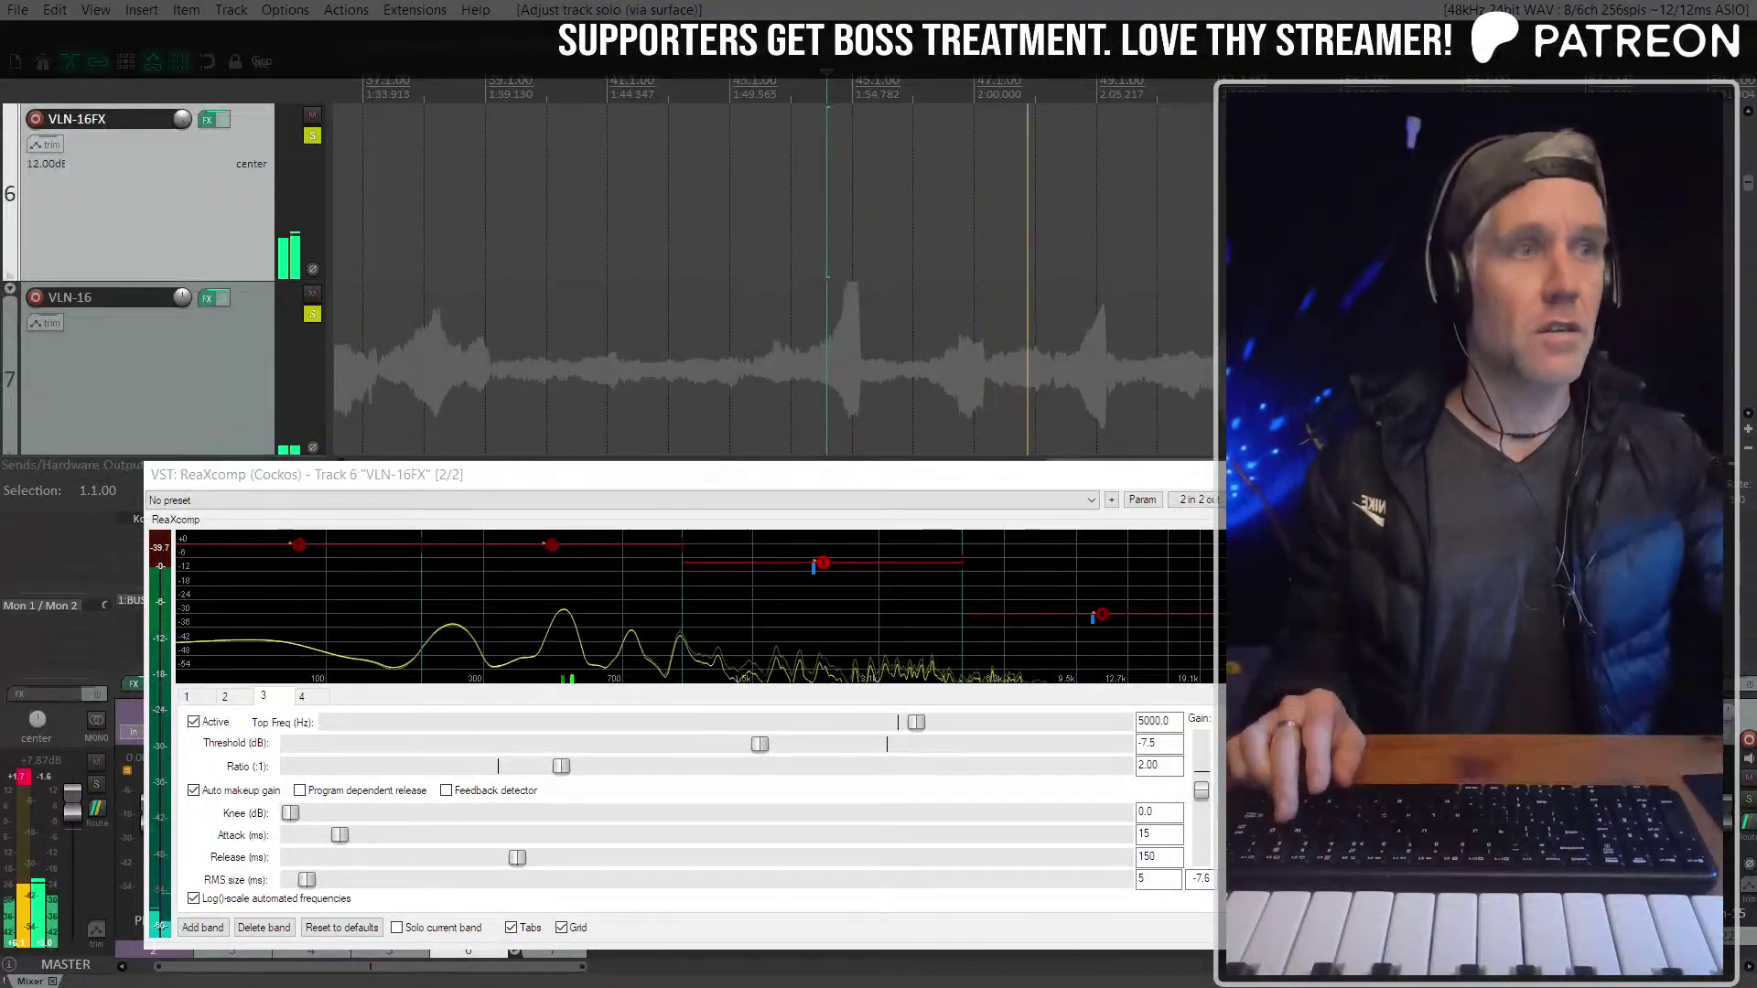
{"action": "left_click_drag", "start_coordinate": [1301, 713], "coordinate": [949, 713]}
{"action": "left_click_drag", "start_coordinate": [463, 473], "coordinate": [363, 402]}
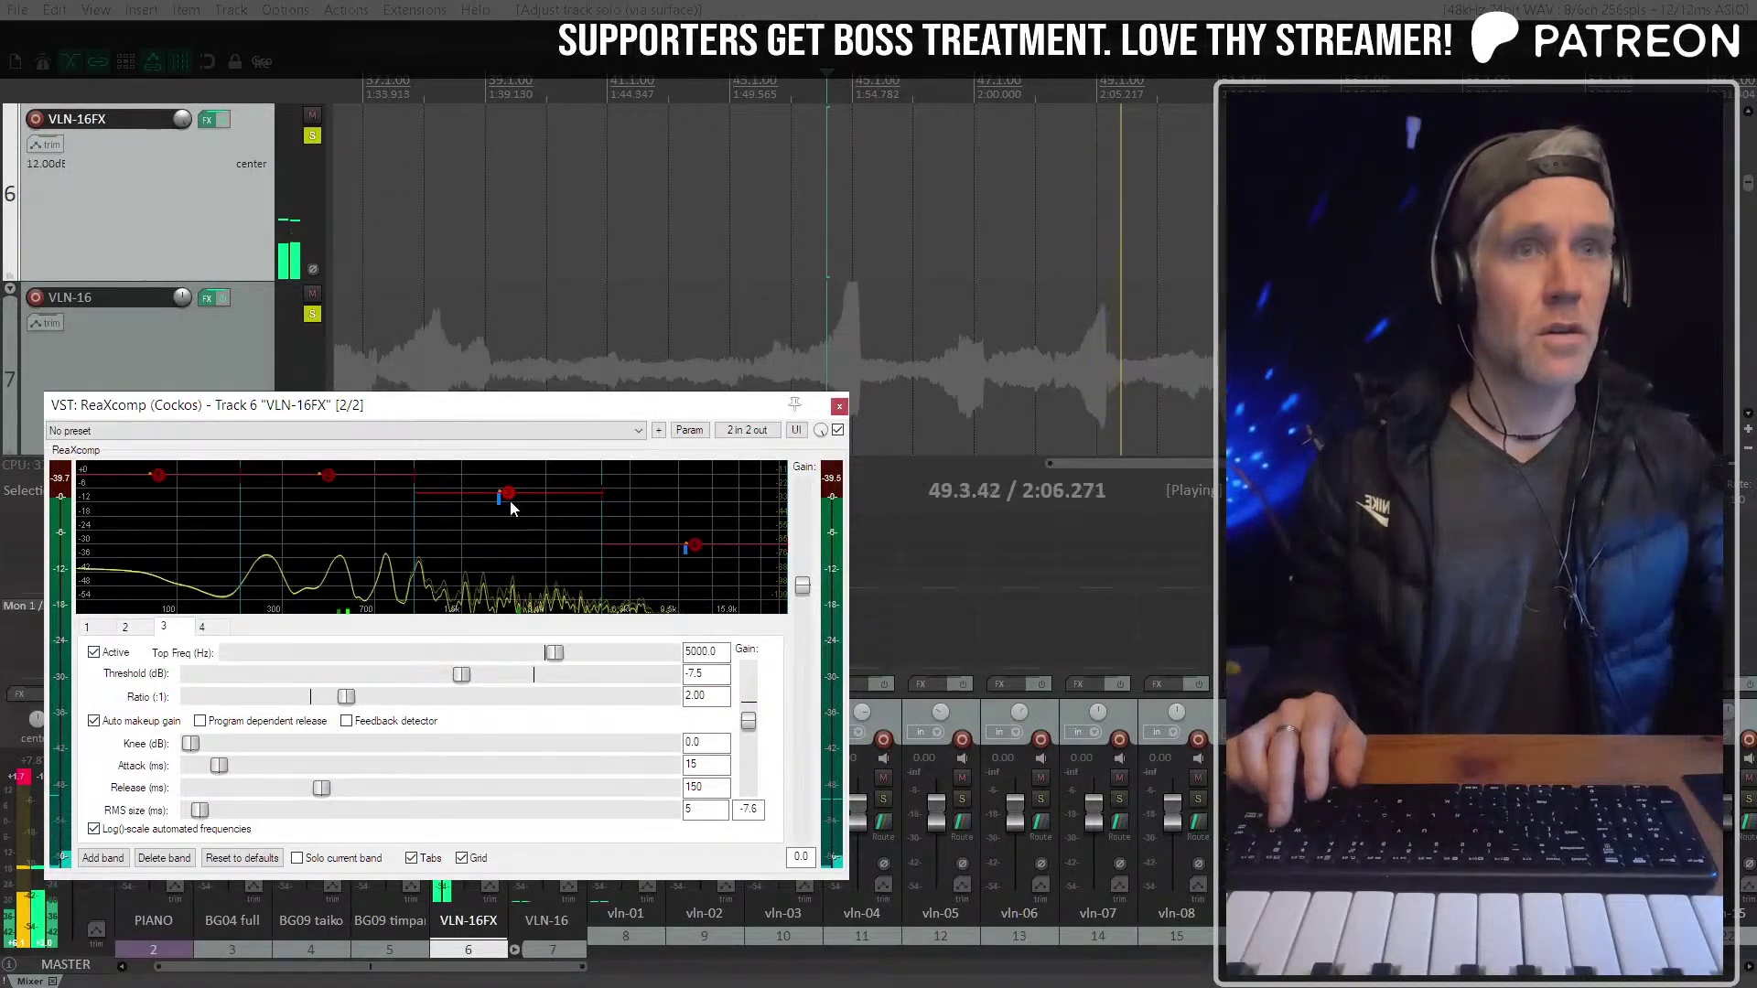
{"action": "left_click_drag", "start_coordinate": [524, 391], "coordinate": [544, 13]}
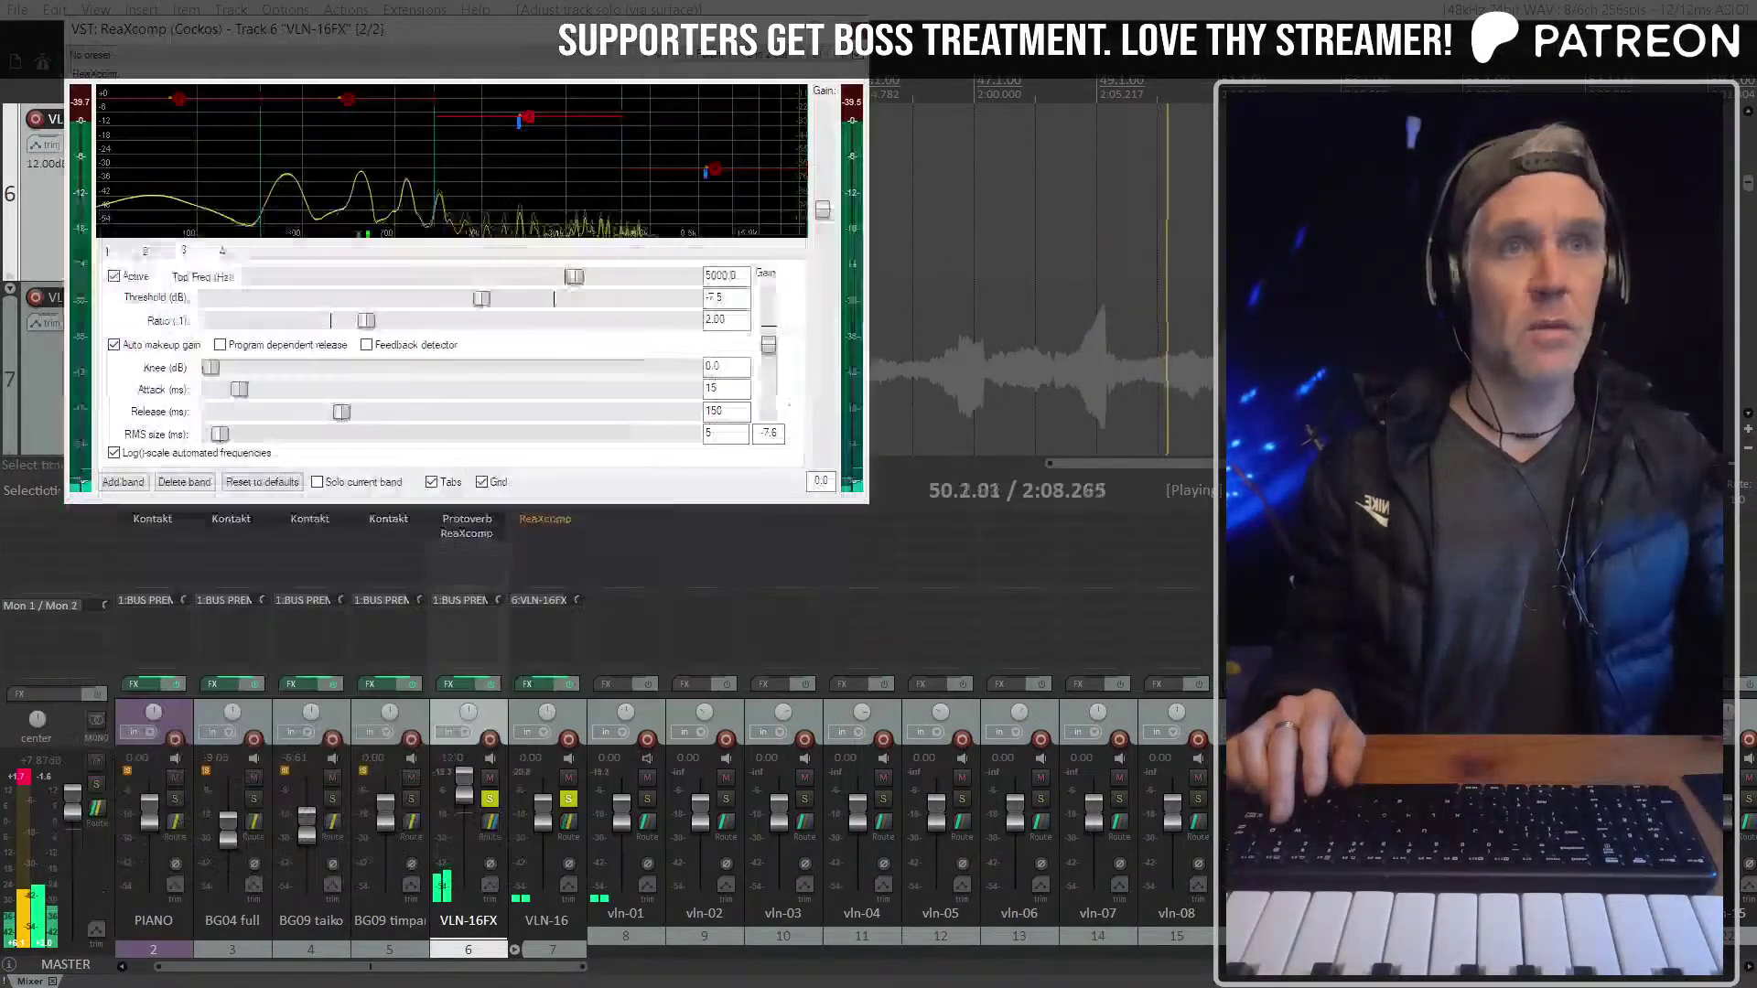
Compare VLN-16FX with ReaXcomp bypassed and re-enabled, and close the plugin window
{"action": "left_click", "coordinate": [478, 534], "text": "shift"}
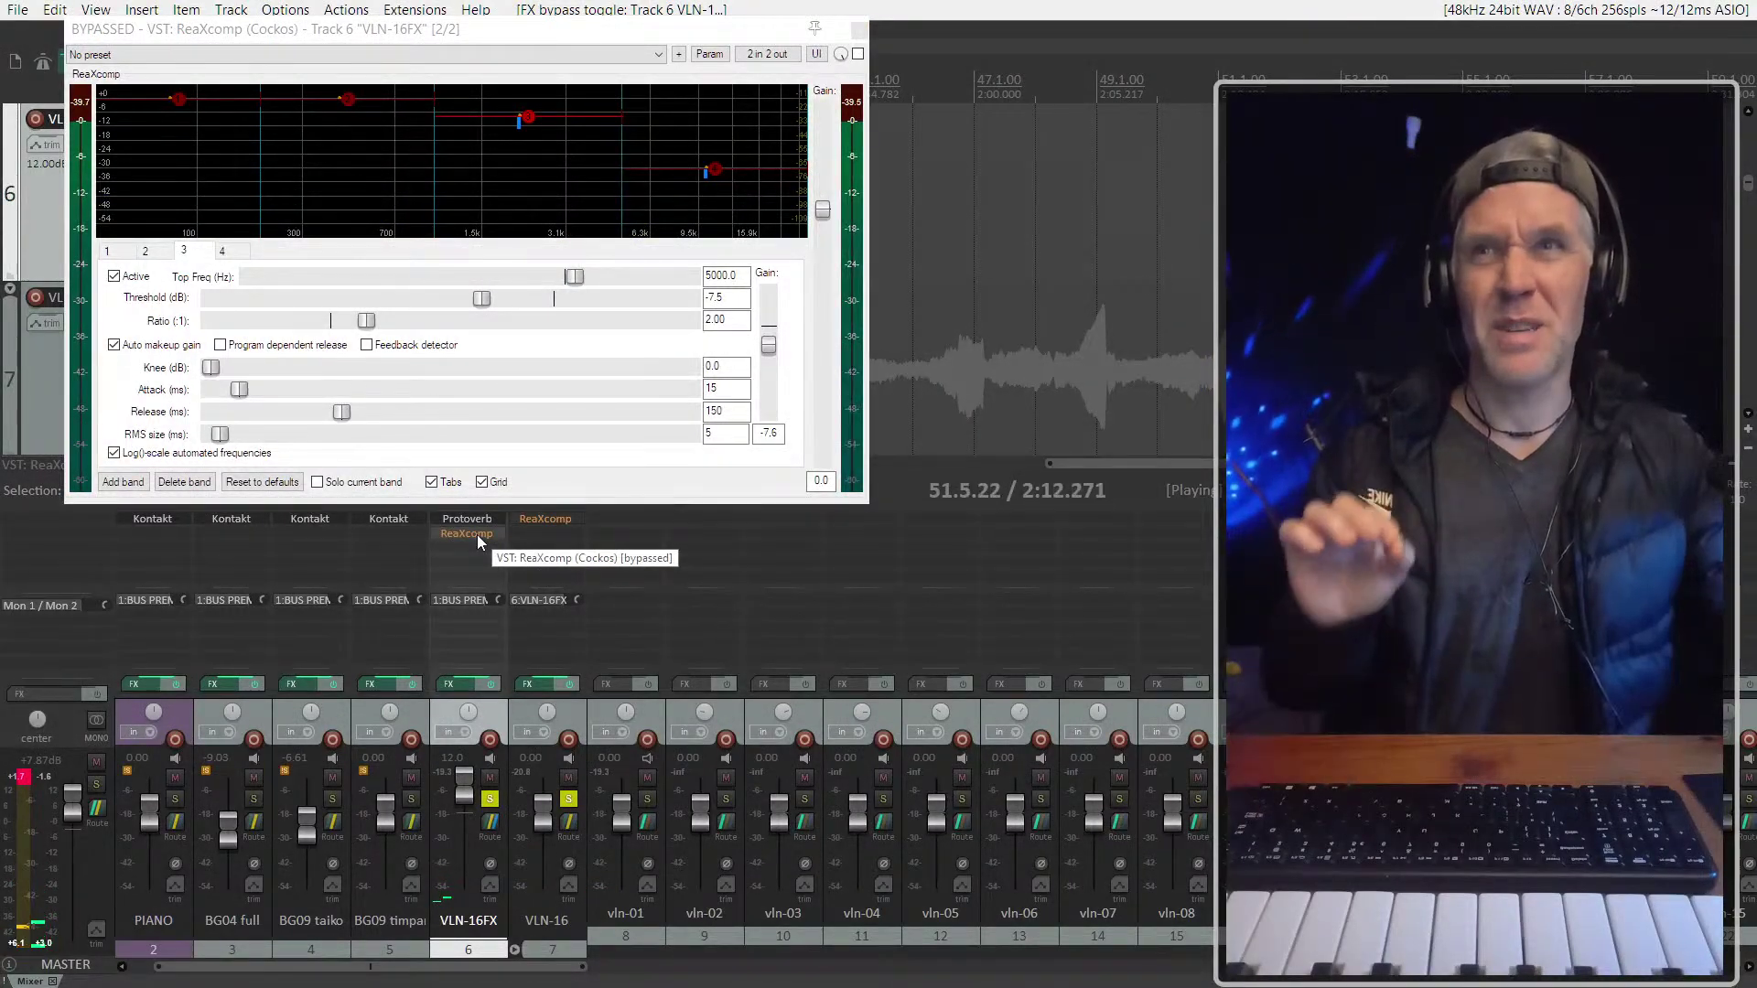
{"action": "left_click", "coordinate": [475, 535], "text": "shift"}
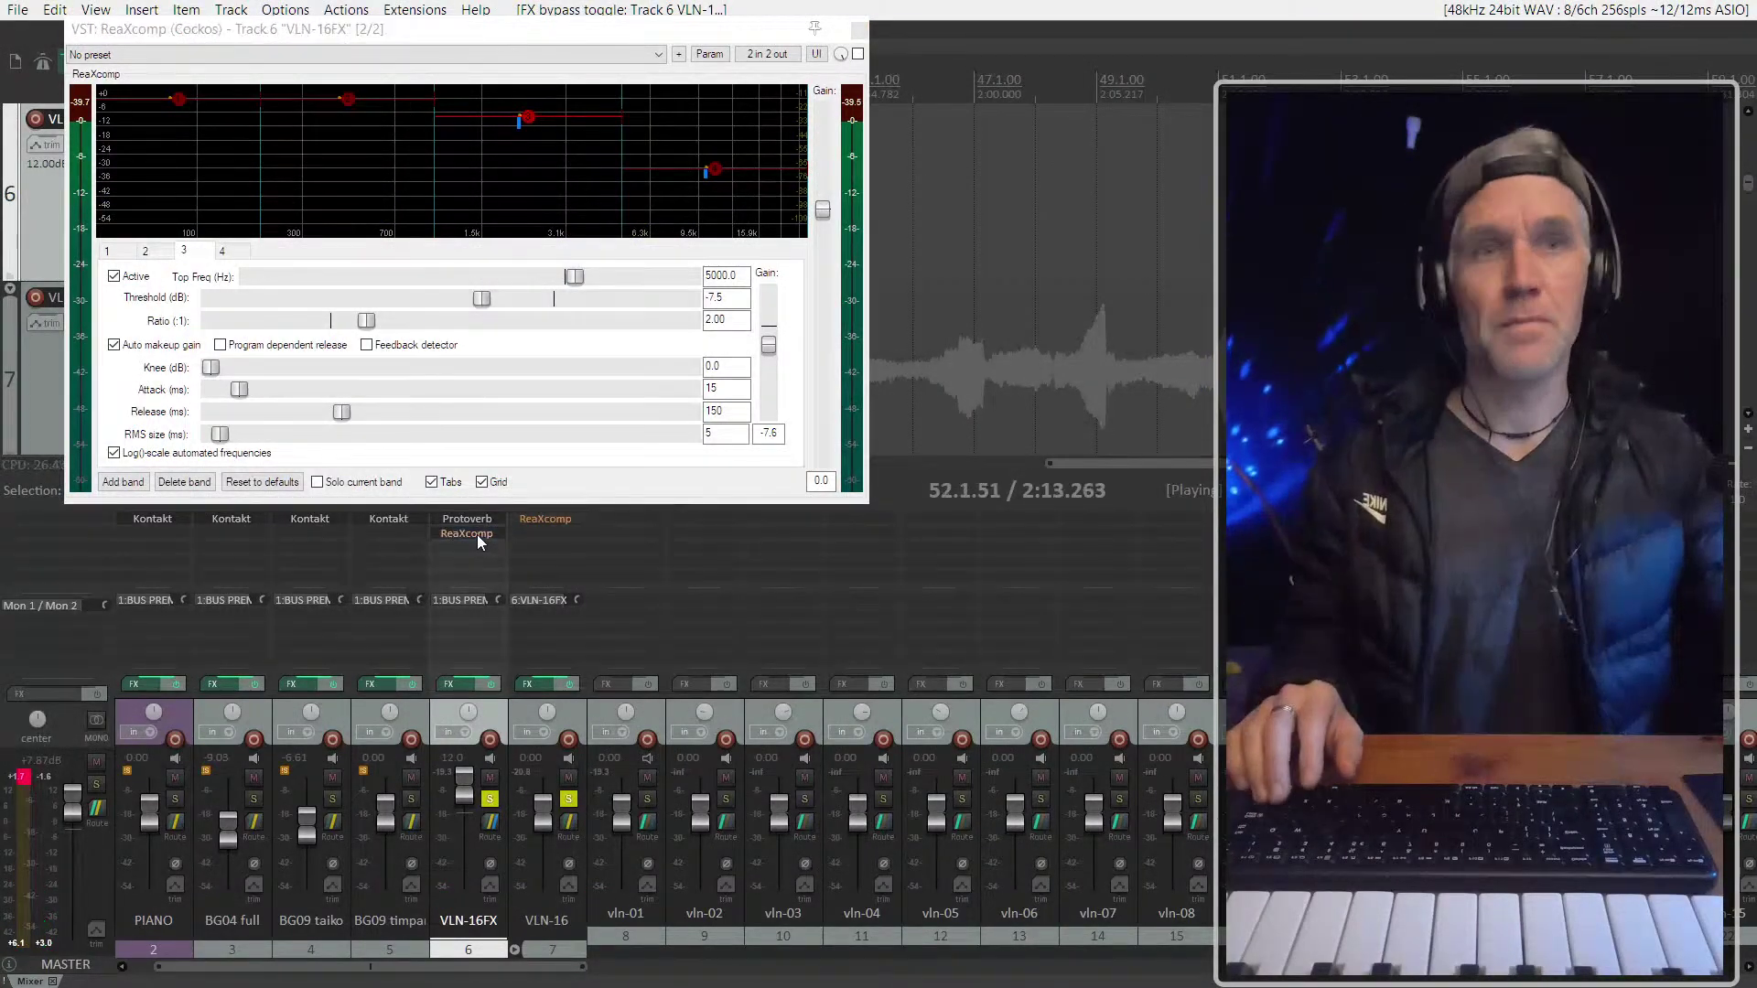
{"action": "left_click", "coordinate": [865, 30]}
Play the soloed violins from about bar 43, hide the mixer, and shrink the tracks to an overview
{"action": "left_click", "coordinate": [767, 331]}
{"action": "key", "text": "space"}
{"action": "key", "text": "ctrl+m"}
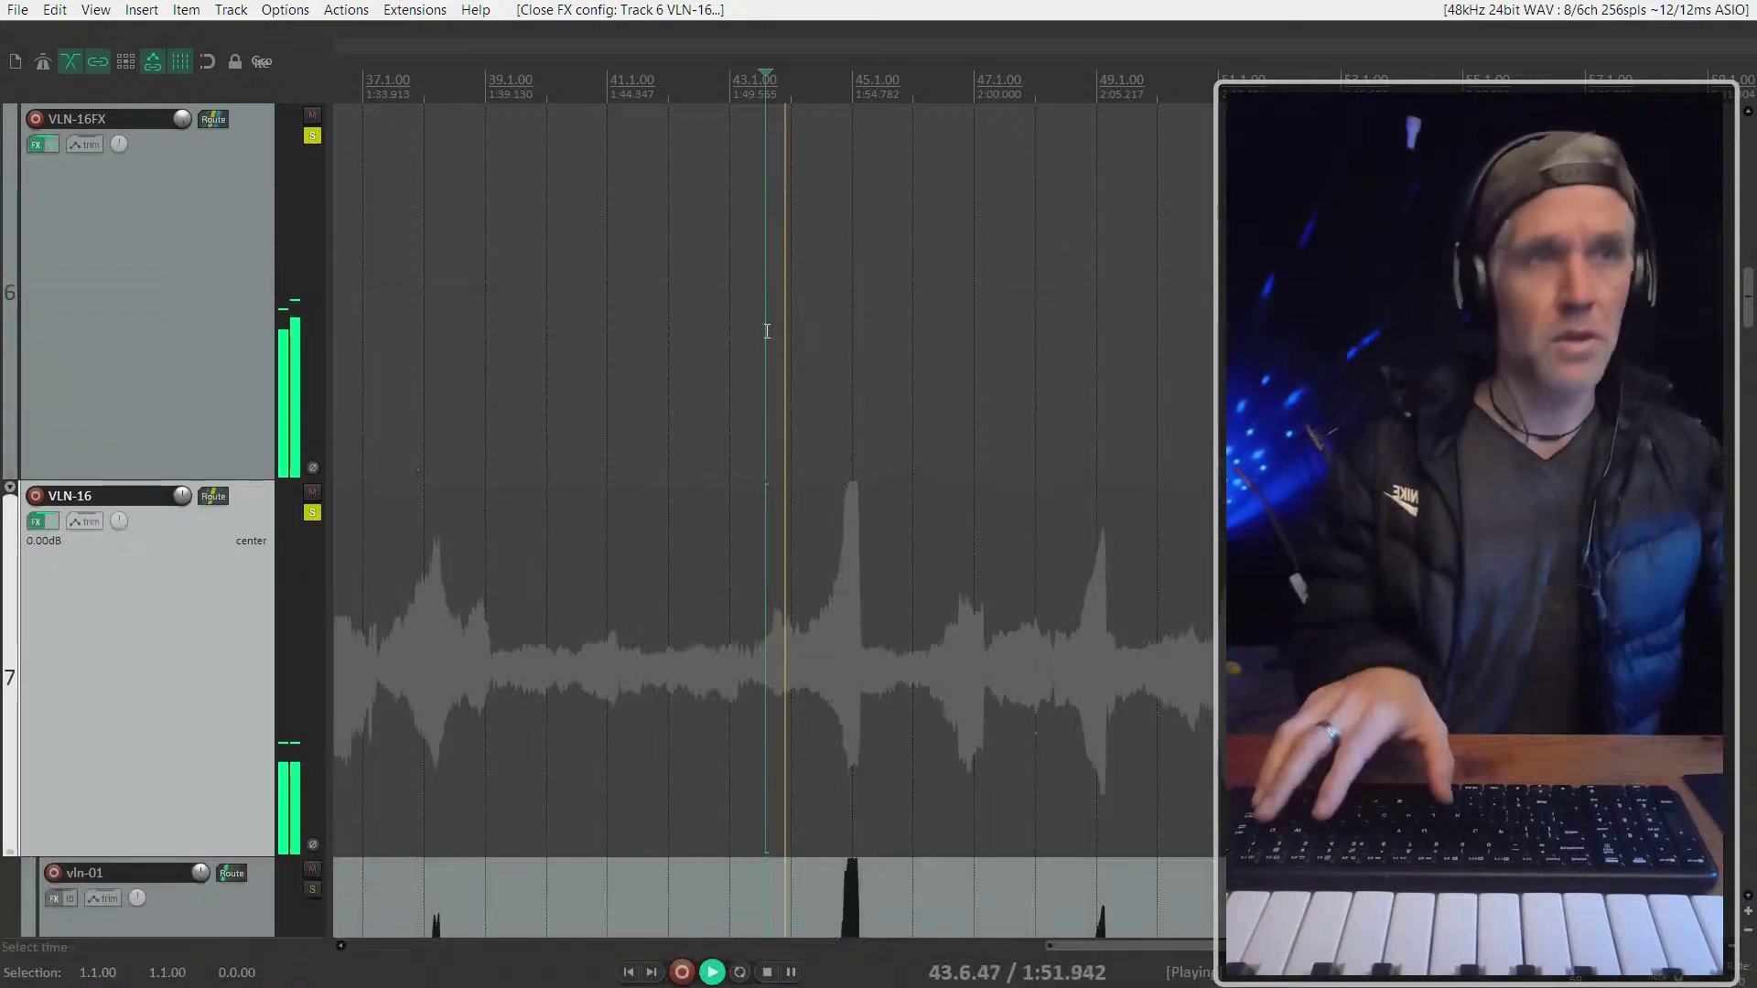
{"action": "scroll", "coordinate": [272, 674], "scroll_direction": "down", "scroll_amount": 8}
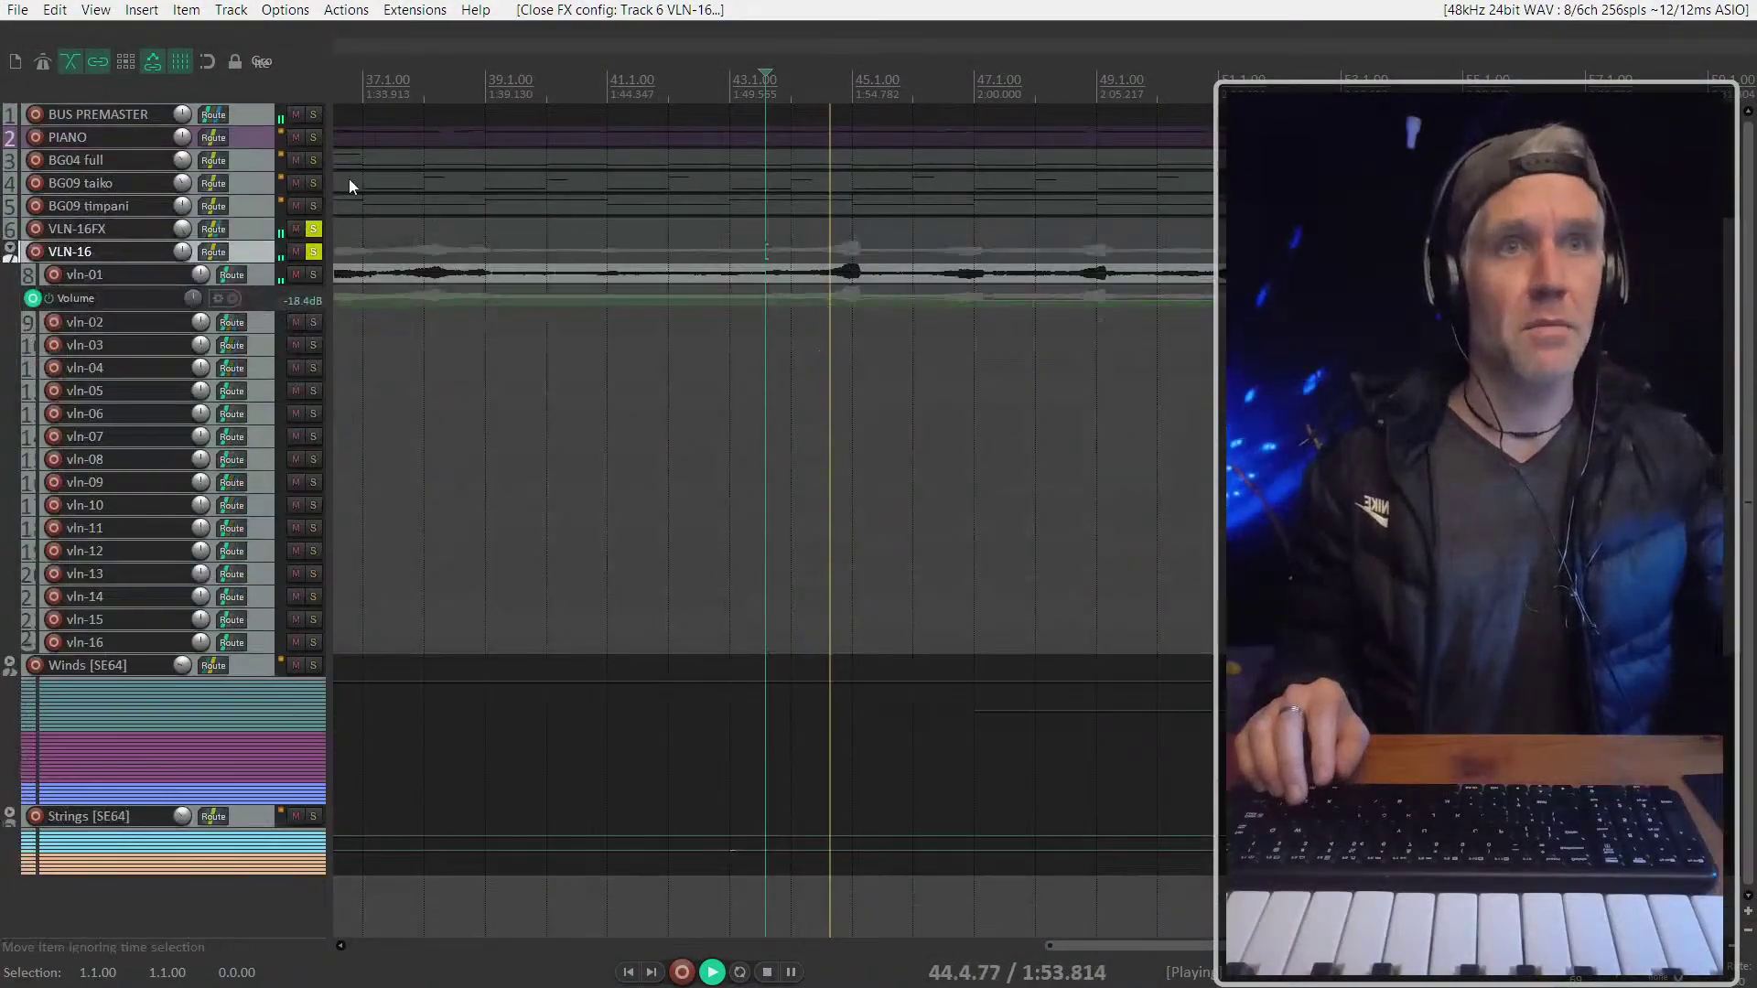
Unsolo the two violin group tracks and play the full mix with more of the timeline in view
{"action": "key", "text": "F6"}
{"action": "scroll", "coordinate": [875, 293], "scroll_direction": "down", "scroll_amount": 3}
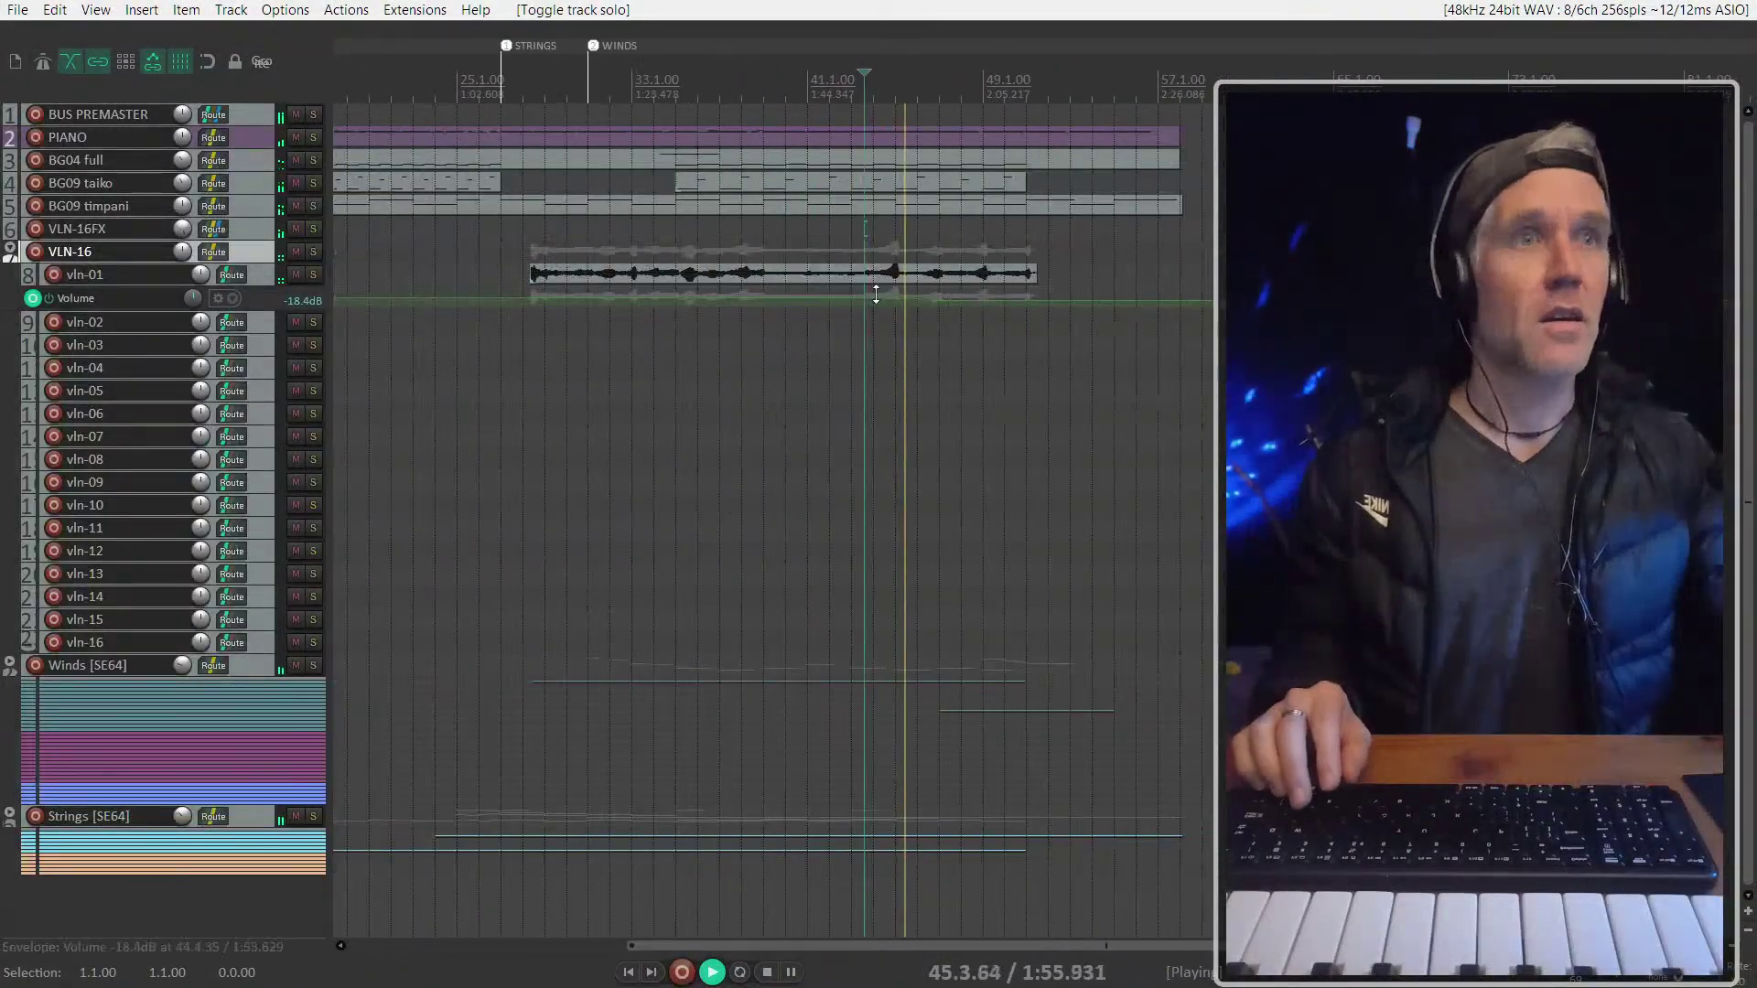
{"action": "scroll", "coordinate": [883, 291], "scroll_direction": "down", "scroll_amount": 2}
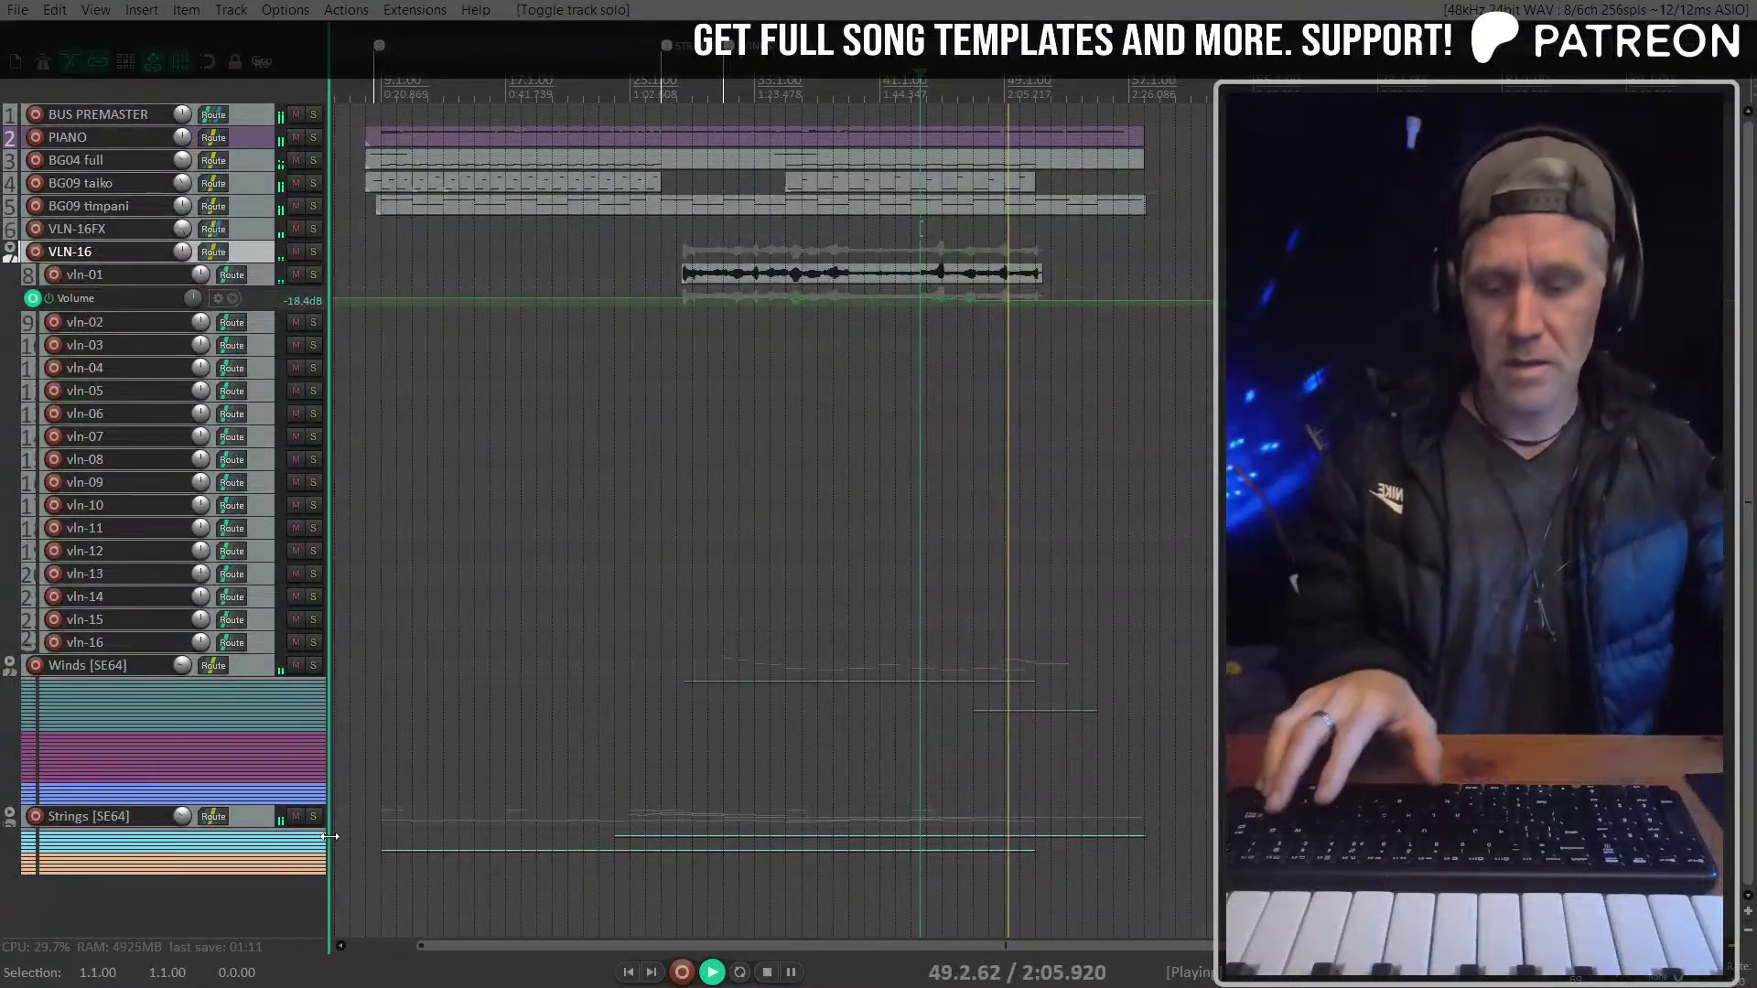
Show the mixer, raise the Winds [SE64] track volume to -9.58 dB, and hide the mixer again
{"action": "key", "text": "ctrl+m"}
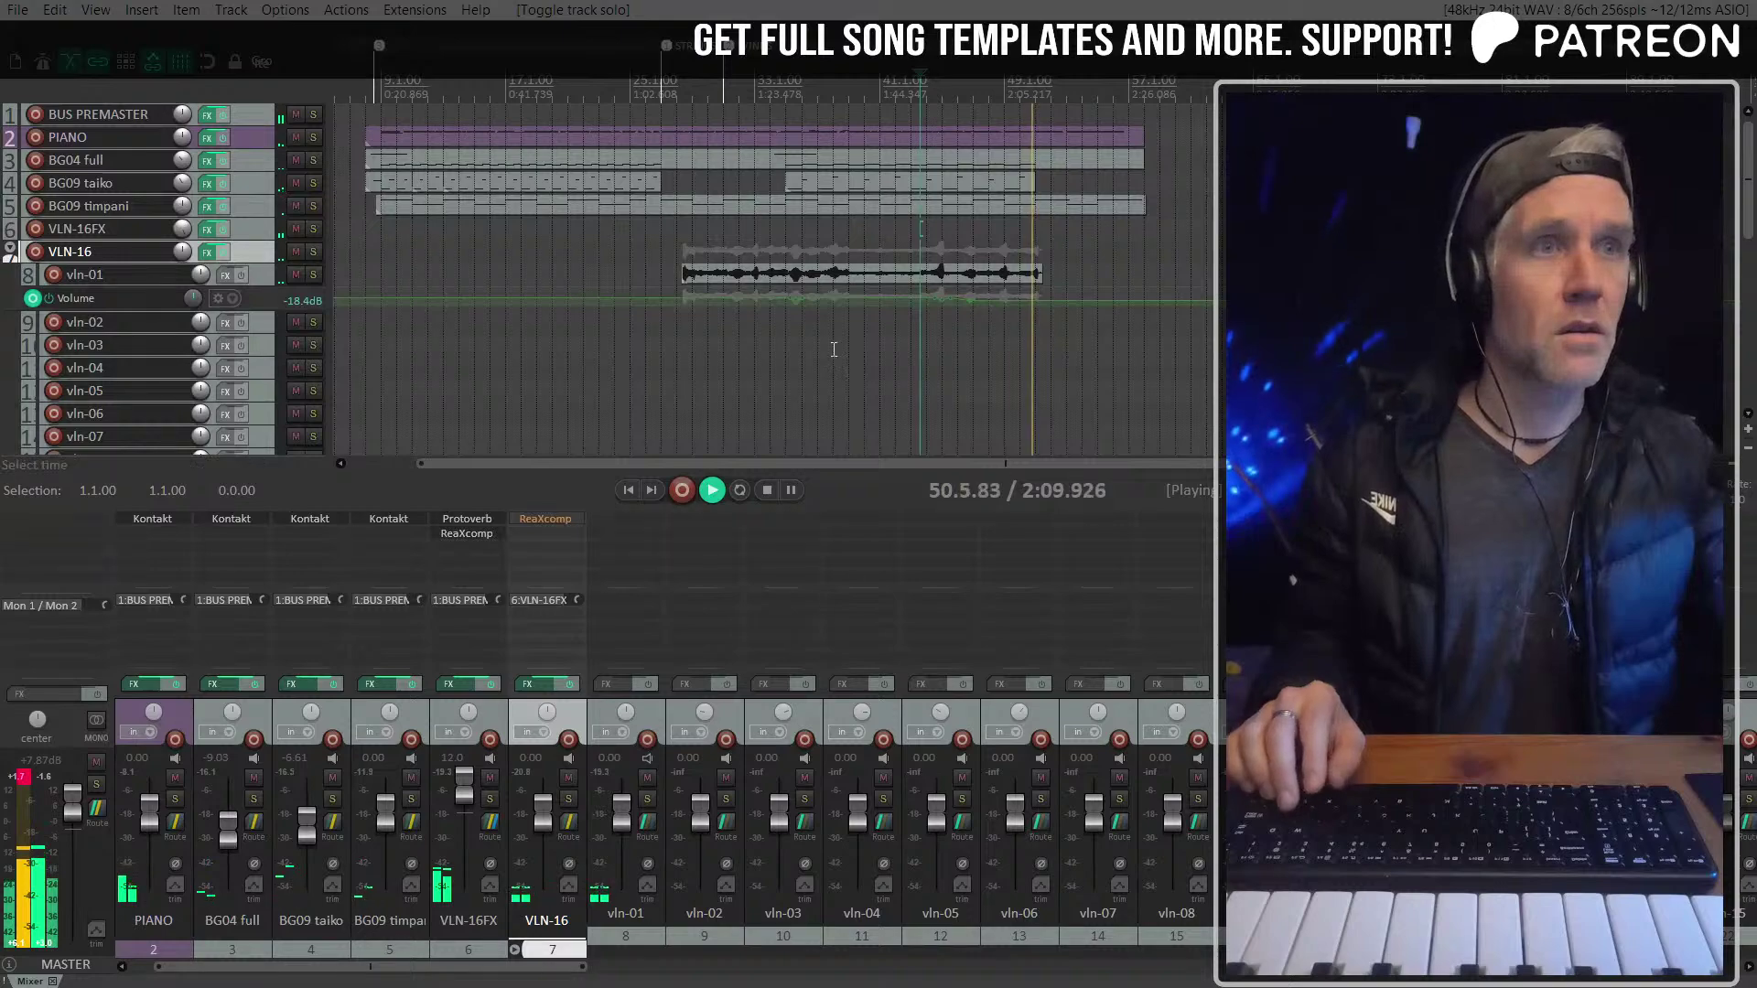
{"action": "scroll", "coordinate": [834, 348], "scroll_direction": "down", "scroll_amount": 2}
{"action": "scroll", "coordinate": [1143, 714], "scroll_direction": "right", "scroll_amount": 6}
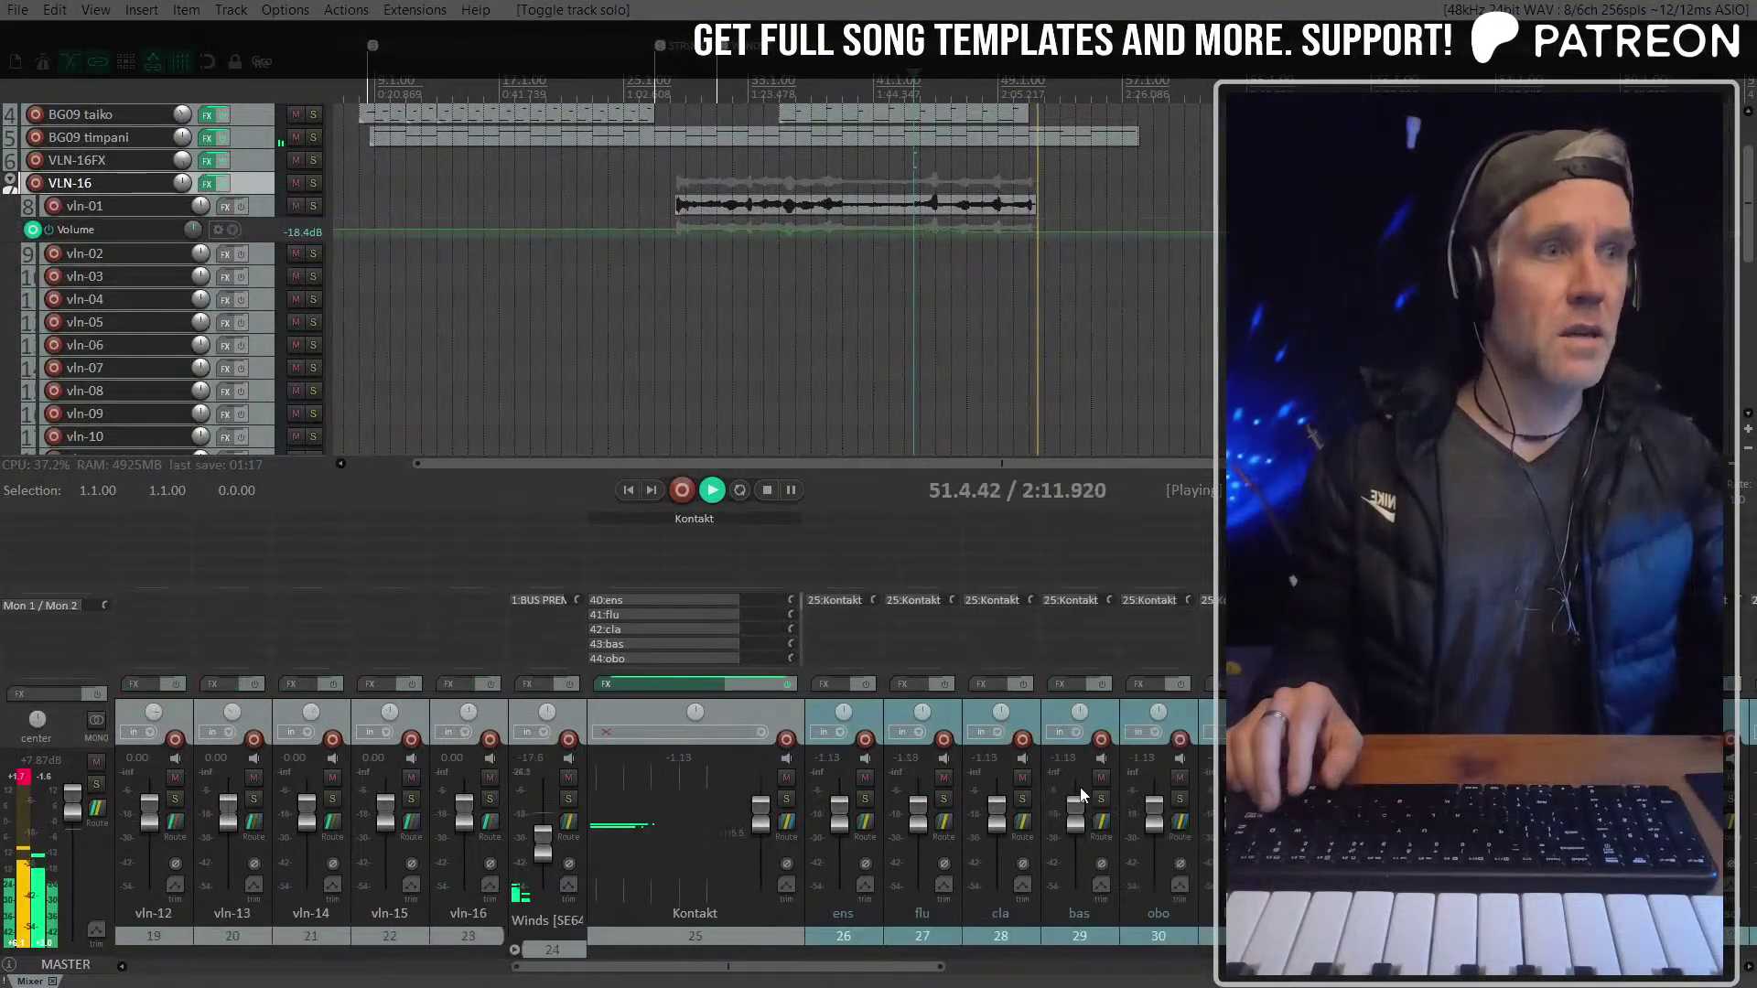
{"action": "mouse_move", "coordinate": [545, 840]}
{"action": "left_mouse_down"}
{"action": "mouse_move", "coordinate": [545, 824]}
{"action": "mouse_move", "coordinate": [546, 838]}
{"action": "left_mouse_up"}
{"action": "scroll", "coordinate": [506, 653], "scroll_direction": "right", "scroll_amount": 2}
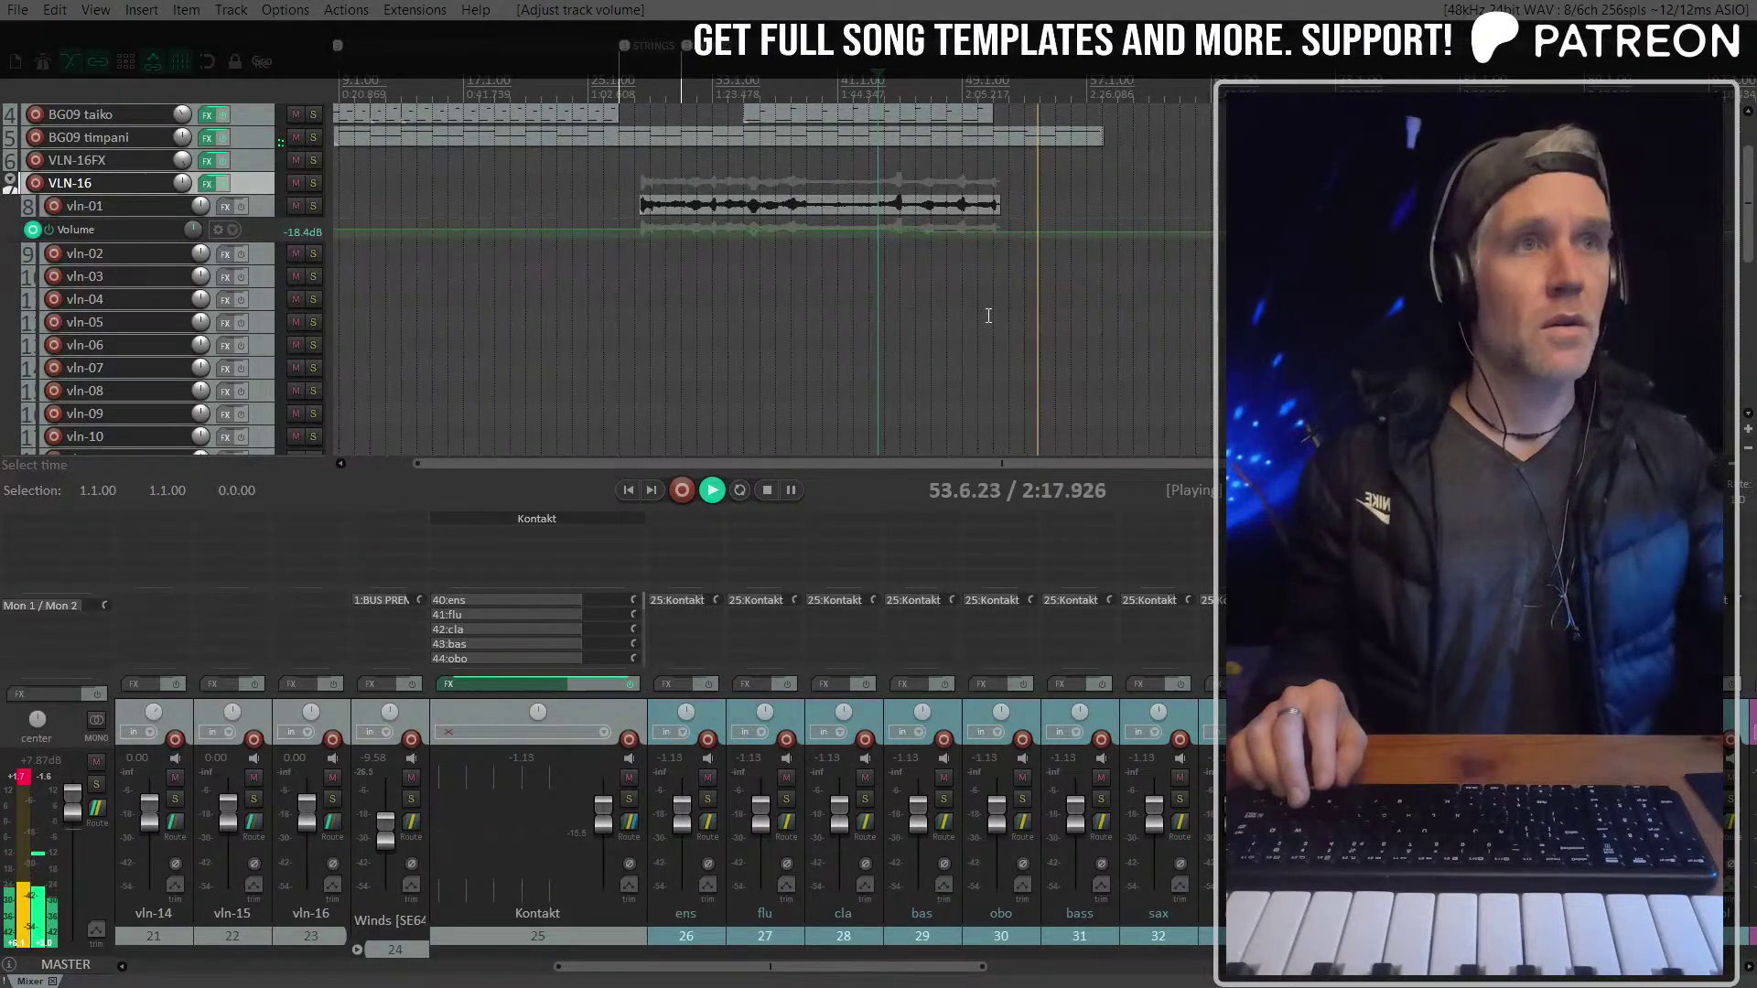
{"action": "key", "text": "ctrl+m"}
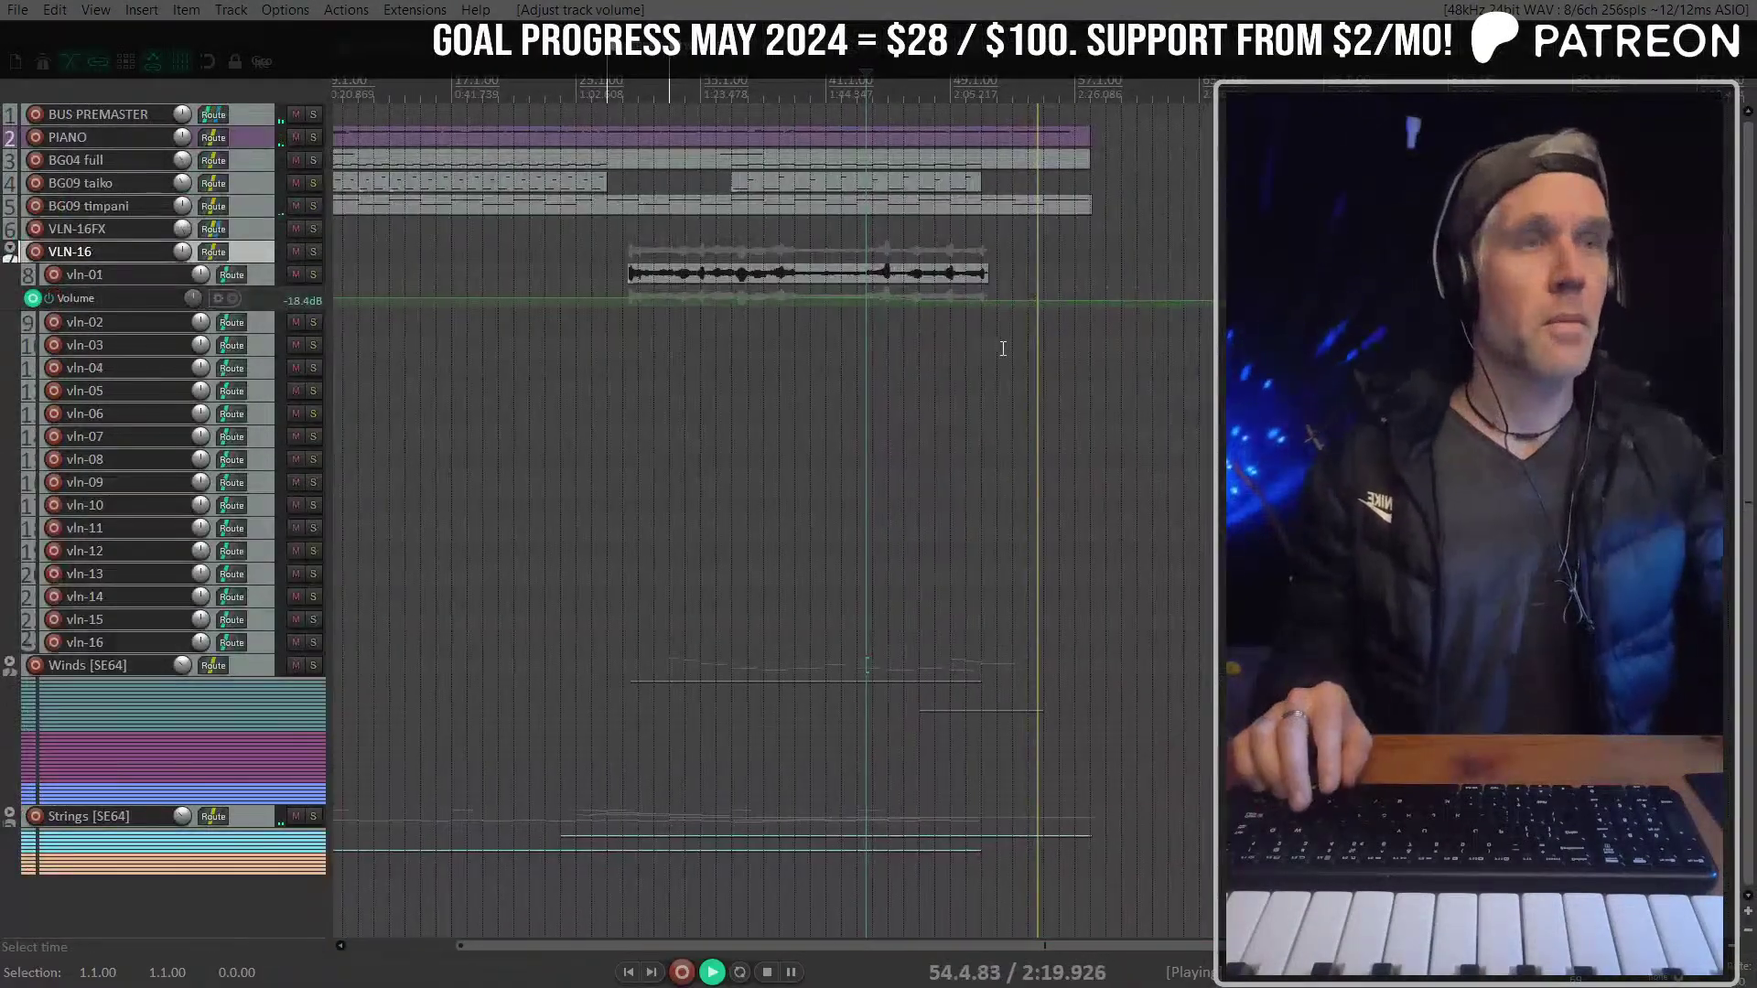
Play the arrangement from its beginning near bar 8, bring back the mixer, and stop playback
{"action": "scroll", "coordinate": [1003, 349], "scroll_direction": "down", "scroll_amount": 3}
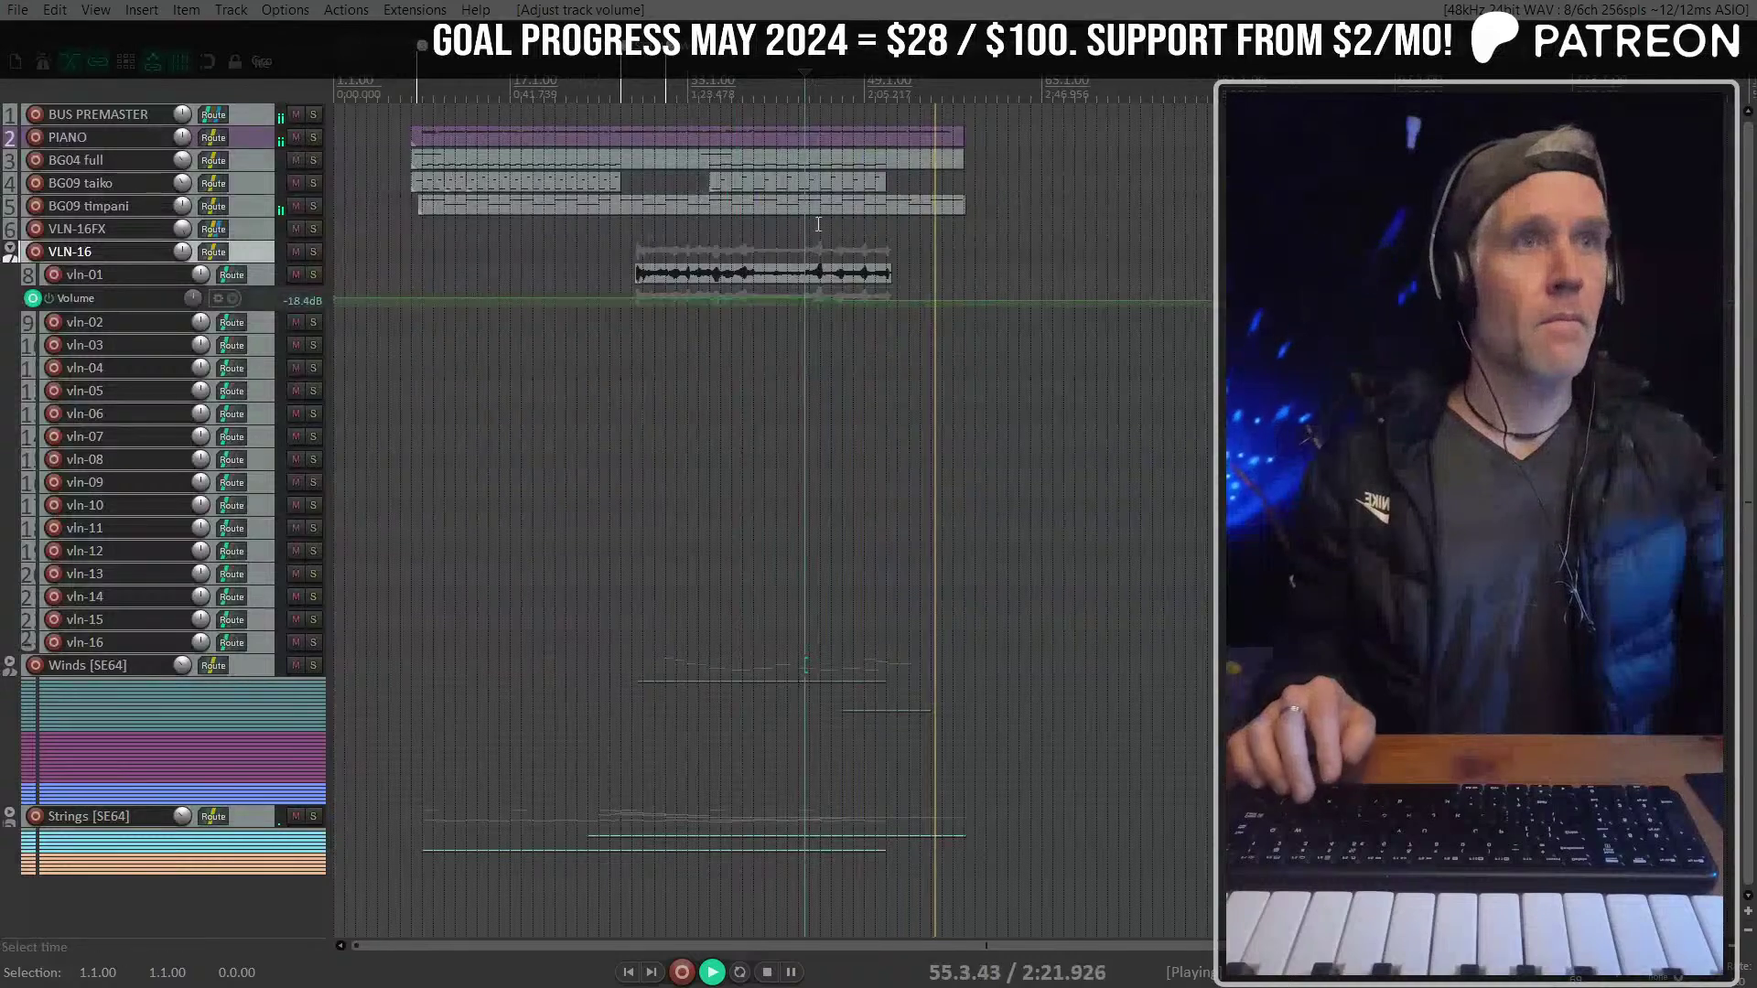
{"action": "left_click", "coordinate": [412, 236]}
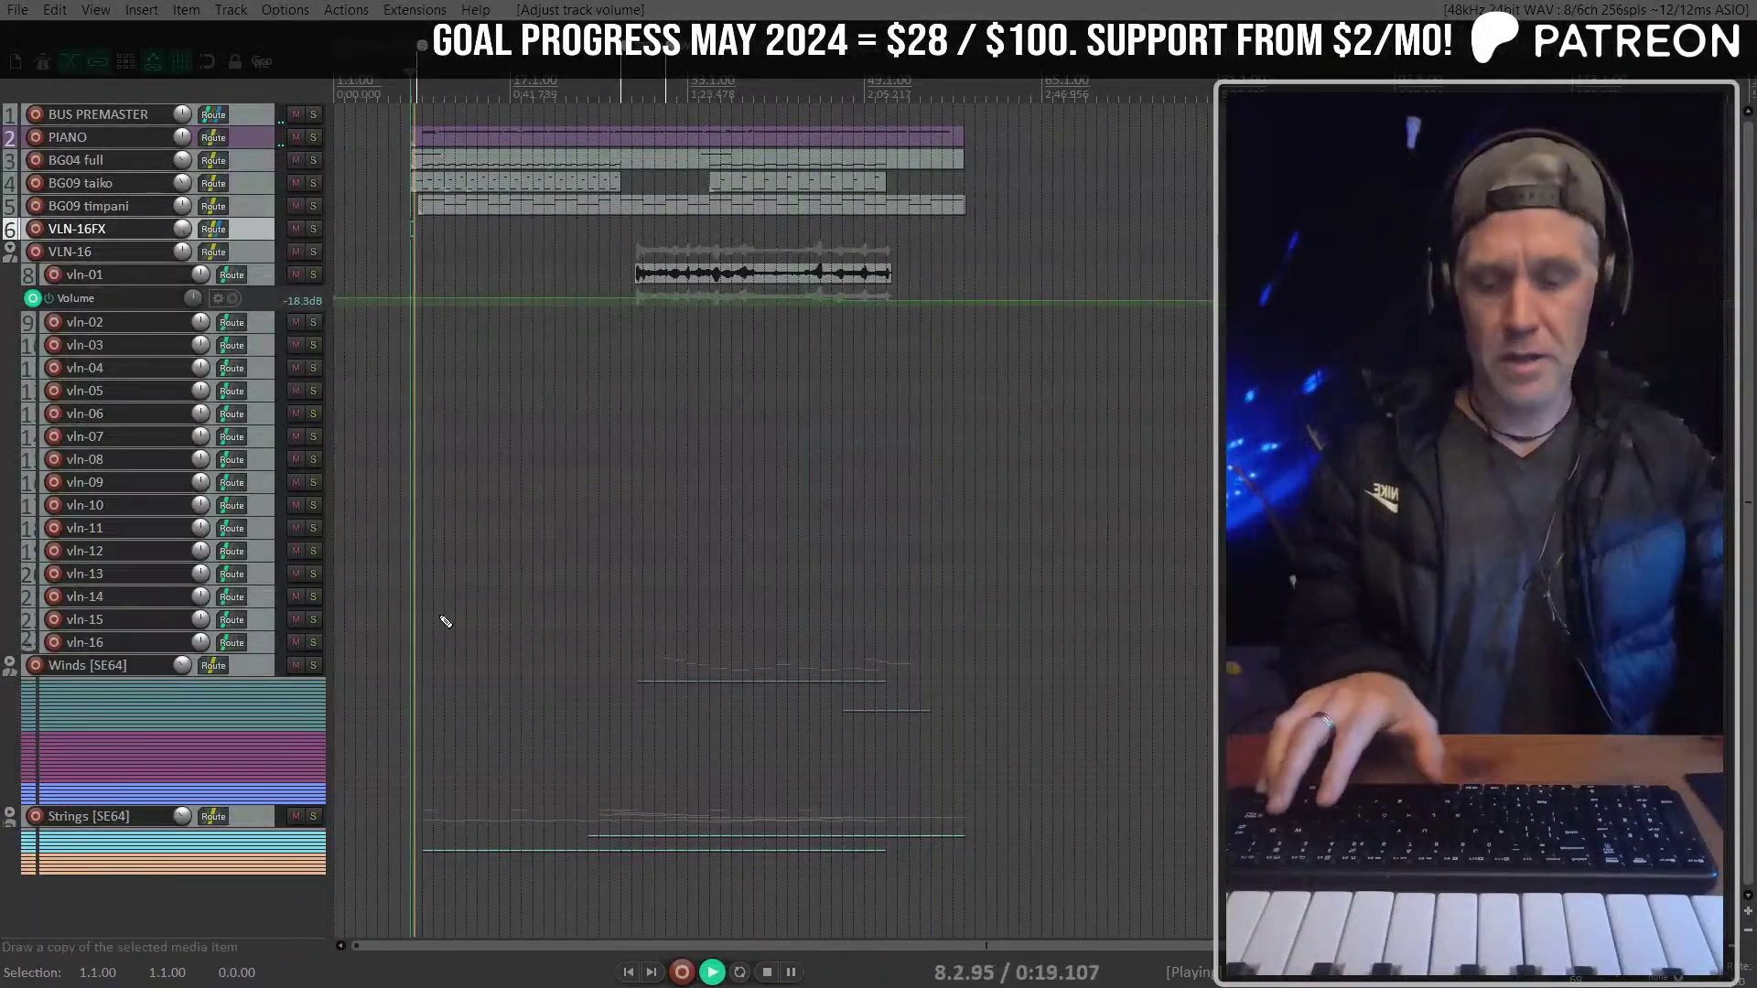
{"action": "key", "text": "ctrl+m"}
{"action": "key", "text": "space"}
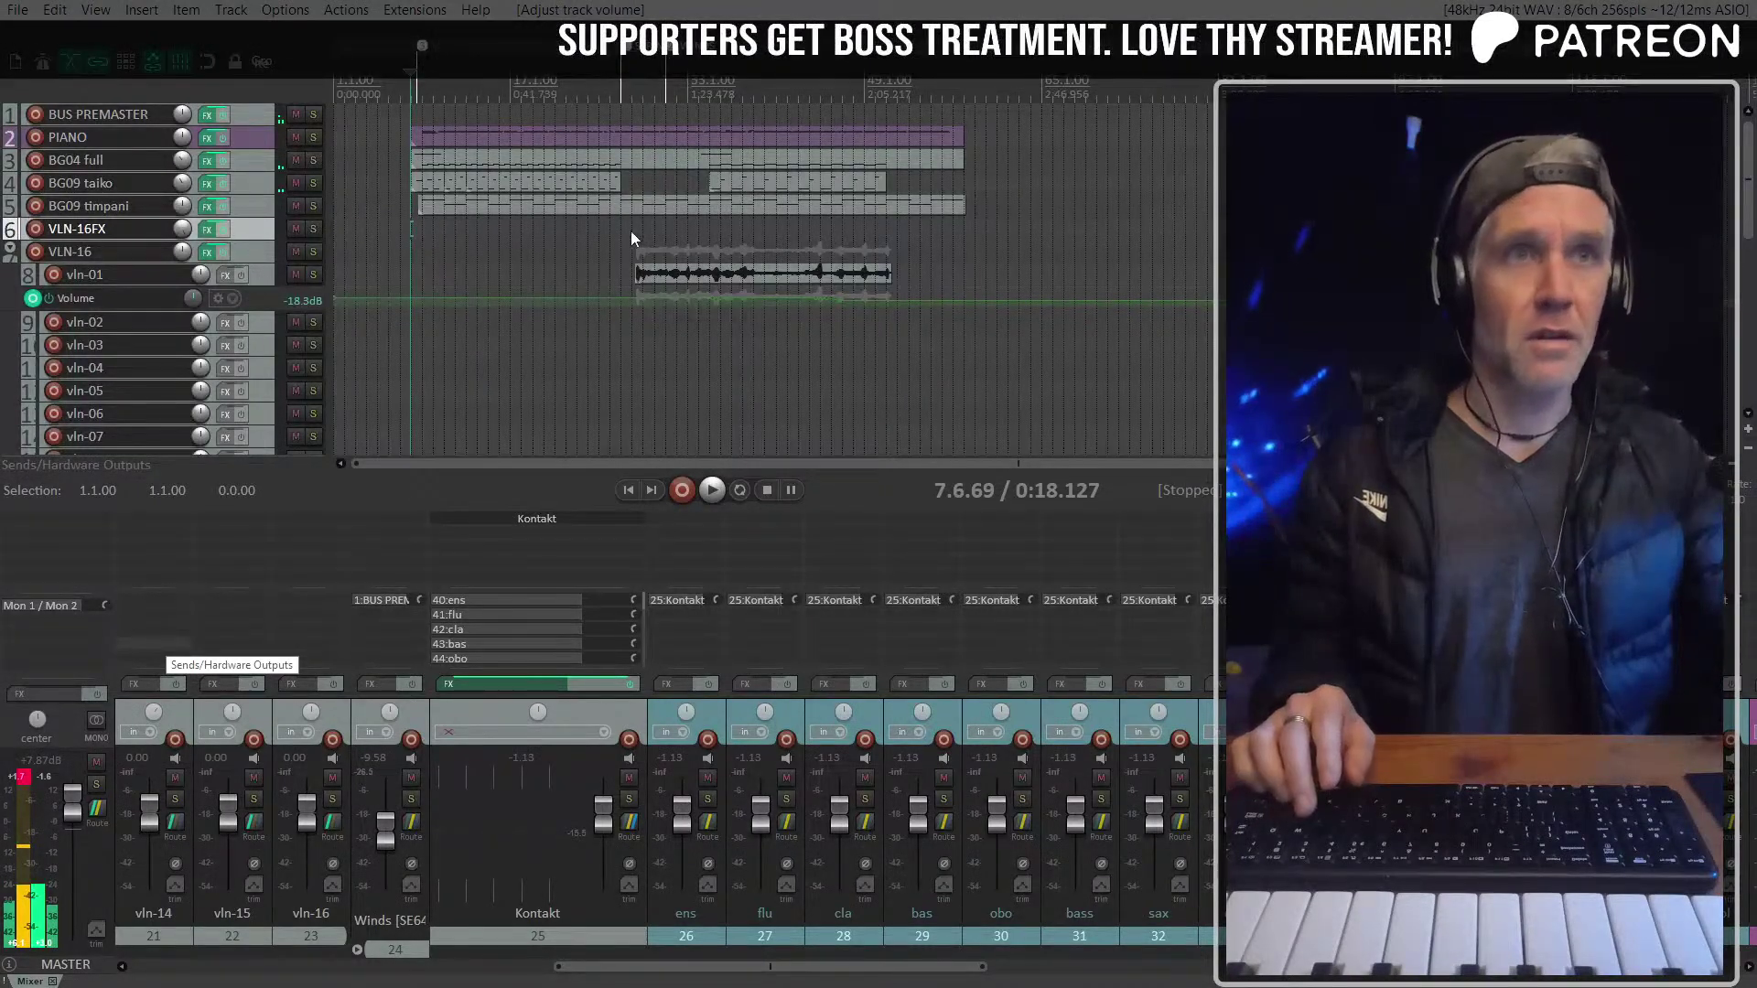
Enable iZotope Ozone 5 on the BUS PREMASTER track and load its Orchestral Master preset
{"action": "left_click", "coordinate": [267, 277]}
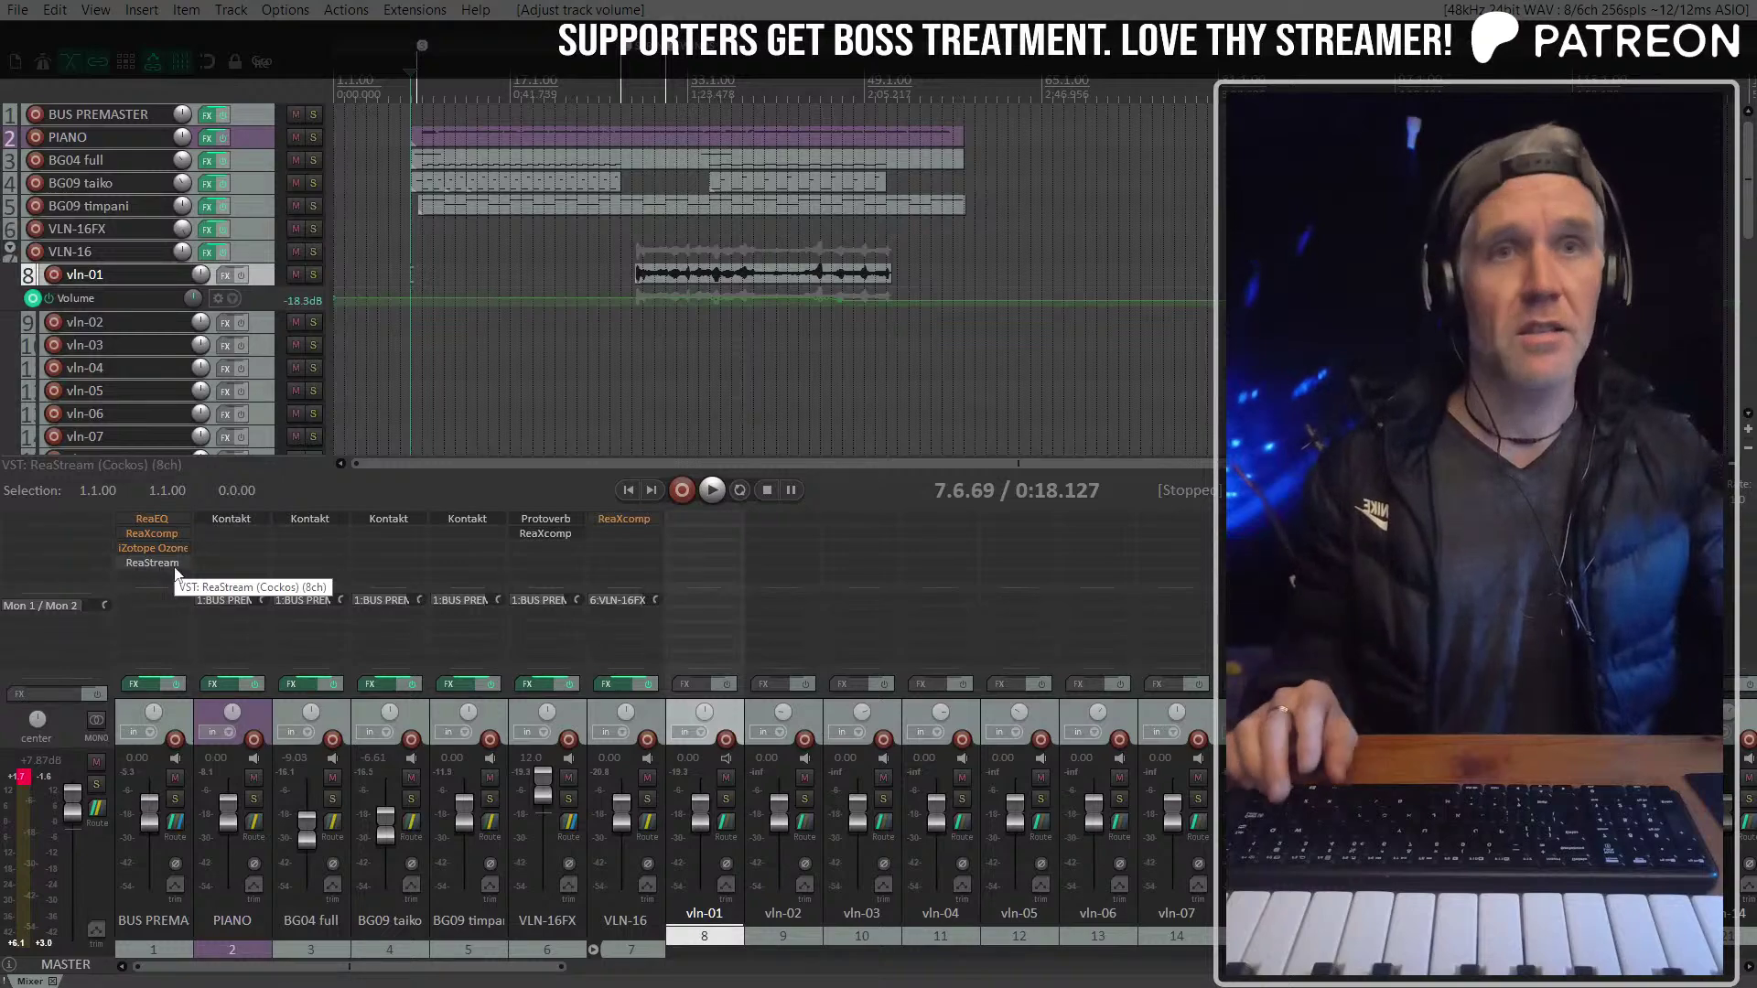
{"action": "left_click", "coordinate": [153, 549], "text": "shift"}
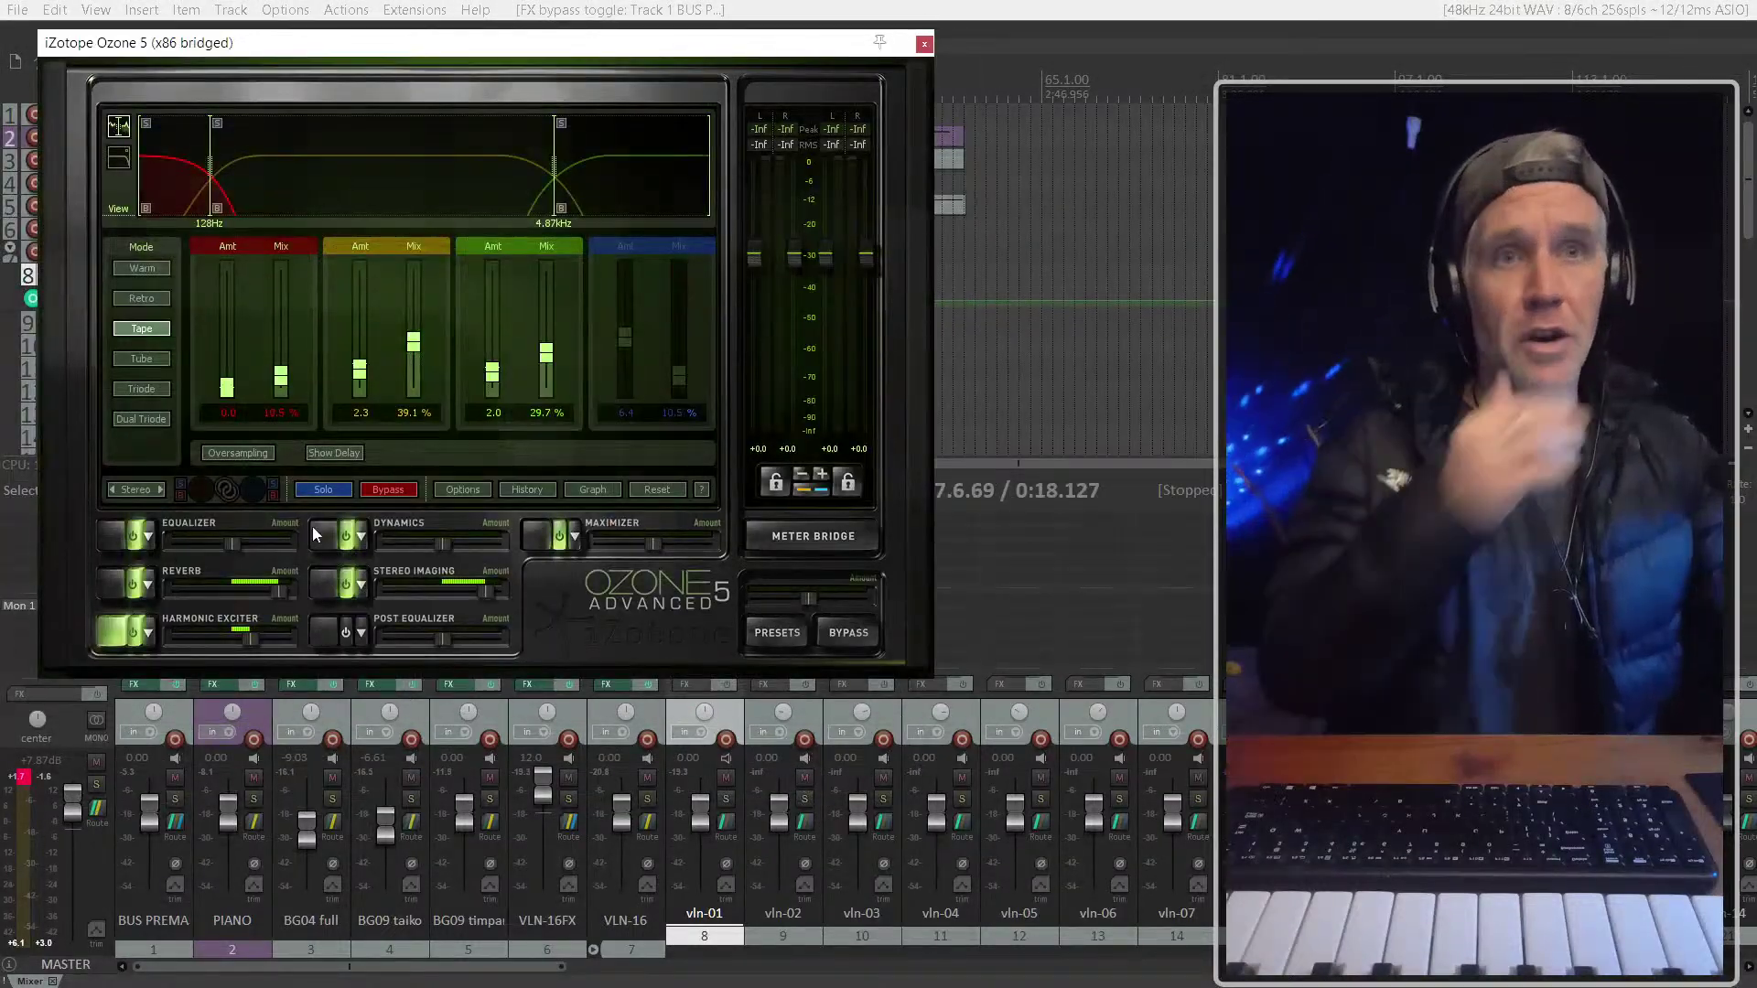
{"action": "left_click", "coordinate": [765, 635]}
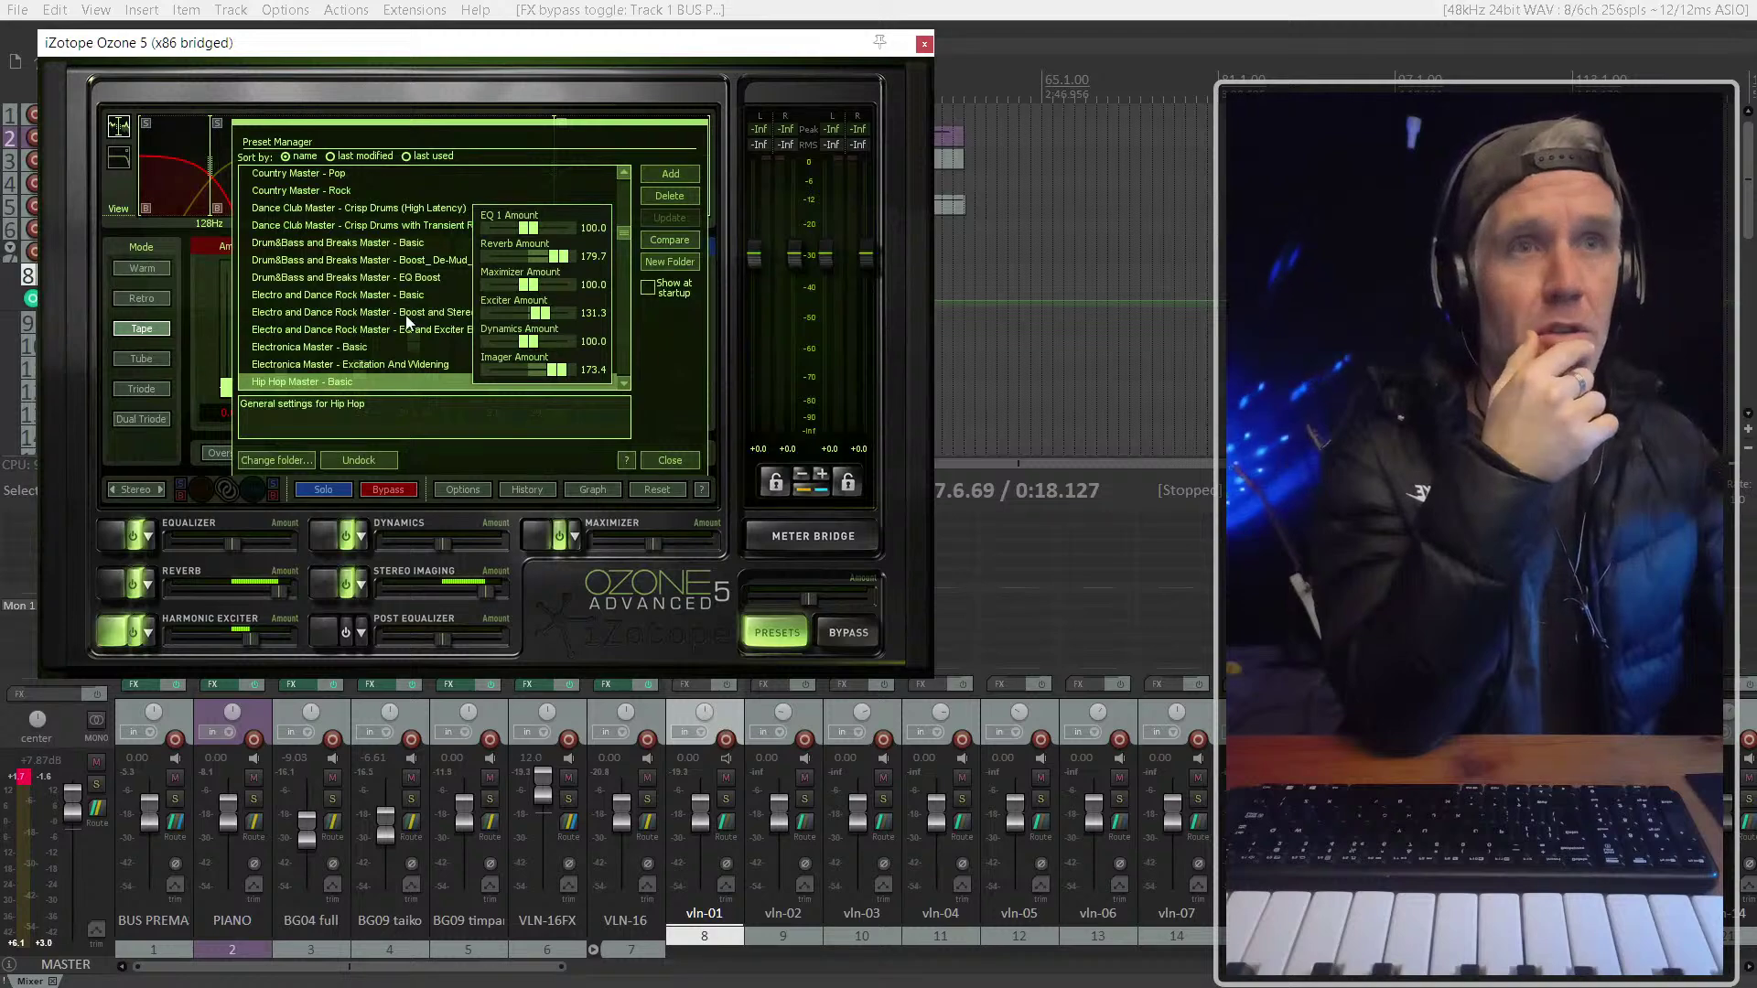
{"action": "scroll", "coordinate": [295, 355], "scroll_direction": "down", "scroll_amount": 3}
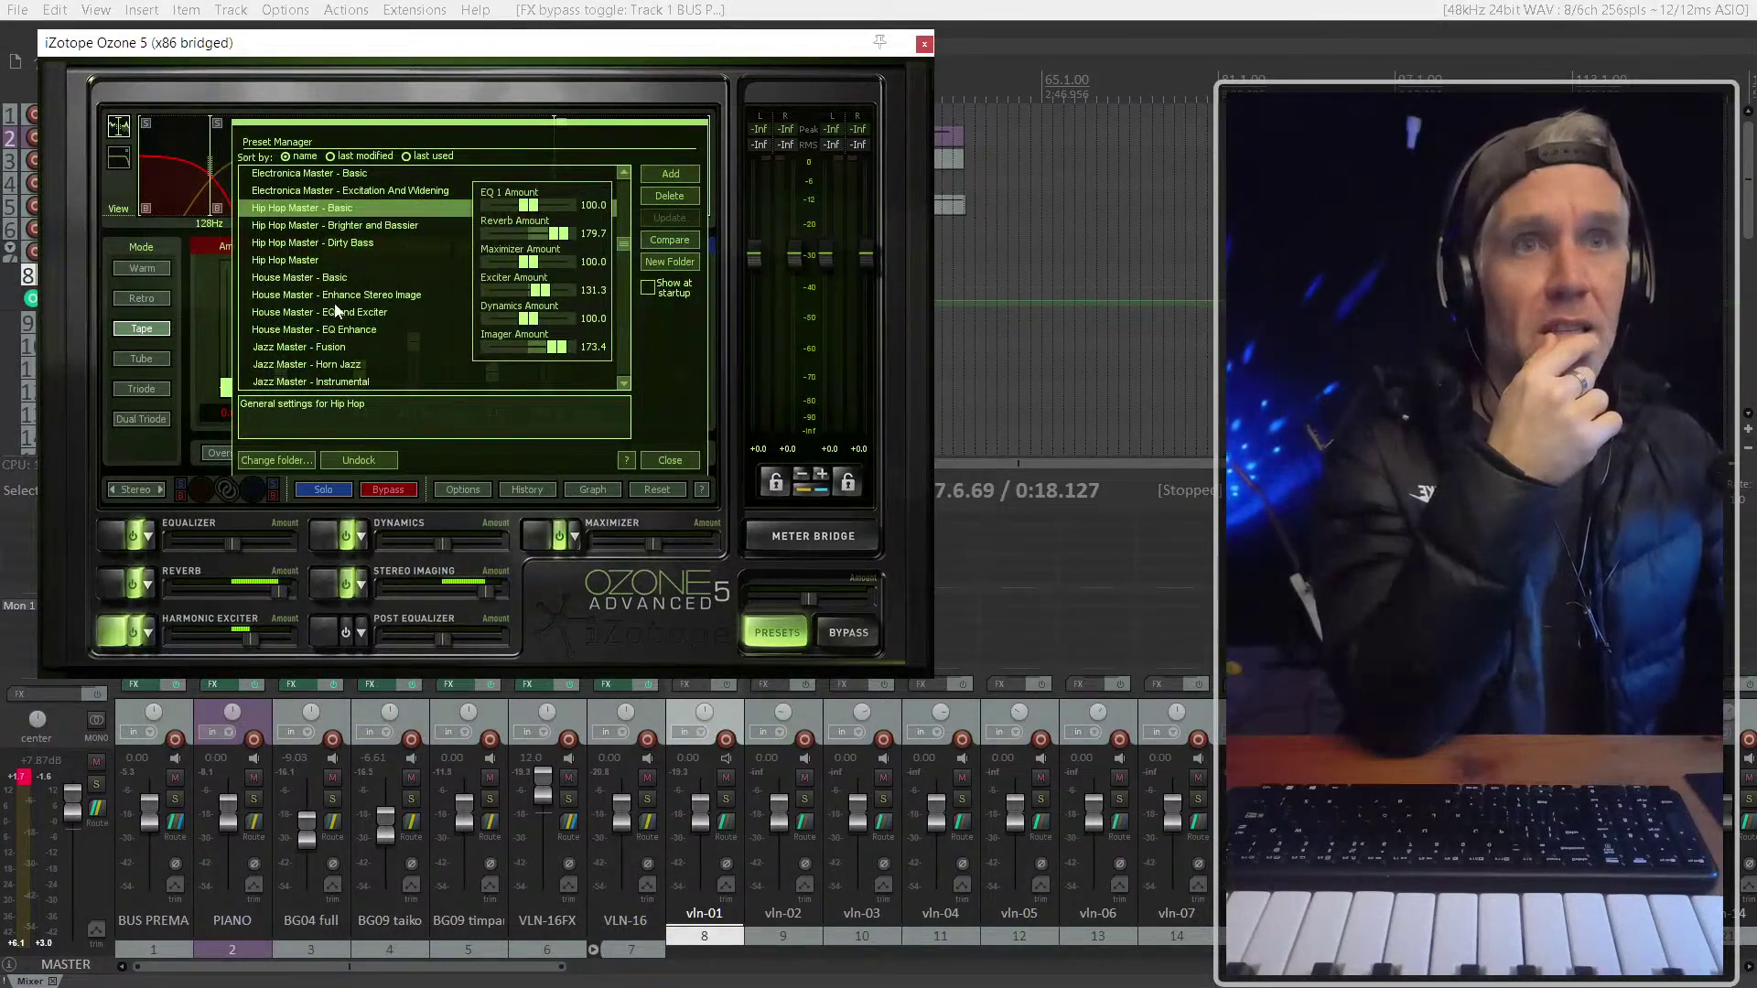
{"action": "scroll", "coordinate": [338, 320], "scroll_direction": "down", "scroll_amount": 2}
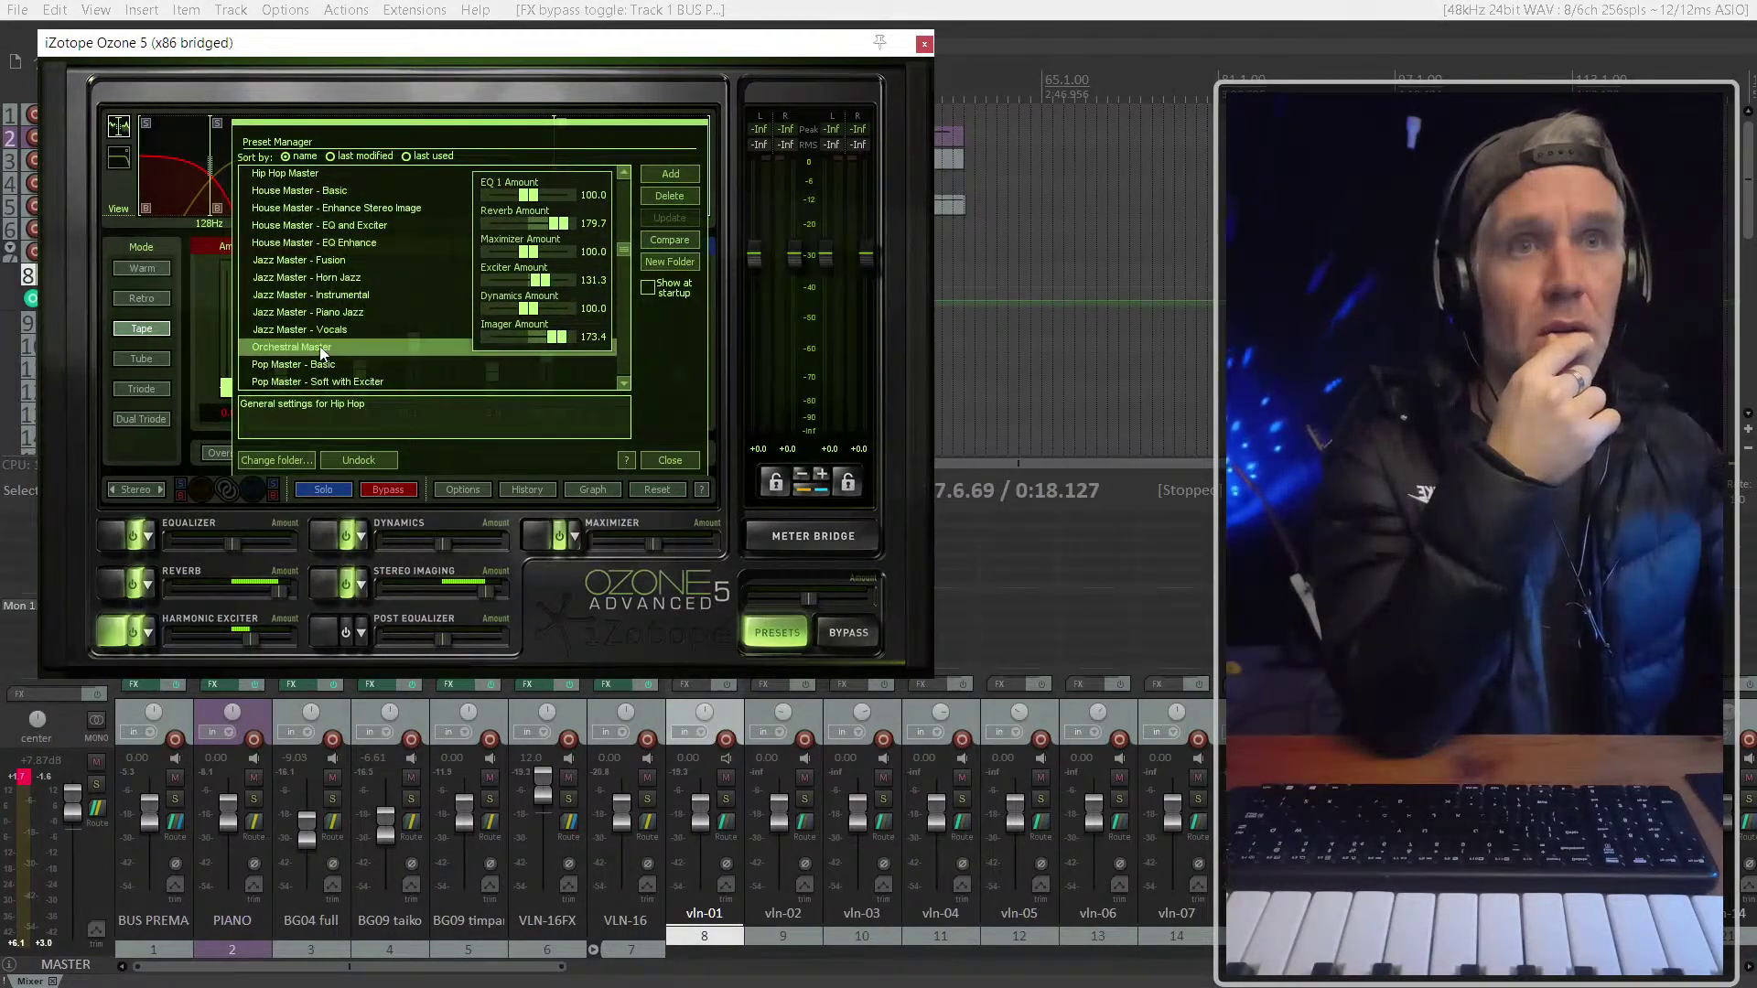
{"action": "double_click", "coordinate": [322, 349]}
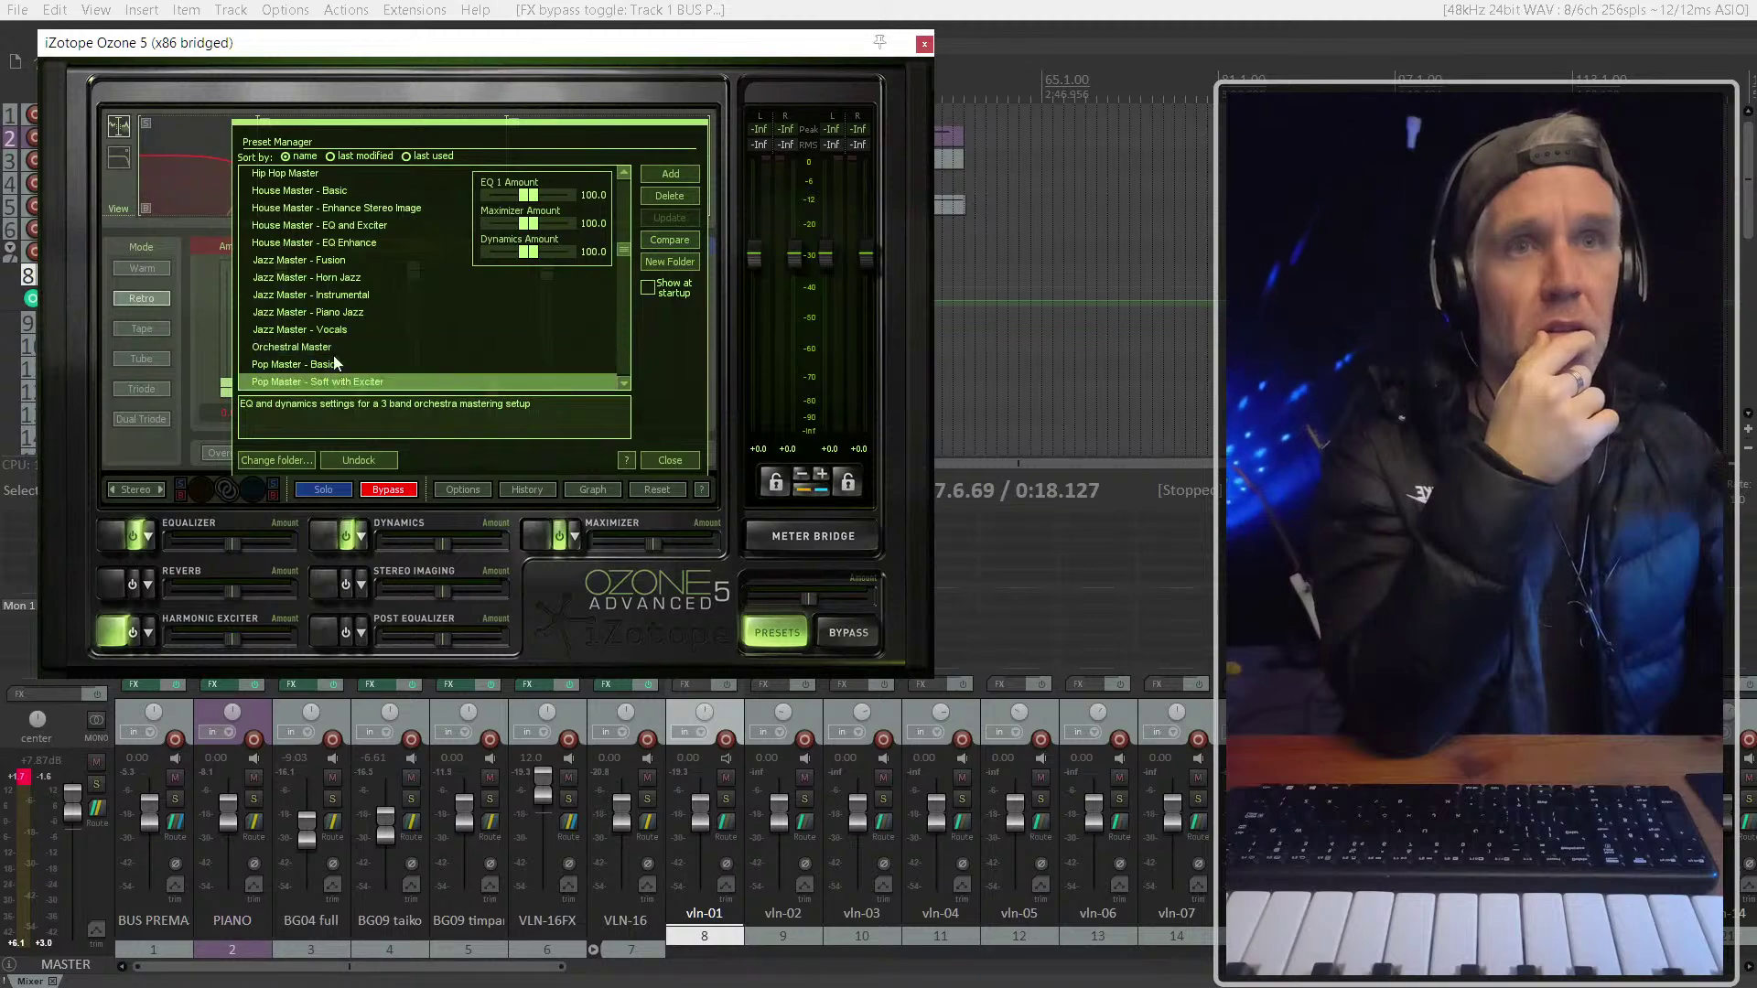
{"action": "left_click", "coordinate": [318, 352]}
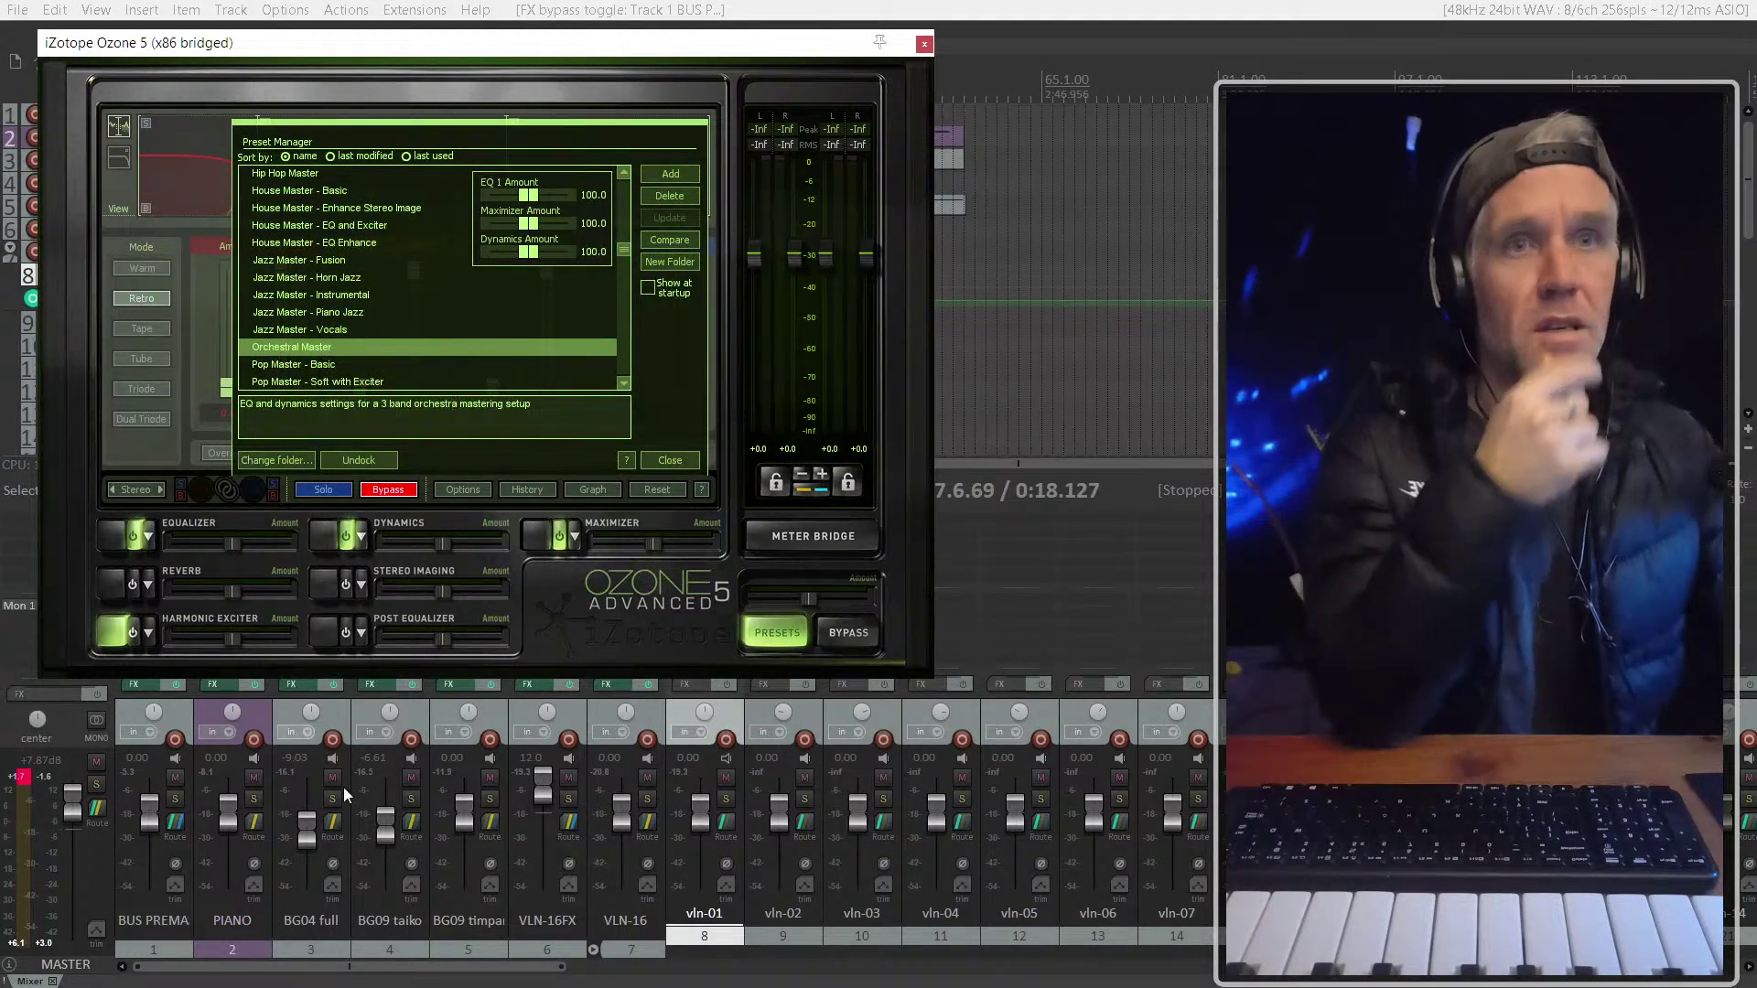
Reposition the Ozone window to uncover the tracks and mixer, and close it
{"action": "left_click_drag", "start_coordinate": [618, 48], "coordinate": [1423, 49]}
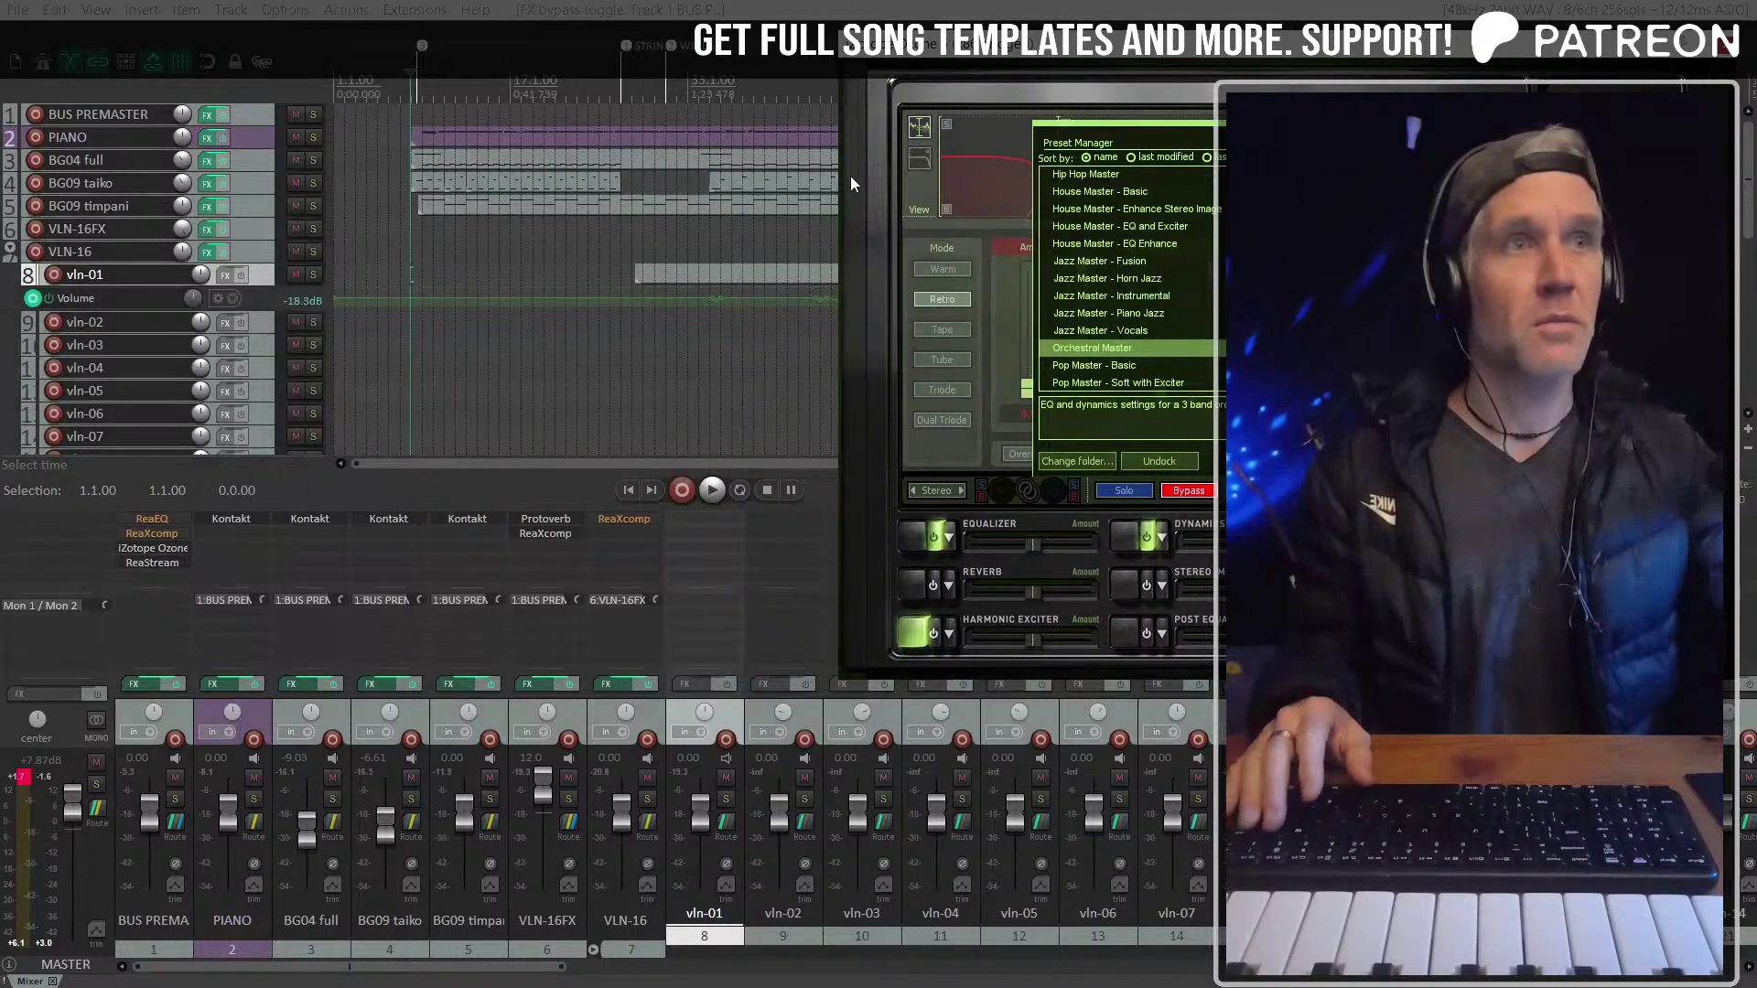
{"action": "left_click_drag", "start_coordinate": [995, 49], "coordinate": [180, 33]}
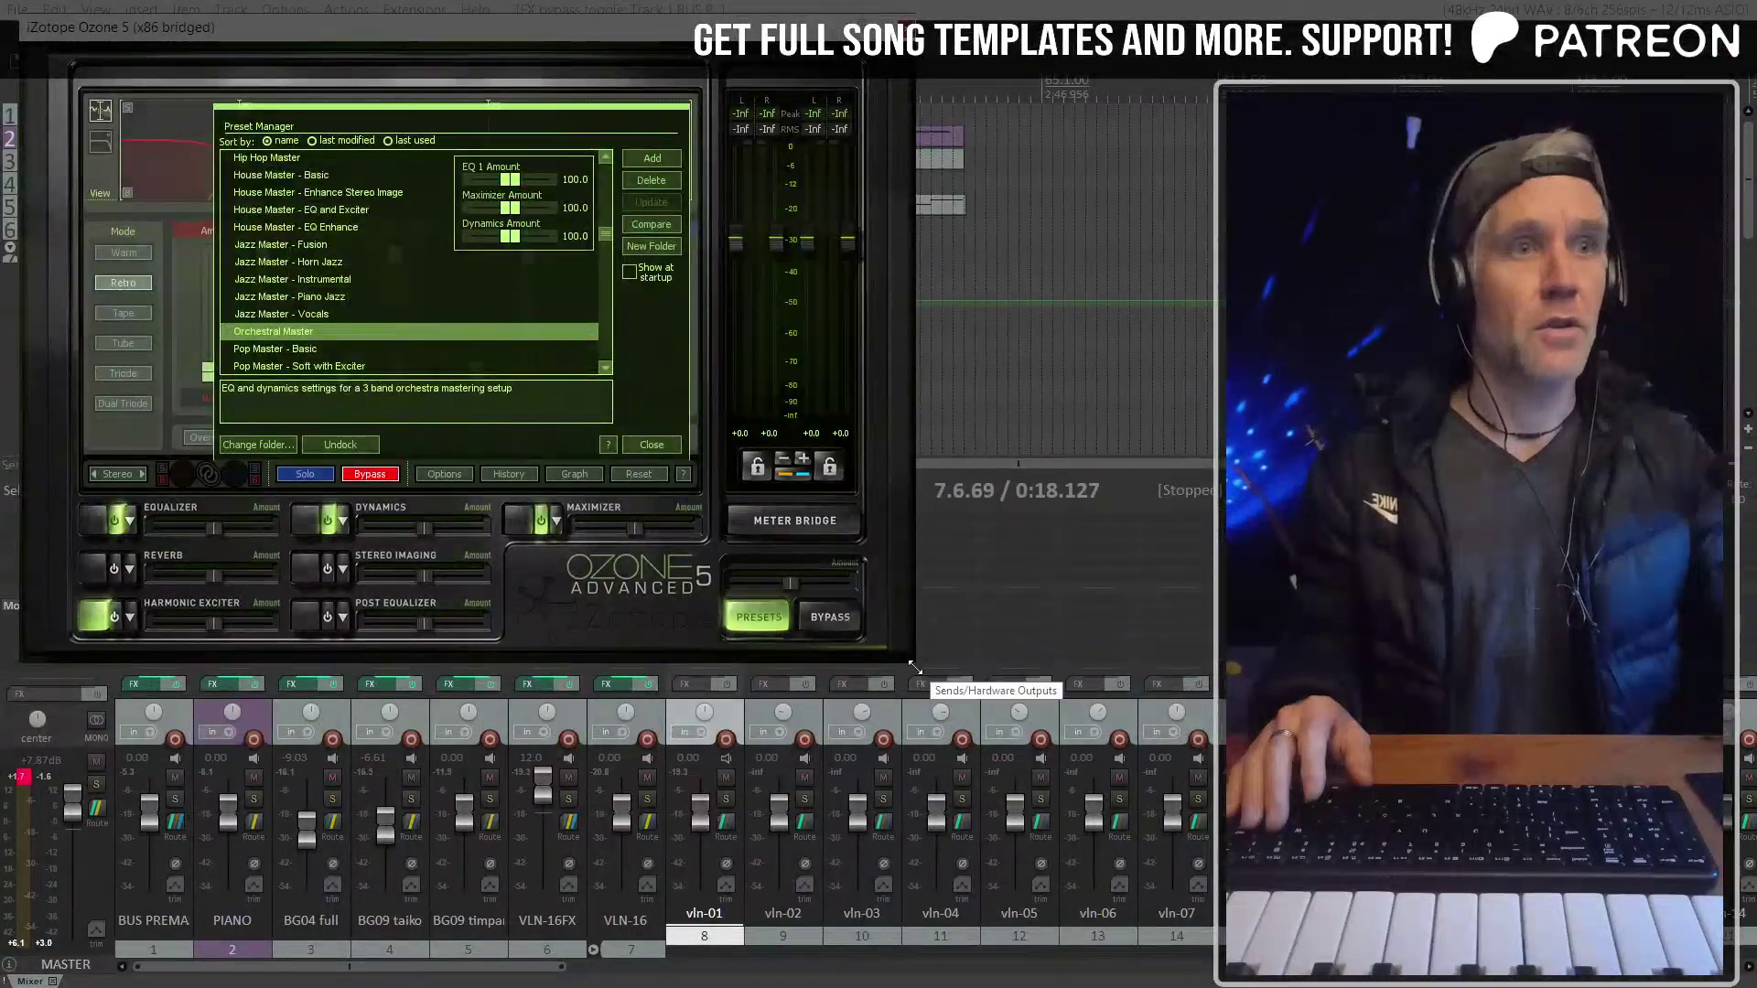
{"action": "mouse_move", "coordinate": [915, 668]}
{"action": "left_mouse_down"}
{"action": "mouse_move", "coordinate": [727, 522]}
{"action": "mouse_move", "coordinate": [774, 540]}
{"action": "mouse_move", "coordinate": [914, 681]}
{"action": "left_mouse_up"}
{"action": "mouse_move", "coordinate": [475, 37]}
{"action": "left_mouse_down"}
{"action": "mouse_move", "coordinate": [339, 55]}
{"action": "mouse_move", "coordinate": [705, 59]}
{"action": "mouse_move", "coordinate": [508, 28]}
{"action": "left_mouse_up"}
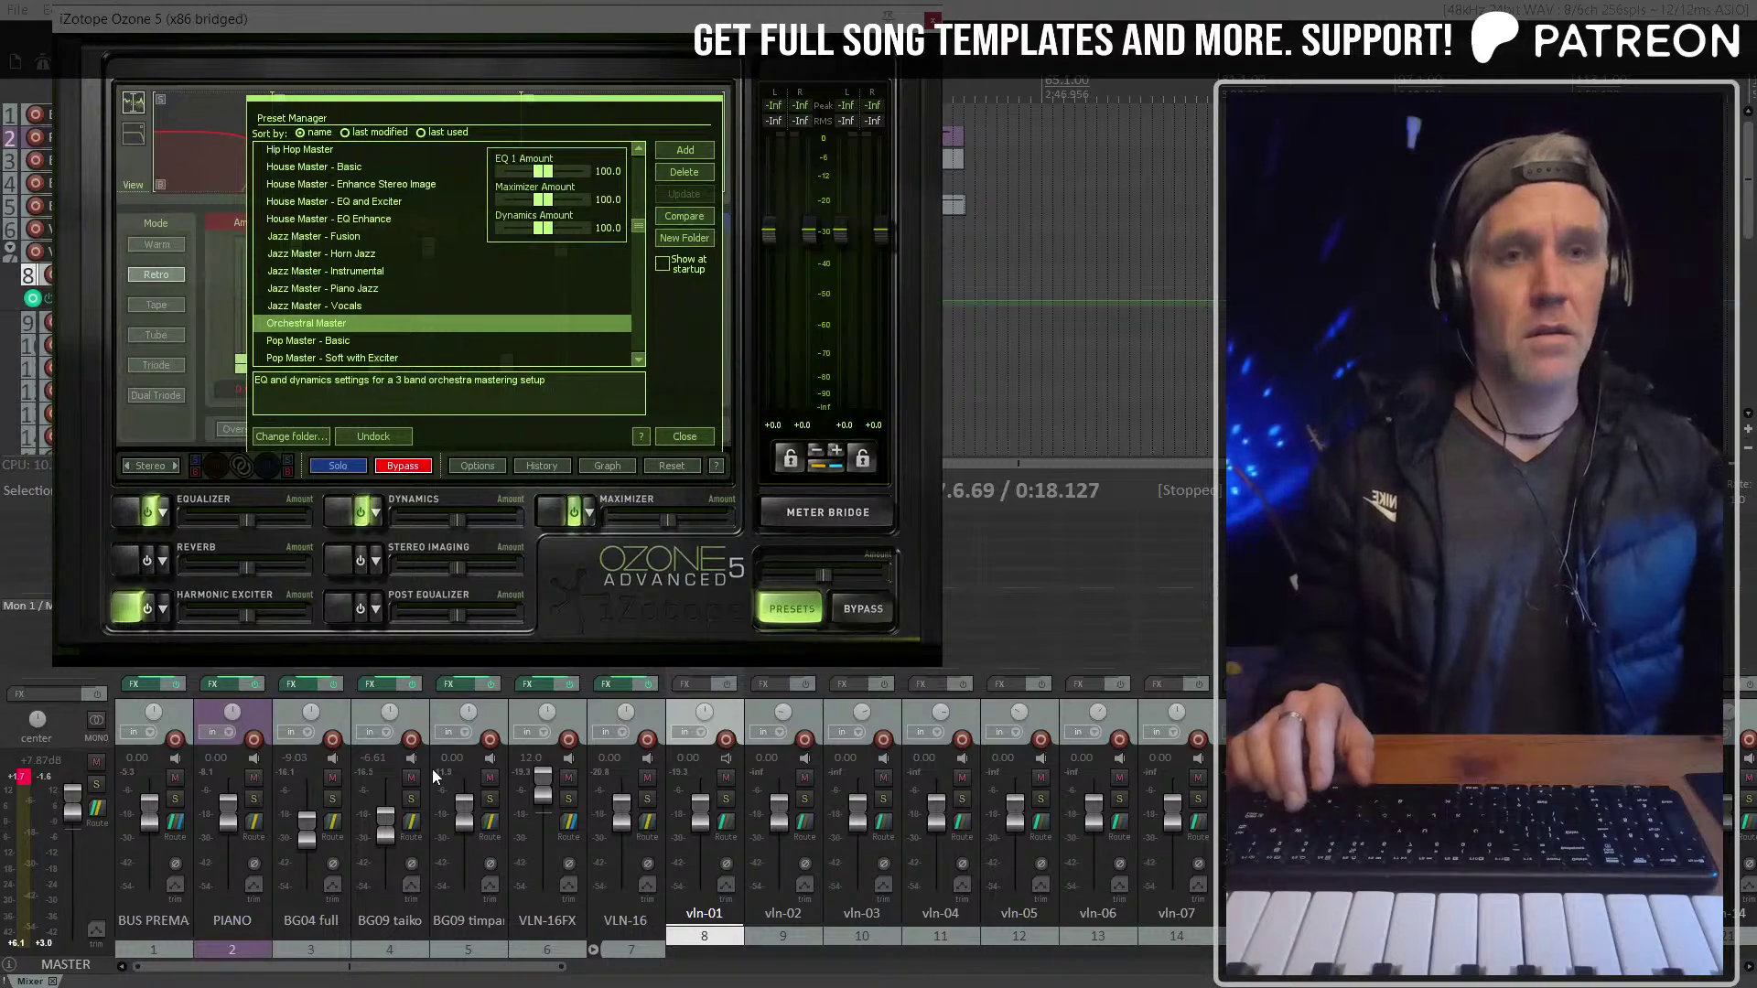
{"action": "left_click_drag", "start_coordinate": [310, 30], "coordinate": [451, 32]}
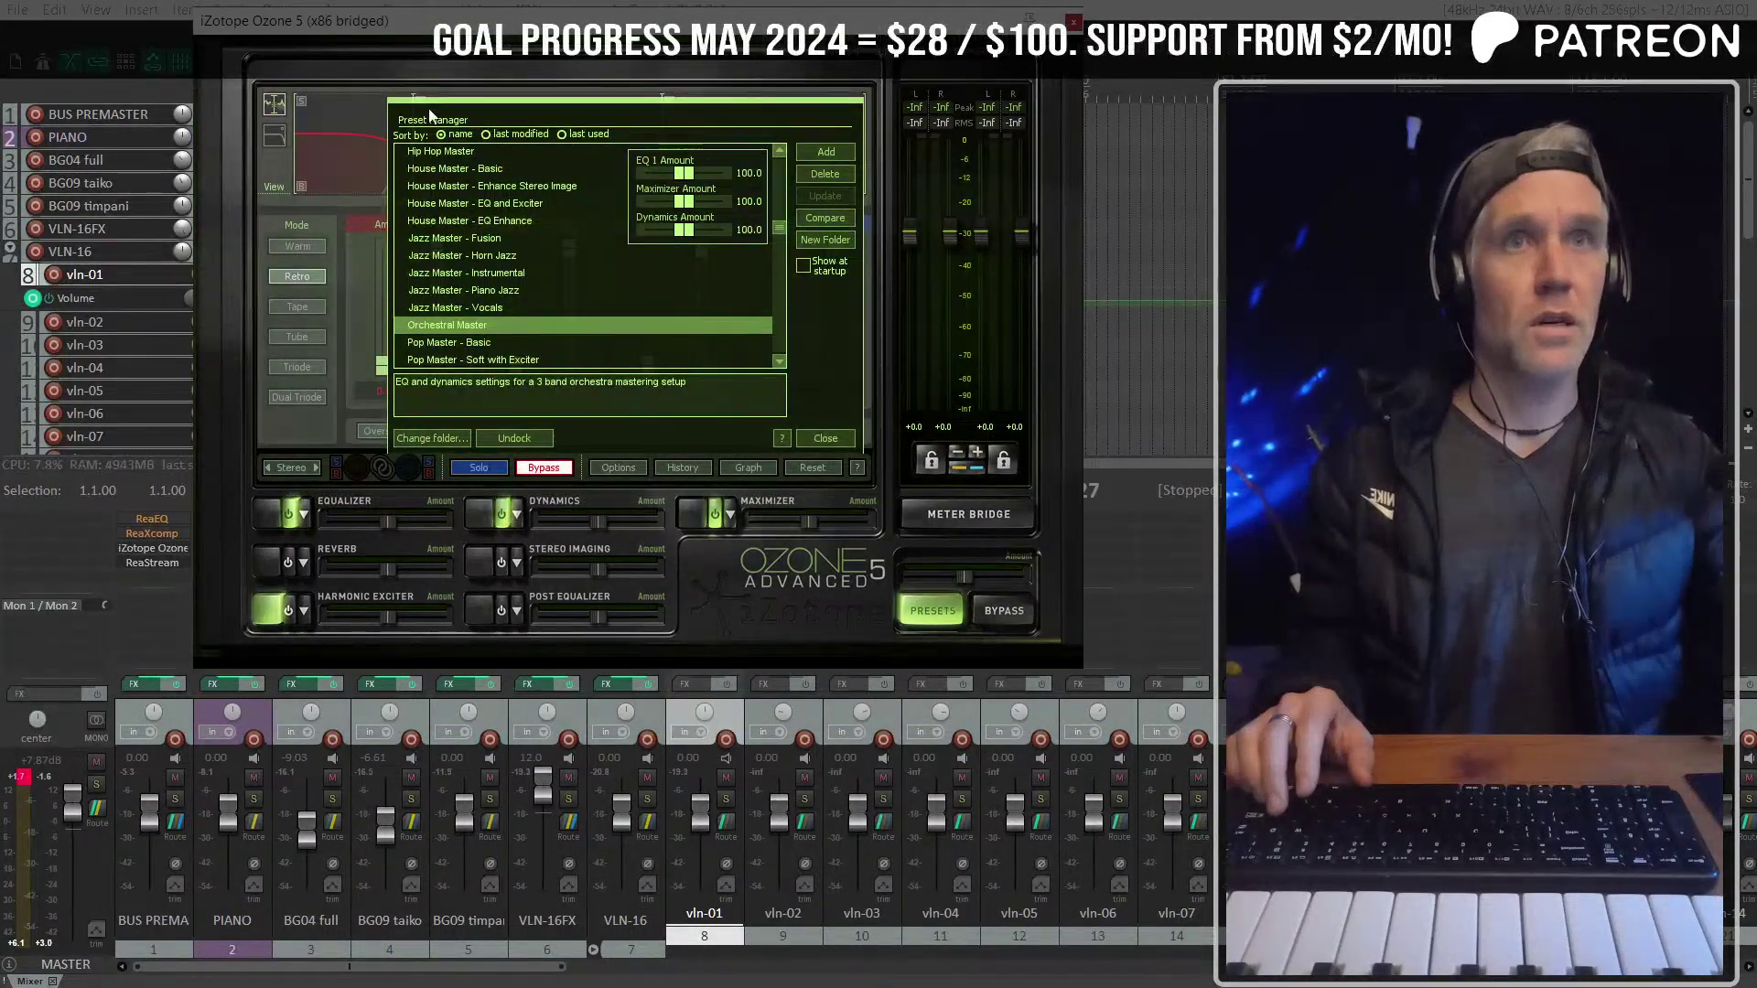
{"action": "left_click_drag", "start_coordinate": [424, 34], "coordinate": [441, 85]}
Play from the start of the music near bar 8 and reset the master volume to 0.00 dB
{"action": "left_click", "coordinate": [415, 51]}
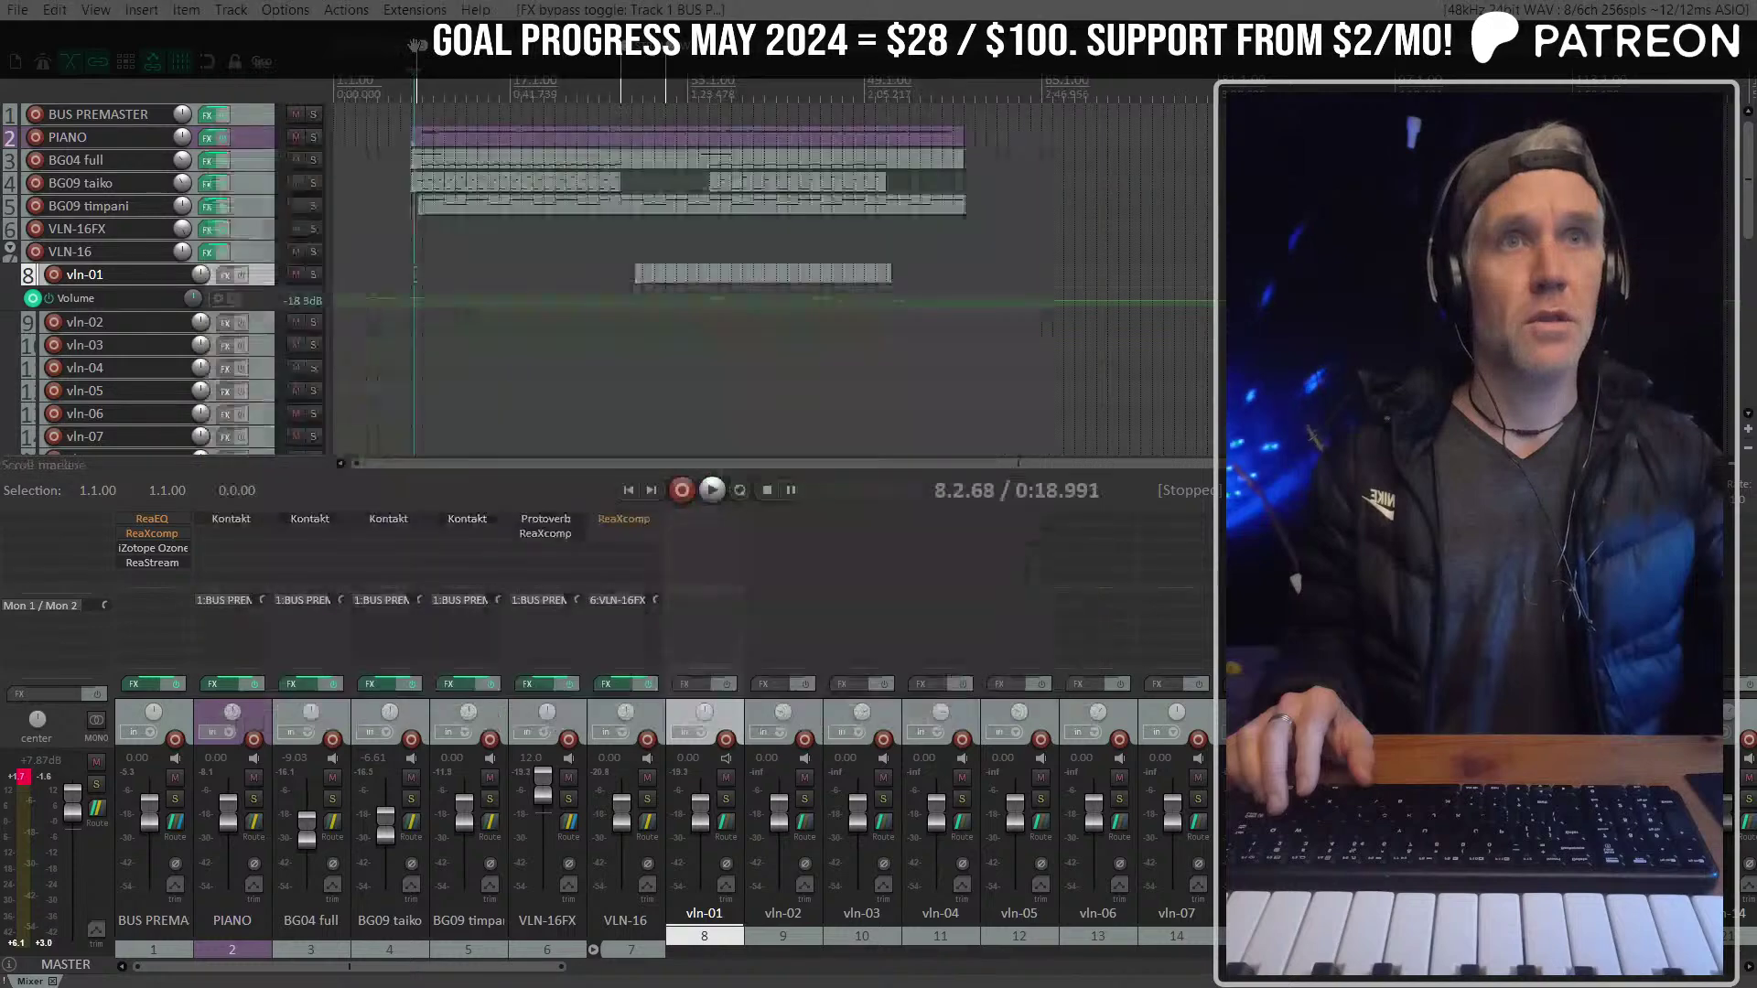
{"action": "key", "text": "space"}
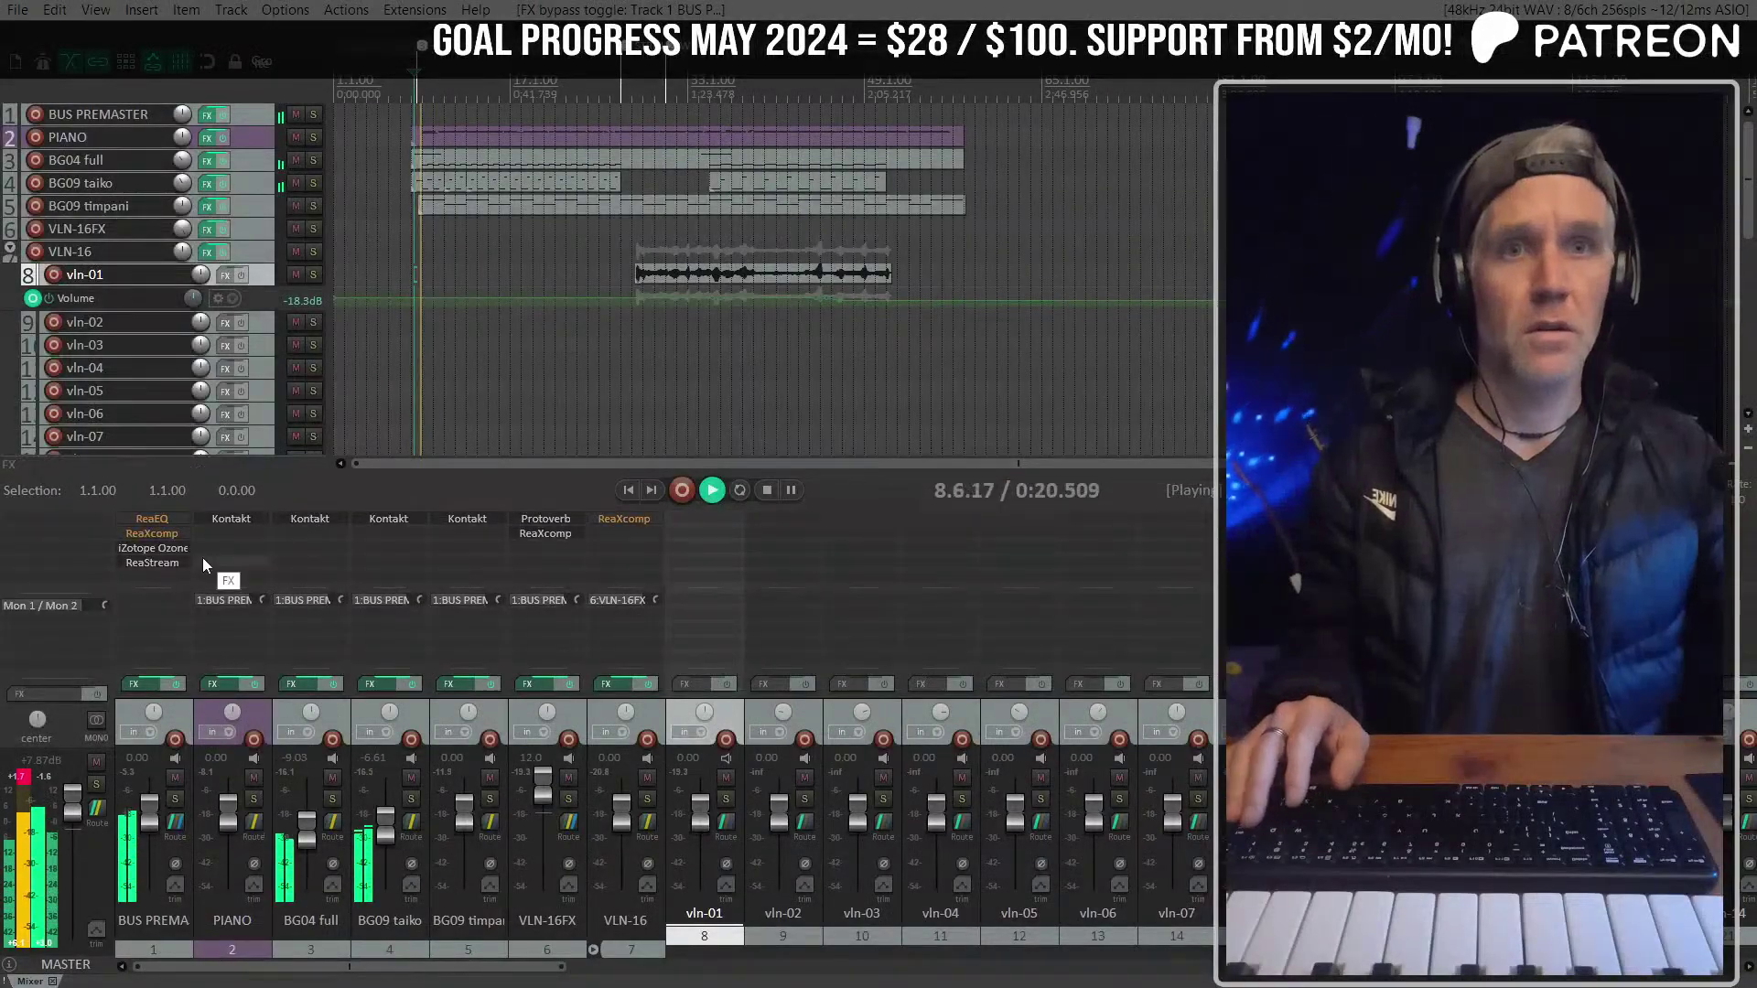
{"action": "double_click", "coordinate": [72, 835]}
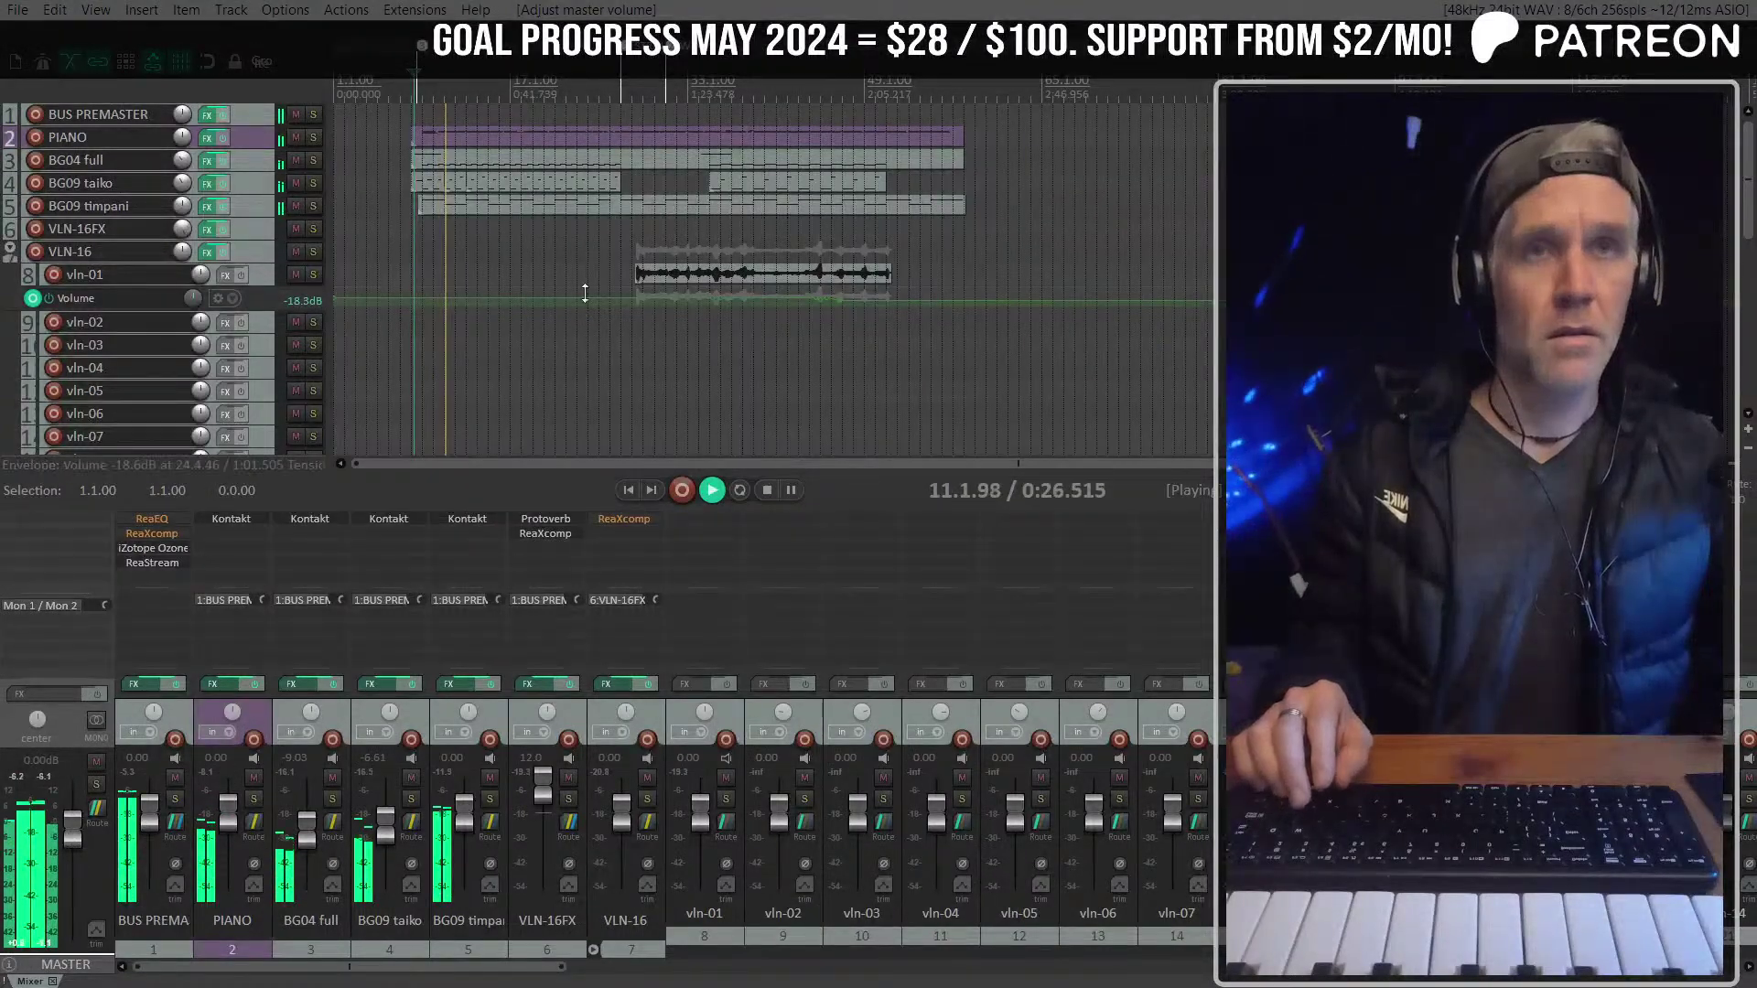
Continue playback from about bar 25 and hide the volume envelope of the vln-01 track
{"action": "left_click", "coordinate": [604, 240]}
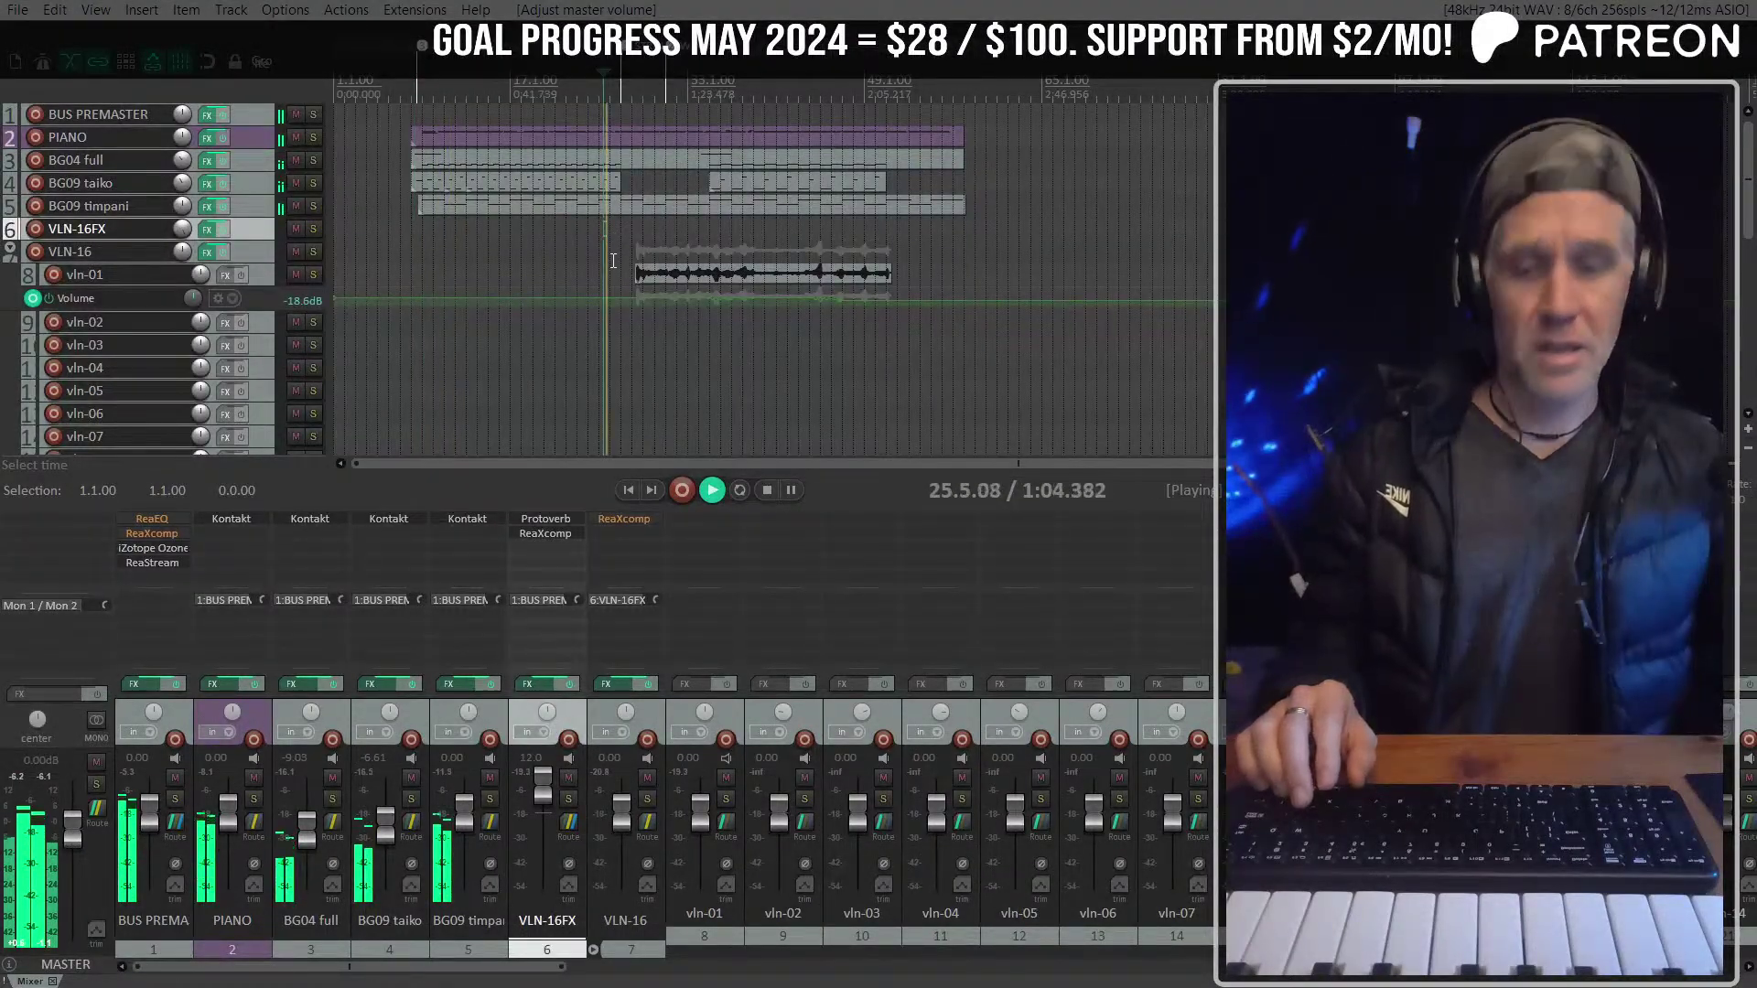
{"action": "left_click", "coordinate": [256, 252]}
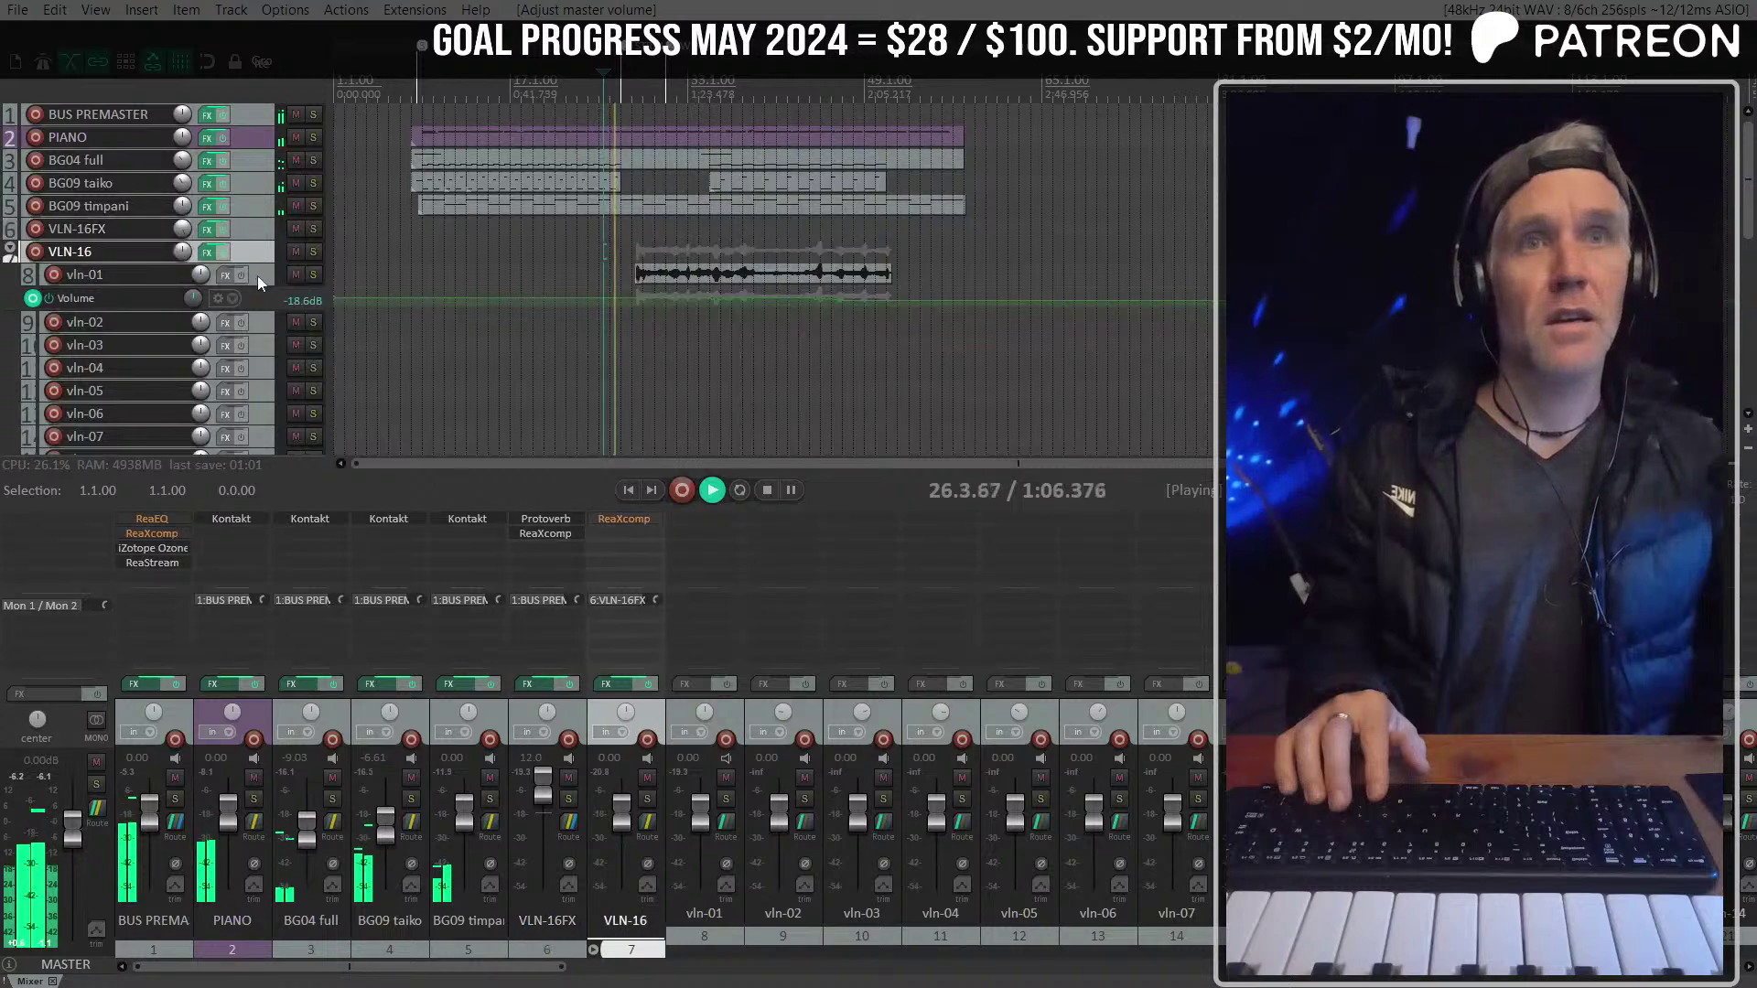
{"action": "left_click", "coordinate": [256, 277]}
{"action": "key", "text": "v"}
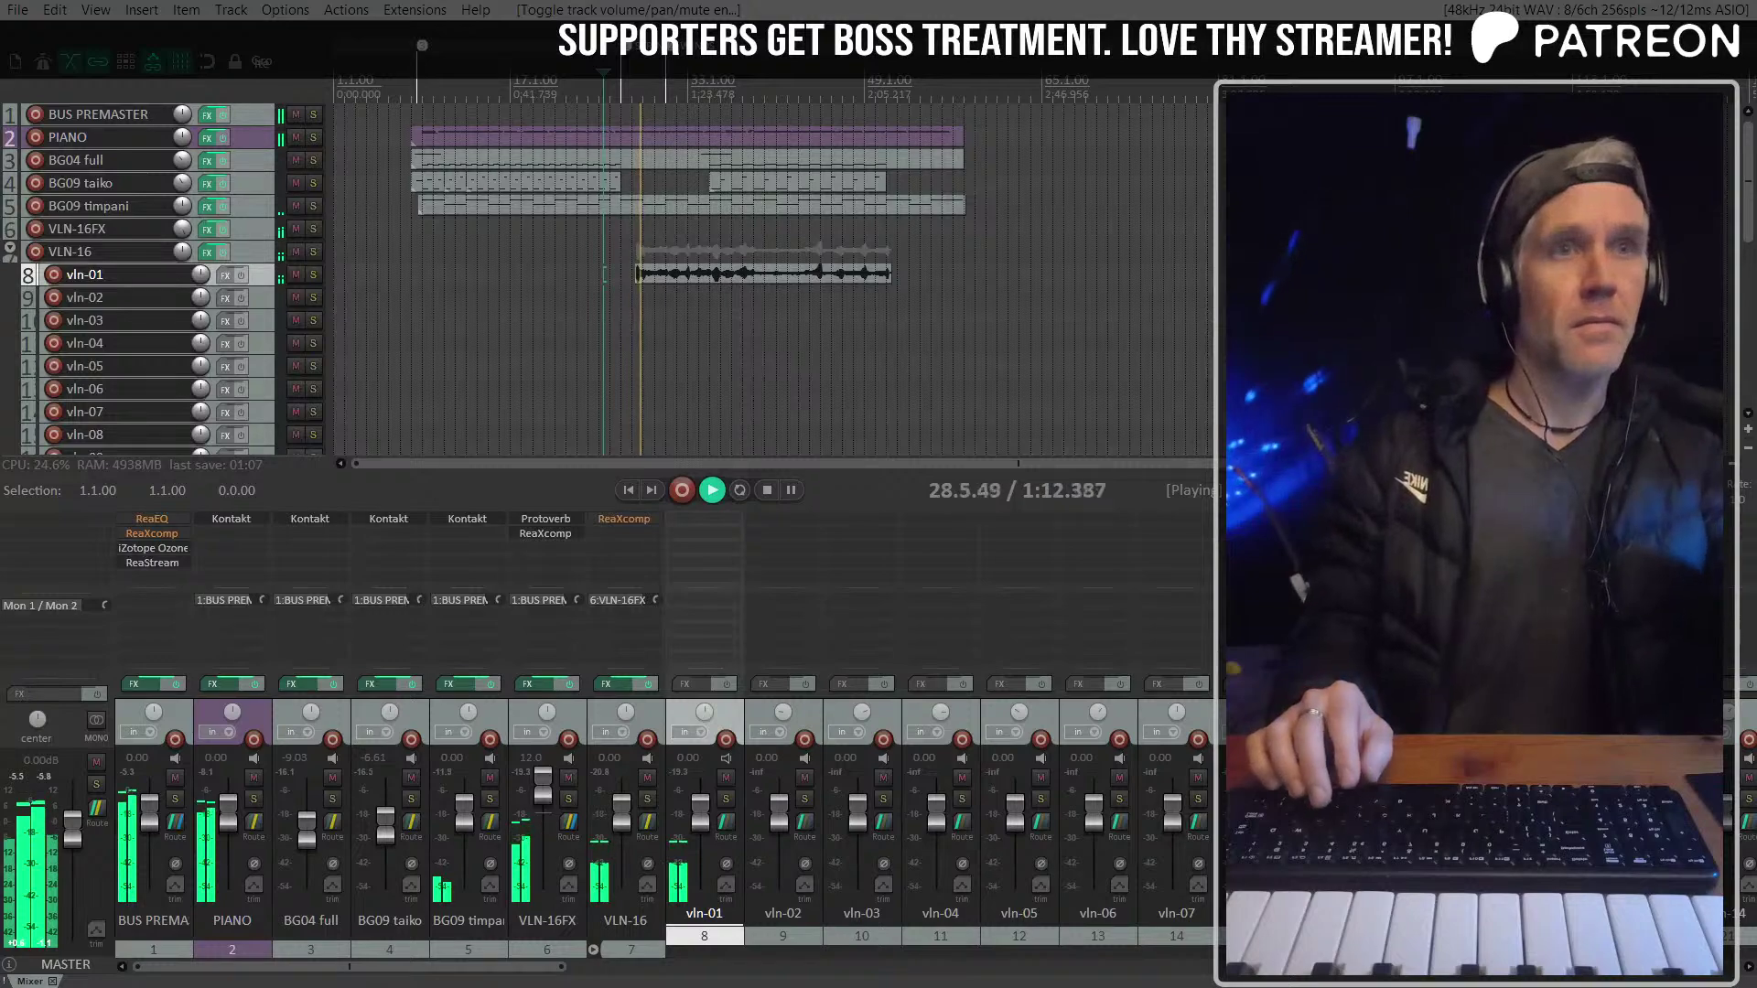
Extend the vln-01 item's start slightly earlier, add a long fade-in ending around bar 31, and play it from its start
{"action": "scroll", "coordinate": [764, 290], "scroll_direction": "up", "scroll_amount": 6}
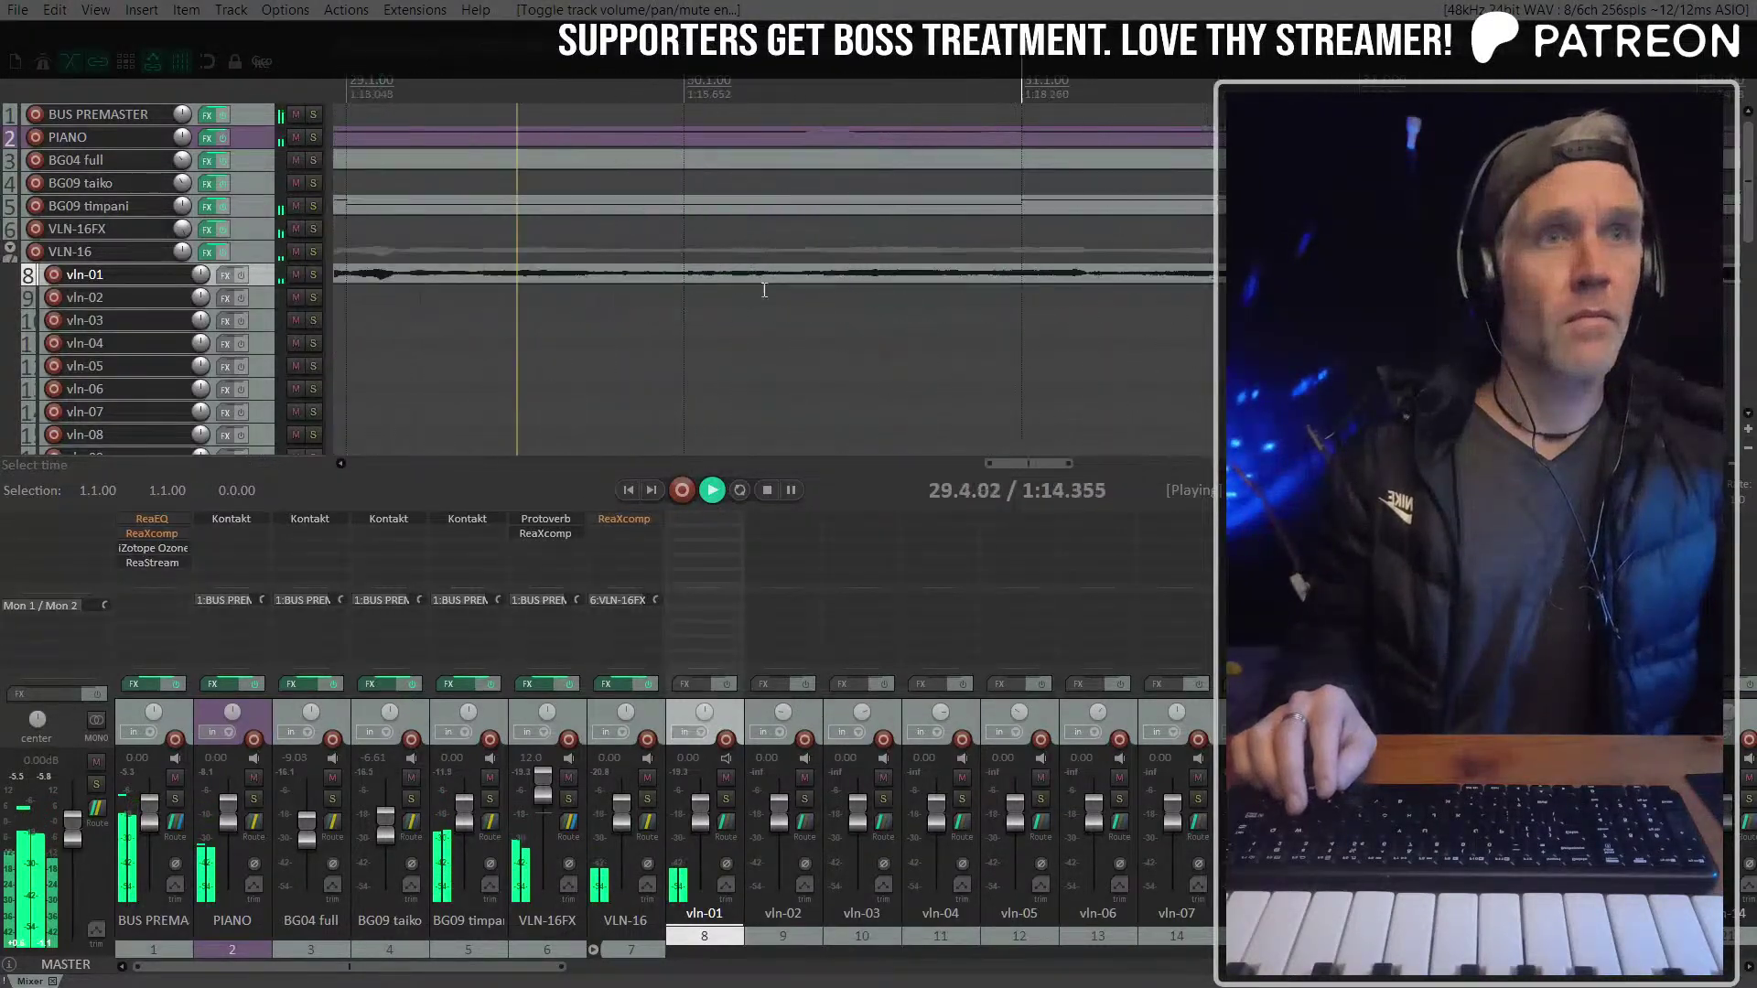
{"action": "scroll", "coordinate": [644, 276], "scroll_direction": "down", "scroll_amount": 6}
{"action": "left_click", "coordinate": [553, 272]}
{"action": "key", "text": "space"}
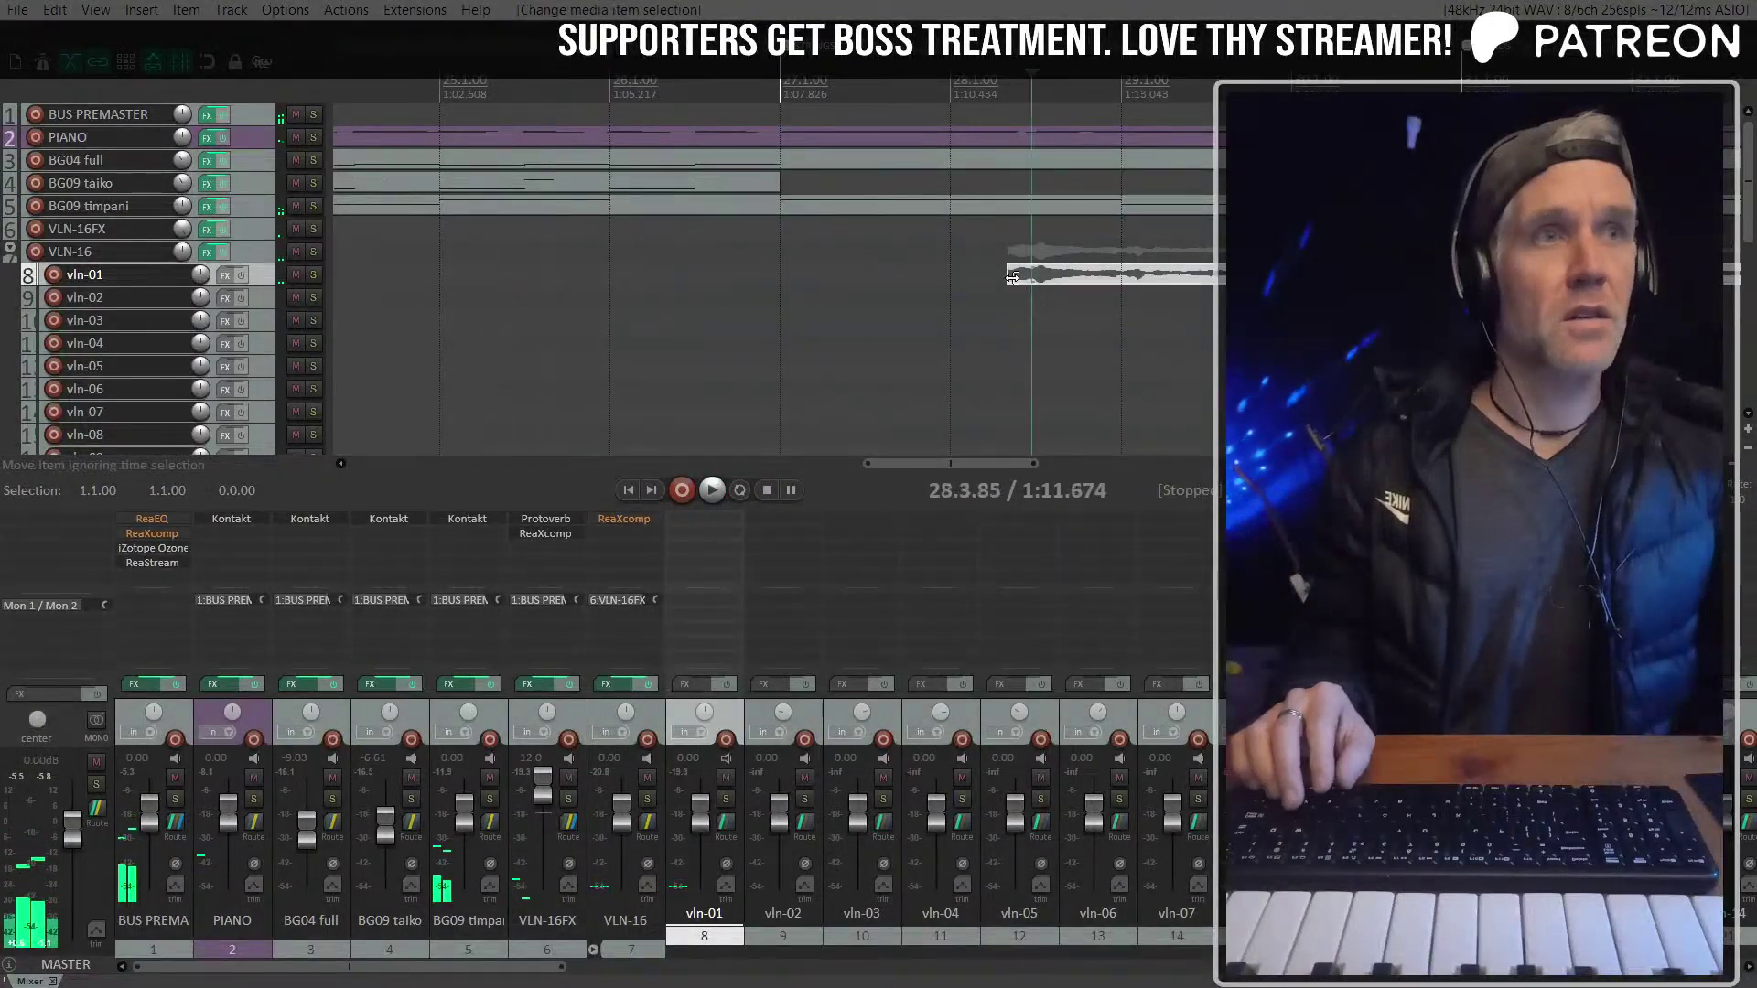
{"action": "left_click_drag", "start_coordinate": [1012, 277], "coordinate": [1150, 253]}
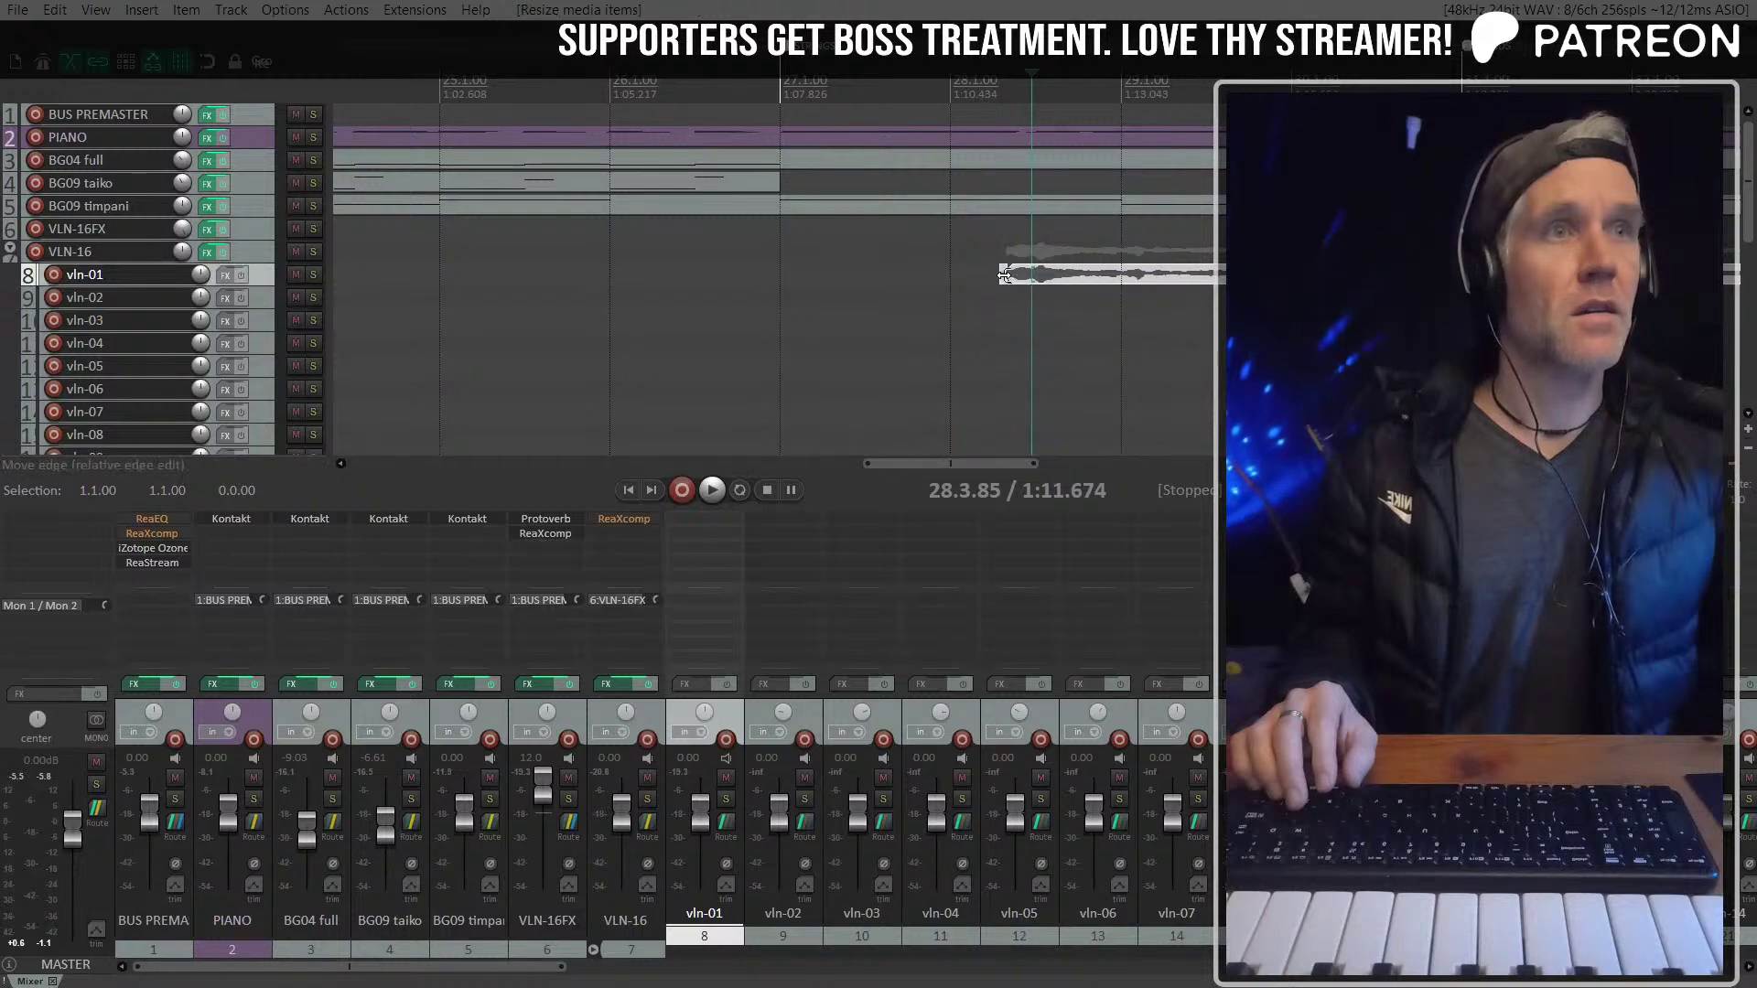
{"action": "left_click", "coordinate": [1000, 241]}
{"action": "key", "text": "space"}
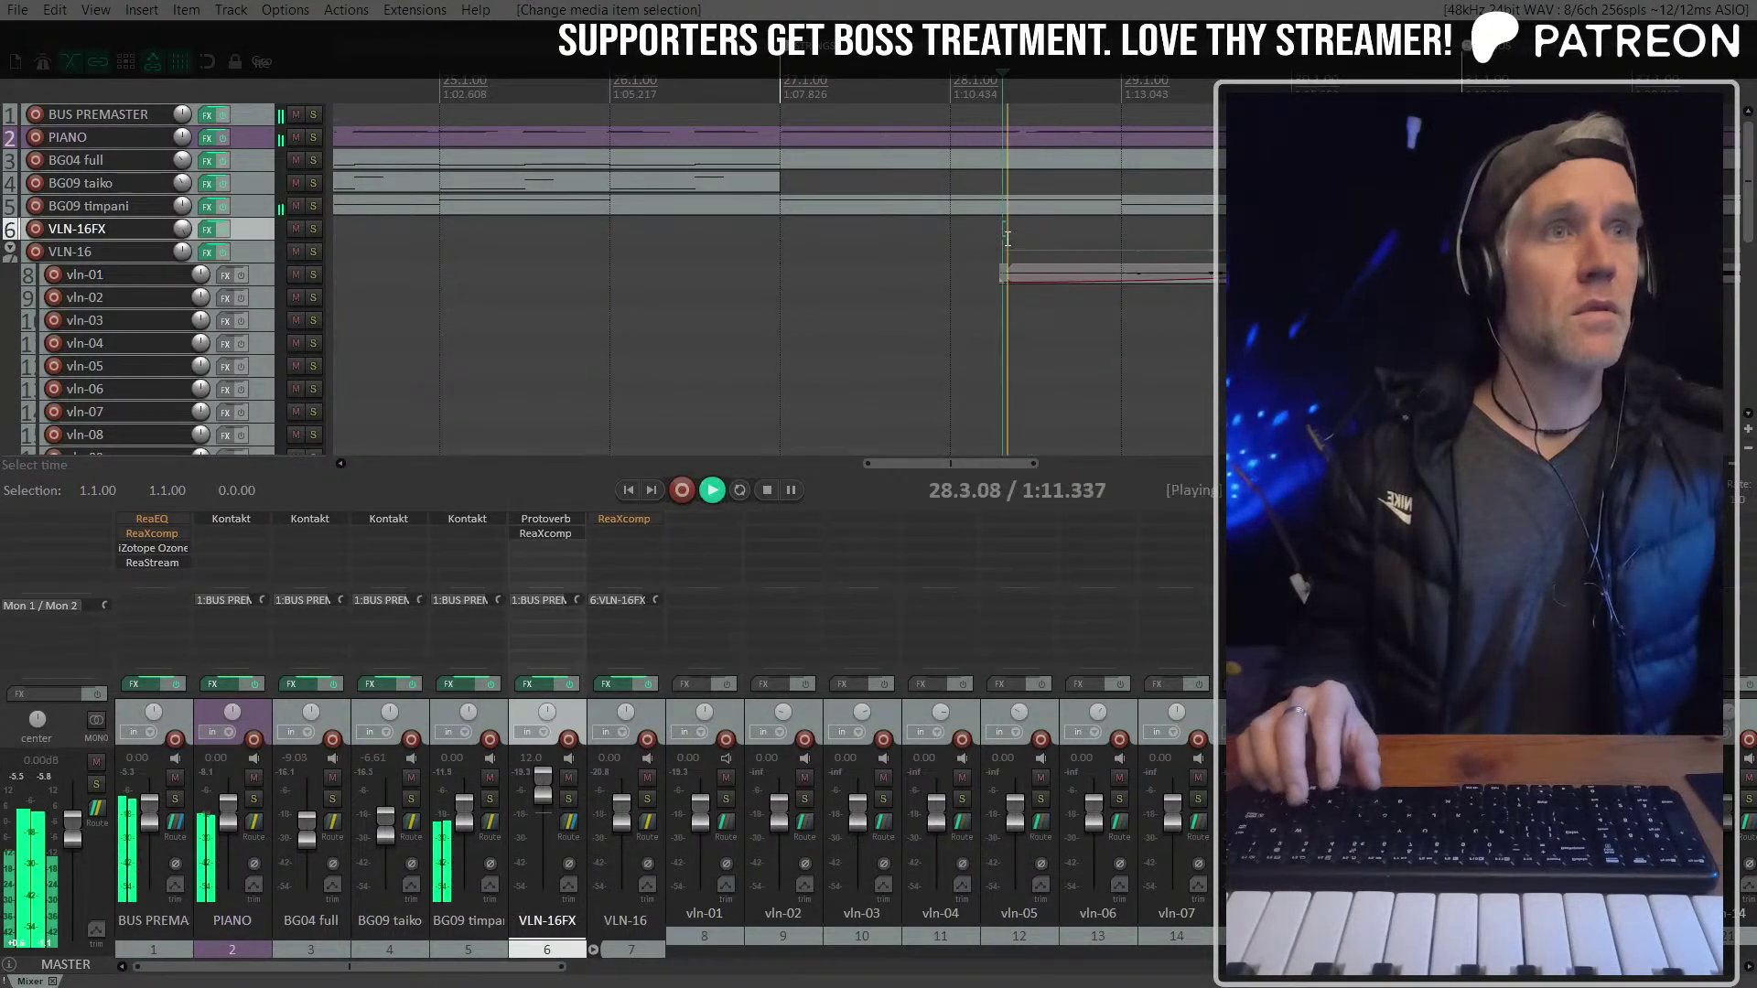
{"action": "scroll", "coordinate": [1000, 241], "scroll_direction": "down", "scroll_amount": 1}
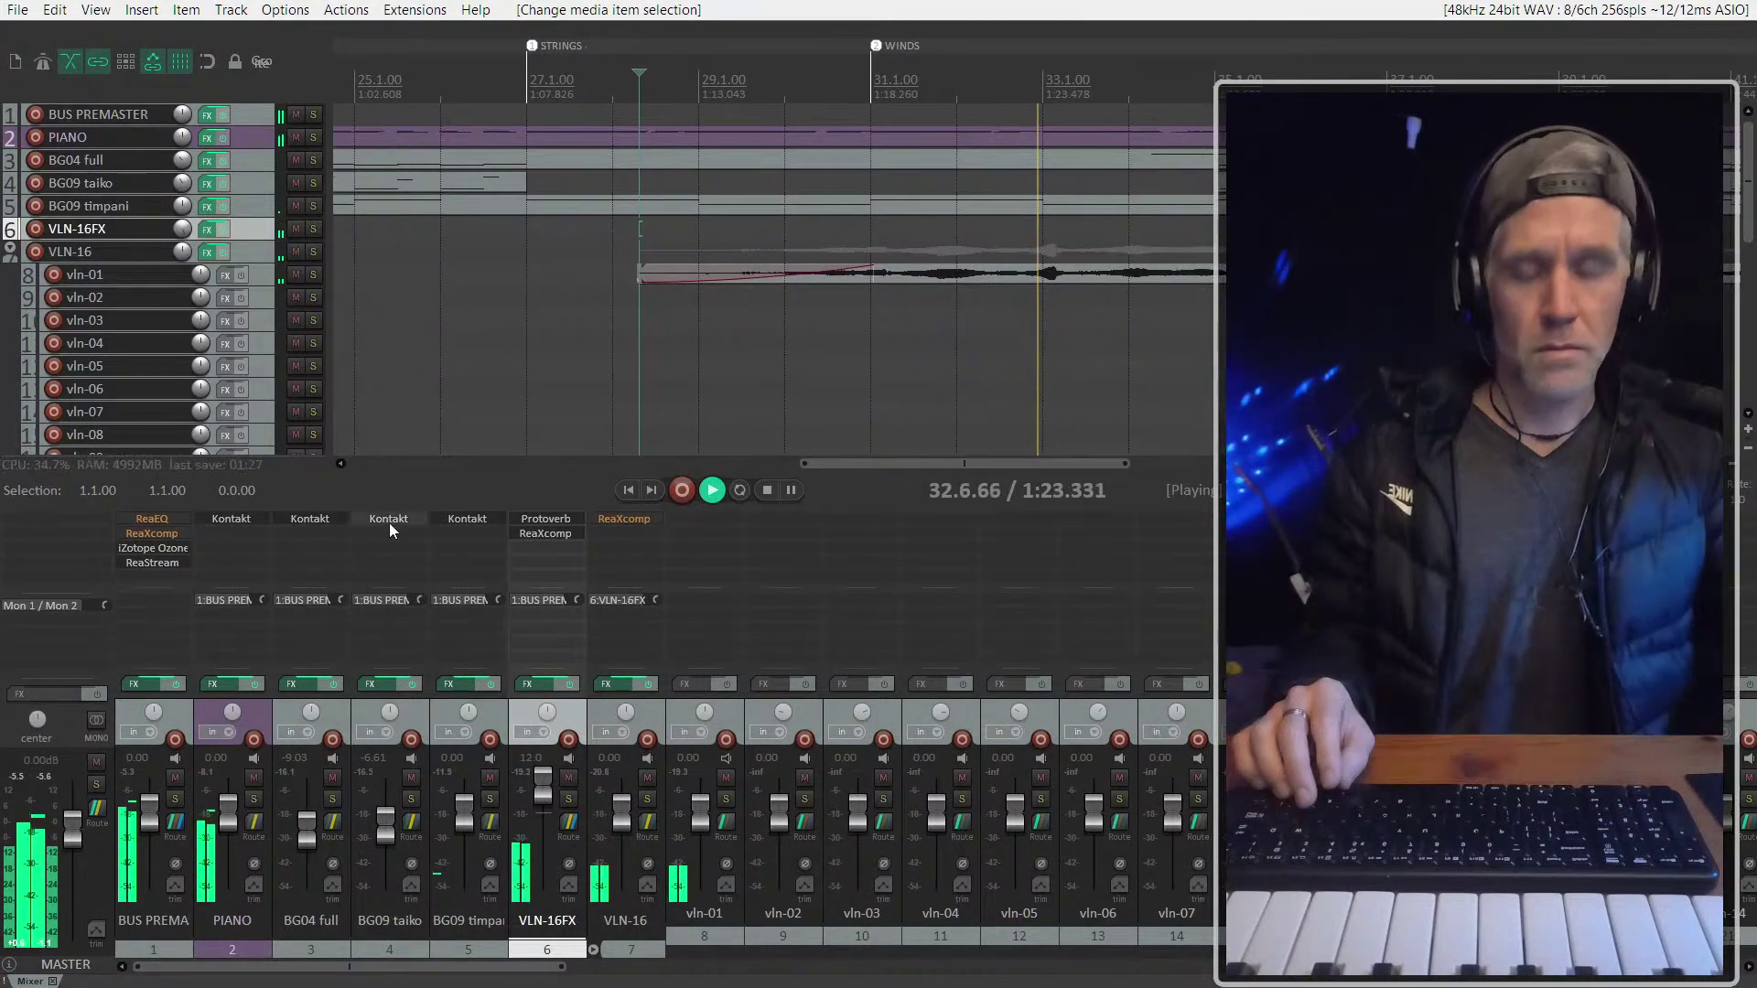
Slip the audio inside the vln-01 item slightly earlier and enlarge the track to fill the arrange view
{"action": "left_click_drag", "start_coordinate": [915, 278], "coordinate": [904, 277]}
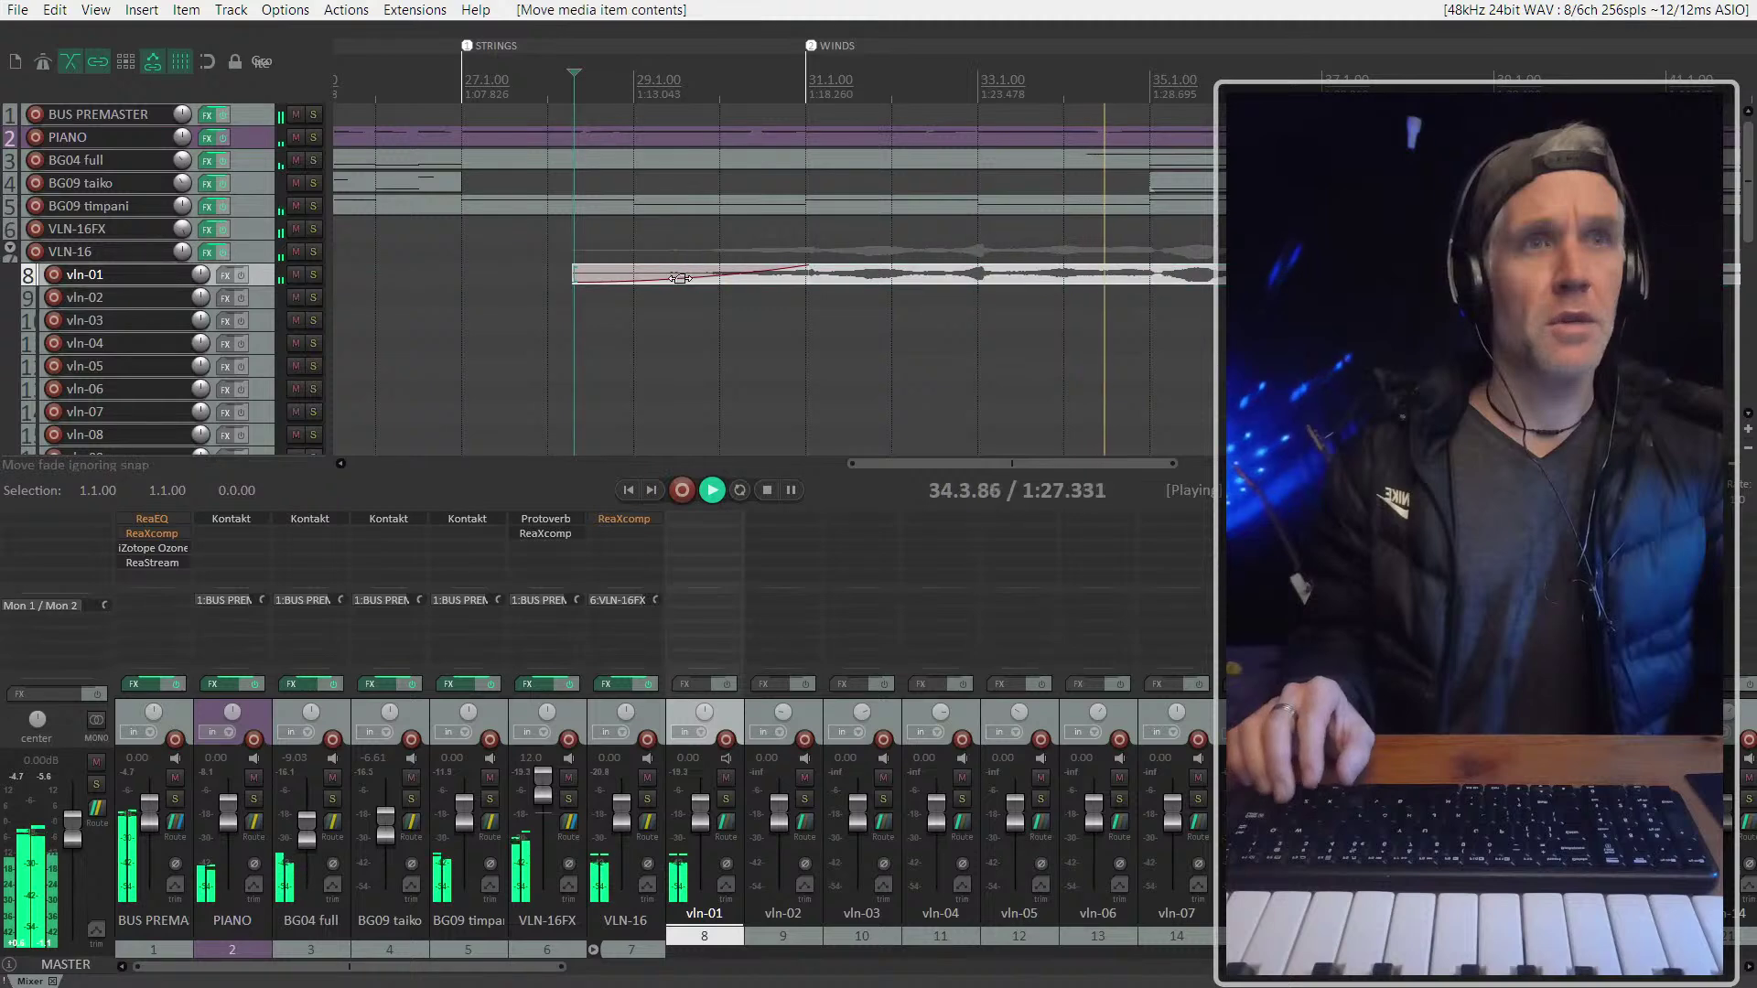
{"action": "left_click_drag", "start_coordinate": [1043, 277], "coordinate": [1019, 272]}
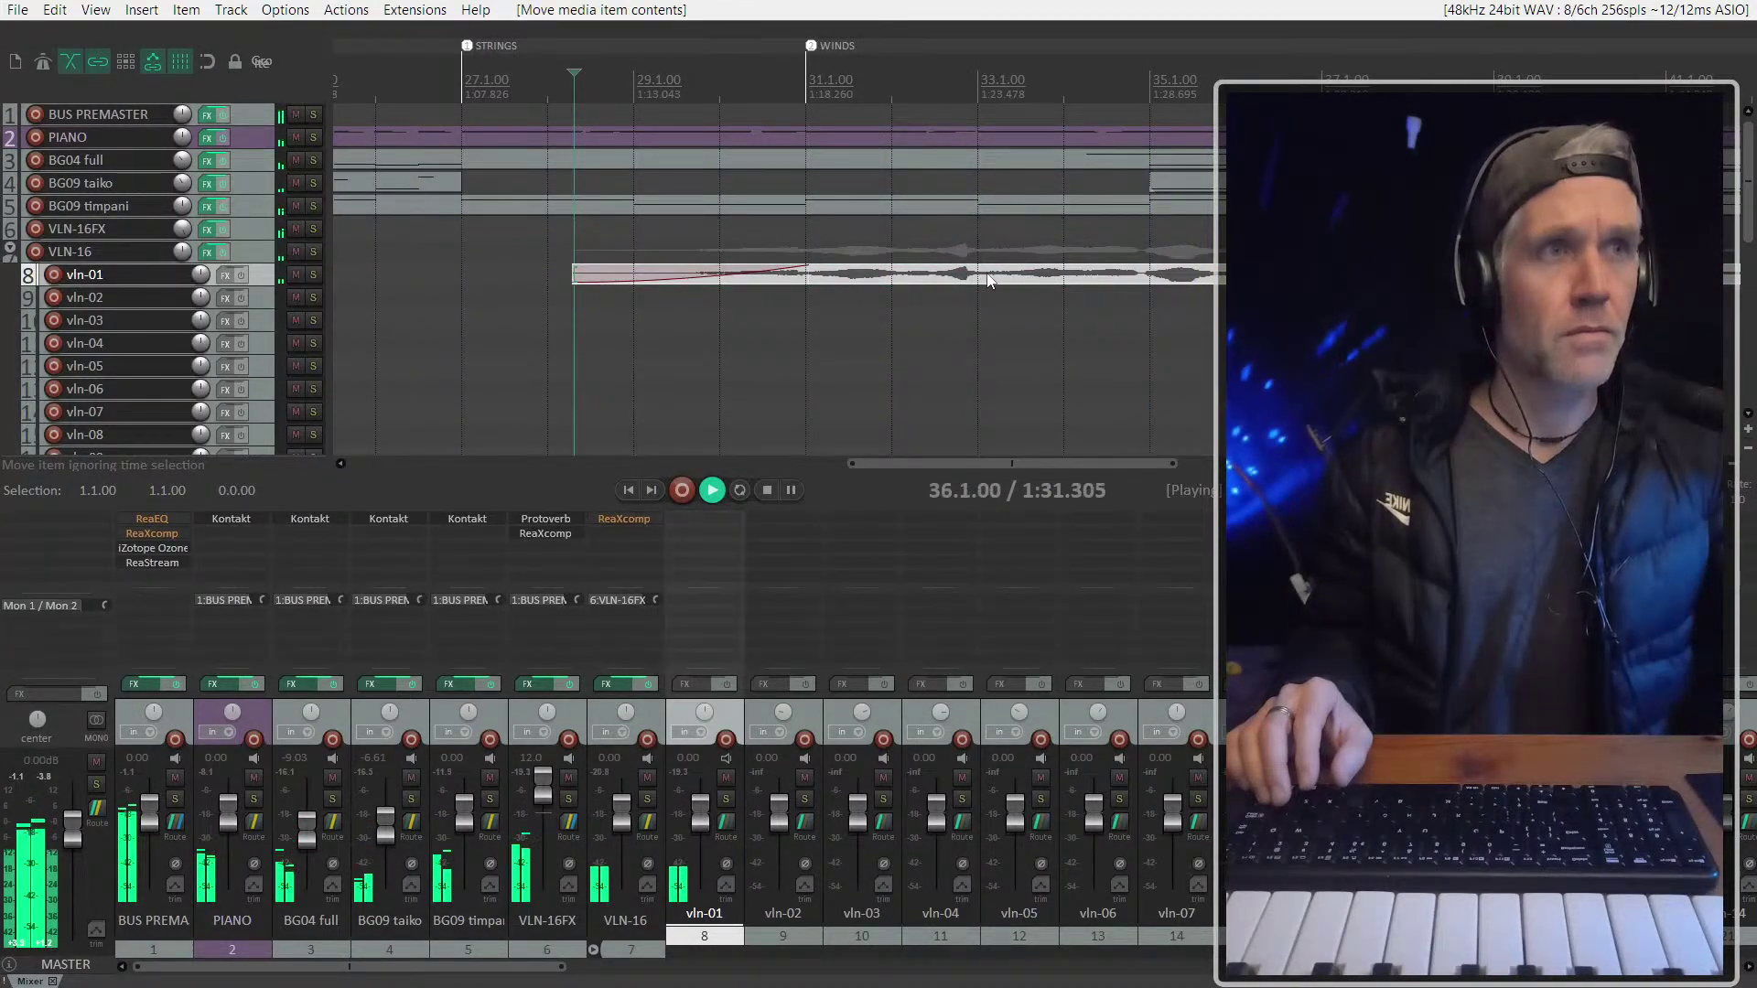
{"action": "scroll", "coordinate": [1016, 271], "scroll_direction": "down", "scroll_amount": 2}
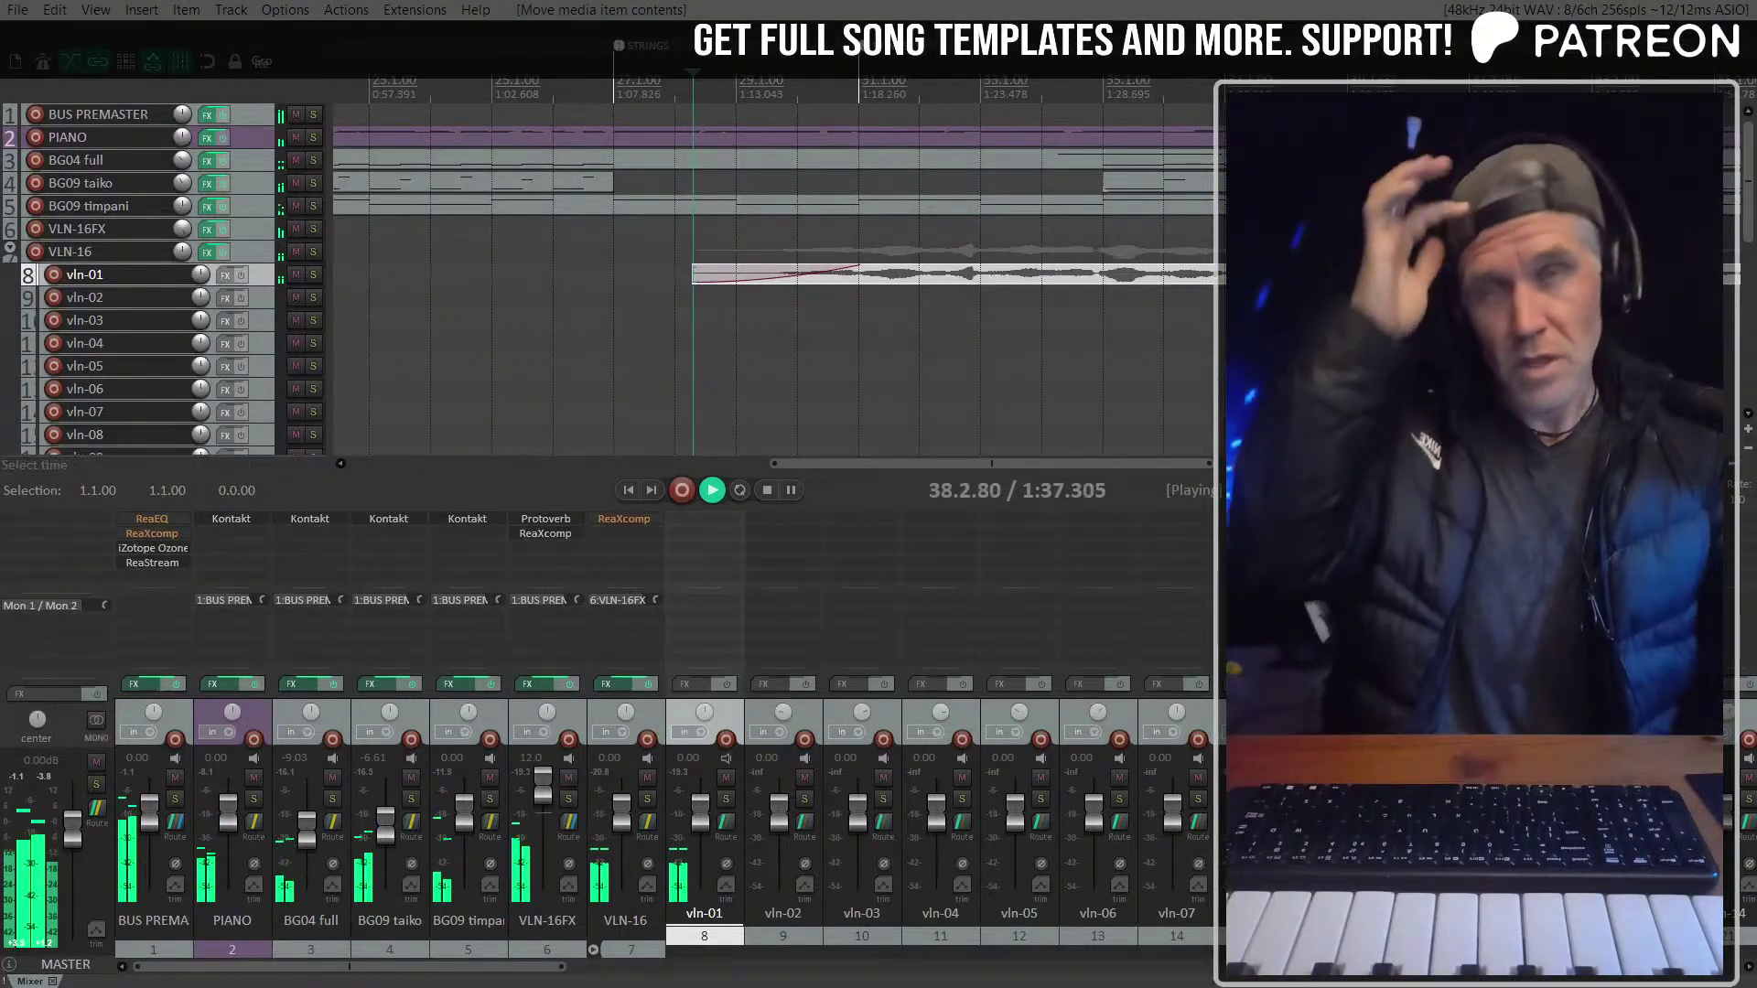
{"action": "key", "text": "grave"}
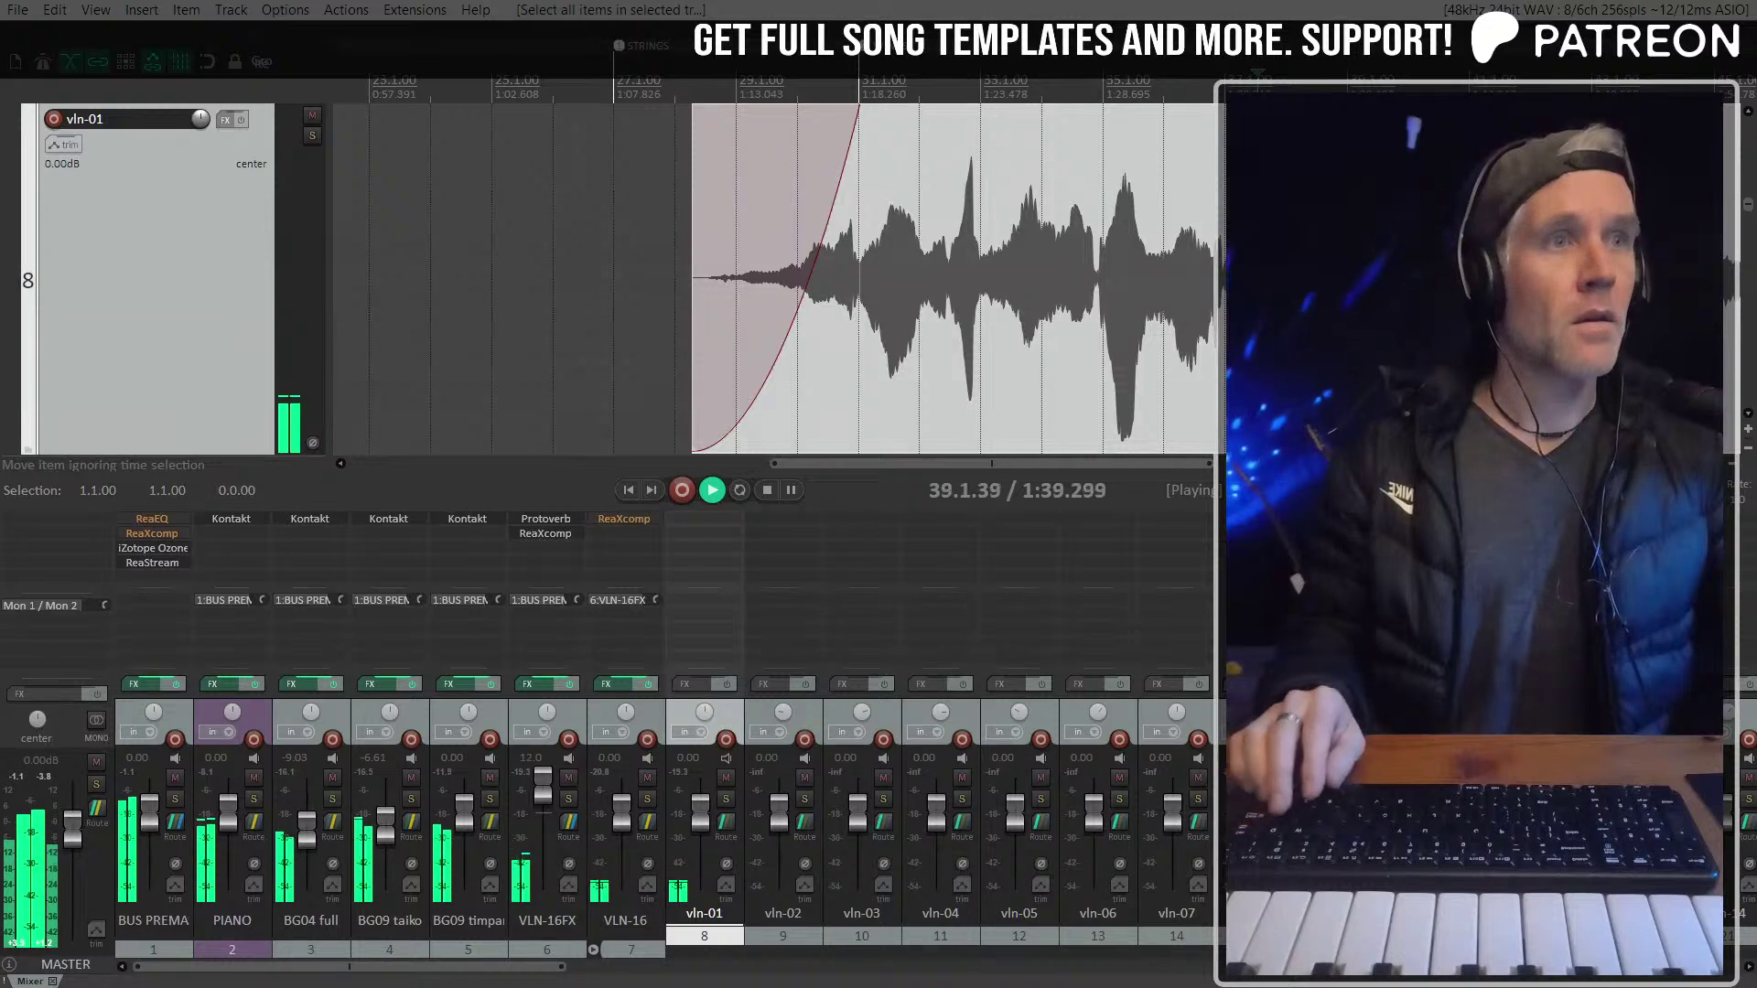
Hide the mixer, show the volume envelope of the vln-01 track, and play from about bar 34
{"action": "key", "text": "ctrl+m"}
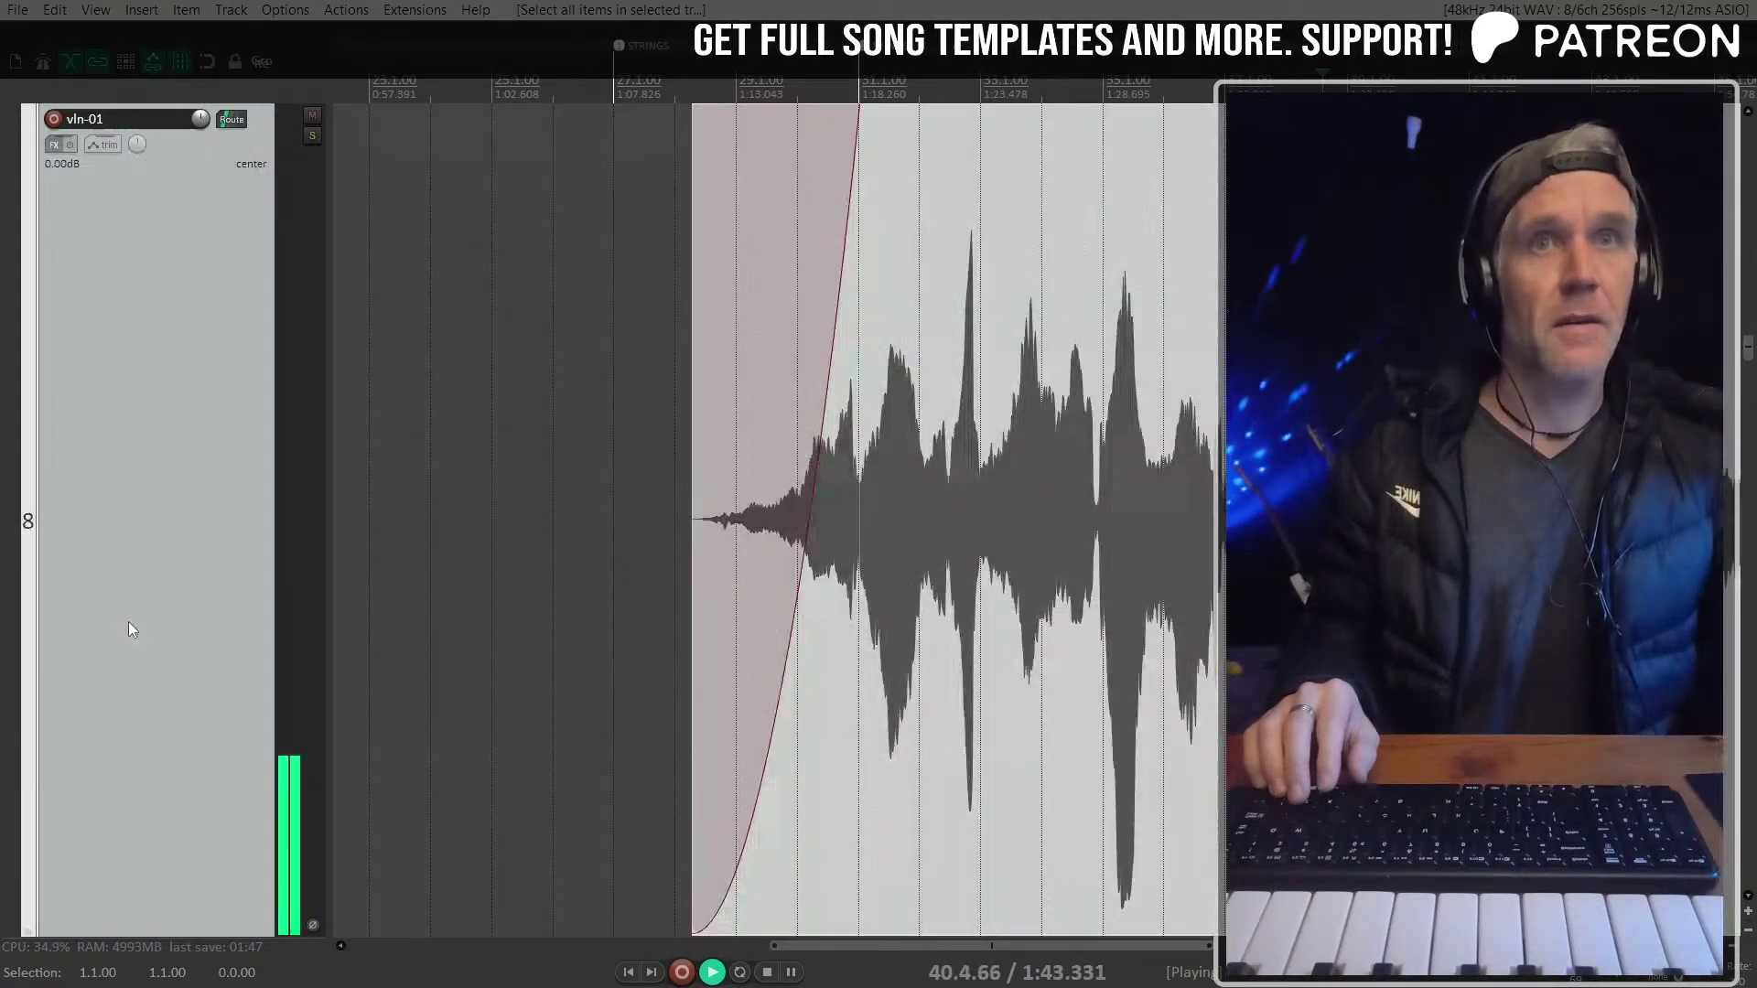
{"action": "key", "text": "v"}
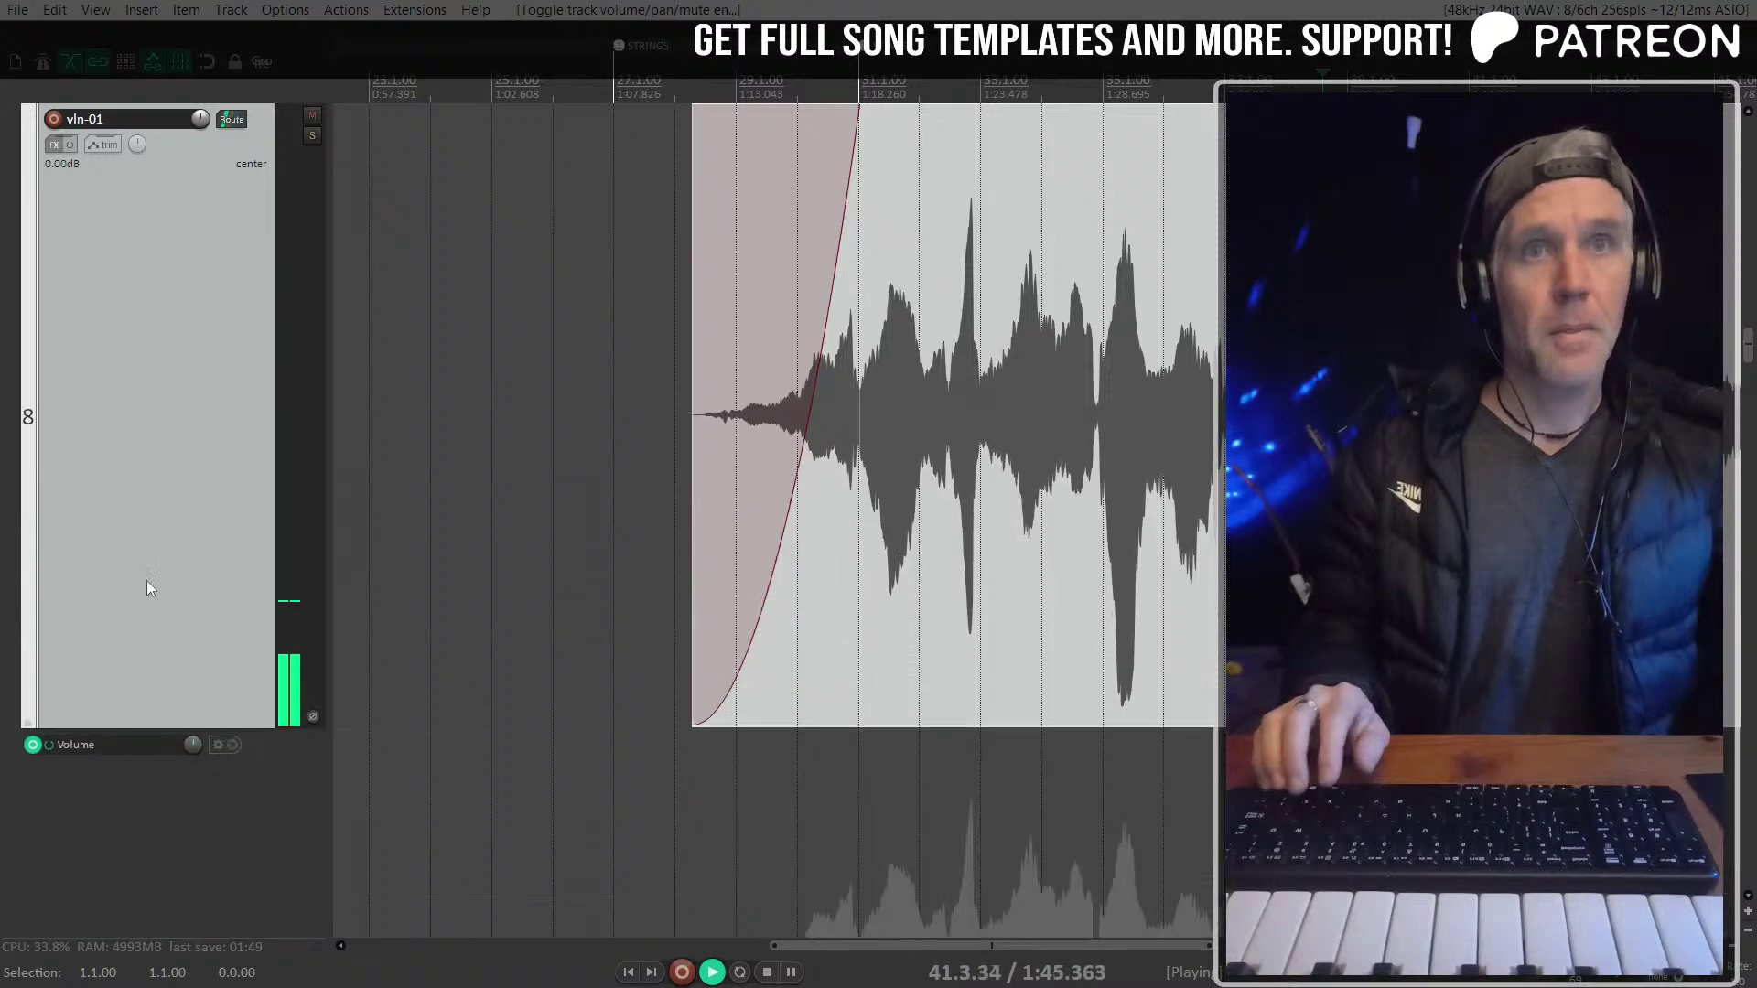
{"action": "scroll", "coordinate": [147, 580], "scroll_direction": "up", "scroll_amount": 1}
{"action": "left_click", "coordinate": [1082, 733]}
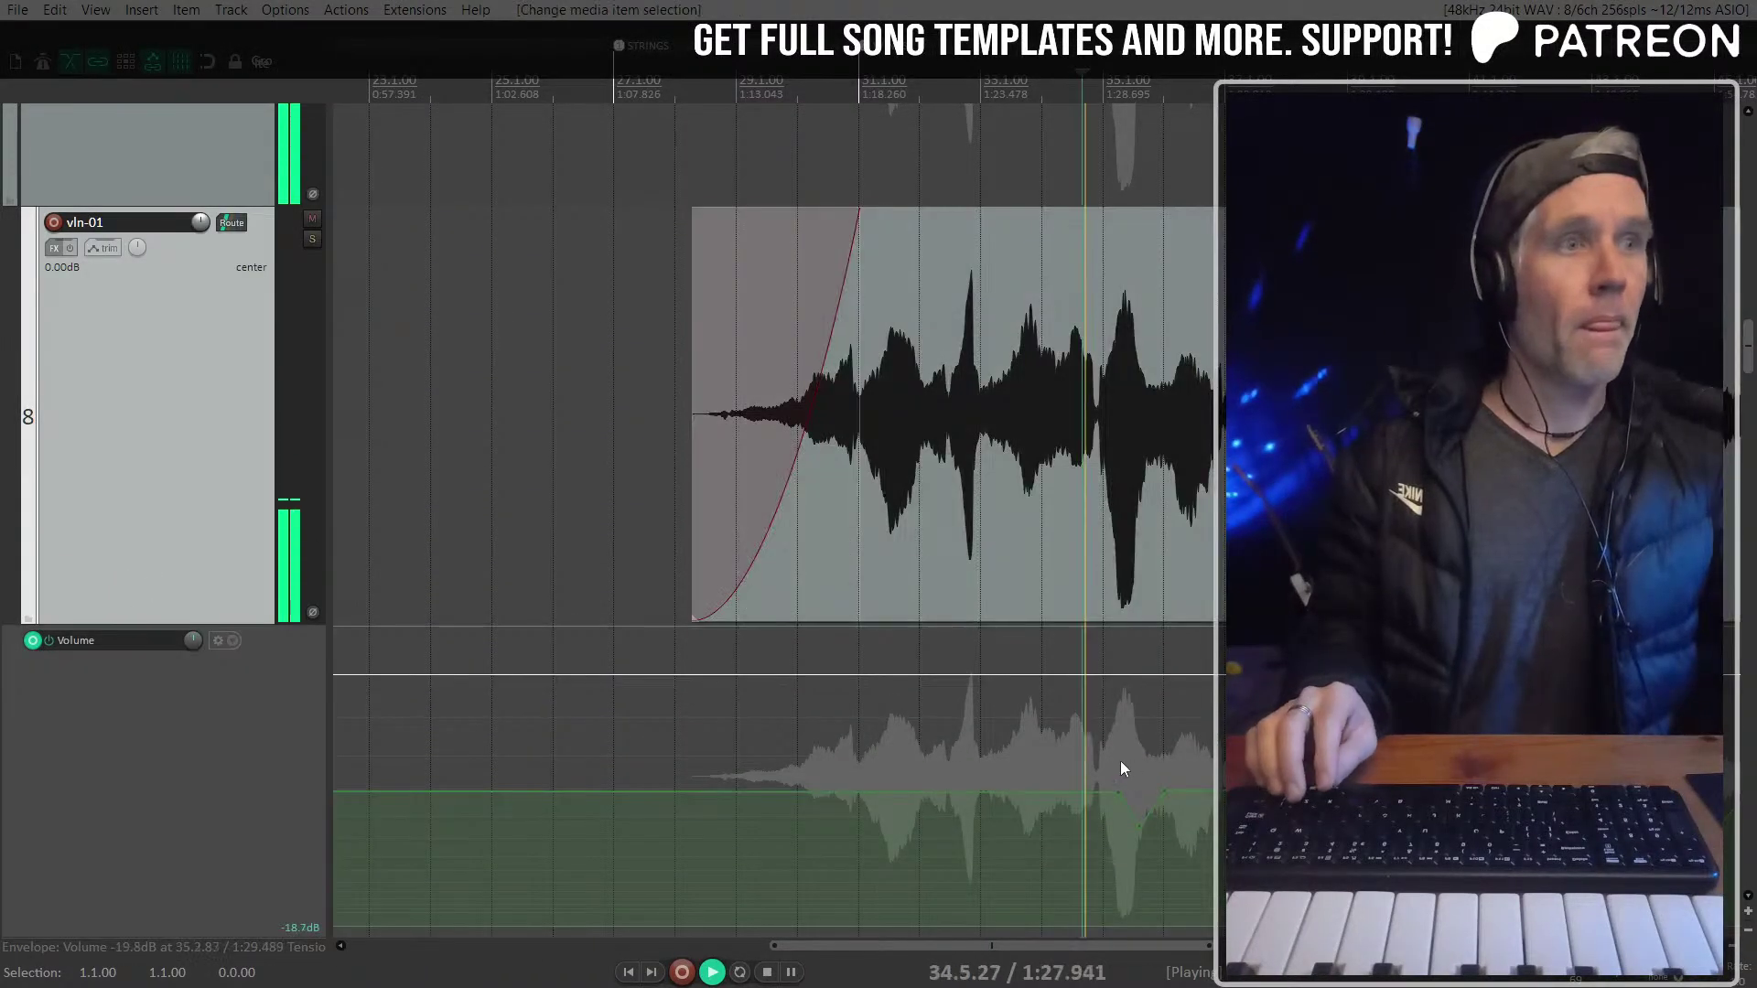
Shift the vln-01 volume envelope's dip earlier and lower so it centres on the loud peak just after bar 35
{"action": "scroll", "coordinate": [1124, 769], "scroll_direction": "up", "scroll_amount": 4}
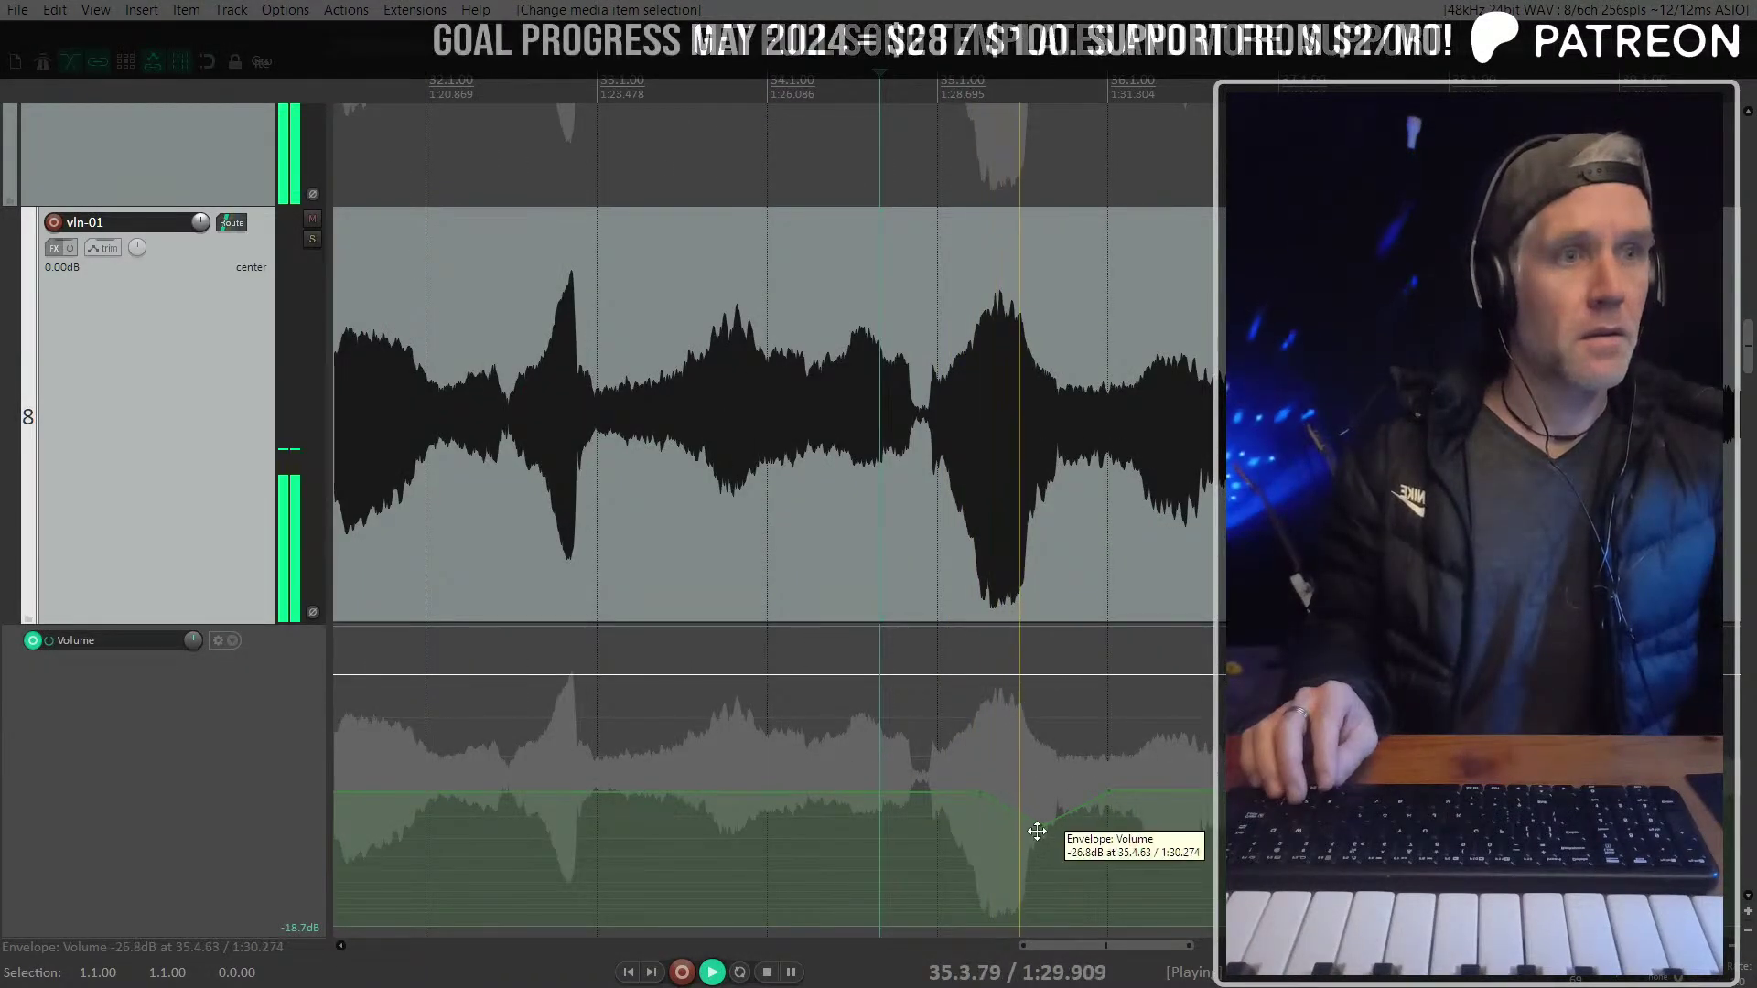
{"action": "left_click_drag", "start_coordinate": [1037, 831], "coordinate": [1000, 855]}
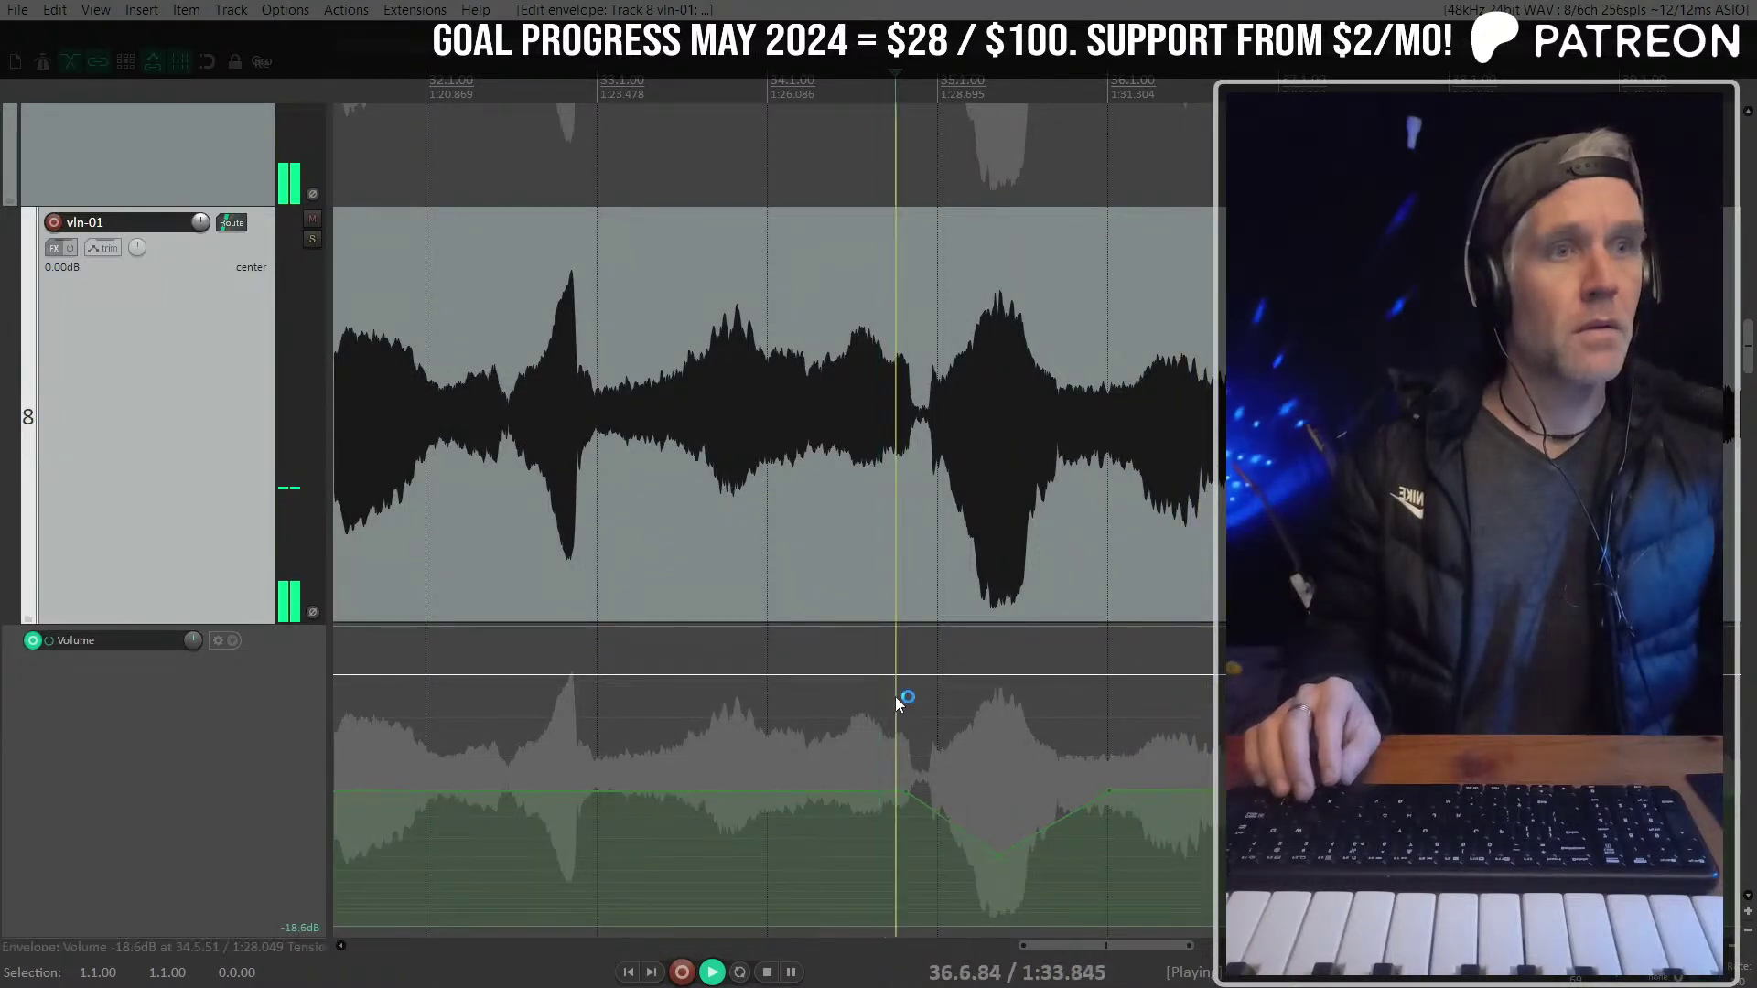
{"action": "scroll", "coordinate": [1000, 772], "scroll_direction": "right", "scroll_amount": 1}
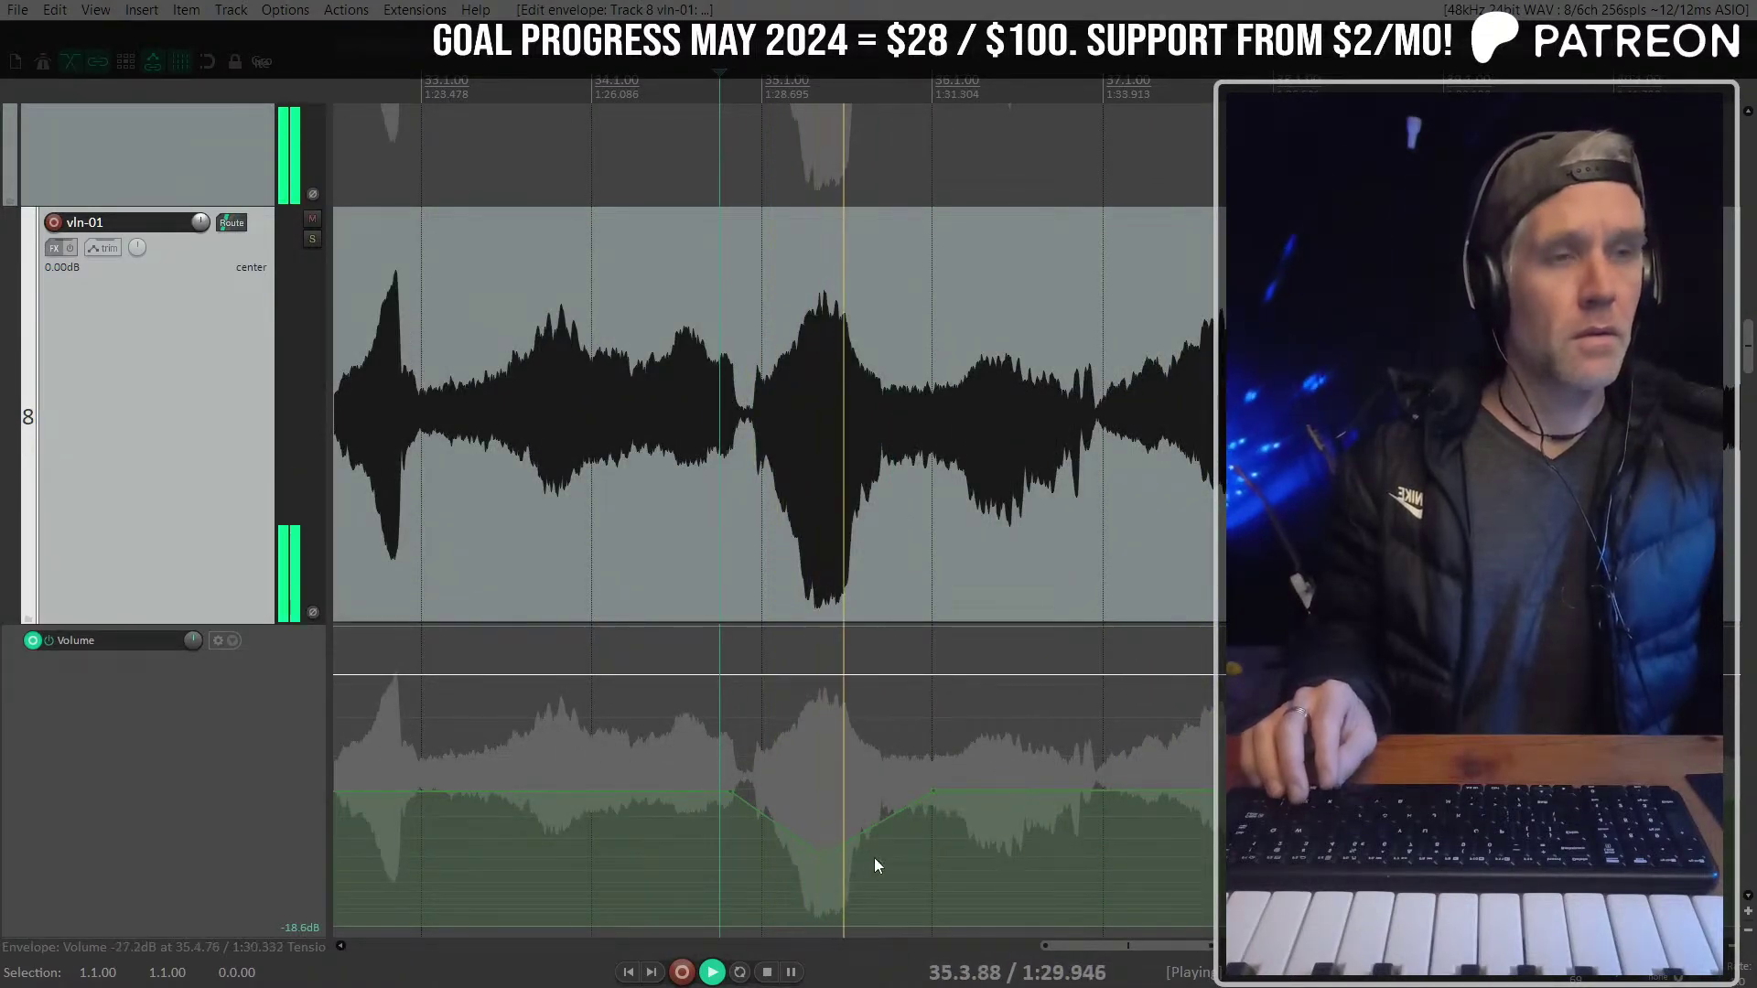
Add and adjust vln-01 volume envelope points around bars 37 and 38 to lower the loud peak near bar 38
{"action": "left_click", "coordinate": [1134, 792]}
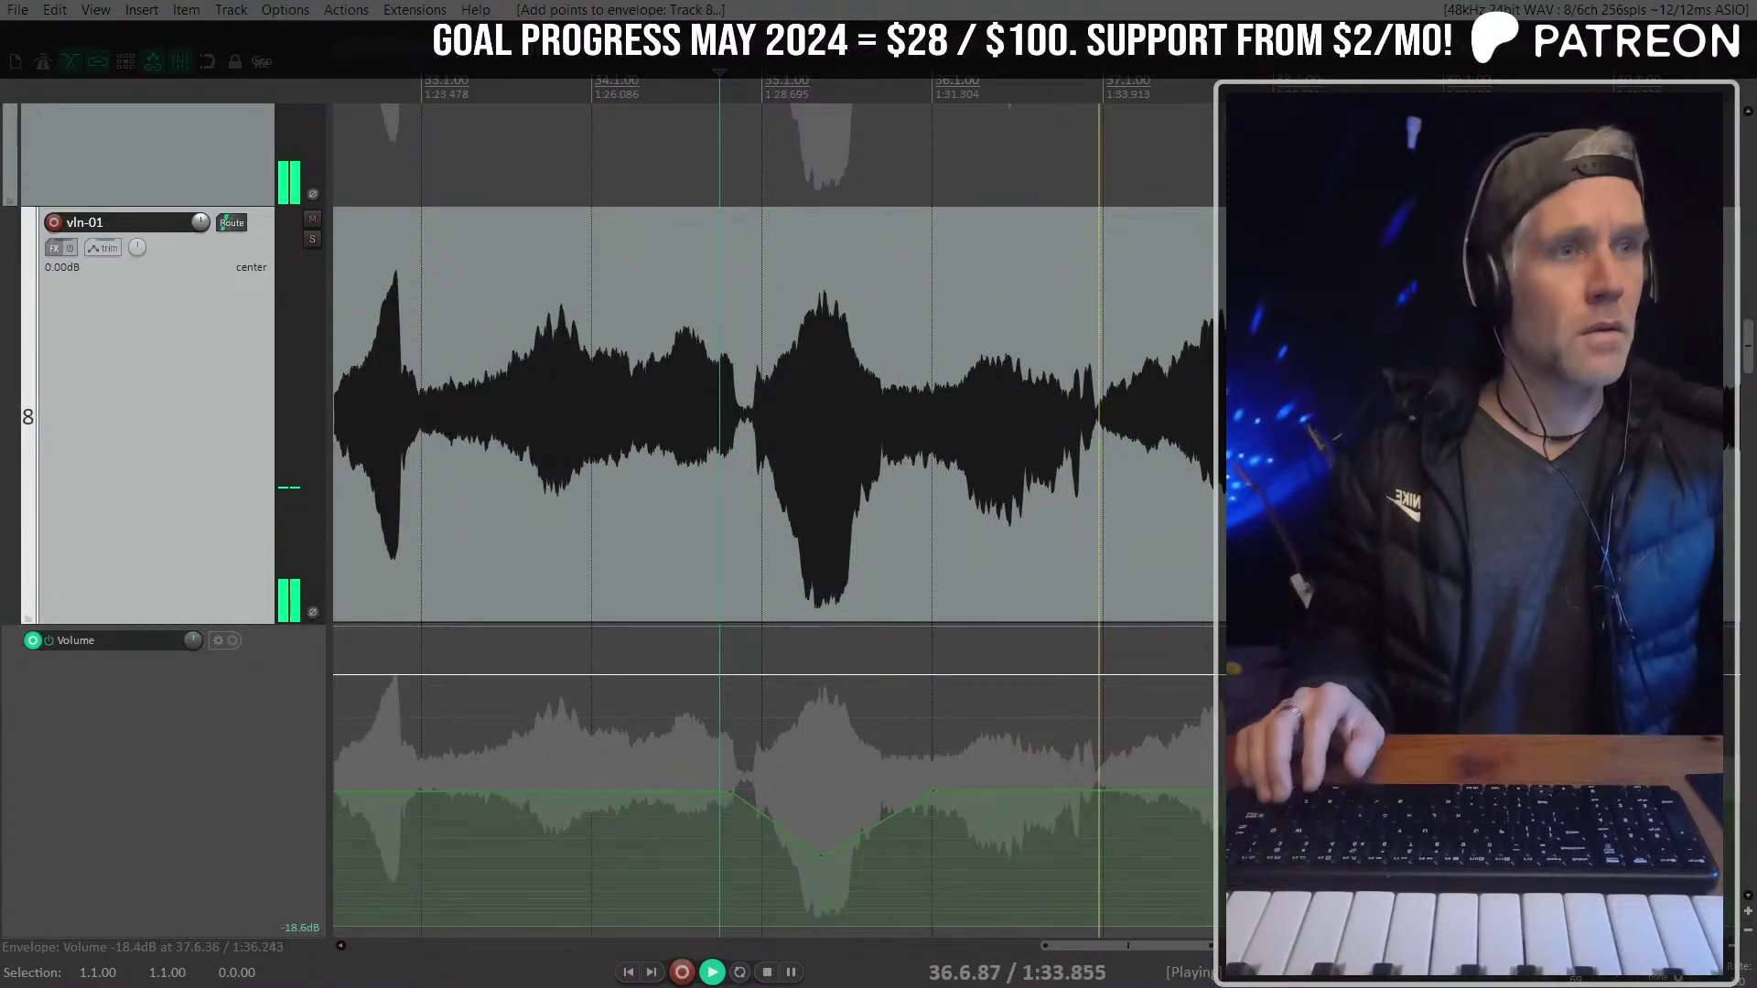
{"action": "left_click_drag", "start_coordinate": [1254, 792], "coordinate": [1254, 820]}
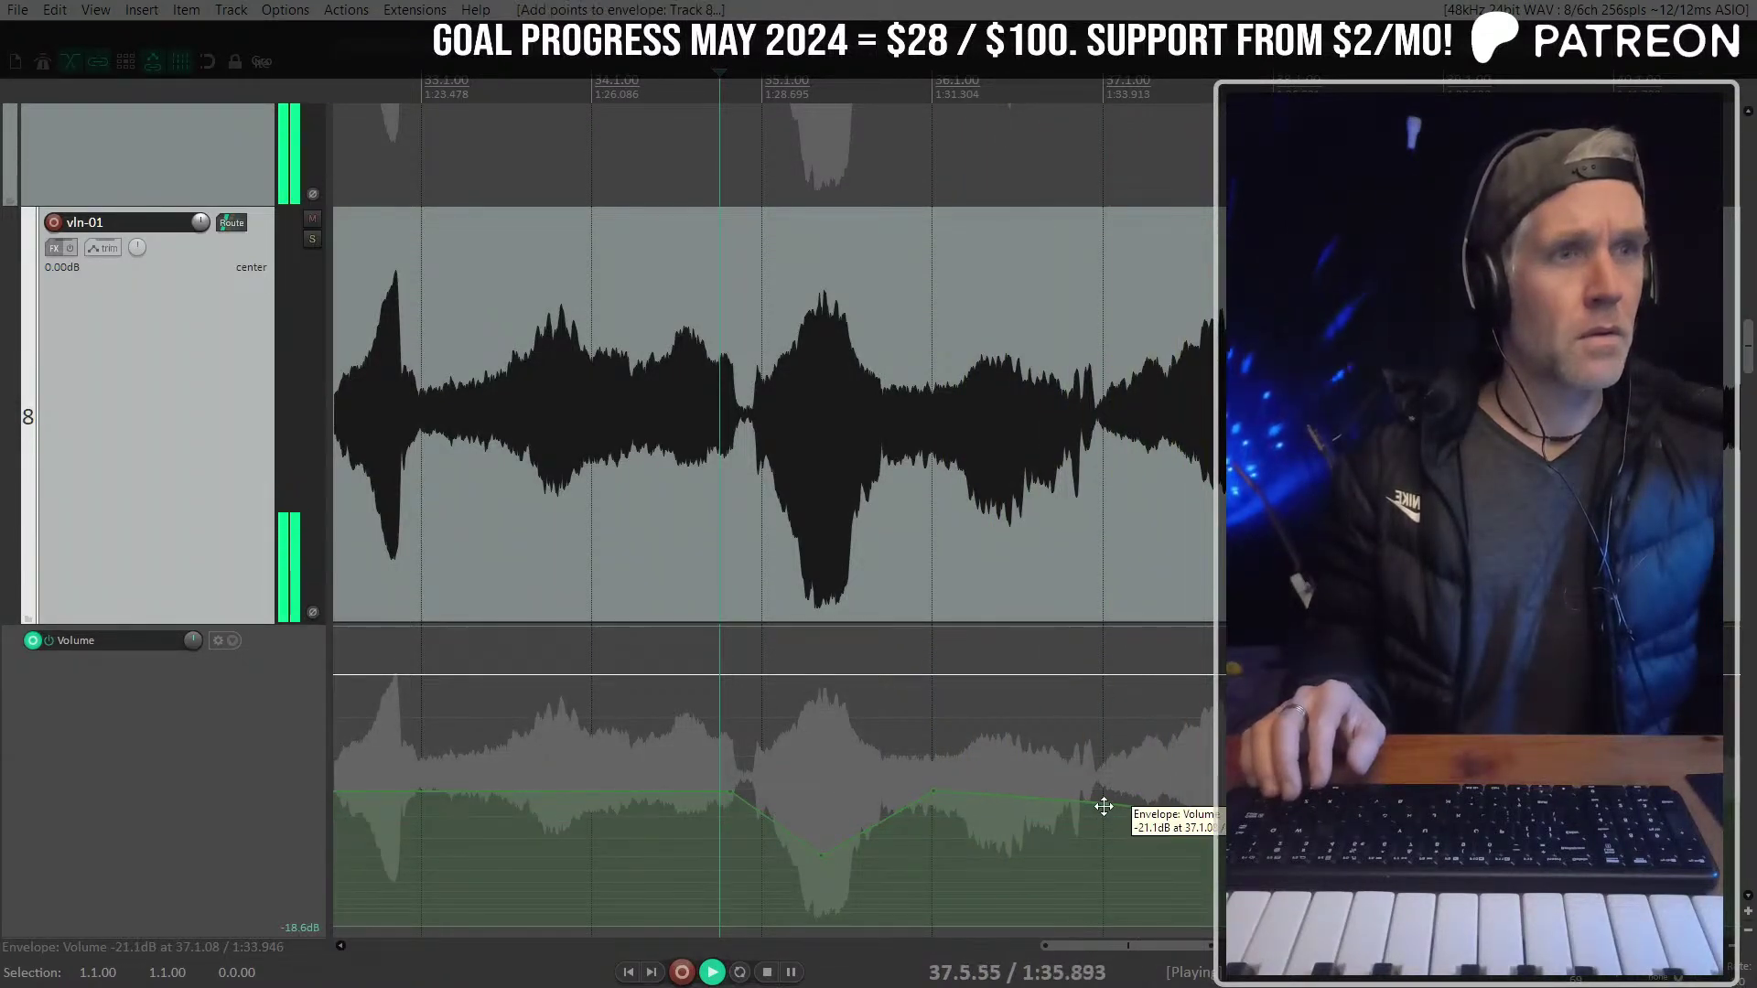
{"action": "left_click_drag", "start_coordinate": [1107, 806], "coordinate": [1110, 793]}
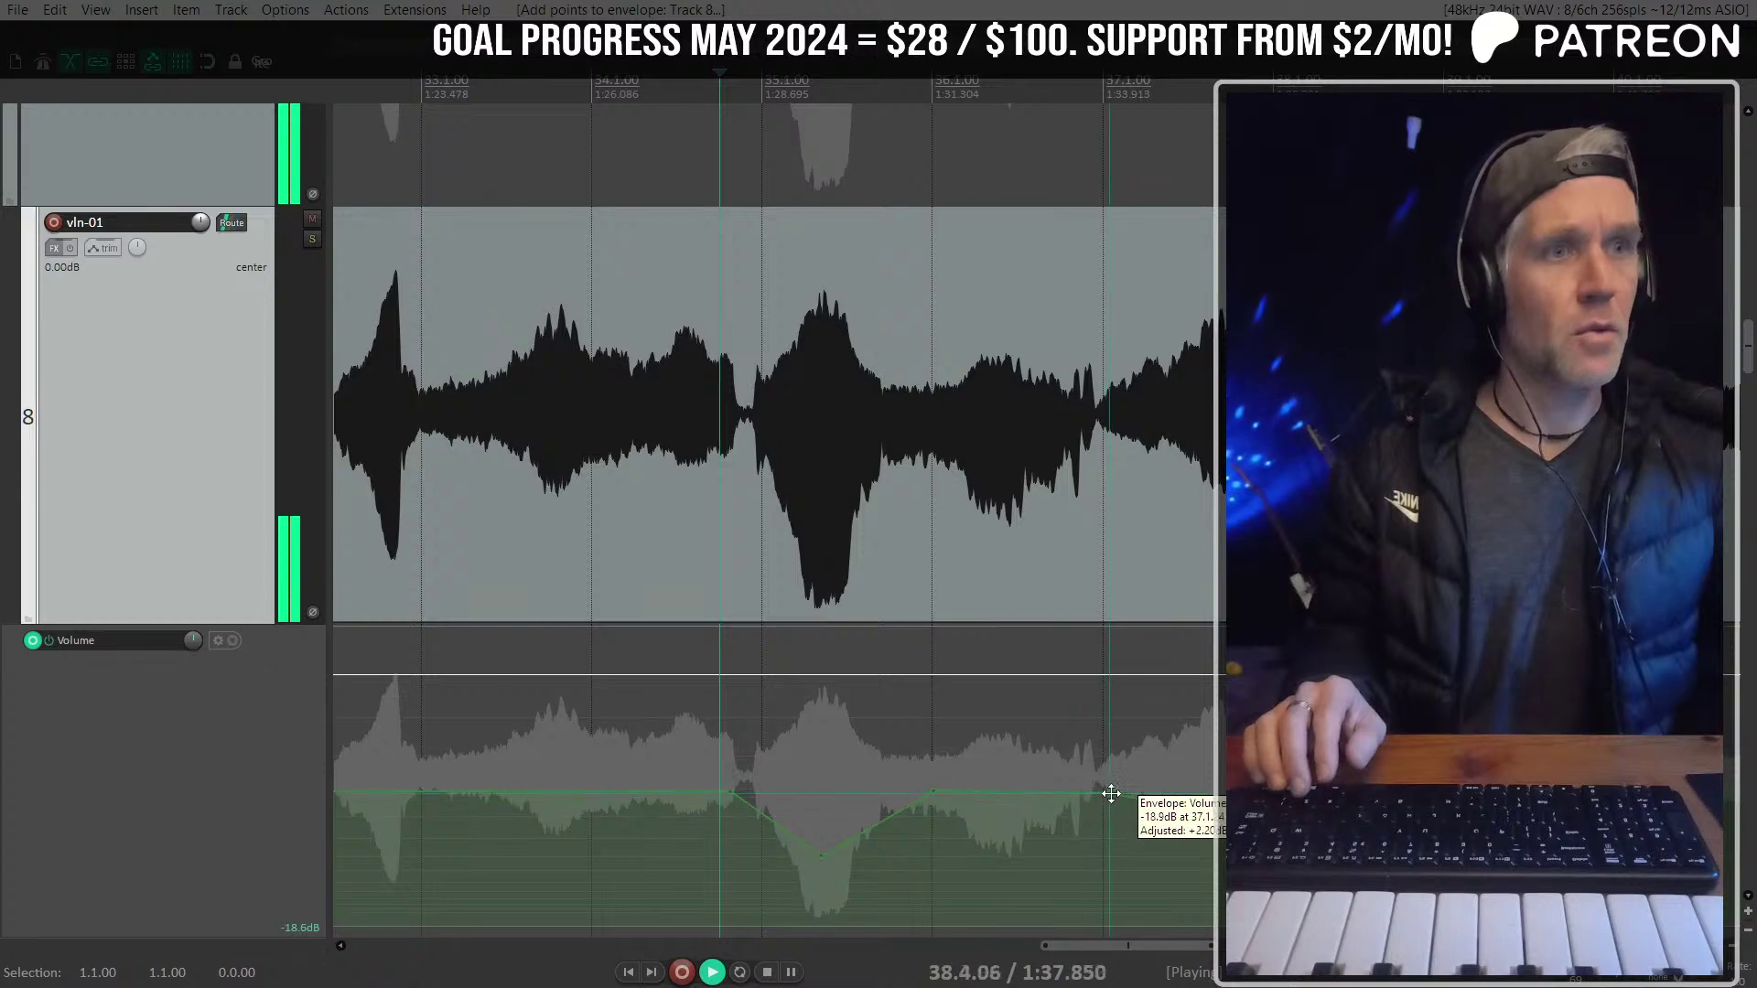
{"action": "scroll", "coordinate": [1281, 792], "scroll_direction": "down", "scroll_amount": 2}
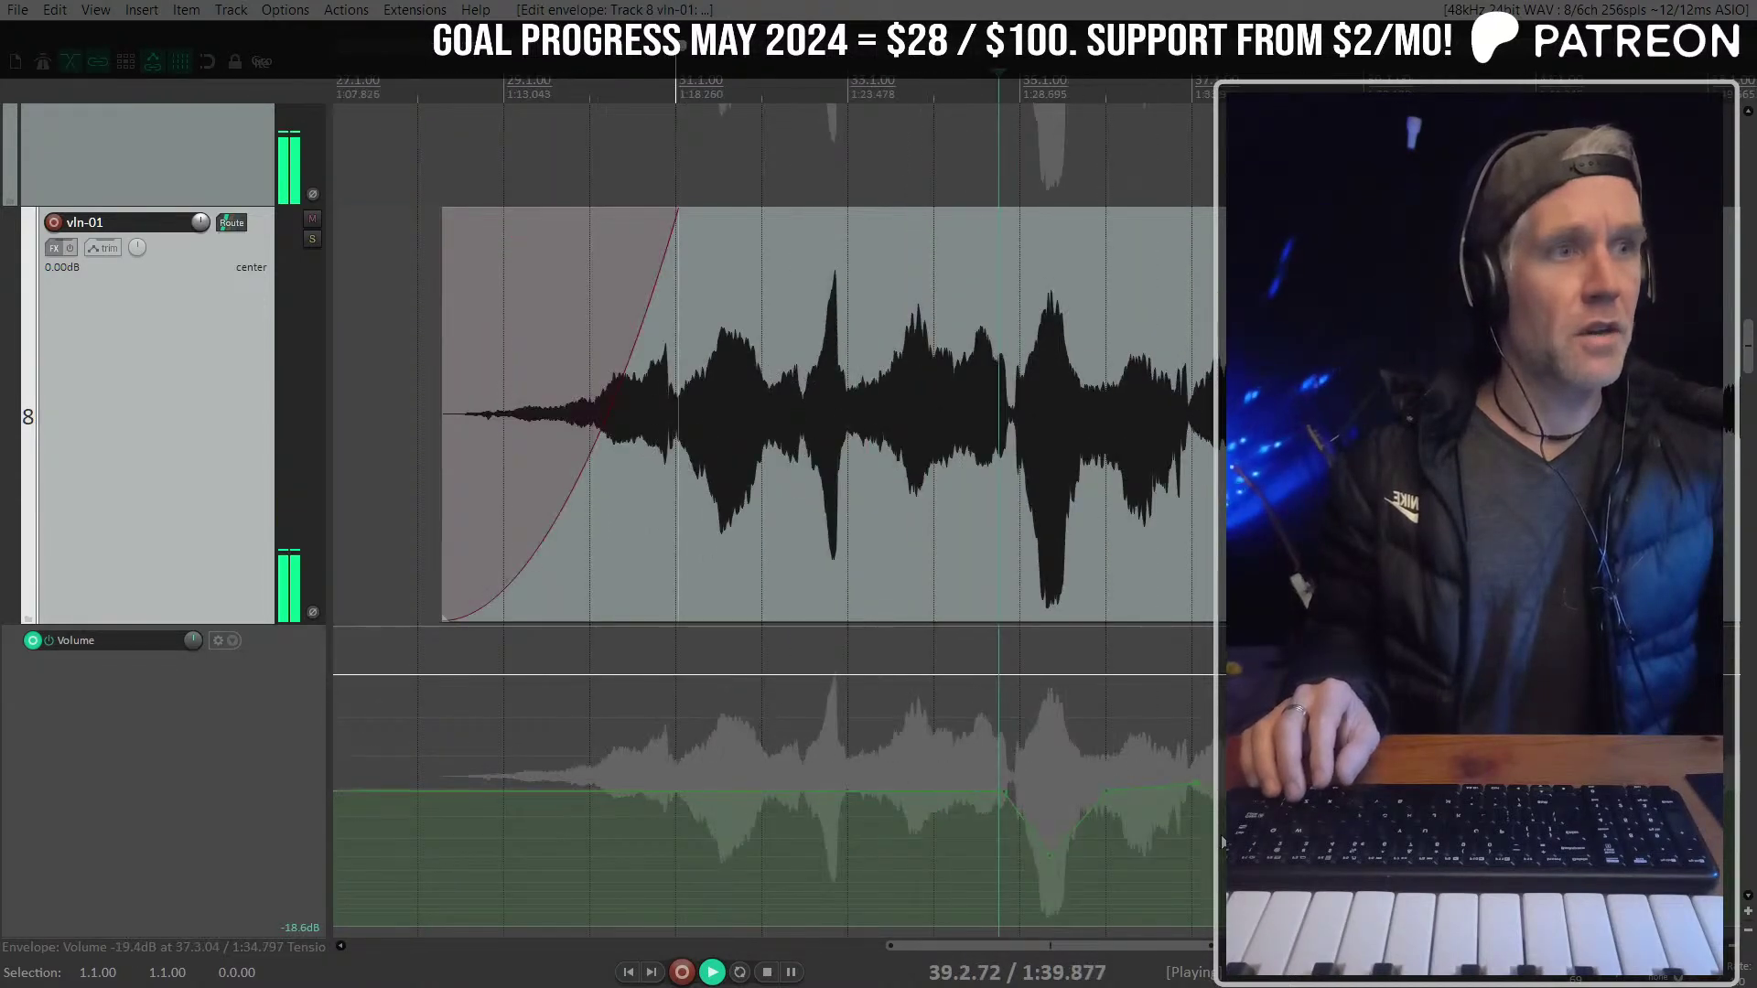
{"action": "scroll", "coordinate": [1281, 791], "scroll_direction": "right", "scroll_amount": 2}
{"action": "scroll", "coordinate": [1281, 792], "scroll_direction": "down", "scroll_amount": 4}
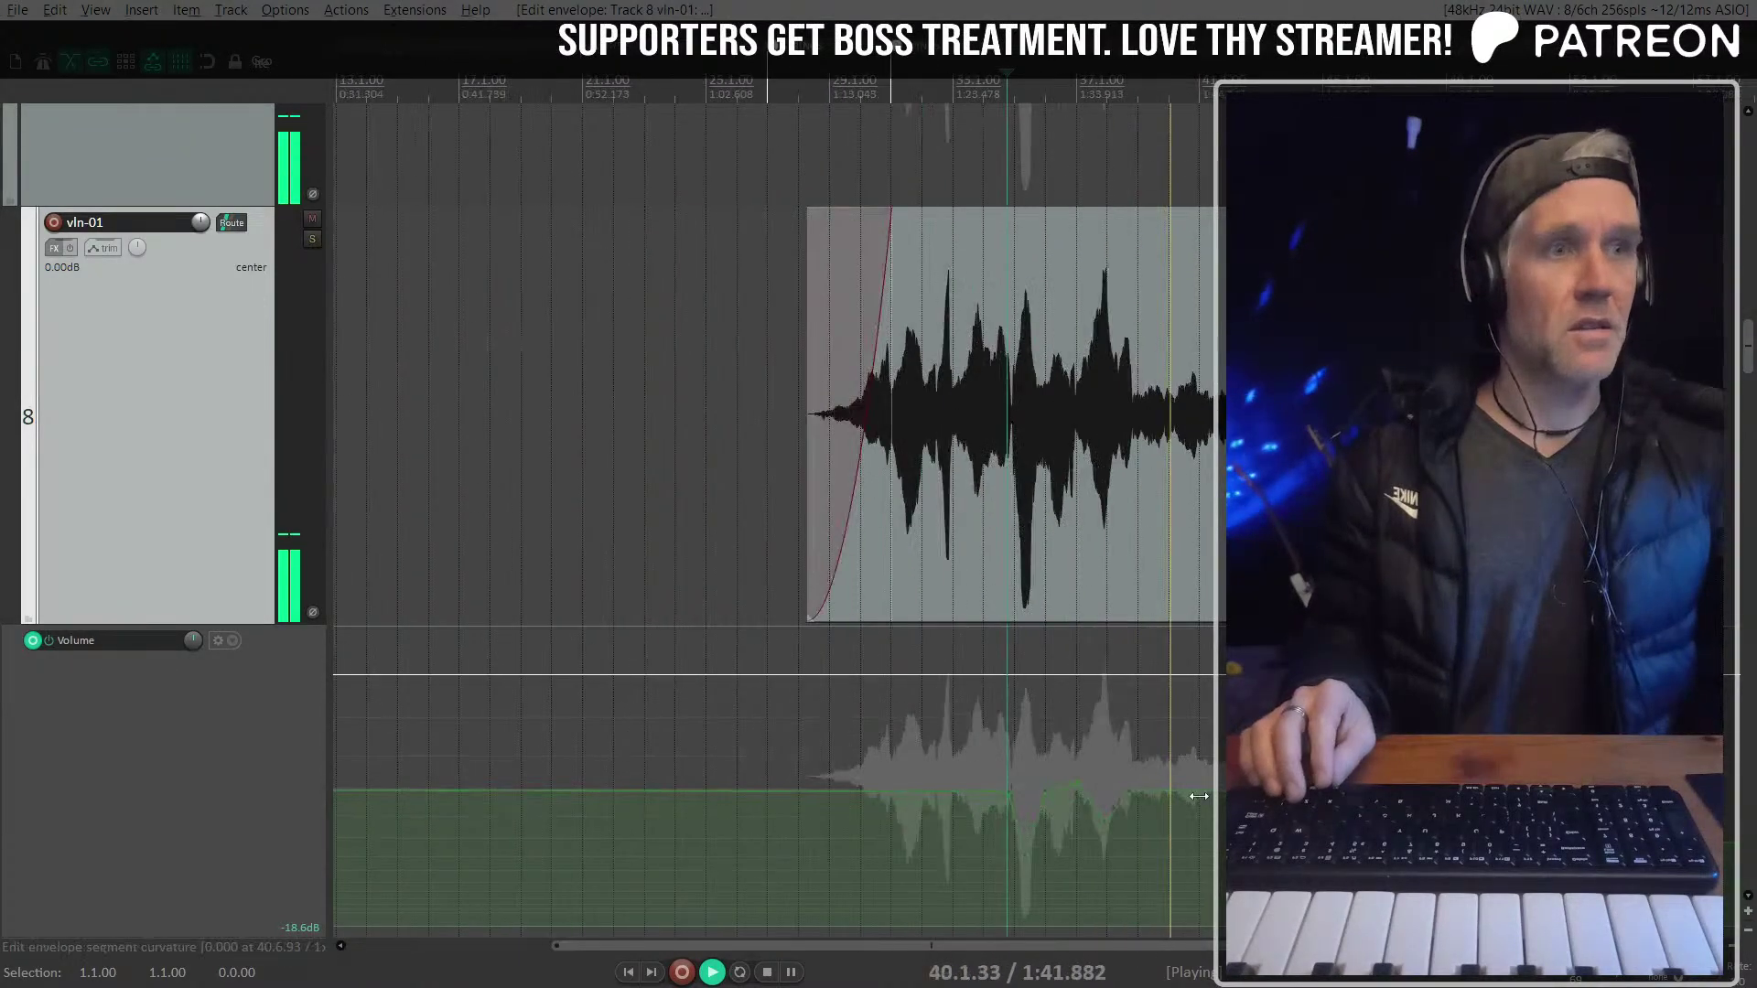
Hide the vln-01 volume envelope, shrink the tracks to an overview, and play the violin item from about bar 44
{"action": "key", "text": "Escape"}
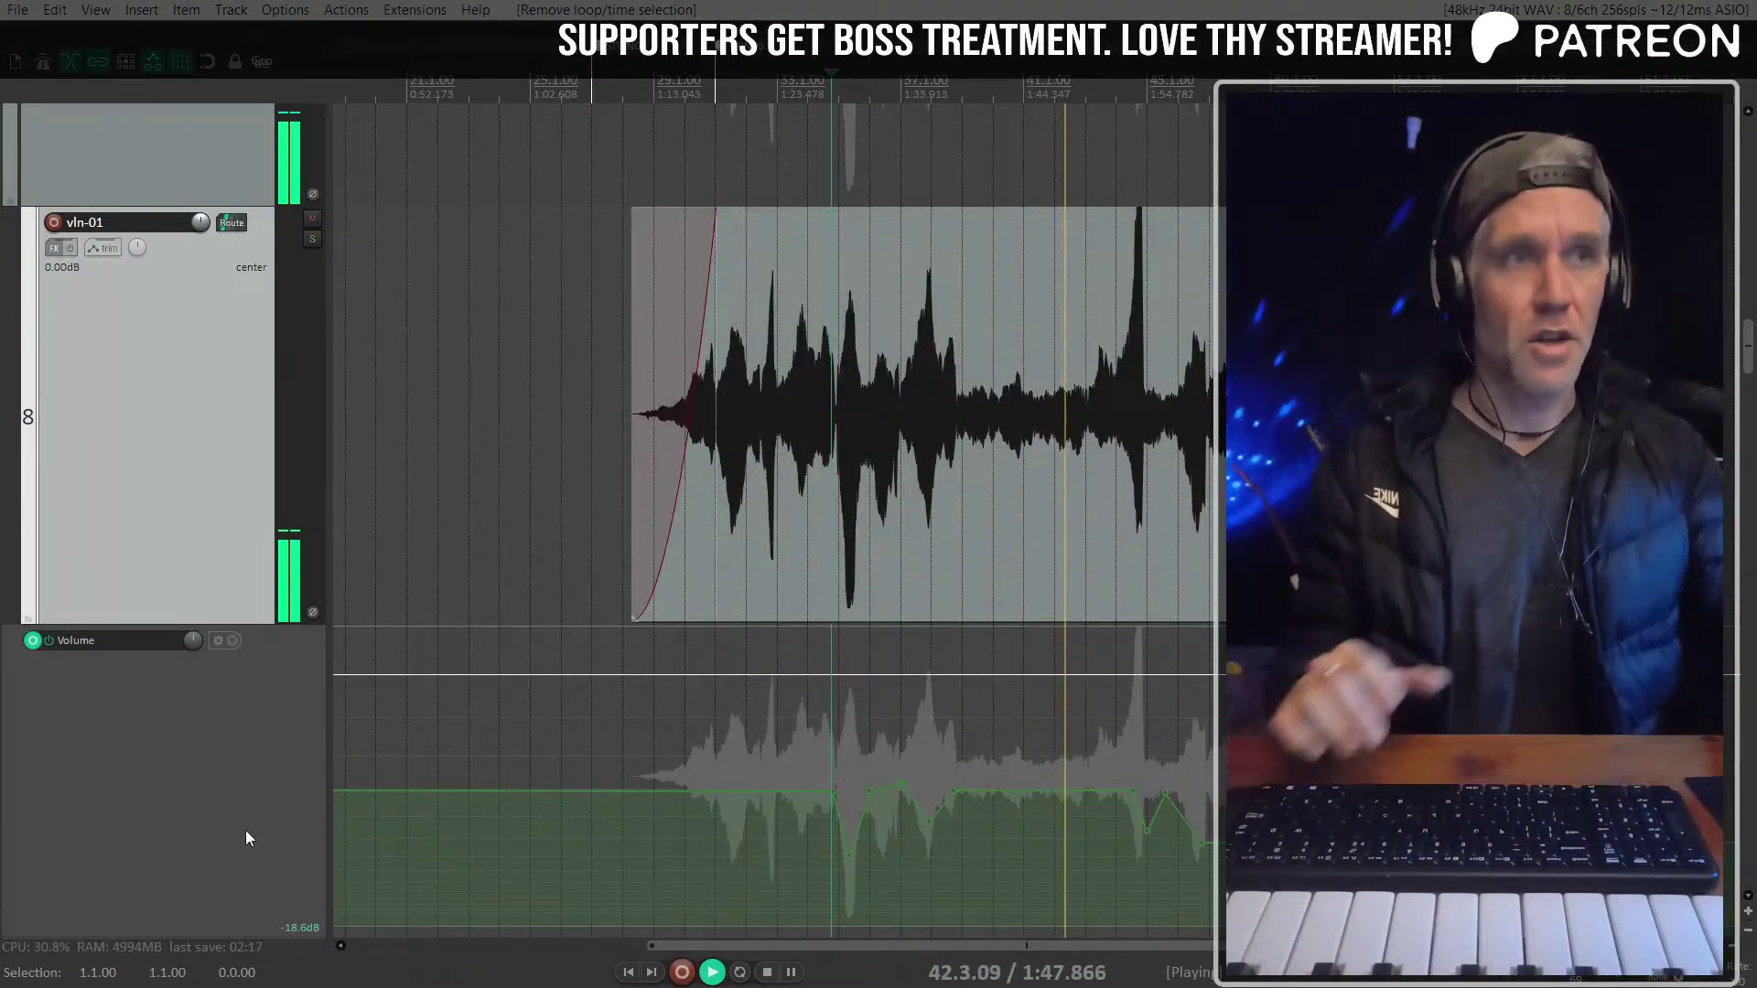
{"action": "scroll", "coordinate": [135, 461], "scroll_direction": "down", "scroll_amount": 5}
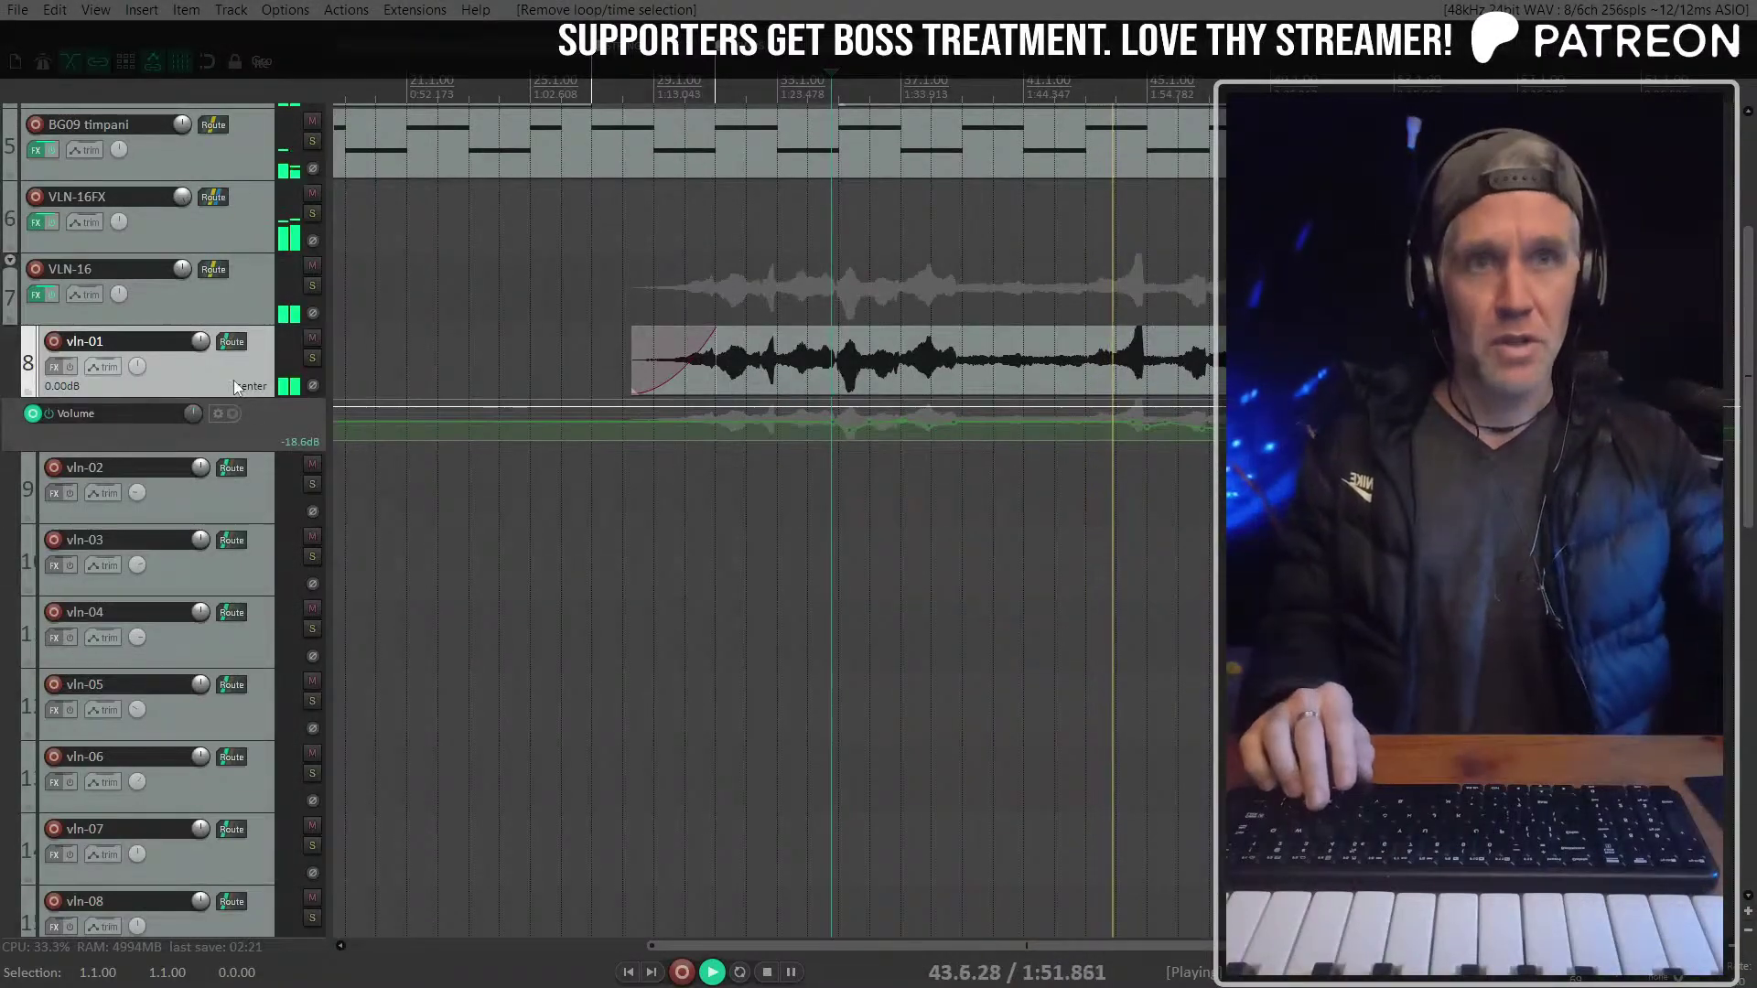
{"action": "key", "text": "v"}
{"action": "scroll", "coordinate": [262, 344], "scroll_direction": "down", "scroll_amount": 5}
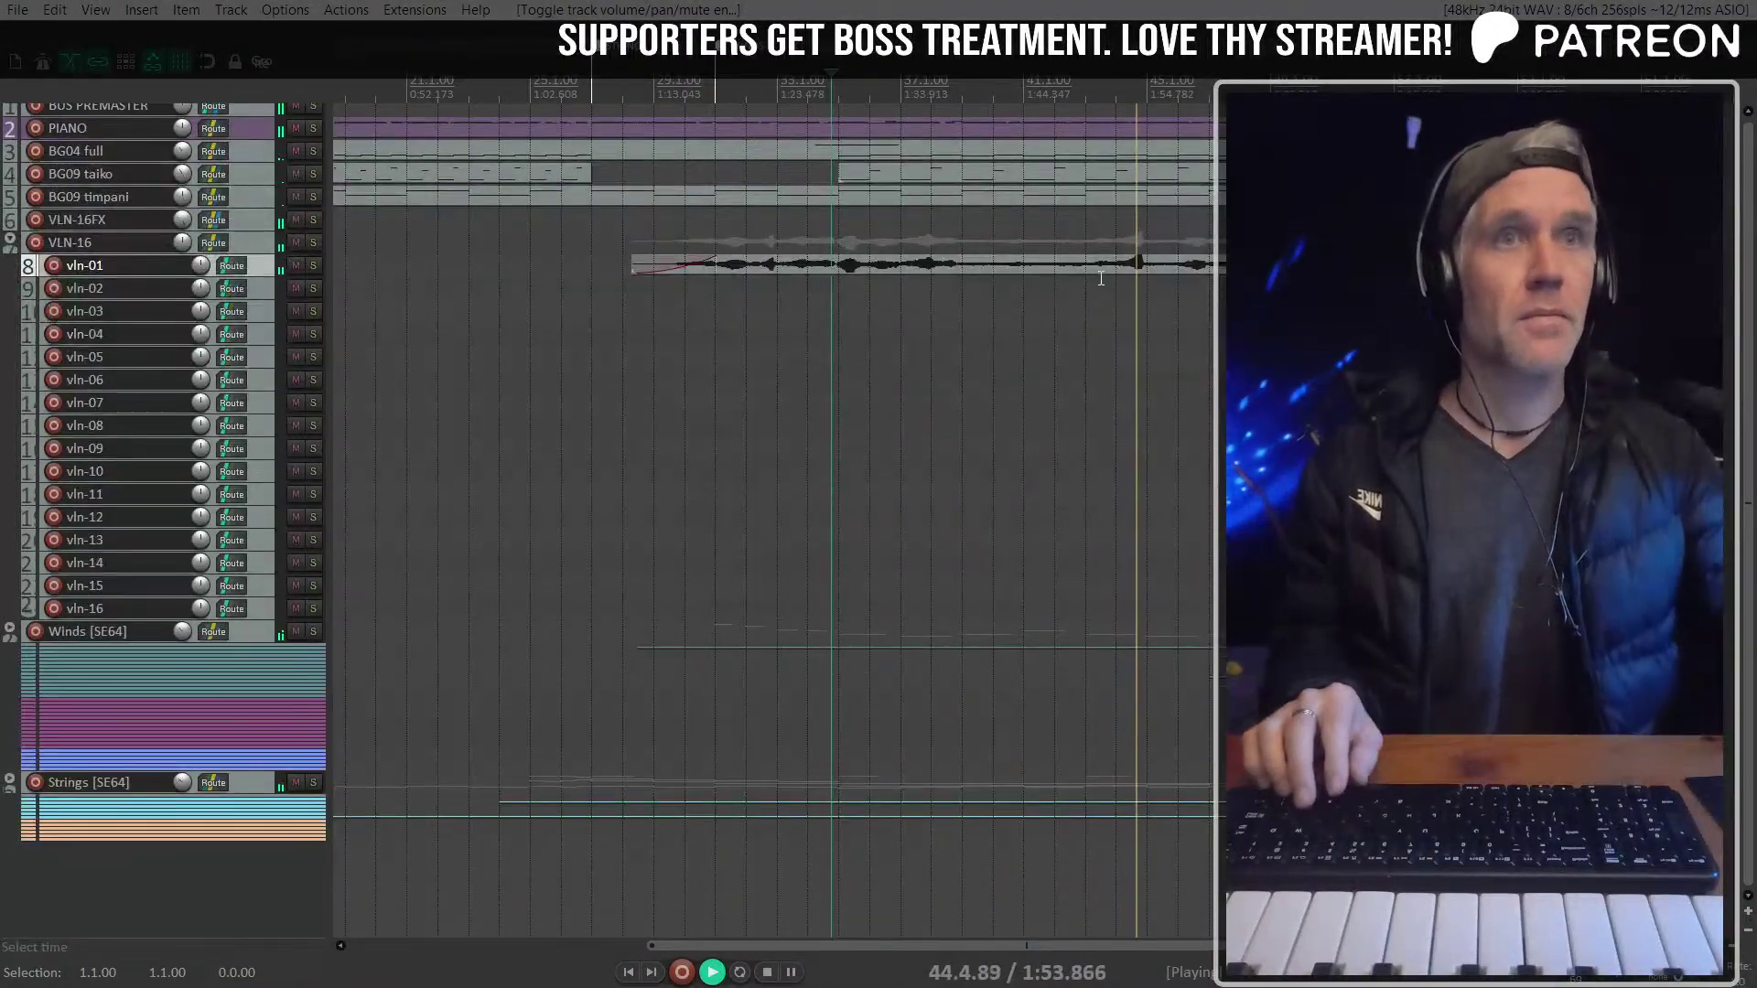
{"action": "left_click", "coordinate": [1133, 262]}
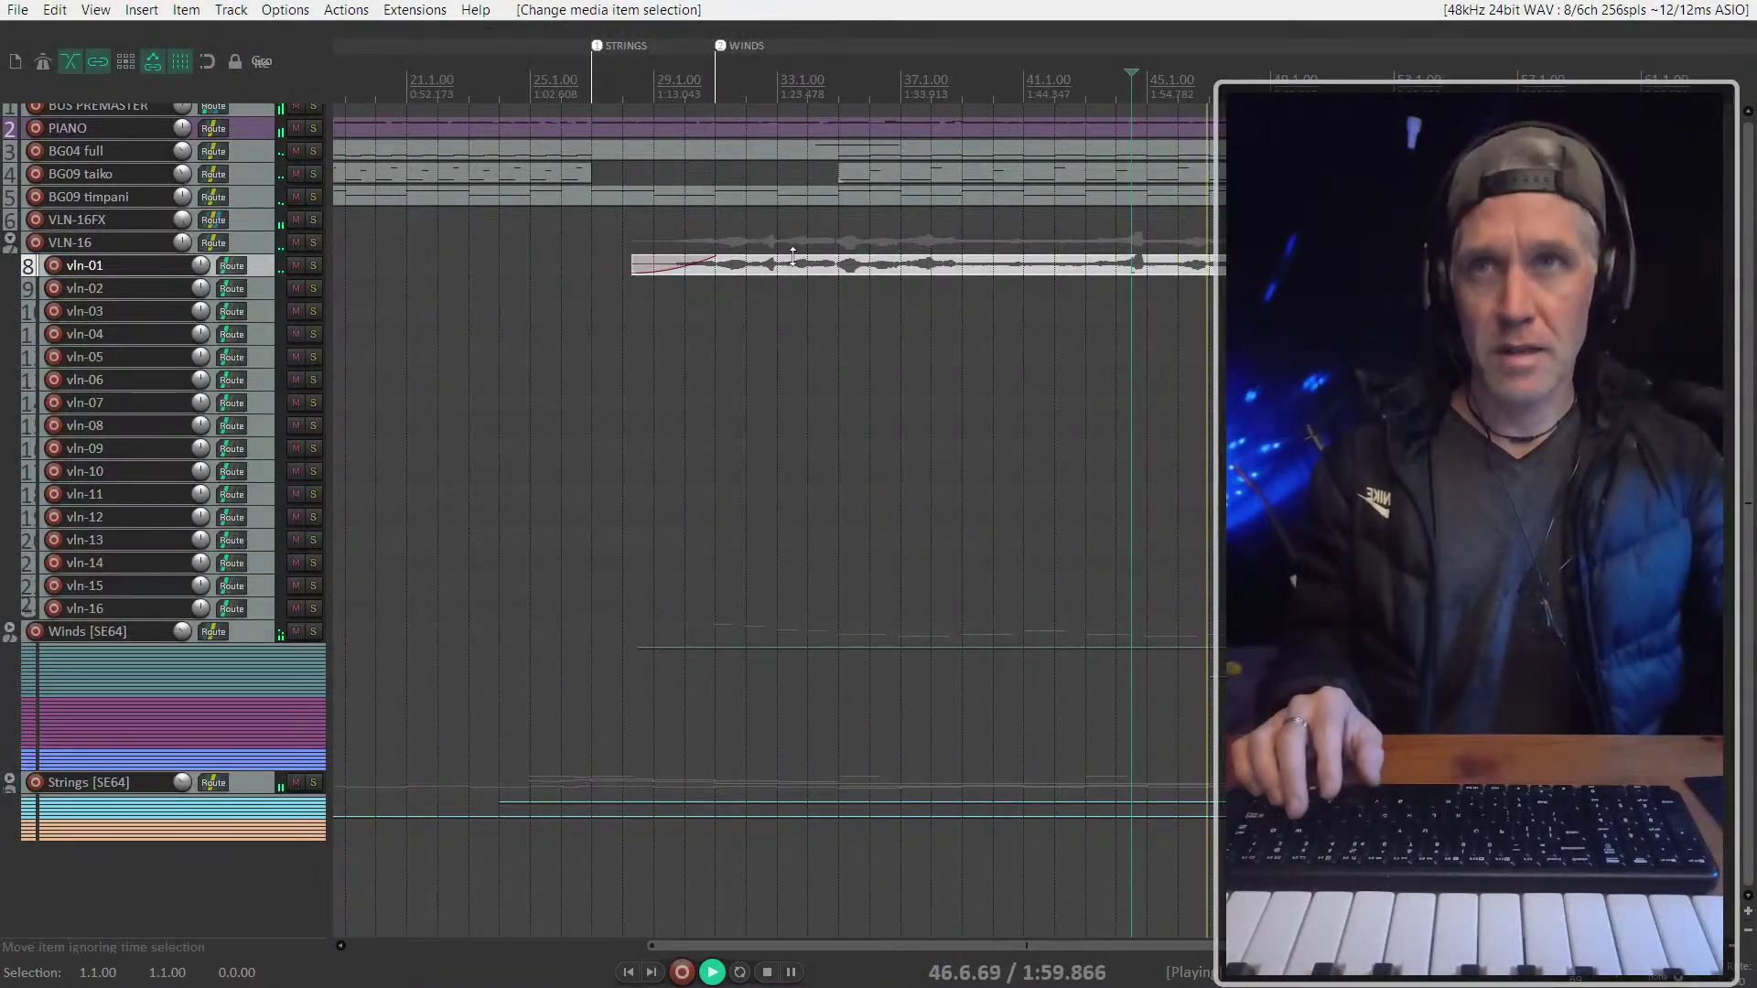
{"action": "scroll", "coordinate": [793, 253], "scroll_direction": "down", "scroll_amount": 5}
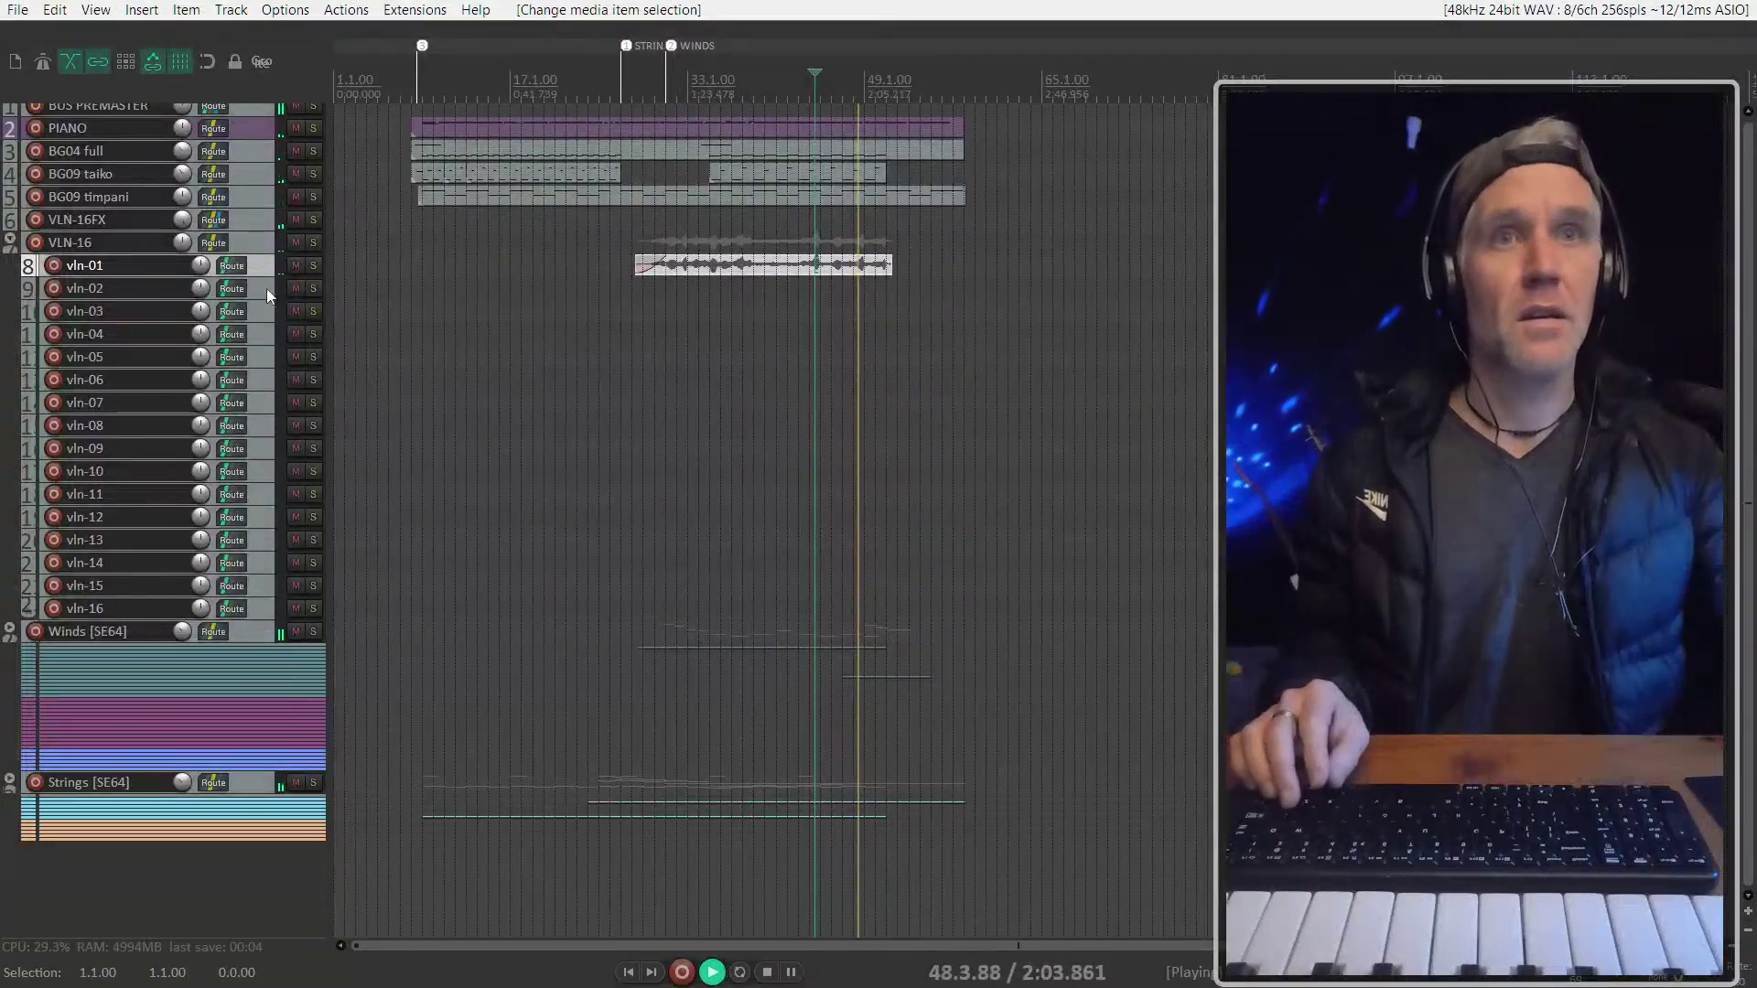
Delete the empty tracks vln-02 to vln-16 and stop playback
{"action": "left_click", "coordinate": [265, 609], "text": "shift"}
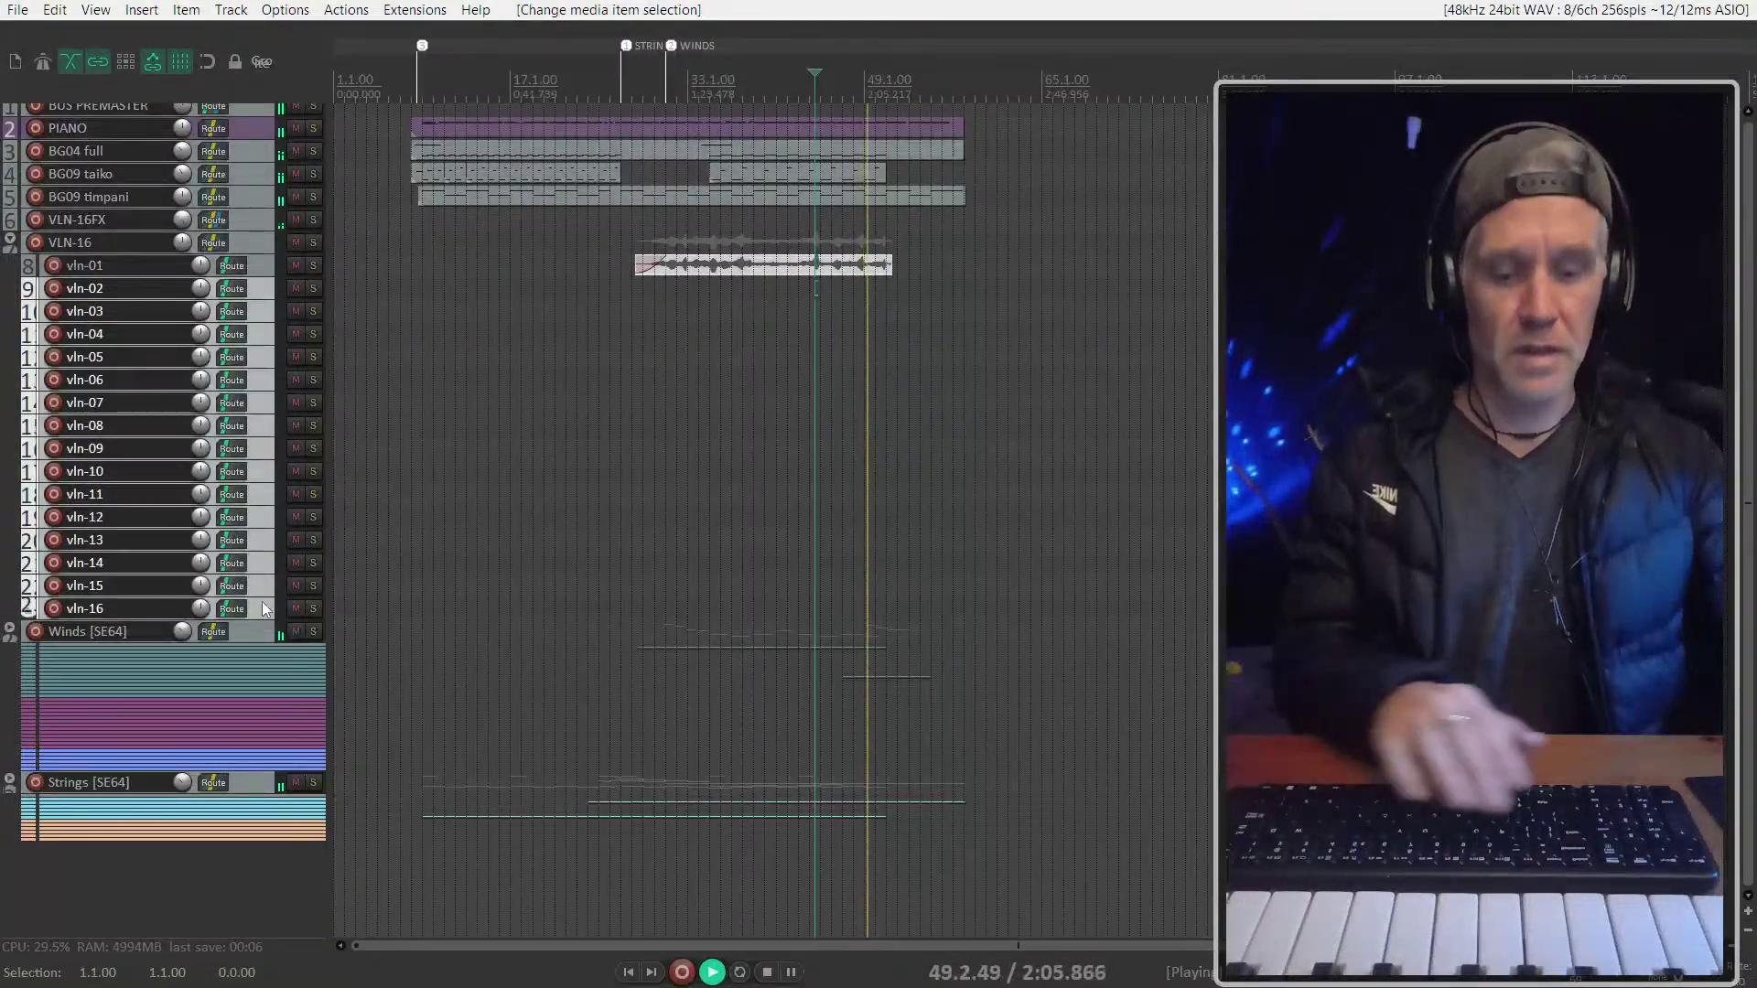
{"action": "key", "text": "Delete"}
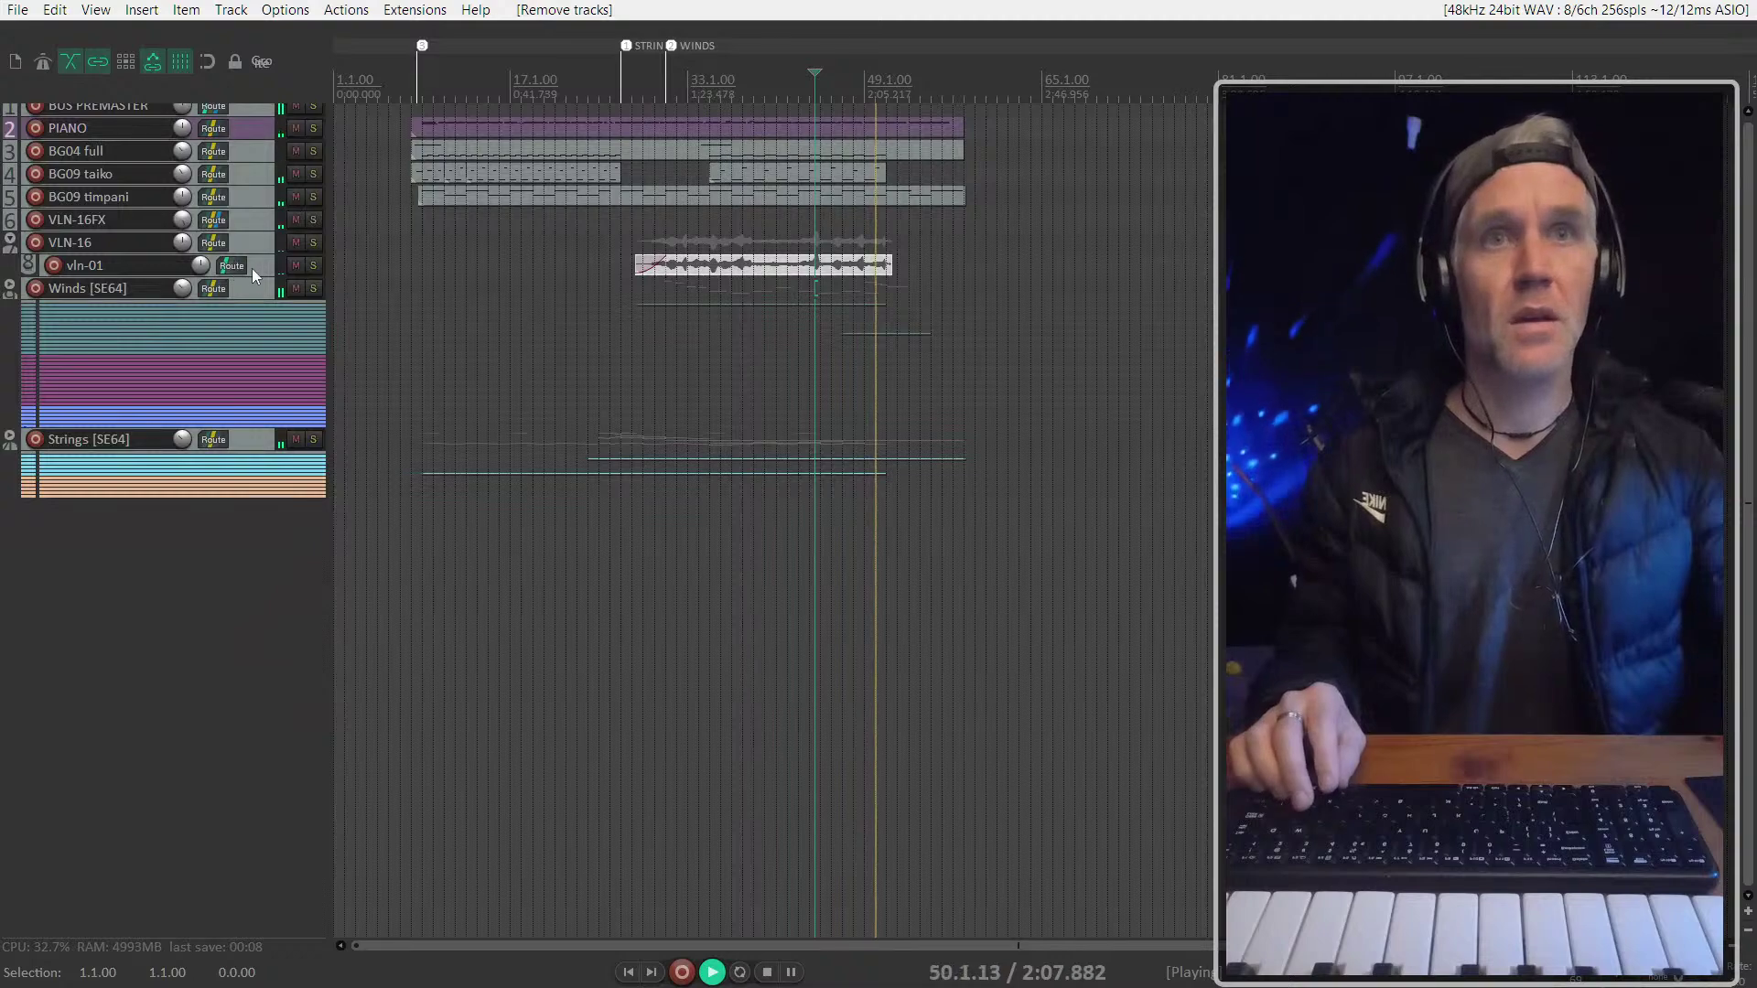
{"action": "scroll", "coordinate": [267, 271], "scroll_direction": "up", "scroll_amount": 1}
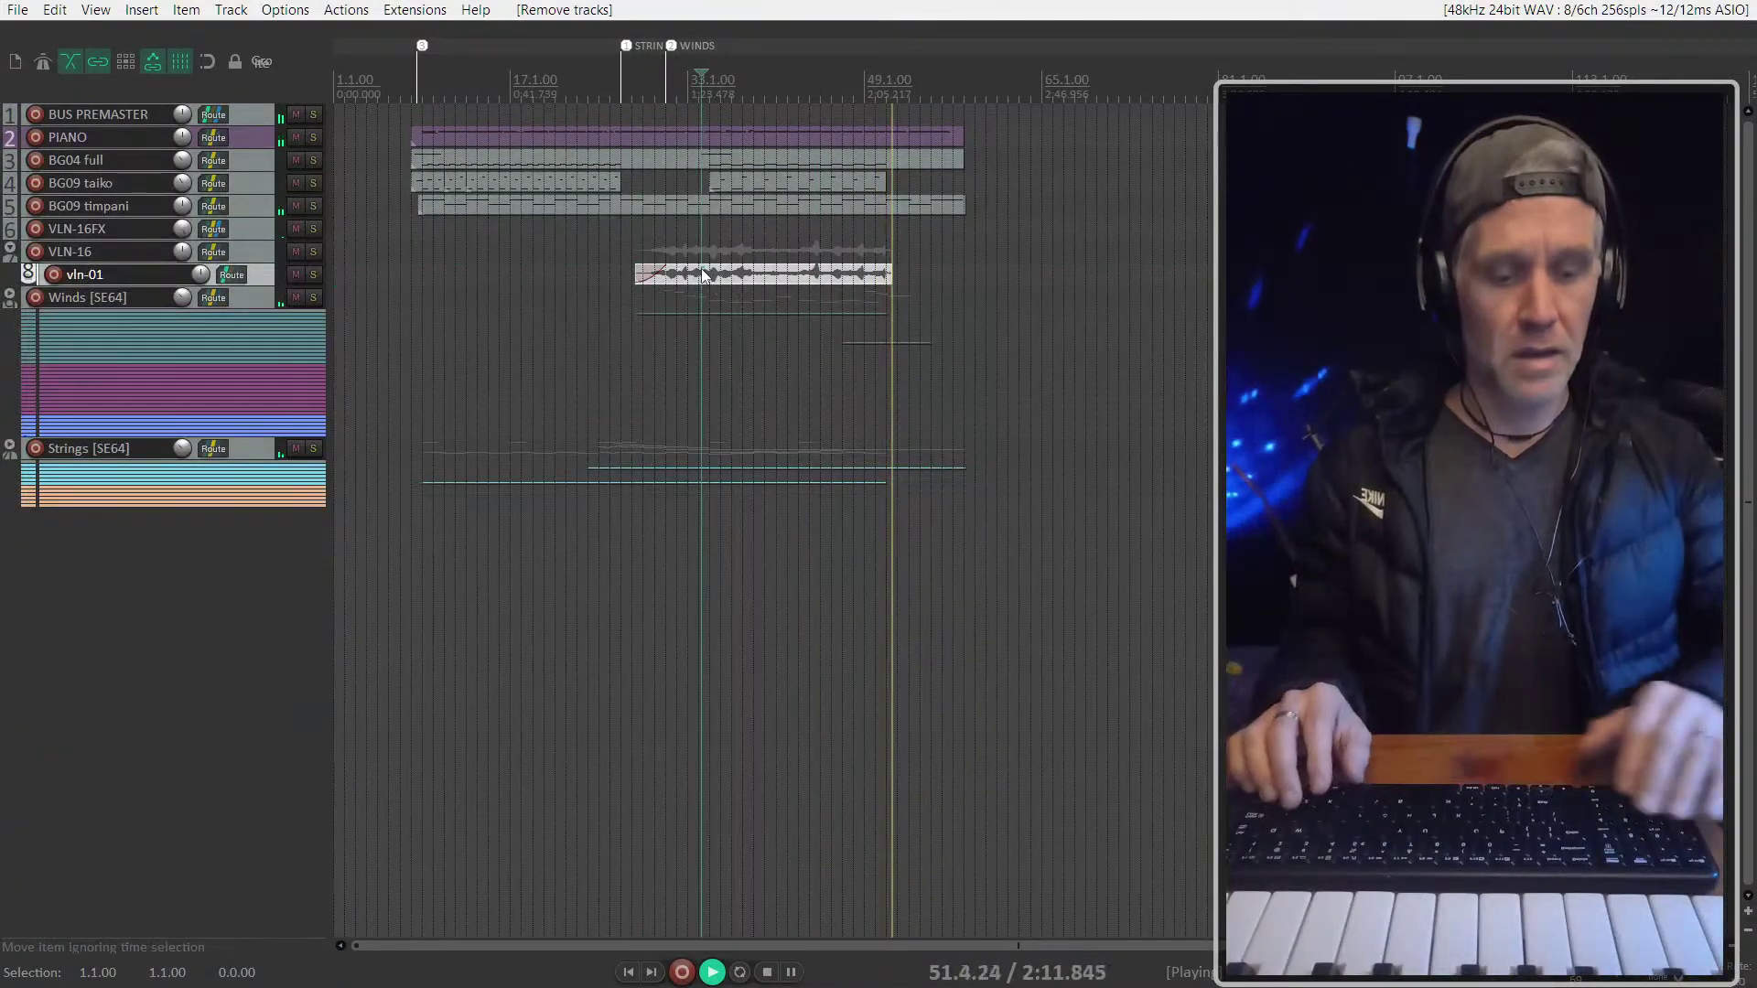
{"action": "scroll", "coordinate": [701, 267], "scroll_direction": "up", "scroll_amount": 1}
{"action": "key", "text": "space"}
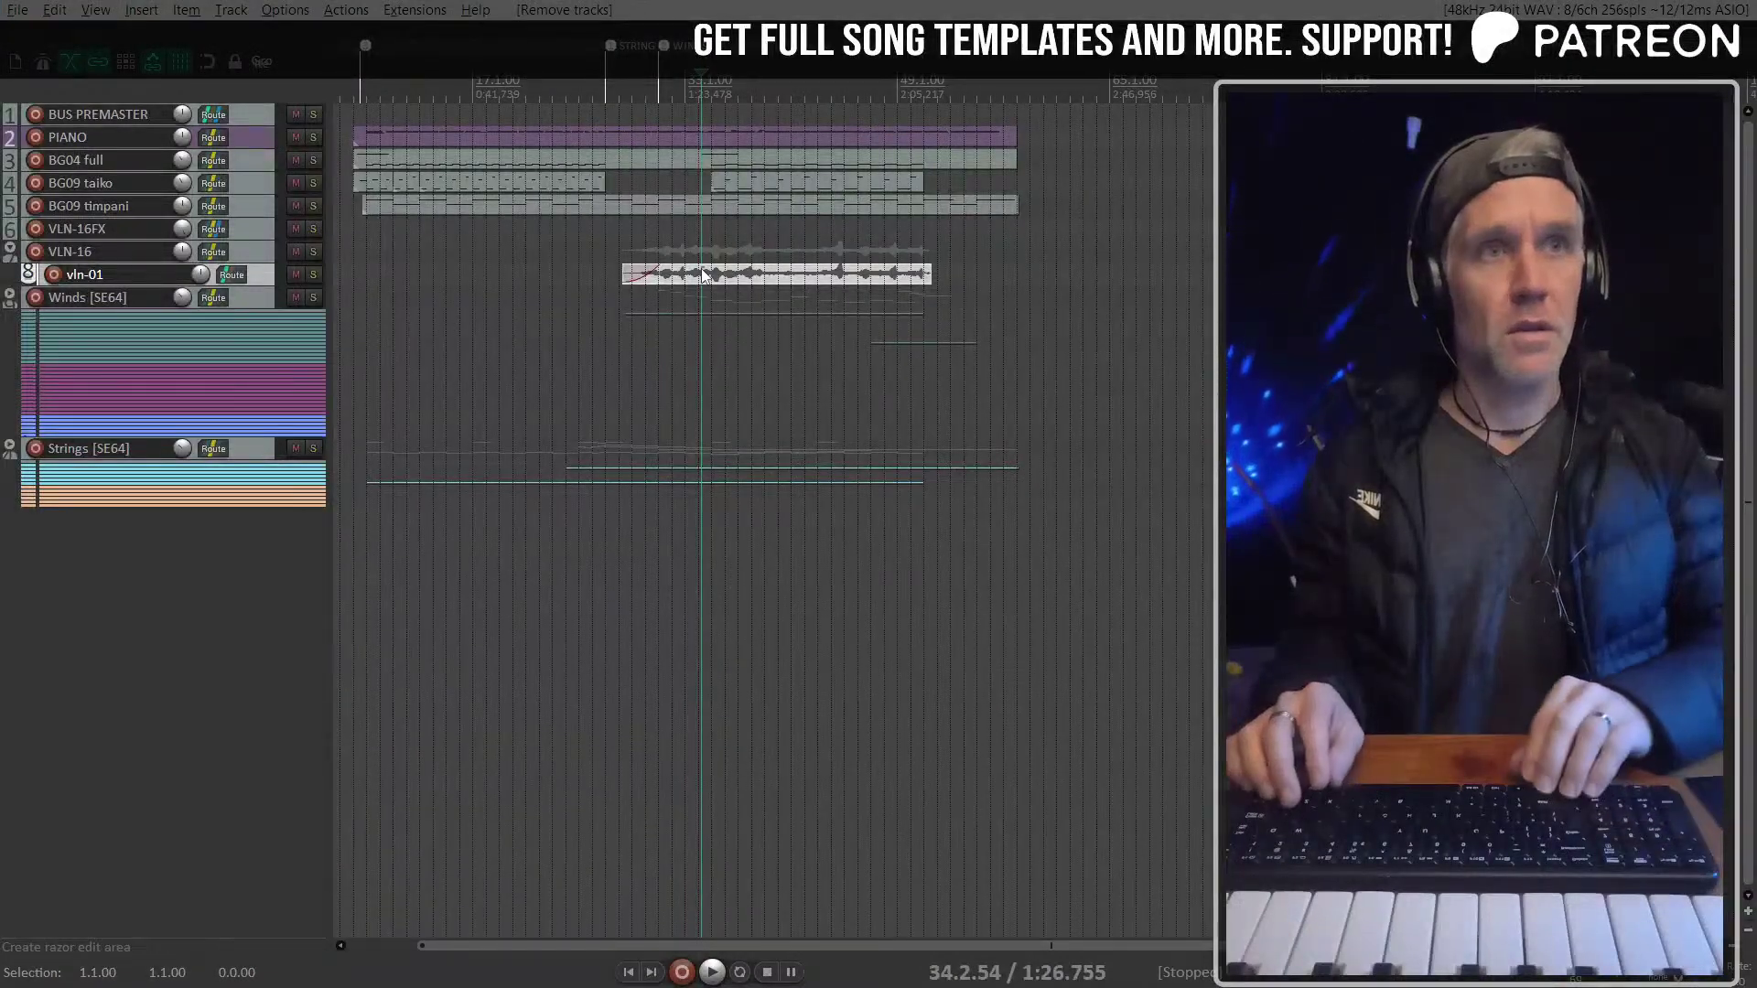
Move the violin item from the vln-01 track up onto the VLN-16 track
{"action": "left_click", "coordinate": [703, 274]}
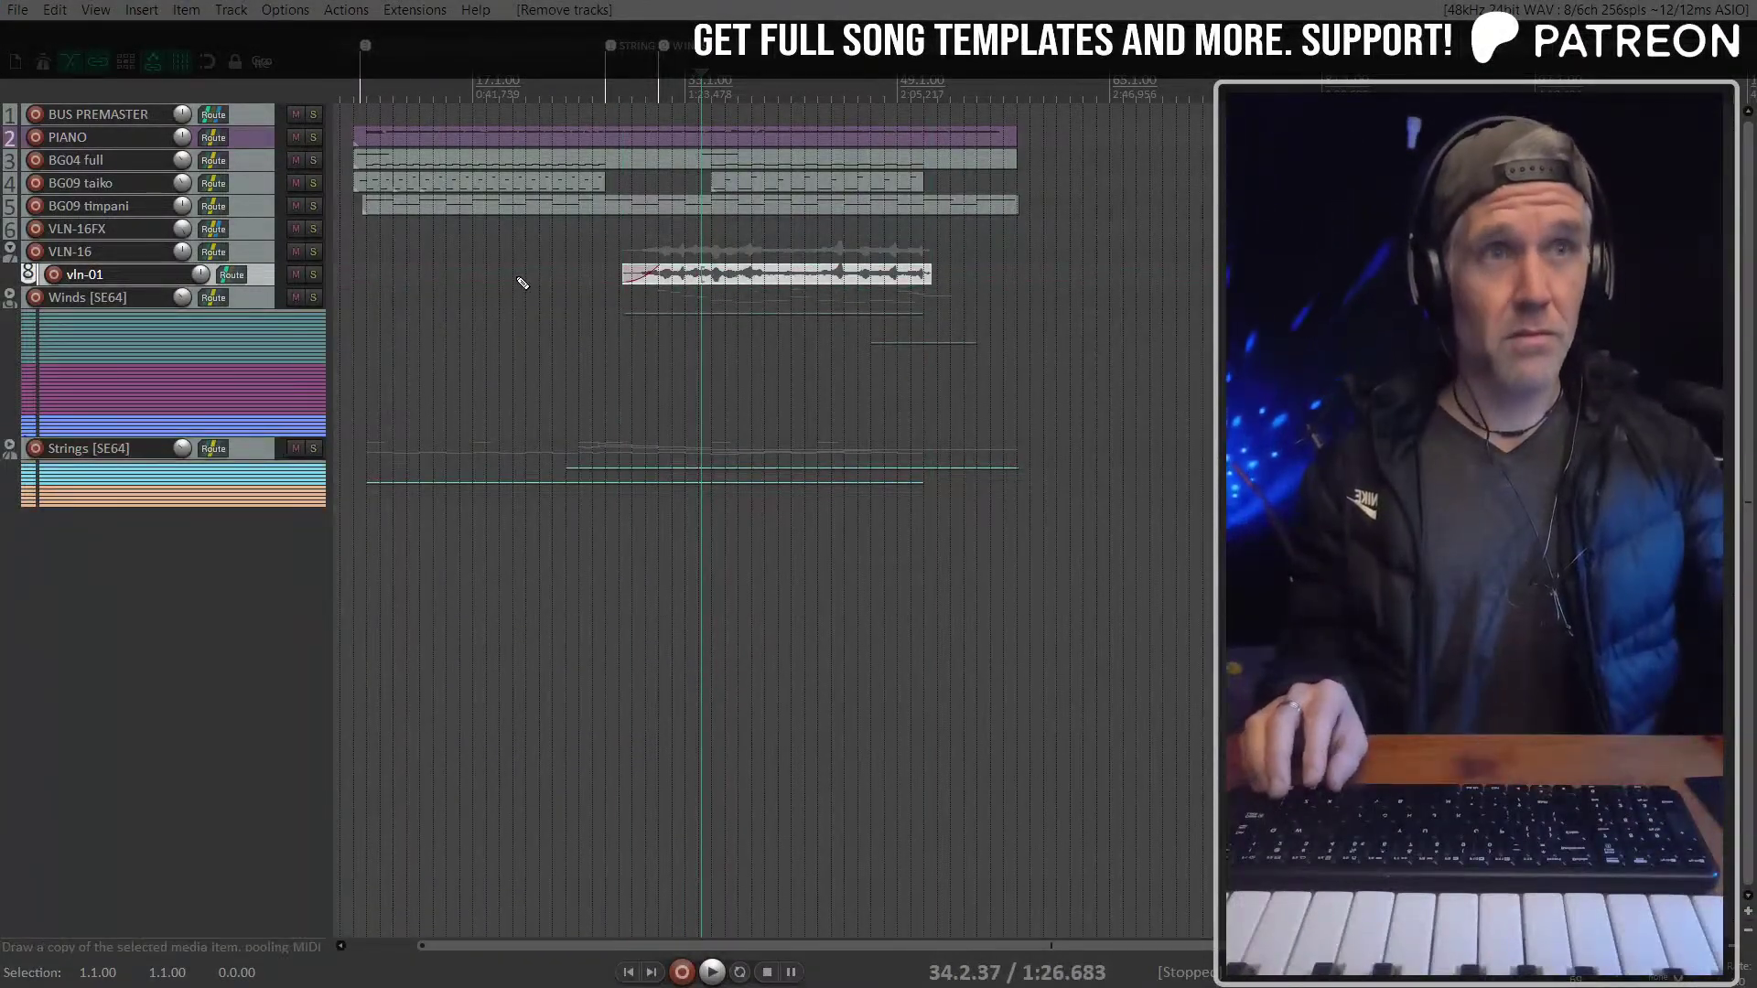
{"action": "scroll", "coordinate": [272, 284], "scroll_direction": "up", "scroll_amount": 8}
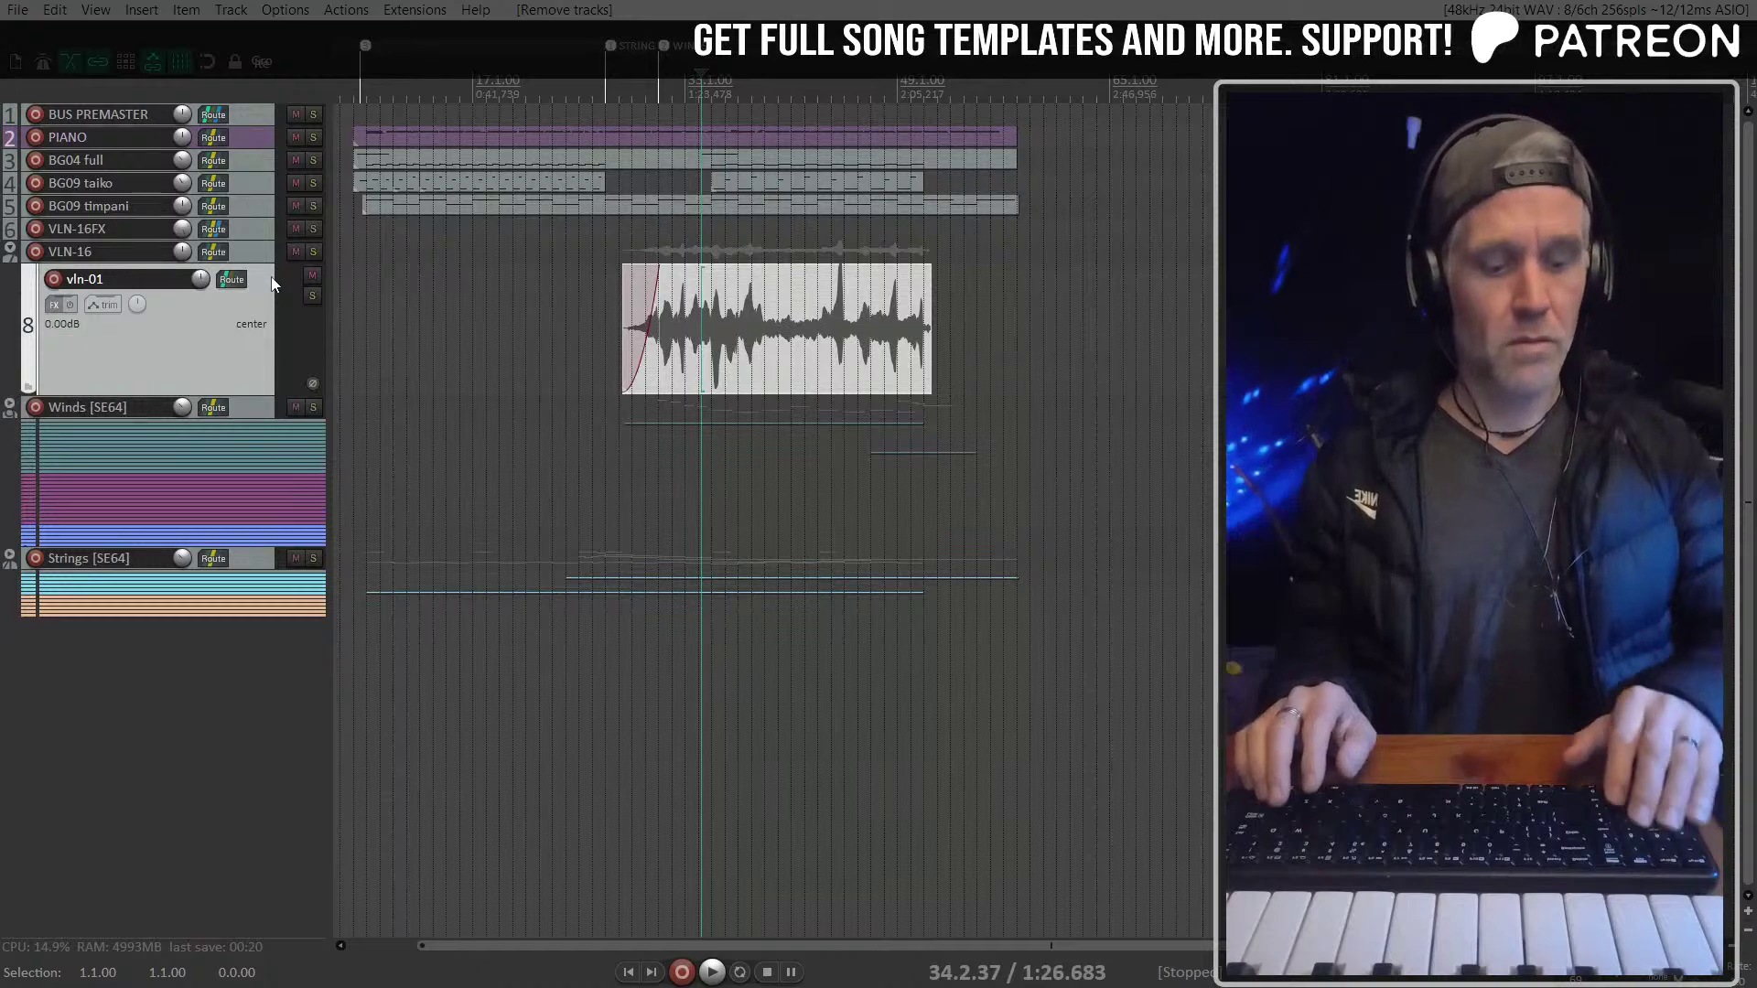
{"action": "key", "text": "KP_8"}
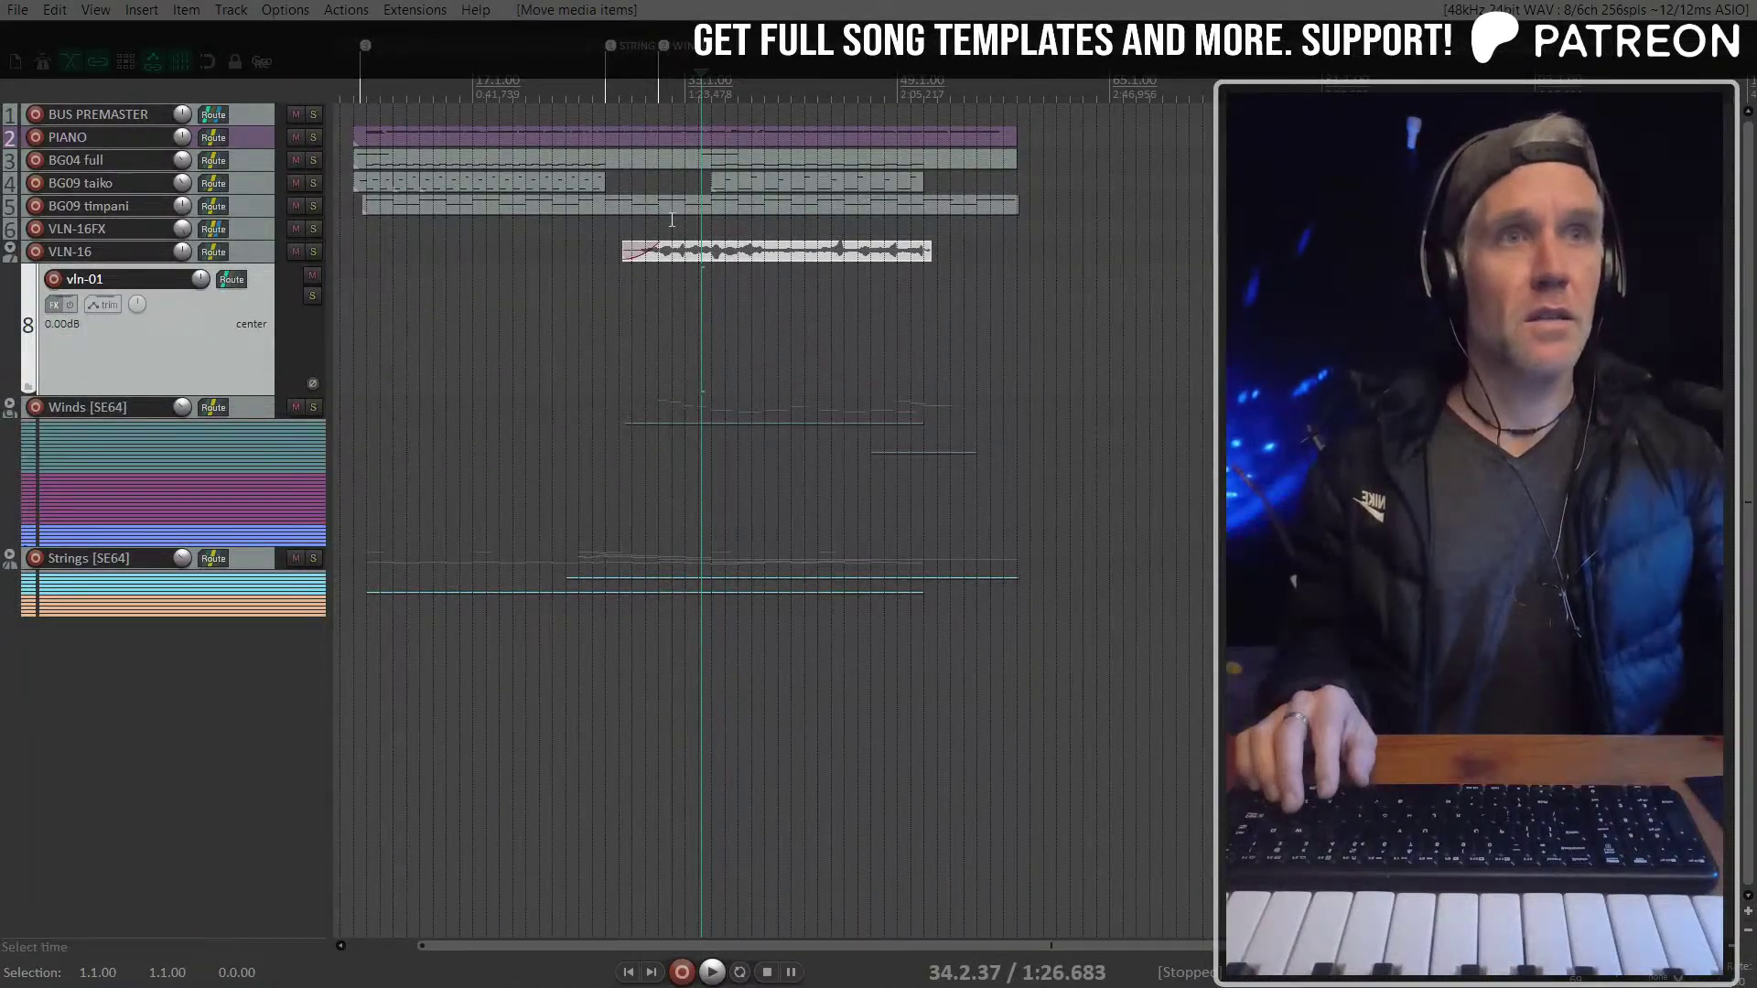
Play from just before the violin entry and lower the VLN-16 track's volume to -4.07 dB in the mixer
{"action": "left_click", "coordinate": [631, 225]}
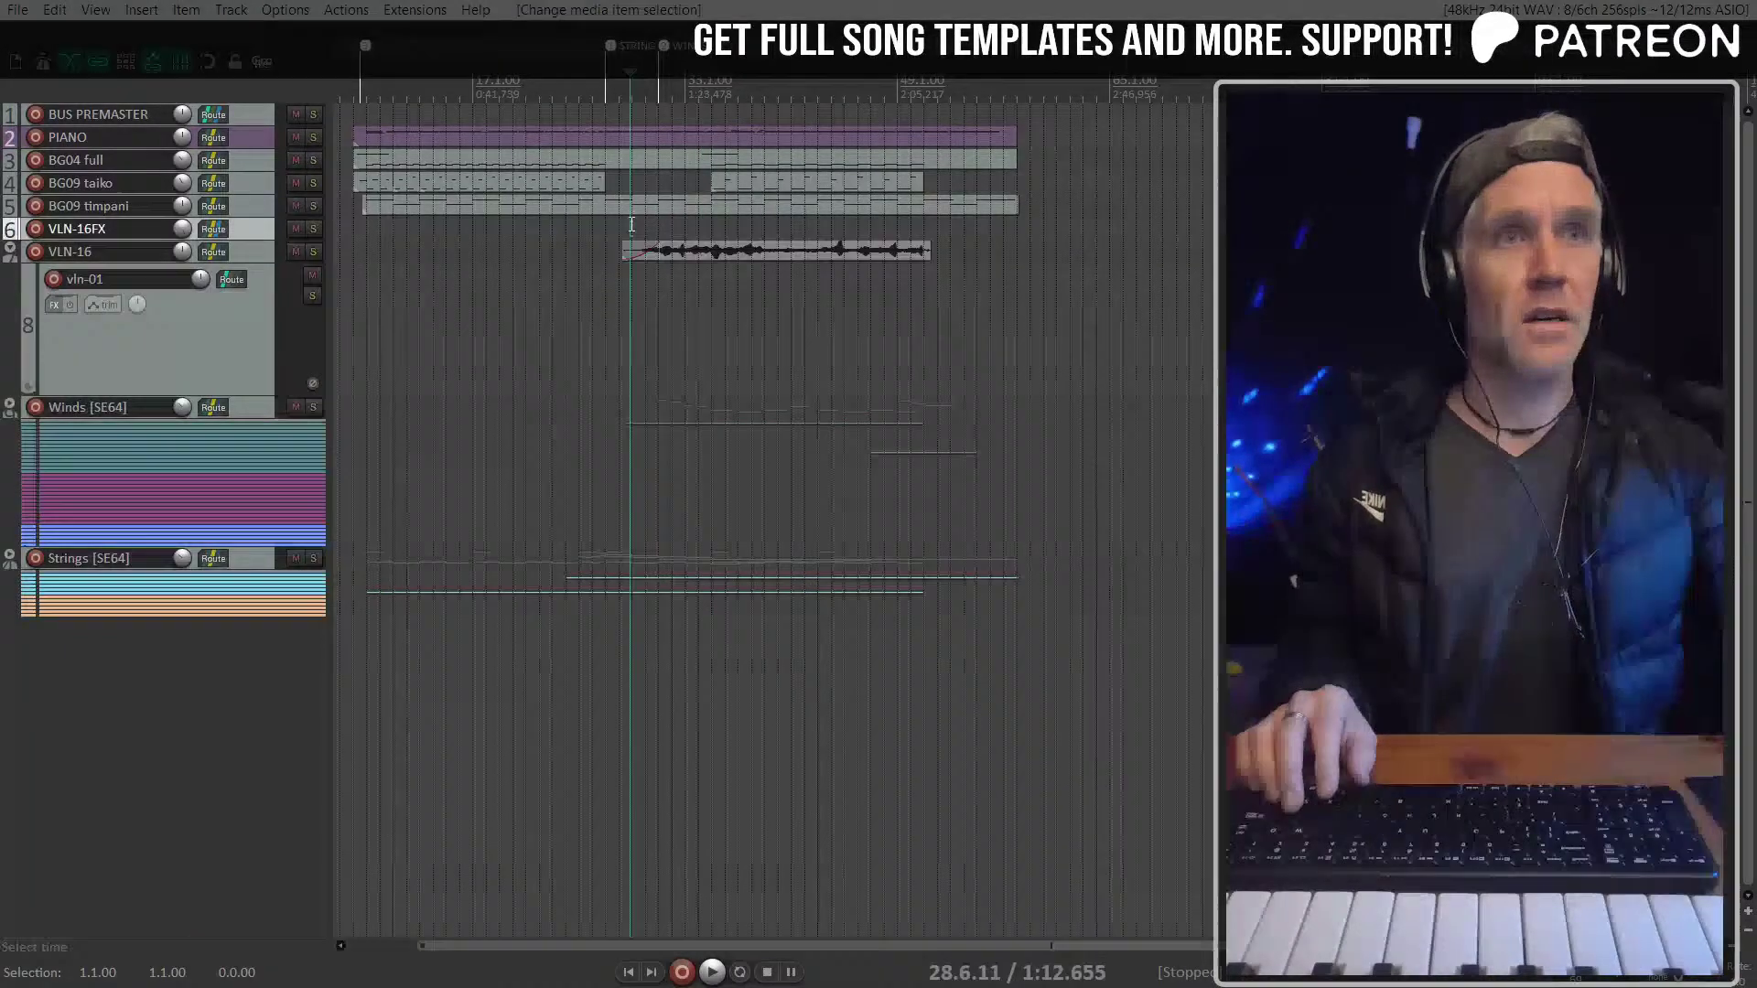
{"action": "left_click", "coordinate": [249, 278]}
{"action": "left_click", "coordinate": [244, 257]}
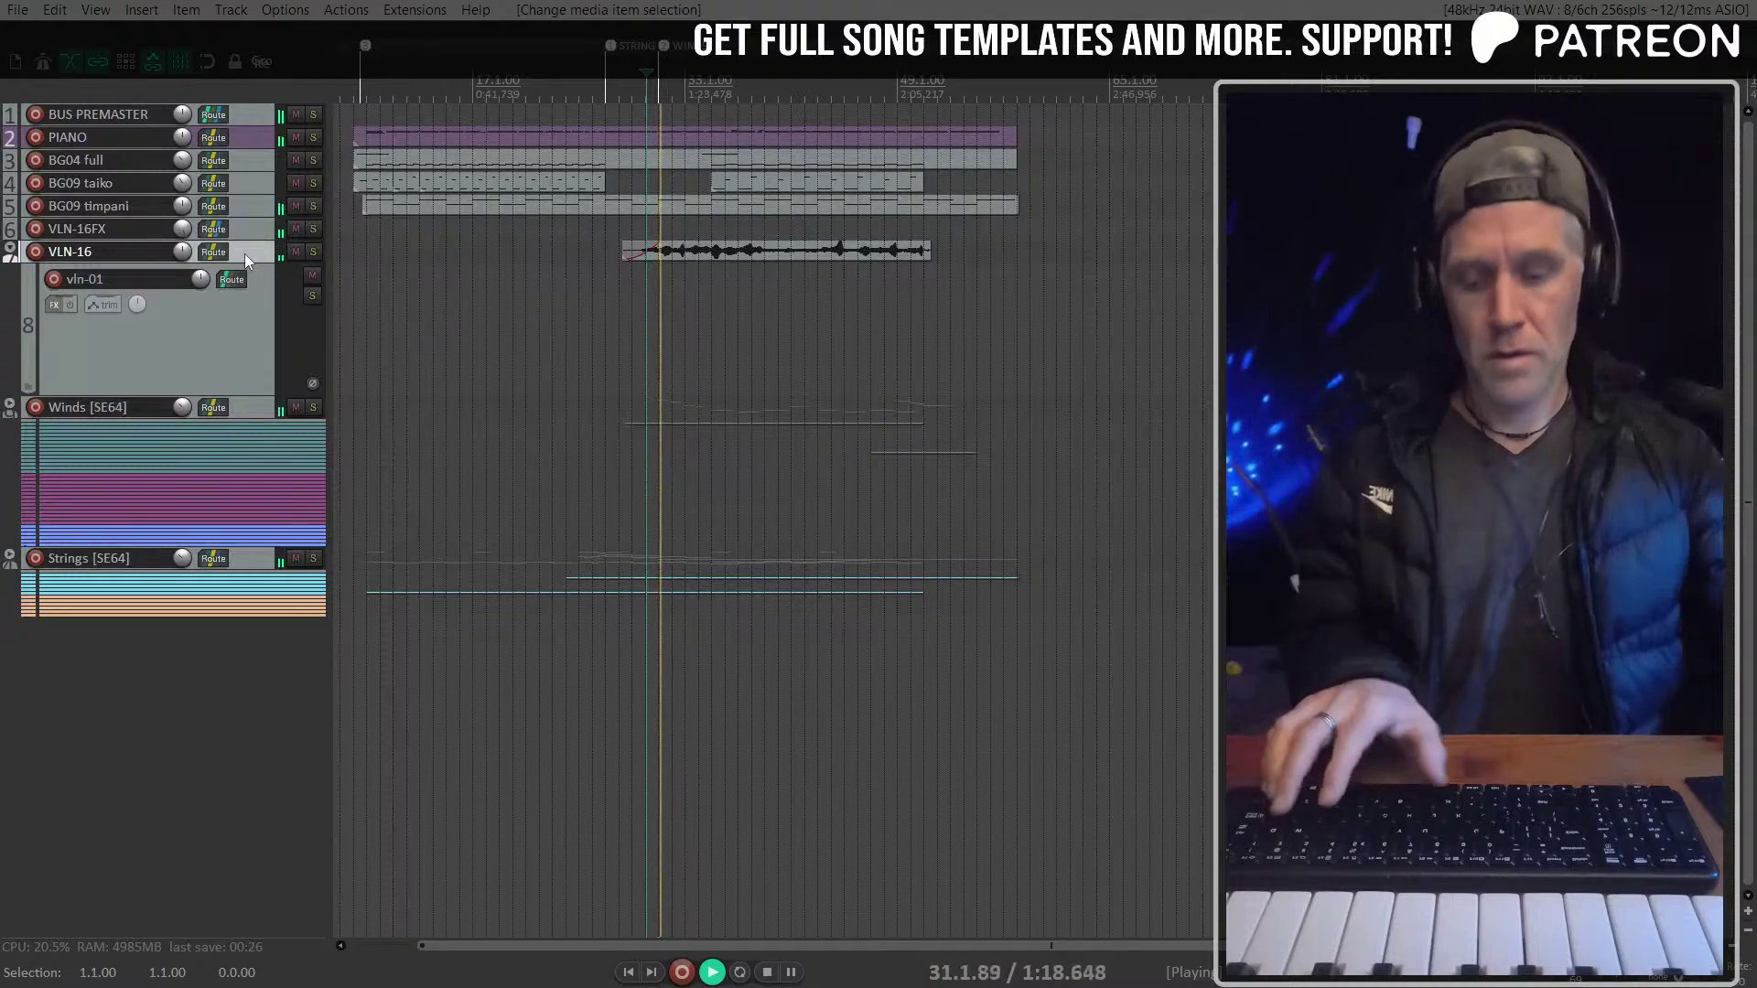
{"action": "key", "text": "ctrl+m"}
{"action": "scroll", "coordinate": [624, 827], "scroll_direction": "down", "scroll_amount": 5}
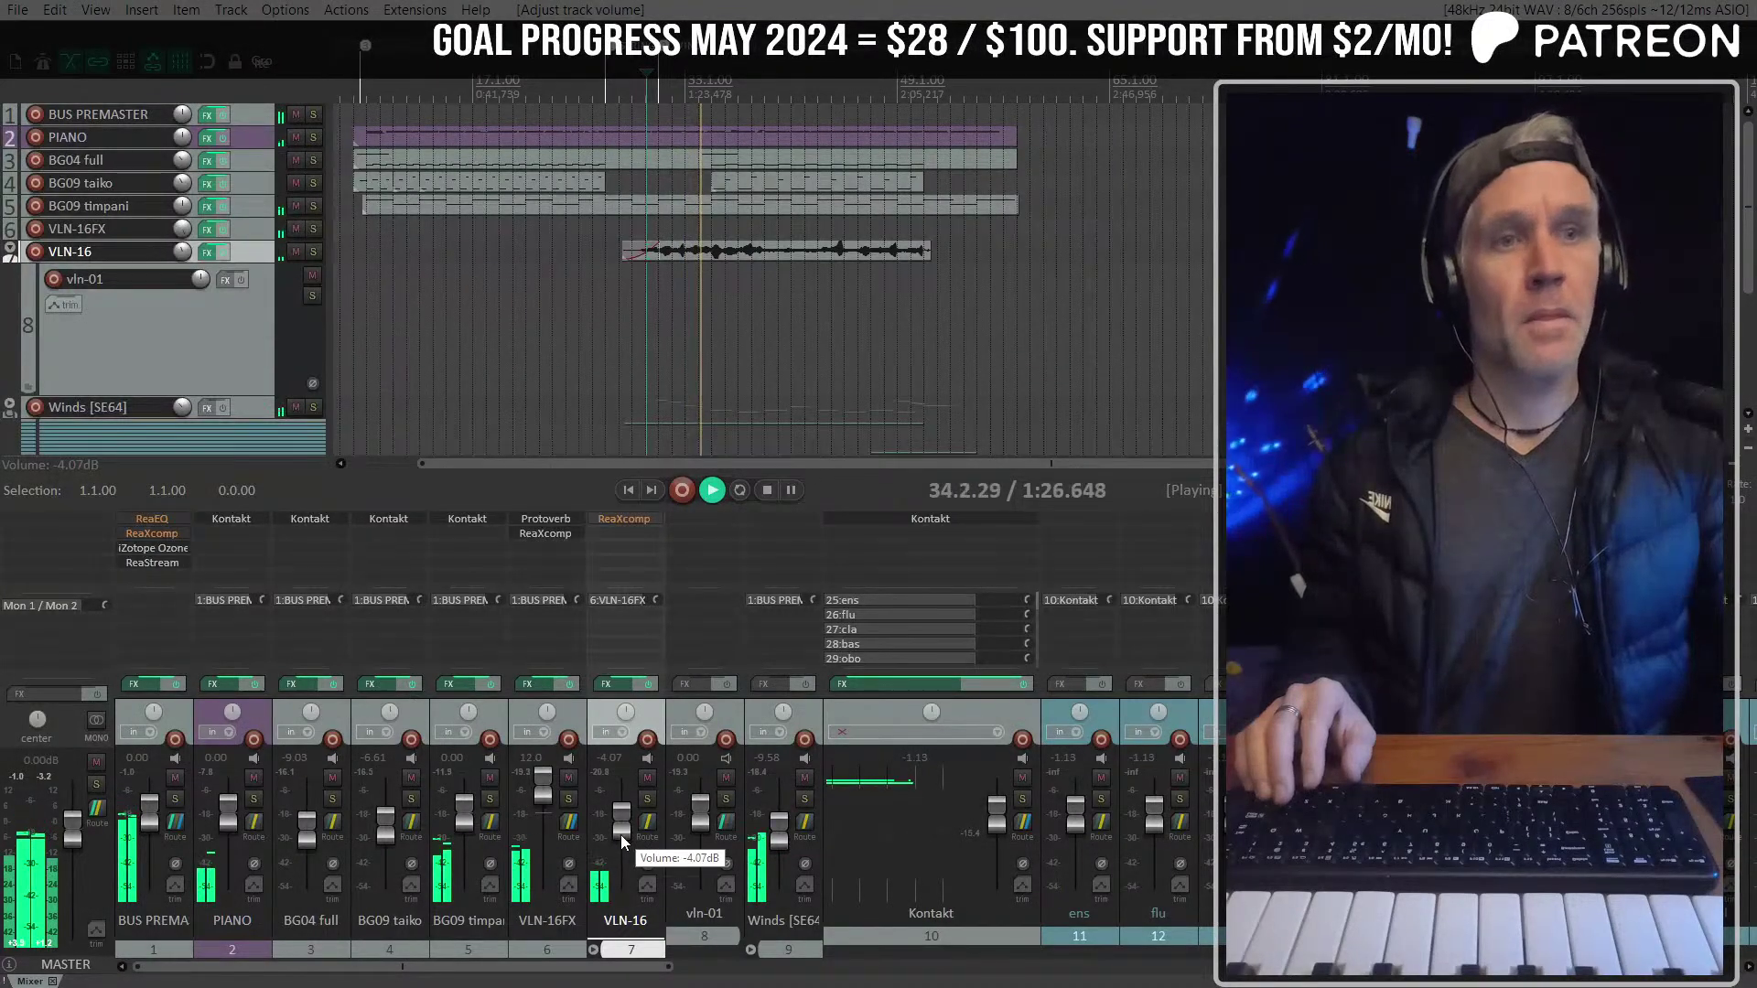
Show the volume envelopes of the vln-01 and VLN-16 tracks to compare them
{"action": "left_click", "coordinate": [733, 705]}
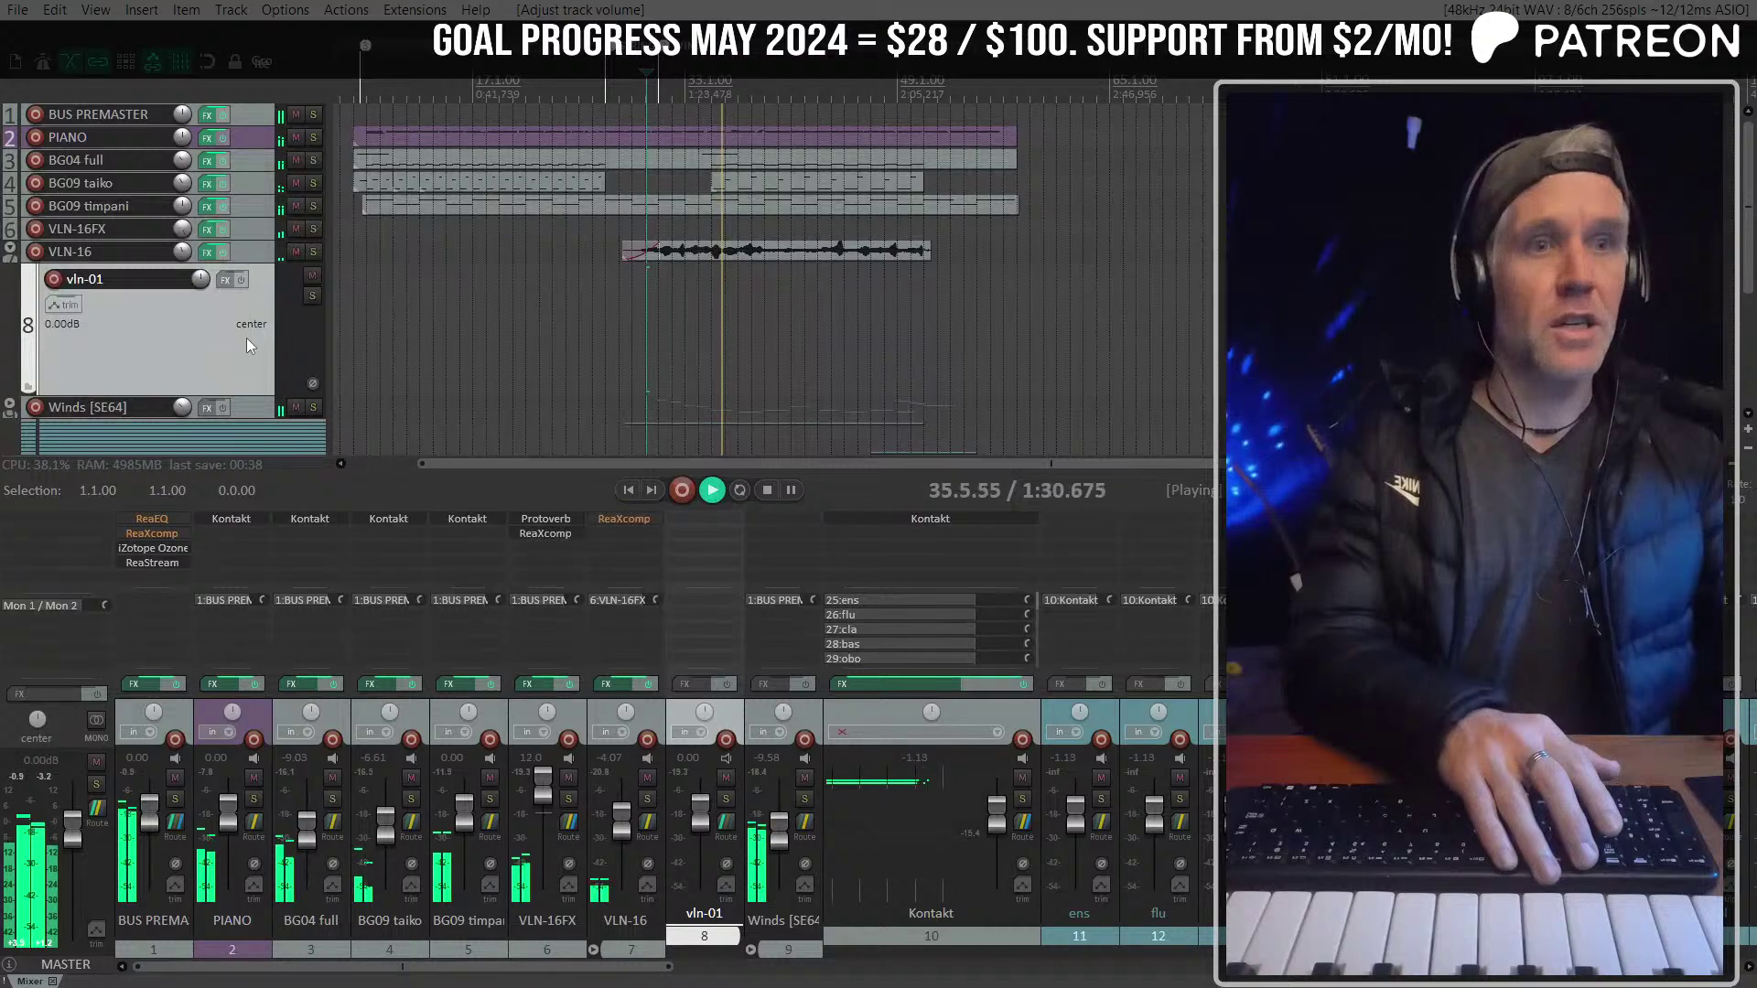
{"action": "key", "text": "v"}
{"action": "scroll", "coordinate": [234, 366], "scroll_direction": "down", "scroll_amount": 2}
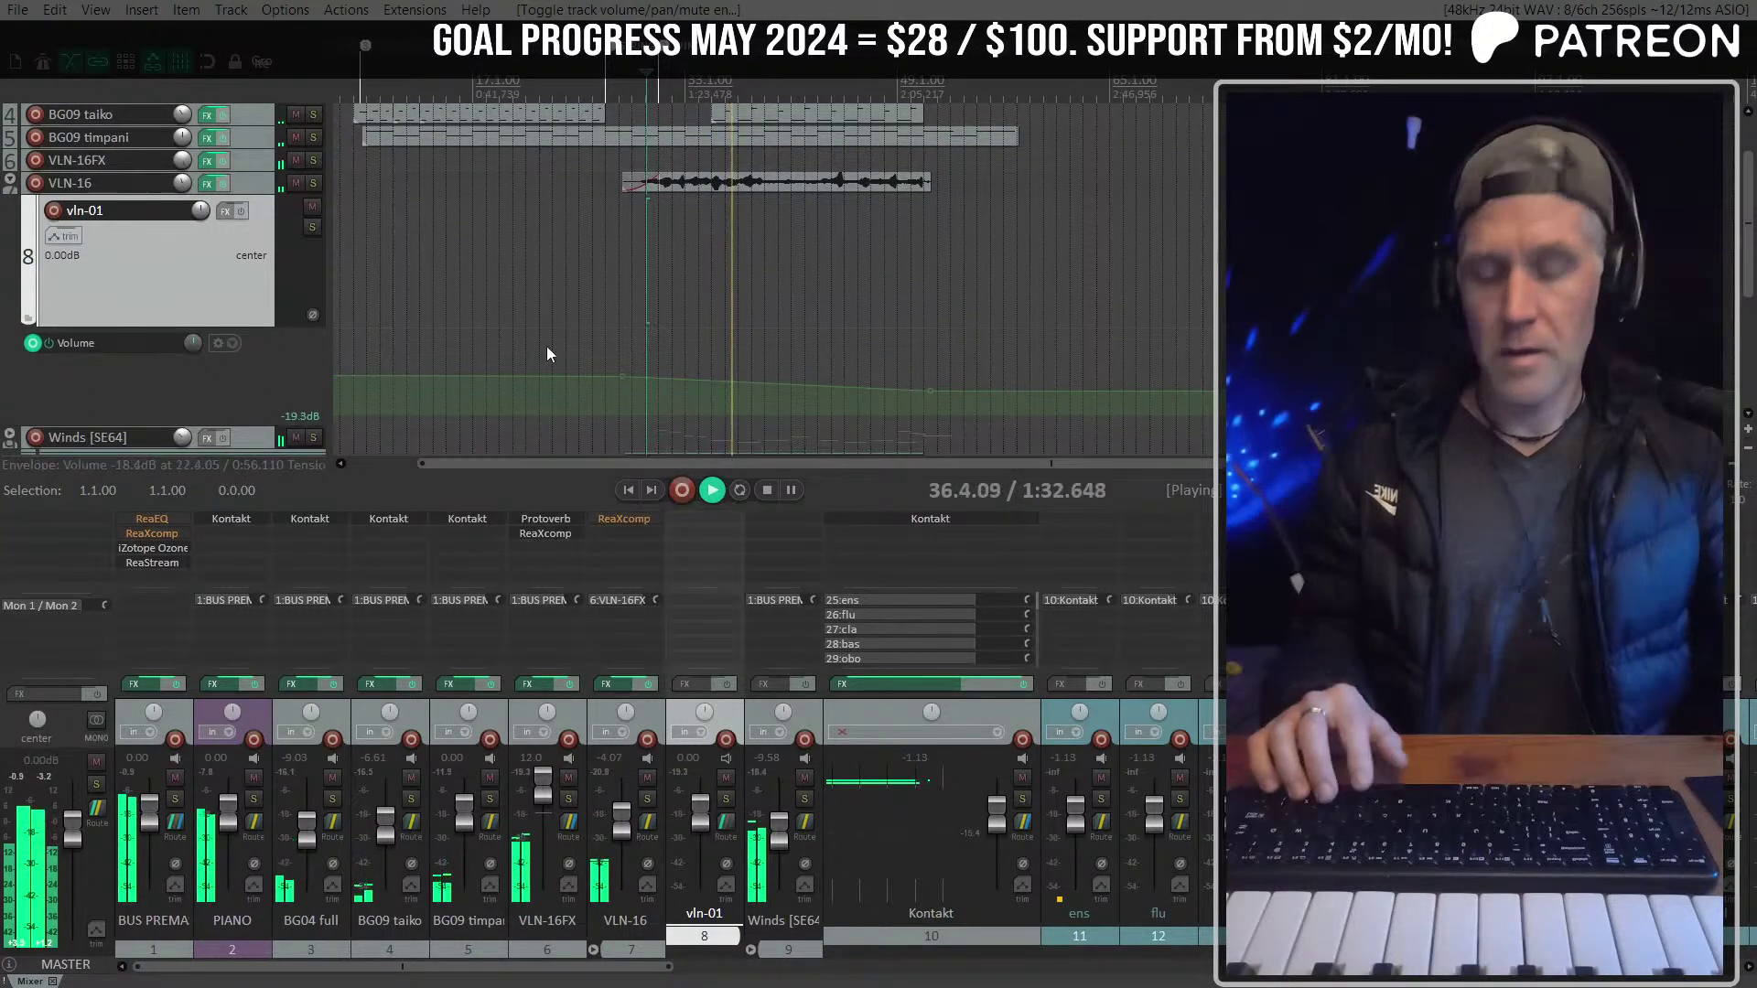
{"action": "left_click", "coordinate": [248, 180]}
{"action": "key", "text": "v"}
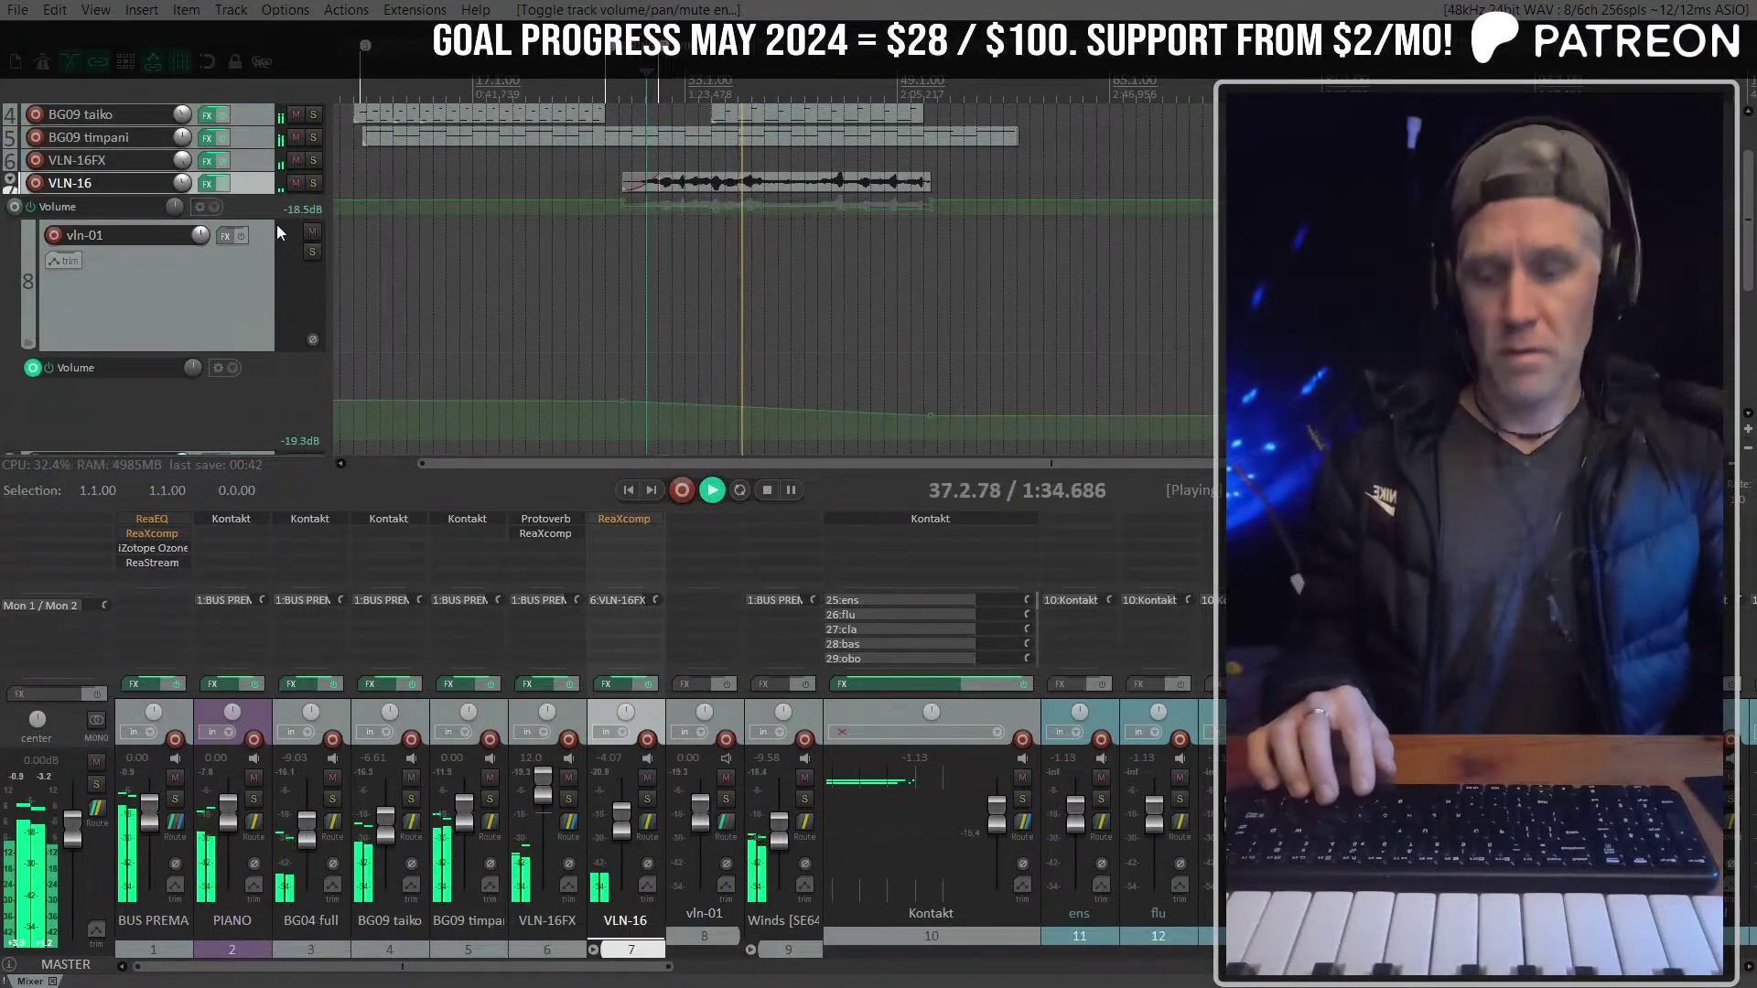
Delete the emptied vln-01 track and hide the VLN-16 volume envelope
{"action": "left_click", "coordinate": [206, 279]}
{"action": "scroll", "coordinate": [212, 298], "scroll_direction": "up", "scroll_amount": 2}
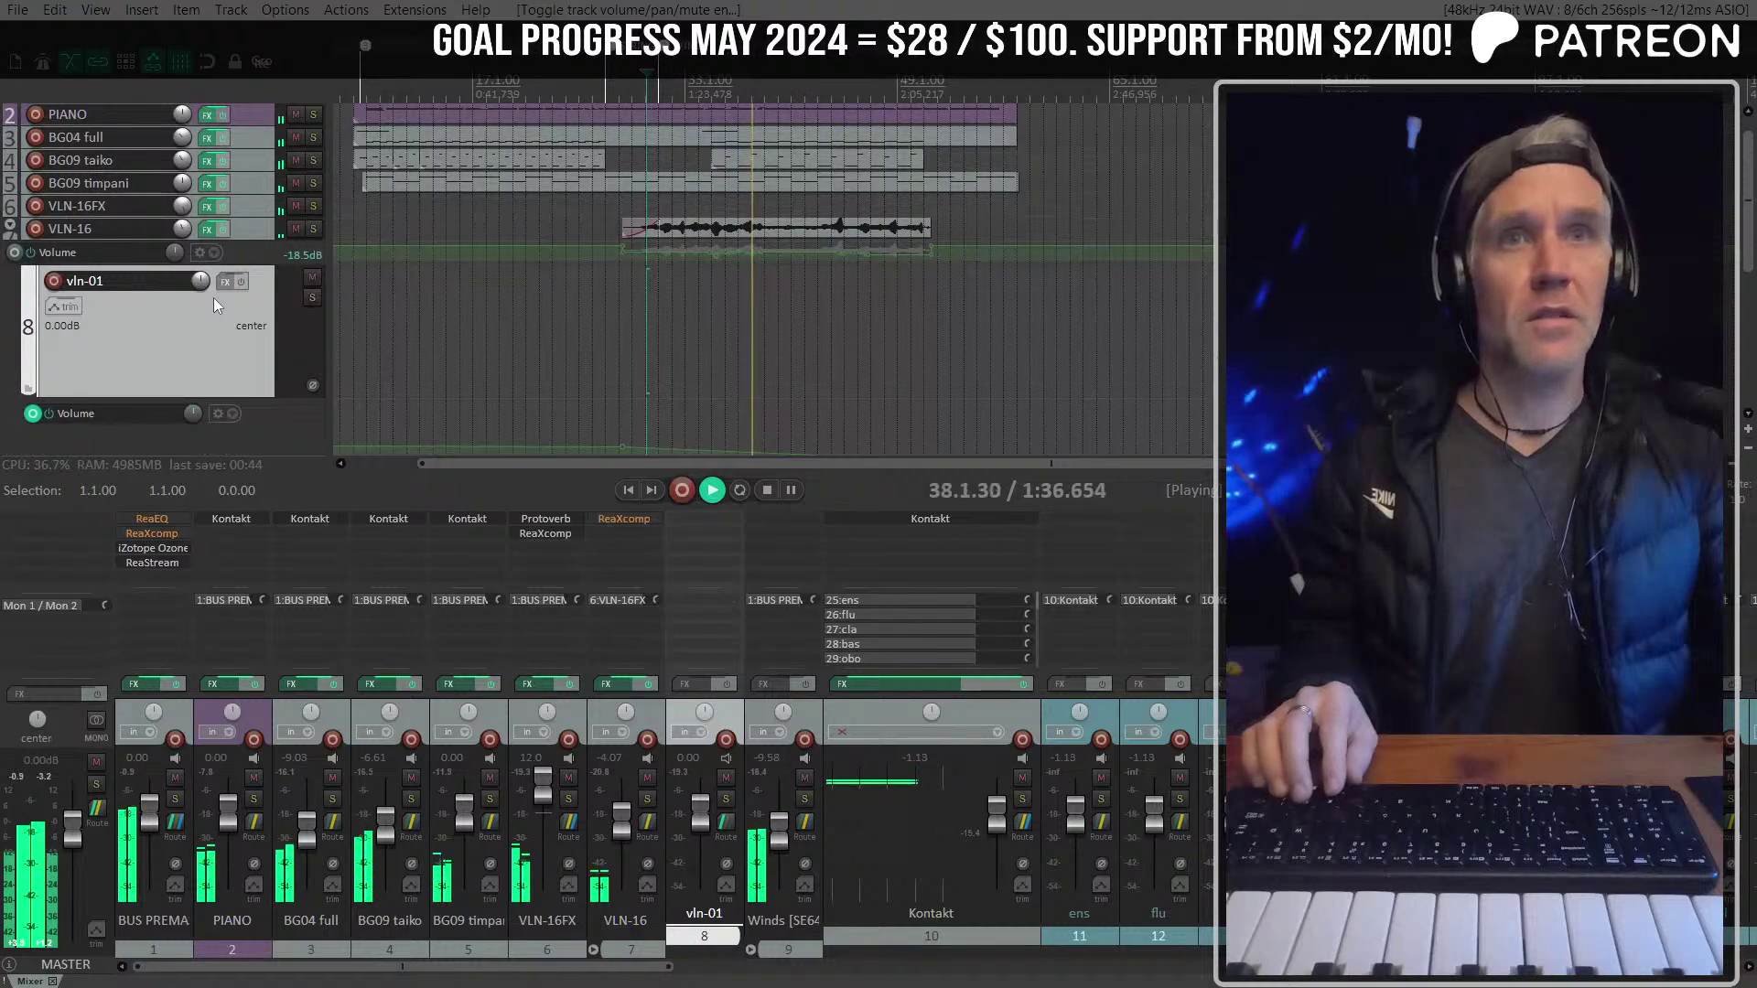
{"action": "key", "text": "Delete"}
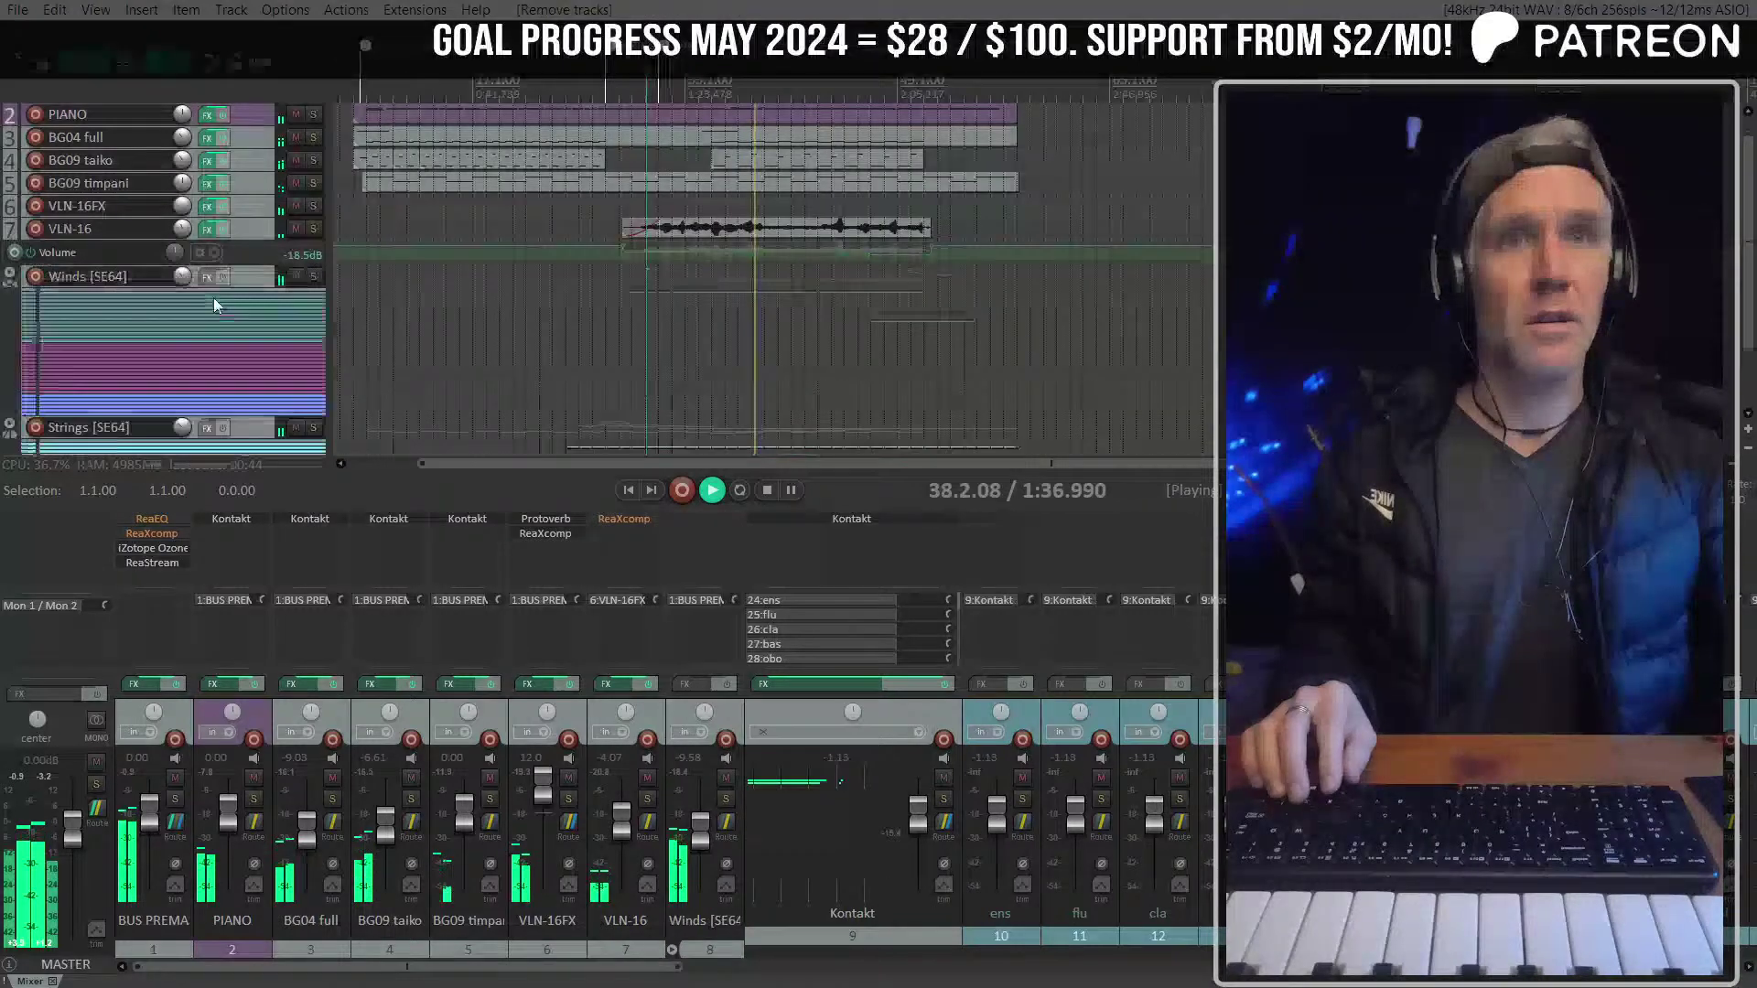
{"action": "left_click", "coordinate": [251, 228]}
{"action": "key", "text": "v"}
{"action": "key", "text": "minus"}
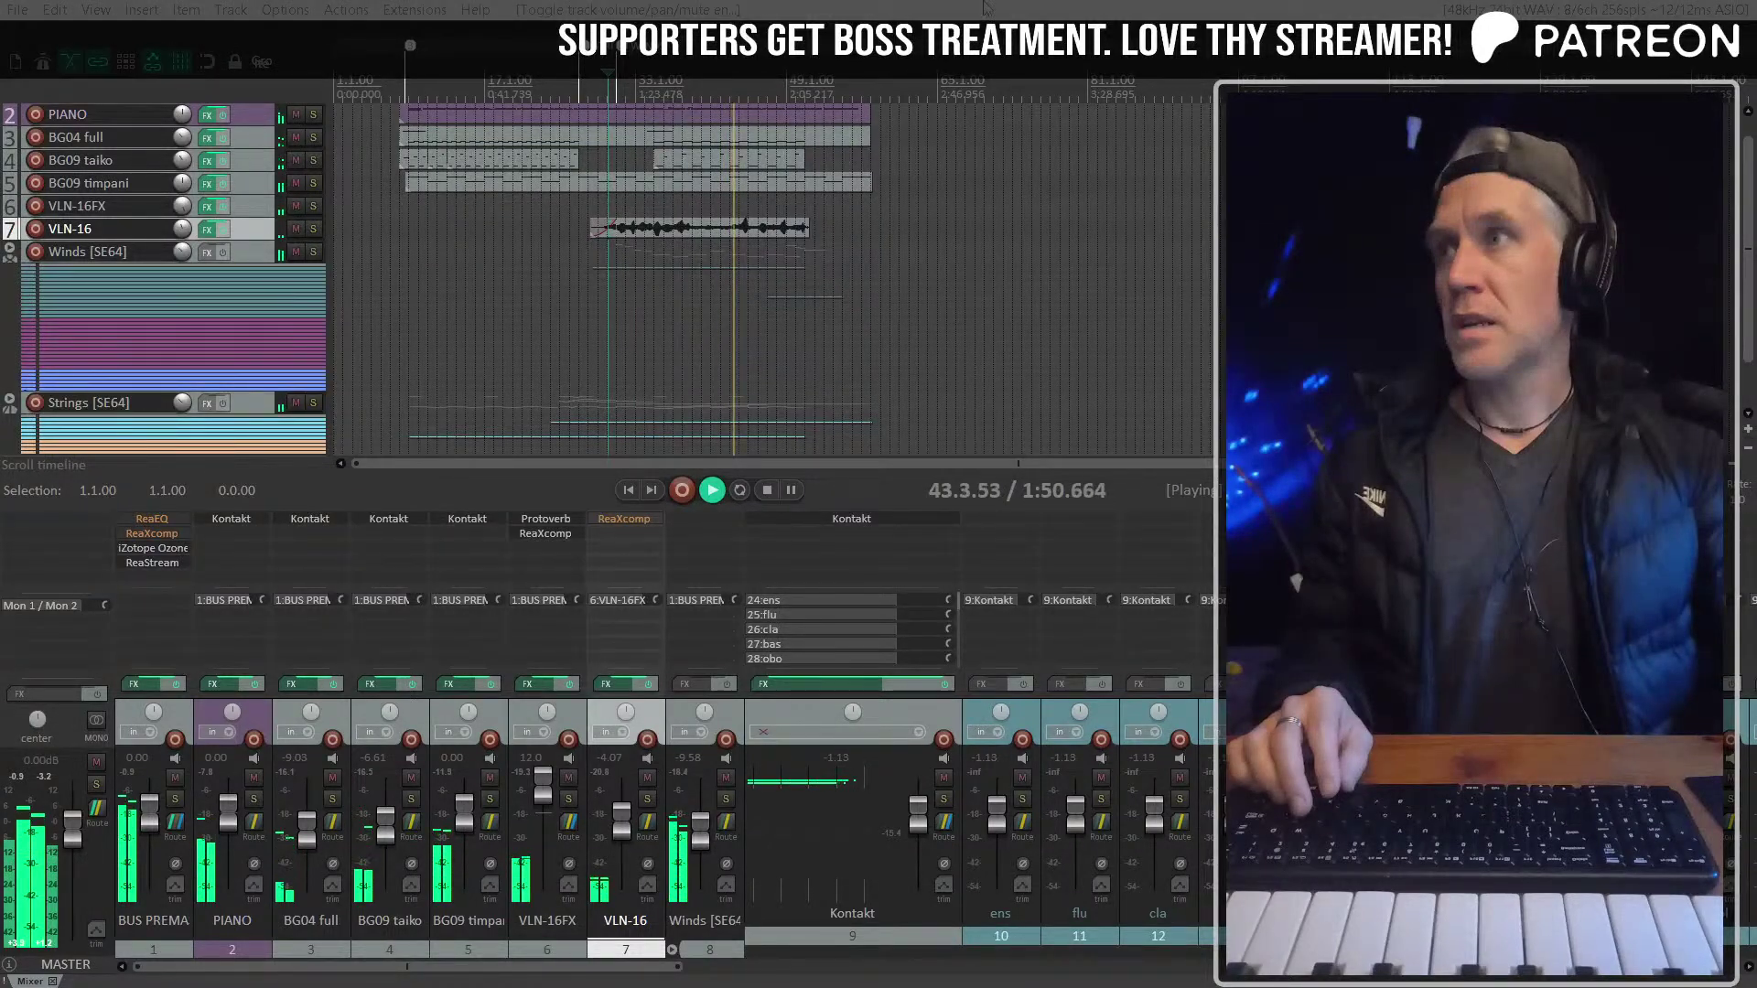
{"action": "key", "text": "ctrl+m"}
{"action": "scroll", "coordinate": [447, 406], "scroll_direction": "up", "scroll_amount": 3}
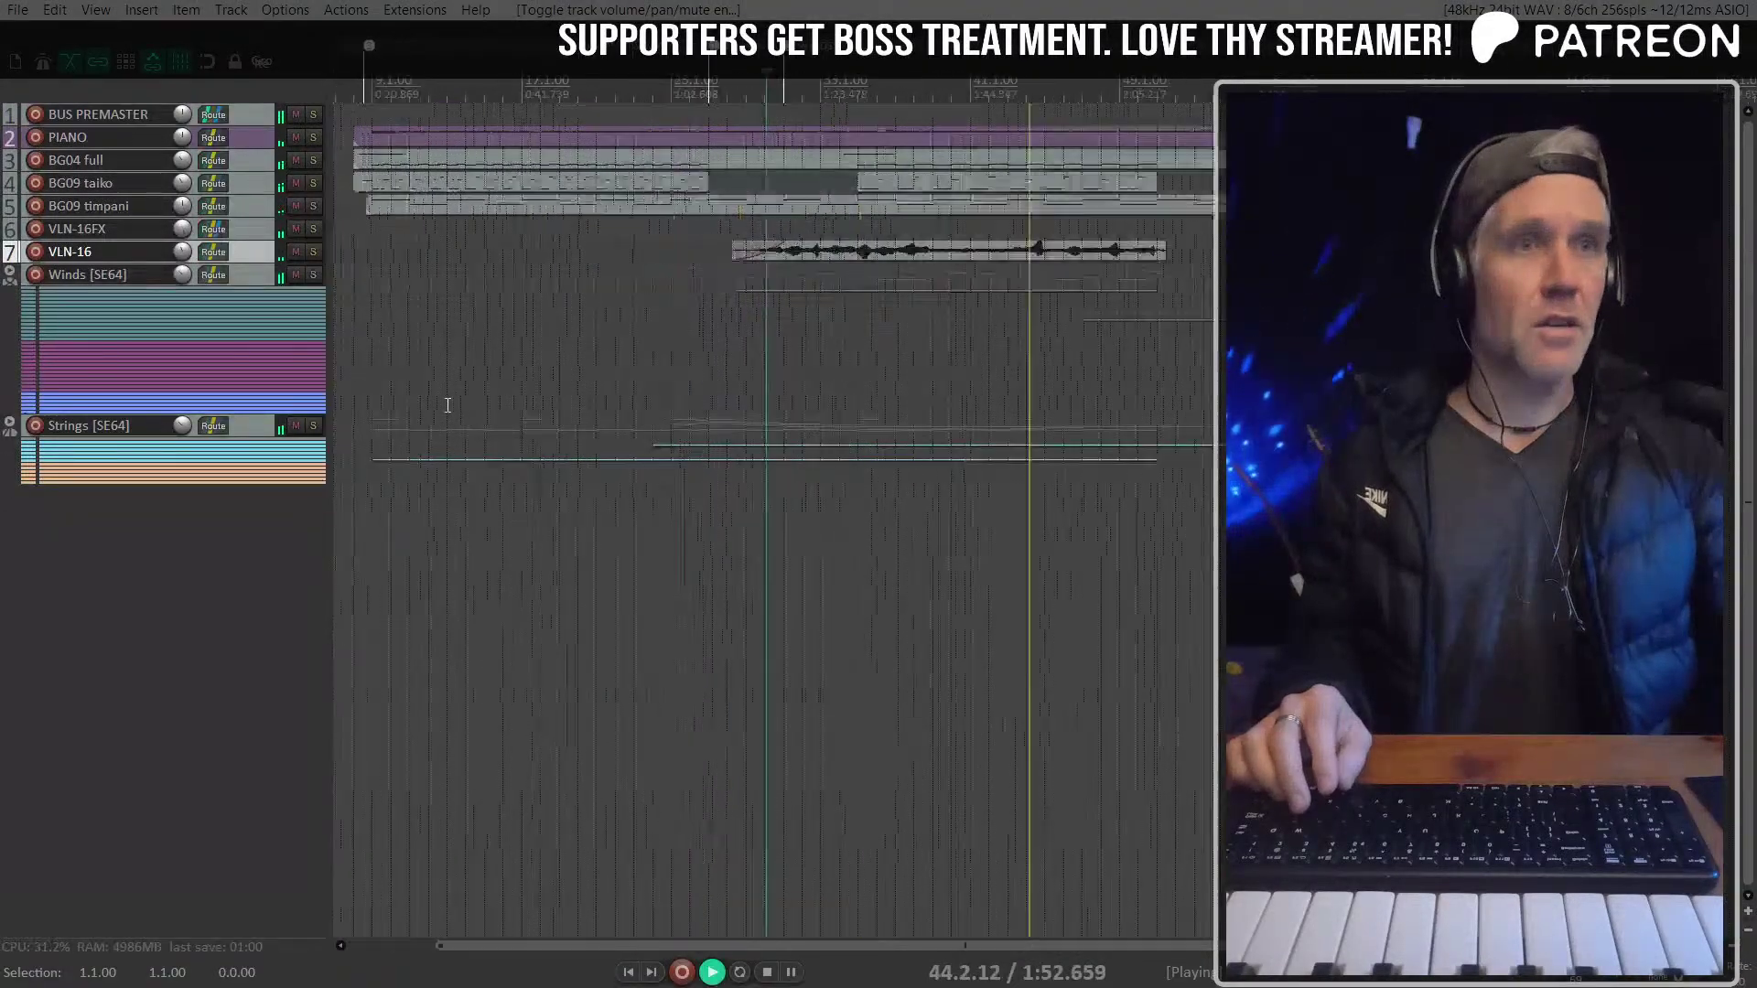
{"action": "key", "text": "ctrl+m"}
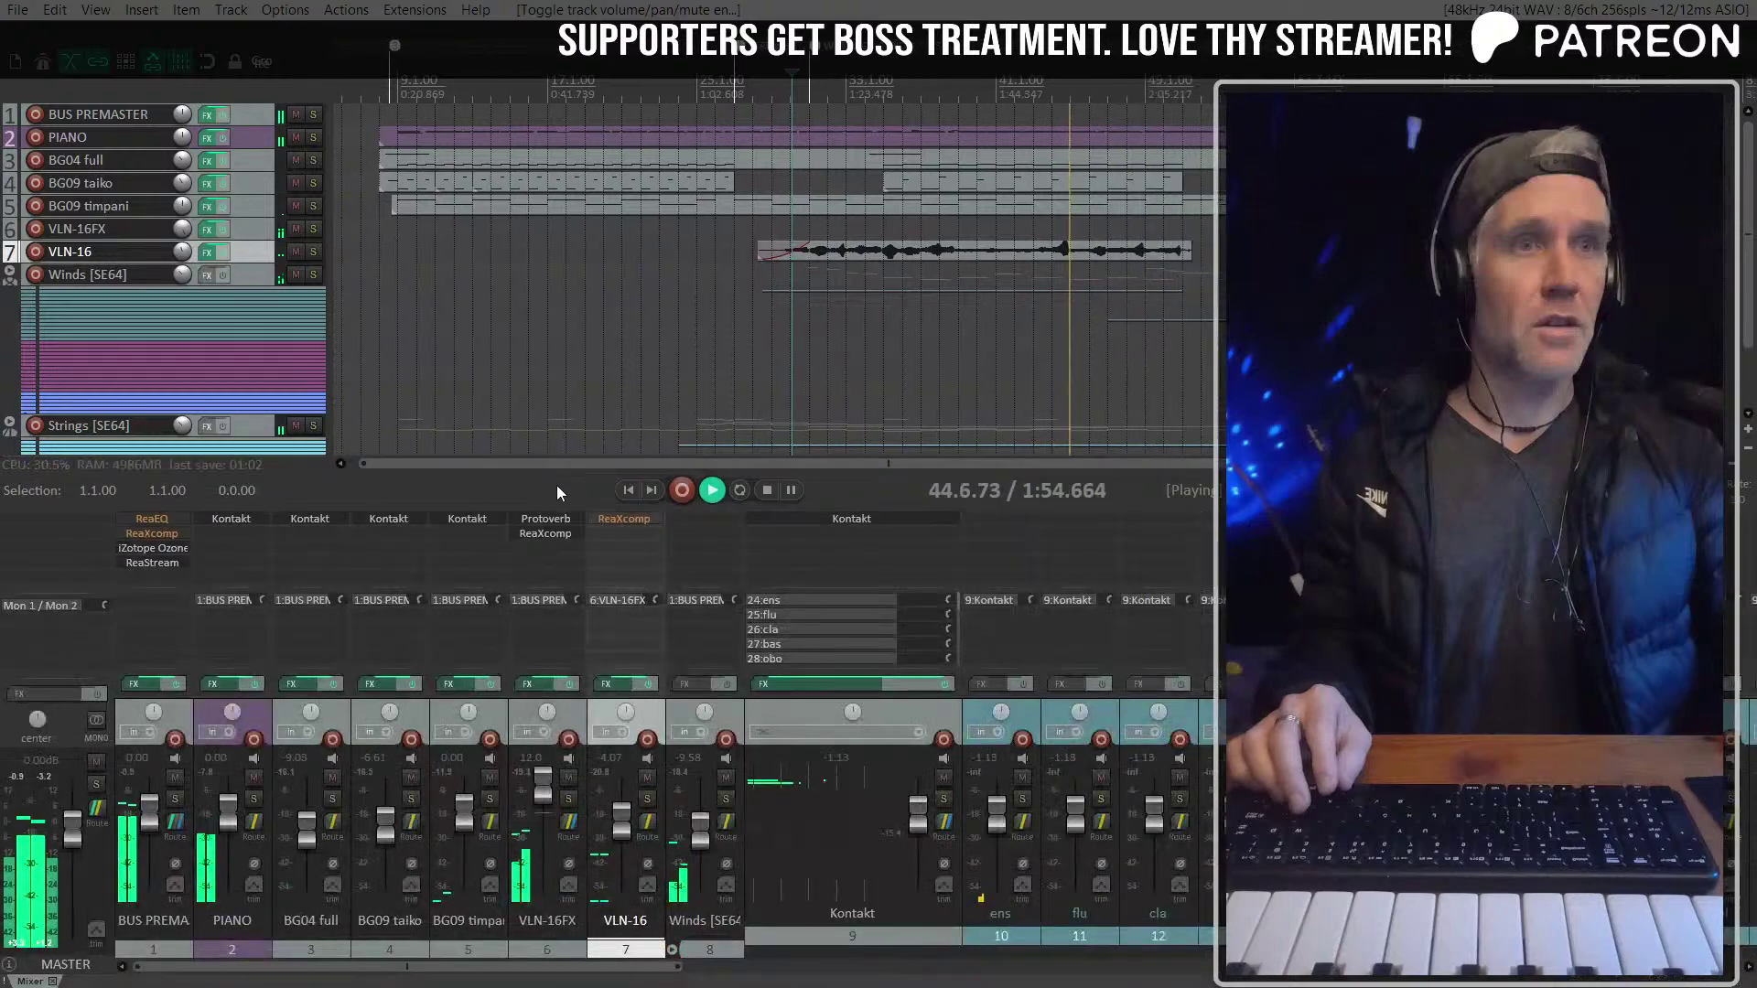
{"action": "scroll", "coordinate": [865, 432], "scroll_direction": "down", "scroll_amount": 3}
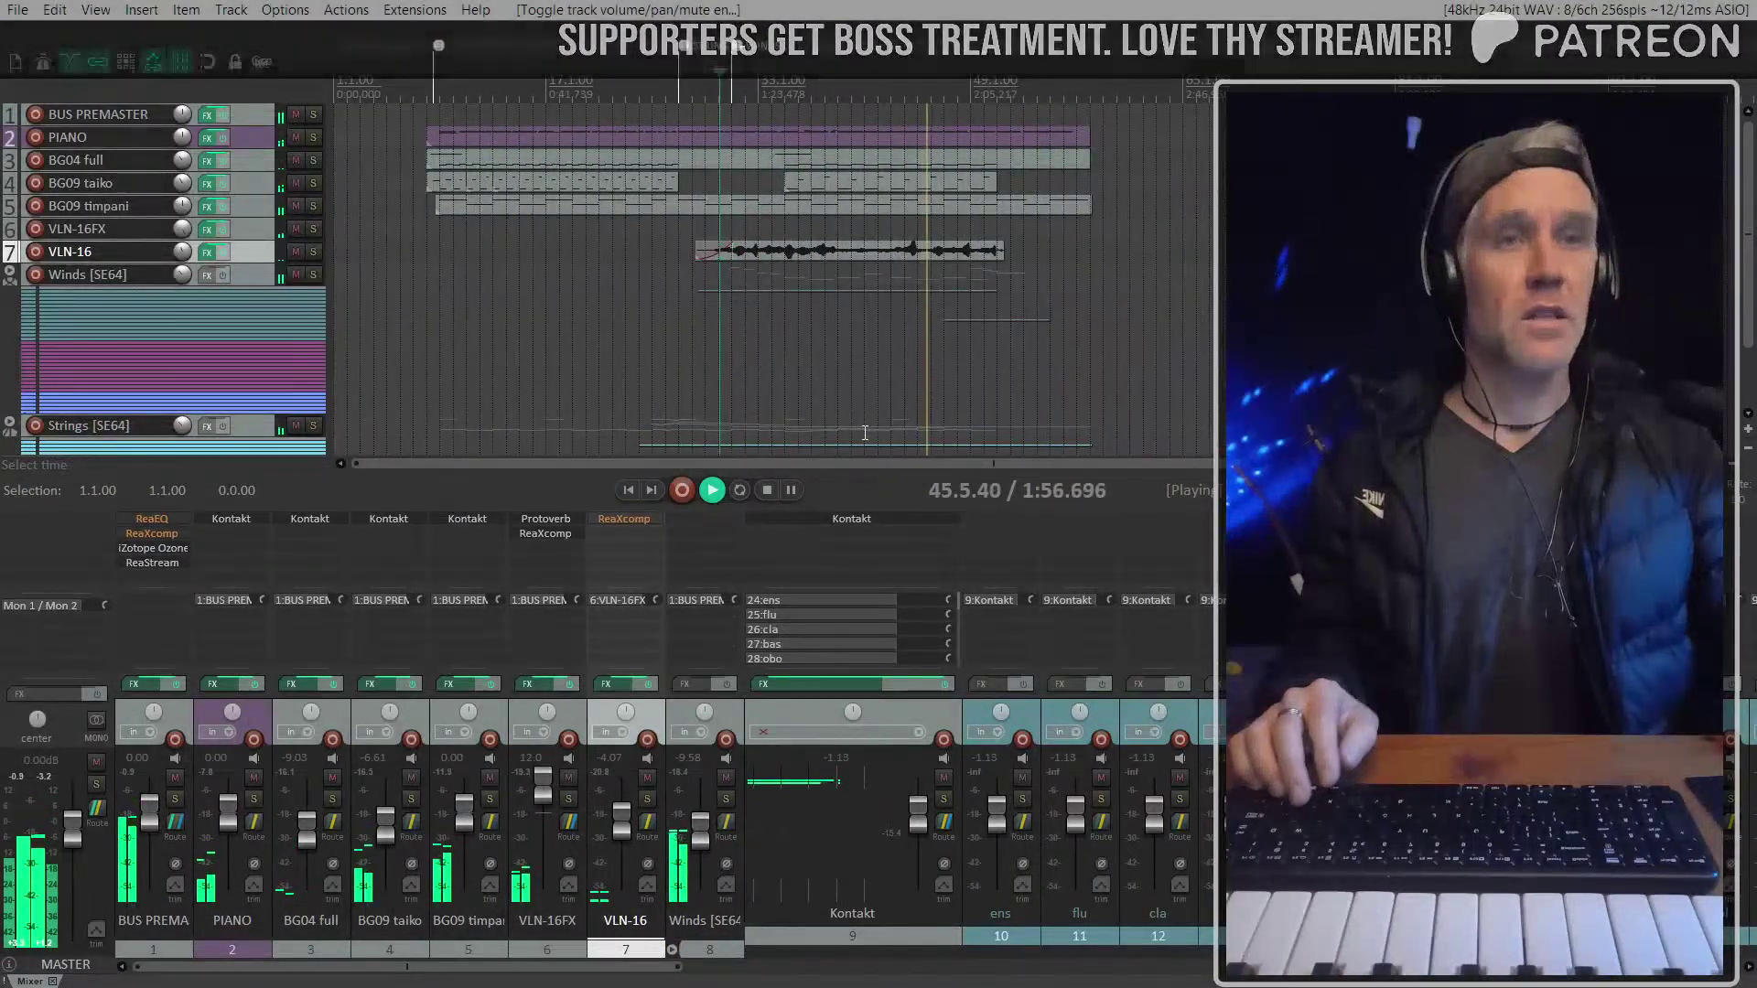
Hide the mixer and add a long fade-out to the end of the violin item on the VLN-16 track
{"action": "key", "text": "ctrl+m"}
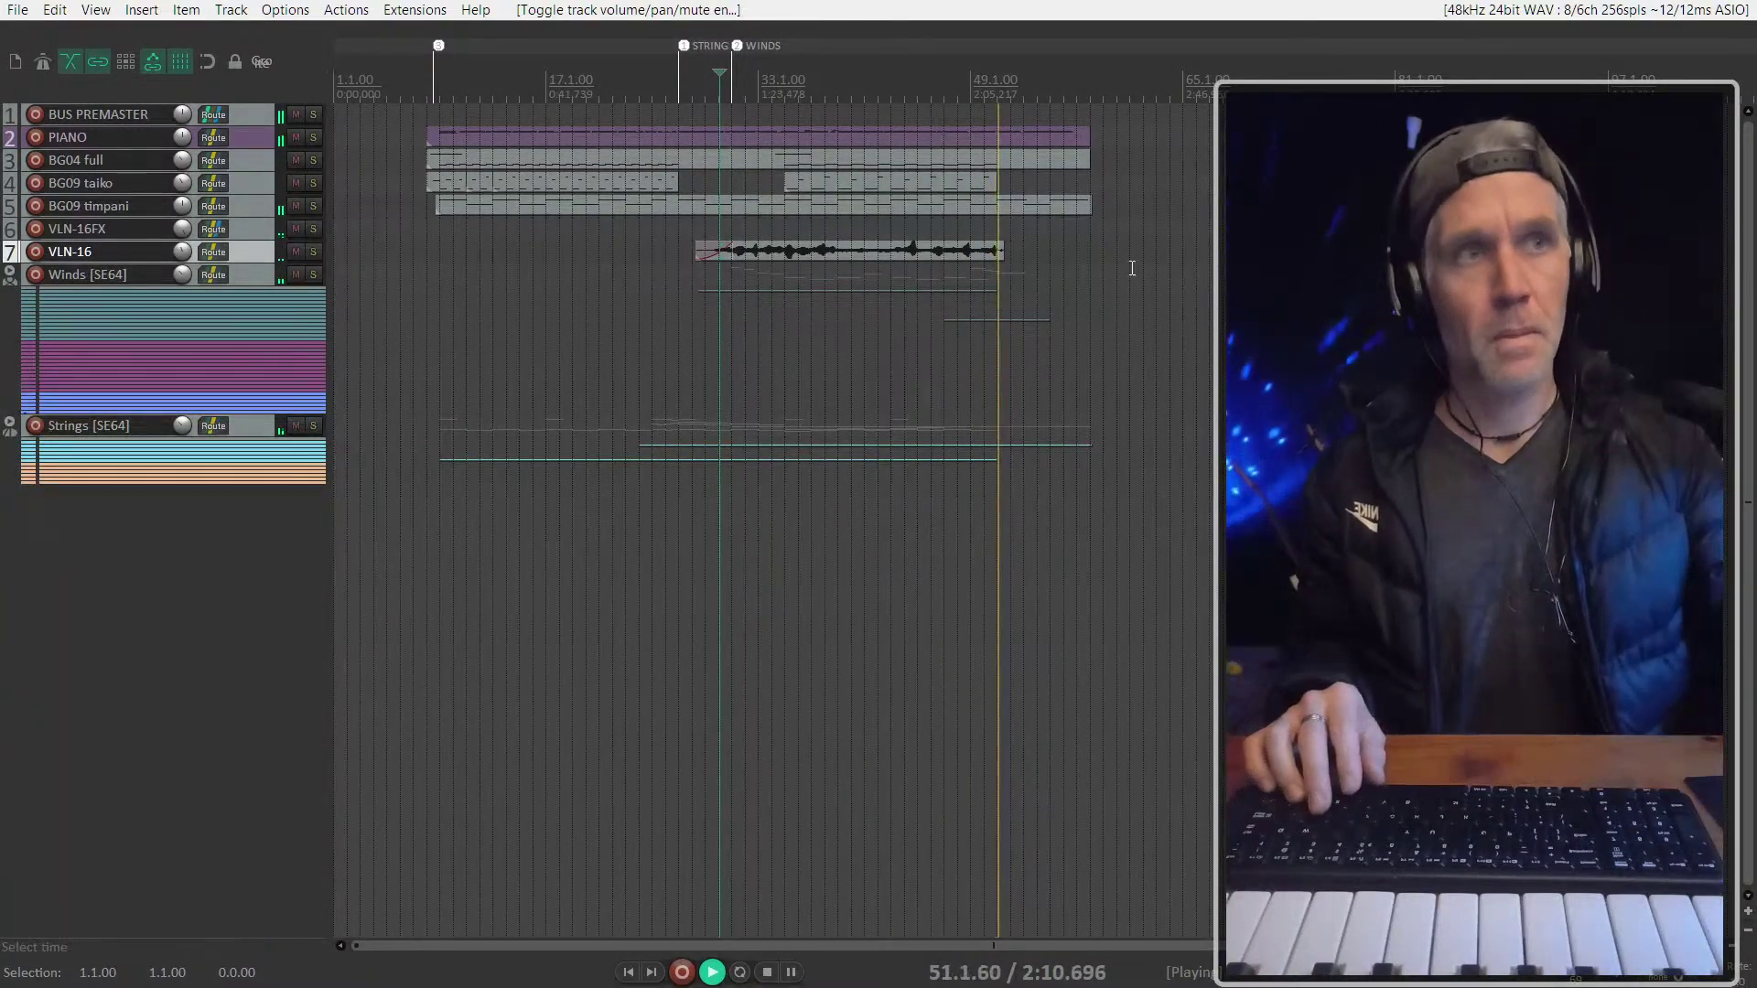
{"action": "left_click", "coordinate": [988, 254]}
{"action": "scroll", "coordinate": [988, 255], "scroll_direction": "up", "scroll_amount": 5}
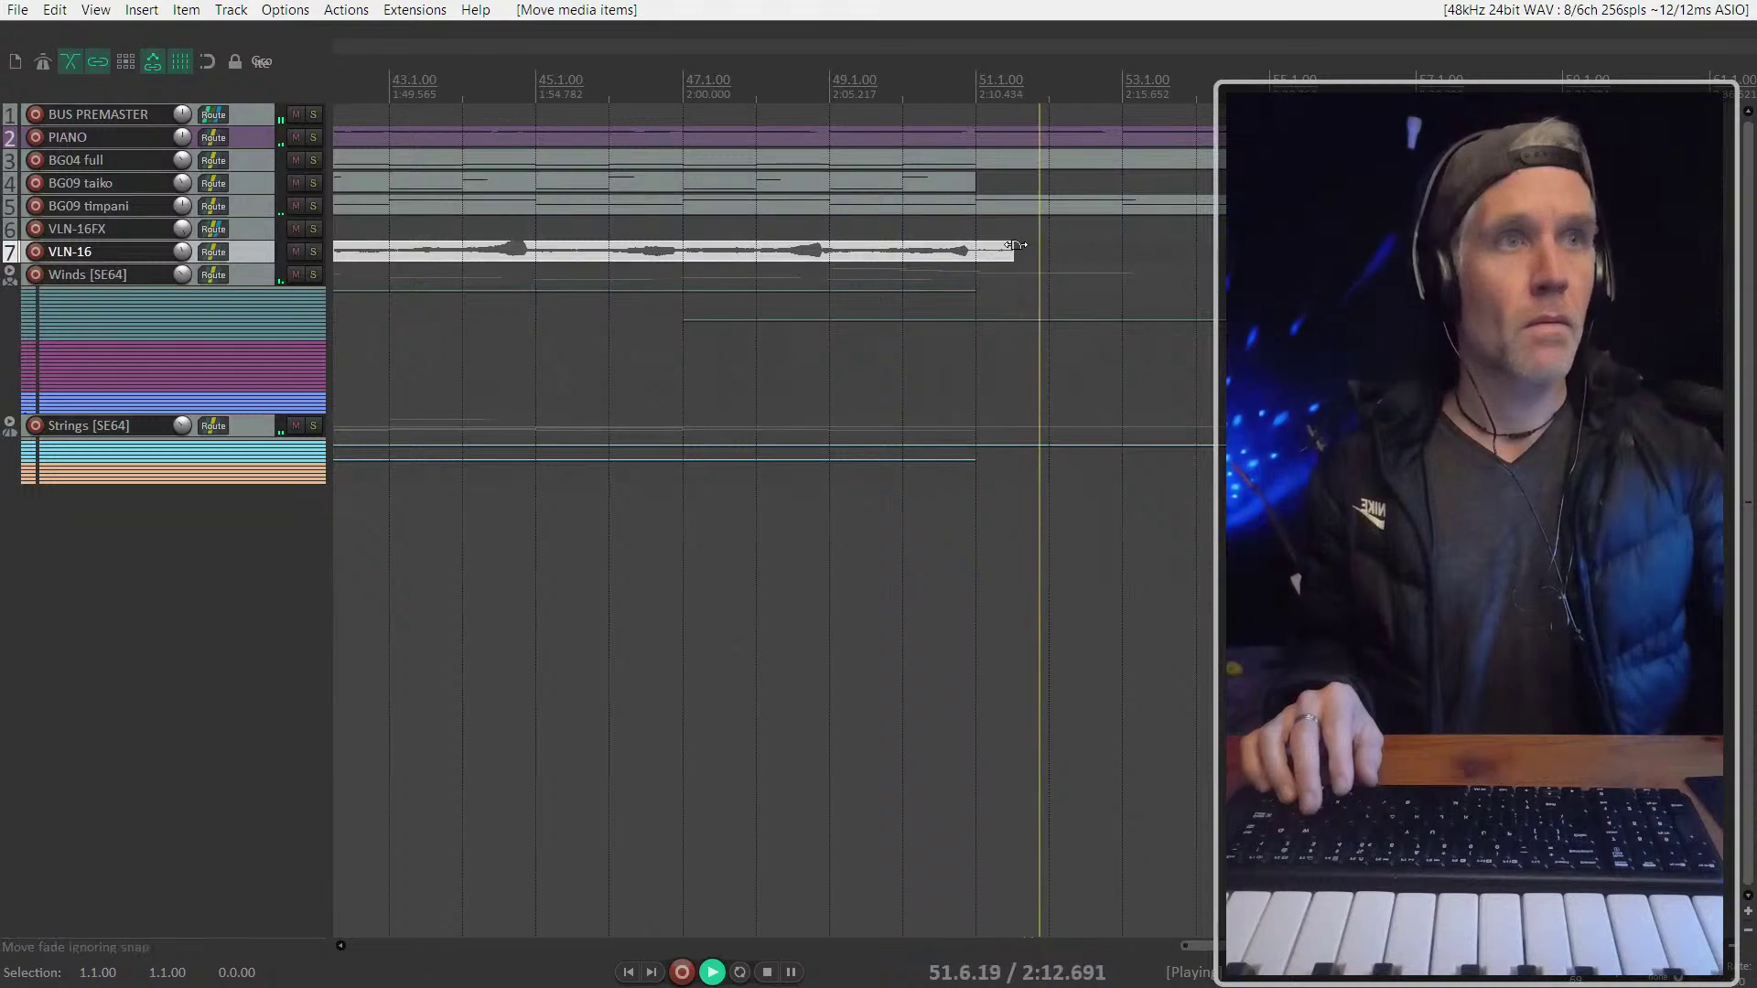
{"action": "left_click_drag", "start_coordinate": [1014, 245], "coordinate": [833, 249]}
{"action": "scroll", "coordinate": [1044, 267], "scroll_direction": "down", "scroll_amount": 5}
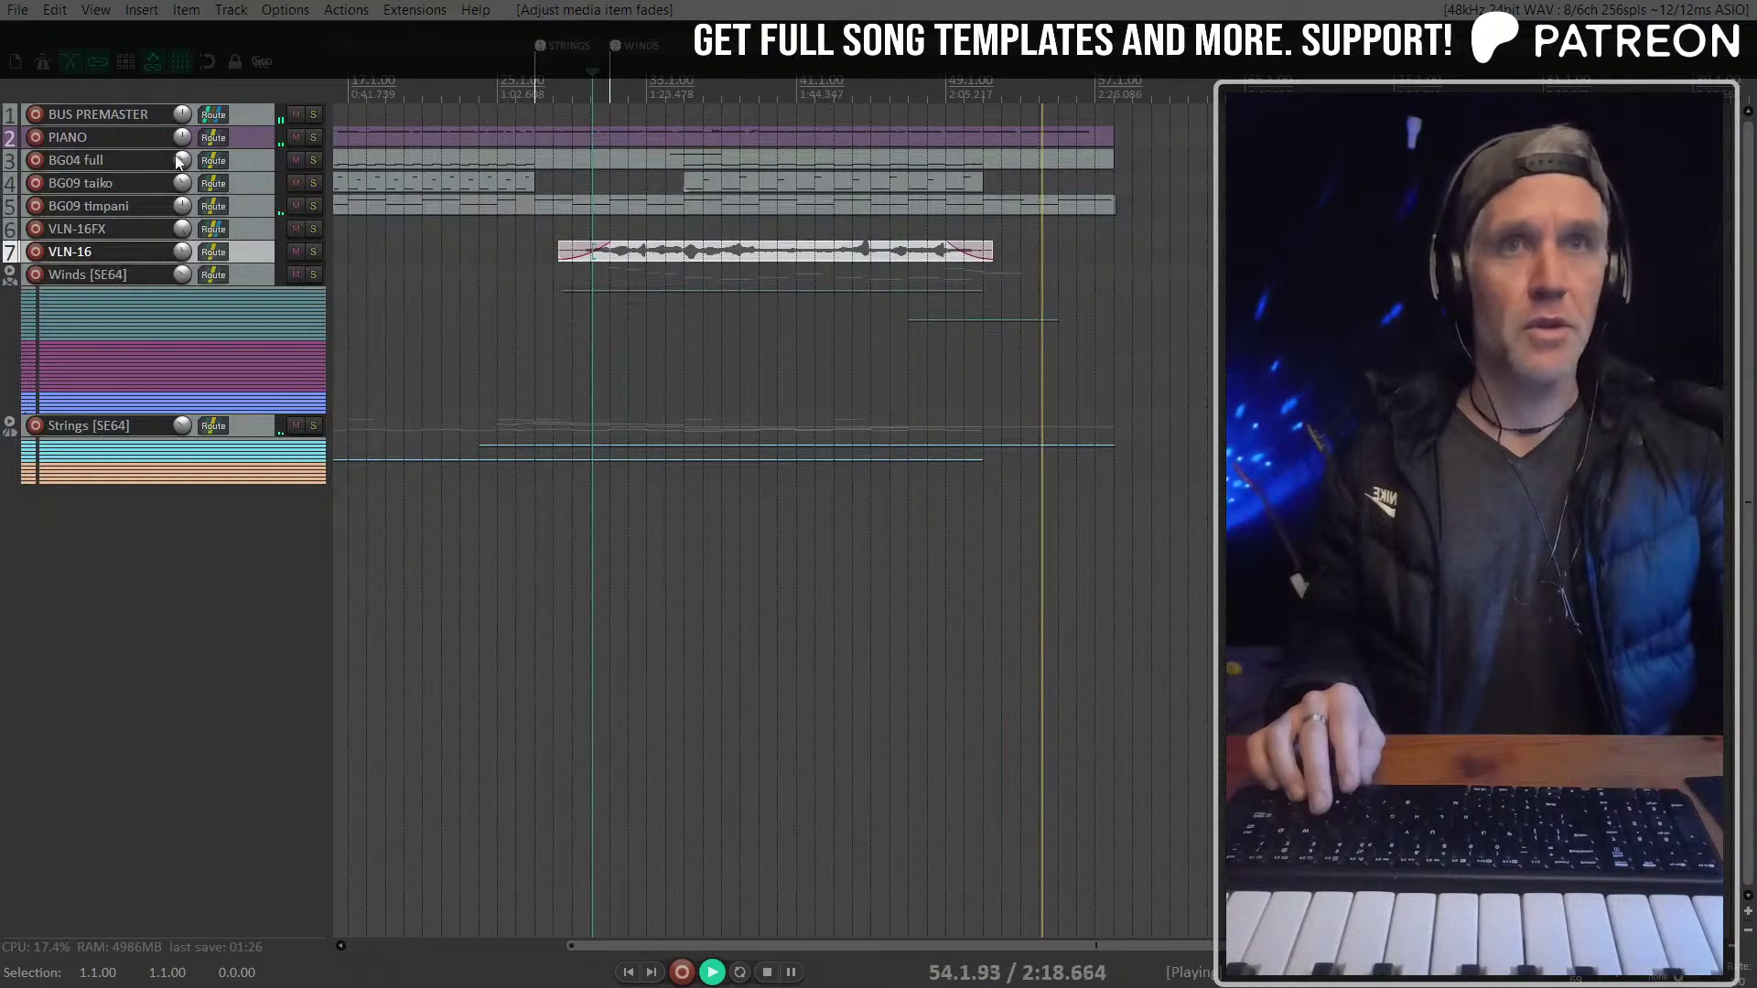
Open the PIANO track's Noire Pure instrument, show its effects page, stop playback and turn on Delay
{"action": "left_click", "coordinate": [249, 140]}
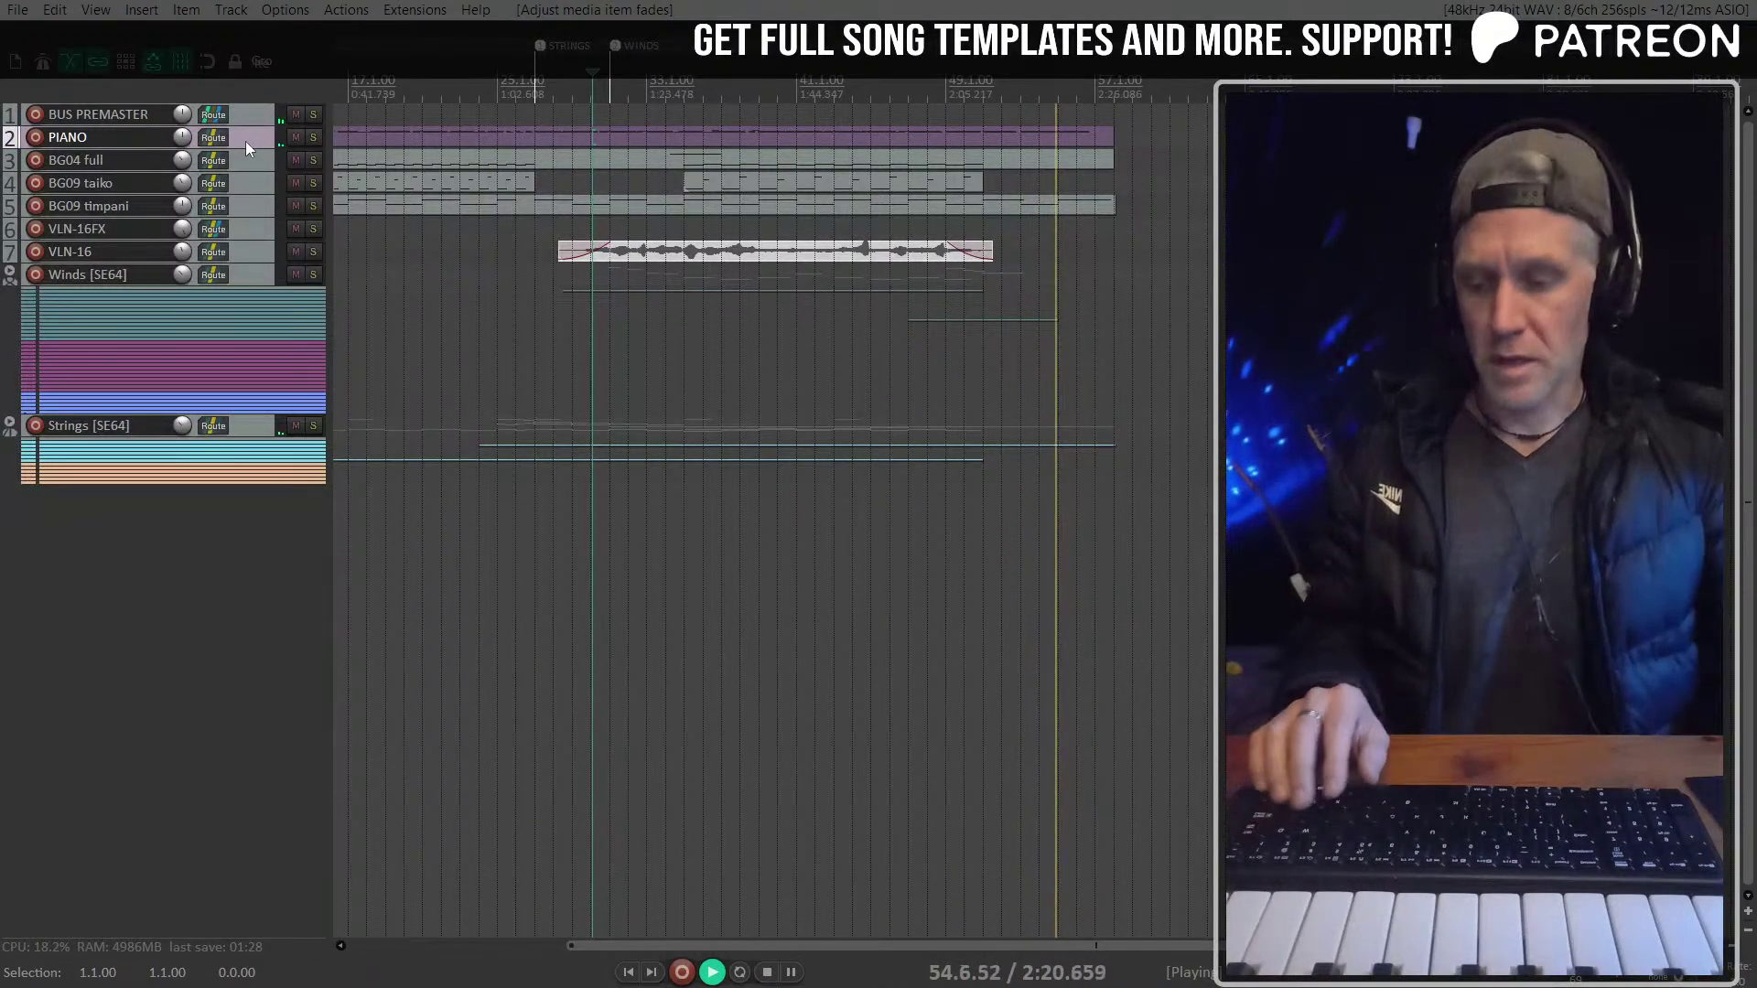
{"action": "key", "text": "f"}
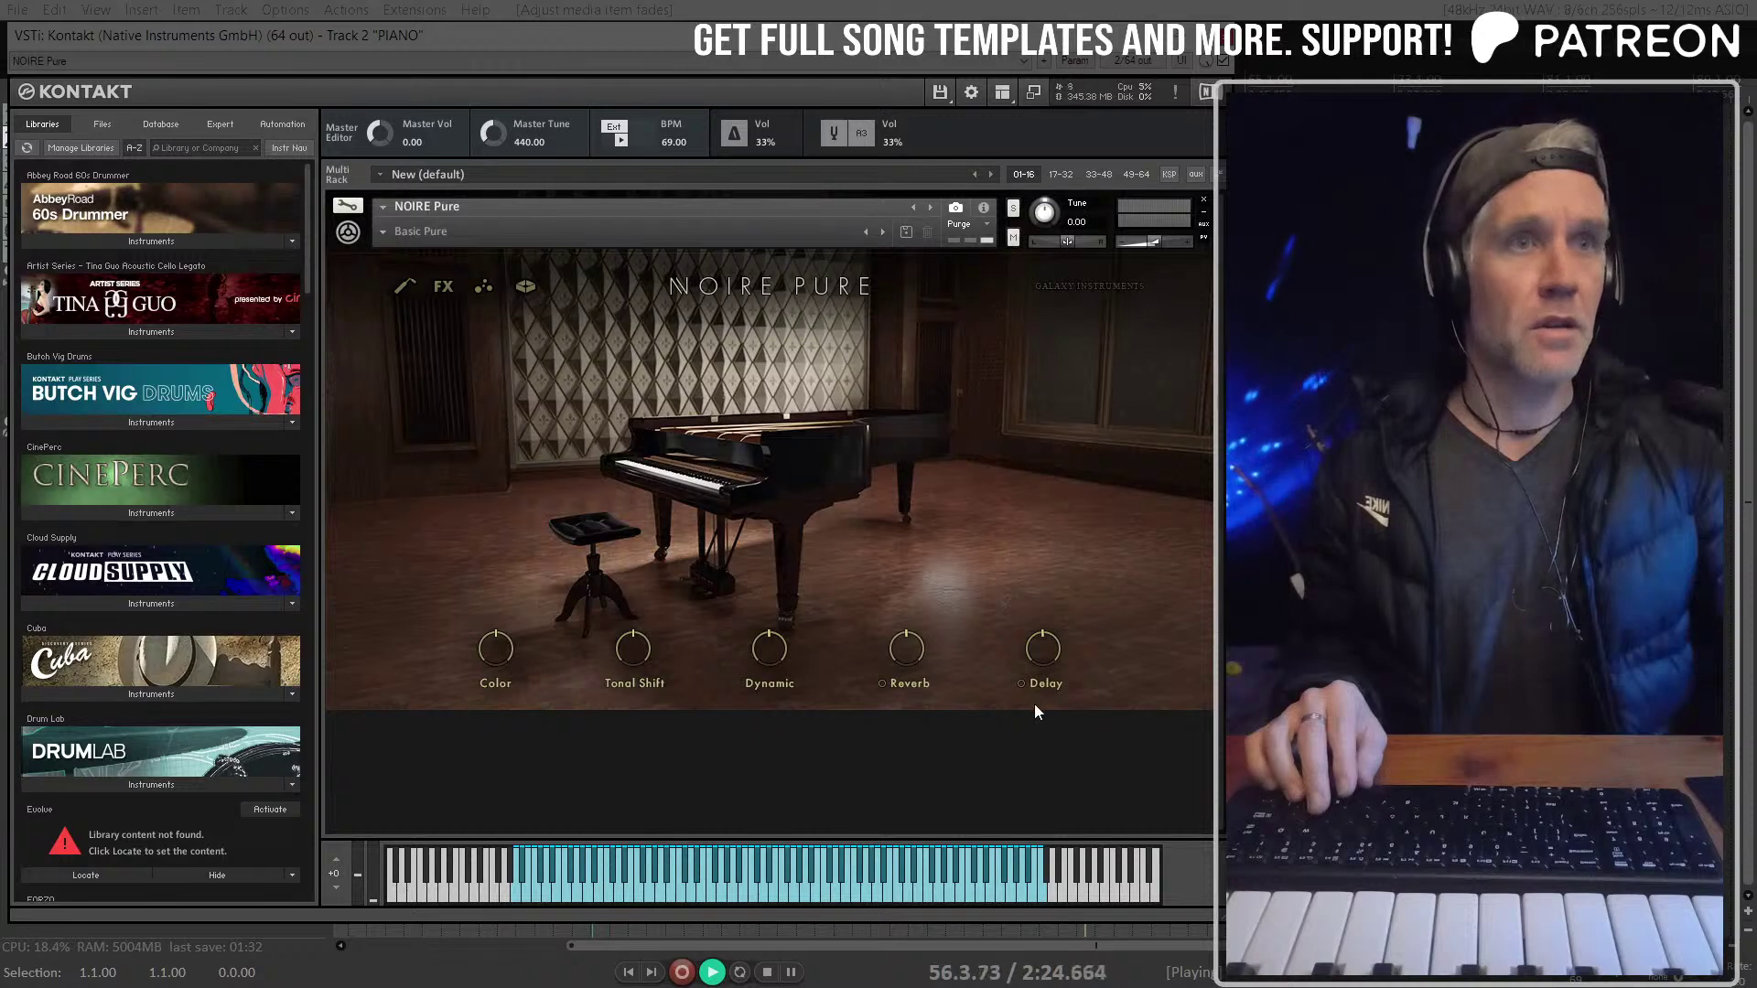
{"action": "left_click", "coordinate": [442, 289]}
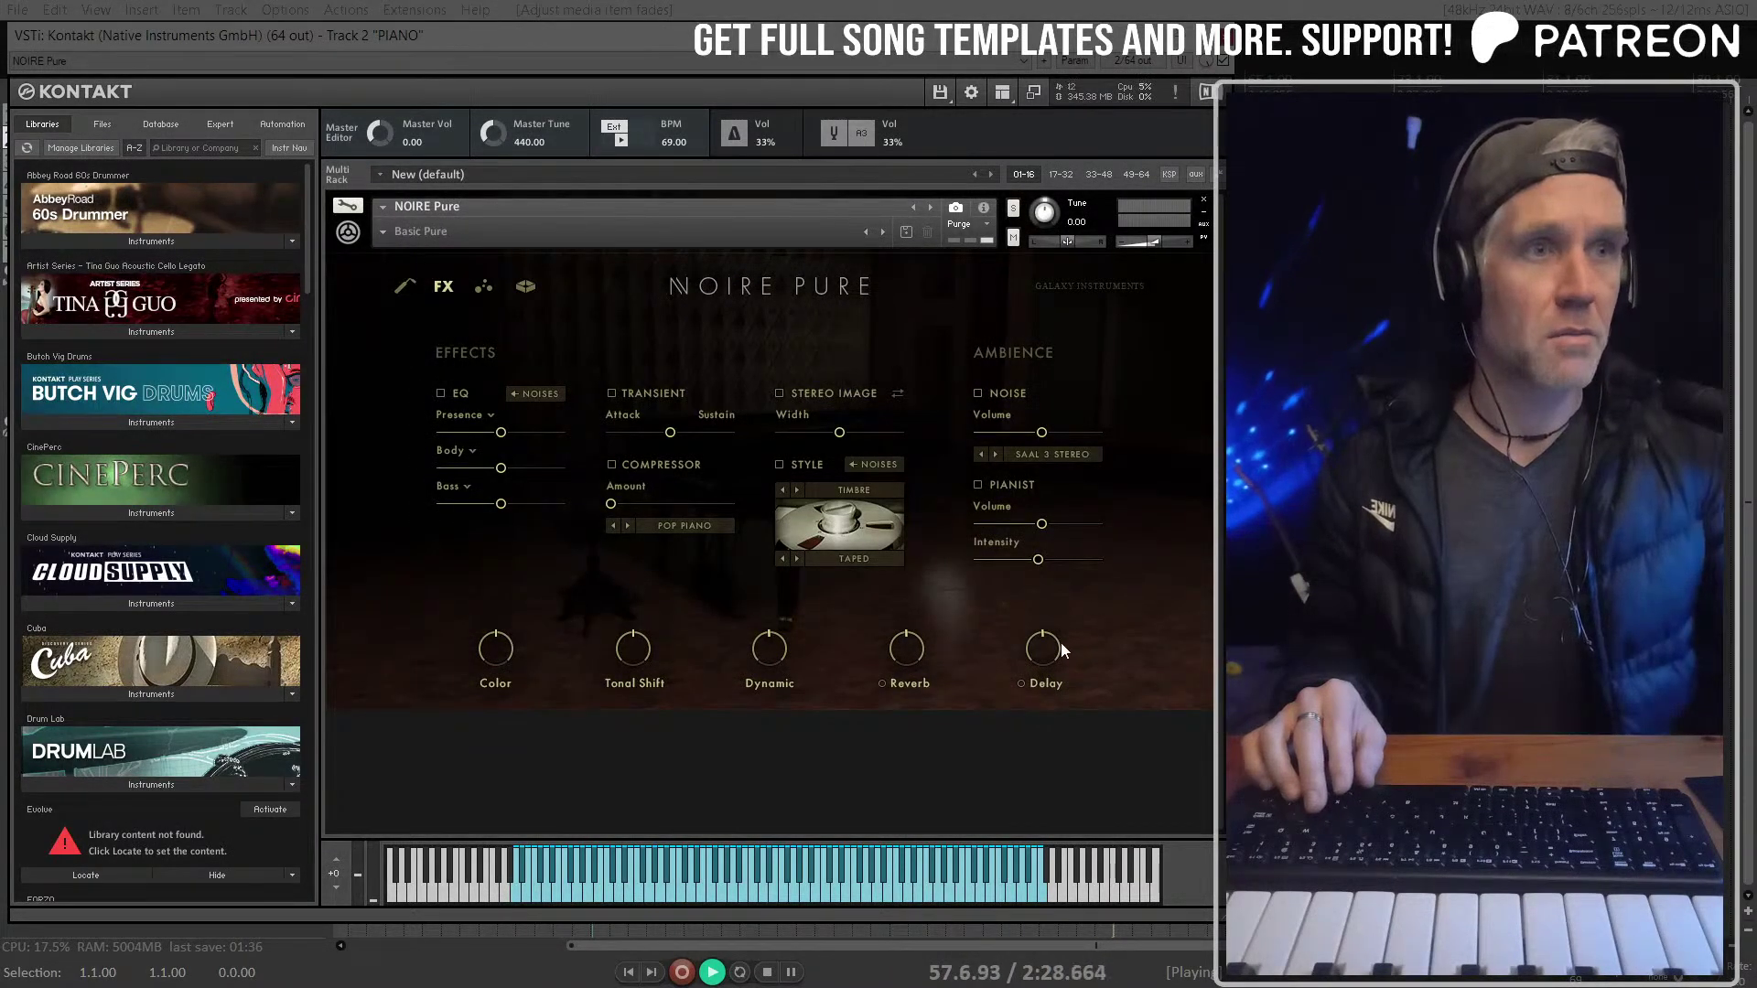
{"action": "key", "text": "space"}
{"action": "left_click", "coordinate": [1021, 684]}
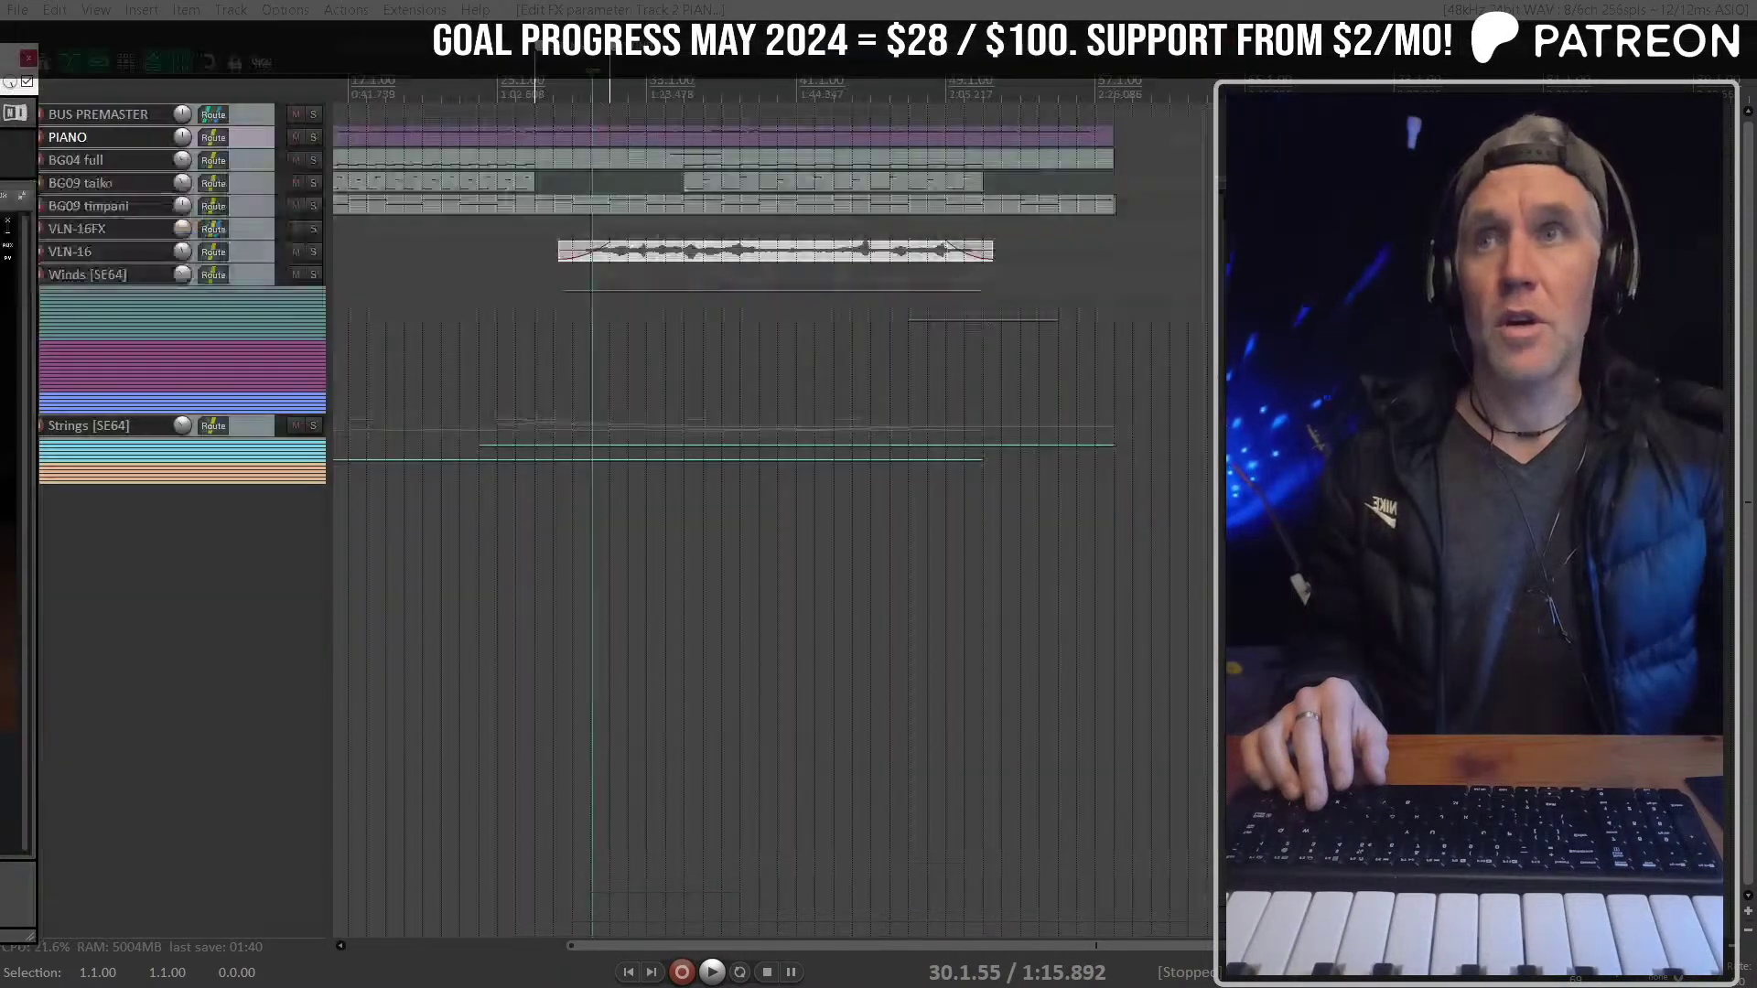
{"action": "key", "text": "Escape"}
Solo the PIANO track and play it from about bar 25
{"action": "left_click", "coordinate": [538, 228]}
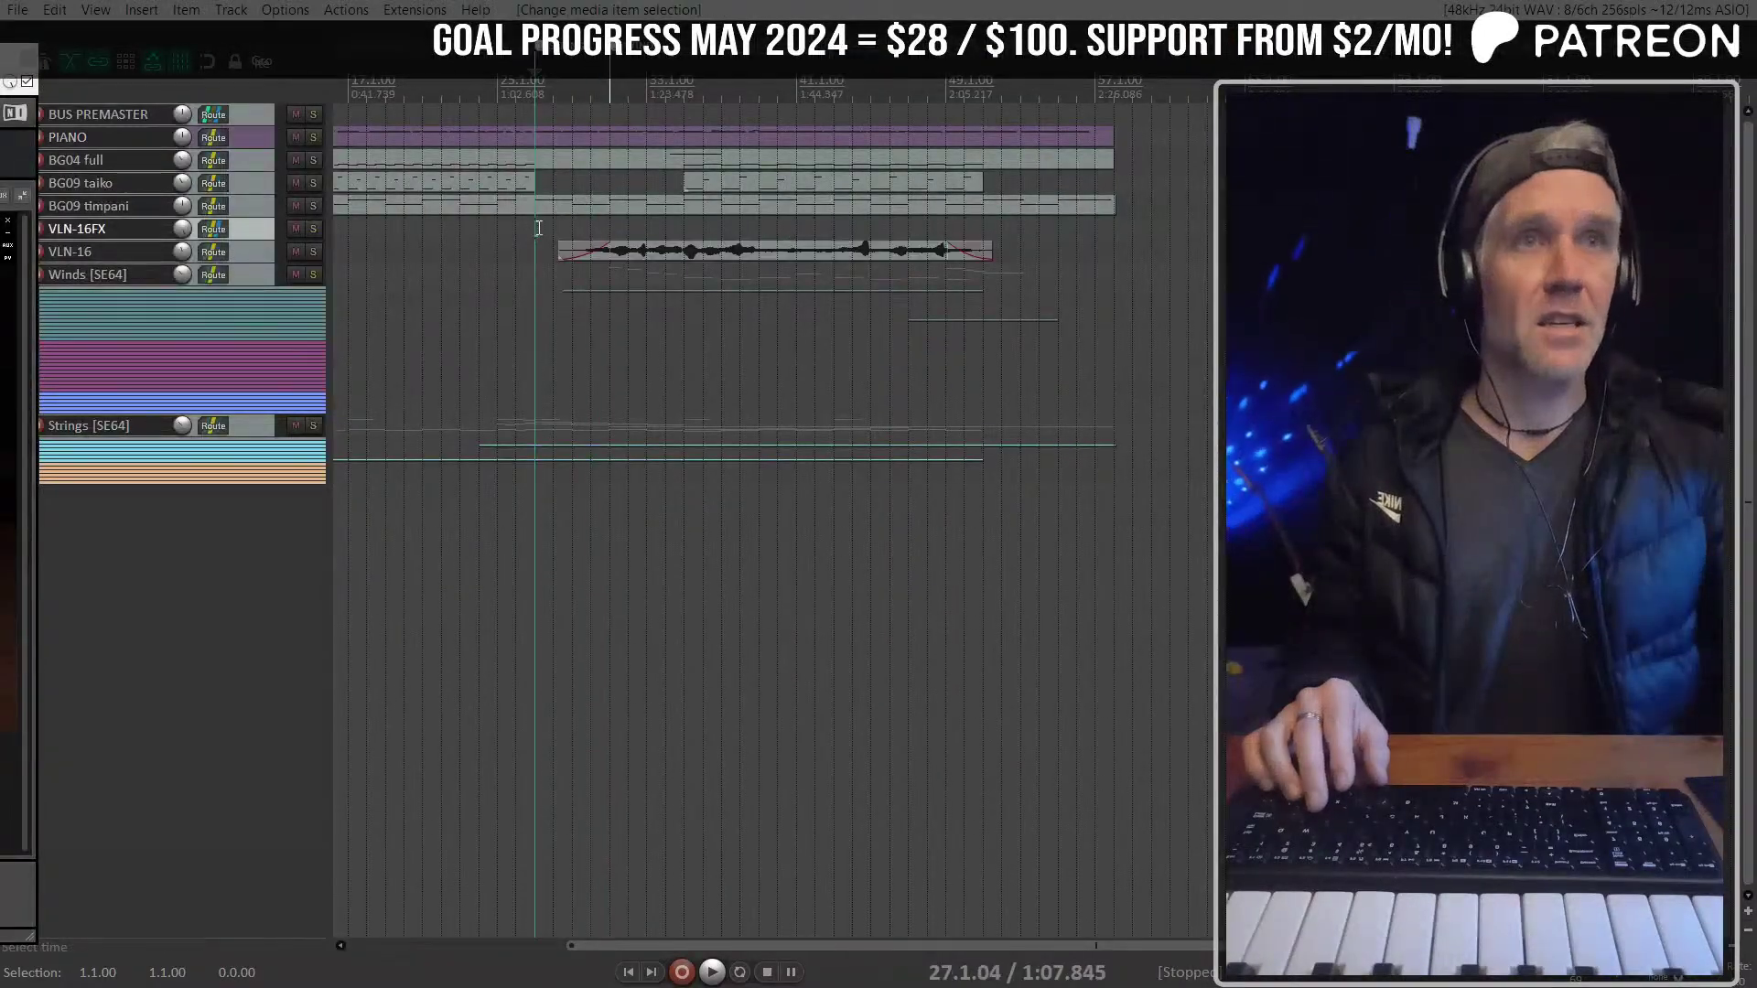
{"action": "left_click", "coordinate": [502, 138]}
{"action": "key", "text": "s"}
{"action": "key", "text": "space"}
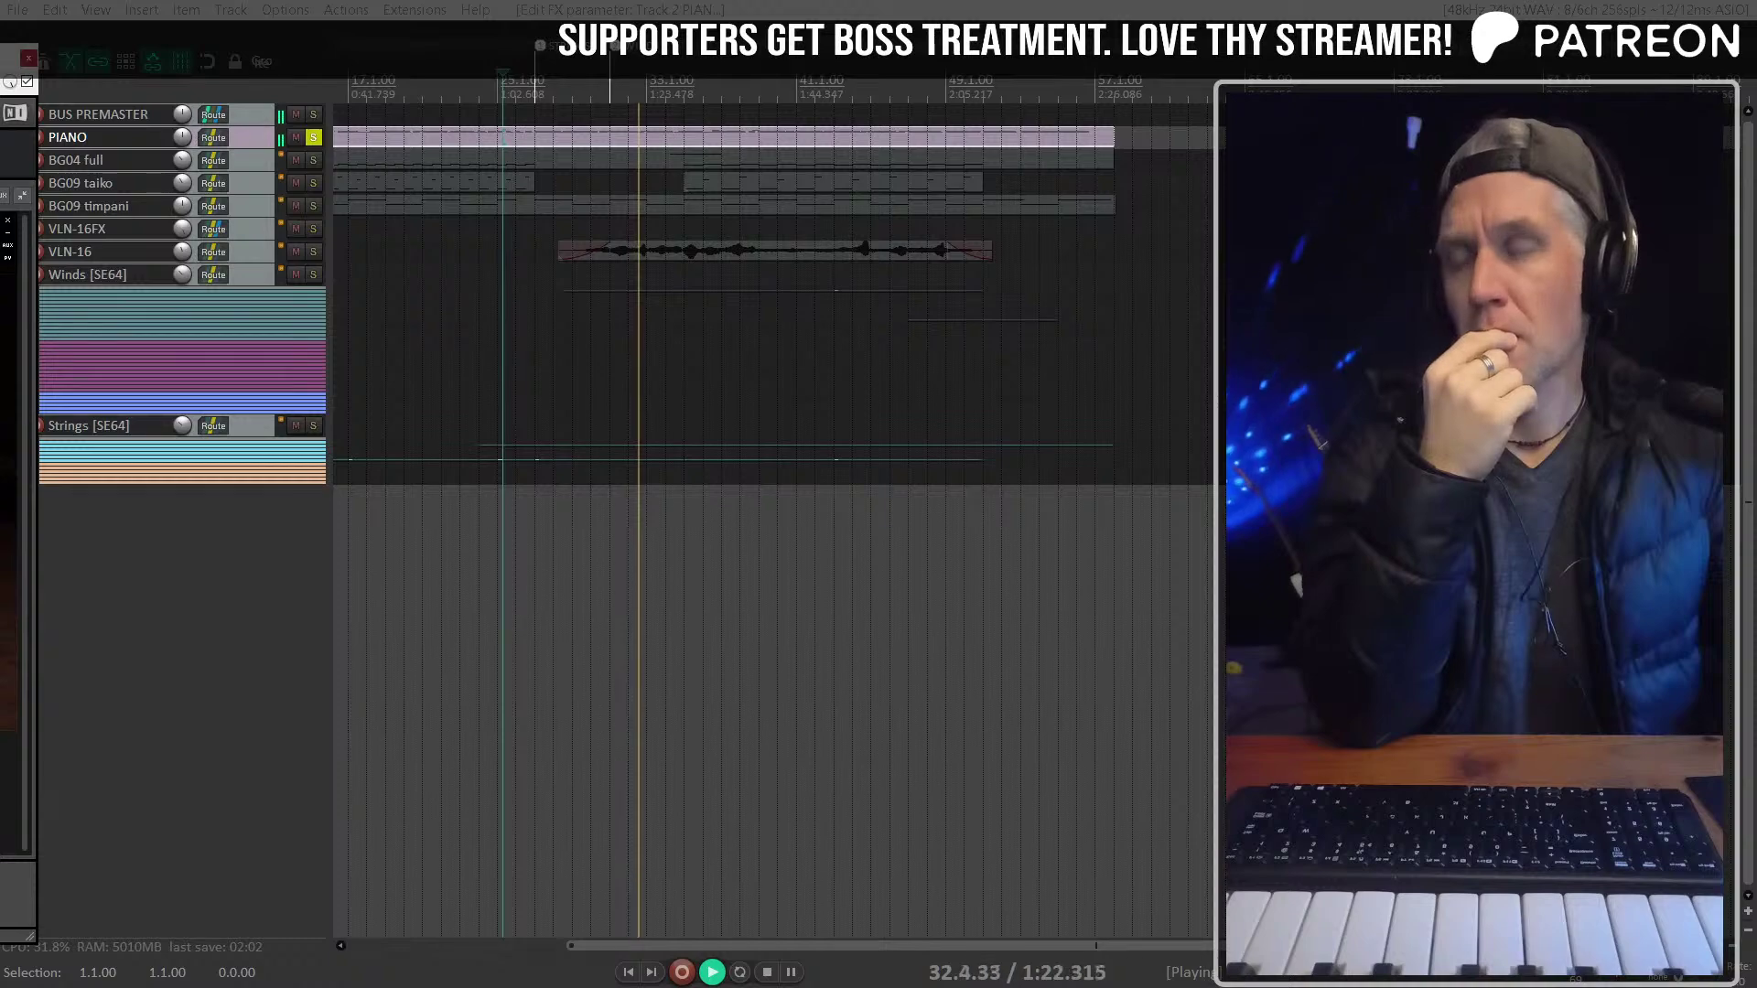
In Noire Pure, enable pedal noise and raise it slightly, lower the mechanical and felt noise levels slightly with both left off, and close the instrument
{"action": "left_click_drag", "start_coordinate": [0, 60], "coordinate": [403, 46]}
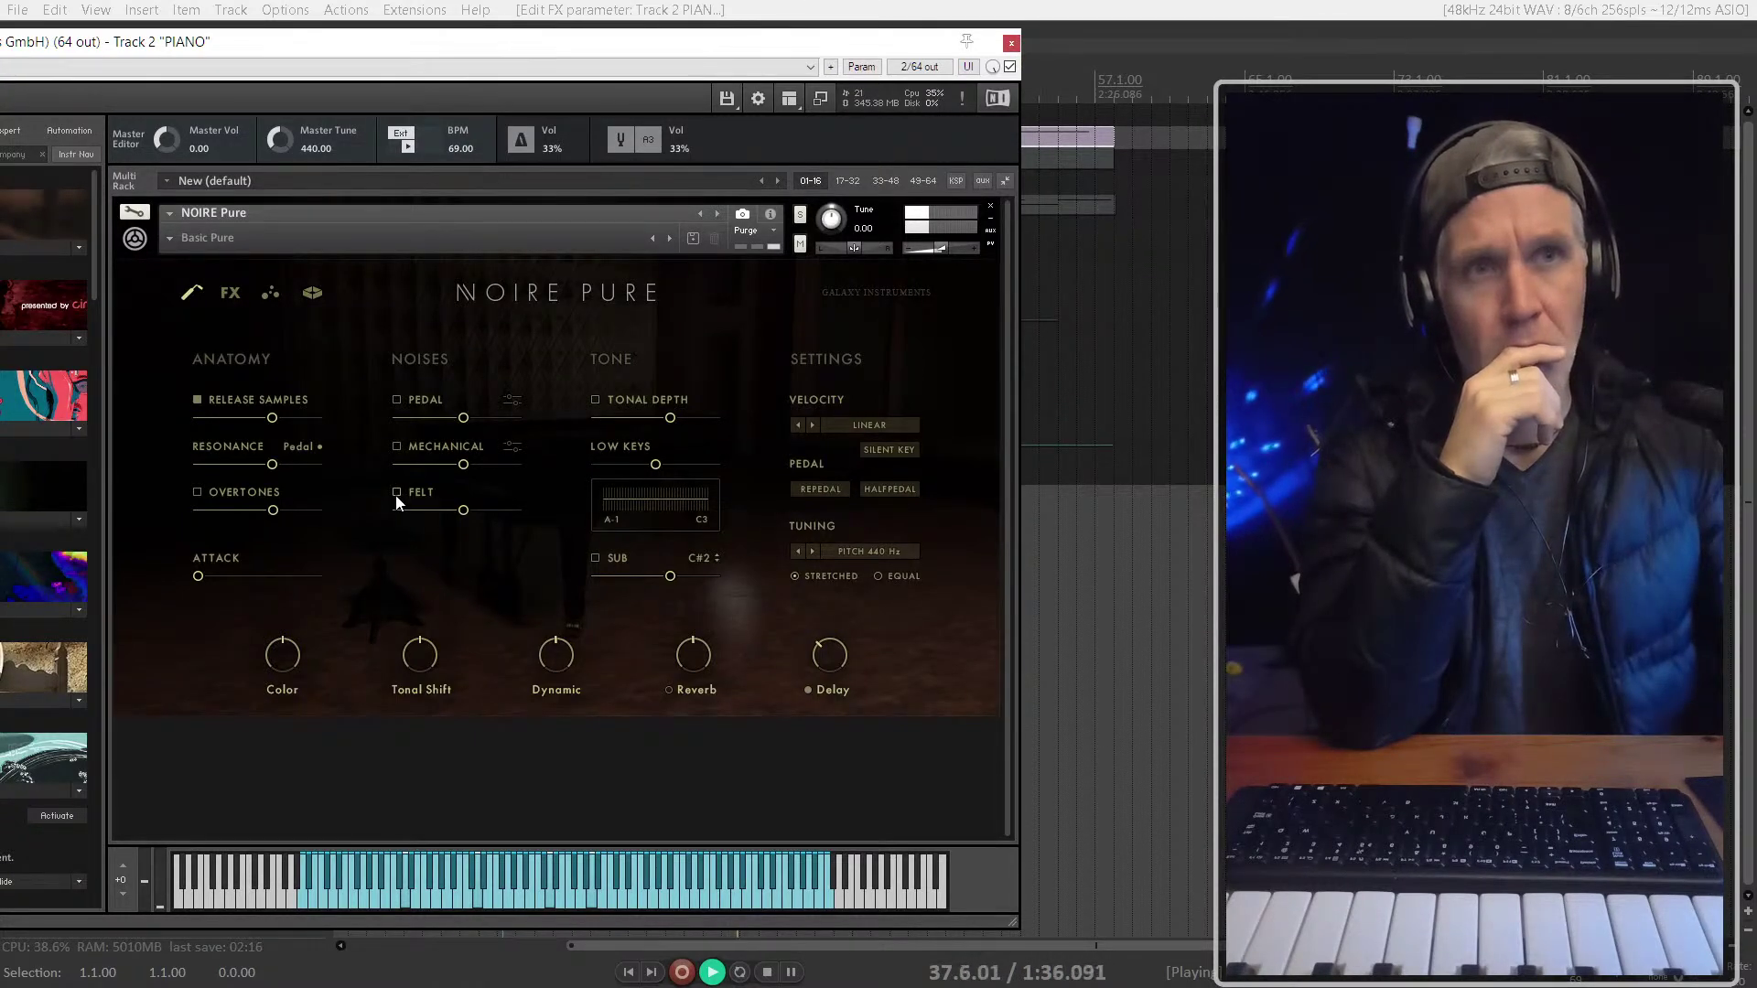
{"action": "left_click_drag", "start_coordinate": [475, 511], "coordinate": [413, 505]}
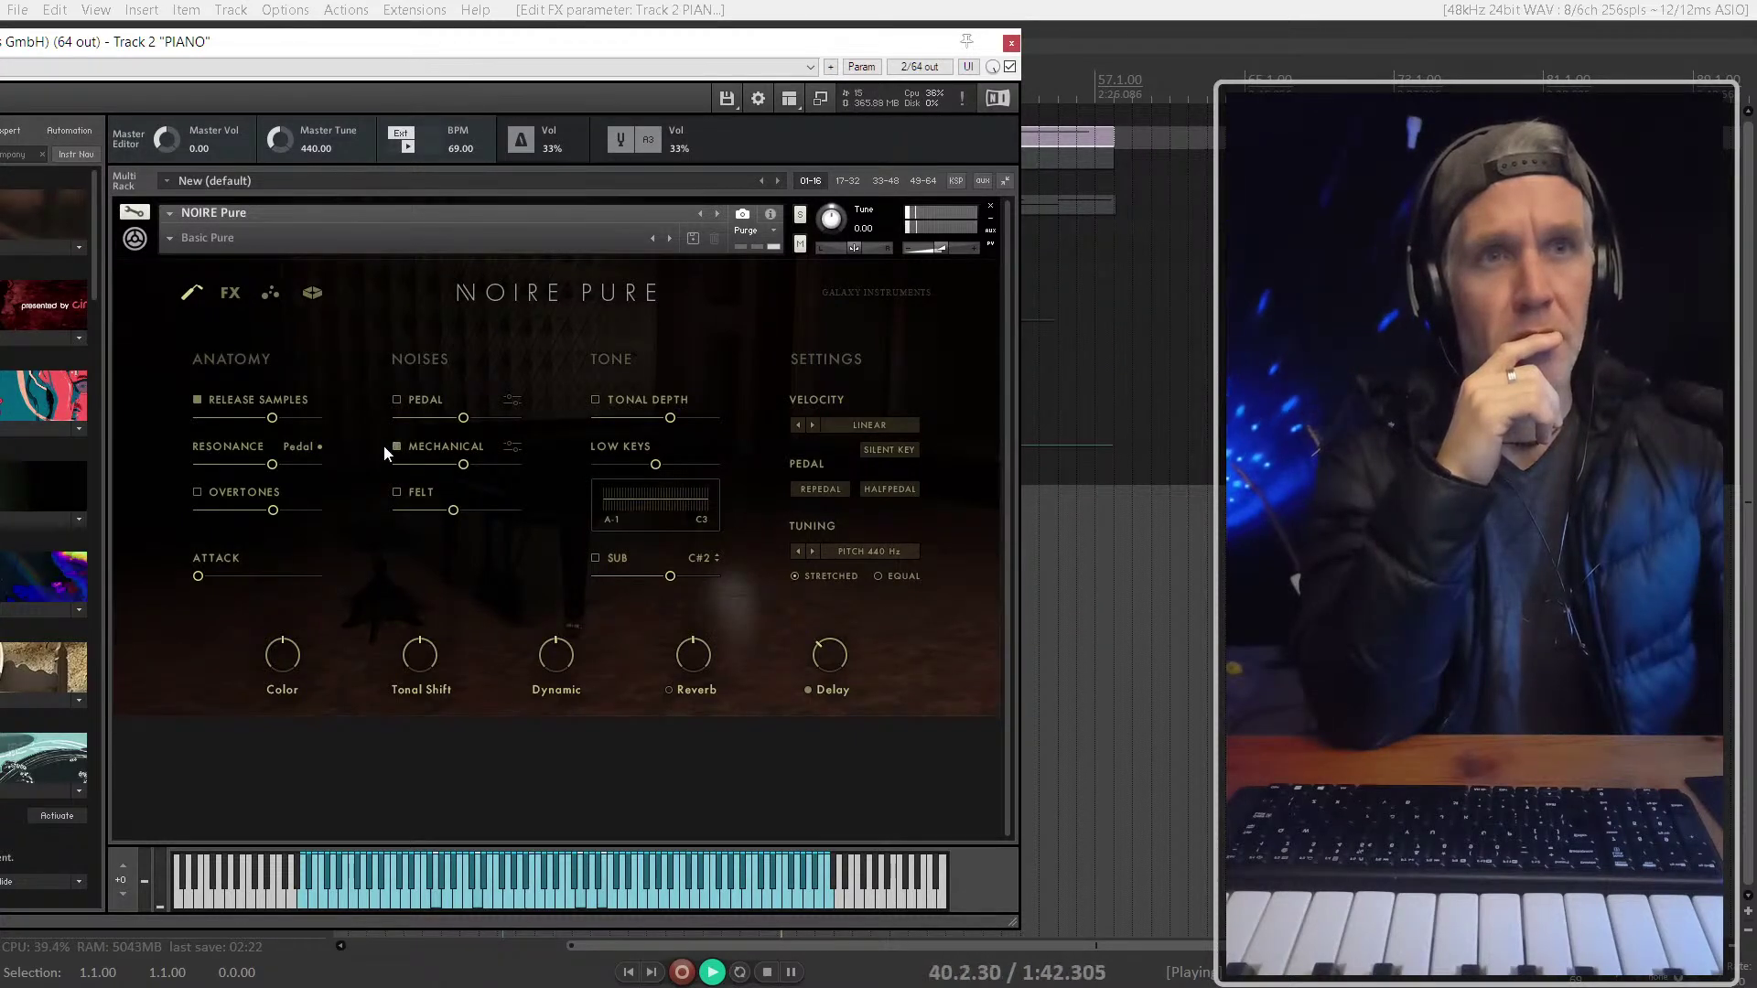
{"action": "left_click_drag", "start_coordinate": [491, 466], "coordinate": [496, 466]}
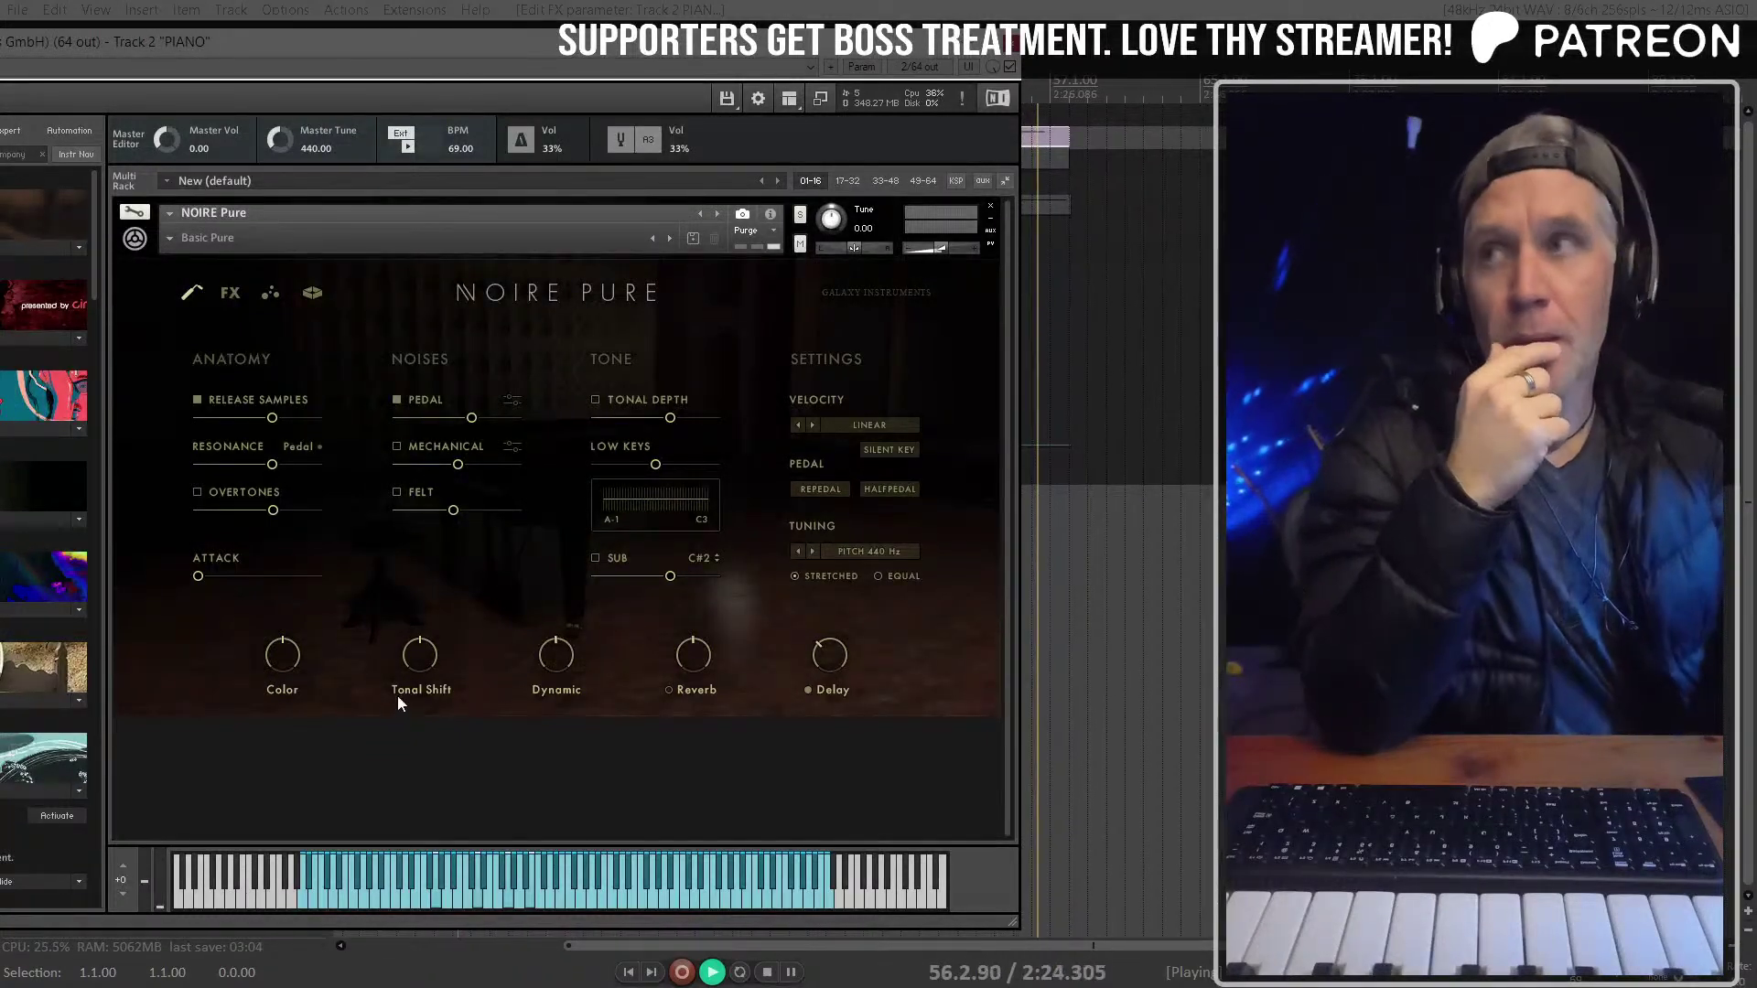
{"action": "left_click", "coordinate": [191, 292]}
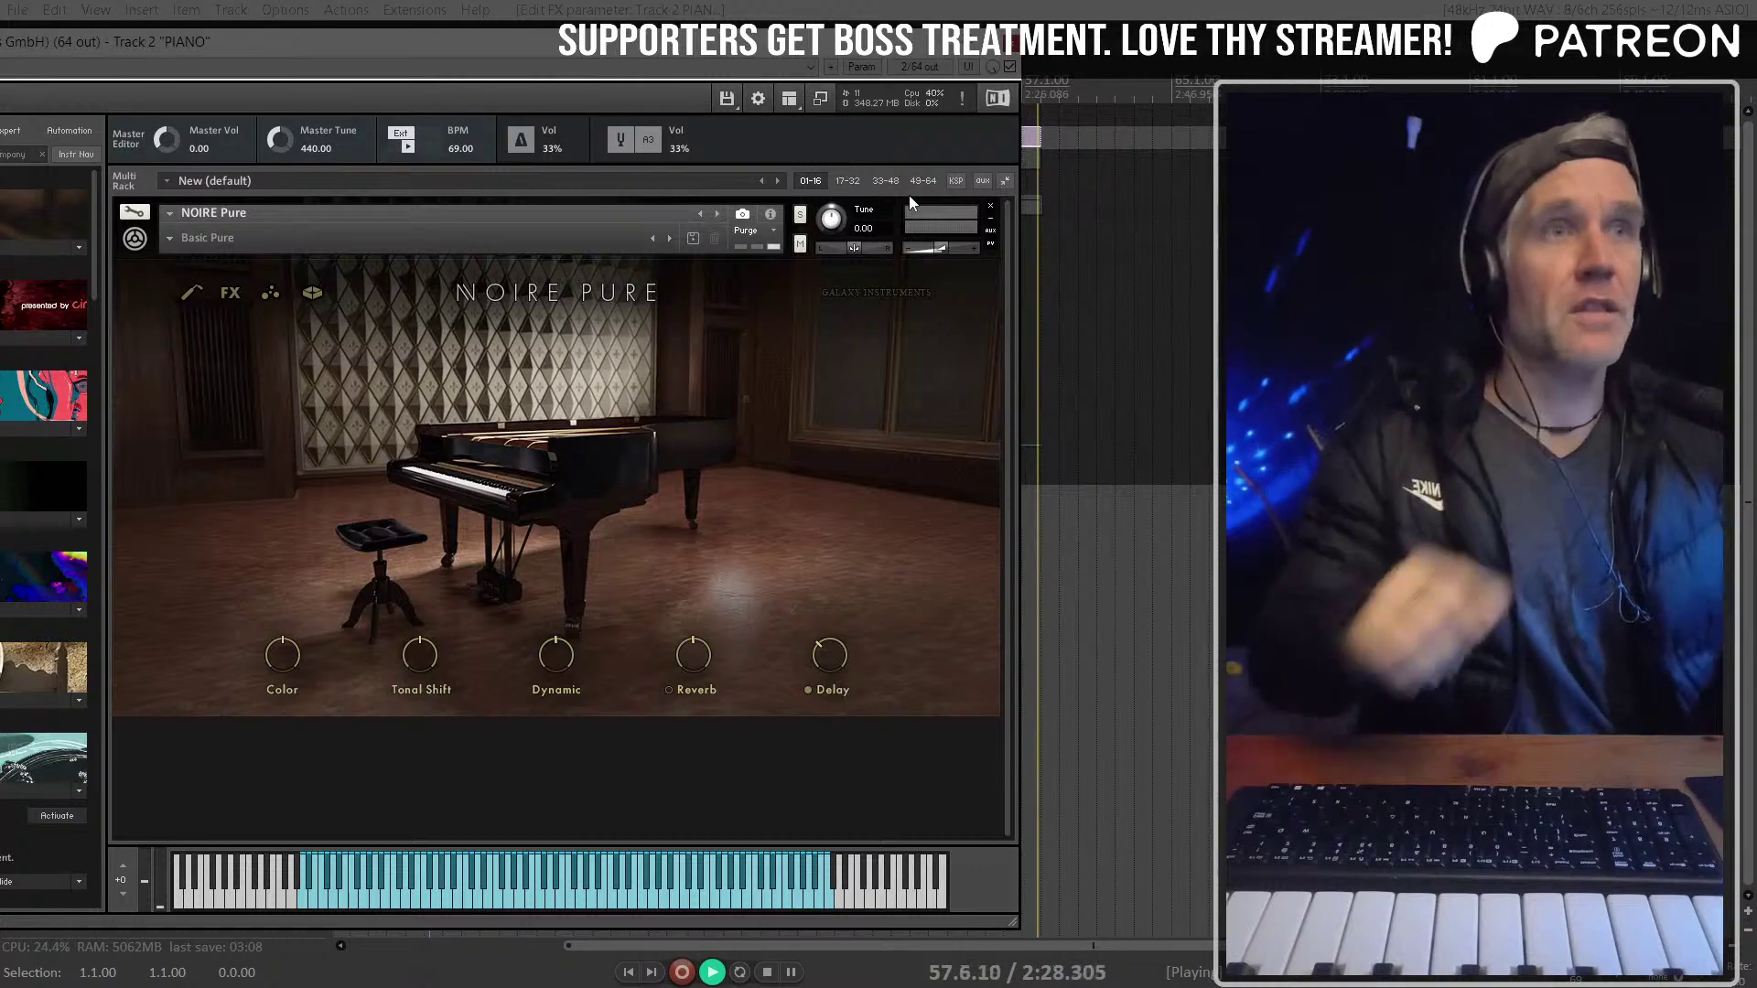
{"action": "key", "text": "Escape"}
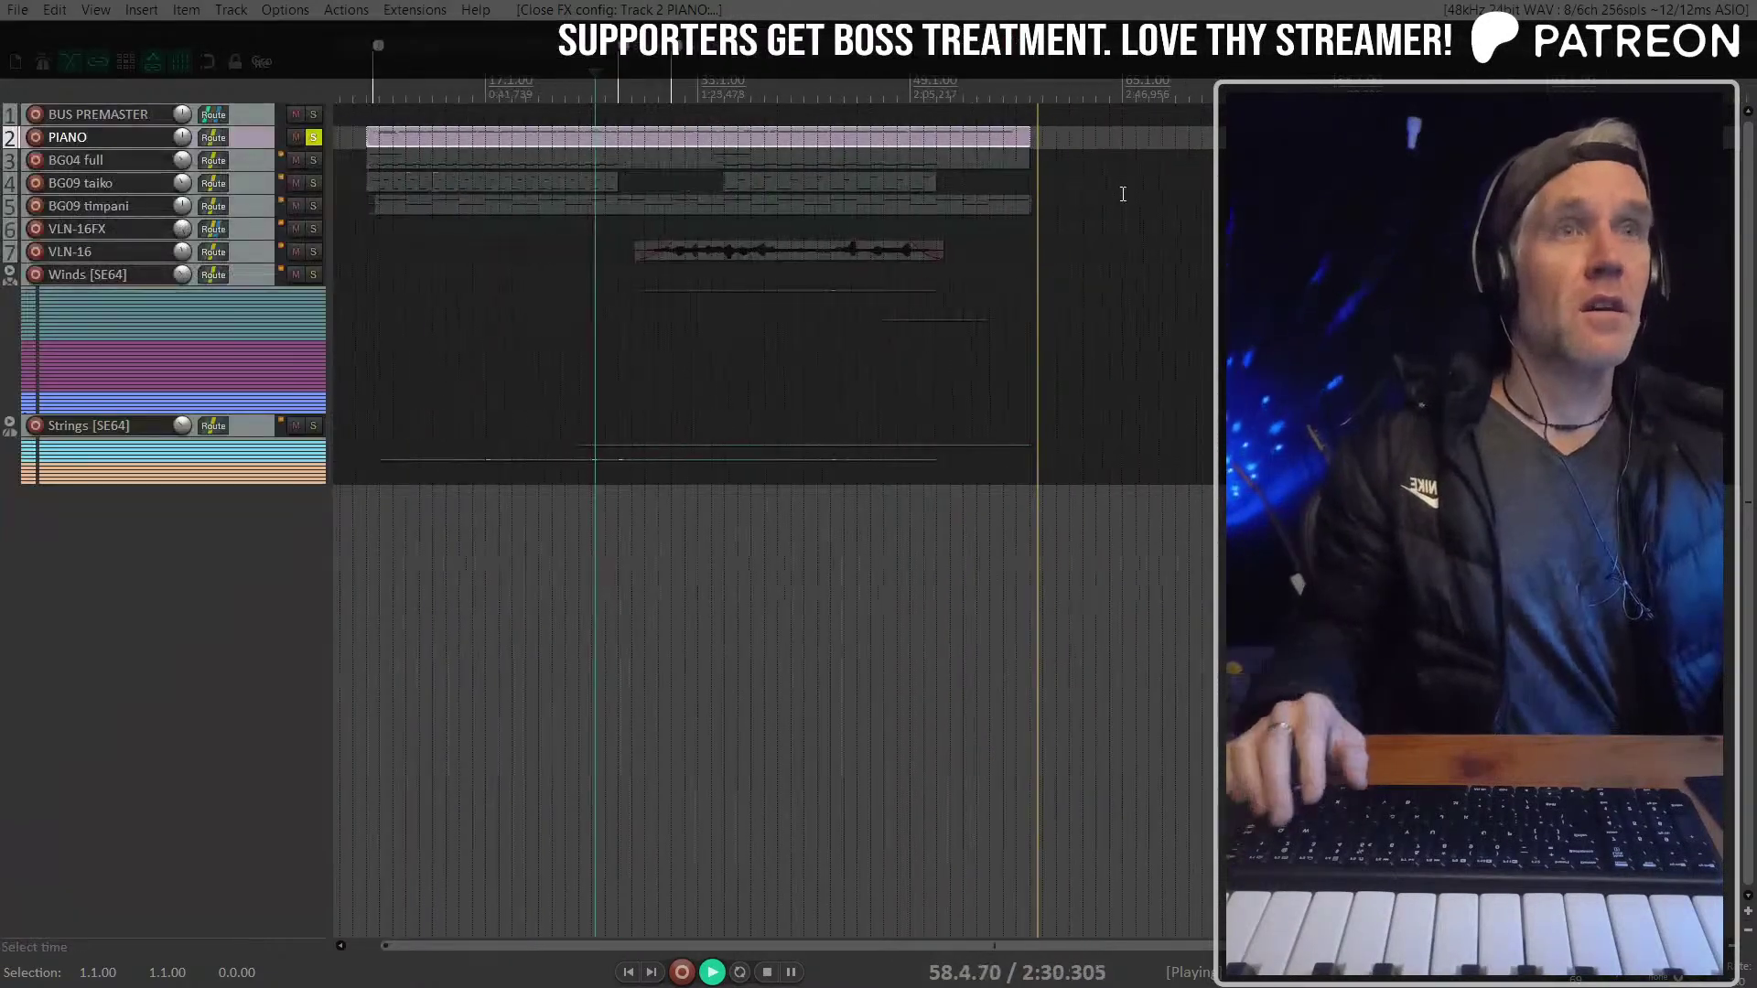
Stop playback, unsolo the PIANO track and select the VLN-16 track
{"action": "key", "text": "space"}
{"action": "left_click", "coordinate": [313, 137]}
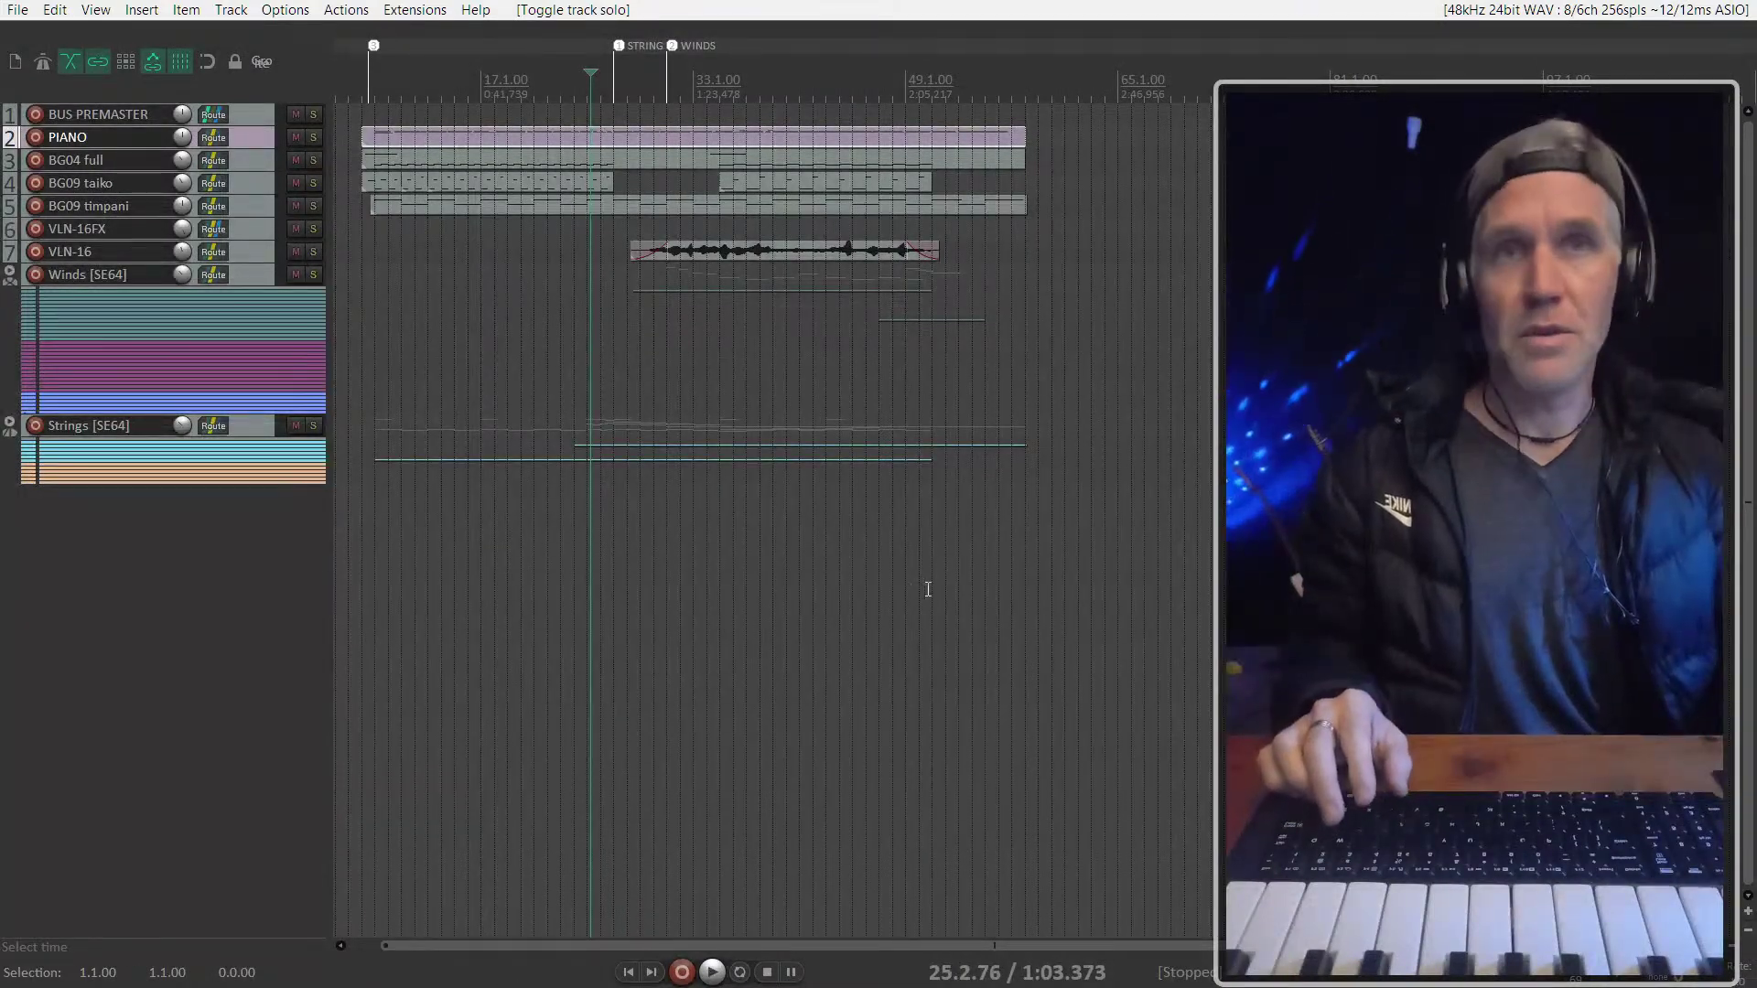
{"action": "left_click", "coordinate": [249, 254]}
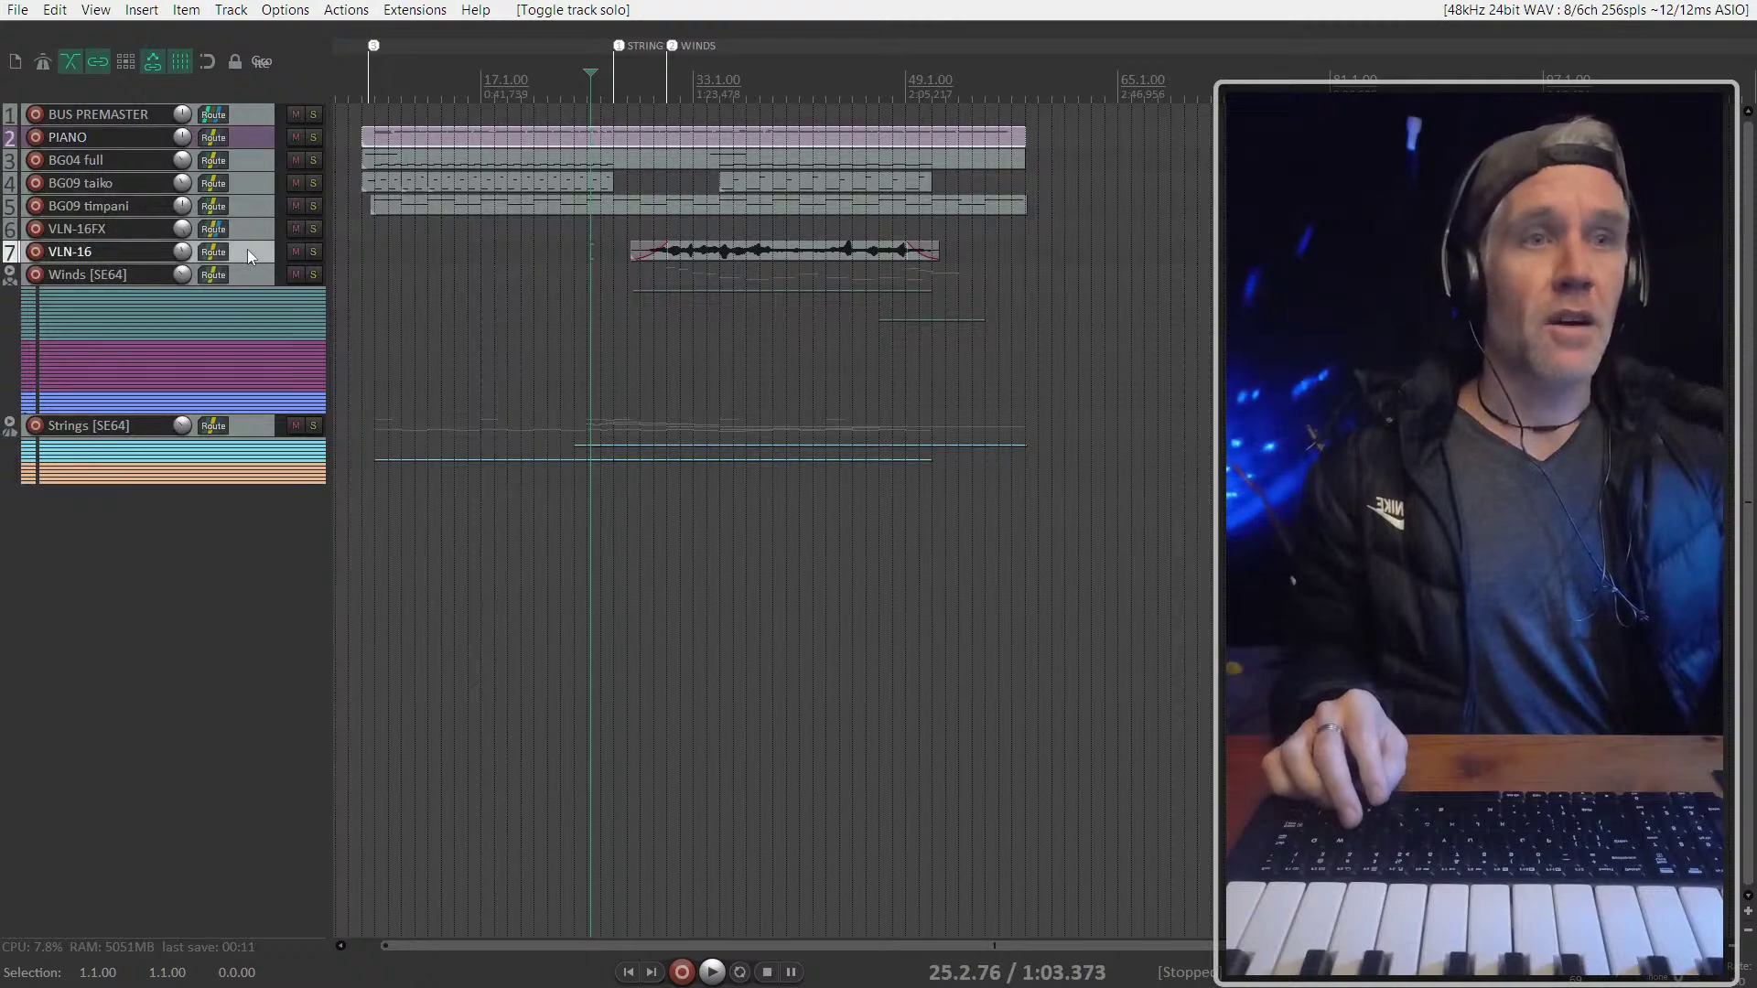
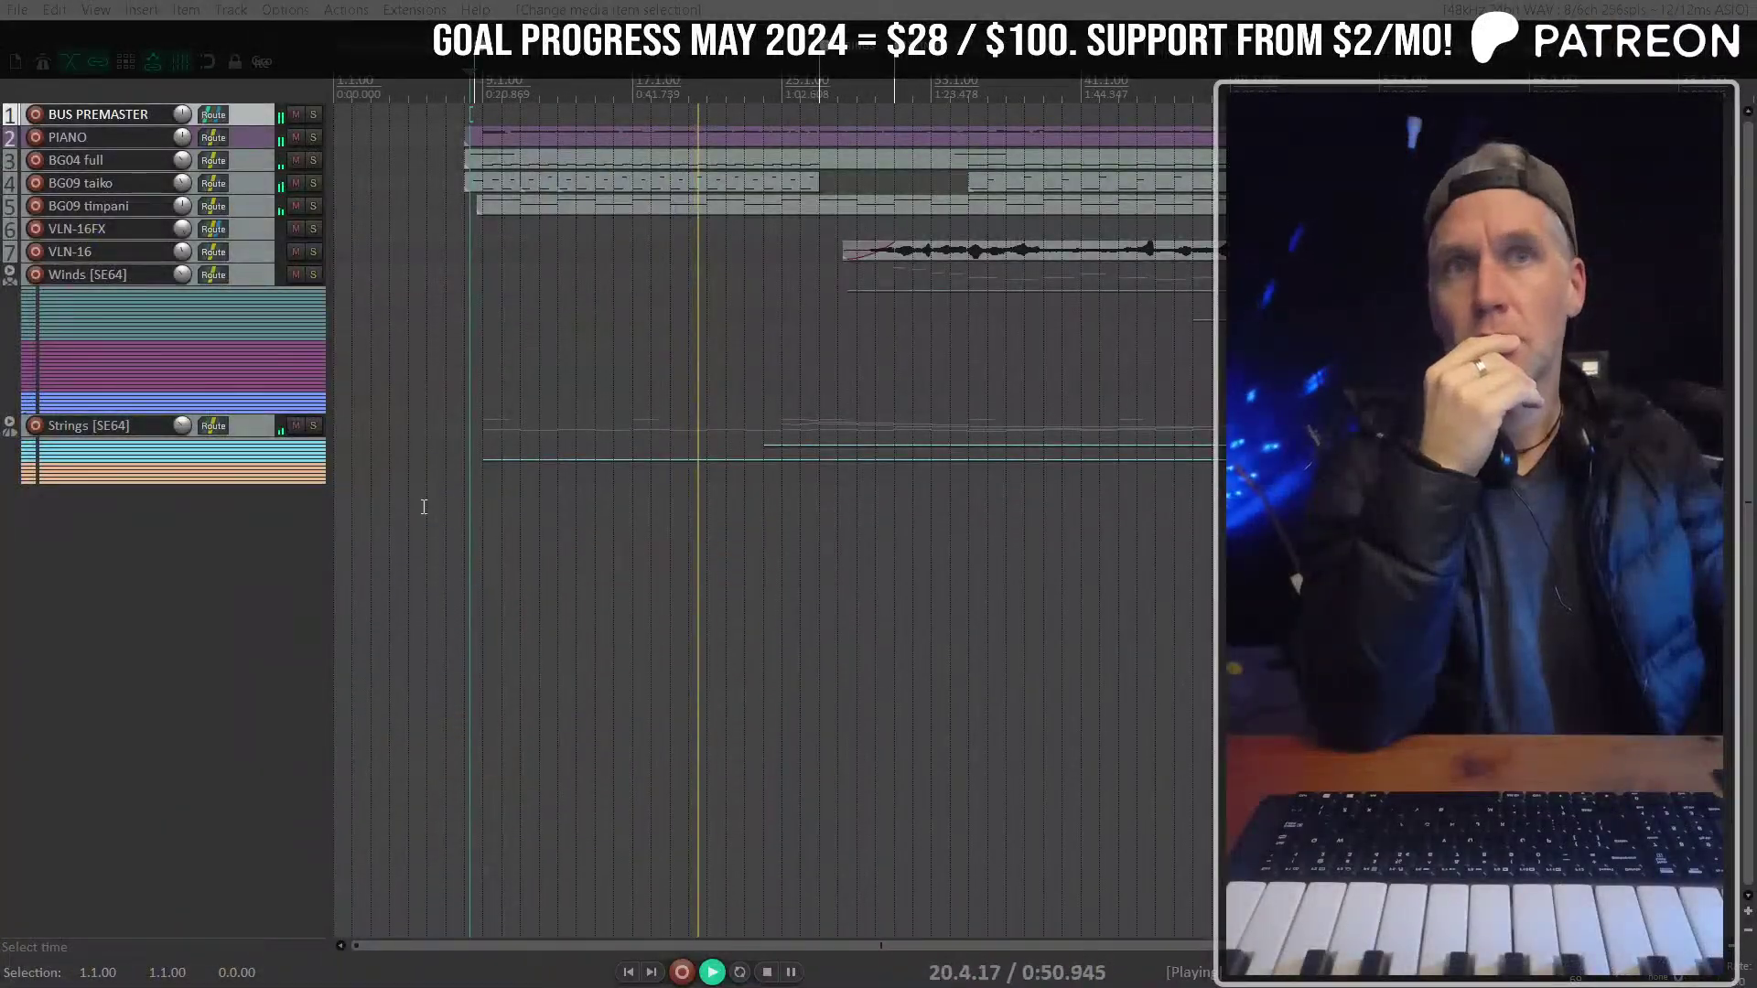
Open the PIANO track's Noire Pure instrument during playback to review its settings, and close it again
{"action": "left_click", "coordinate": [270, 140]}
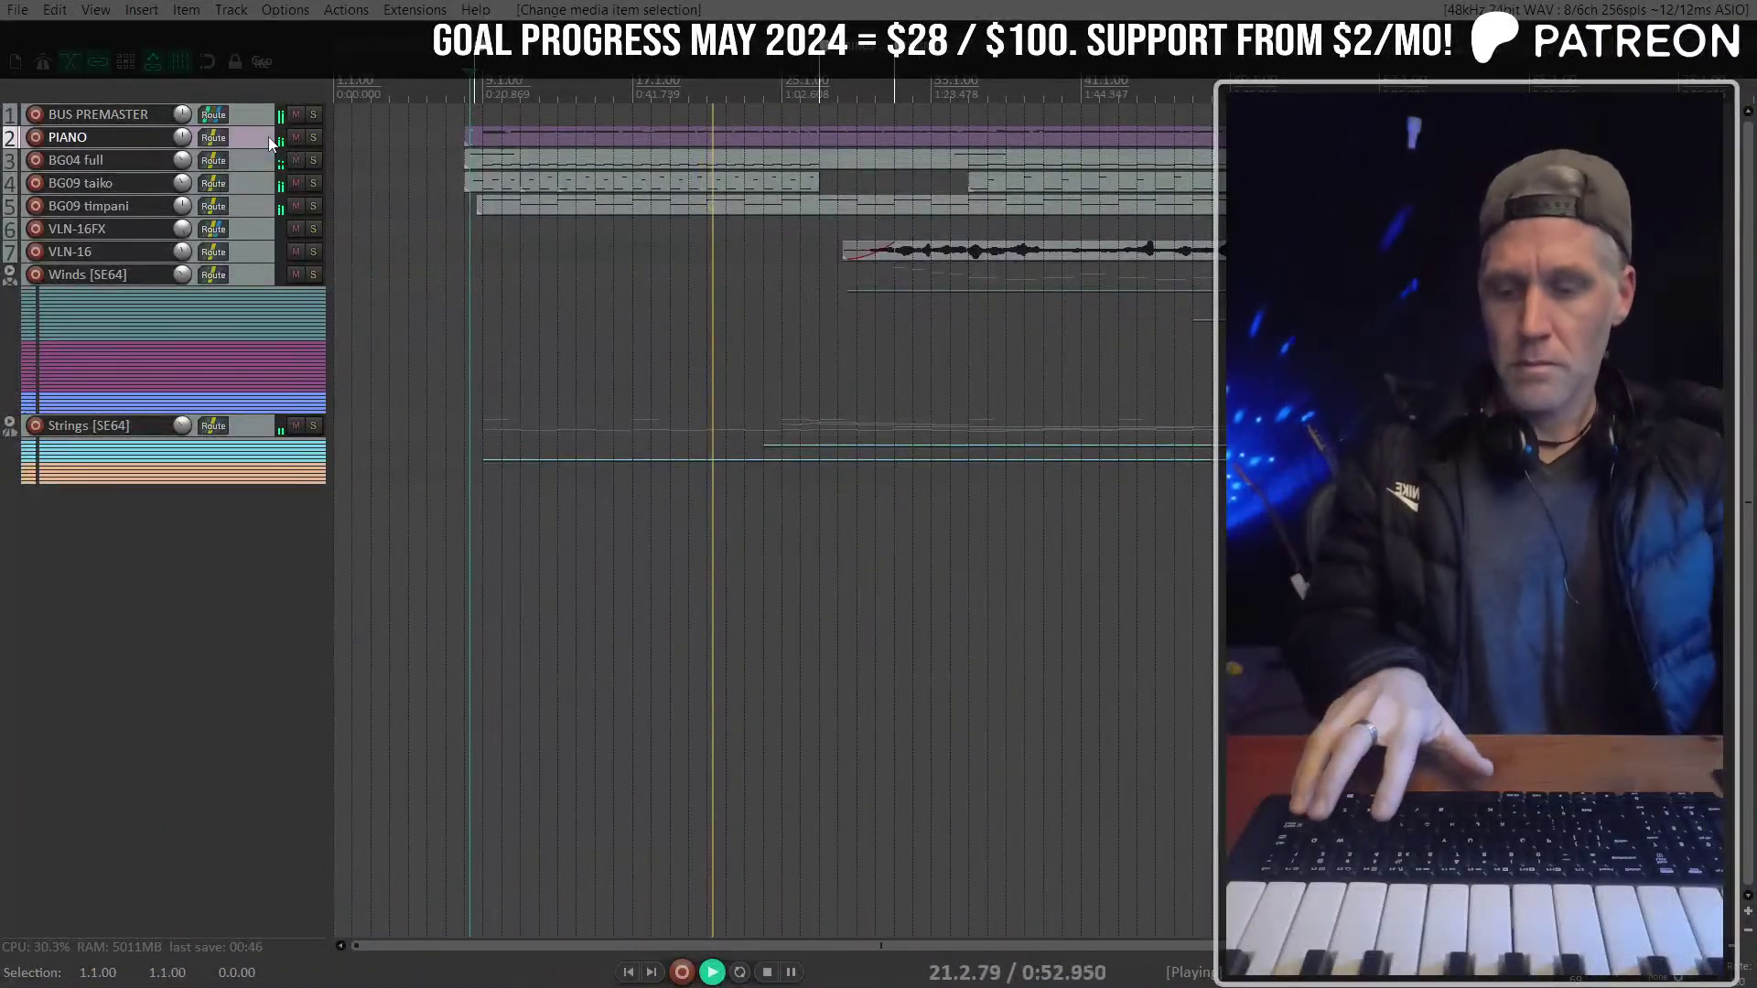
{"action": "key", "text": "f"}
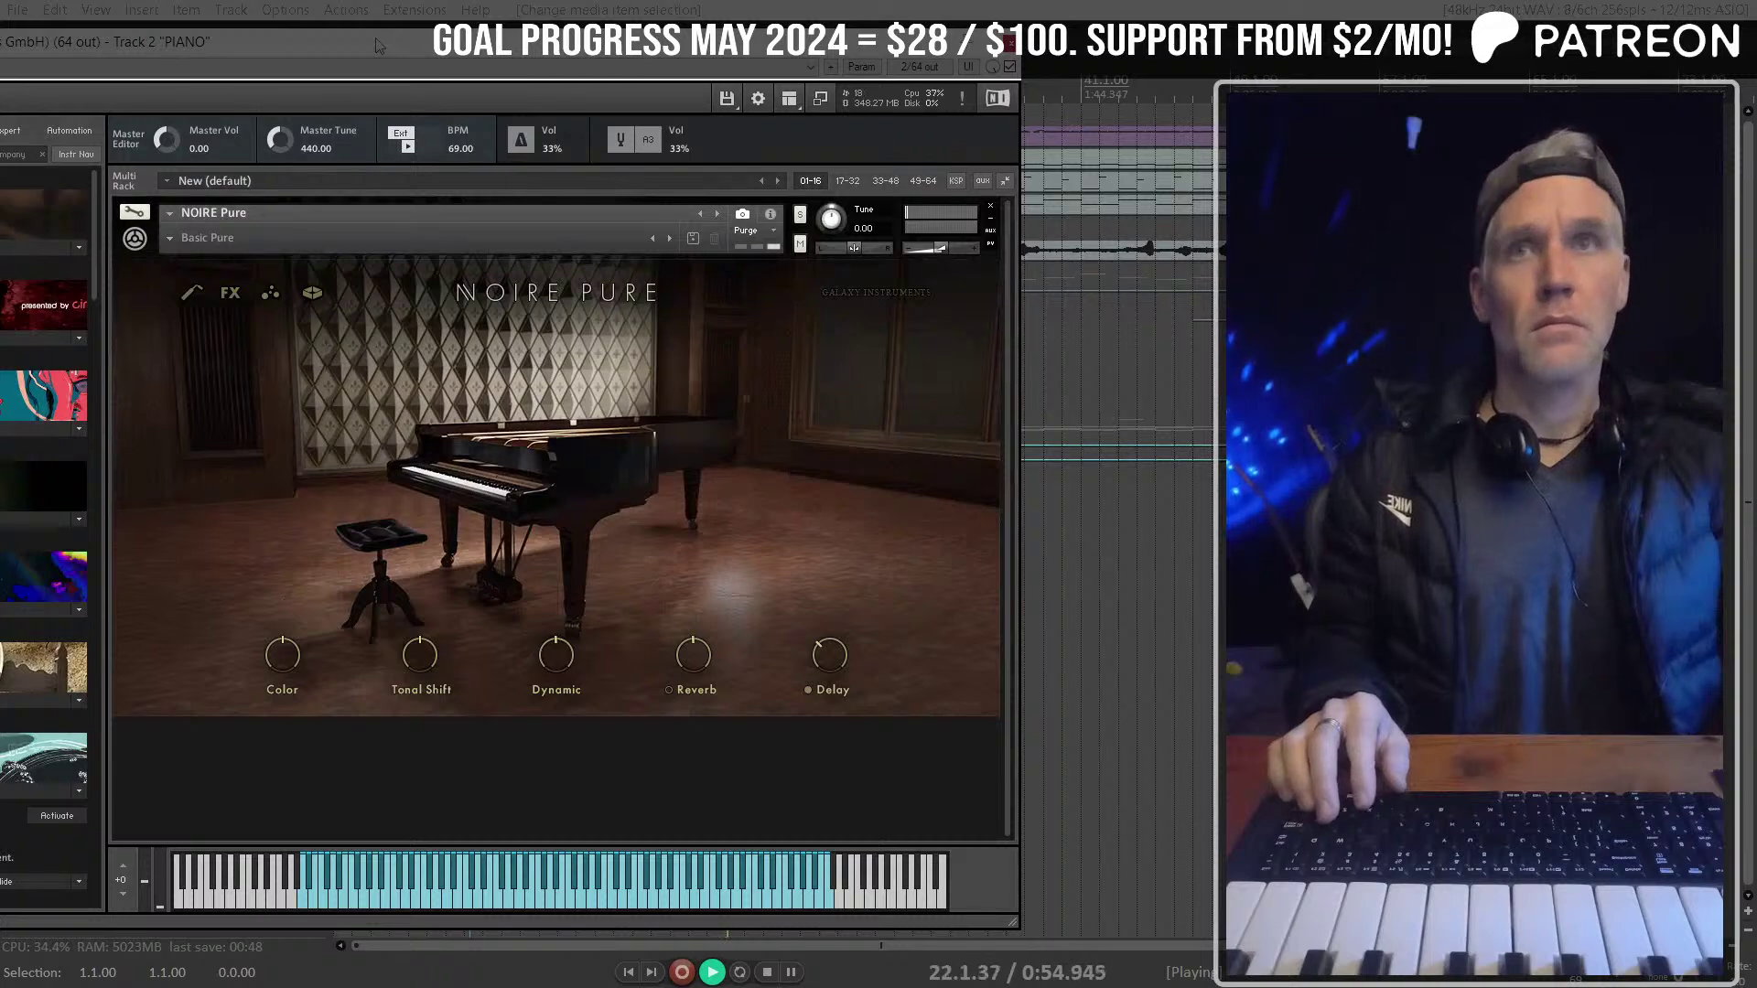
{"action": "left_click_drag", "start_coordinate": [379, 46], "coordinate": [336, 45]}
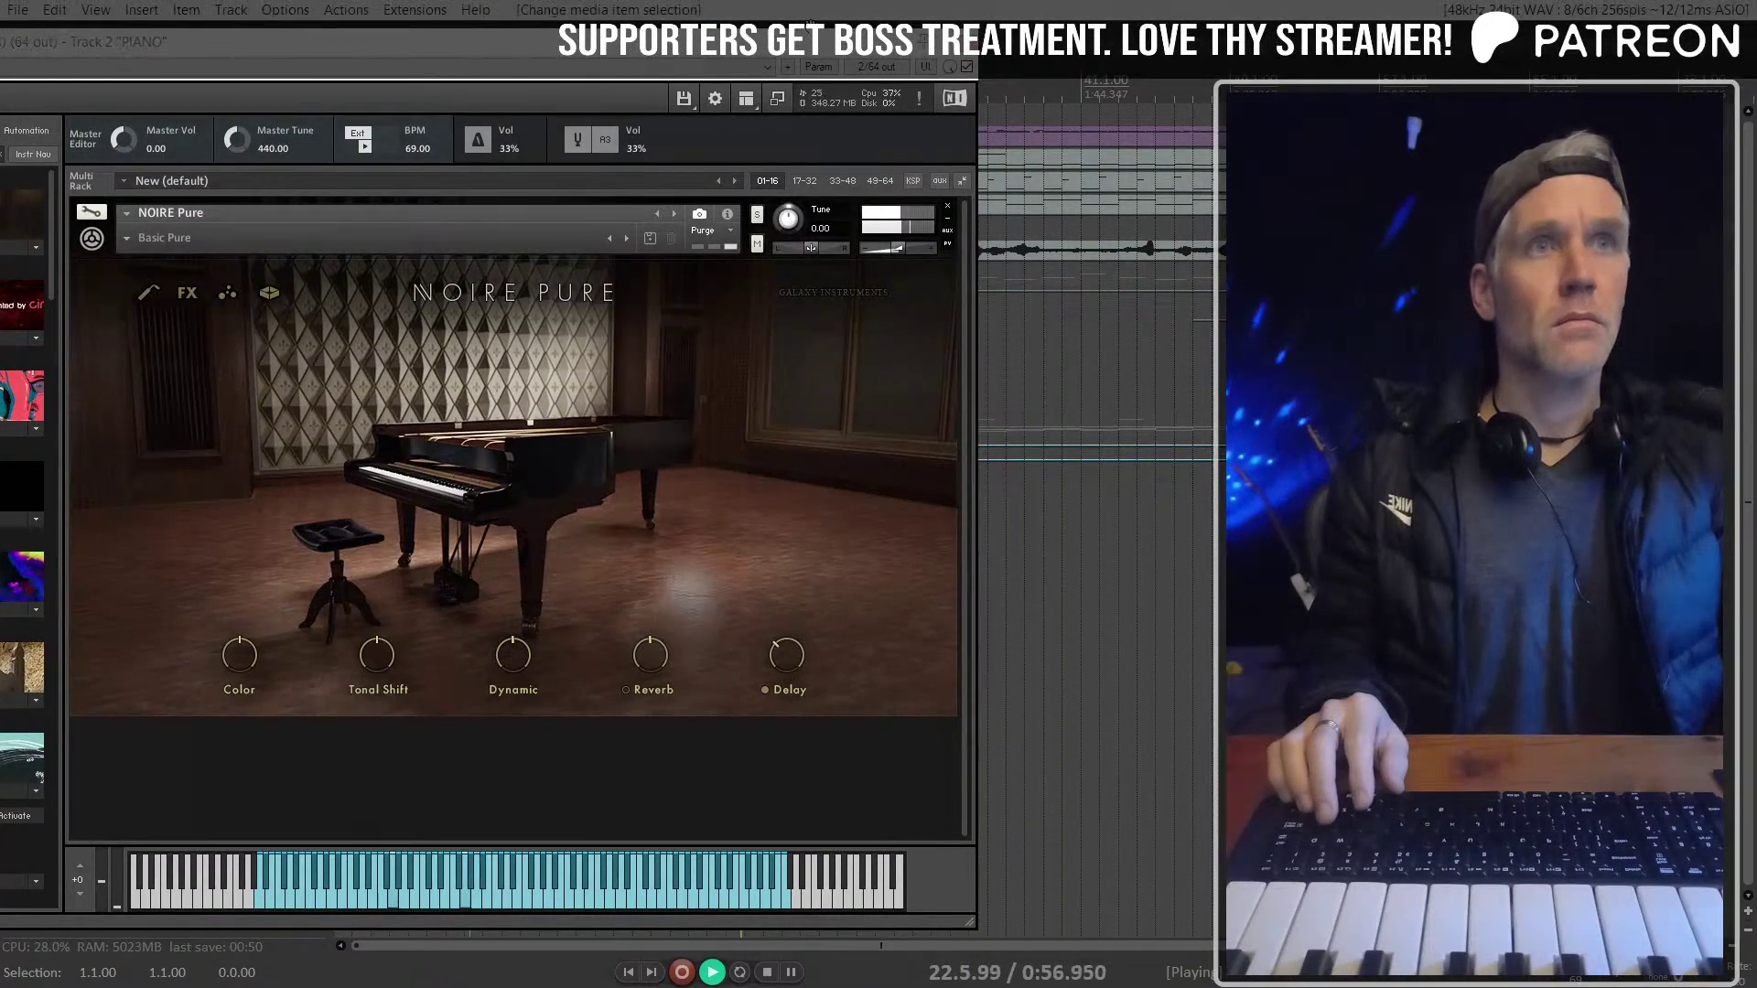
{"action": "key", "text": "Escape"}
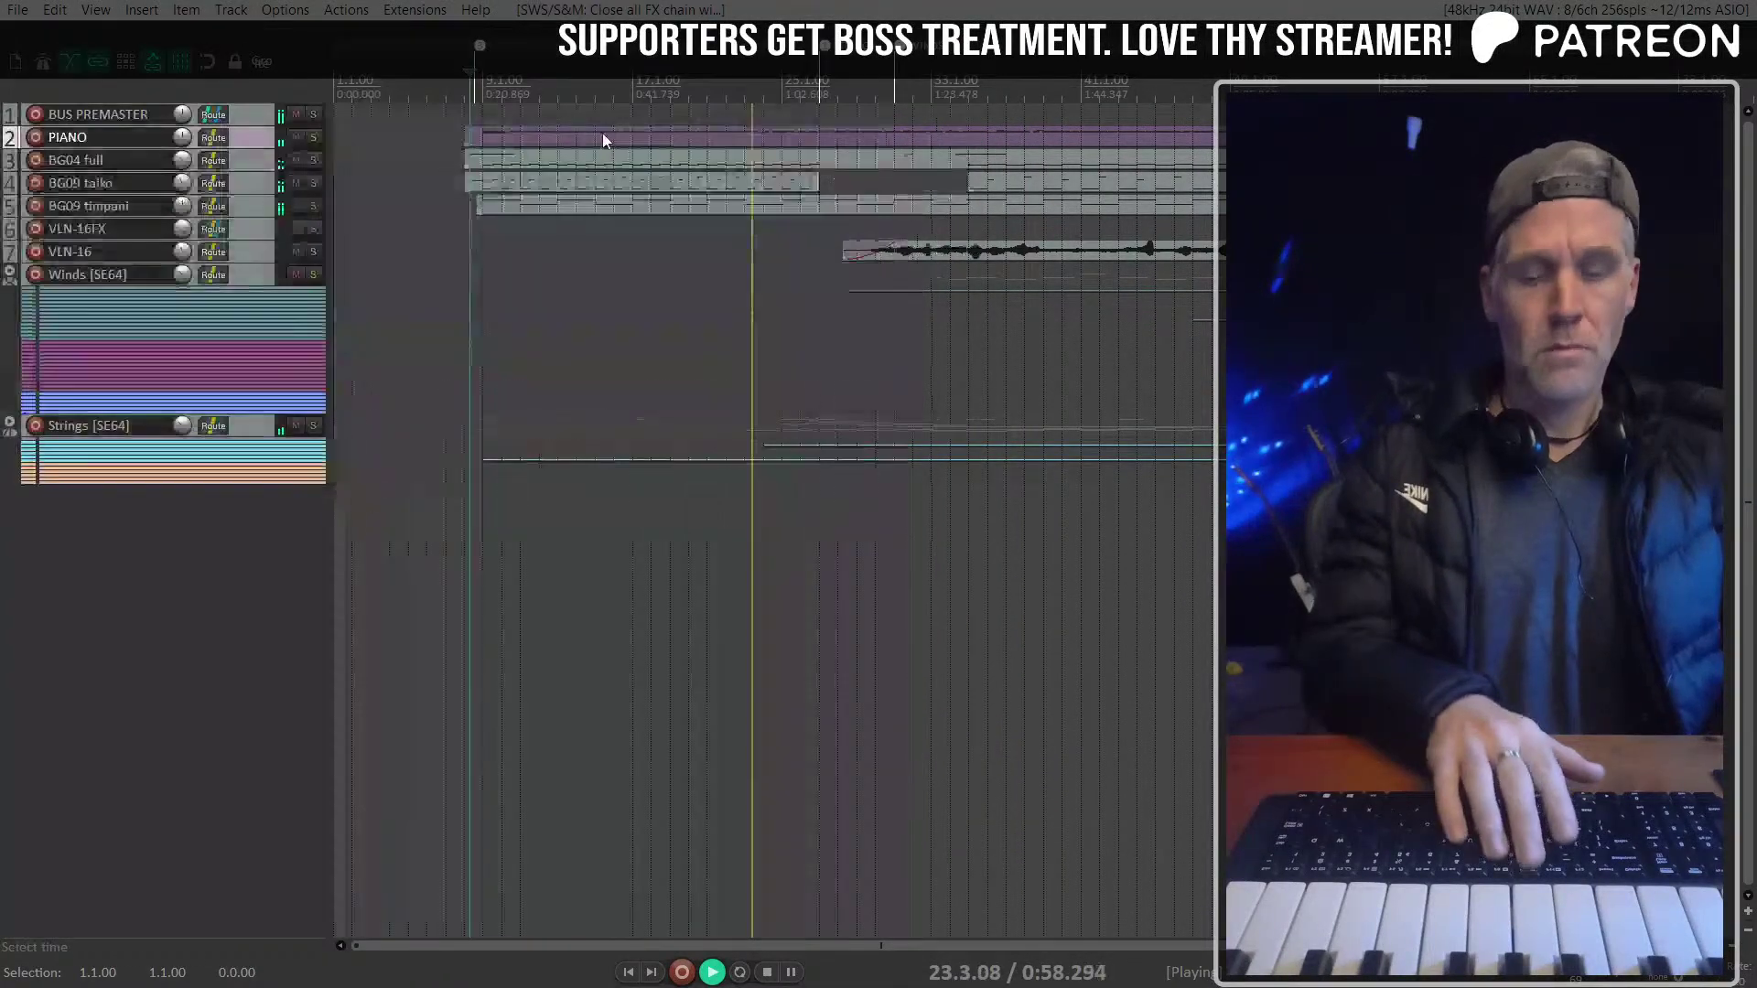
Enlarge the BG04 full and BG09 taiko tracks, select all their items and nudge them slightly later
{"action": "left_click", "coordinate": [255, 156]}
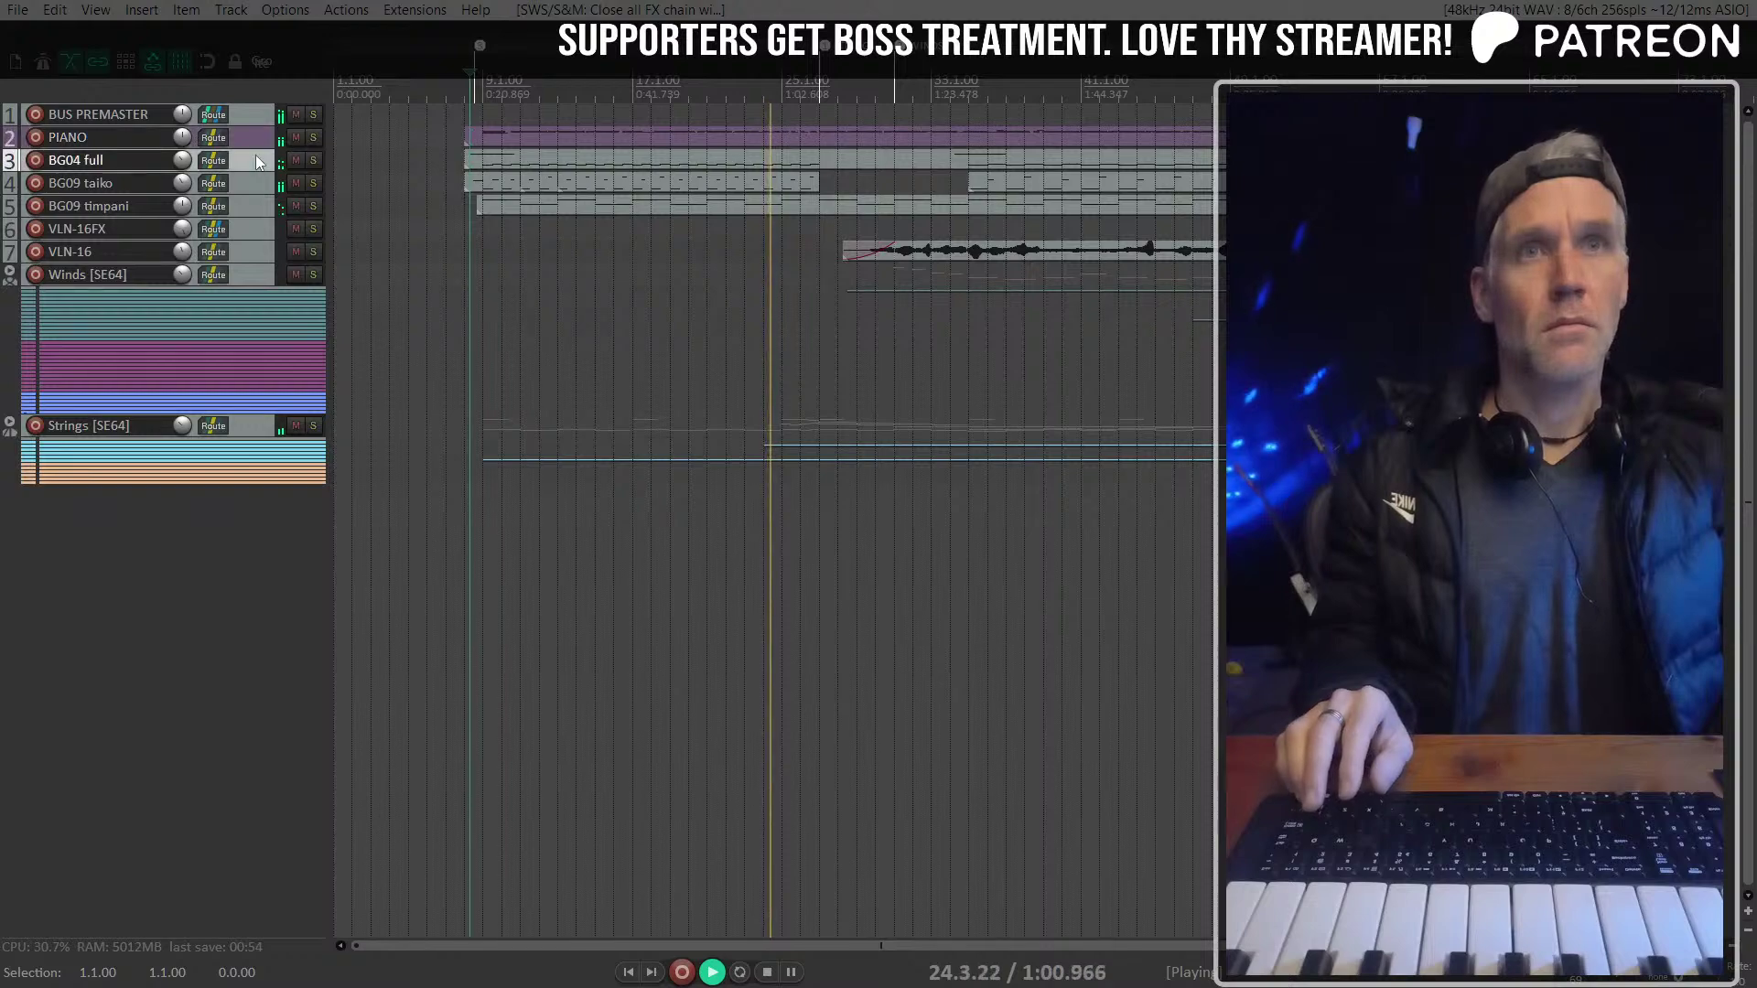
{"action": "left_click", "coordinate": [256, 184], "text": "ctrl"}
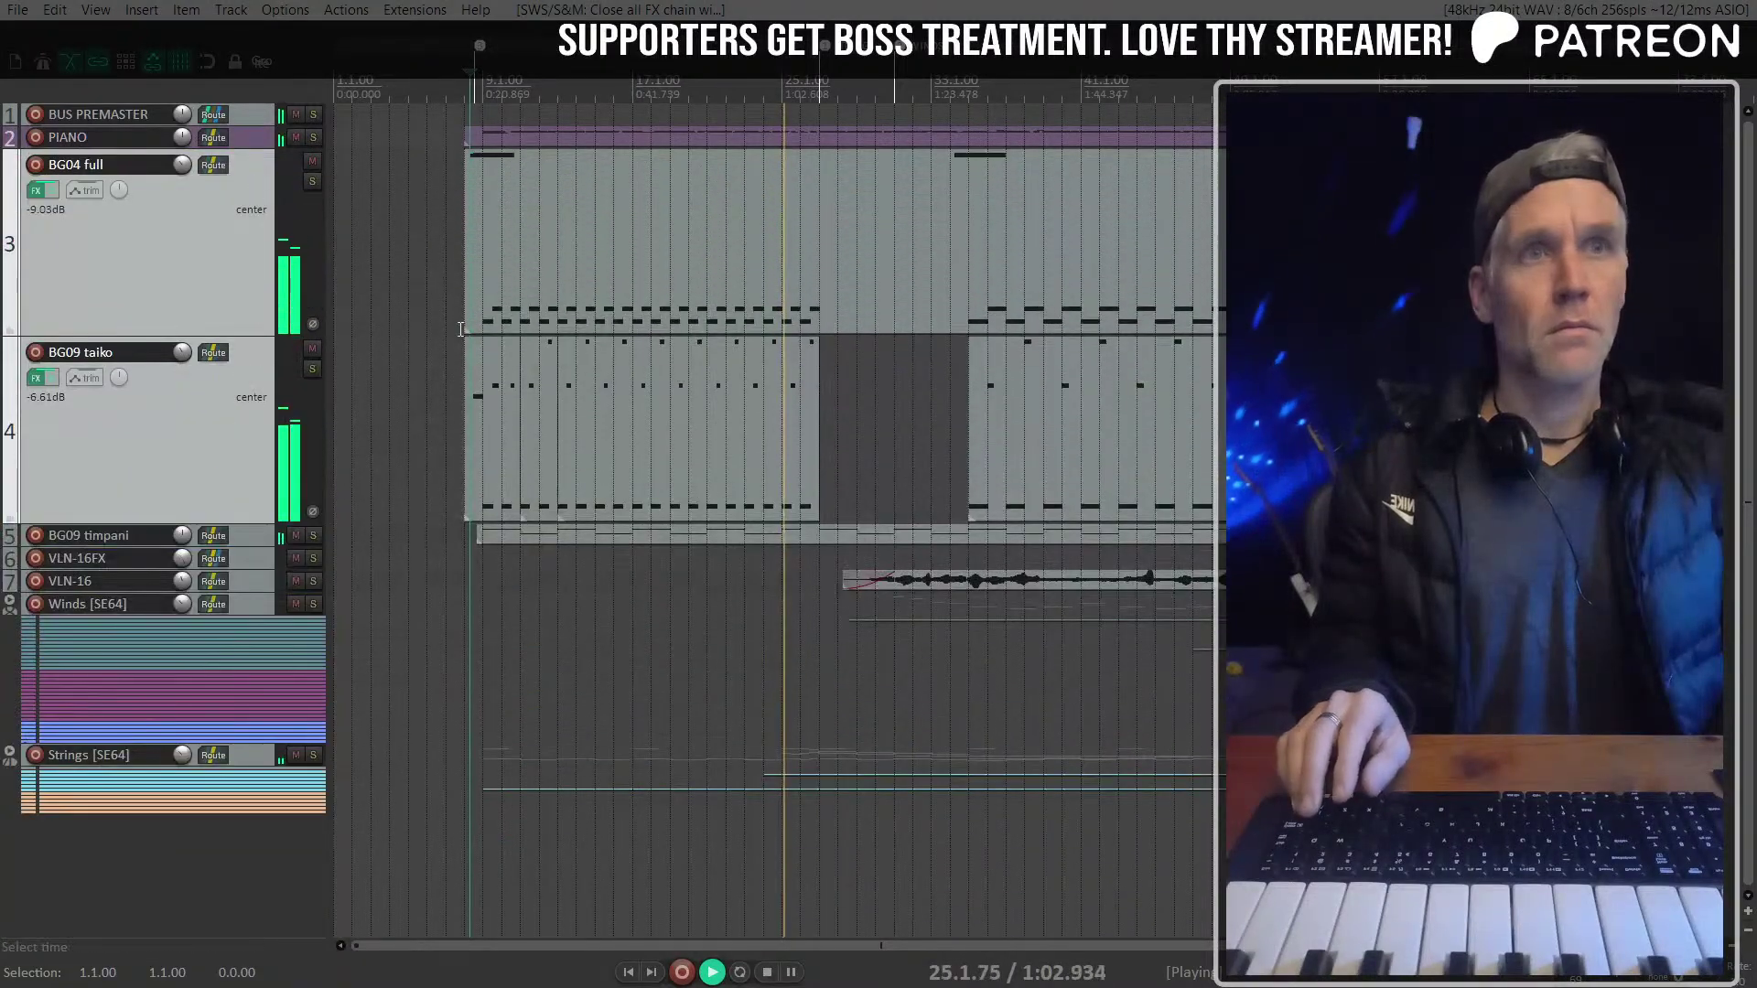
{"action": "left_click_drag", "start_coordinate": [439, 262], "coordinate": [1125, 458]}
{"action": "scroll", "coordinate": [663, 278], "scroll_direction": "up", "scroll_amount": 5}
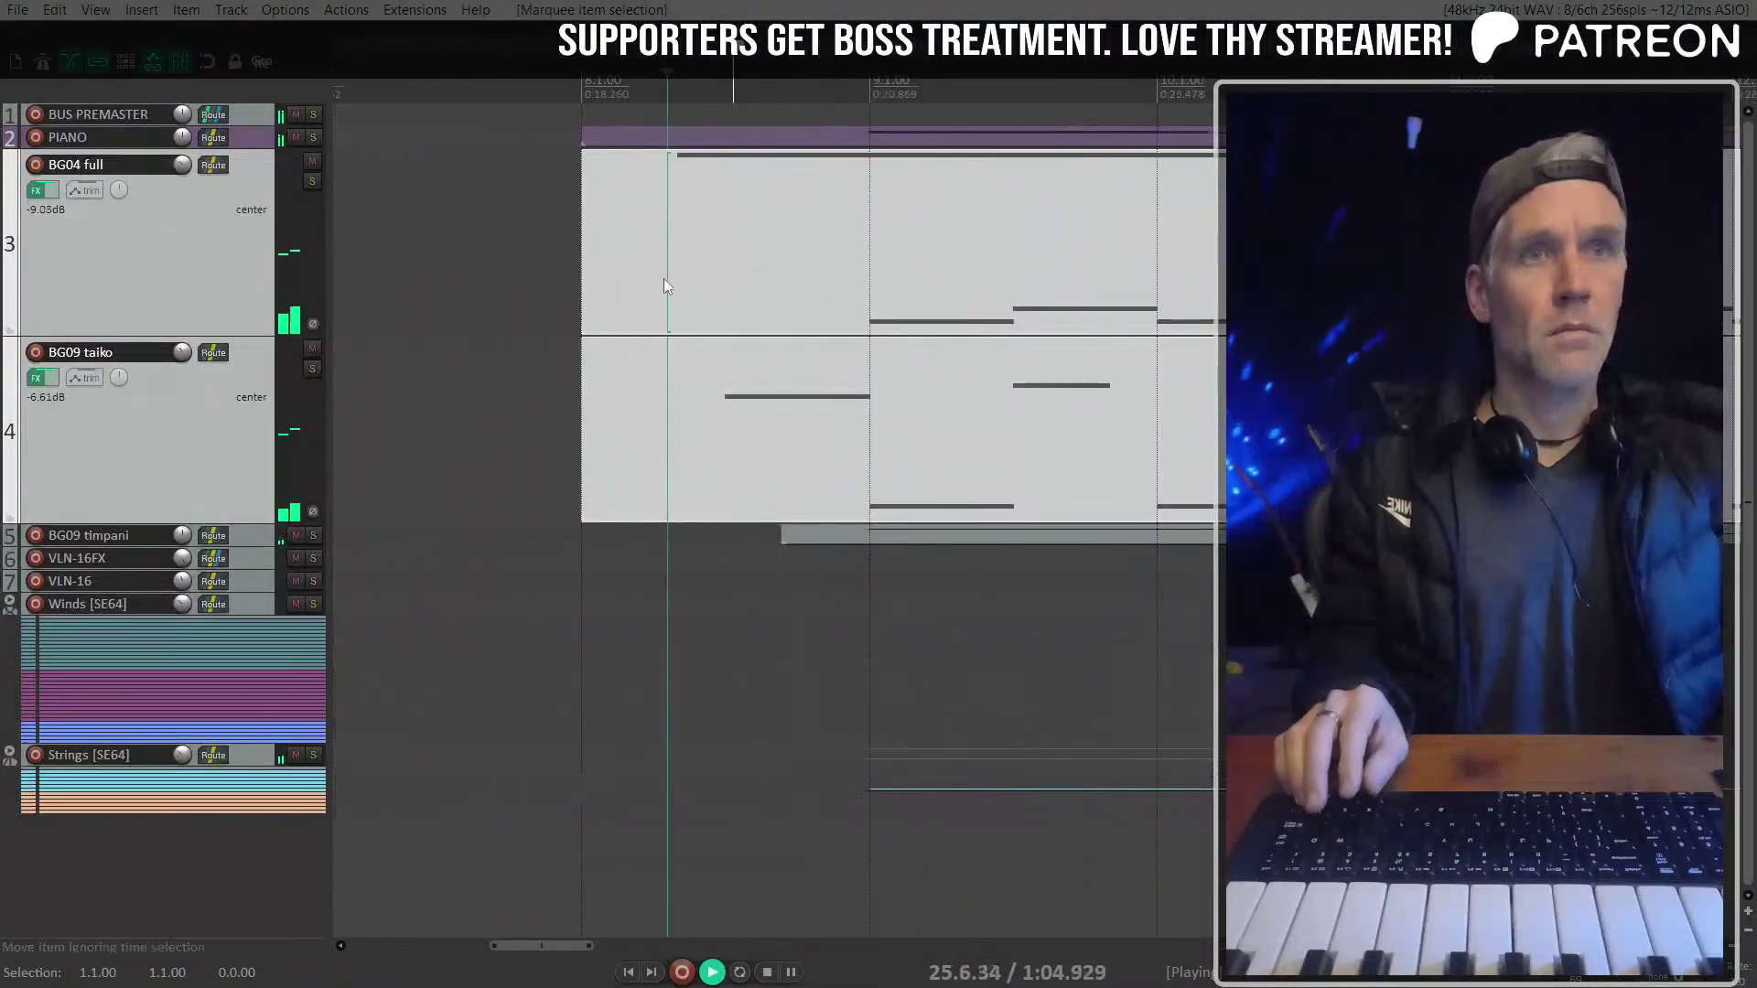
{"action": "left_click_drag", "start_coordinate": [855, 384], "coordinate": [865, 386]}
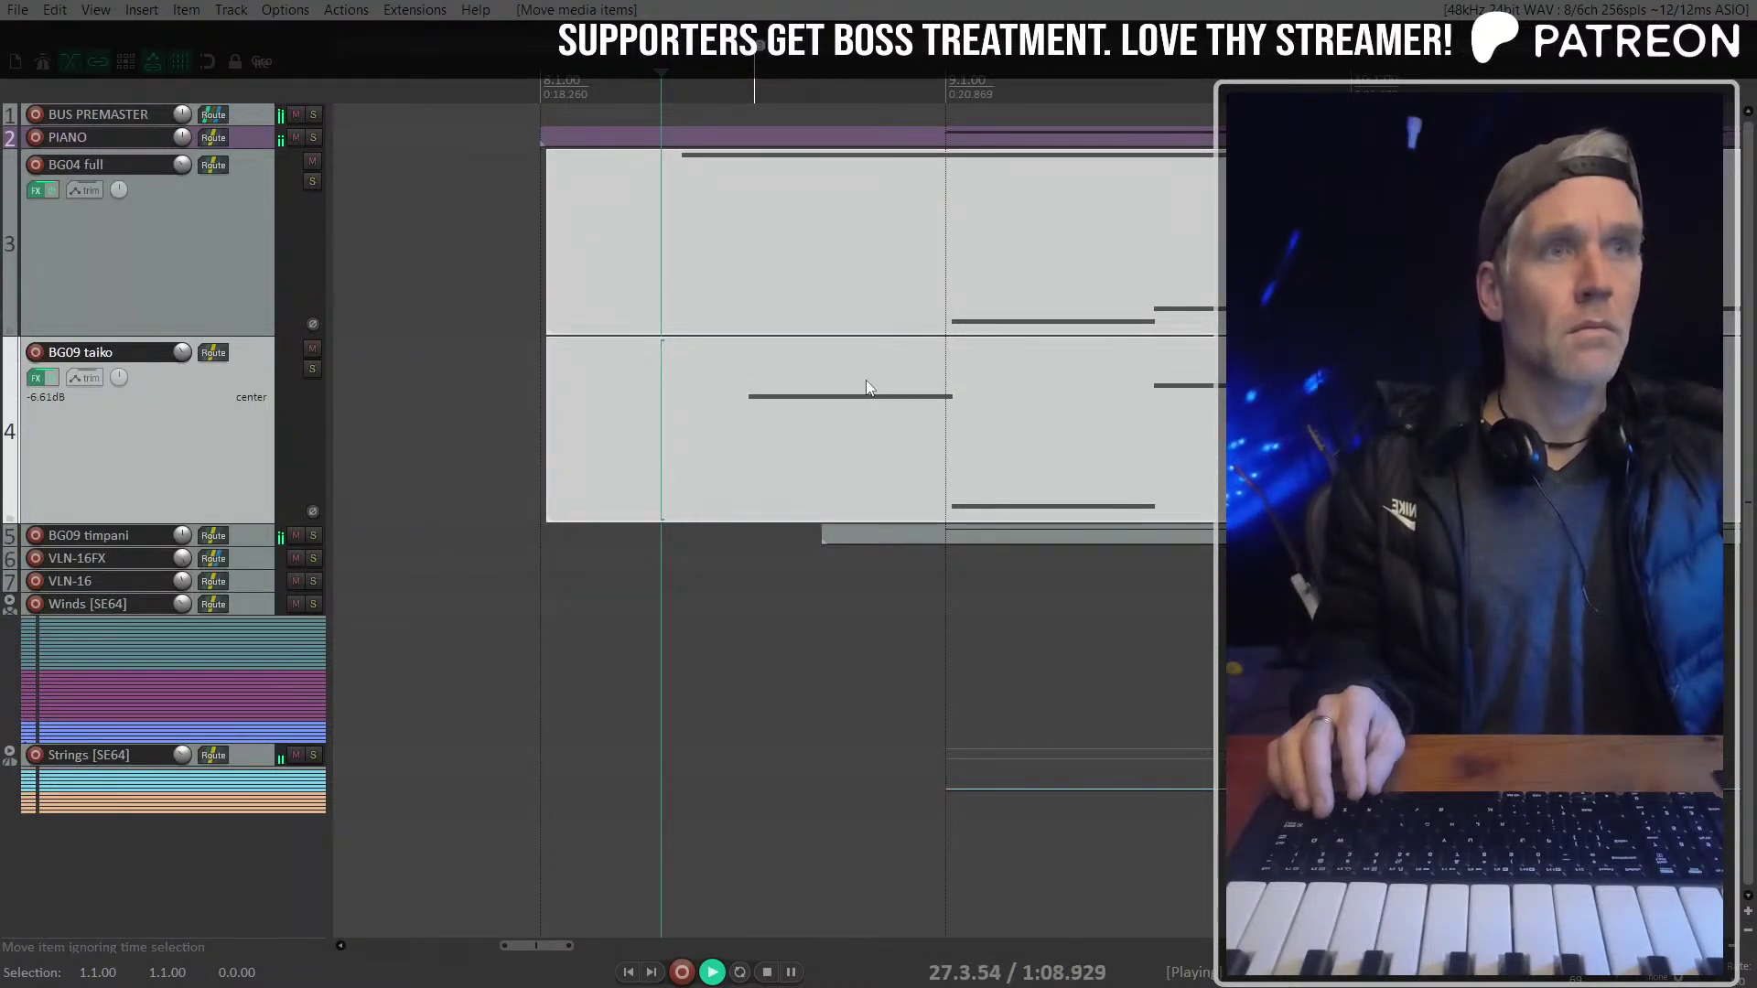
{"action": "scroll", "coordinate": [865, 385], "scroll_direction": "down", "scroll_amount": 6}
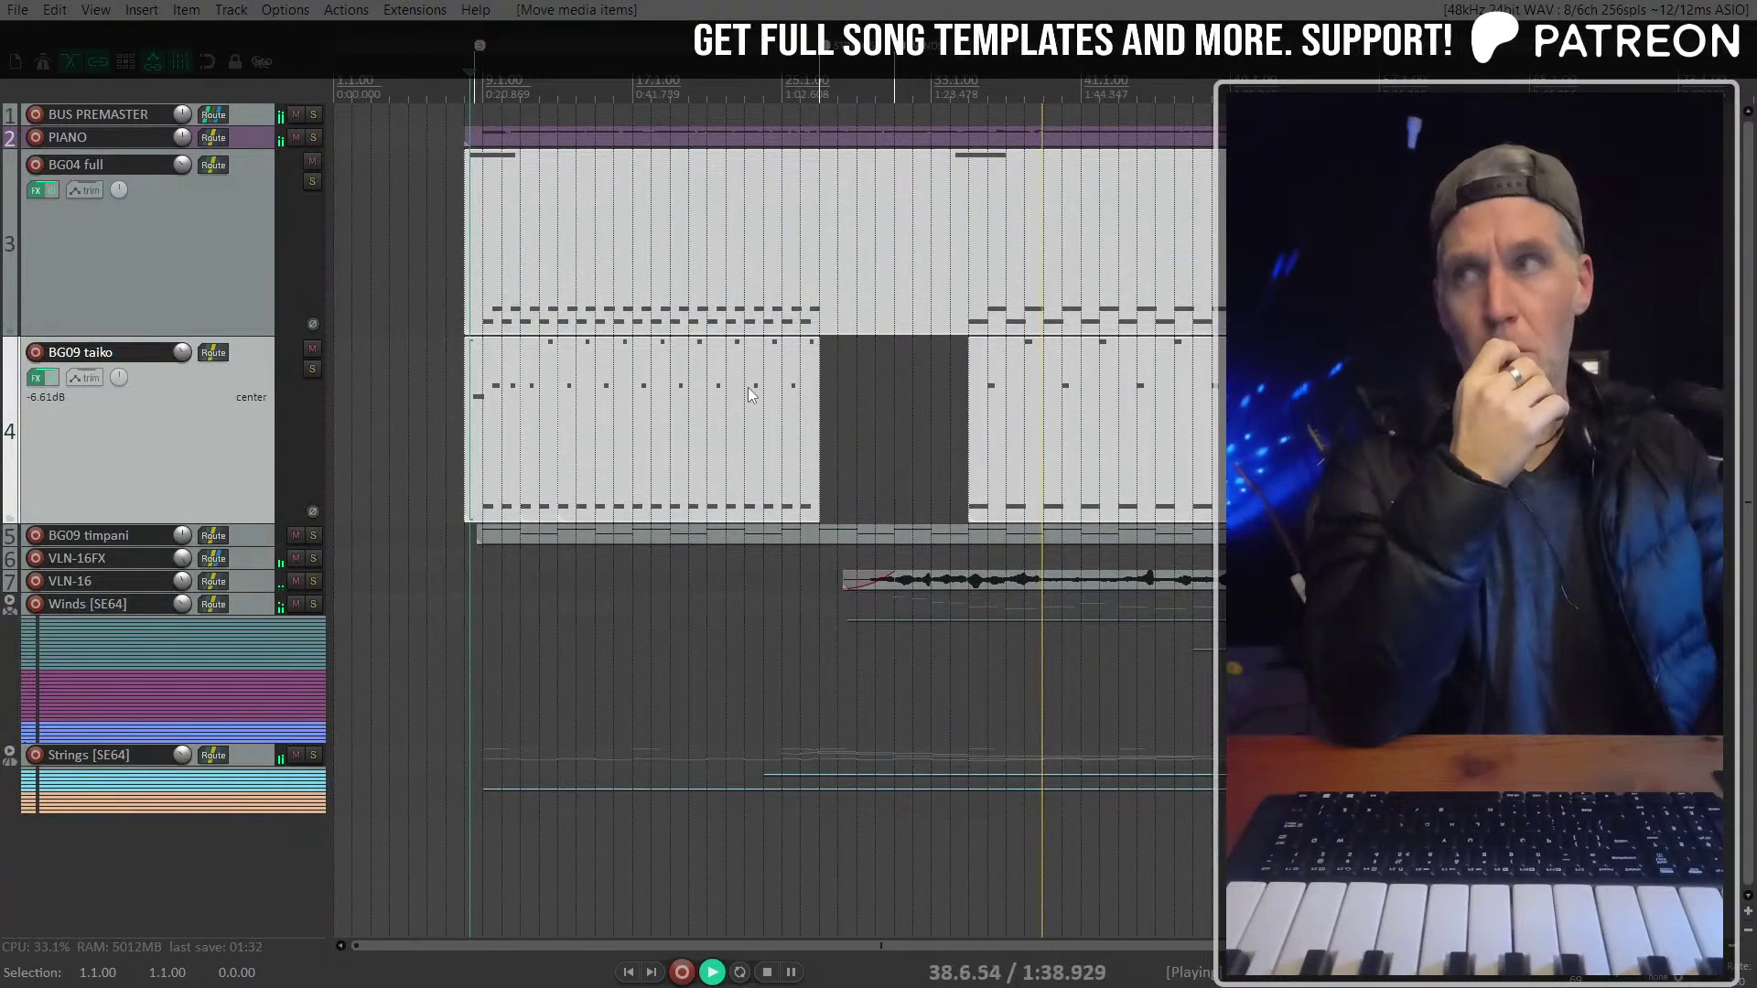
Slip the contents of the selected BG04 full and BG09 taiko items slightly earlier without moving the items
{"action": "scroll", "coordinate": [961, 338], "scroll_direction": "up", "scroll_amount": 6}
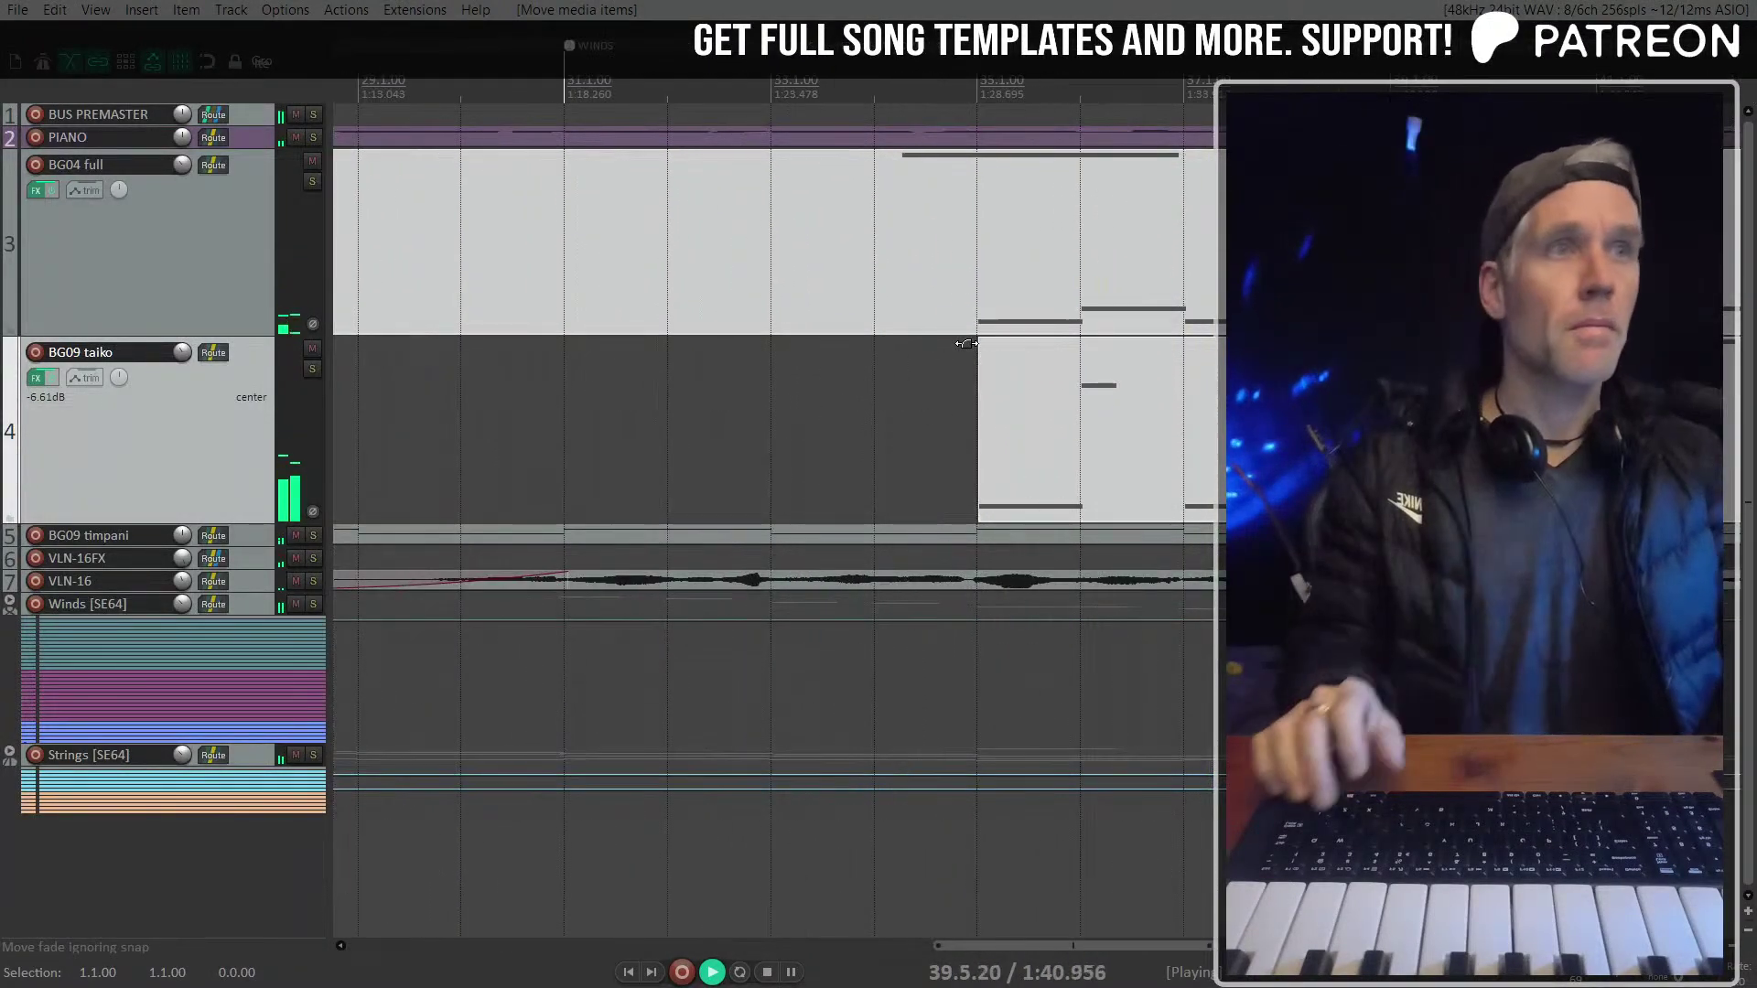
{"action": "scroll", "coordinate": [967, 343], "scroll_direction": "down", "scroll_amount": 4}
{"action": "scroll", "coordinate": [968, 343], "scroll_direction": "down", "scroll_amount": 3}
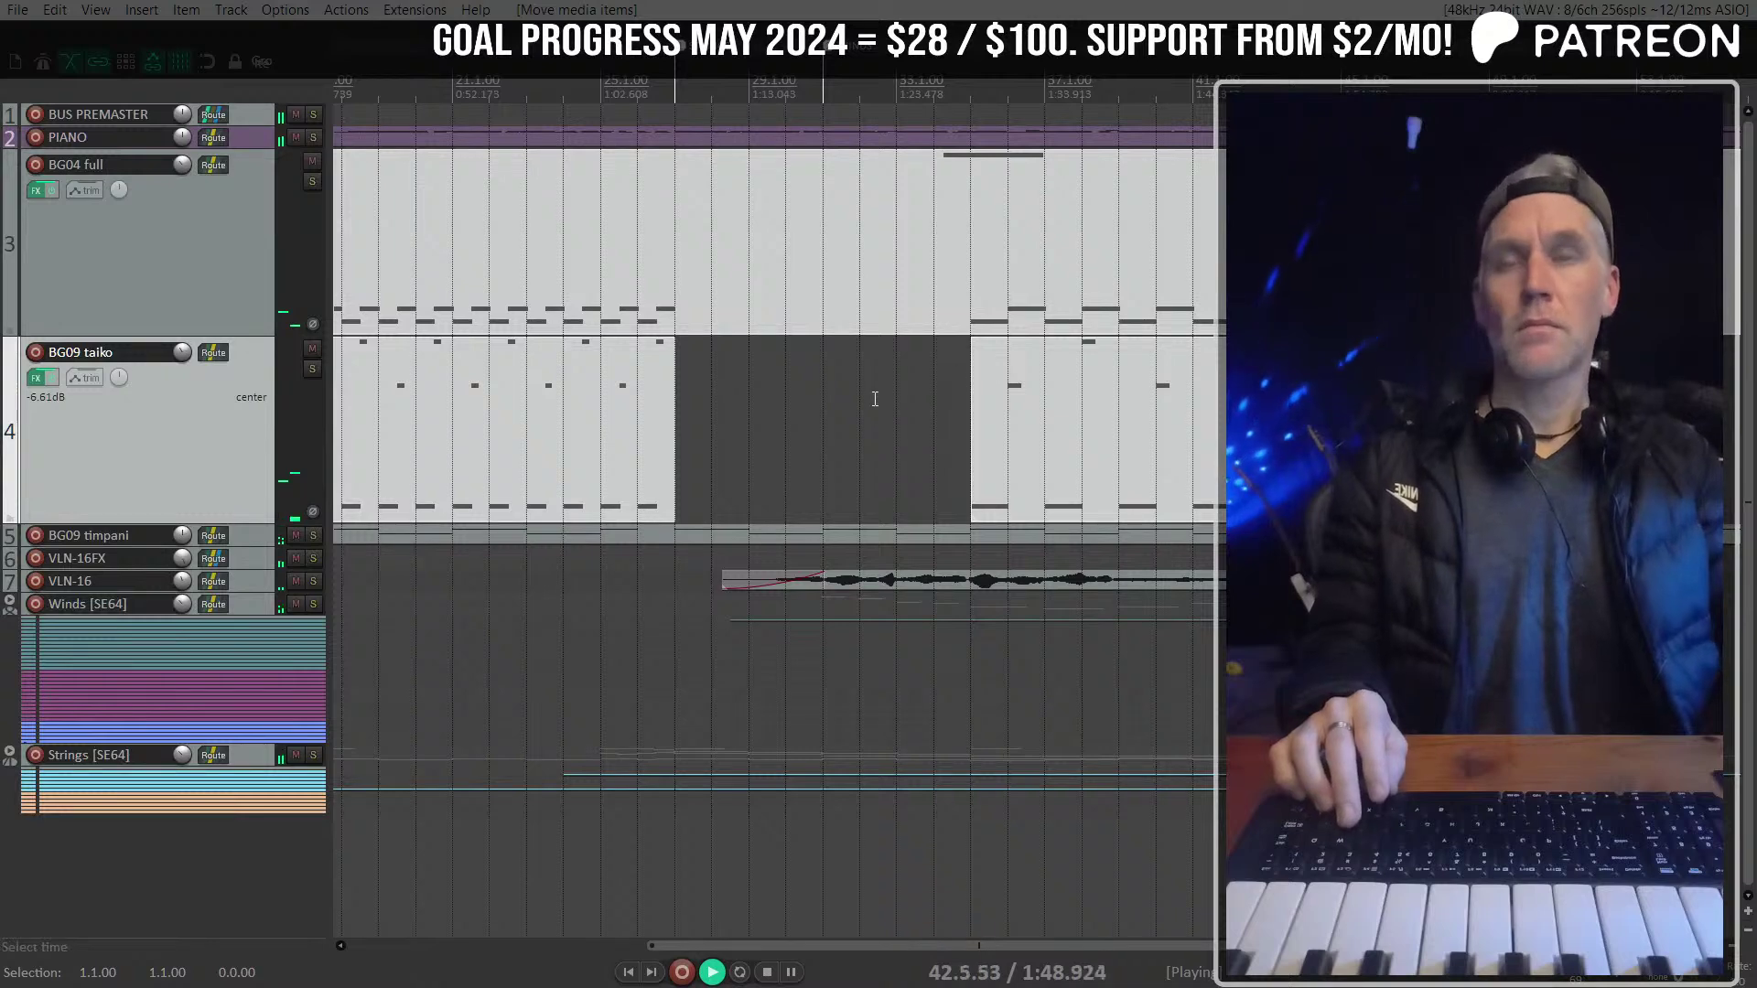
{"action": "scroll", "coordinate": [1002, 379], "scroll_direction": "left", "scroll_amount": 2}
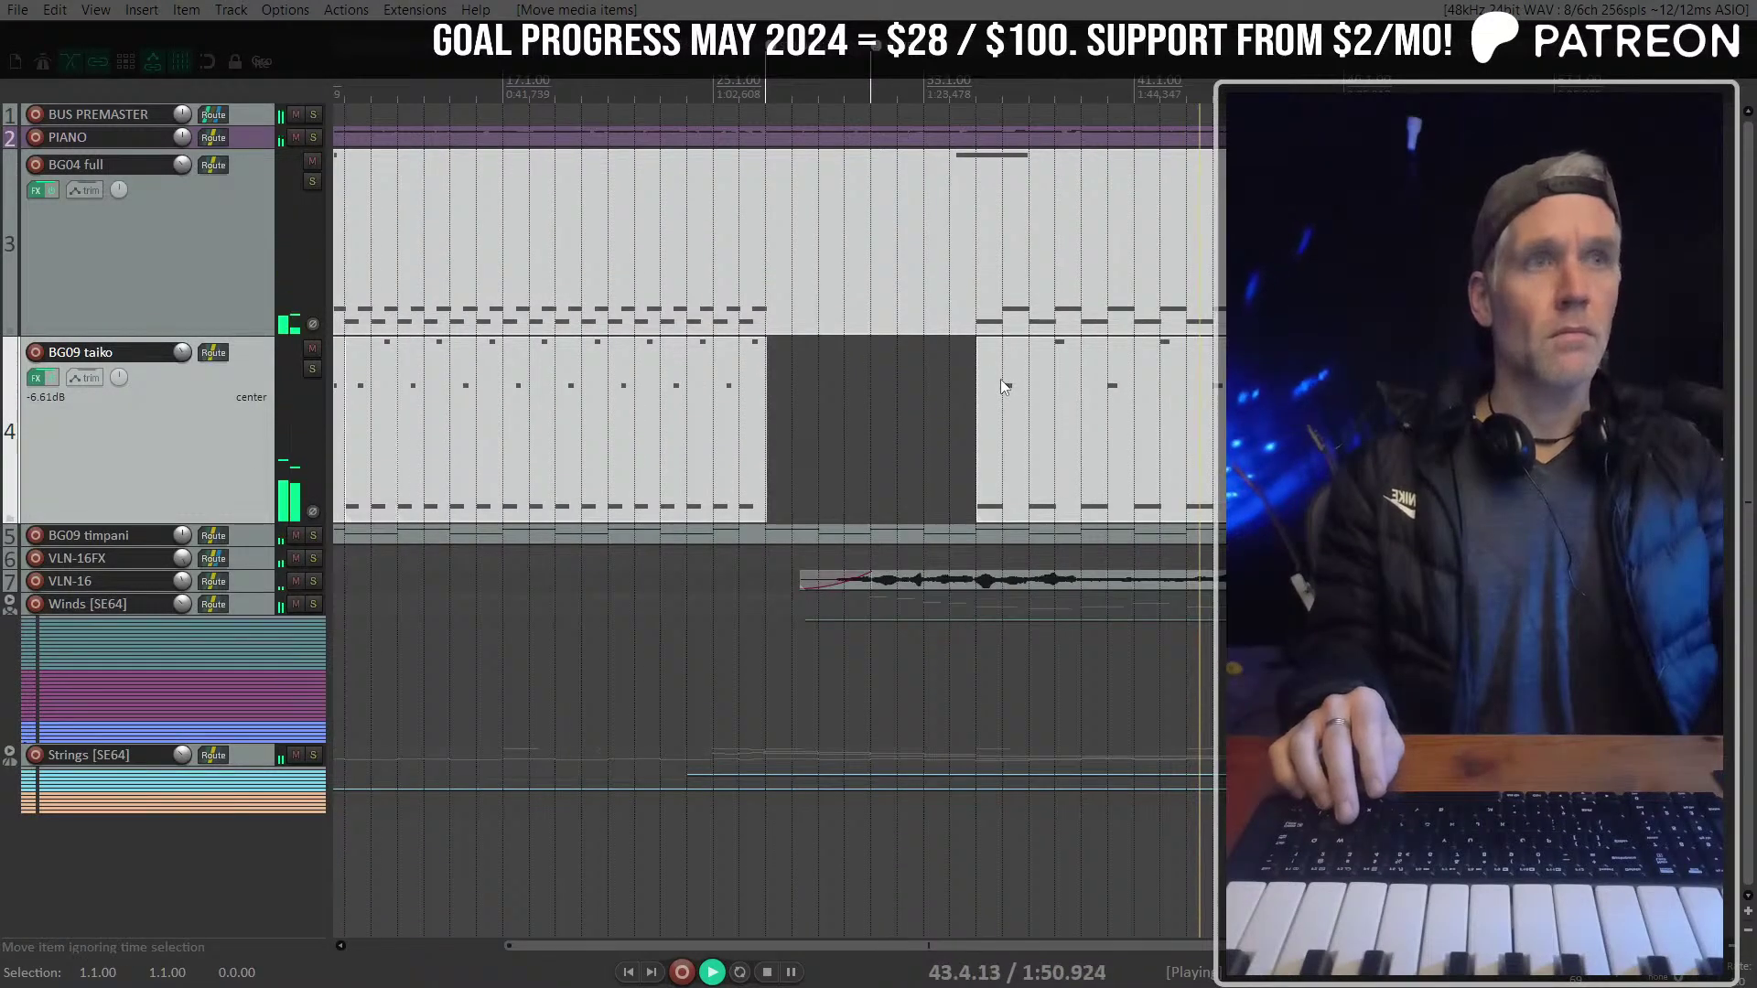
{"action": "scroll", "coordinate": [641, 316], "scroll_direction": "left", "scroll_amount": 10}
{"action": "scroll", "coordinate": [726, 293], "scroll_direction": "up", "scroll_amount": 8}
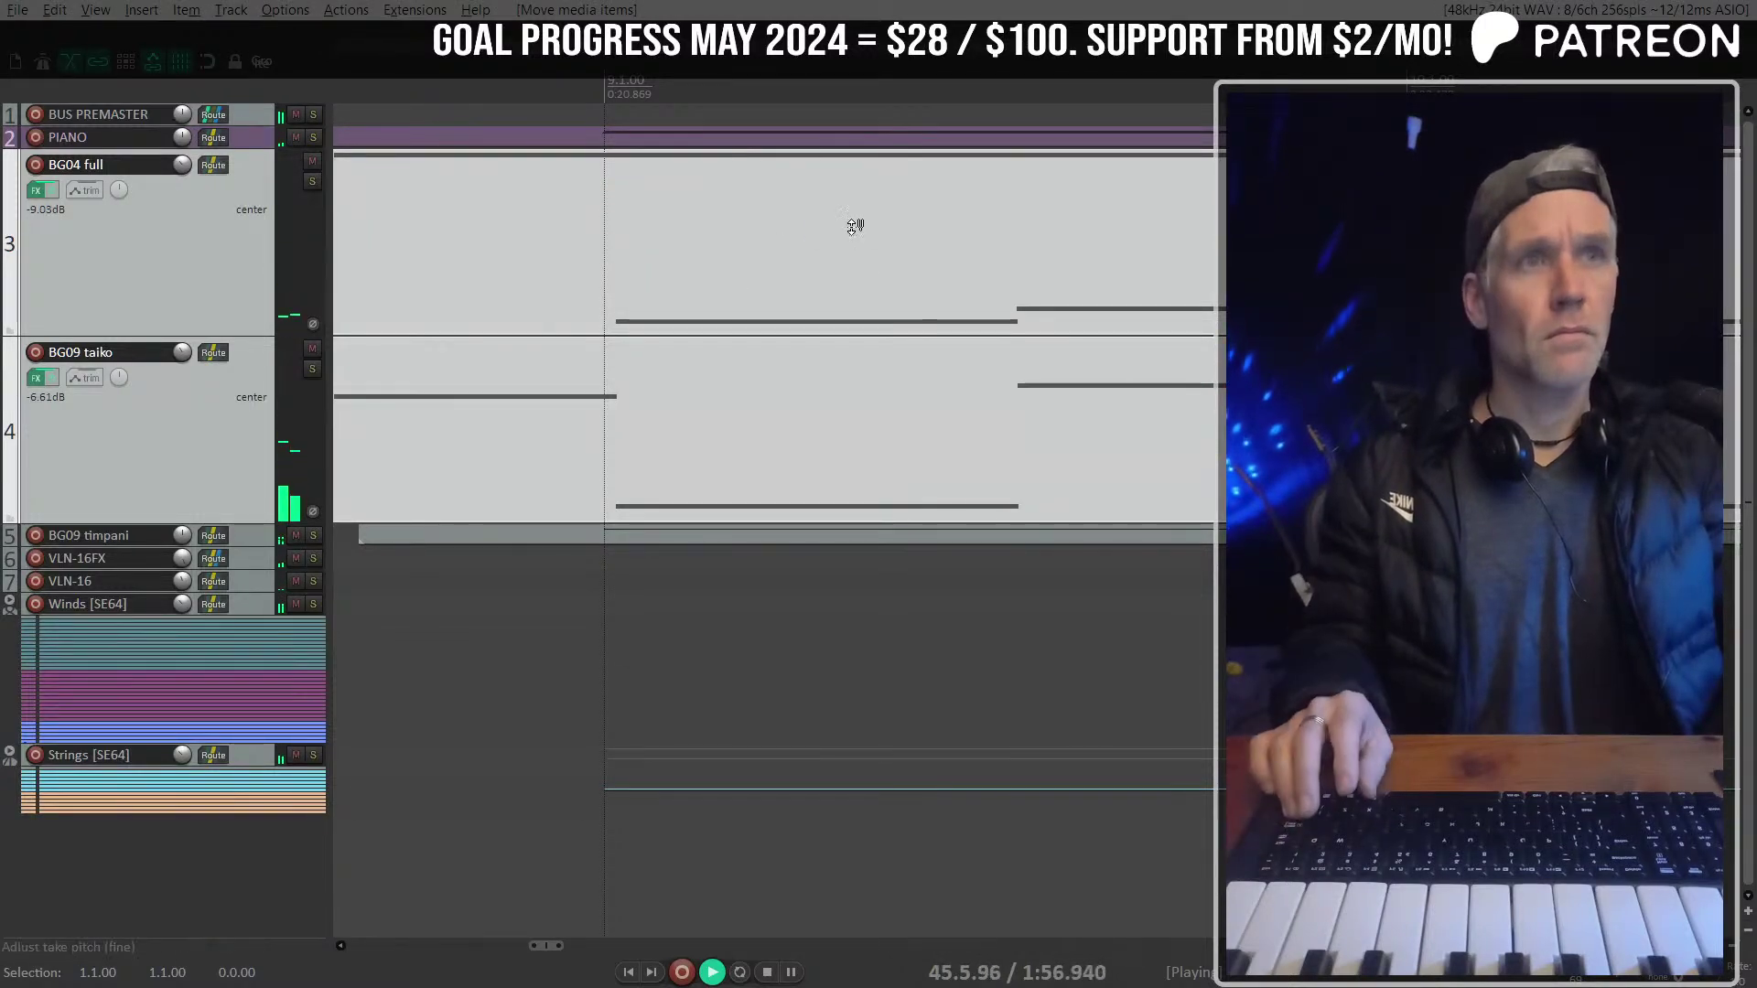
{"action": "left_click_drag", "start_coordinate": [851, 233], "coordinate": [839, 236]}
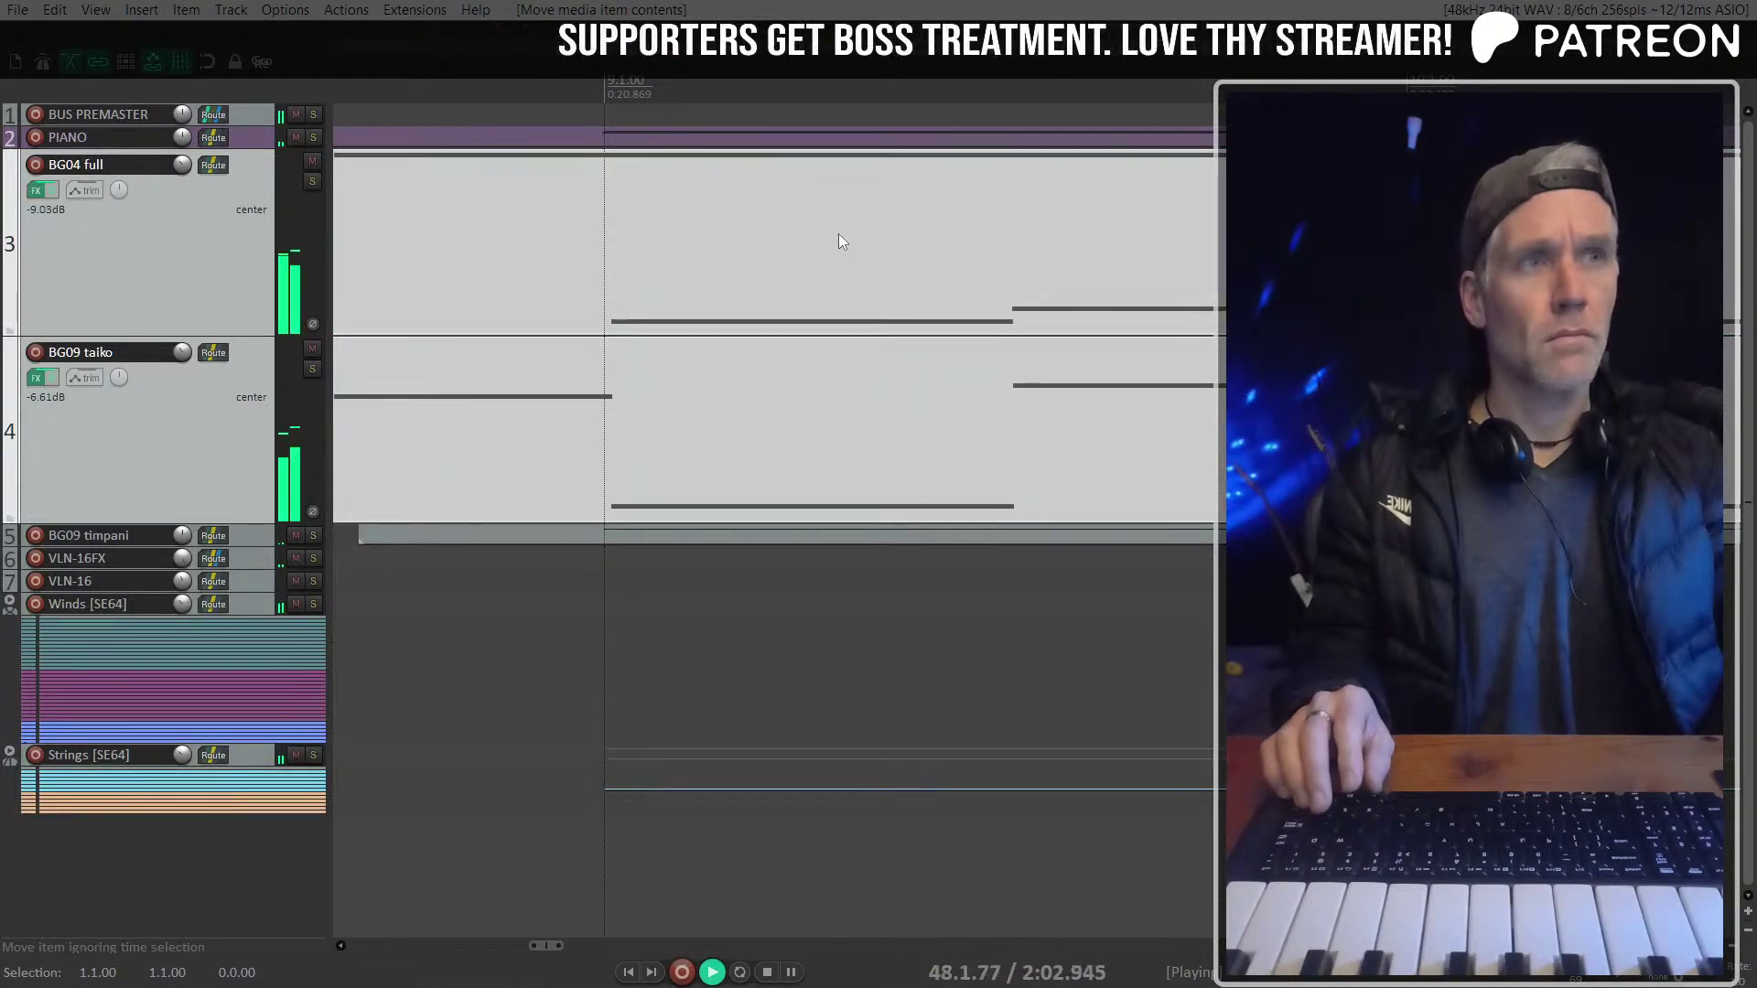
{"action": "scroll", "coordinate": [838, 233], "scroll_direction": "down", "scroll_amount": 5}
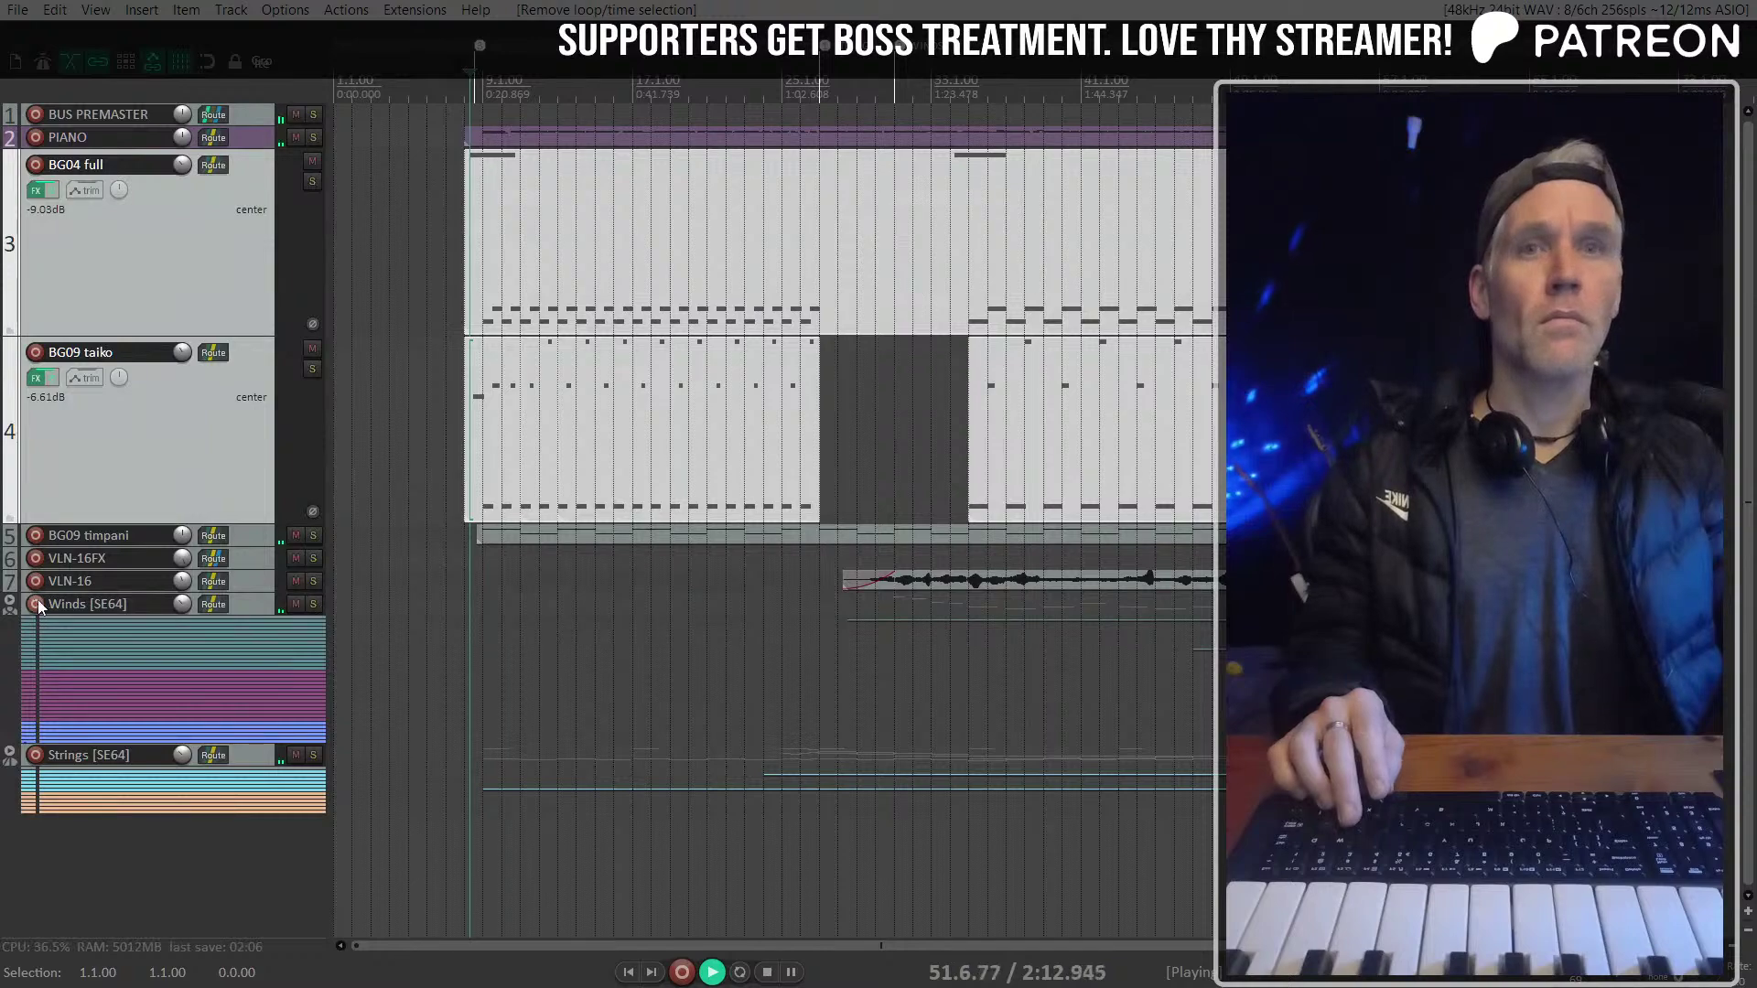
Expand the Winds [SE64] folder and select the item on the flu-sol track
{"action": "left_click", "coordinate": [11, 604]}
{"action": "scroll", "coordinate": [137, 549], "scroll_direction": "down", "scroll_amount": 5}
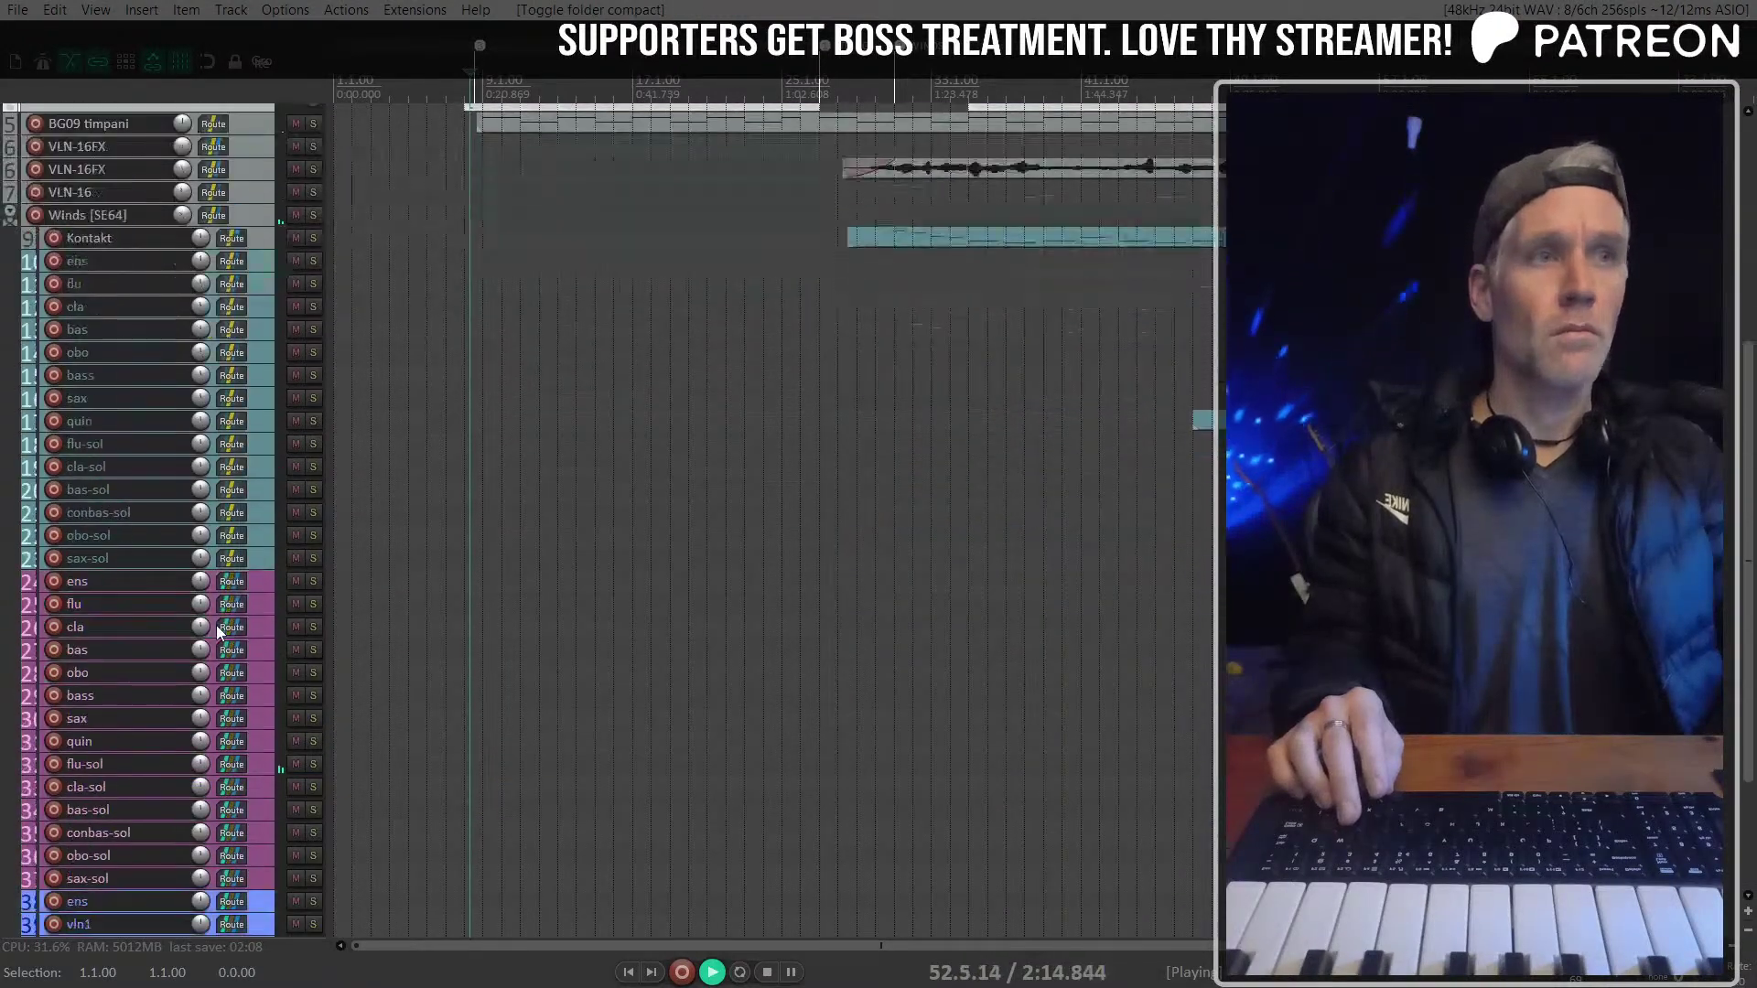
{"action": "left_click", "coordinate": [1262, 421]}
{"action": "scroll", "coordinate": [791, 470], "scroll_direction": "up", "scroll_amount": 2}
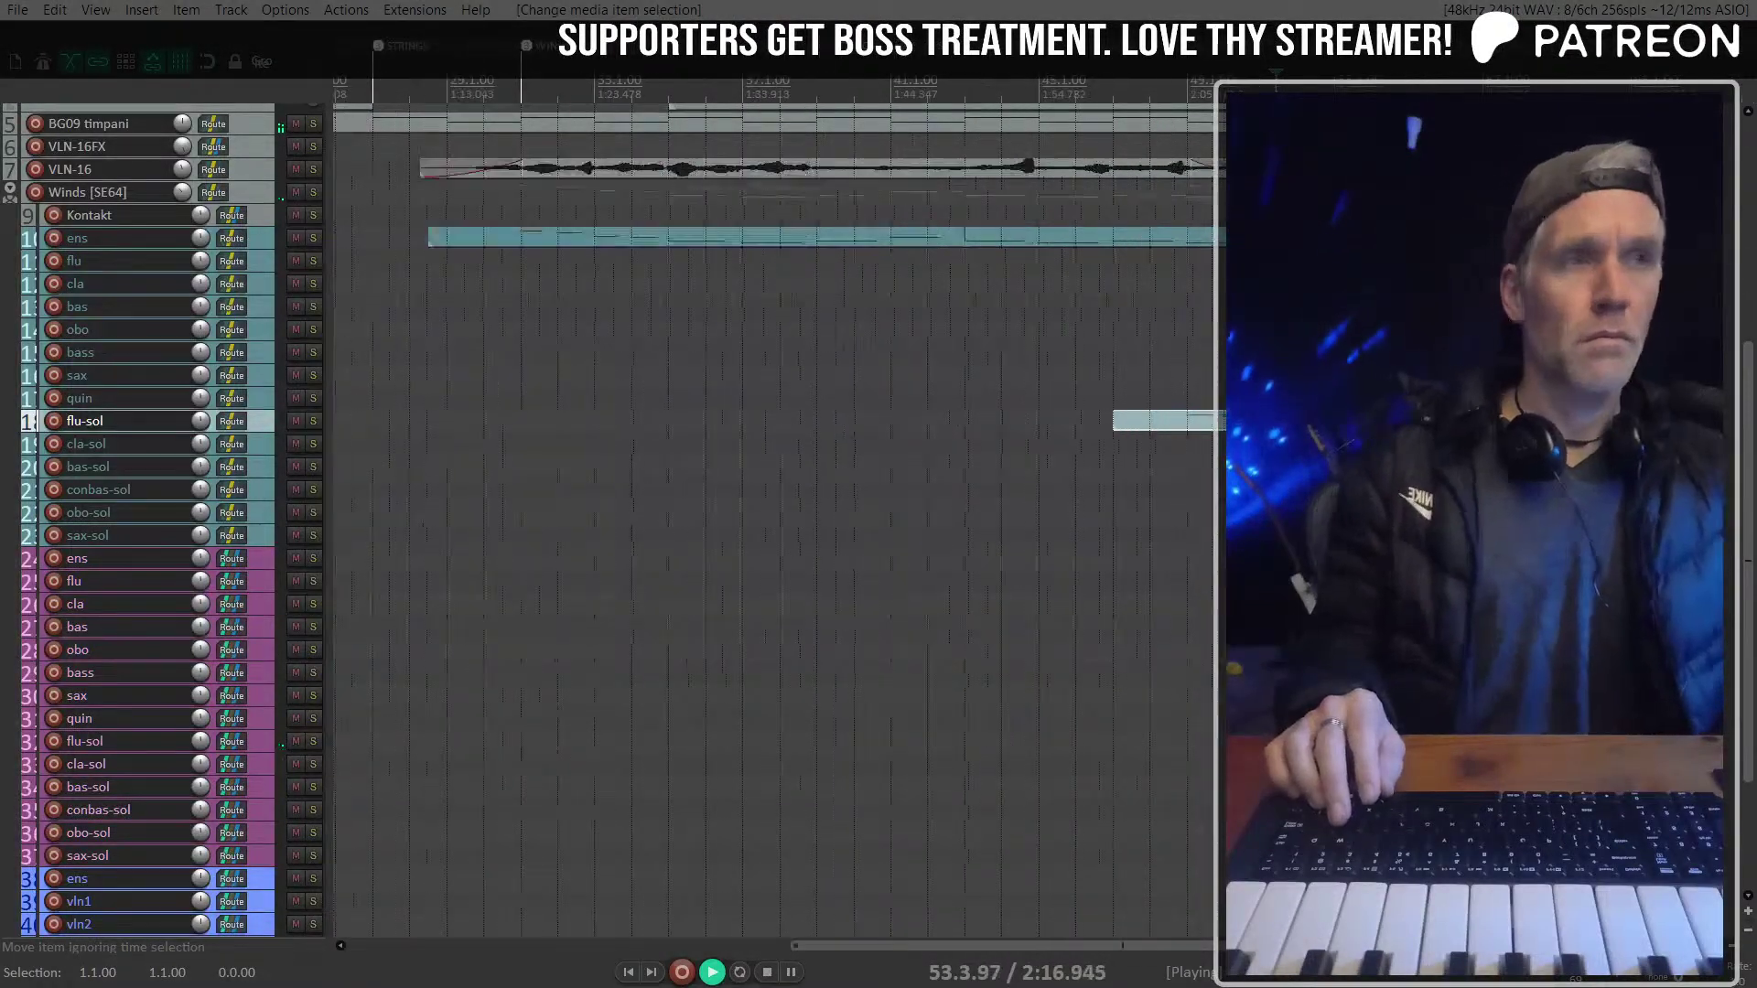
{"action": "scroll", "coordinate": [1007, 458], "scroll_direction": "down", "scroll_amount": 2}
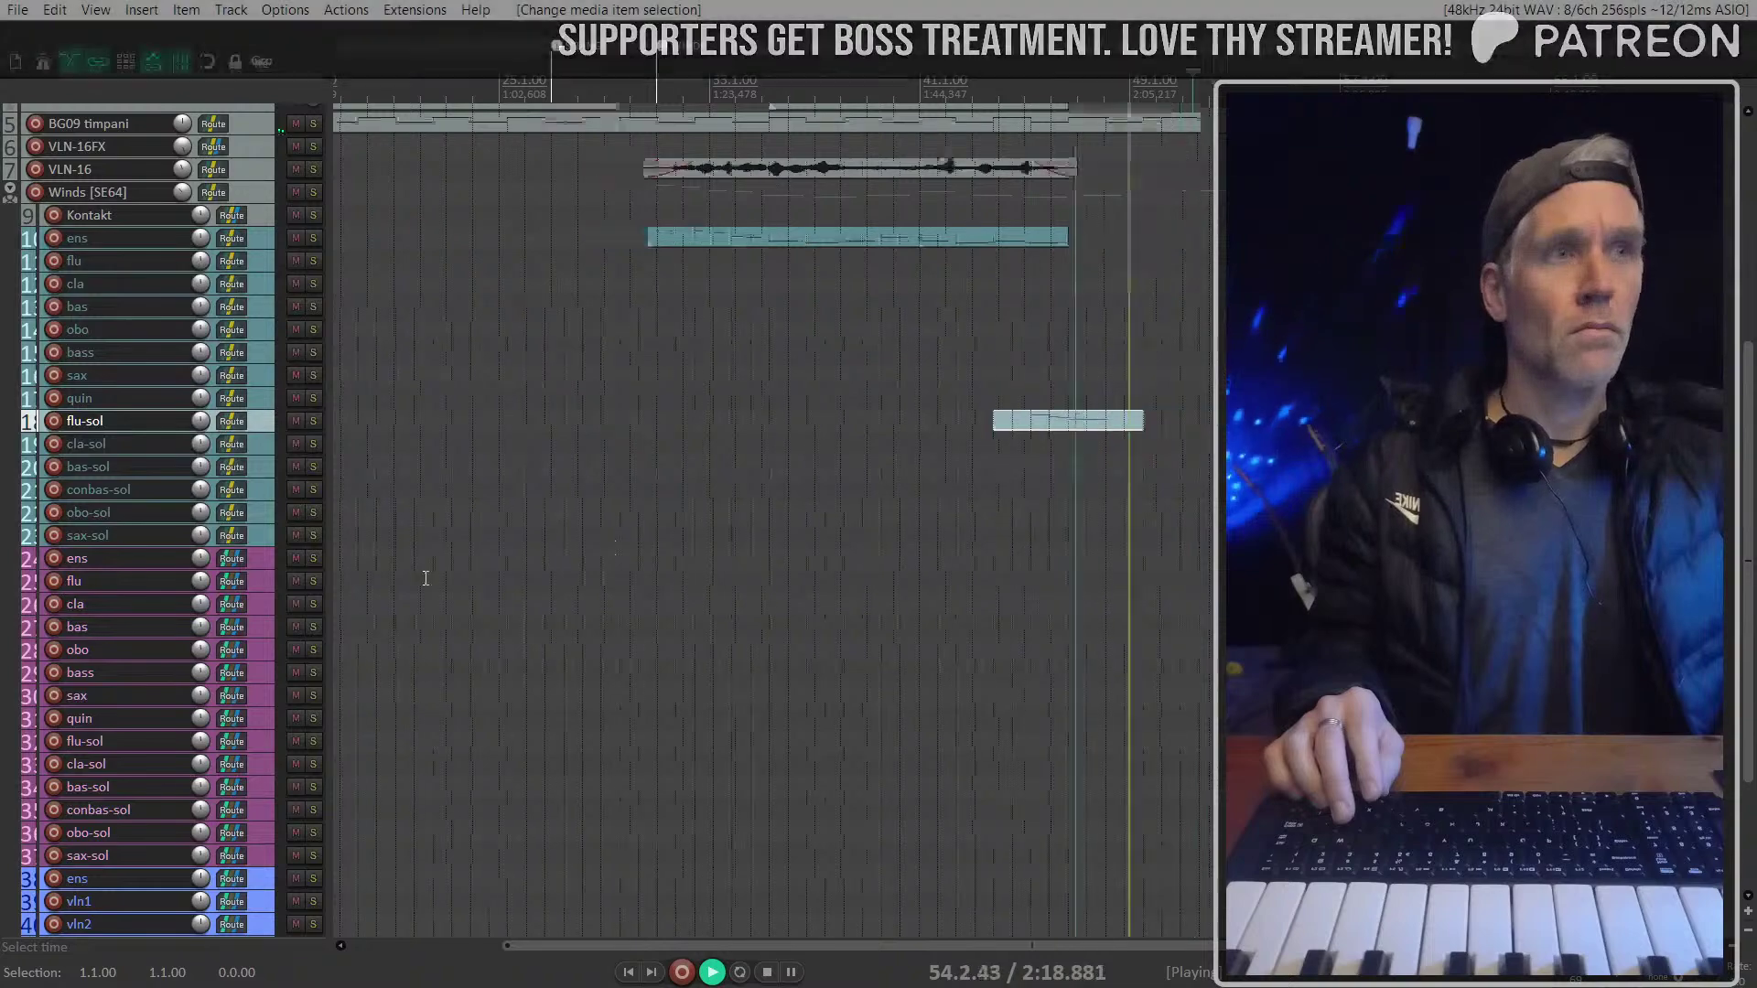
Show the mixer during playback, briefly solo the PIANO track to check it, and hide the mixer again
{"action": "mouse_move", "coordinate": [205, 602]}
{"action": "key", "text": "ctrl+m"}
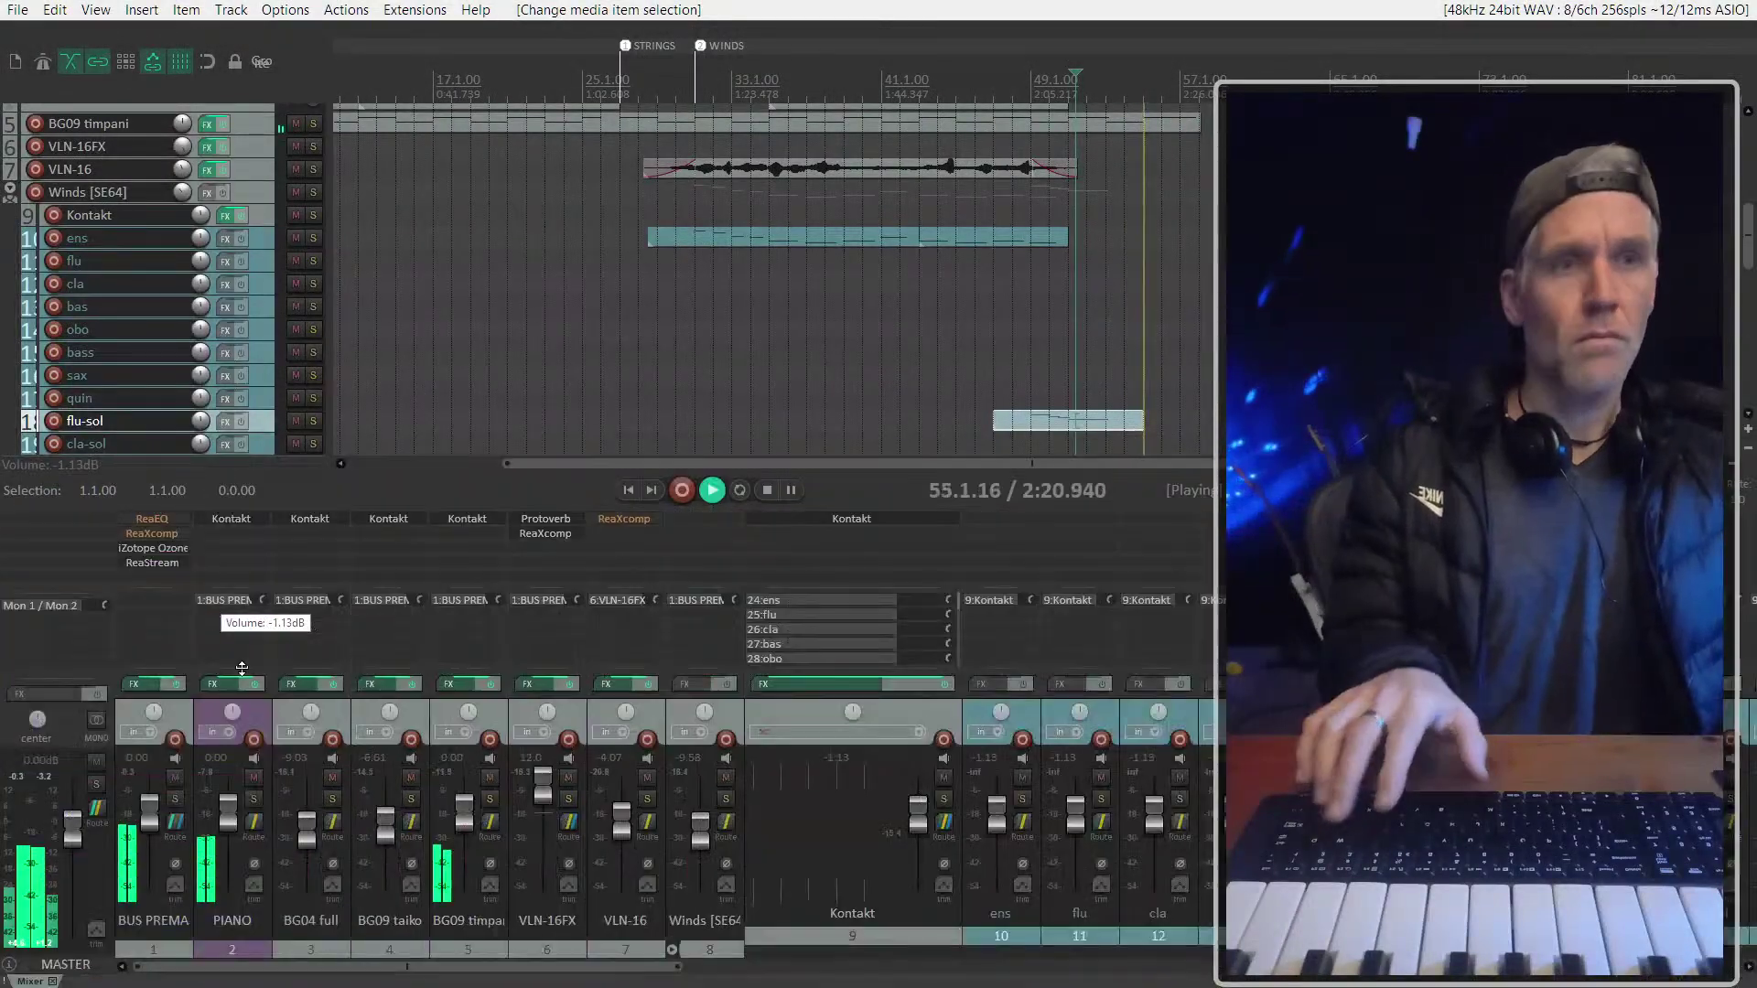
{"action": "left_click", "coordinate": [234, 947]}
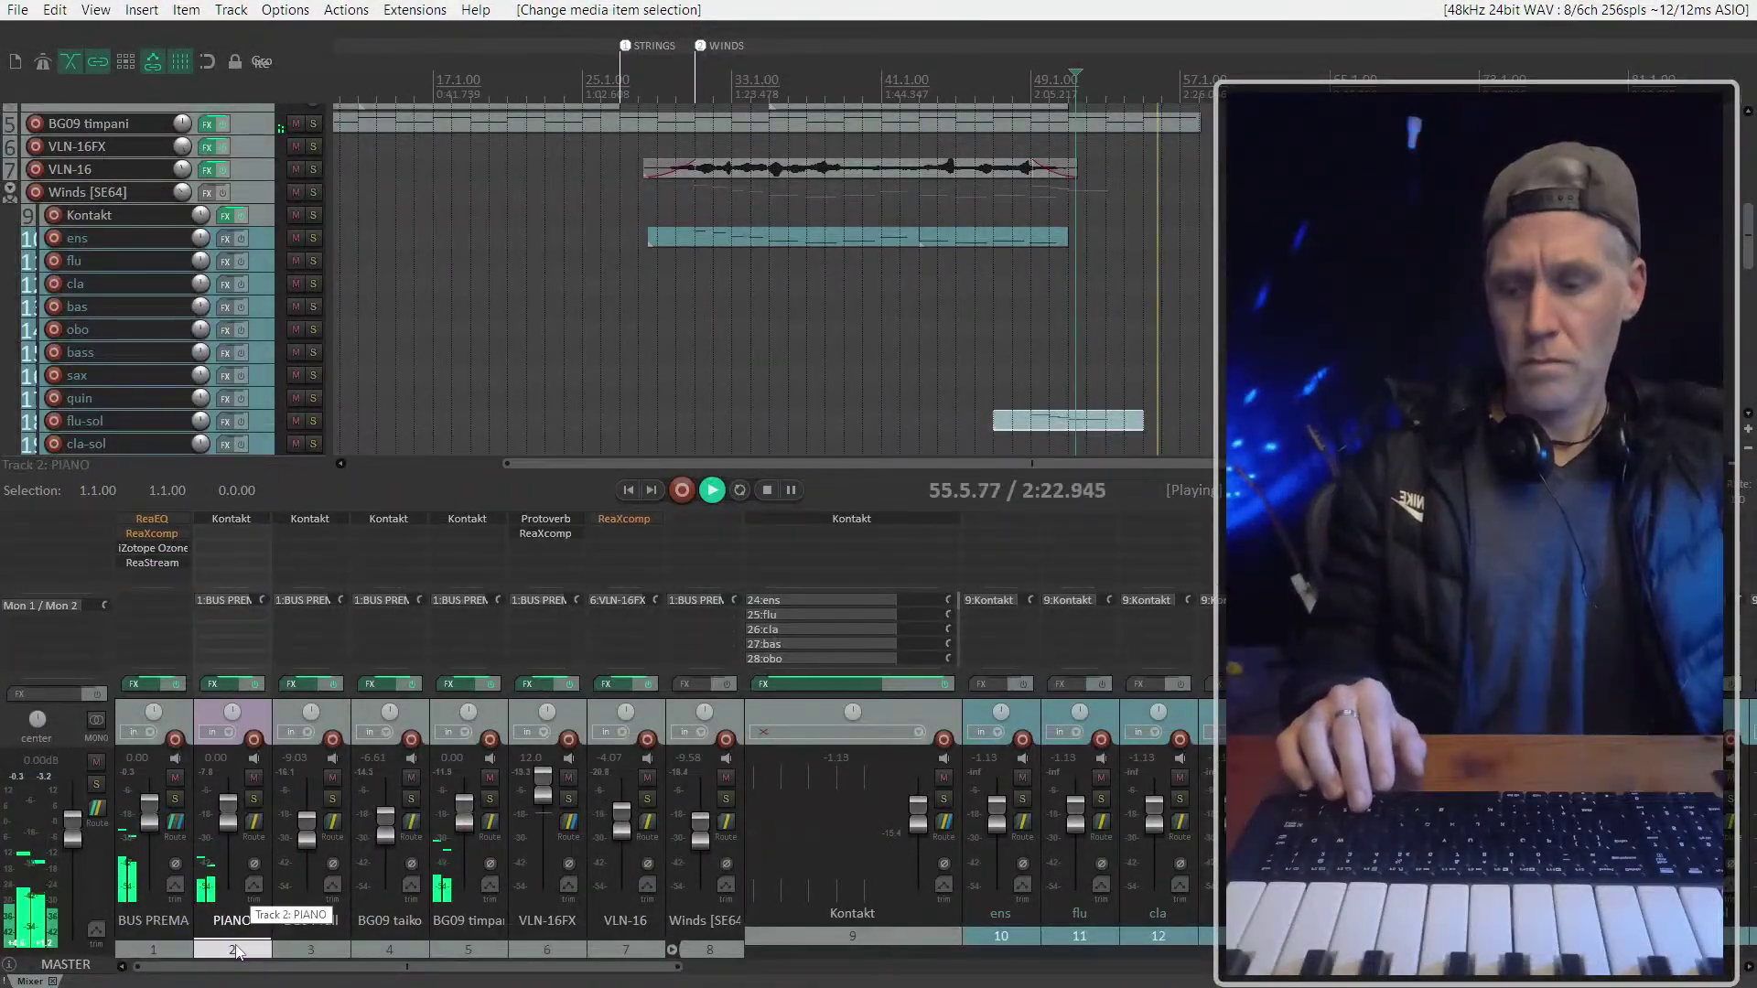
{"action": "key", "text": "F6"}
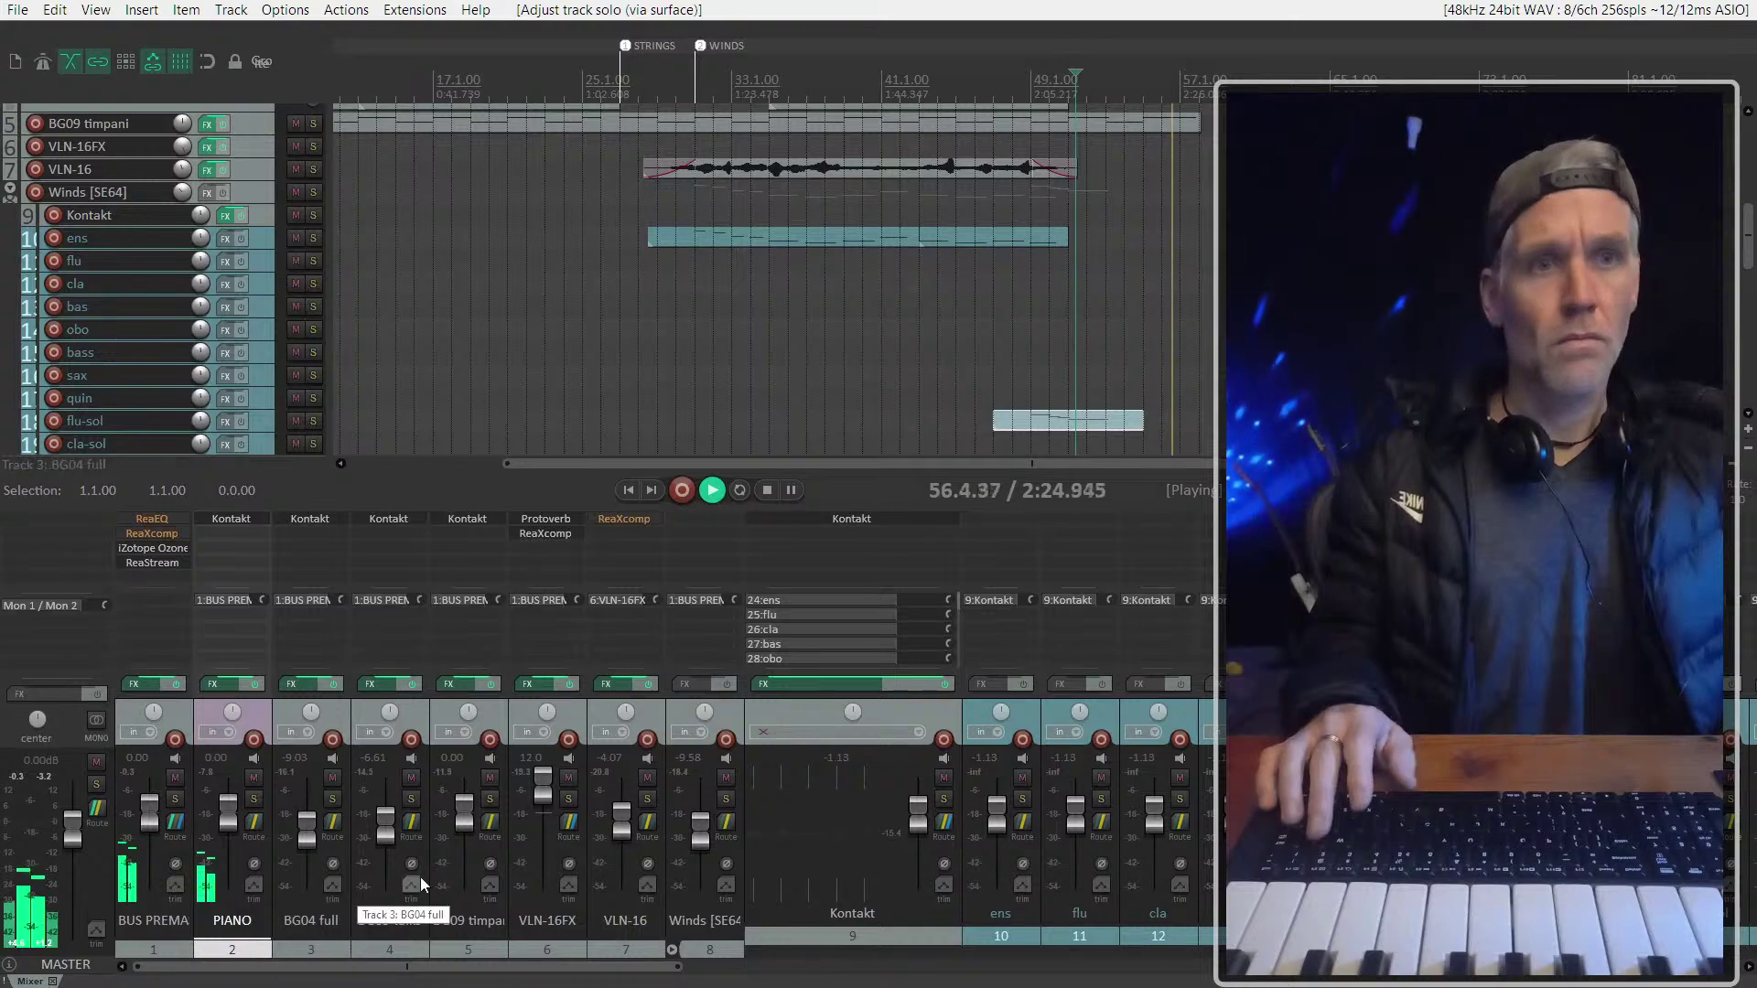
{"action": "key", "text": "ctrl+m"}
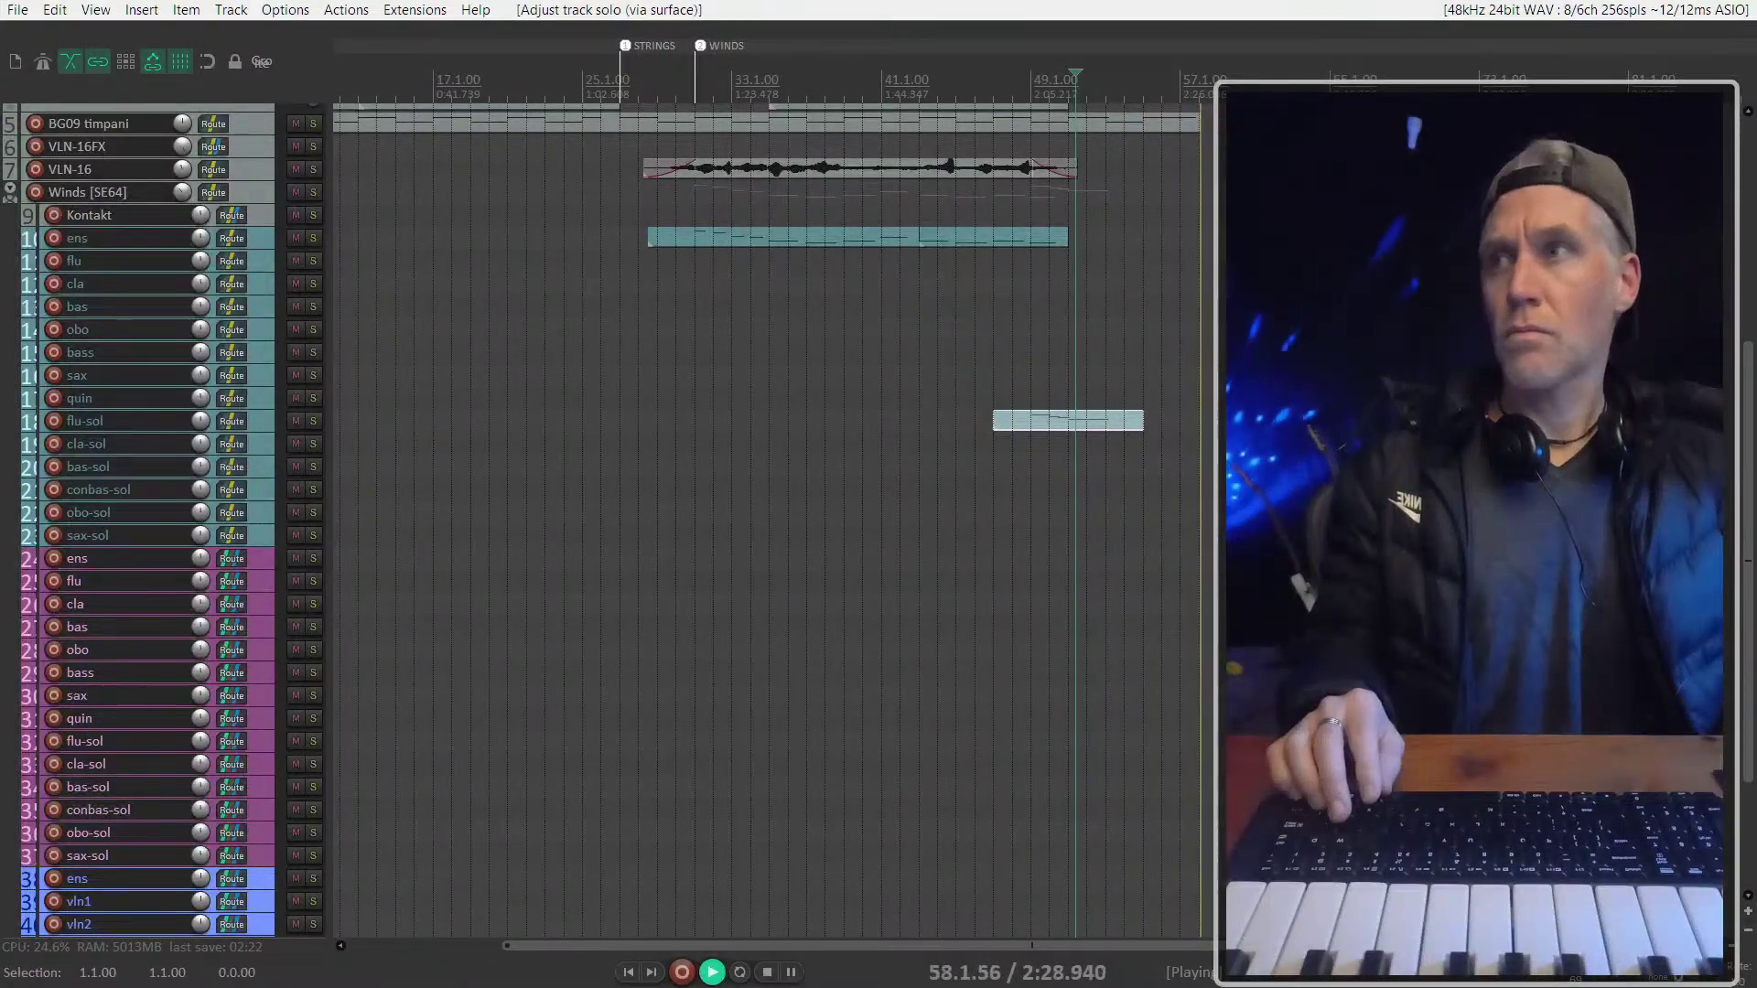
Stop playback and select the BG09 timpani item at its start to compare it with the BG04 full and BG09 taiko items
{"action": "scroll", "coordinate": [653, 304], "scroll_direction": "down", "scroll_amount": 2}
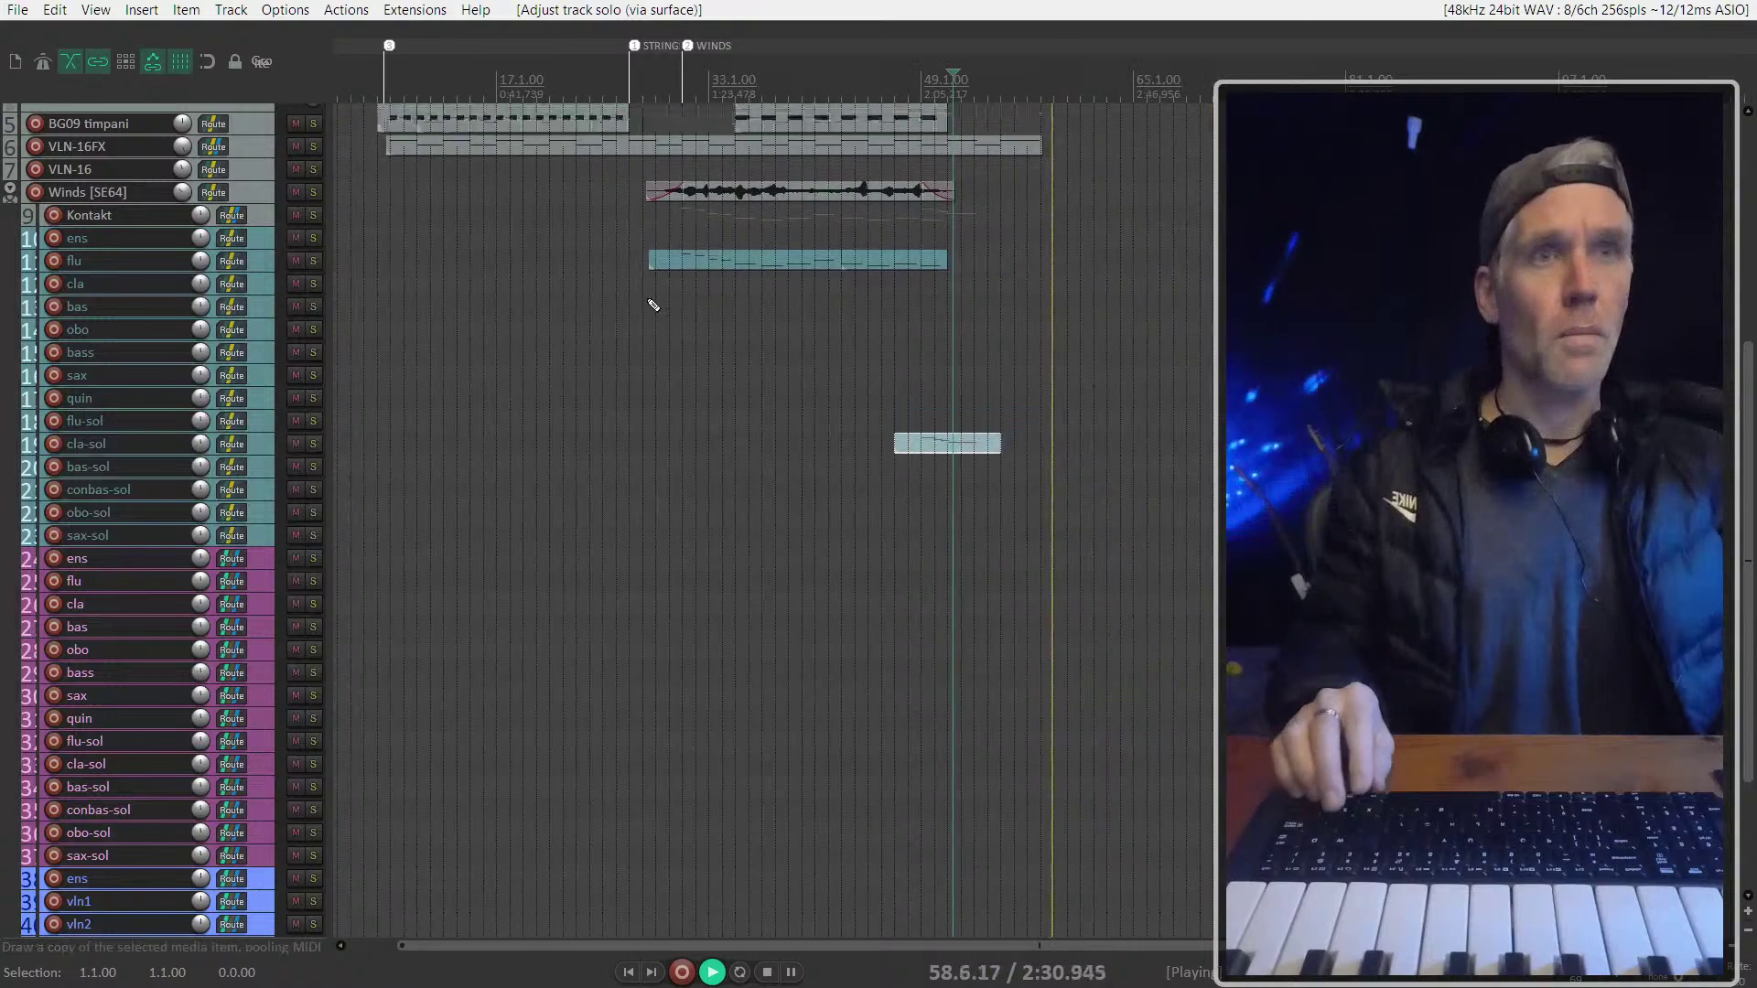
{"action": "key", "text": "space"}
{"action": "left_click", "coordinate": [394, 147]}
{"action": "scroll", "coordinate": [391, 184], "scroll_direction": "up", "scroll_amount": 5}
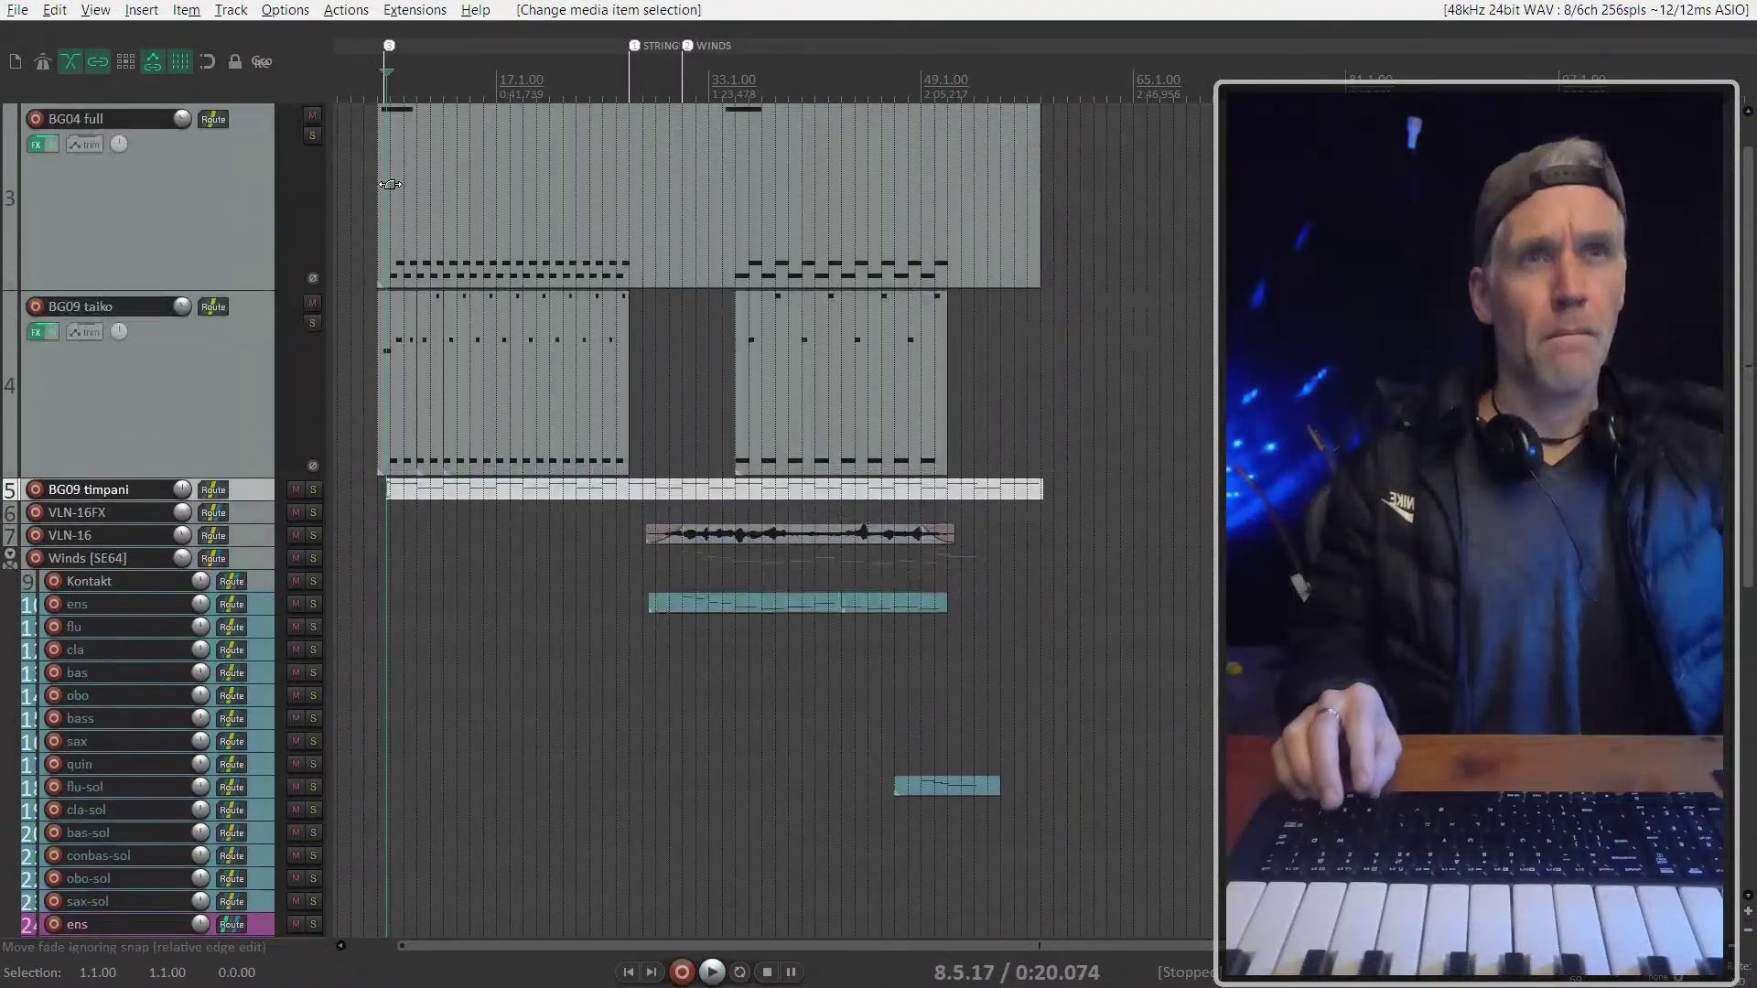
Copy the flu-sol MIDI item to the obo-sol track at the same timeline position
{"action": "scroll", "coordinate": [803, 491], "scroll_direction": "down", "scroll_amount": 5}
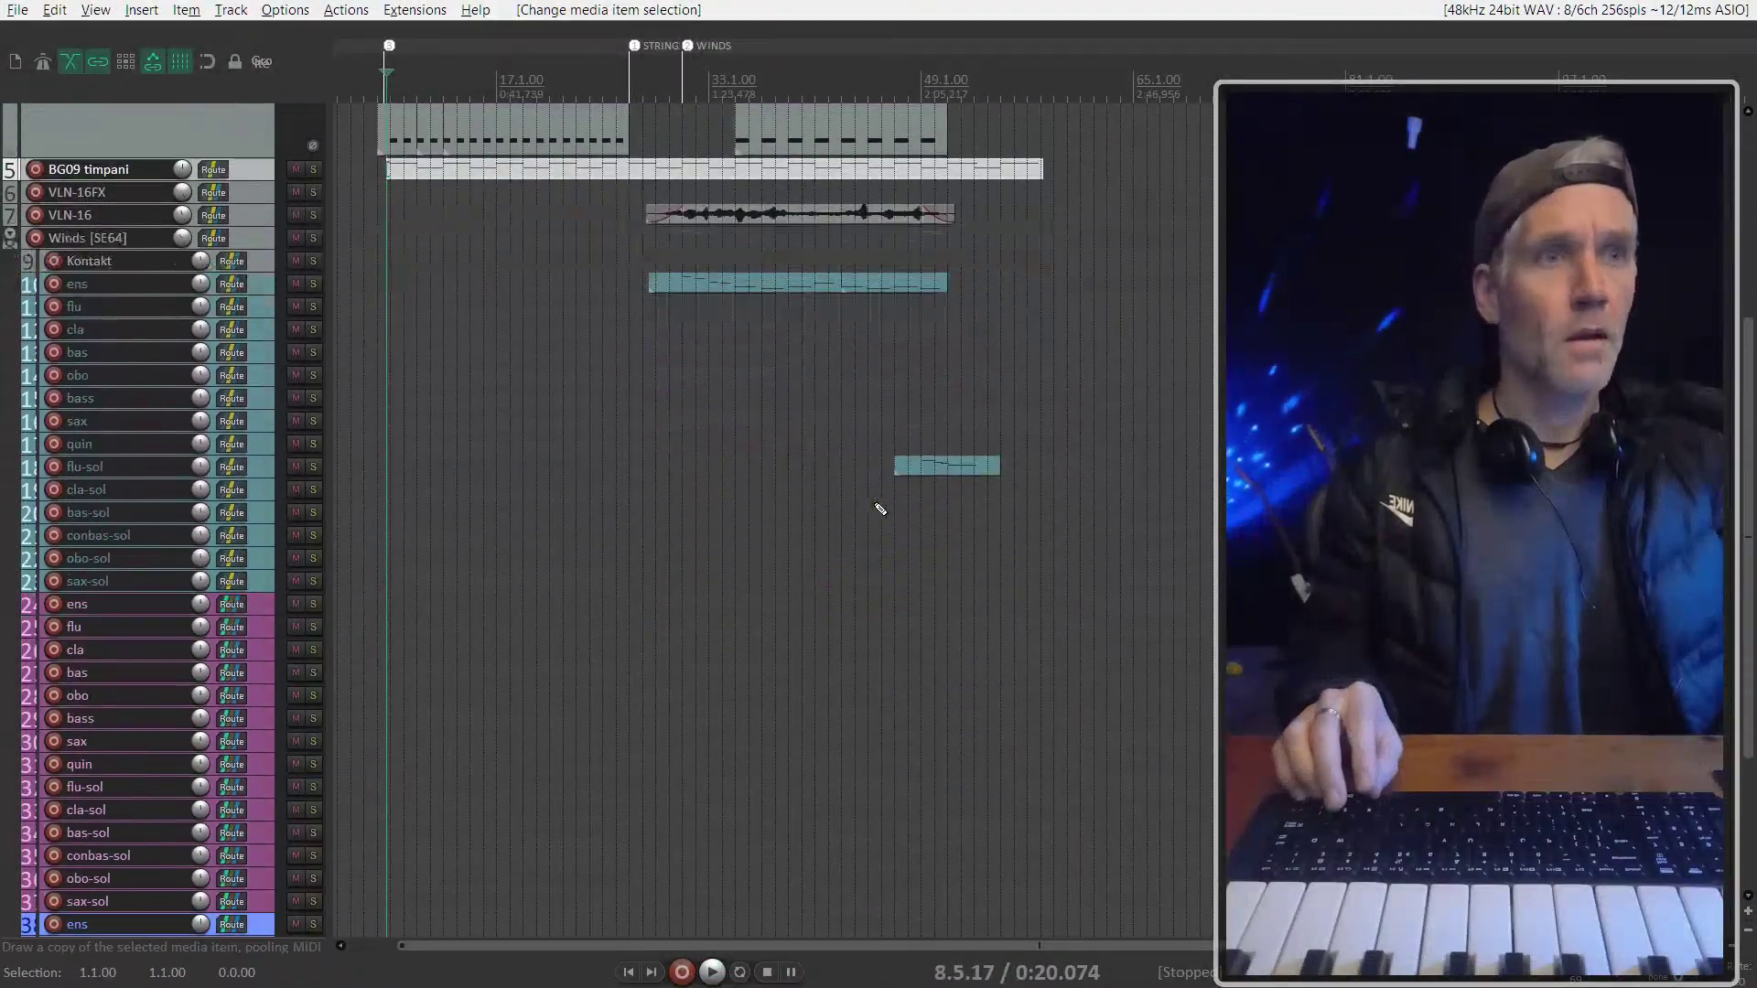
{"action": "left_click_drag", "start_coordinate": [880, 446], "coordinate": [1047, 521]}
{"action": "scroll", "coordinate": [934, 451], "scroll_direction": "up", "scroll_amount": 3}
{"action": "scroll", "coordinate": [747, 376], "scroll_direction": "down", "scroll_amount": 3}
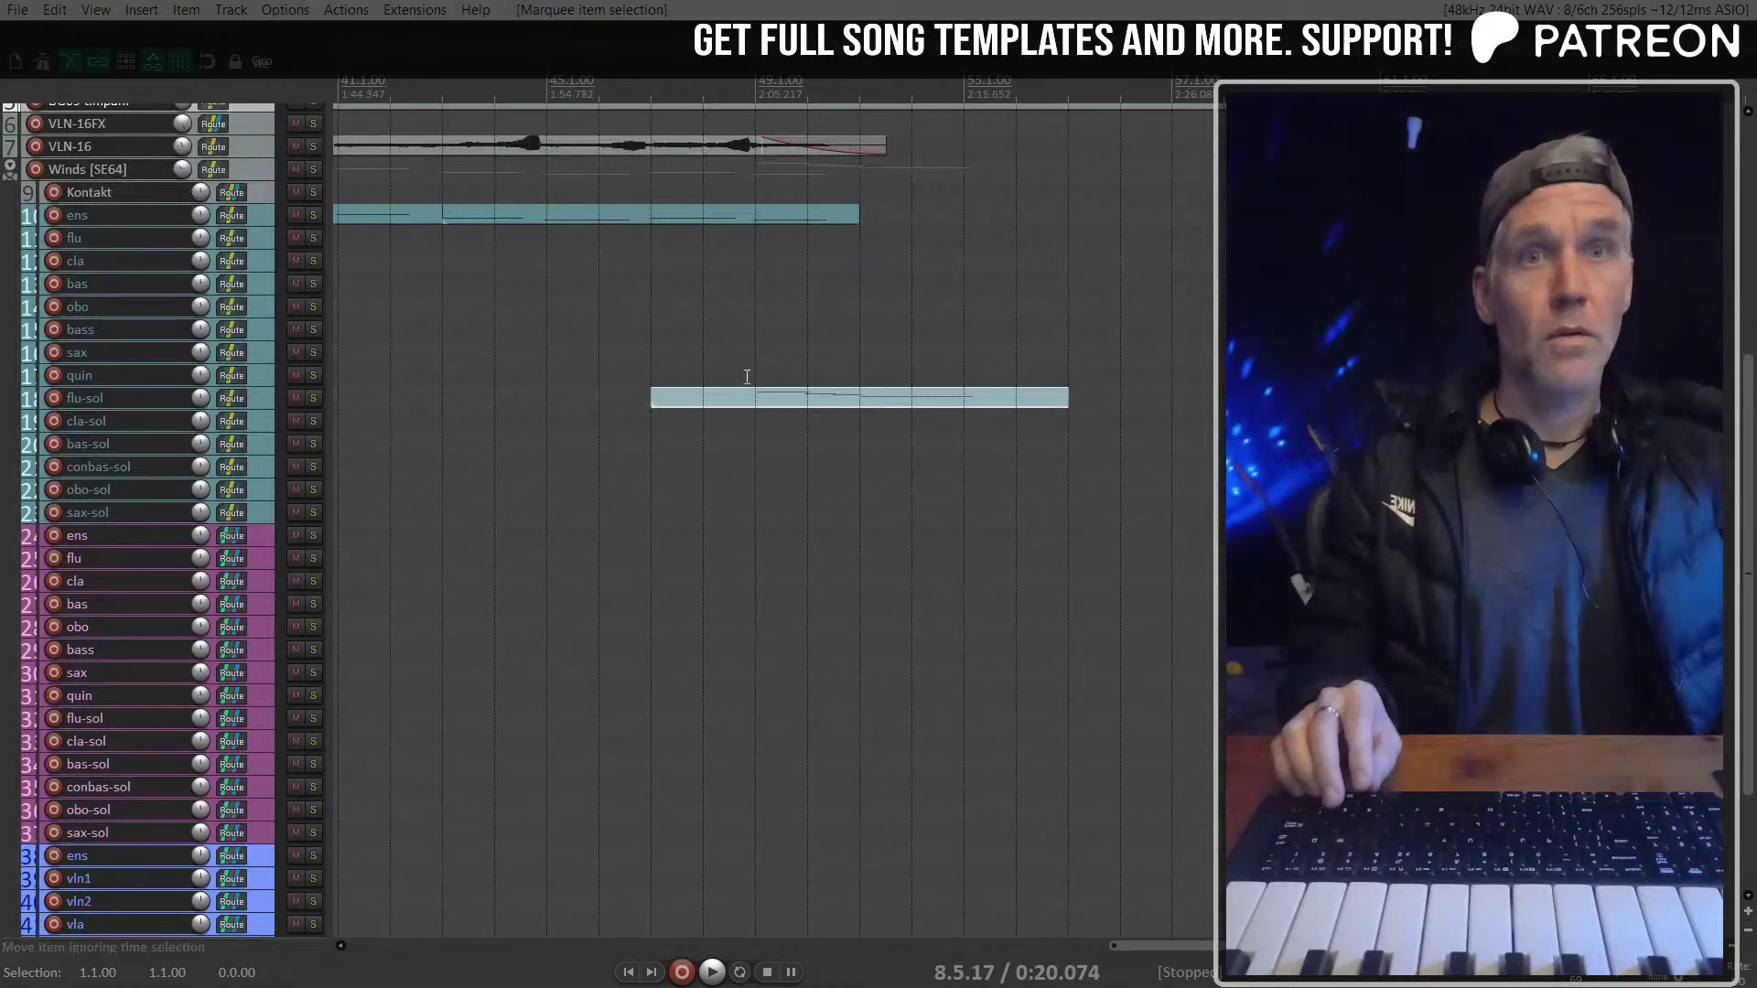
{"action": "left_click_drag", "start_coordinate": [761, 400], "coordinate": [762, 491]}
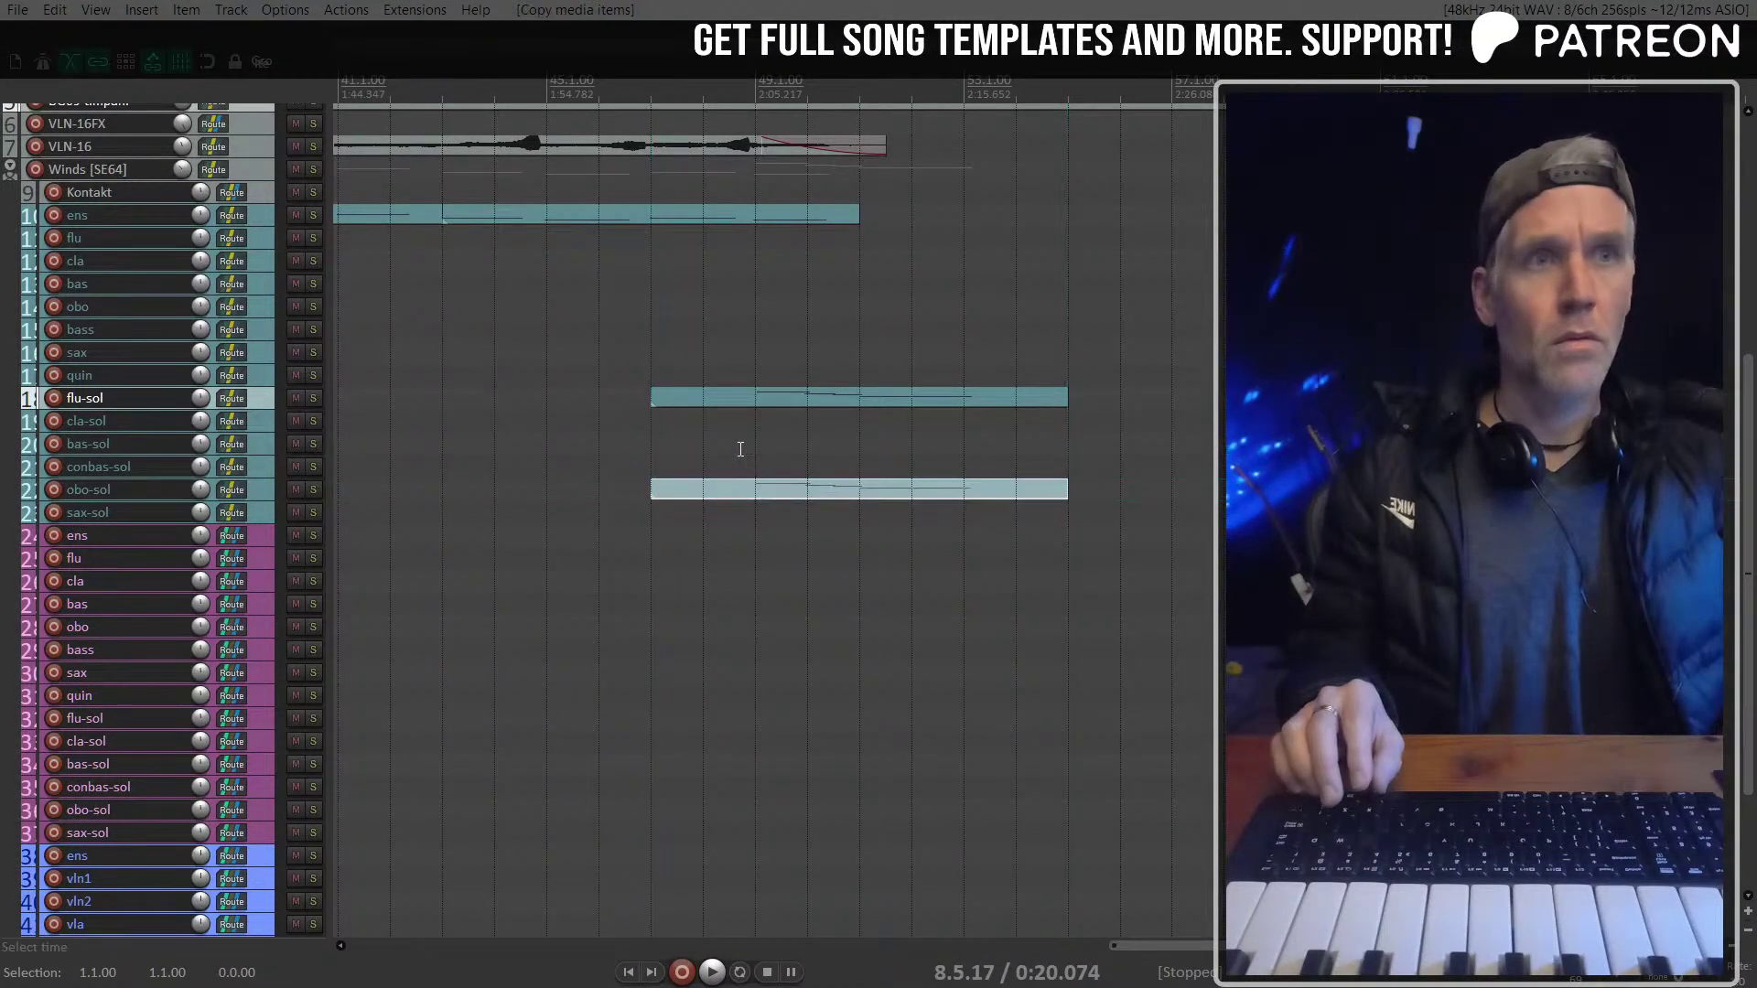
Play from just before bar 49 and briefly solo the purple obo-sol output track to audition the doubled melody
{"action": "left_click", "coordinate": [737, 448]}
{"action": "key", "text": "space"}
{"action": "scroll", "coordinate": [738, 451], "scroll_direction": "up", "scroll_amount": 3}
{"action": "scroll", "coordinate": [873, 474], "scroll_direction": "down", "scroll_amount": 3}
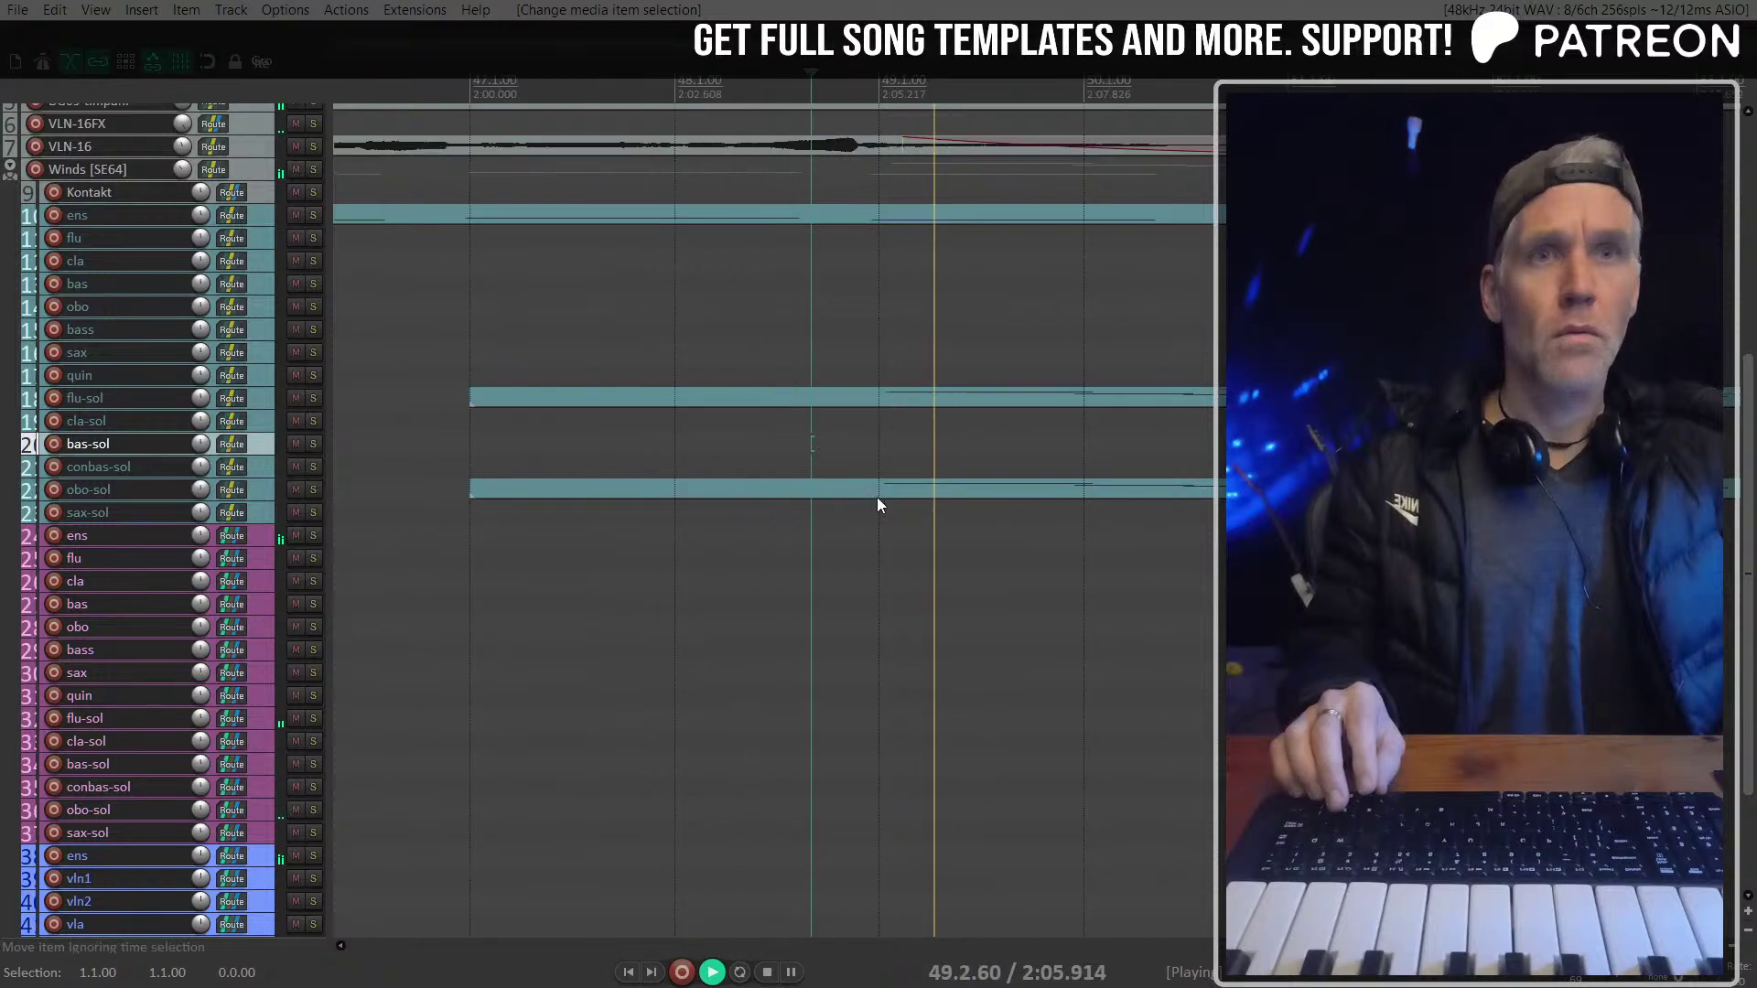
{"action": "left_click", "coordinate": [261, 494]}
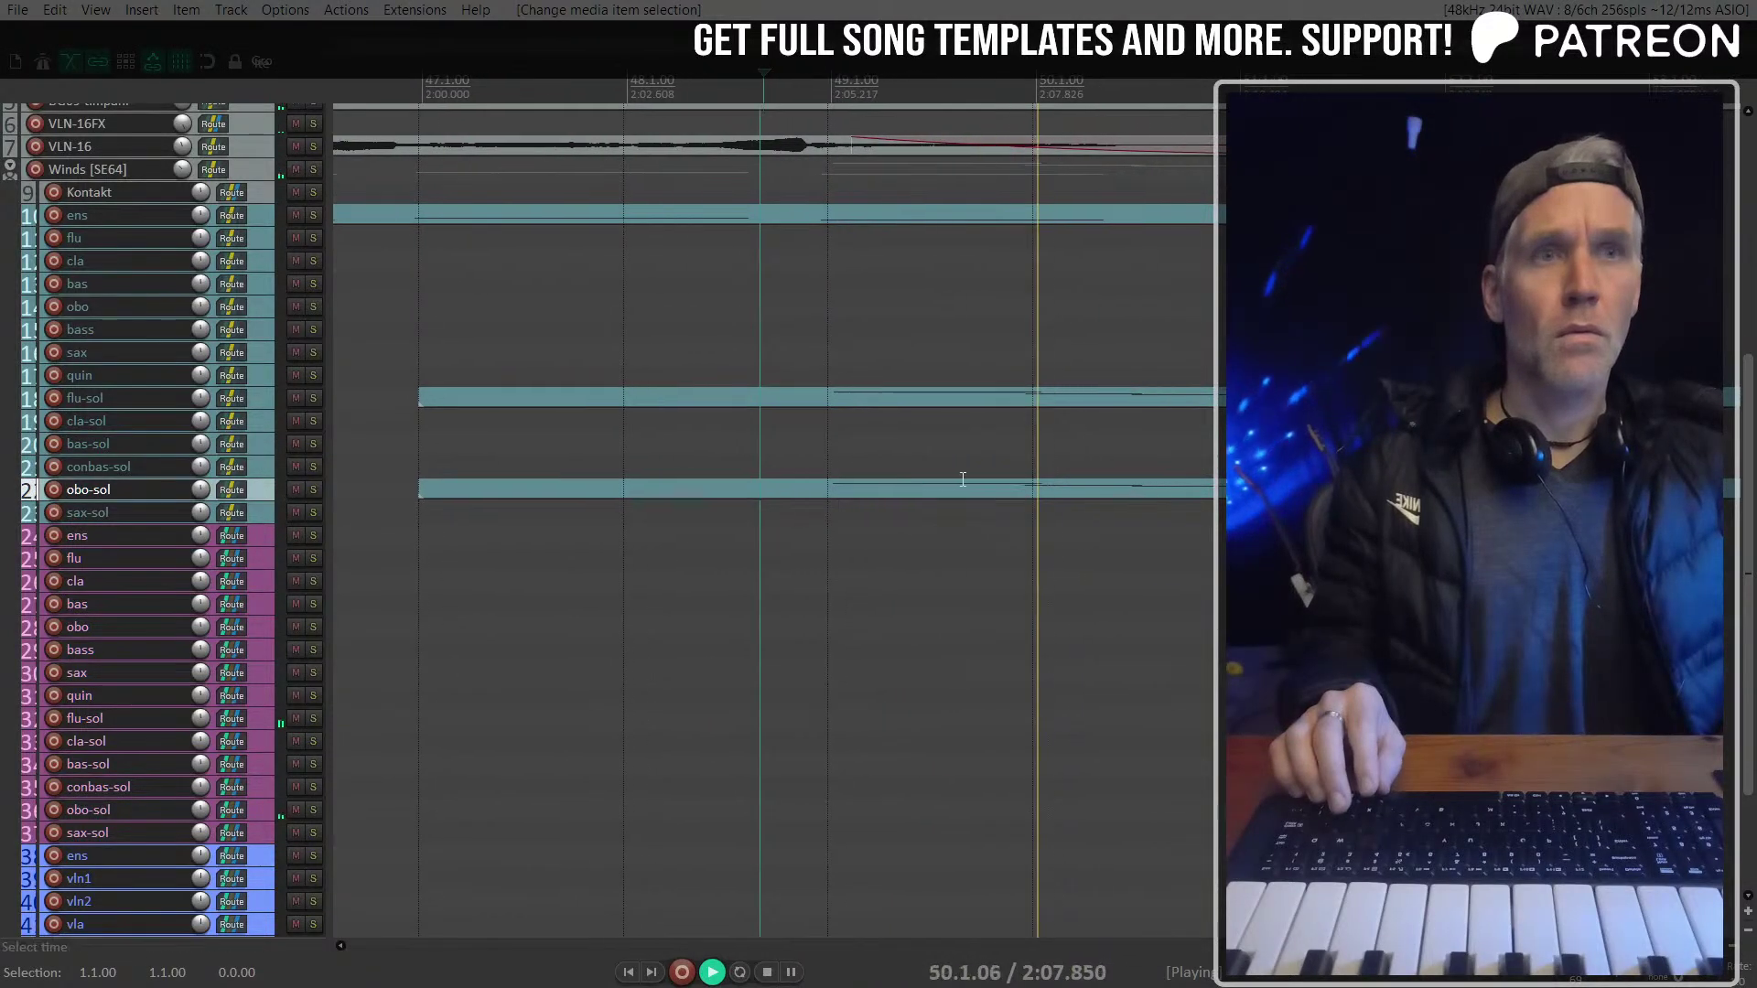
{"action": "key", "text": "minus"}
{"action": "left_click", "coordinate": [258, 803]}
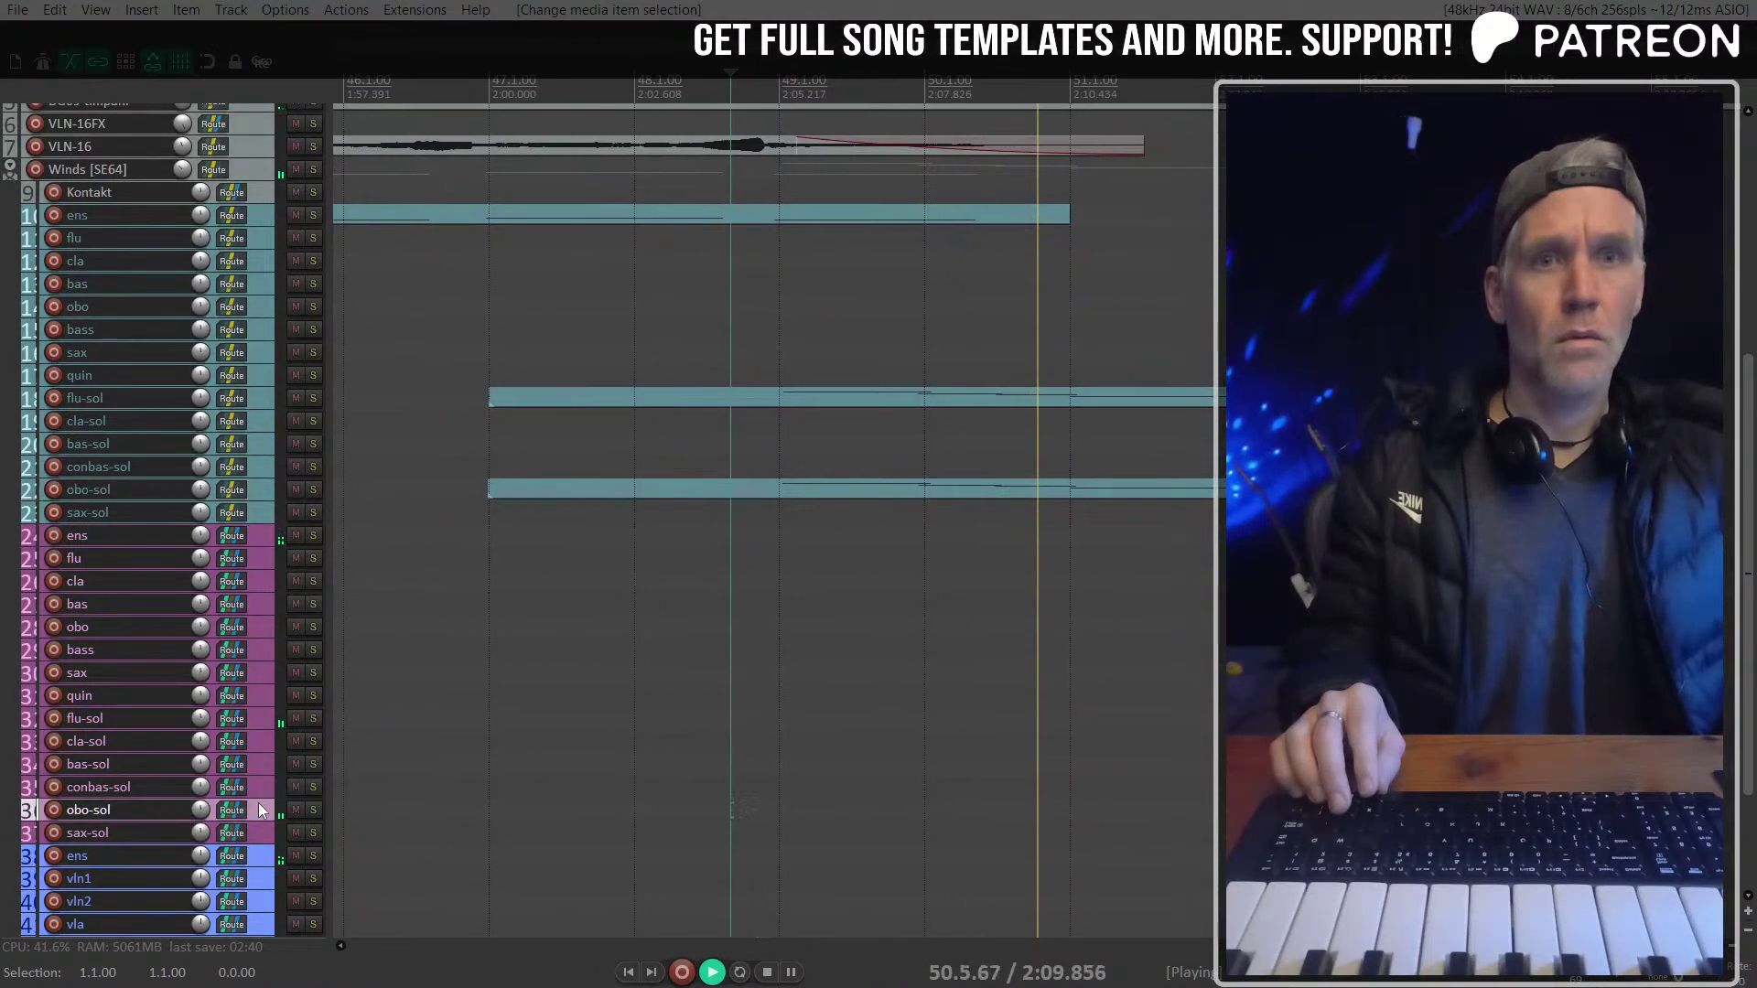
{"action": "key", "text": "F6"}
{"action": "key", "text": "F6"}
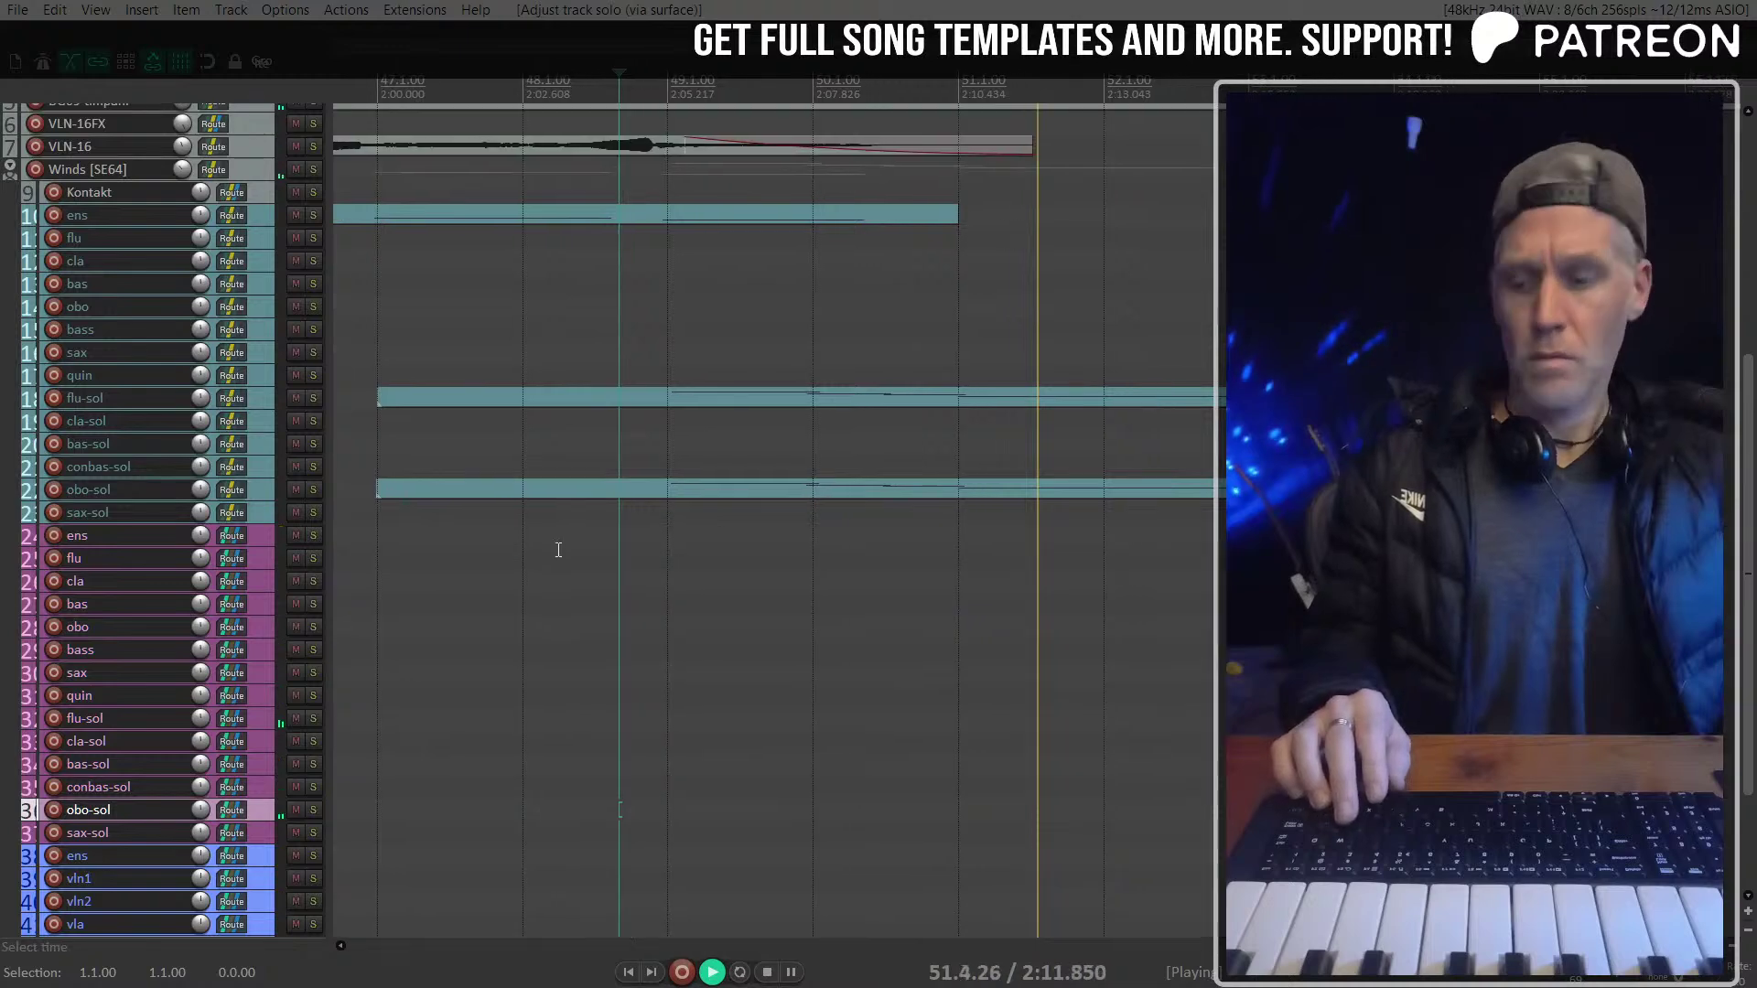
Stop playback, open the copied obo-sol item in the MIDI editor, select all its notes and close the editor
{"action": "key", "text": "space"}
{"action": "left_click", "coordinate": [593, 495]}
{"action": "double_click", "coordinate": [593, 495]}
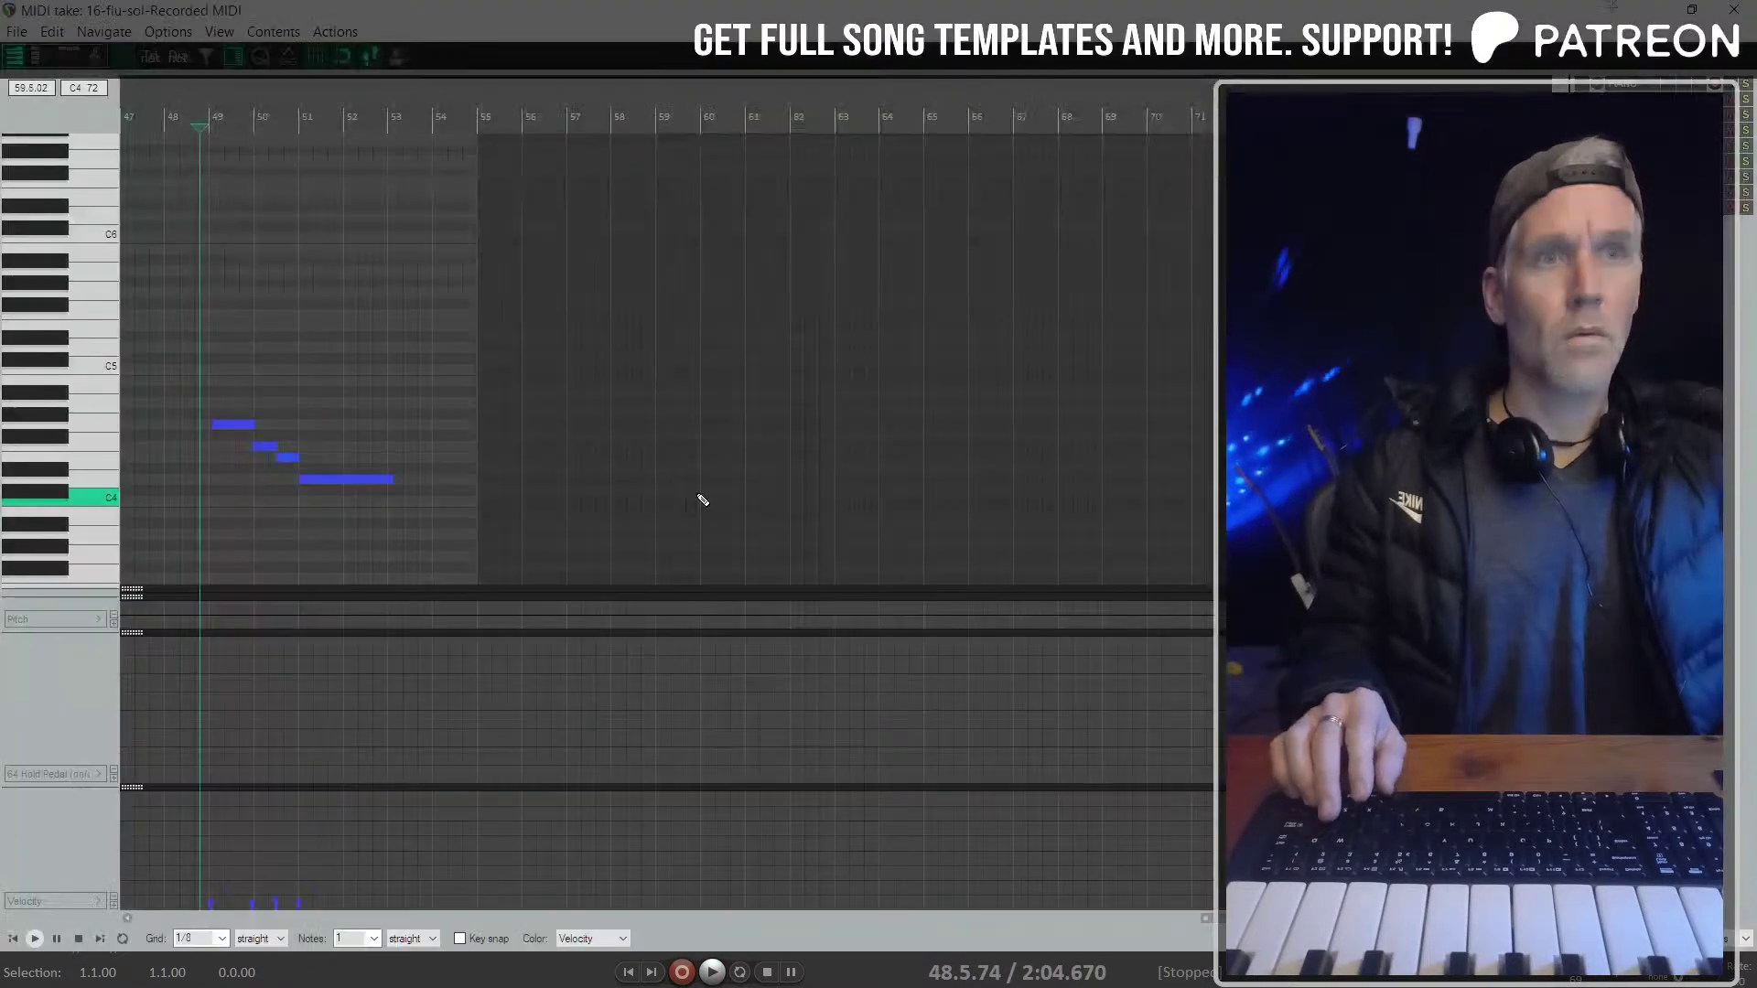
{"action": "scroll", "coordinate": [474, 490], "scroll_direction": "up", "scroll_amount": 3}
{"action": "left_click", "coordinate": [479, 492]}
{"action": "key", "text": "Down"}
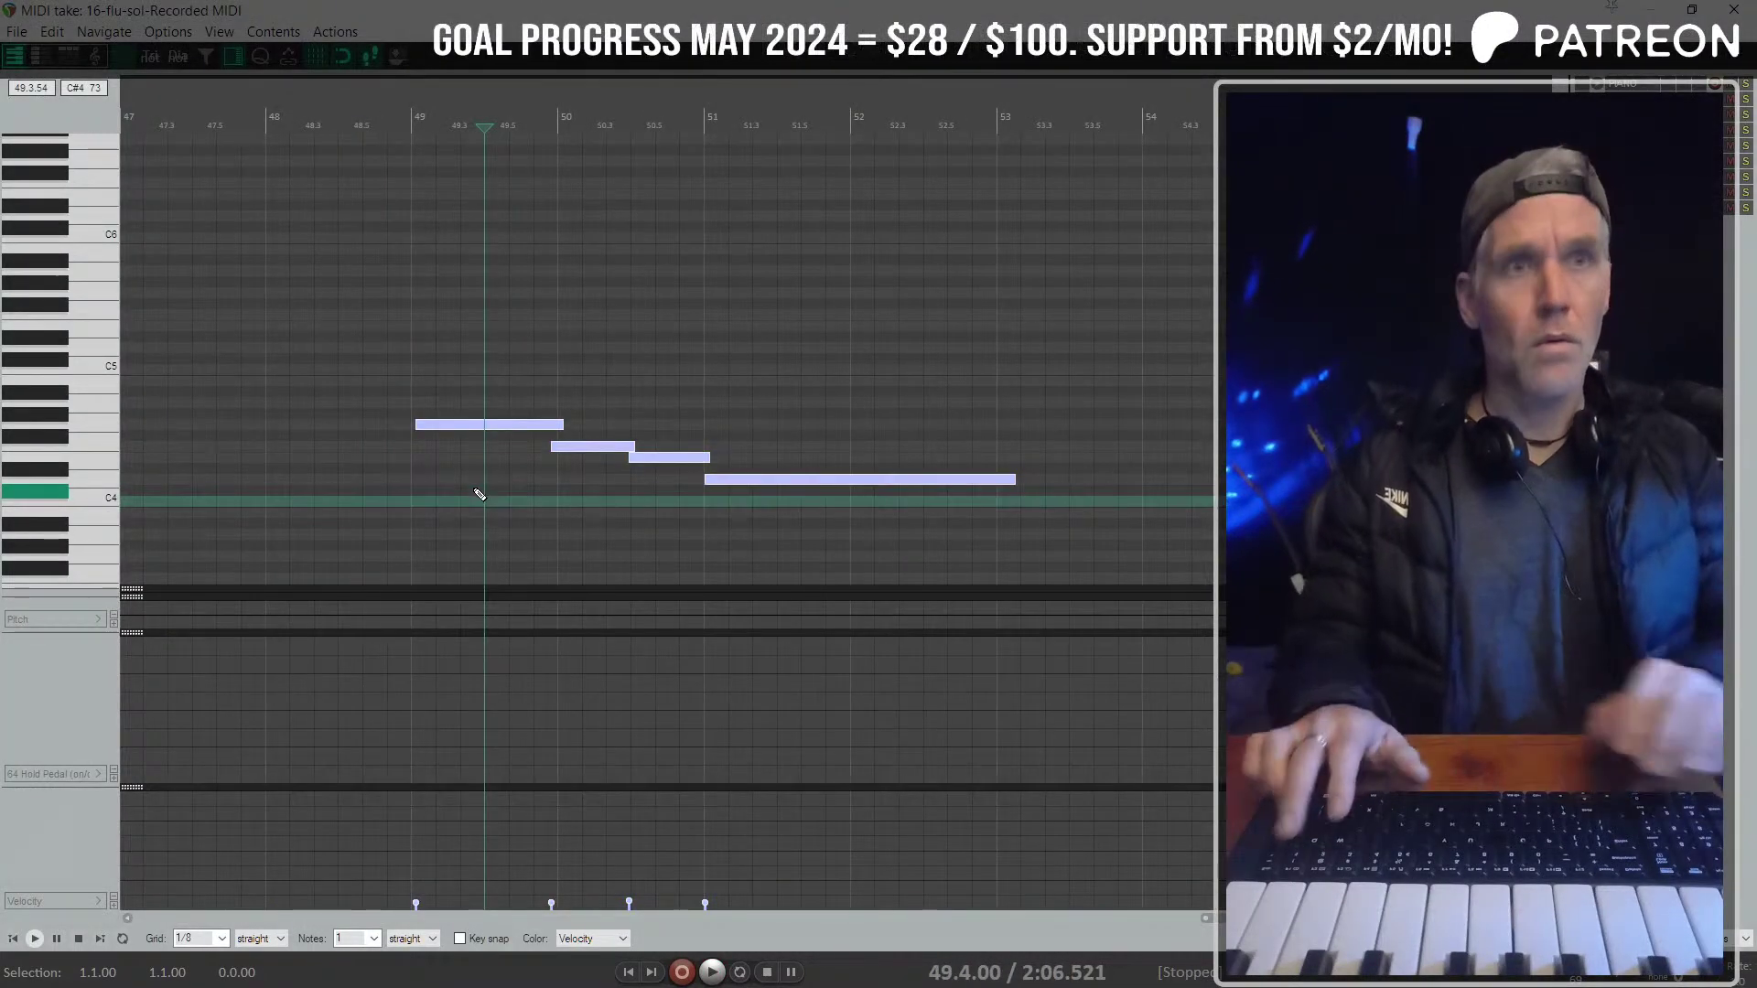
{"action": "key", "text": "alt+Down"}
{"action": "key", "text": "Escape"}
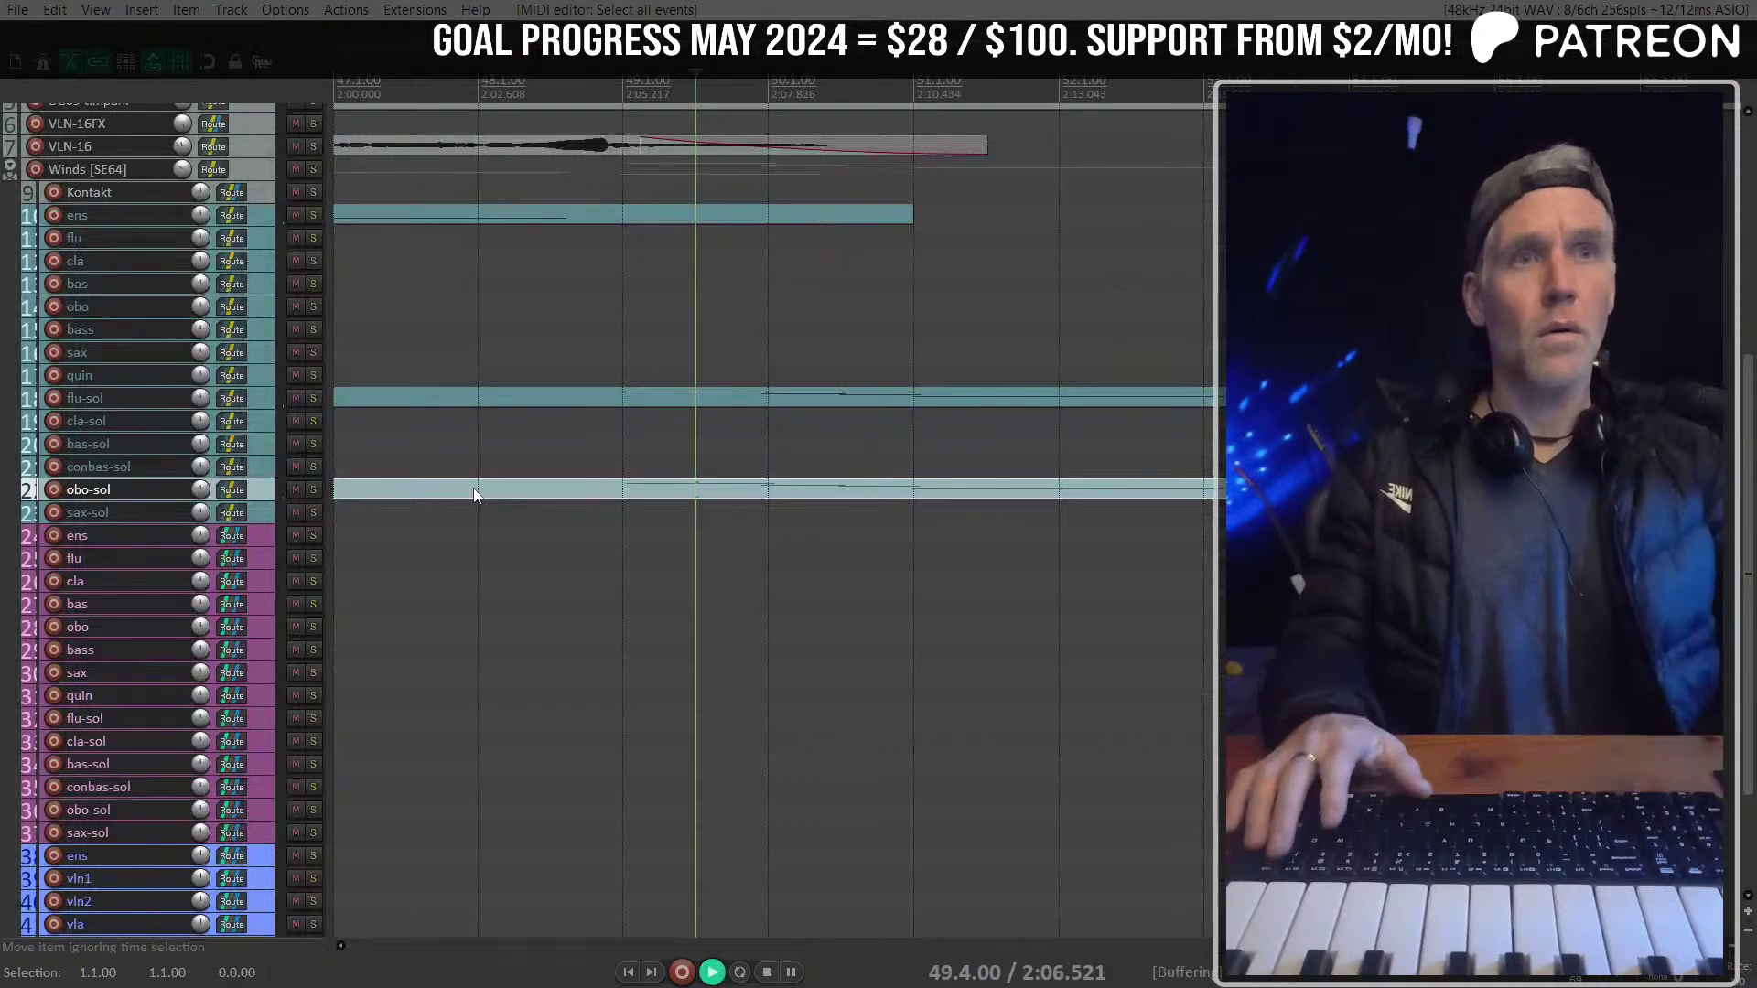
Replay the passage at bar 49, soloing and unsoloing the purple obo-sol output track to hear the oboe part
{"action": "key", "text": "space"}
{"action": "left_click", "coordinate": [614, 421]}
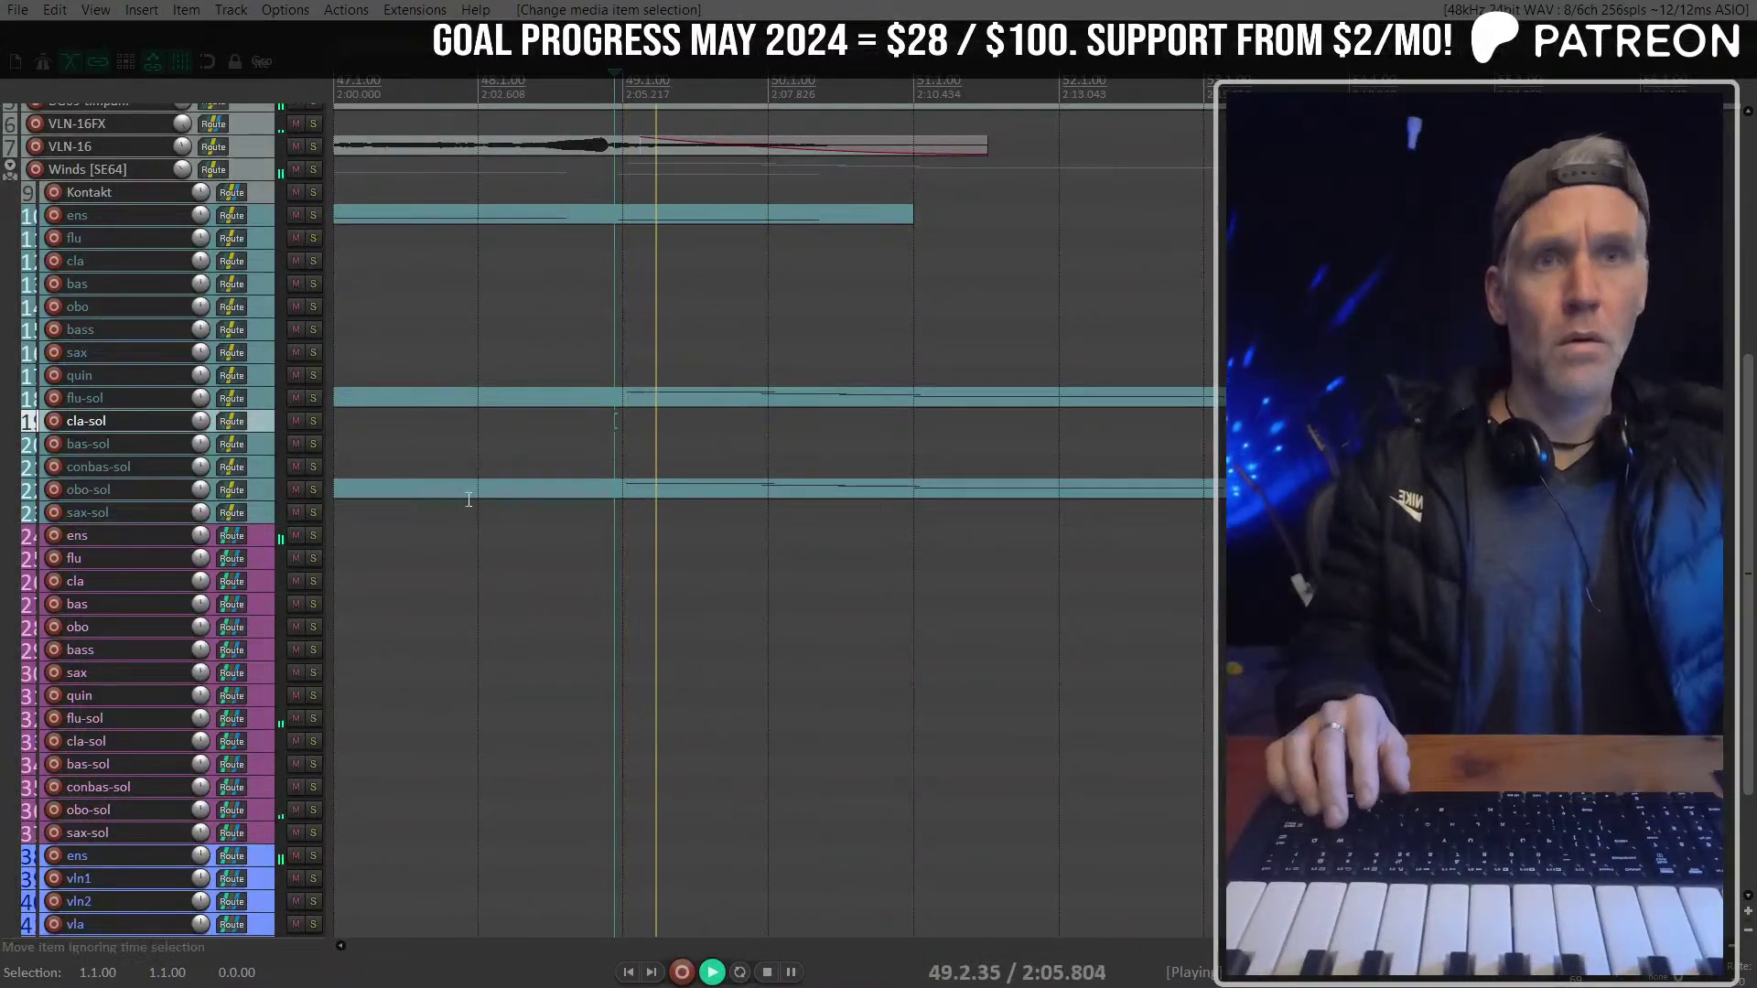
{"action": "left_click", "coordinate": [254, 810]}
{"action": "key", "text": "s"}
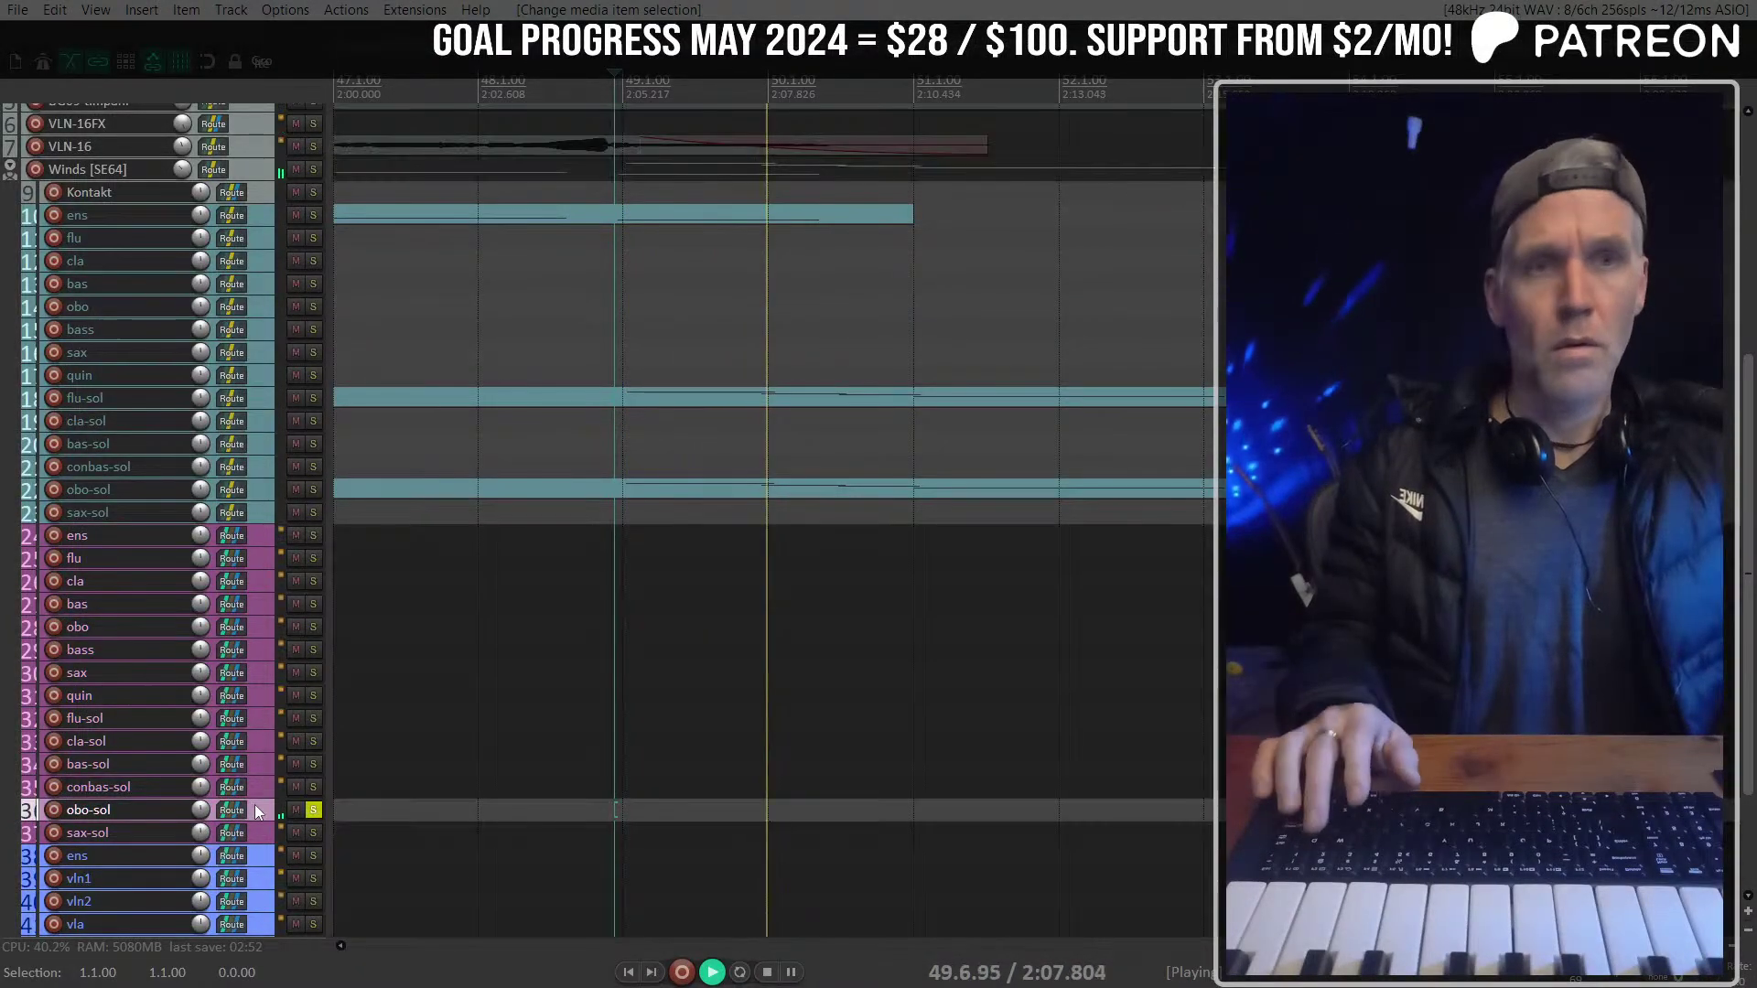
{"action": "key", "text": "s"}
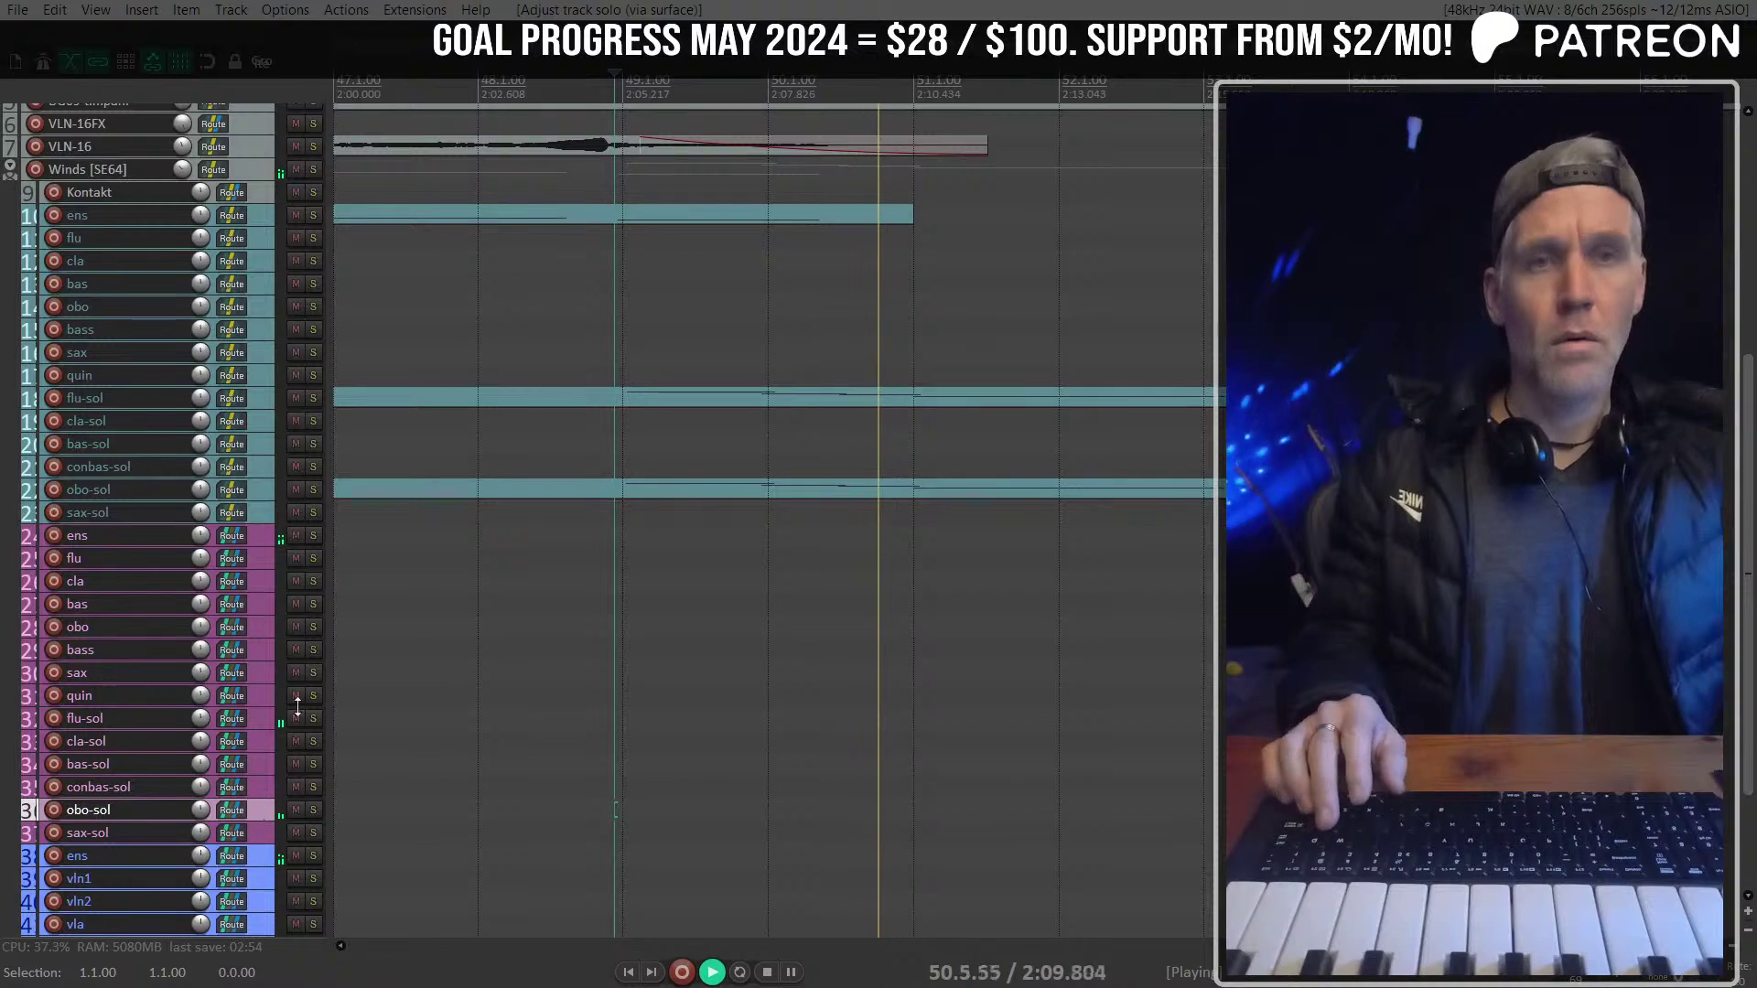
Select the PIANO item and briefly solo its track while the ending plays
{"action": "scroll", "coordinate": [851, 341], "scroll_direction": "down", "scroll_amount": 2}
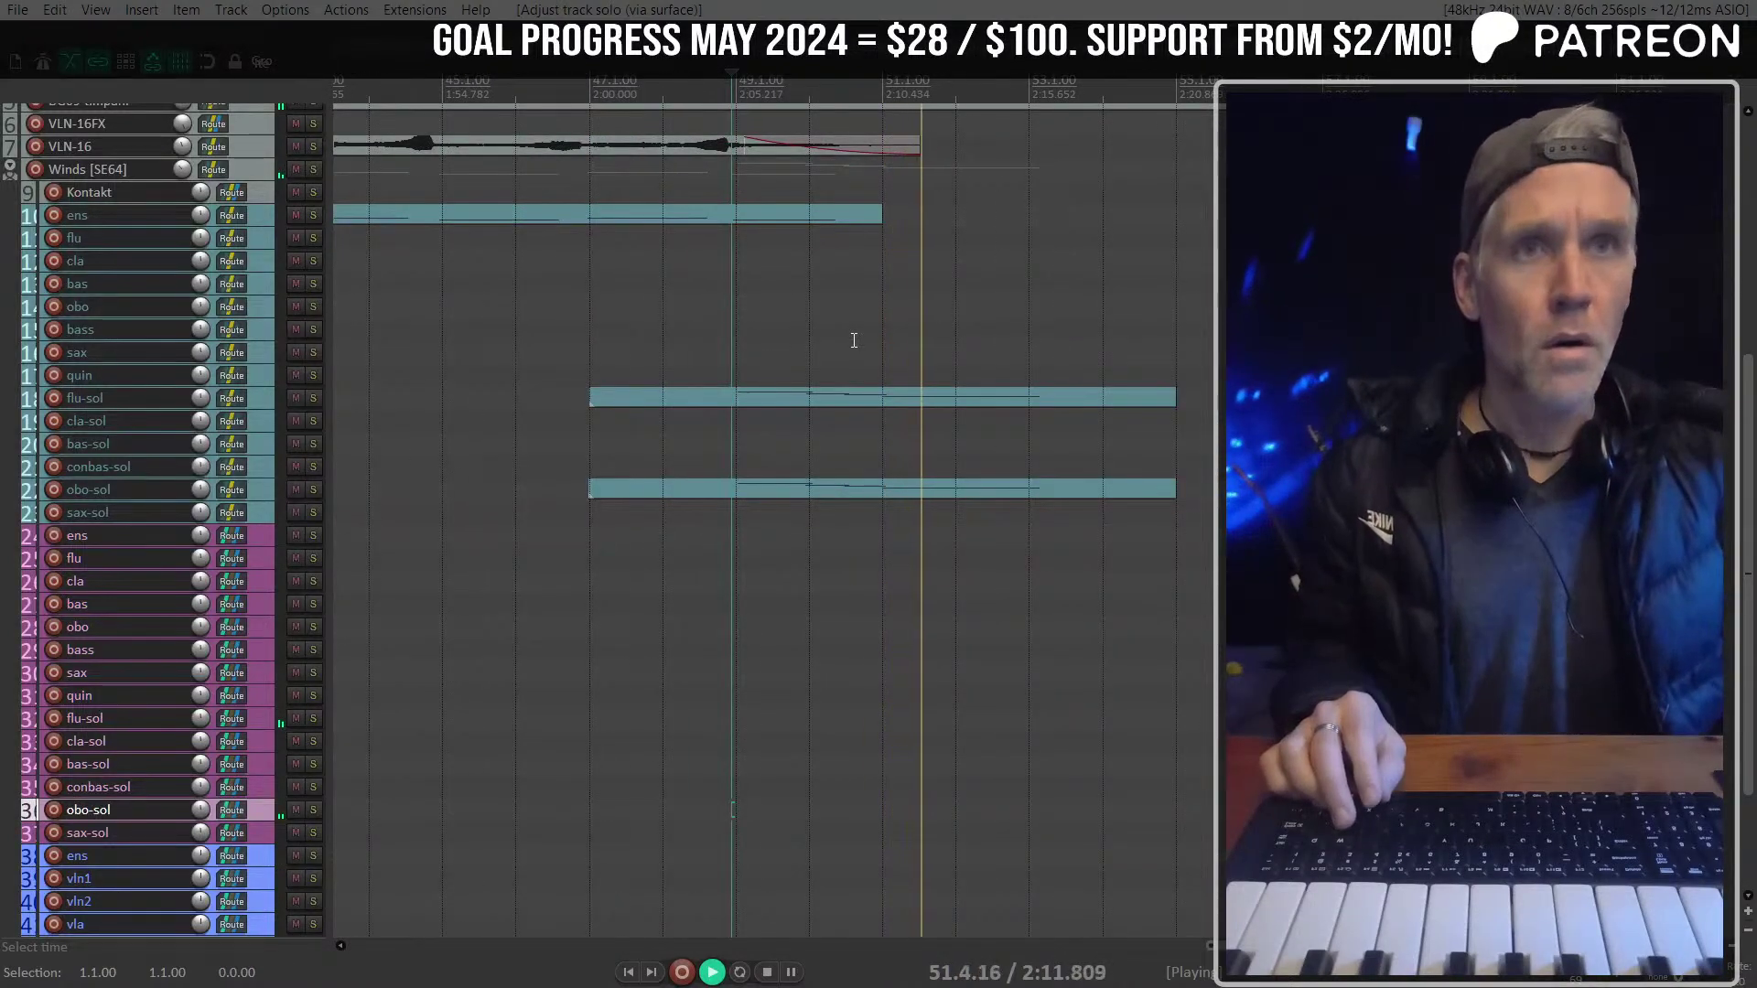
{"action": "scroll", "coordinate": [933, 401], "scroll_direction": "down", "scroll_amount": 3}
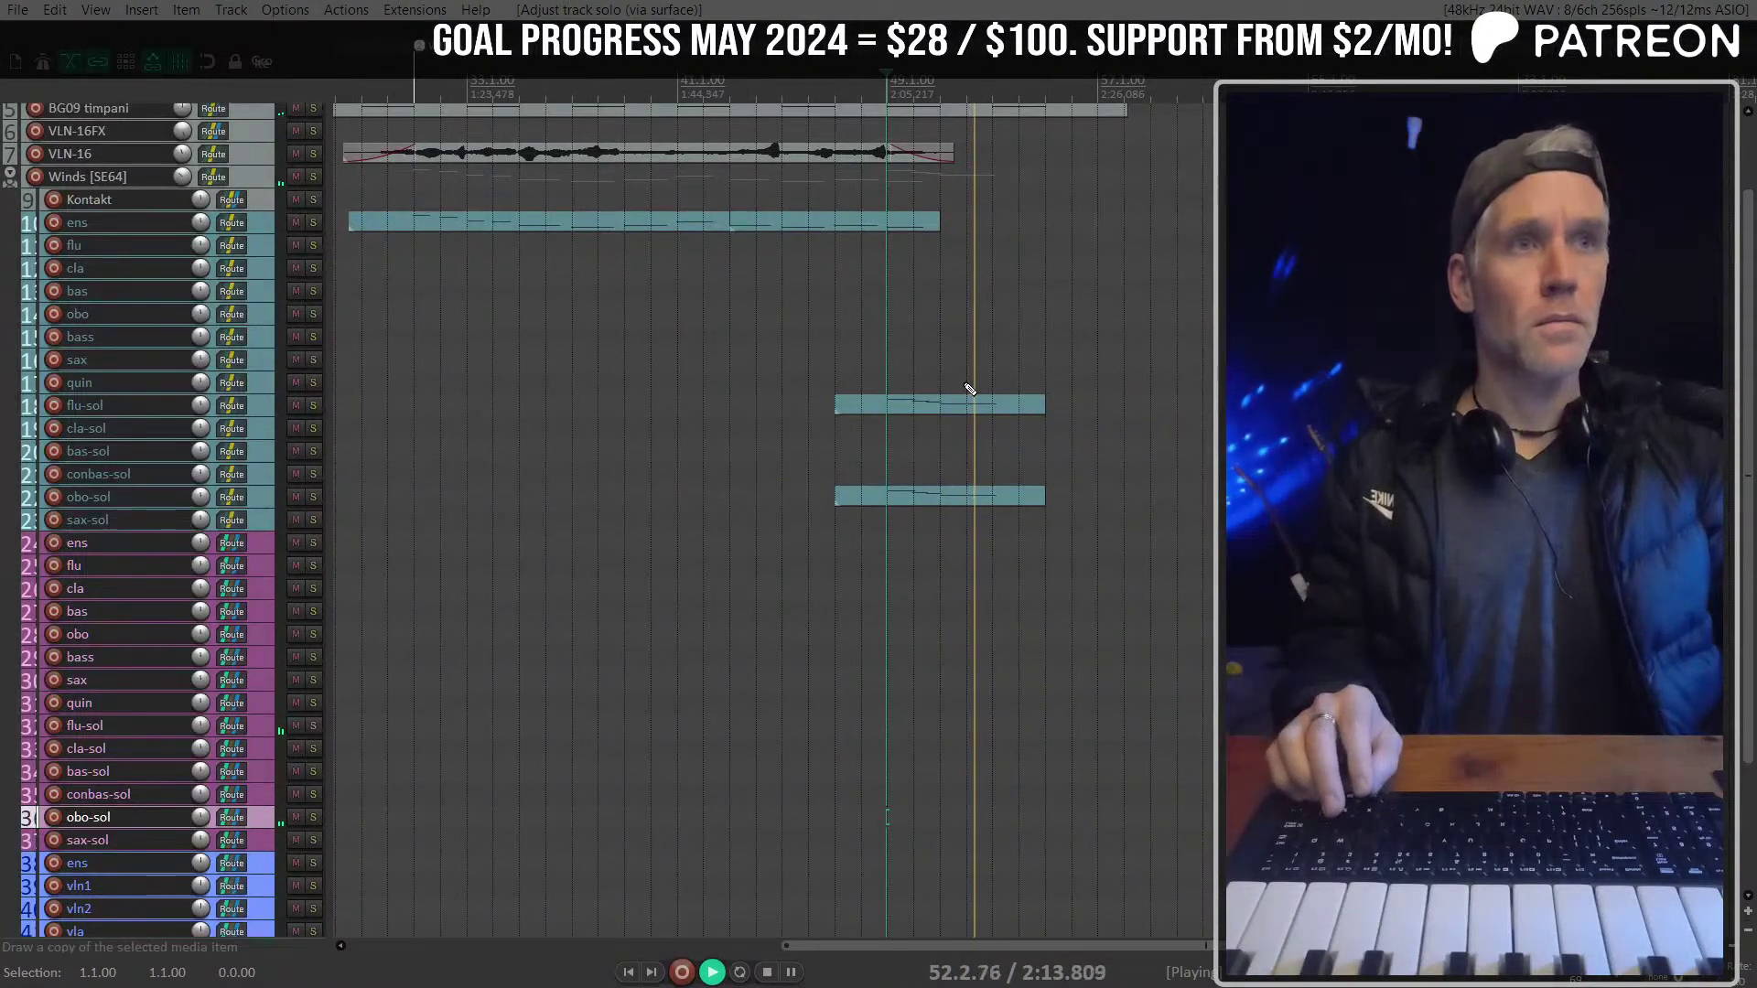
{"action": "scroll", "coordinate": [796, 342], "scroll_direction": "down", "scroll_amount": 2}
{"action": "scroll", "coordinate": [796, 342], "scroll_direction": "down", "scroll_amount": 3}
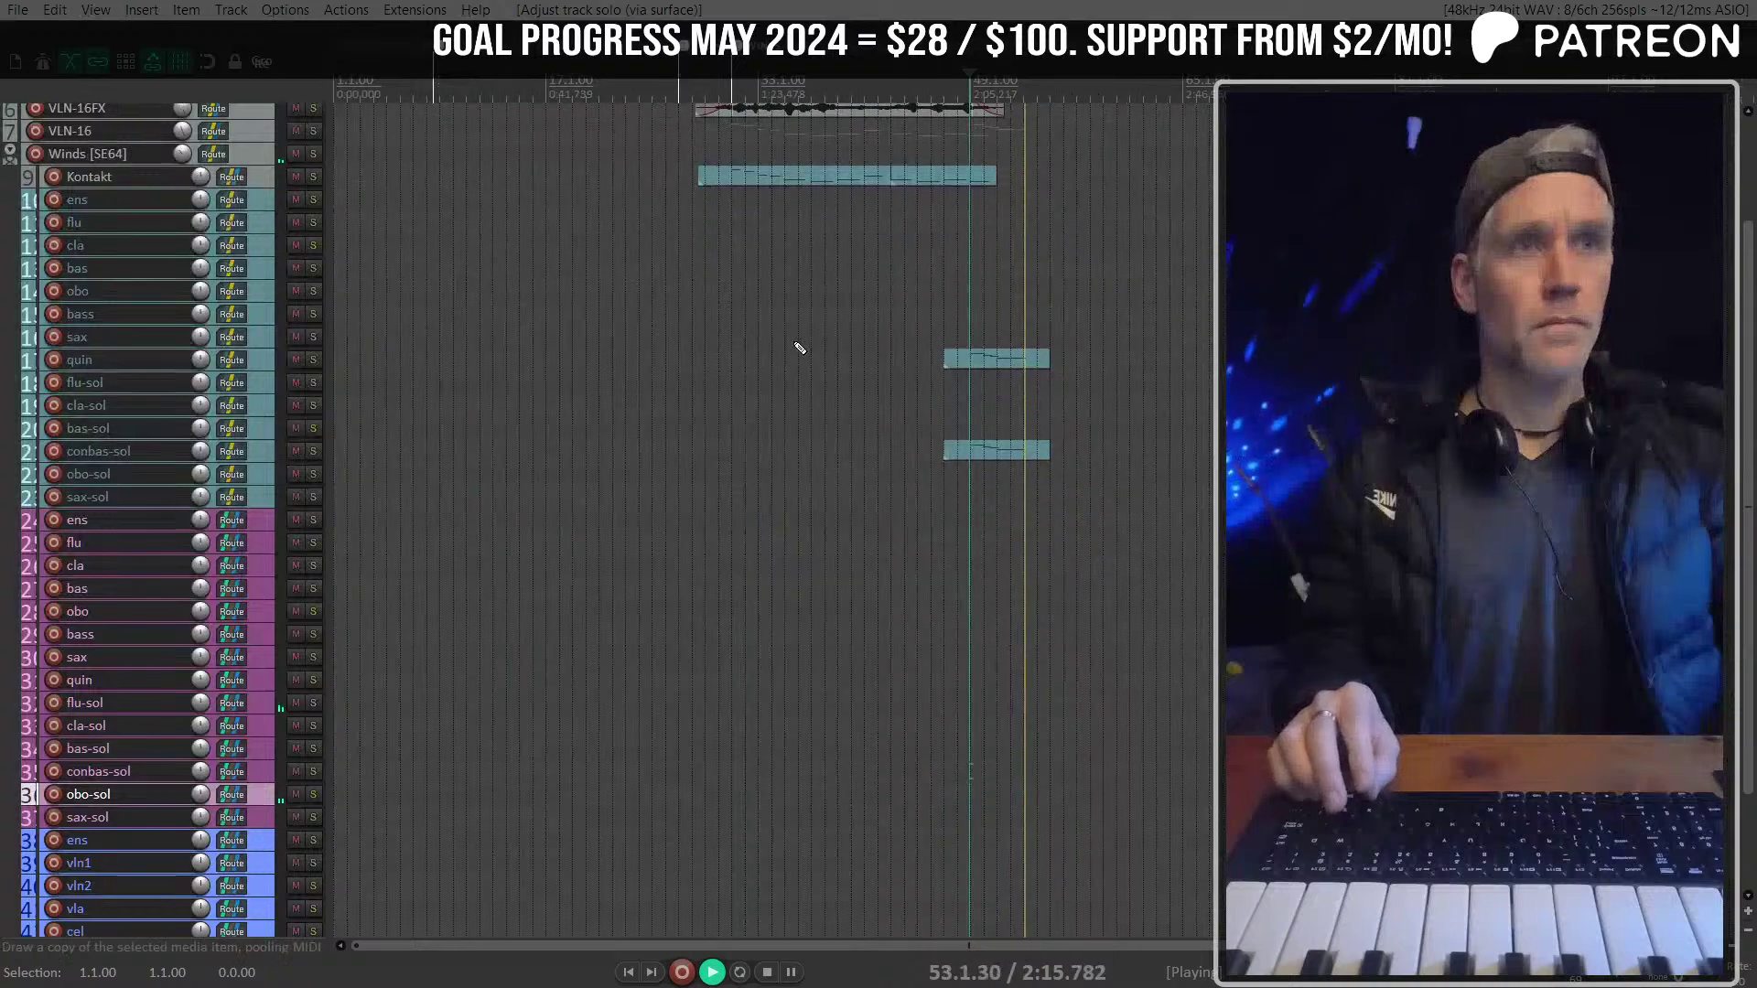
{"action": "scroll", "coordinate": [798, 347], "scroll_direction": "right", "scroll_amount": 2}
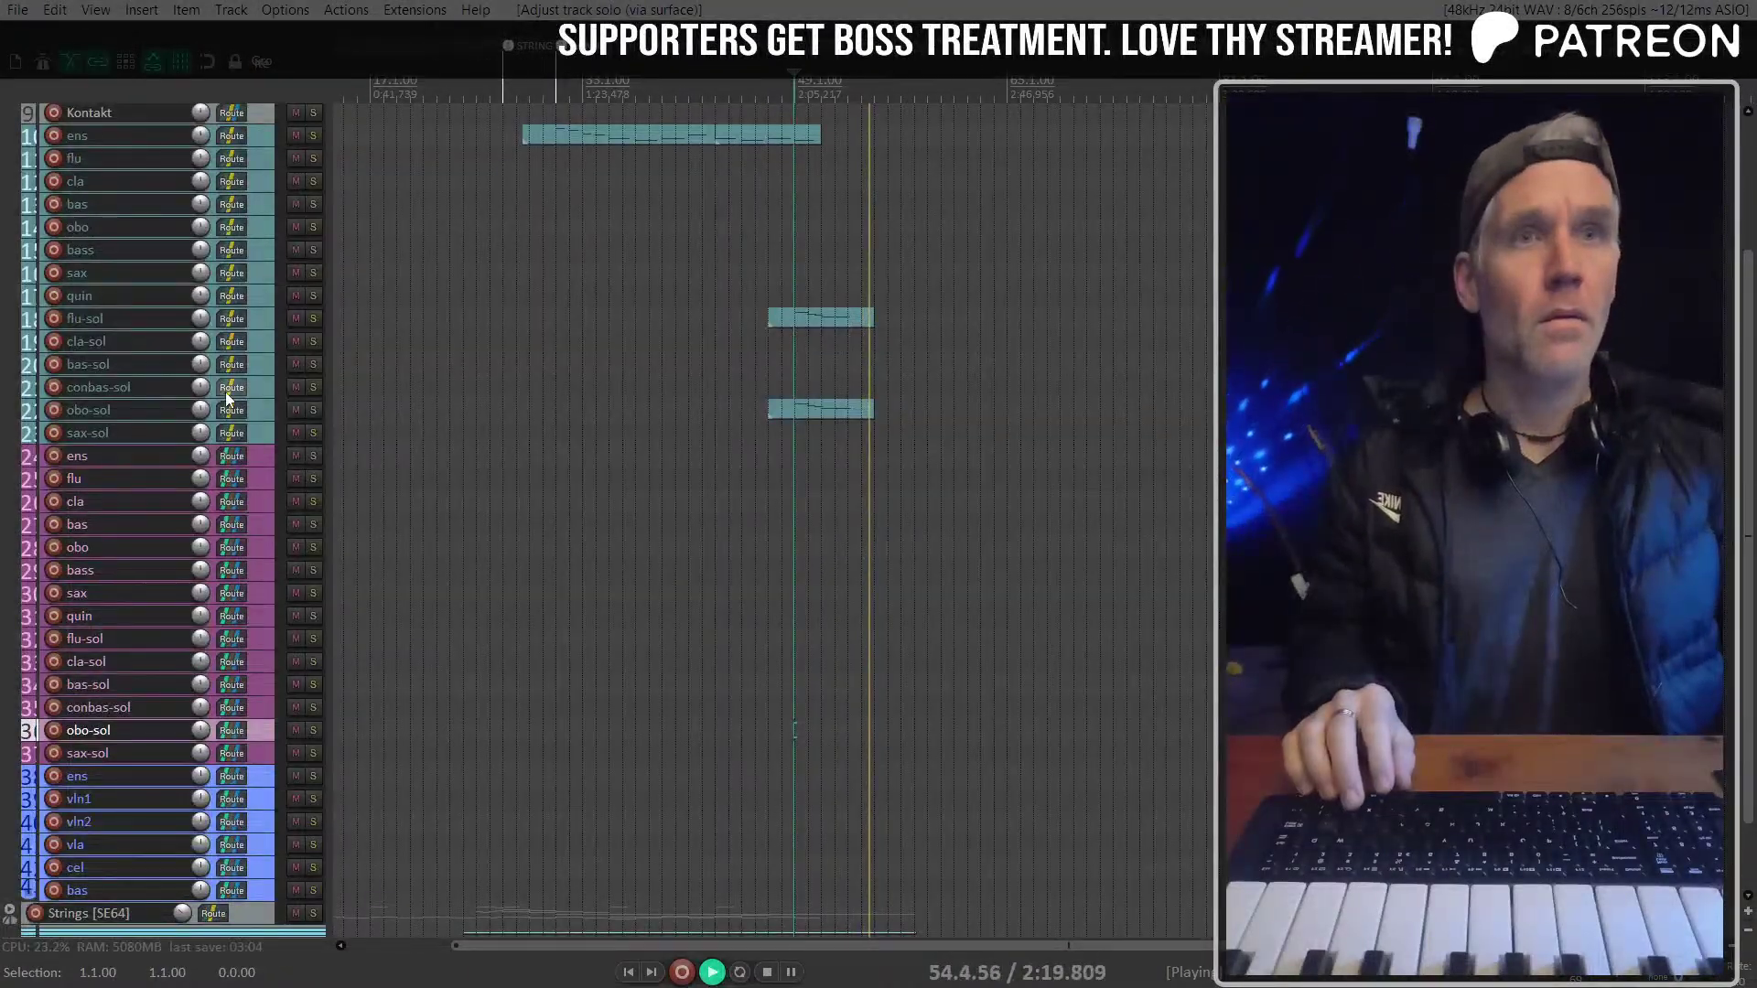
{"action": "scroll", "coordinate": [225, 392], "scroll_direction": "up", "scroll_amount": 6}
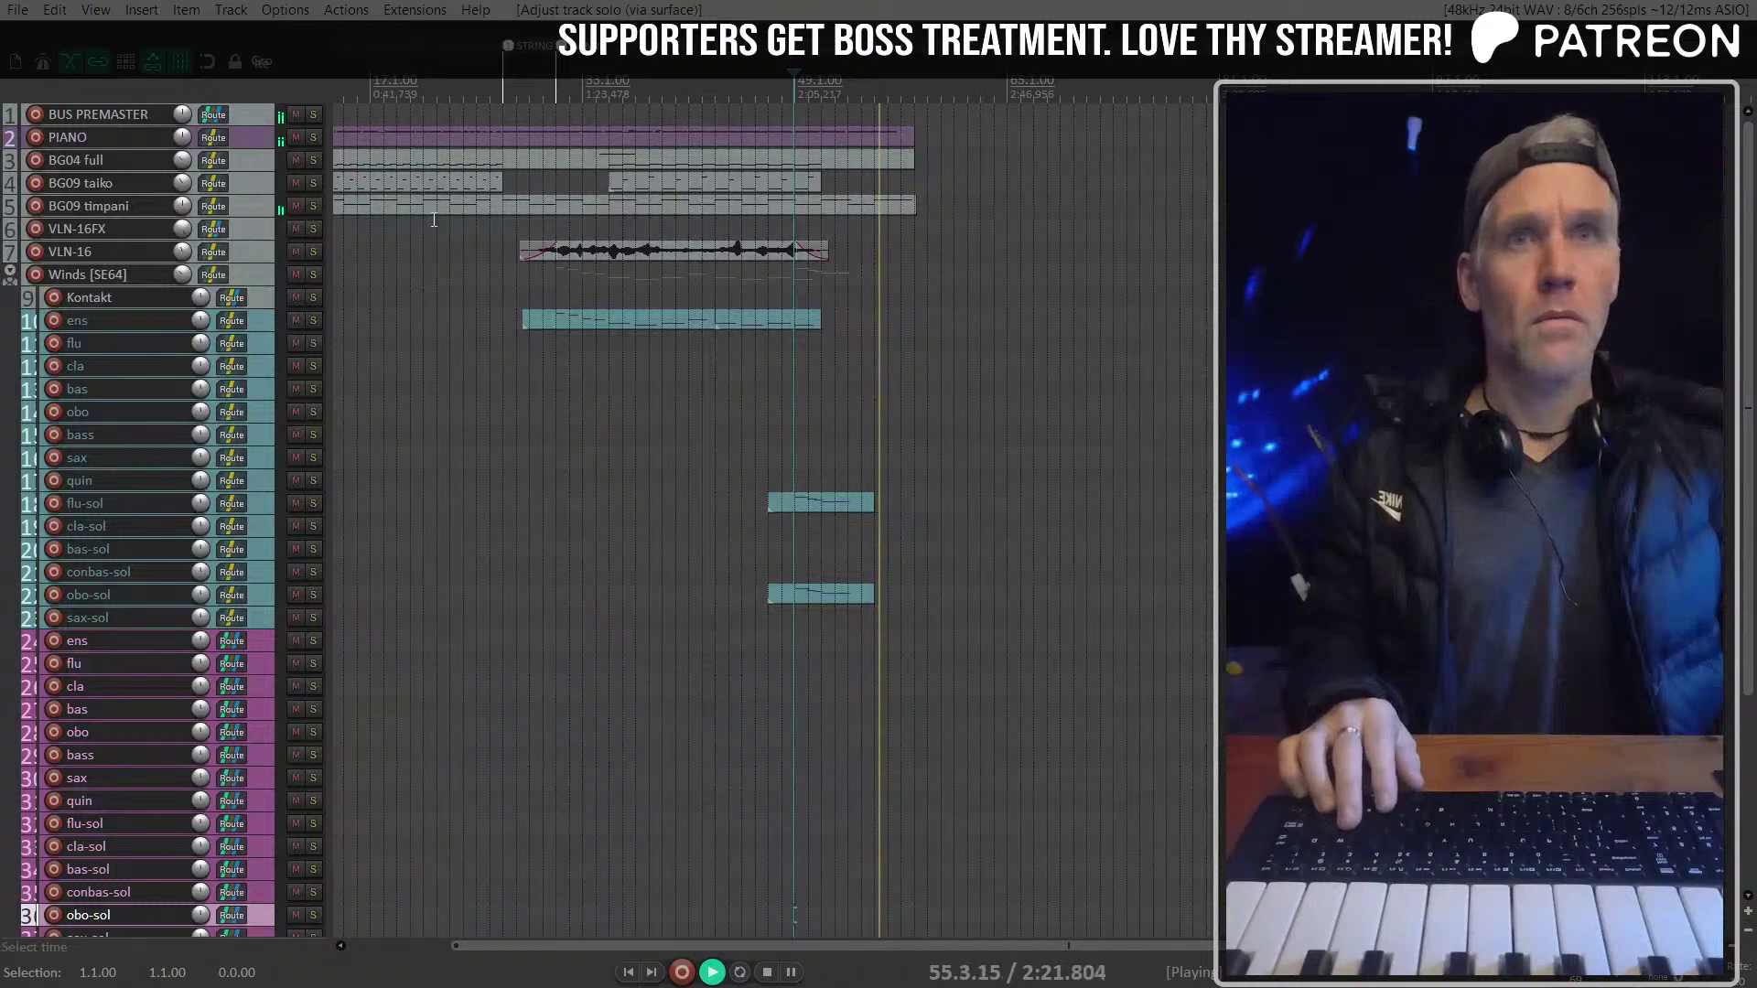
{"action": "left_click", "coordinate": [421, 140]}
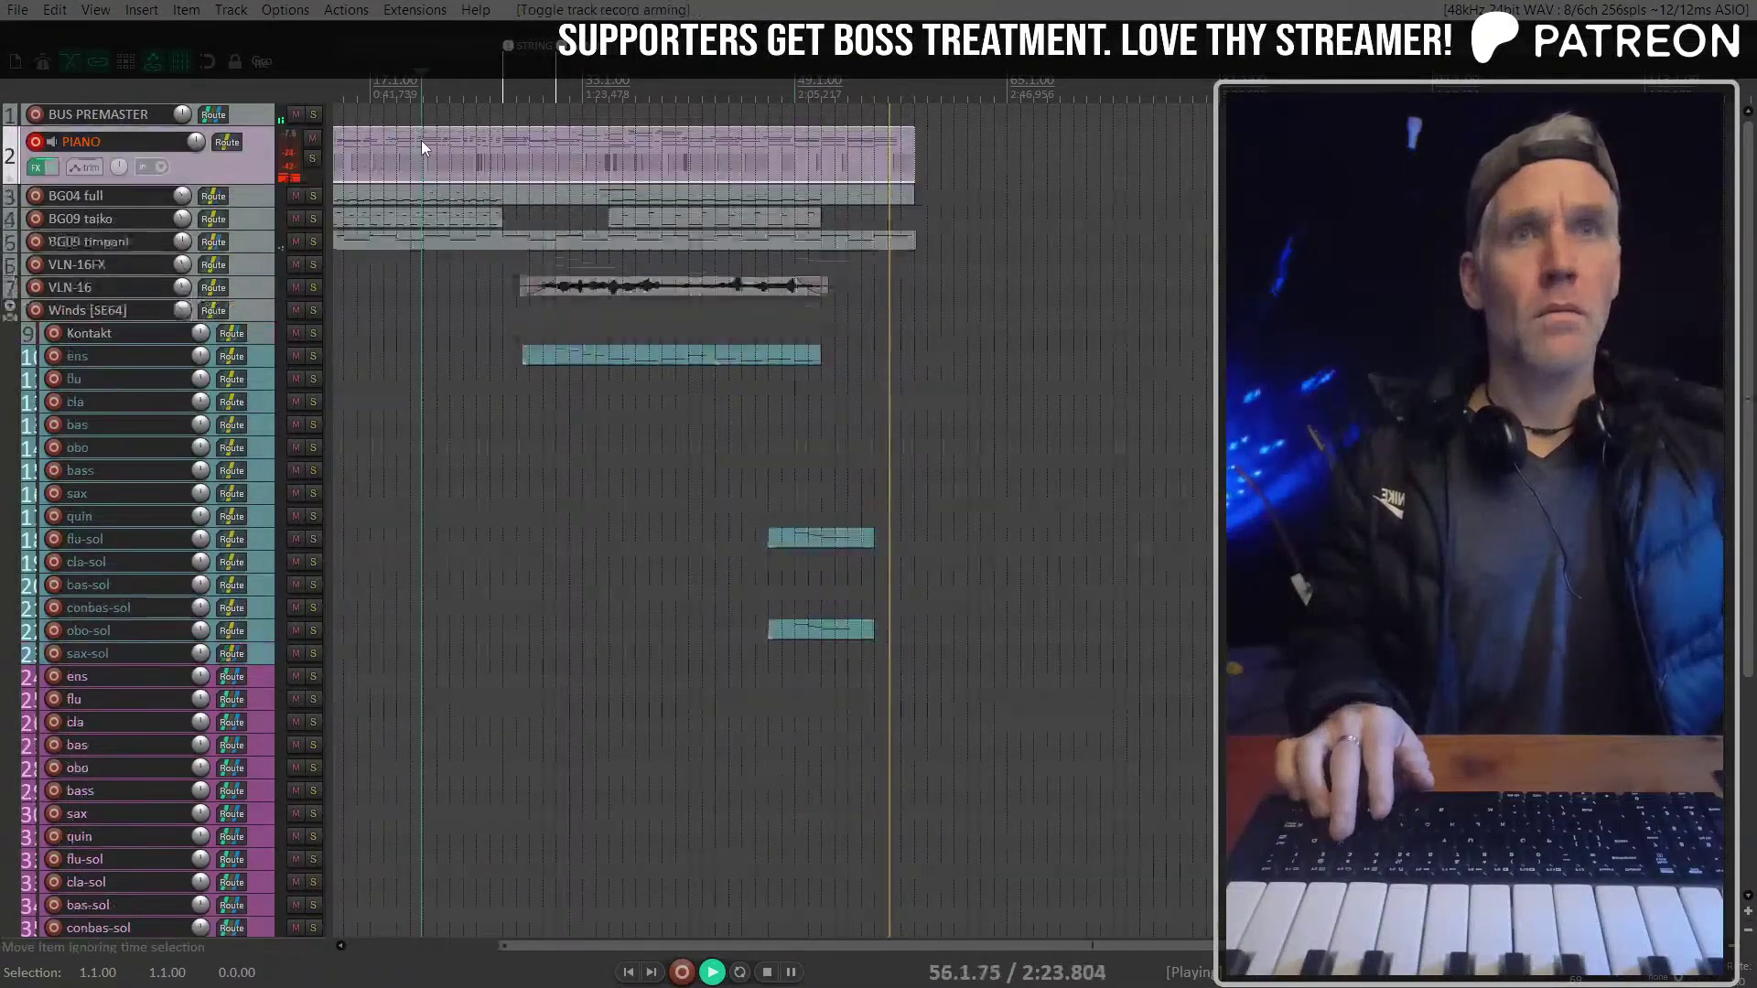
{"action": "key", "text": "F6"}
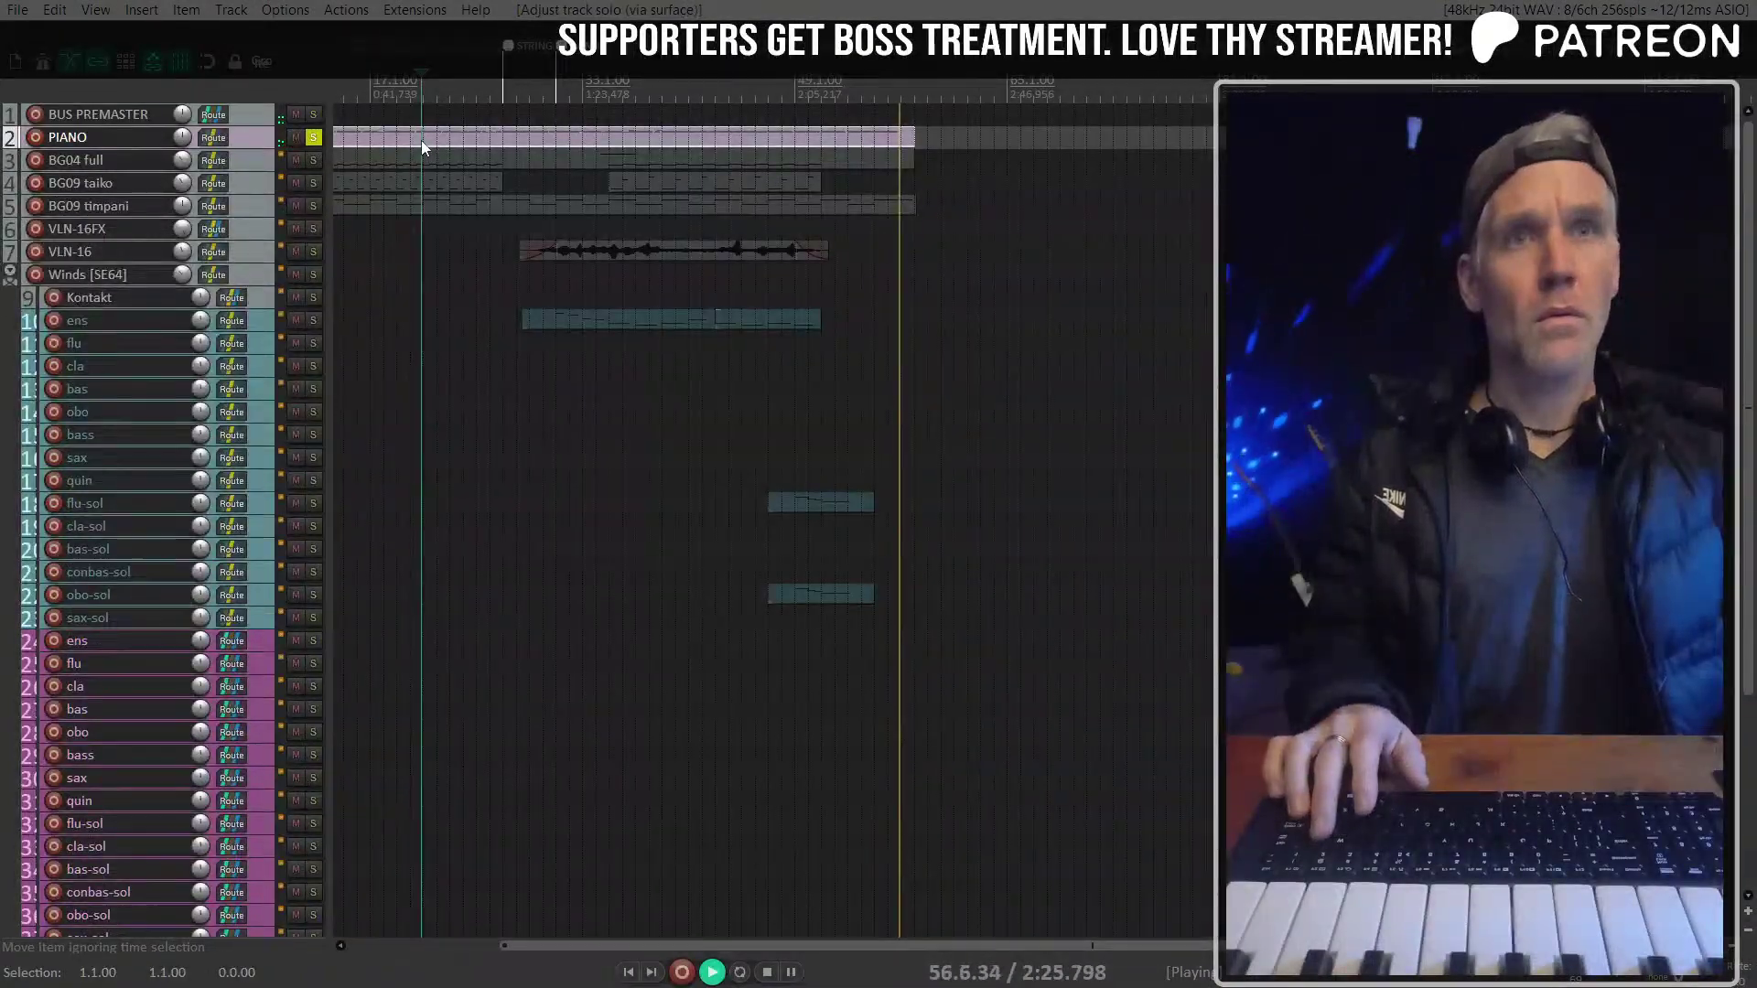
{"action": "key", "text": "F6"}
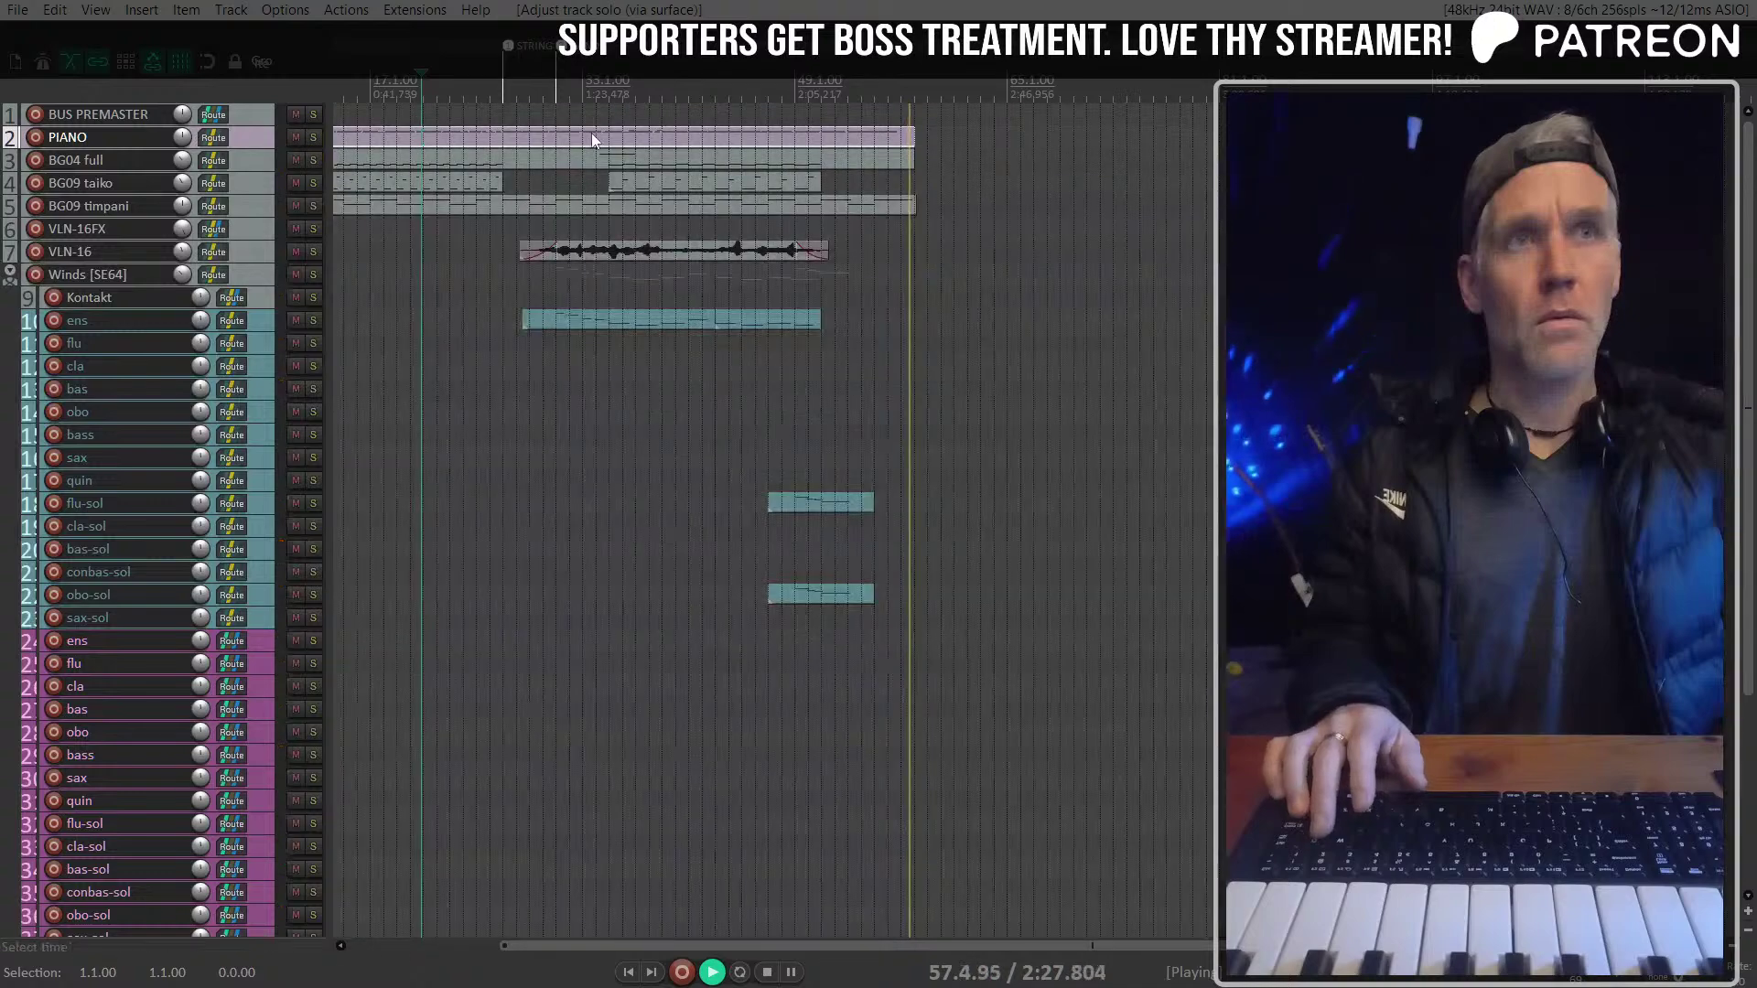
Restart playback from the beginning of the PIANO item and select the BG09 taiko and BG09 timpani tracks in turn while listening
{"action": "scroll", "coordinate": [436, 151], "scroll_direction": "down", "scroll_amount": 2}
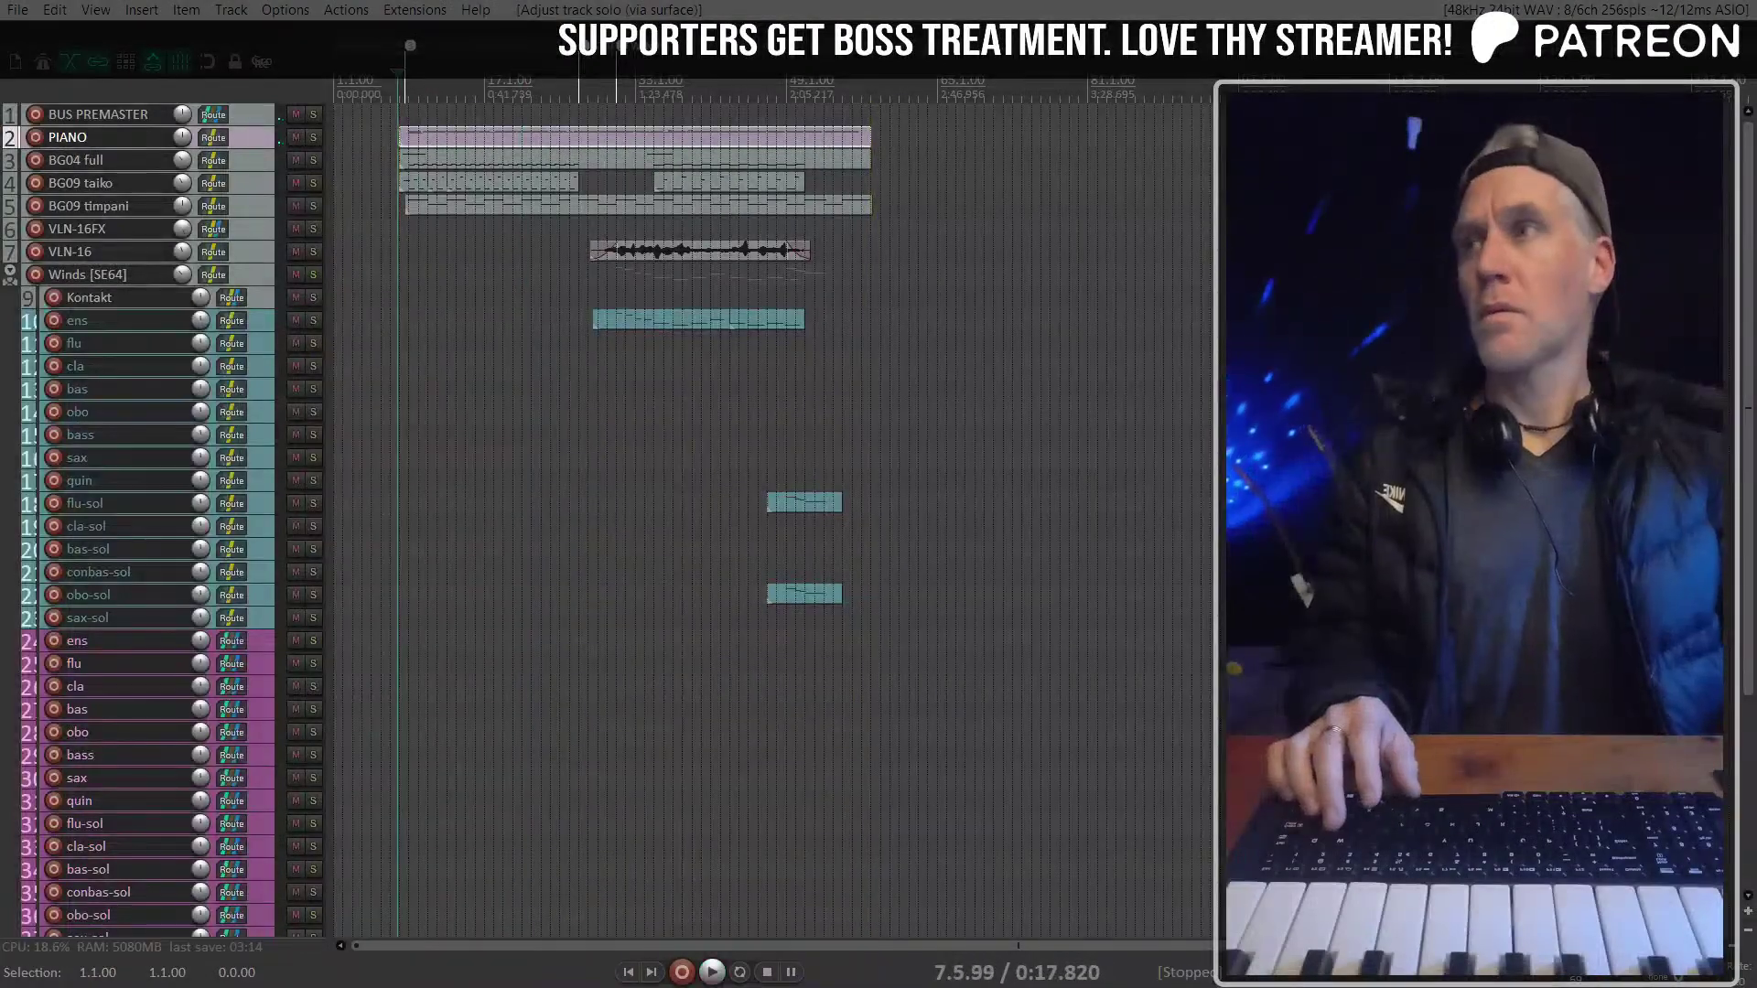
{"action": "key", "text": "space"}
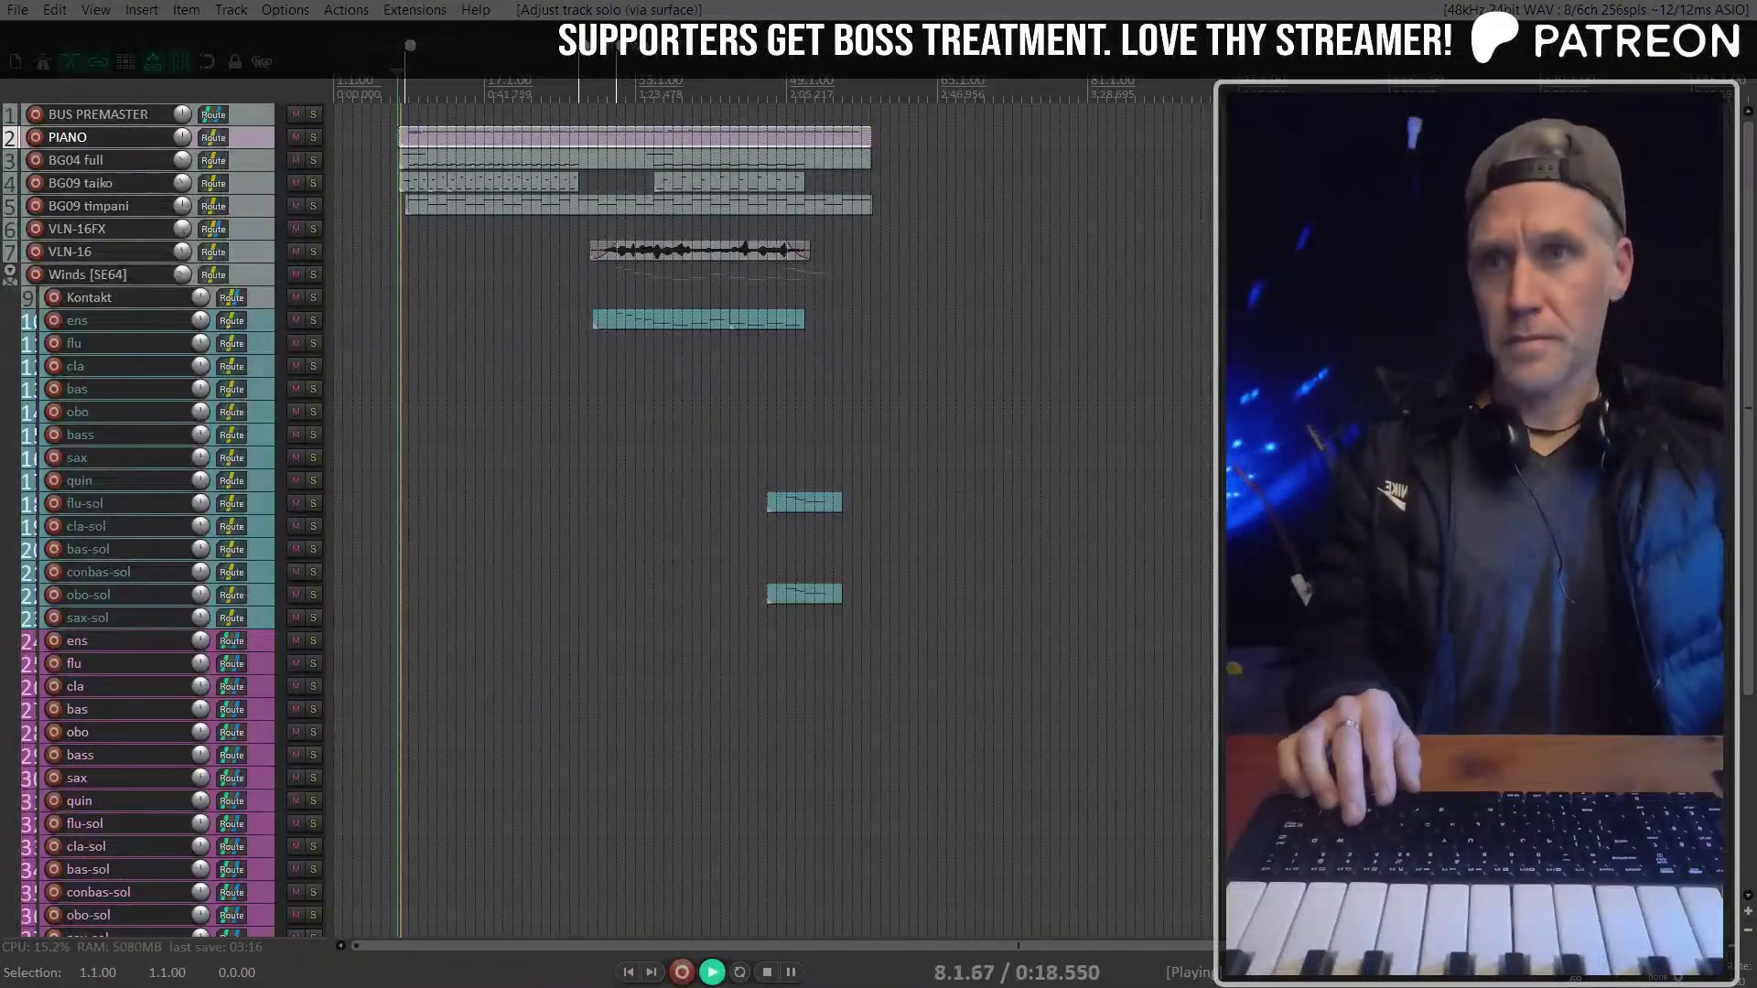
{"action": "scroll", "coordinate": [432, 94], "scroll_direction": "up", "scroll_amount": 3}
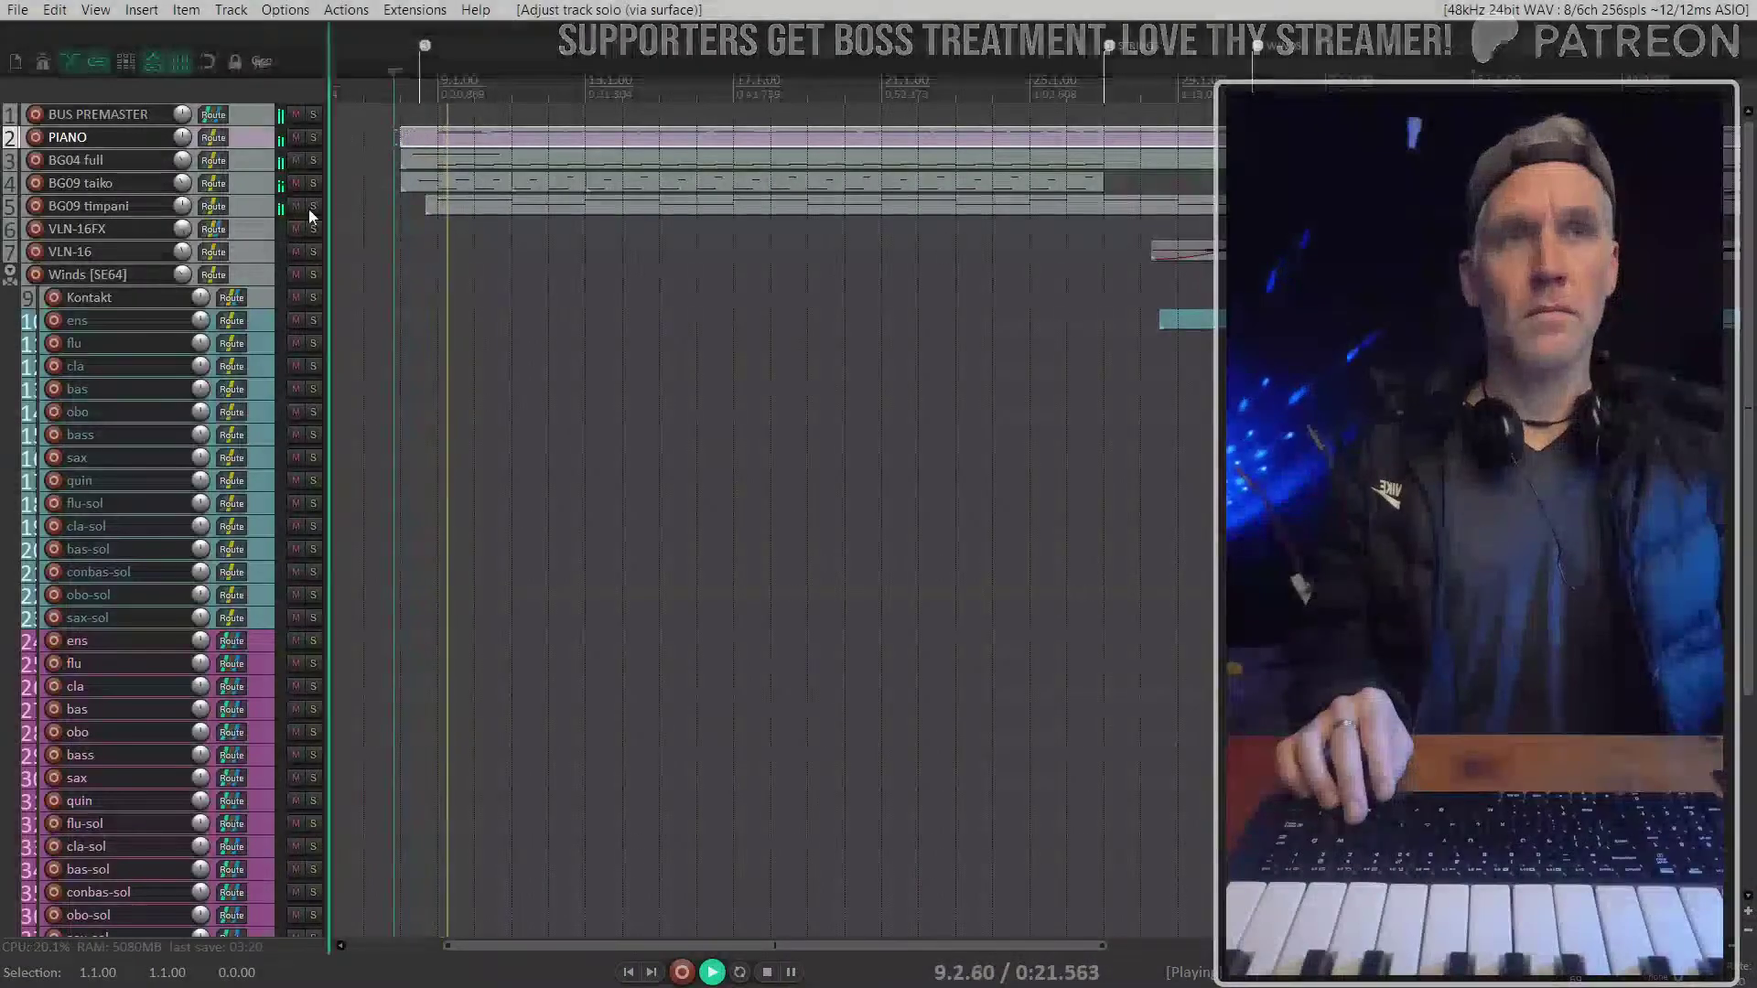
{"action": "left_click", "coordinate": [260, 186]}
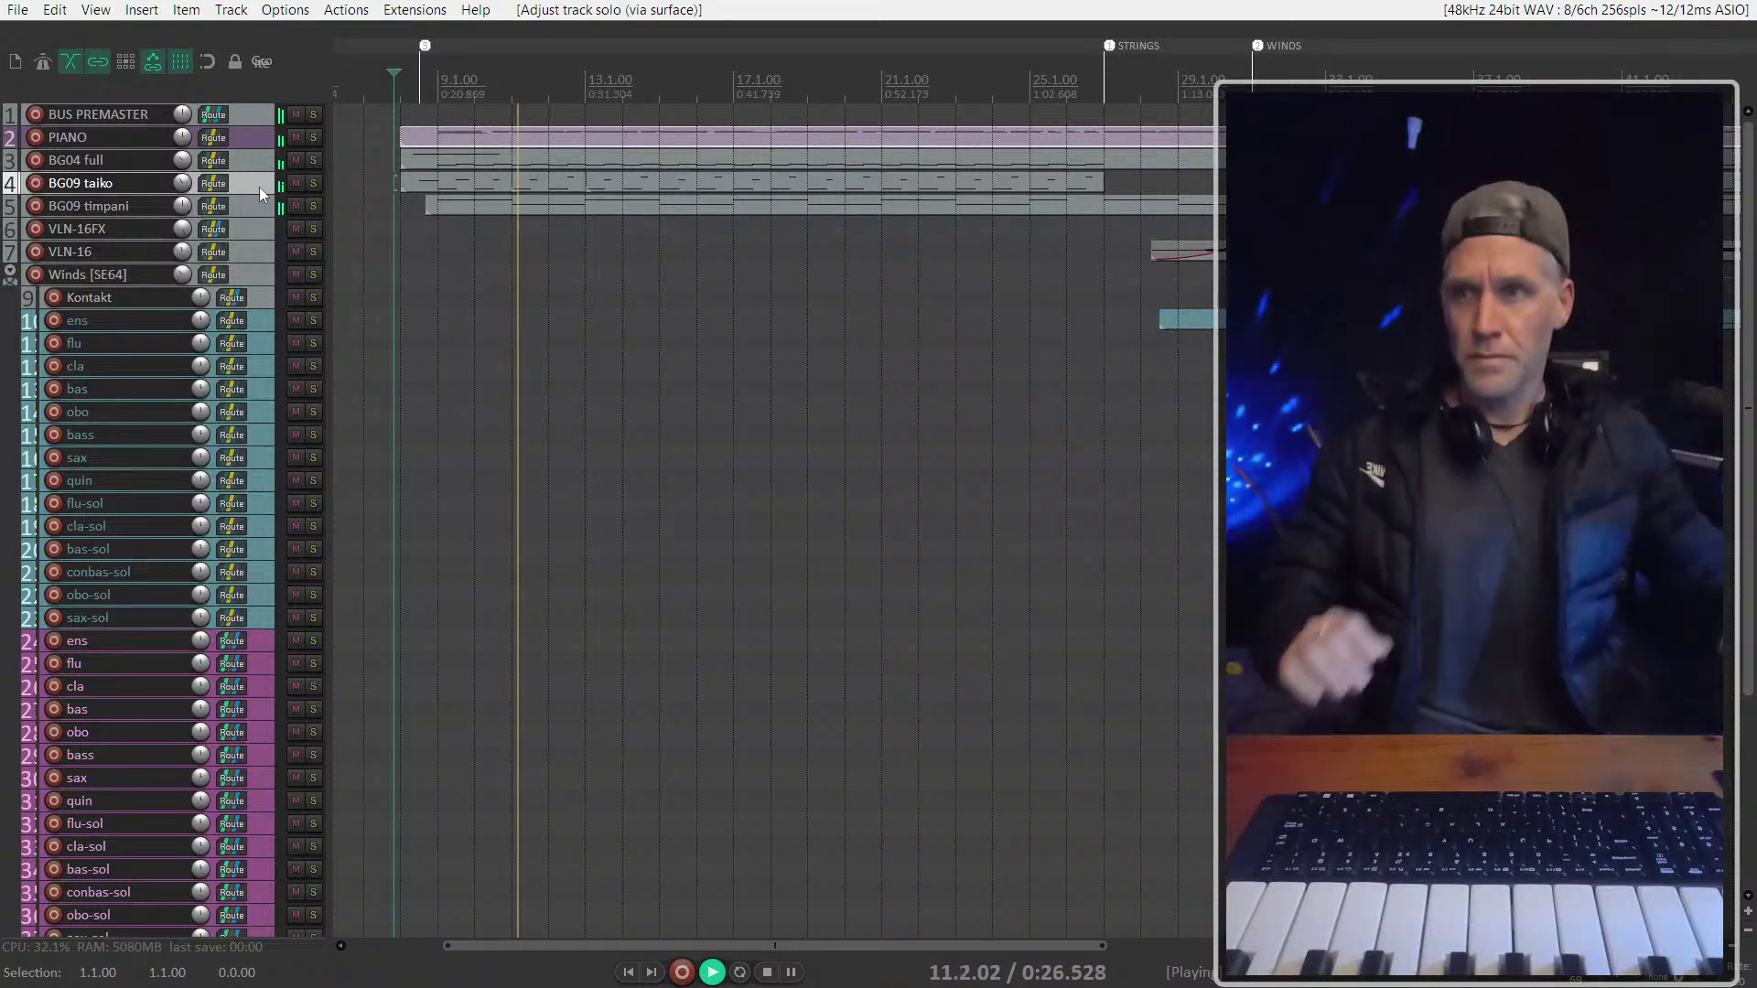
{"action": "scroll", "coordinate": [580, 360], "scroll_direction": "down", "scroll_amount": 2}
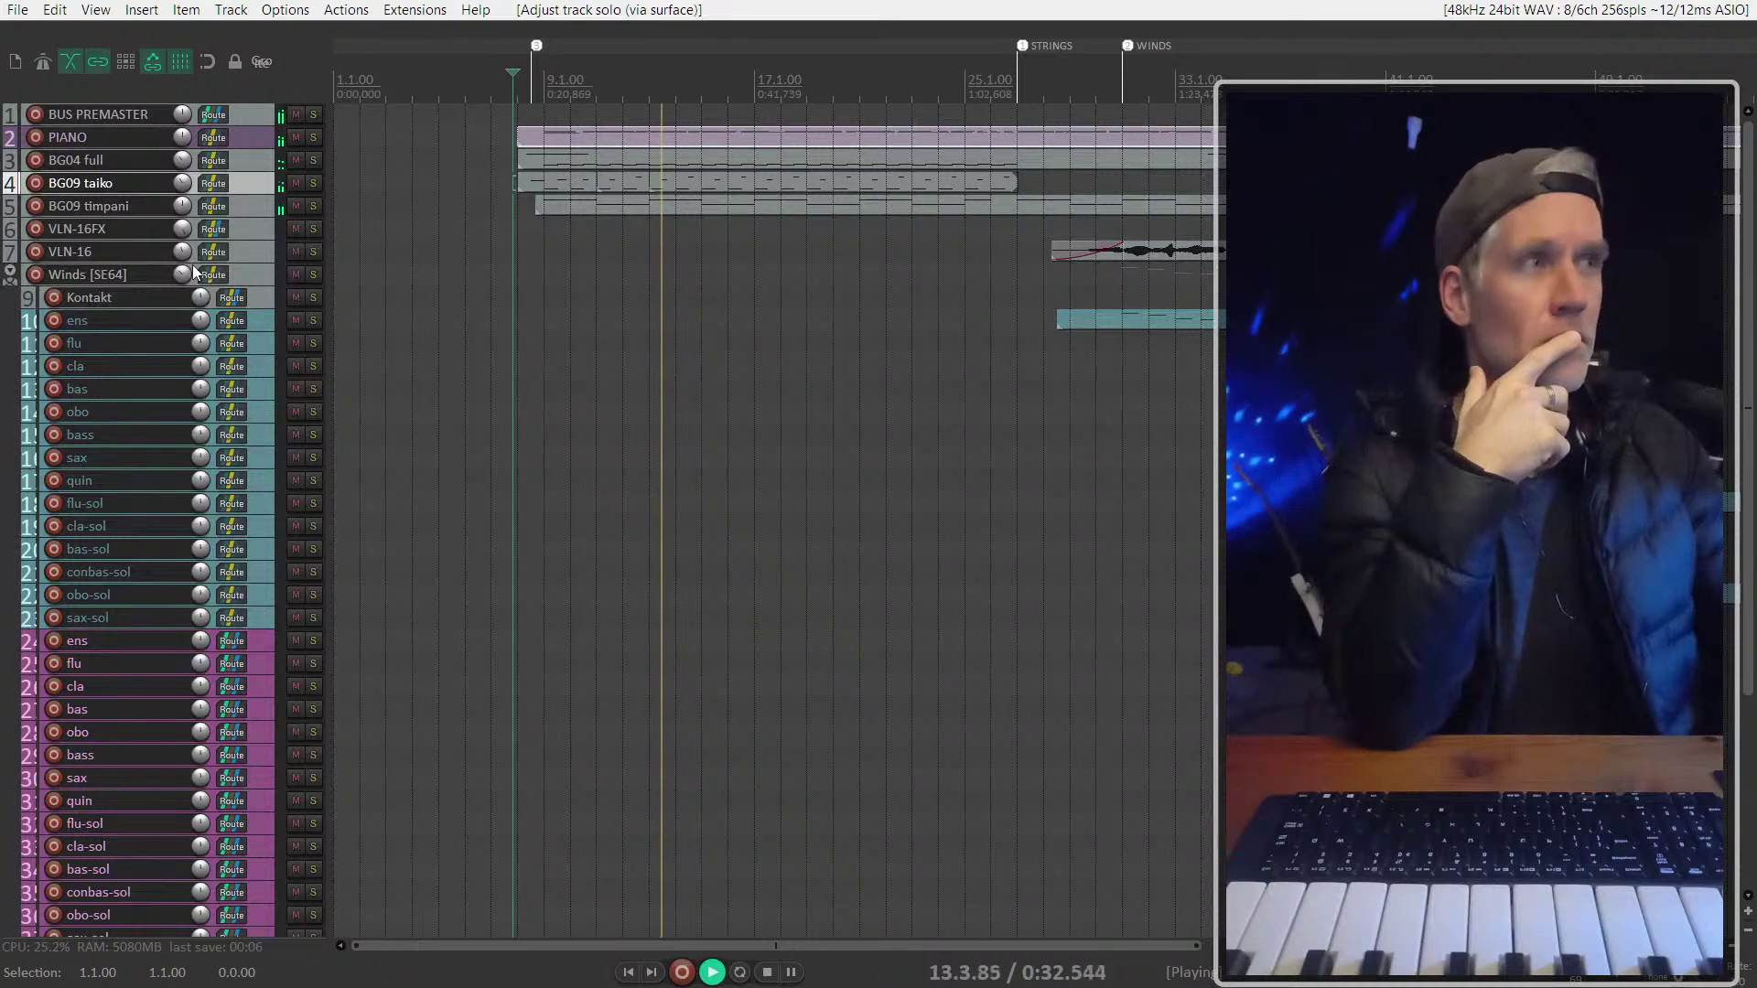
{"action": "left_click", "coordinate": [244, 211]}
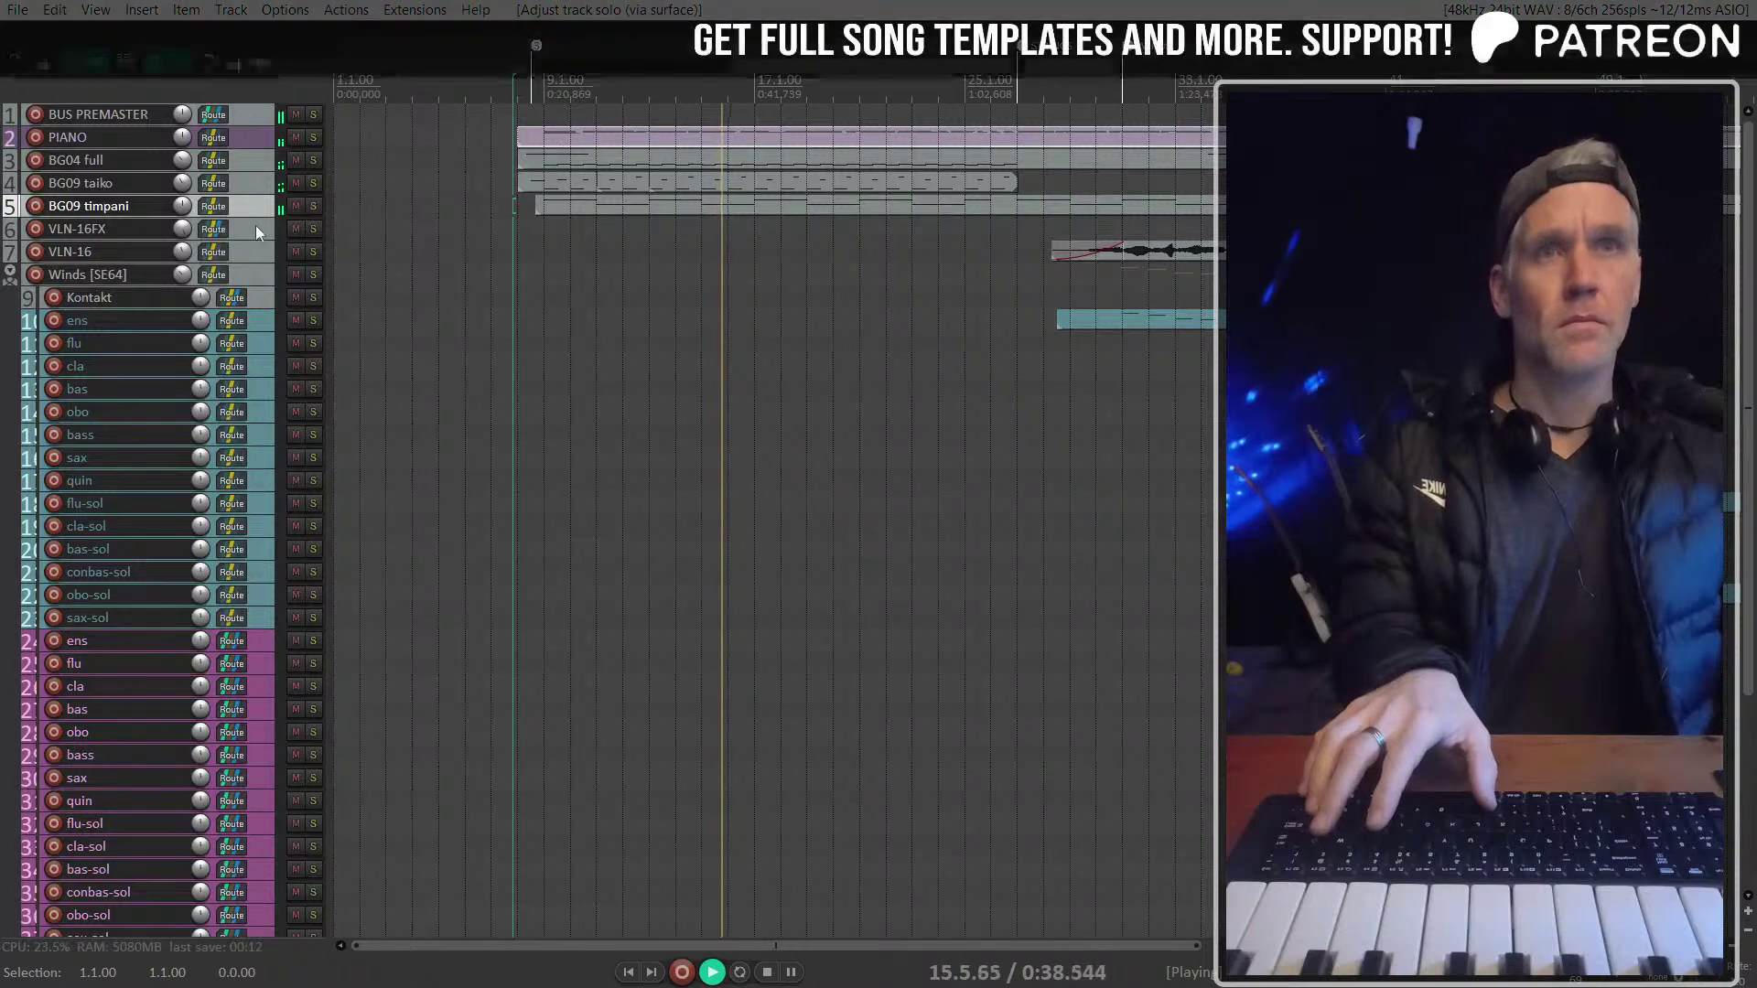
Check the mixer levels briefly, then open the PIANO item in its inline MIDI editor around bar 17
{"action": "key", "text": "ctrl+m"}
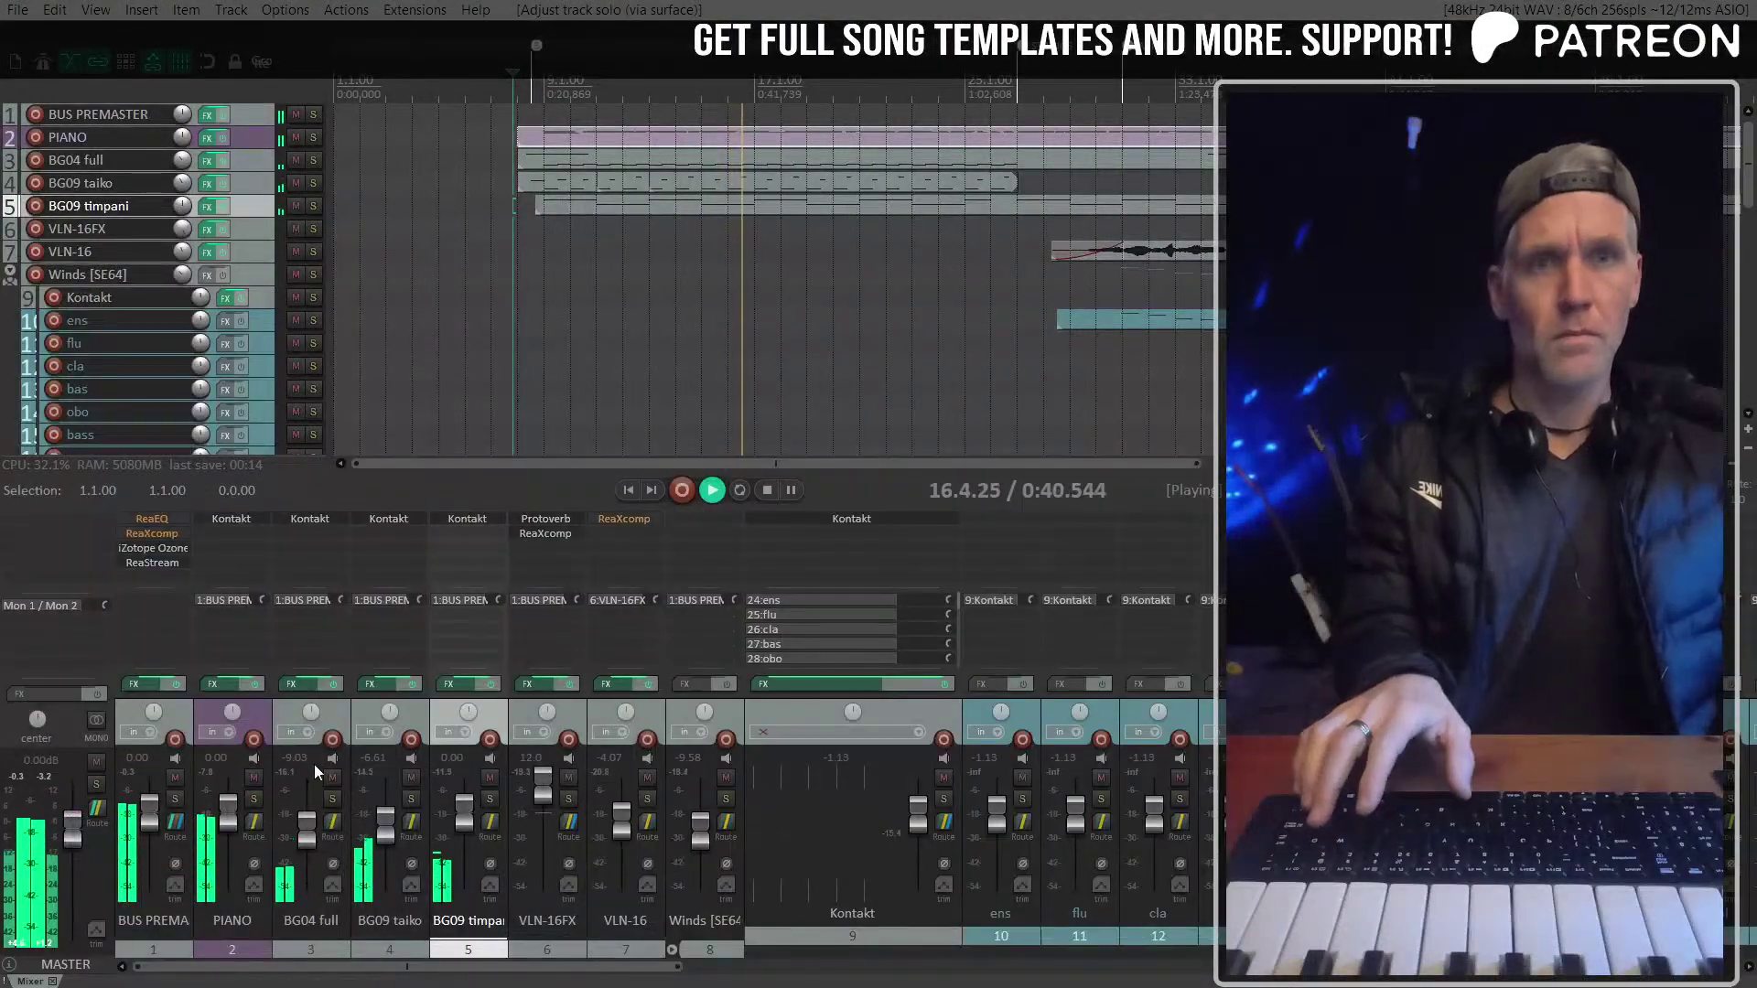
{"action": "left_click", "coordinate": [750, 137]}
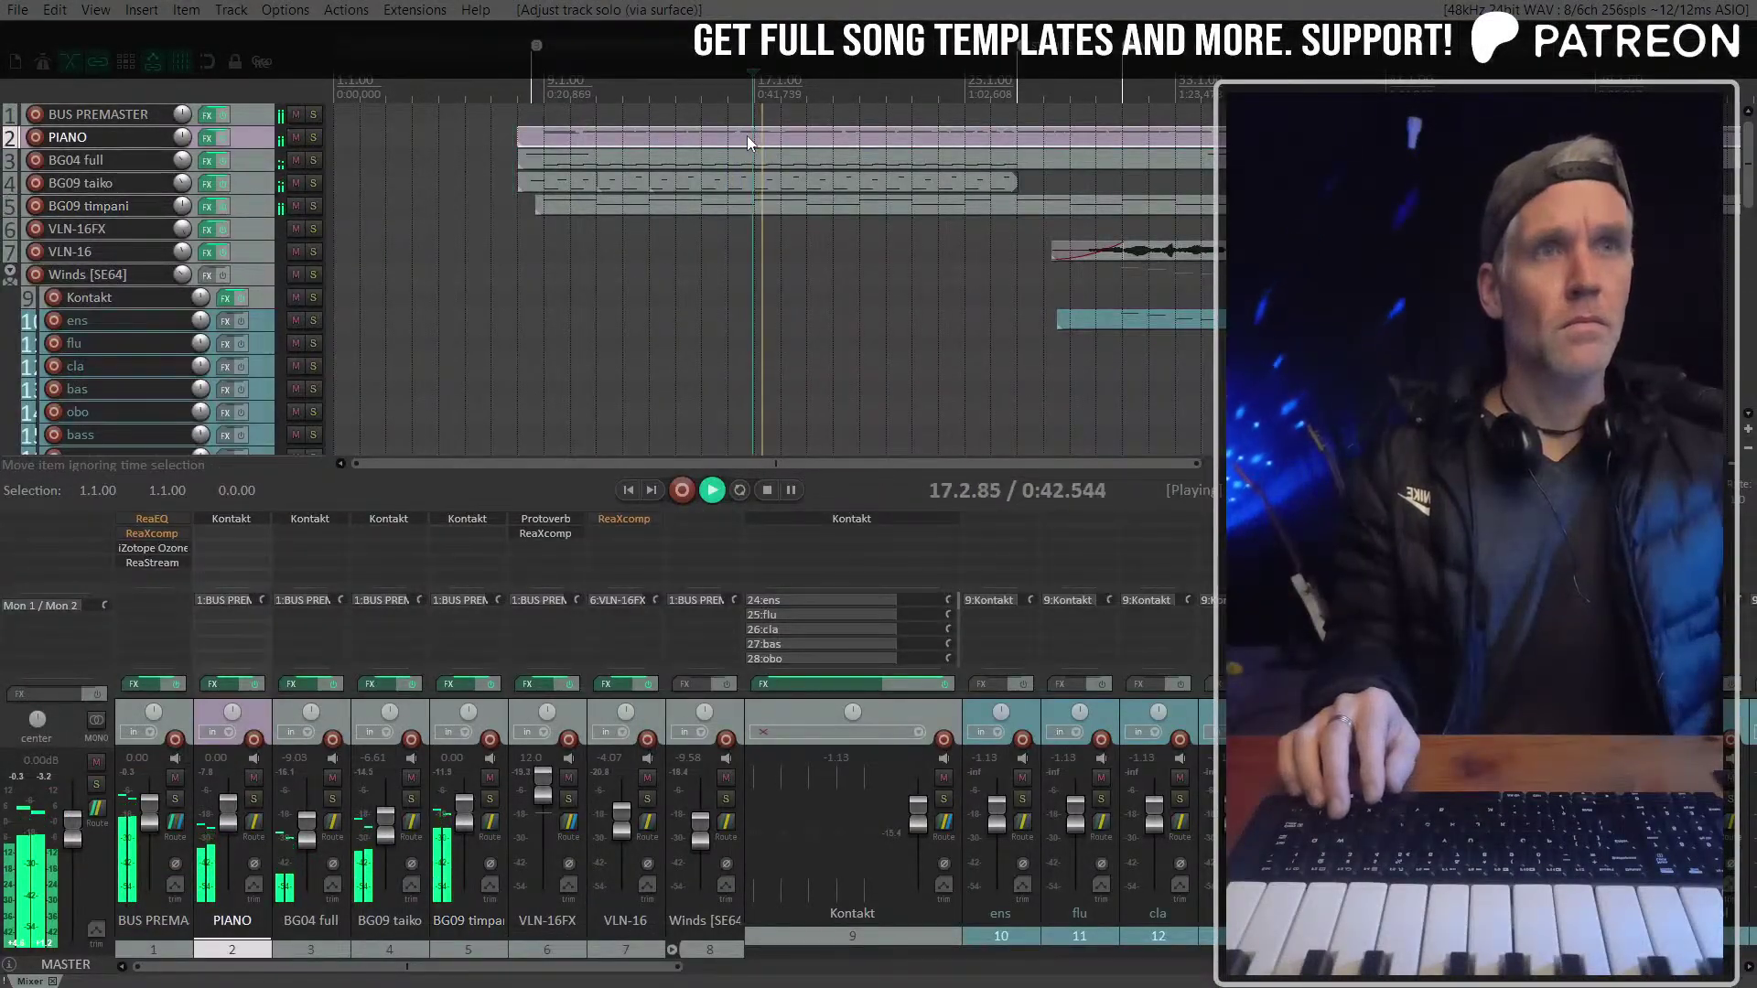
{"action": "key", "text": "e"}
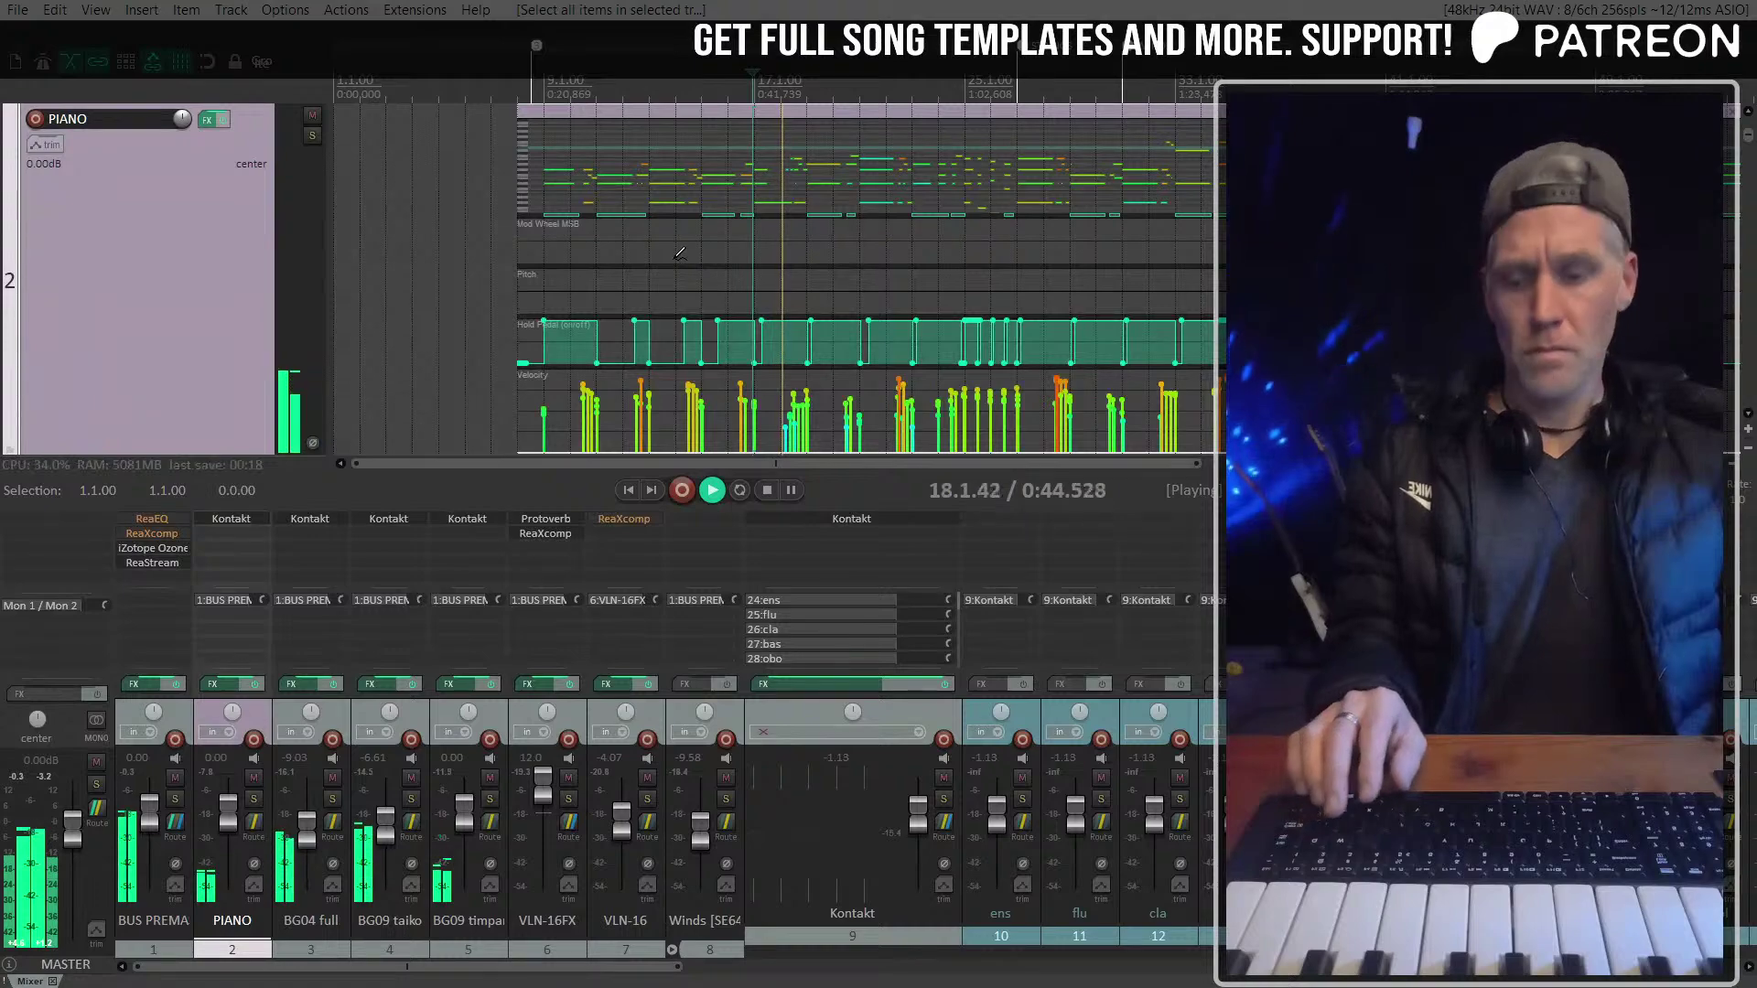
{"action": "key", "text": "ctrl+m"}
{"action": "scroll", "coordinate": [686, 288], "scroll_direction": "up", "scroll_amount": 6}
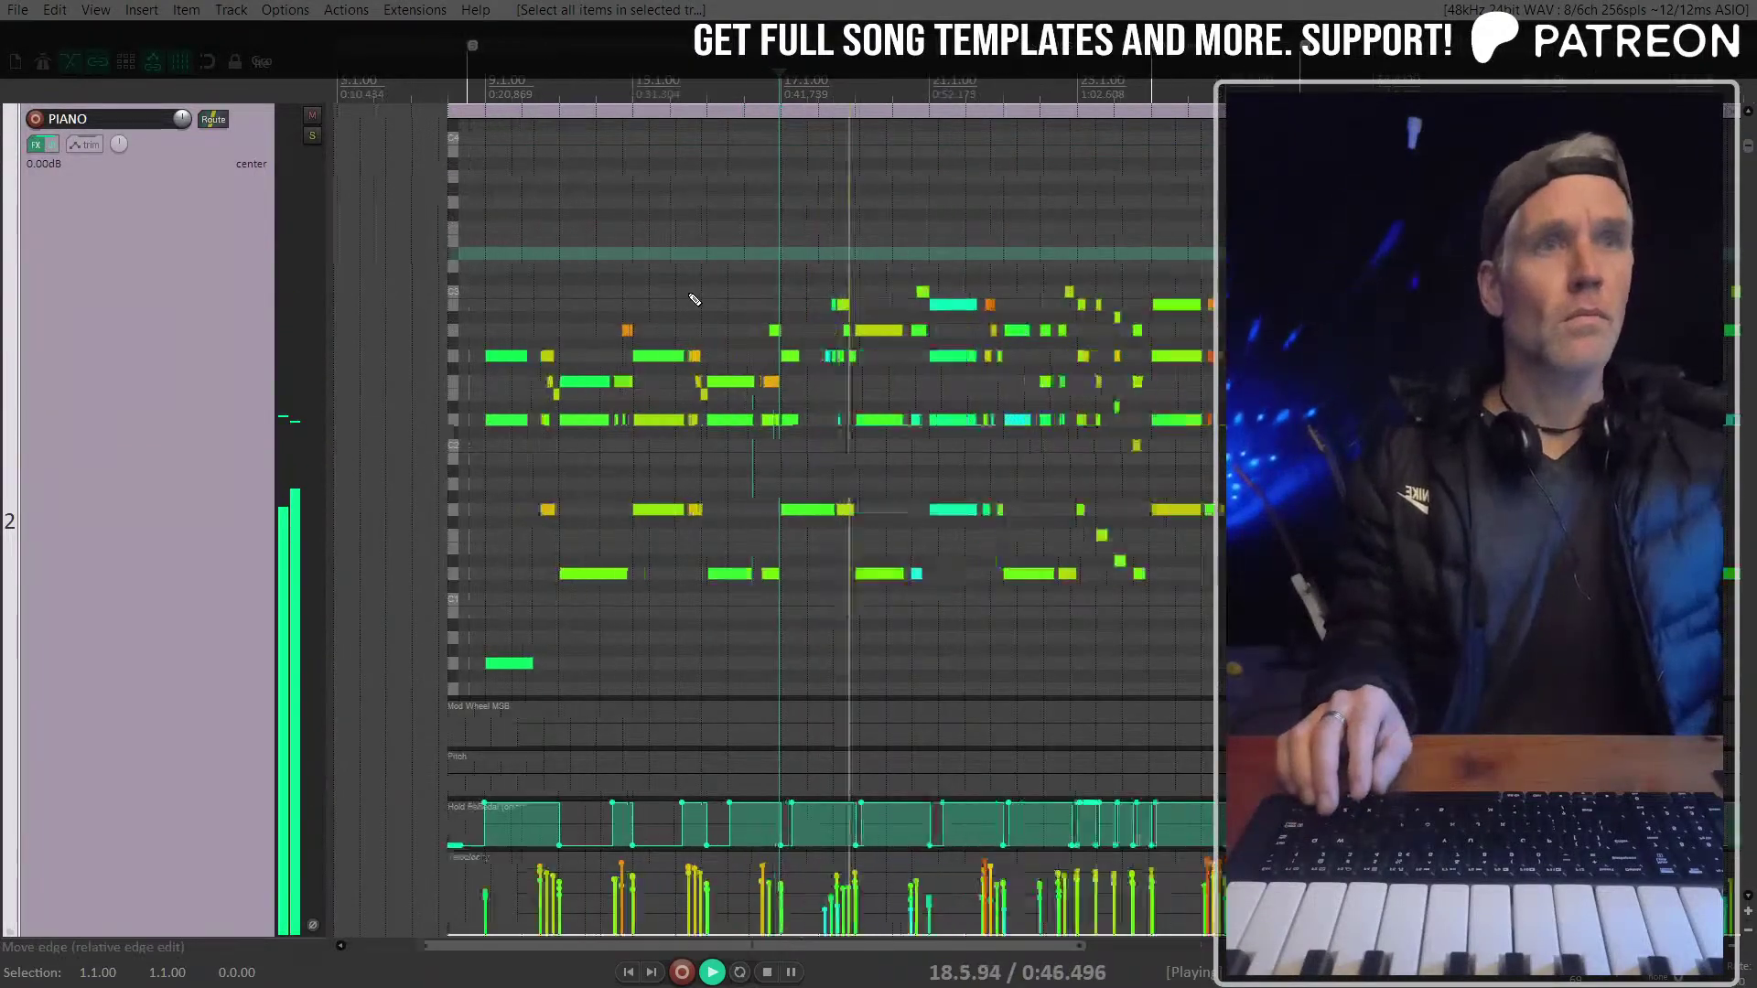
Replay the piano from bar 14, shift the four-note chord leading into bar 17 slightly later, and return to the full track view
{"action": "left_click", "coordinate": [596, 158]}
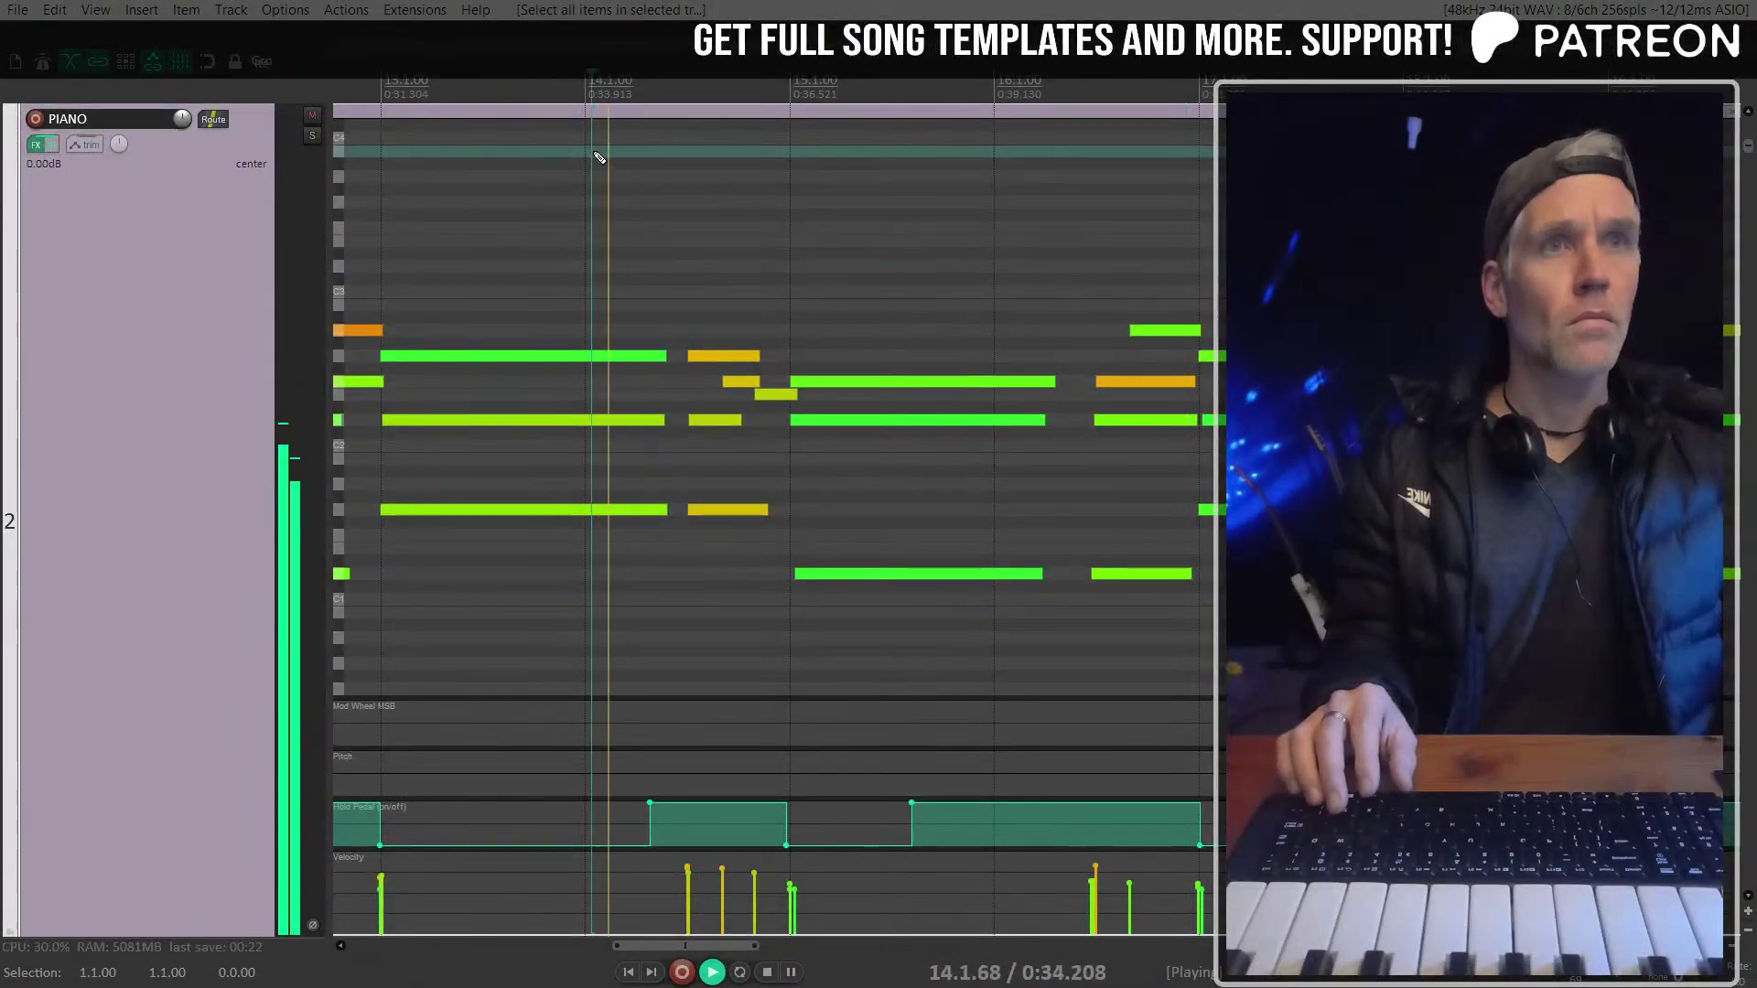
{"action": "scroll", "coordinate": [698, 333], "scroll_direction": "up", "scroll_amount": 3}
{"action": "scroll", "coordinate": [867, 356], "scroll_direction": "up", "scroll_amount": 3}
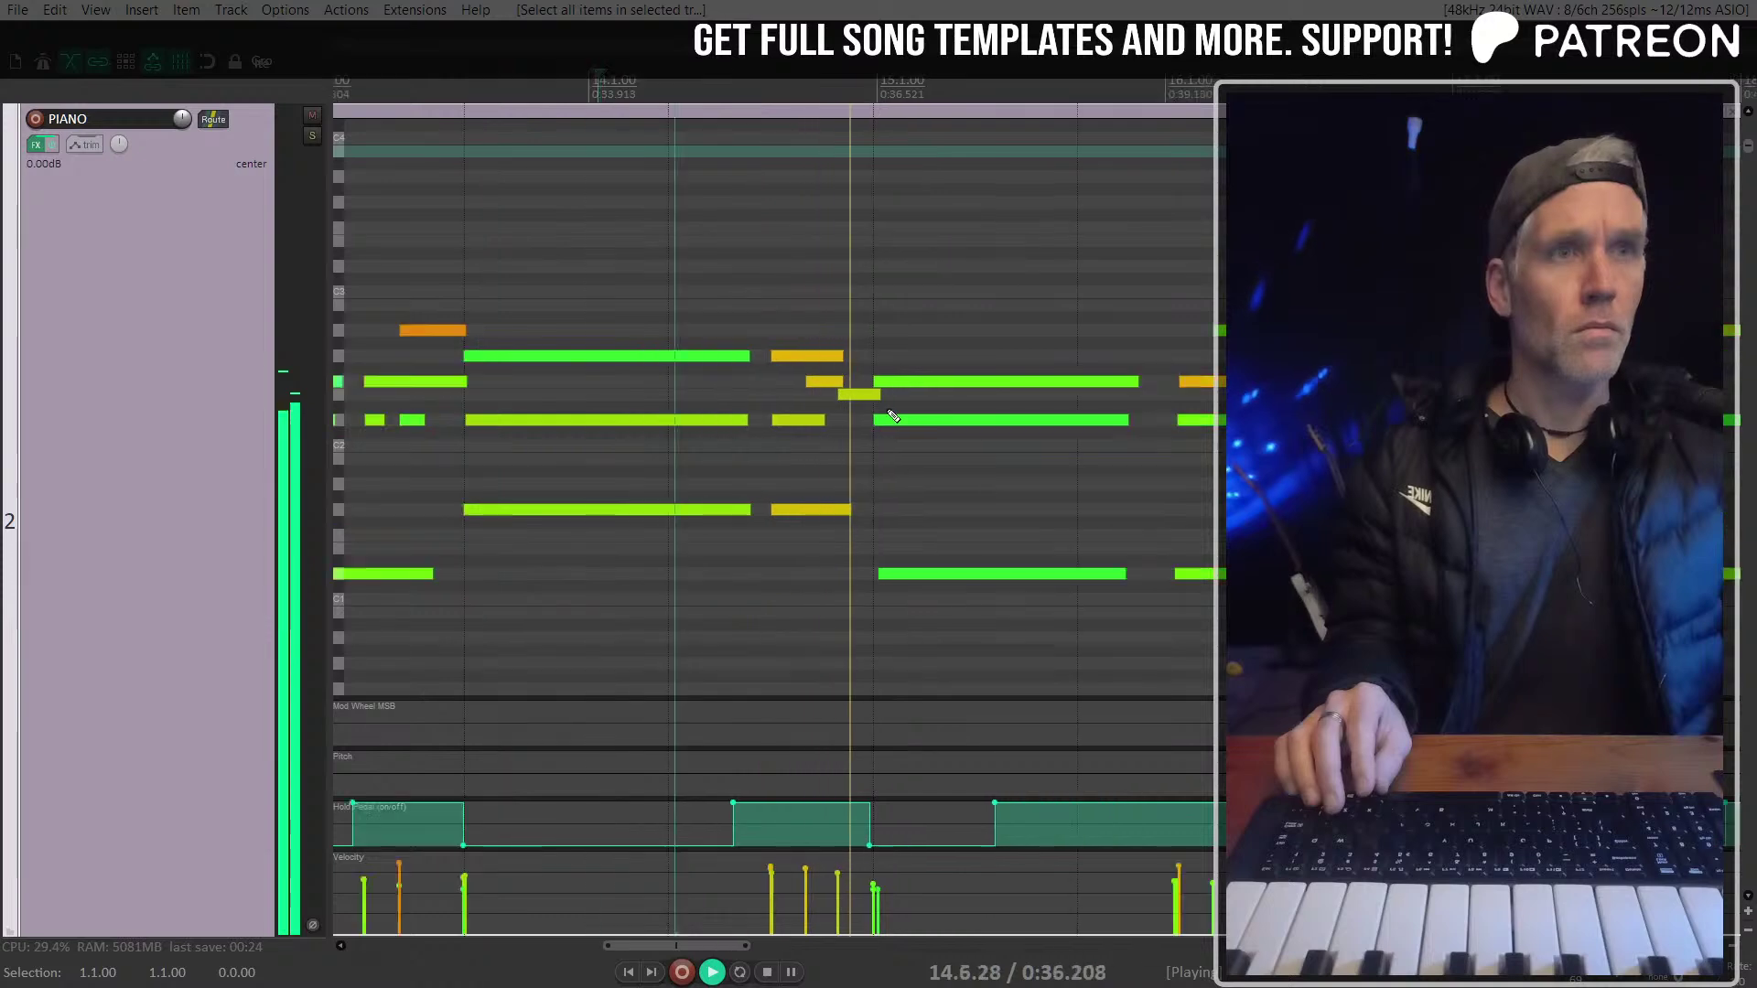
{"action": "left_click_drag", "start_coordinate": [1058, 643], "coordinate": [967, 336]}
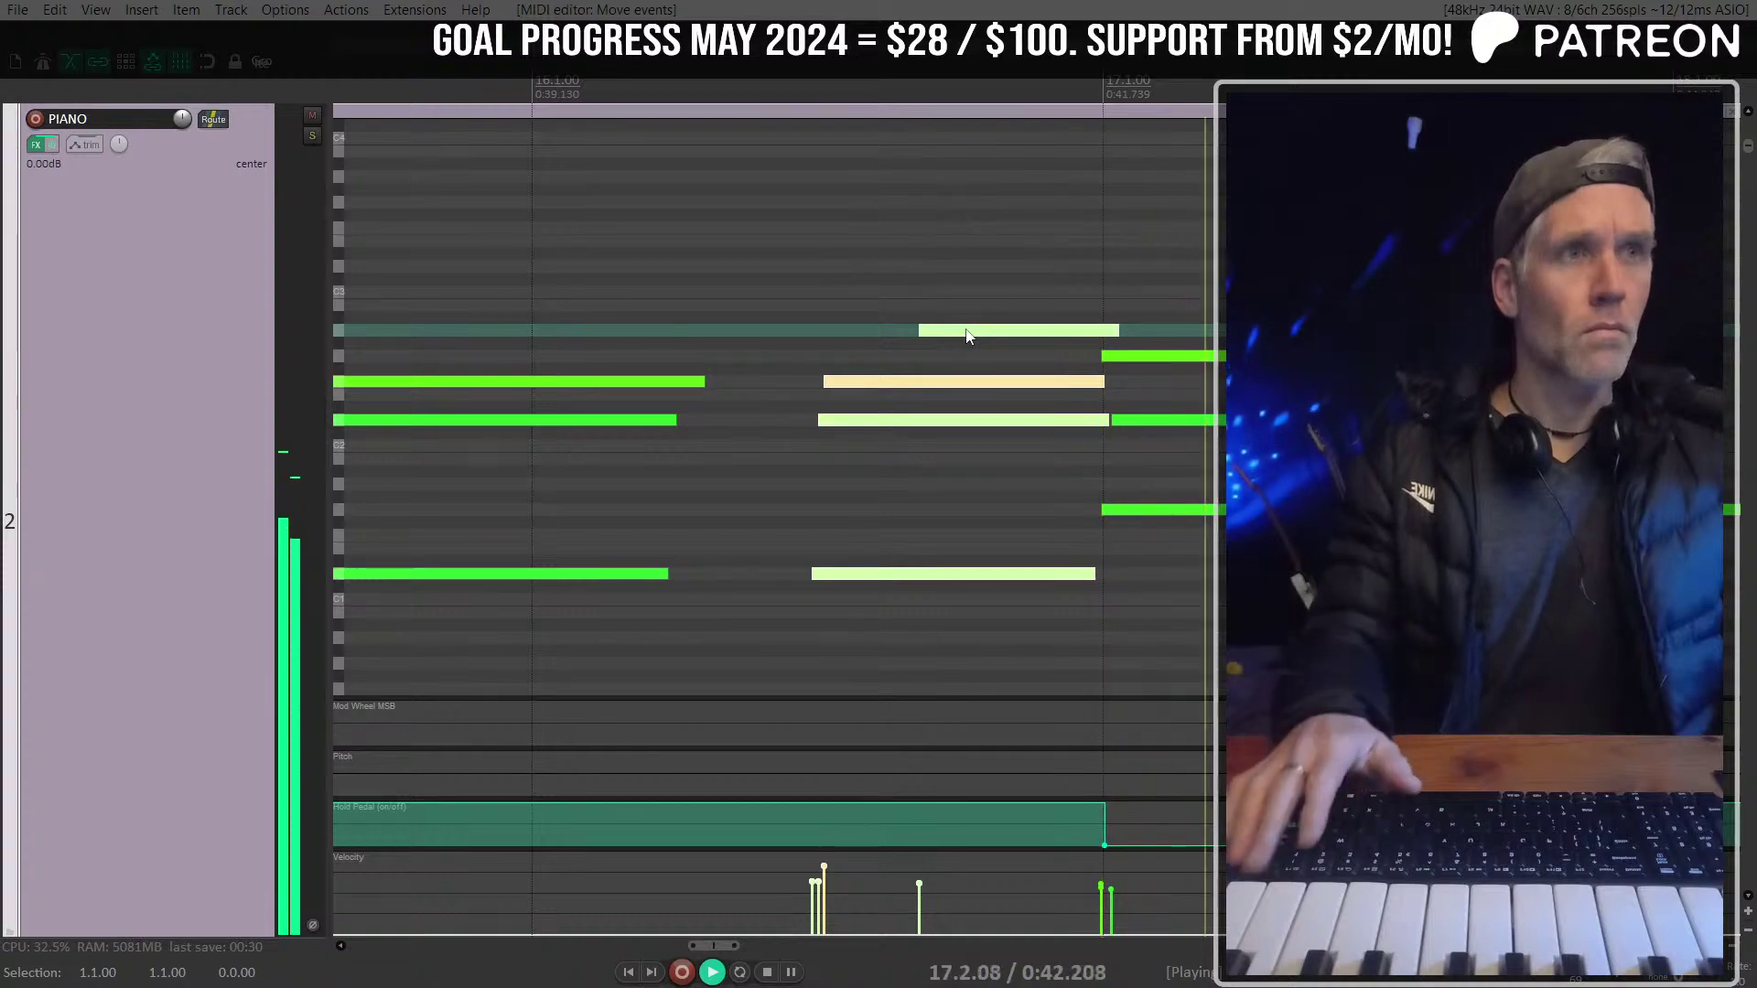
{"action": "key", "text": "Escape"}
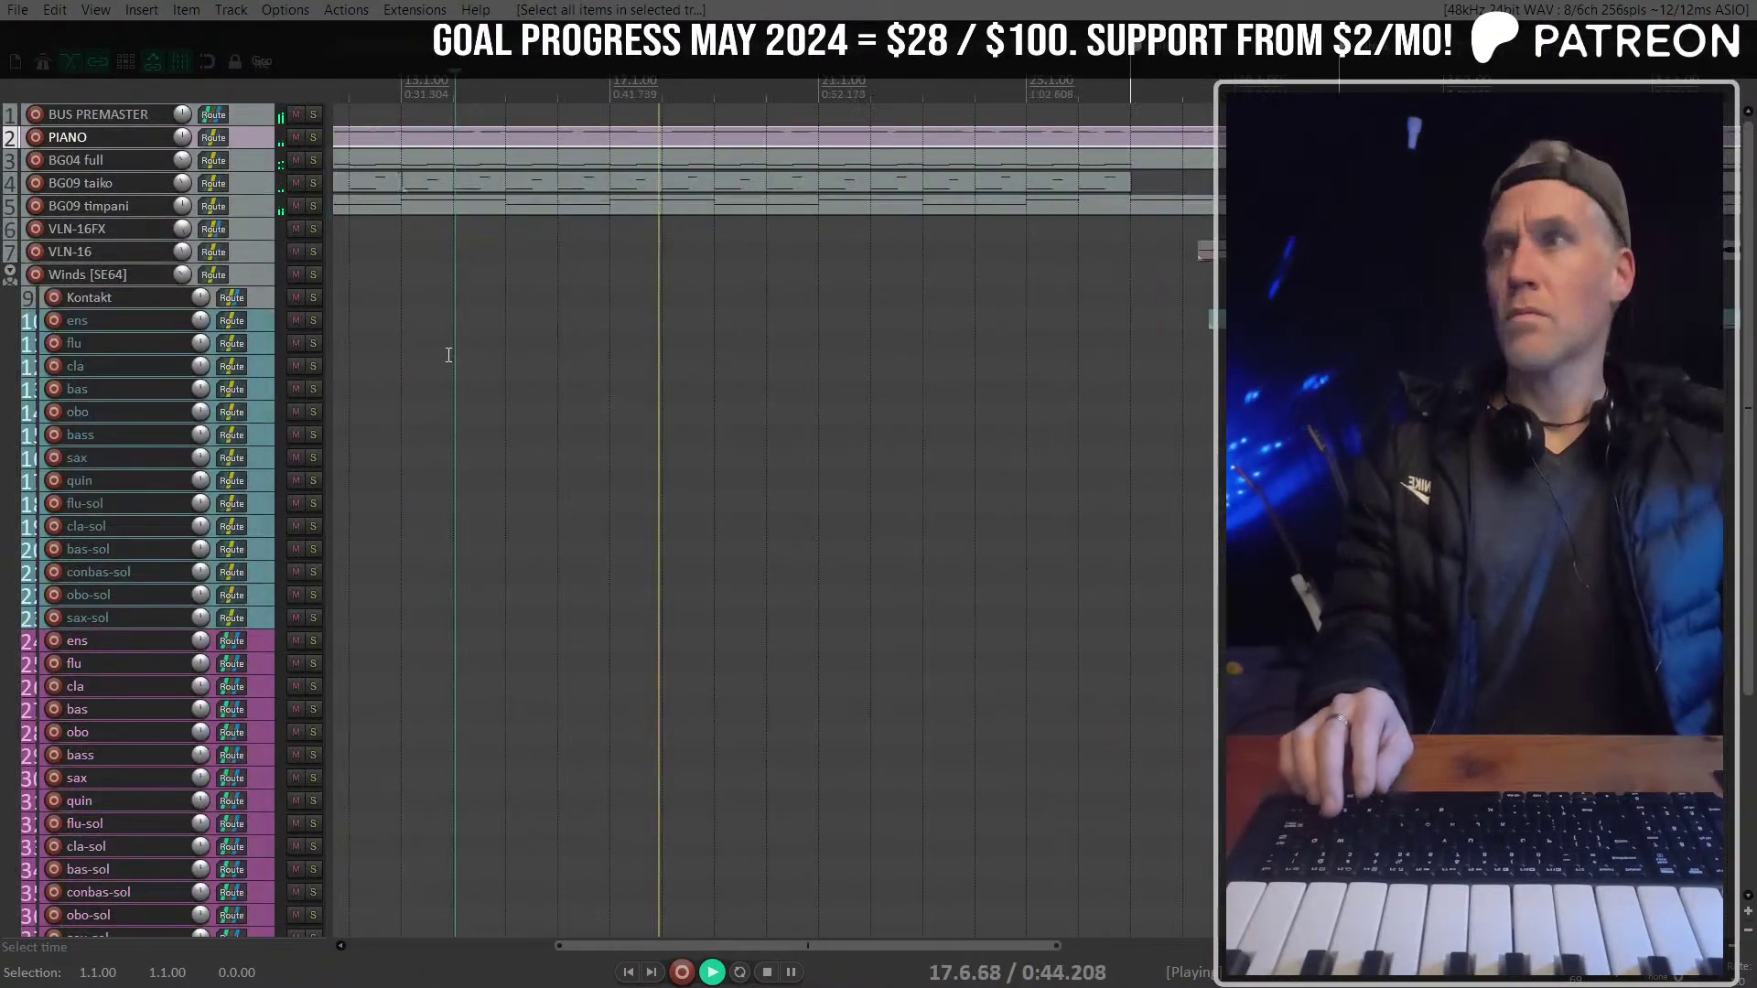
Select the BG04 full and BG09 taiko tracks together and enlarge them to compare their rhythm patterns
{"action": "scroll", "coordinate": [781, 259], "scroll_direction": "down", "scroll_amount": 5}
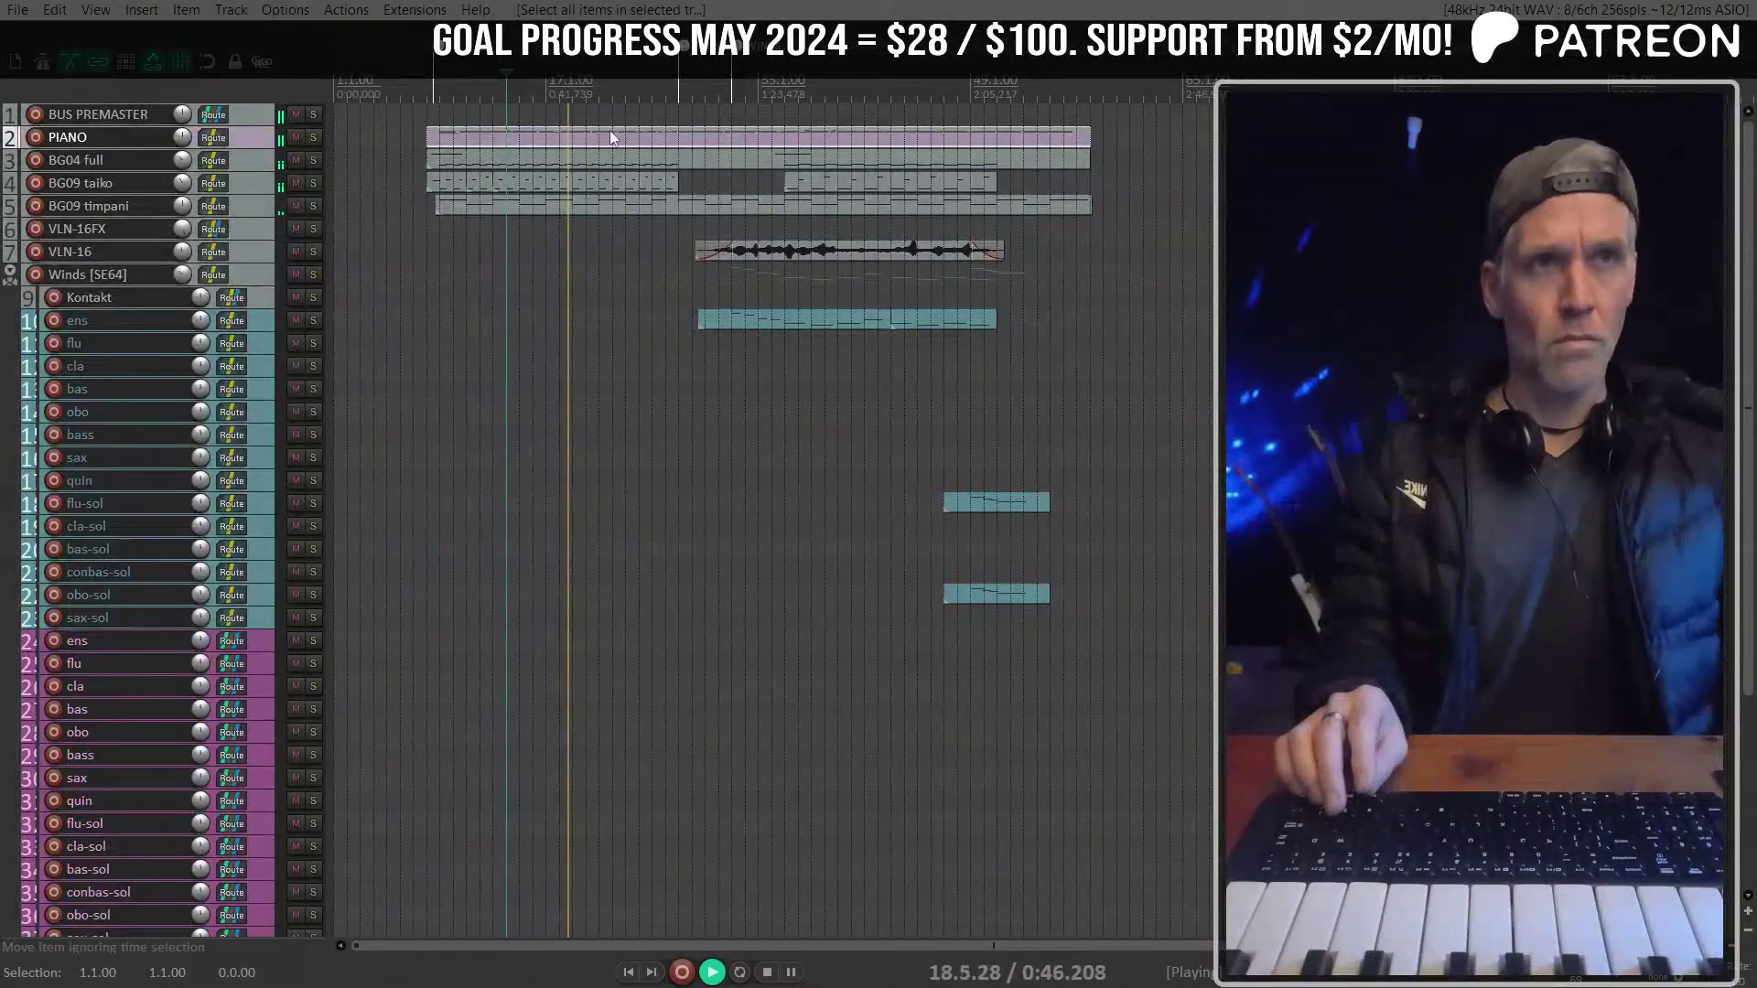
{"action": "left_click", "coordinate": [534, 166]}
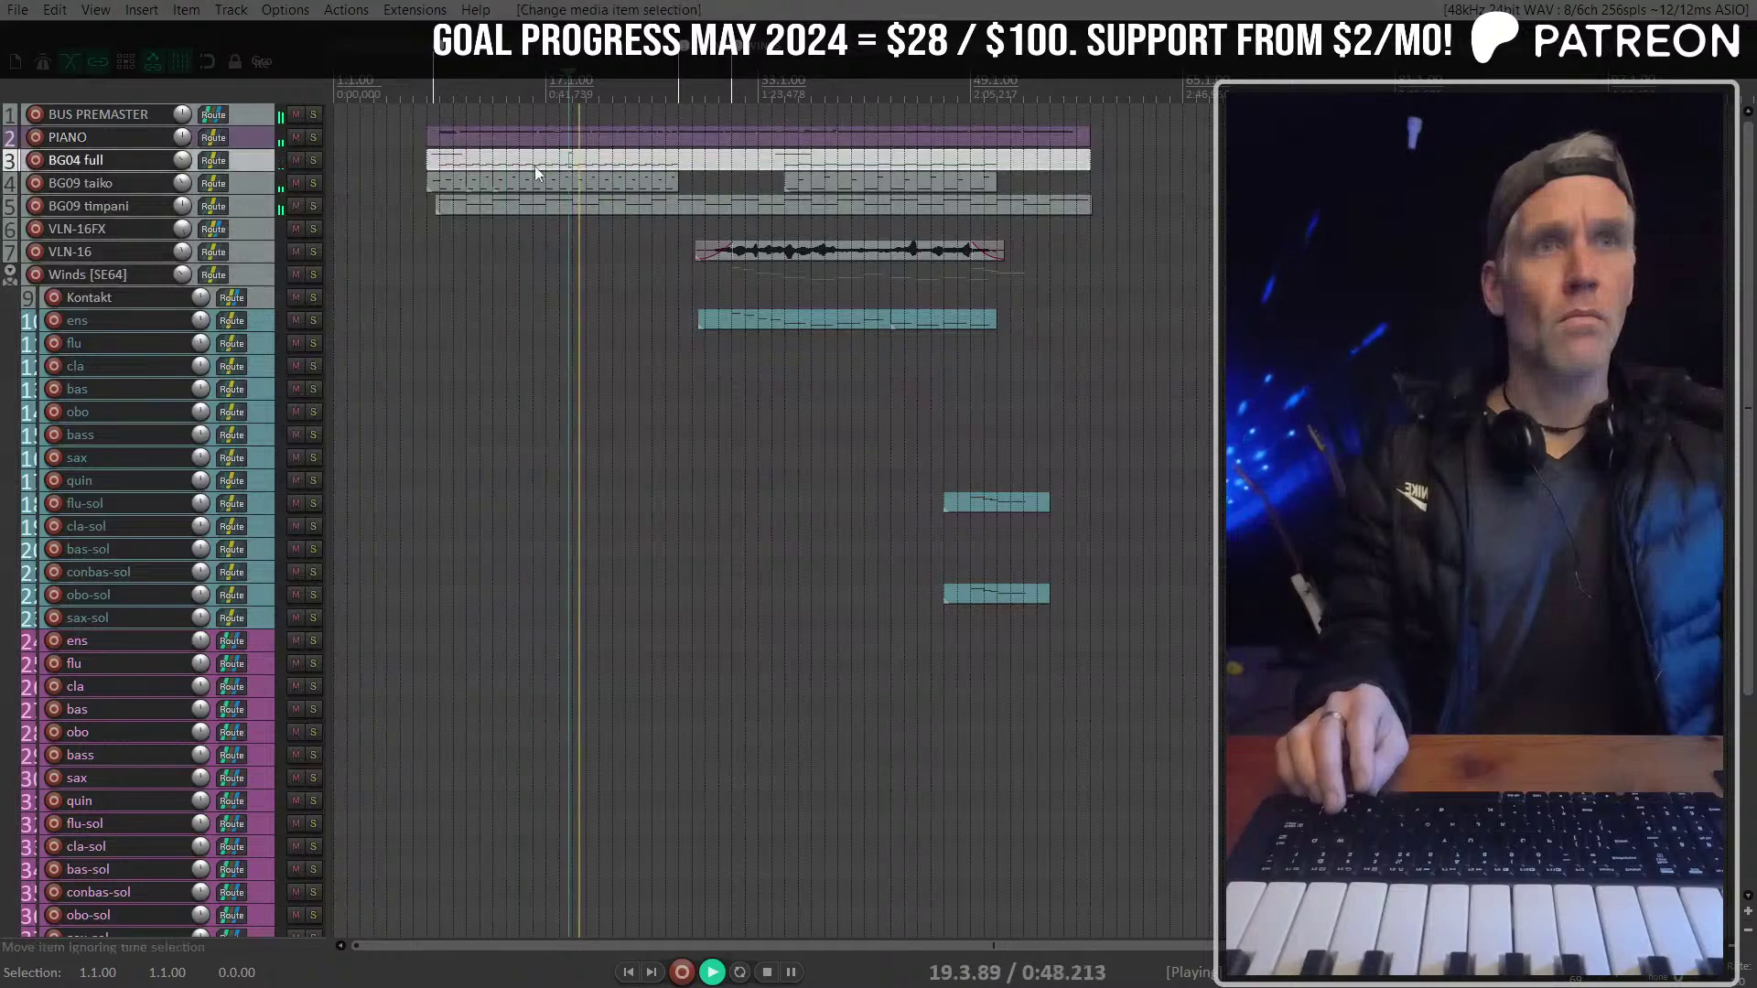
{"action": "left_click", "coordinate": [250, 178], "text": "ctrl"}
{"action": "scroll", "coordinate": [248, 172], "scroll_direction": "up", "scroll_amount": 6}
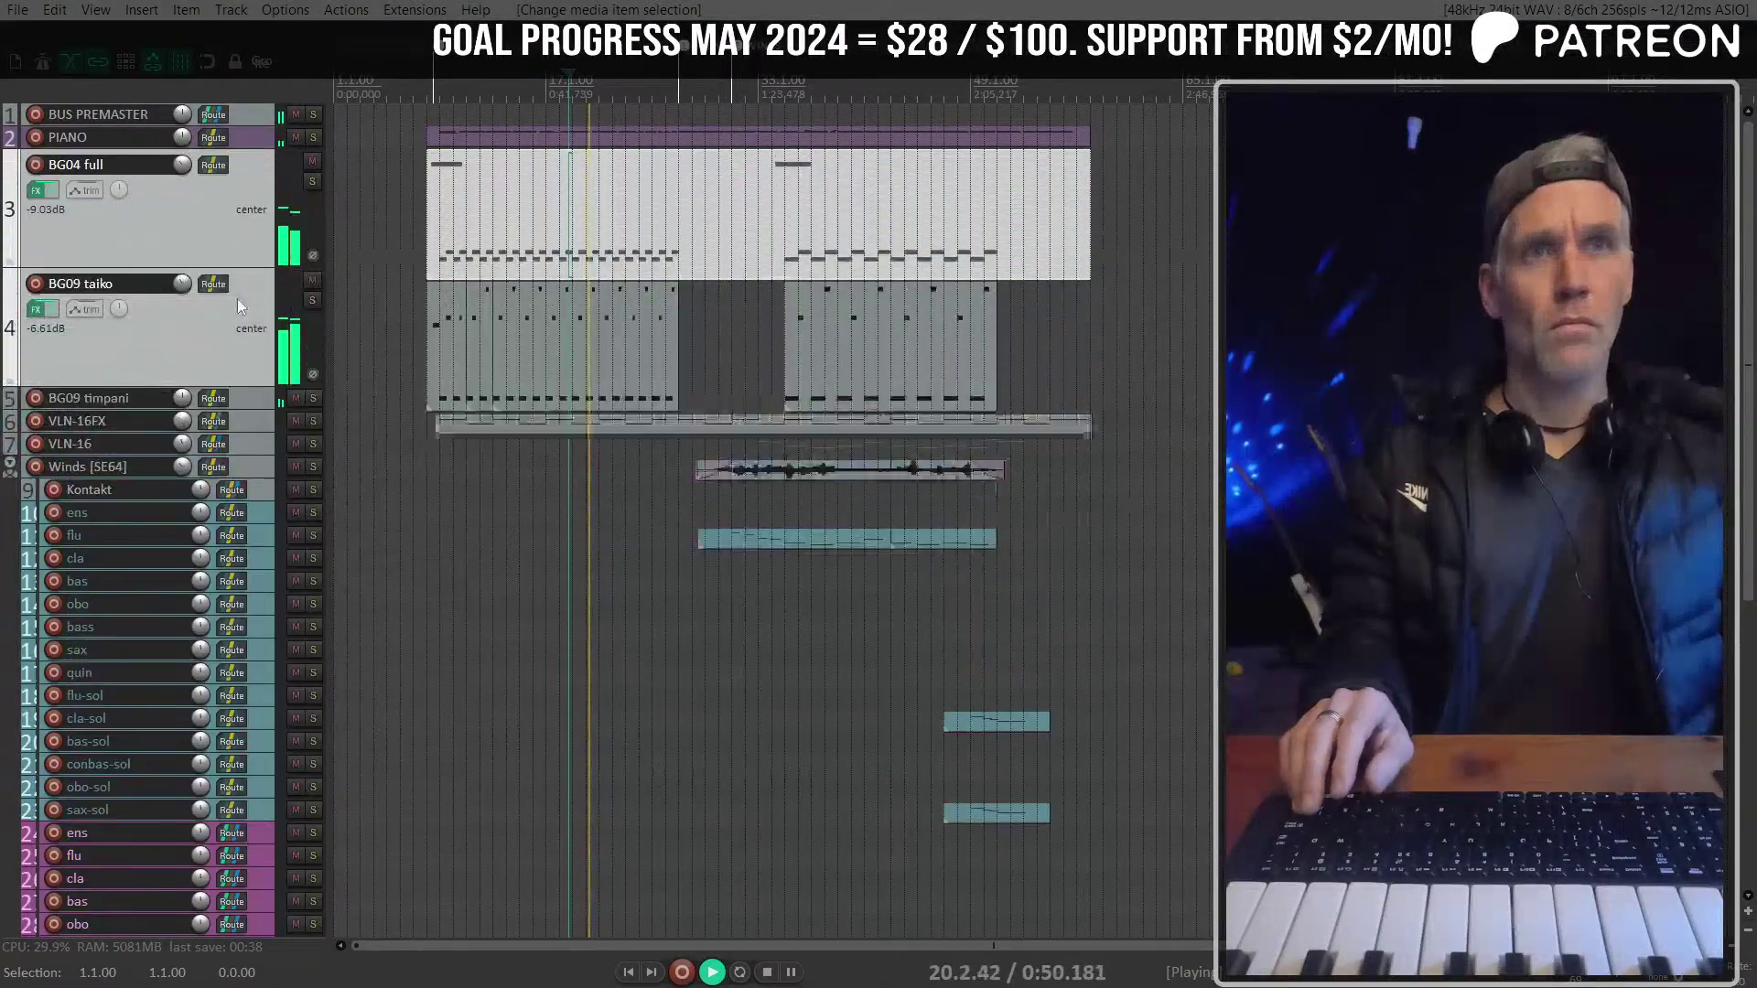
{"action": "scroll", "coordinate": [493, 389], "scroll_direction": "up", "scroll_amount": 8}
{"action": "scroll", "coordinate": [816, 366], "scroll_direction": "down", "scroll_amount": 5}
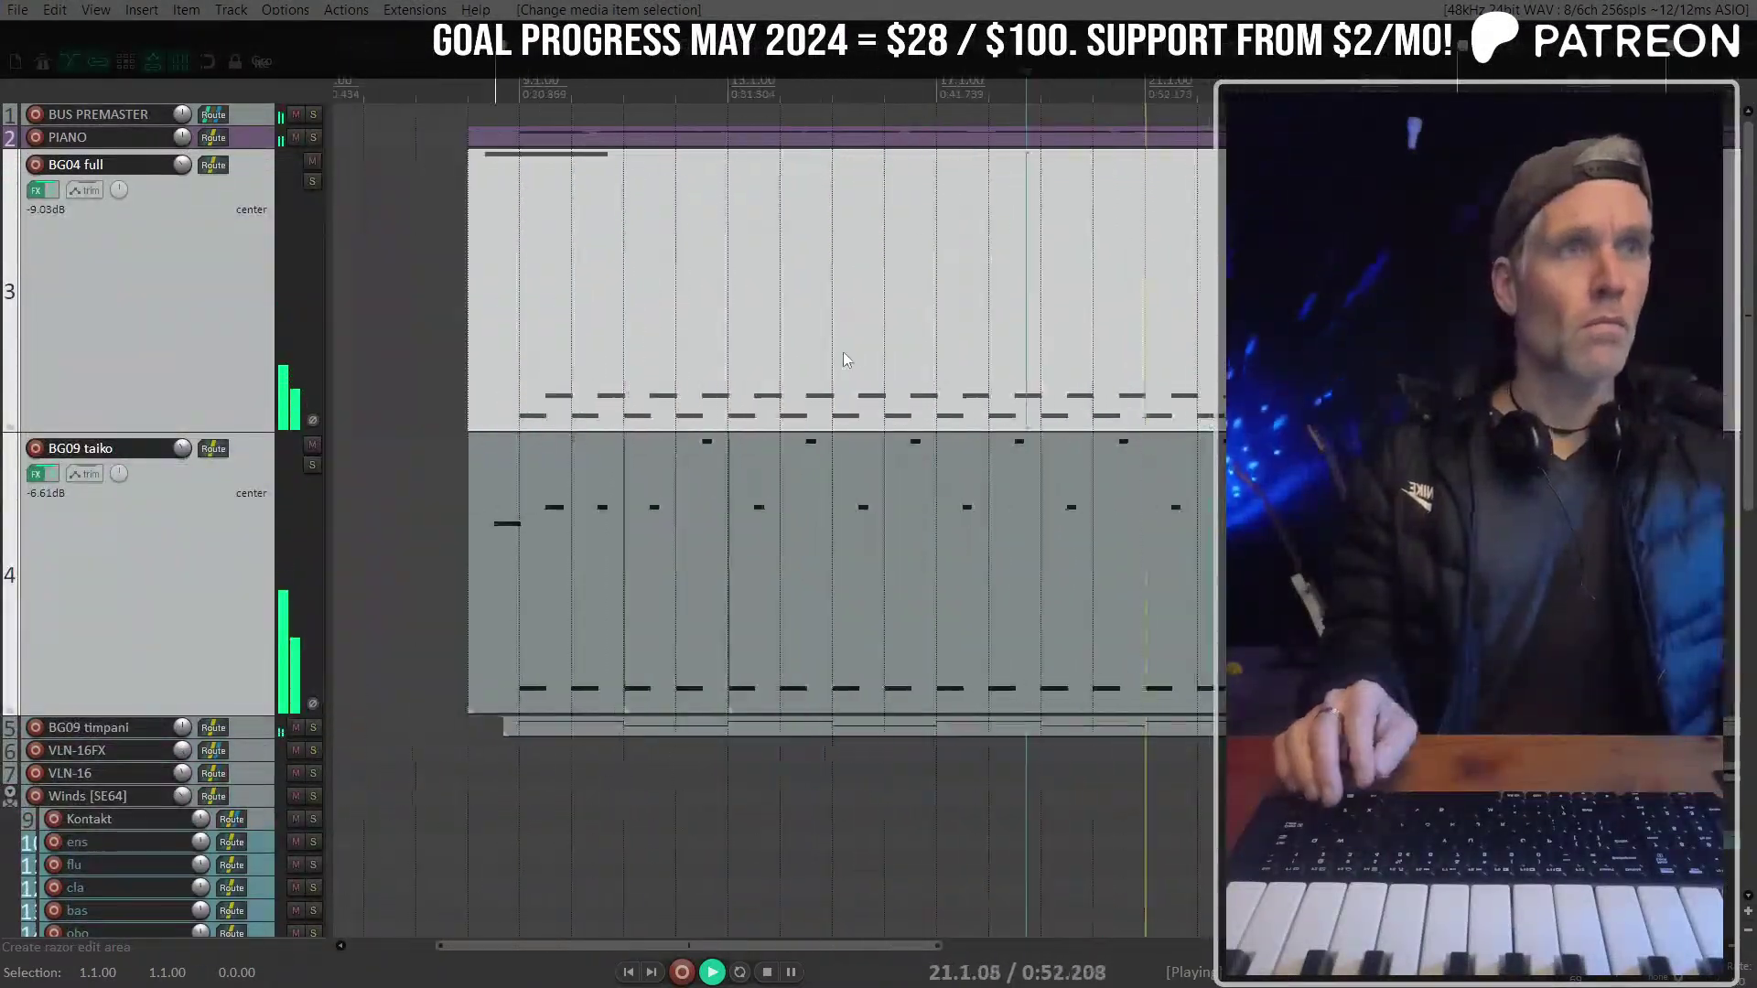
{"action": "scroll", "coordinate": [1171, 348], "scroll_direction": "up", "scroll_amount": 4}
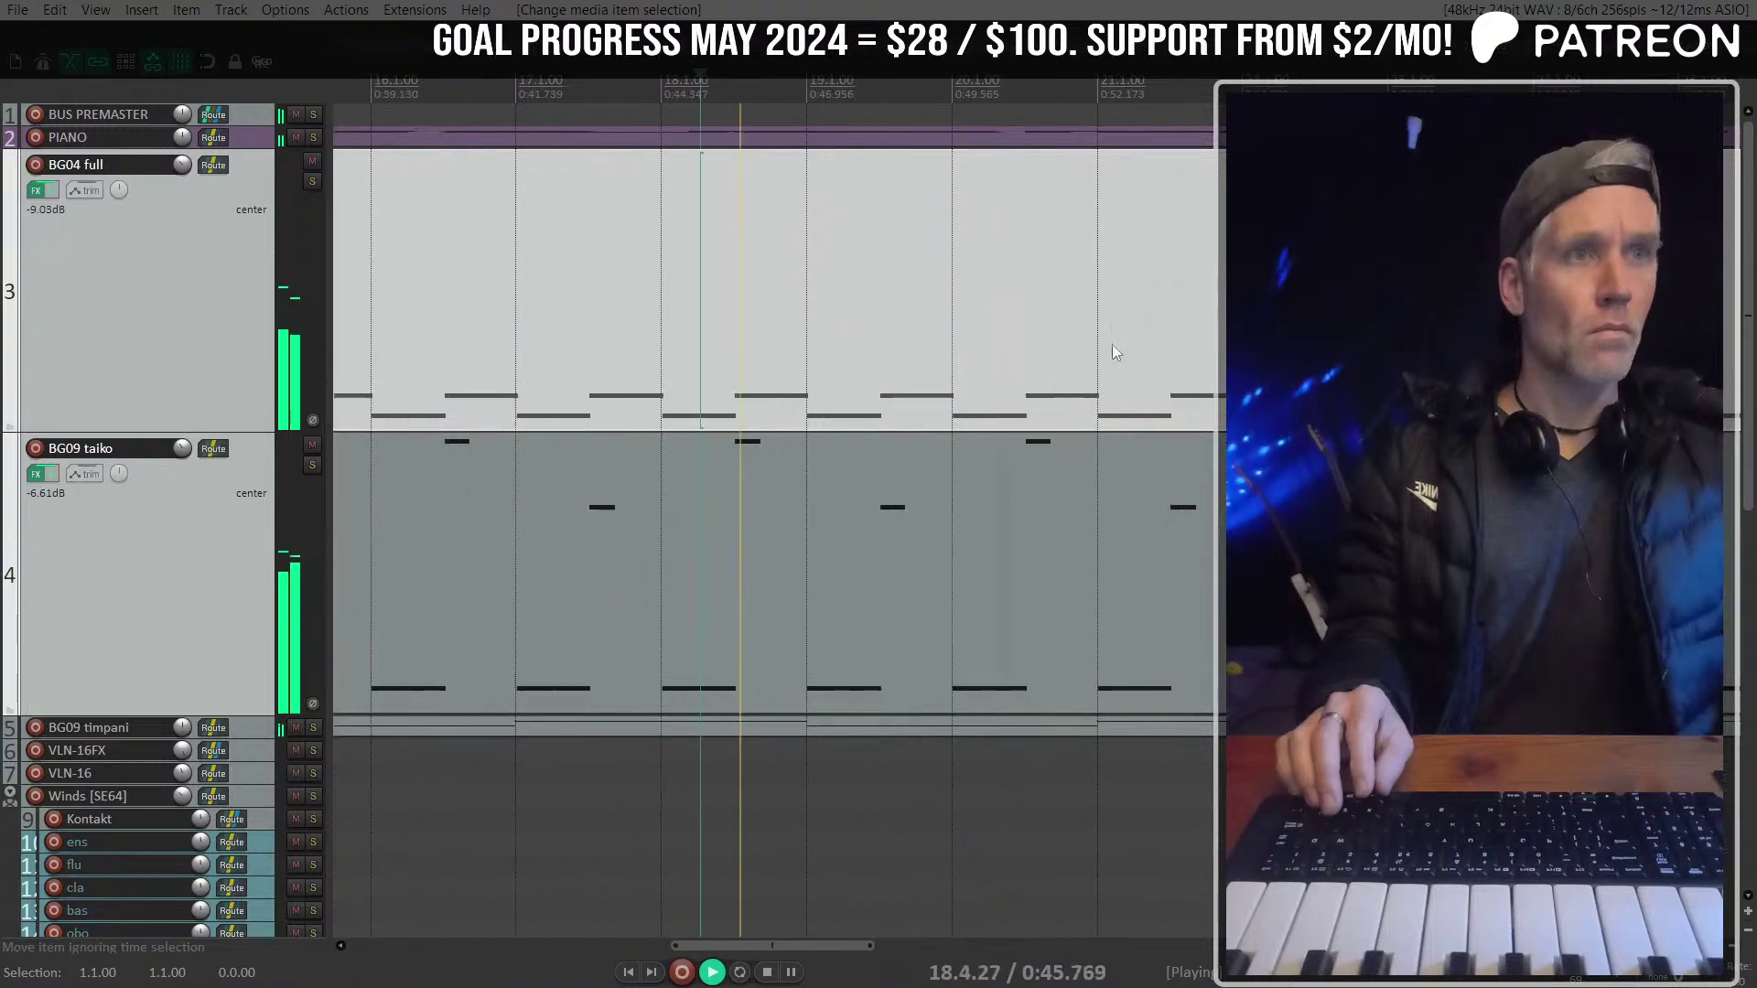
Replay from bar 18 on the BG09 taiko item to examine its hits, and restore the compact track heights
{"action": "left_click", "coordinate": [725, 522]}
{"action": "scroll", "coordinate": [679, 512], "scroll_direction": "up", "scroll_amount": 2}
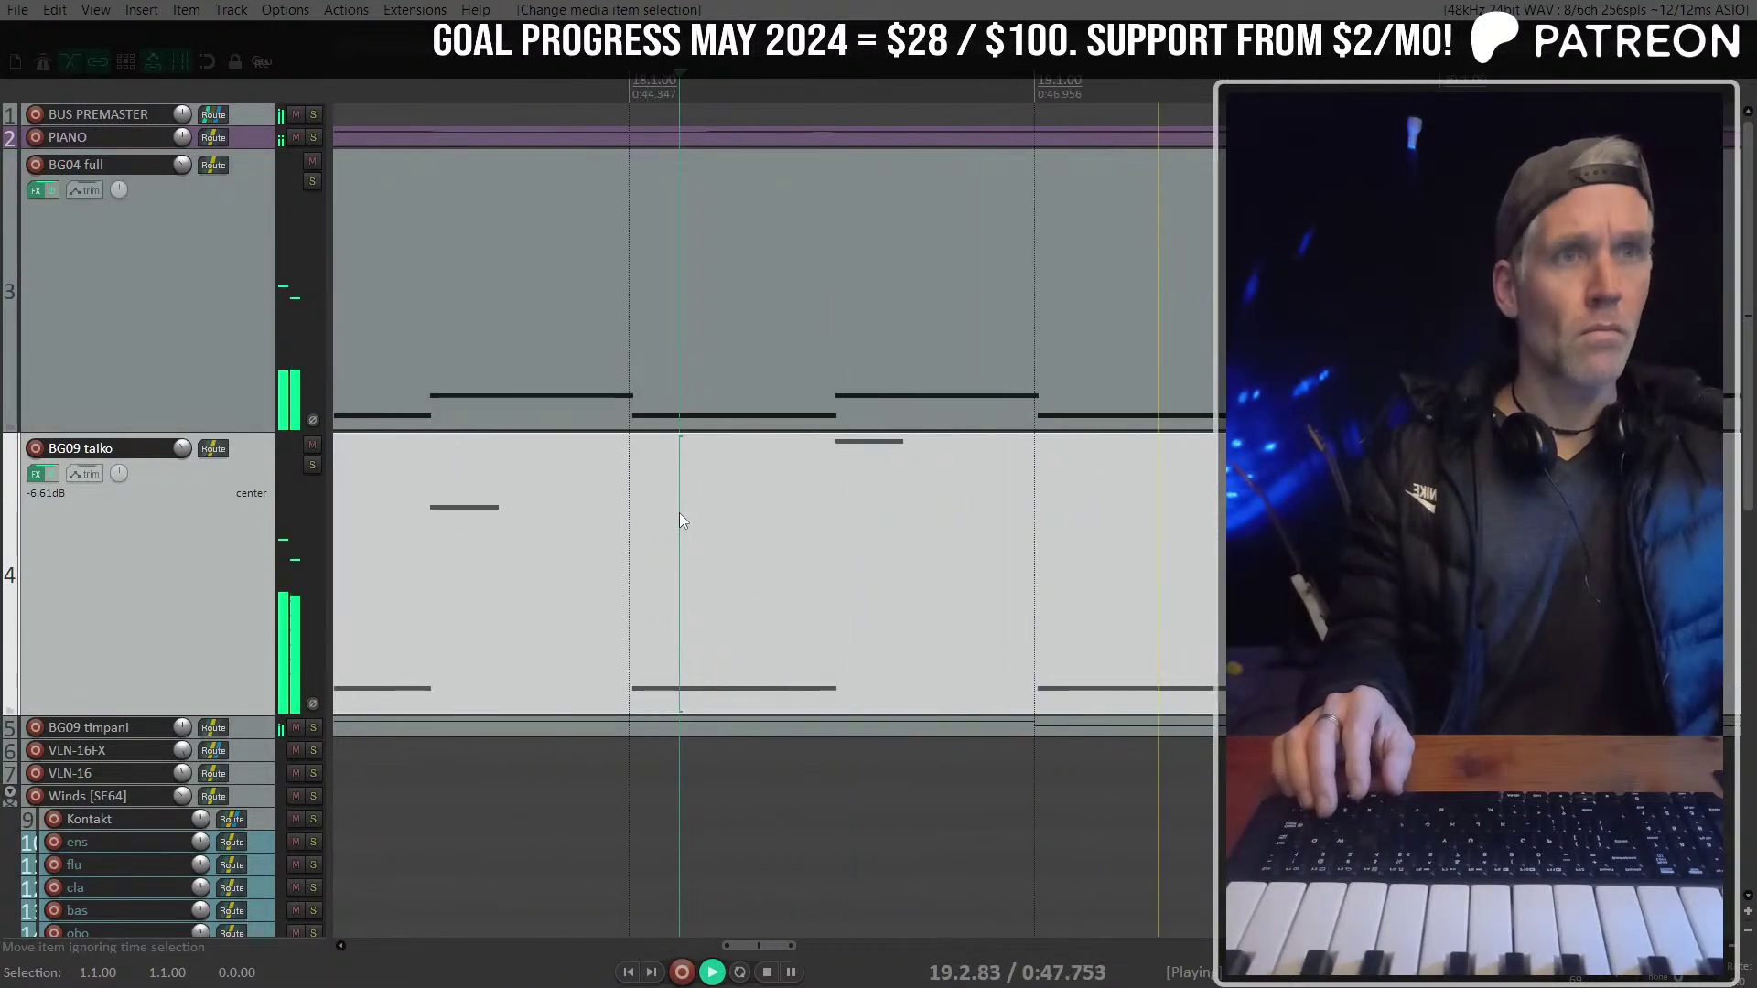
{"action": "scroll", "coordinate": [789, 437], "scroll_direction": "down", "scroll_amount": 3}
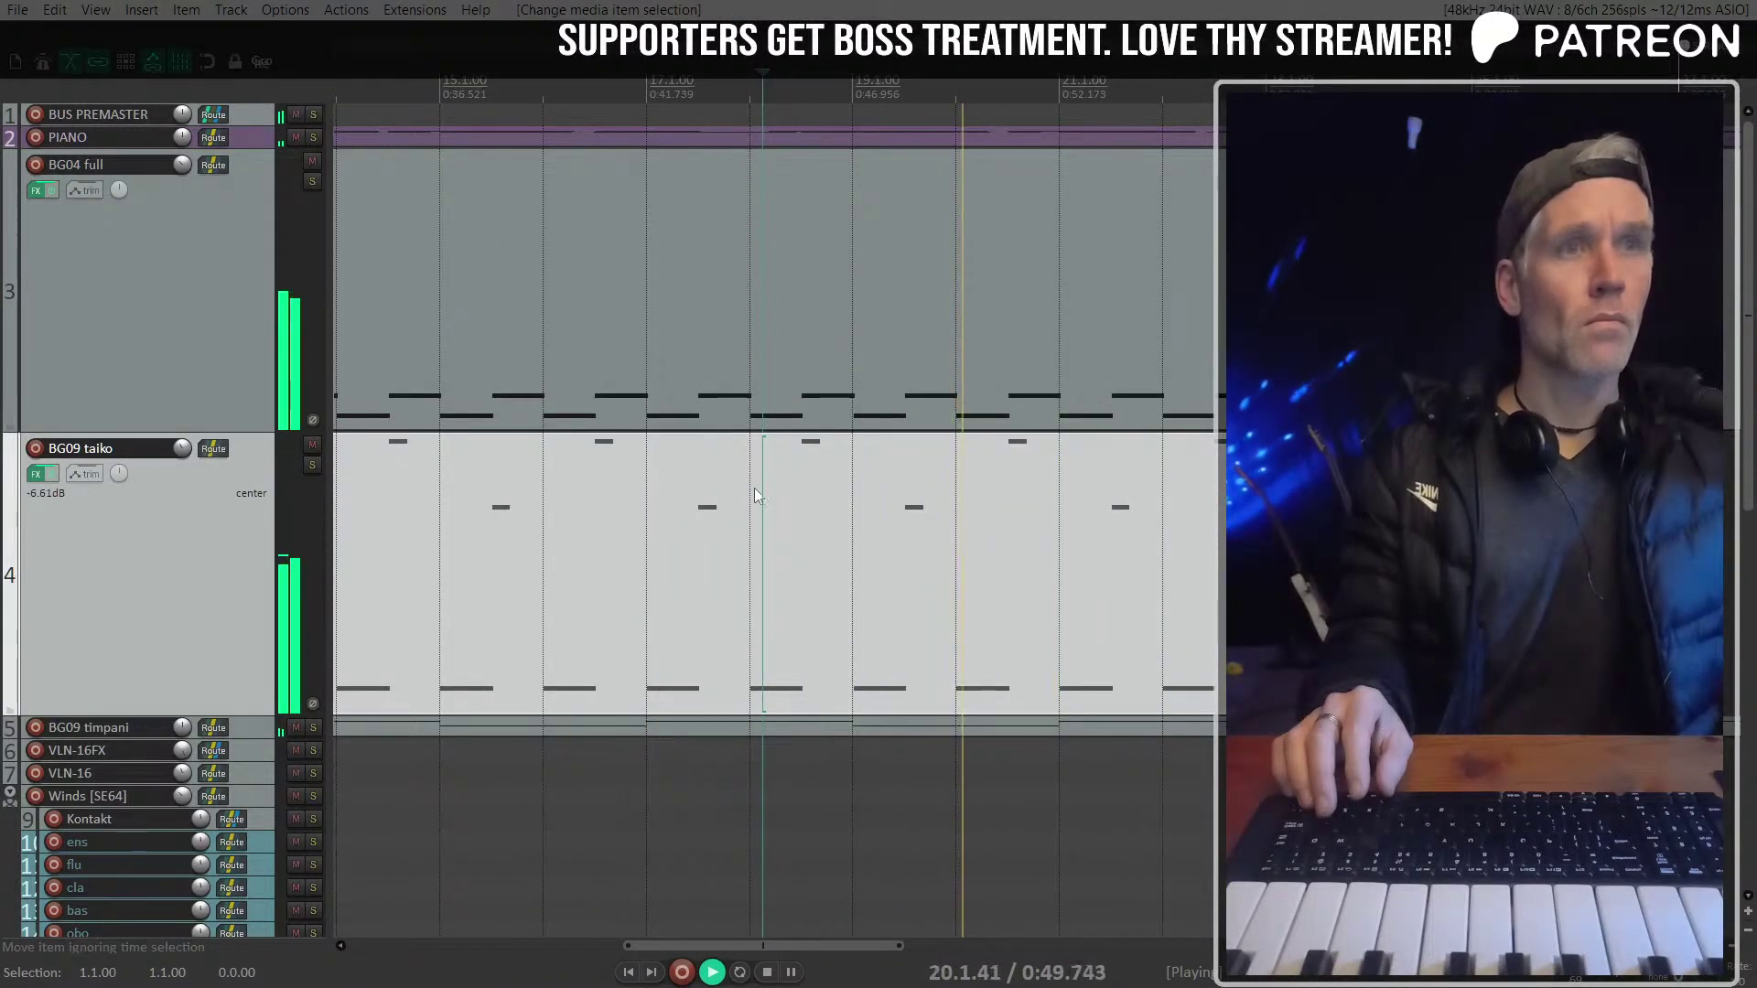
{"action": "scroll", "coordinate": [753, 492], "scroll_direction": "down", "scroll_amount": 3}
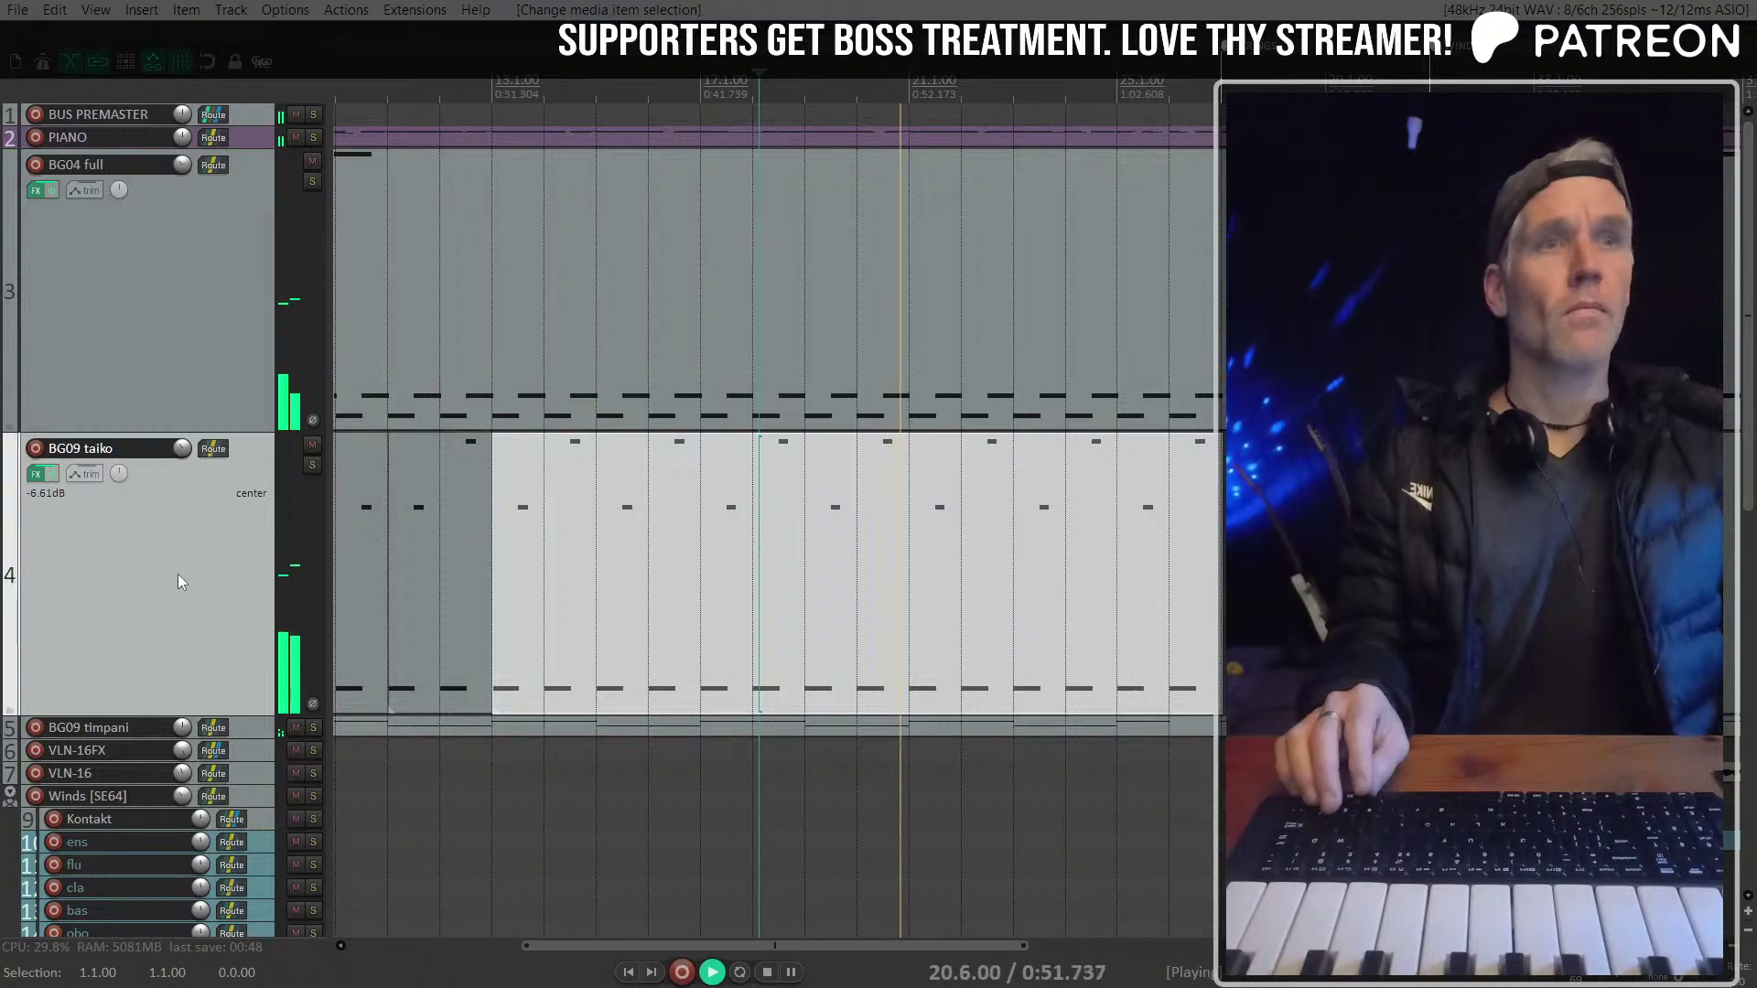
{"action": "scroll", "coordinate": [178, 574], "scroll_direction": "down", "scroll_amount": 1}
{"action": "scroll", "coordinate": [178, 566], "scroll_direction": "down", "scroll_amount": 5}
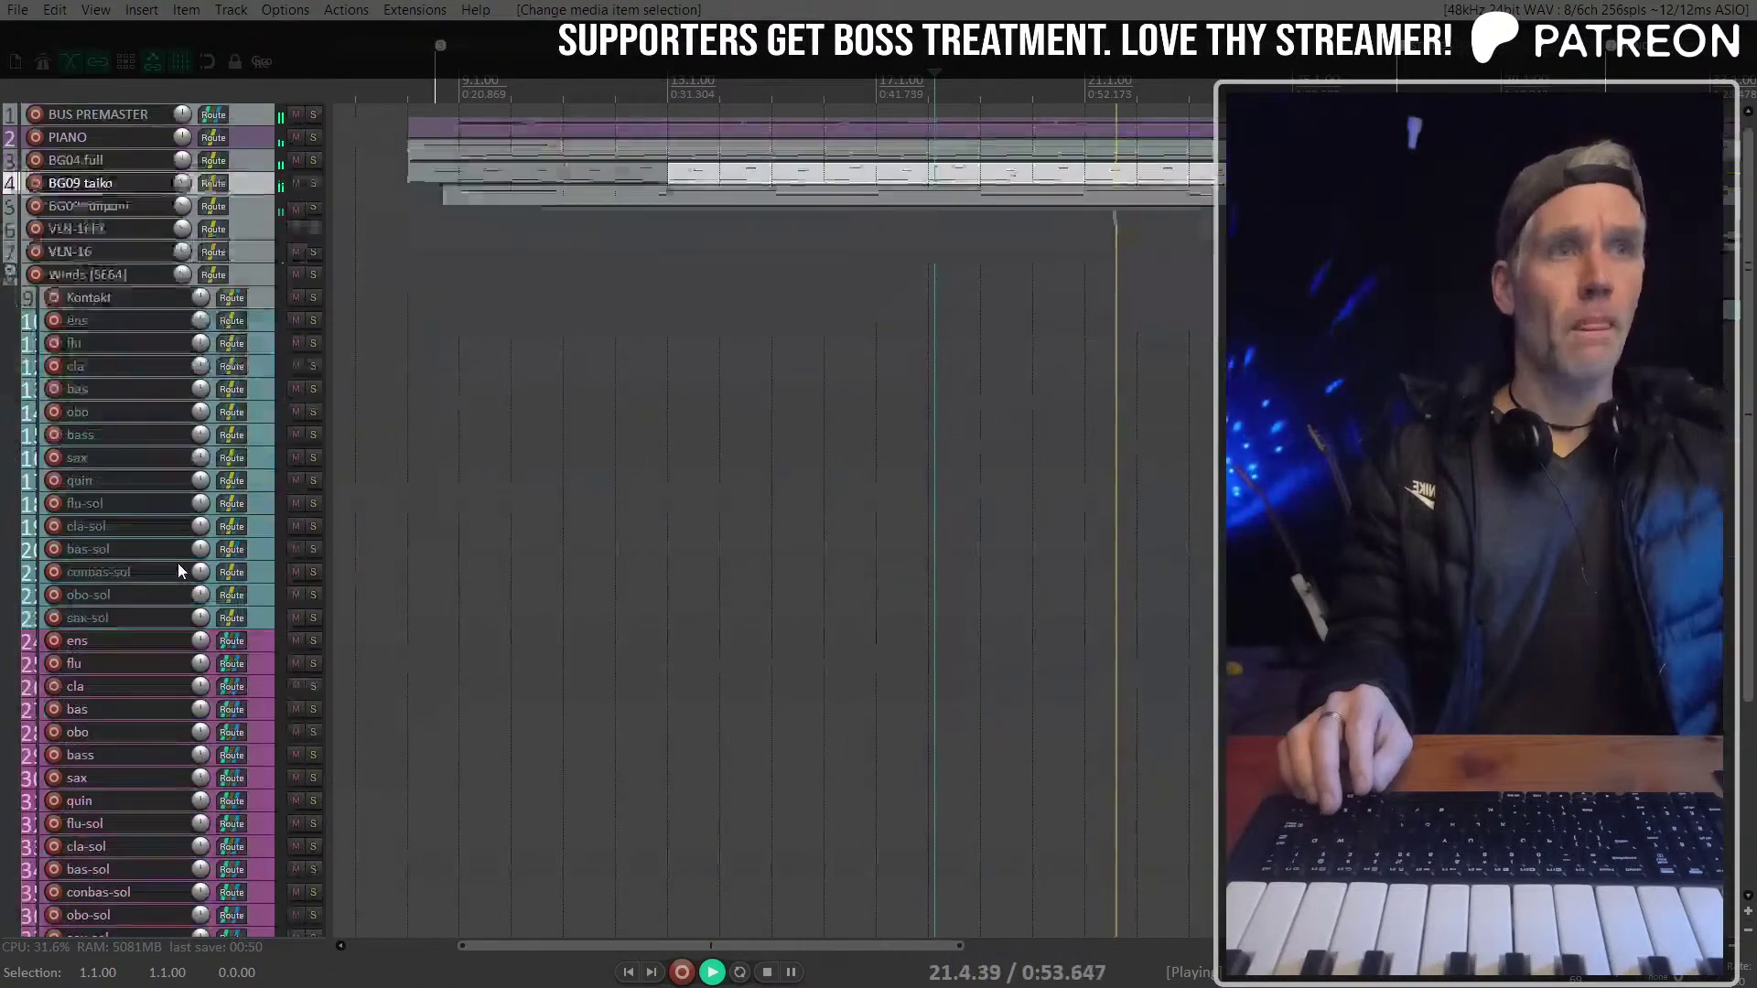
{"action": "scroll", "coordinate": [234, 245], "scroll_direction": "up", "scroll_amount": 1}
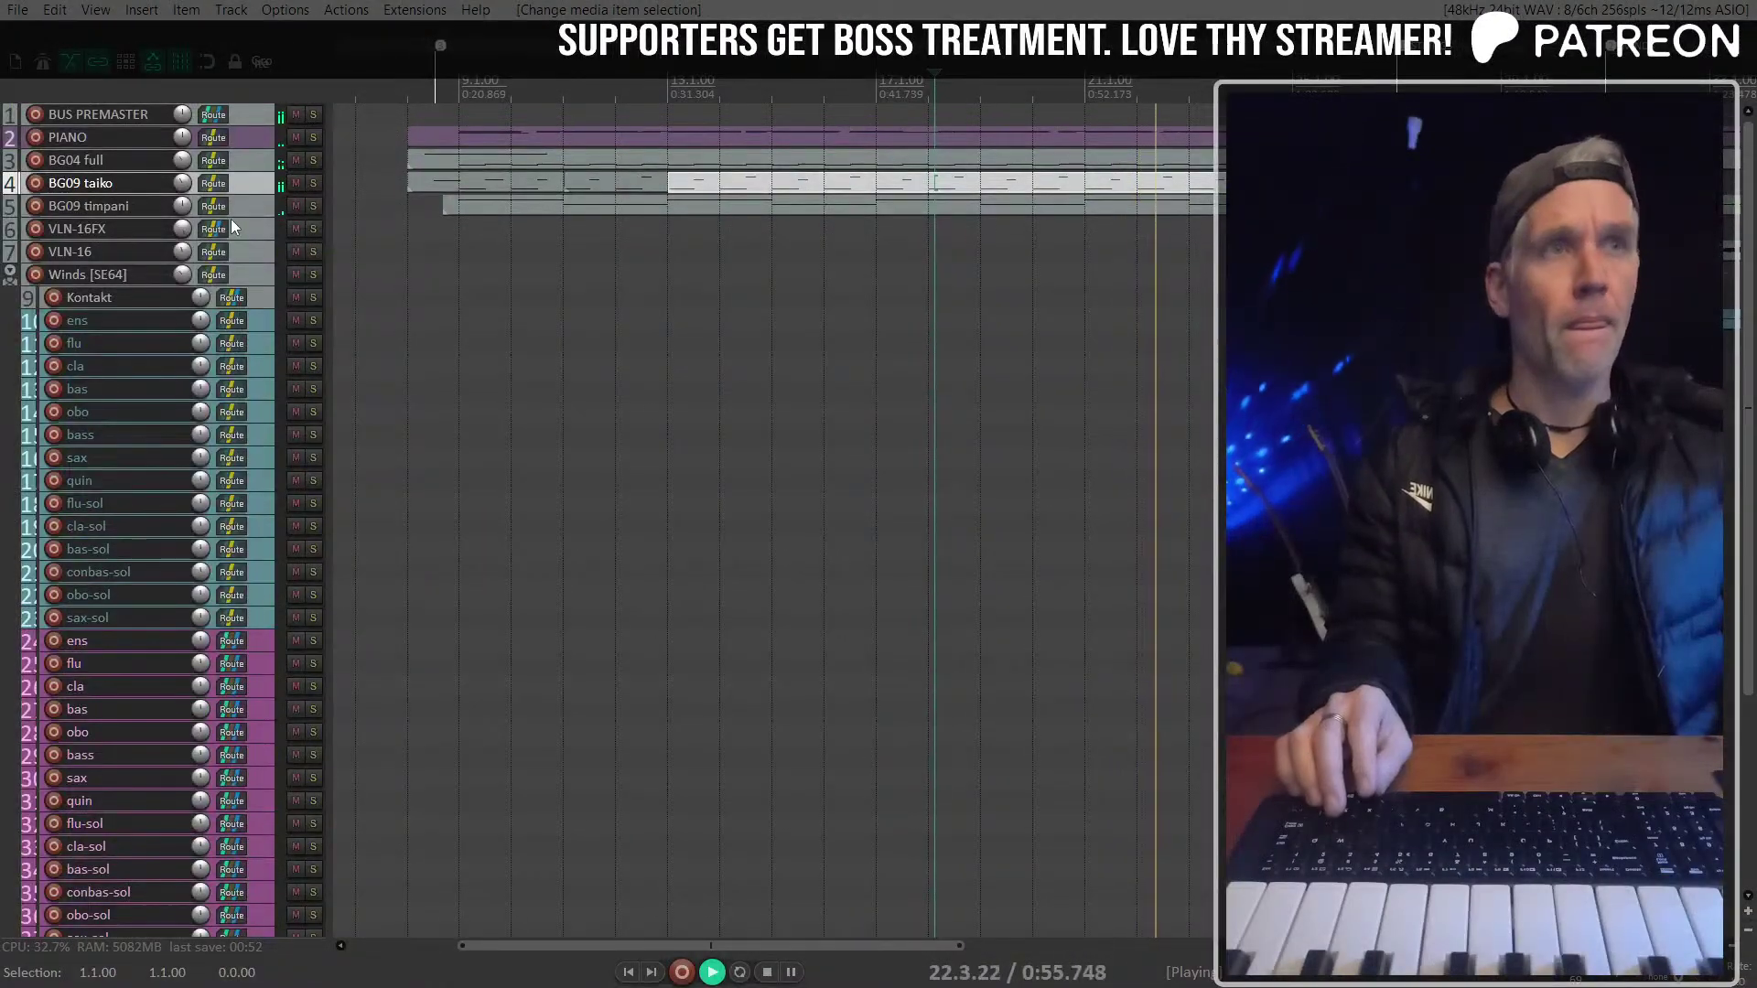
Enlarge the PIANO track to show its notes and replay it from the start of bar 18
{"action": "left_click", "coordinate": [260, 130]}
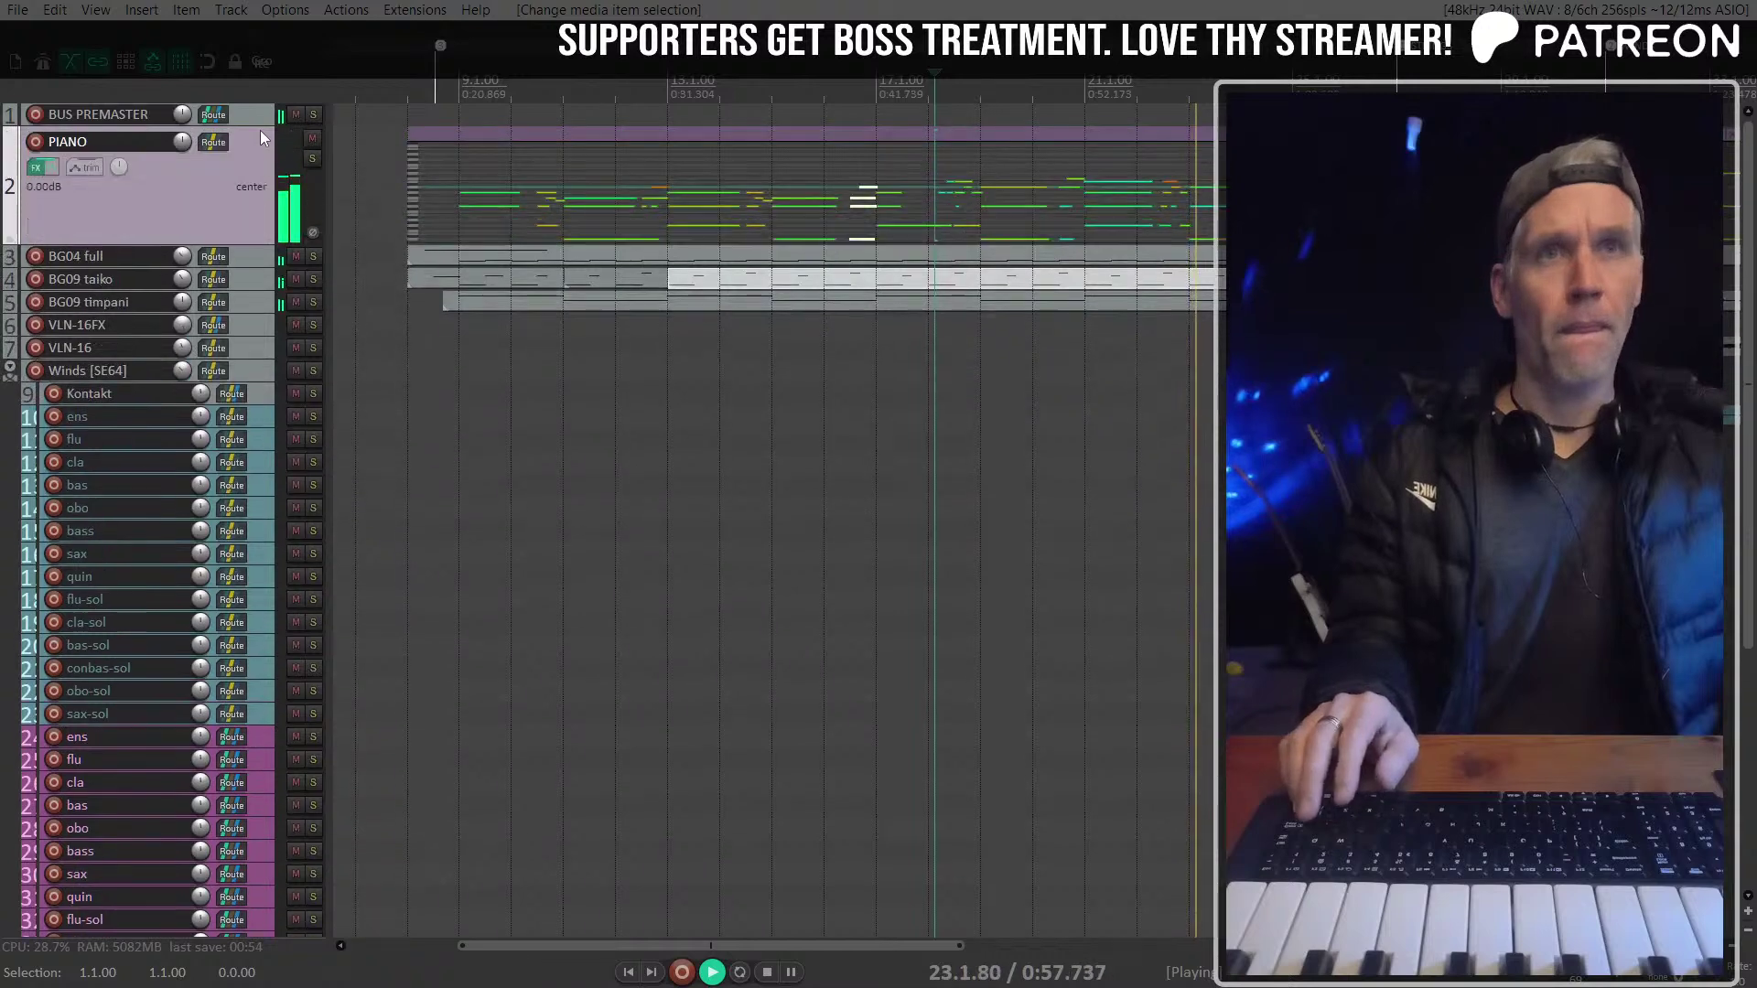
{"action": "scroll", "coordinate": [683, 271], "scroll_direction": "up", "scroll_amount": 3}
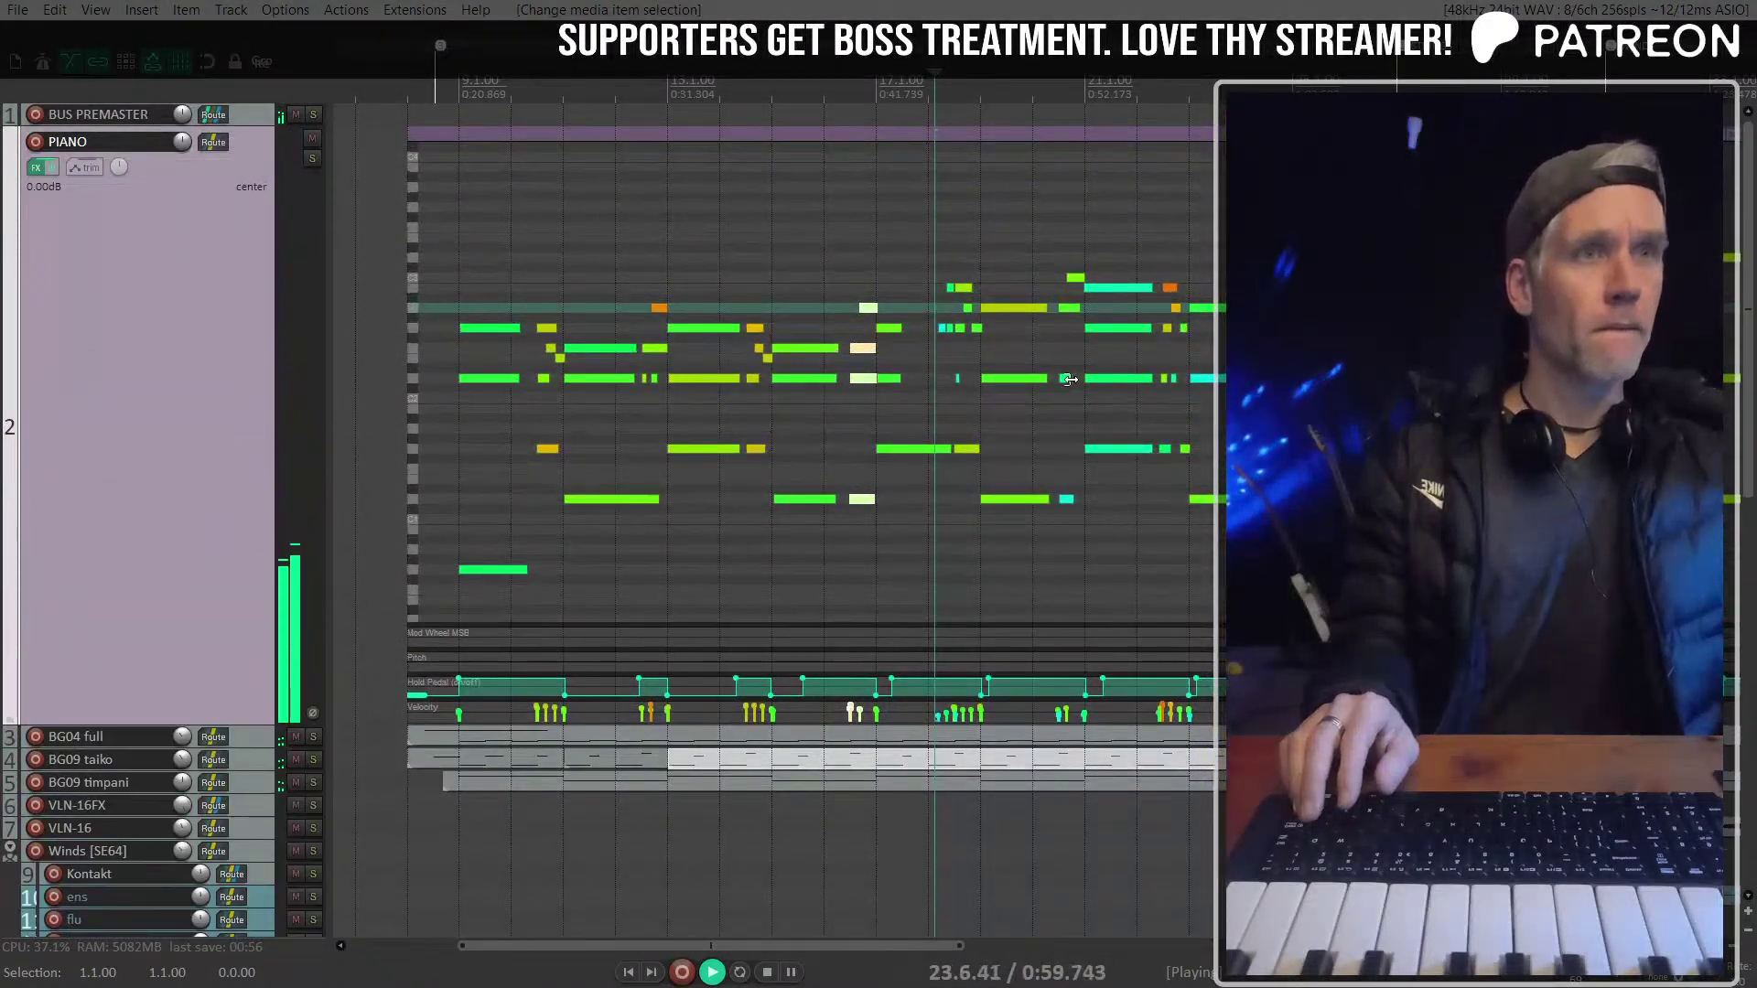
{"action": "scroll", "coordinate": [687, 286], "scroll_direction": "up", "scroll_amount": 2}
{"action": "key", "text": "space"}
{"action": "left_click", "coordinate": [679, 269]}
{"action": "key", "text": "space"}
{"action": "scroll", "coordinate": [687, 274], "scroll_direction": "up", "scroll_amount": 2}
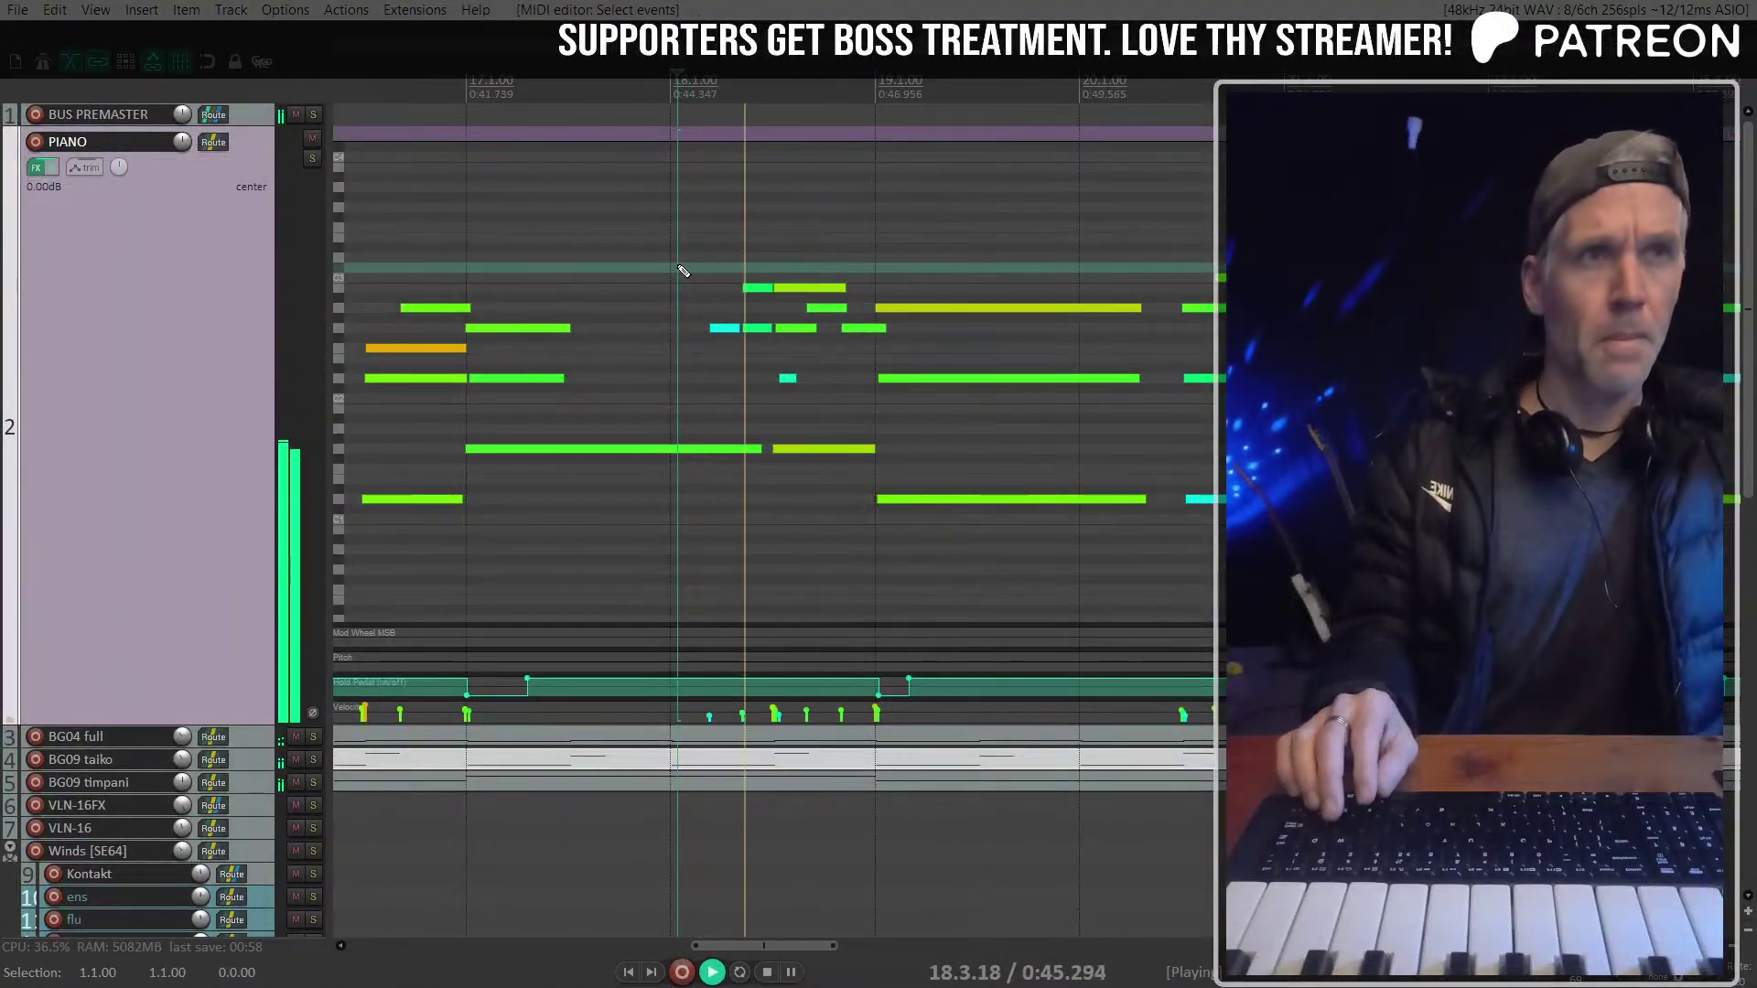
Shift the piano notes leading into bar 19 slightly later, including the single note that starts the run in bar 18
{"action": "scroll", "coordinate": [746, 329], "scroll_direction": "up", "scroll_amount": 2}
{"action": "left_click_drag", "start_coordinate": [777, 243], "coordinate": [950, 538]}
{"action": "key", "text": "space"}
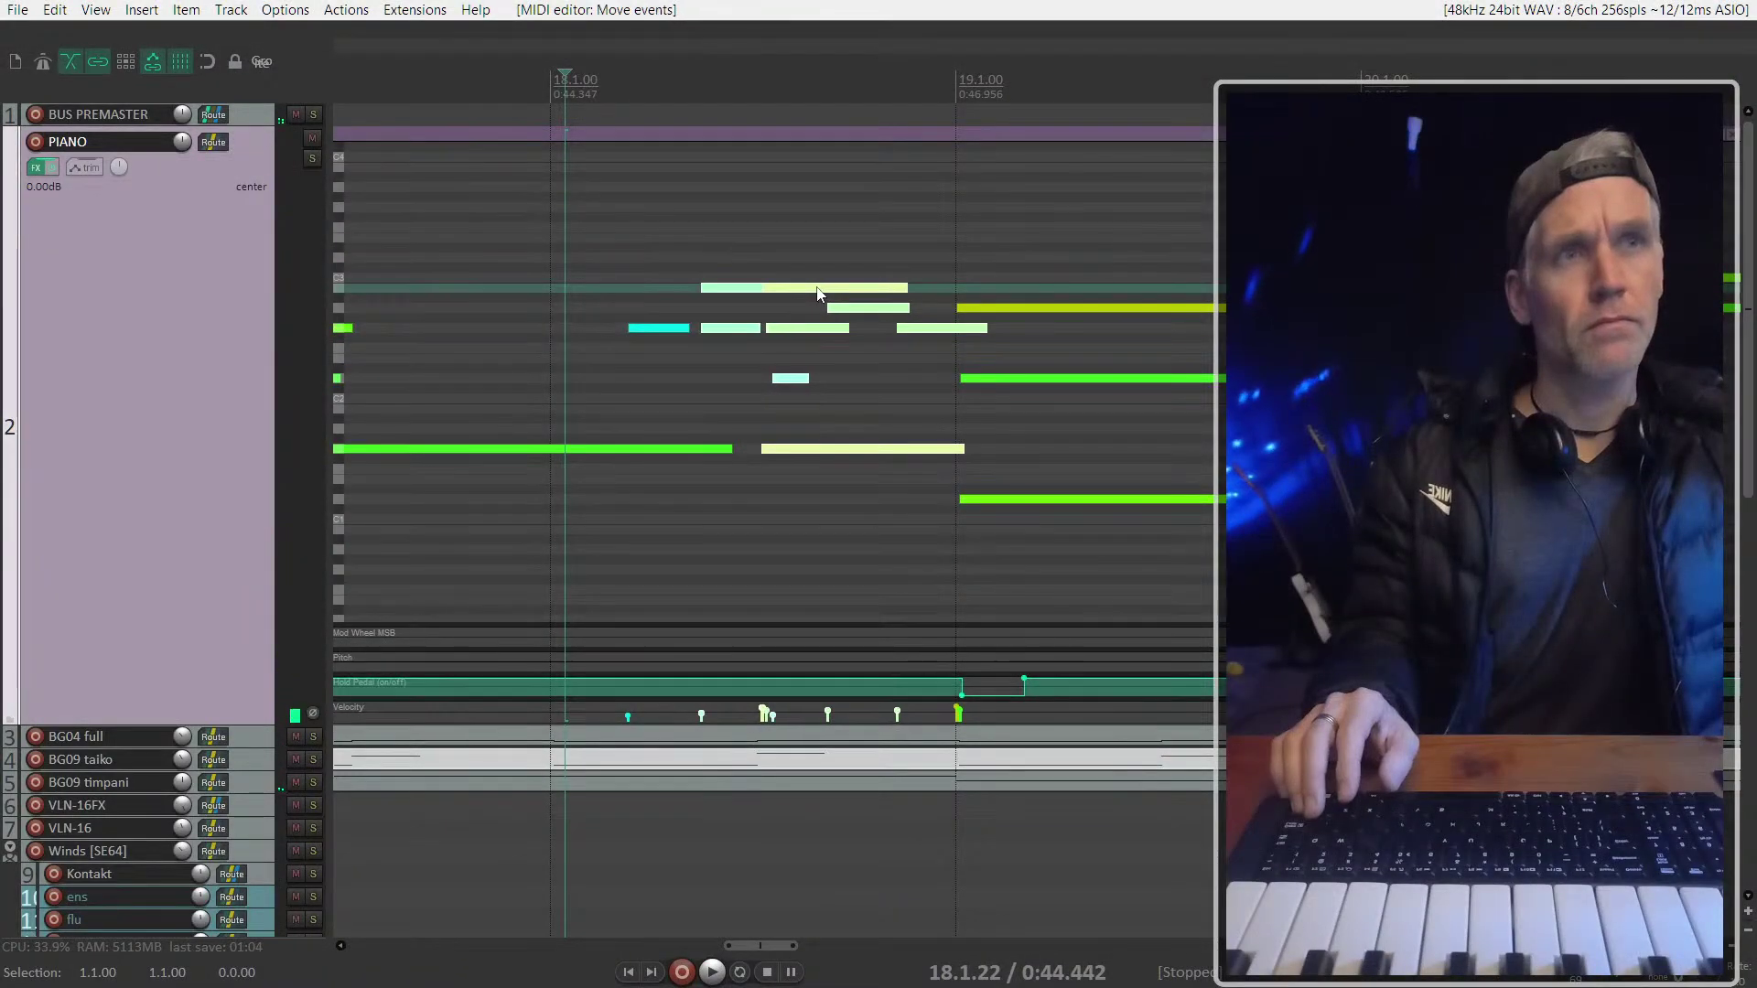
{"action": "left_click", "coordinate": [648, 331]}
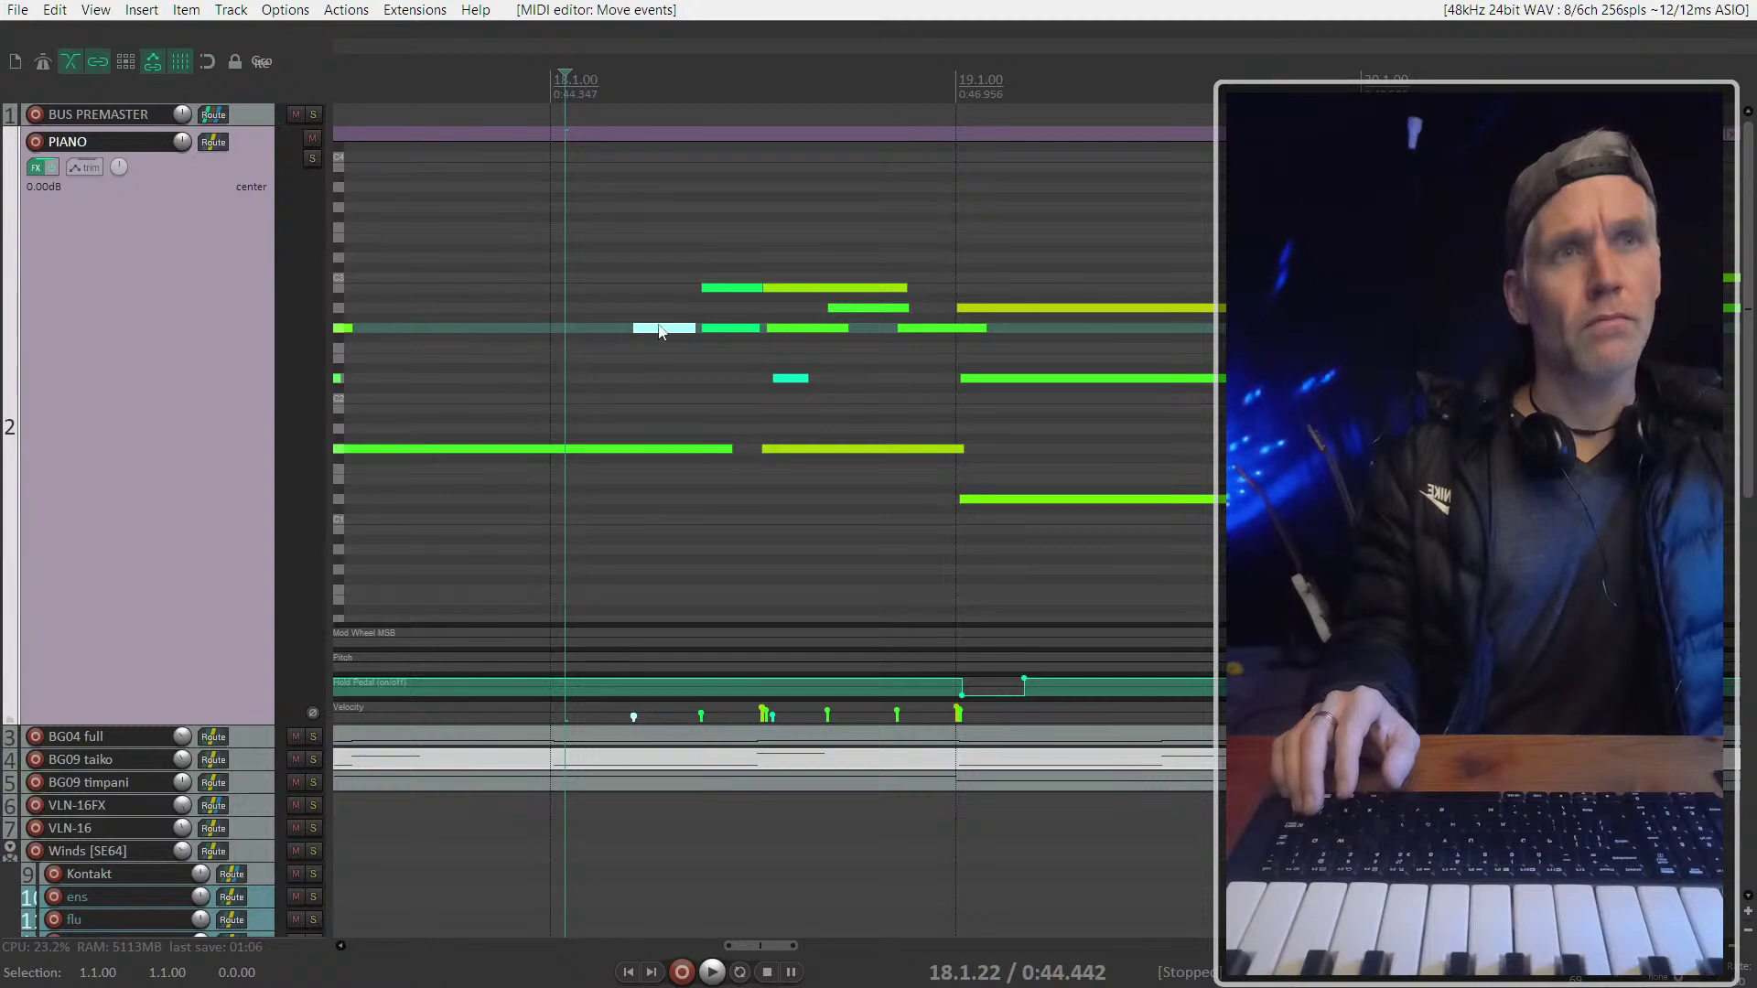
Replay the corrected run, nudge the selected piano notes at the end of bar 22 slightly later, and replay from just before bar 22
{"action": "left_click", "coordinate": [509, 294]}
{"action": "key", "text": "space"}
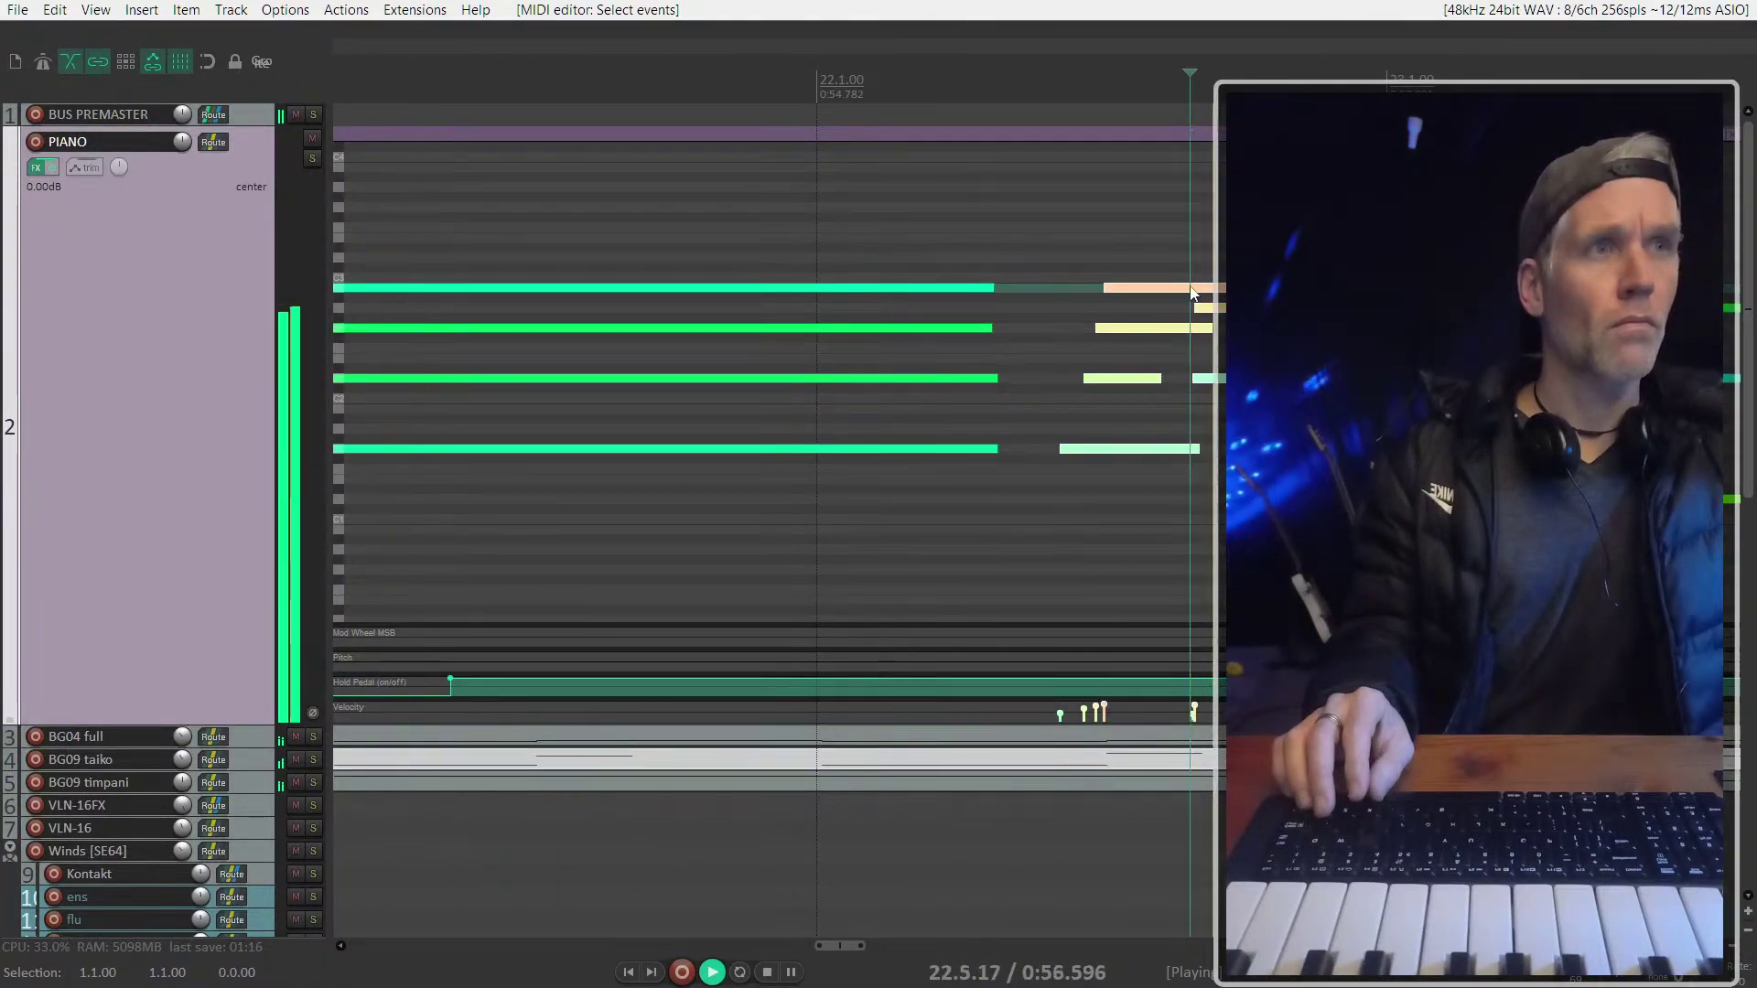
{"action": "left_click_drag", "start_coordinate": [1181, 289], "coordinate": [1186, 289]}
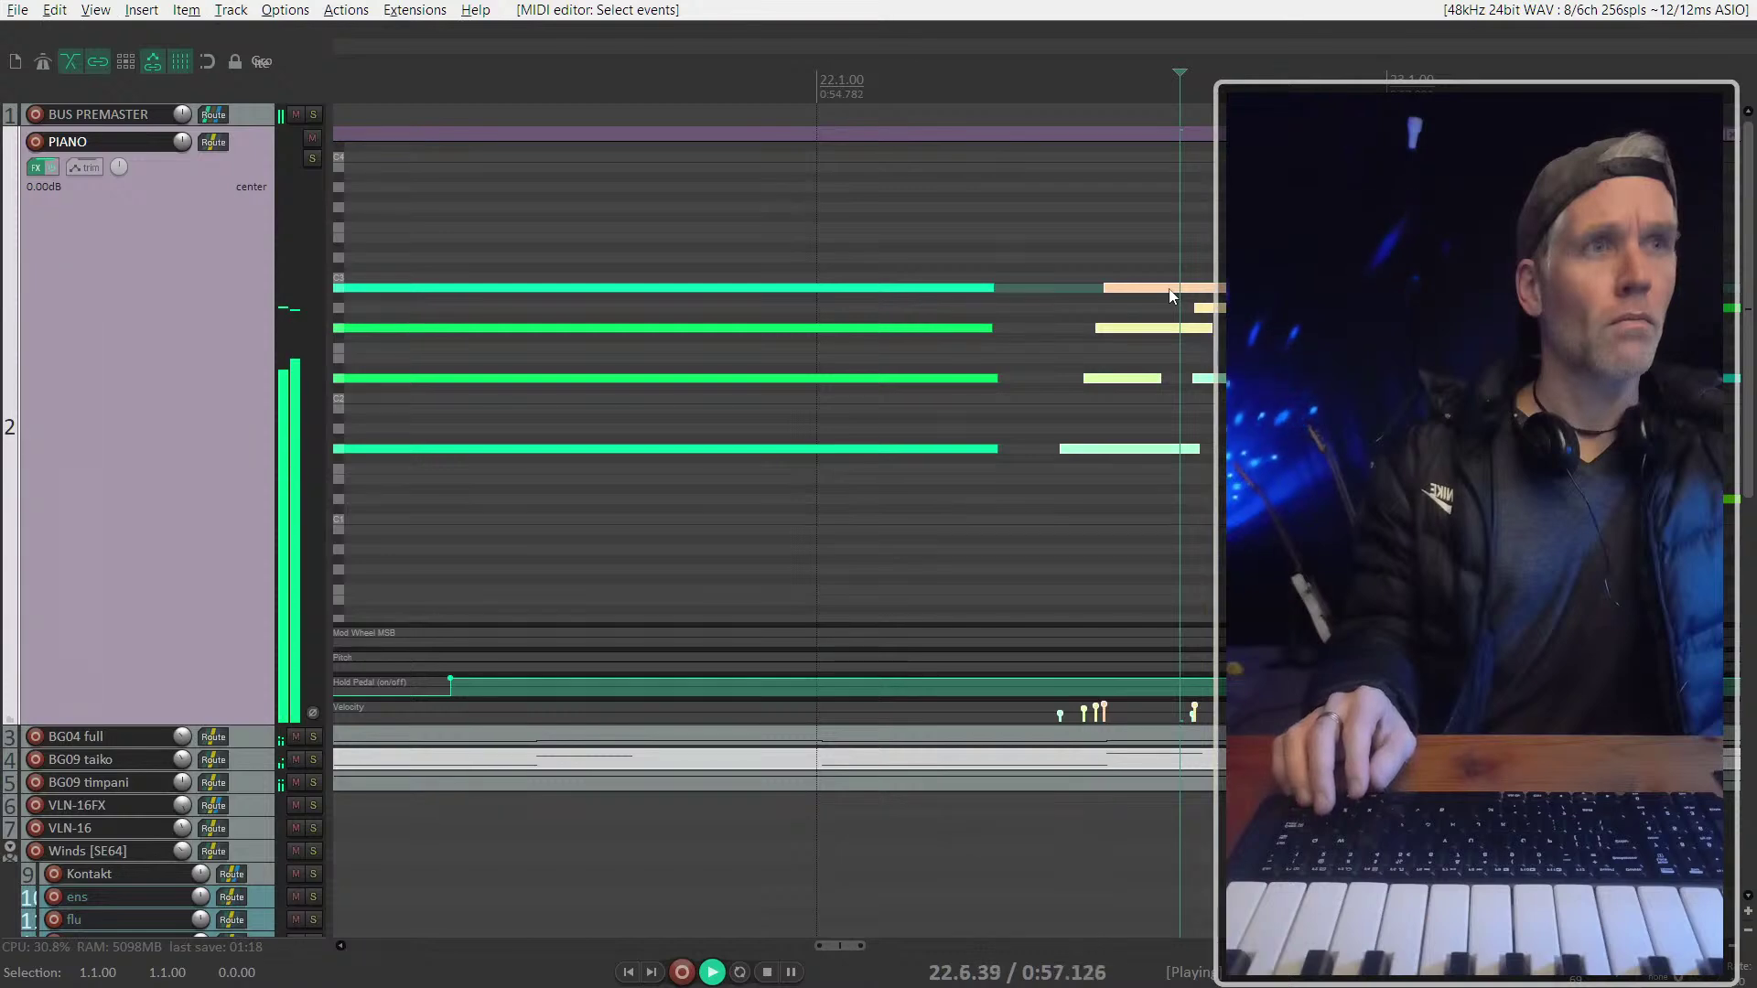
{"action": "left_click", "coordinate": [793, 191]}
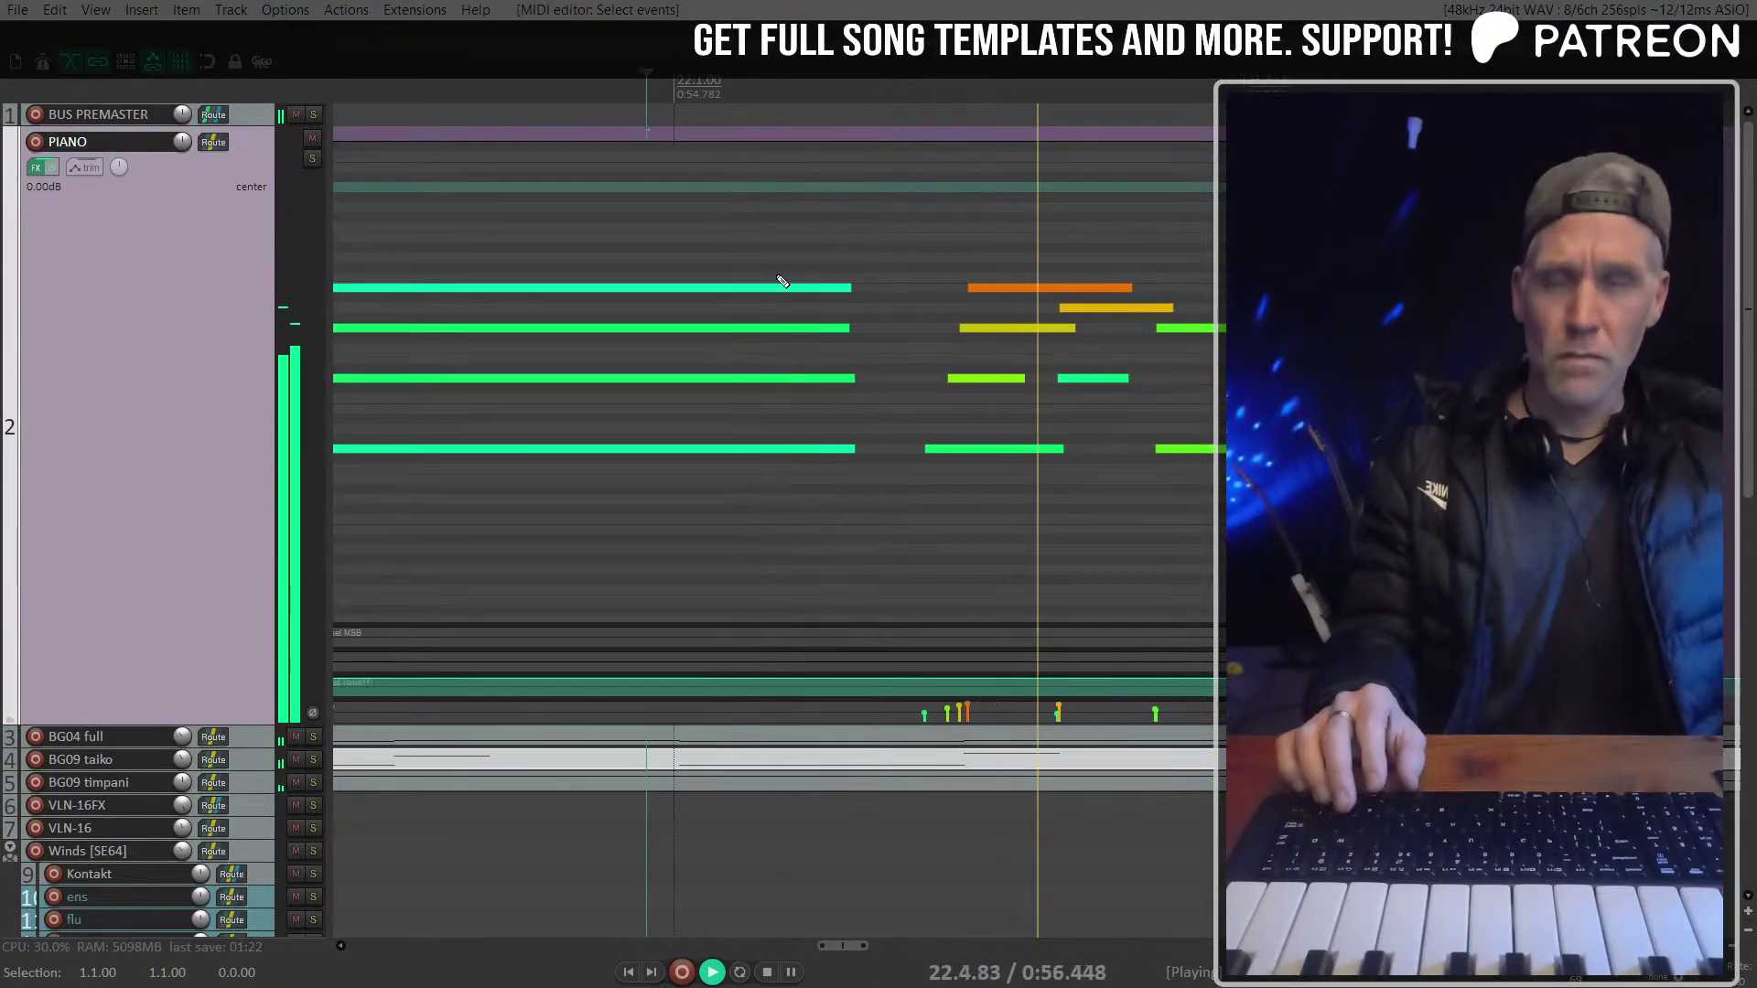
Select all items on the PIANO track and return to the compact overview while the passage plays
{"action": "scroll", "coordinate": [996, 238], "scroll_direction": "down", "scroll_amount": 5}
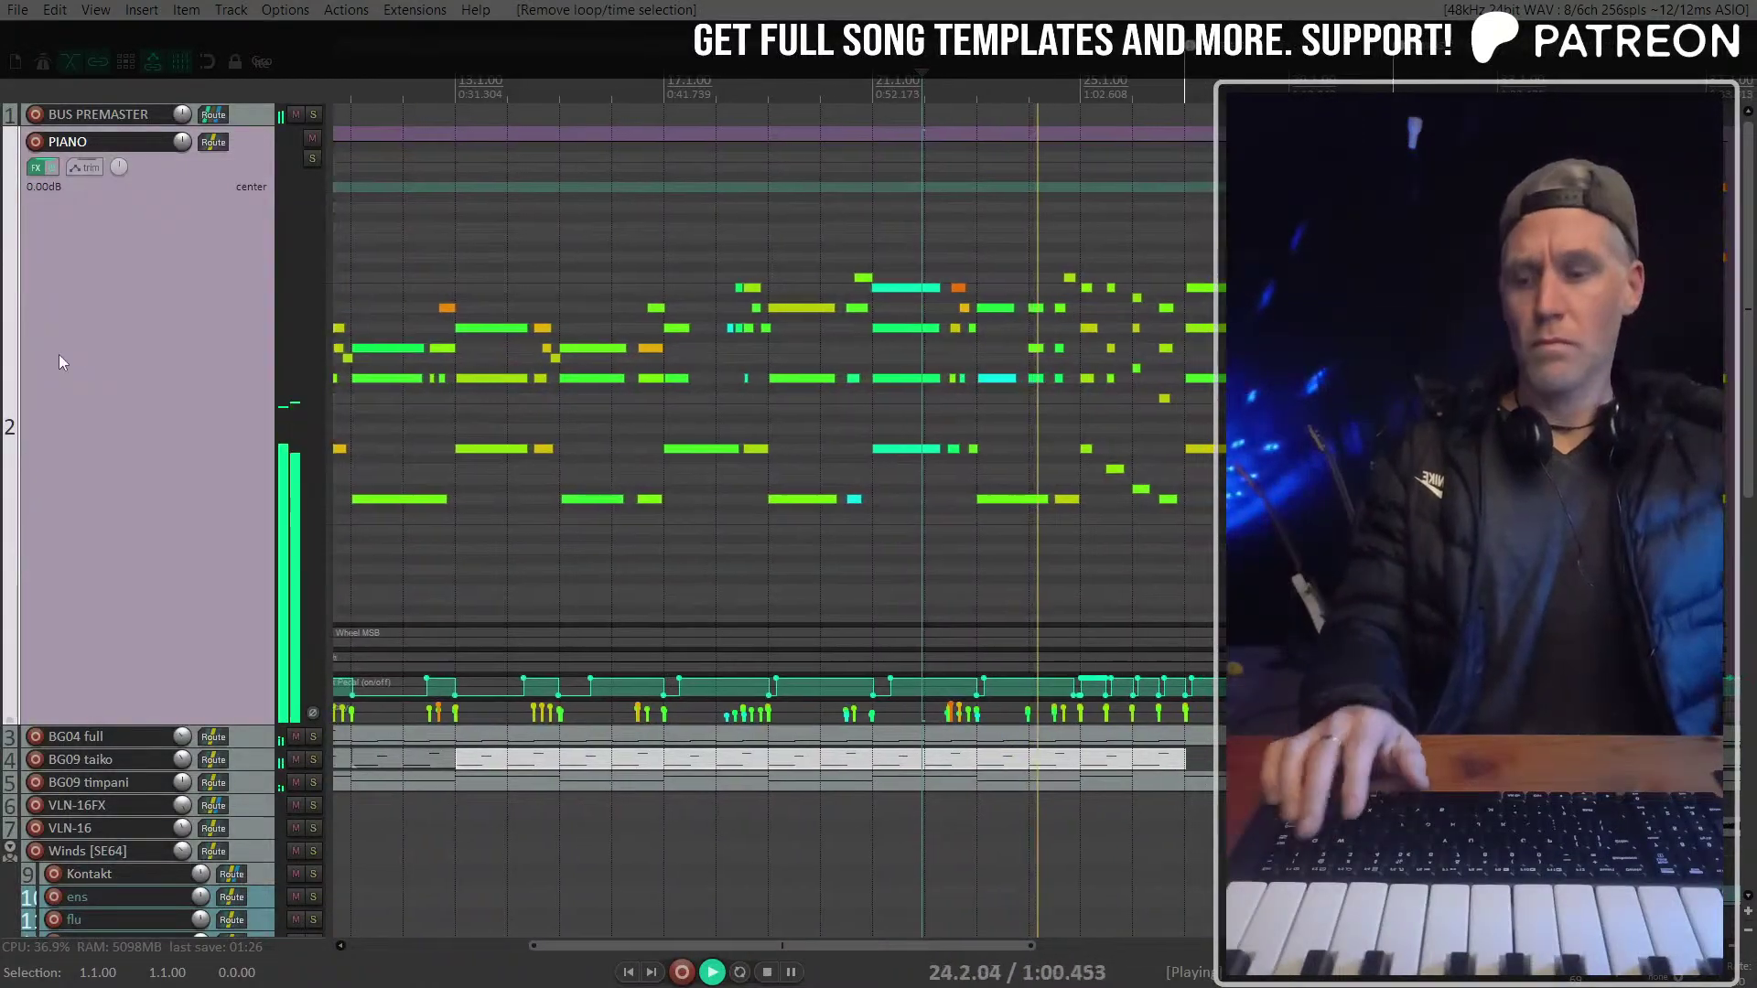
{"action": "double_click", "coordinate": [133, 365]}
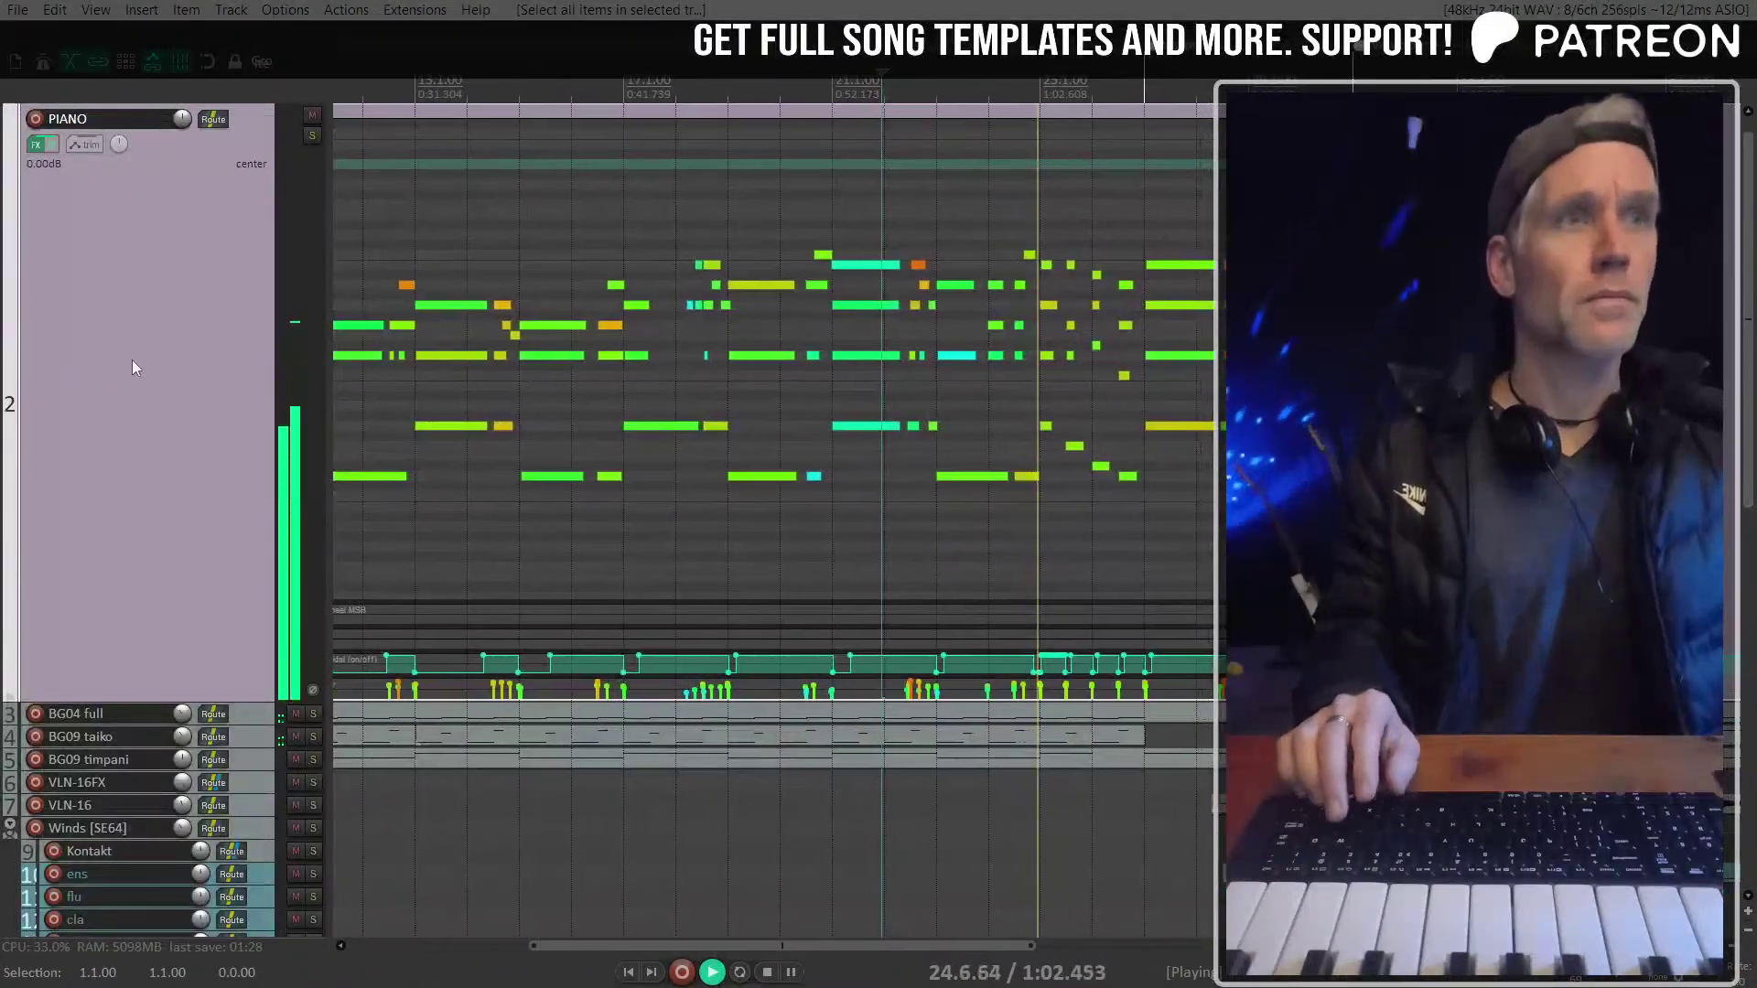
{"action": "key", "text": "grave"}
{"action": "key", "text": "ctrl+Page_Down"}
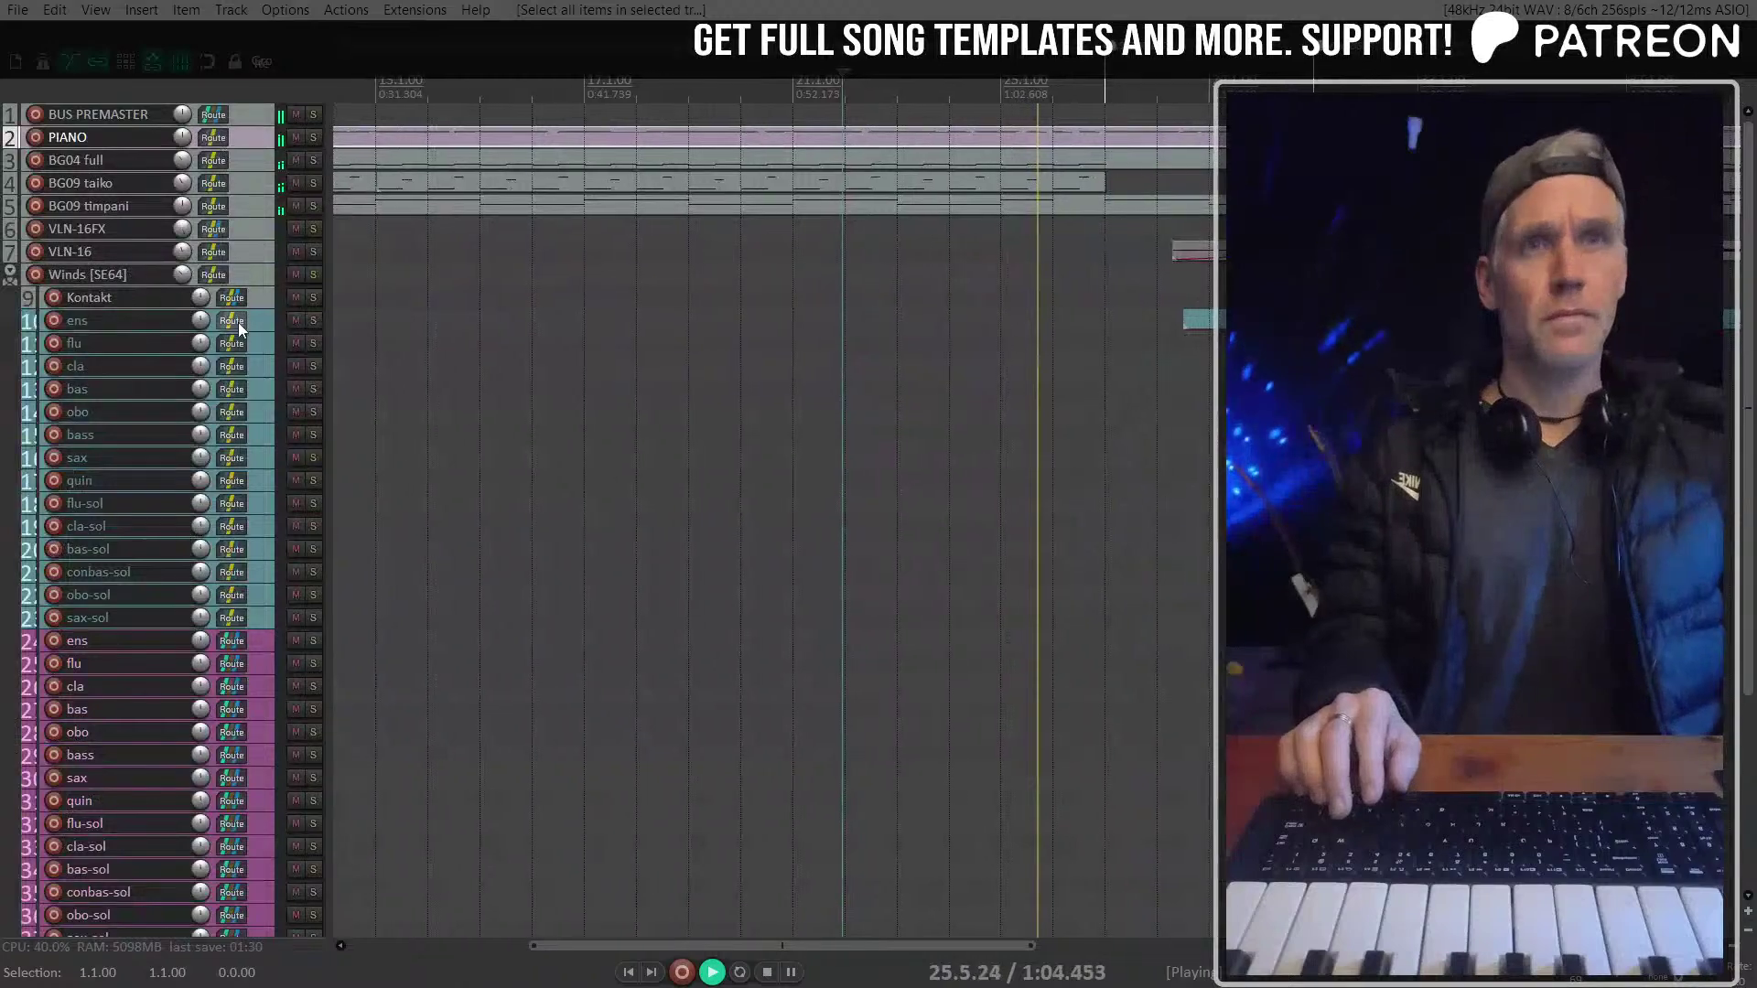
{"action": "scroll", "coordinate": [373, 236], "scroll_direction": "up", "scroll_amount": 1}
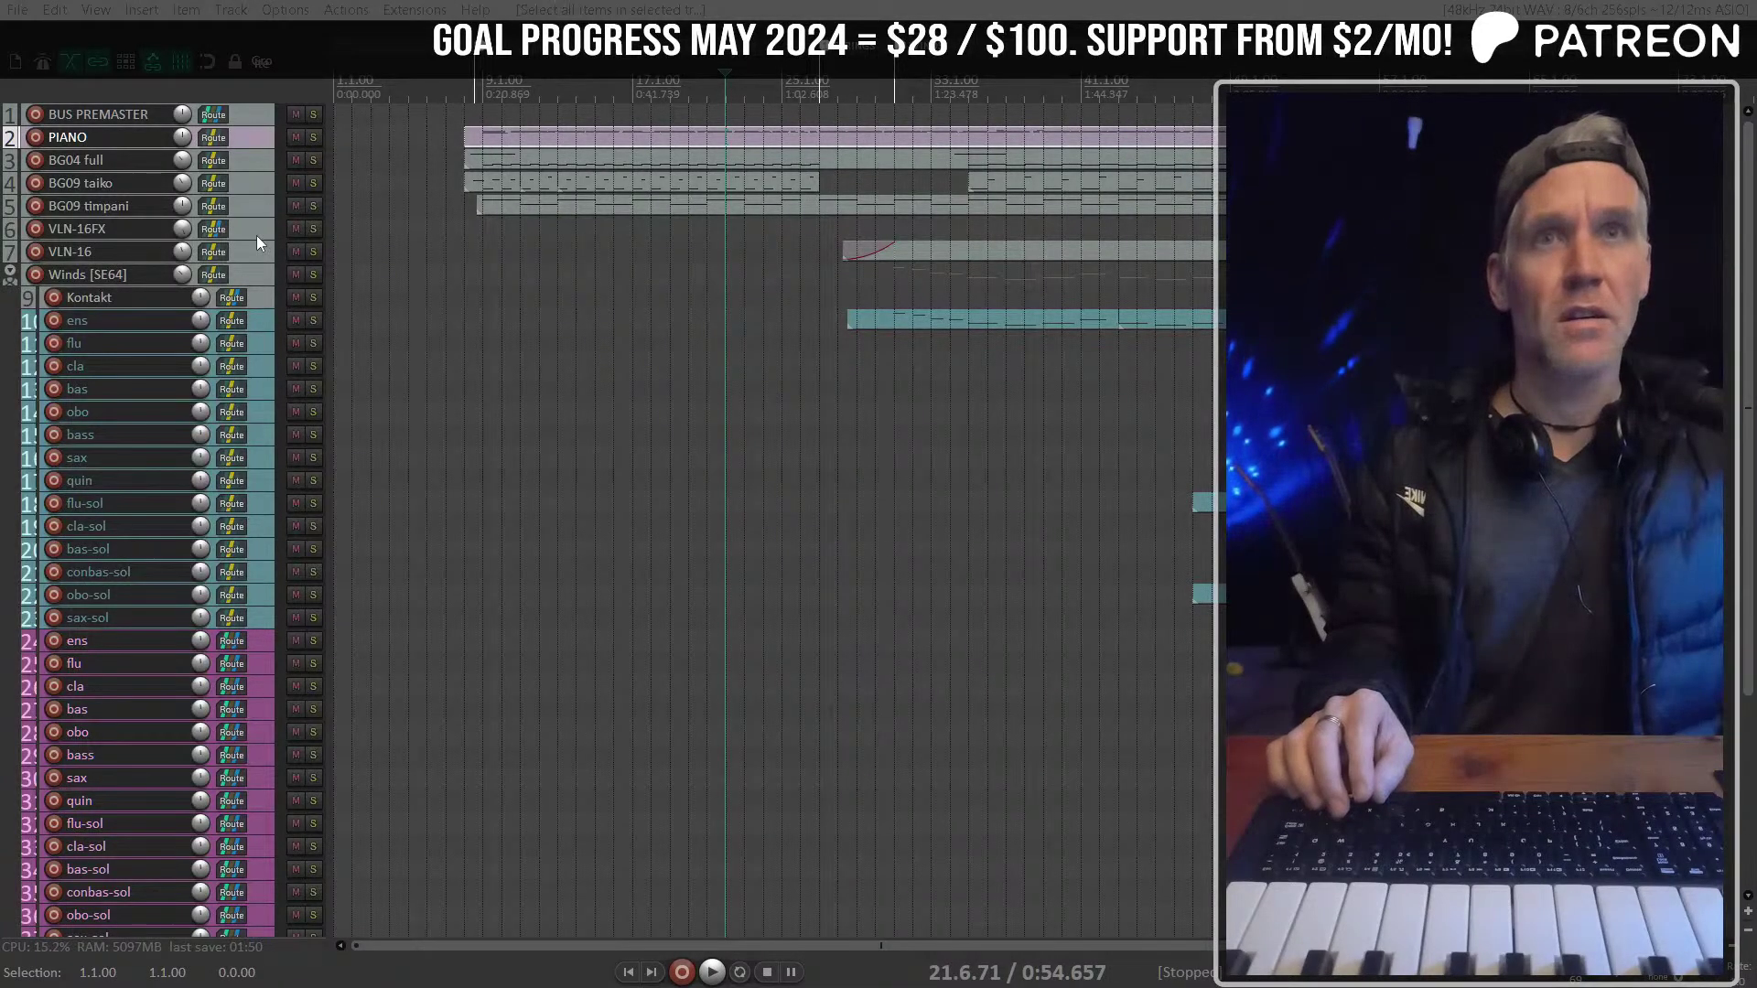
Collapse the Winds [SE64] folder and expand the Strings [SE64] folder
{"action": "left_click", "coordinate": [9, 275]}
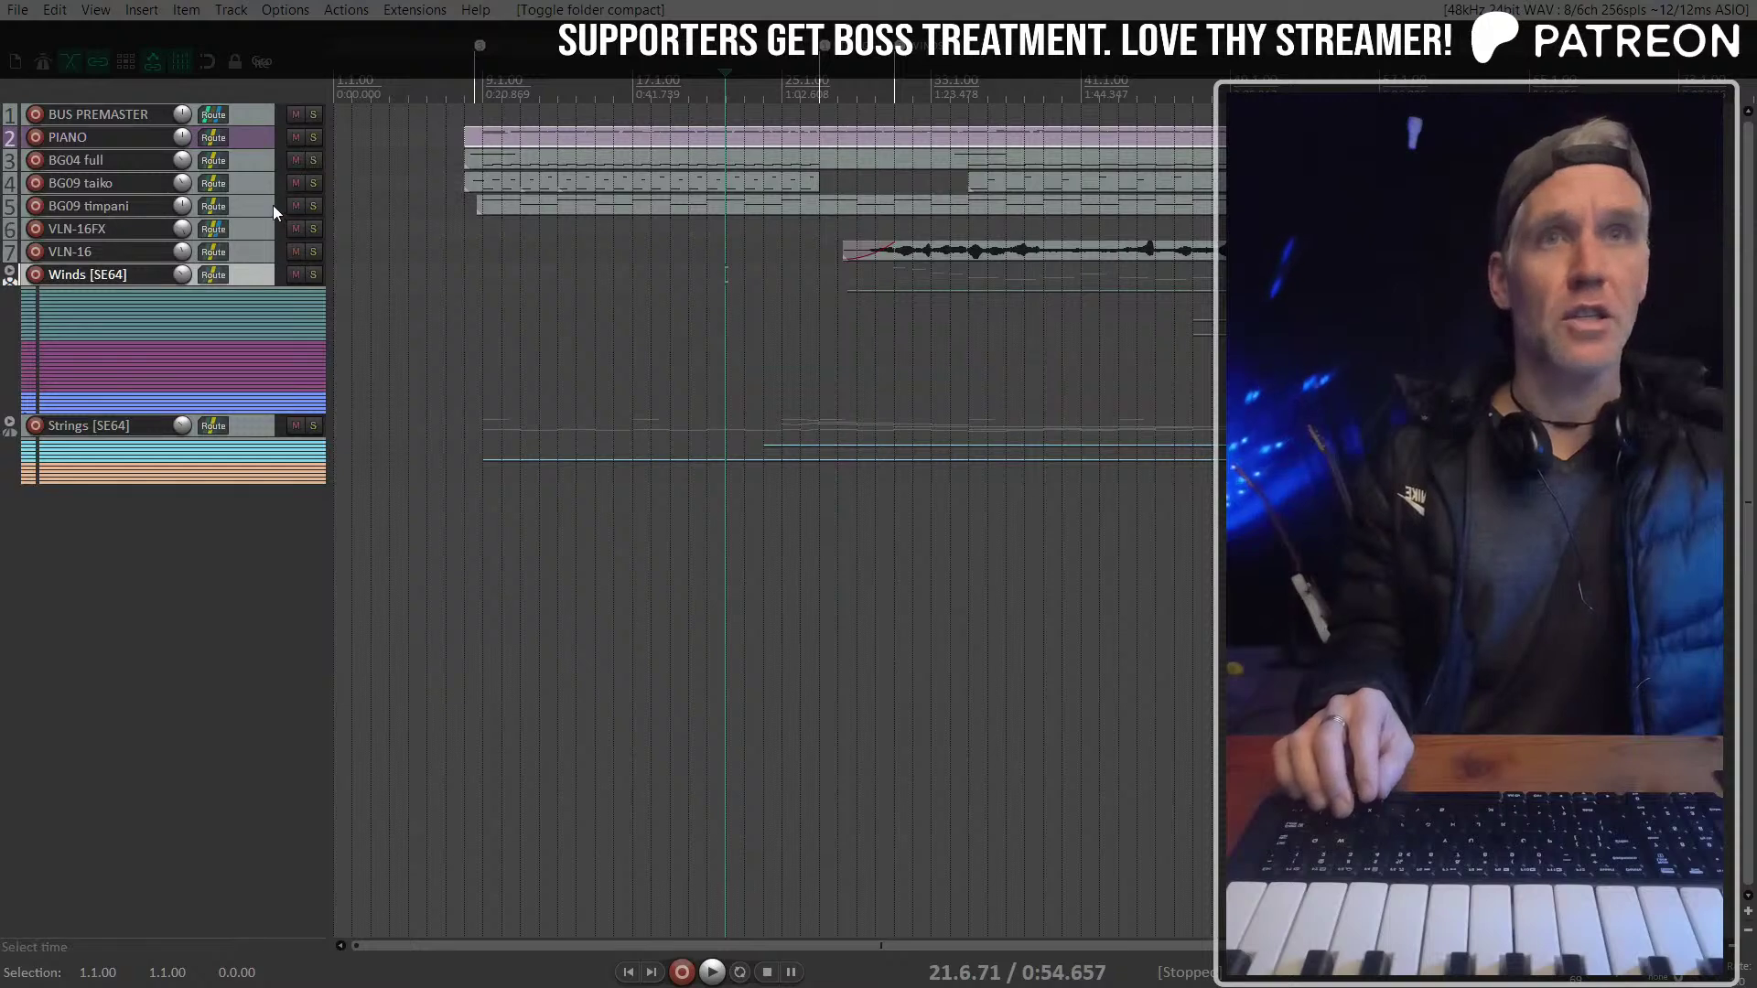
{"action": "left_click", "coordinate": [255, 136]}
{"action": "left_click", "coordinate": [247, 163]}
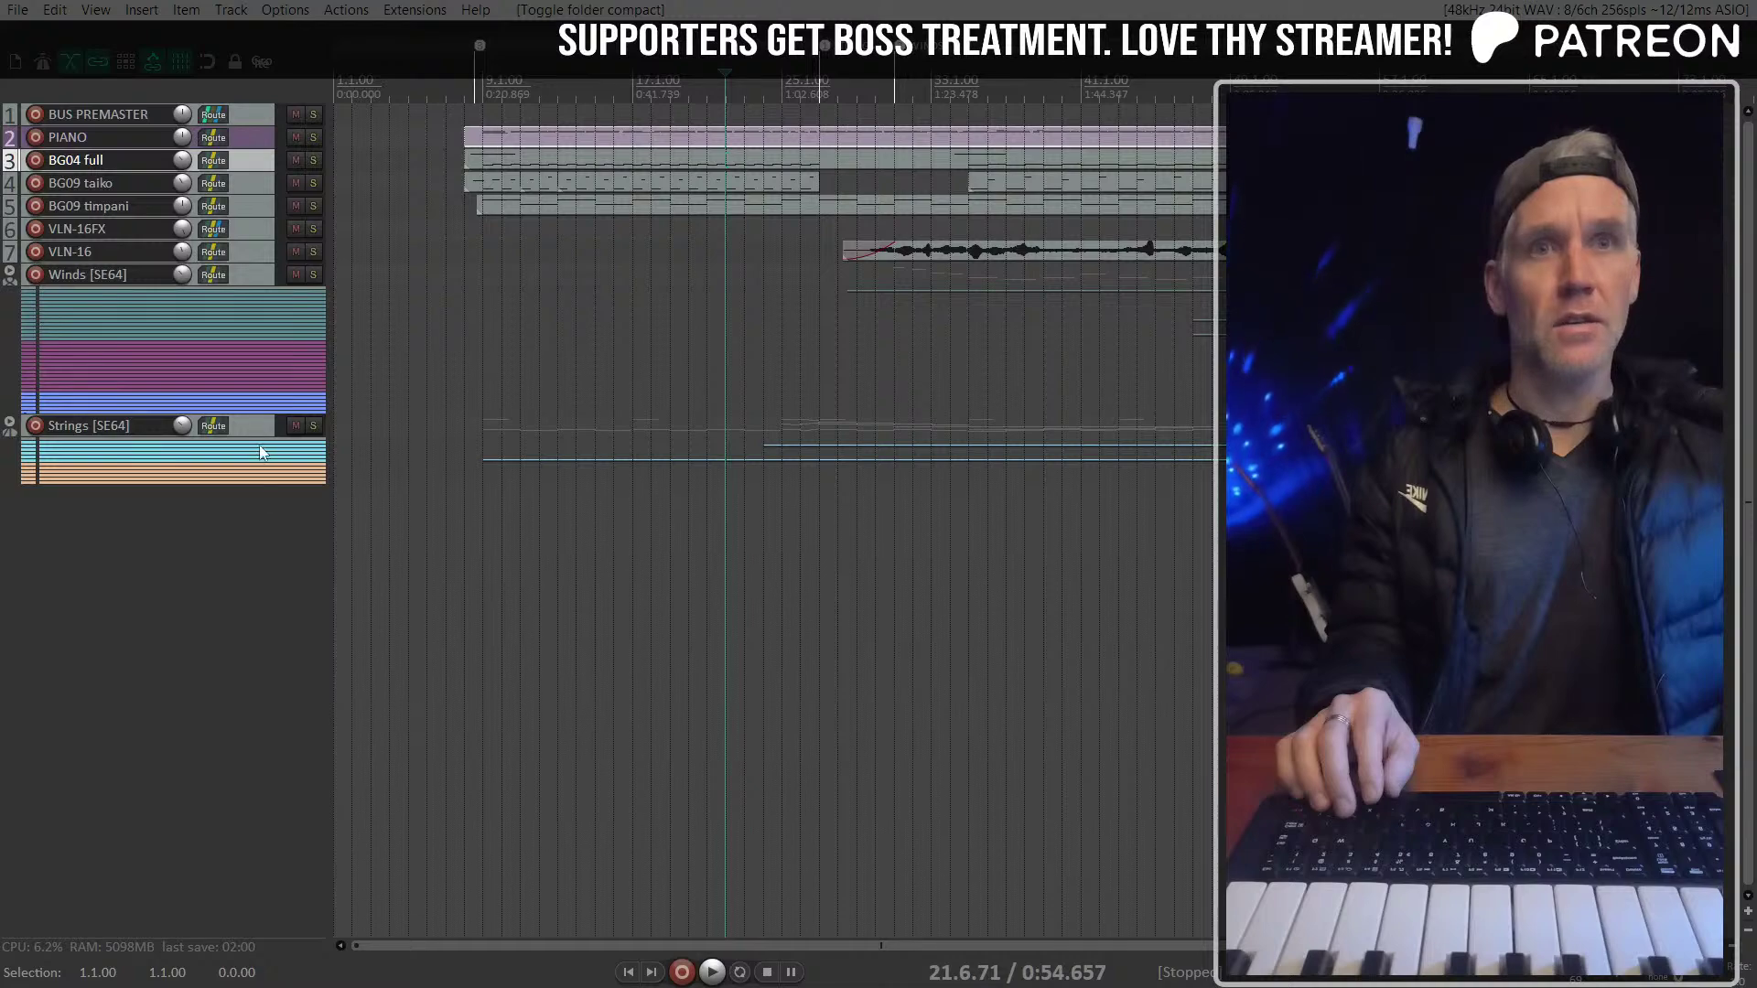
{"action": "left_click", "coordinate": [245, 421]}
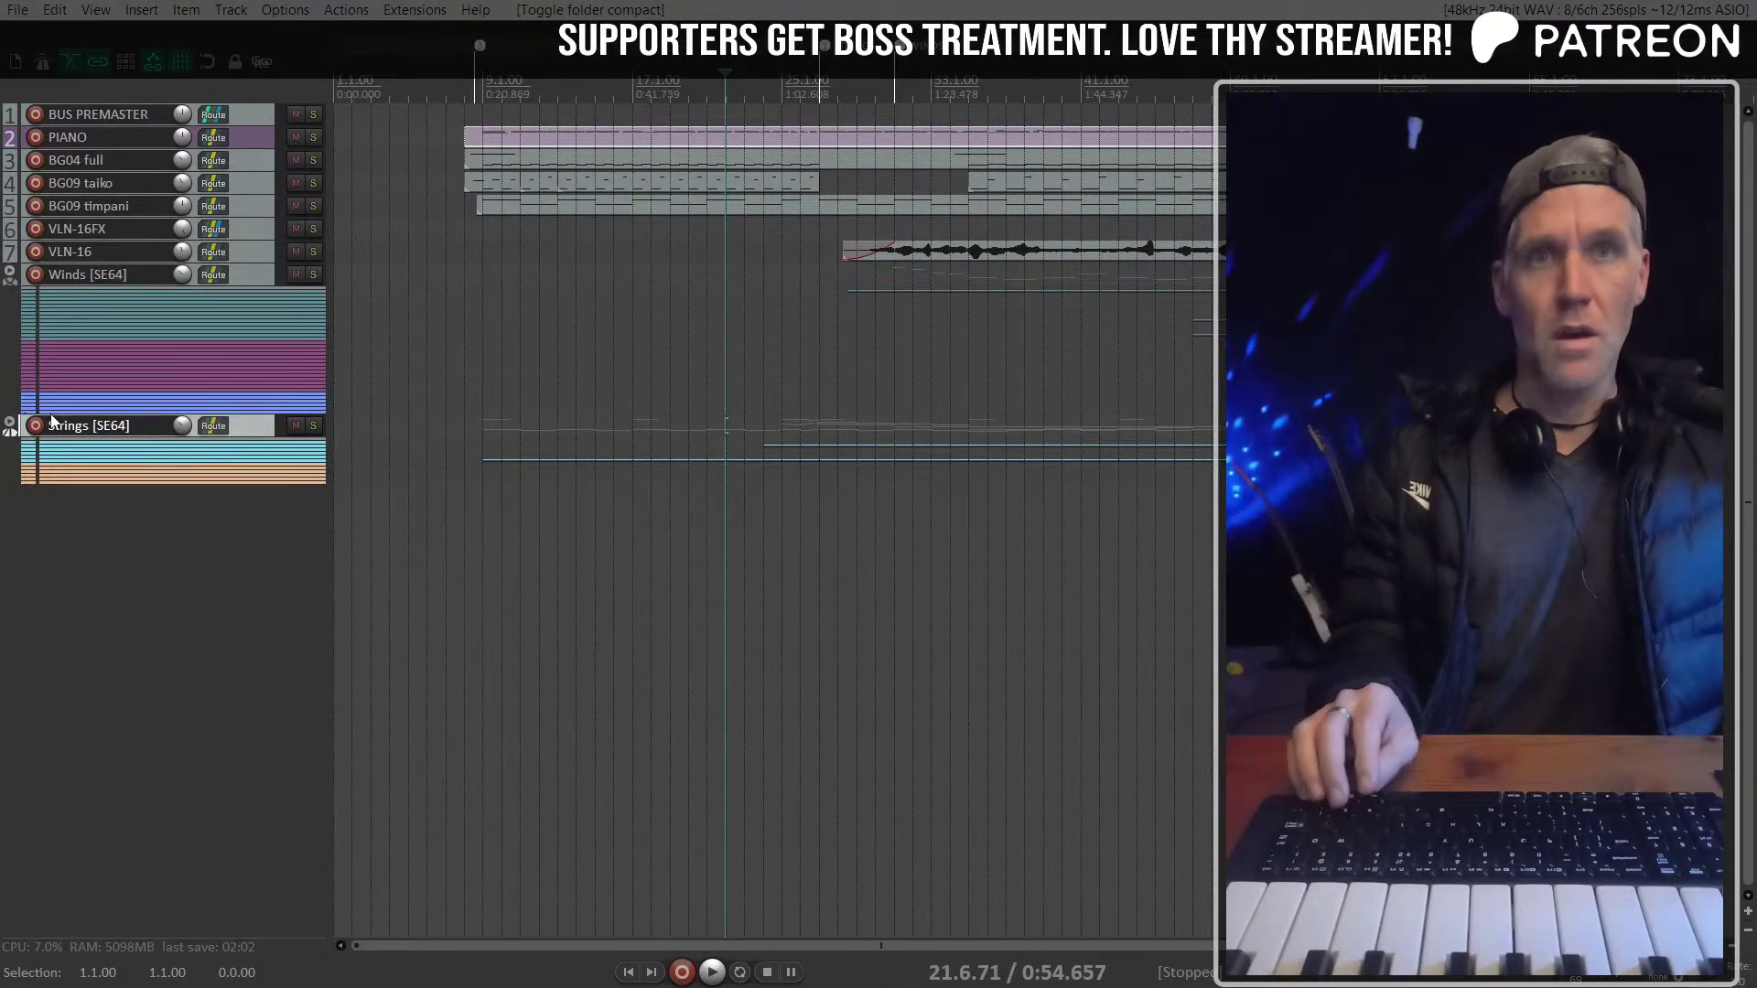
{"action": "left_click", "coordinate": [11, 426]}
Insert Kontakt (64 out) on a new track after the last strings track, declining the extra output tracks
{"action": "left_click", "coordinate": [260, 727]}
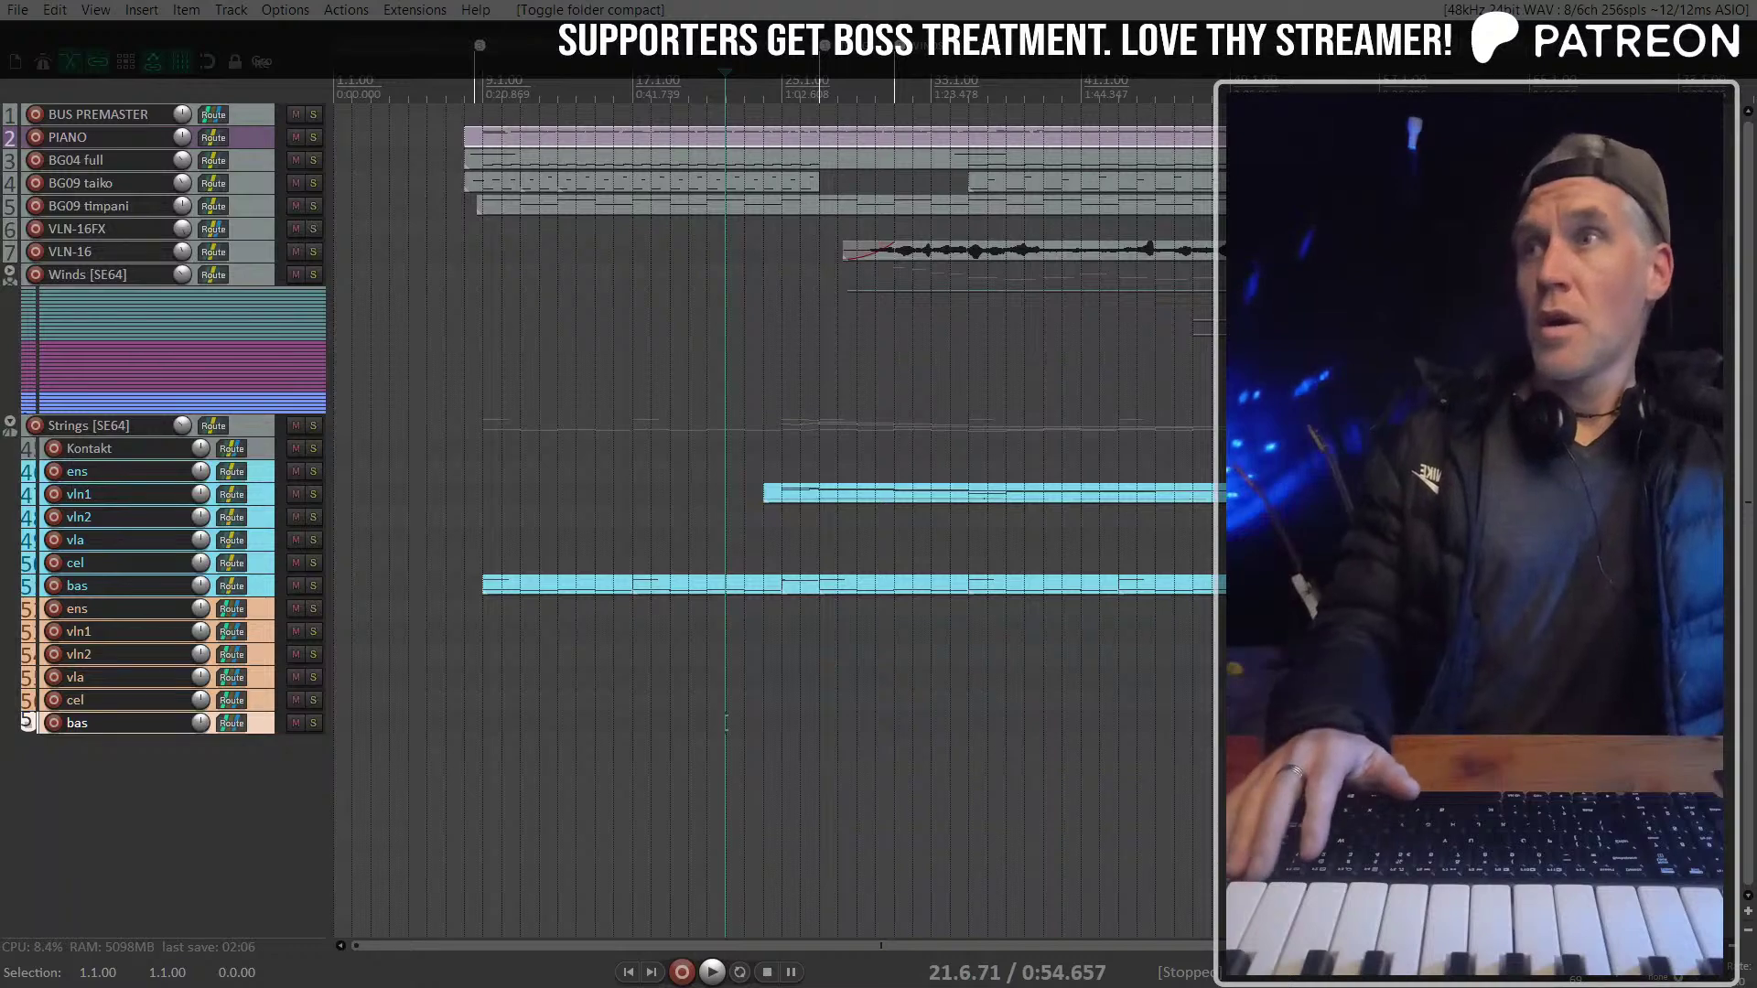
{"action": "key", "text": "ctrl+shift+t"}
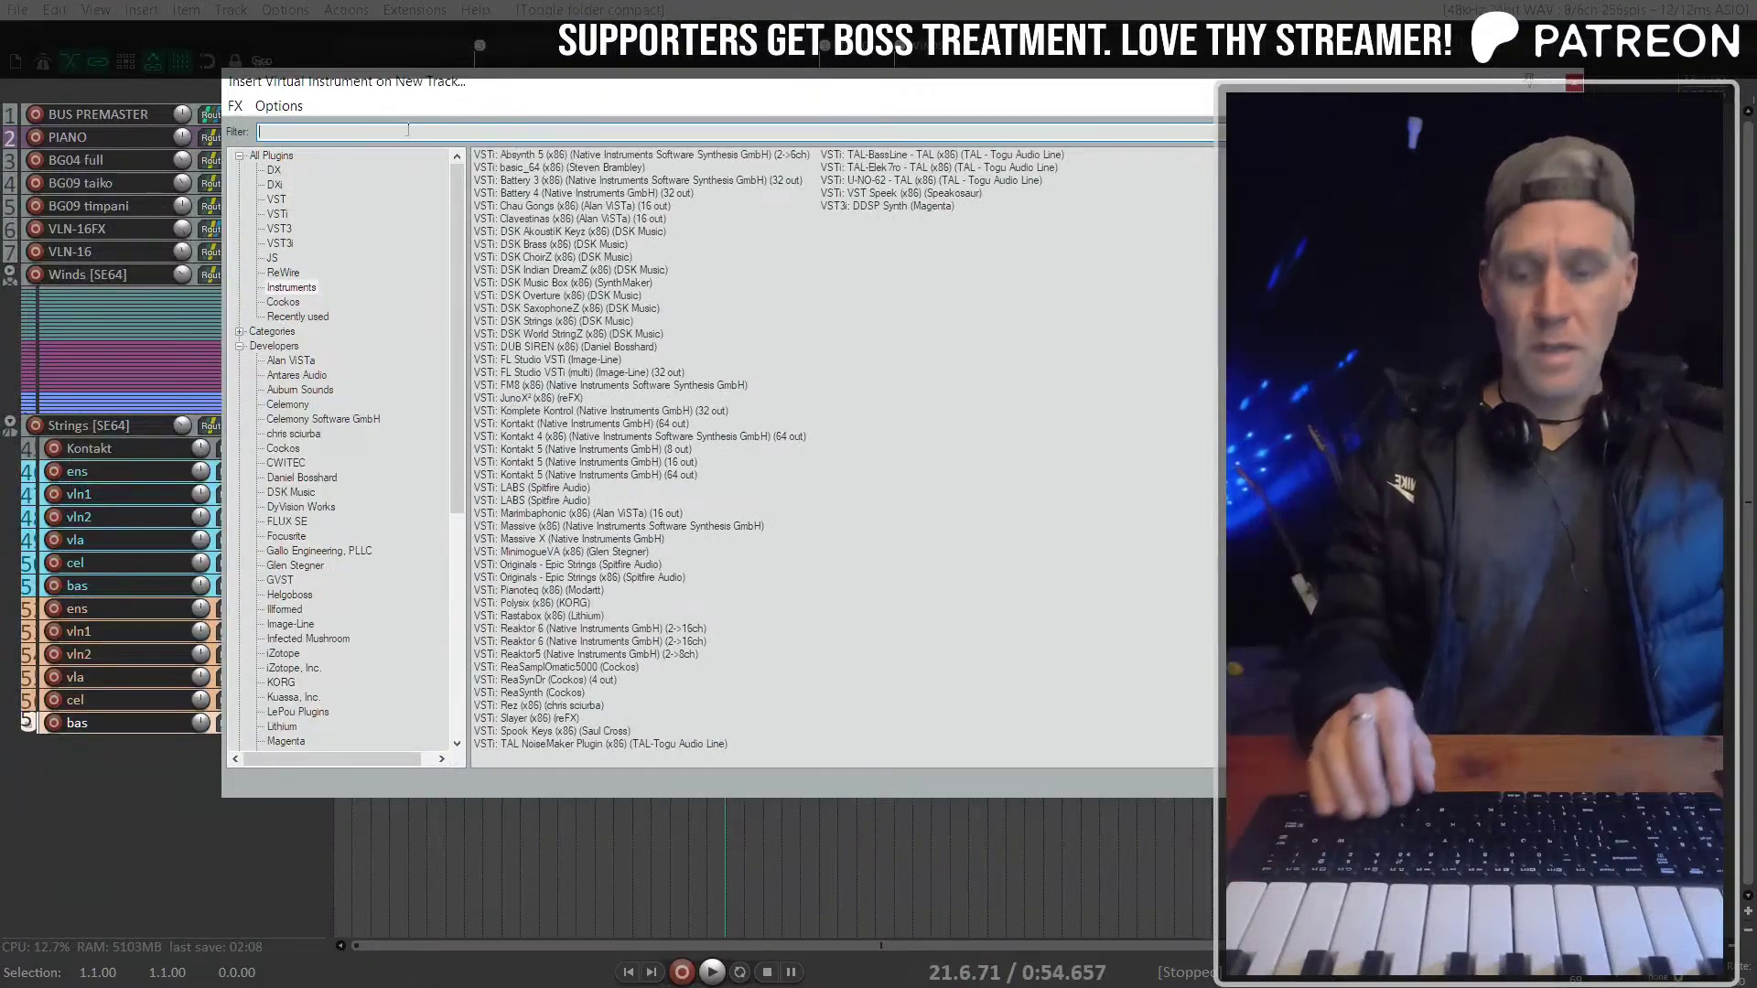
{"action": "type", "text": "kont"}
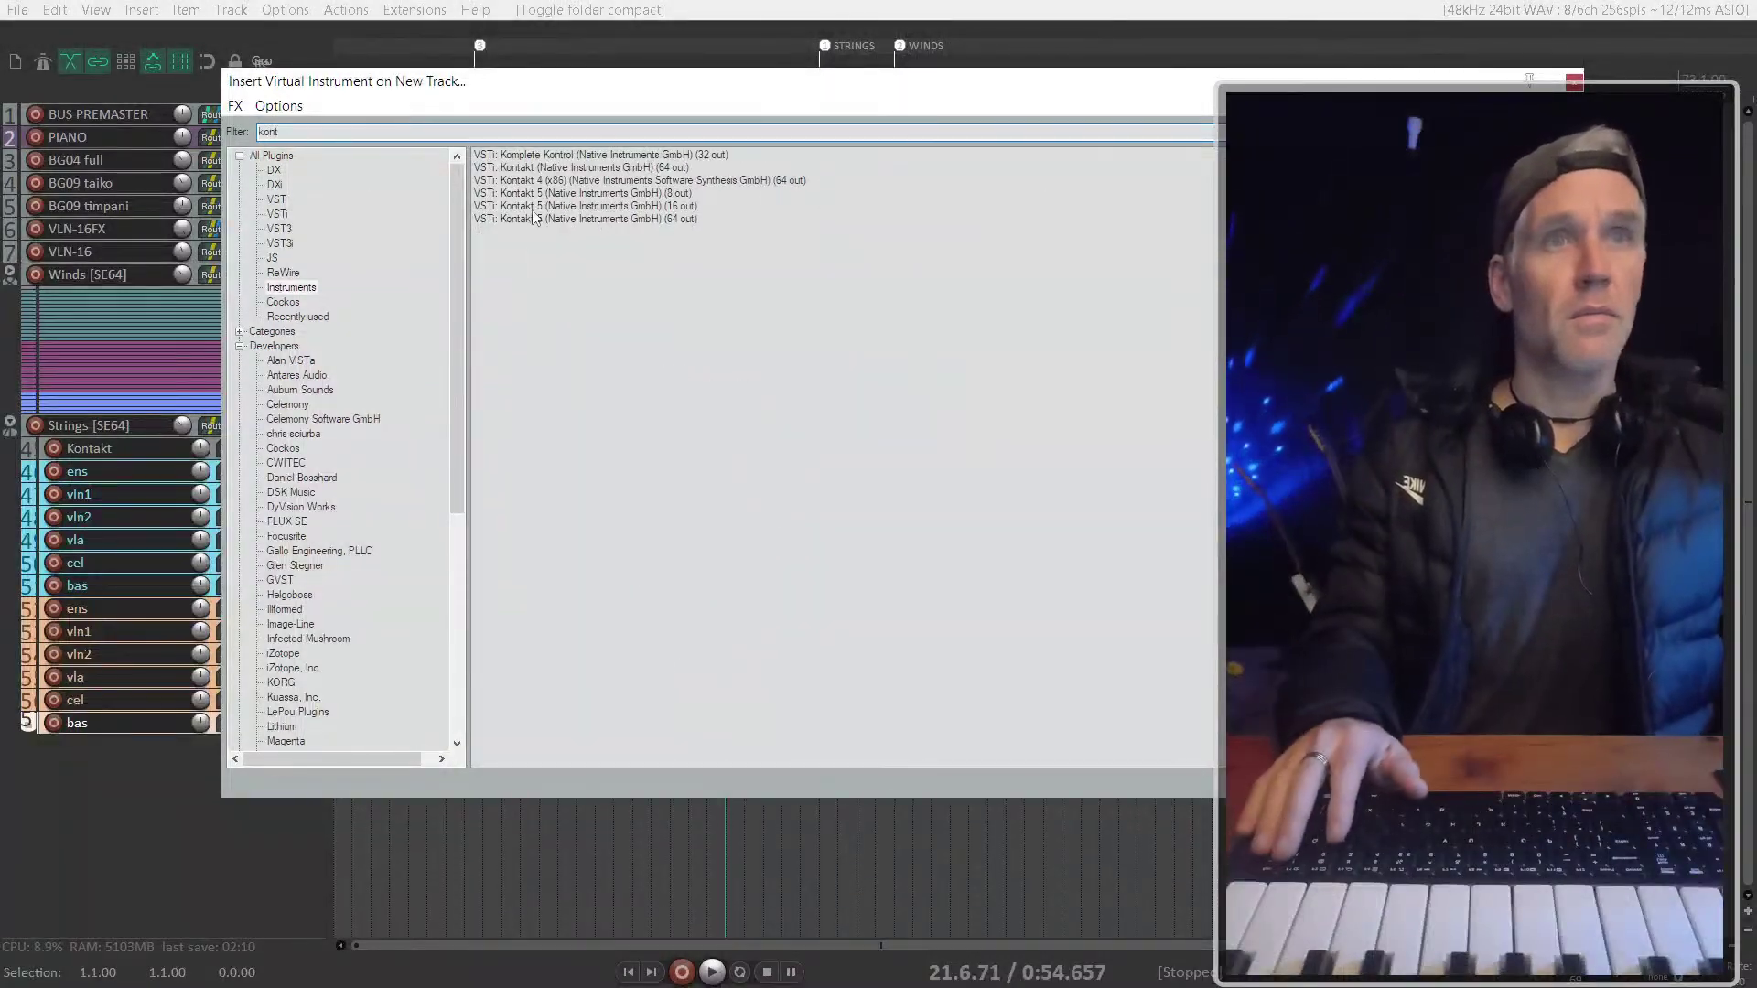
{"action": "double_click", "coordinate": [536, 180]}
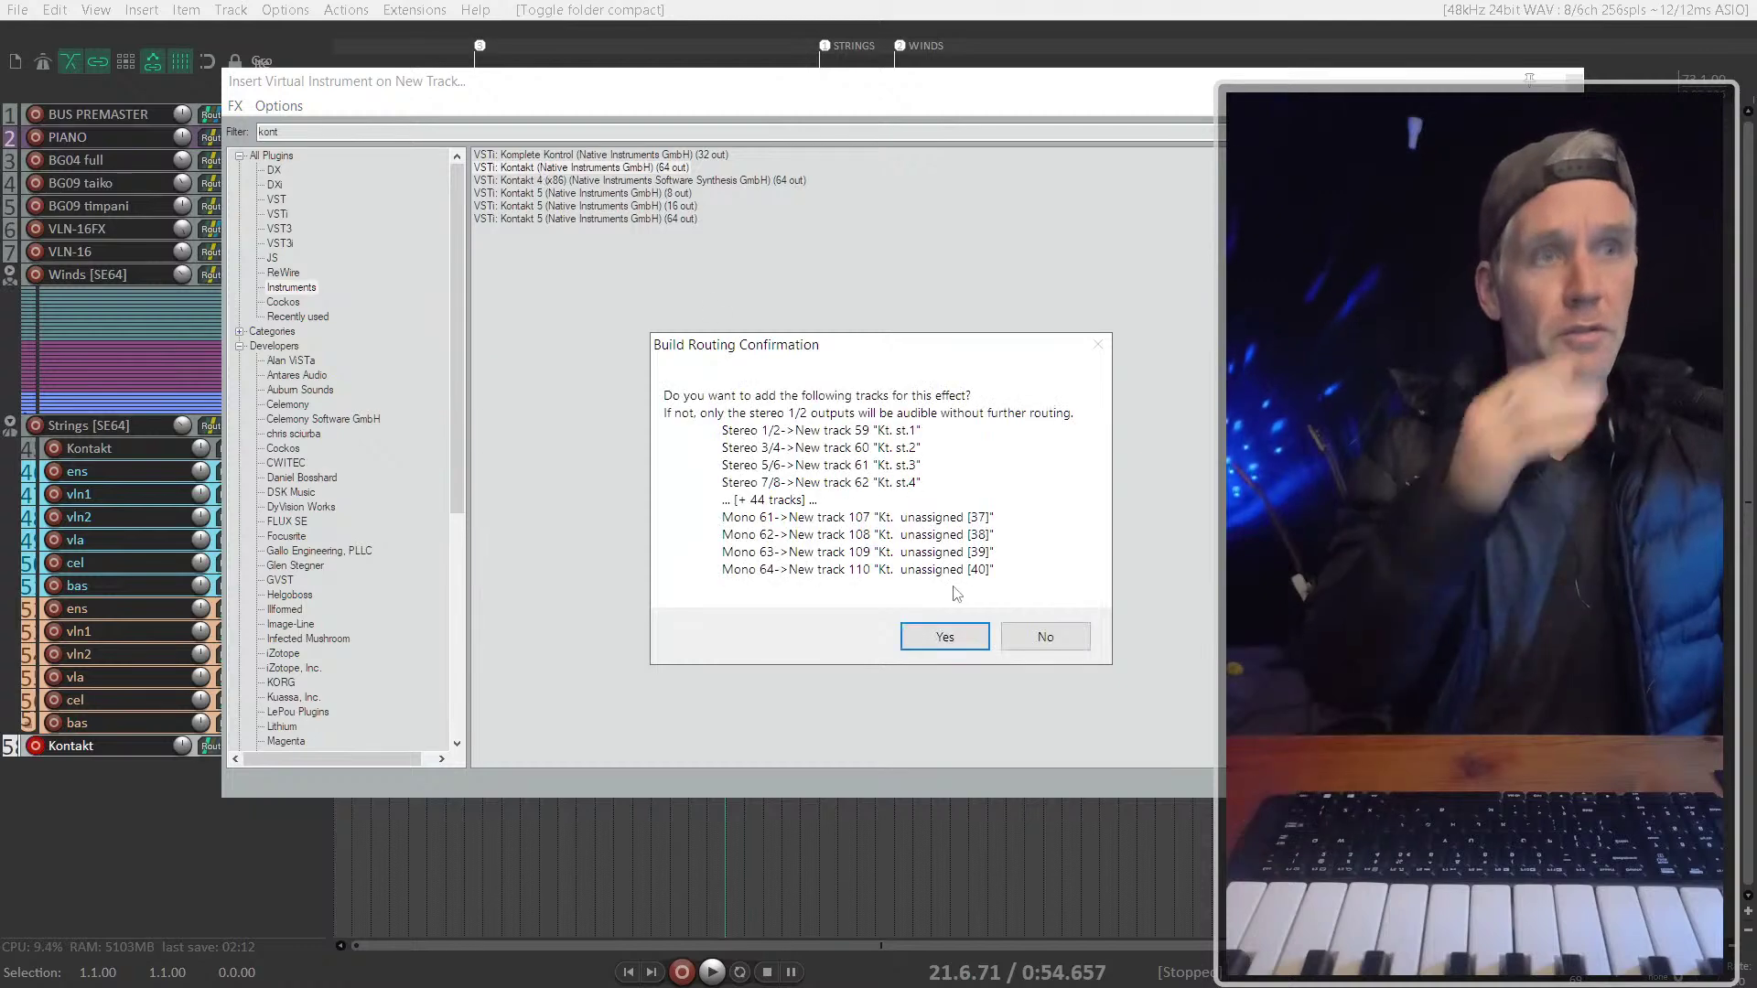
{"action": "left_click", "coordinate": [1026, 637]}
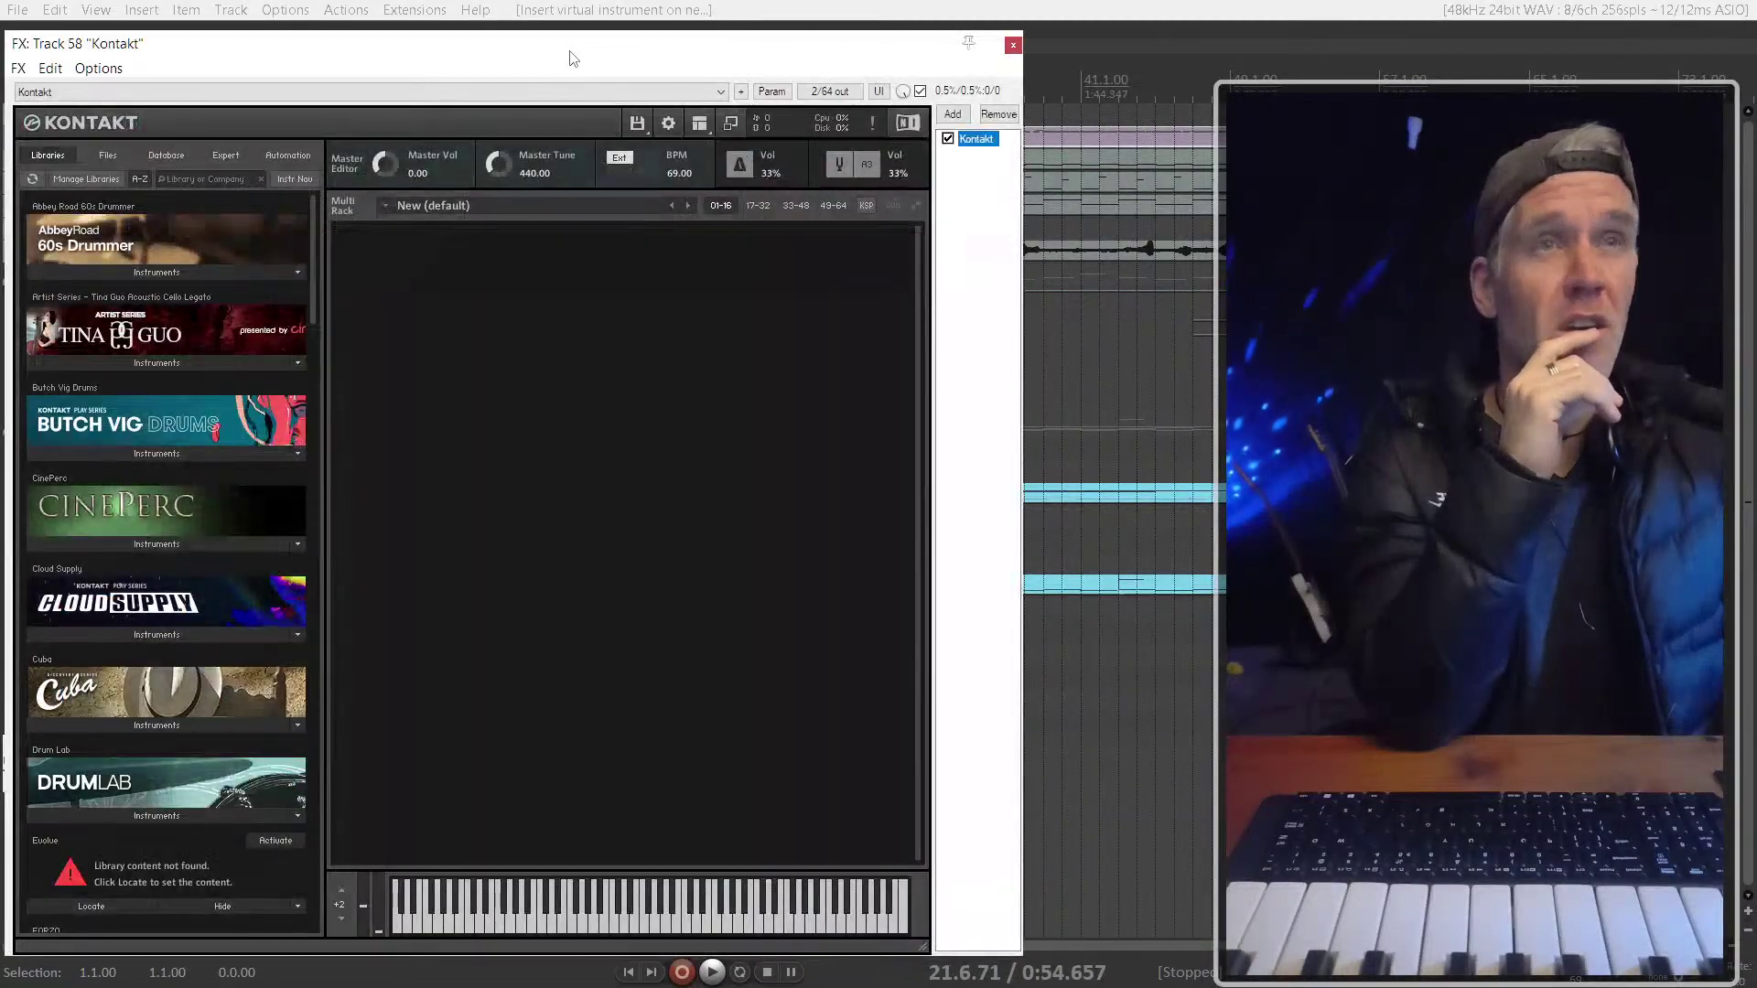
Load the AS Tina Guo Legato.nki cello instrument from the Tina Guo library into the new Kontakt instance
{"action": "left_click", "coordinate": [135, 365]}
{"action": "left_click_drag", "start_coordinate": [103, 401], "coordinate": [442, 403]}
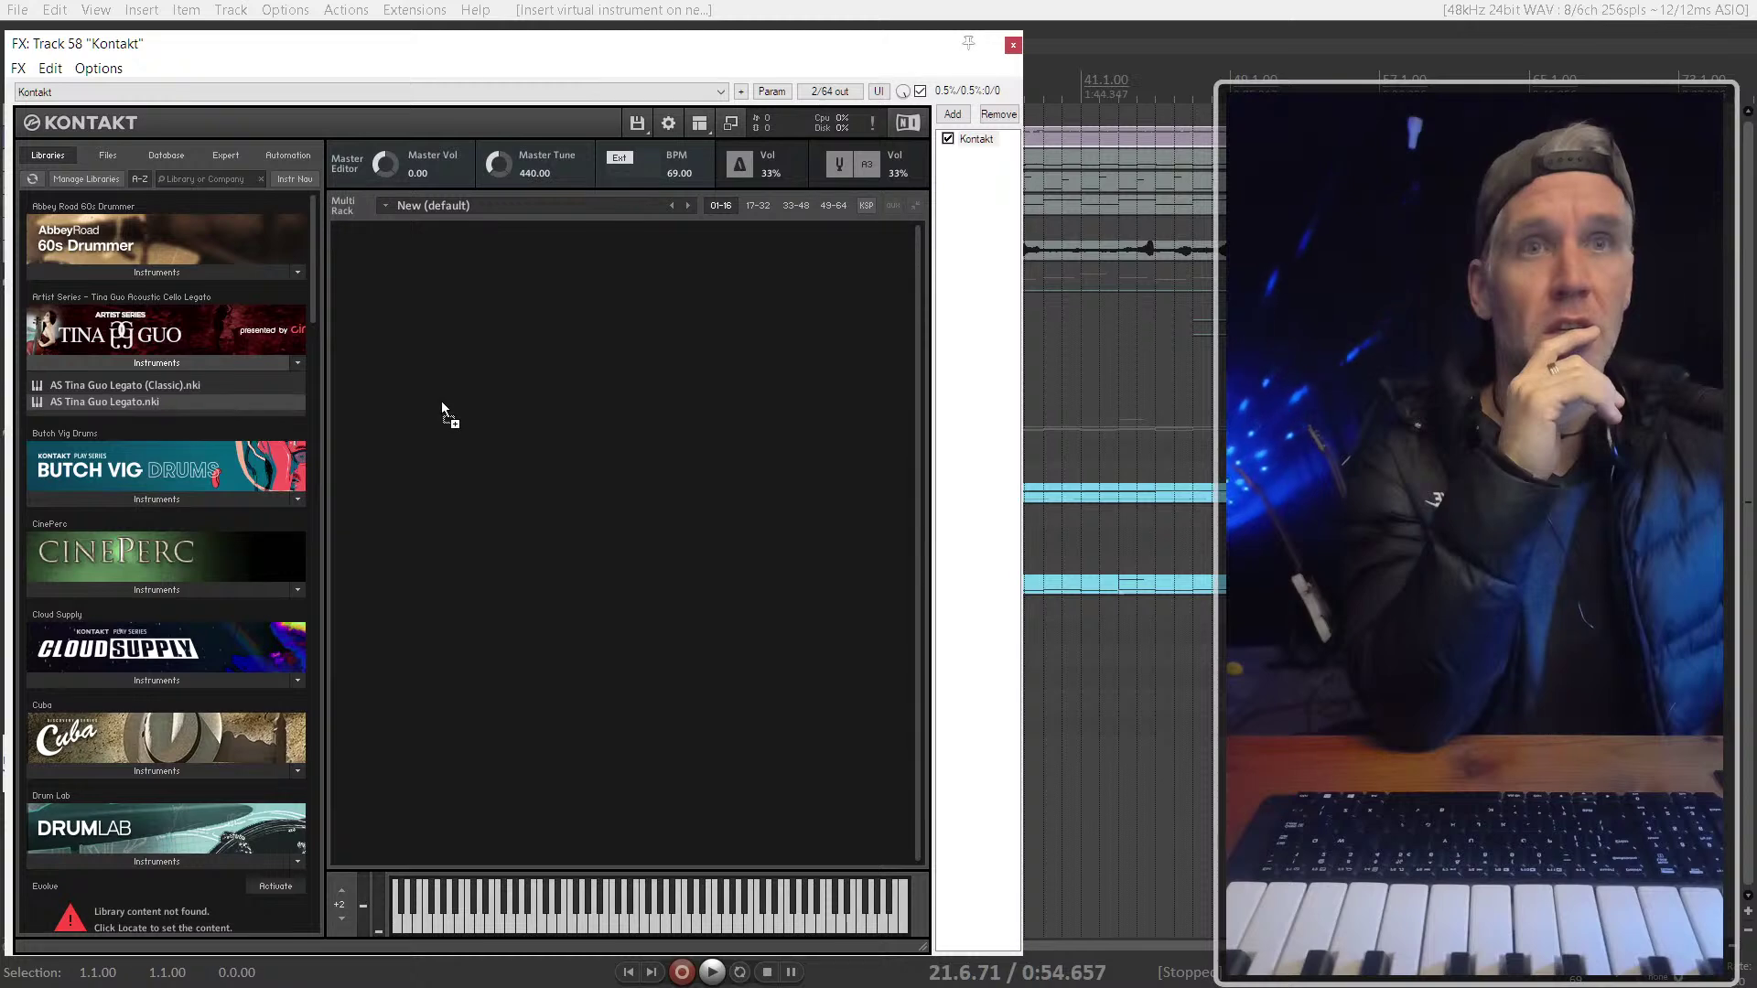
{"action": "left_click_drag", "start_coordinate": [678, 272], "coordinate": [655, 356]}
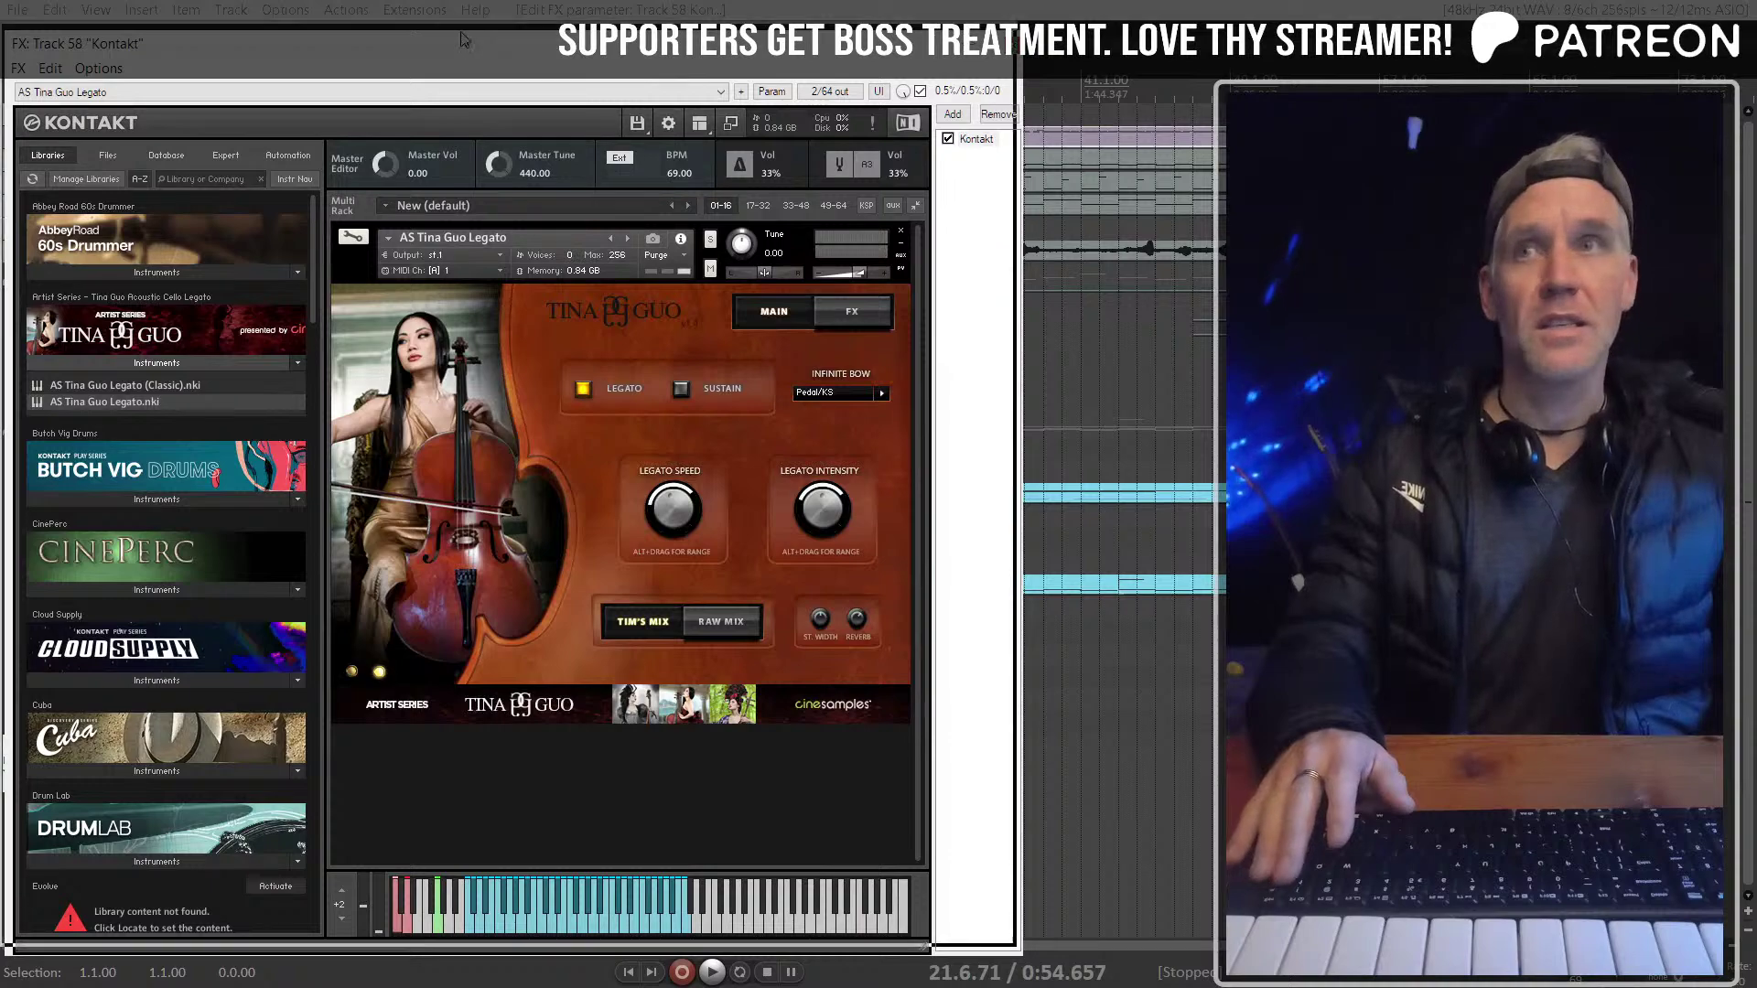
{"action": "left_click_drag", "start_coordinate": [472, 47], "coordinate": [463, 40]}
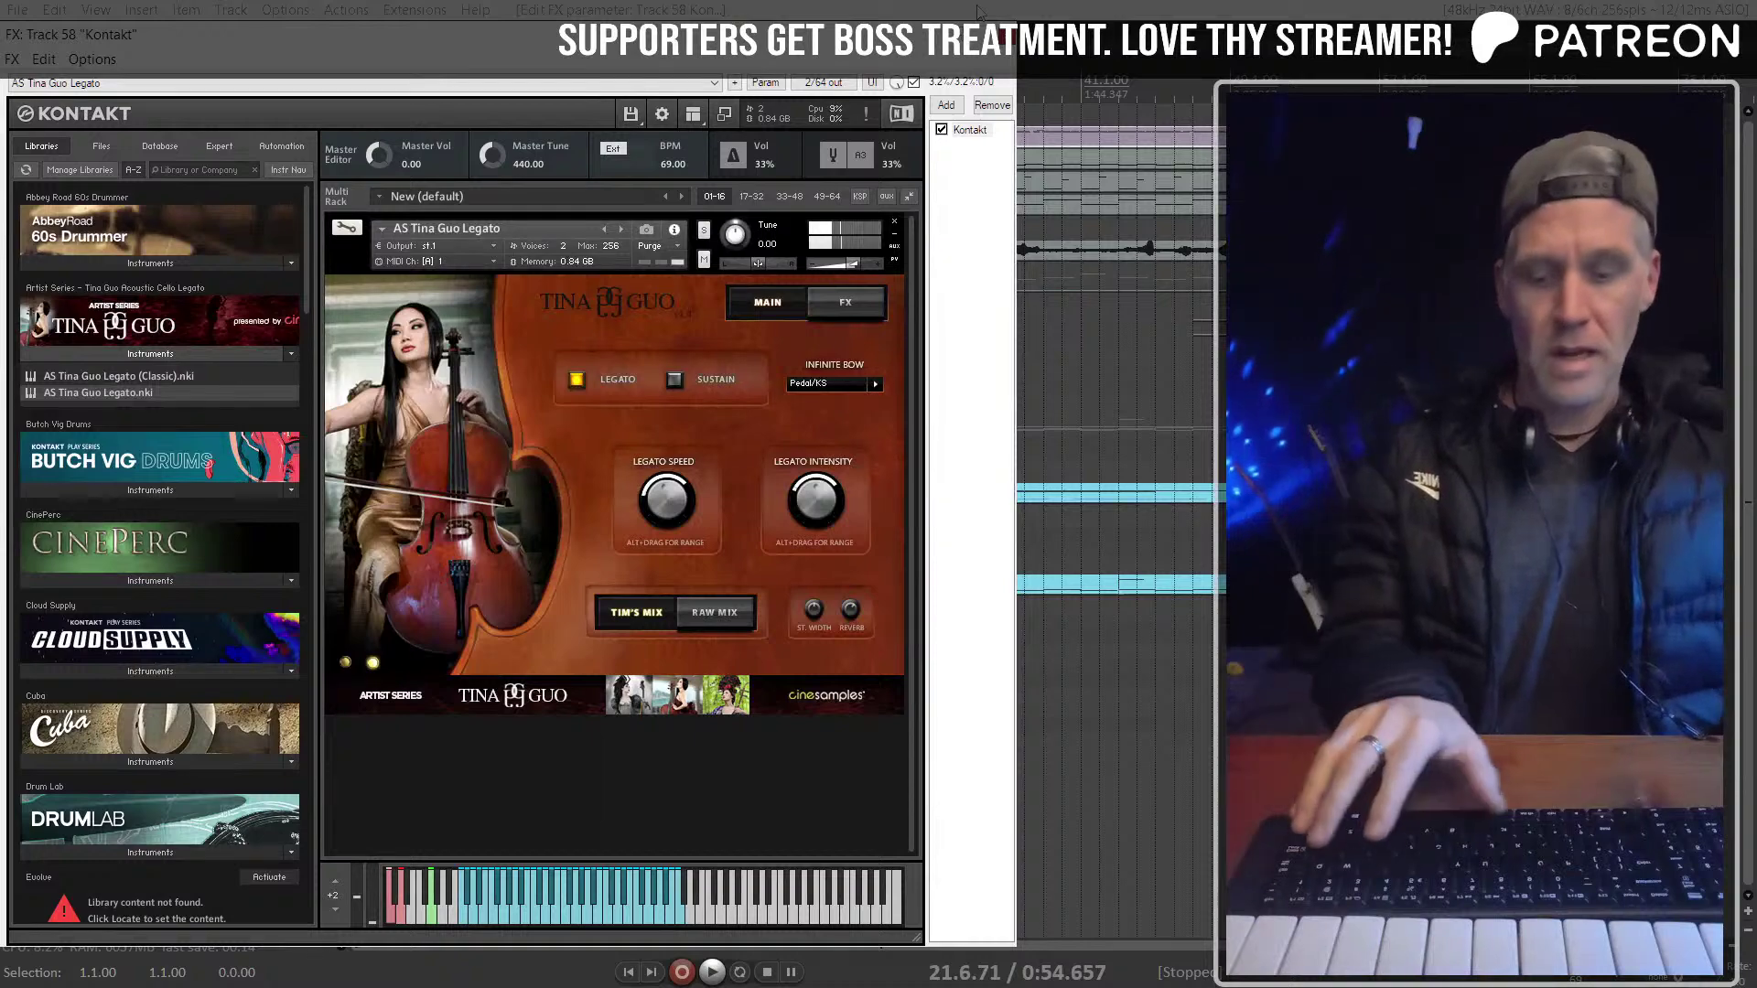
Show the mixer, close the Kontakt window, and collapse the Winds [SE64] and Strings [SE64] folders in the mixer
{"action": "key", "text": "ctrl+m"}
{"action": "key", "text": "Escape"}
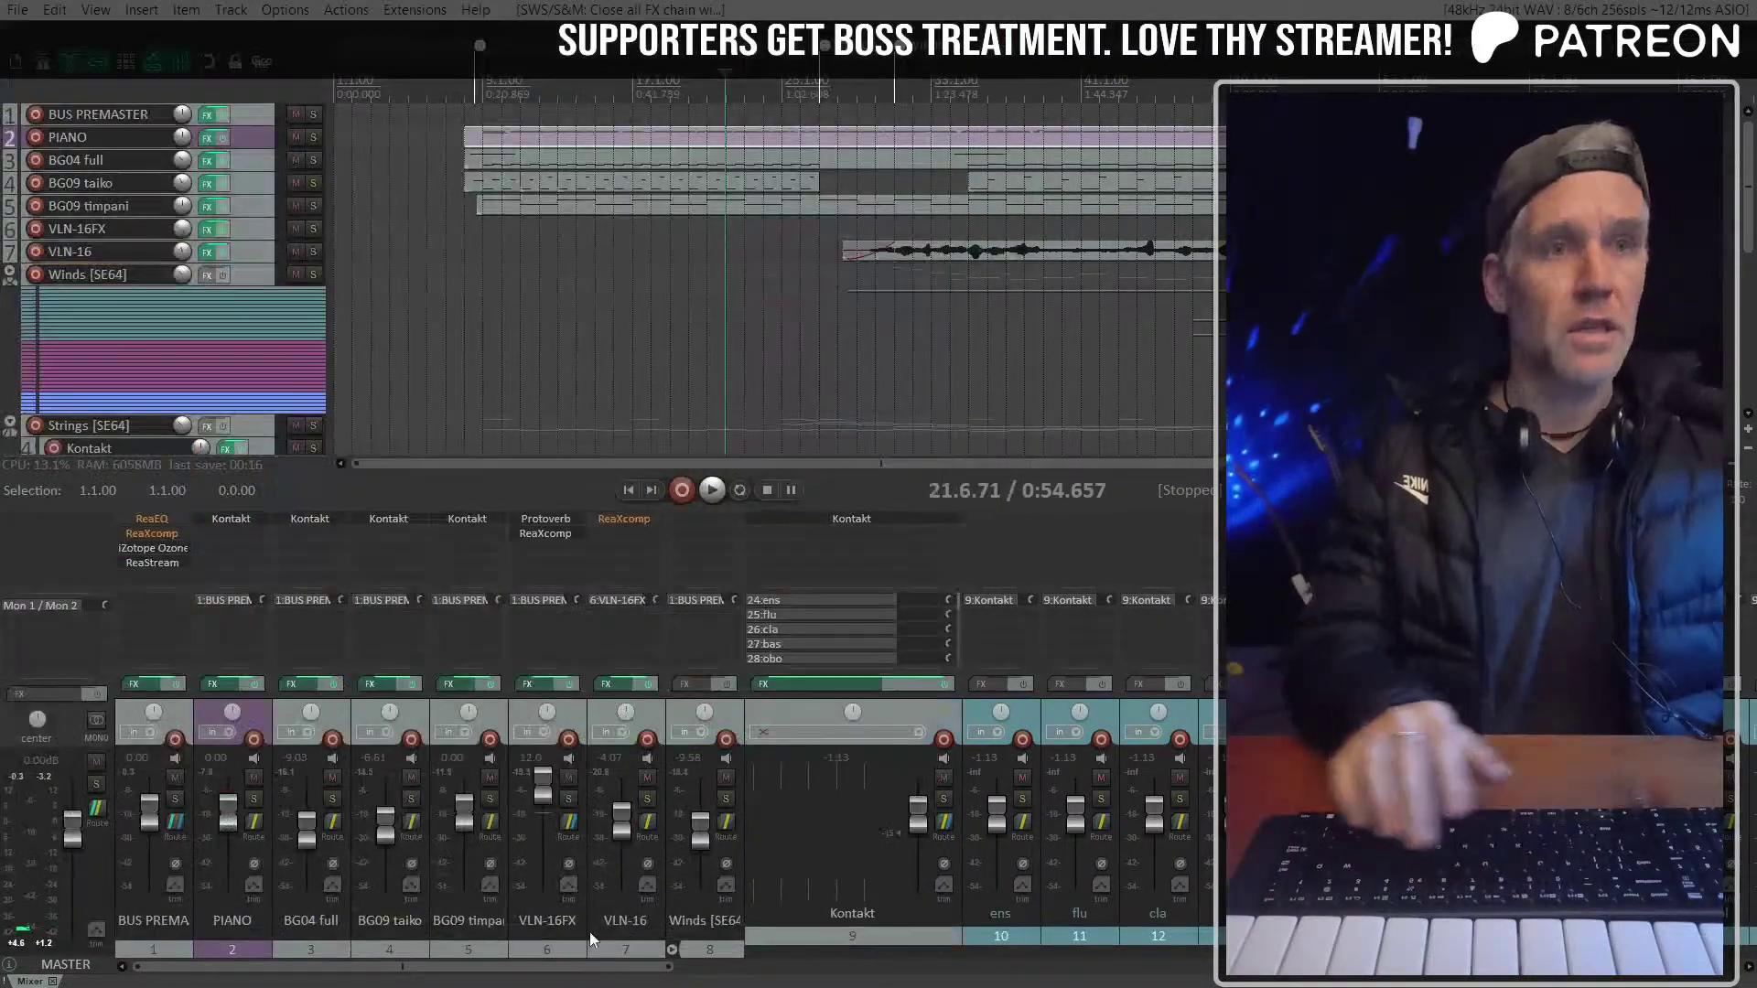
{"action": "left_click", "coordinate": [822, 937]}
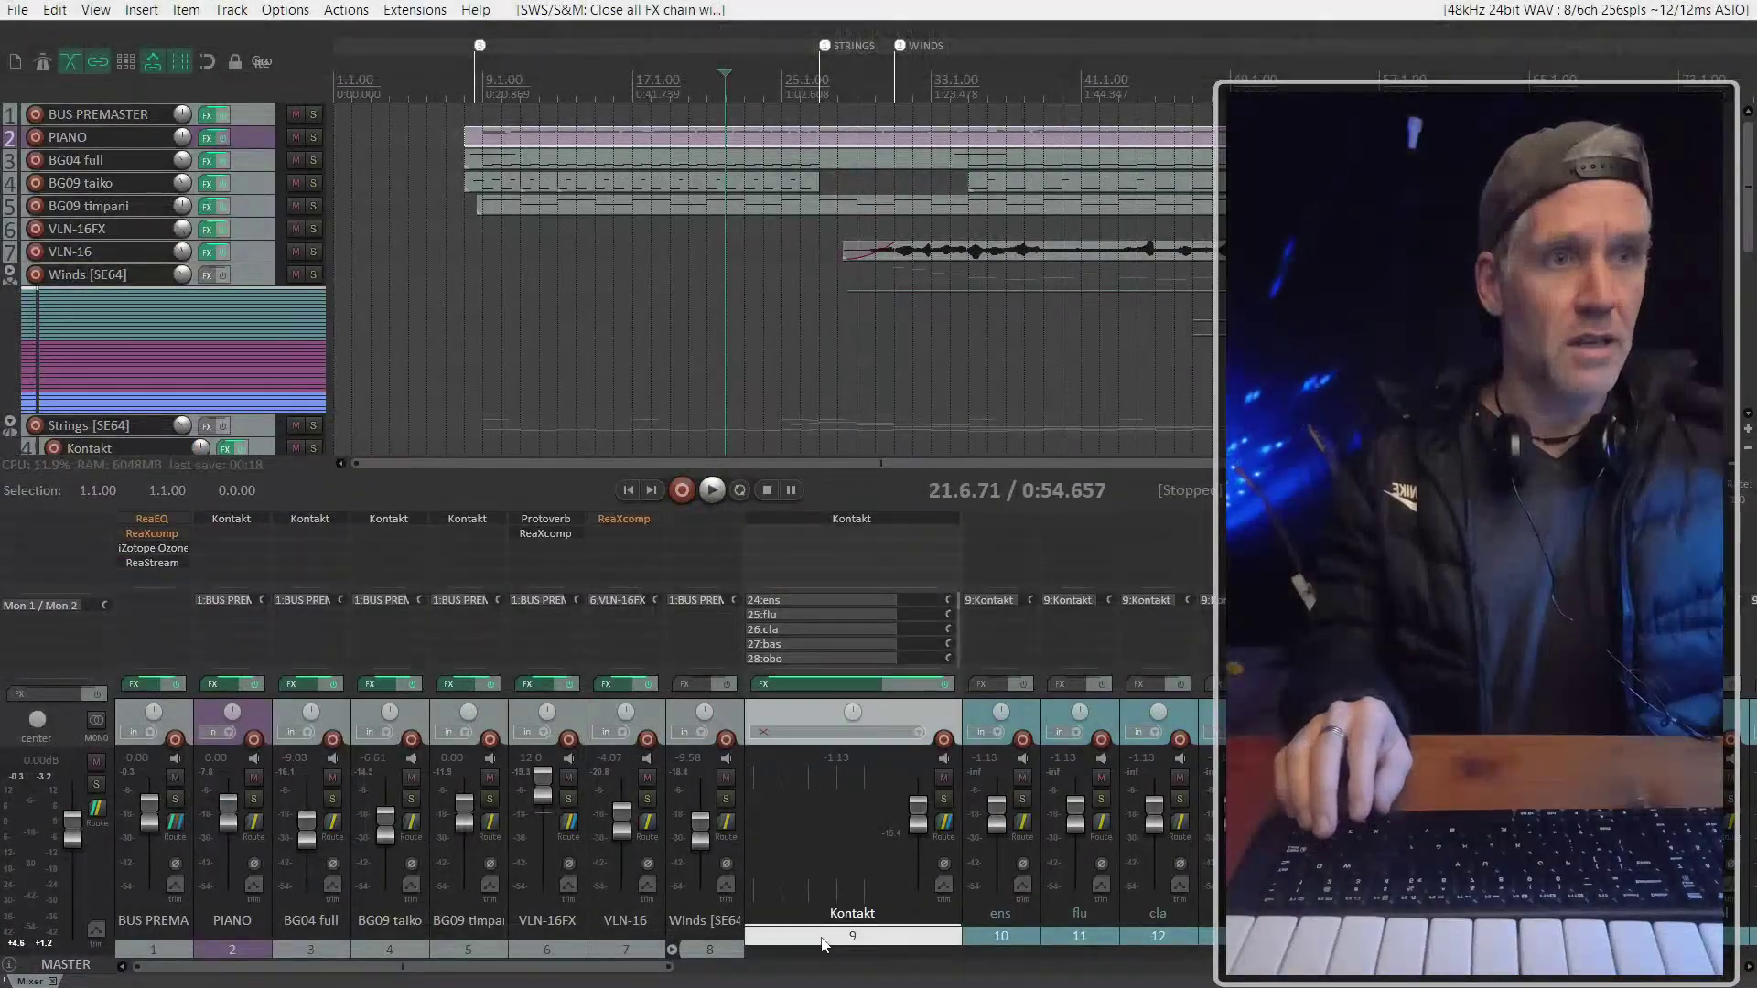
{"action": "left_click", "coordinate": [671, 951]}
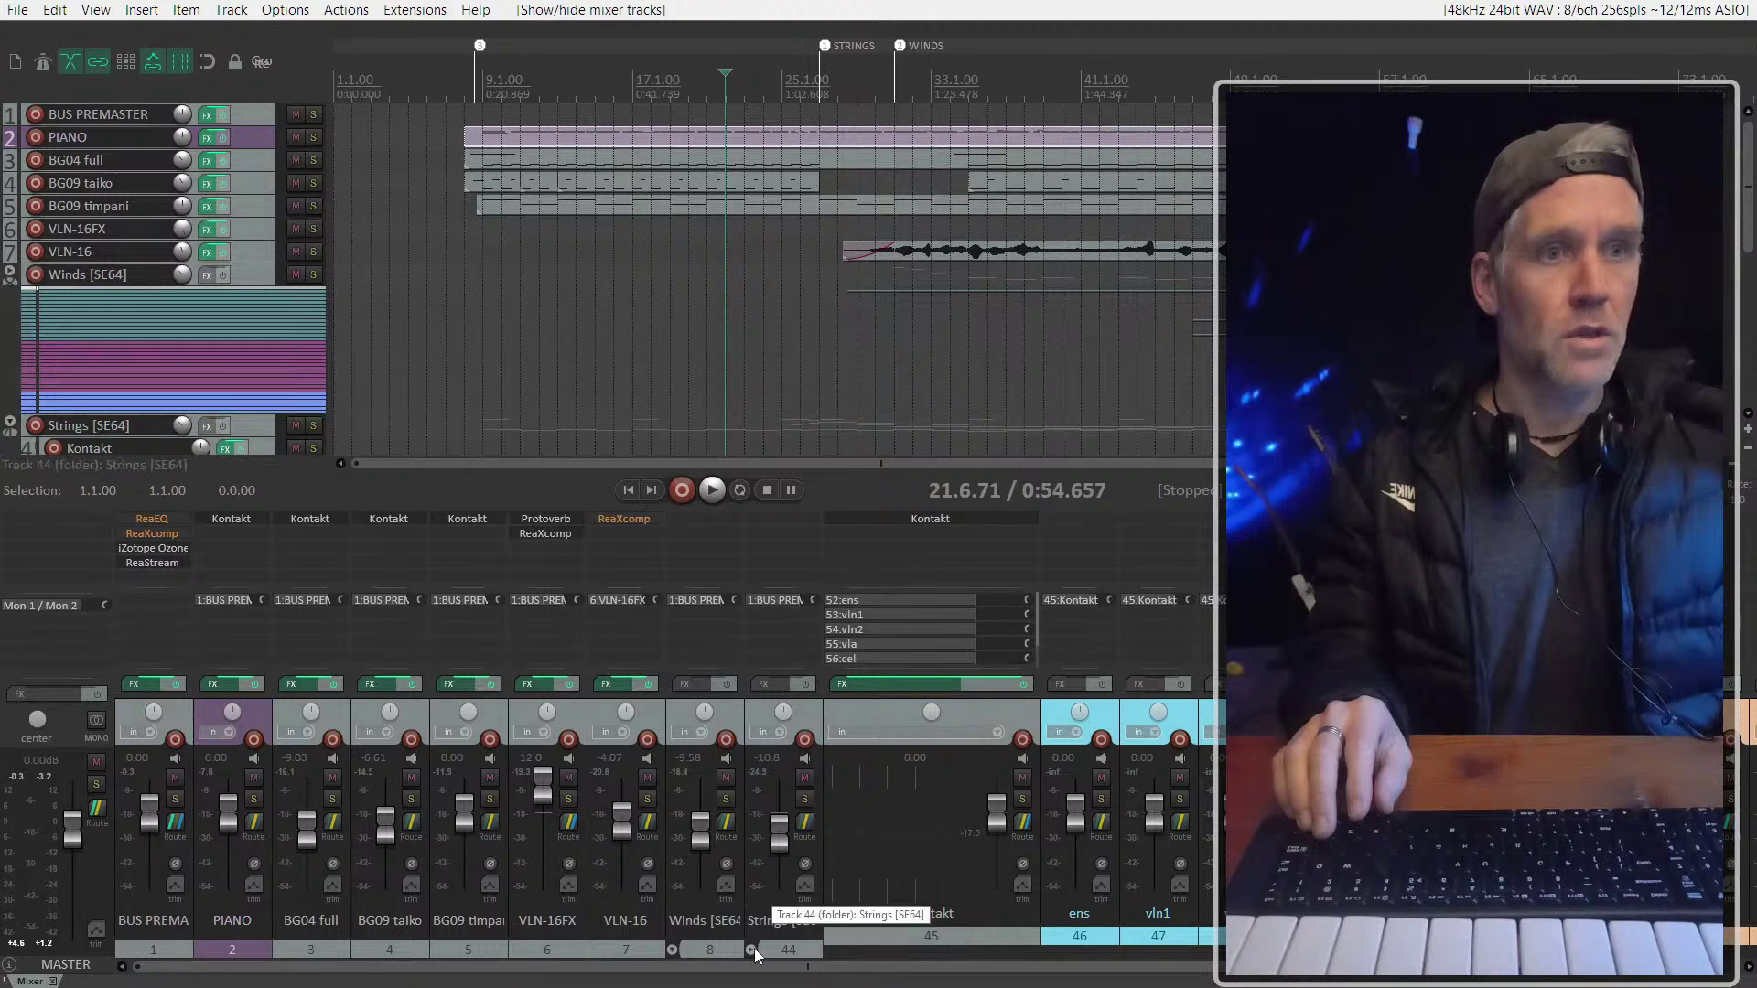
{"action": "left_click", "coordinate": [753, 949]}
Rename the new Kontakt track as CELLO
{"action": "left_click", "coordinate": [862, 936]}
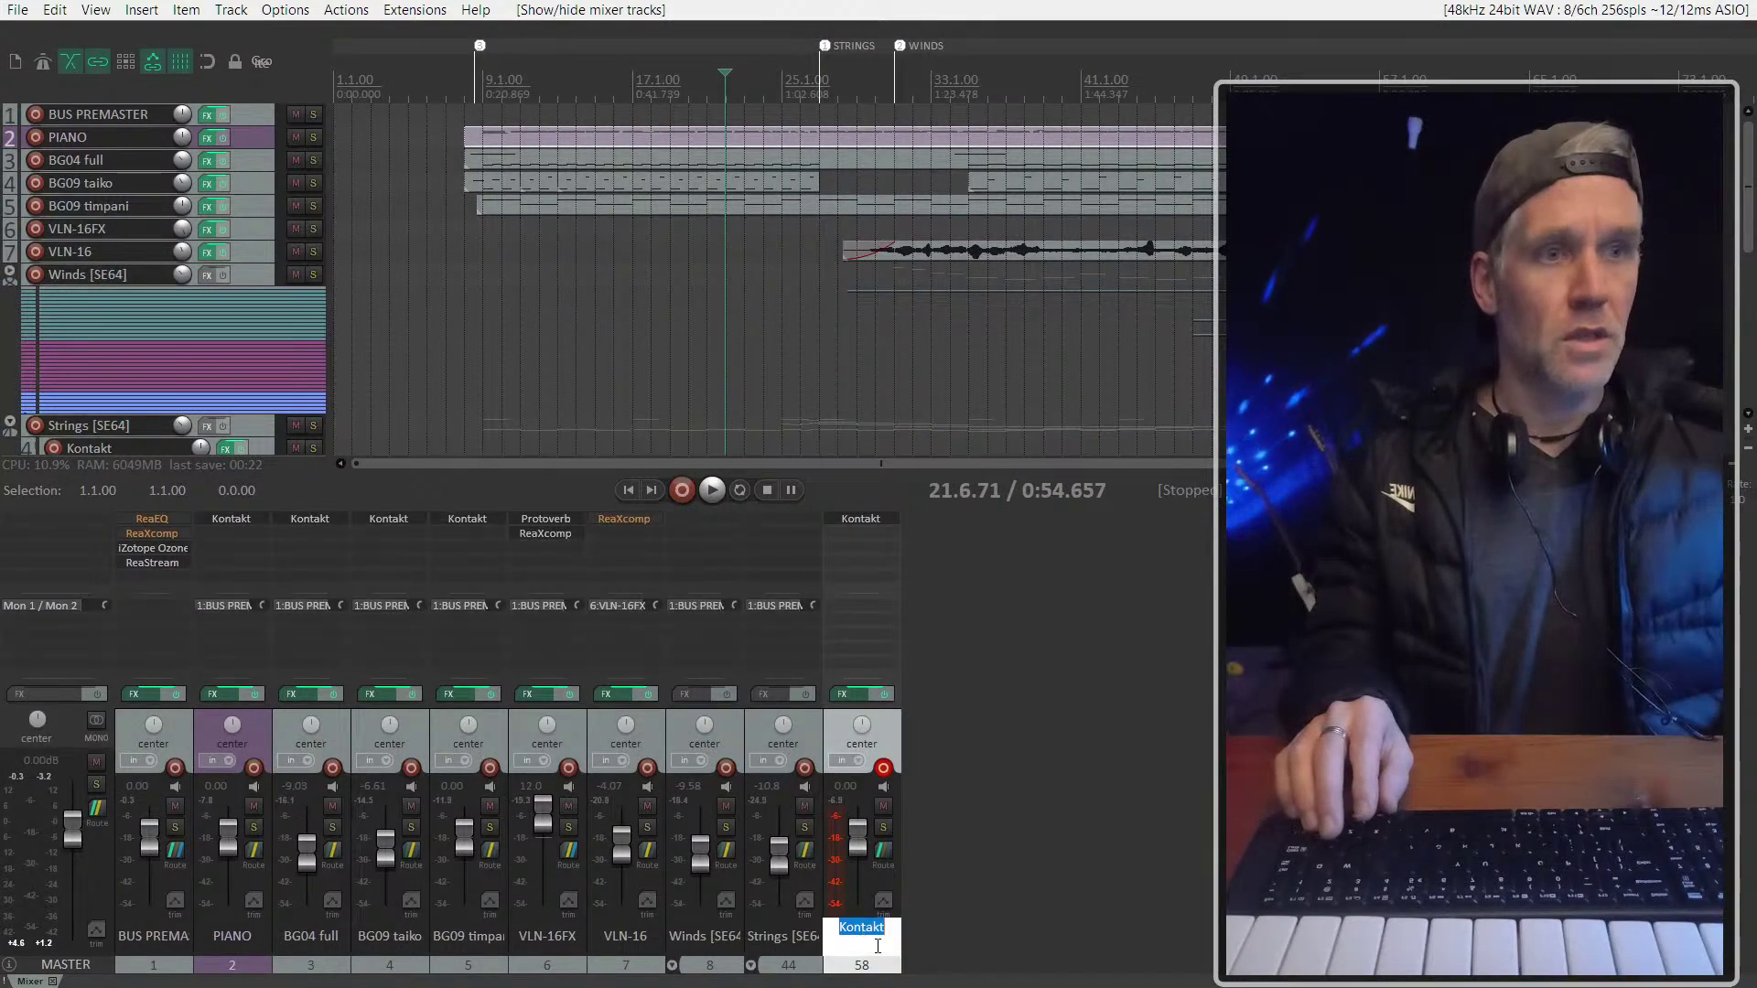
{"action": "type", "text": "CELLO"}
{"action": "key", "text": "Return"}
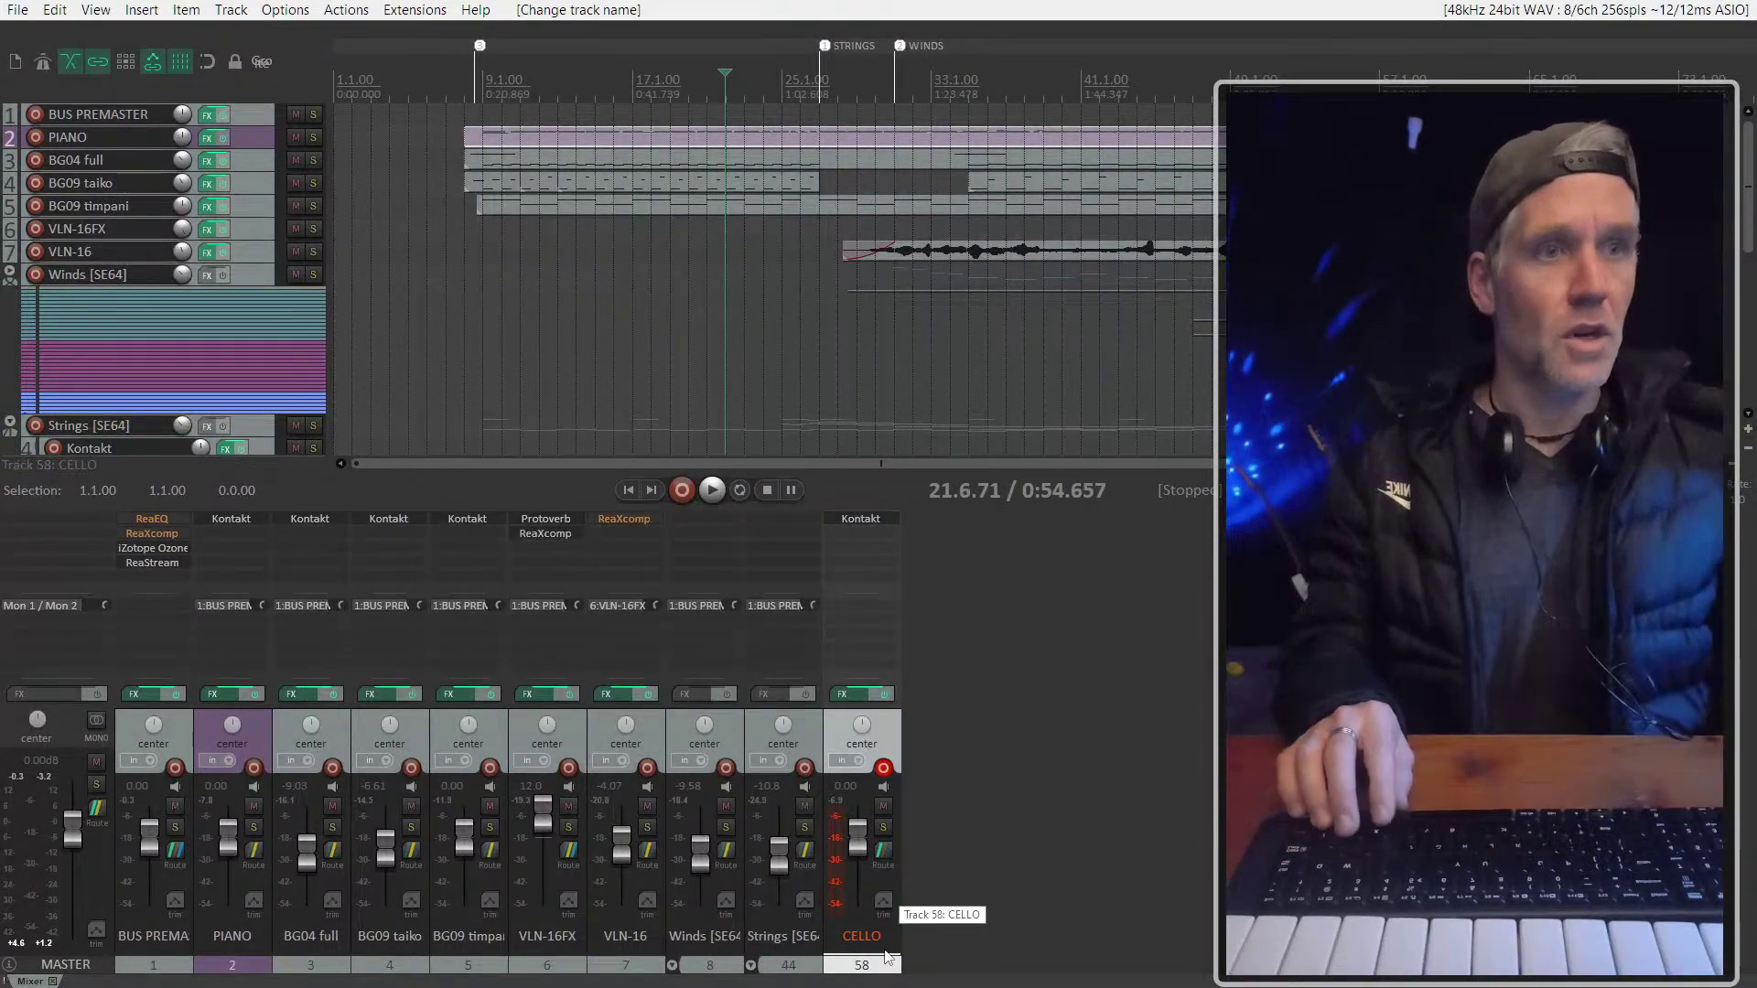
Turn off the CELLO track's master send, send it to BUS PREMASTER instead, and lower its volume to -17.9 dB
{"action": "left_click", "coordinate": [884, 854]}
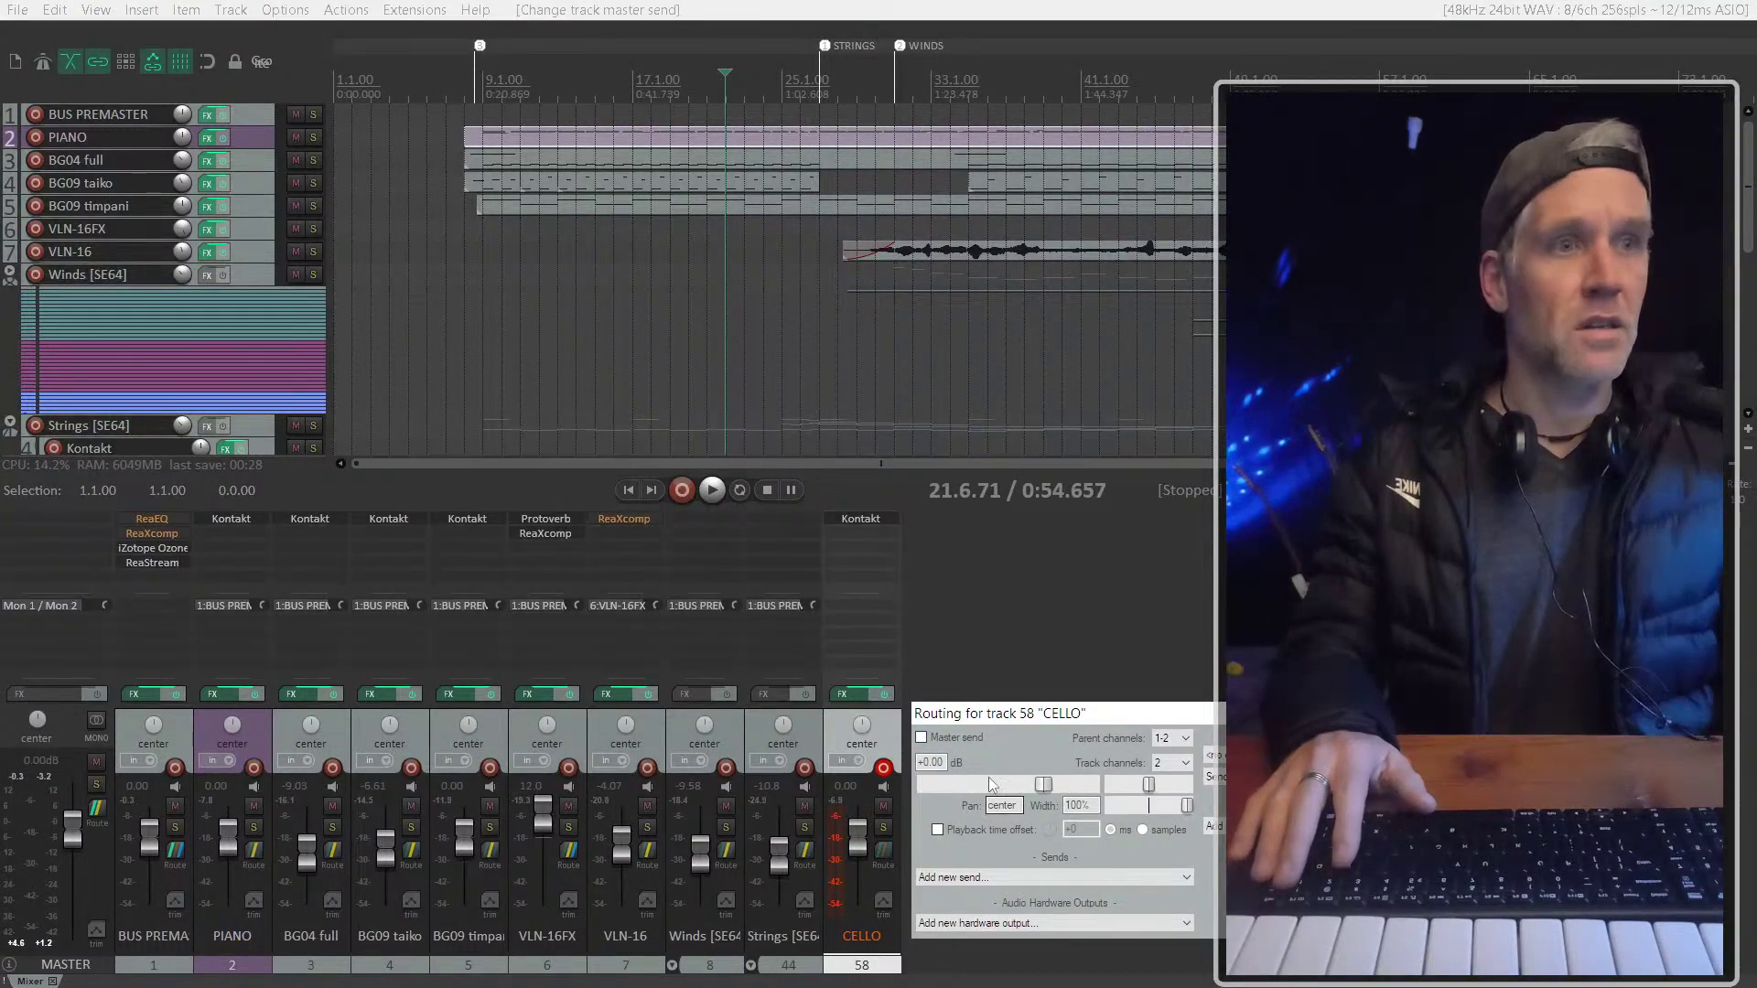
{"action": "left_click", "coordinate": [977, 878]}
{"action": "key", "text": "Escape"}
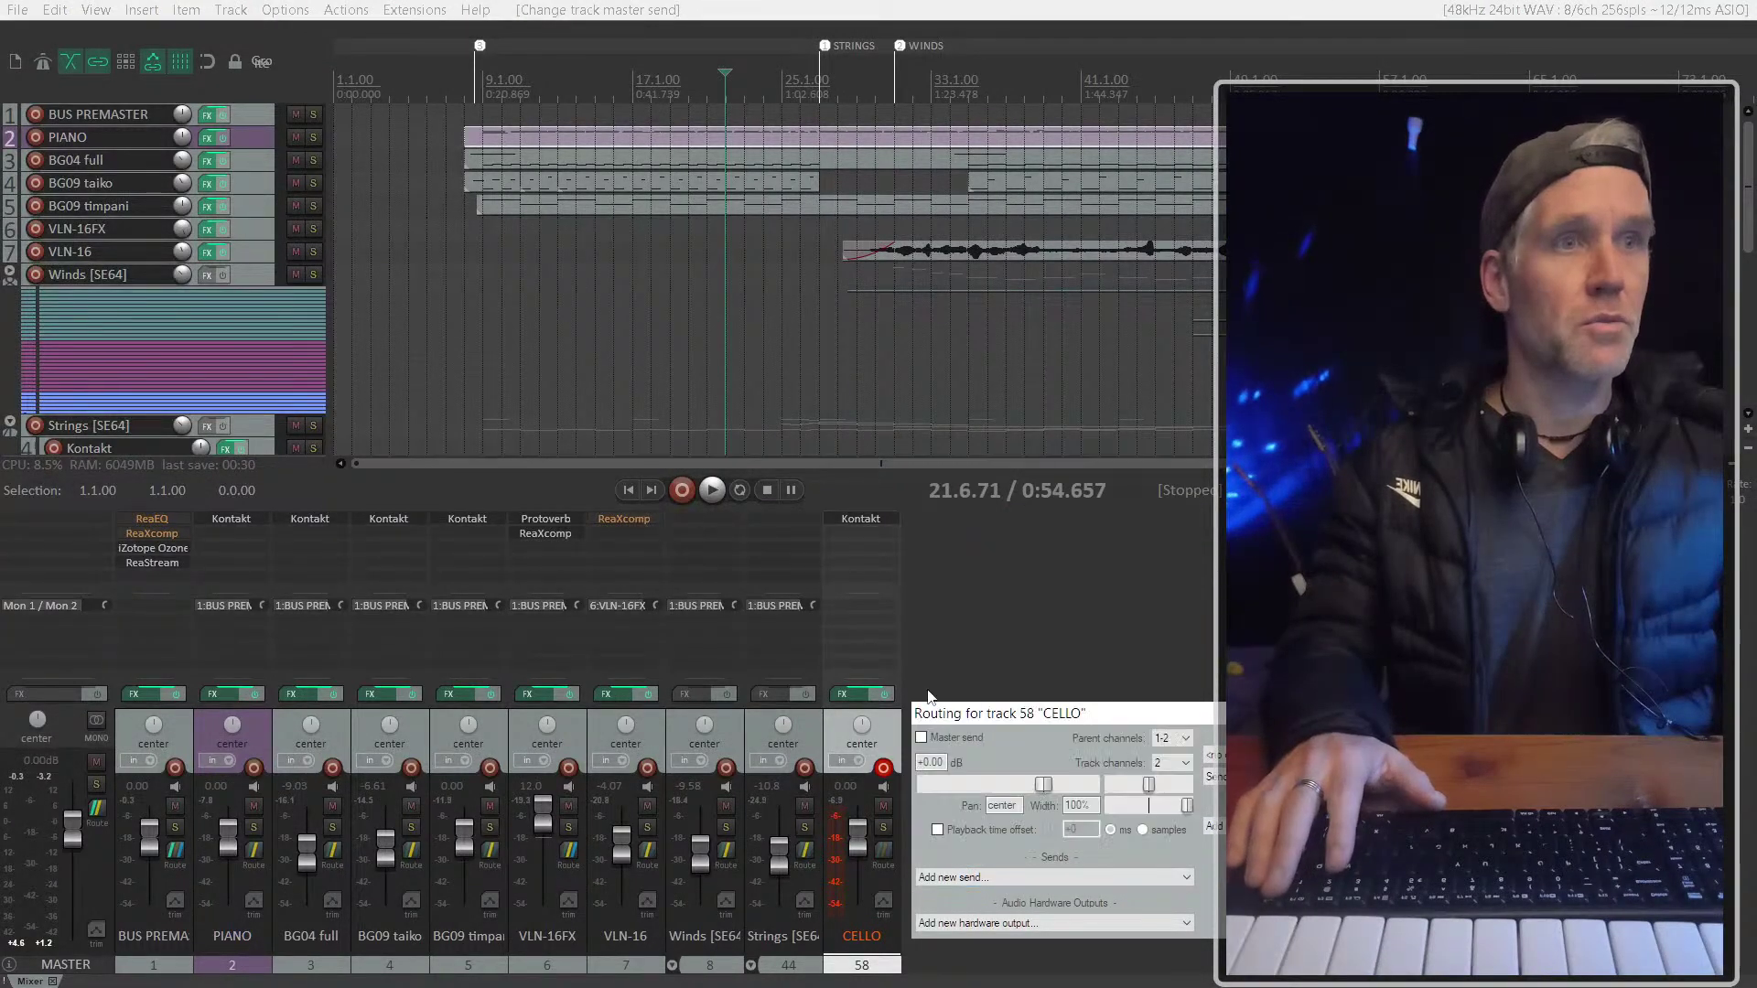
{"action": "left_click", "coordinate": [1076, 878]}
{"action": "left_click", "coordinate": [1006, 533]}
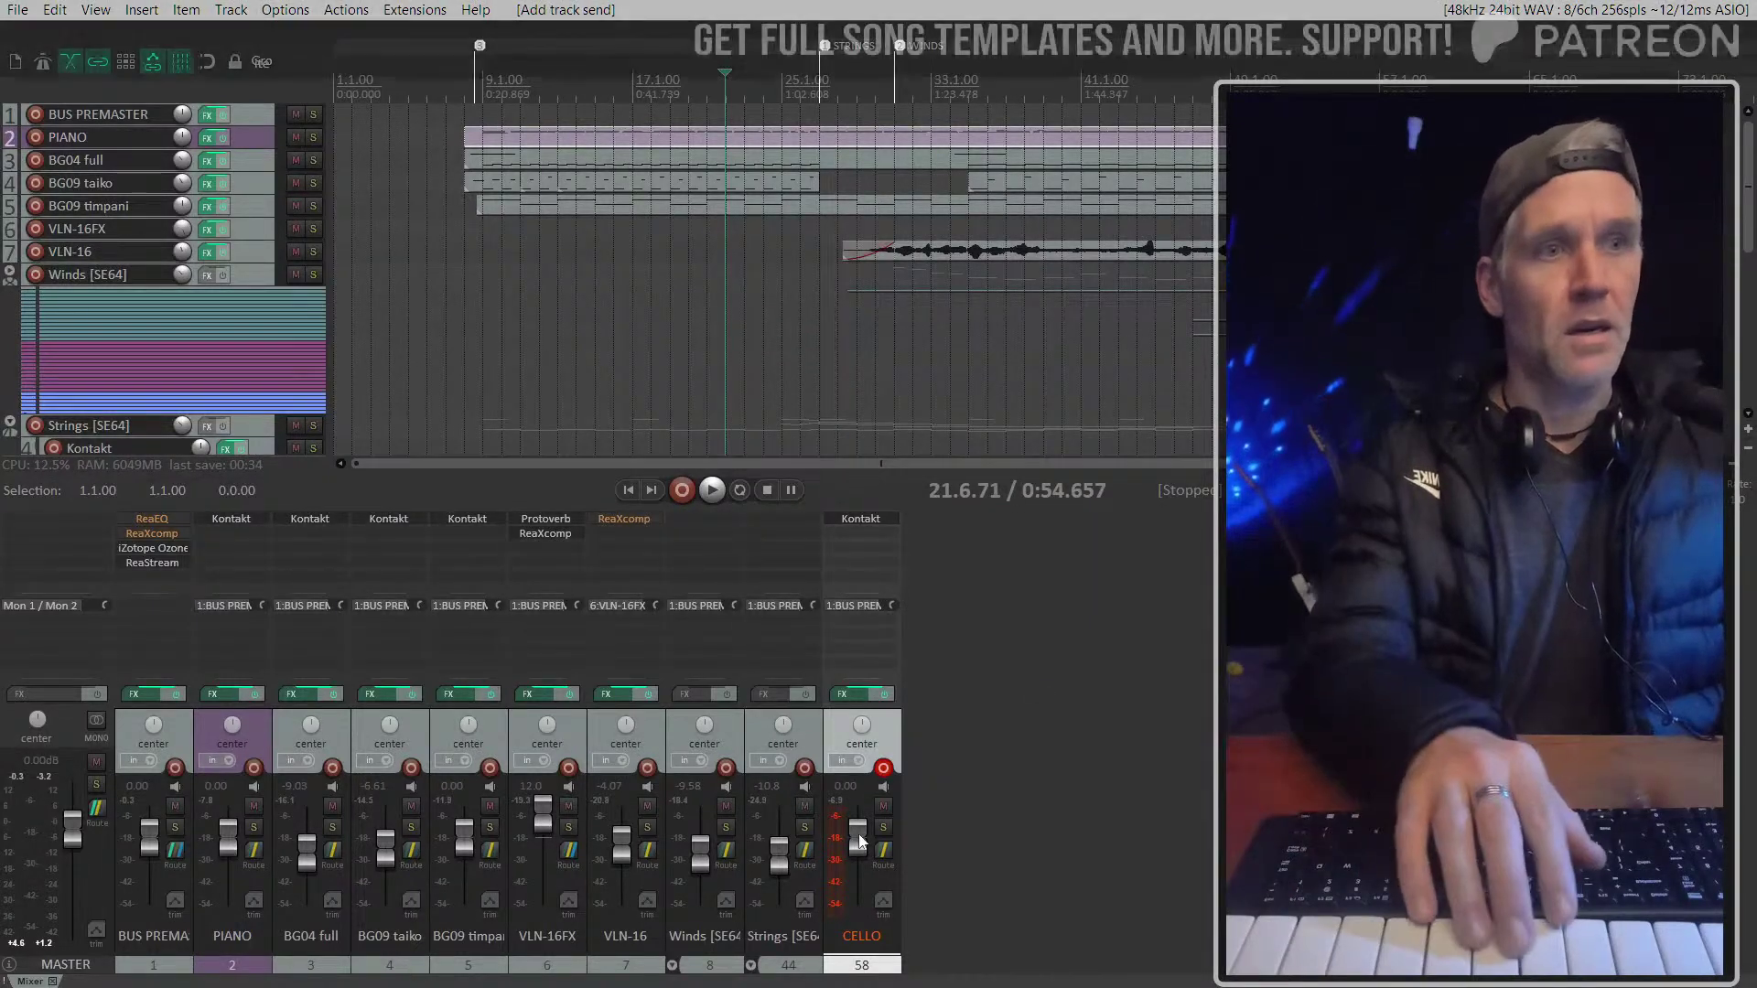
{"action": "left_click_drag", "start_coordinate": [857, 834], "coordinate": [857, 866]}
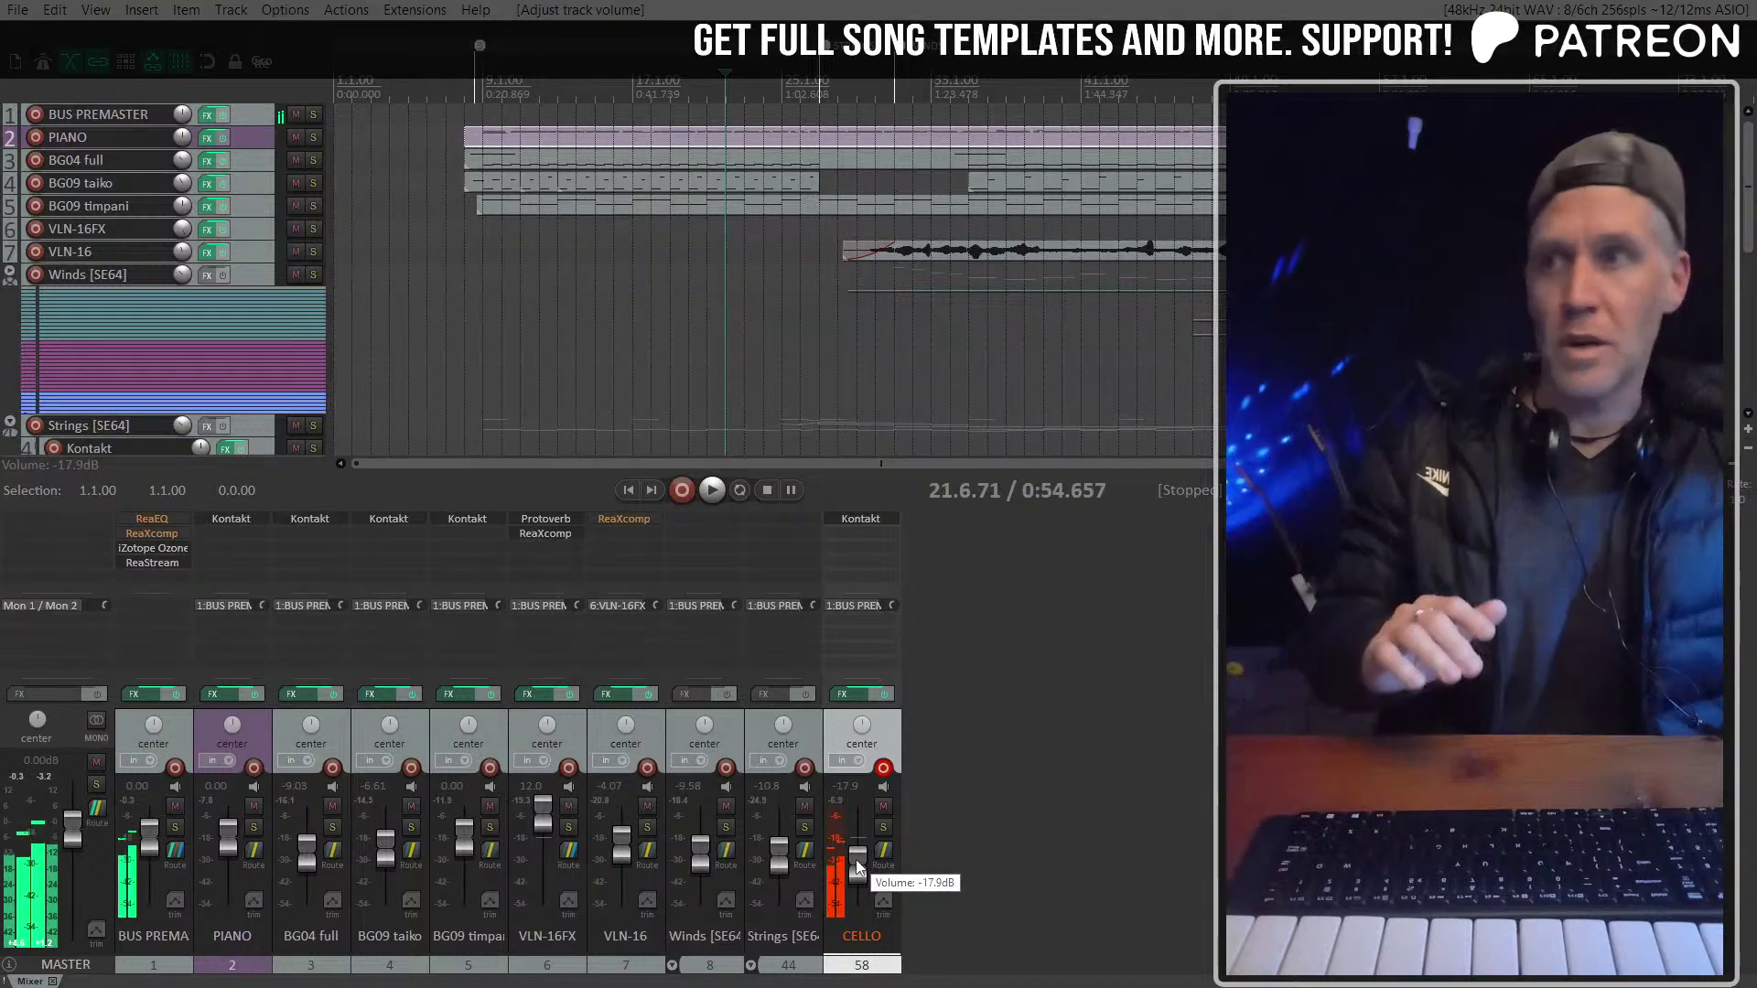
Place the edit cursor just before bar 25 and audition the passage leading into the STRINGS marker
{"action": "left_click", "coordinate": [468, 290]}
{"action": "scroll", "coordinate": [785, 345], "scroll_direction": "up", "scroll_amount": 3}
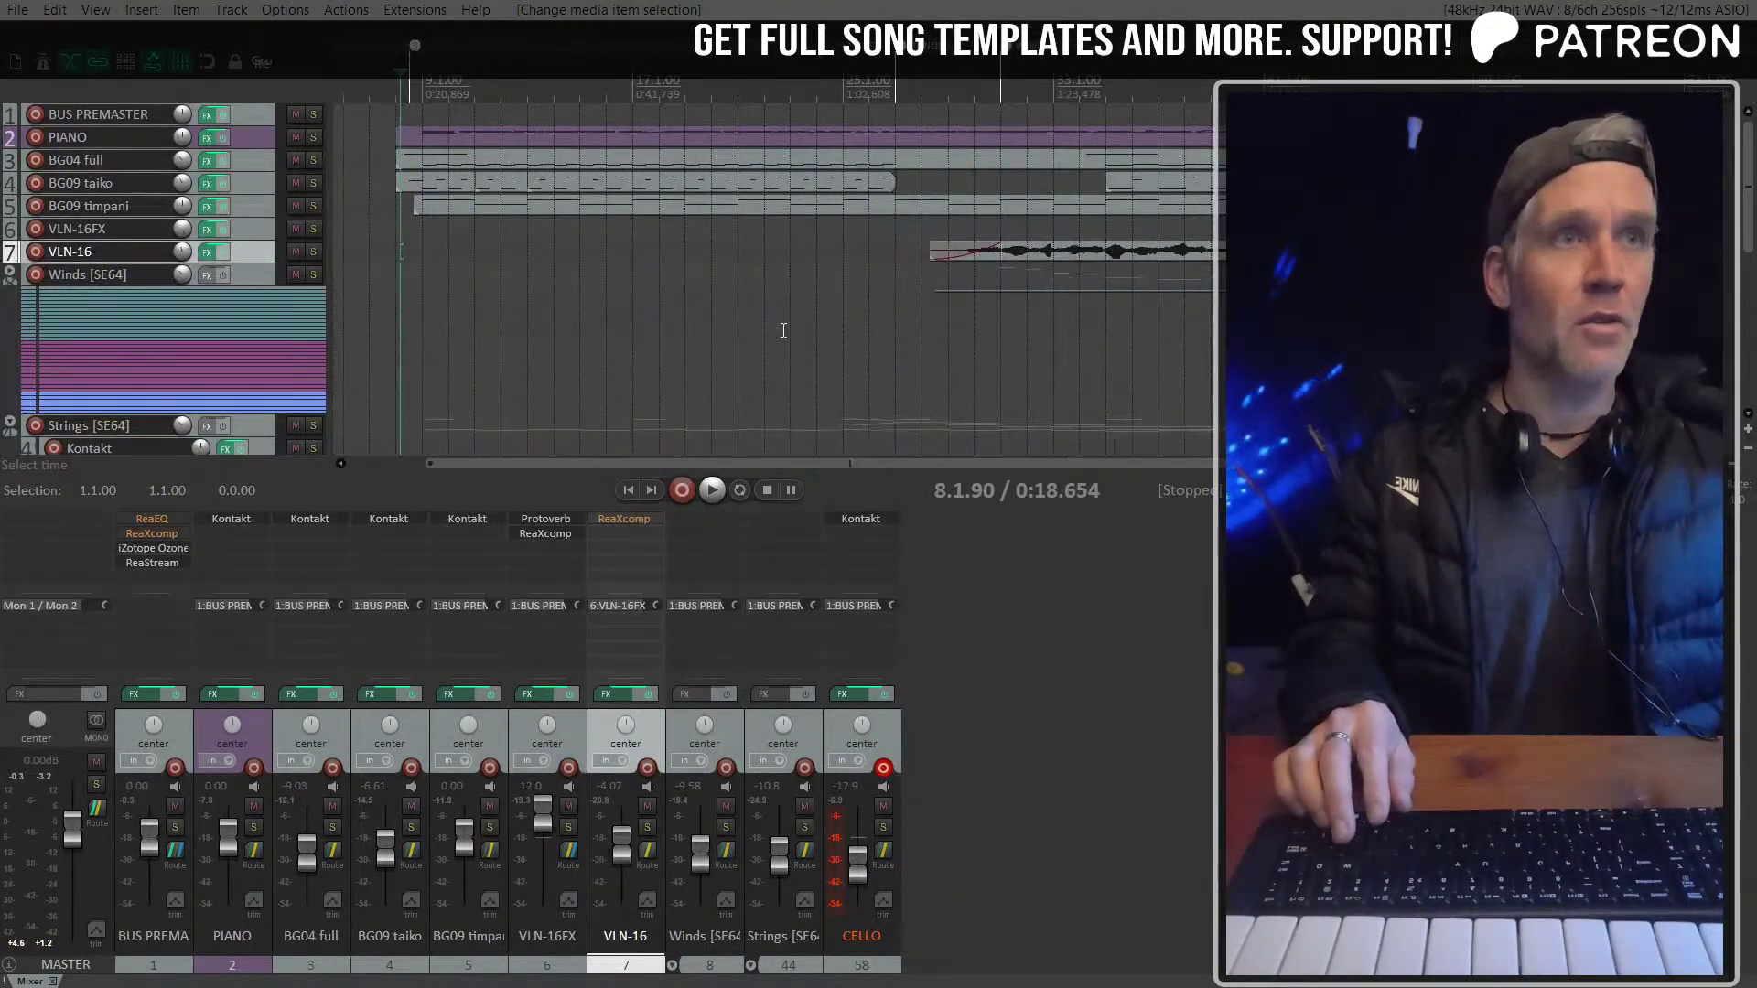
{"action": "scroll", "coordinate": [676, 323], "scroll_direction": "down", "scroll_amount": 5}
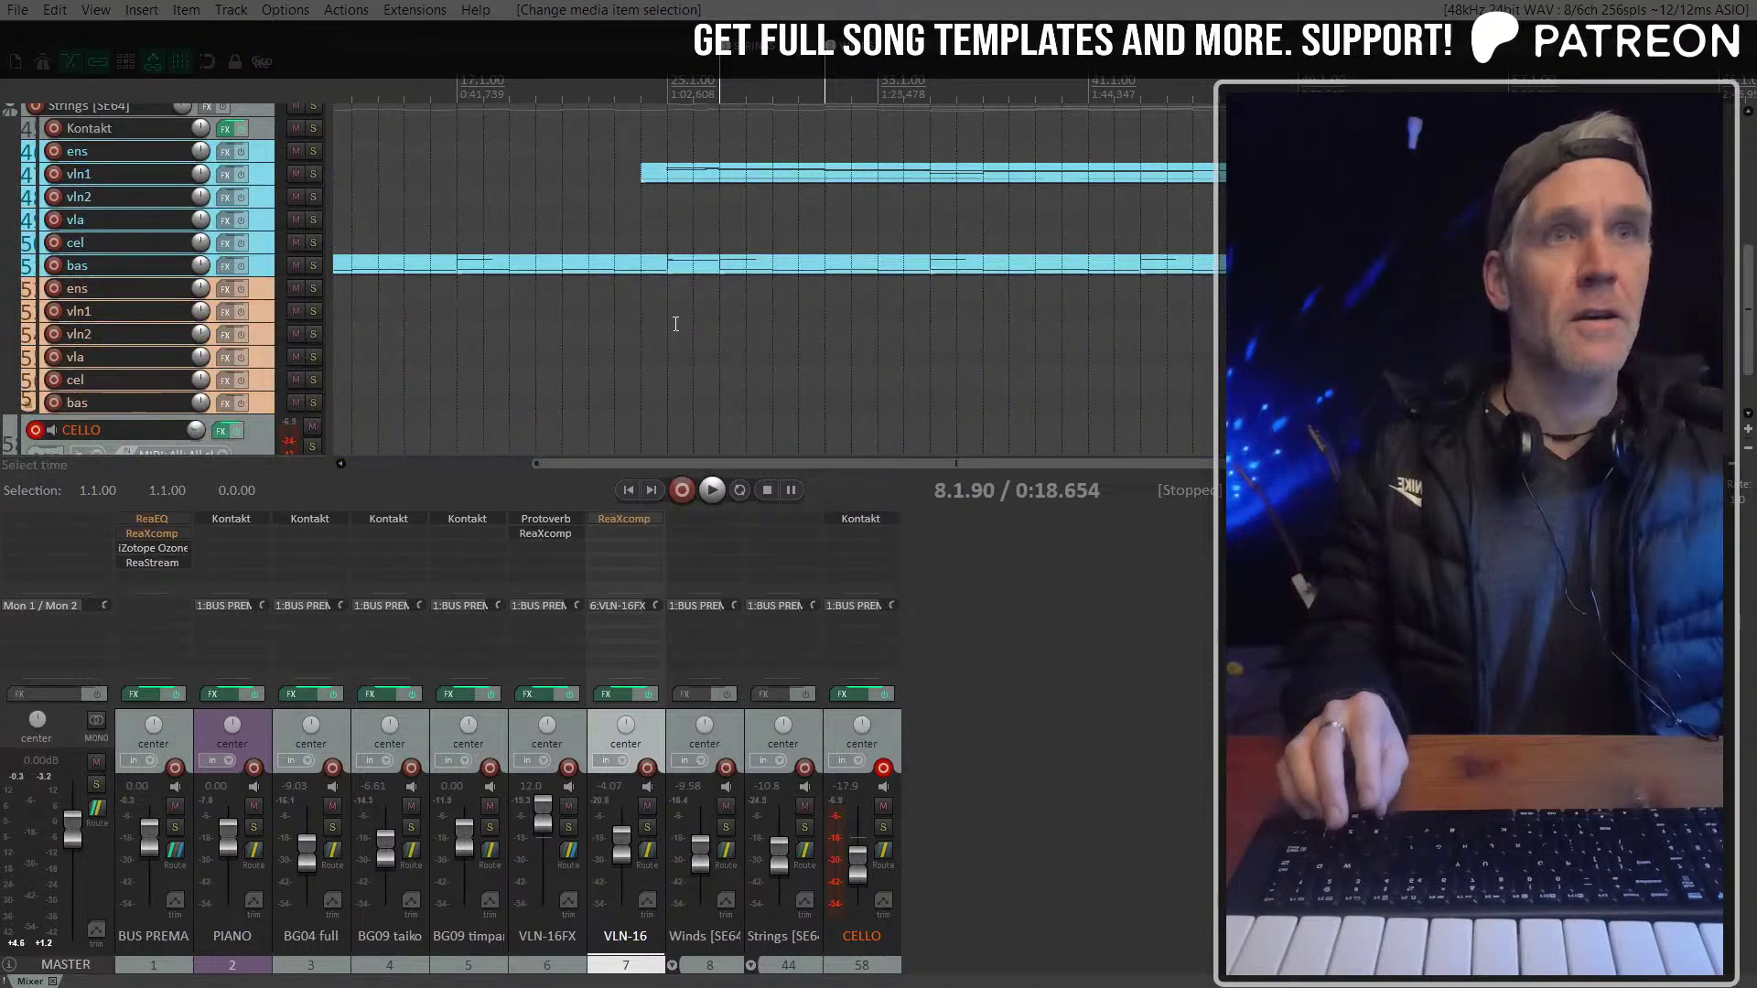
{"action": "scroll", "coordinate": [676, 323], "scroll_direction": "down", "scroll_amount": 6}
{"action": "left_click", "coordinate": [710, 68]}
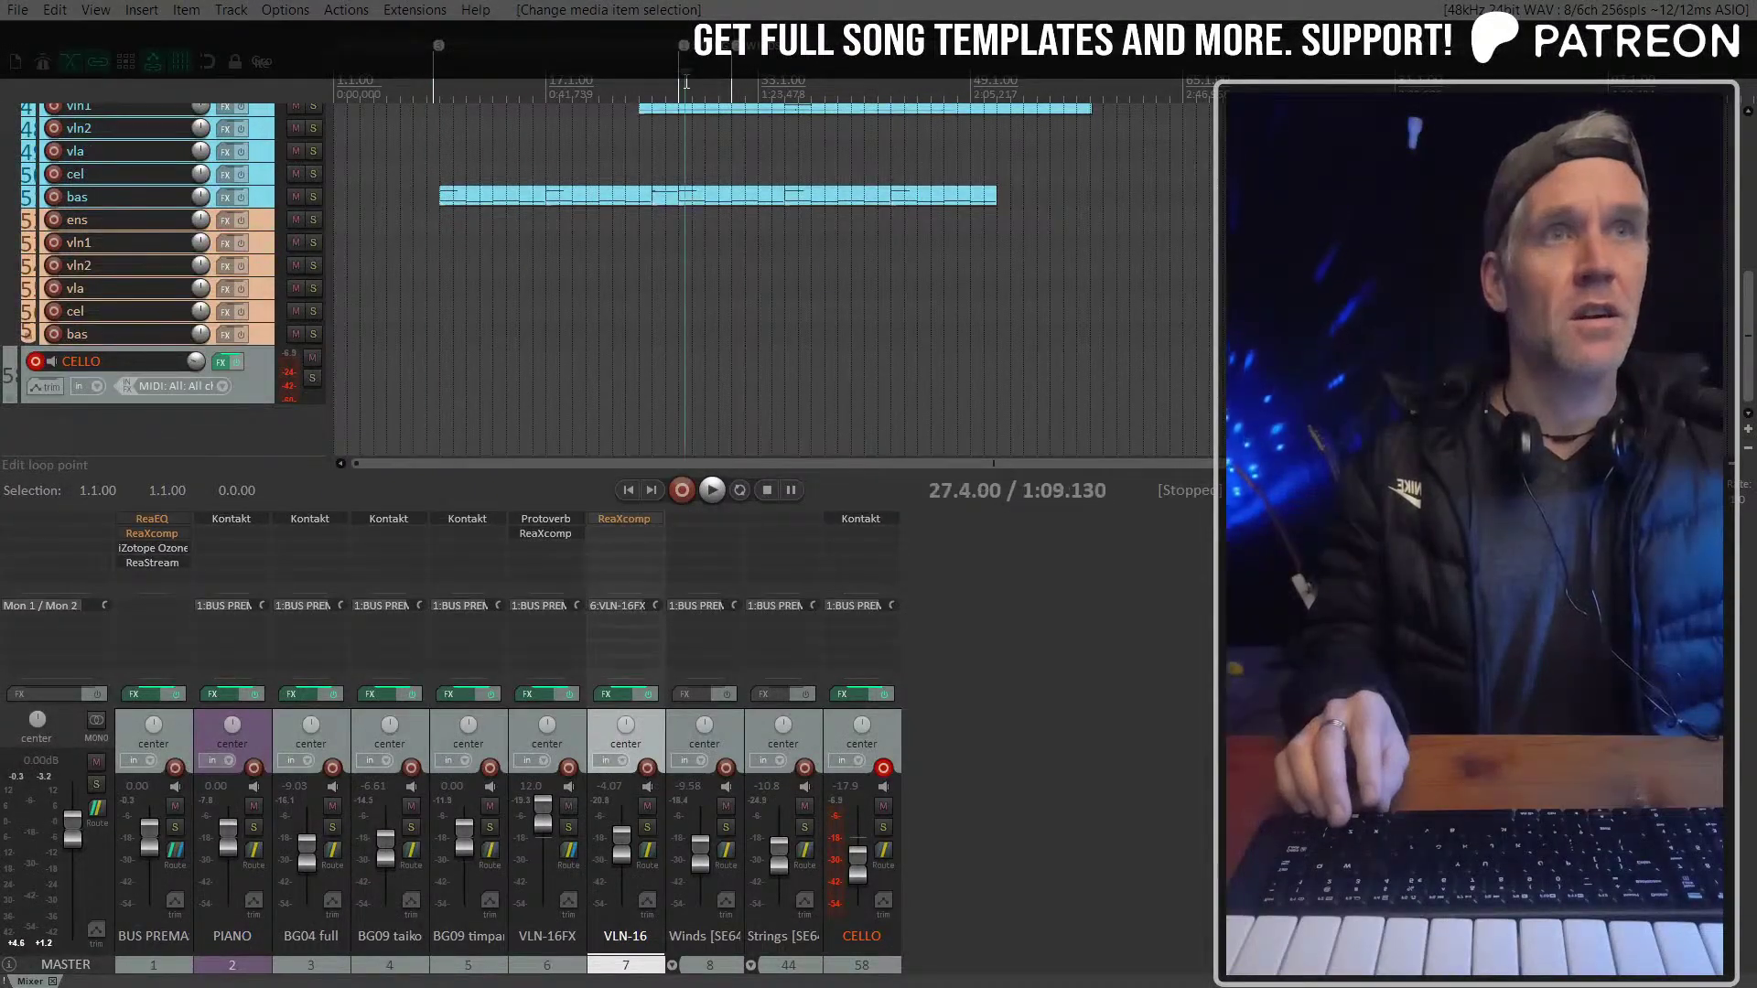
{"action": "scroll", "coordinate": [694, 92], "scroll_direction": "up", "scroll_amount": 3}
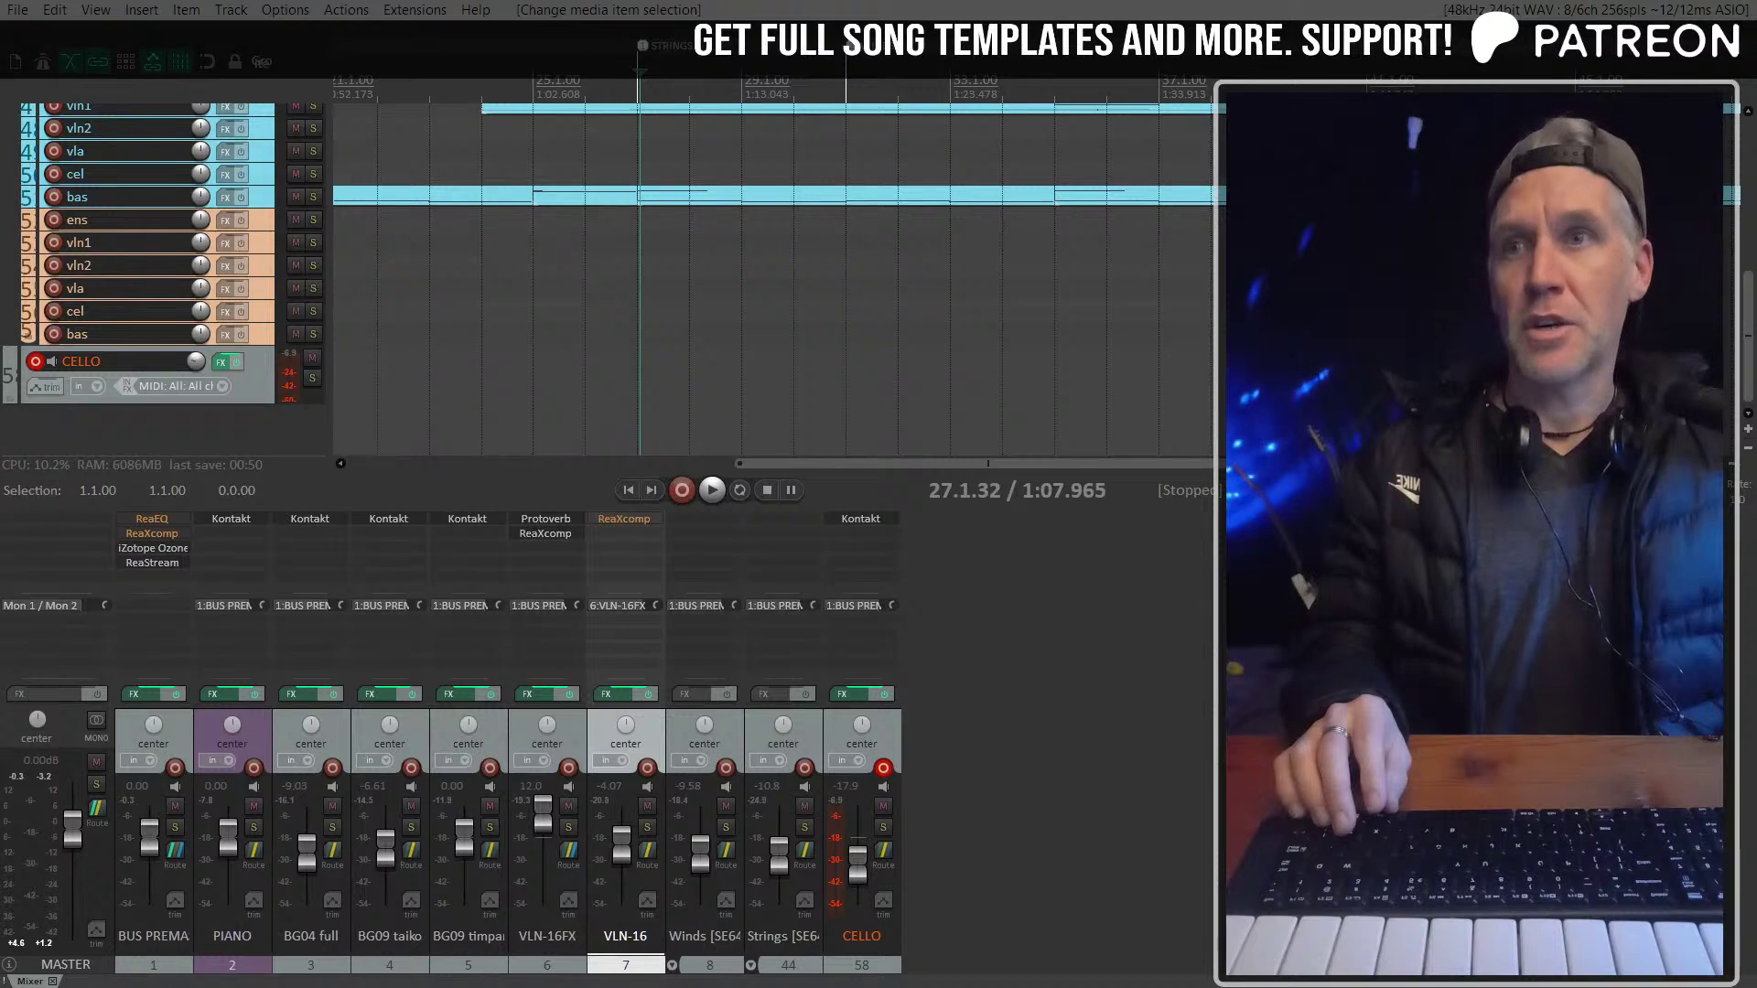
{"action": "left_click", "coordinate": [650, 242]}
{"action": "key", "text": "space"}
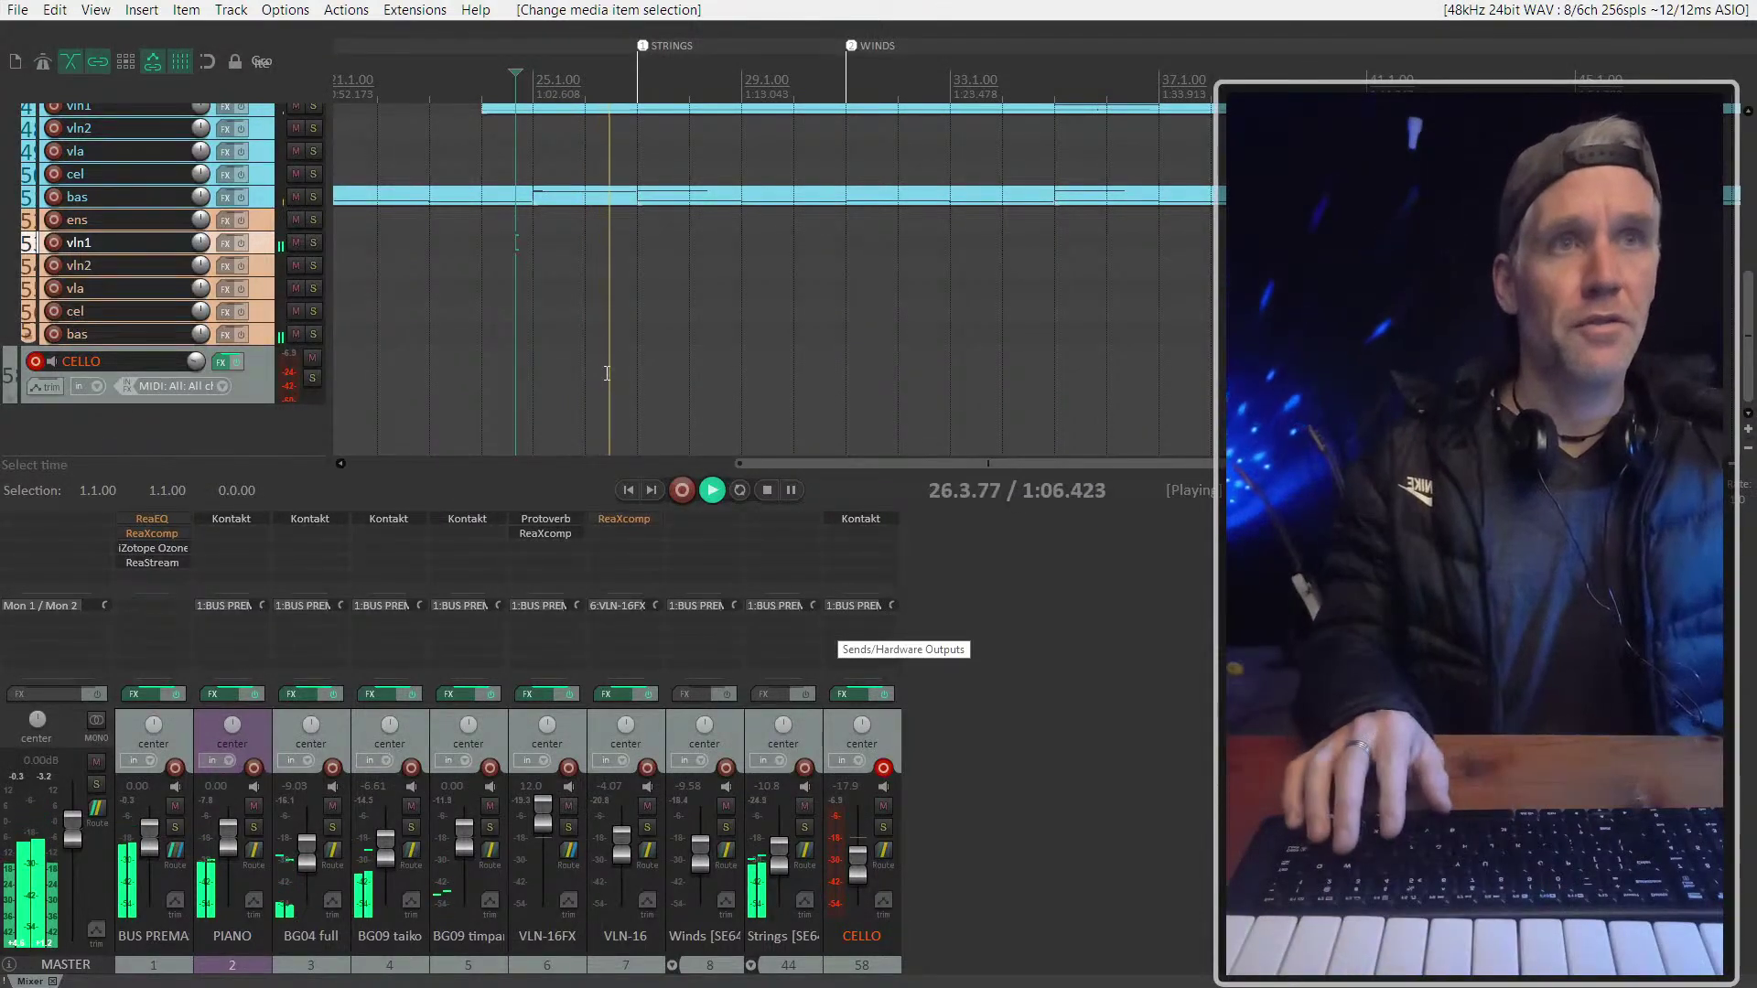
{"action": "key", "text": "space"}
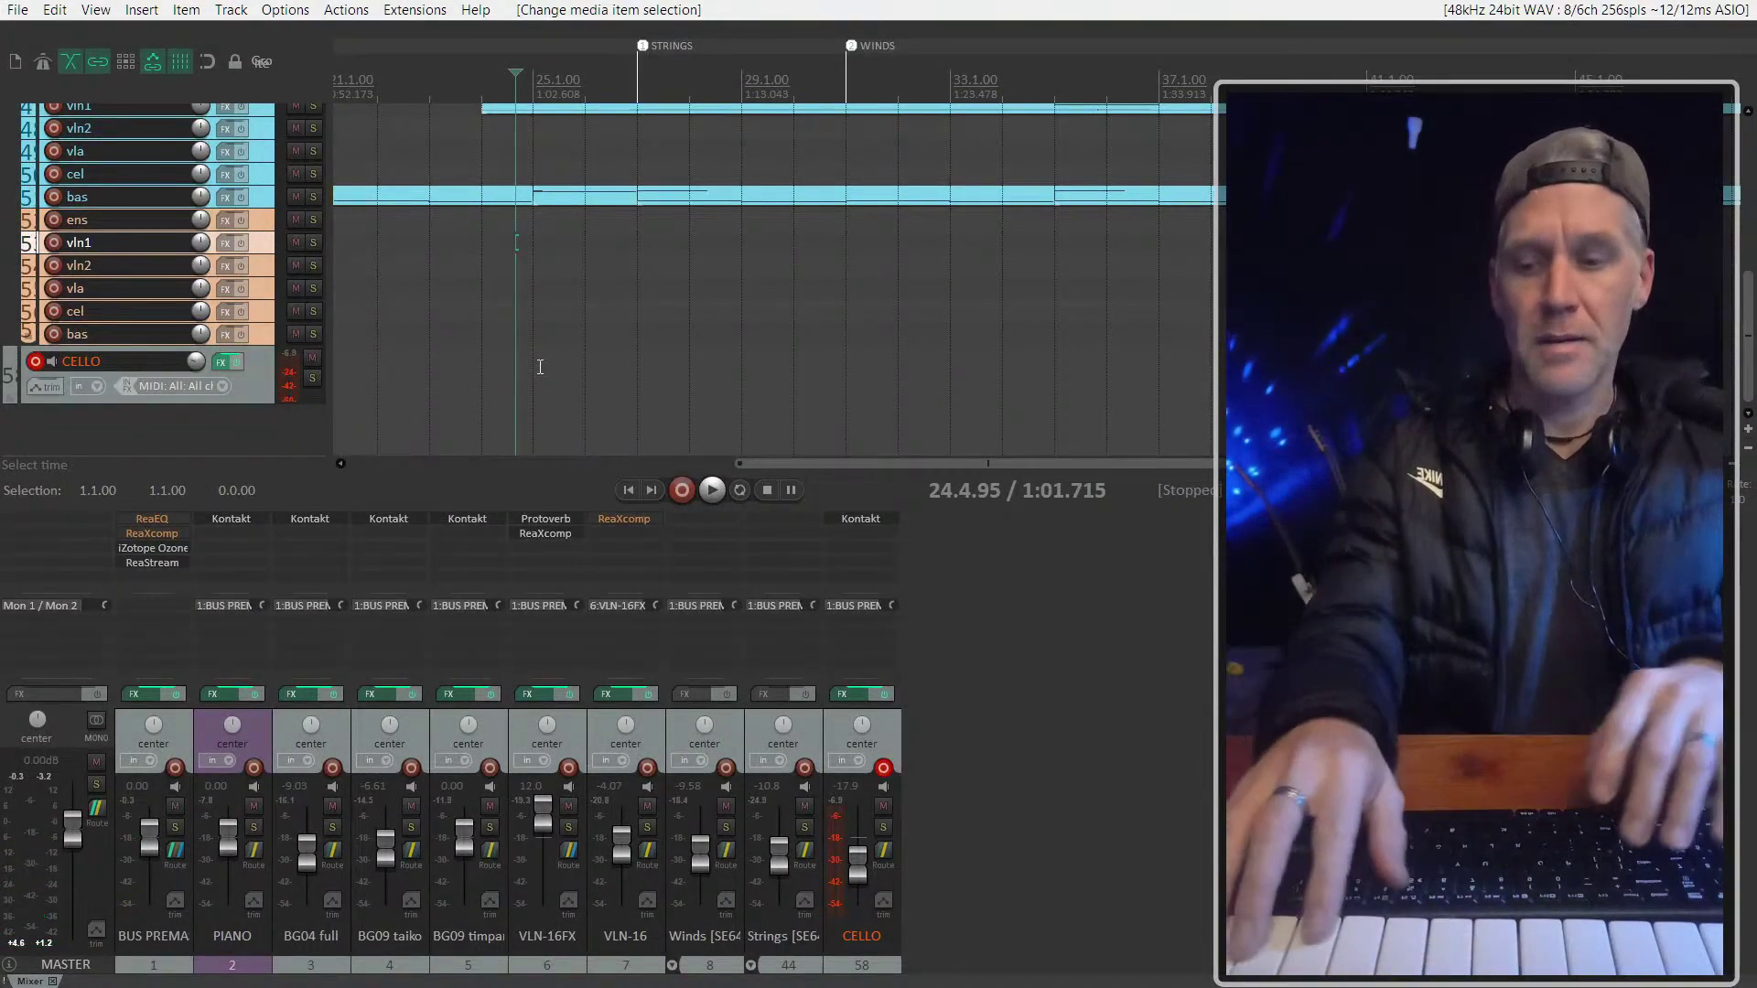
Rehearse the cello line by repeatedly playing the arrangement from just before bar 25
{"action": "key", "text": "space"}
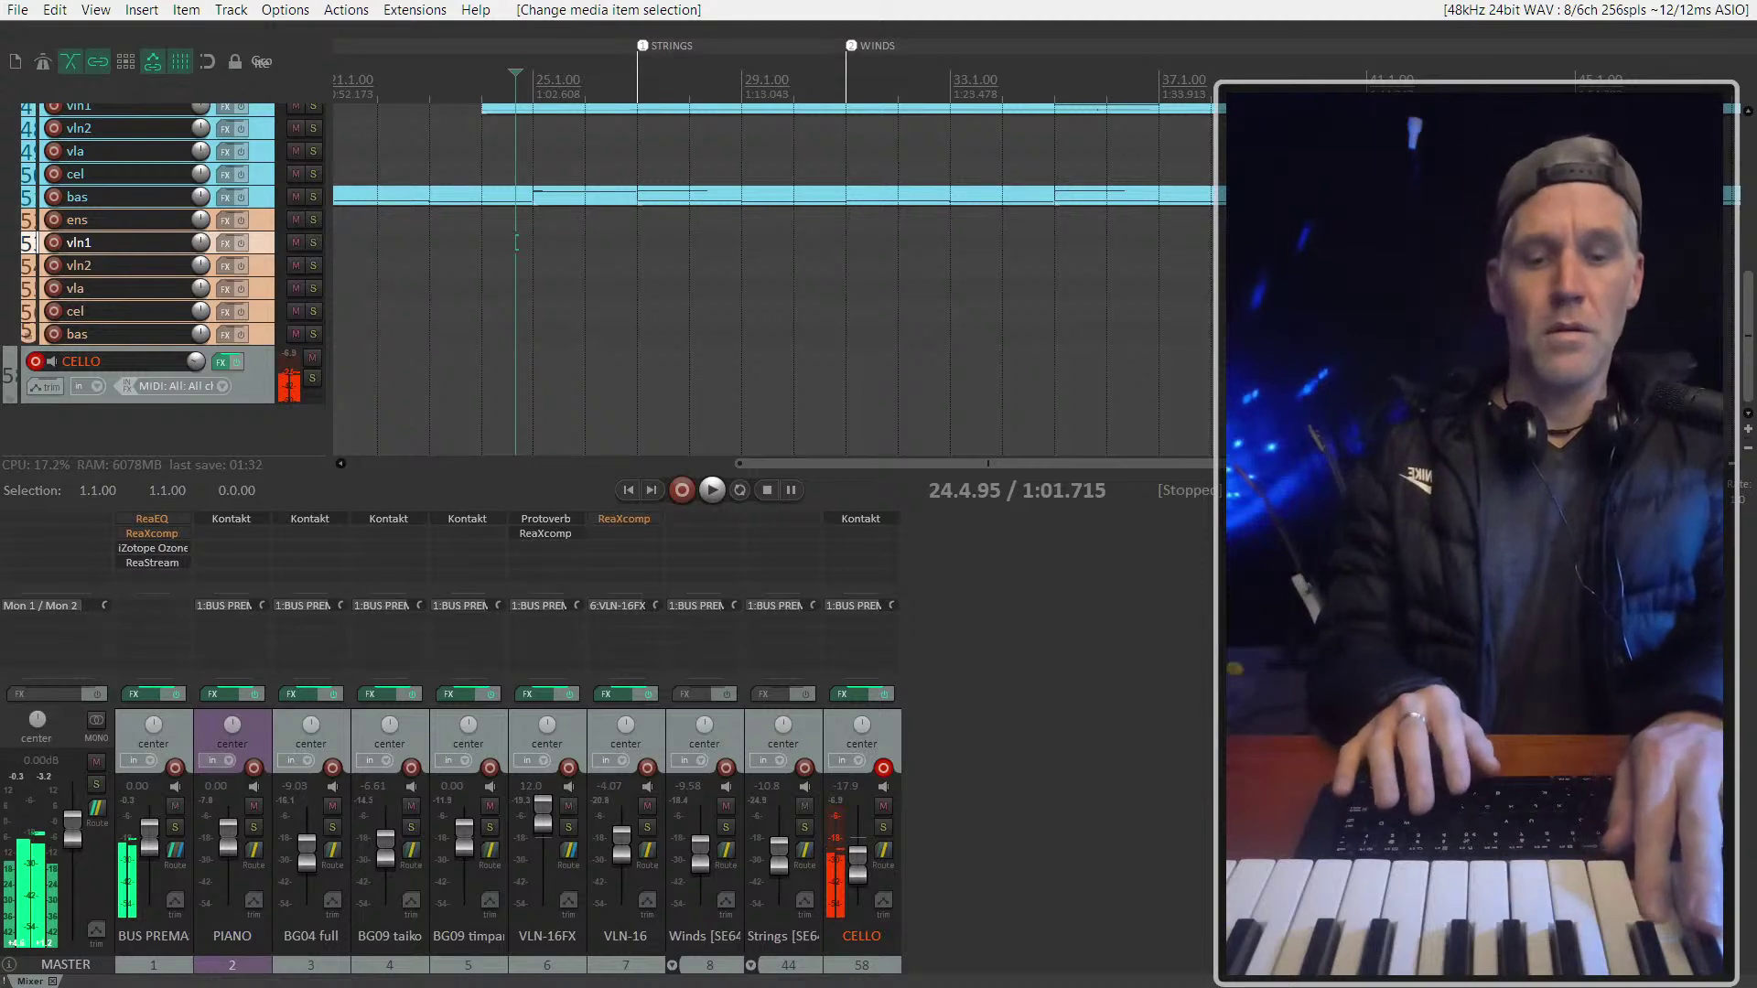
{"action": "key", "text": "space"}
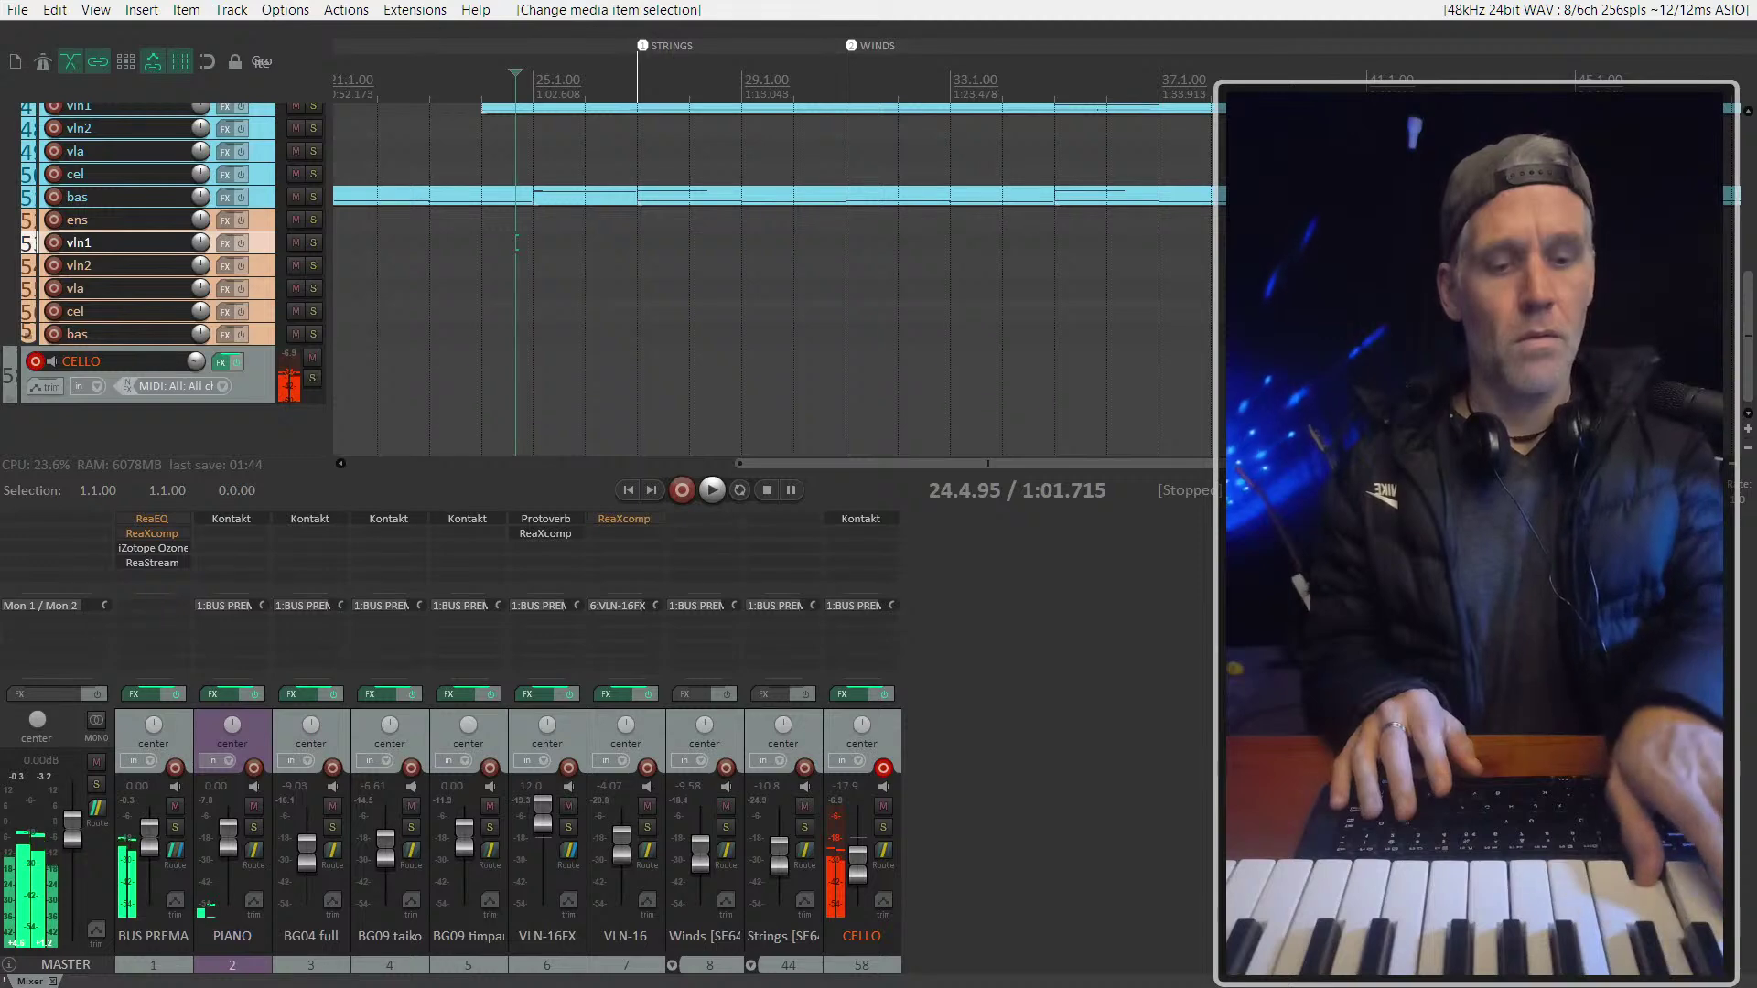
{"action": "key", "text": "space"}
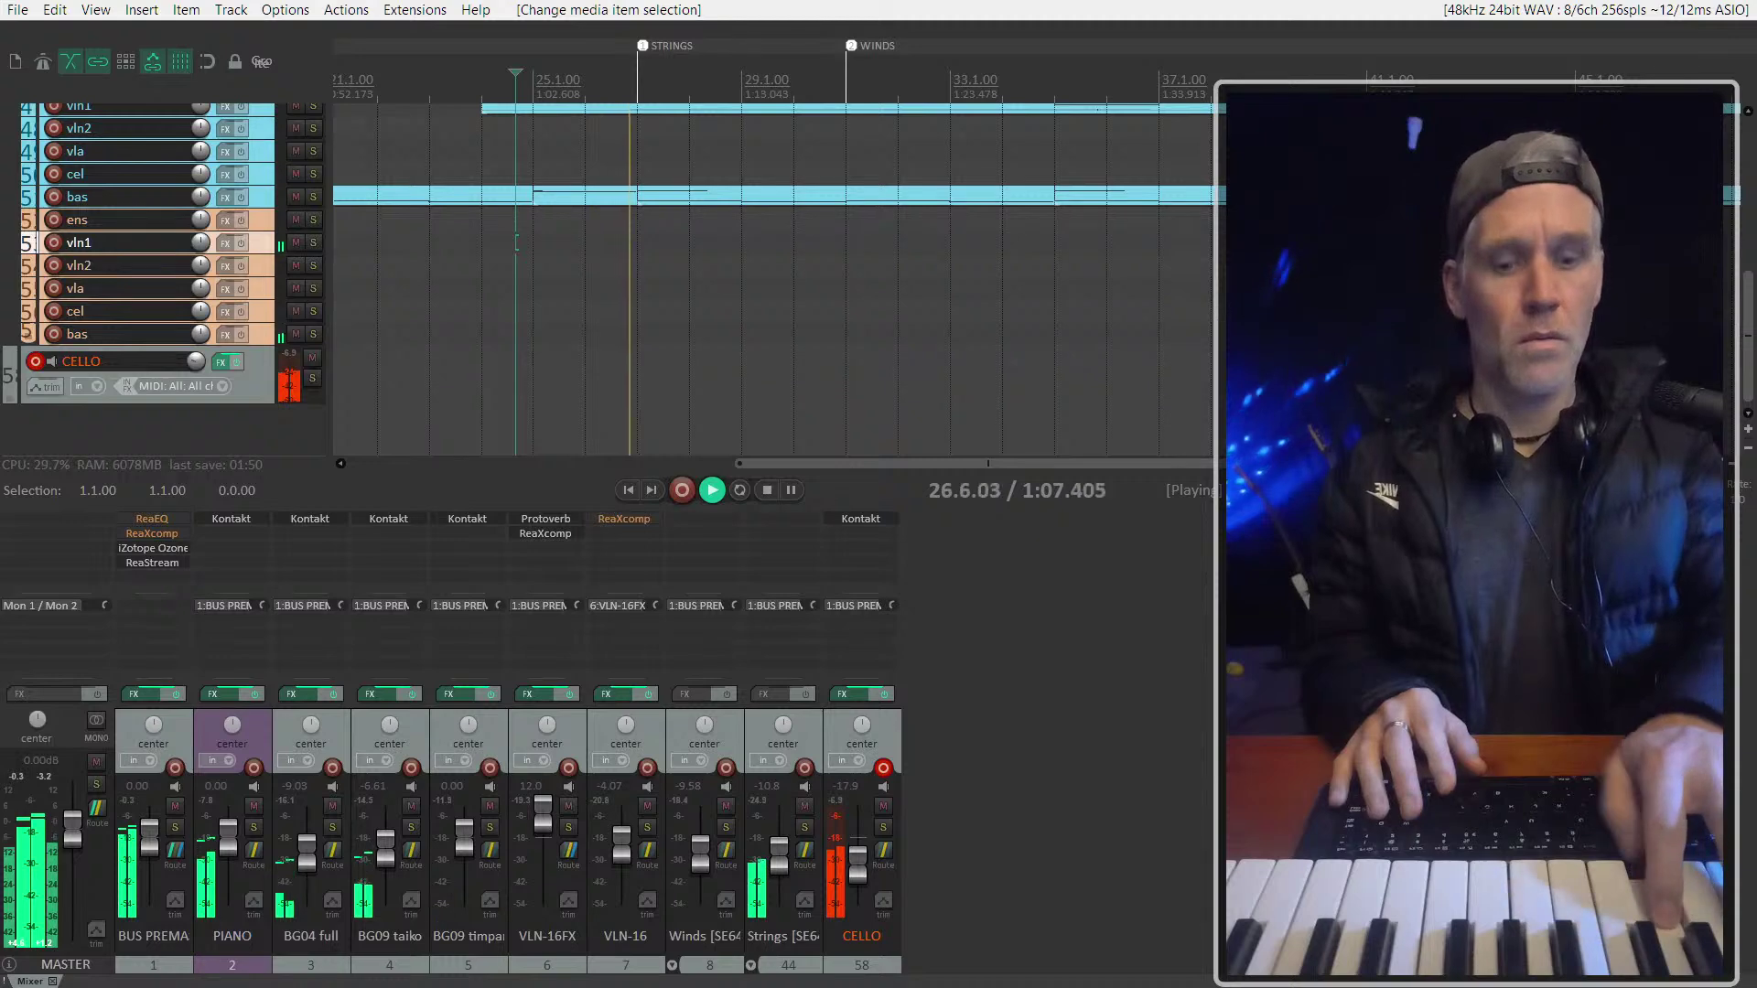
{"action": "key", "text": "space"}
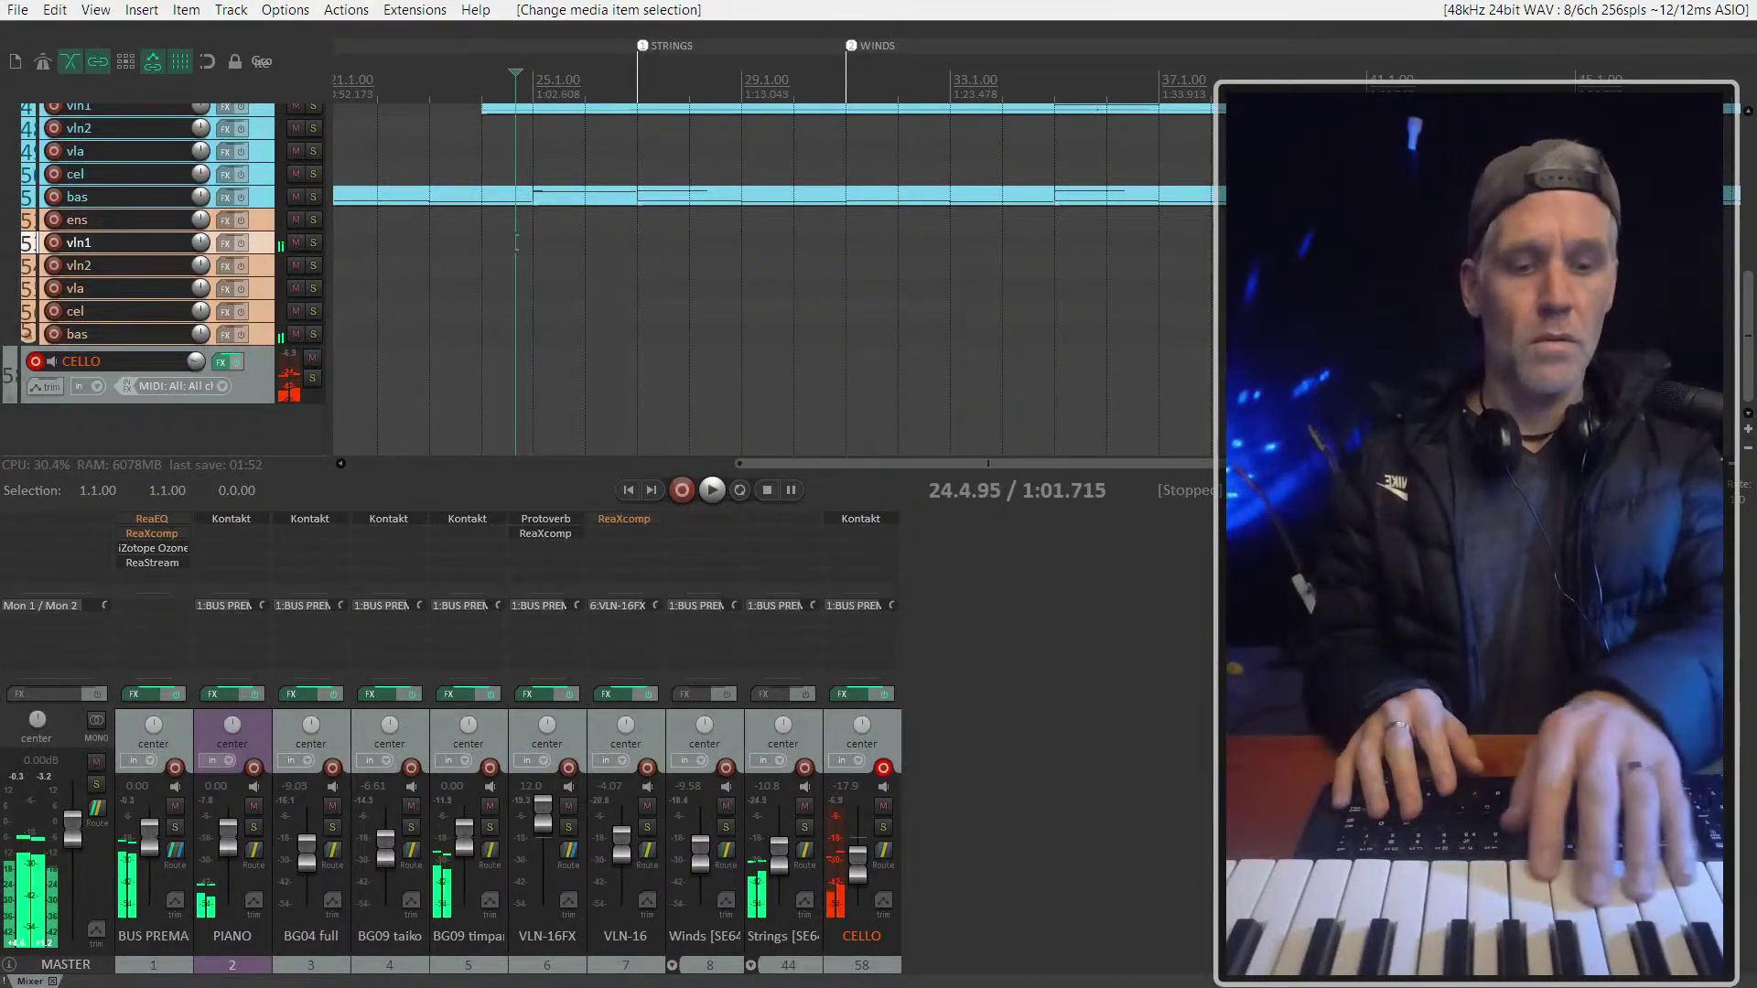
{"action": "key", "text": "space"}
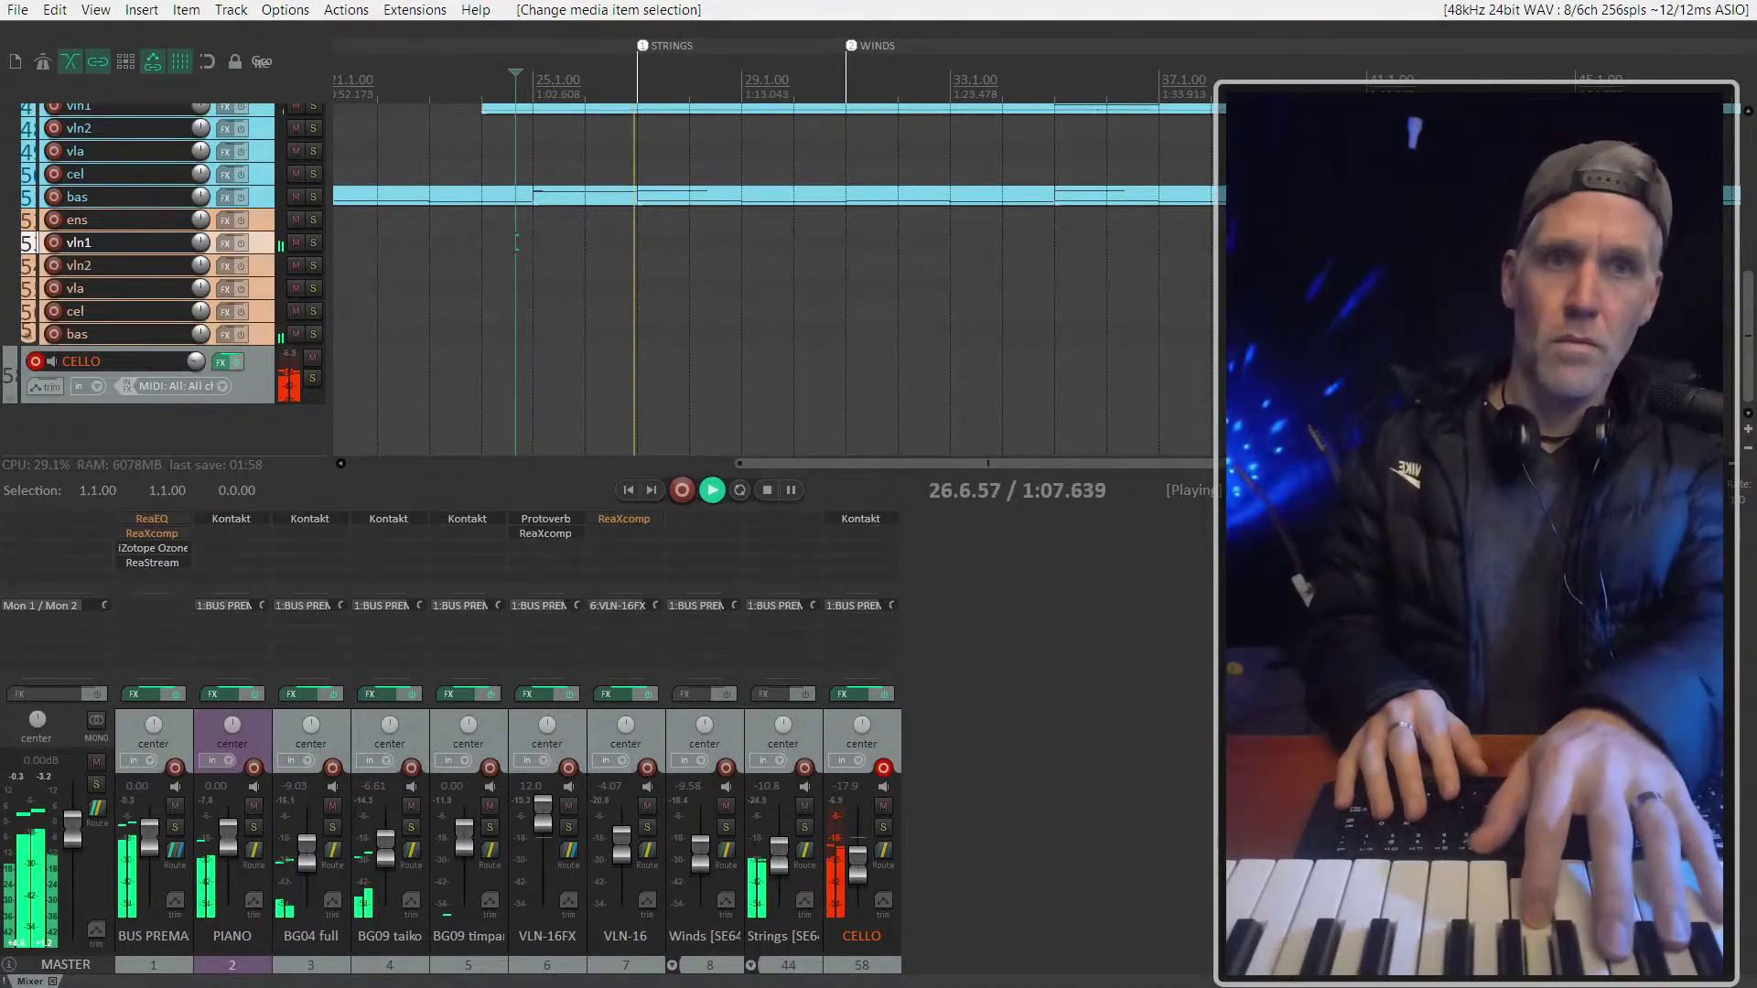
{"action": "key", "text": "space"}
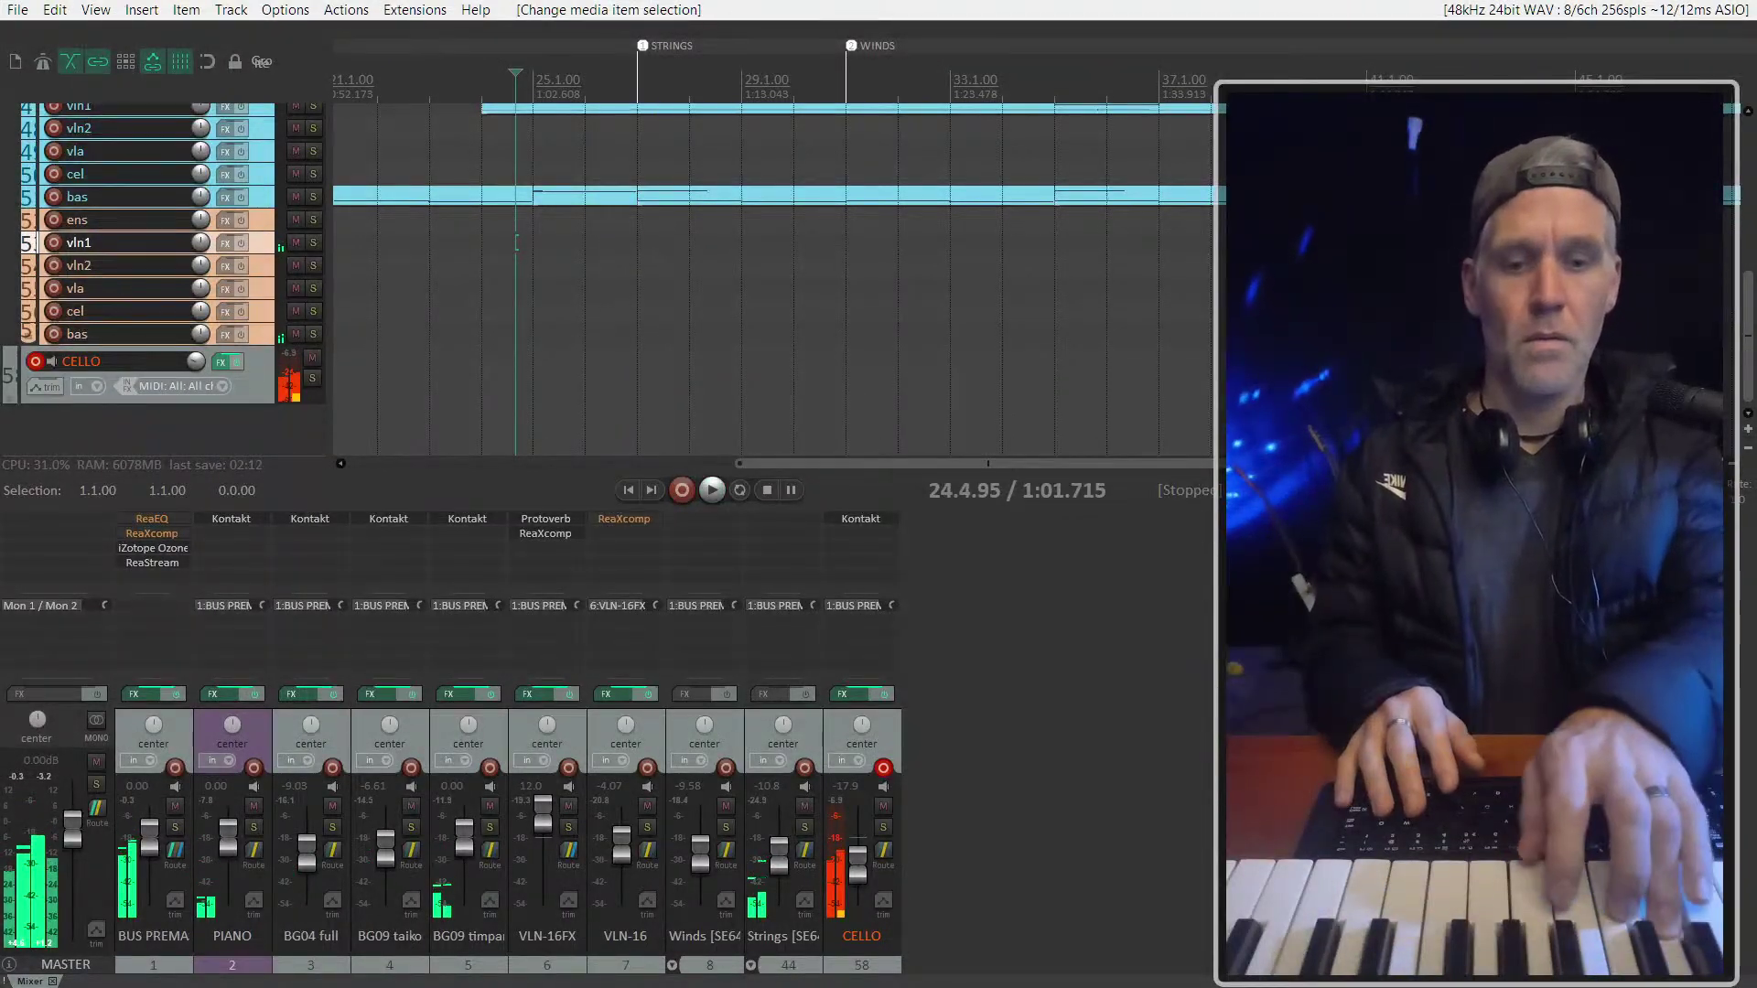
{"action": "key", "text": "space"}
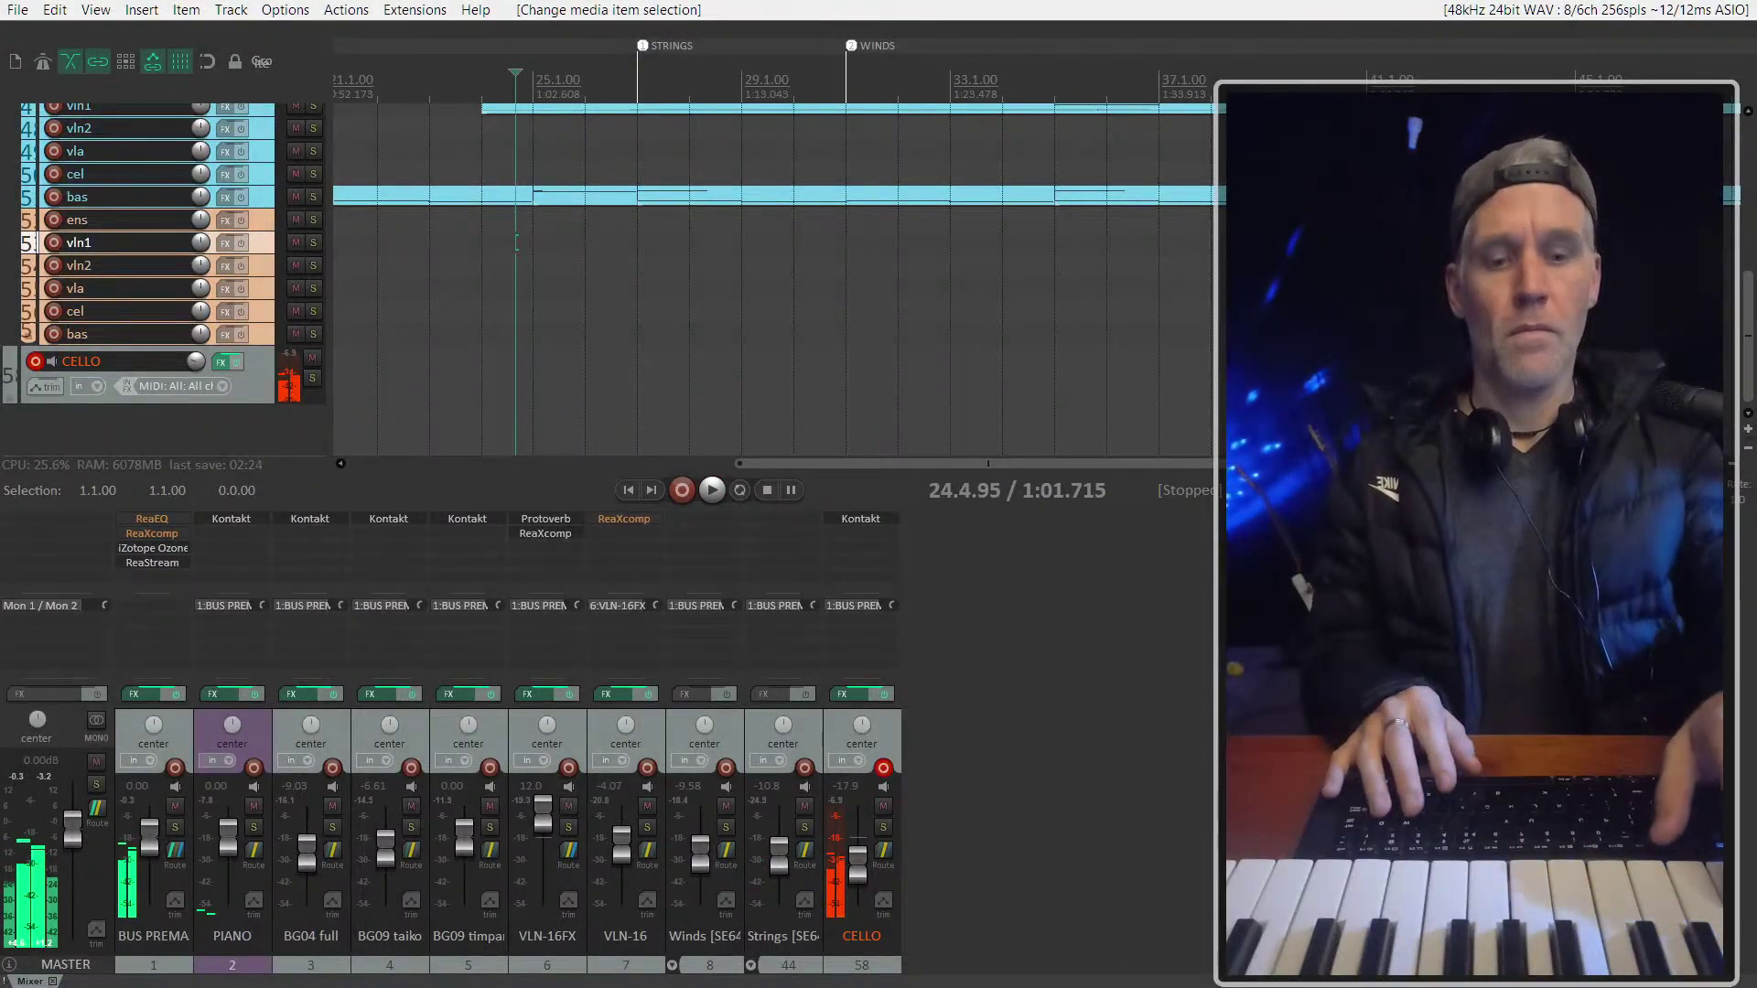
{"action": "key", "text": "space"}
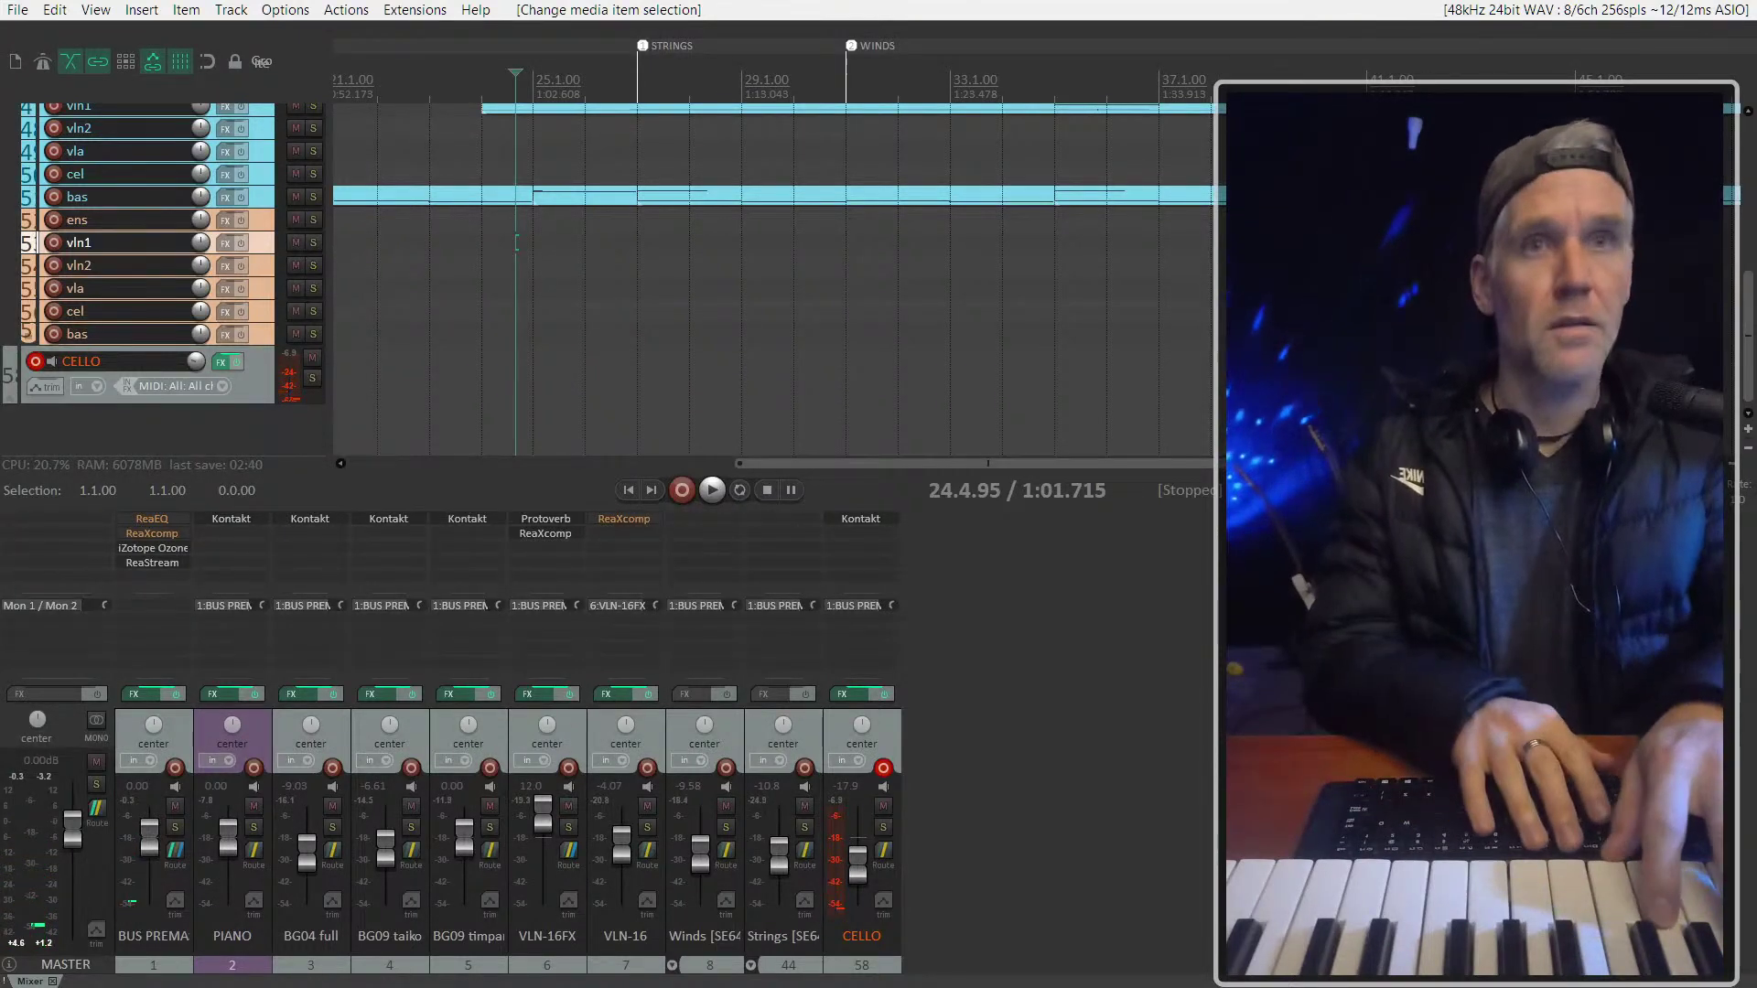
Record a cello line on the CELLO track from just before bar 25 to about the end of bar 36
{"action": "key", "text": "ctrl+r"}
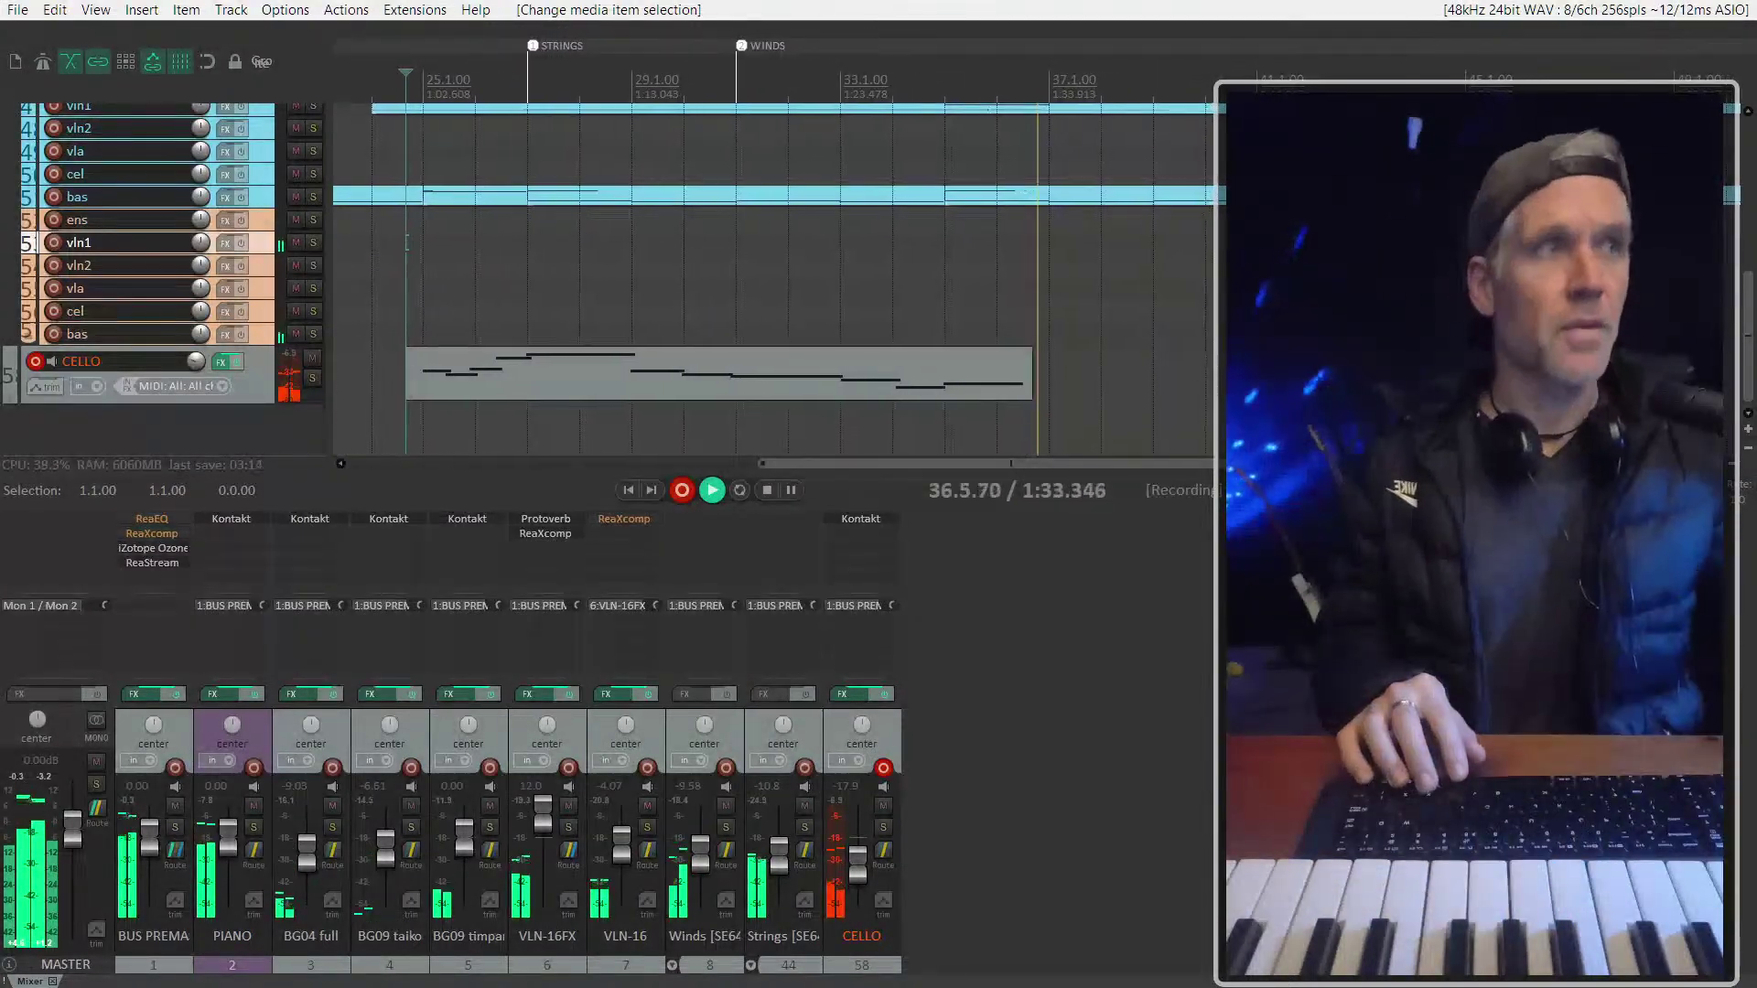
{"action": "key", "text": "space"}
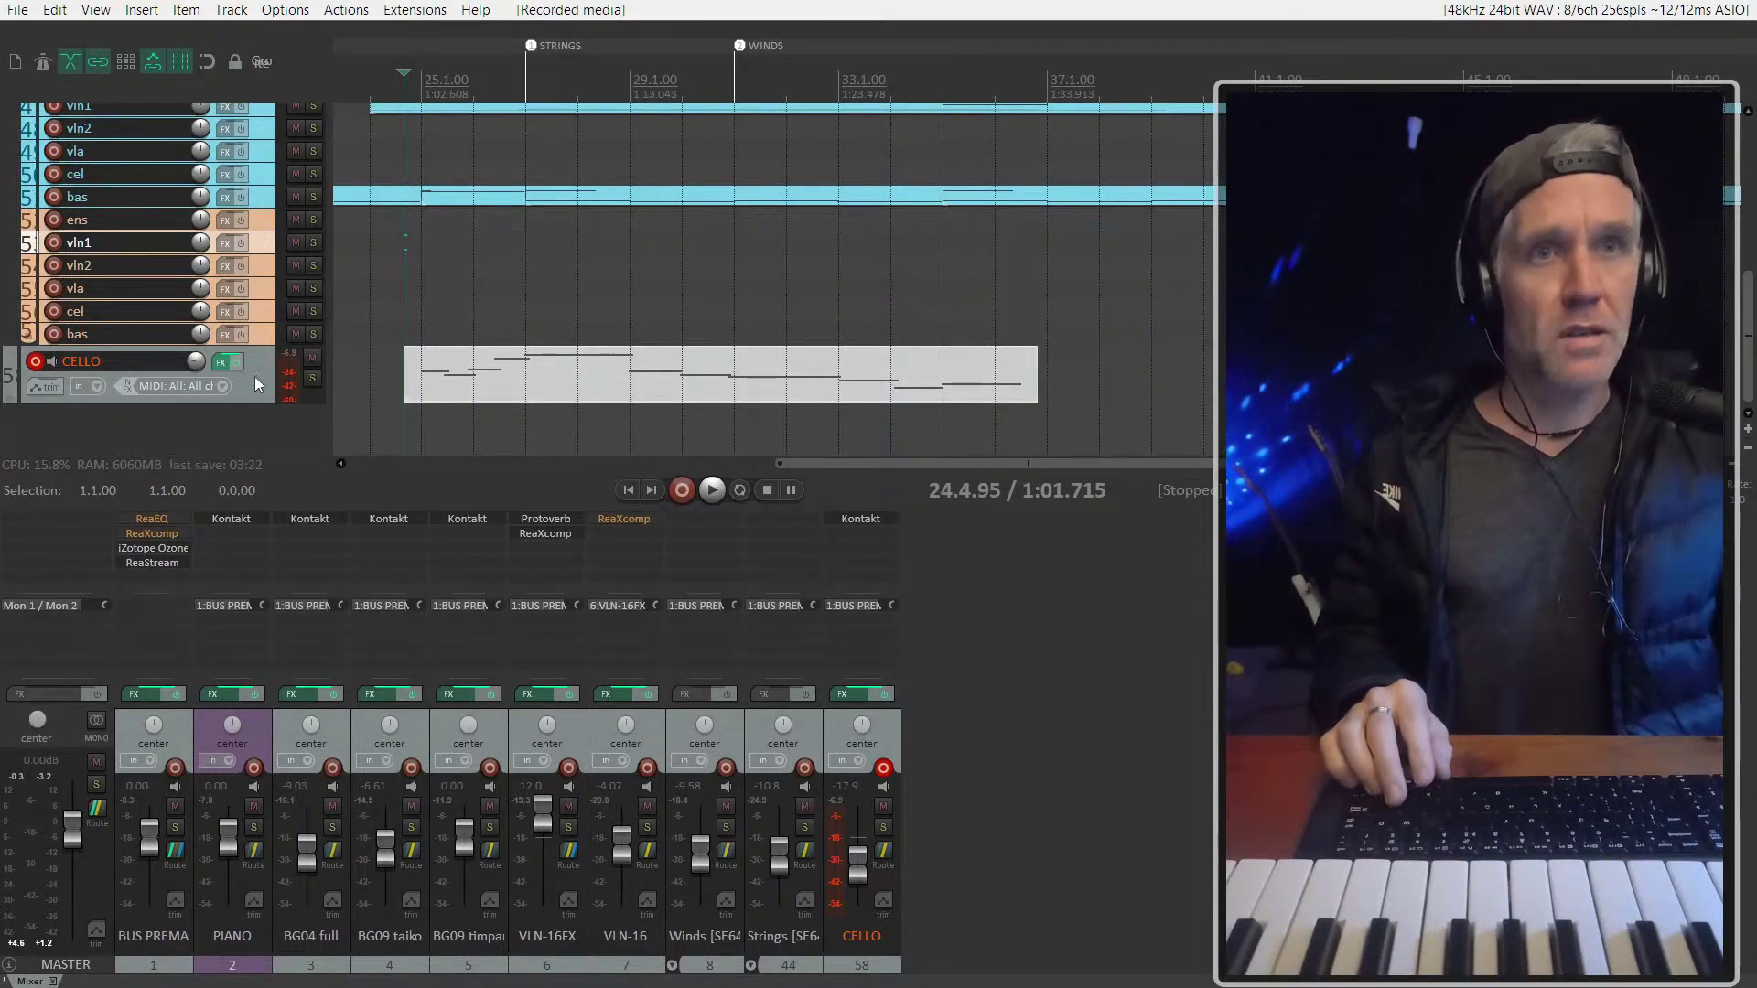
Lower the CELLO track's volume to -19.0 dB and play back the recorded take from slightly before its start
{"action": "scroll", "coordinate": [196, 361], "scroll_direction": "up", "scroll_amount": 3}
{"action": "left_click", "coordinate": [378, 366]}
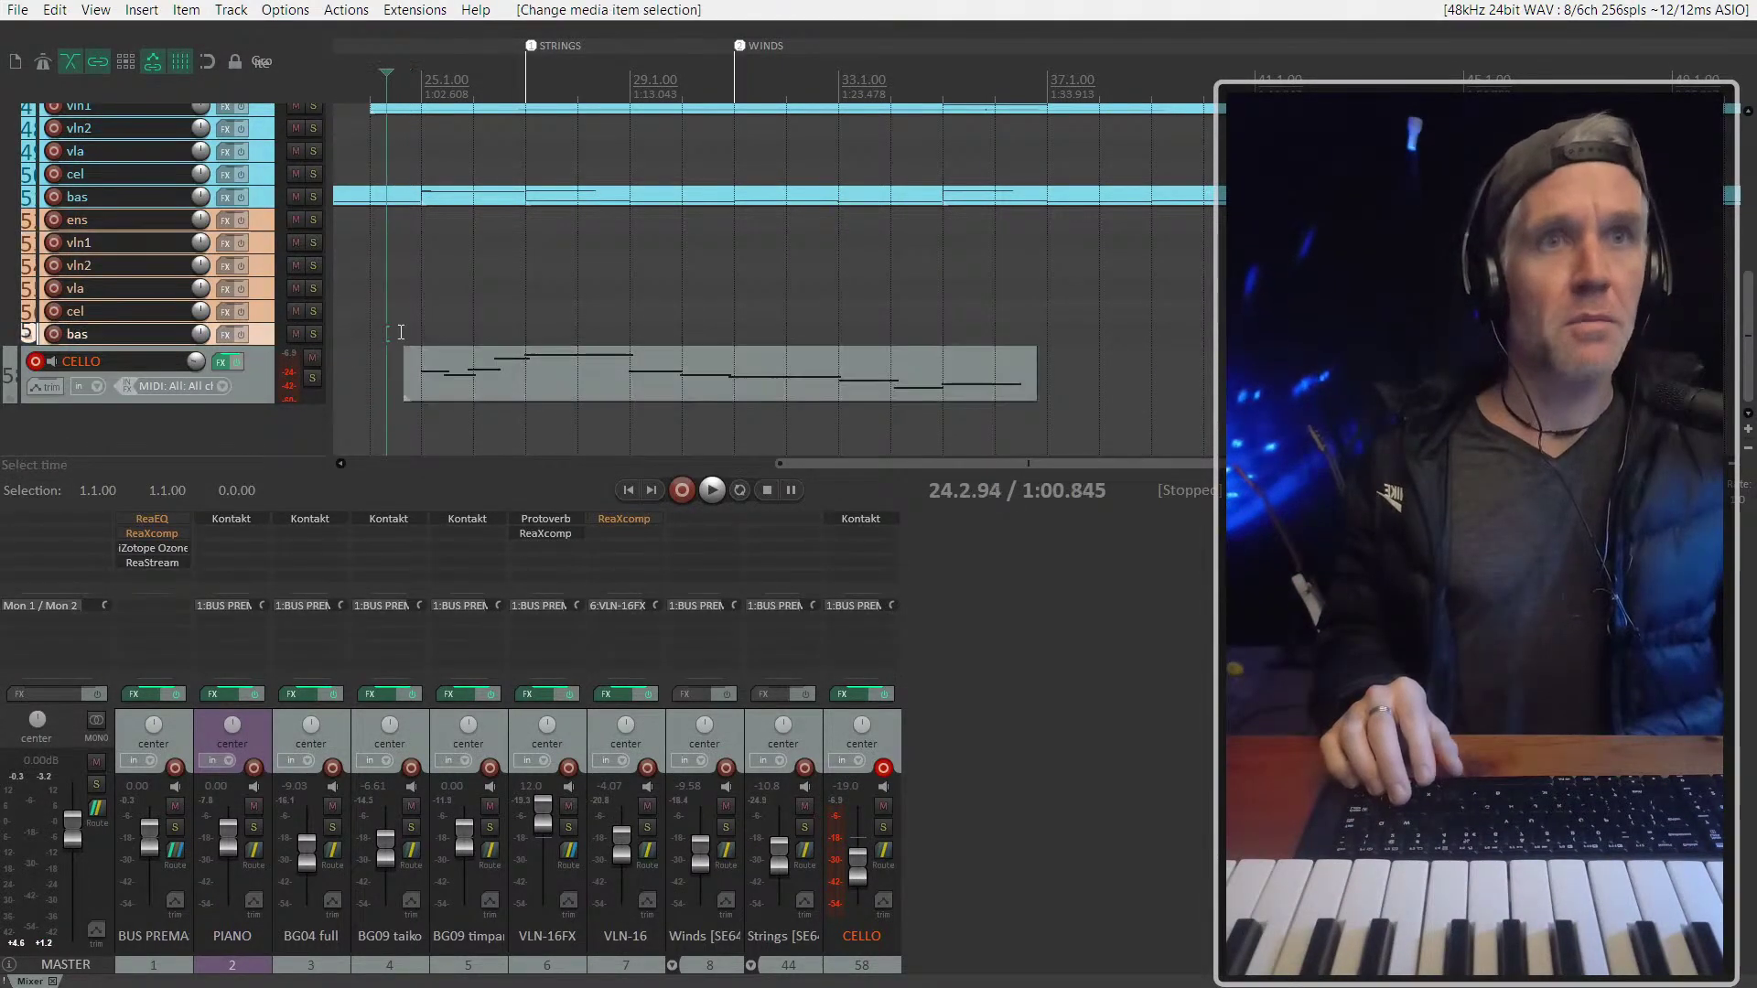
{"action": "key", "text": "space"}
{"action": "scroll", "coordinate": [426, 342], "scroll_direction": "up", "scroll_amount": 2}
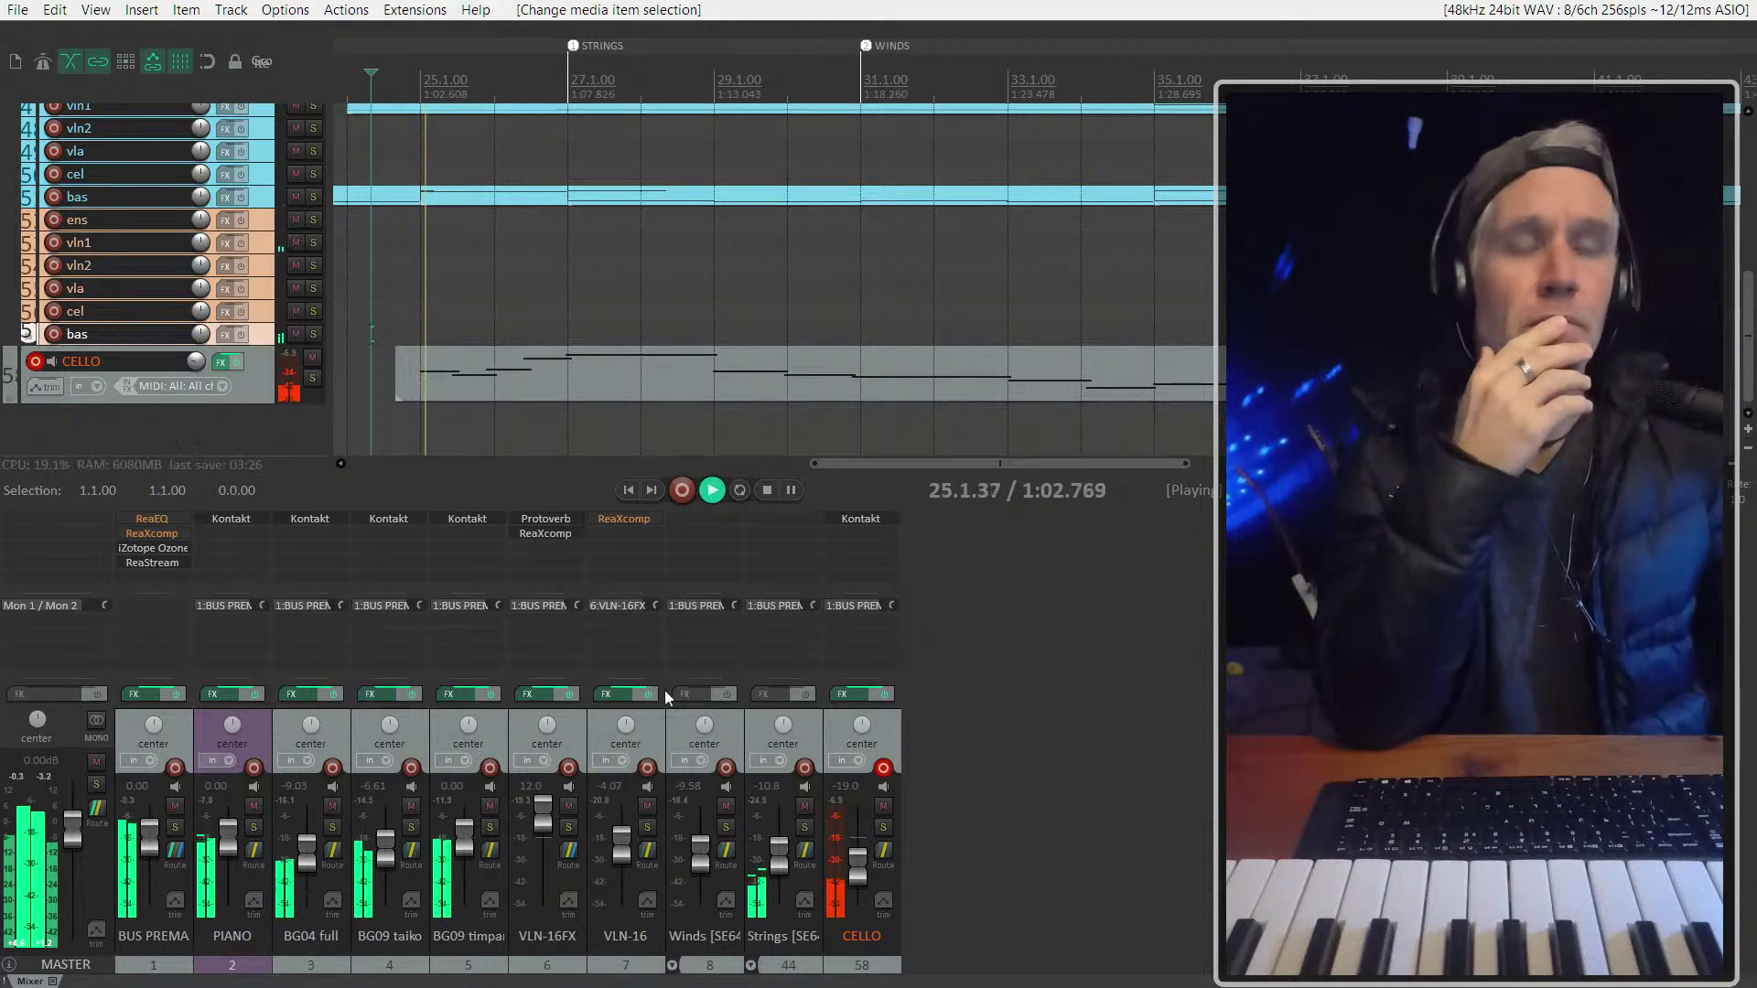
Lower the CELLO track's volume to about -26 dB and open its recorded MIDI take for note editing
{"action": "left_click_drag", "start_coordinate": [850, 879], "coordinate": [860, 889]}
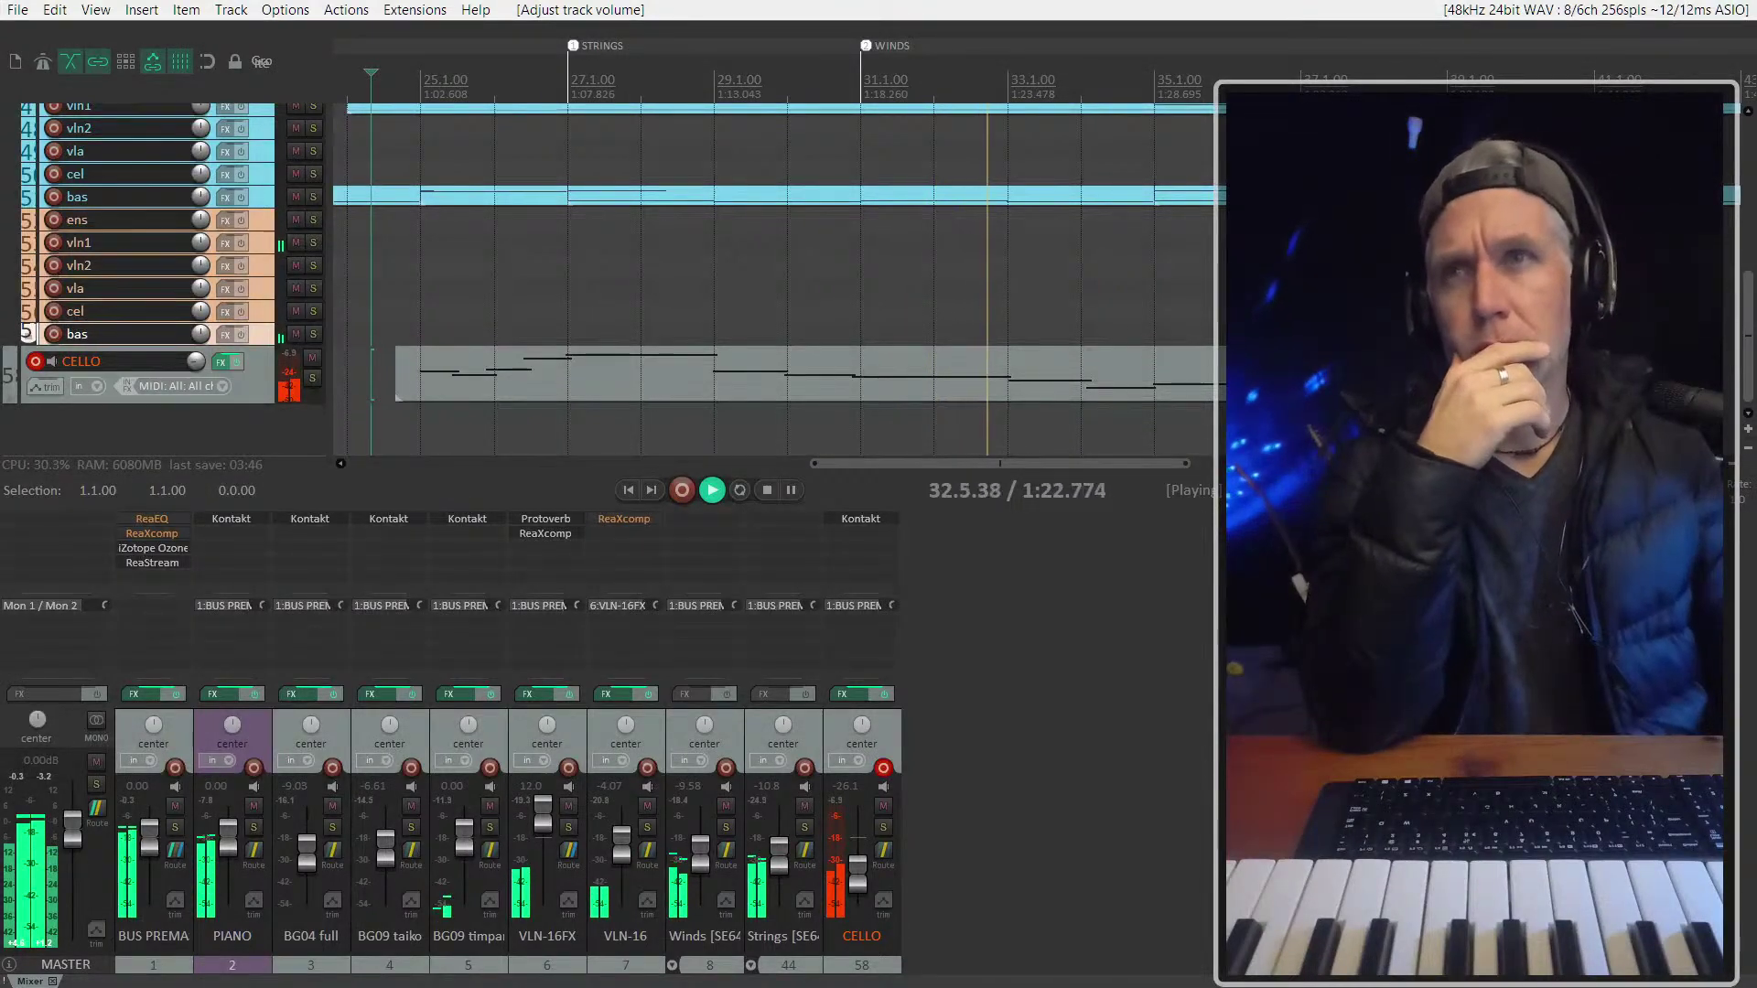
{"action": "scroll", "coordinate": [540, 347], "scroll_direction": "down", "scroll_amount": 3}
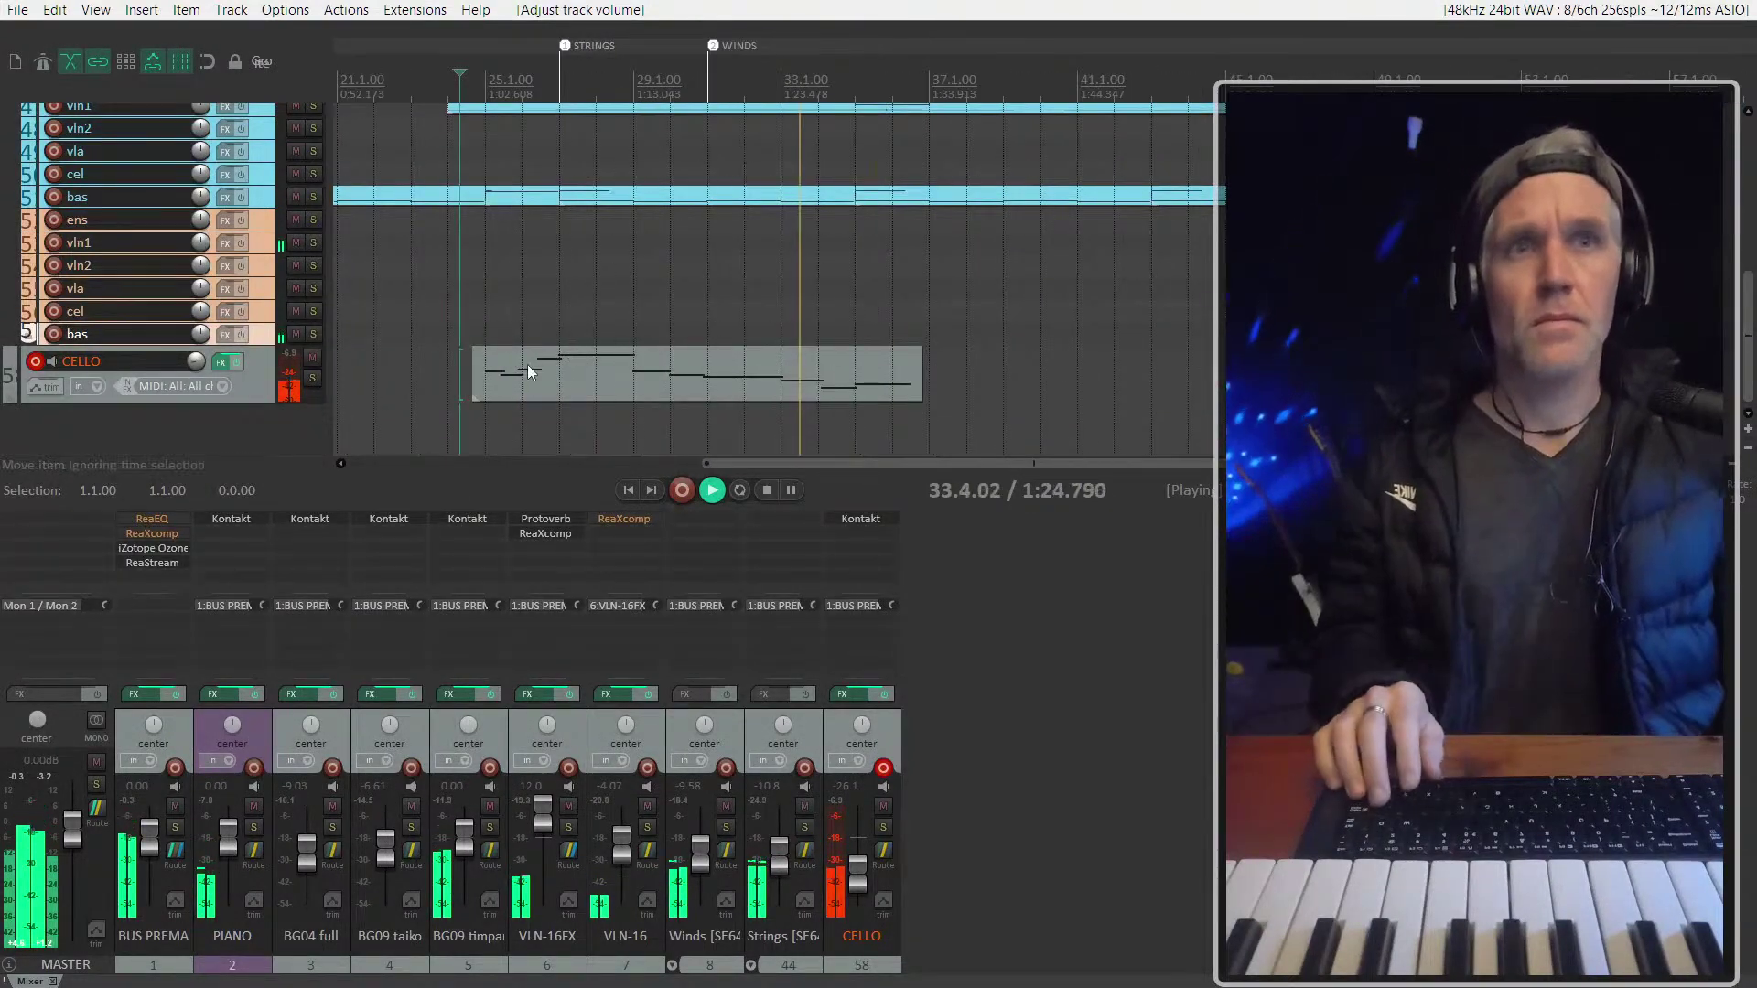
{"action": "scroll", "coordinate": [527, 365], "scroll_direction": "right", "scroll_amount": 3}
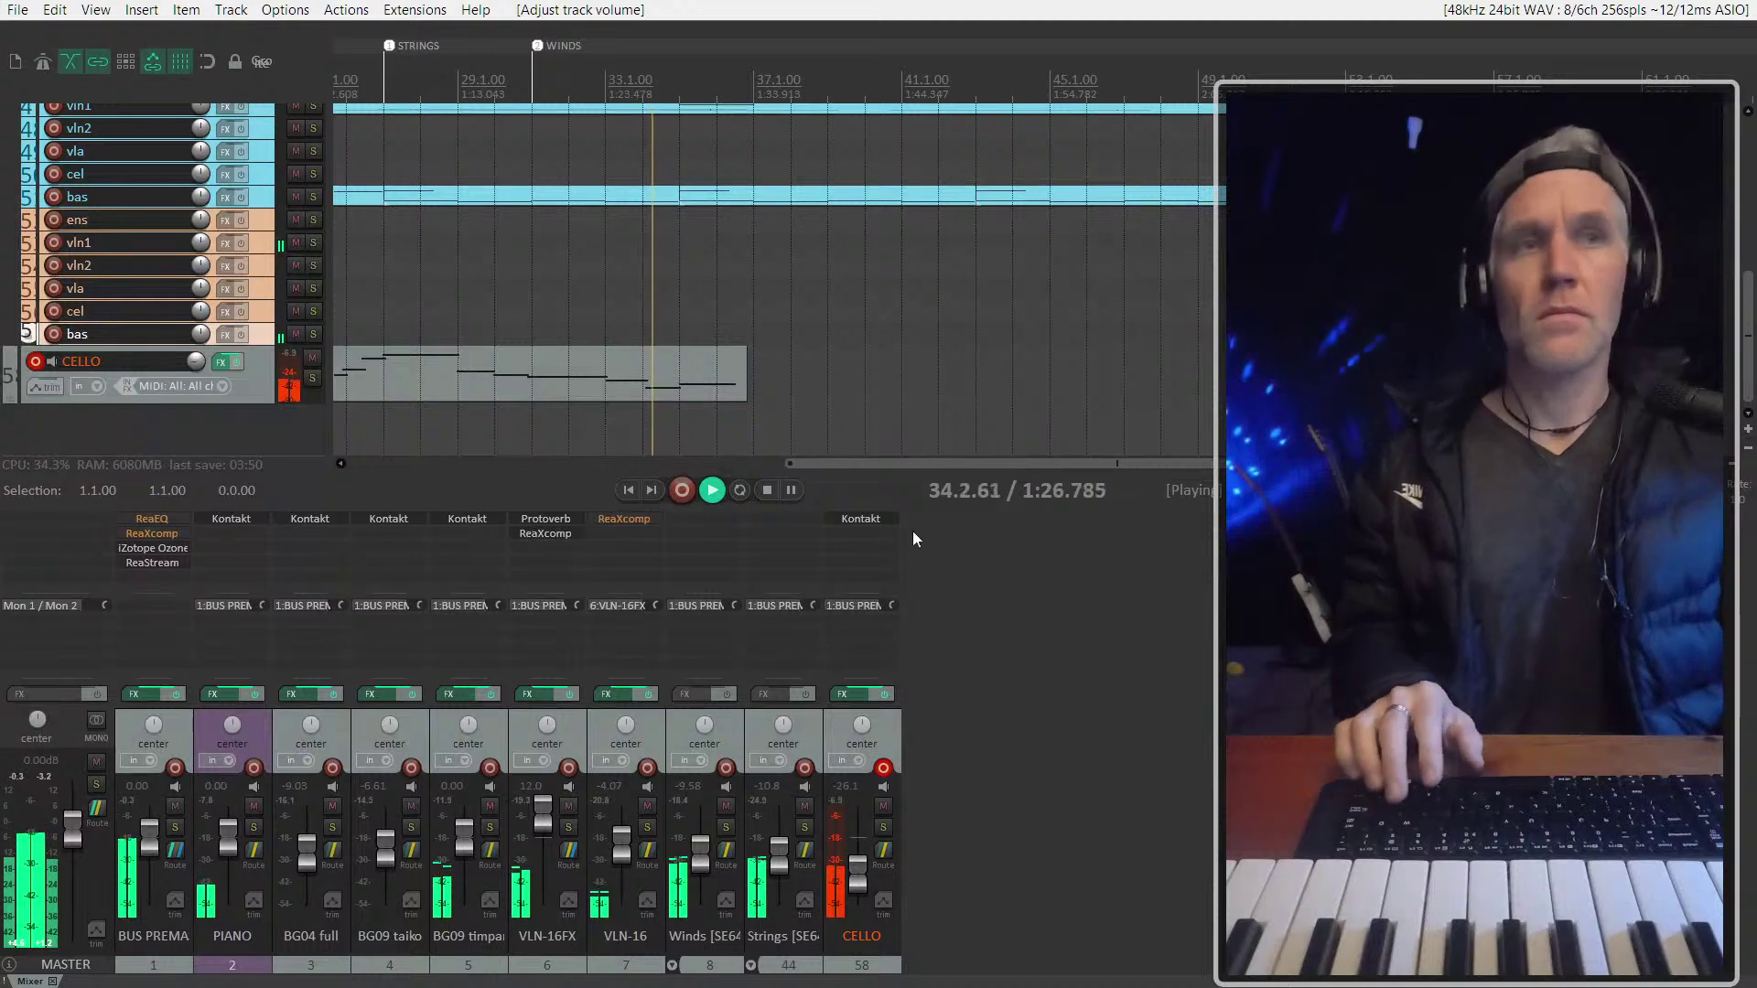
{"action": "left_click", "coordinate": [647, 371]}
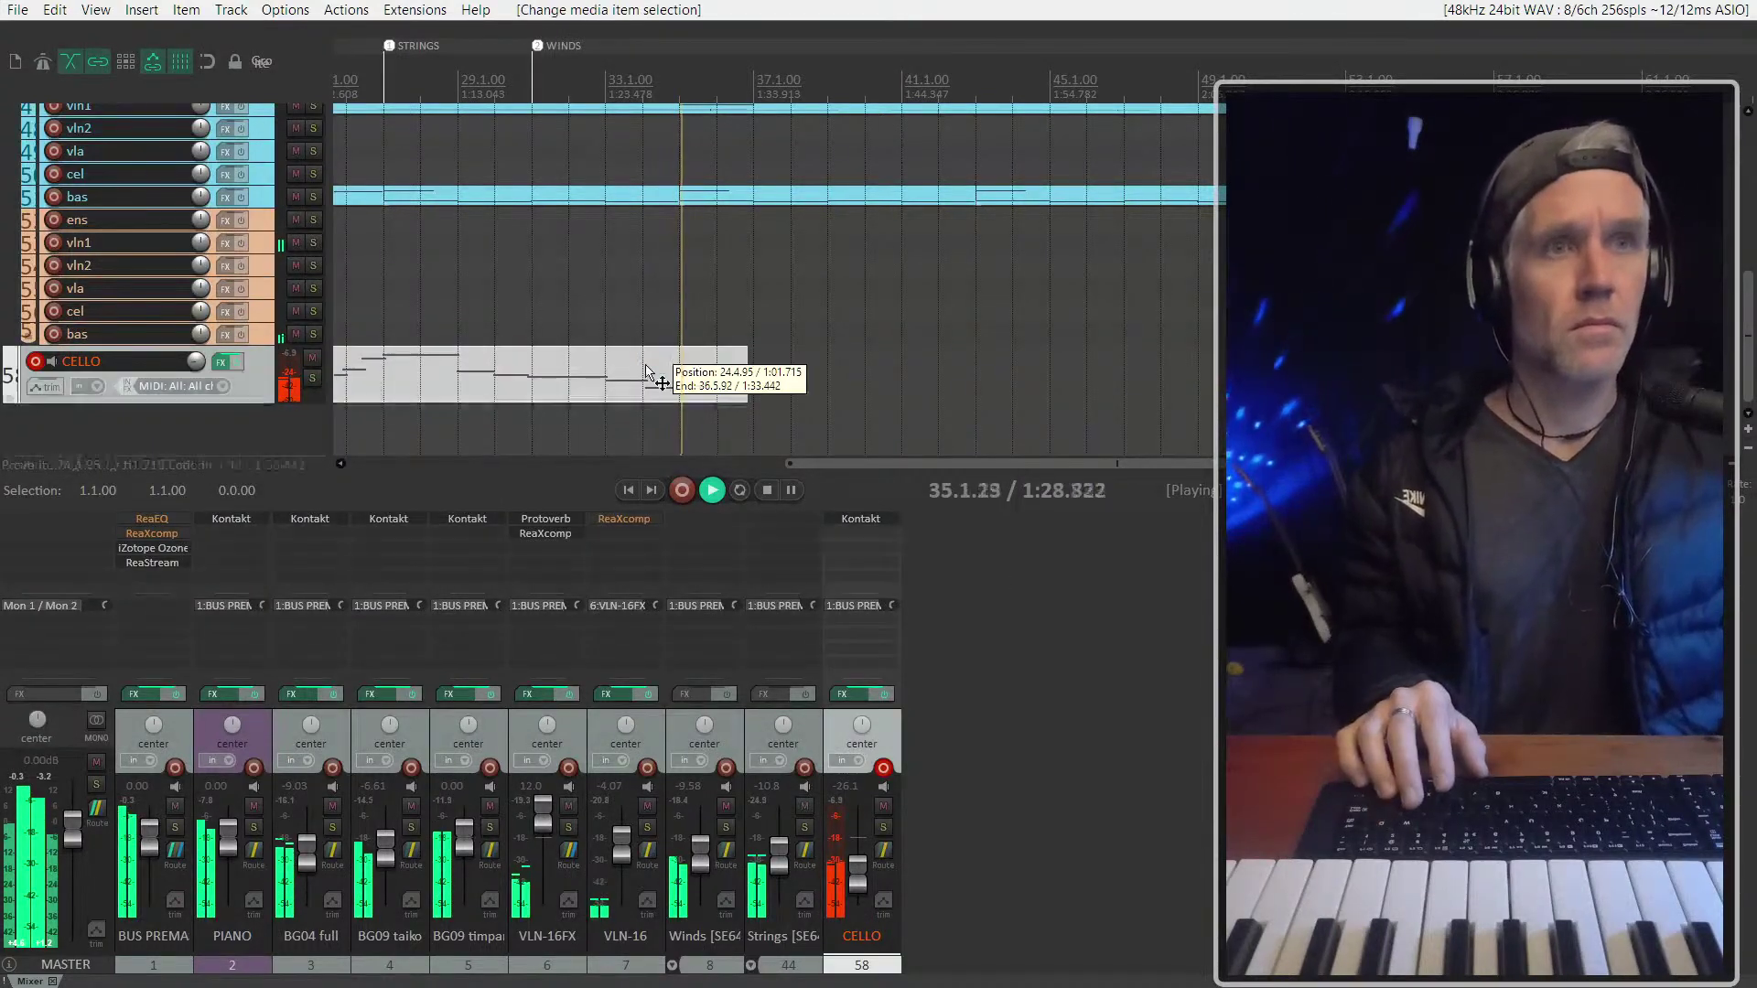
{"action": "double_click", "coordinate": [647, 370]}
{"action": "scroll", "coordinate": [470, 372], "scroll_direction": "up", "scroll_amount": 4}
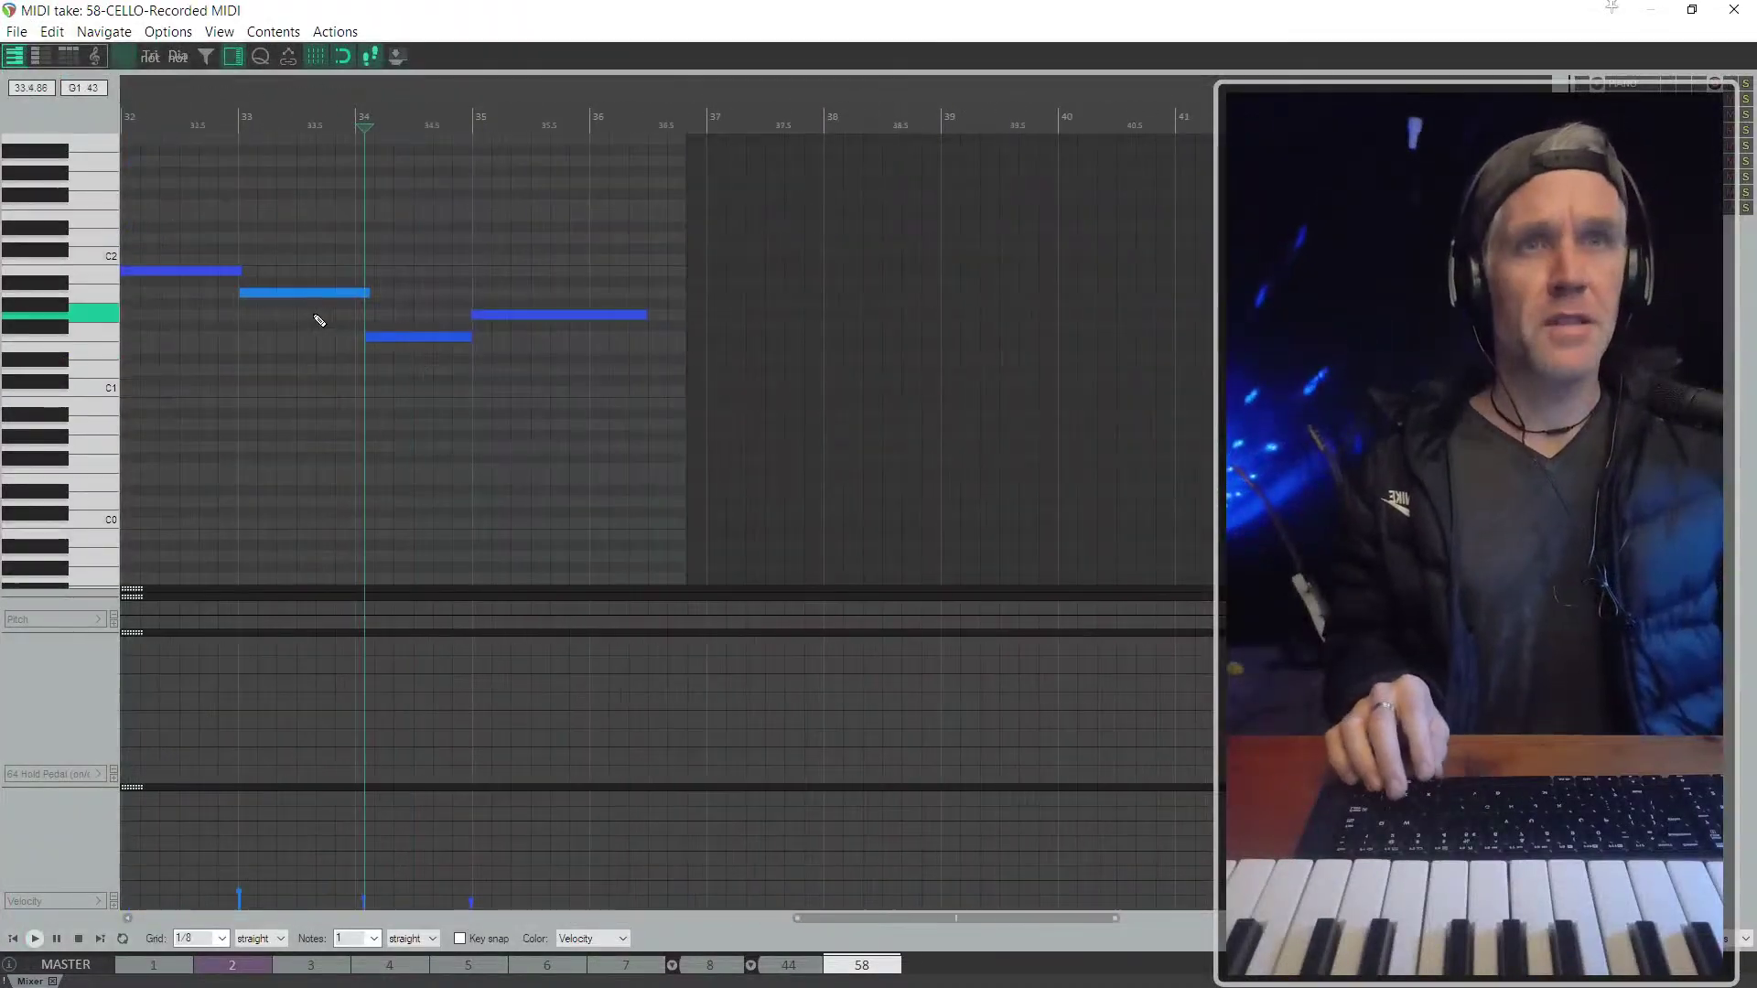
Try extending the A1 note to beat 5 of bar 34 and starting the F1 note there, auditioning from bar 33
{"action": "left_click", "coordinate": [252, 335]}
{"action": "key", "text": "space"}
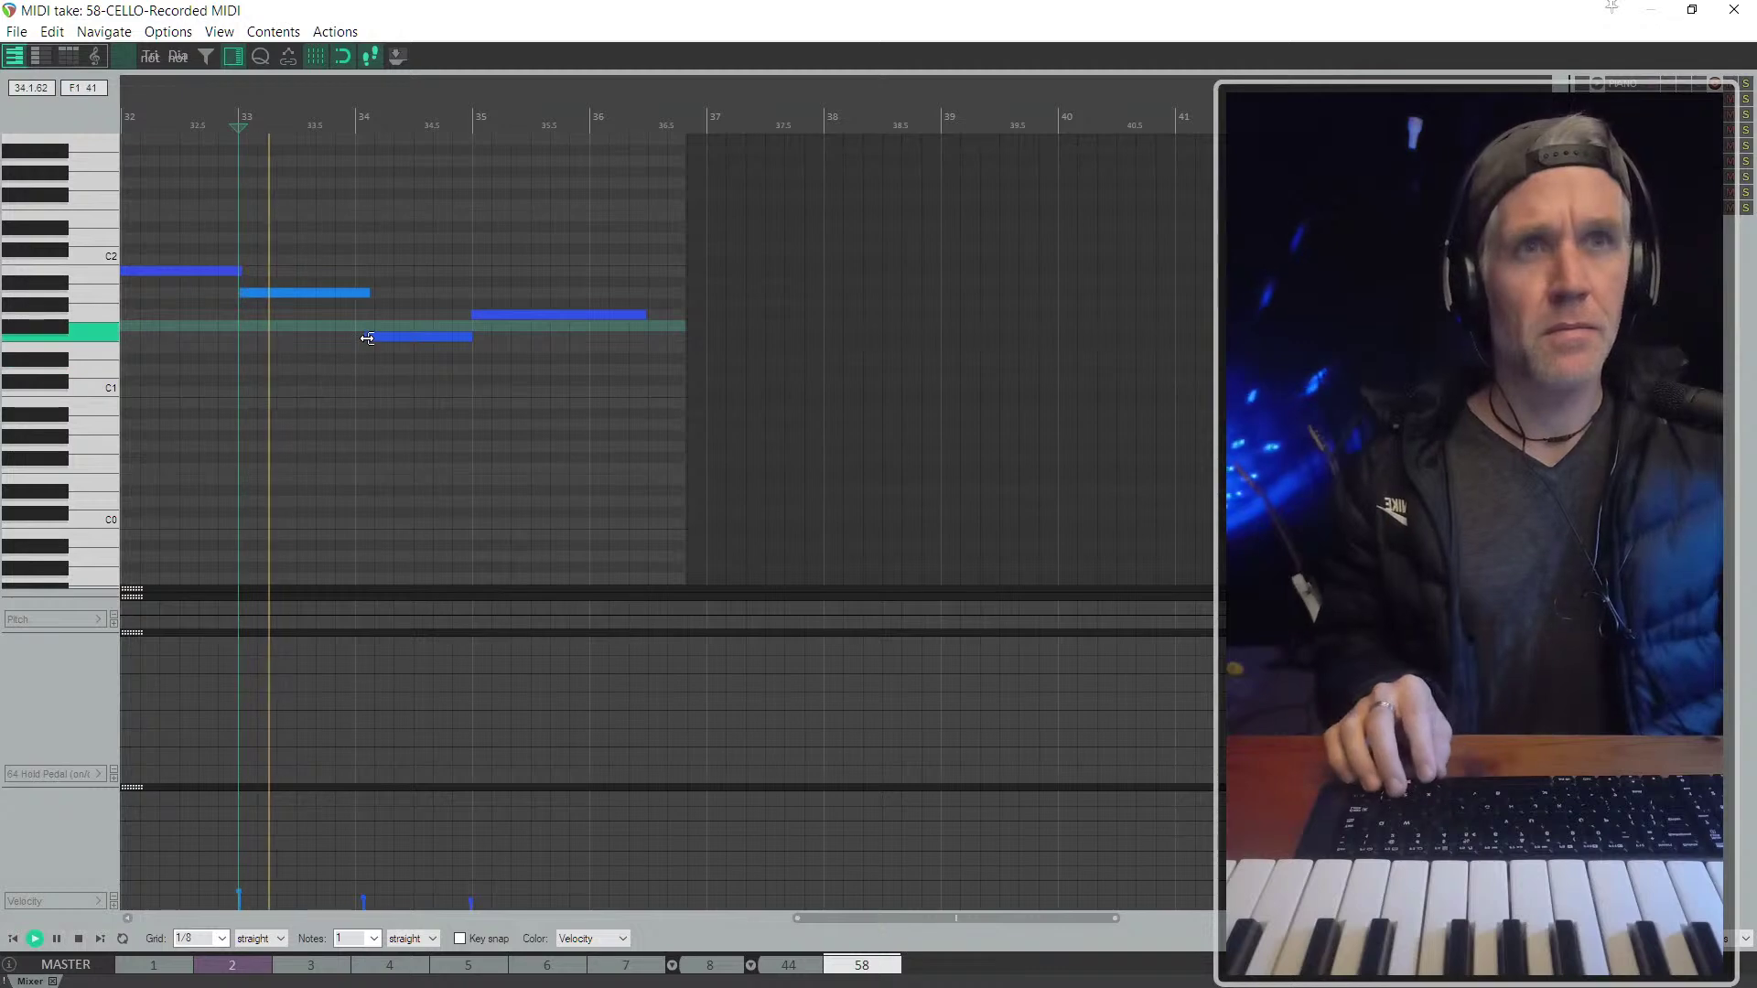
{"action": "scroll", "coordinate": [367, 338], "scroll_direction": "up", "scroll_amount": 3}
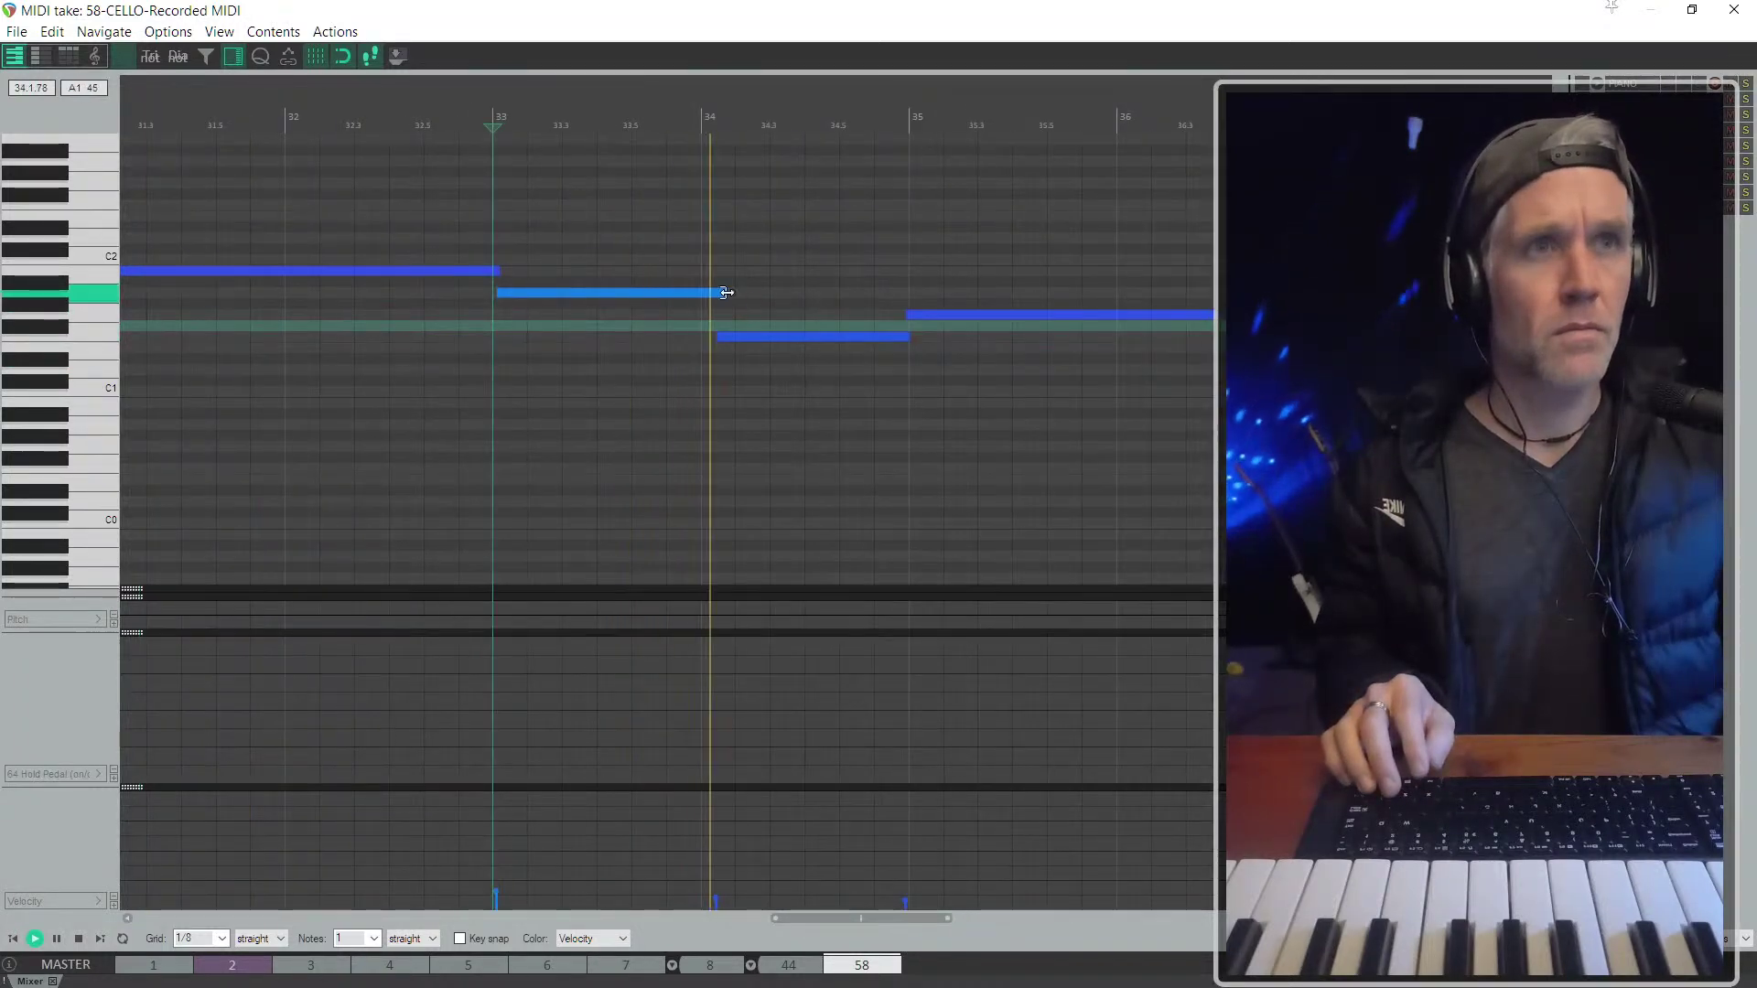
{"action": "left_click_drag", "start_coordinate": [726, 293], "coordinate": [832, 293]}
{"action": "left_click_drag", "start_coordinate": [722, 335], "coordinate": [821, 337]}
{"action": "key", "text": "space"}
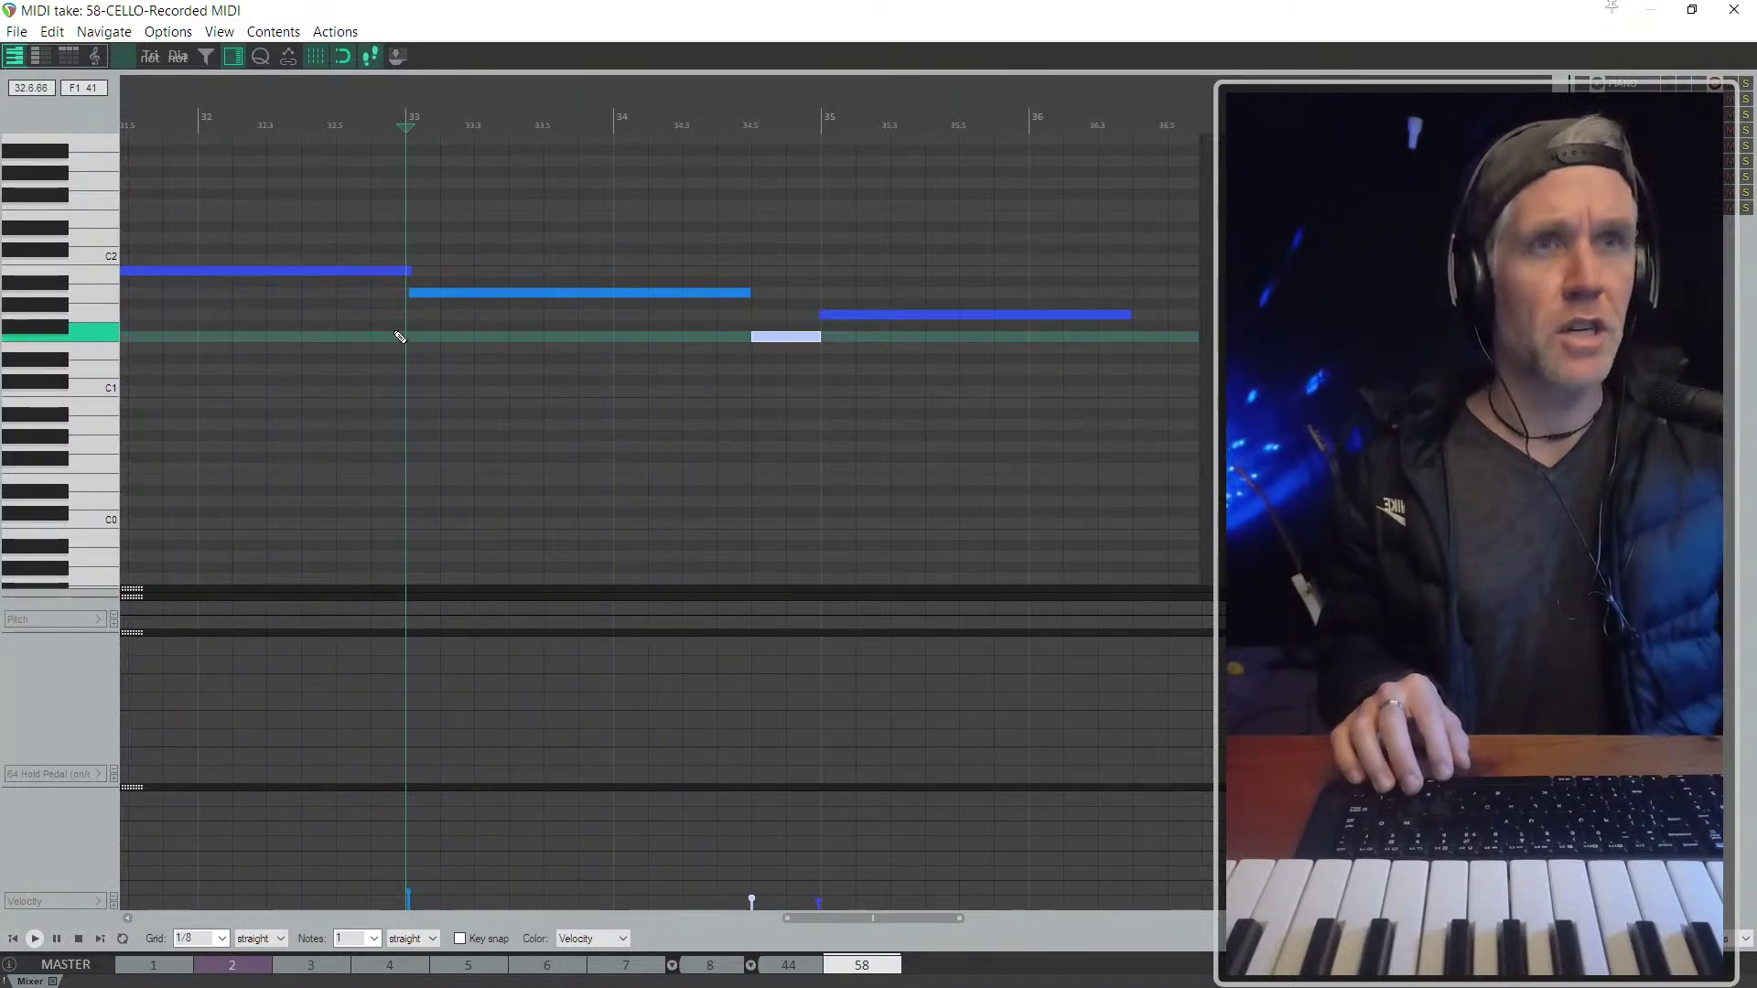
{"action": "left_click", "coordinate": [400, 337]}
{"action": "key", "text": "space"}
Try starting the F1 note about half a beat earlier in bar 34 and play from just before bar 33
{"action": "left_click", "coordinate": [756, 337]}
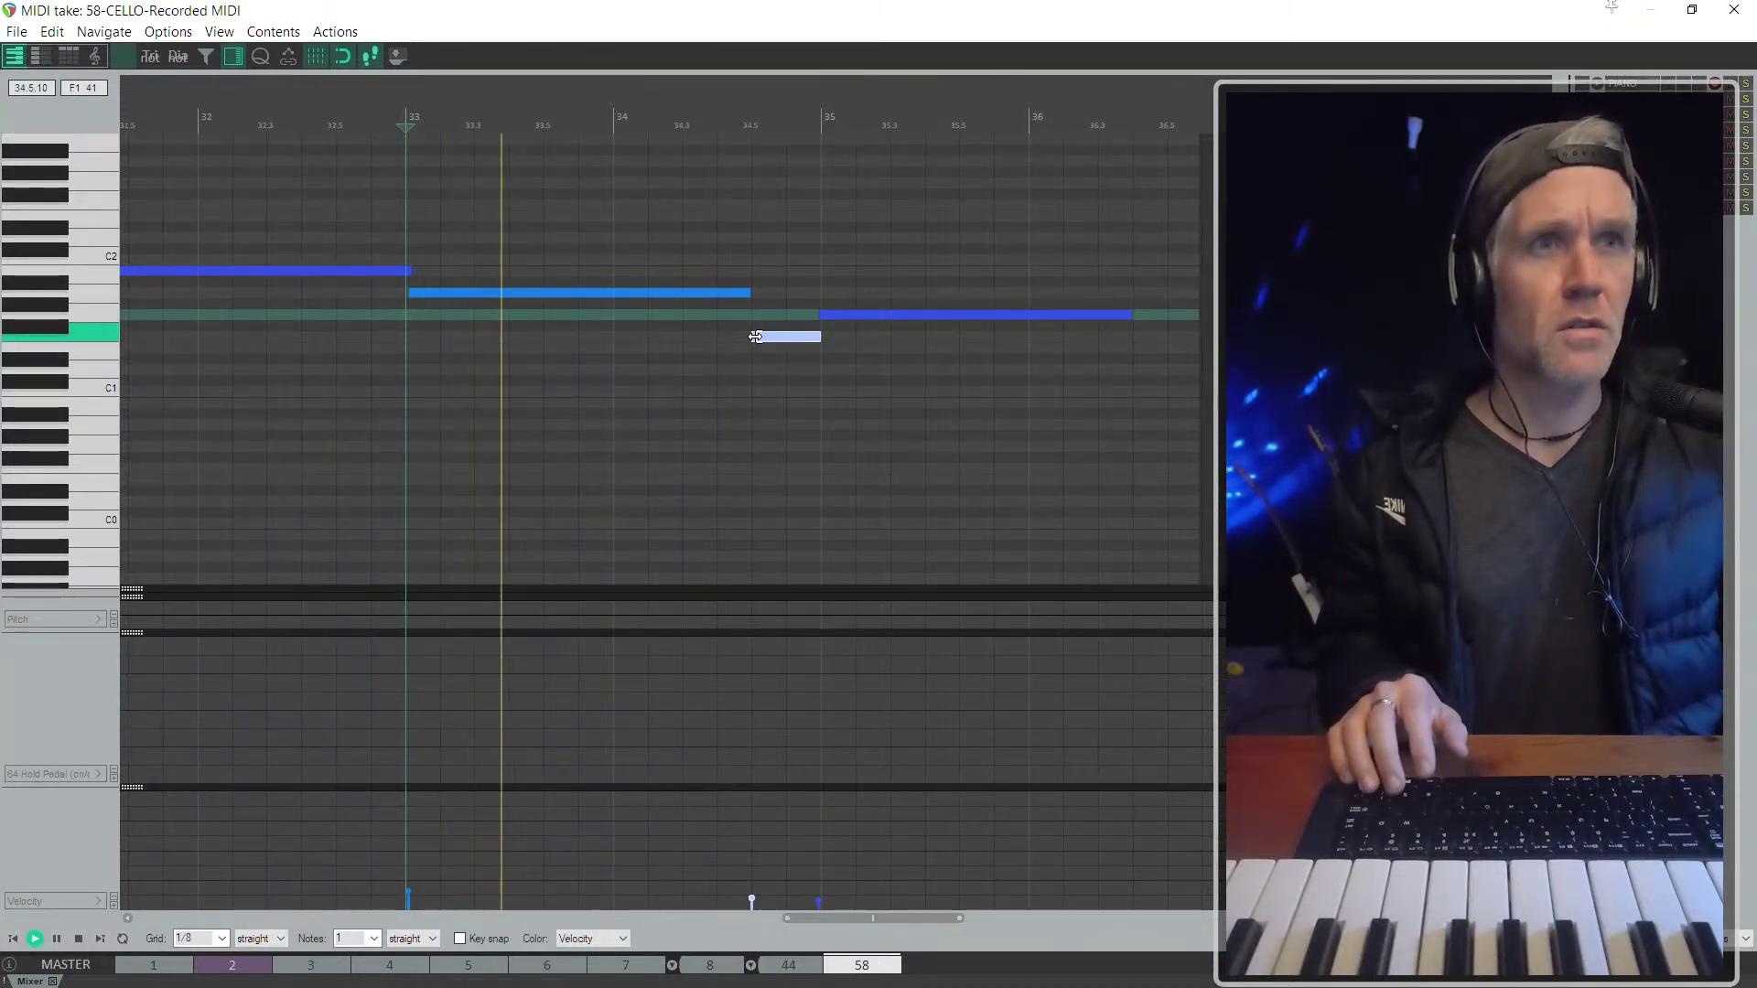
{"action": "left_click_drag", "start_coordinate": [755, 337], "coordinate": [732, 337]}
{"action": "left_click", "coordinate": [373, 109]}
{"action": "key", "text": "space"}
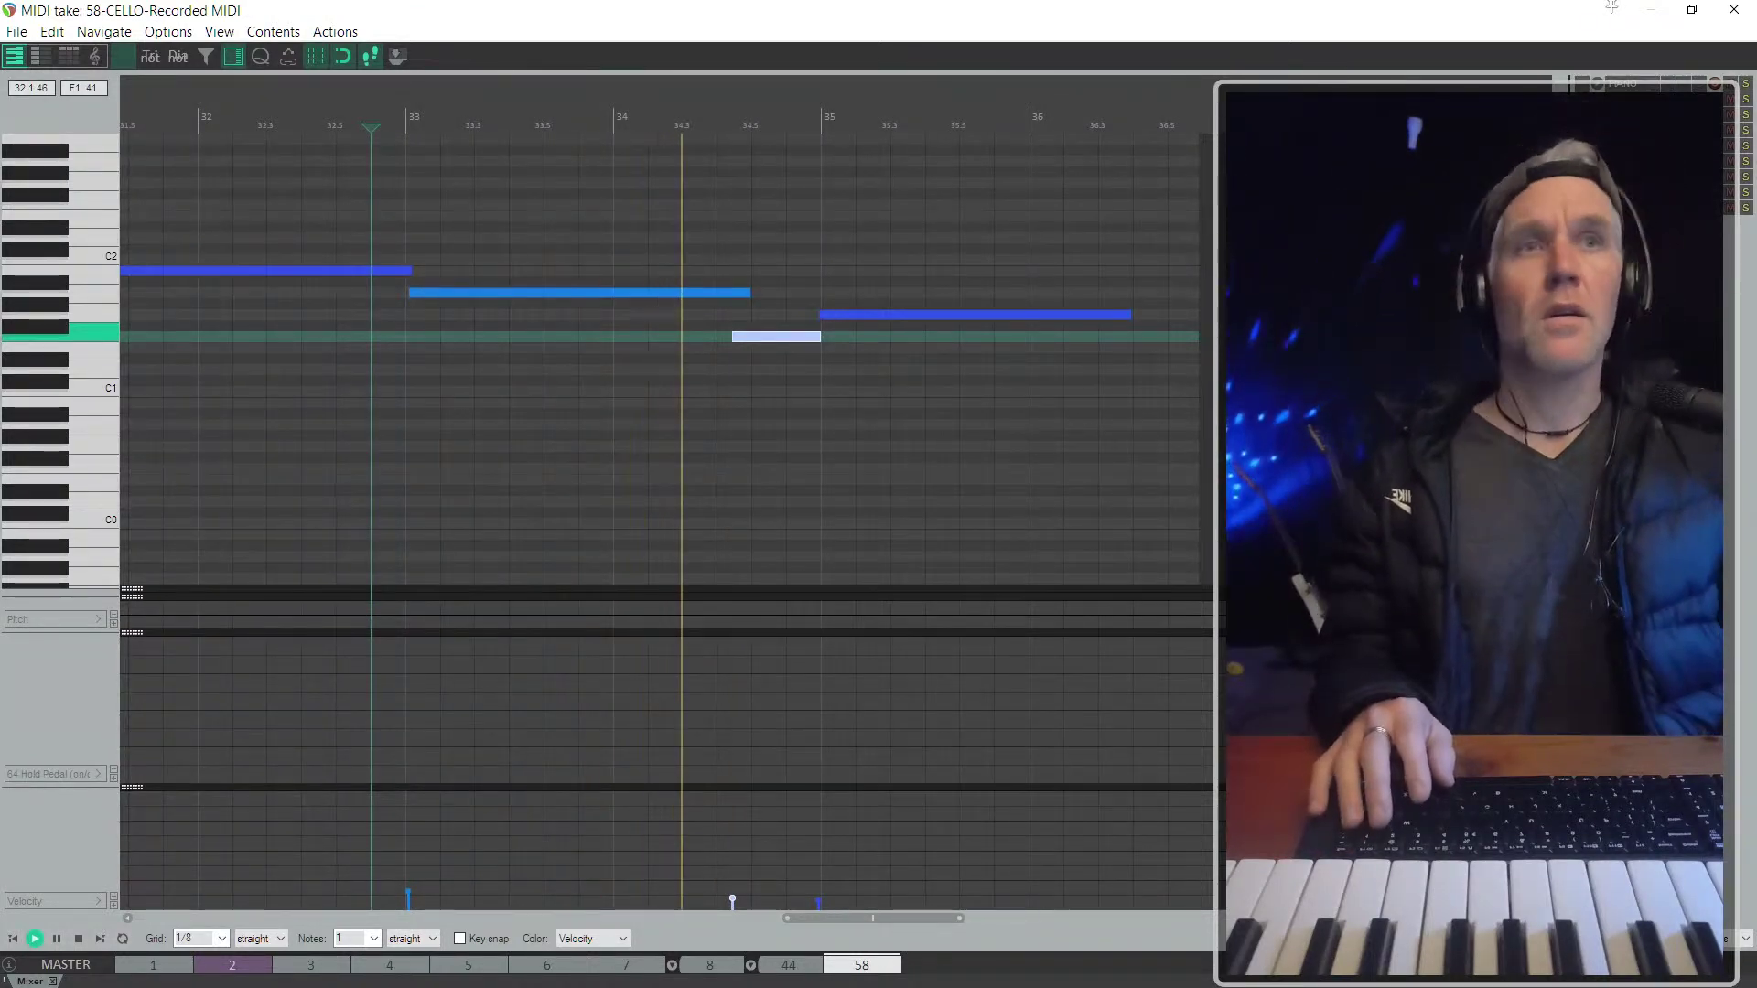
End the A1 note at the start of bar 34, start the F1 note on beat 4, and play the passage
{"action": "key", "text": "space"}
{"action": "left_click_drag", "start_coordinate": [733, 336], "coordinate": [730, 332]}
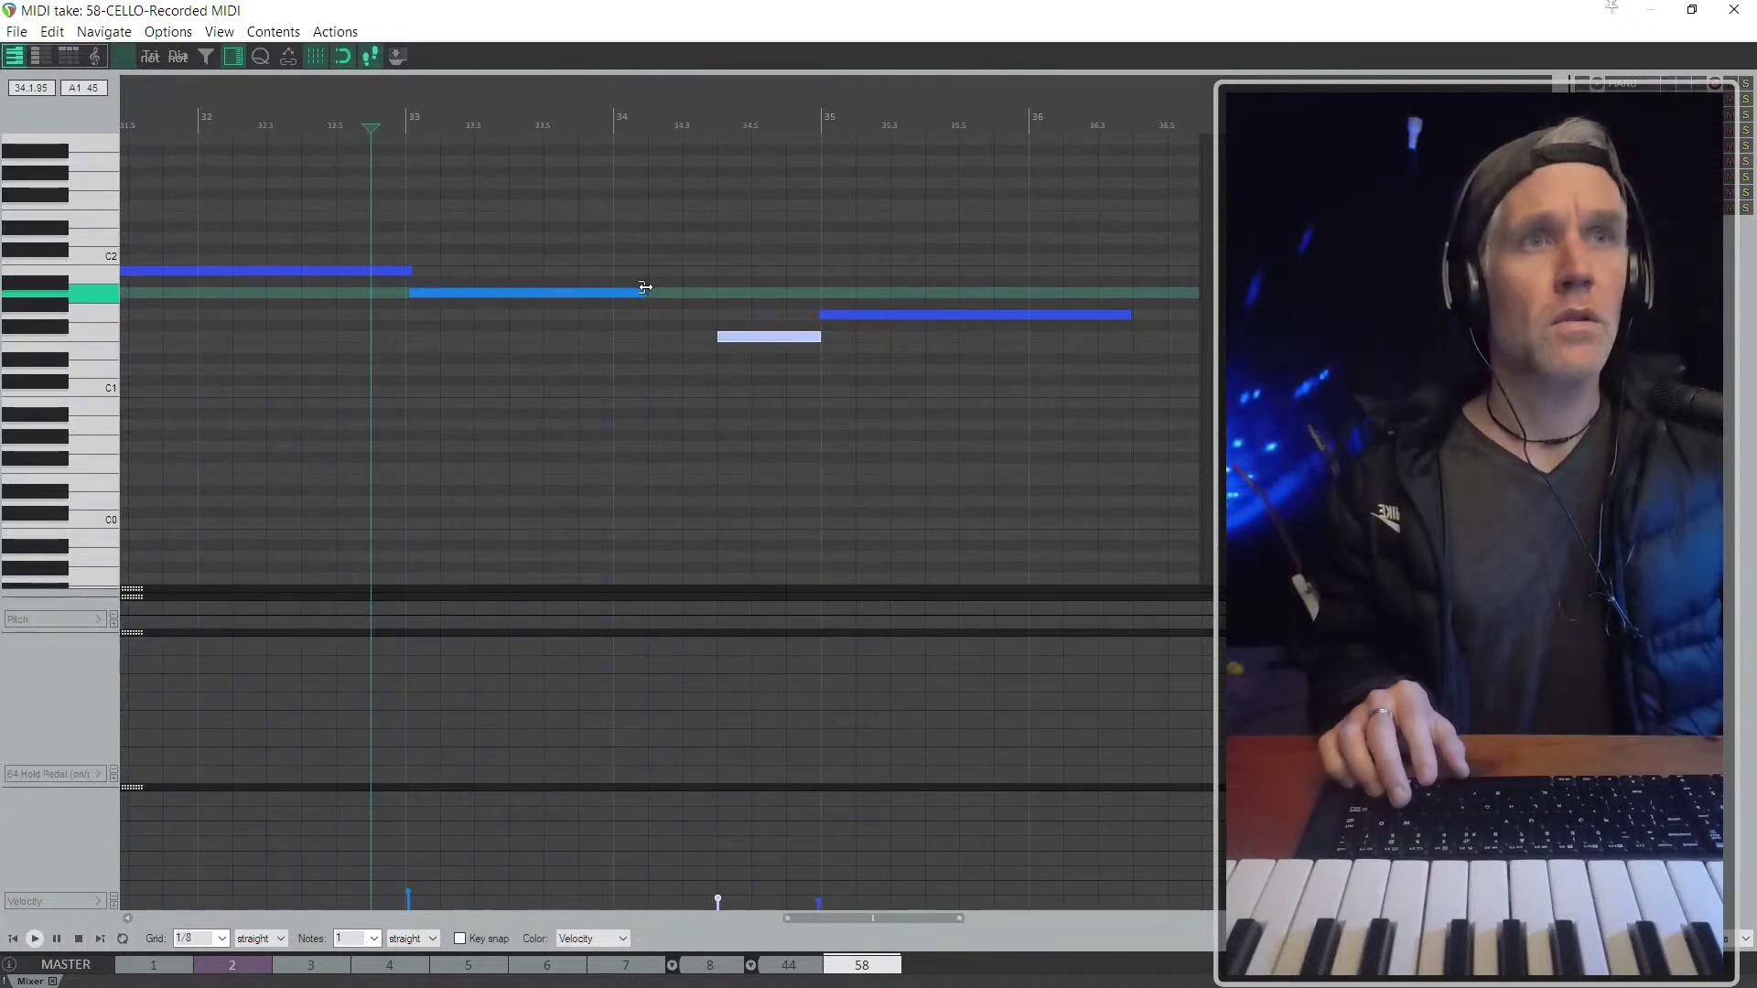
{"action": "key", "text": "space"}
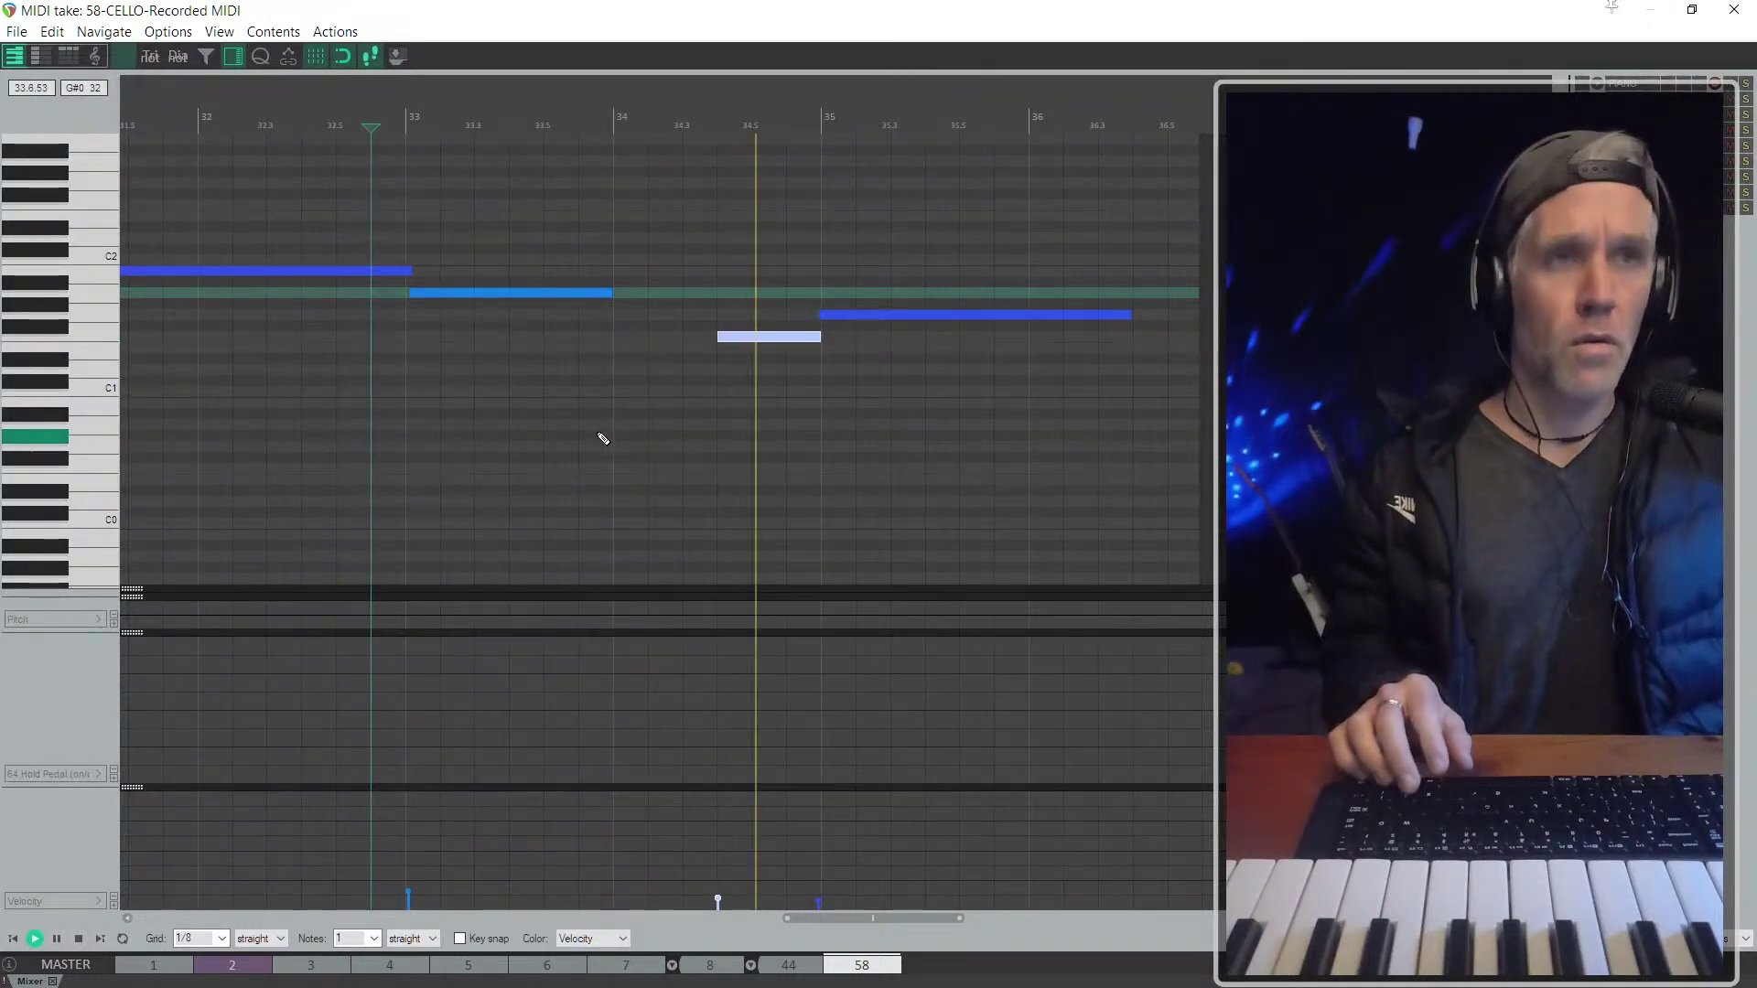
Raise the velocity of the last two cello notes, F1 and G1, replay the phrase, and close the note editor
{"action": "left_click_drag", "start_coordinate": [769, 337], "coordinate": [826, 302]}
{"action": "key", "text": "space"}
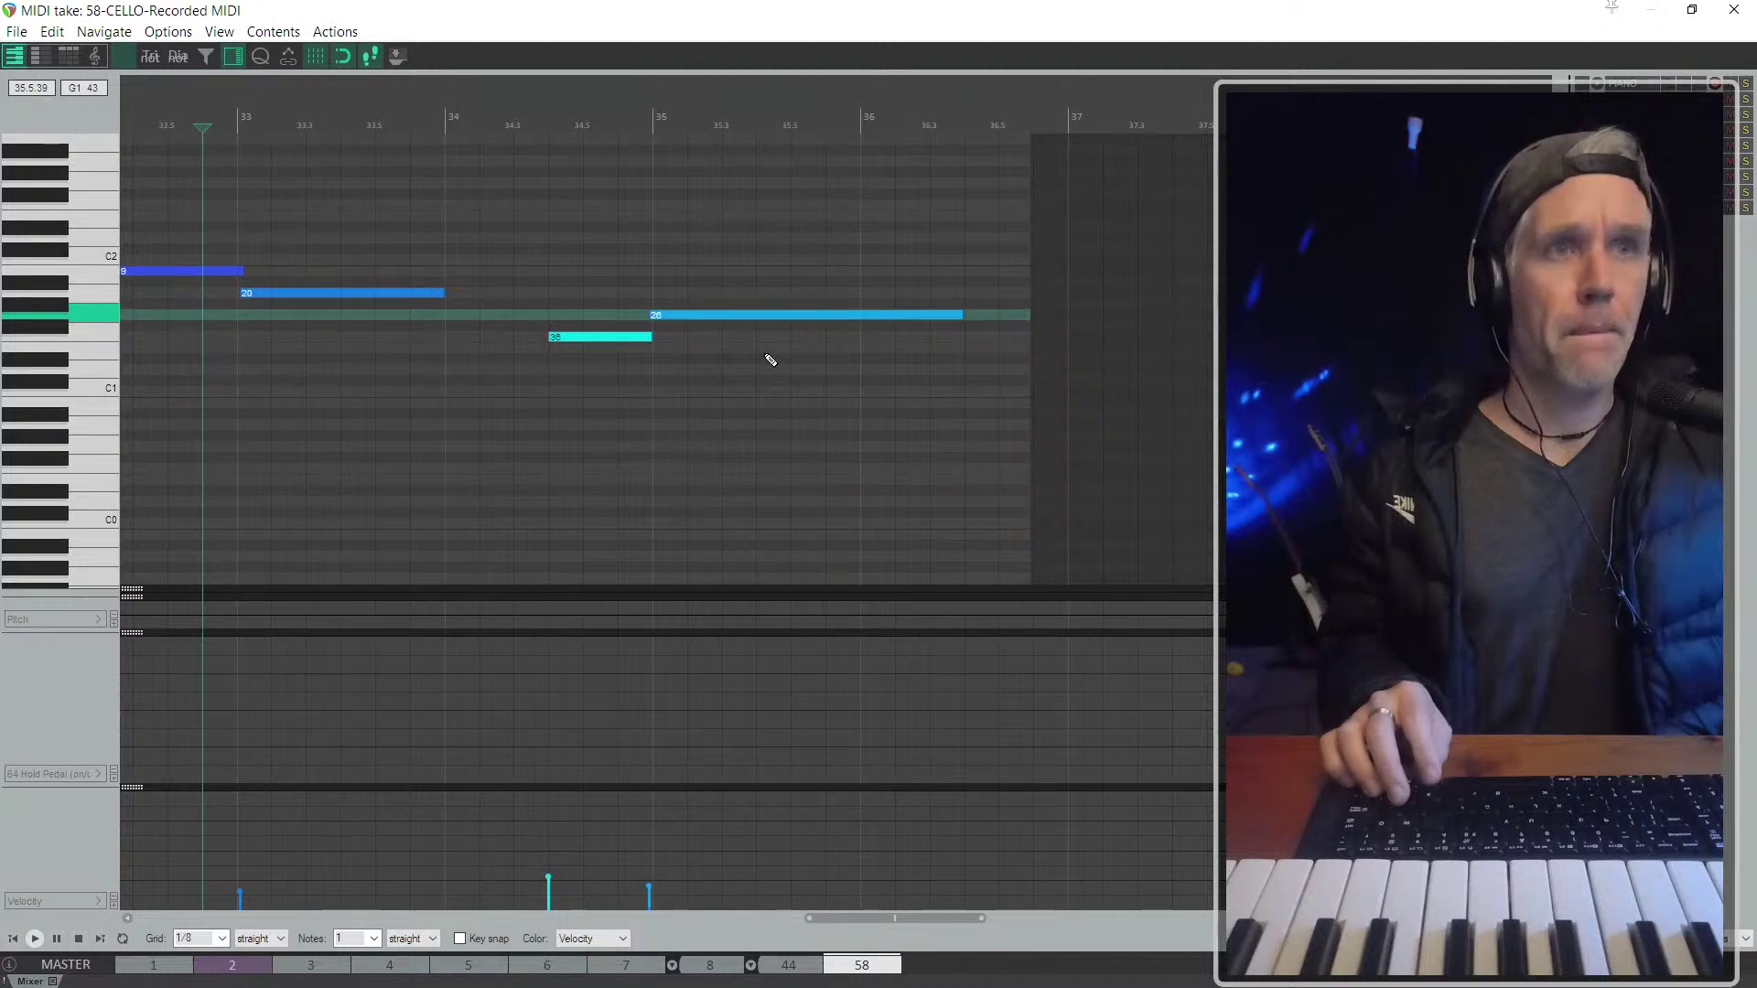
{"action": "key", "text": "space"}
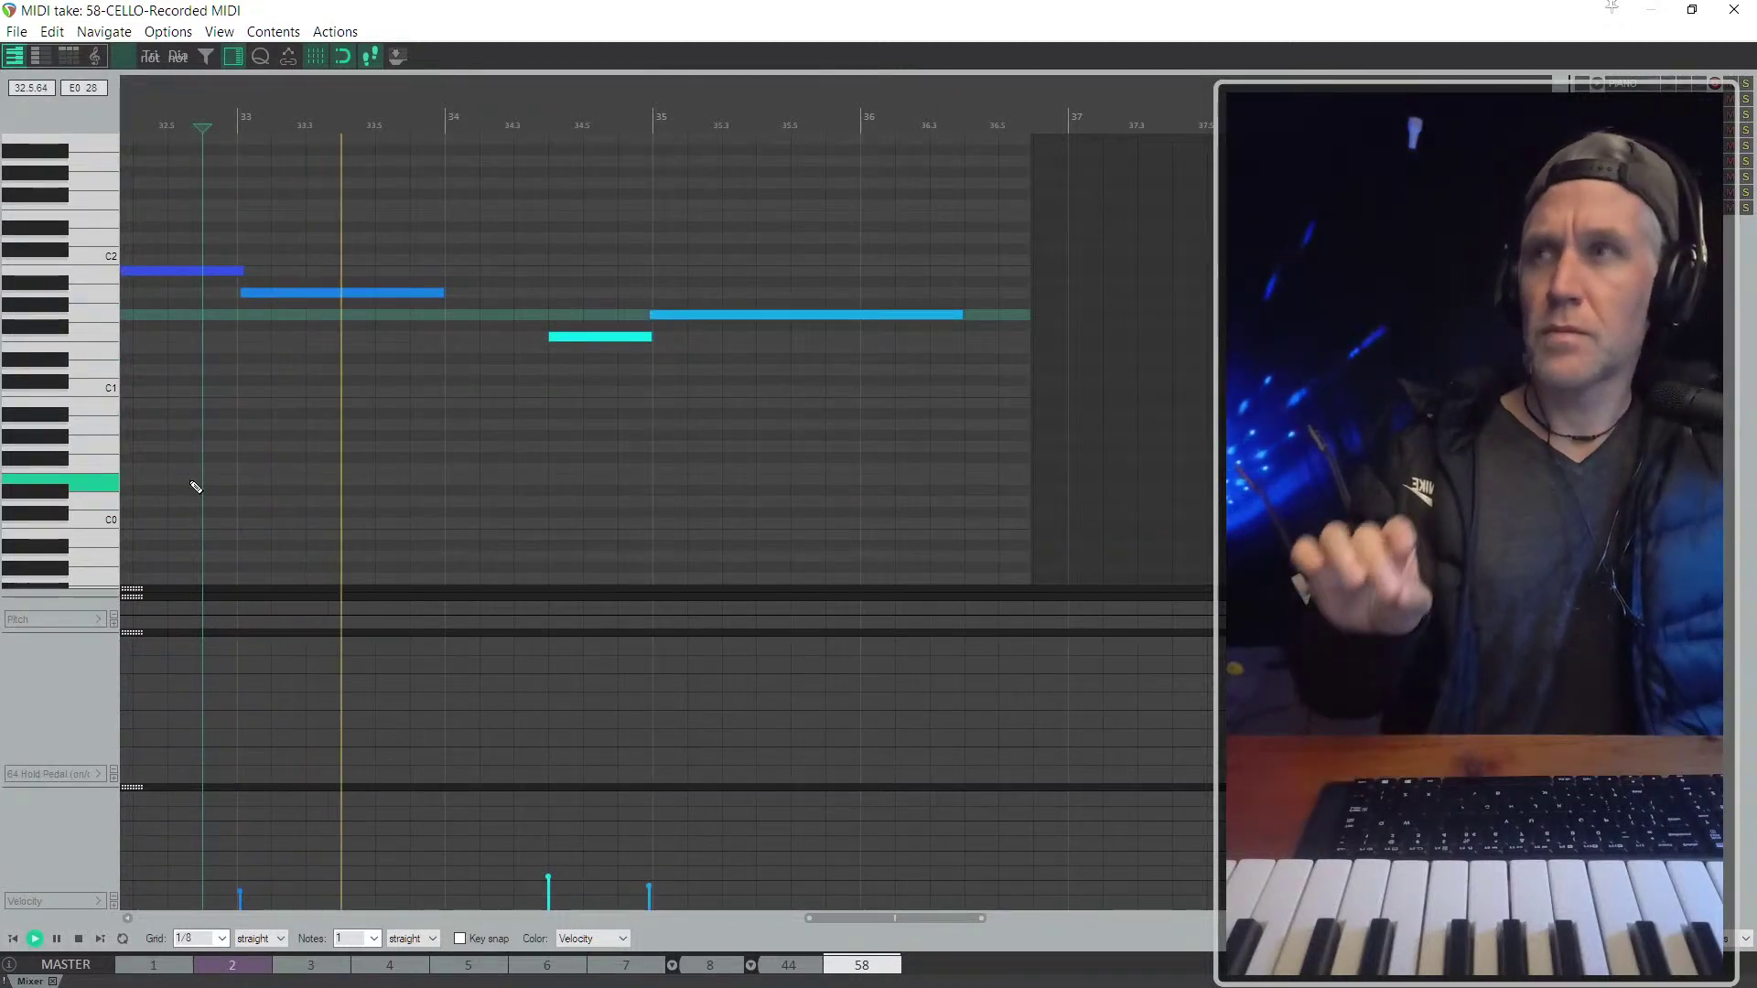
{"action": "key", "text": "space"}
{"action": "key", "text": "space"}
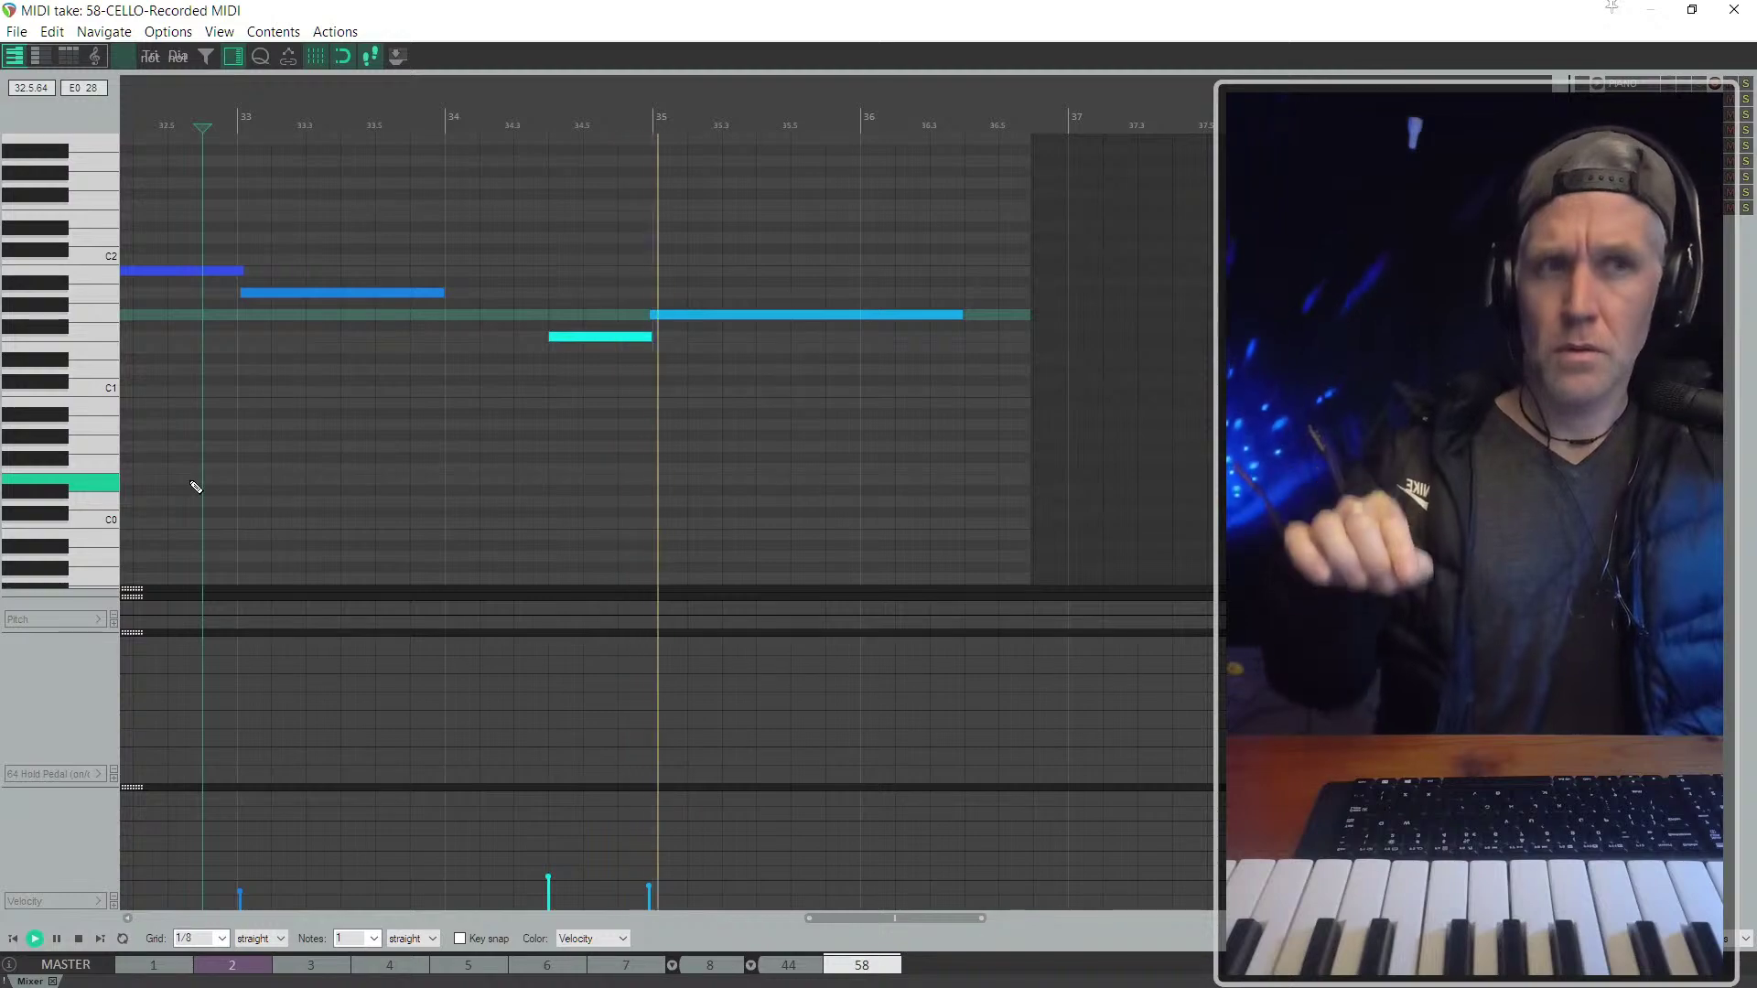
{"action": "key", "text": "Escape"}
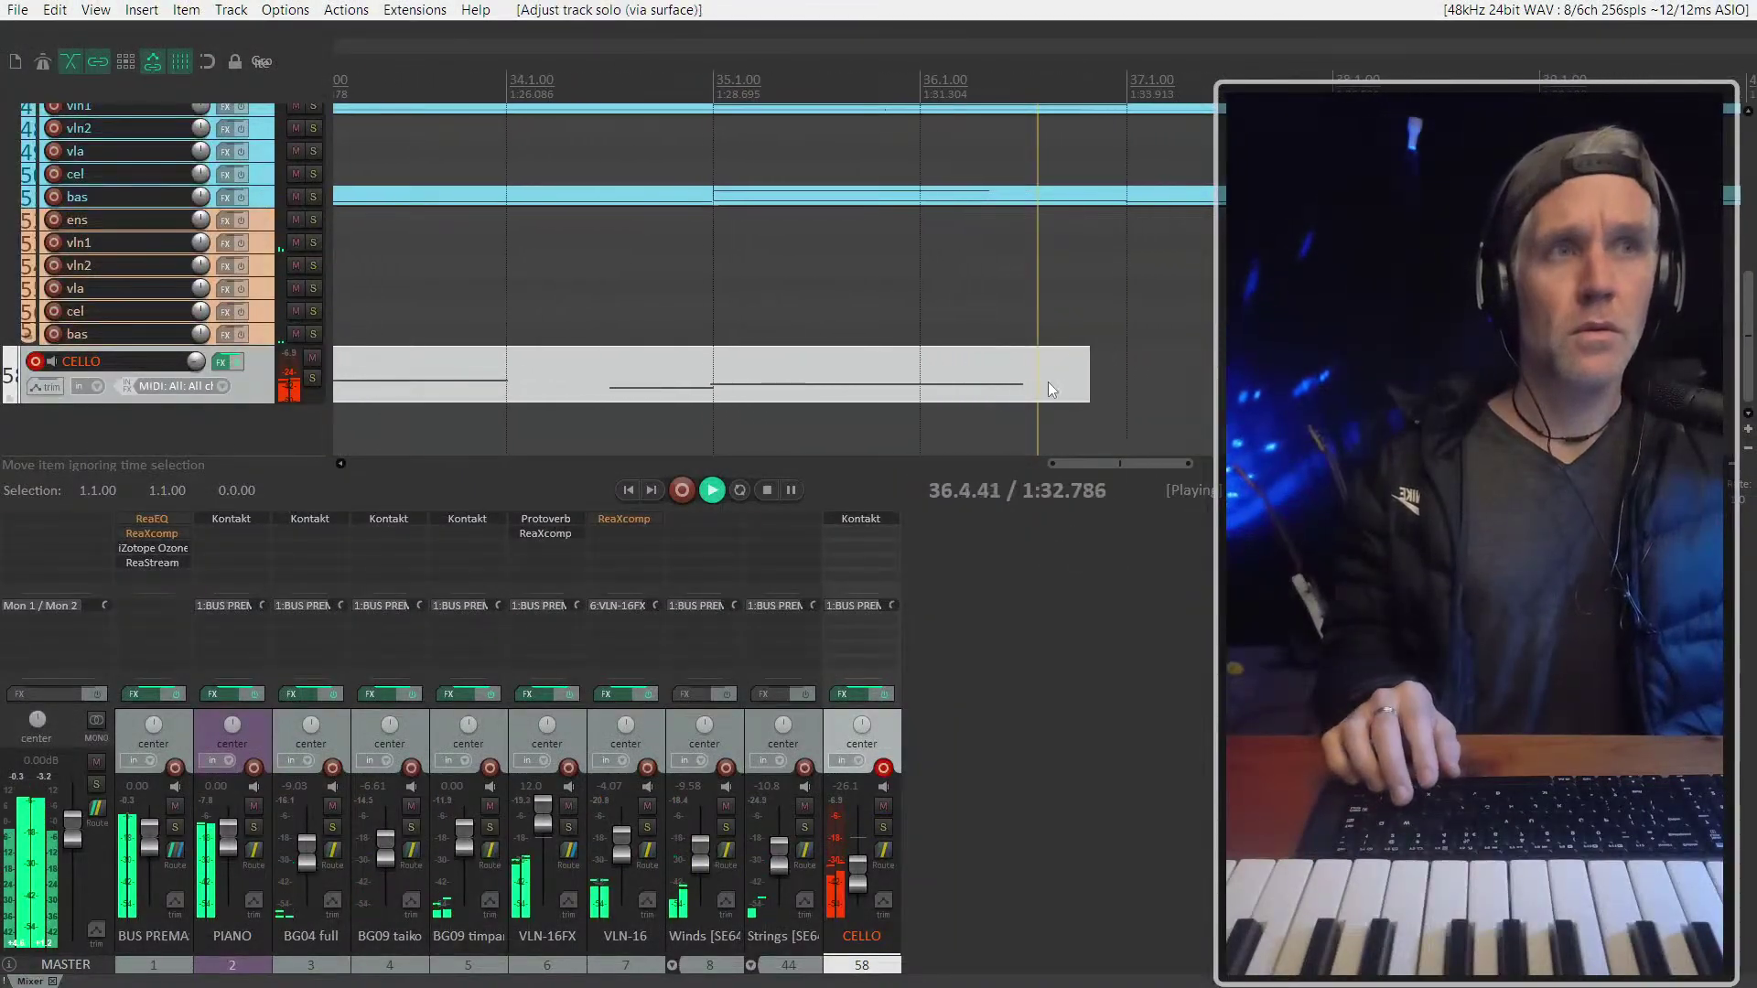
Show the volume envelope of the Winds [SE64] track while the arrangement plays on
{"action": "scroll", "coordinate": [997, 366], "scroll_direction": "down", "scroll_amount": 5}
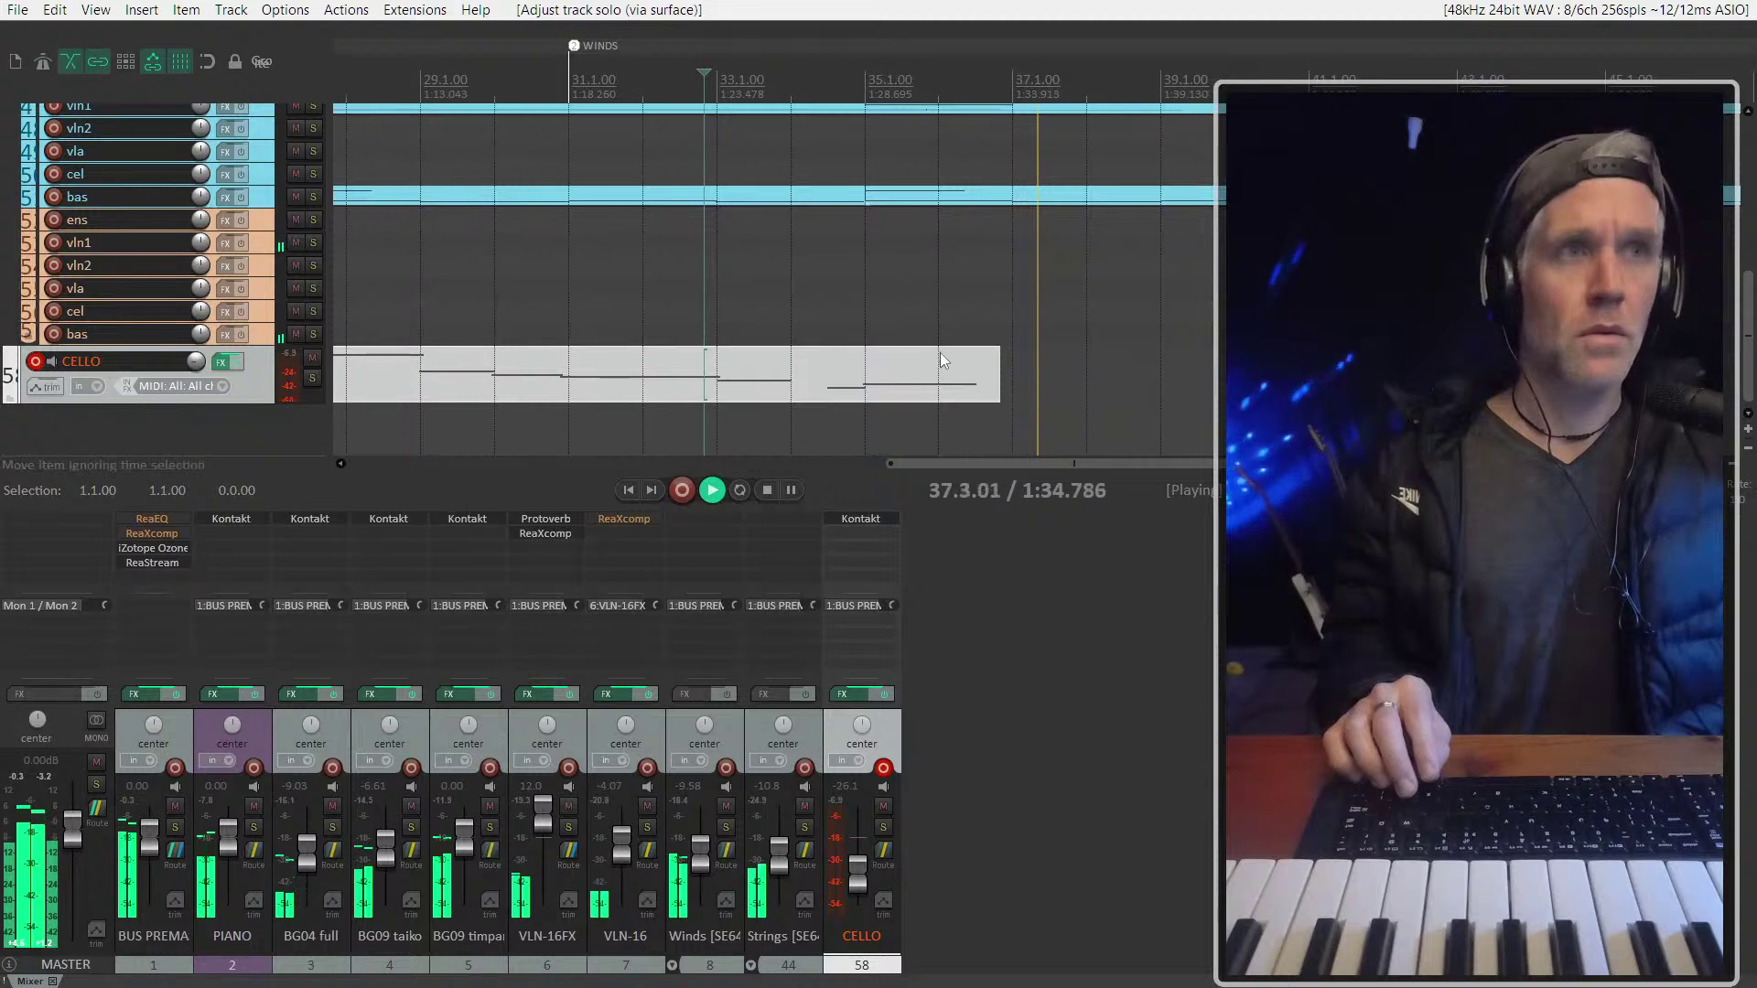
{"action": "scroll", "coordinate": [941, 353], "scroll_direction": "down", "scroll_amount": 3}
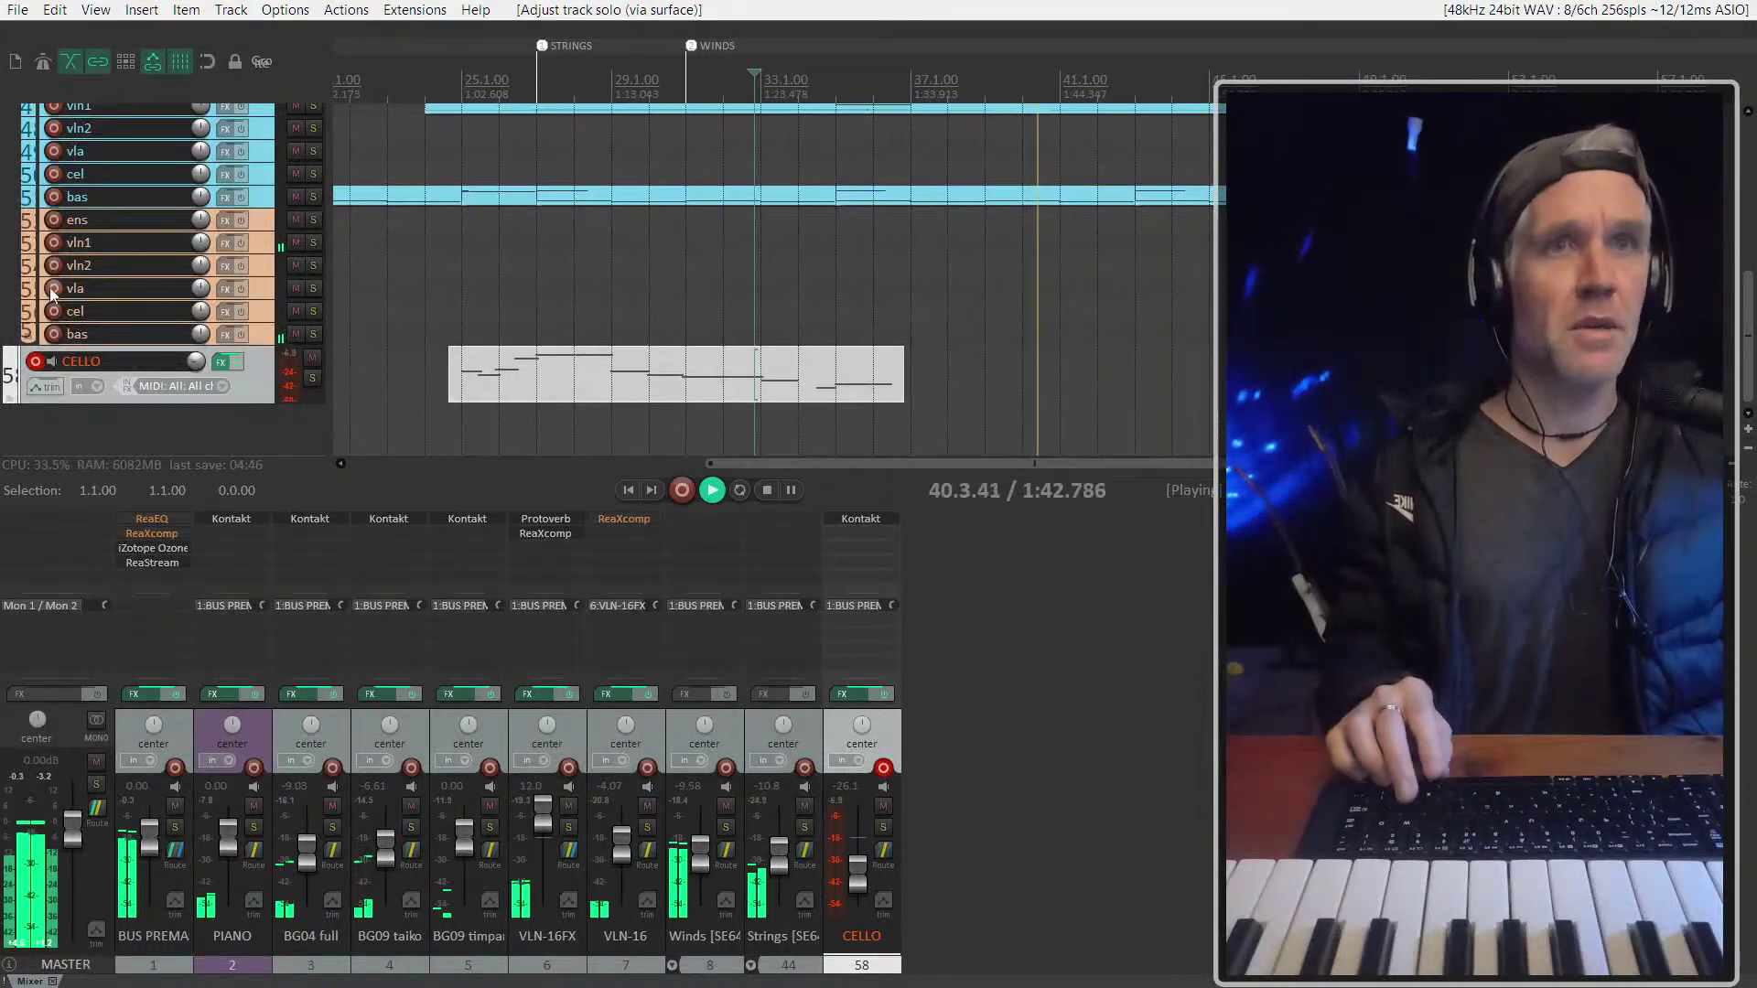
{"action": "scroll", "coordinate": [170, 234], "scroll_direction": "up", "scroll_amount": 4}
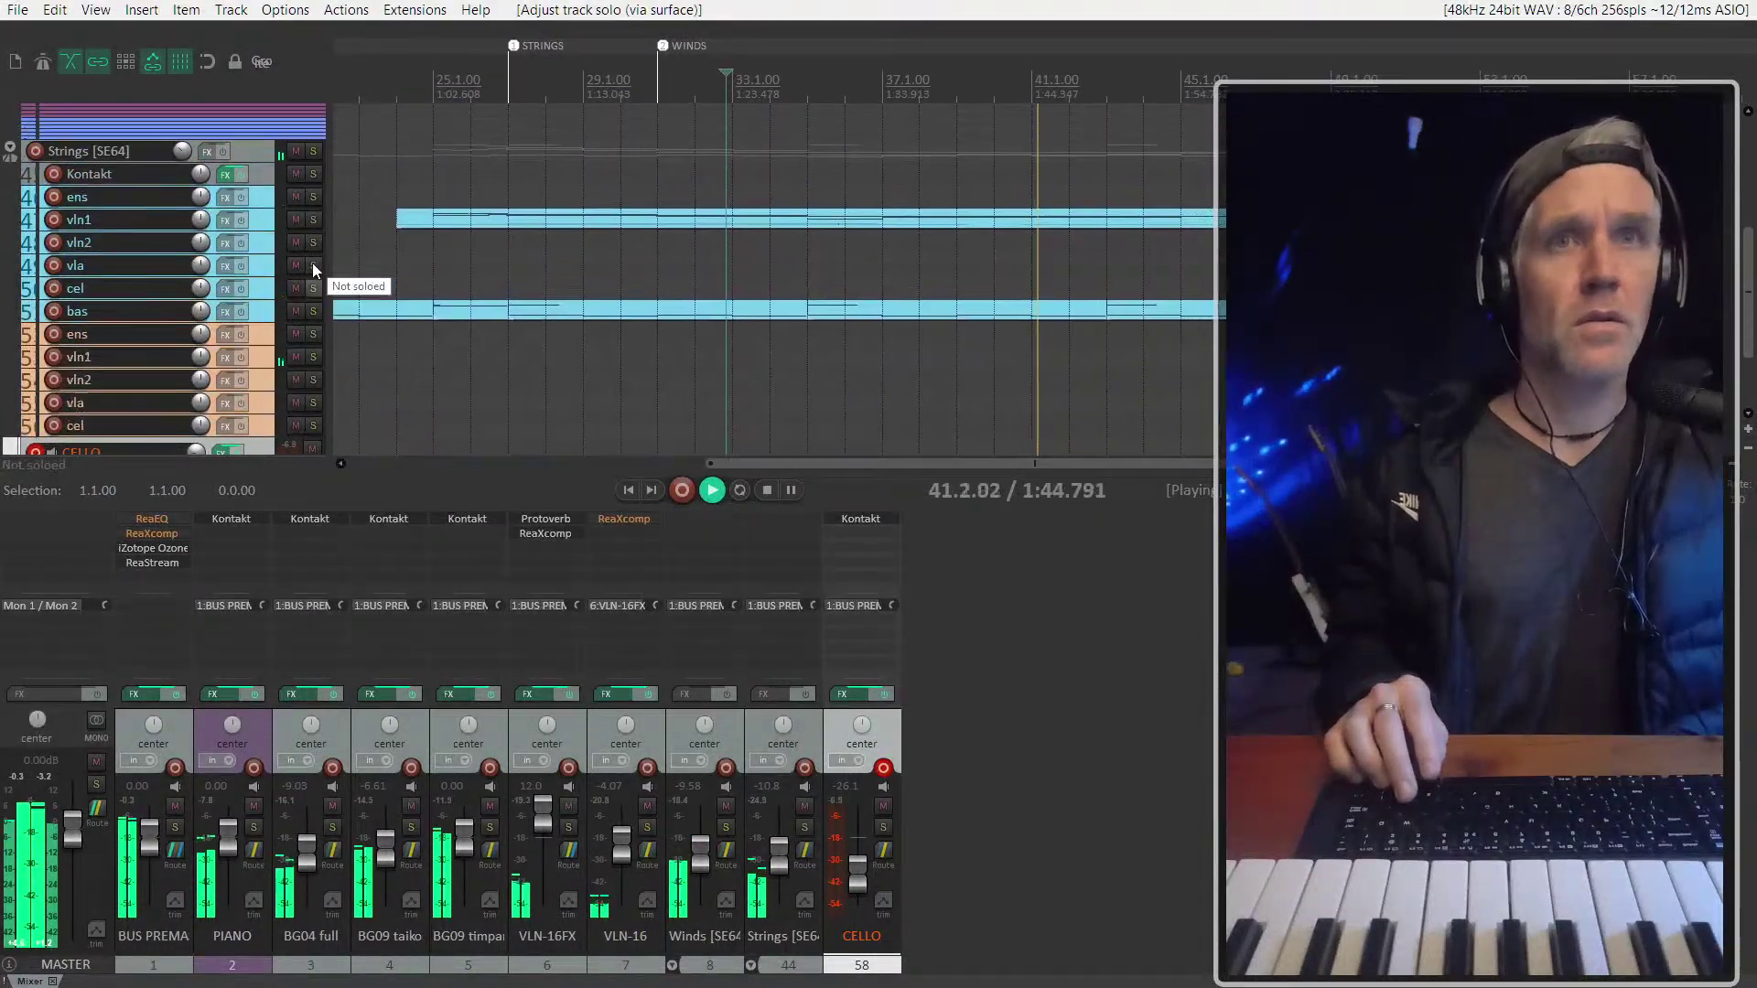
{"action": "scroll", "coordinate": [302, 242], "scroll_direction": "up", "scroll_amount": 4}
{"action": "left_click", "coordinate": [244, 205]}
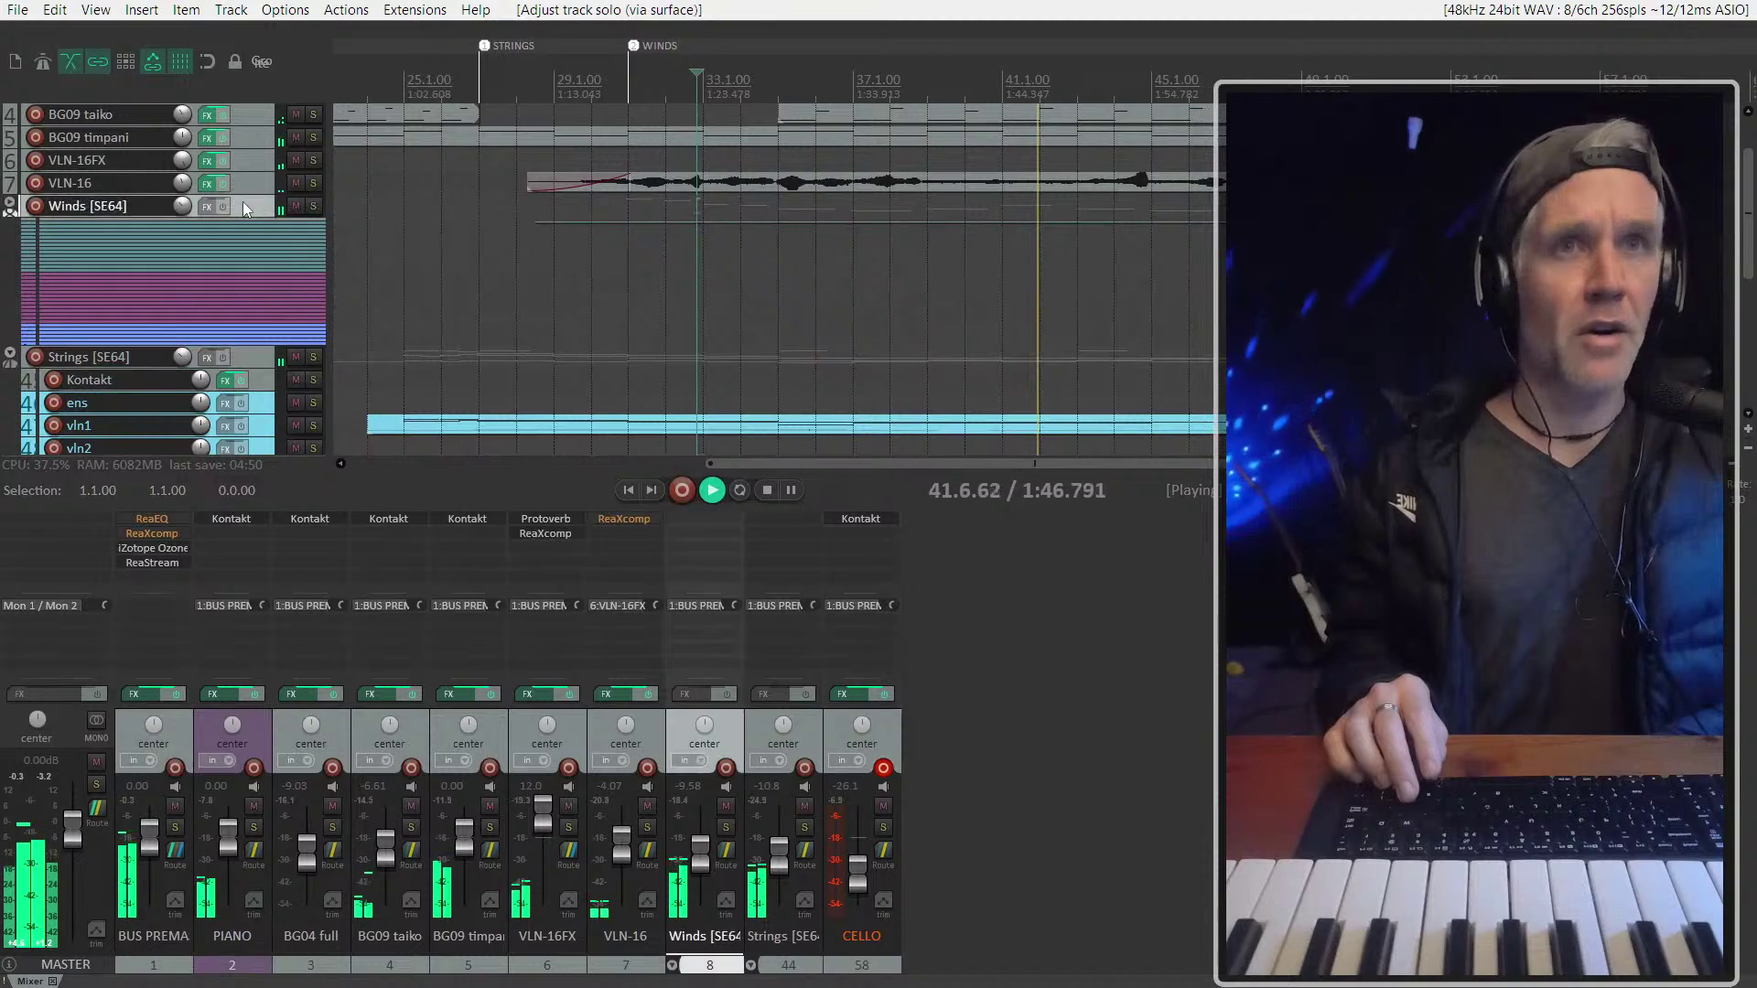
{"action": "scroll", "coordinate": [755, 372], "scroll_direction": "down", "scroll_amount": 3}
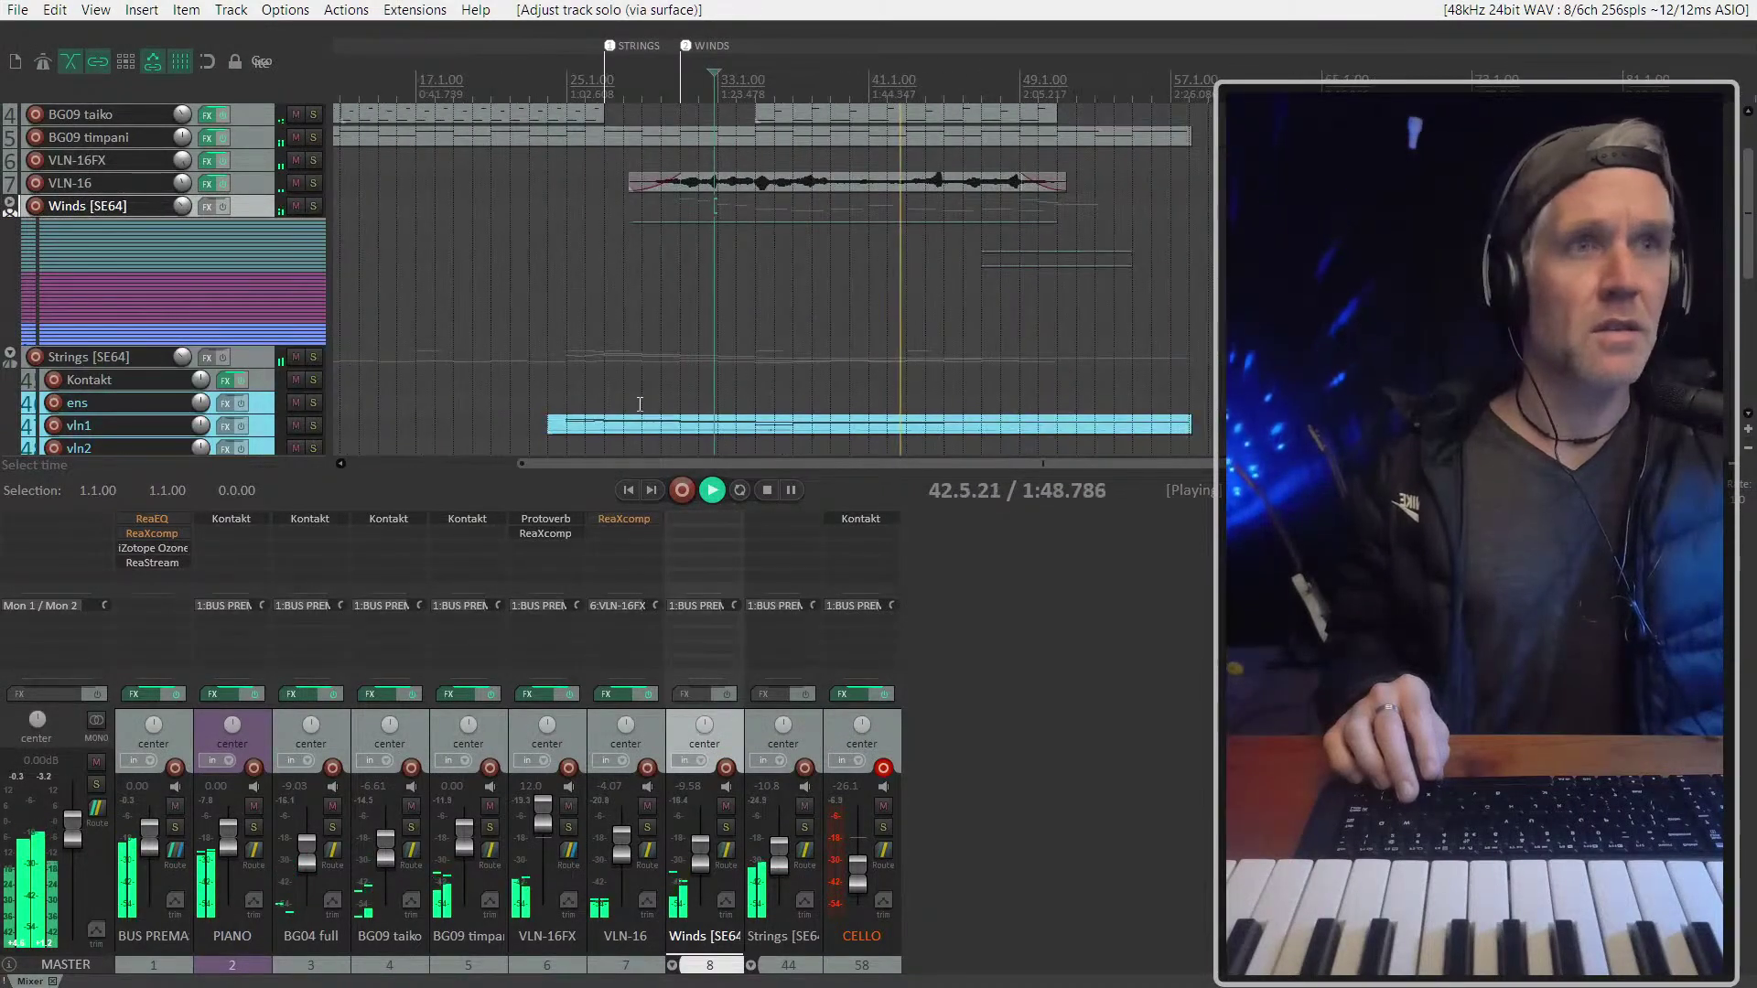
{"action": "scroll", "coordinate": [640, 404], "scroll_direction": "down", "scroll_amount": 6}
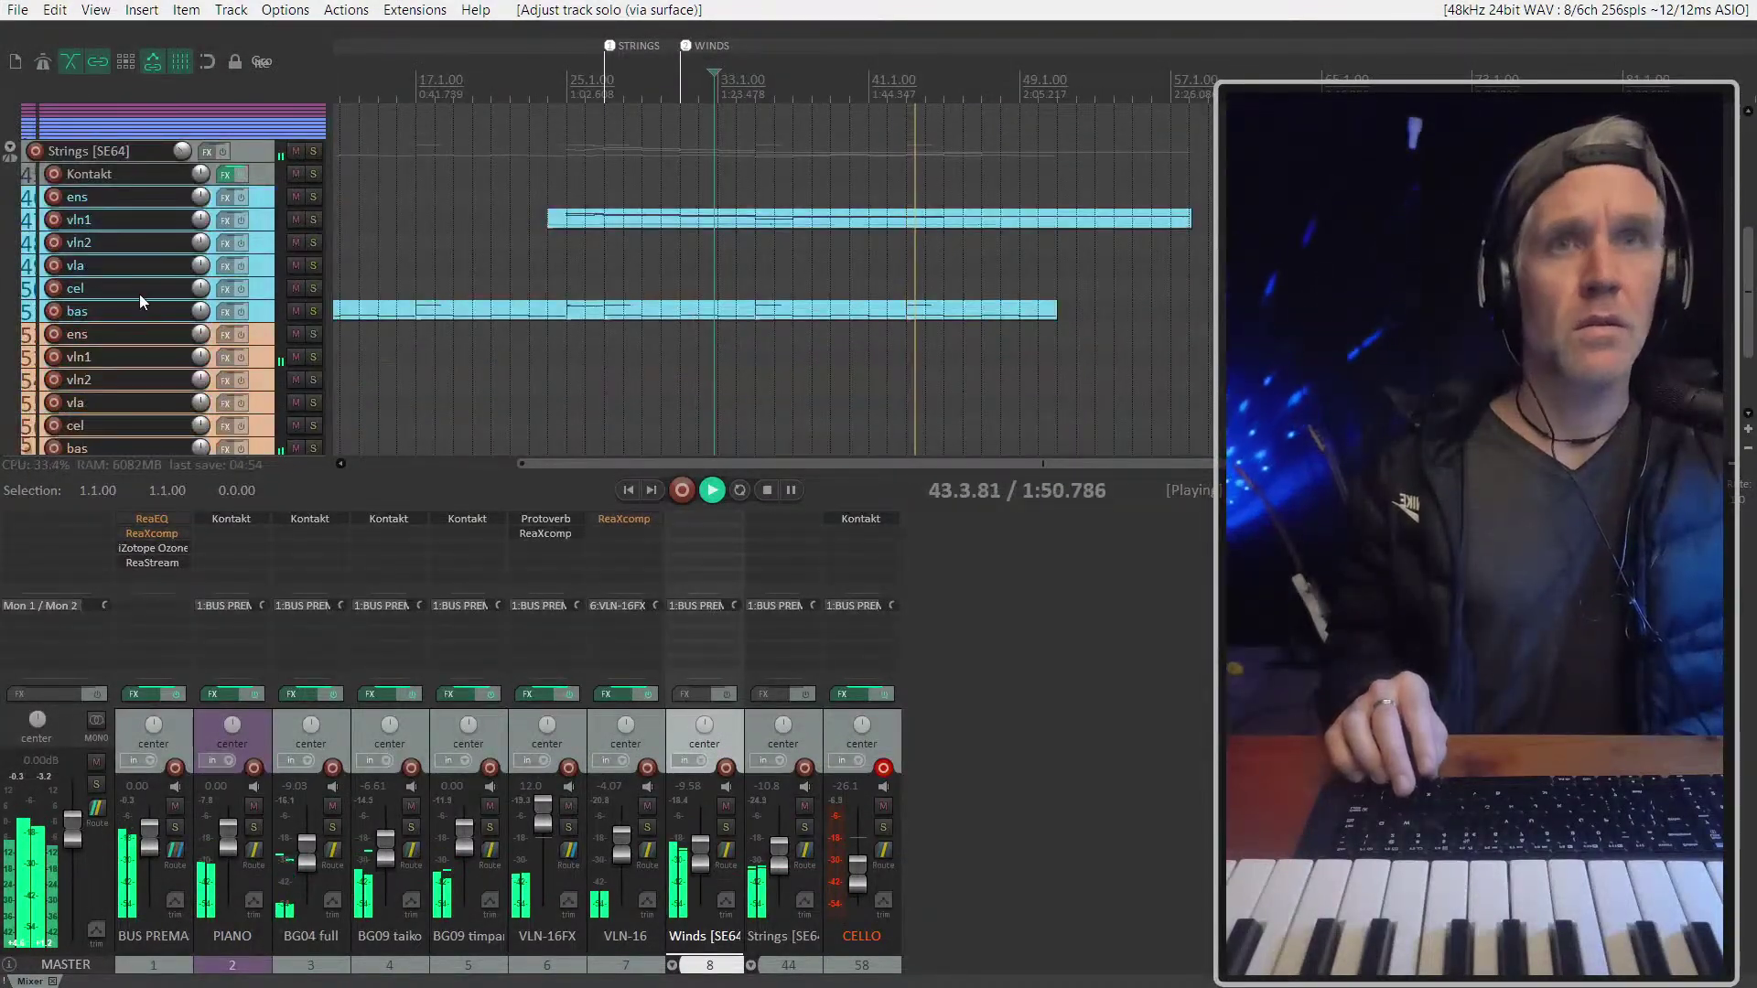
{"action": "scroll", "coordinate": [210, 238], "scroll_direction": "up", "scroll_amount": 4}
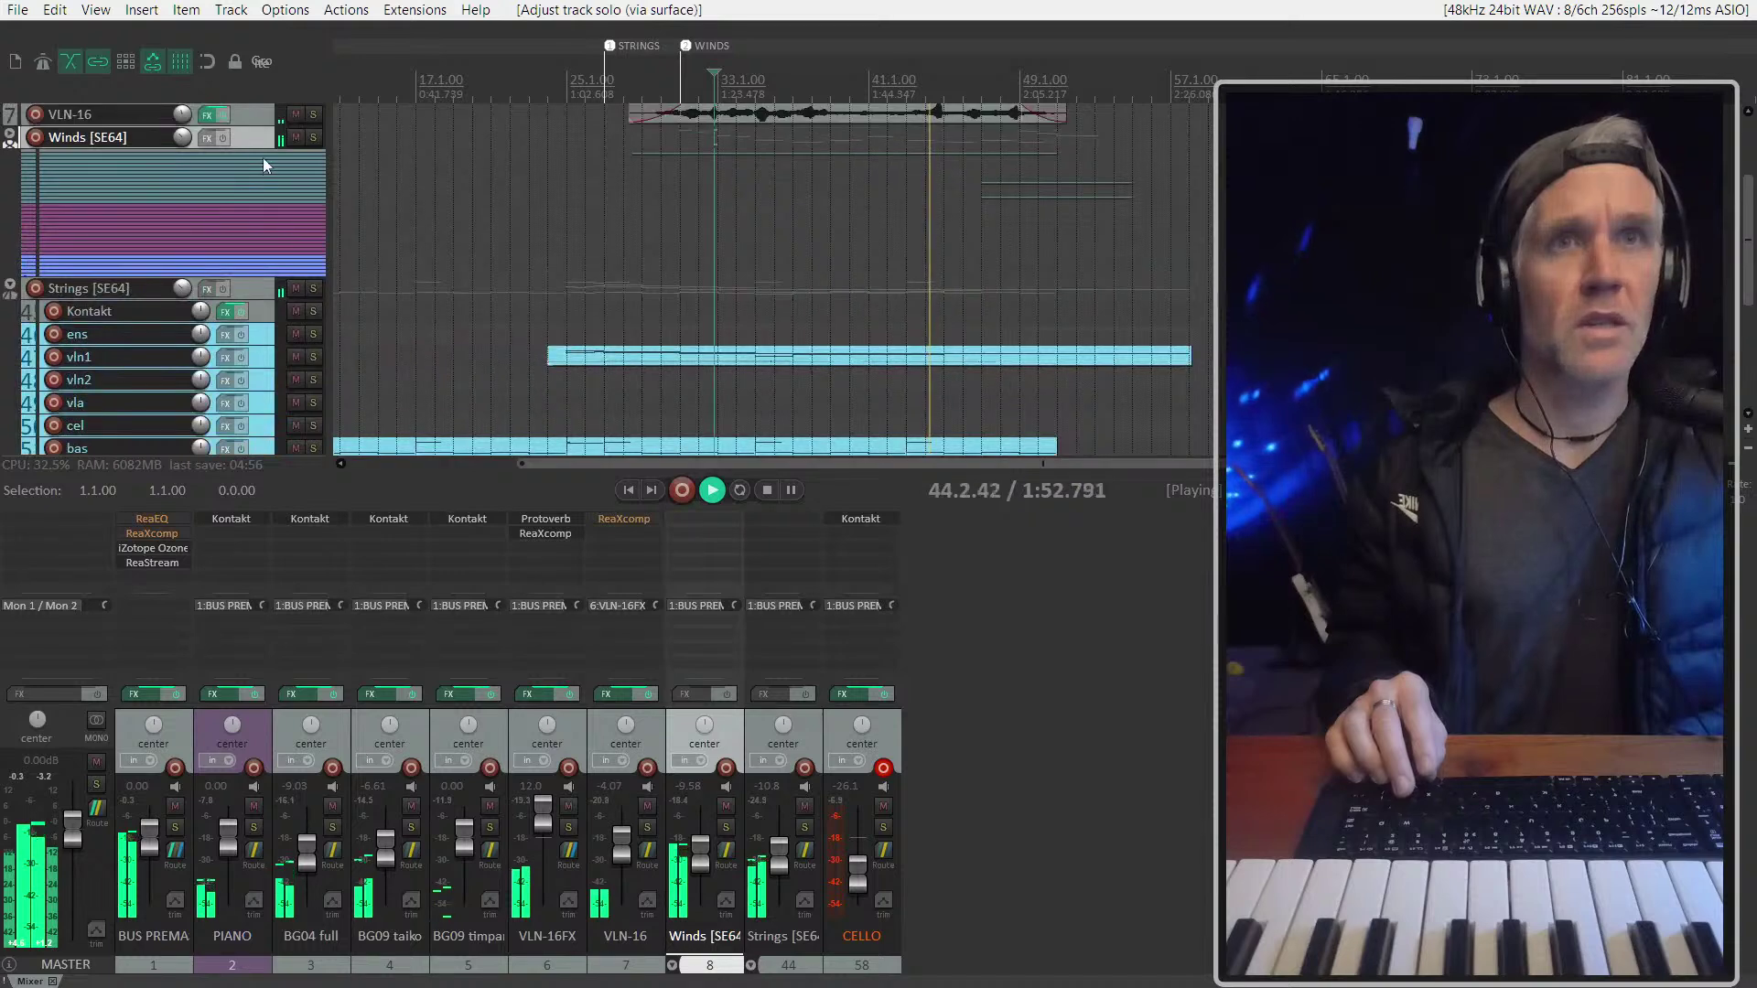
{"action": "key", "text": "v"}
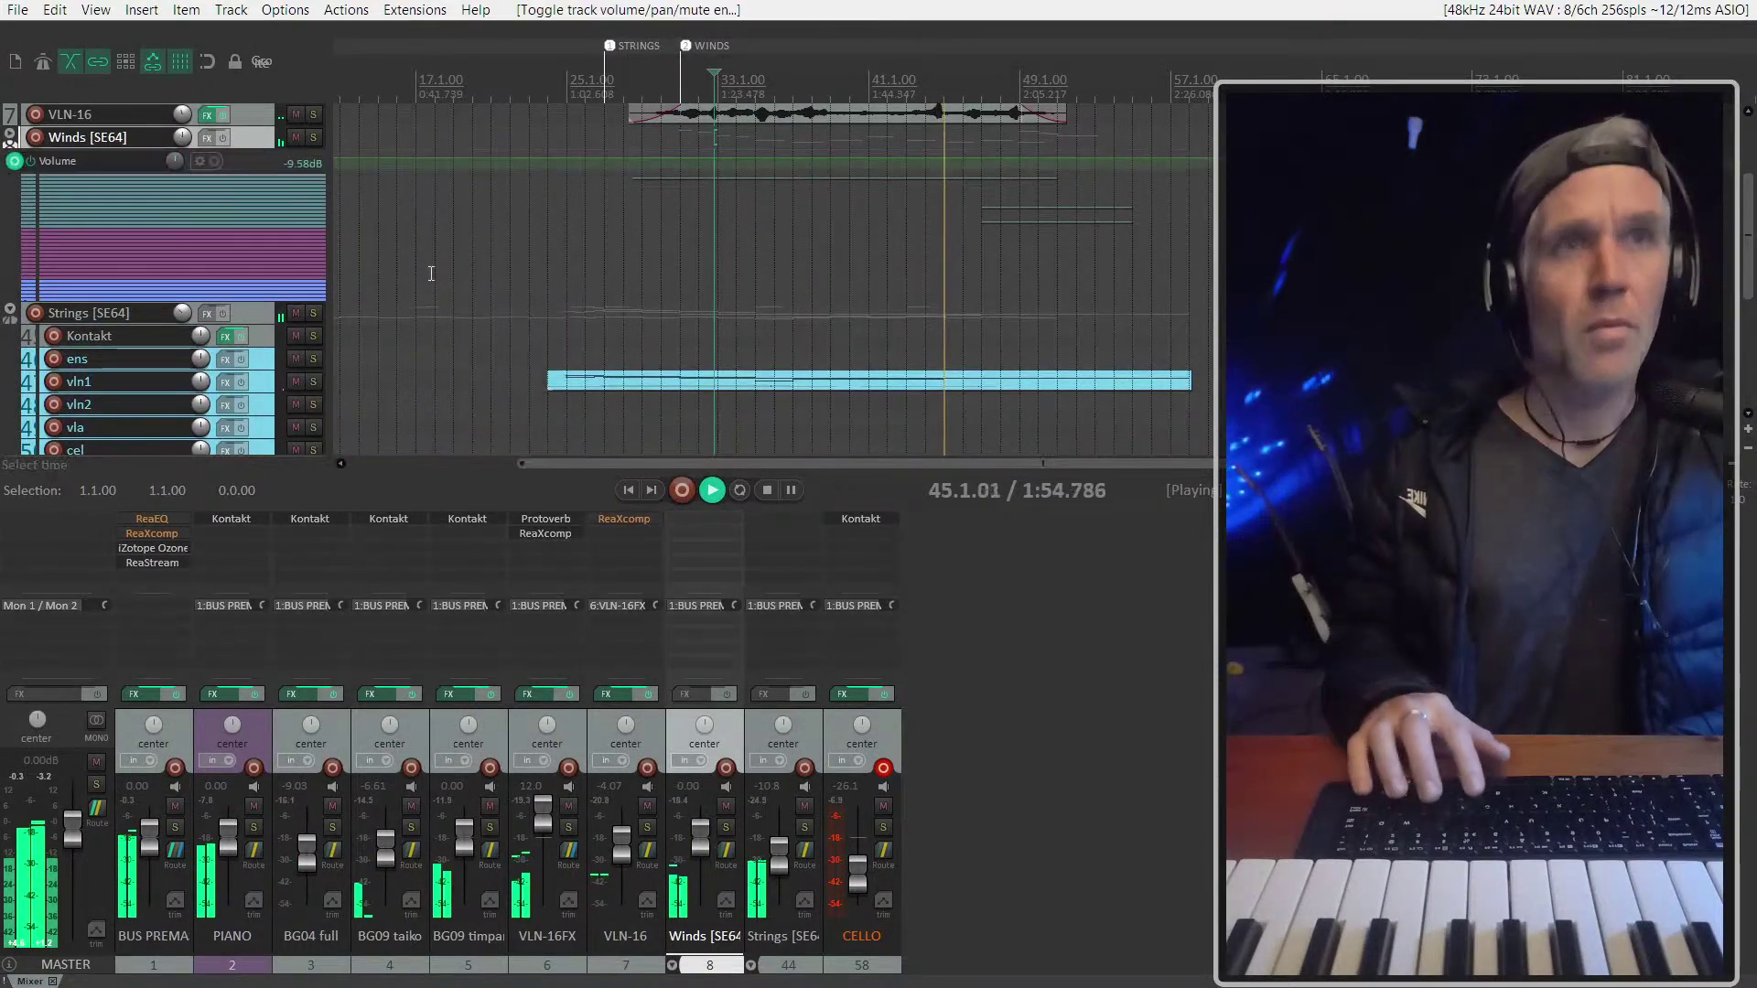
Enlarge the Winds [SE64] track and its volume envelope, and audition from just before the WINDS marker at bar 31
{"action": "scroll", "coordinate": [661, 291], "scroll_direction": "down", "scroll_amount": 3}
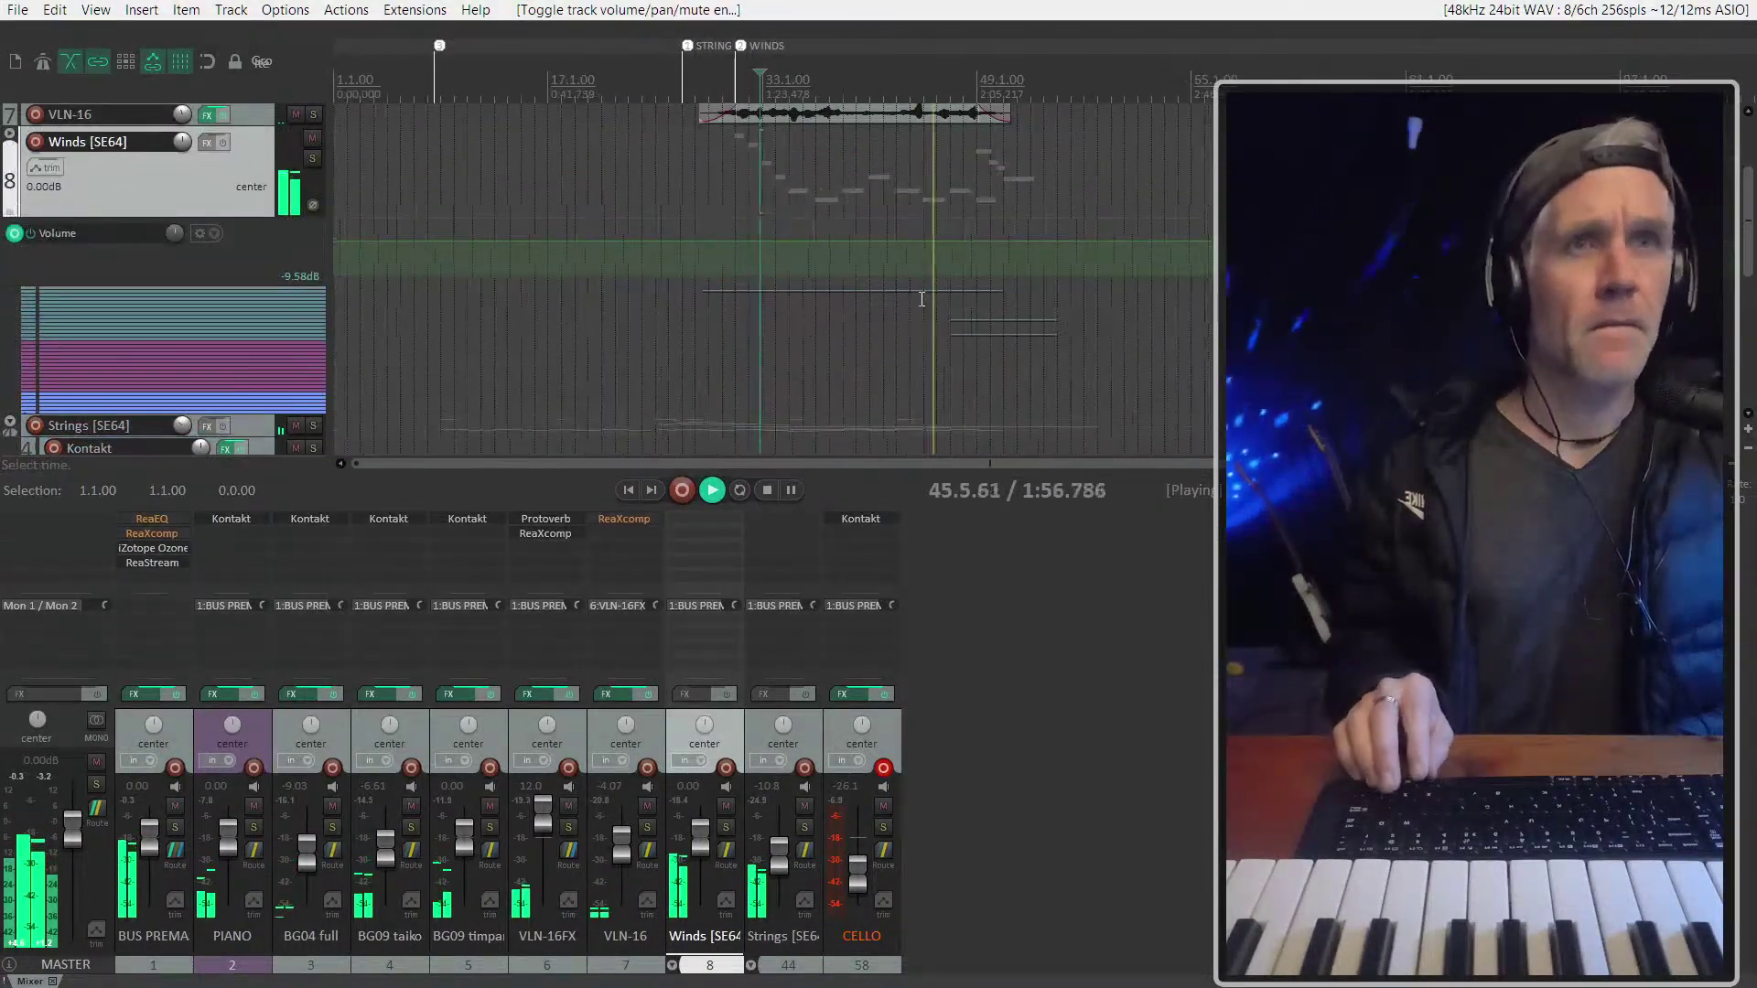
{"action": "scroll", "coordinate": [632, 311], "scroll_direction": "down", "scroll_amount": 2}
{"action": "key", "text": "space"}
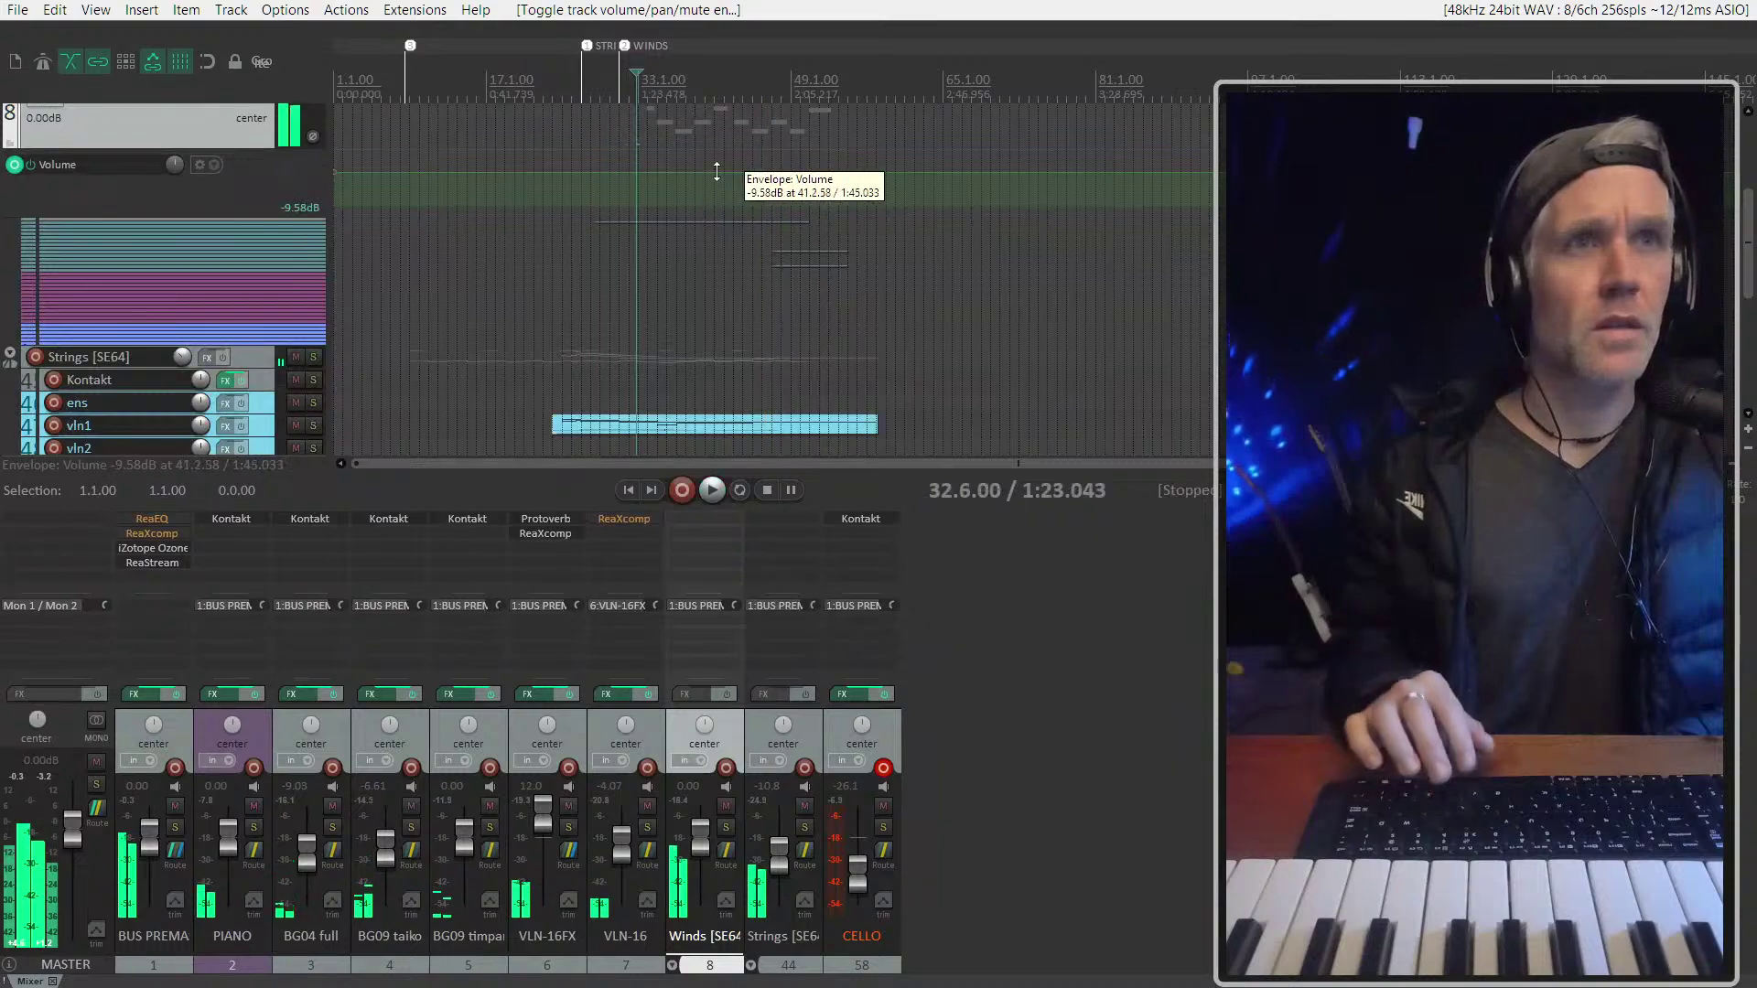
{"action": "left_click", "coordinate": [672, 174]}
{"action": "scroll", "coordinate": [670, 174], "scroll_direction": "up", "scroll_amount": 3}
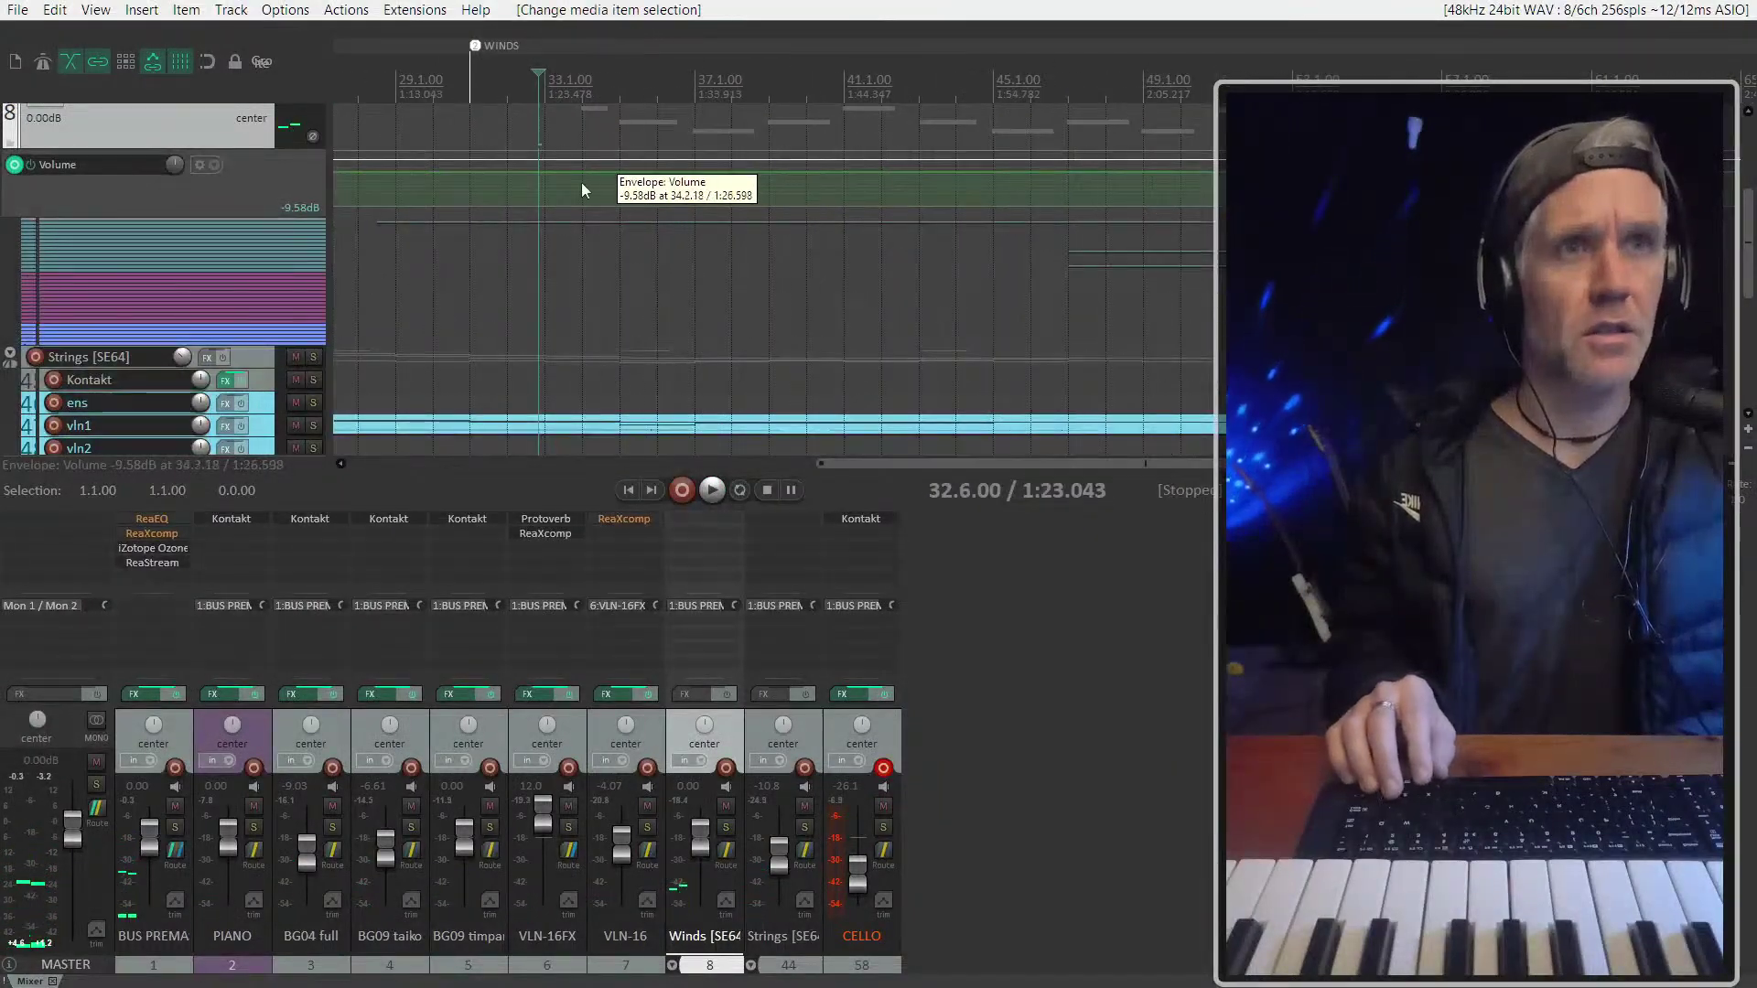
{"action": "left_click", "coordinate": [463, 207]}
{"action": "key", "text": "space"}
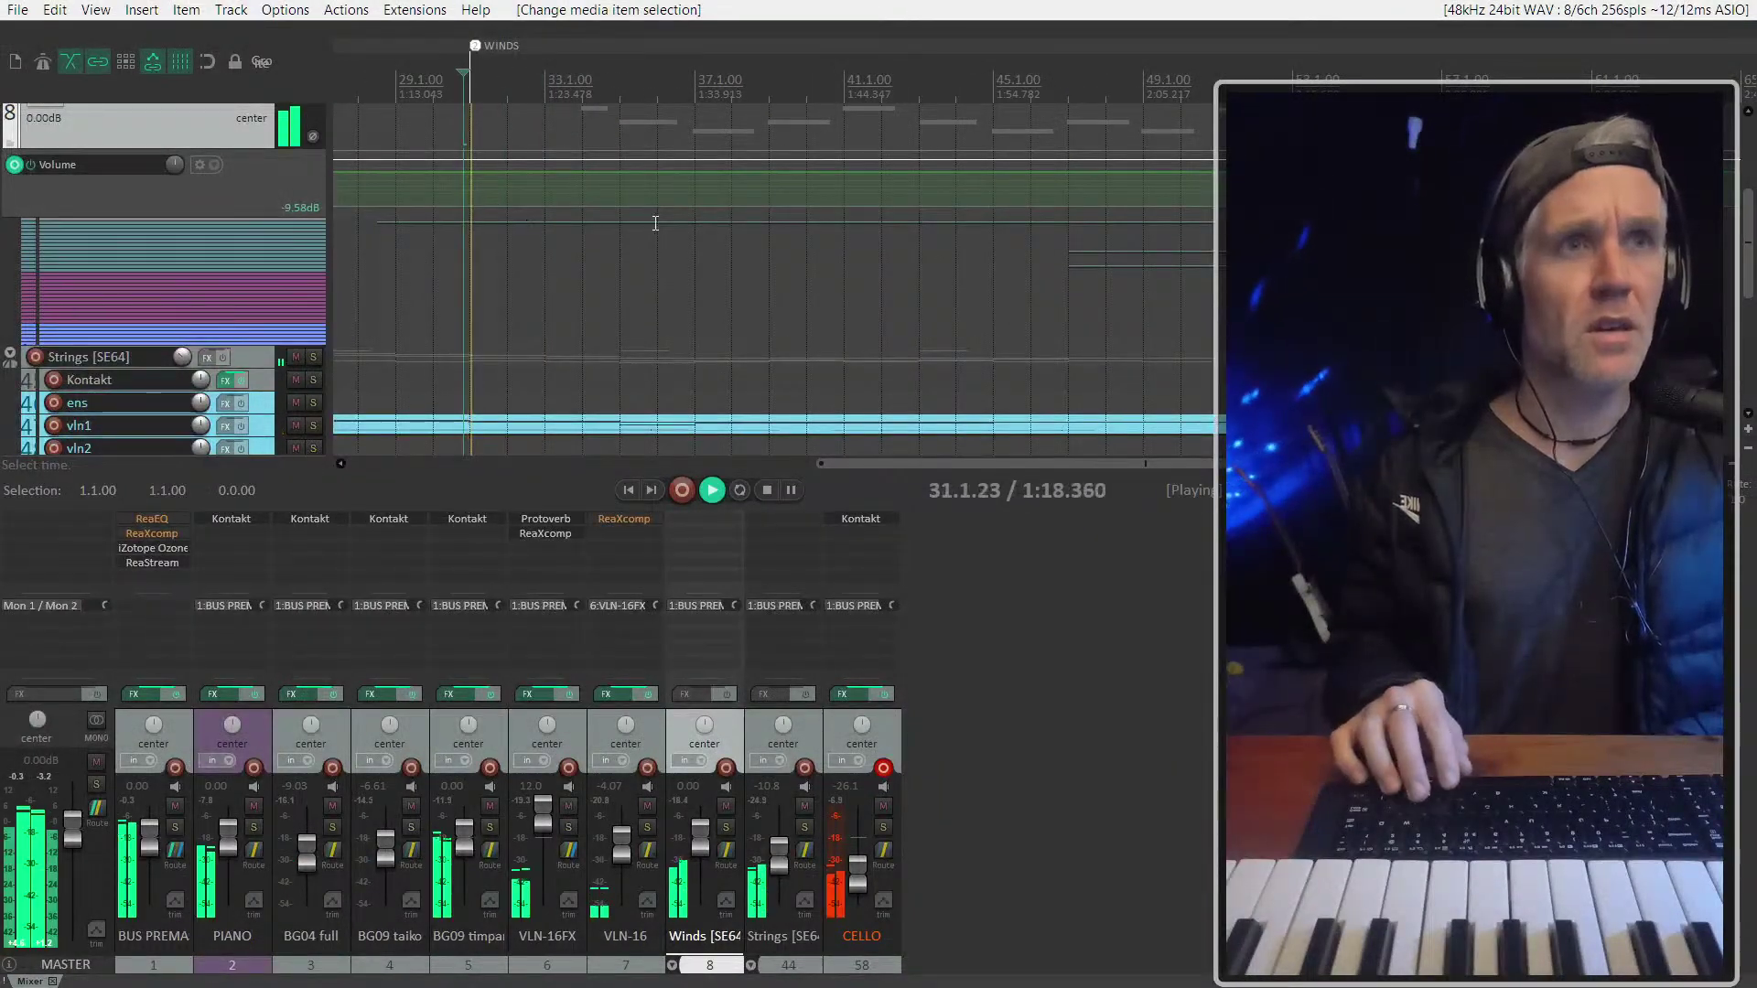
Hide the mixer to give the arrangement full height and bring the CELLO and Winds parts into view together
{"action": "key", "text": "ctrl+m"}
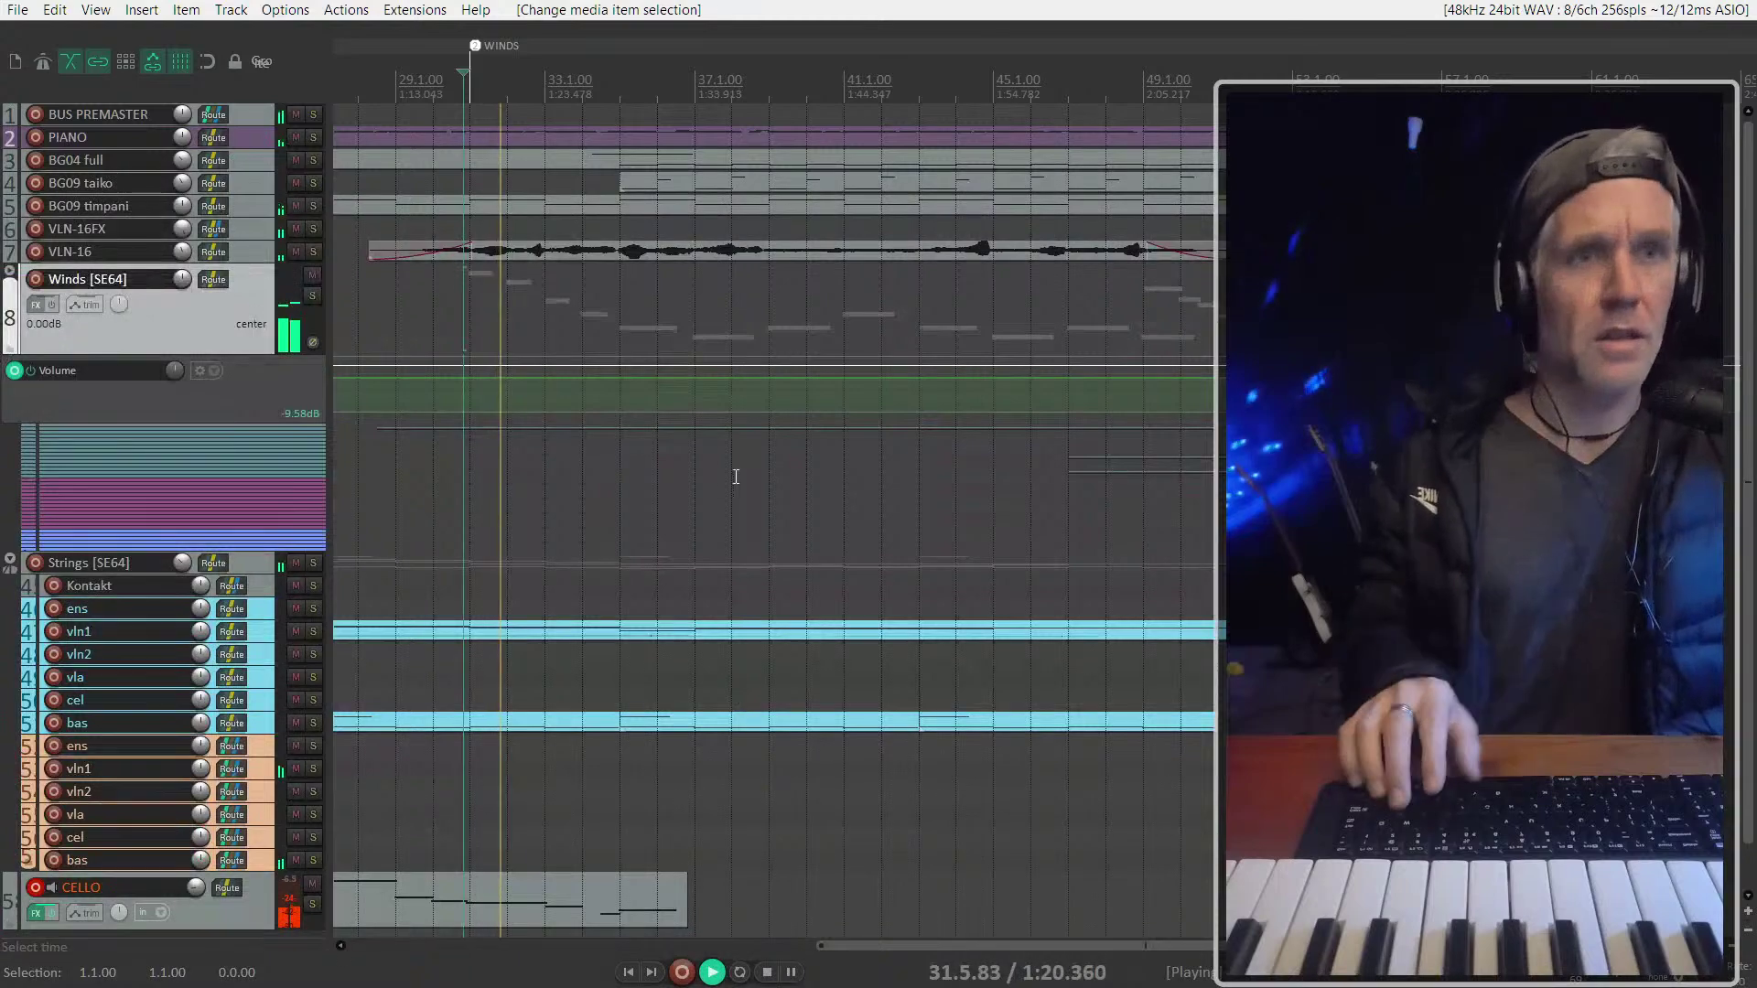
{"action": "scroll", "coordinate": [741, 501], "scroll_direction": "down", "scroll_amount": 2}
{"action": "scroll", "coordinate": [757, 498], "scroll_direction": "down", "scroll_amount": 2}
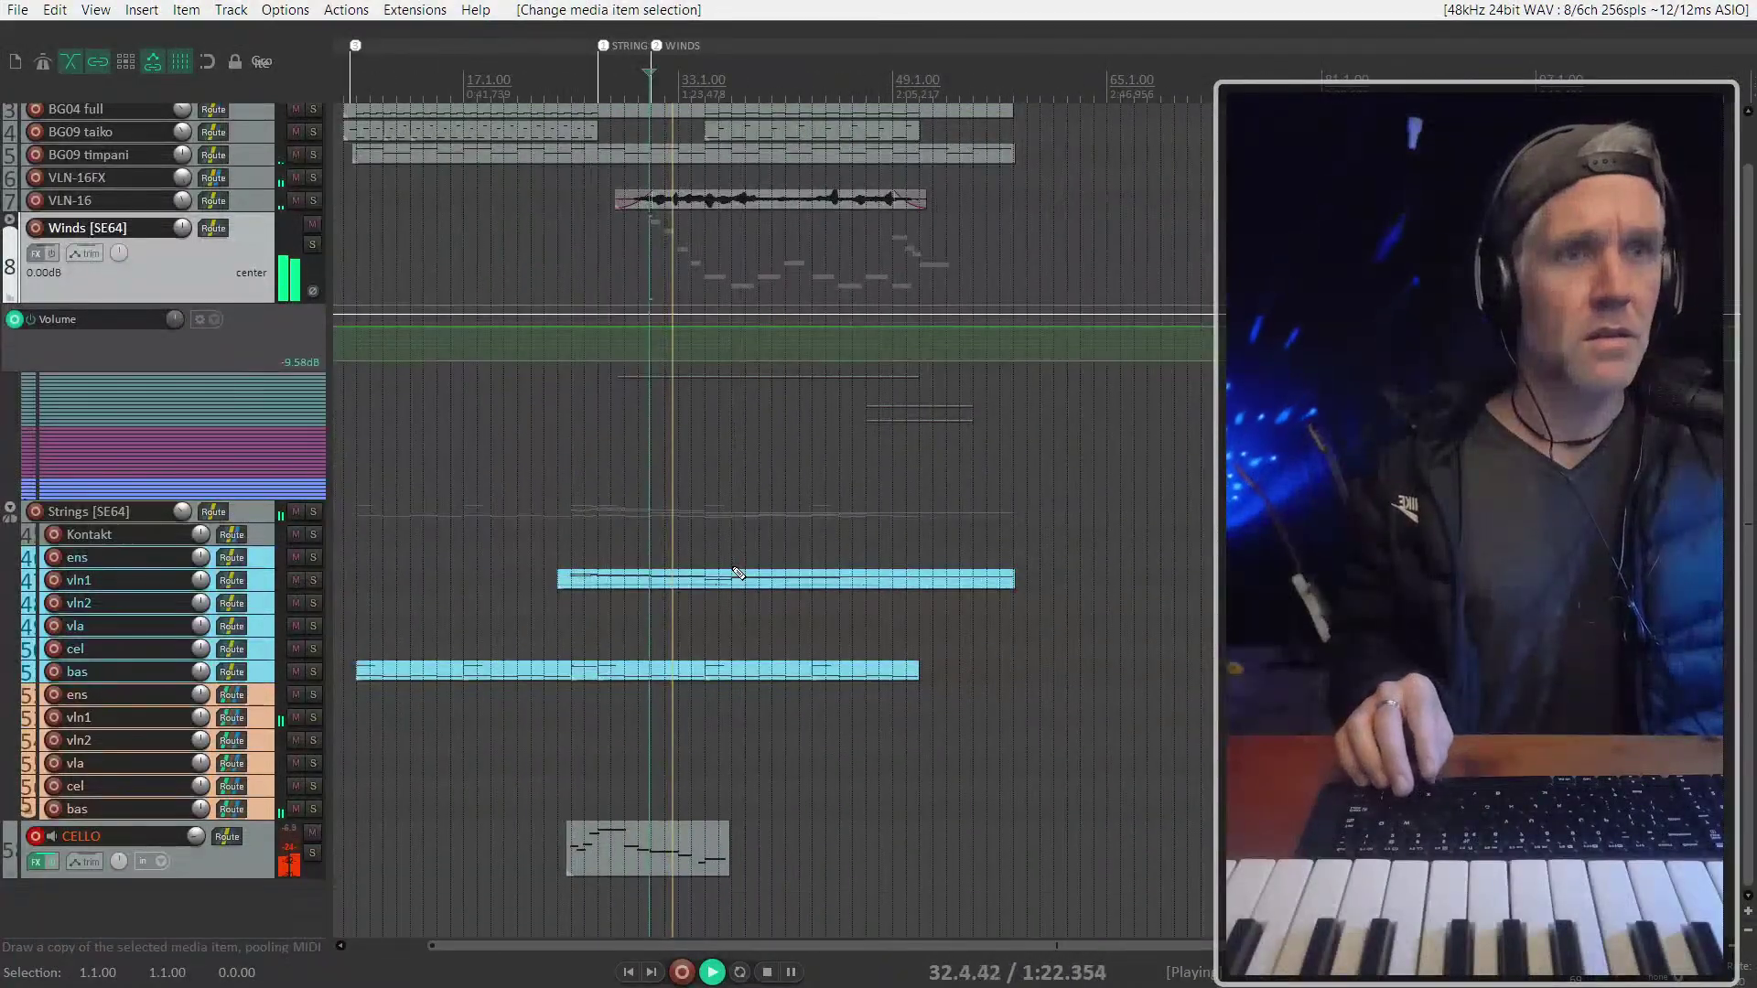
{"action": "scroll", "coordinate": [733, 577], "scroll_direction": "down", "scroll_amount": 1}
{"action": "scroll", "coordinate": [727, 412], "scroll_direction": "up", "scroll_amount": 1}
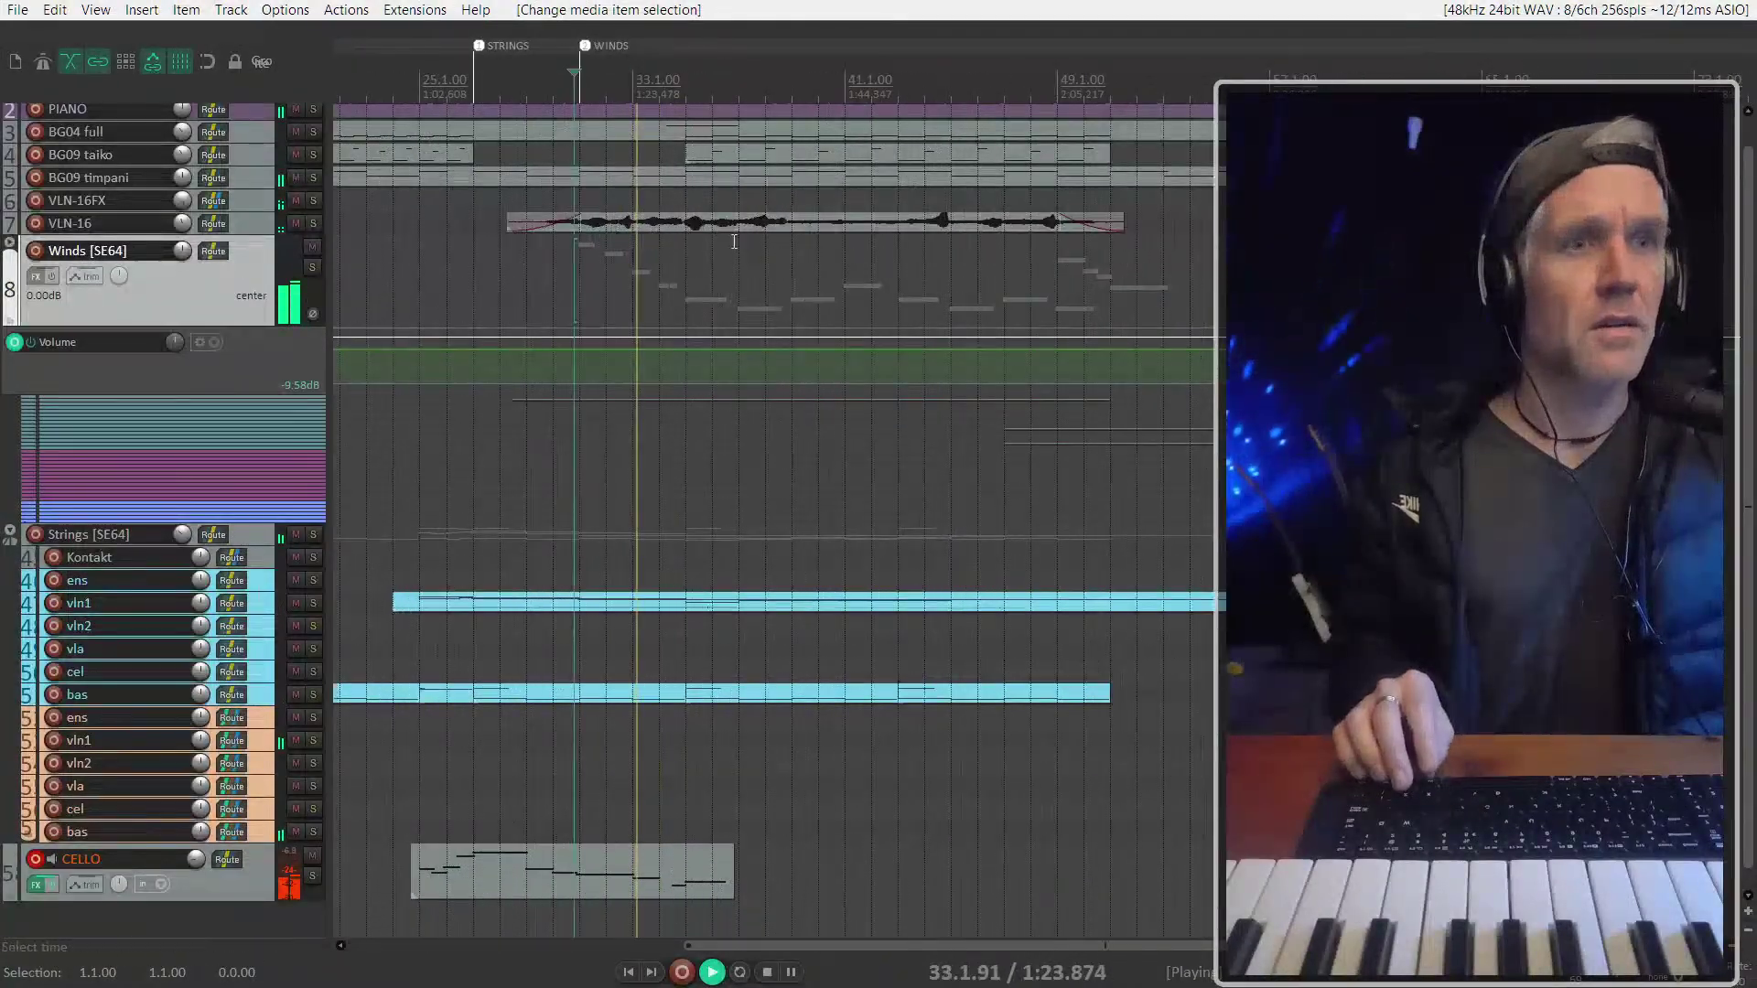
Turn on snapping, add a marker named CELLO END at bar 37, and play from there
{"action": "left_click", "coordinate": [742, 85]}
{"action": "key", "text": "r"}
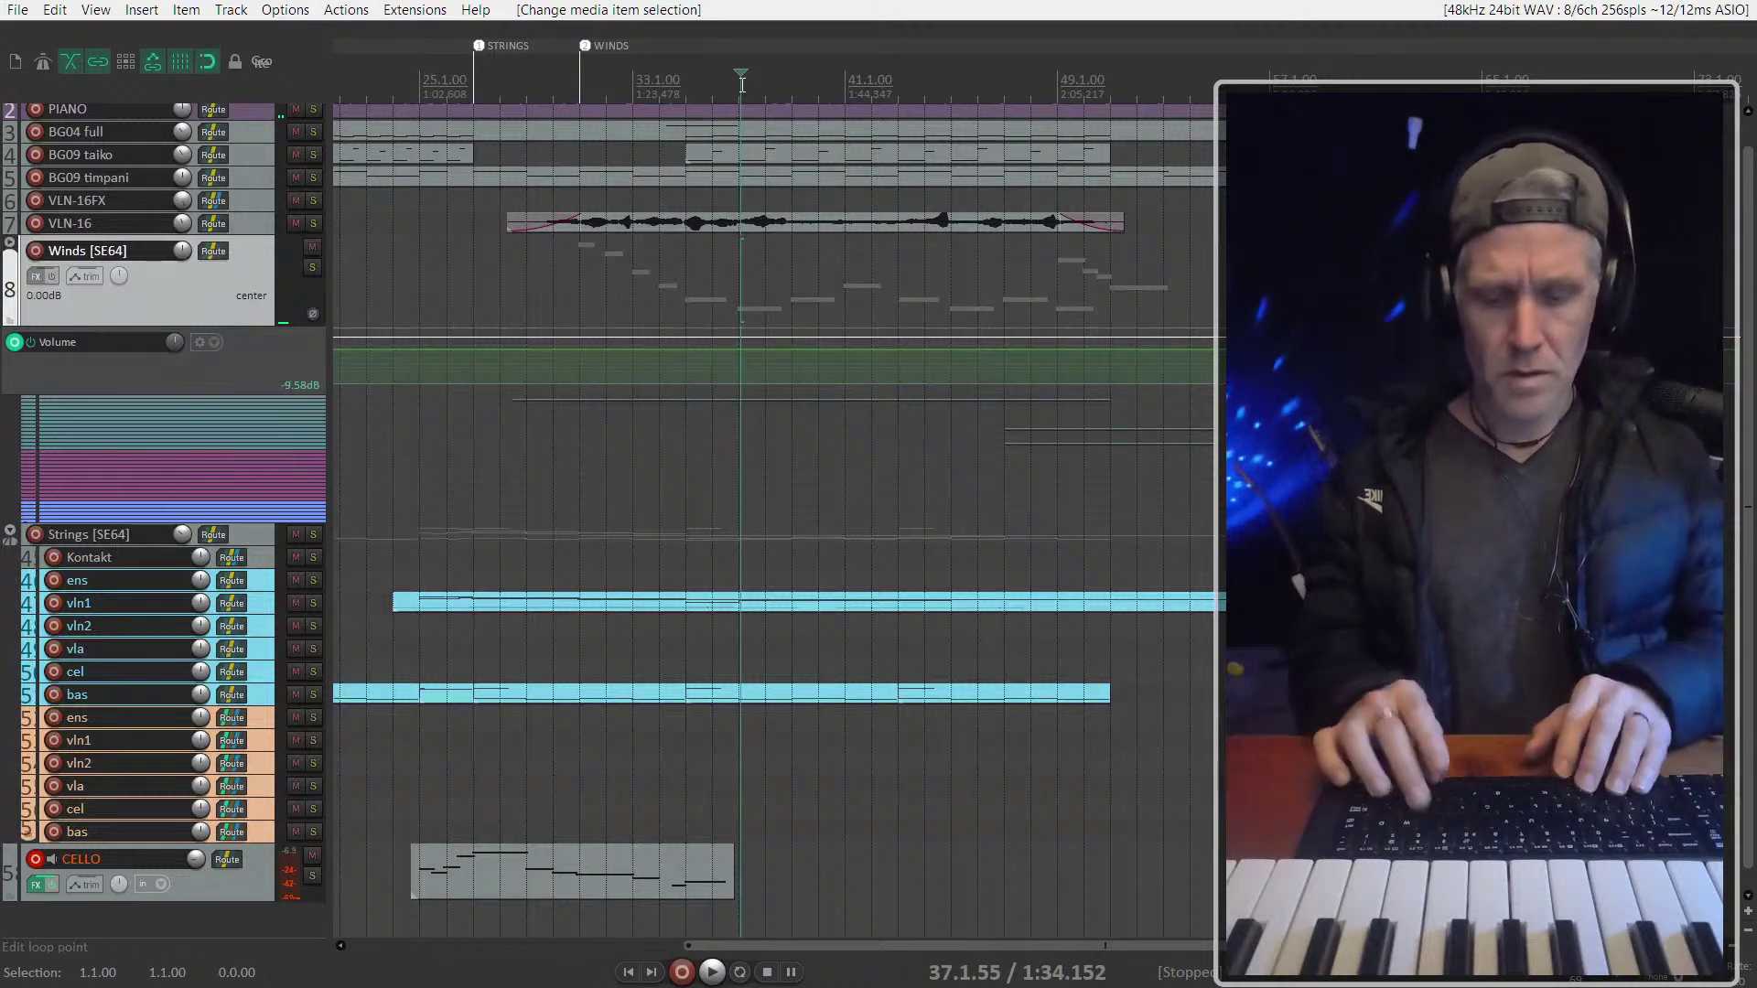
{"action": "left_click", "coordinate": [742, 85]}
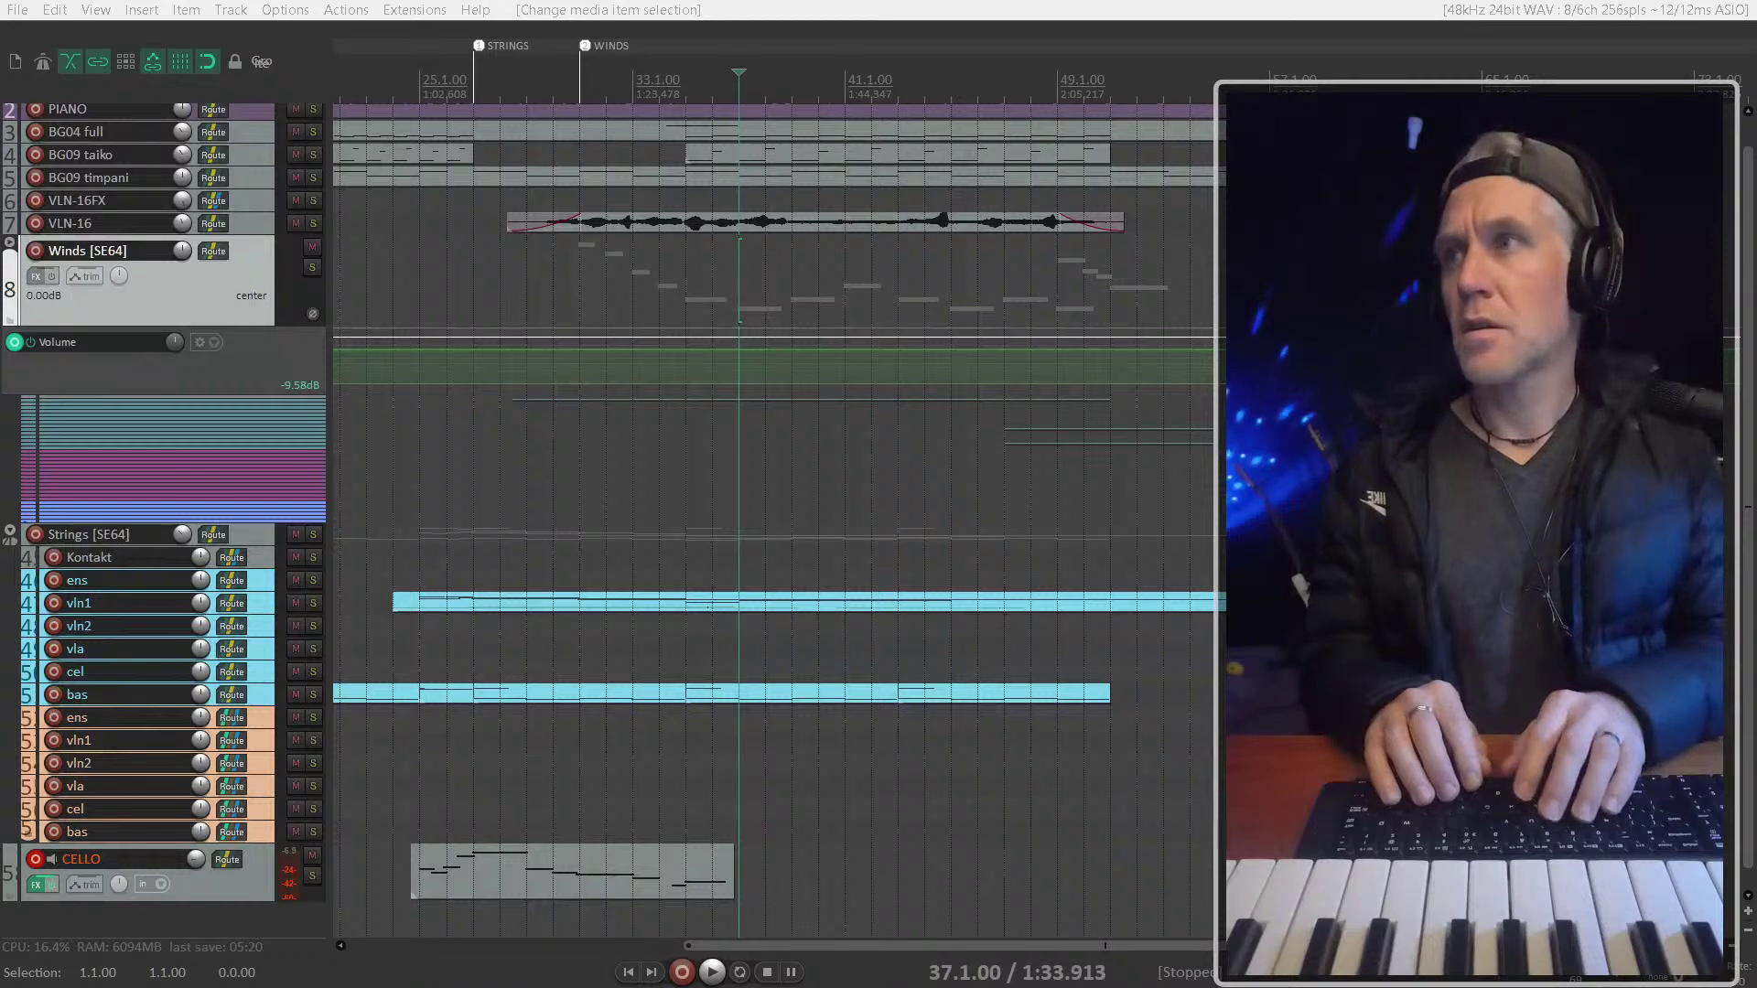
{"action": "key", "text": "m"}
{"action": "key", "text": "Return"}
{"action": "key", "text": "space"}
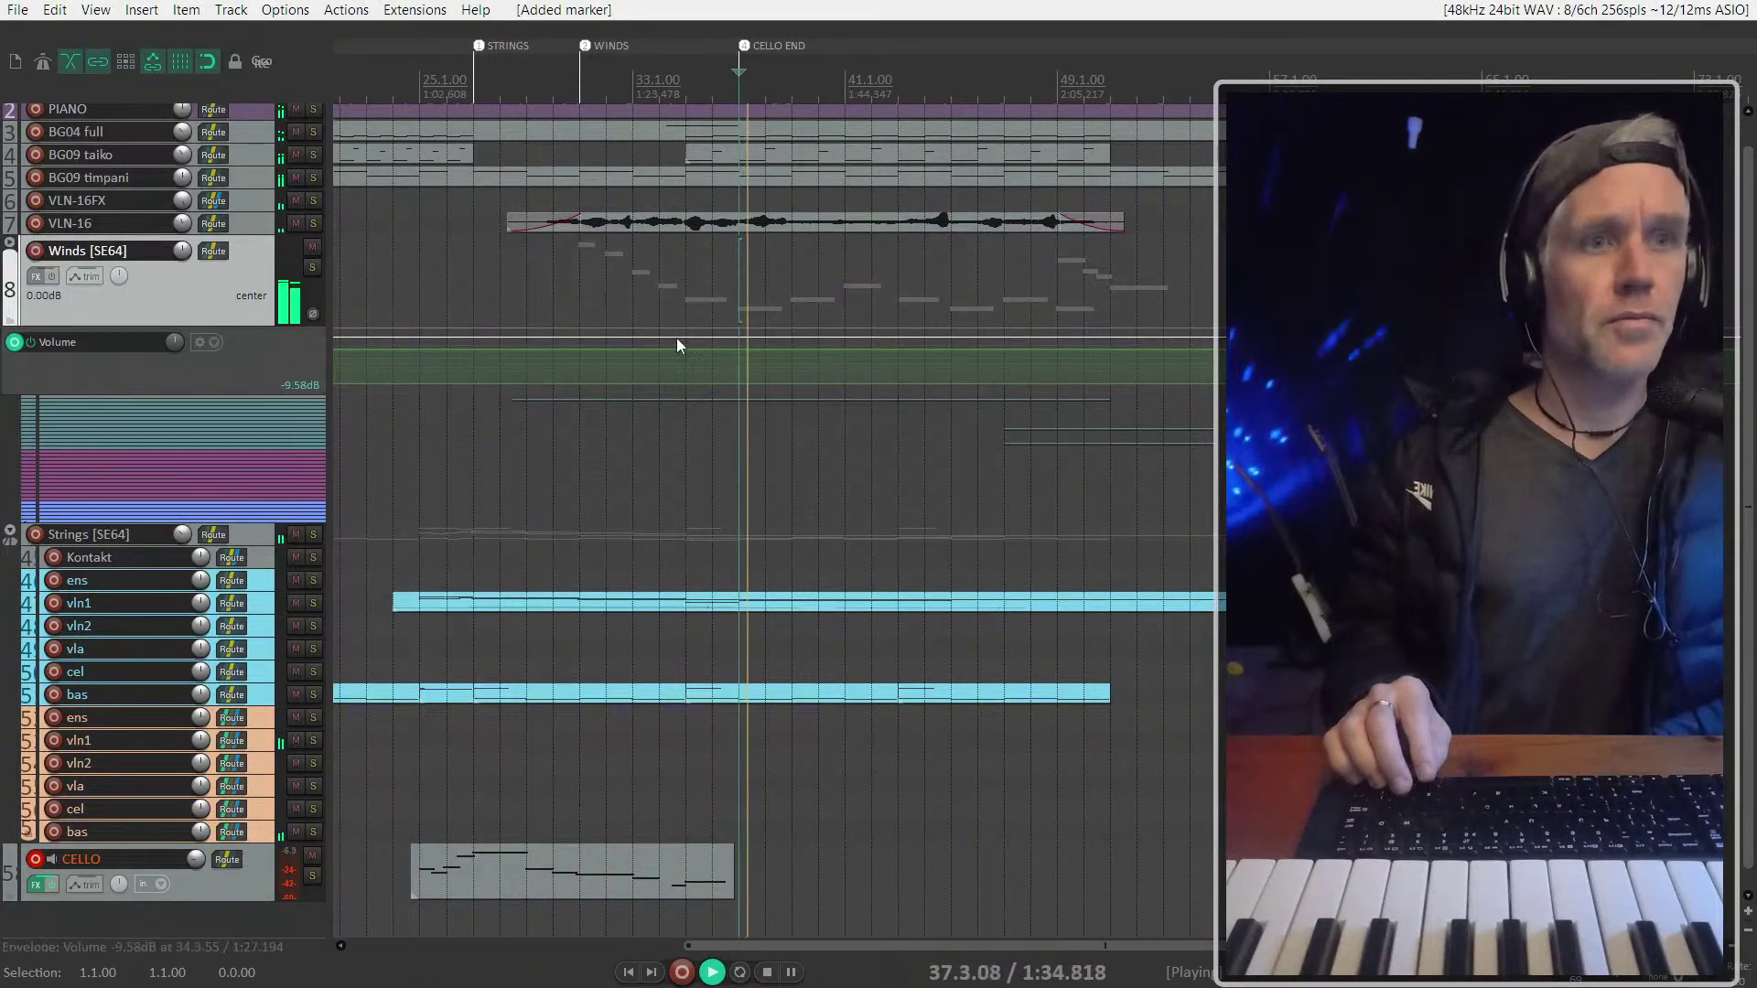
{"action": "scroll", "coordinate": [677, 346], "scroll_direction": "up", "scroll_amount": 3}
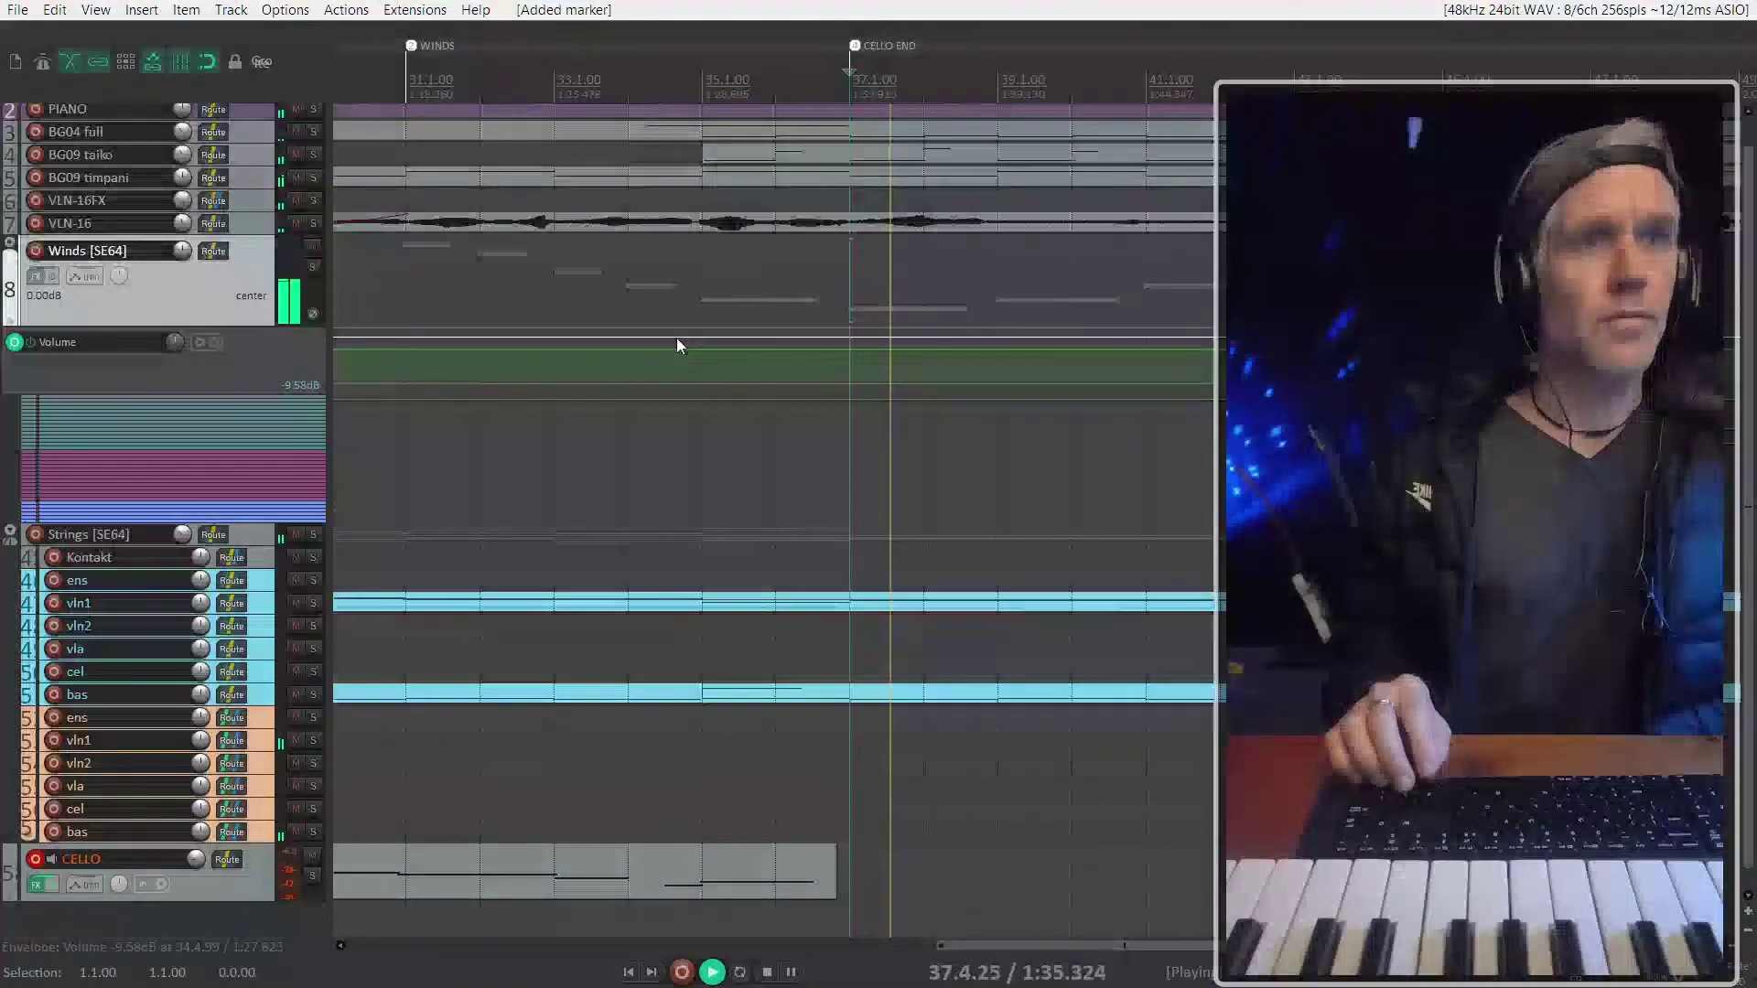
Add points to the Winds [SE64] volume envelope, fading it from bar 37 down to about -22 dB at bar 40
{"action": "left_click", "coordinate": [924, 349]}
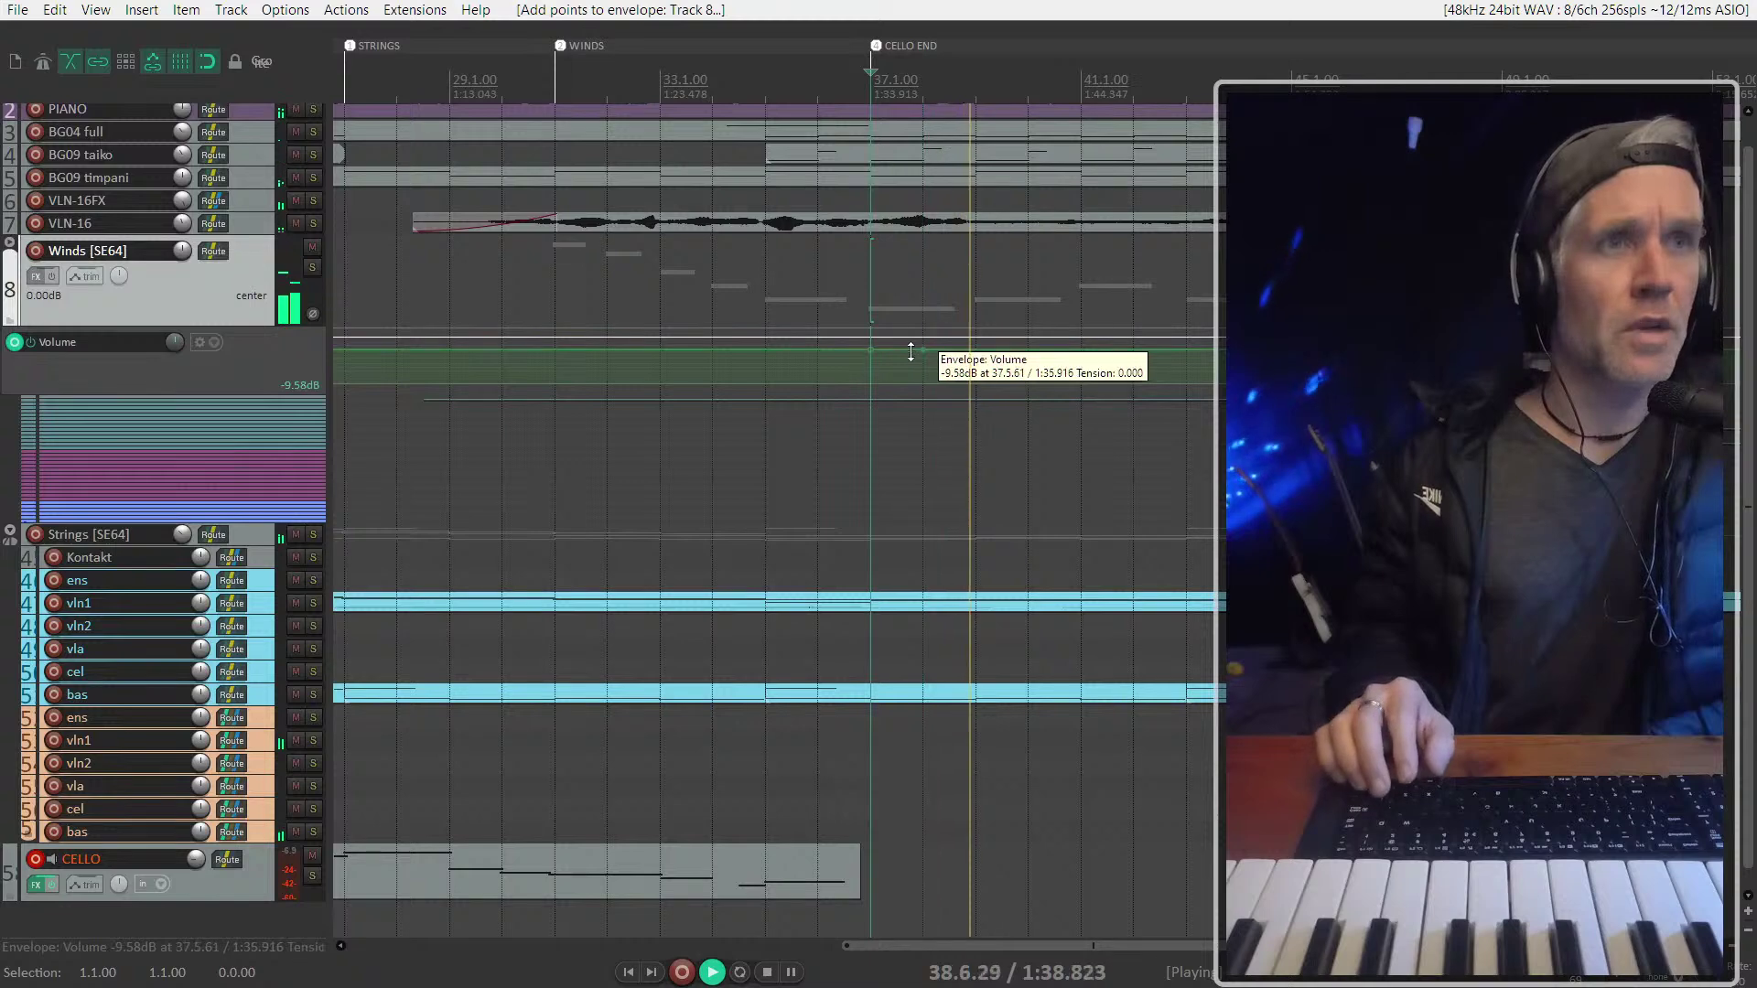
{"action": "left_click_drag", "start_coordinate": [925, 353], "coordinate": [1019, 406]}
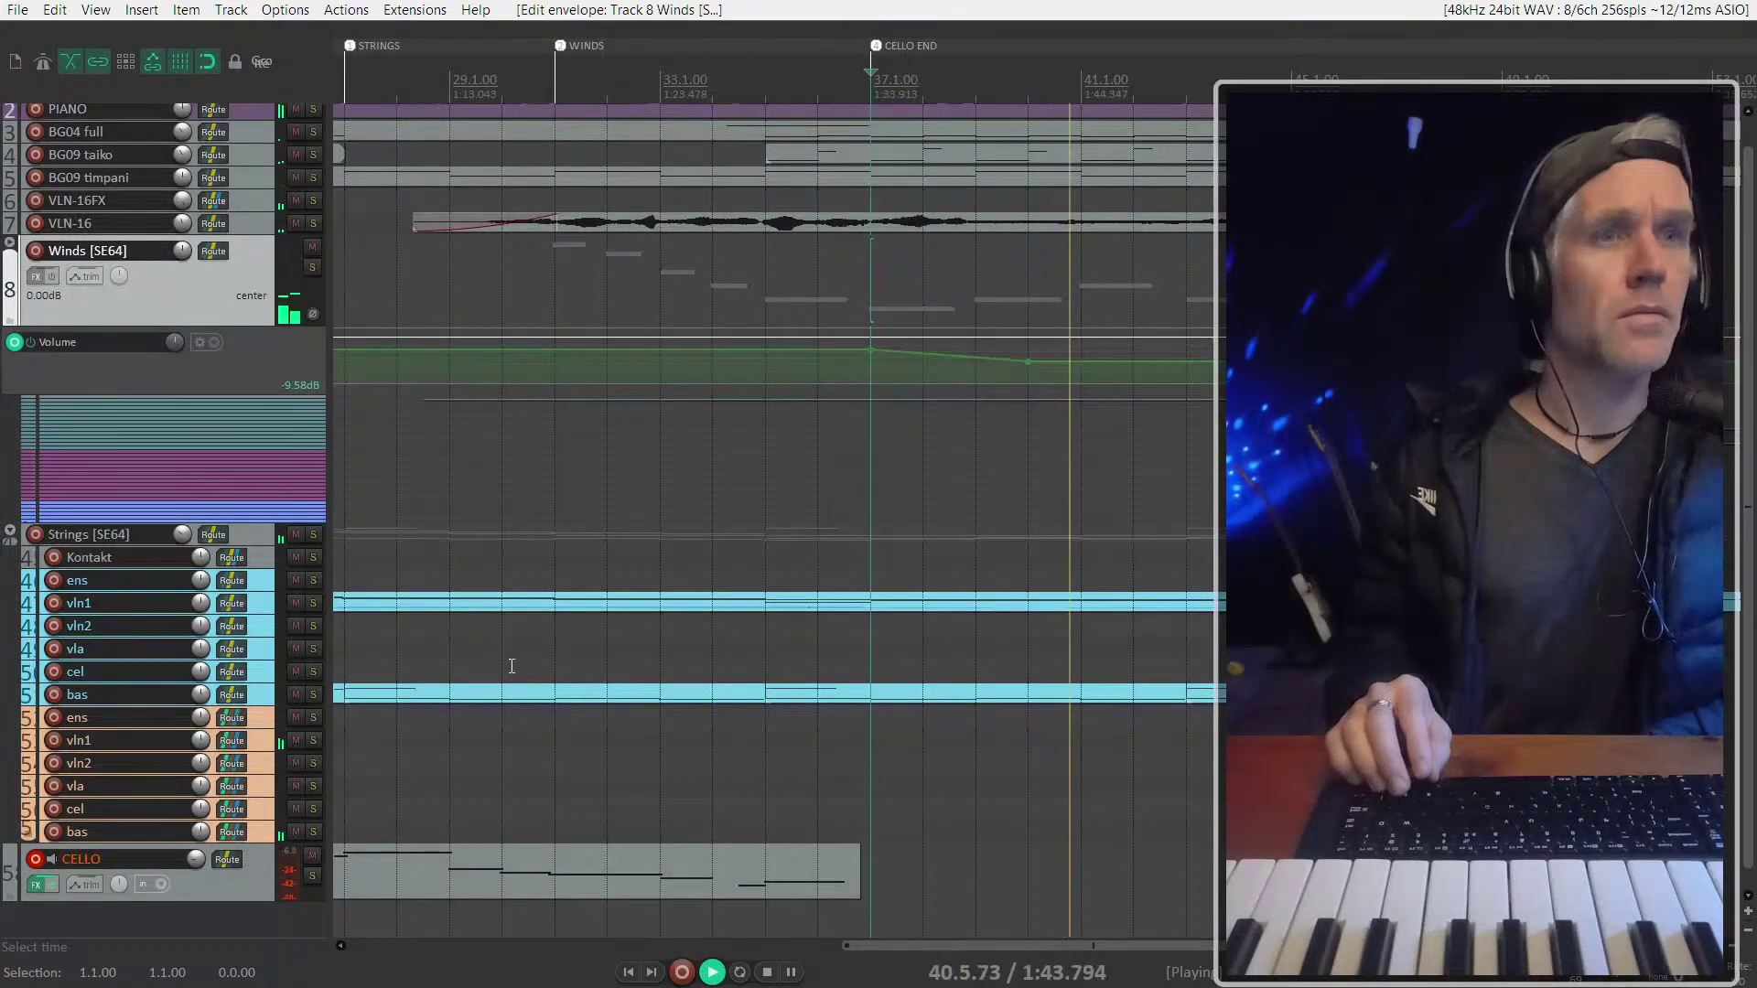
Show the volume envelopes of the Strings [SE64] track and of the Kontakt track inside it
{"action": "left_click", "coordinate": [256, 535]}
{"action": "key", "text": "v"}
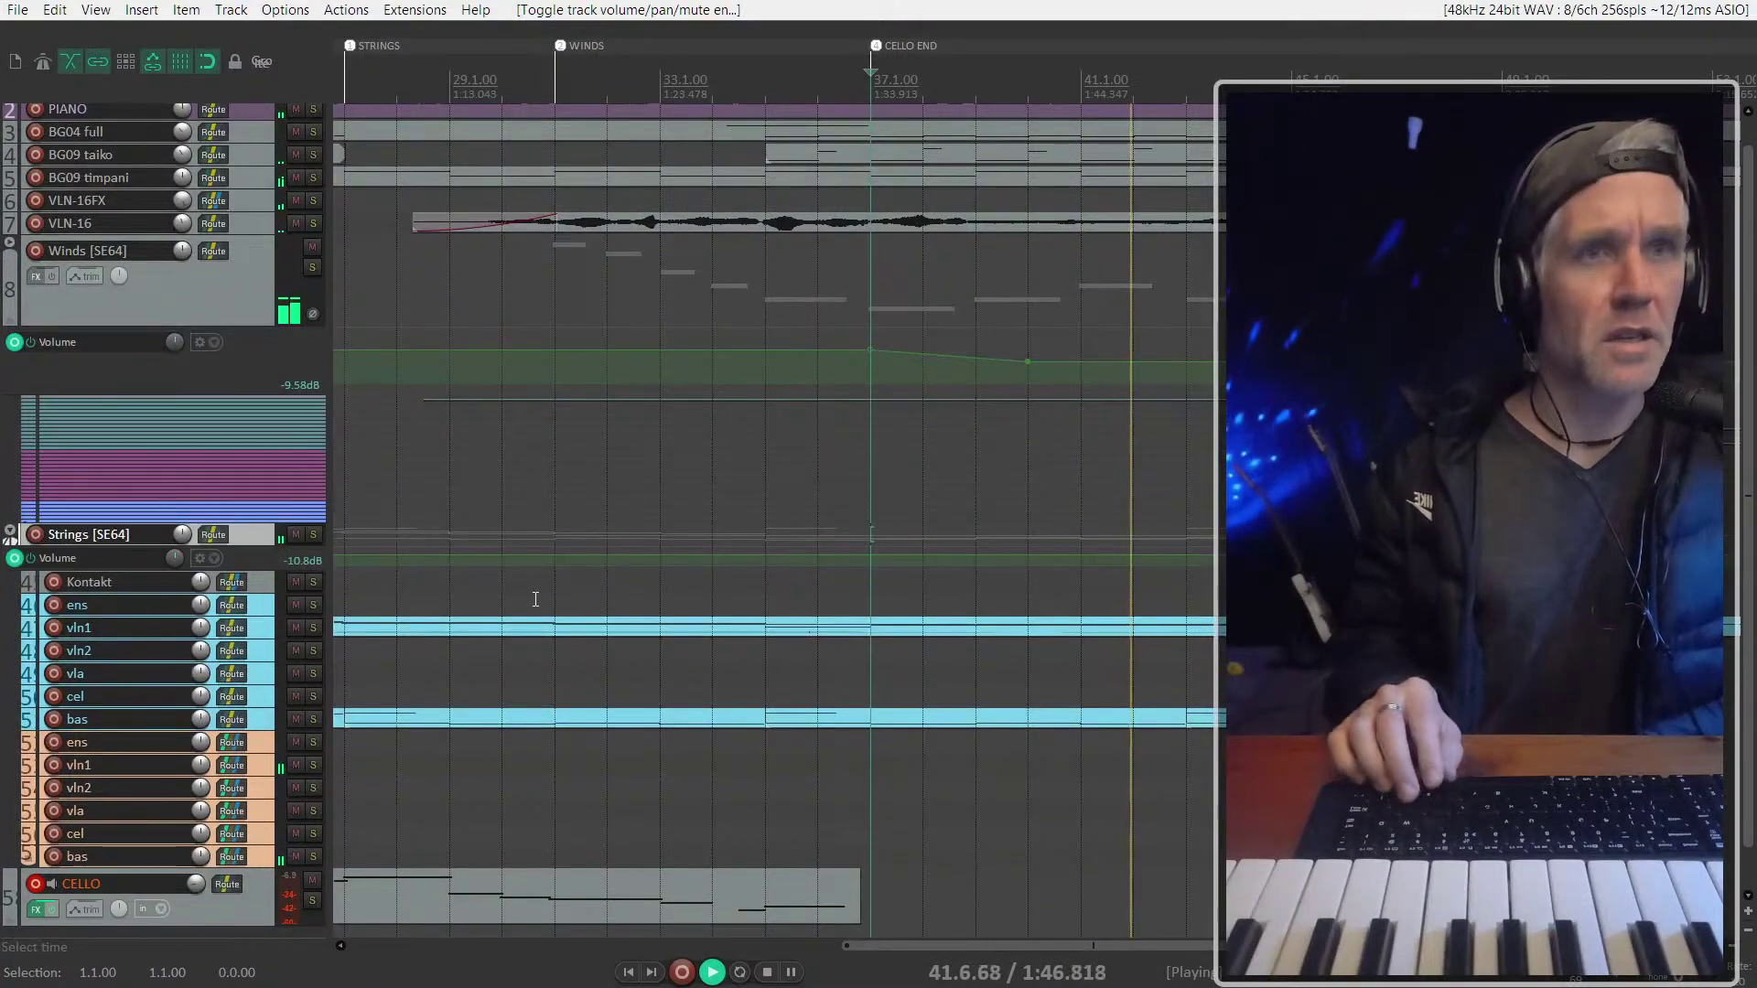
{"action": "left_click", "coordinate": [254, 582]}
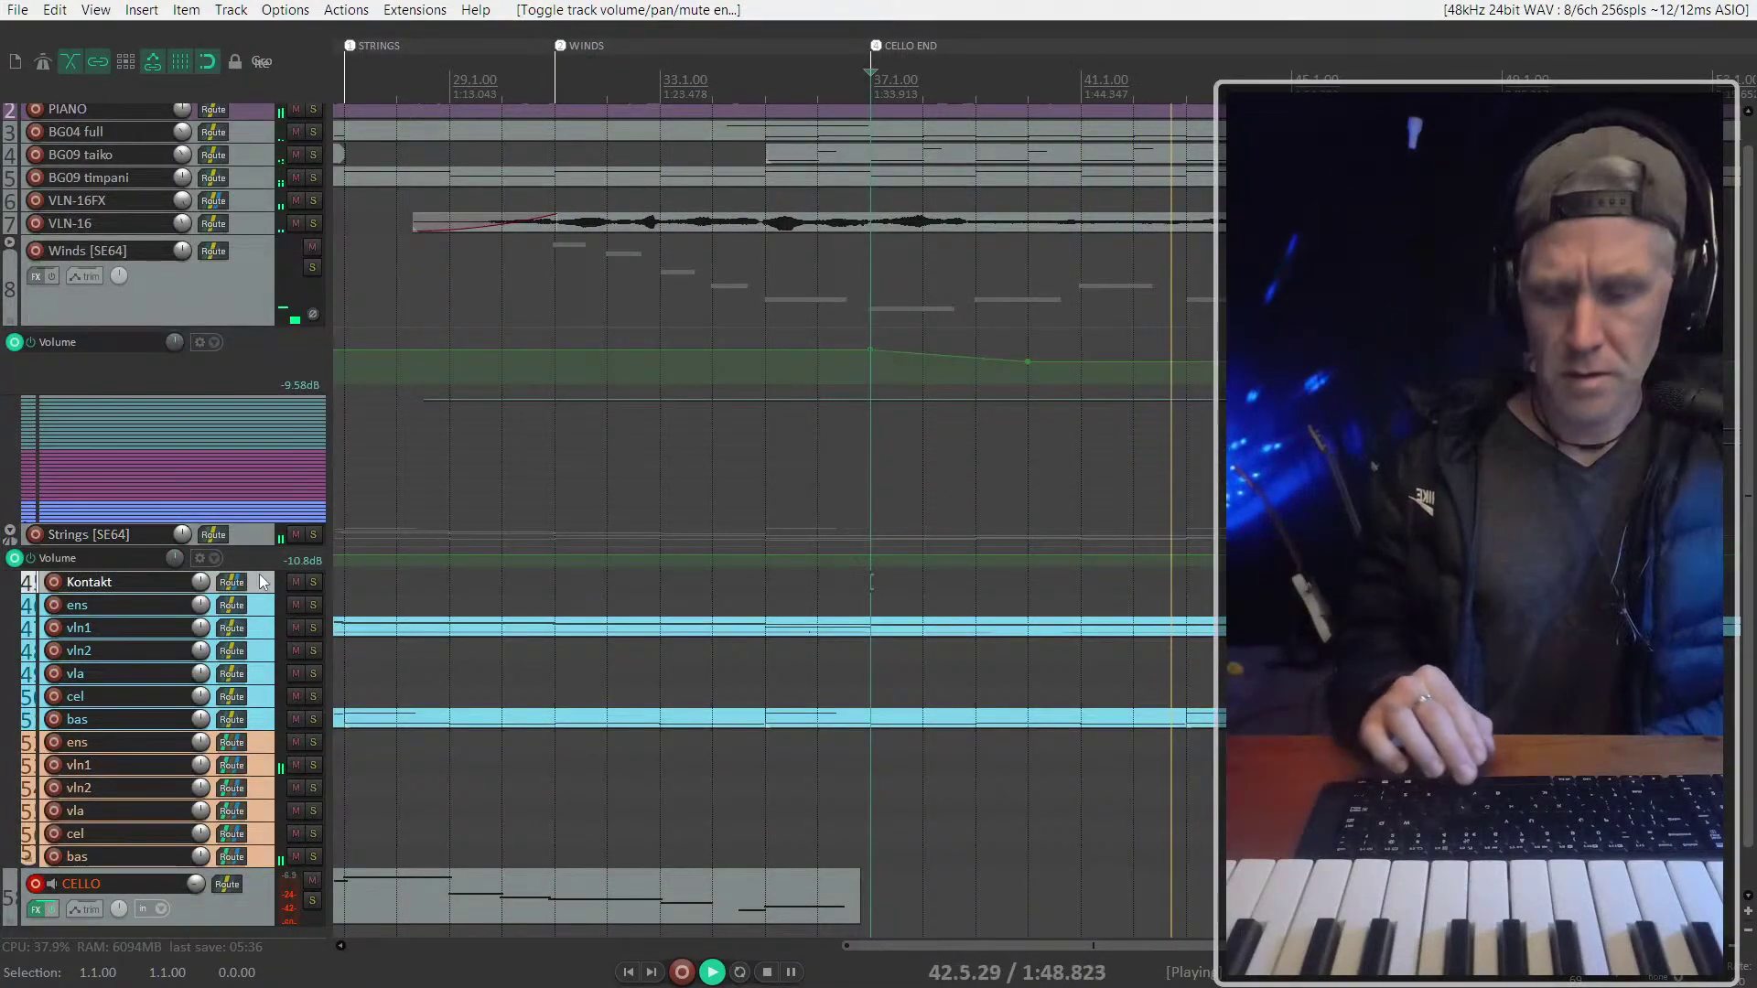
{"action": "key", "text": "v"}
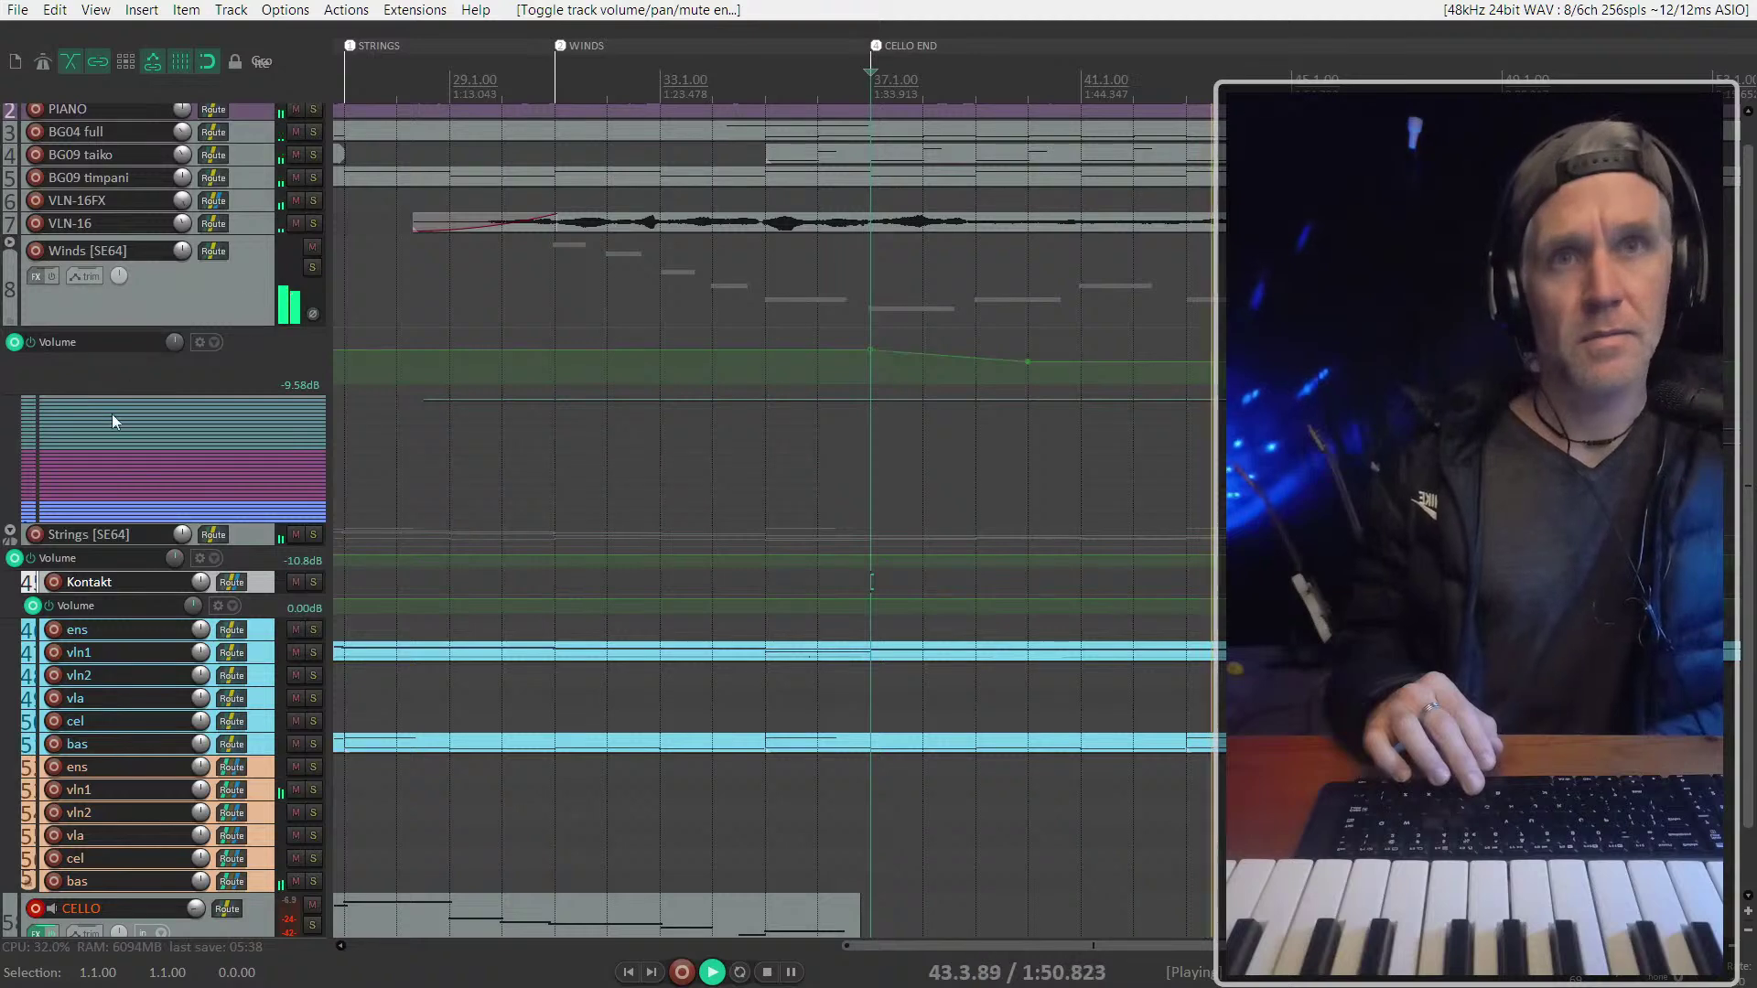
Expand the Winds [SE64] folder and show the volume envelope of its Kontakt track
{"action": "left_click", "coordinate": [10, 247]}
{"action": "left_click", "coordinate": [261, 402]}
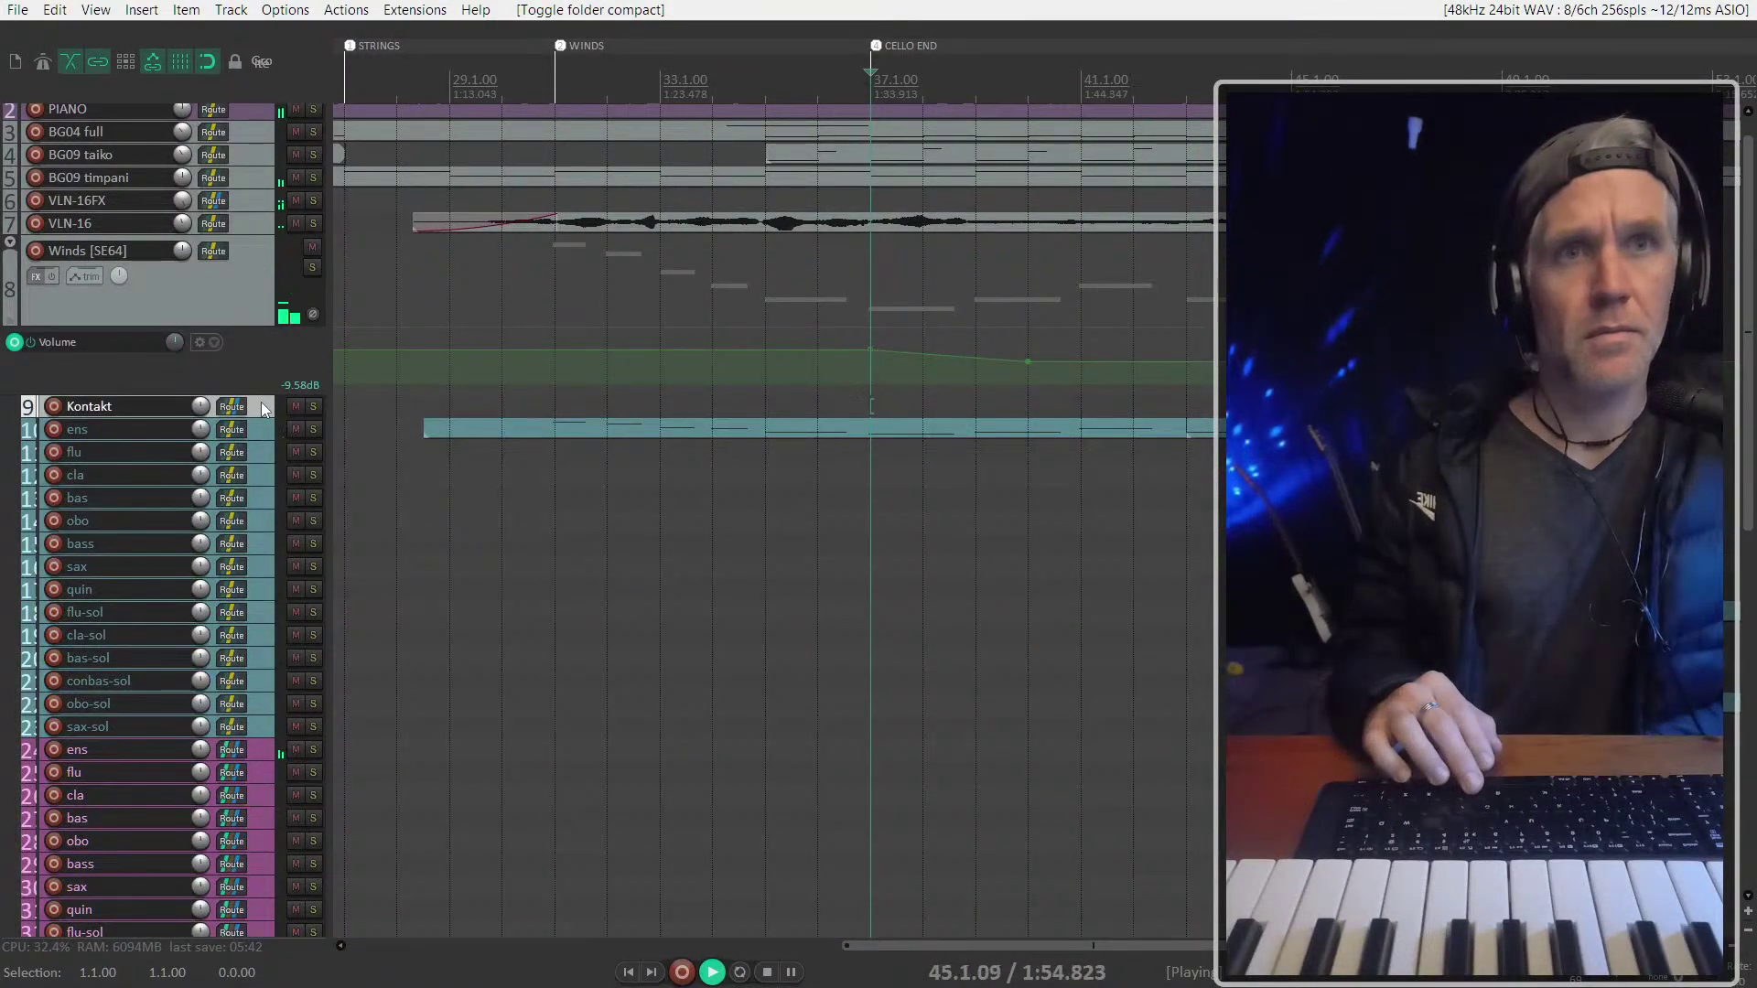
{"action": "key", "text": "v"}
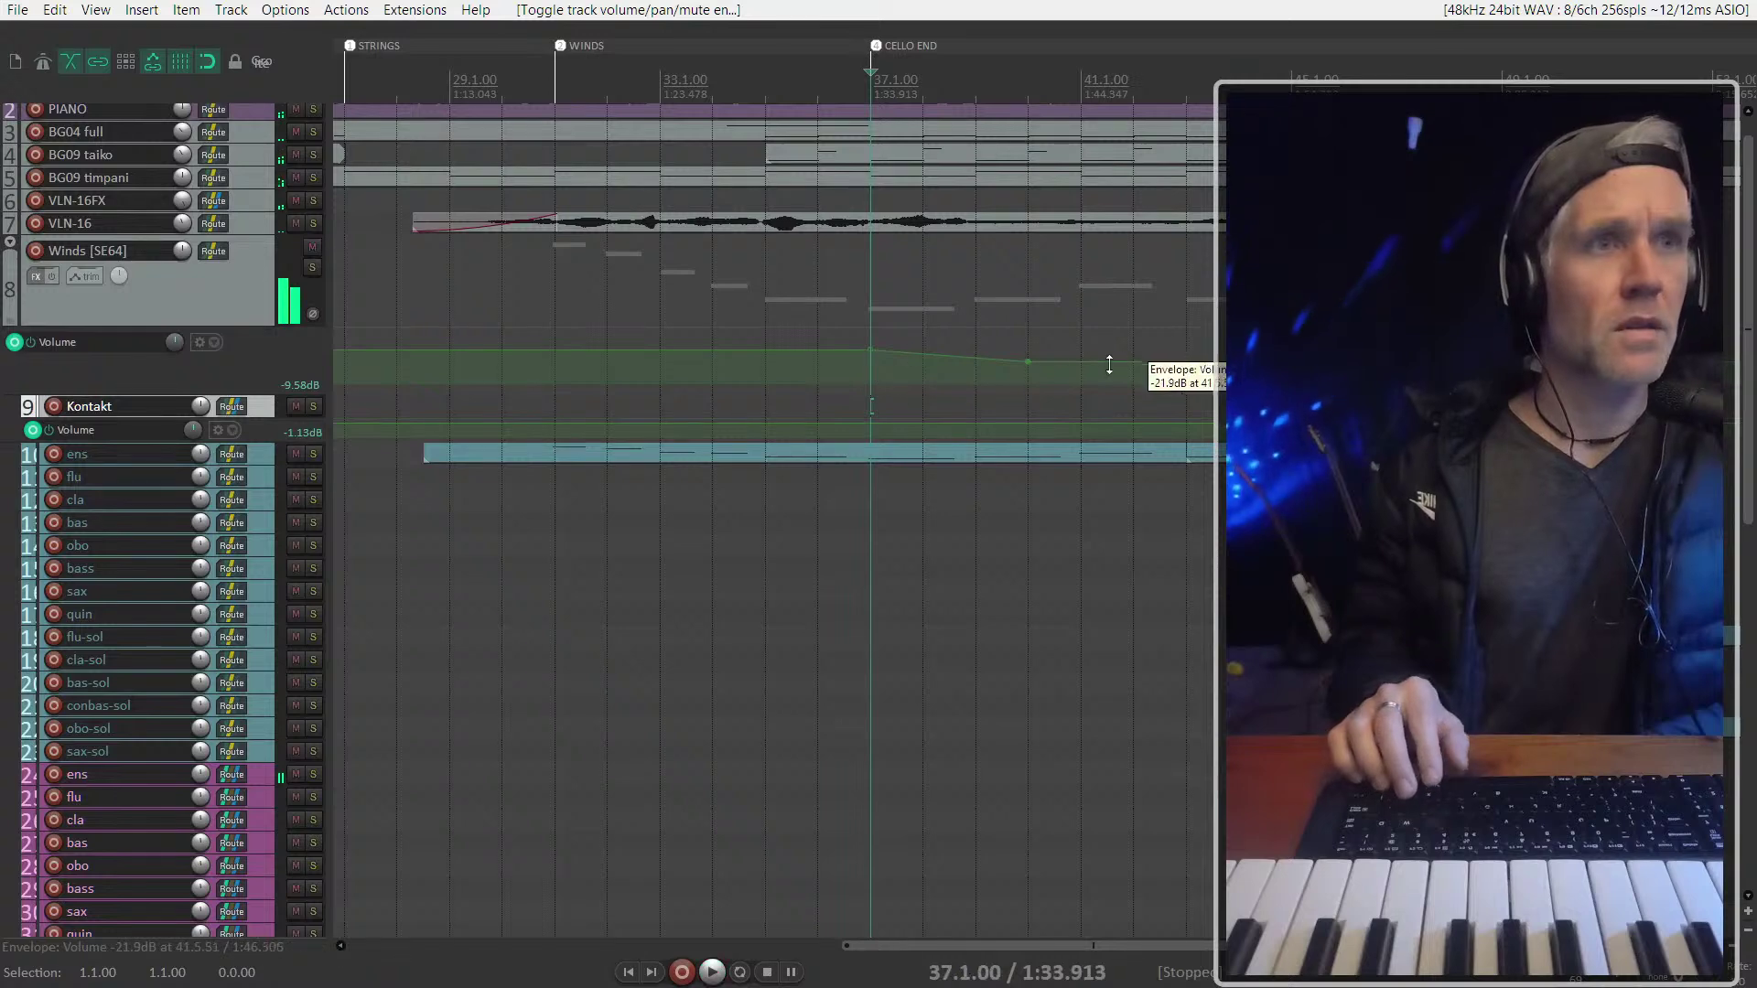
Reset the faded point at bar 40 and remove the Winds [SE64] volume envelope completely
{"action": "double_click", "coordinate": [1025, 363]}
{"action": "right_click", "coordinate": [937, 368]}
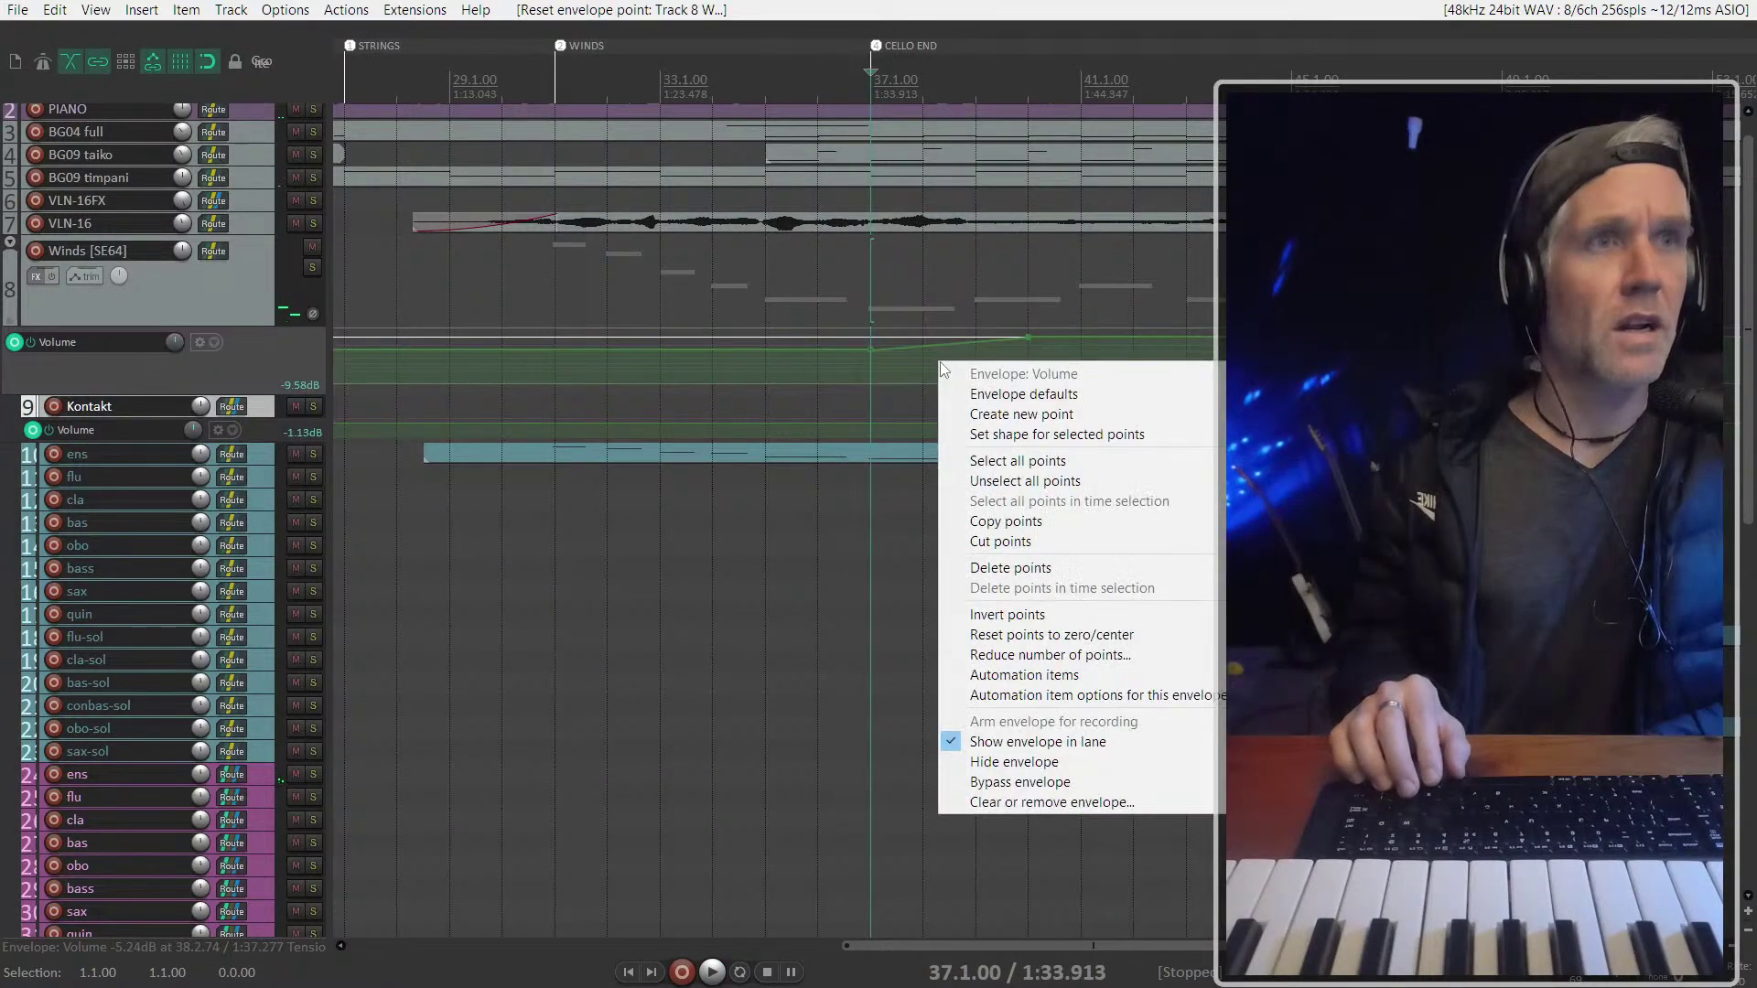
{"action": "left_click", "coordinate": [1043, 803]}
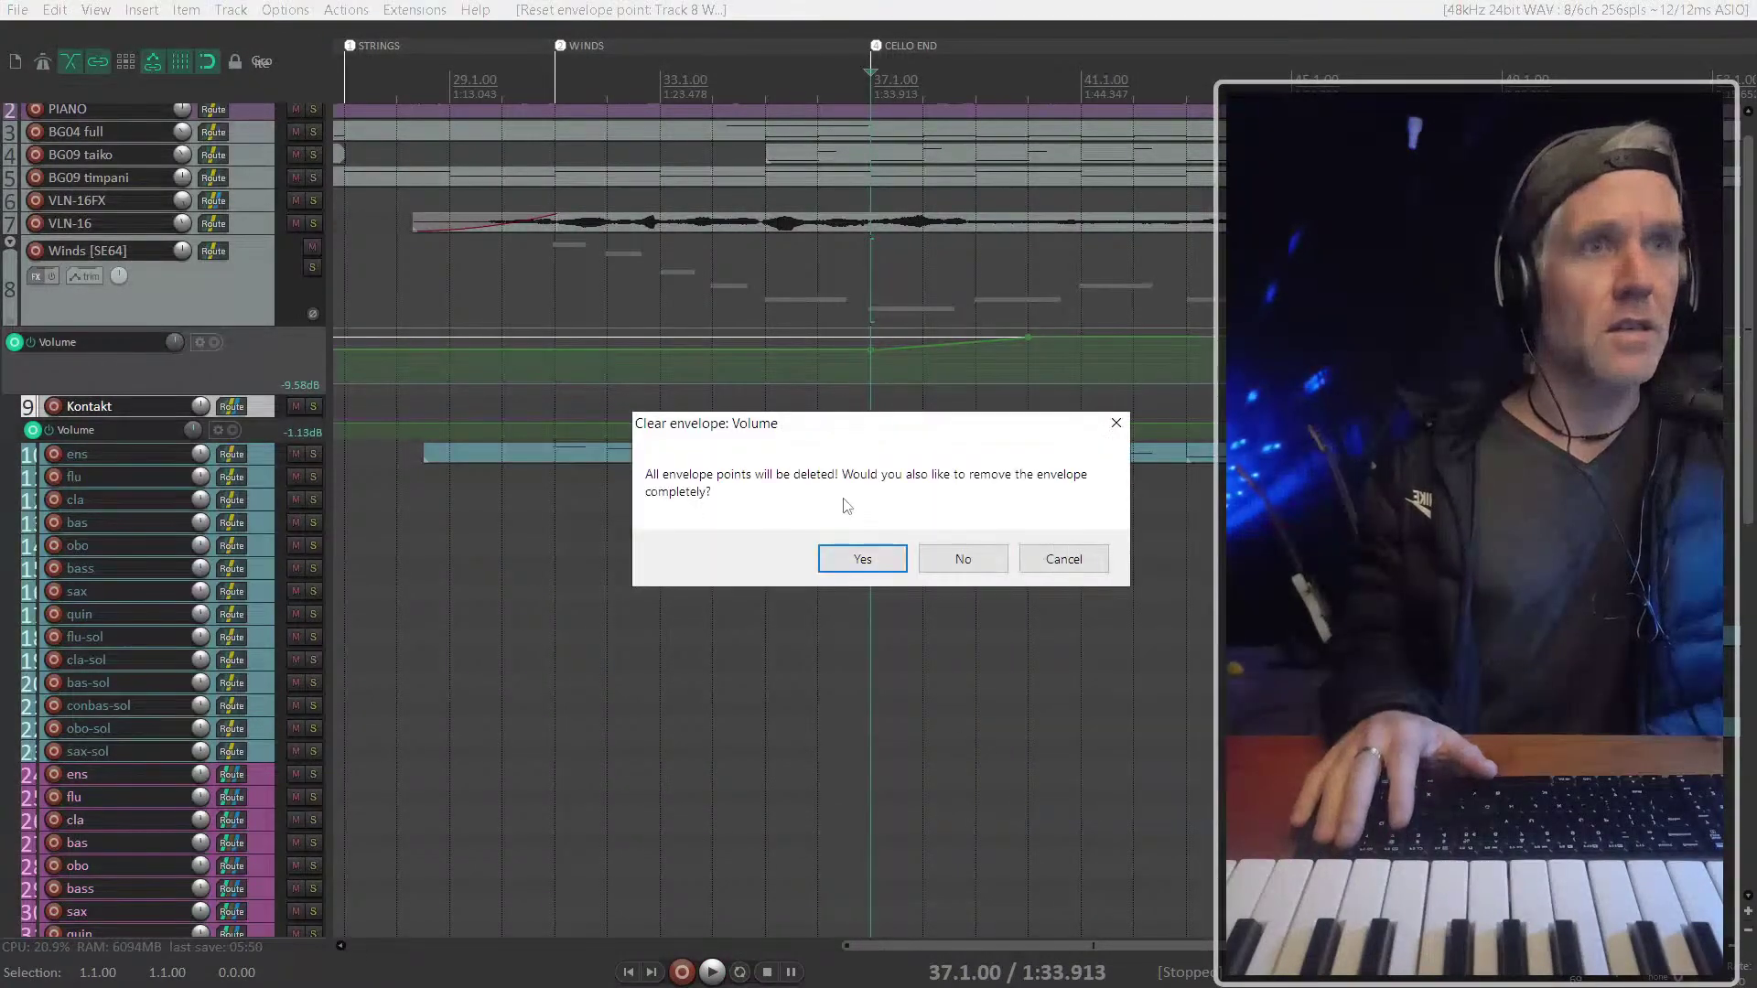
{"action": "left_click", "coordinate": [889, 562]}
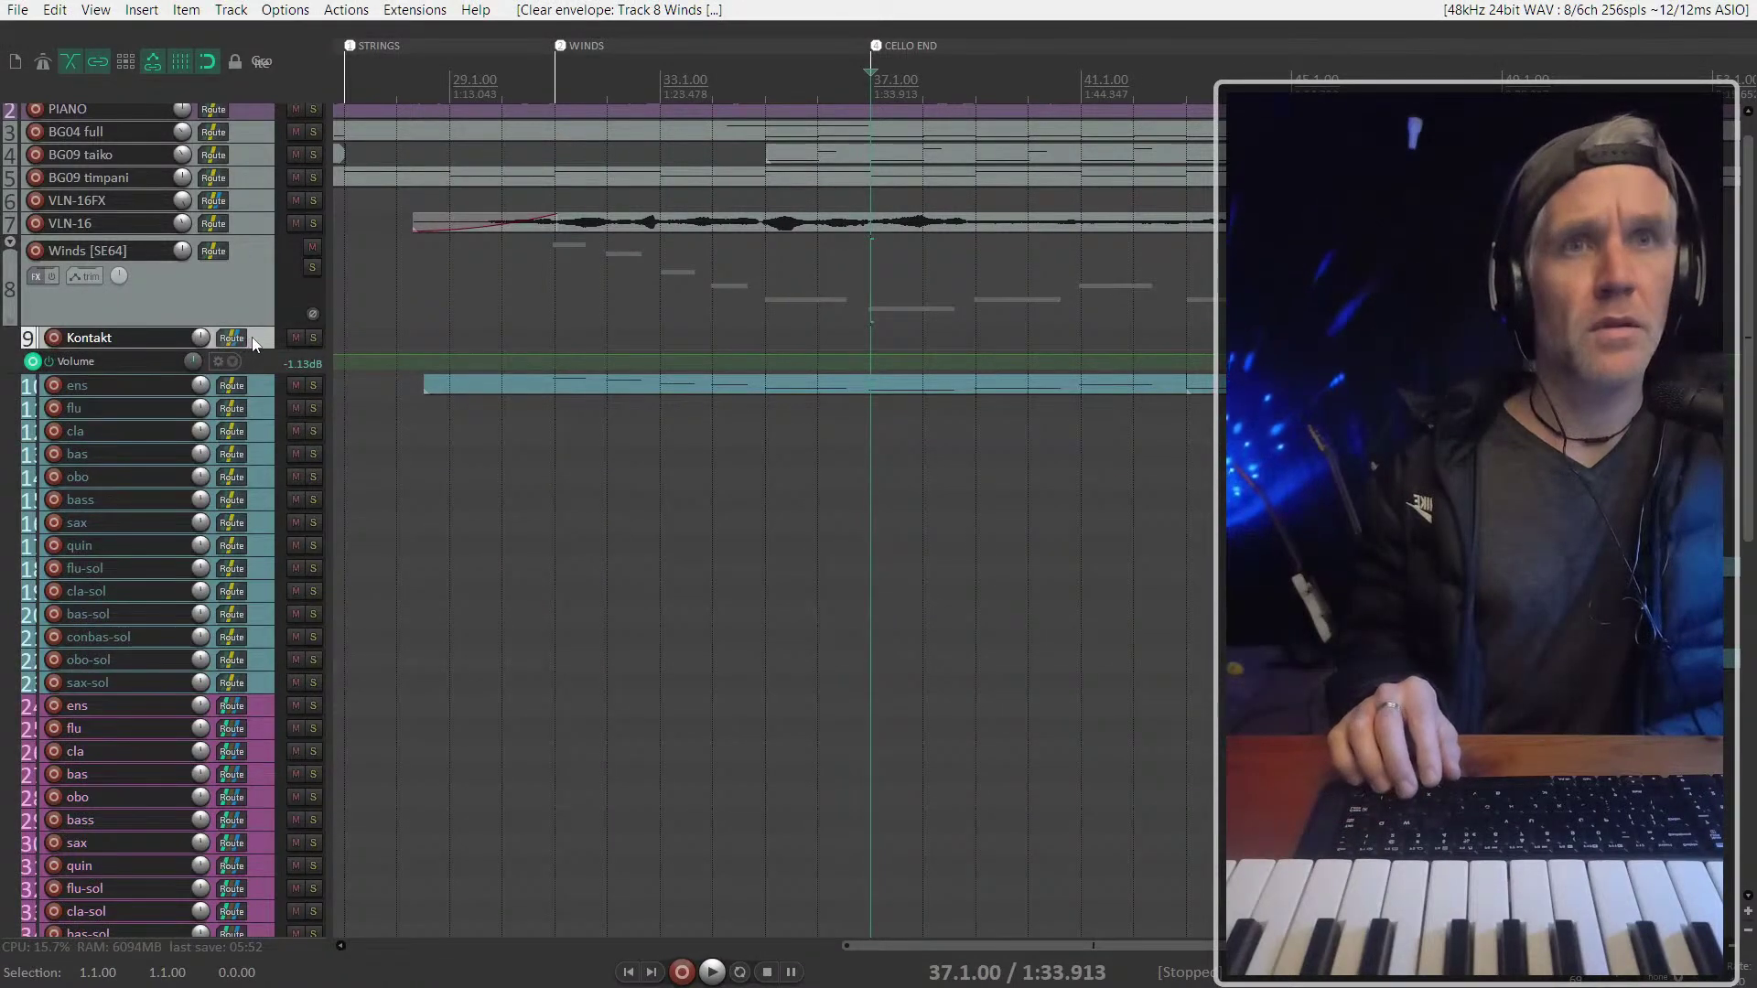
Enlarge the winds' Kontakt track and inspect the Woodwind Ensemble in its instrument window, closing it when done
{"action": "left_click", "coordinate": [250, 364]}
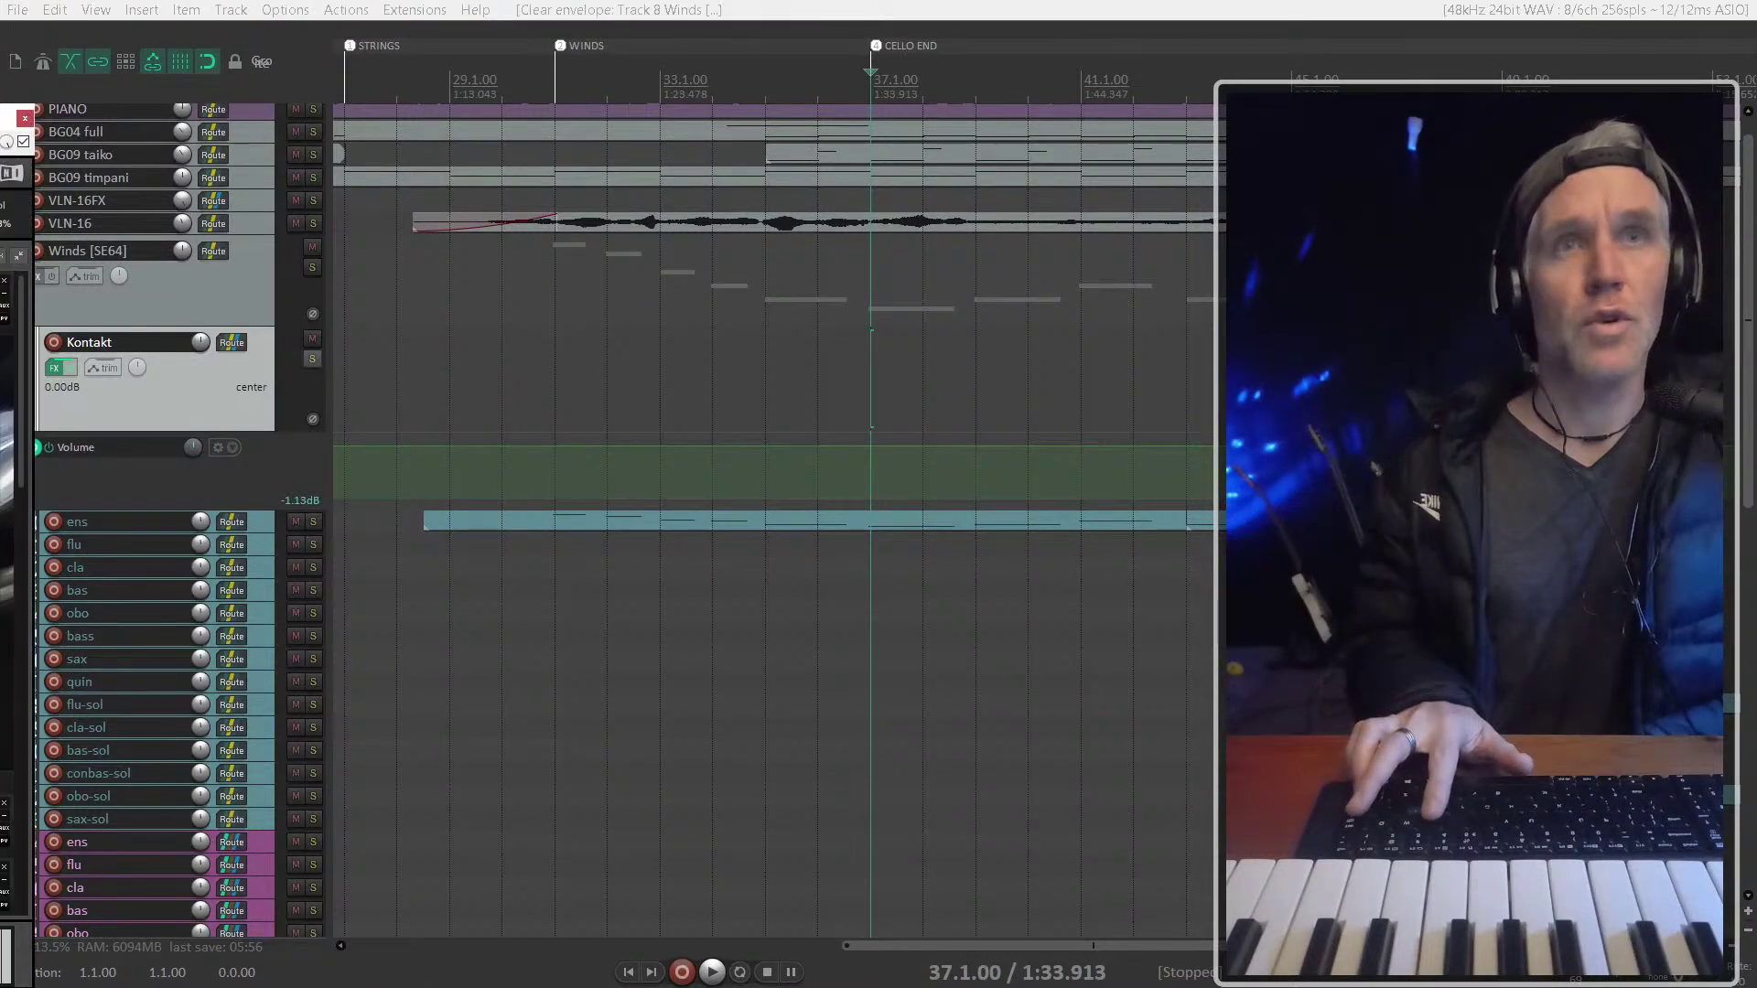
{"action": "left_click_drag", "start_coordinate": [9, 117], "coordinate": [837, 87]}
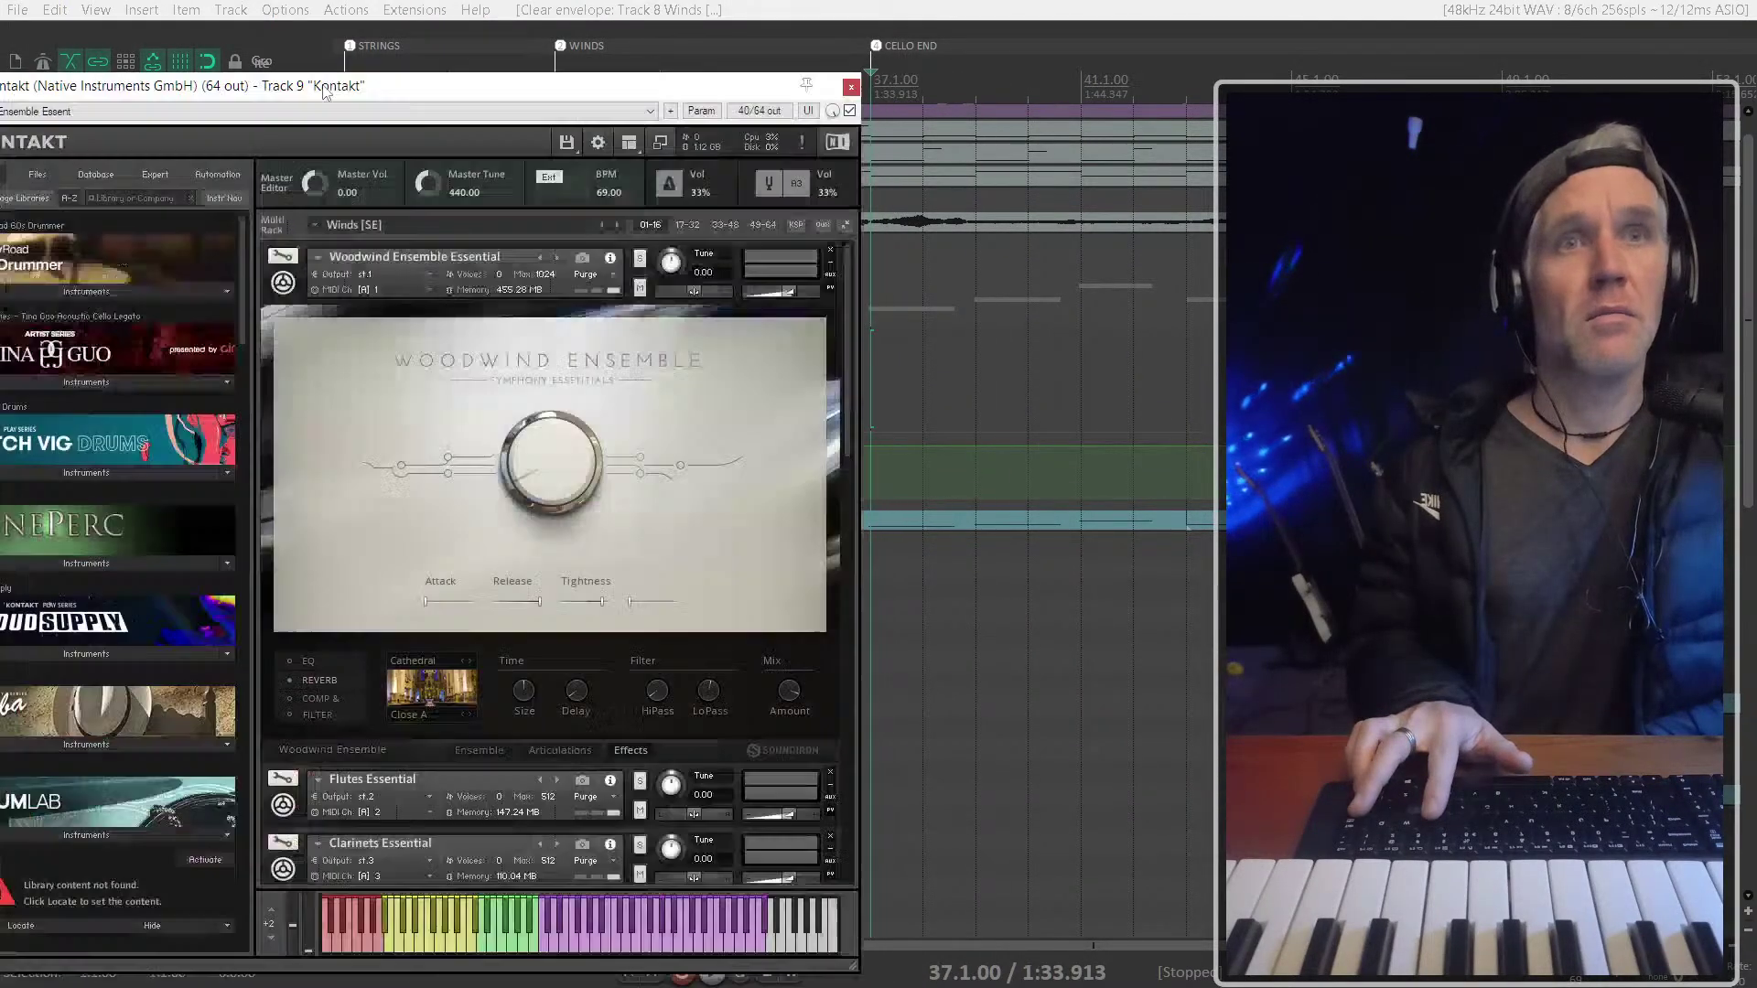
{"action": "left_click_drag", "start_coordinate": [341, 94], "coordinate": [300, 85]}
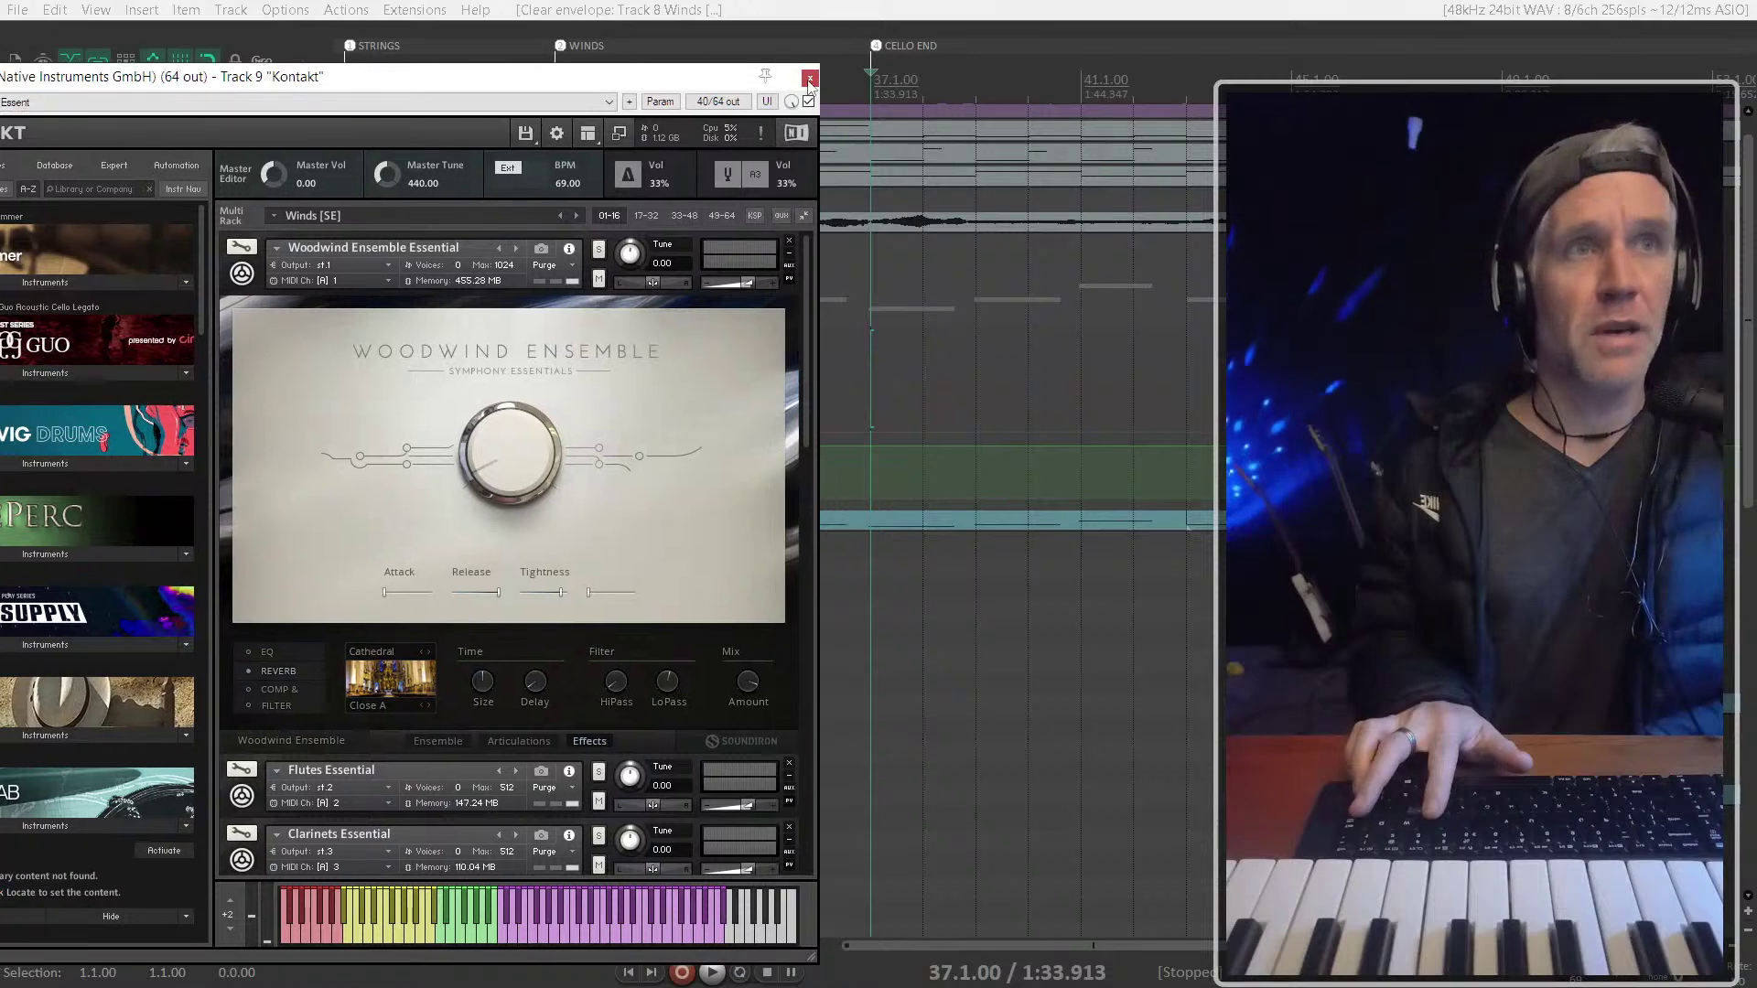
{"action": "left_click", "coordinate": [811, 80]}
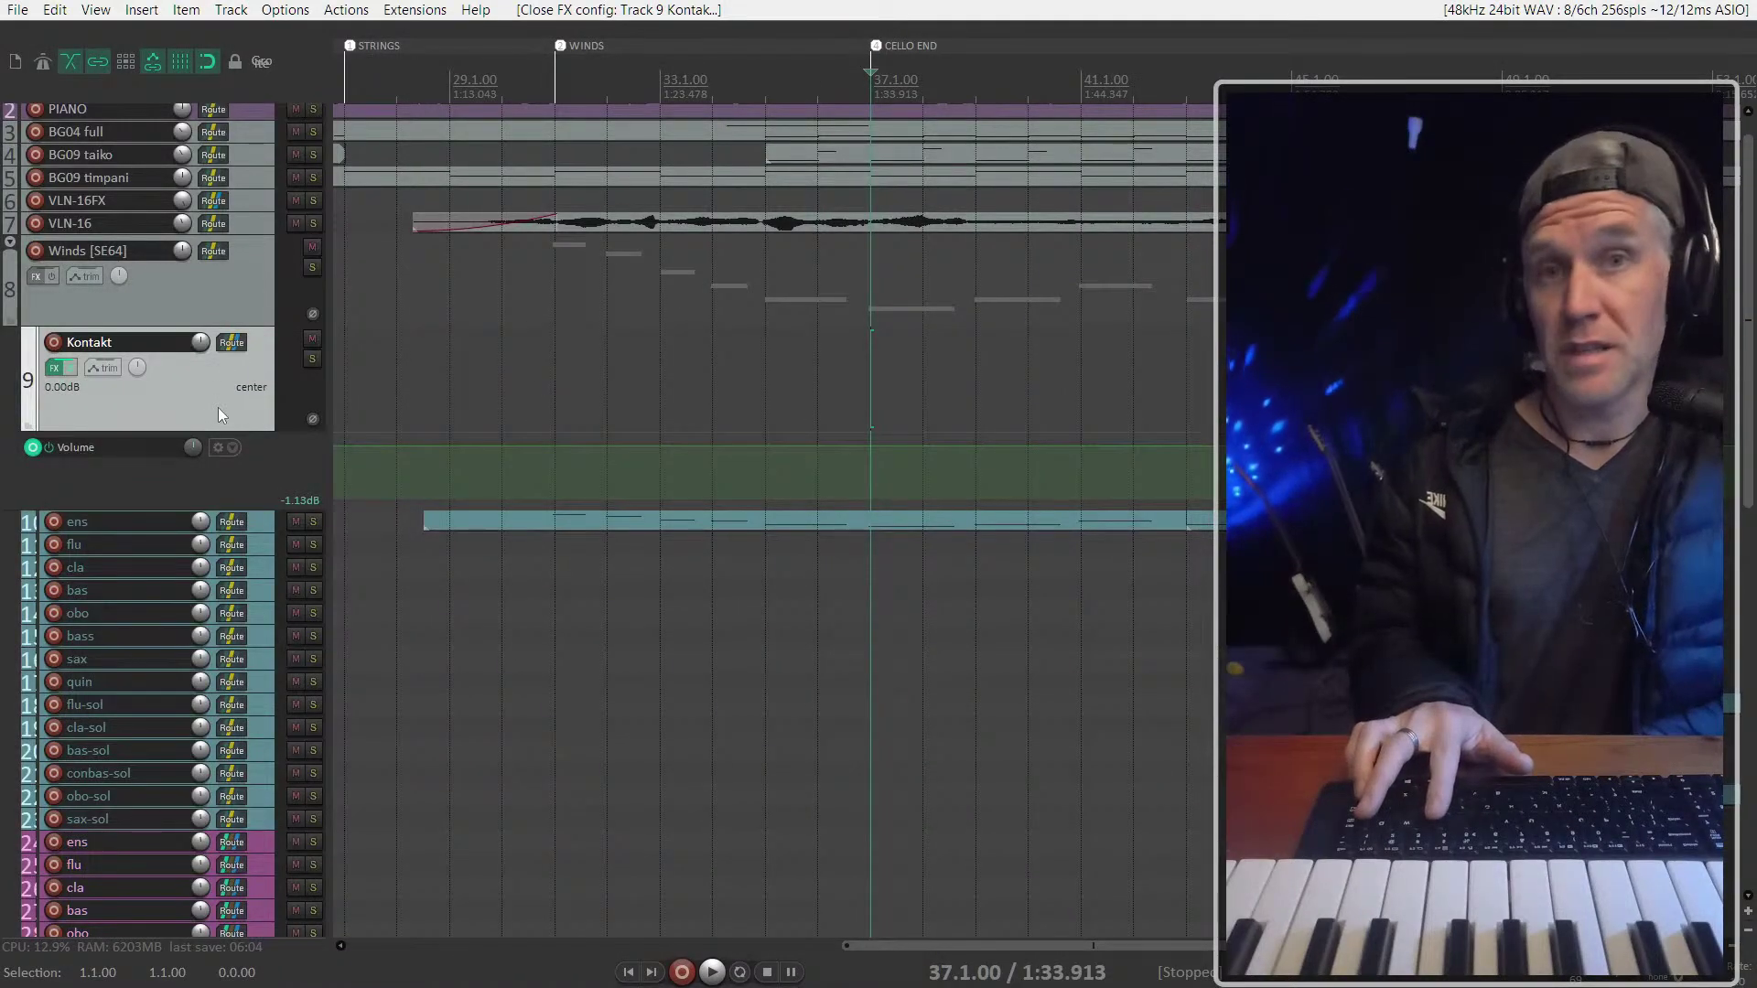
{"action": "left_click", "coordinate": [199, 293]}
{"action": "key", "text": "v"}
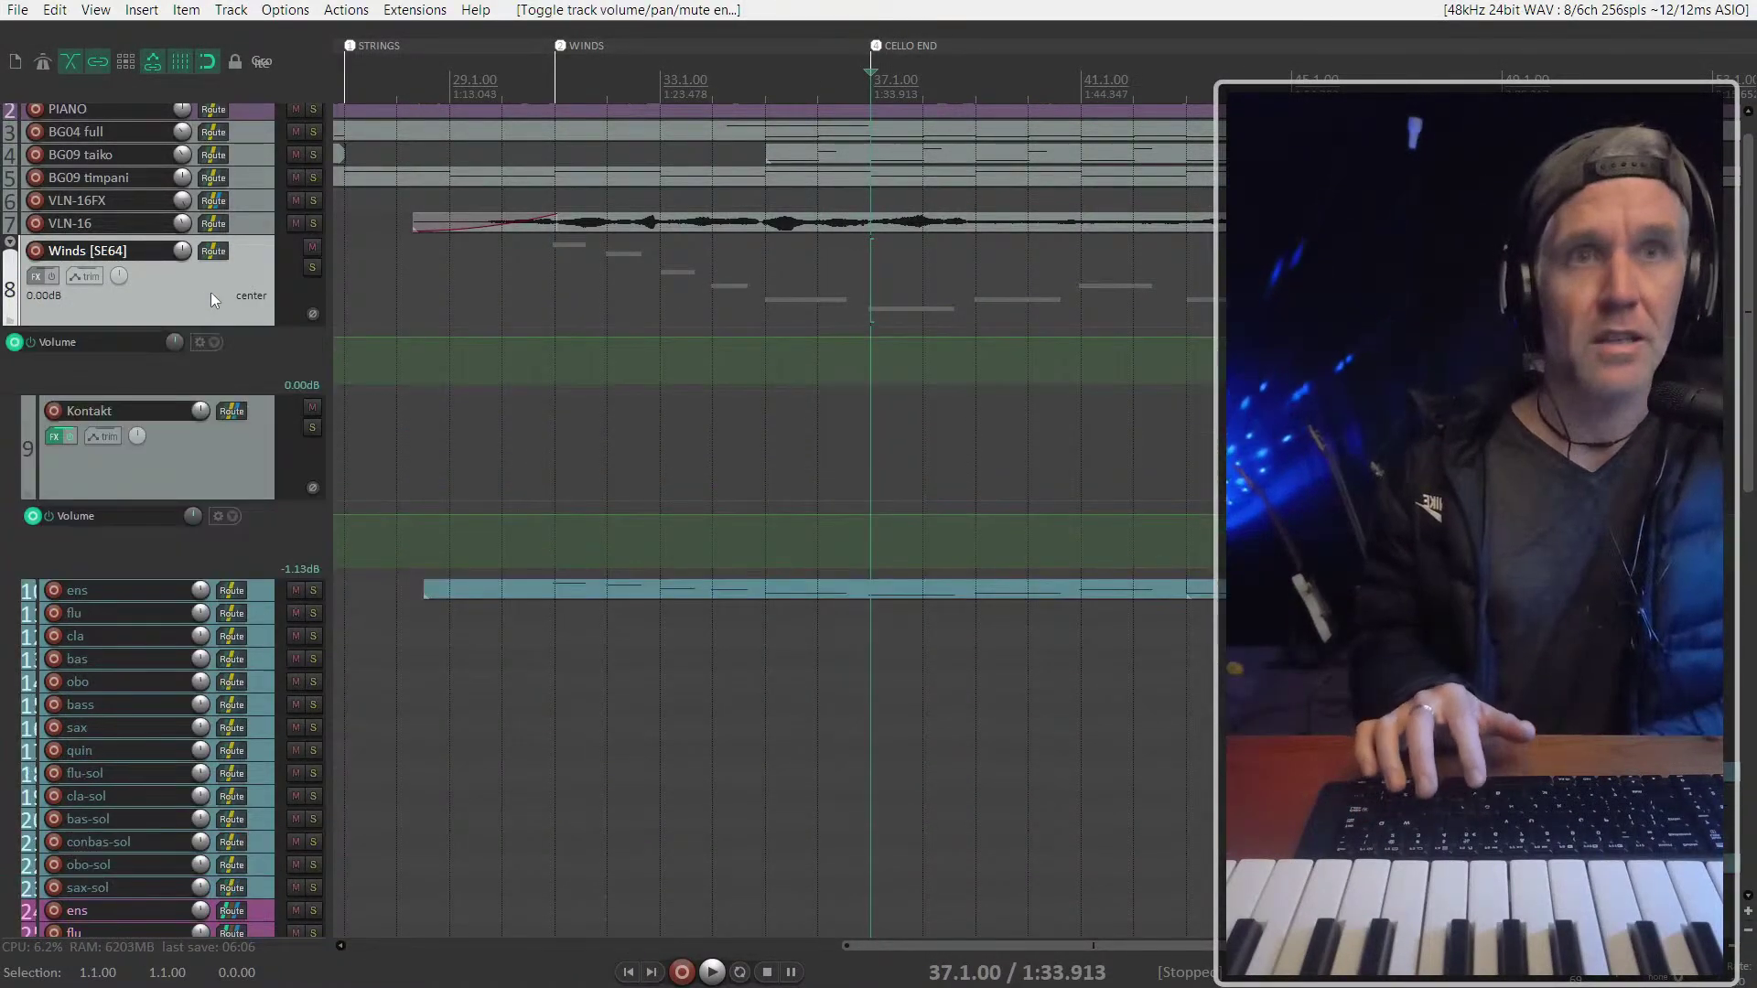
{"action": "key", "text": "v"}
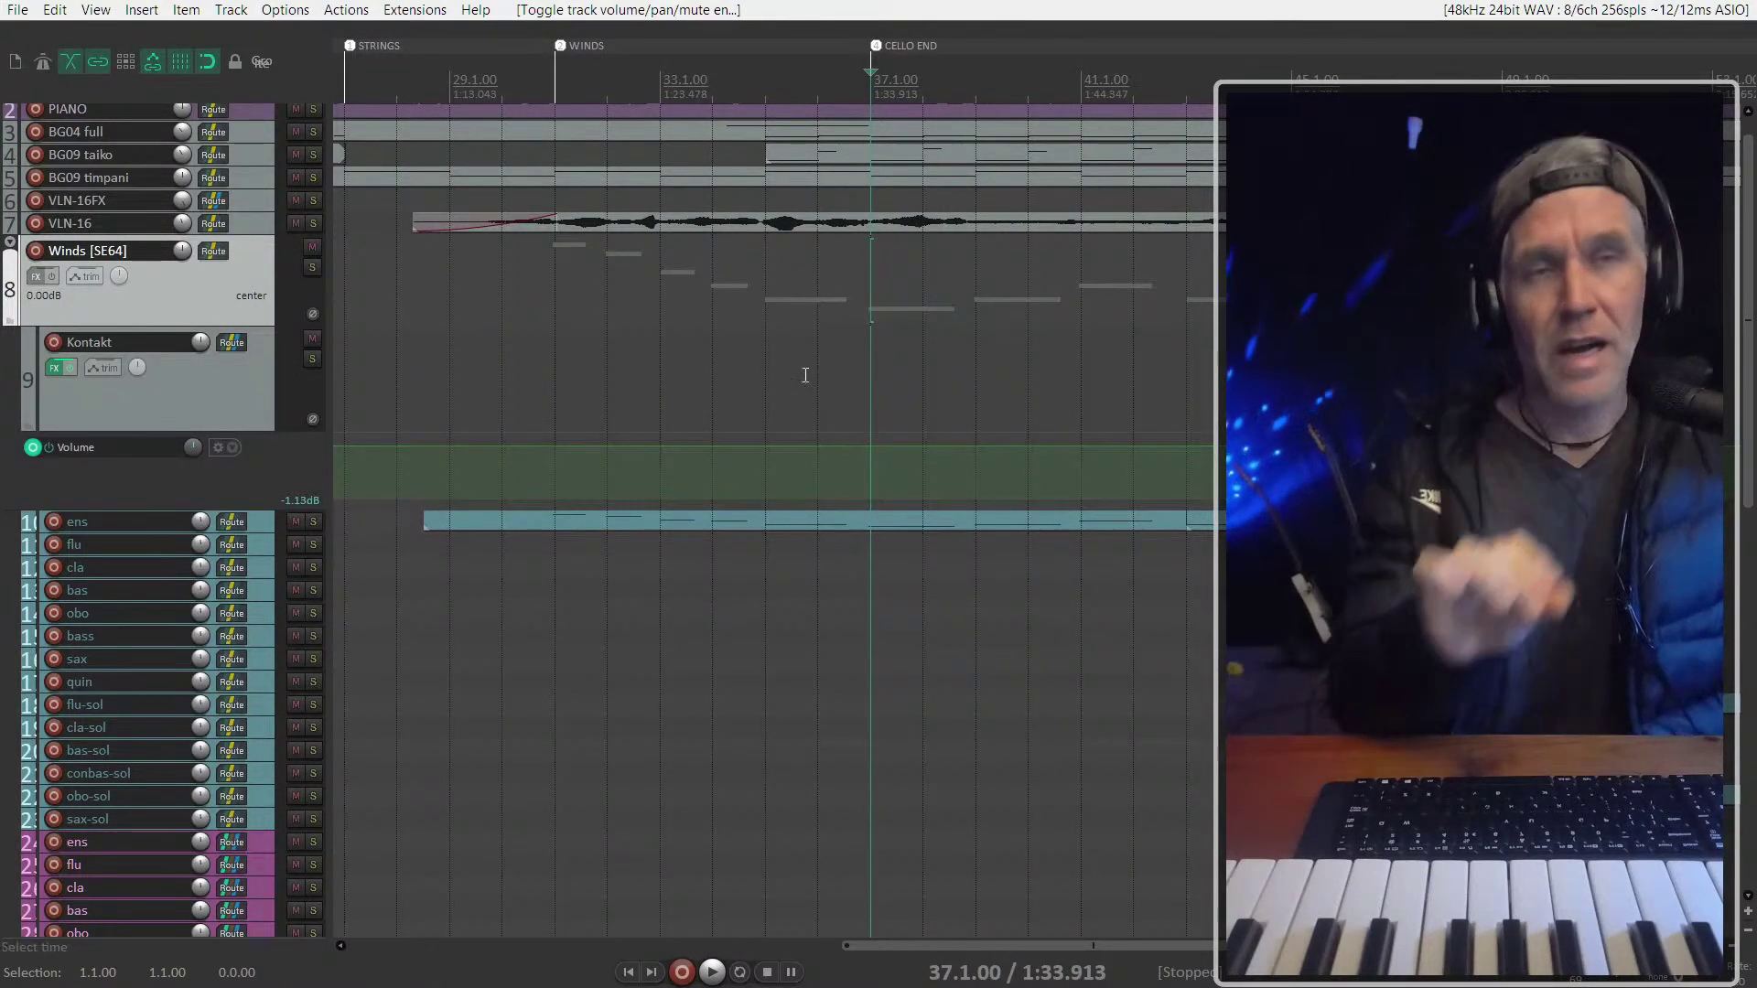
{"action": "left_click_drag", "start_coordinate": [562, 479], "coordinate": [941, 485]}
{"action": "left_click", "coordinate": [1027, 472]}
{"action": "scroll", "coordinate": [1029, 472], "scroll_direction": "up", "scroll_amount": 1}
{"action": "scroll", "coordinate": [771, 485], "scroll_direction": "down", "scroll_amount": 2}
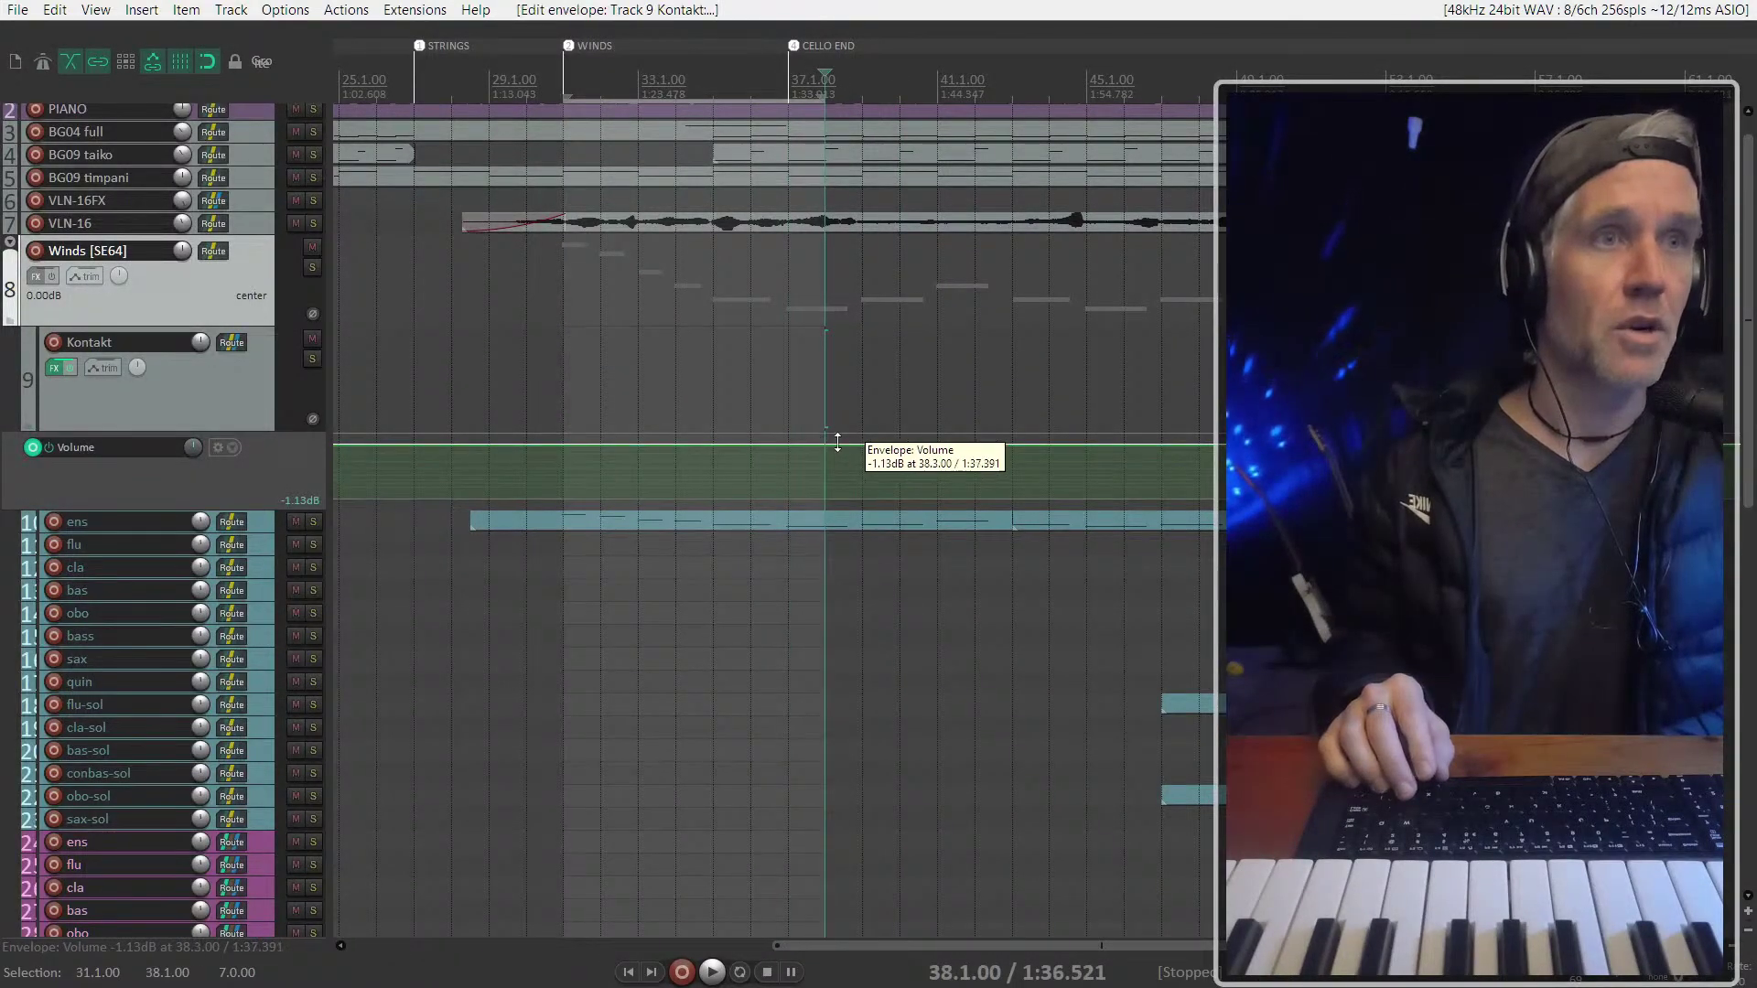
{"action": "left_click", "coordinate": [821, 444]}
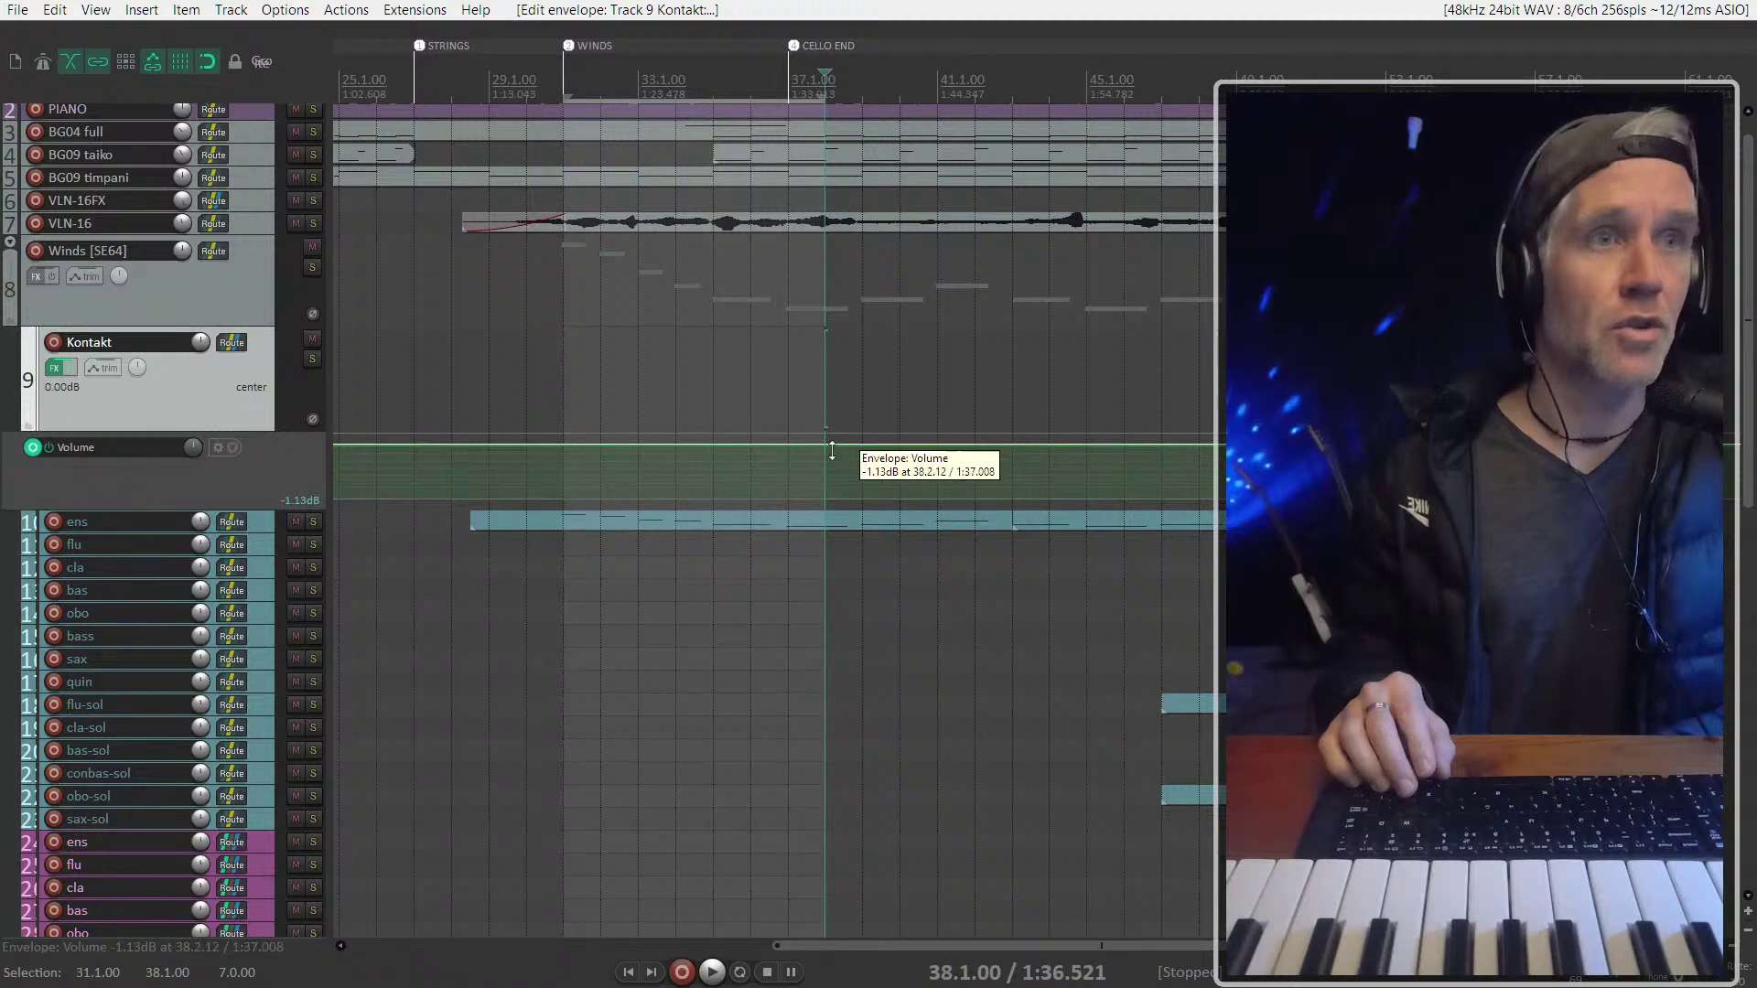
{"action": "left_click", "coordinate": [886, 486]}
{"action": "scroll", "coordinate": [886, 485], "scroll_direction": "up", "scroll_amount": 3}
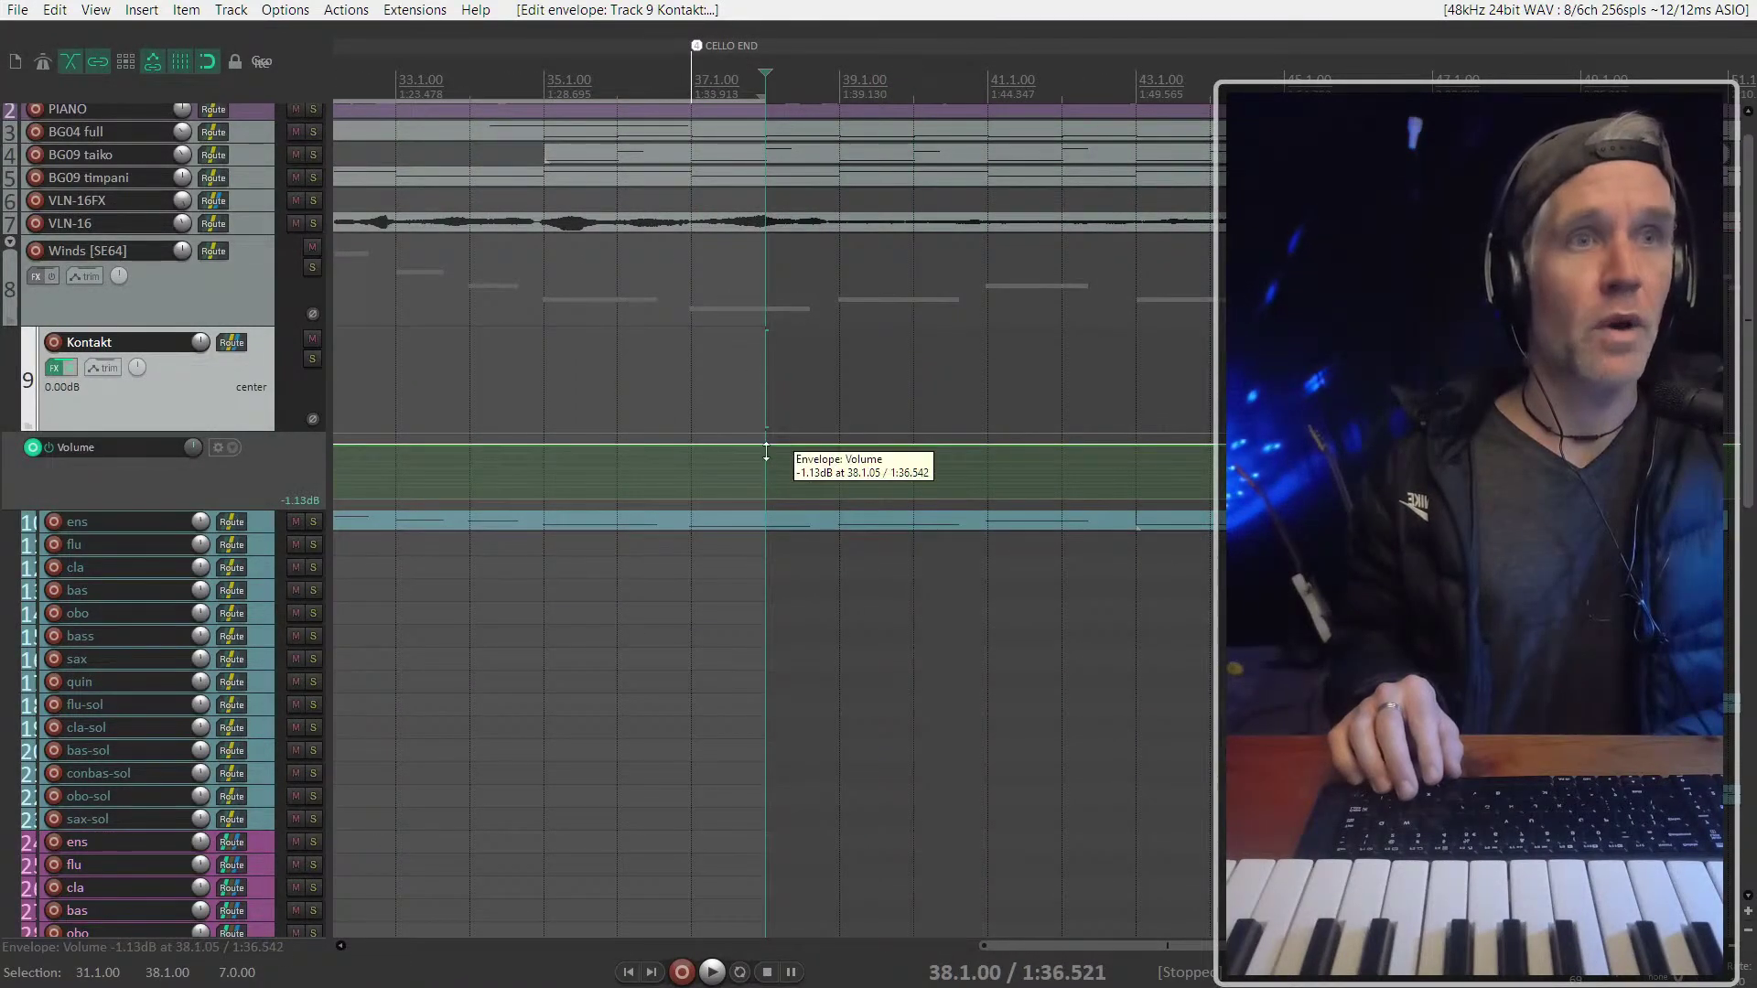
With the time selection cleared and snapping off, fade the winds' Kontakt volume envelope from just before bar 38 to about -10 dB at bar 39
{"action": "left_click", "coordinate": [850, 389]}
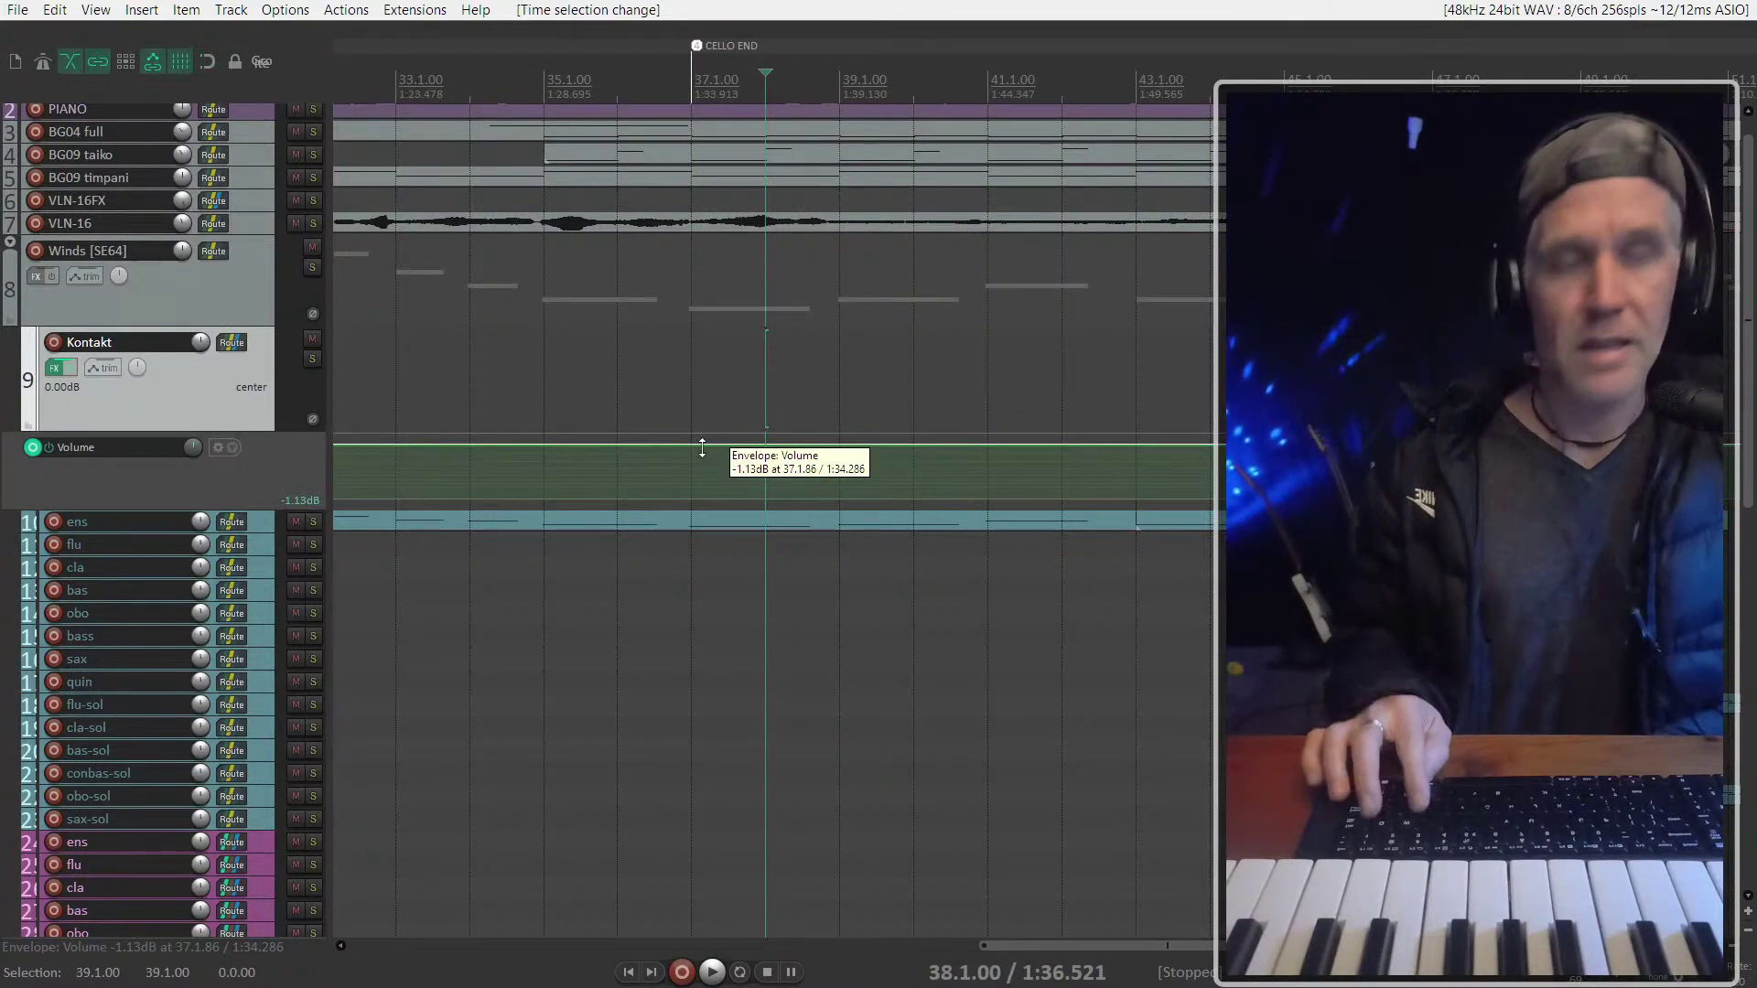
{"action": "scroll", "coordinate": [733, 446], "scroll_direction": "up", "scroll_amount": 3}
{"action": "left_click", "coordinate": [830, 448]}
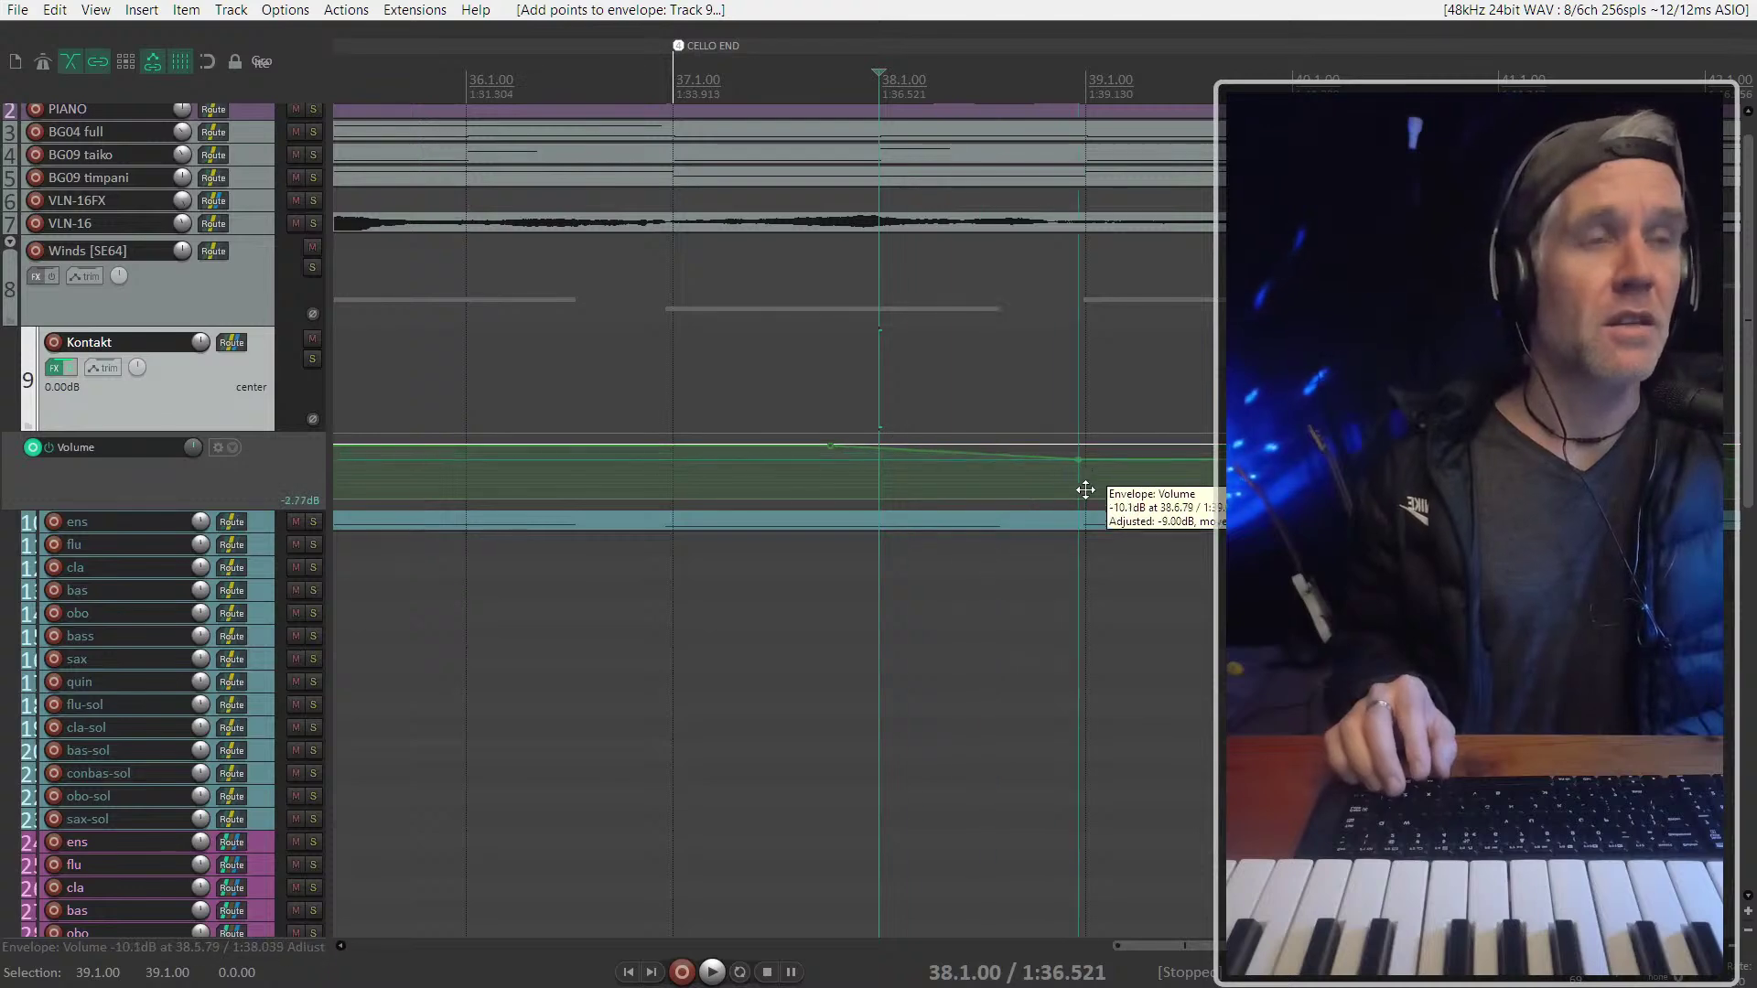
{"action": "left_click_drag", "start_coordinate": [1082, 486], "coordinate": [1062, 457]}
{"action": "scroll", "coordinate": [1062, 455], "scroll_direction": "down", "scroll_amount": 3}
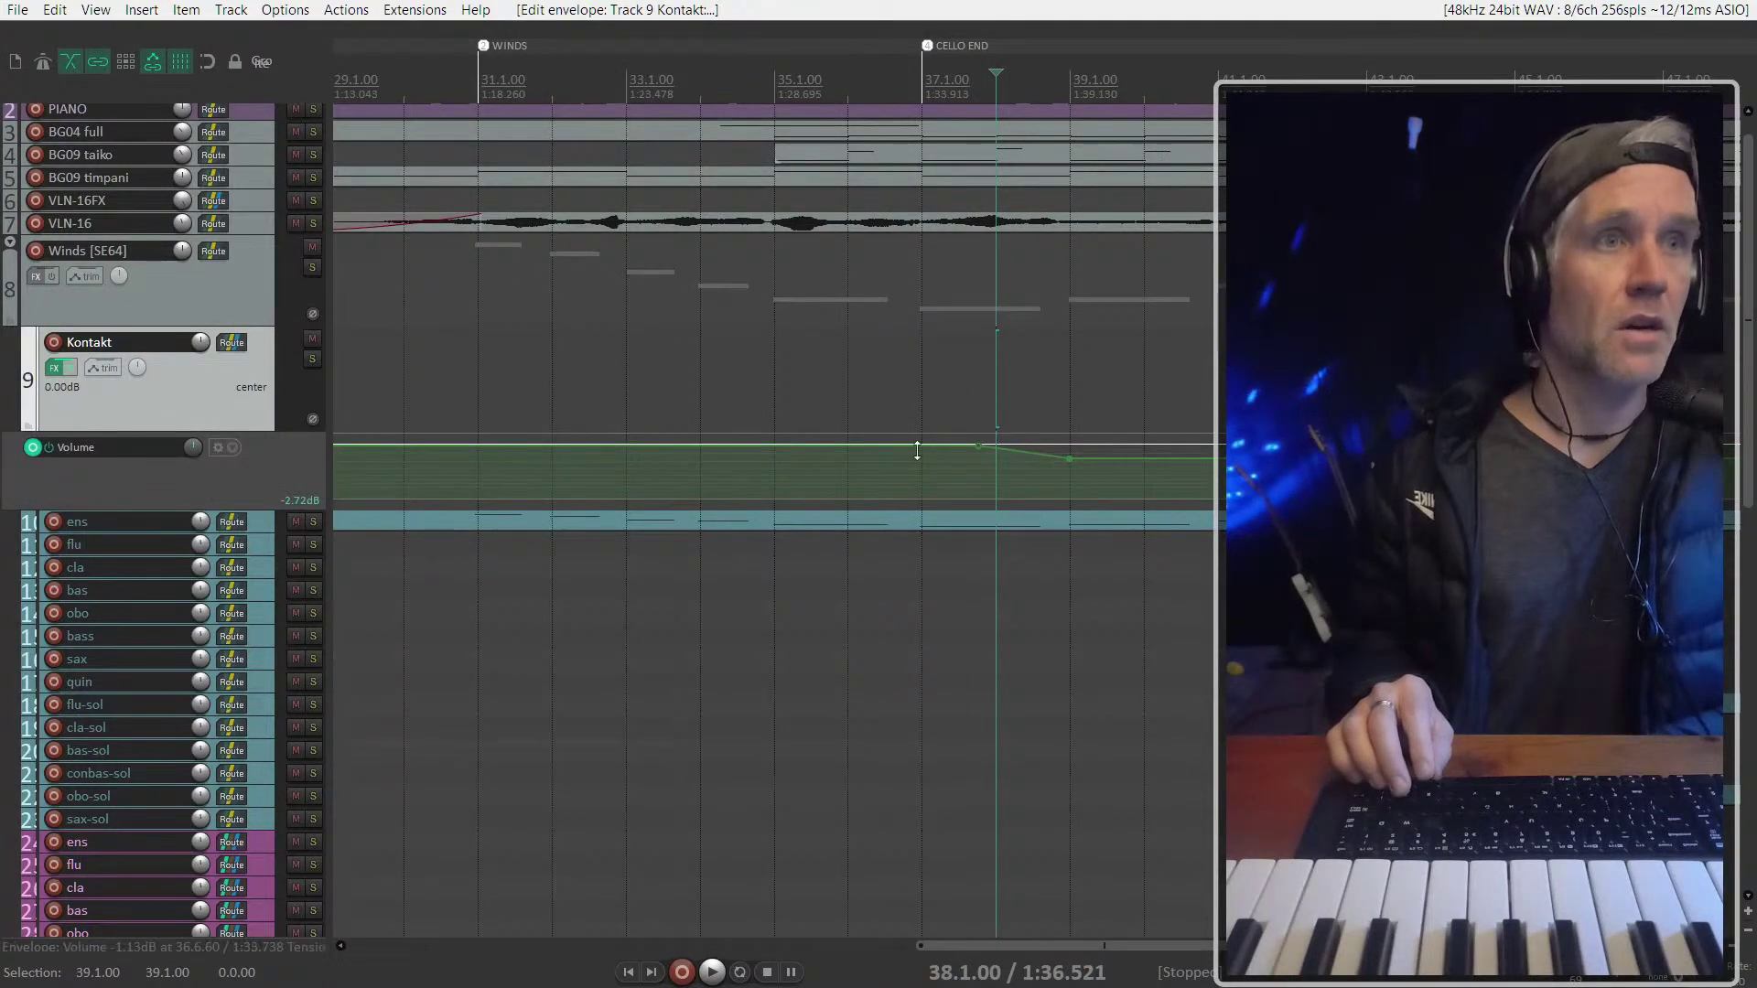
Move the end point of the Kontakt volume fade to about bar 41 at about -14 dB and audition from the CELLO END marker
{"action": "scroll", "coordinate": [917, 451], "scroll_direction": "right", "scroll_amount": 2}
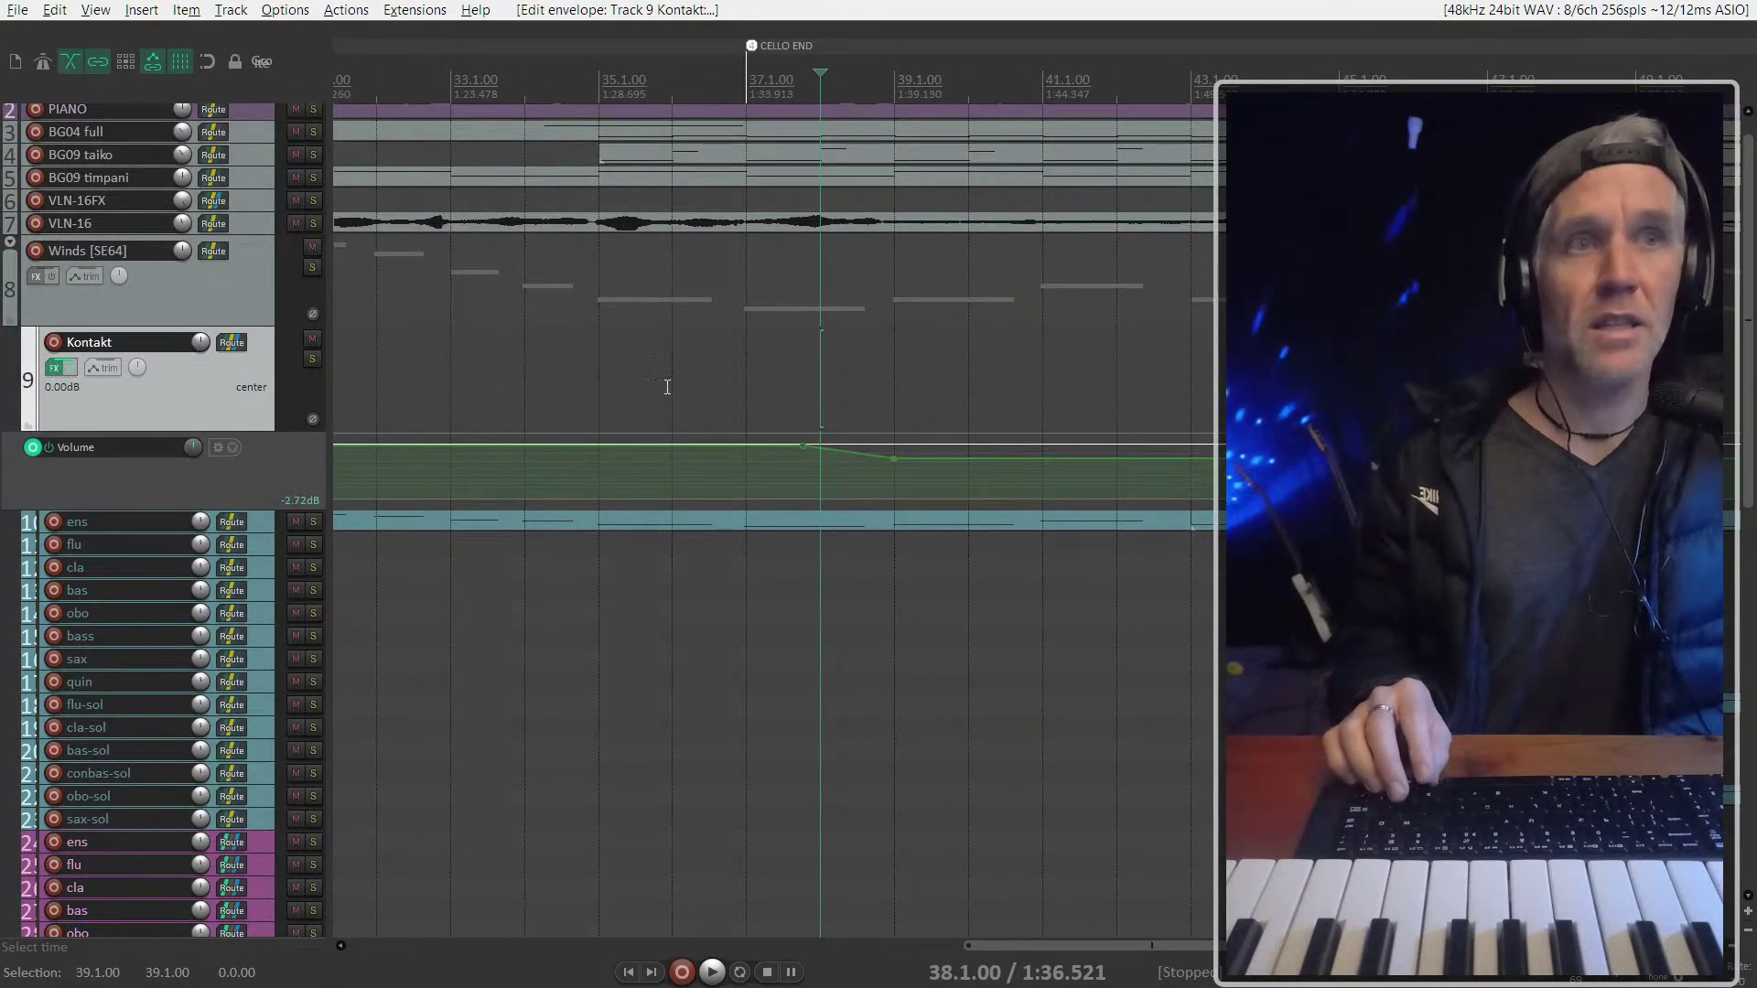
{"action": "scroll", "coordinate": [667, 387], "scroll_direction": "right", "scroll_amount": 2}
{"action": "left_click_drag", "start_coordinate": [726, 471], "coordinate": [880, 480]}
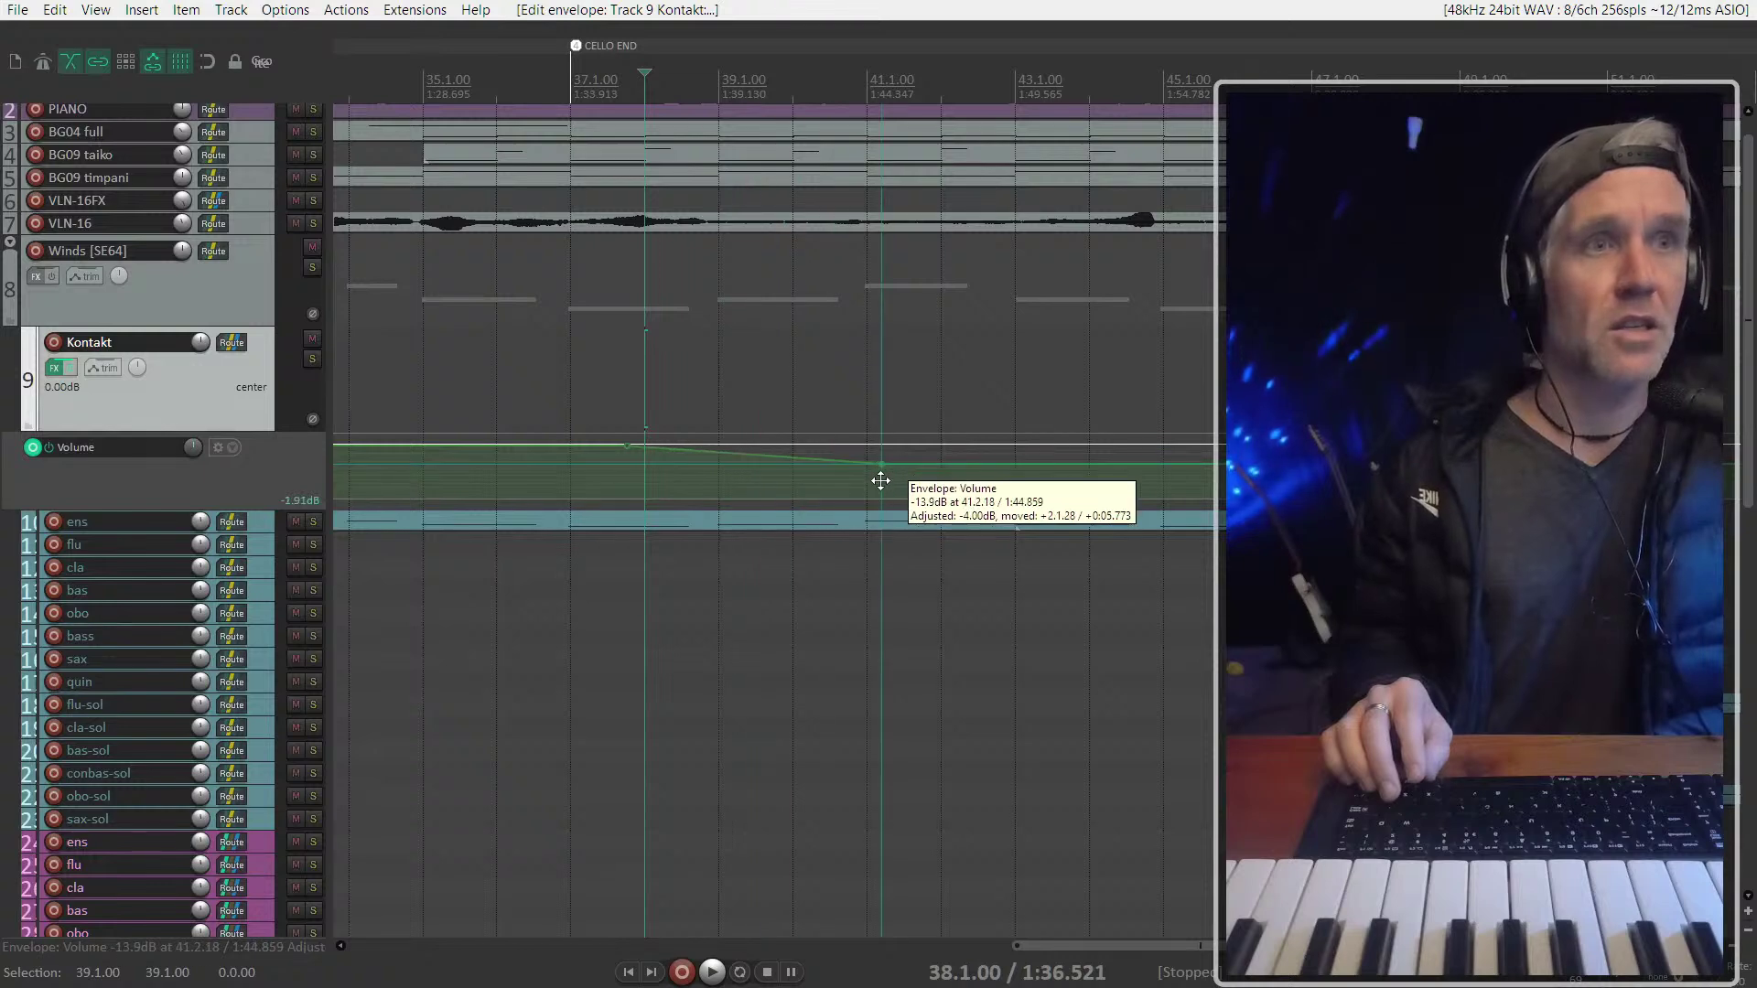
{"action": "left_click", "coordinate": [571, 393]}
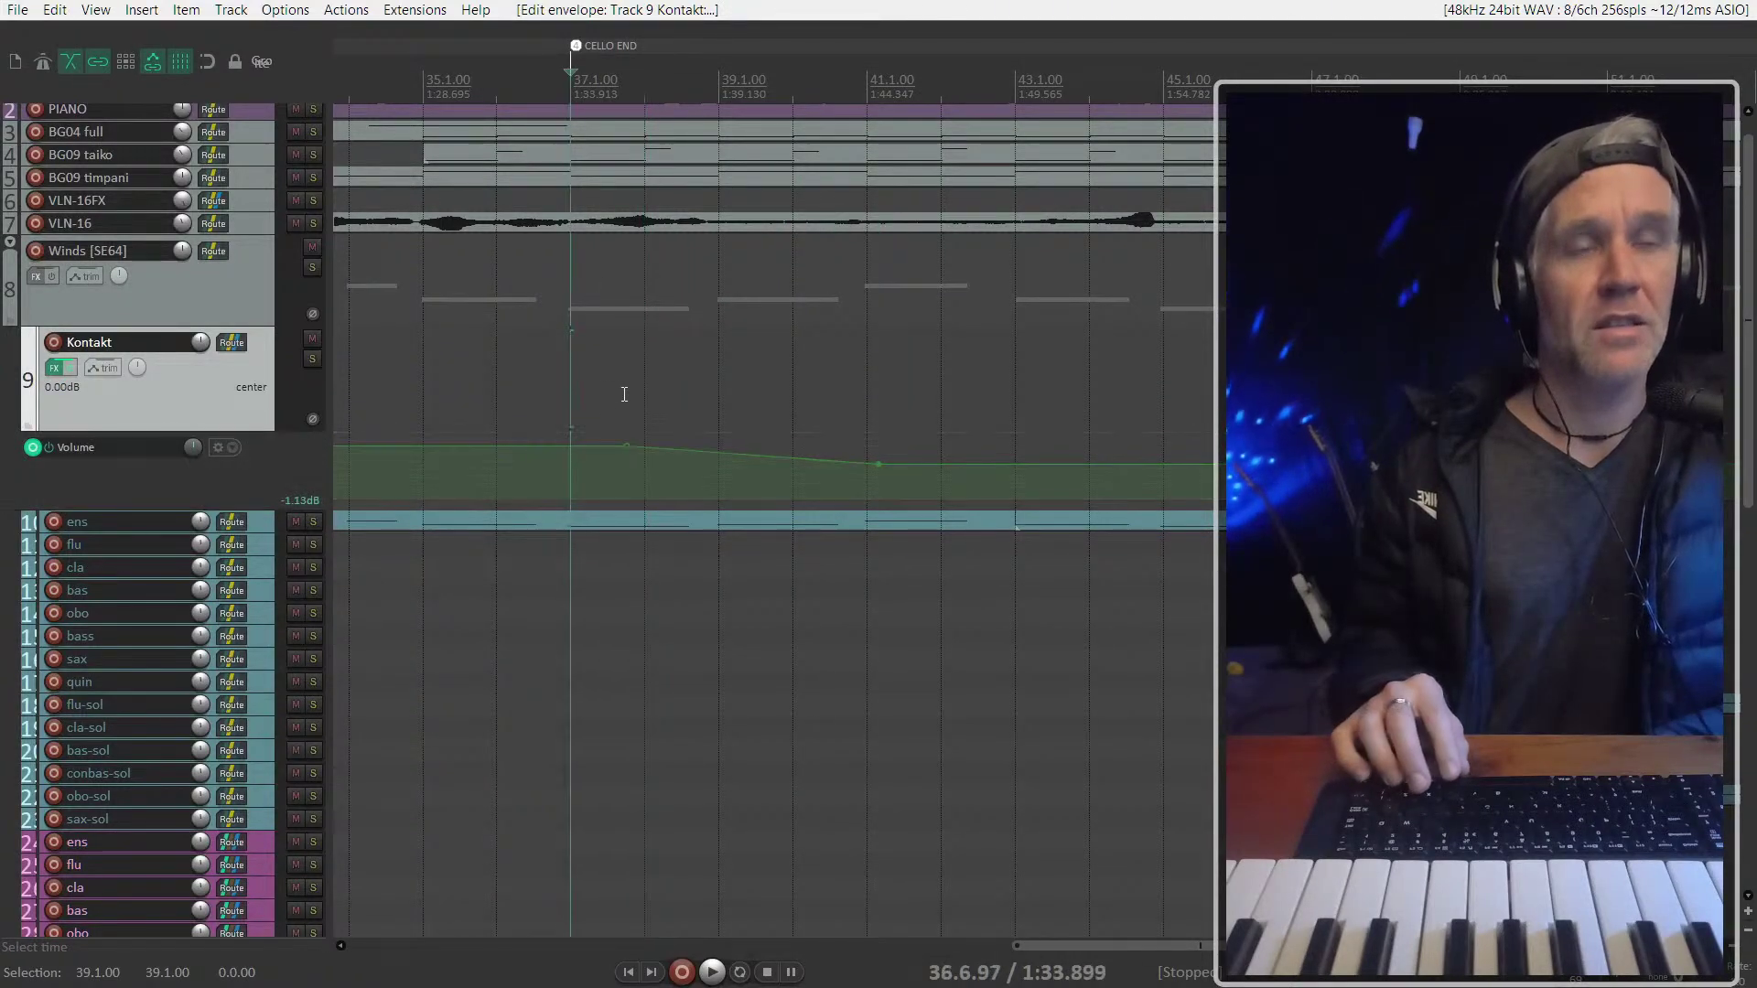
{"action": "key", "text": "space"}
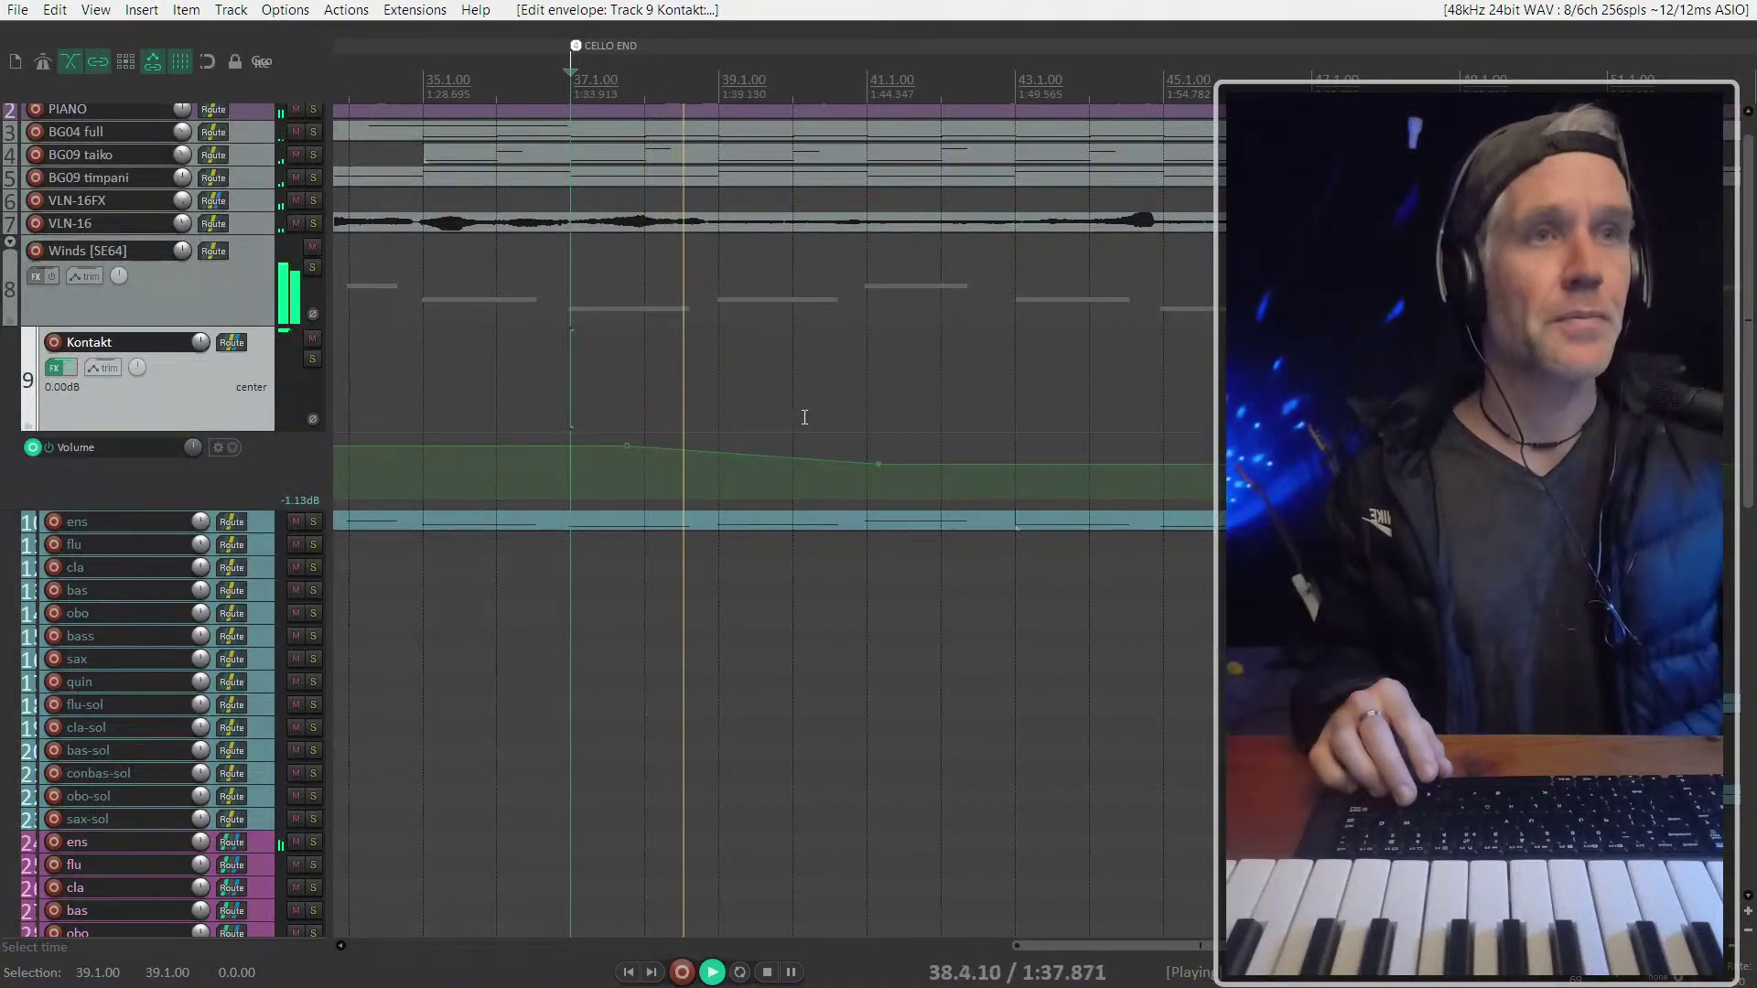
Shift the Kontakt volume fade earlier during playback, starting at about bar 36 and ending near bar 39 at about -15 dB
{"action": "left_click_drag", "start_coordinate": [879, 463], "coordinate": [769, 471]}
{"action": "left_click_drag", "start_coordinate": [622, 443], "coordinate": [502, 447]}
{"action": "left_click_drag", "start_coordinate": [772, 465], "coordinate": [726, 468]}
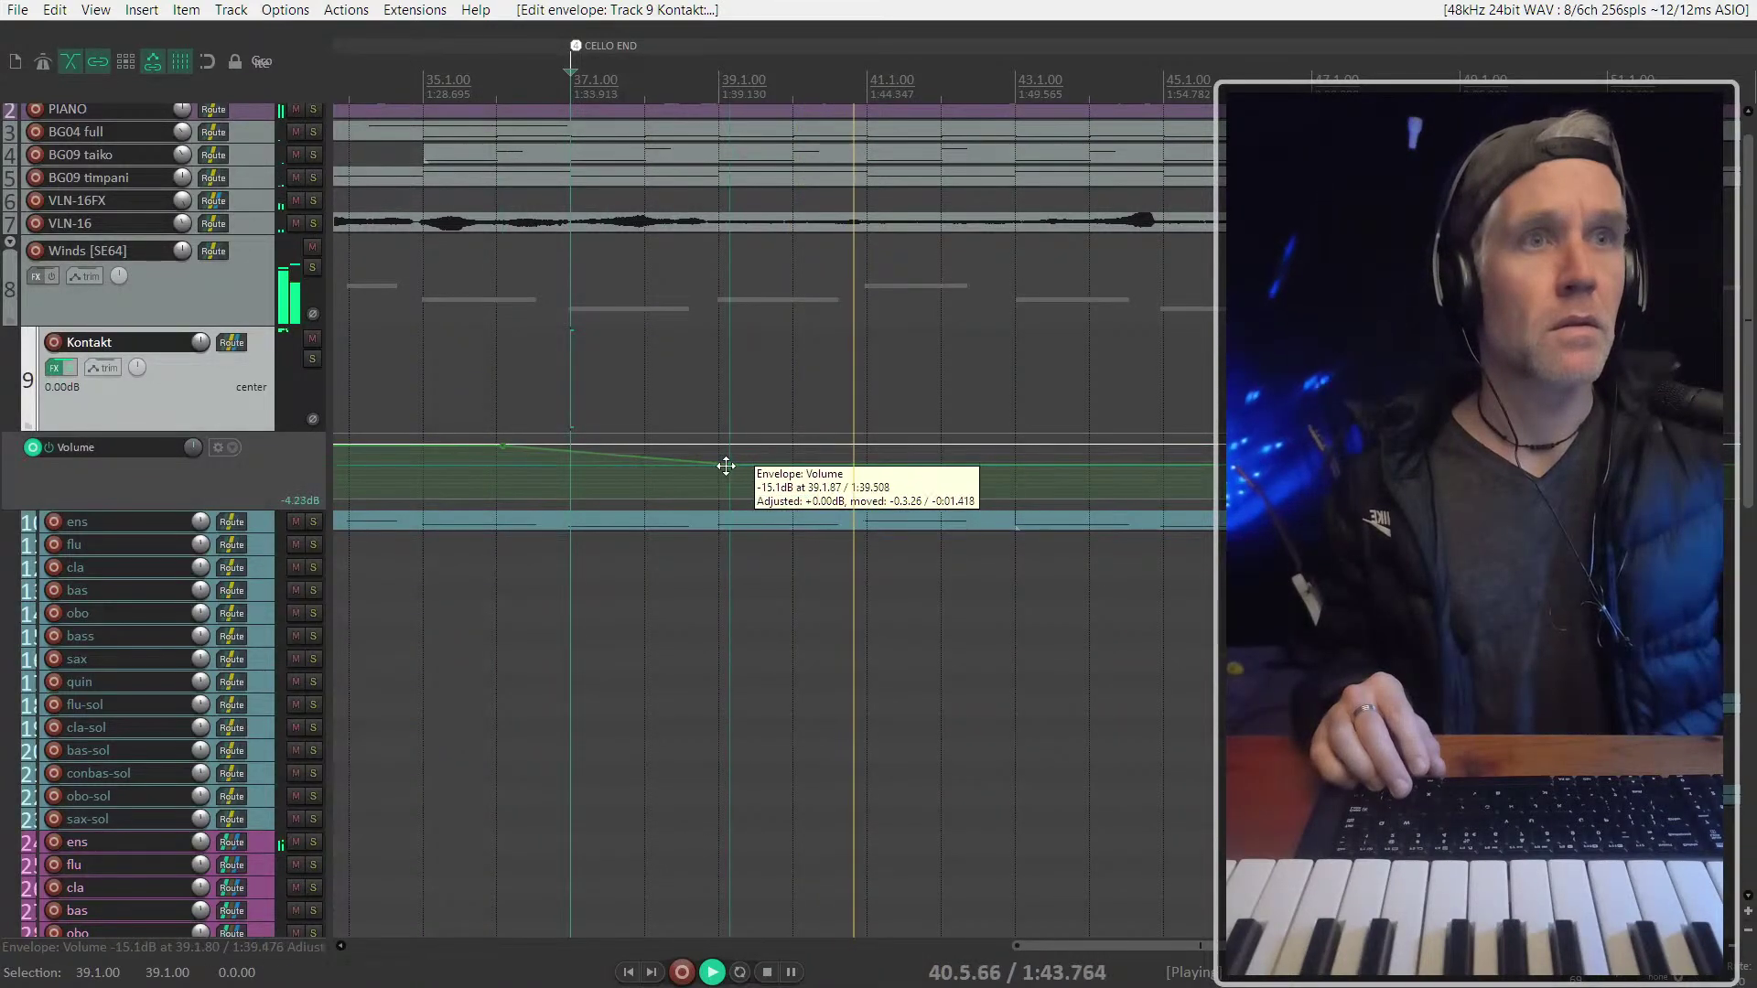
Adjust the Winds [SE64] track volume and audition the fade again from bar 36
{"action": "key", "text": "space"}
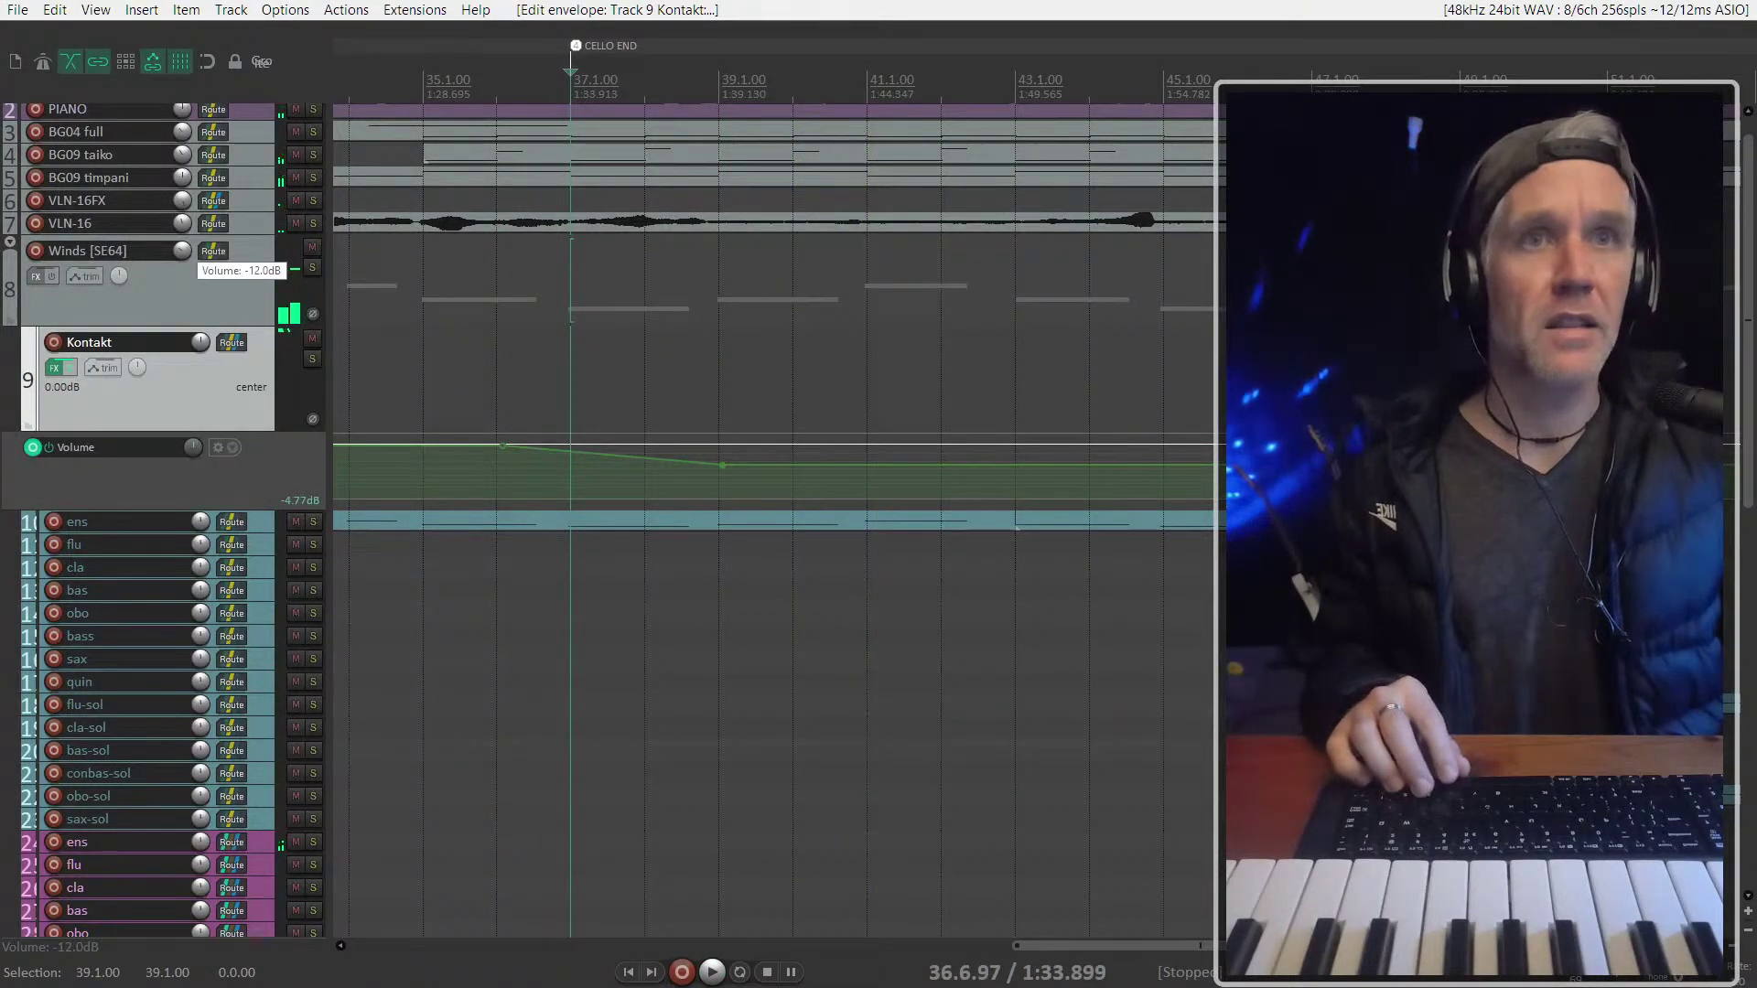
{"action": "key", "text": "space"}
{"action": "left_click", "coordinate": [503, 394]}
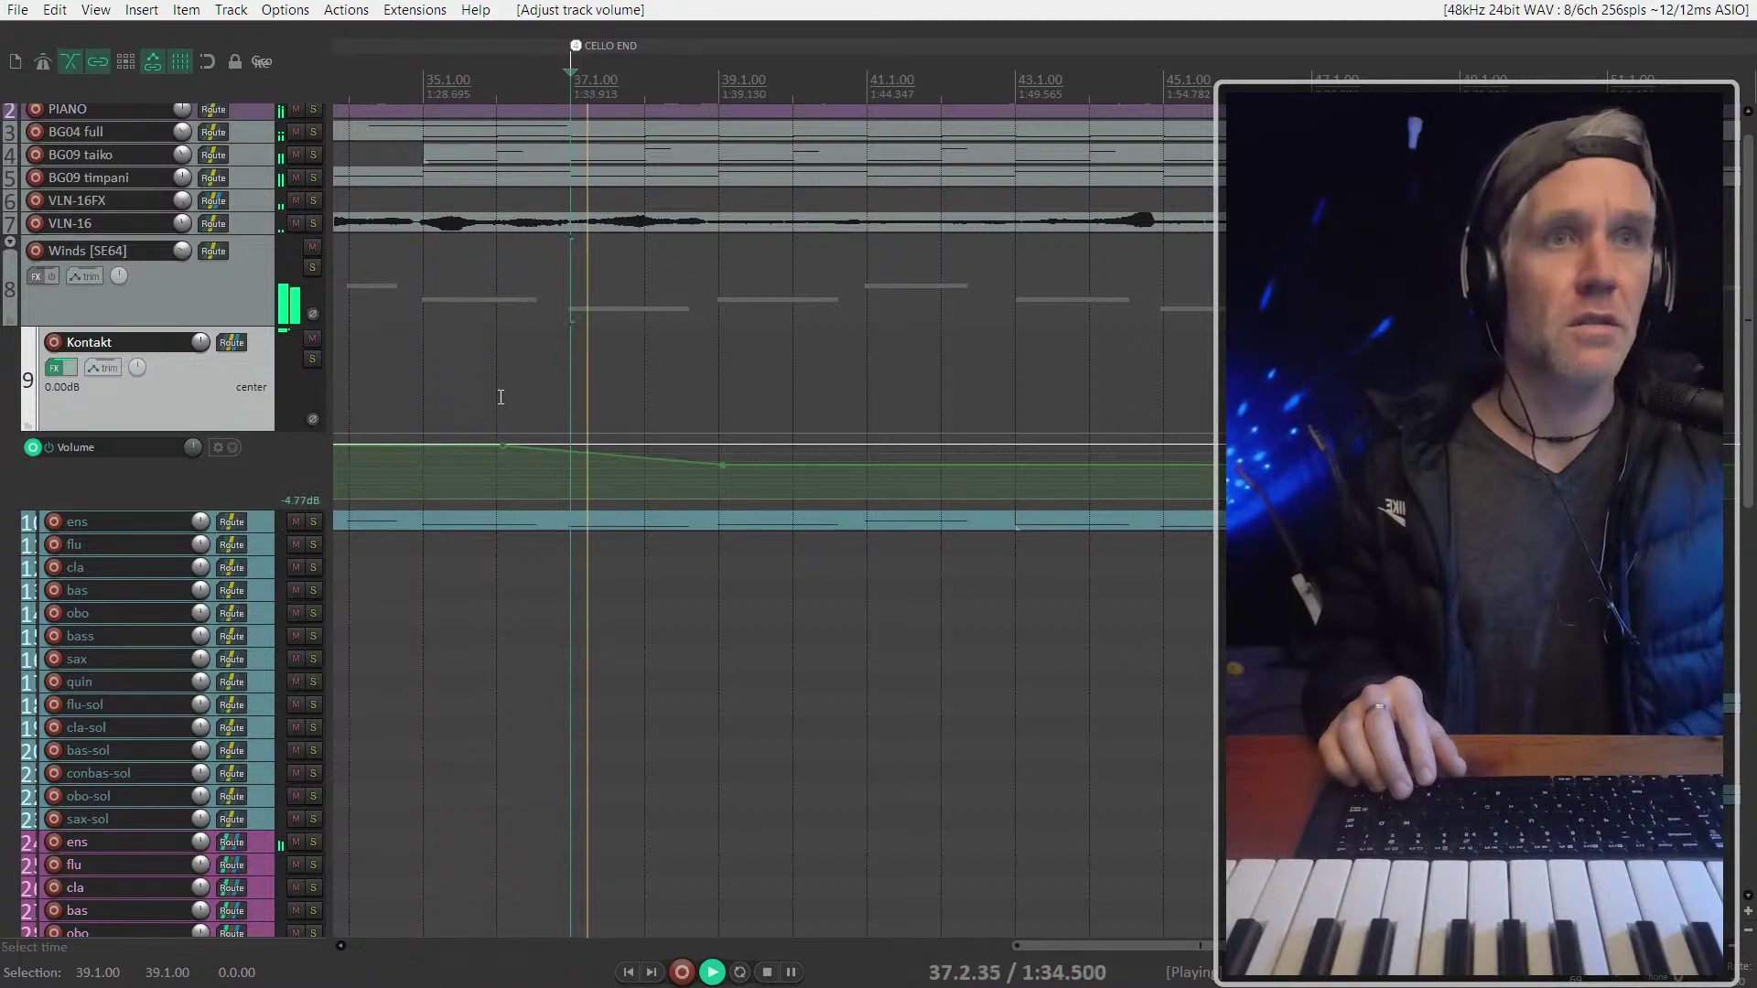
{"action": "key", "text": "space"}
{"action": "key", "text": "space"}
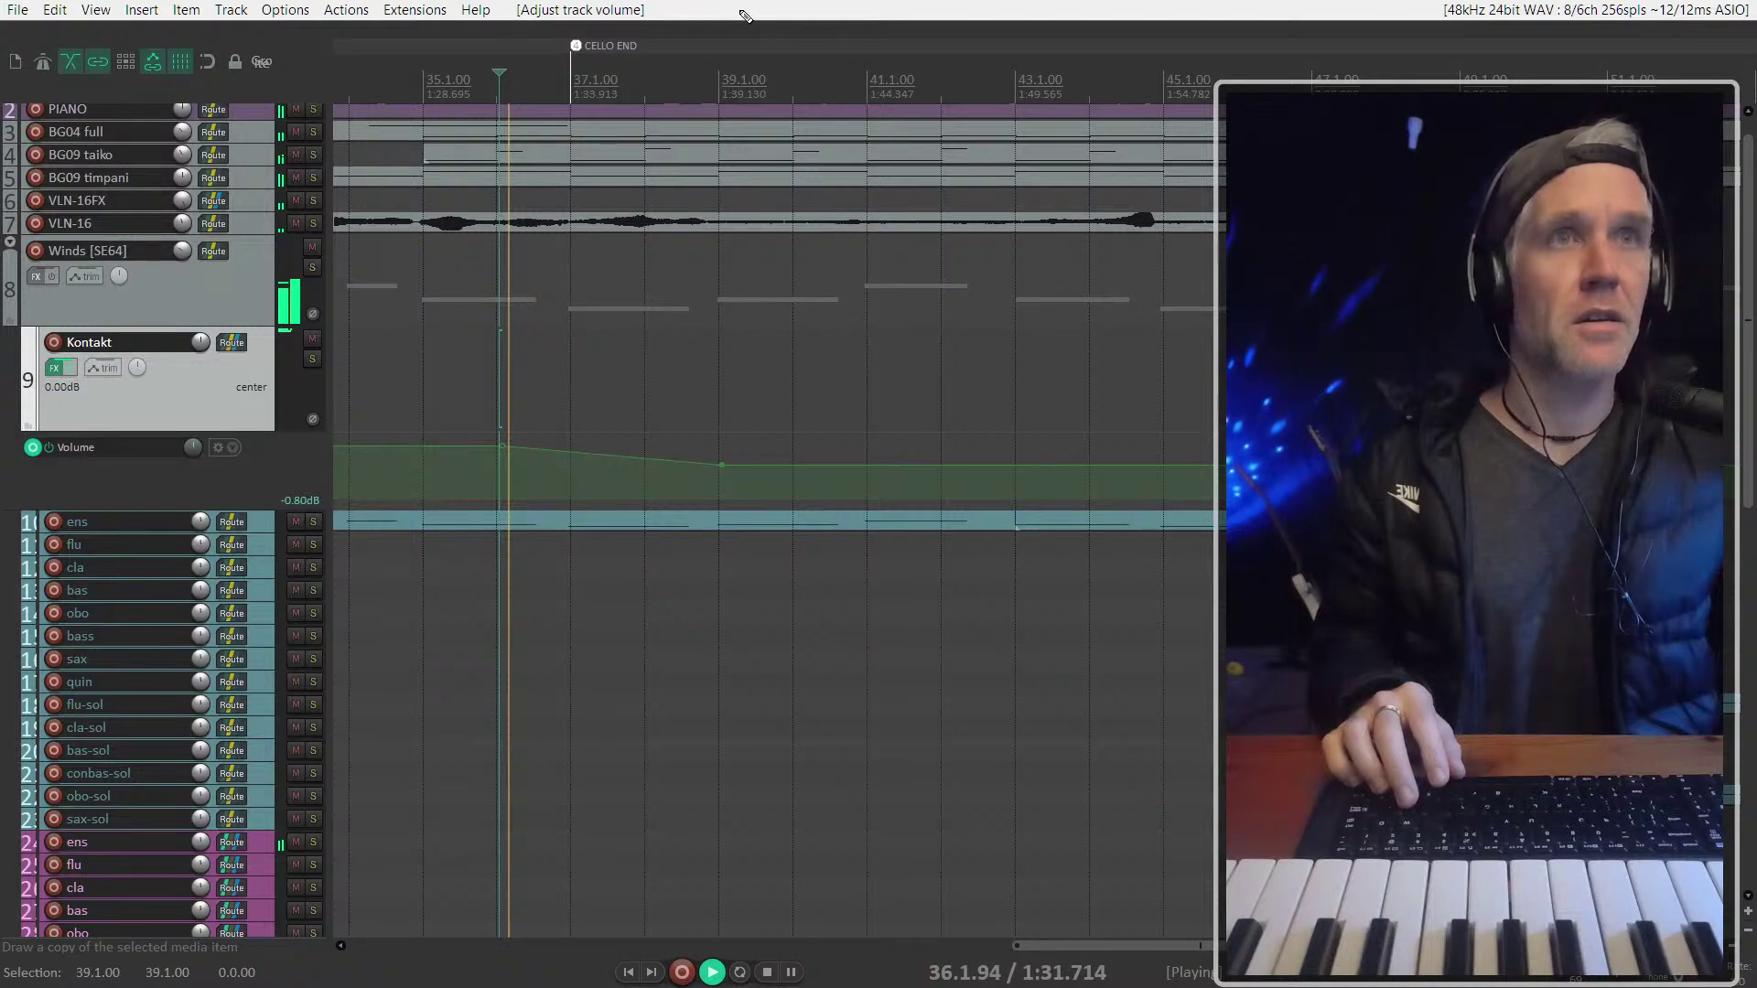
Lower the Kontakt volume envelope after bar 39 to about -23.5 dB
{"action": "left_click", "coordinate": [820, 497]}
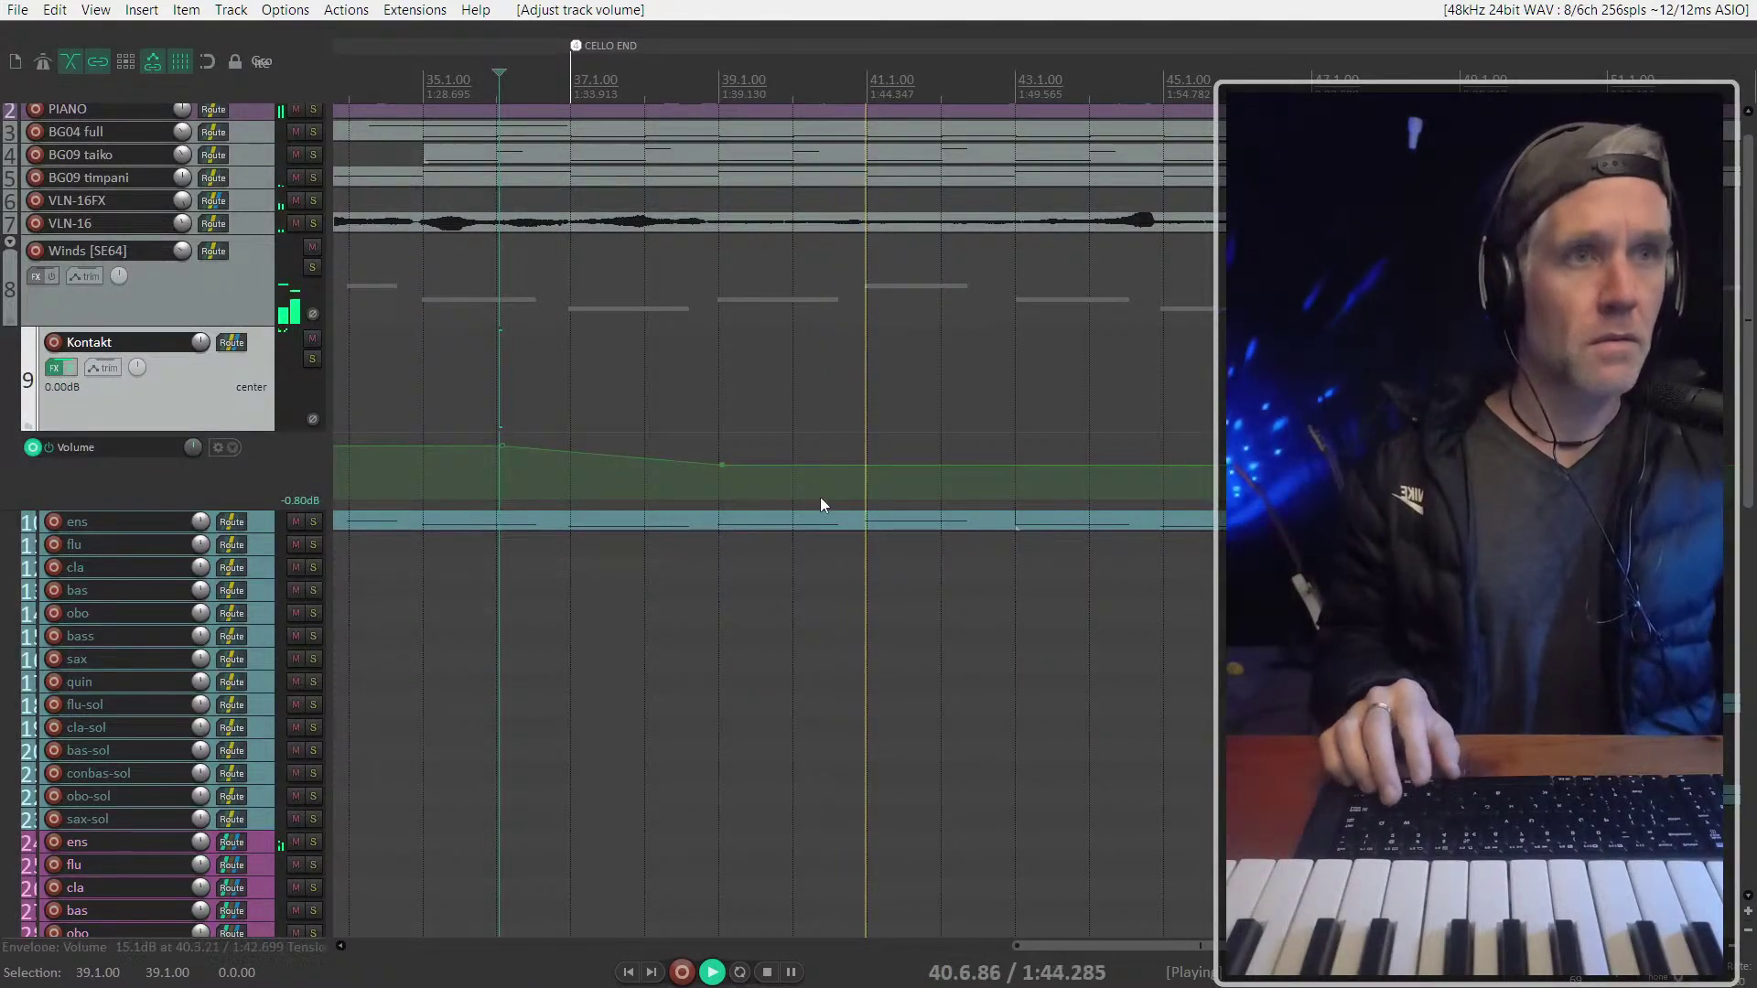
{"action": "left_click_drag", "start_coordinate": [842, 463], "coordinate": [842, 502]}
Stop playback, enlarge the winds' ens track, and open its MIDI items for inline editing
{"action": "left_click", "coordinate": [844, 525]}
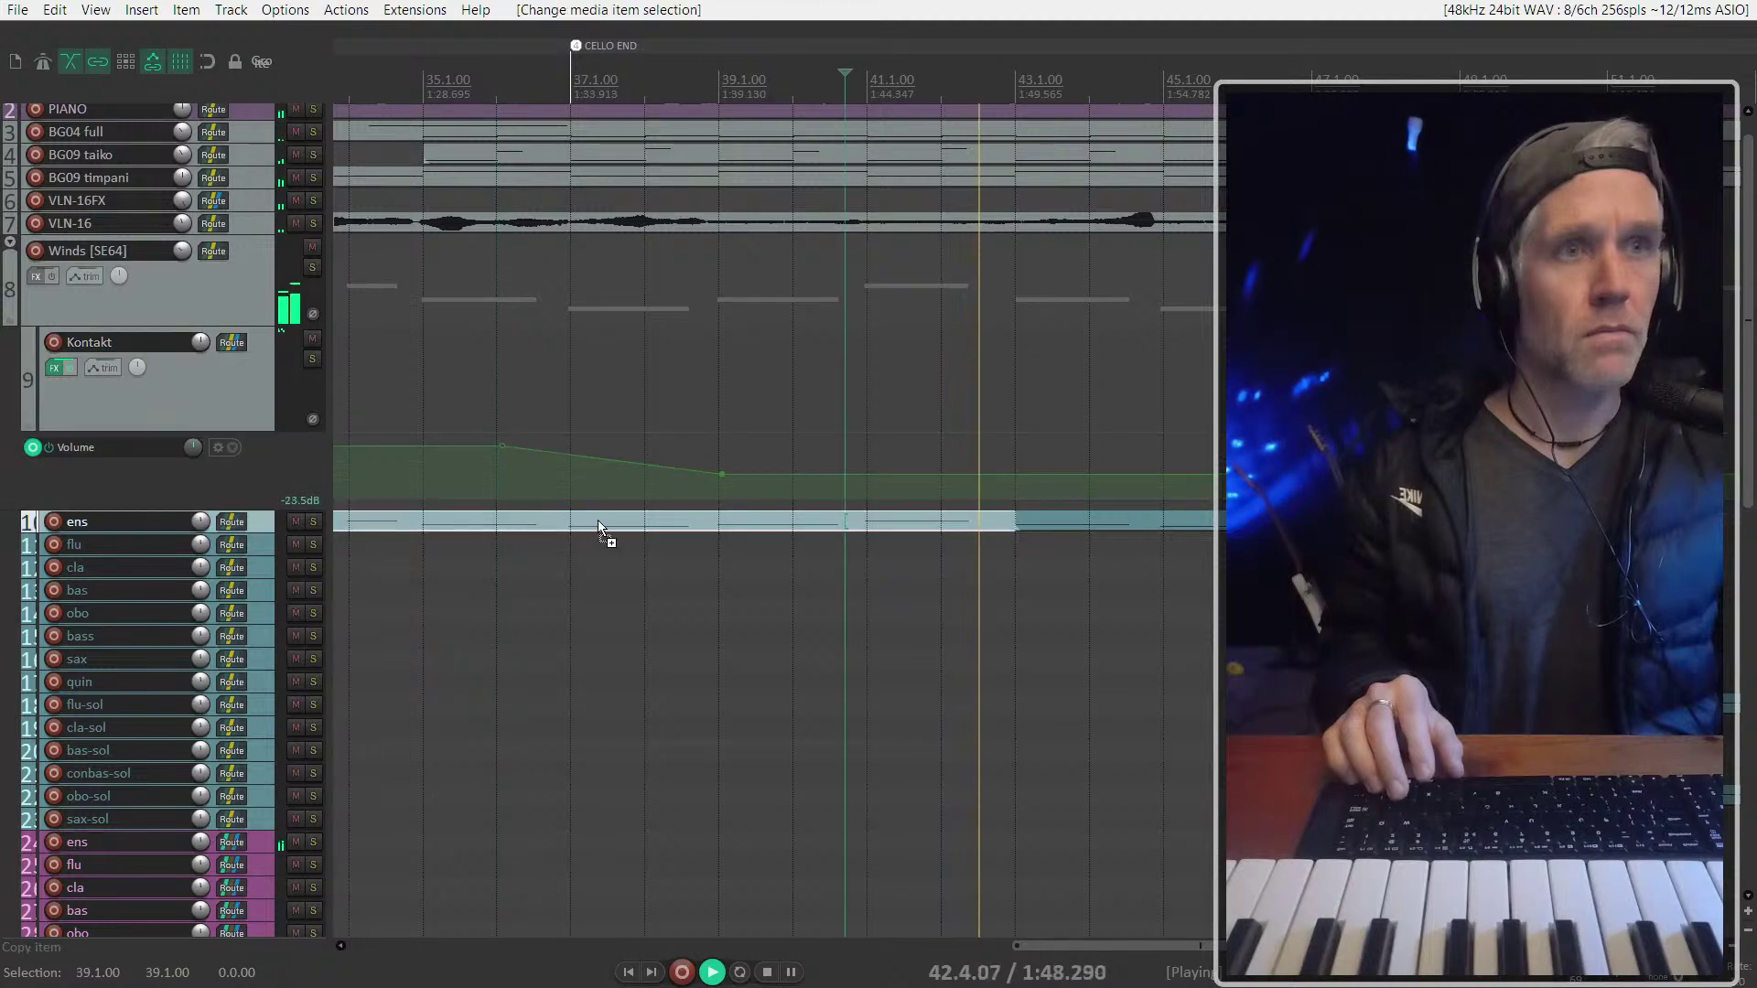
{"action": "scroll", "coordinate": [598, 522], "scroll_direction": "up", "scroll_amount": 4}
{"action": "key", "text": "space"}
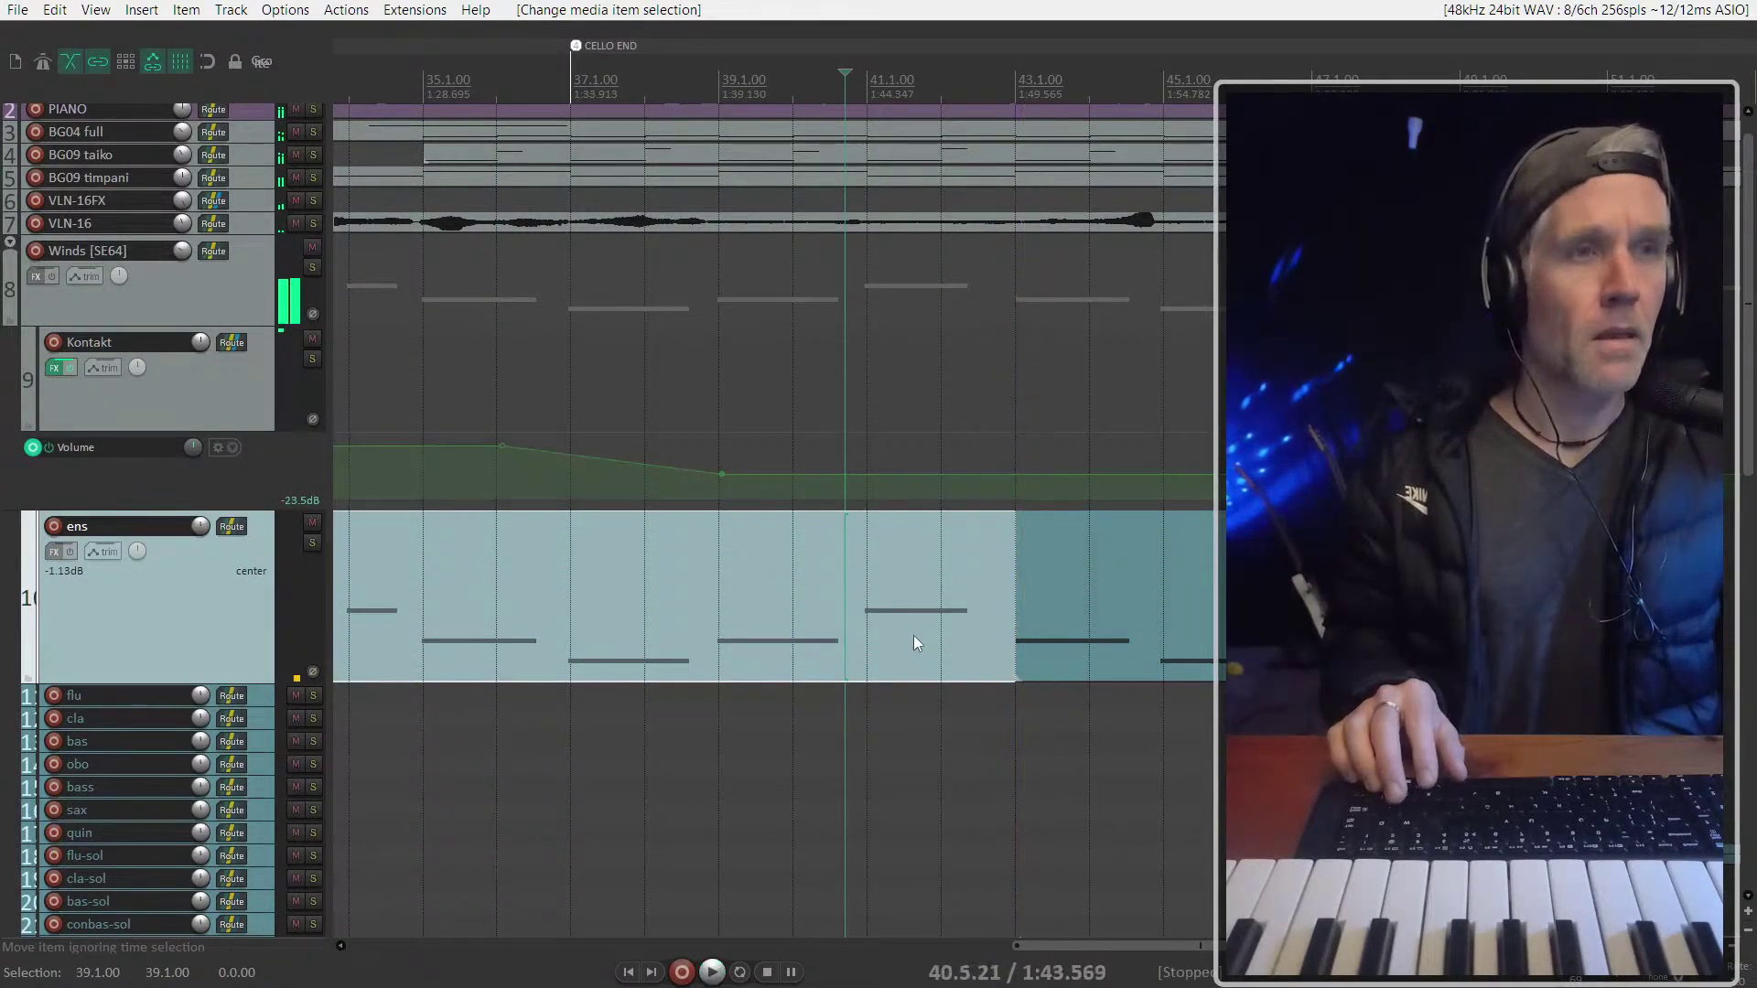
{"action": "double_click", "coordinate": [915, 634]}
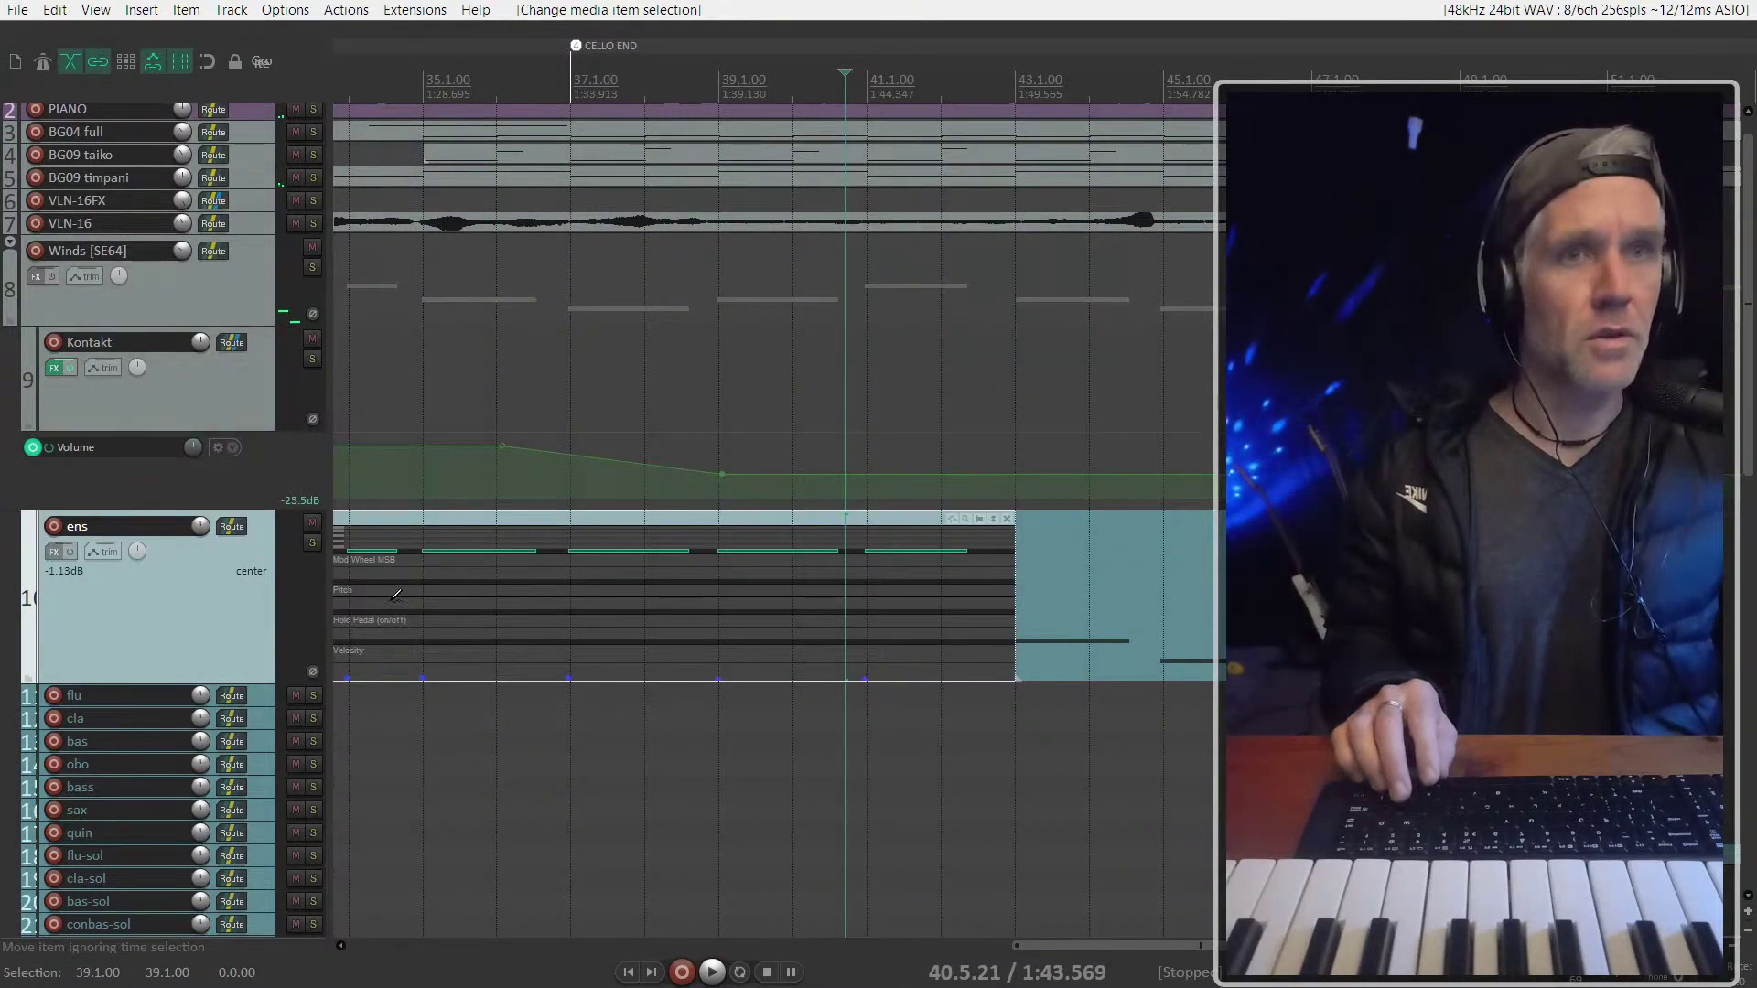
{"action": "key", "text": "e"}
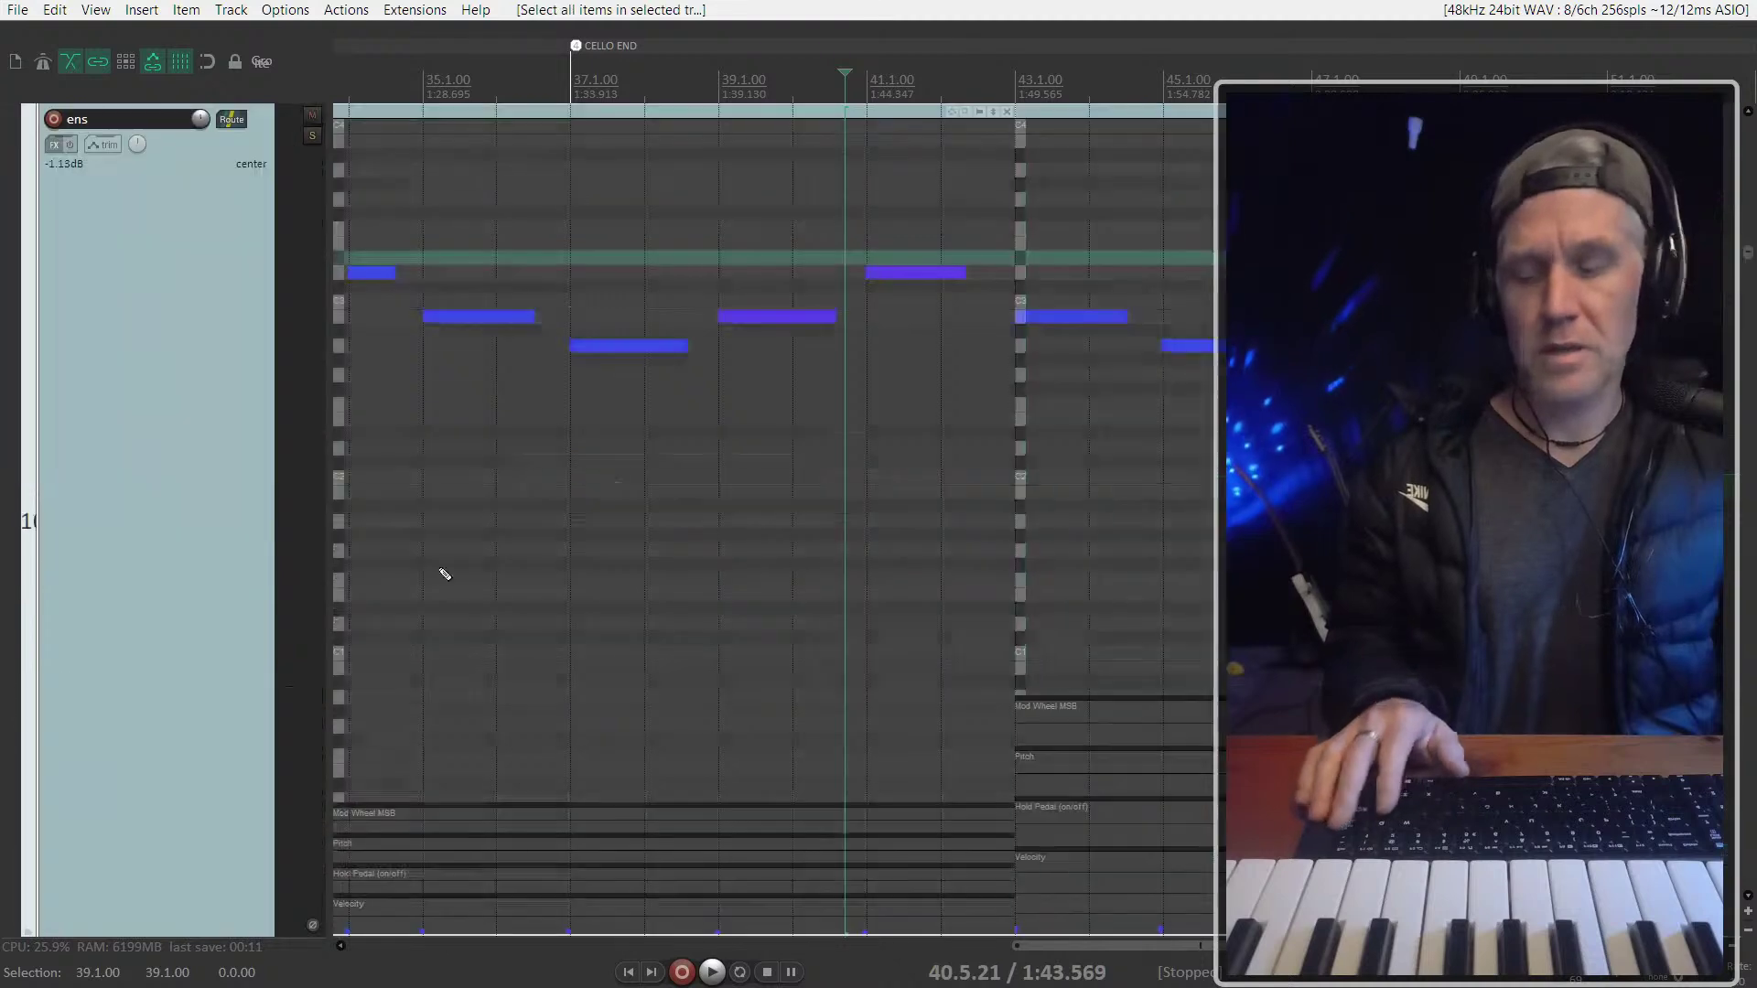
Transpose the ens note at bar 41 down five semitones and close the inline MIDI editing
{"action": "left_click", "coordinate": [915, 273]}
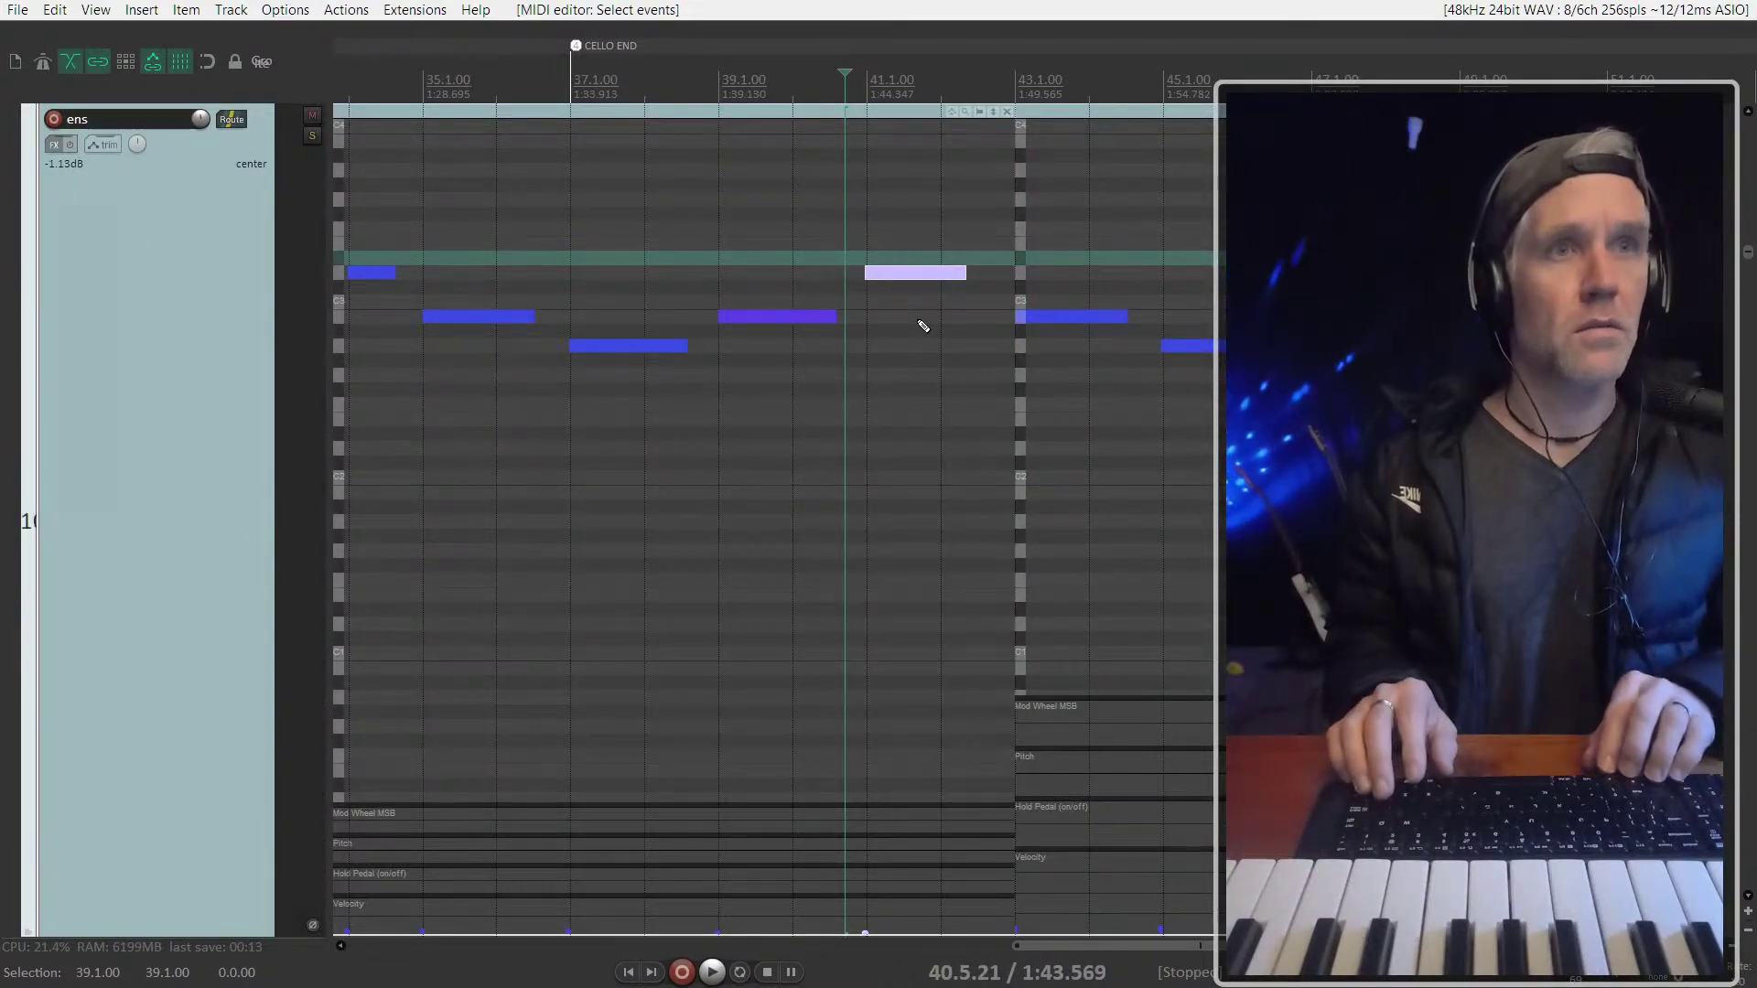
{"action": "key", "text": "Down"}
{"action": "key", "text": "Down"}
{"action": "key", "text": "Down"}
{"action": "key", "text": "Down"}
{"action": "key", "text": "Down"}
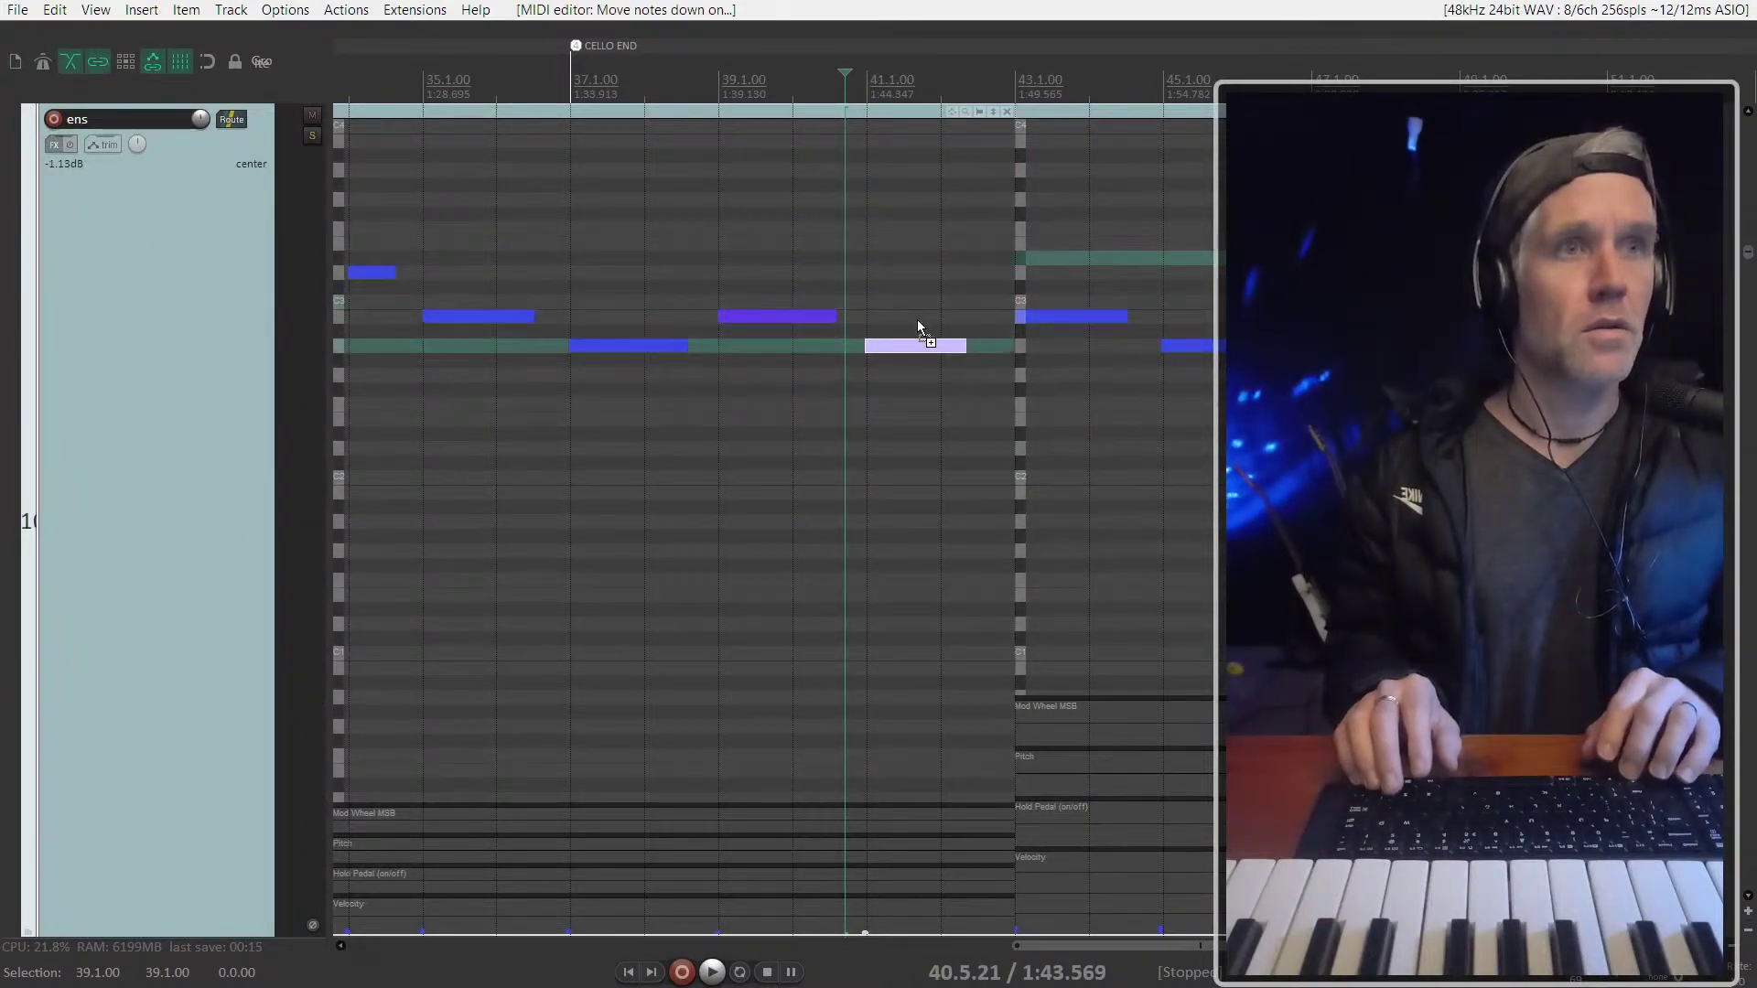
{"action": "key", "text": "Escape"}
{"action": "key", "text": "grave"}
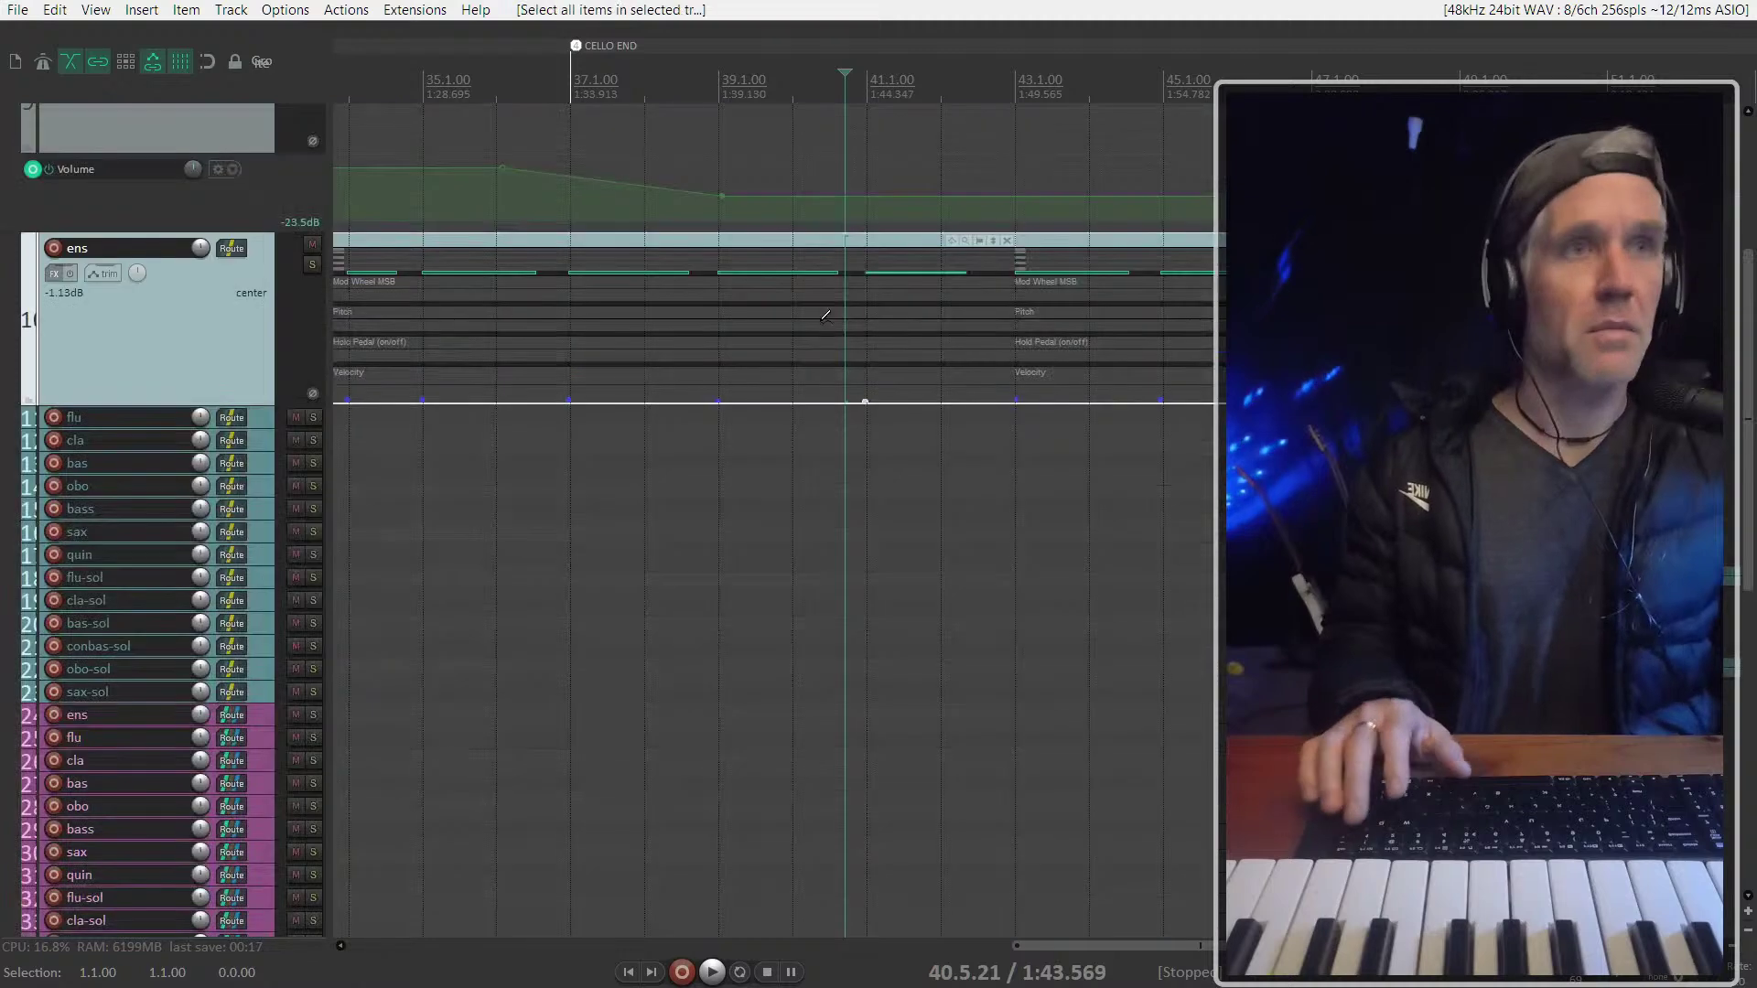
Audition the edited wind line and Kontakt fade from about bar 36
{"action": "scroll", "coordinate": [193, 366], "scroll_direction": "up", "scroll_amount": 3}
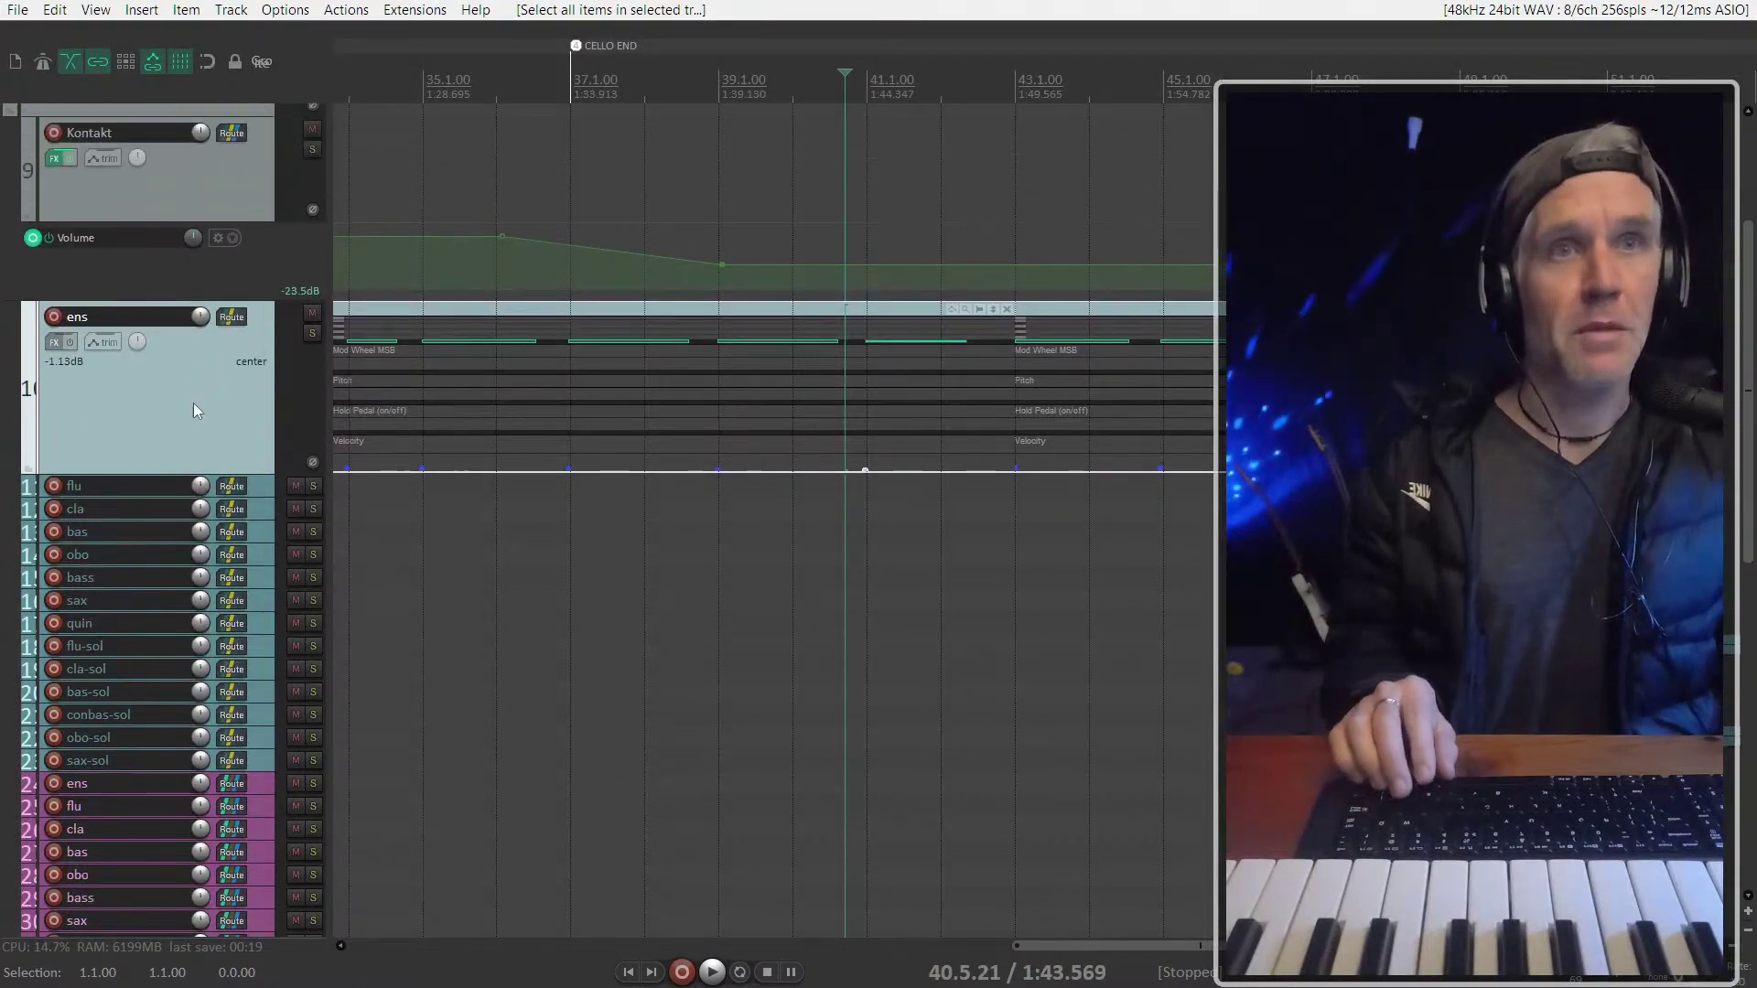
{"action": "left_click", "coordinate": [500, 338]}
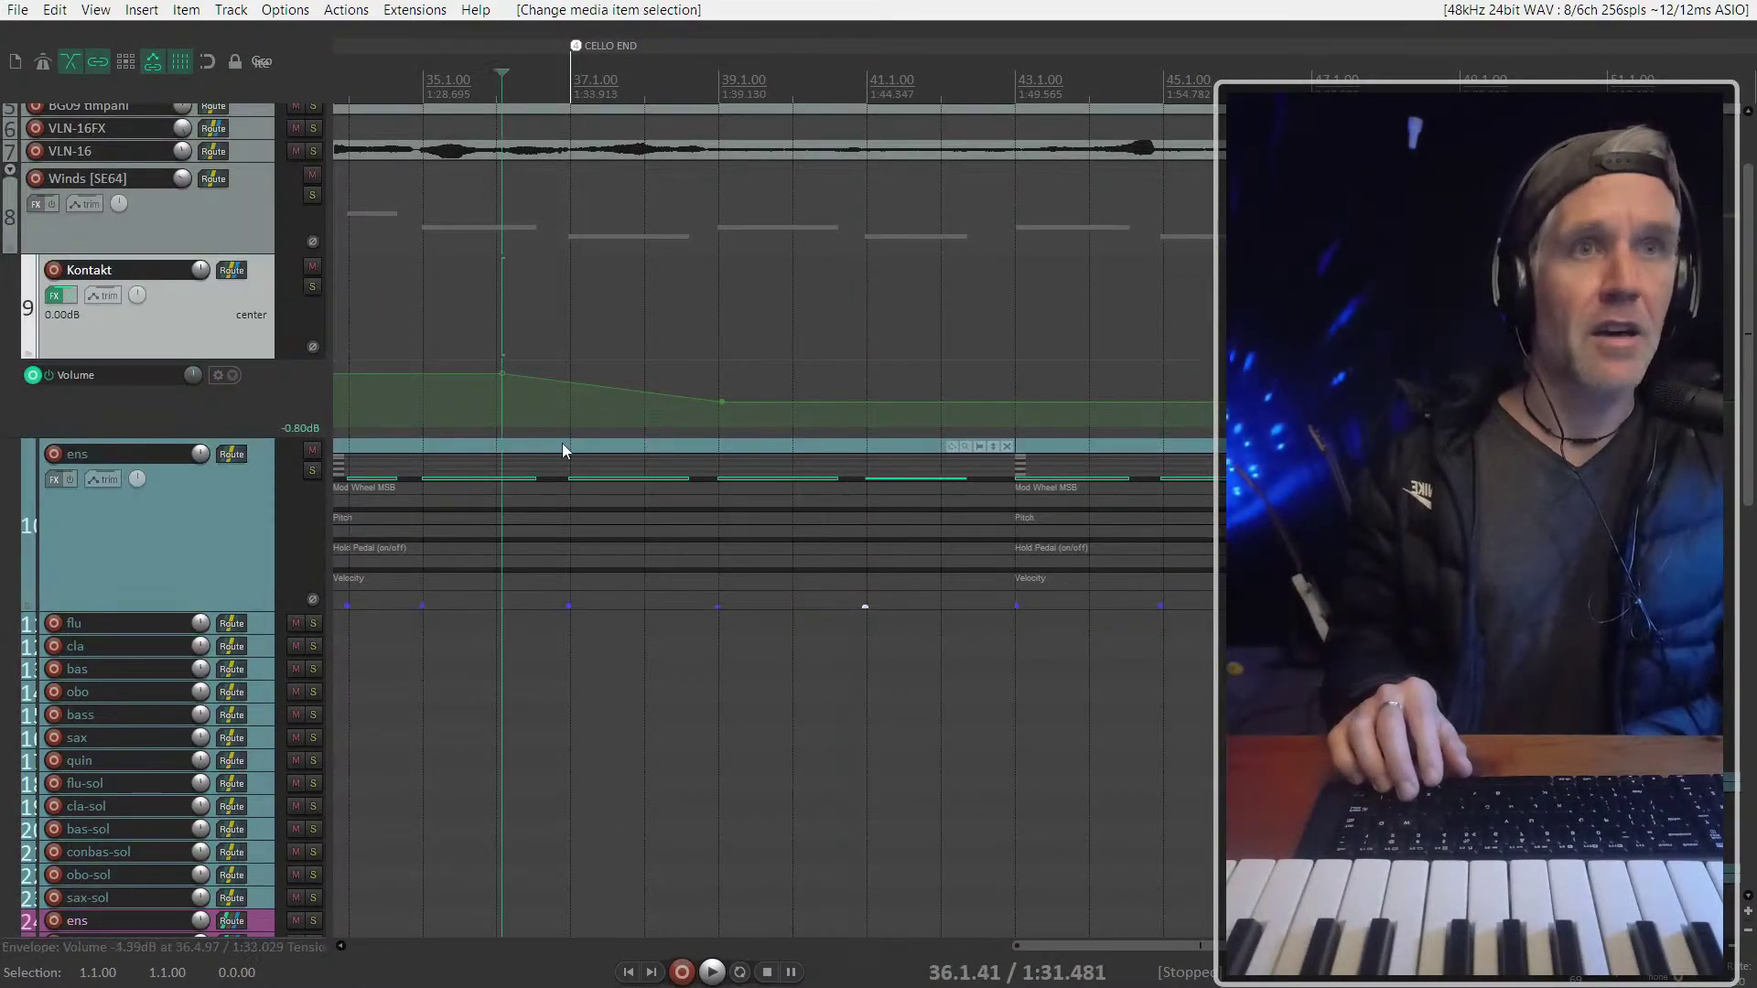
{"action": "key", "text": "space"}
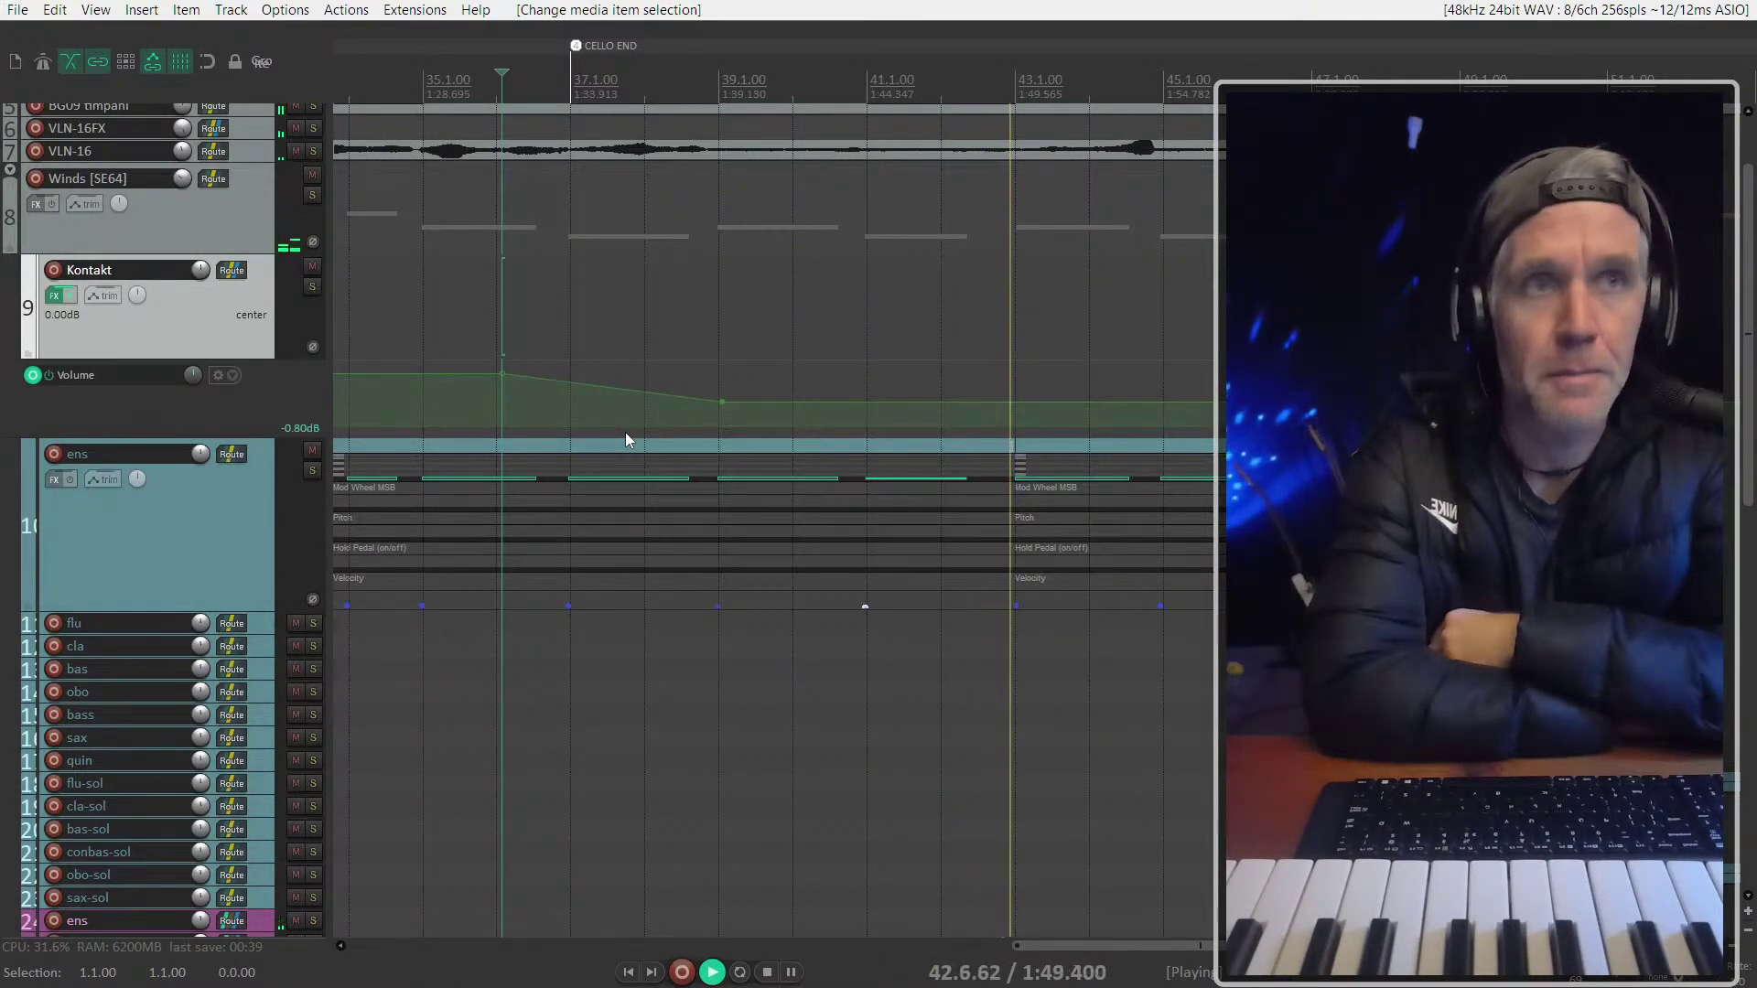
{"action": "key", "text": "space"}
Lower the Kontakt volume envelope after bar 39 to about -31.7 dB and audition it from bar 36
{"action": "left_click", "coordinate": [679, 403]}
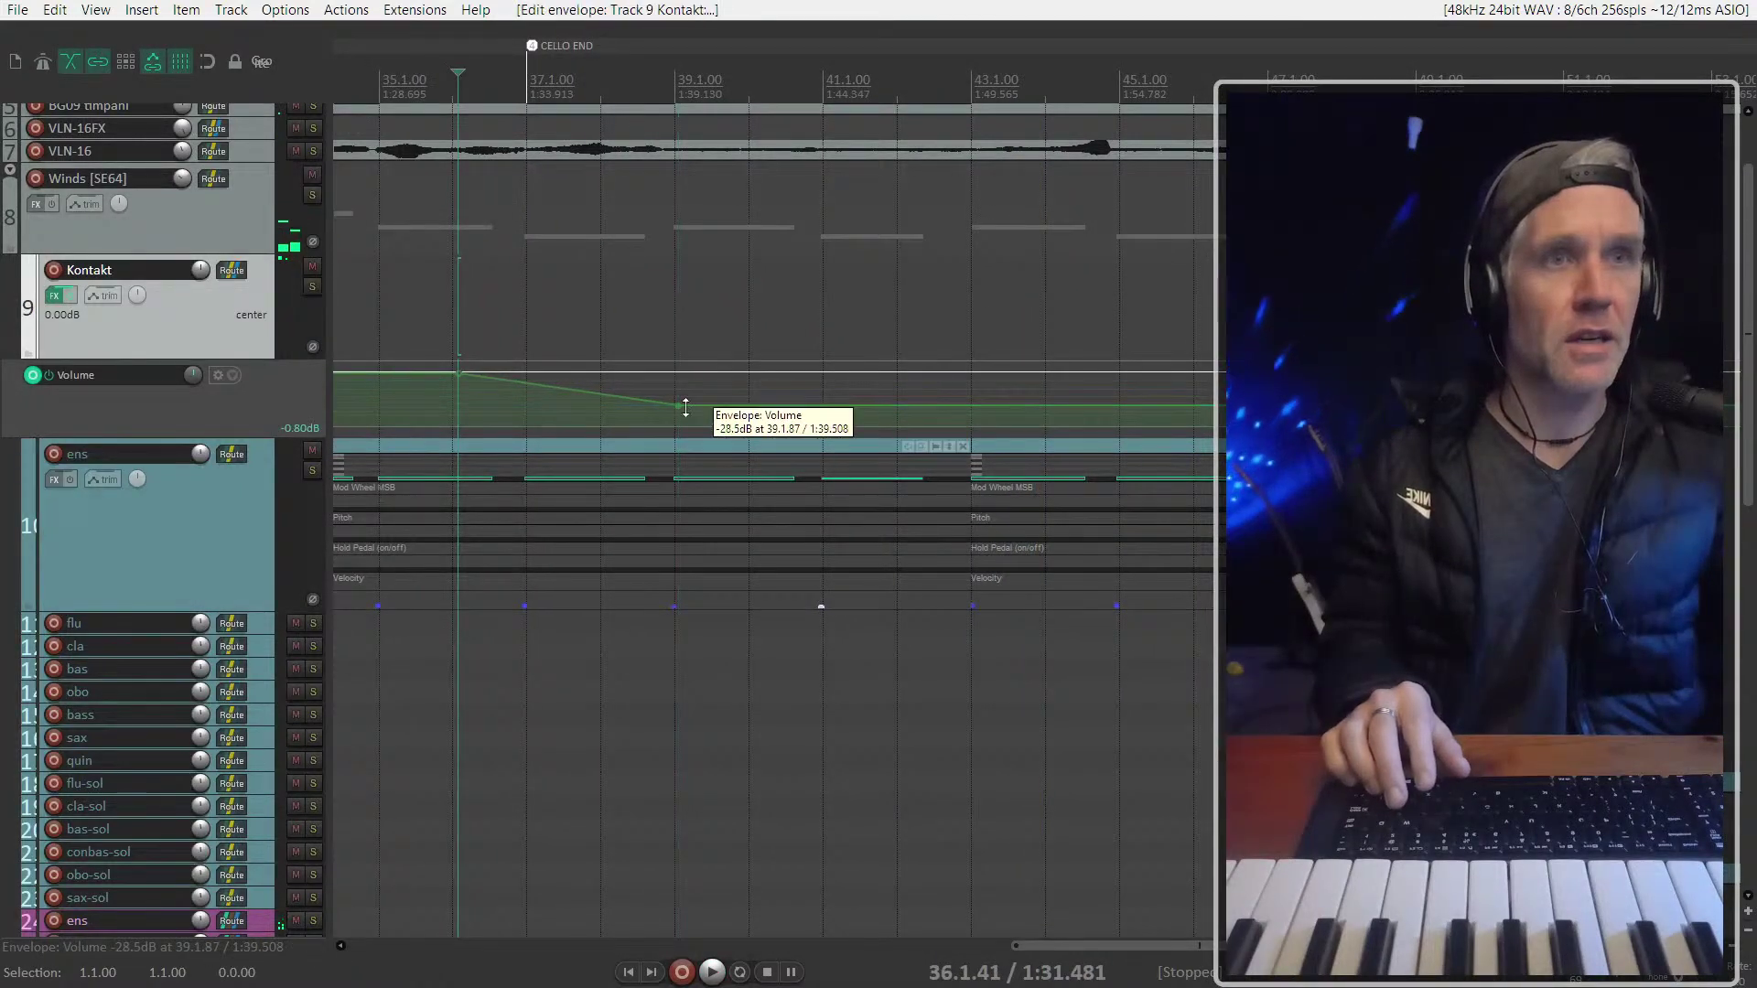
{"action": "left_click_drag", "start_coordinate": [805, 414], "coordinate": [809, 427]}
{"action": "key", "text": "space"}
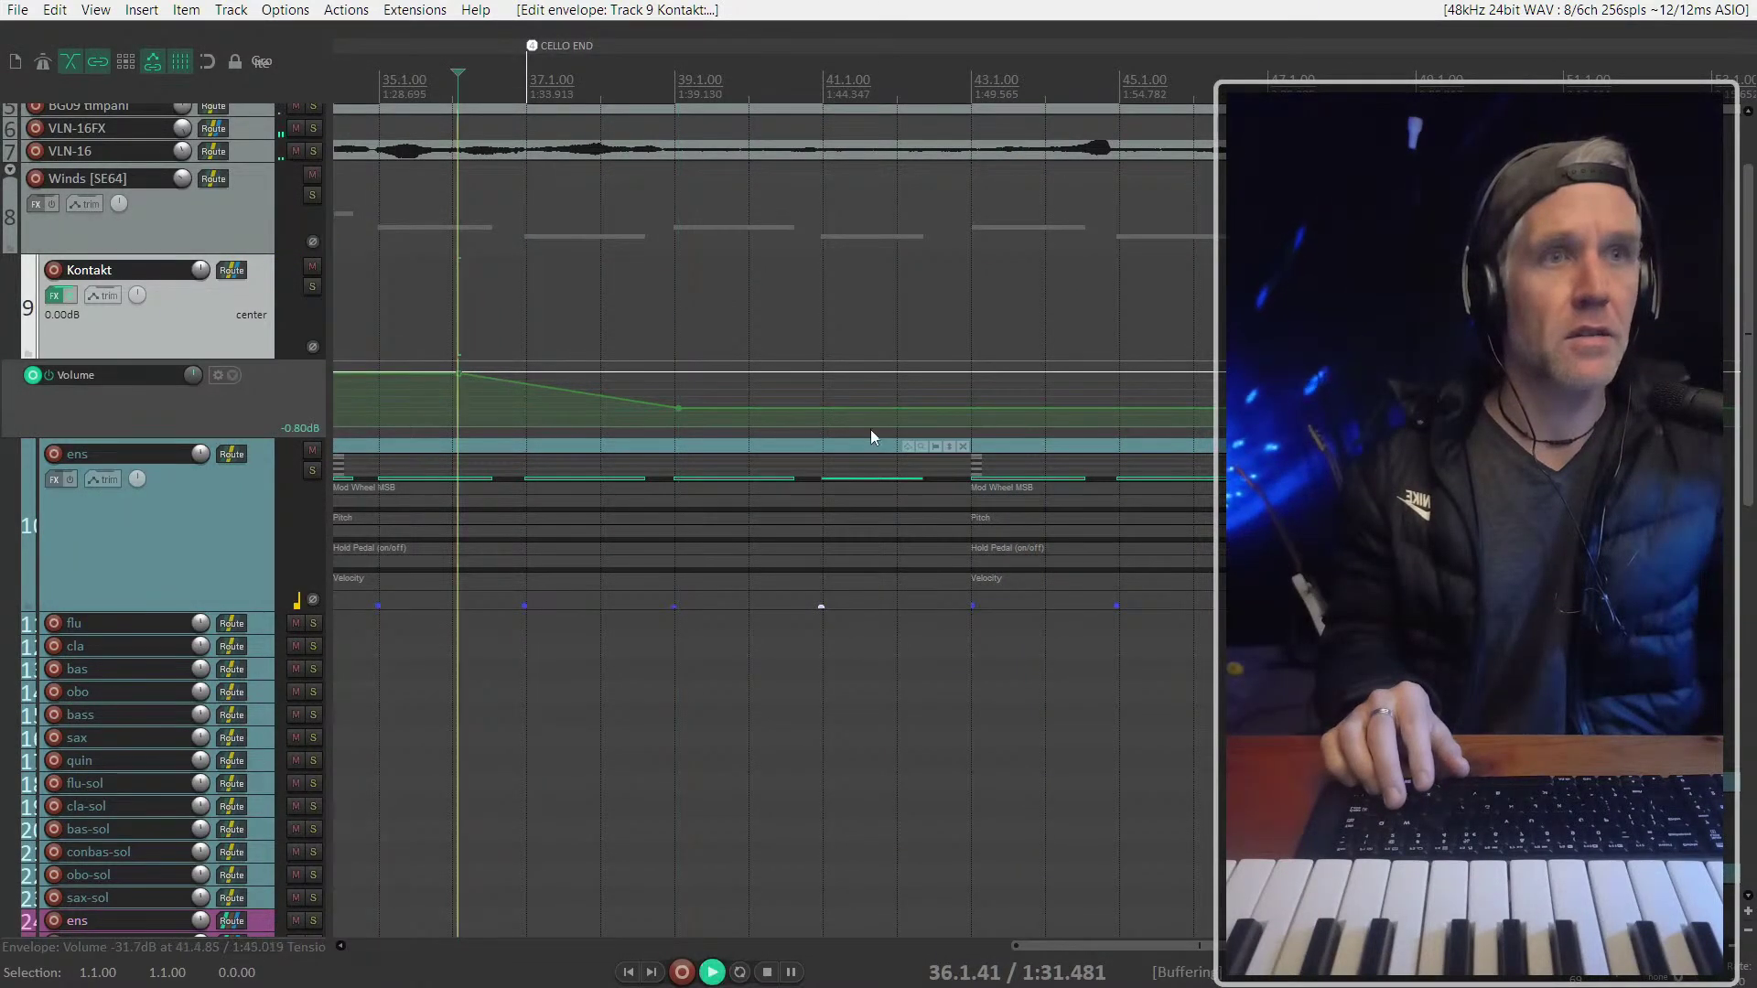
{"action": "left_click", "coordinate": [224, 202]}
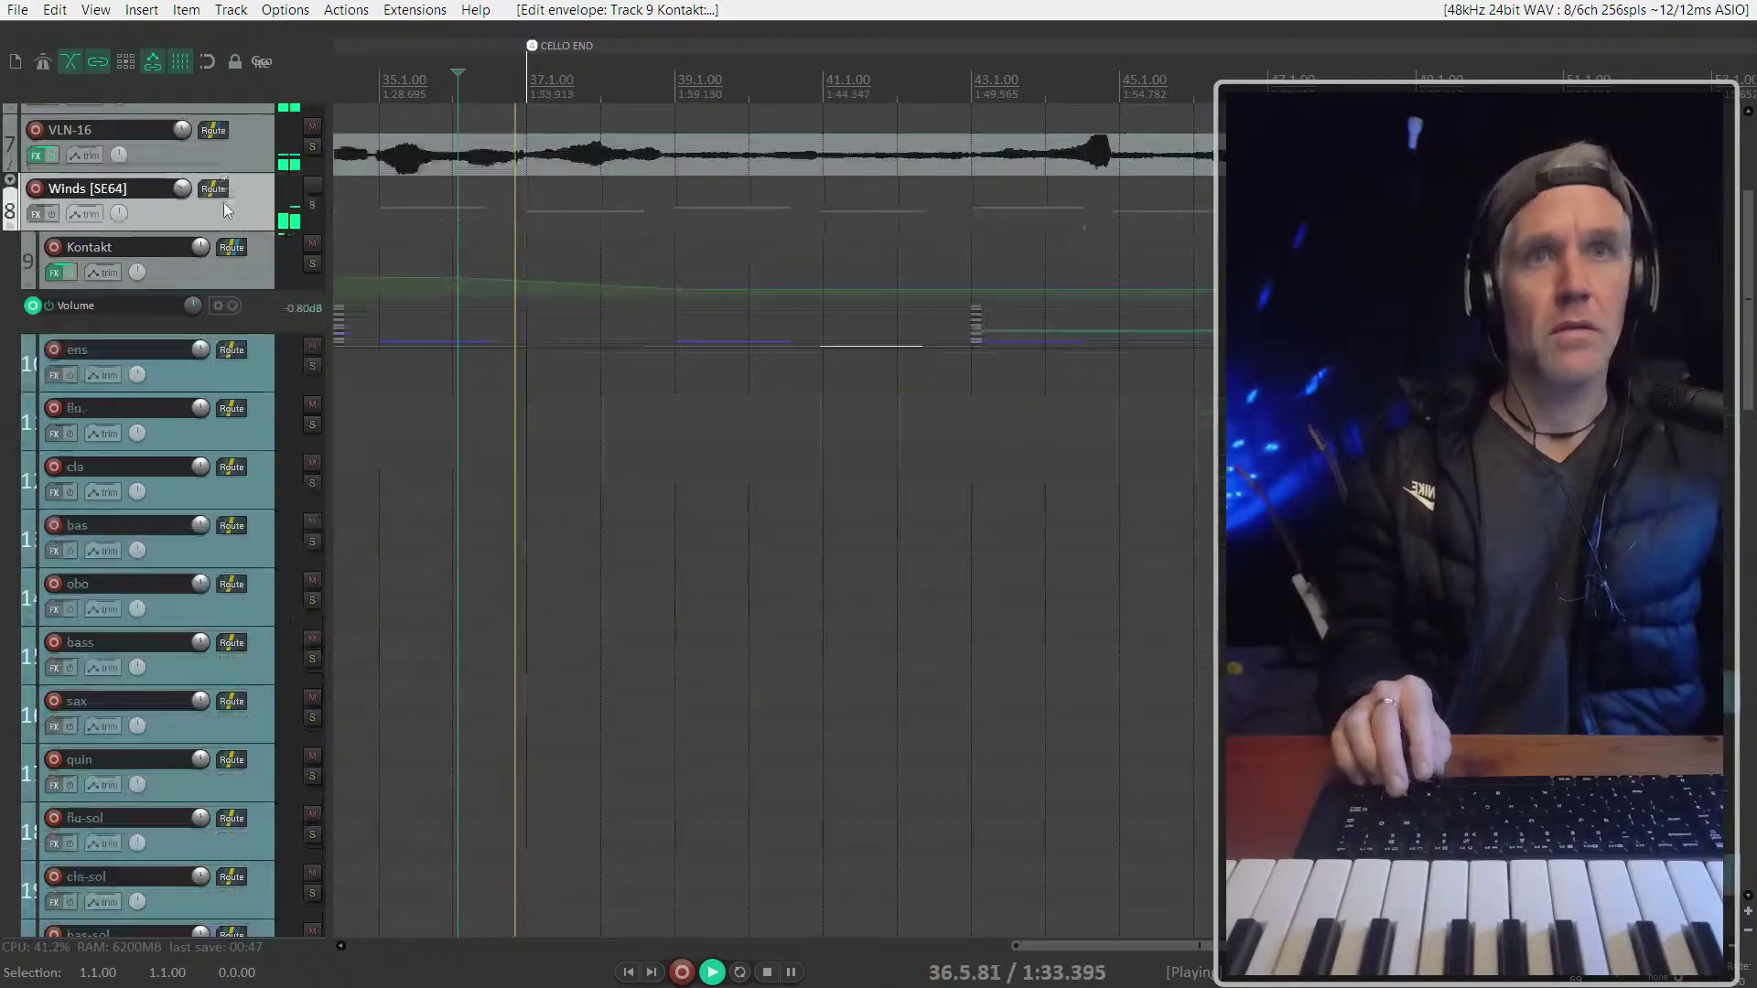
{"action": "scroll", "coordinate": [216, 295], "scroll_direction": "up", "scroll_amount": 3}
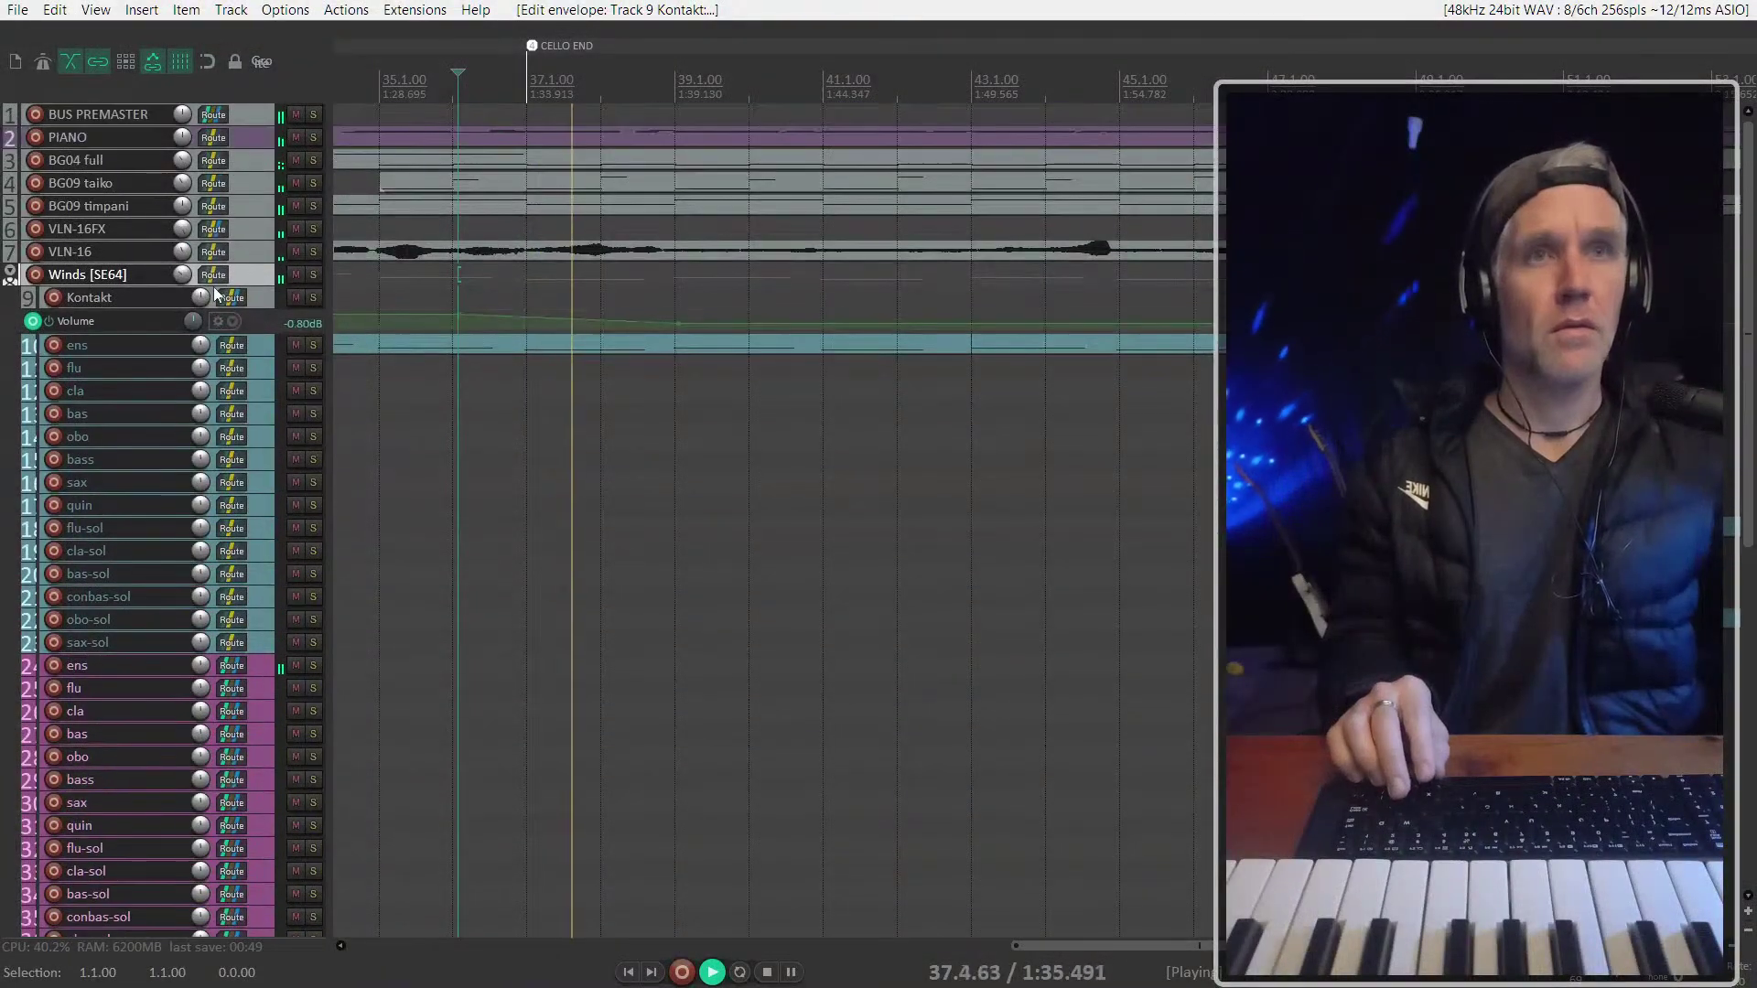
{"action": "left_click", "coordinate": [250, 209]}
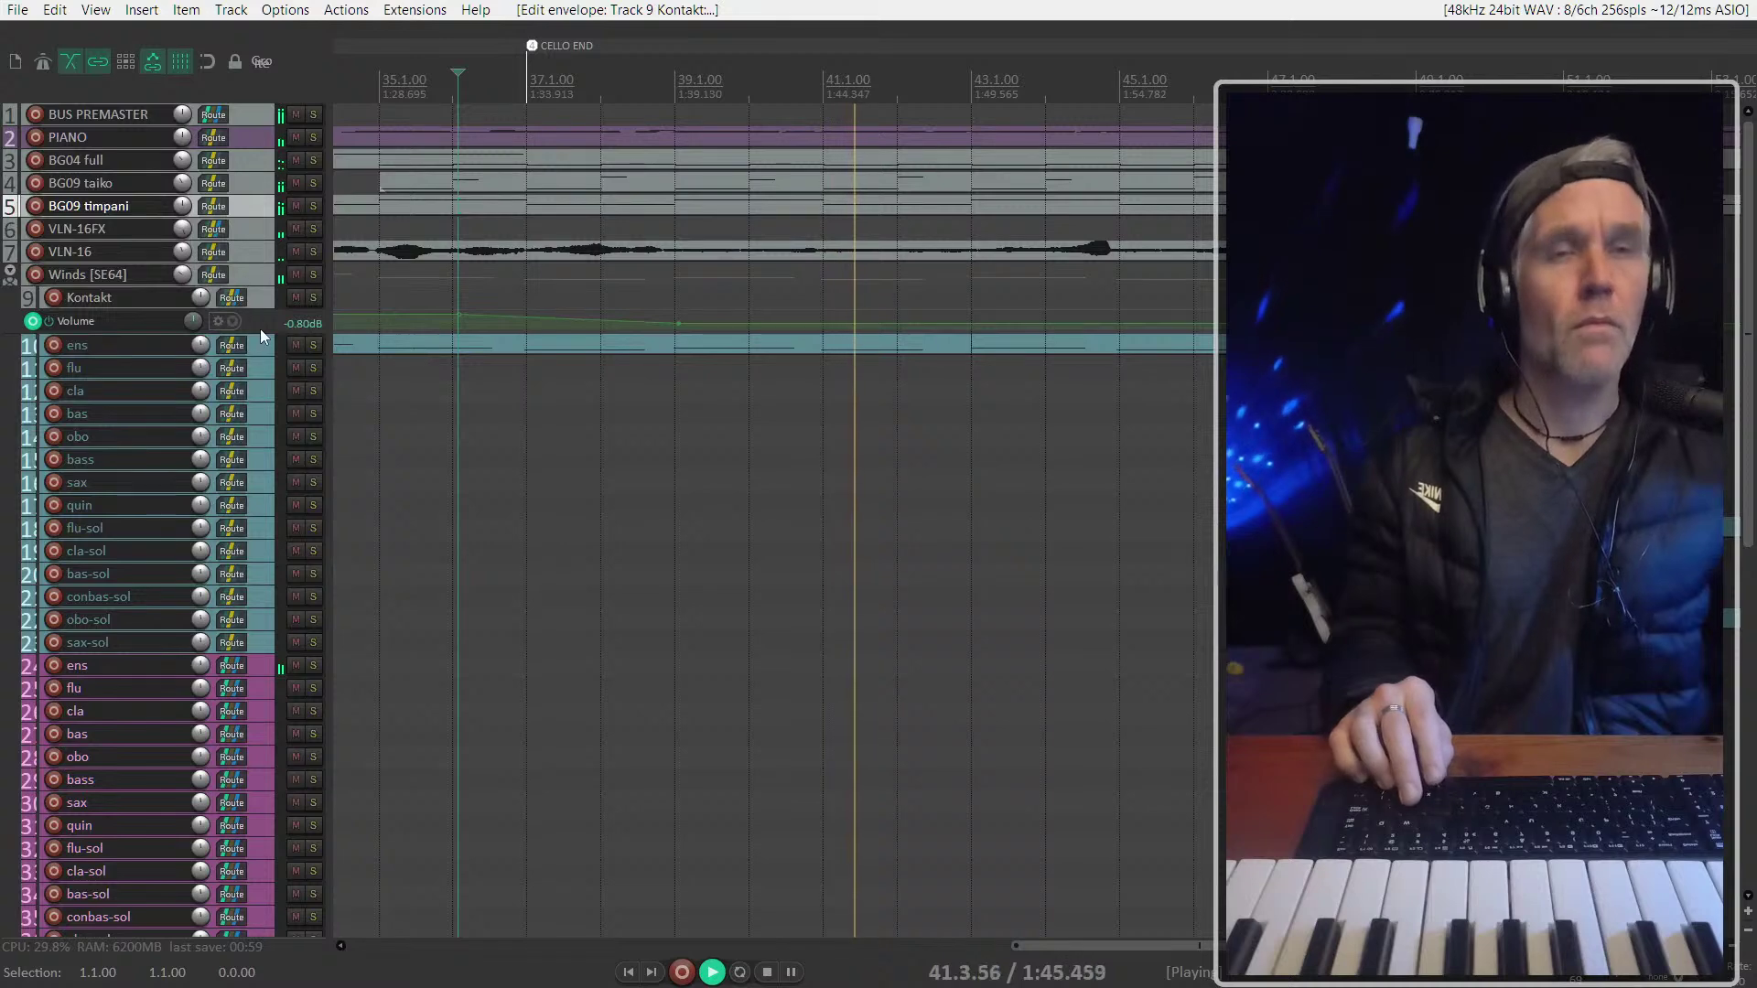
{"action": "mouse_move", "coordinate": [244, 397]}
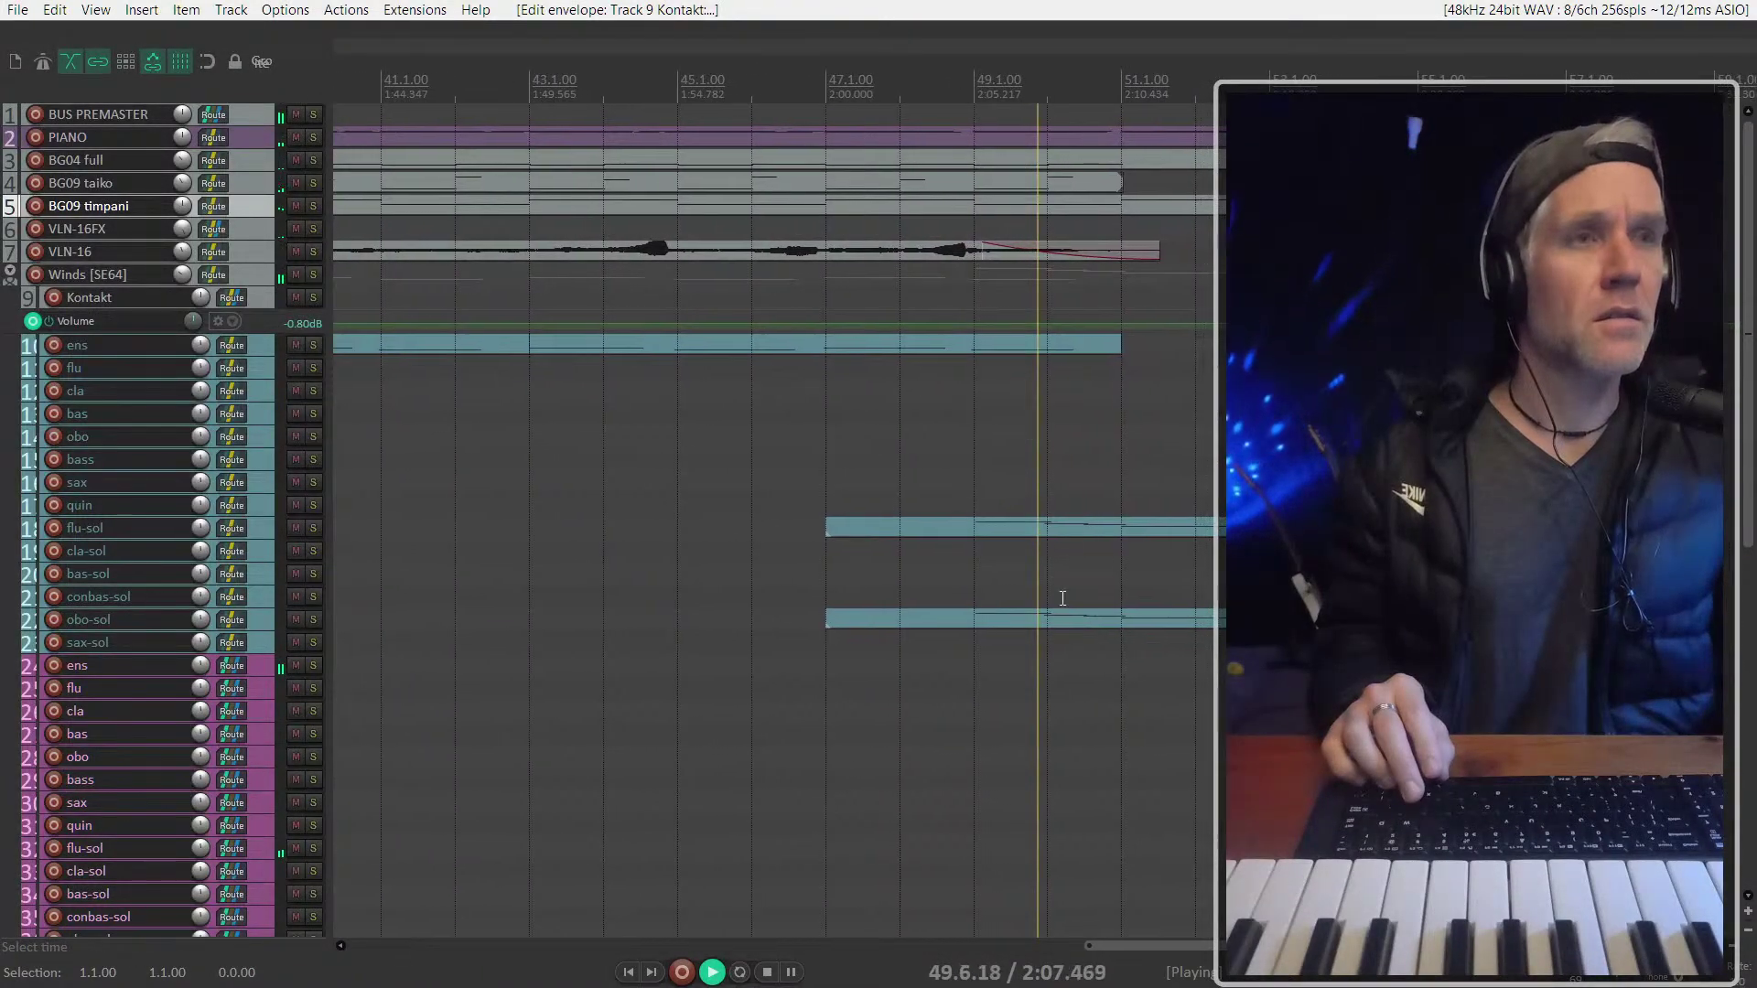
Enlarge the pink flu-sol track and set its volume to about +3.2 dB during playback
{"action": "left_click", "coordinate": [270, 530]}
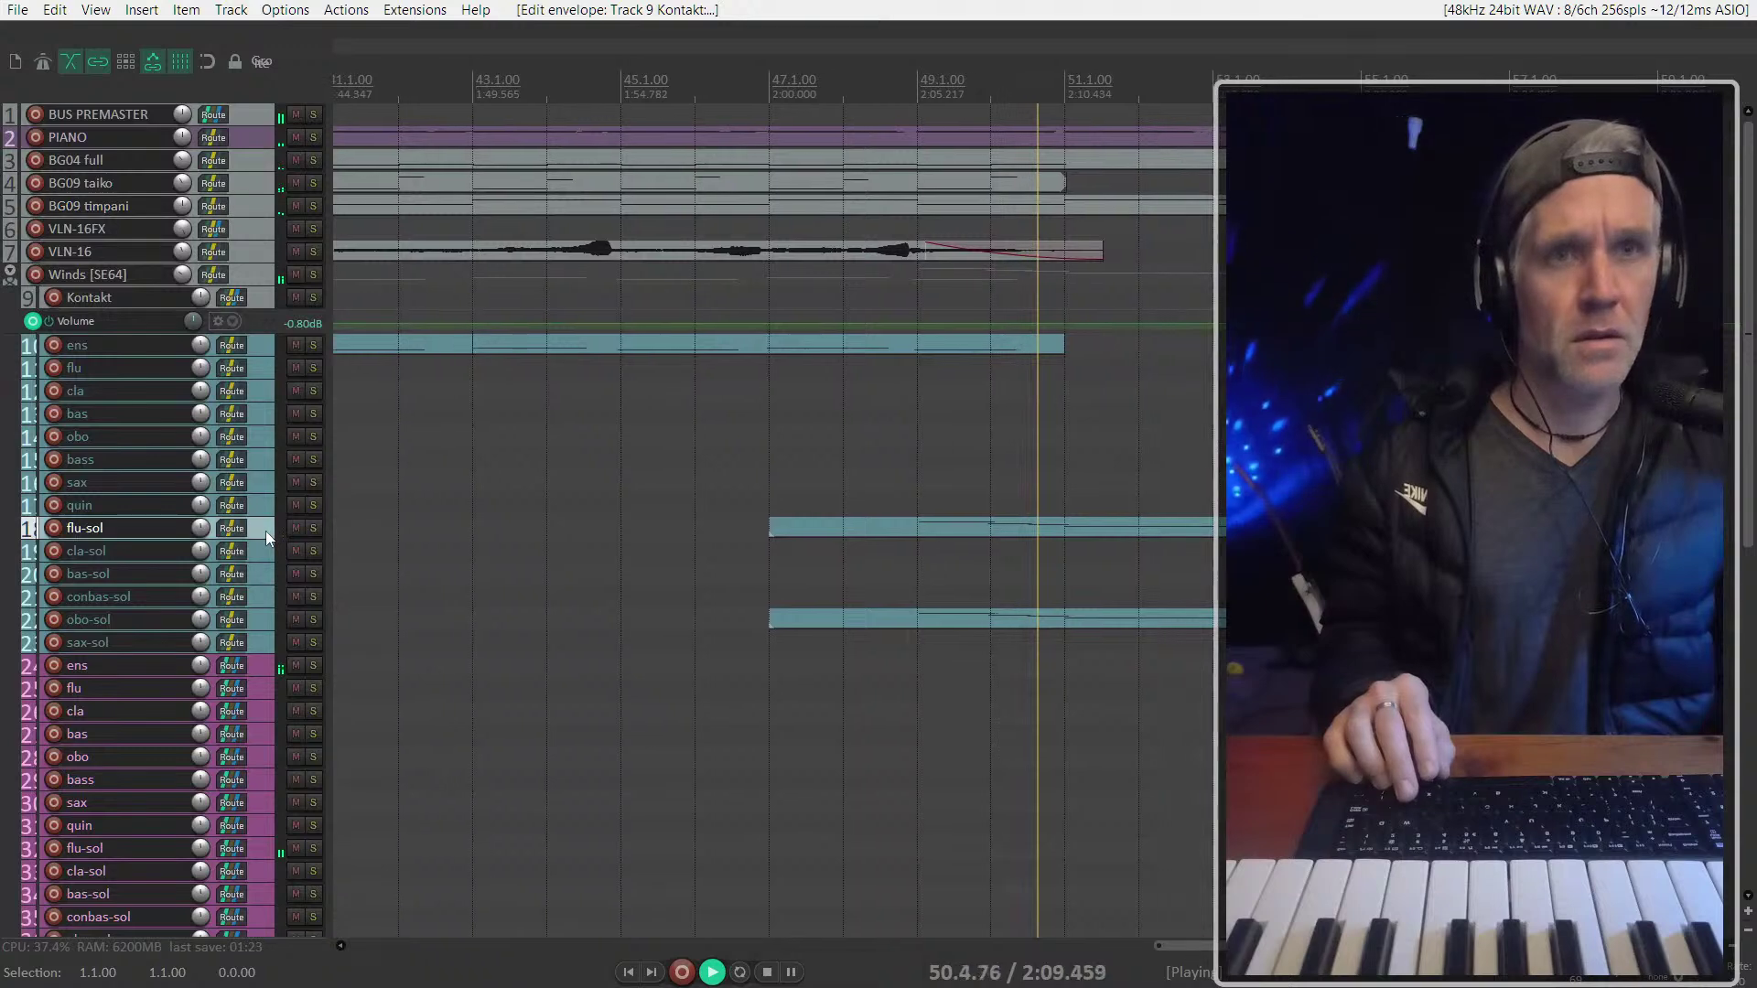
{"action": "scroll", "coordinate": [202, 715], "scroll_direction": "down", "scroll_amount": 5}
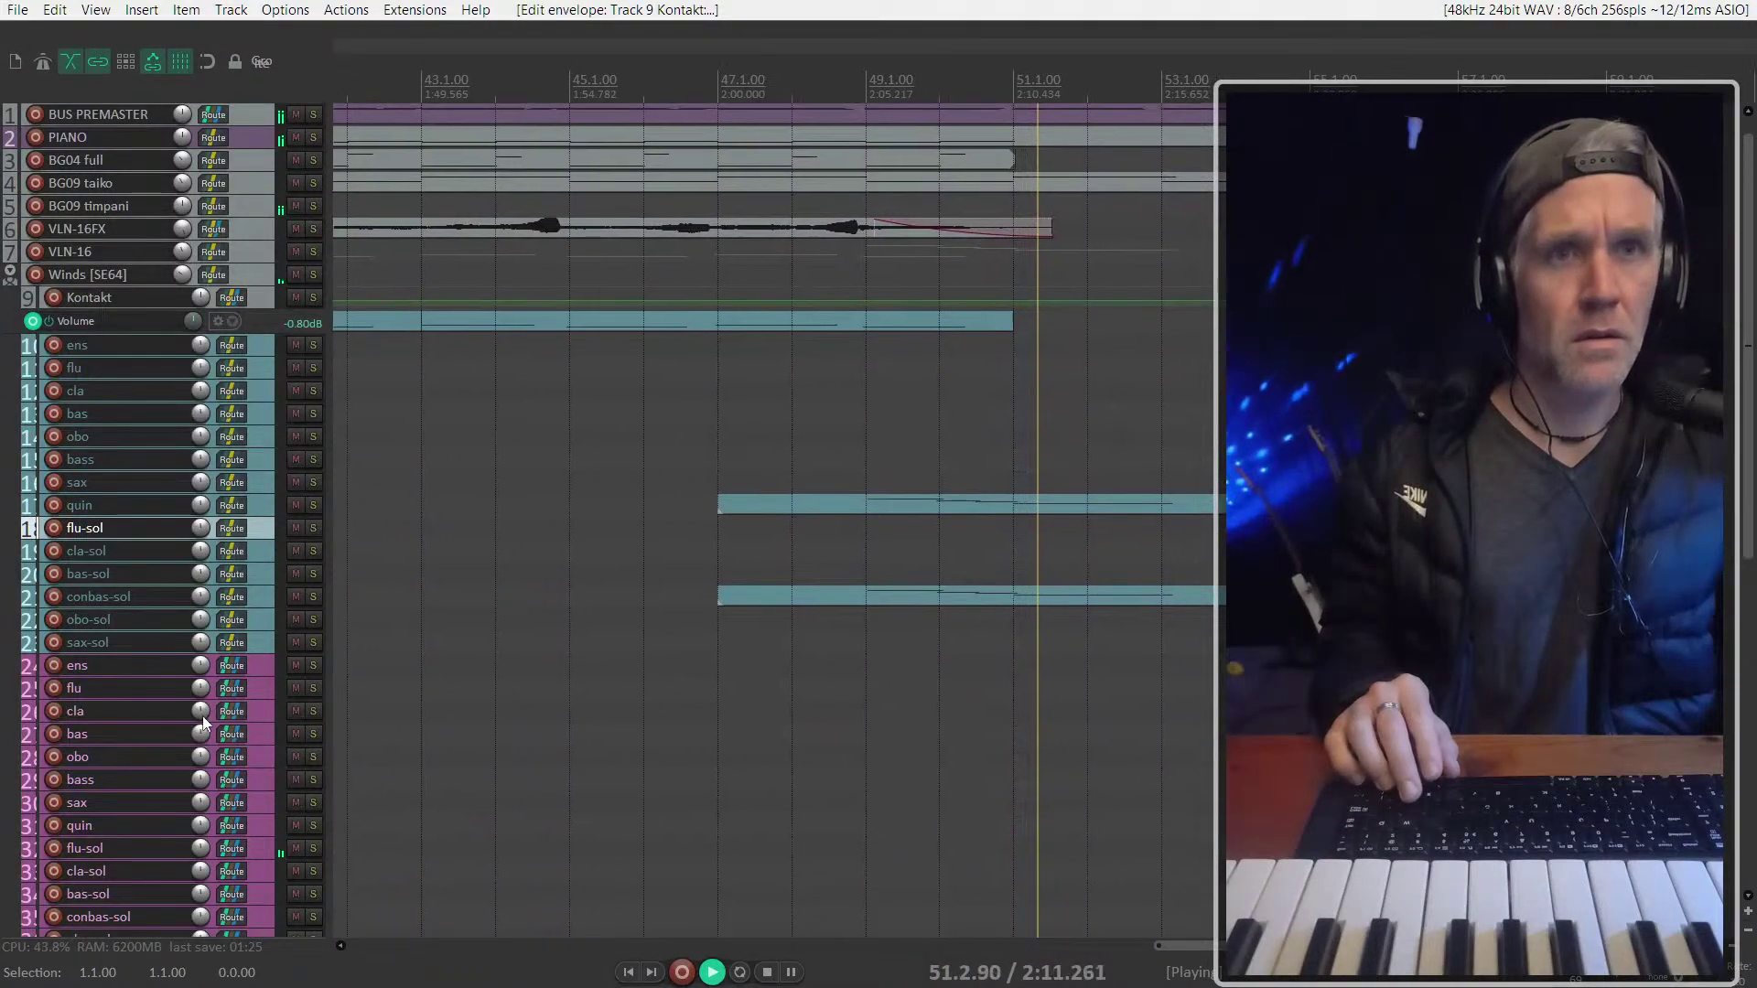
{"action": "left_click", "coordinate": [265, 689]}
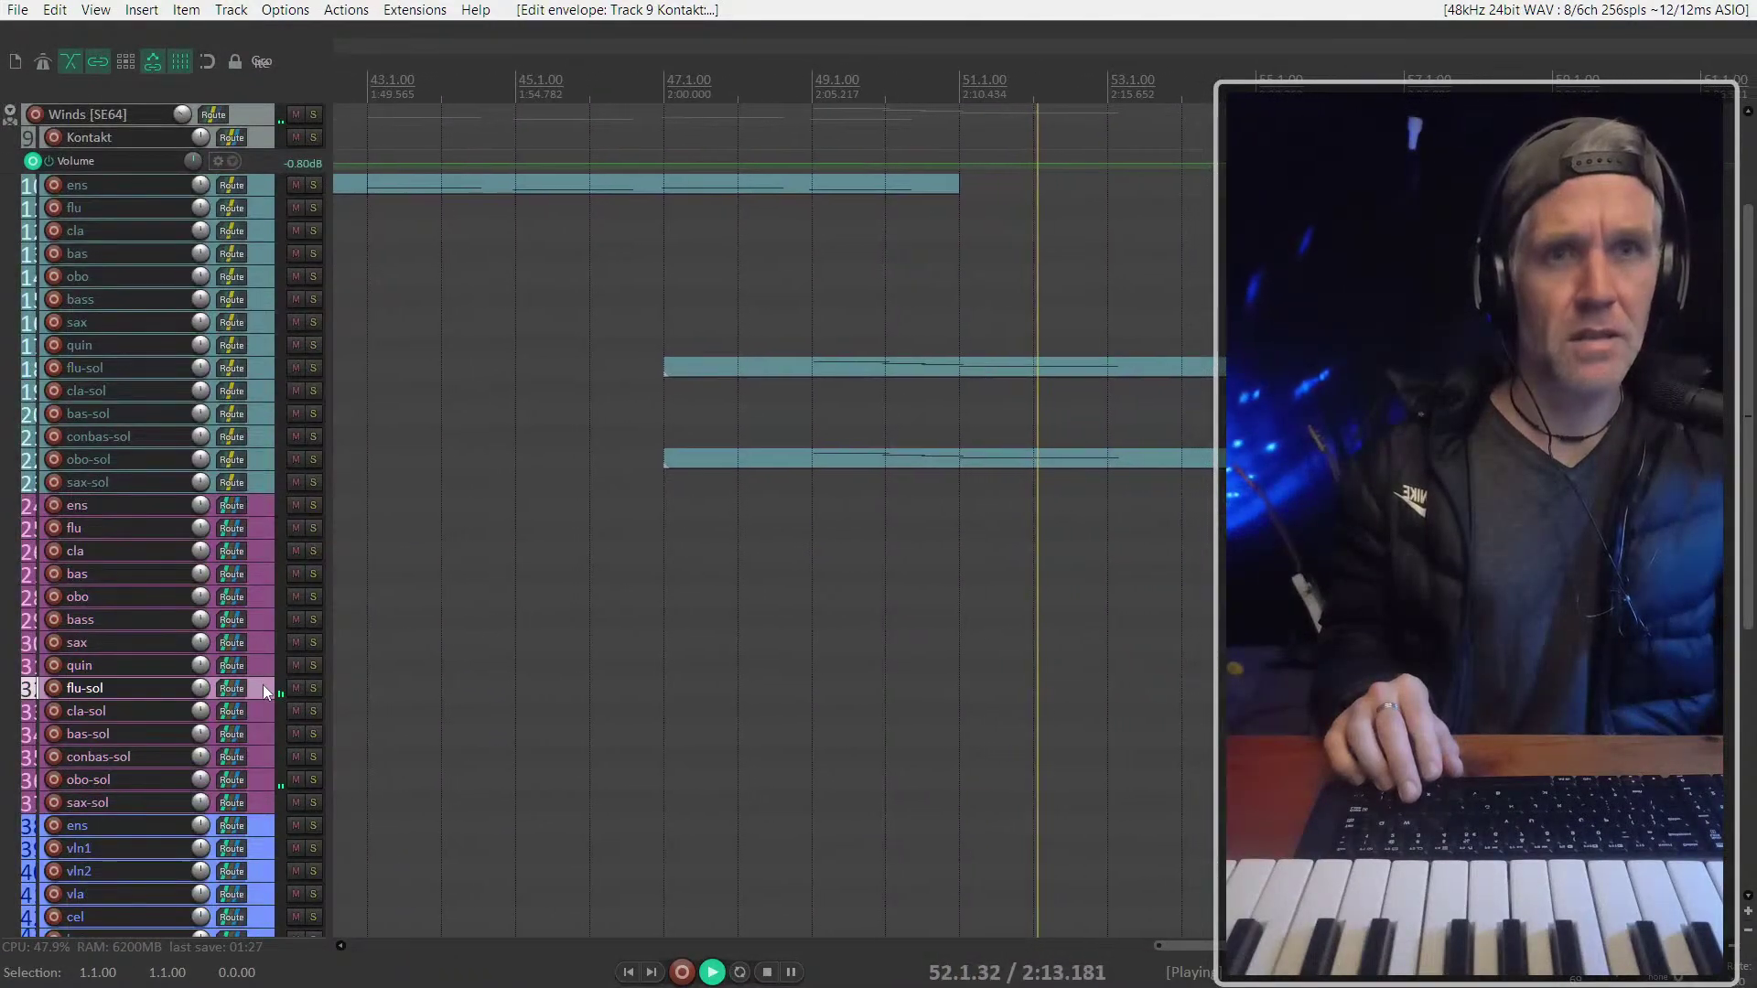
{"action": "scroll", "coordinate": [265, 693], "scroll_direction": "up", "scroll_amount": 4}
{"action": "left_click_drag", "start_coordinate": [201, 693], "coordinate": [200, 677]}
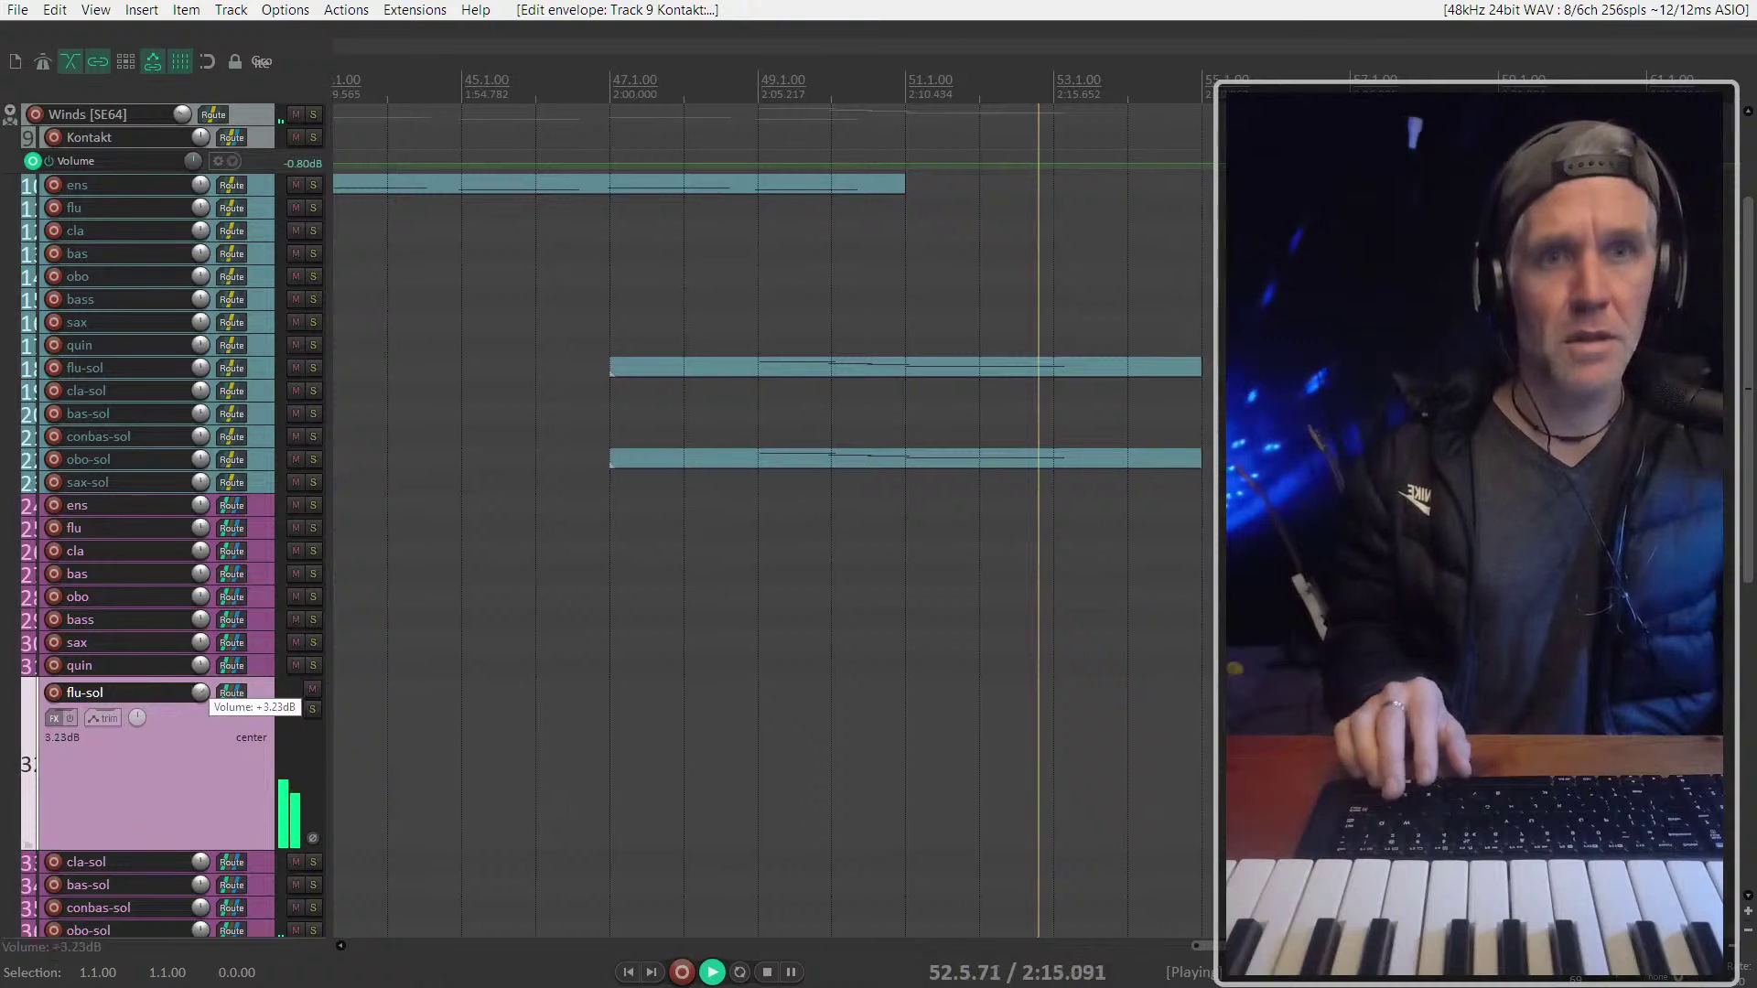
Replay from about bar 49 while setting flu-sol to about +4.3 dB and obo-sol to about +3.4 dB
{"action": "left_click", "coordinate": [698, 322]}
{"action": "key", "text": "space"}
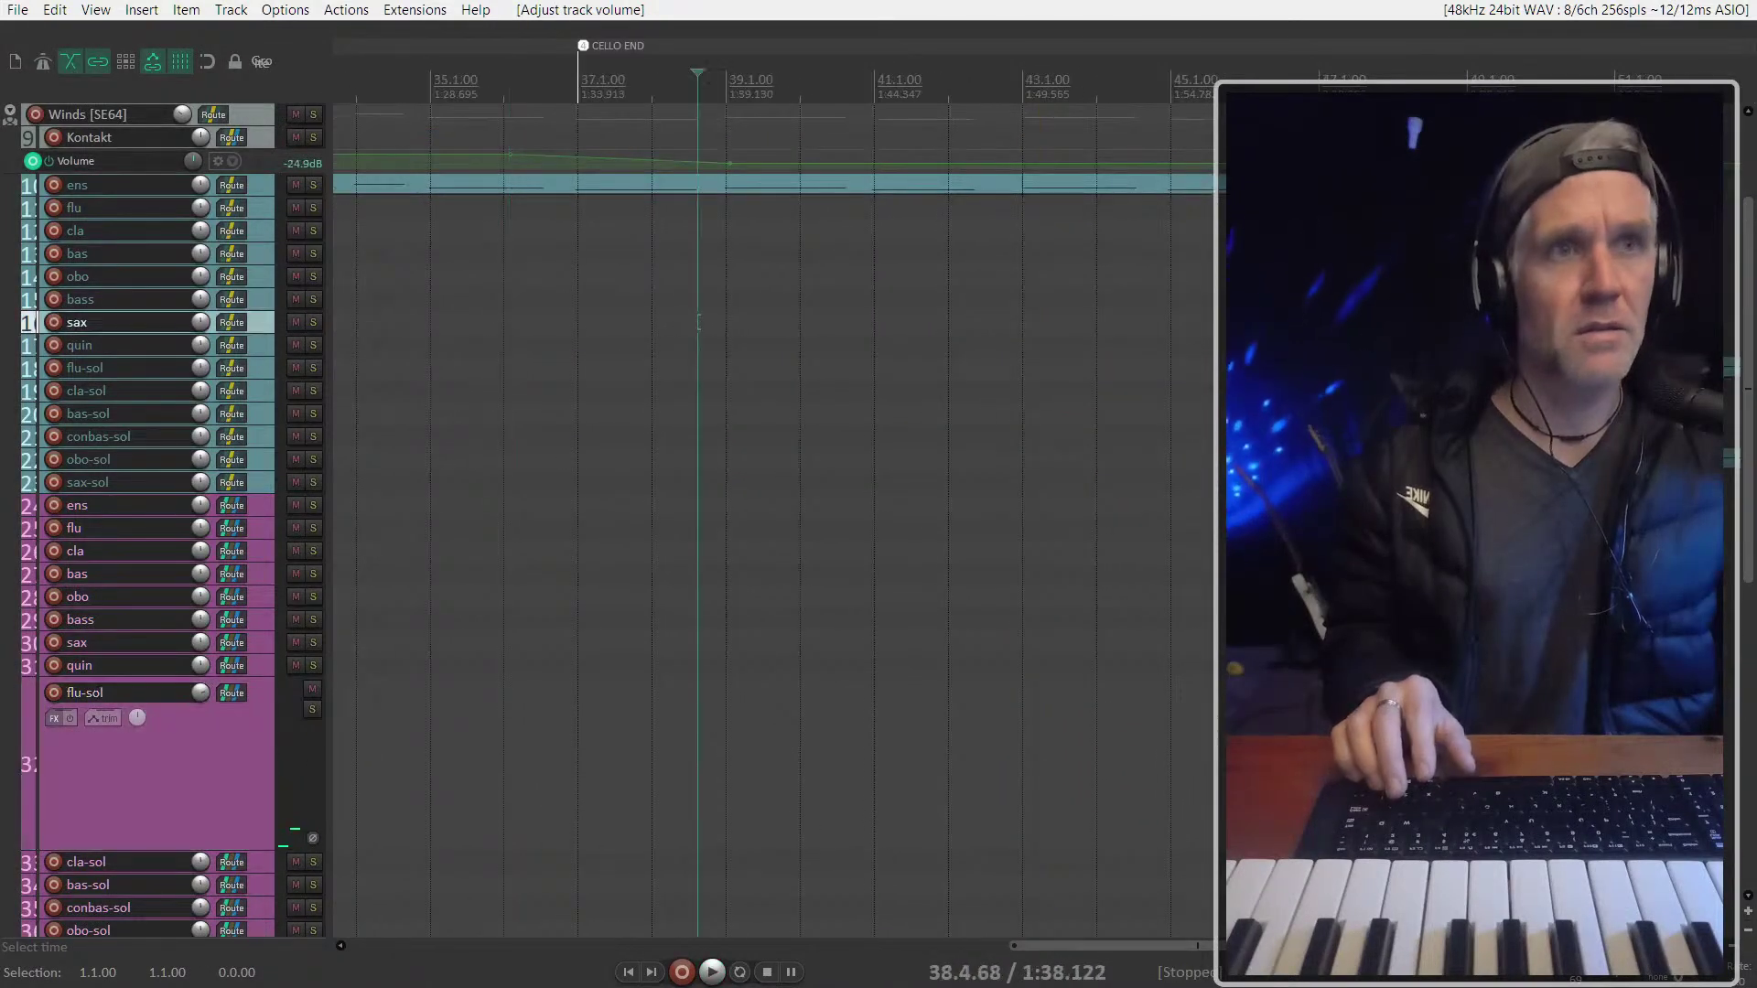
{"action": "key", "text": "space"}
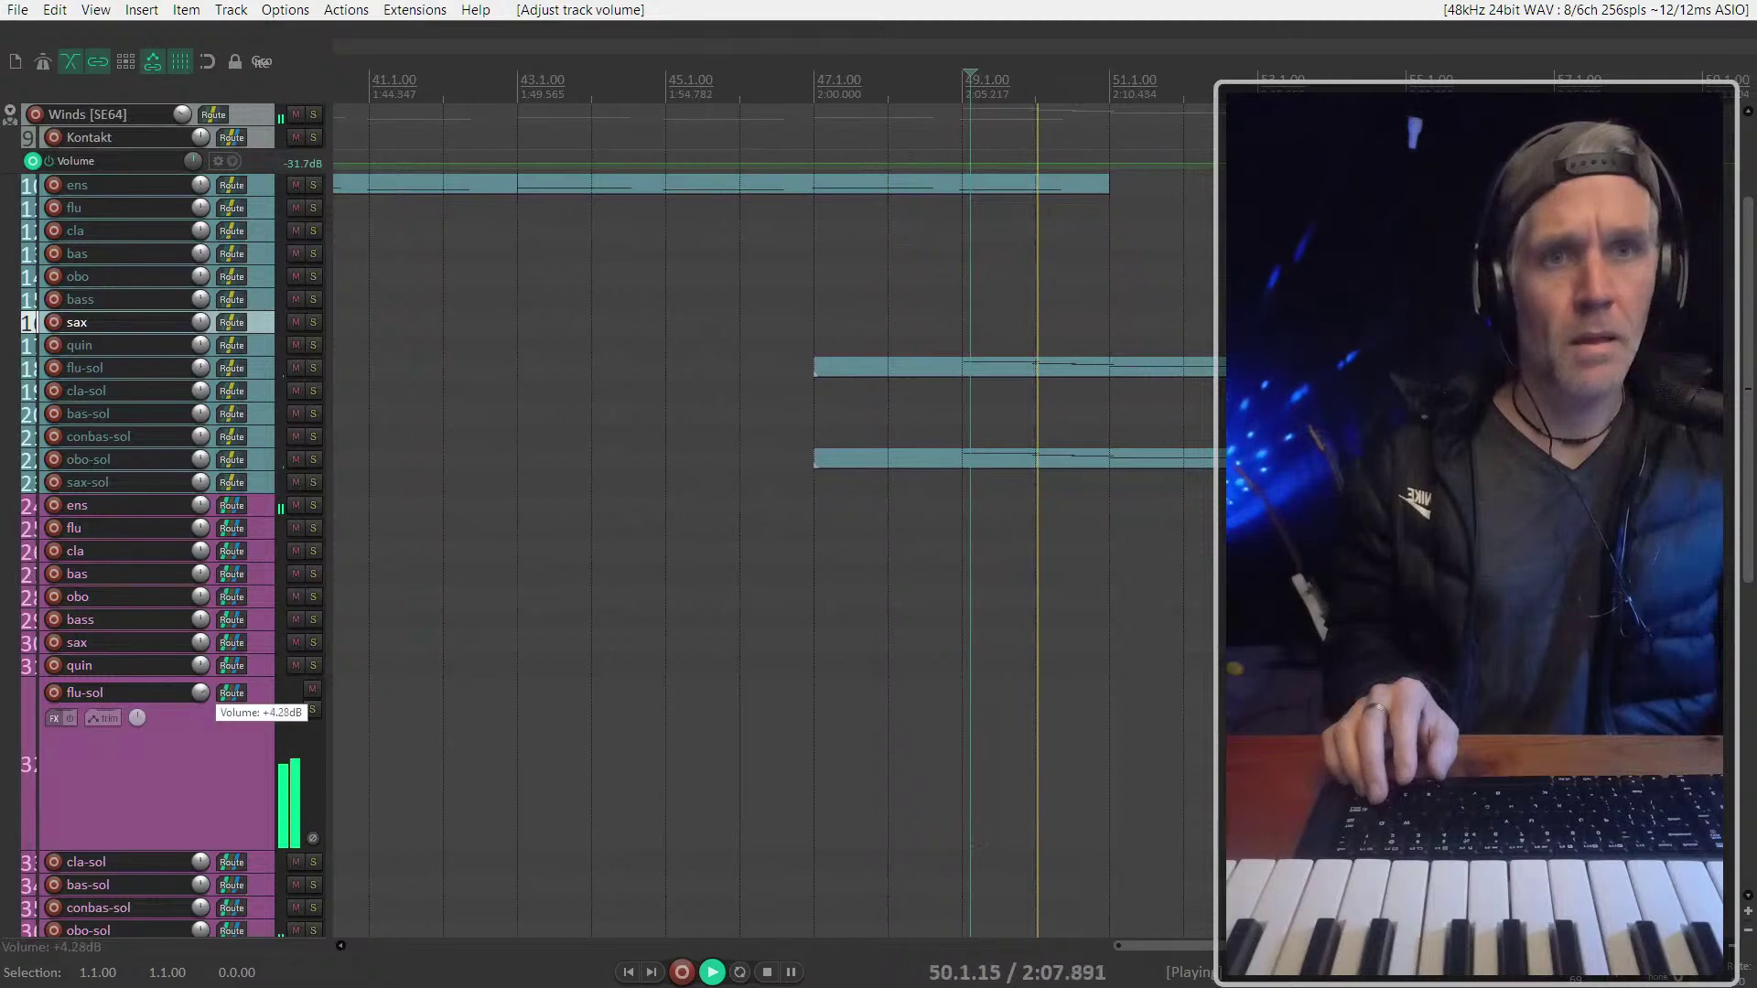
{"action": "scroll", "coordinate": [192, 743], "scroll_direction": "down", "scroll_amount": 5}
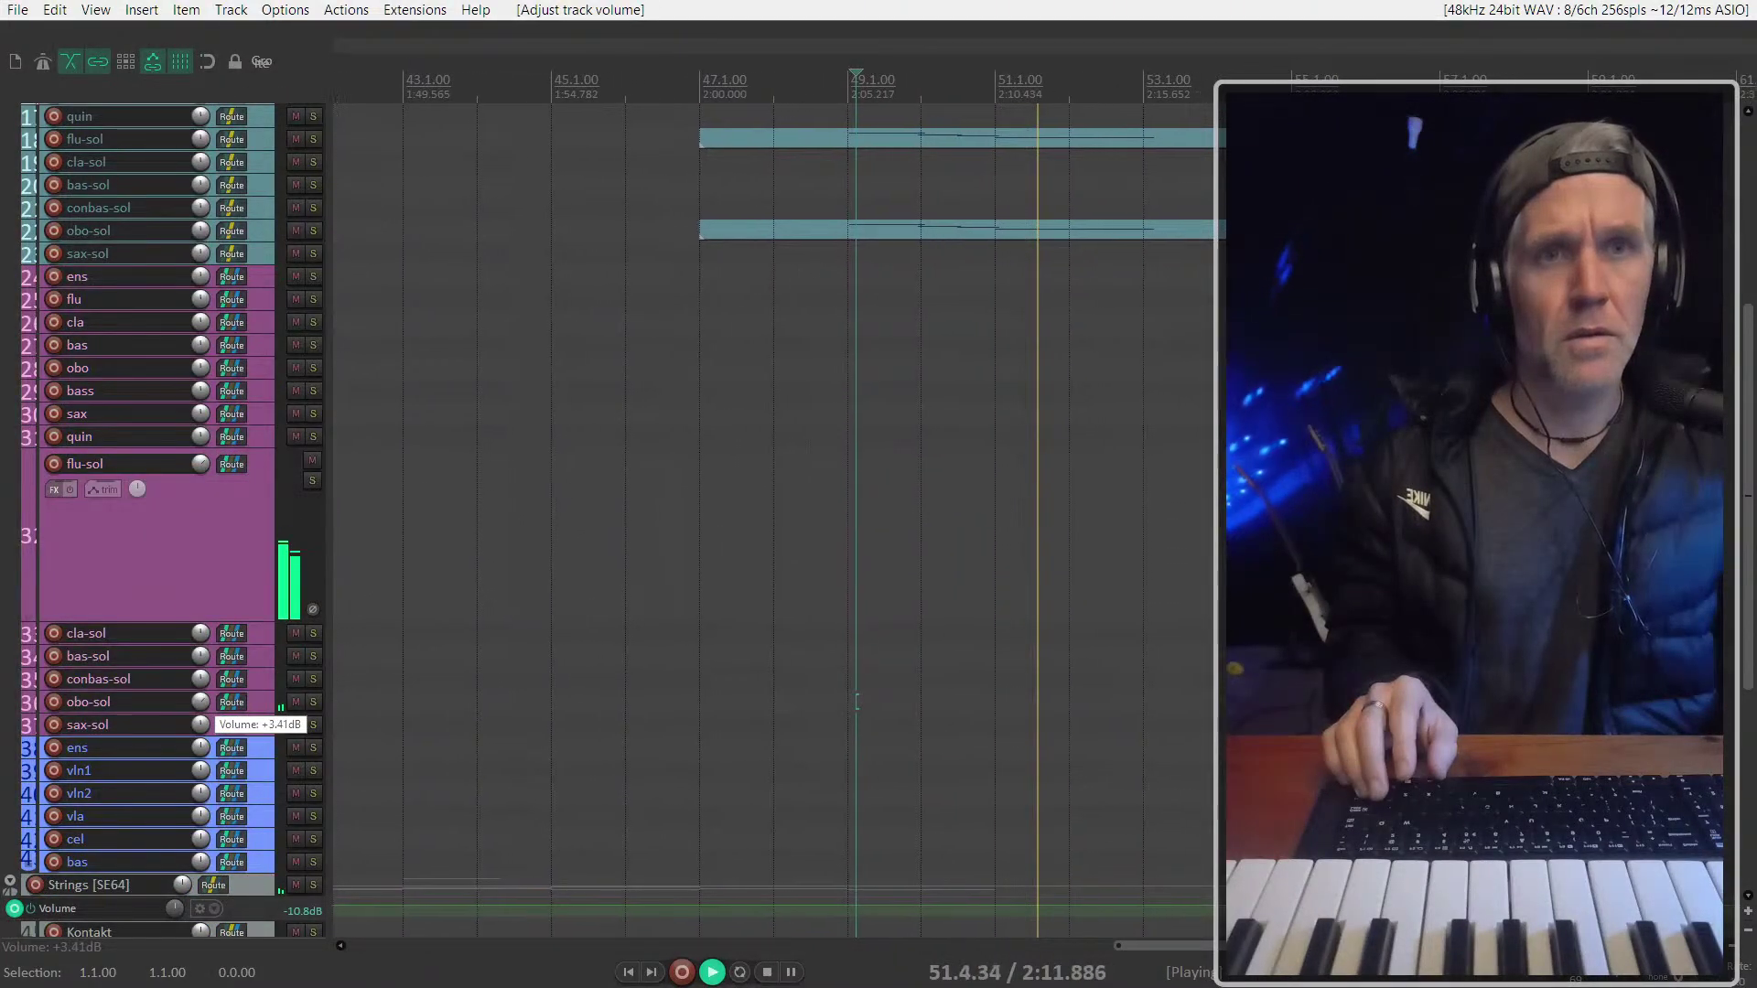
{"action": "scroll", "coordinate": [256, 483], "scroll_direction": "up", "scroll_amount": 3}
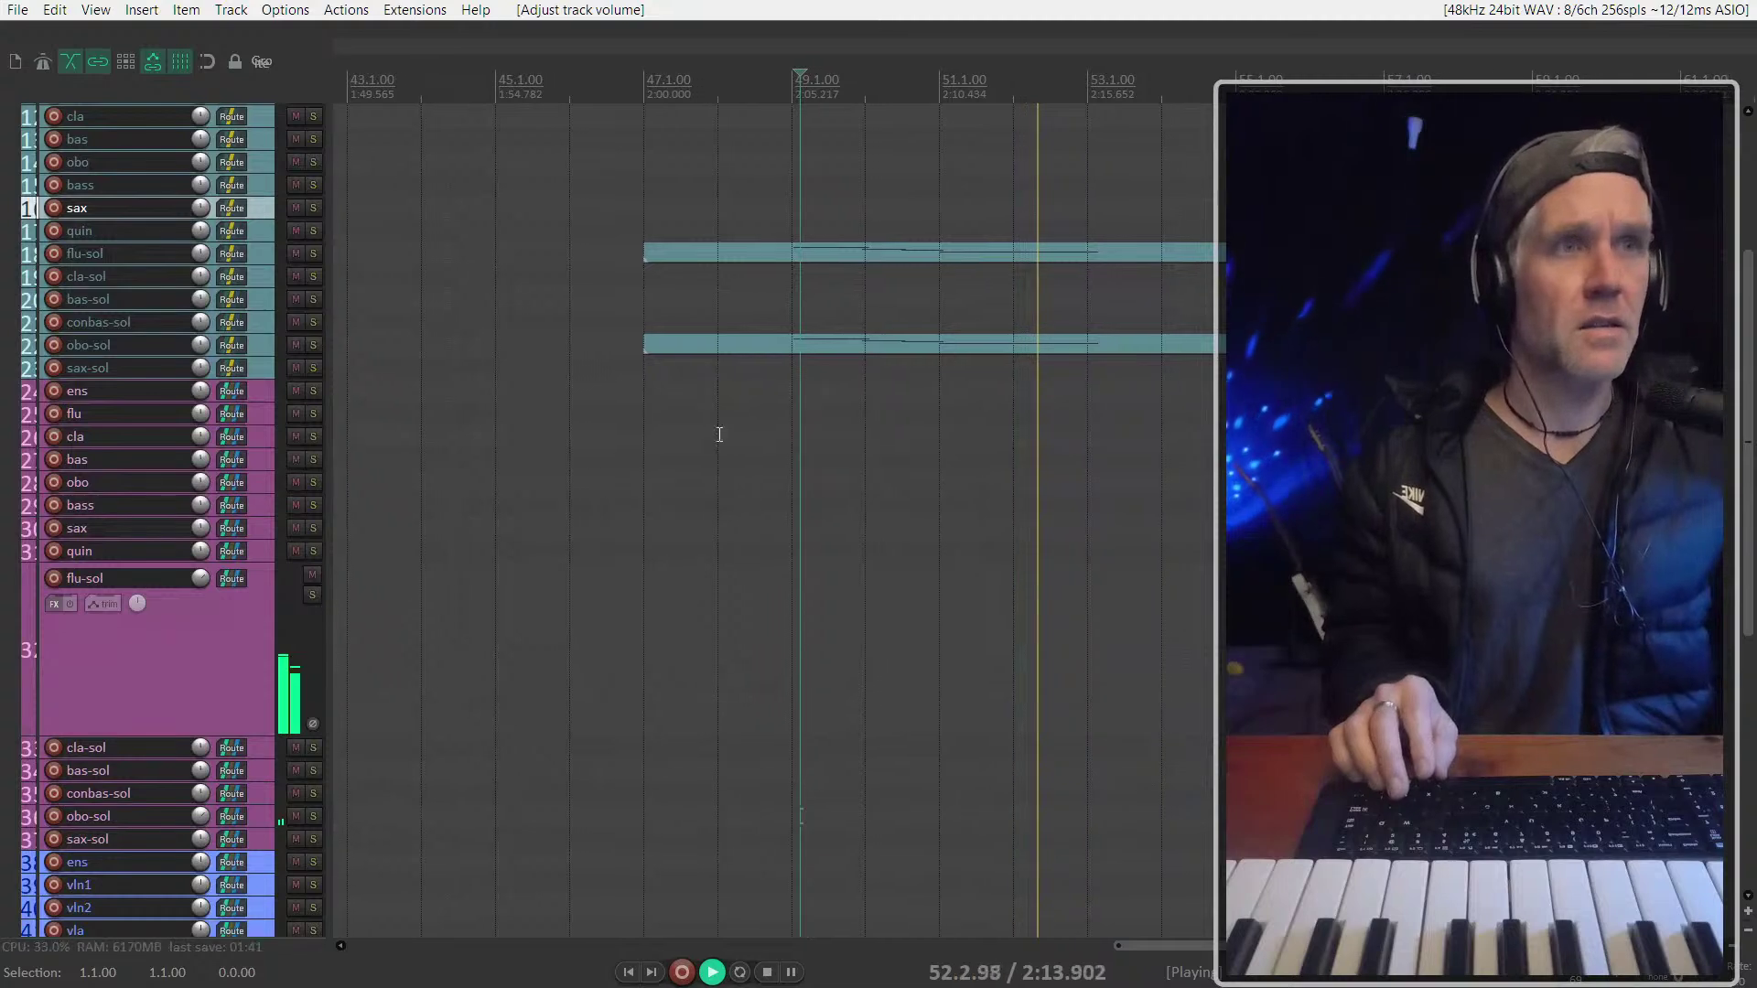
{"action": "scroll", "coordinate": [75, 660], "scroll_direction": "up", "scroll_amount": 6}
{"action": "key", "text": "space"}
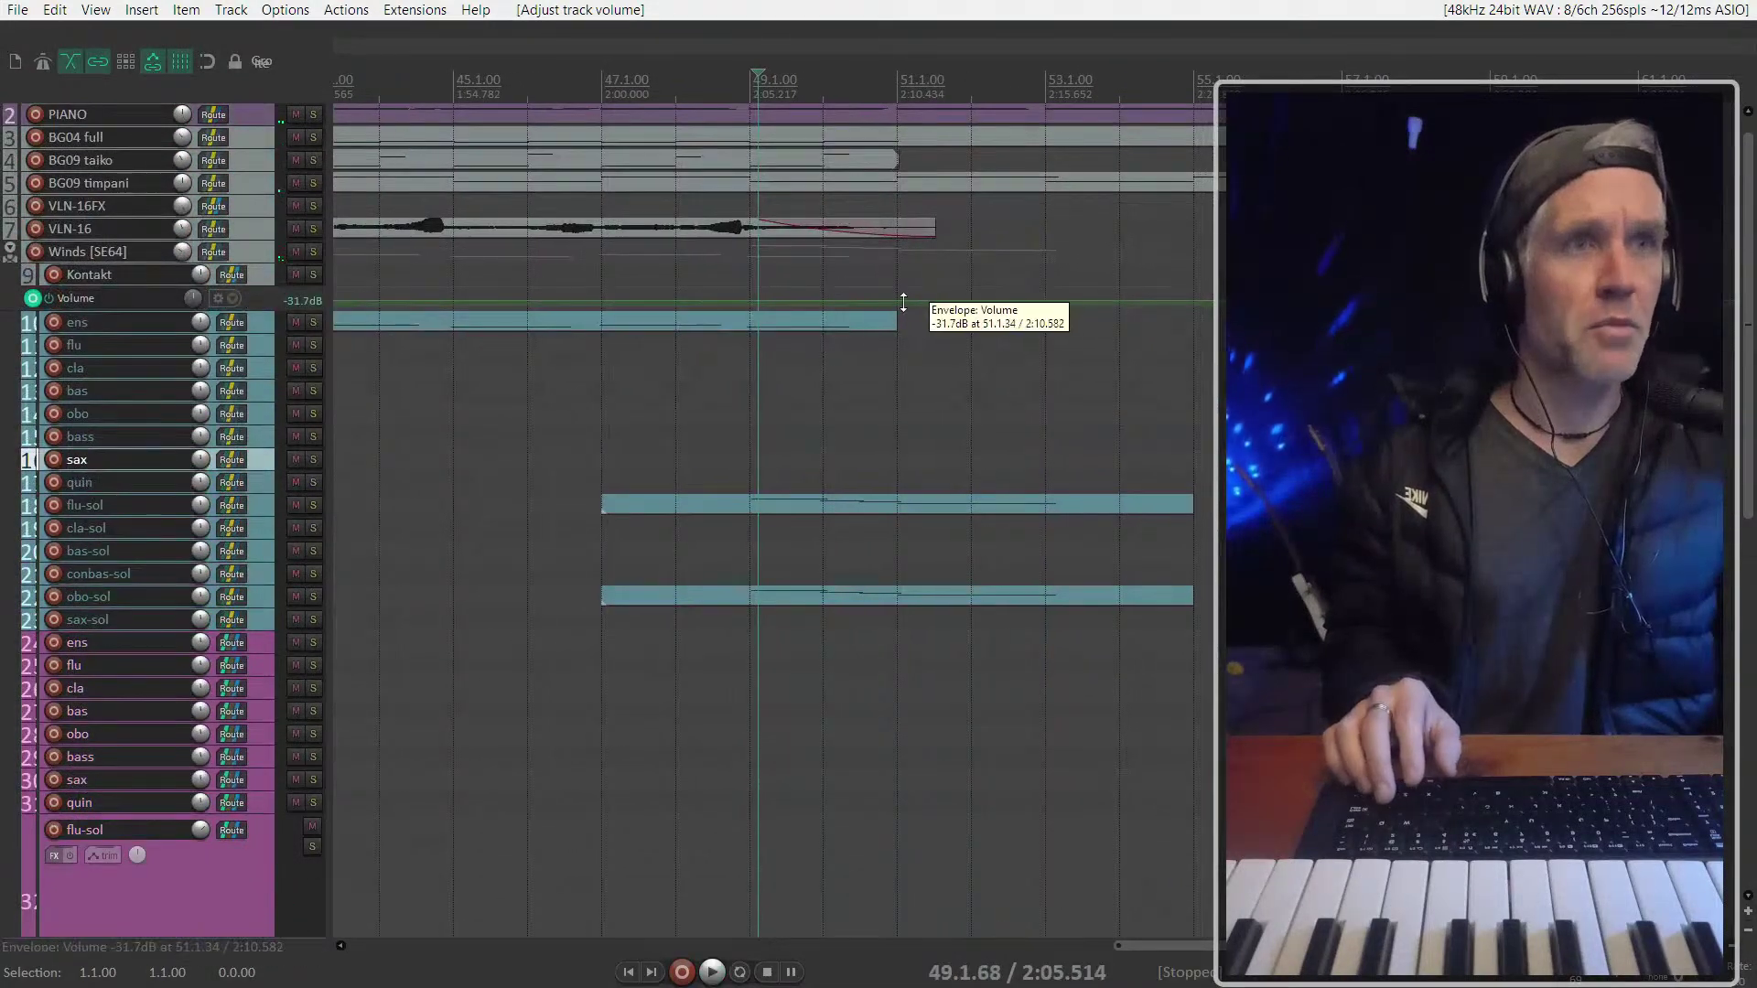
Add a second Kontakt volume fade from bar 51 to about bar 53 and audition it
{"action": "left_click", "coordinate": [905, 300]}
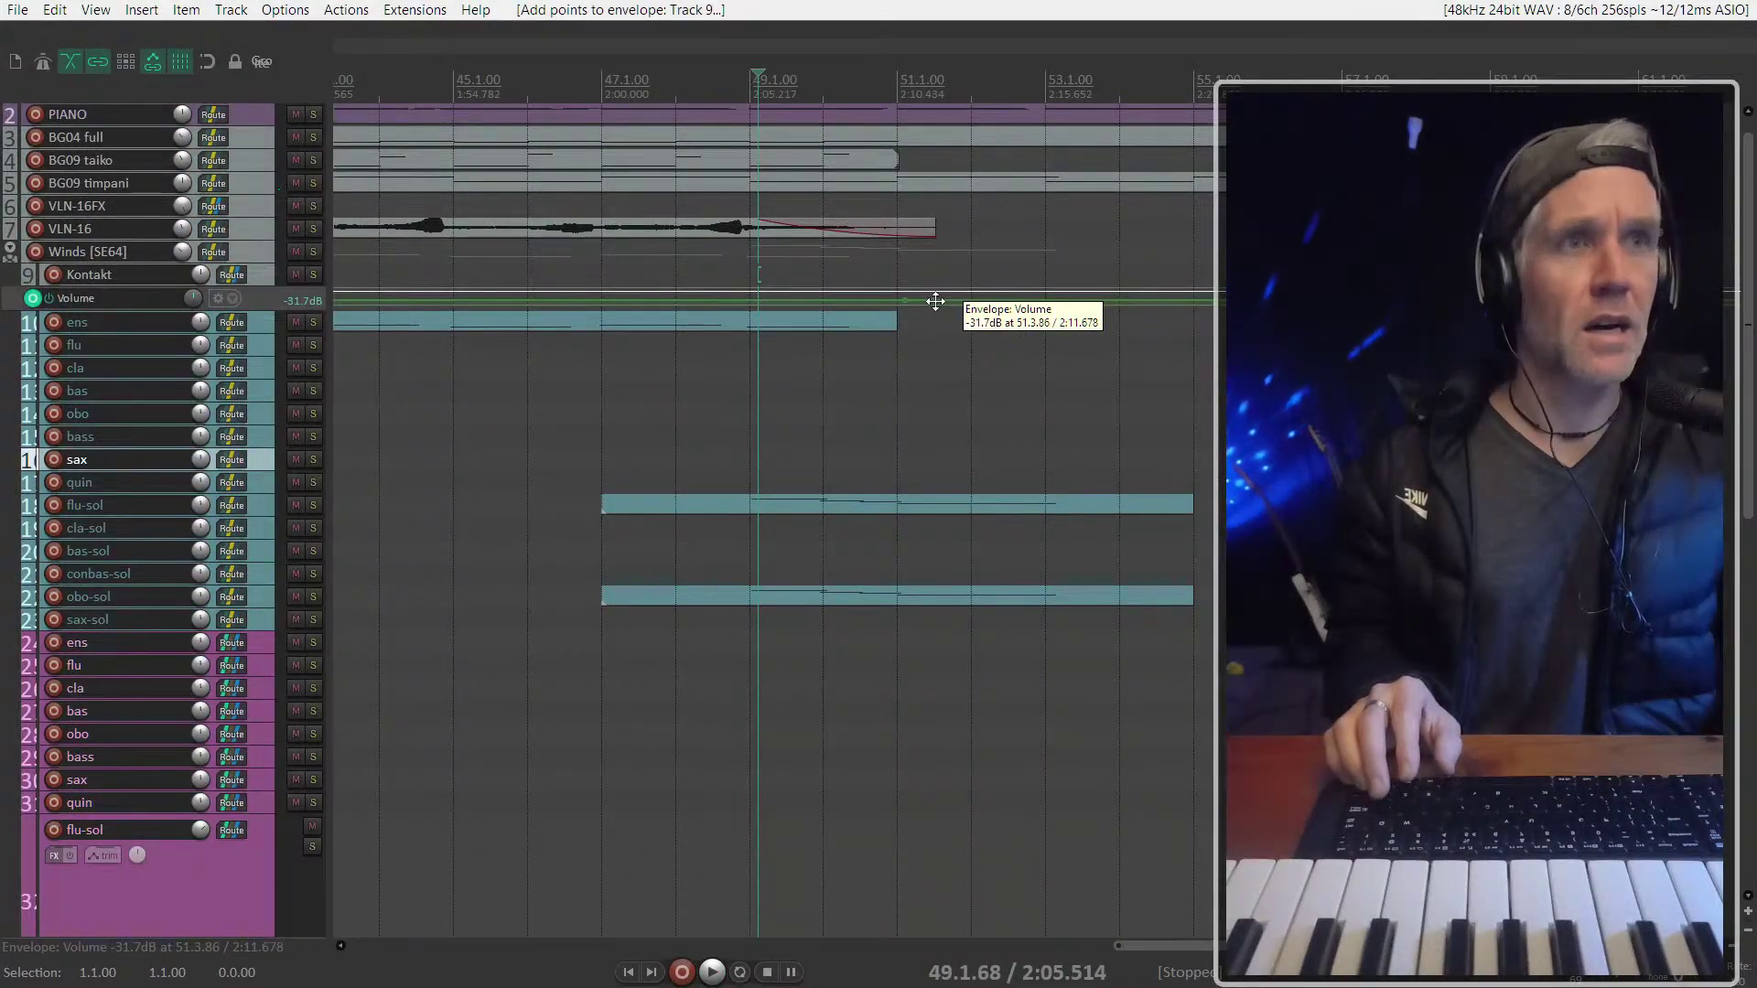
{"action": "left_click", "coordinate": [884, 263]}
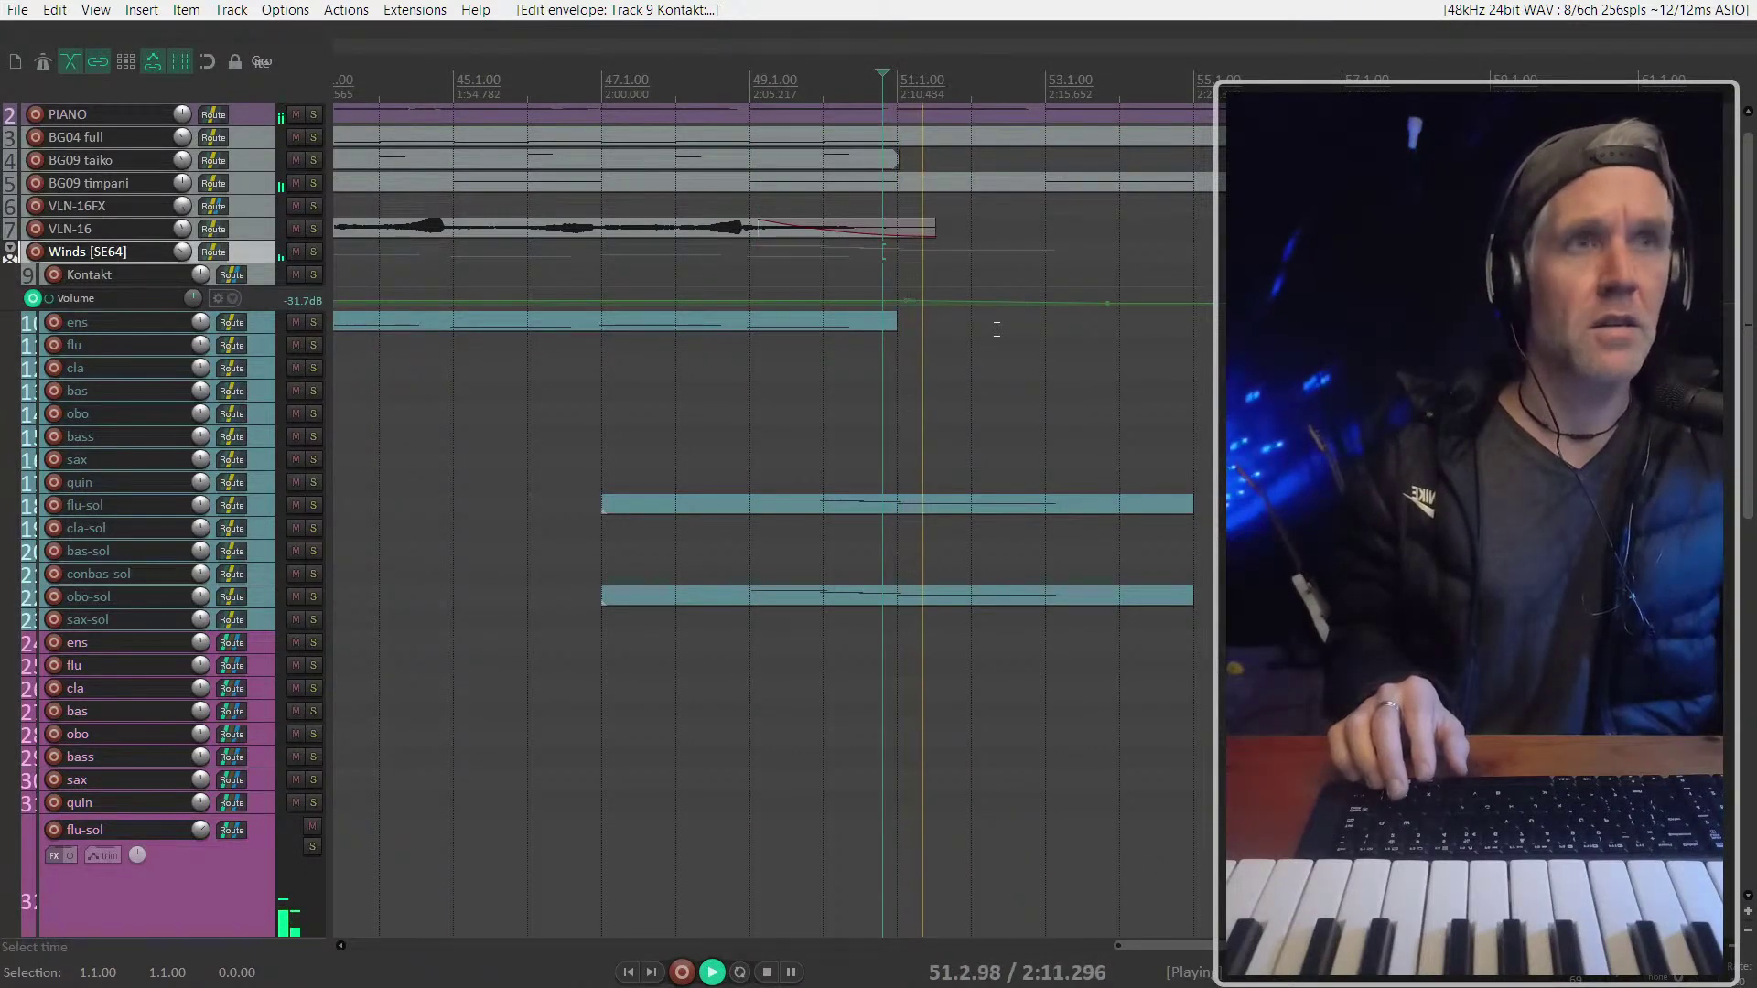
{"action": "left_click", "coordinate": [1109, 304]}
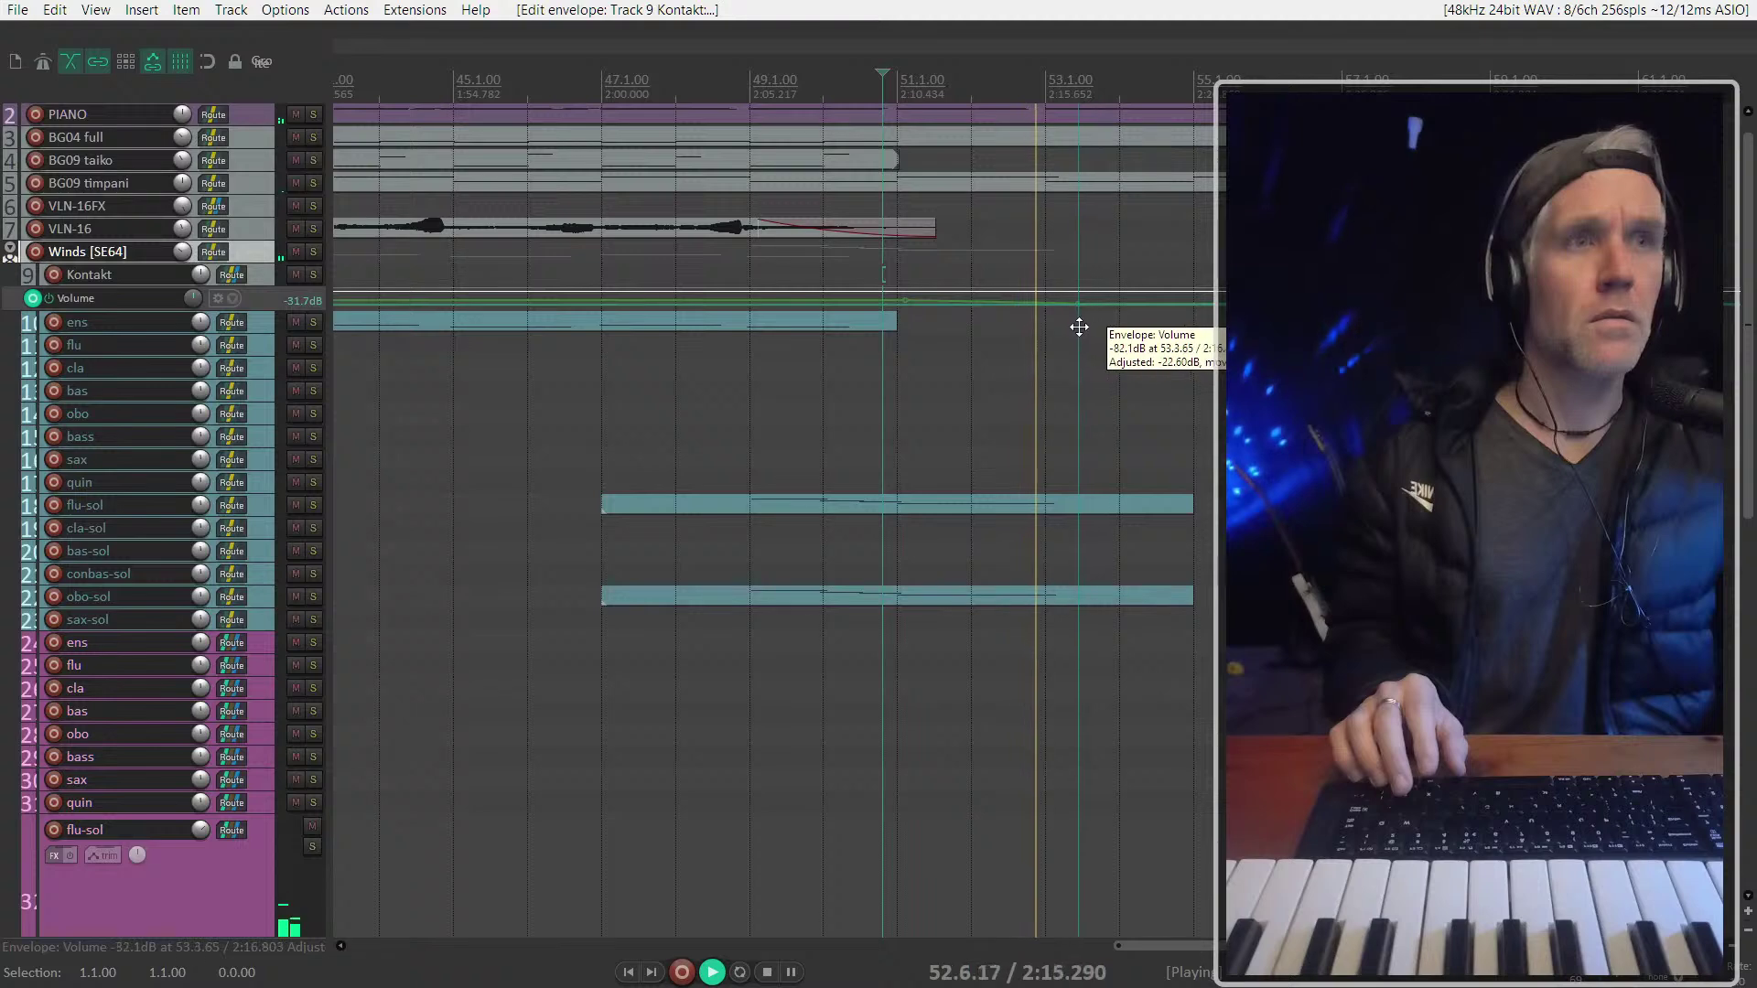
{"action": "left_click", "coordinate": [900, 271]}
{"action": "key", "text": "space"}
{"action": "scroll", "coordinate": [263, 300], "scroll_direction": "up", "scroll_amount": 5}
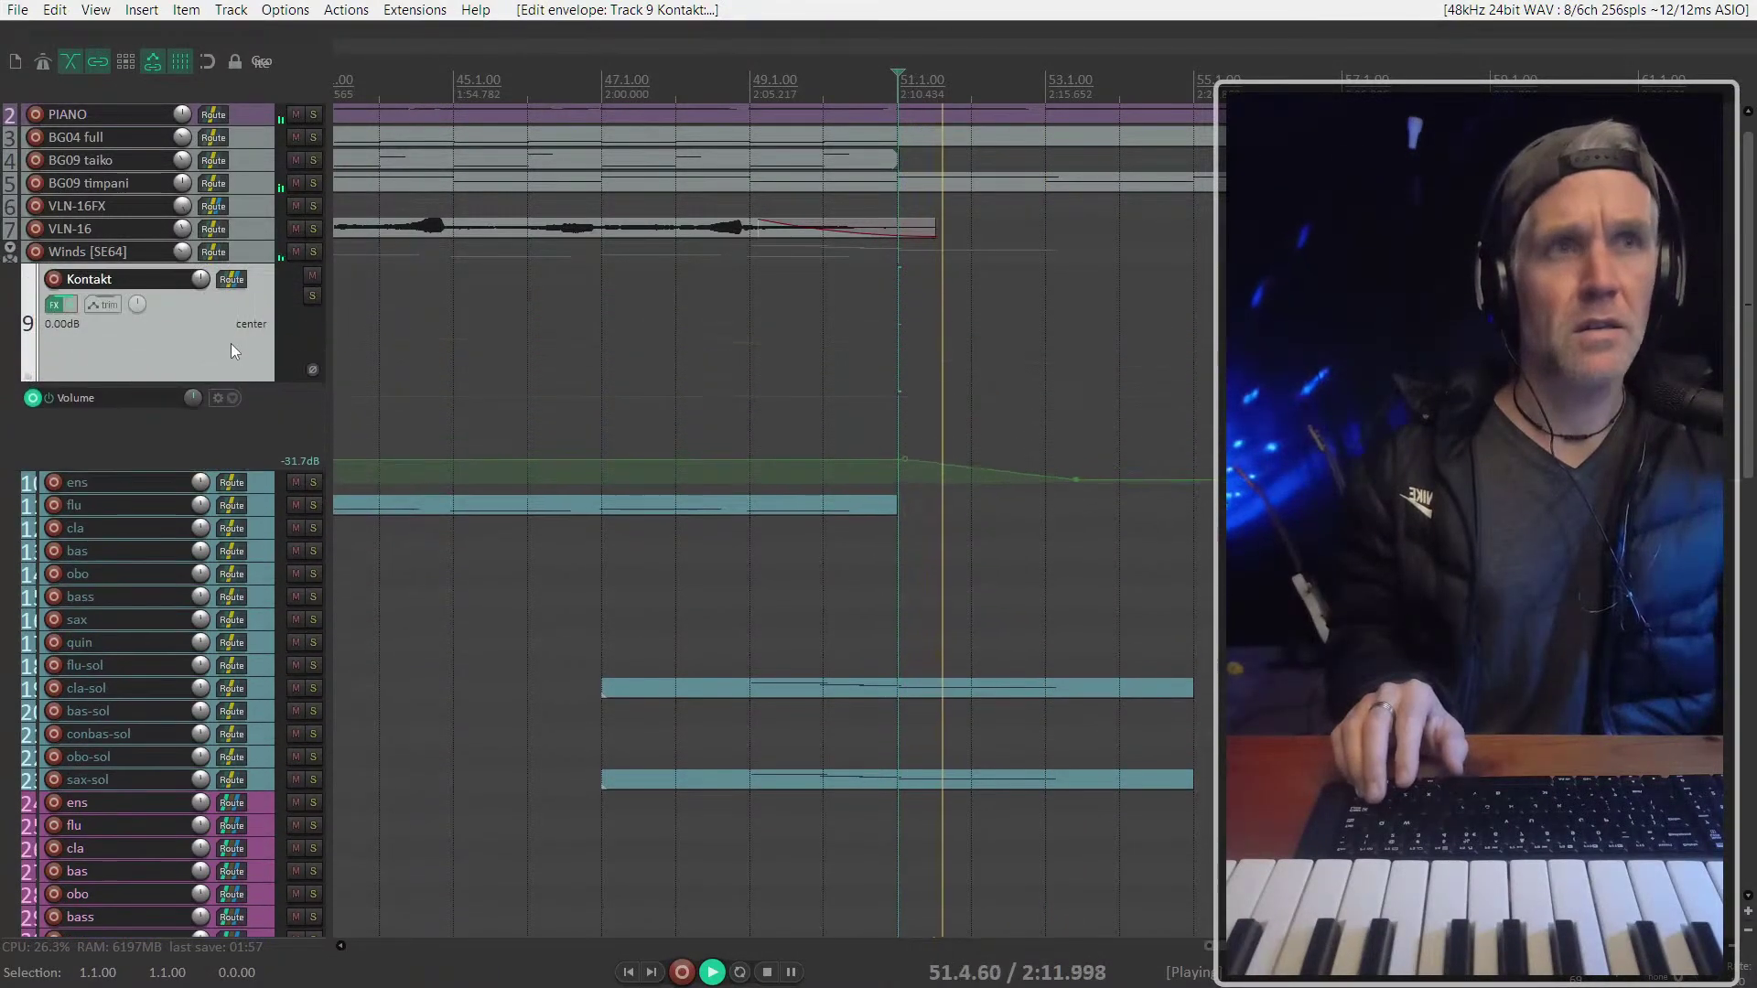
{"action": "scroll", "coordinate": [199, 786], "scroll_direction": "down", "scroll_amount": 4}
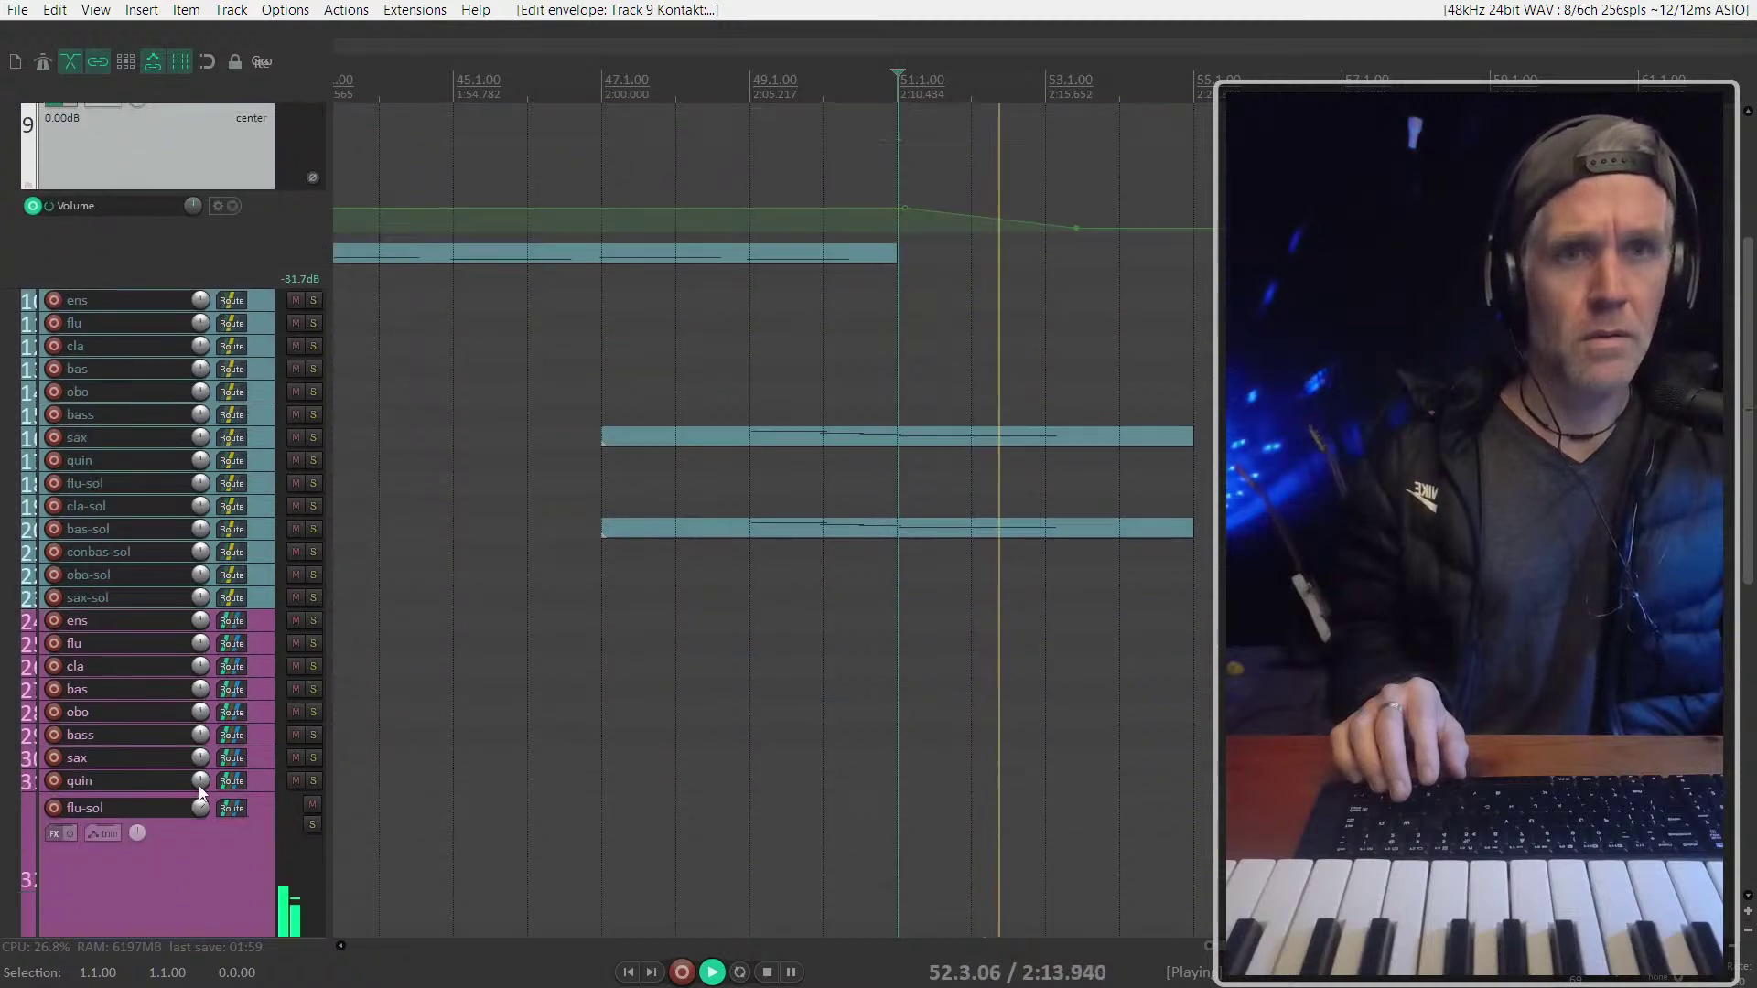
{"action": "scroll", "coordinate": [200, 785], "scroll_direction": "up", "scroll_amount": 3}
{"action": "scroll", "coordinate": [199, 785], "scroll_direction": "up", "scroll_amount": 3}
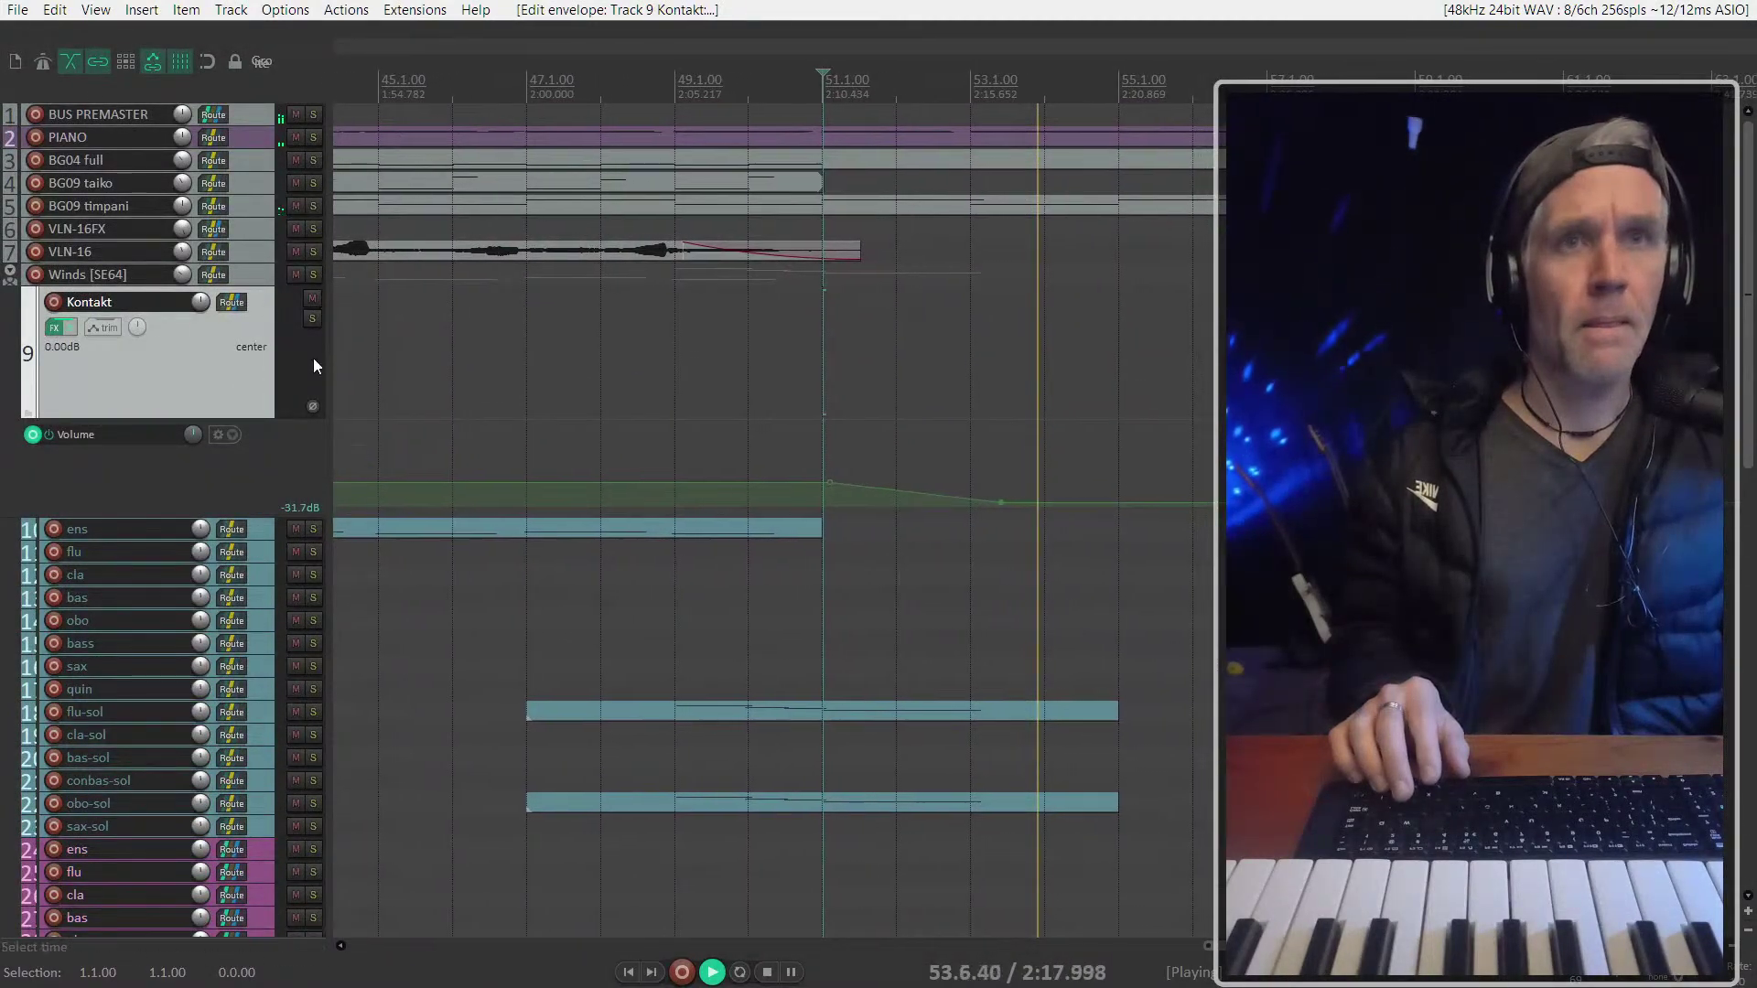
Show the Winds [SE64] volume envelope, fade it out from about bar 51 to bar 53, and play from bar 50
{"action": "left_click", "coordinate": [241, 271]}
{"action": "key", "text": "space"}
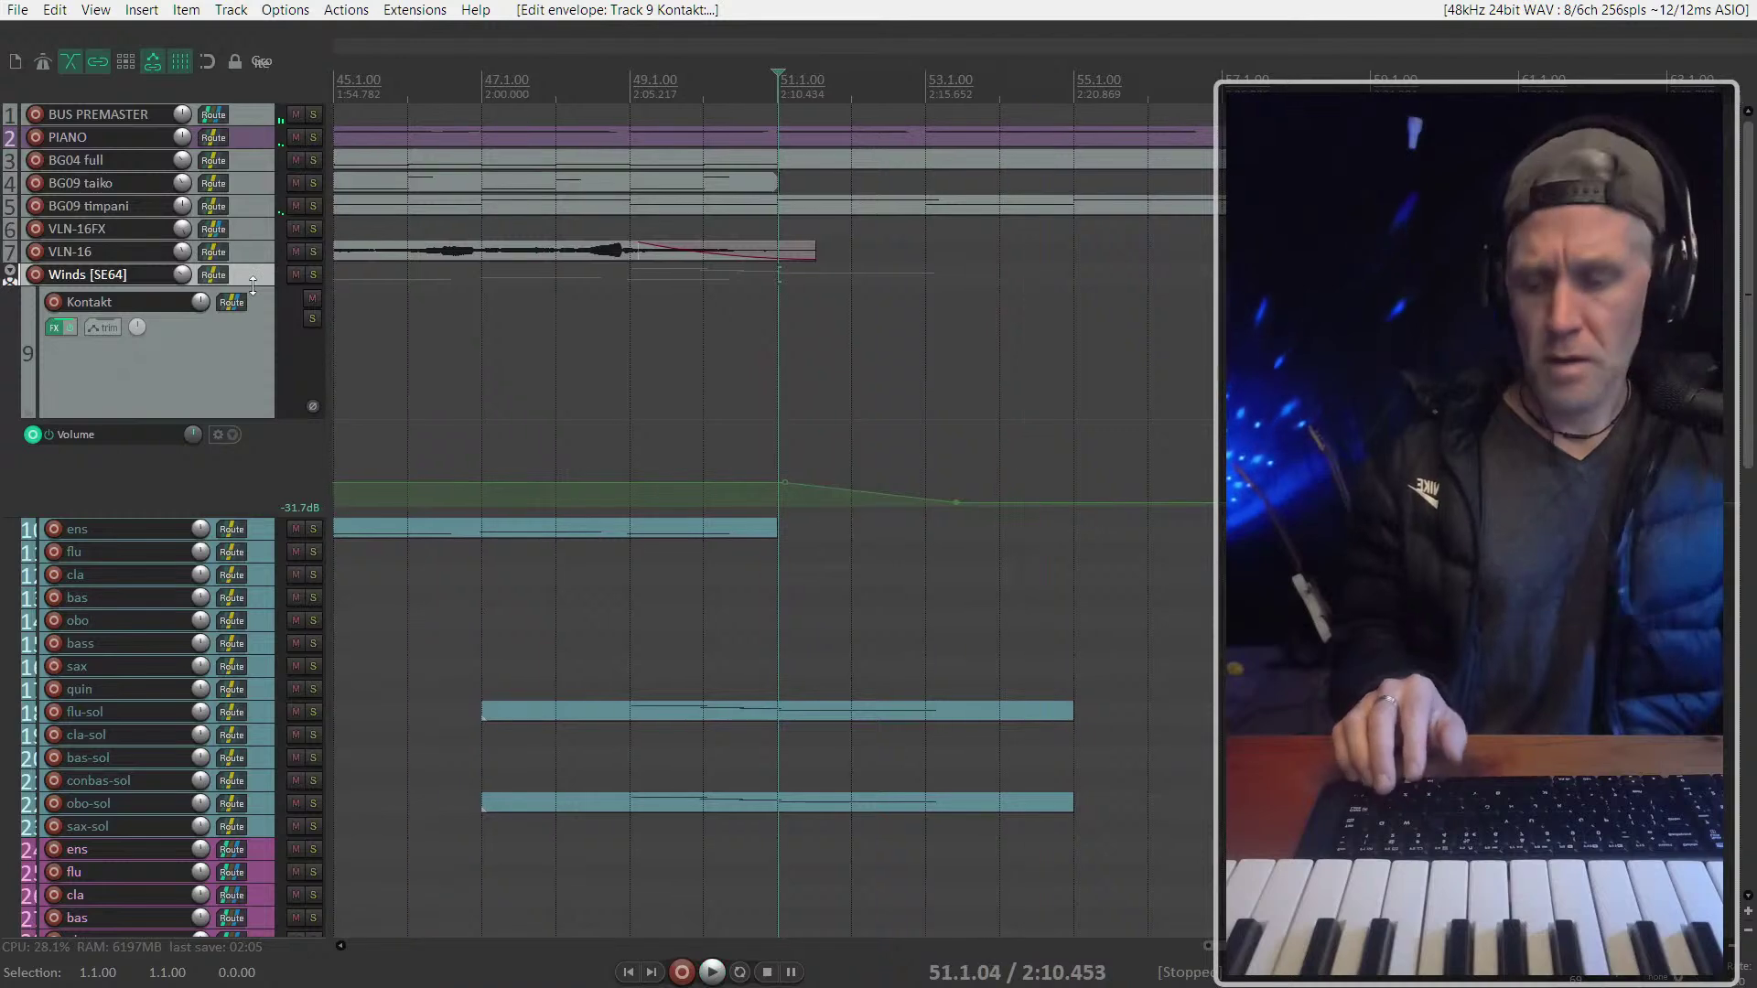
{"action": "key", "text": "v"}
{"action": "mouse_move", "coordinate": [783, 293]}
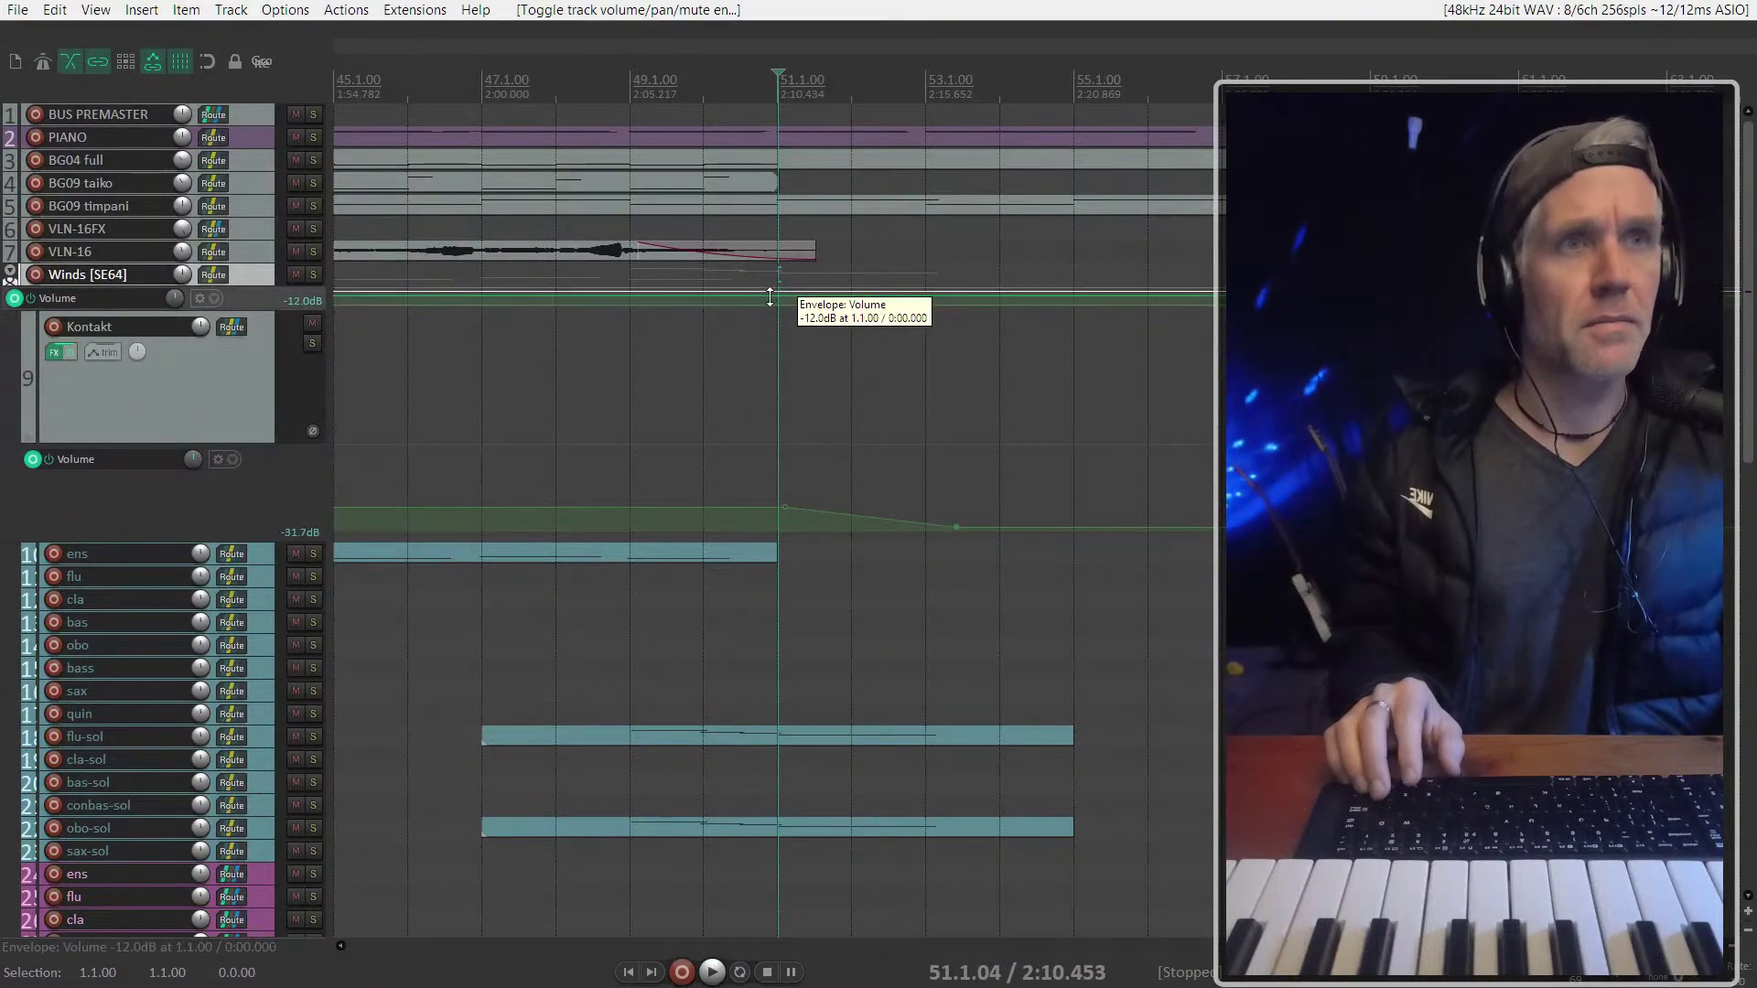
{"action": "left_click_drag", "start_coordinate": [805, 295], "coordinate": [998, 576]}
{"action": "left_click", "coordinate": [717, 360]}
{"action": "key", "text": "space"}
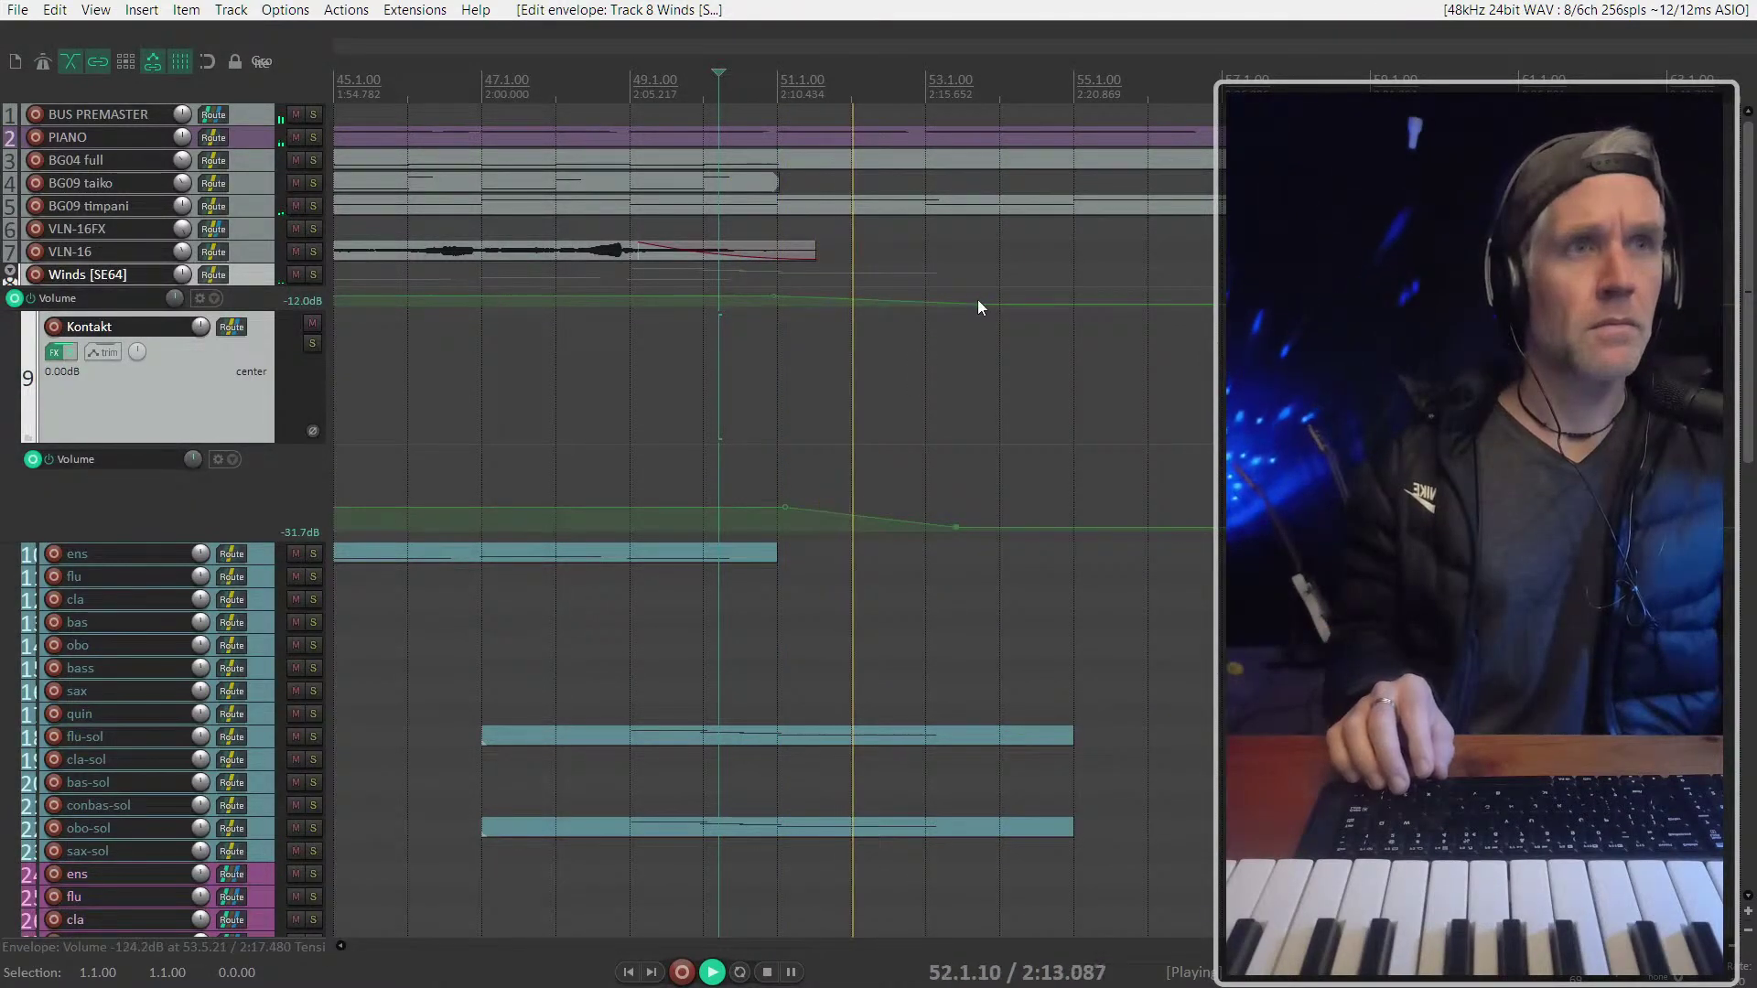
Refine the Winds [SE64] volume fade between bars 51 and 53 during playback, and stop playback
{"action": "scroll", "coordinate": [247, 297], "scroll_direction": "up", "scroll_amount": 3}
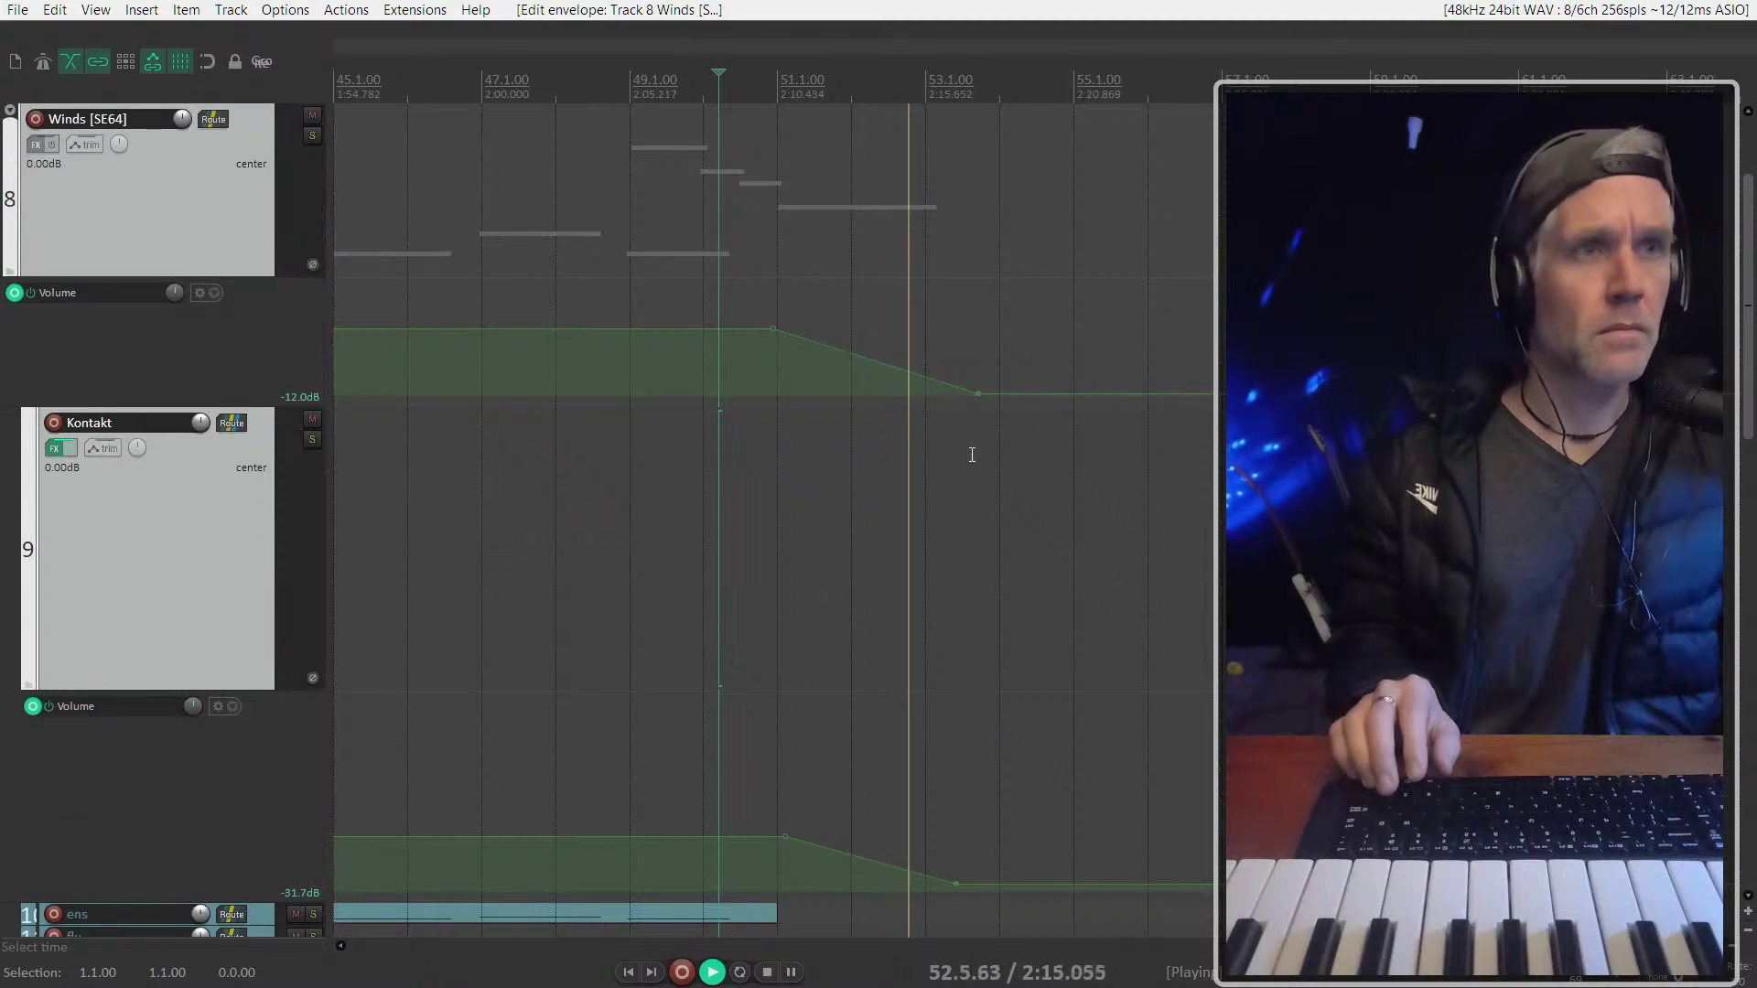
{"action": "left_click_drag", "start_coordinate": [977, 398], "coordinate": [898, 360]}
{"action": "scroll", "coordinate": [1044, 494], "scroll_direction": "down", "scroll_amount": 3}
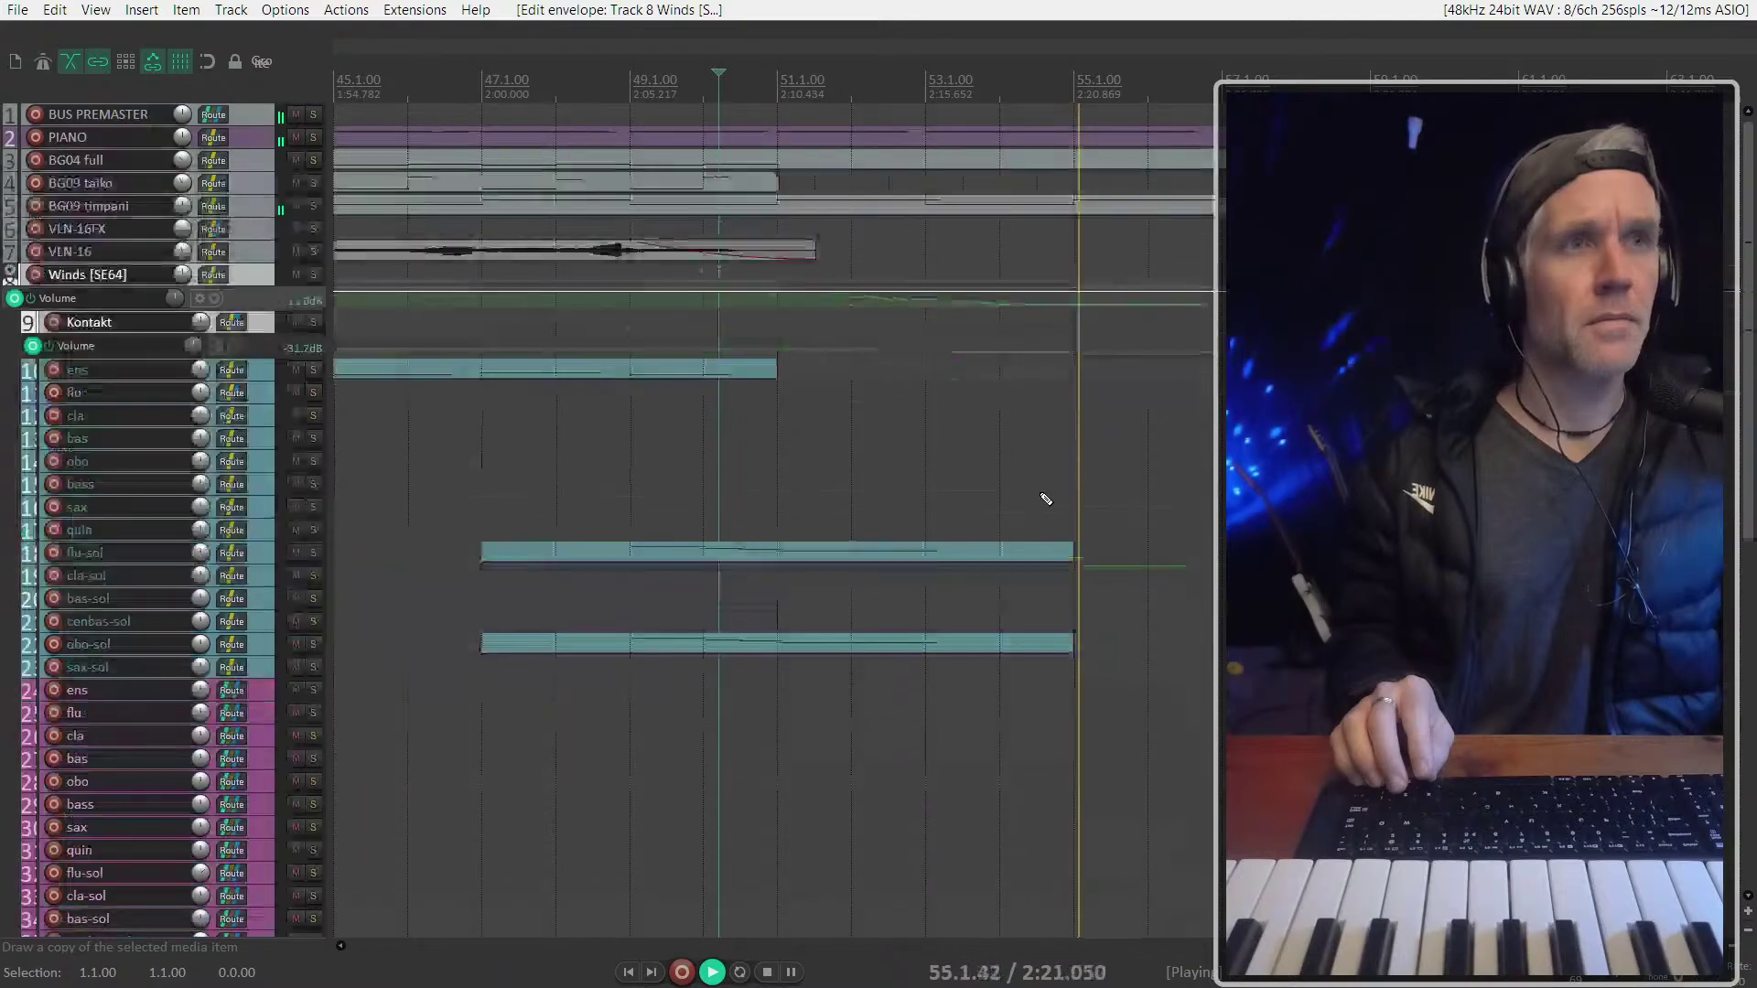
{"action": "key", "text": "space"}
{"action": "scroll", "coordinate": [1062, 379], "scroll_direction": "down", "scroll_amount": 3}
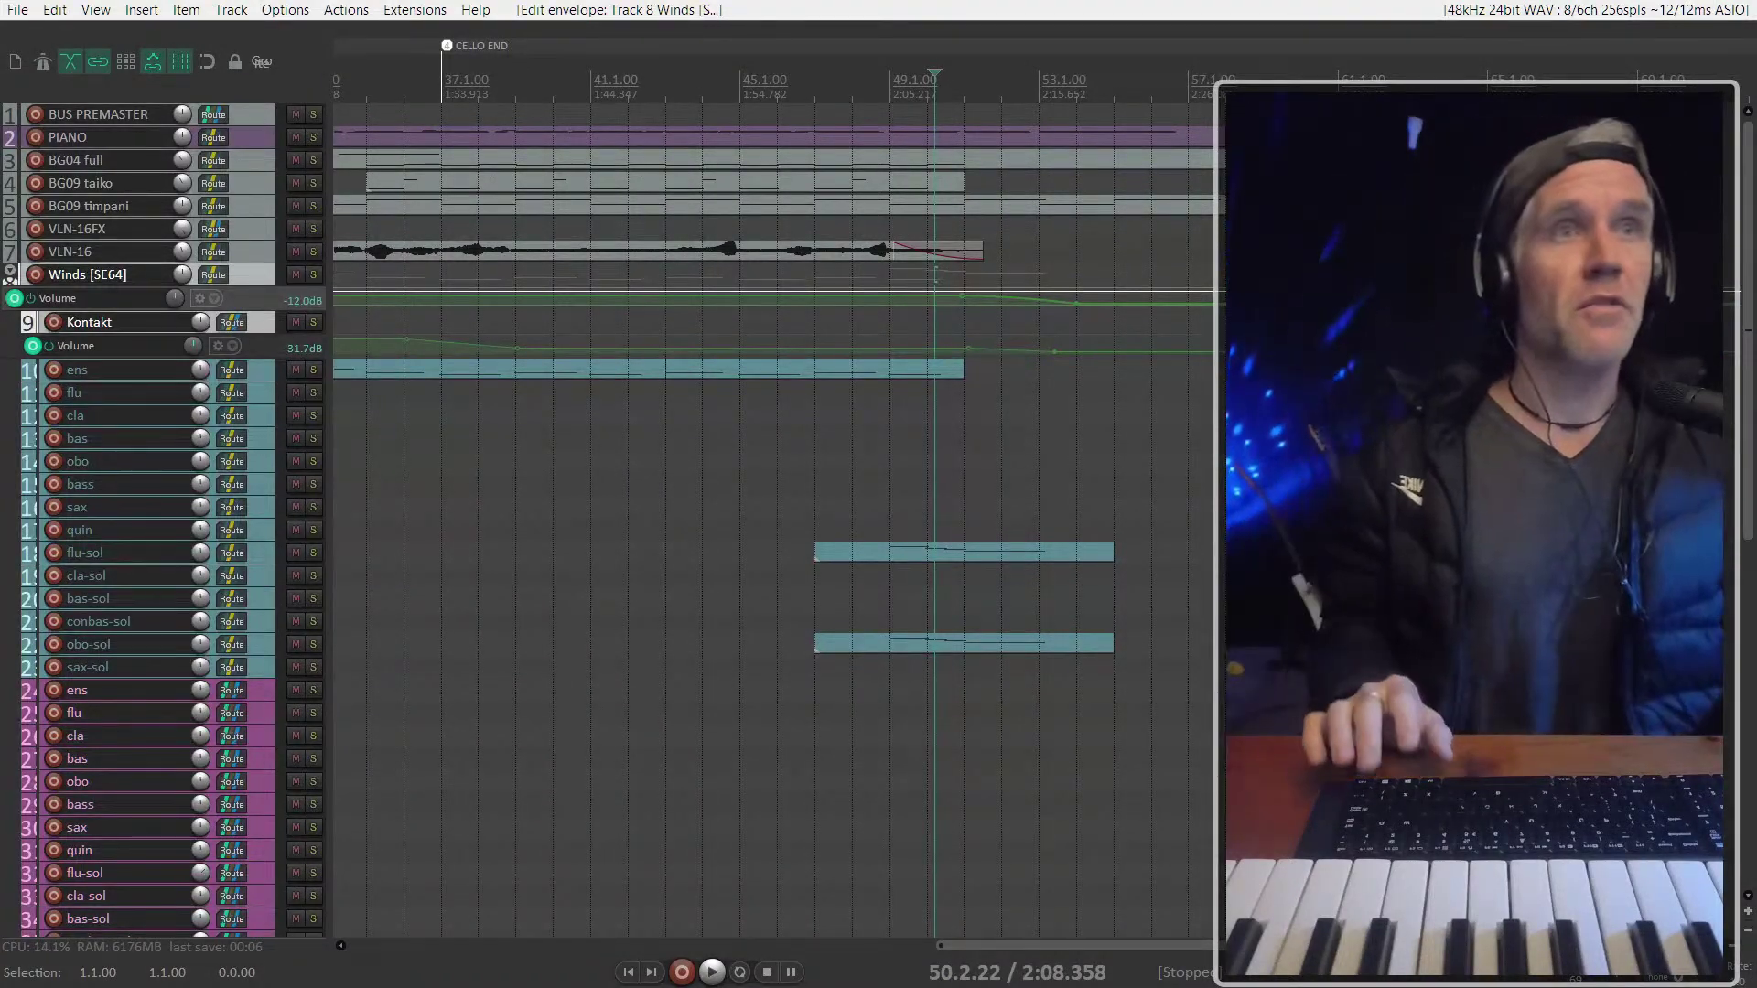
Leave full-screen view, show the whole arrangement, and close the Home At Last project in REAPER
{"action": "key", "text": "F11"}
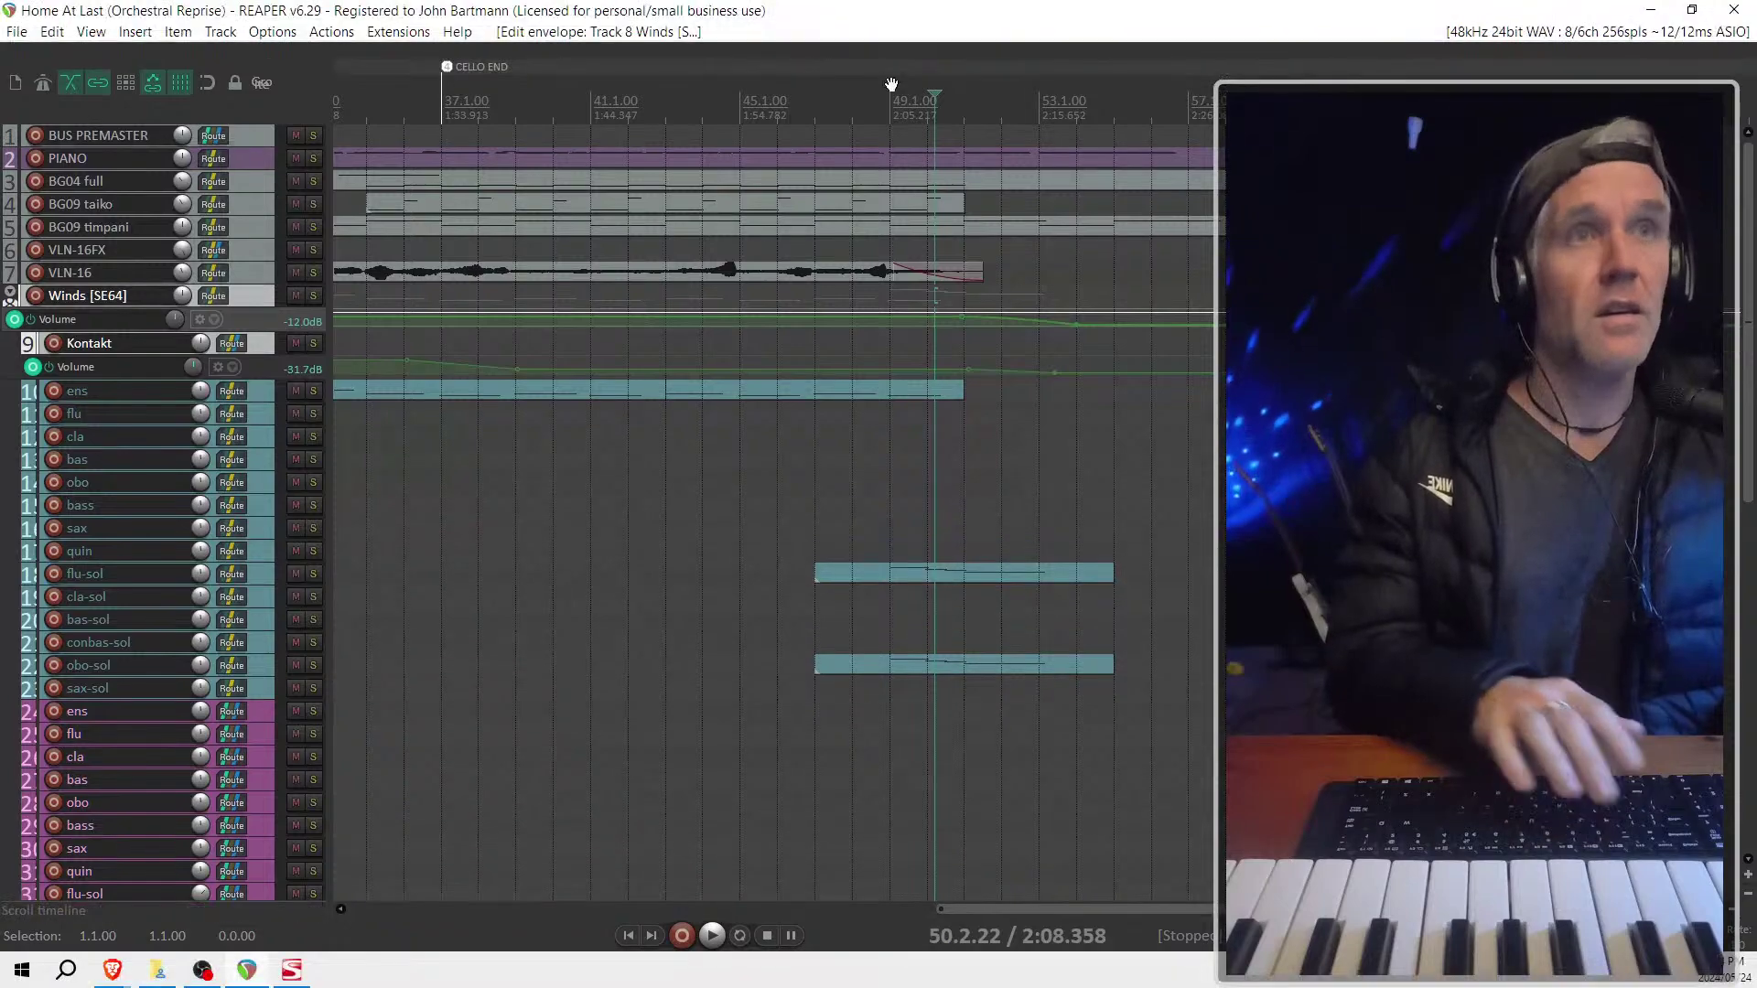
{"action": "scroll", "coordinate": [1040, 316], "scroll_direction": "down", "scroll_amount": 6}
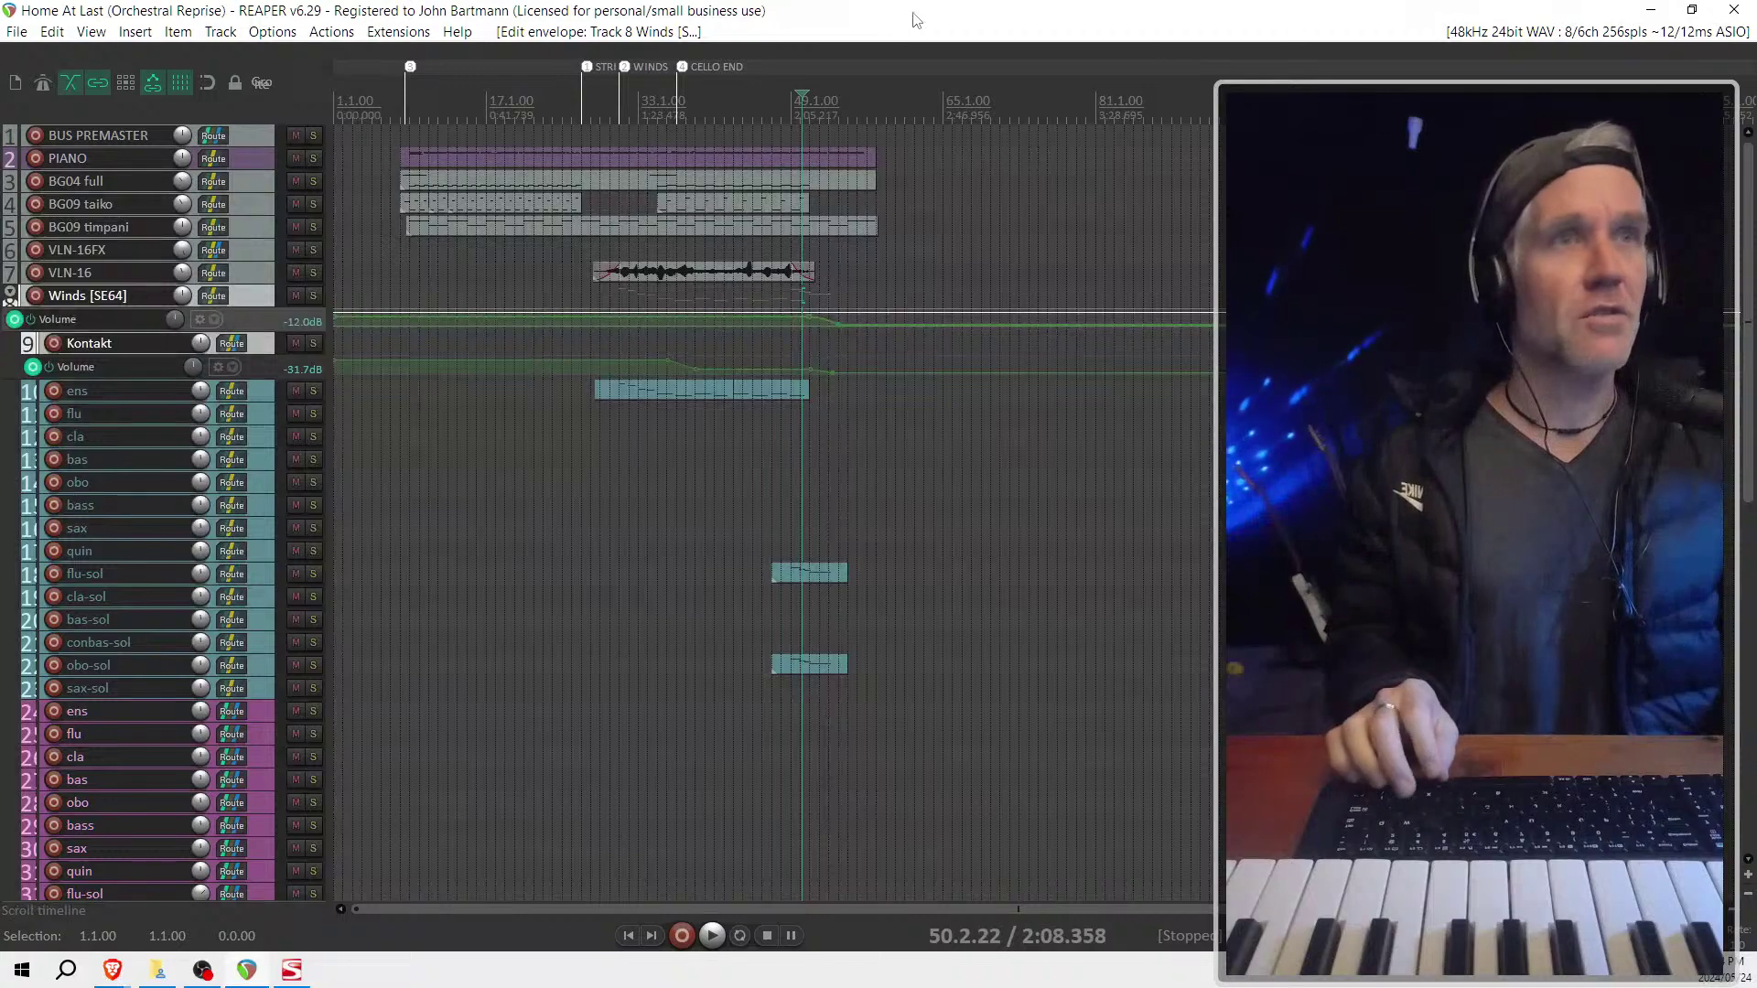
{"action": "left_click", "coordinate": [1731, 11]}
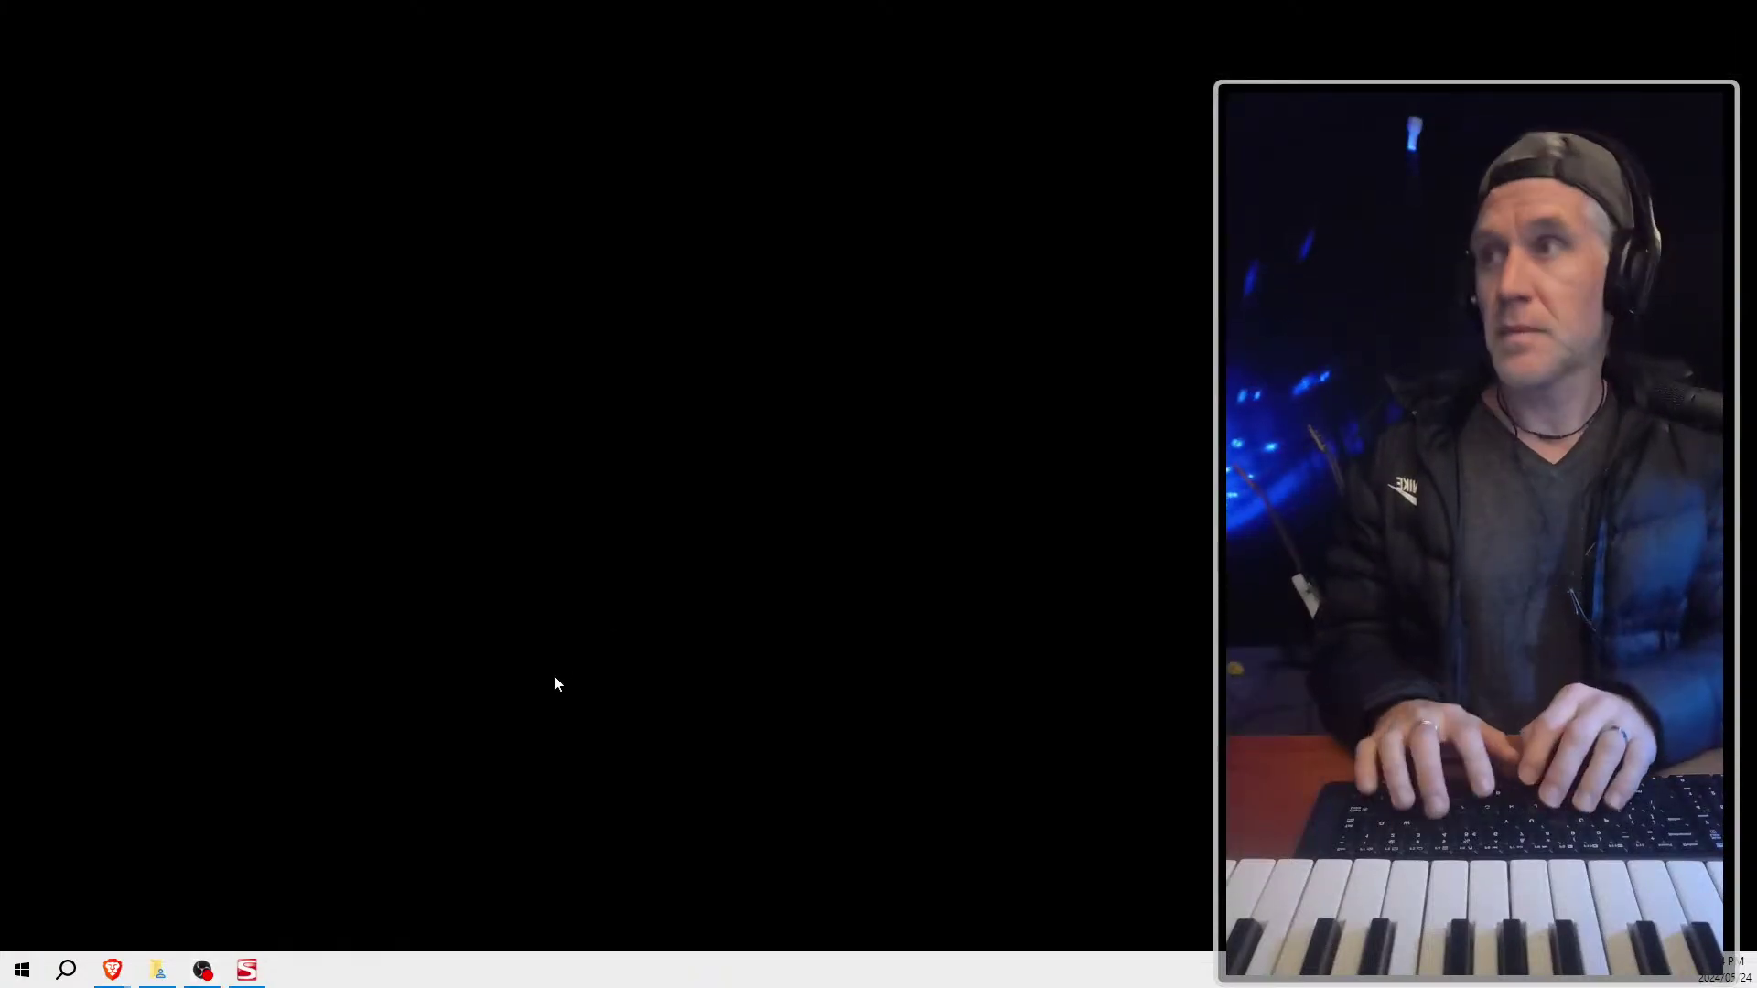
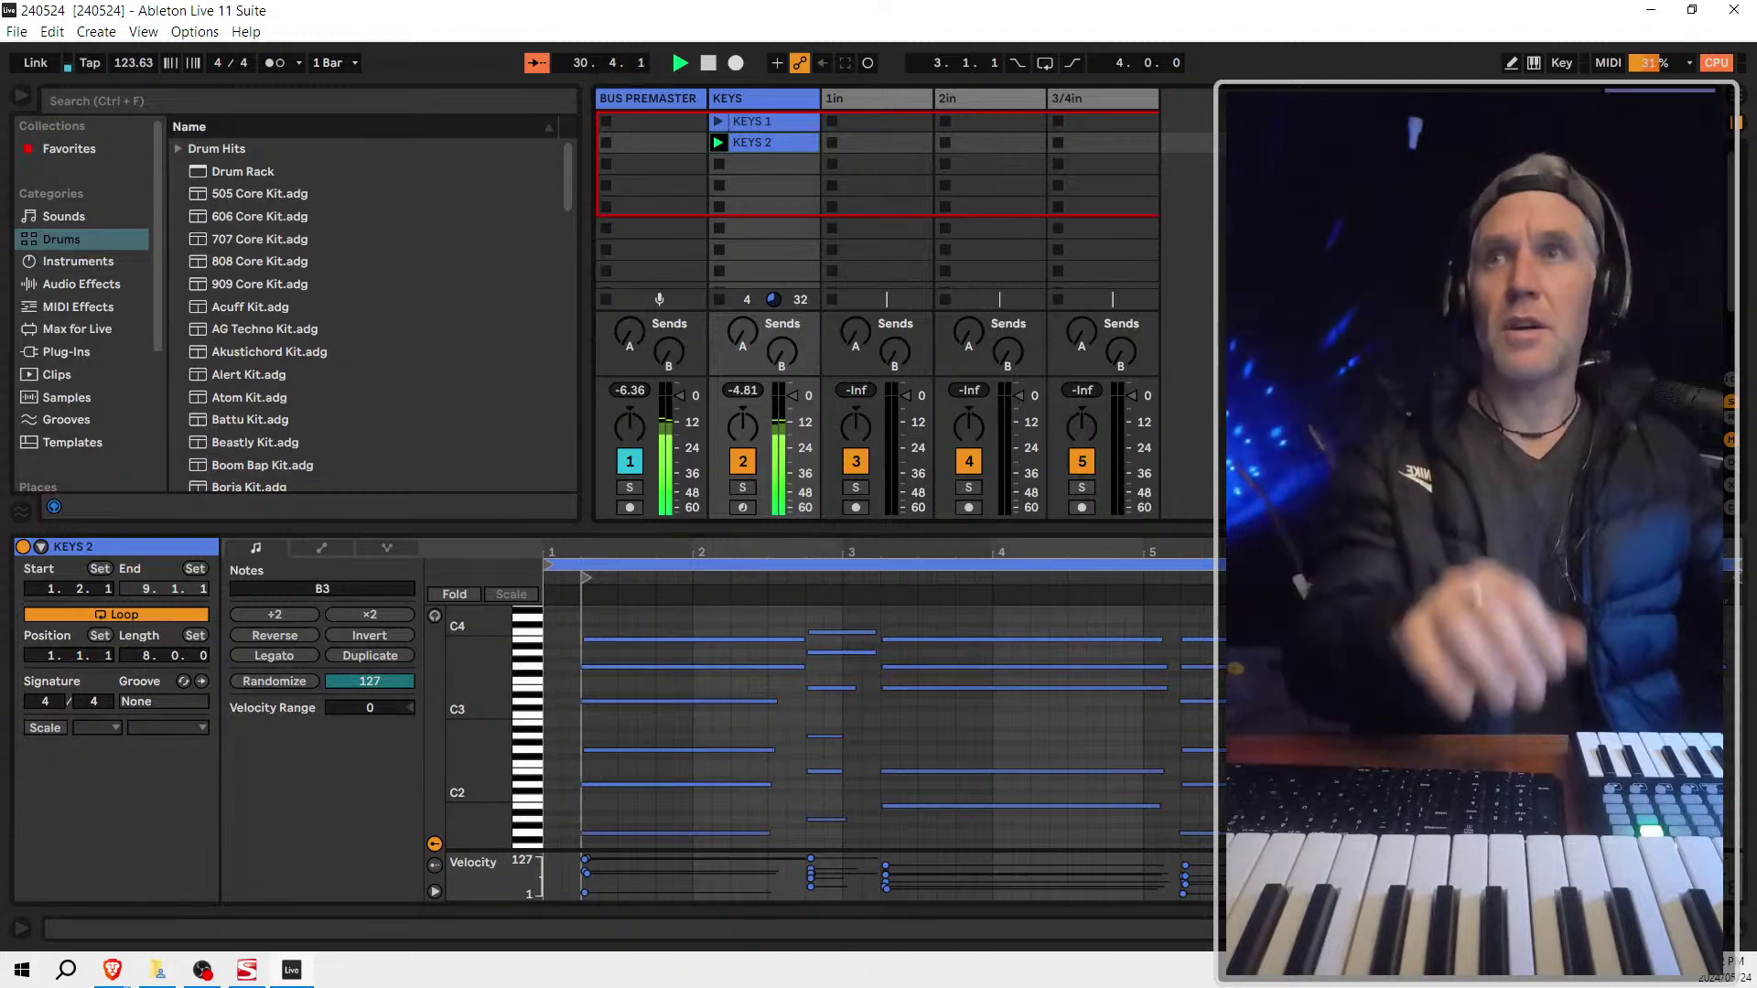
Switch to Ableton Live and show the 240524 set in full screen
{"action": "key", "text": "F11"}
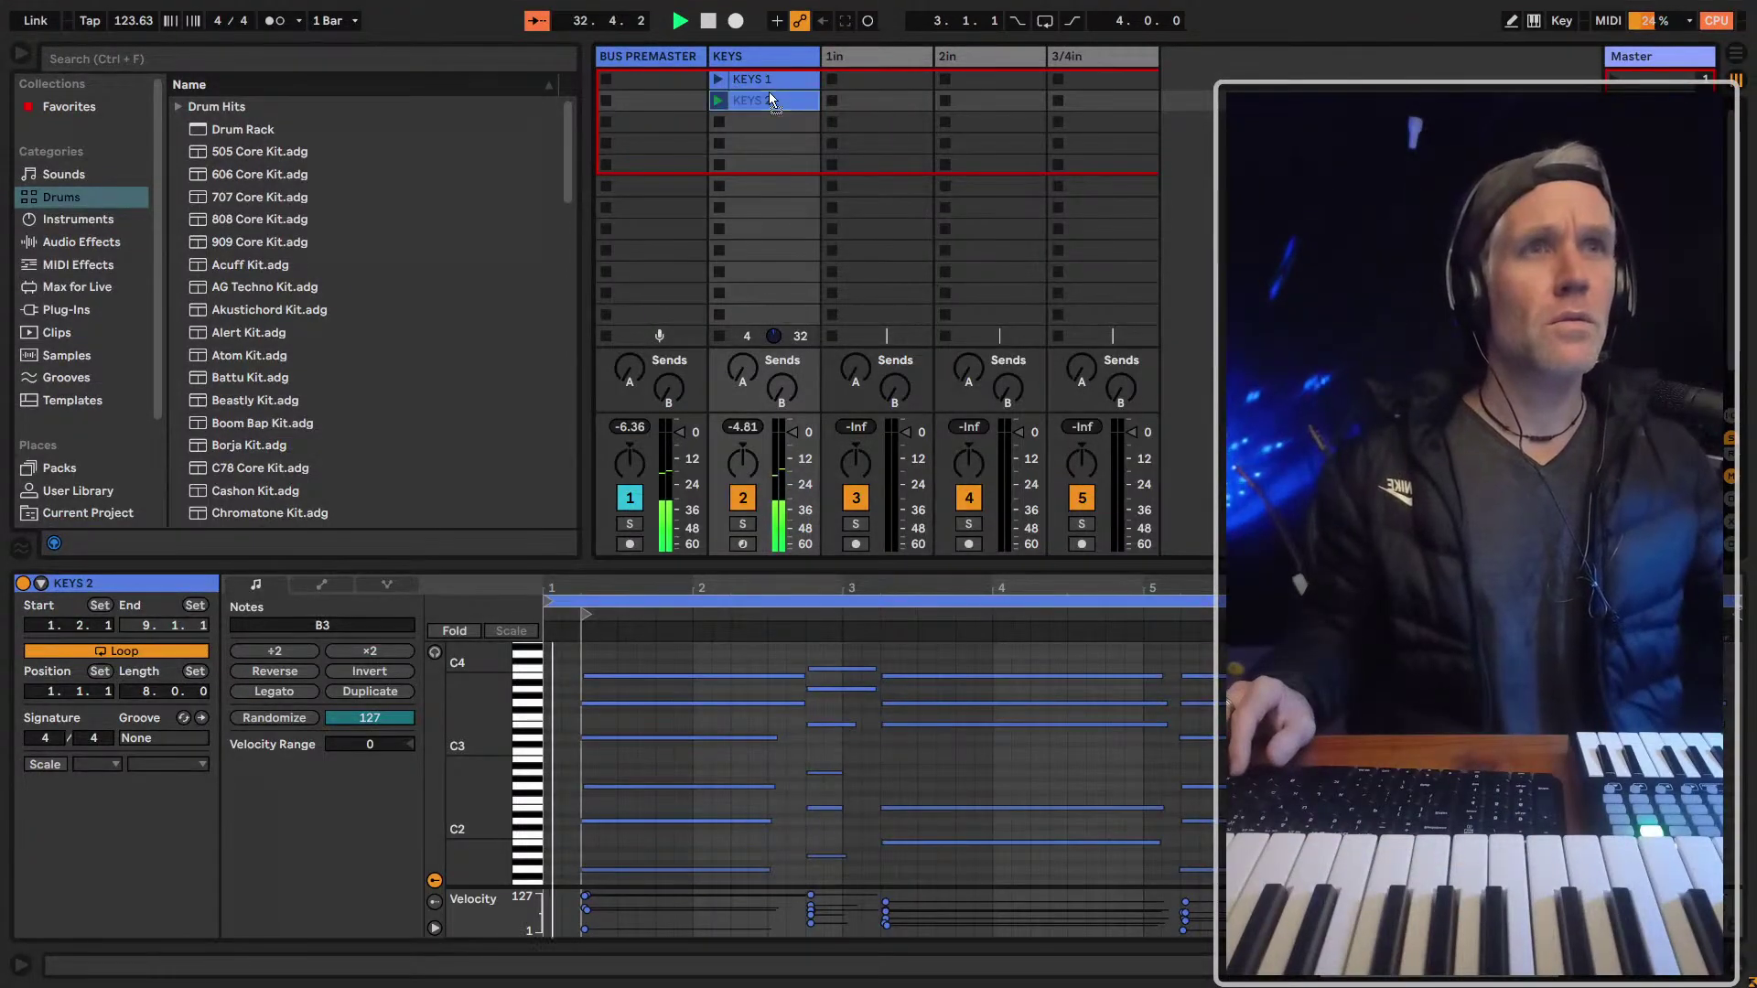
Move the KEYS 2 clip into the first slot in place of KEYS 1, and arm the 1in track for recording
{"action": "left_click_drag", "start_coordinate": [769, 93], "coordinate": [767, 83]}
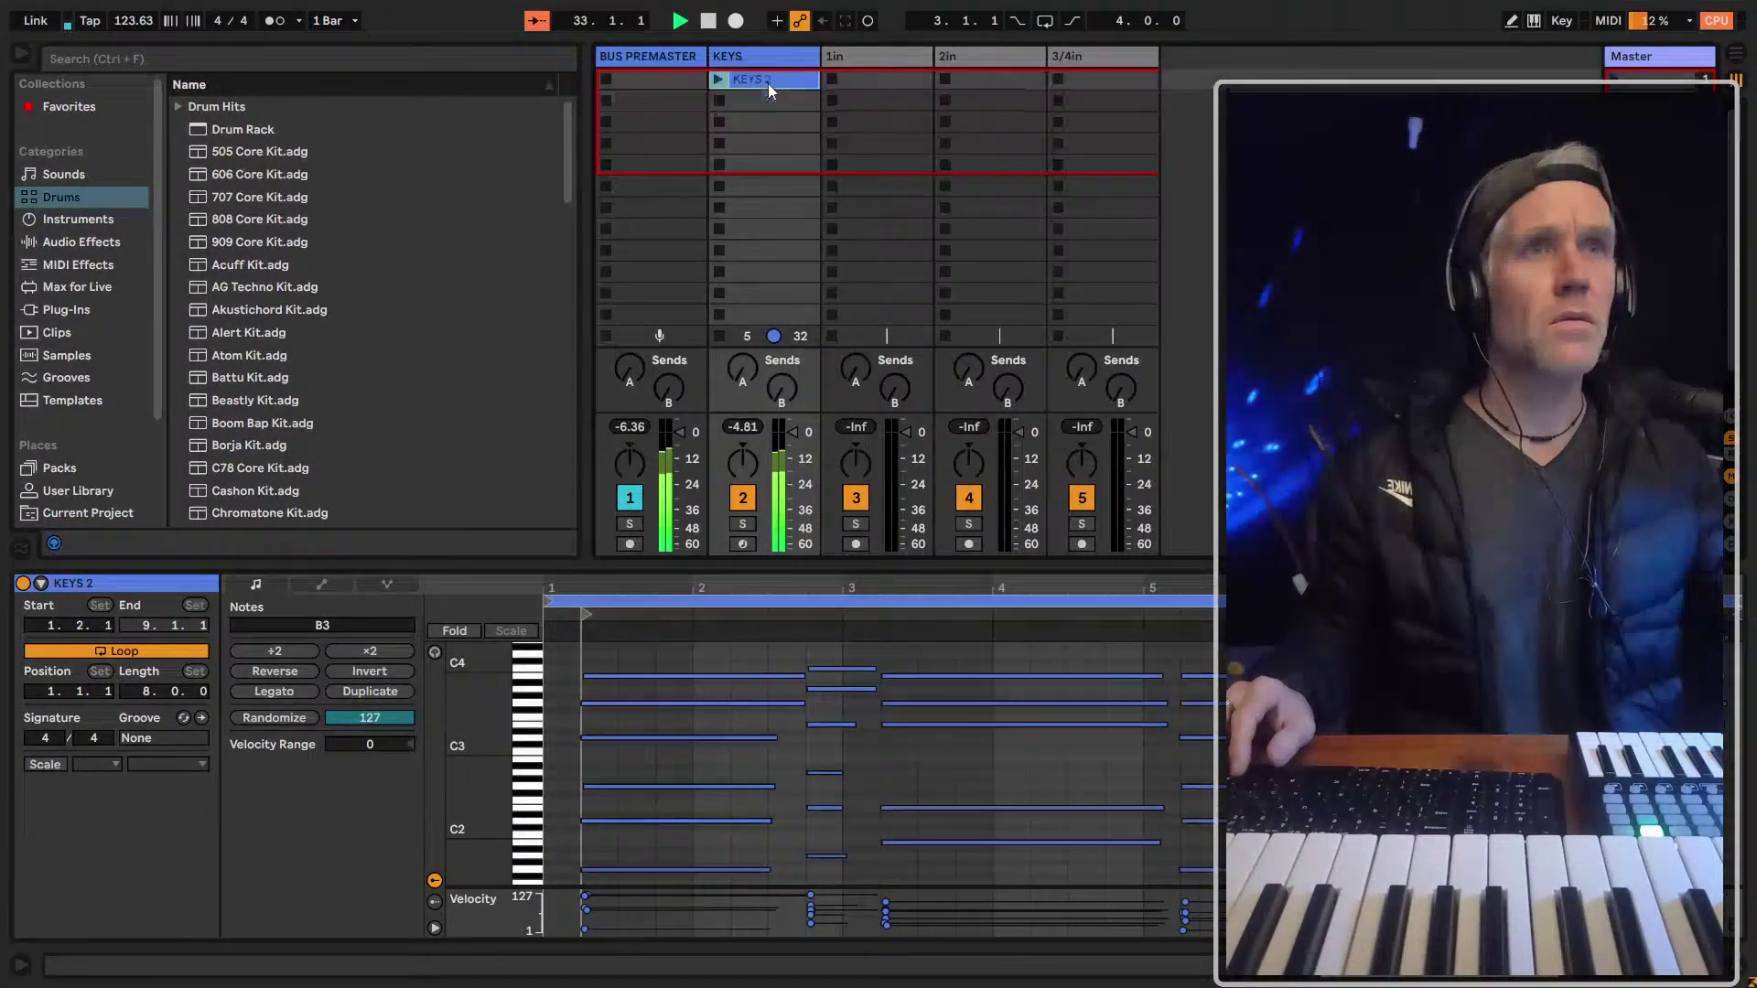
{"action": "left_click", "coordinate": [855, 543]}
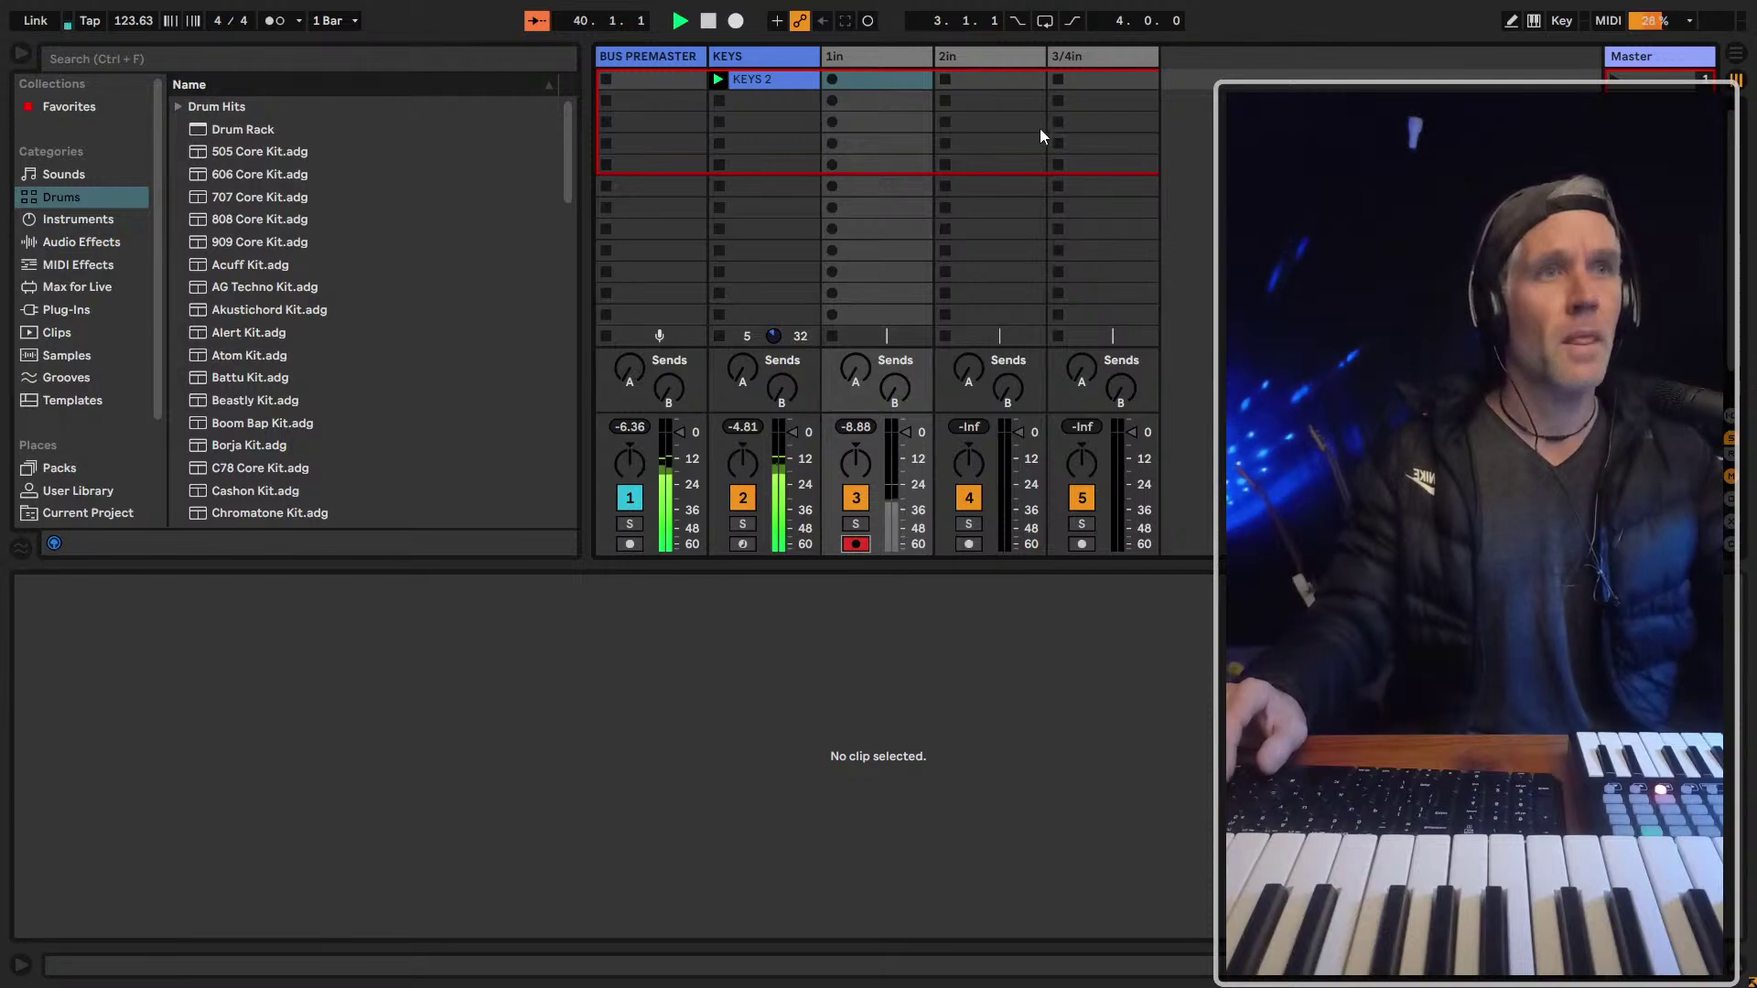
With the 3/4in track selected, preview drum kits in the Drums category, including Acuff, AG Techno, Akustichord, Borja and C78 Core
{"action": "left_click", "coordinate": [1072, 57]}
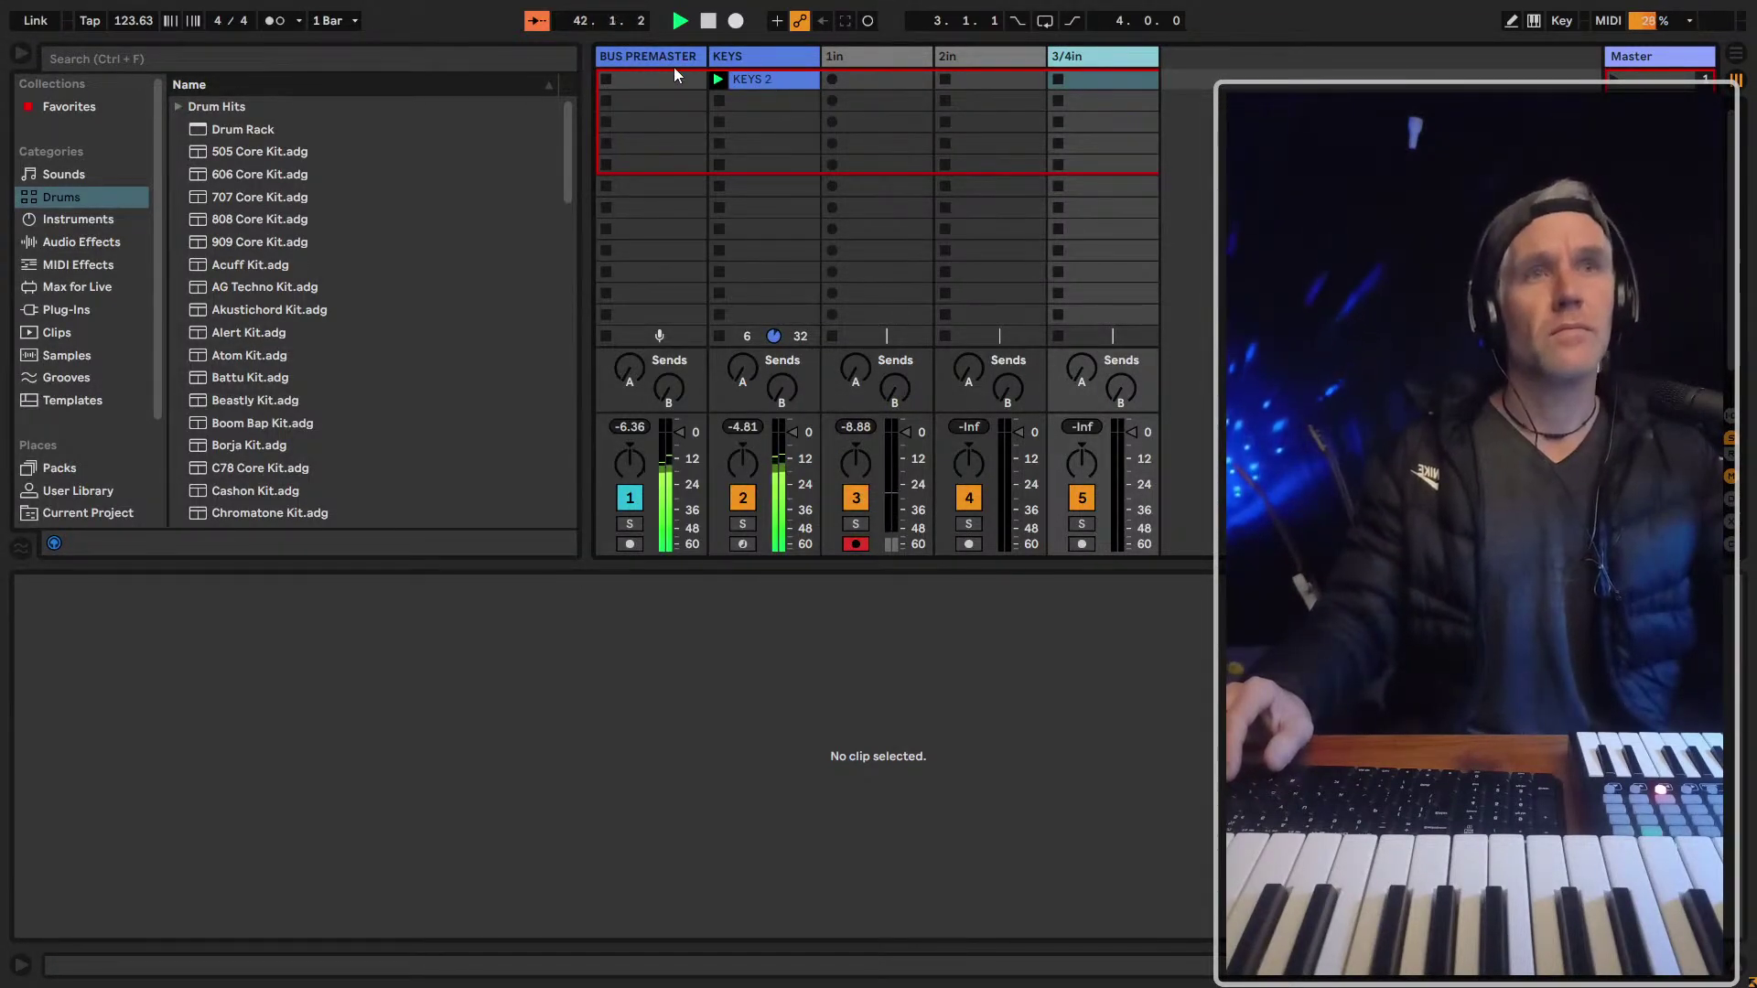
{"action": "left_click", "coordinate": [233, 60]}
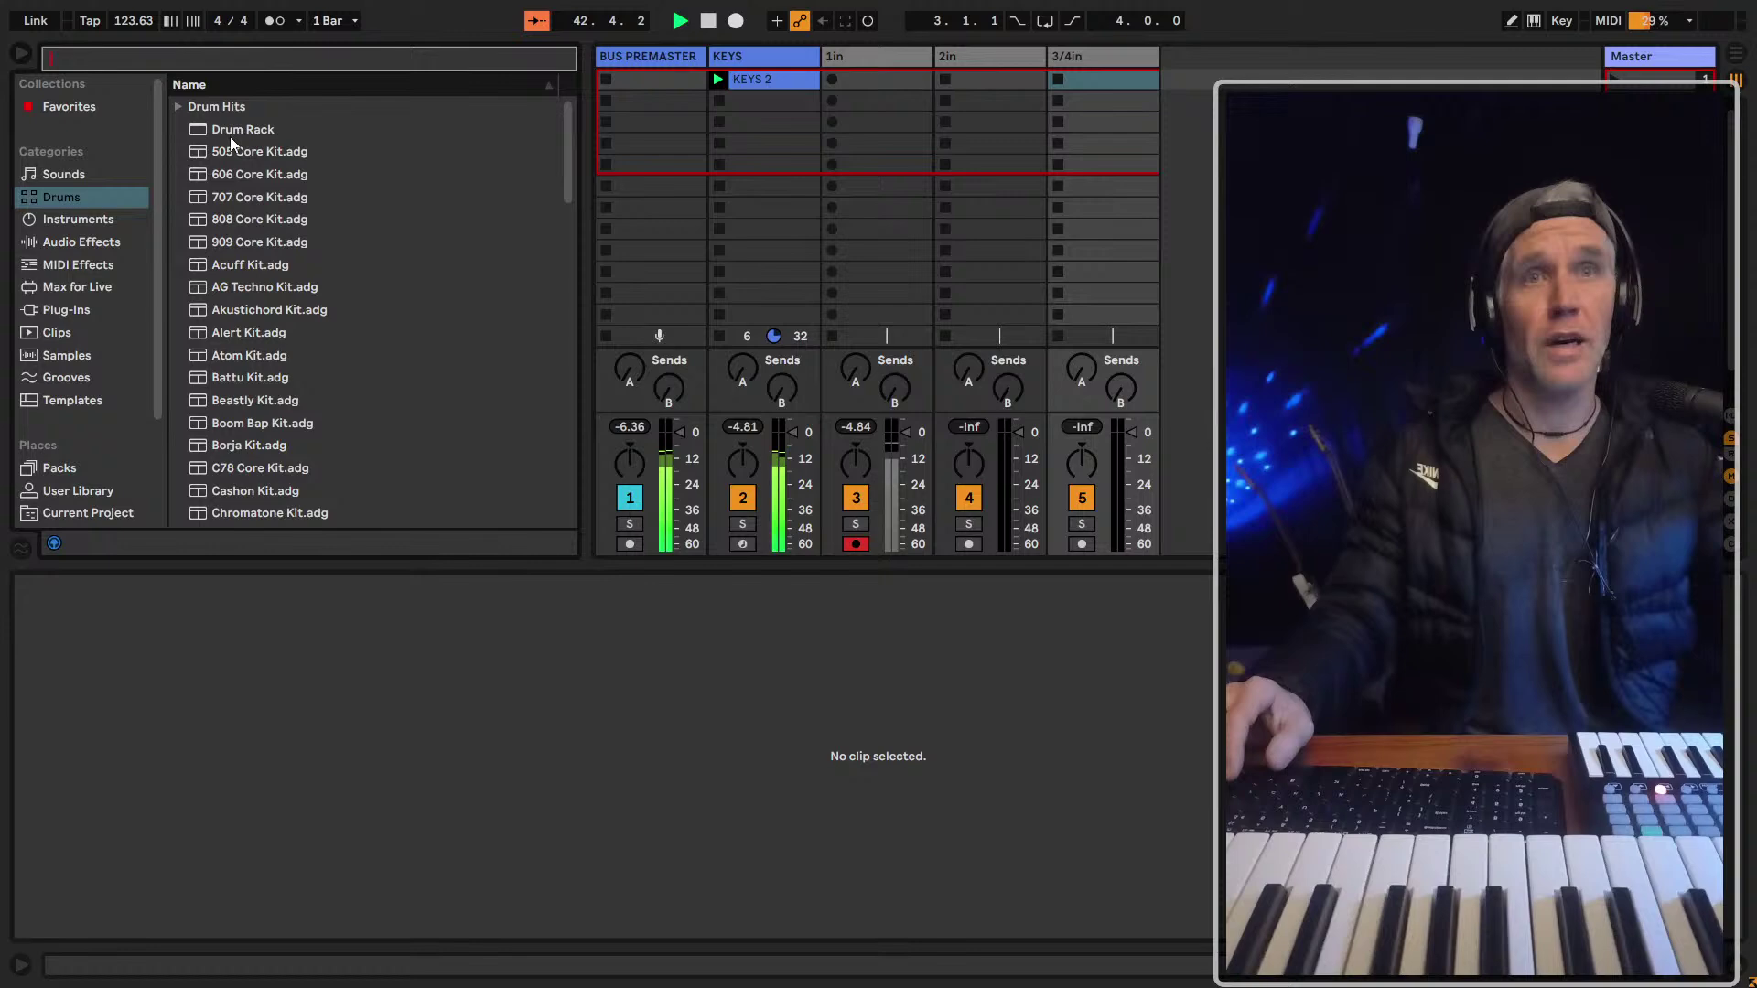
{"action": "scroll", "coordinate": [236, 218], "scroll_direction": "down", "scroll_amount": 1}
{"action": "left_click", "coordinate": [240, 240]}
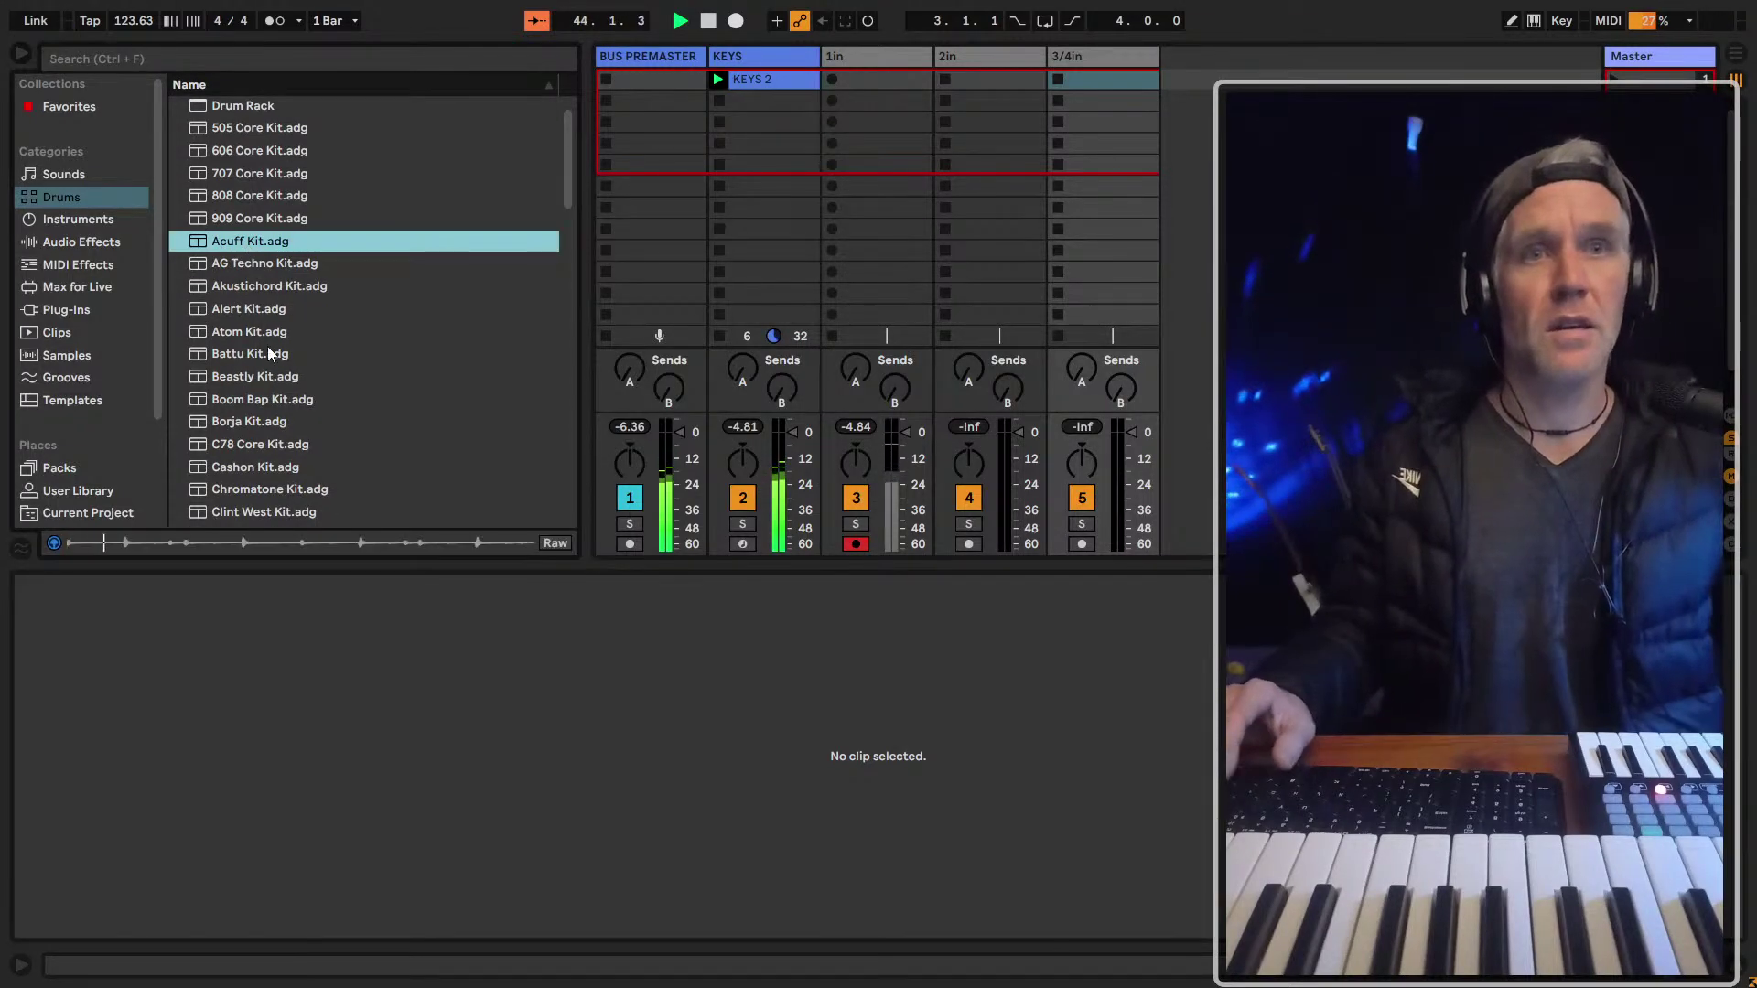
{"action": "left_click", "coordinate": [262, 263]}
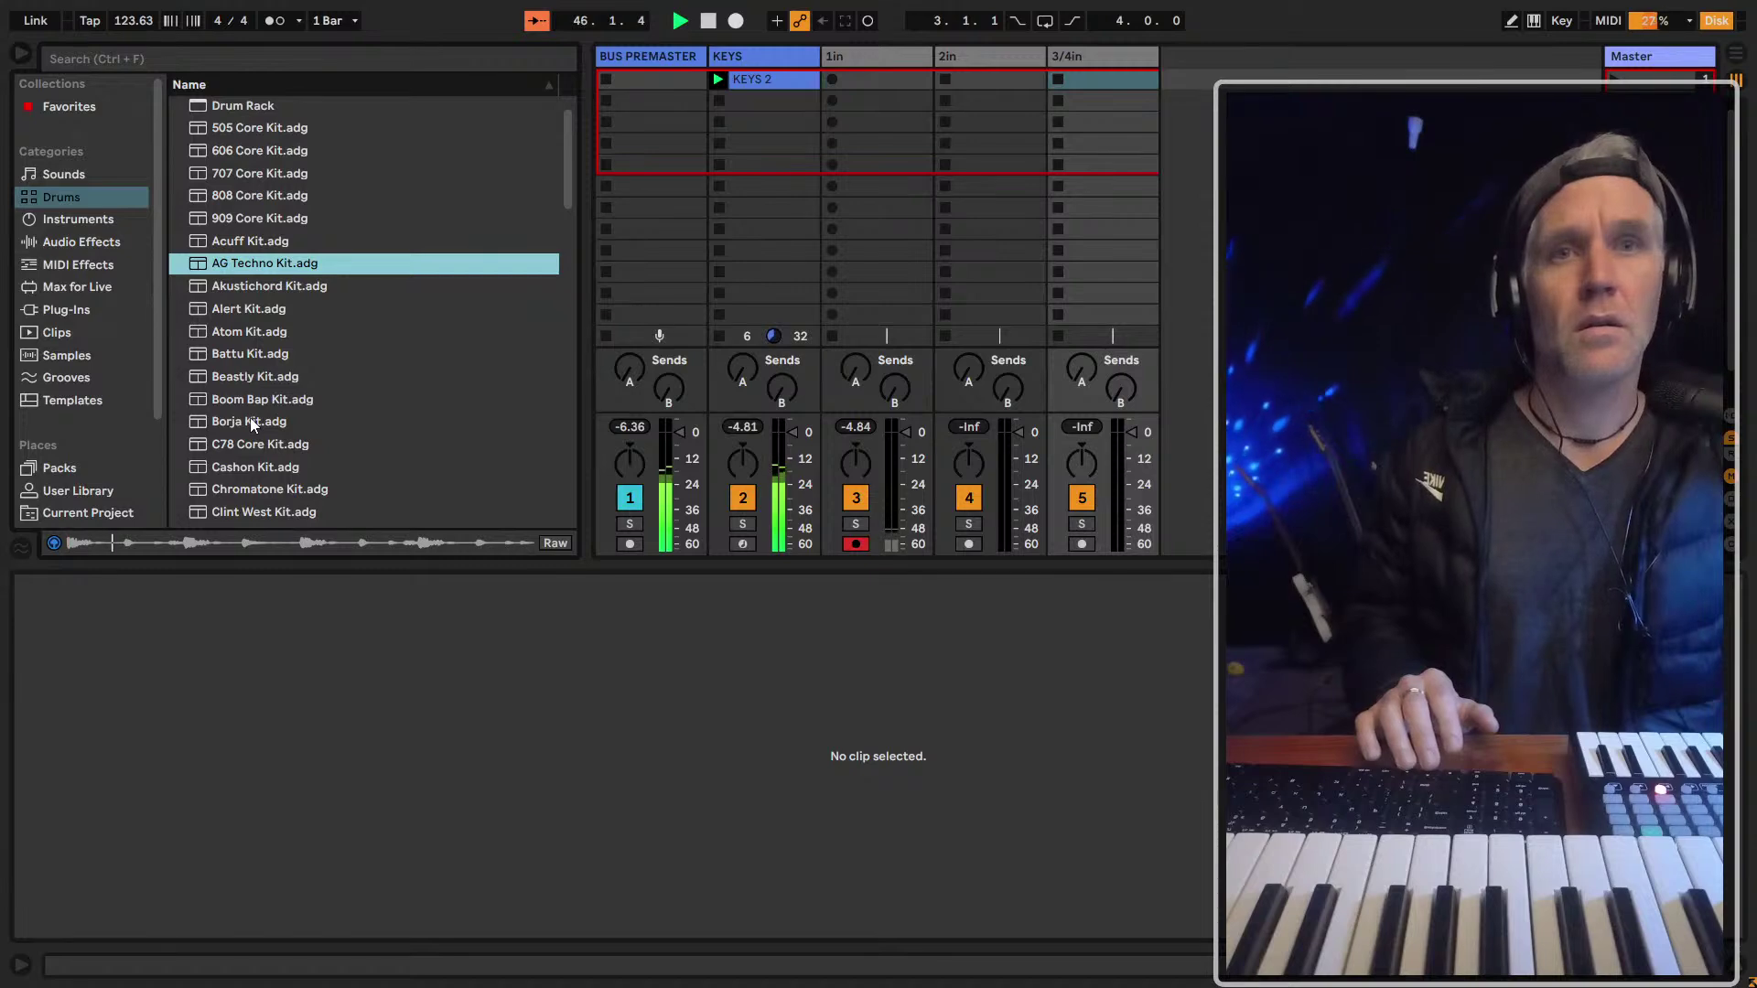
{"action": "left_click", "coordinate": [264, 286]}
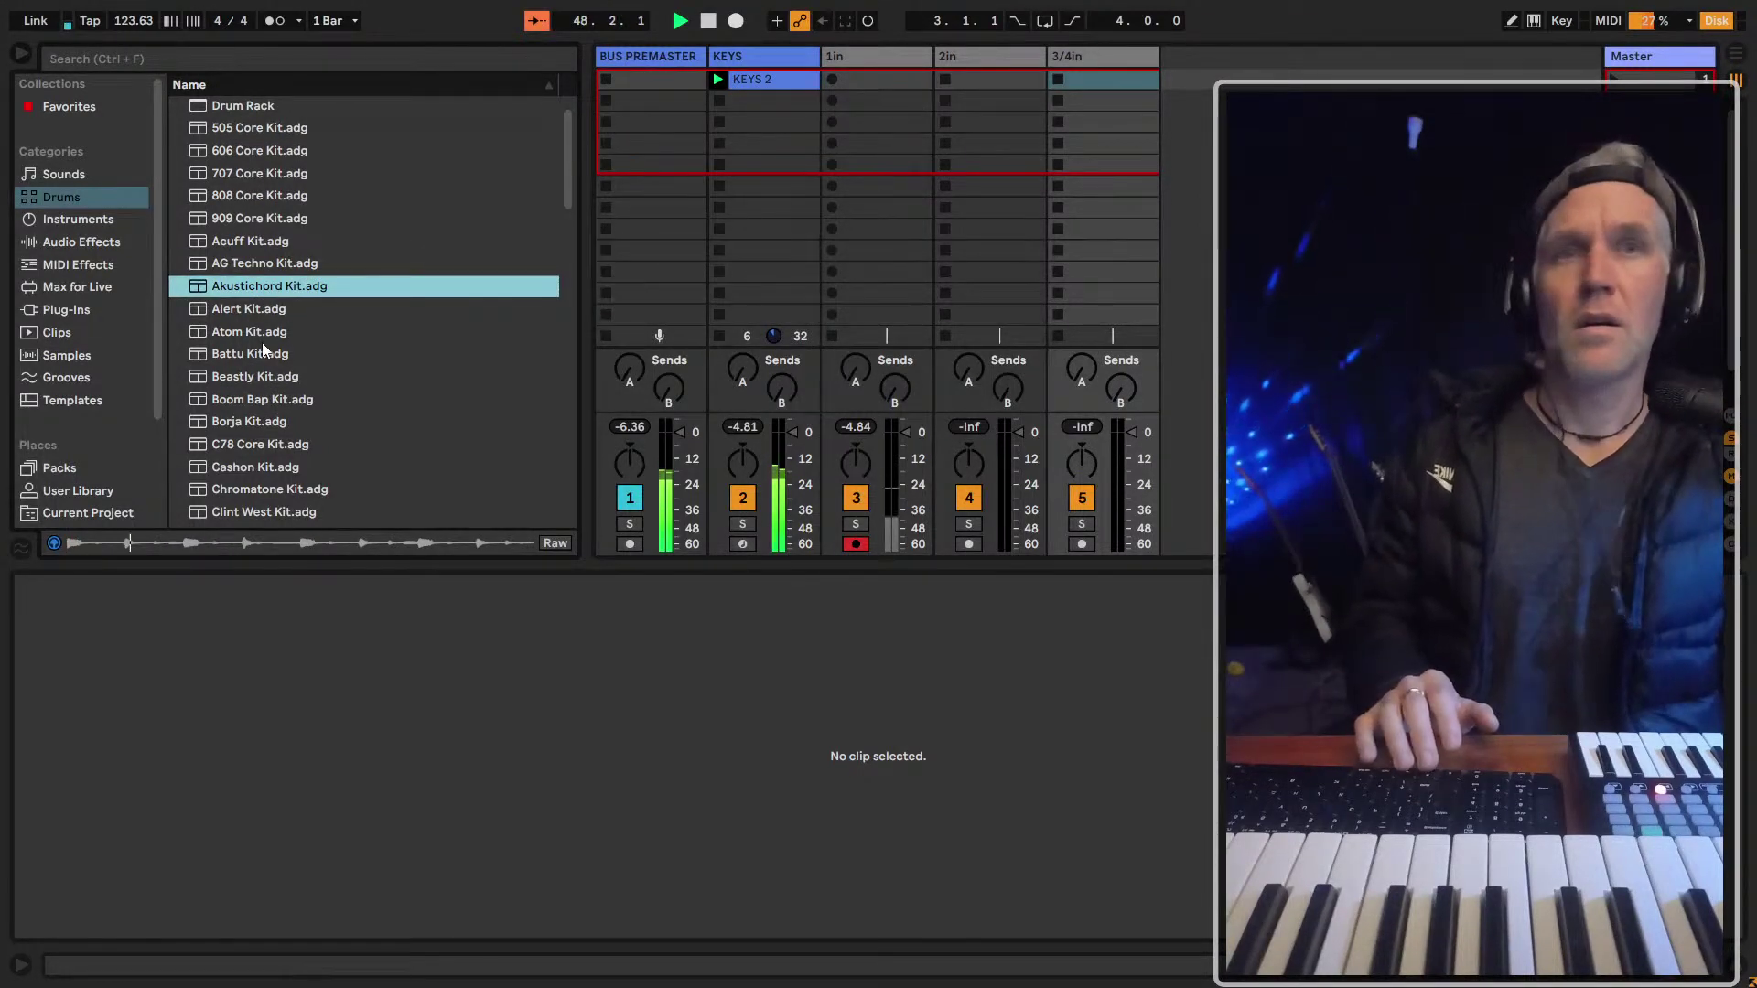
{"action": "scroll", "coordinate": [262, 342], "scroll_direction": "down", "scroll_amount": 3}
{"action": "left_click", "coordinate": [227, 353]}
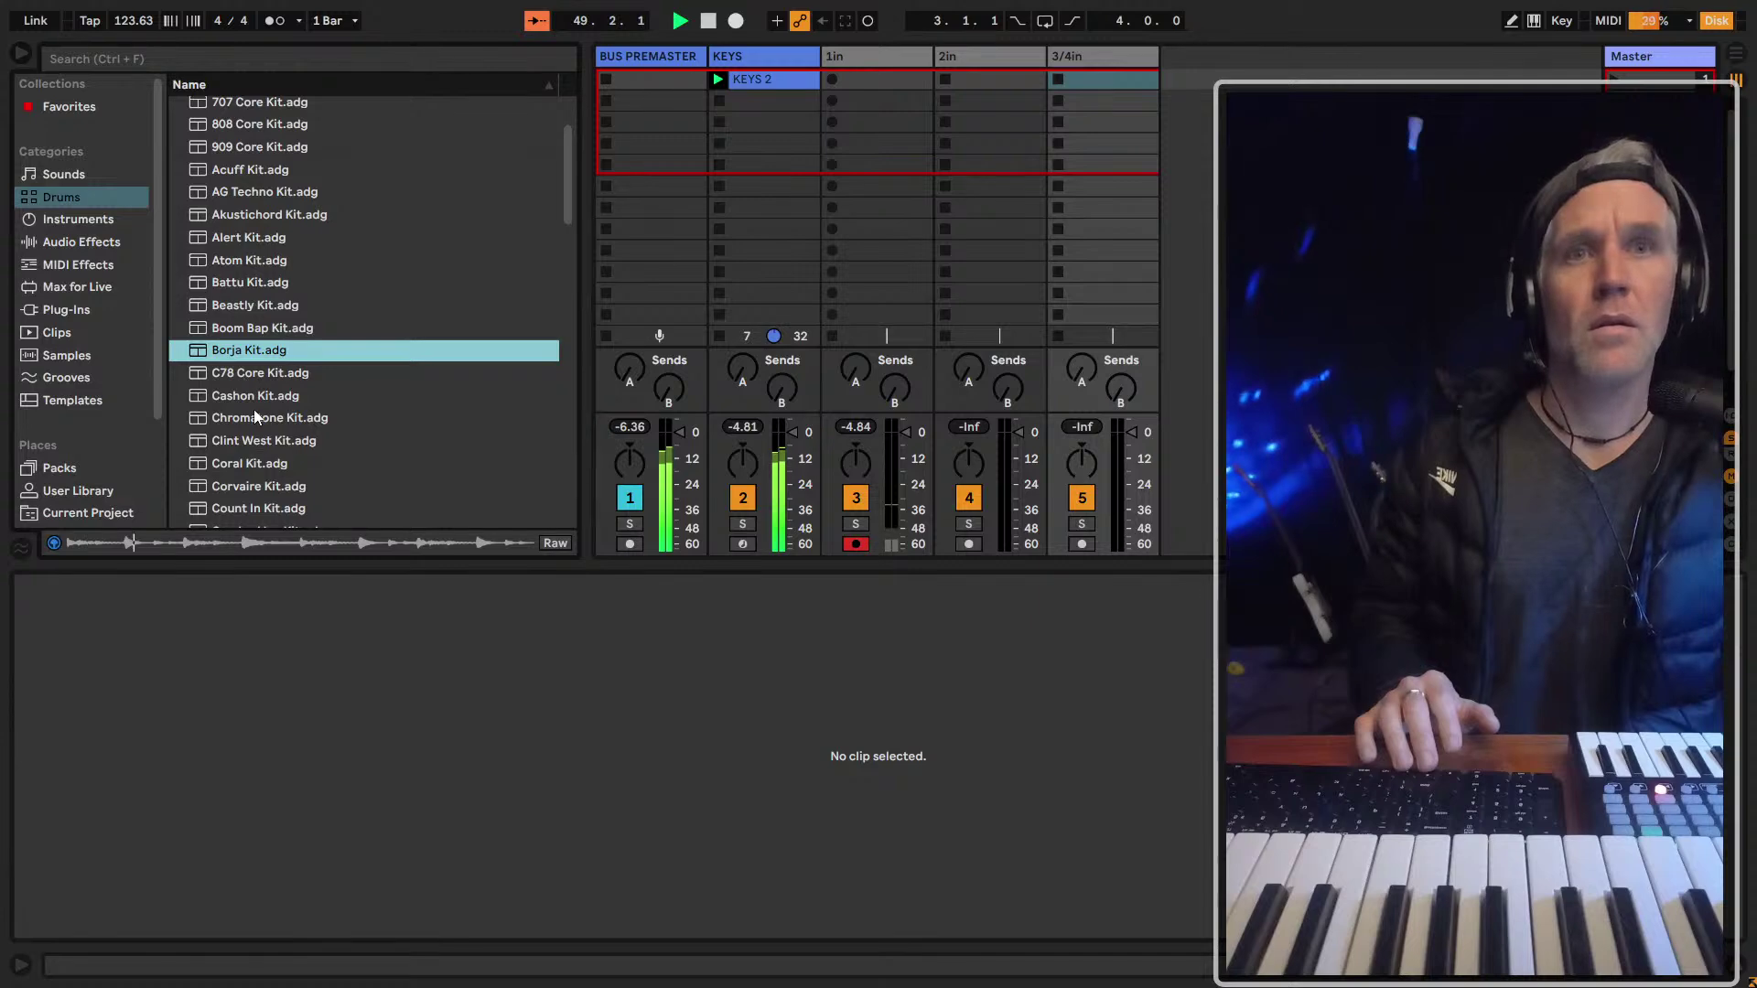
{"action": "key", "text": "Down"}
{"action": "scroll", "coordinate": [254, 409], "scroll_direction": "down", "scroll_amount": 2}
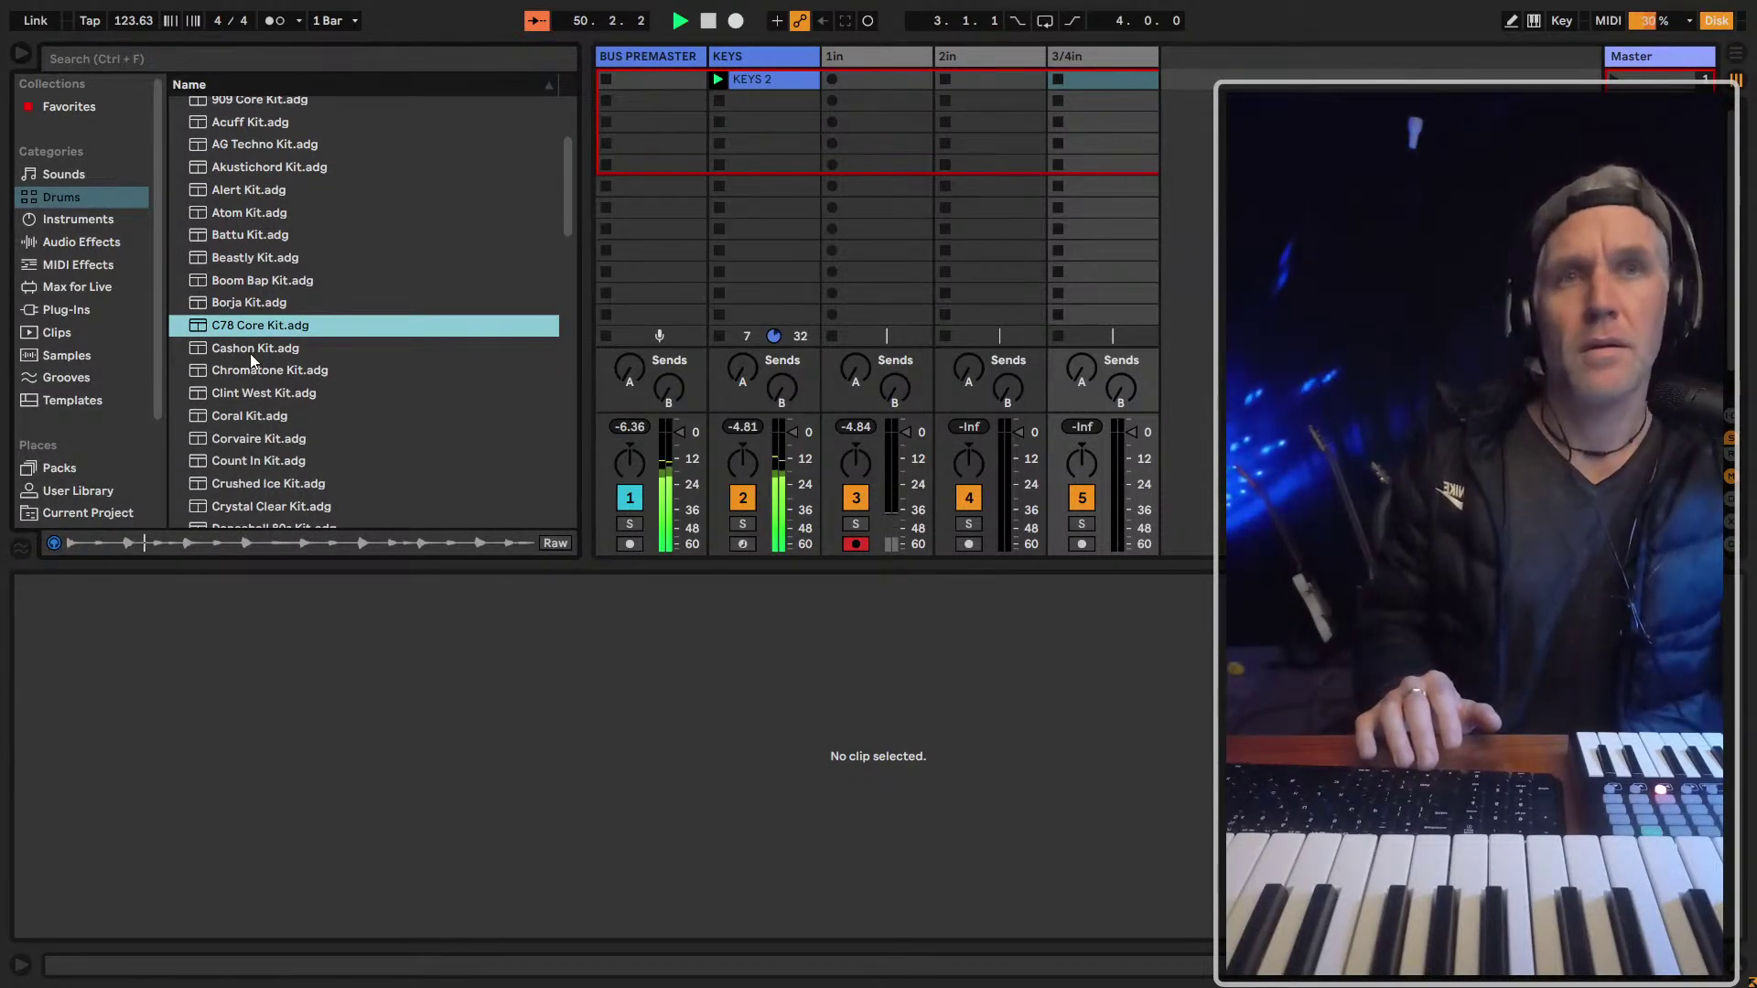
Continue previewing the drum kits from Cashon Kit through Crushed Ice Kit
{"action": "left_click", "coordinate": [249, 355]}
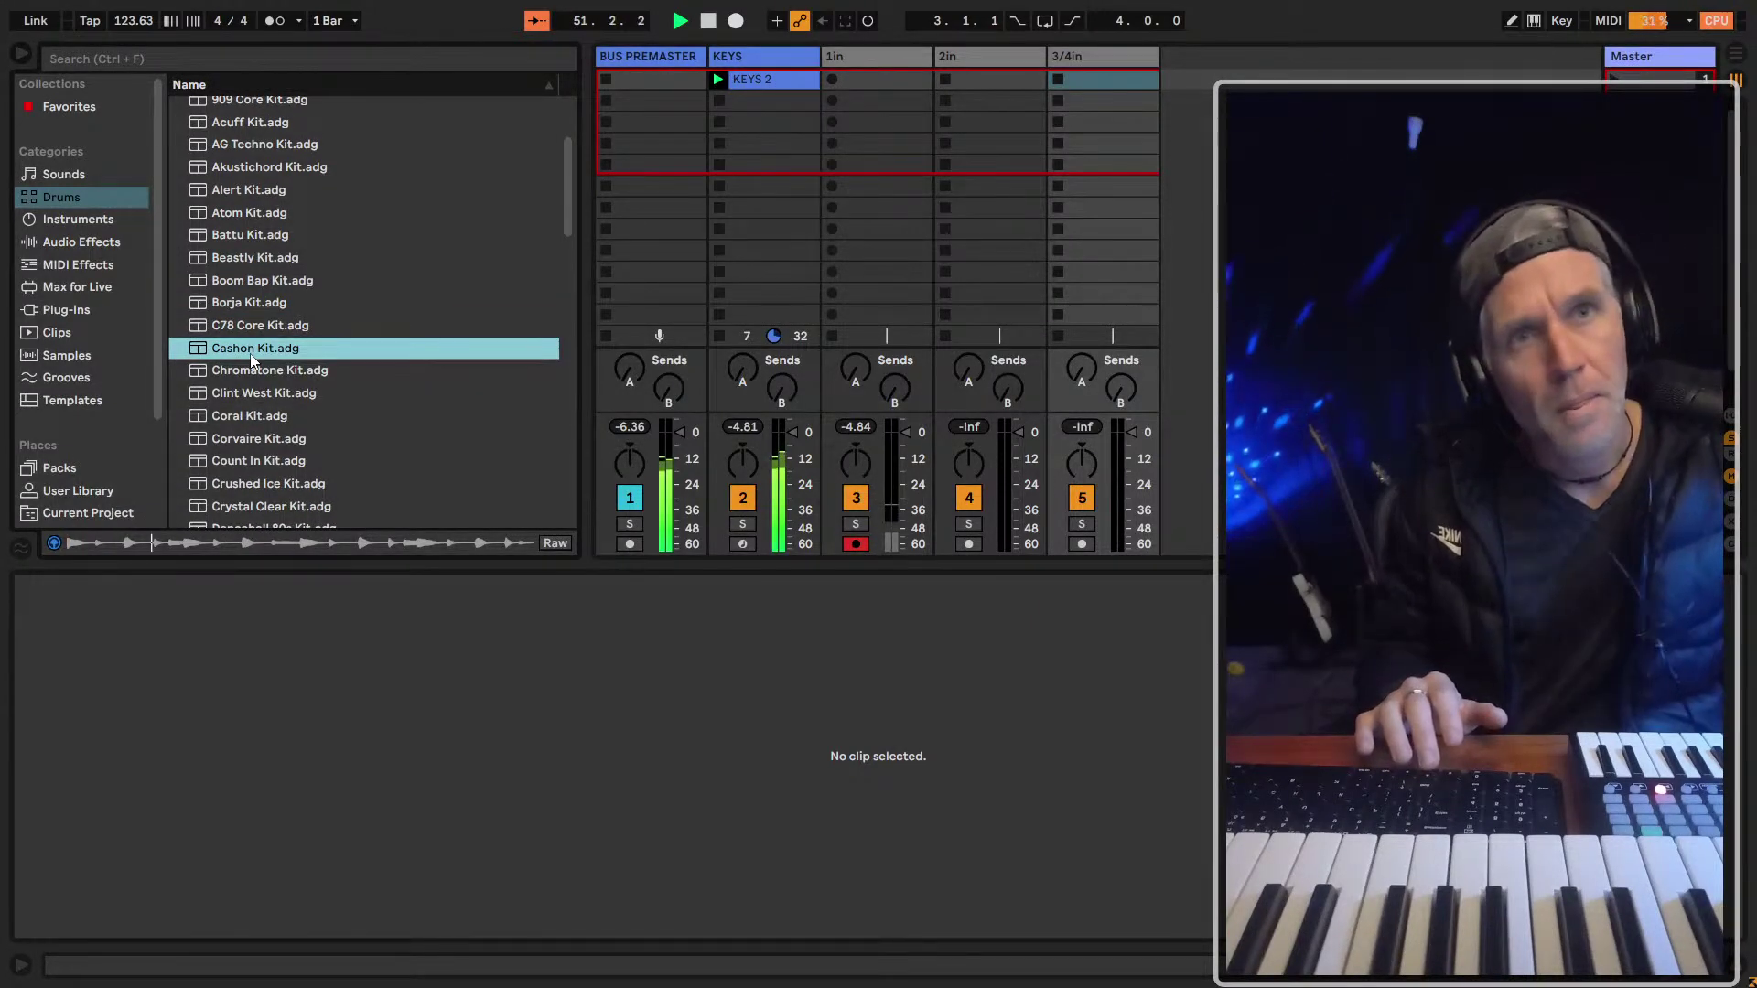
{"action": "key", "text": "Down"}
{"action": "scroll", "coordinate": [253, 359], "scroll_direction": "down", "scroll_amount": 2}
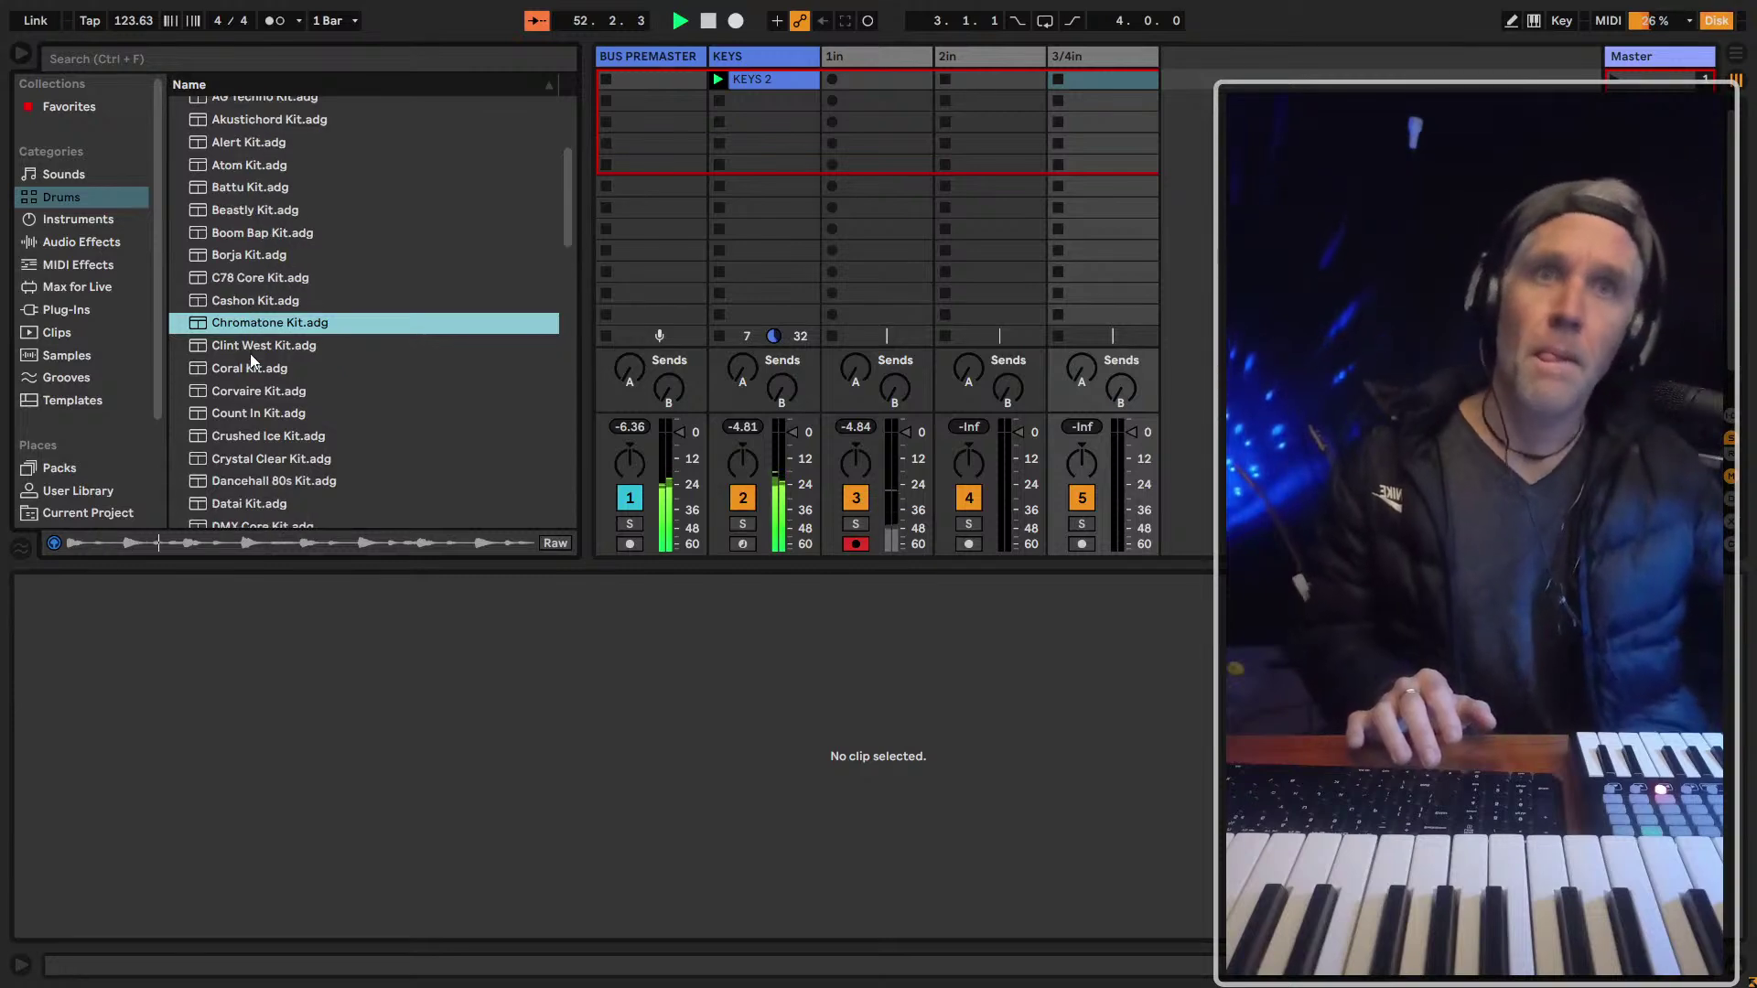
{"action": "left_click", "coordinate": [250, 353]}
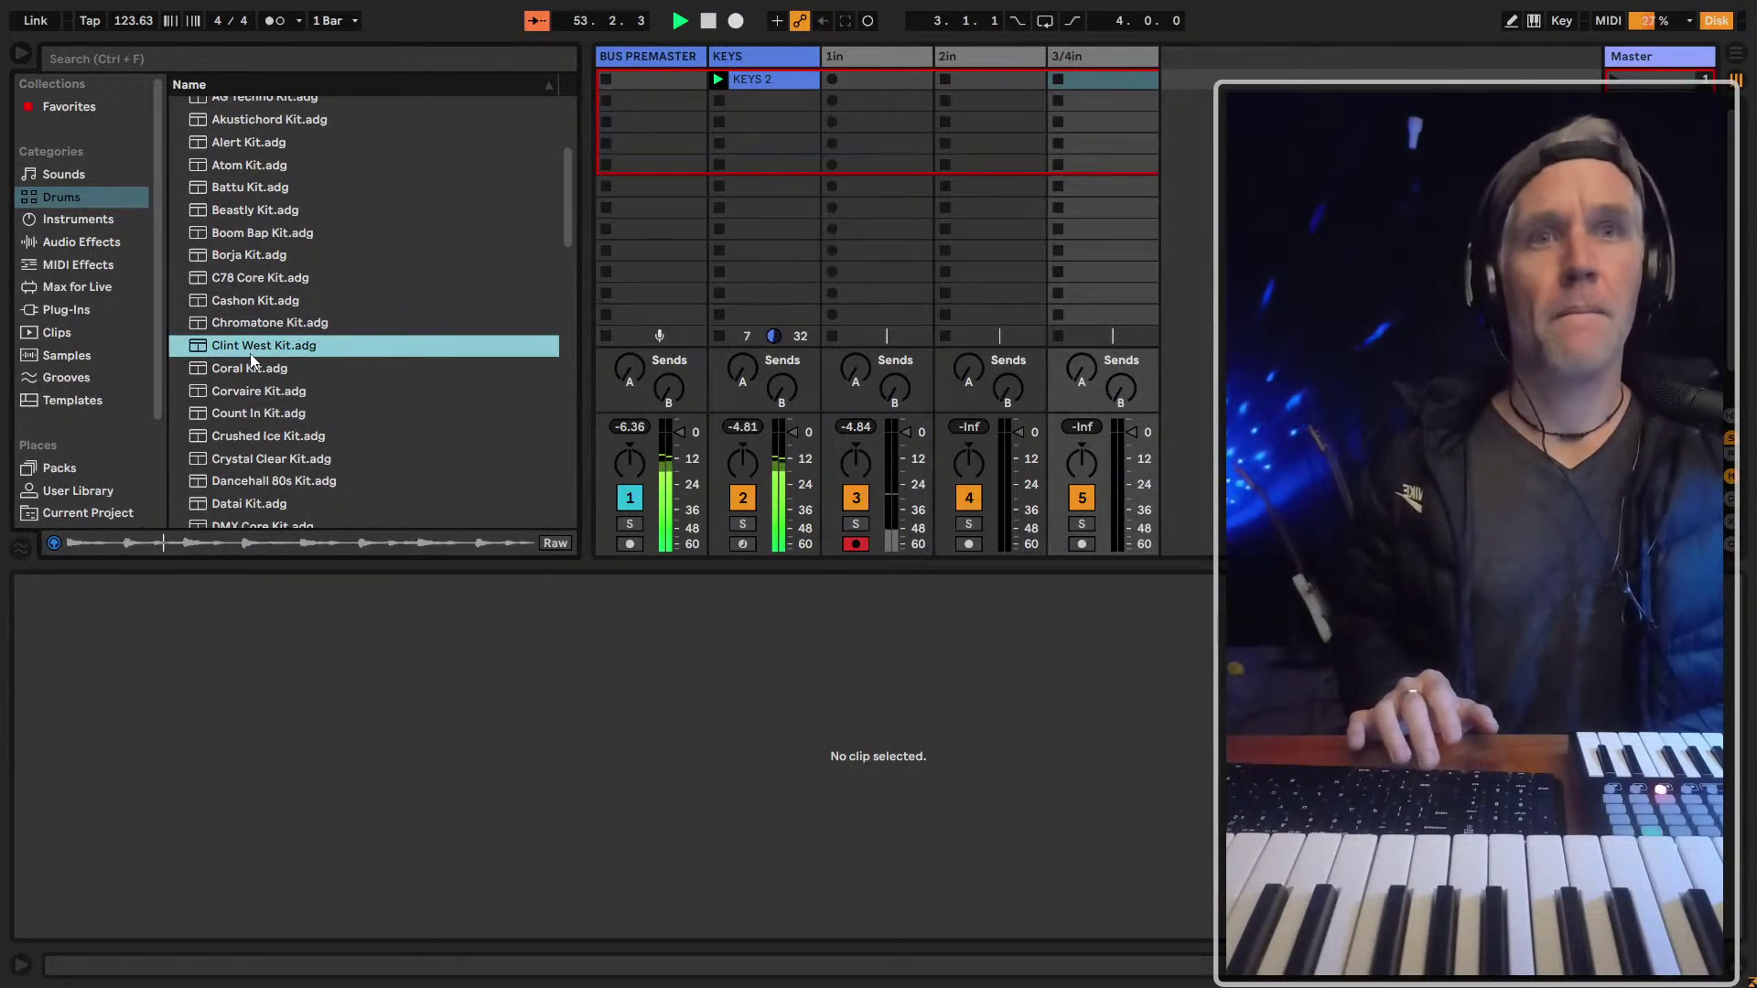
{"action": "key", "text": "Down"}
{"action": "scroll", "coordinate": [358, 354], "scroll_direction": "down", "scroll_amount": 1}
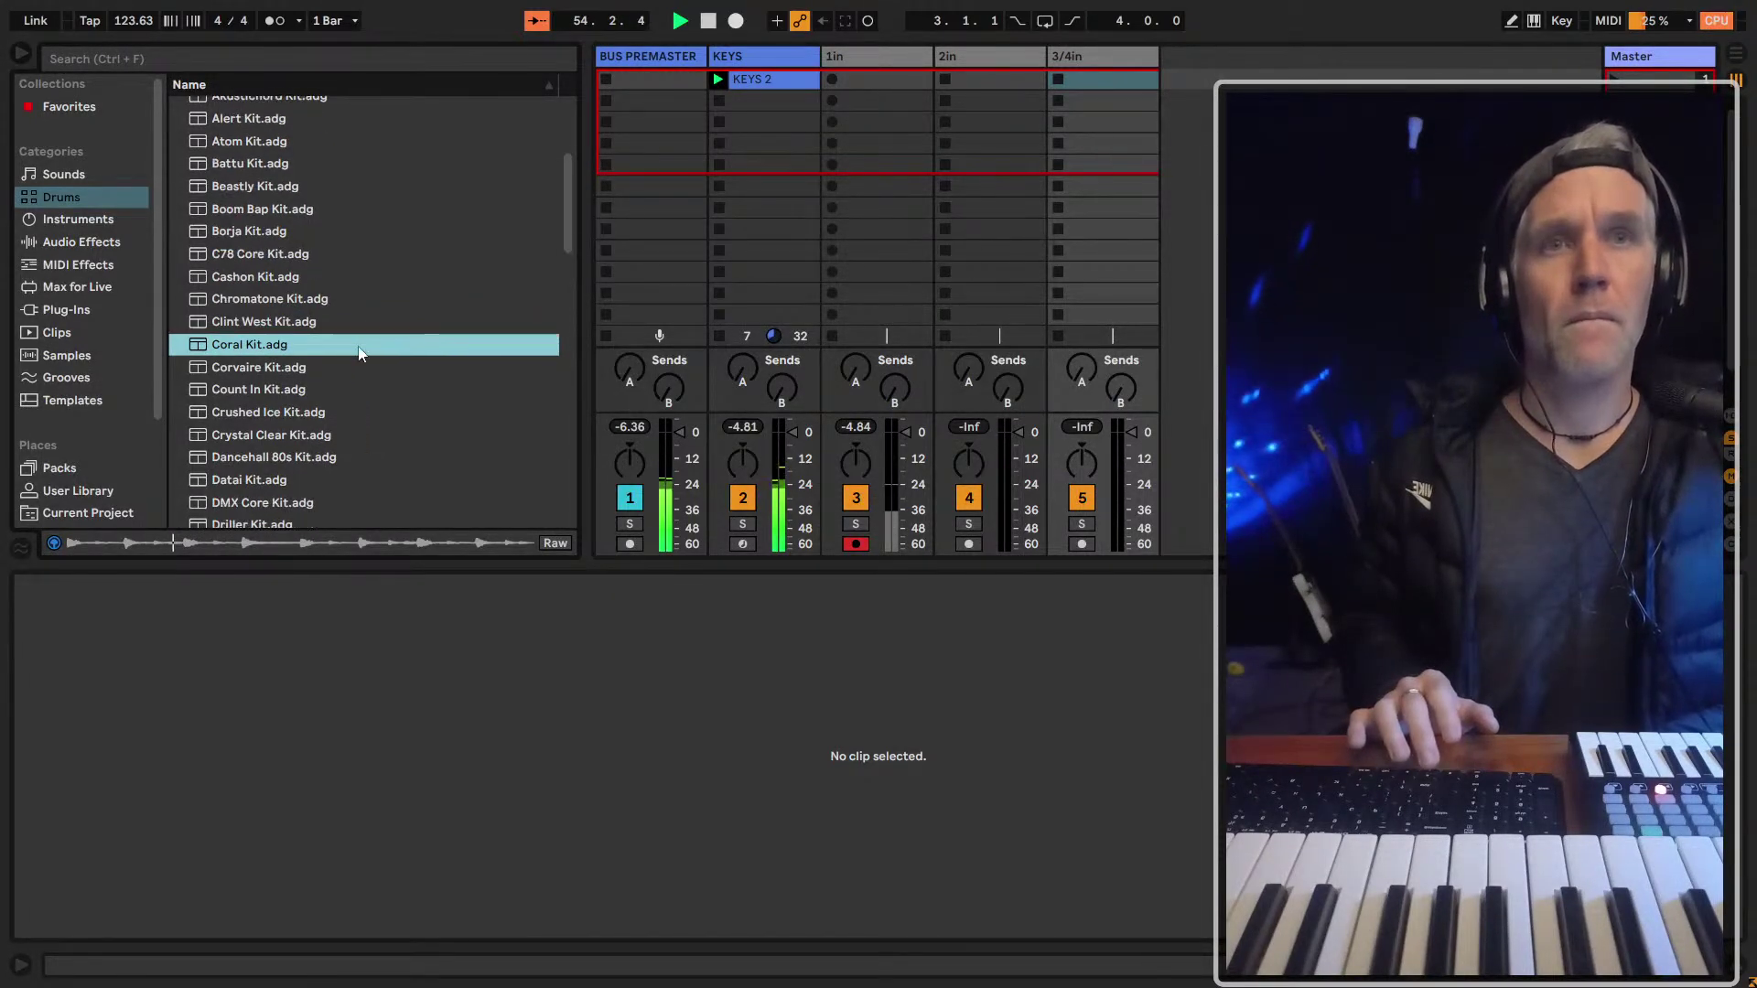
{"action": "key", "text": "Down"}
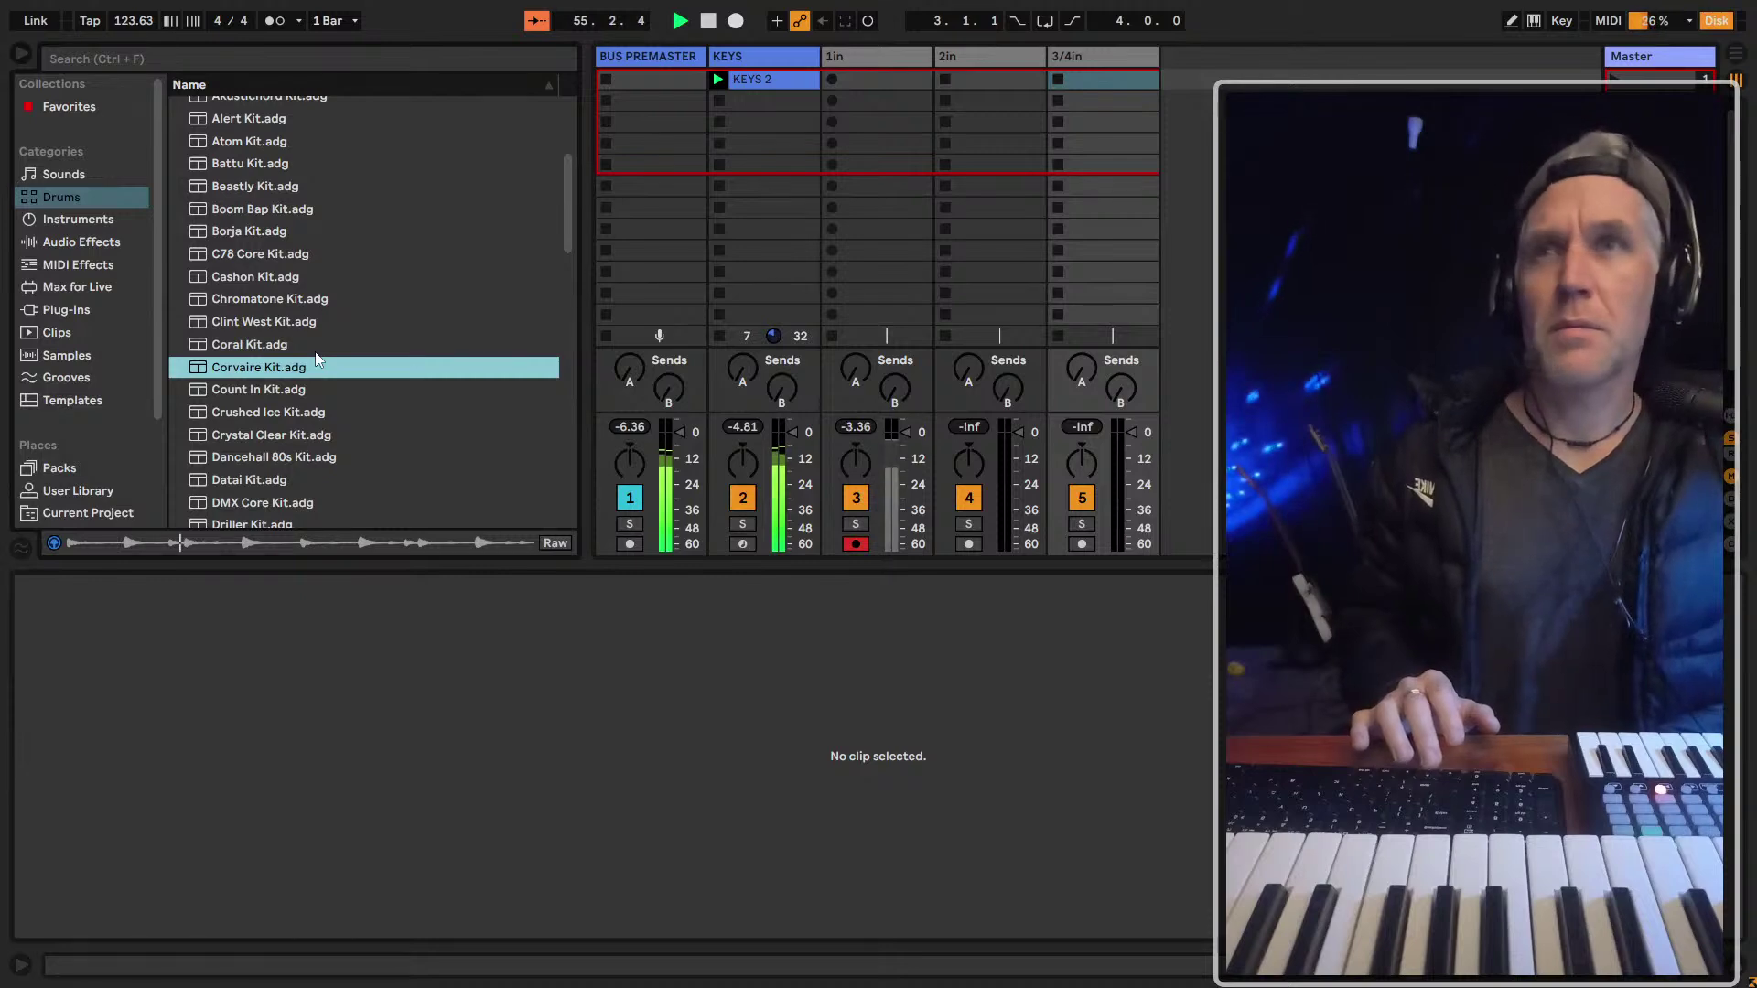
{"action": "left_click", "coordinate": [295, 388]}
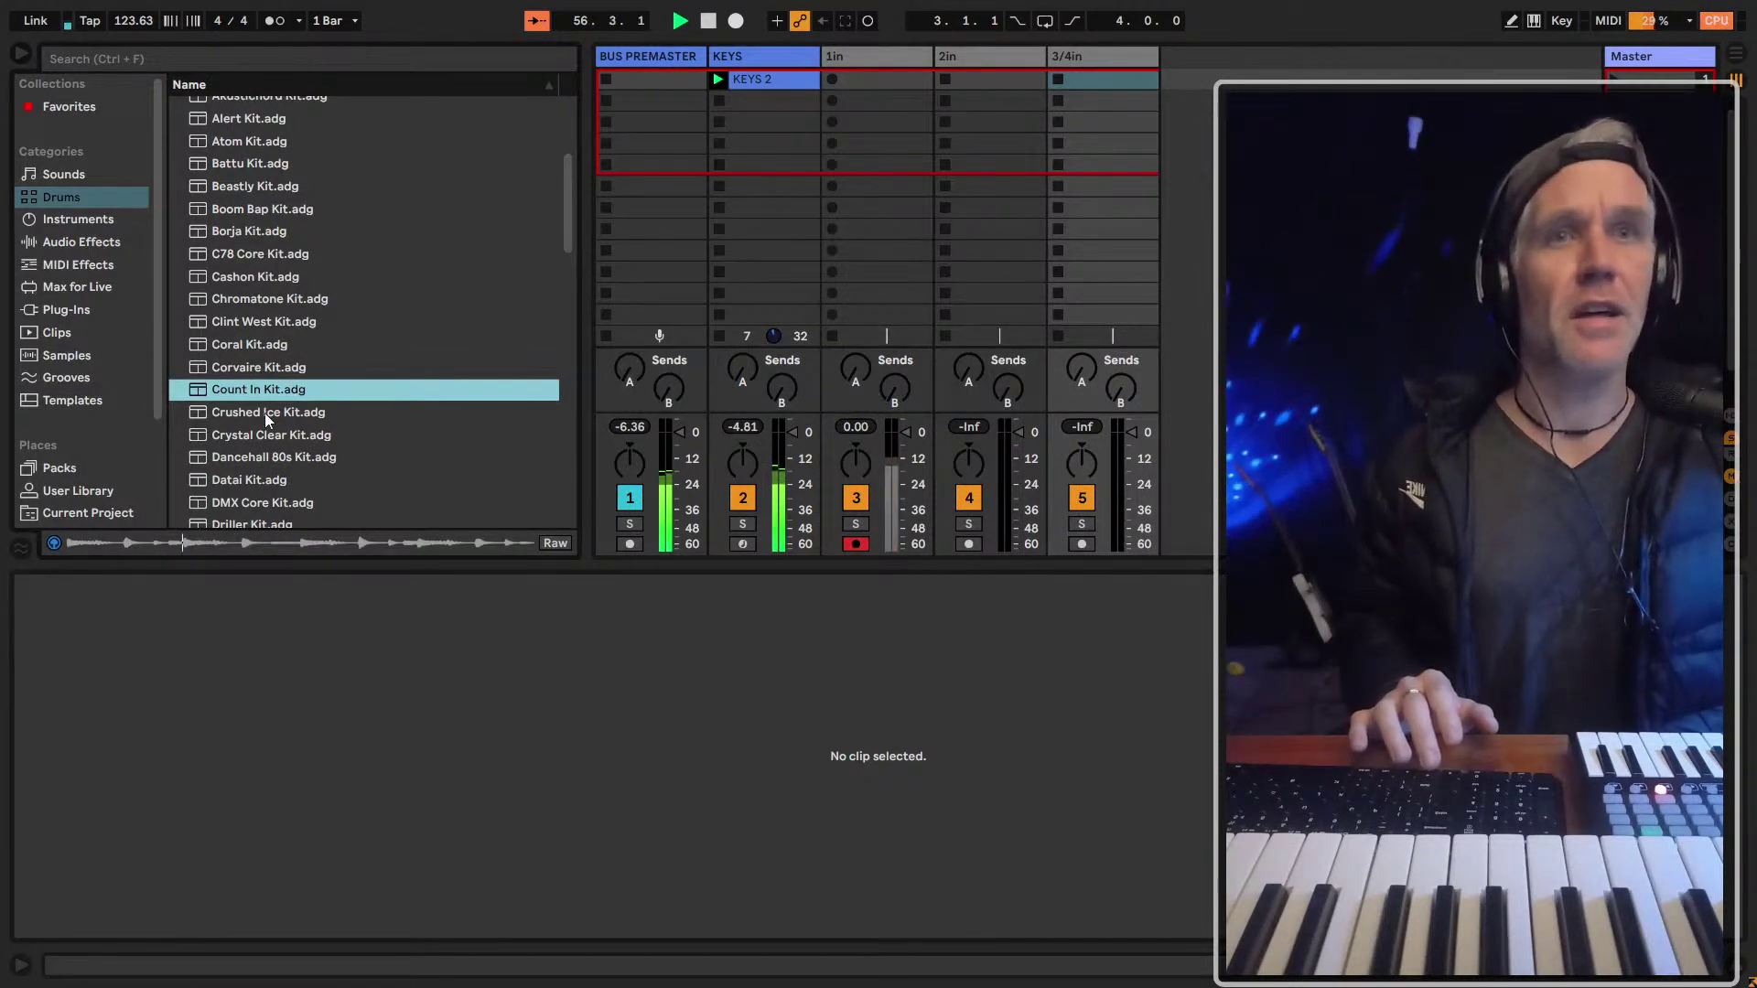
{"action": "left_click", "coordinate": [265, 413]}
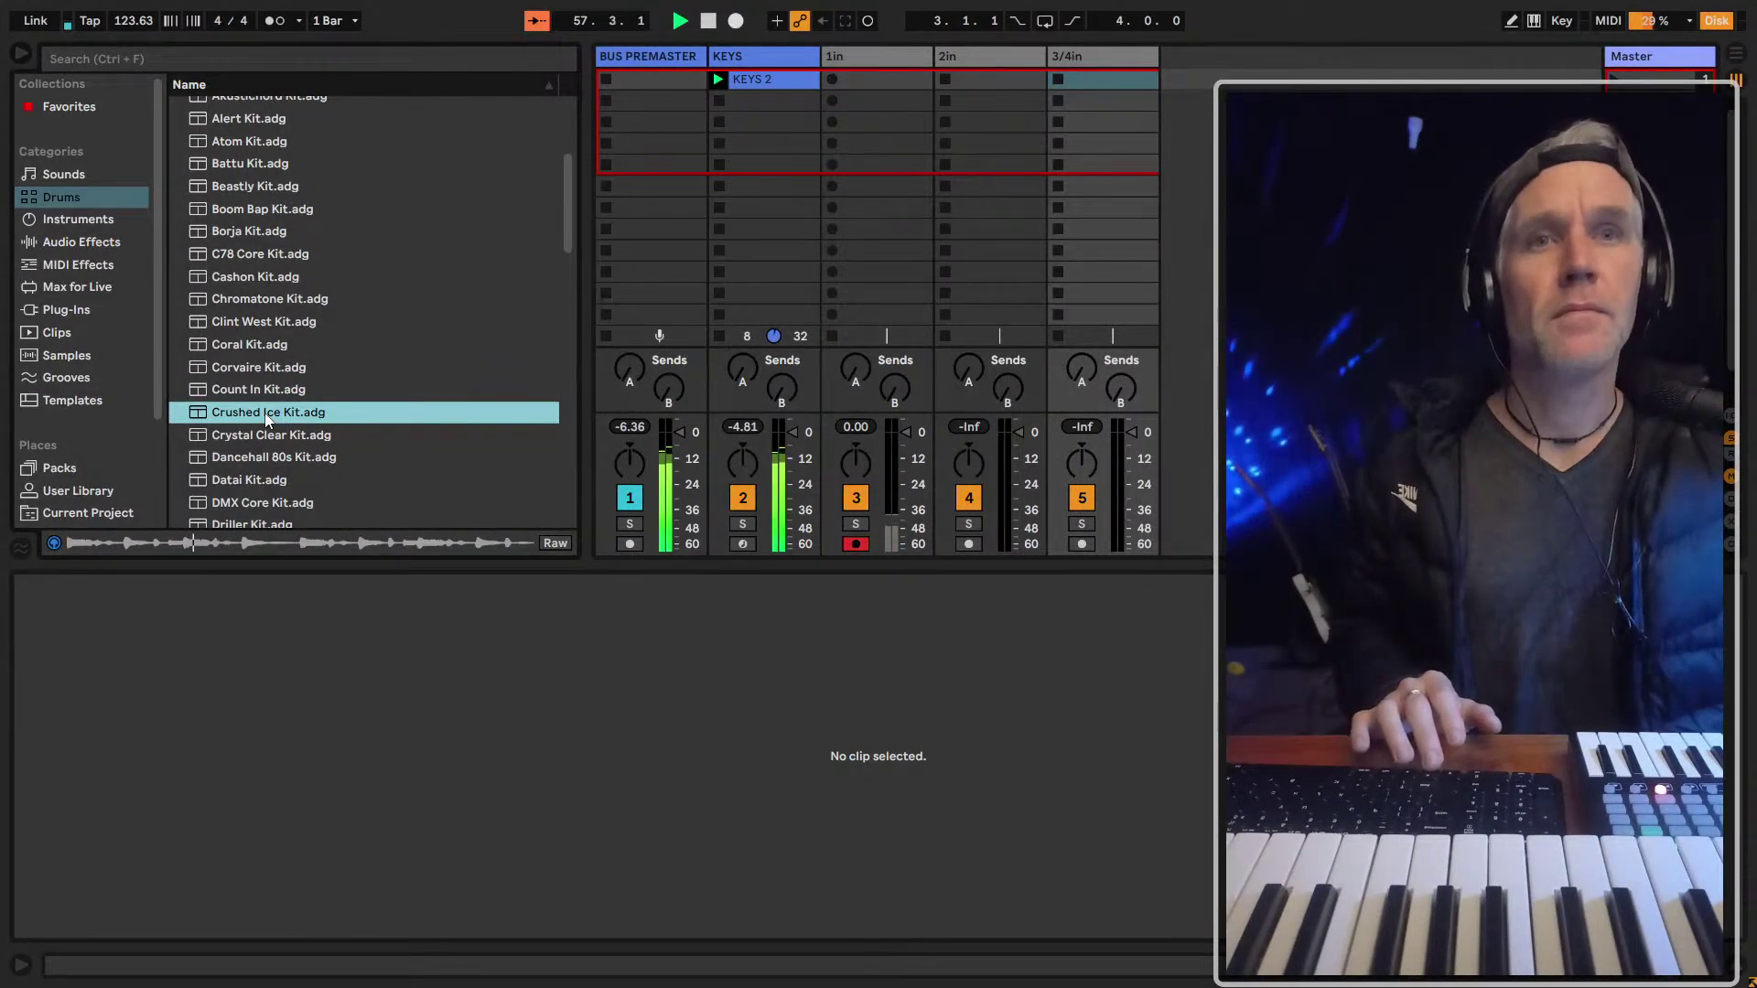
Compare the Crystal Clear and Dancehall 80s kits, load Crystal Clear Kit onto a new MIDI track and hide the browser
{"action": "key", "text": "Down"}
{"action": "scroll", "coordinate": [265, 414], "scroll_direction": "down", "scroll_amount": 1}
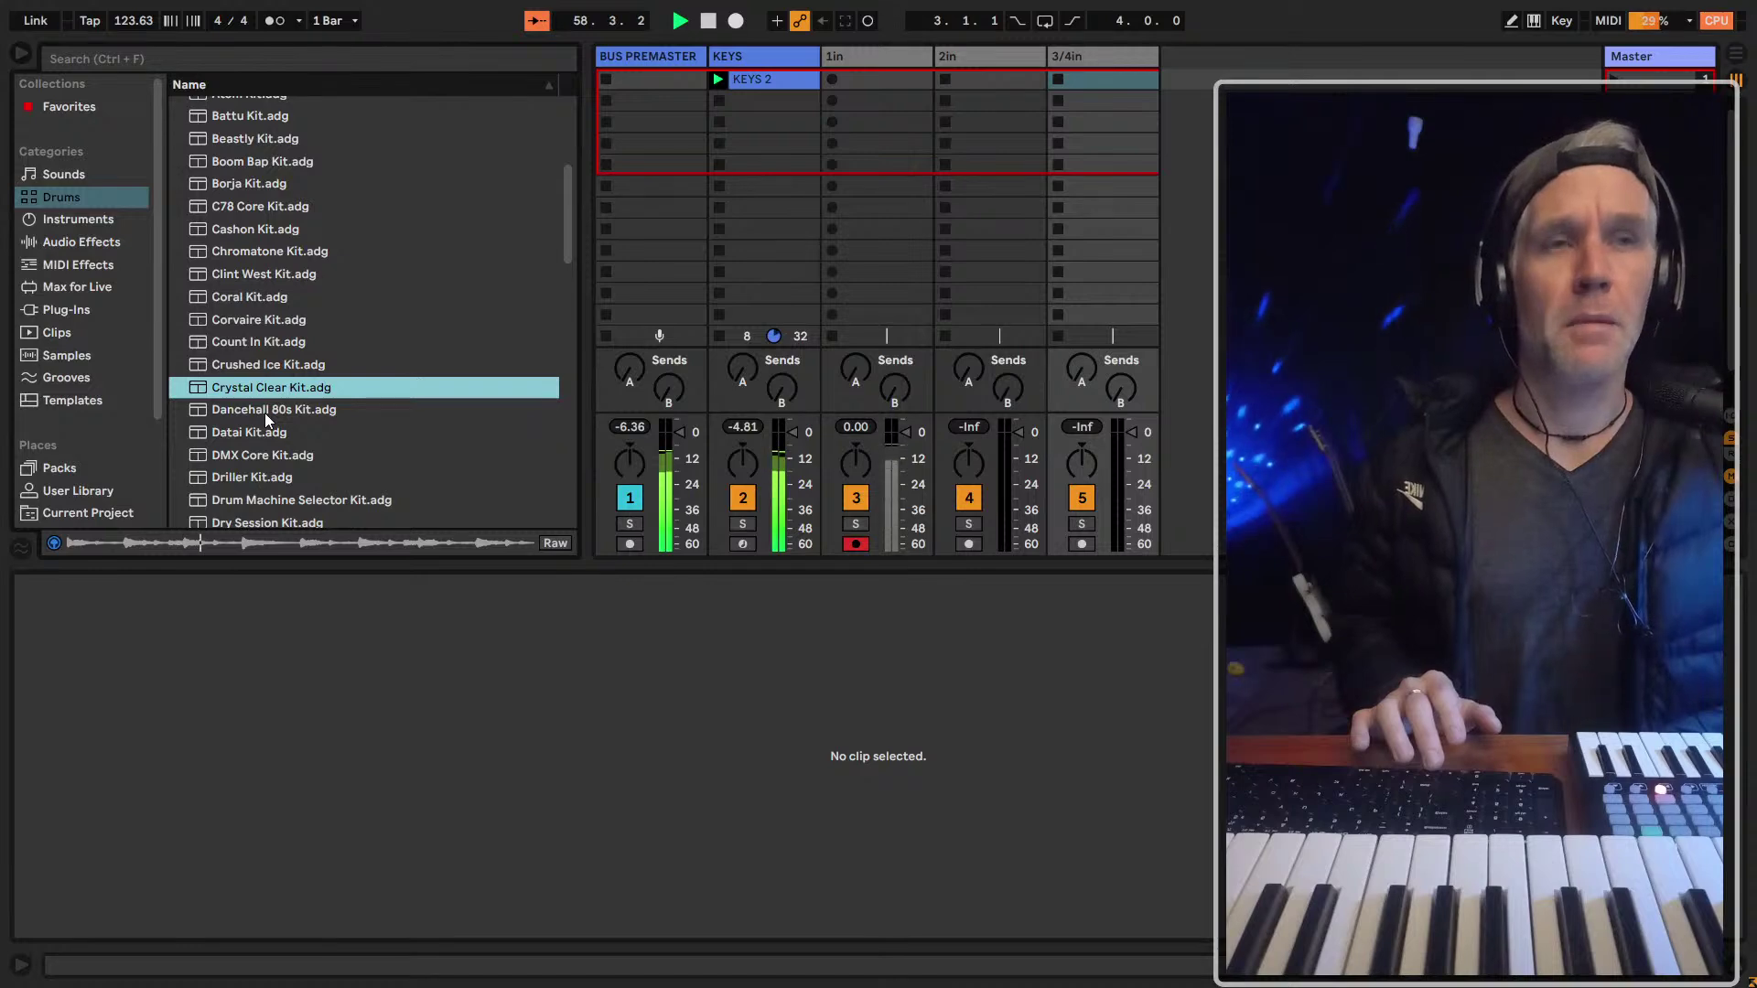
{"action": "key", "text": "Down"}
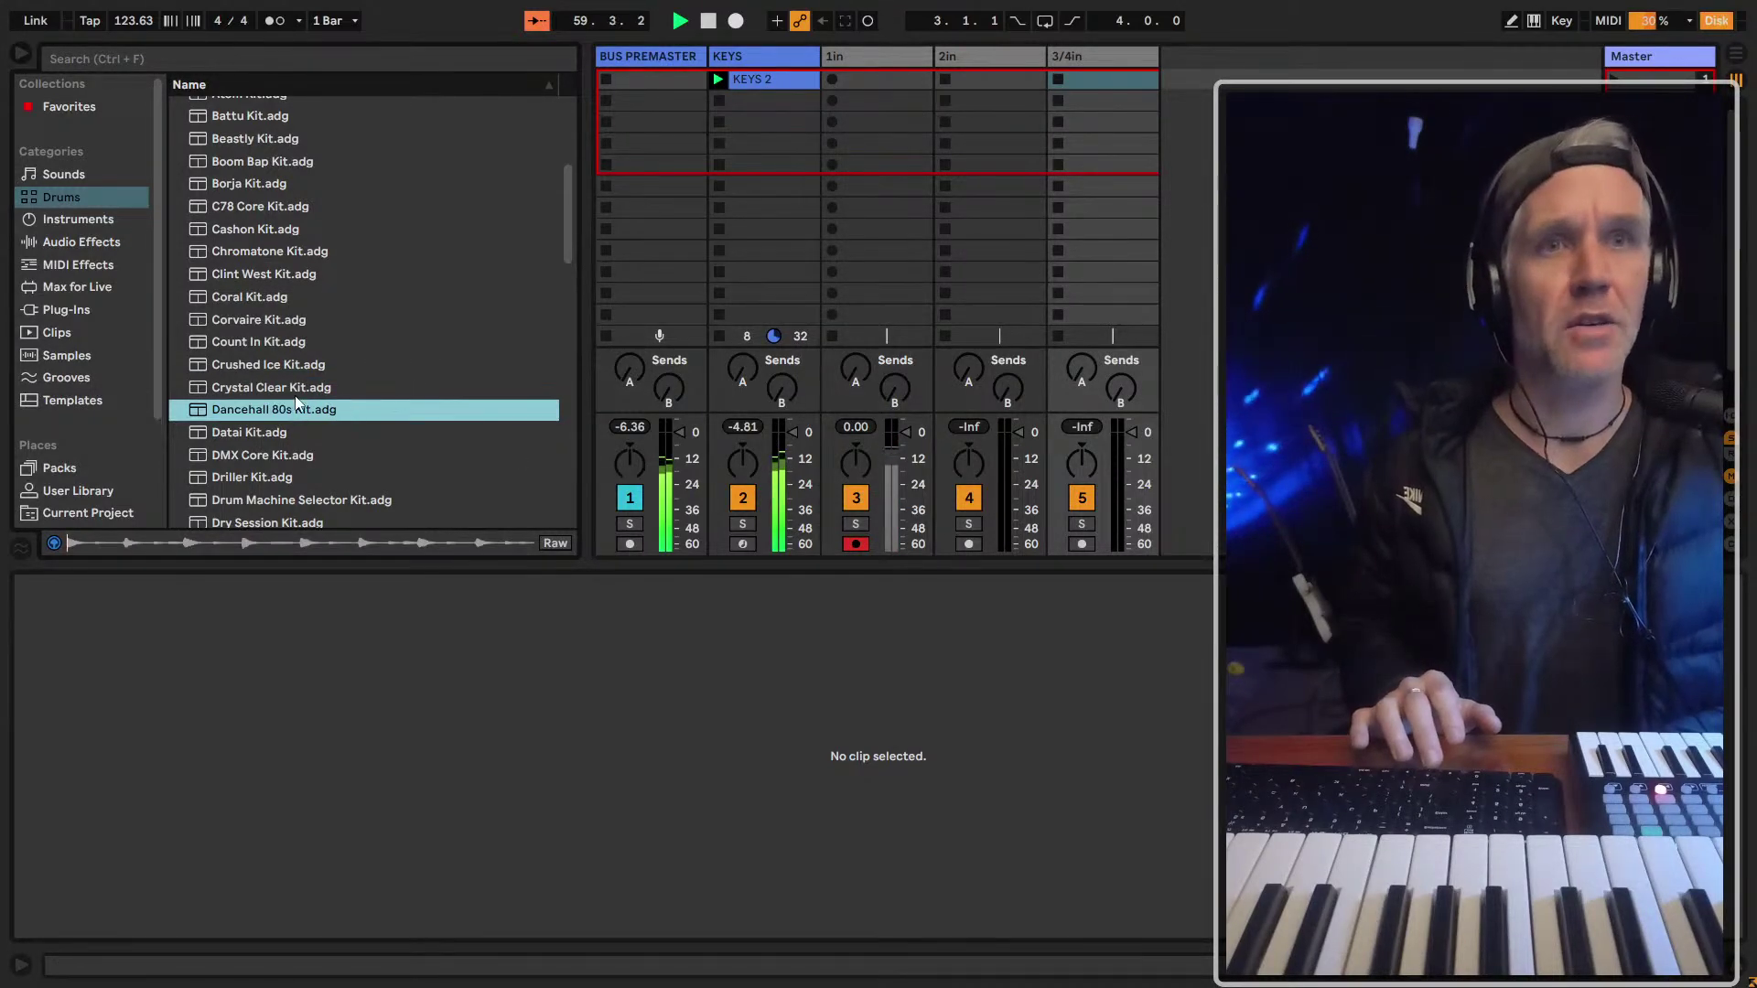
{"action": "key", "text": "Up"}
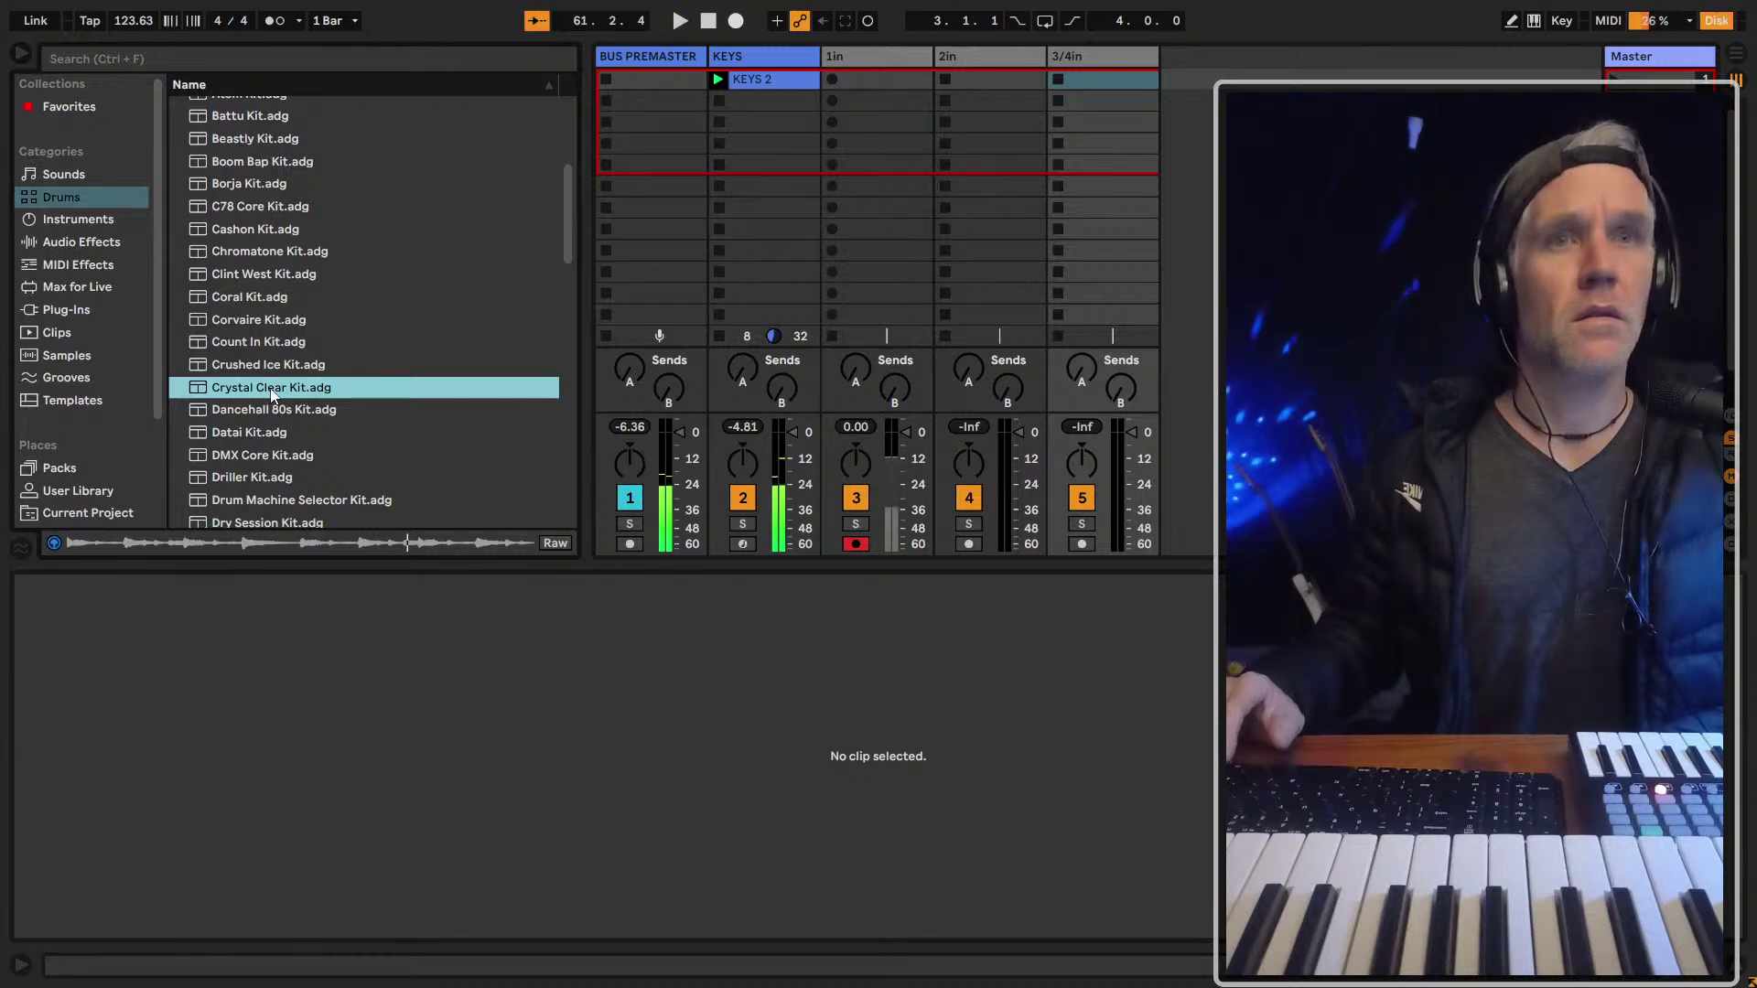
{"action": "left_click_drag", "start_coordinate": [272, 394], "coordinate": [1199, 62]}
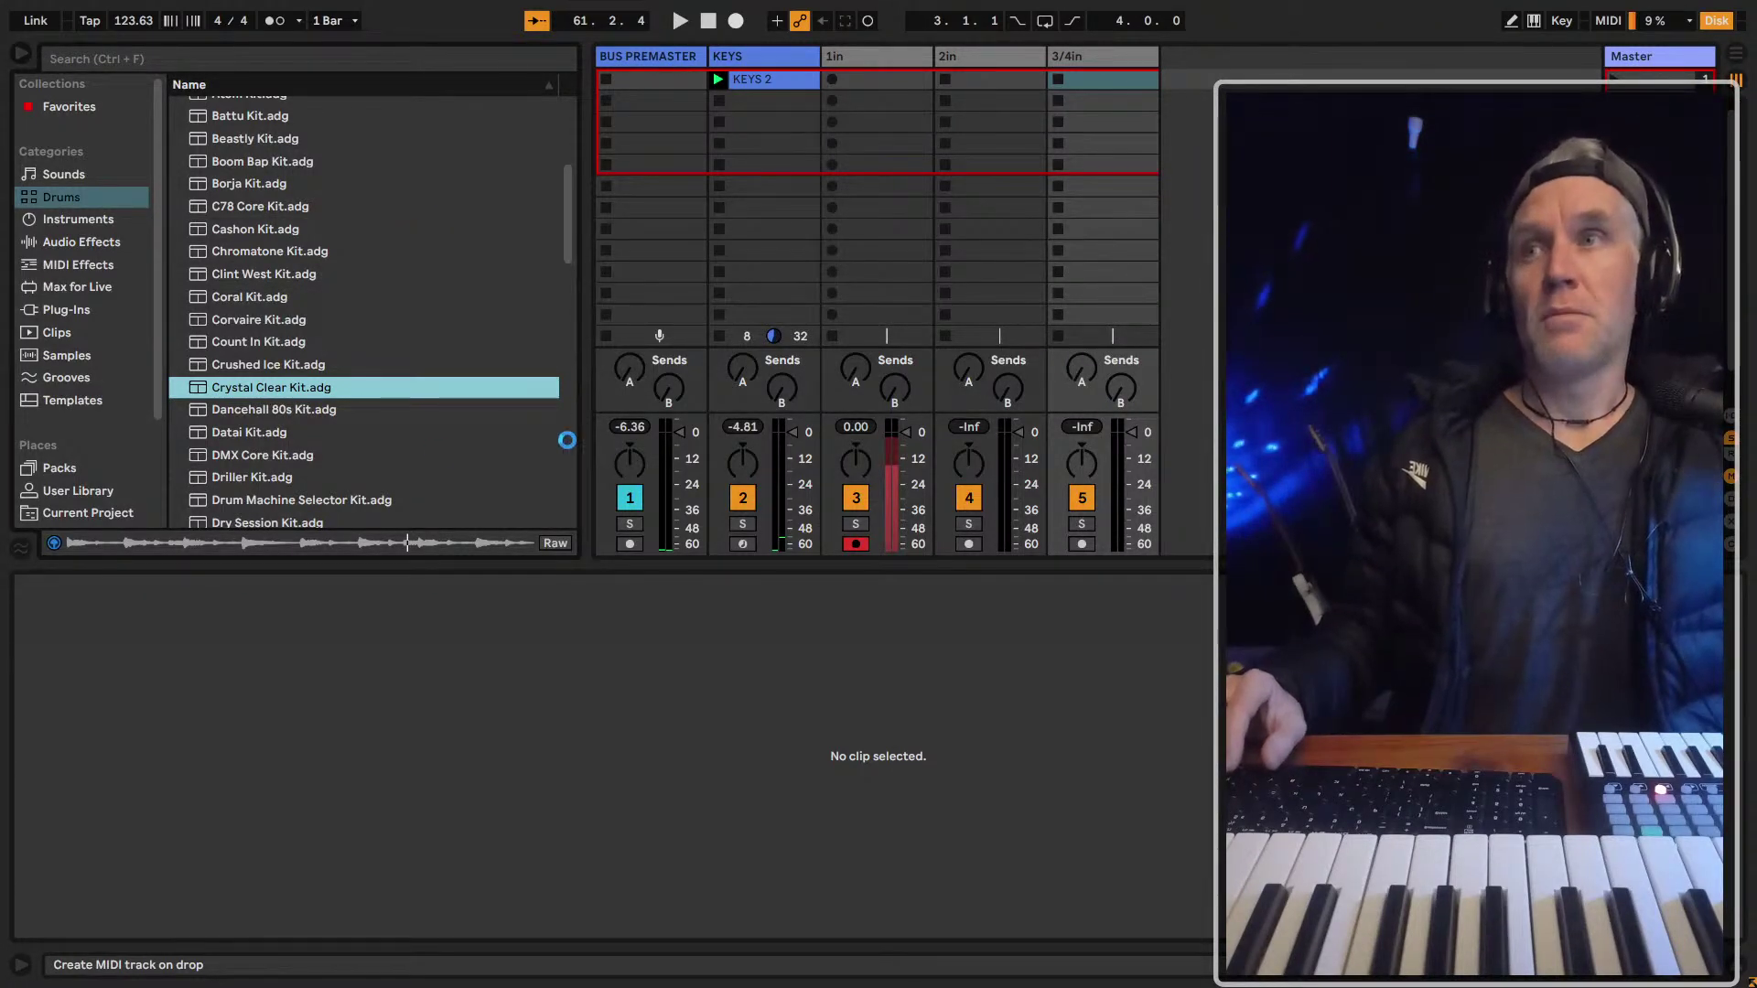
{"action": "key", "text": "ctrl+alt+b"}
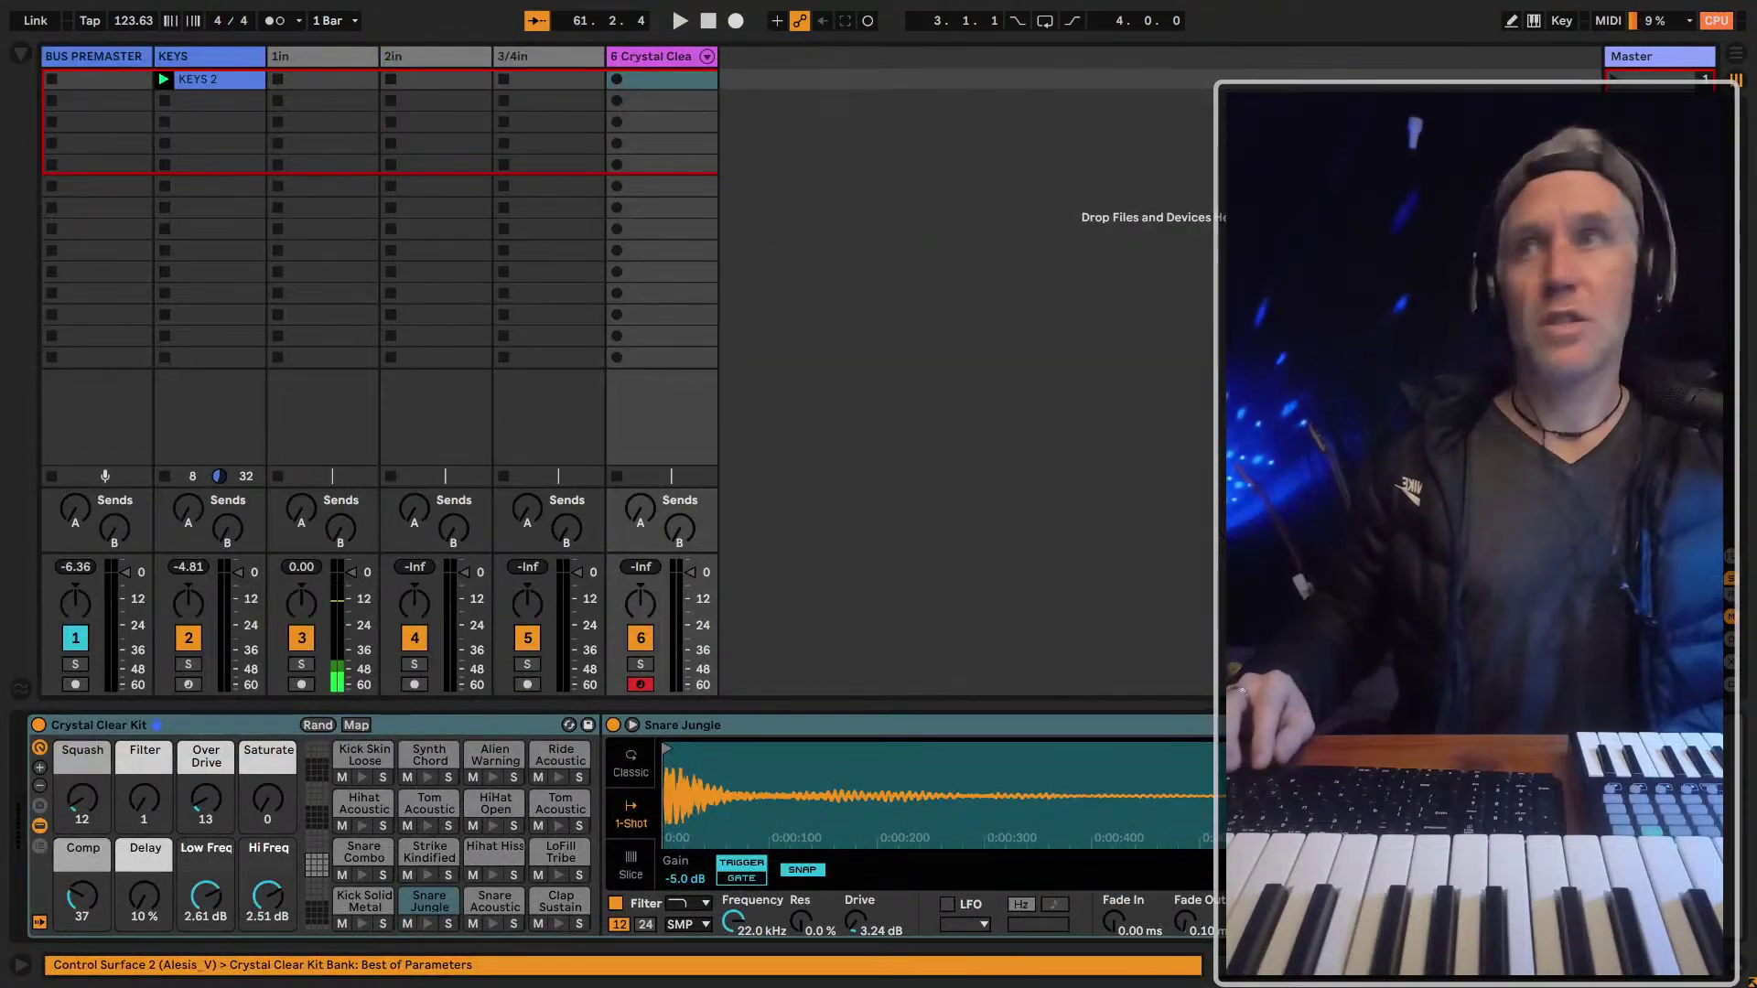
Show the track routing section and send the Crystal Clear Kit track's audio output to BUS PREMASTER
{"action": "left_click", "coordinate": [657, 436]}
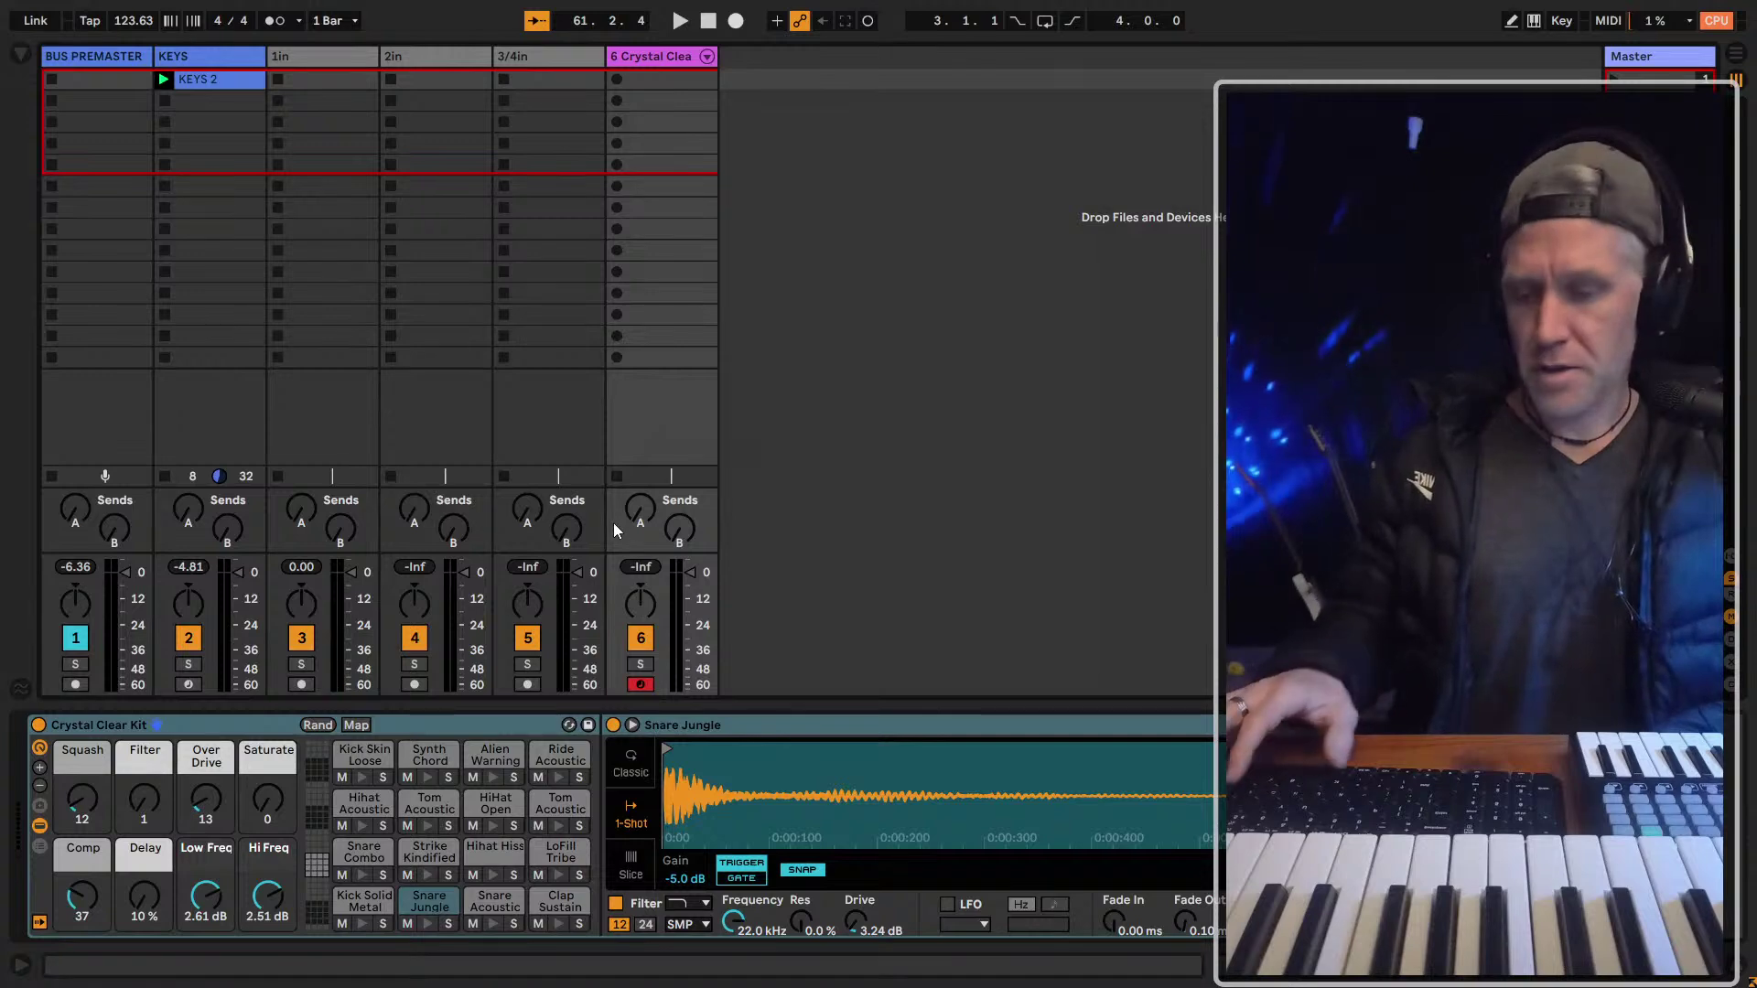
{"action": "key", "text": "ctrl+alt+i"}
{"action": "left_click", "coordinate": [640, 458]}
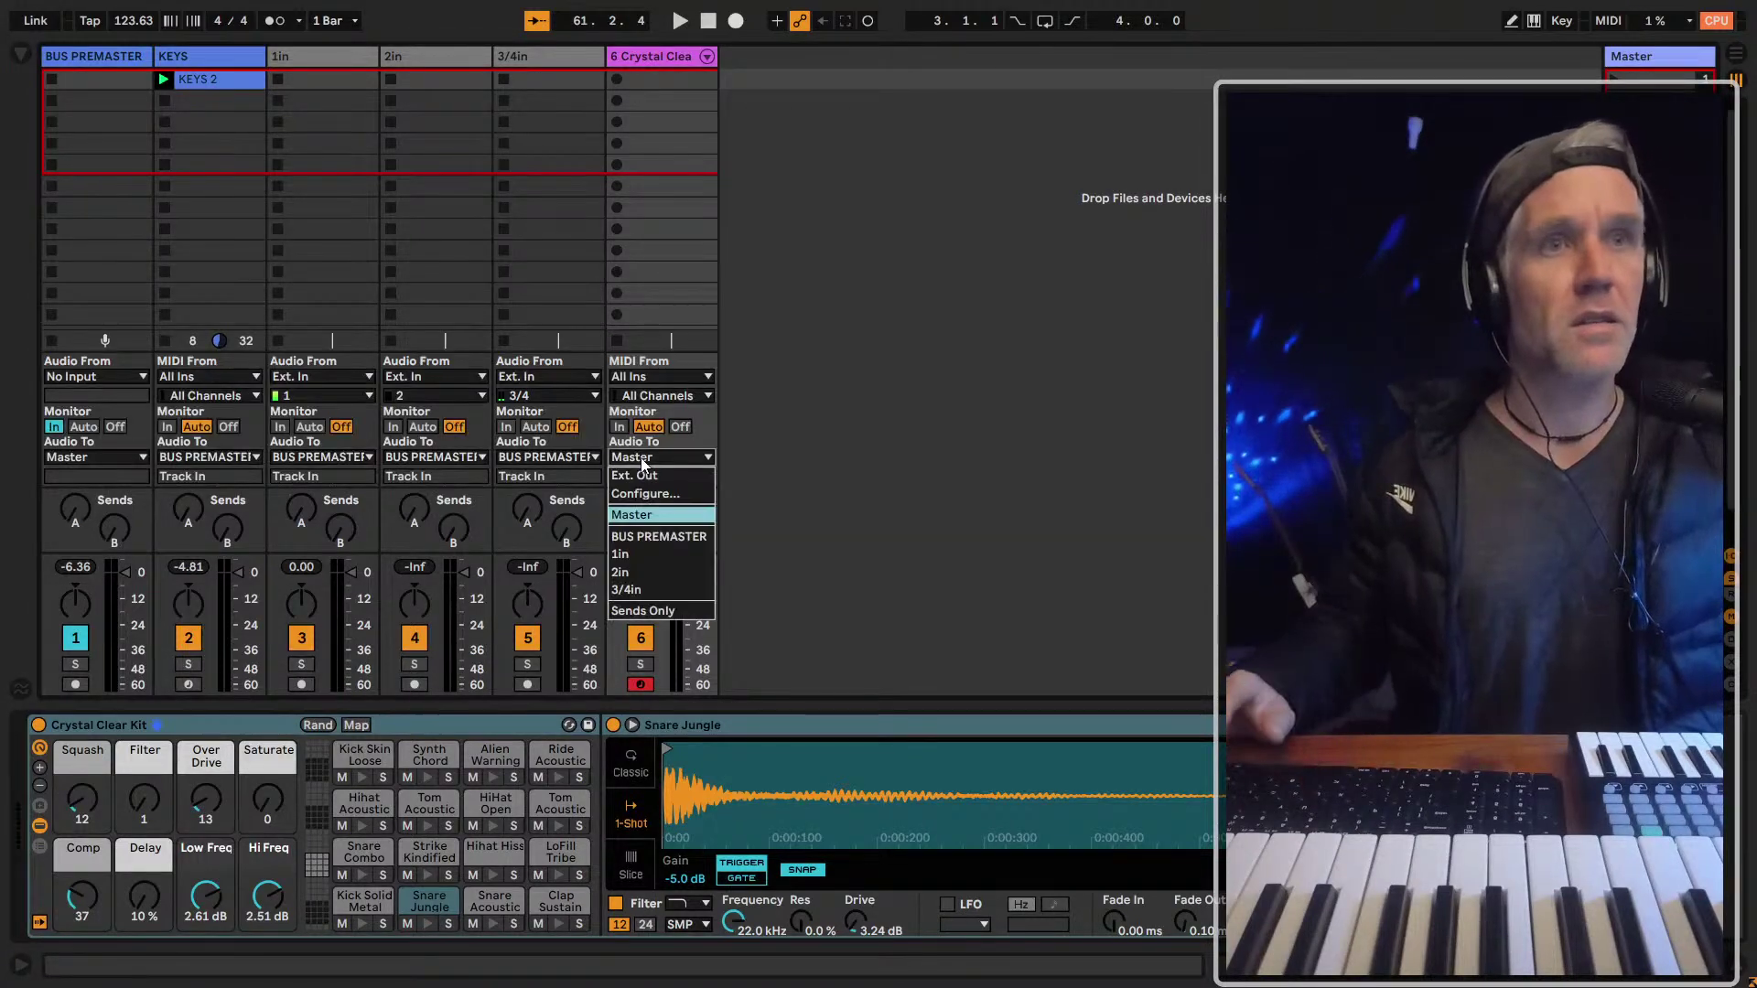
{"action": "left_click", "coordinate": [646, 538]}
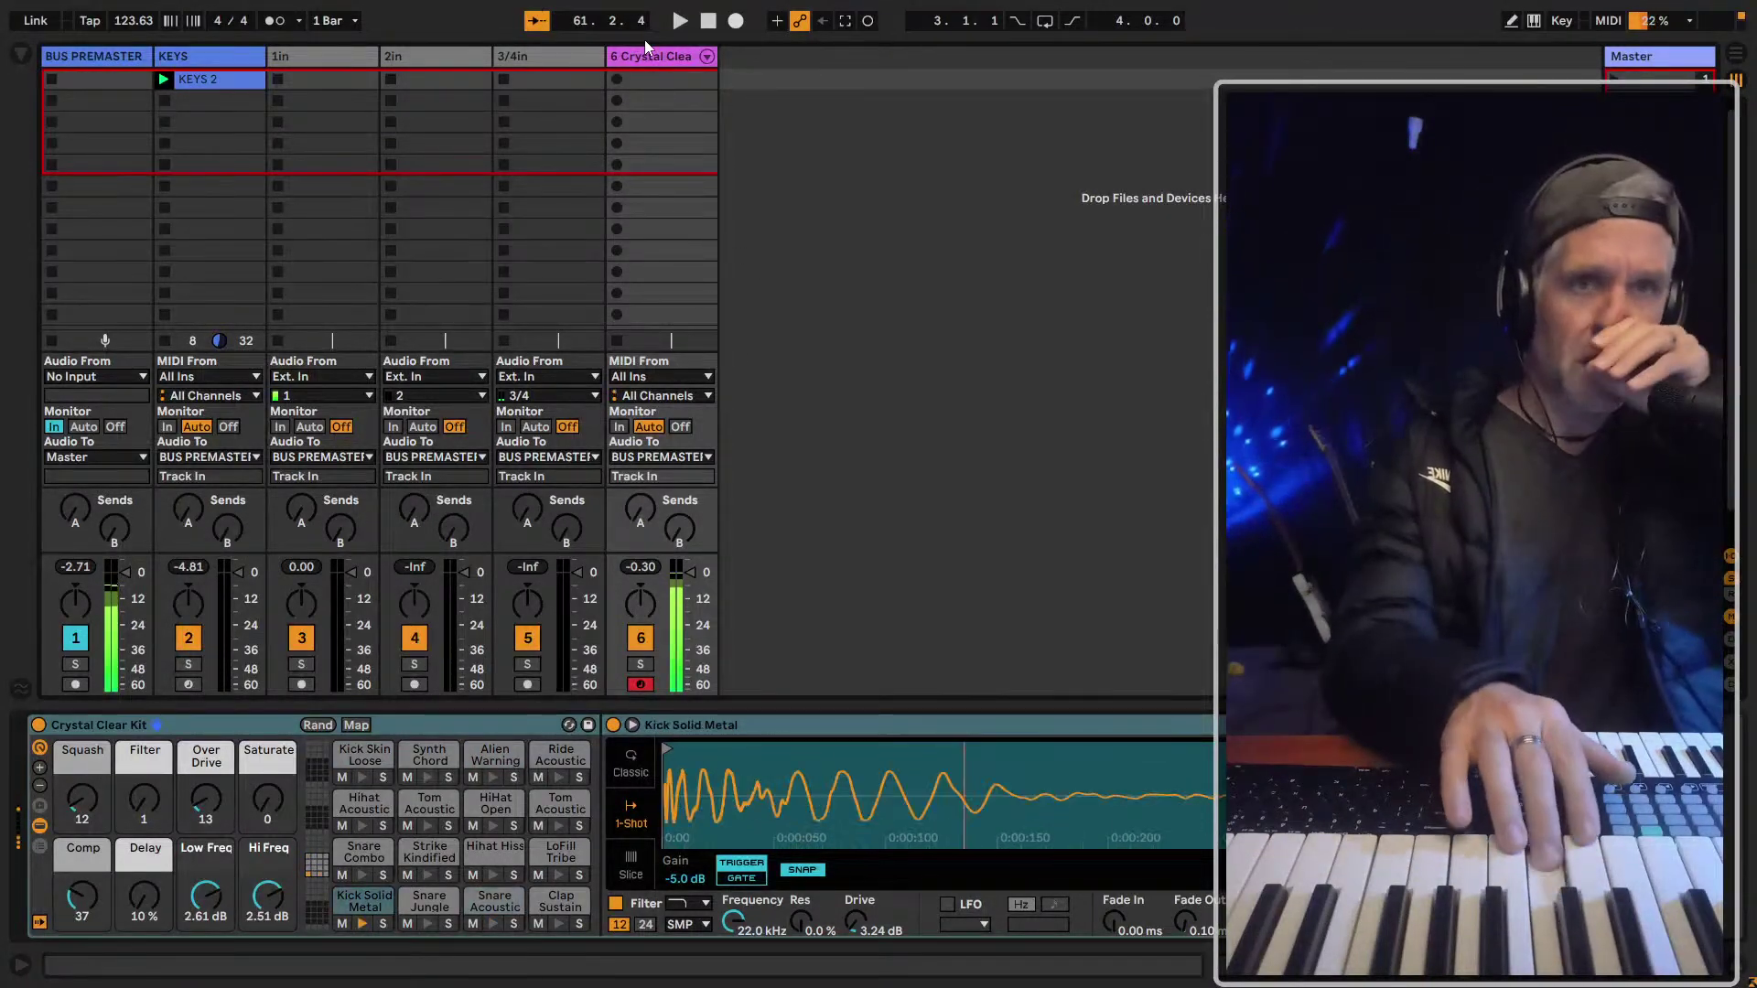
Start playback and set the song tempo to 112 BPM
{"action": "key", "text": "space"}
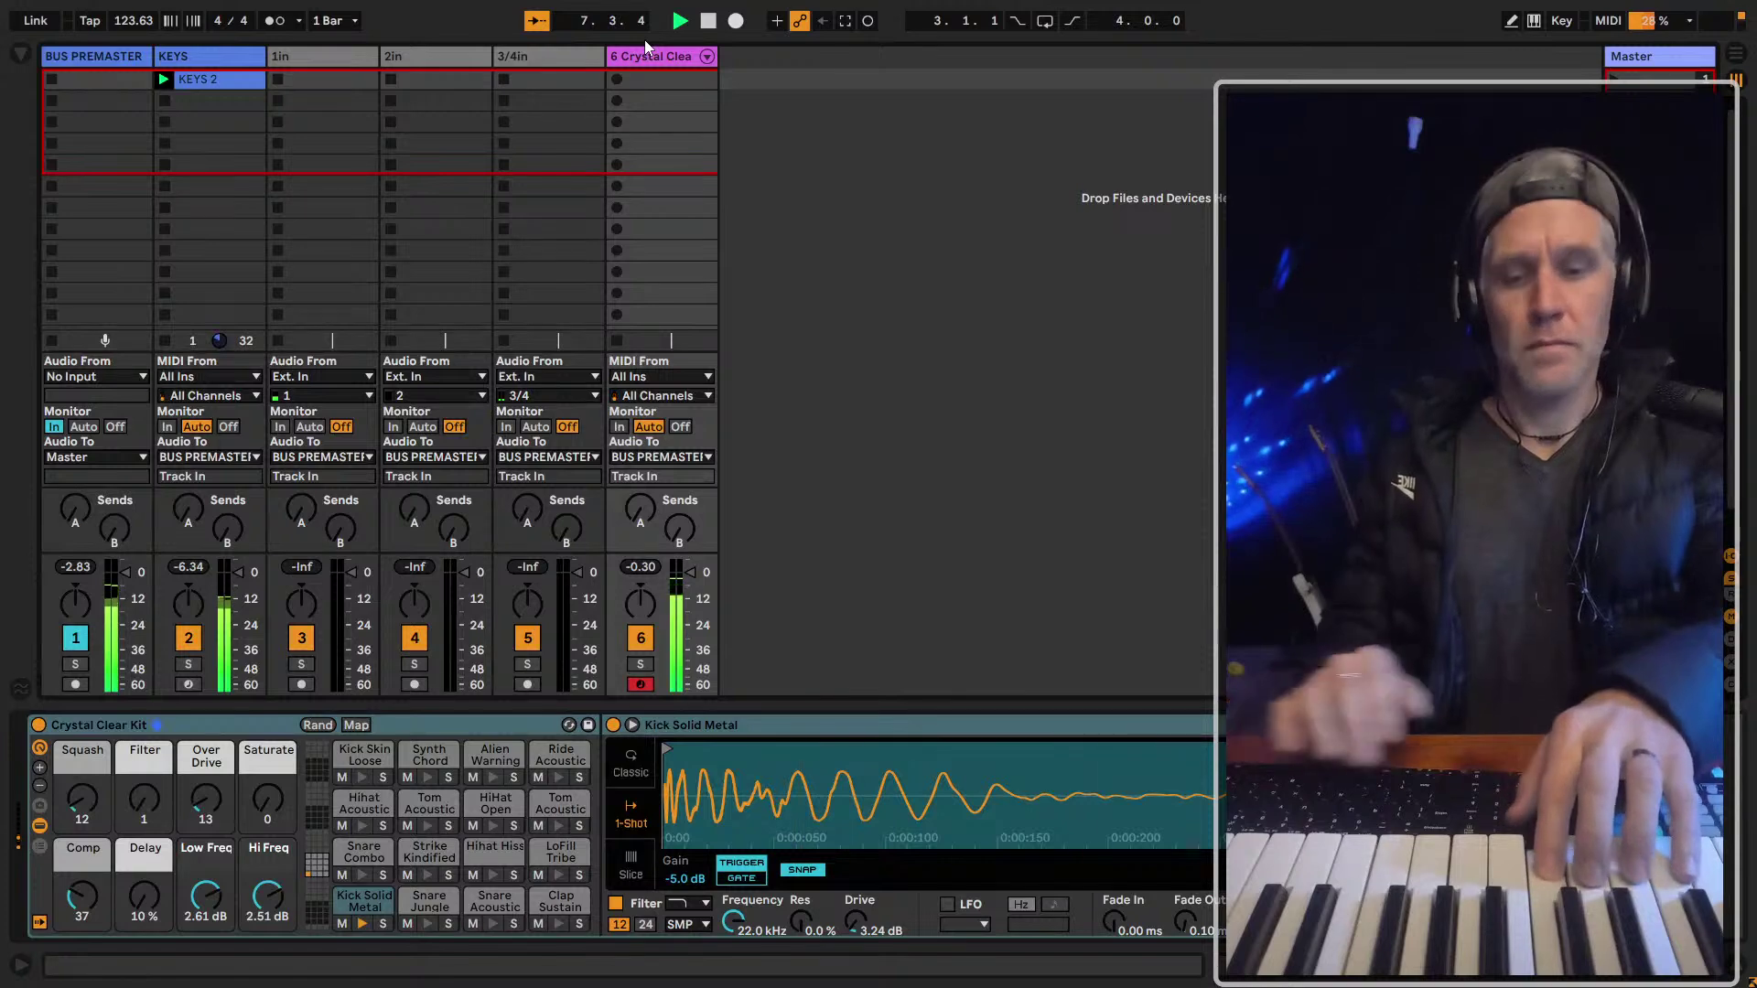
{"action": "left_click", "coordinate": [133, 20]}
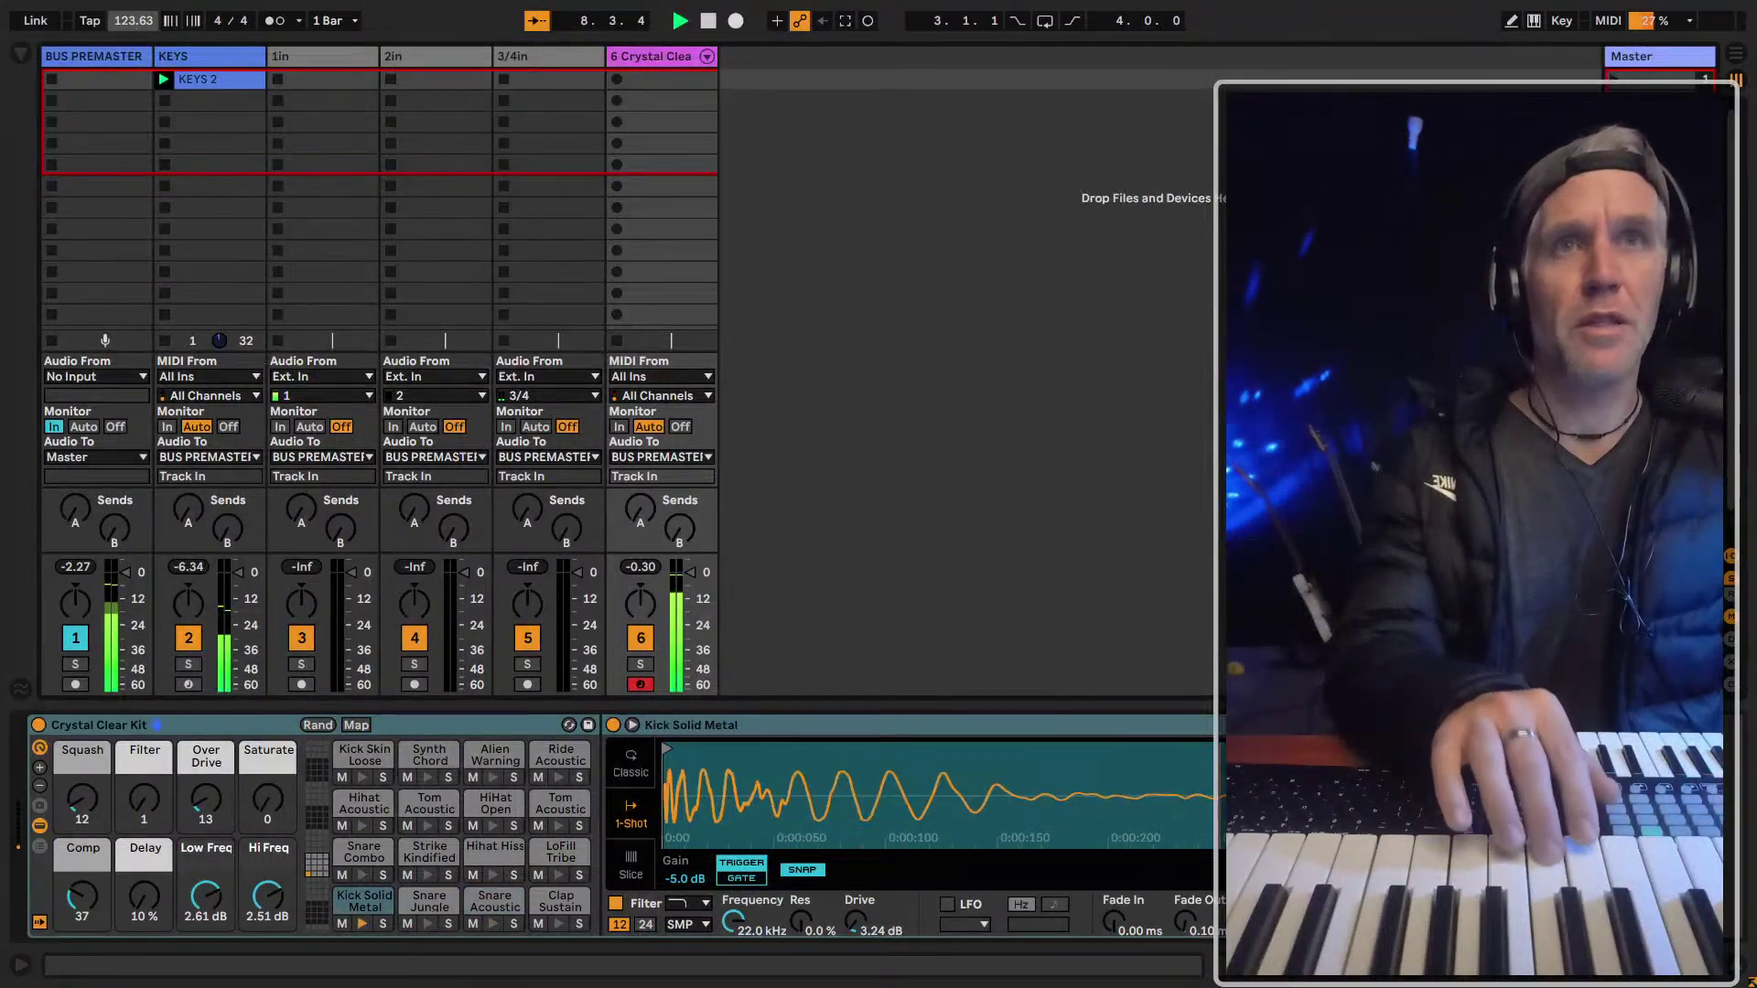
{"action": "type", "text": "113"}
{"action": "key", "text": "Return"}
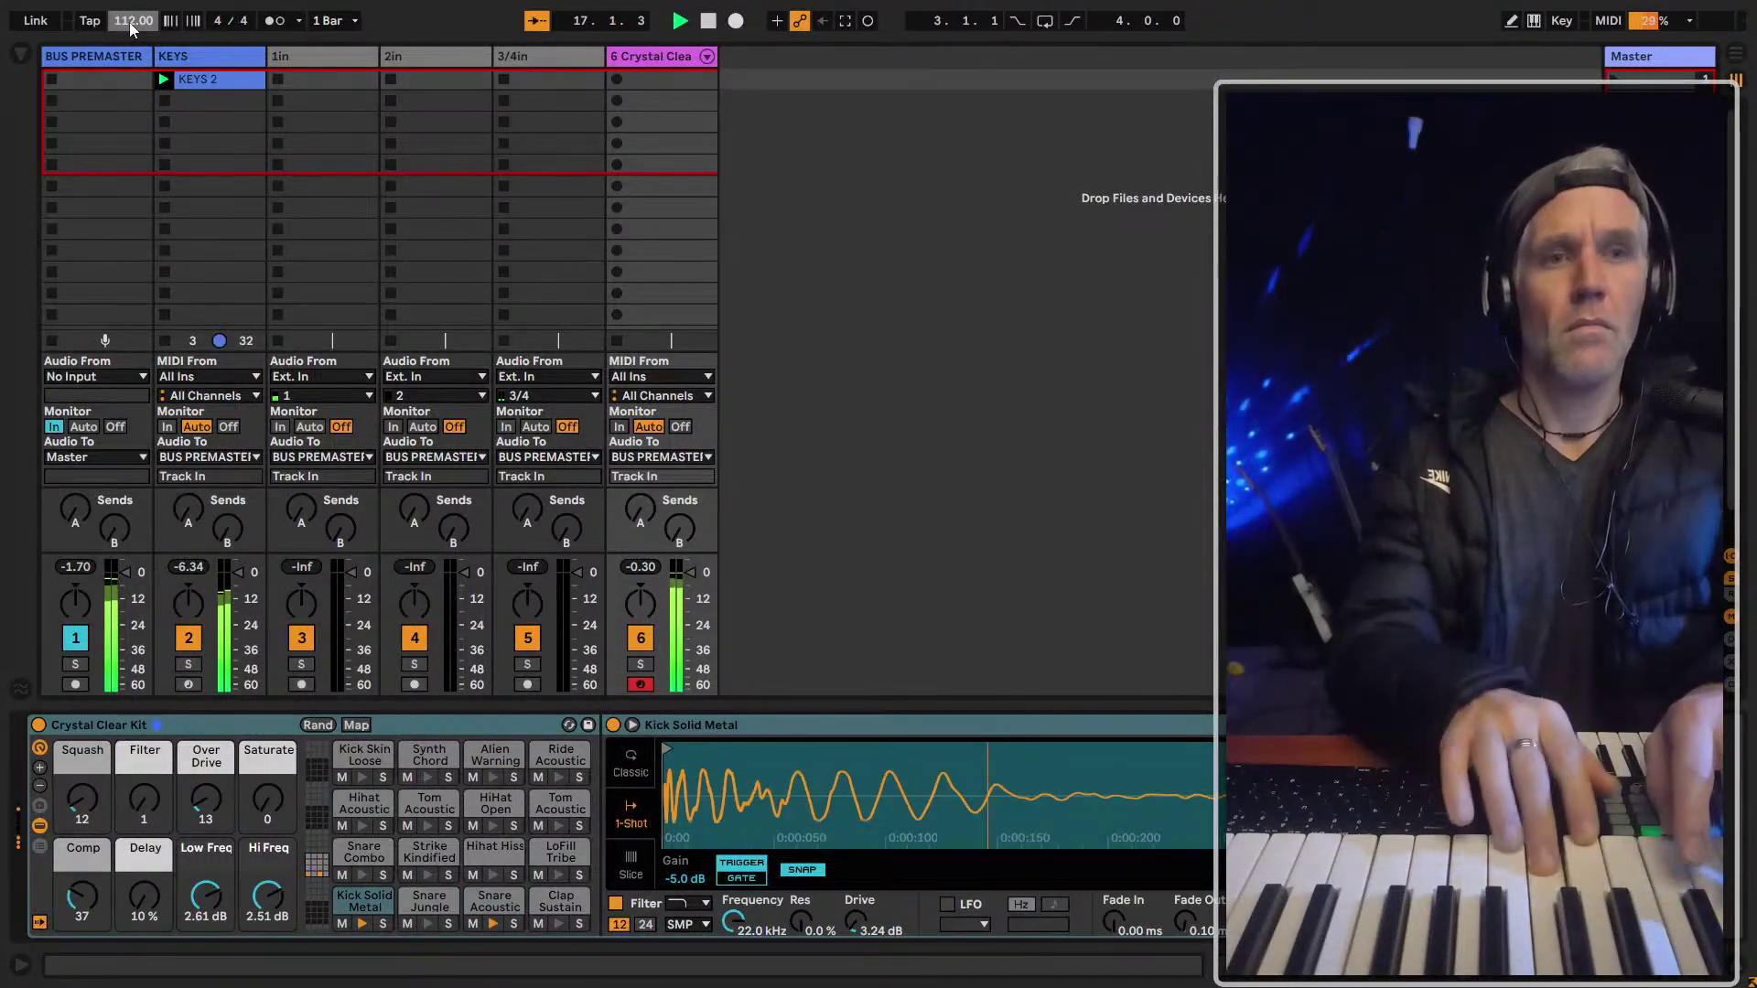
Start hot-swapping the Crystal Clear Kit on its track and go through replacement kits from Datai Kit to Dry Session Kit
{"action": "left_click", "coordinate": [201, 85]}
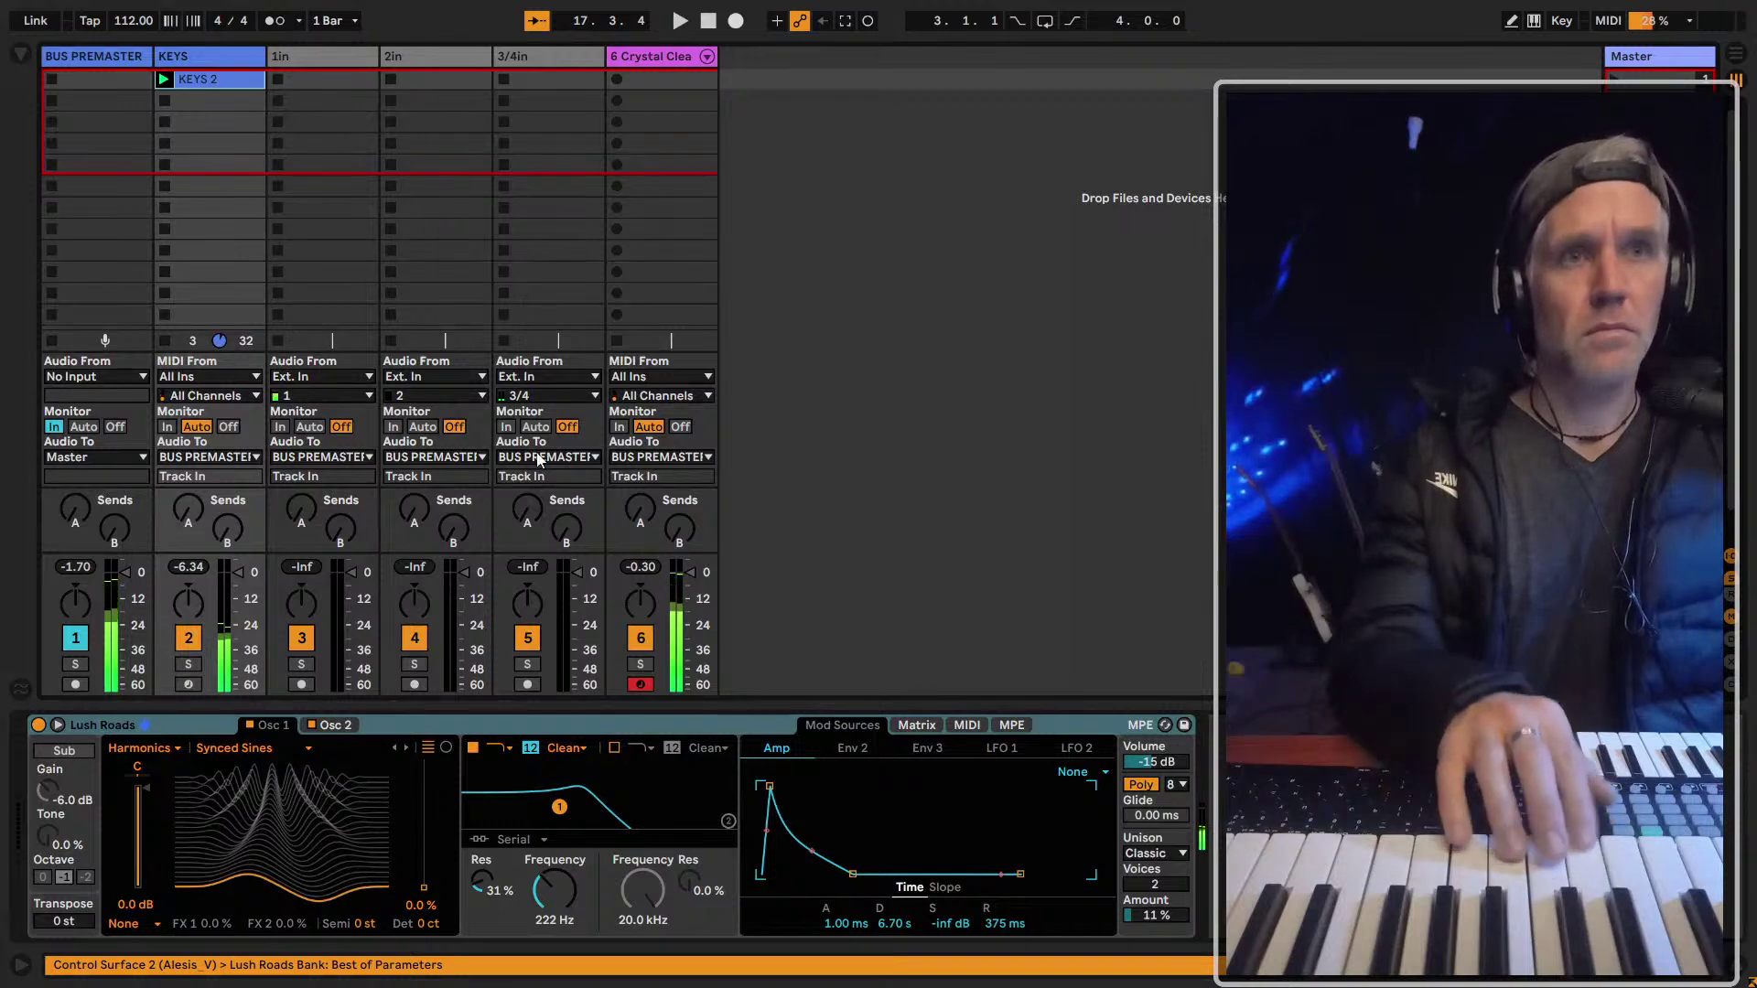
{"action": "left_click", "coordinate": [673, 83]}
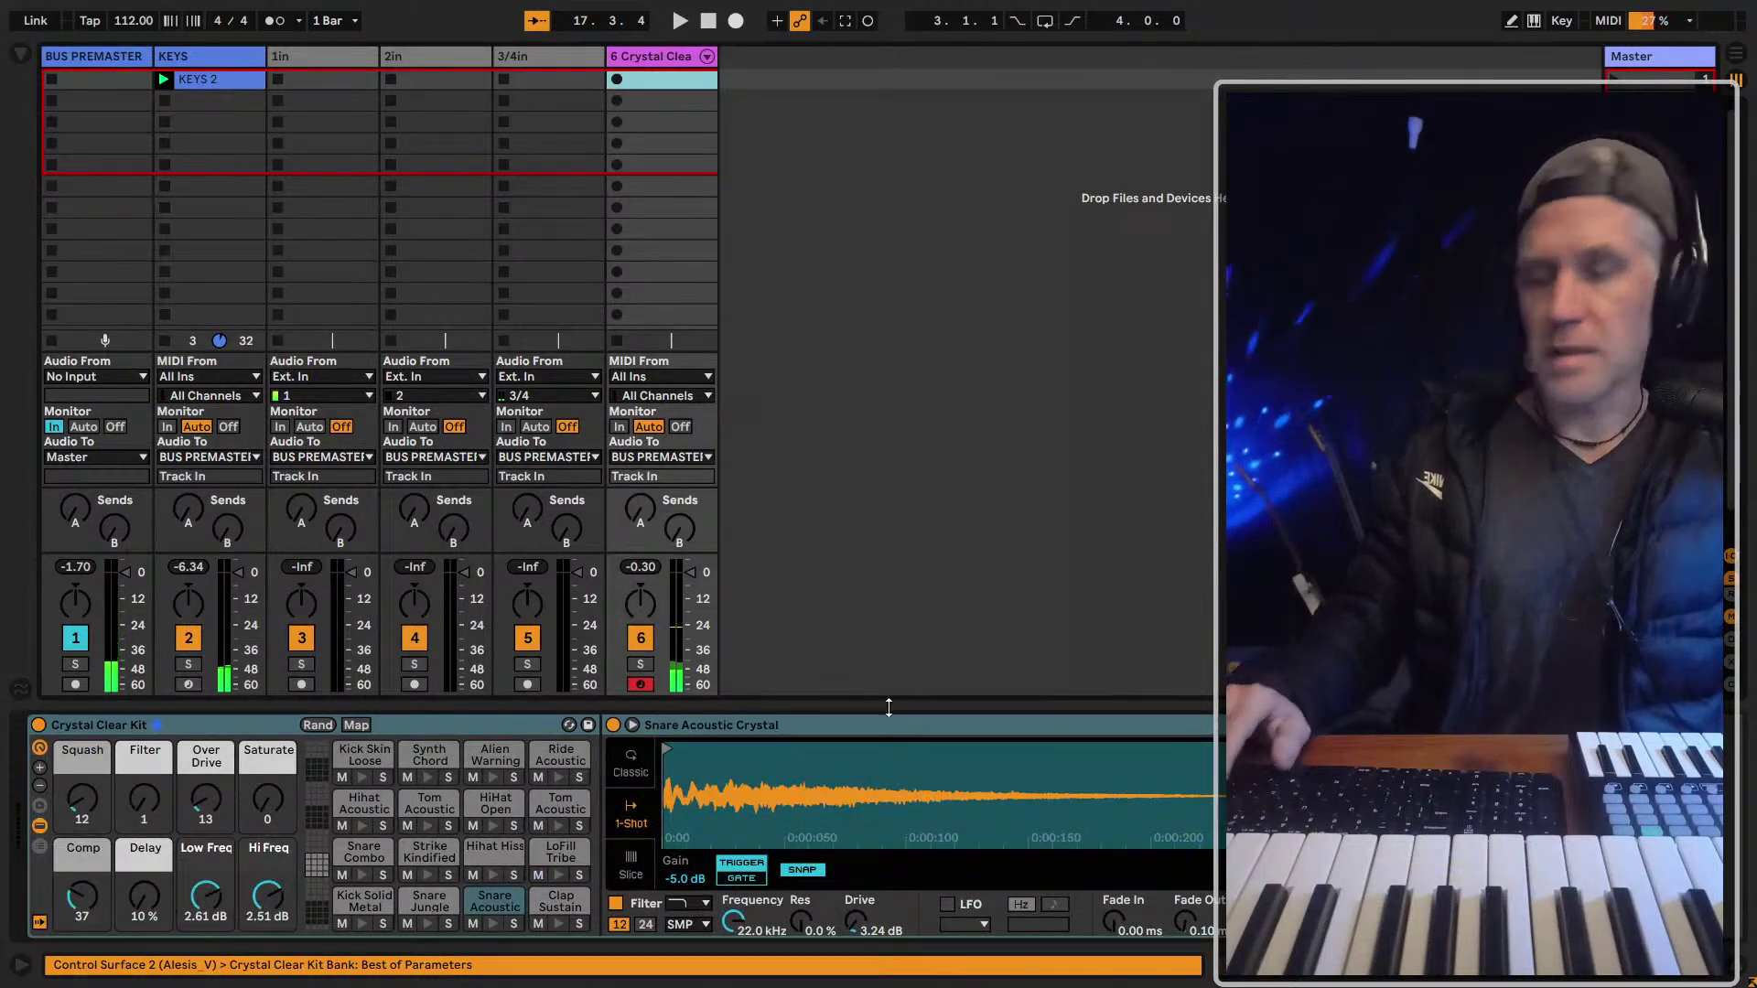
{"action": "key", "text": "q"}
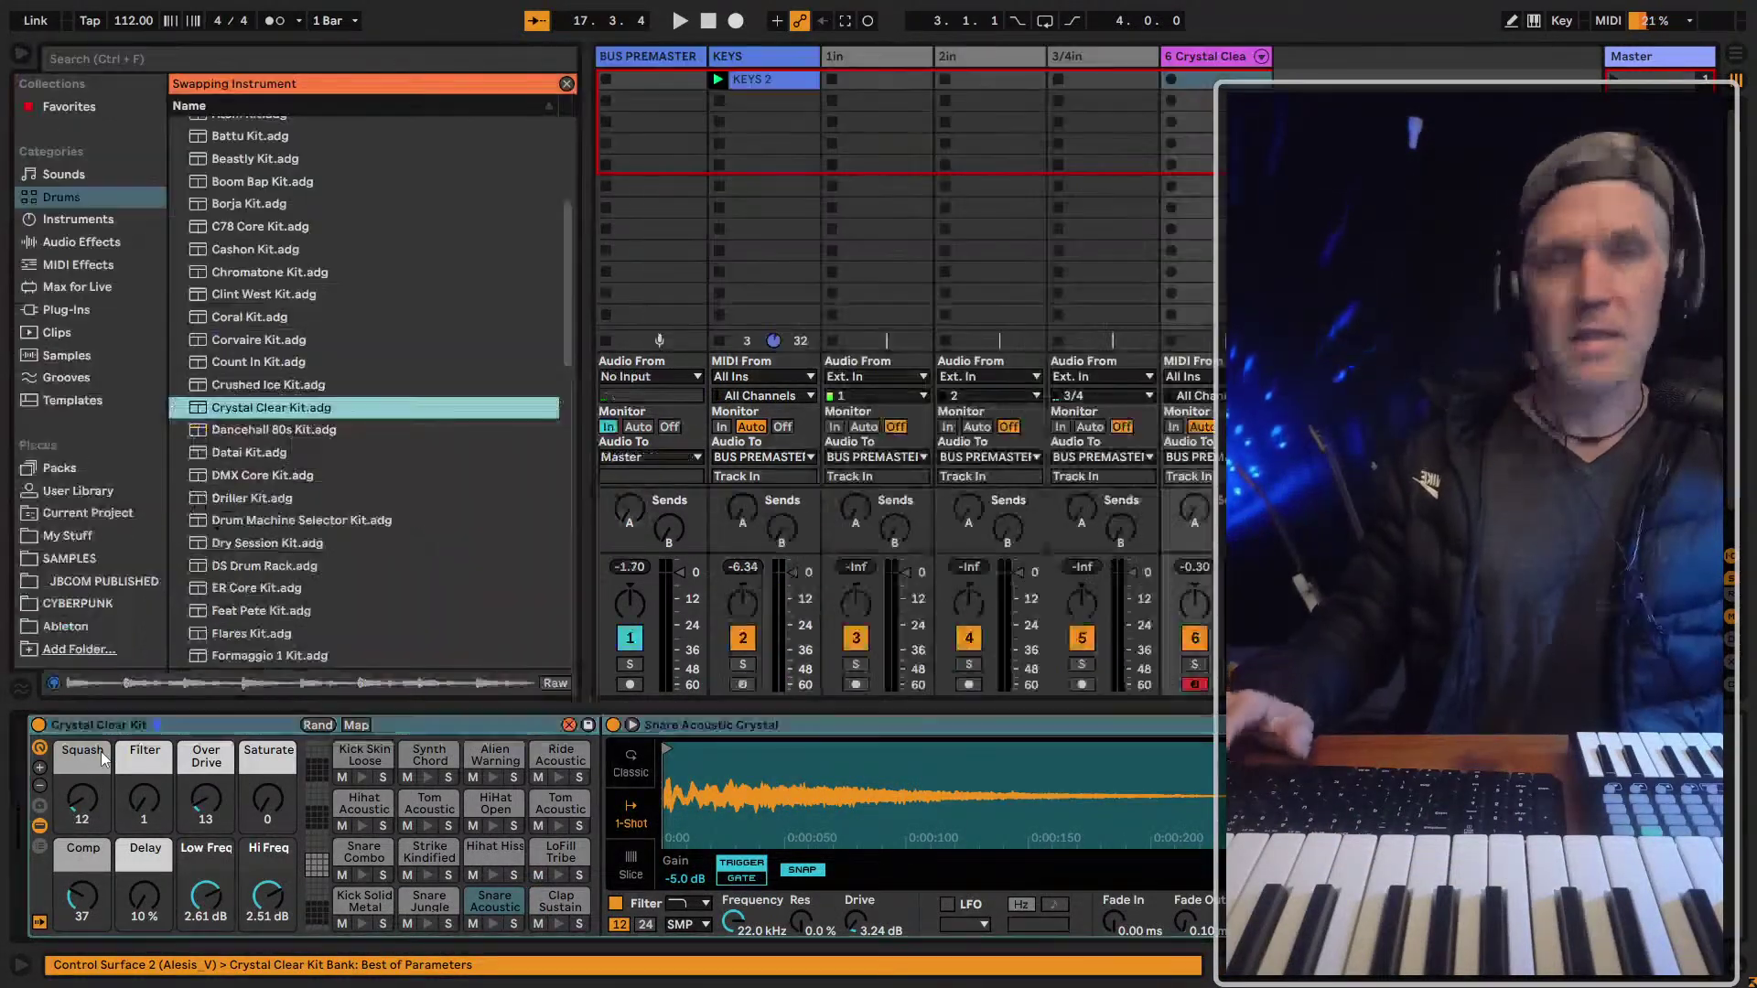
{"action": "left_click", "coordinate": [269, 606]}
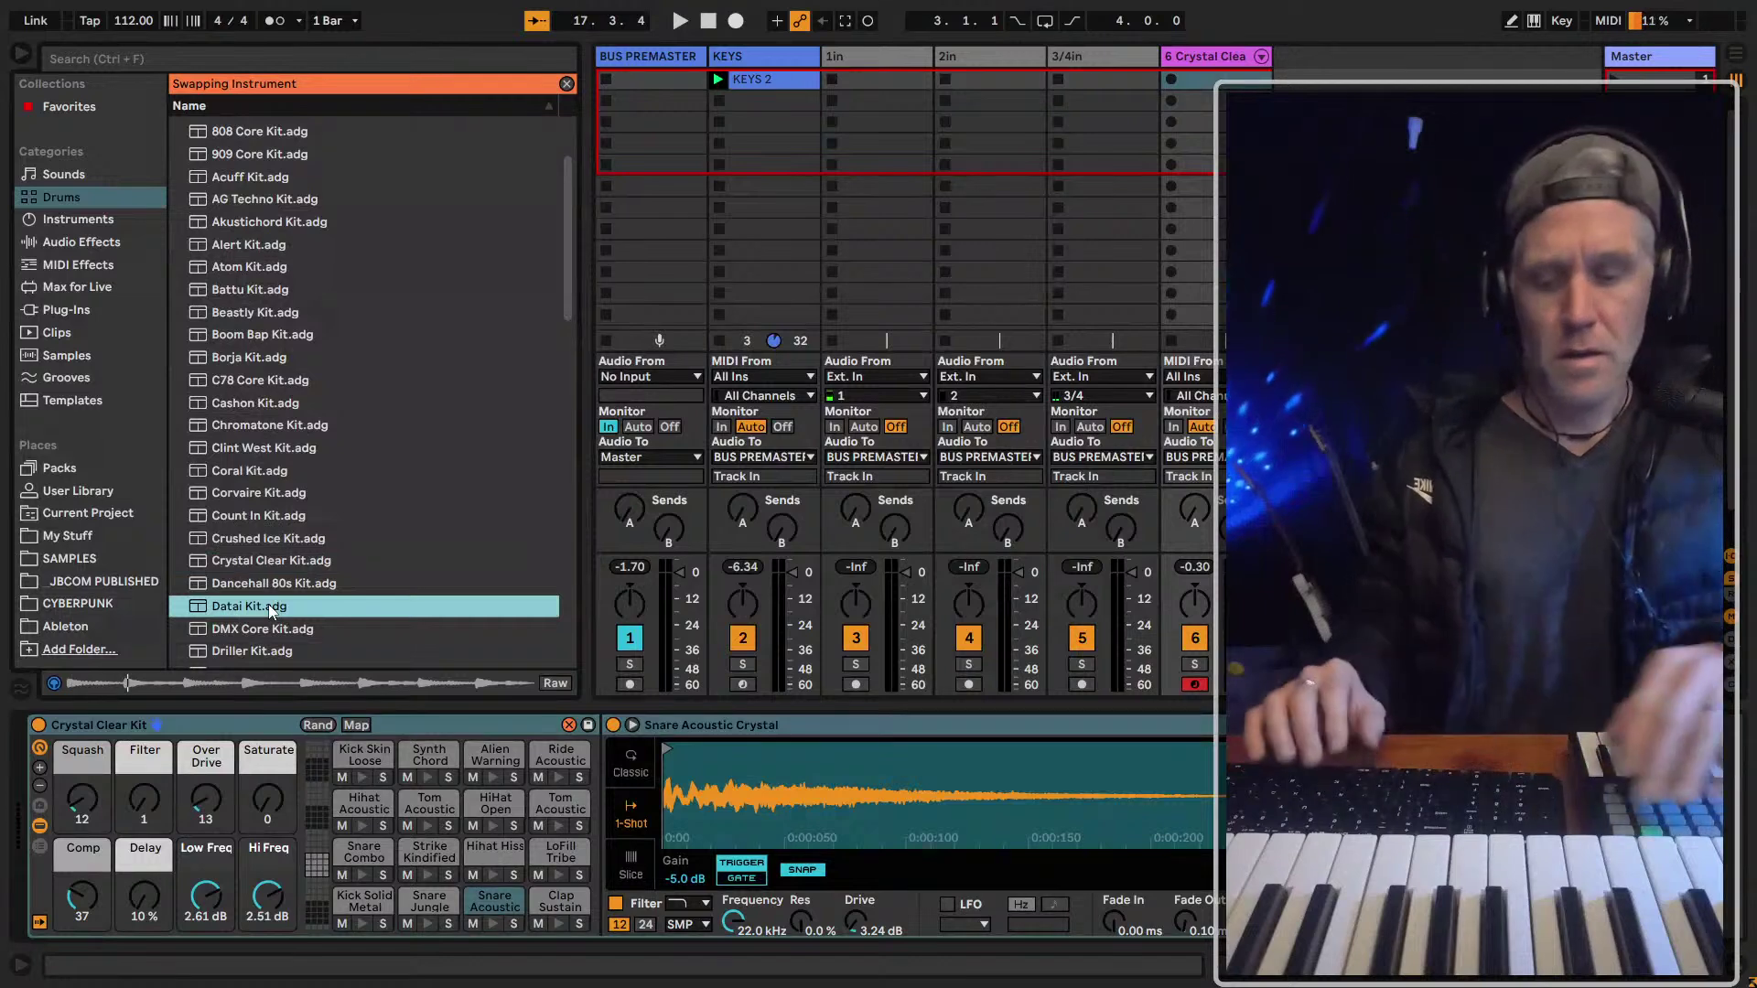
{"action": "key", "text": "Down"}
{"action": "key", "text": "Down"}
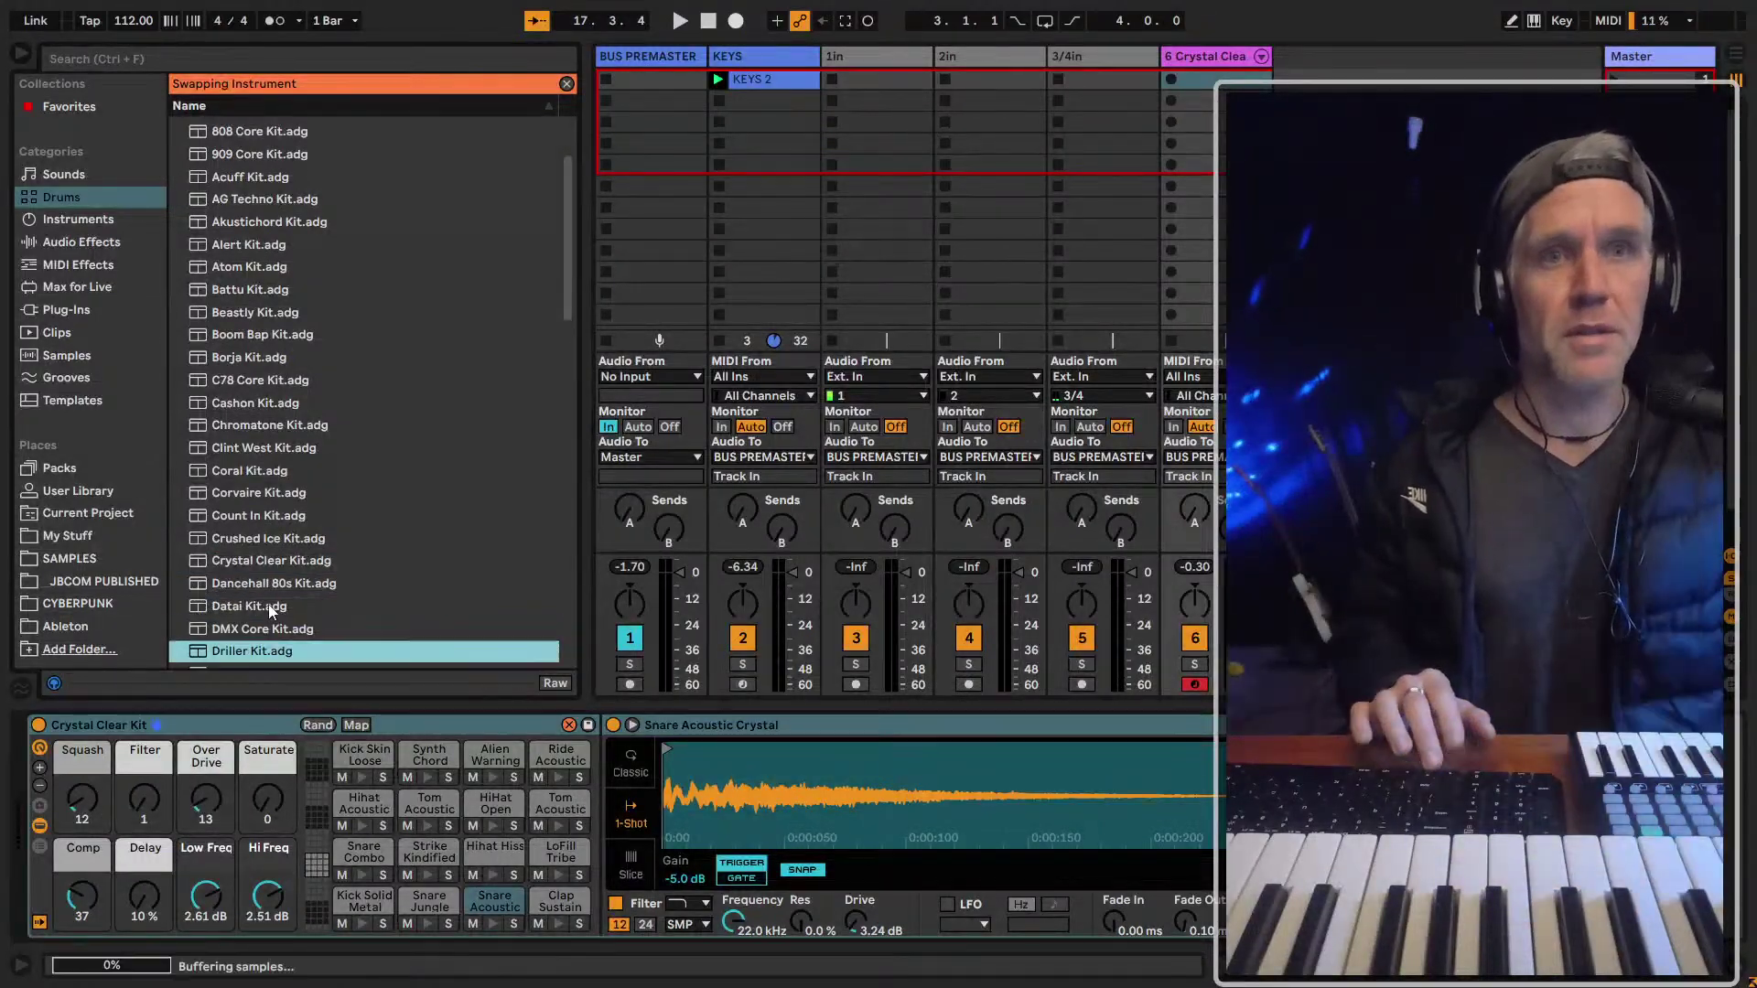
{"action": "key", "text": "Down"}
{"action": "key", "text": "Down"}
{"action": "key", "text": "Down"}
{"action": "scroll", "coordinate": [331, 634], "scroll_direction": "down", "scroll_amount": 4}
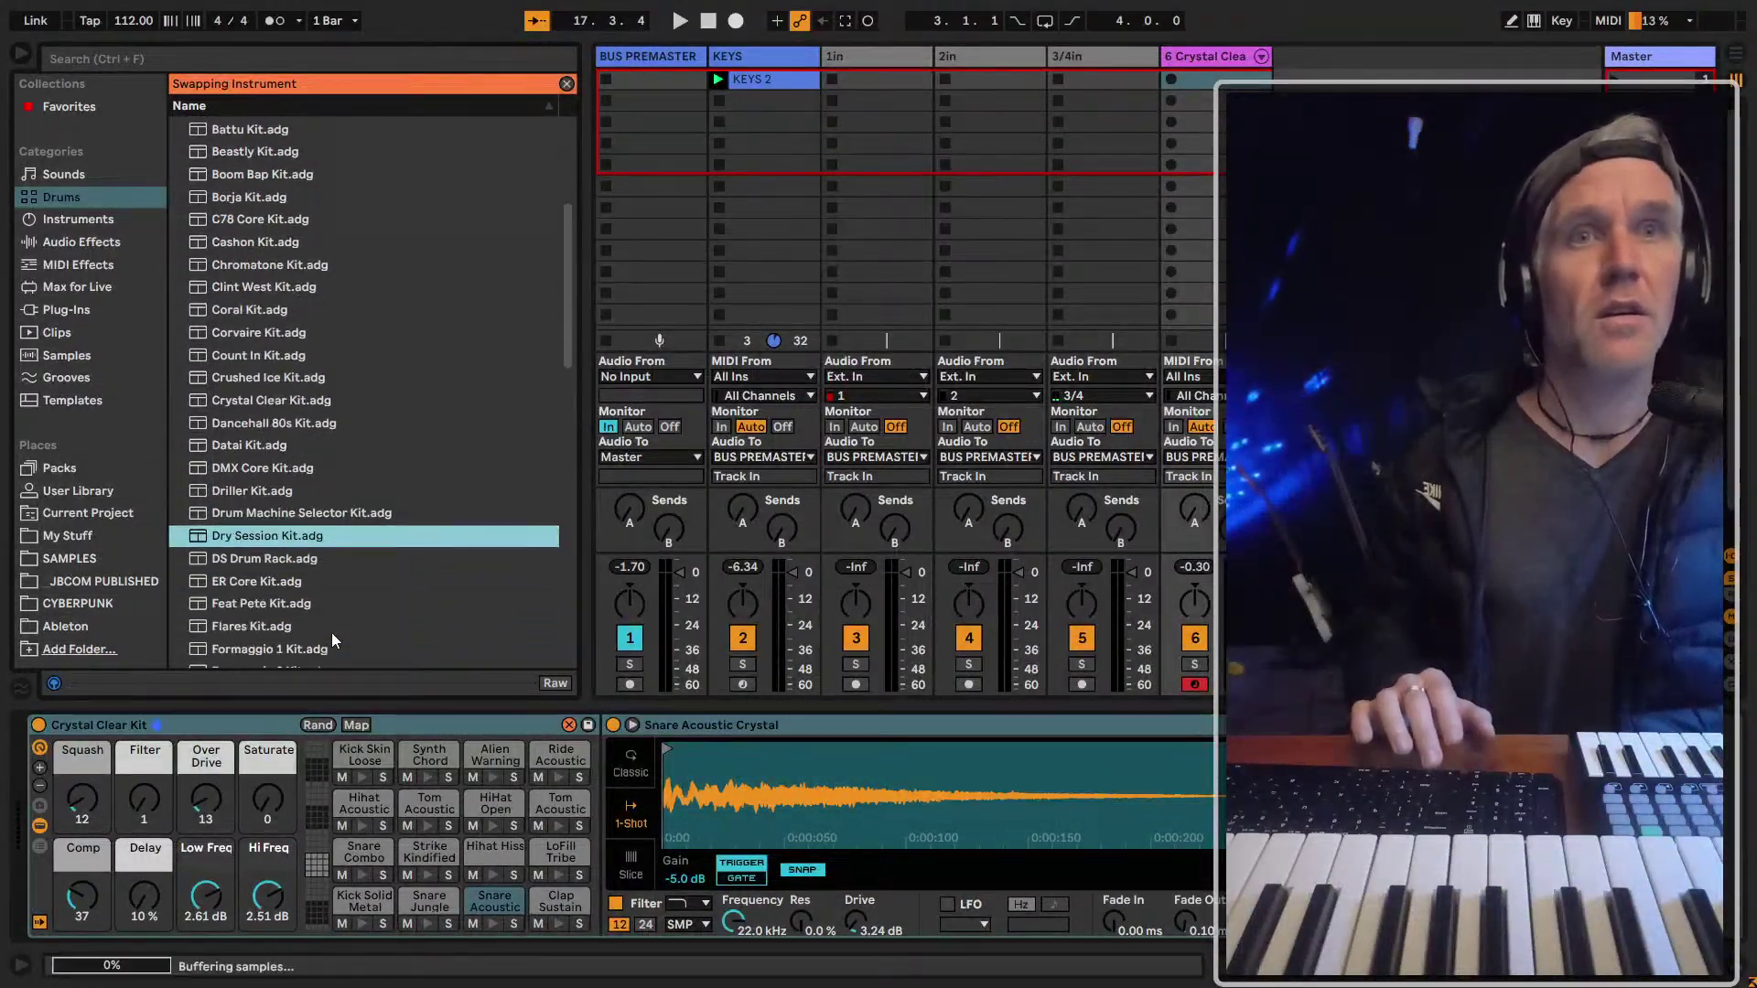
Continue through the kits past DS Drum Rack and ER Core Kit, and swap in Formaggio 1 Kit on the drum track
{"action": "key", "text": "Down"}
{"action": "key", "text": "Down"}
{"action": "key", "text": "Down"}
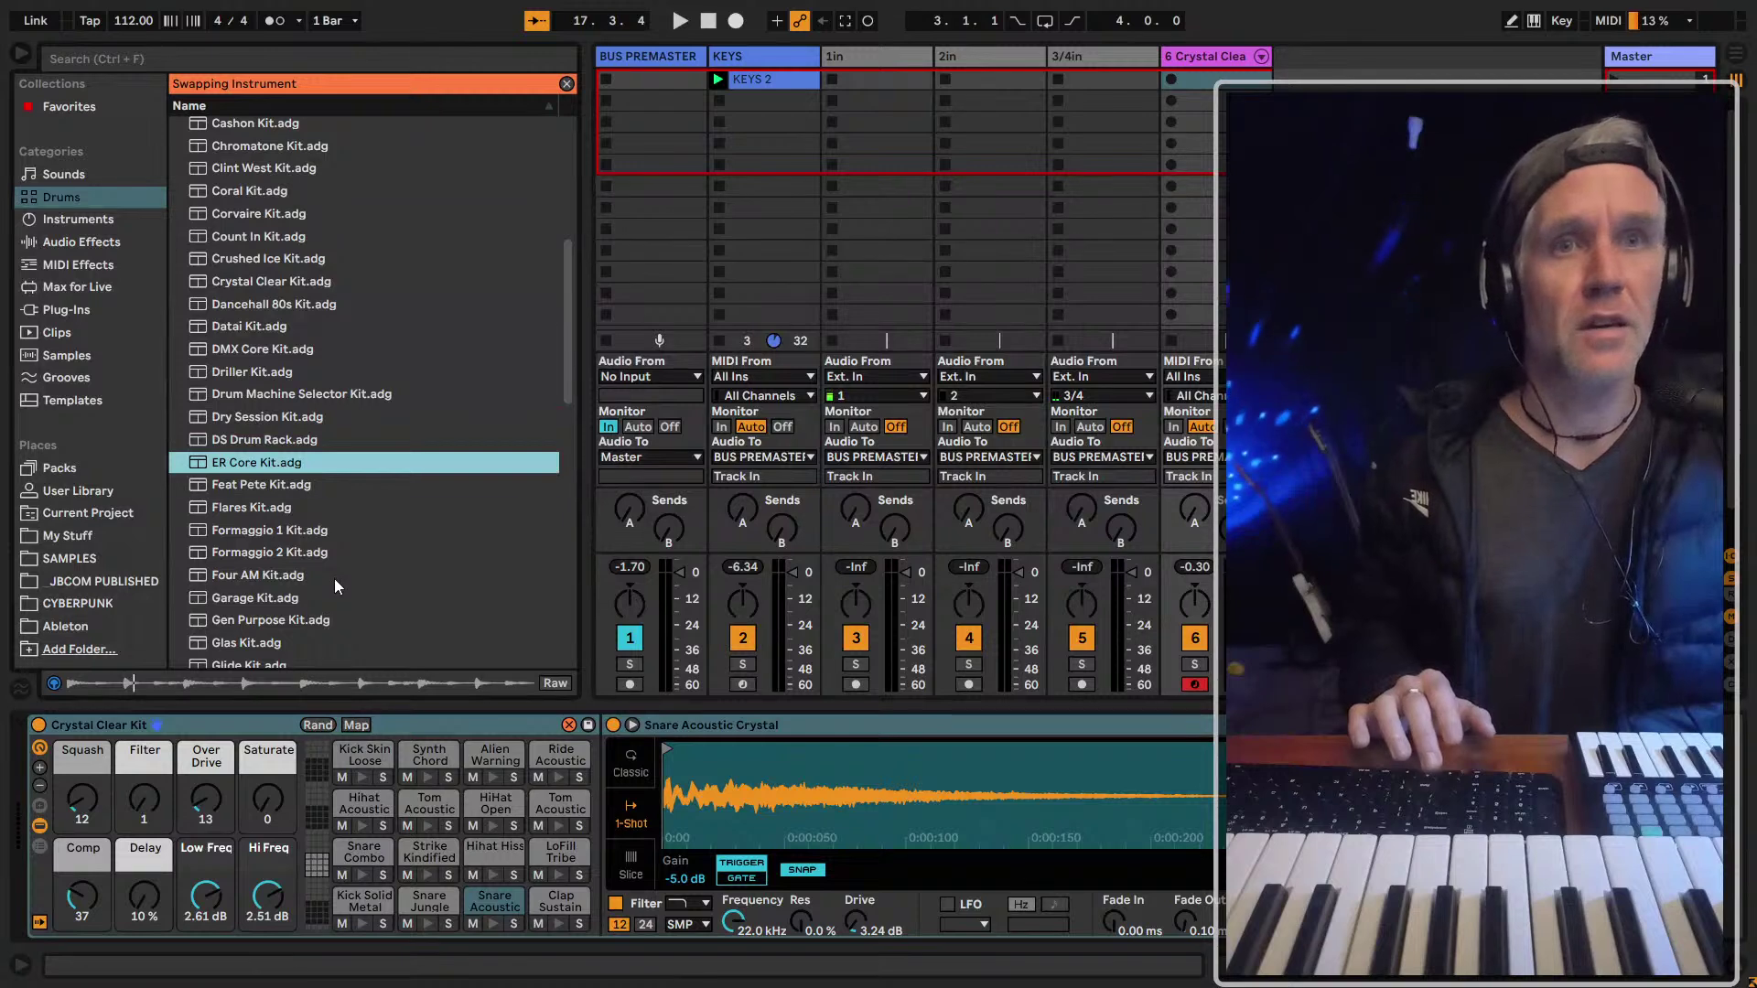
{"action": "key", "text": "Down"}
{"action": "scroll", "coordinate": [333, 578], "scroll_direction": "down", "scroll_amount": 1}
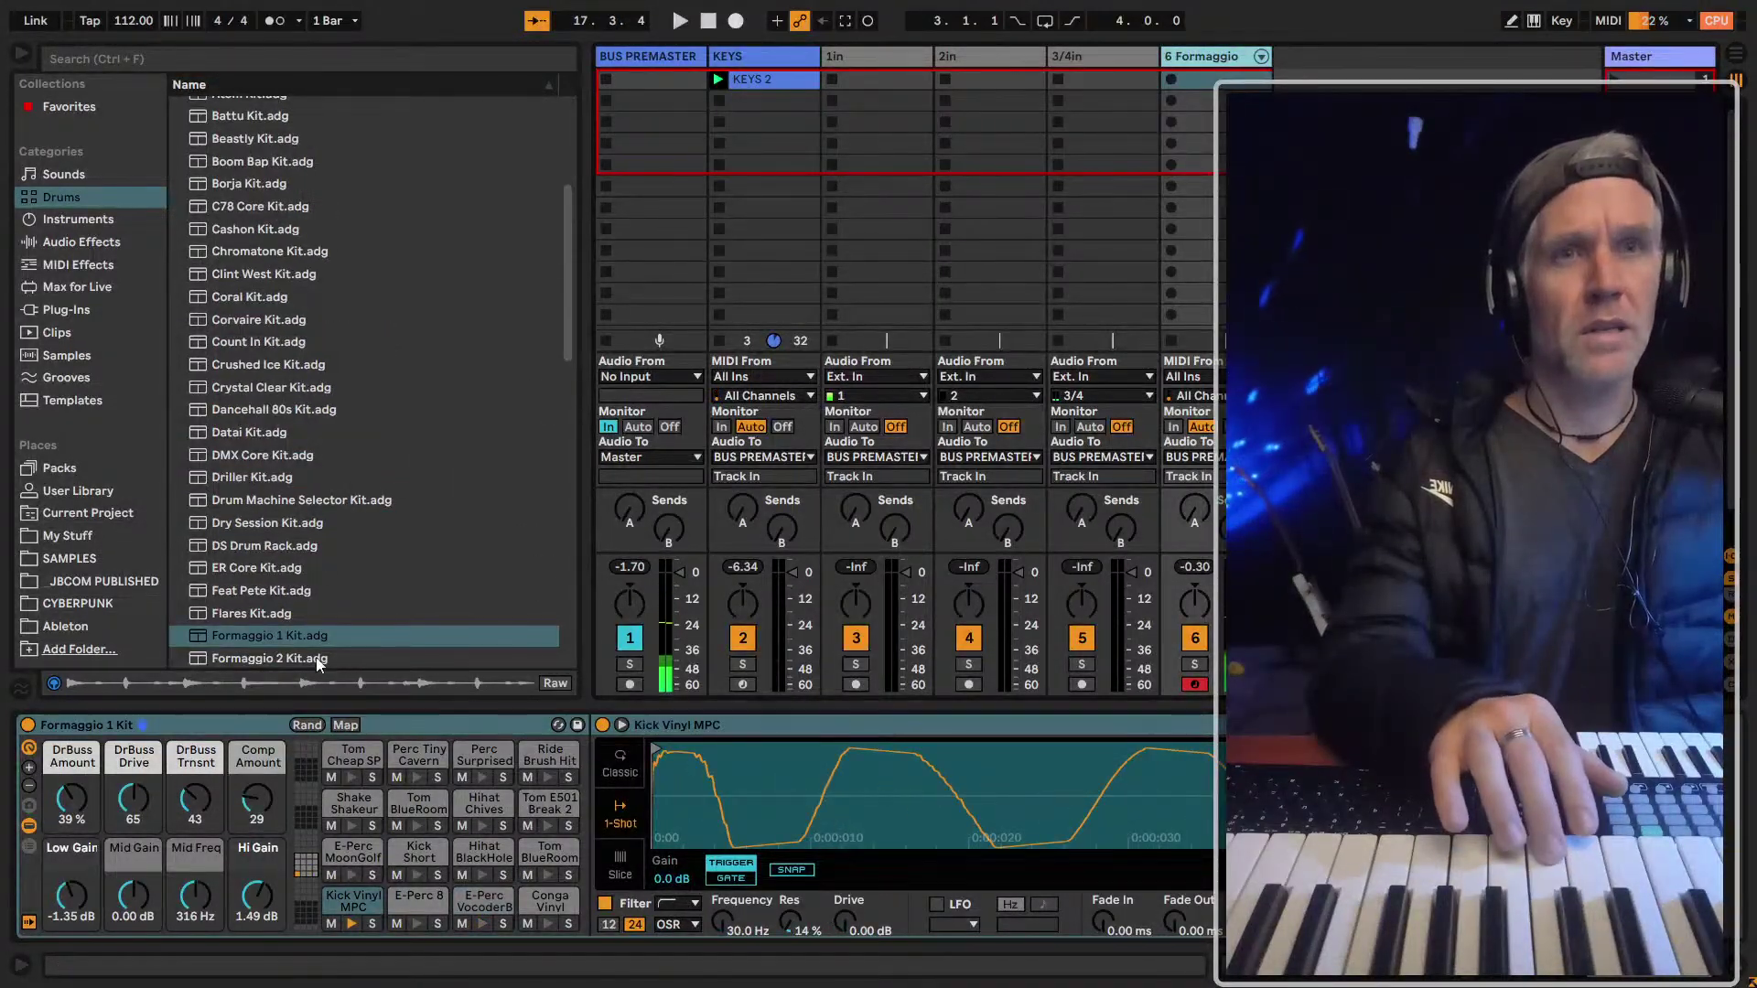
Activate the > 100Hz chain in the EQ multiband rack on BUS PREMASTER and return to the Formaggio drum track
{"action": "left_click", "coordinate": [278, 637]}
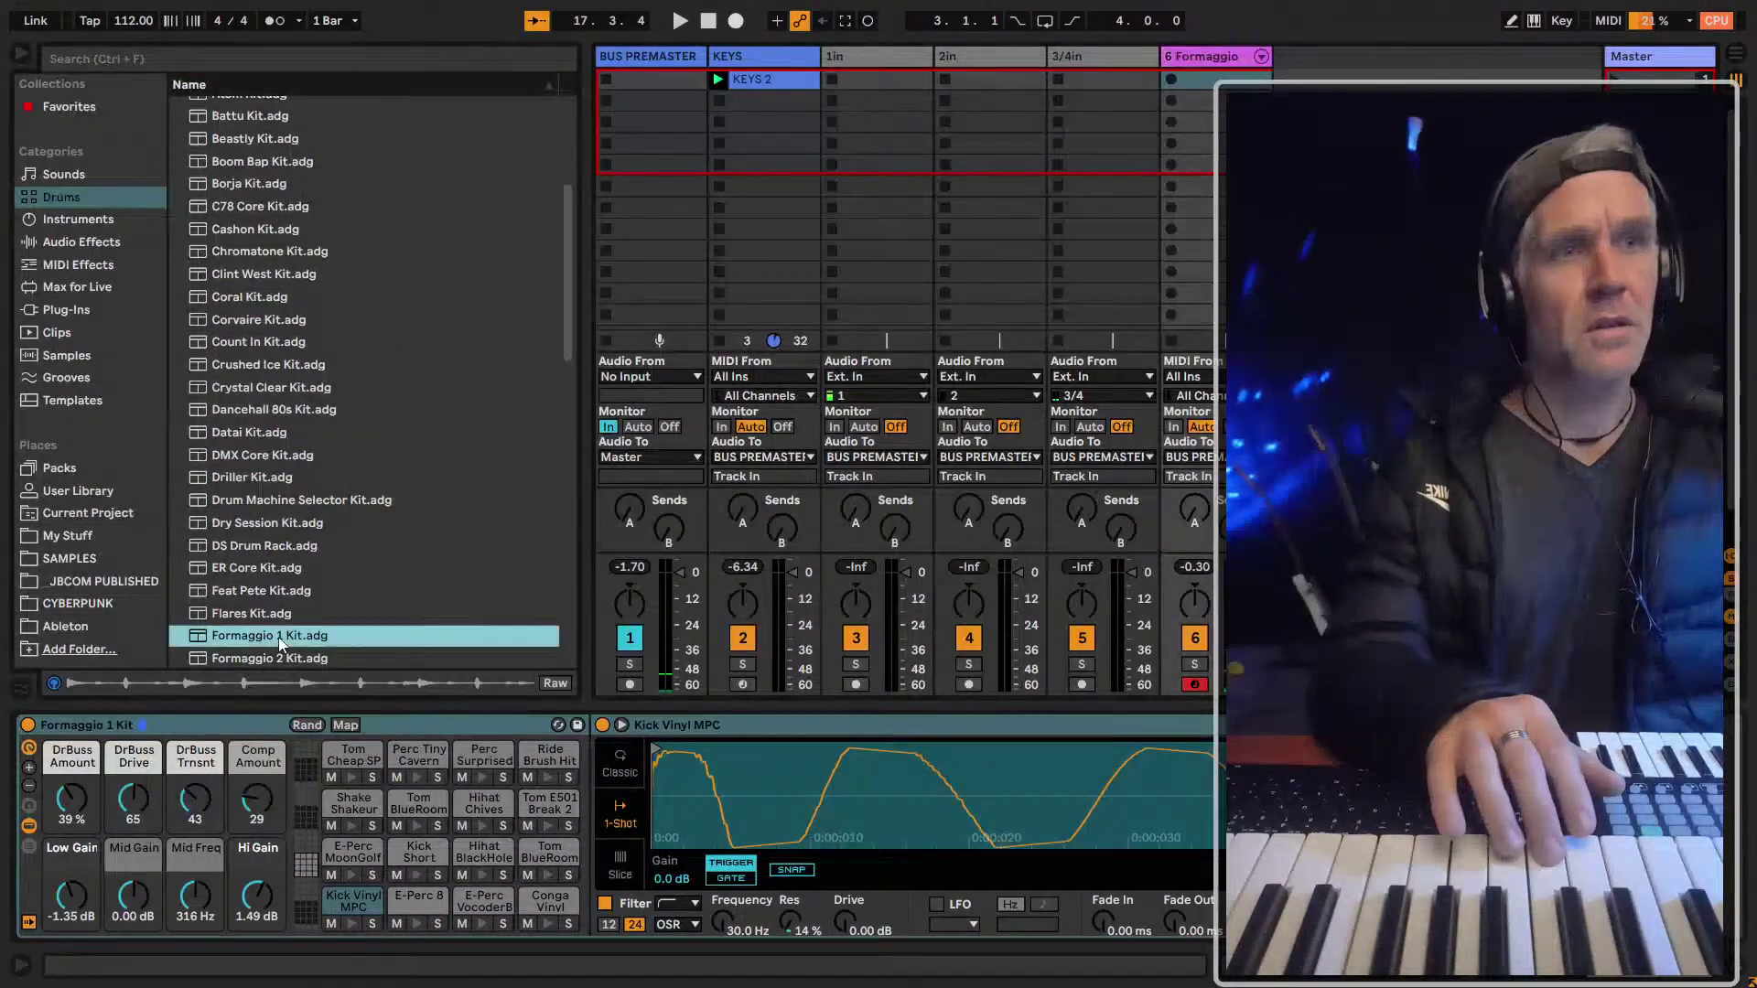
{"action": "left_click", "coordinate": [666, 64]}
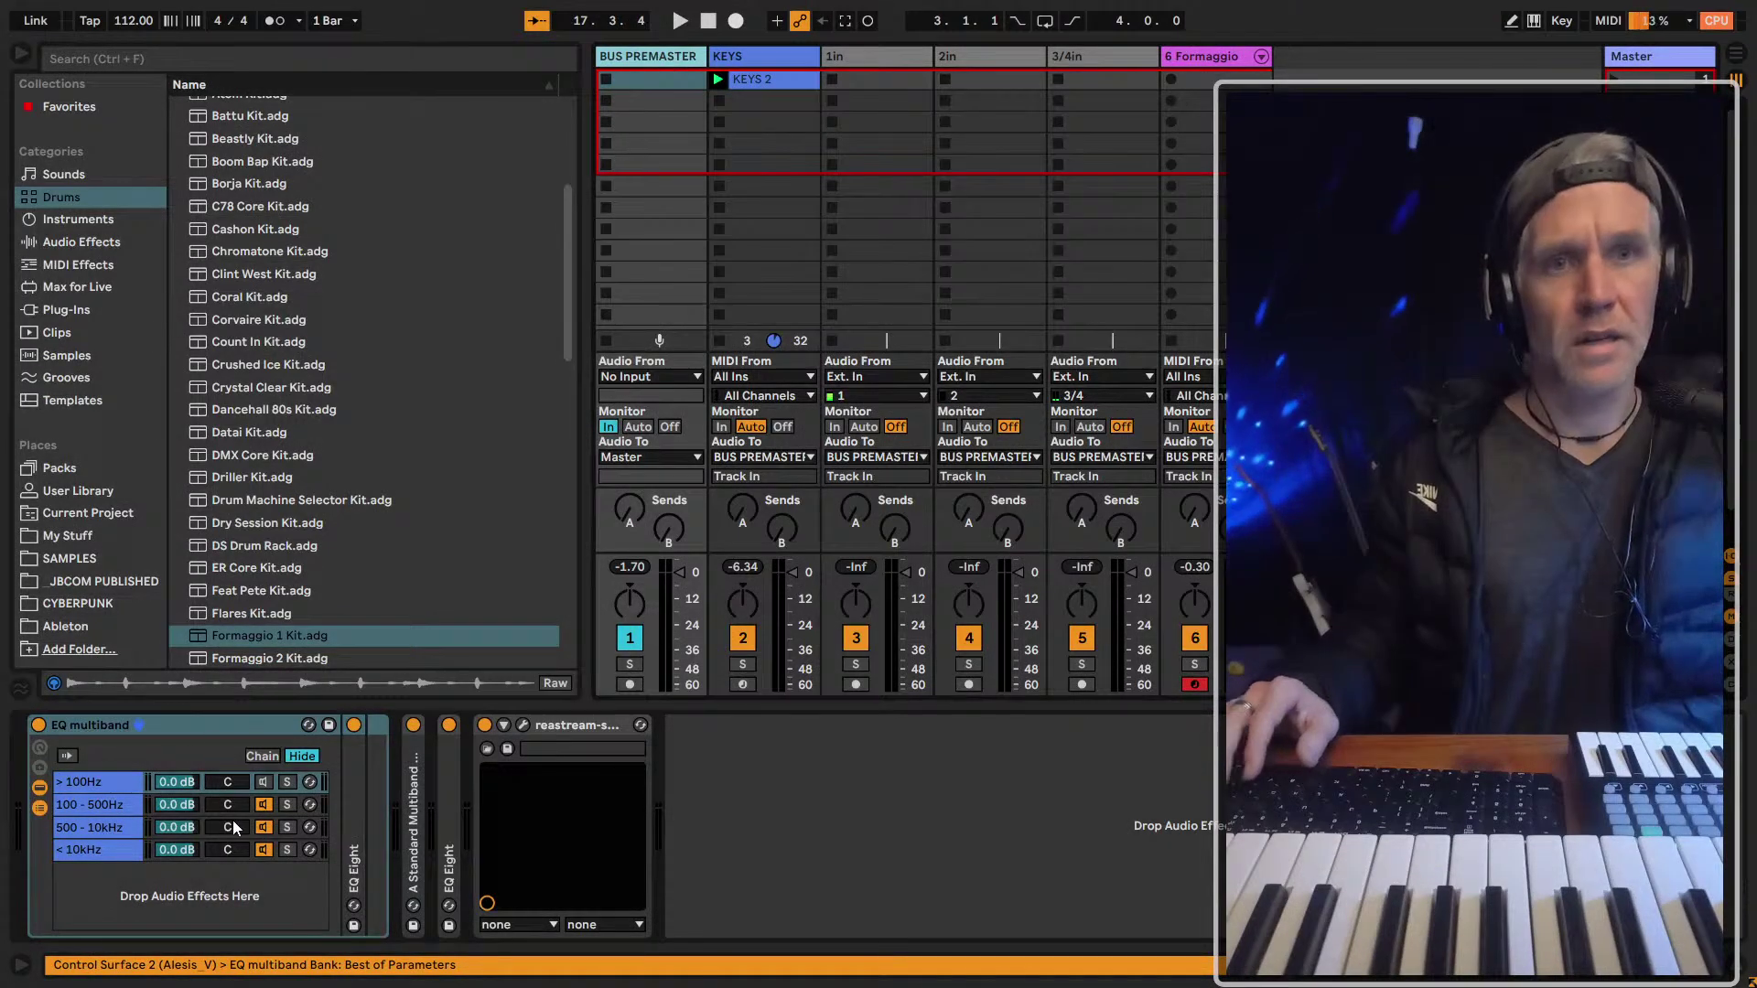
{"action": "left_click", "coordinate": [264, 782]}
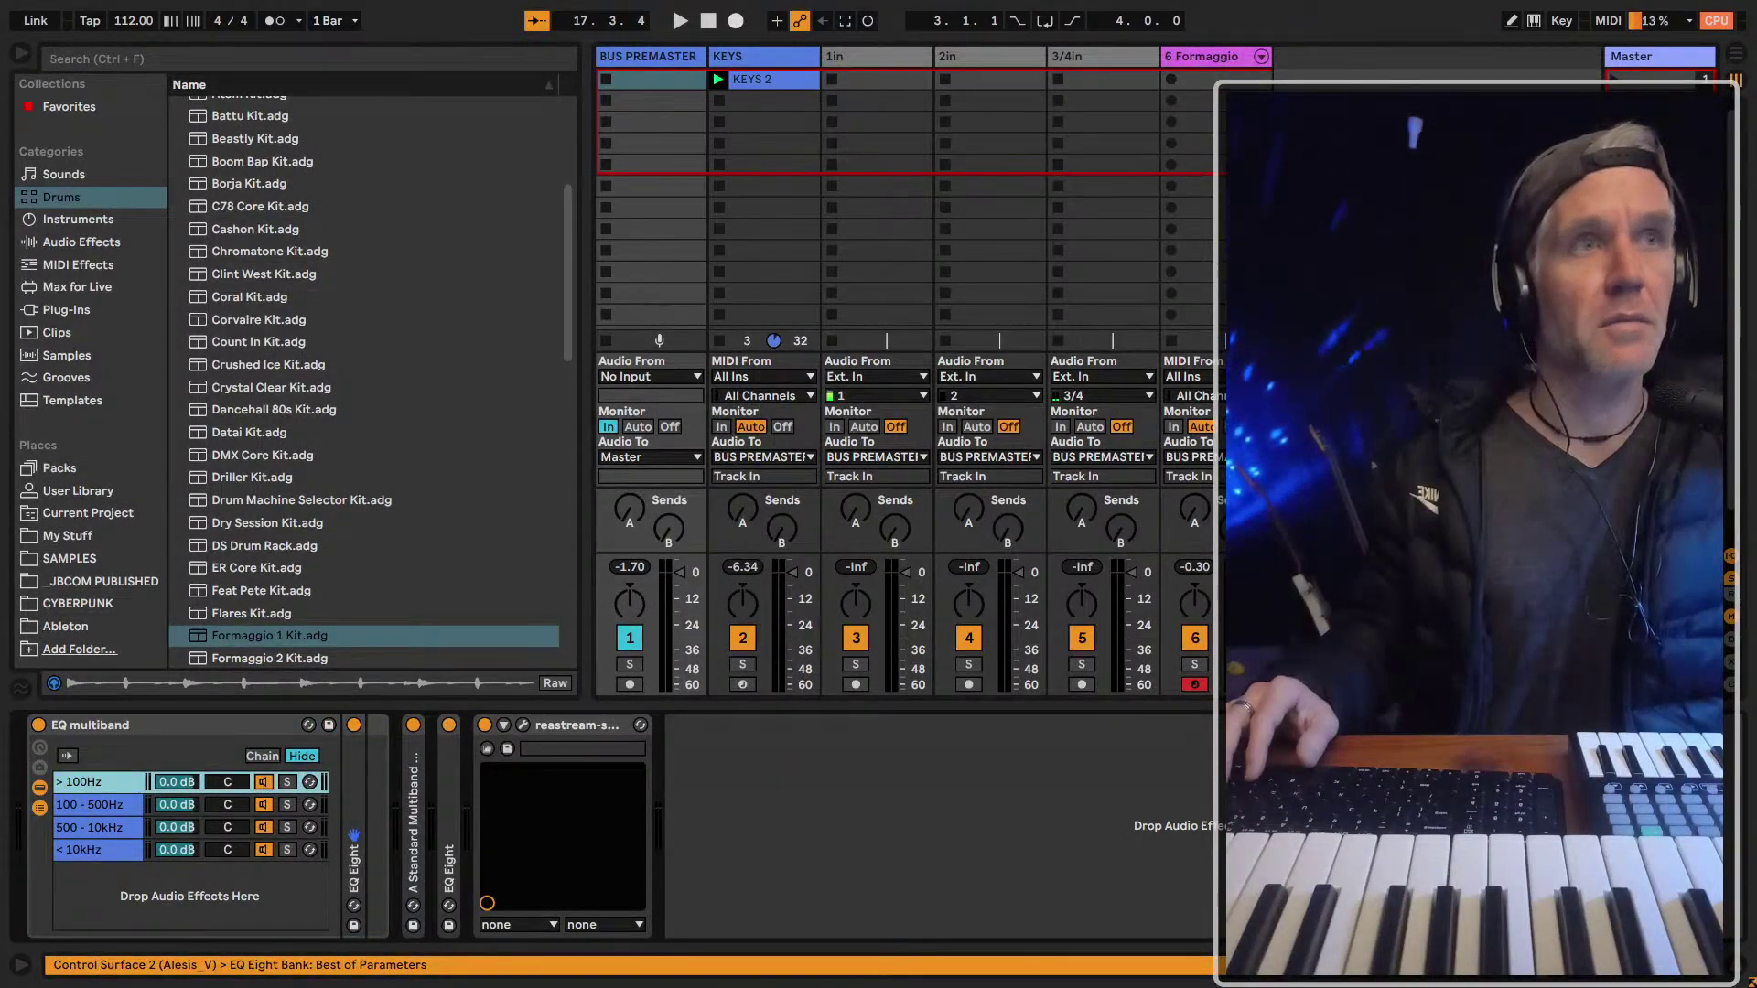
{"action": "left_click", "coordinate": [1217, 58]}
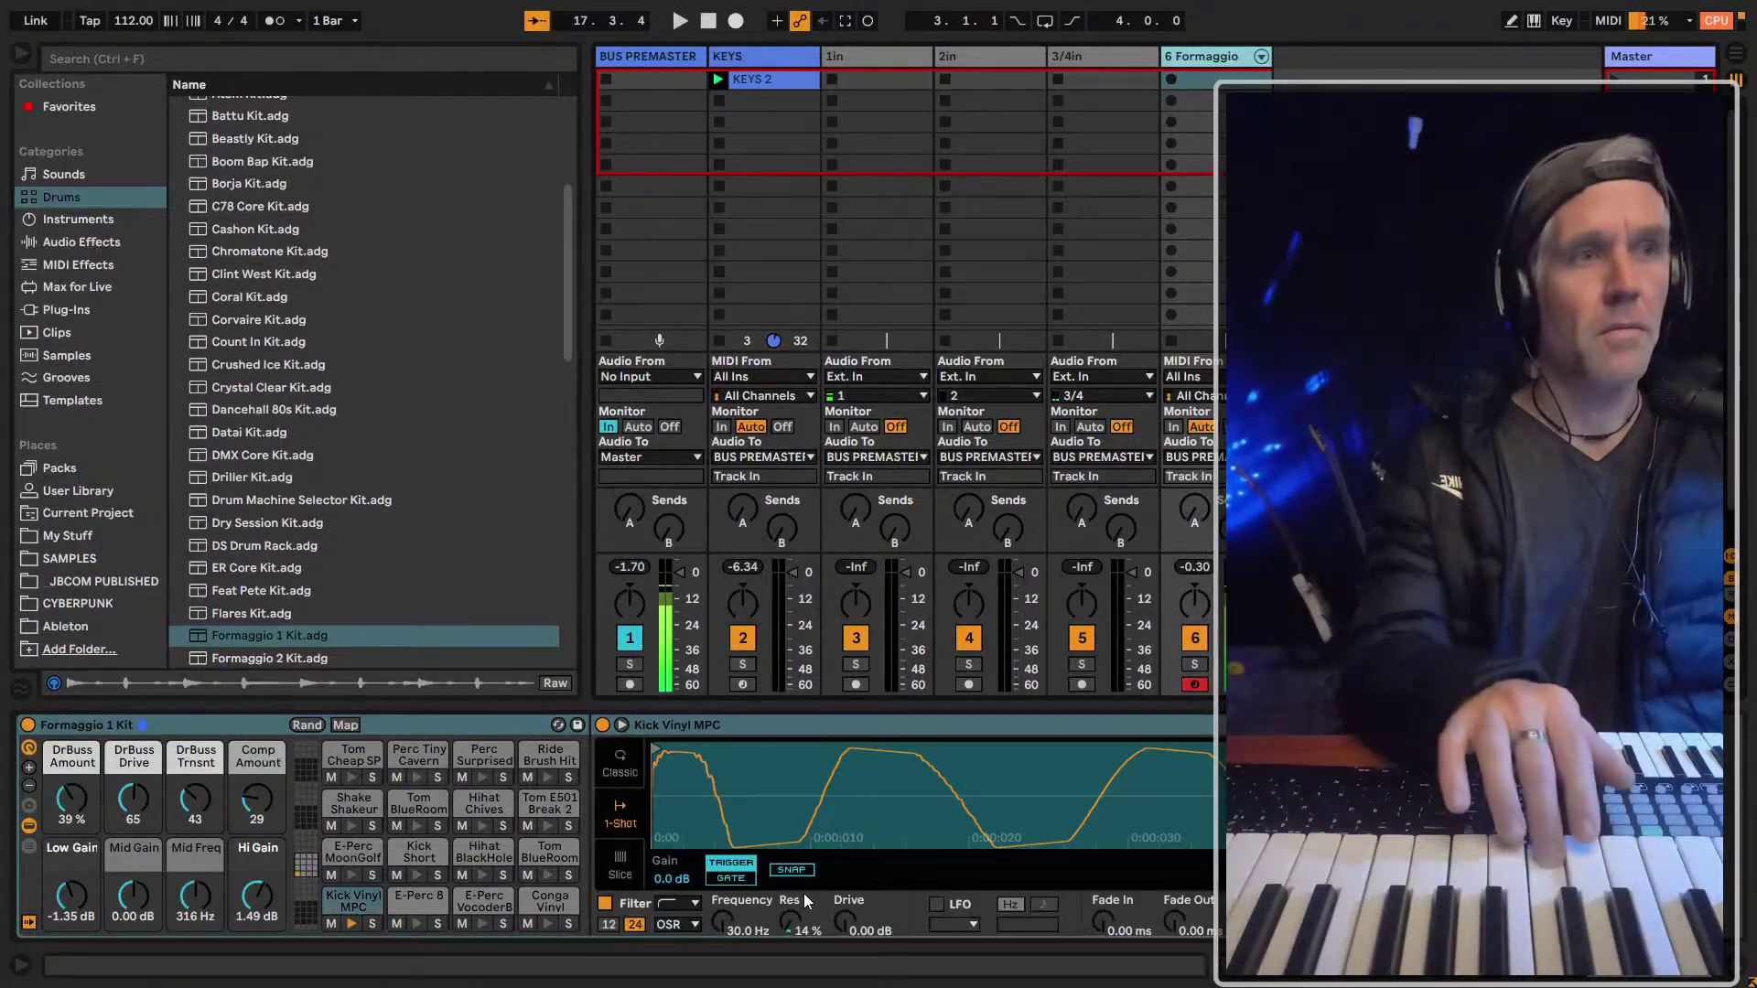
Start playback with the metronome on and record a four-bar Kick Vinyl MPC pattern in the first slot of the Formaggio track
{"action": "key", "text": "space"}
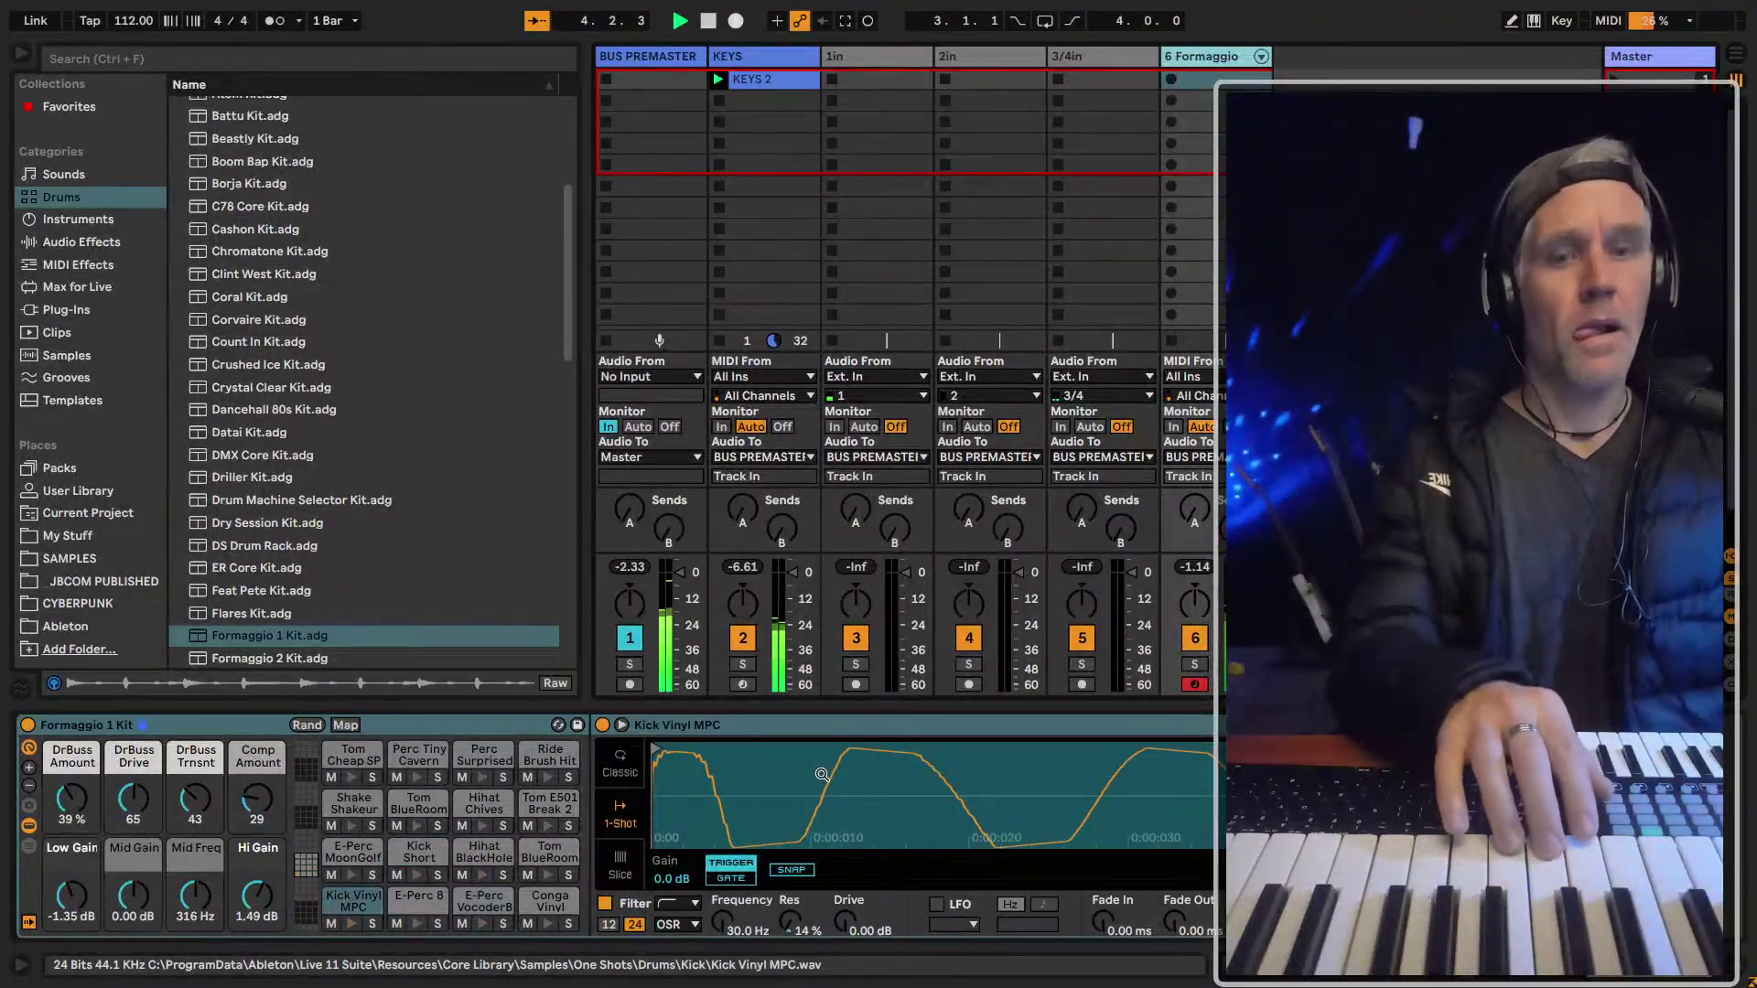
{"action": "double_click", "coordinate": [1260, 88]}
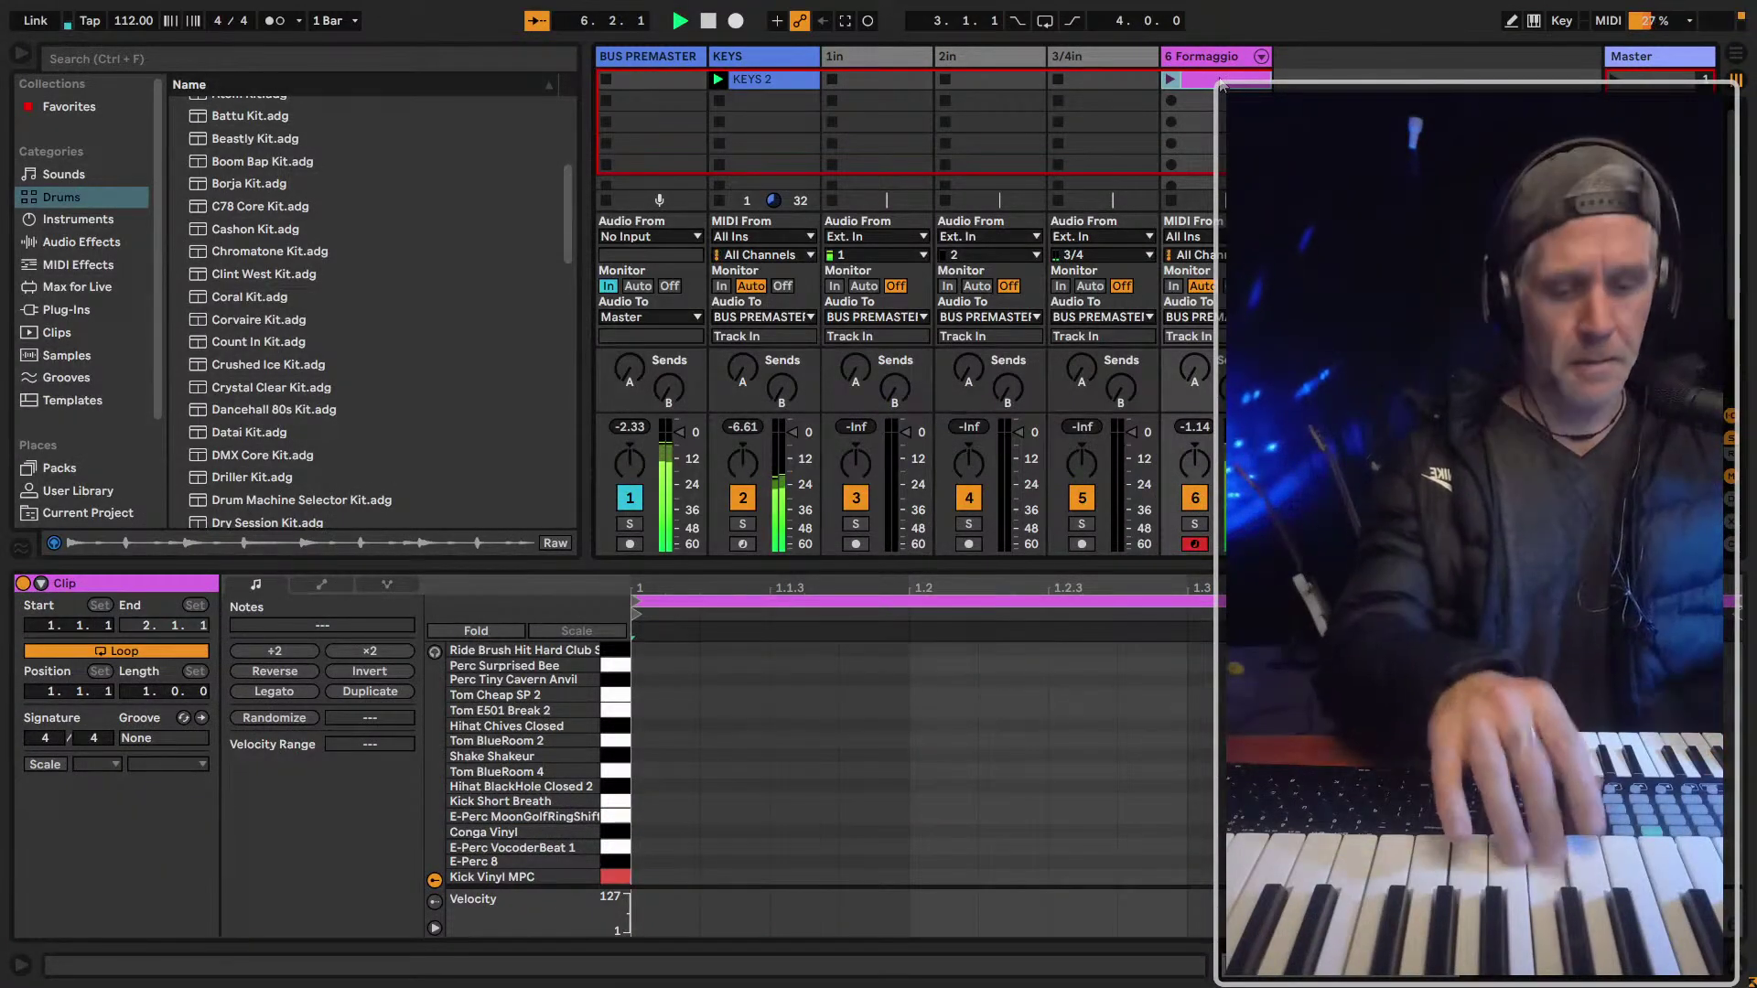
{"action": "key", "text": "Delete"}
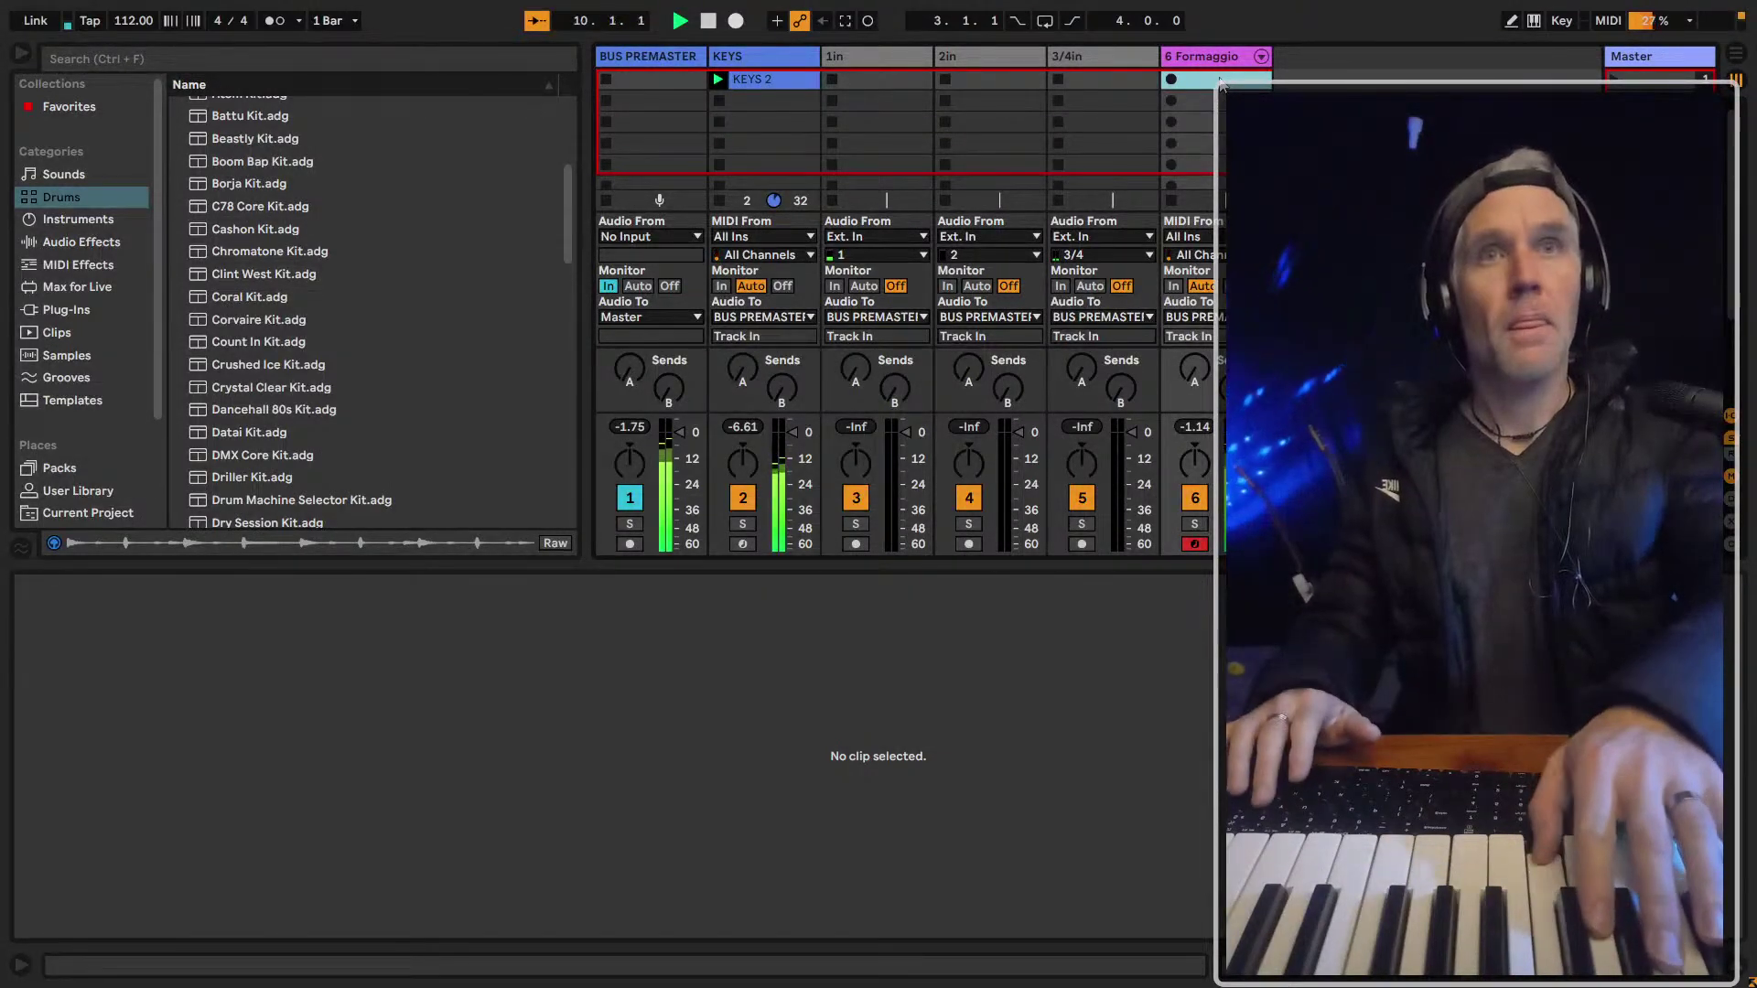
{"action": "key", "text": "o"}
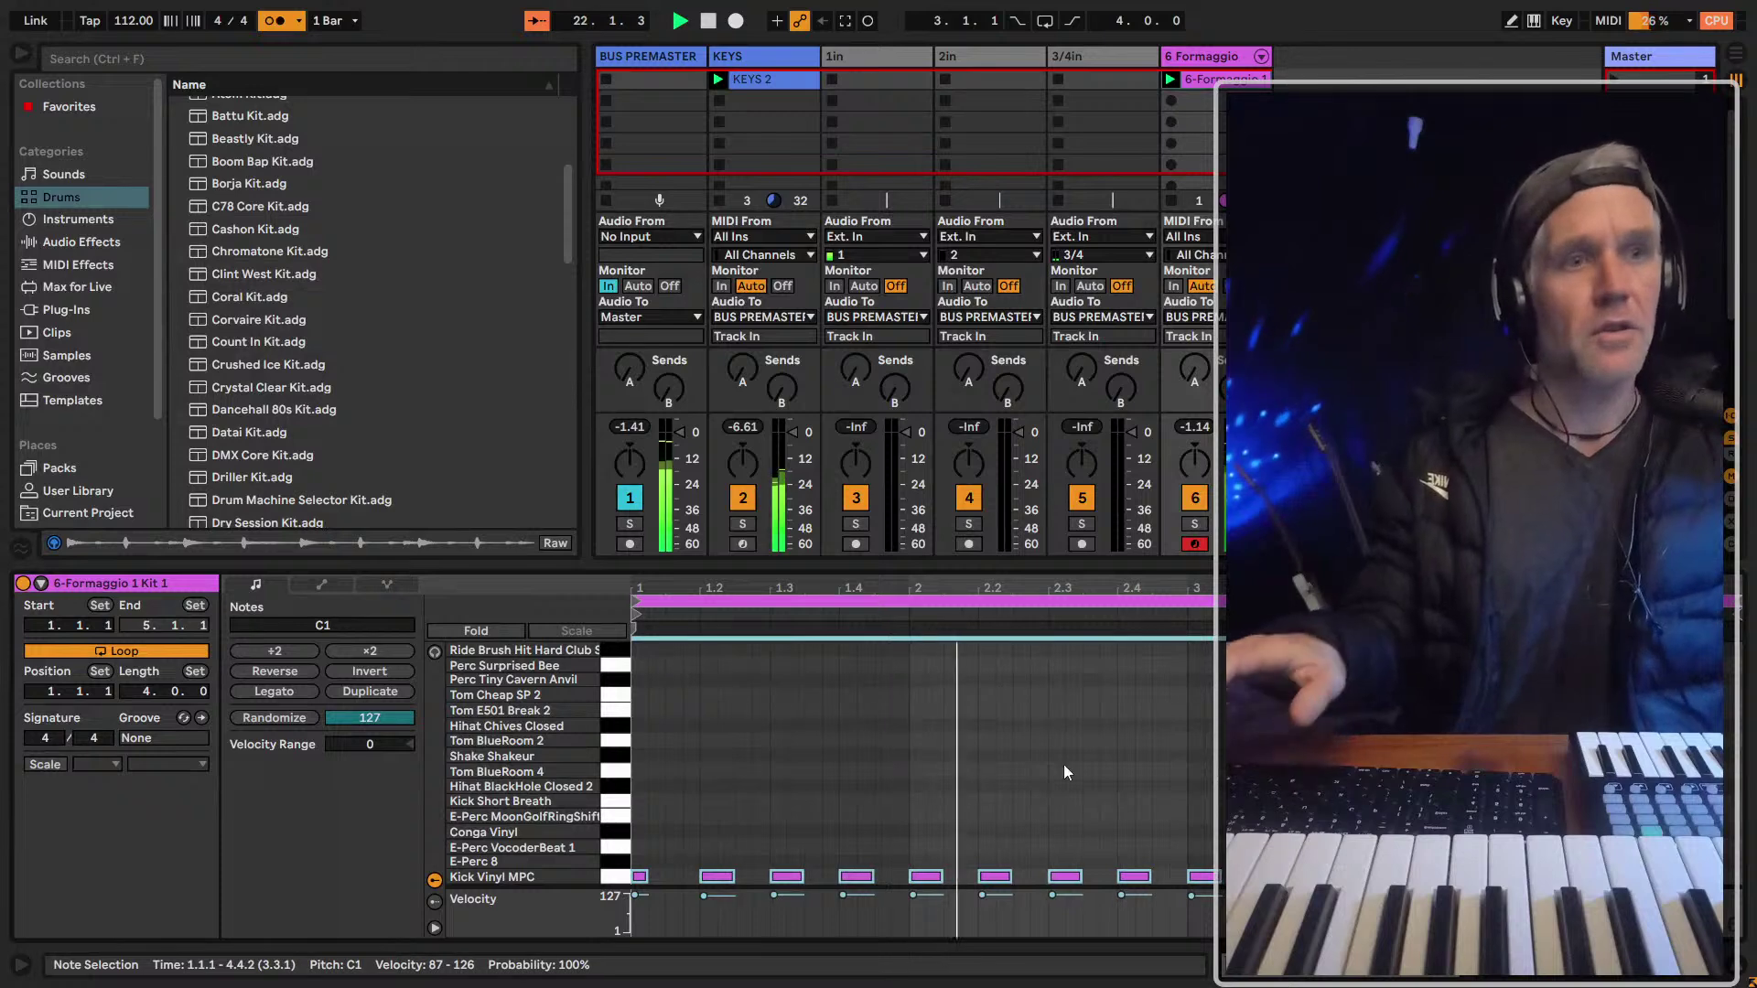
Lengthen the last and first Kick Vinyl MPC notes in the drum clip and select all its notes
{"action": "left_click", "coordinate": [1288, 769]}
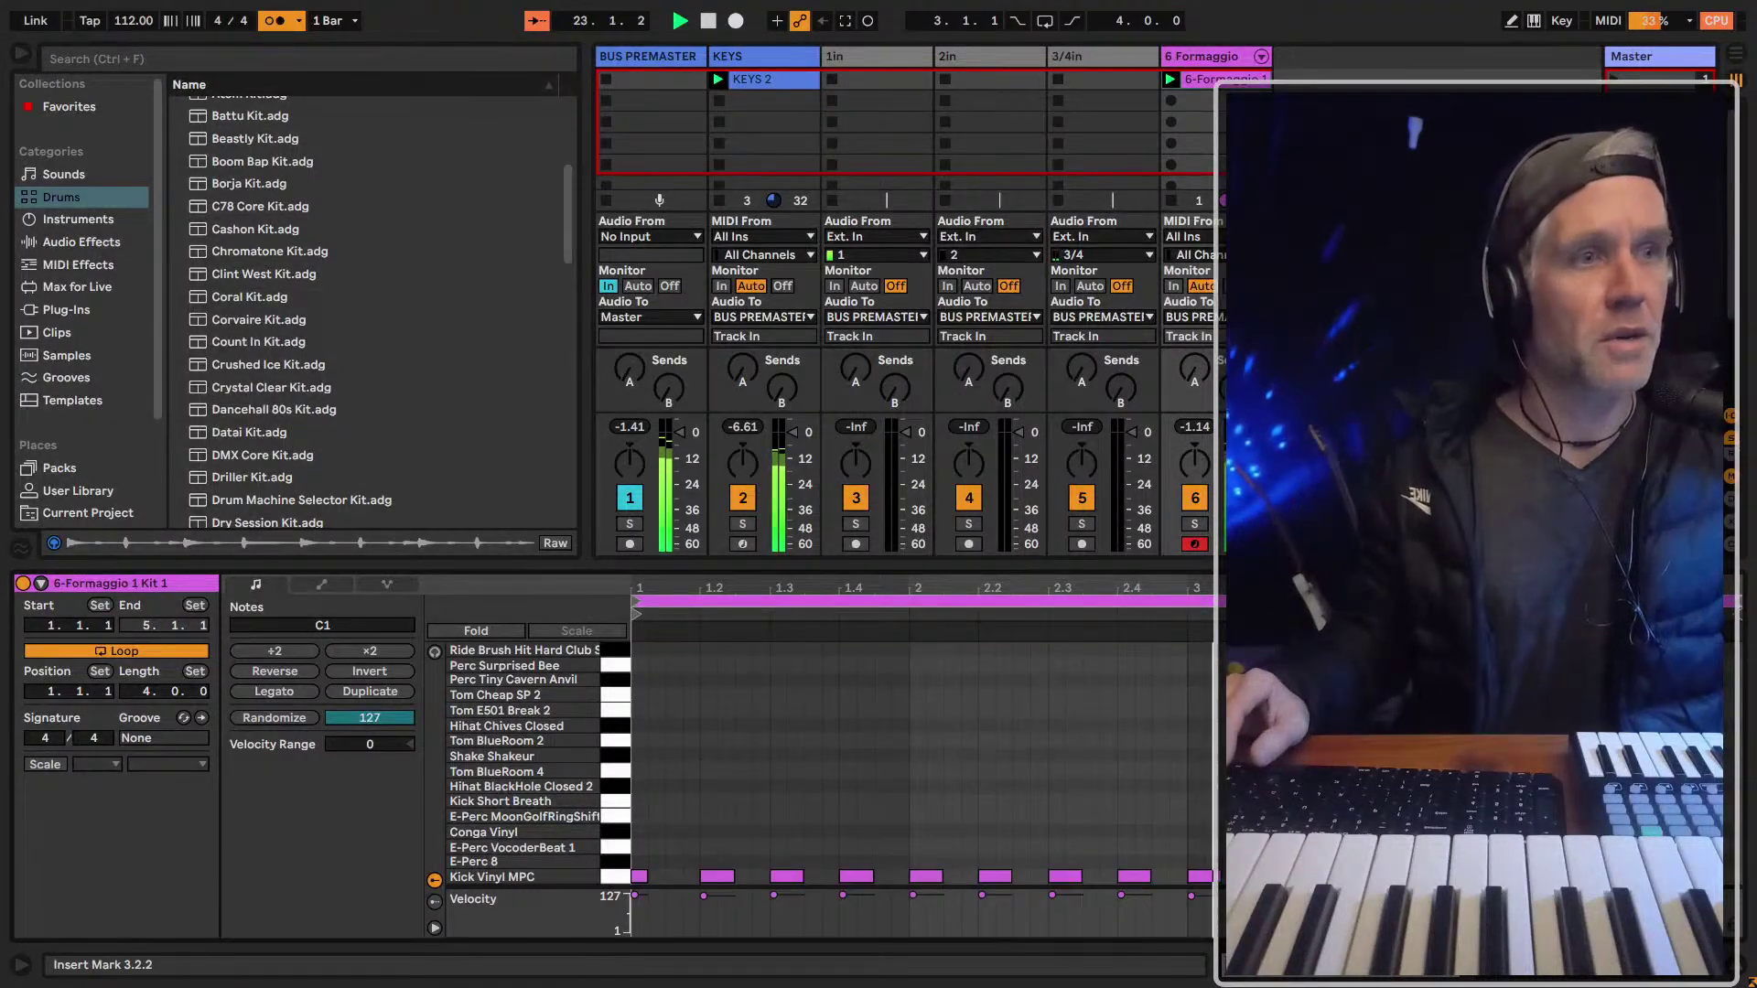
{"action": "left_click", "coordinate": [1323, 768]}
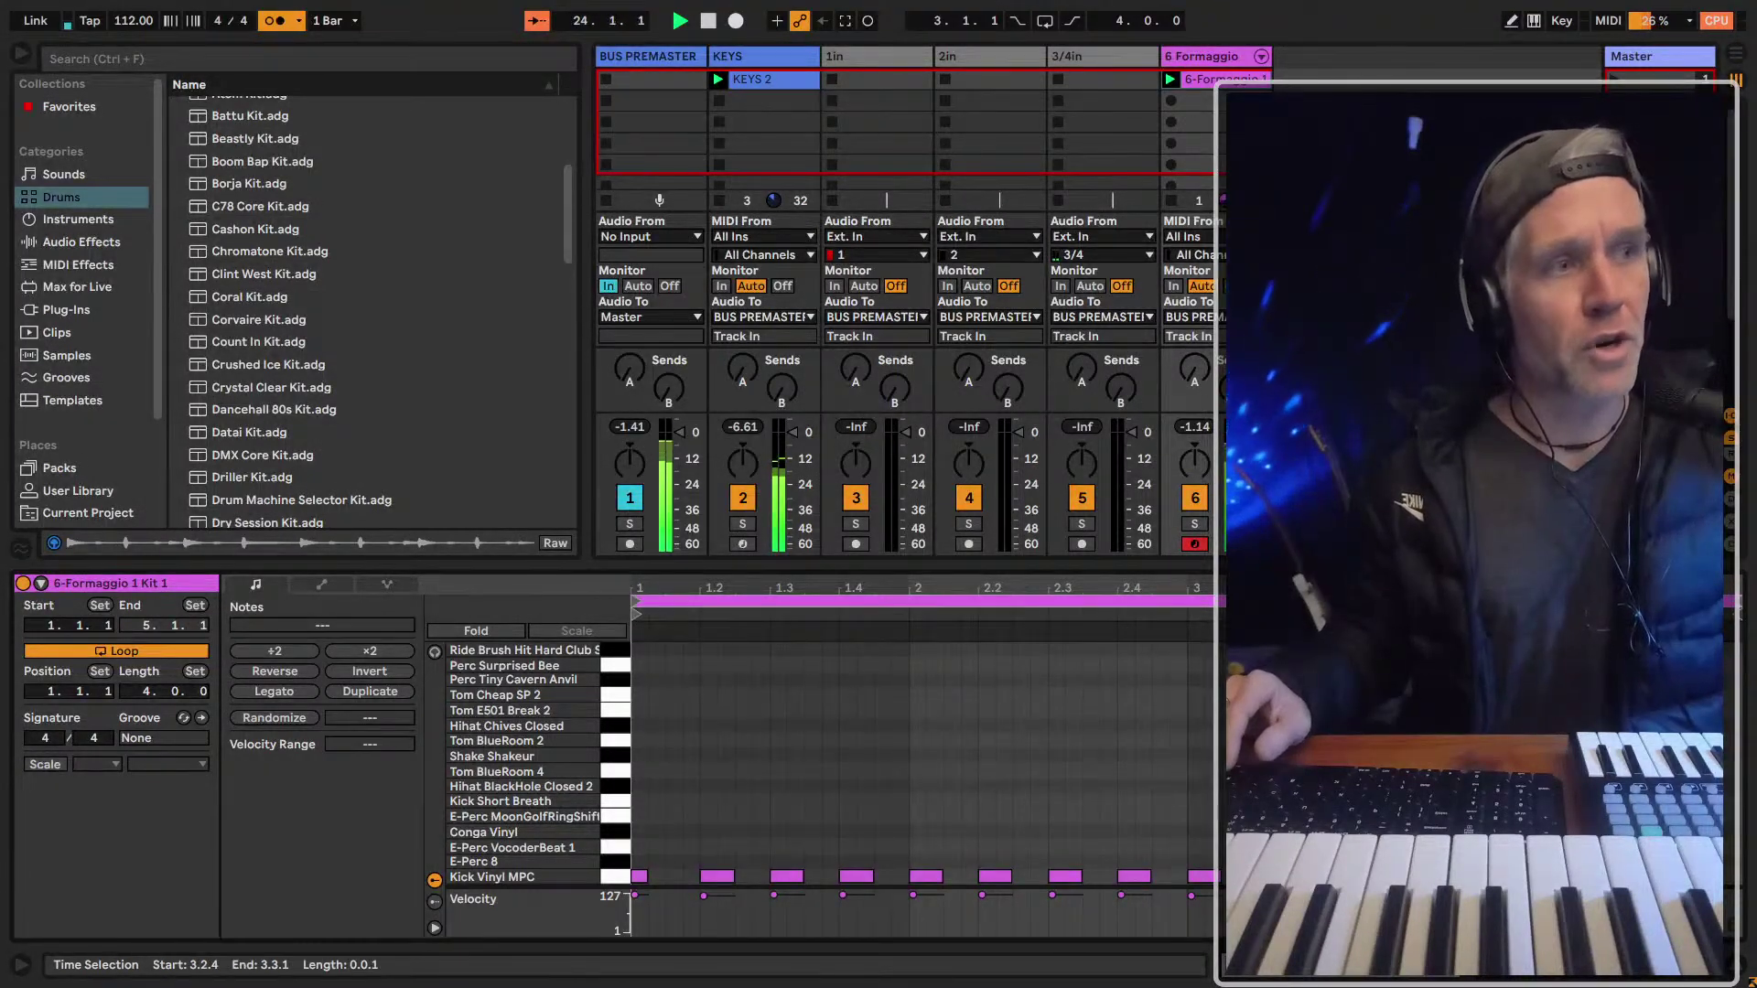
{"action": "left_click", "coordinate": [1686, 877]}
{"action": "key", "text": "ctrl+a"}
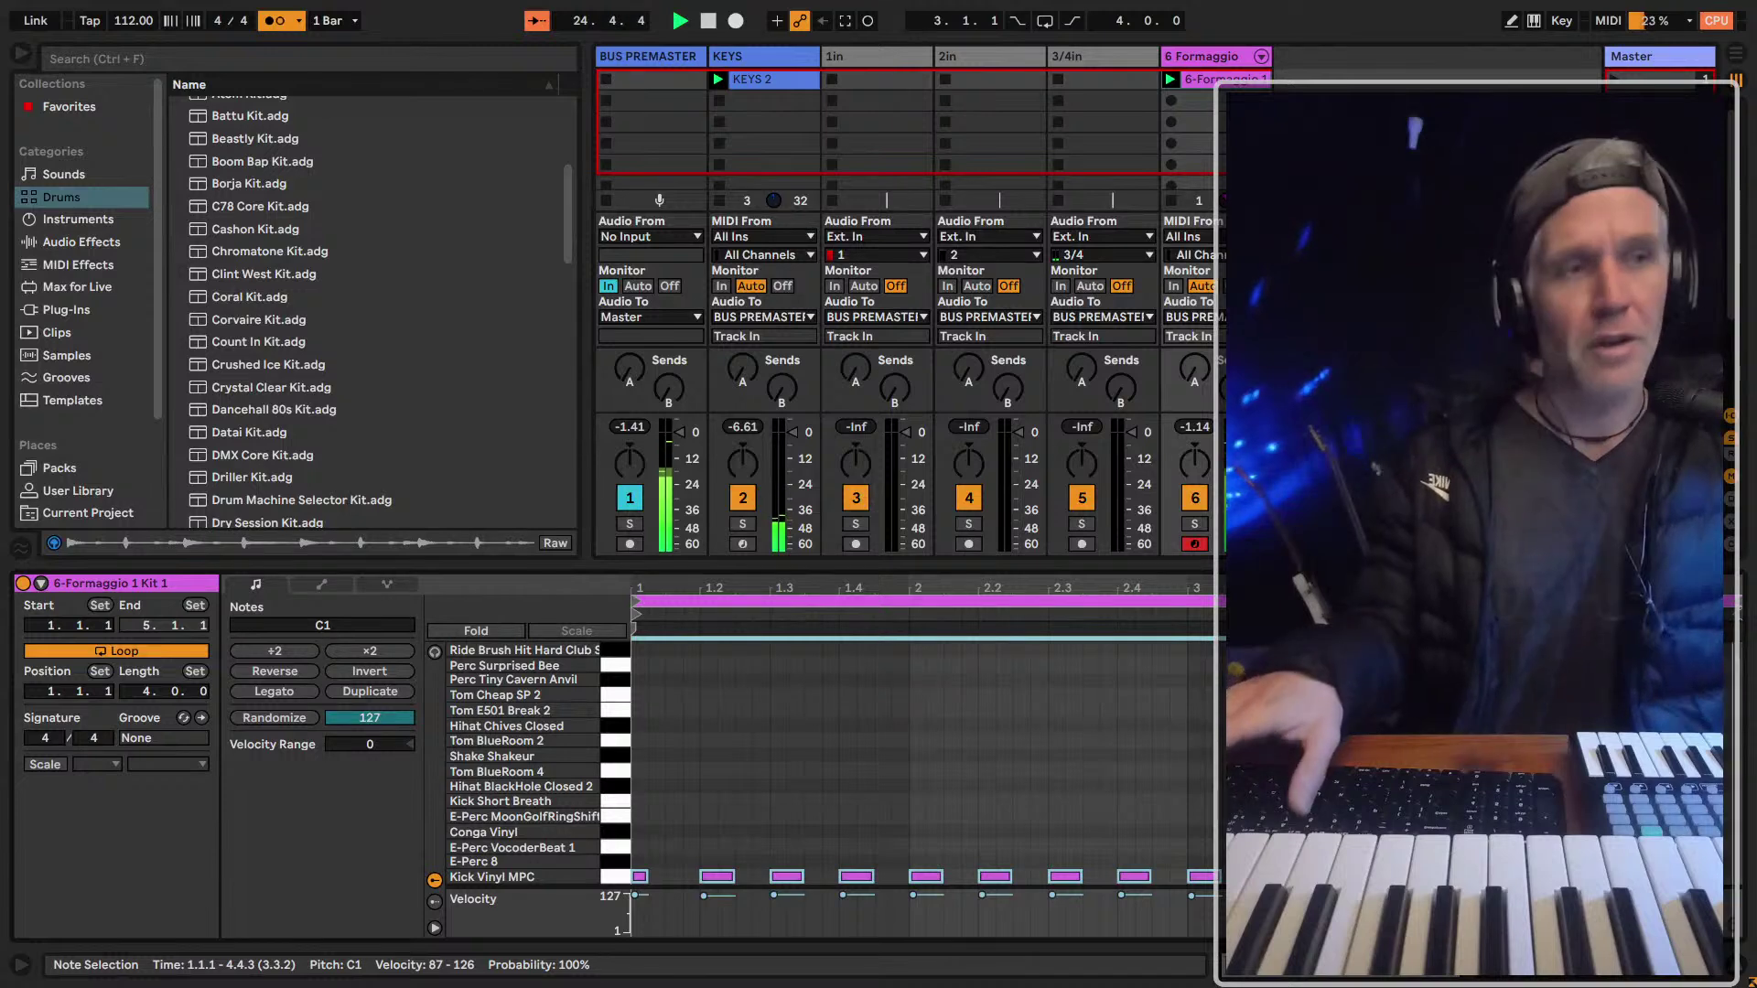
{"action": "left_click", "coordinate": [640, 876]}
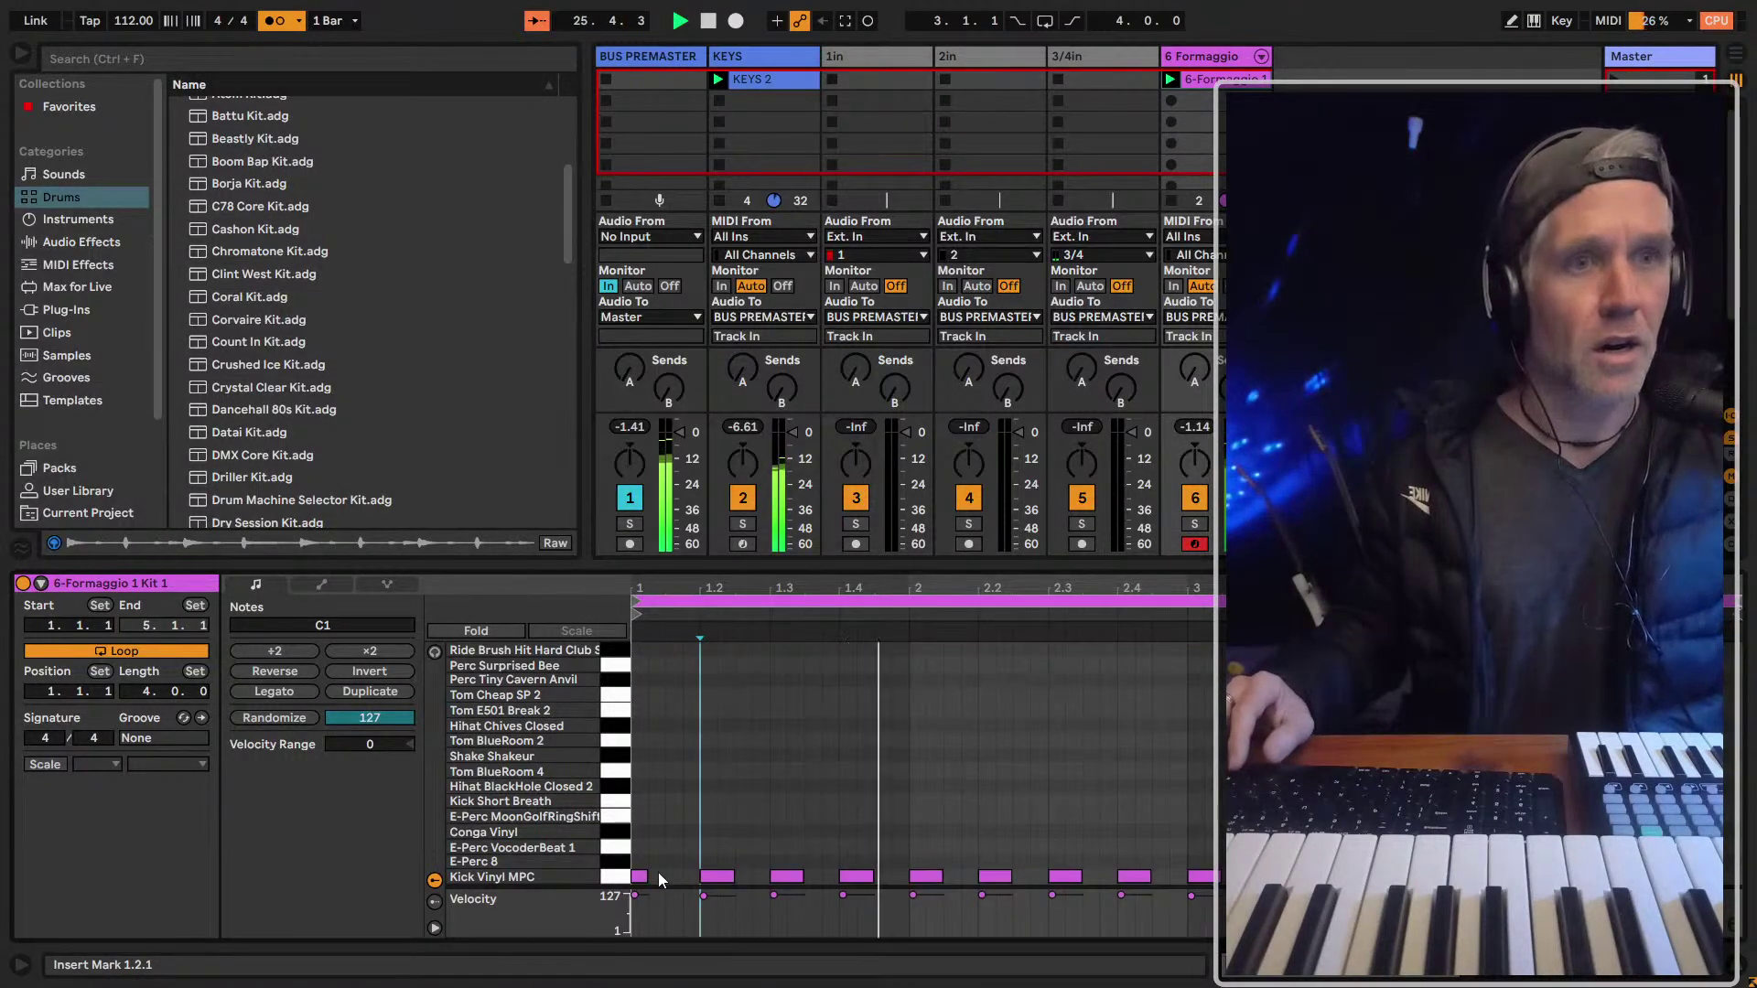
{"action": "key", "text": "ctrl+a"}
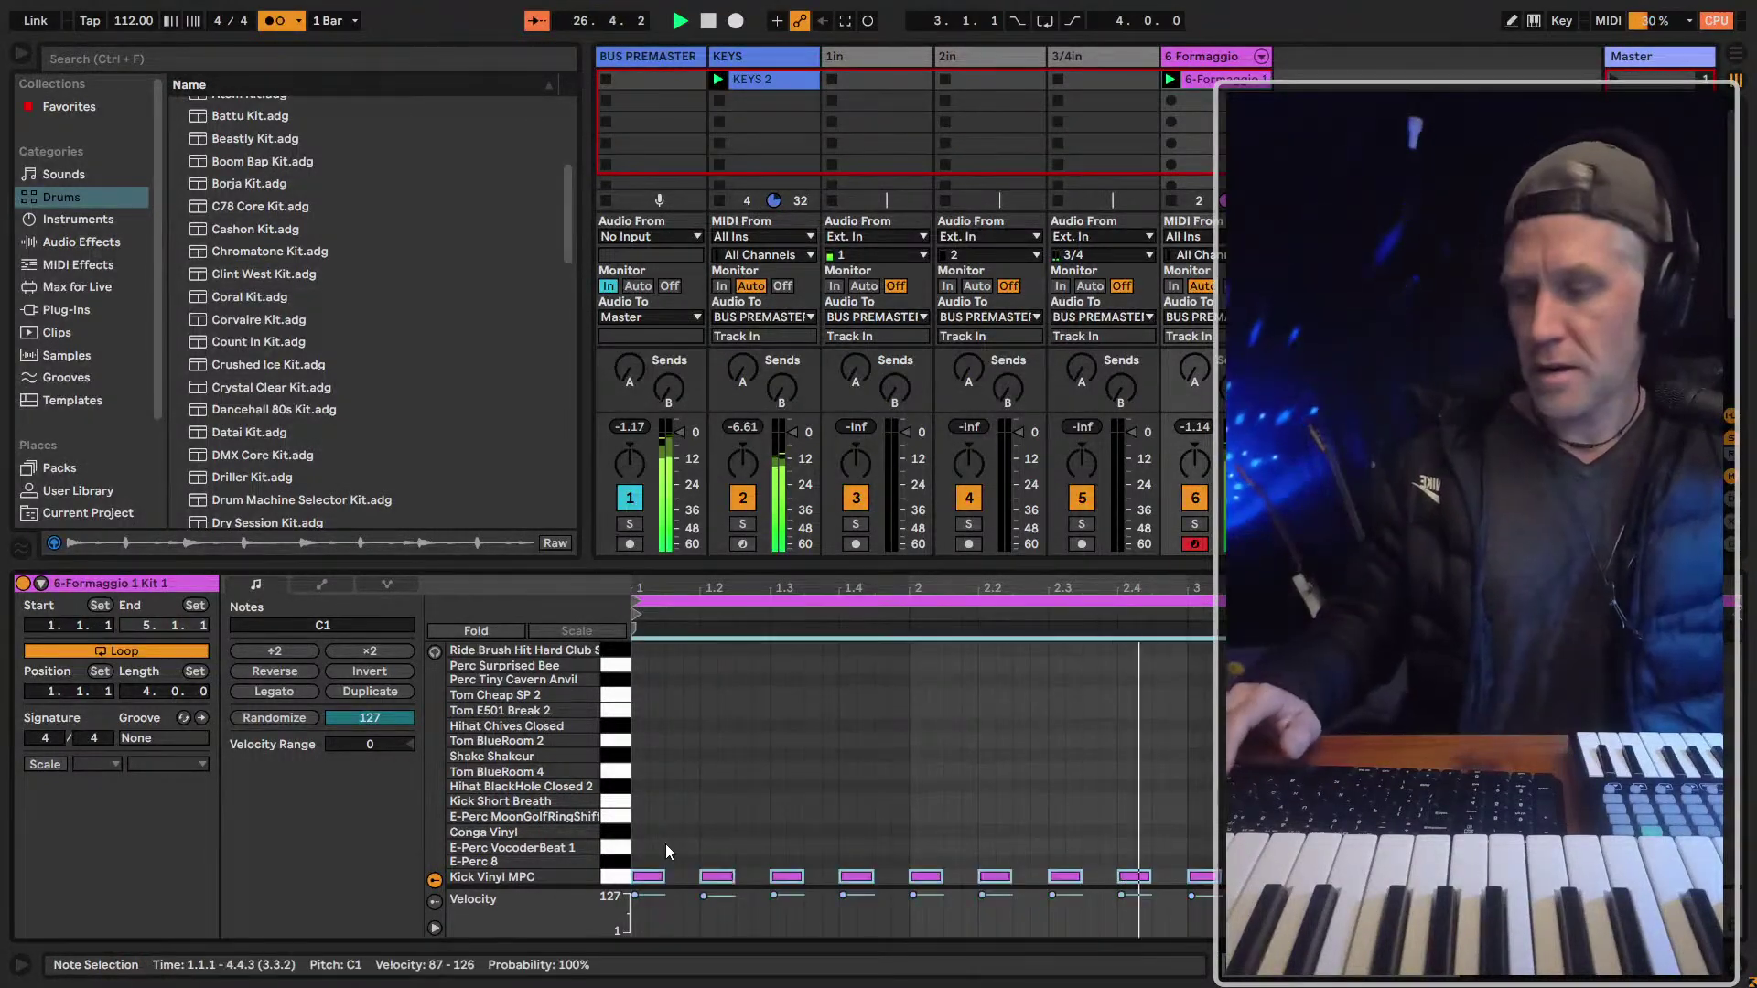
Overdub Hihat BlackHole Closed 2 and E-Perc VocoderBeat 1 hits onto the kick clip, and hide the browser
{"action": "left_click", "coordinate": [1025, 809]}
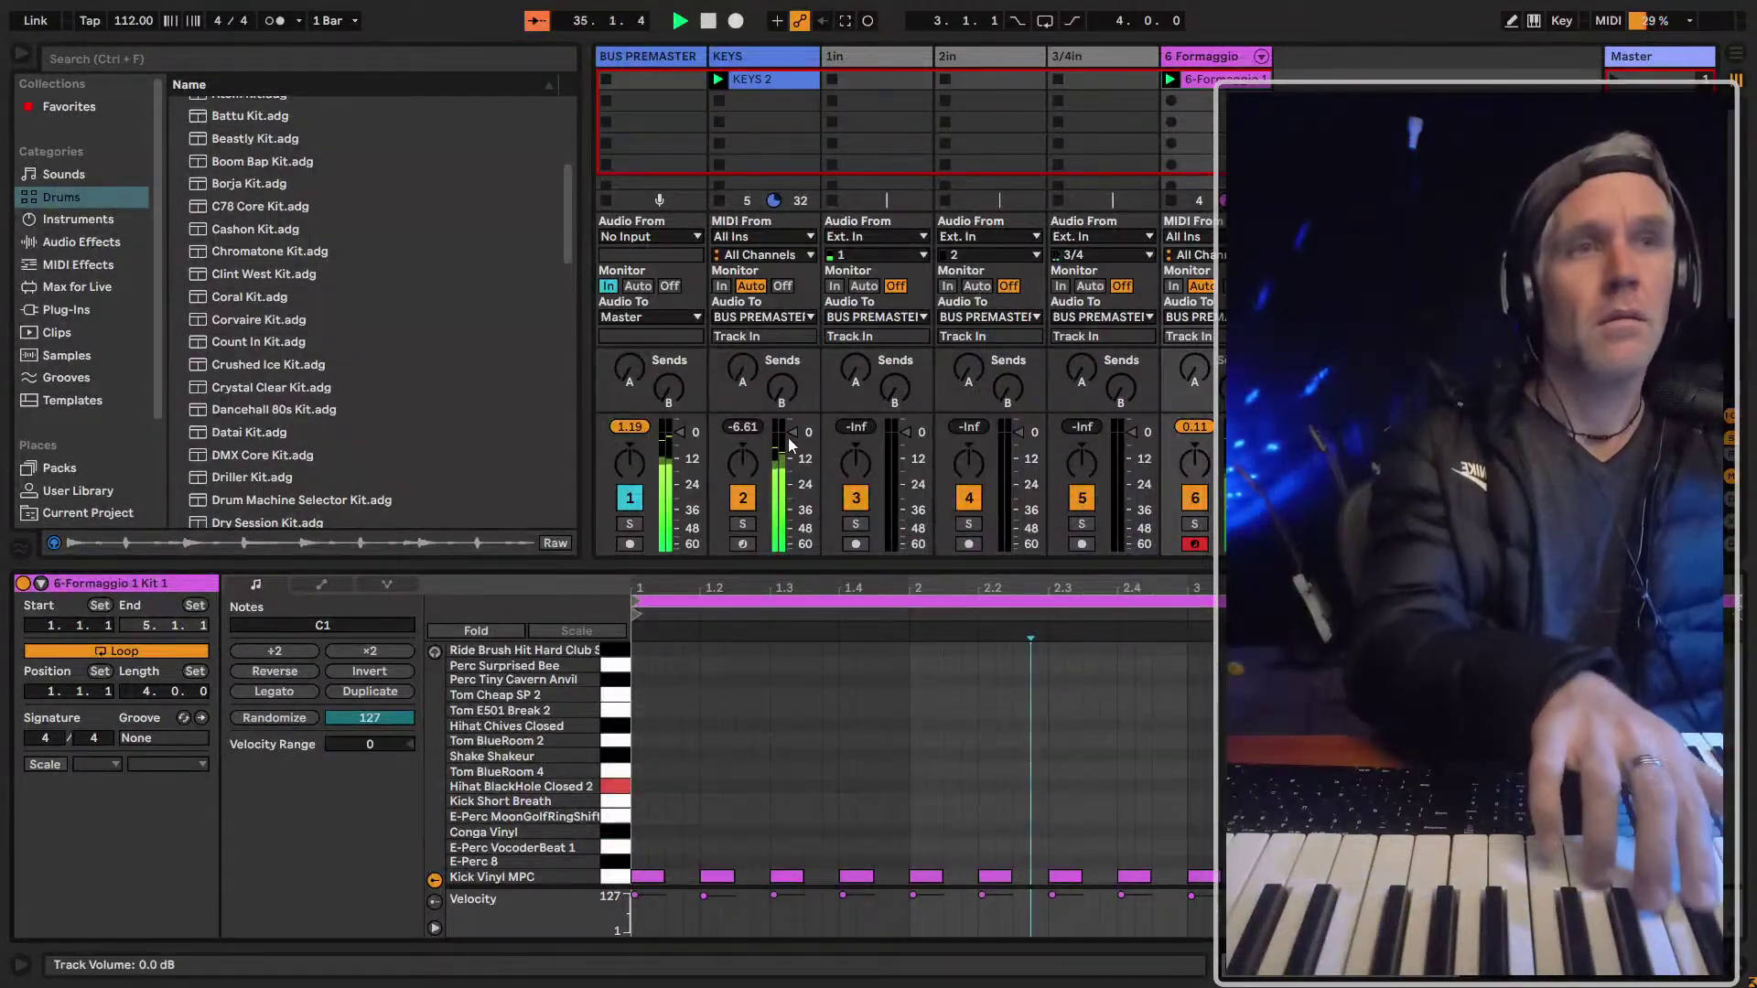
{"action": "left_click", "coordinate": [864, 26]}
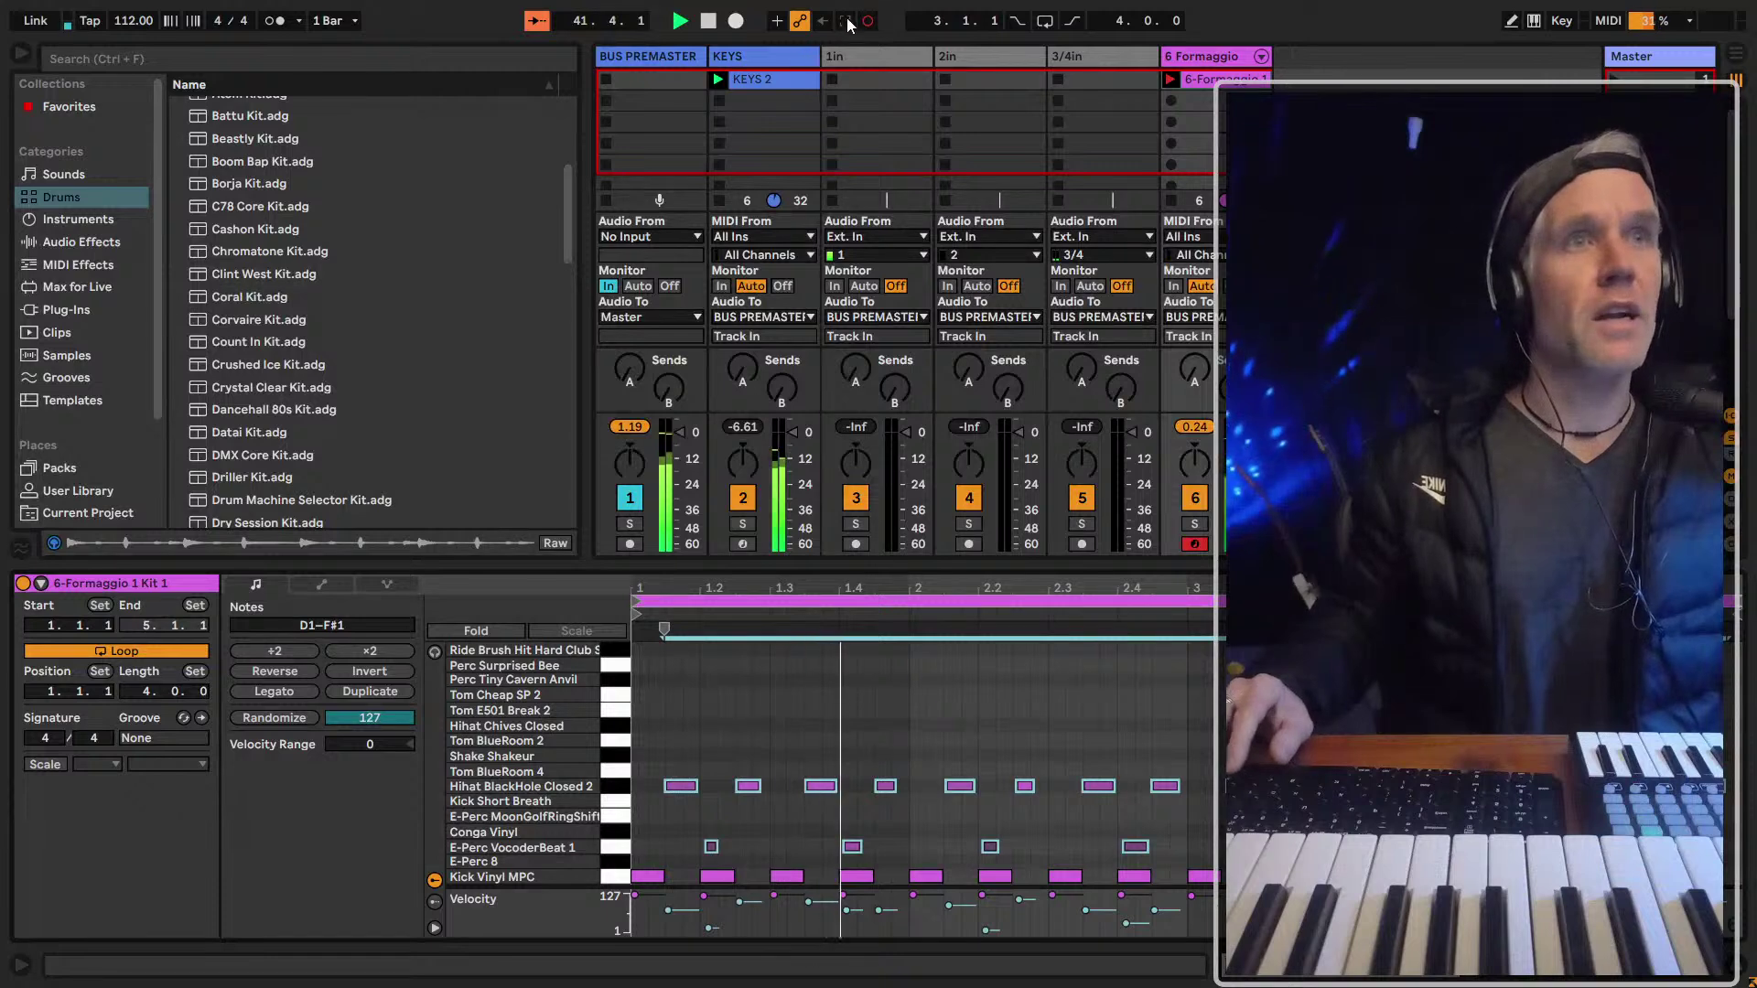
{"action": "key", "text": "ctrl+alt+b"}
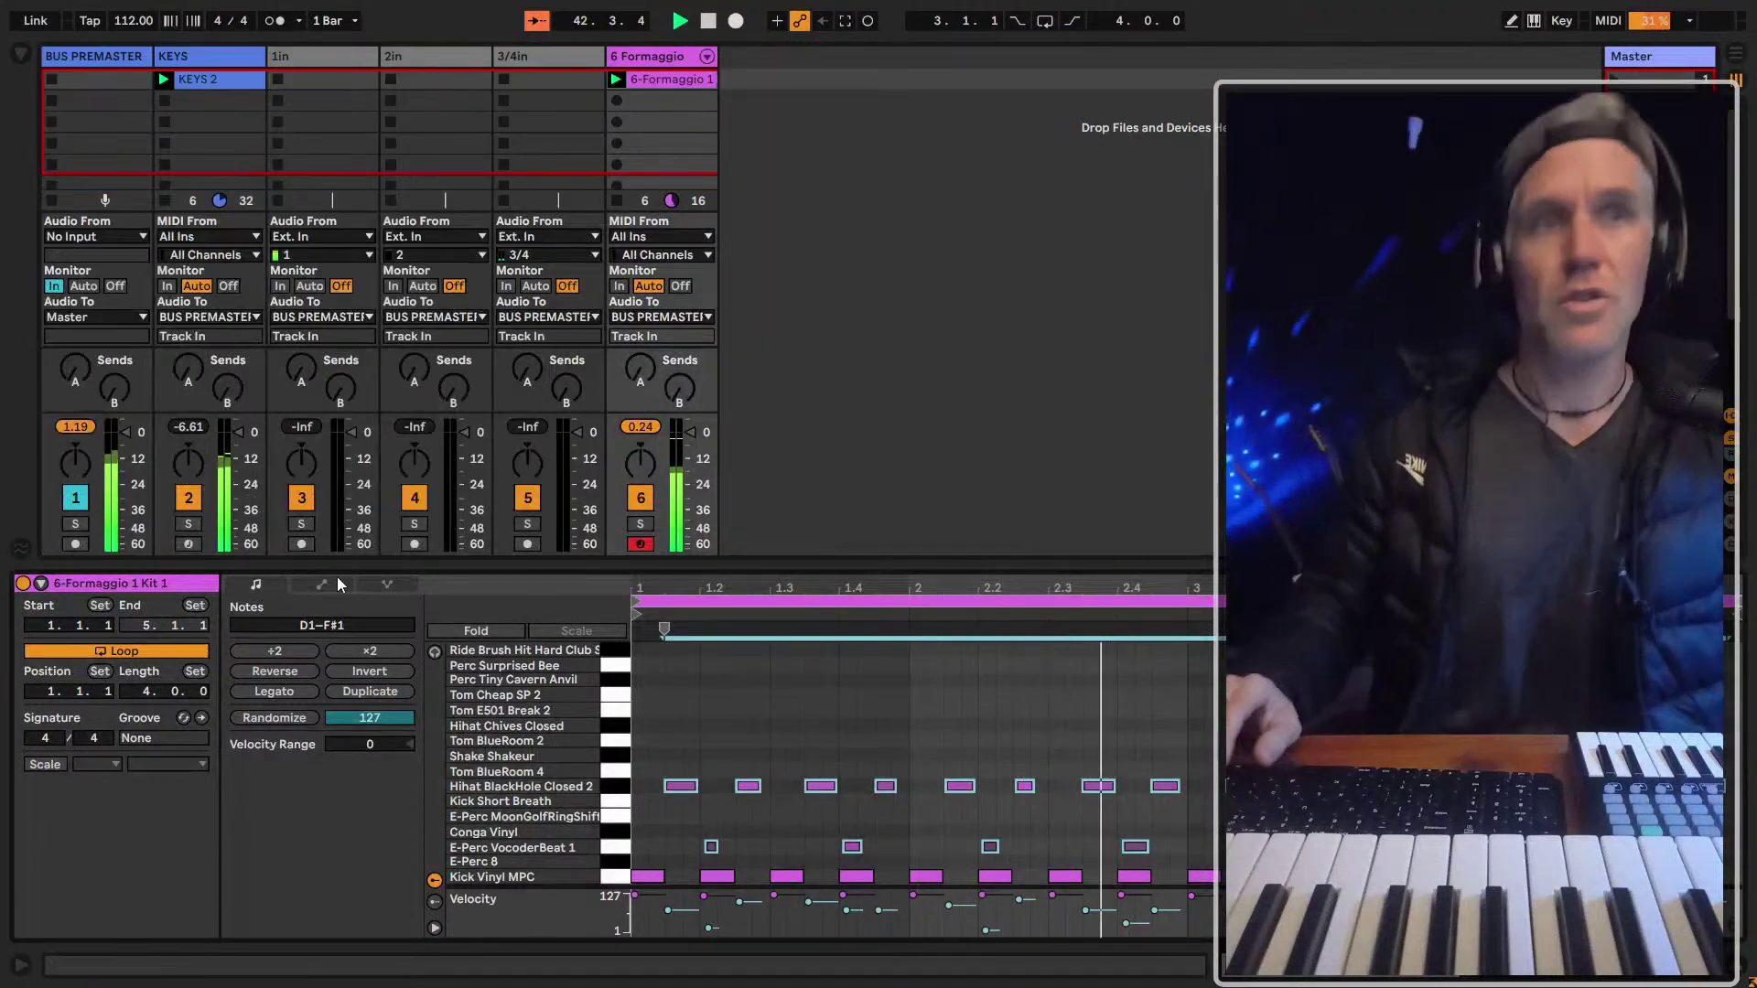
Quantize all notes in the drum clip and lengthen the short Hihat BlackHole Closed 2 notes to match the other hi-hats
{"action": "key", "text": "ctrl+a"}
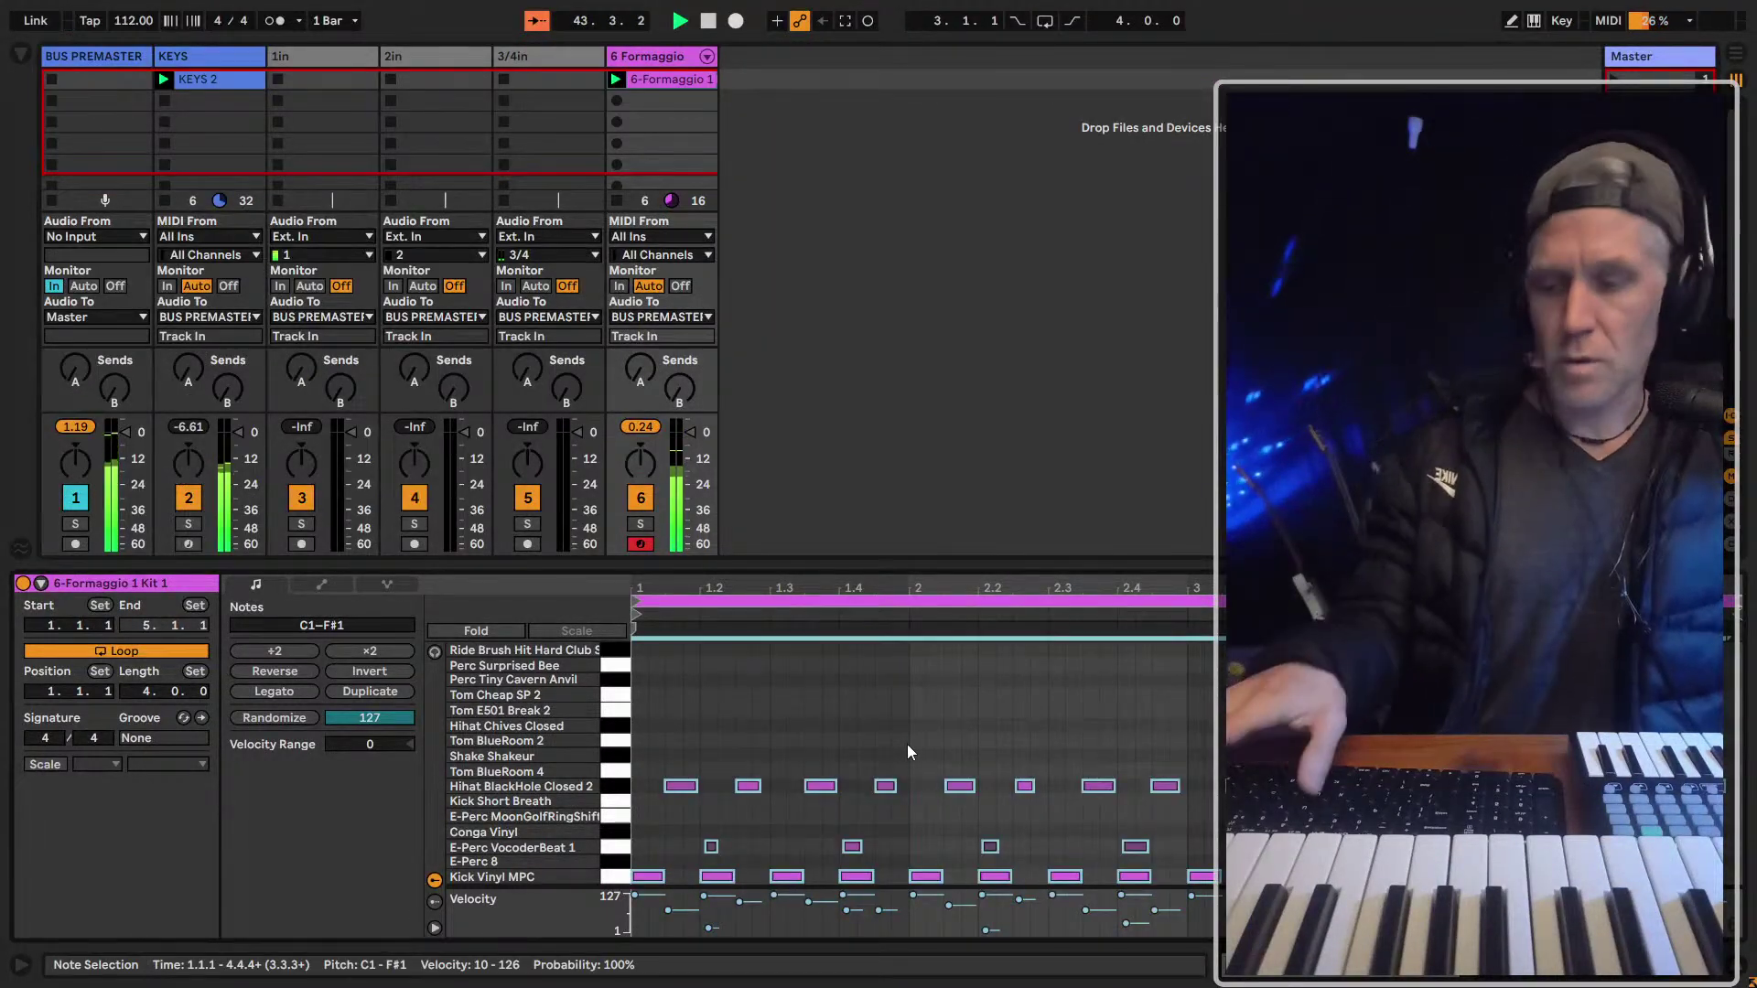
{"action": "key", "text": "ctrl+u"}
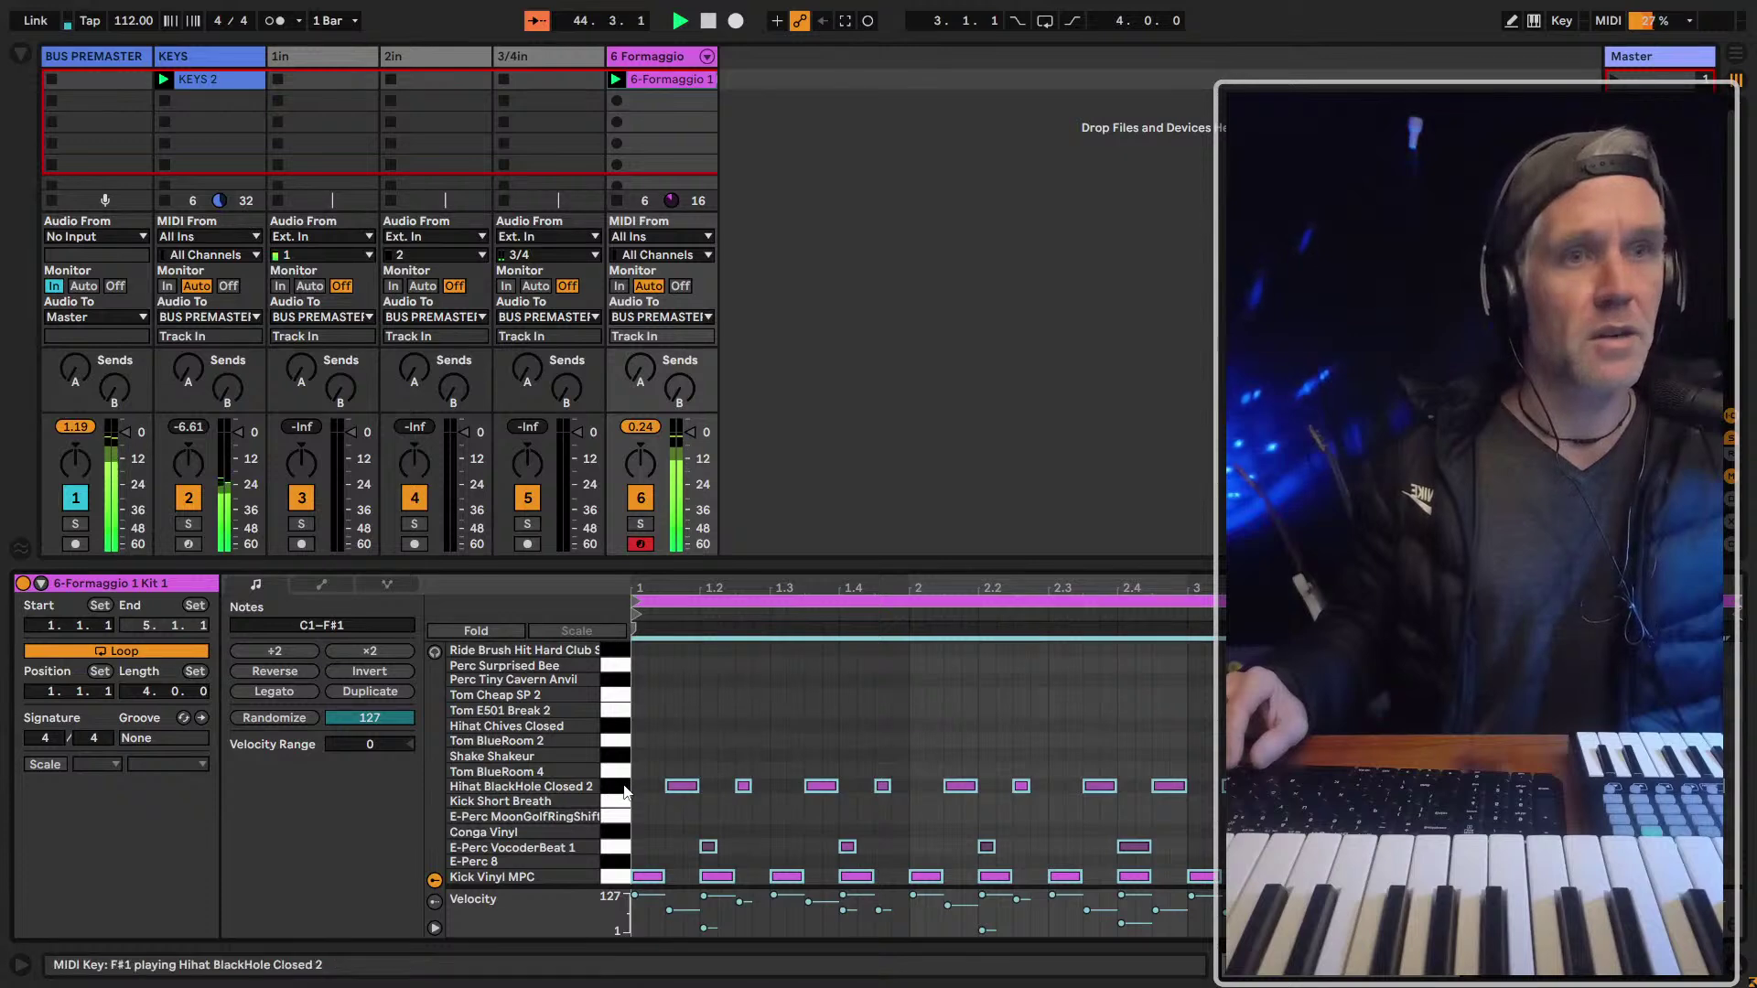
{"action": "left_click", "coordinate": [670, 764]}
{"action": "left_click", "coordinate": [743, 786]}
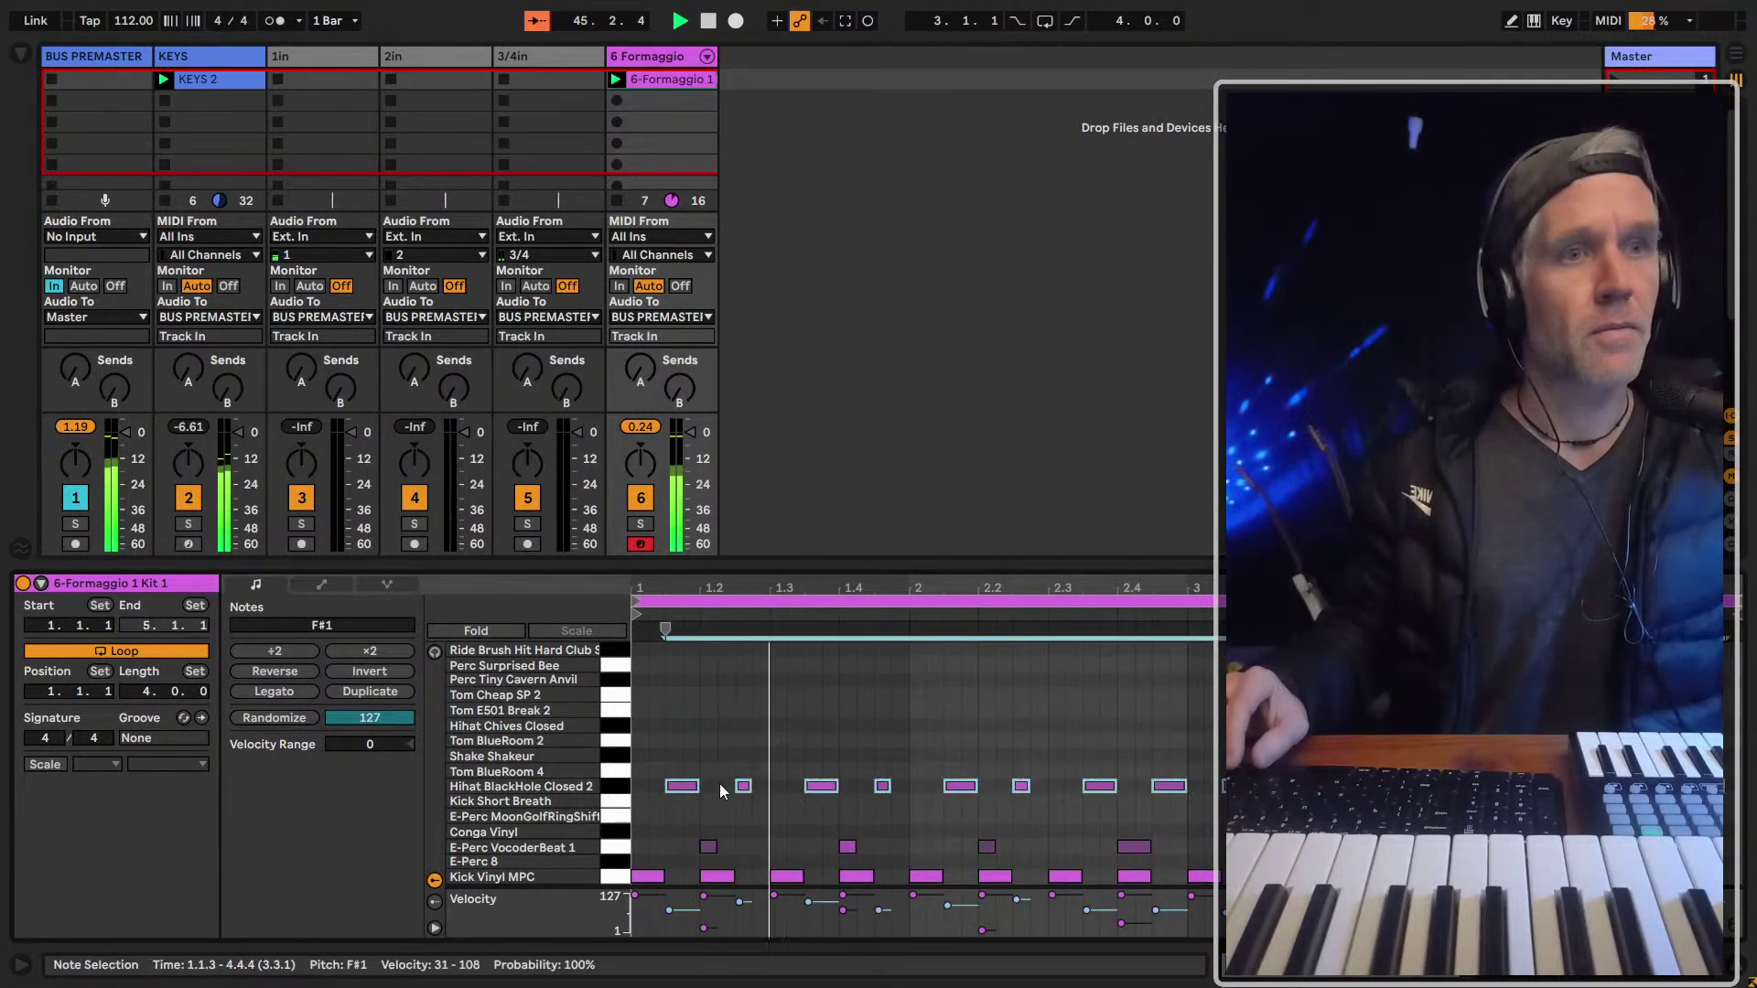
{"action": "left_click", "coordinate": [882, 786], "text": "shift"}
{"action": "left_click", "coordinate": [1021, 786], "text": "shift"}
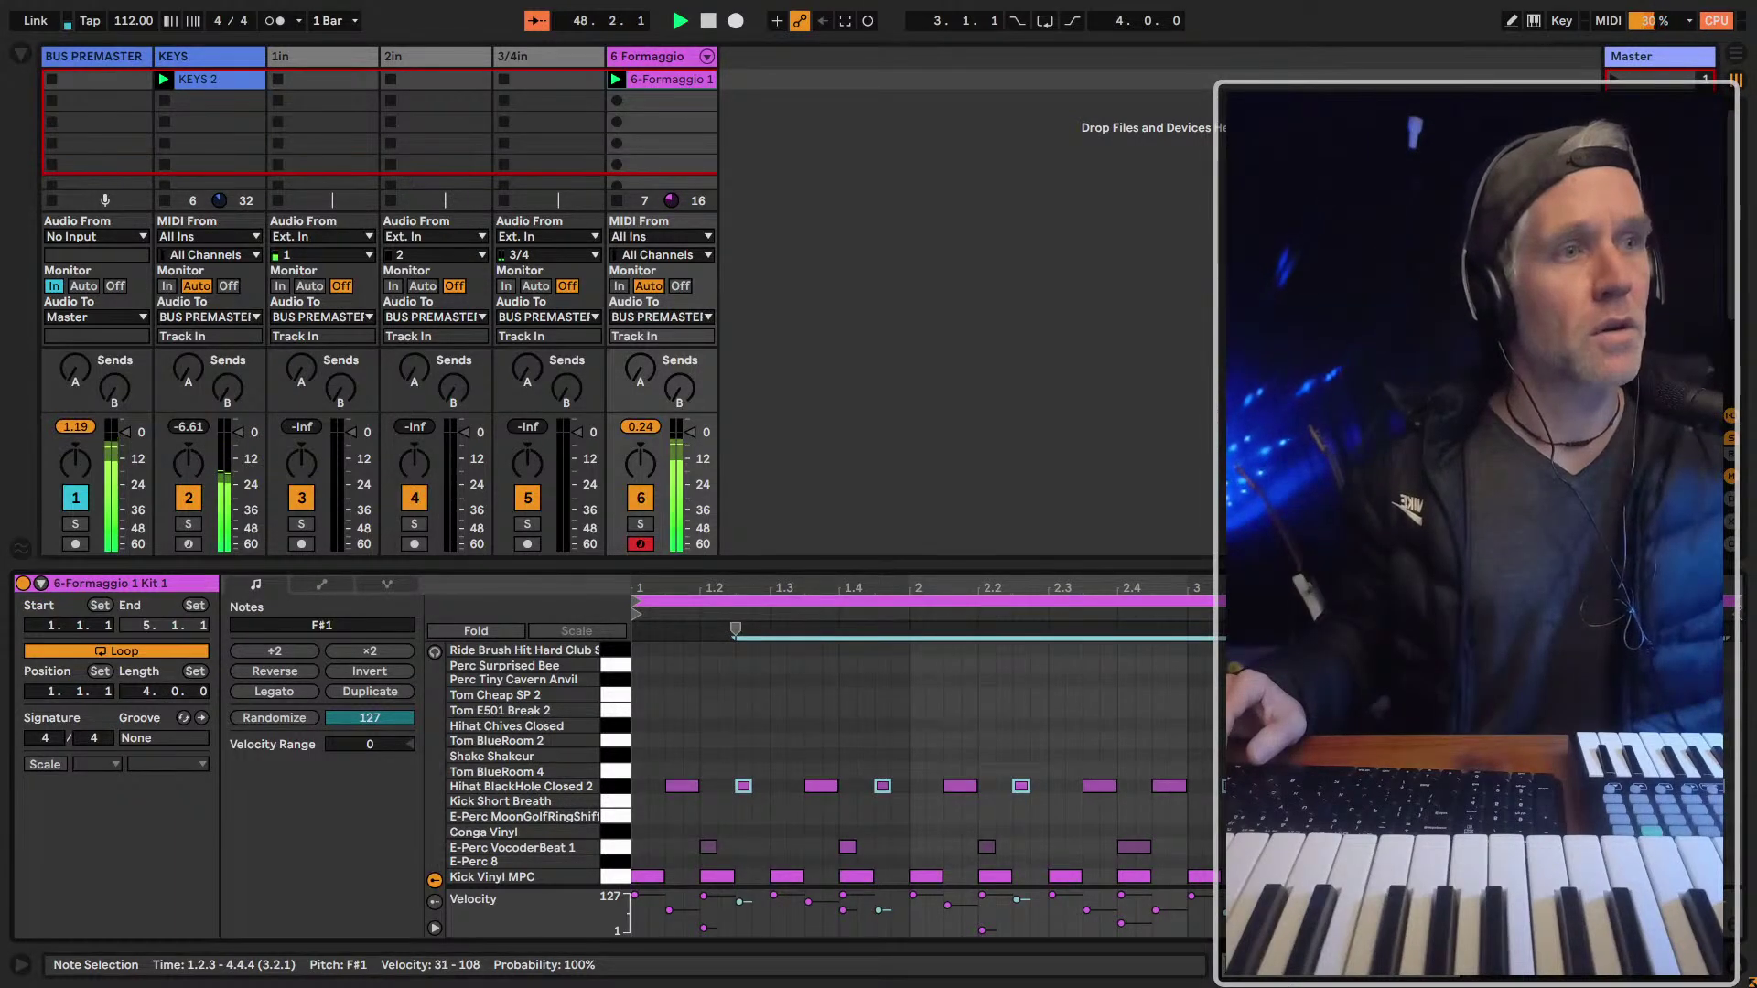
{"action": "key", "text": "Right"}
{"action": "key", "text": "ctrl+a"}
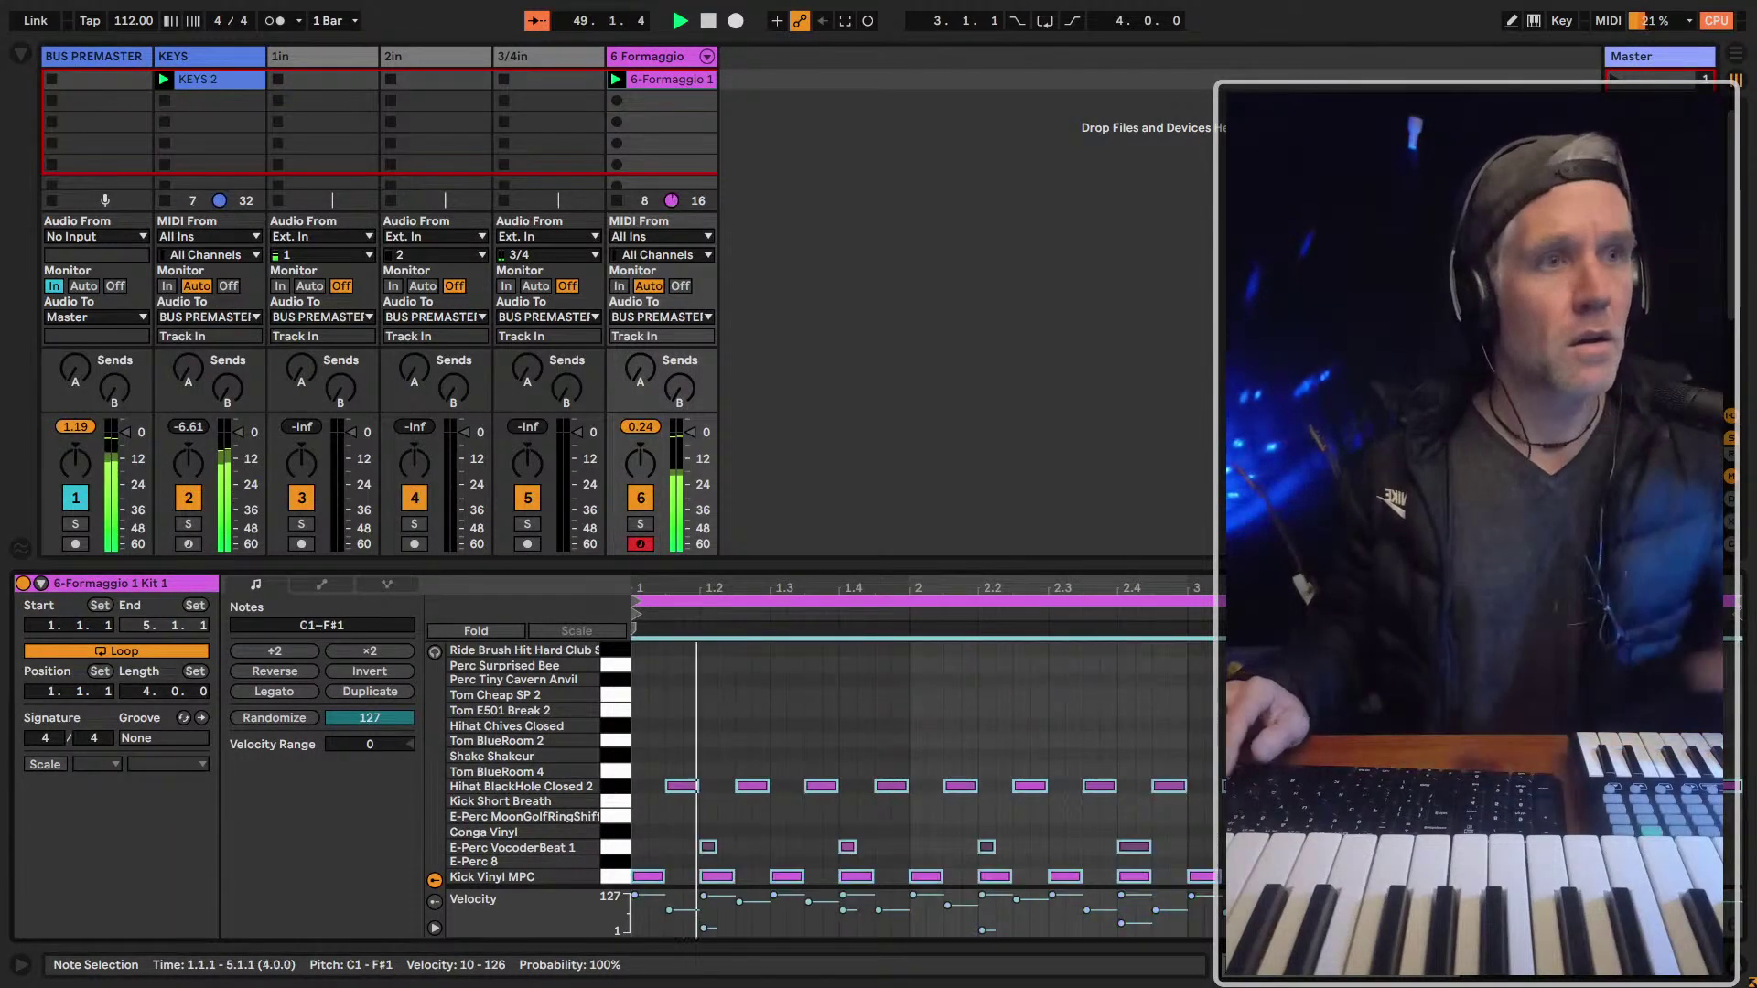
{"action": "left_click", "coordinate": [1243, 815]}
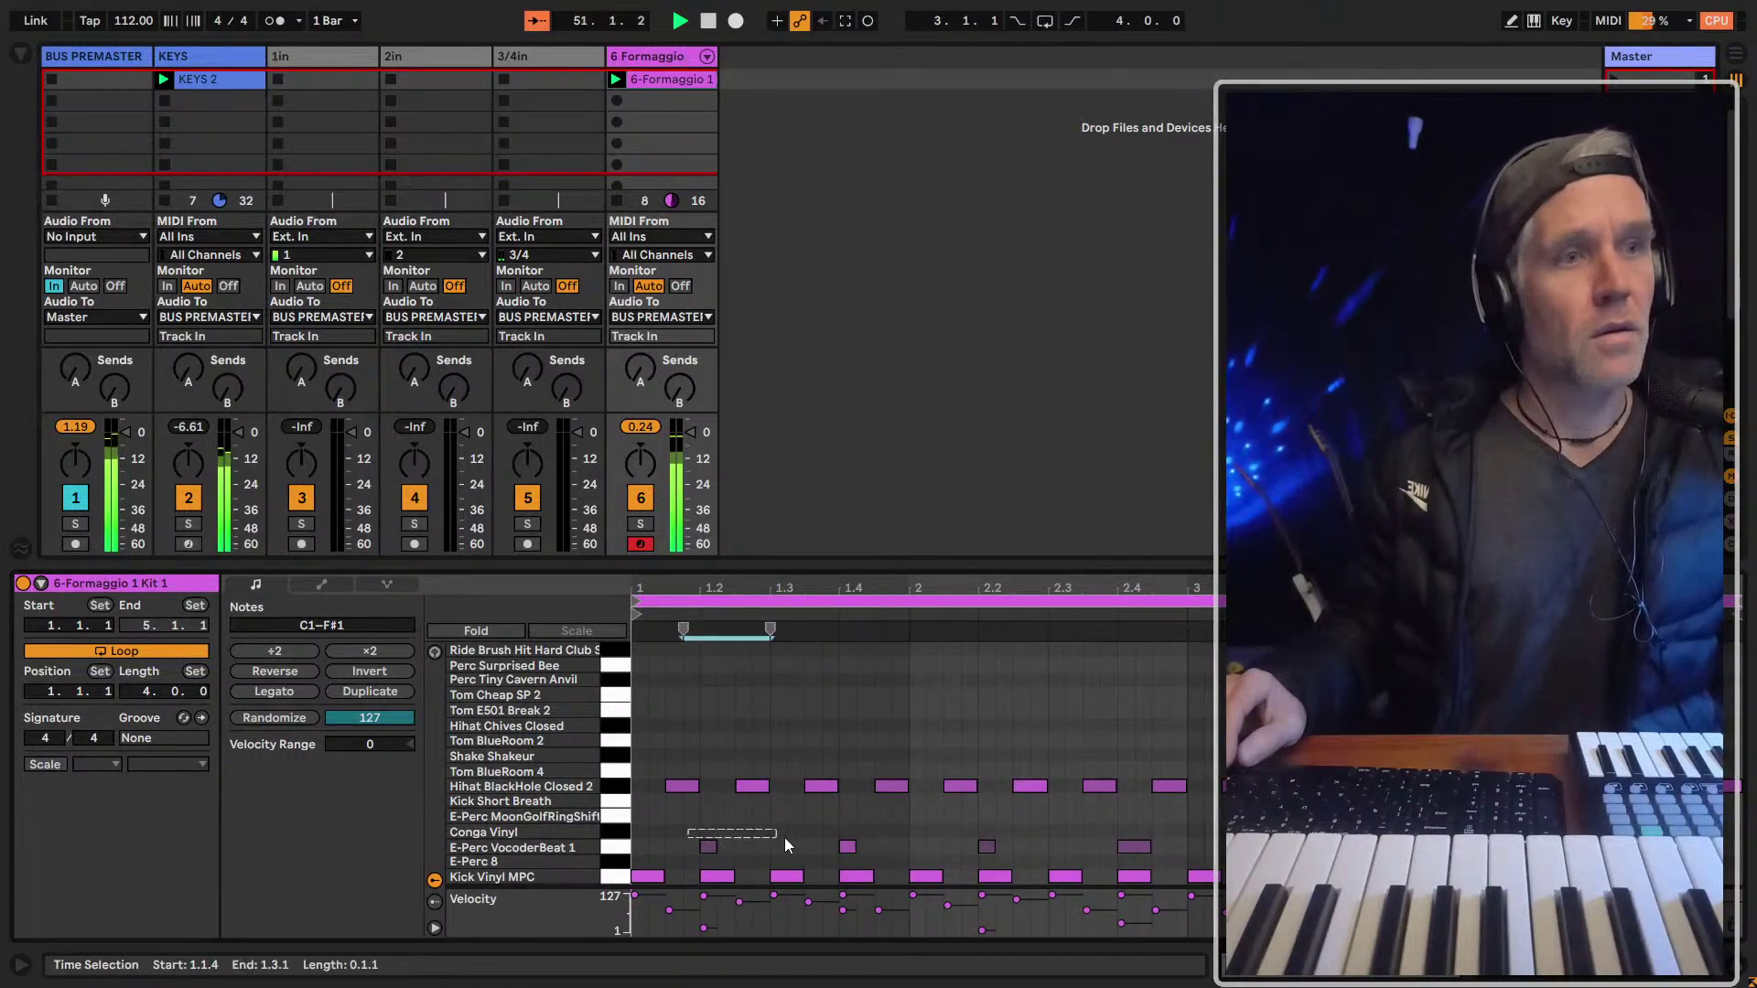
{"action": "left_click", "coordinate": [1133, 846]}
{"action": "key", "text": "Escape"}
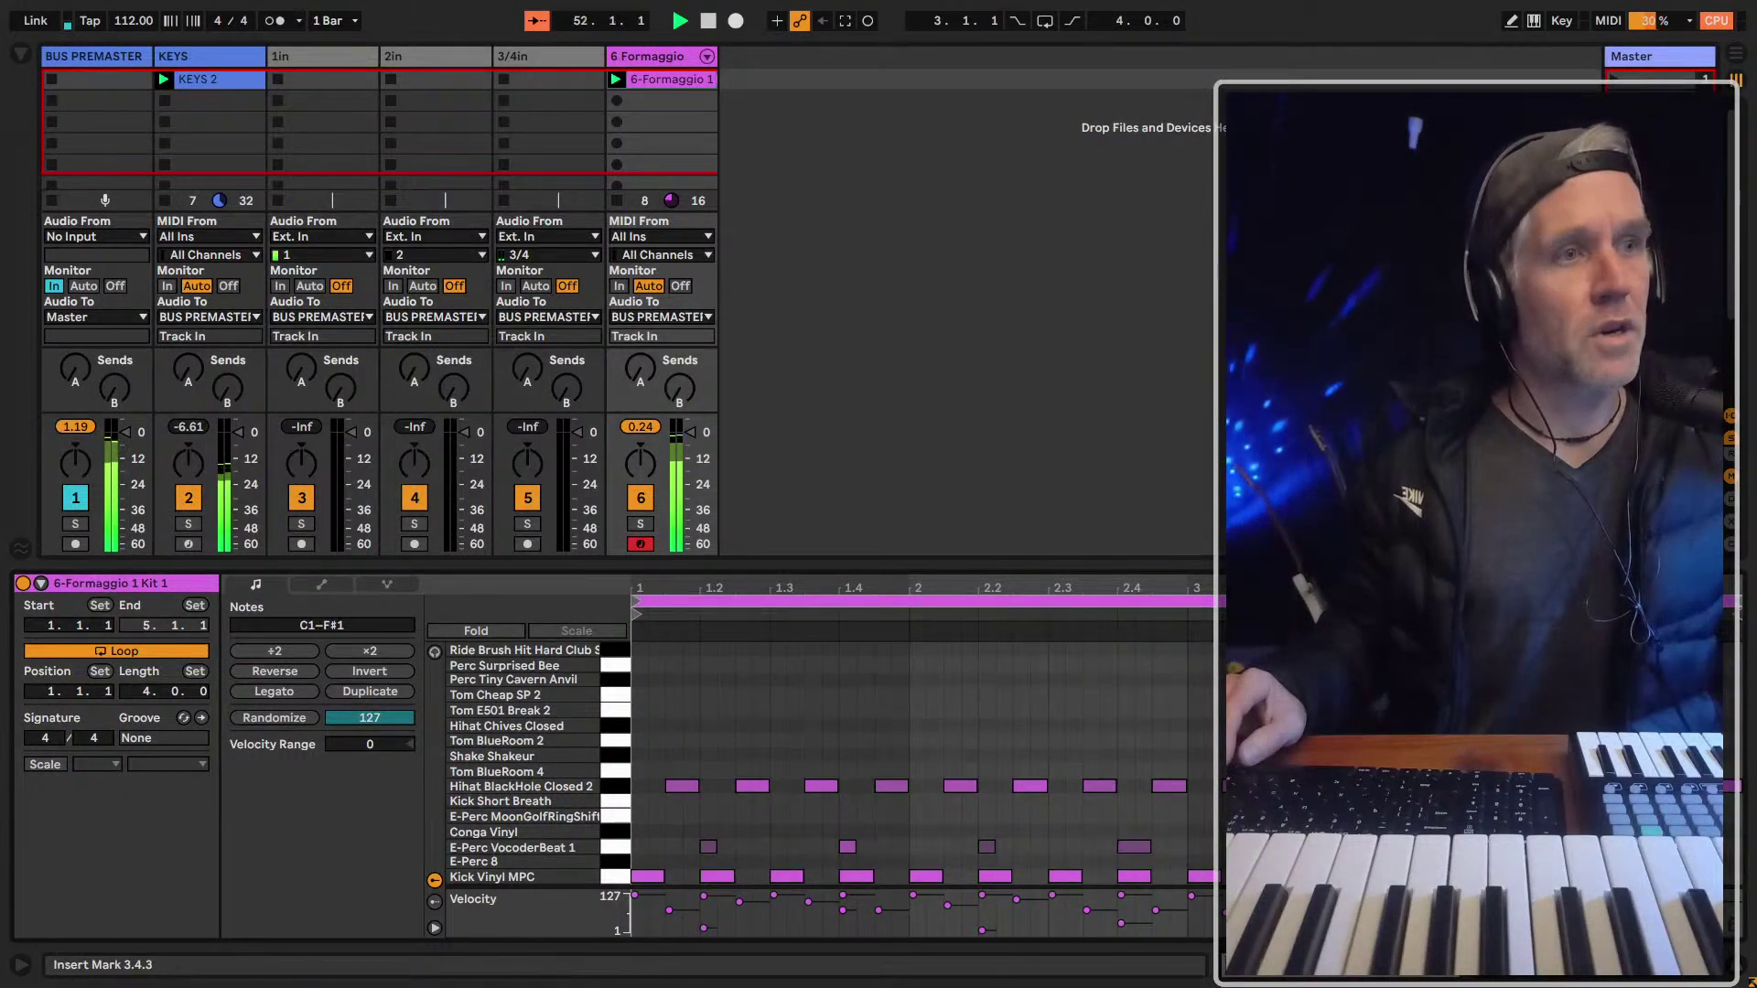
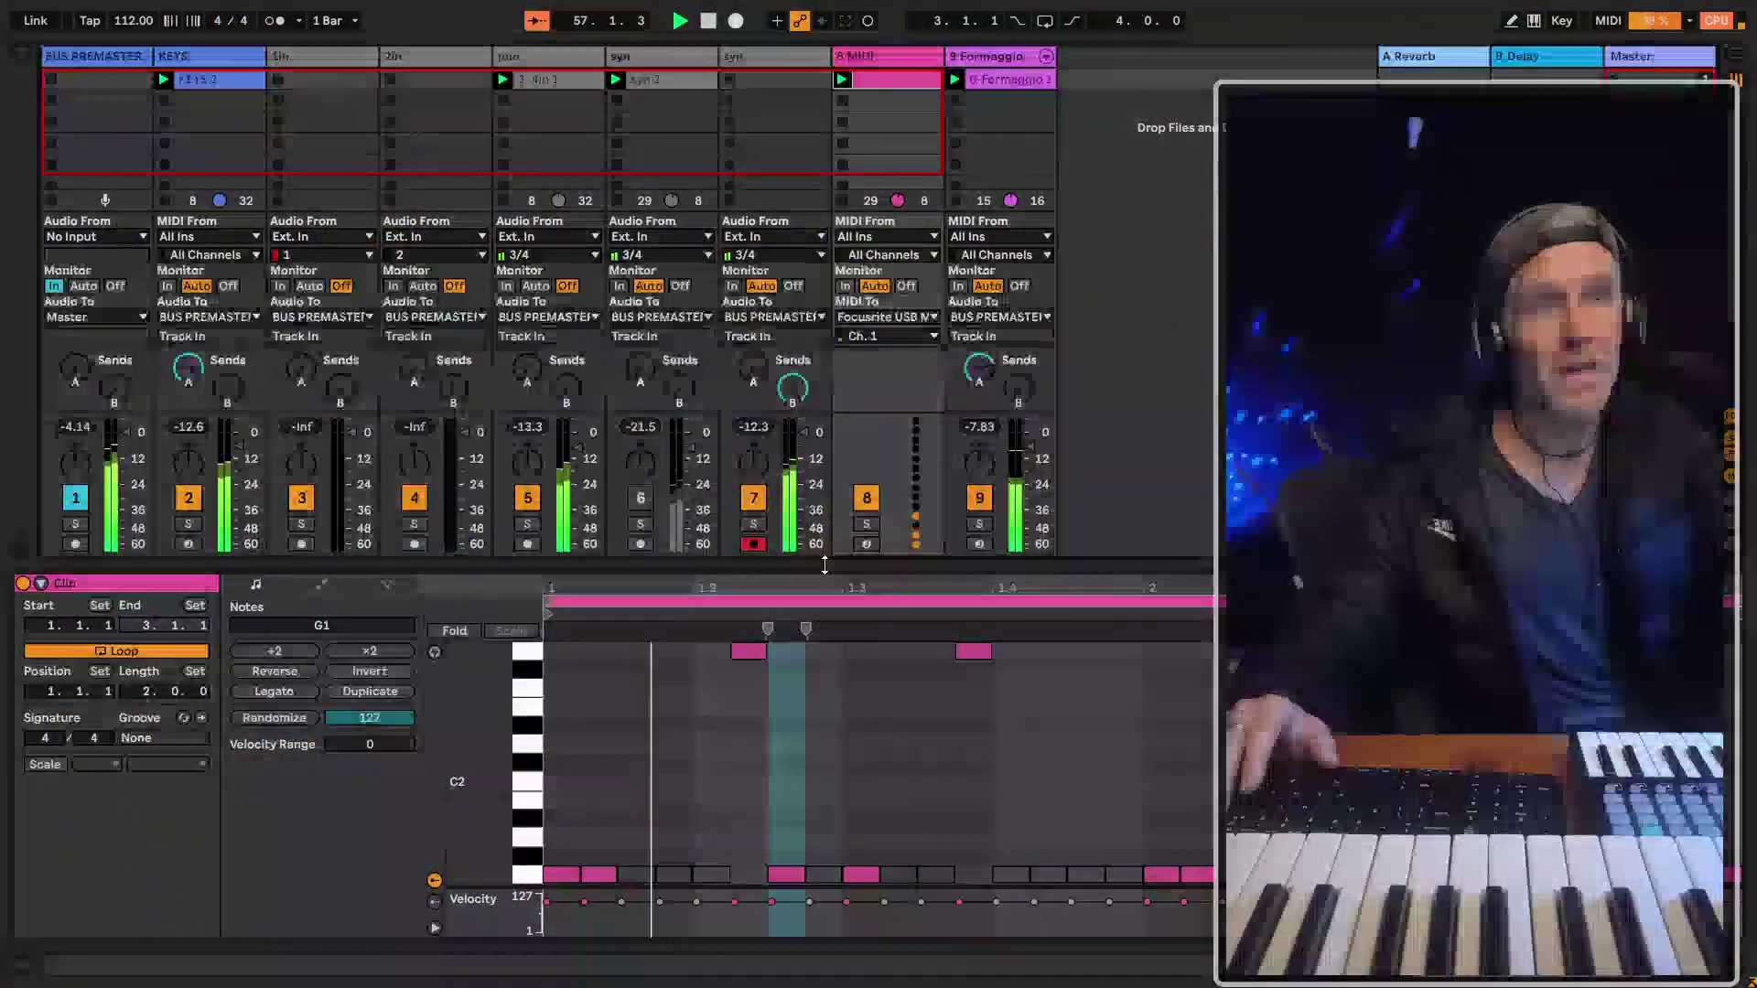
Enlarge the clip editor and duplicate the 8 MIDI track's clip contents to a loop length of four bars
{"action": "left_click_drag", "start_coordinate": [823, 565], "coordinate": [822, 479]}
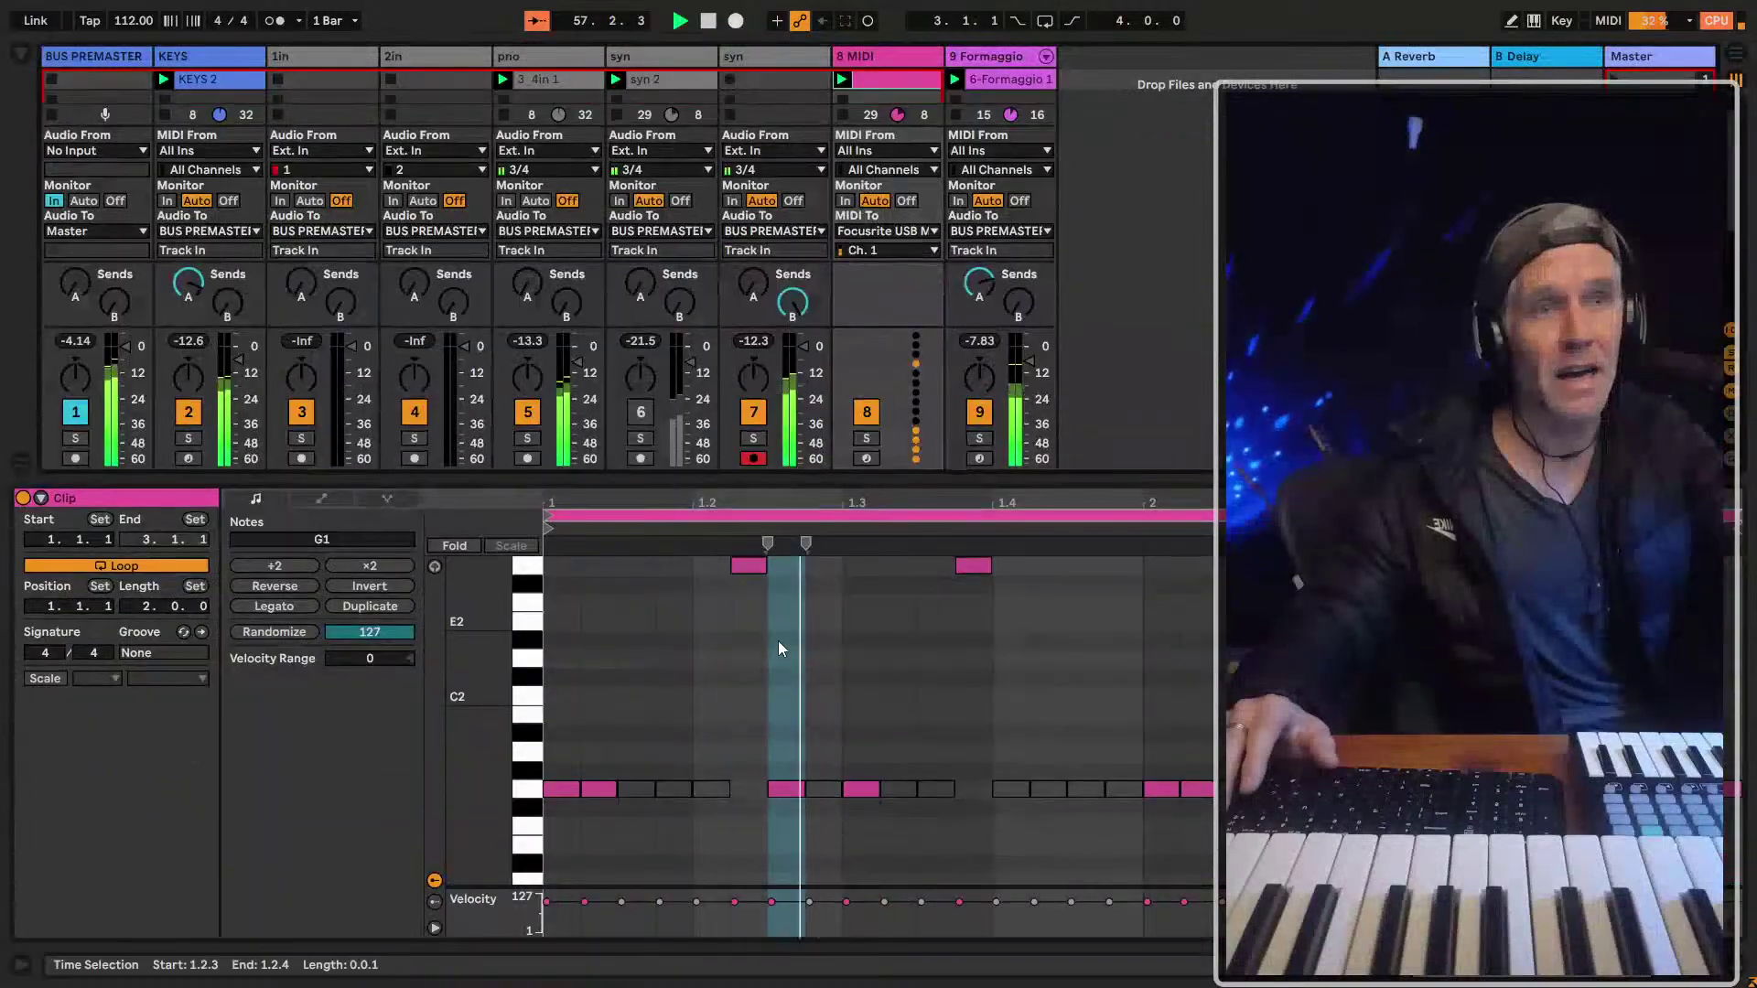
{"action": "key", "text": "ctrl+a"}
{"action": "scroll", "coordinate": [804, 761], "scroll_direction": "down", "scroll_amount": 1}
{"action": "scroll", "coordinate": [869, 532], "scroll_direction": "up", "scroll_amount": 1}
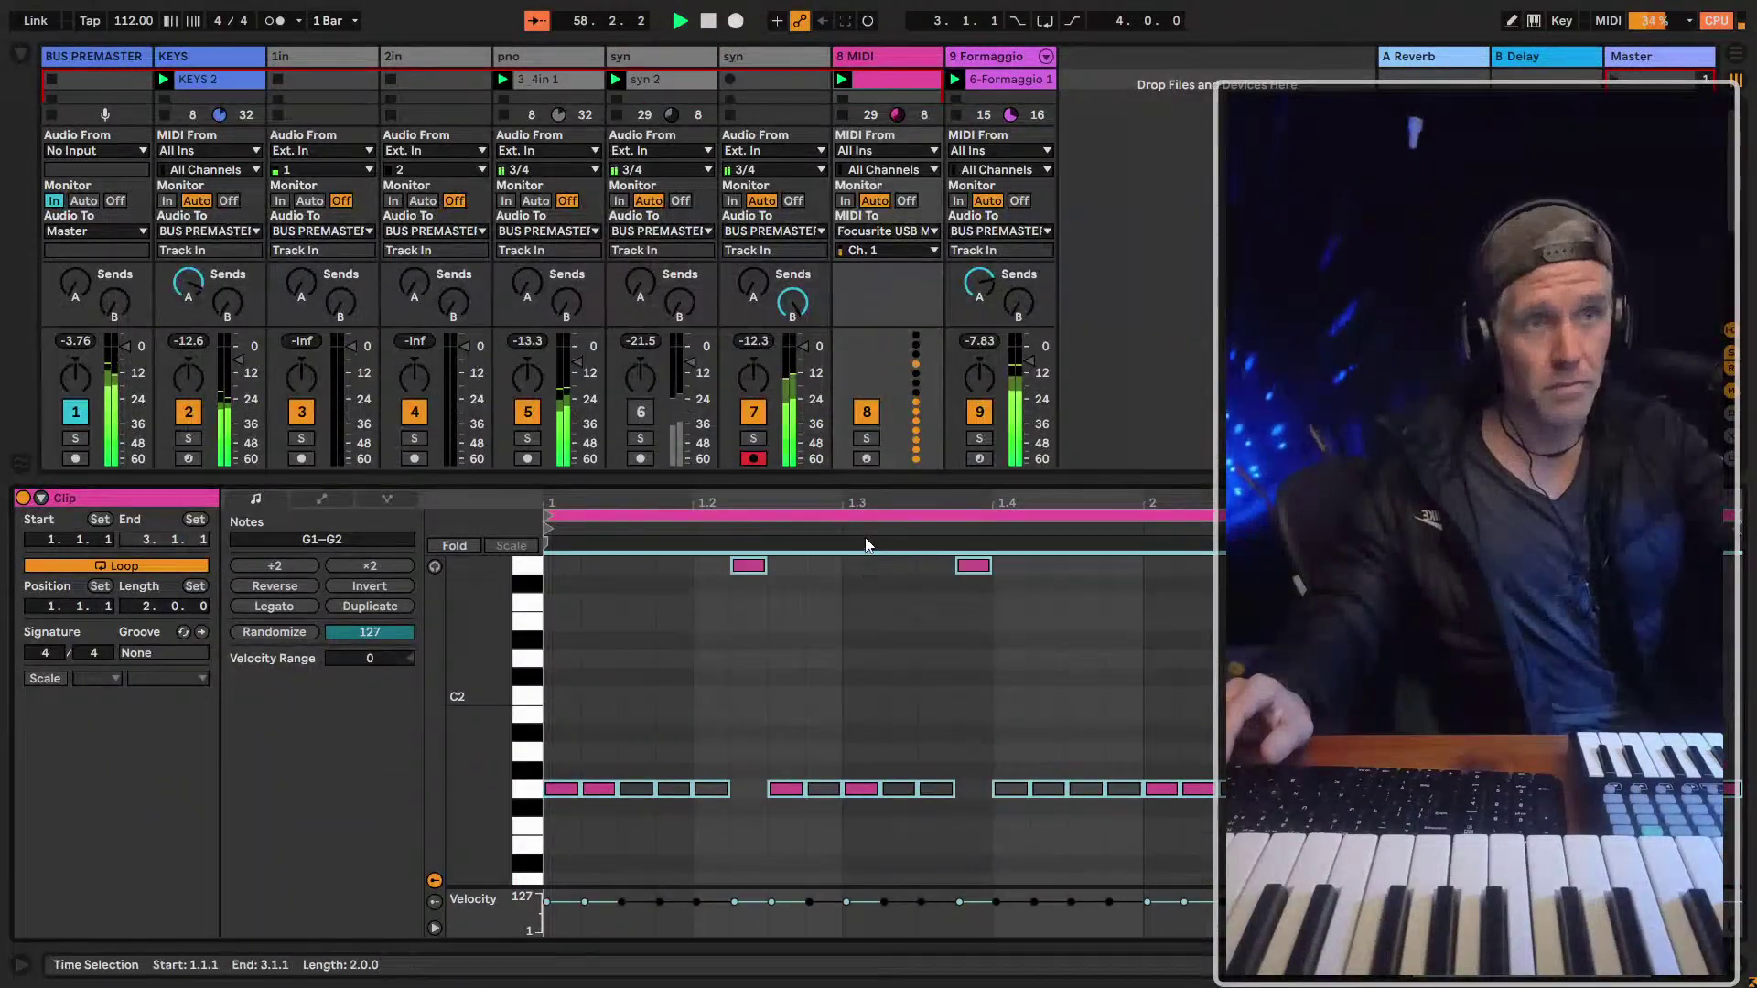
{"action": "left_click", "coordinate": [568, 633]}
{"action": "left_click", "coordinate": [355, 610]}
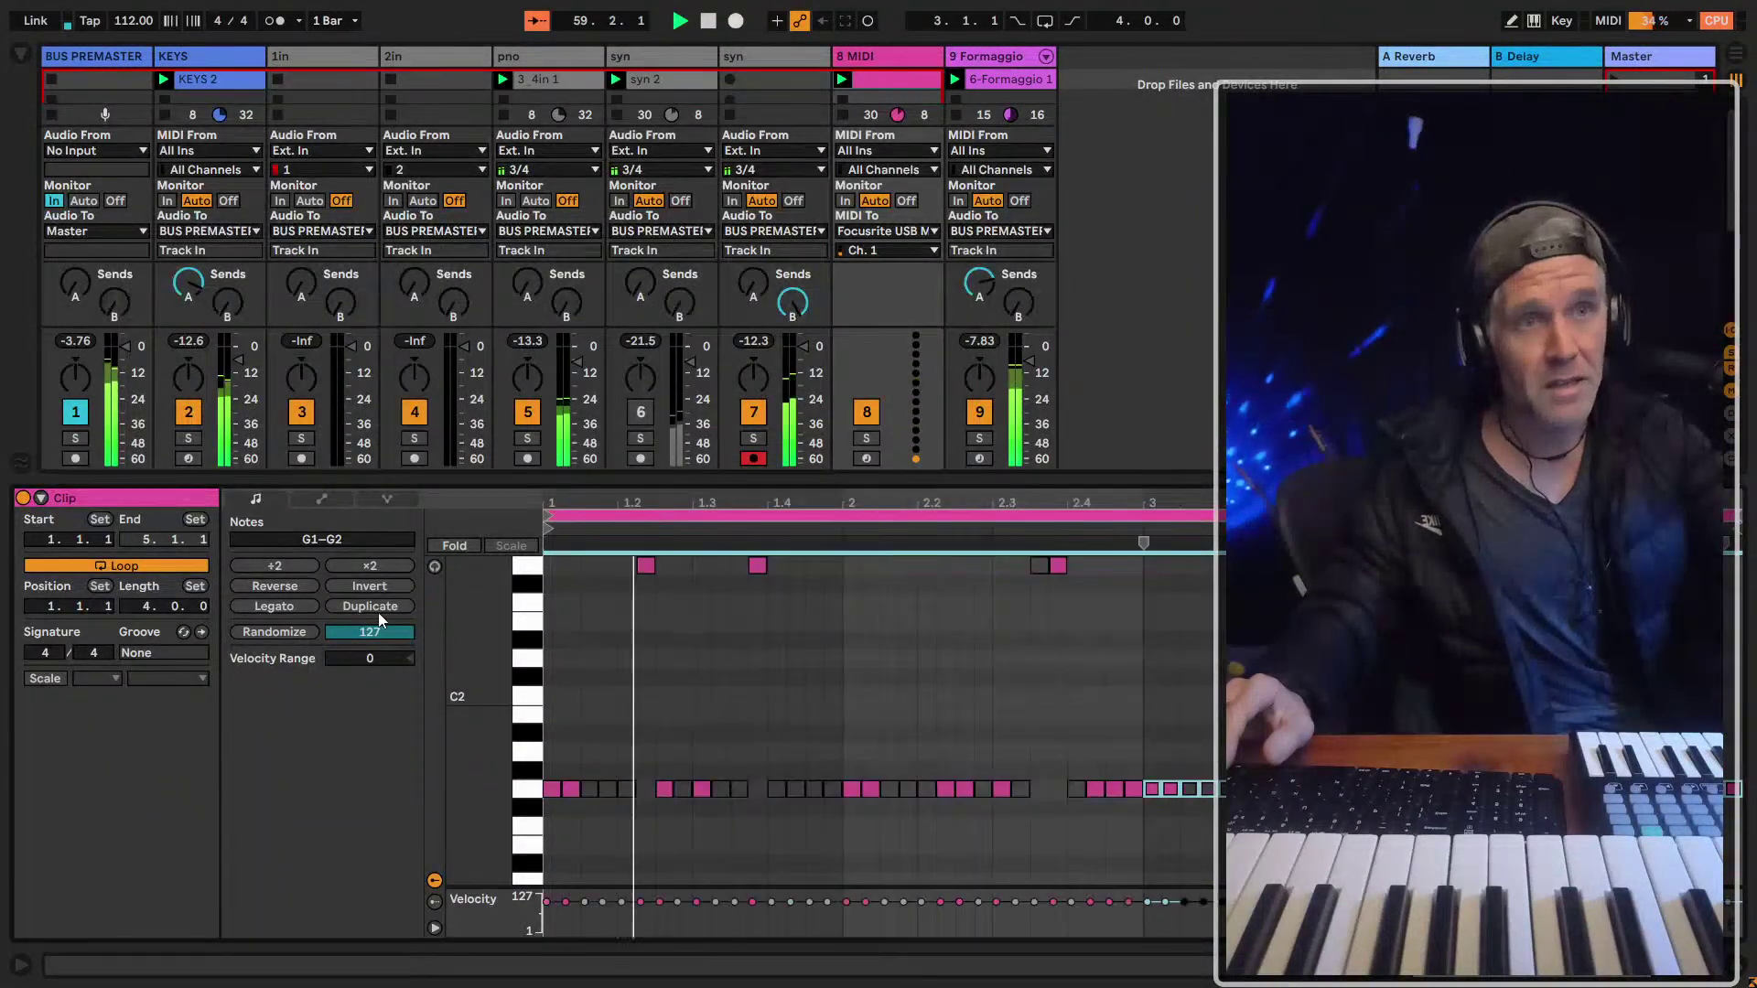
Transpose all notes in bars 3 and 4 of the MIDI clip down three semitones to E1–E2
{"action": "left_click", "coordinate": [824, 727]}
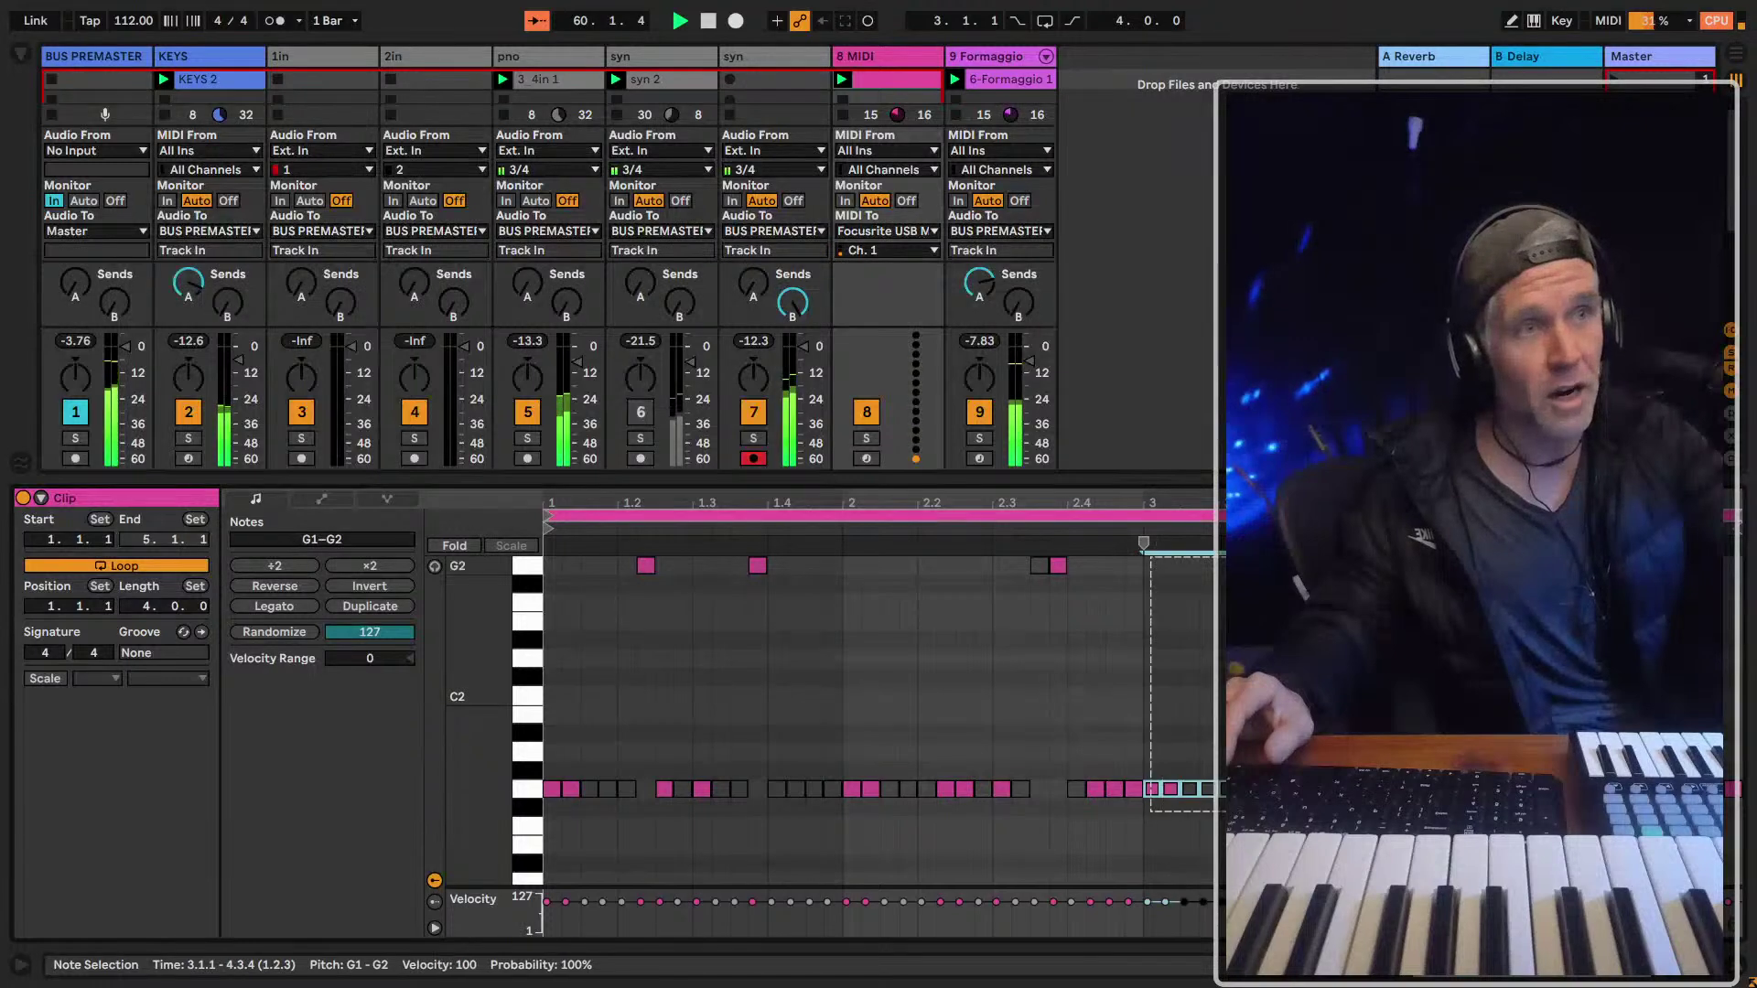
{"action": "left_click_drag", "start_coordinate": [1145, 811], "coordinate": [1745, 504]}
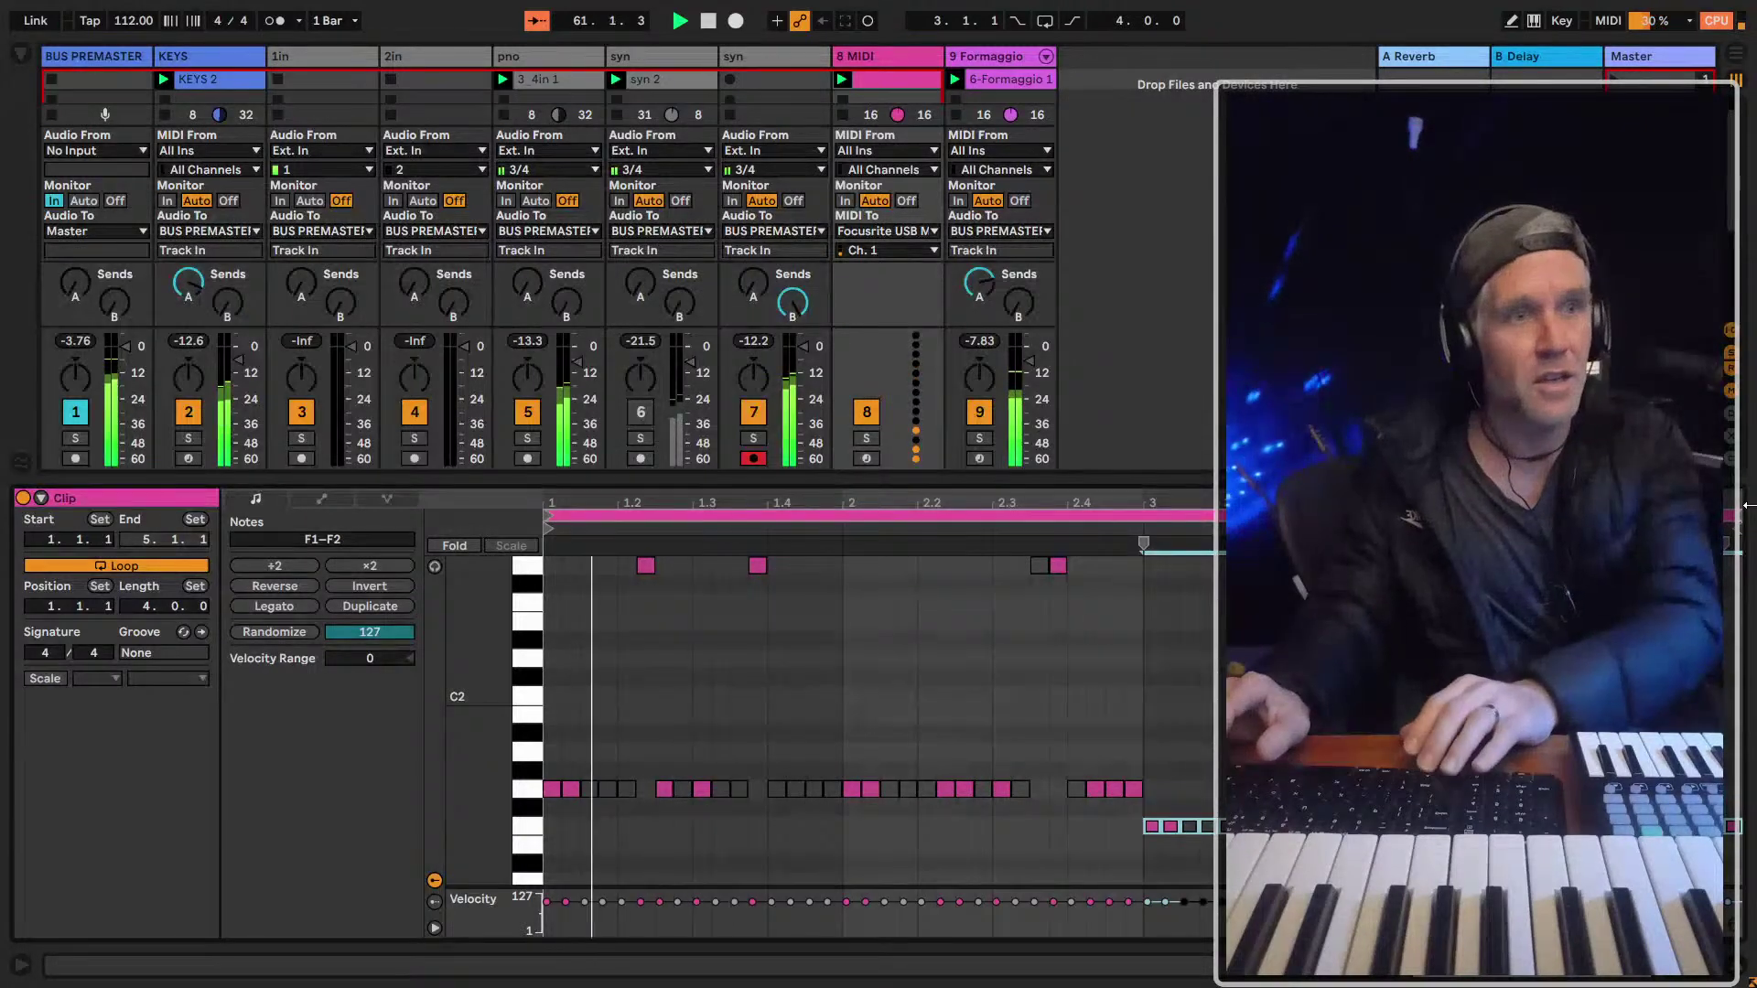
{"action": "key", "text": "Down"}
{"action": "key", "text": "Down"}
{"action": "key", "text": "Down"}
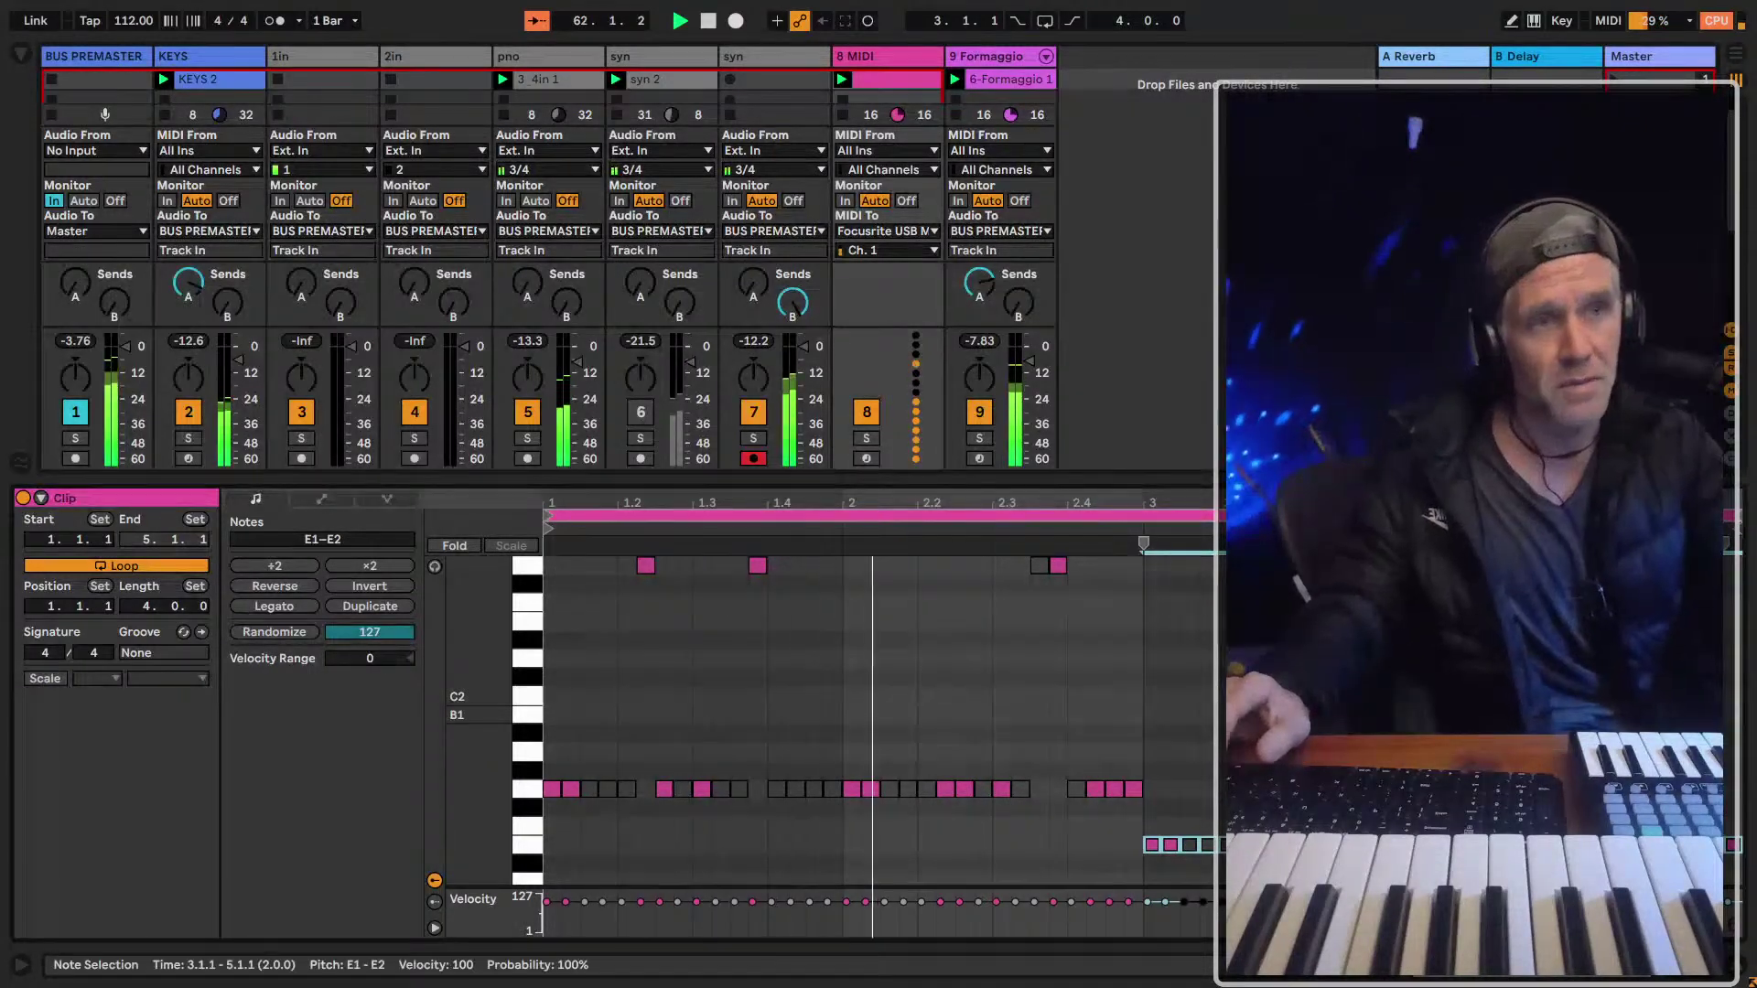
Transpose the notes from 2.3 through 2.4 in the MIDI clip up two semitones to A1–A2
{"action": "left_click", "coordinate": [999, 805]}
{"action": "left_click_drag", "start_coordinate": [1001, 800], "coordinate": [1121, 471]}
{"action": "key", "text": "Up"}
{"action": "key", "text": "Up"}
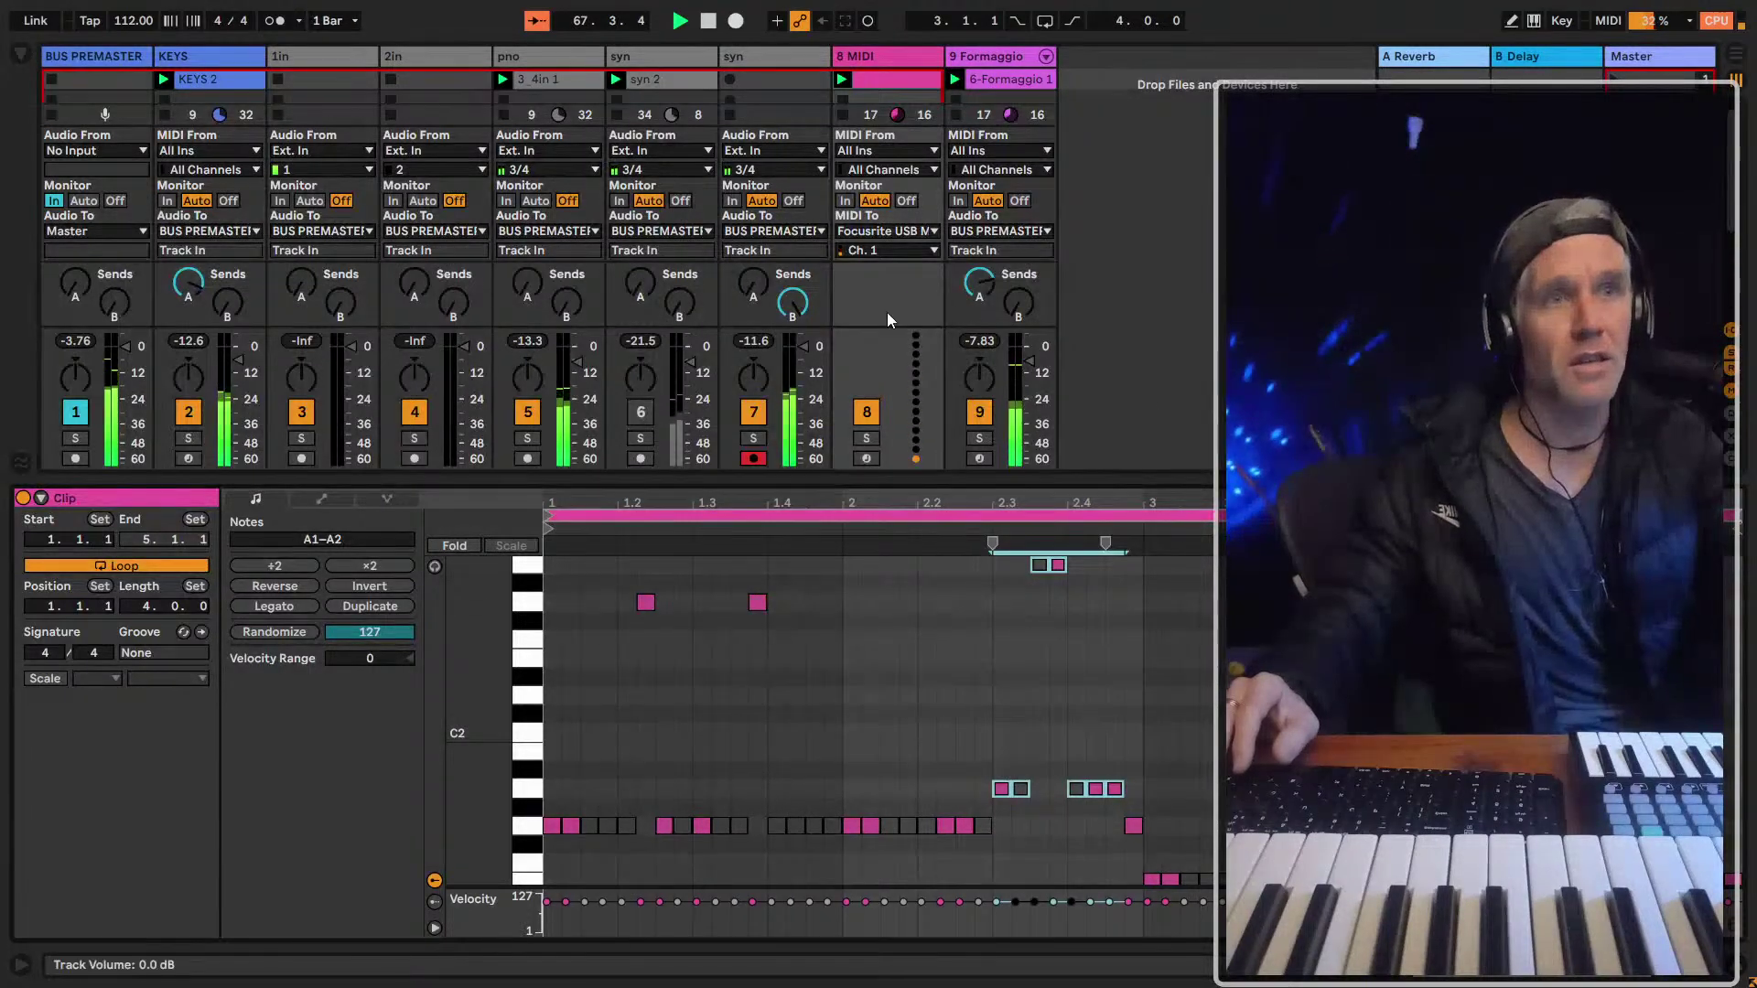
Audition the 8 MIDI track and the syn track 7 in solo one after the other, and bring back the full mix
{"action": "key", "text": "s"}
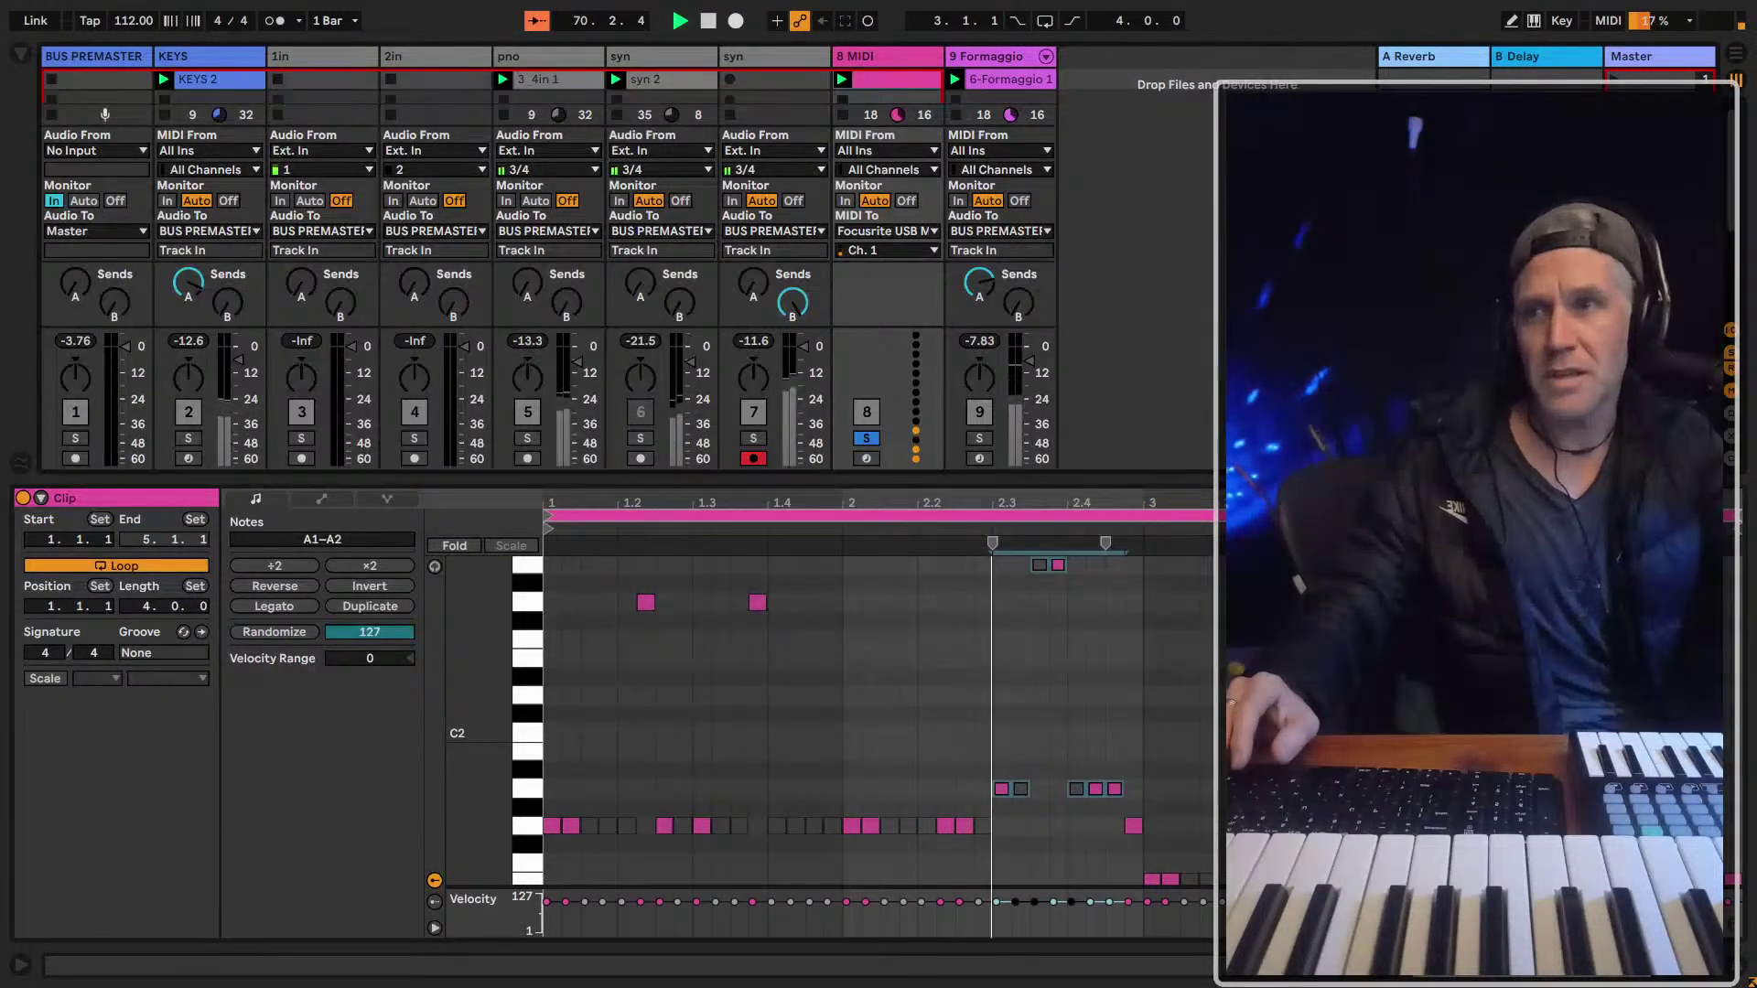
{"action": "left_click", "coordinate": [865, 437]}
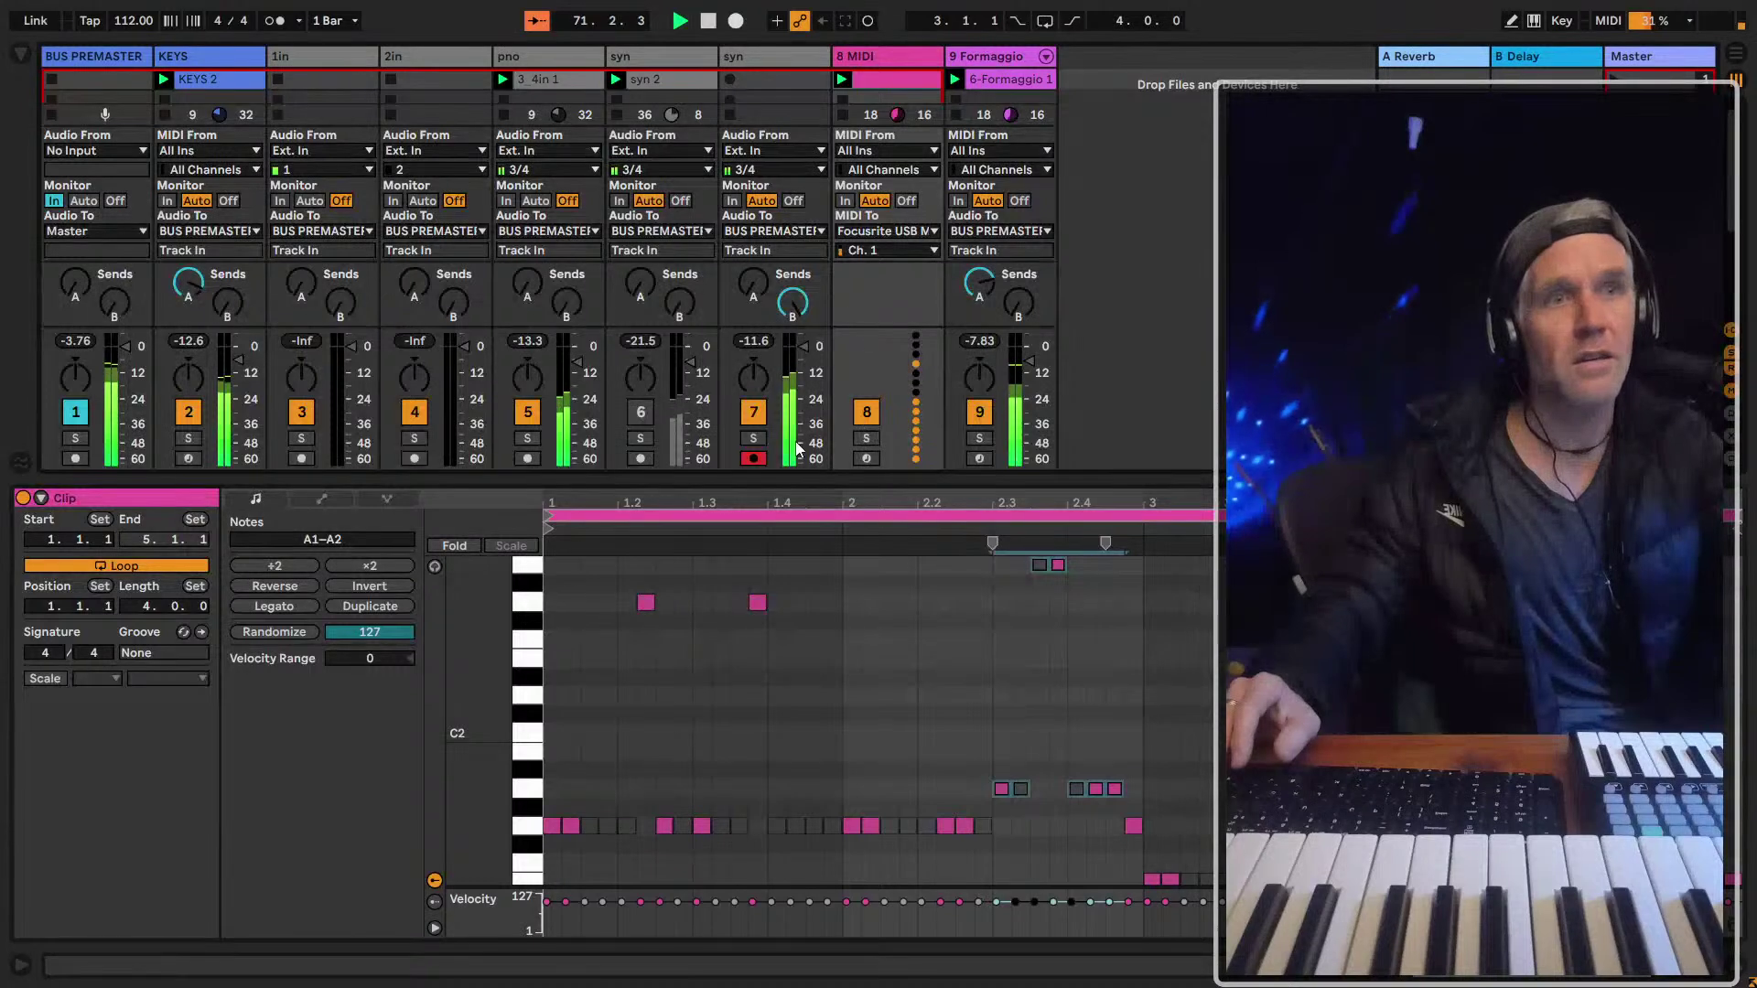
{"action": "left_click", "coordinate": [752, 439]}
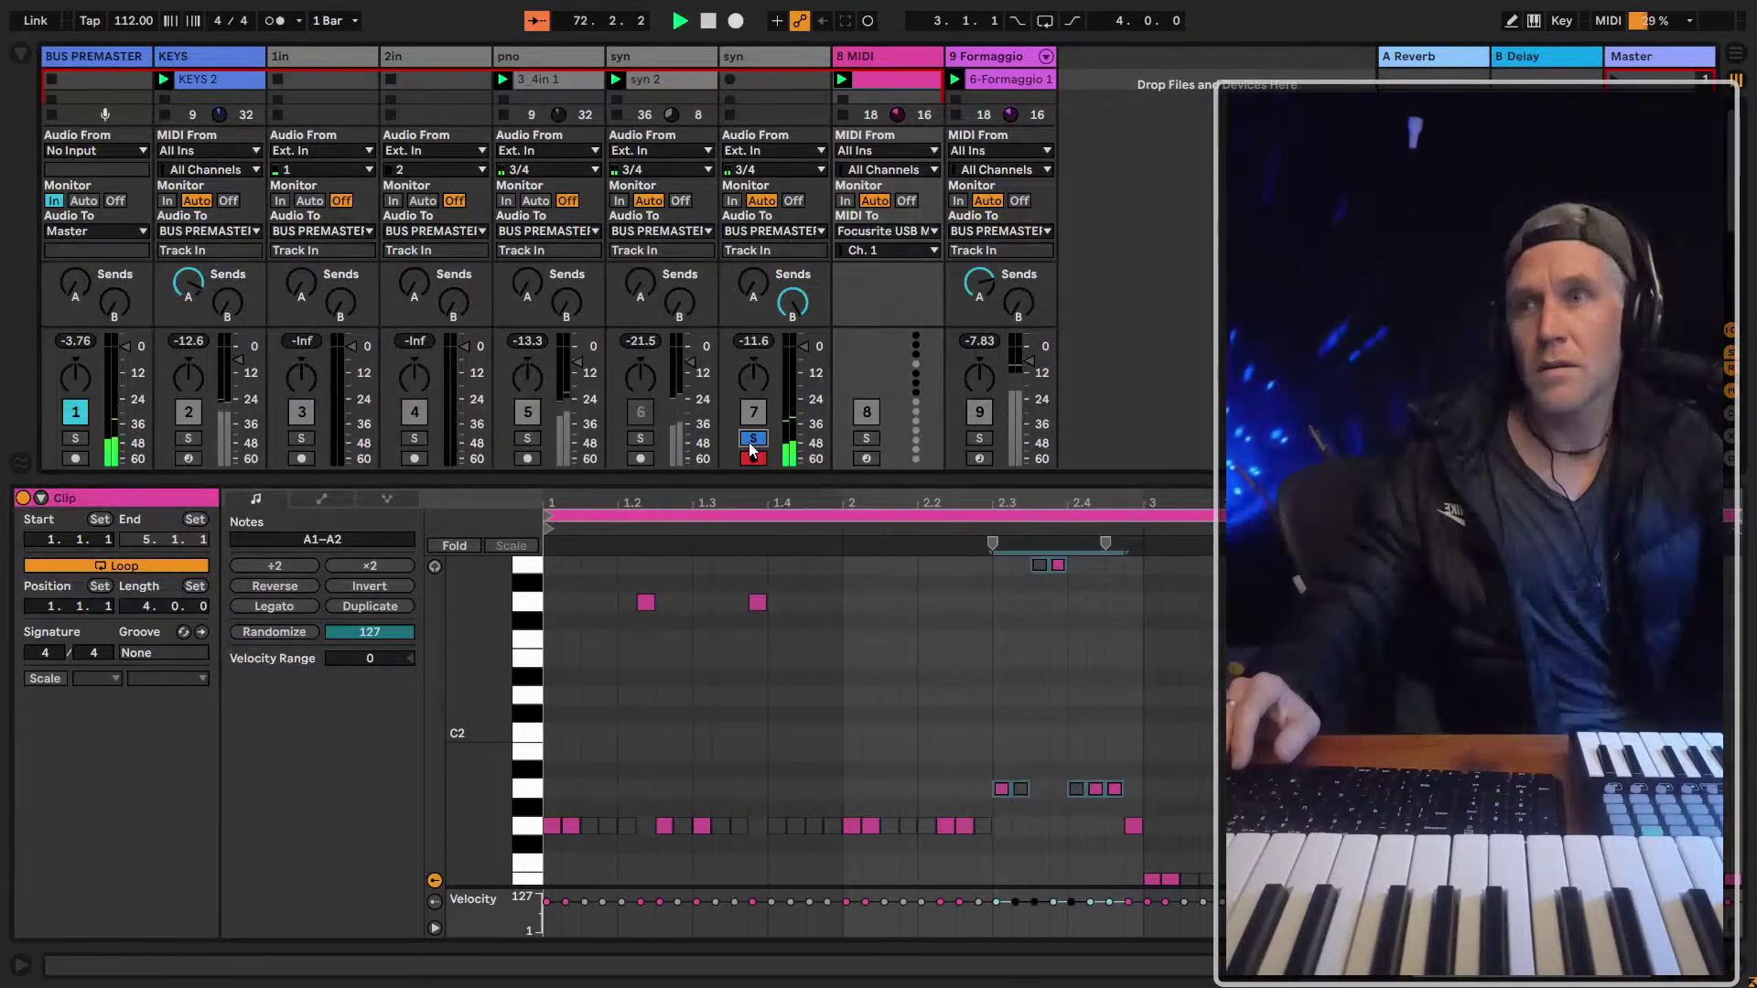
{"action": "left_click", "coordinate": [752, 439]}
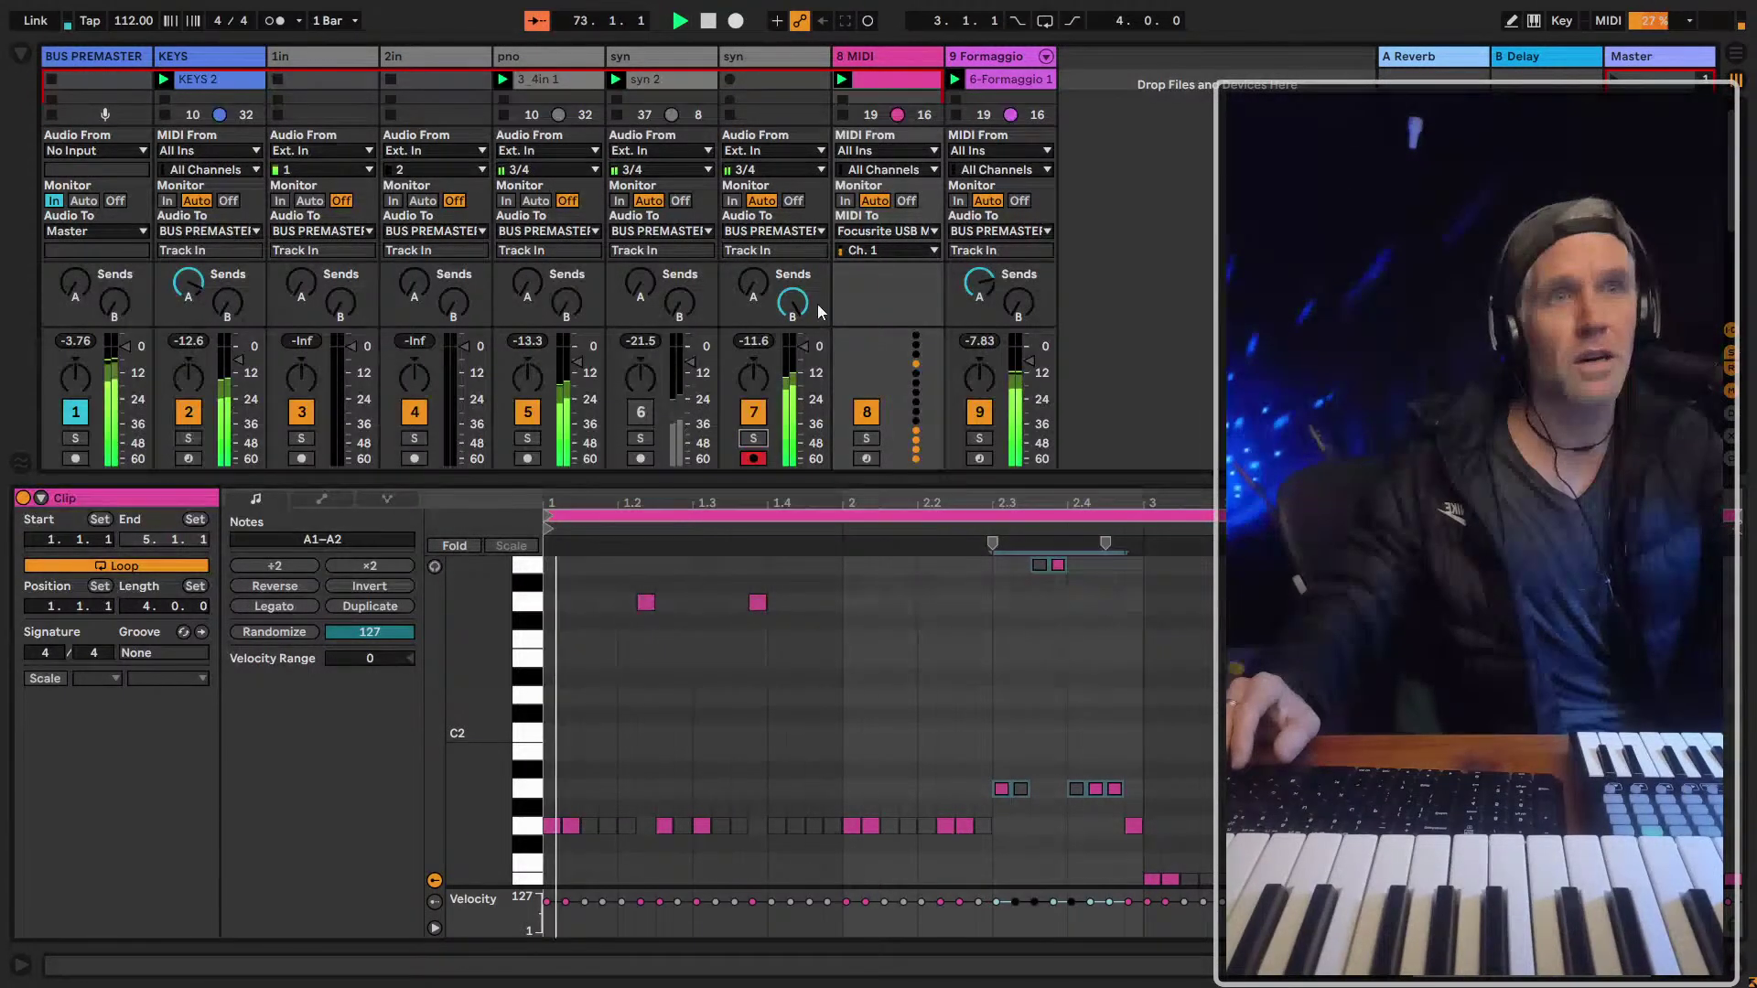
Solo the 8 MIDI and syn 7 tracks, turn the syn track's send B fully down, and bring back the full mix
{"action": "left_click", "coordinate": [866, 439]}
{"action": "left_click", "coordinate": [758, 438], "text": "ctrl"}
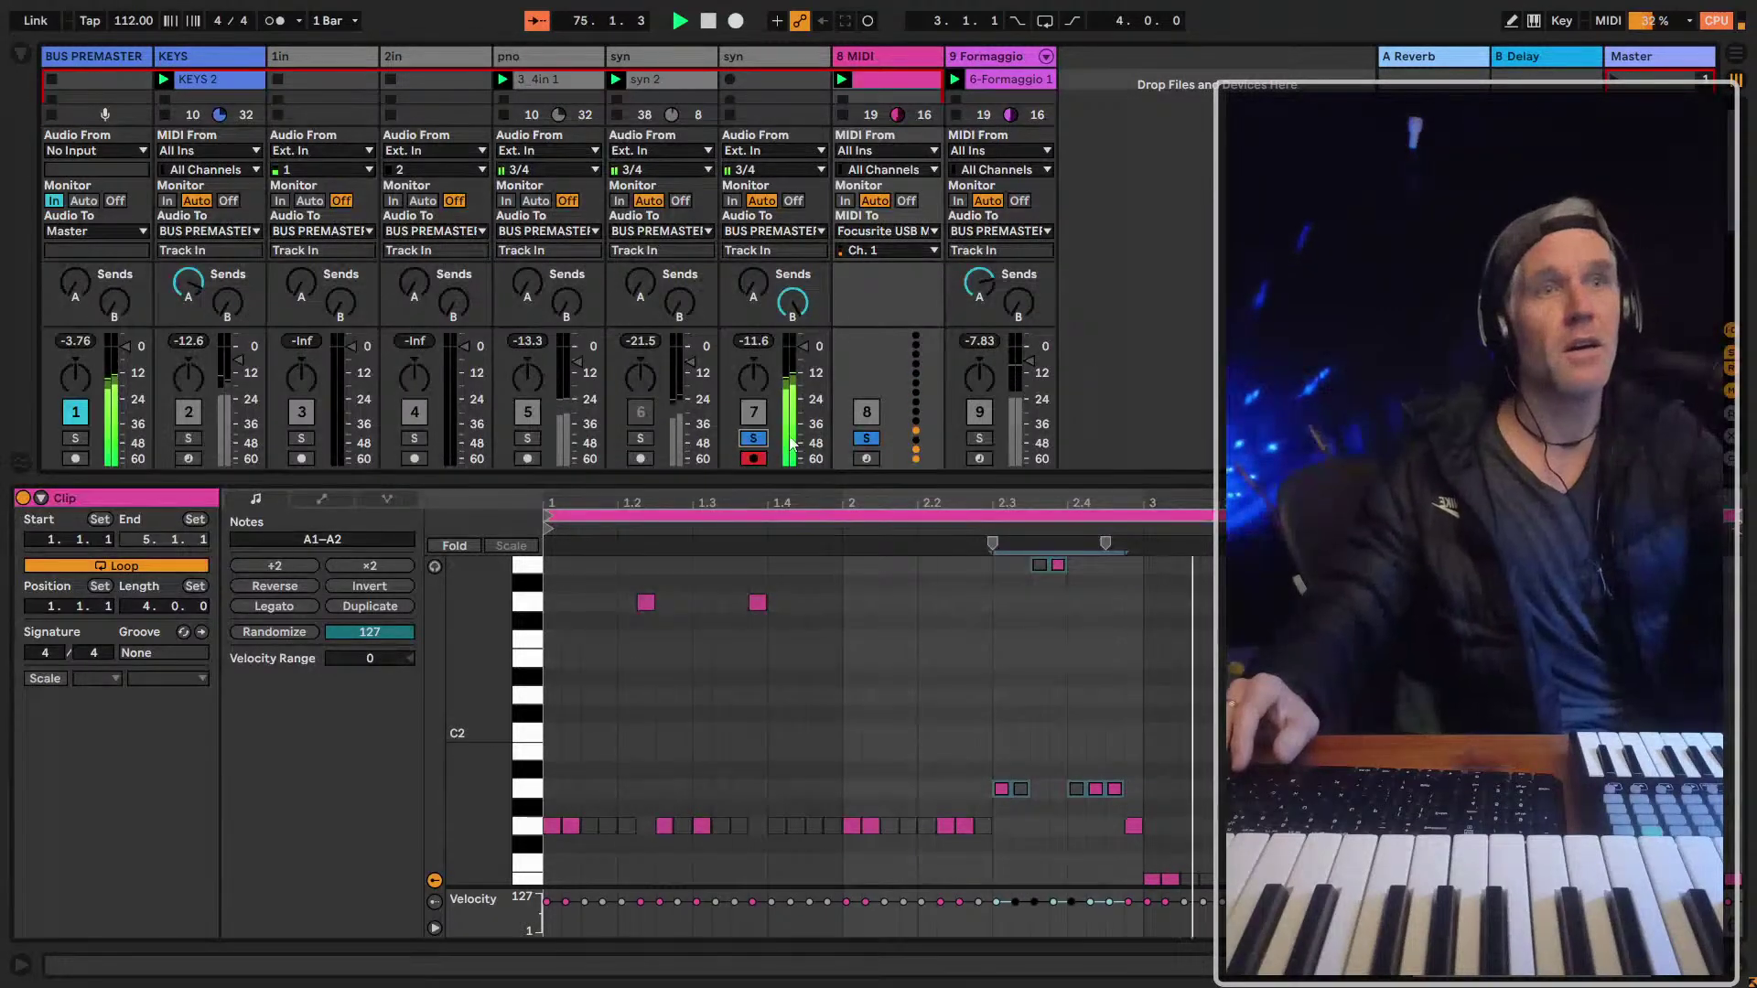
{"action": "left_click_drag", "start_coordinate": [793, 302], "coordinate": [792, 339]}
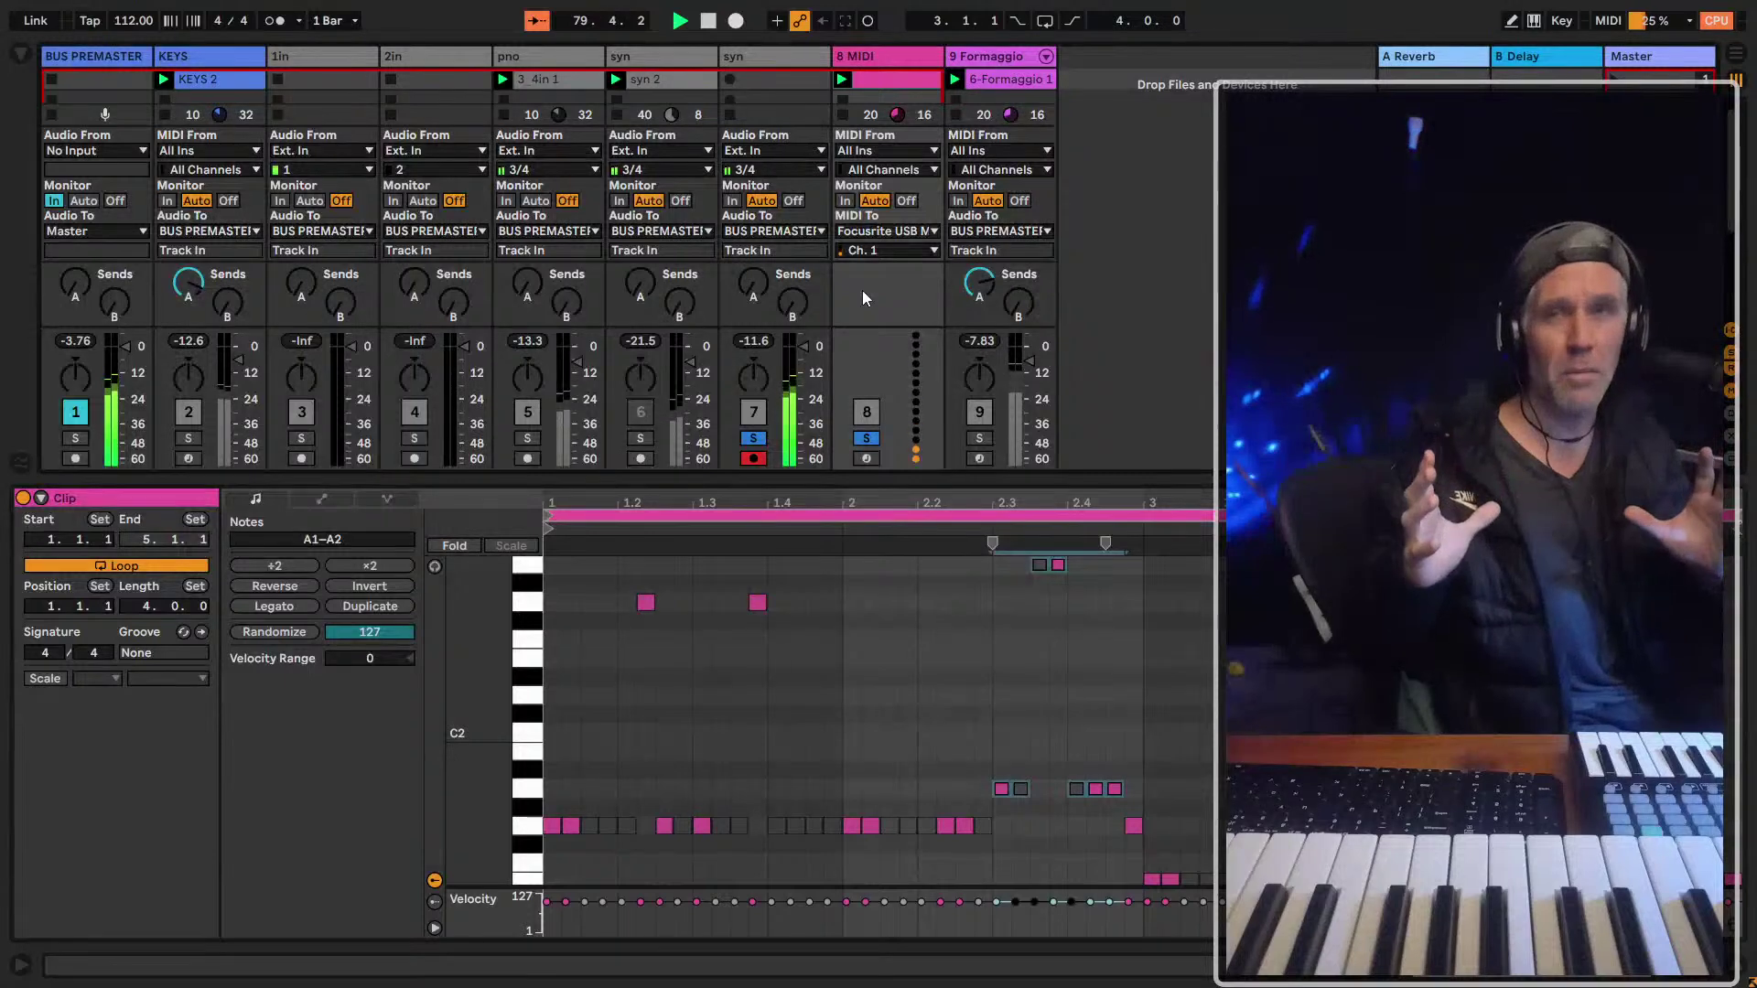
{"action": "left_click", "coordinate": [884, 53]}
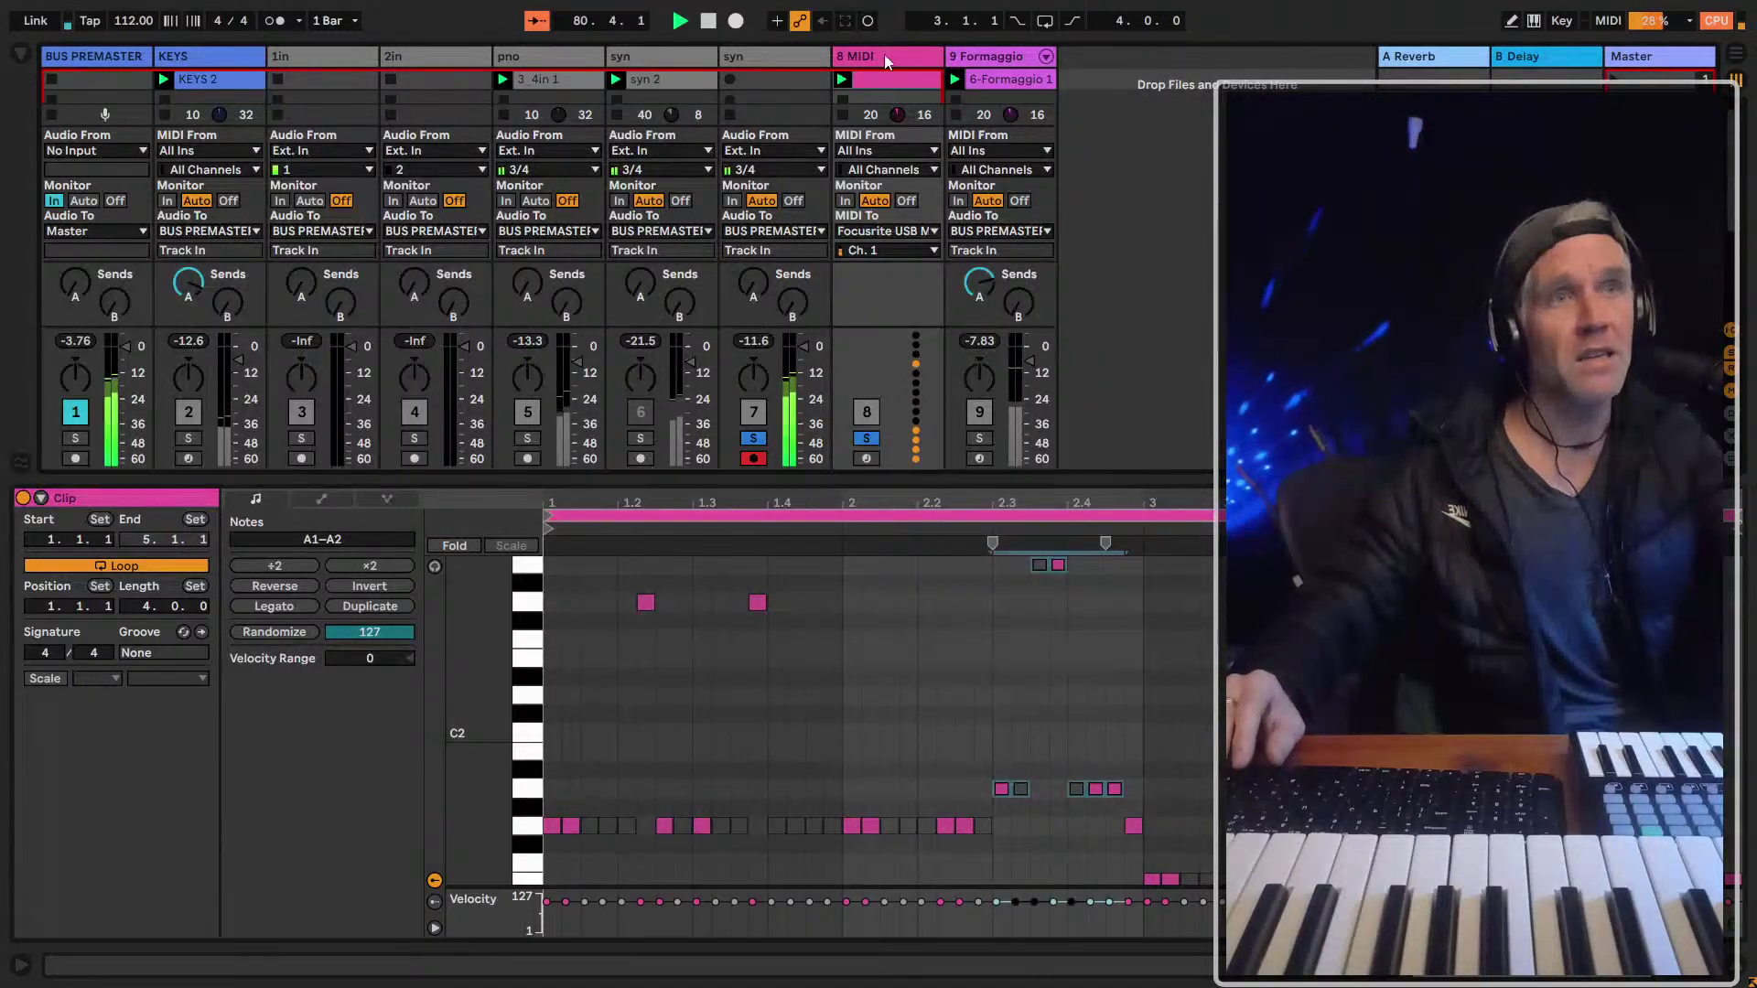
{"action": "left_click", "coordinate": [867, 440]}
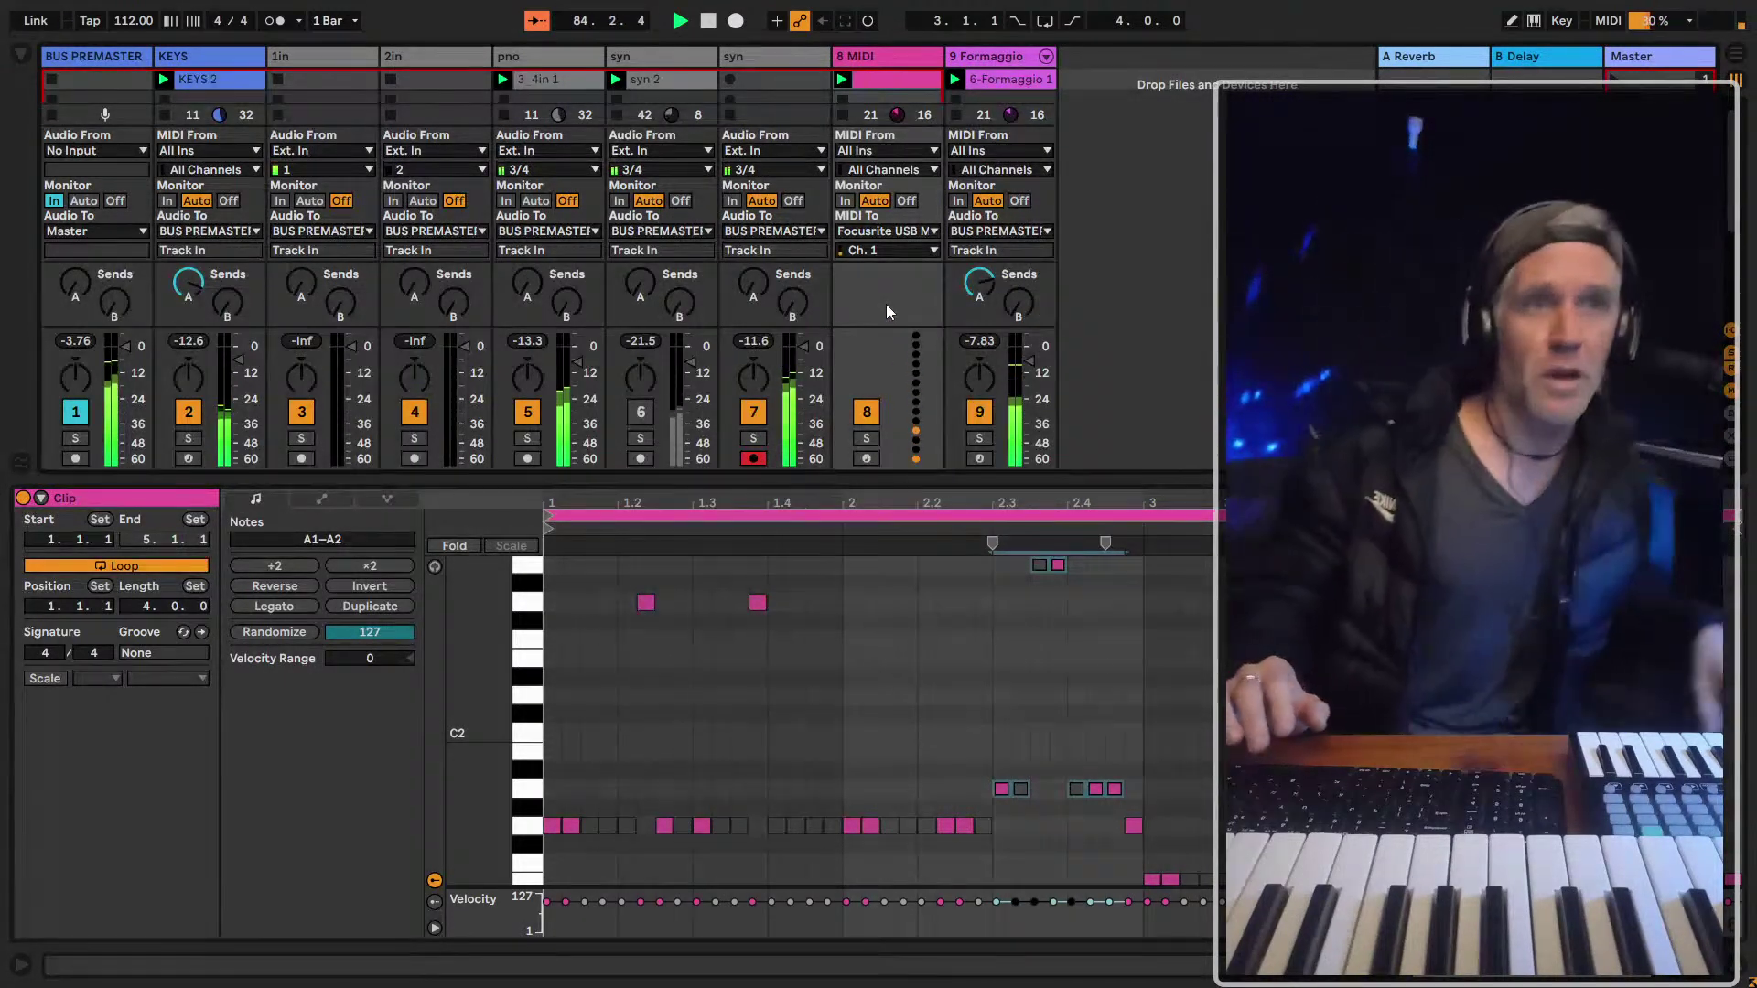
Hide the track input/output section and save the Live set
{"action": "key", "text": "super+alt+i"}
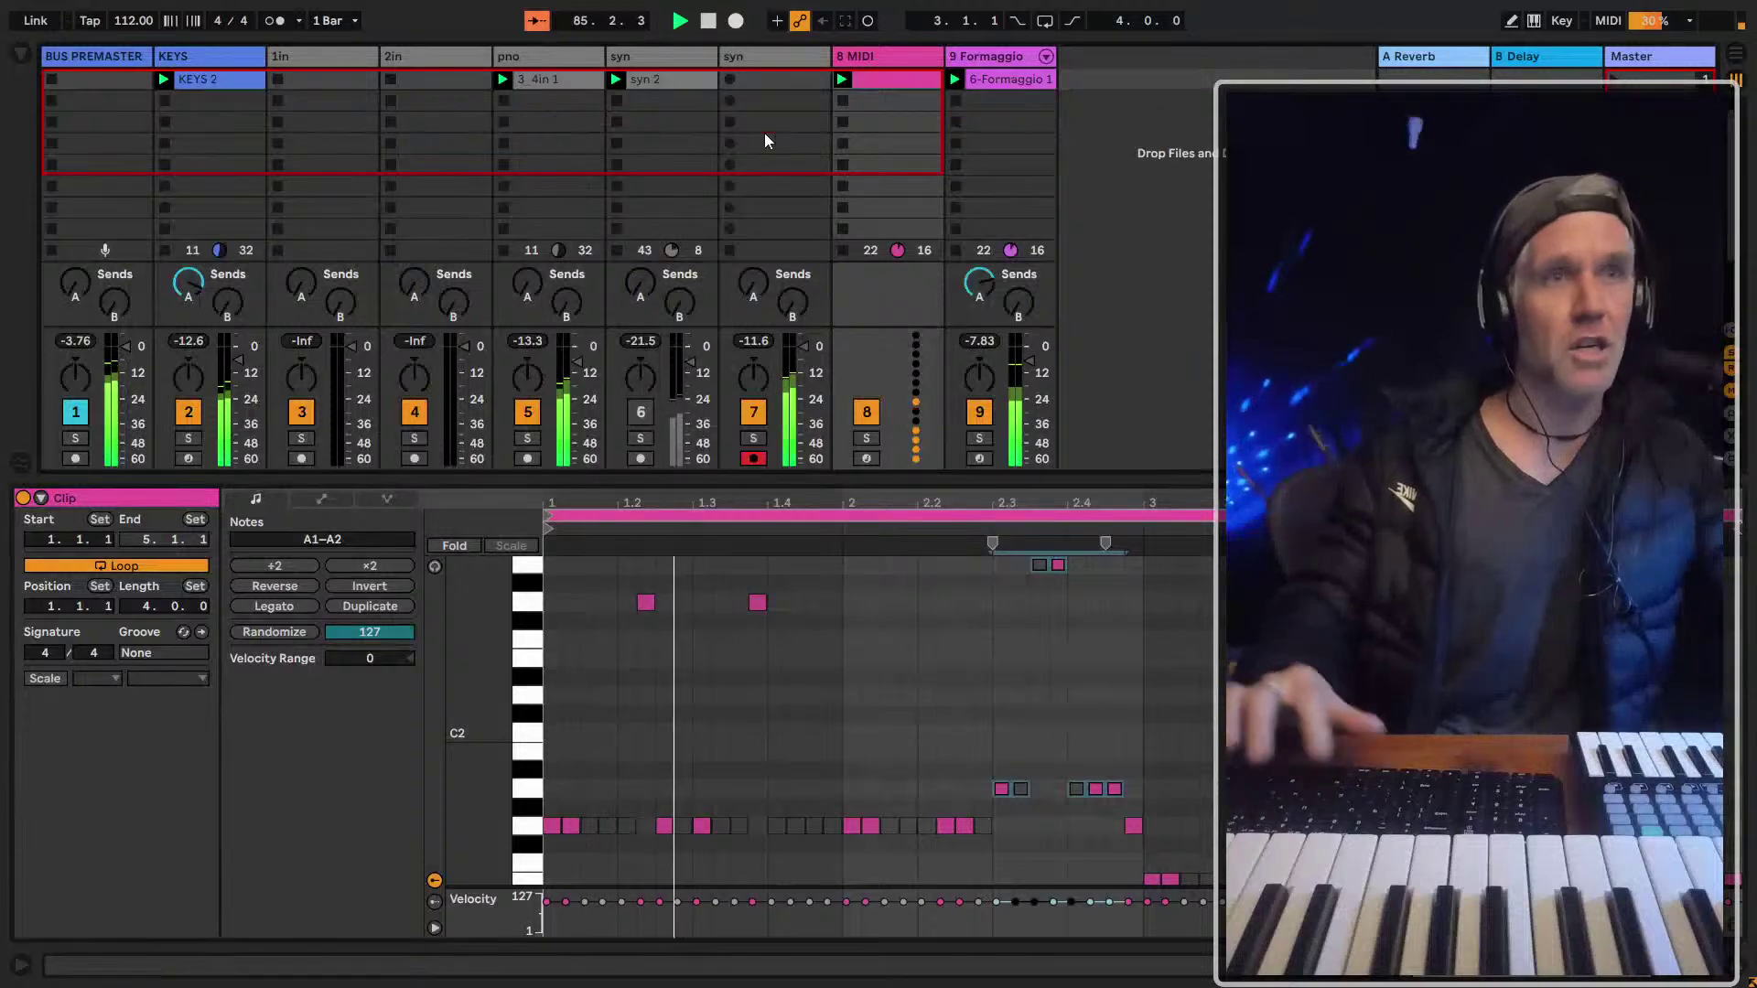
{"action": "left_click", "coordinate": [773, 79]}
{"action": "key", "text": "super+s"}
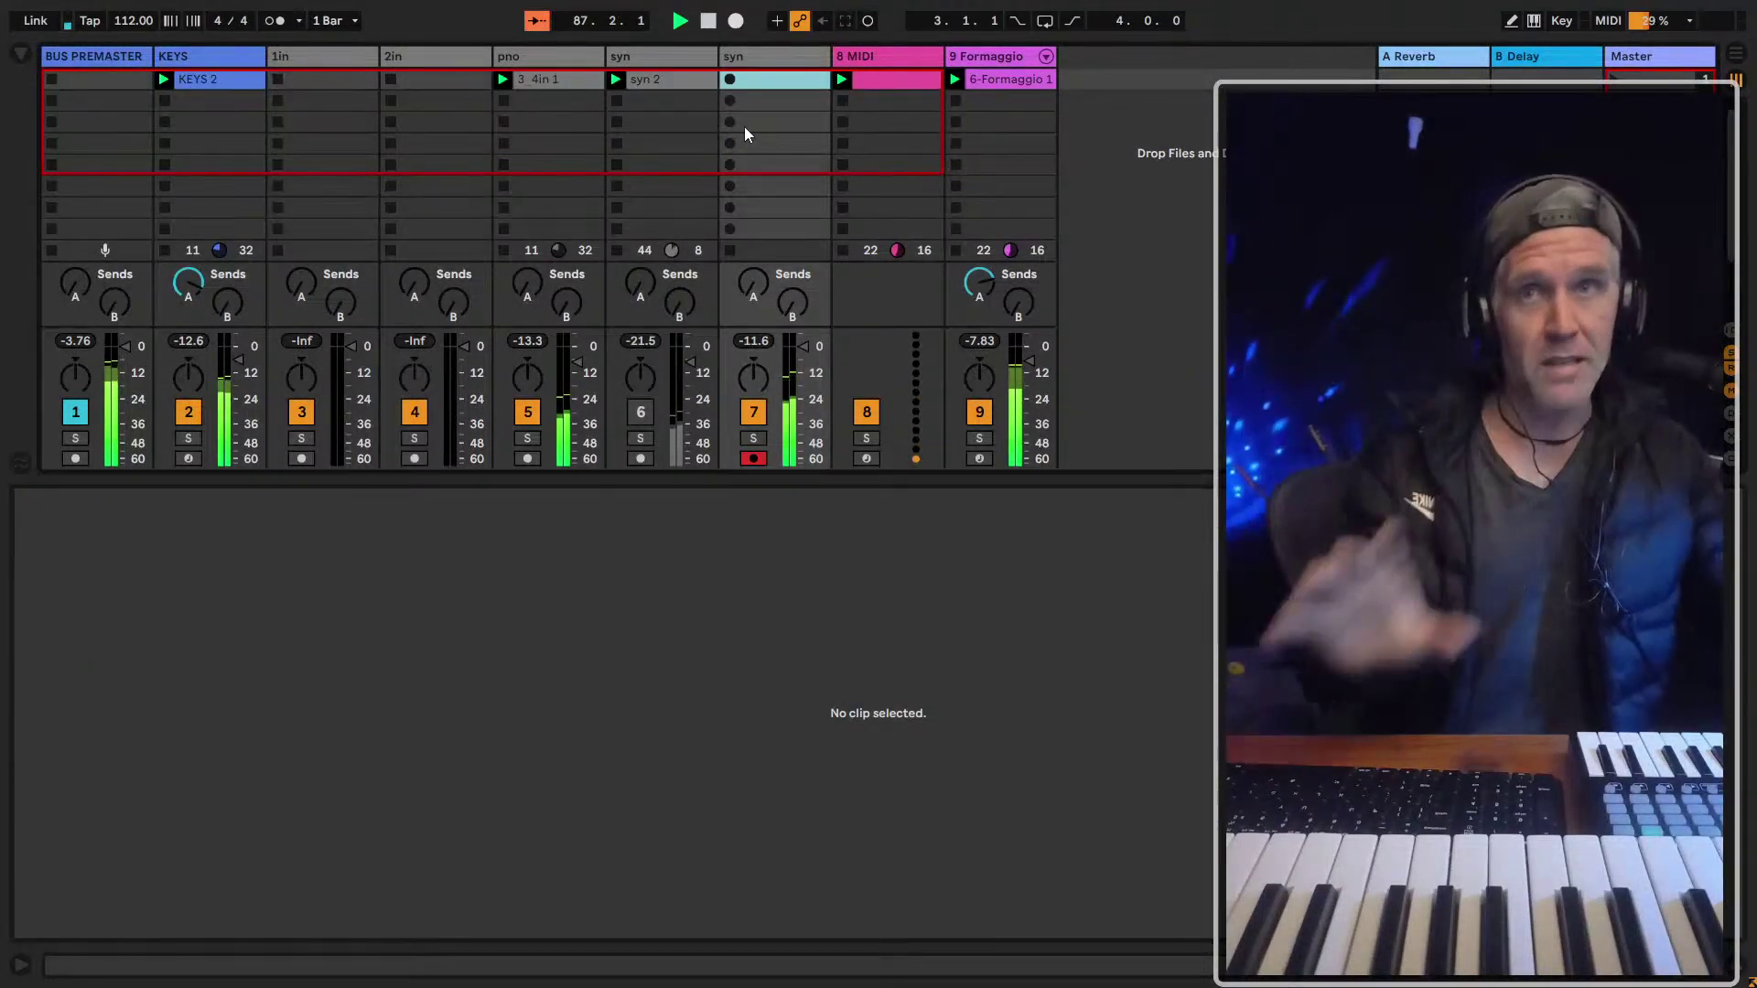
Rename the syn track 7 as bass
{"action": "left_click", "coordinate": [740, 55]}
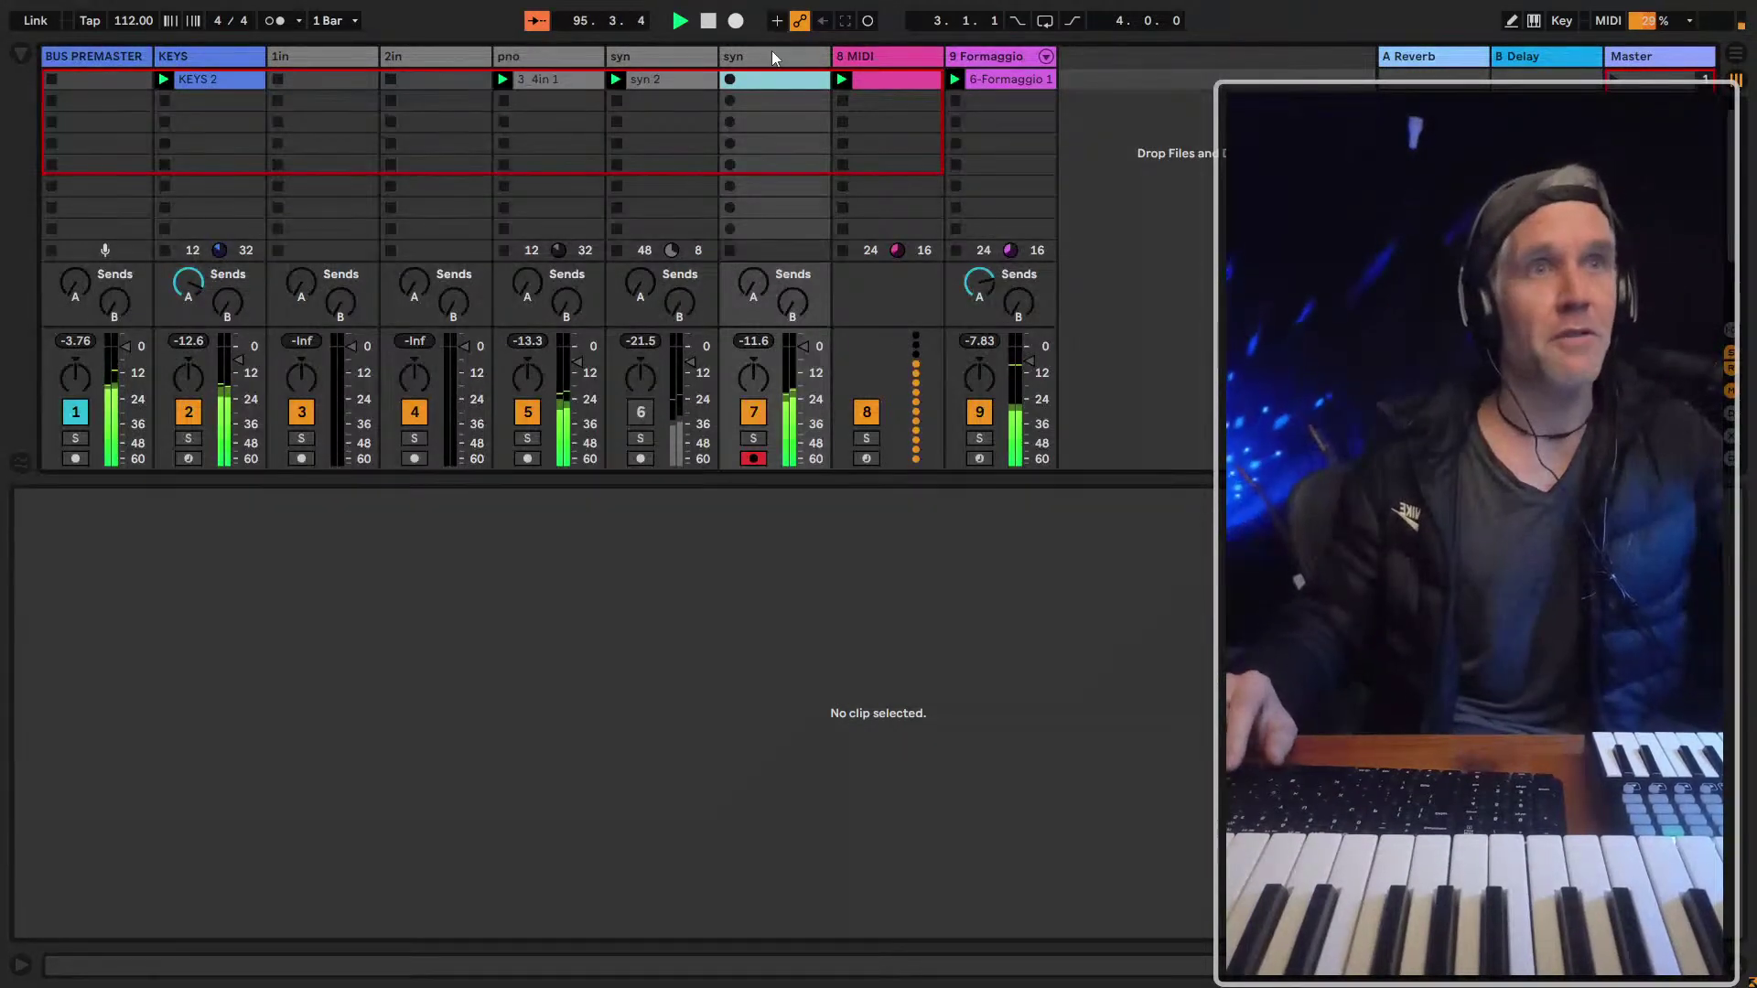
{"action": "left_click", "coordinate": [802, 82]}
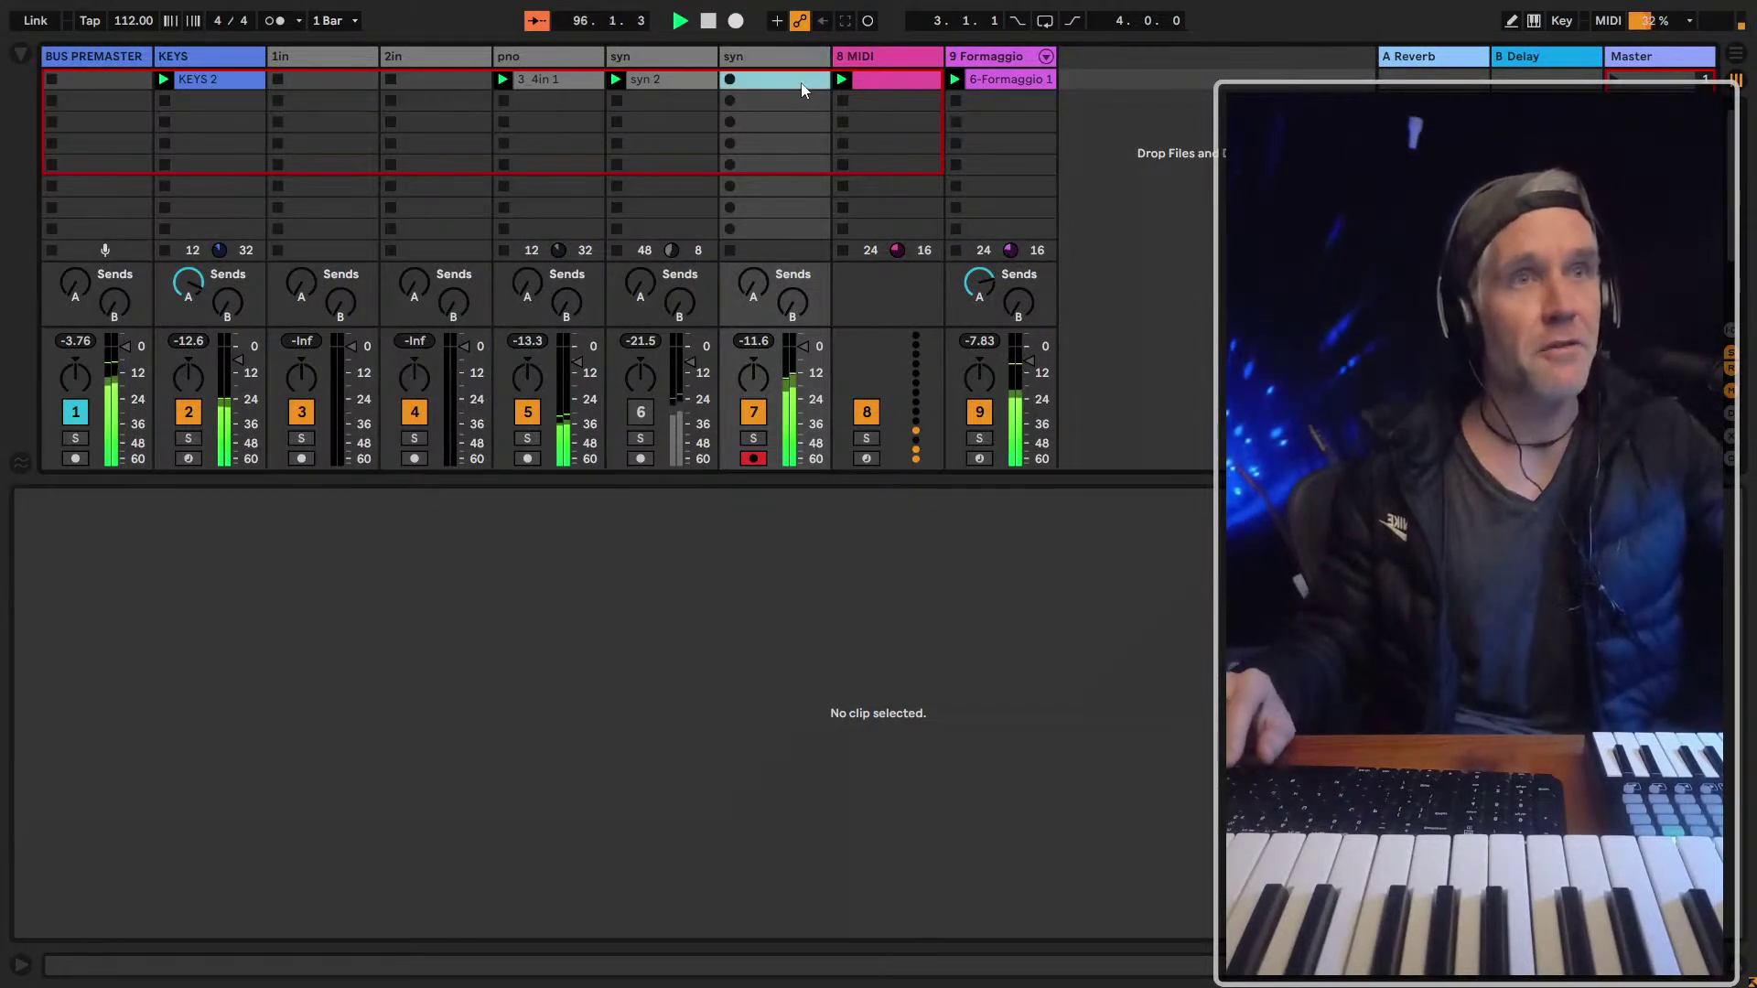
{"action": "left_click", "coordinate": [750, 60]}
{"action": "type", "text": "bass"}
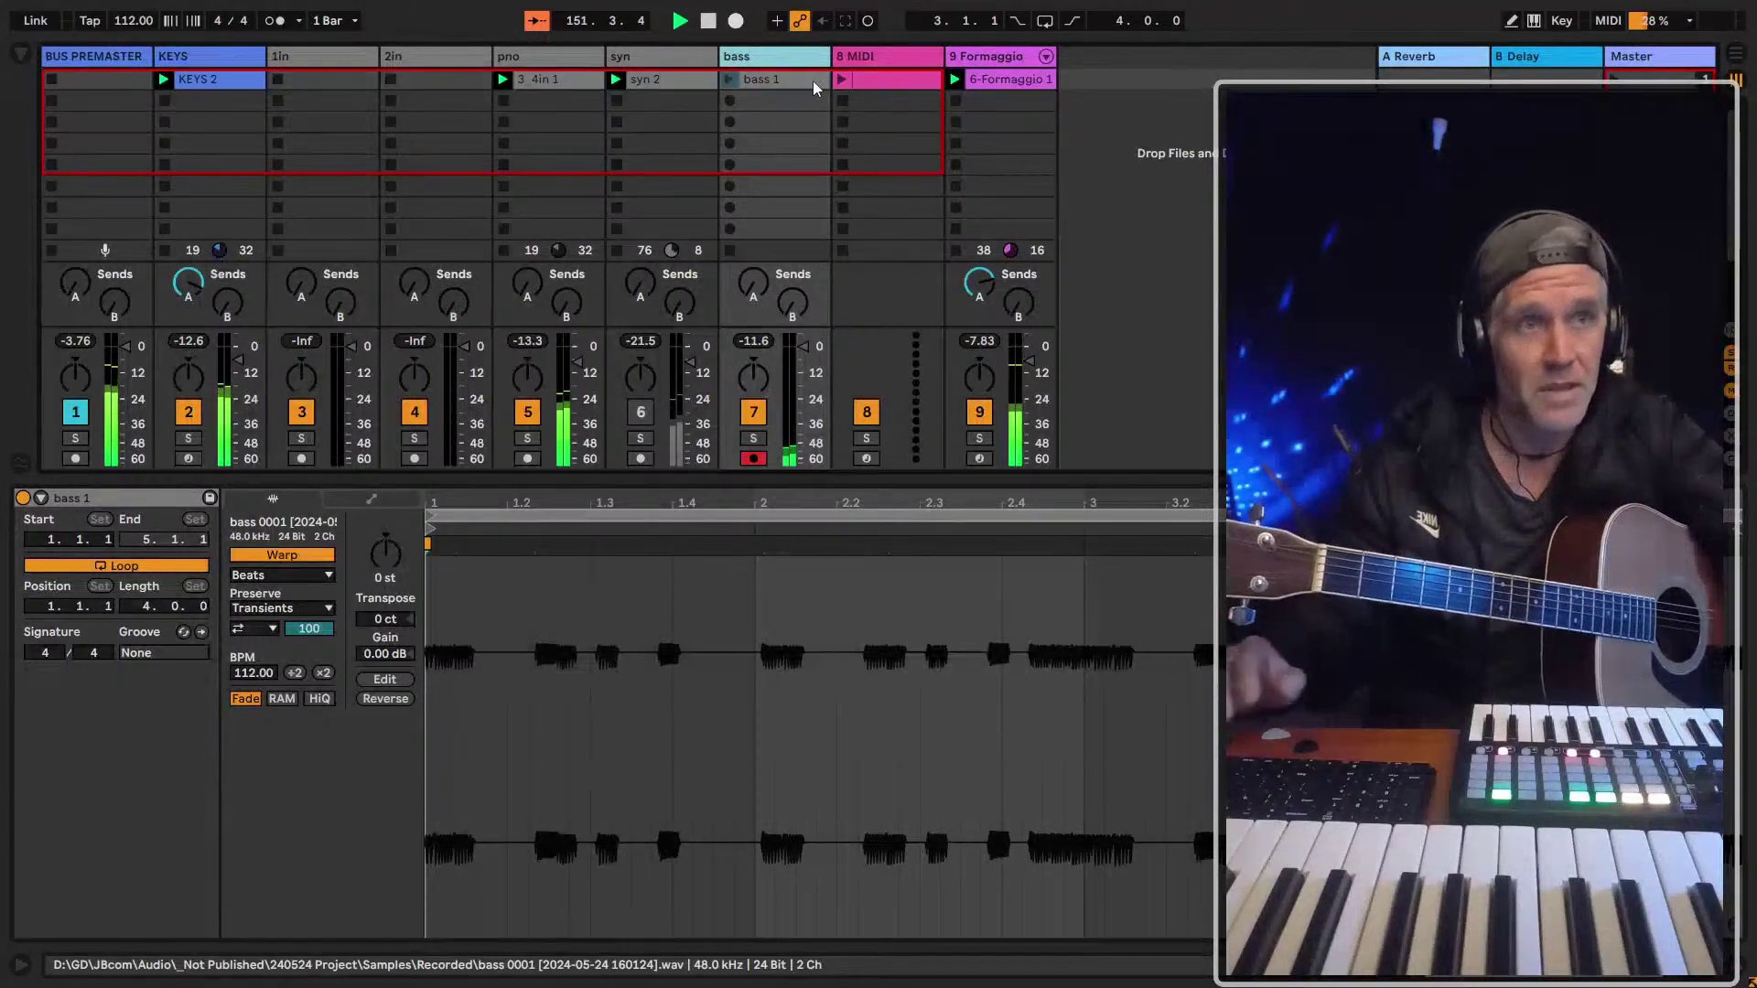
Audition the syn track 6 in the mix by unmuting it briefly and muting it again
{"action": "left_click", "coordinate": [639, 413]}
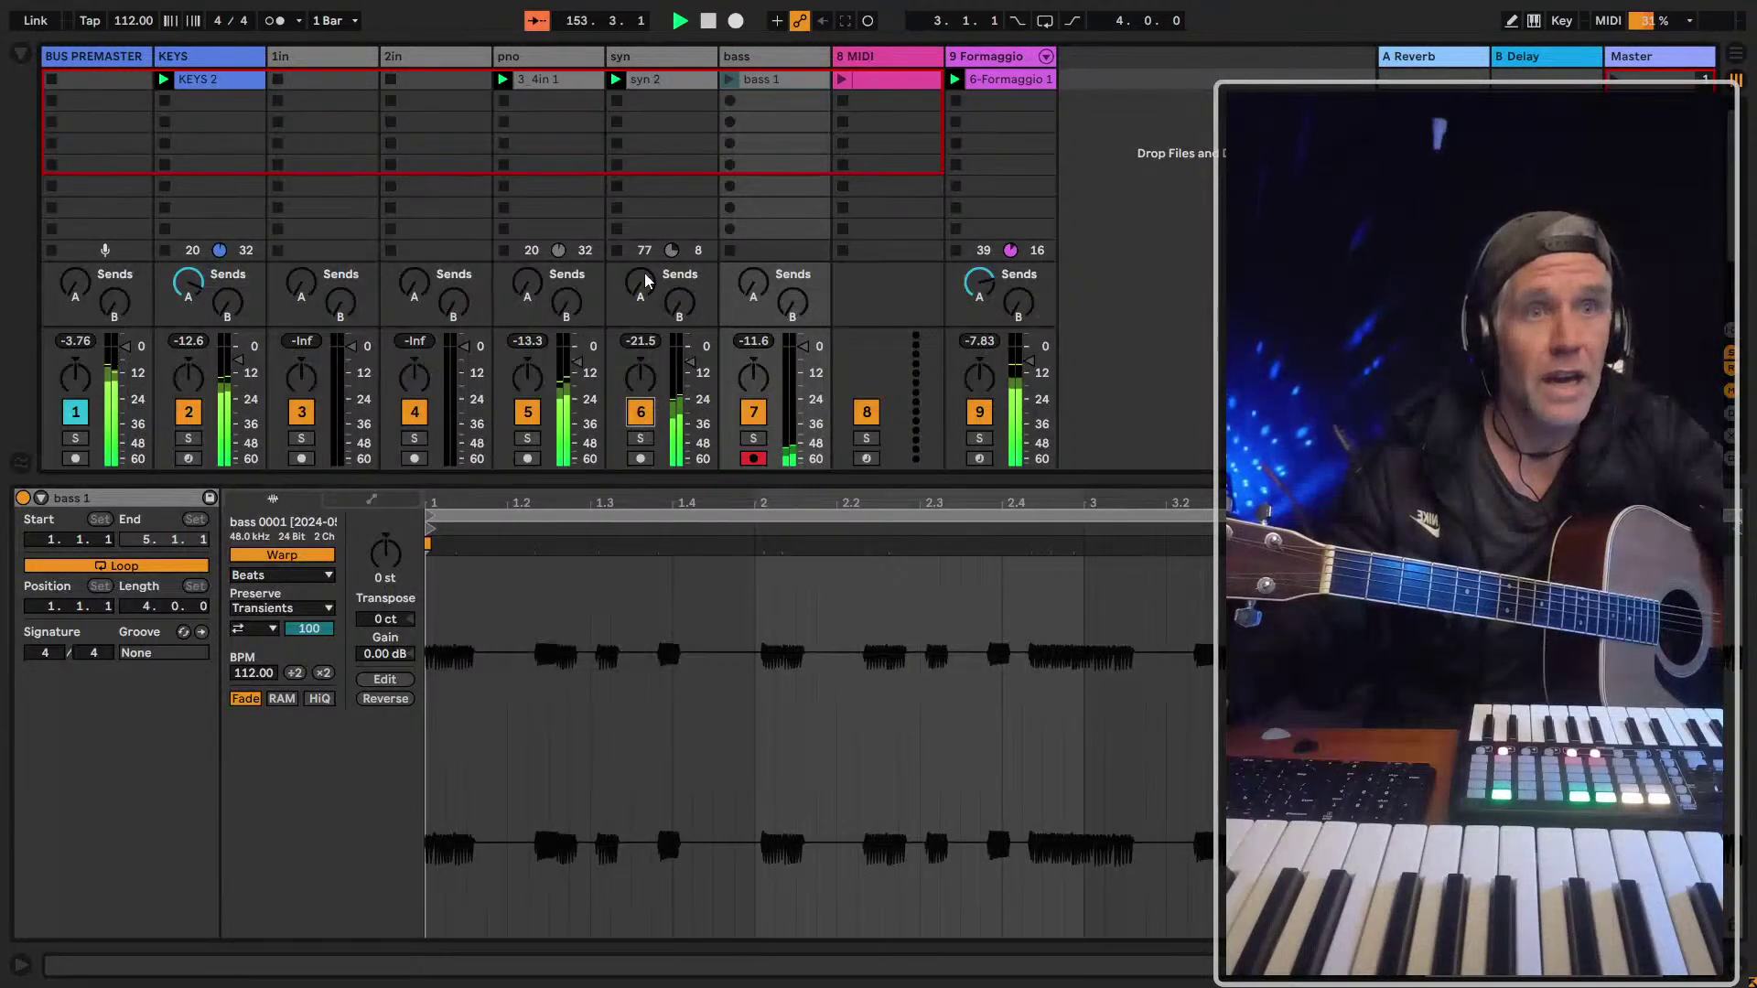
{"action": "left_click", "coordinate": [642, 416]}
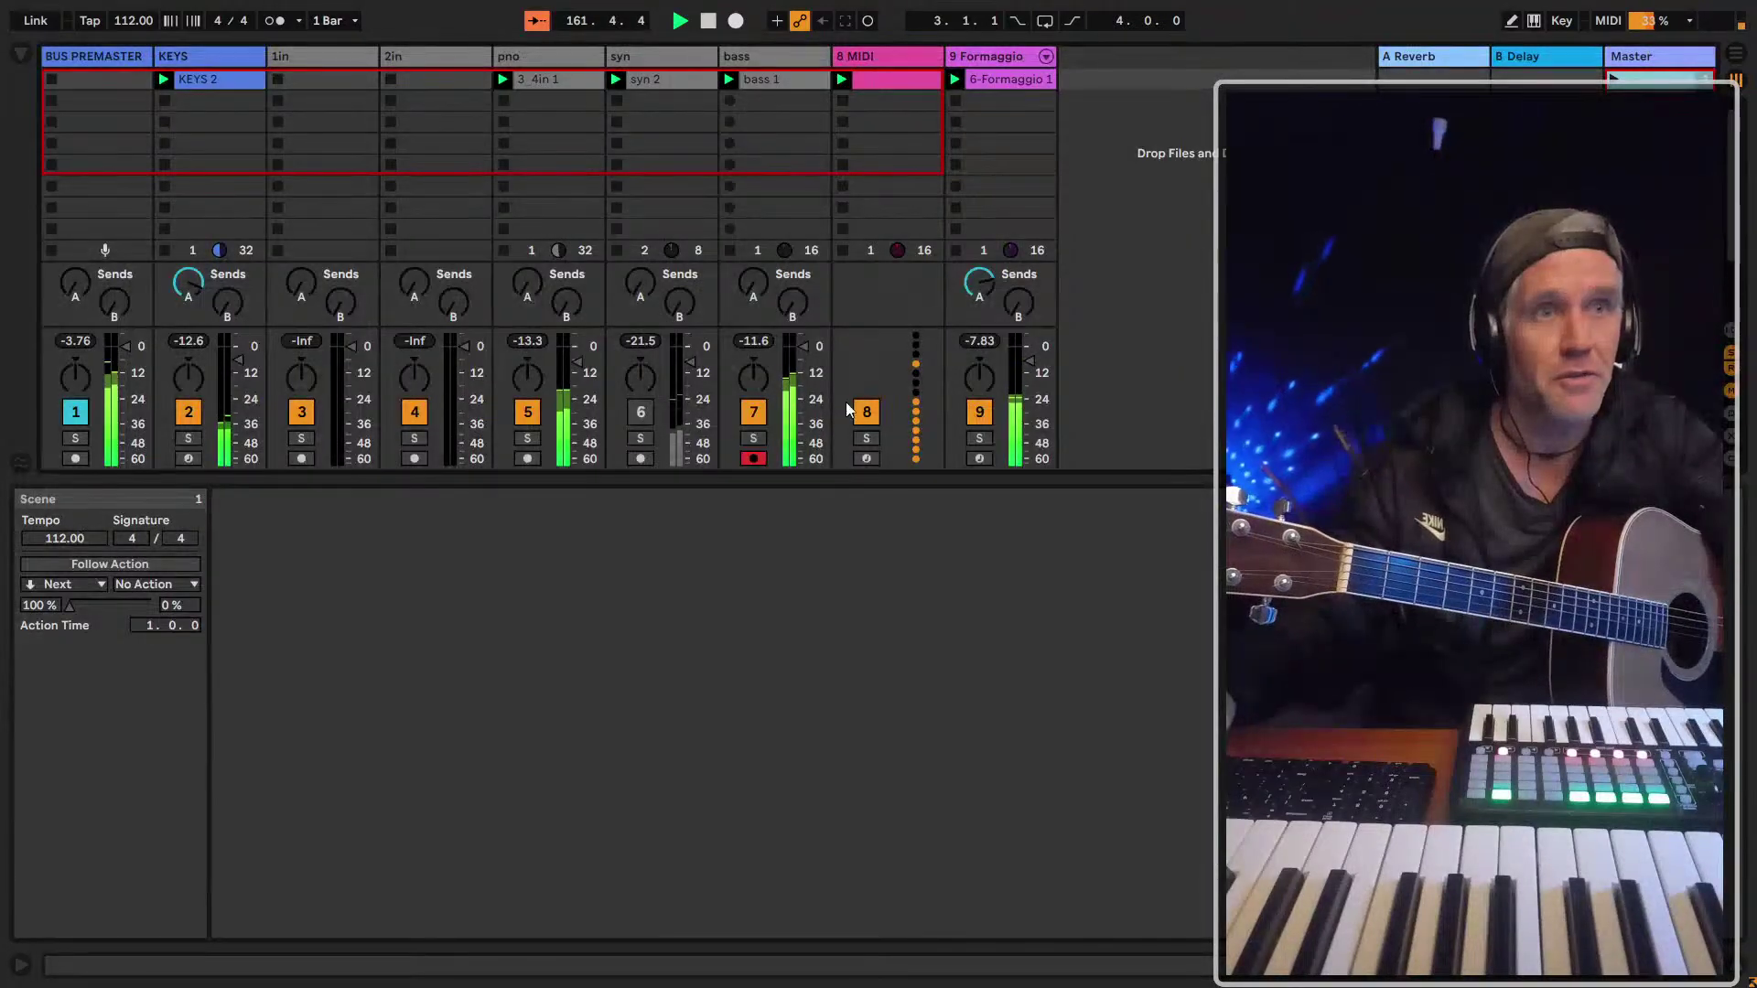
Mute the 8 MIDI track and delete its clip
{"action": "left_click", "coordinate": [867, 412]}
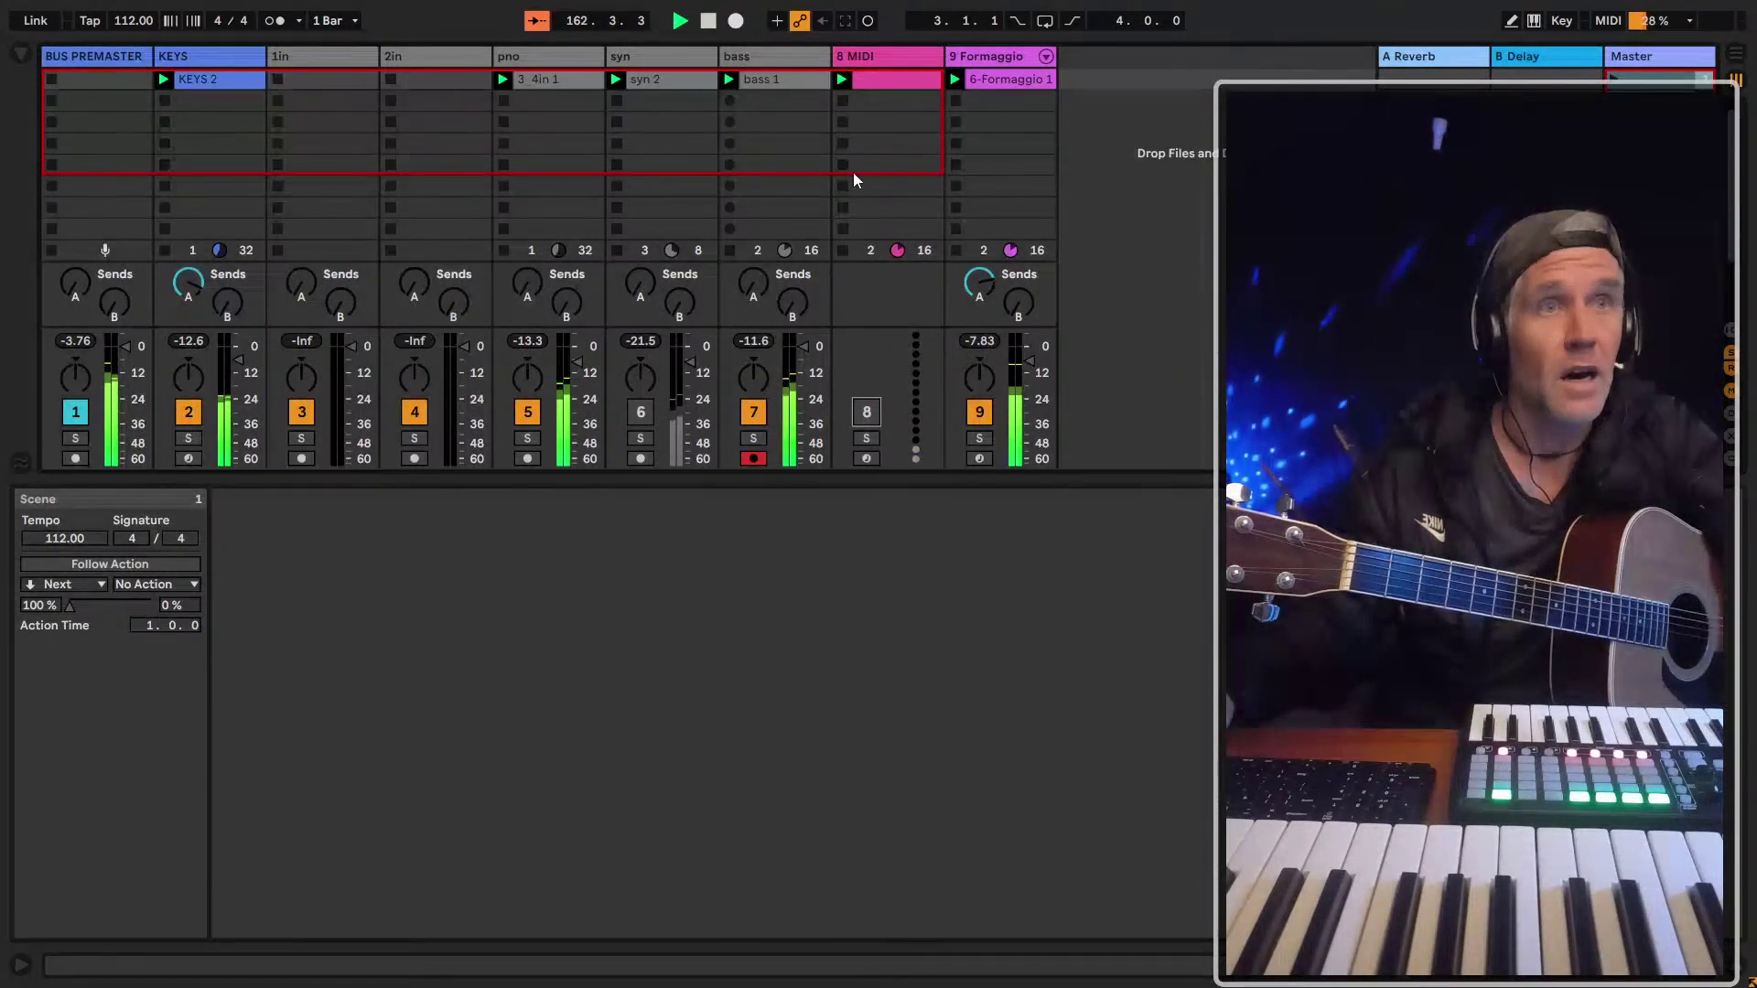
{"action": "left_click", "coordinate": [889, 80]}
{"action": "key", "text": "Delete"}
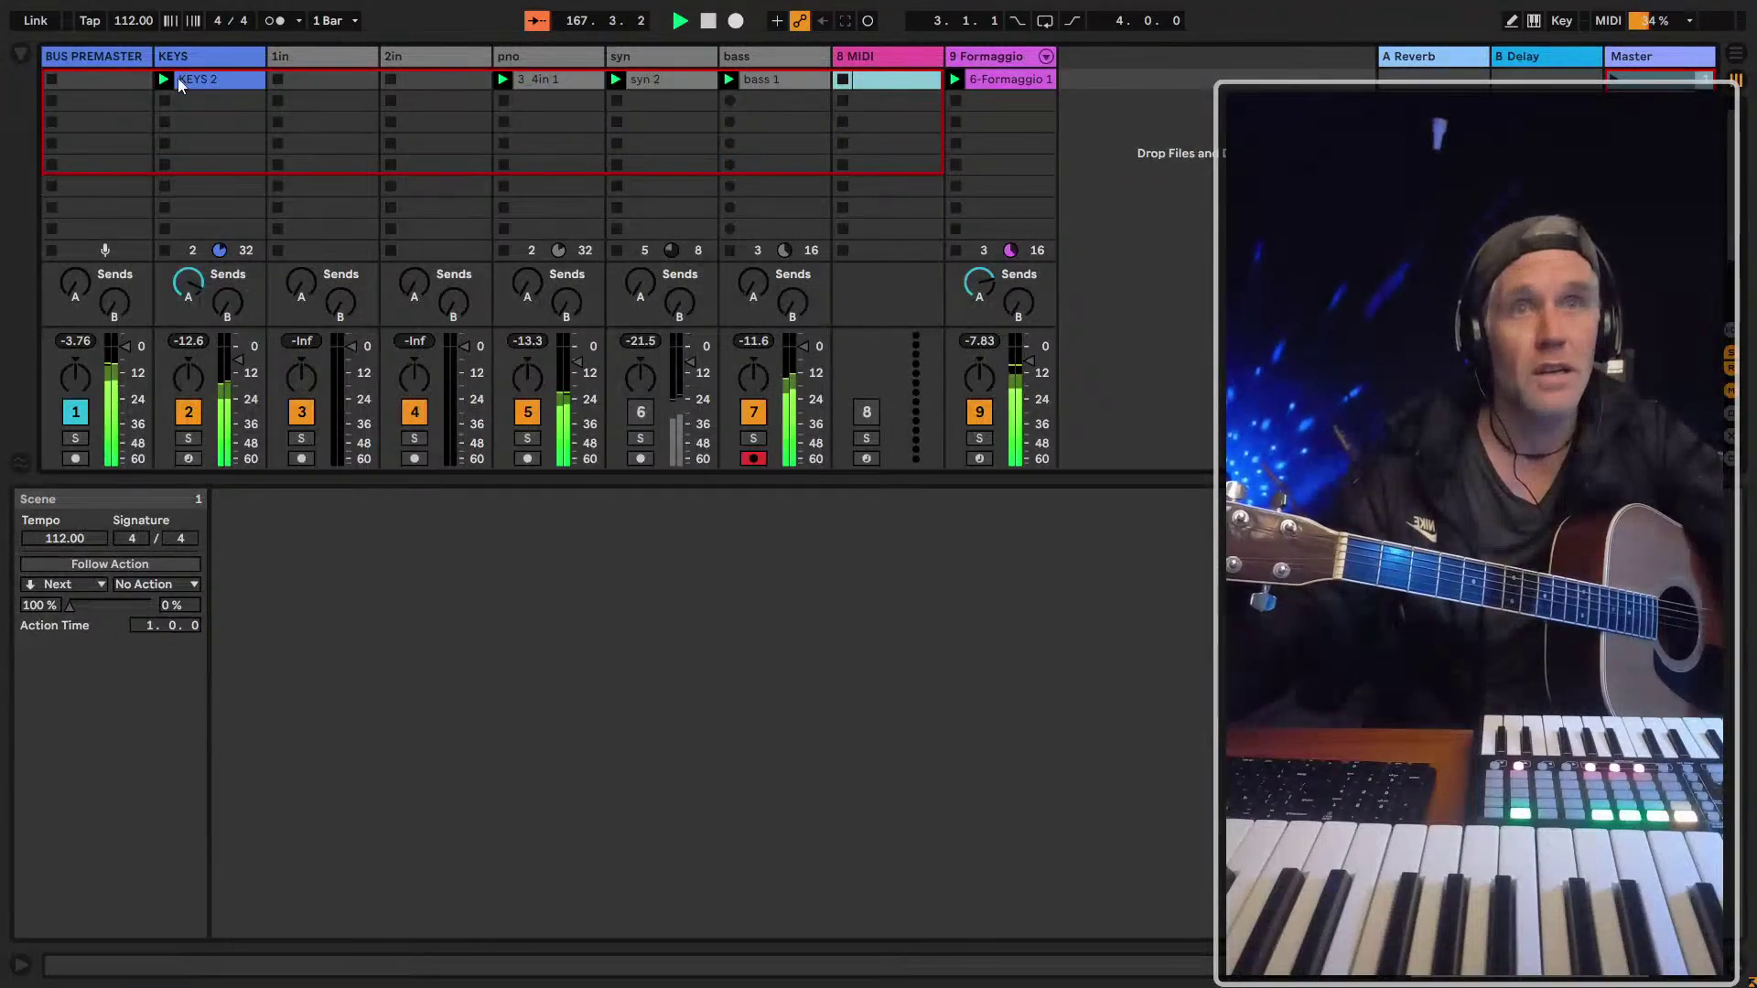
Open the browser, search the My Stuff folder for gt-, and expand My Utilities to find BUS GT-AC.als
{"action": "left_click", "coordinate": [33, 52]}
{"action": "left_click", "coordinate": [134, 64]}
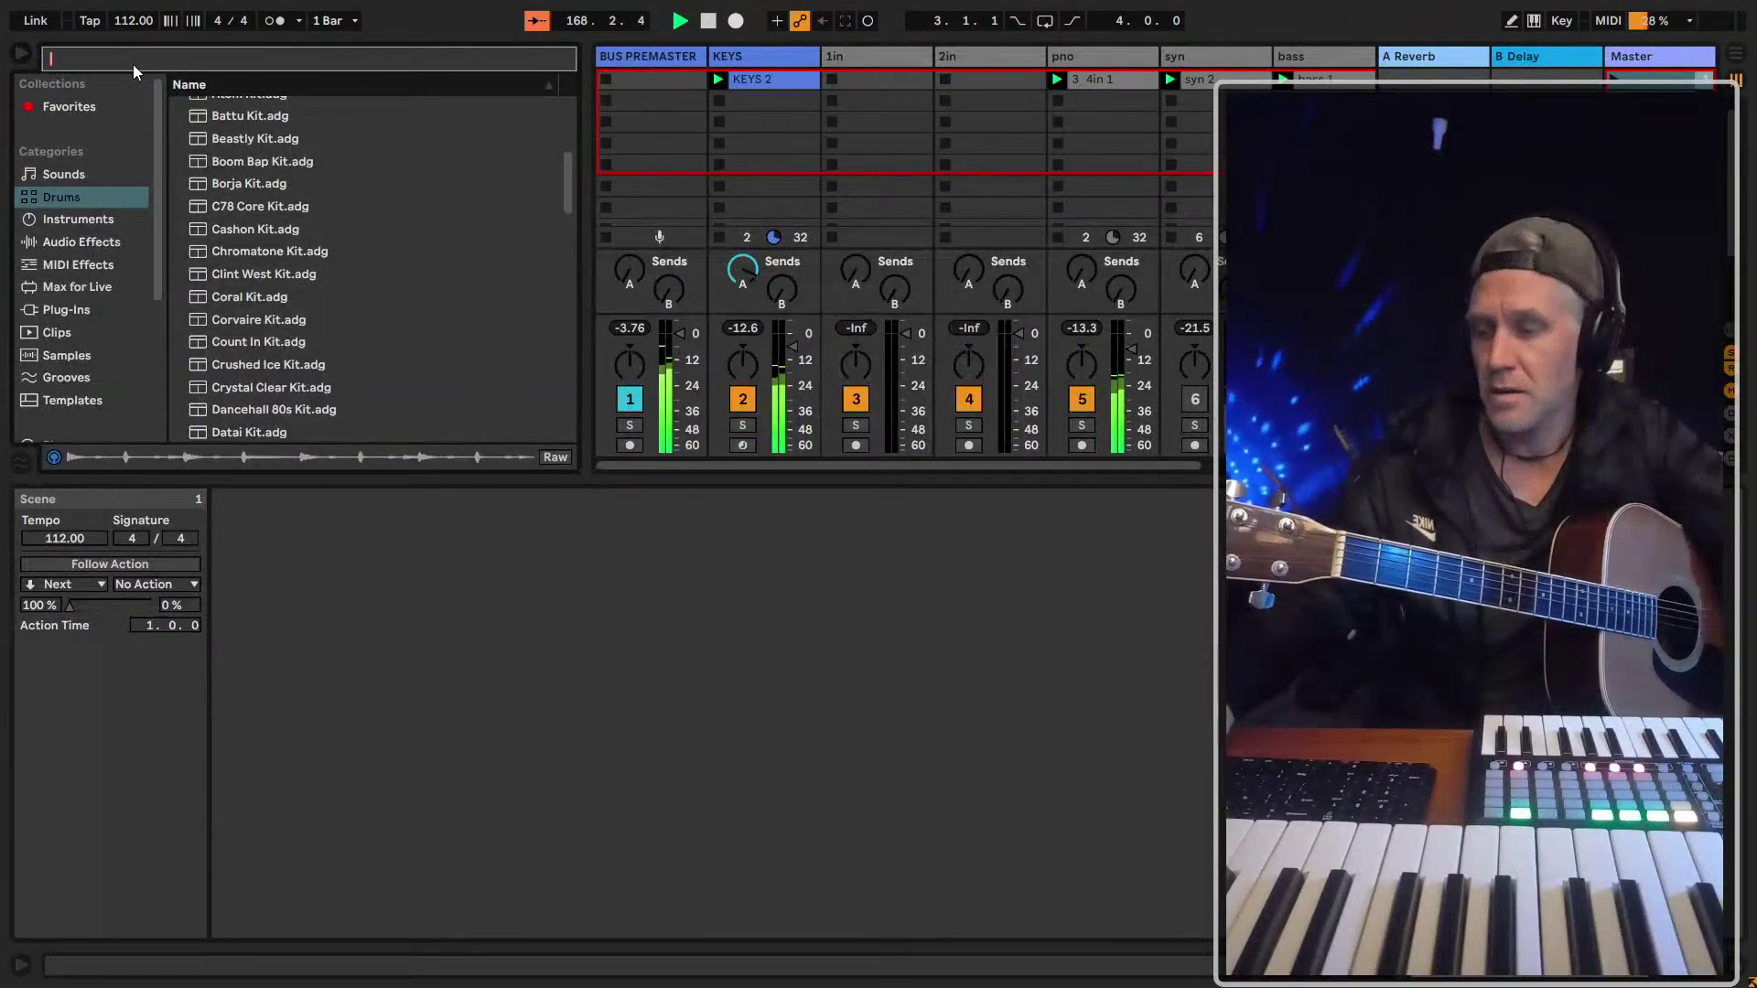
{"action": "type", "text": "gt-"}
{"action": "scroll", "coordinate": [45, 393], "scroll_direction": "down", "scroll_amount": 3}
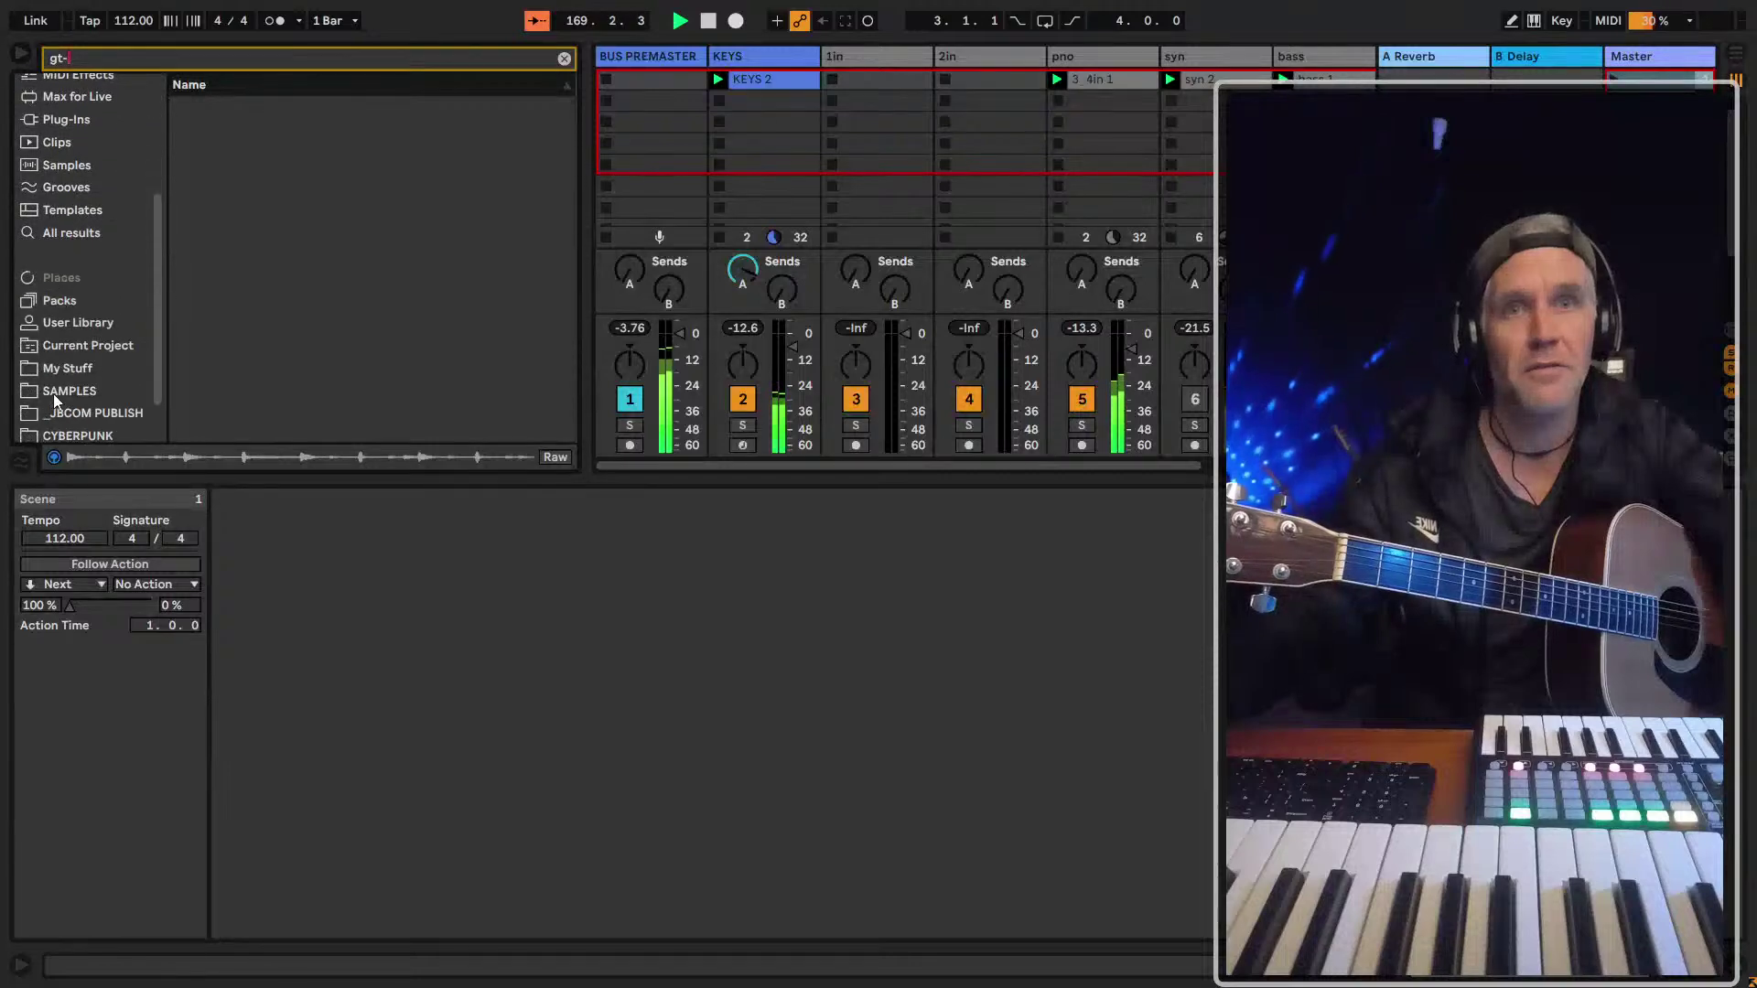
{"action": "left_click", "coordinate": [92, 368]}
{"action": "left_click", "coordinate": [244, 106]}
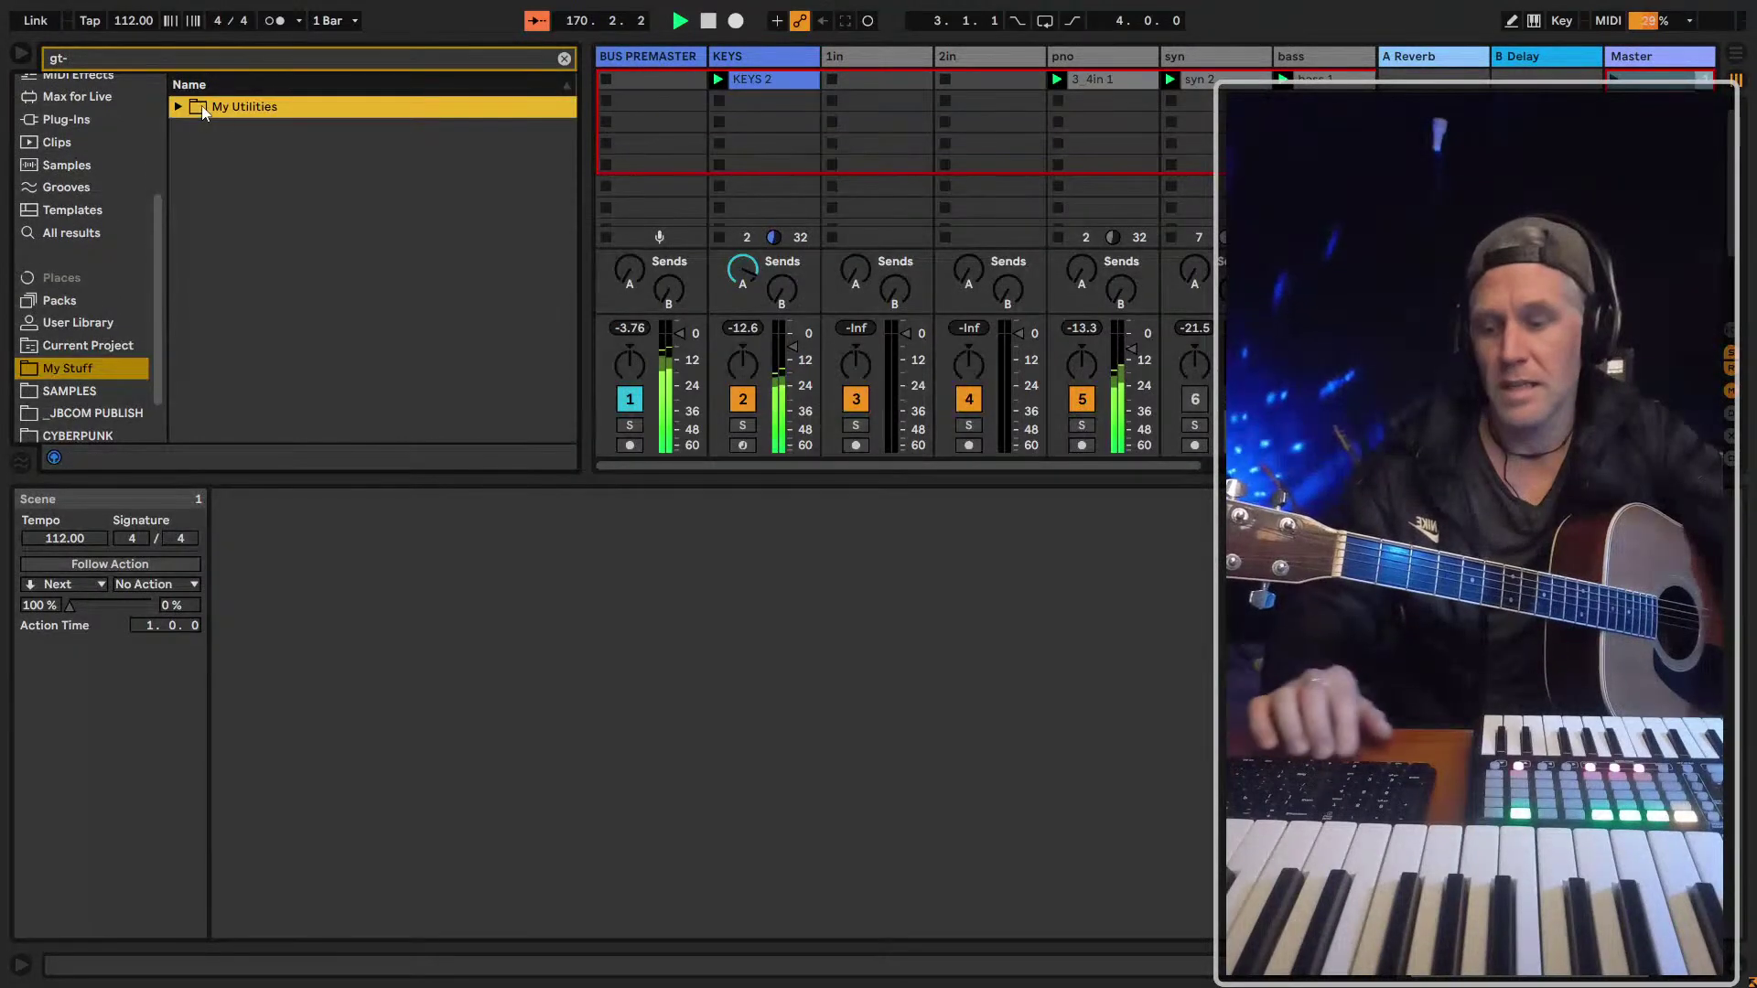
{"action": "key", "text": "Right"}
{"action": "key", "text": "Down"}
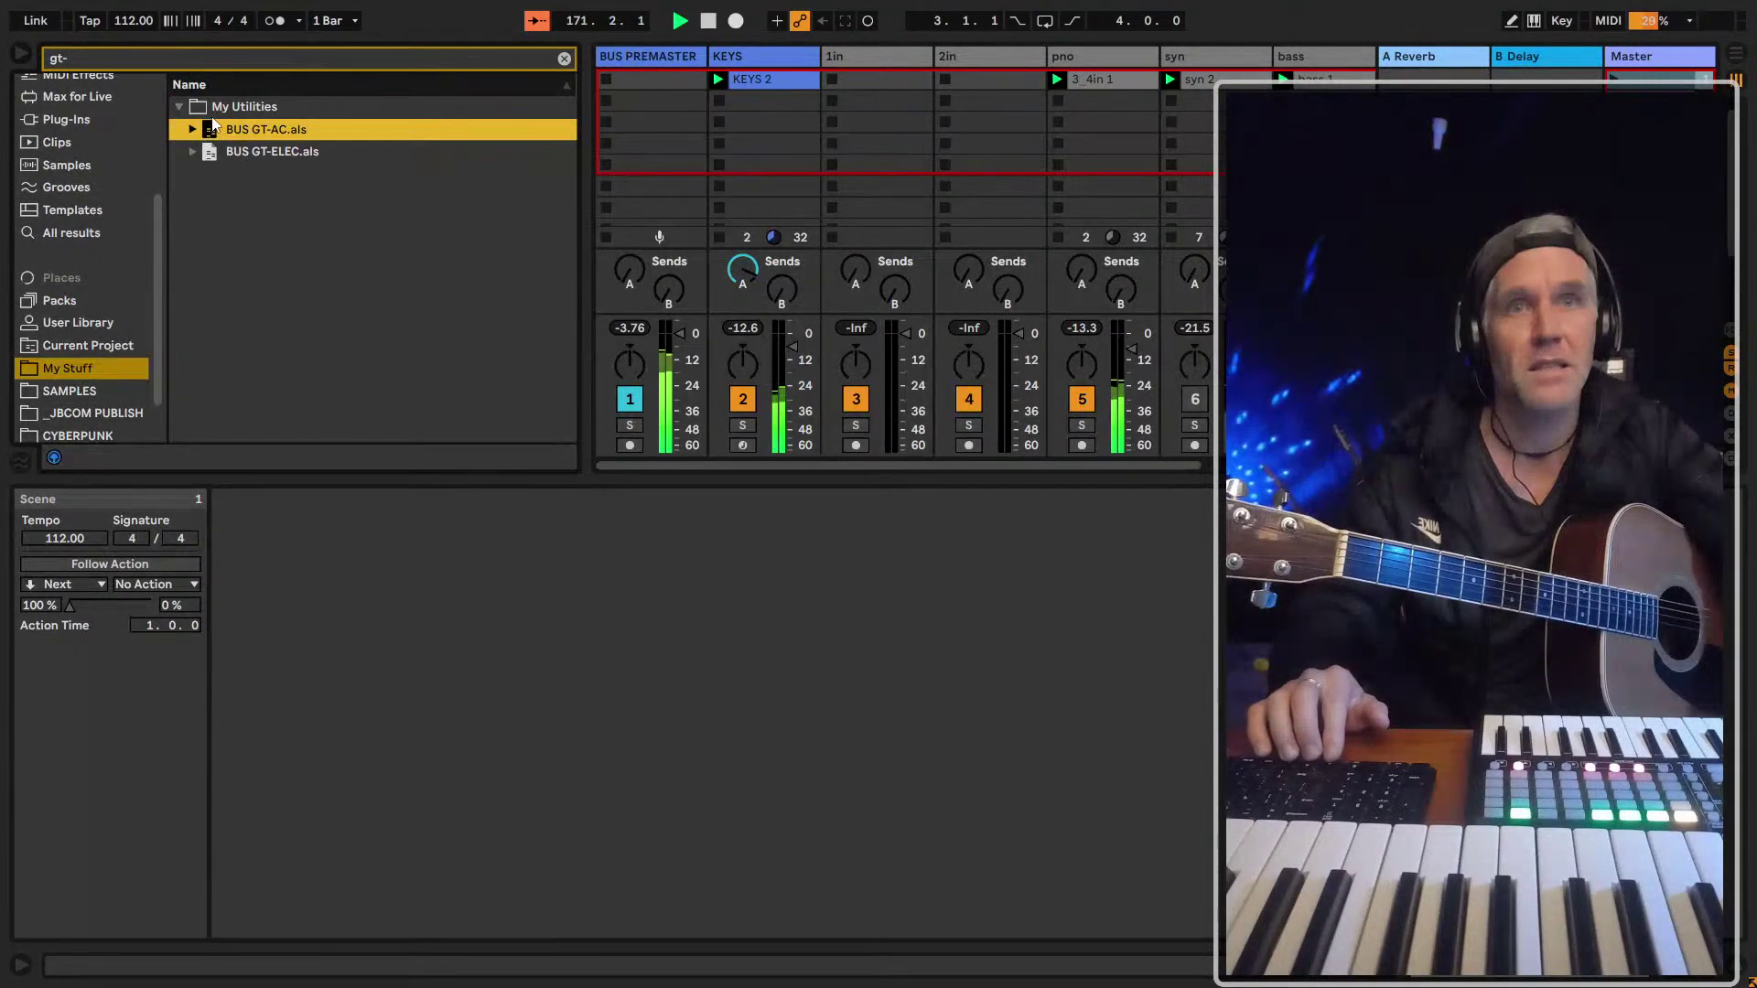
{"action": "left_click", "coordinate": [111, 57]}
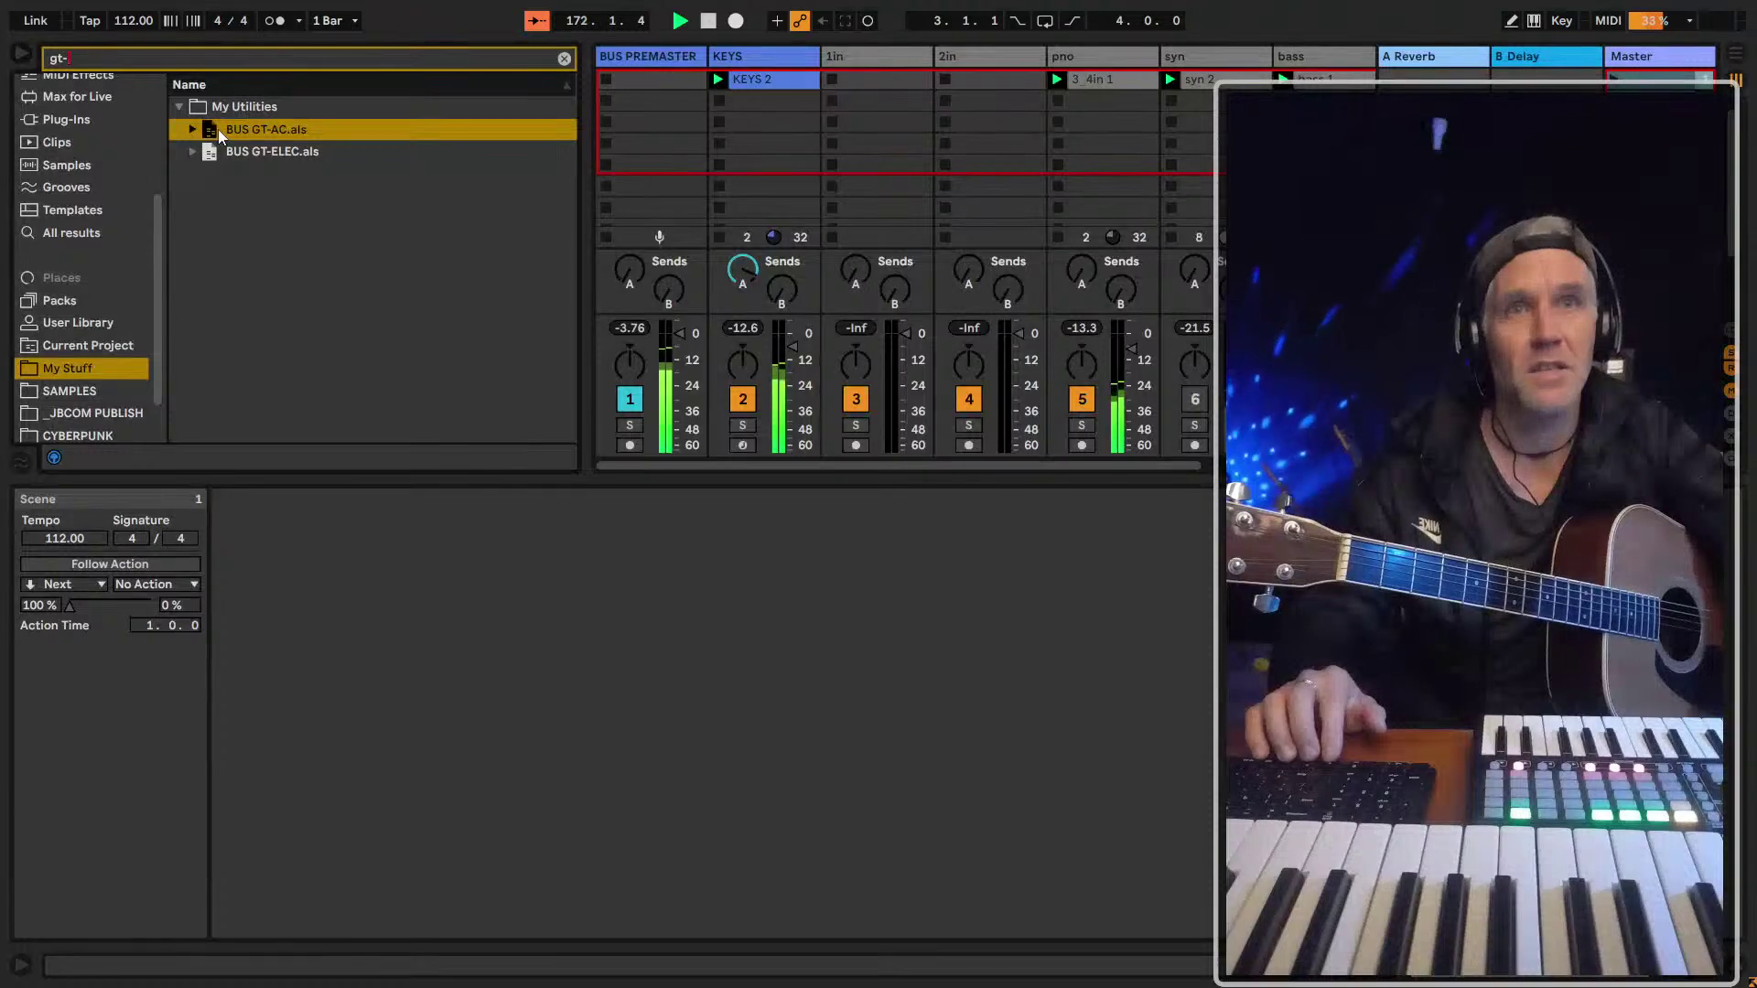
Insert the BUS GT-AC.als tracks between BUS PREMASTER and KEYS, and adjust the imported tracks' widths
{"action": "left_click_drag", "start_coordinate": [218, 129], "coordinate": [719, 61]}
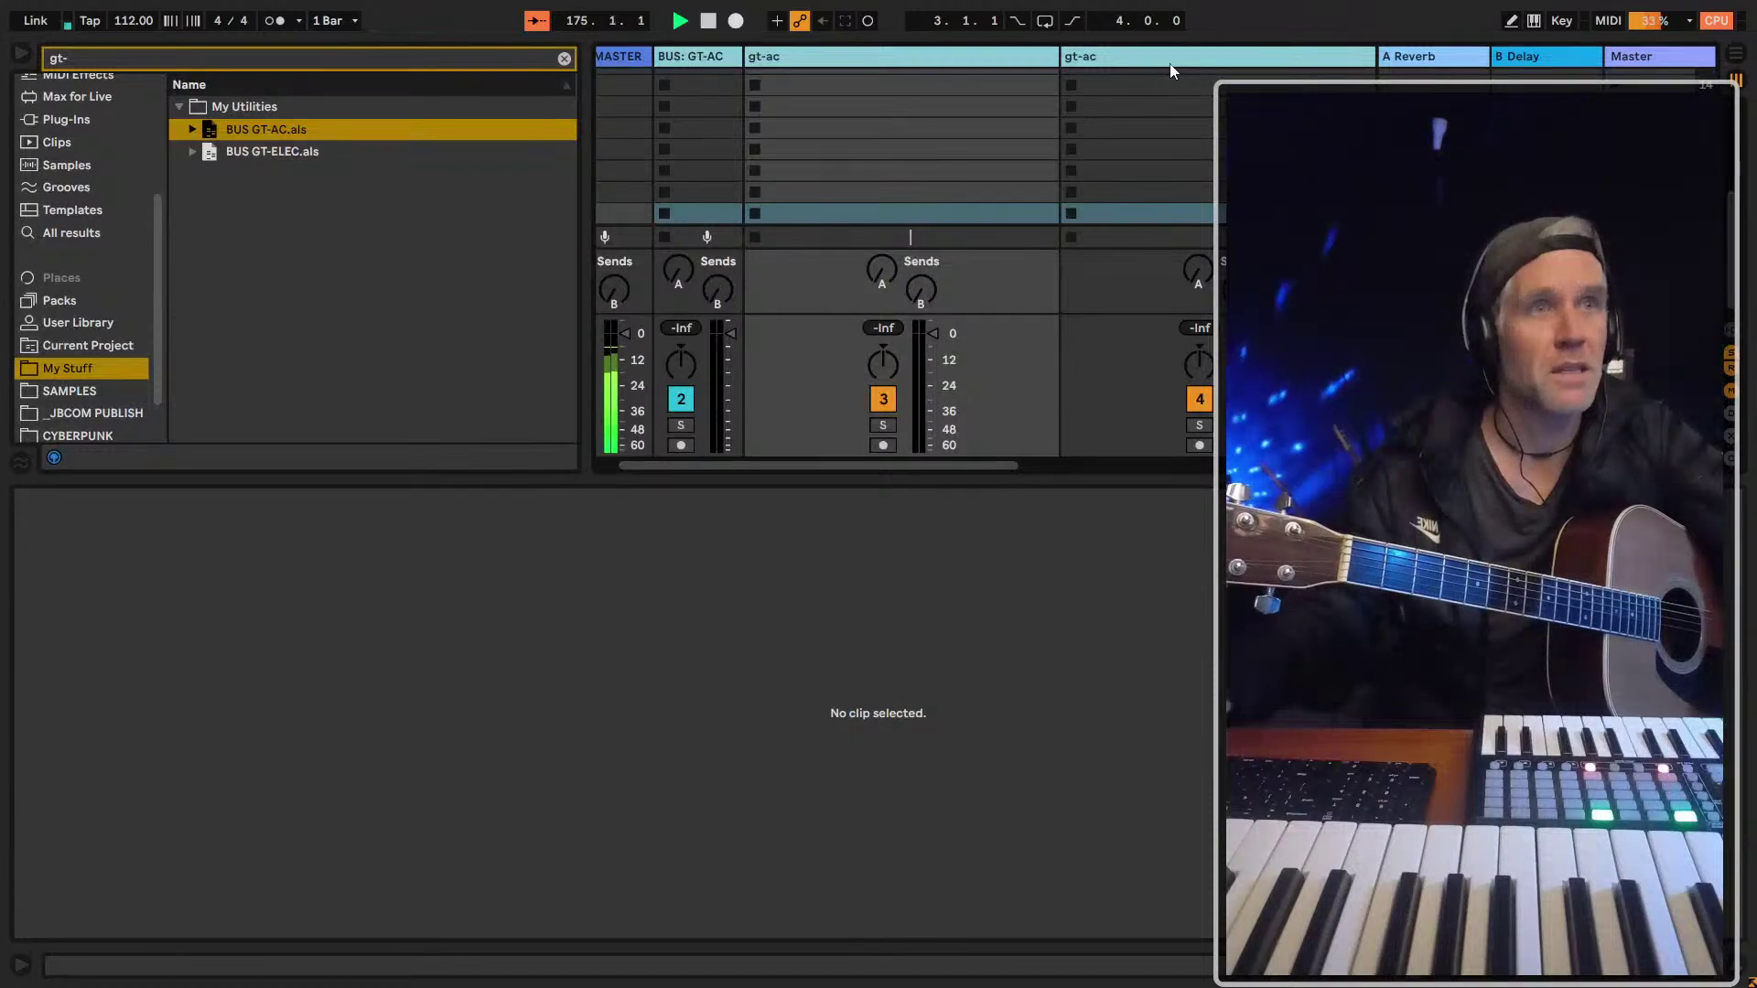
{"action": "scroll", "coordinate": [1168, 62], "scroll_direction": "right", "scroll_amount": 5}
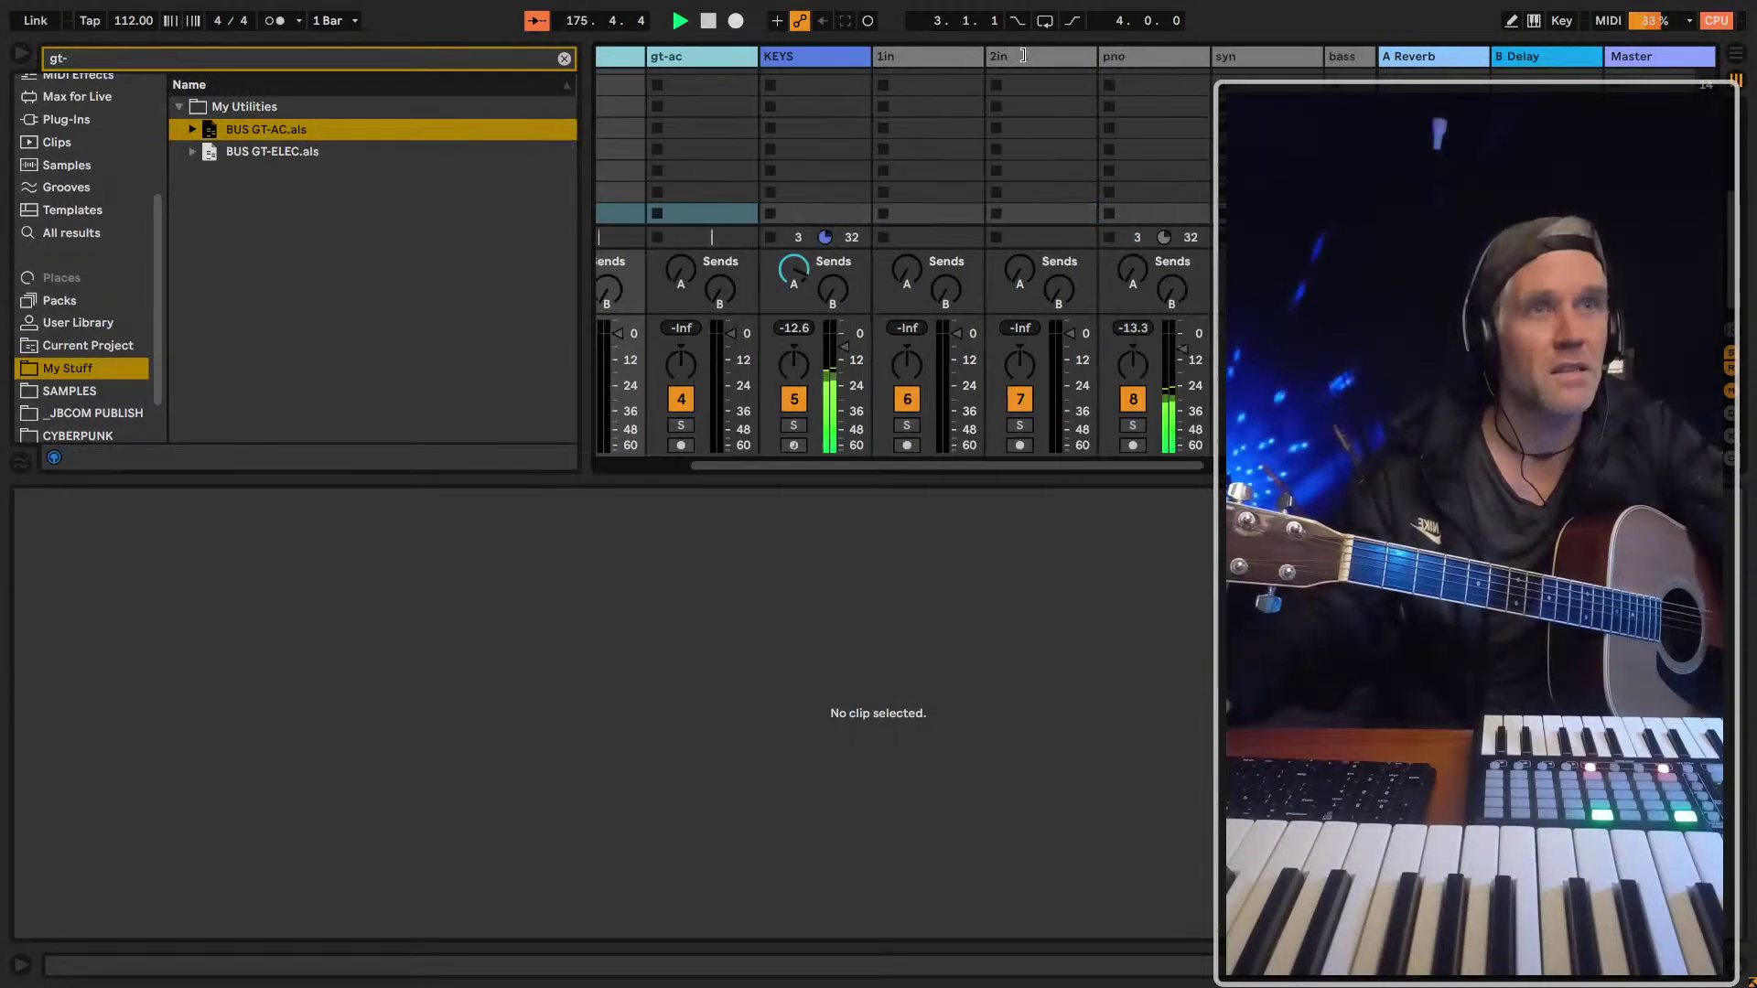
{"action": "scroll", "coordinate": [969, 64], "scroll_direction": "left", "scroll_amount": 5}
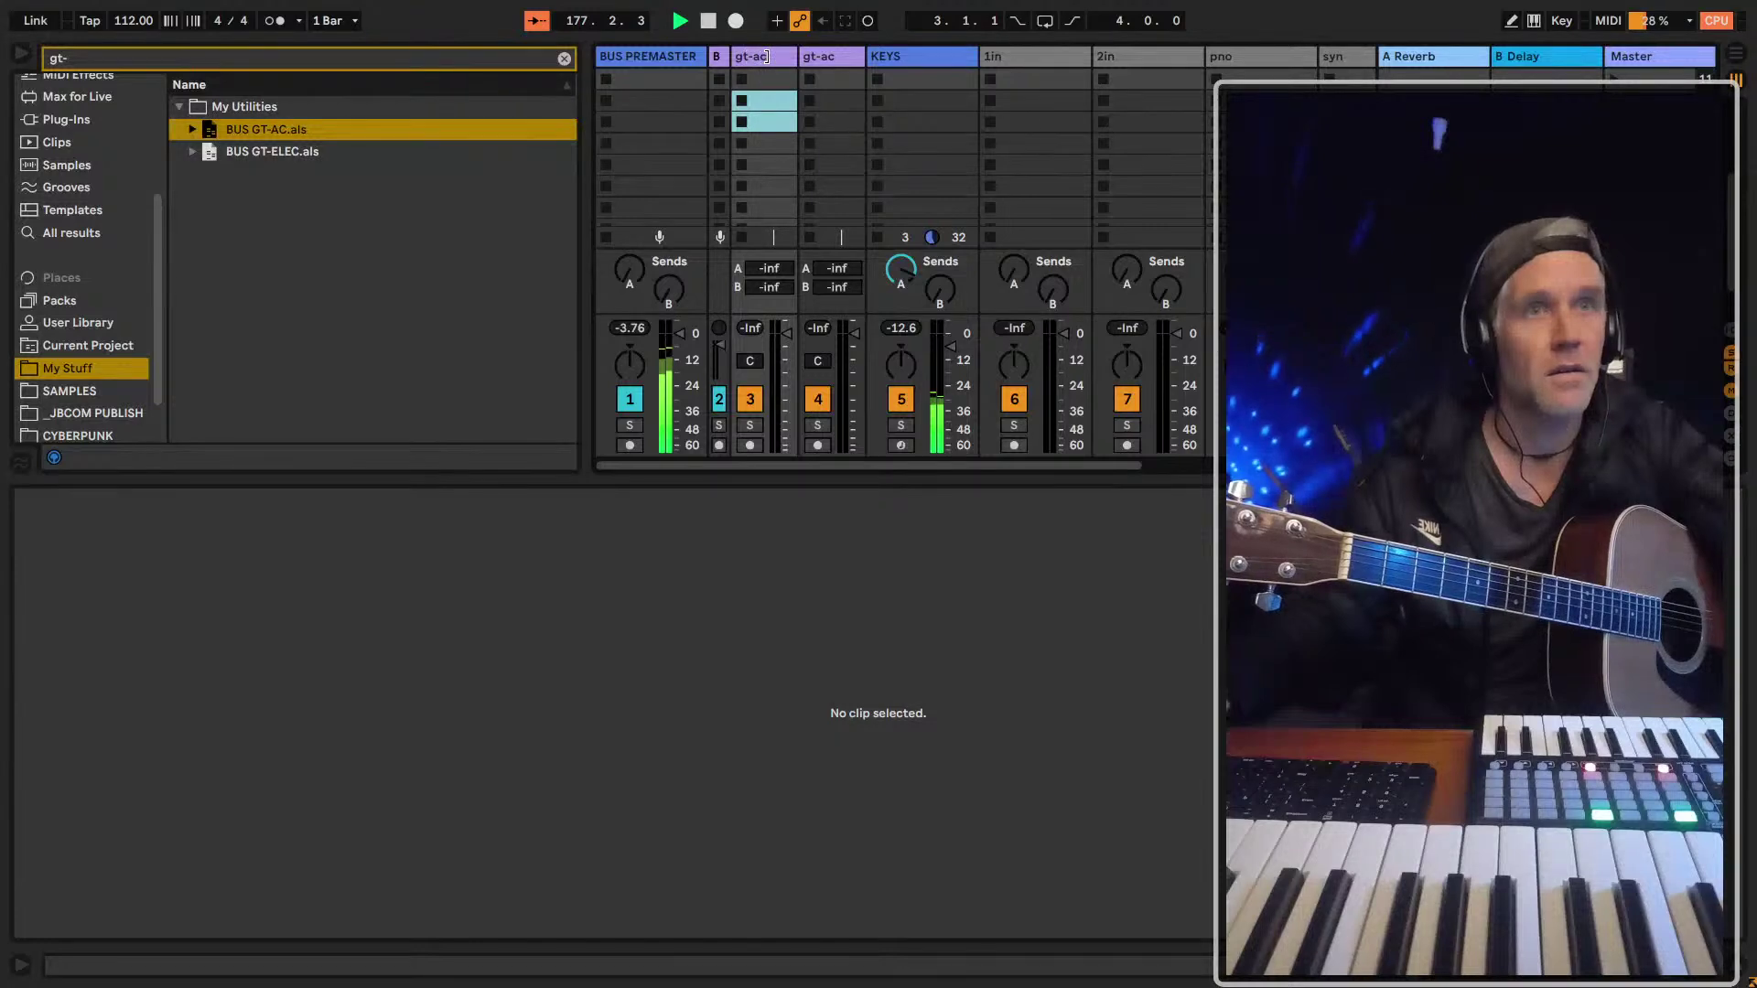
{"action": "left_click", "coordinate": [766, 57]}
{"action": "mouse_move", "coordinate": [792, 54]}
{"action": "left_mouse_down"}
{"action": "mouse_move", "coordinate": [837, 68]}
{"action": "mouse_move", "coordinate": [793, 57]}
{"action": "left_mouse_up"}
{"action": "key", "text": "ctrl+z"}
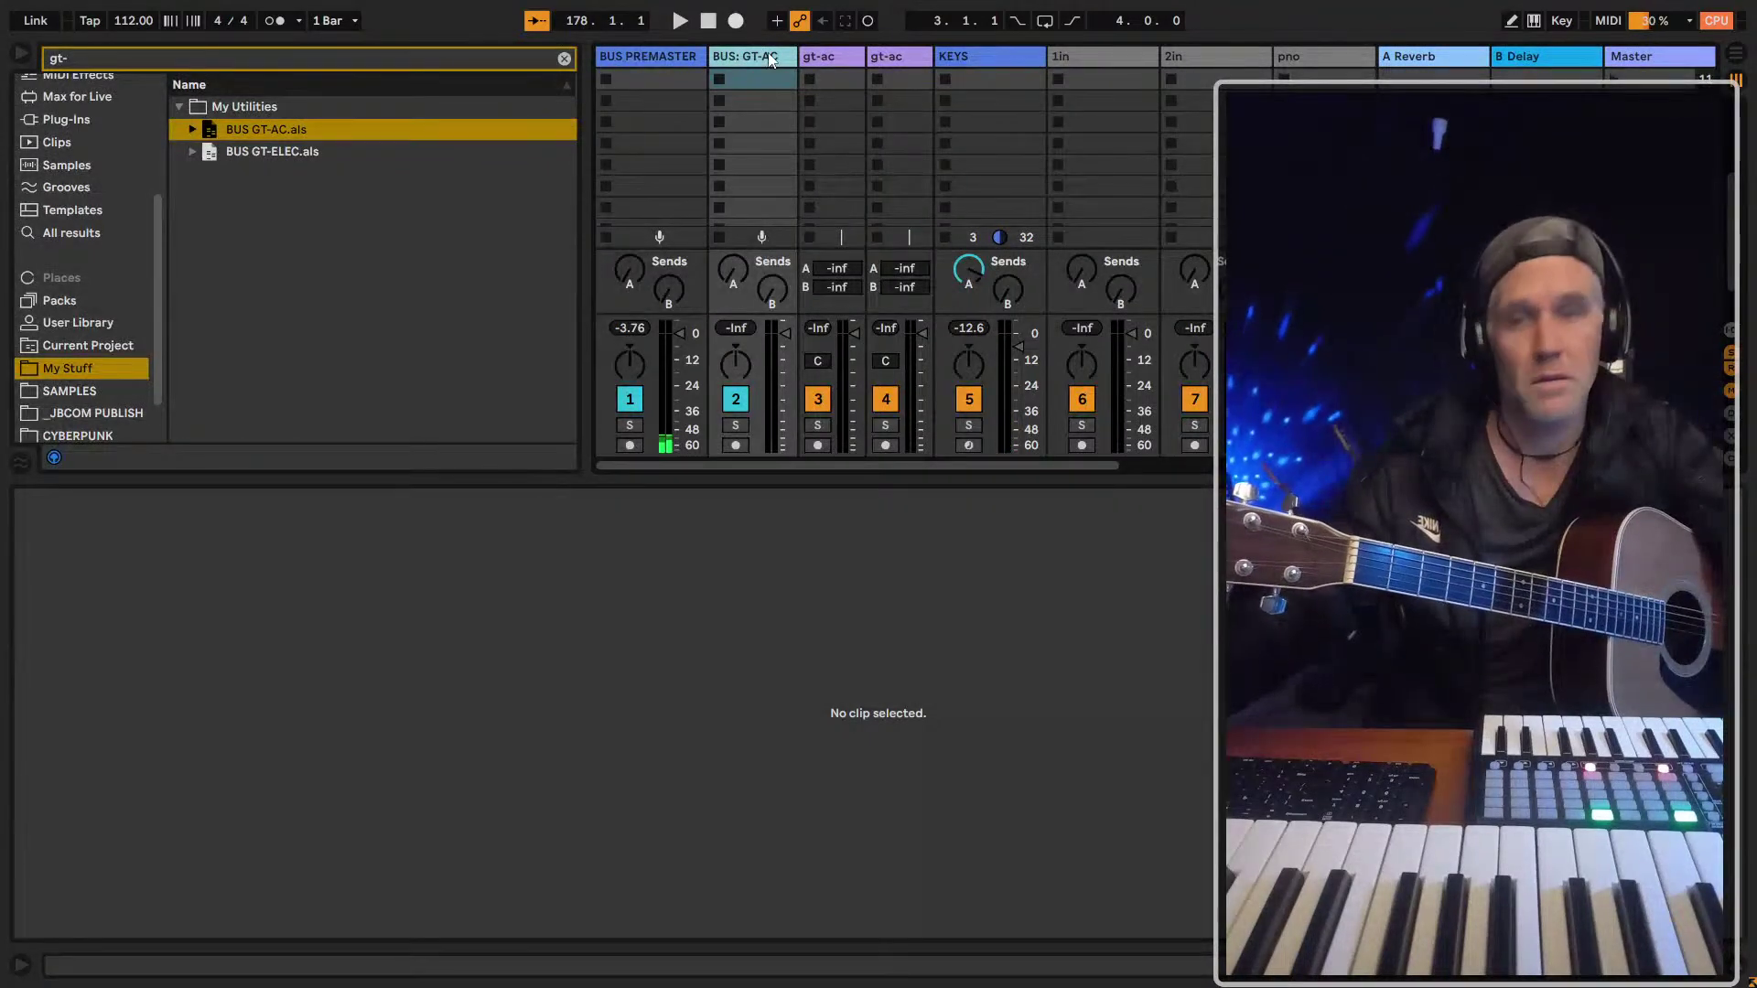
Enlarge the mixer area, route the BUS: GT-AC output to BUS PREMASTER, and arm the first gt-ac track for recording
{"action": "left_click", "coordinate": [756, 208]}
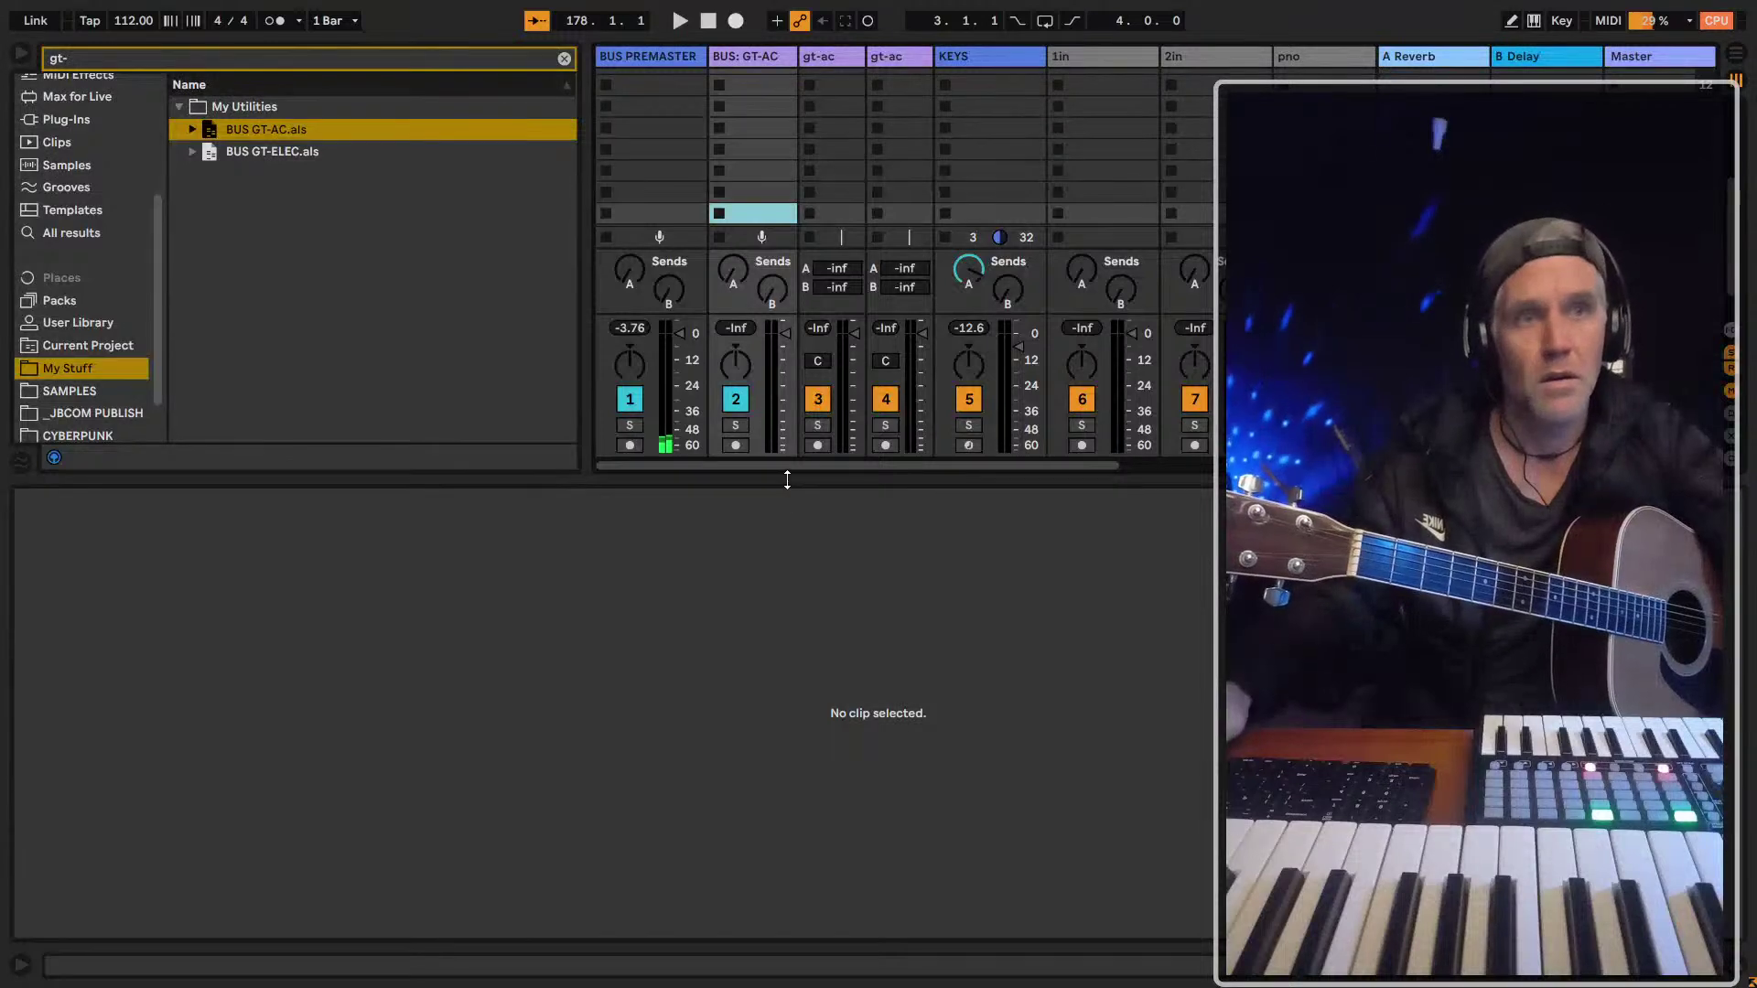
{"action": "left_click_drag", "start_coordinate": [786, 480], "coordinate": [772, 661]}
{"action": "left_click", "coordinate": [744, 419]}
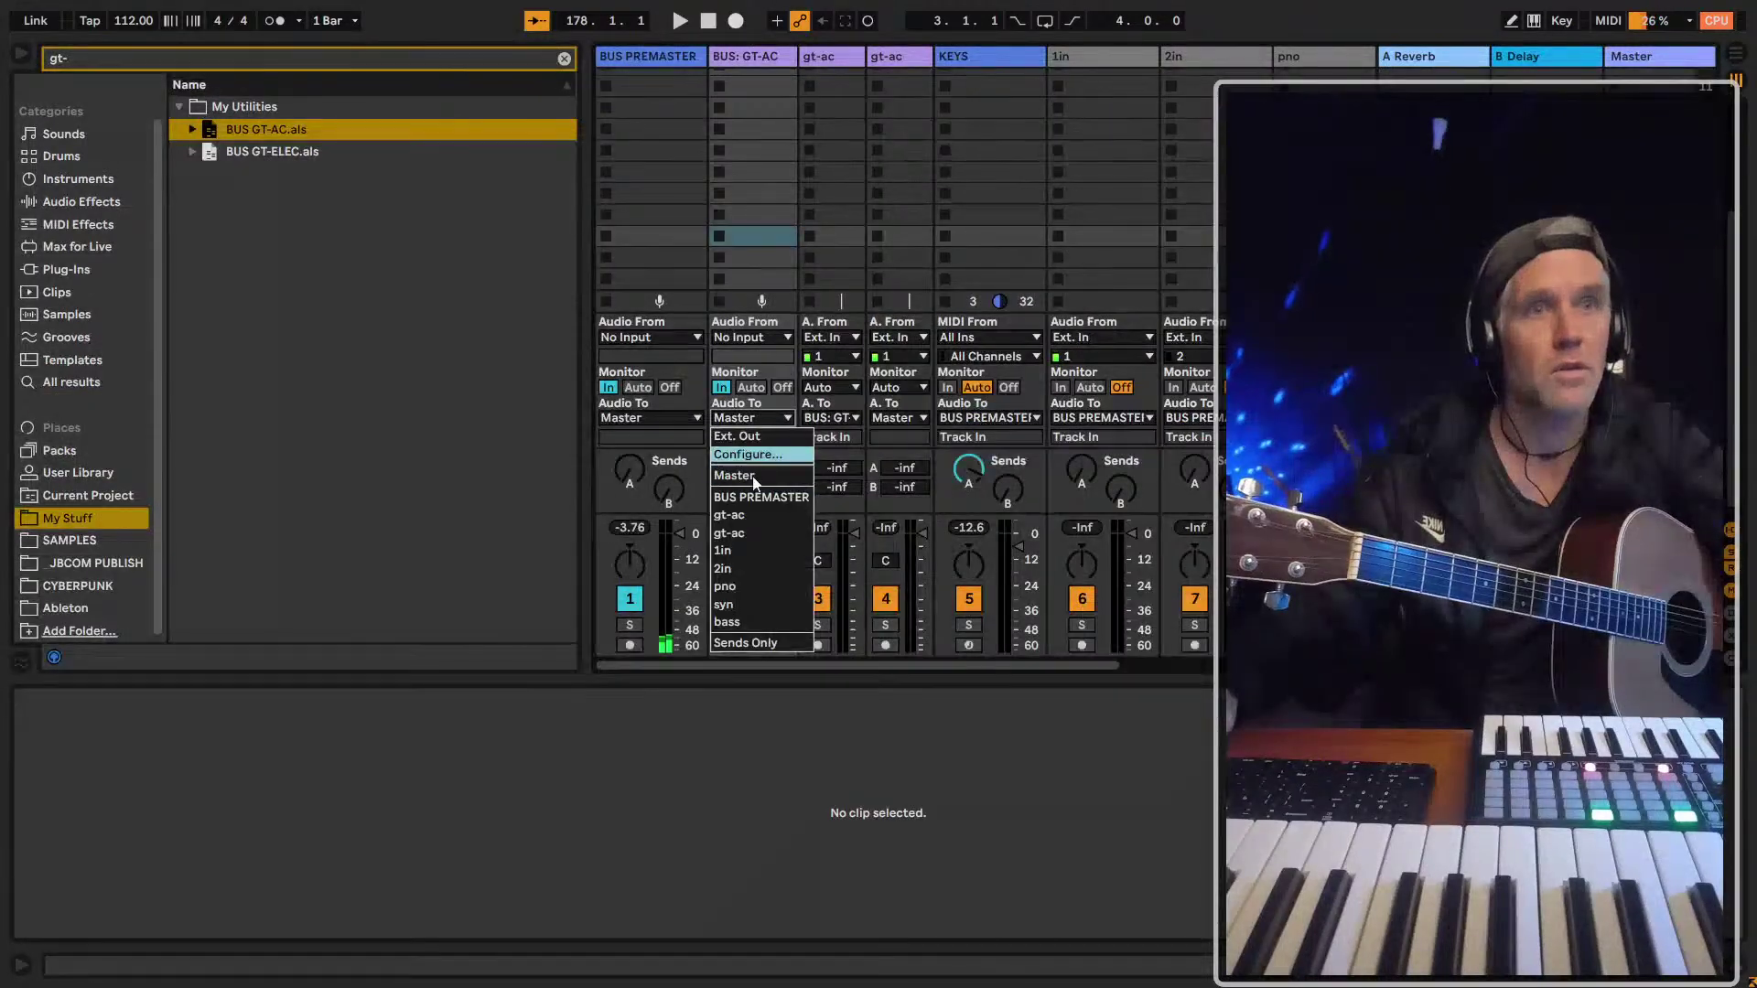
{"action": "left_click", "coordinate": [758, 497]}
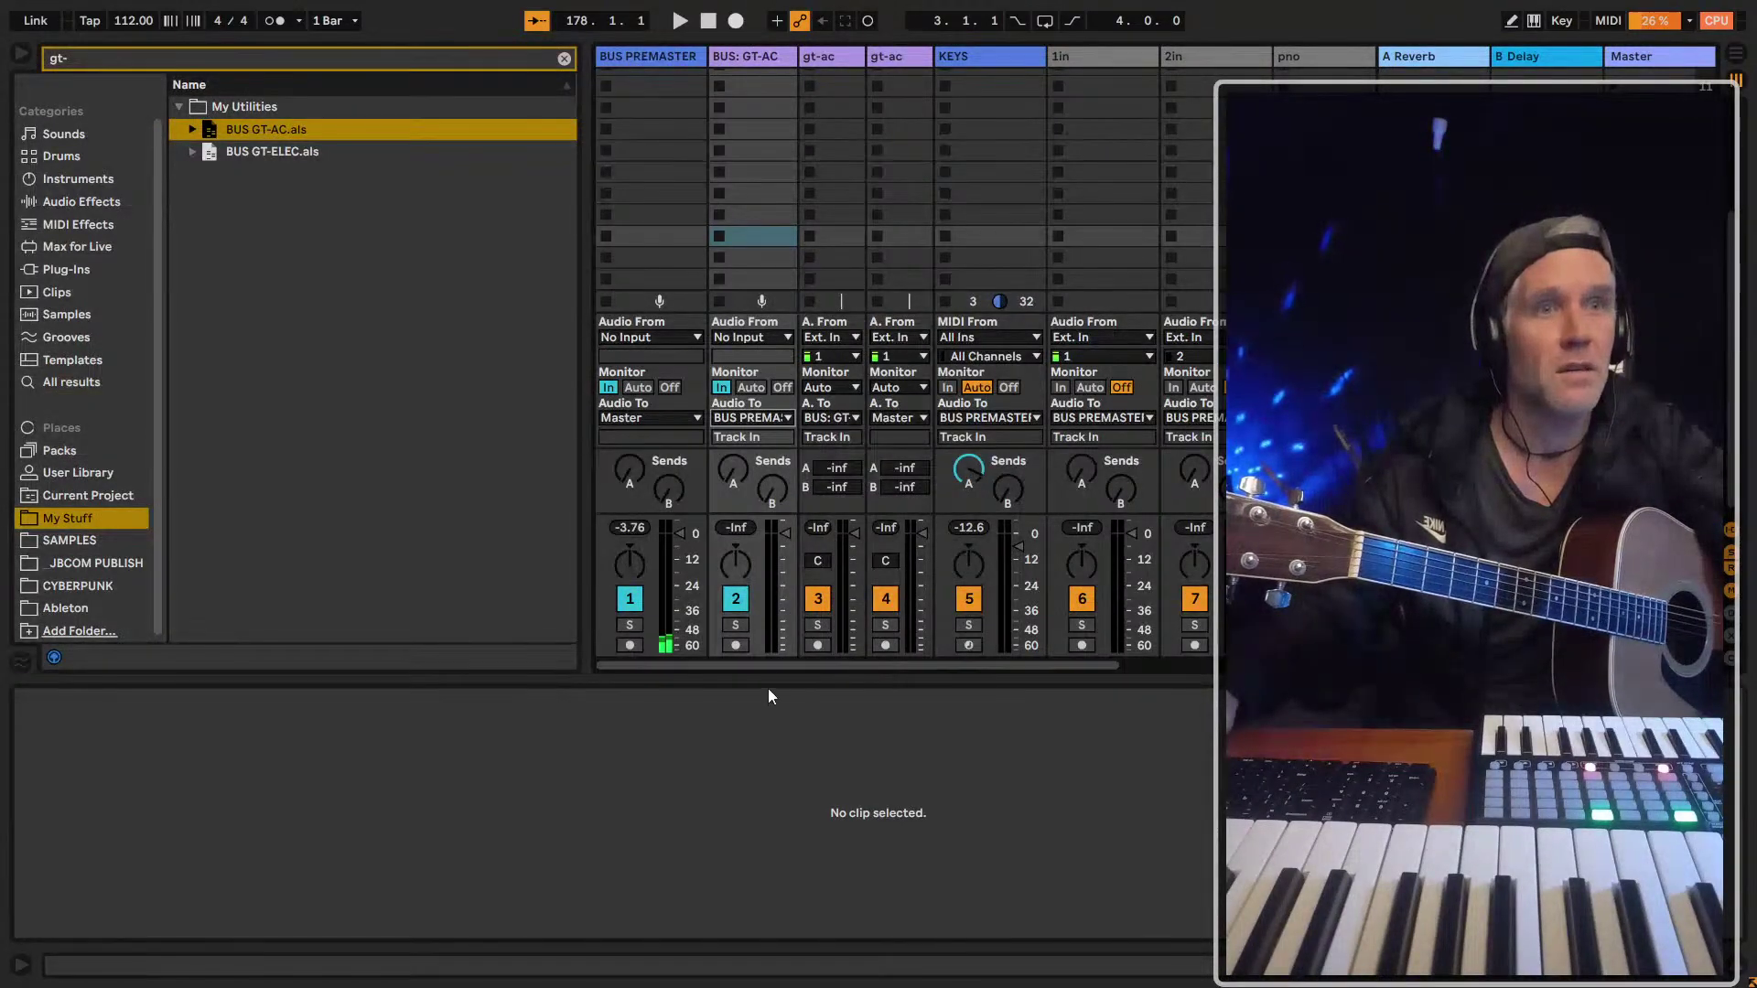
{"action": "left_click", "coordinate": [817, 645]}
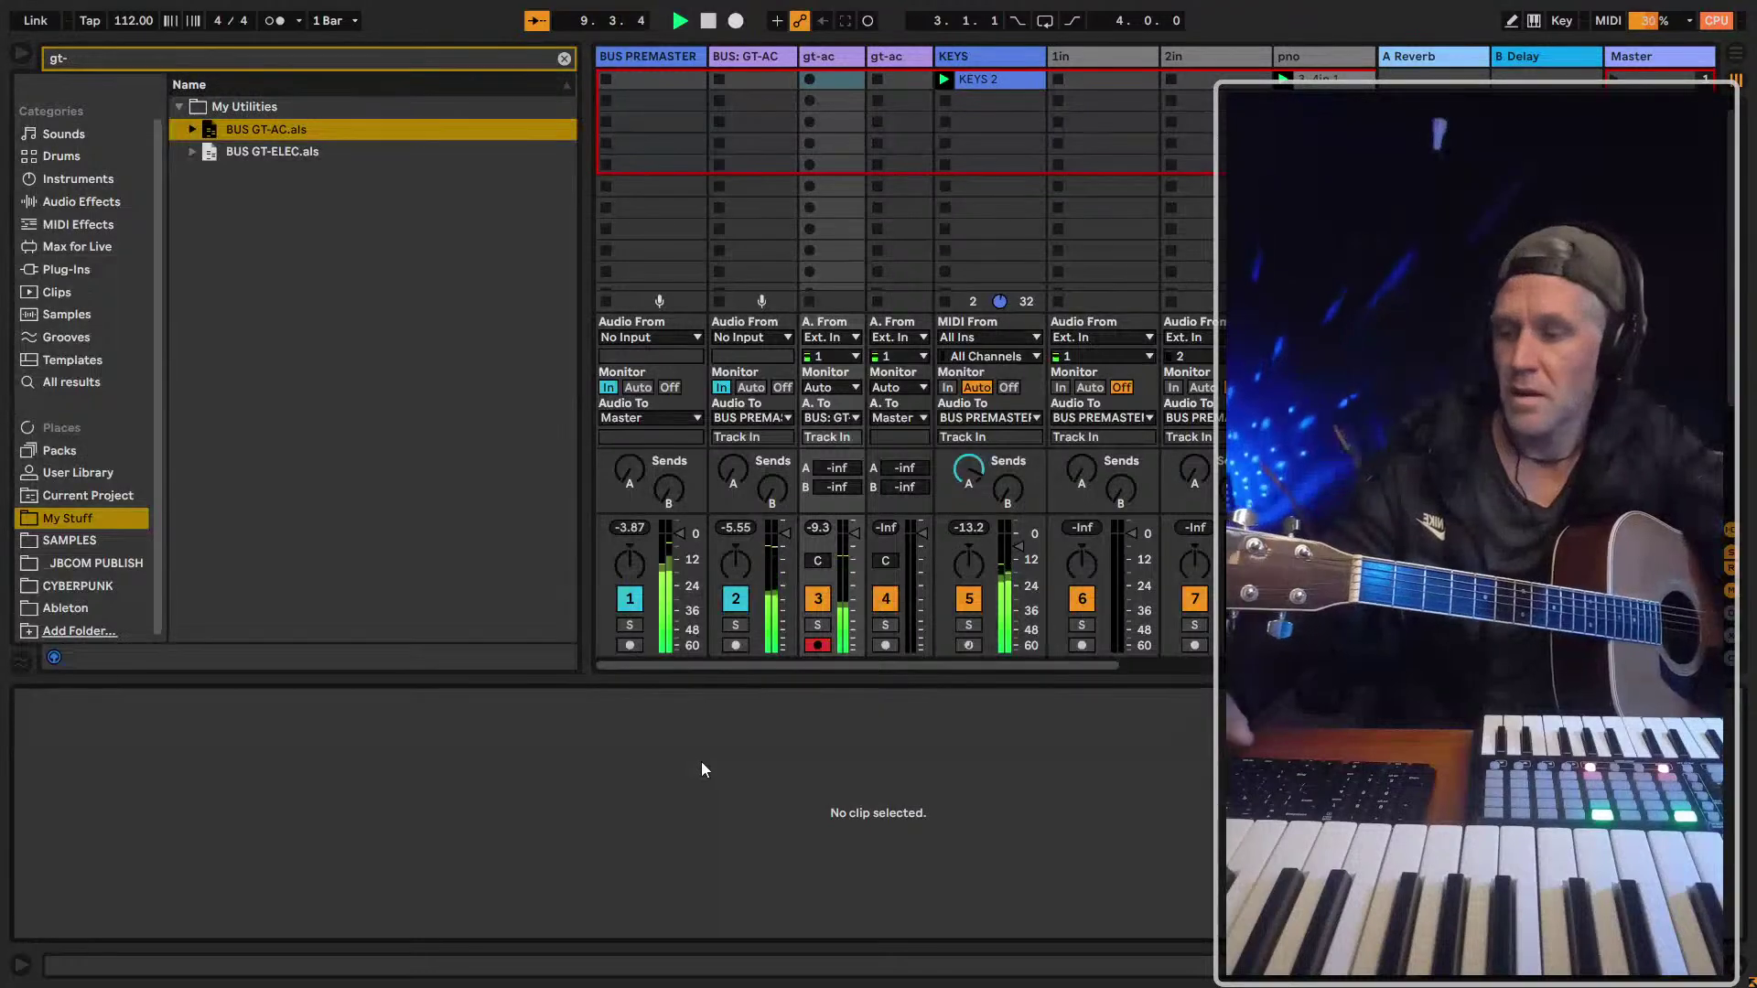
Search the browser for tun and add the Tuner device to the first gt-ac track
{"action": "key", "text": "ctrl+t"}
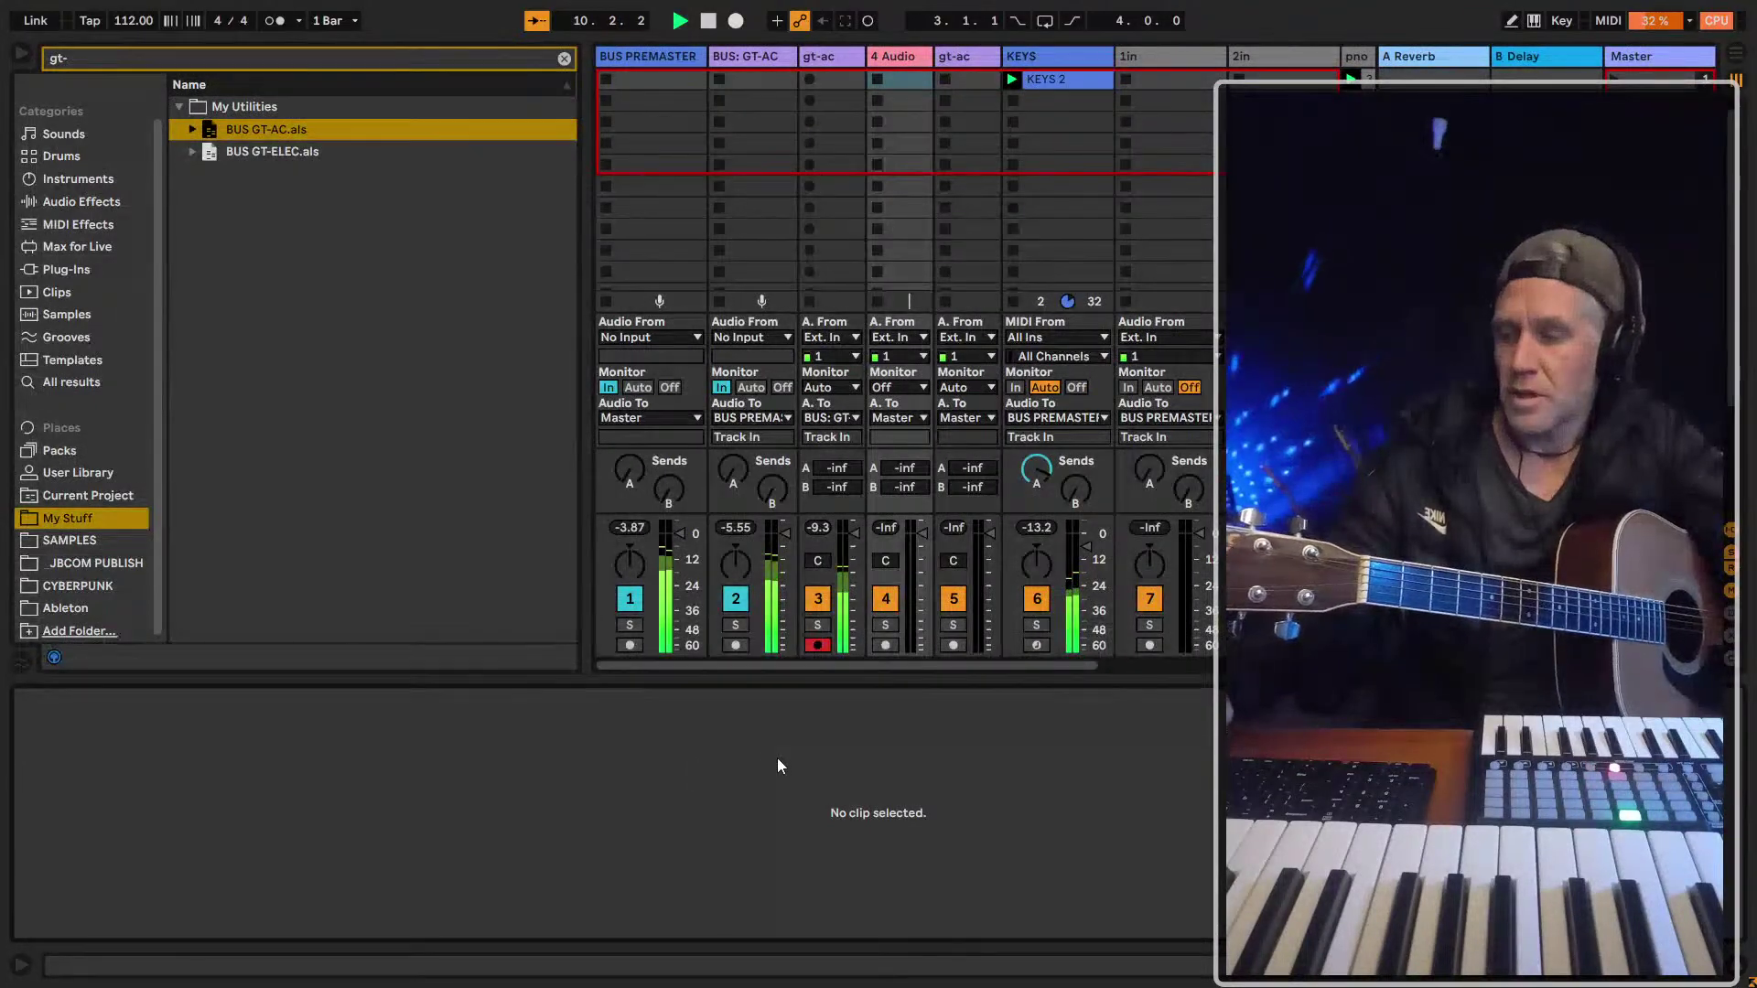
{"action": "key", "text": "ctrl+z"}
{"action": "key", "text": "ctrl+f"}
{"action": "type", "text": "tun"}
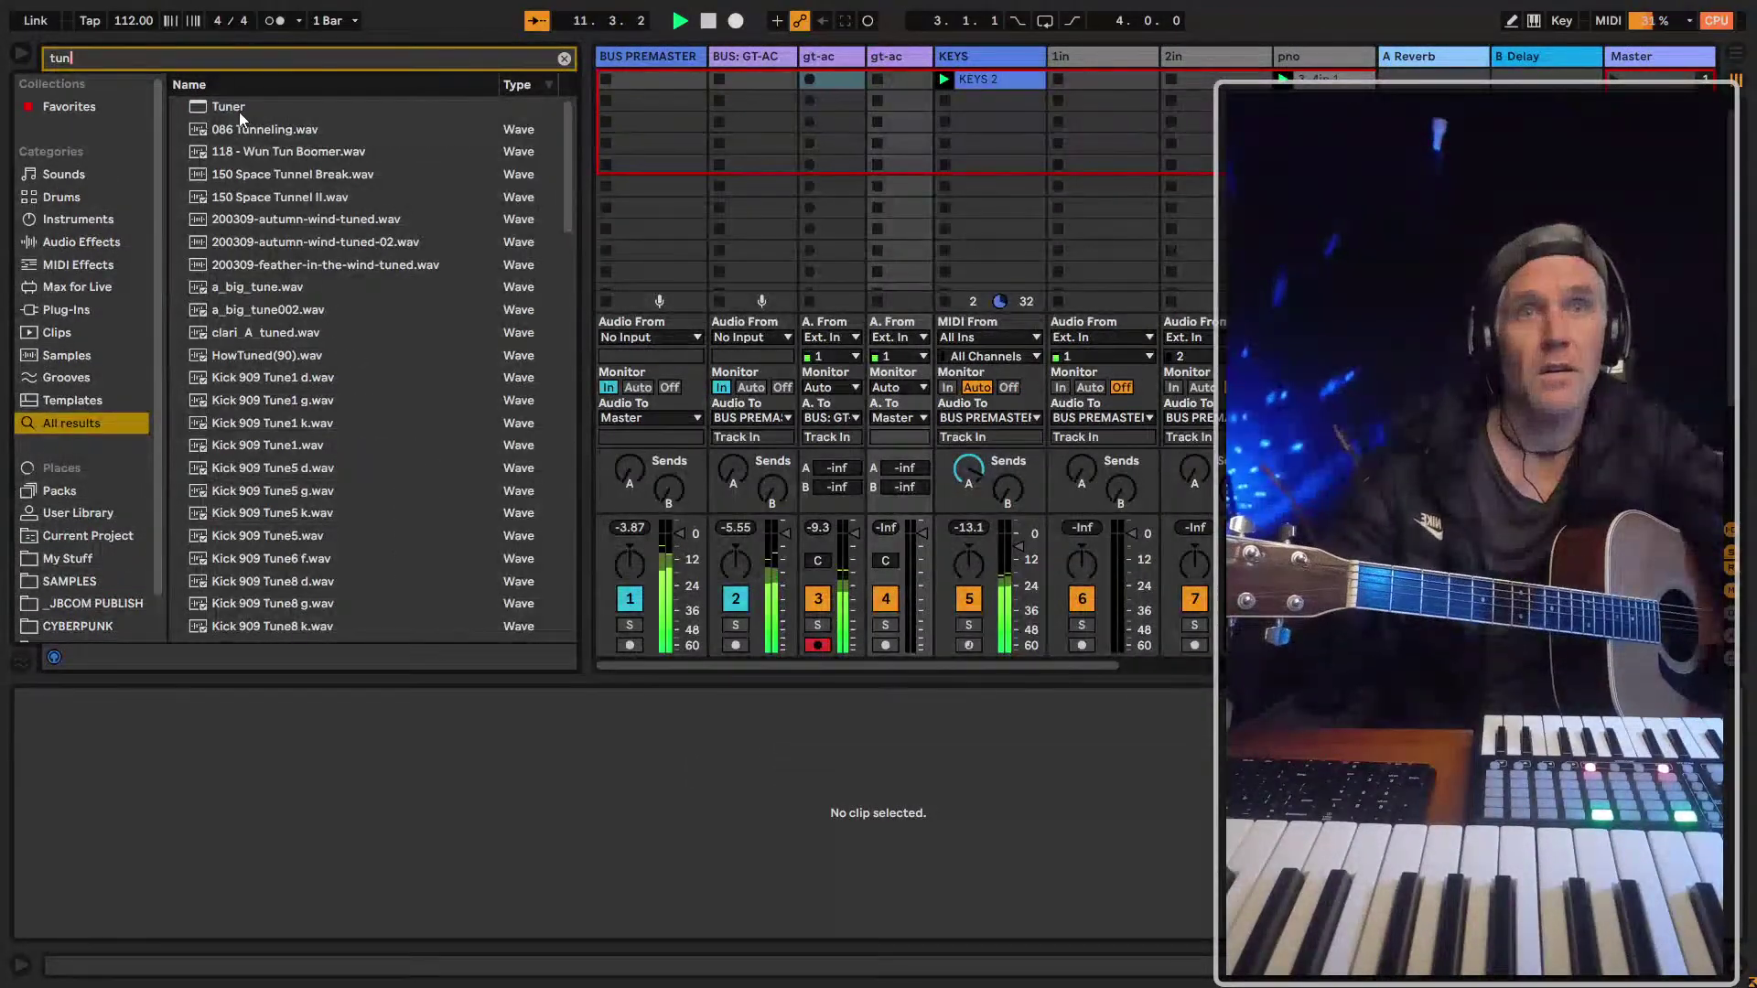
{"action": "left_click", "coordinate": [871, 57]}
{"action": "left_click", "coordinate": [838, 52]}
{"action": "left_click_drag", "start_coordinate": [227, 107], "coordinate": [611, 895]}
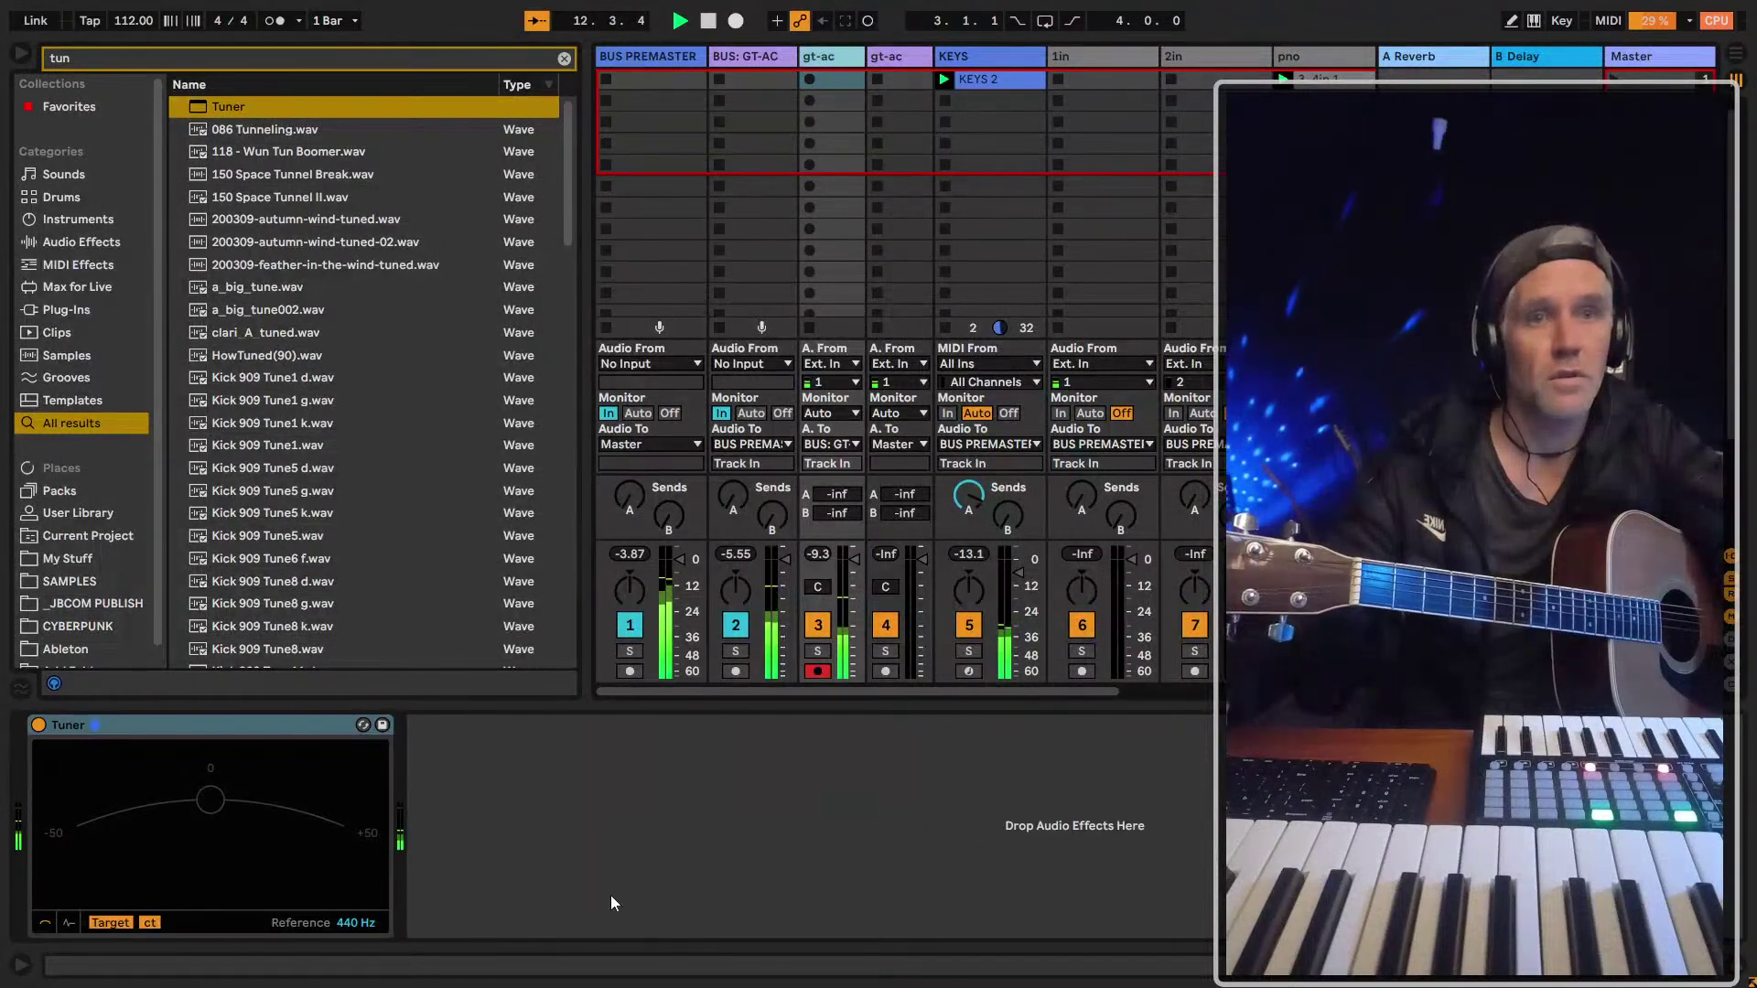
Check the device chains of the two gt-ac tracks and the BUS: GT-AC track
{"action": "left_click", "coordinate": [258, 728]}
{"action": "left_click", "coordinate": [877, 63]}
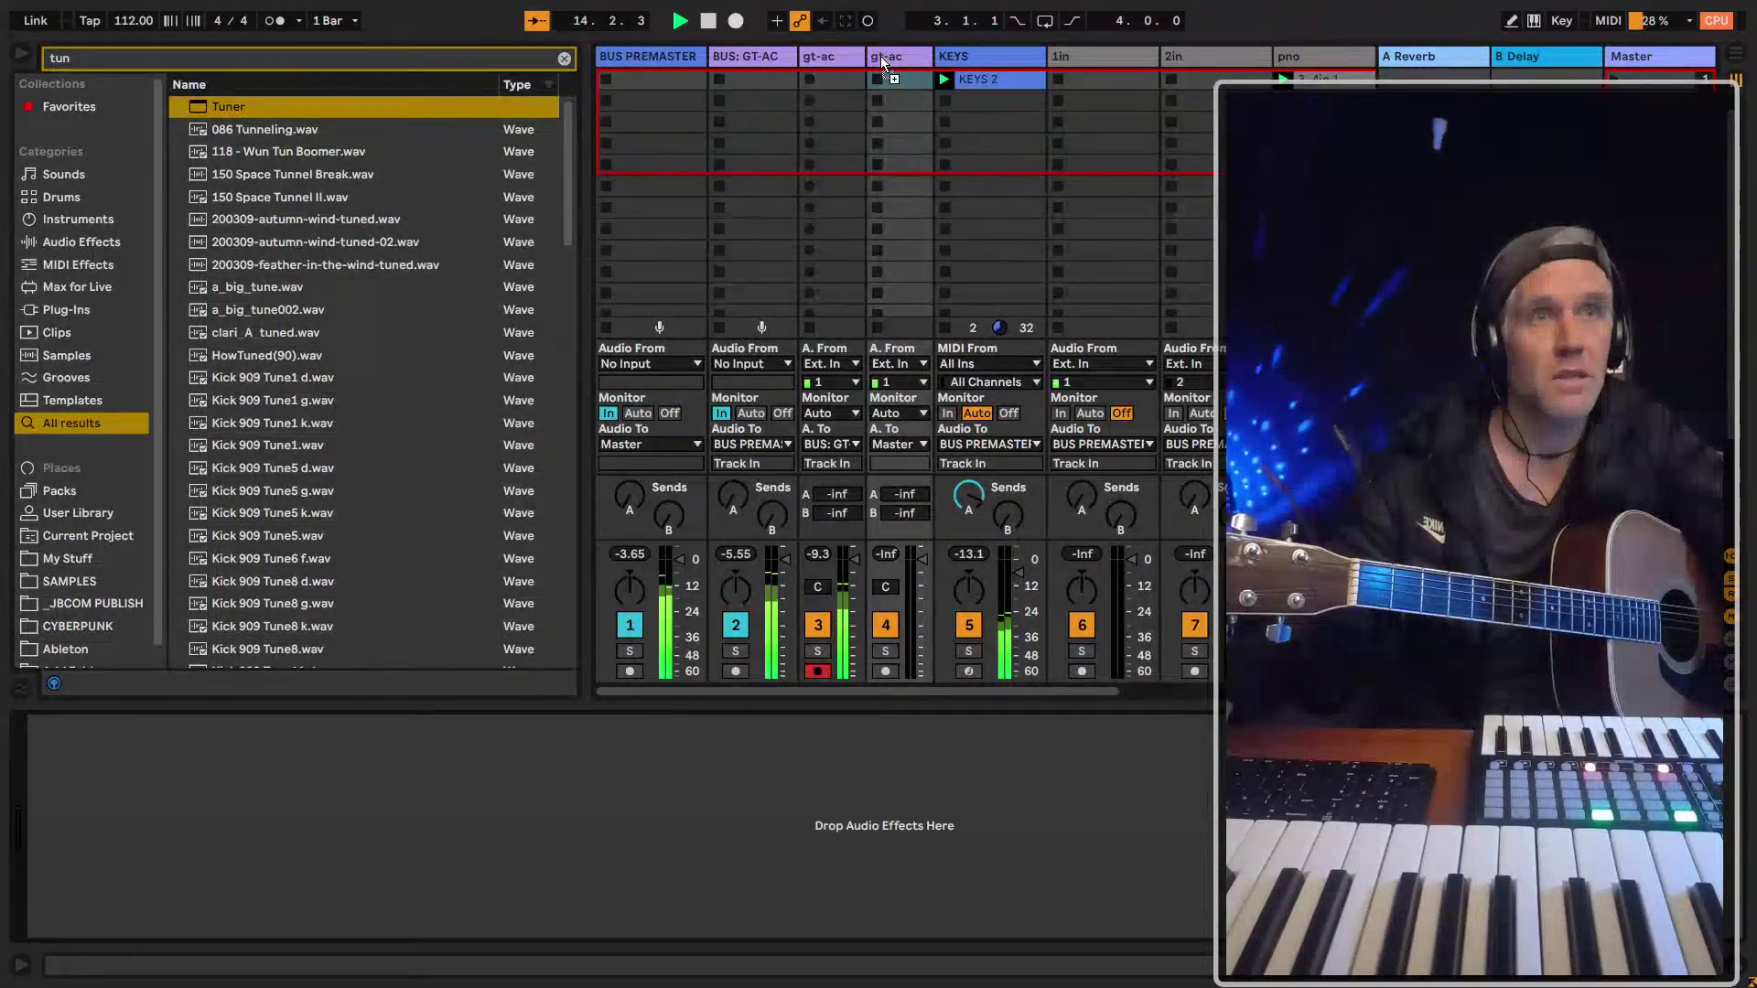
{"action": "left_click", "coordinate": [832, 58]}
{"action": "left_click", "coordinate": [765, 62]}
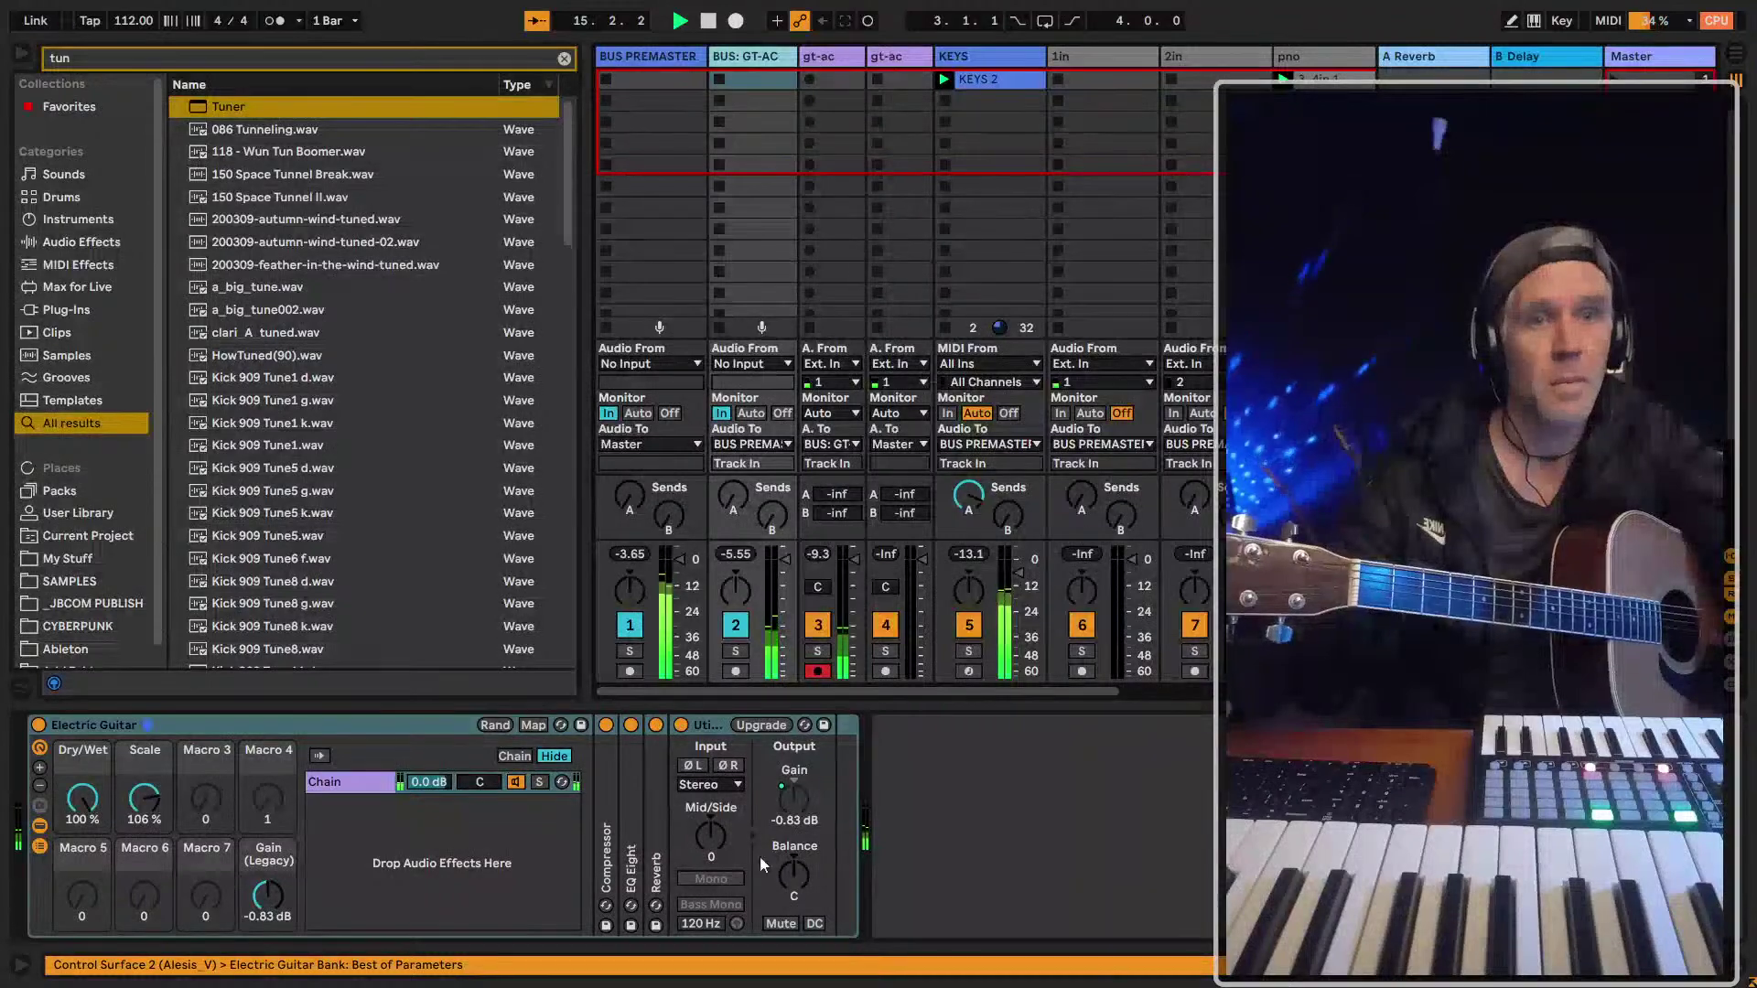
Check the guitar's tuning in the first gt-ac track's Tuner, and hide the browser with the BUS: GT-AC devices shown
{"action": "left_click", "coordinate": [819, 57]}
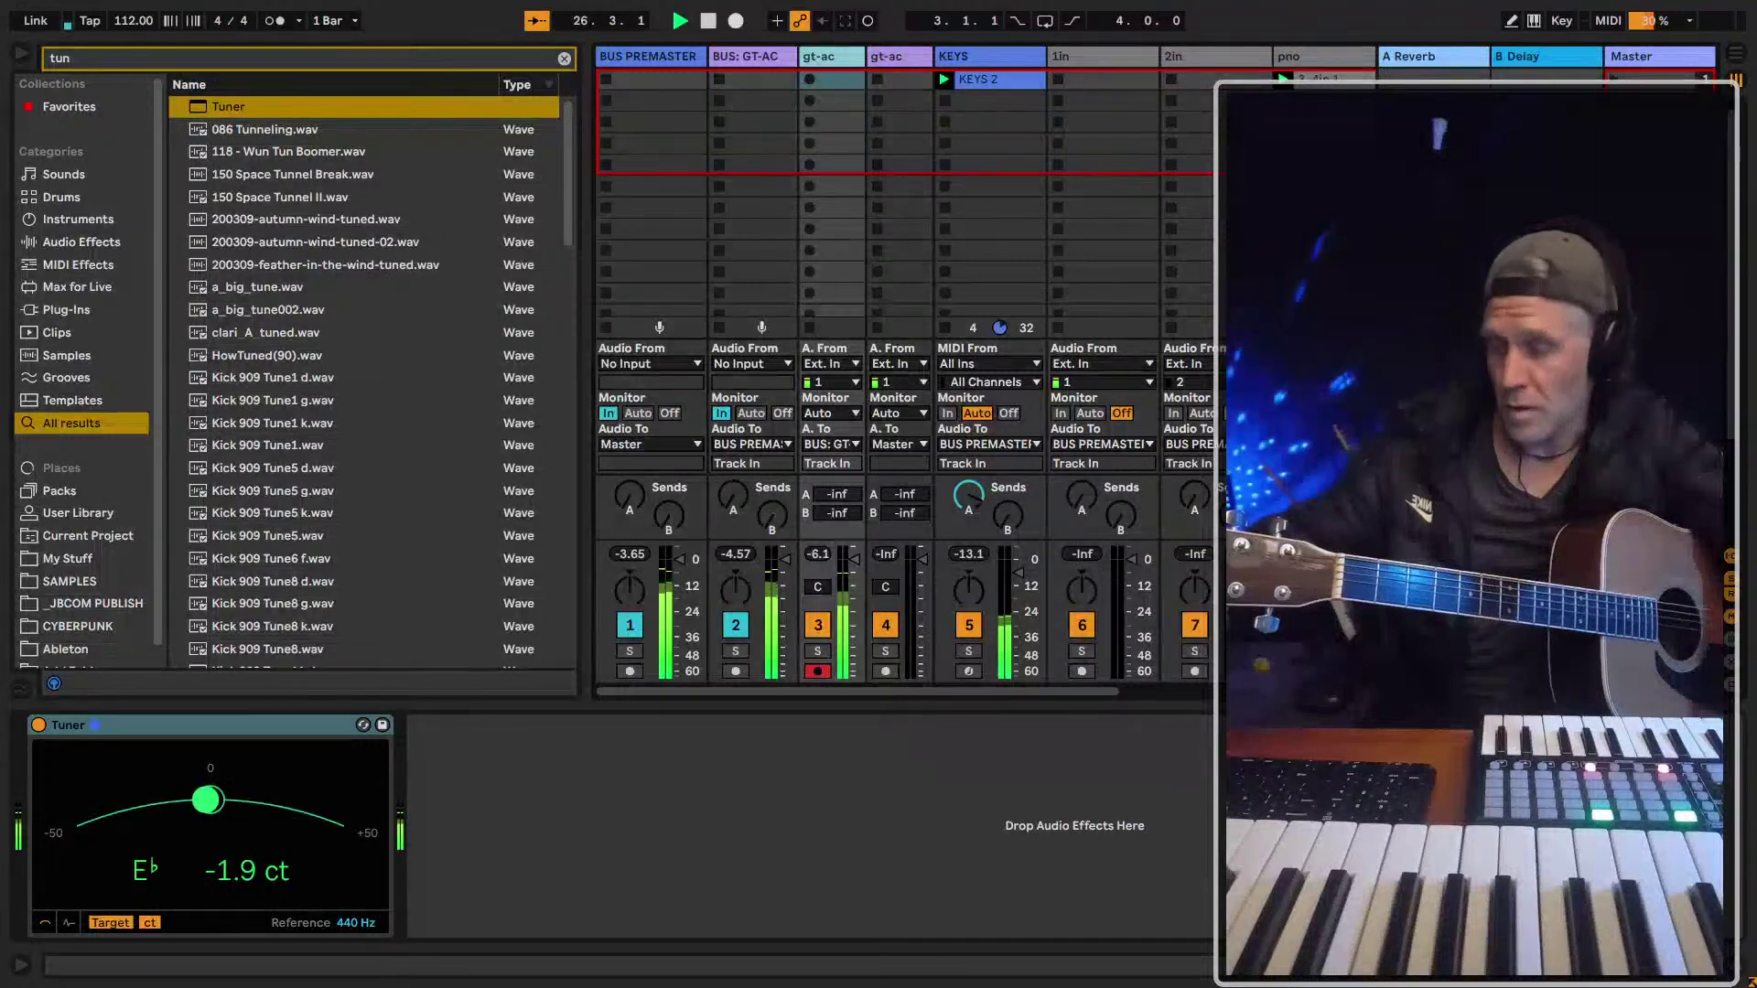
{"action": "left_click", "coordinate": [623, 882]}
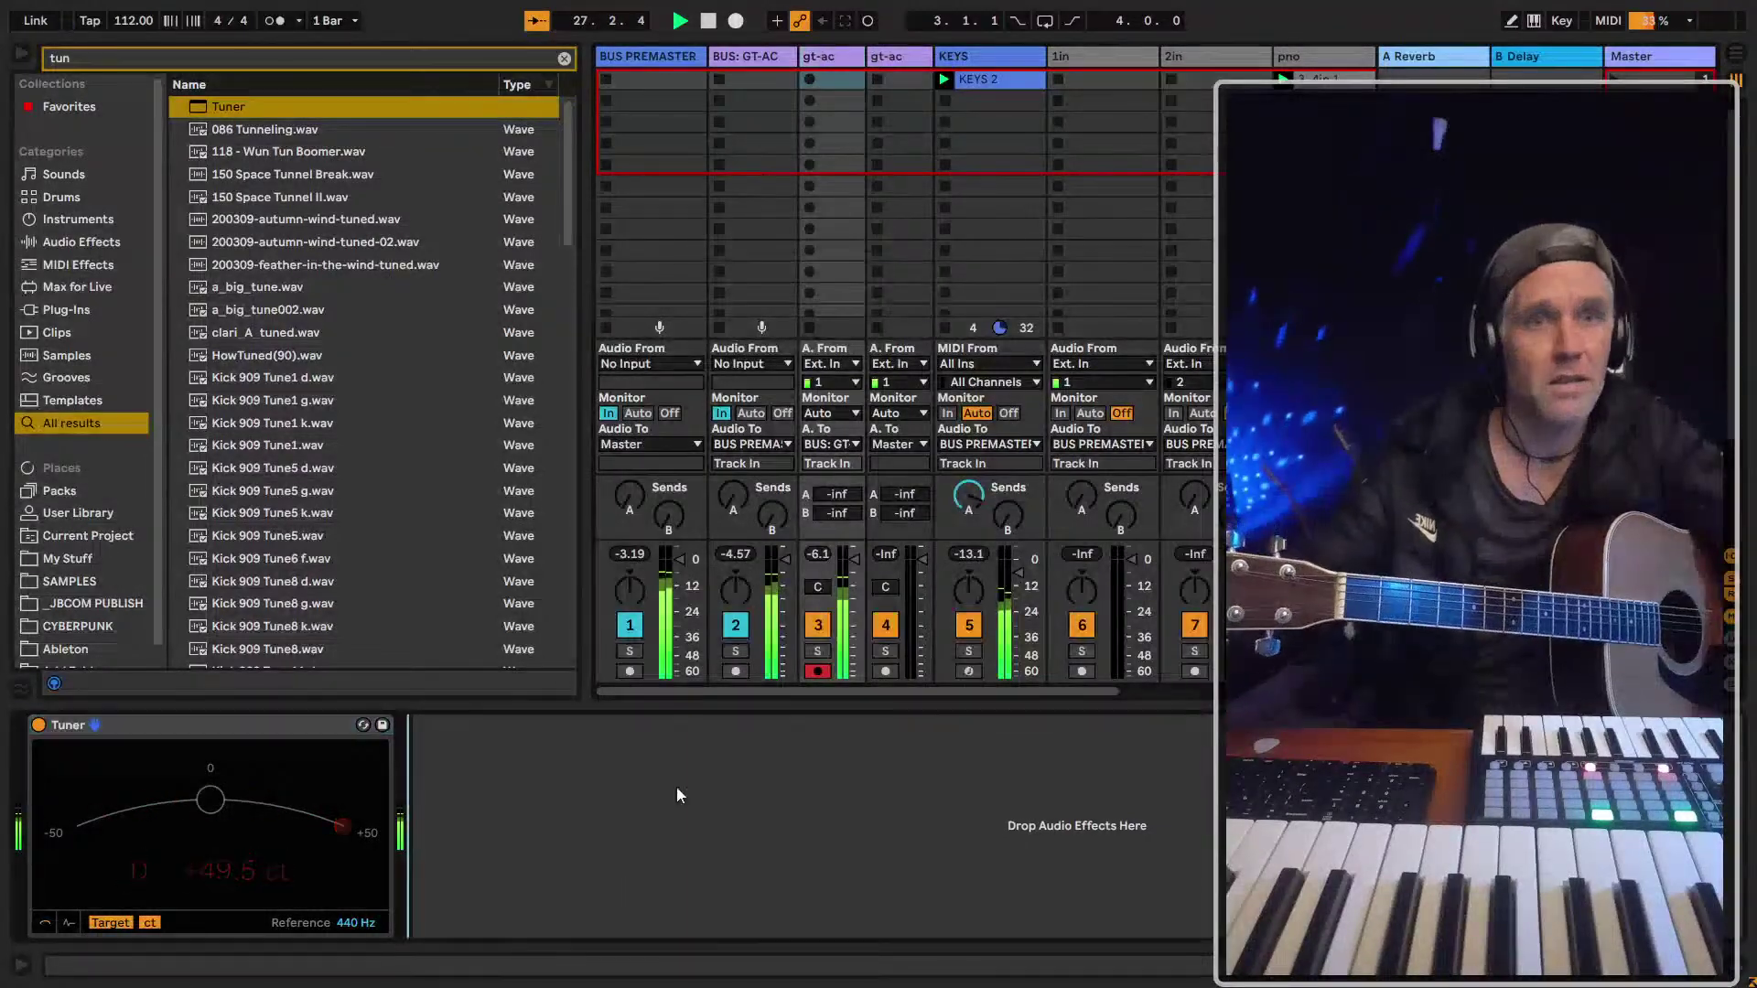
{"action": "left_click", "coordinate": [750, 59]}
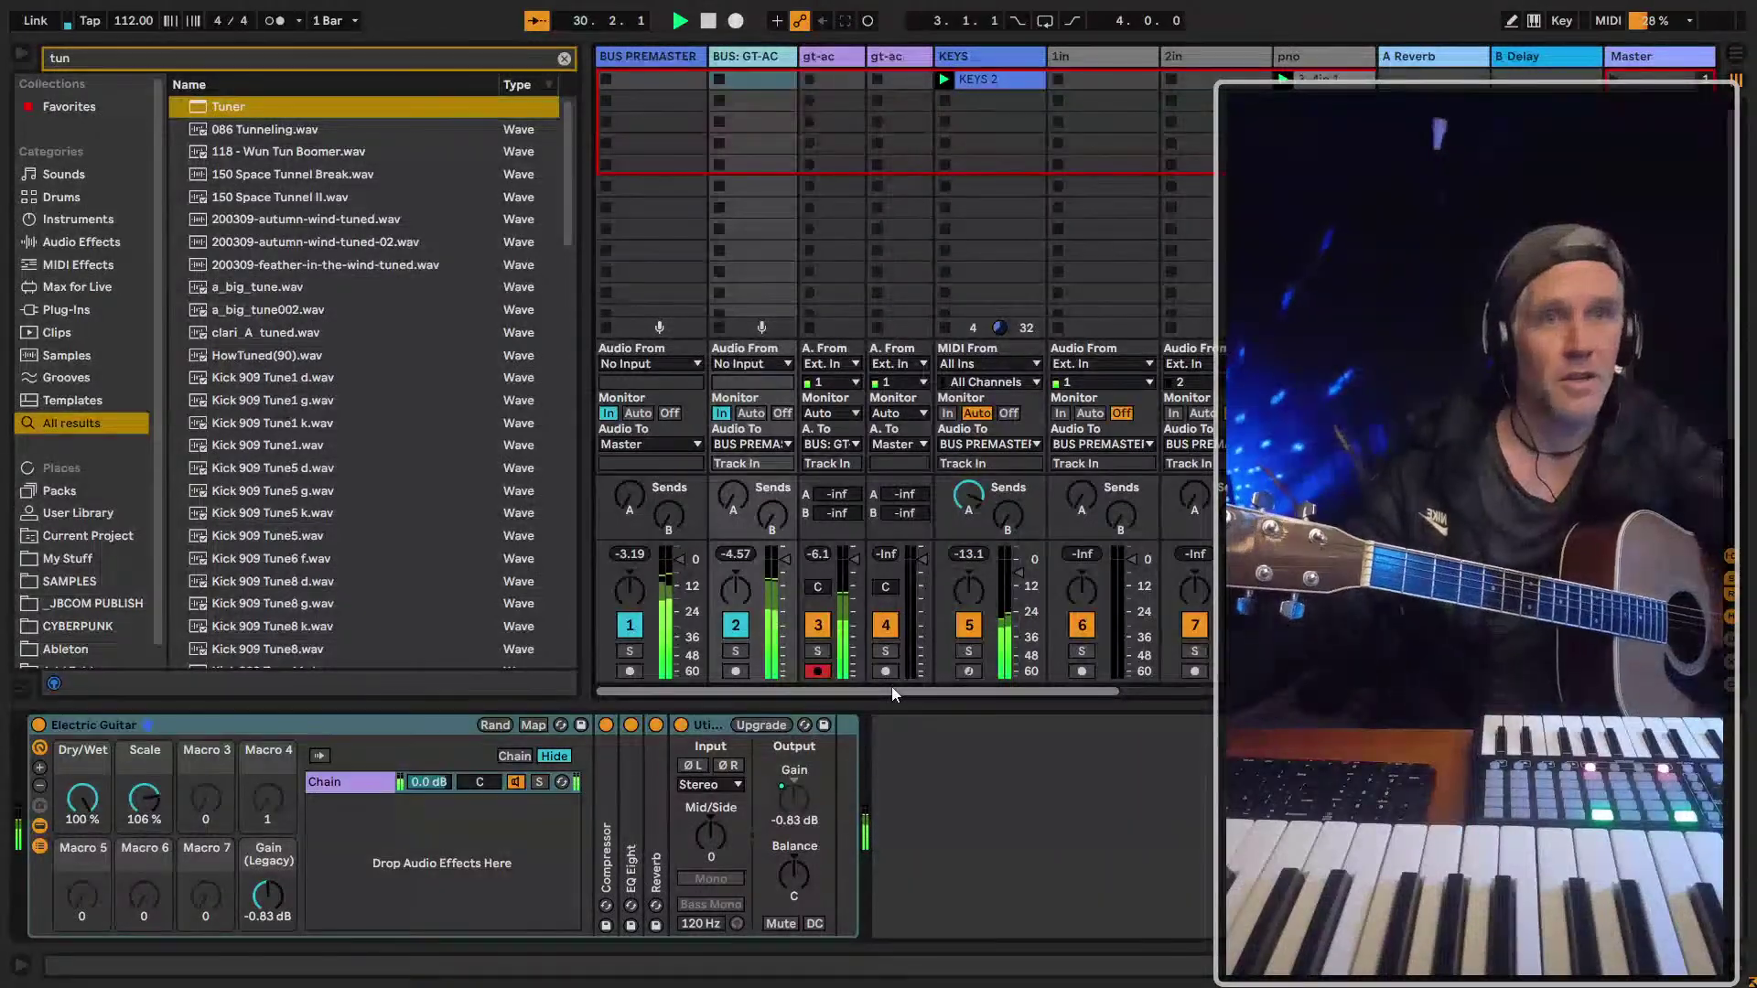
{"action": "key", "text": "ctrl+alt+b"}
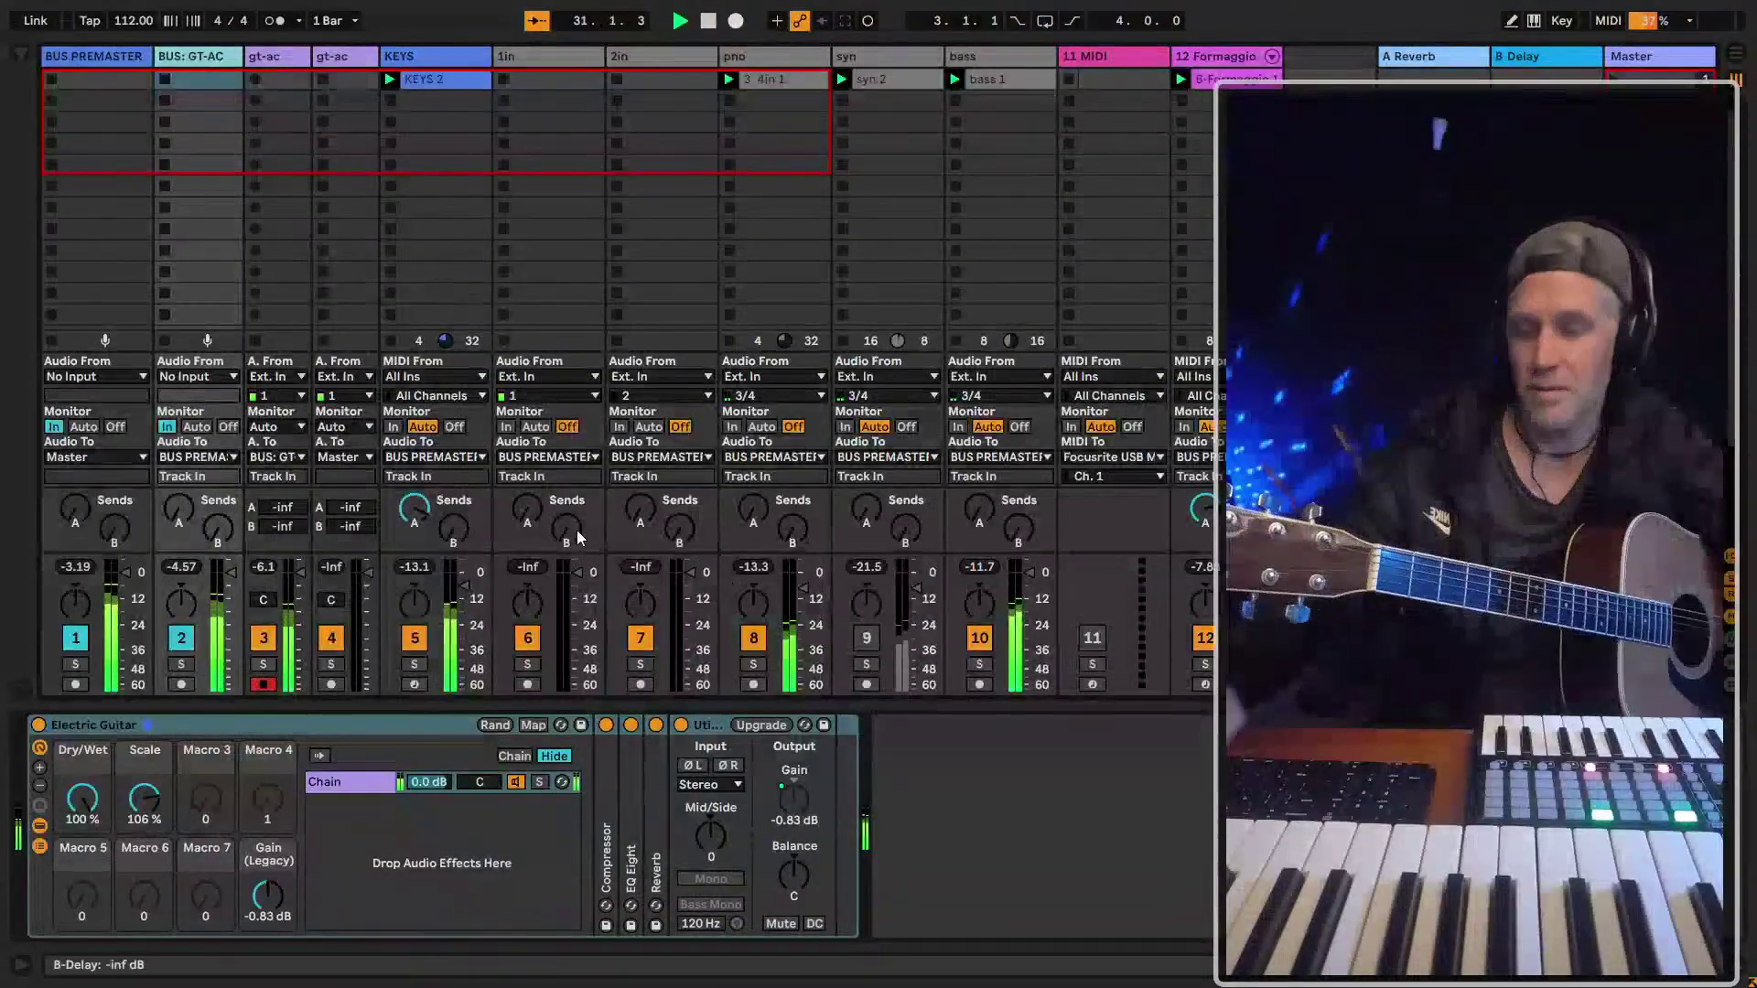
Record an acoustic guitar take into the first slot of the first gt-ac track and restart playback
{"action": "key", "text": "ctrl+alt+i"}
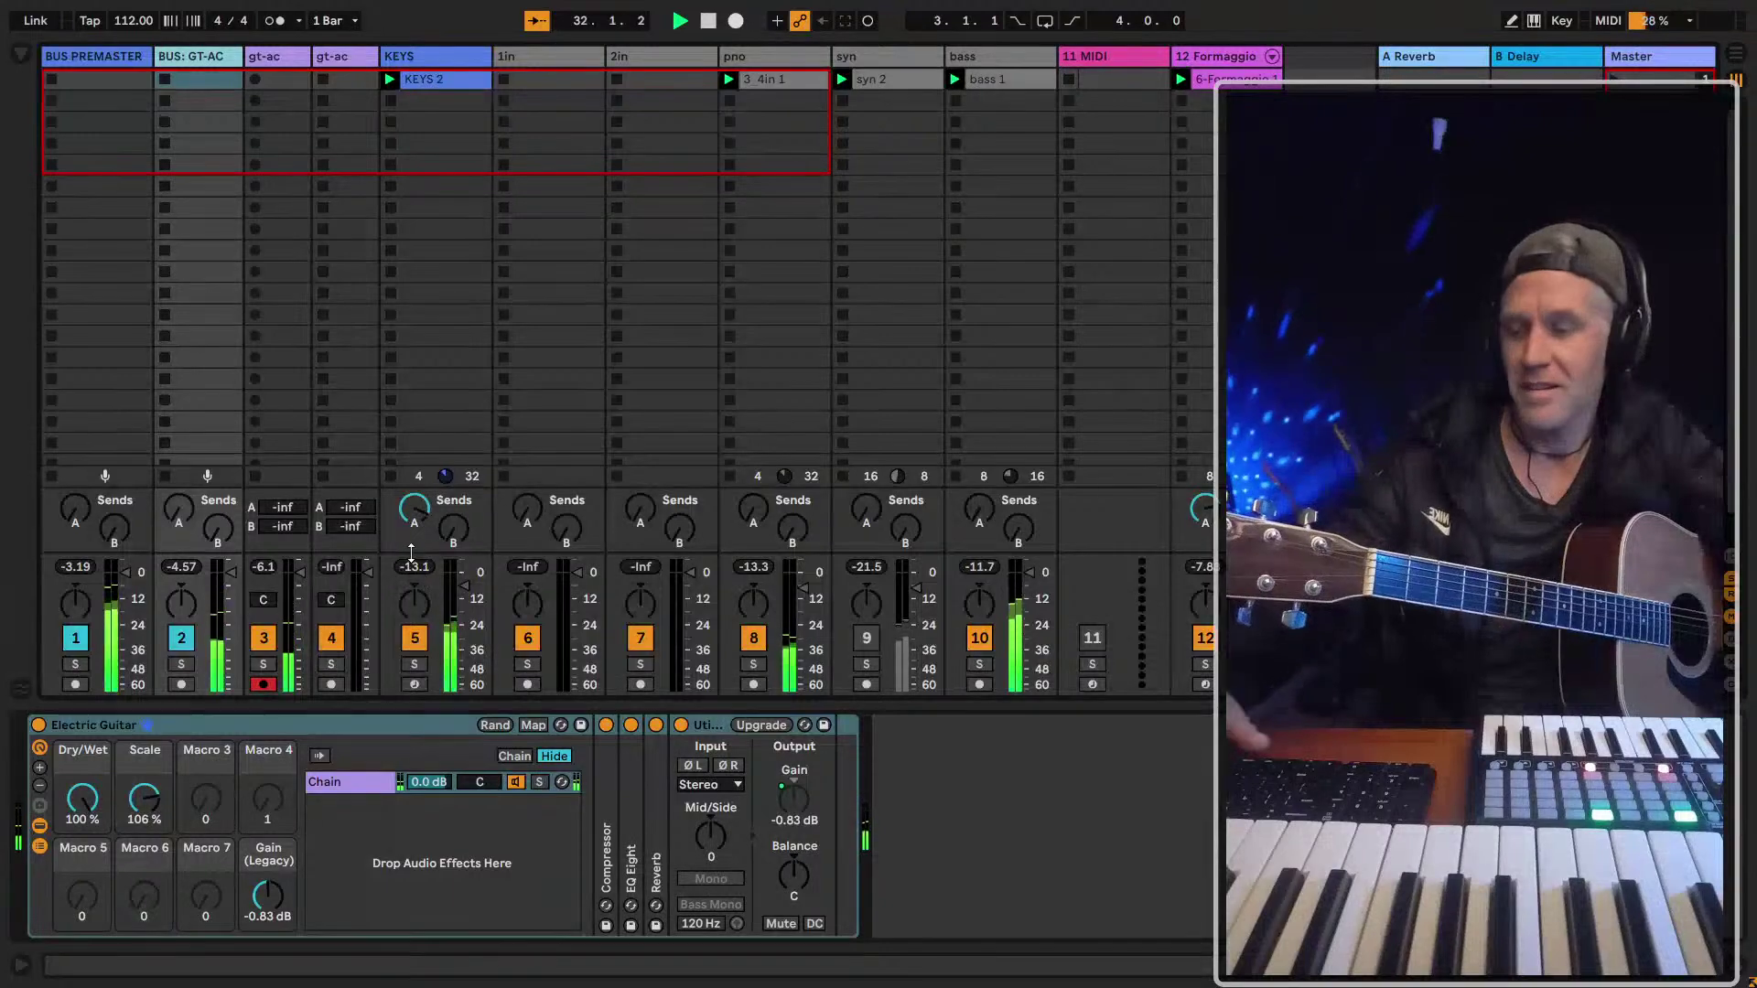
{"action": "key", "text": "ctrl+alt+i"}
{"action": "left_click", "coordinate": [305, 475]}
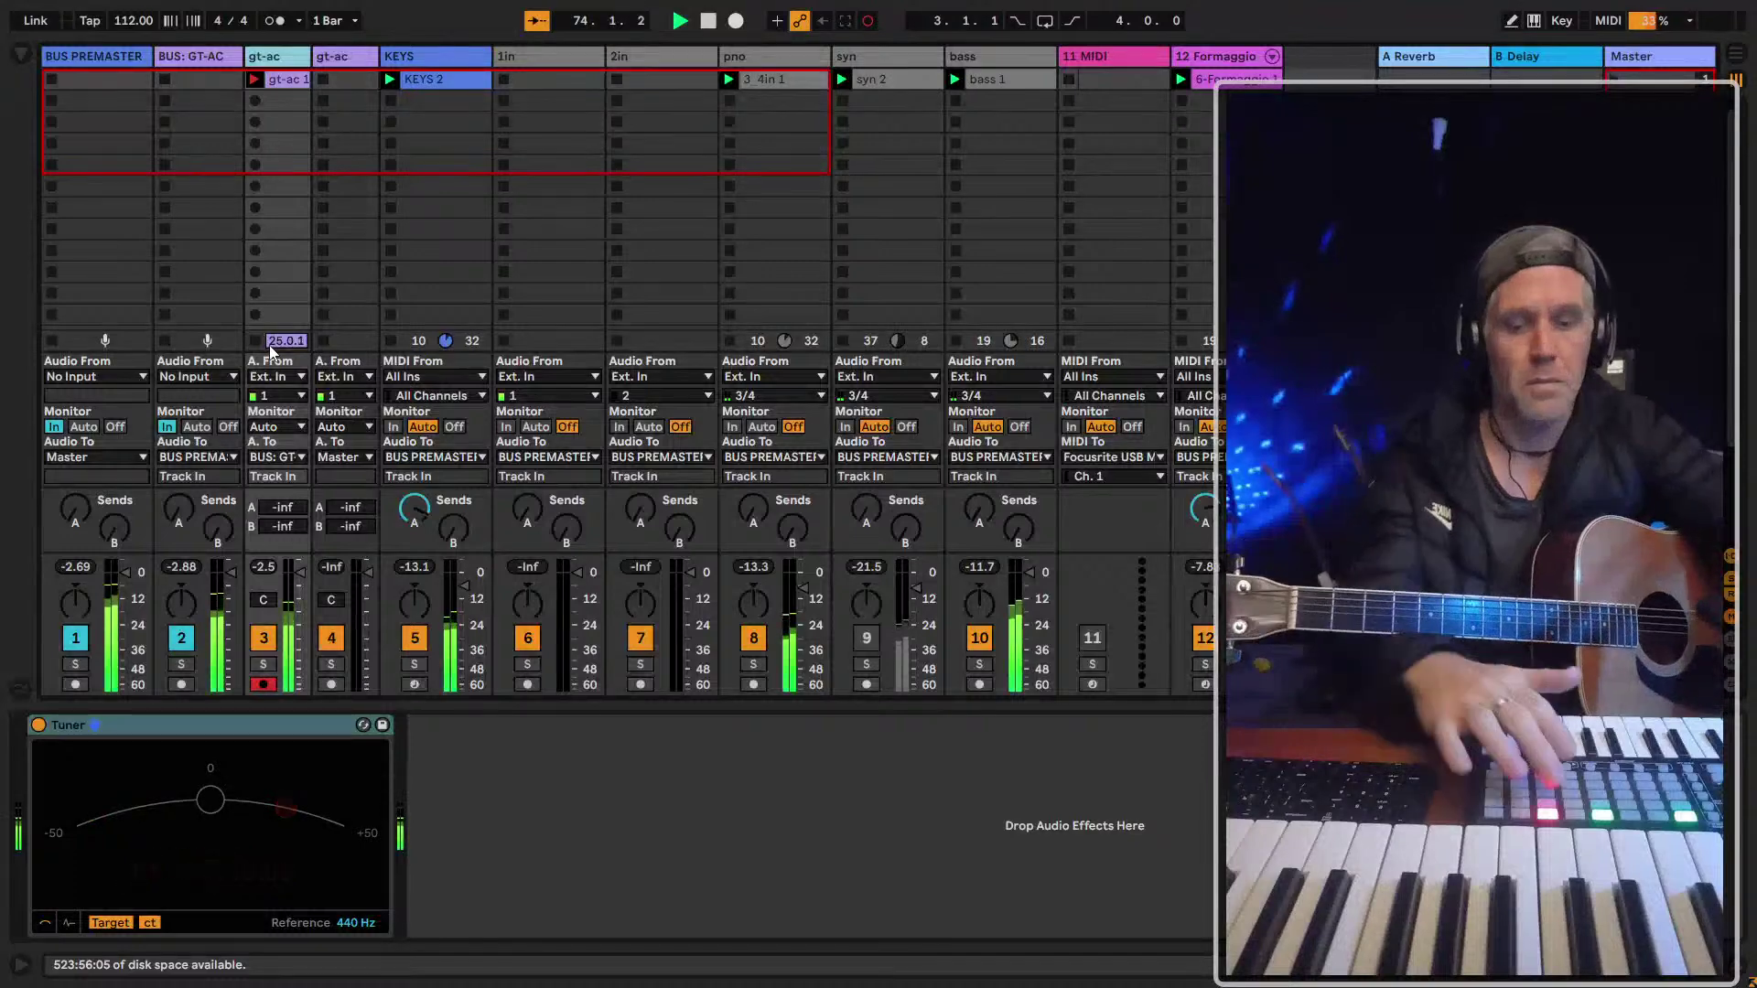
{"action": "key", "text": "space"}
{"action": "key", "text": "space"}
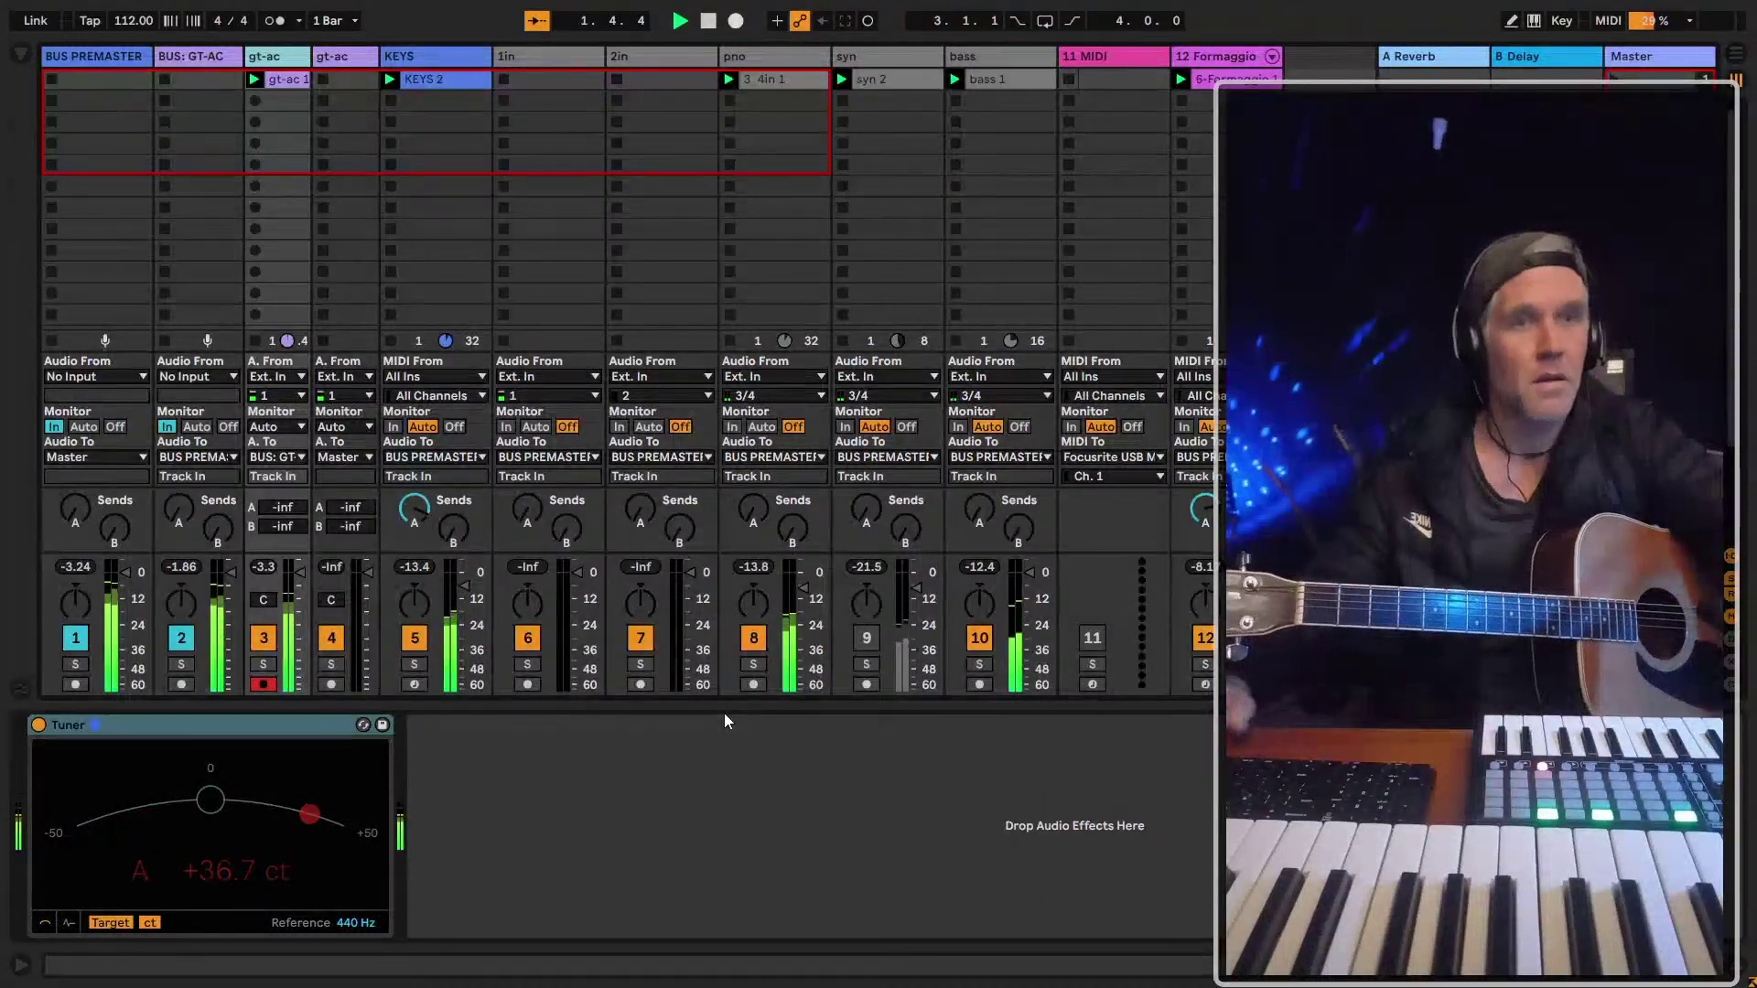
Loop four bars of the guitar clip from 13.1.1, and copy it to the second gt-ac track with its four-bar loop at 21.1.1
{"action": "left_click", "coordinate": [284, 79]}
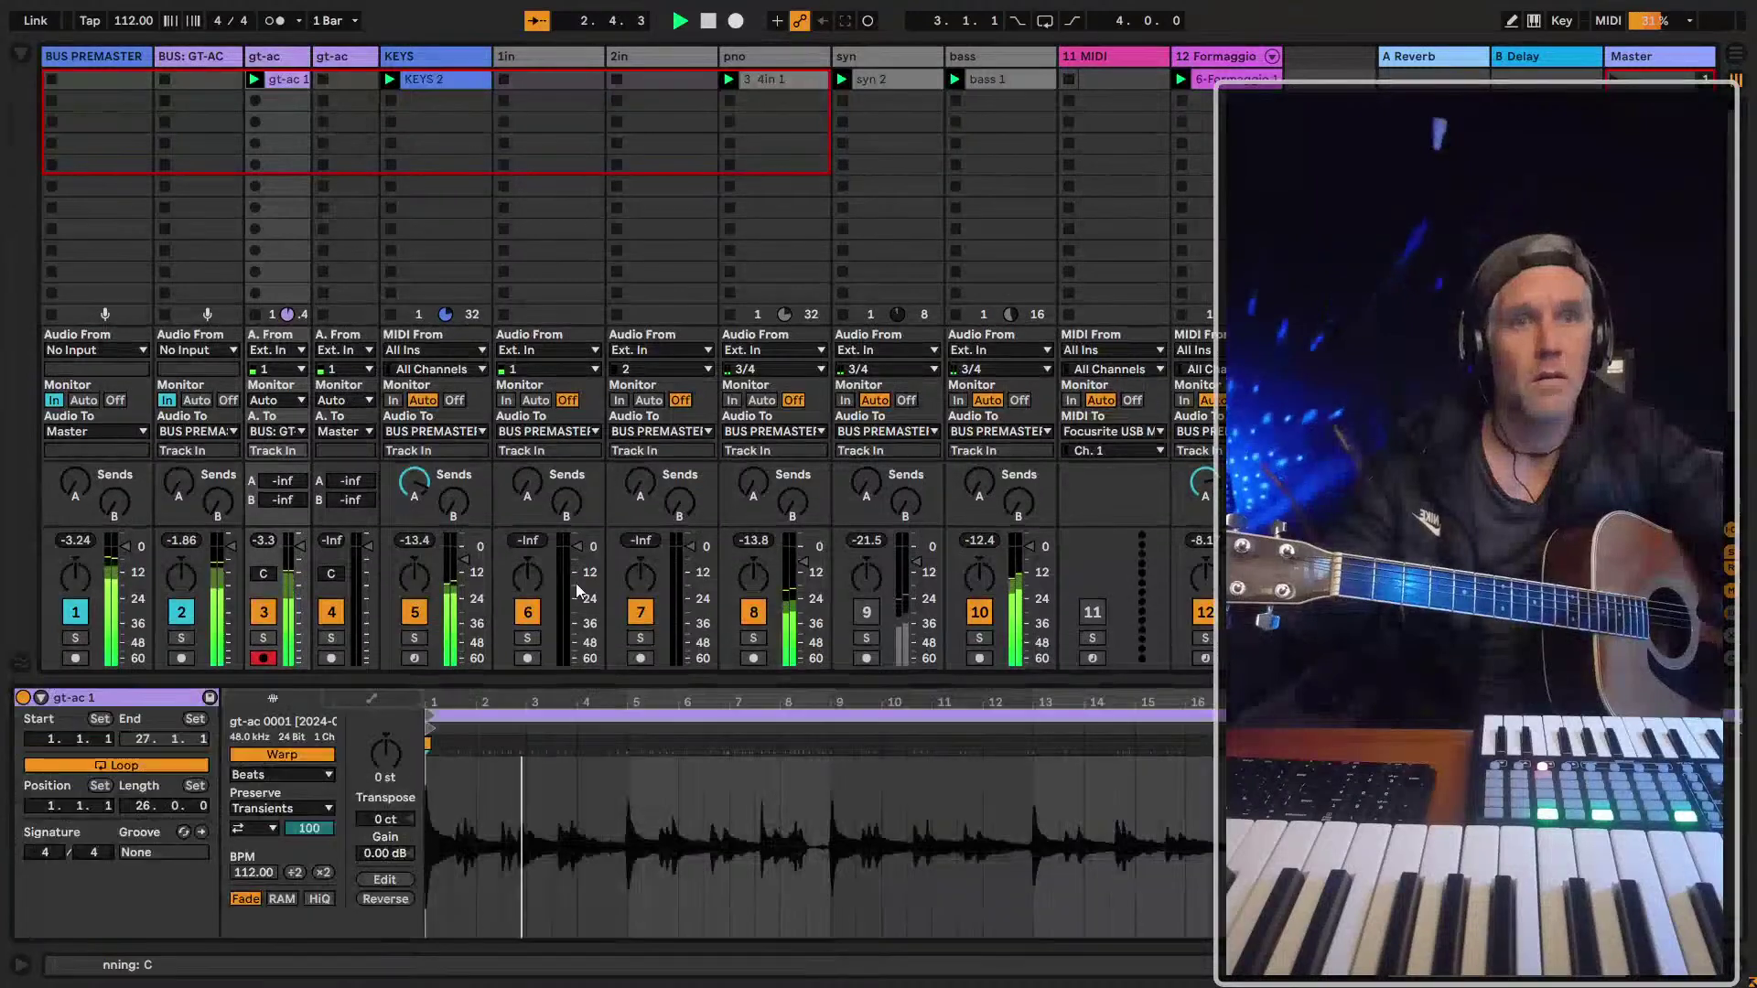
{"action": "key", "text": "space"}
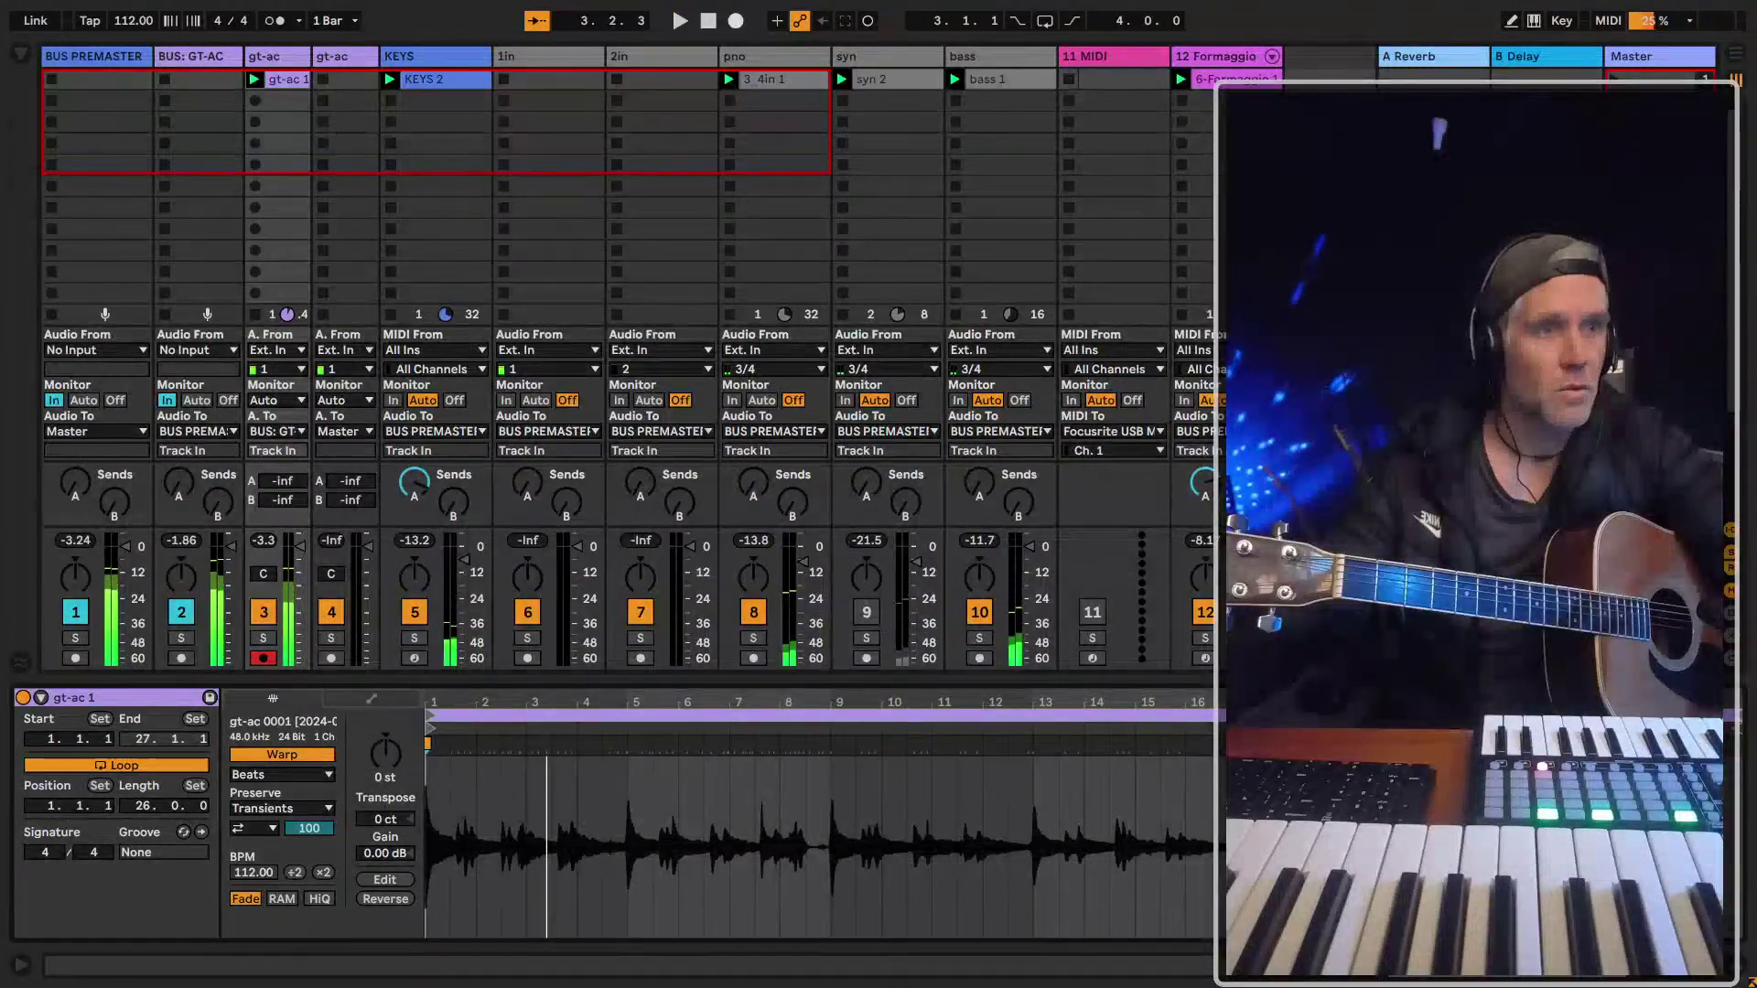
{"action": "left_click_drag", "start_coordinate": [1001, 734], "coordinate": [1130, 723]}
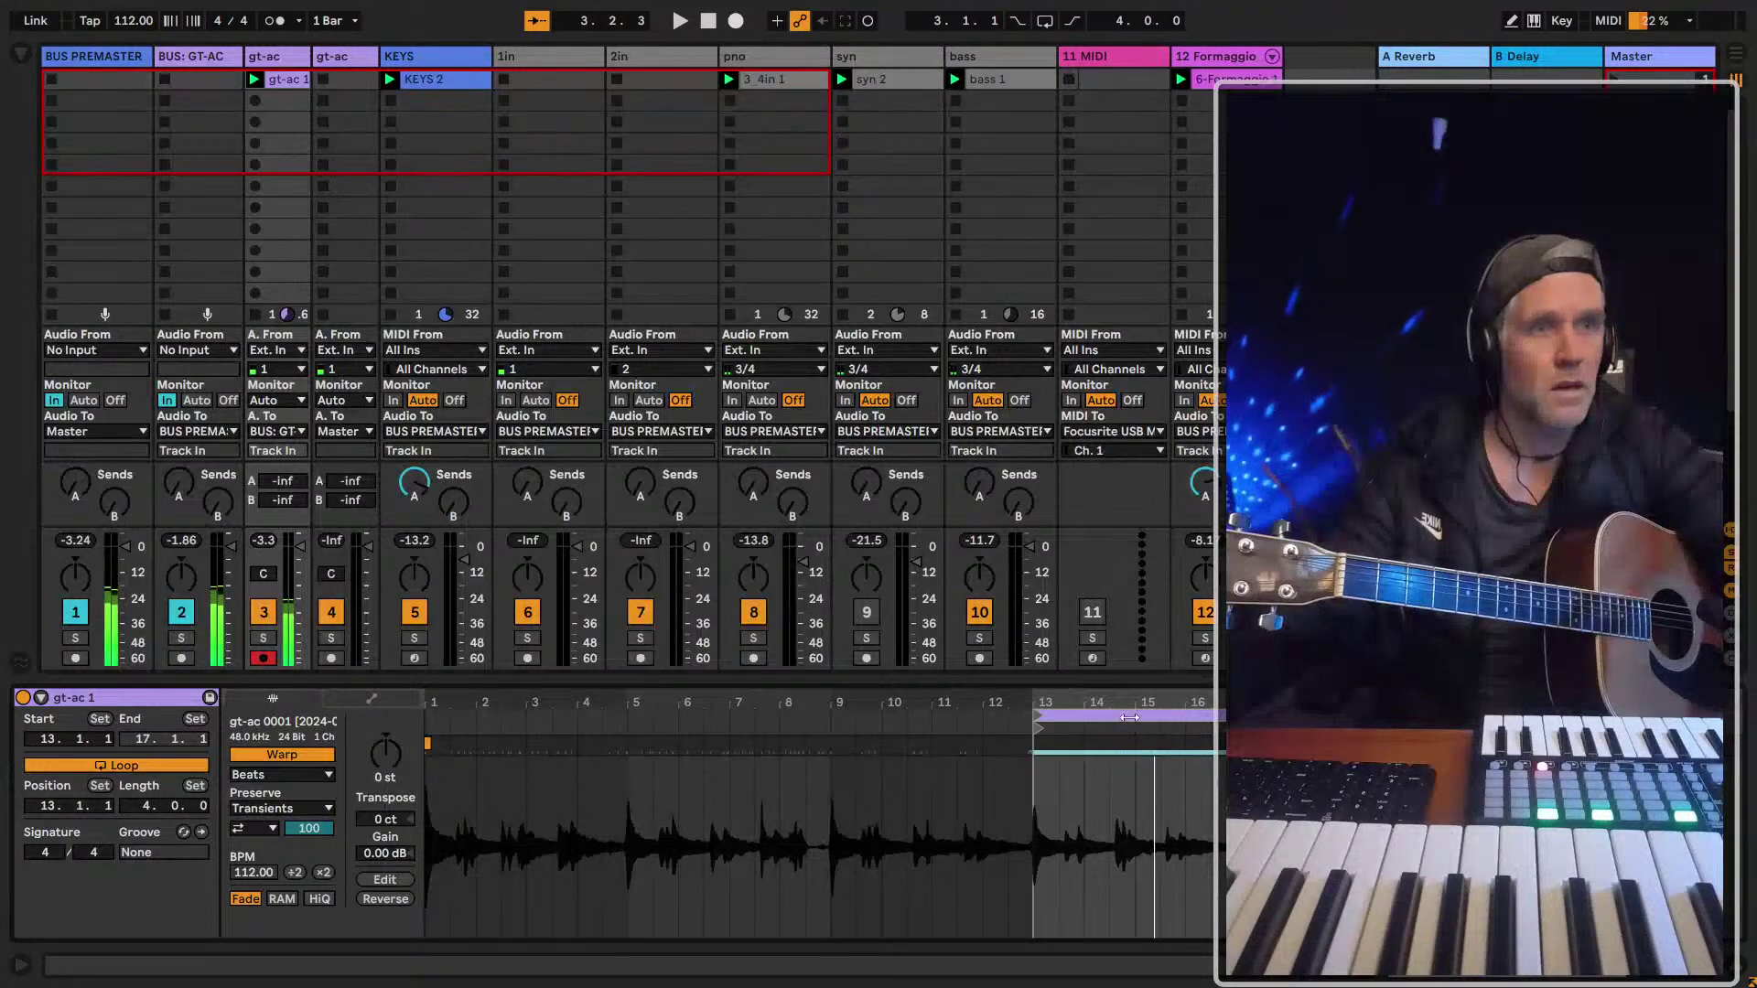
{"action": "left_click_drag", "start_coordinate": [283, 79], "coordinate": [348, 80]}
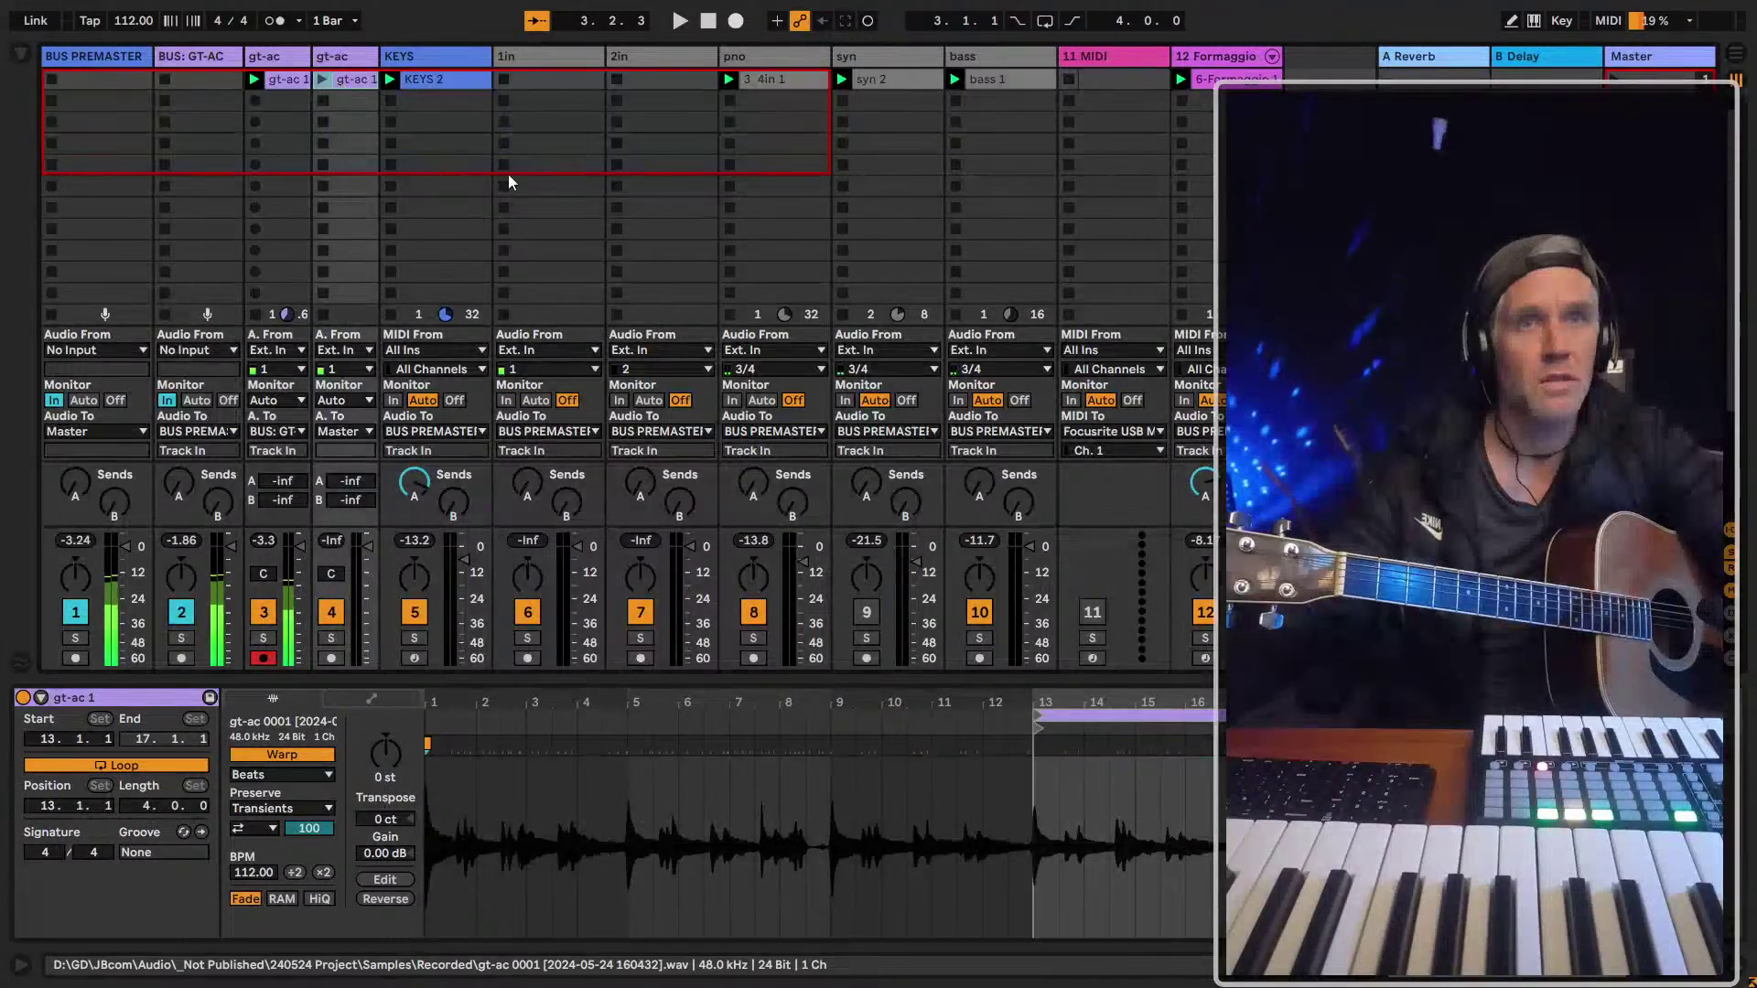
{"action": "left_click_drag", "start_coordinate": [1117, 714], "coordinate": [1524, 714]}
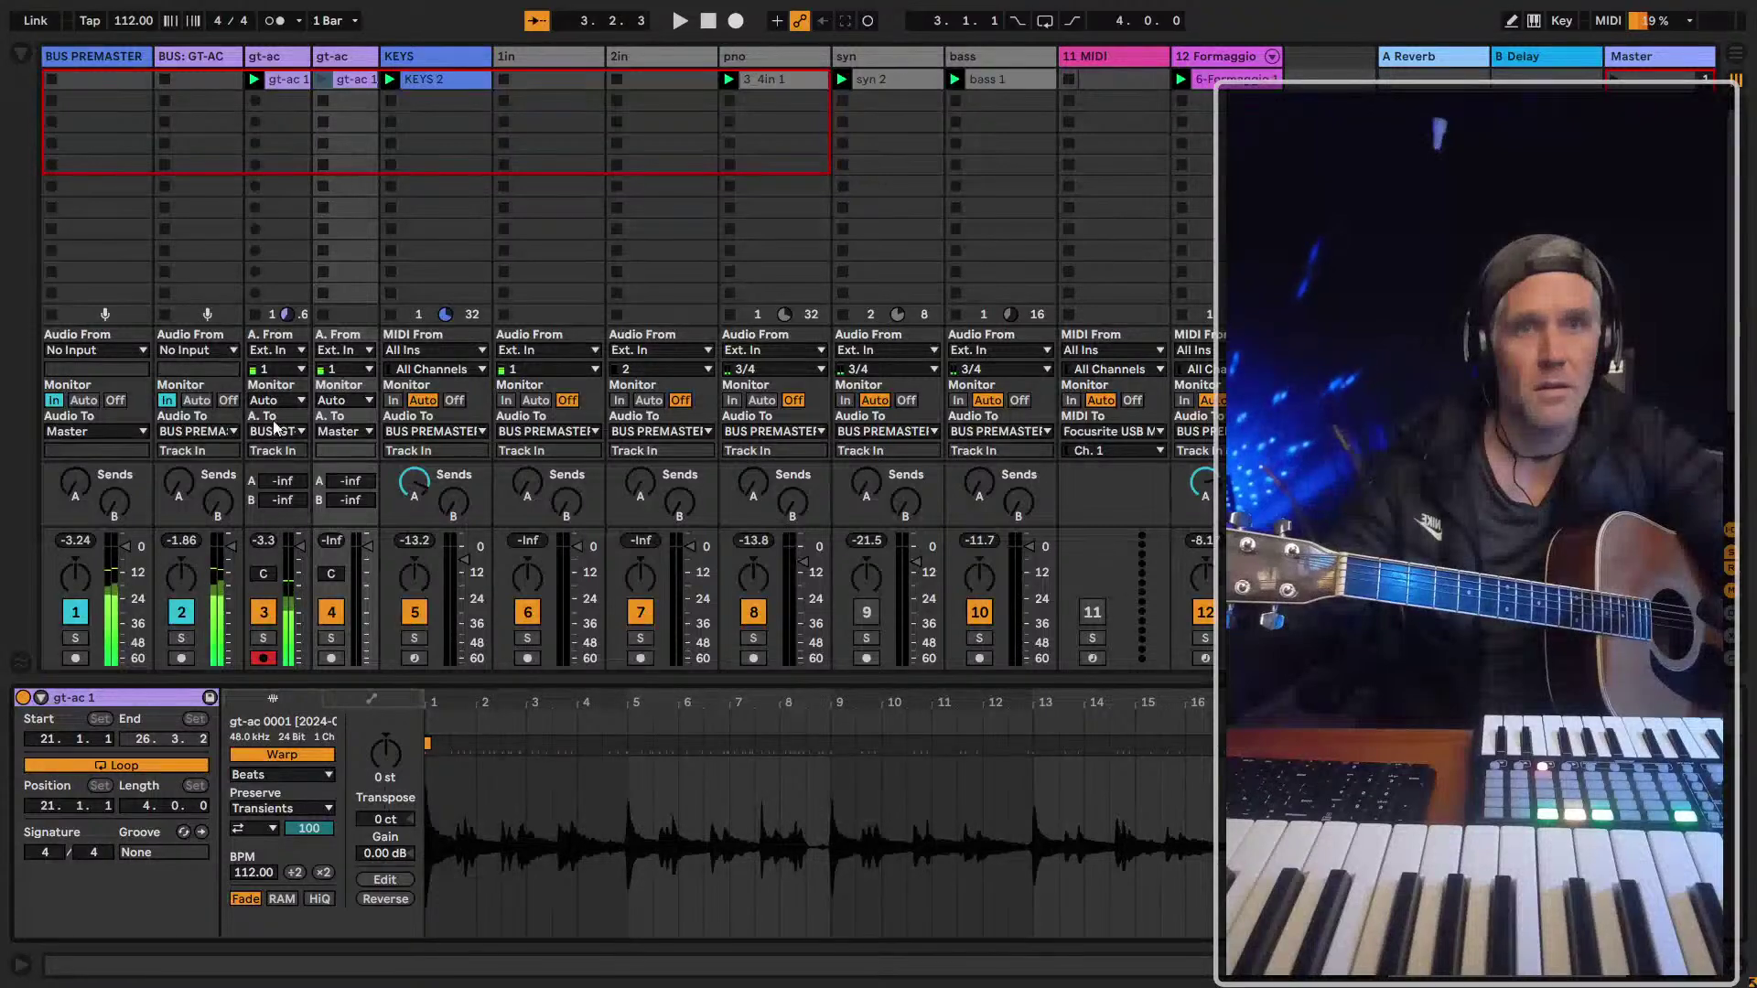
Widen both gt-ac tracks, pan them to opposite sides and play the set
{"action": "left_click", "coordinate": [361, 50]}
{"action": "left_click", "coordinate": [306, 57], "text": "shift"}
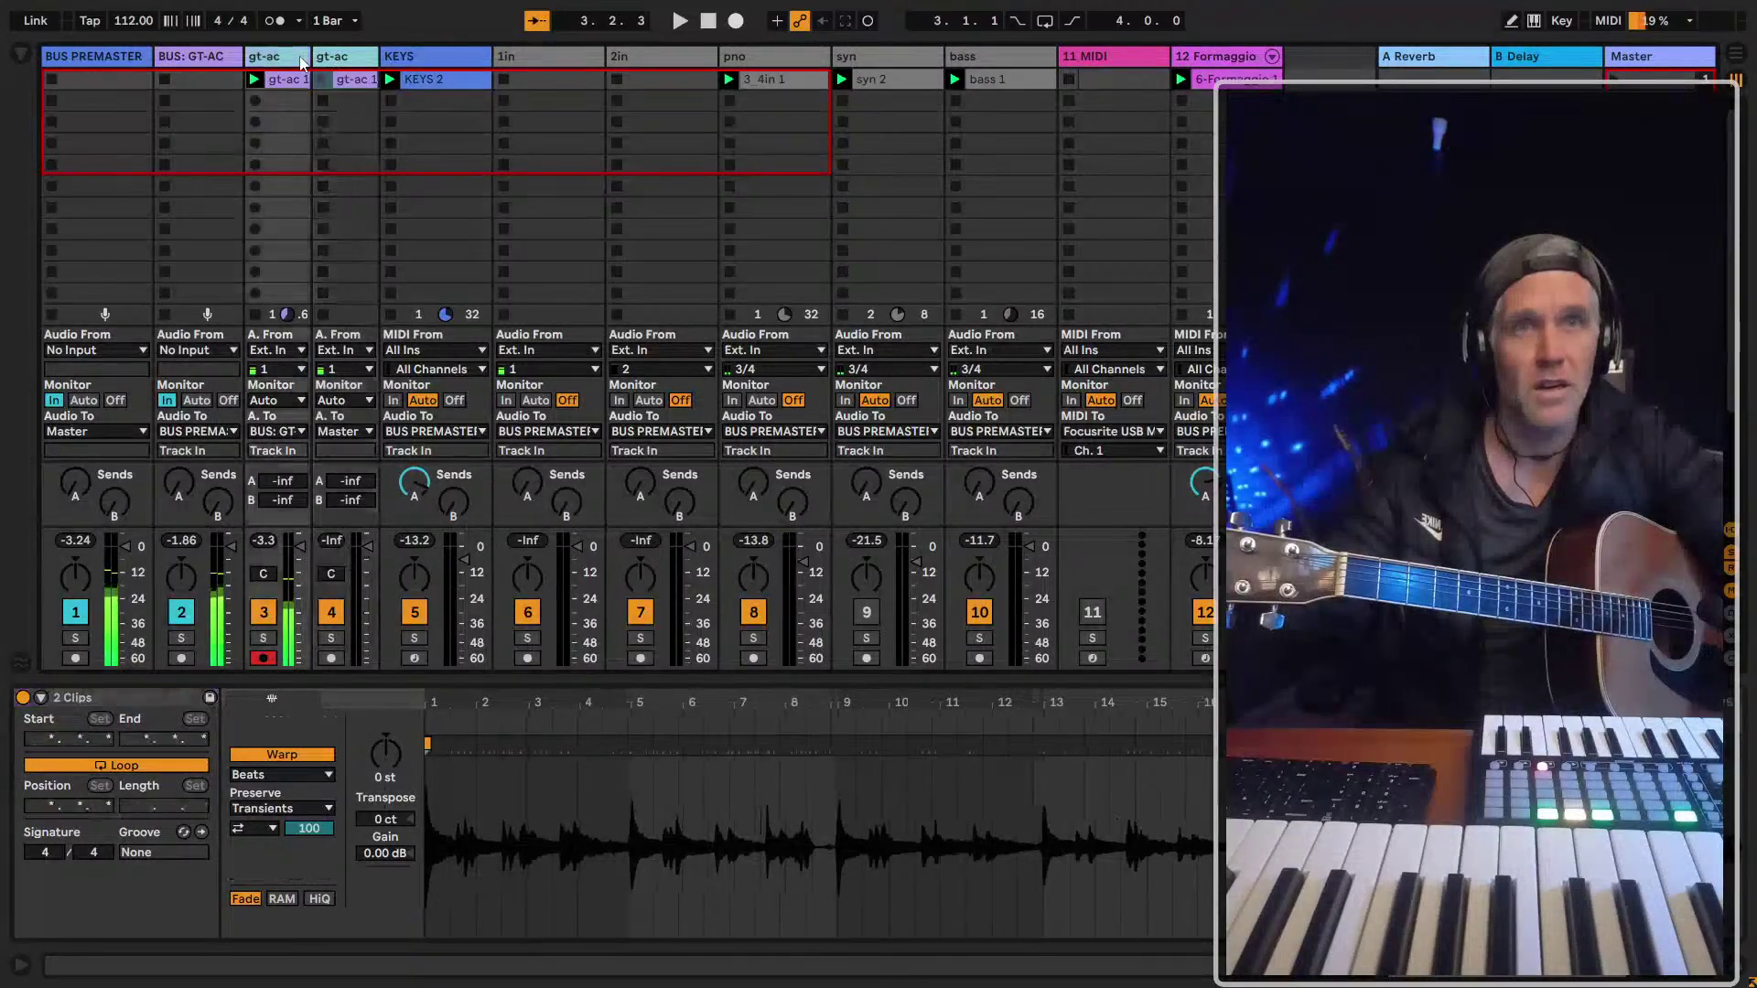
{"action": "left_click_drag", "start_coordinate": [319, 56], "coordinate": [341, 57]}
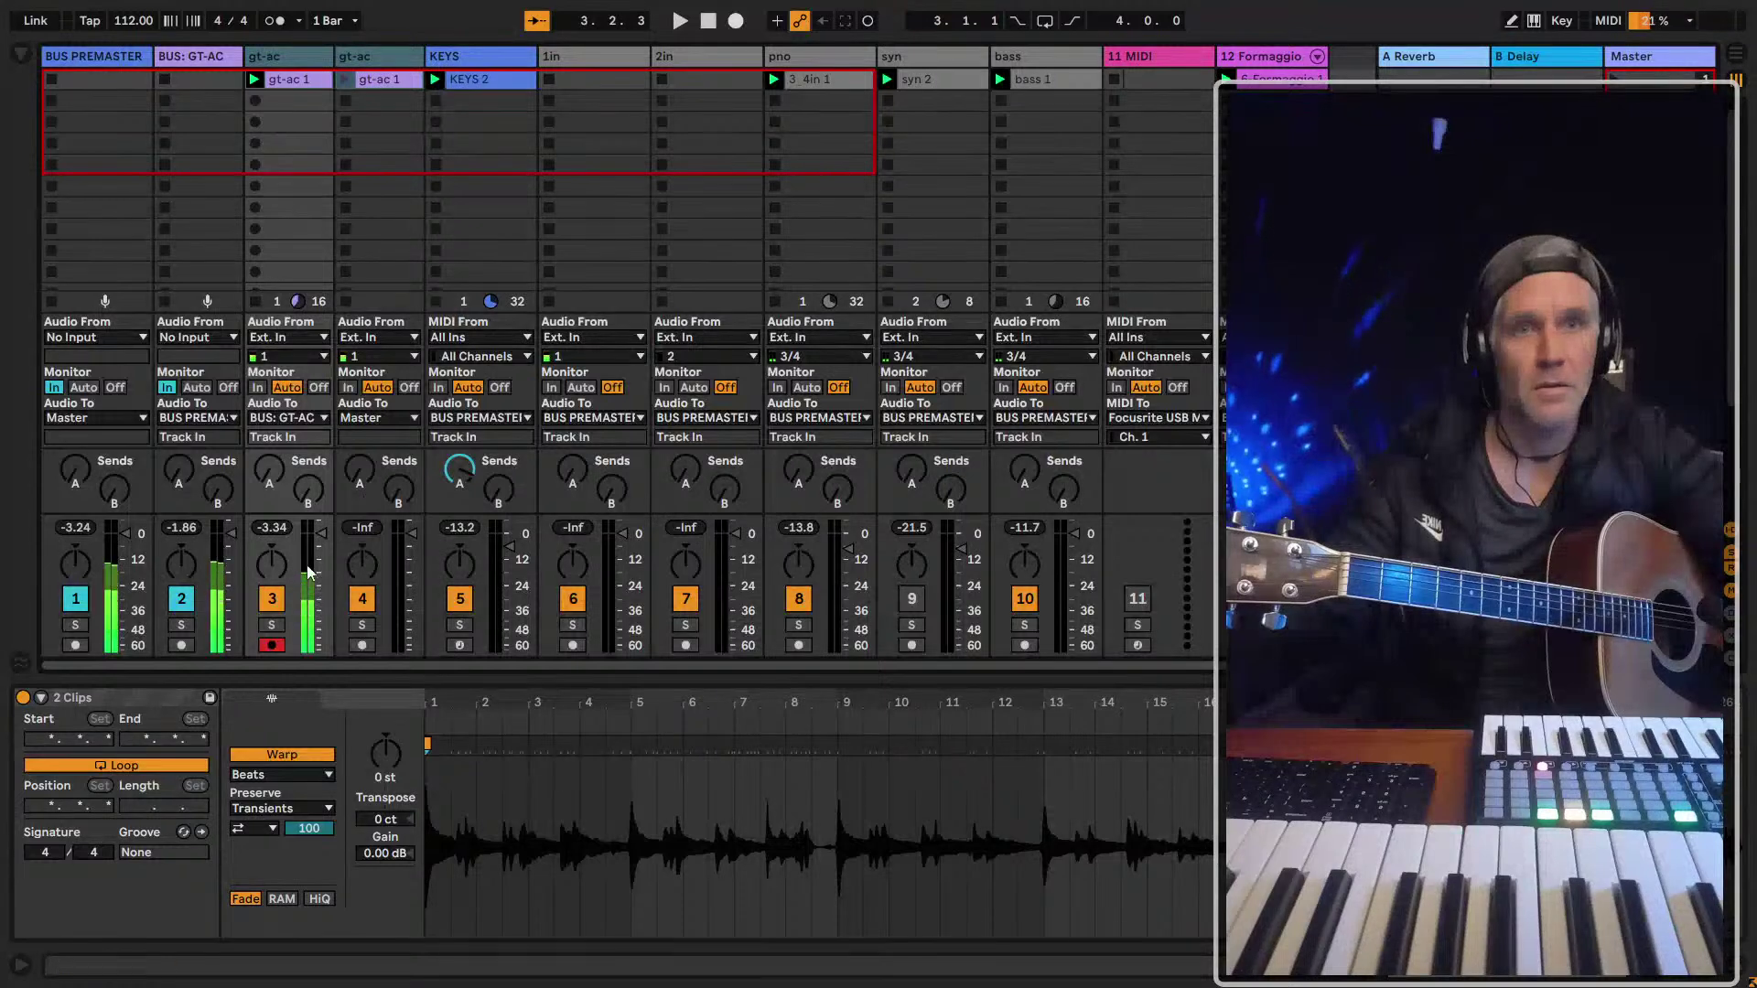
{"action": "left_click", "coordinate": [374, 59]}
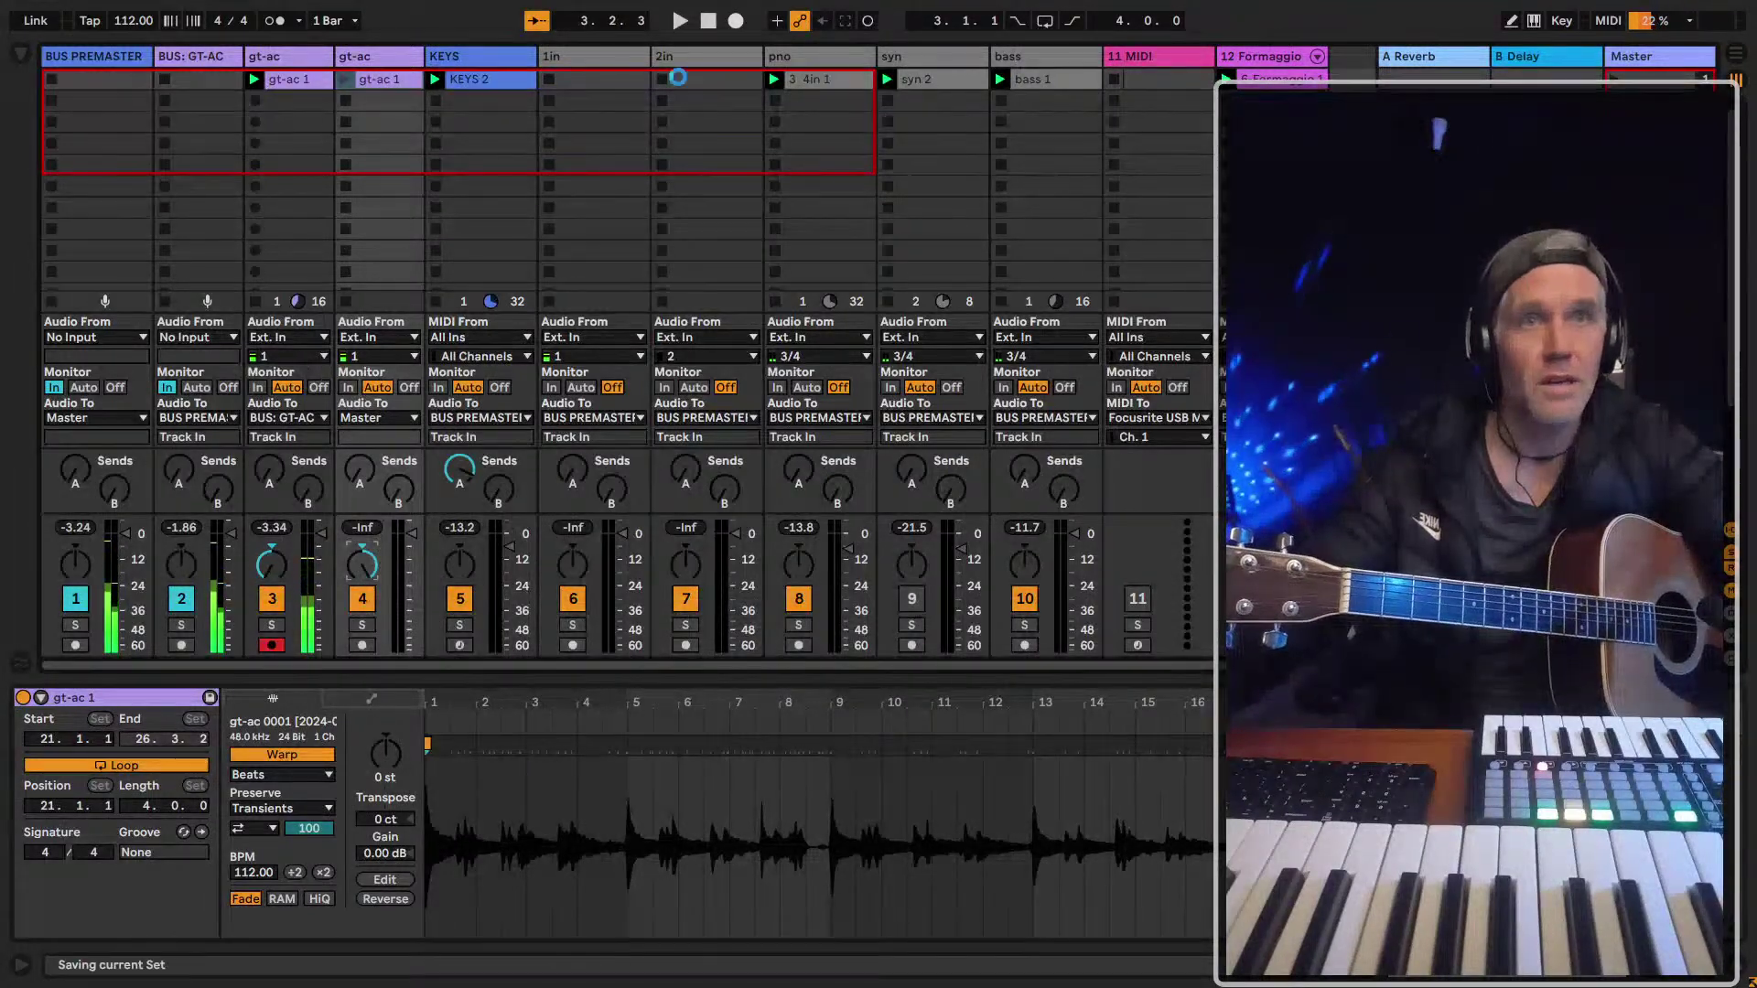
{"action": "key", "text": "space"}
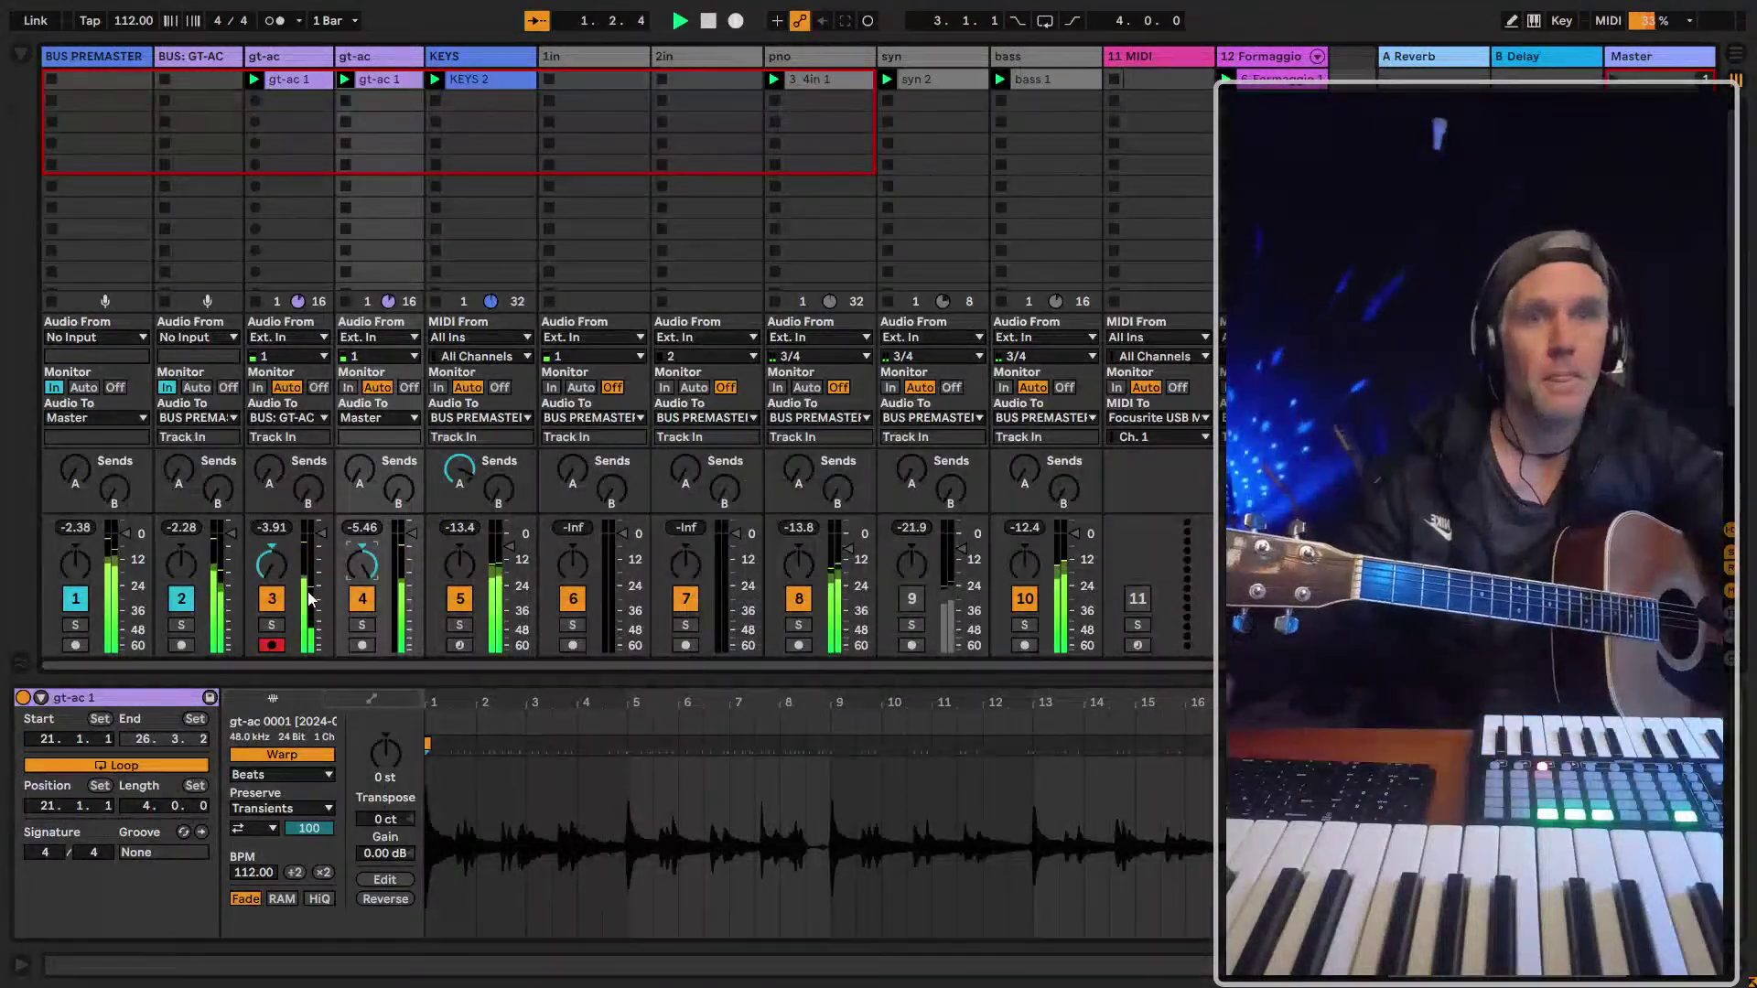
Disarm the first gt-ac track and lower both gt-ac track volumes, the second to -14.5 dB
{"action": "left_click", "coordinate": [378, 79], "text": "shift"}
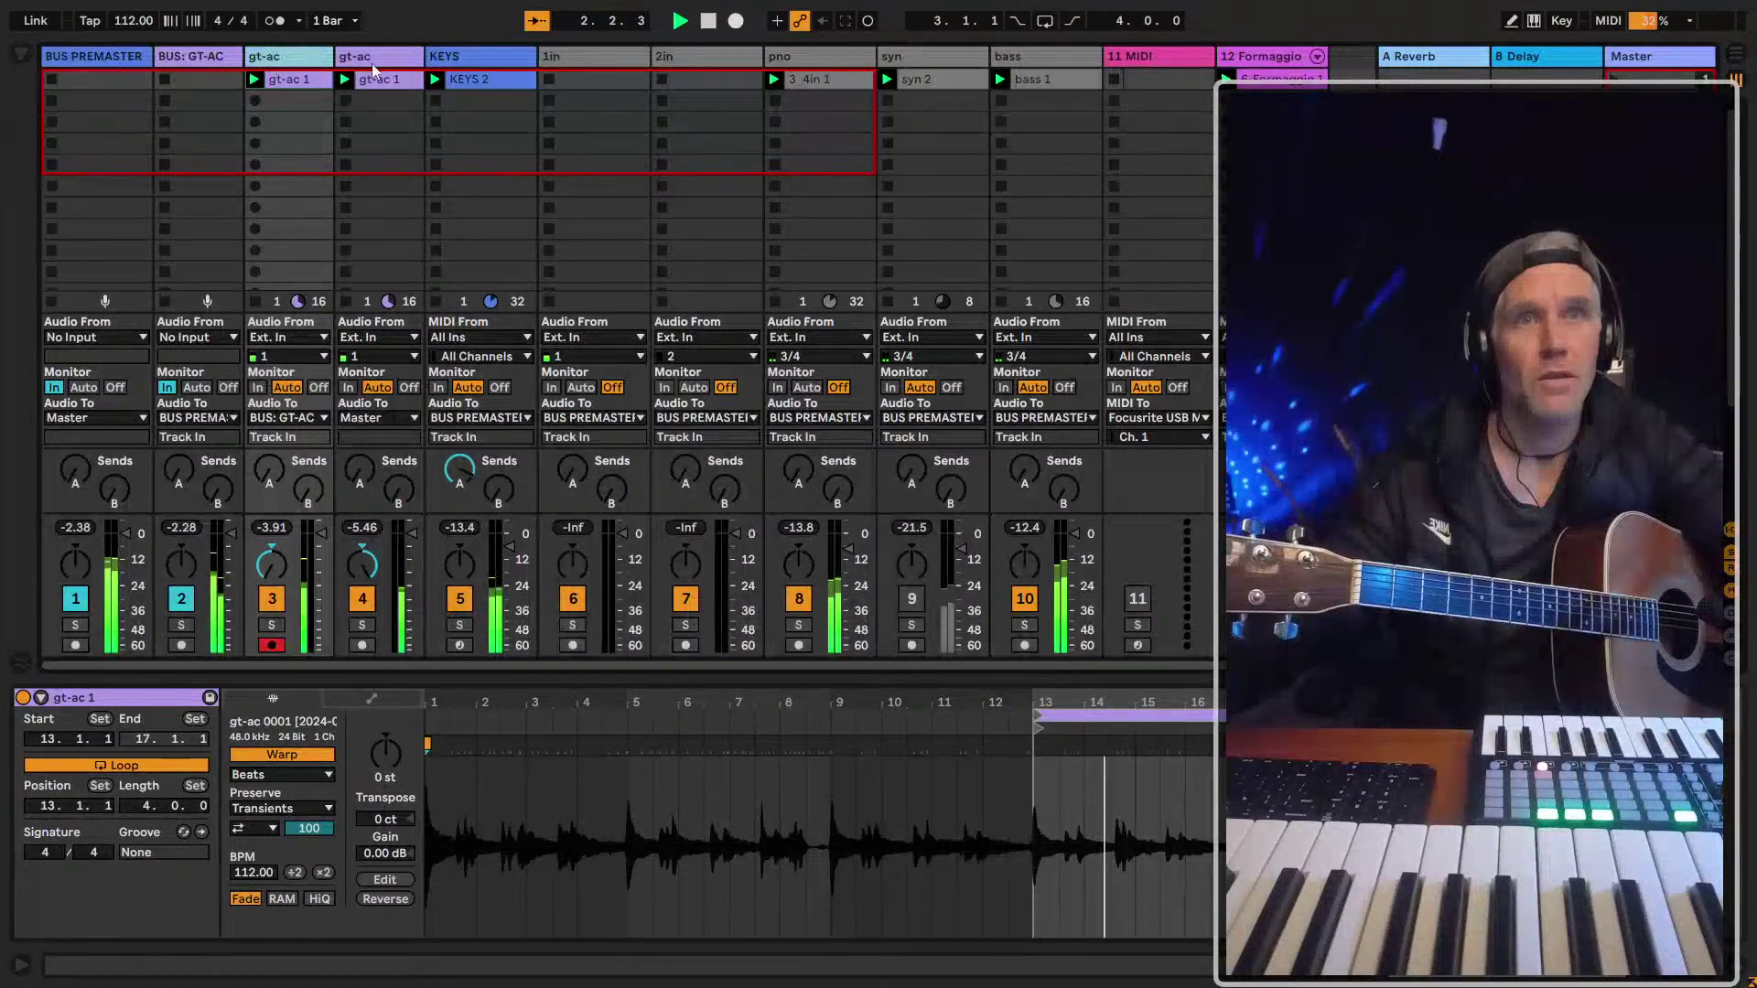
{"action": "mouse_move", "coordinate": [394, 573]}
{"action": "left_mouse_down"}
{"action": "mouse_move", "coordinate": [394, 590]}
{"action": "mouse_move", "coordinate": [316, 578]}
{"action": "left_mouse_up"}
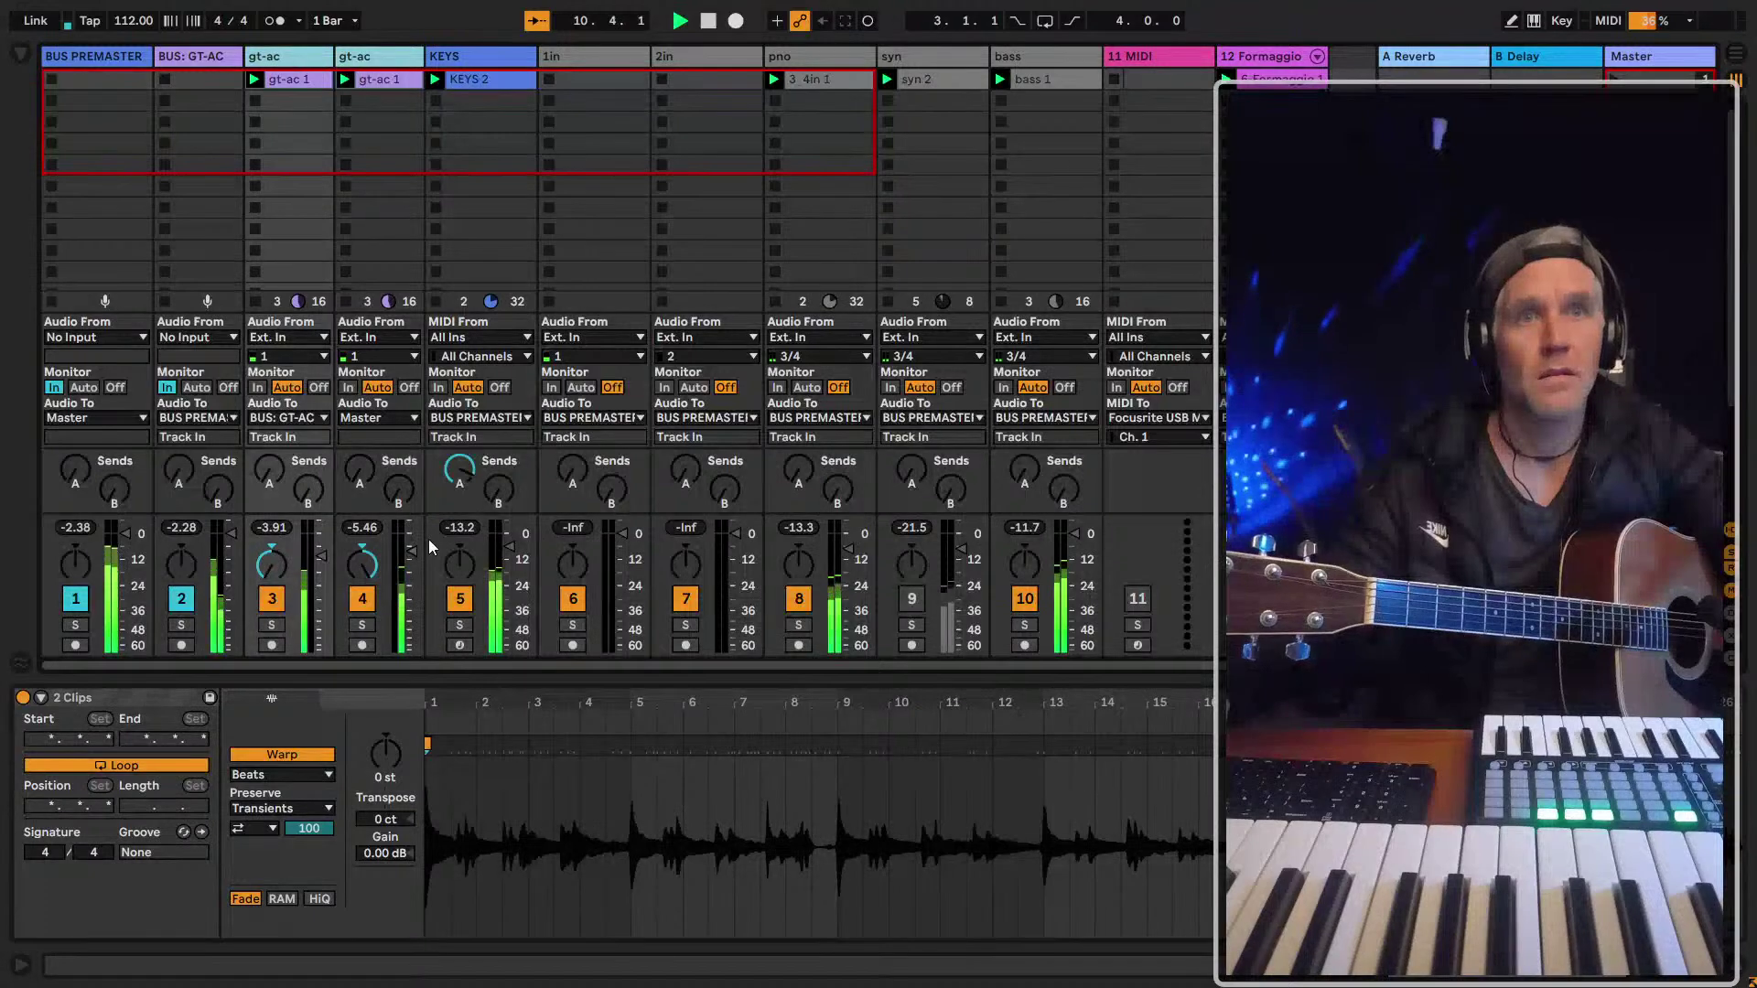
{"action": "left_click_drag", "start_coordinate": [412, 547], "coordinate": [412, 559]}
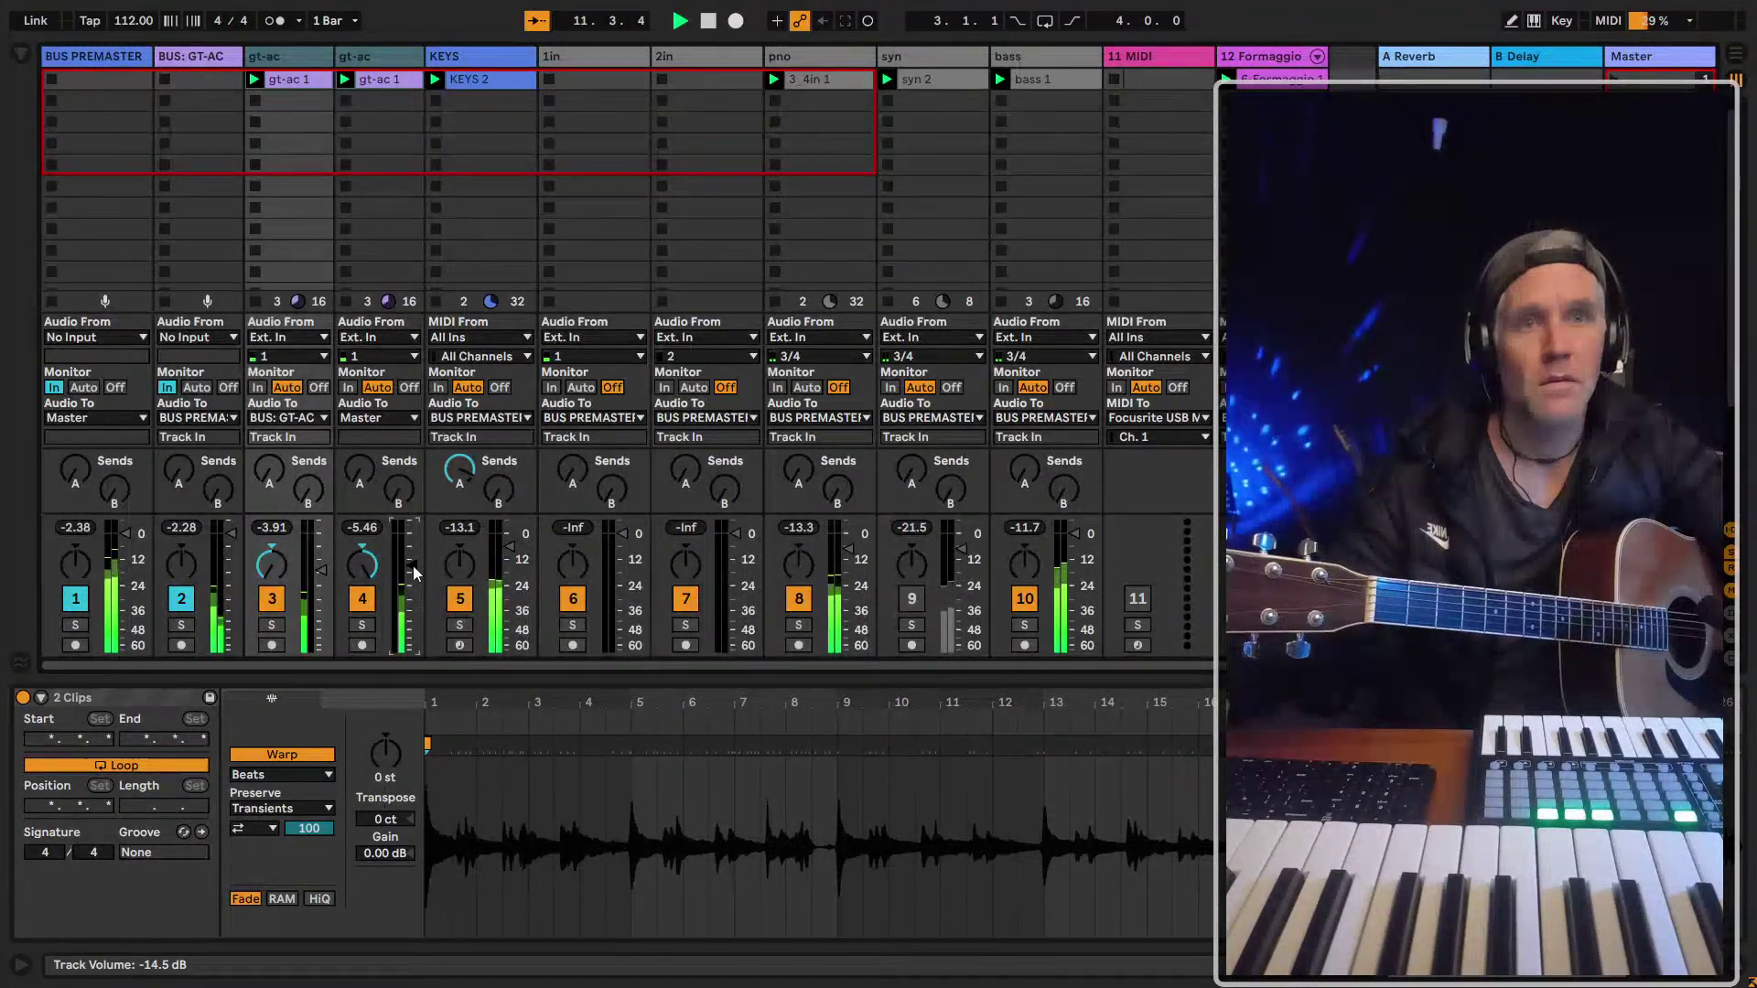
{"action": "left_click", "coordinate": [379, 79]}
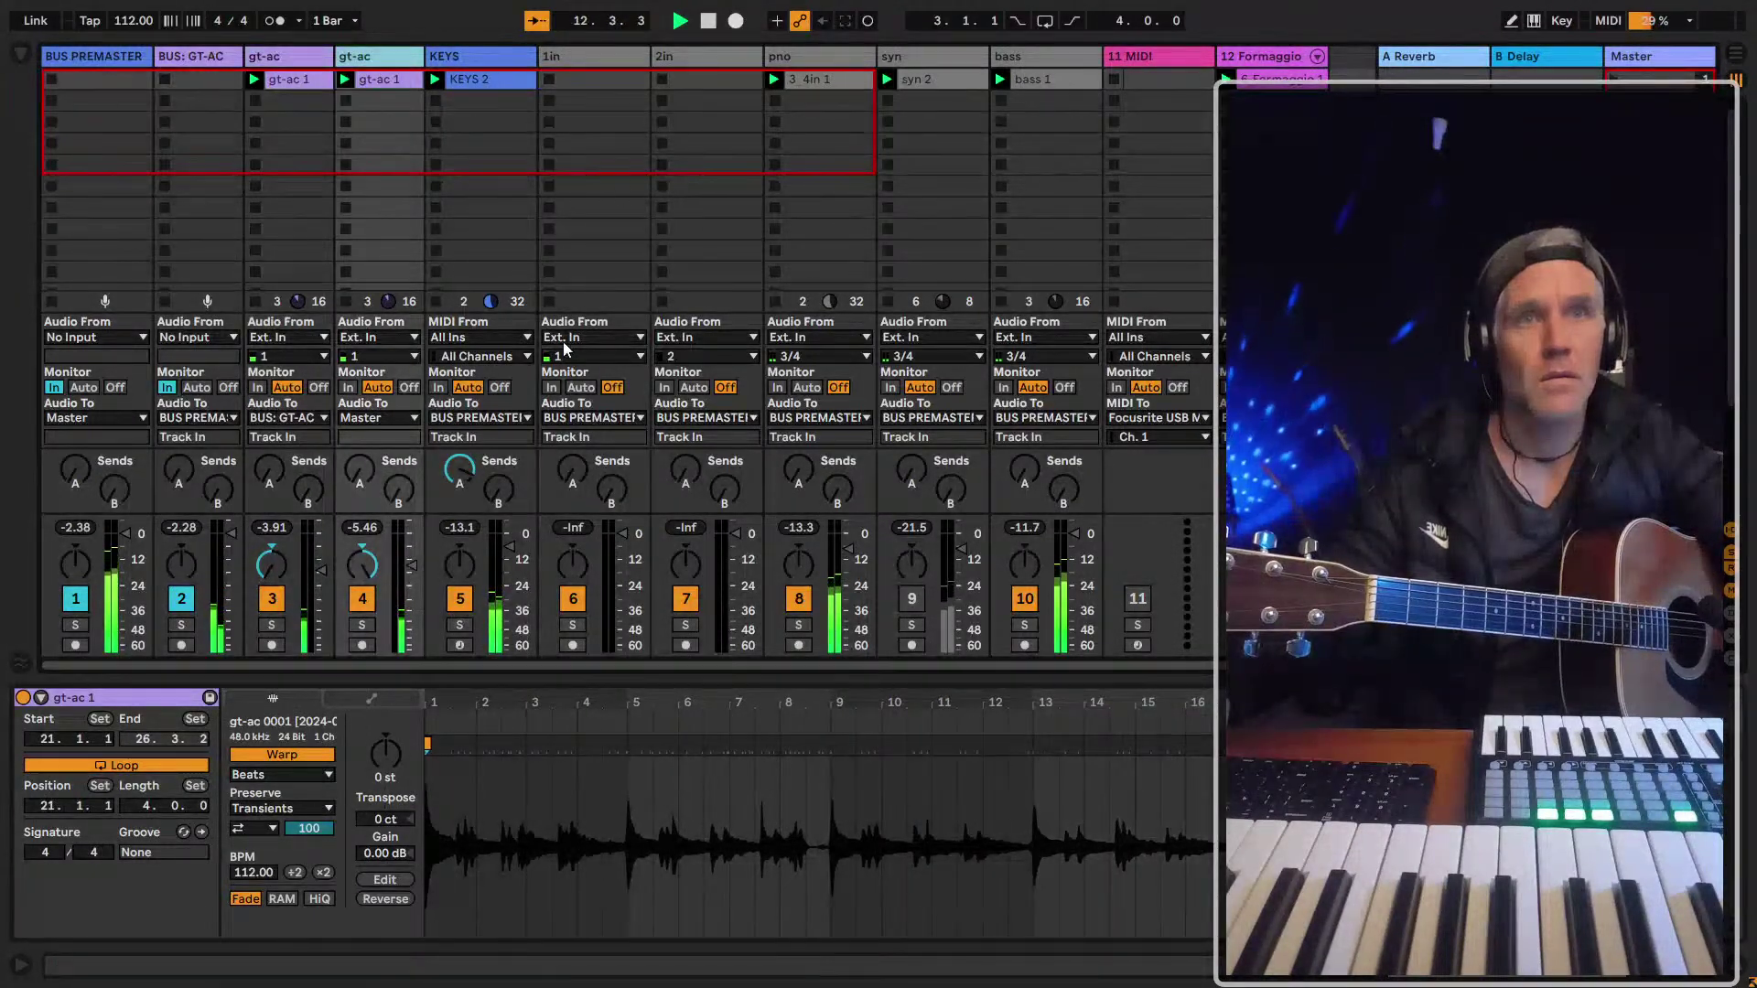
Try the pno clip with its start marker at 10.3.1, restarting playback from the beginning
{"action": "left_click", "coordinate": [832, 79]}
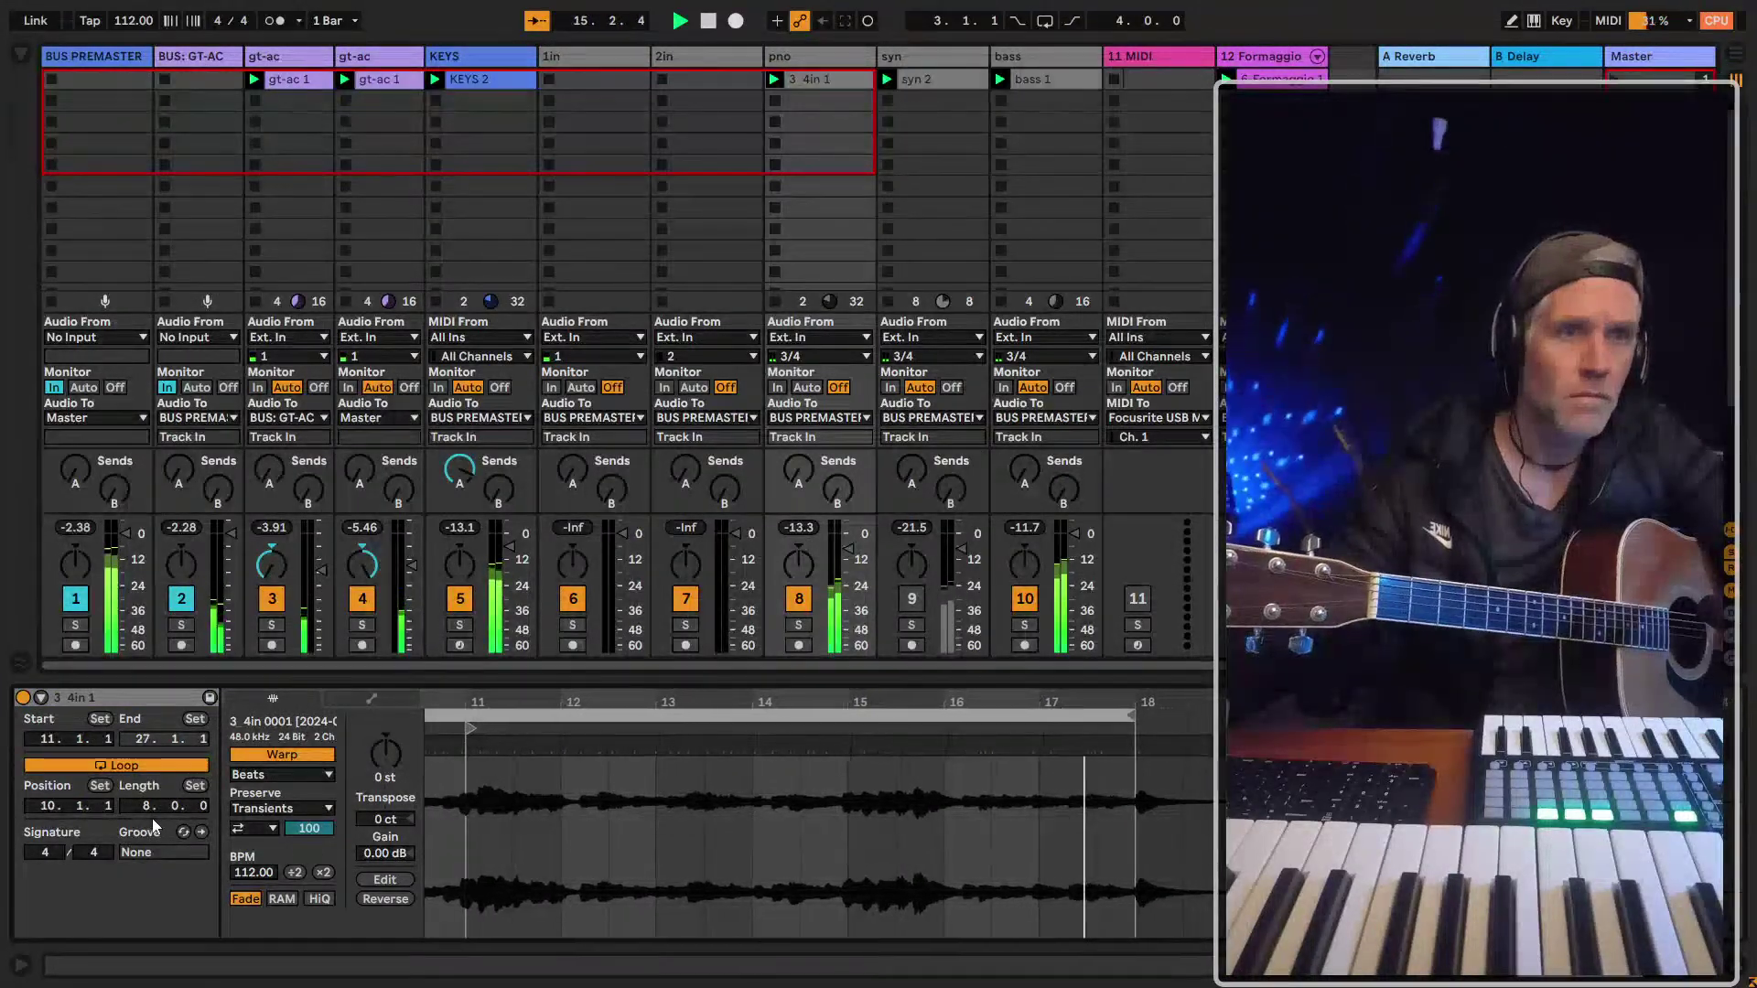
{"action": "left_click_drag", "start_coordinate": [776, 704], "coordinate": [998, 681]}
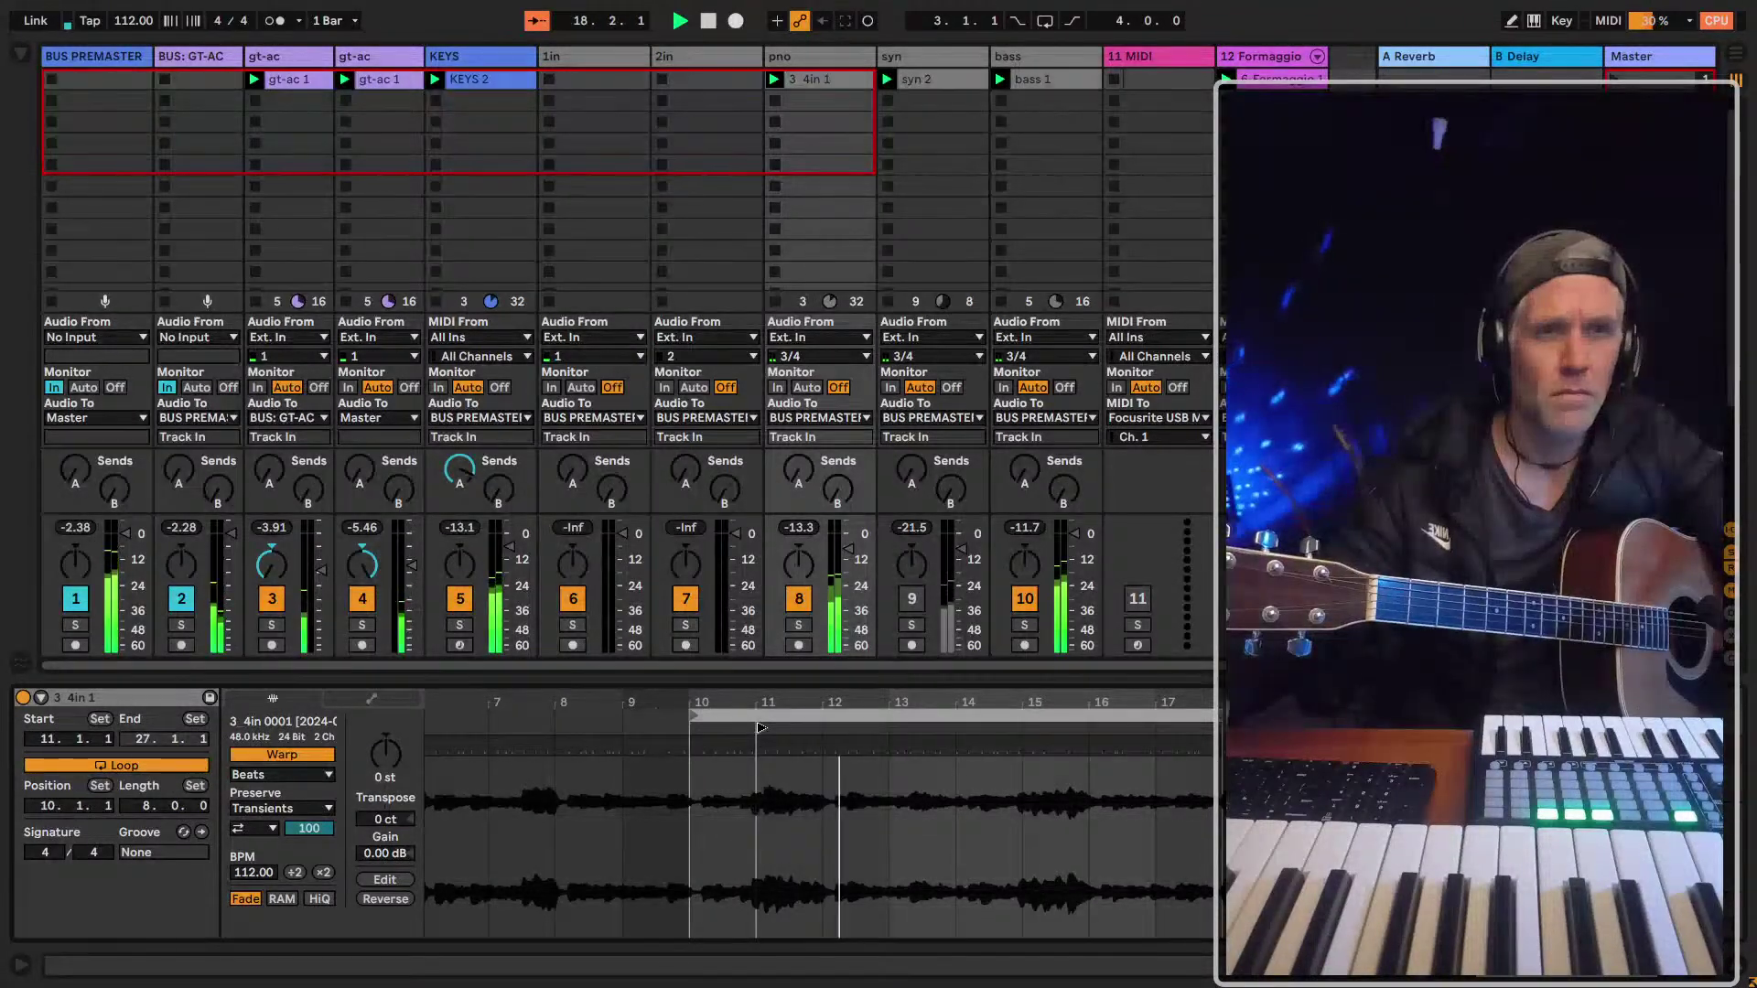
{"action": "left_click_drag", "start_coordinate": [761, 727], "coordinate": [726, 728]}
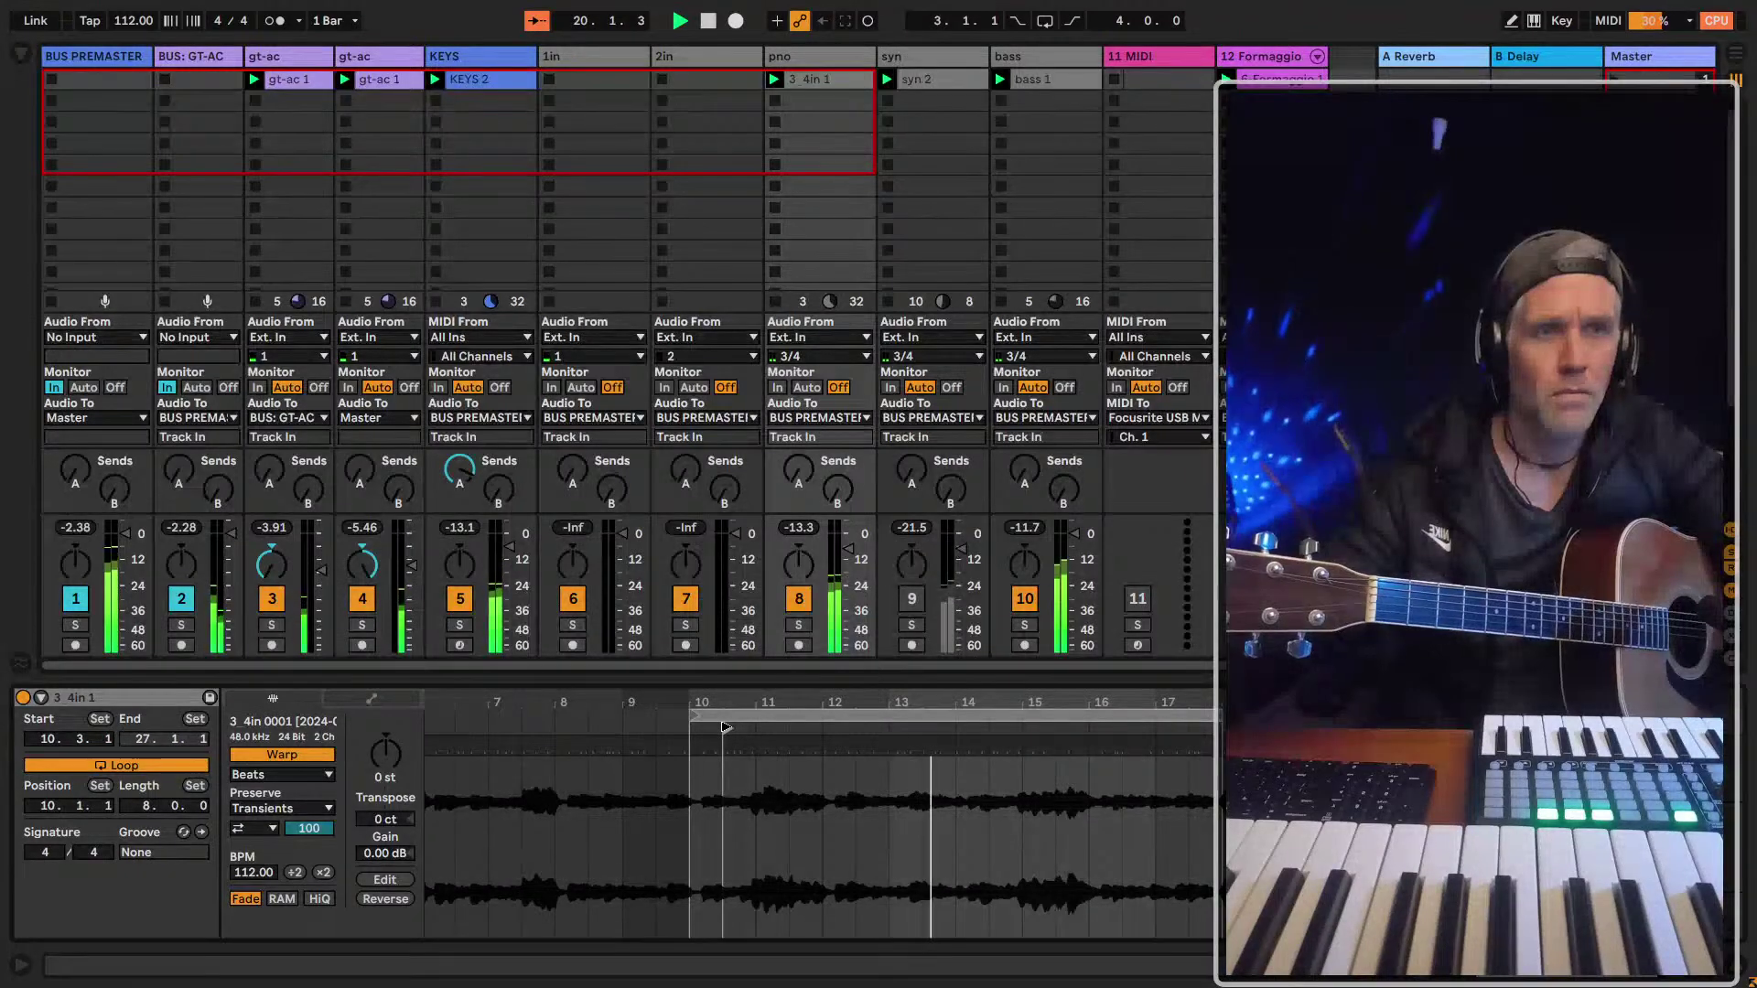
{"action": "key", "text": "space"}
{"action": "key", "text": "space"}
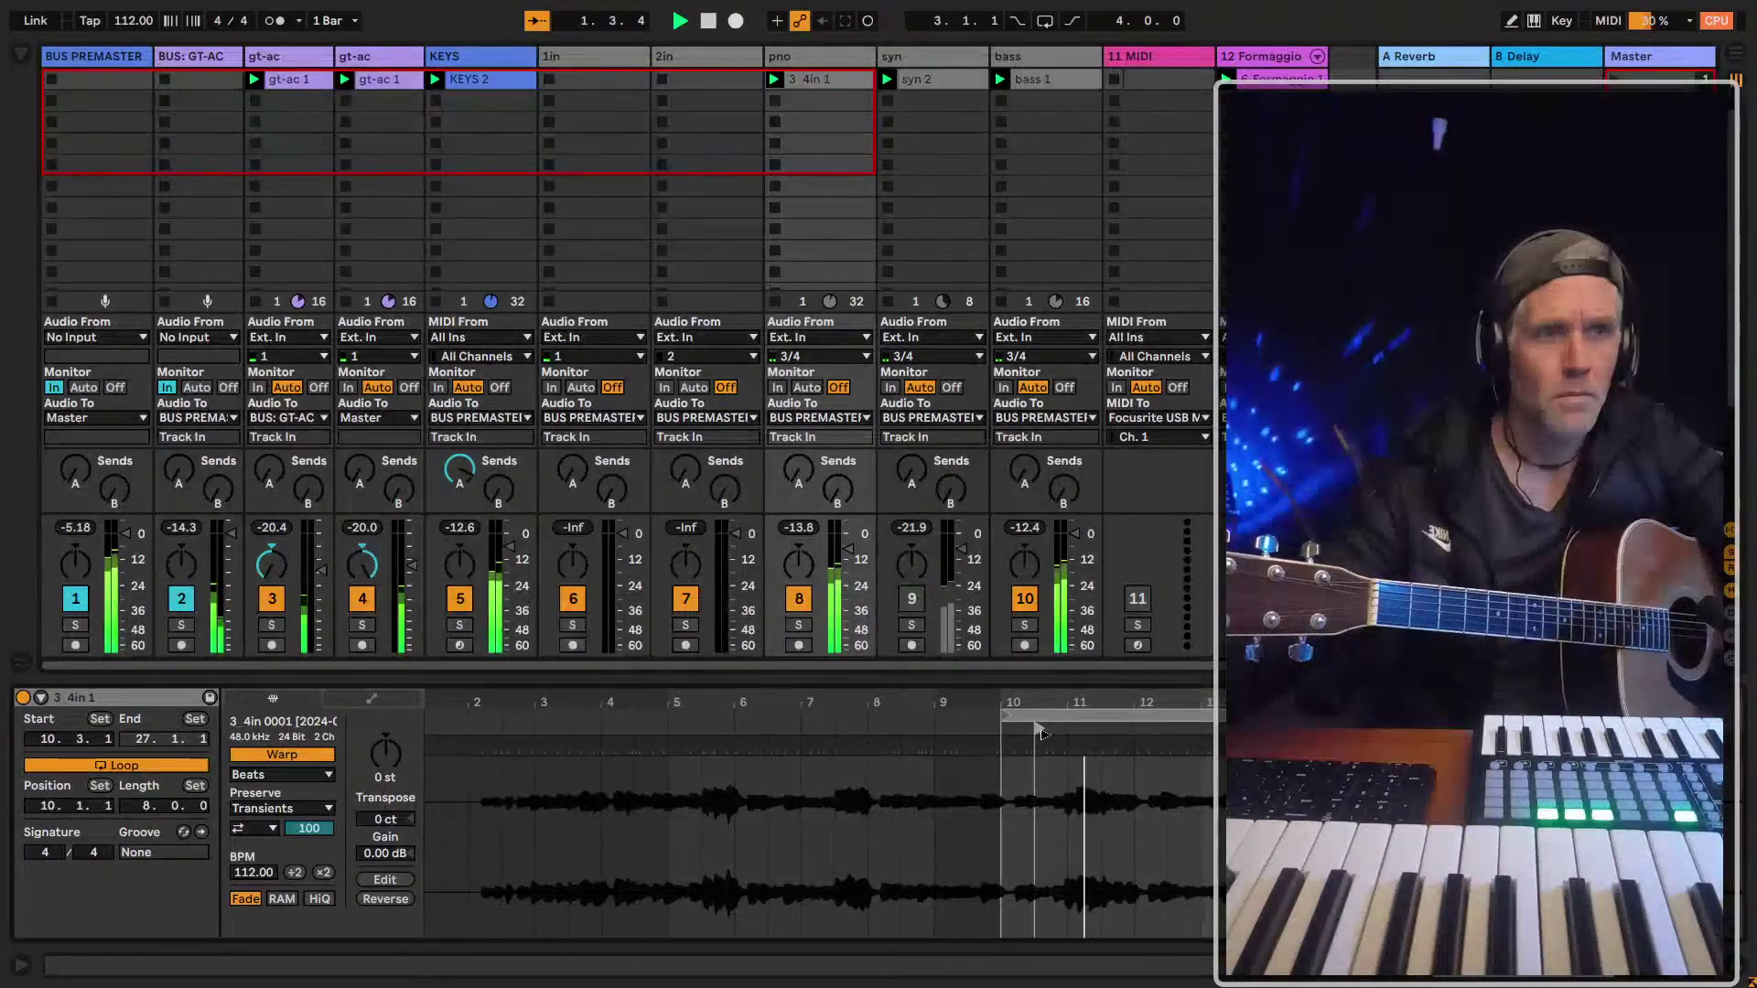
Set the pno clip's start marker to 10.1.1 and audition it with the pno track soloed, ending with the solo off
{"action": "left_click_drag", "start_coordinate": [1040, 739], "coordinate": [1048, 796]}
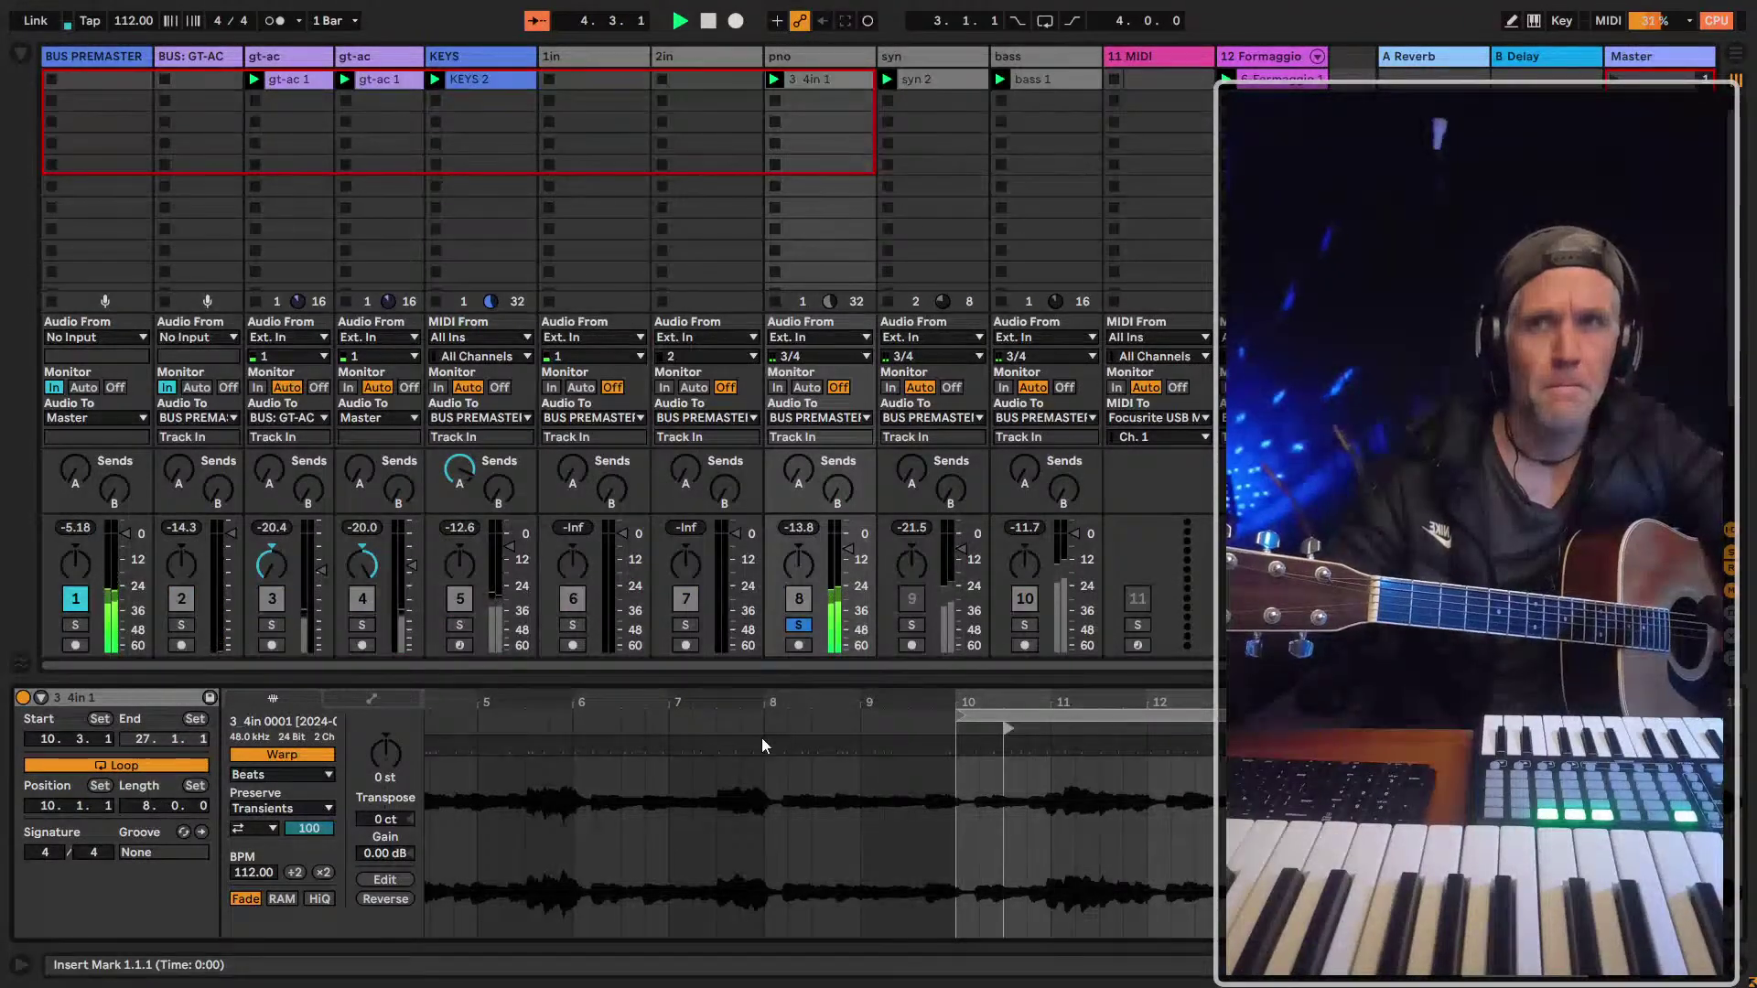
{"action": "key", "text": "space"}
{"action": "left_click_drag", "start_coordinate": [1007, 728], "coordinate": [952, 727]}
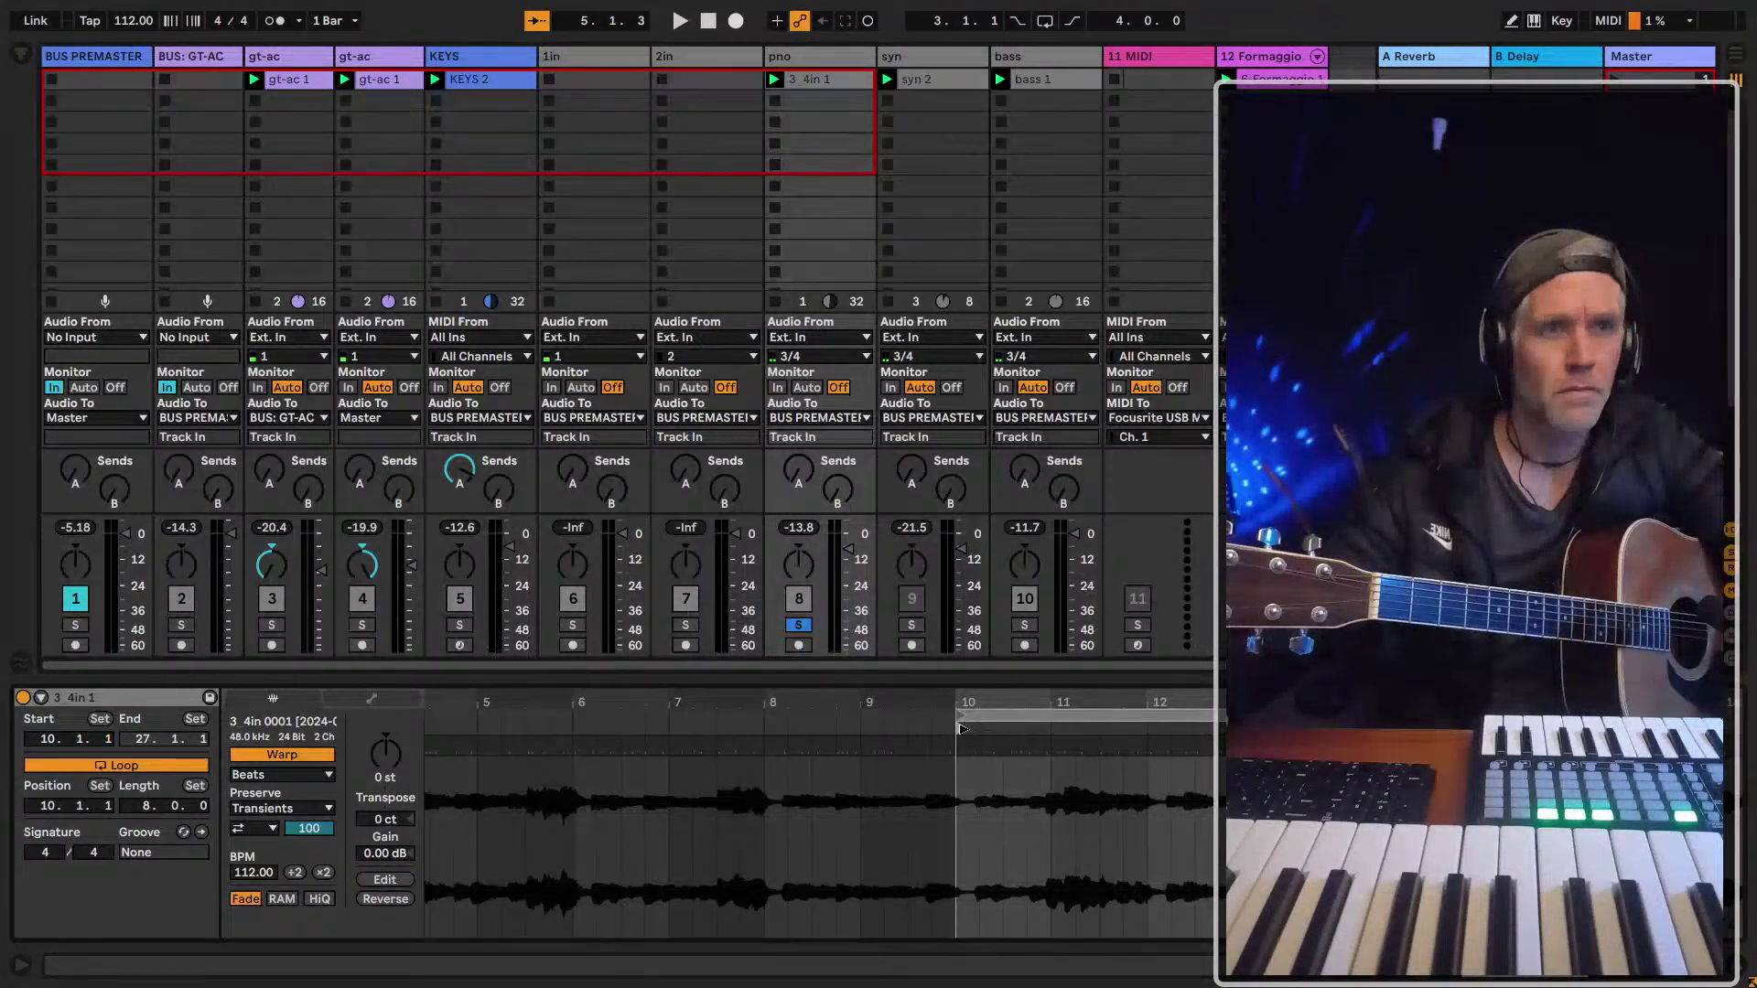
{"action": "key", "text": "space"}
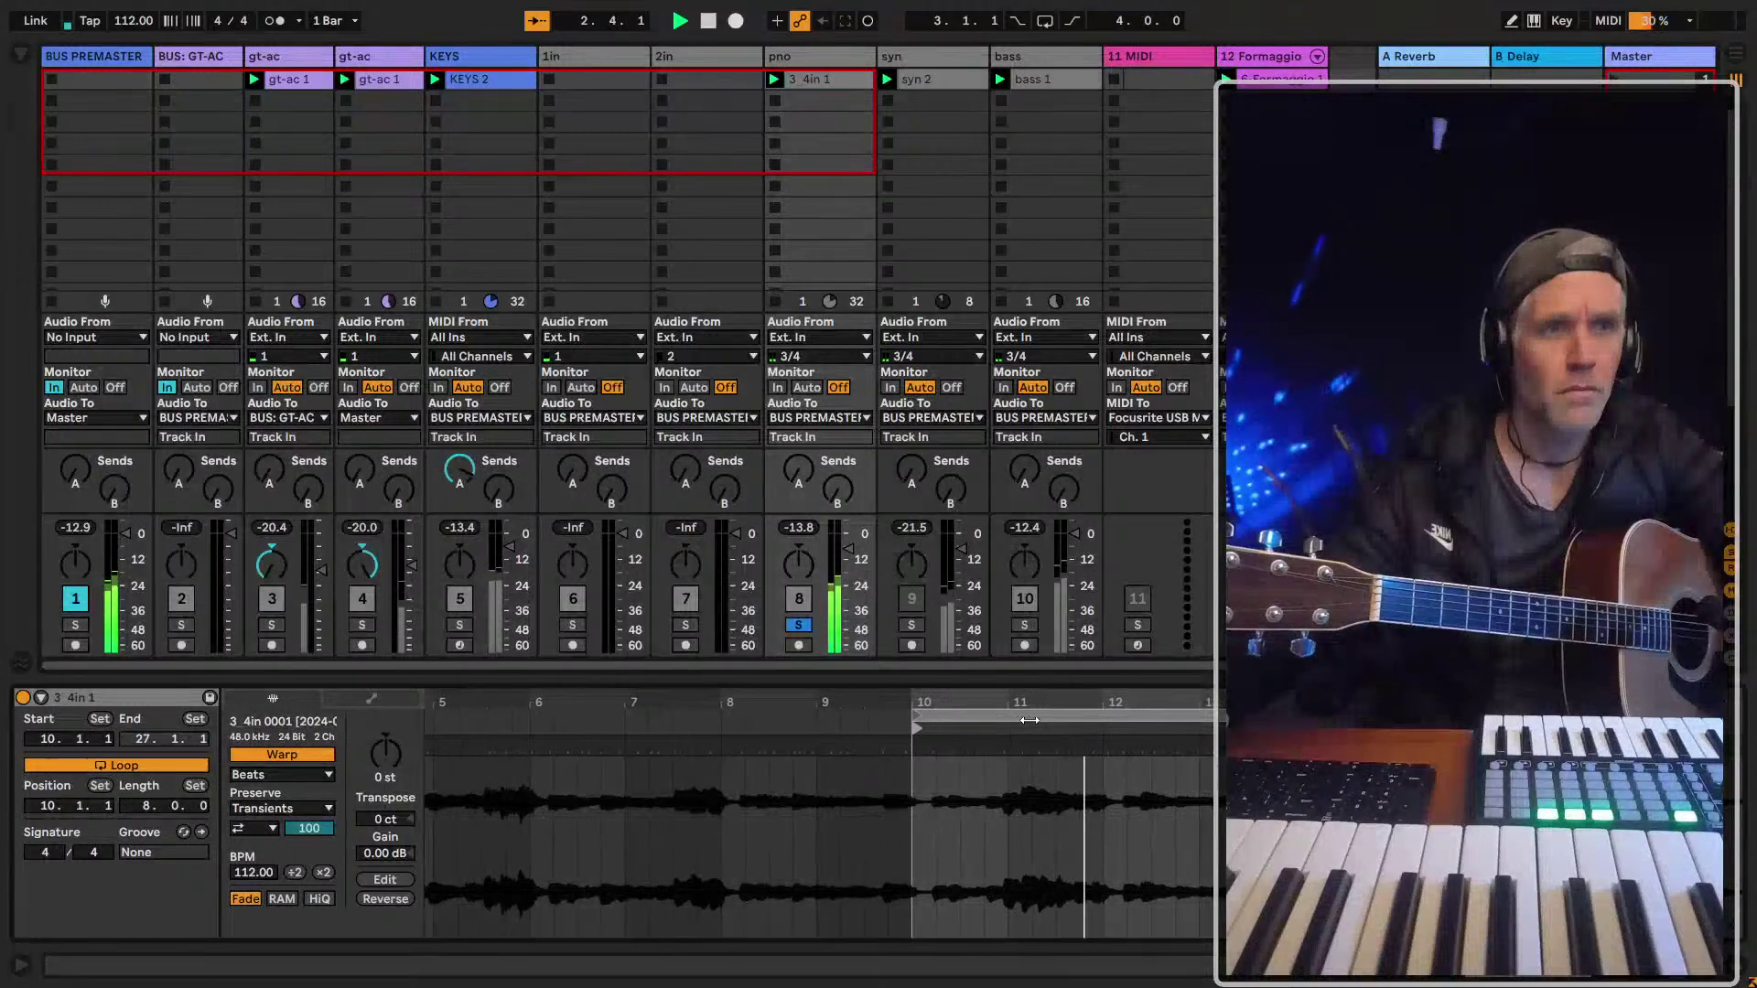
{"action": "left_click", "coordinate": [798, 625]}
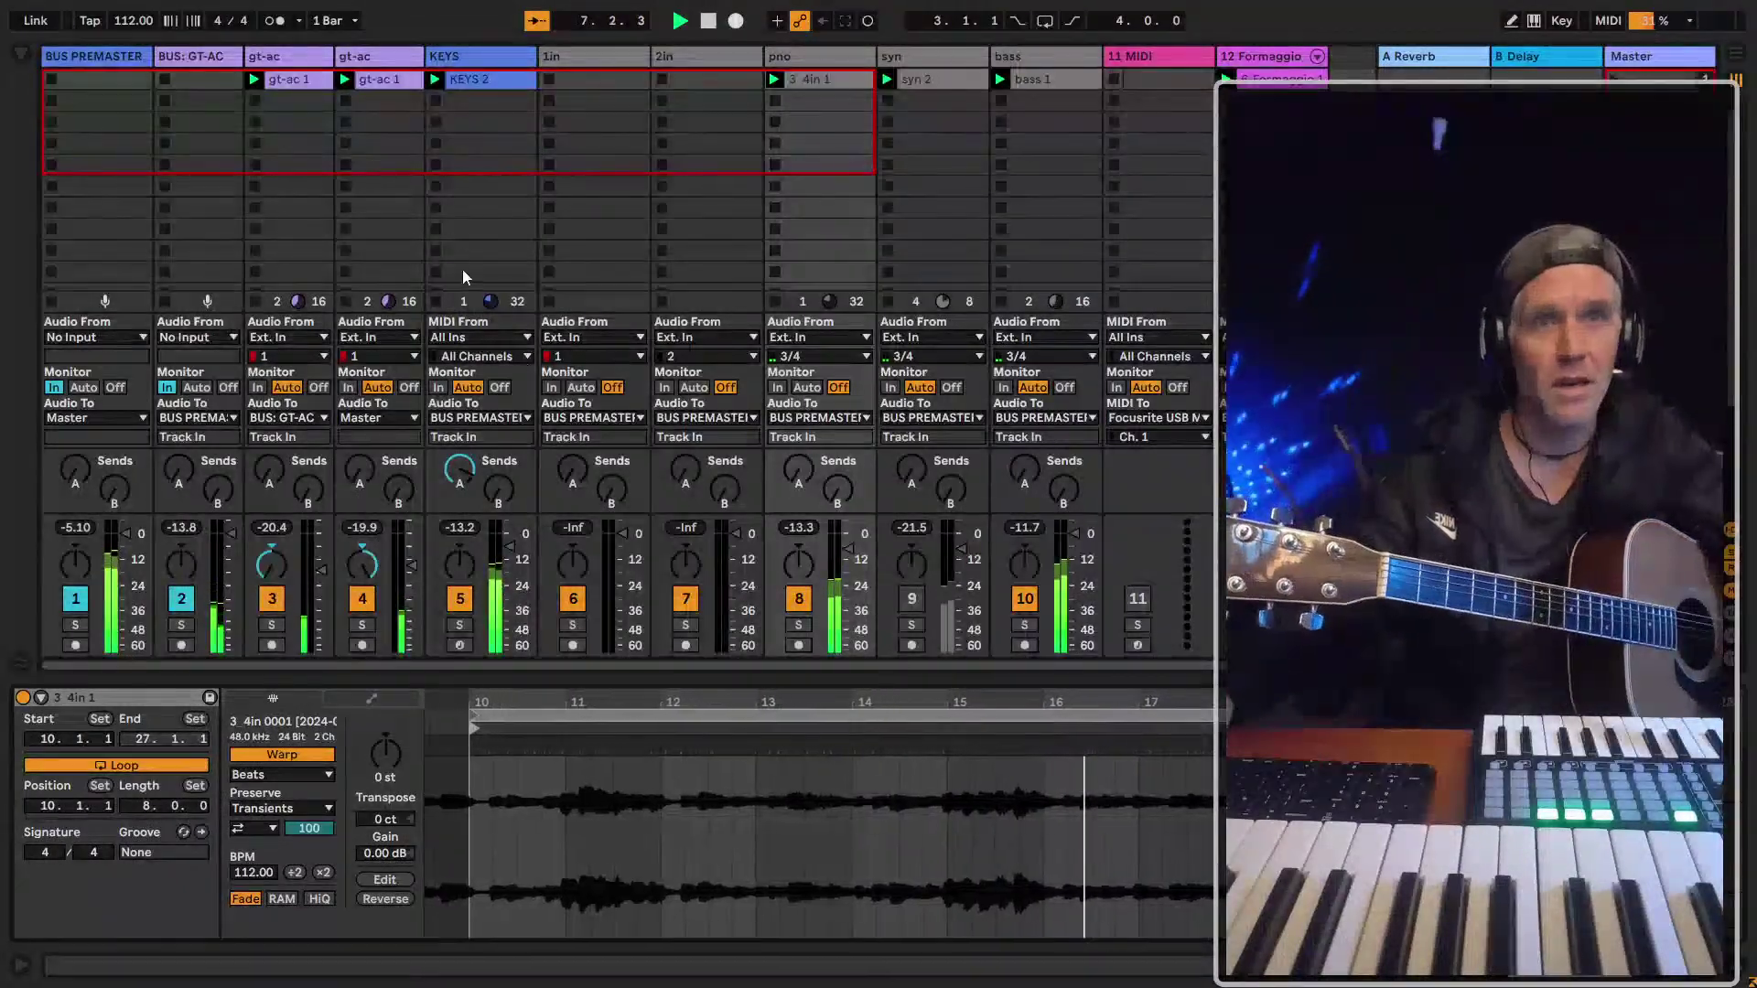
Add a third gt-ac track after the second one and hide the mixer's input/output section
{"action": "left_click", "coordinate": [366, 79]}
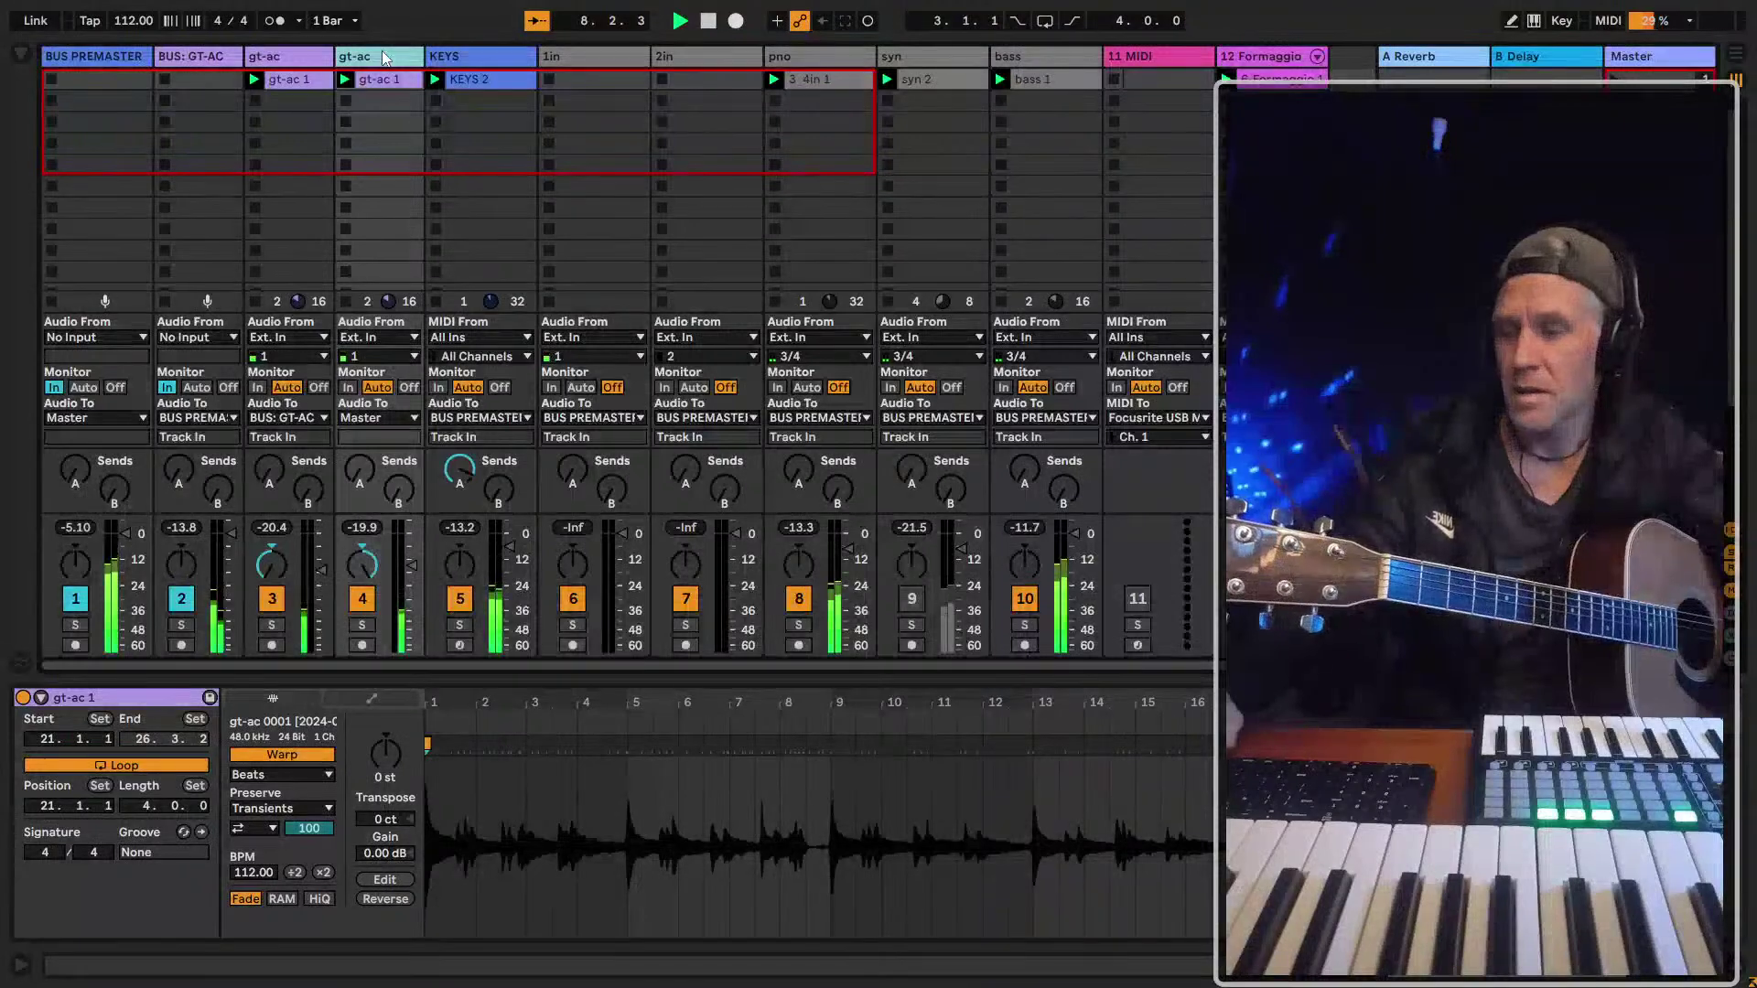
{"action": "key", "text": "ctrl+t"}
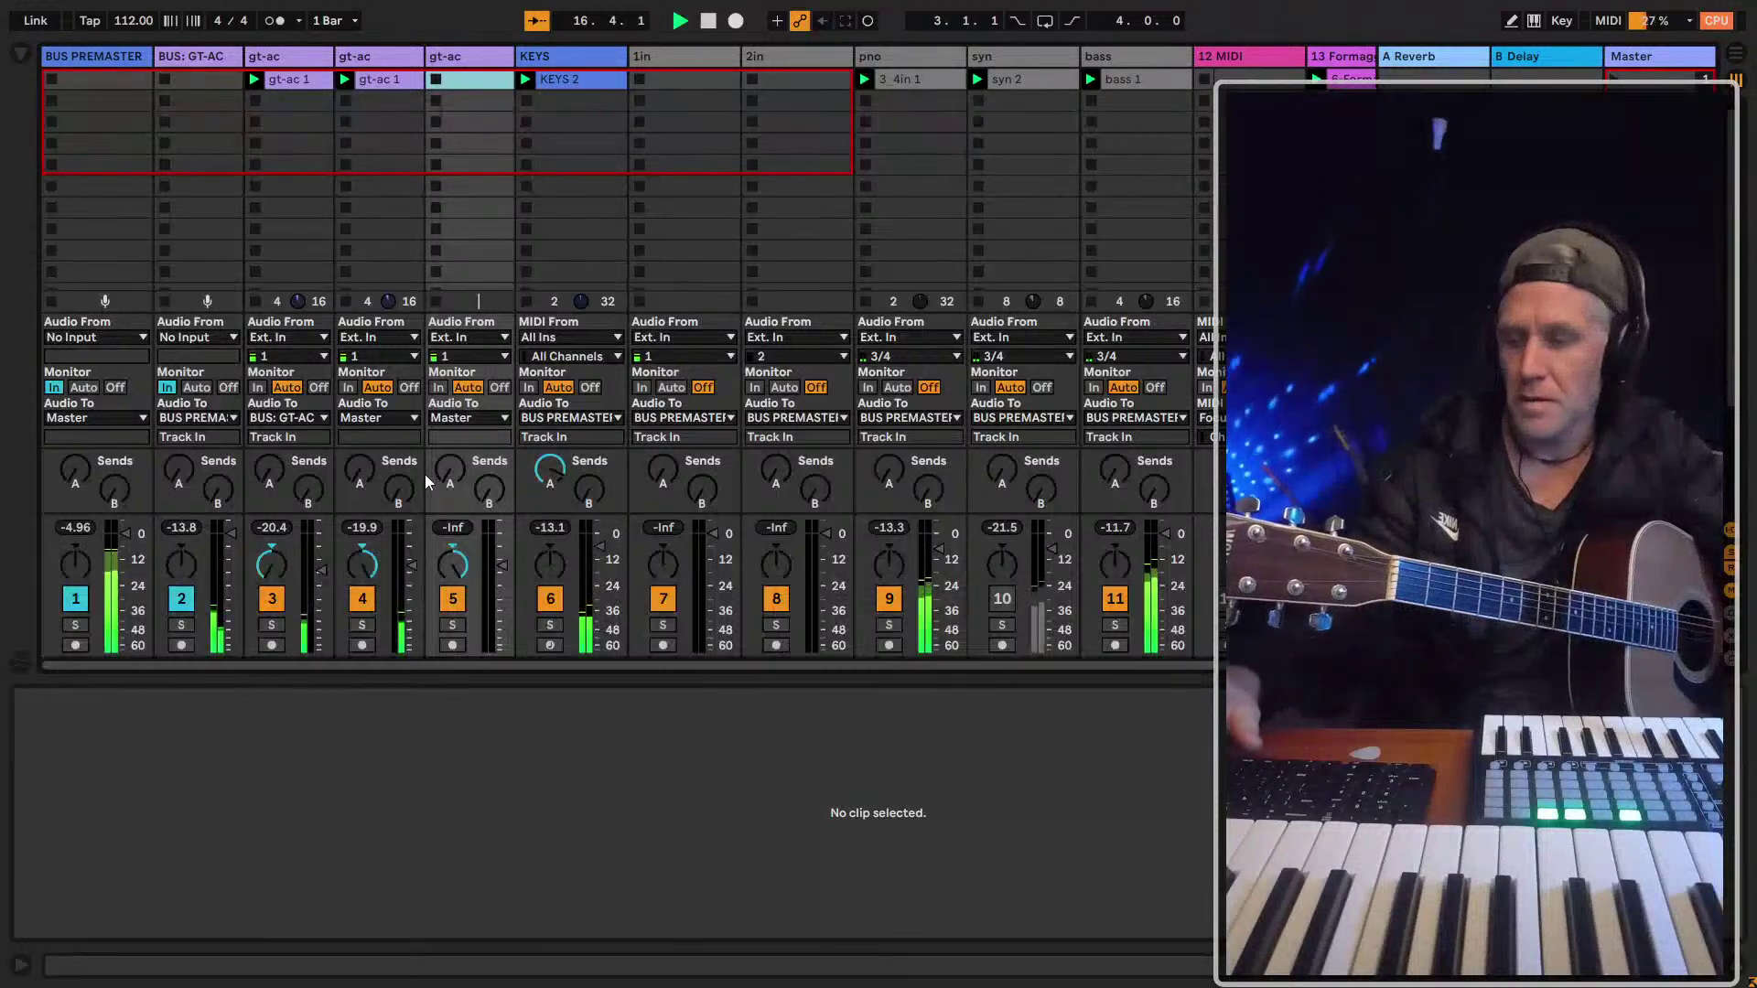
{"action": "key", "text": "super+alt+i"}
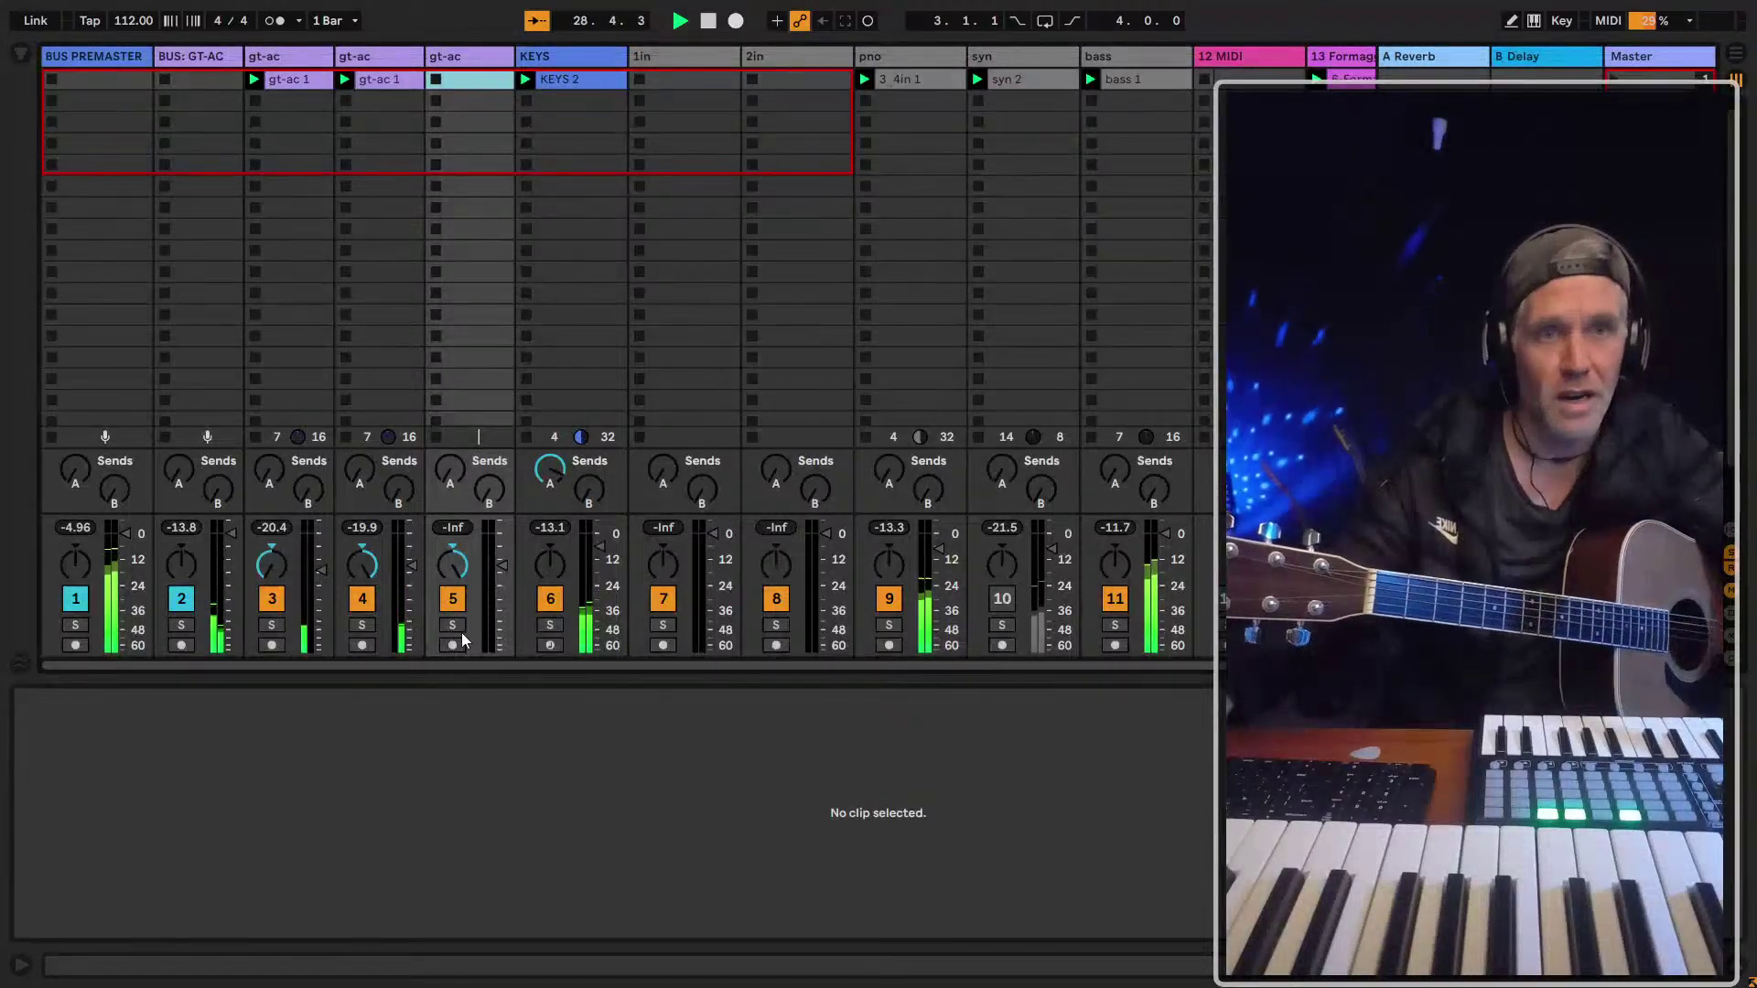
Centre the third gt-ac track's pan at 0.0 dB volume, arm it and record an eight-bar guitar clip in its first slot
{"action": "left_click", "coordinate": [452, 565]}
{"action": "left_click", "coordinate": [452, 645]}
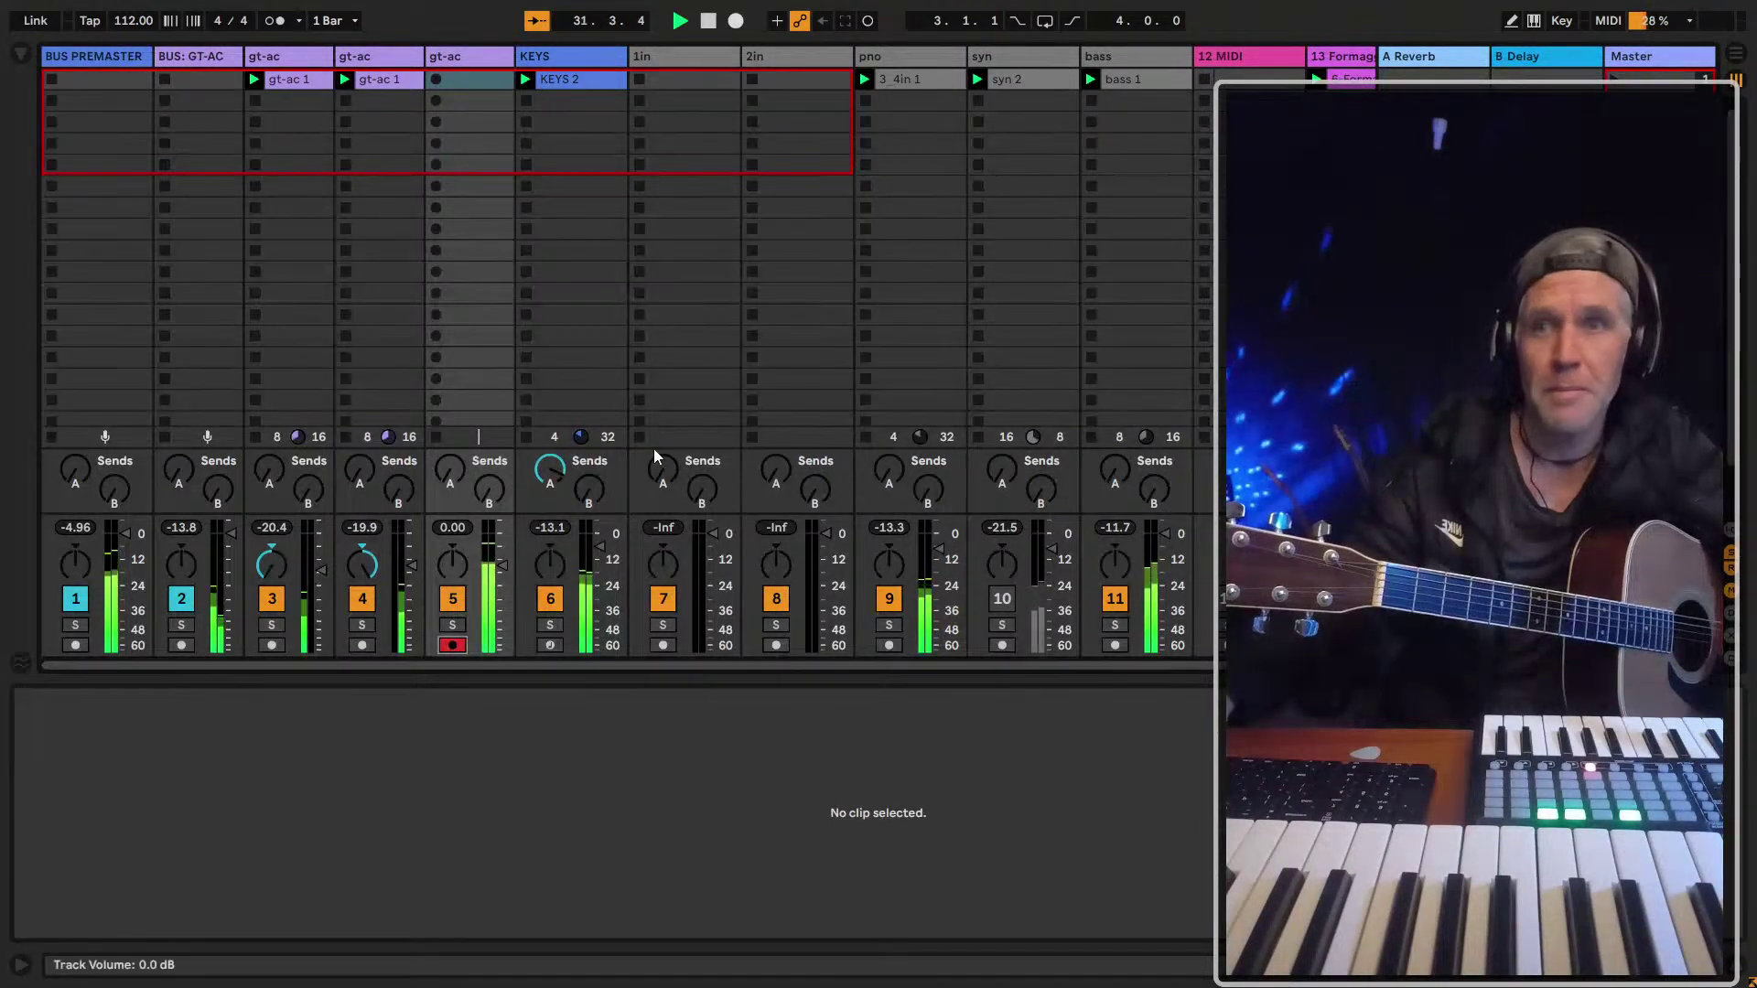
{"action": "left_click", "coordinate": [462, 82]}
{"action": "left_click", "coordinate": [436, 80]}
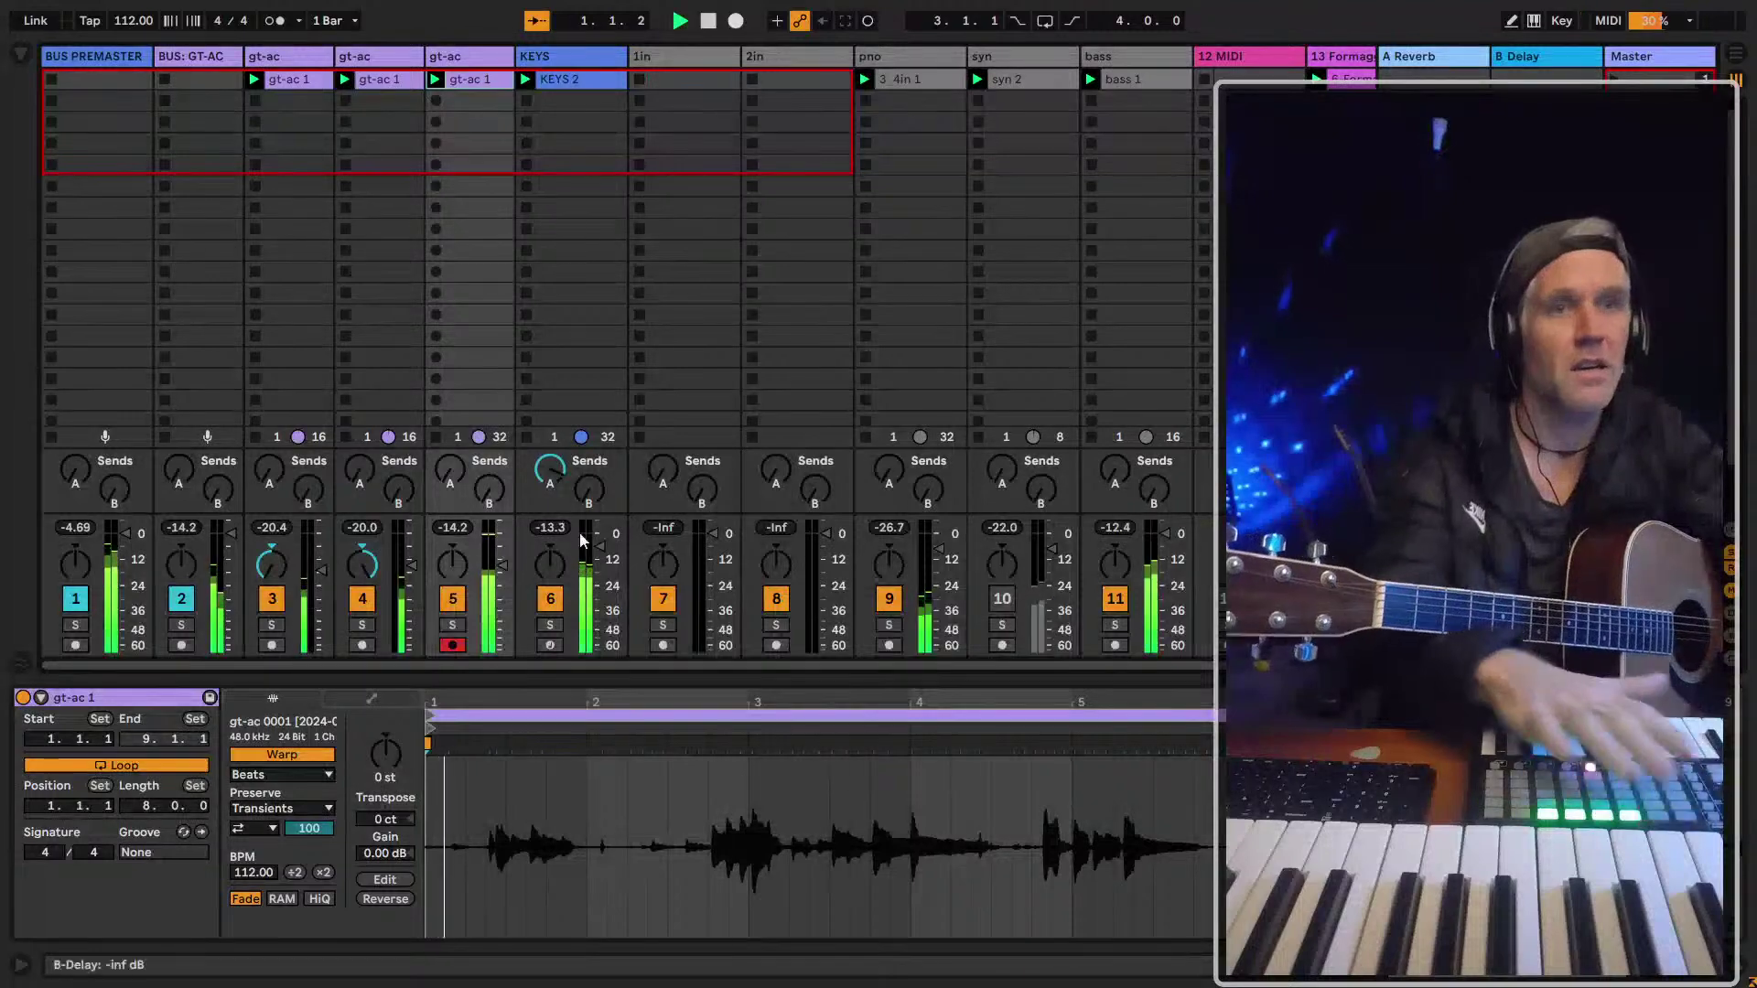
Lower the third gt-ac track's volume and raise its Reverb and Delay sends, with Delay at -6.7 dB
{"action": "left_click_drag", "start_coordinate": [502, 536], "coordinate": [504, 572]}
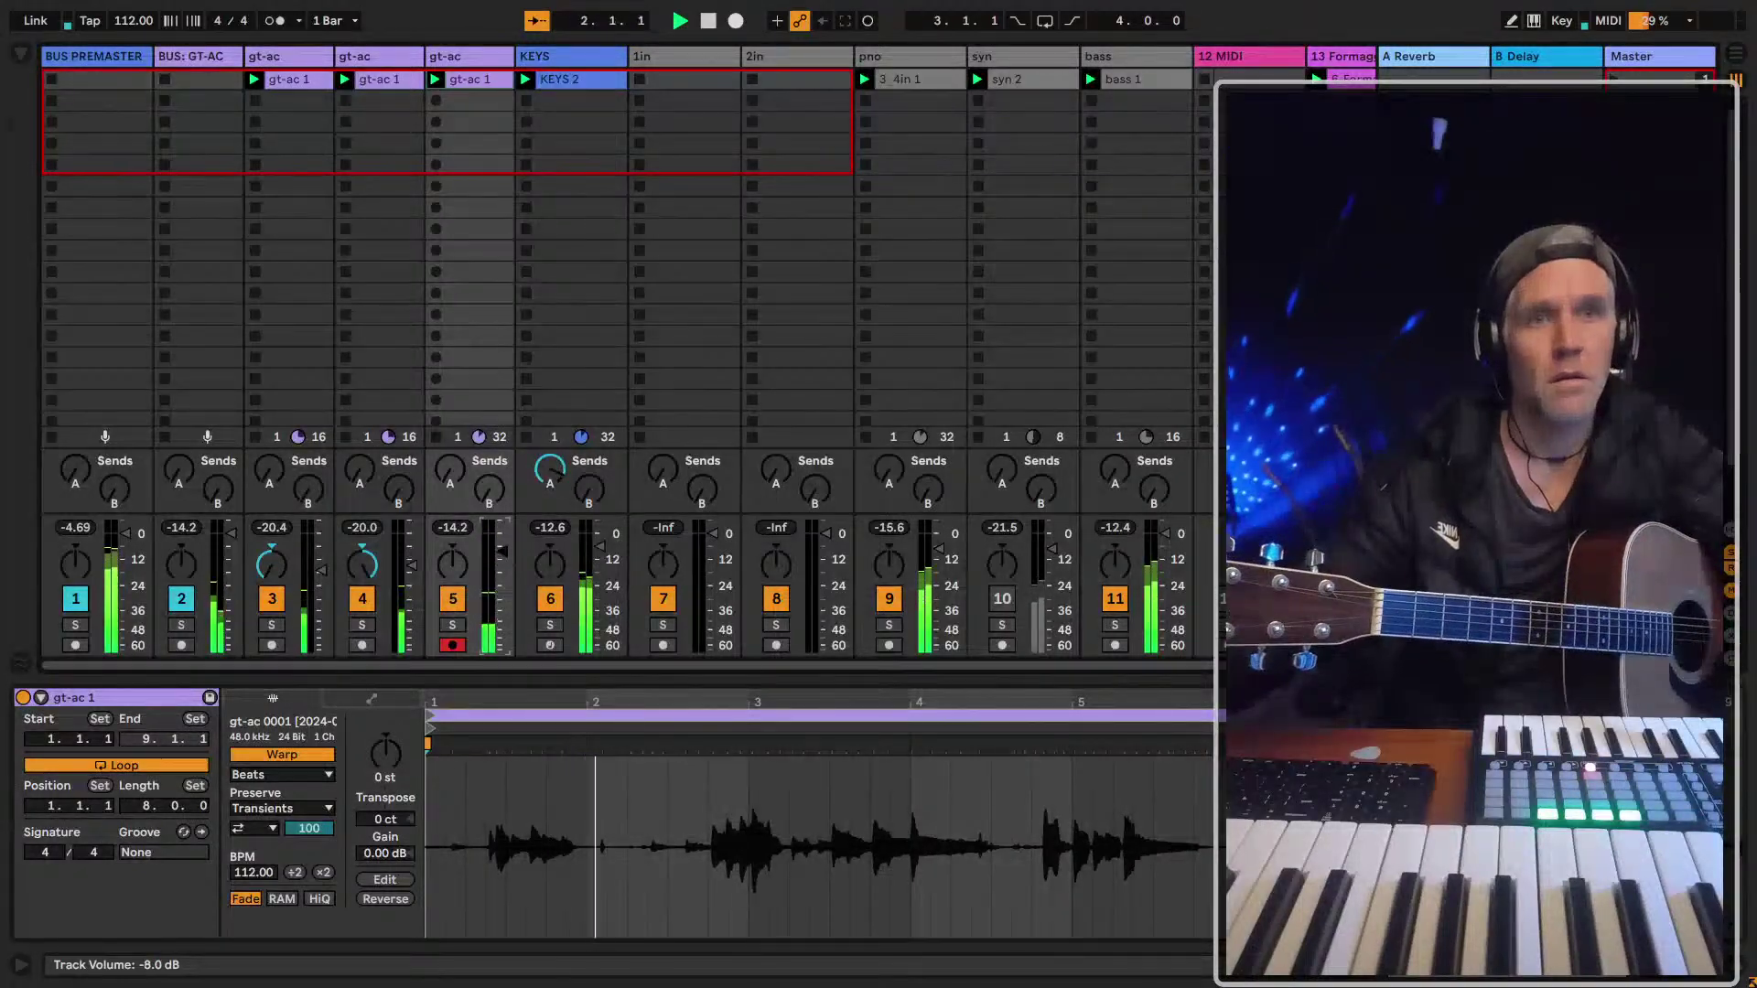
{"action": "left_click_drag", "start_coordinate": [477, 502], "coordinate": [450, 455]}
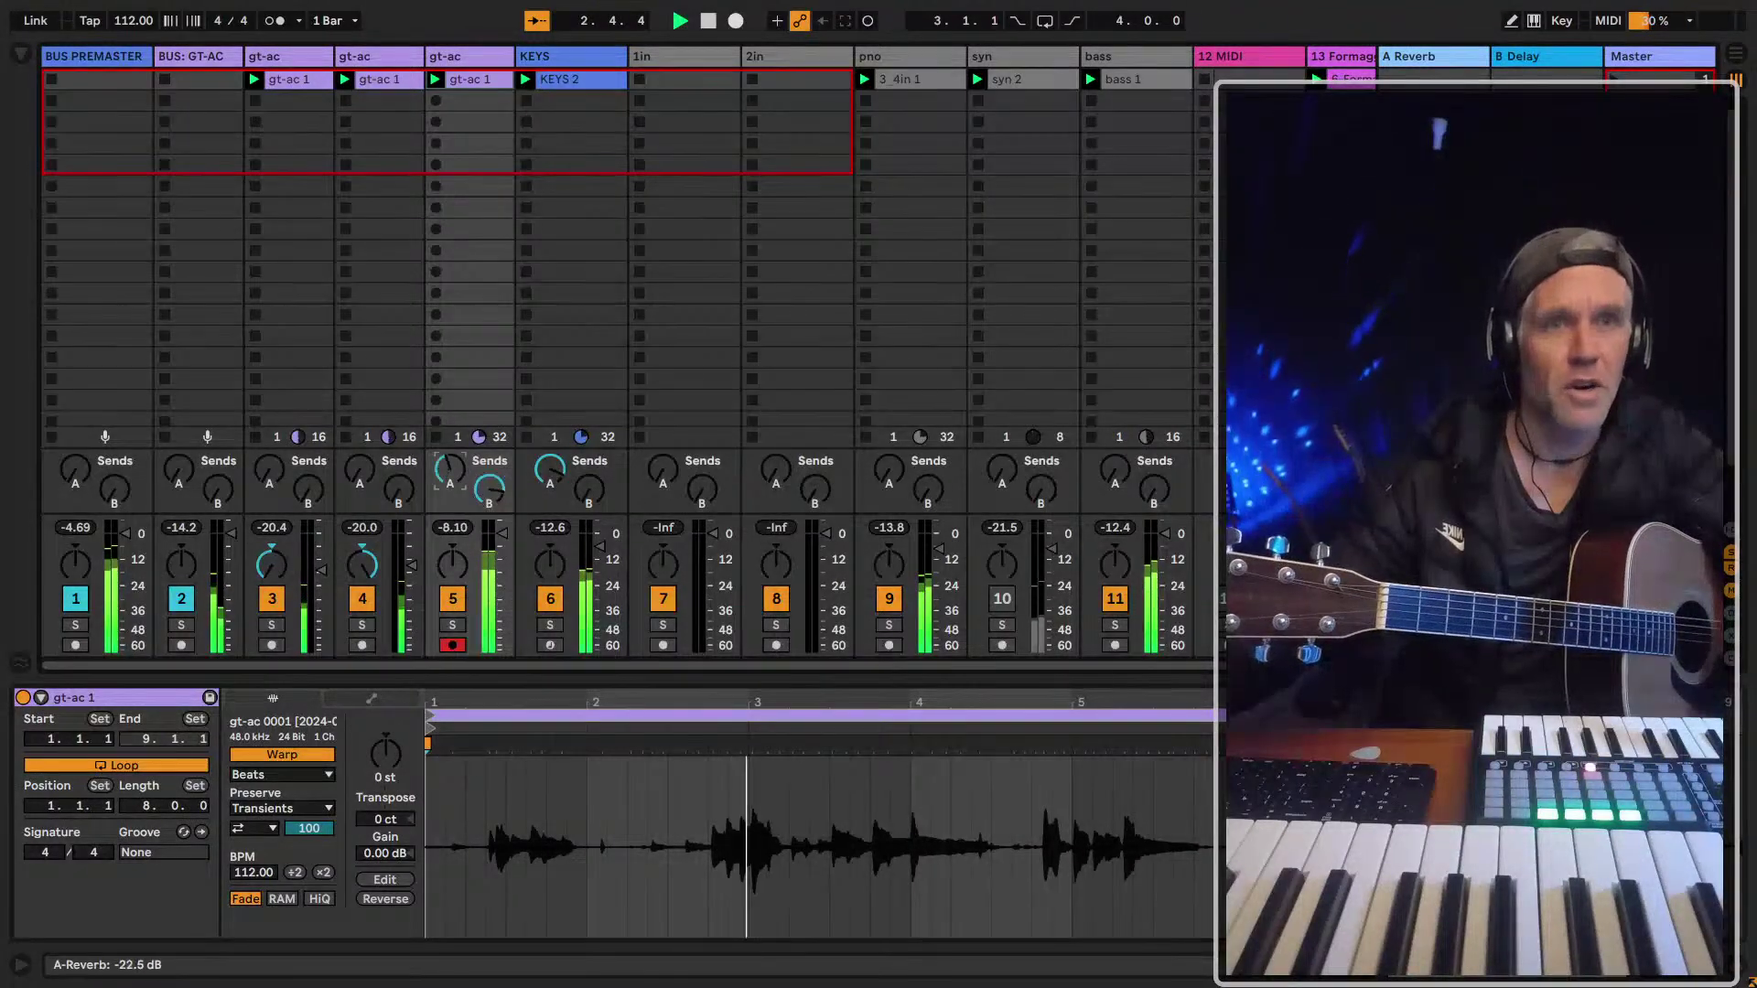
{"action": "left_click_drag", "start_coordinate": [503, 534], "coordinate": [503, 560]}
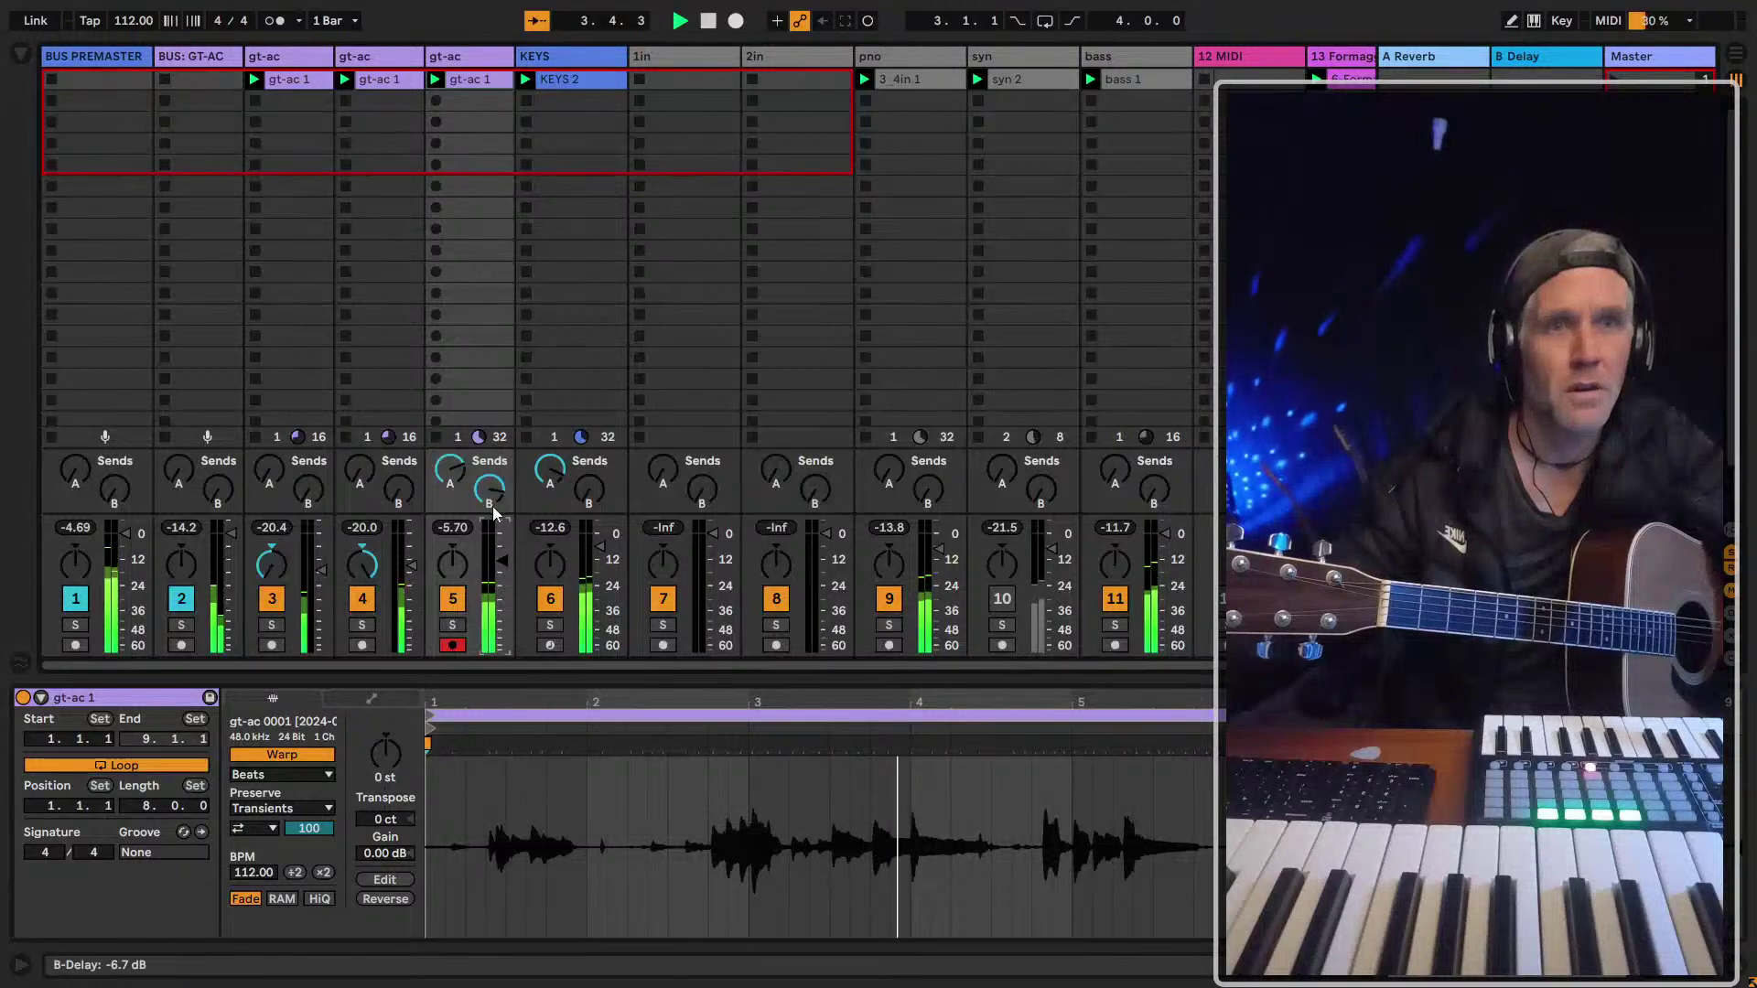
Select the third gt-ac track to show its devices and search the browser for "del"
{"action": "left_click", "coordinate": [470, 56]}
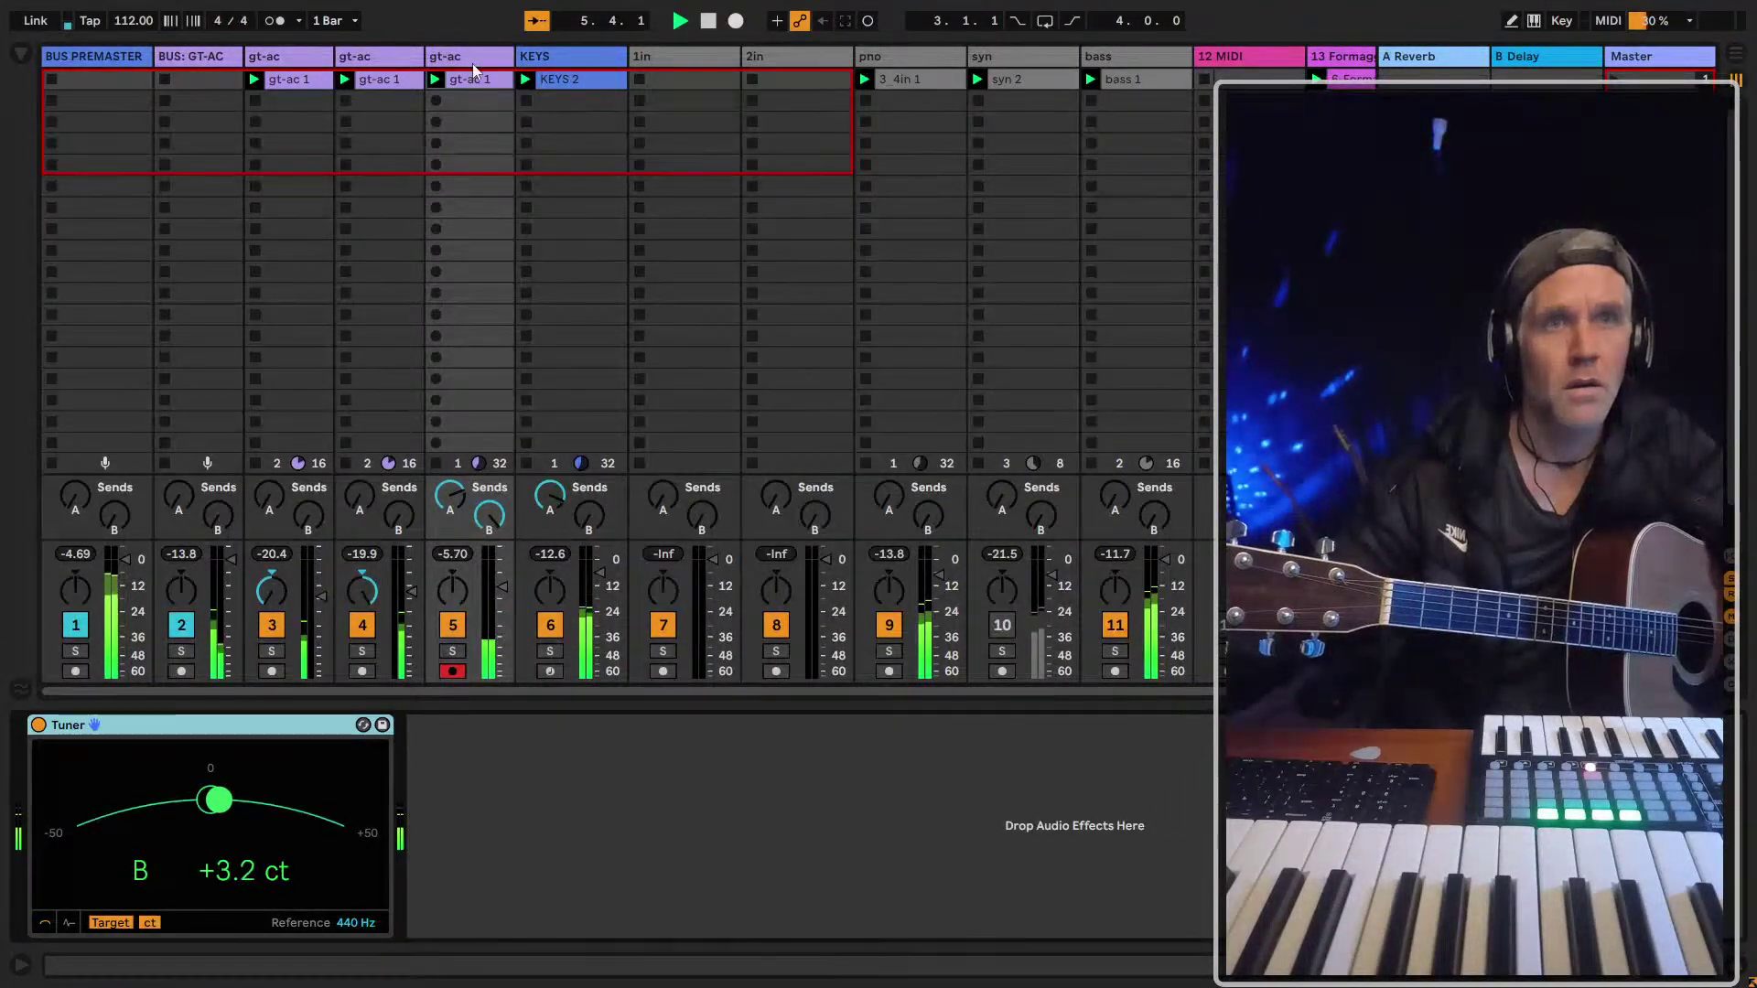
{"action": "key", "text": "ctrl+f"}
{"action": "type", "text": "dewl"}
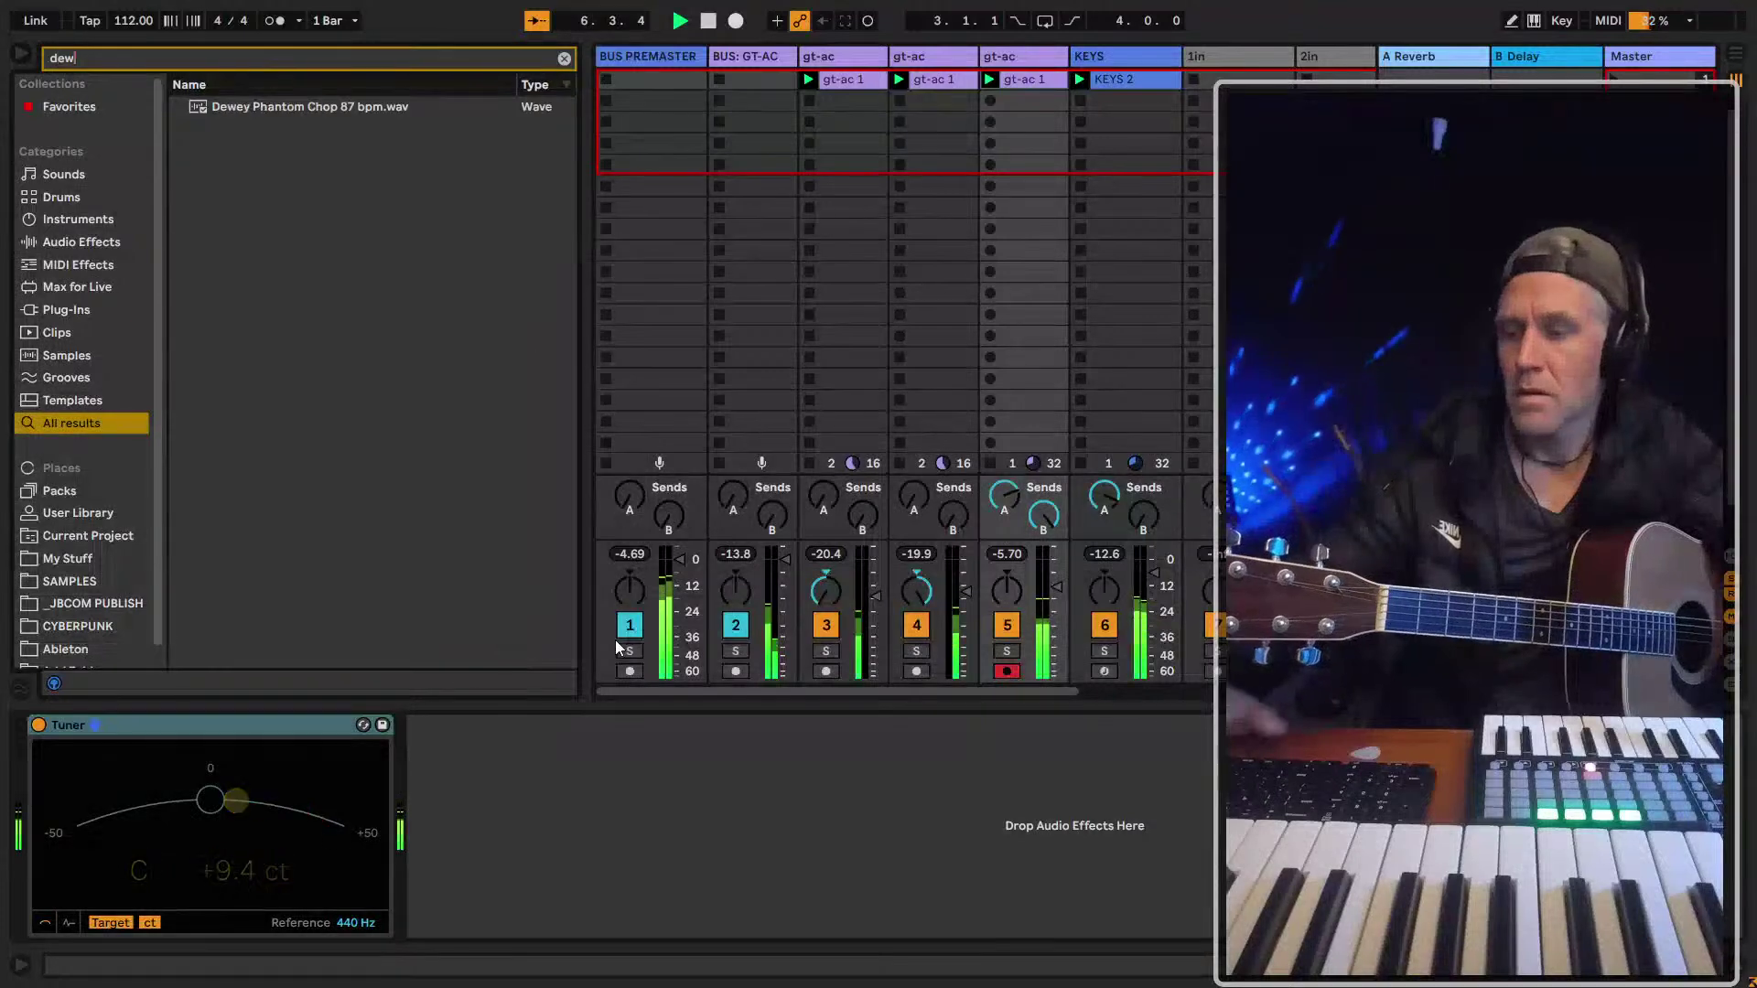
{"action": "key", "text": "BackSpace"}
{"action": "key", "text": "BackSpace"}
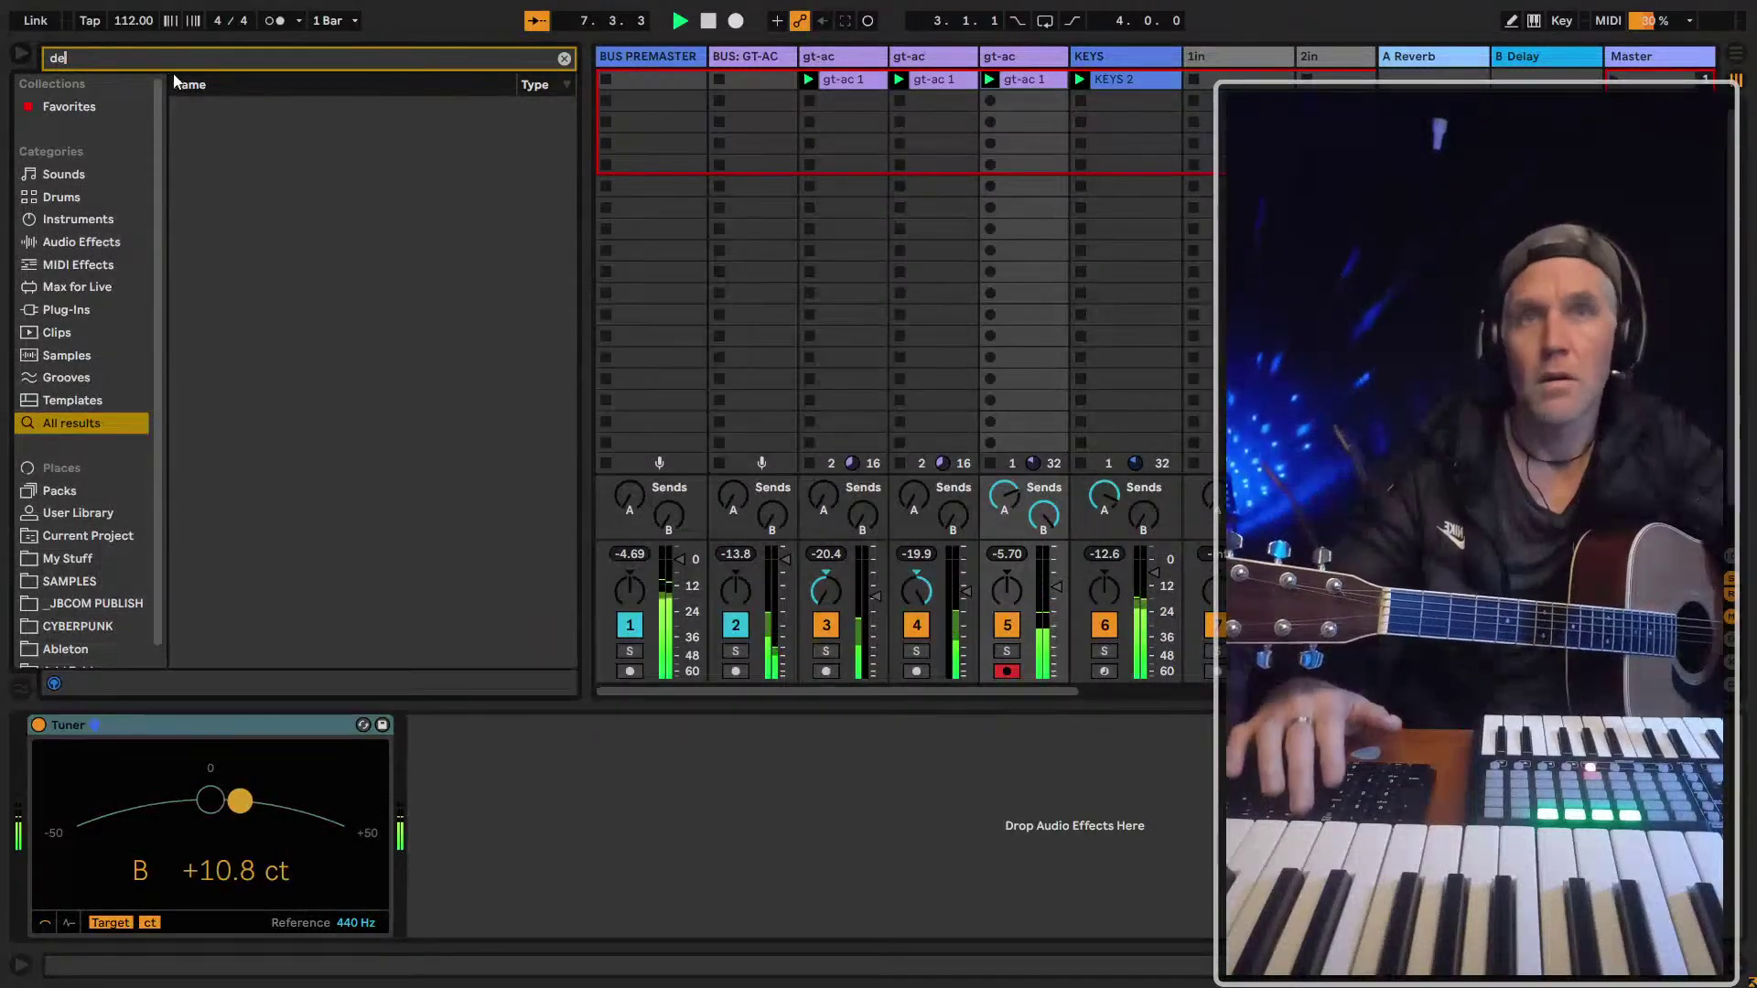
{"action": "type", "text": "l"}
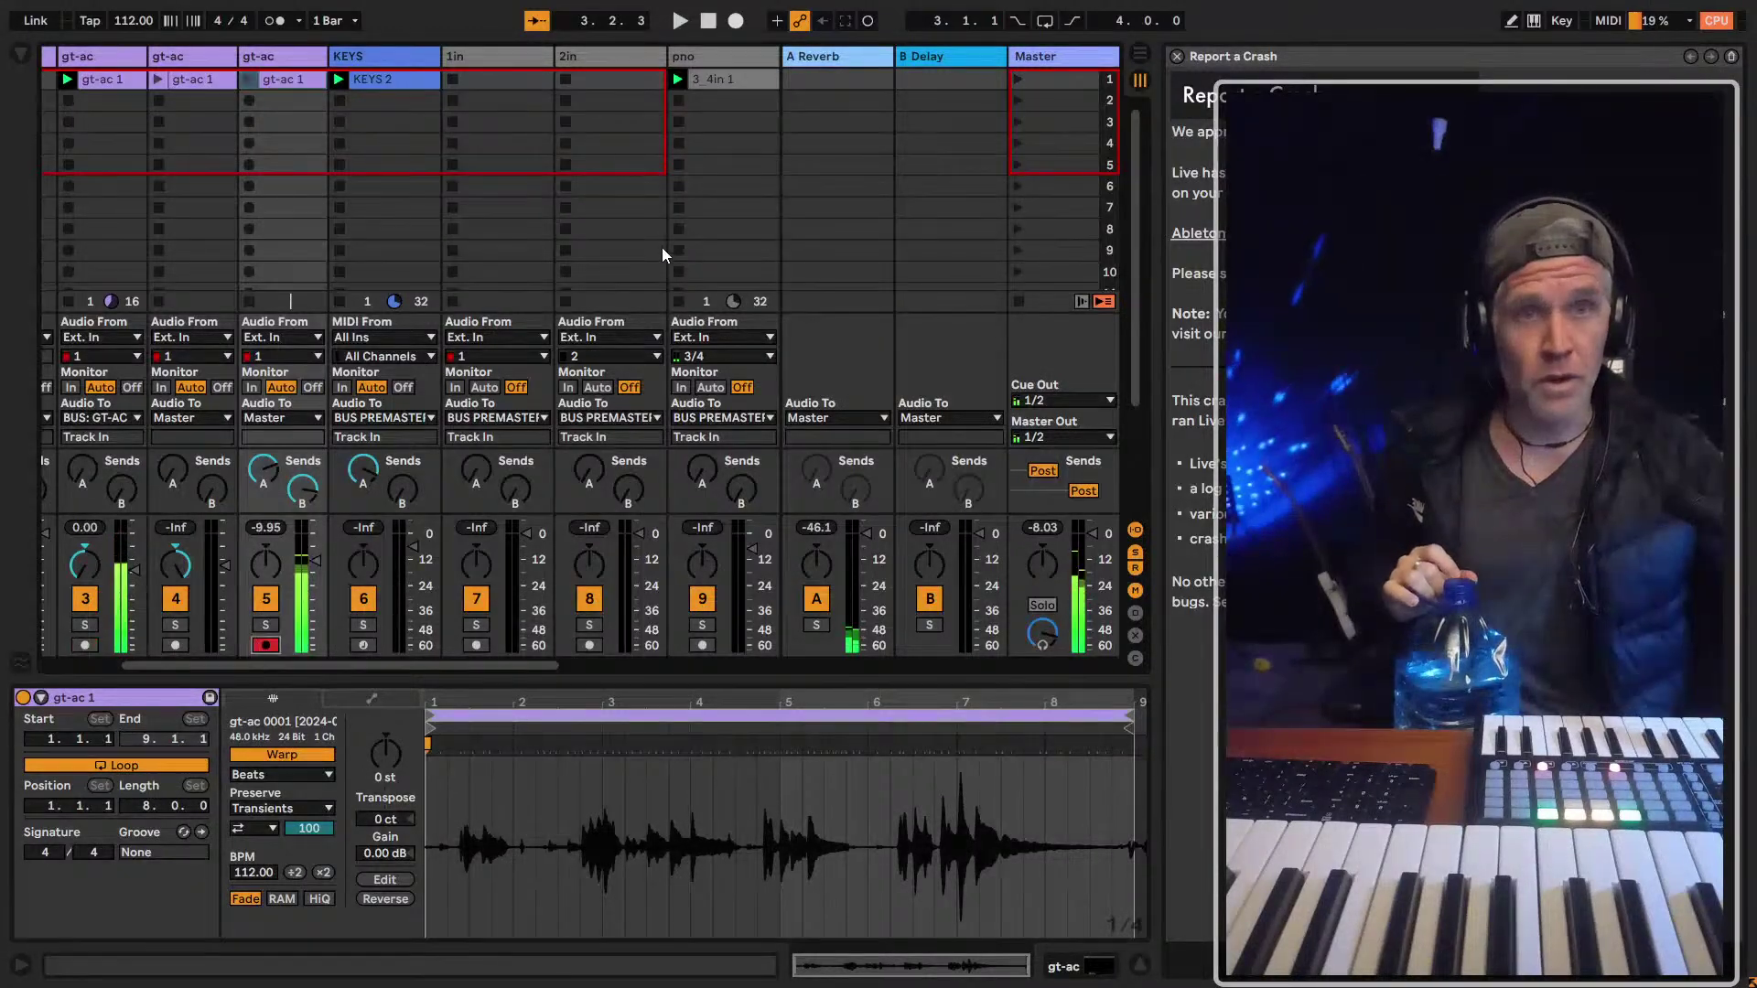
Load the Echo preset Diffused Long Cascades onto the third gt-ac track and raise the track's volume
{"action": "left_click", "coordinate": [1178, 58]}
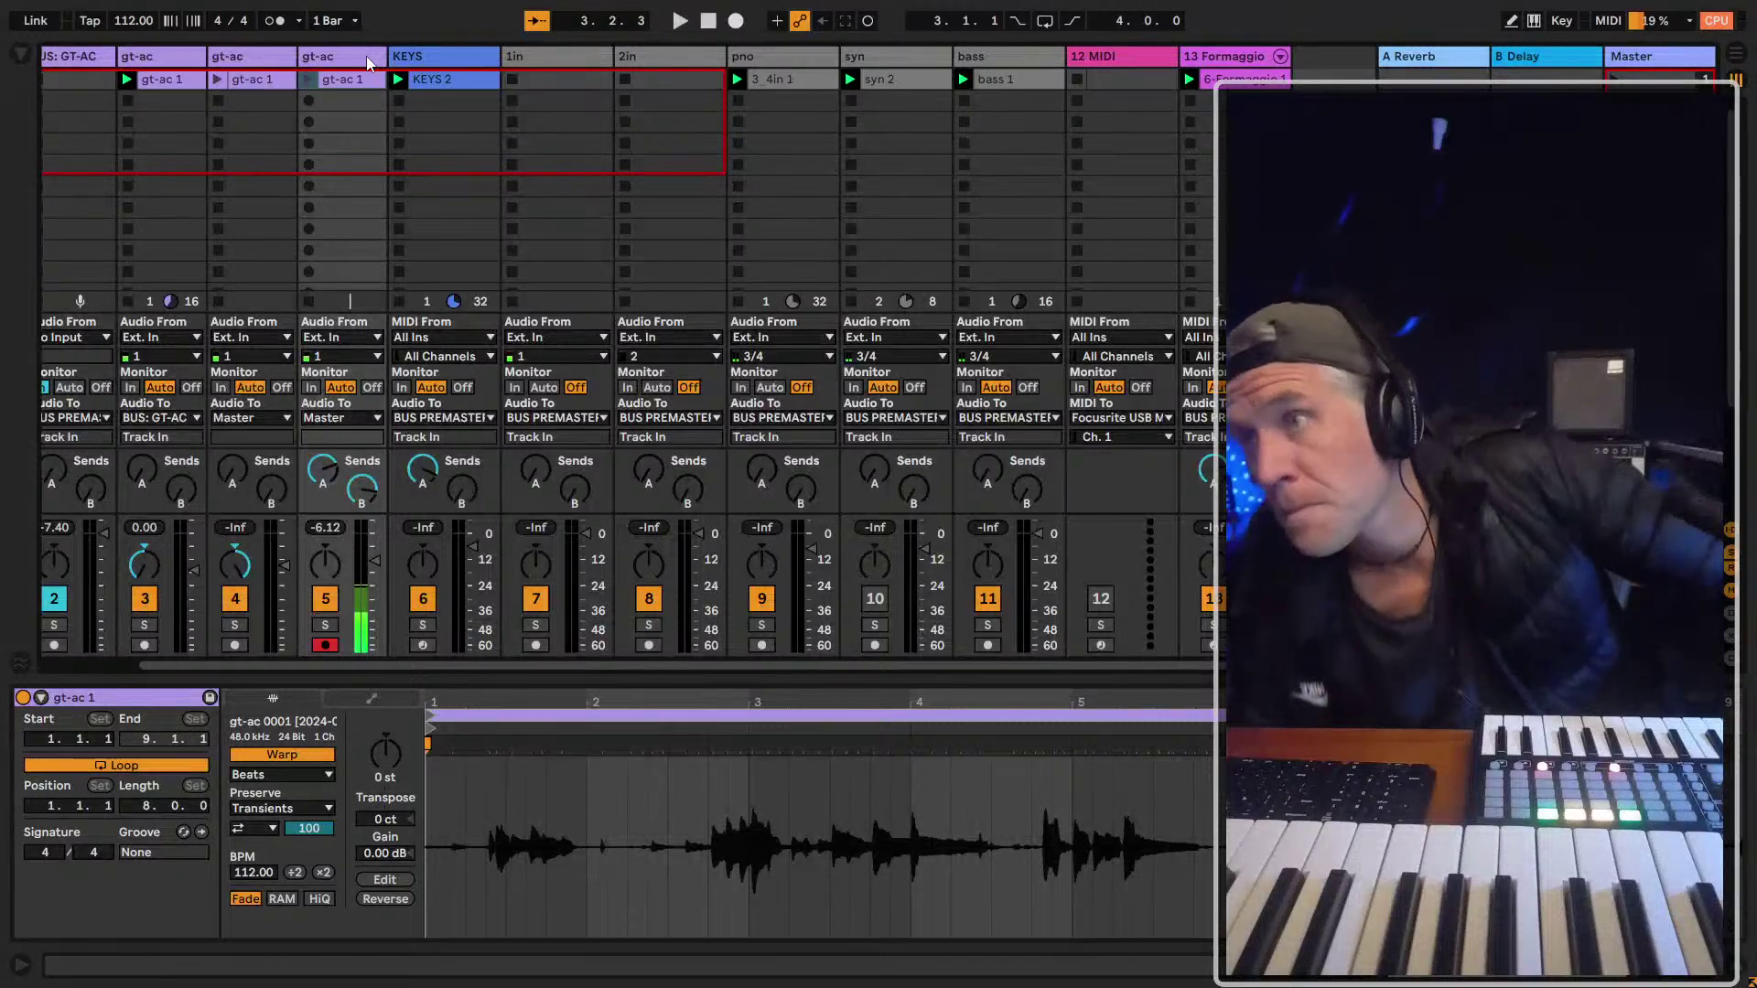
{"action": "left_click", "coordinate": [332, 53]}
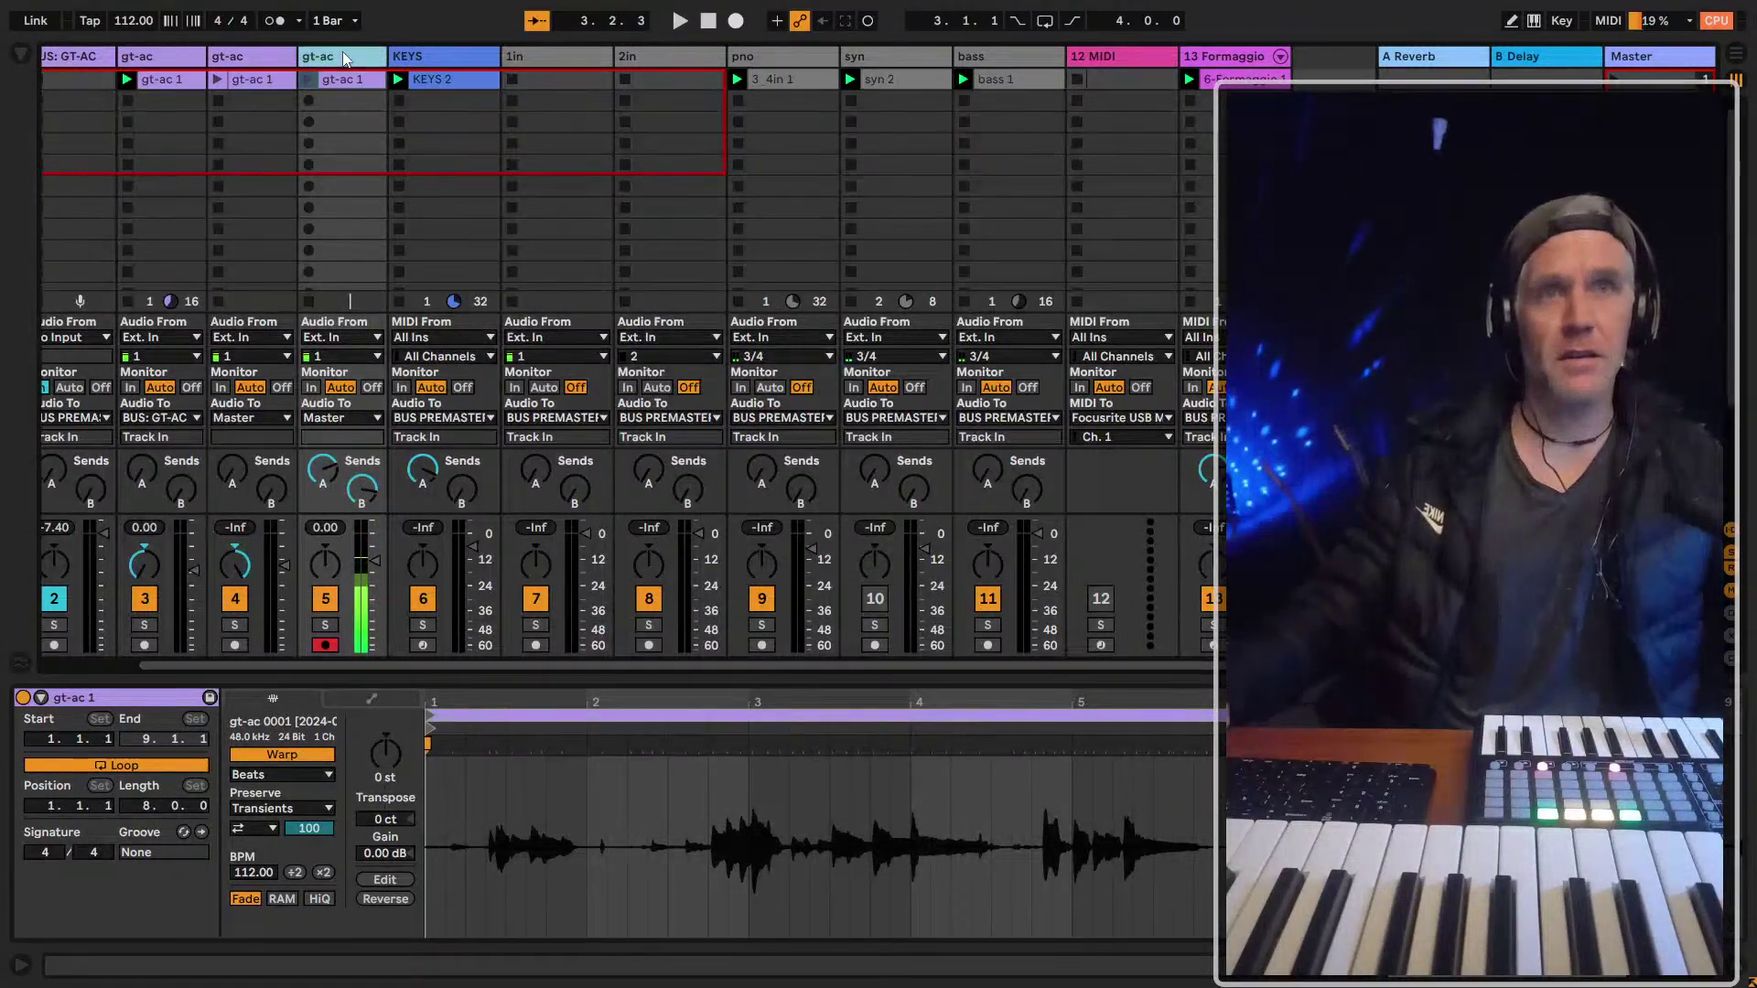
{"action": "key", "text": "ctrl+alt+b"}
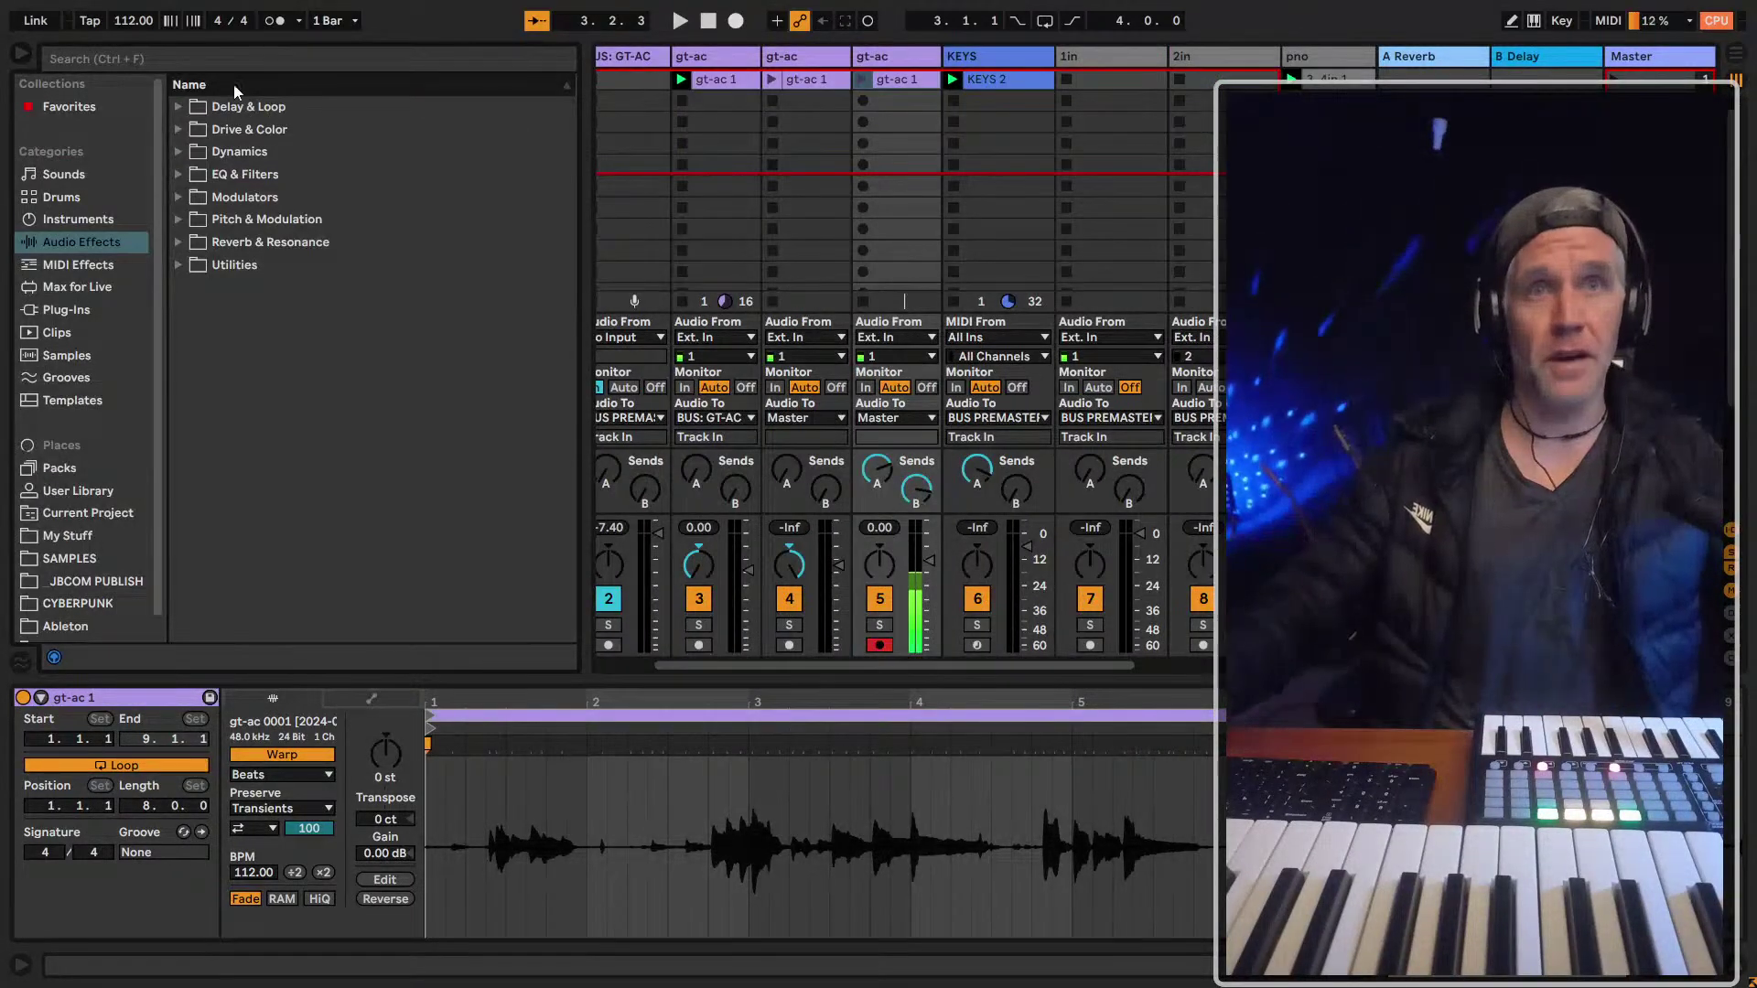
{"action": "double_click", "coordinate": [245, 107]}
{"action": "left_click", "coordinate": [277, 139]}
{"action": "double_click", "coordinate": [240, 174]}
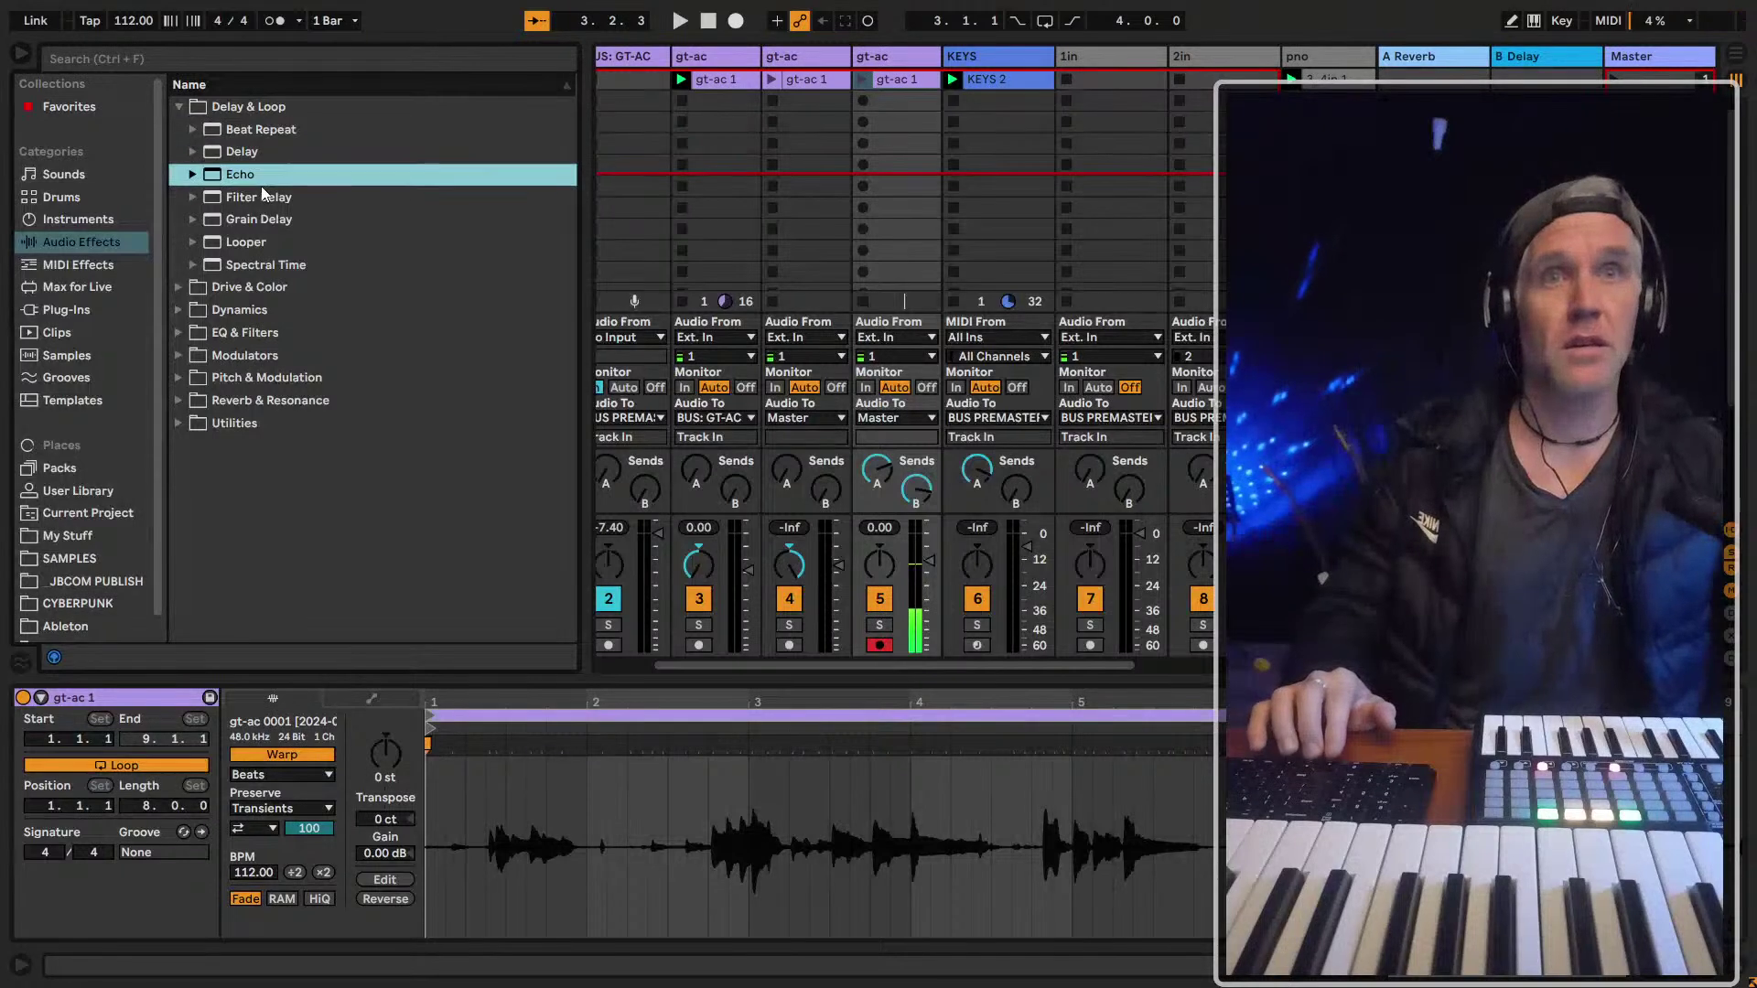
{"action": "left_click", "coordinate": [263, 197]}
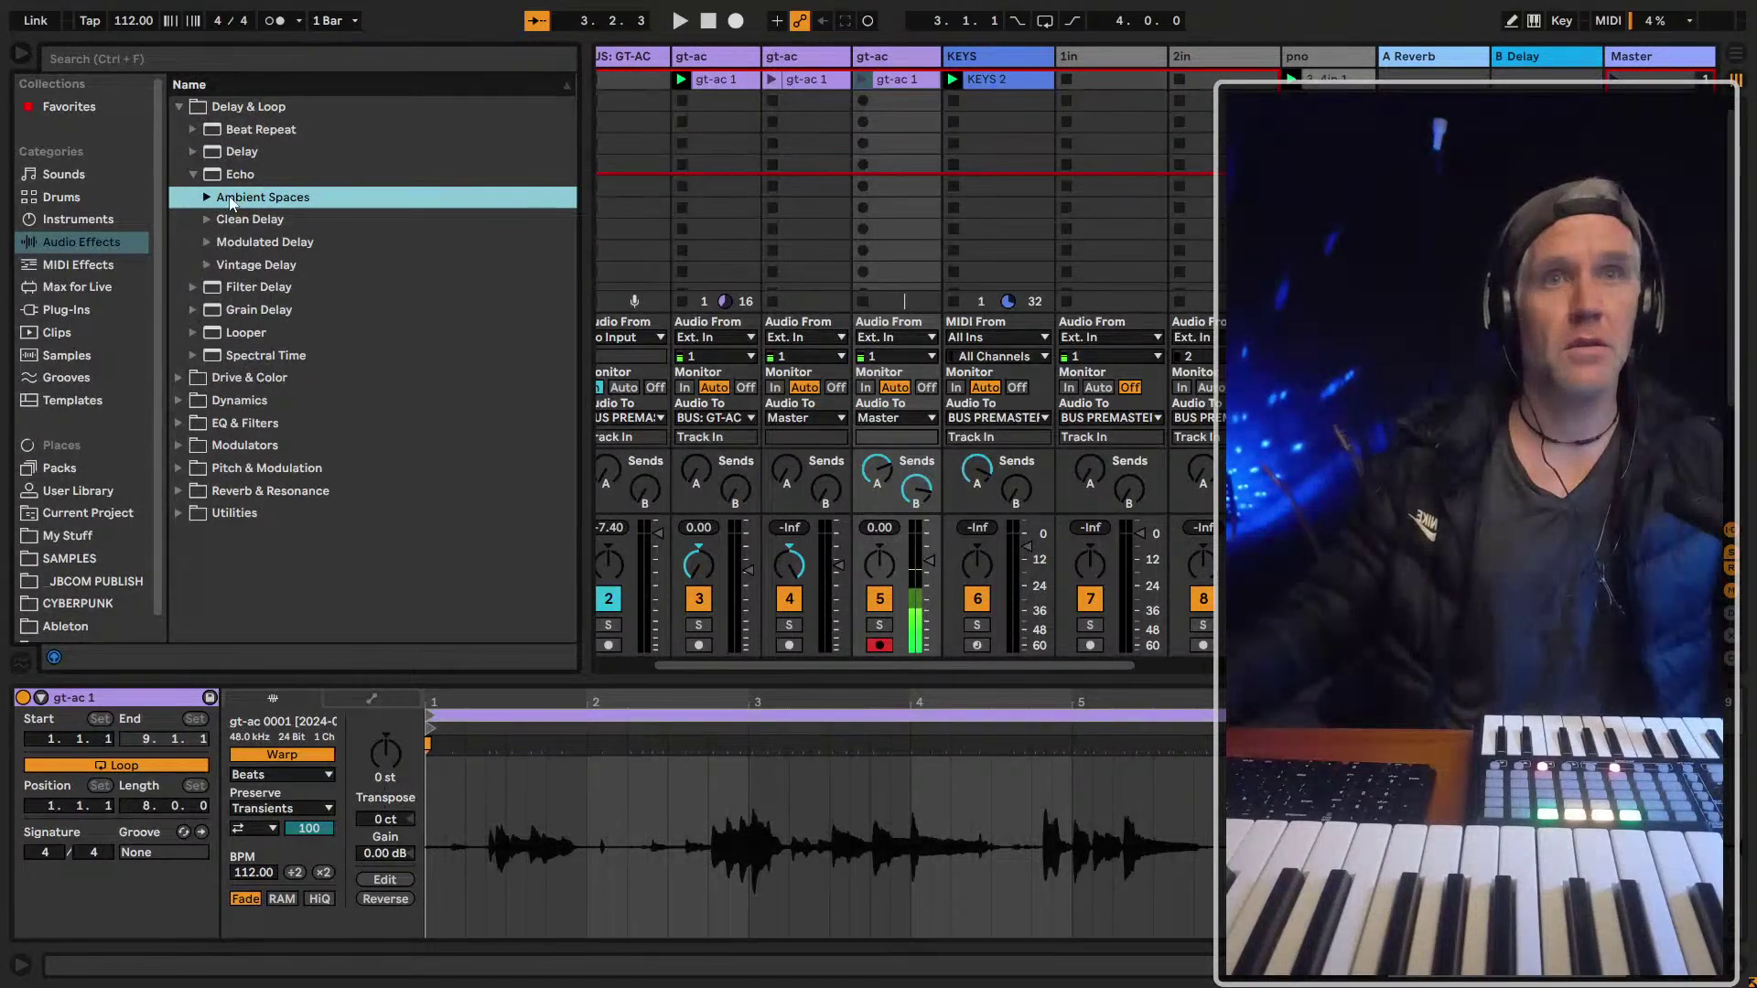
{"action": "left_click", "coordinate": [207, 198]}
{"action": "left_click", "coordinate": [297, 224]}
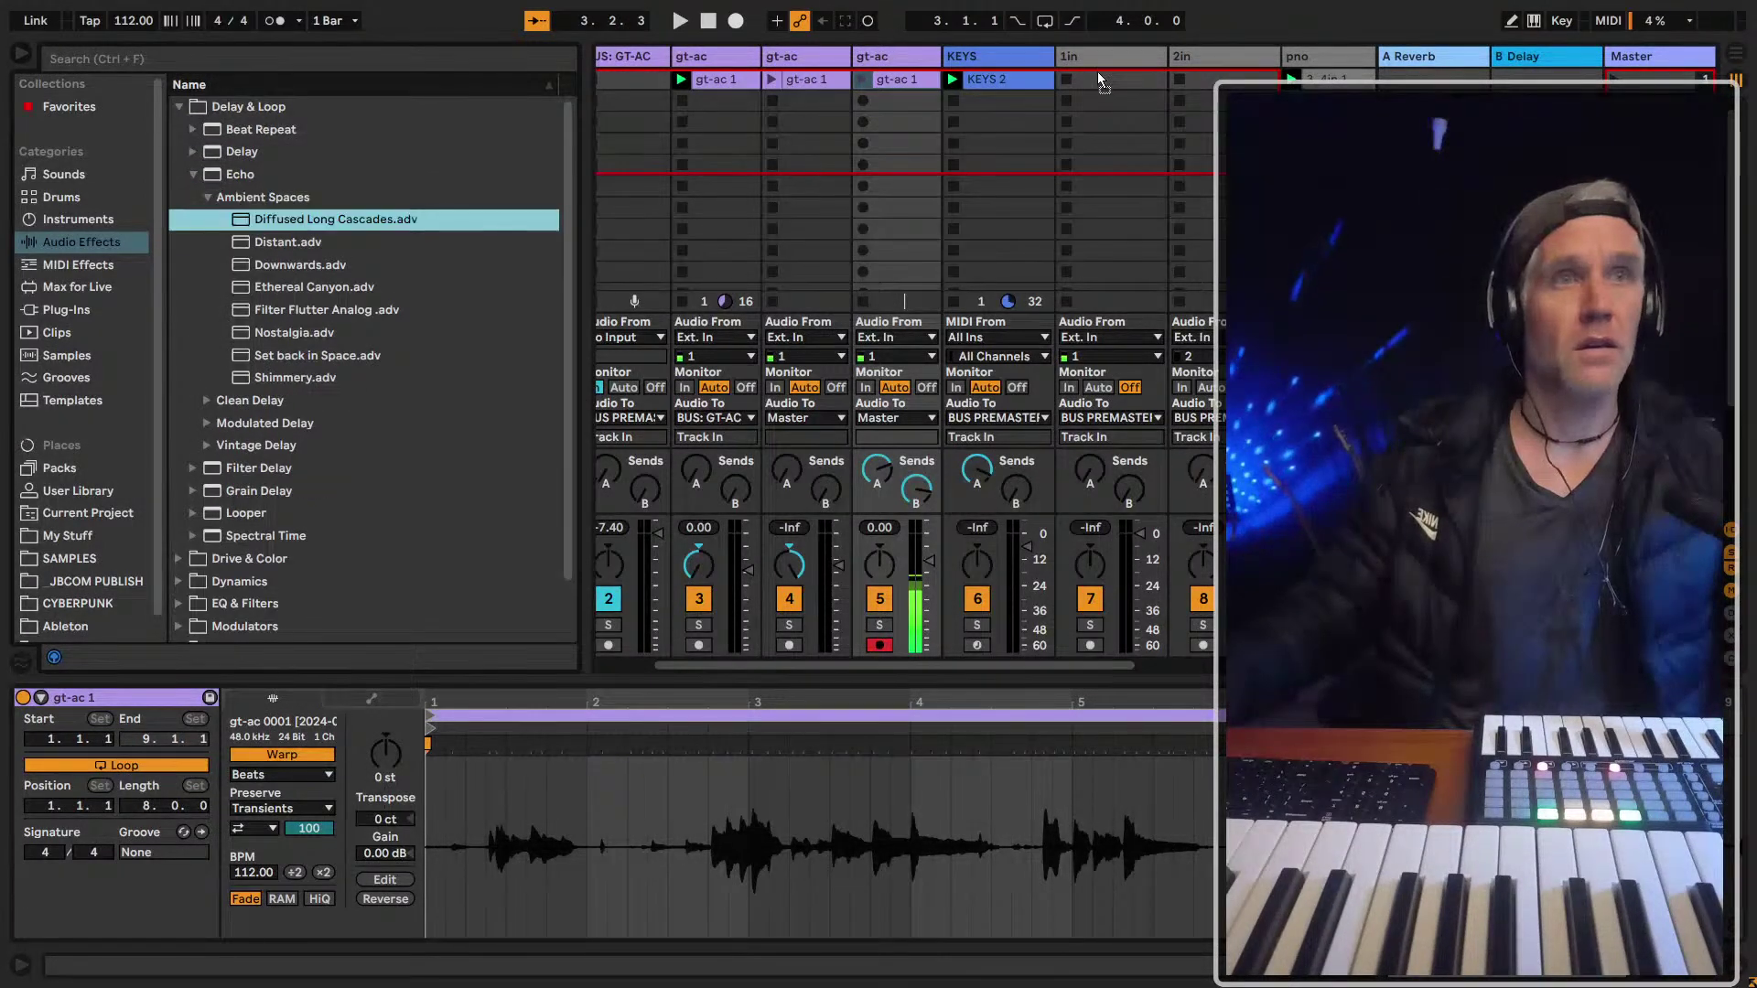
{"action": "key", "text": "shift+Tab"}
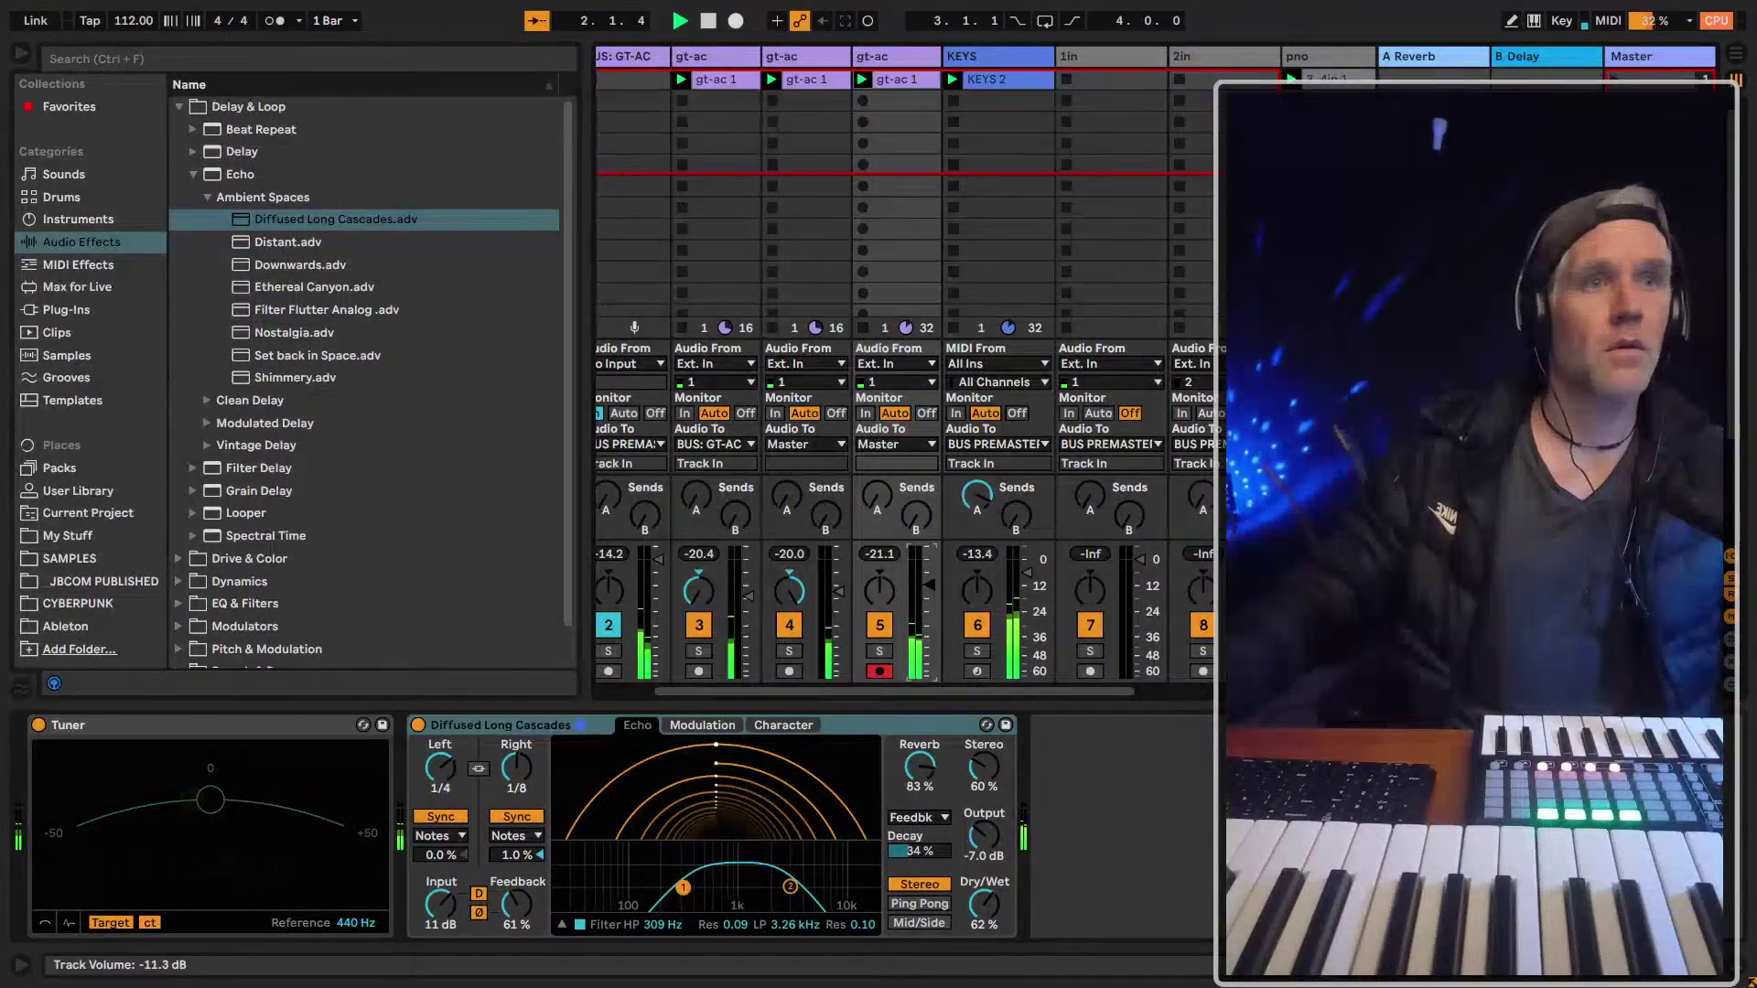
{"action": "left_click_drag", "start_coordinate": [880, 591], "coordinate": [926, 580]}
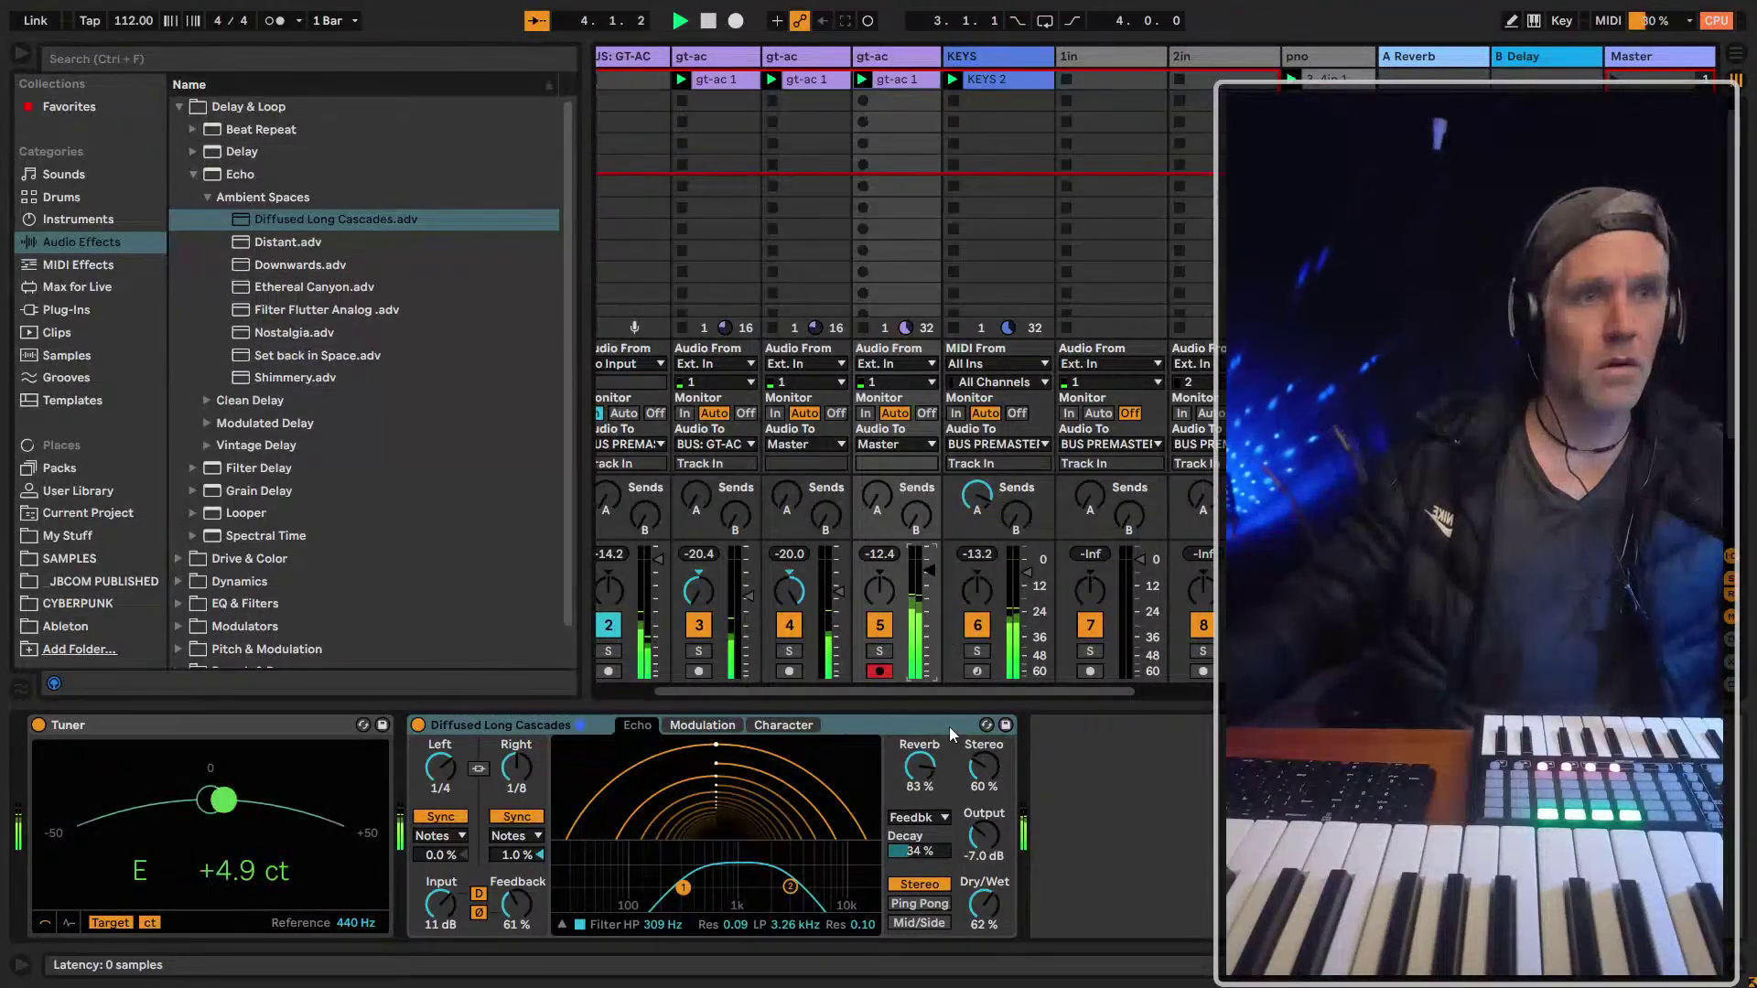
Disarm the third gt-ac track and add an EQ Eight after its Echo
{"action": "key", "text": "ctrl+f"}
{"action": "type", "text": "eq"}
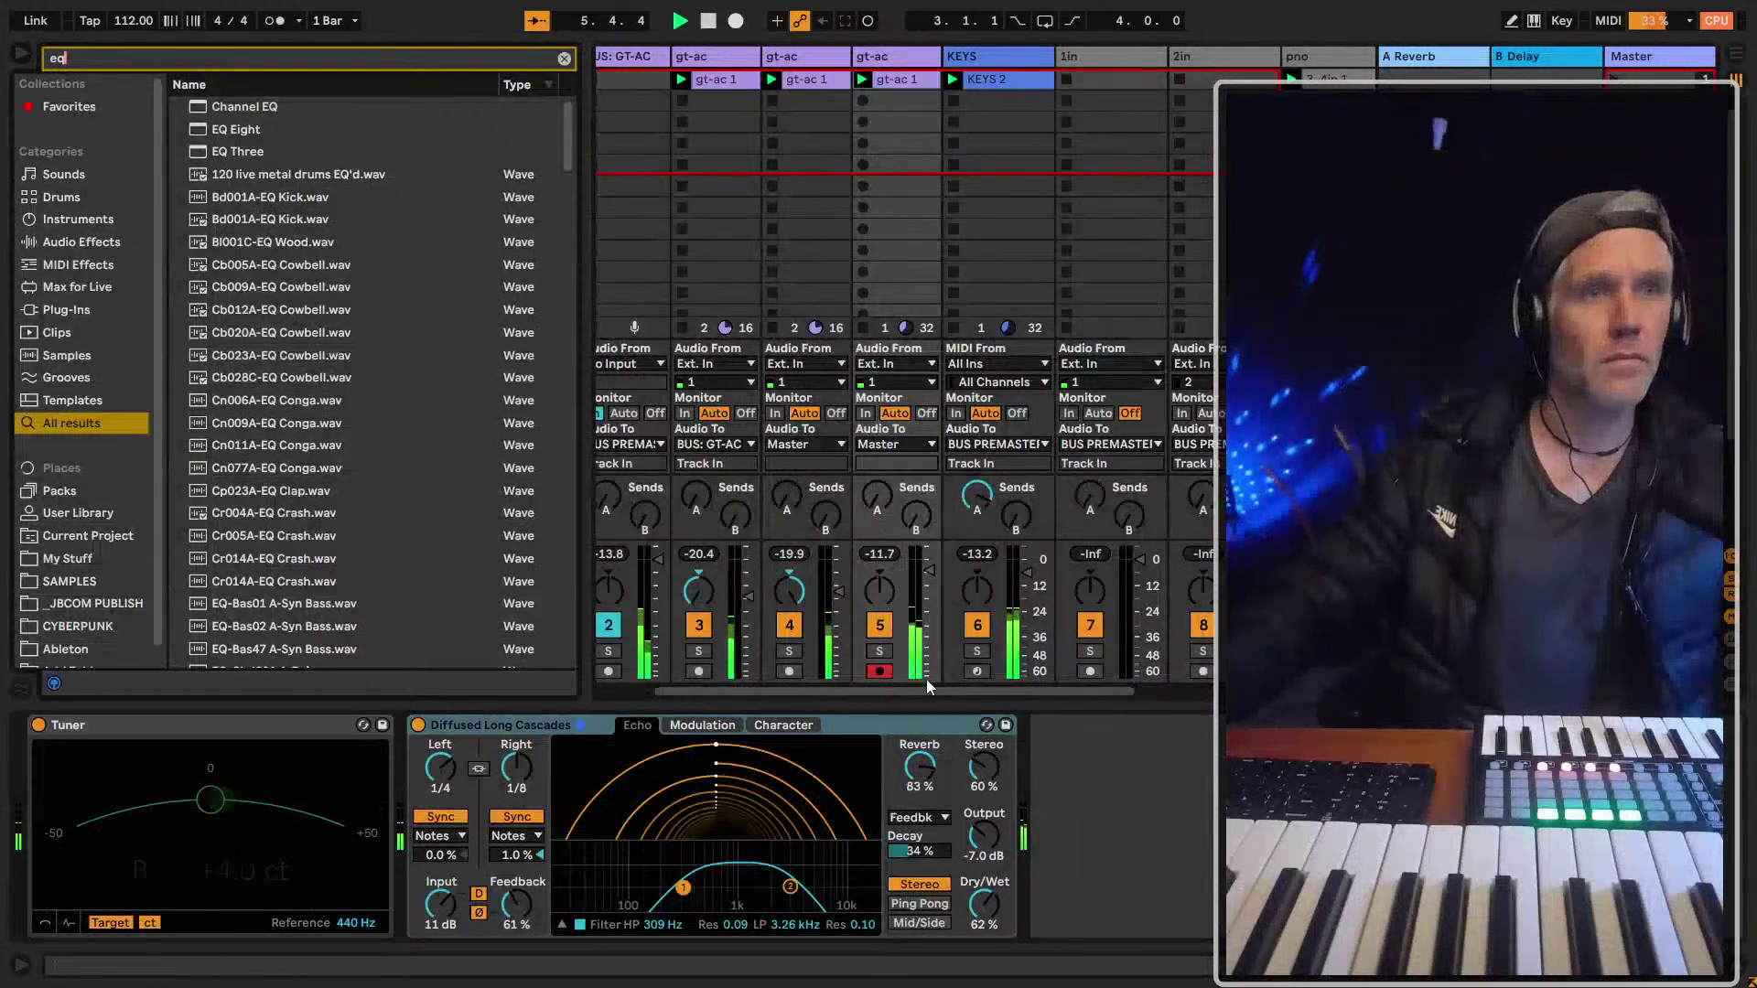
{"action": "left_click", "coordinate": [880, 670]}
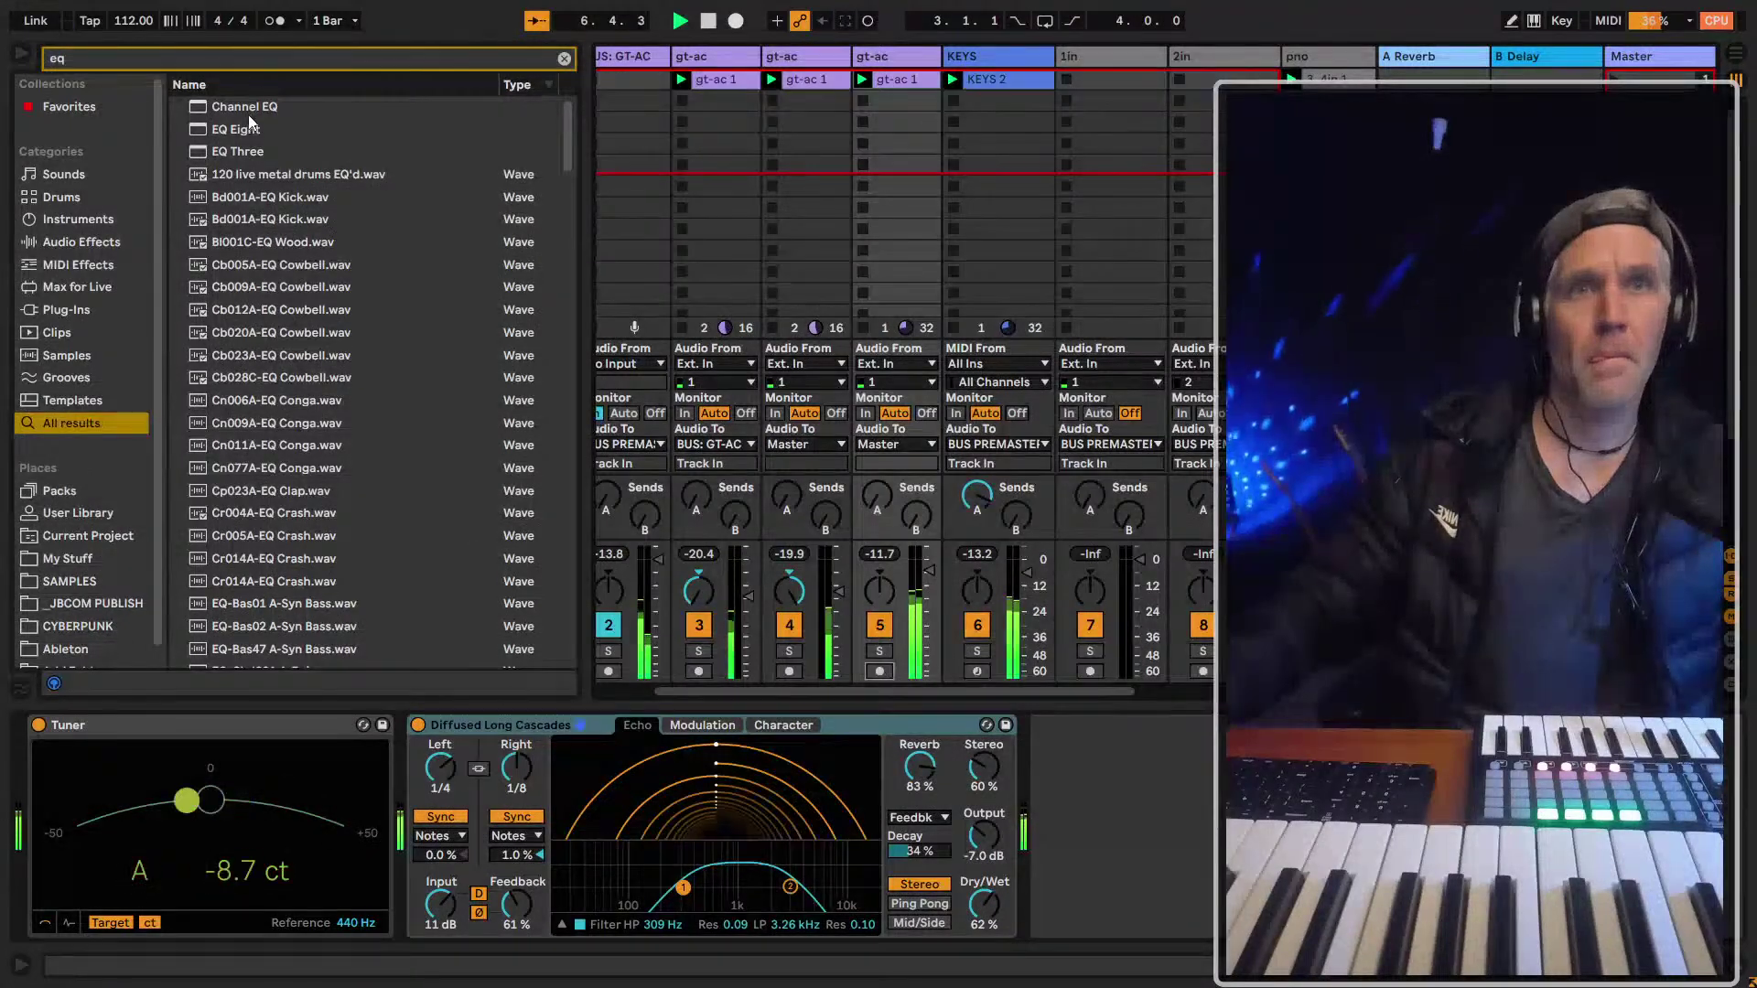
{"action": "left_click_drag", "start_coordinate": [250, 129], "coordinate": [1146, 795]}
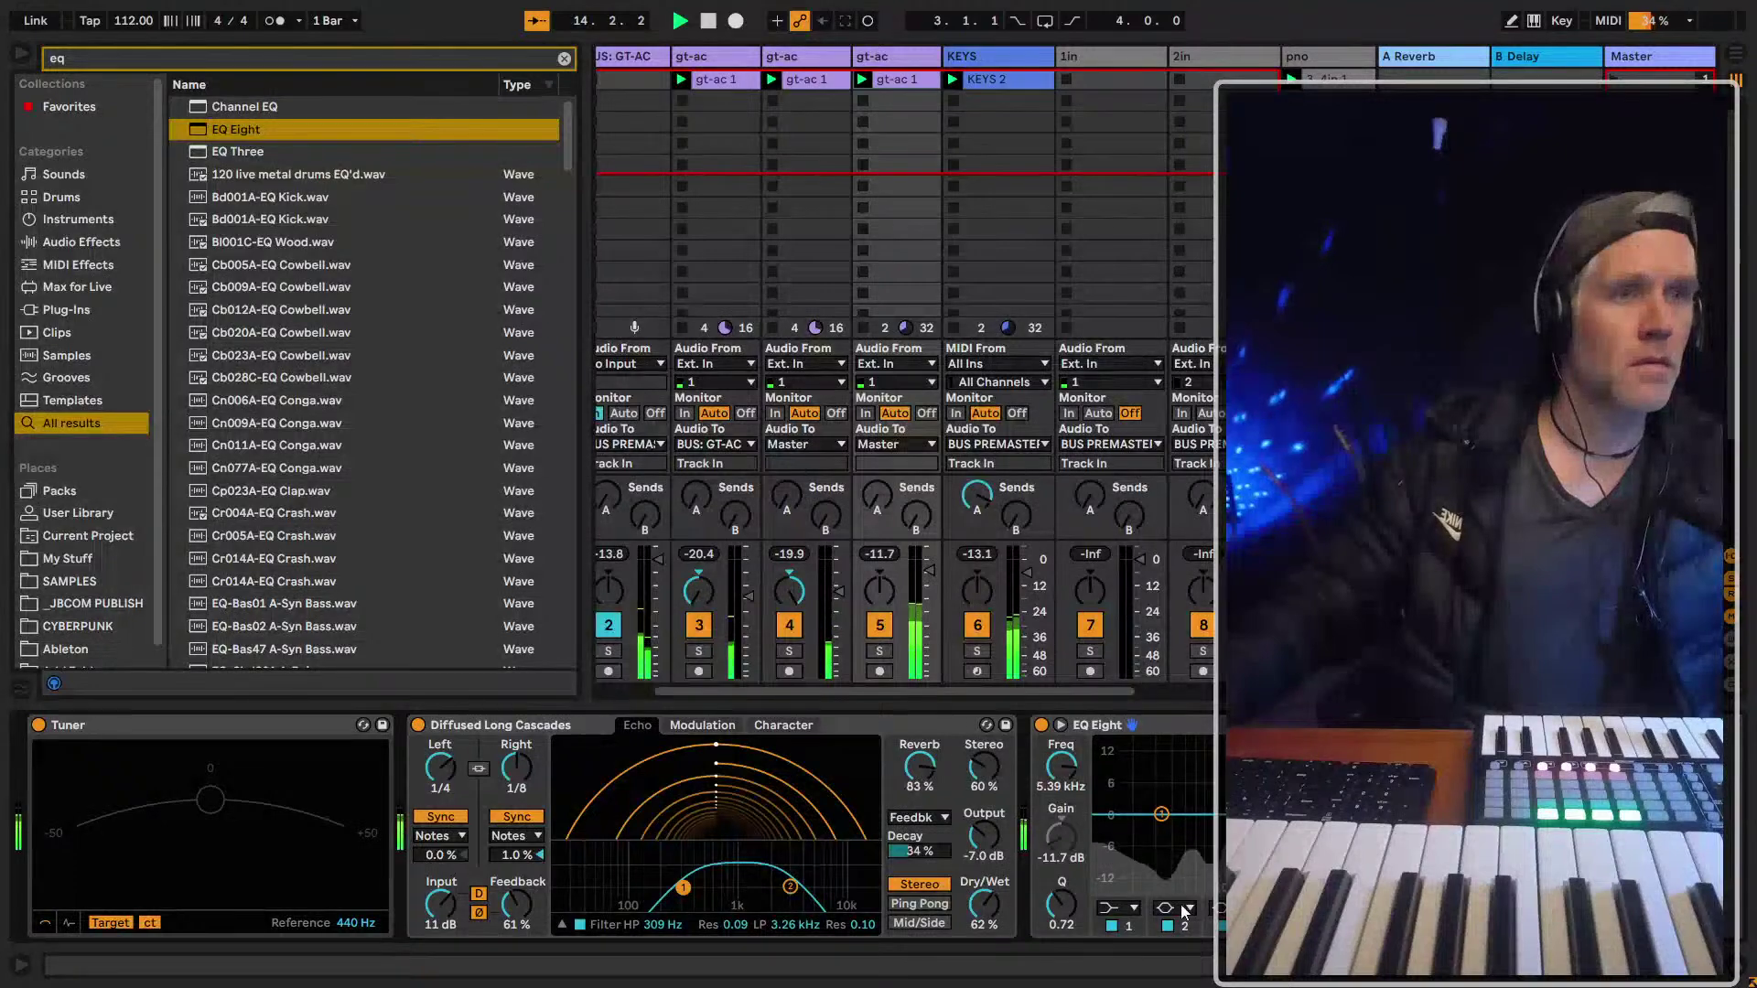
Shape the third gt-ac track's EQ Eight with a band 1 low cut, 0.62 dB at 352 Hz and a high-end cut at 6.96 kHz
{"action": "left_click", "coordinate": [1109, 767]}
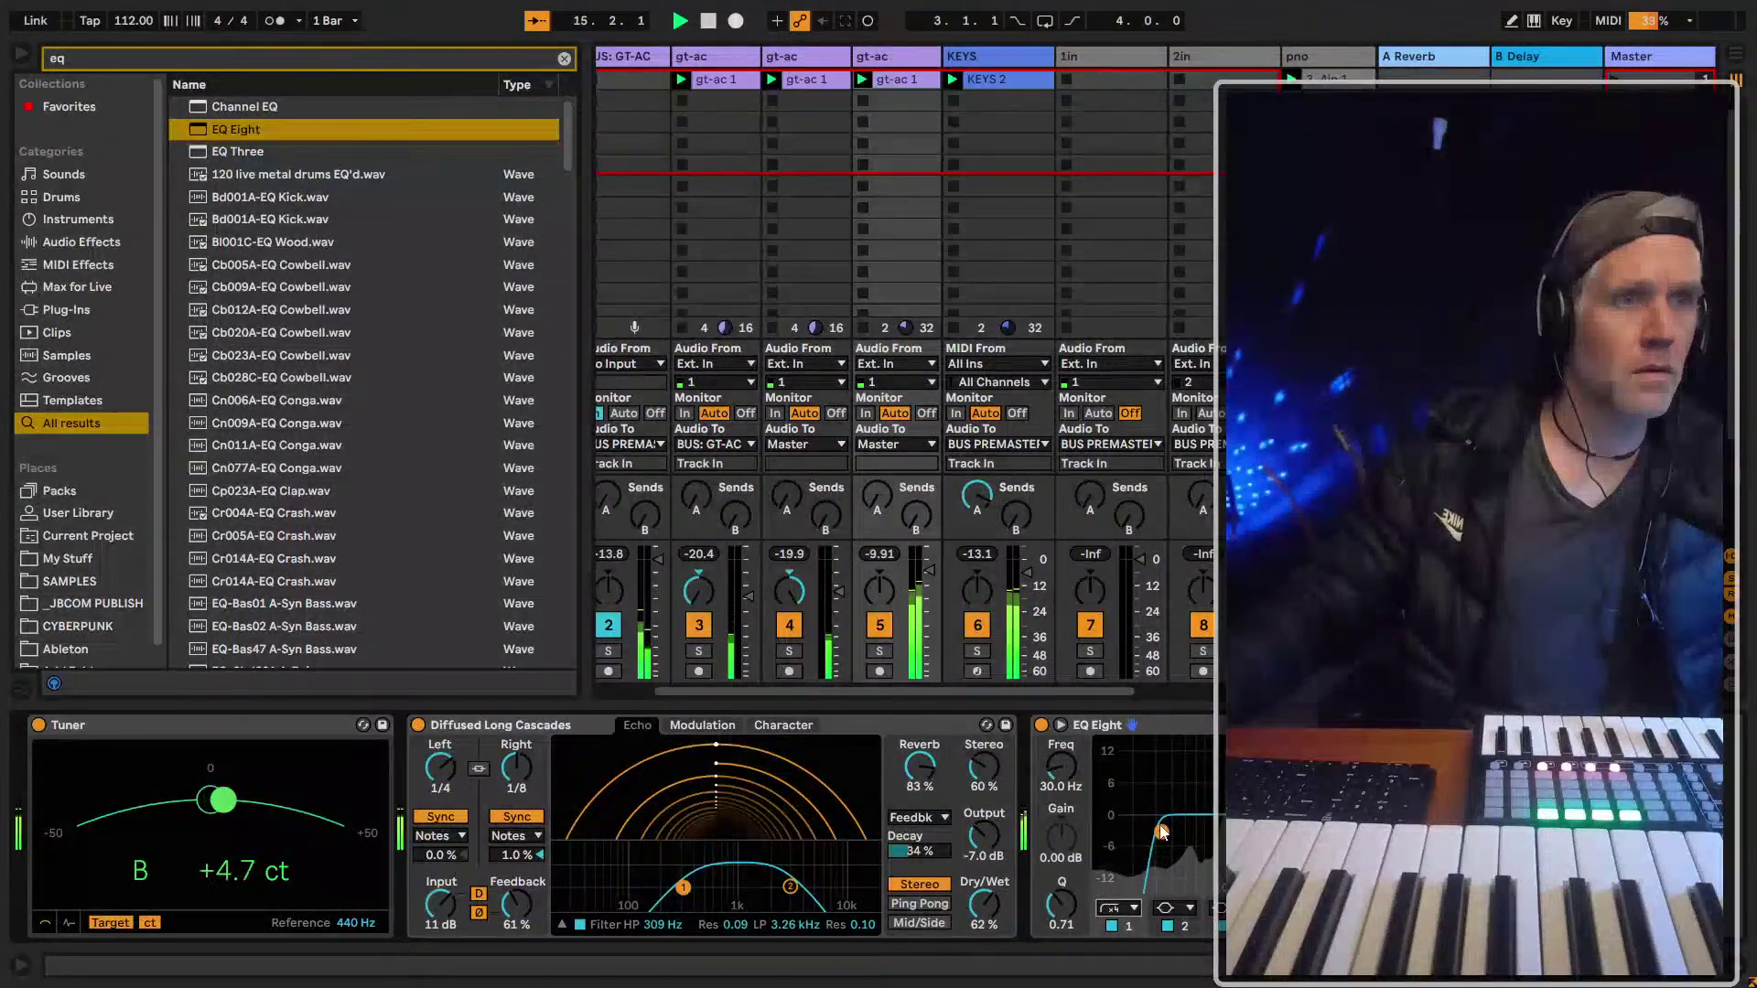
{"action": "left_click_drag", "start_coordinate": [1250, 815], "coordinate": [1372, 746]}
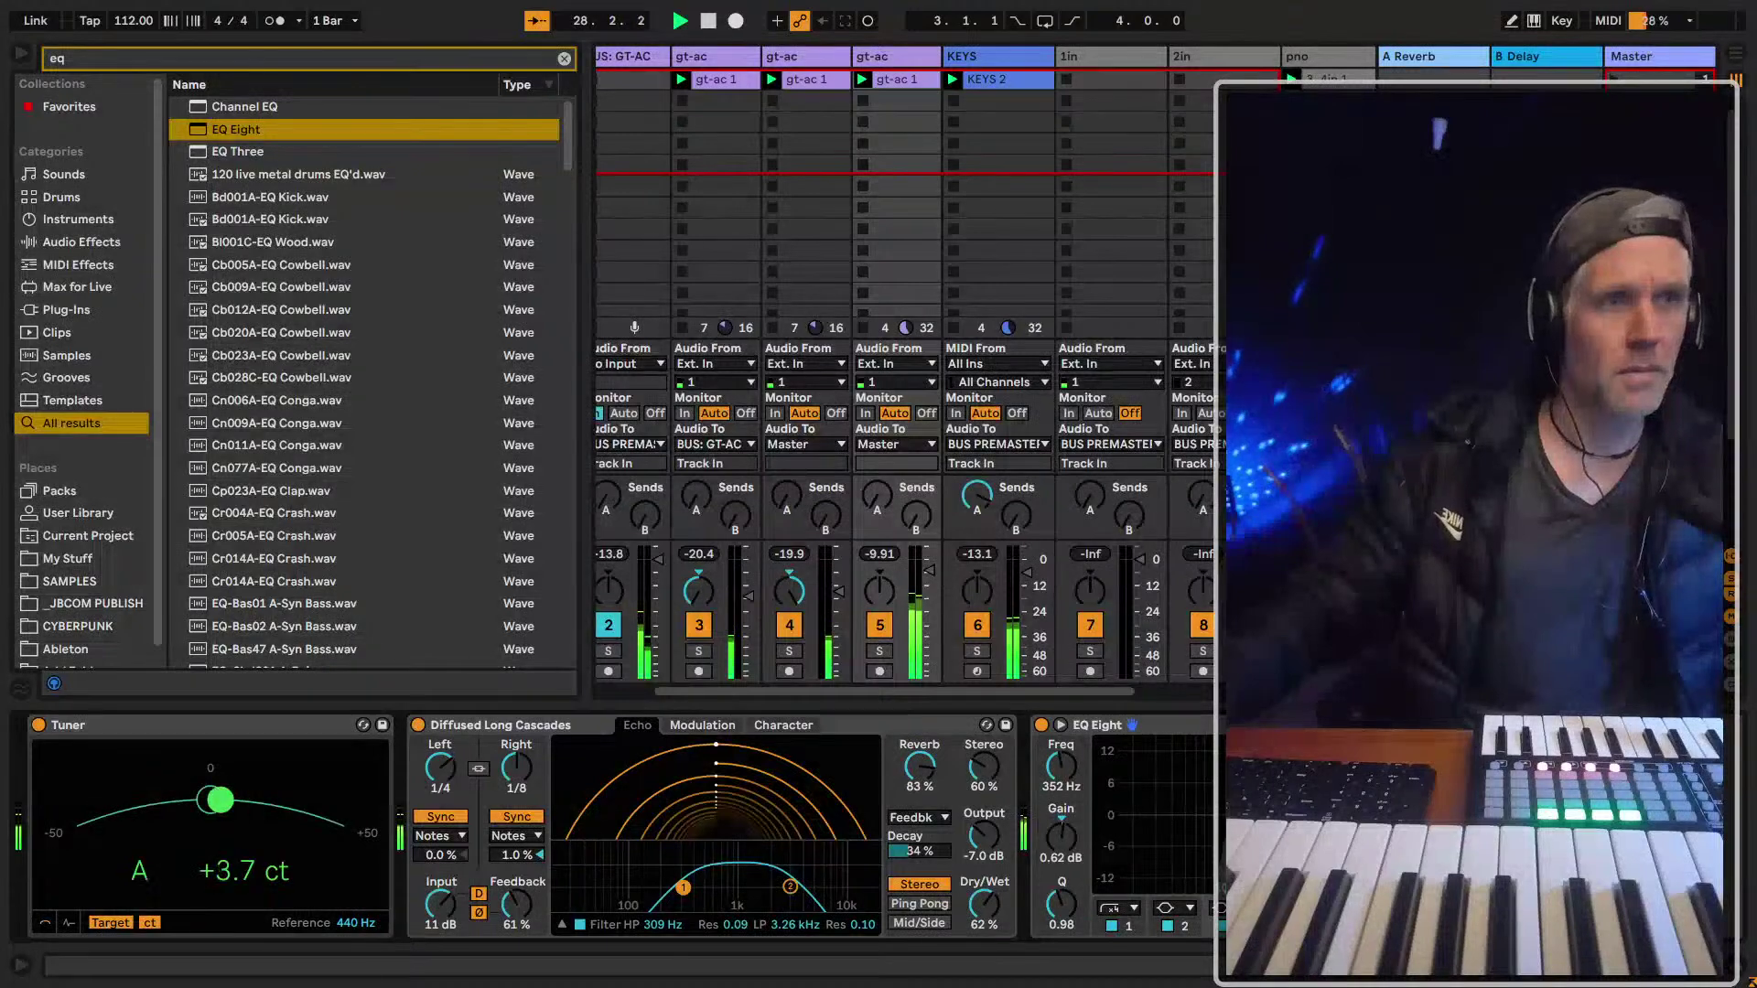
{"action": "left_click_drag", "start_coordinate": [927, 589], "coordinate": [927, 592]}
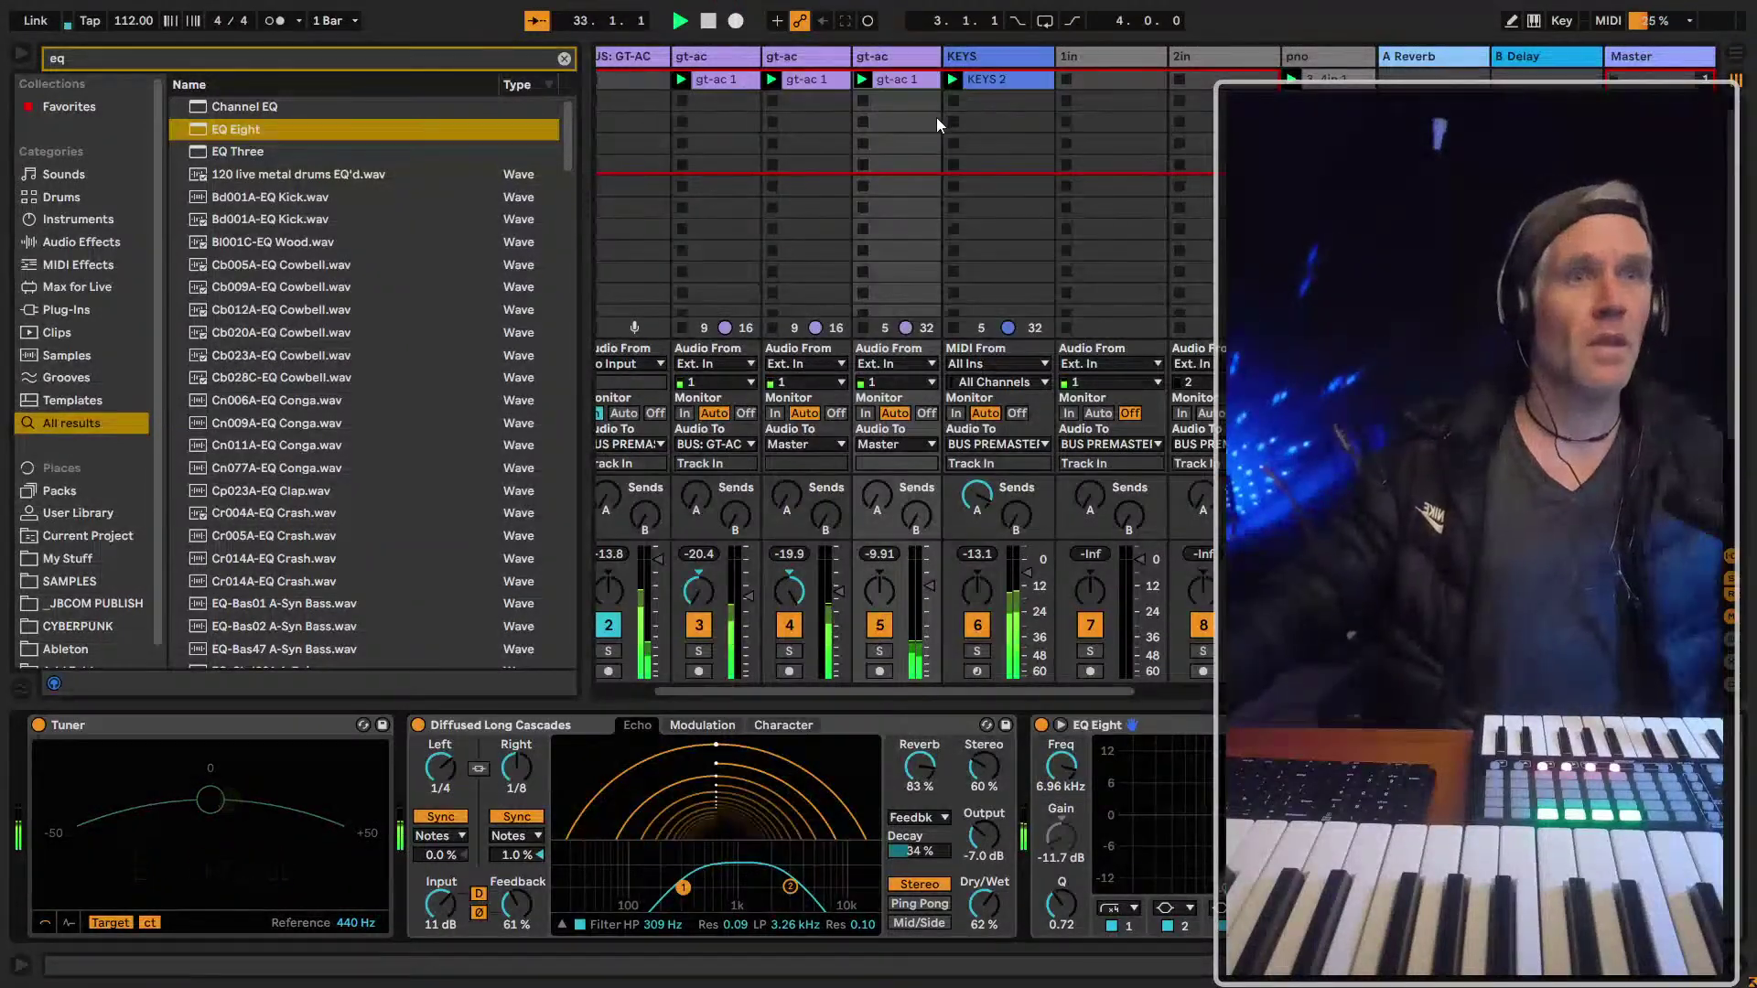
Hide the input/output section and the browser, and delete the unused 1in and 2in tracks
{"action": "key", "text": "ctrl+alt+i"}
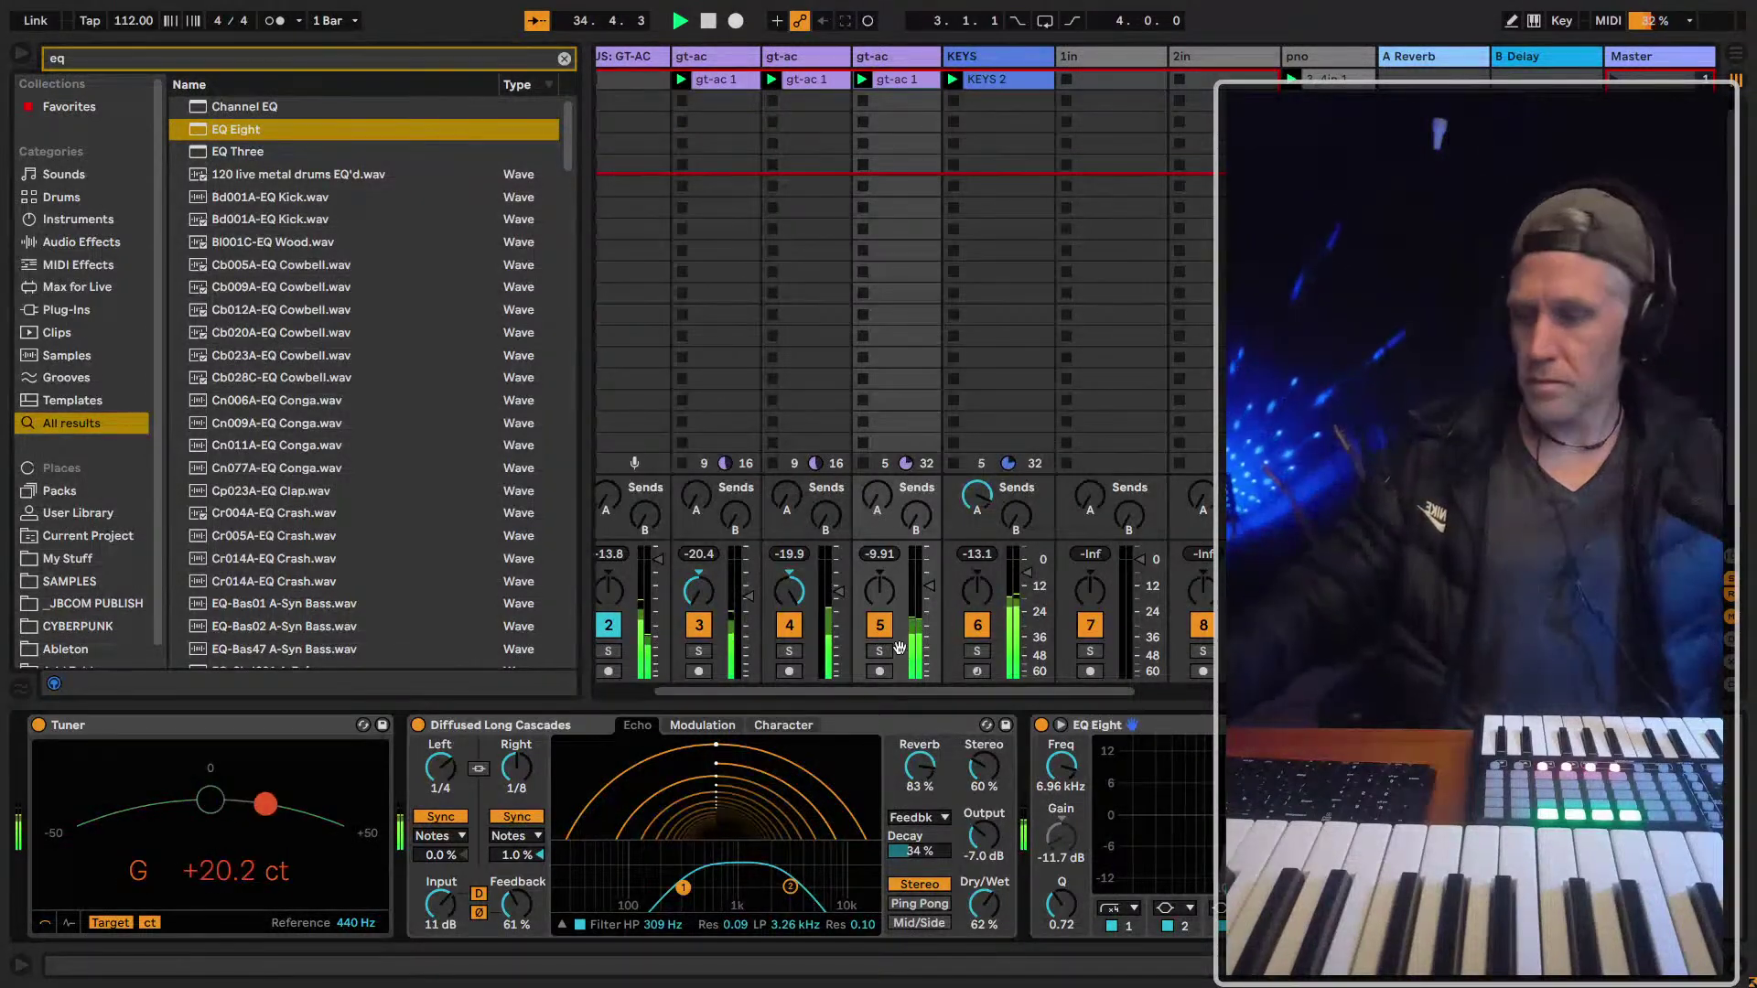
{"action": "key", "text": "ctrl+alt+b"}
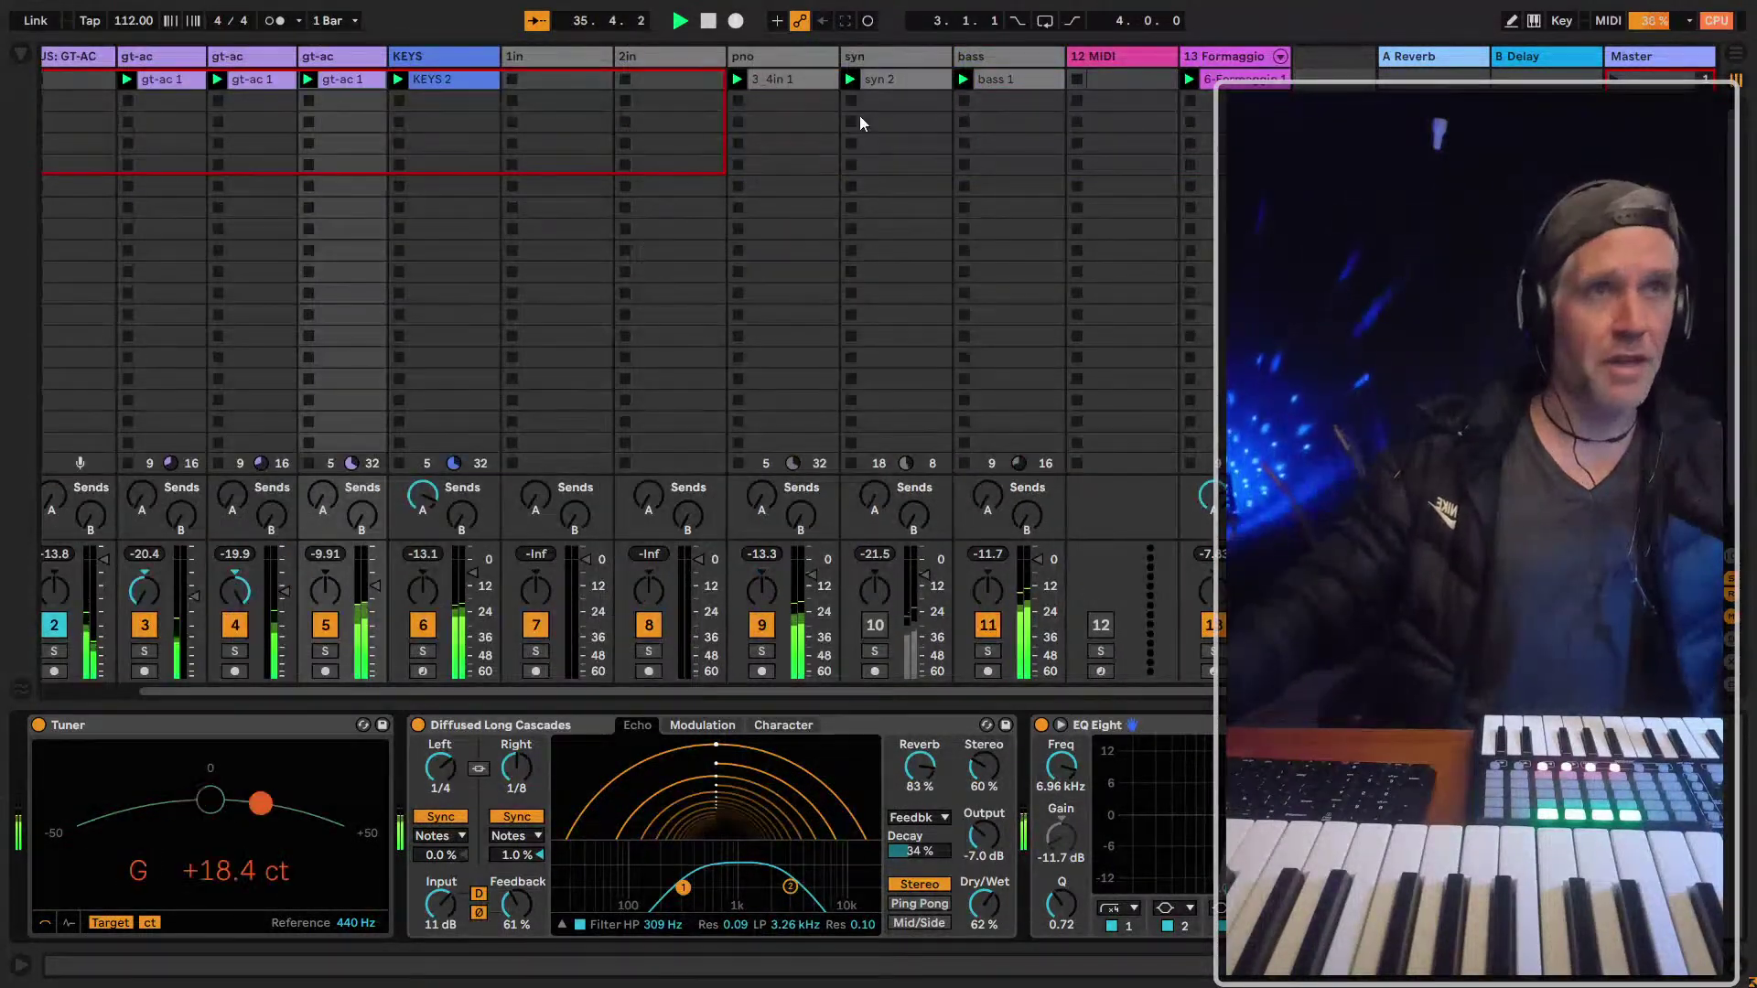
{"action": "left_click", "coordinate": [688, 62]}
{"action": "left_click", "coordinate": [563, 60], "text": "shift"}
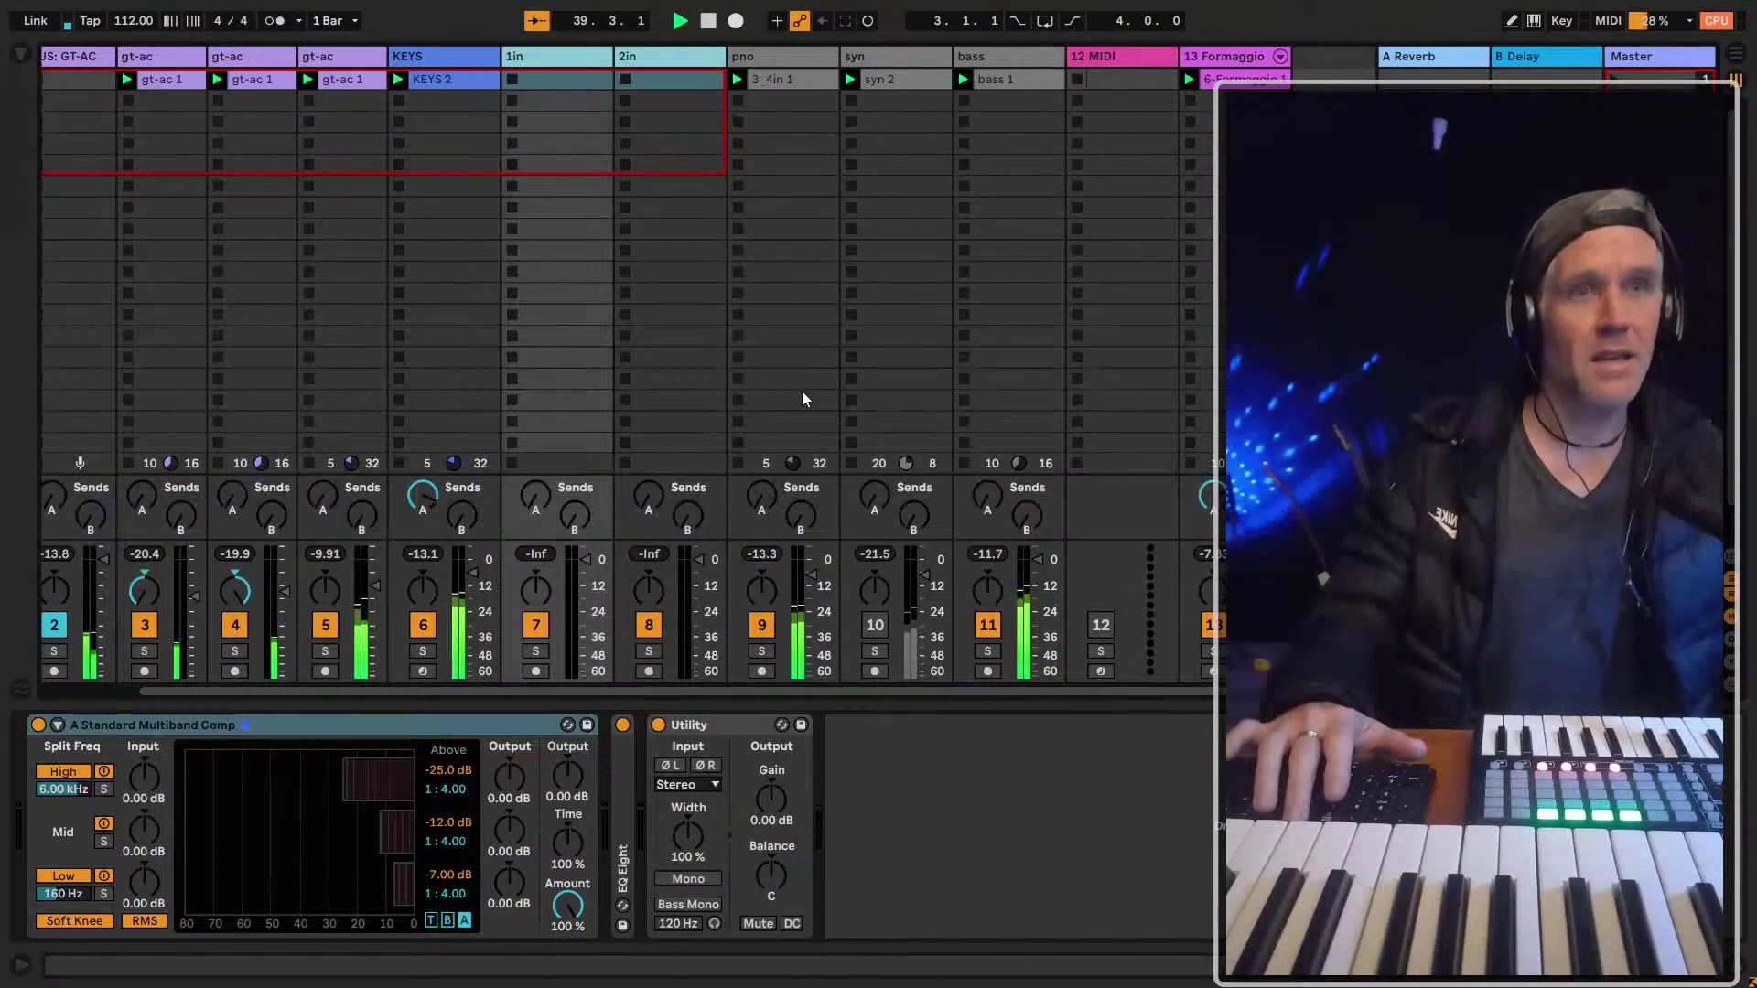
{"action": "key", "text": "Delete"}
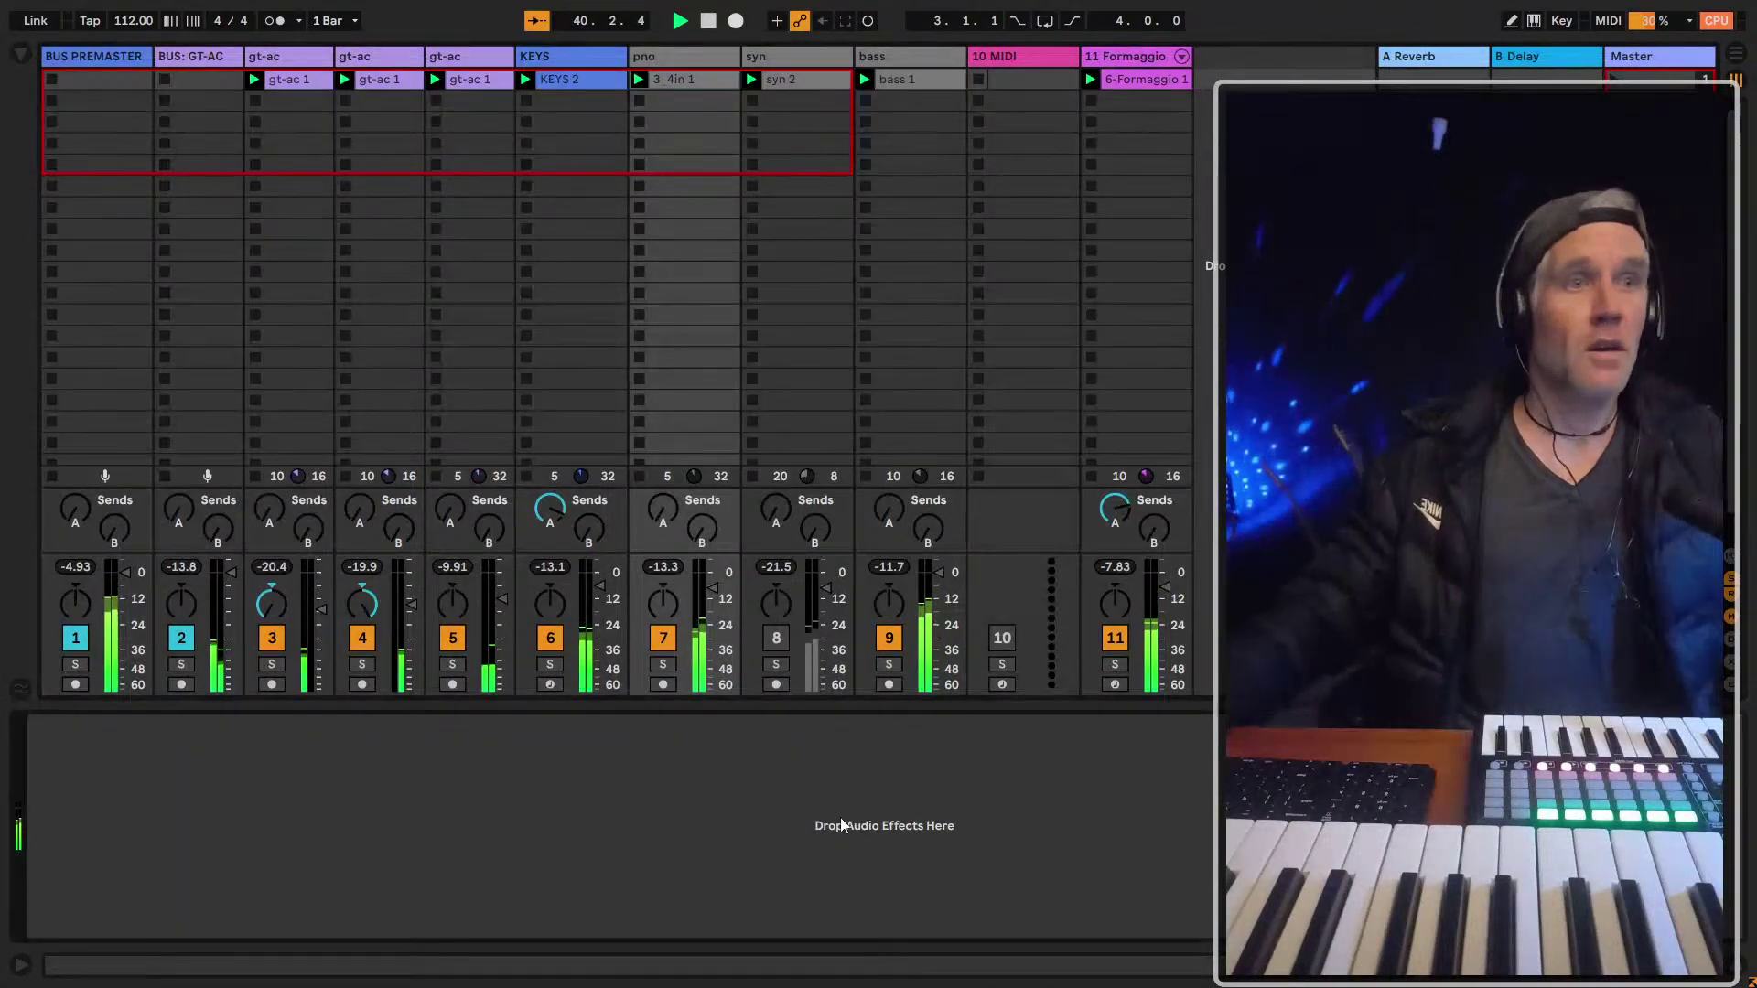
{"action": "left_click", "coordinate": [1025, 59]}
{"action": "key", "text": "Tab"}
{"action": "key", "text": "Tab"}
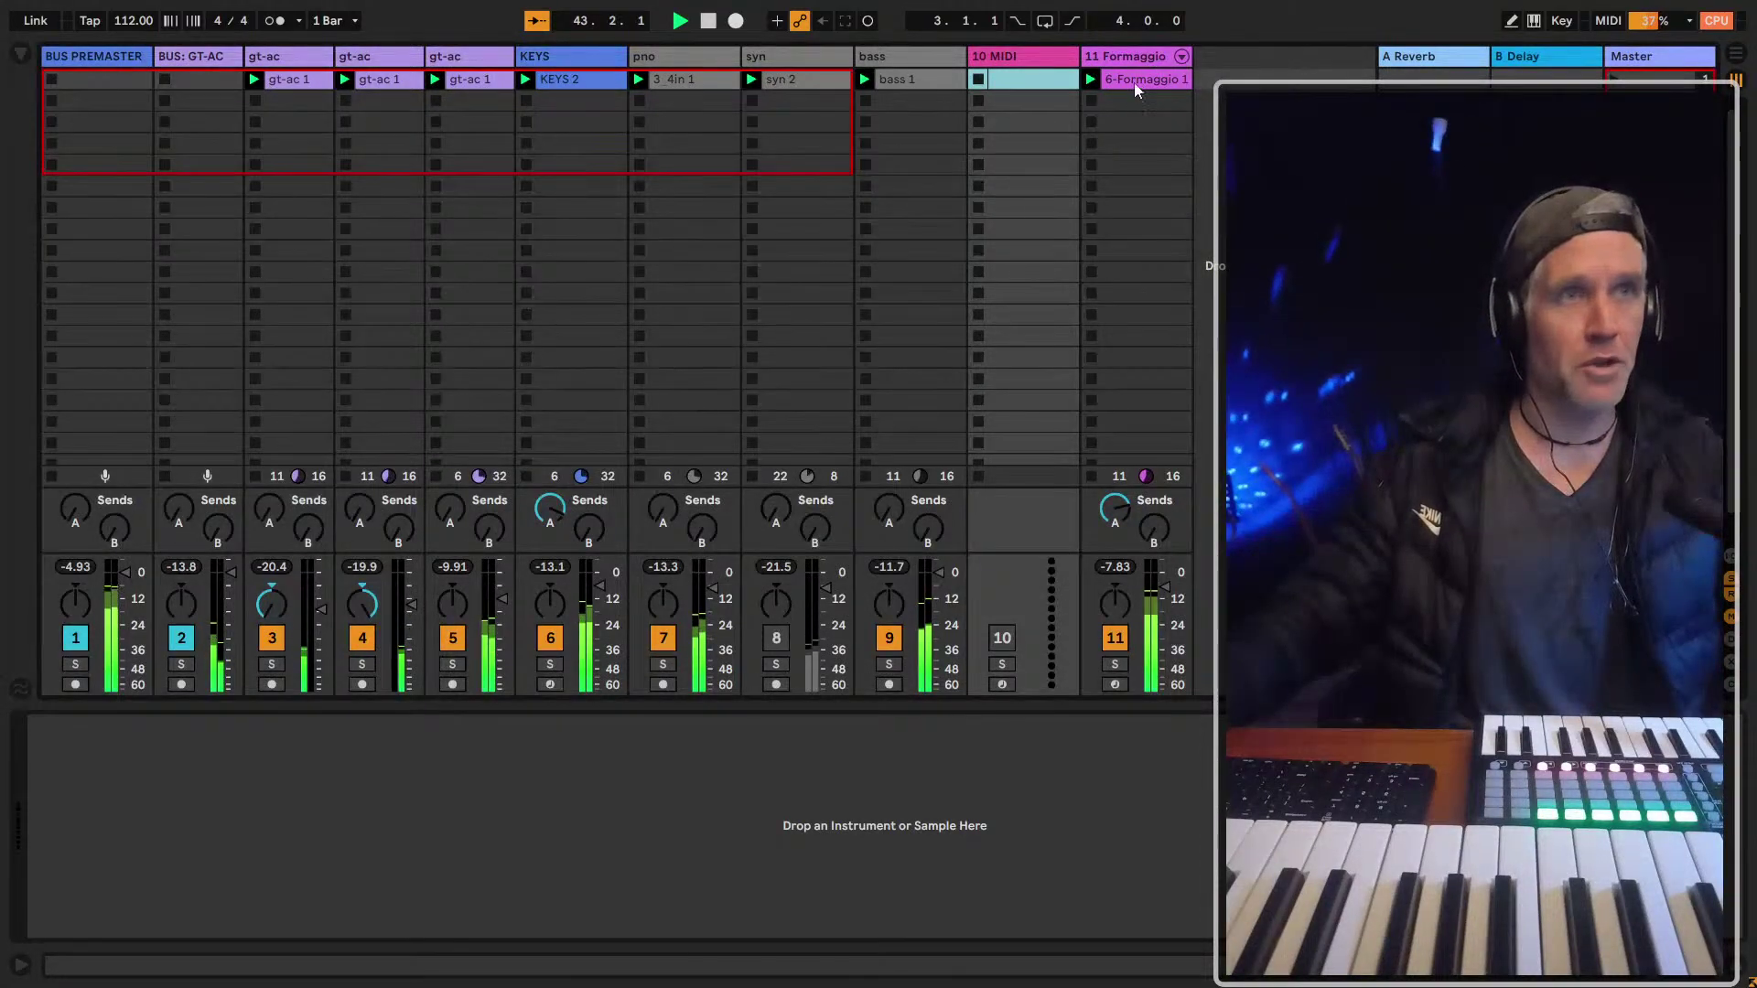
{"action": "left_click", "coordinate": [995, 53]}
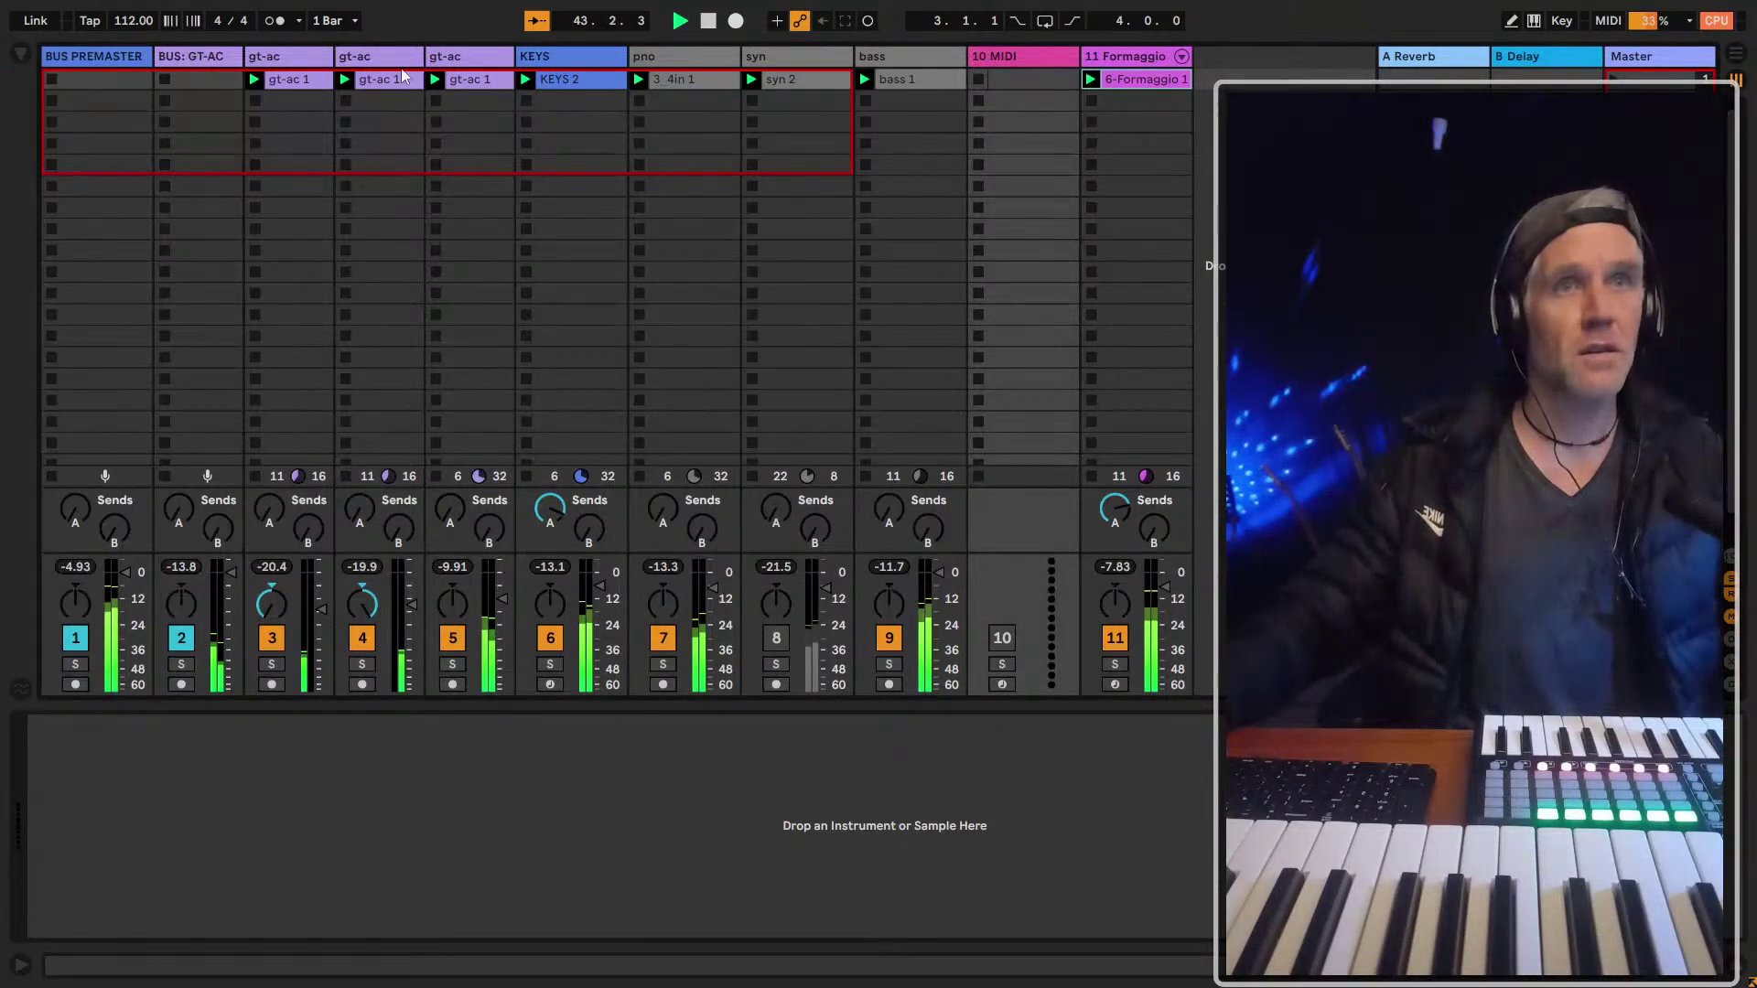
Activate the syn track and check its level at -13.0 dB in the mix and alone, ending with it soloed
{"action": "left_click", "coordinate": [776, 638]}
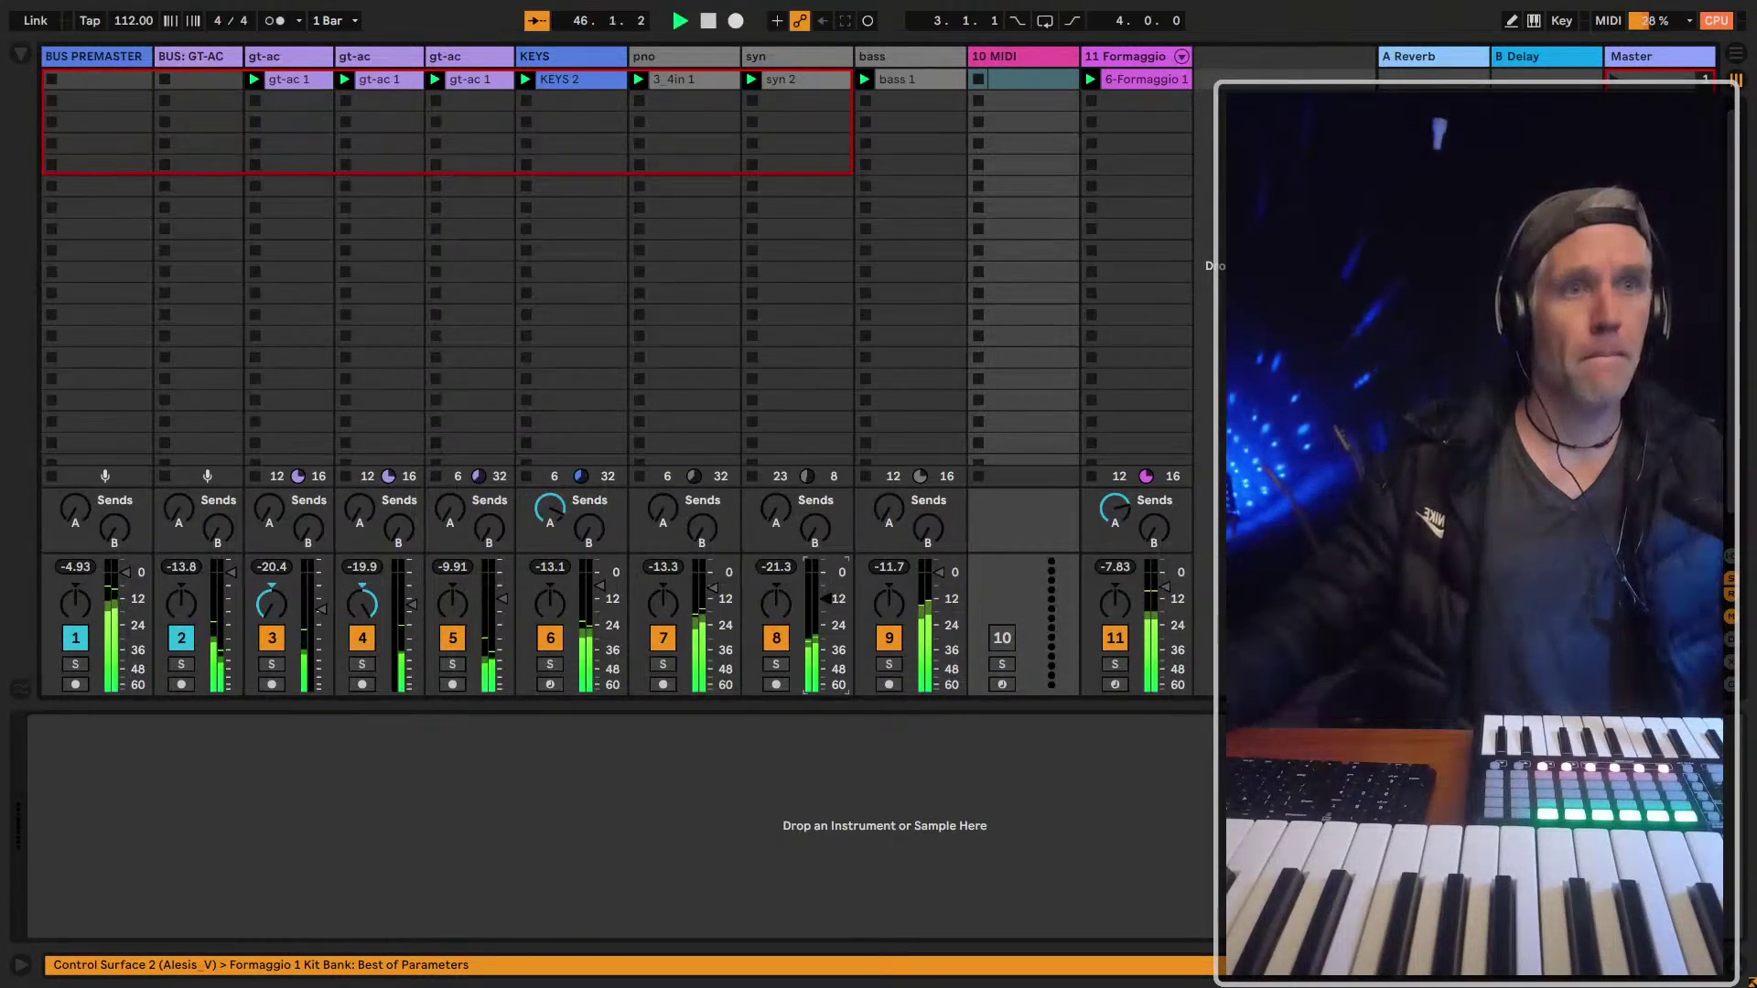
{"action": "left_click", "coordinate": [776, 664]}
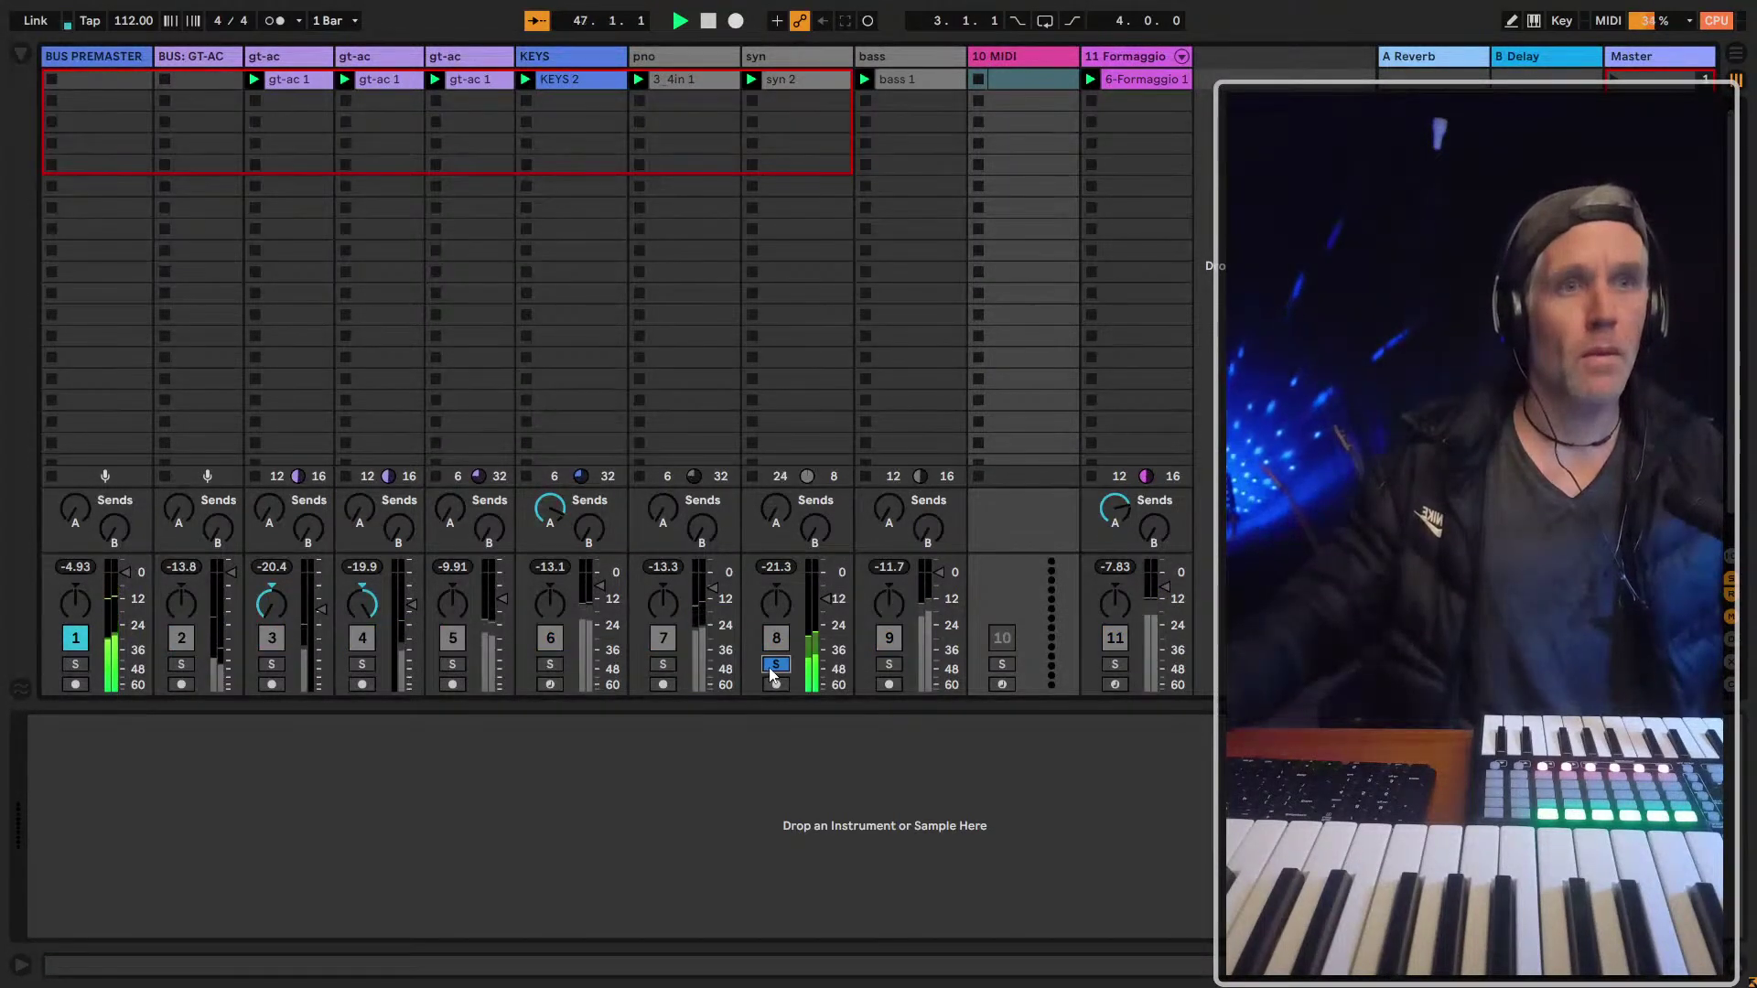
{"action": "left_click", "coordinate": [776, 666]}
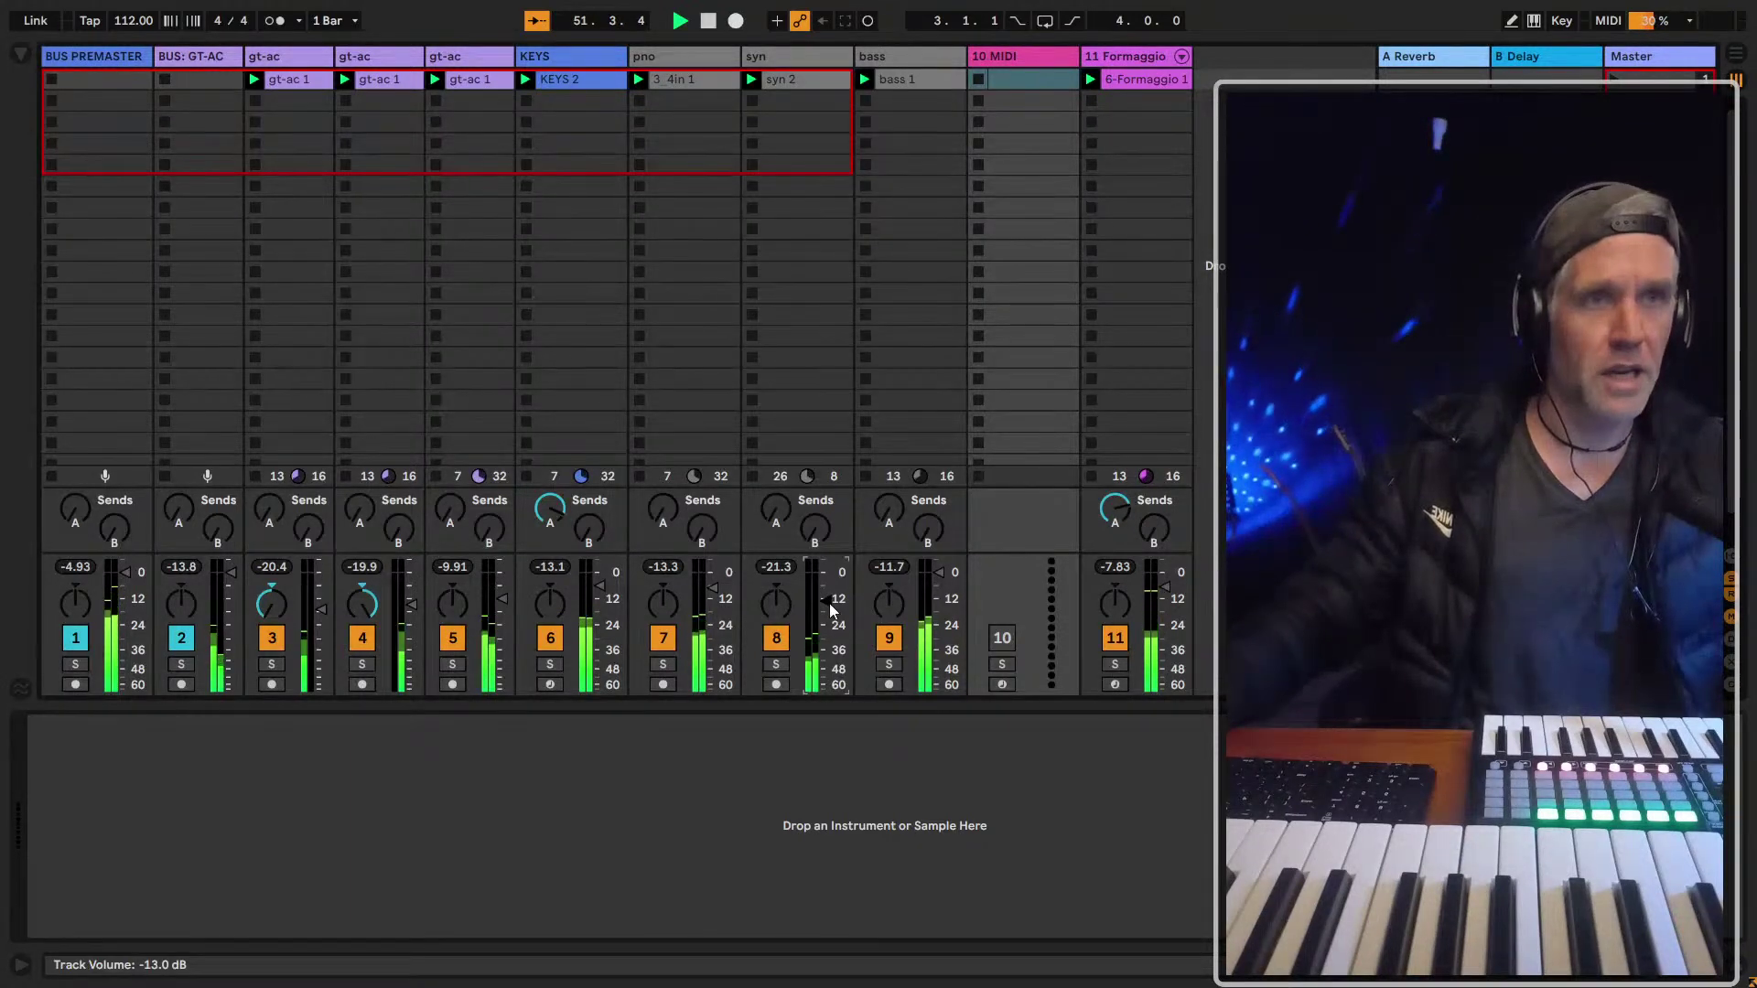
{"action": "left_click", "coordinate": [783, 667]}
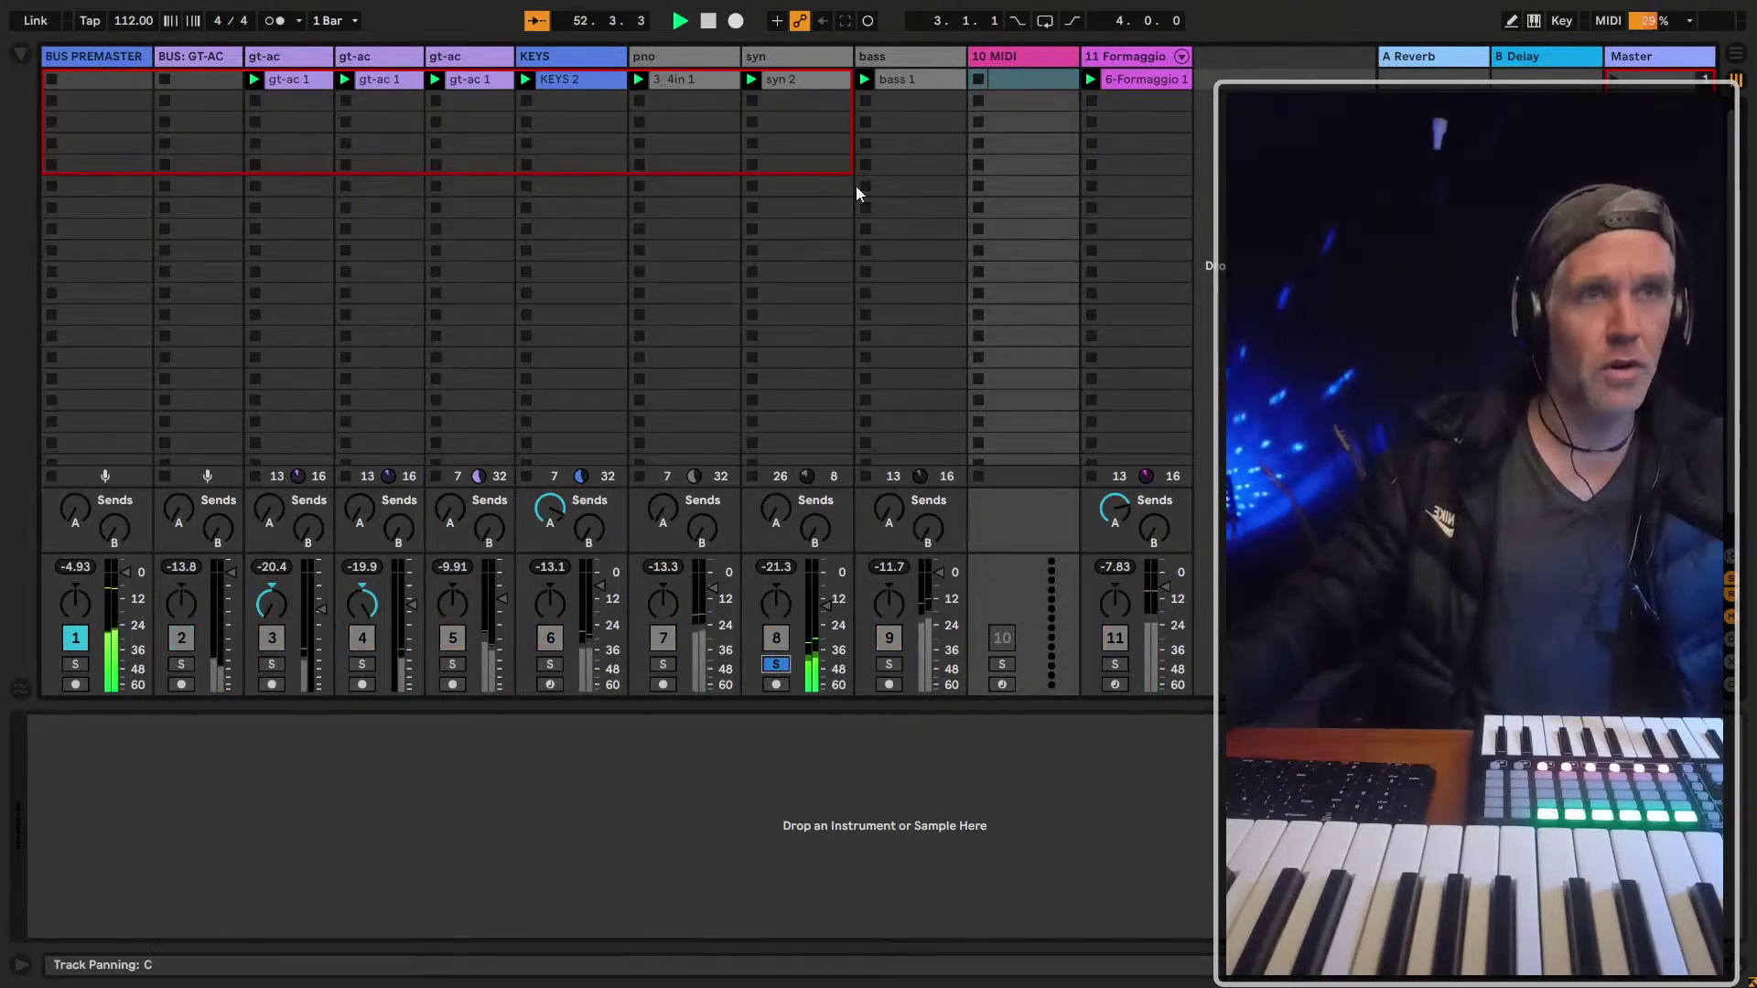
Copy the third gt-ac track's EQ Eight to the syn track, retune its upper-mid band to 1.74 kHz at 0.37 dB, and end the solo
{"action": "left_click", "coordinate": [826, 55]}
{"action": "left_click", "coordinate": [641, 649]}
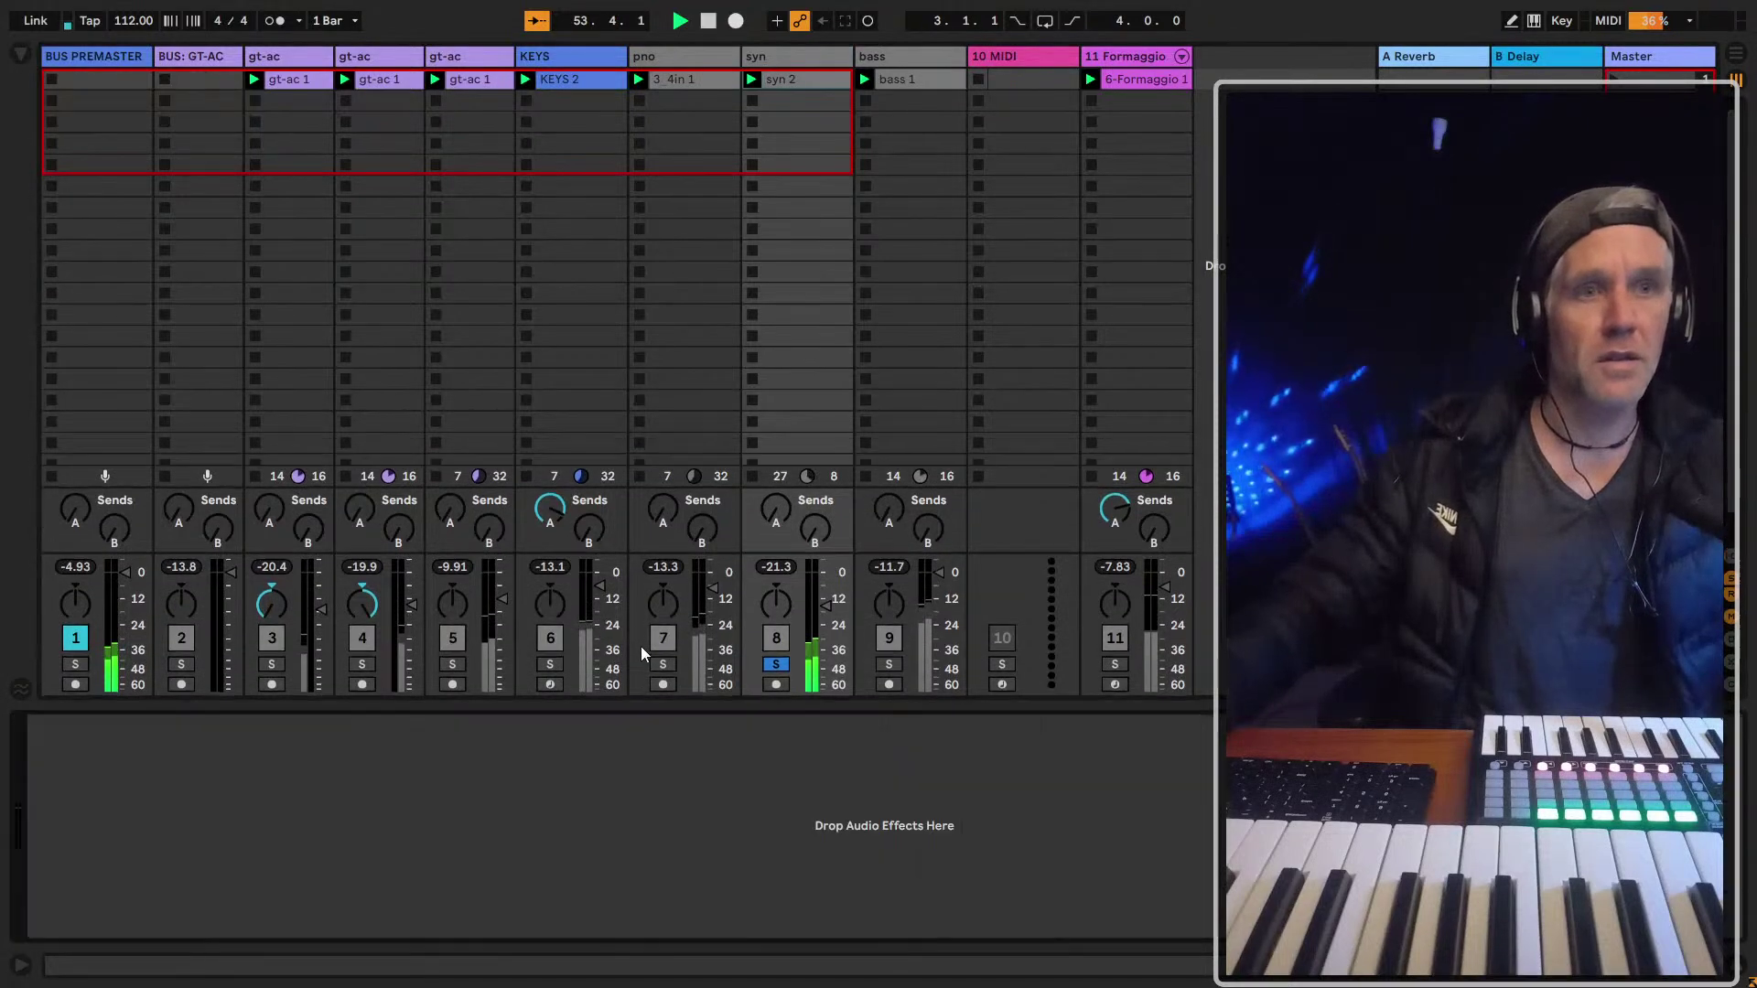
{"action": "left_click", "coordinate": [453, 57]}
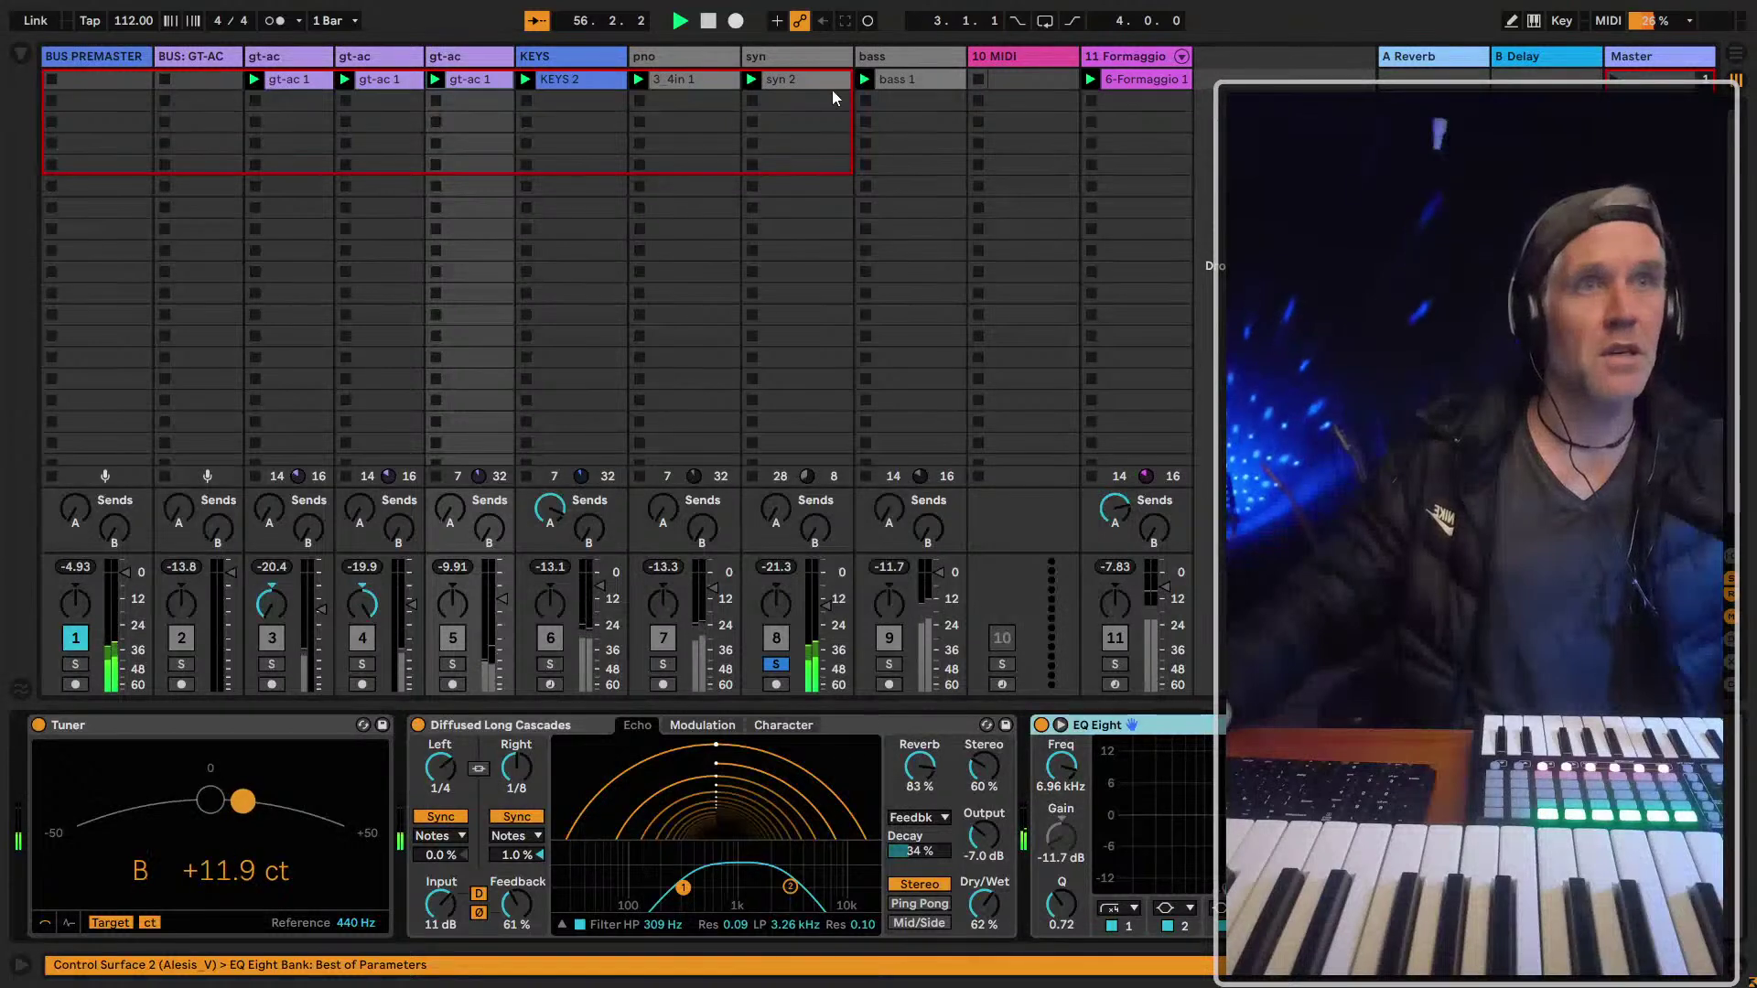
{"action": "left_click", "coordinate": [787, 57]}
{"action": "key", "text": "ctrl+v"}
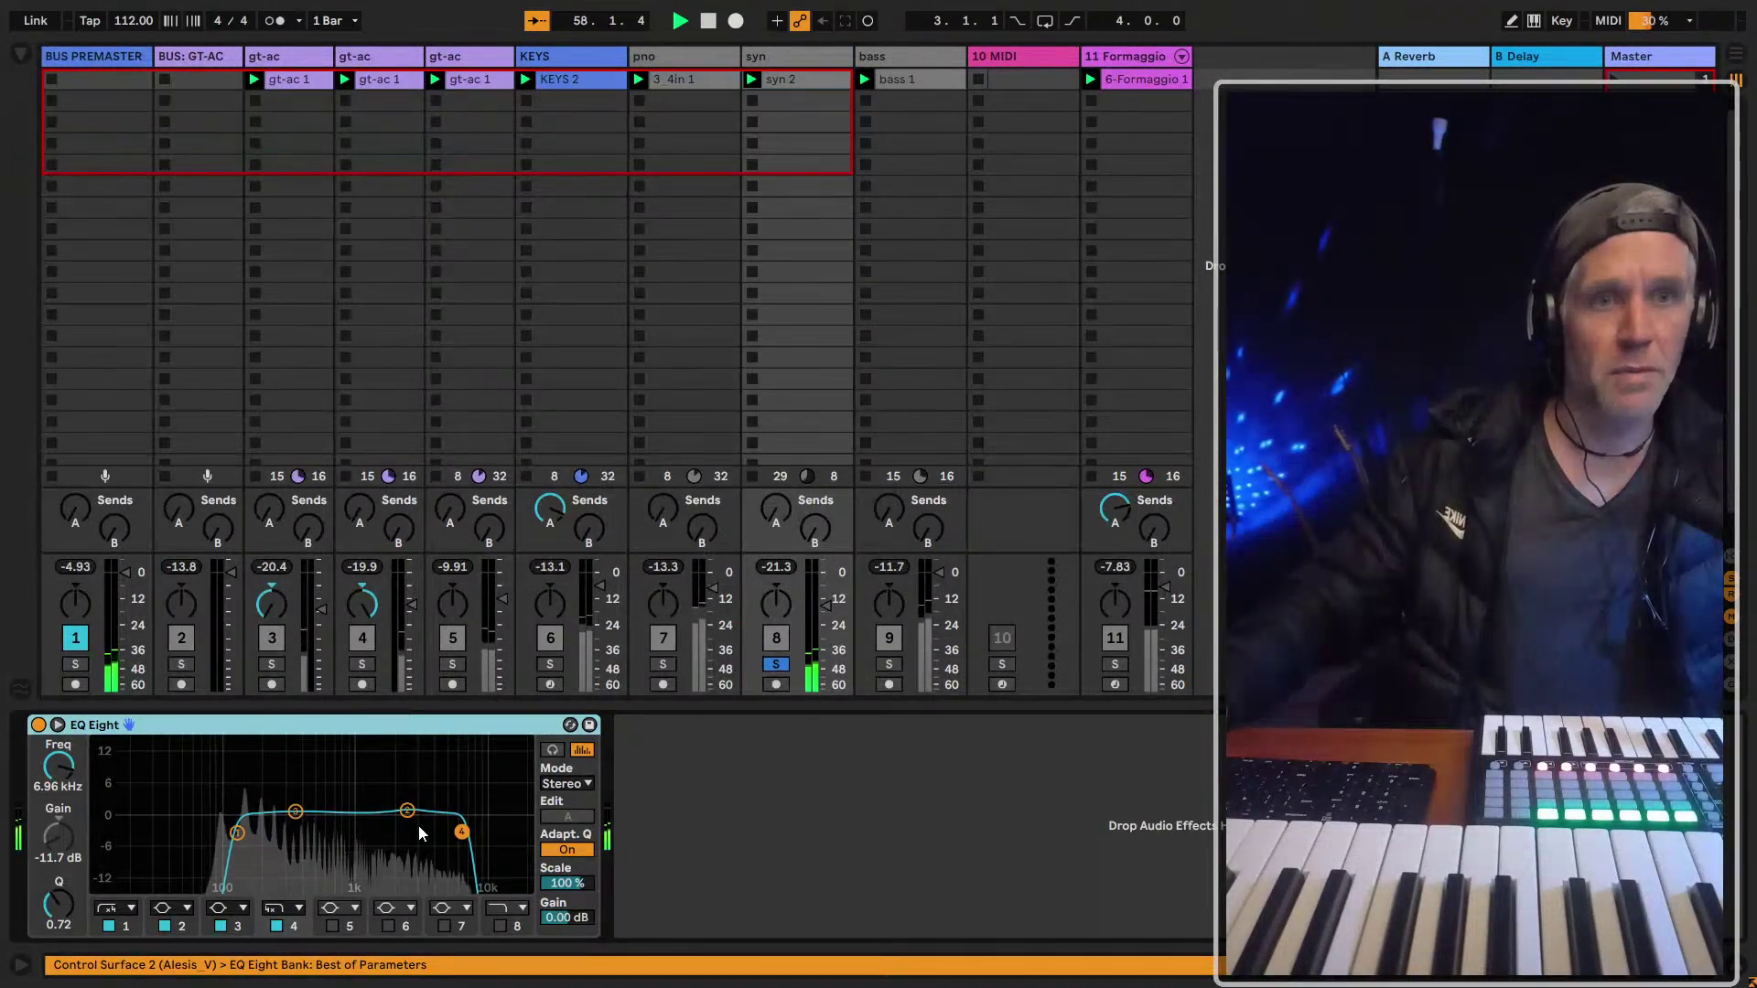
{"action": "mouse_move", "coordinate": [408, 811]}
{"action": "left_mouse_down"}
{"action": "mouse_move", "coordinate": [448, 763]}
{"action": "mouse_move", "coordinate": [384, 741]}
{"action": "mouse_move", "coordinate": [337, 845]}
{"action": "mouse_move", "coordinate": [434, 887]}
{"action": "mouse_move", "coordinate": [380, 887]}
{"action": "mouse_move", "coordinate": [384, 812]}
{"action": "left_mouse_up"}
{"action": "left_click", "coordinate": [776, 664]}
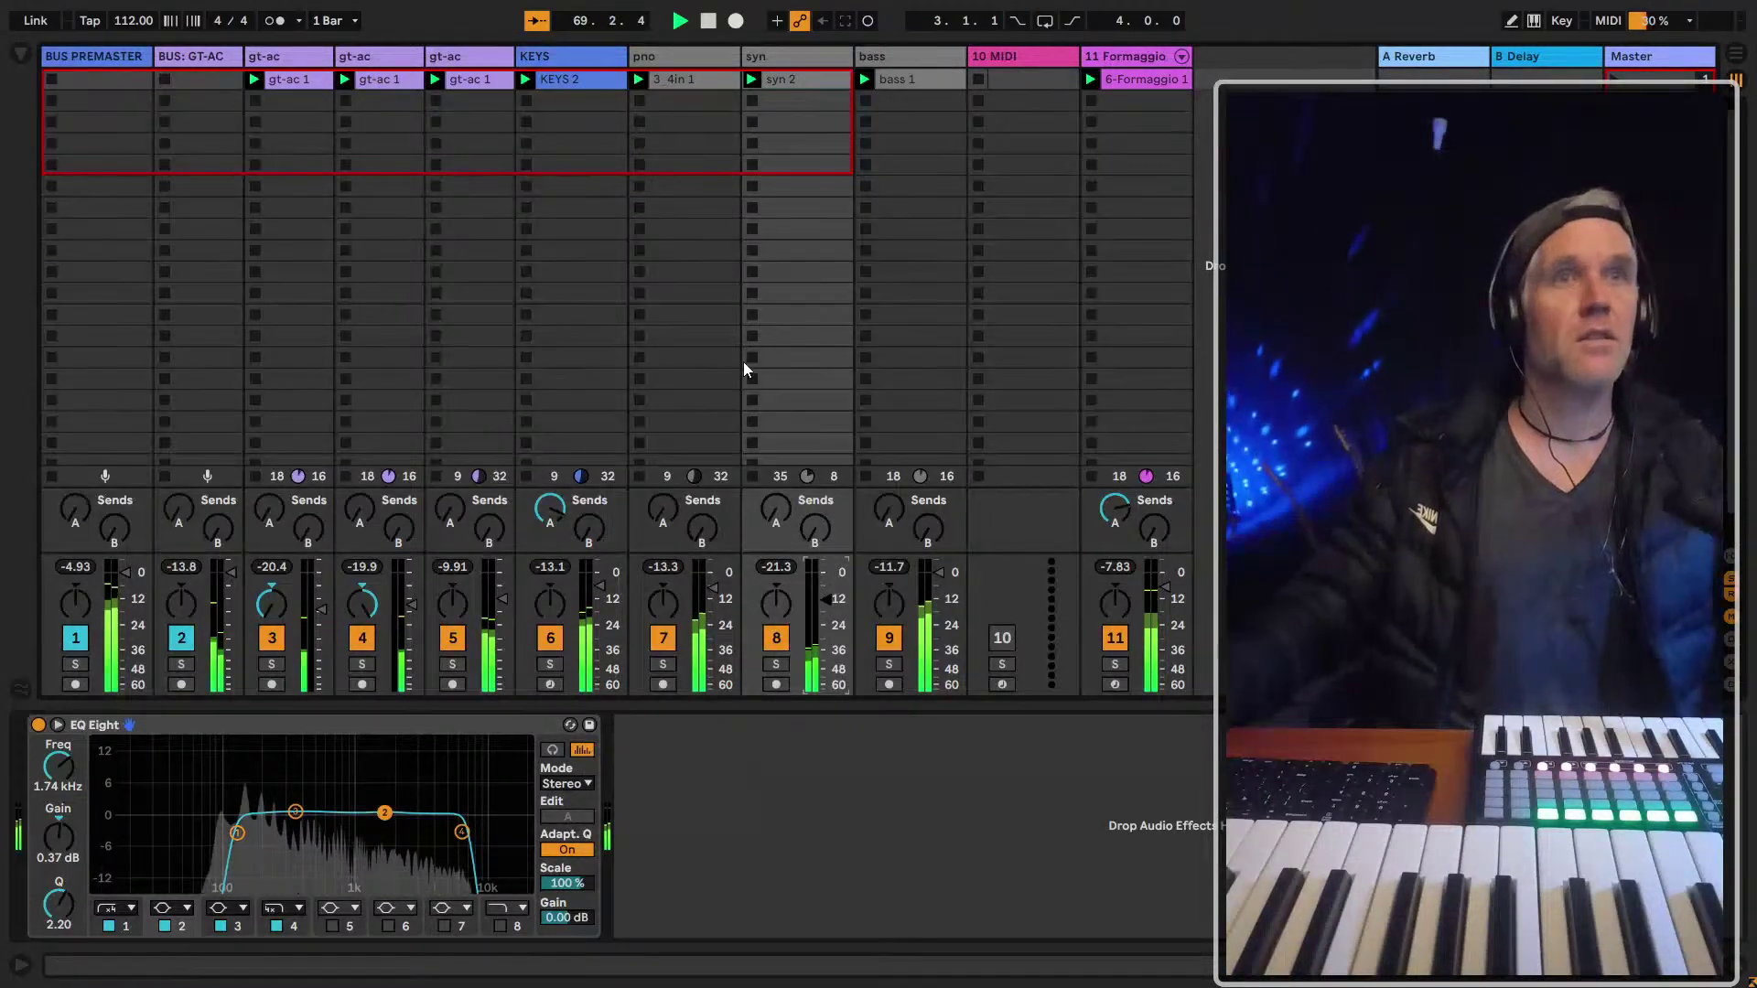
Arm and activate the 10 MIDI track and create an empty one-bar clip in its first slot
{"action": "left_click", "coordinate": [1019, 57]}
{"action": "left_click", "coordinate": [1002, 684]}
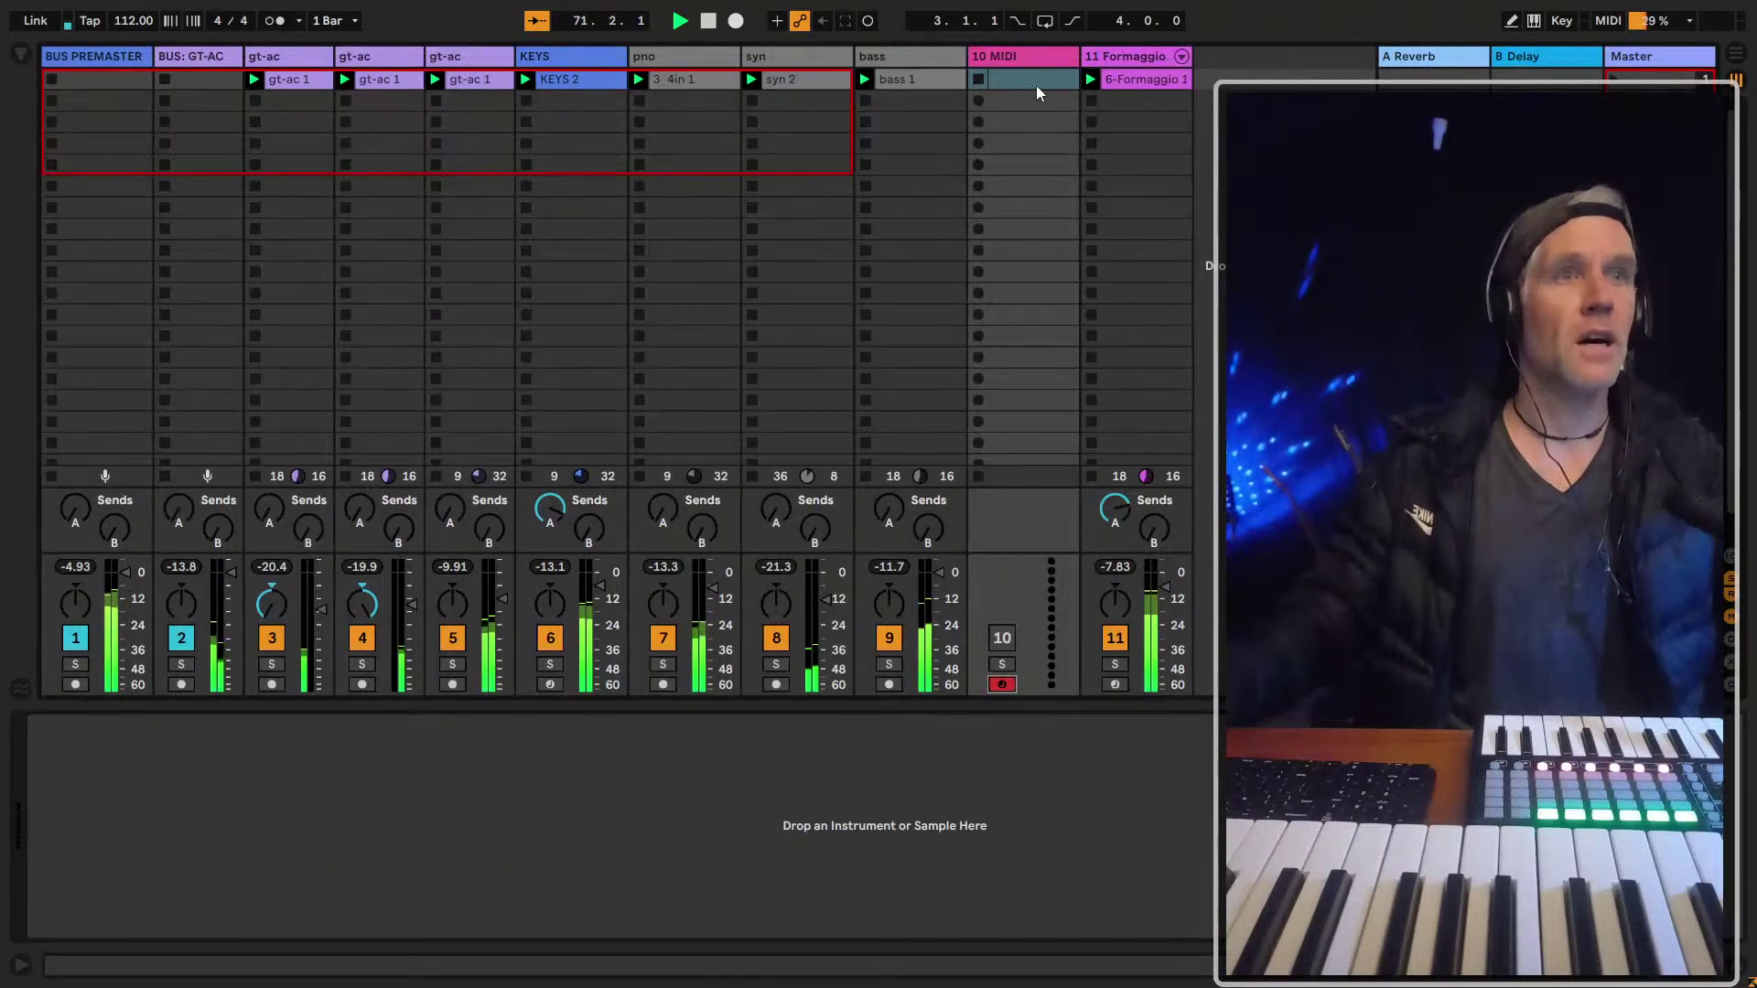
{"action": "left_click", "coordinate": [1004, 638]}
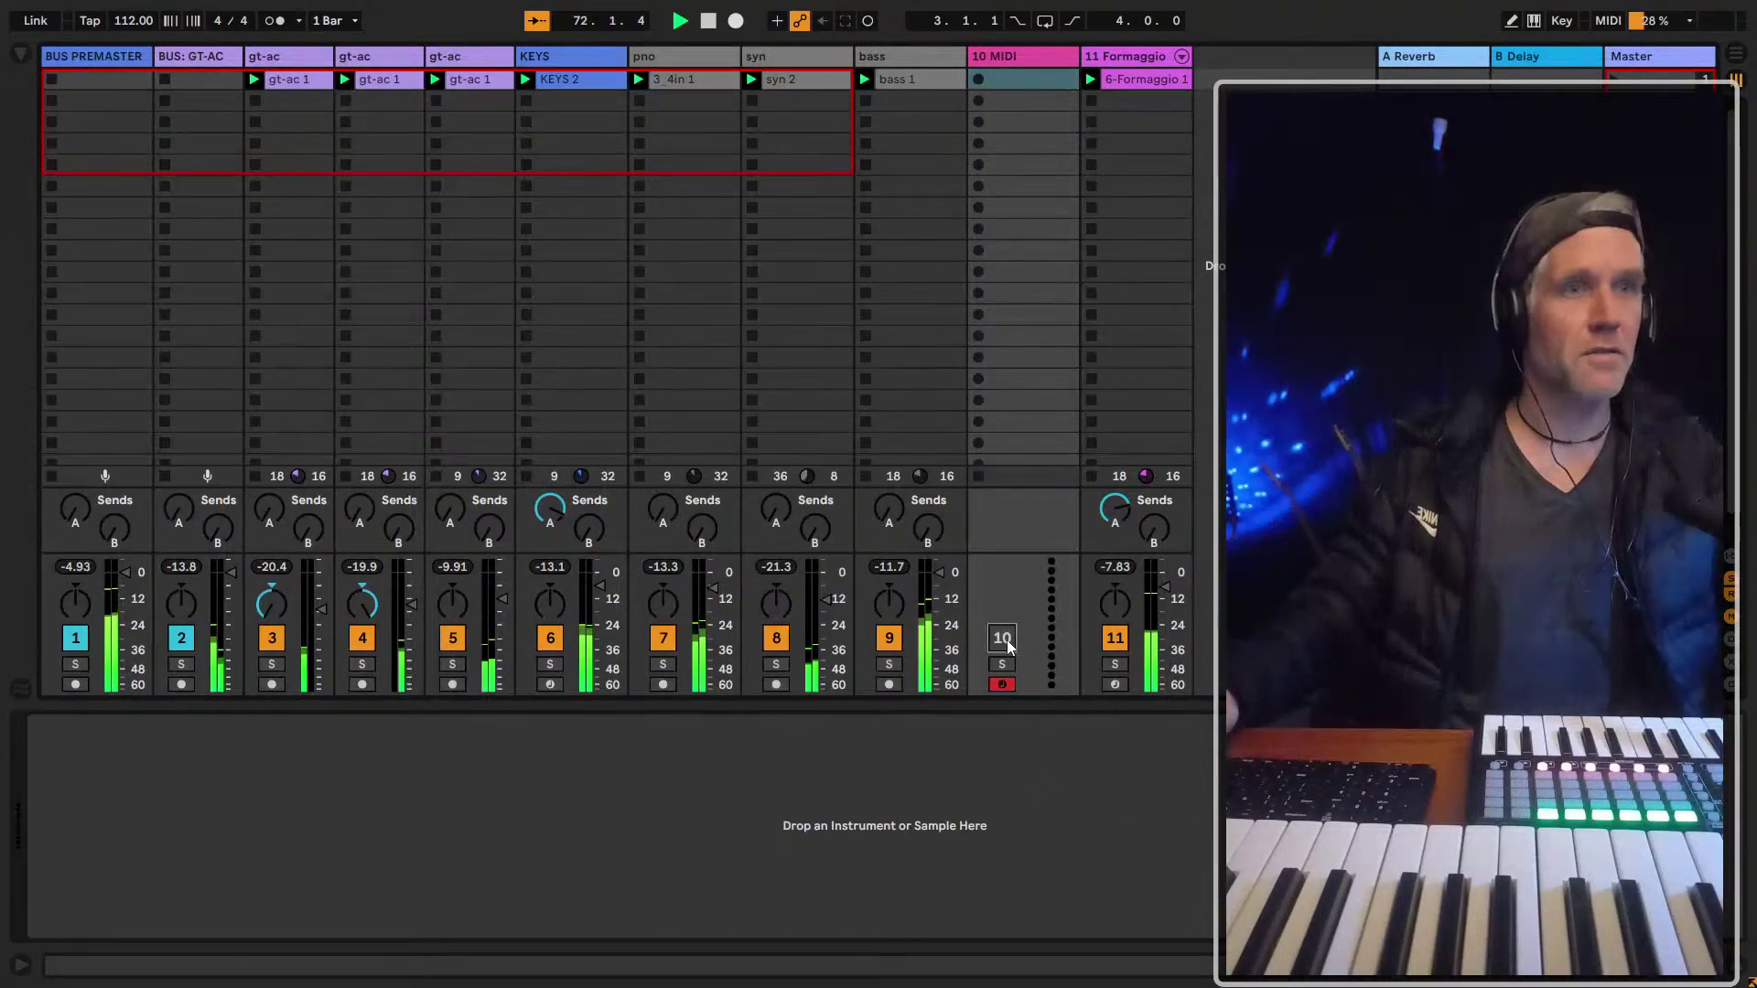
{"action": "double_click", "coordinate": [1034, 80]}
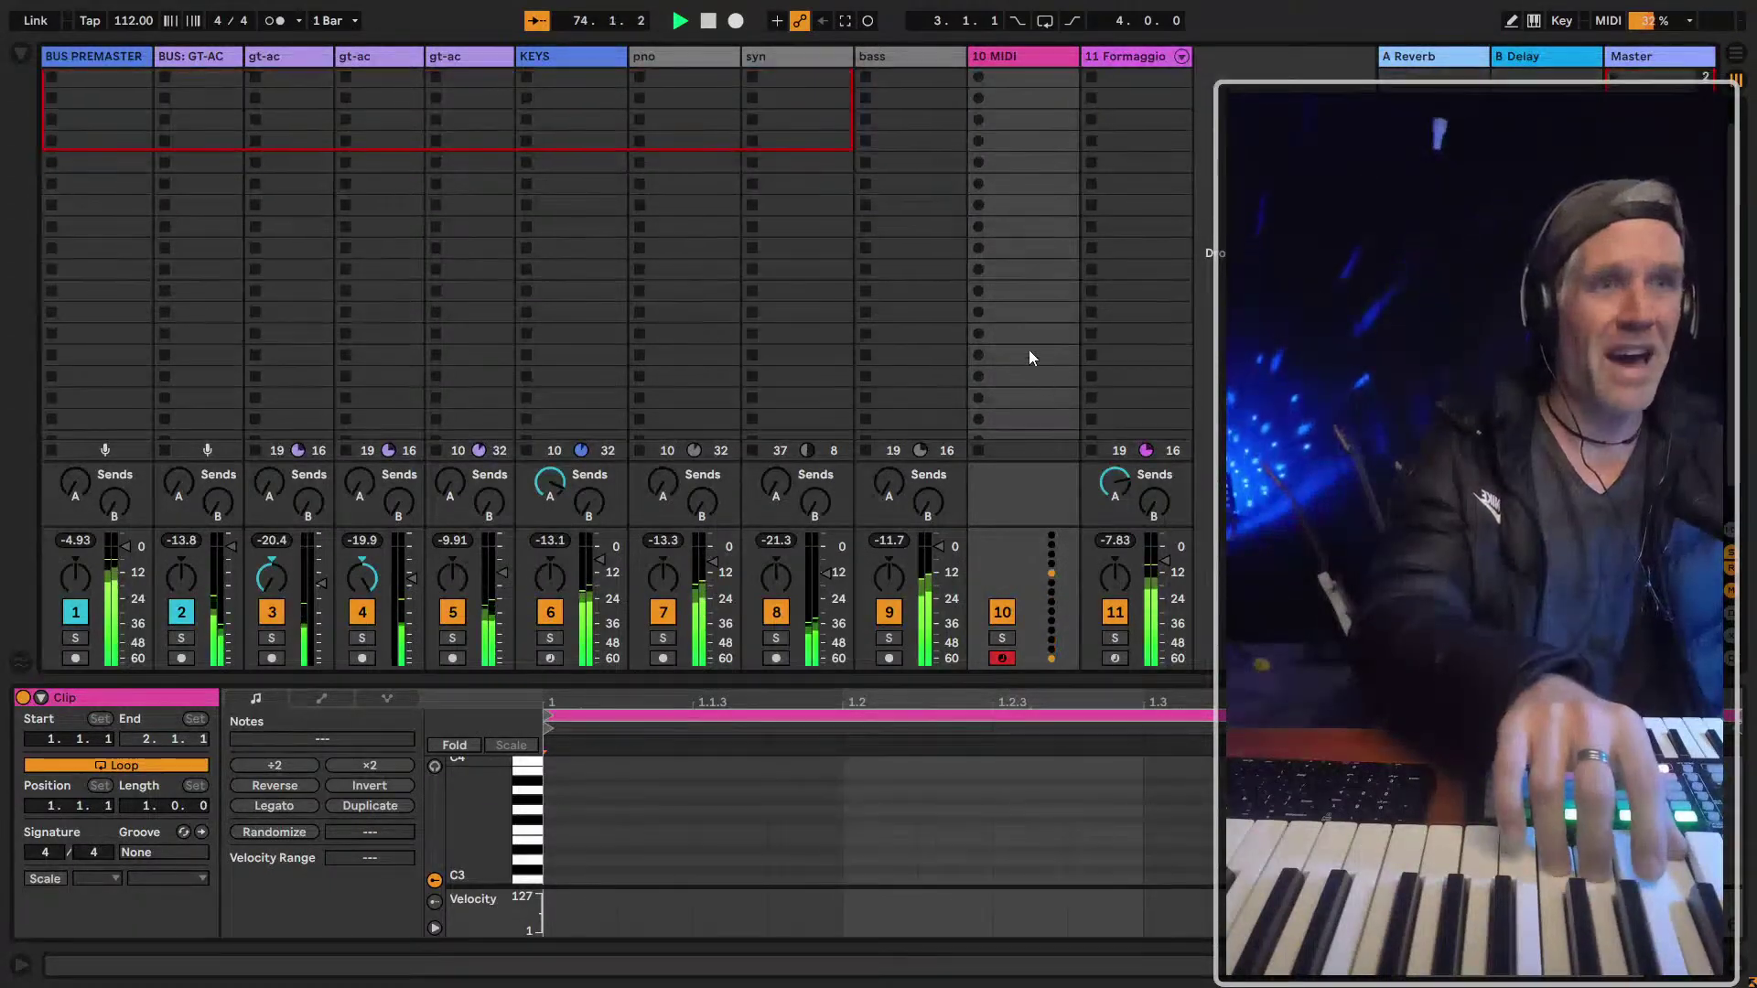
Show the input/output section and record a new MIDI clip into the third slot of the 10 MIDI track
{"action": "key", "text": "ctrl+alt+i"}
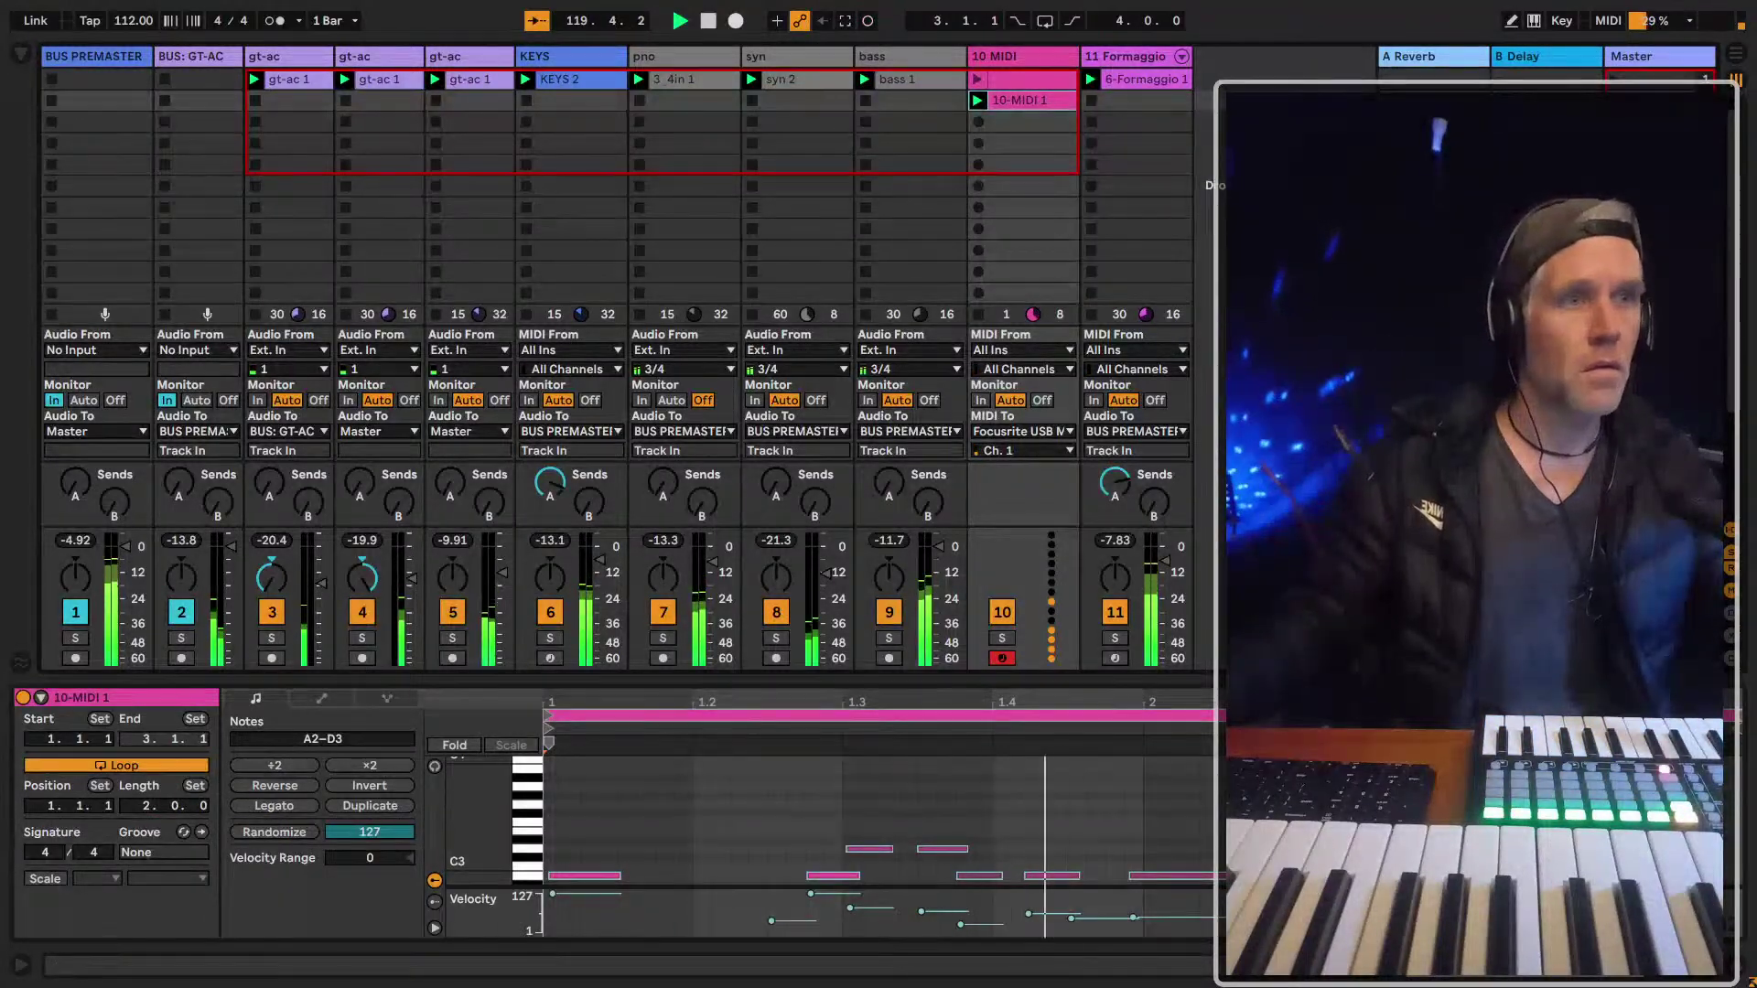
{"action": "left_click_drag", "start_coordinate": [1281, 578], "coordinate": [1281, 557]}
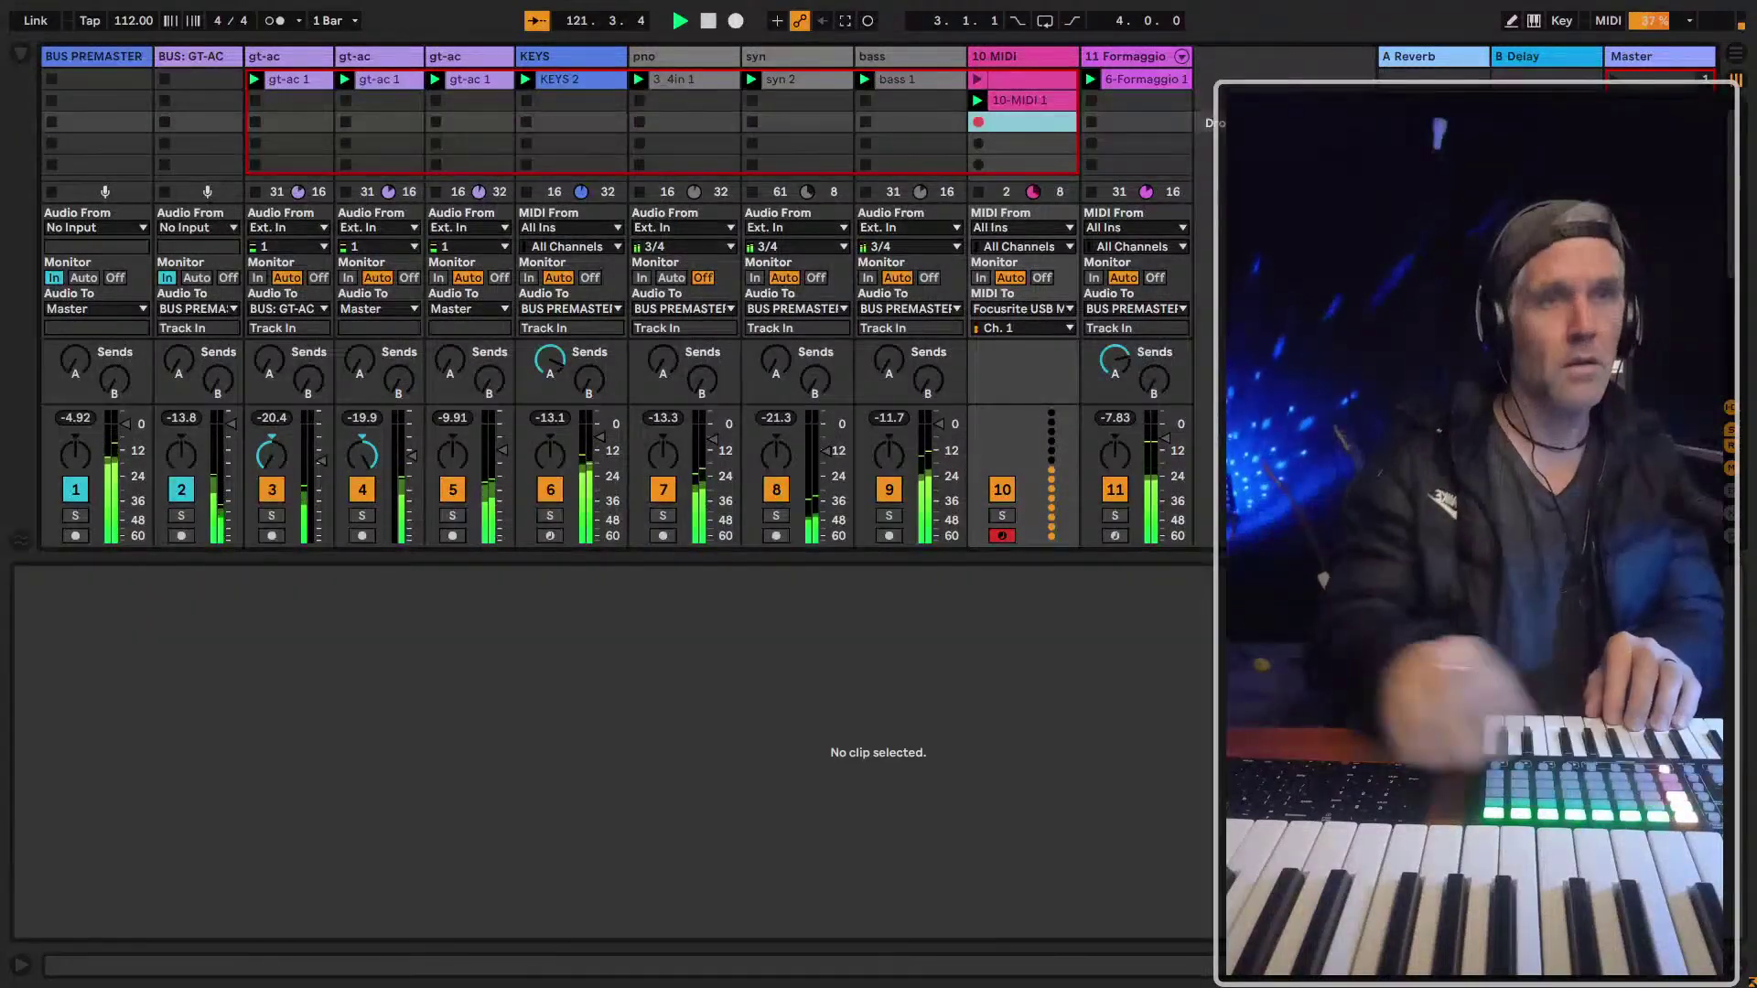
{"action": "key", "text": "ctrl+z"}
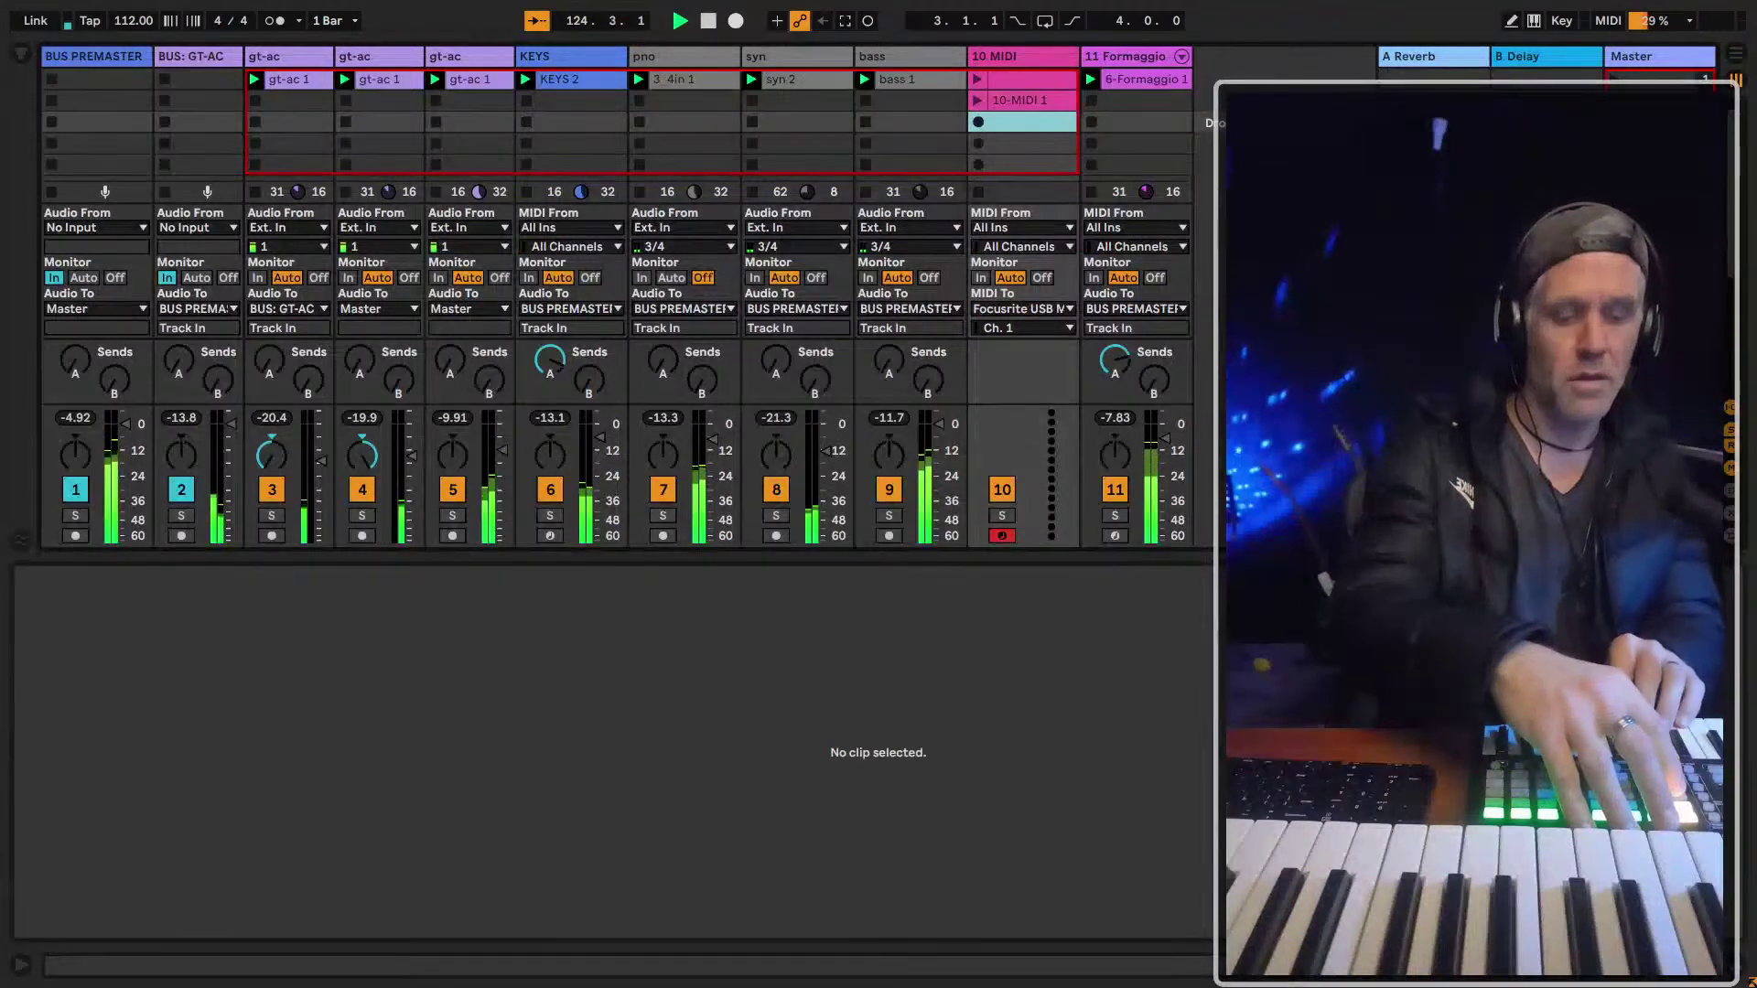
{"action": "key", "text": "shift+F9"}
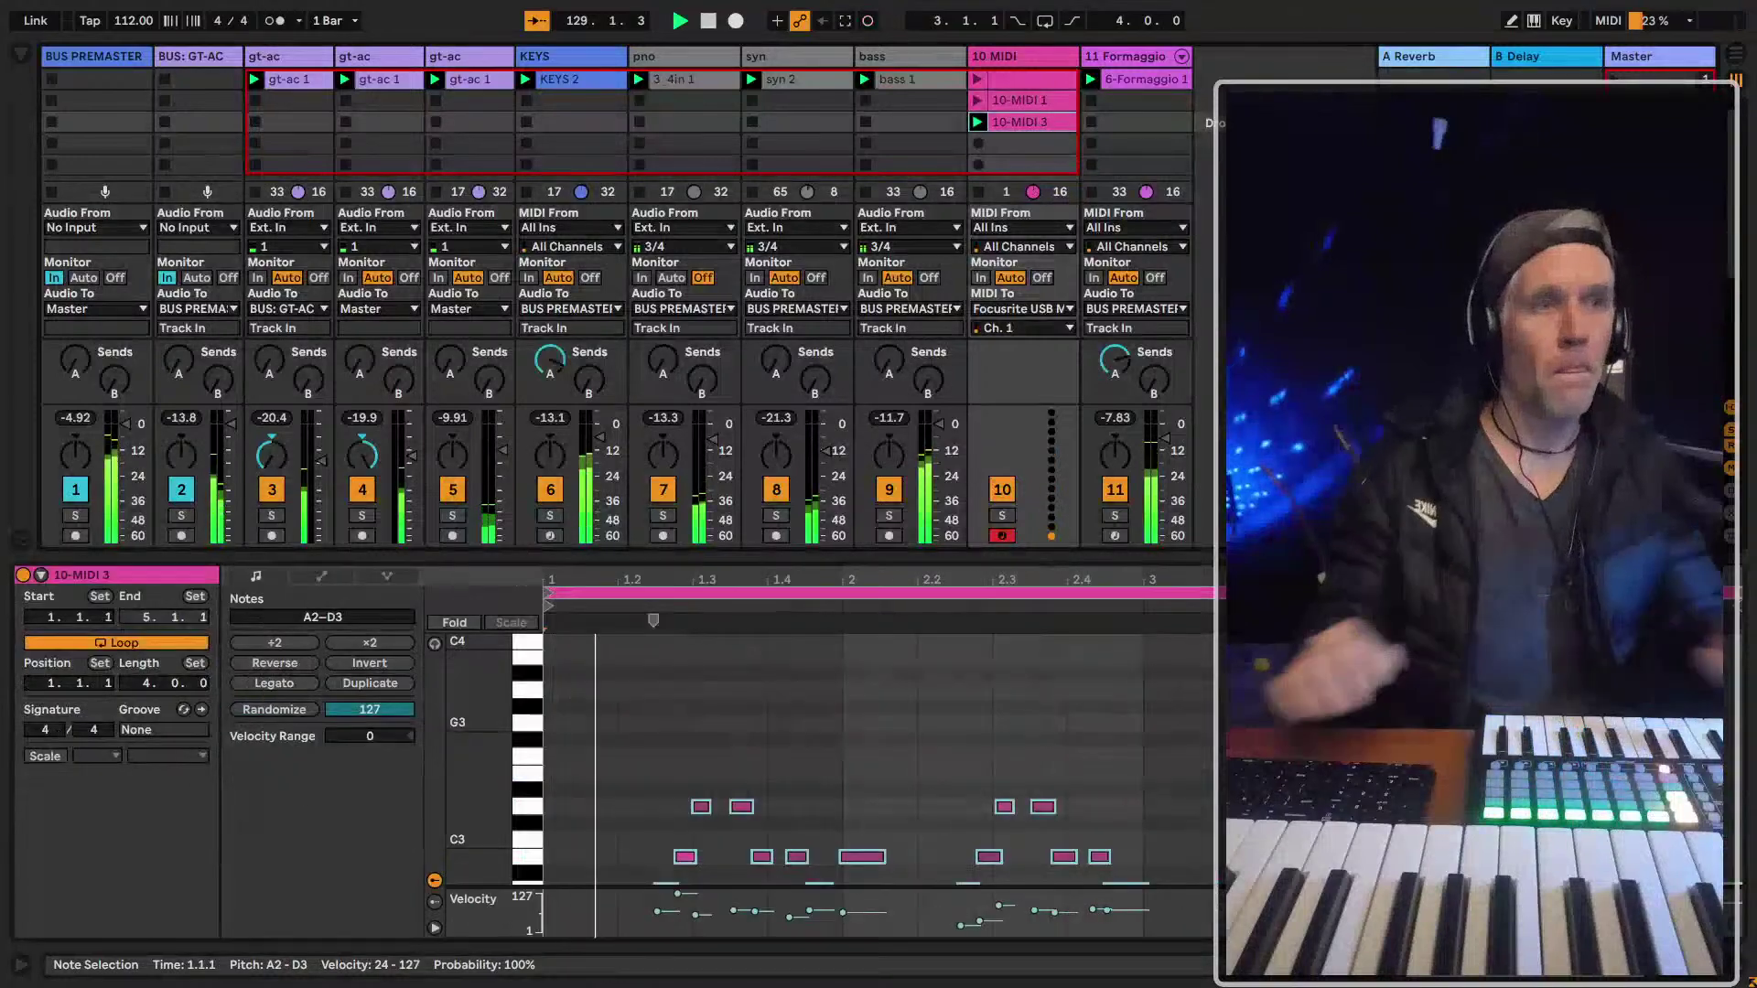
Quantize the notes of the 10-MIDI 3 clip and set all their velocities to 79
{"action": "scroll", "coordinate": [1009, 740], "scroll_direction": "down", "scroll_amount": 3}
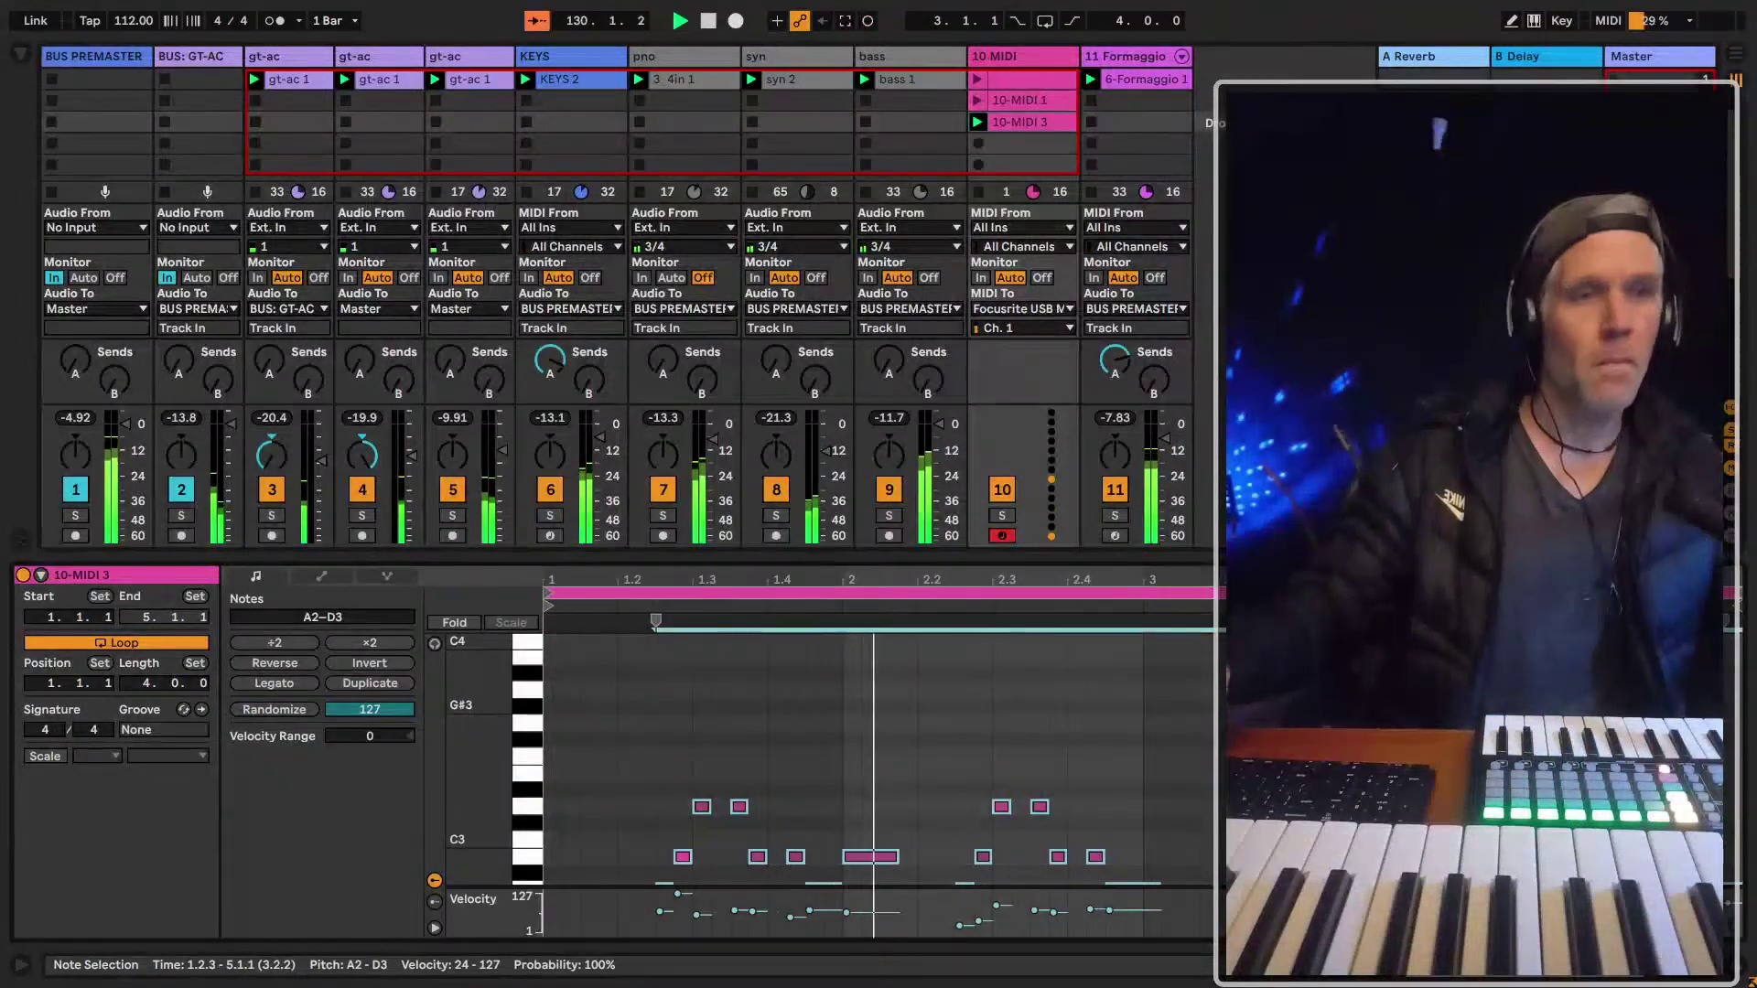
{"action": "scroll", "coordinate": [1009, 740], "scroll_direction": "down", "scroll_amount": 1}
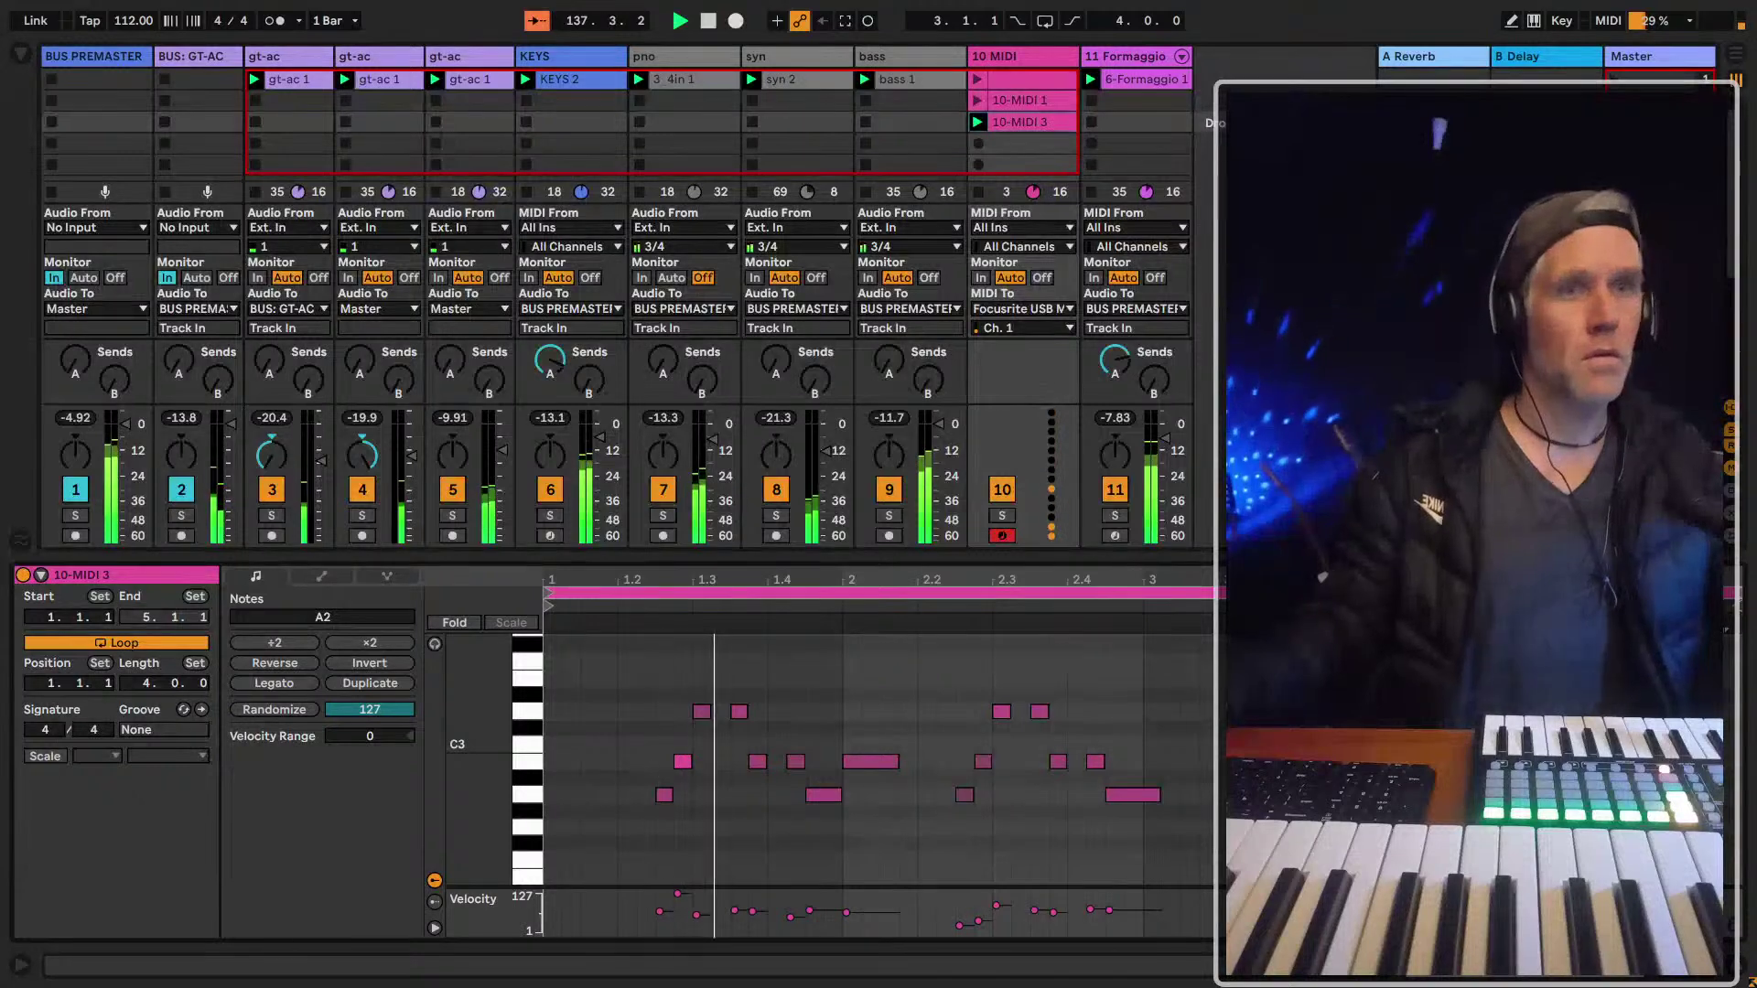
{"action": "left_click", "coordinate": [864, 761]}
{"action": "key", "text": "ctrl+a"}
{"action": "mouse_move", "coordinate": [864, 762]}
{"action": "left_mouse_down"}
{"action": "mouse_move", "coordinate": [864, 732]}
{"action": "mouse_move", "coordinate": [854, 763]}
{"action": "left_mouse_up"}
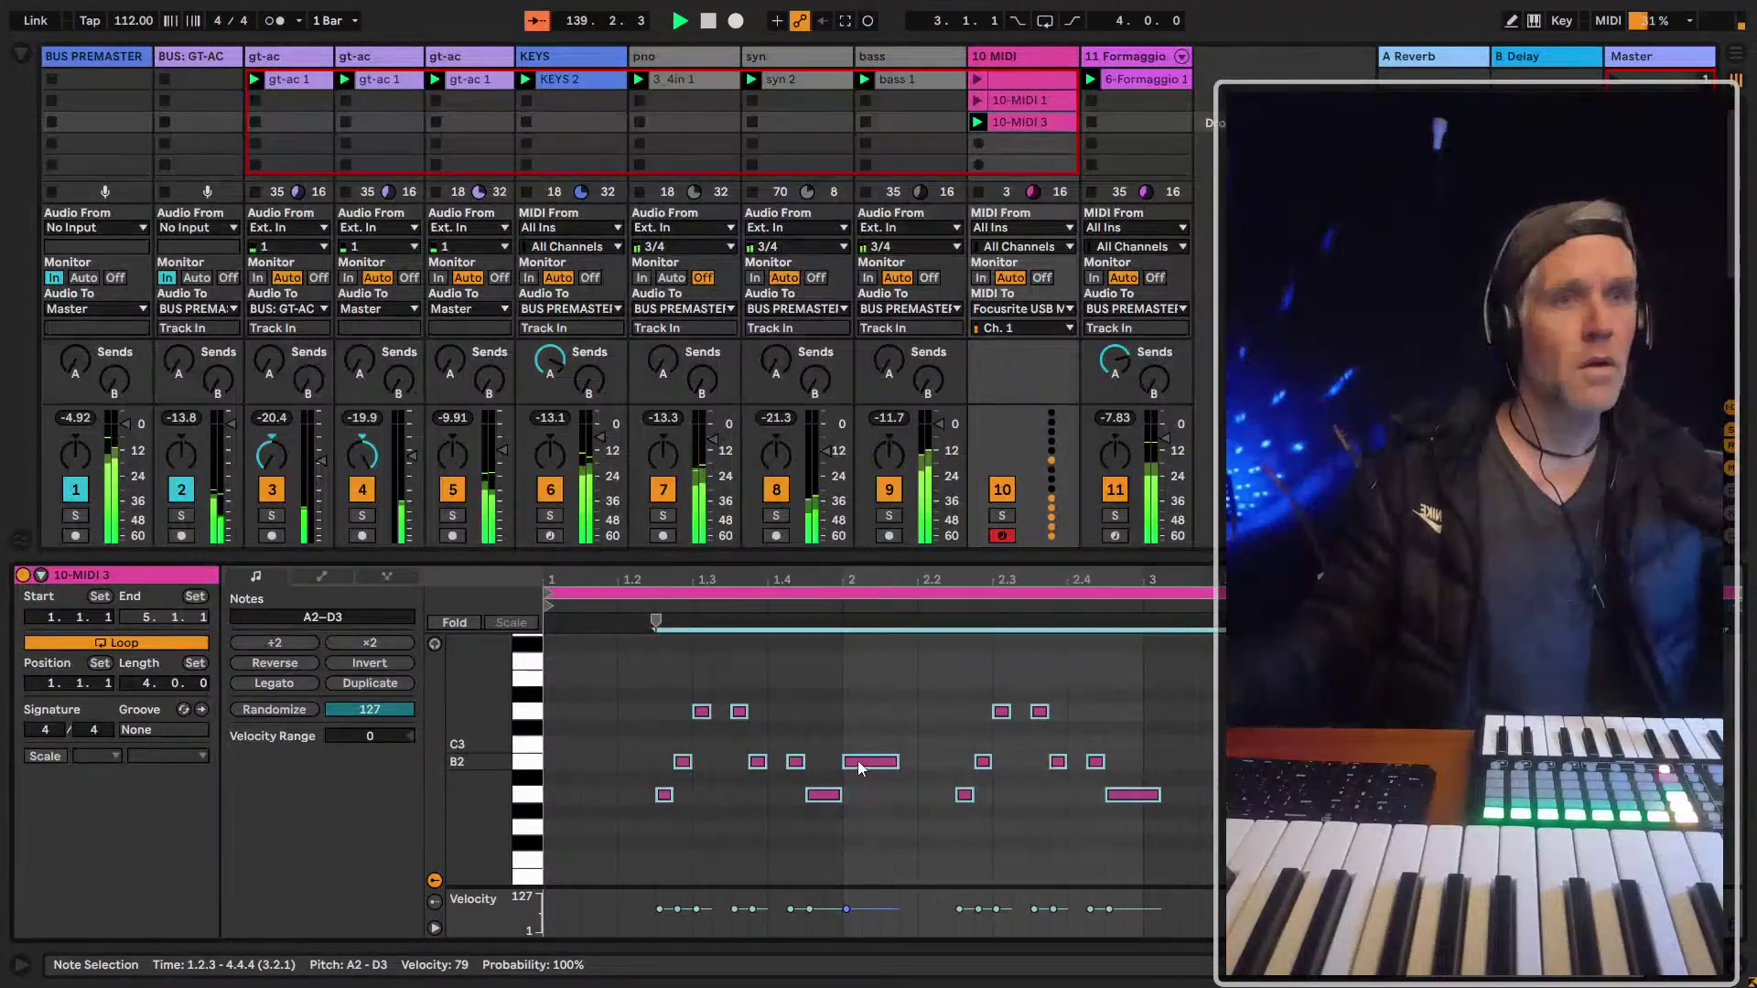
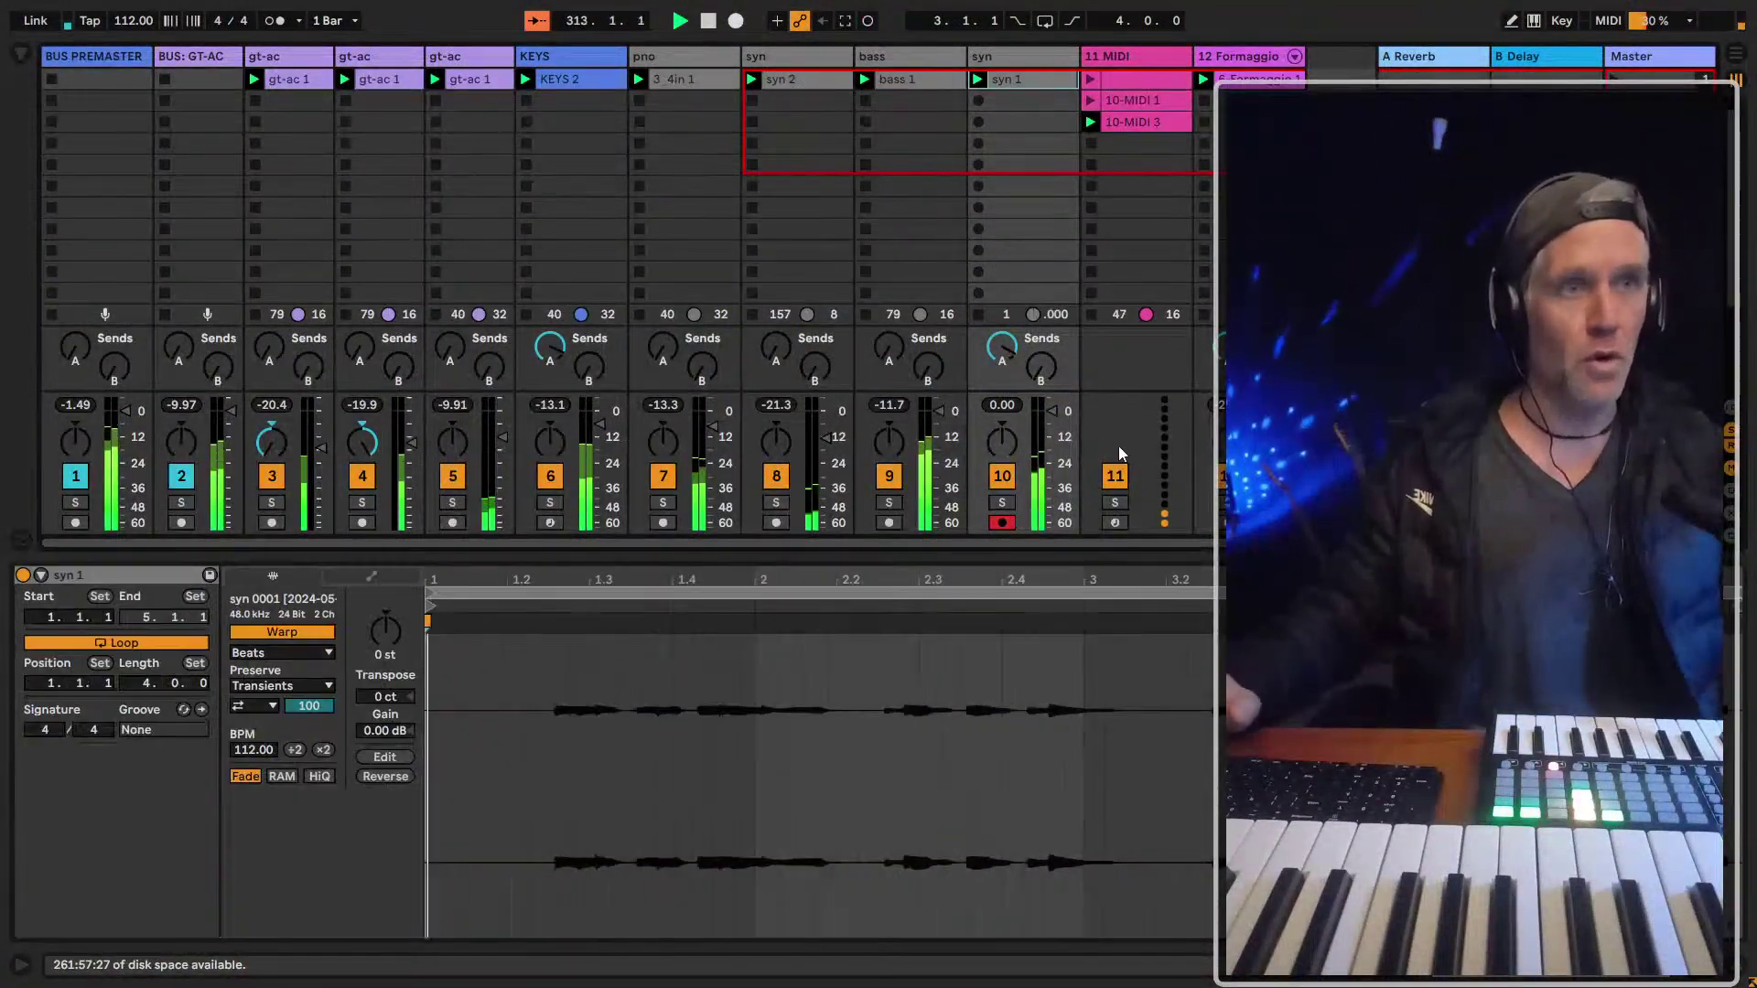
Check track 10 syn alone, and look through the second and third gt-ac tracks' devices with the third gt-ac soloed
{"action": "left_click", "coordinate": [1002, 503]}
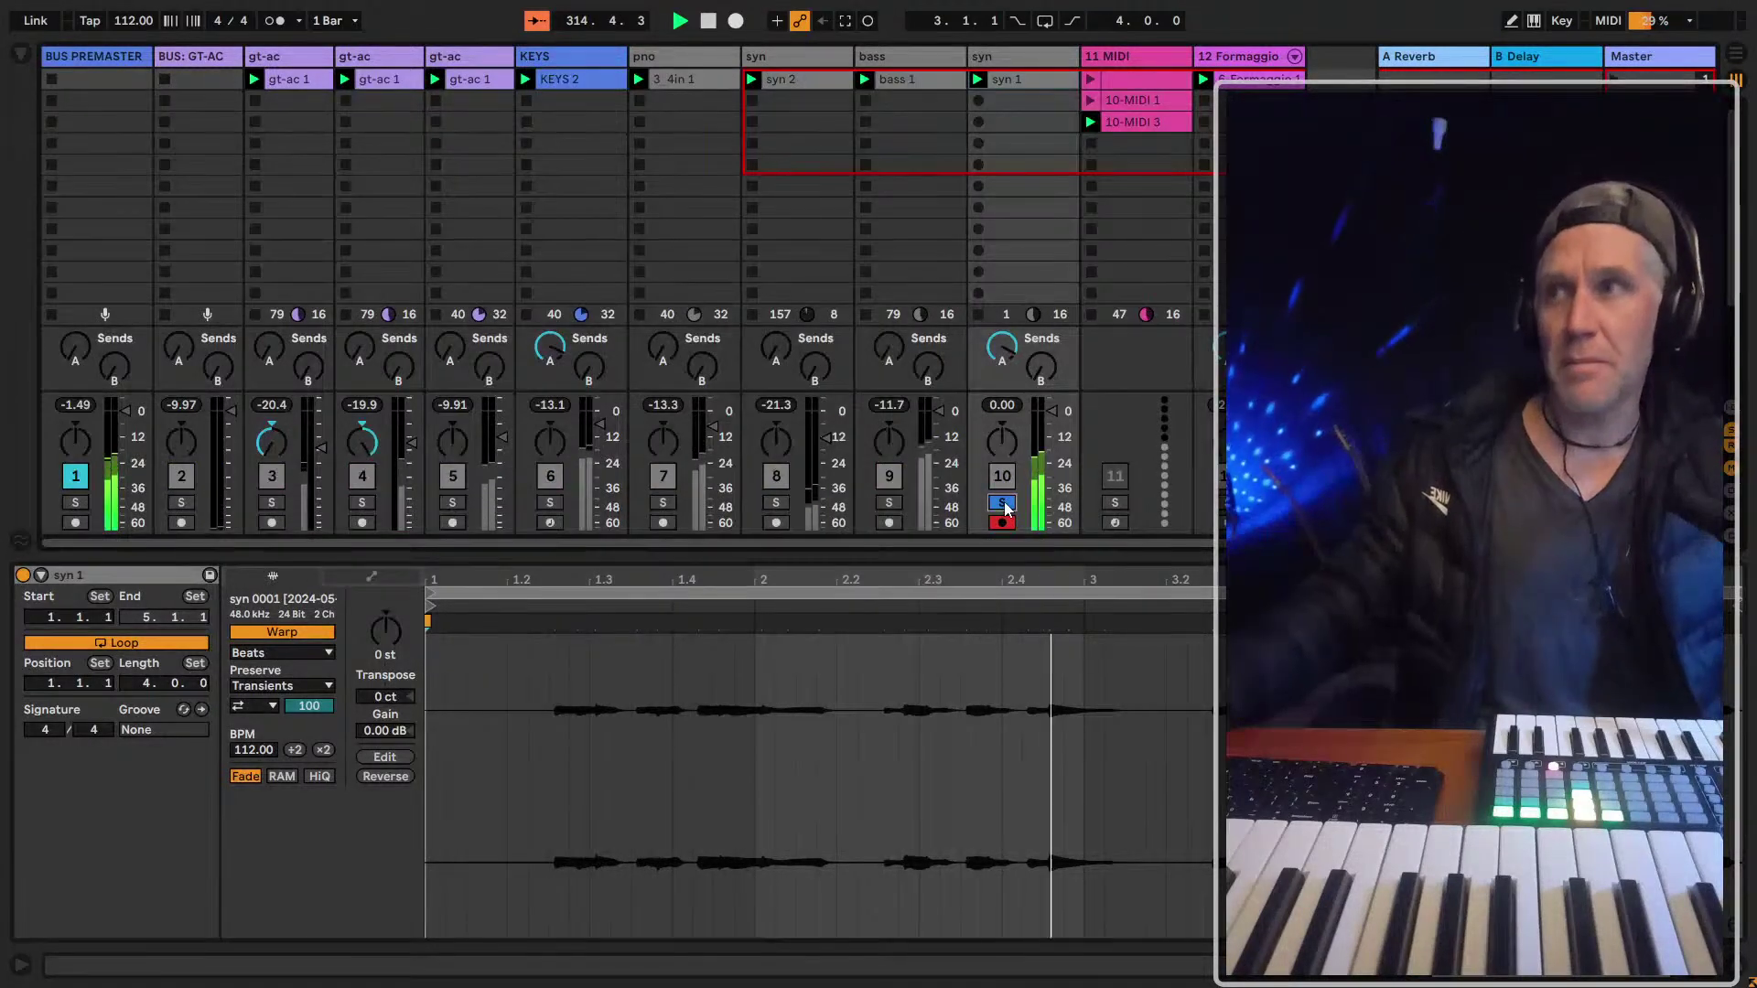
{"action": "left_click", "coordinate": [1002, 502]}
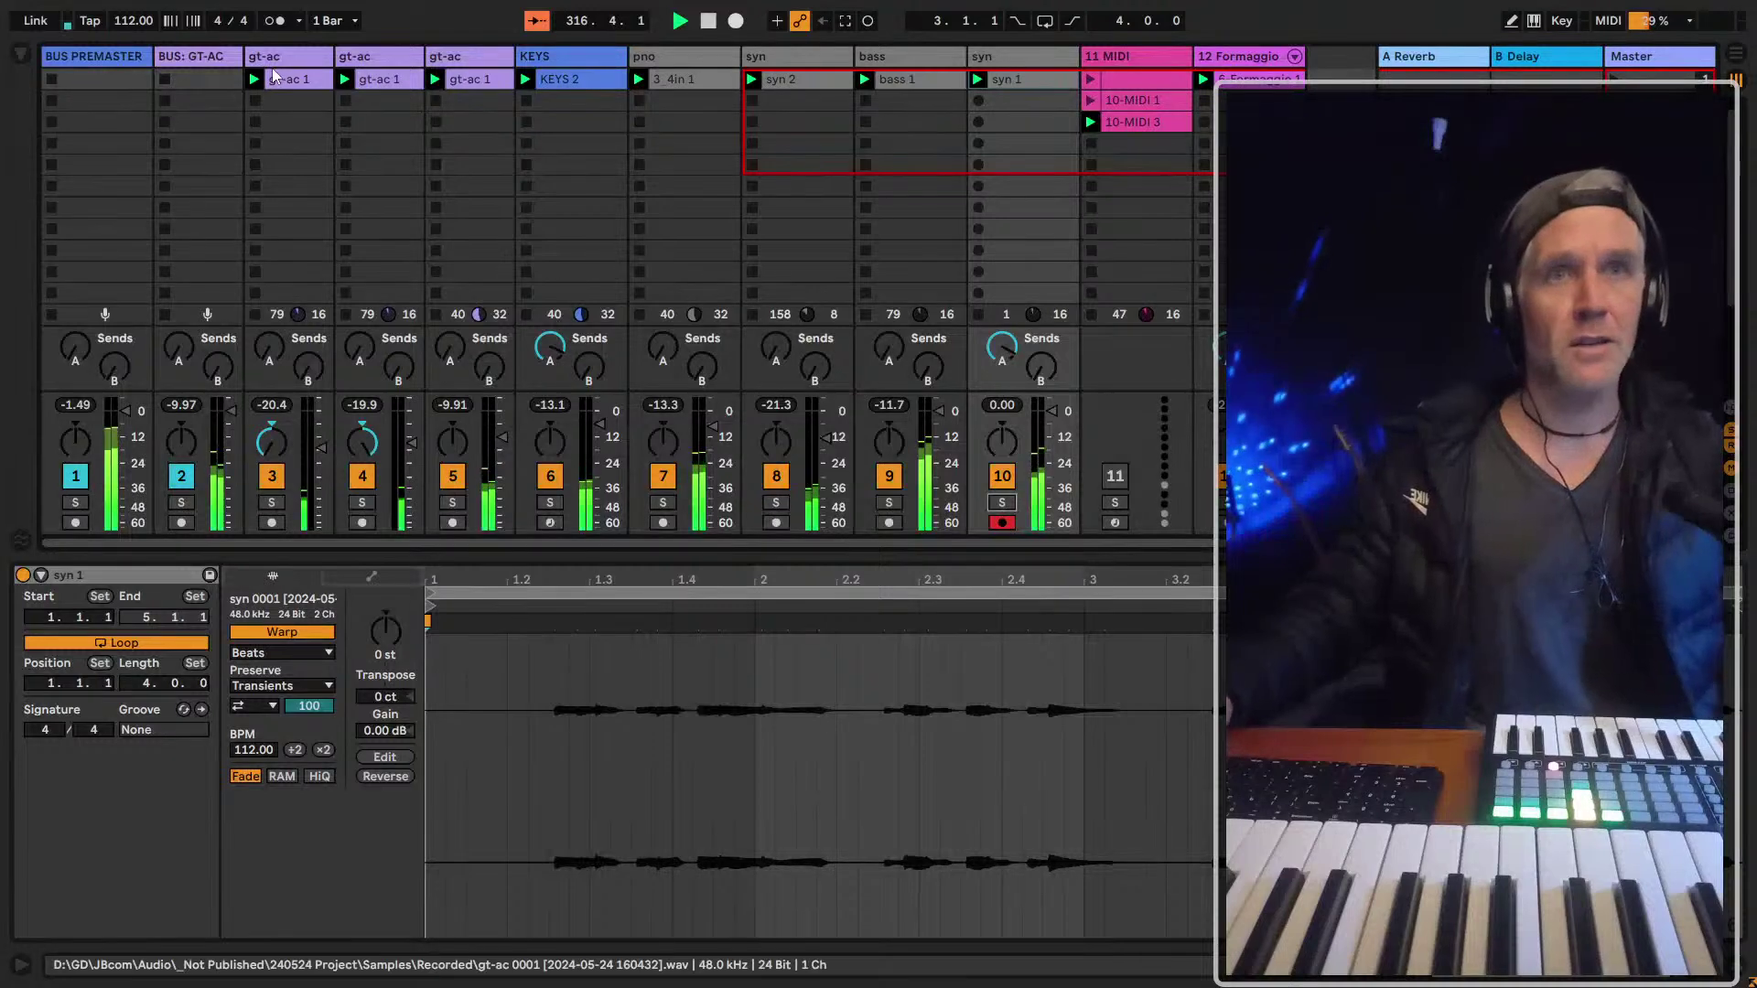
{"action": "left_click", "coordinate": [467, 78]}
{"action": "left_click", "coordinate": [452, 503]}
{"action": "key", "text": "shift+Tab"}
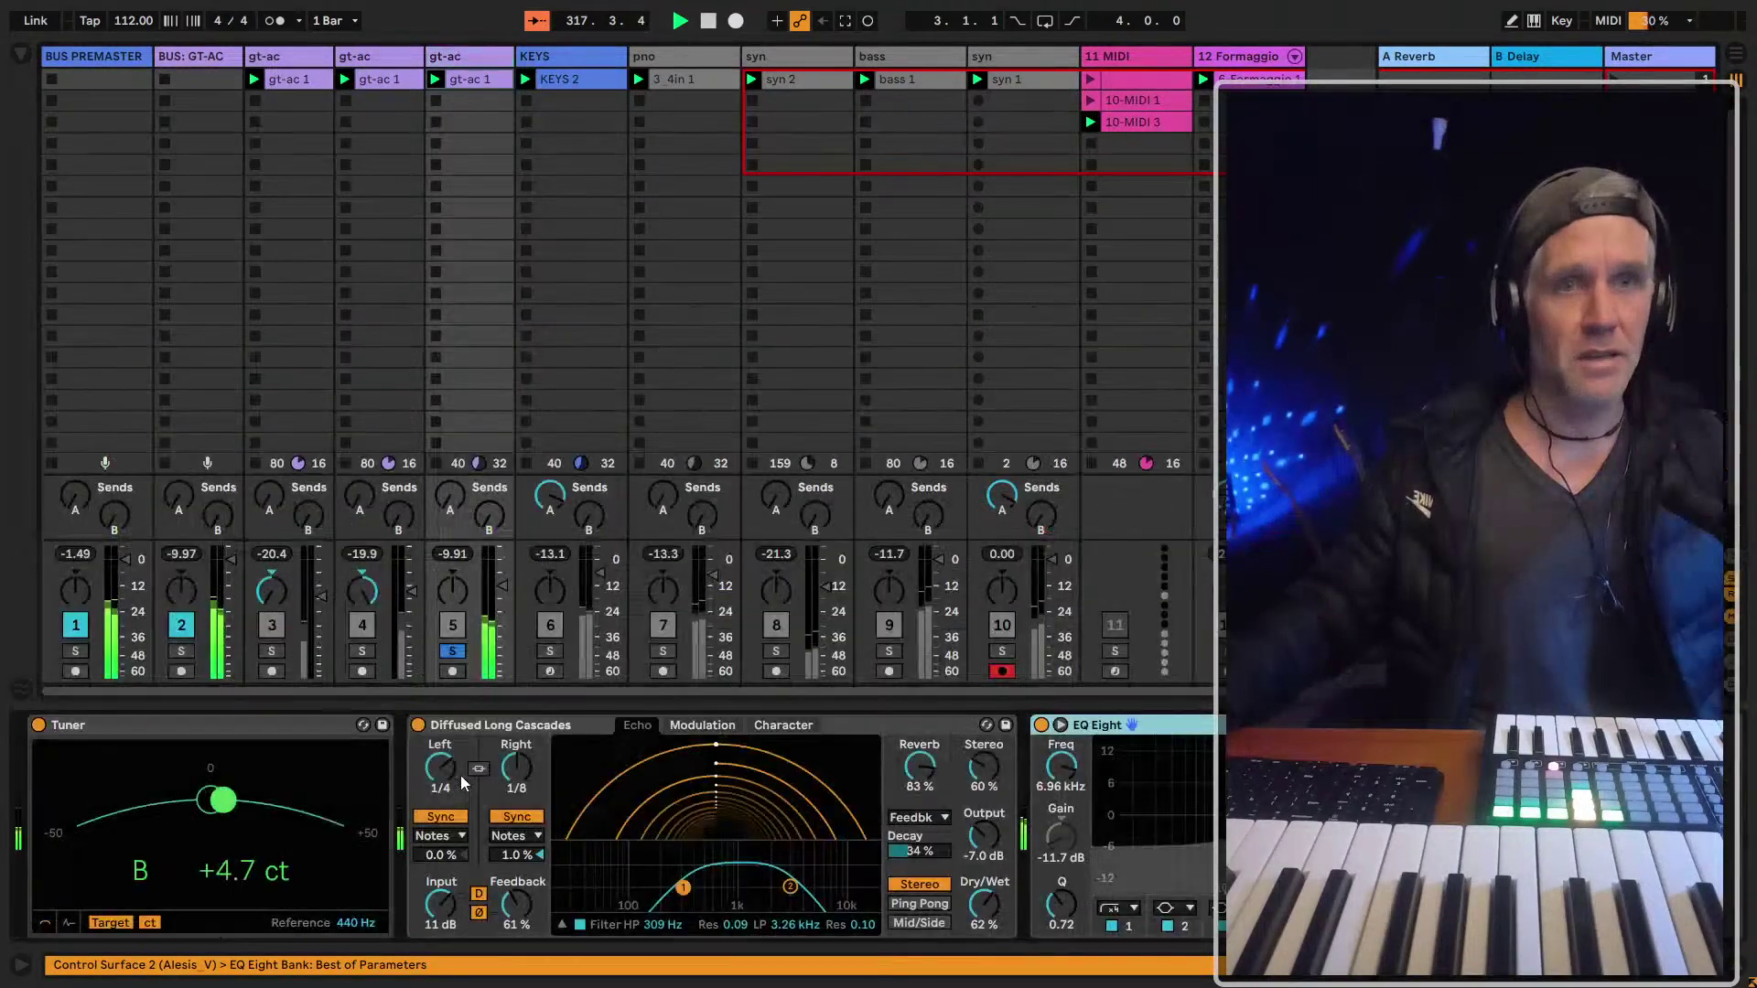
{"action": "left_click", "coordinate": [382, 59]}
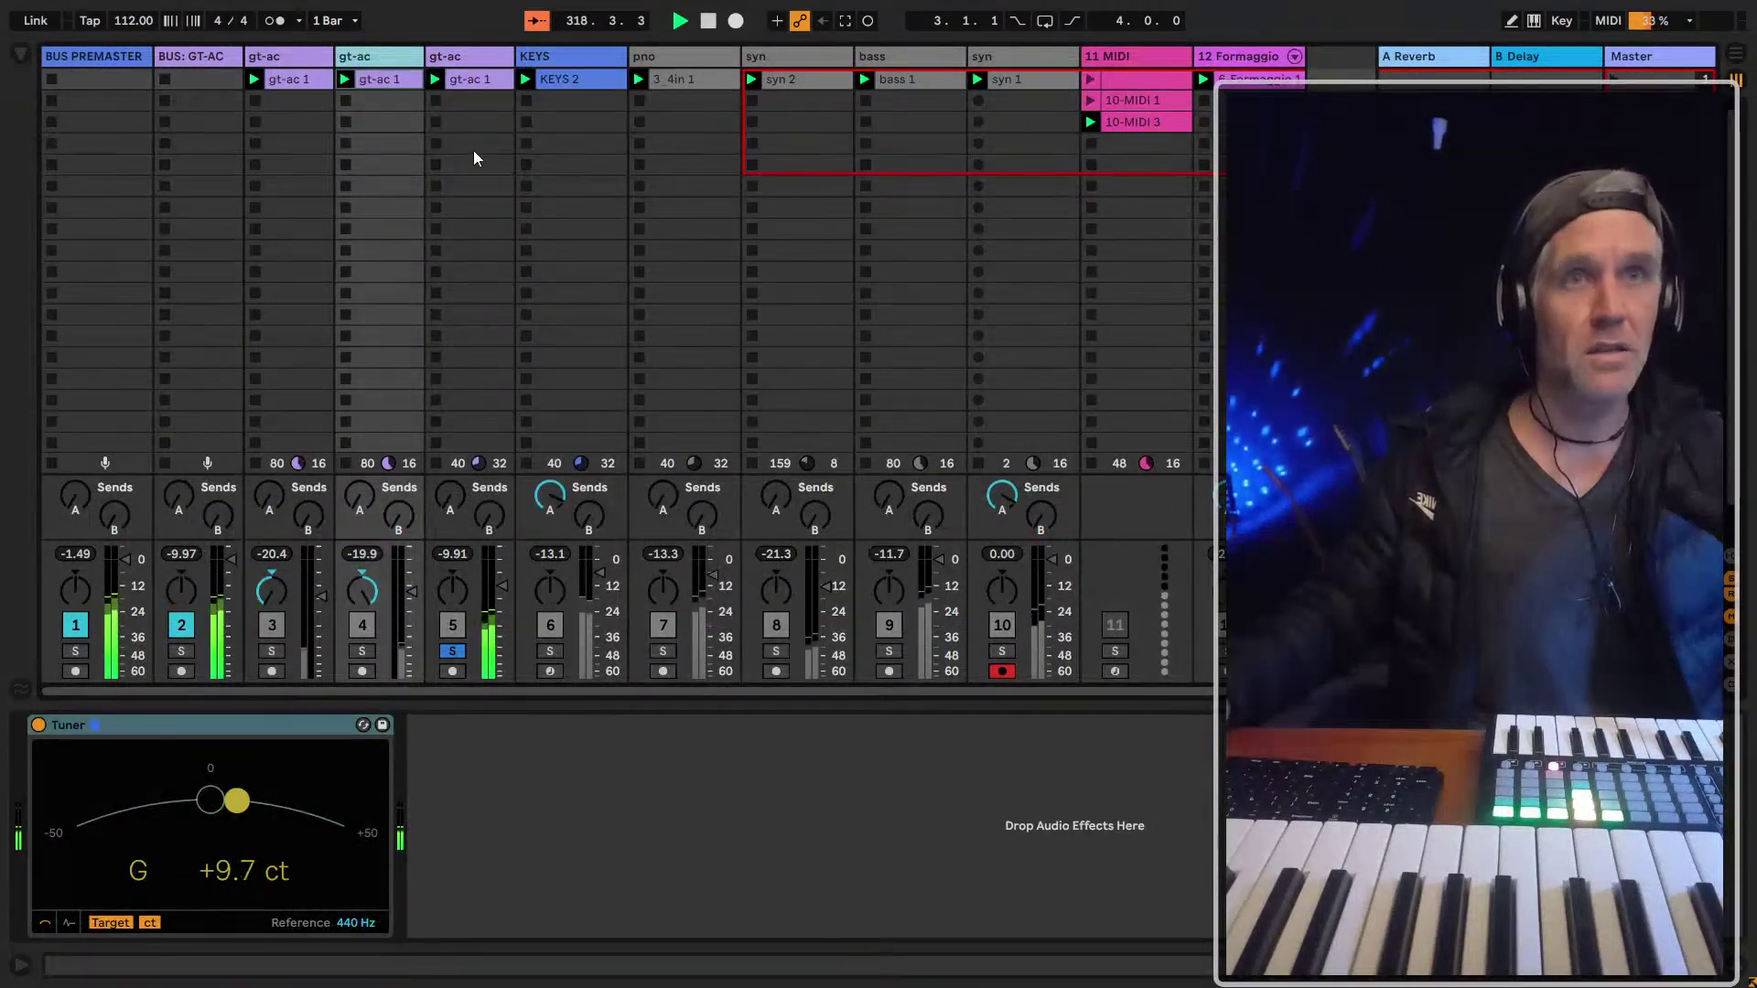
{"action": "left_click", "coordinate": [461, 54]}
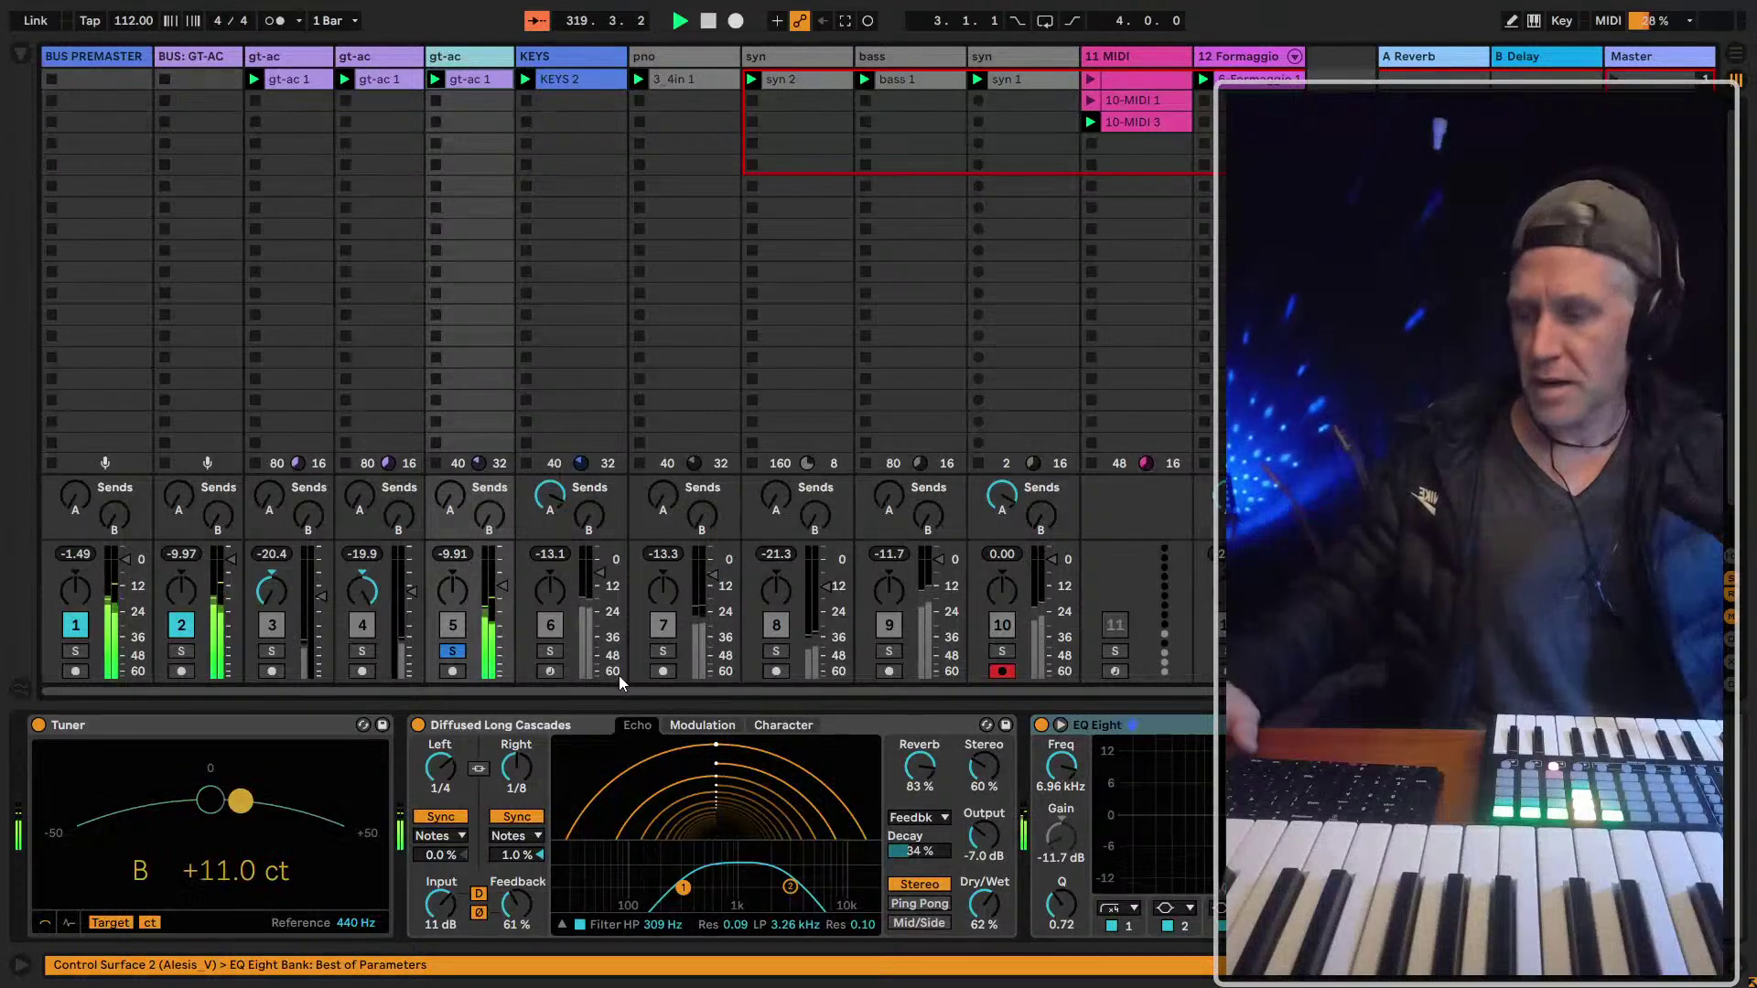
Move the EQ Eight from the third gt-ac track to the end of the BUS: GT-AC device chain, and end the solo
{"action": "key", "text": "ctrl+alt+i"}
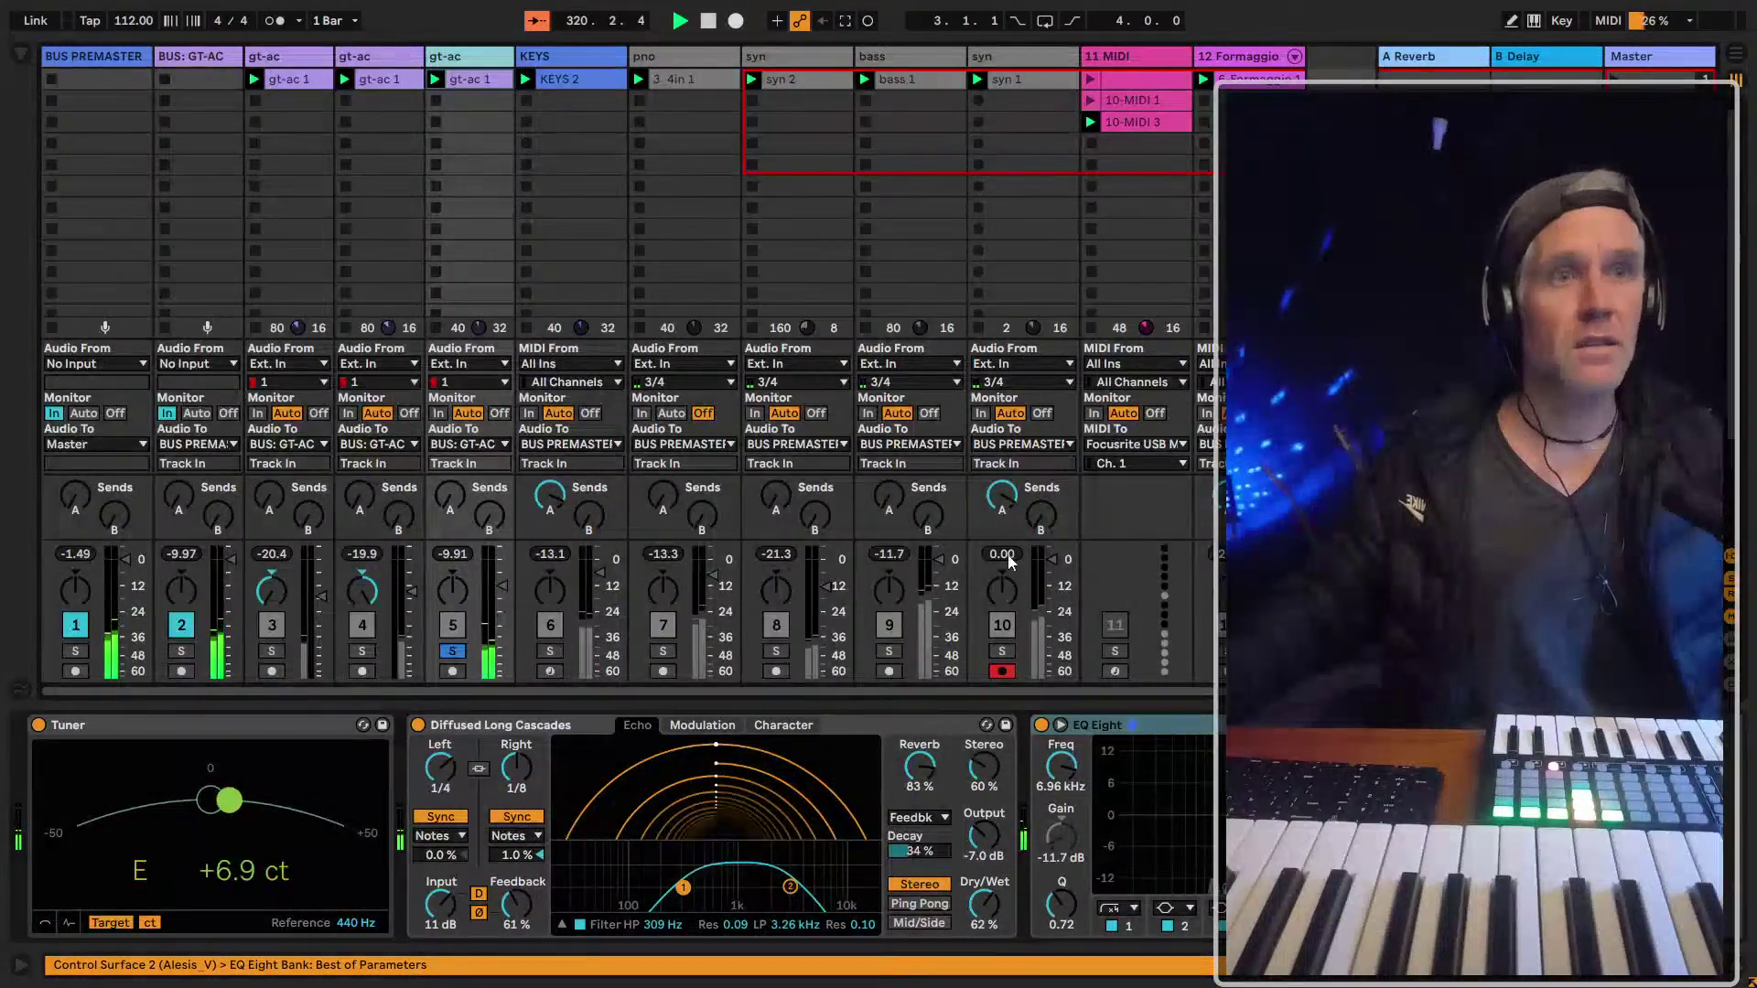
{"action": "left_click", "coordinate": [1157, 732]}
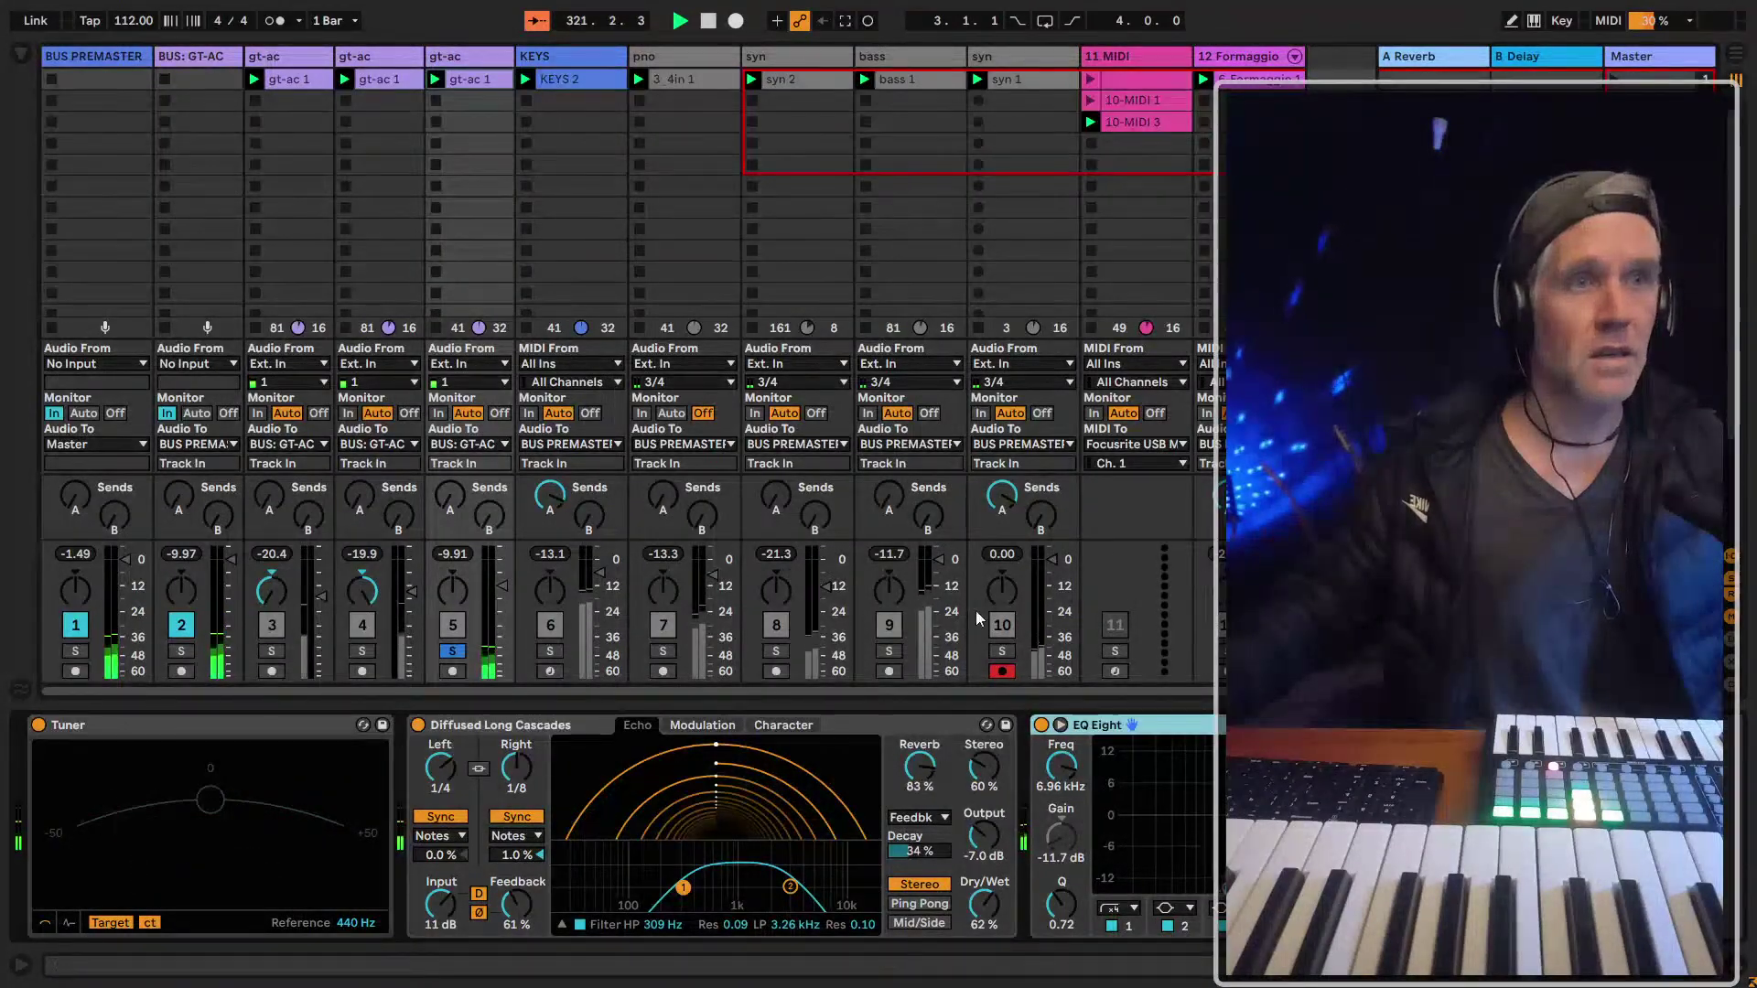
{"action": "left_click", "coordinate": [282, 56]}
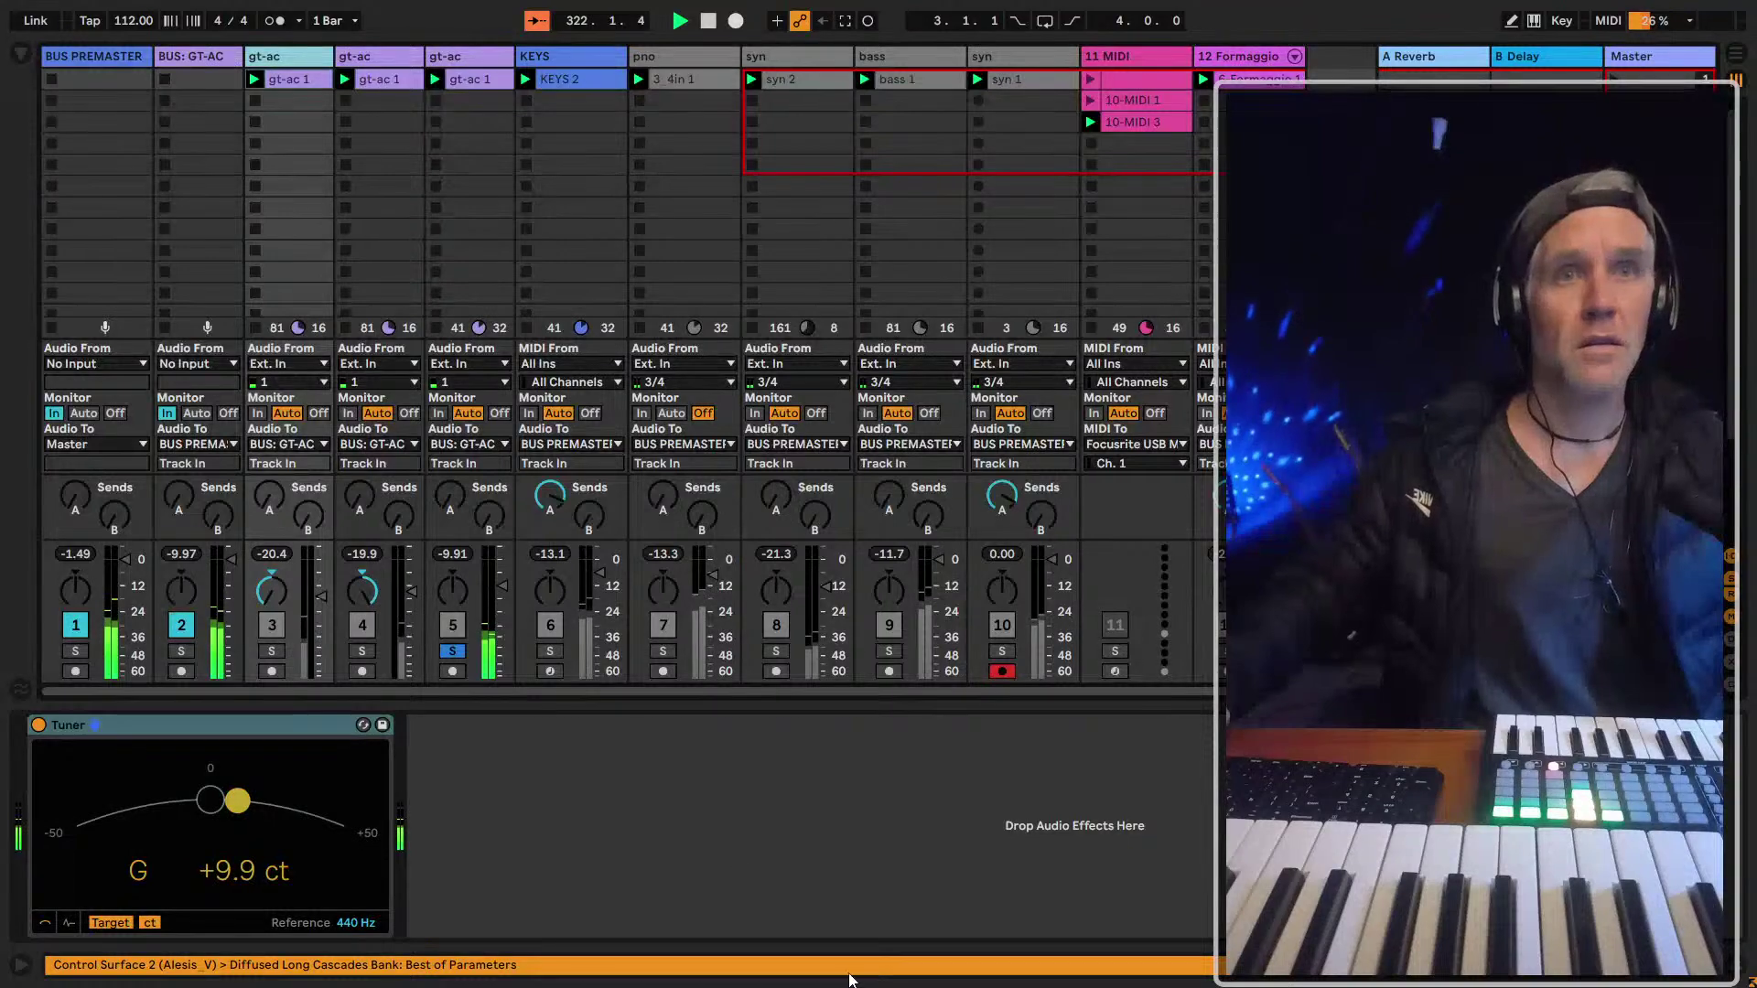
{"action": "key", "text": "Left"}
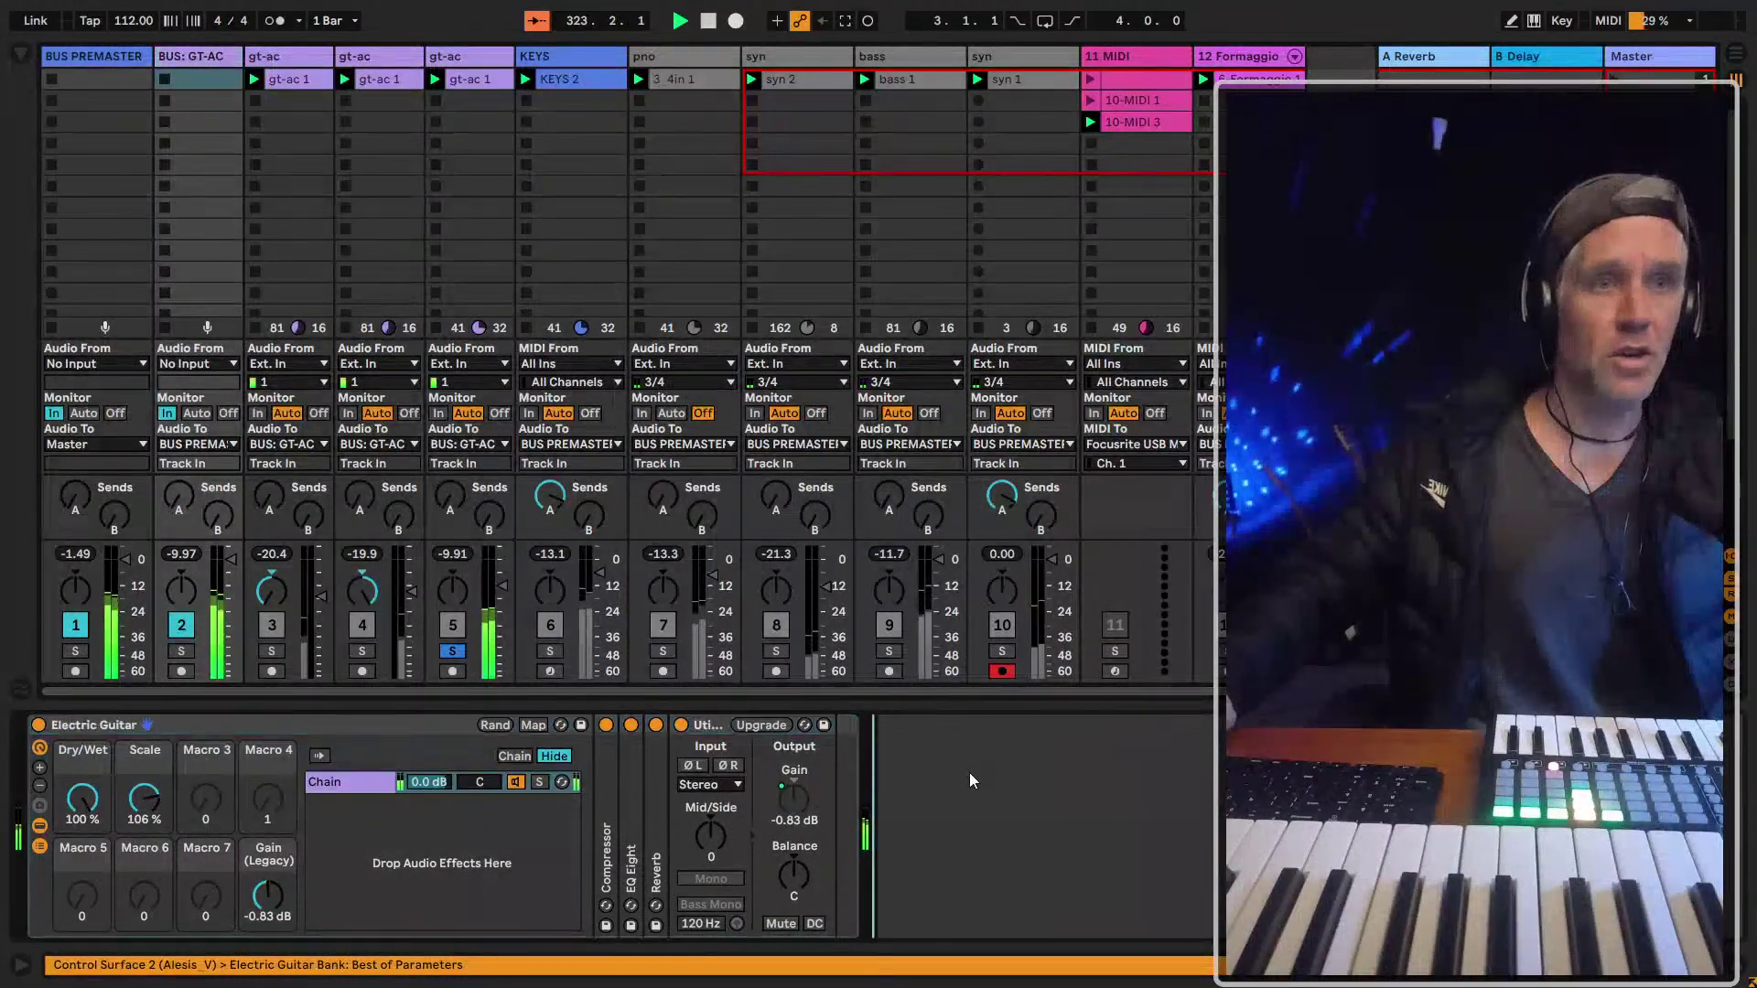
{"action": "key", "text": "ctrl+v"}
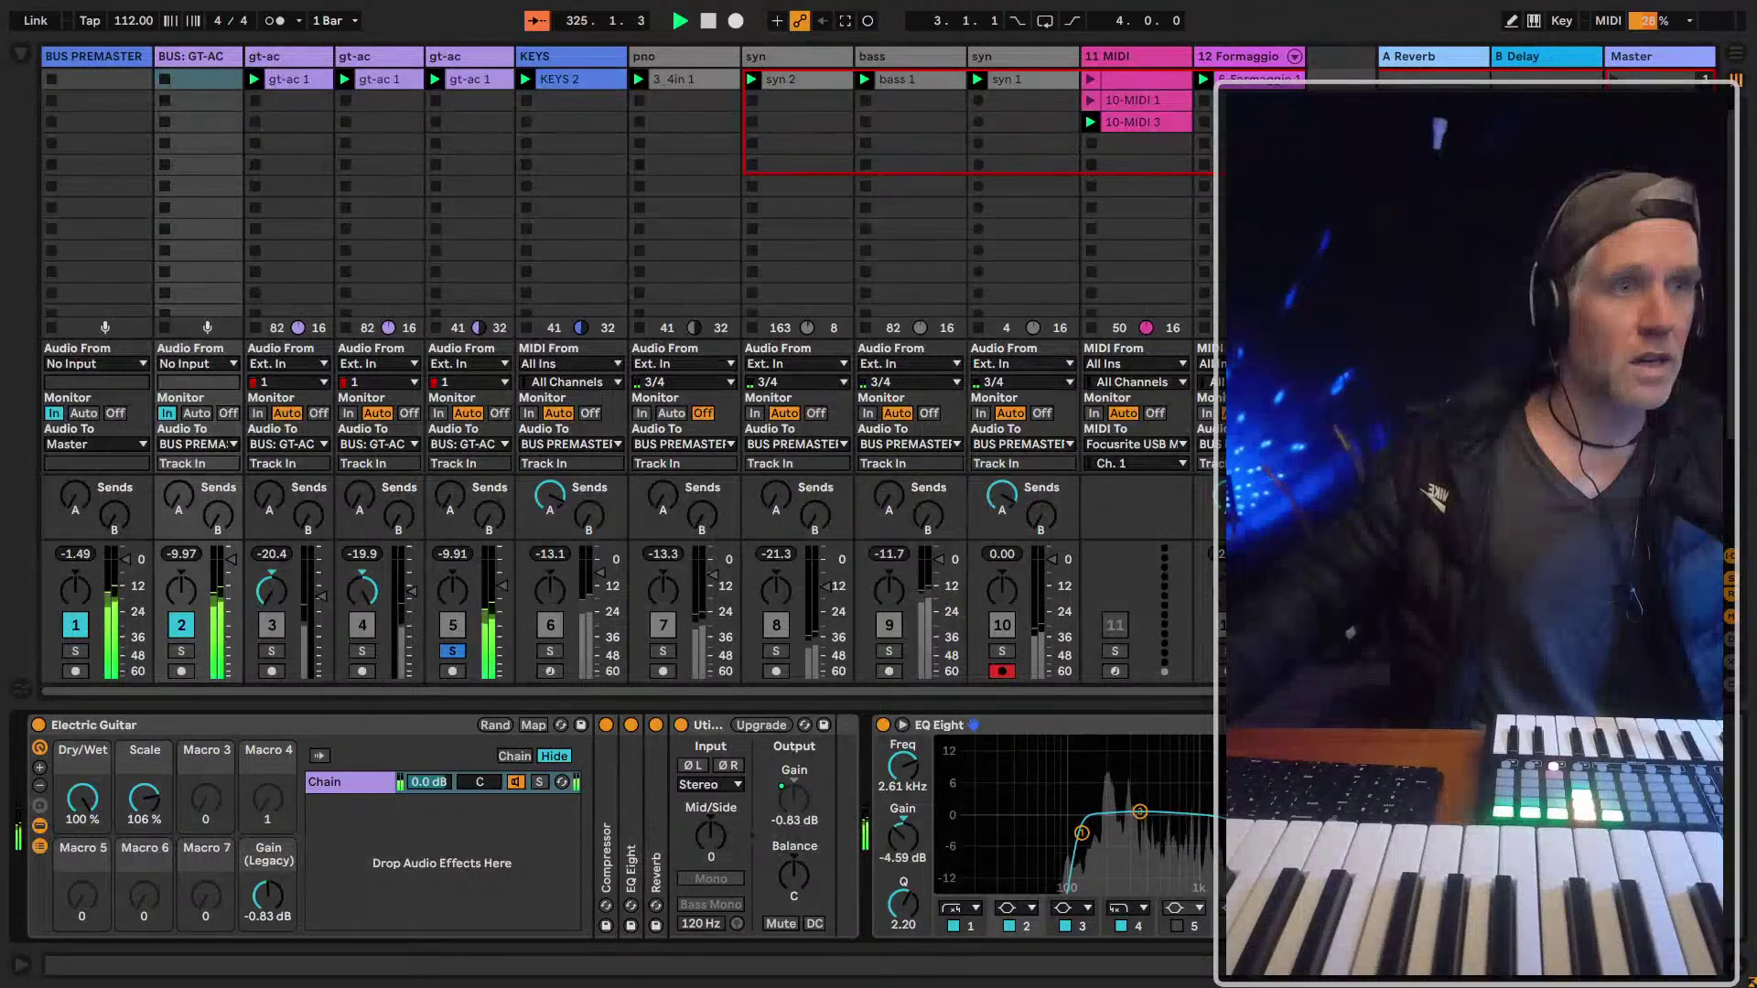
{"action": "left_click", "coordinate": [448, 652]}
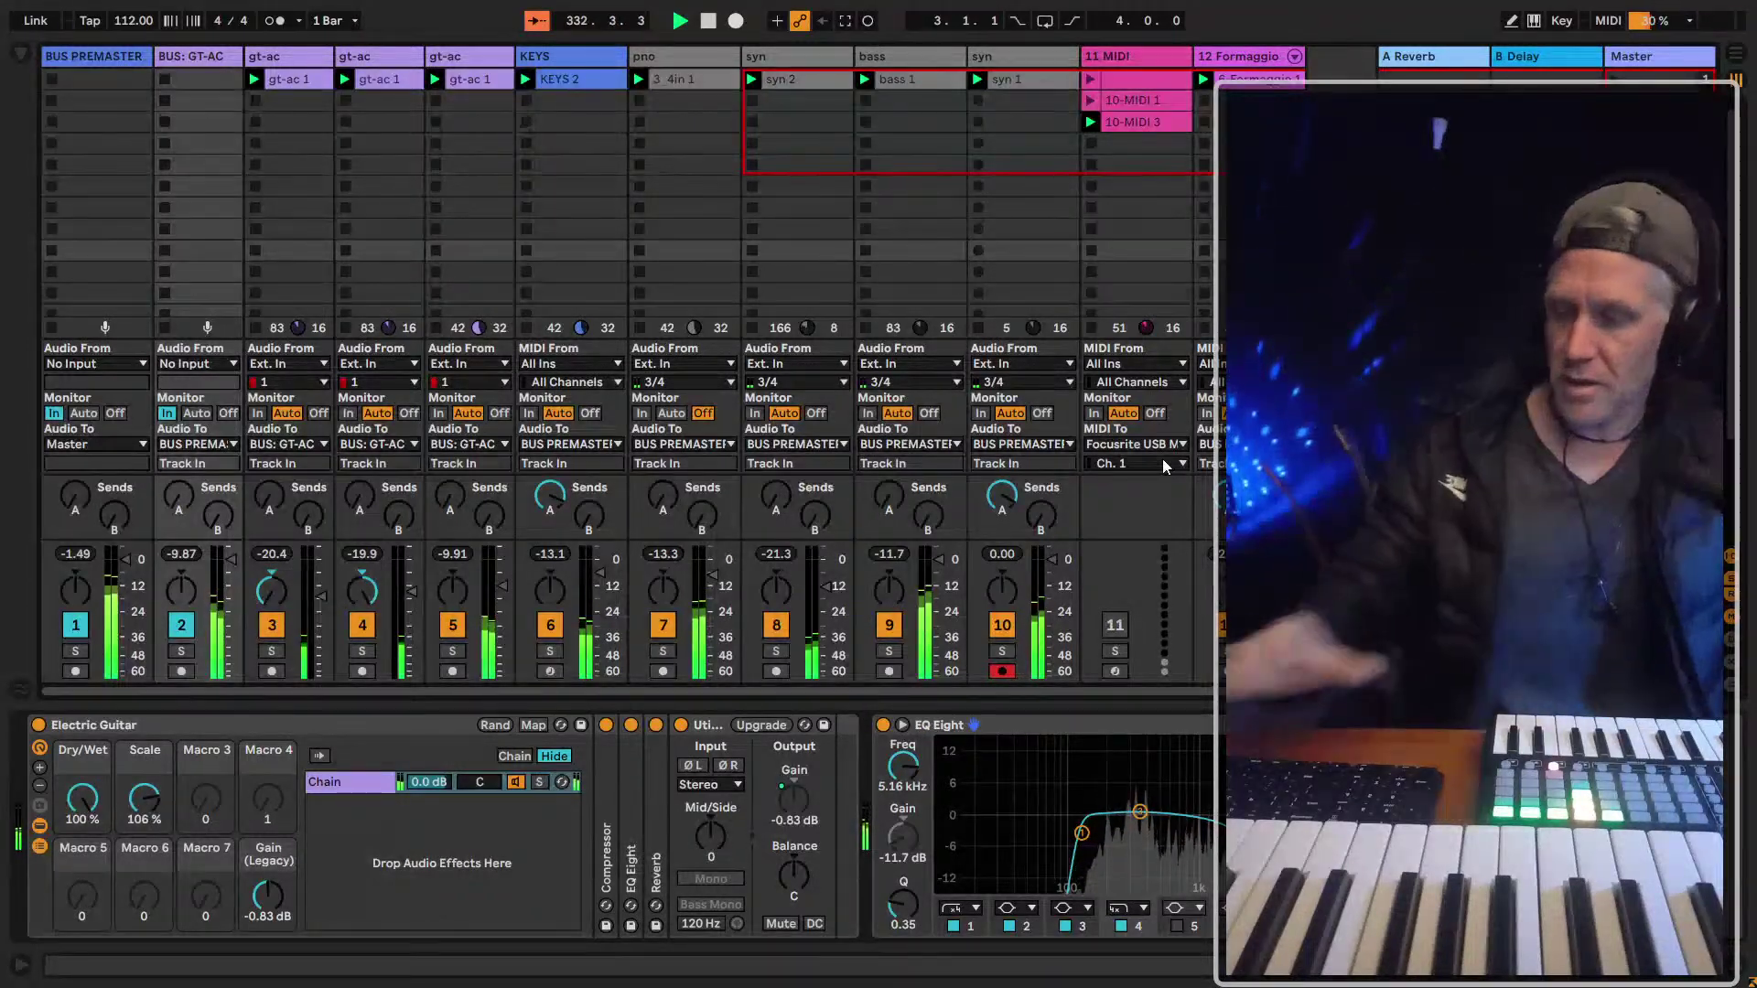
Hide the input/output section and narrow all tracks from BUS PREMASTER to 12 Formaggio together
{"action": "key", "text": "ctrl+alt+i"}
{"action": "left_click", "coordinate": [687, 164]}
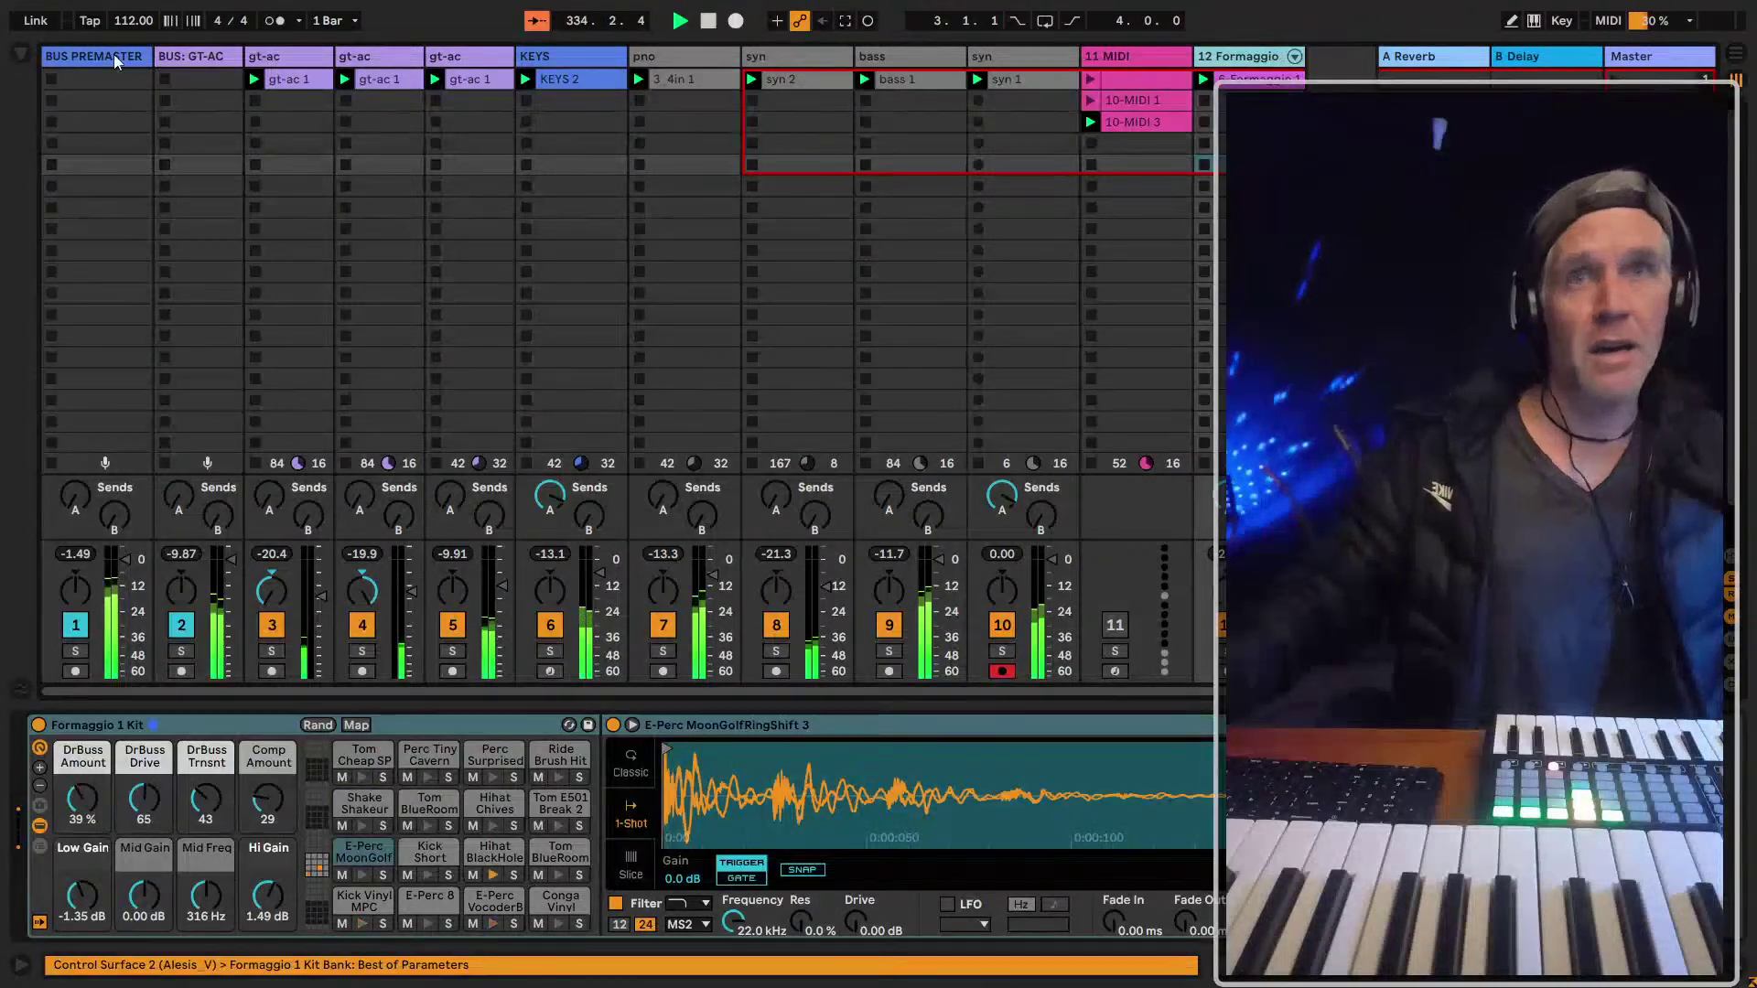
{"action": "left_click", "coordinate": [113, 55]}
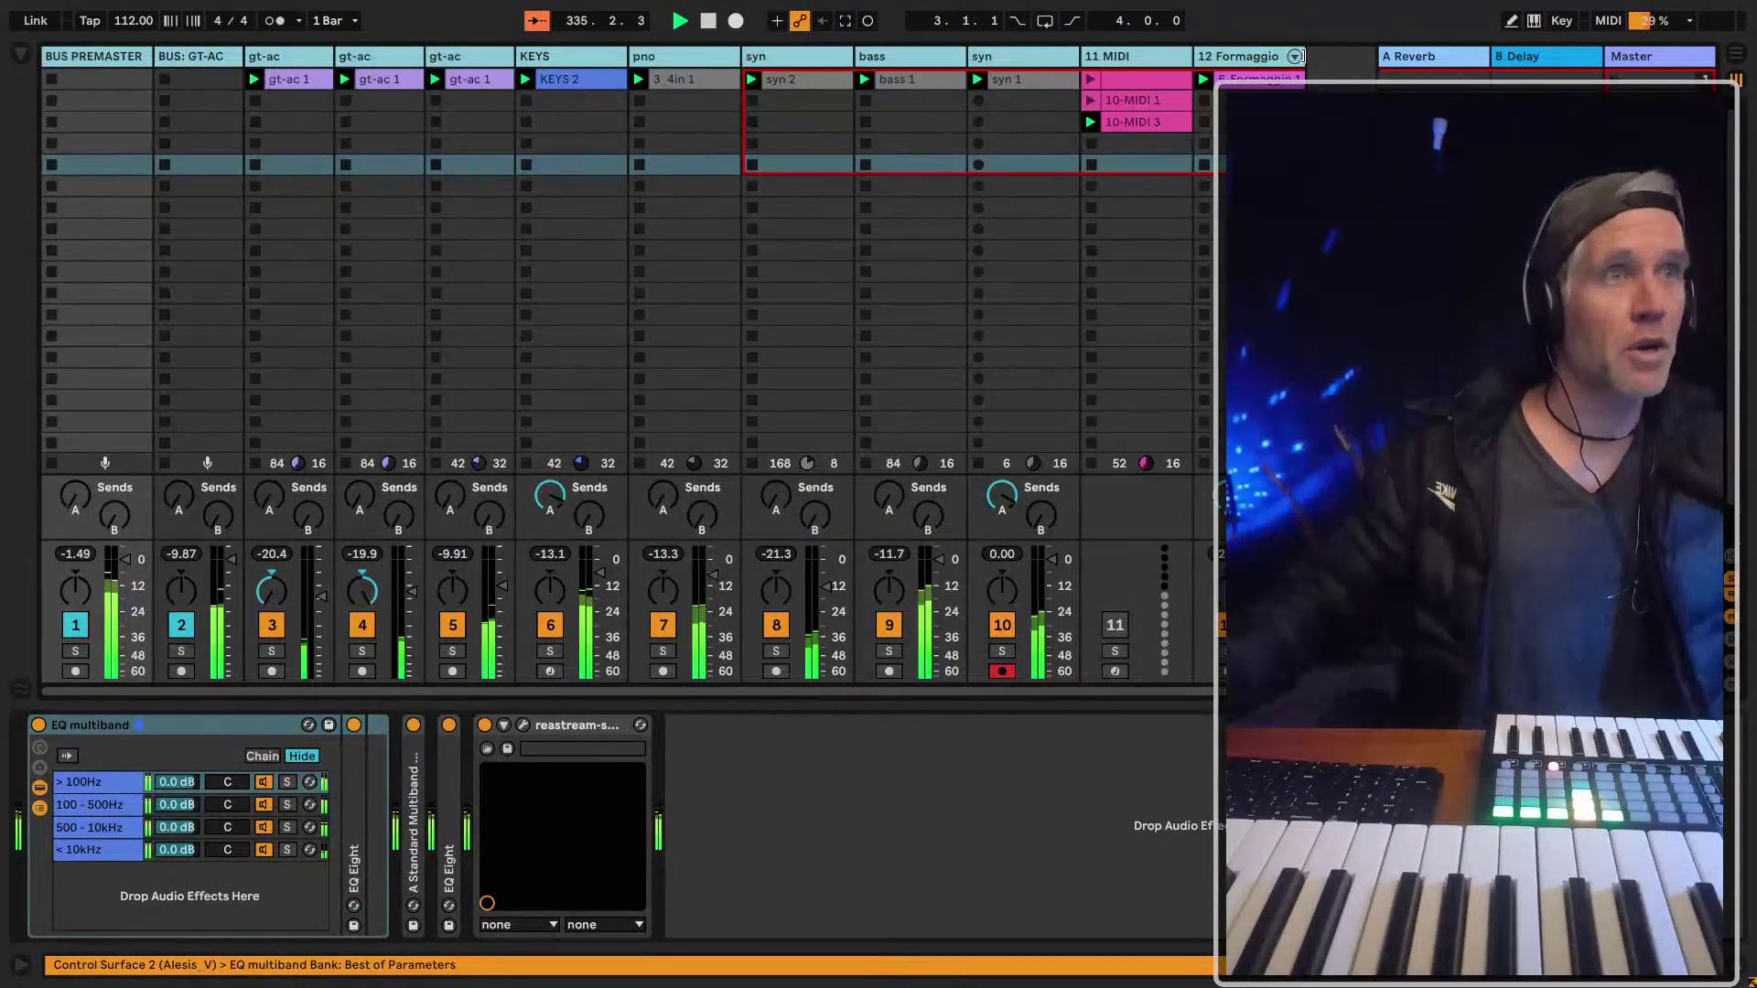
{"action": "left_click", "coordinate": [1294, 55]}
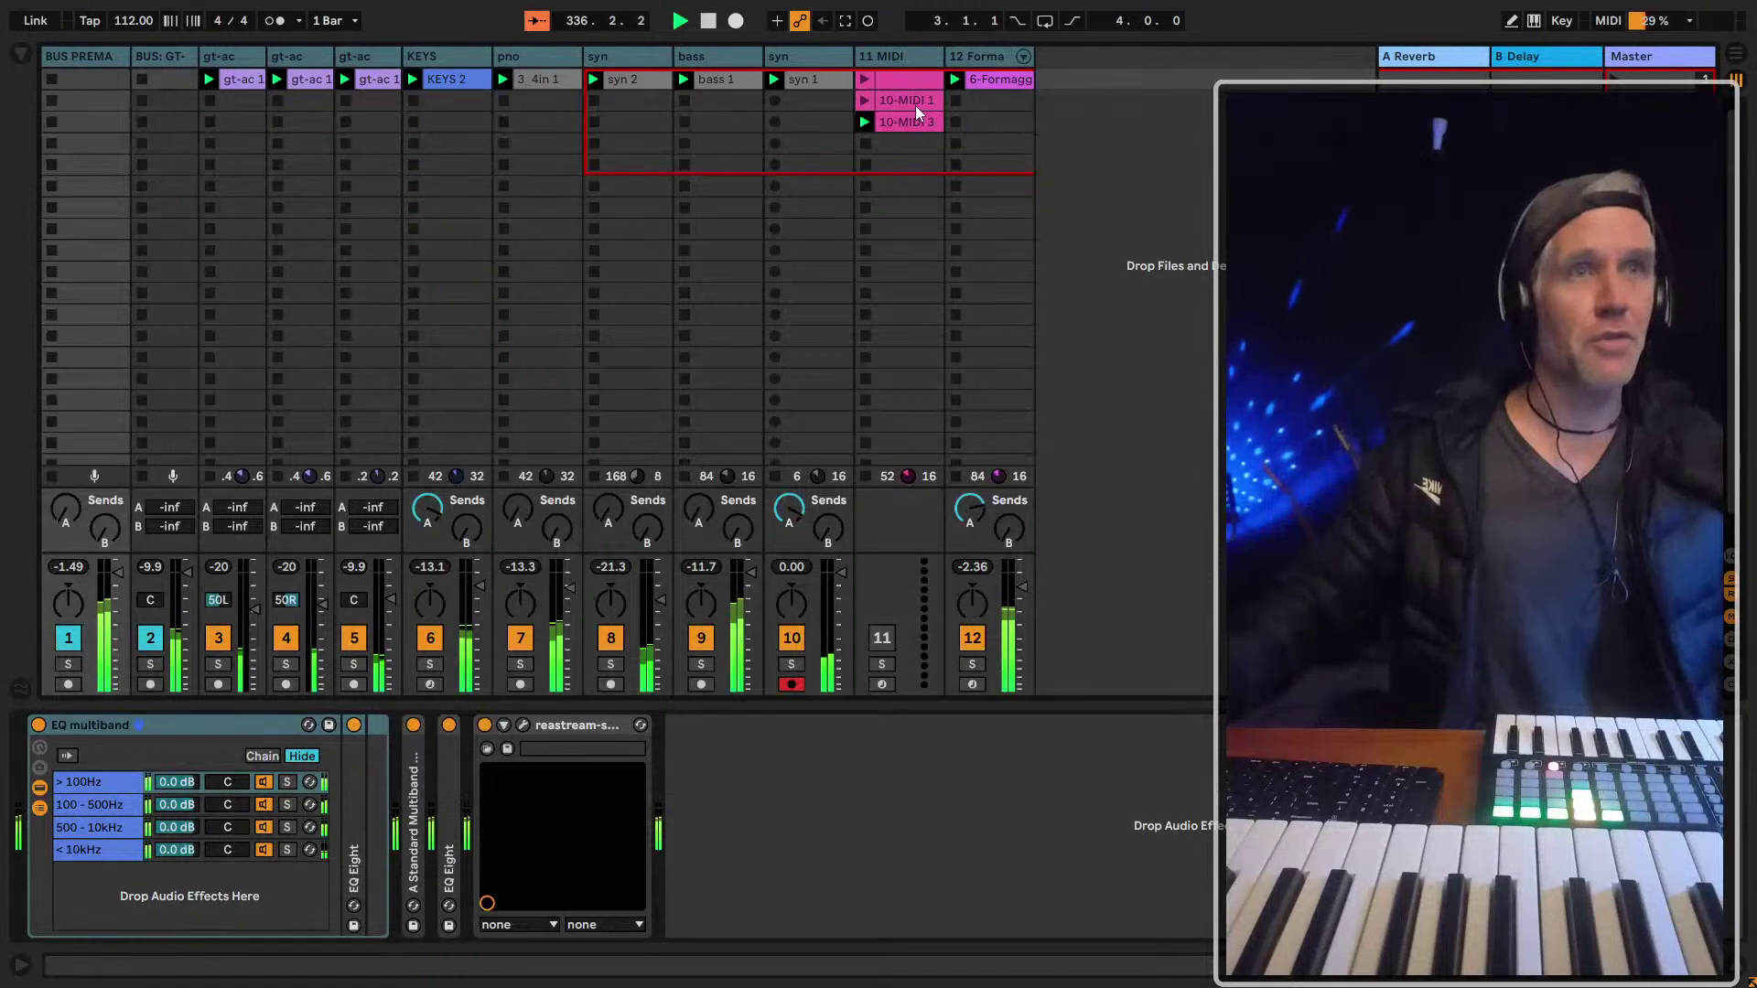
{"action": "left_click", "coordinate": [917, 106]}
{"action": "key", "text": "Delete"}
{"action": "key", "text": "ctrl+z"}
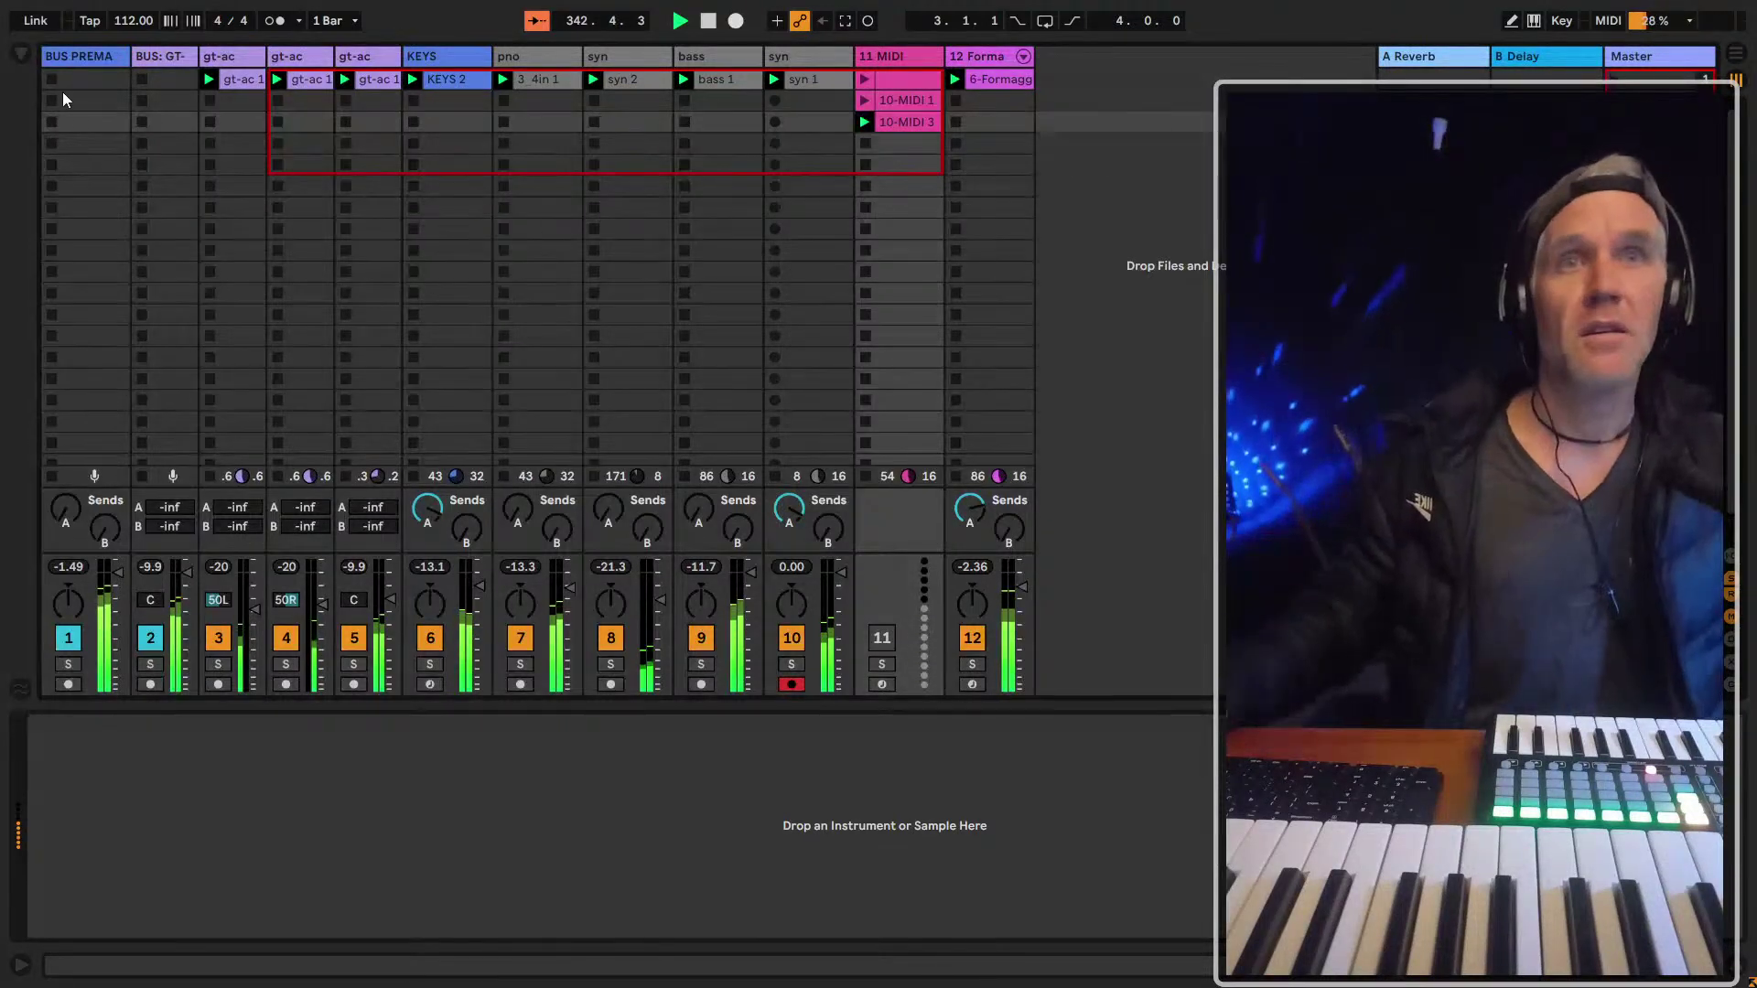
Move the bass 1 clip down to the second slot of the bass track
{"action": "left_click", "coordinate": [369, 57]}
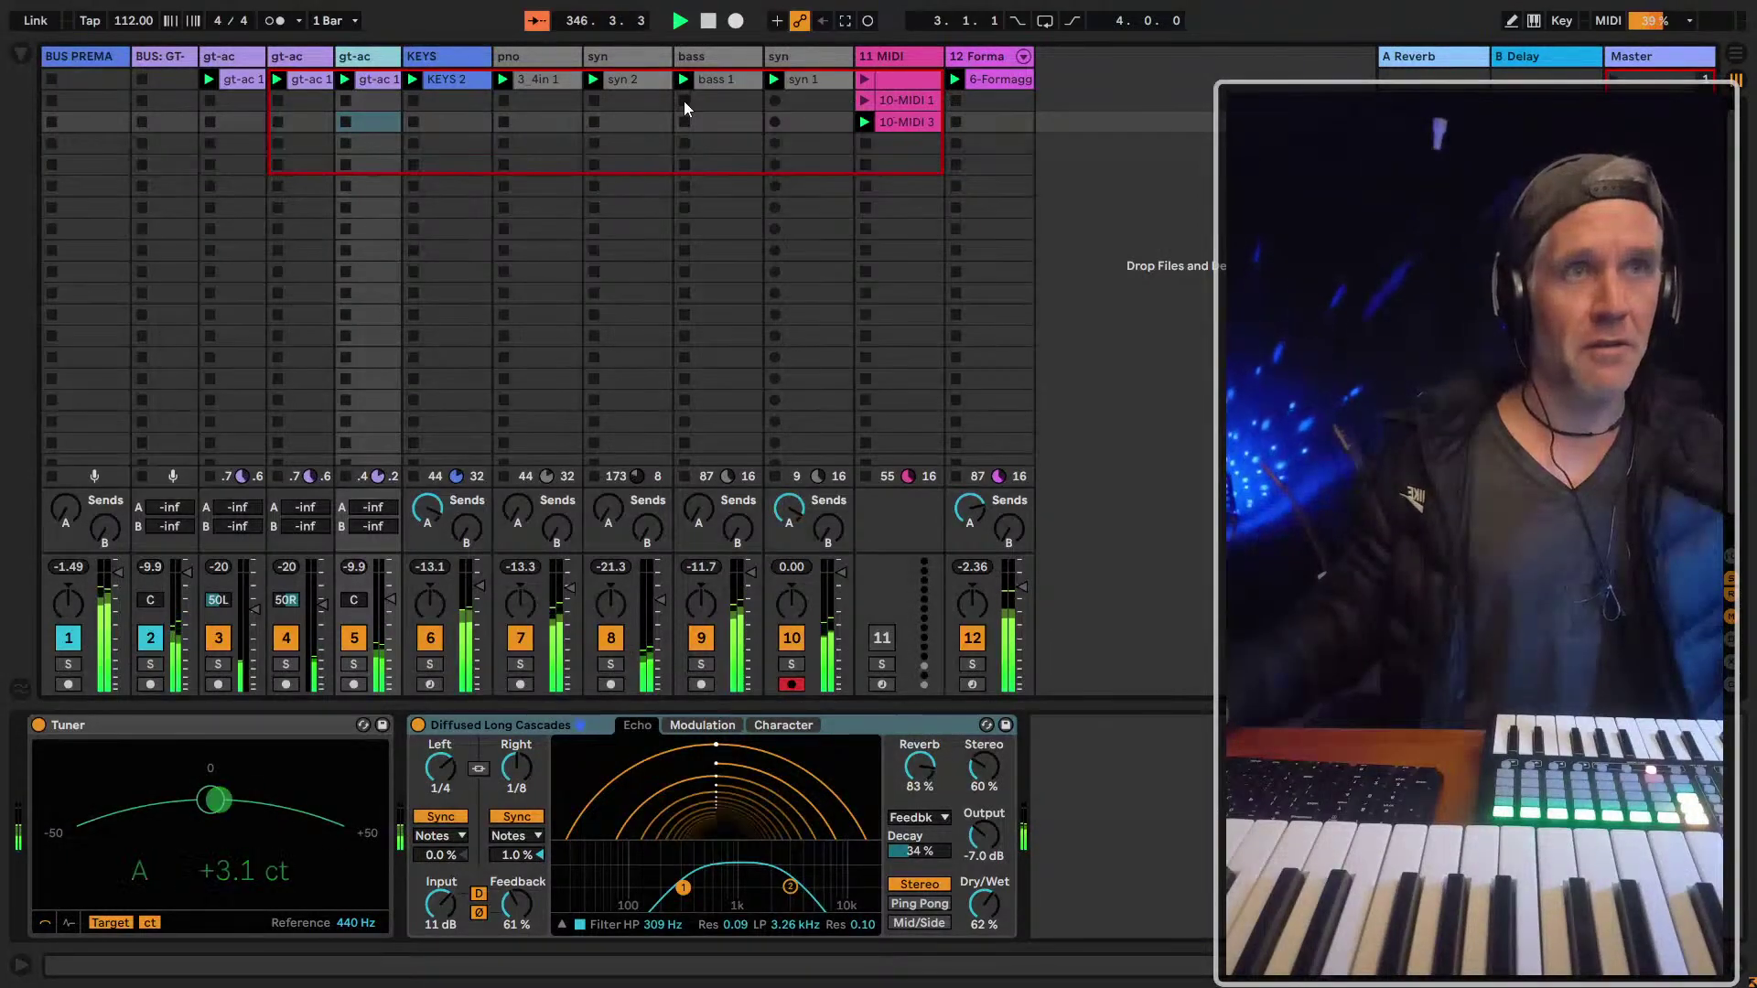
{"action": "left_click", "coordinate": [726, 85]}
{"action": "left_click_drag", "start_coordinate": [726, 96], "coordinate": [727, 98]}
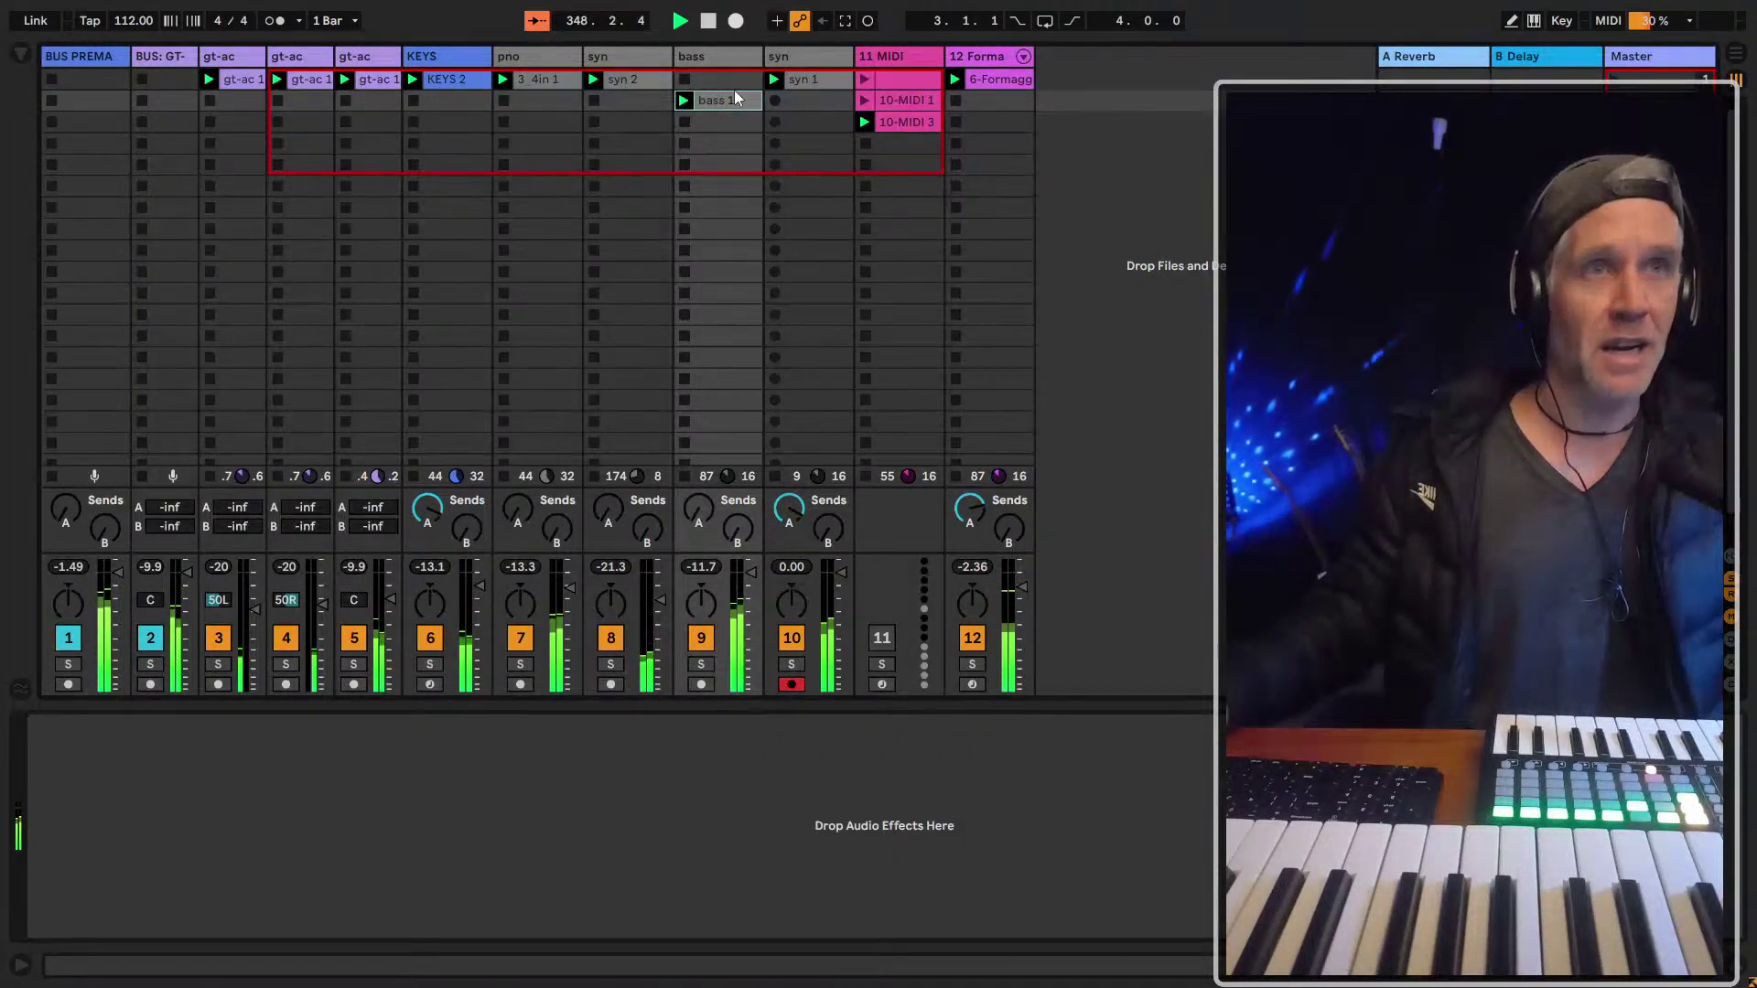
Move the three gt-ac clips and track 10's syn 1 clip down to the third scene, and relaunch the first scene
{"action": "left_click", "coordinate": [232, 85]}
{"action": "left_click_drag", "start_coordinate": [232, 85], "coordinate": [256, 131]}
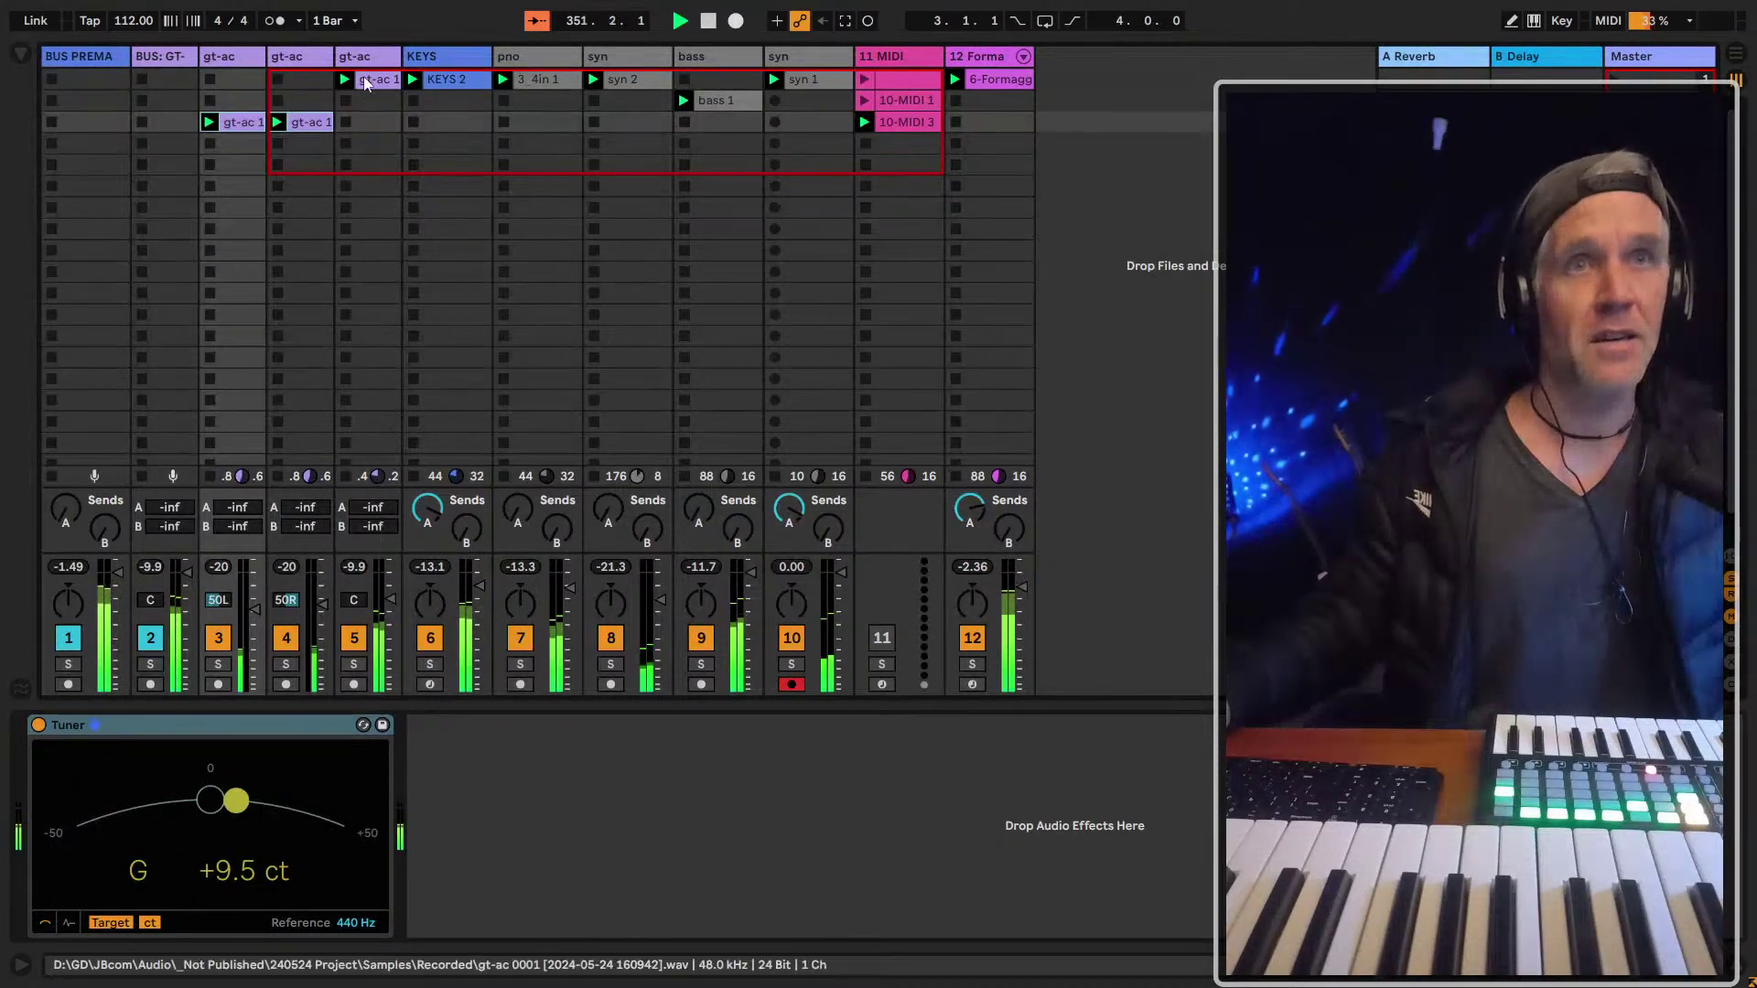
{"action": "left_click_drag", "start_coordinate": [370, 86], "coordinate": [375, 119]}
{"action": "left_click", "coordinate": [446, 81]}
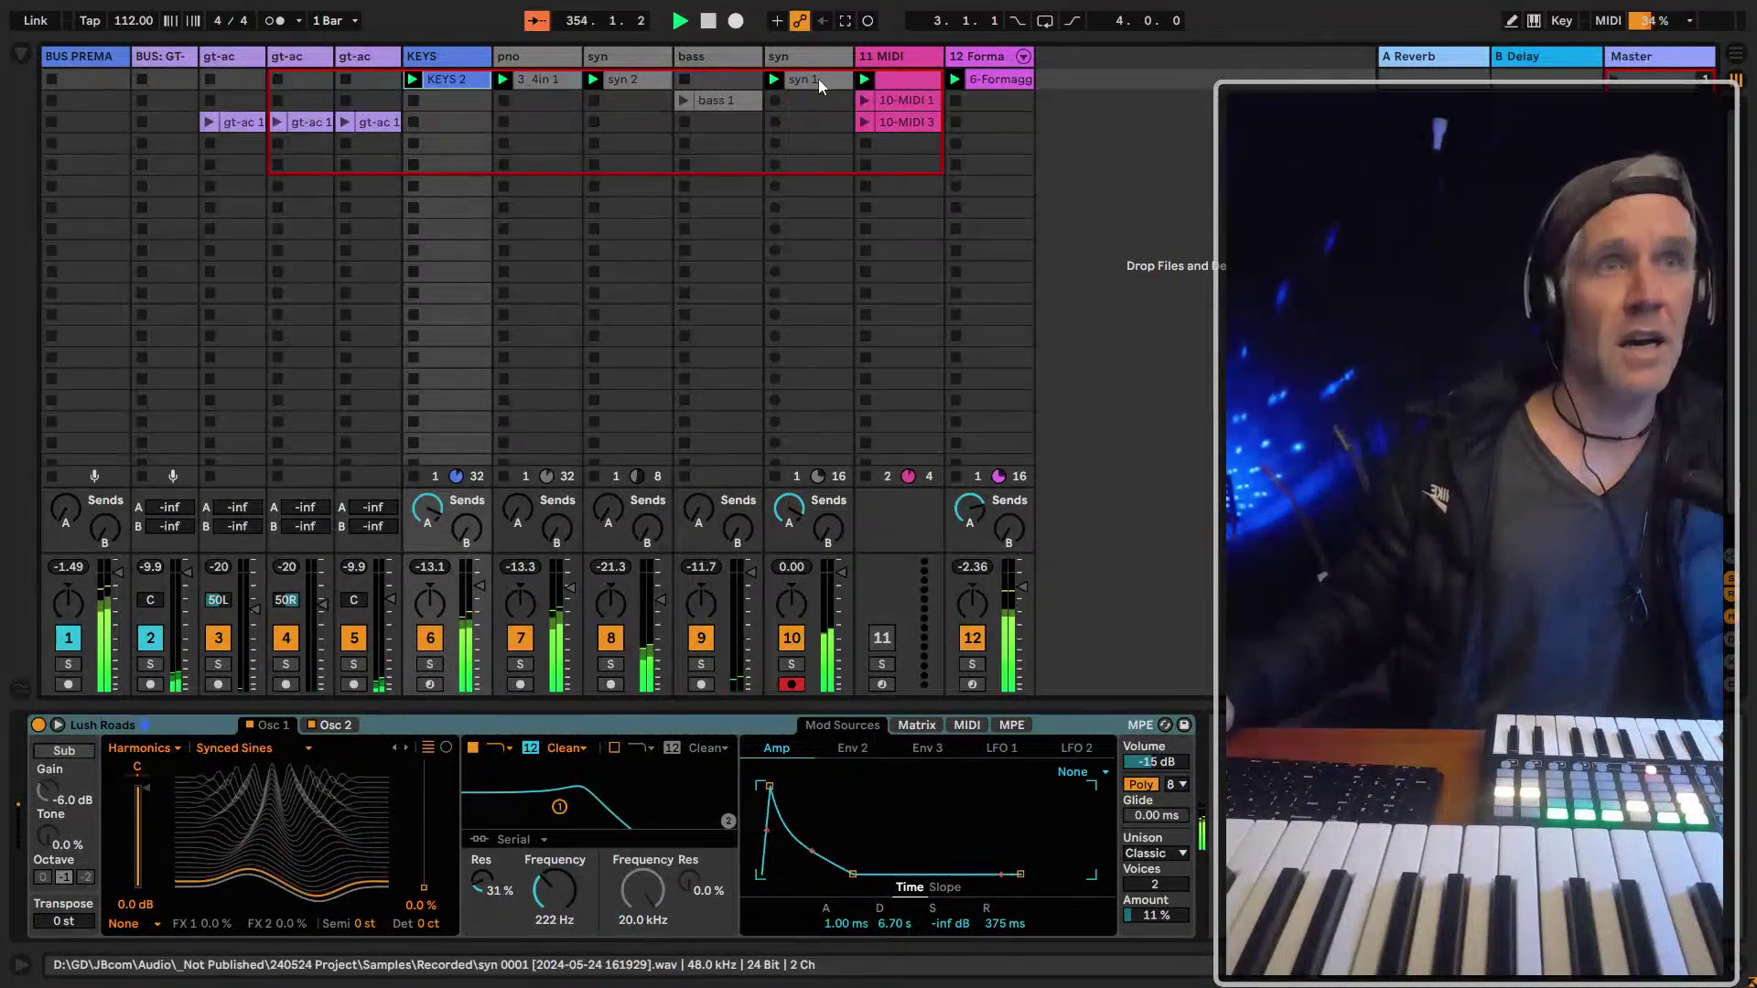
{"action": "left_click_drag", "start_coordinate": [818, 143], "coordinate": [818, 130]}
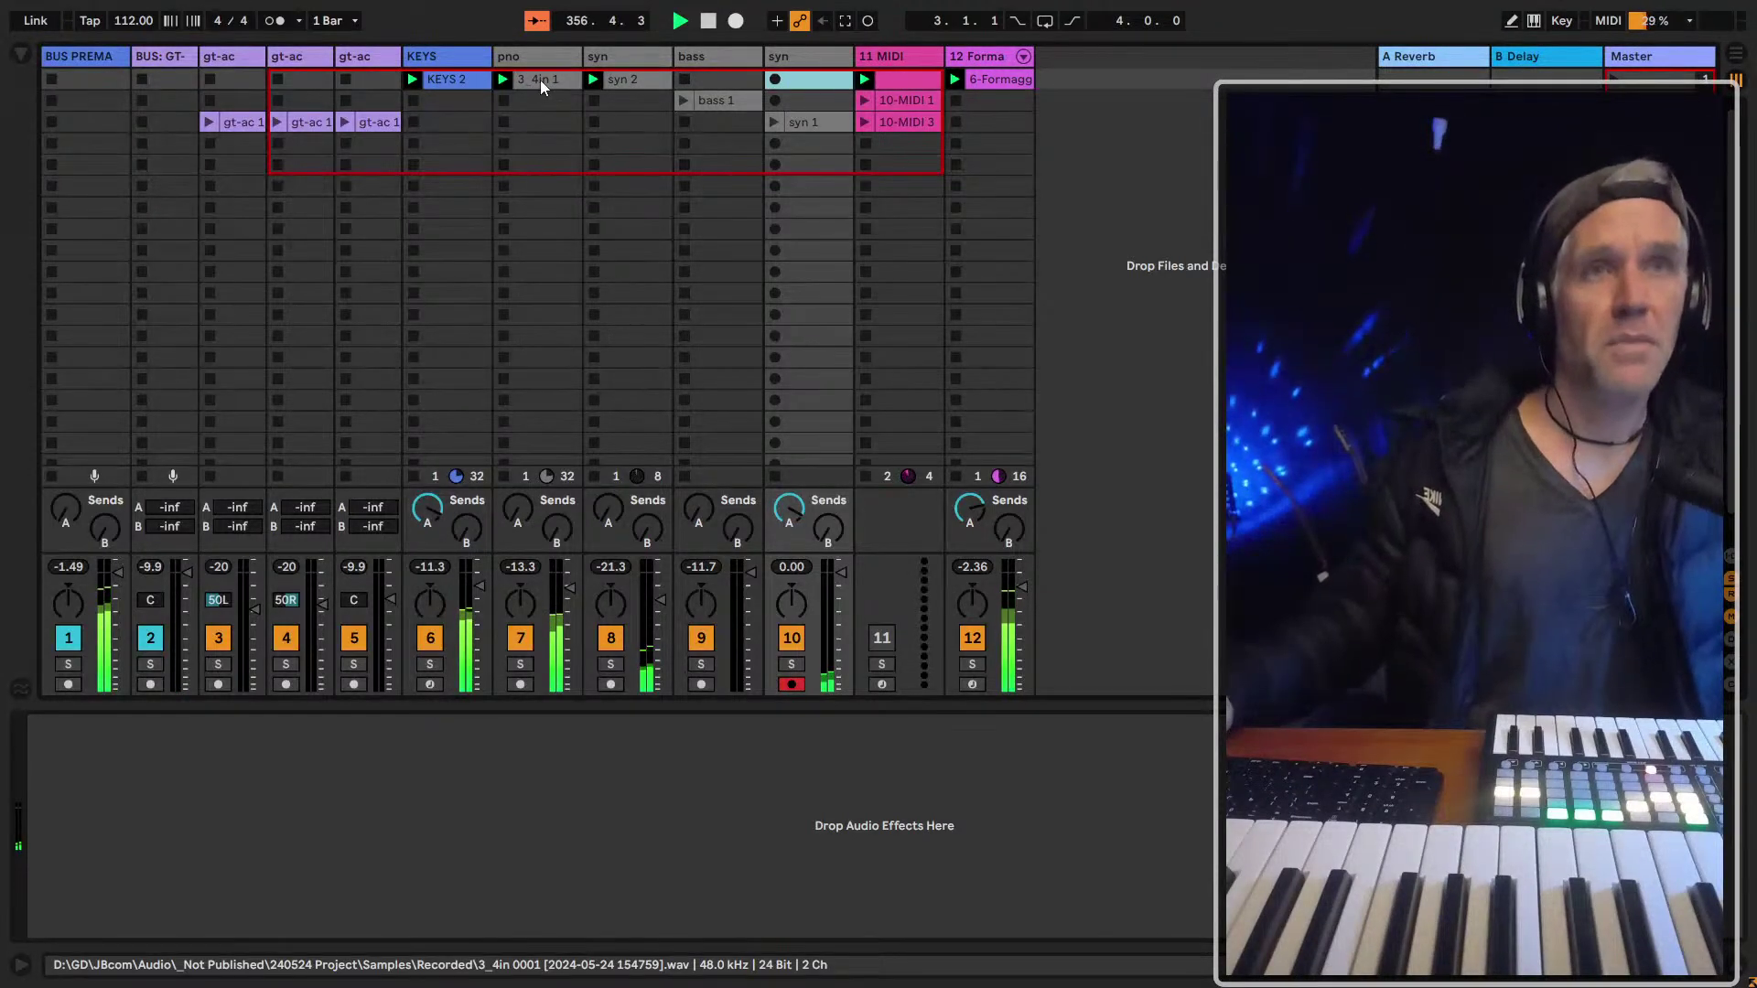
Solo track 8 syn, retune band 2 of its EQ Eight to 178 Hz at 3.84 dB, and end the solo
{"action": "left_click", "coordinate": [610, 665]}
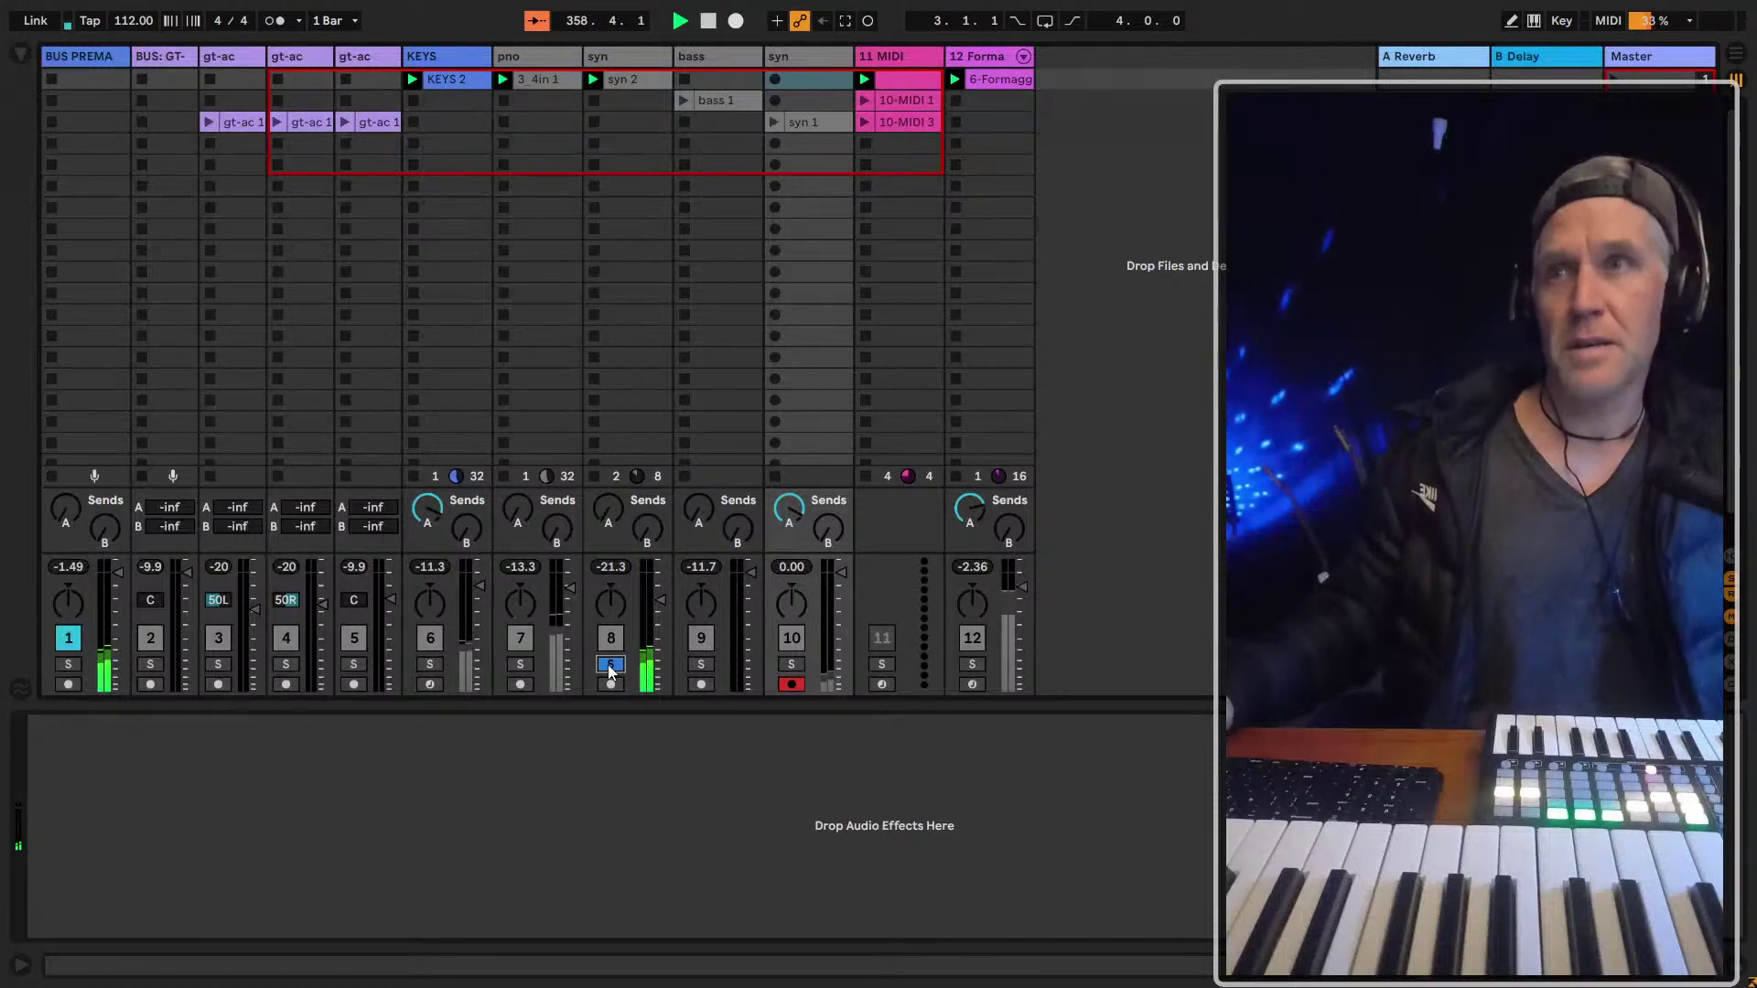
{"action": "left_click", "coordinate": [610, 665]}
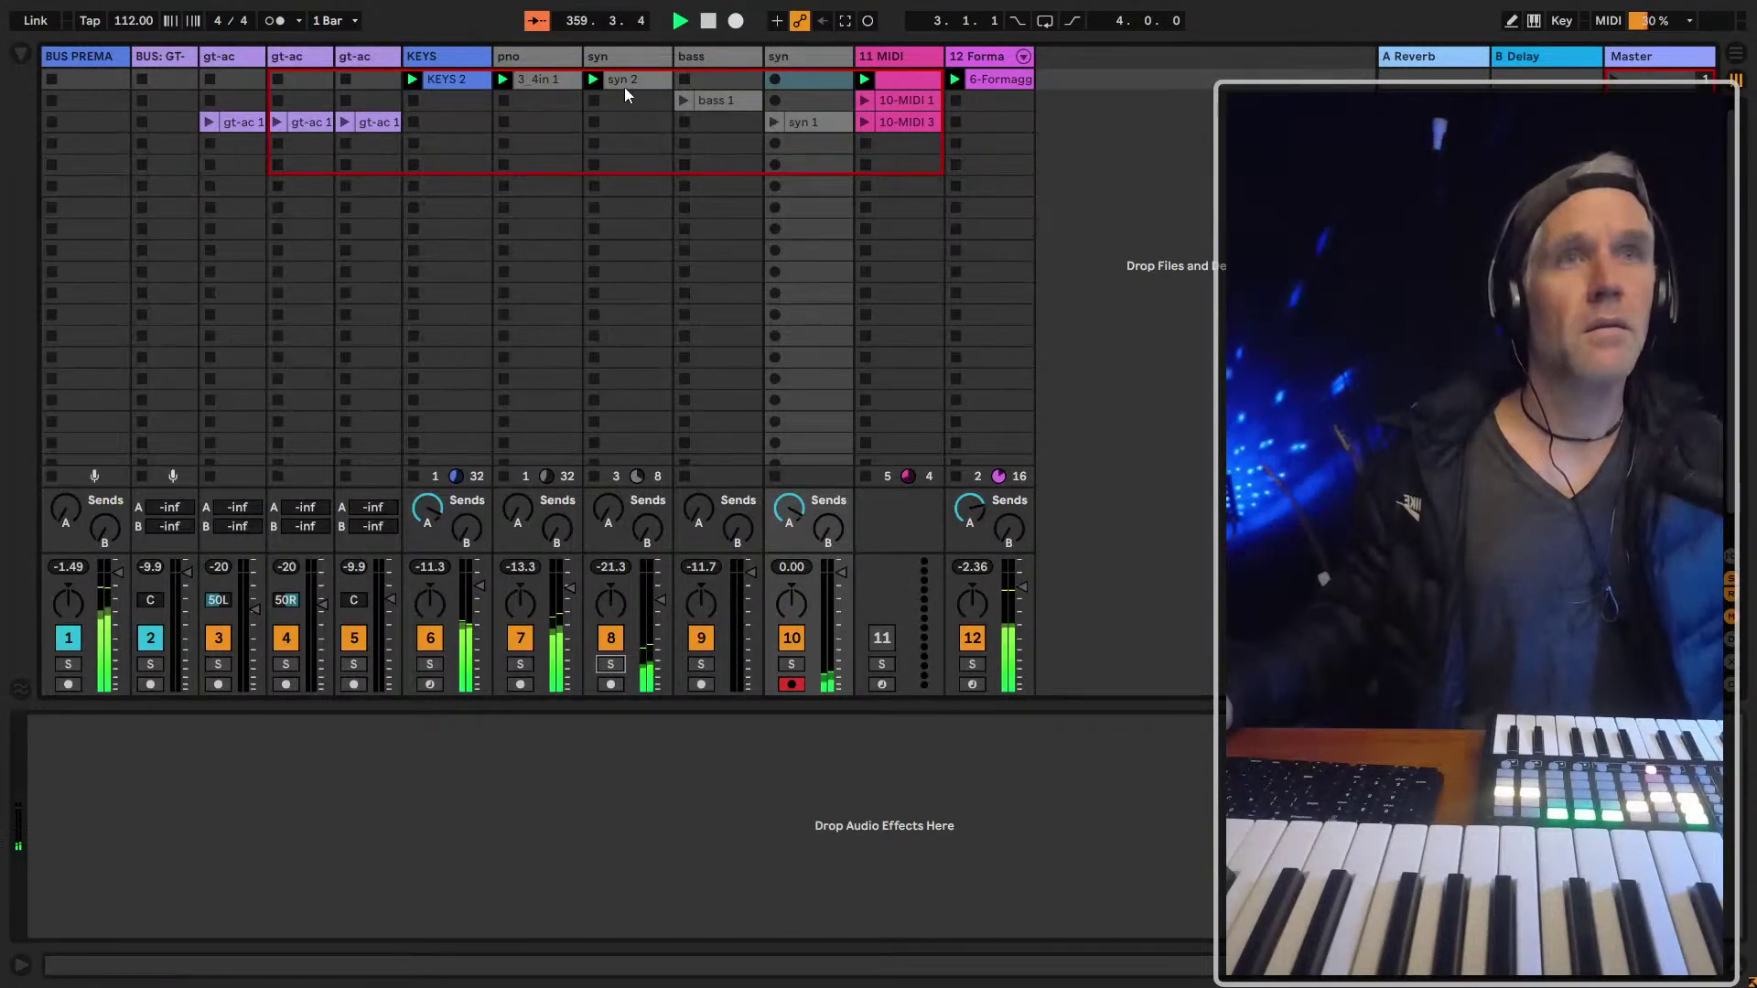
{"action": "left_click", "coordinate": [625, 107]}
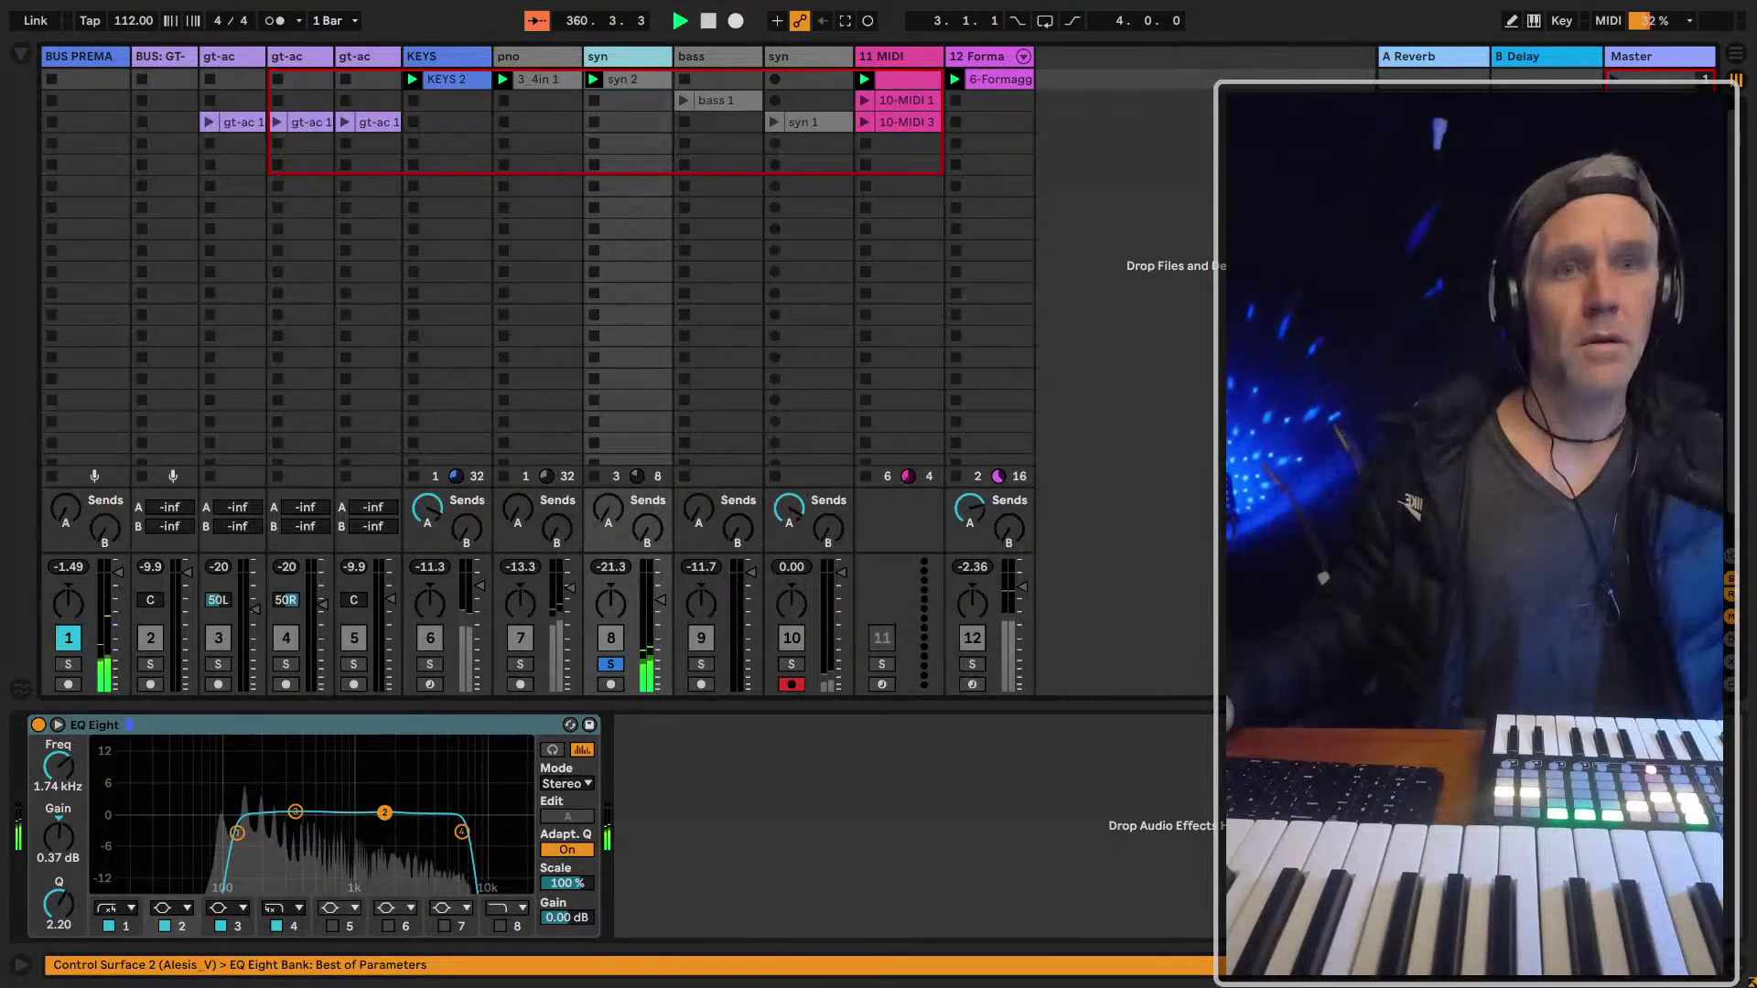
{"action": "left_click_drag", "start_coordinate": [384, 813], "coordinate": [398, 765]}
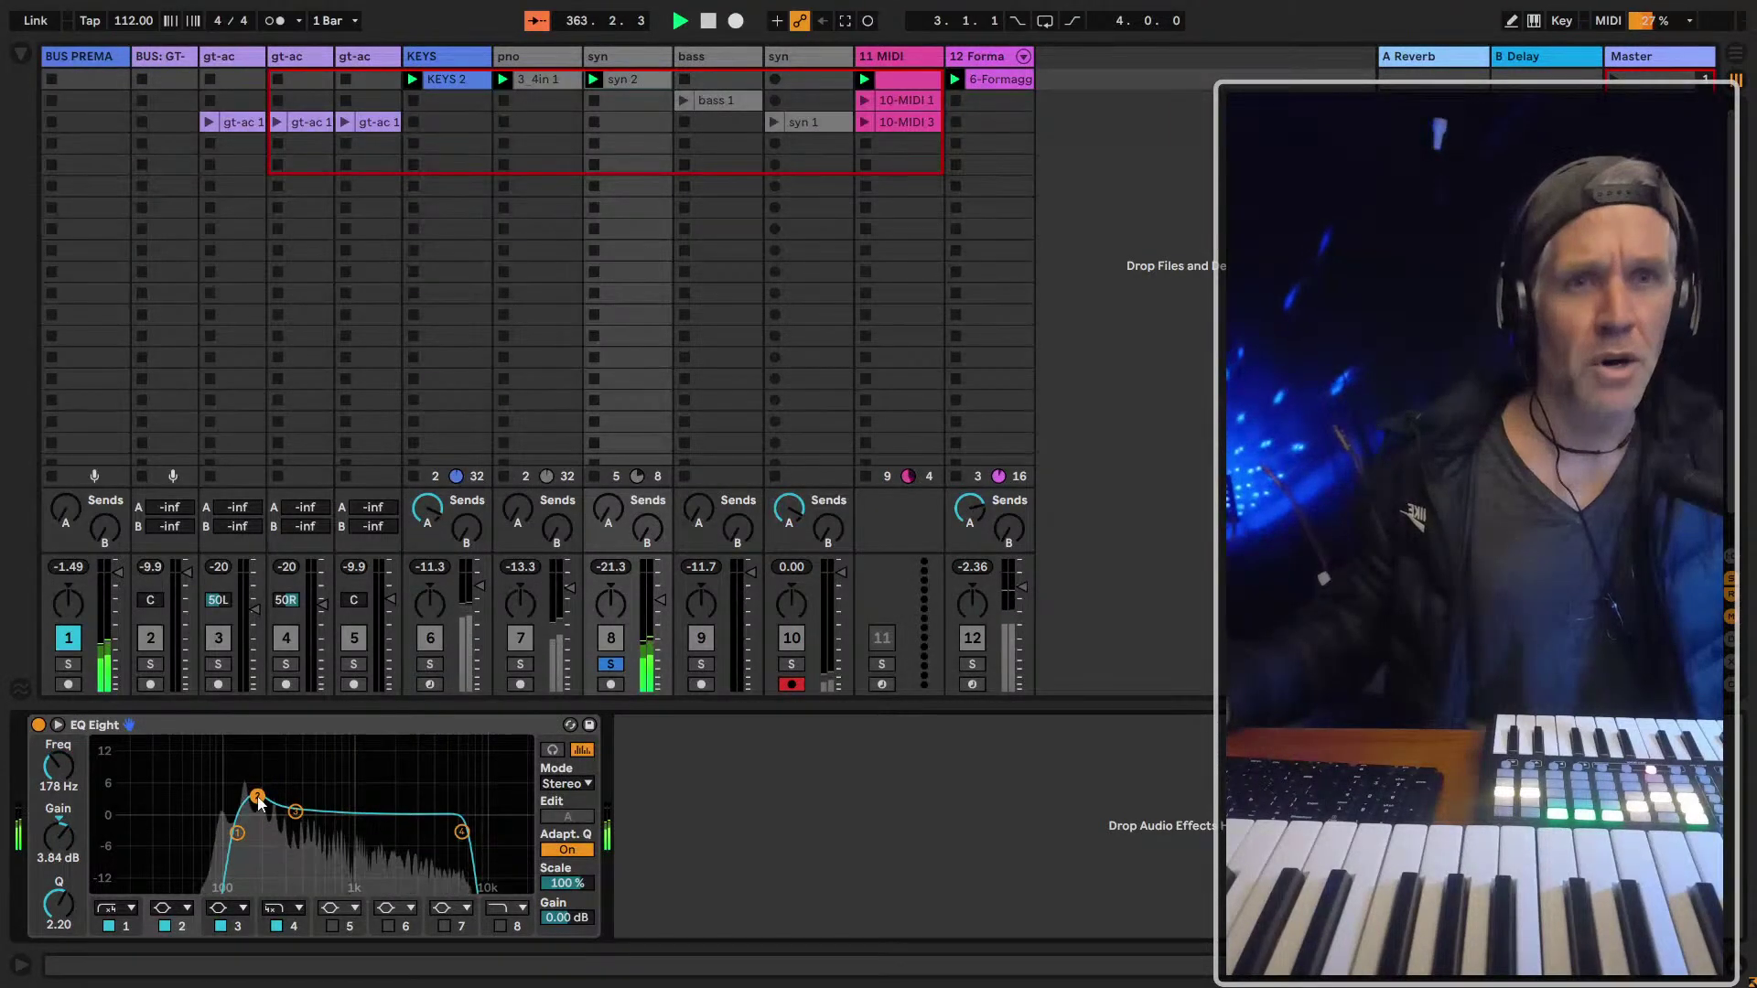
{"action": "key", "text": "s"}
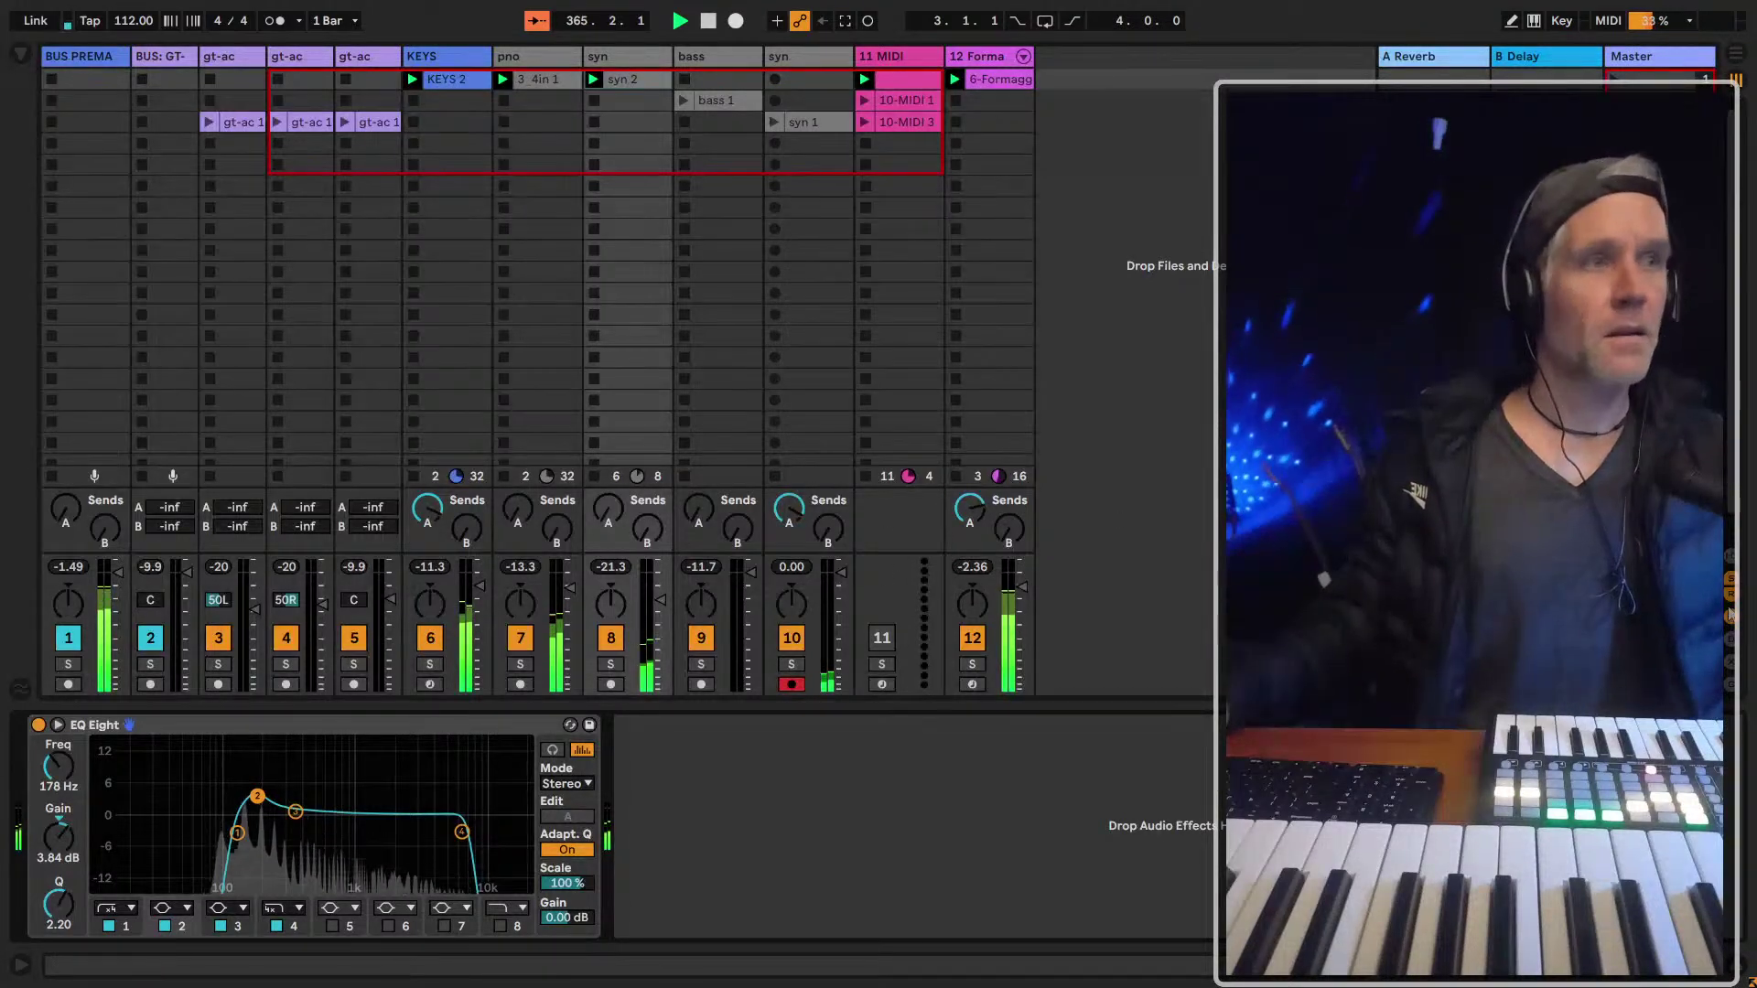
Show the track delay controls and set the pno track's delay to -50 ms
{"action": "left_click", "coordinate": [1732, 642]}
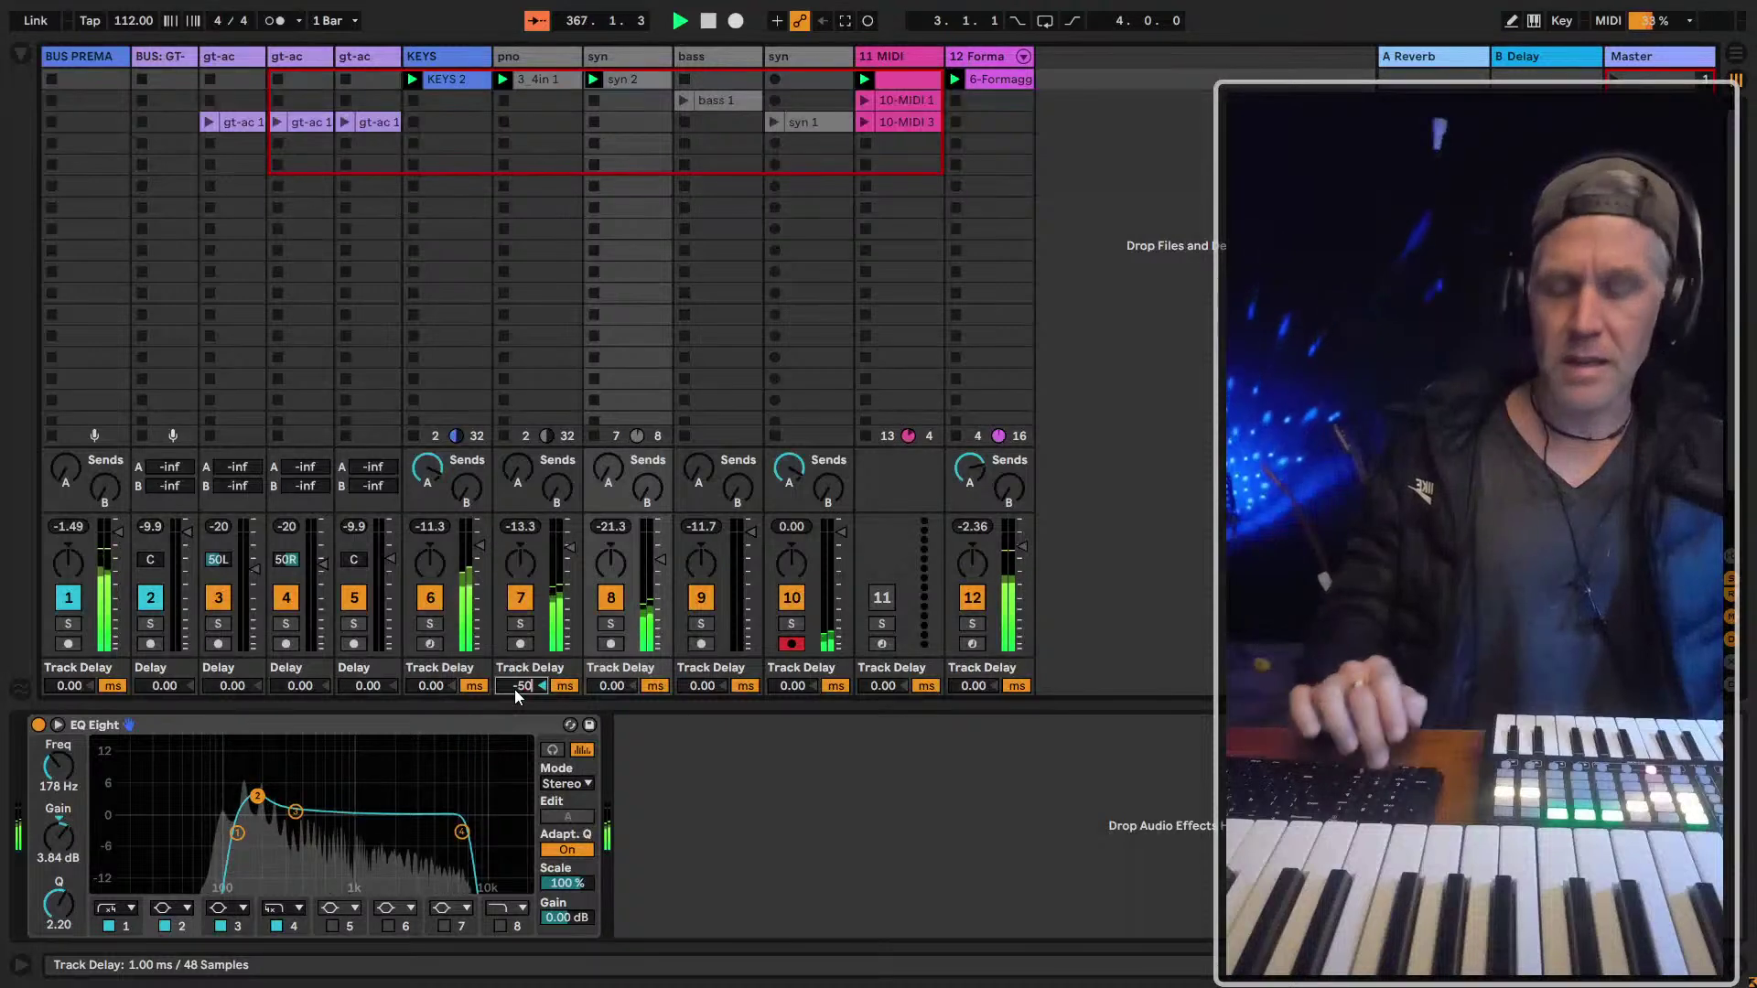
{"action": "type", "text": "-50"}
{"action": "key", "text": "Return"}
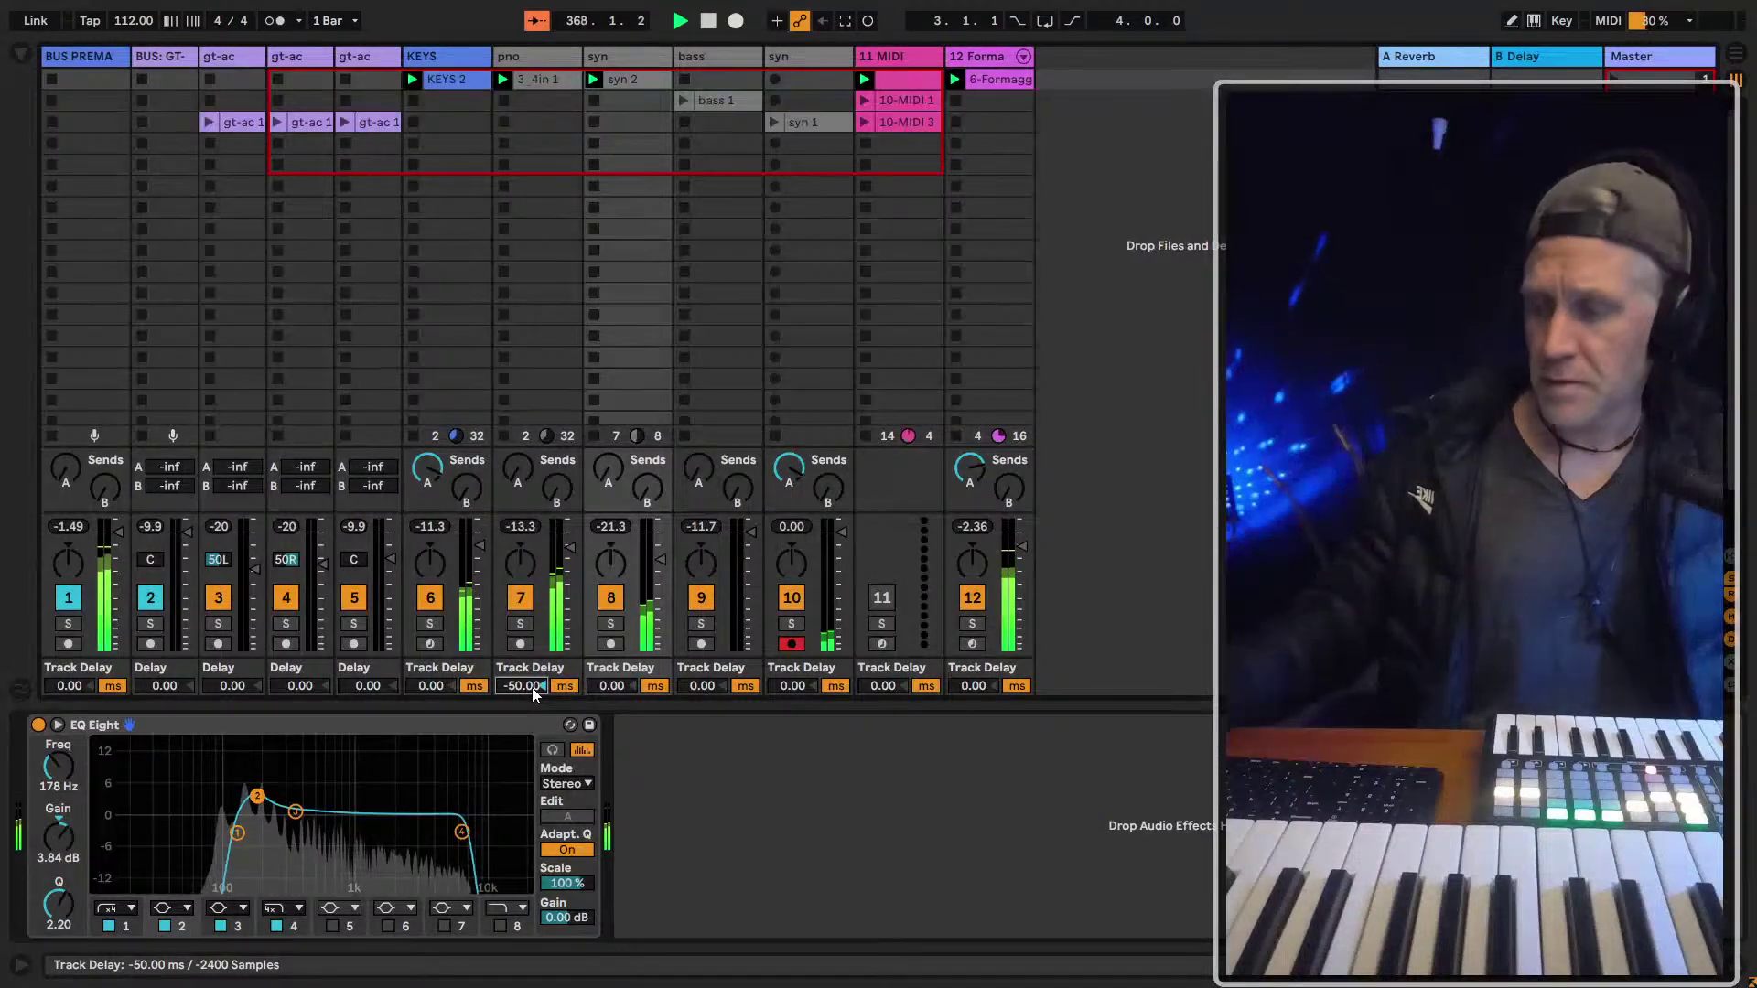
Copy track 5's gt-ac 1 clip from the third scene up to the second scene
{"action": "left_click", "coordinate": [1004, 79]}
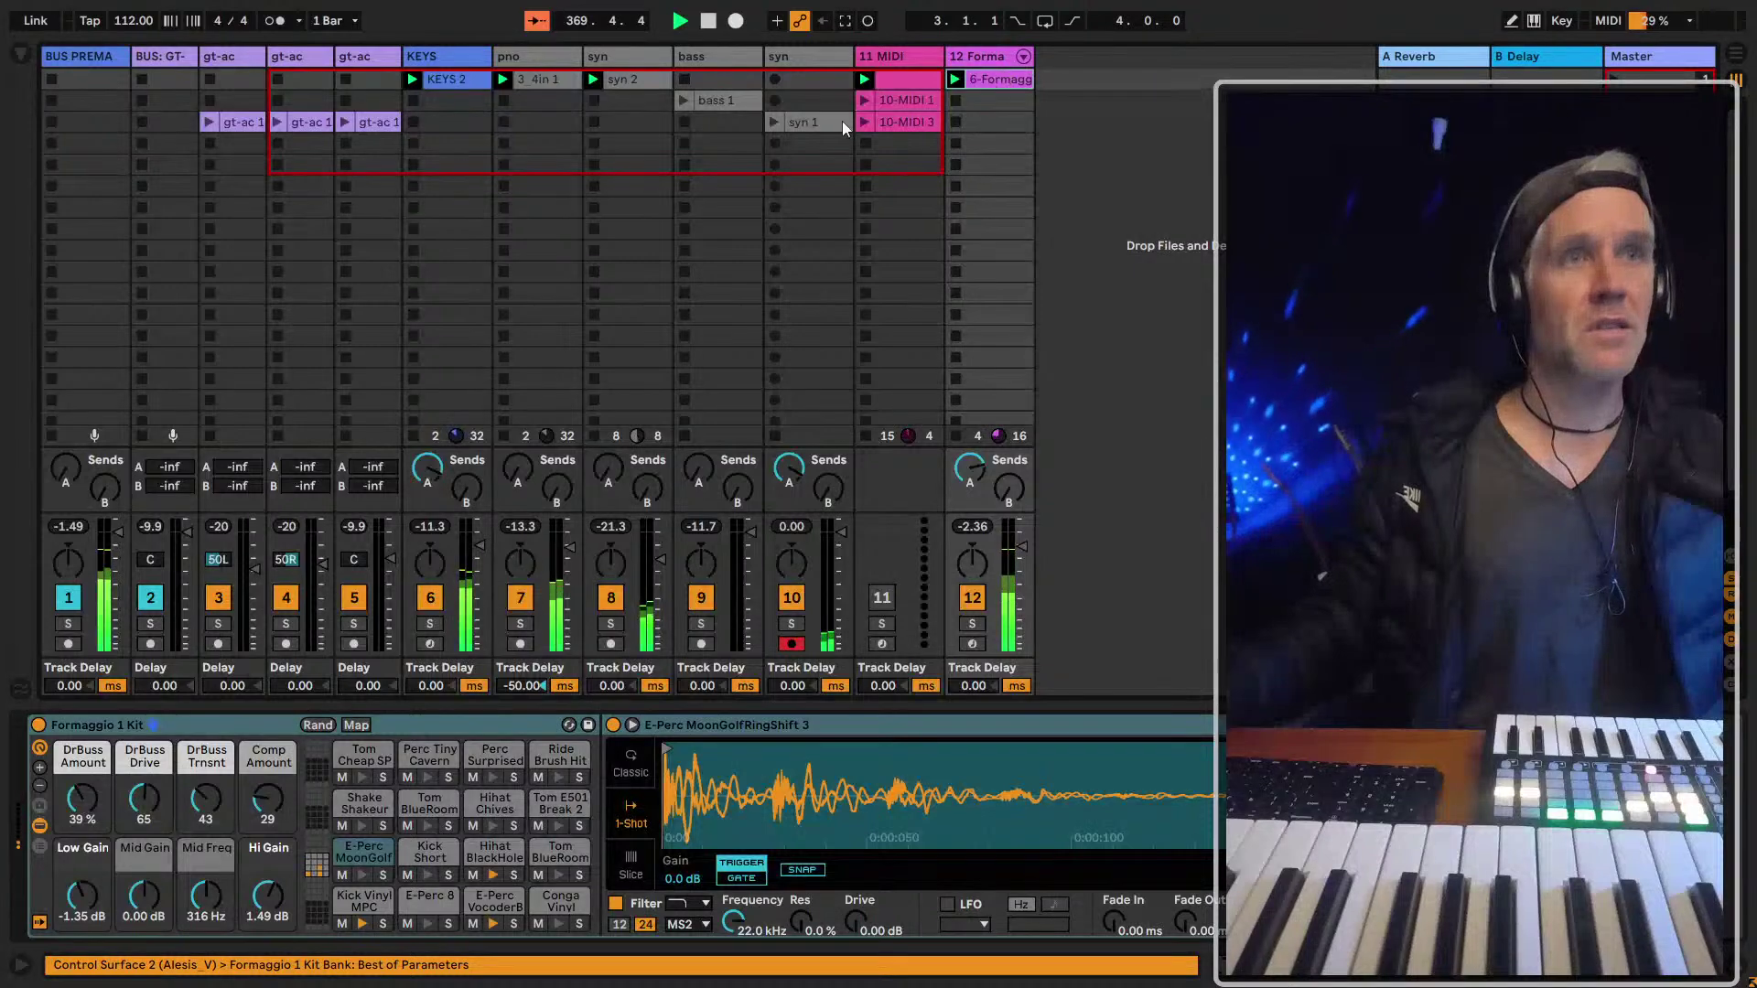
{"action": "left_click_drag", "start_coordinate": [371, 97], "coordinate": [372, 97]}
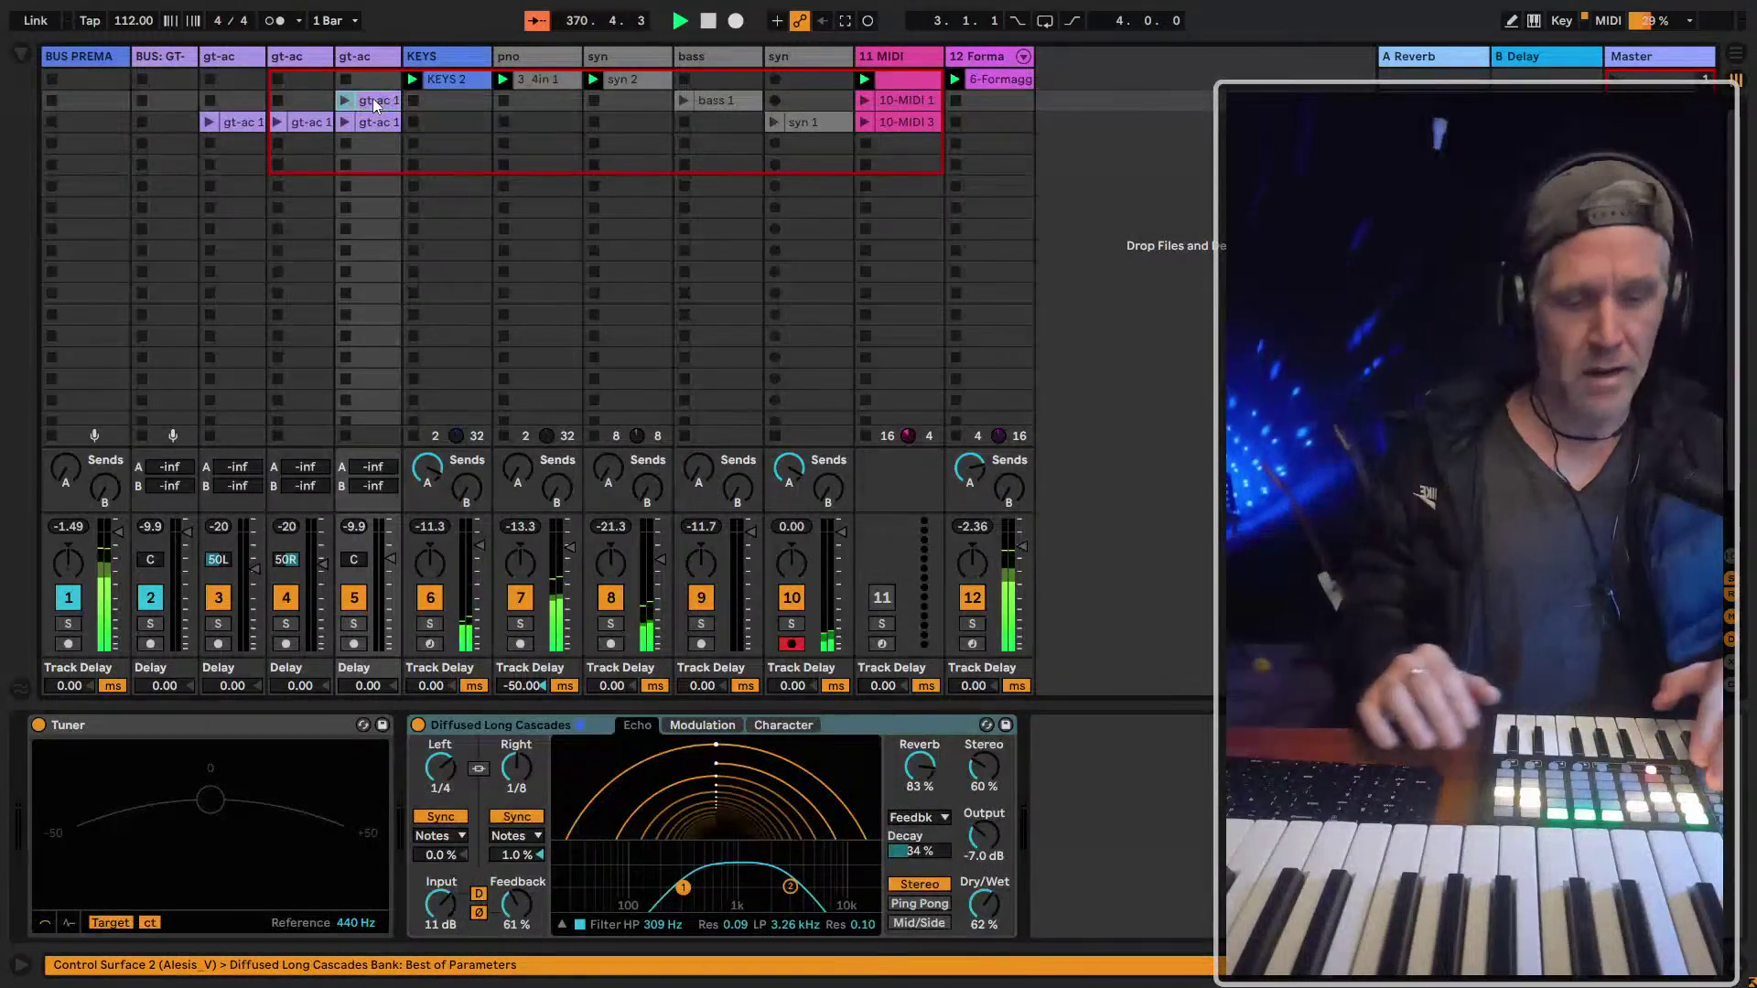
Duplicate the first scene's 3_4in 1 and syn 2 clips into the second scene to play with bass 1
{"action": "left_click", "coordinate": [548, 80]}
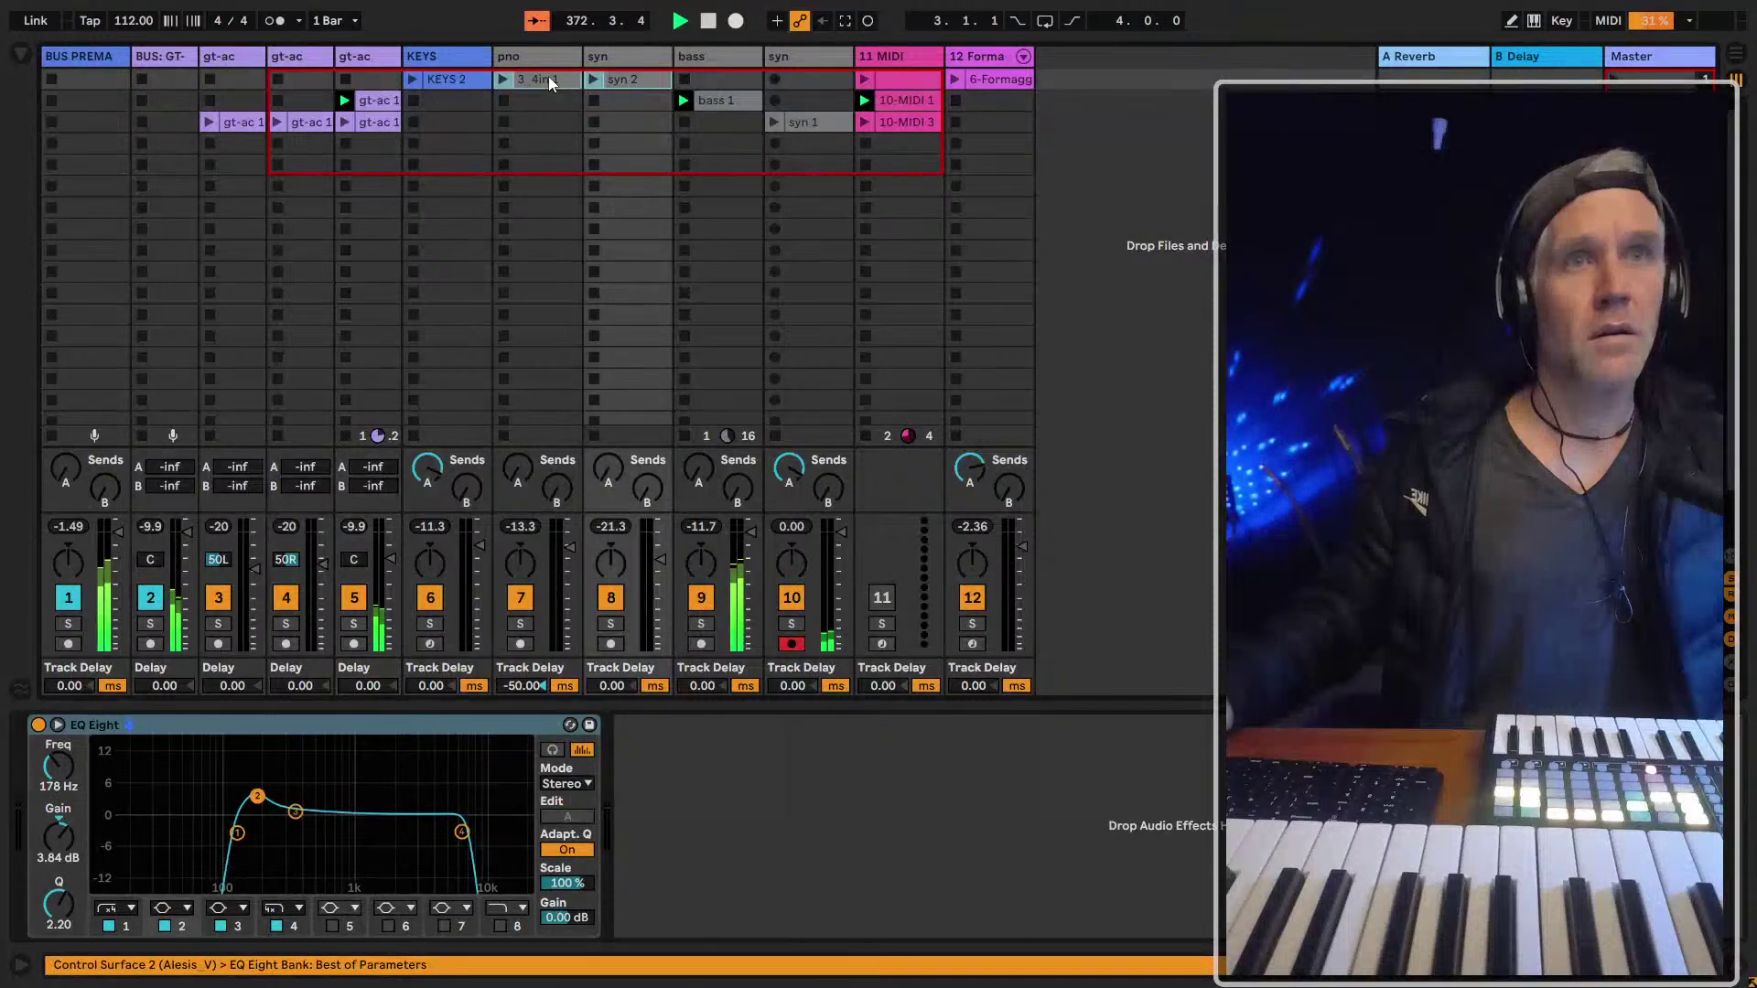
{"action": "key", "text": "ctrl+d"}
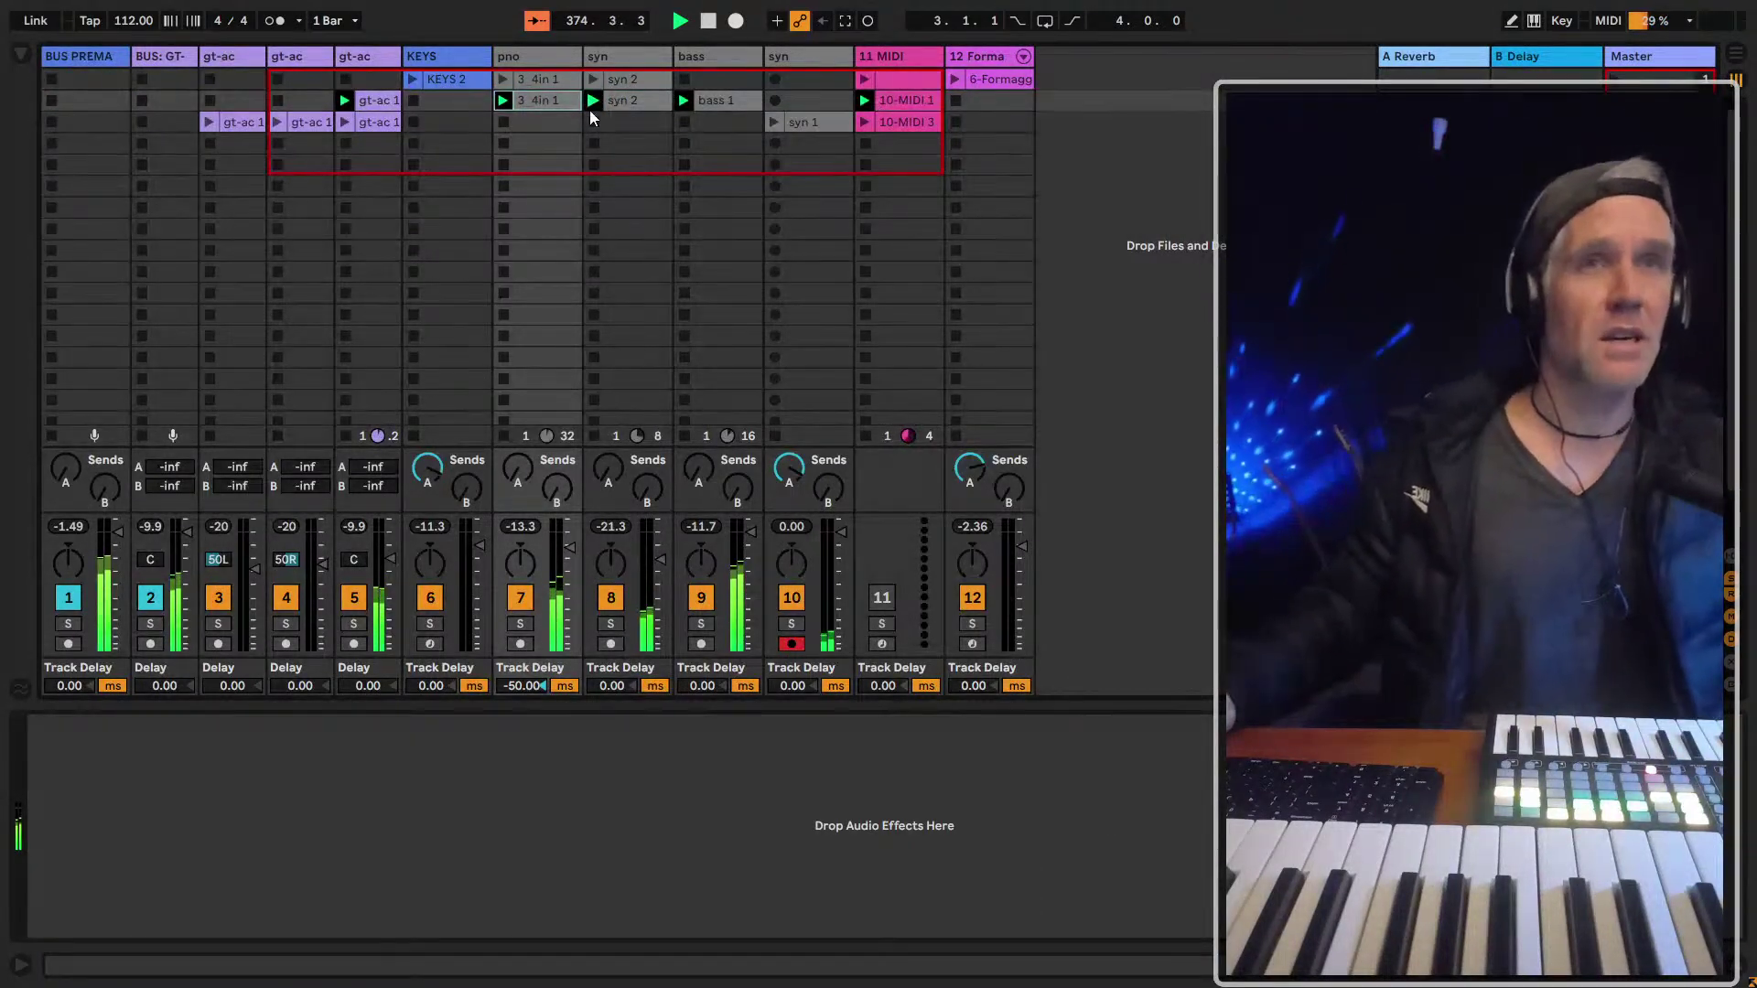
{"action": "left_click", "coordinate": [739, 100]}
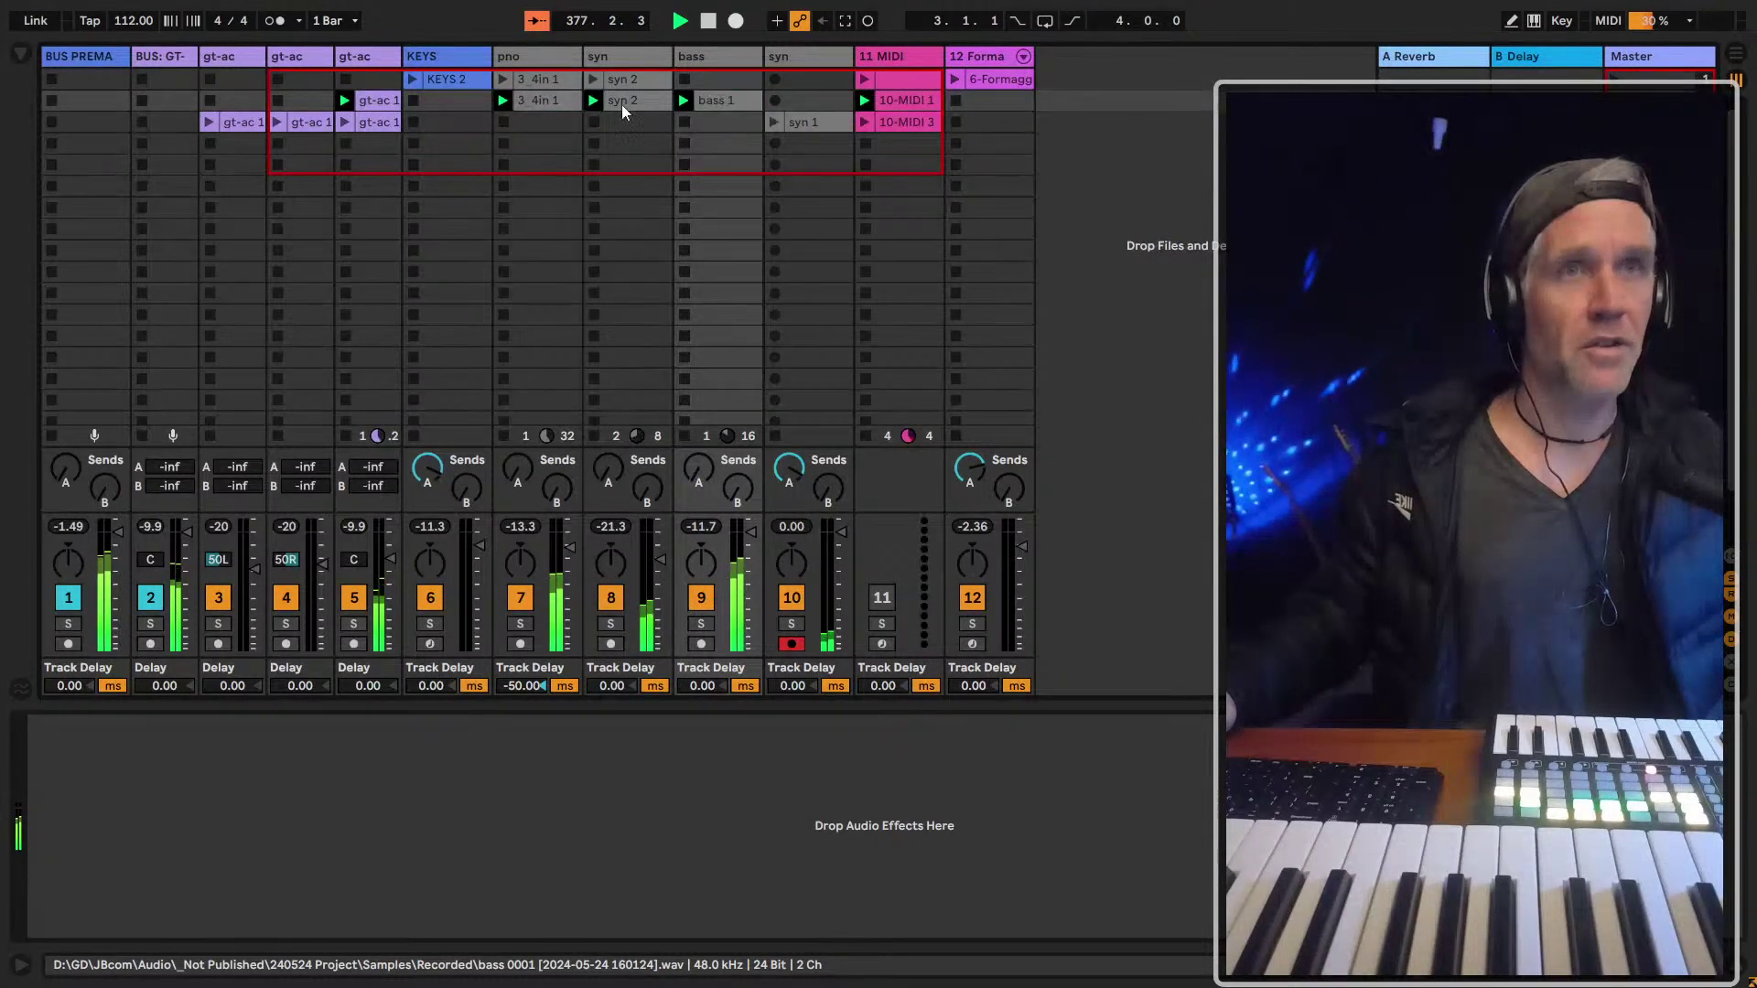
Delete the gt-ac 1 clip from the second slot of track 5
{"action": "left_click", "coordinate": [372, 120]}
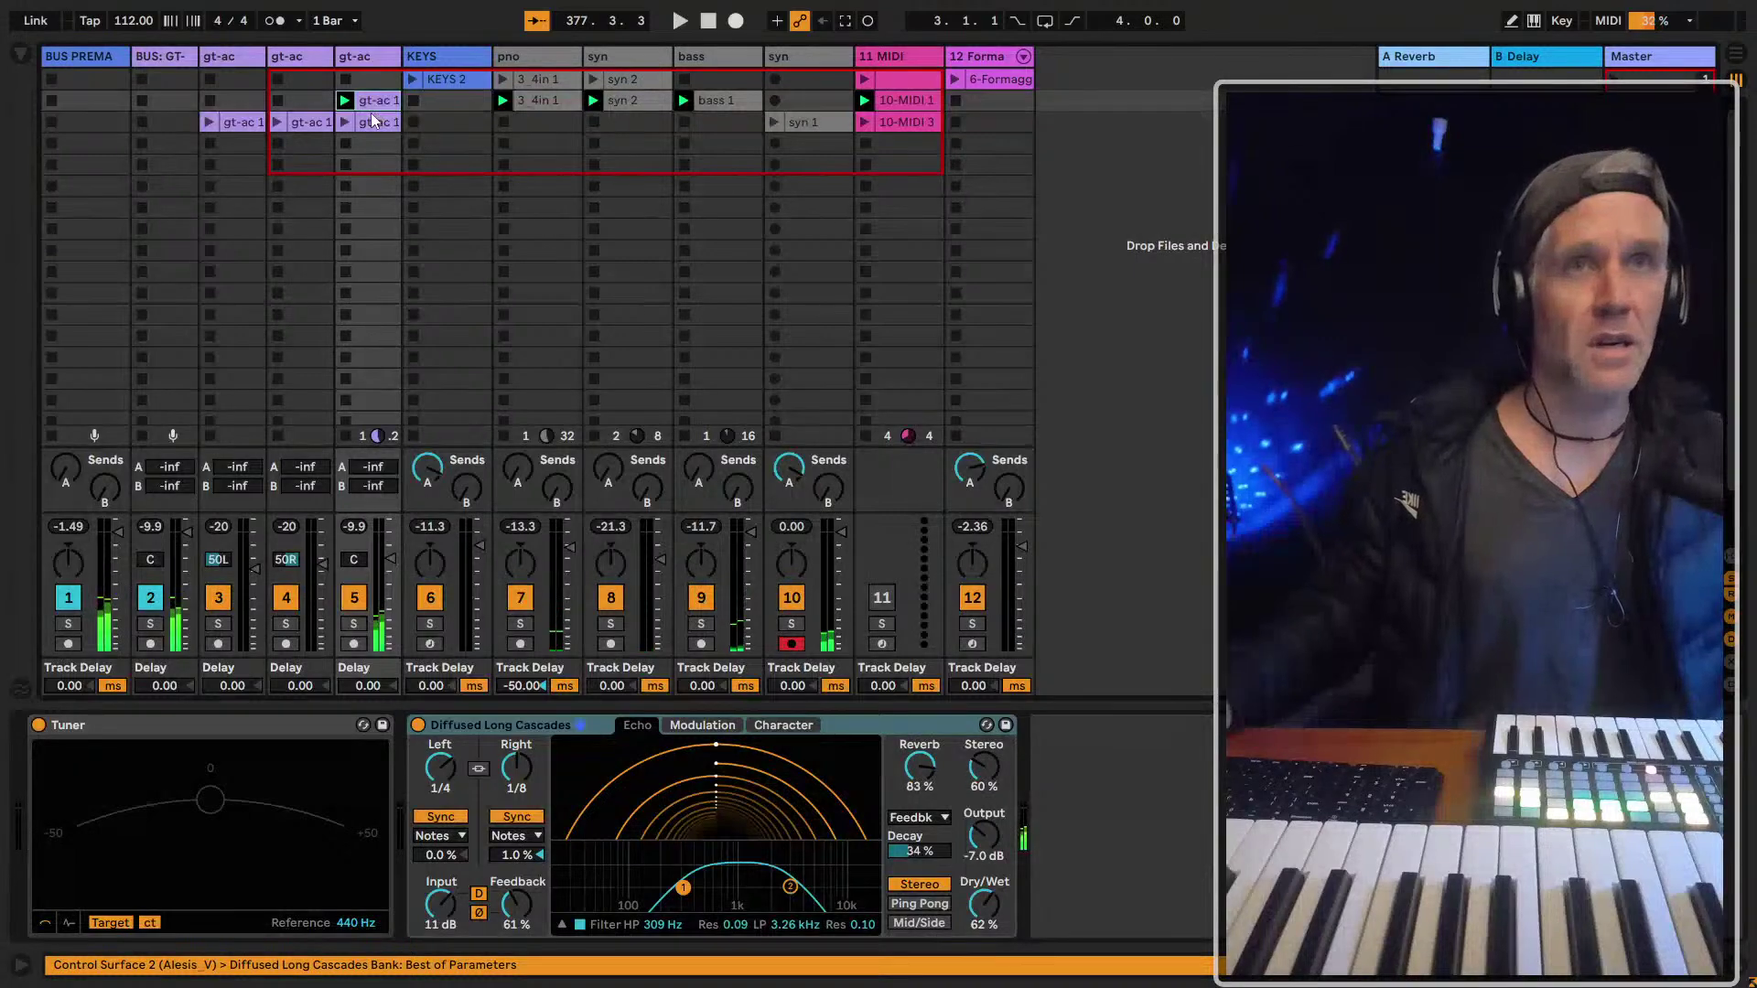
{"action": "key", "text": "Delete"}
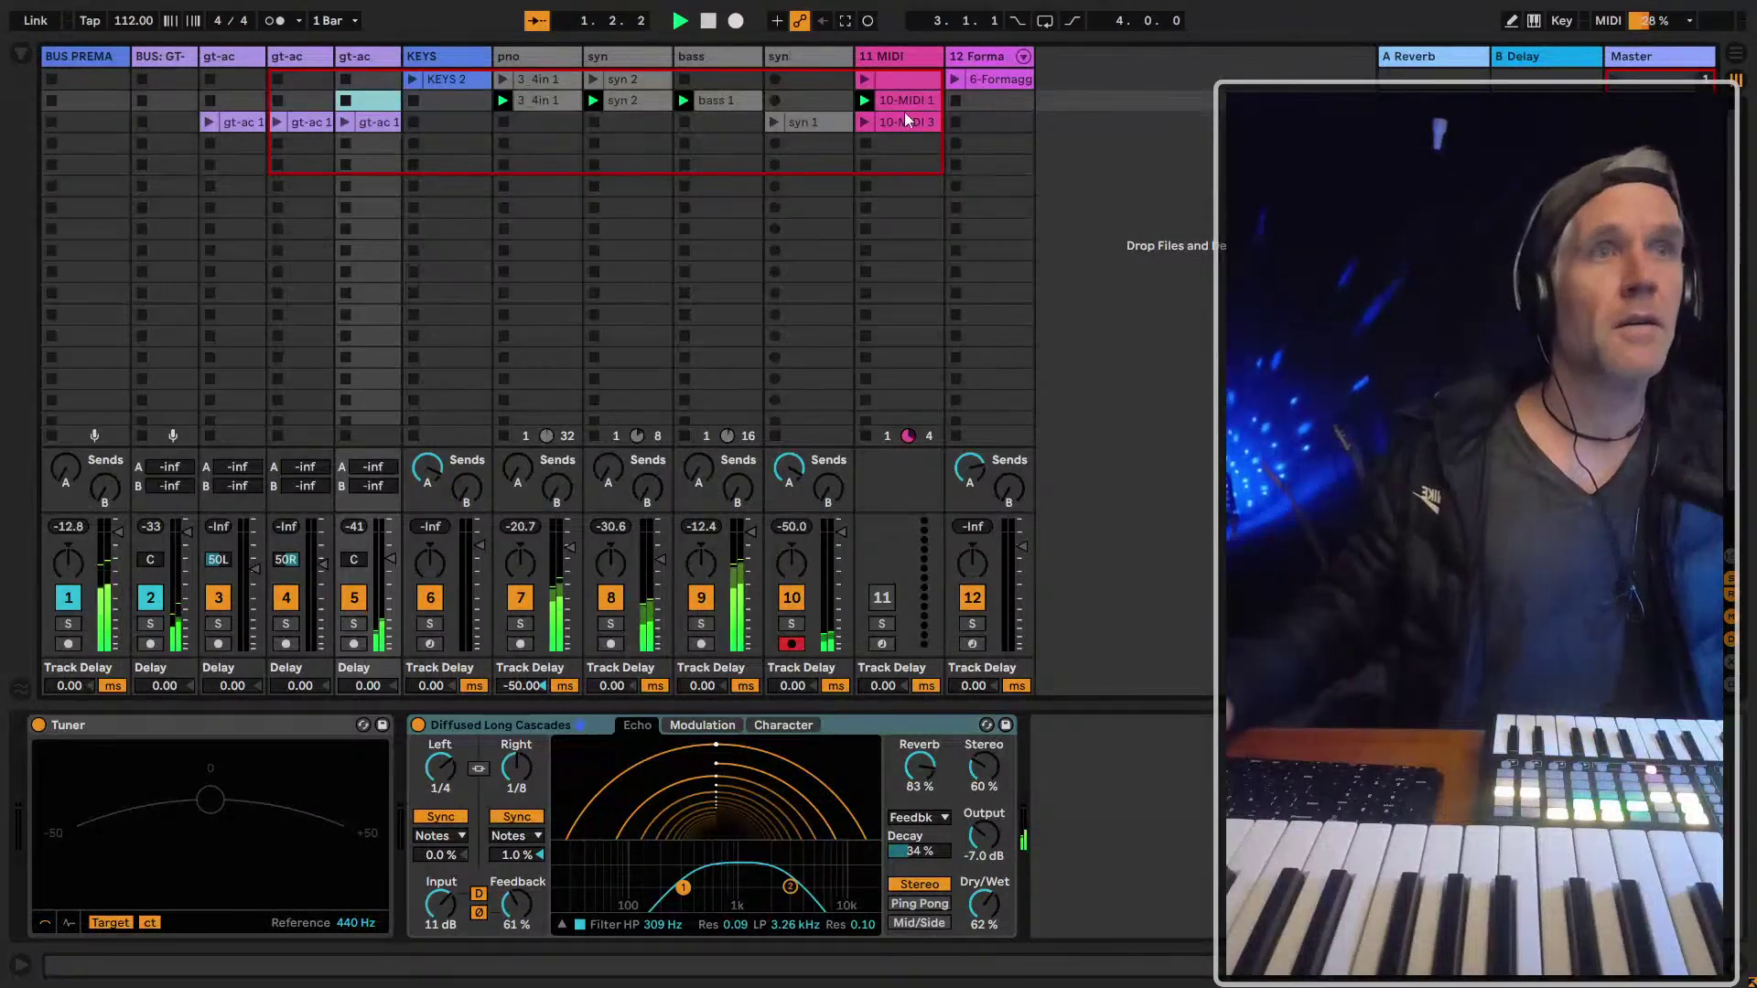
Move track 12's Formaggio clip down to the second scene and deactivate the first scene's syn 2 clip
{"action": "left_click", "coordinate": [996, 78]}
{"action": "left_click_drag", "start_coordinate": [992, 78], "coordinate": [992, 106]}
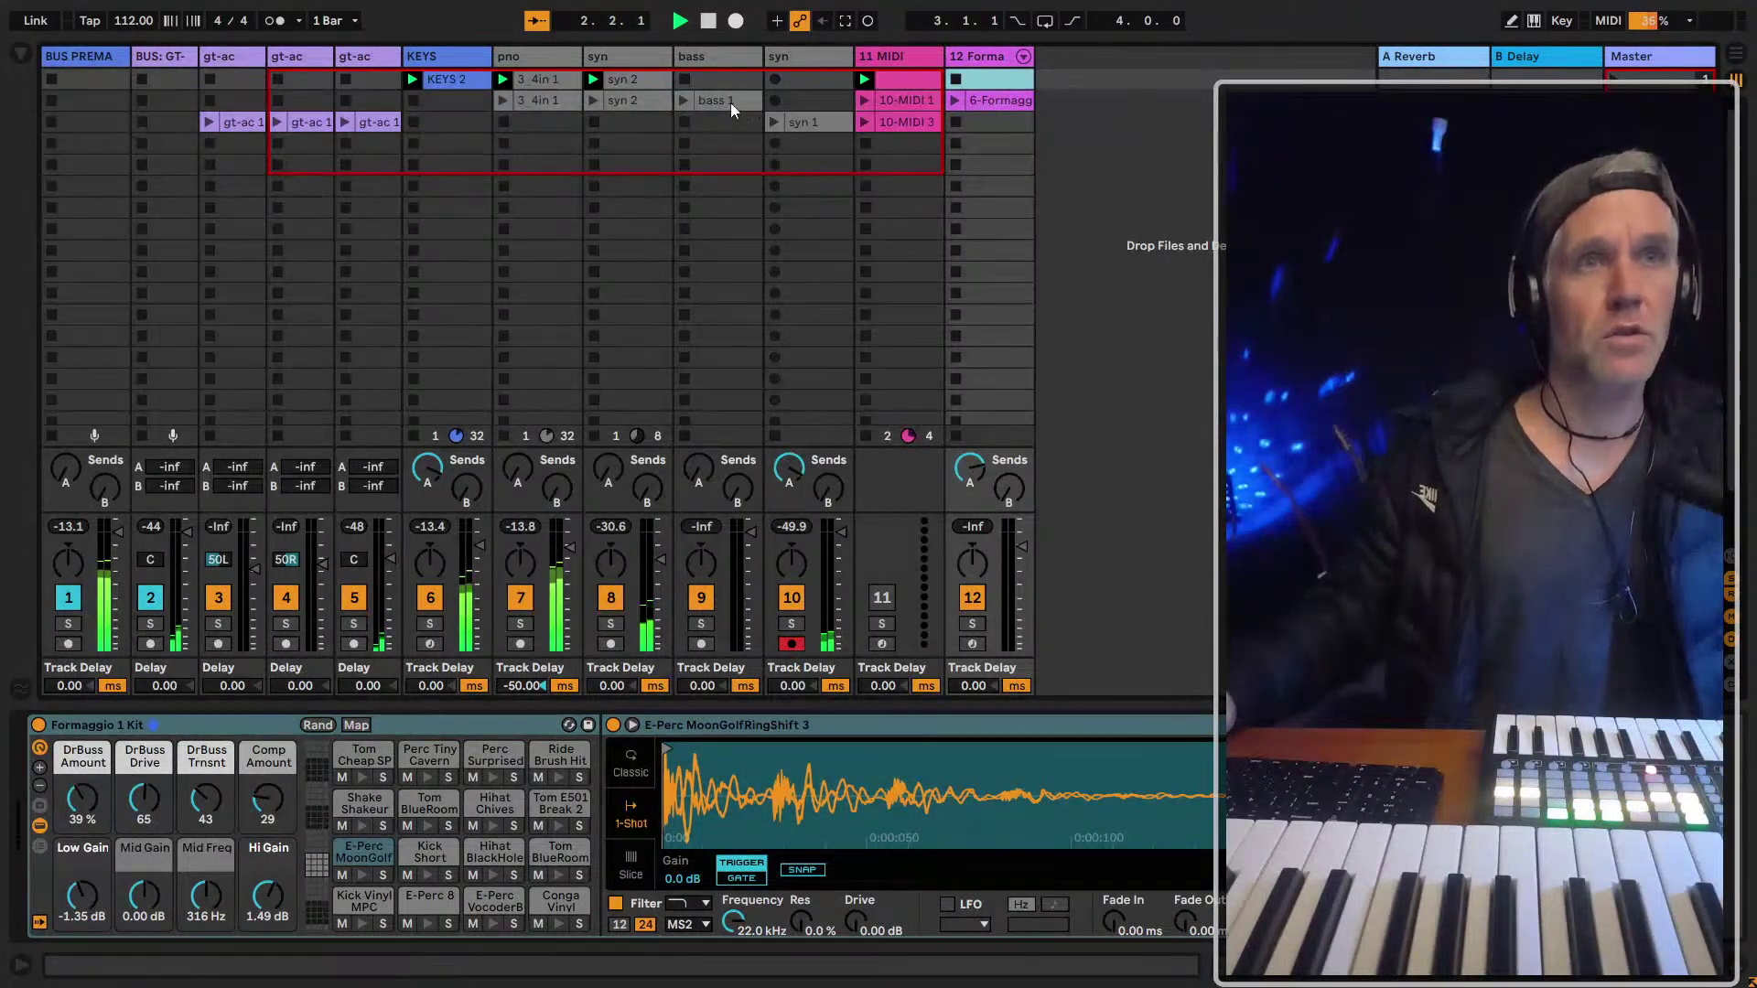
{"action": "left_click", "coordinate": [643, 82]}
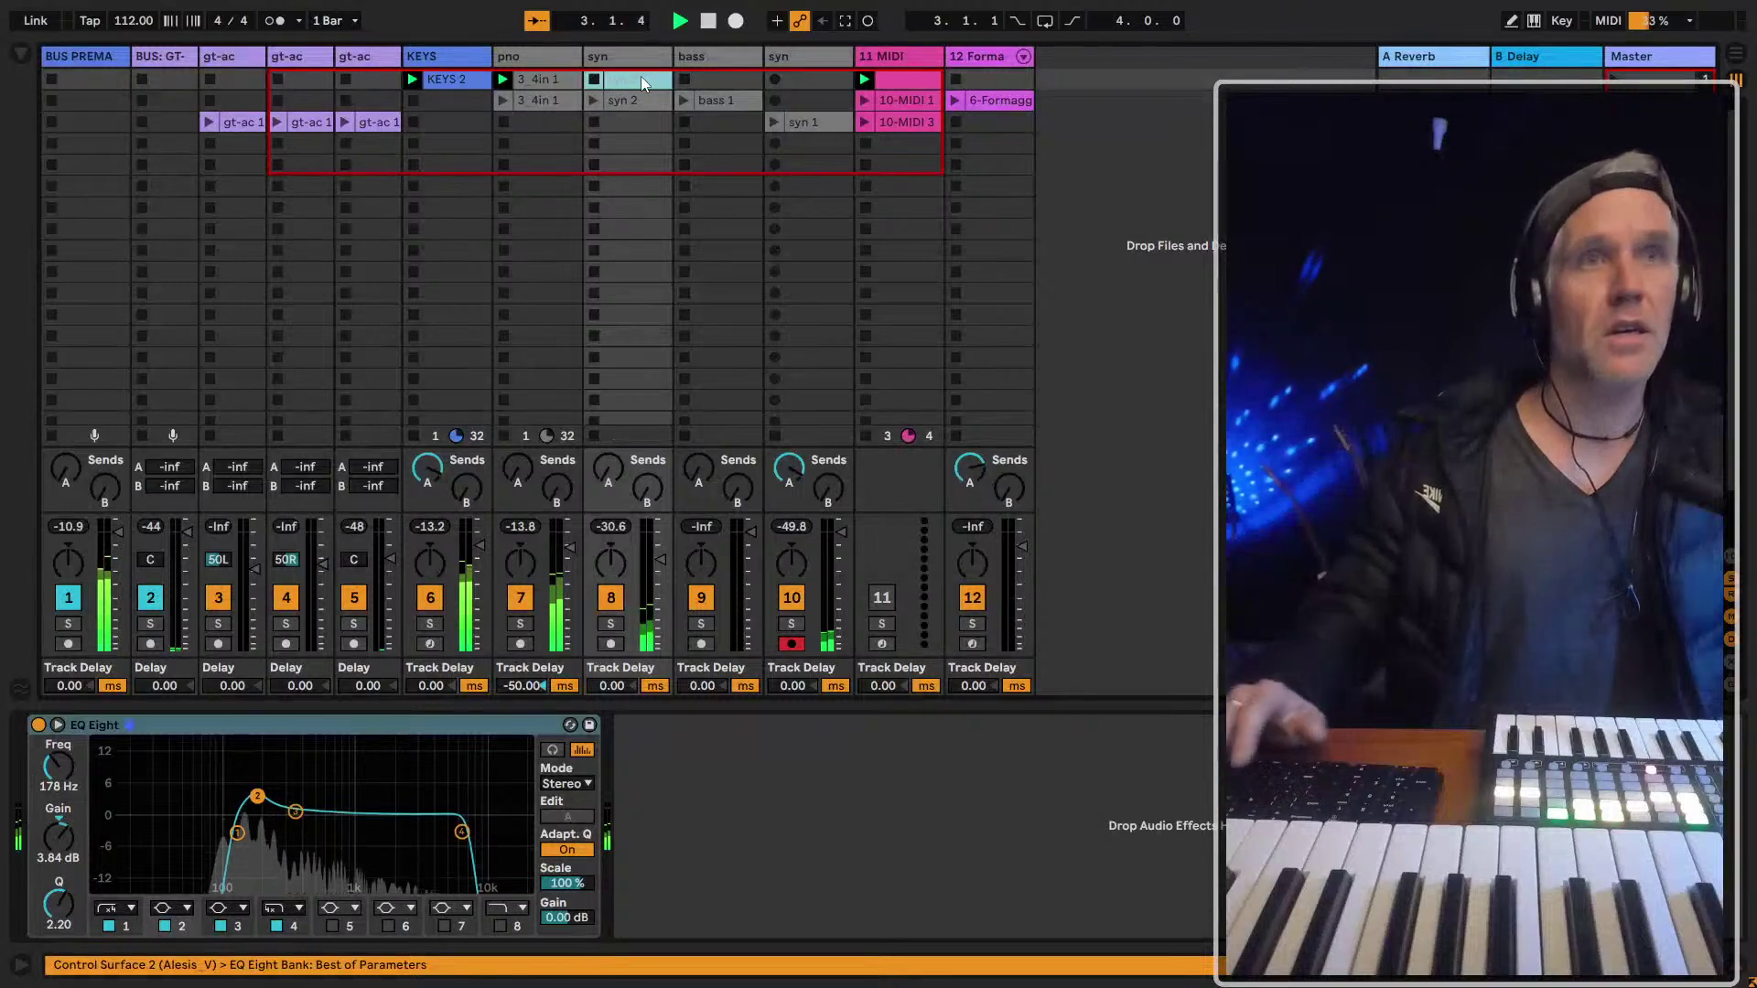
Copy the Formaggio clip back into the first scene and deactivate the copy's Kick Vinyl MPC and E-Perc VocoderBeat 1 notes
{"action": "left_click", "coordinate": [1014, 96]}
{"action": "left_click_drag", "start_coordinate": [1013, 96], "coordinate": [1011, 84]}
{"action": "double_click", "coordinate": [1011, 83]}
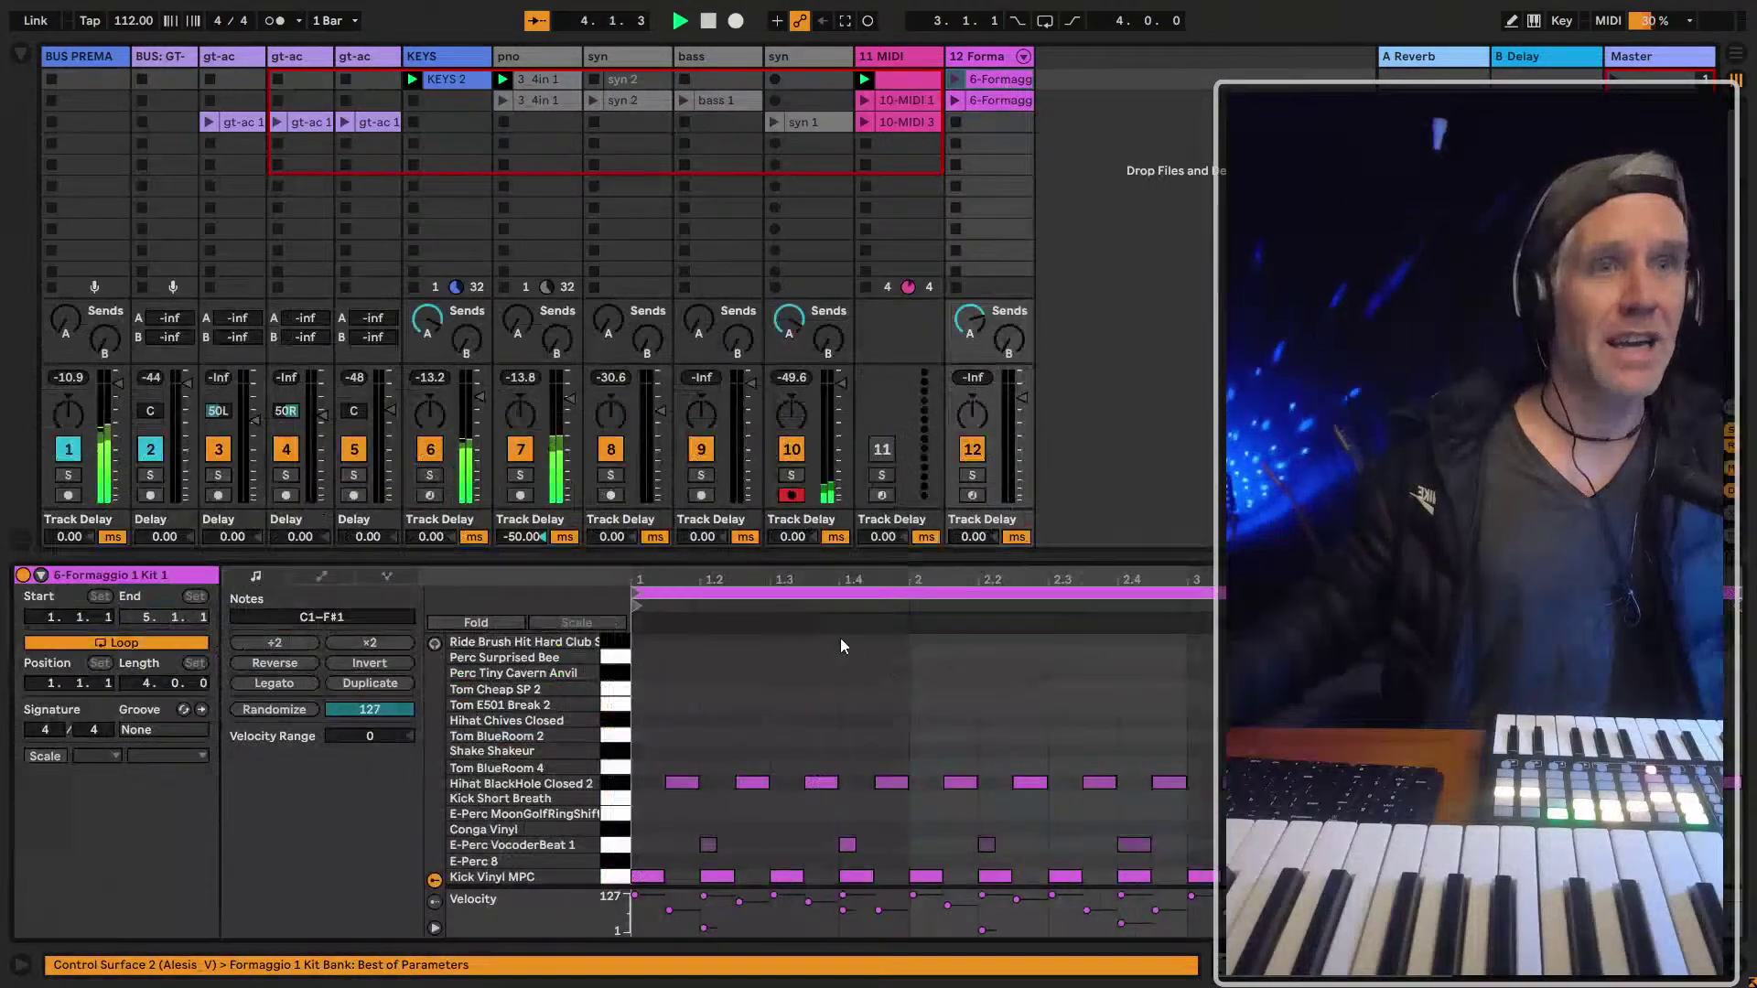
{"action": "left_click", "coordinate": [614, 877]}
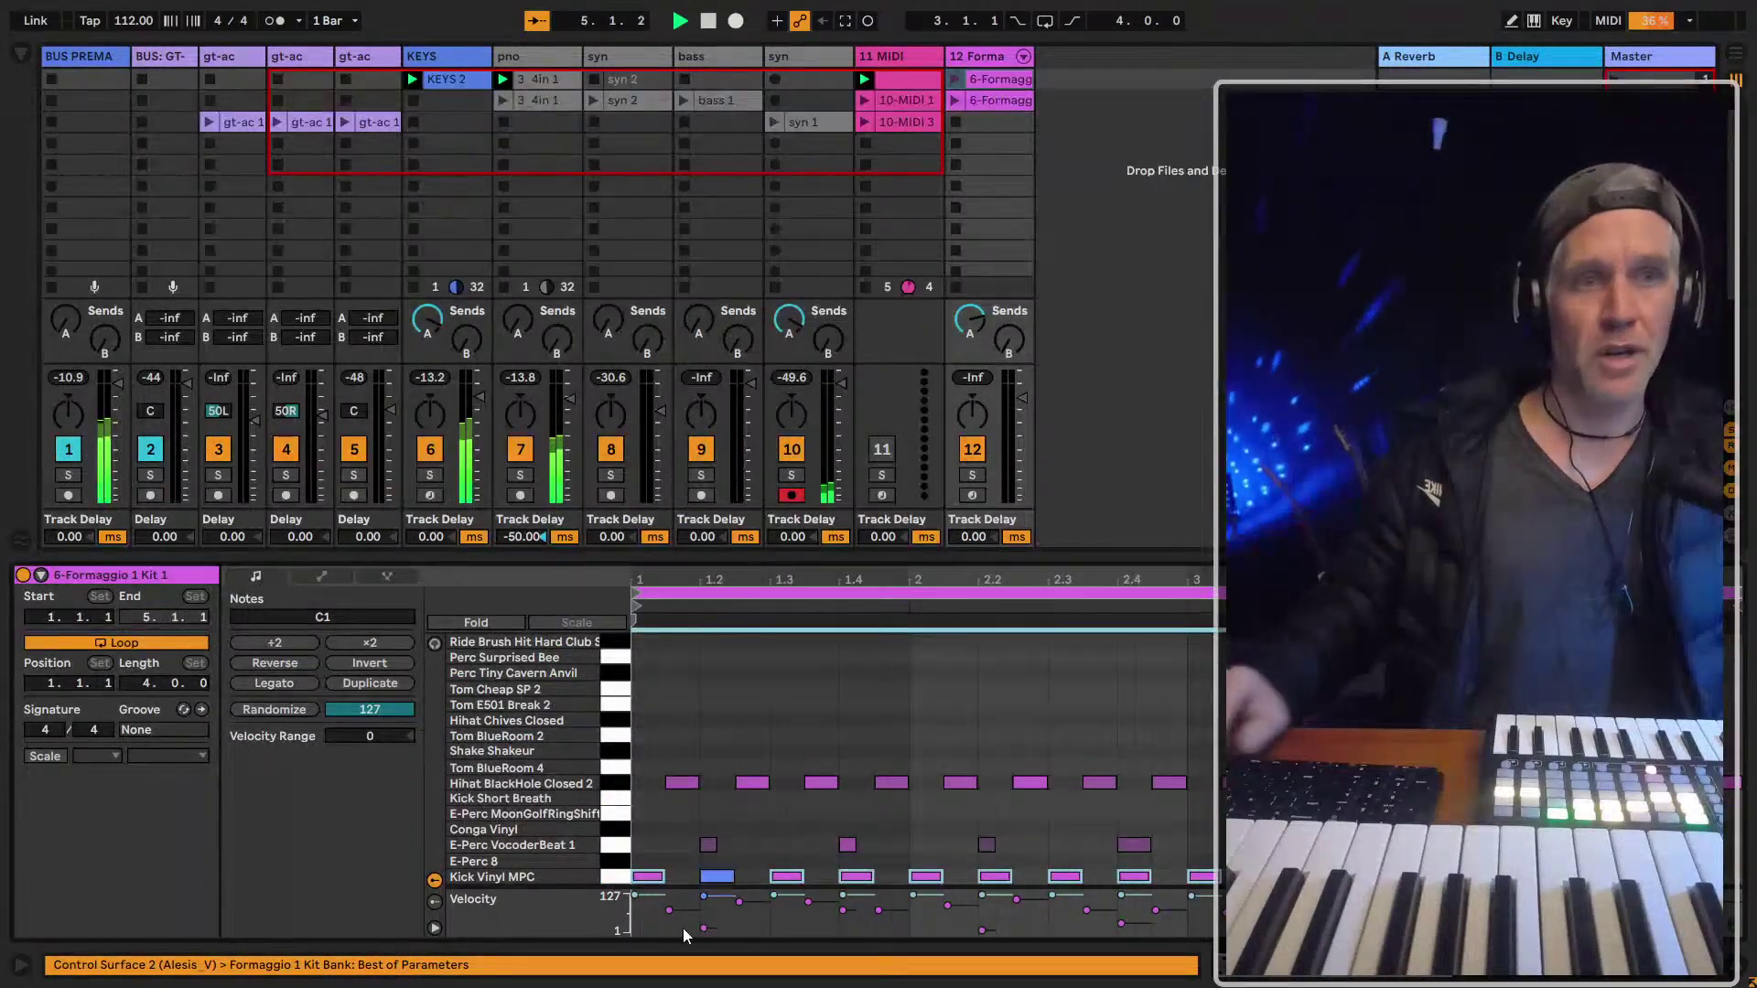
{"action": "left_click", "coordinate": [615, 844]}
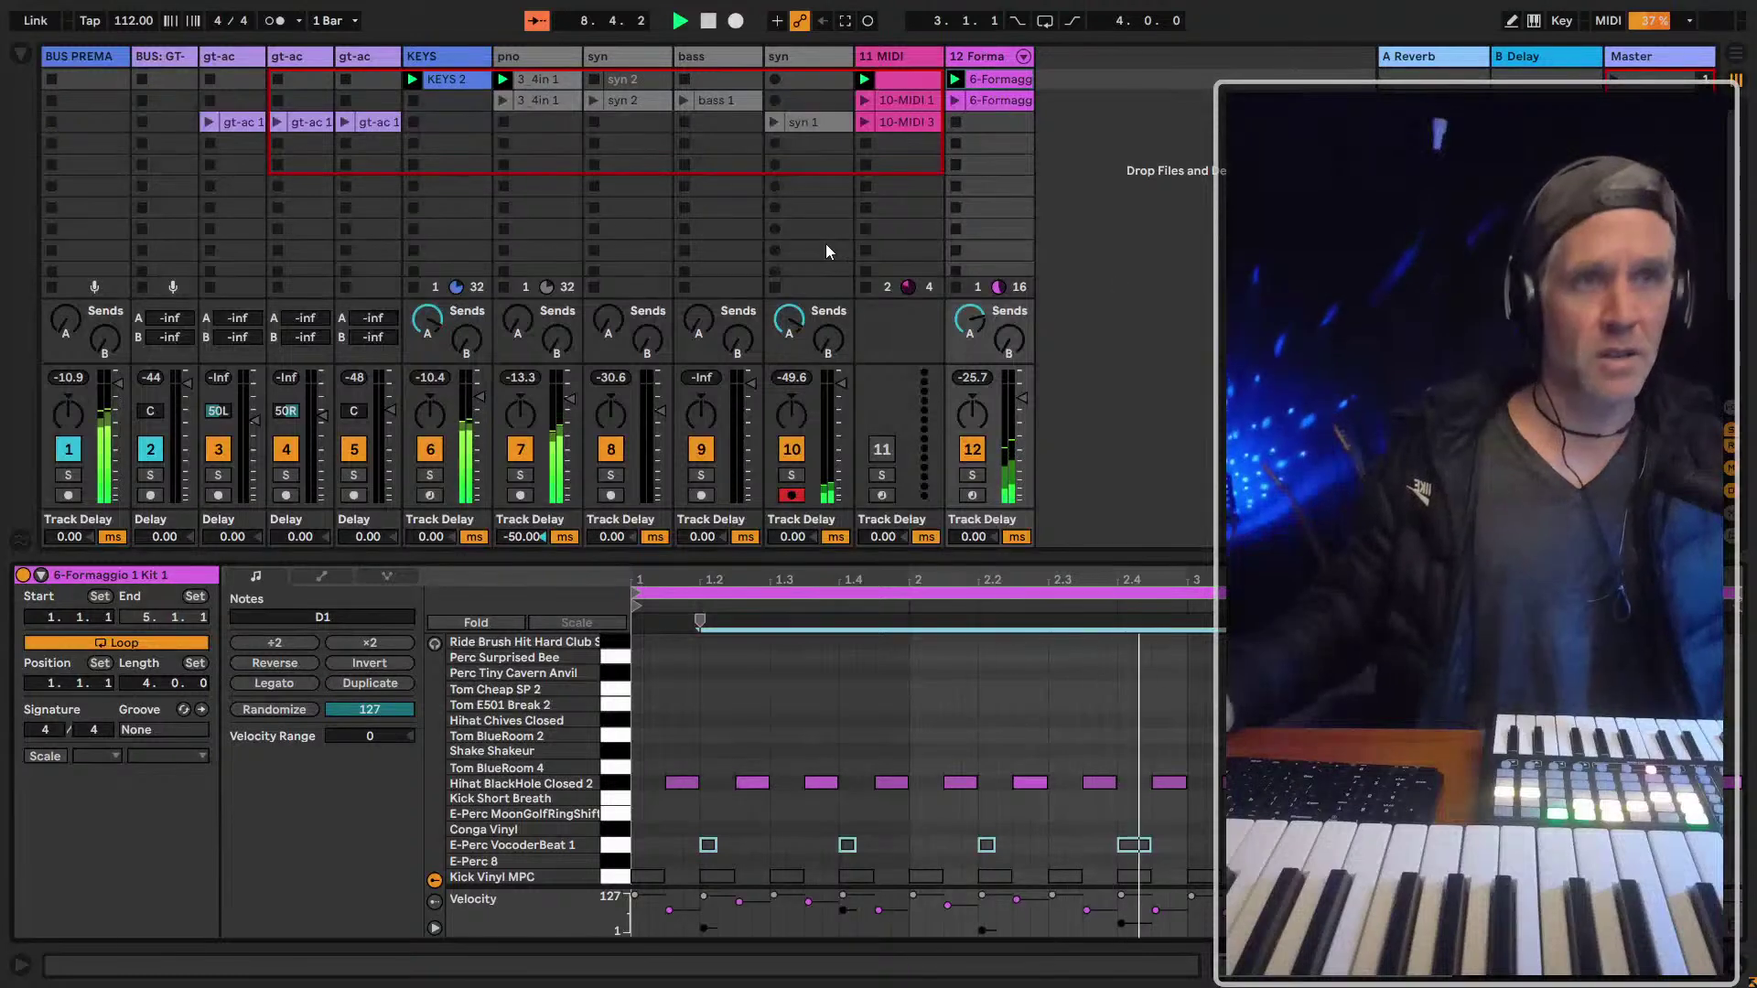
Hide the track delay controls and open the third scene's syn 1 and track 5 gt-ac 1 clips for viewing
{"action": "left_click", "coordinate": [1739, 506]}
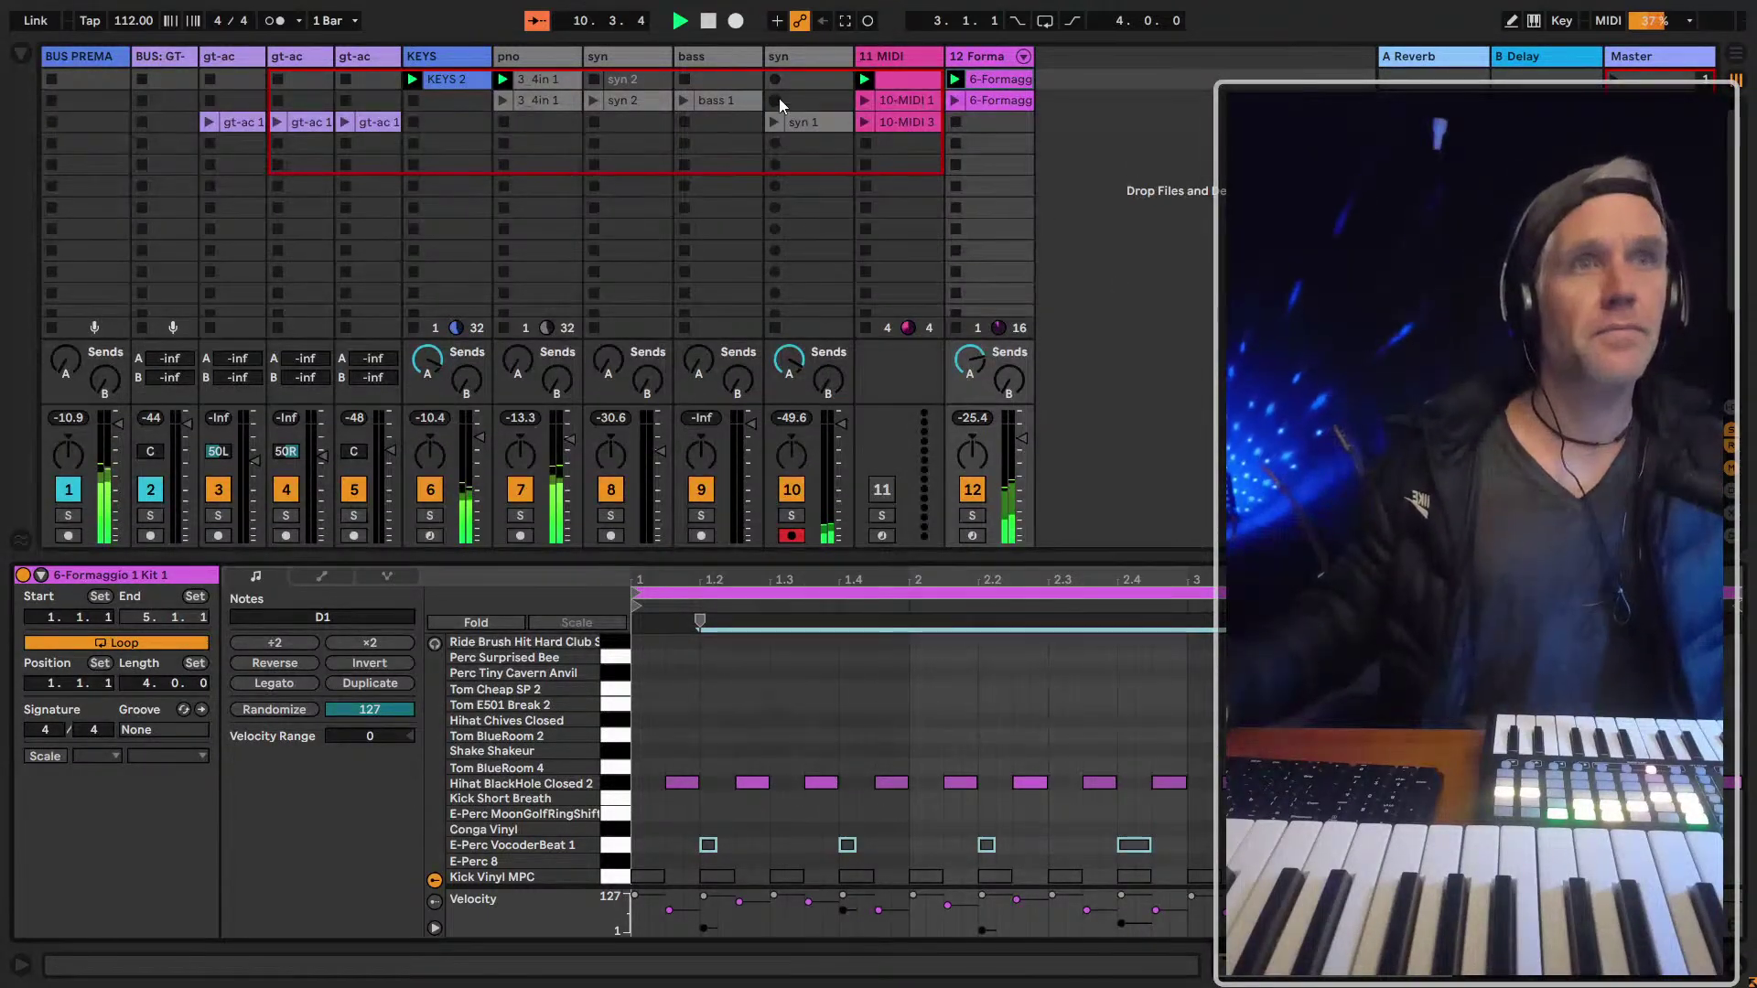
{"action": "left_click", "coordinate": [809, 121]}
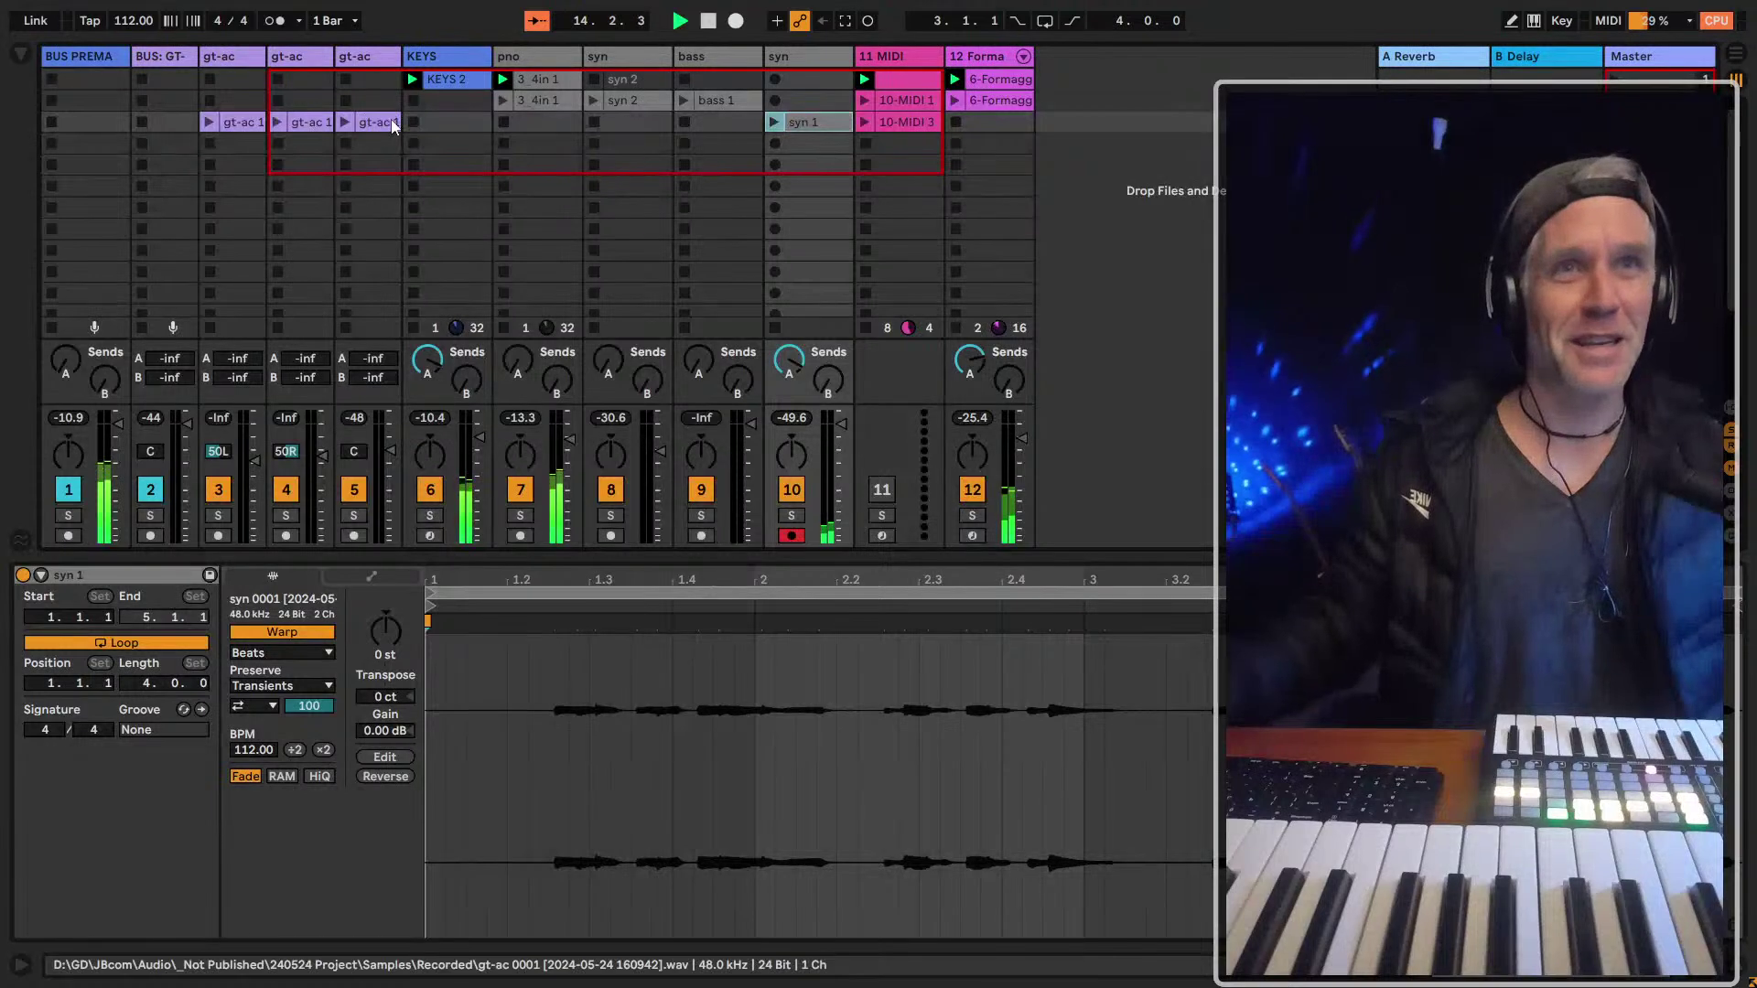
{"action": "left_click", "coordinate": [368, 128]}
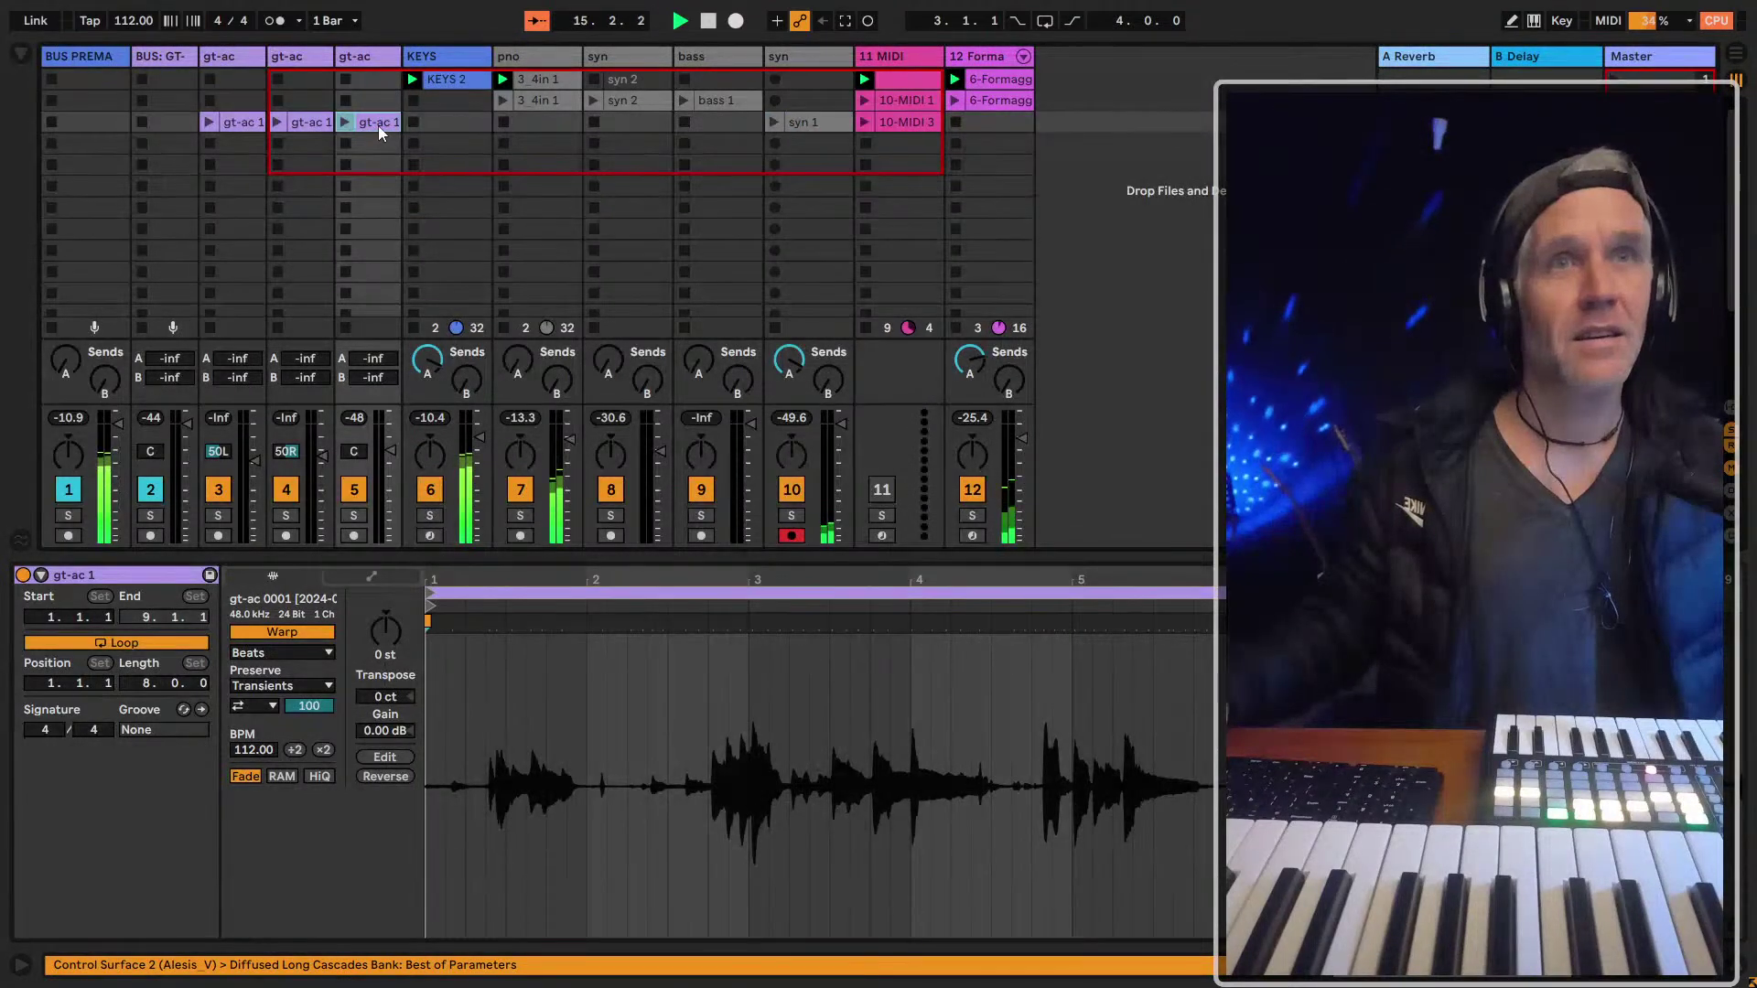
{"action": "left_click", "coordinate": [1610, 80]}
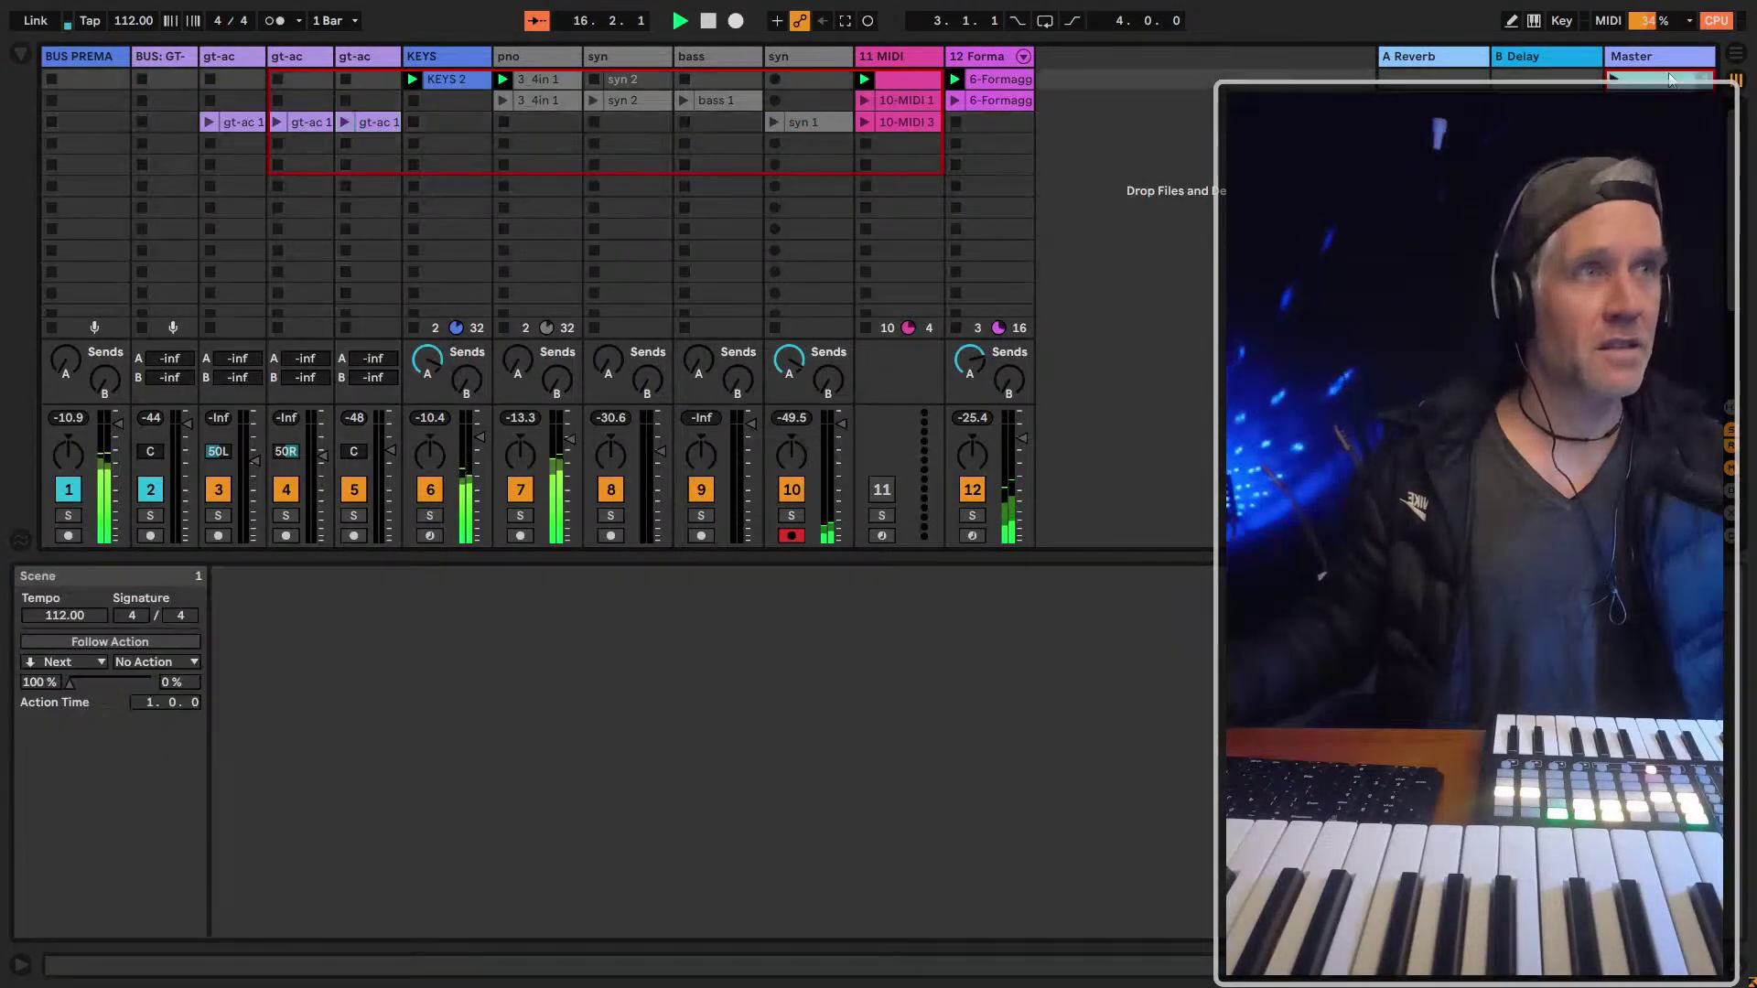
{"action": "key", "text": "ctrl+alt+i"}
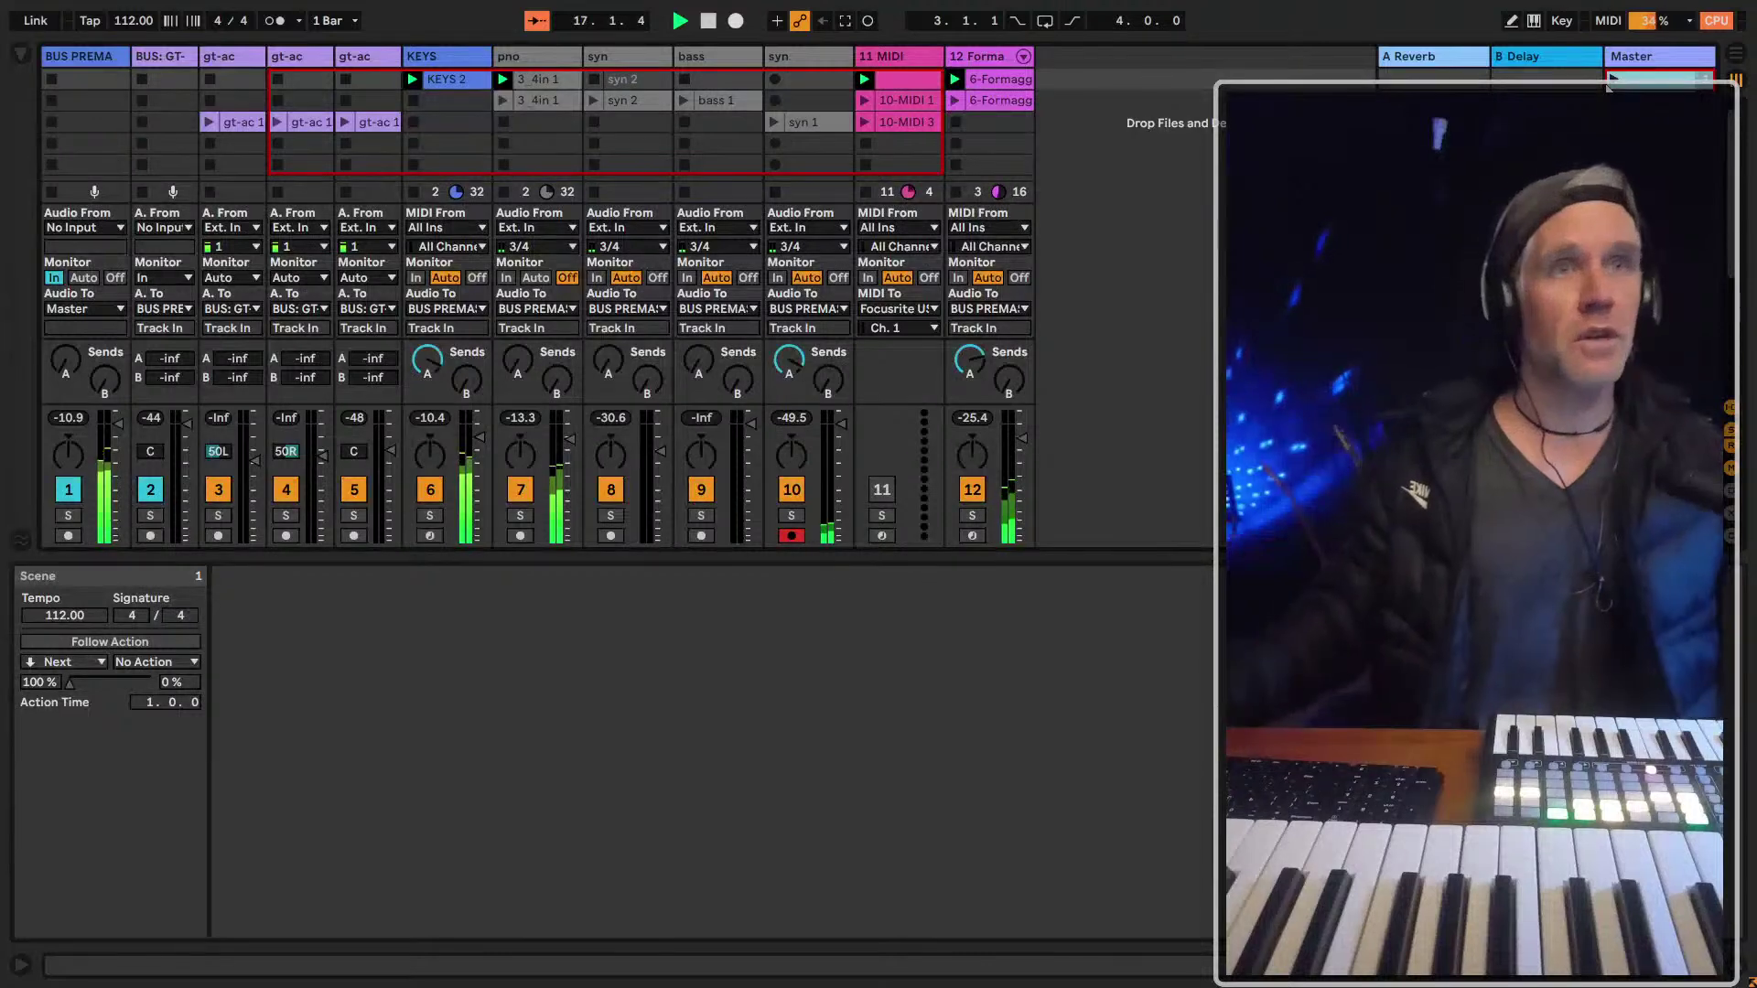
{"action": "key", "text": "ctrl+alt+i"}
{"action": "key", "text": "ctrl+i"}
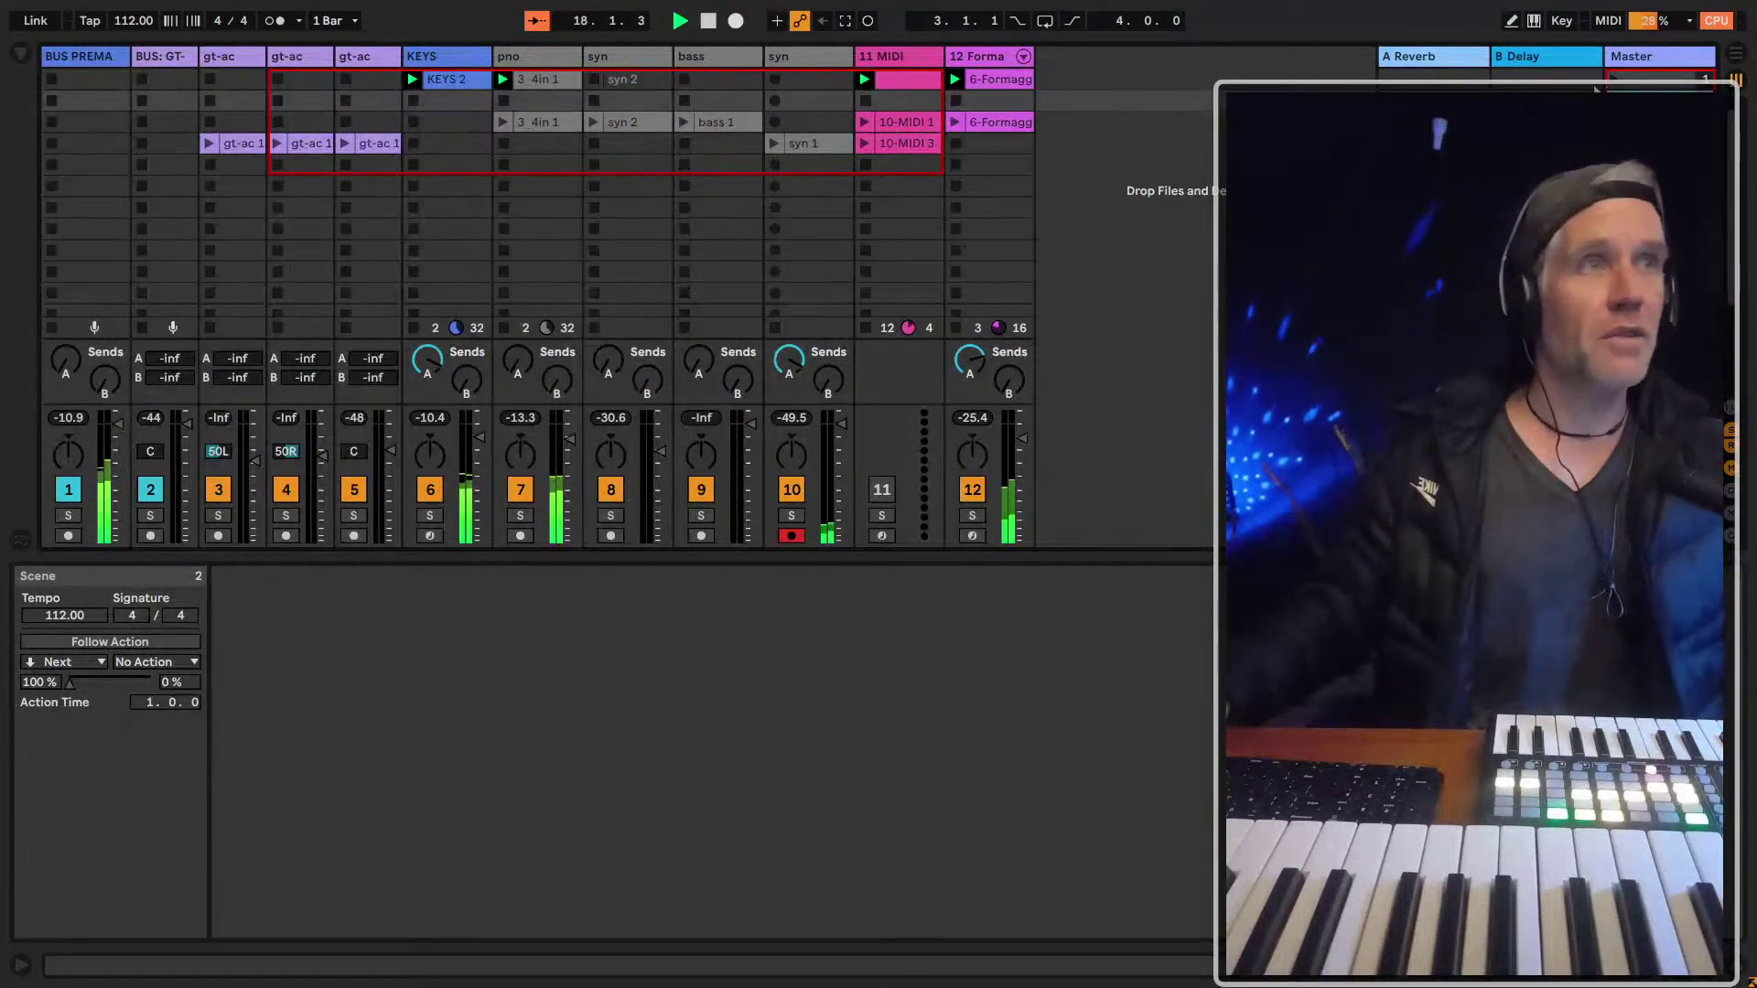
{"action": "key", "text": "Delete"}
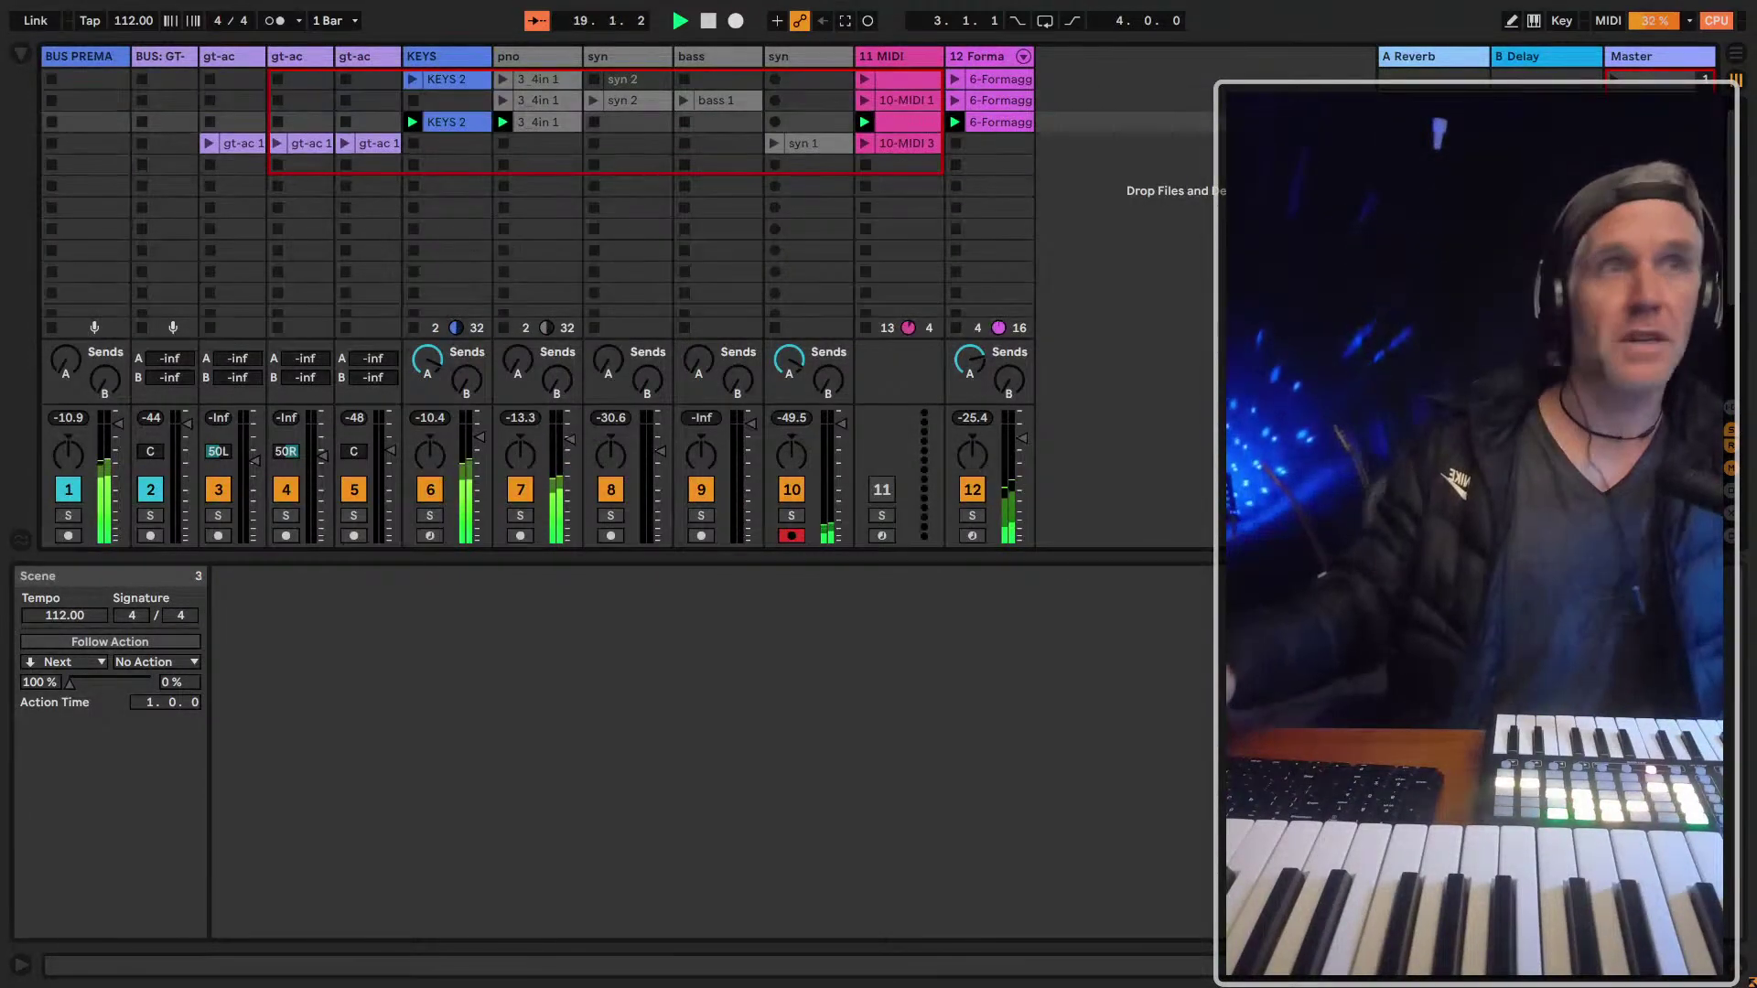
{"action": "key", "text": "ctrl+shift+i"}
{"action": "key", "text": "ctrl+z"}
{"action": "key", "text": "Up"}
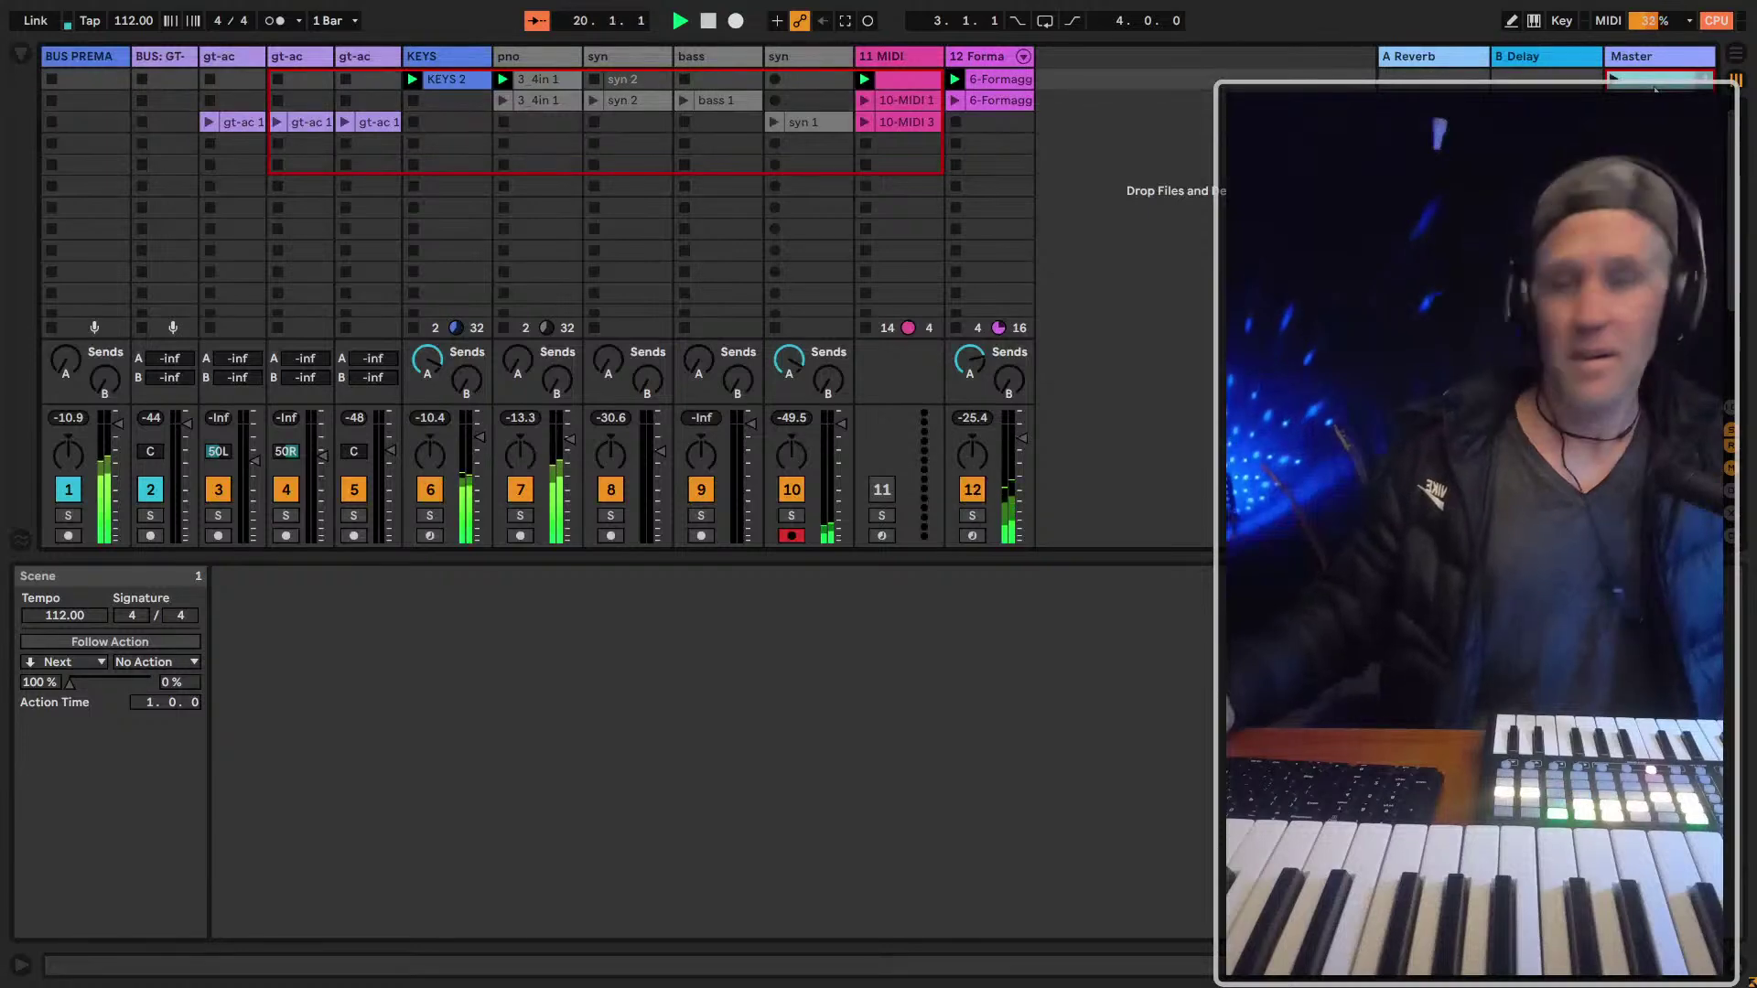
Capture the playing clips into a new scene below the first and copy track 5's gt-ac 1 clip into it
{"action": "key", "text": "ctrl+shift+i"}
{"action": "left_click", "coordinate": [375, 145]}
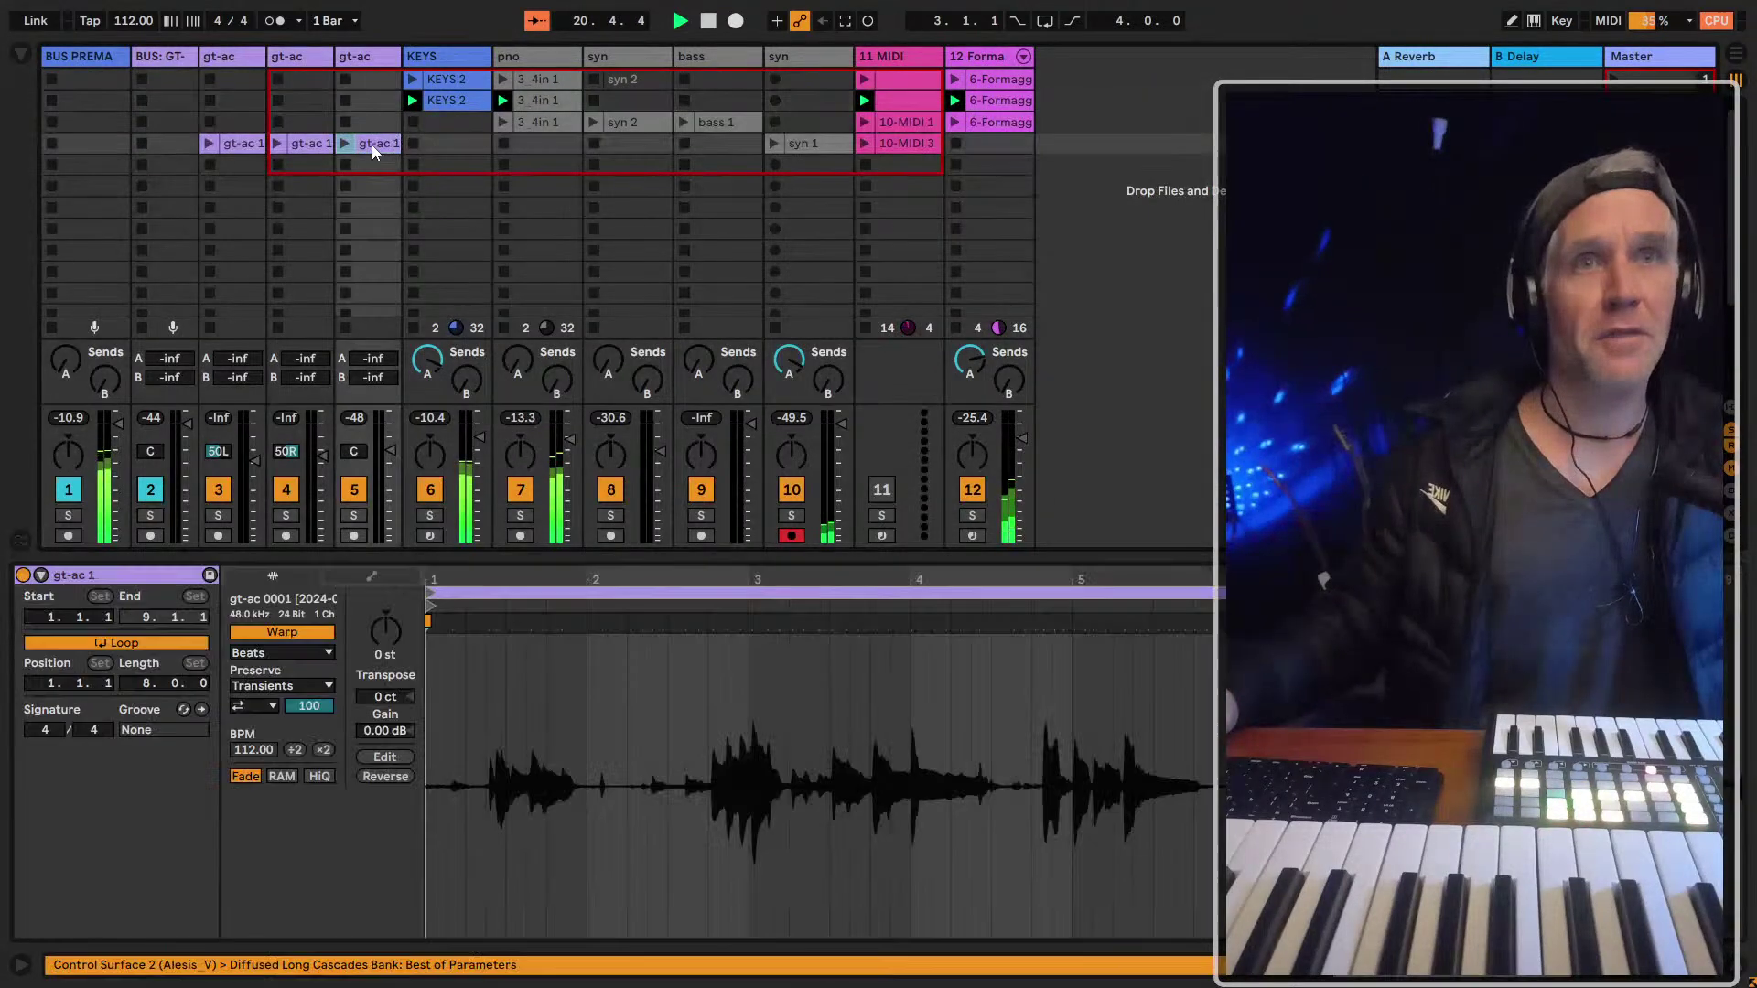
{"action": "left_click_drag", "start_coordinate": [368, 111], "coordinate": [370, 112]}
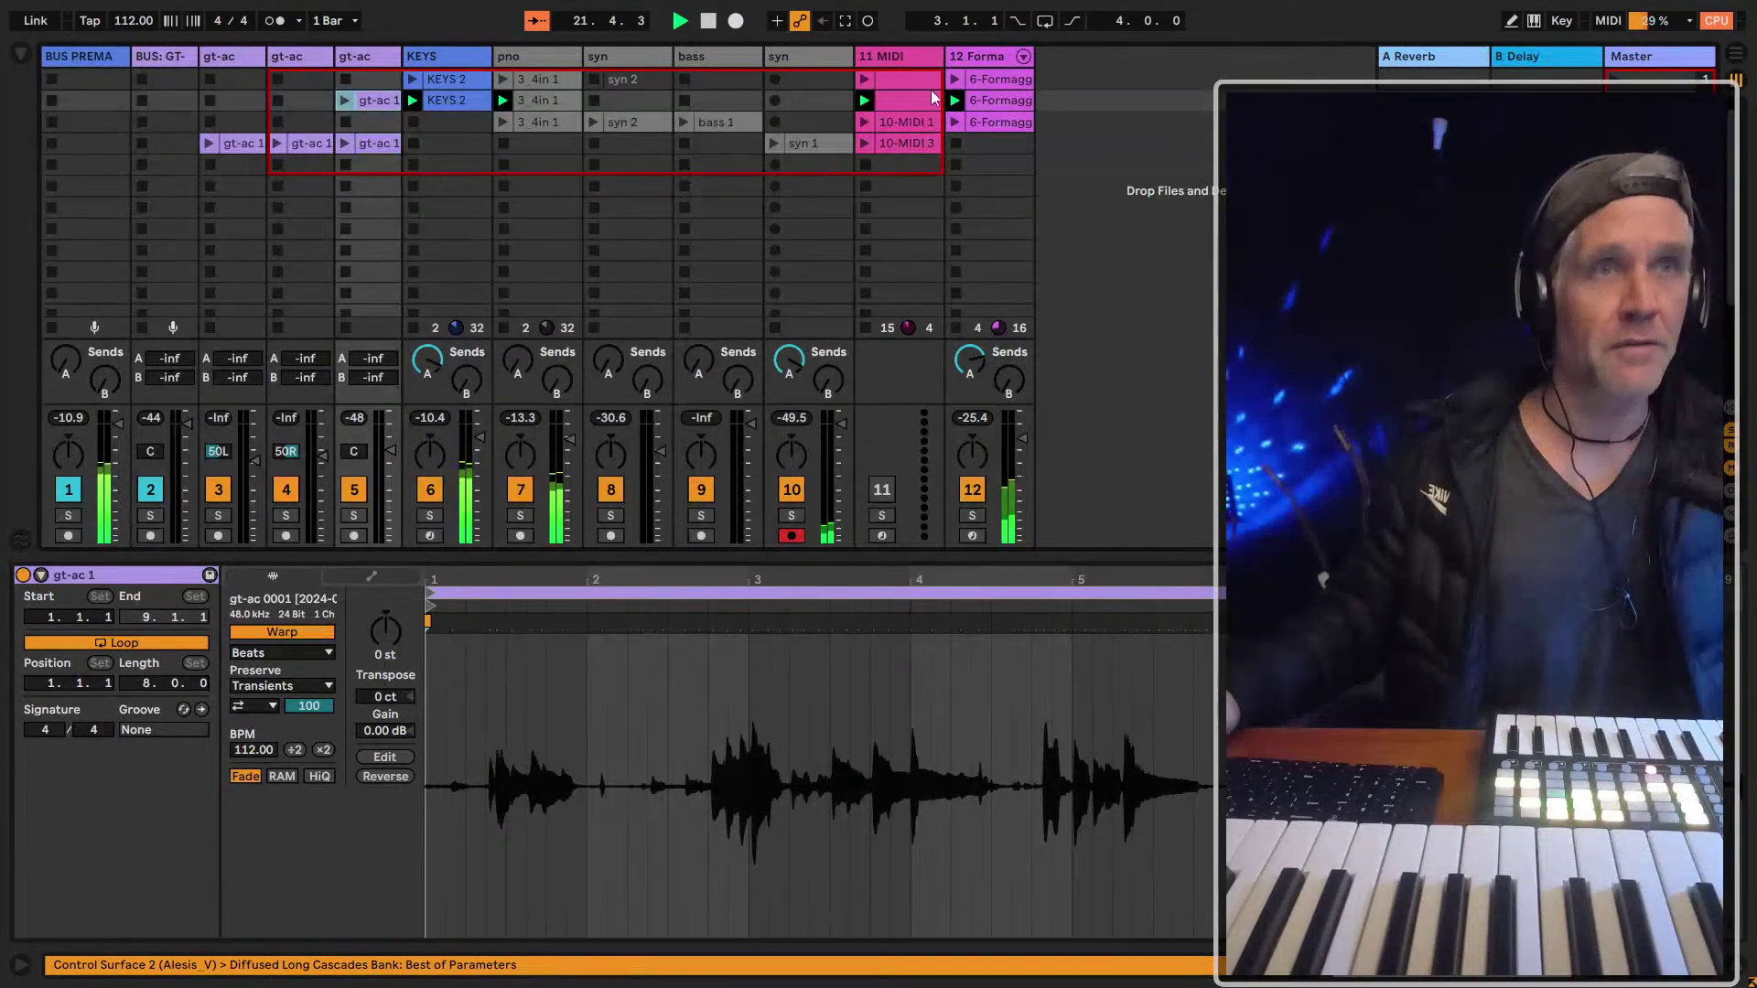
Launch the second scene and draw a track-volume fade-in at the start of its gt-ac 1 clip
{"action": "left_click", "coordinate": [1023, 77]}
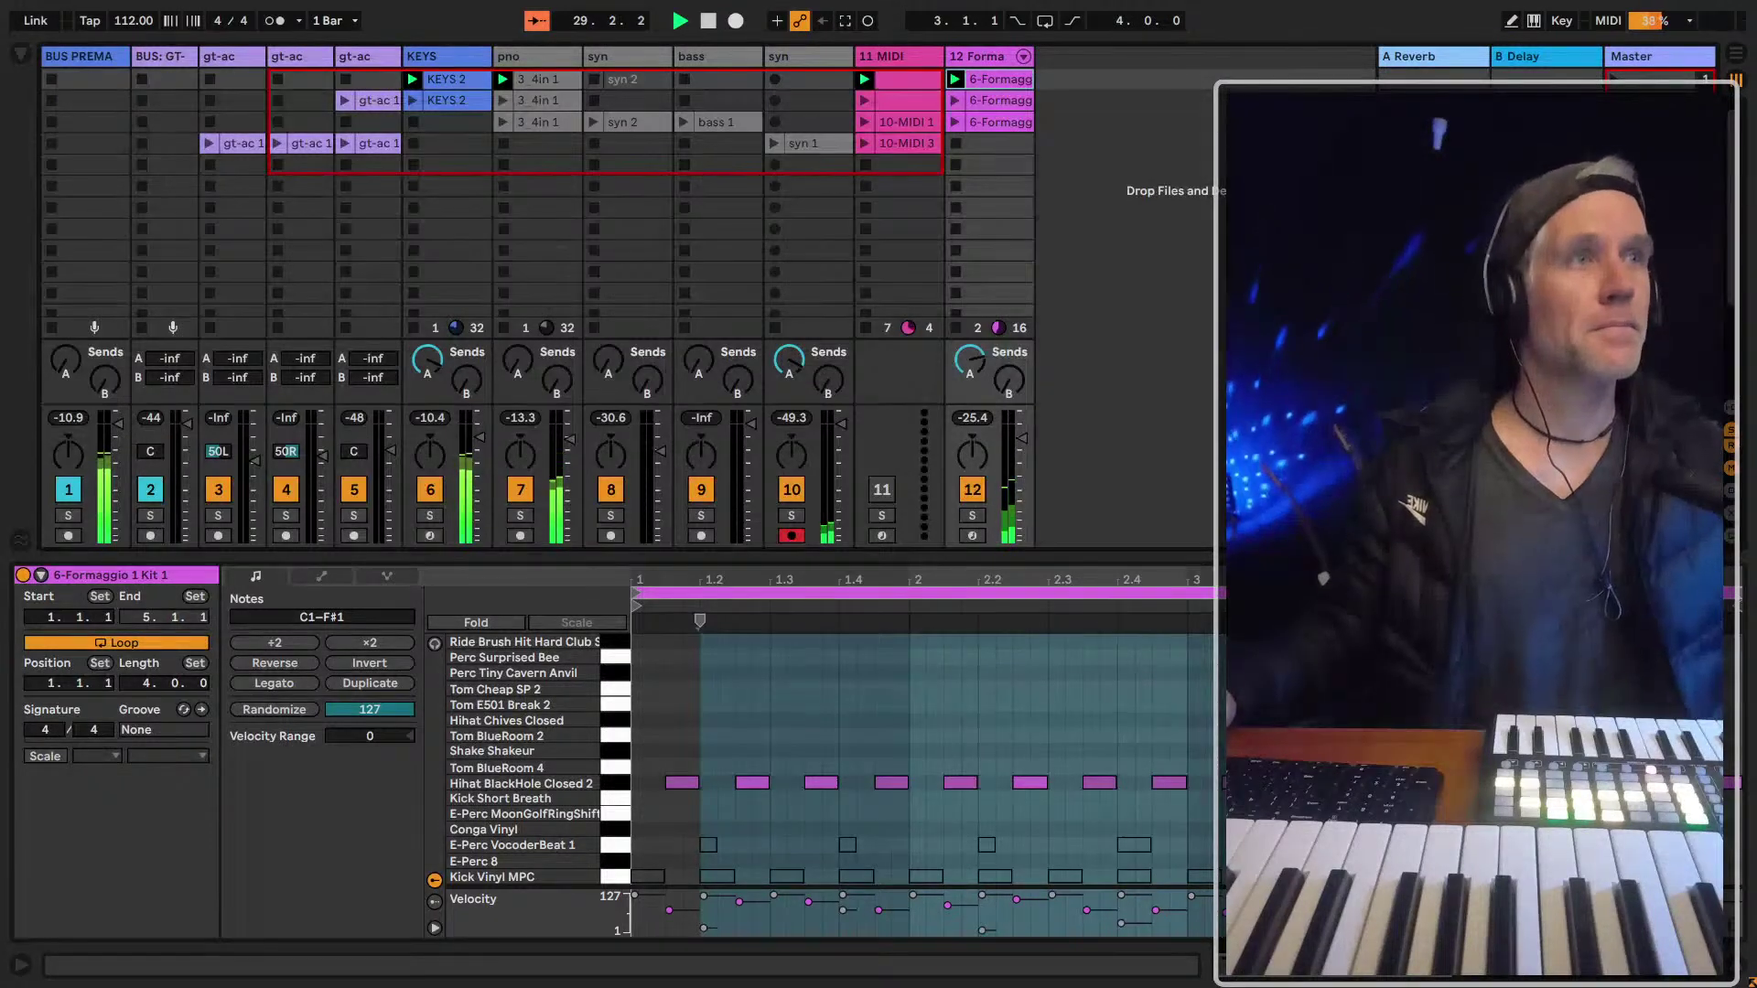
{"action": "left_click", "coordinate": [1656, 100]}
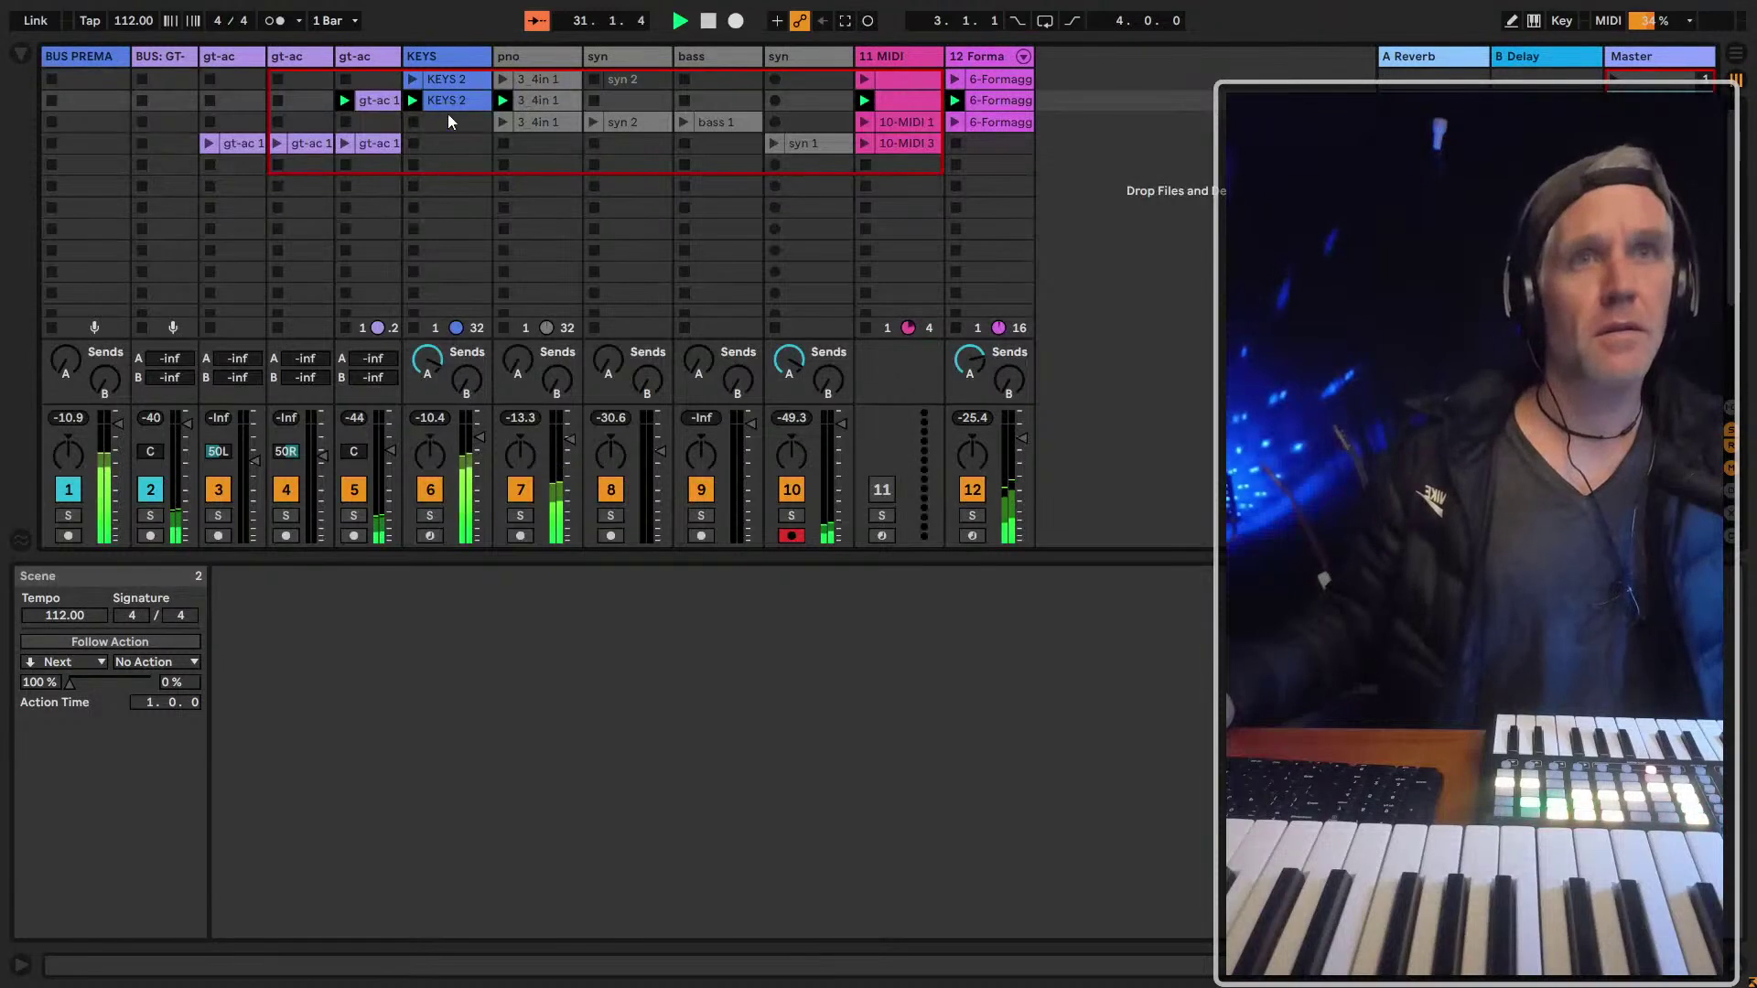
{"action": "left_click", "coordinate": [376, 100]}
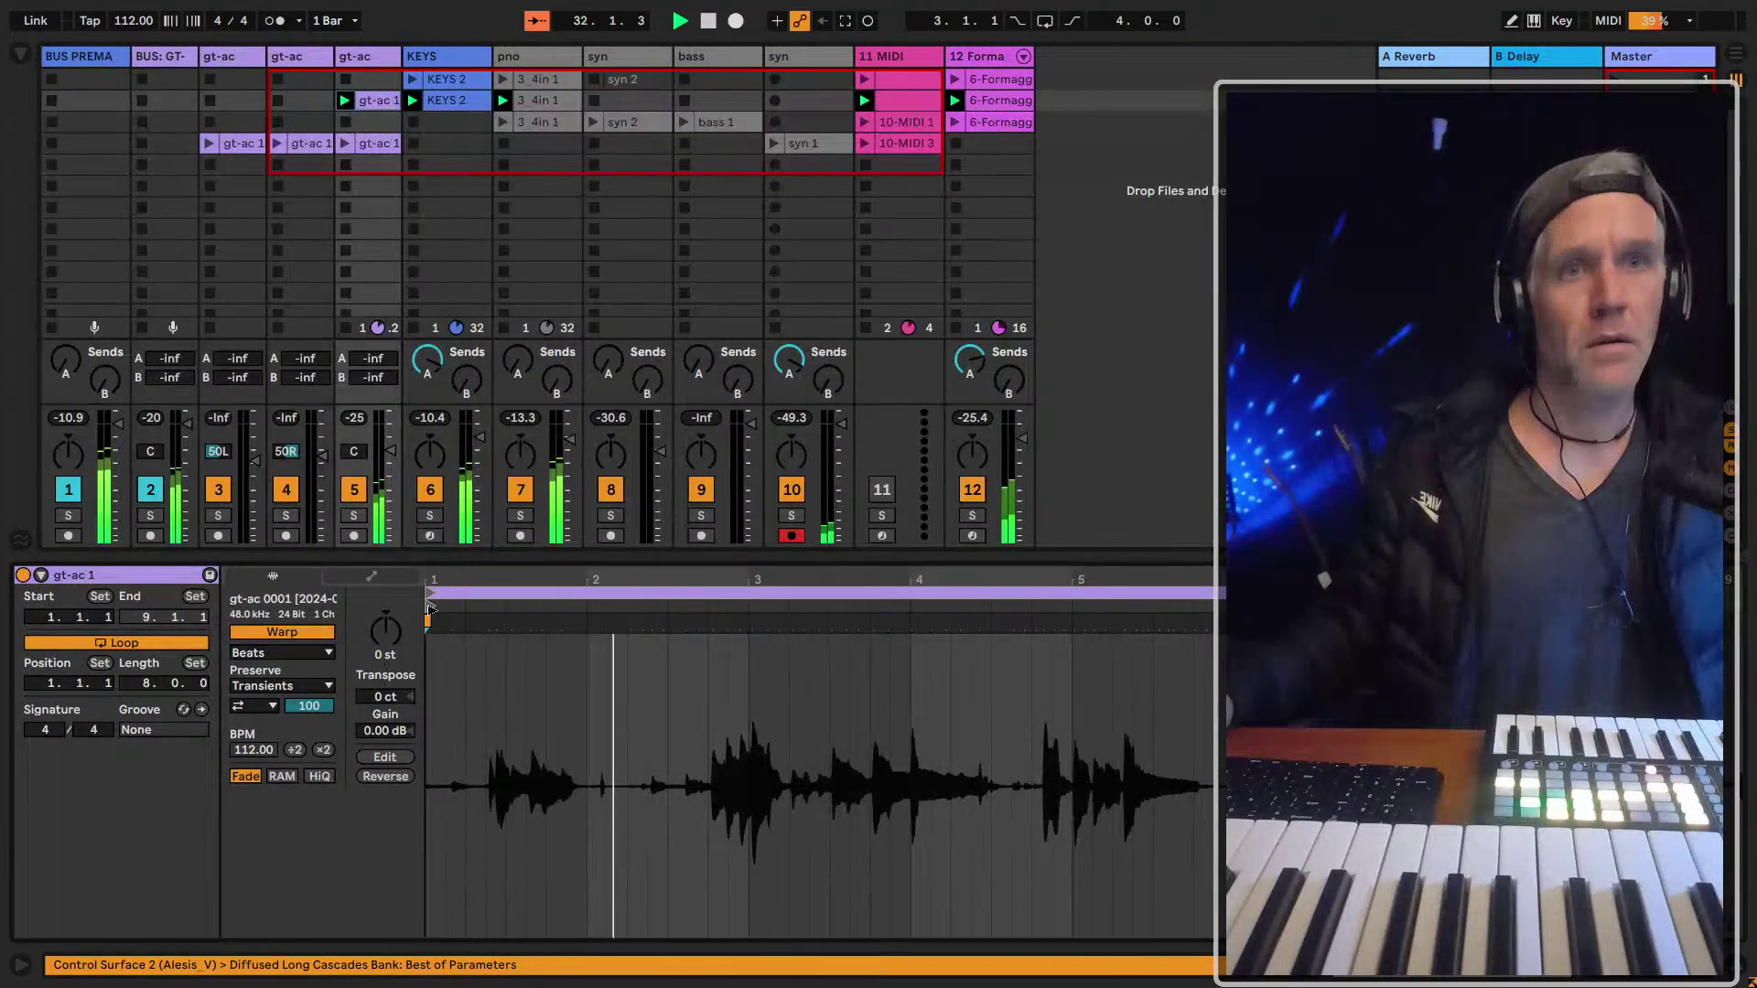
{"action": "left_click", "coordinate": [371, 574]}
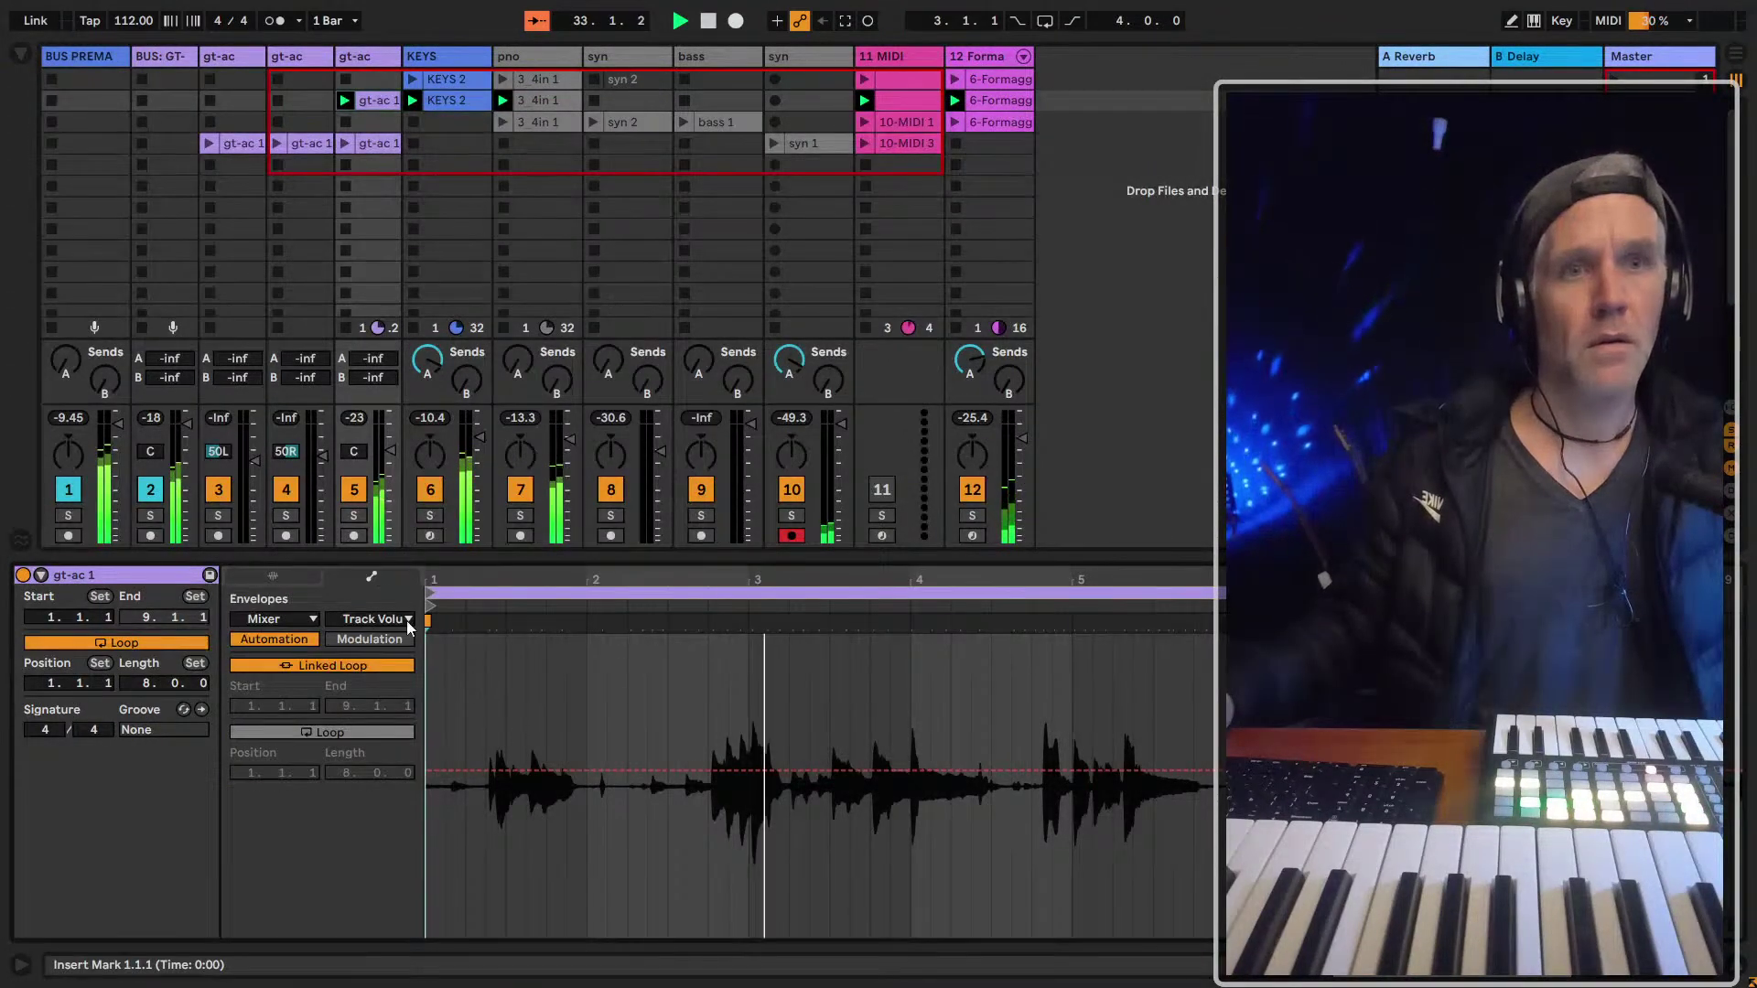
{"action": "left_click", "coordinate": [483, 773]}
{"action": "left_click_drag", "start_coordinate": [445, 774], "coordinate": [445, 934]}
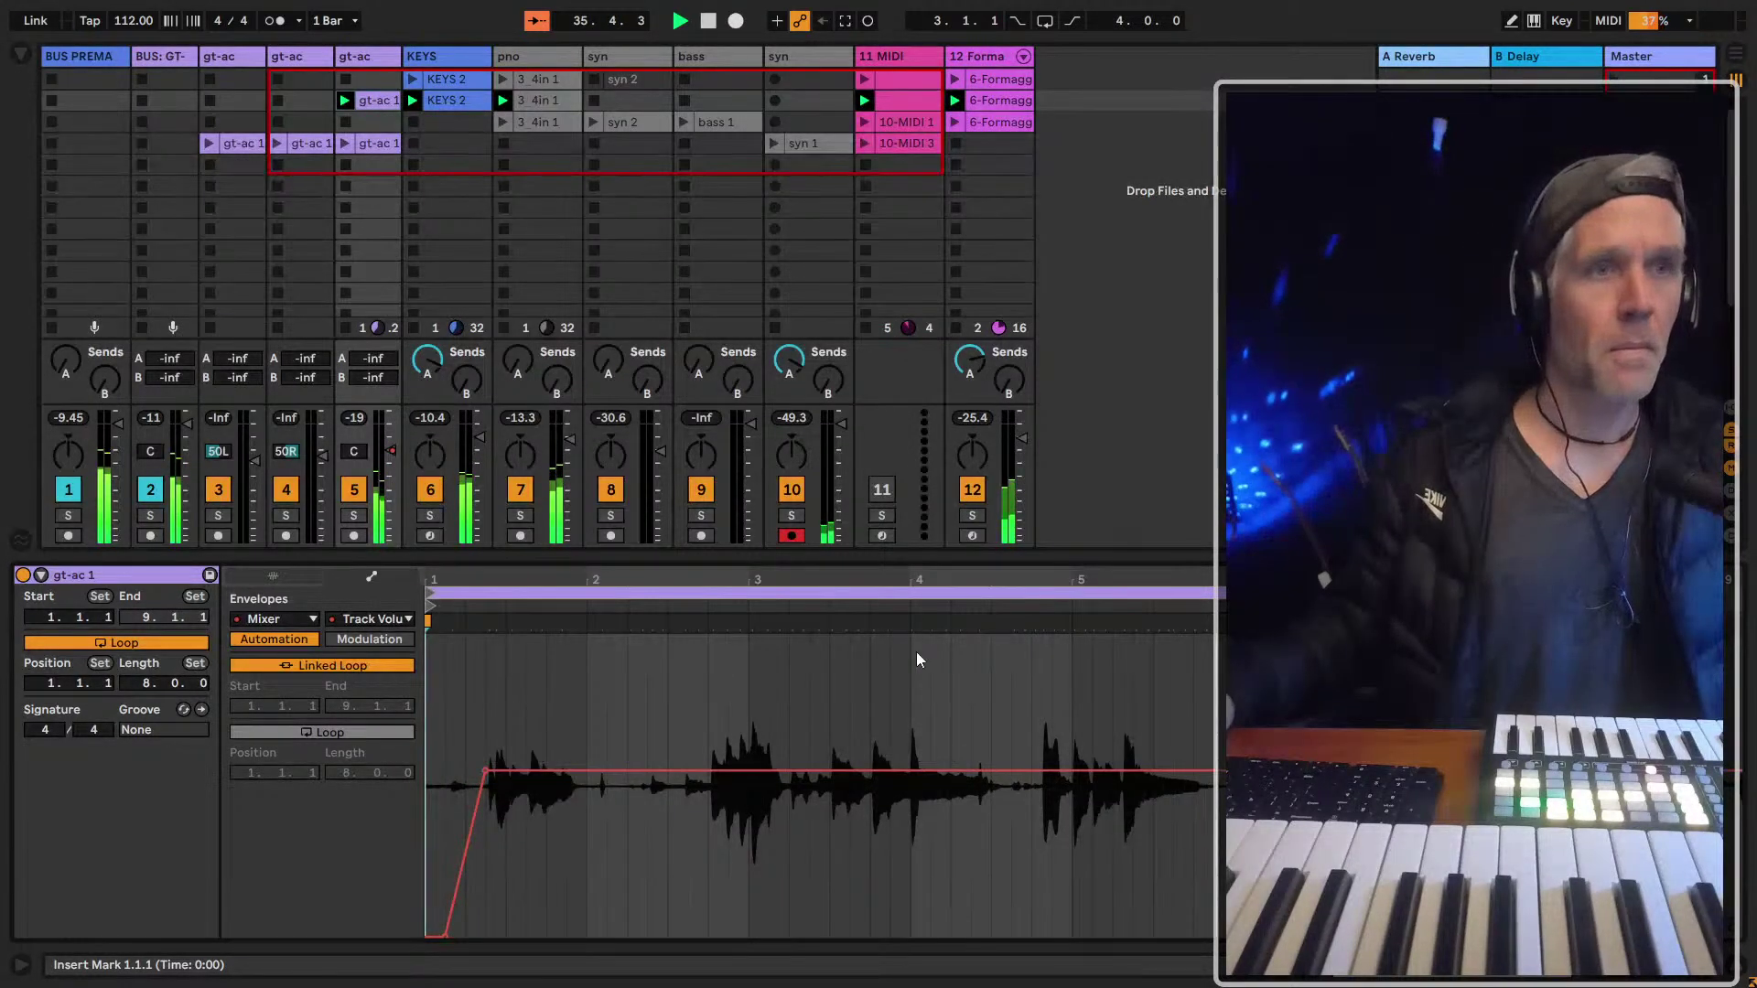
Add two short dips to the gt-ac 1 clip's volume envelope: one at bar 4, one just before 4.3 down to about -17.6 dB
{"action": "left_click_drag", "start_coordinate": [931, 577], "coordinate": [910, 868]}
{"action": "left_click_drag", "start_coordinate": [835, 586], "coordinate": [836, 569]}
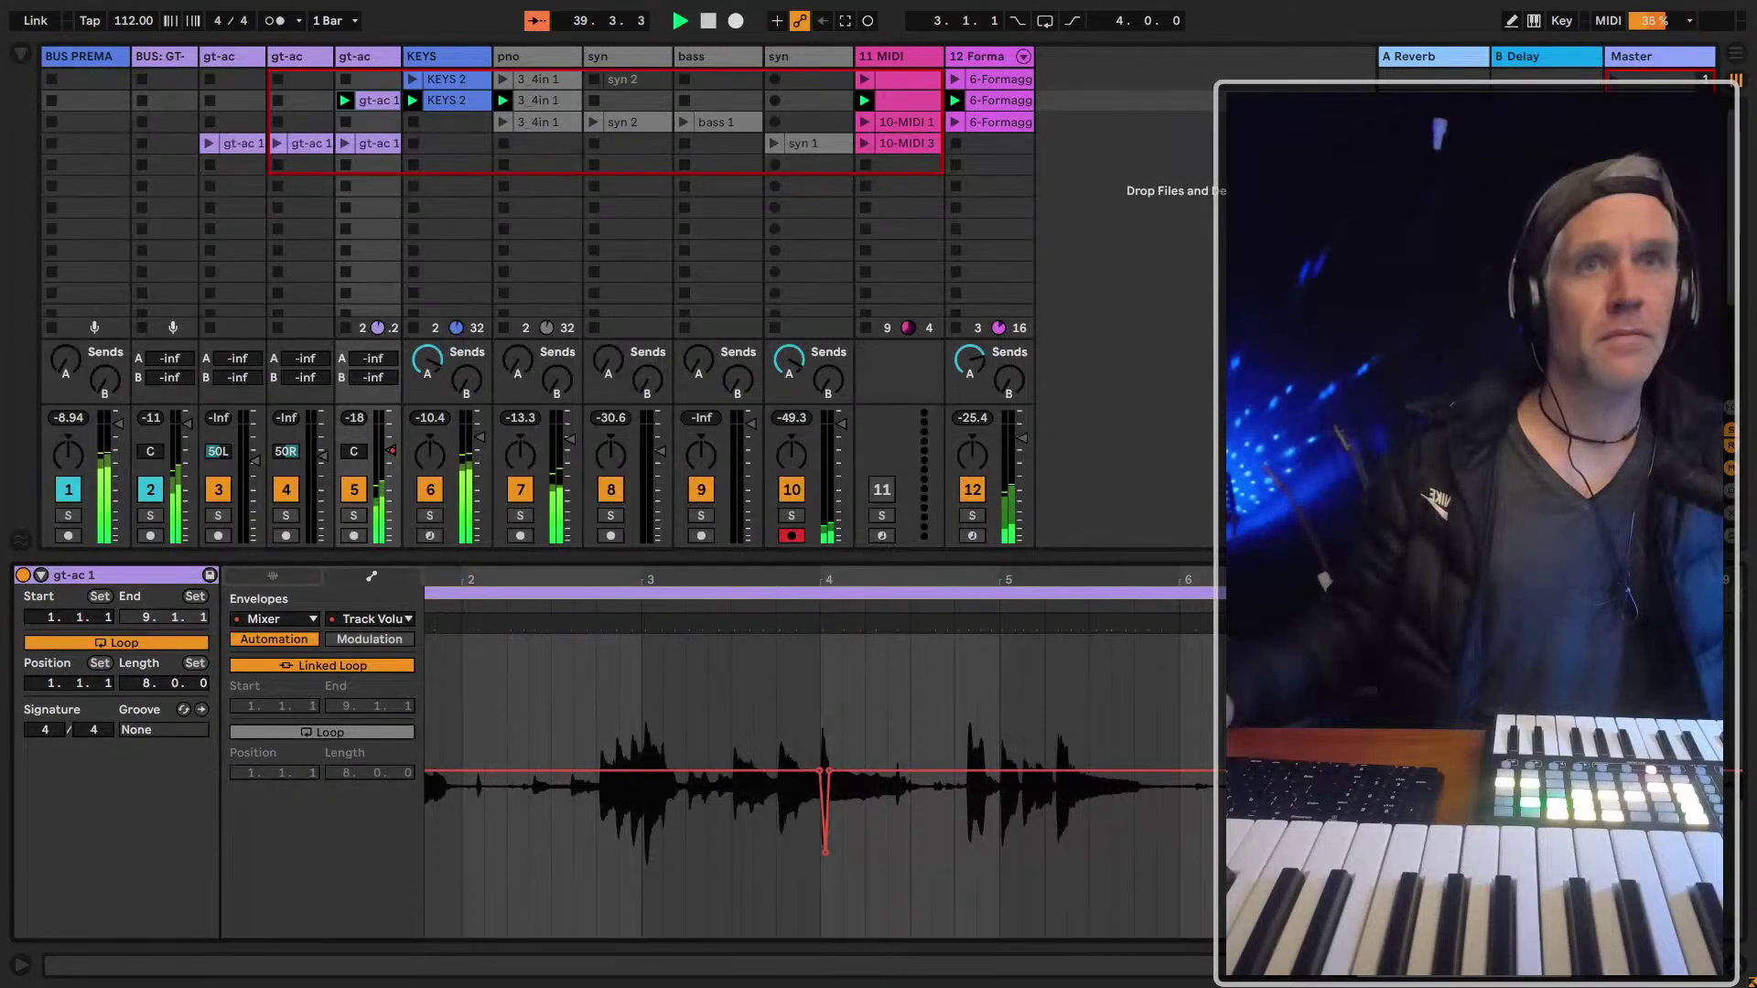
{"action": "left_click_drag", "start_coordinate": [590, 575], "coordinate": [721, 572]}
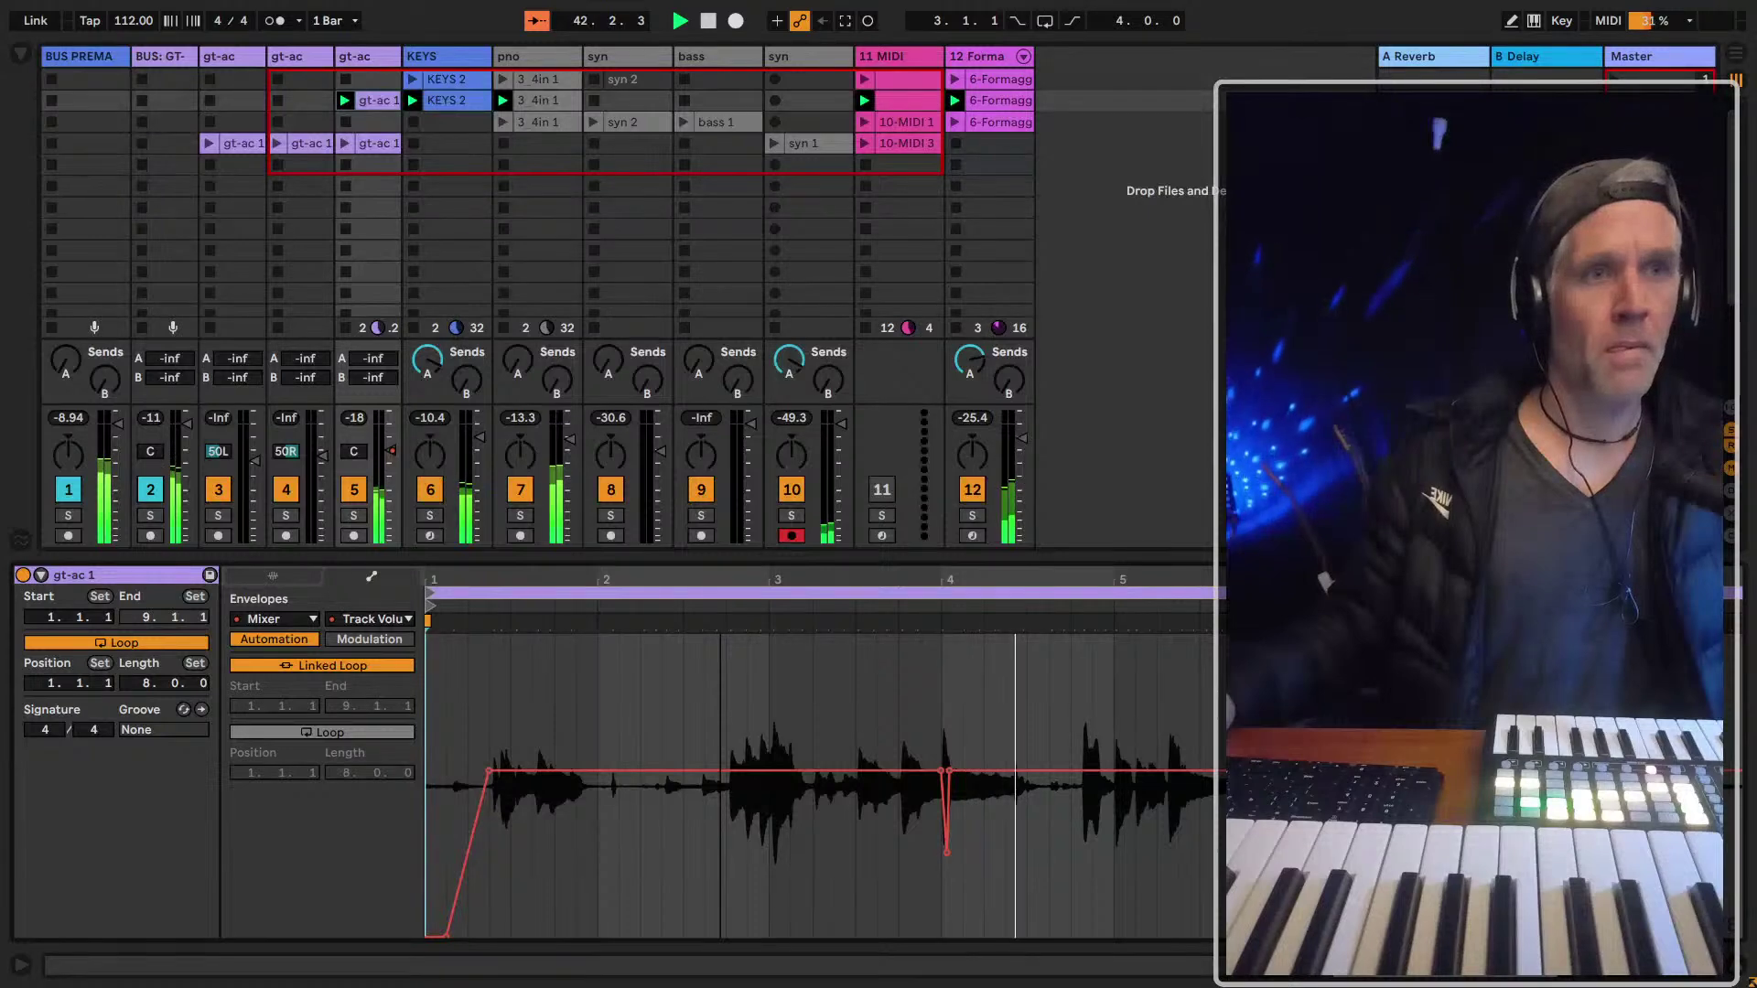
{"action": "key", "text": "plus"}
{"action": "left_click_drag", "start_coordinate": [897, 773], "coordinate": [897, 847]}
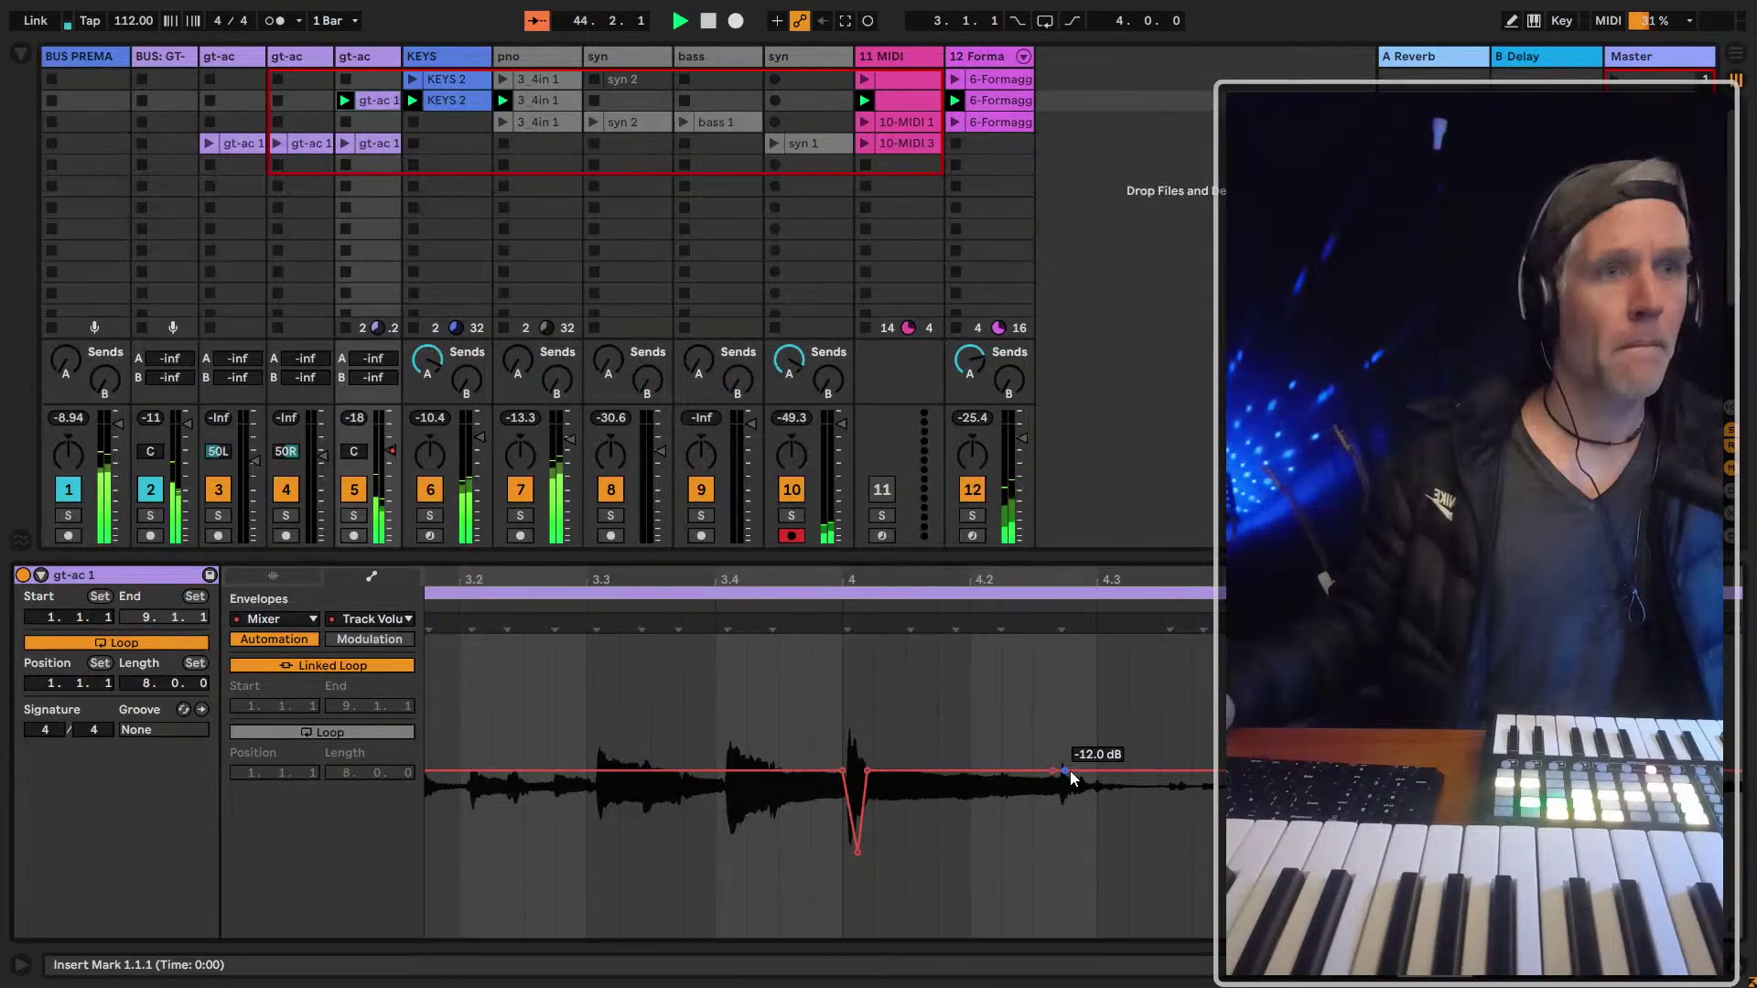
{"action": "left_click_drag", "start_coordinate": [1065, 772], "coordinate": [1065, 810]}
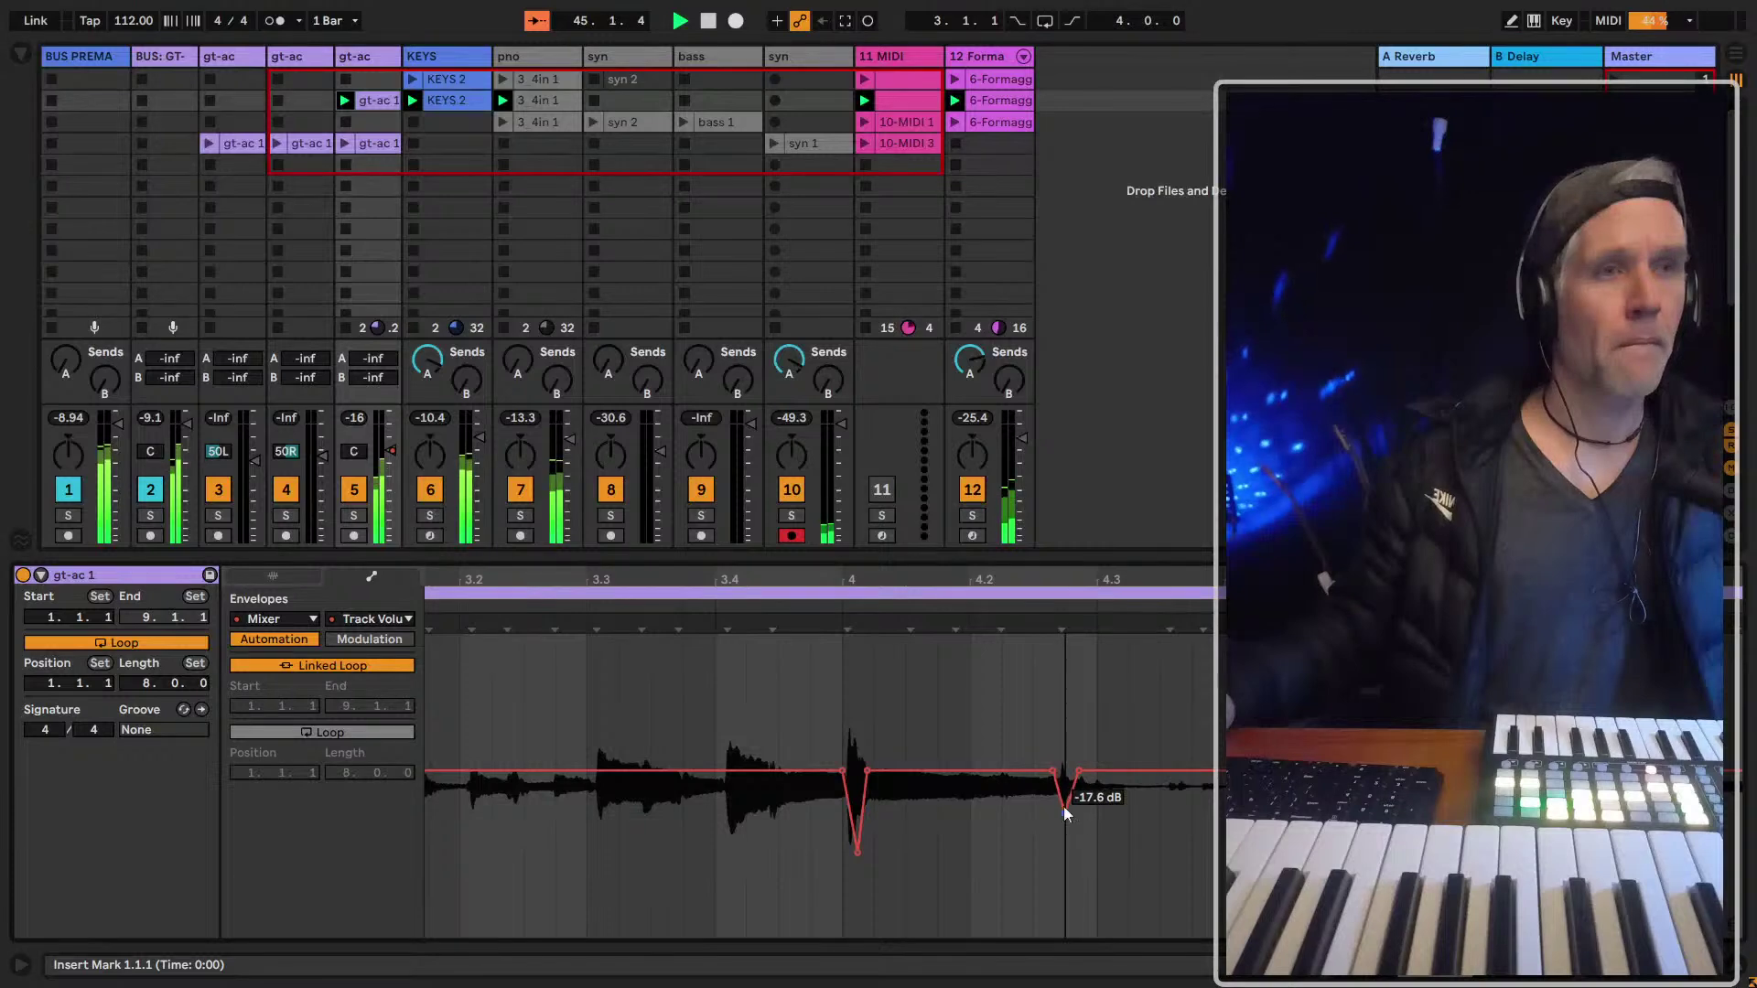
Examine the rest of the gt-ac 1 waveform through bar 7 and restart playback to check the volume envelope
{"action": "left_click_drag", "start_coordinate": [1089, 582], "coordinate": [414, 573]}
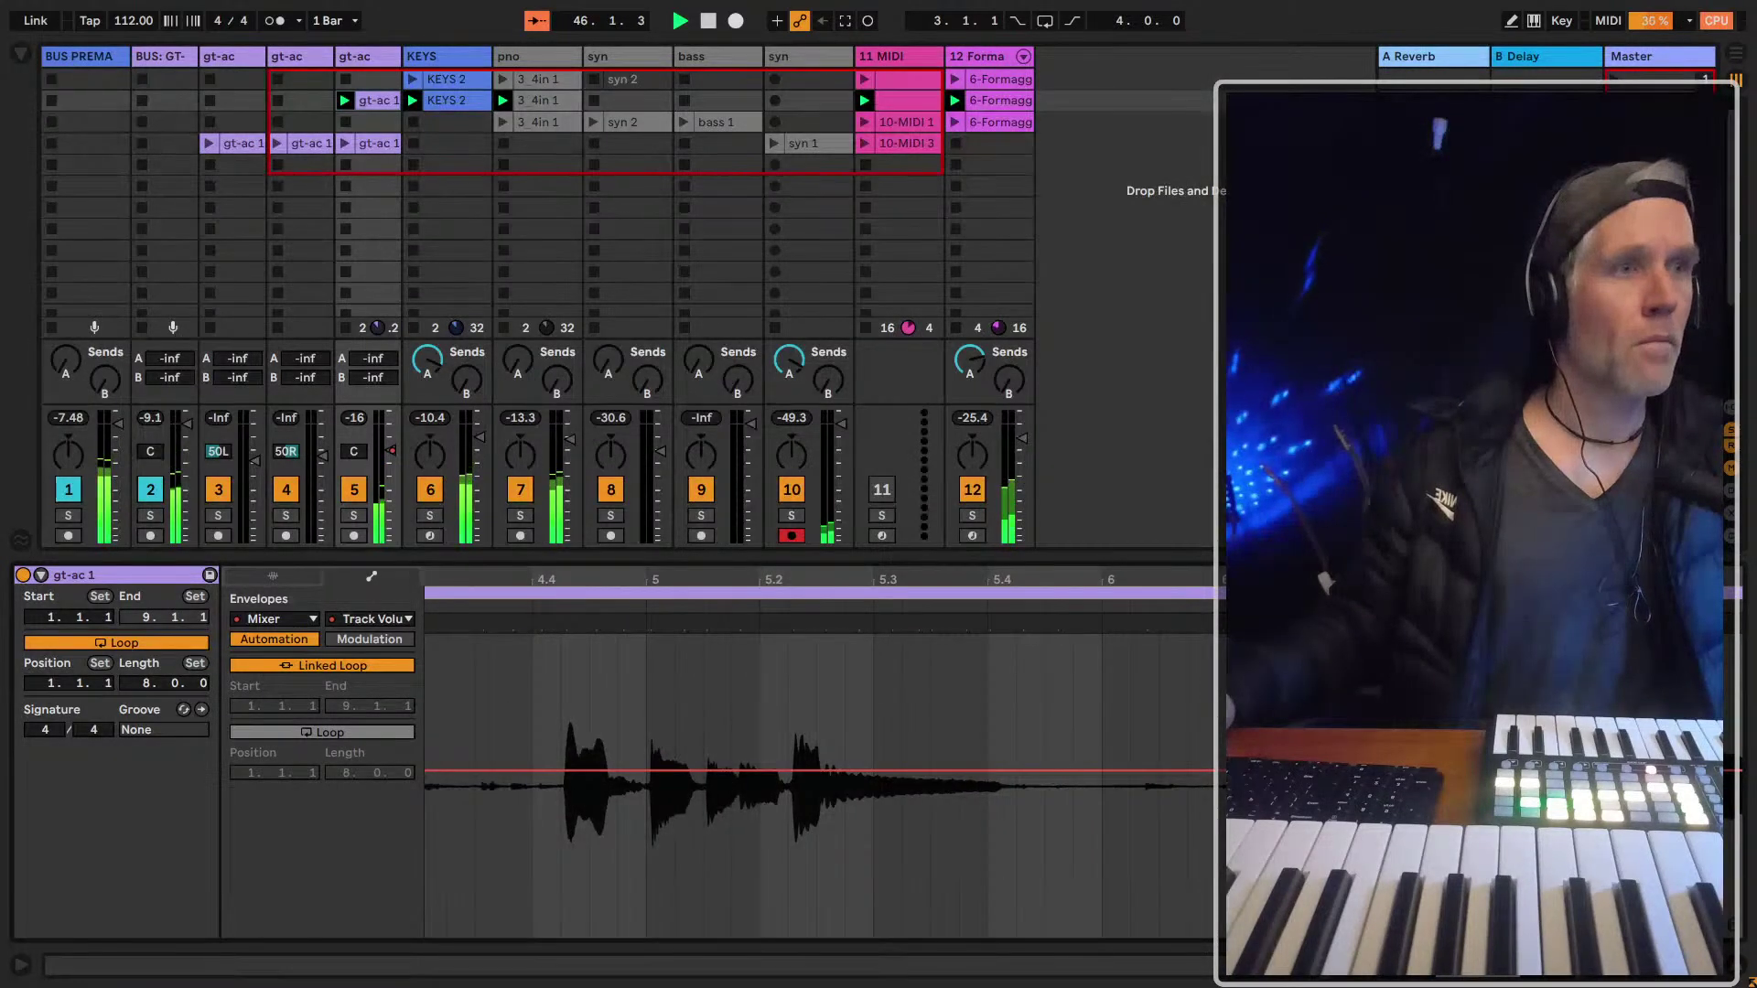
{"action": "scroll", "coordinate": [947, 803], "scroll_direction": "up", "scroll_amount": 3}
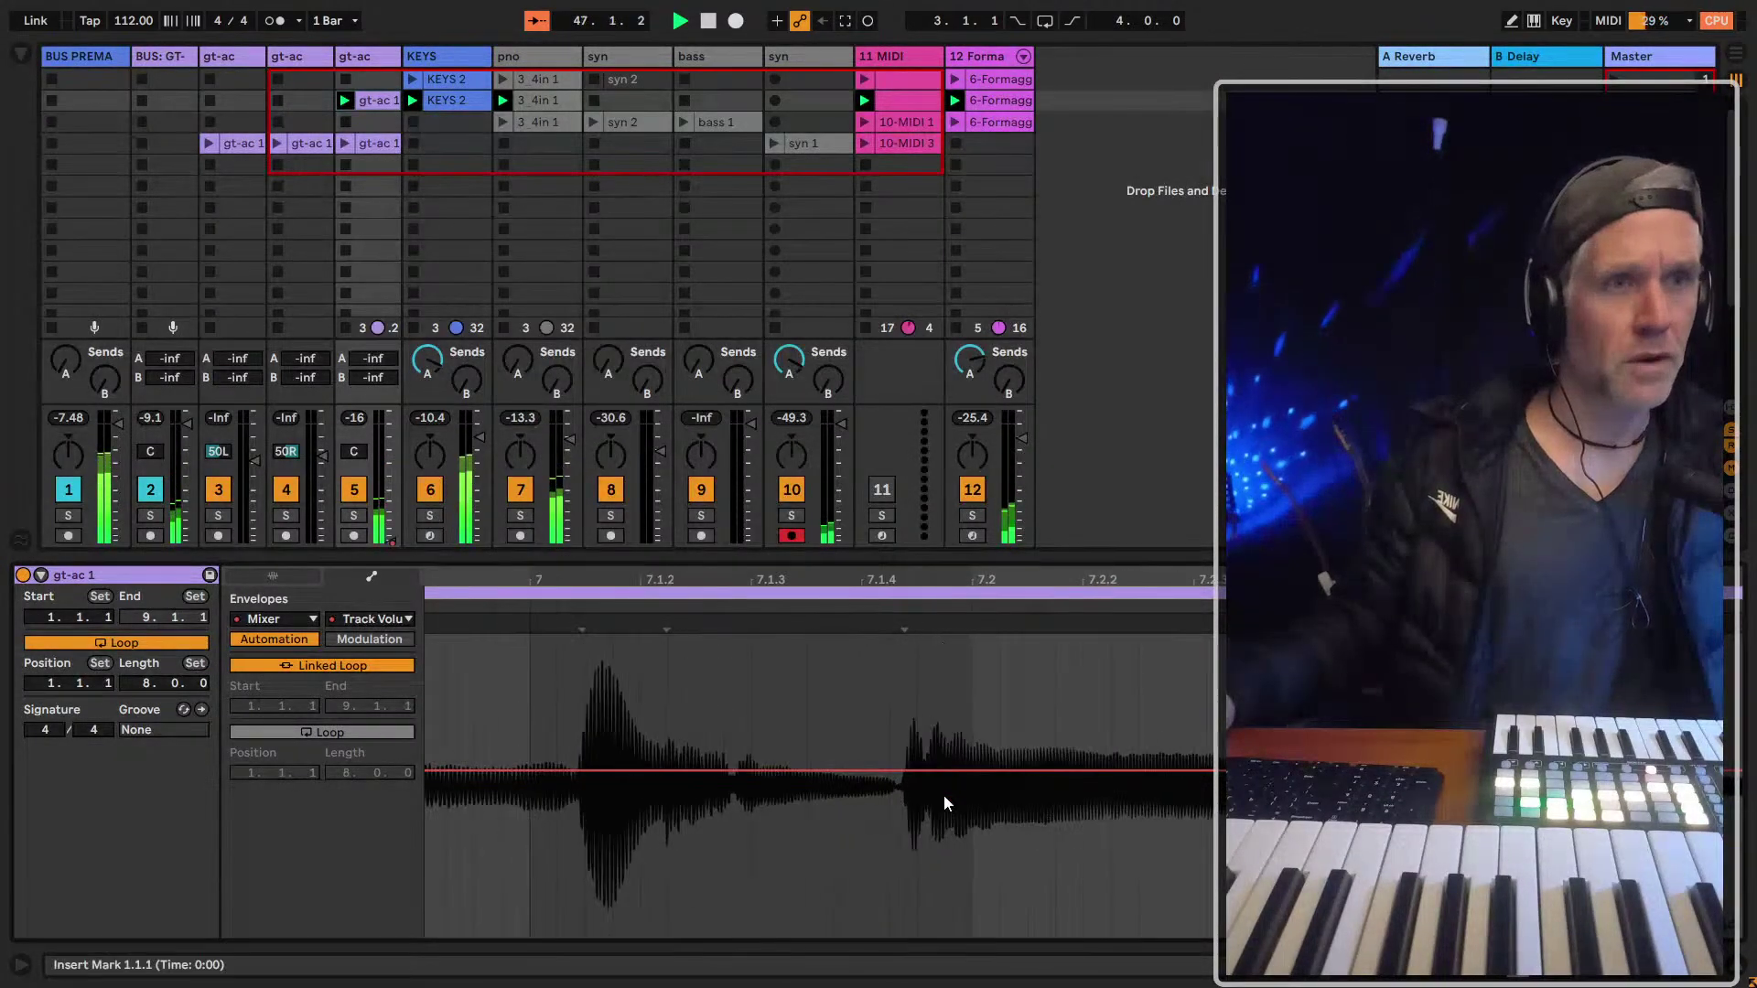
{"action": "left_click", "coordinate": [834, 704]}
{"action": "key", "text": "space"}
{"action": "key", "text": "space"}
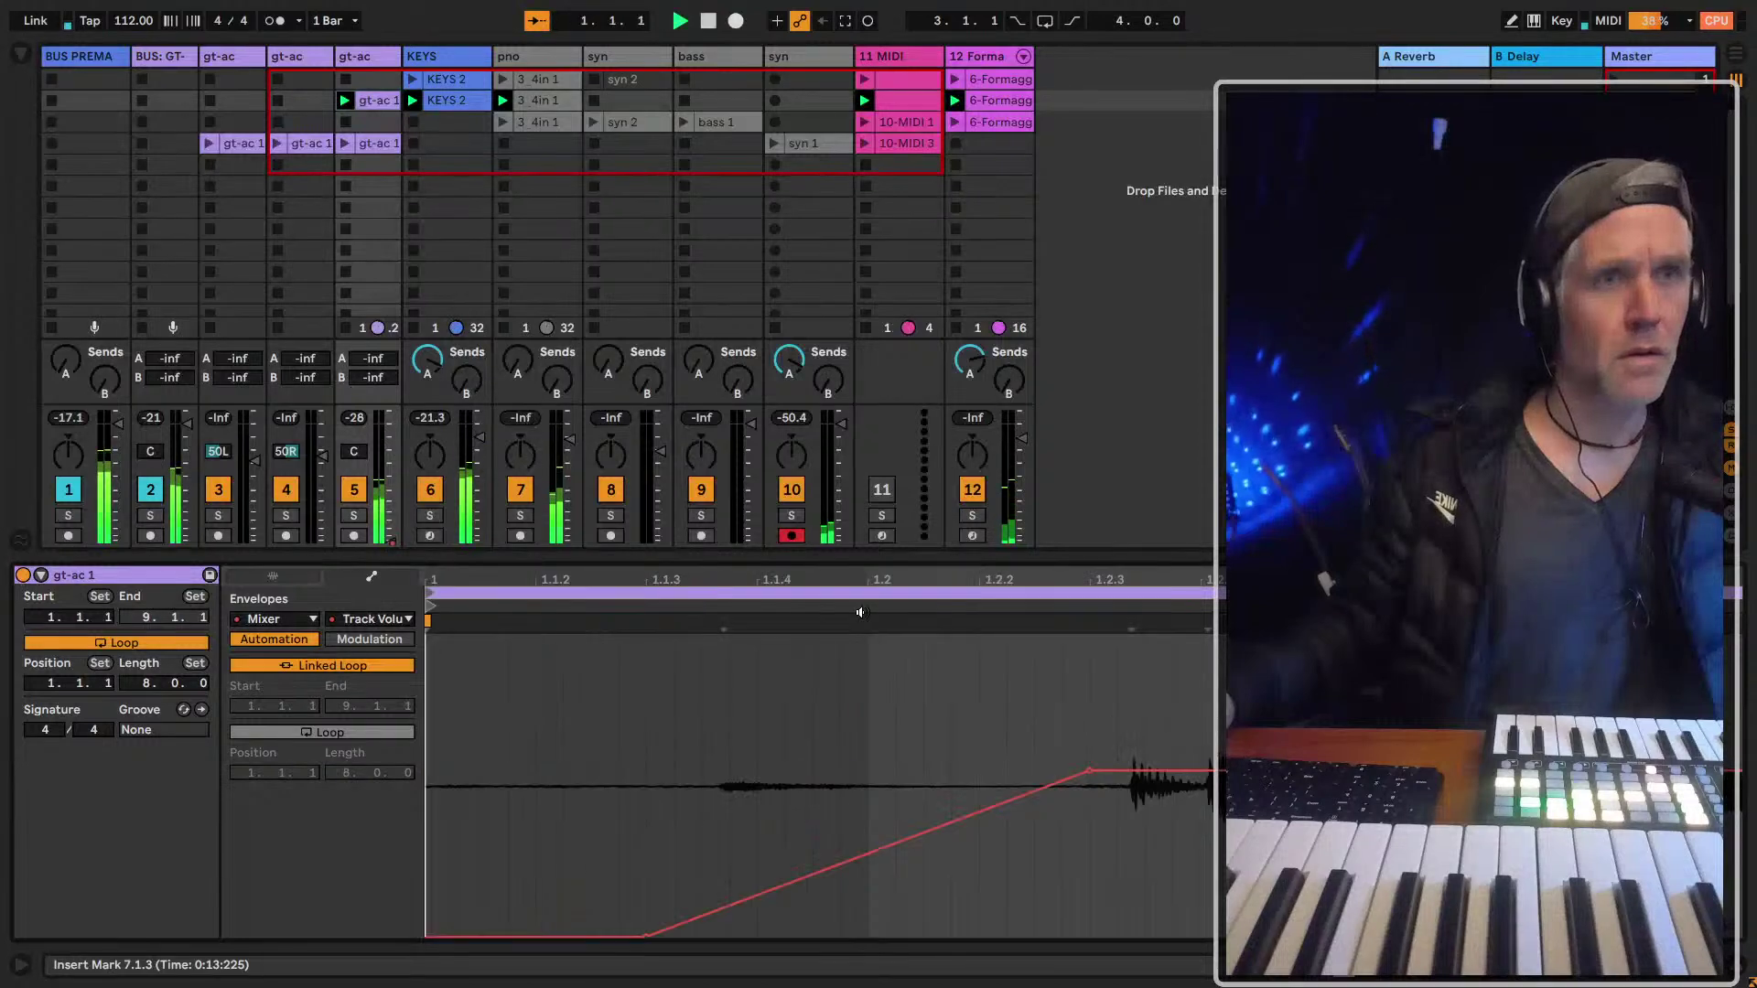
{"action": "left_click_drag", "start_coordinate": [955, 569], "coordinate": [576, 346]}
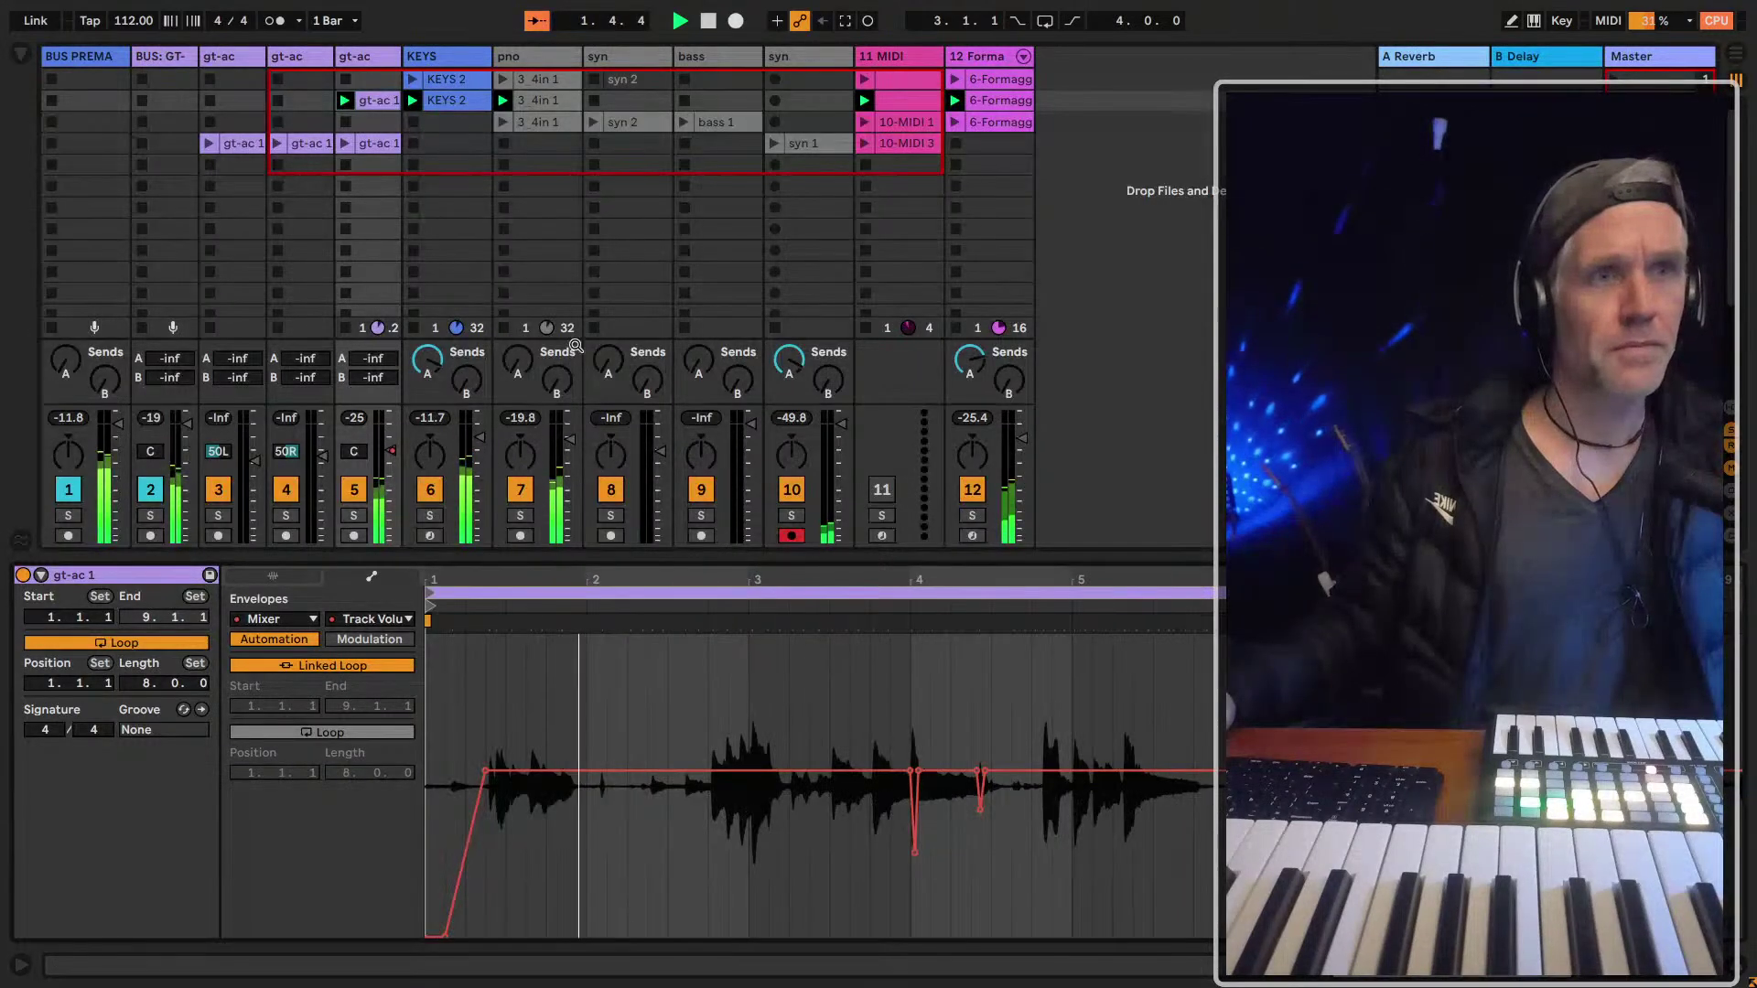
Add a track-volume dip just after bar 7 in the gt-ac 1 clip and remove the small dip before 7.2
{"action": "key", "text": "plus"}
{"action": "key", "text": "plus"}
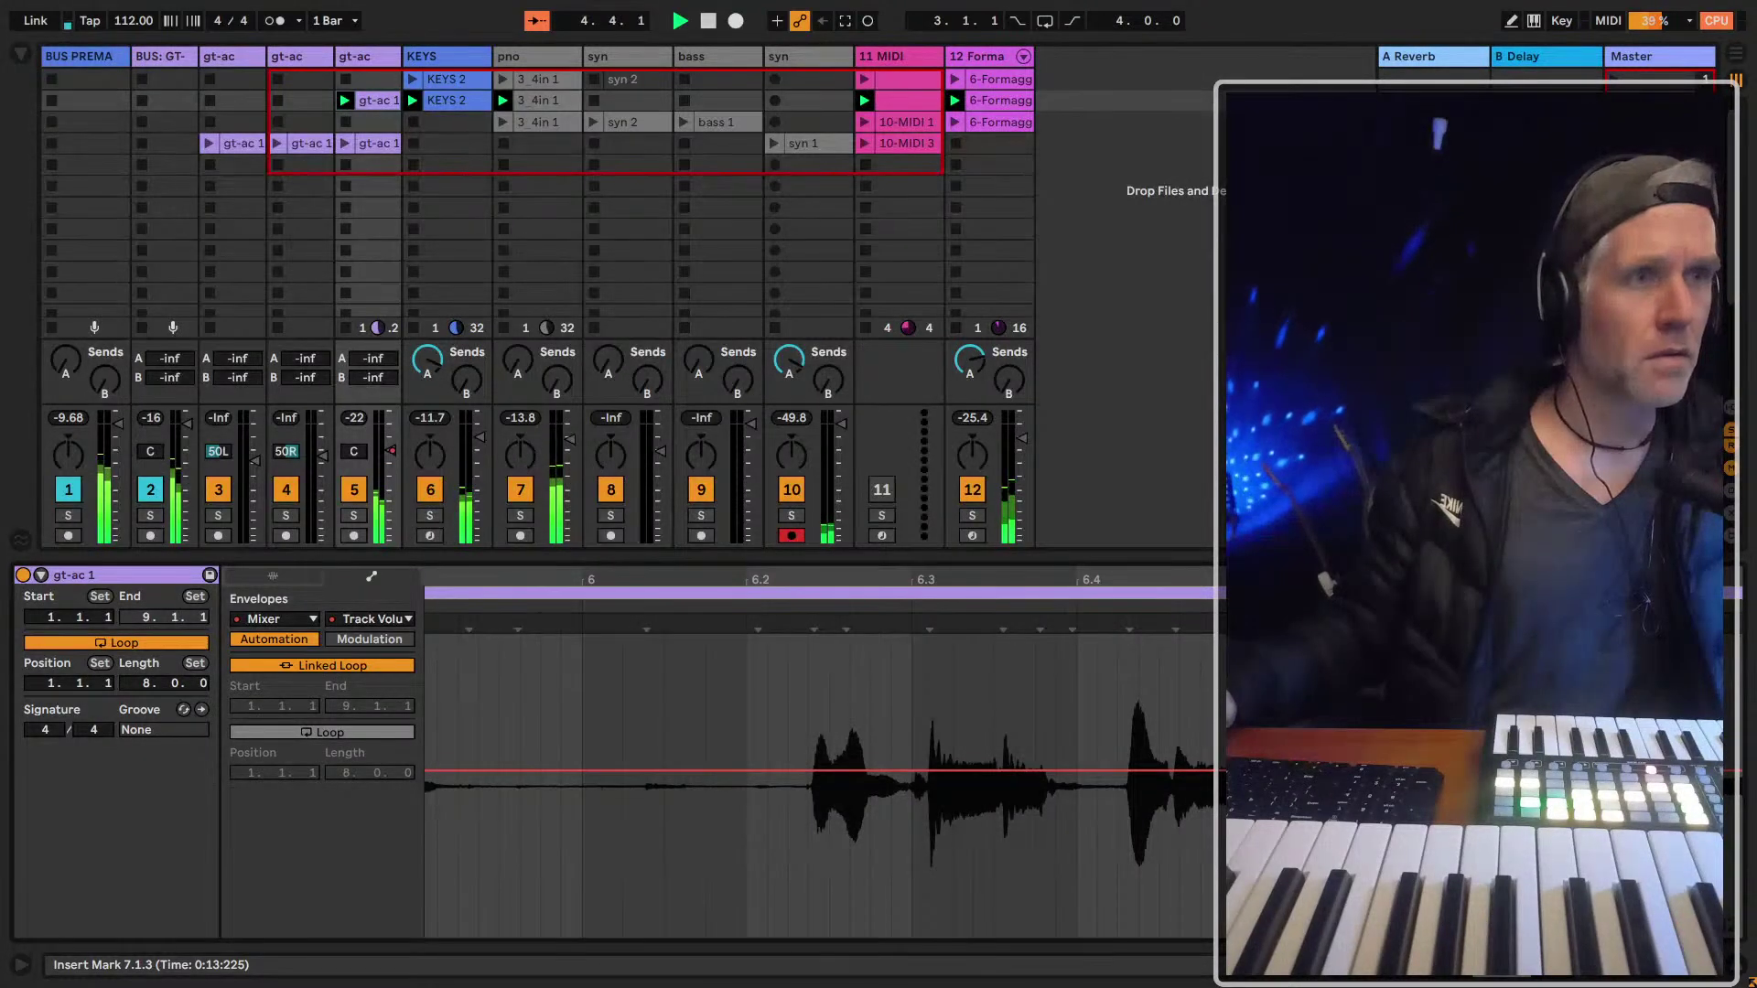
{"action": "key", "text": "minus"}
{"action": "key", "text": "minus"}
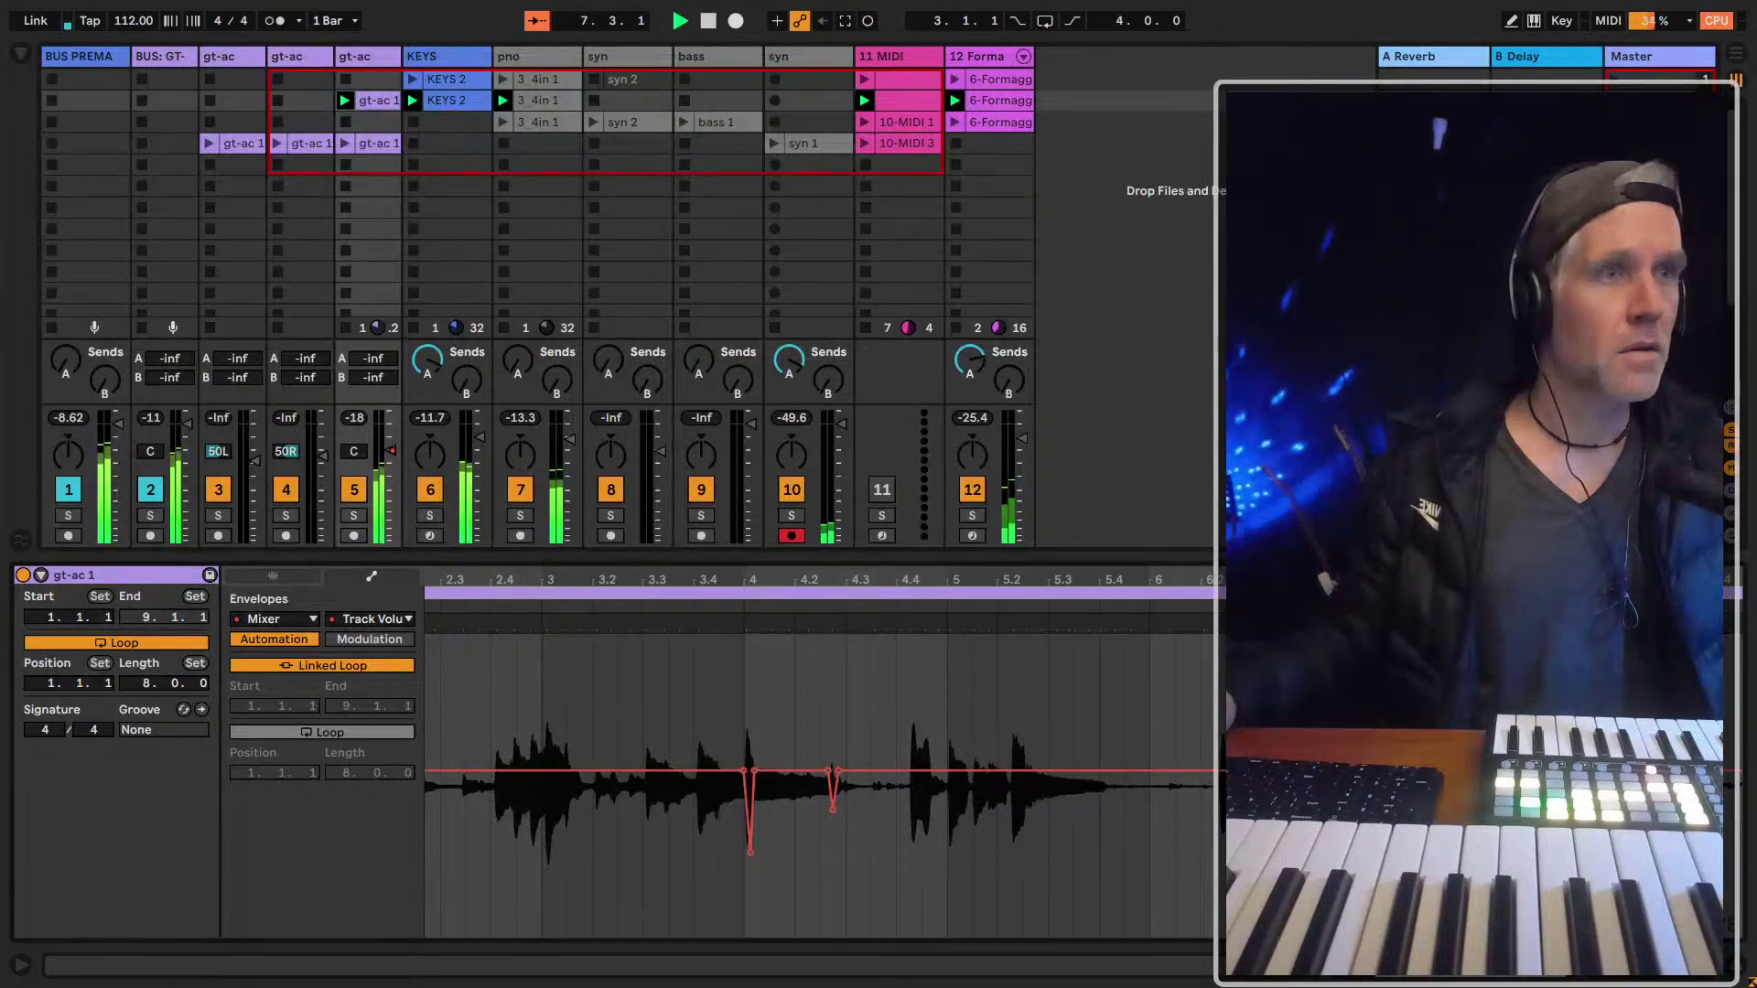
{"action": "key", "text": "plus"}
{"action": "key", "text": "plus"}
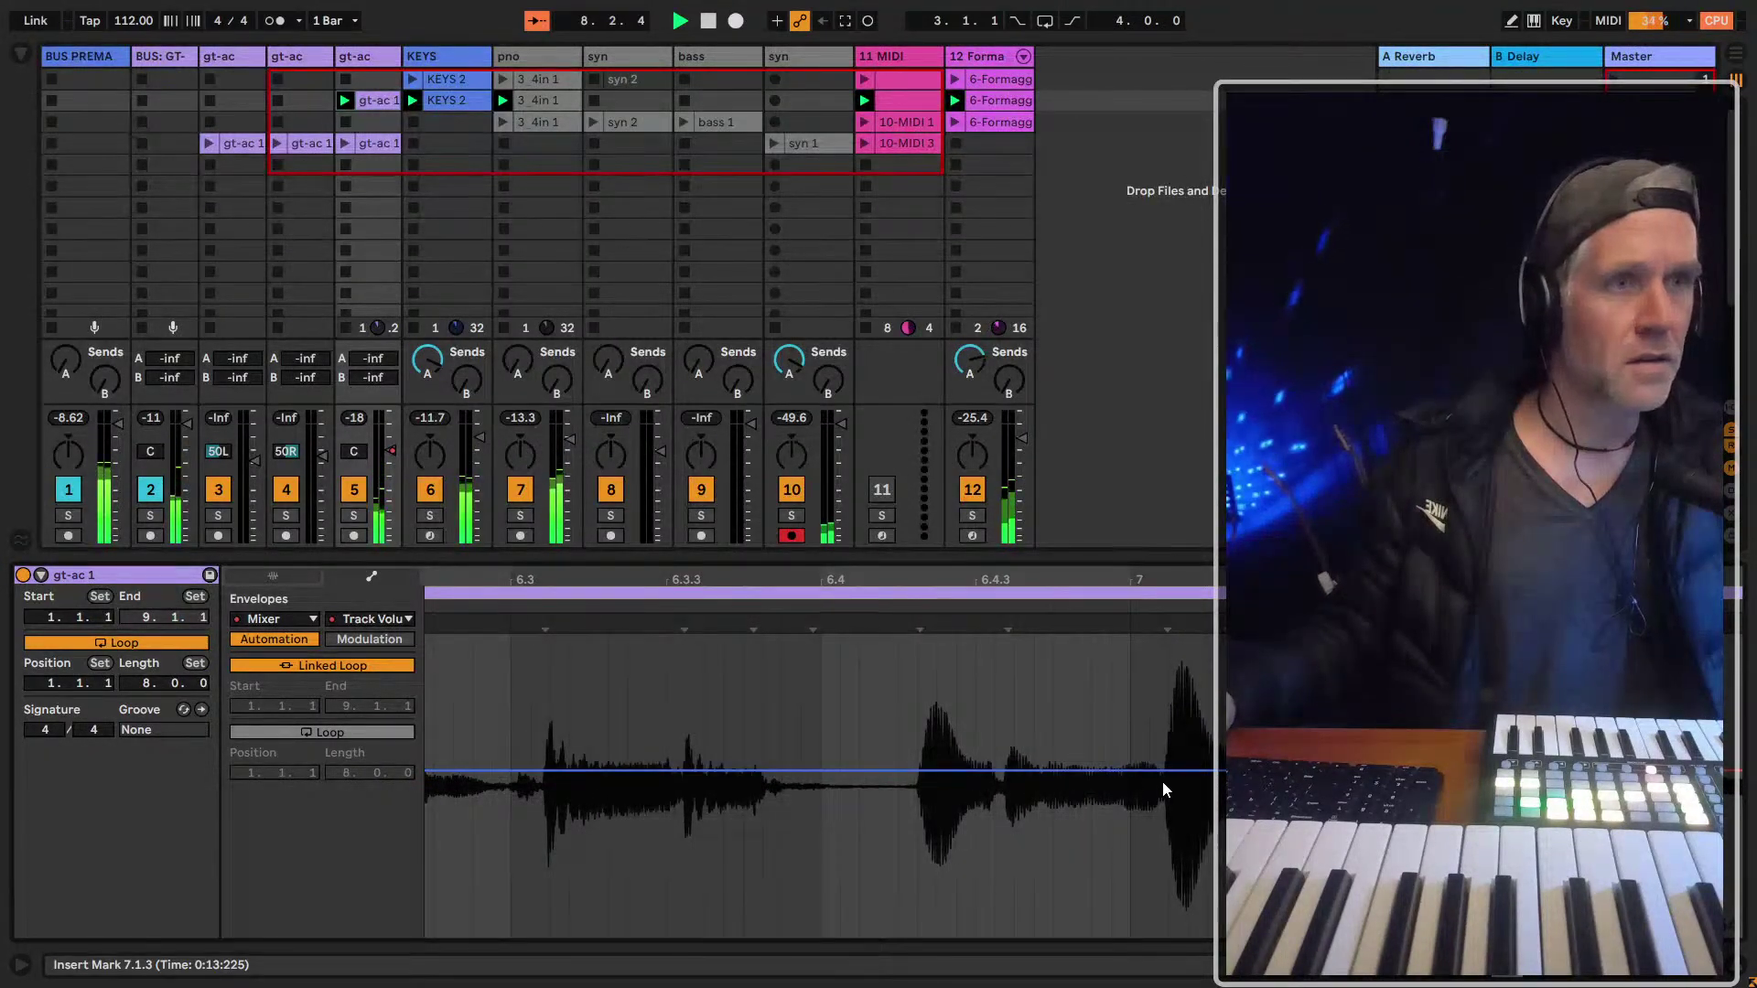
{"action": "key", "text": "space"}
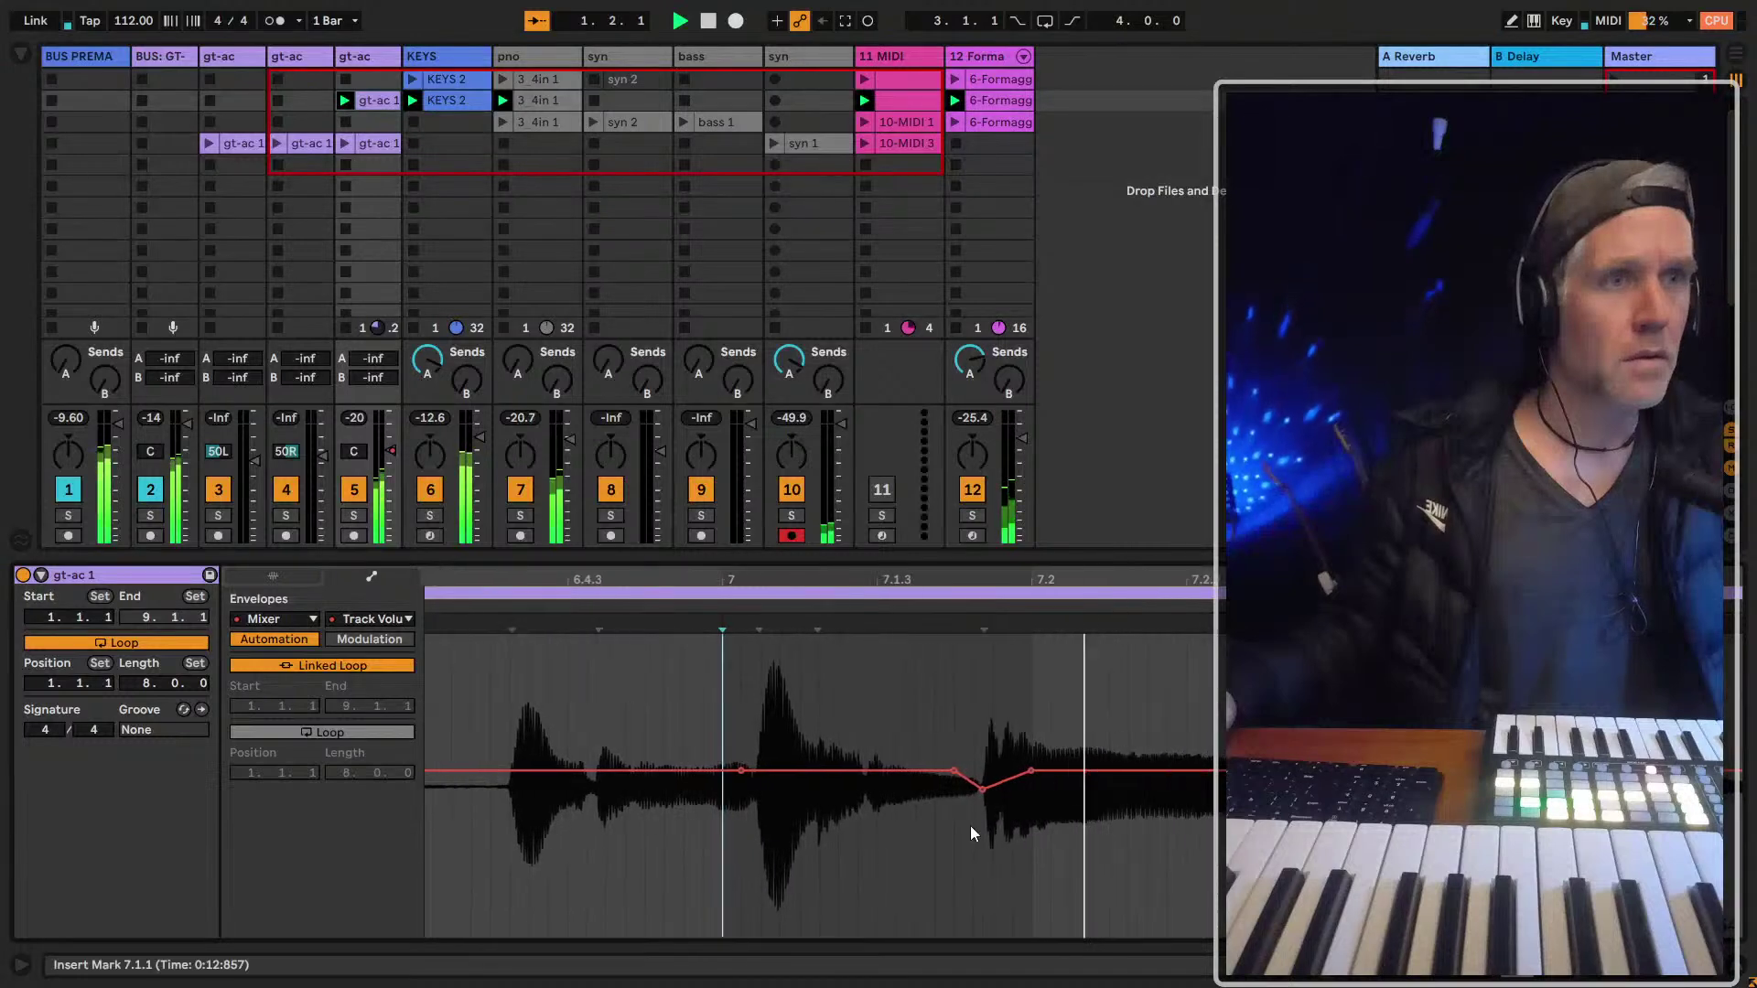
{"action": "left_click_drag", "start_coordinate": [757, 777], "coordinate": [756, 799]}
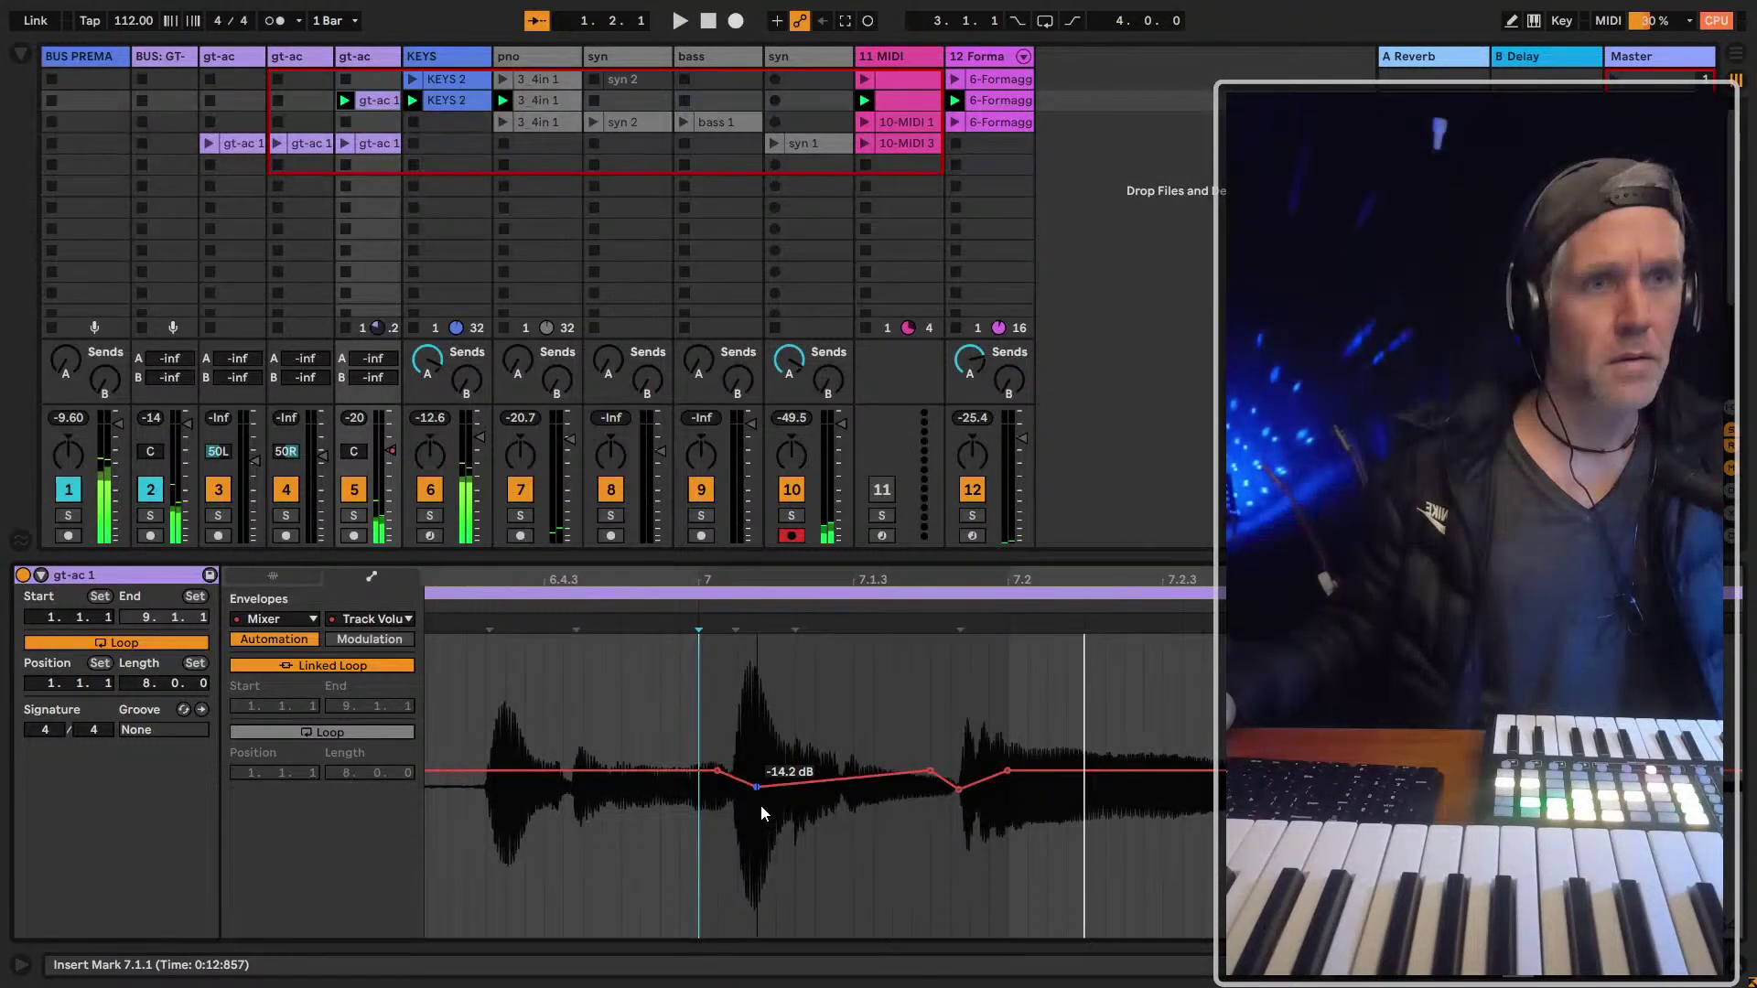
{"action": "left_click", "coordinate": [1006, 773]}
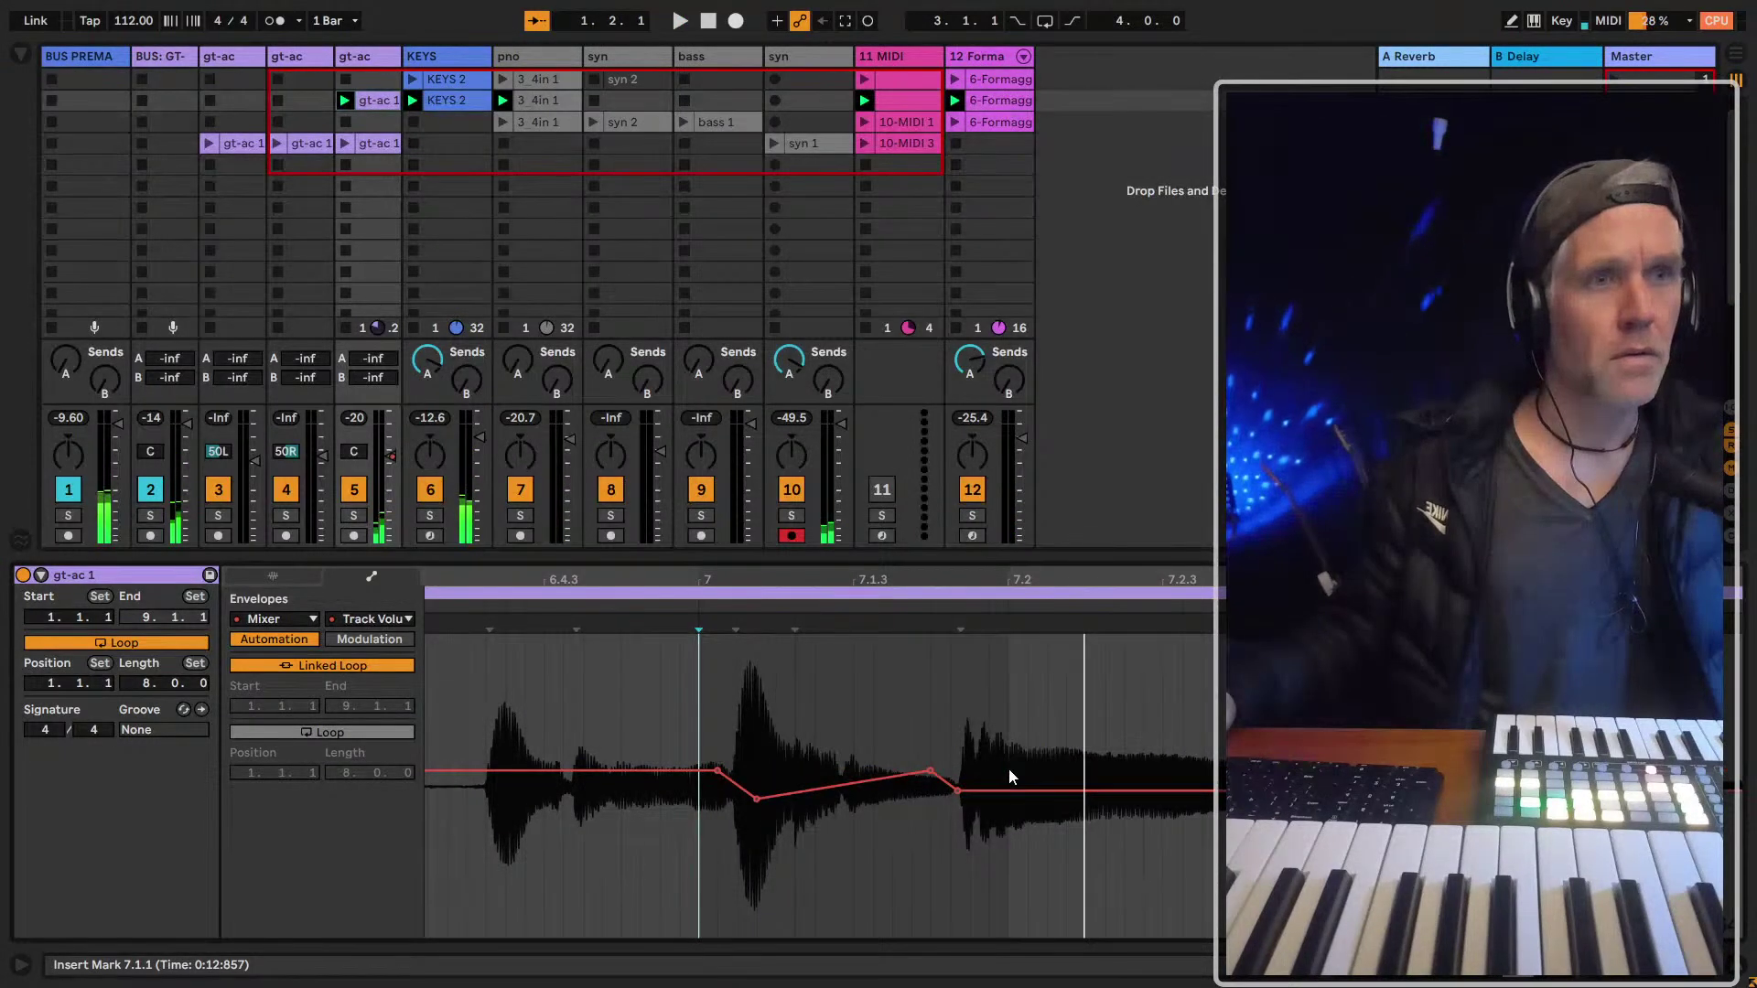
{"action": "left_click", "coordinate": [960, 790]}
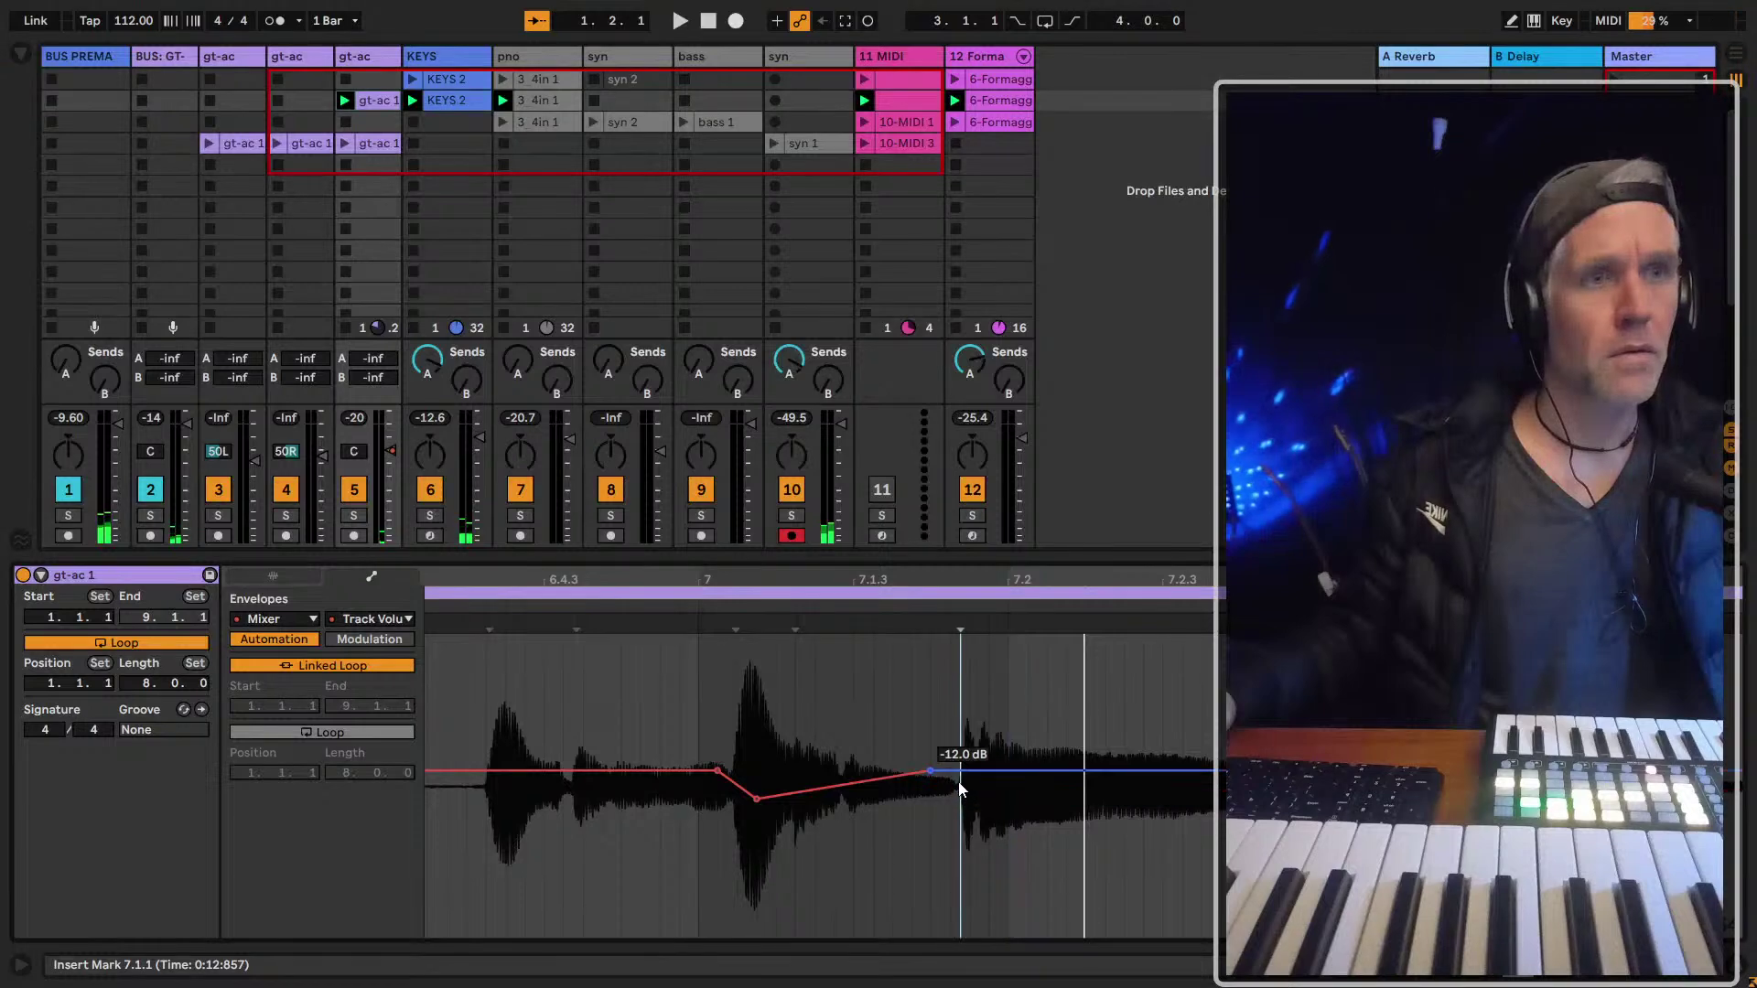
Replay the gt-ac 1 clip with track 5 soloed to check the volume envelope, and clear the solo
{"action": "key", "text": "space"}
{"action": "scroll", "coordinate": [824, 778], "scroll_direction": "down", "scroll_amount": 5}
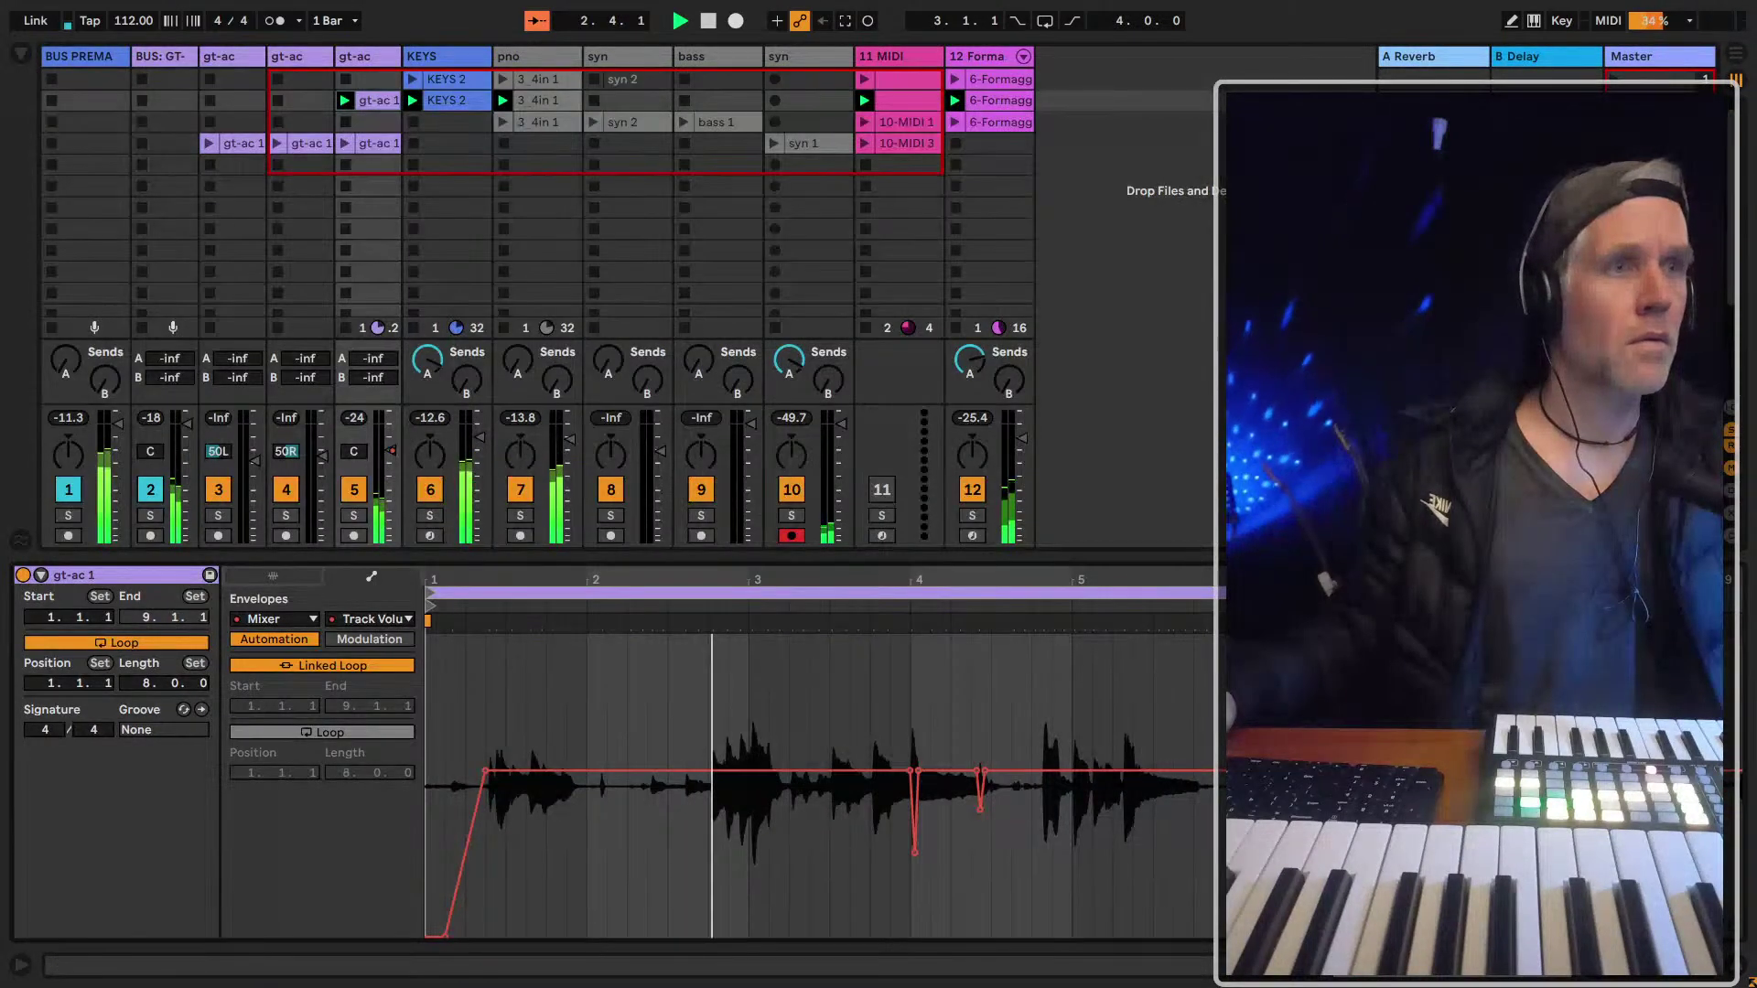
{"action": "scroll", "coordinate": [824, 777], "scroll_direction": "up", "scroll_amount": 5}
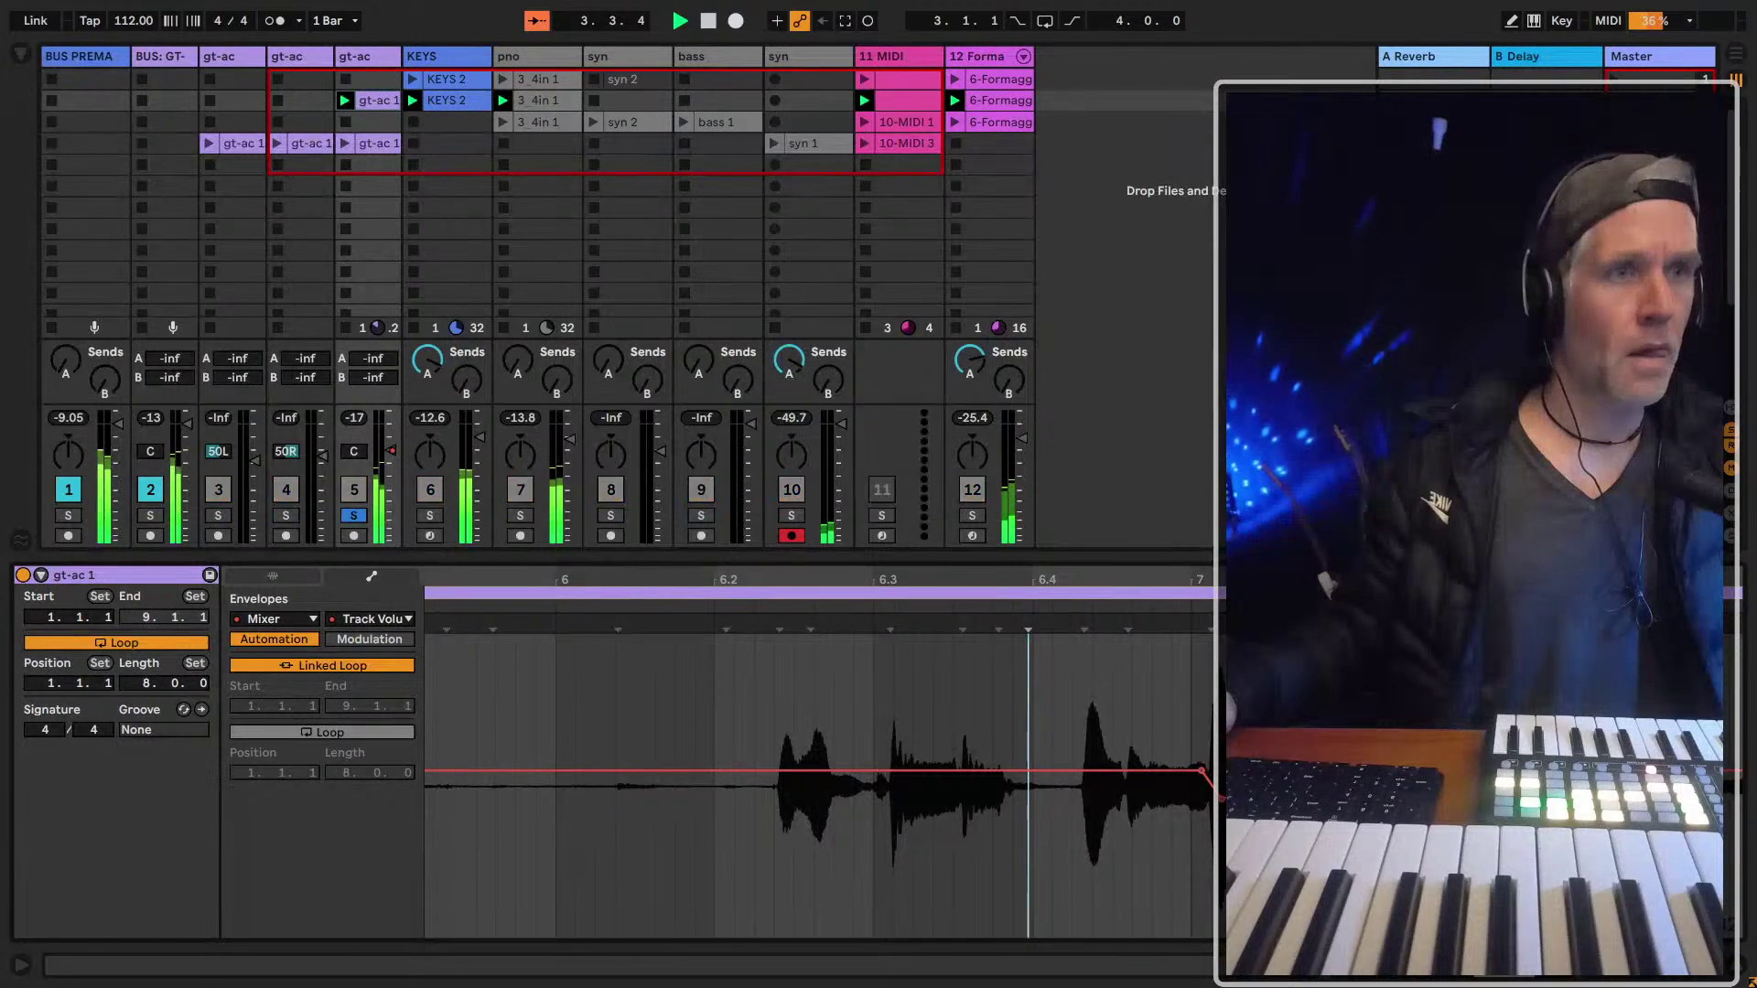
{"action": "key", "text": "space"}
{"action": "key", "text": "space"}
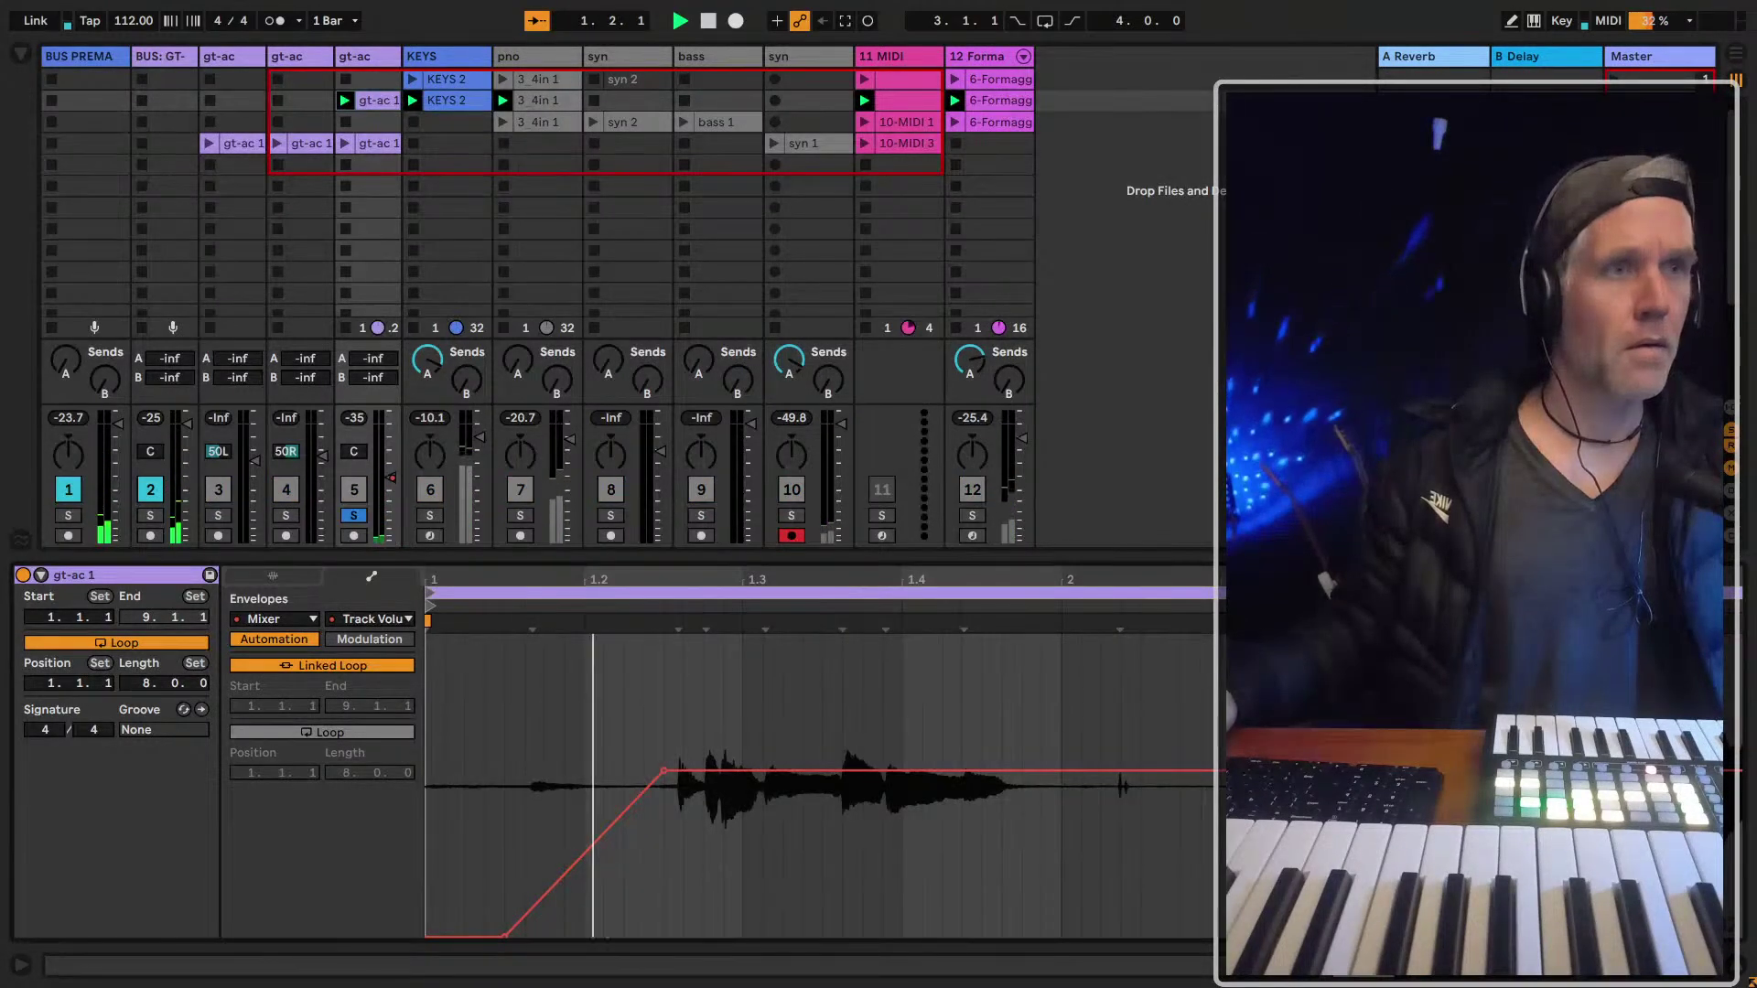
{"action": "scroll", "coordinate": [824, 778], "scroll_direction": "down", "scroll_amount": 5}
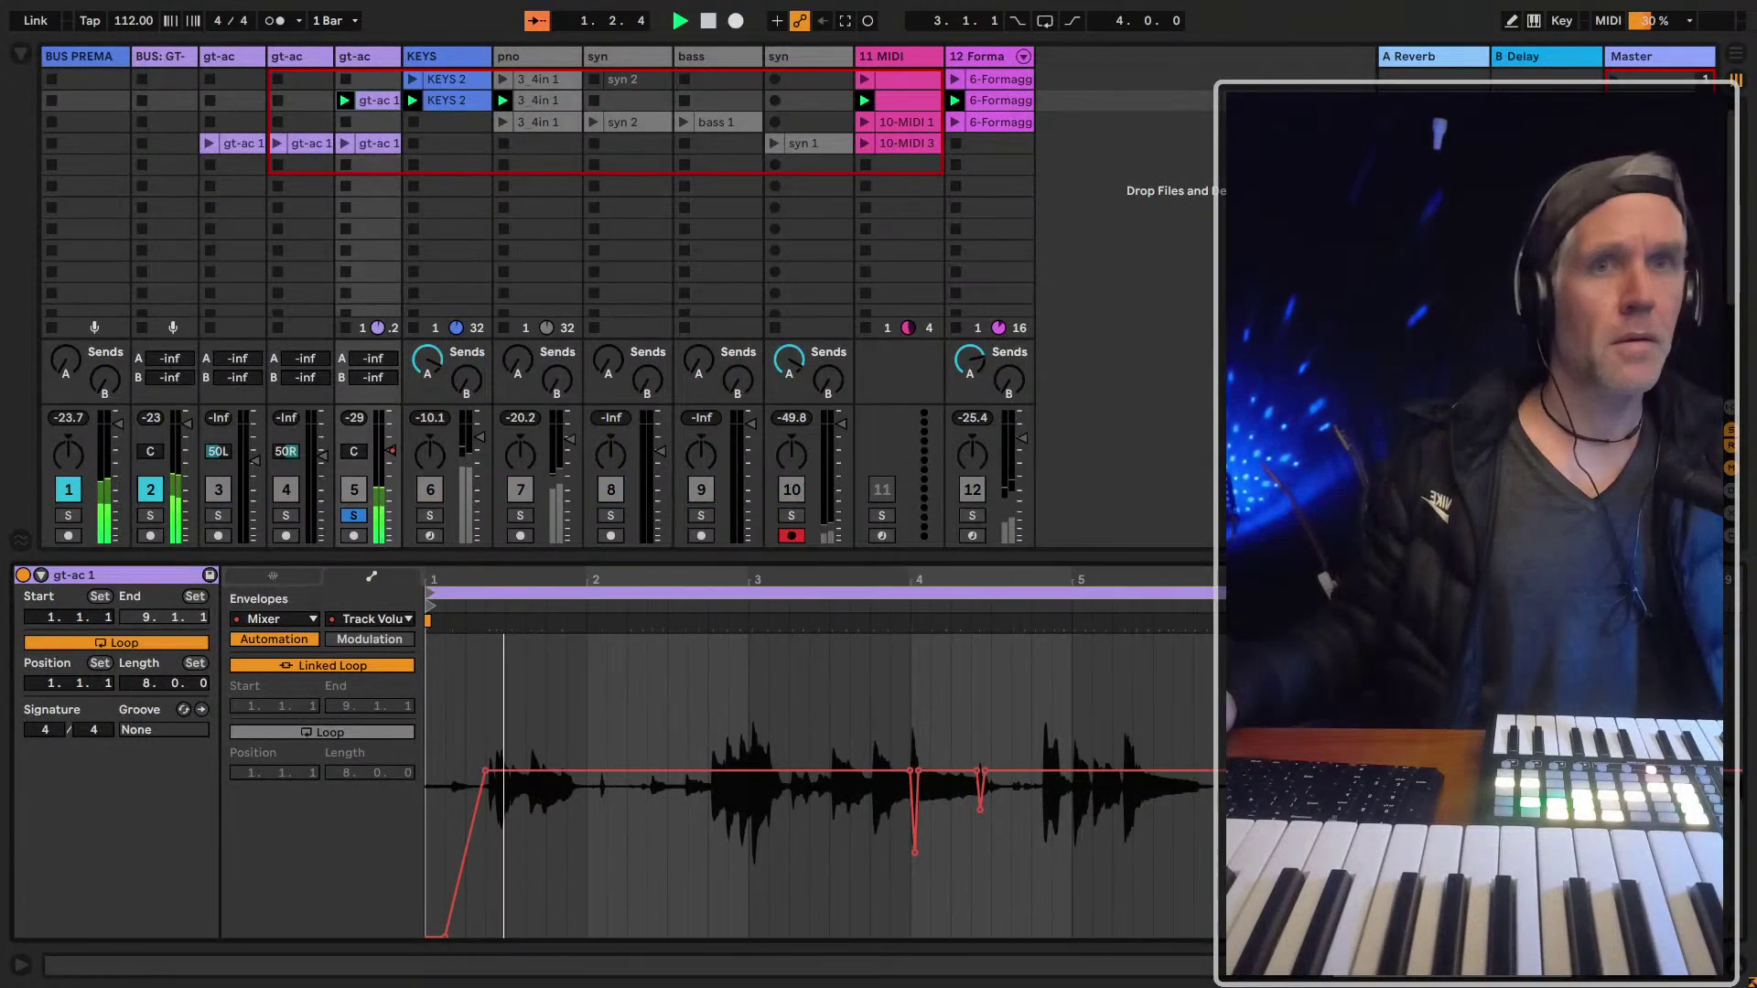
{"action": "left_click", "coordinate": [354, 515]}
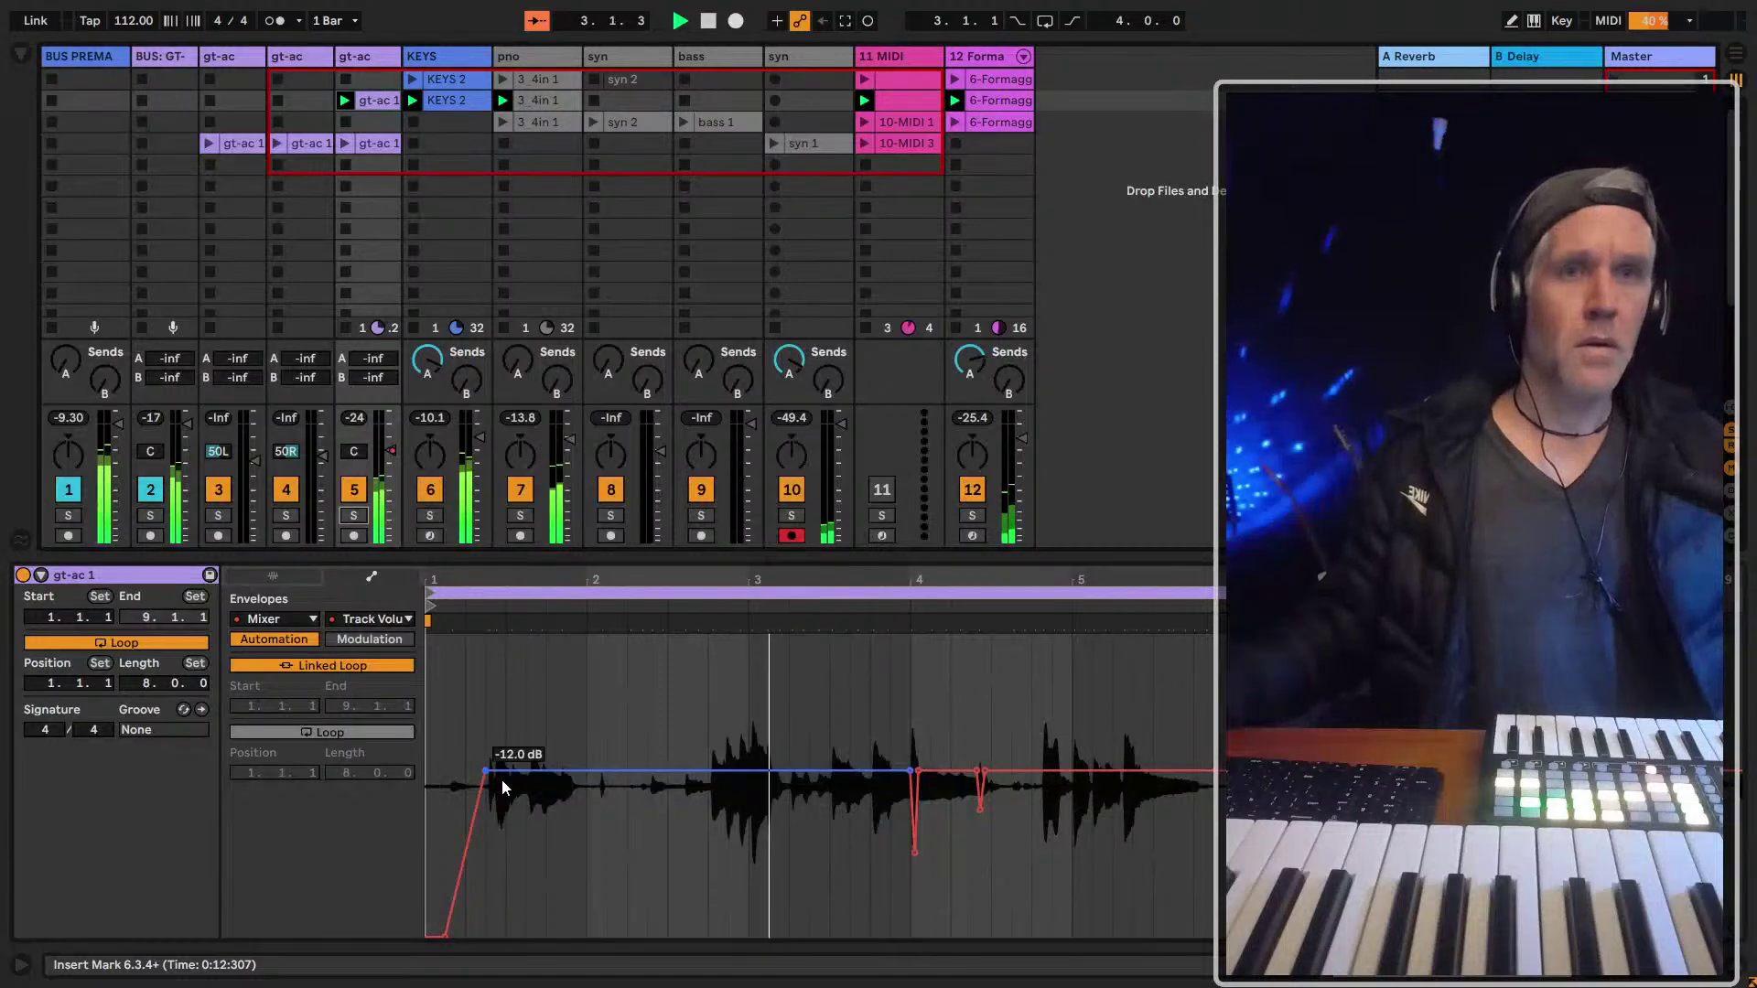
Open the guitar bus track's device chain to examine its Electric Guitar rack and EQ Eight
{"action": "left_click", "coordinate": [145, 101]}
{"action": "left_click", "coordinate": [144, 101]}
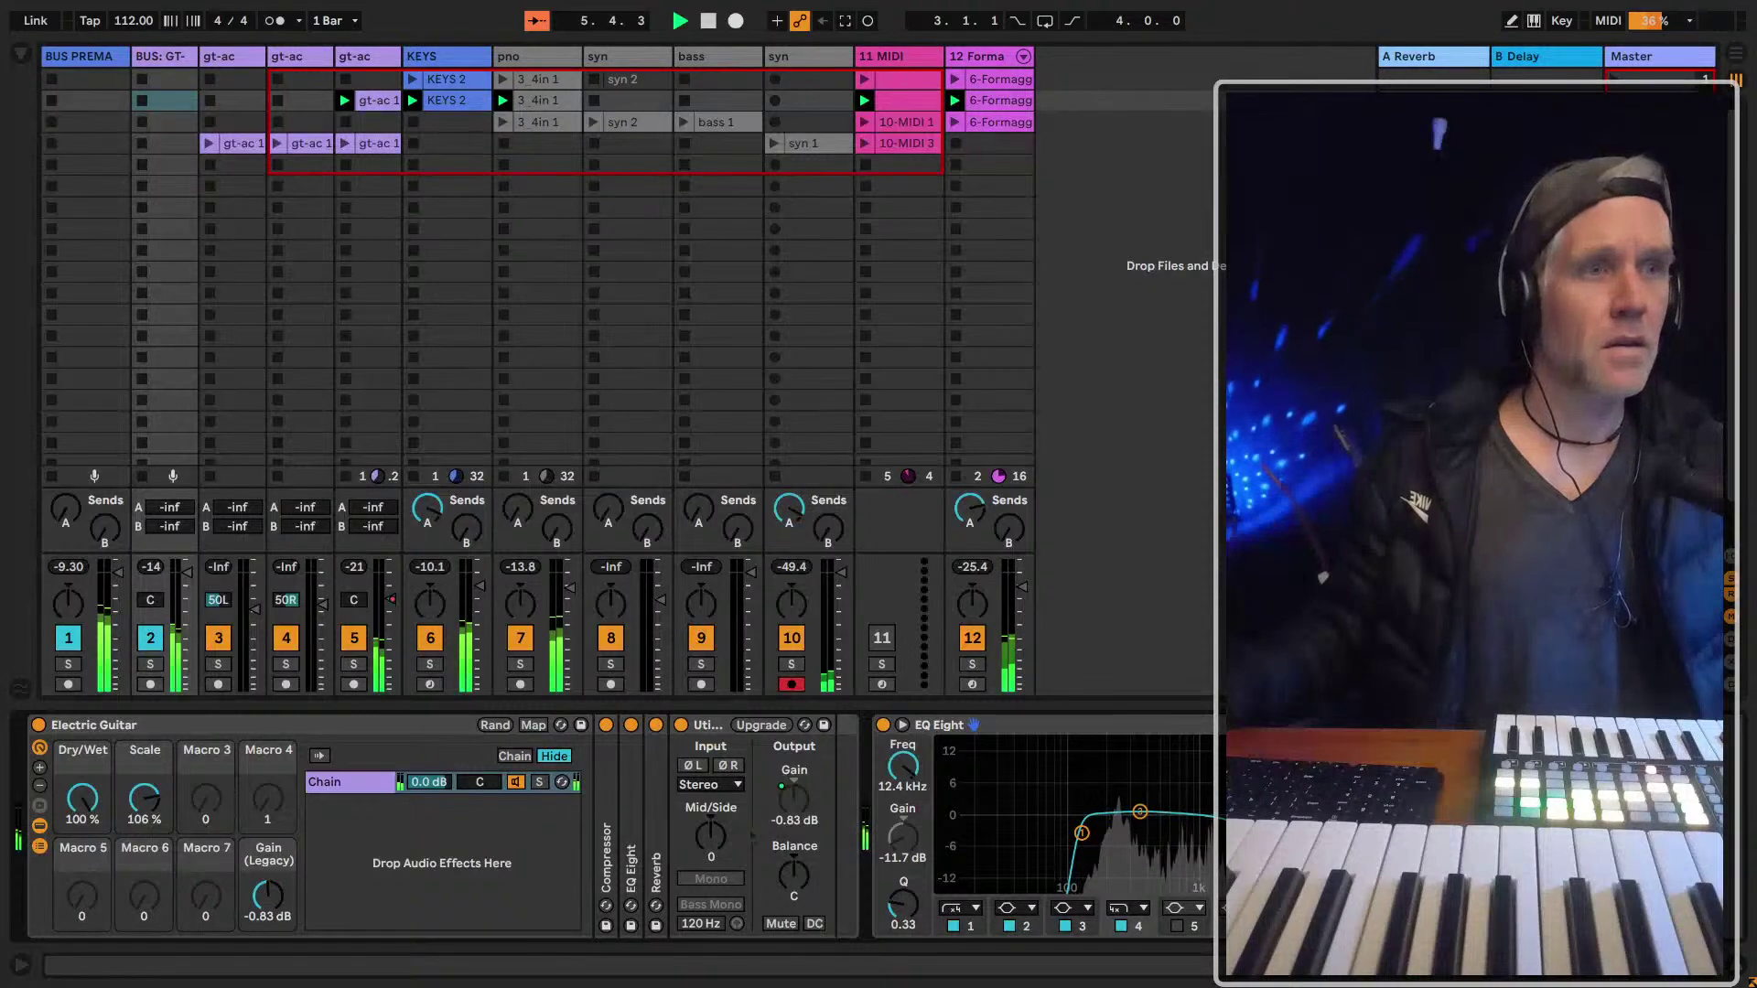
{"action": "double_click", "coordinate": [1105, 727]}
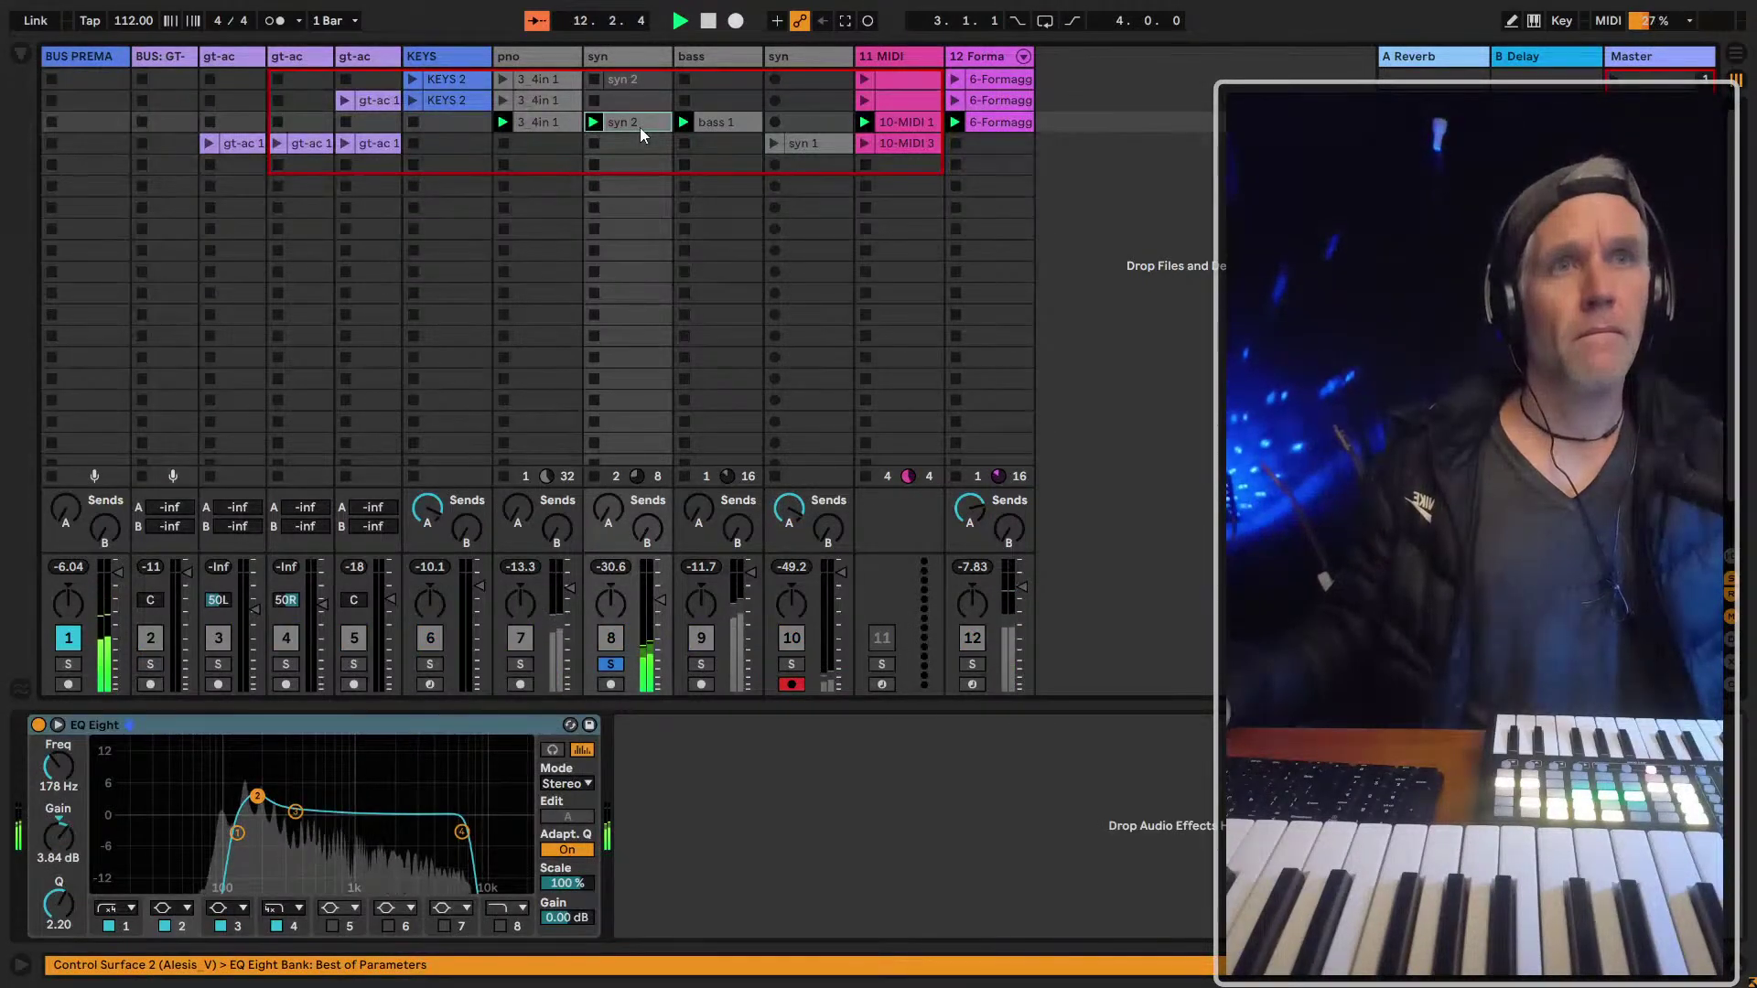
Silence the third scene's syn 2 clip from 2.3.1 to 3.1.2 with its track-volume envelope at -inf dB, and unsolo track 8
{"action": "left_click", "coordinate": [640, 128]}
{"action": "scroll", "coordinate": [738, 761], "scroll_direction": "up", "scroll_amount": 3}
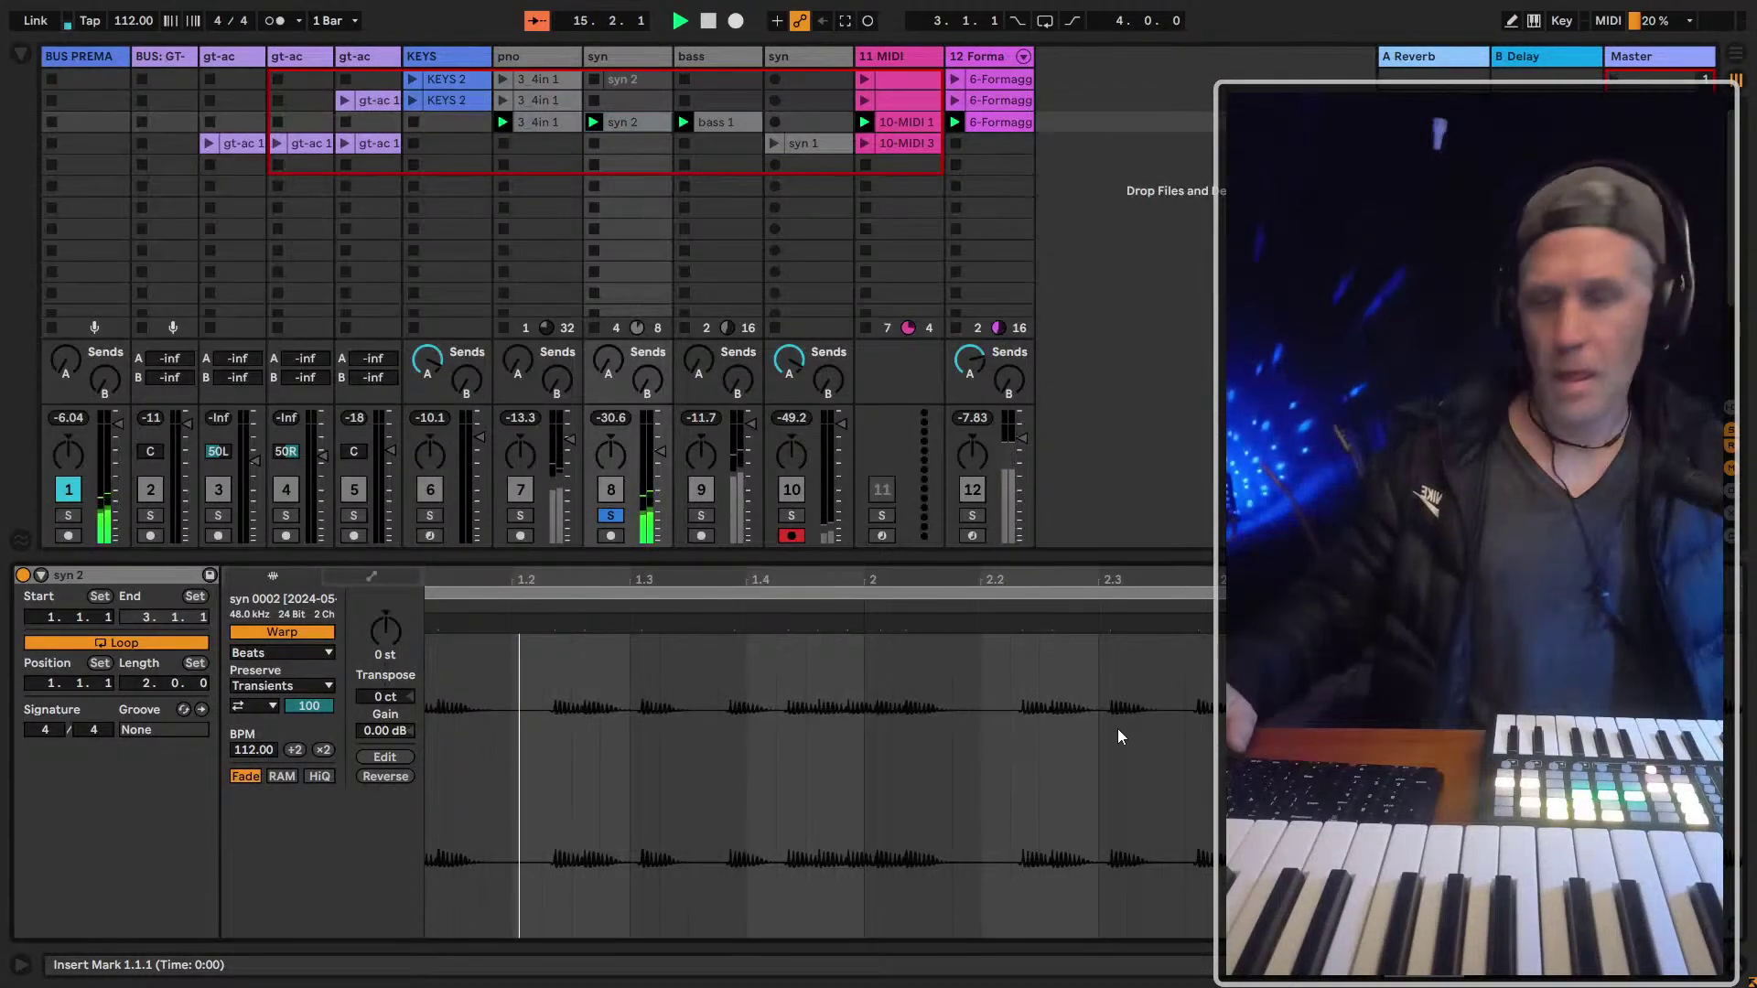
{"action": "left_click_drag", "start_coordinate": [1101, 723], "coordinate": [1281, 723]}
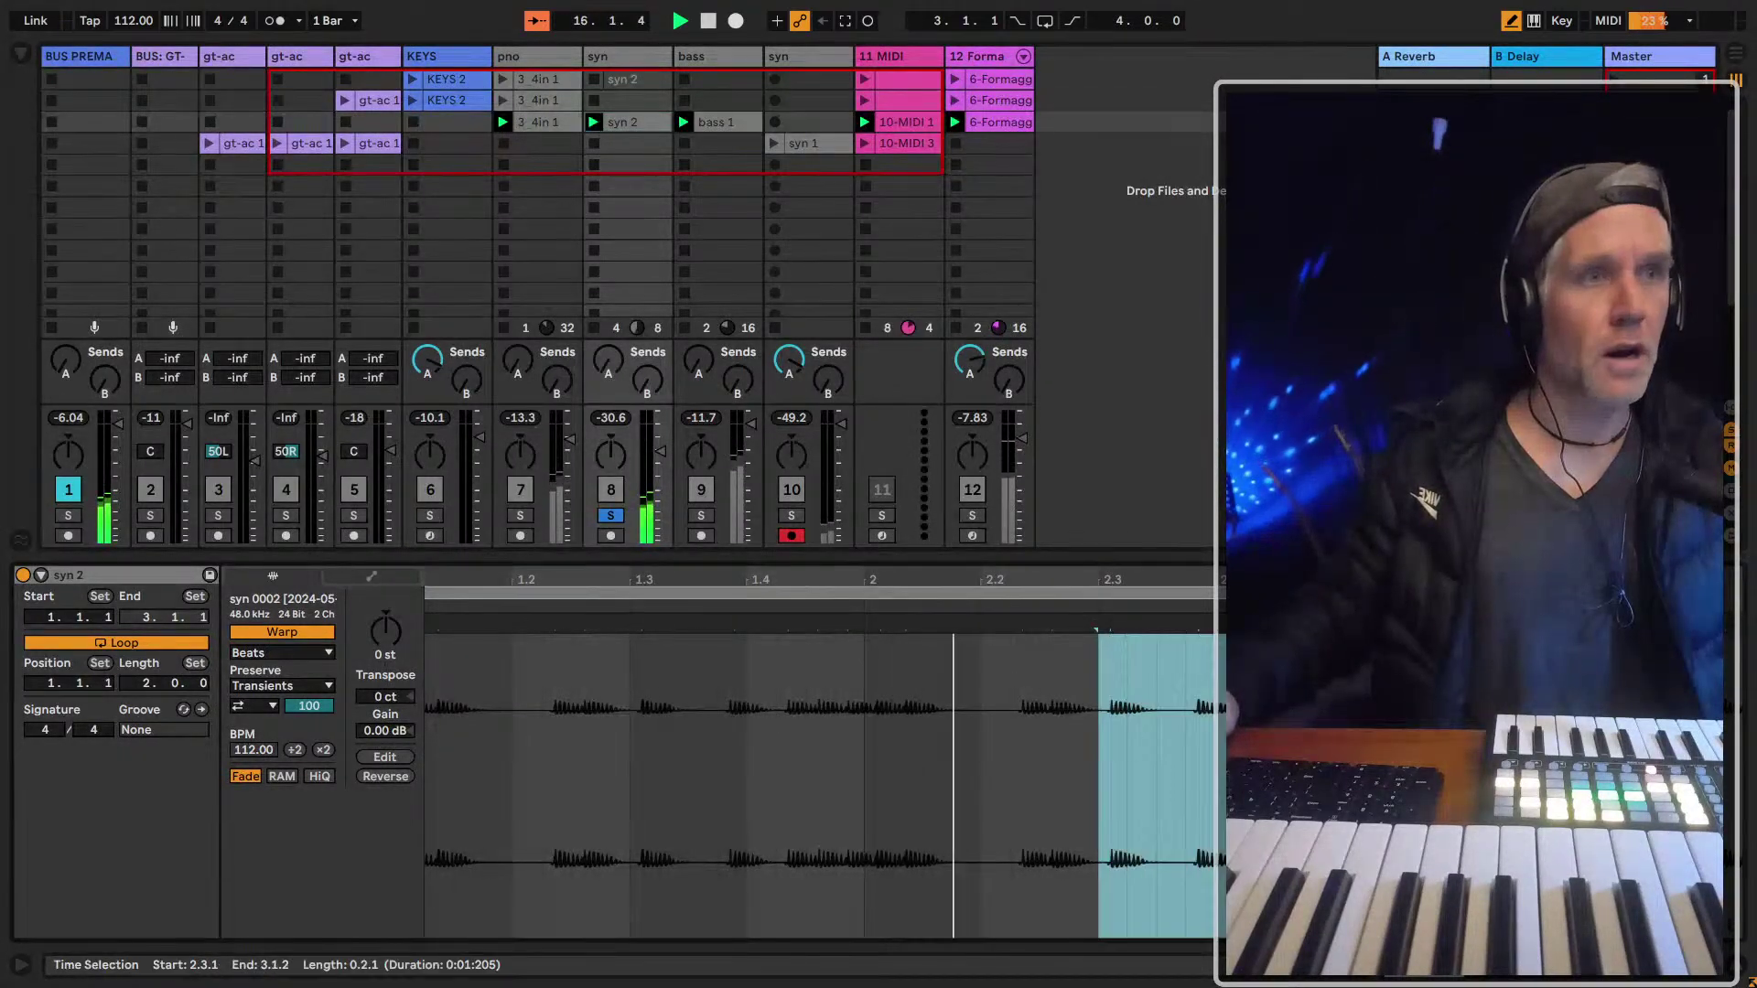
{"action": "left_click", "coordinate": [371, 578]}
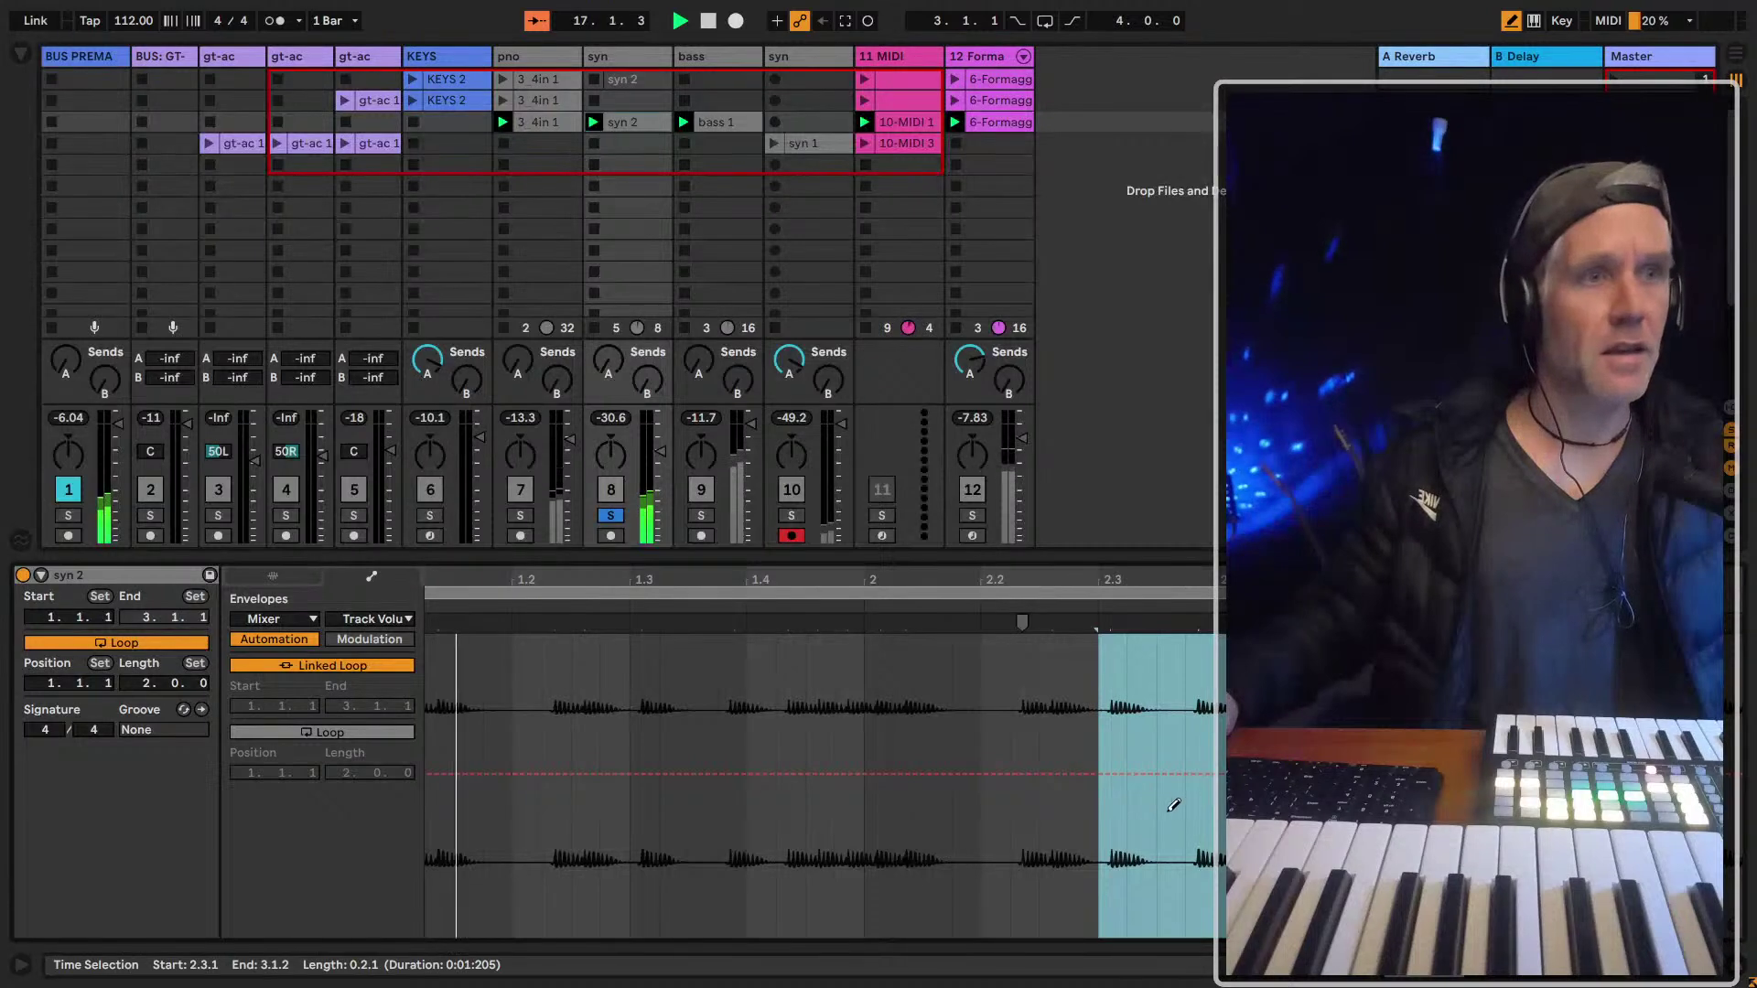
{"action": "left_click_drag", "start_coordinate": [1191, 784], "coordinate": [1191, 931]}
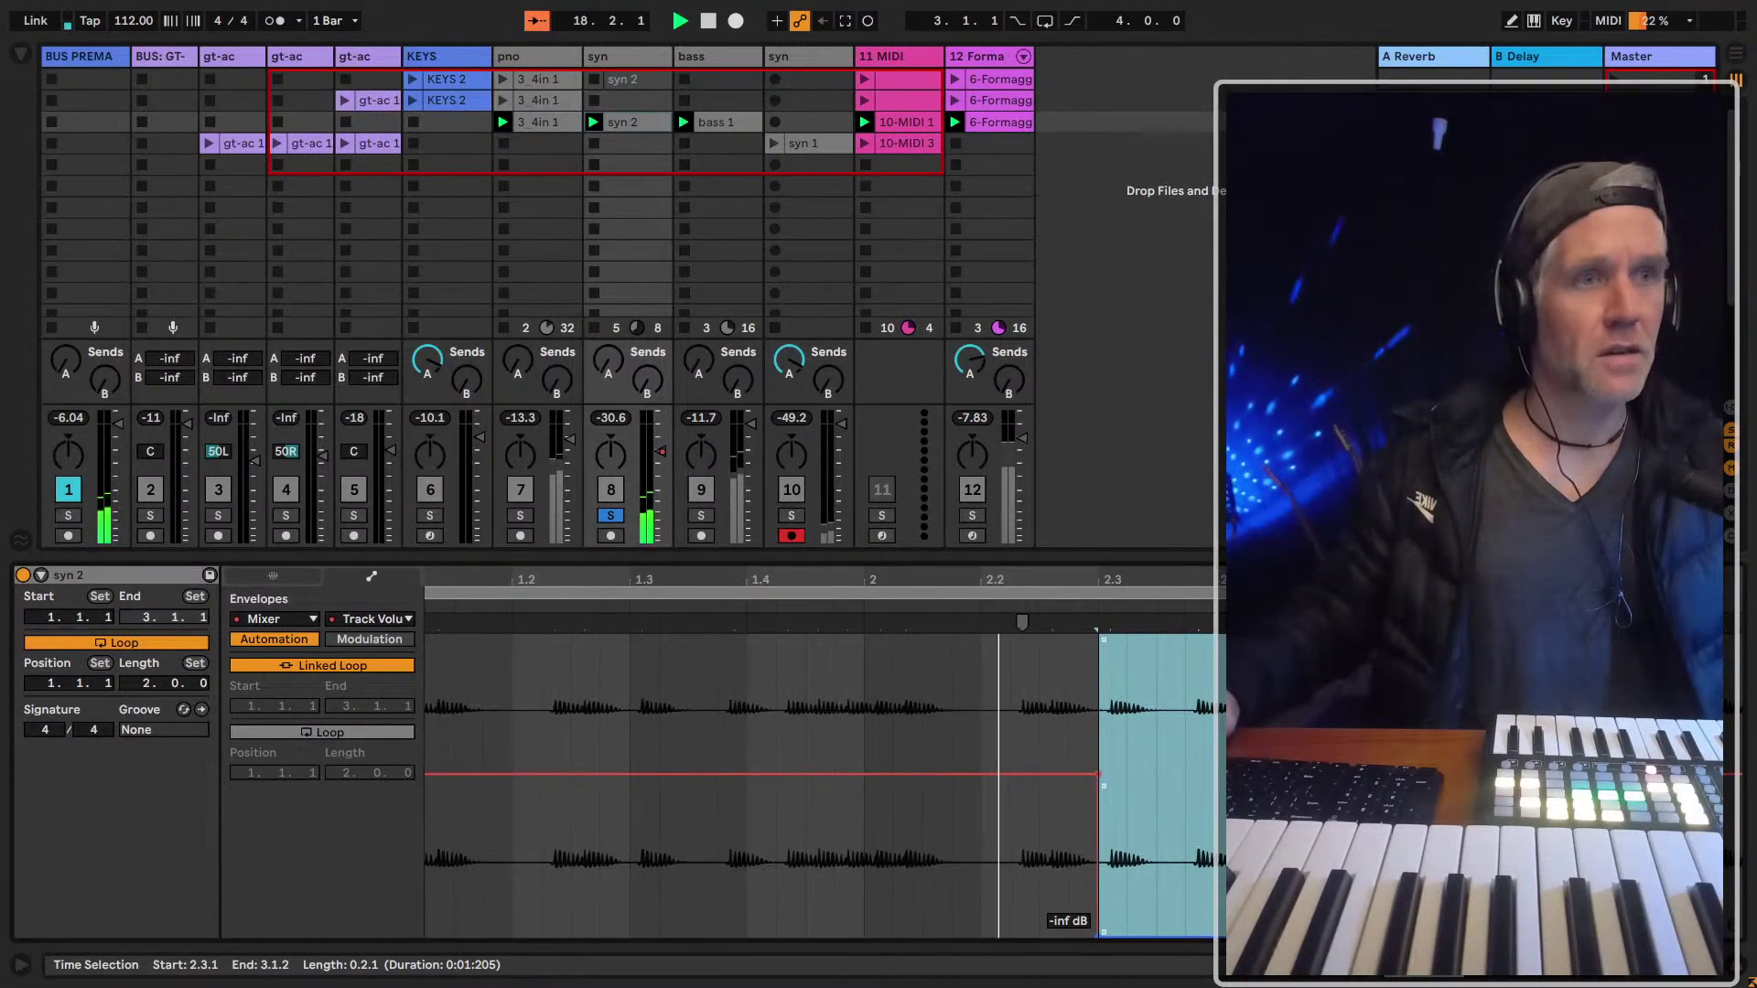
{"action": "left_click", "coordinate": [610, 517]}
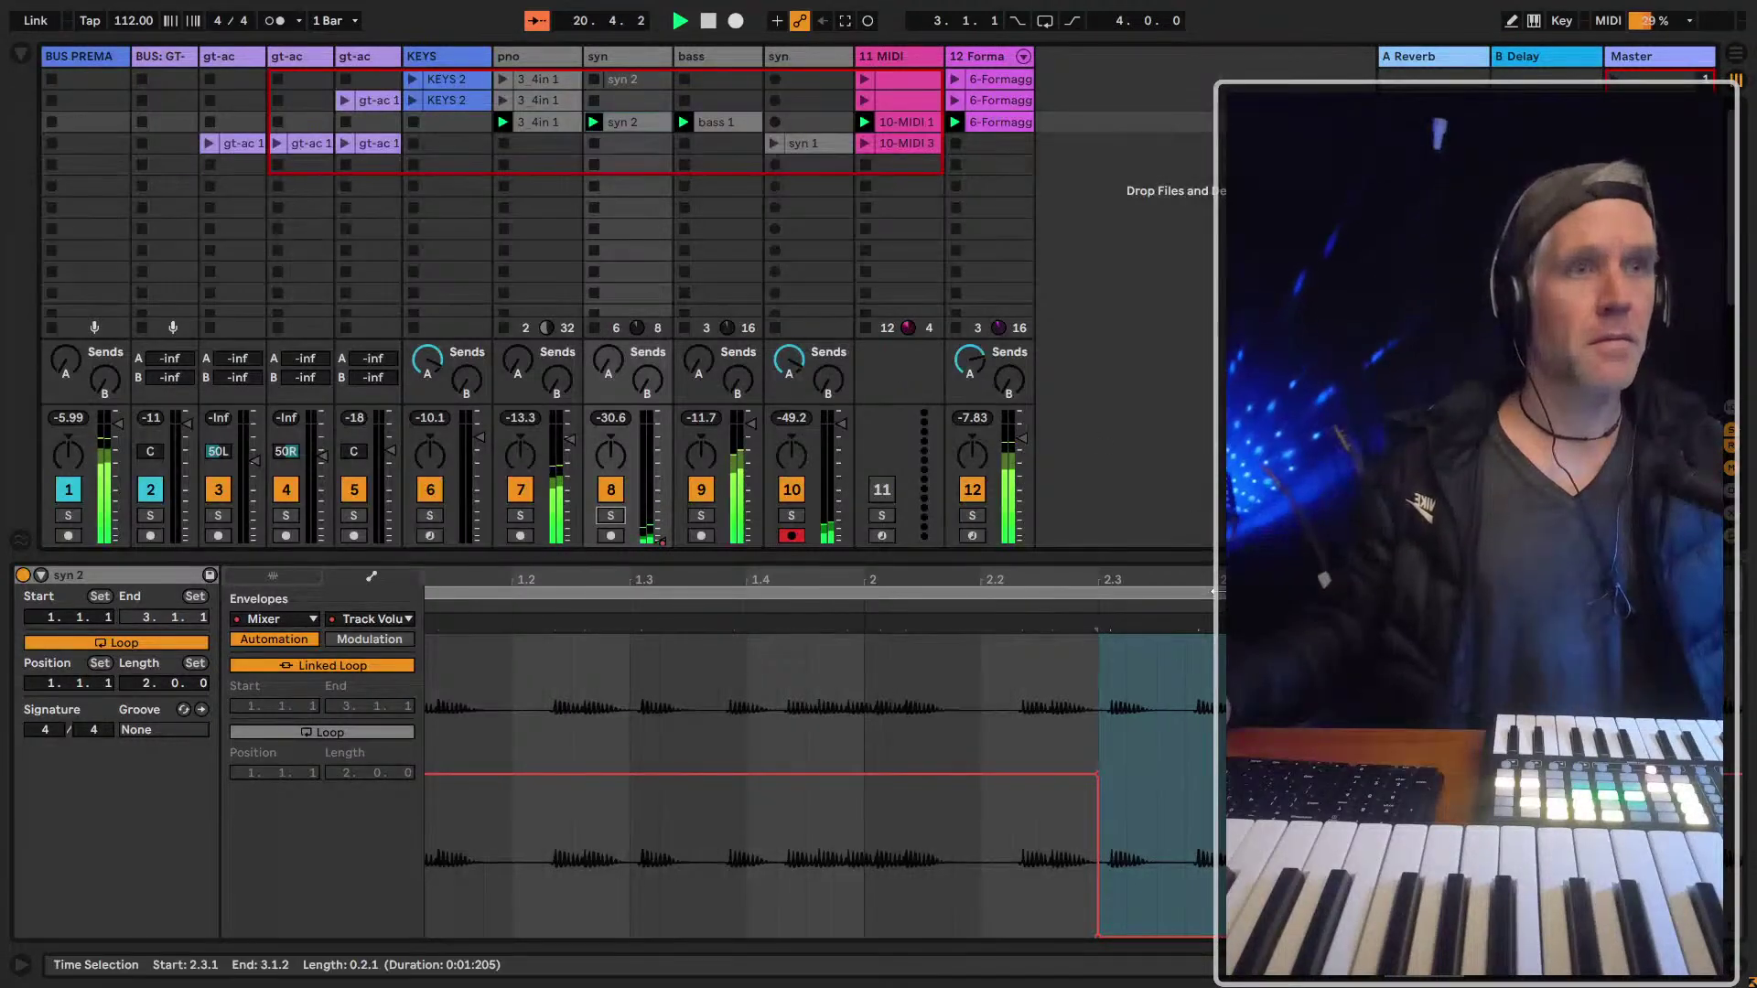
{"action": "double_click", "coordinate": [1221, 582]}
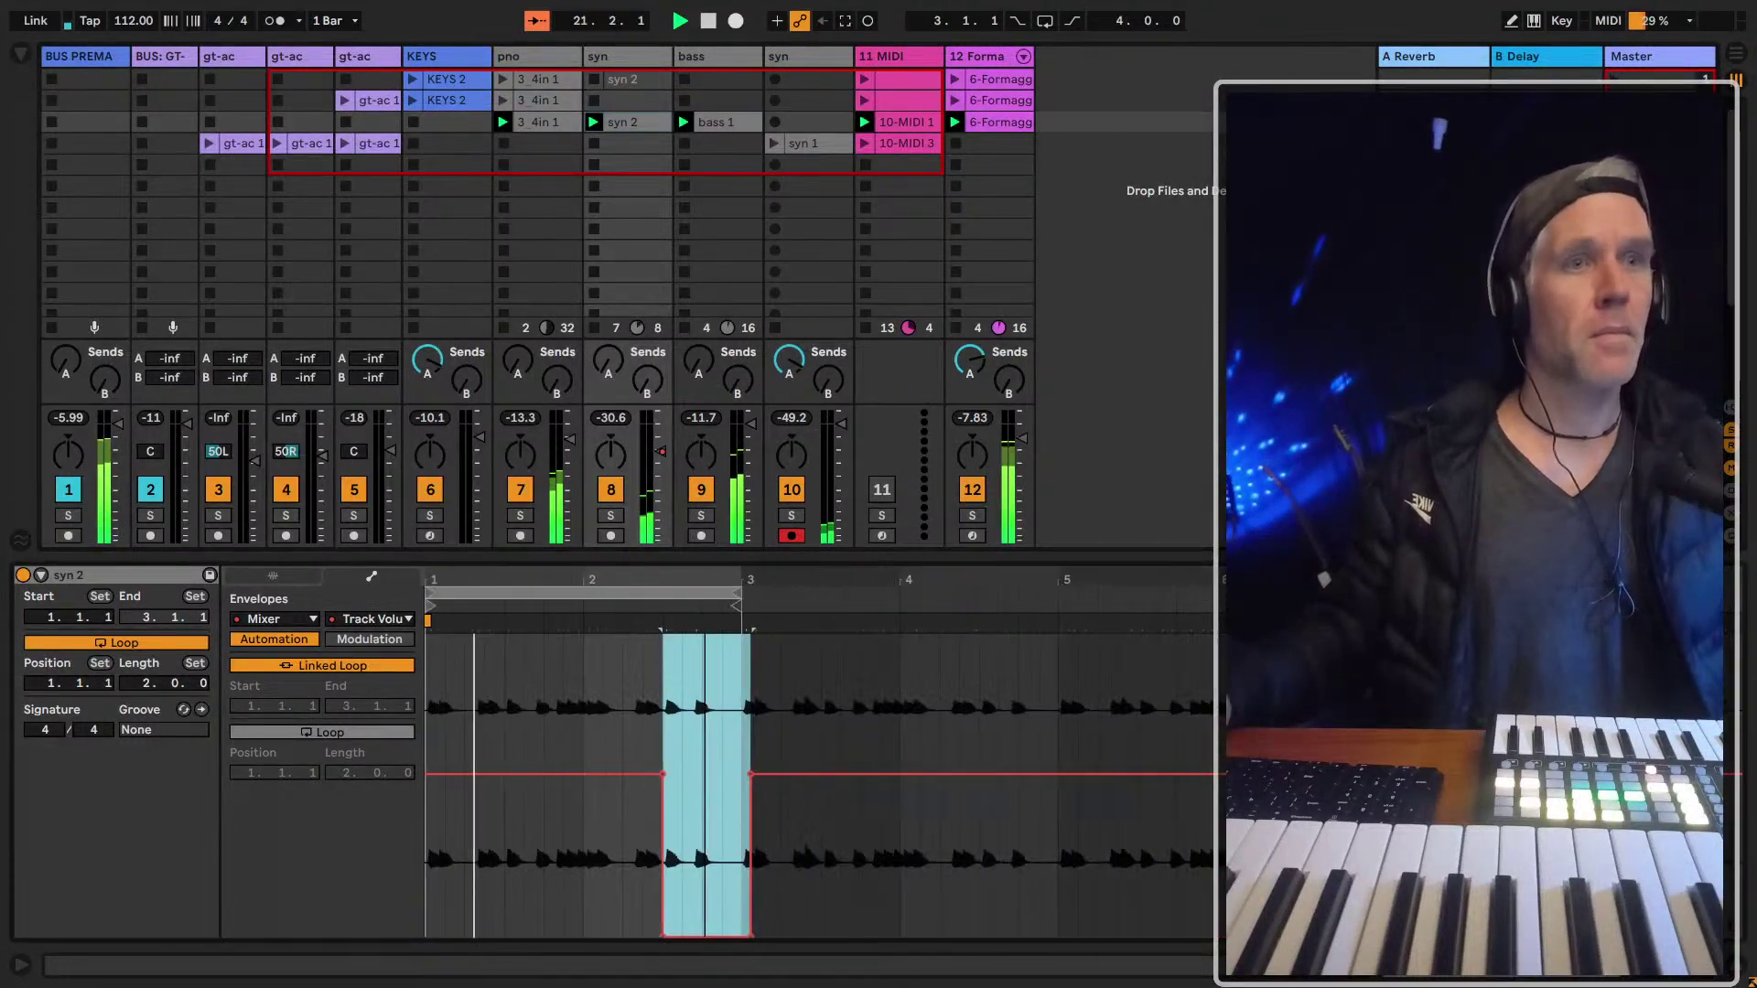
Examine the first-scene clip on the 11 MIDI track and that track's device chain
{"action": "left_click", "coordinate": [908, 79]}
{"action": "double_click", "coordinate": [908, 79]}
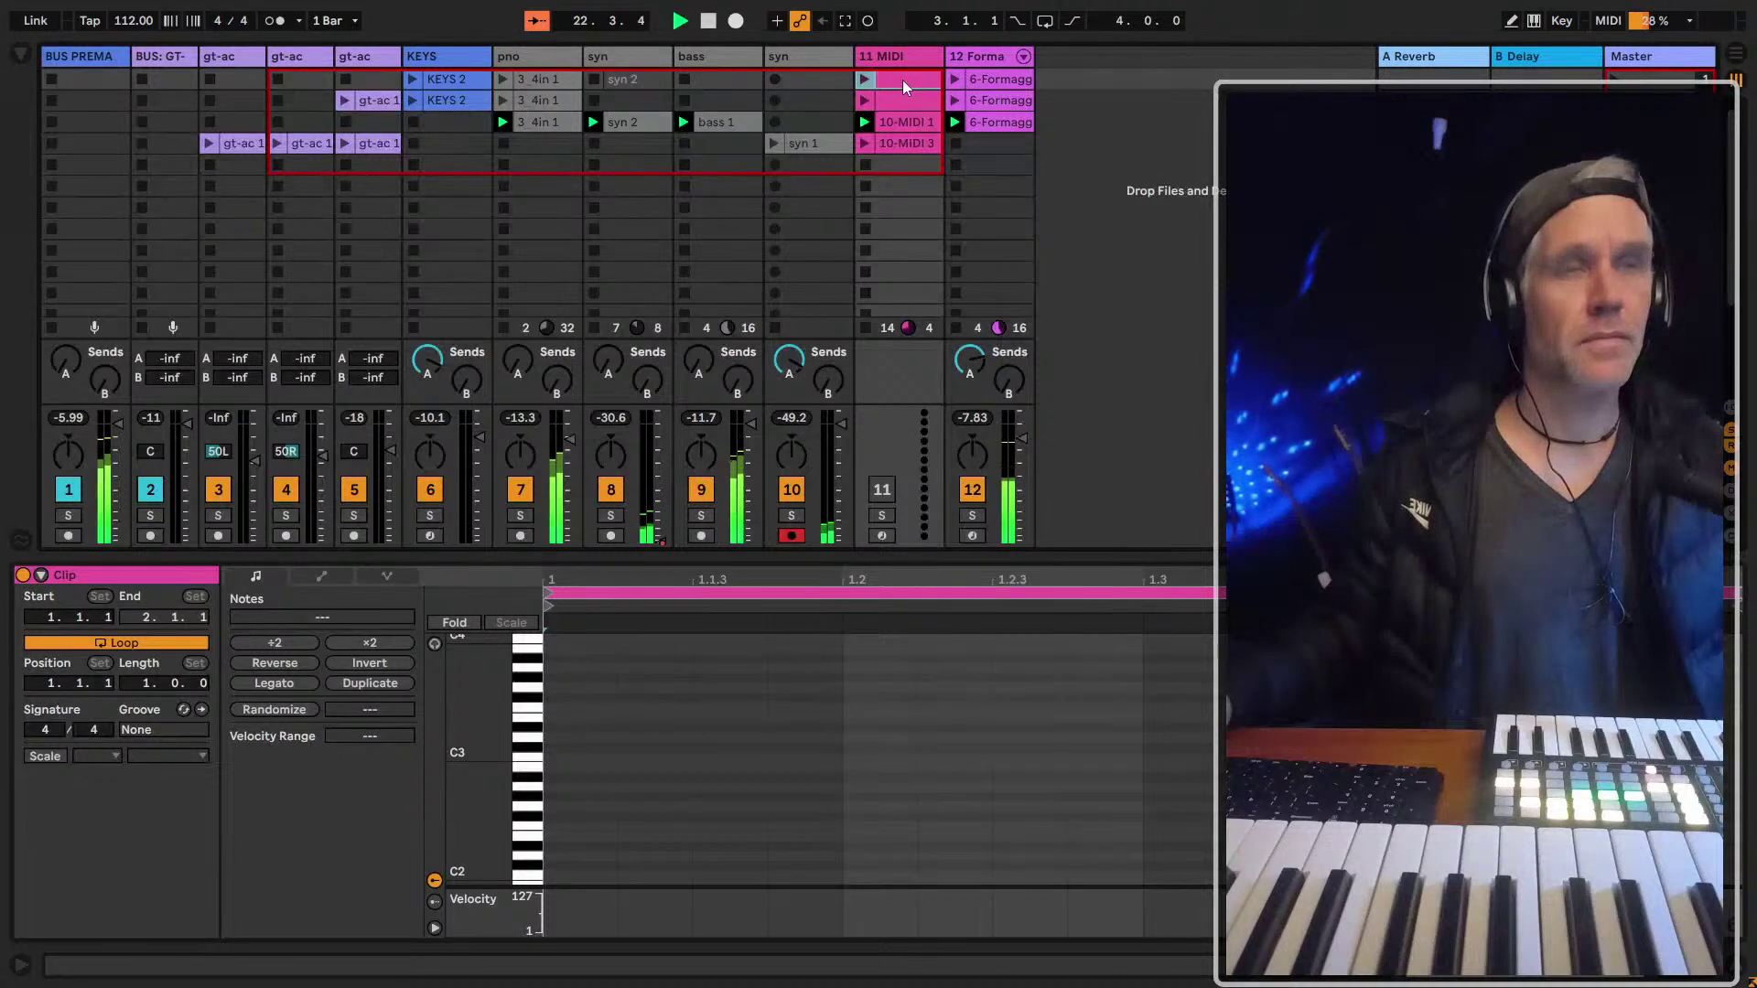
{"action": "left_click", "coordinate": [895, 767]}
{"action": "scroll", "coordinate": [896, 771], "scroll_direction": "down", "scroll_amount": 3}
{"action": "key", "text": "shift+Tab"}
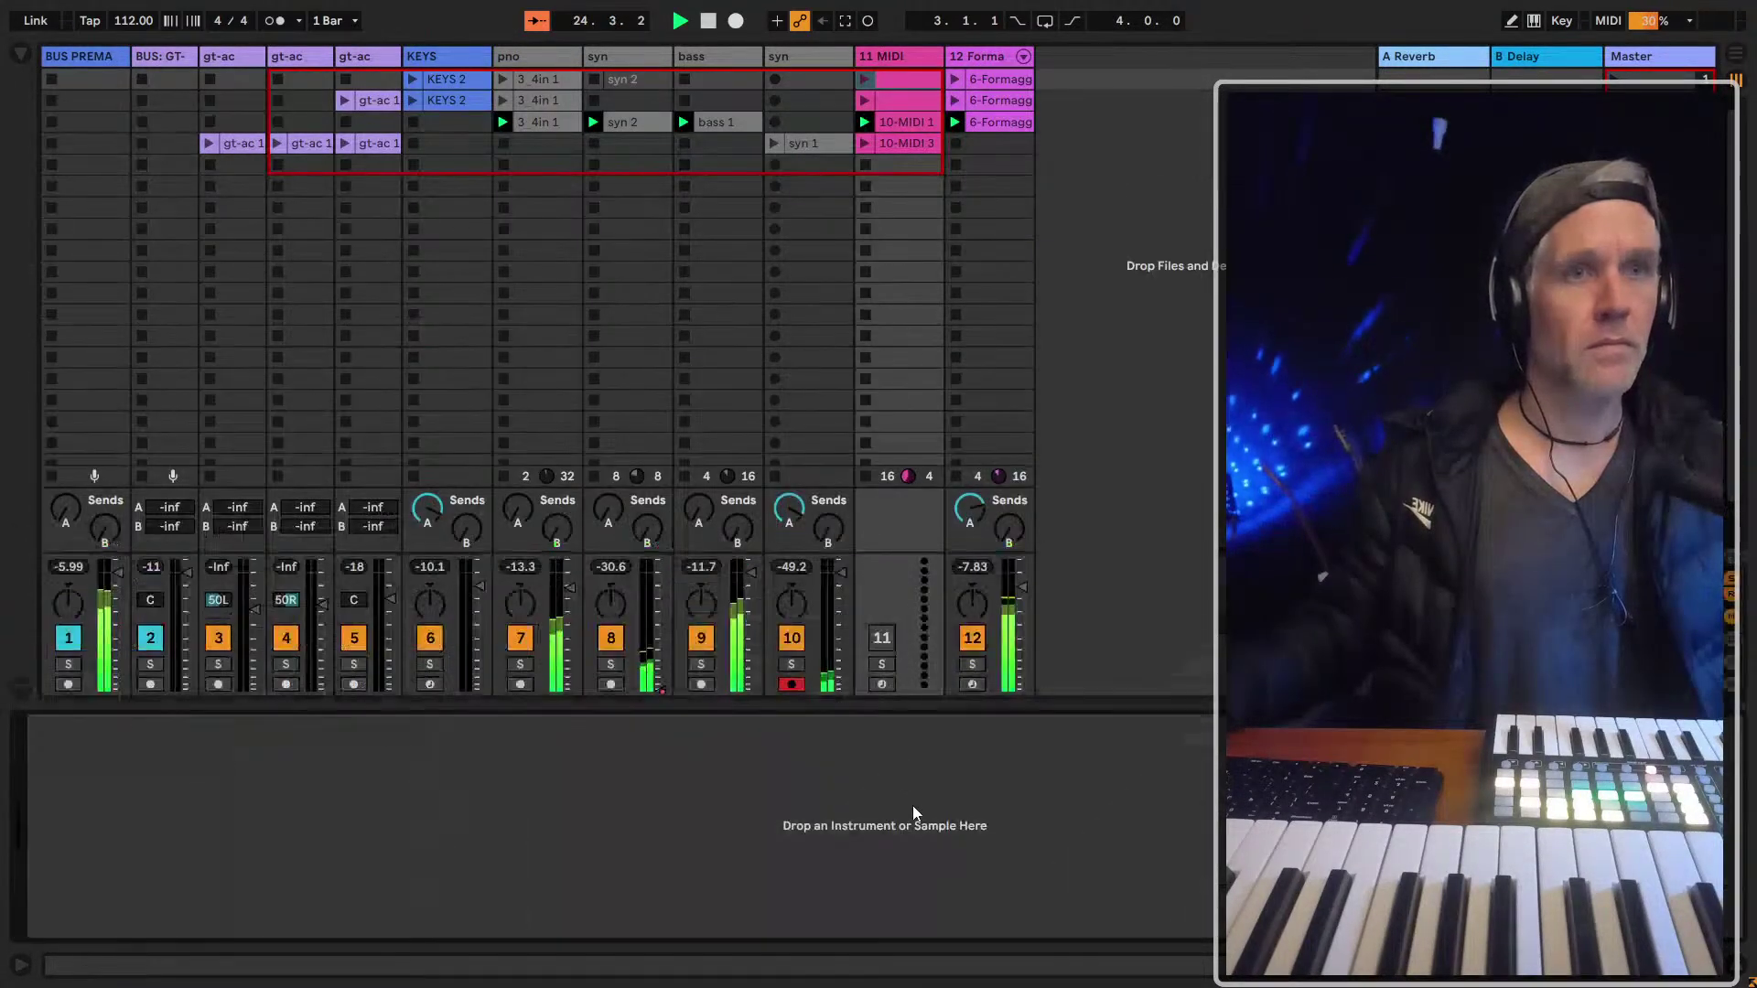
{"action": "key", "text": "shift+Tab"}
Extend the third scene's syn 2 loop to 4 bars and lower its volume envelope to -inf dB from 2.3 through the loop end
{"action": "left_click", "coordinate": [629, 132]}
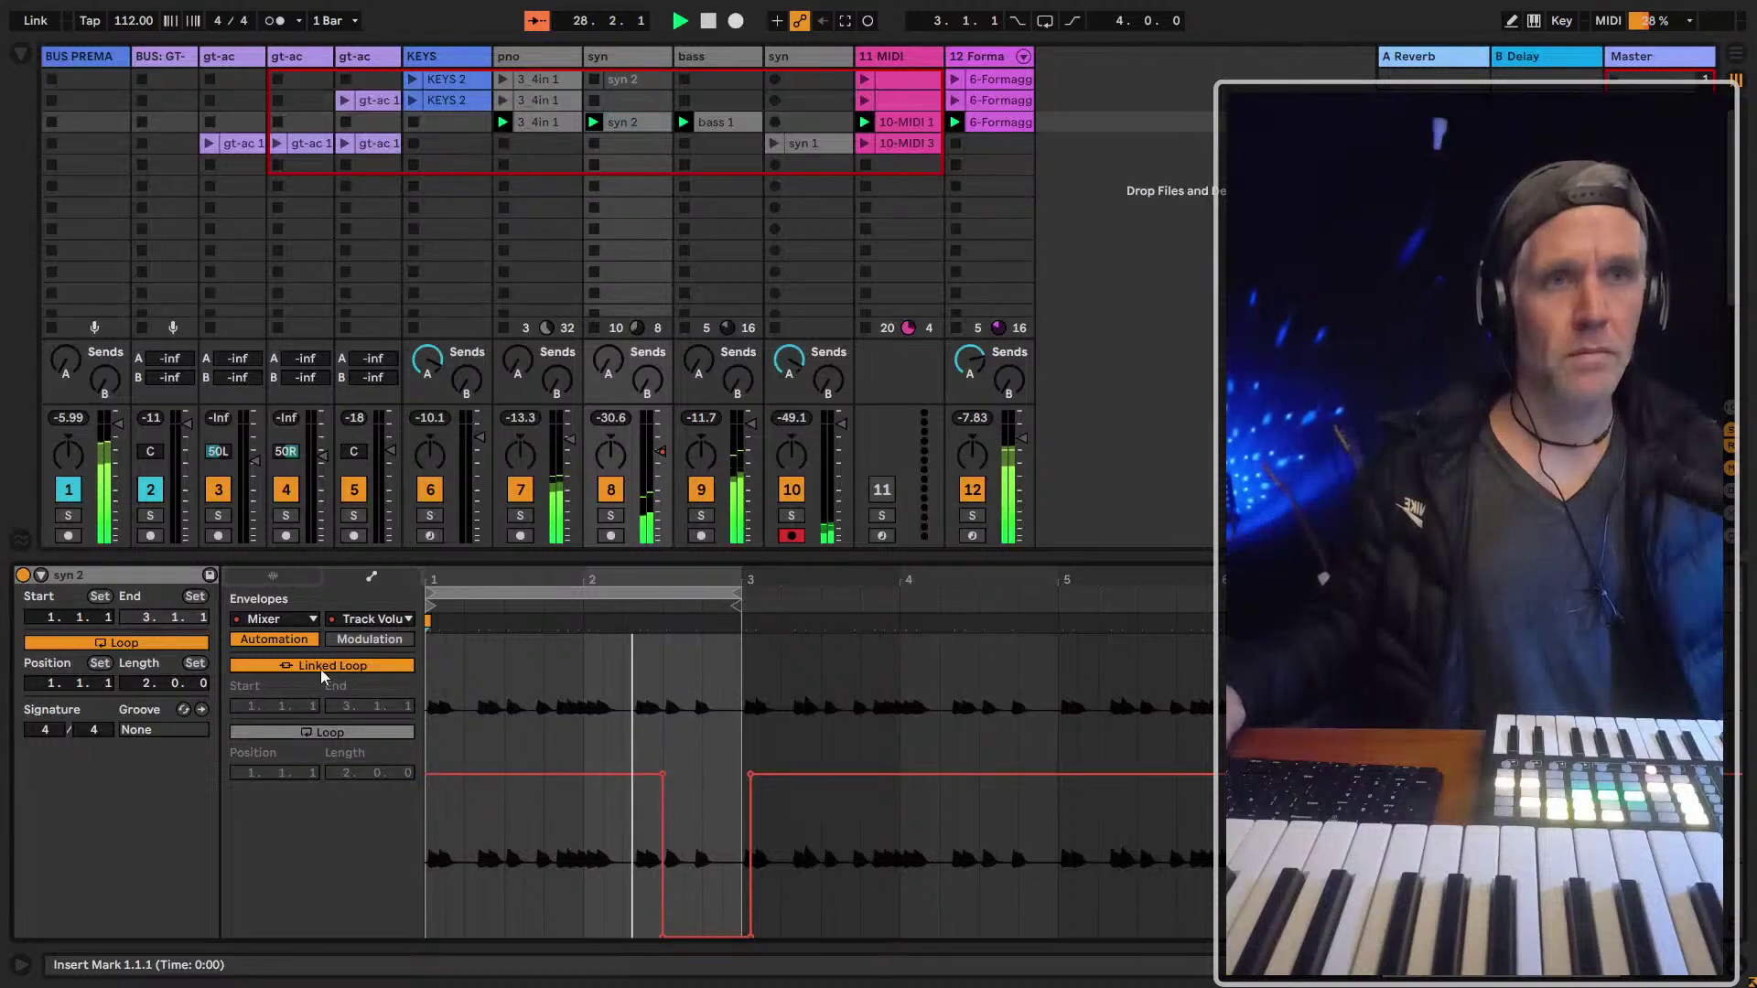
{"action": "left_click_drag", "start_coordinate": [738, 605], "coordinate": [1054, 606]}
{"action": "left_click", "coordinate": [1054, 606]}
{"action": "left_click", "coordinate": [859, 780]}
{"action": "left_click_drag", "start_coordinate": [859, 784], "coordinate": [887, 946]}
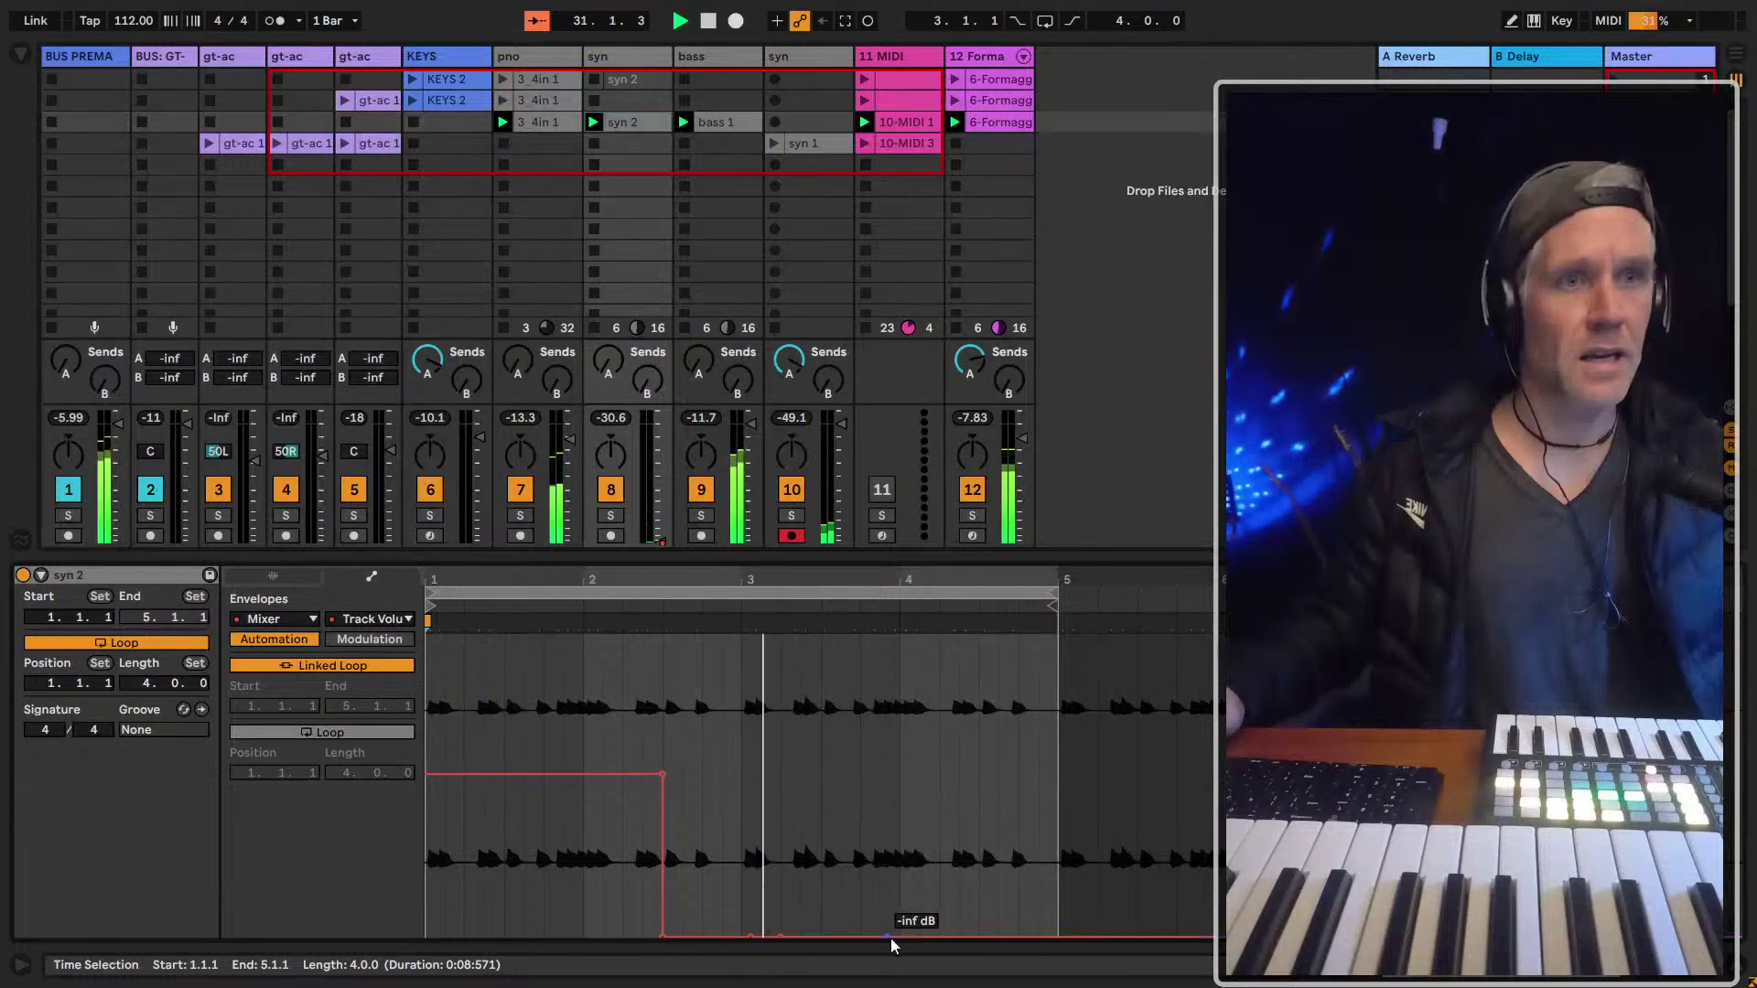
{"action": "left_click", "coordinate": [1138, 290]}
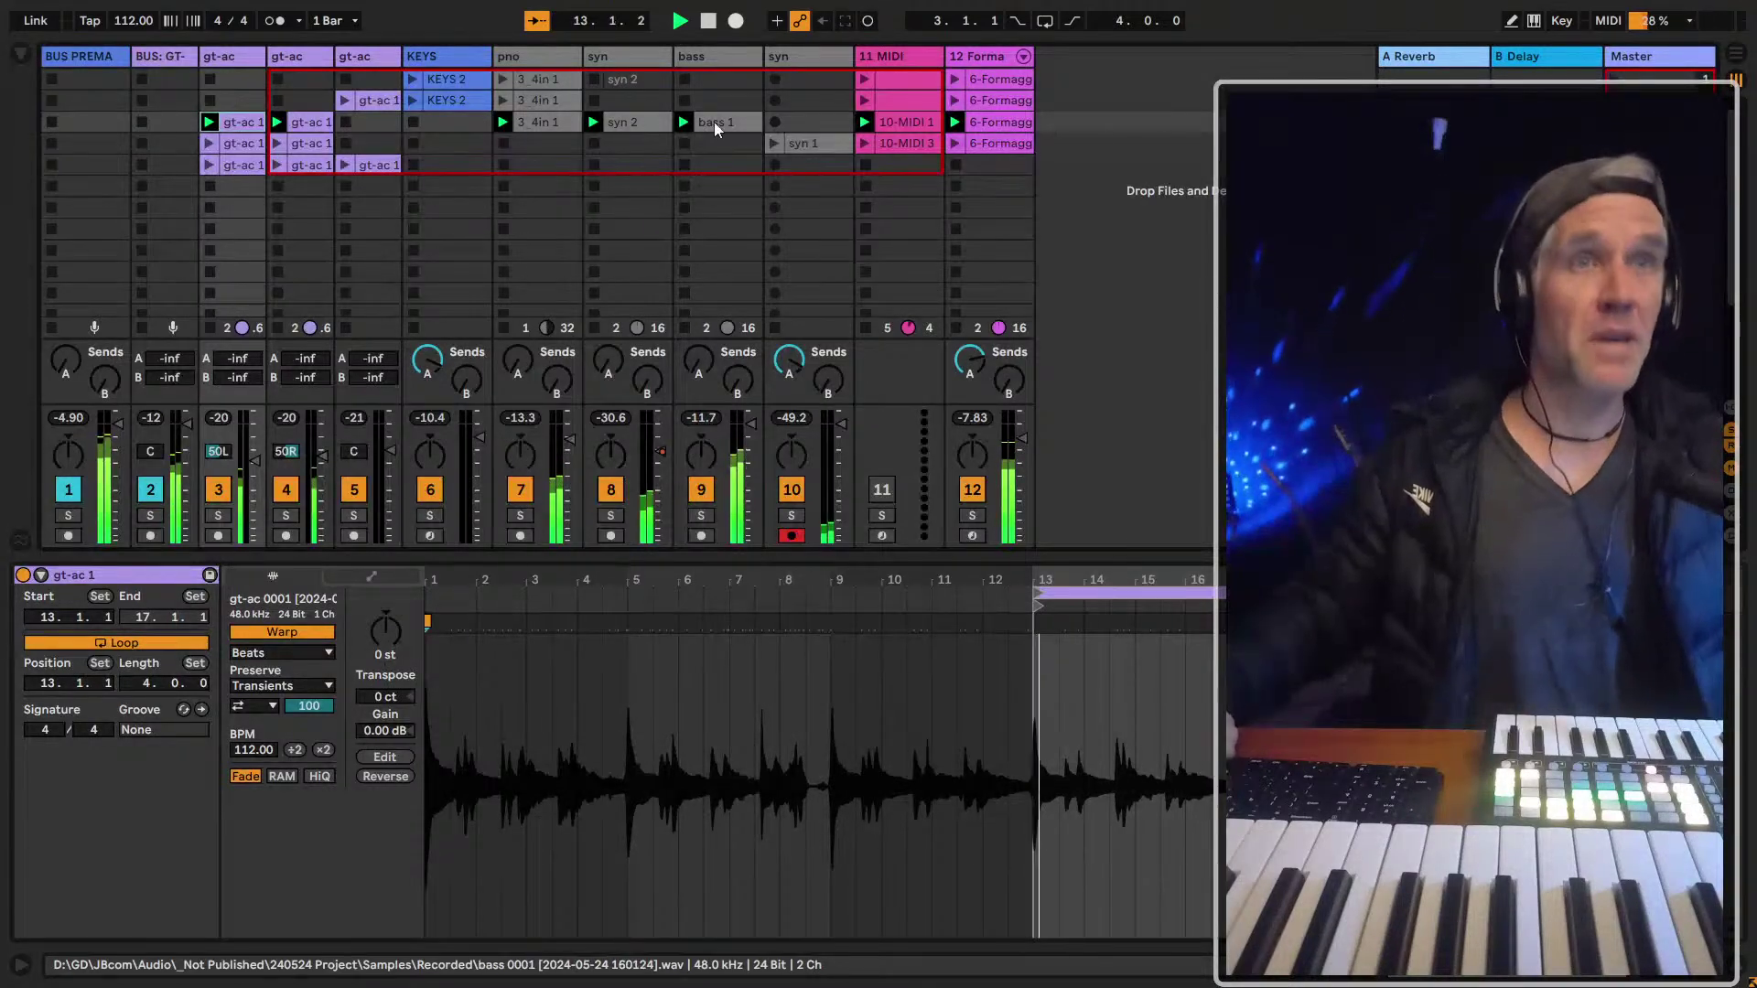
Copy the KEYS 2, 3_4in 1, syn 2 and bass 1 clips into the fourth scene beside syn 1
{"action": "left_click", "coordinate": [448, 101]}
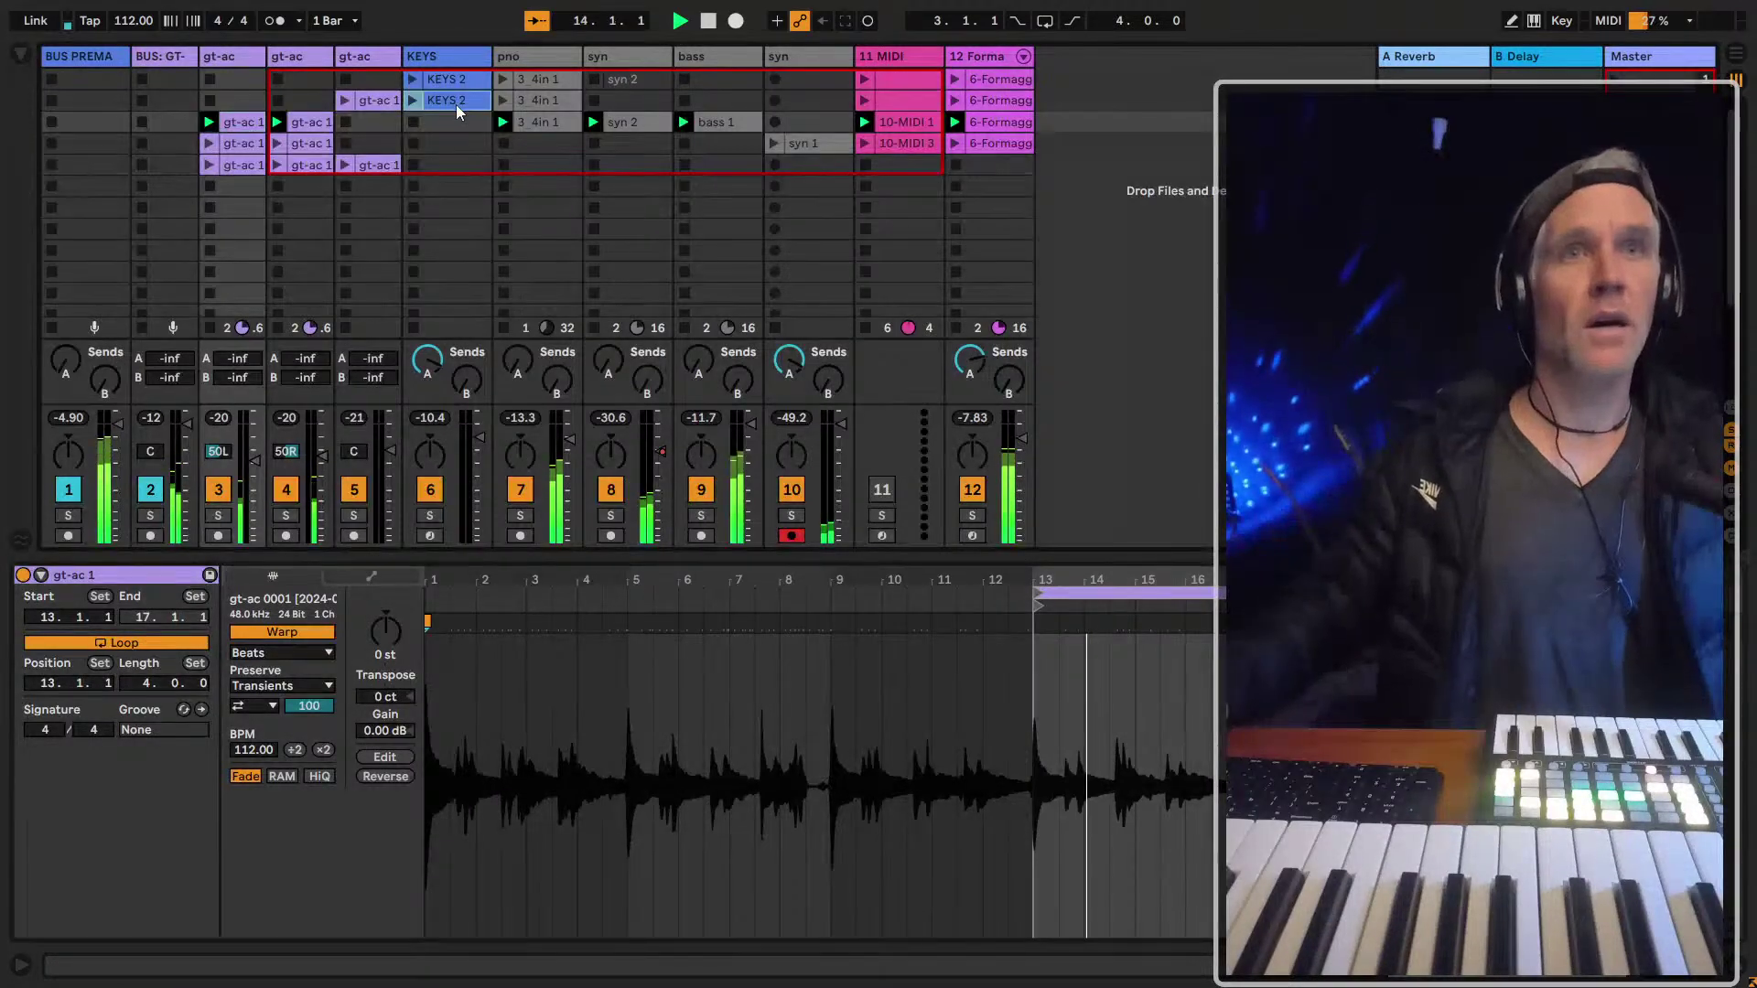
{"action": "left_click_drag", "start_coordinate": [459, 108], "coordinate": [715, 144]}
{"action": "left_click", "coordinate": [809, 147]}
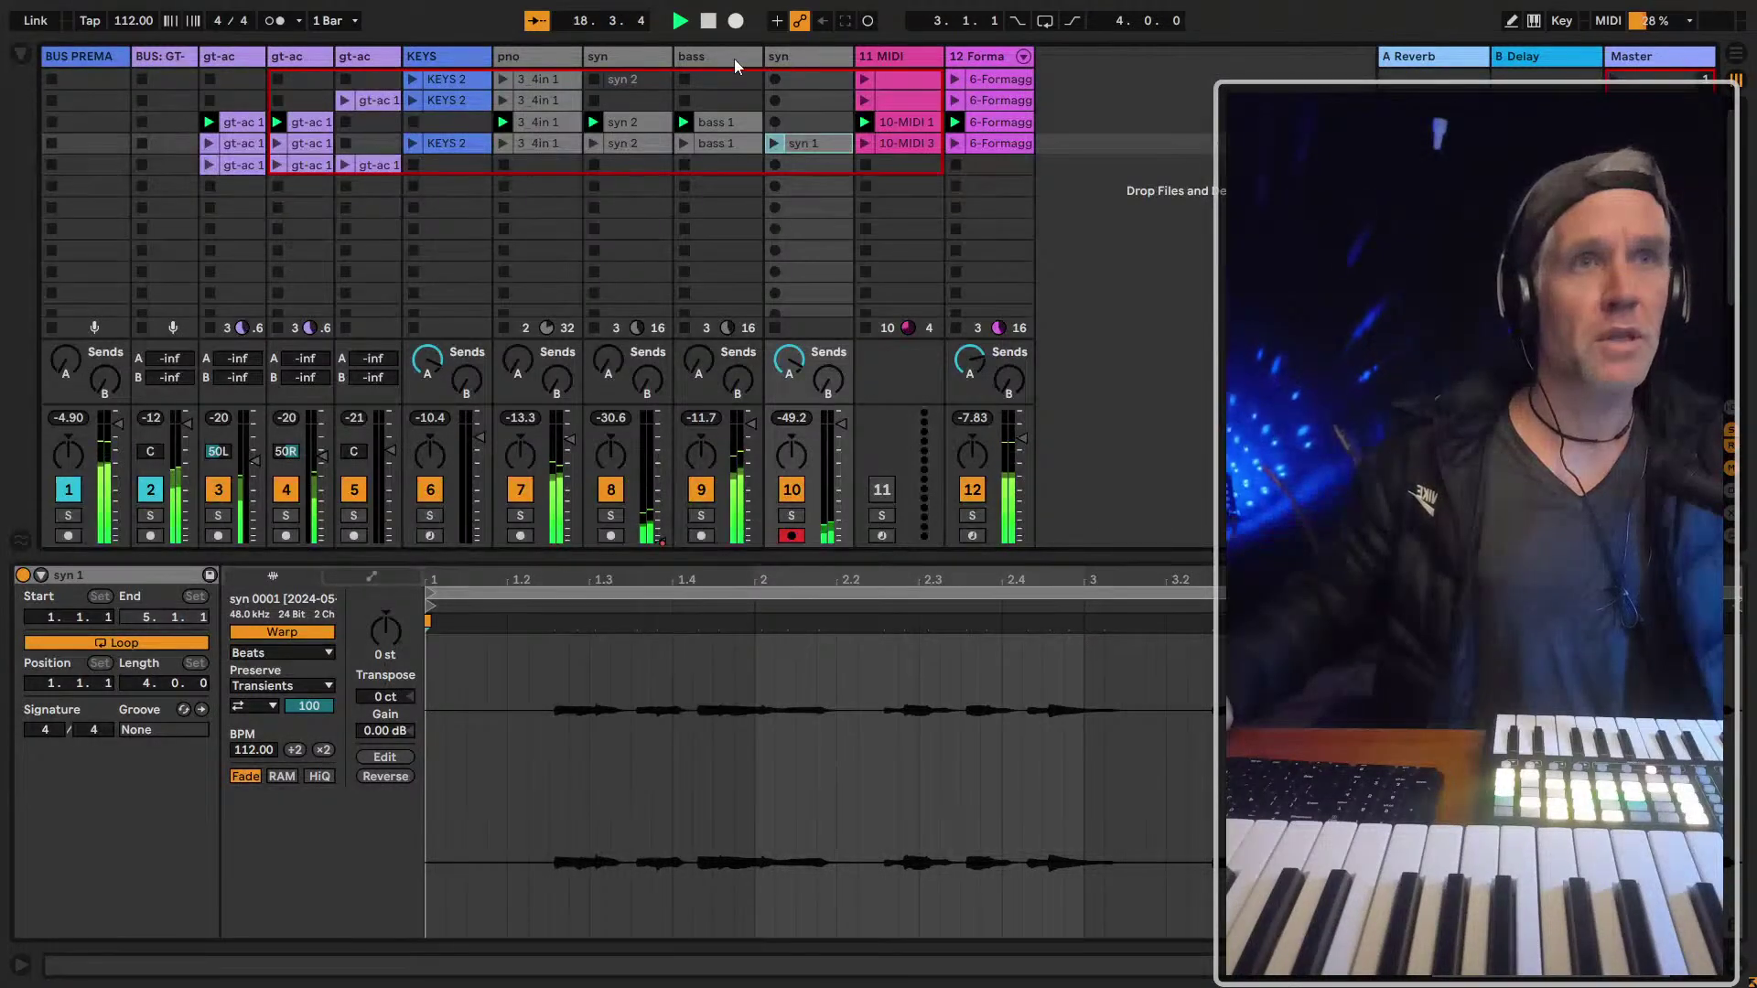
Move the drum kit and bass tracks directly after the guitar tracks, and rename the drum track as kit
{"action": "left_click_drag", "start_coordinate": [696, 57], "coordinate": [659, 69]}
{"action": "left_click_drag", "start_coordinate": [489, 68], "coordinate": [417, 62]}
{"action": "left_click_drag", "start_coordinate": [999, 57], "coordinate": [421, 61]}
{"action": "type", "text": "kit"}
{"action": "key", "text": "Return"}
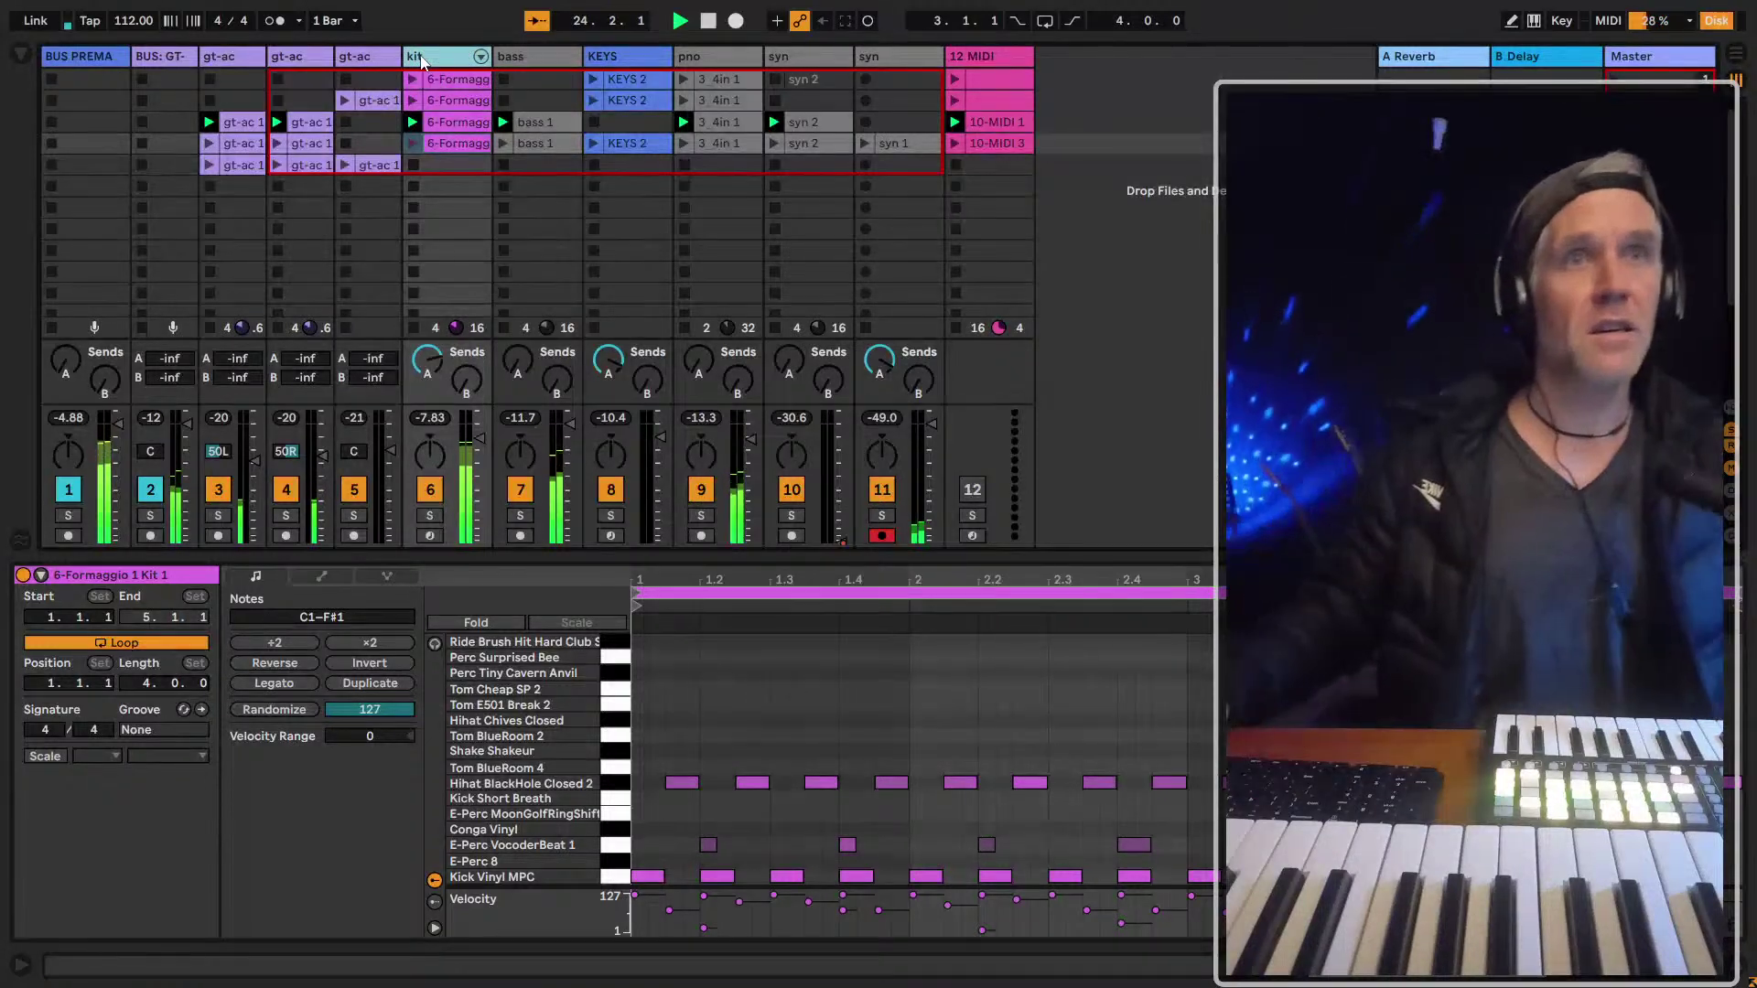
Rename the KEYS track as rhodes, leaving the names of the tracks after it as they are
{"action": "left_click", "coordinate": [615, 59]}
{"action": "key", "text": "ctrl+r"}
{"action": "type", "text": "keys"}
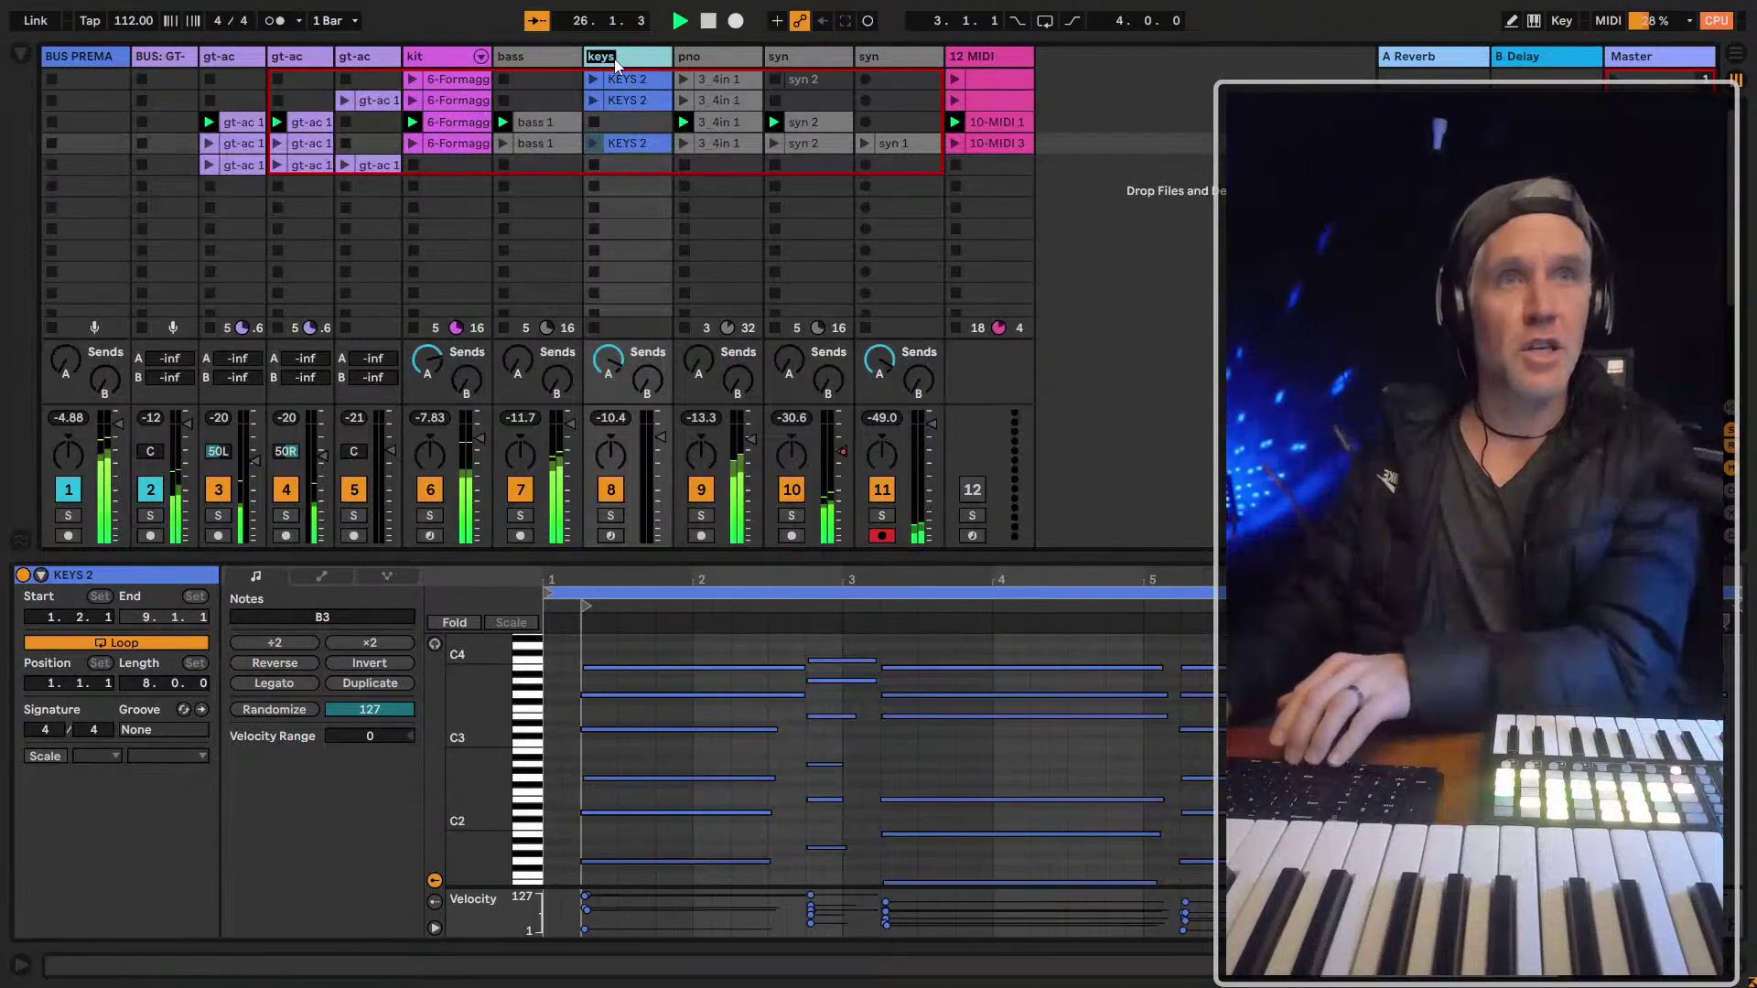
{"action": "key", "text": "BackSpace"}
{"action": "key", "text": "BackSpace"}
{"action": "key", "text": "BackSpace"}
{"action": "key", "text": "BackSpace"}
{"action": "type", "text": "rhodes"}
{"action": "key", "text": "Tab"}
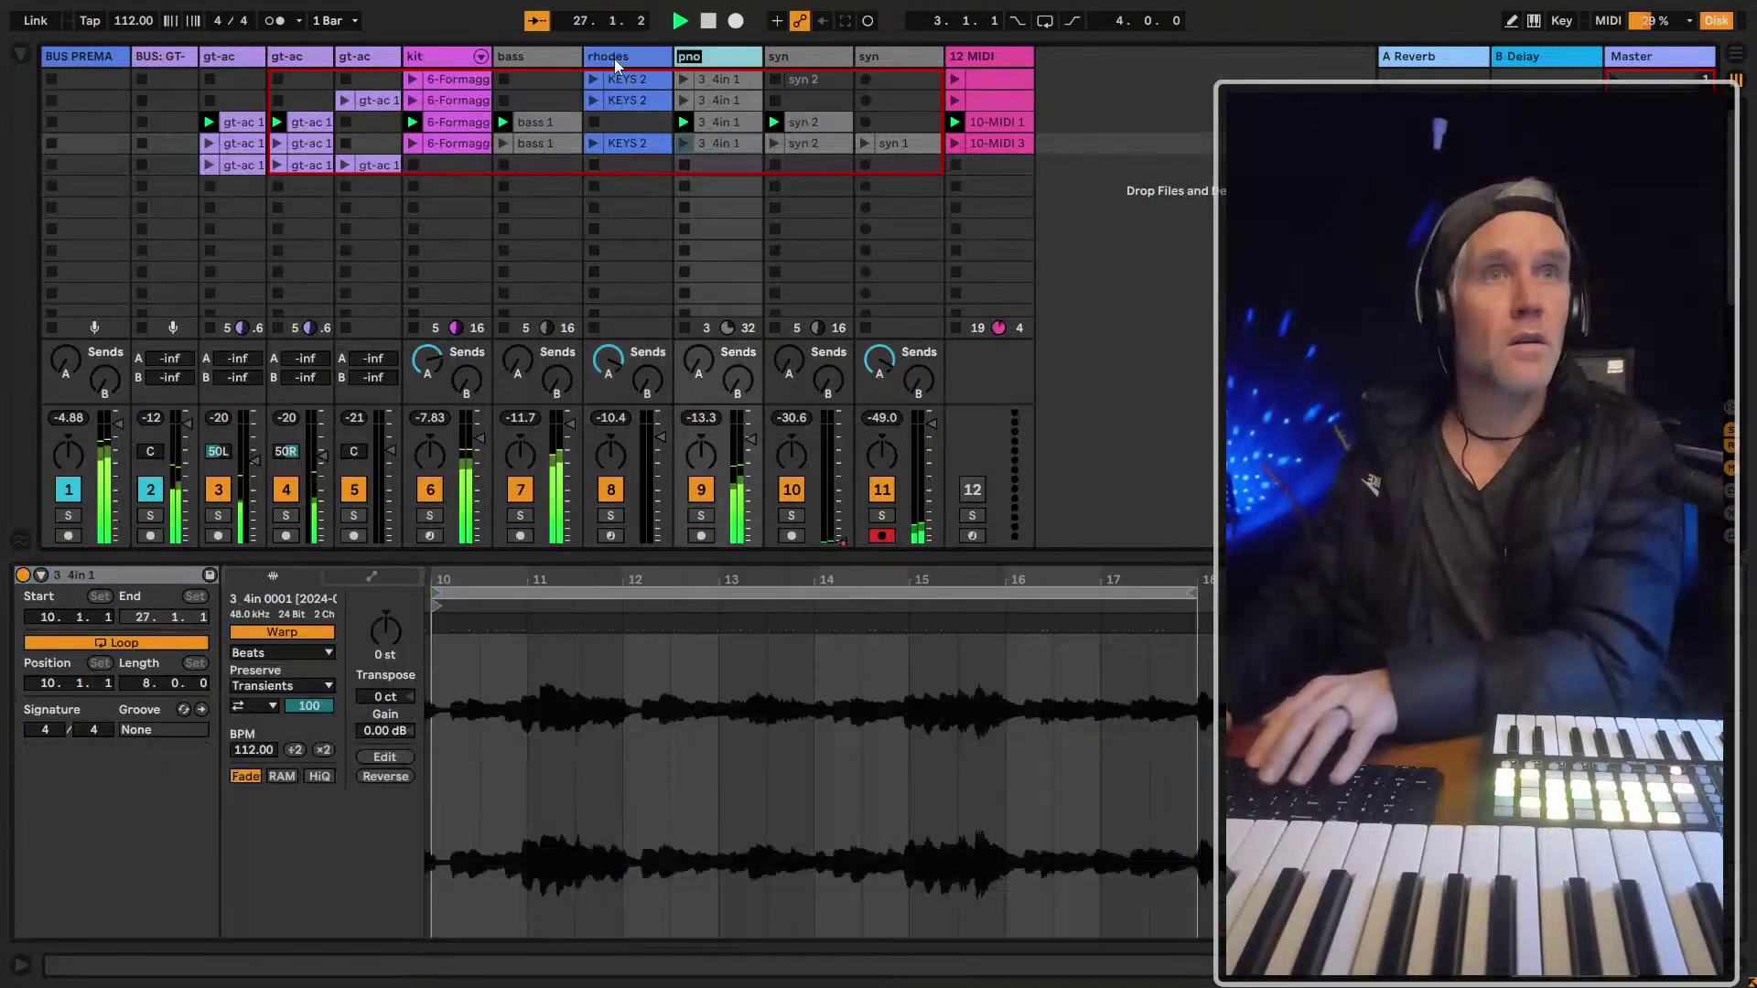
{"action": "key", "text": "Tab"}
{"action": "key", "text": "Tab"}
{"action": "key", "text": "Tab"}
{"action": "key", "text": "Return"}
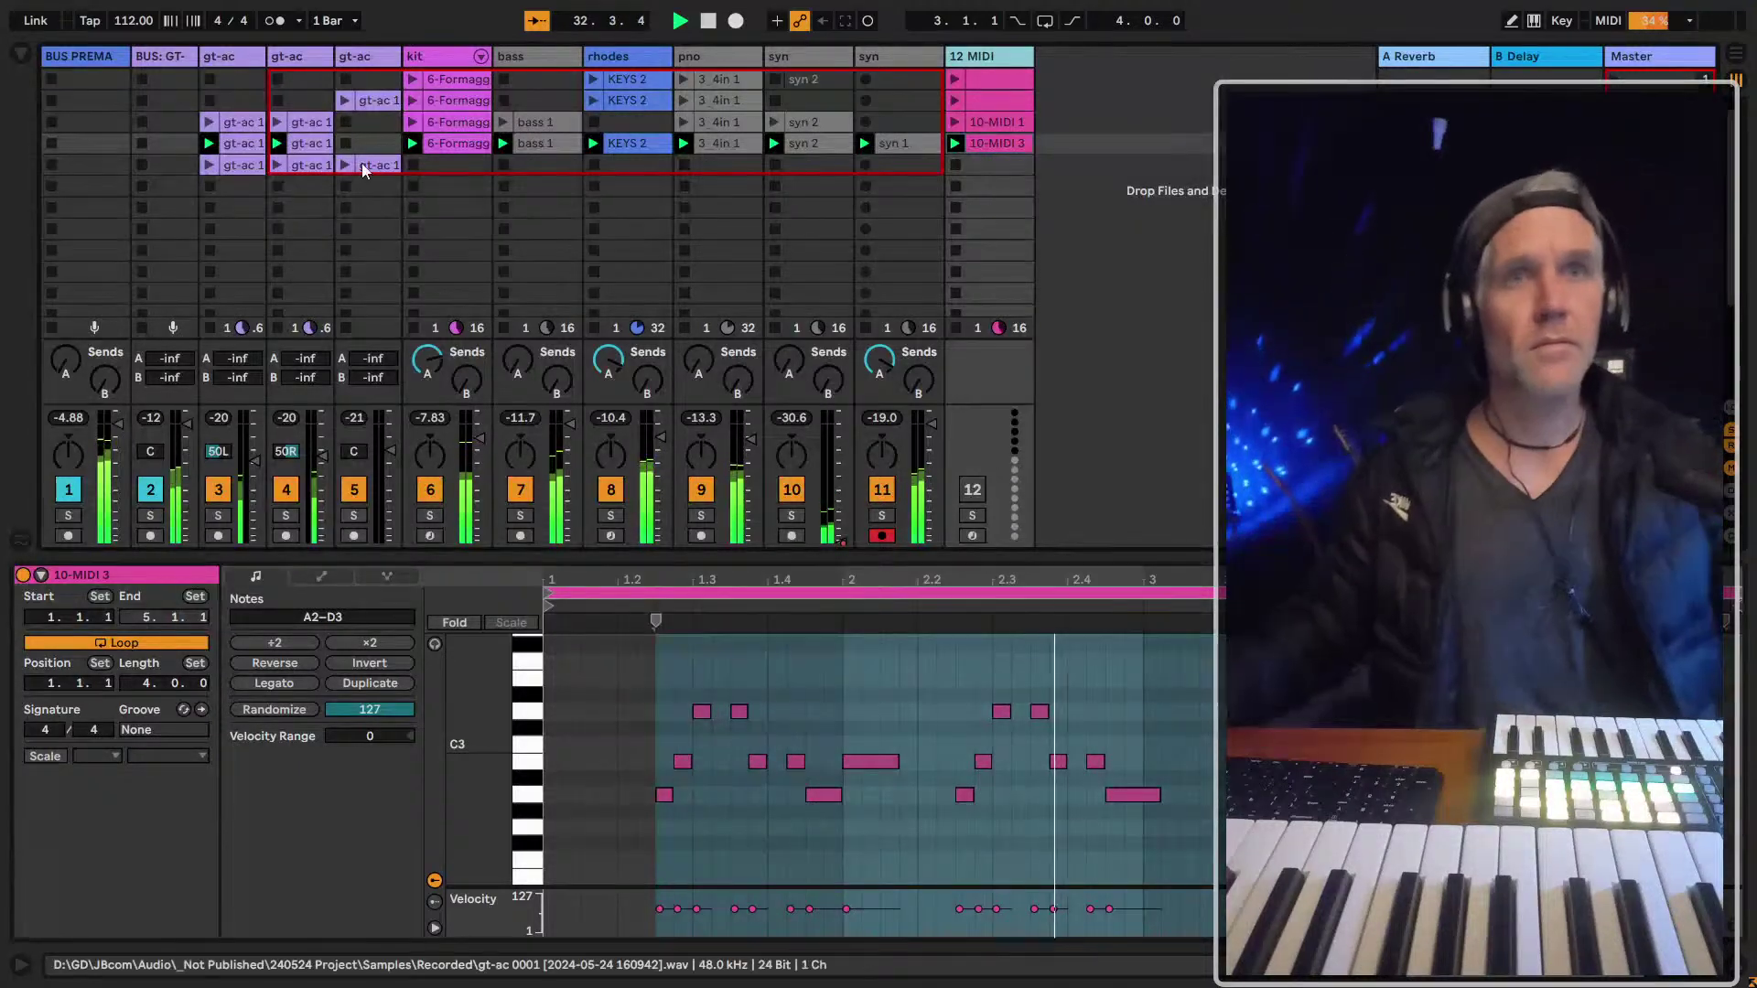
Raise the delay send B of track 11, which holds the syn 1 clip, and clear the track's solo
{"action": "left_click", "coordinate": [902, 143]}
{"action": "mouse_move", "coordinate": [907, 375]}
{"action": "left_mouse_down"}
{"action": "mouse_move", "coordinate": [921, 356]}
{"action": "mouse_move", "coordinate": [924, 387]}
{"action": "left_mouse_up"}
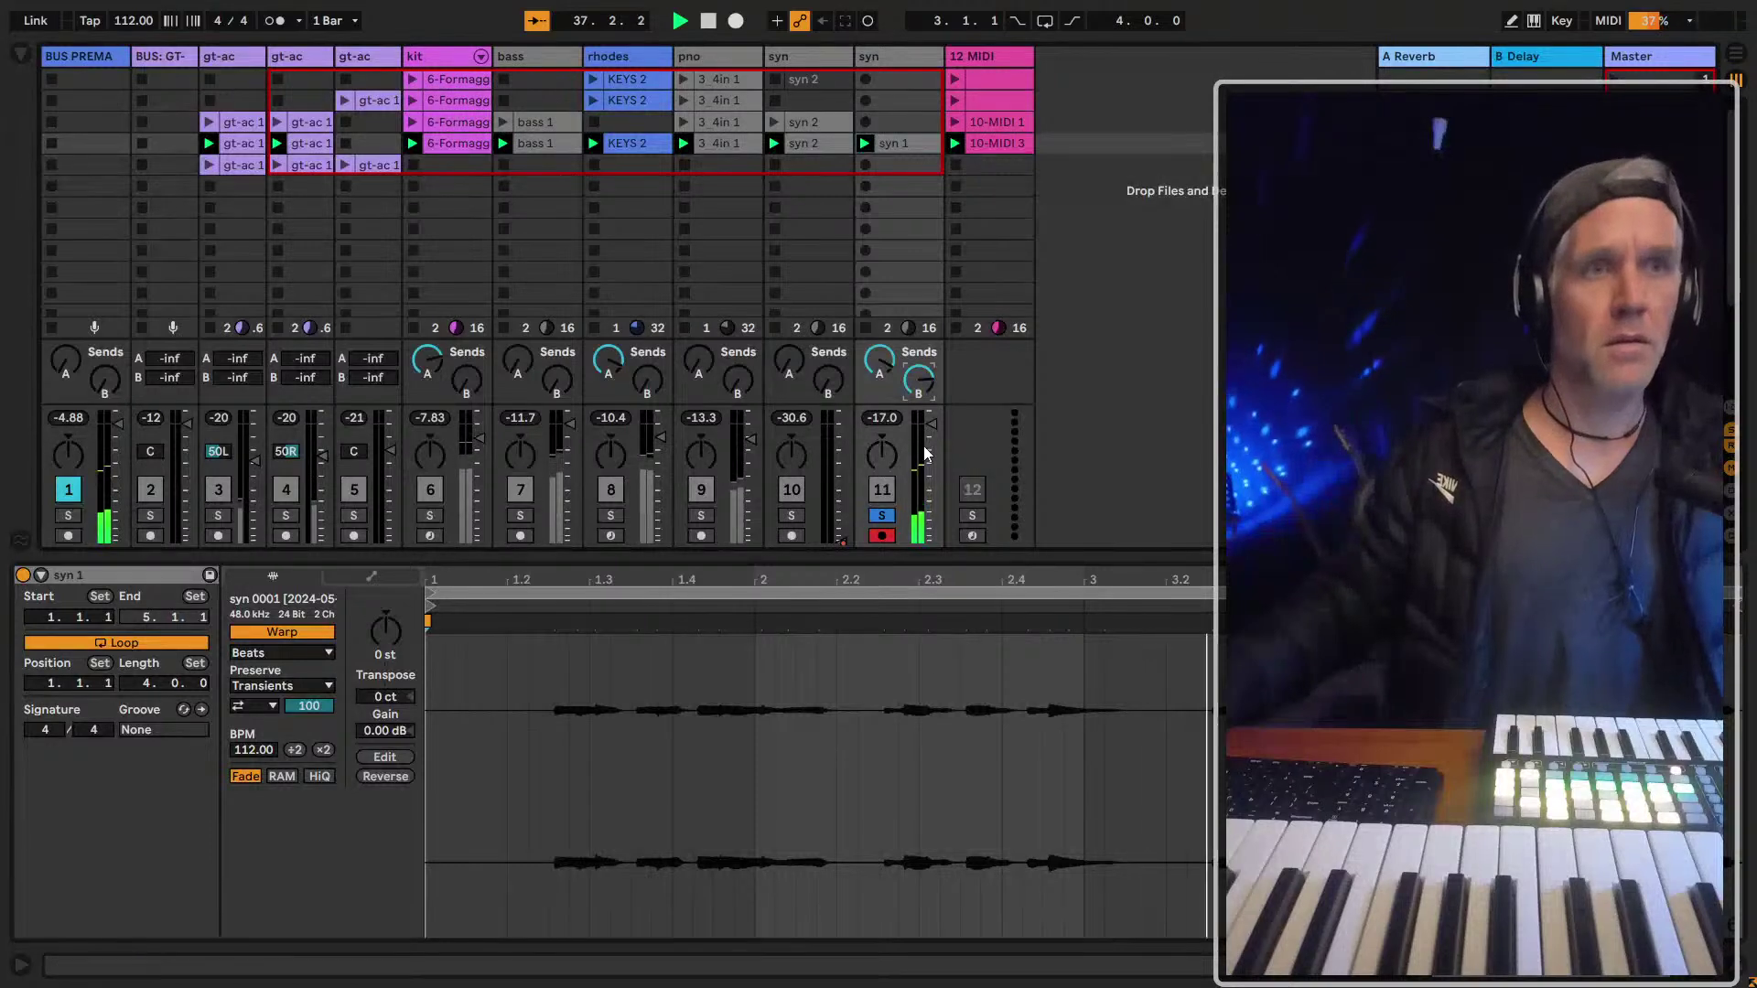
{"action": "left_click", "coordinate": [881, 515]}
Duplicate the fourth scene's seven clips from the kit track through 12 MIDI into the fifth scene
{"action": "left_click", "coordinate": [1078, 176]}
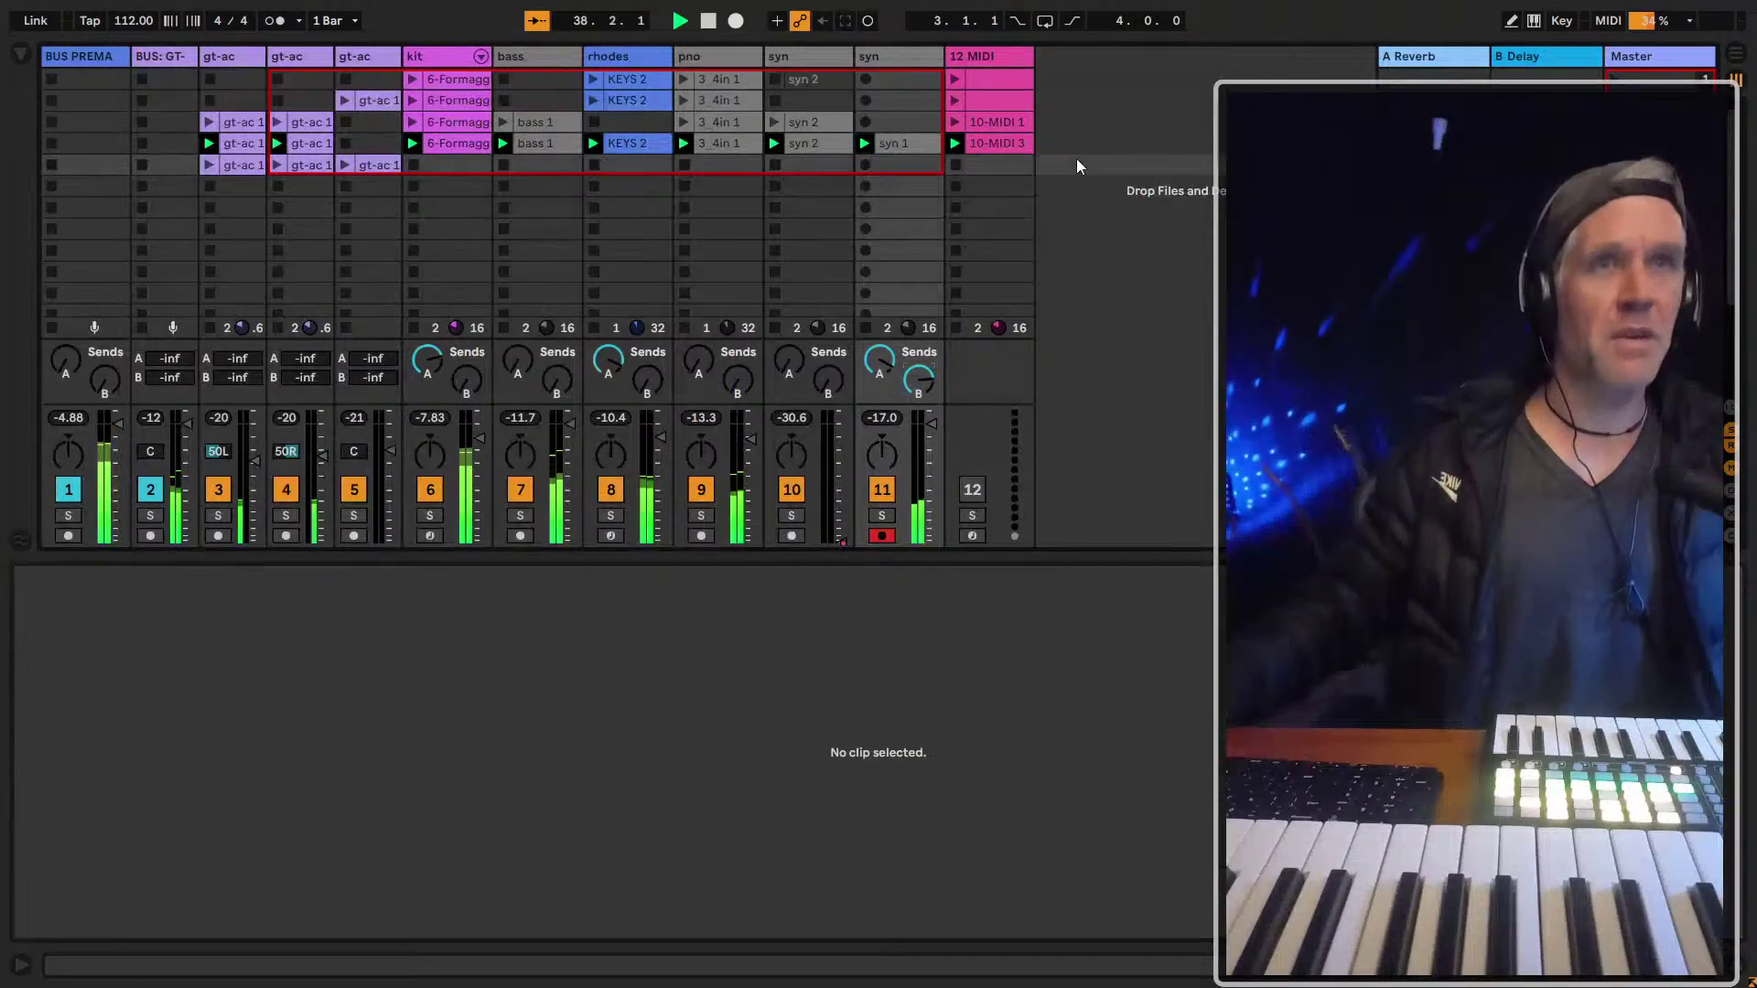
{"action": "left_click", "coordinate": [382, 170]}
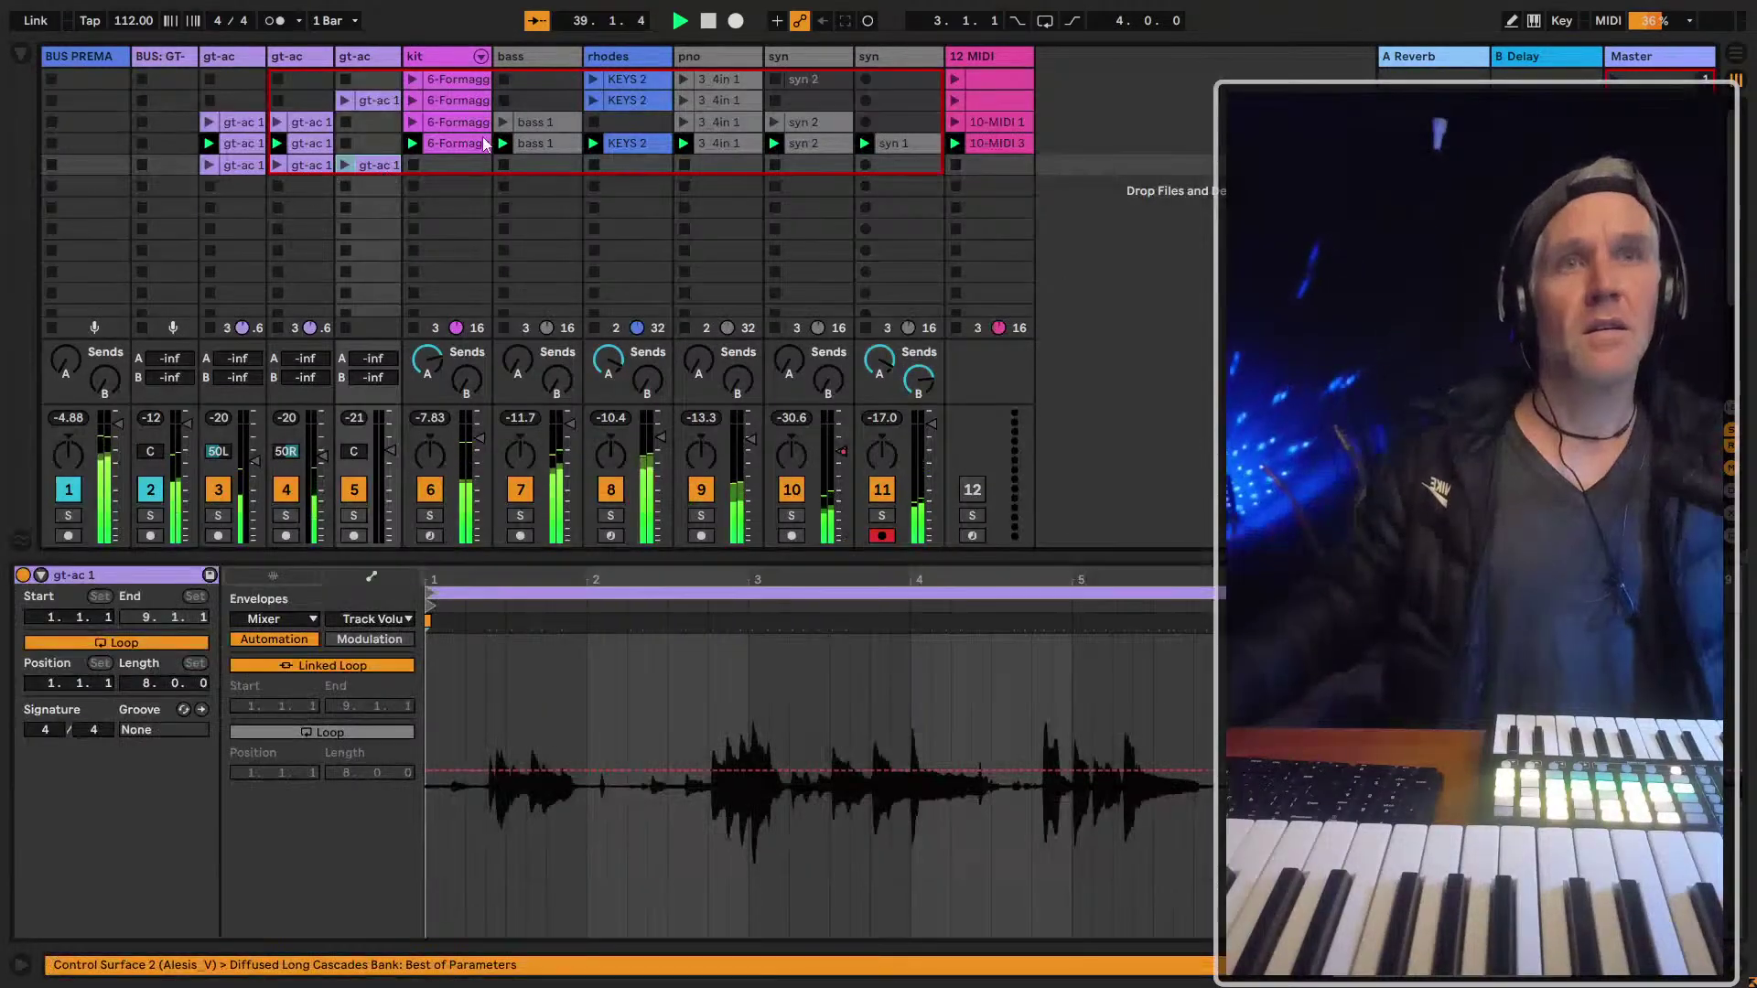
{"action": "left_click", "coordinate": [453, 143]}
{"action": "left_click", "coordinate": [996, 143], "text": "shift"}
{"action": "key", "text": "ctrl+d"}
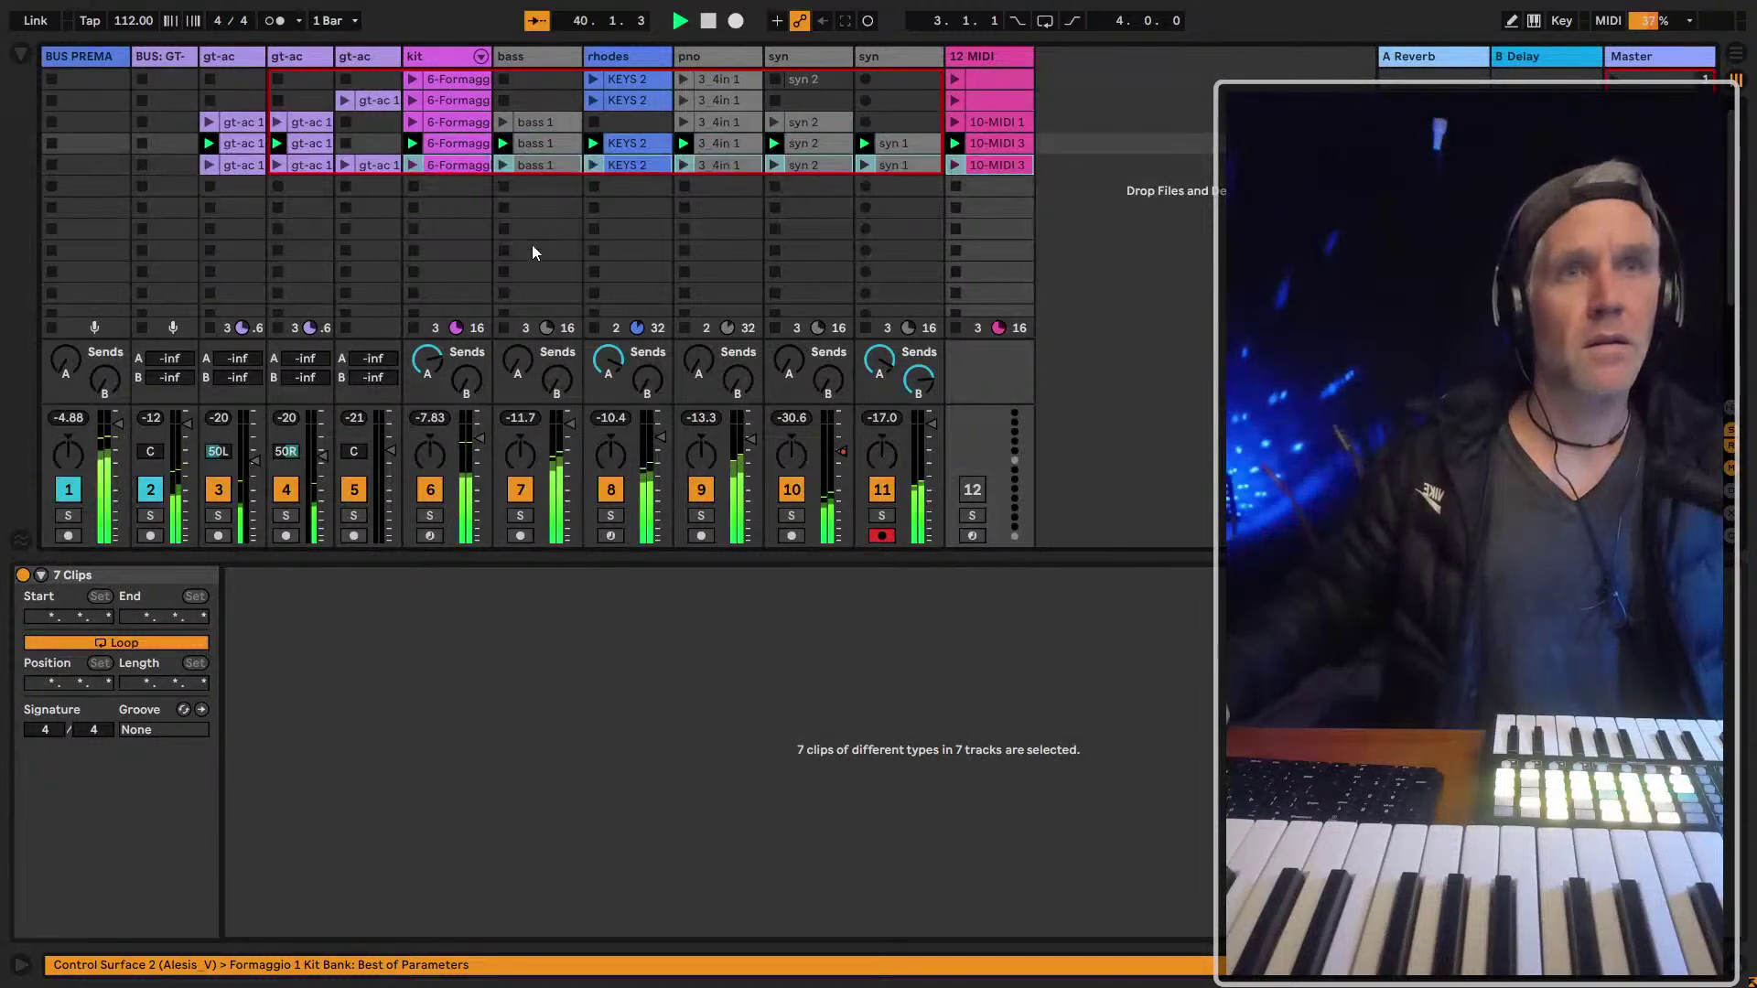
Remove the syn 2 clip from the fifth scene and play that scene
{"action": "left_click", "coordinate": [820, 170]}
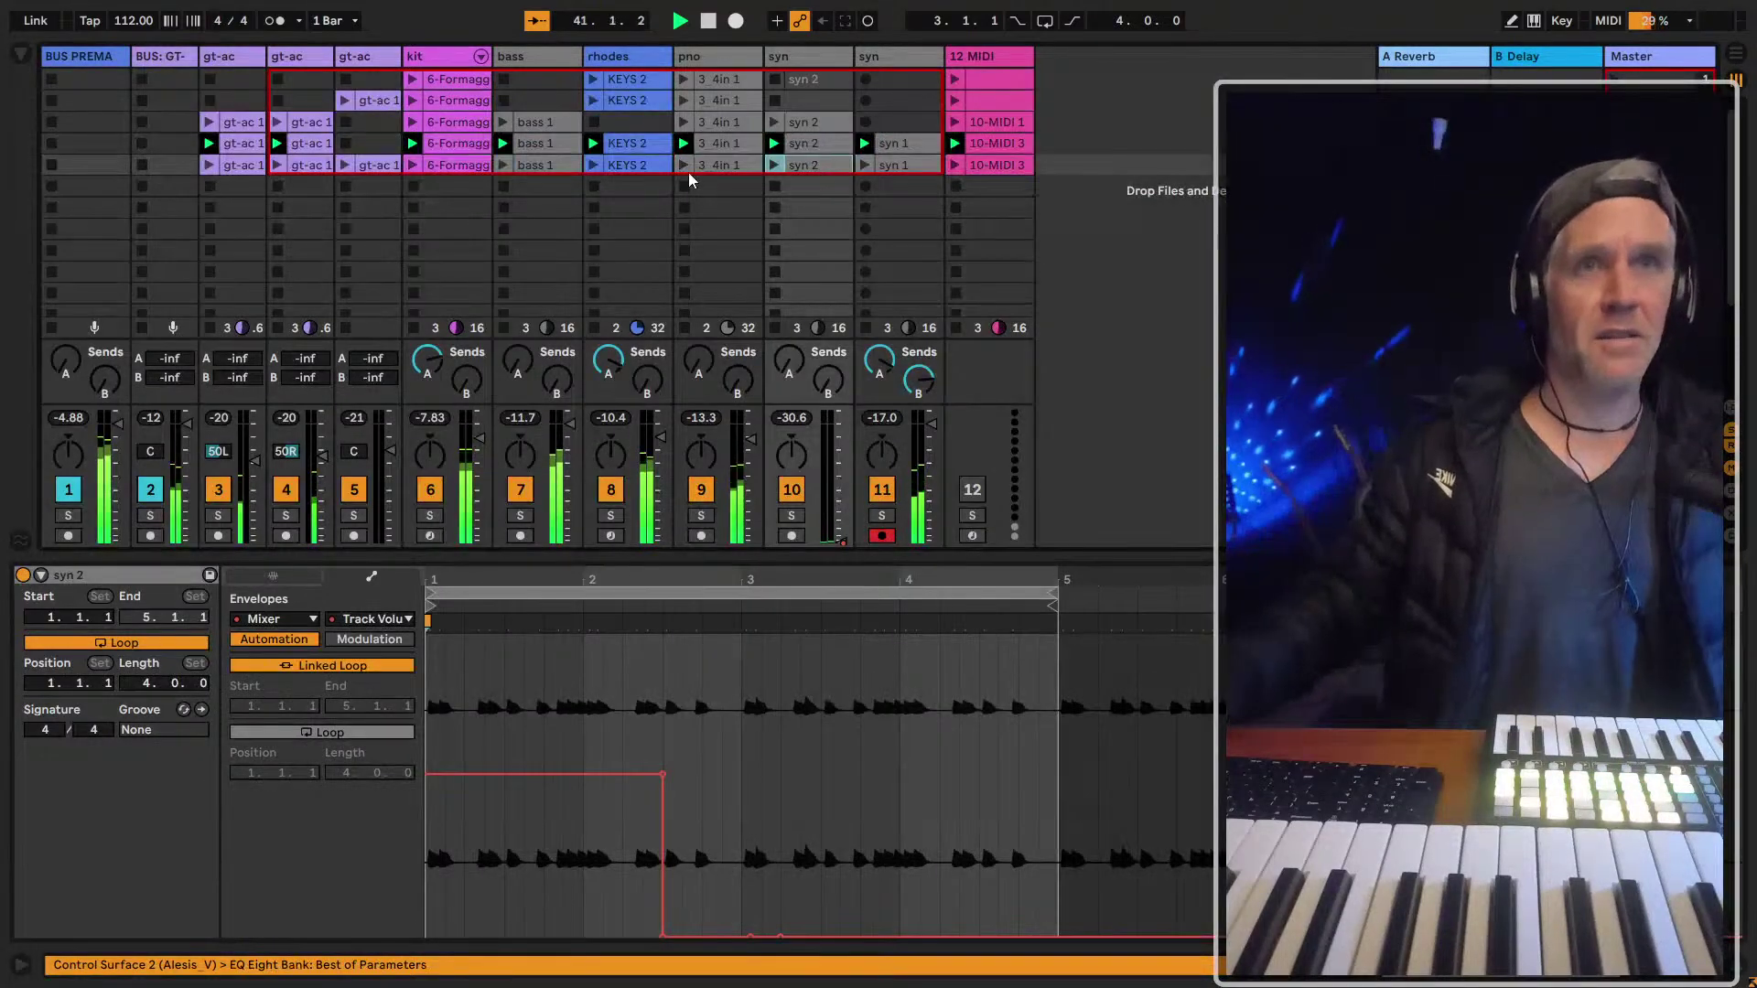
{"action": "key", "text": "Delete"}
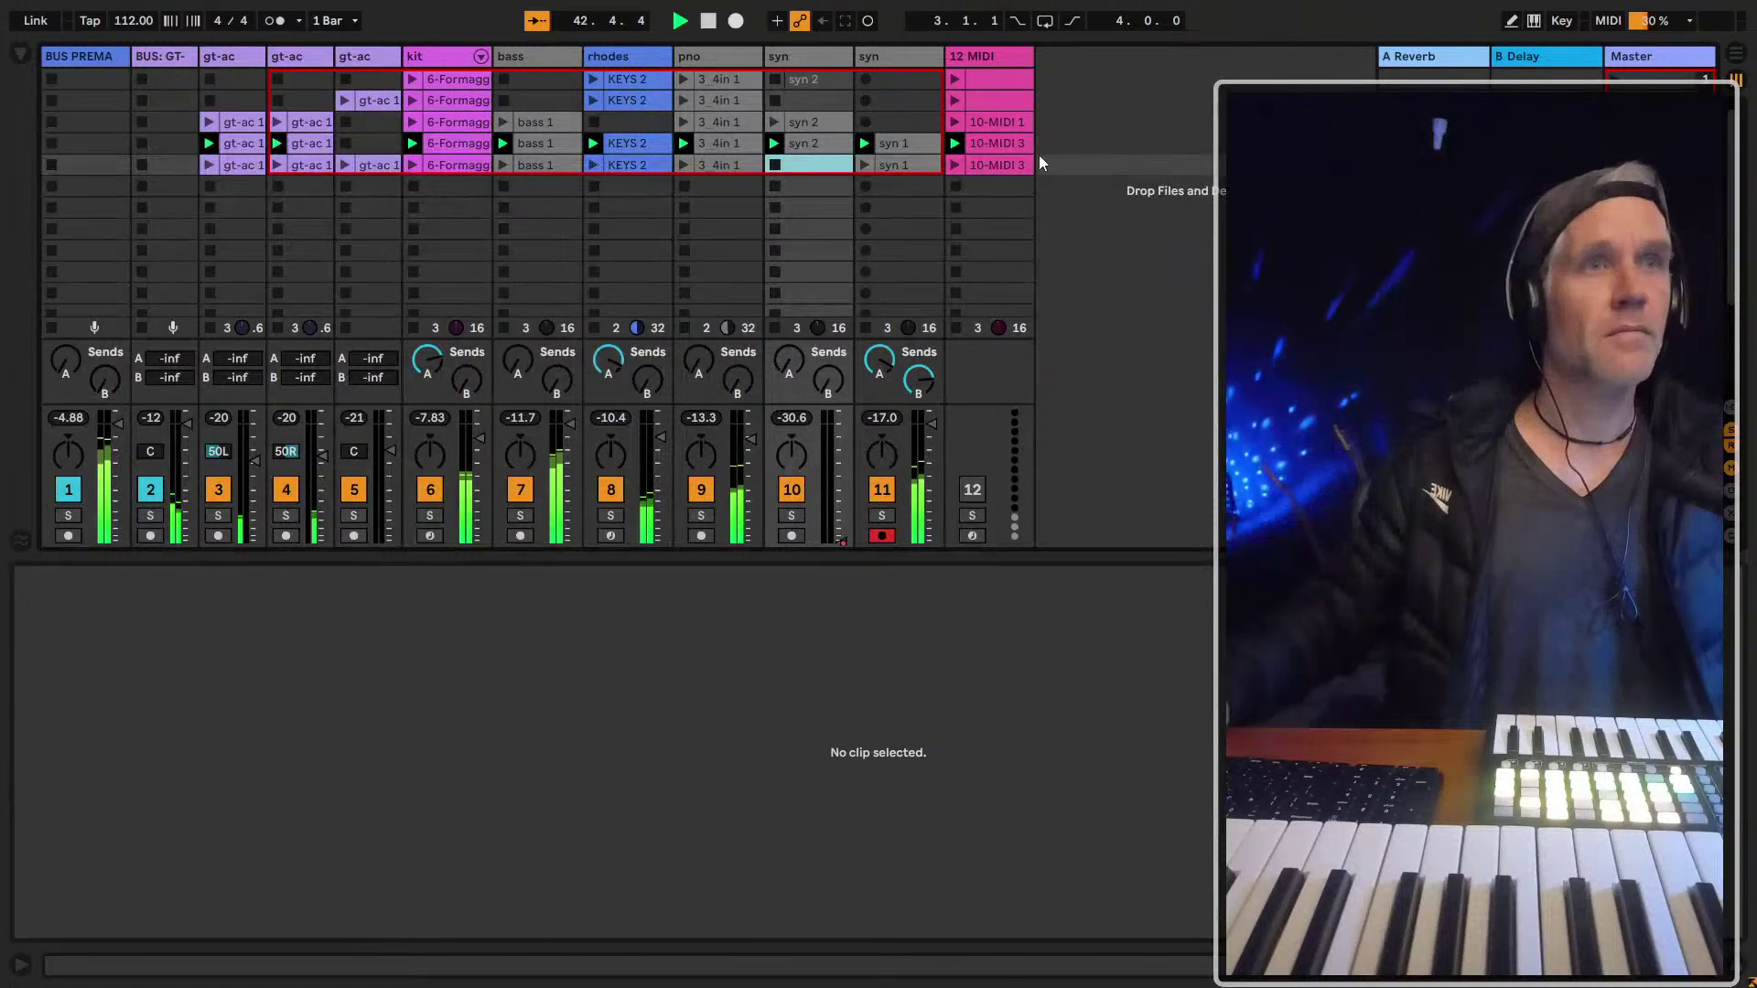
{"action": "left_click", "coordinate": [1665, 165]}
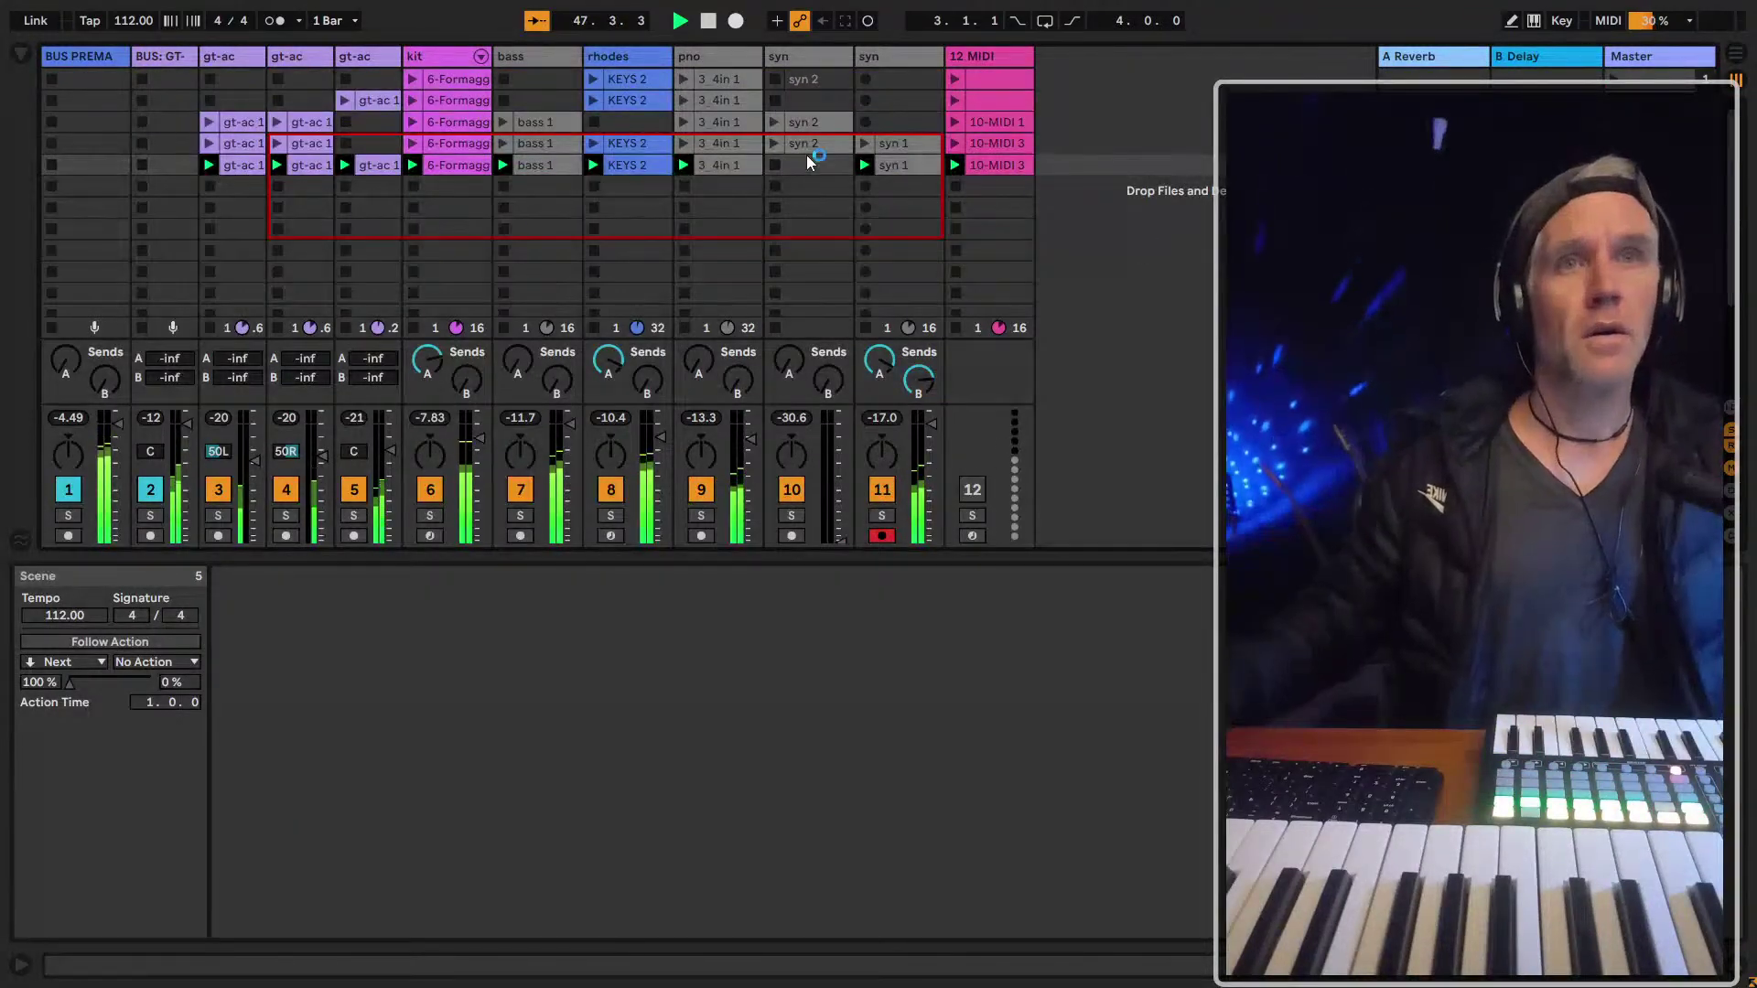
Replace the fifth scene's clip on the third gt-ac track with a copy of the enveloped clip from that track's second scene
{"action": "left_click", "coordinate": [371, 164]}
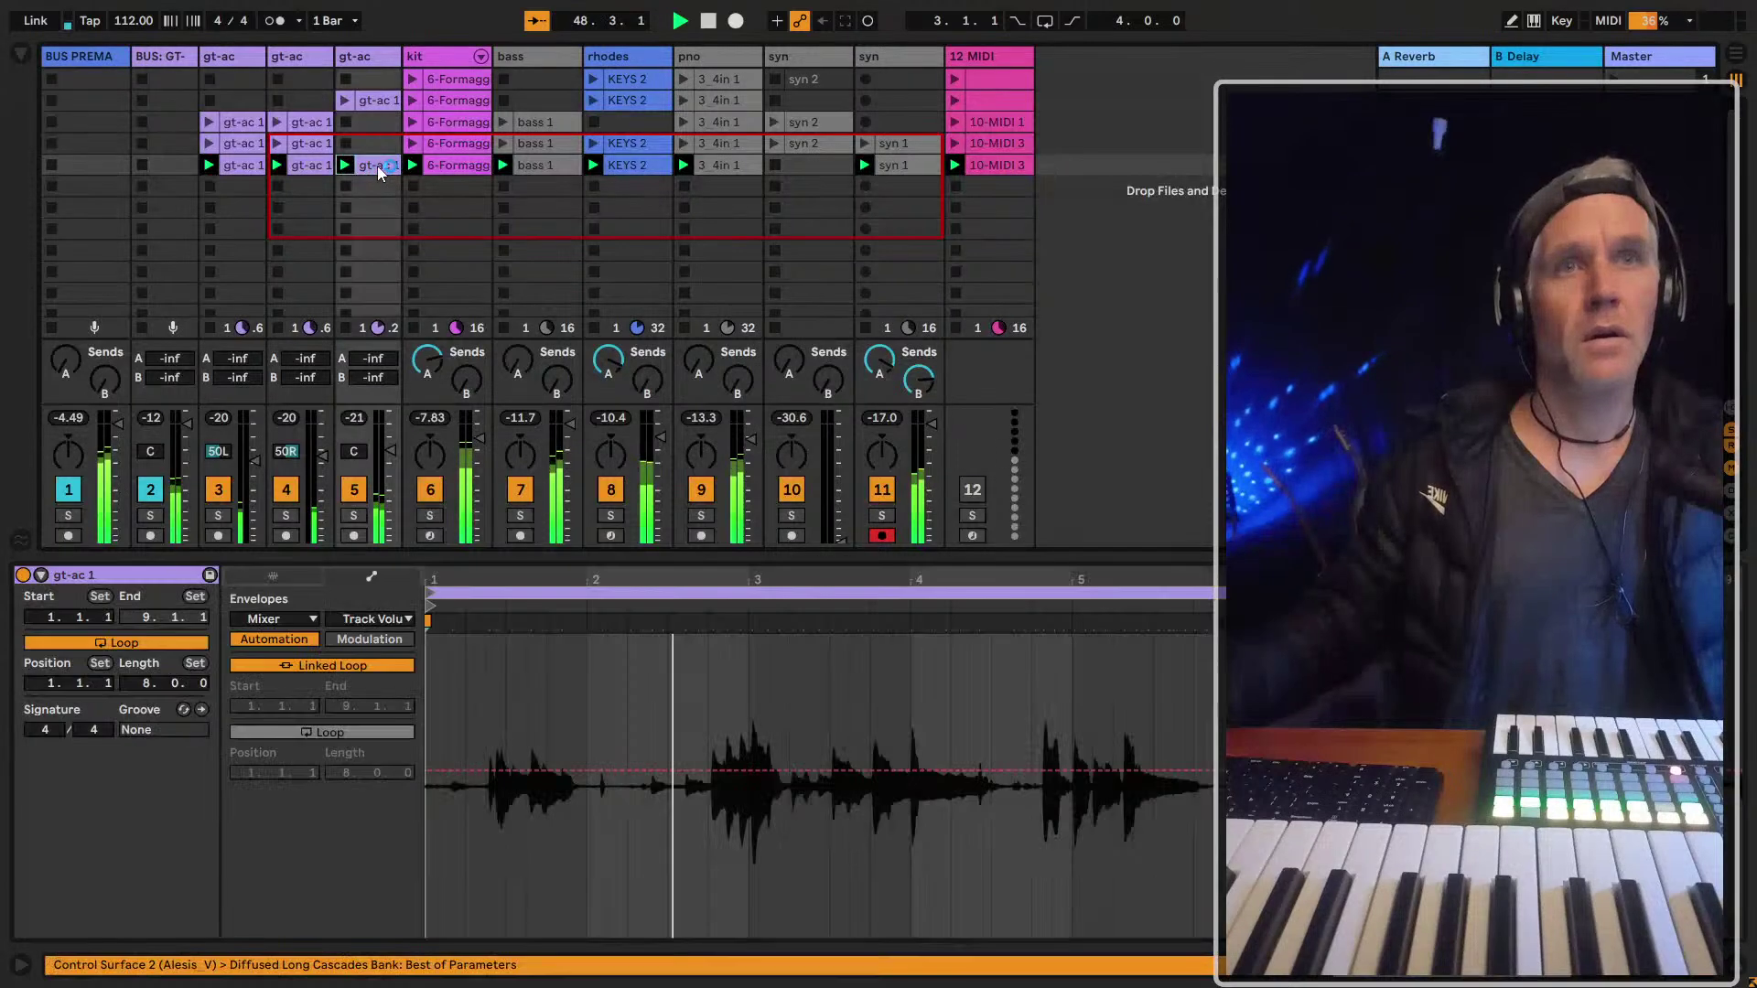
{"action": "left_click", "coordinate": [372, 103]}
{"action": "left_click", "coordinate": [377, 168]}
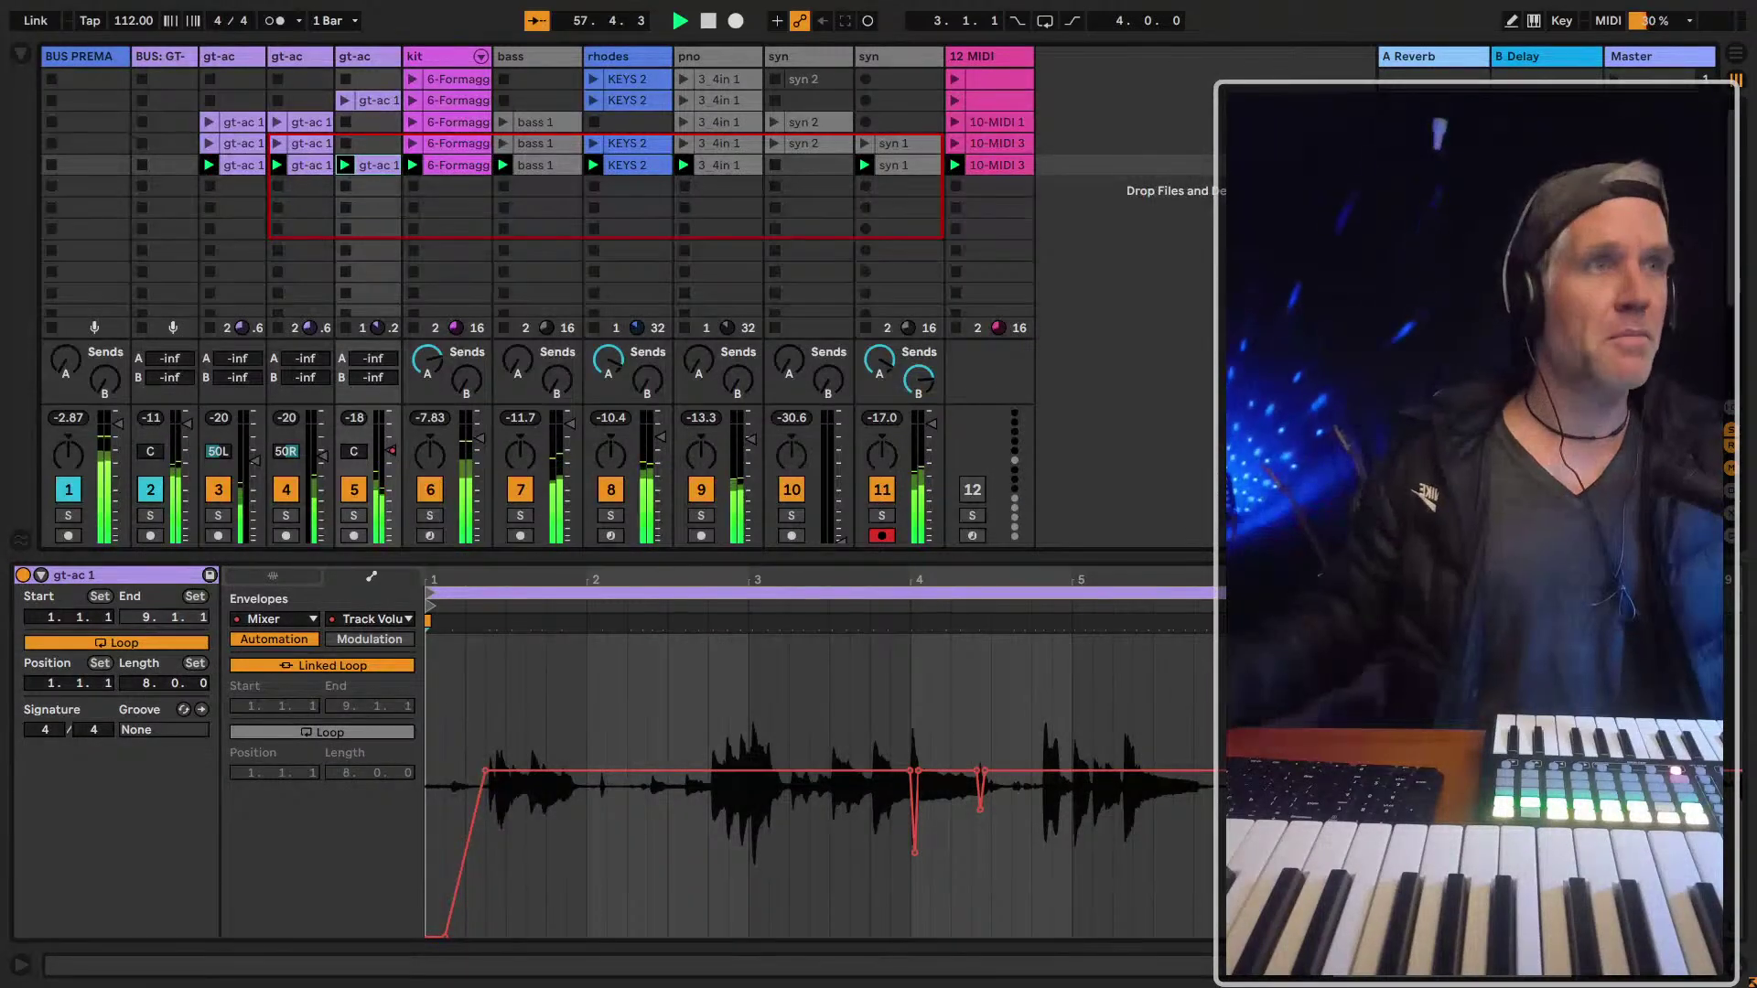
Check the notes of the 10-MIDI 3 clip in the fifth scene and stop playback
{"action": "left_click", "coordinate": [1162, 188]}
{"action": "key", "text": "F11"}
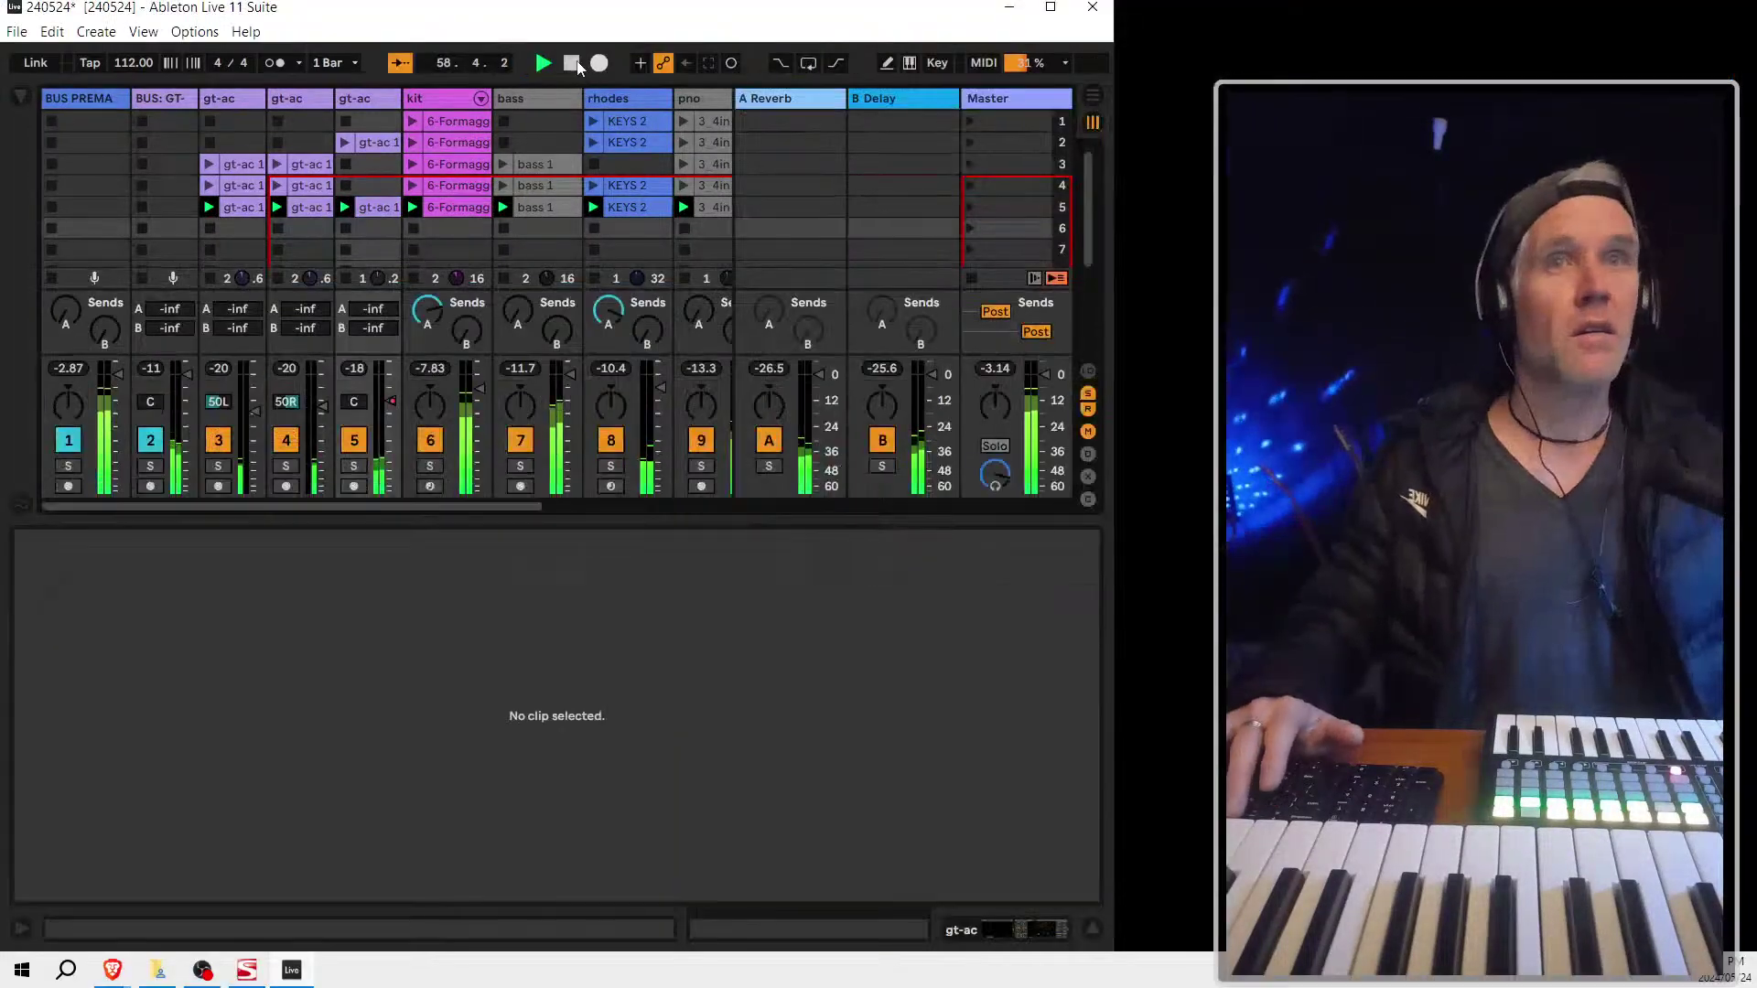
{"action": "key", "text": "F11"}
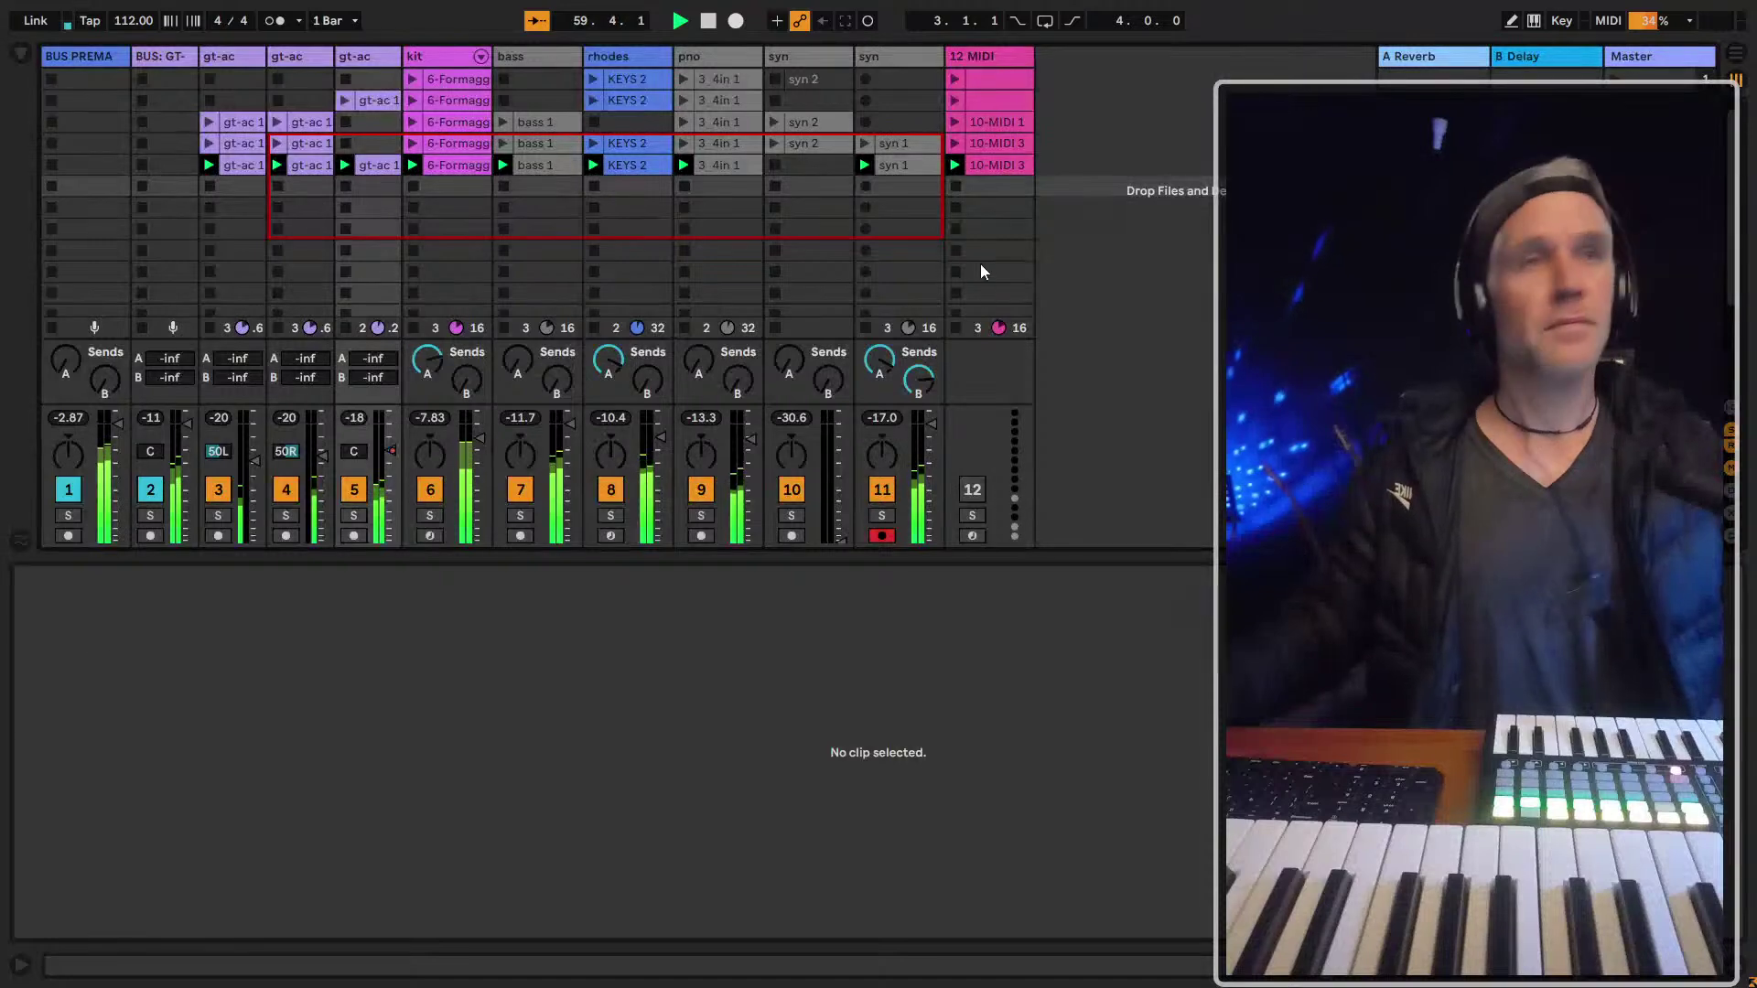
{"action": "left_click", "coordinate": [1013, 168]}
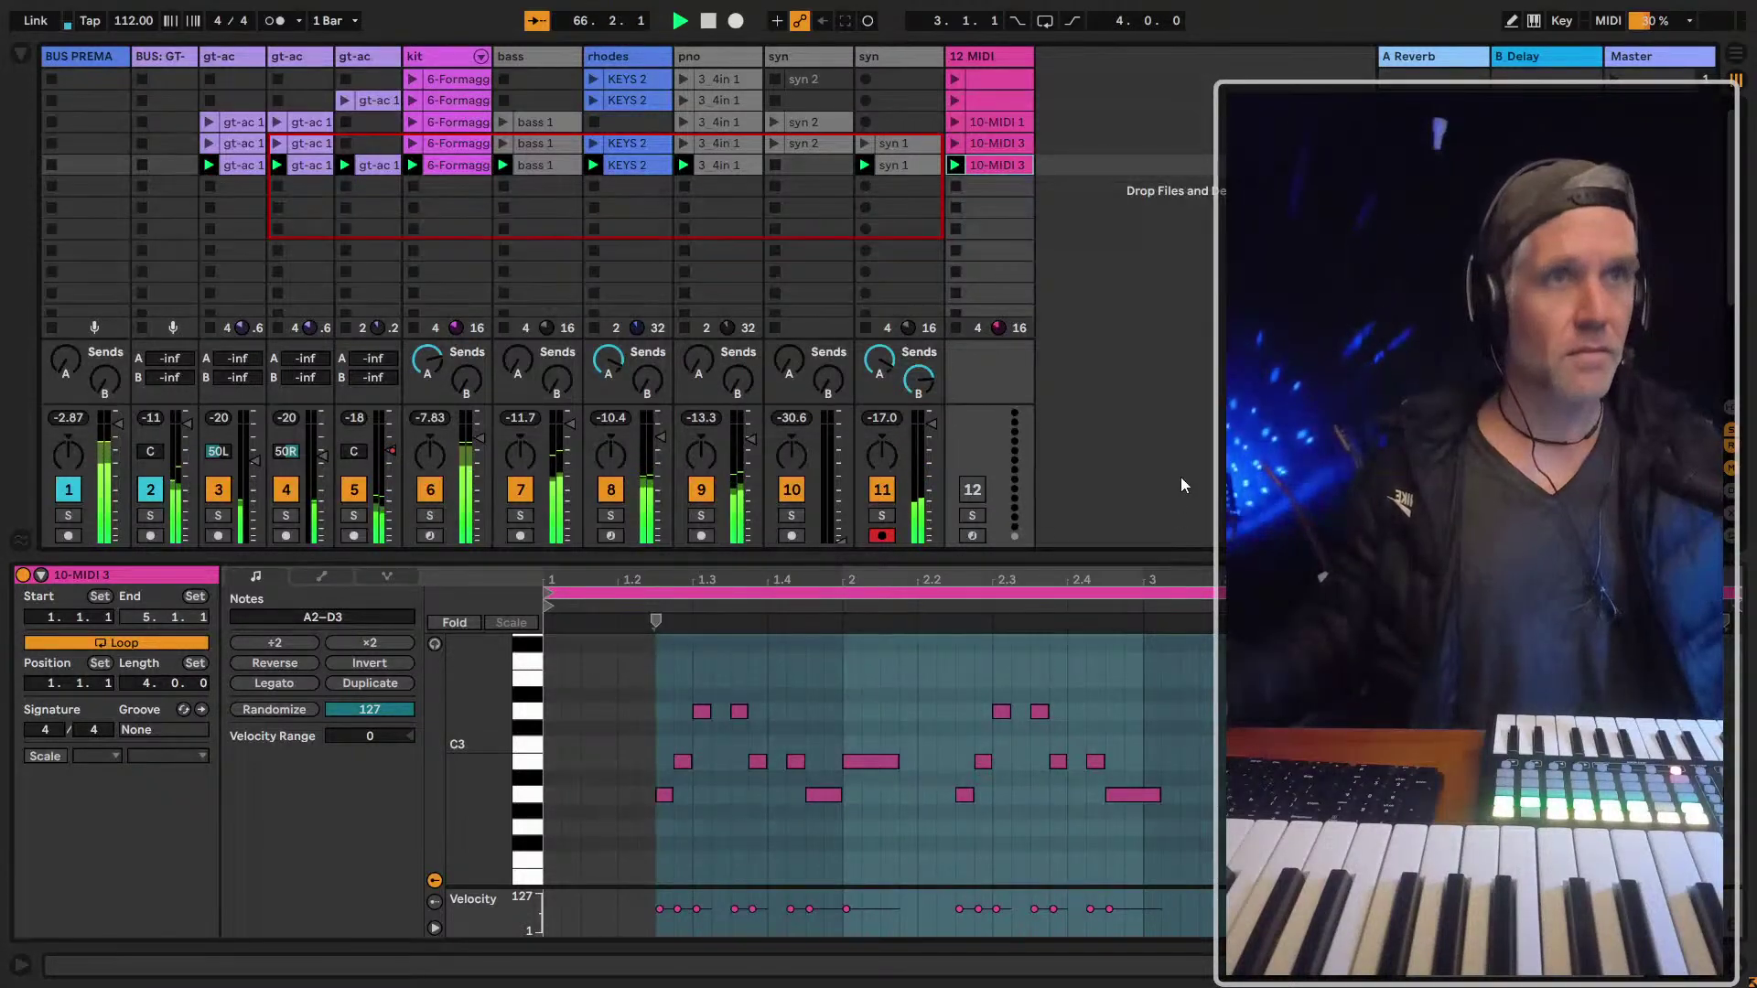
{"action": "left_click", "coordinate": [1125, 293]}
{"action": "key", "text": "space"}
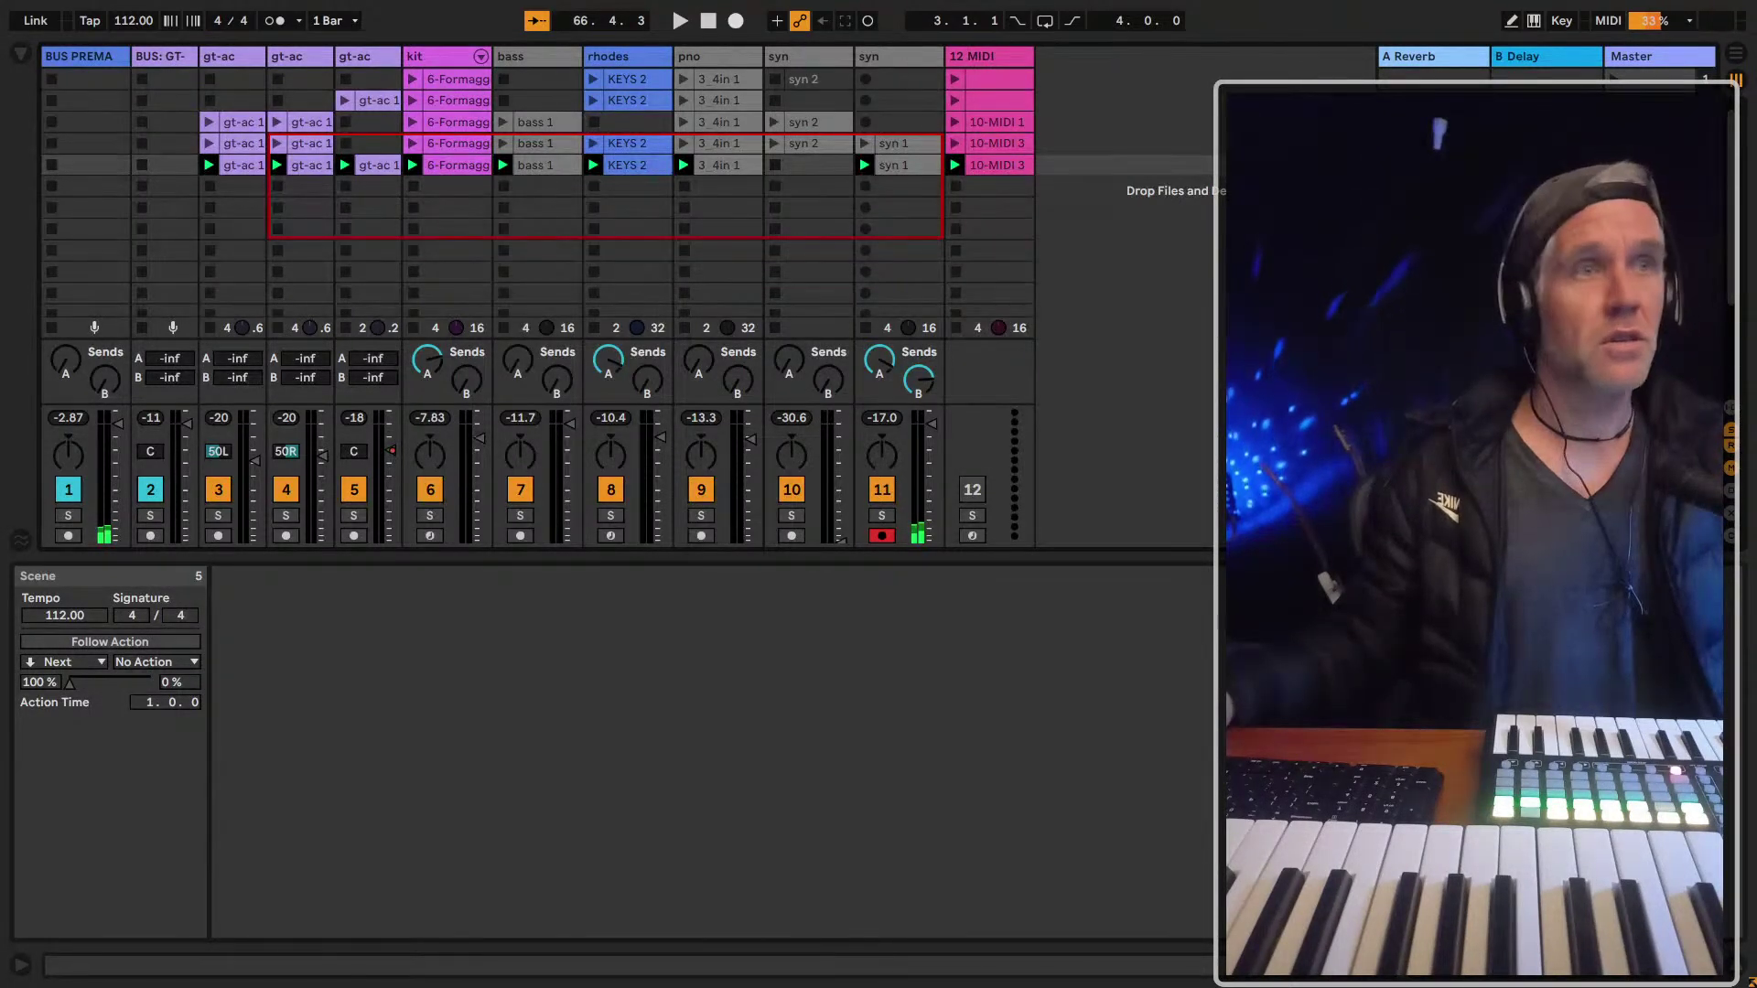
{"action": "key", "text": "F11"}
{"action": "key", "text": "F11"}
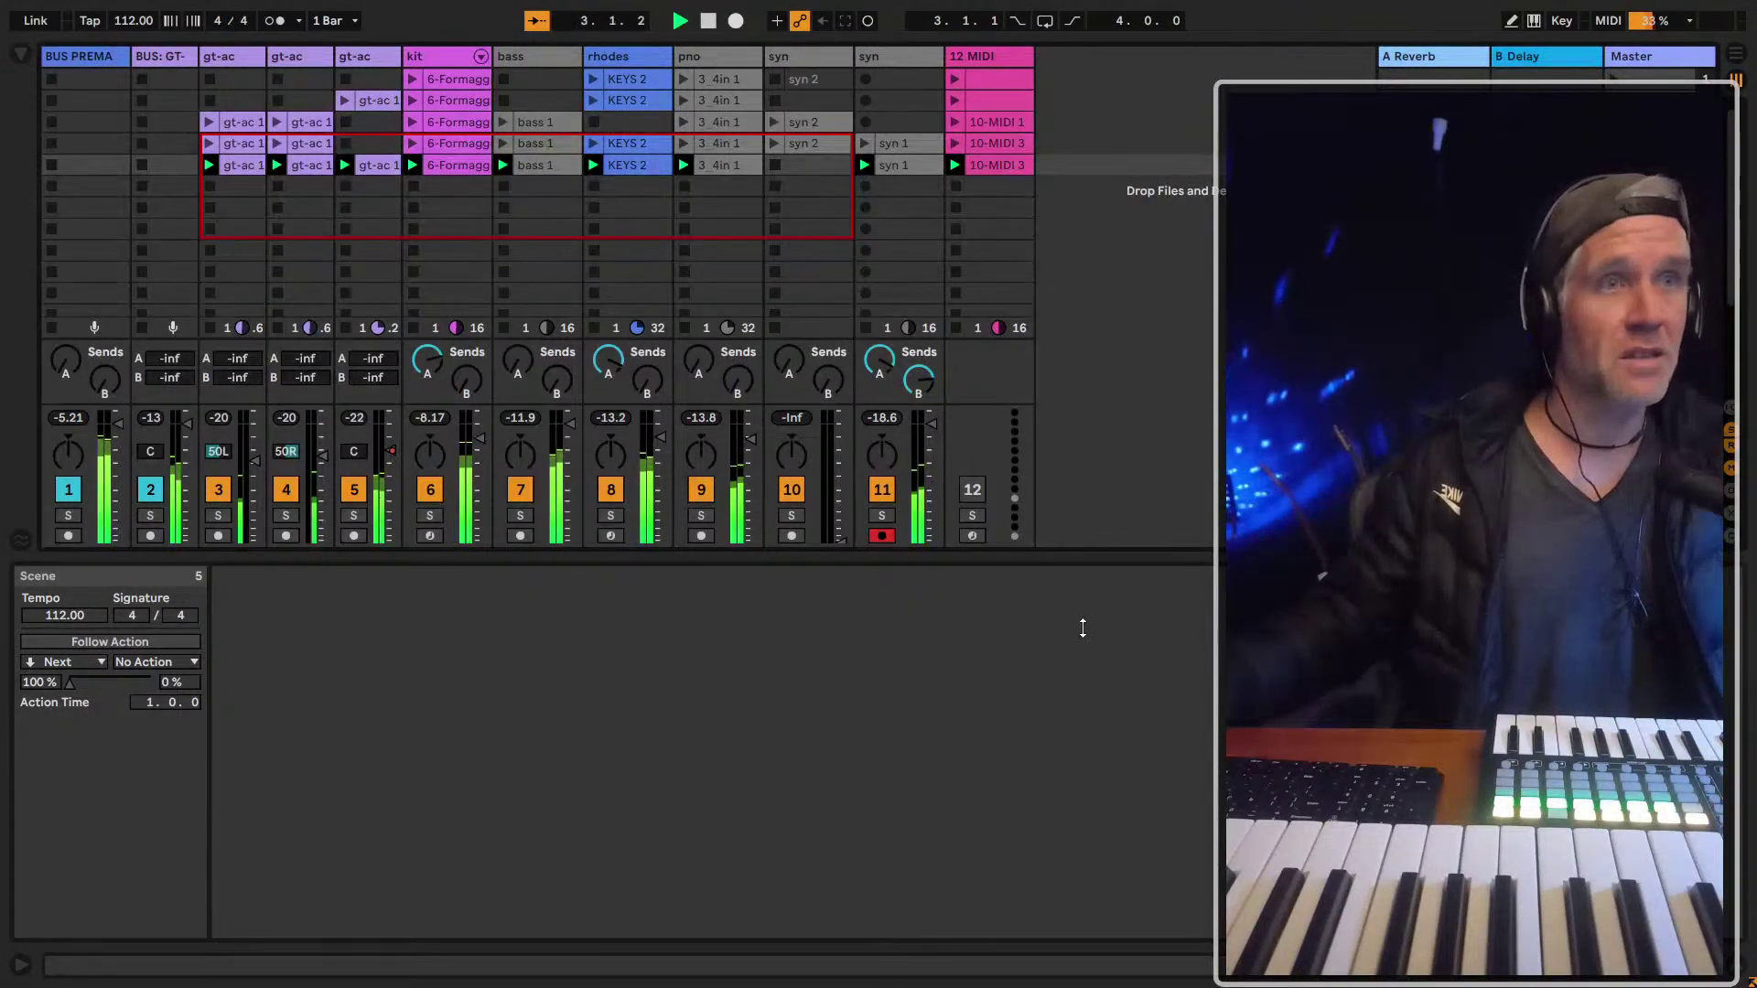
Duplicate the fifth scene's clips from the first gt-ac track through track 11 into the sixth scene, and delete the copied kit clip
{"action": "left_click_drag", "start_coordinate": [1086, 558], "coordinate": [1077, 684]}
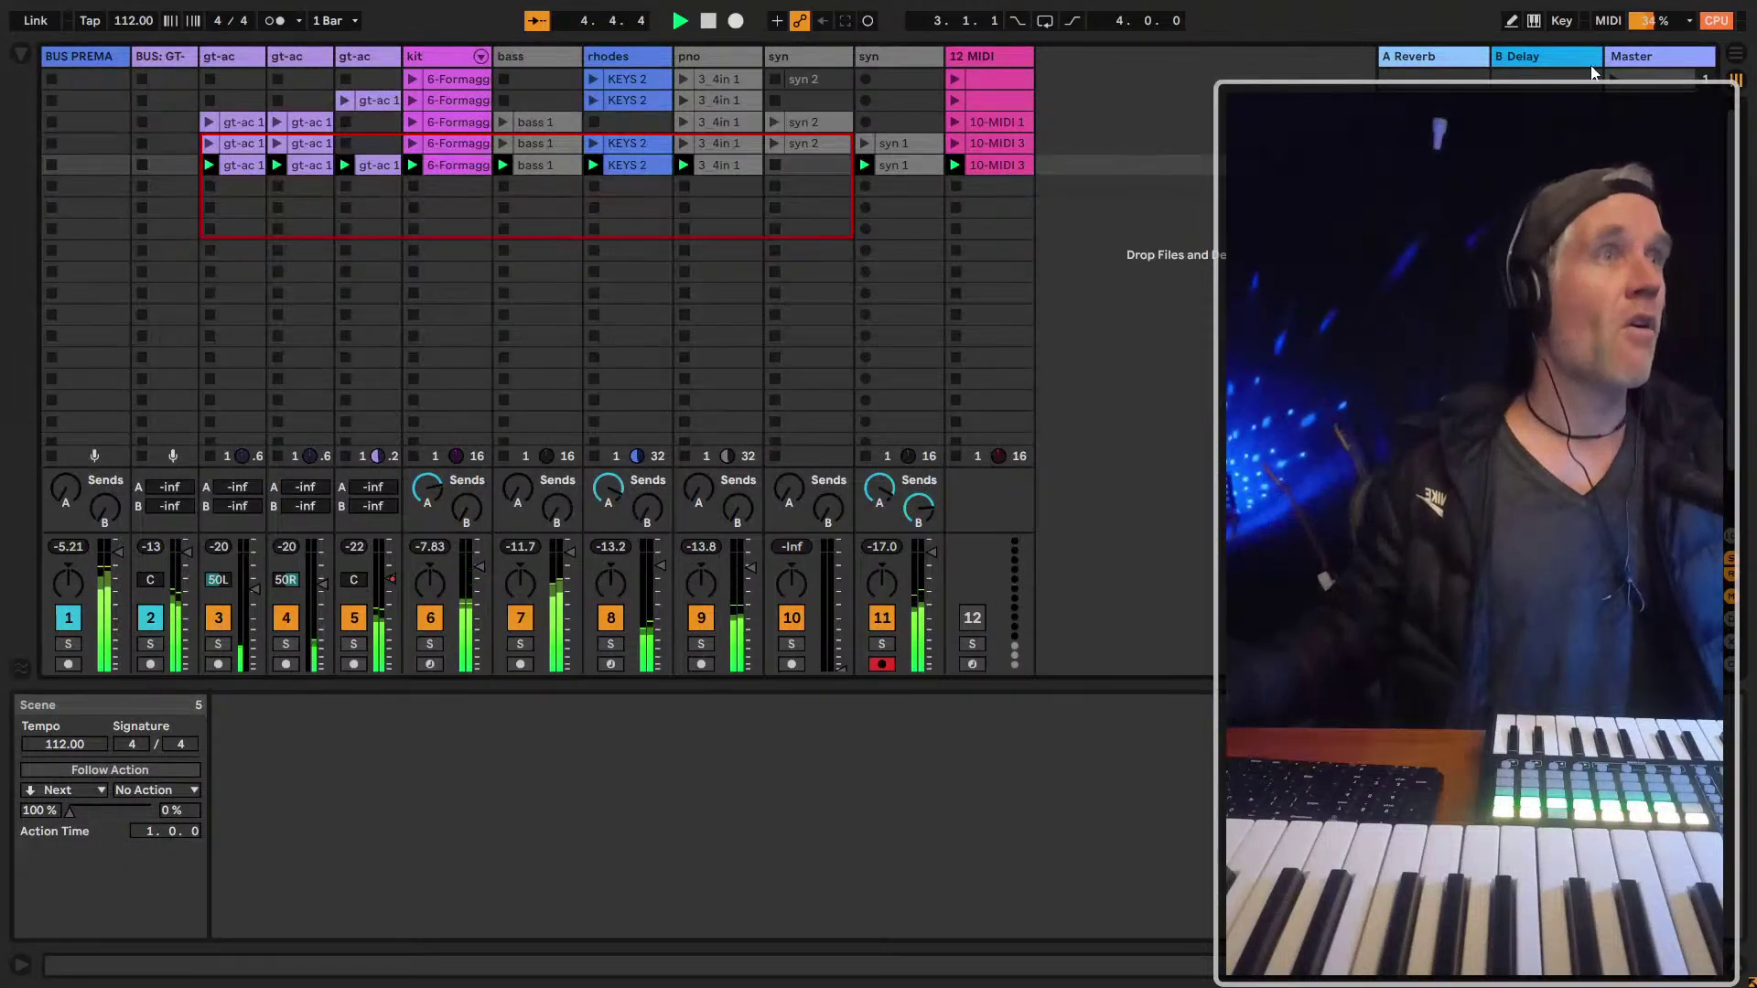
{"action": "left_click", "coordinate": [1507, 61]}
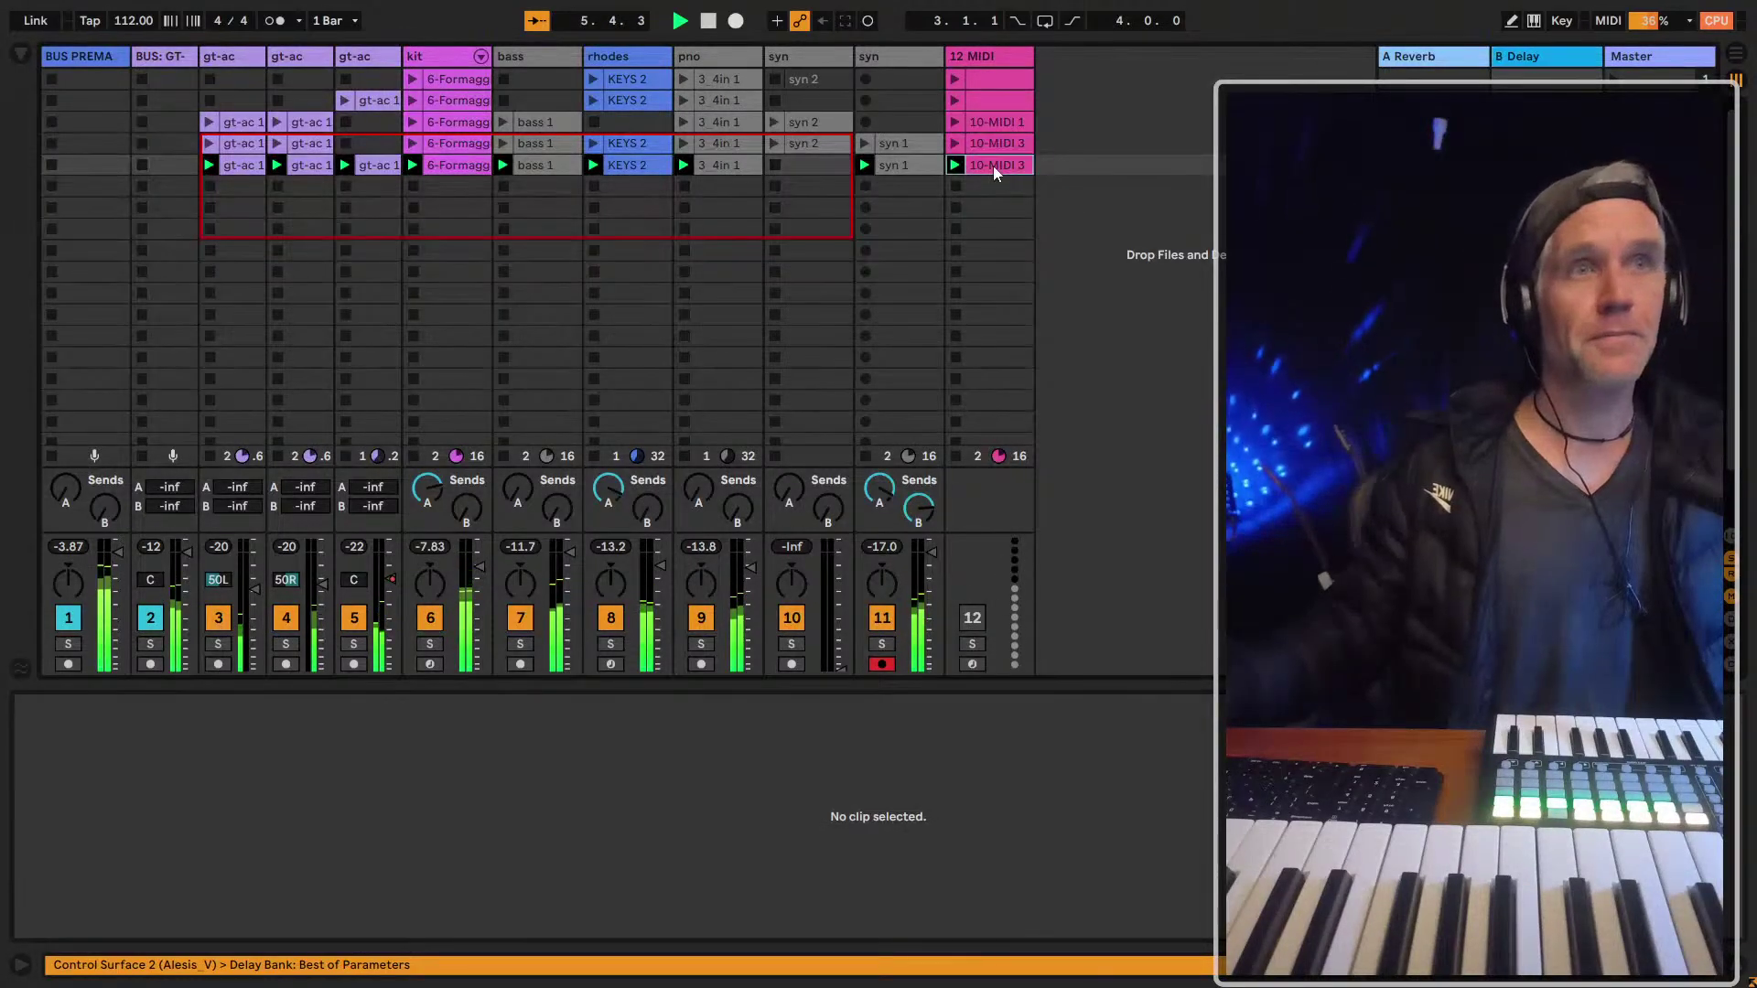
{"action": "left_click", "coordinate": [899, 165]}
{"action": "left_click", "coordinate": [244, 163], "text": "shift"}
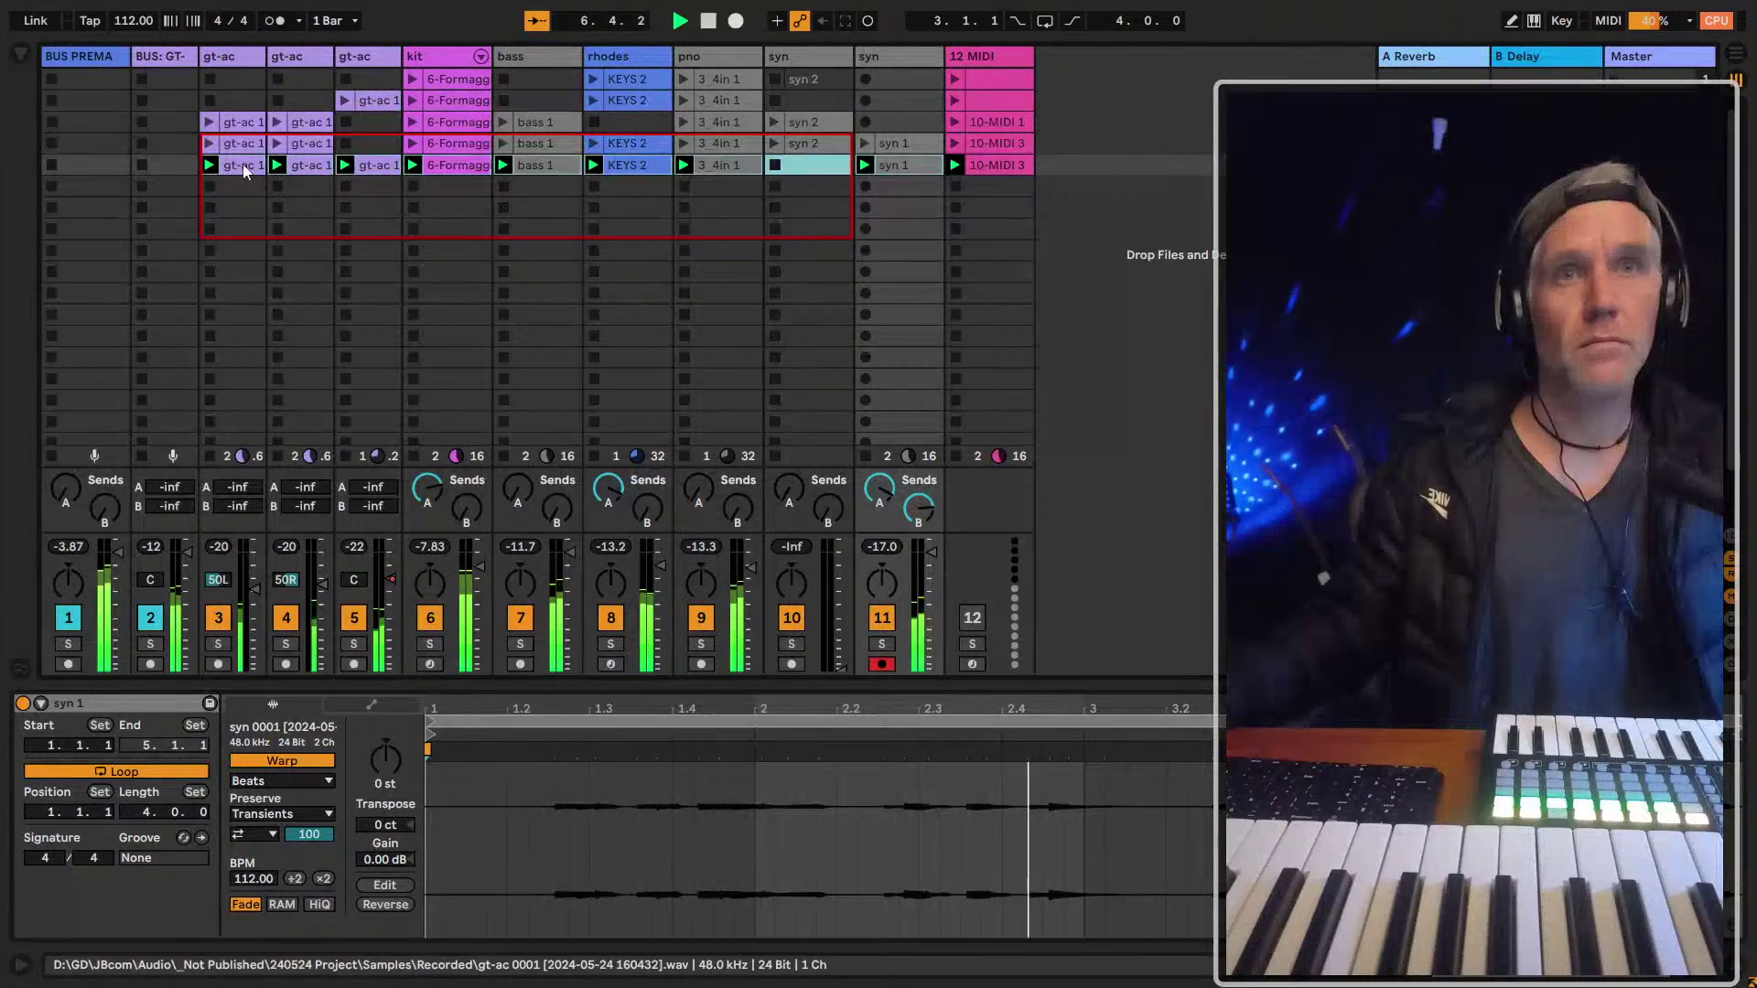
{"action": "key", "text": "ctrl+d"}
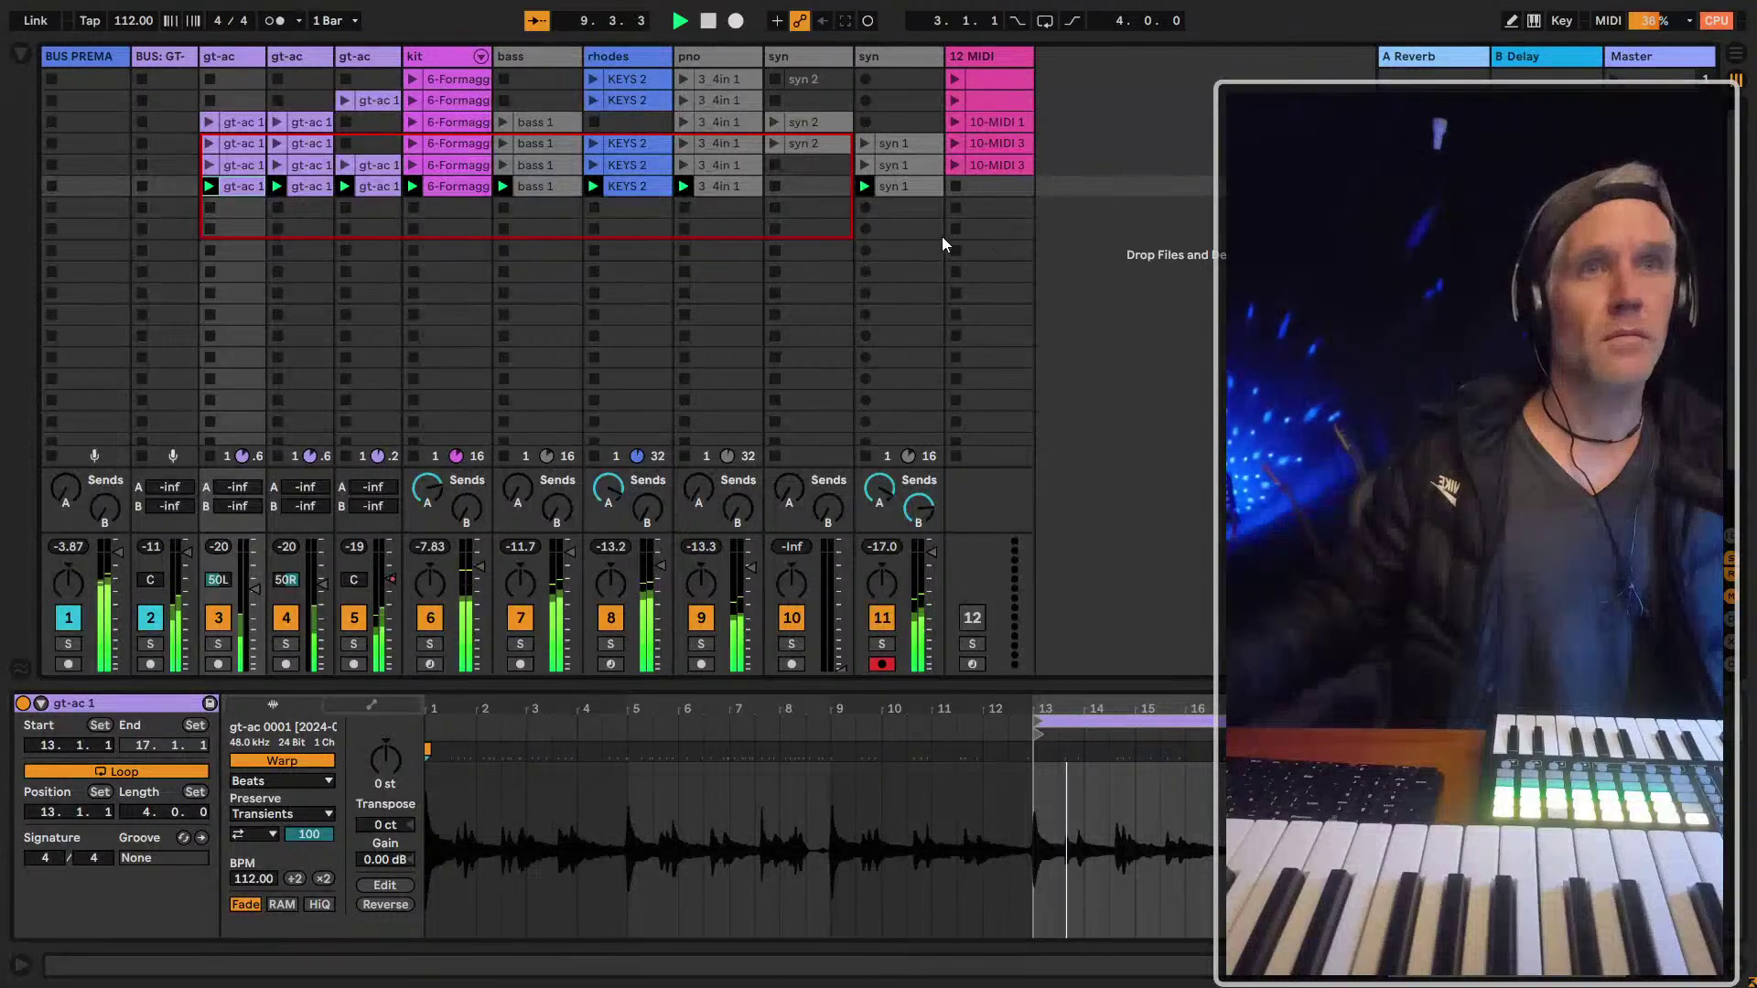
{"action": "left_click", "coordinate": [468, 188]}
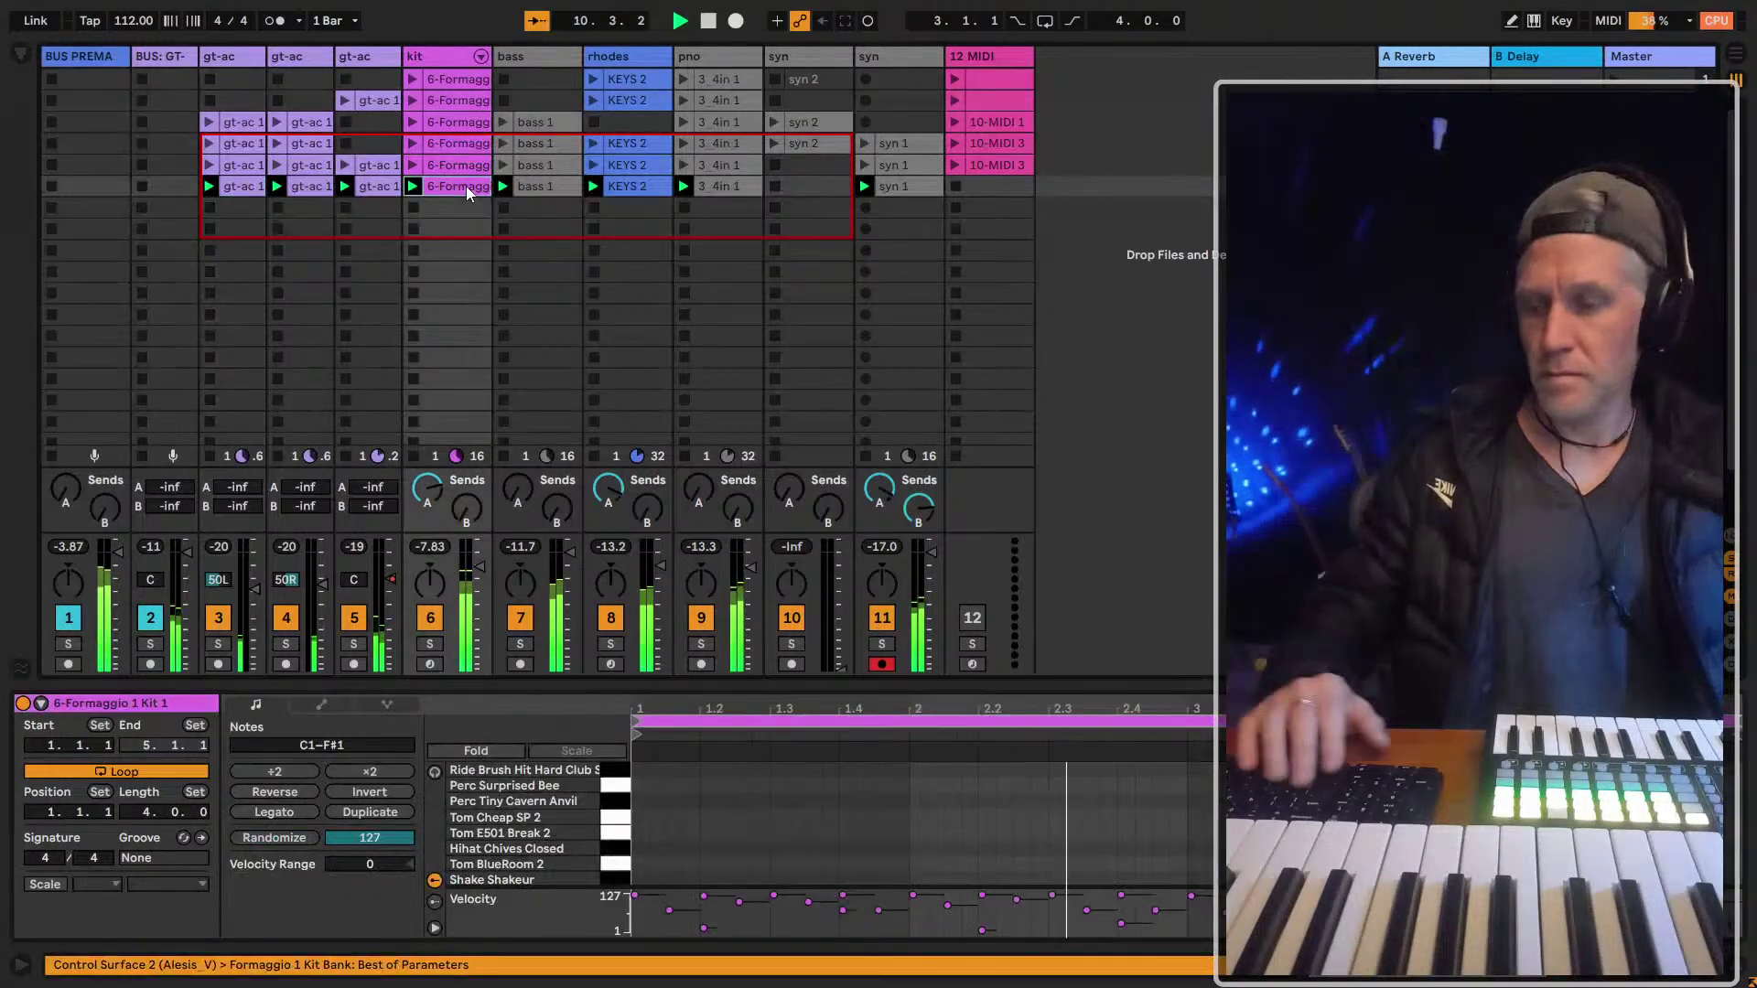
{"action": "key", "text": "Delete"}
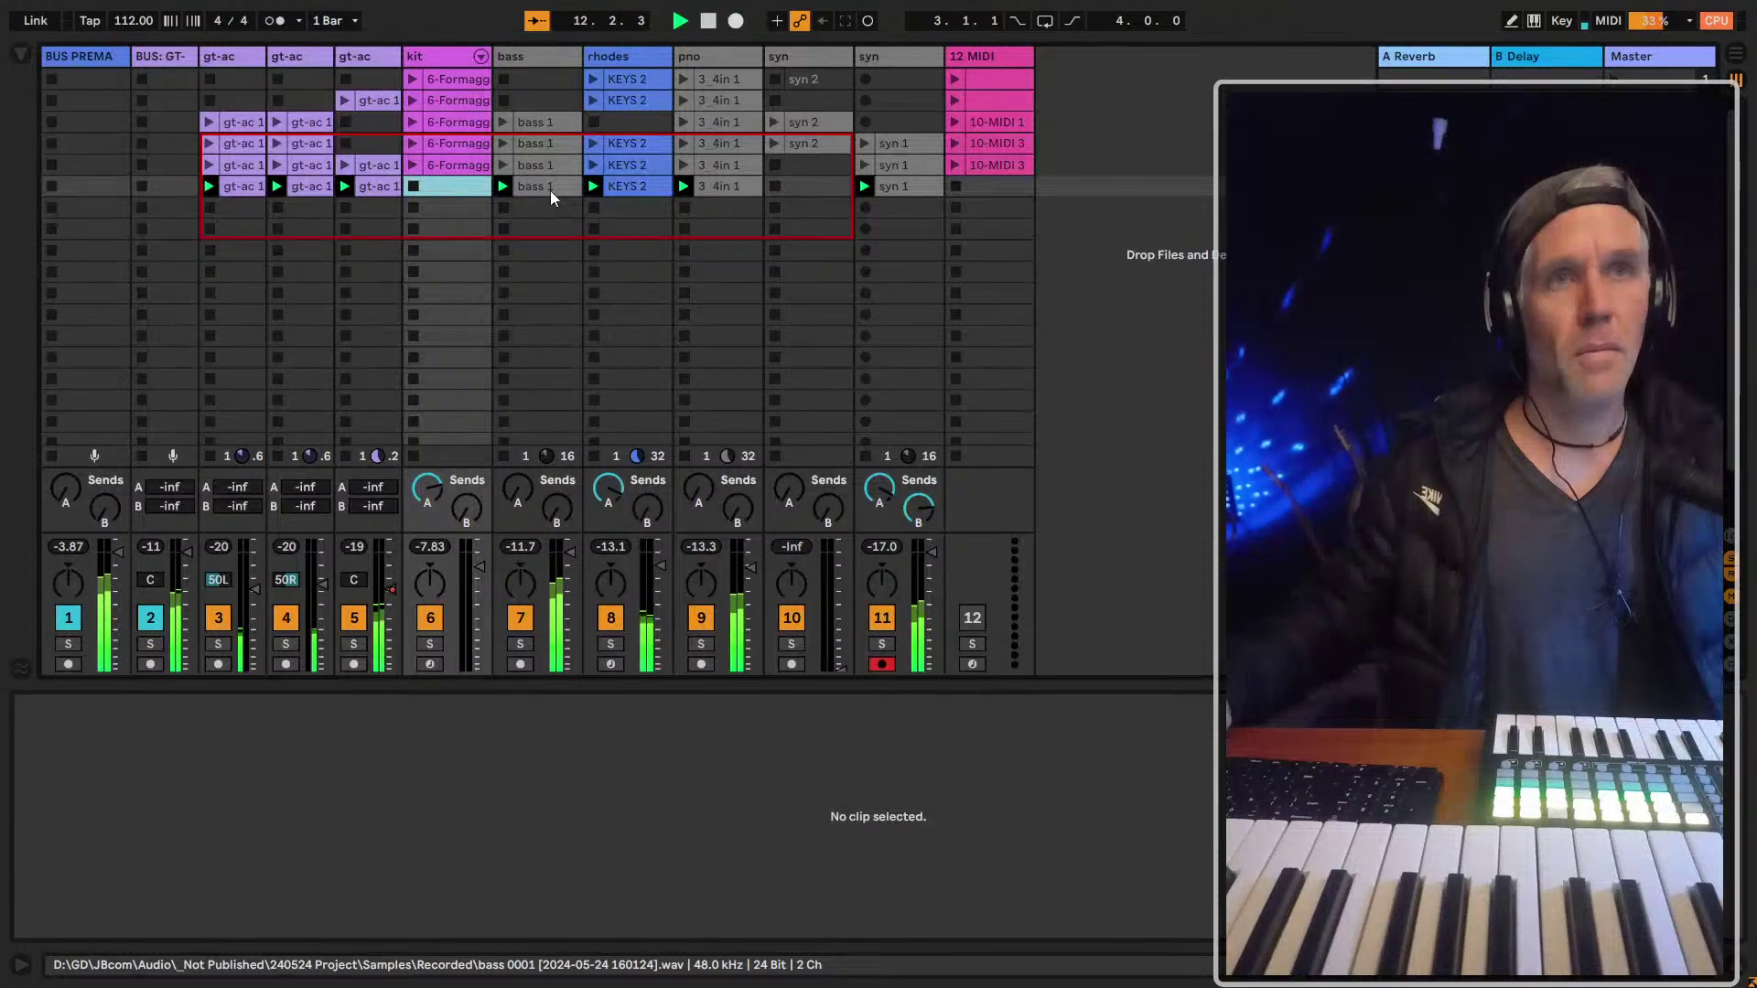
Try removing the bass 1 clip from the sixth scene, and undo the removal
{"action": "left_click", "coordinate": [551, 190]}
{"action": "left_click", "coordinate": [889, 186]}
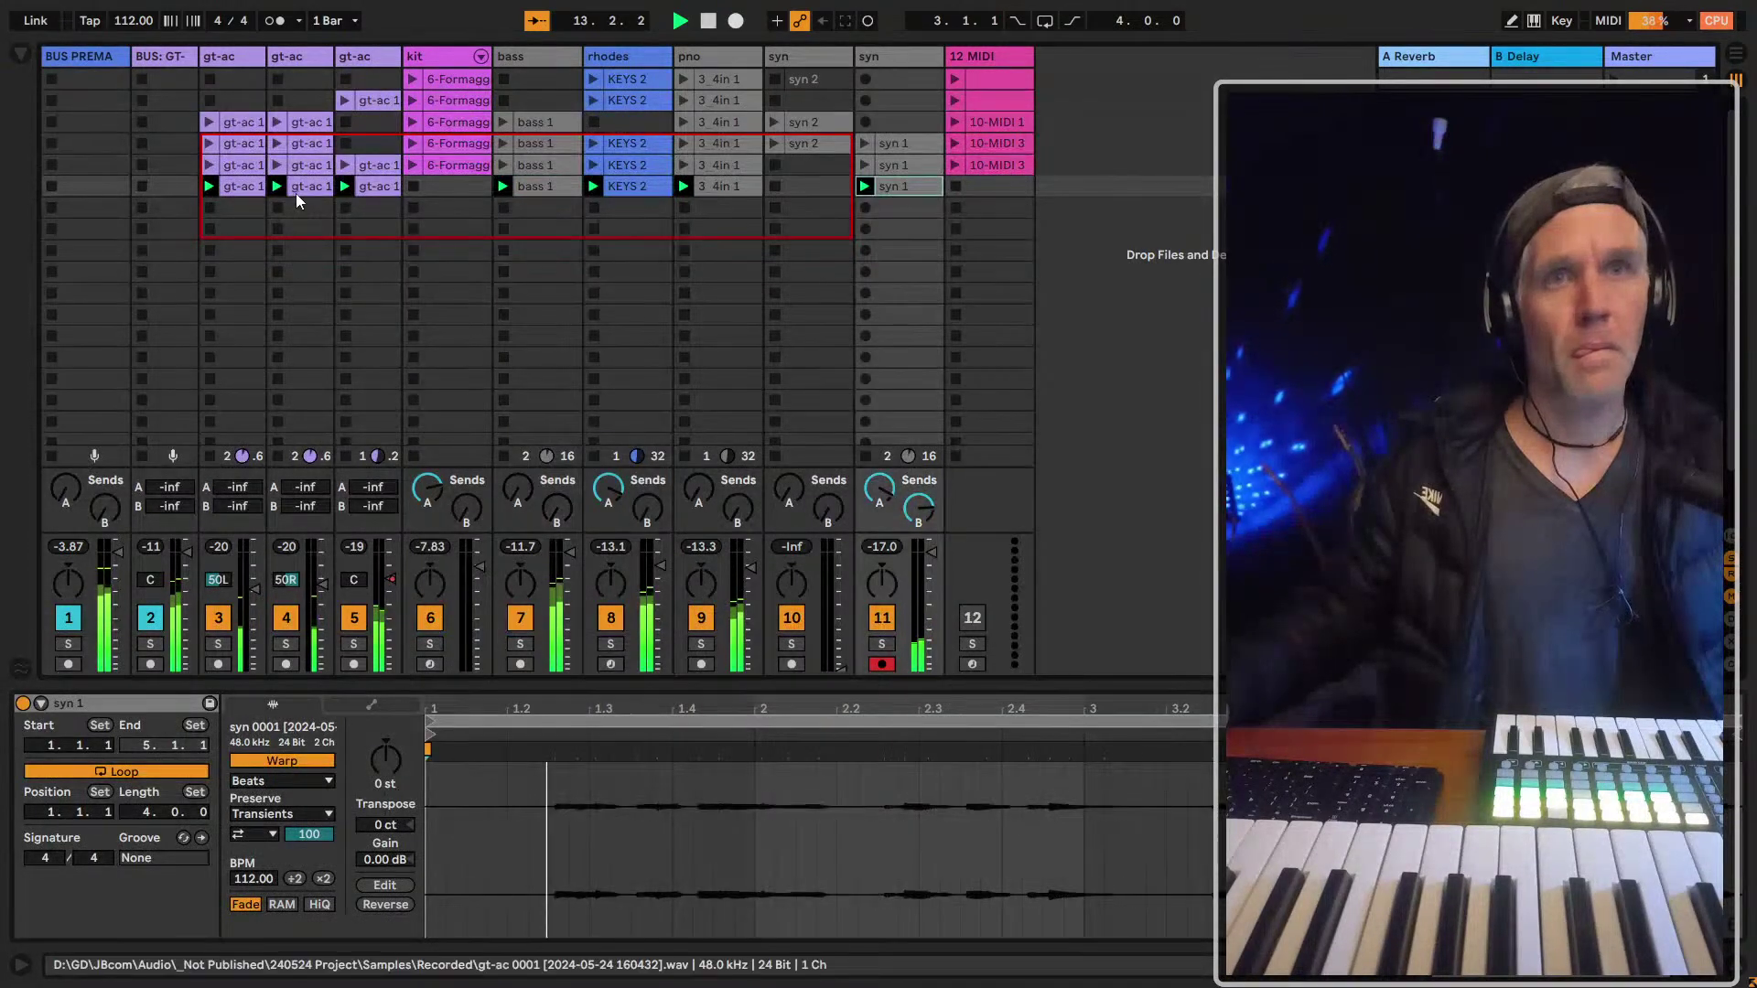
{"action": "left_click", "coordinate": [528, 187]}
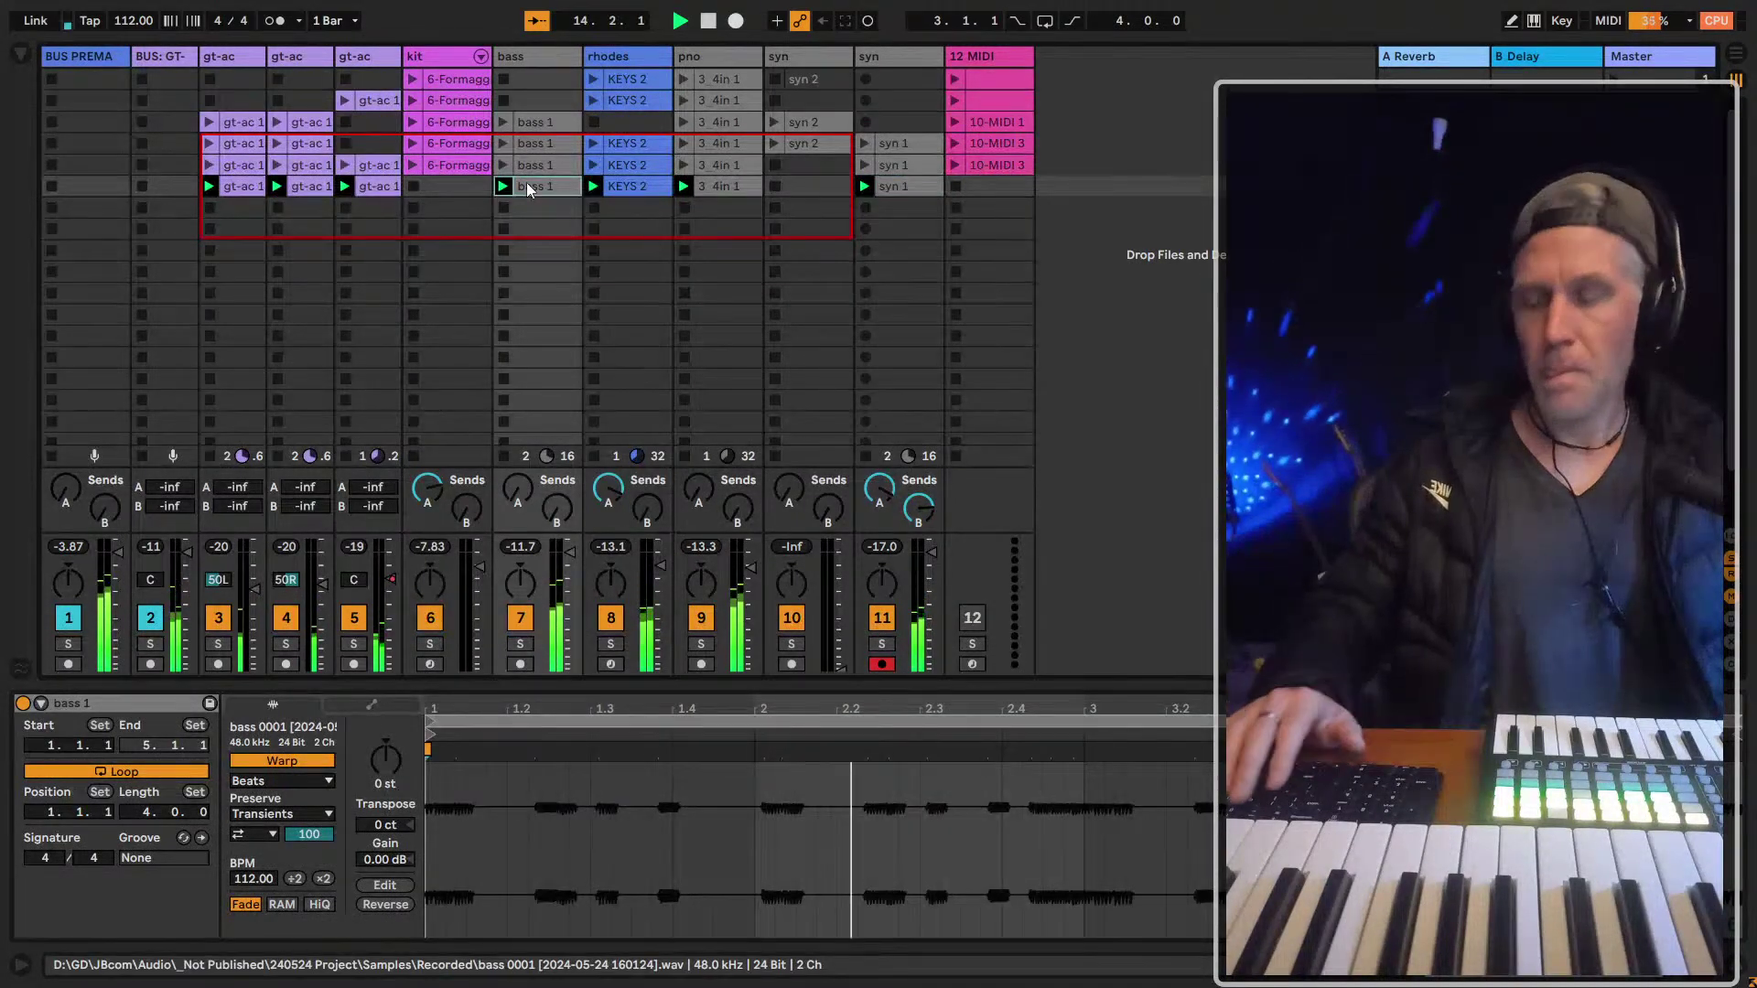
{"action": "key", "text": "Delete"}
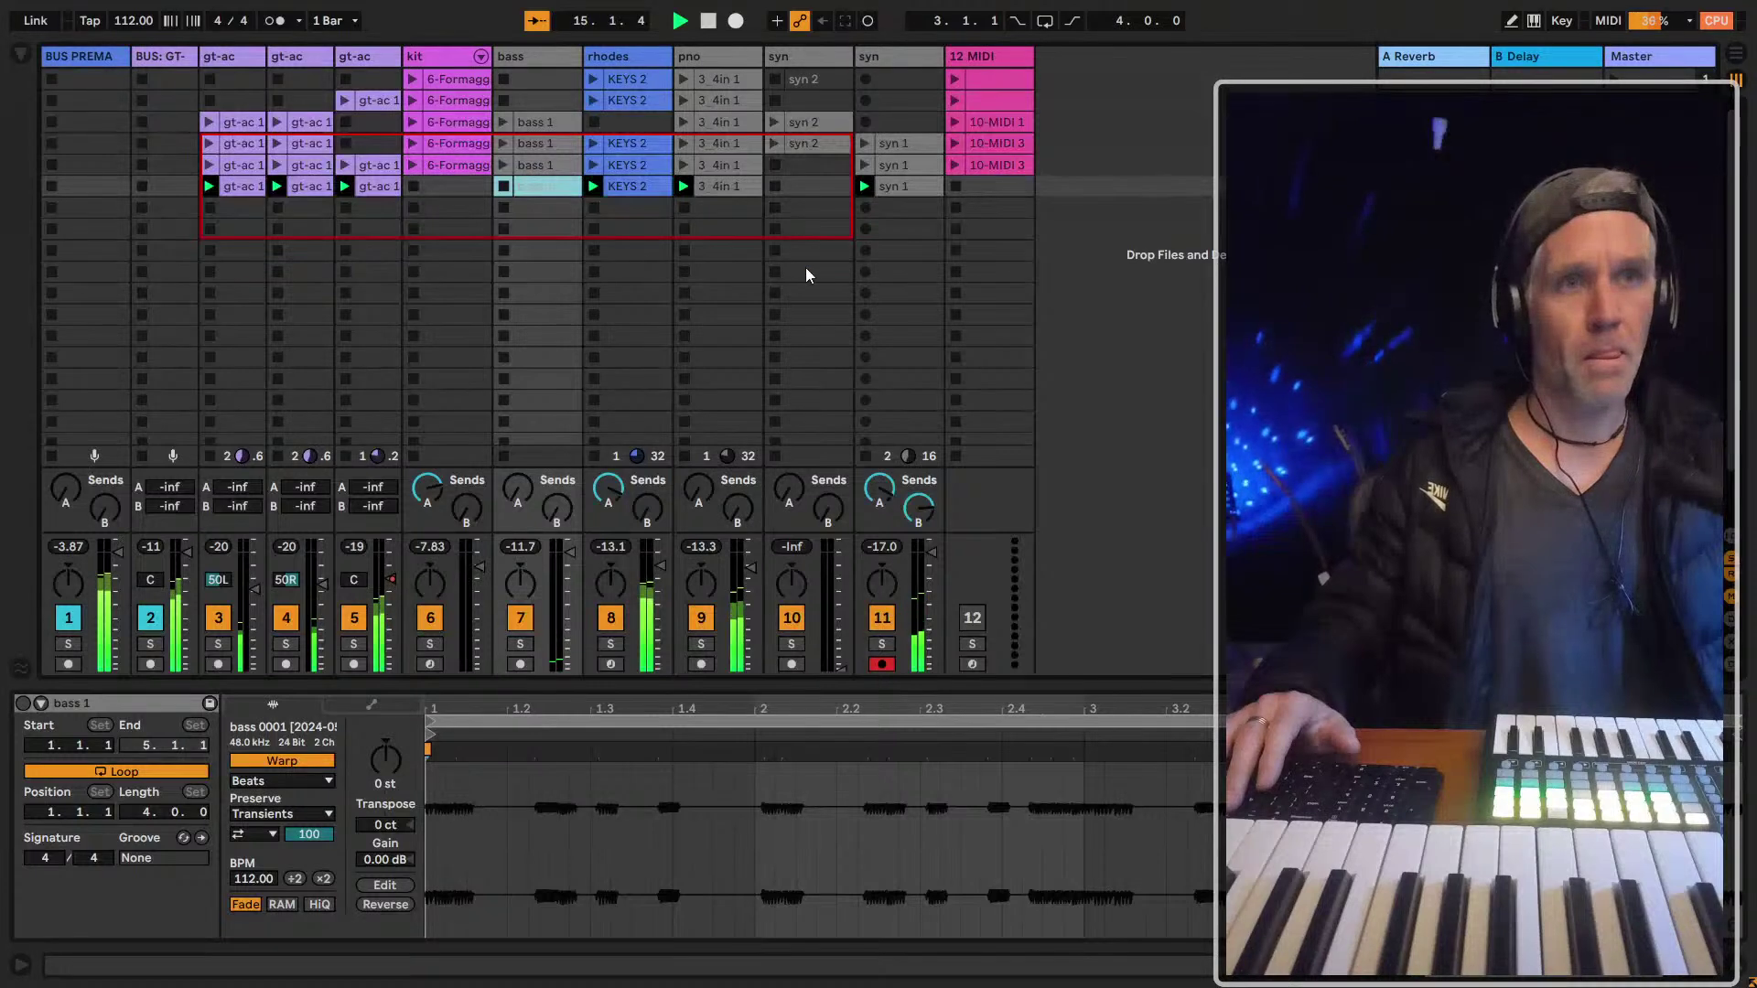
{"action": "key", "text": "ctrl+z"}
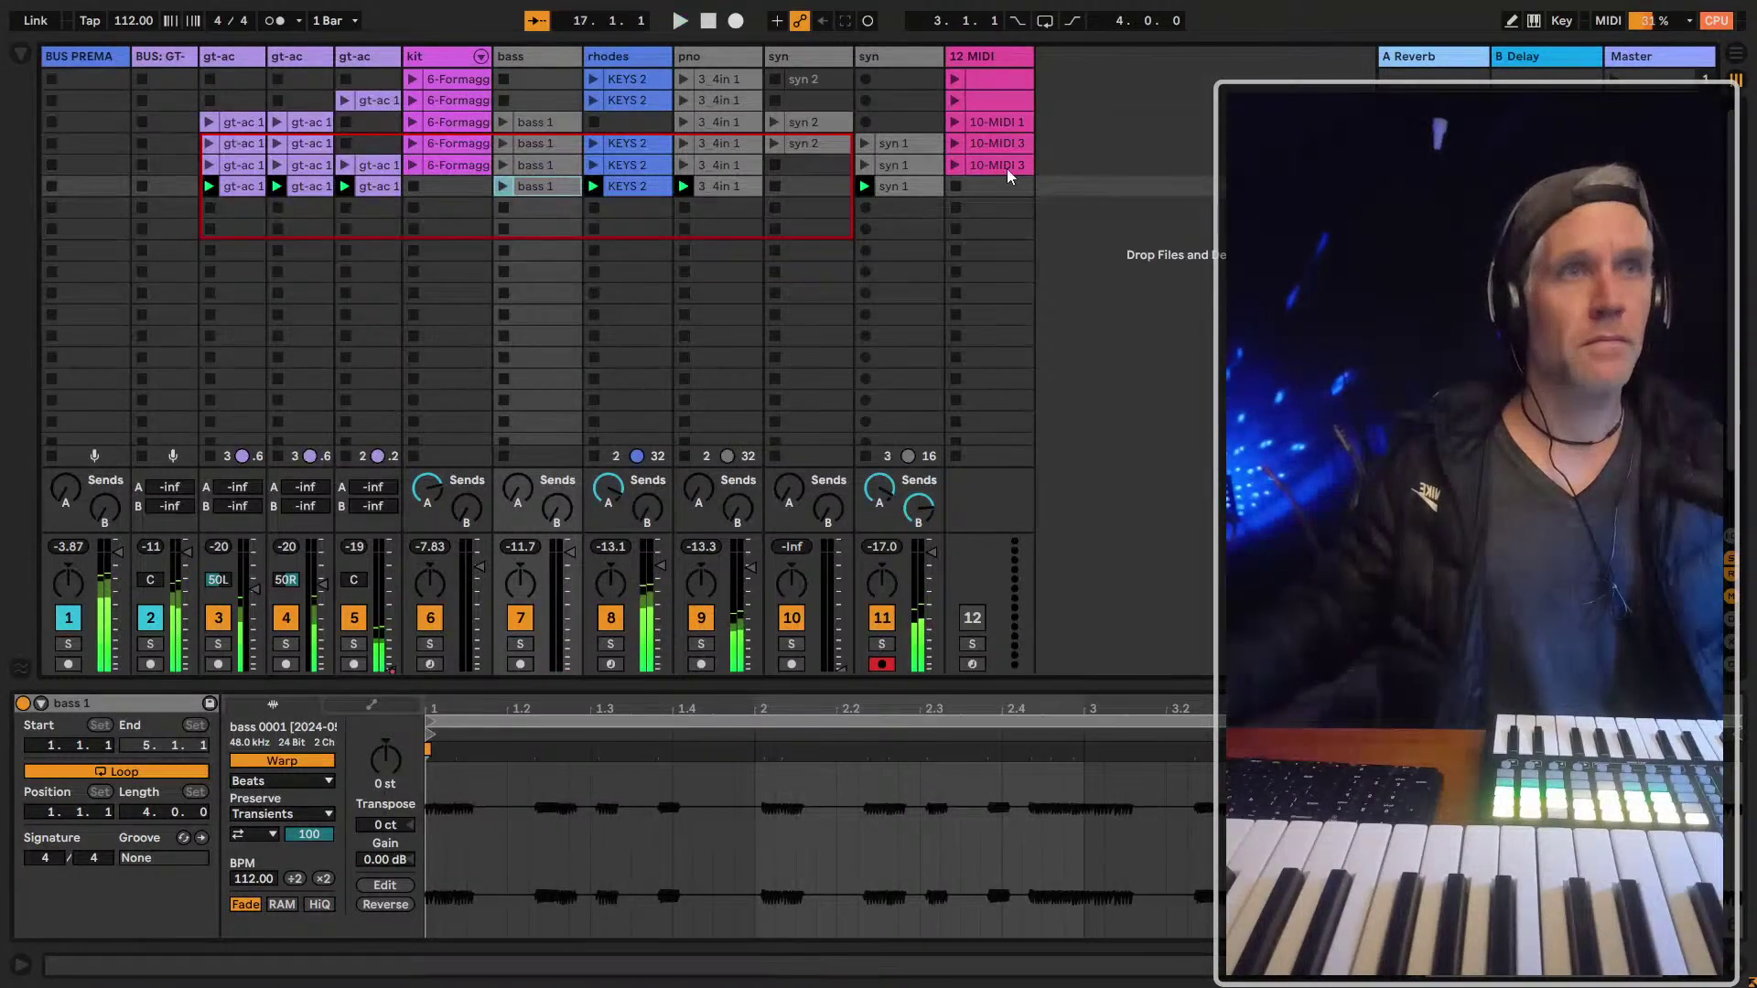
Set the arrangement insert marker at bar 9 and start recording the first scene into the Arrangement
{"action": "key", "text": "Tab"}
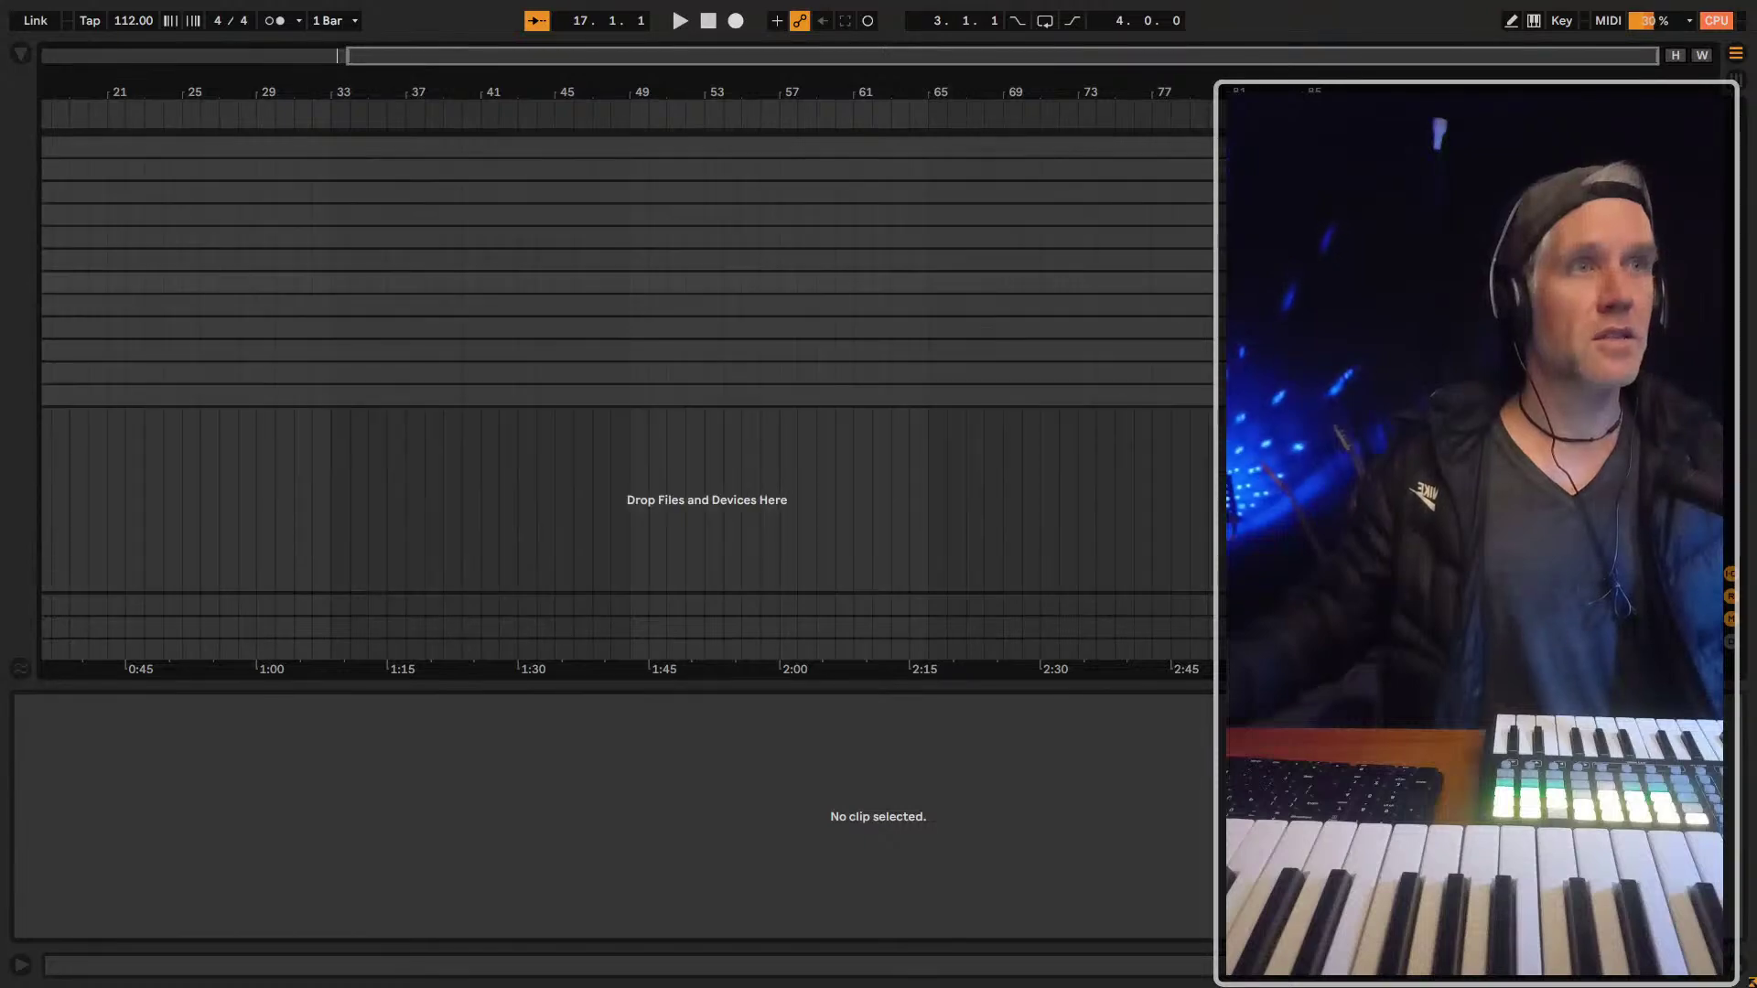
{"action": "left_click", "coordinate": [82, 187]}
{"action": "left_click", "coordinate": [162, 187]}
{"action": "key", "text": "Tab"}
{"action": "left_click", "coordinate": [1610, 80]}
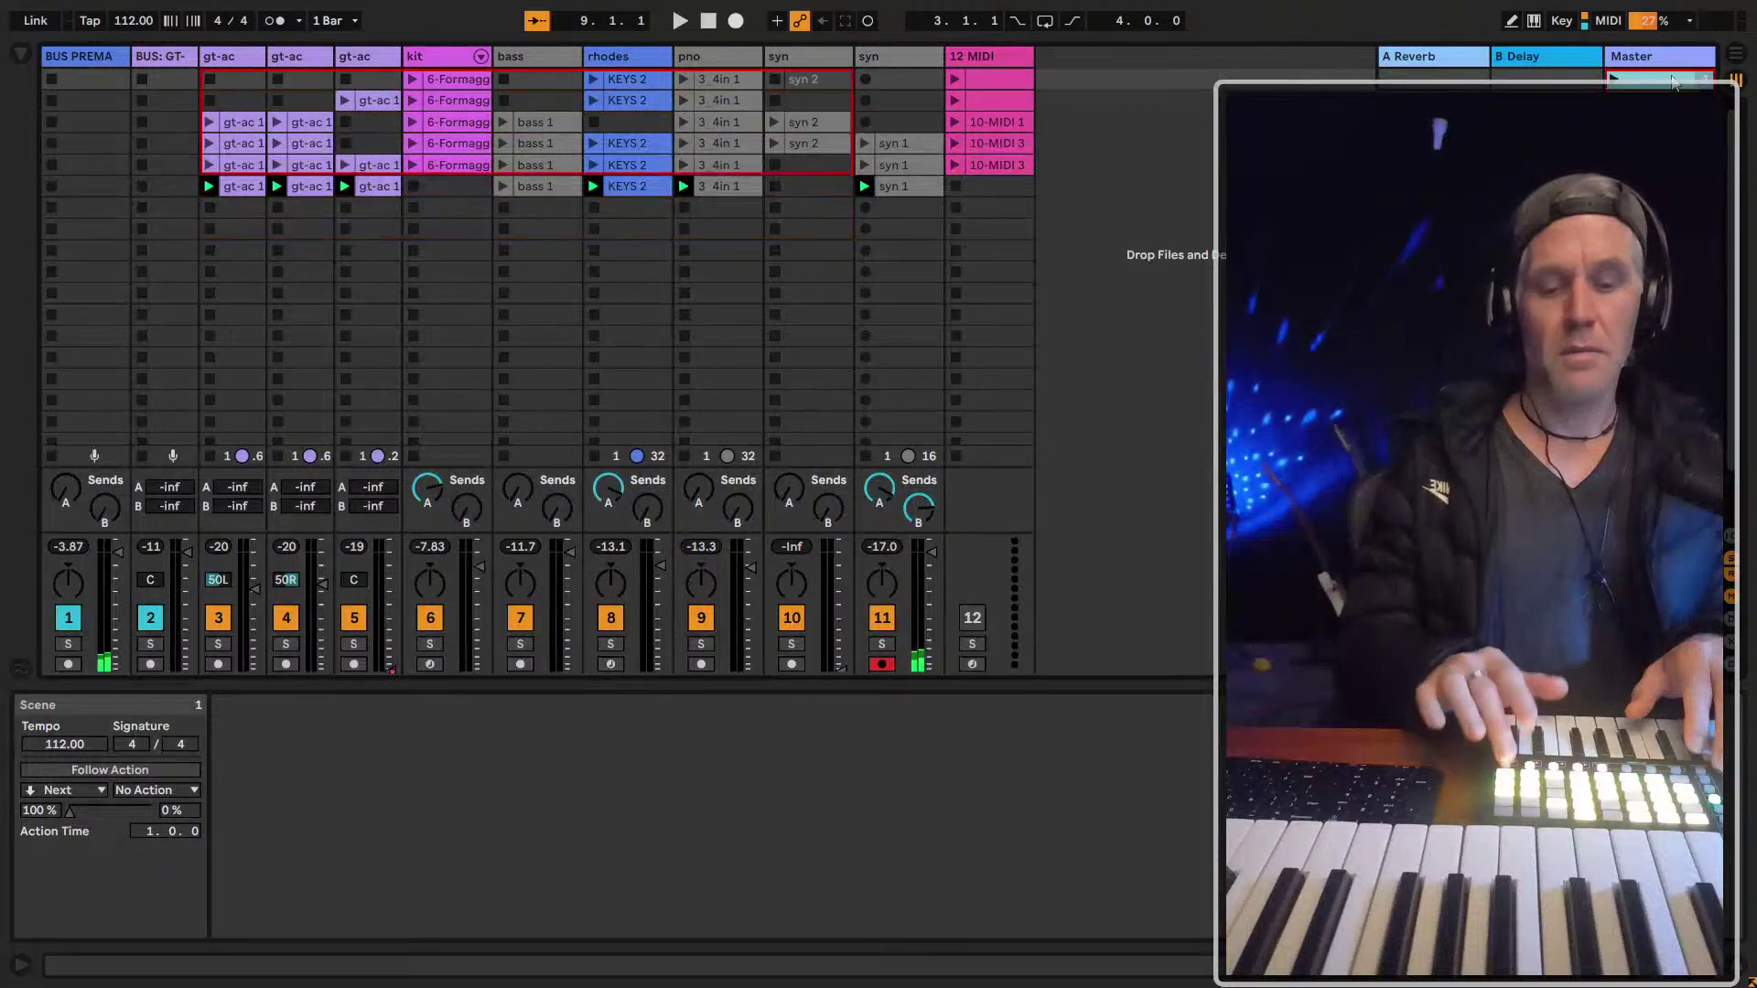
{"action": "key", "text": "Tab"}
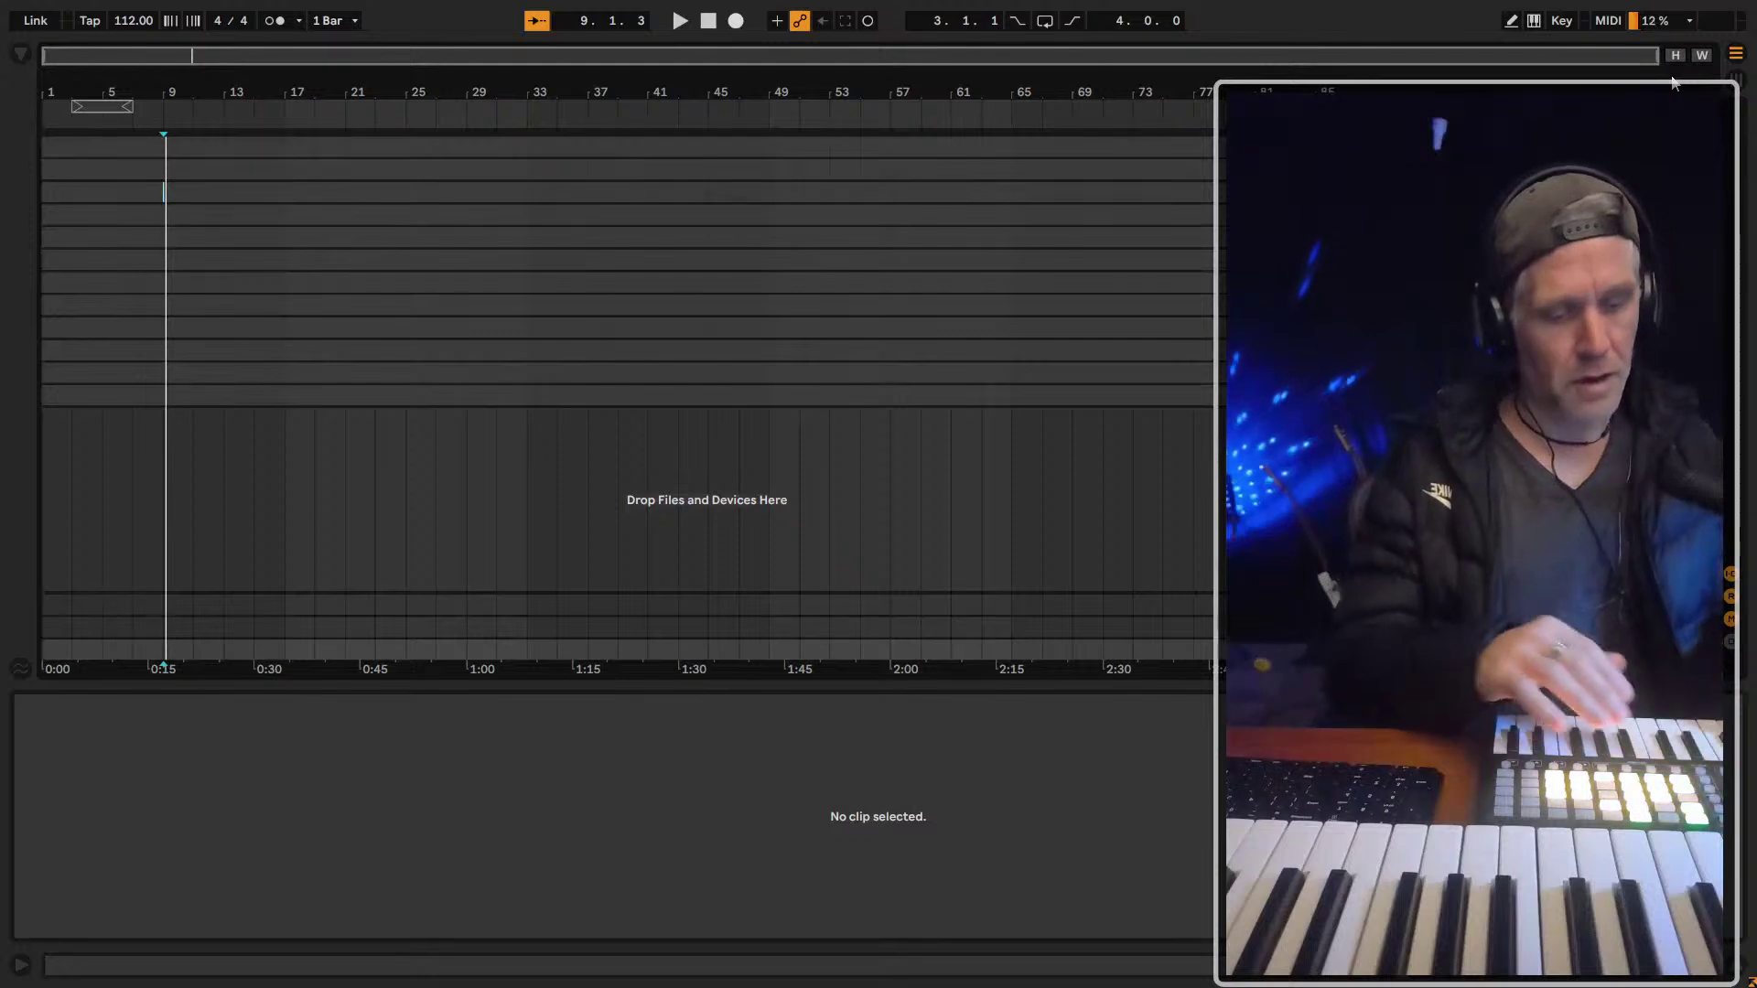
{"action": "key", "text": "F9"}
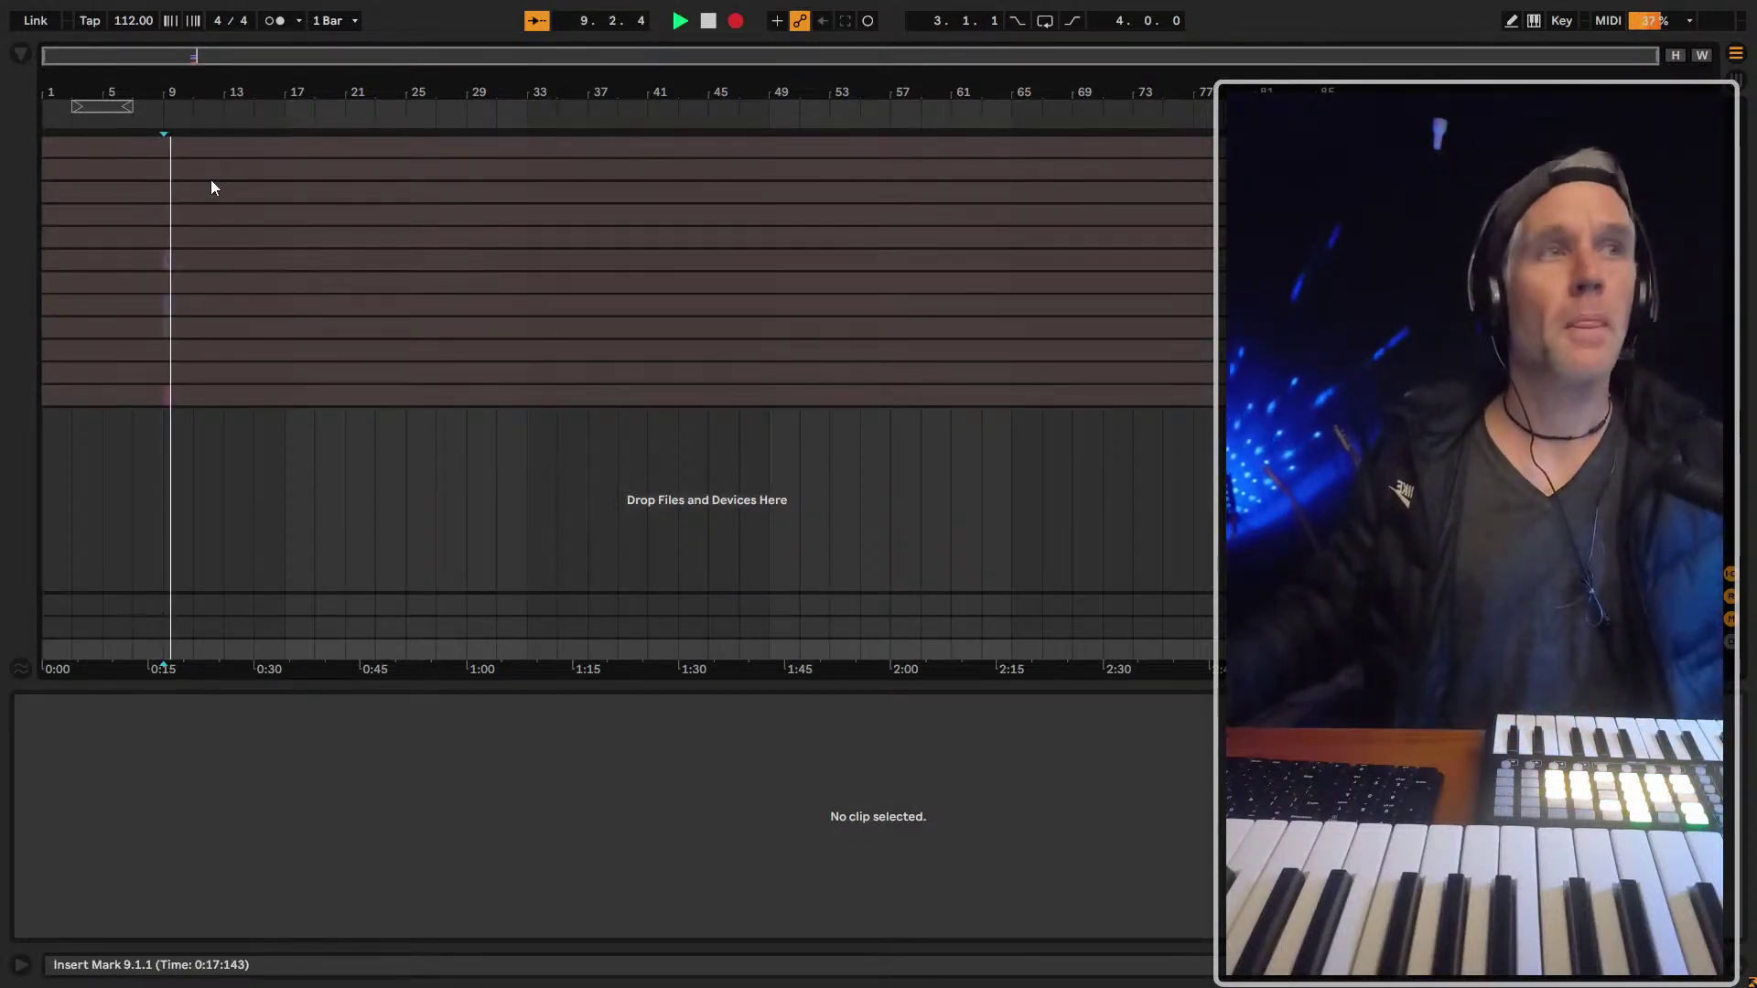
Compare the first two scenes' playing clips in Session View with what is being recorded into the Arrangement from bar 9
{"action": "key", "text": "Tab"}
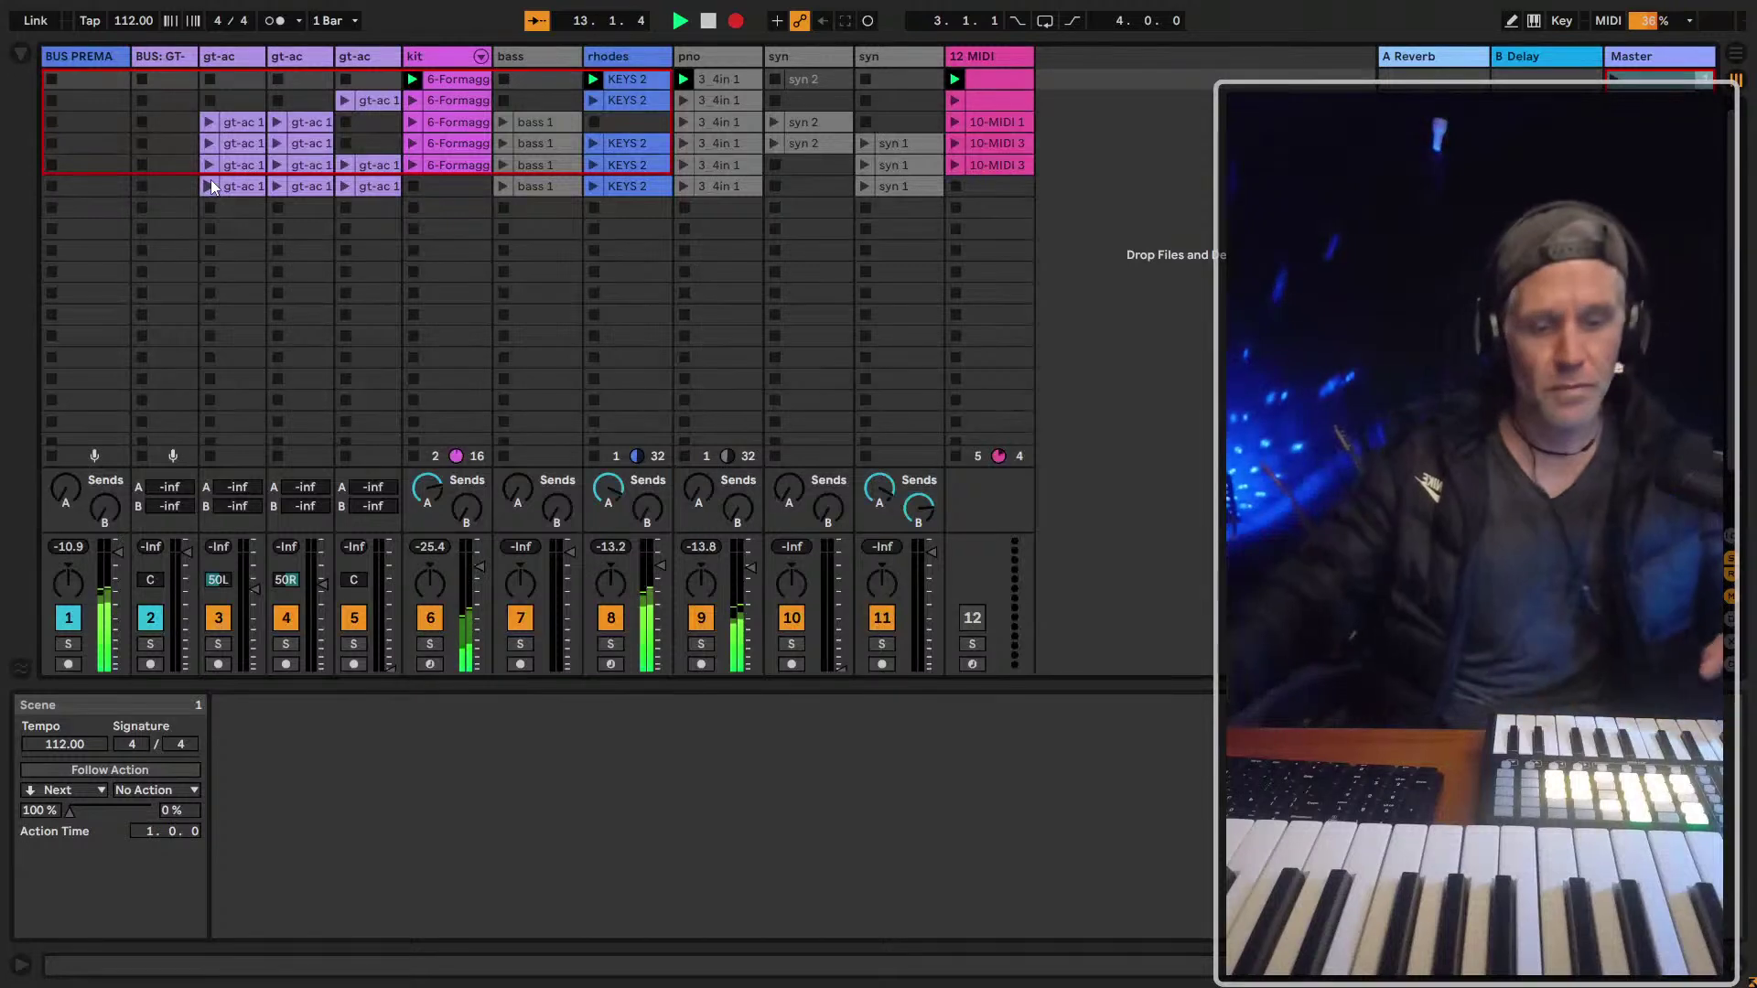
{"action": "key", "text": "Tab"}
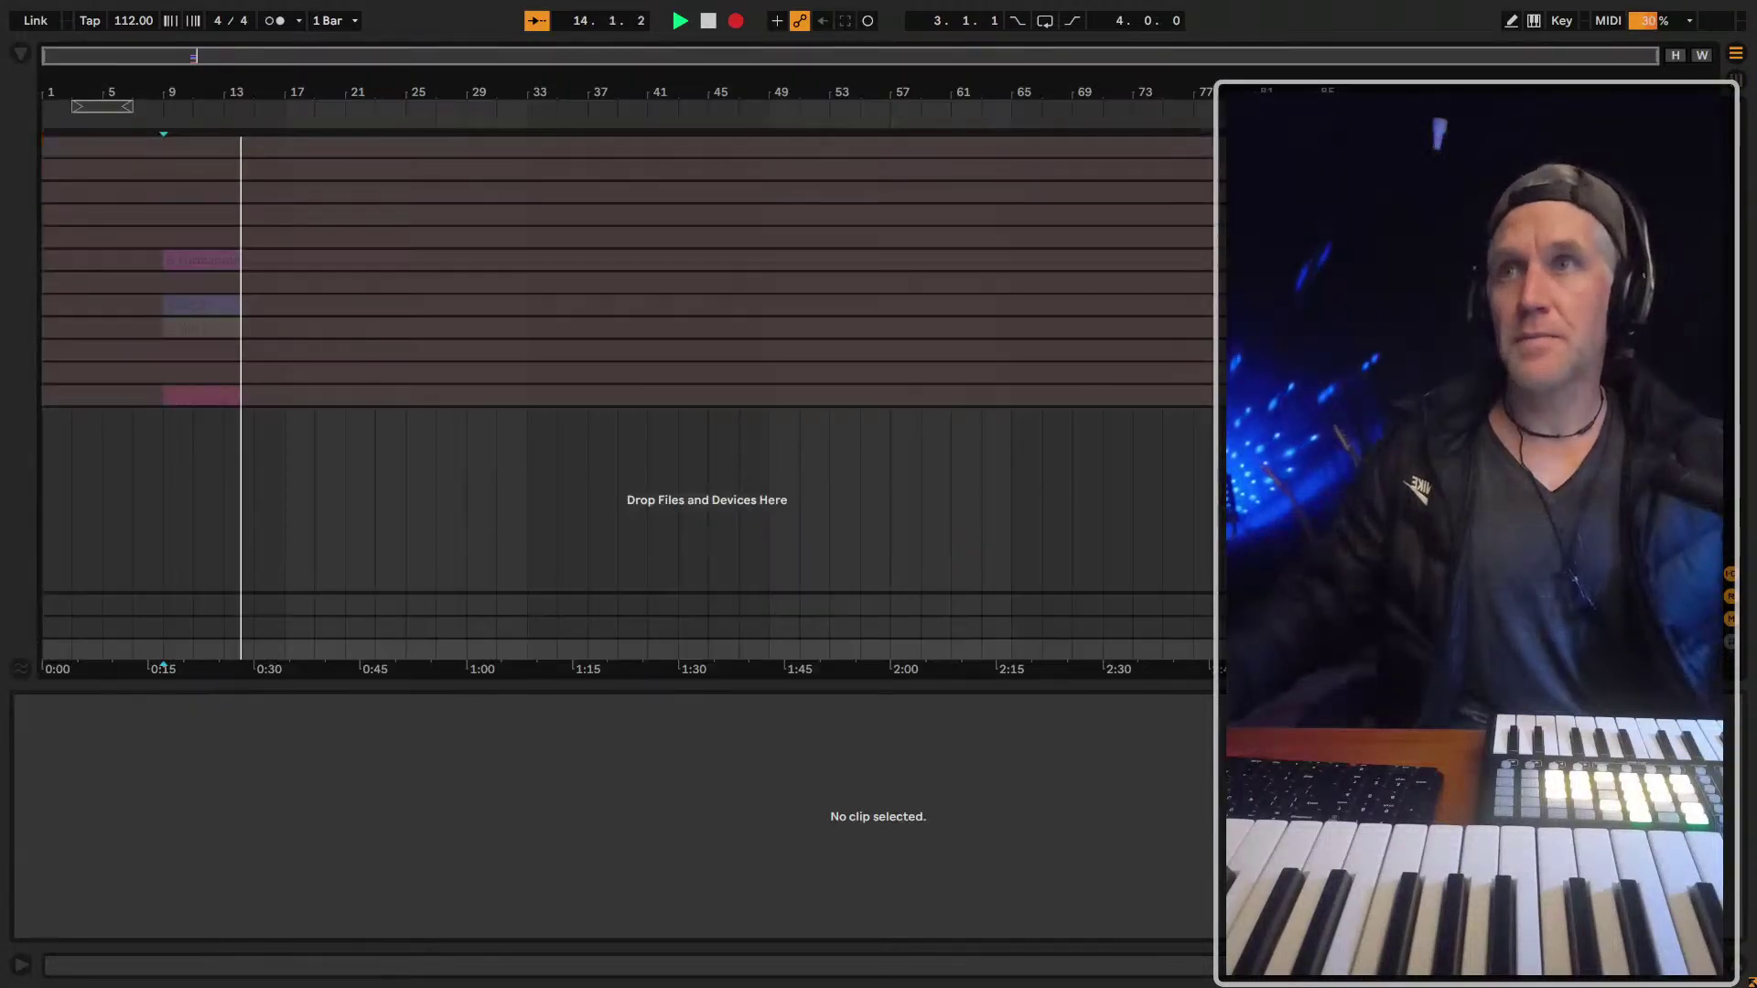
{"action": "key", "text": "Tab"}
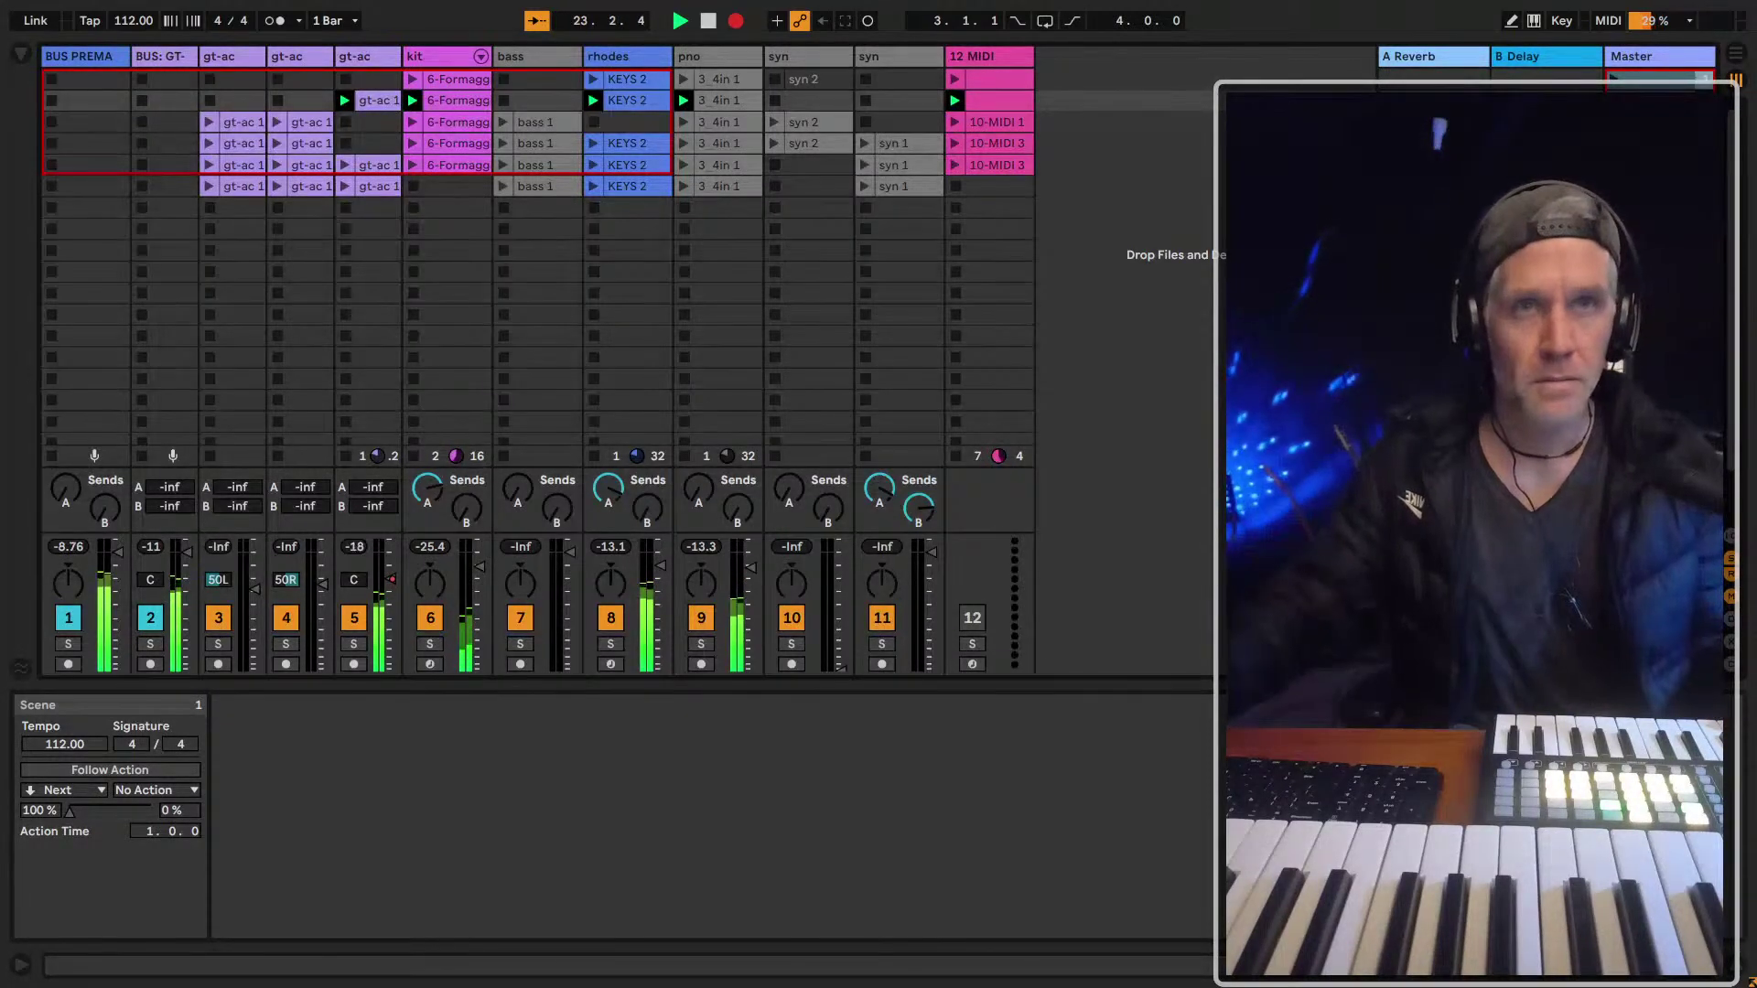
{"action": "key", "text": "Tab"}
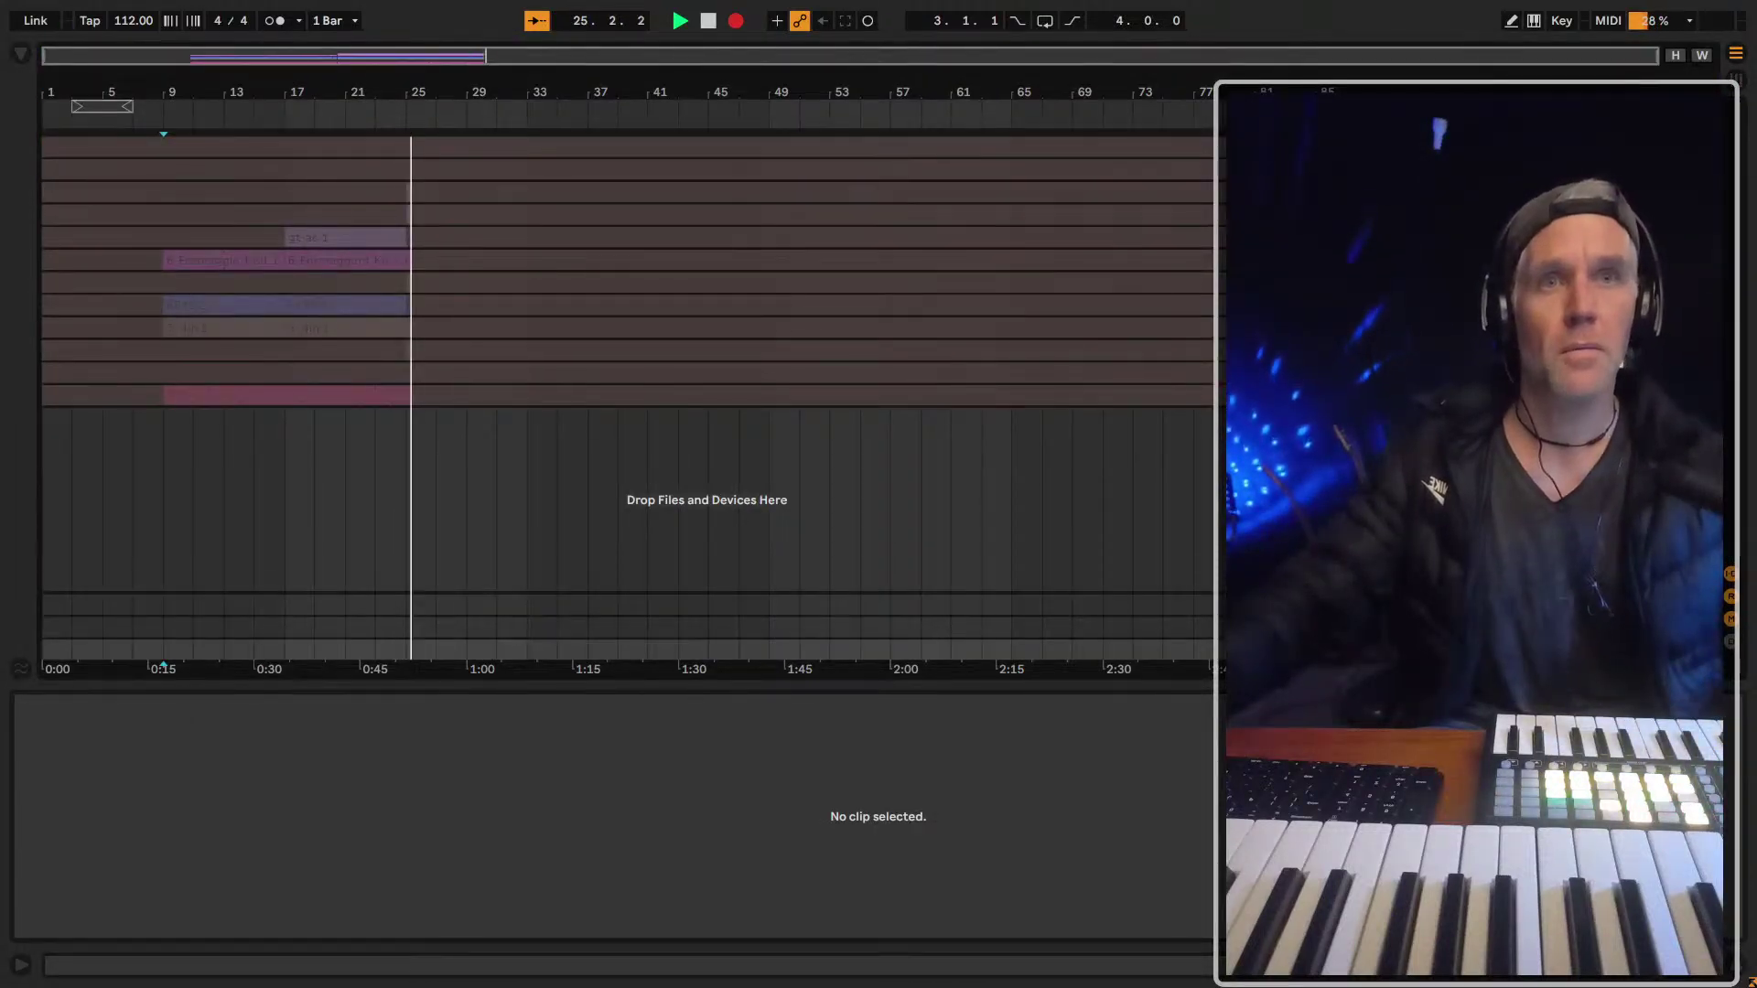
Show the Track Delay settings in the Session View mixer while the fourth scene is recording
{"action": "key", "text": "Tab"}
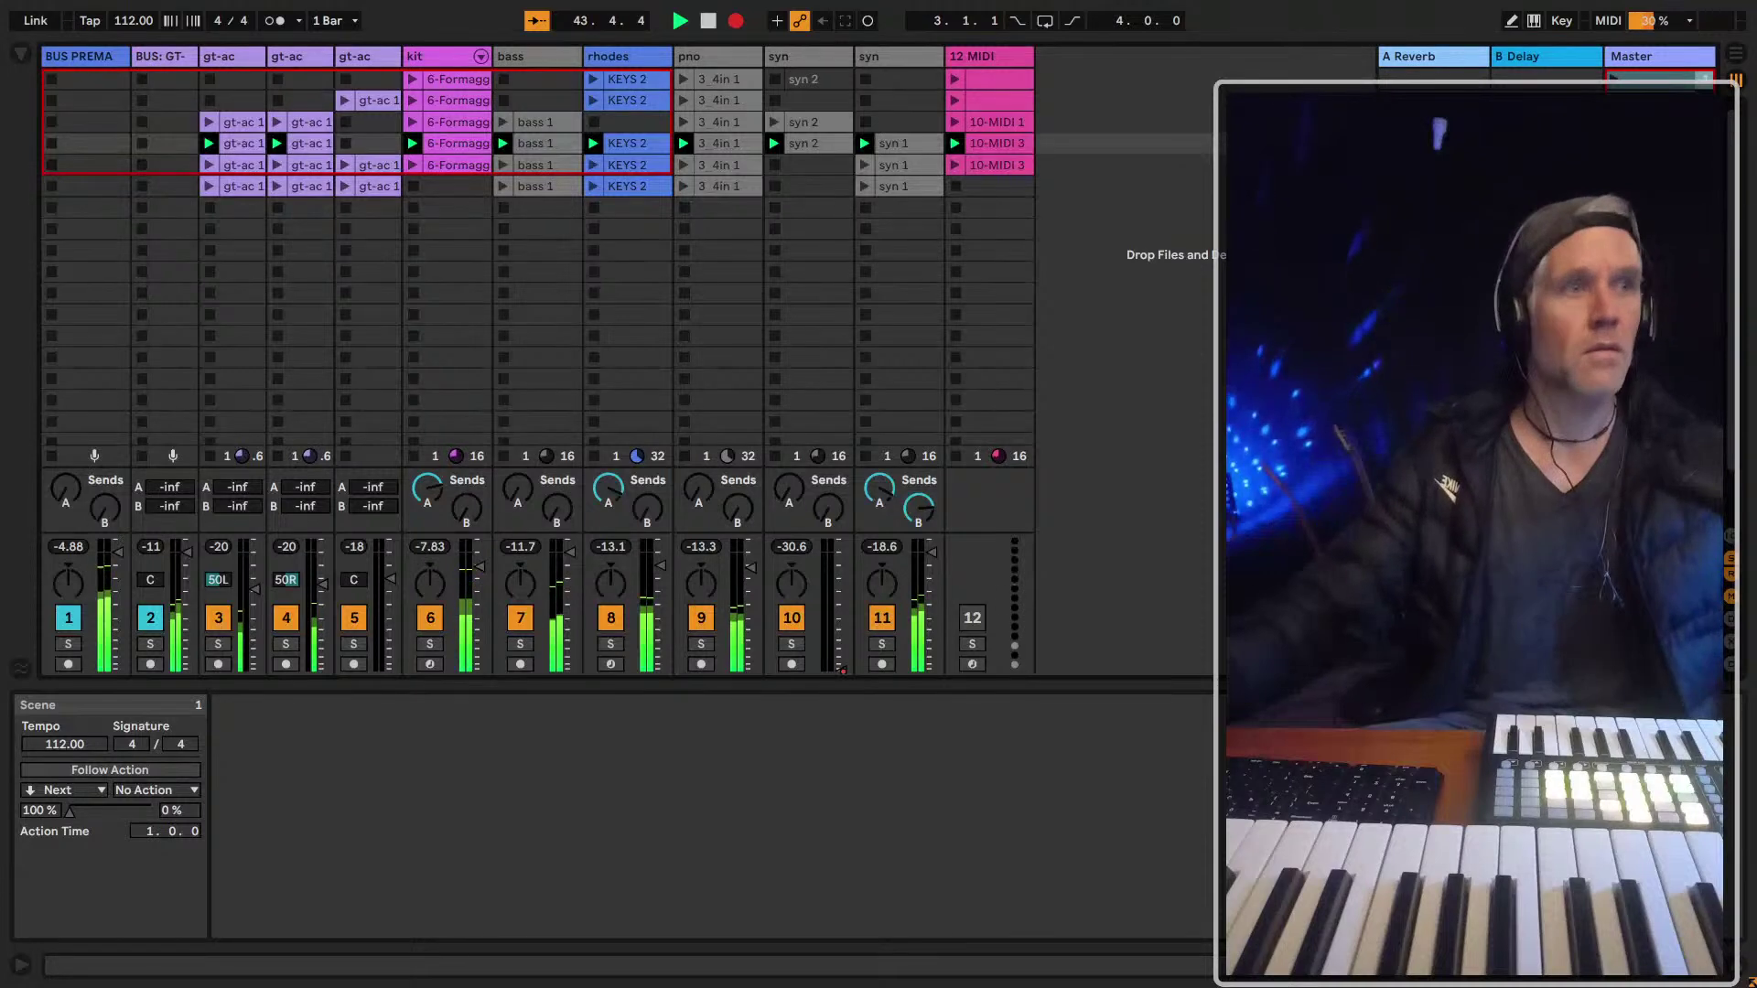
{"action": "left_click", "coordinate": [1734, 622]}
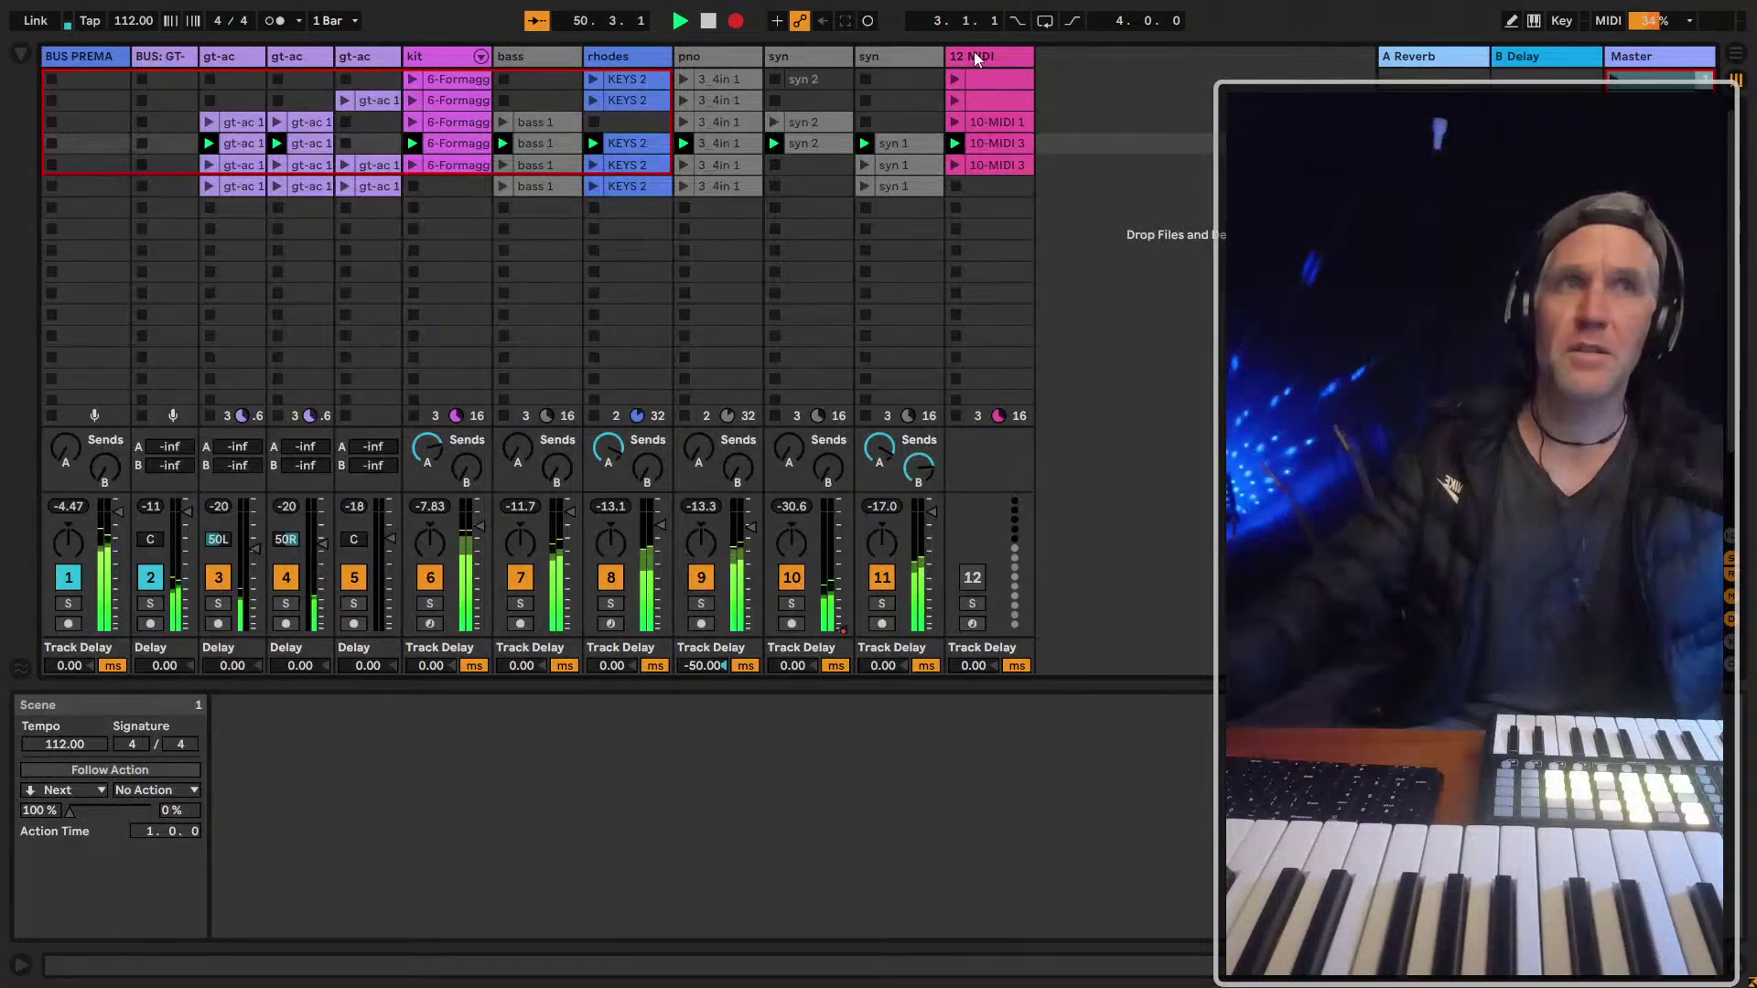
Follow the ongoing recording in the Arrangement through the sixth scene, comparing it with the clips playing in Session View
{"action": "key", "text": "Tab"}
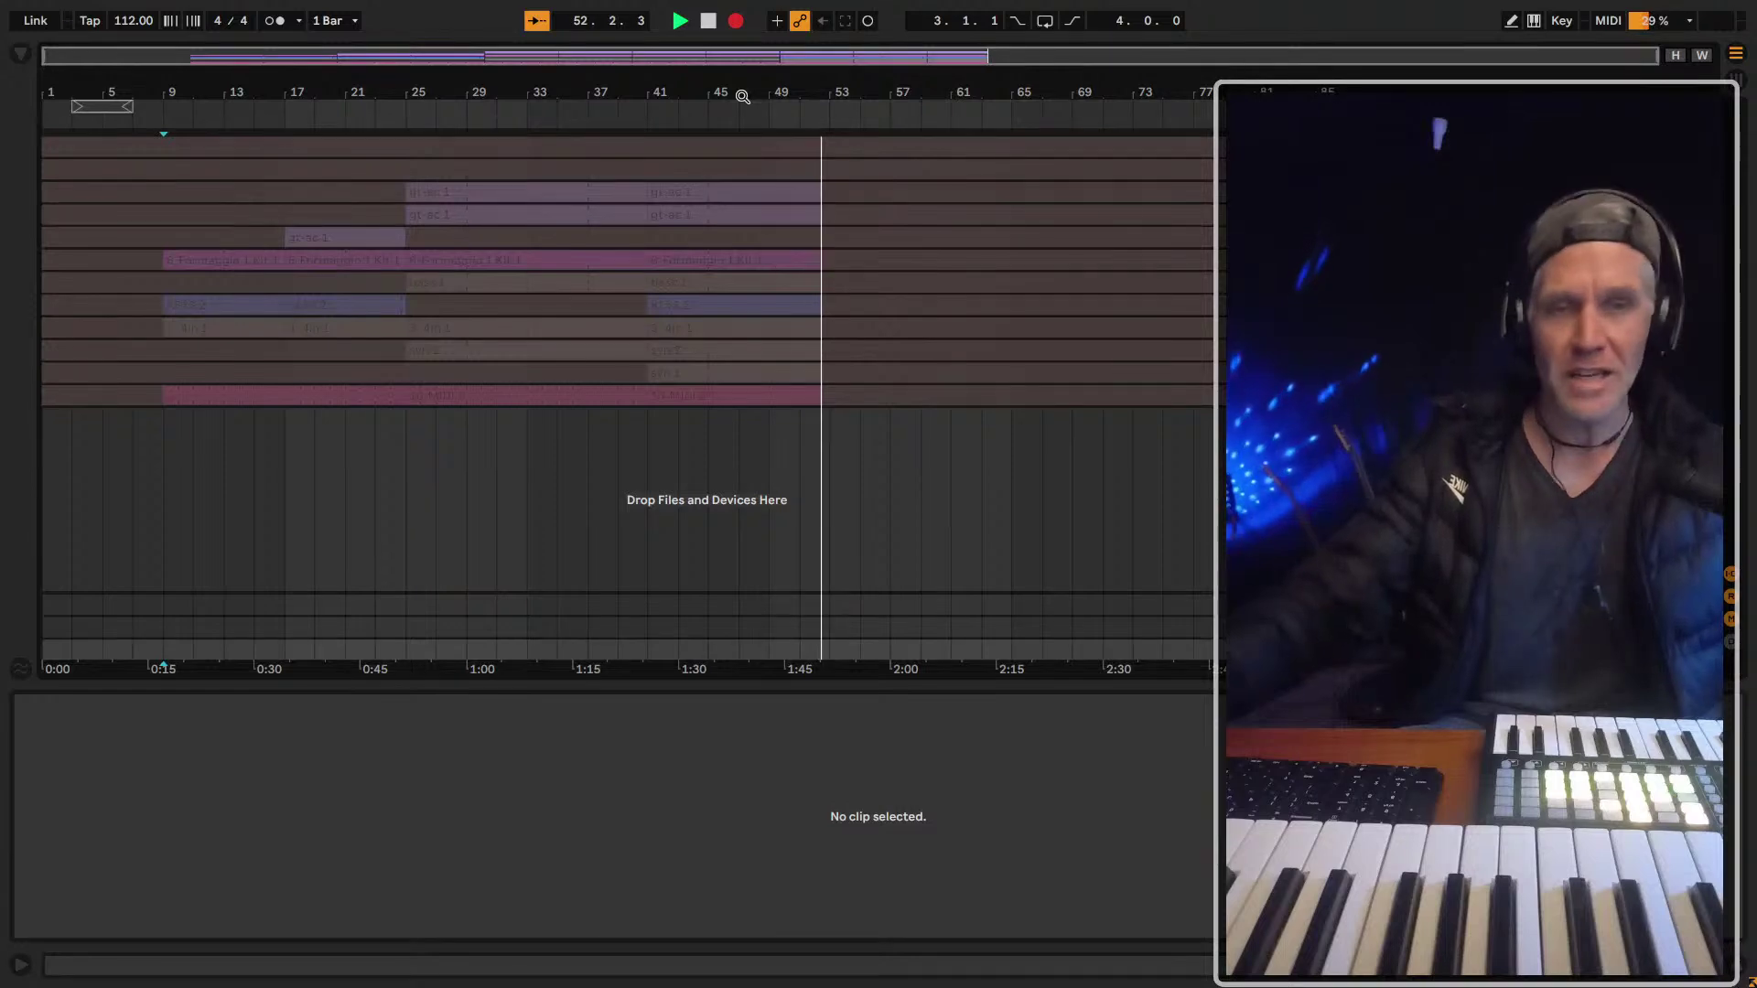
{"action": "key", "text": "Tab"}
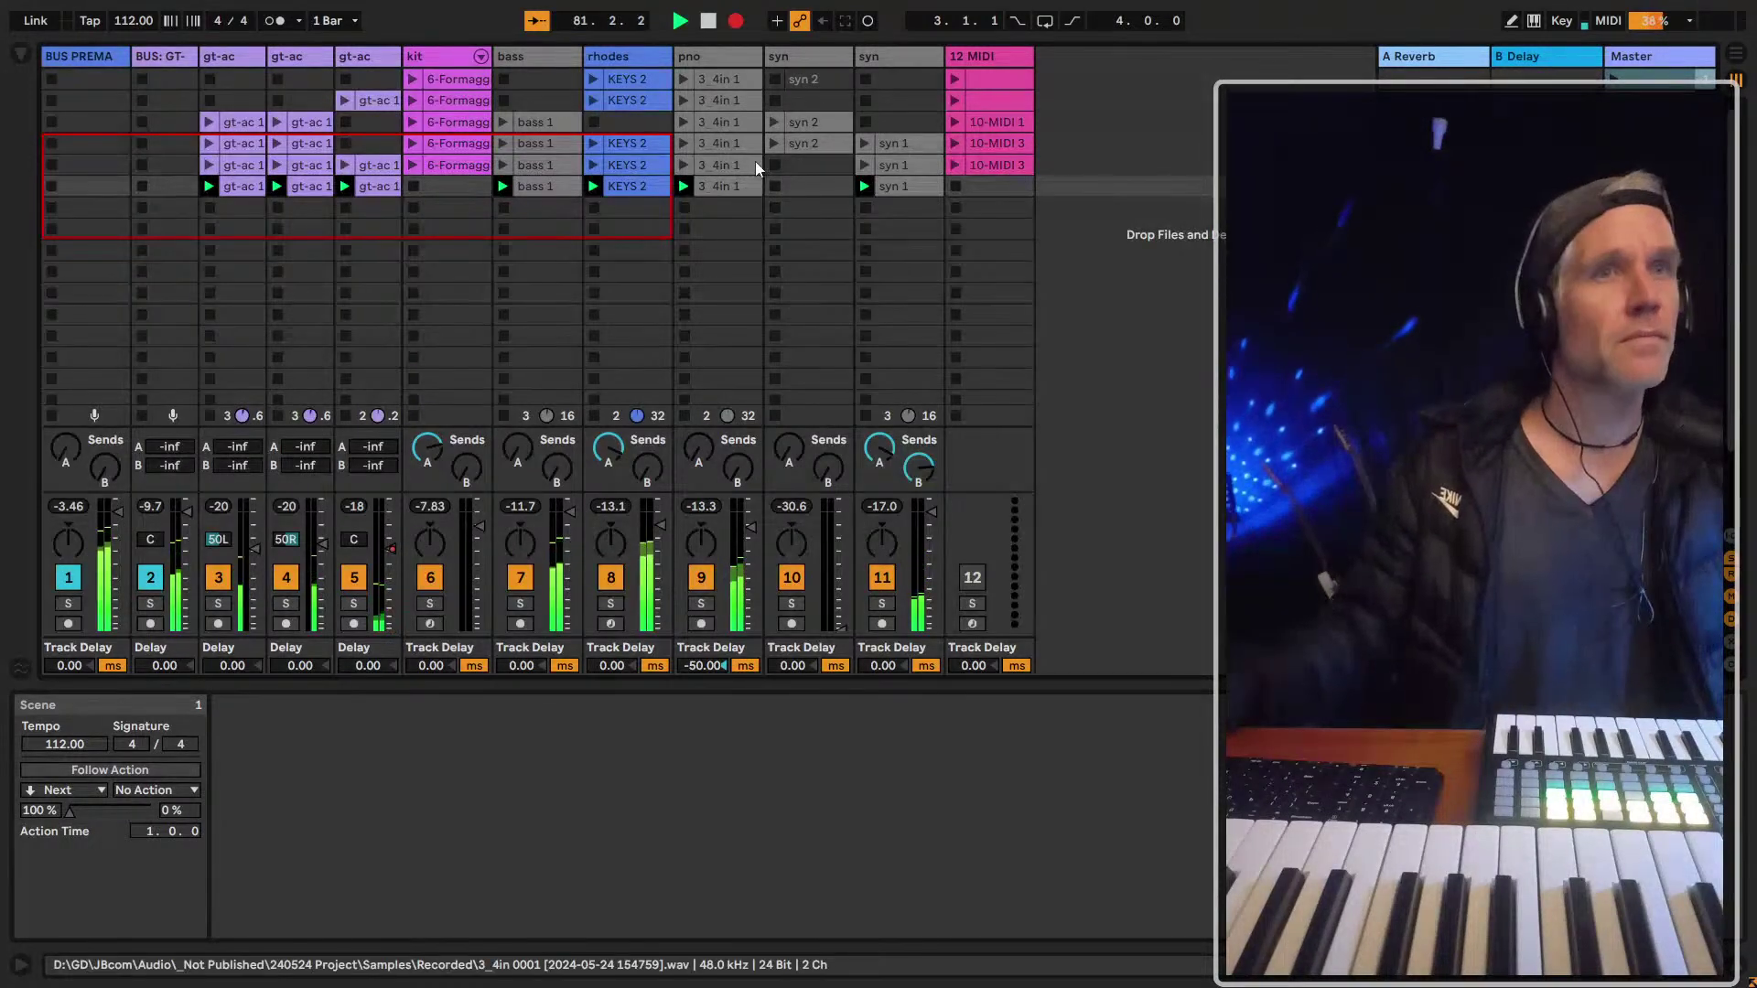
{"action": "key", "text": "Tab"}
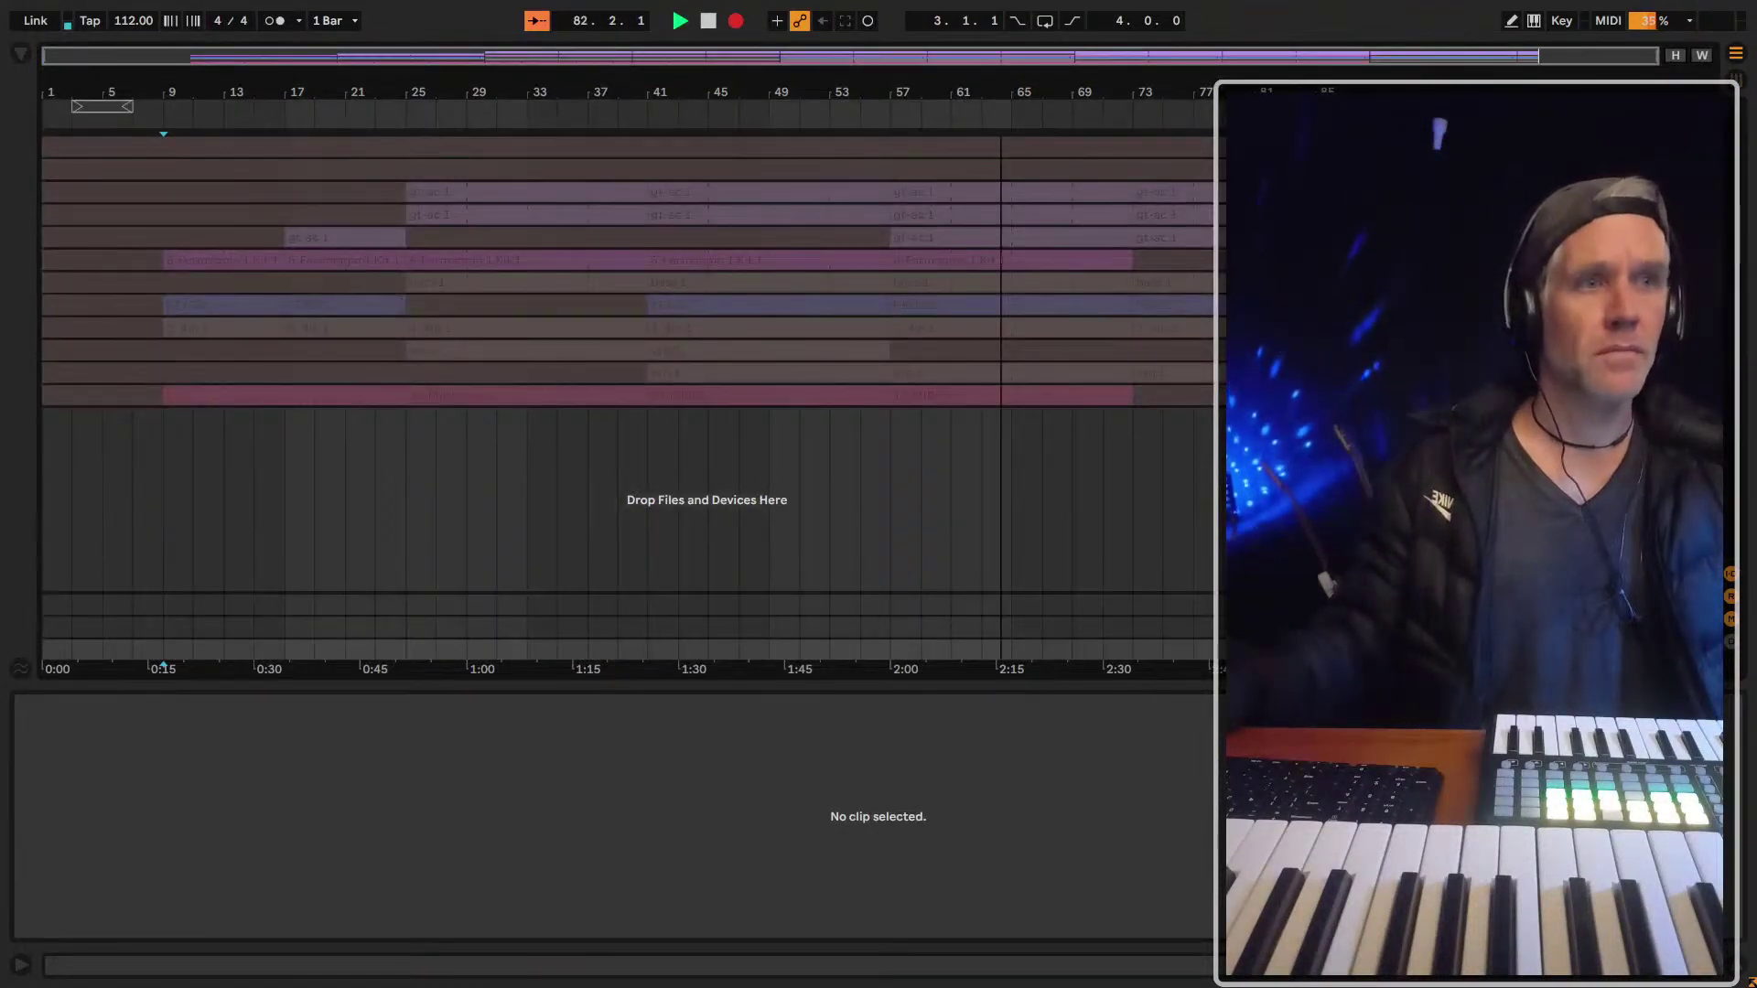
{"action": "left_click_drag", "start_coordinate": [1336, 88], "coordinate": [1126, 112]}
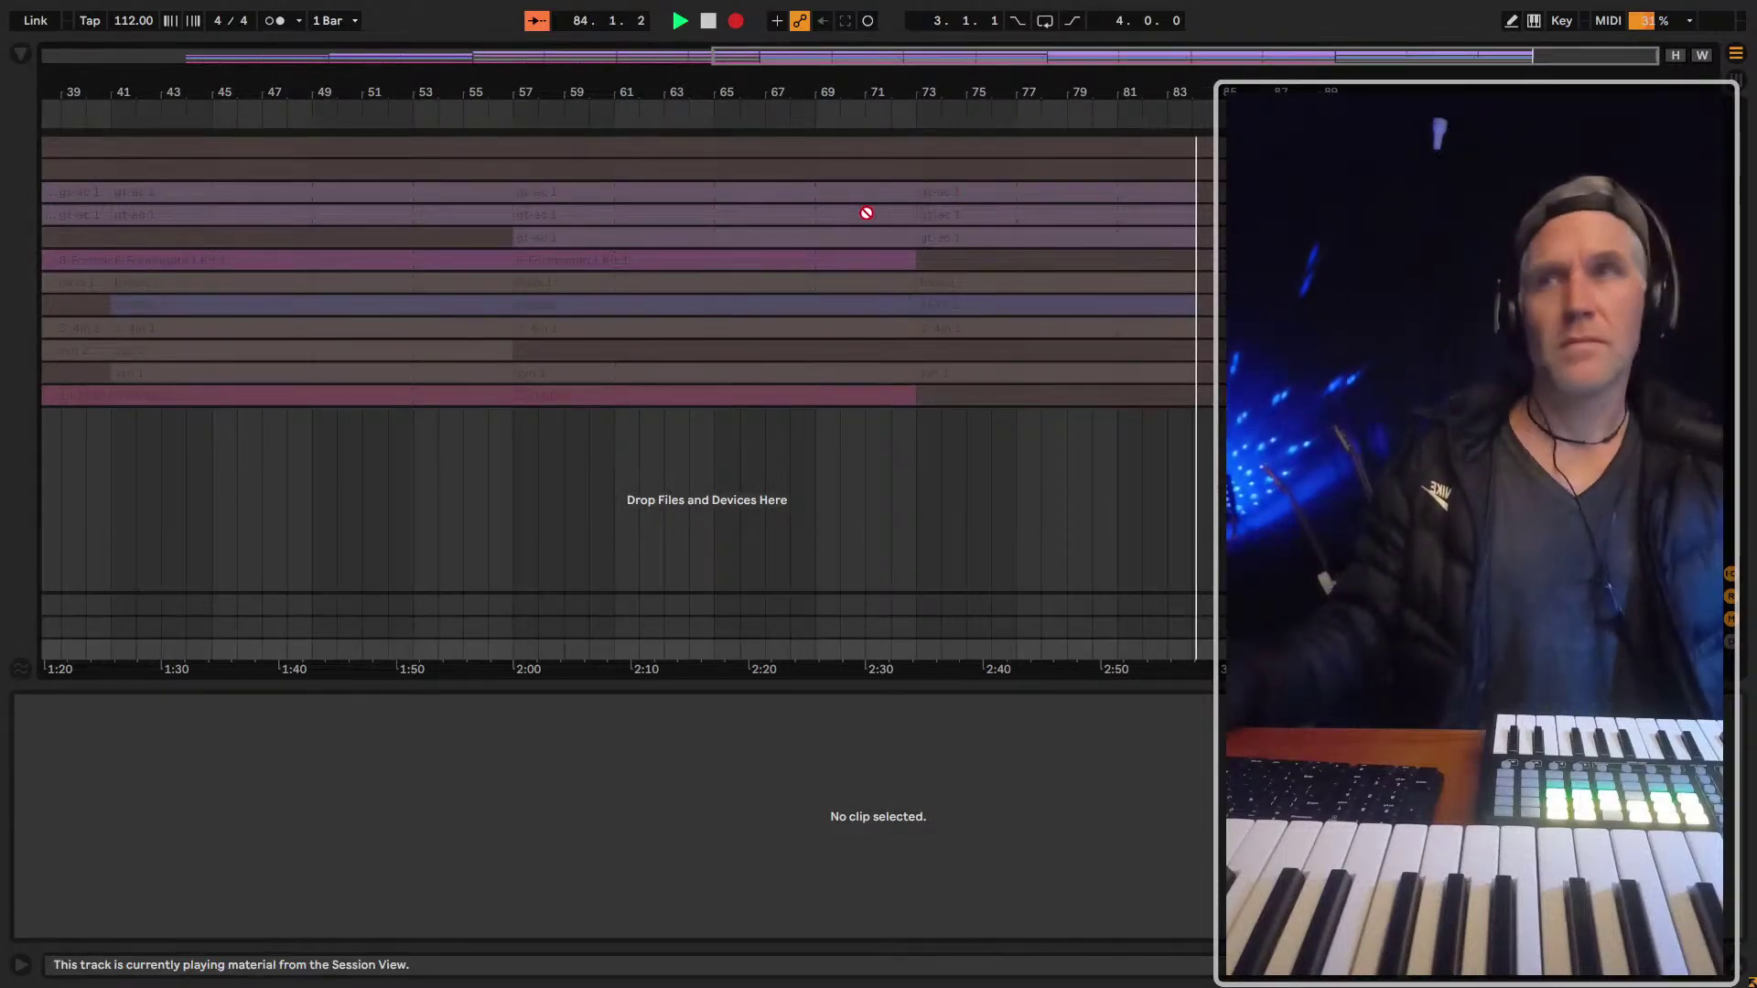
{"action": "key", "text": "Tab"}
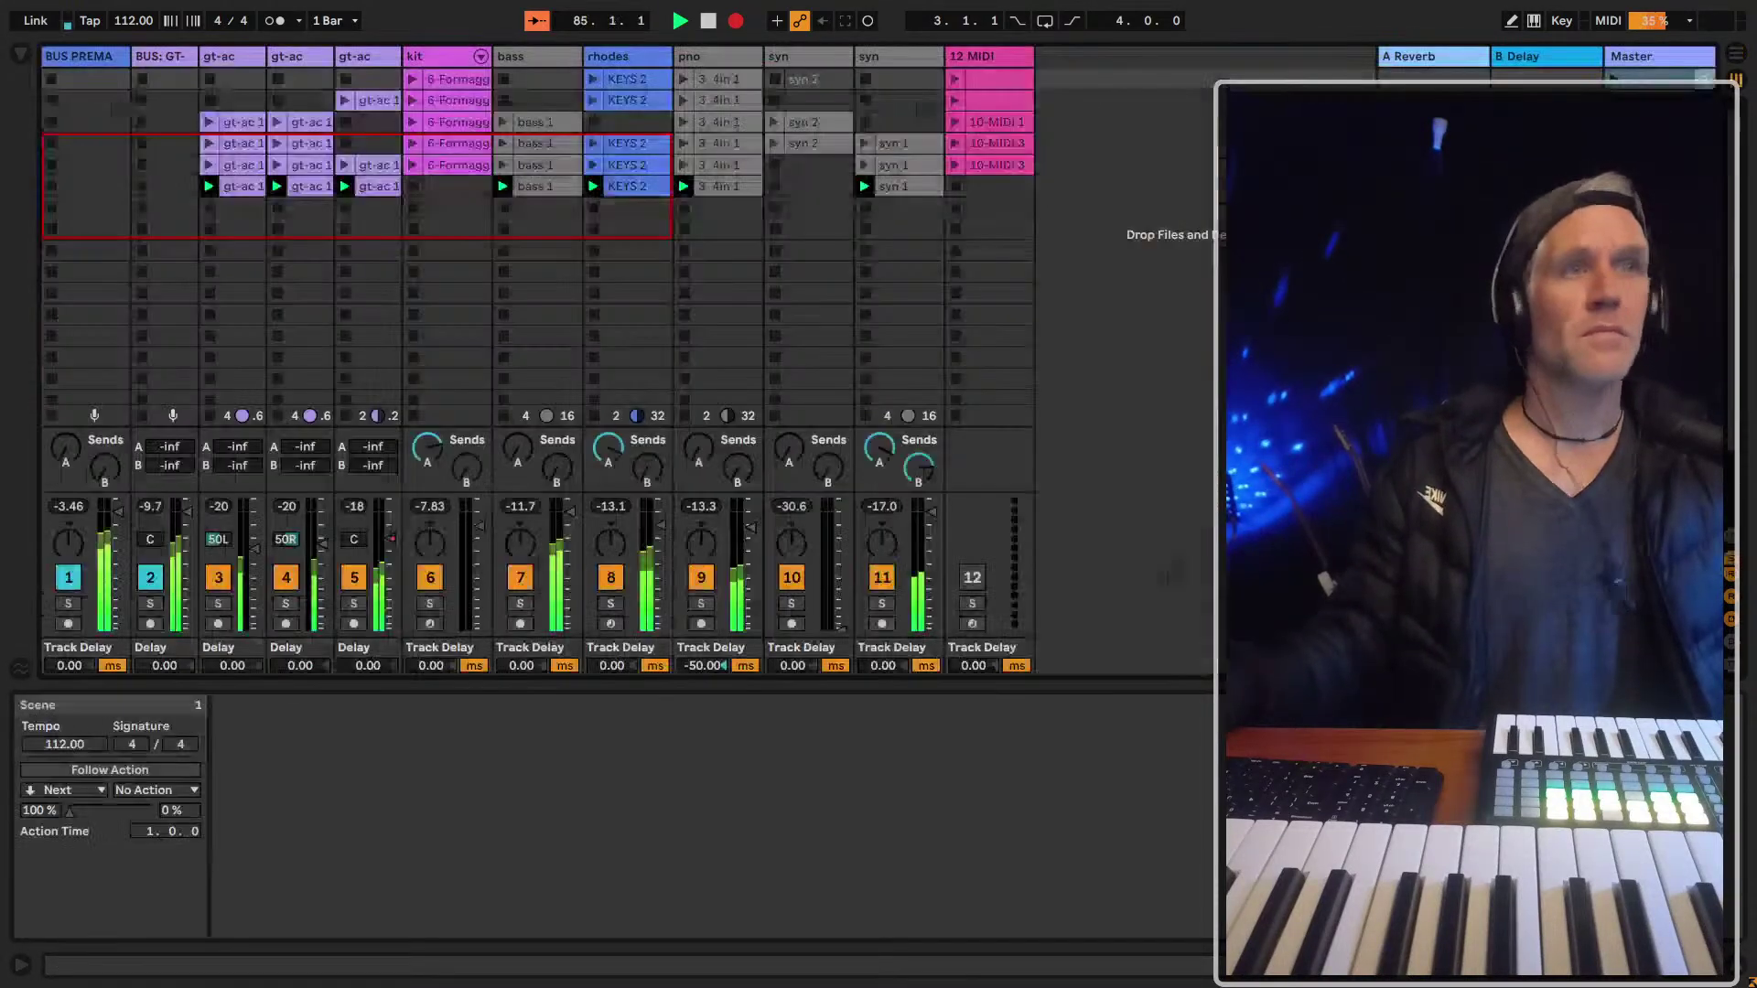
Deactivate the bass 1 and syn 1 clips in the sixth scene one after the other during recording, and return to the Arrangement
{"action": "left_click", "coordinate": [551, 184]}
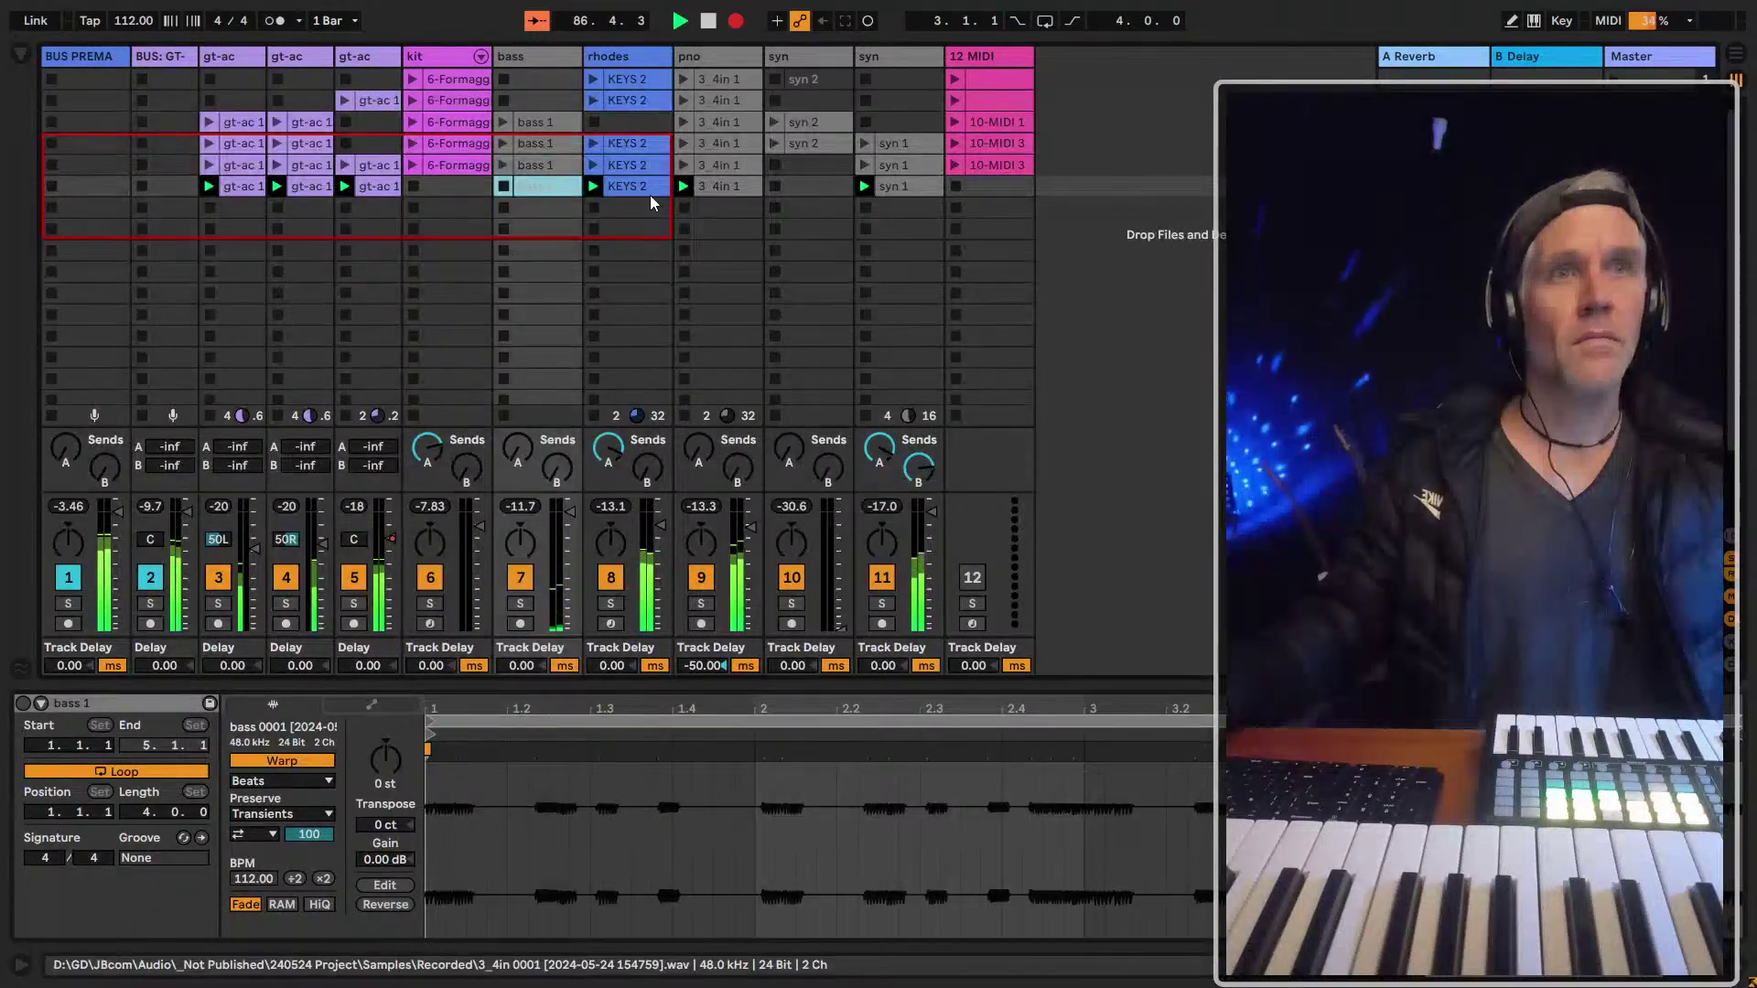
{"action": "left_click", "coordinate": [913, 182]}
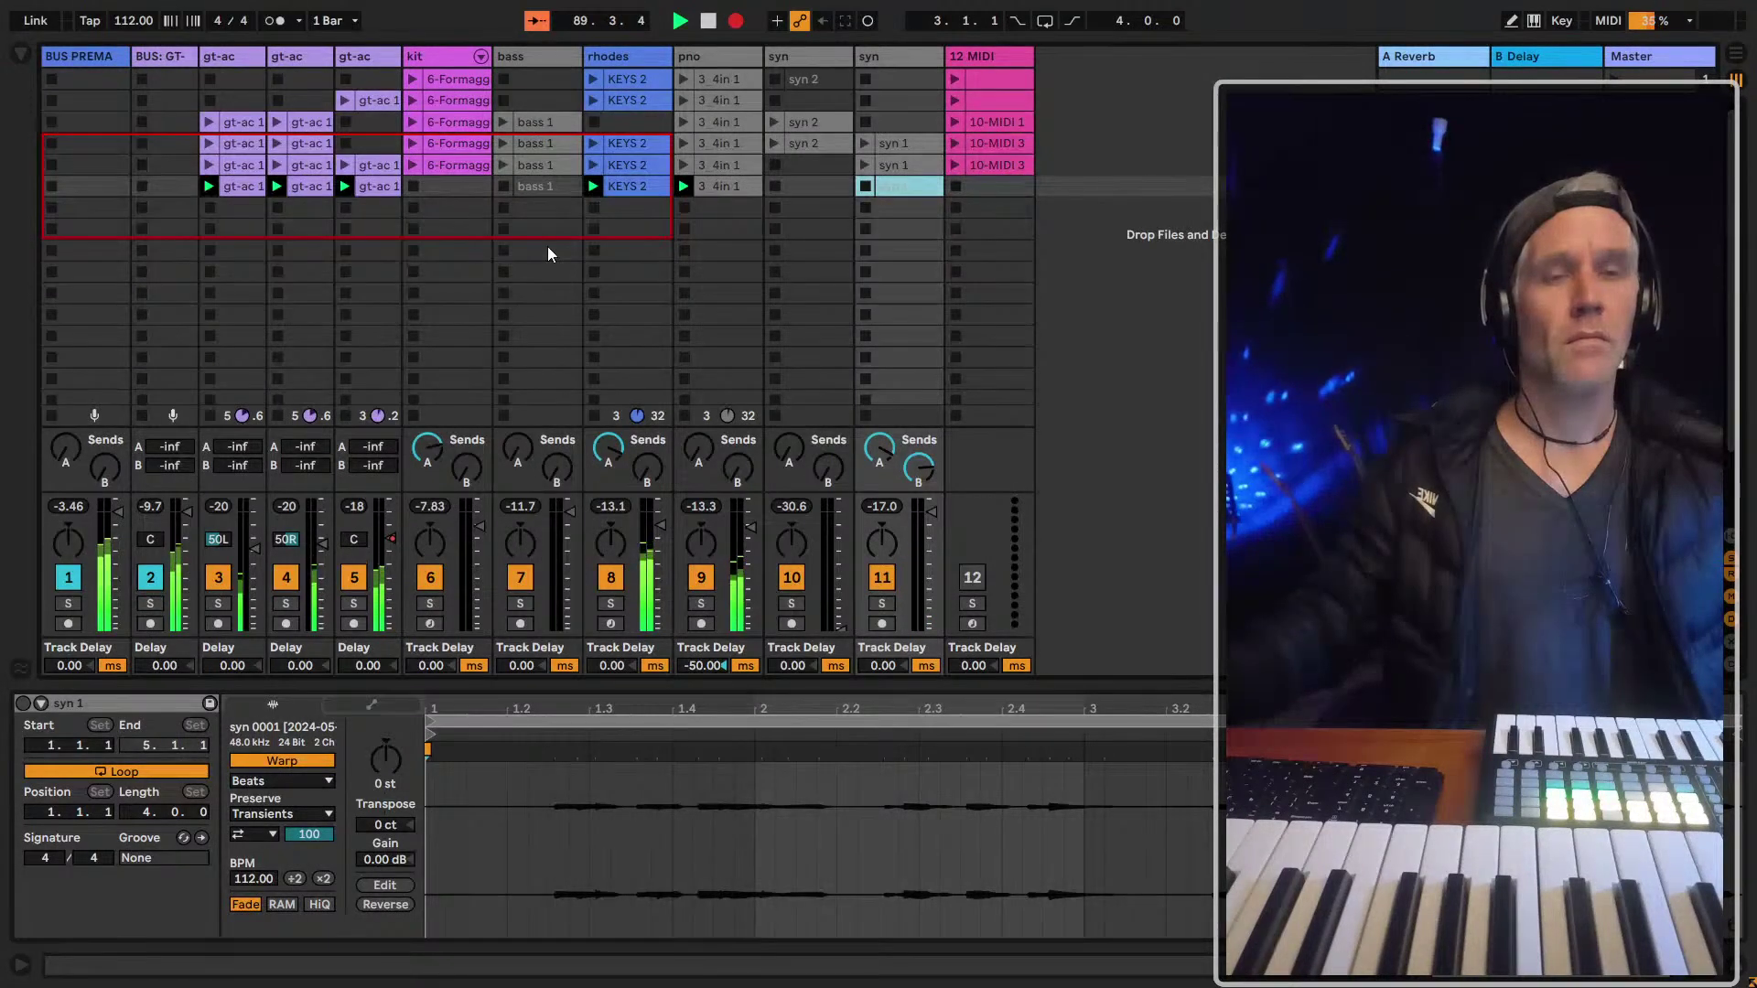
{"action": "key", "text": "Tab"}
Delete the surplus recorded material on the guitar, keys and piano tracks from 89.2.1 to 91.1.1
{"action": "left_click_drag", "start_coordinate": [1151, 123], "coordinate": [1151, 174]}
{"action": "mouse_move", "coordinate": [1145, 234]}
{"action": "left_mouse_down"}
{"action": "mouse_move", "coordinate": [1113, 152]}
{"action": "mouse_move", "coordinate": [1004, 172]}
{"action": "left_mouse_up"}
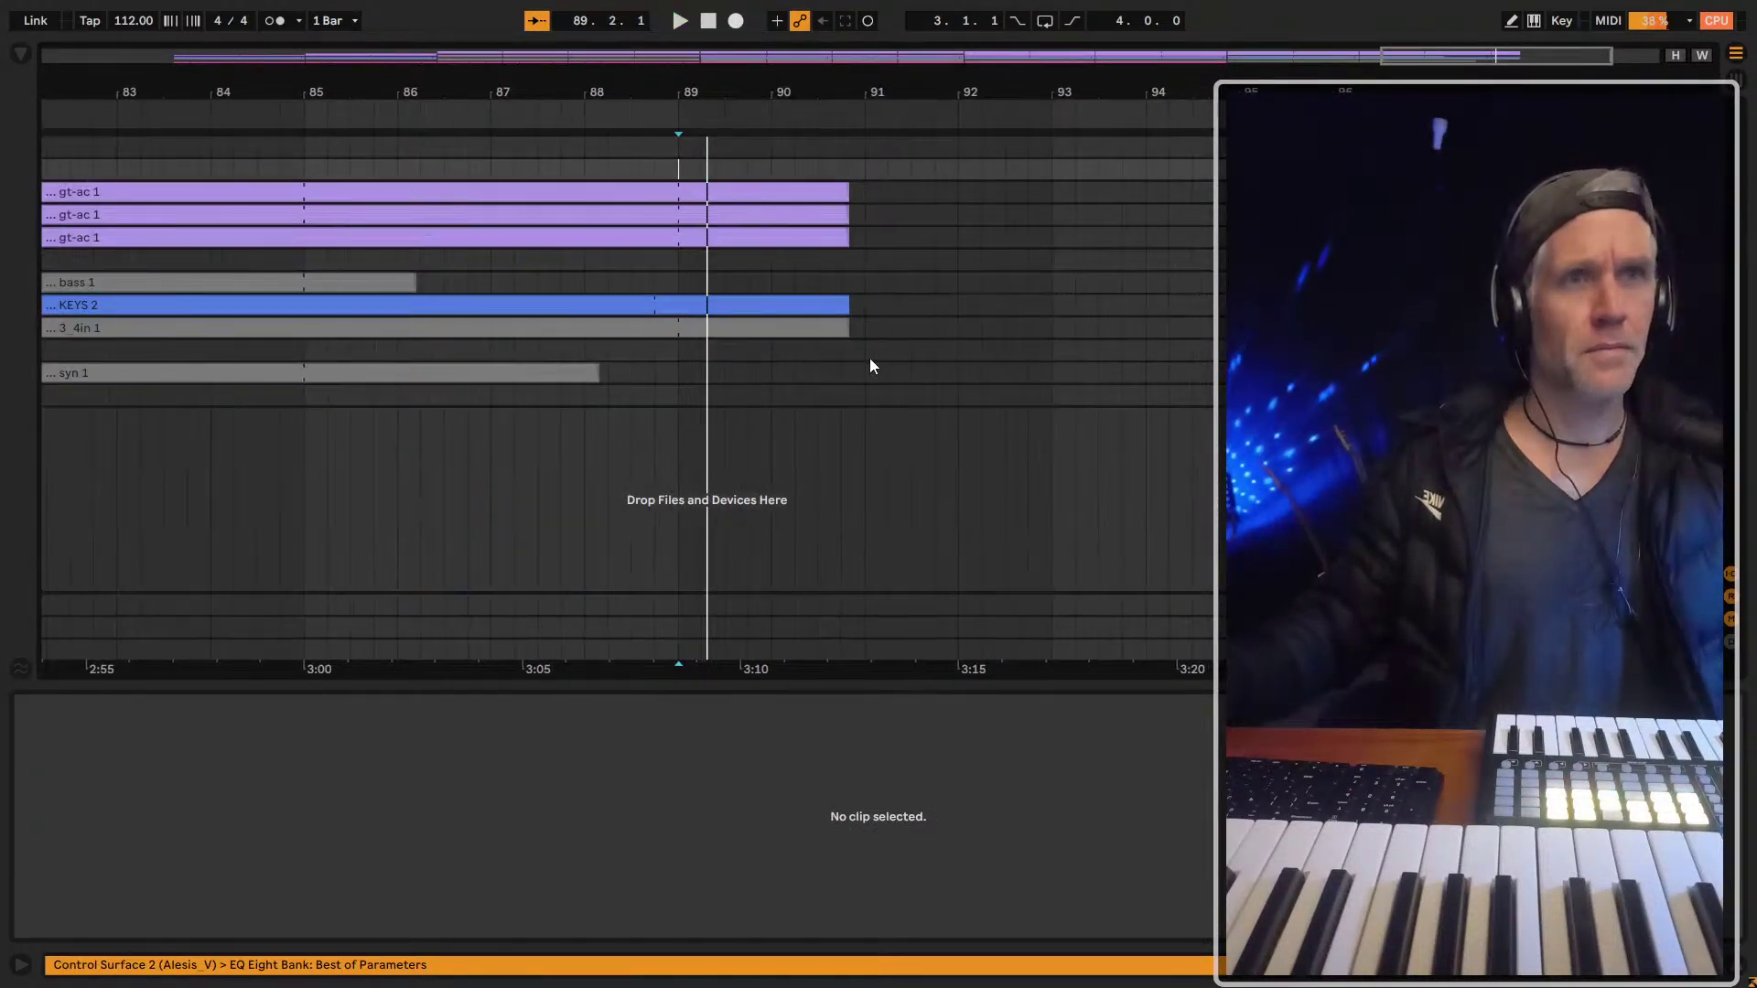
{"action": "left_click_drag", "start_coordinate": [870, 359], "coordinate": [748, 210]}
{"action": "left_click", "coordinate": [708, 184]}
{"action": "key", "text": "Delete"}
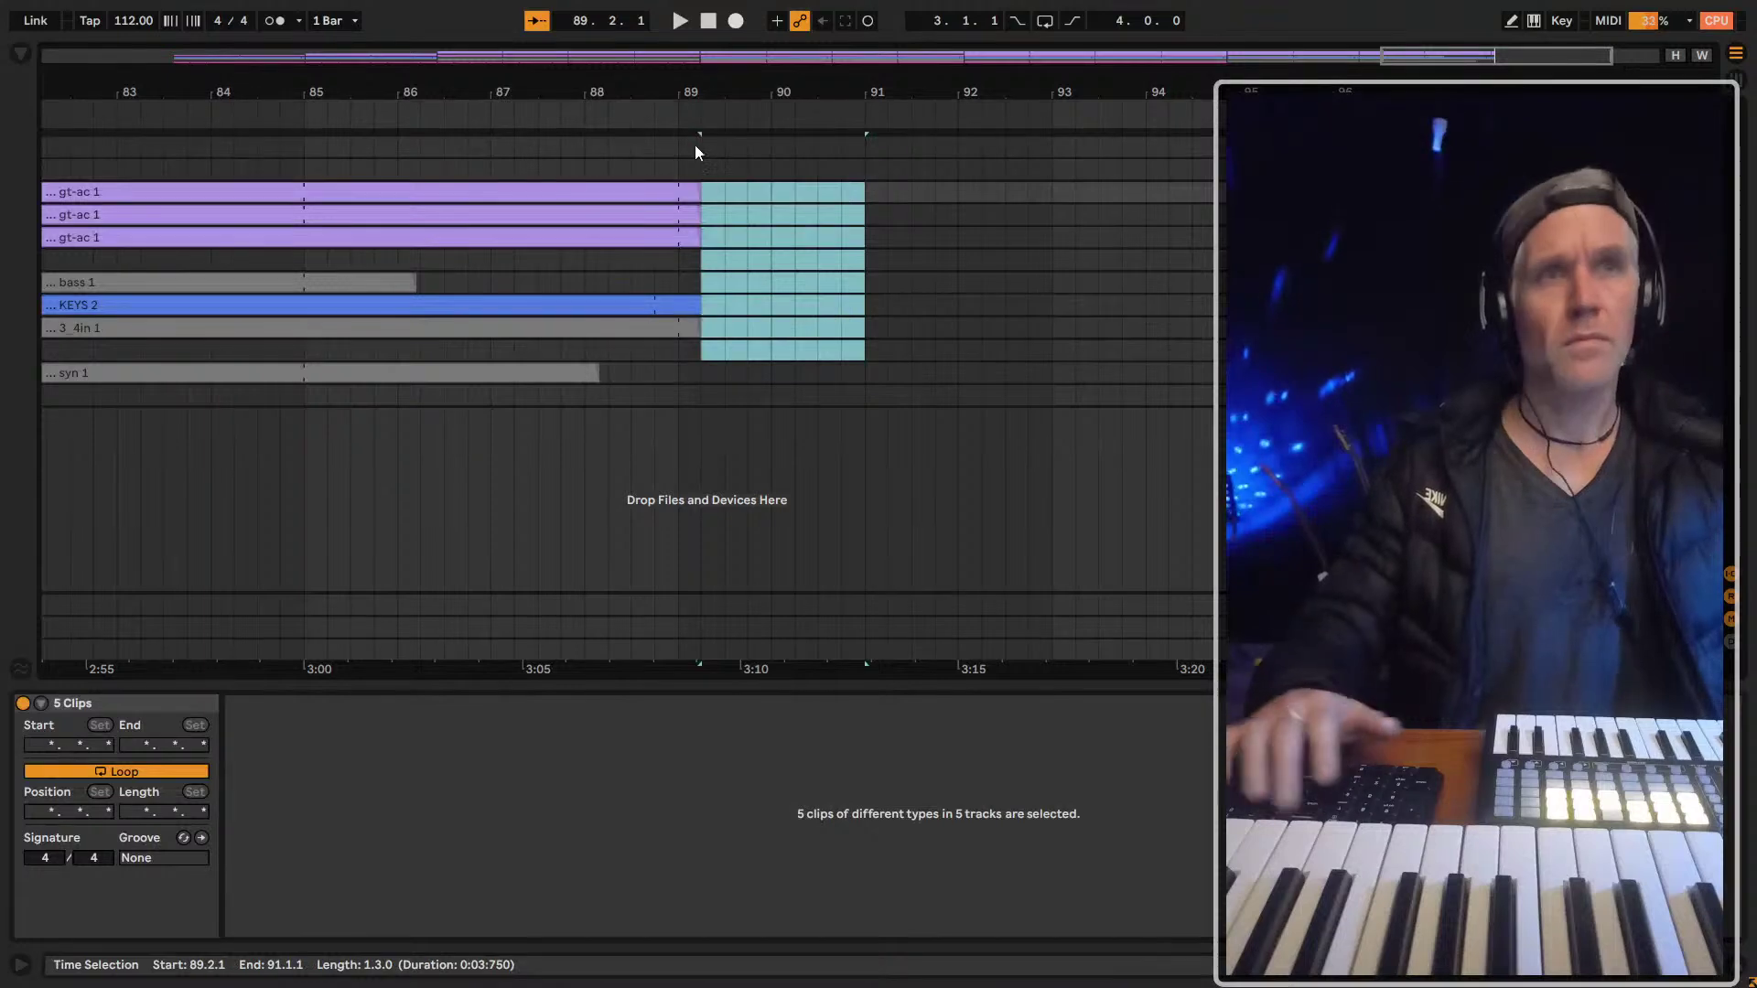
Play the end of the recorded arrangement briefly from bar 89
{"action": "left_click", "coordinate": [699, 157]}
{"action": "key", "text": "space"}
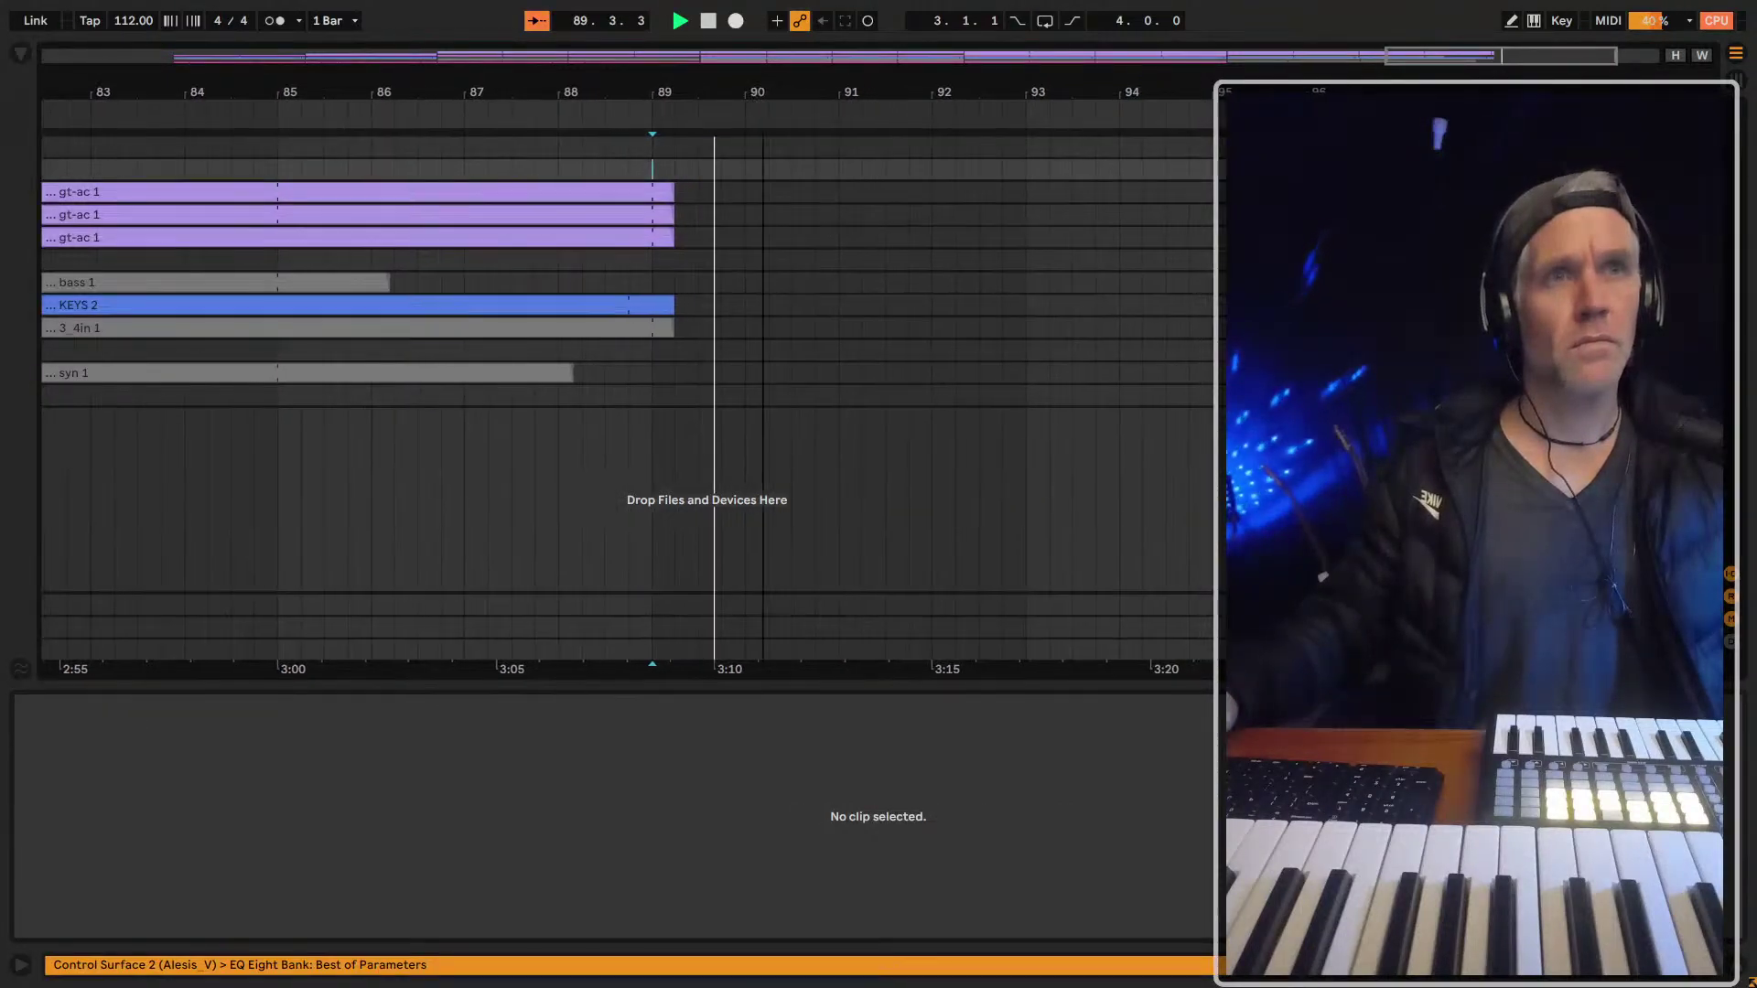
{"action": "key", "text": "minus"}
{"action": "key", "text": "space"}
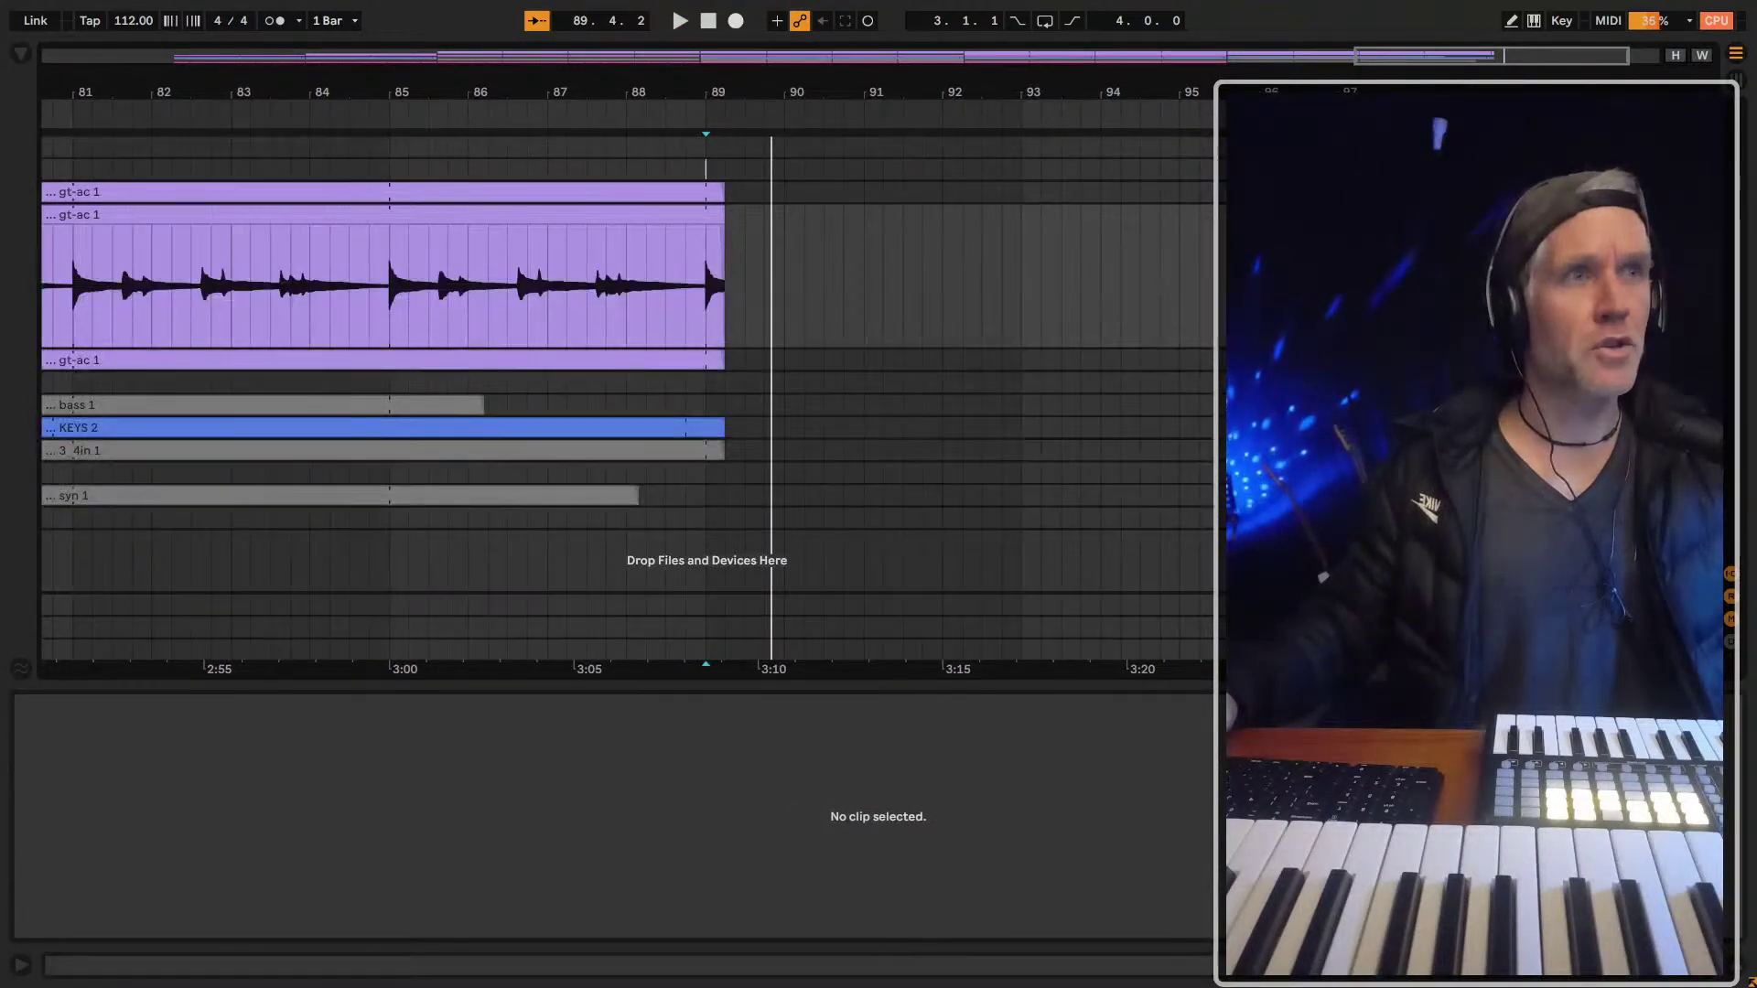
Split the clips on the first two gt-ac tracks at 89.1.1 and select their short end pieces
{"action": "left_click", "coordinate": [708, 267]}
{"action": "key", "text": "ctrl+e"}
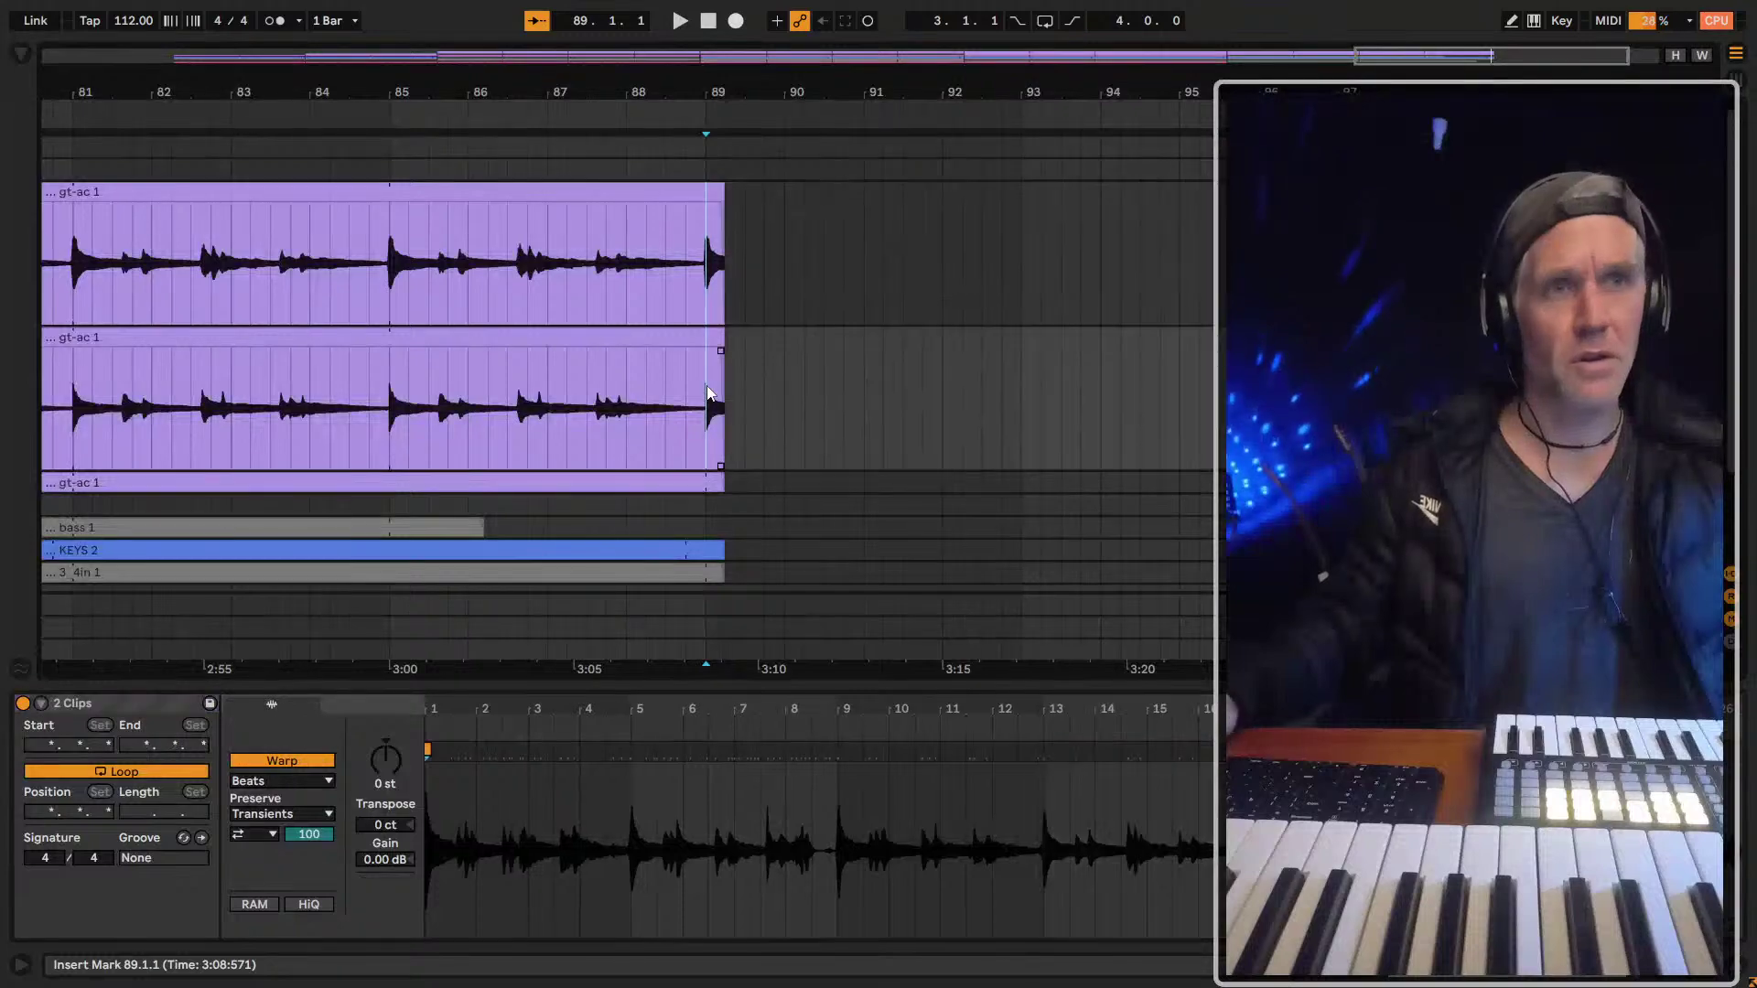
{"action": "left_click", "coordinate": [725, 381]}
{"action": "left_click_drag", "start_coordinate": [716, 224], "coordinate": [718, 394]}
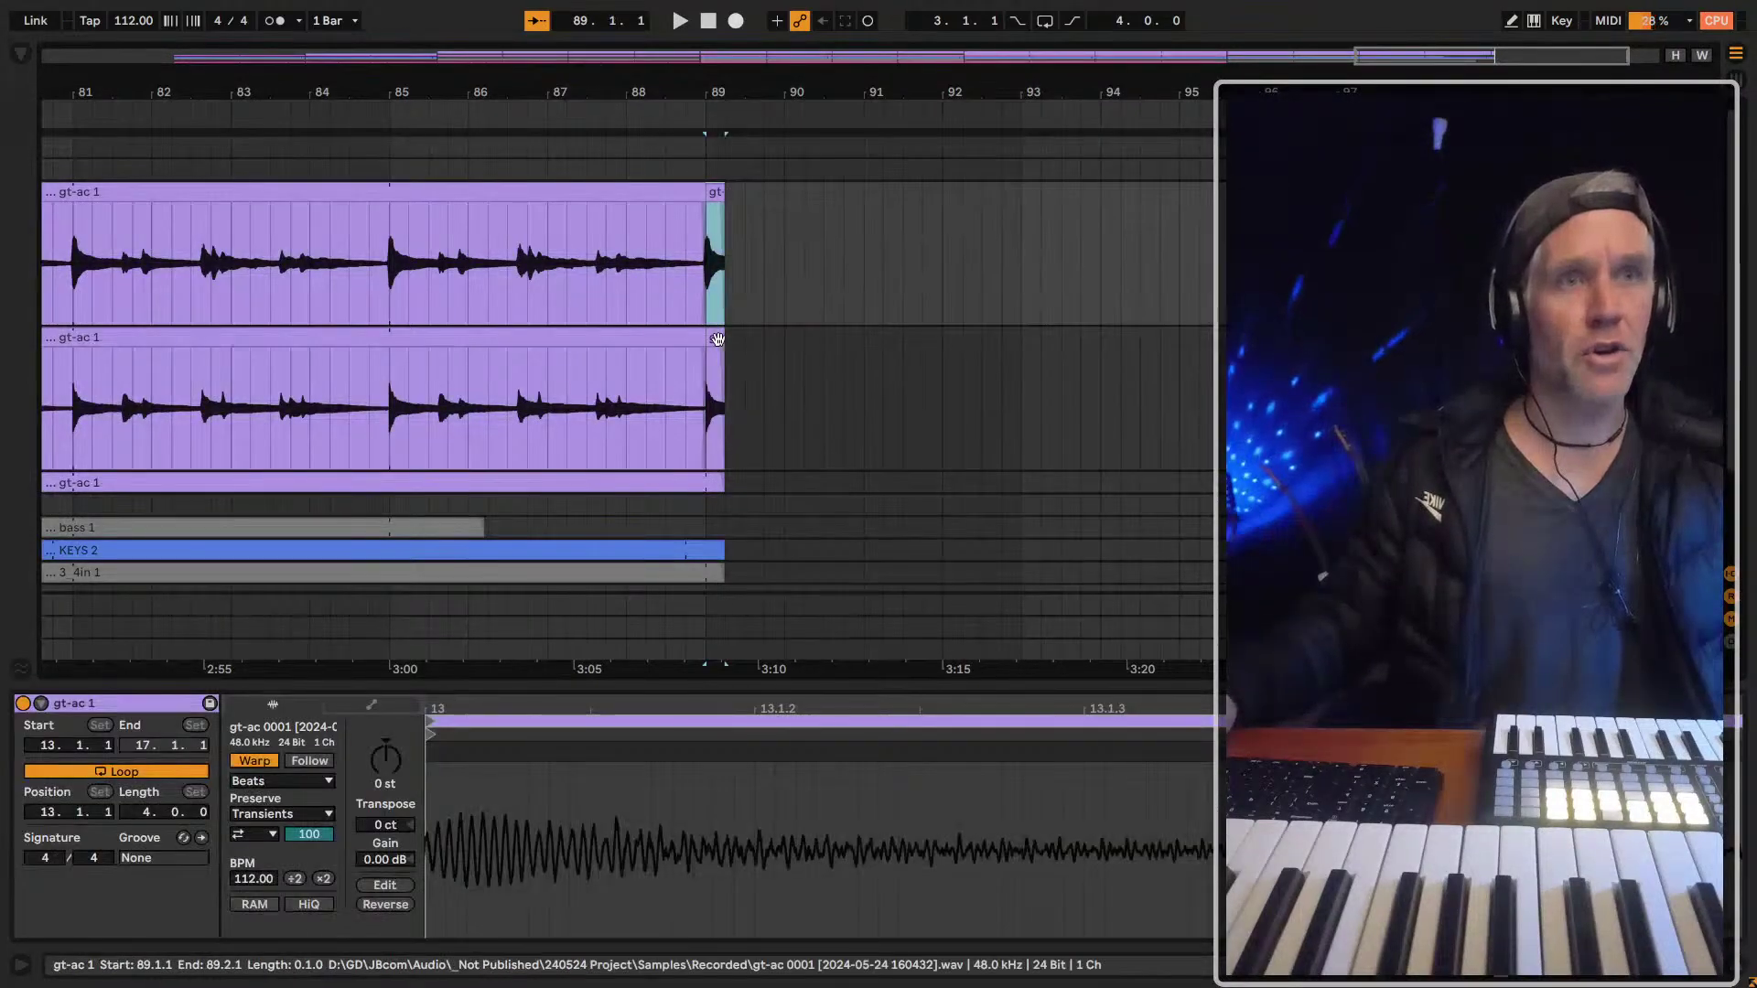
Extend the two split gt-ac end pieces so that they run from bar 89 to 93.1.1
{"action": "left_click_drag", "start_coordinate": [723, 256], "coordinate": [1078, 302]}
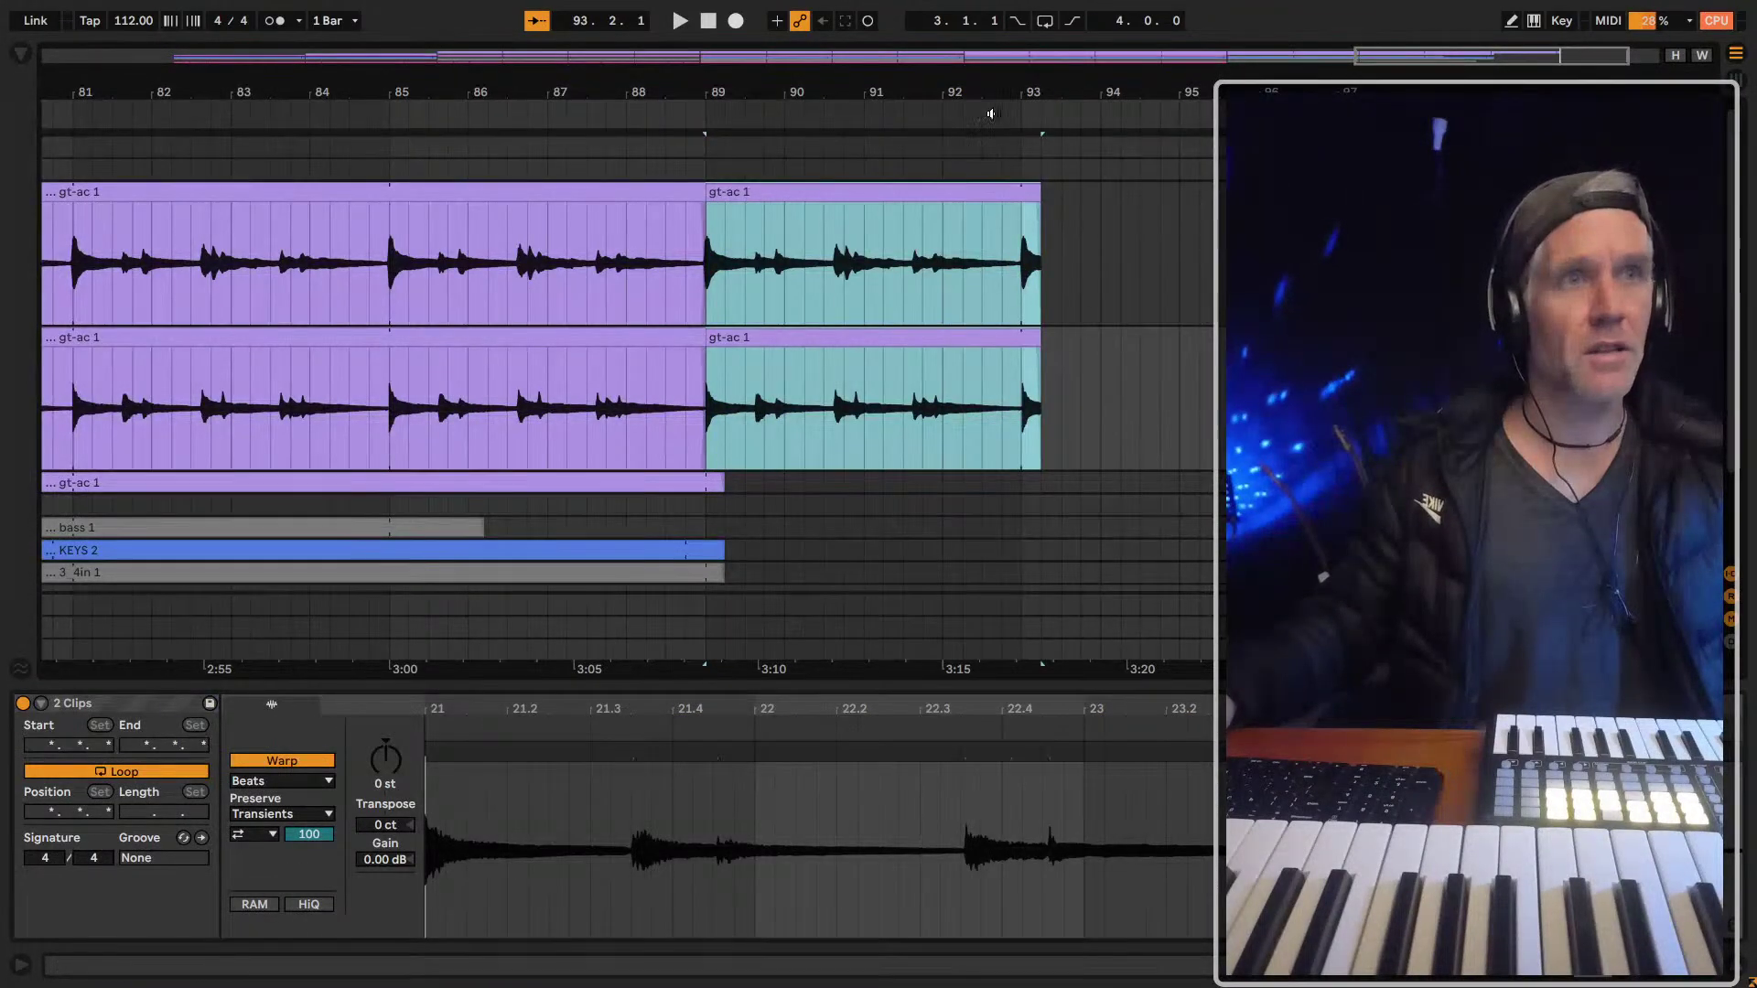
{"action": "scroll", "coordinate": [1204, 188], "scroll_direction": "down", "scroll_amount": 3}
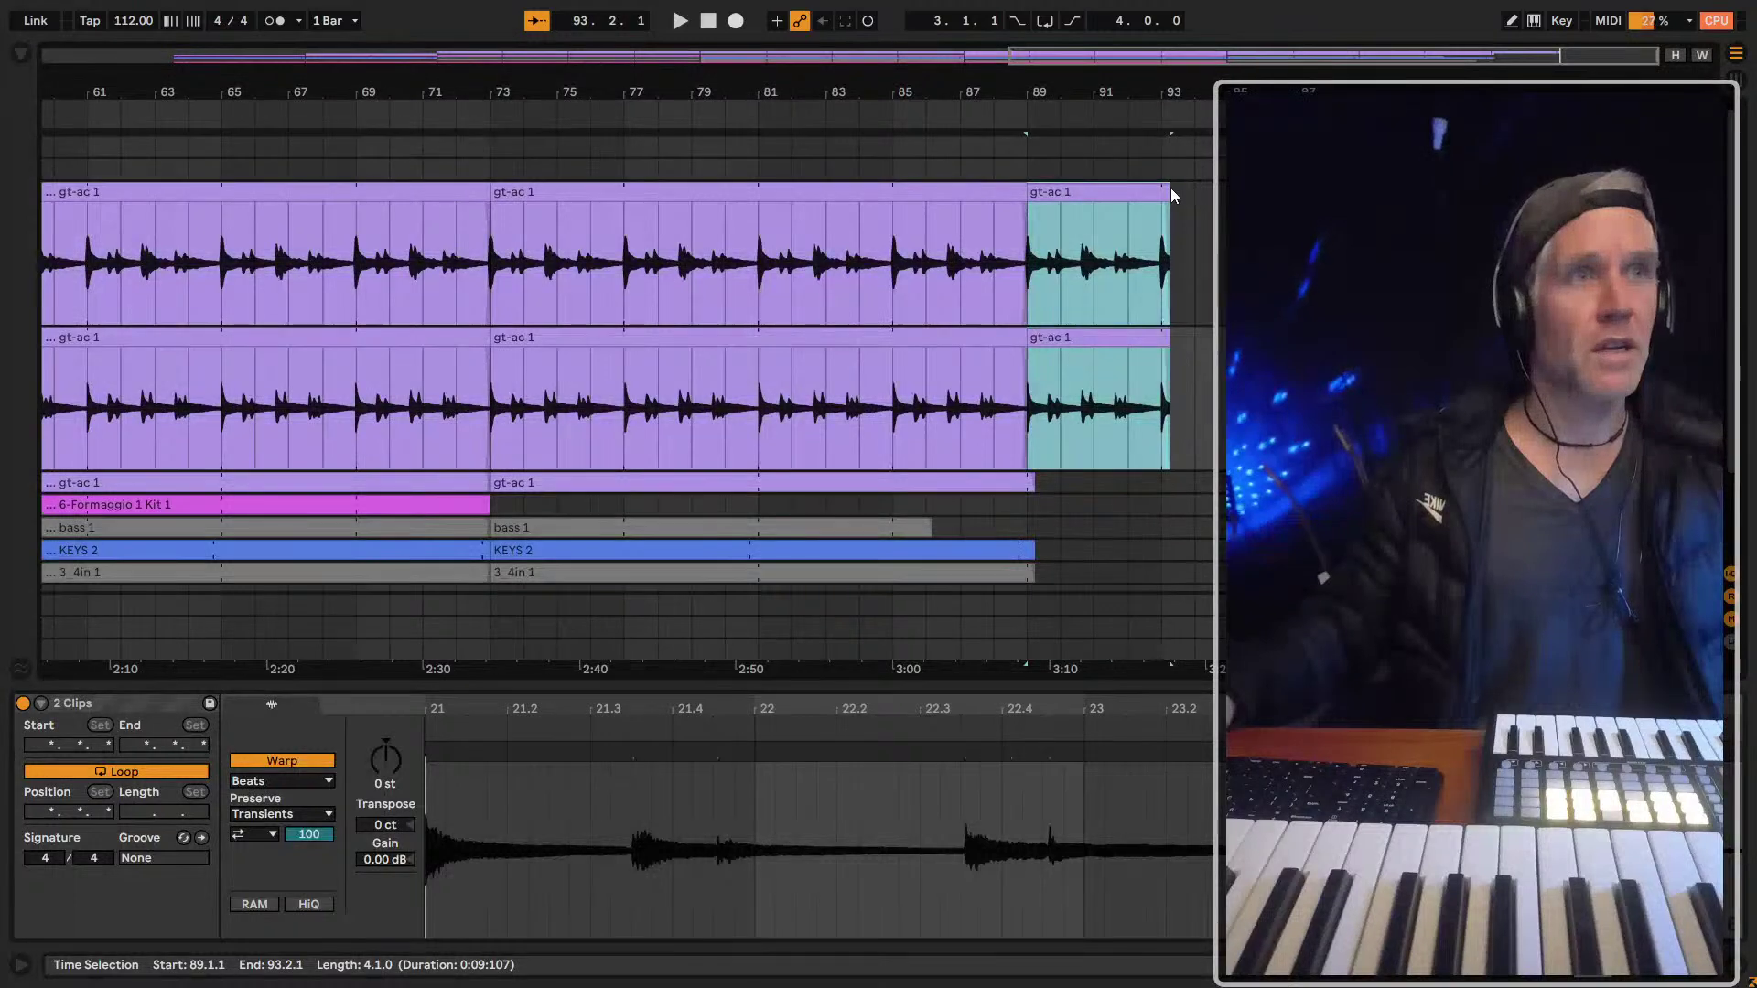
{"action": "left_click_drag", "start_coordinate": [1172, 195], "coordinate": [1162, 195]}
{"action": "left_click", "coordinate": [1098, 192]}
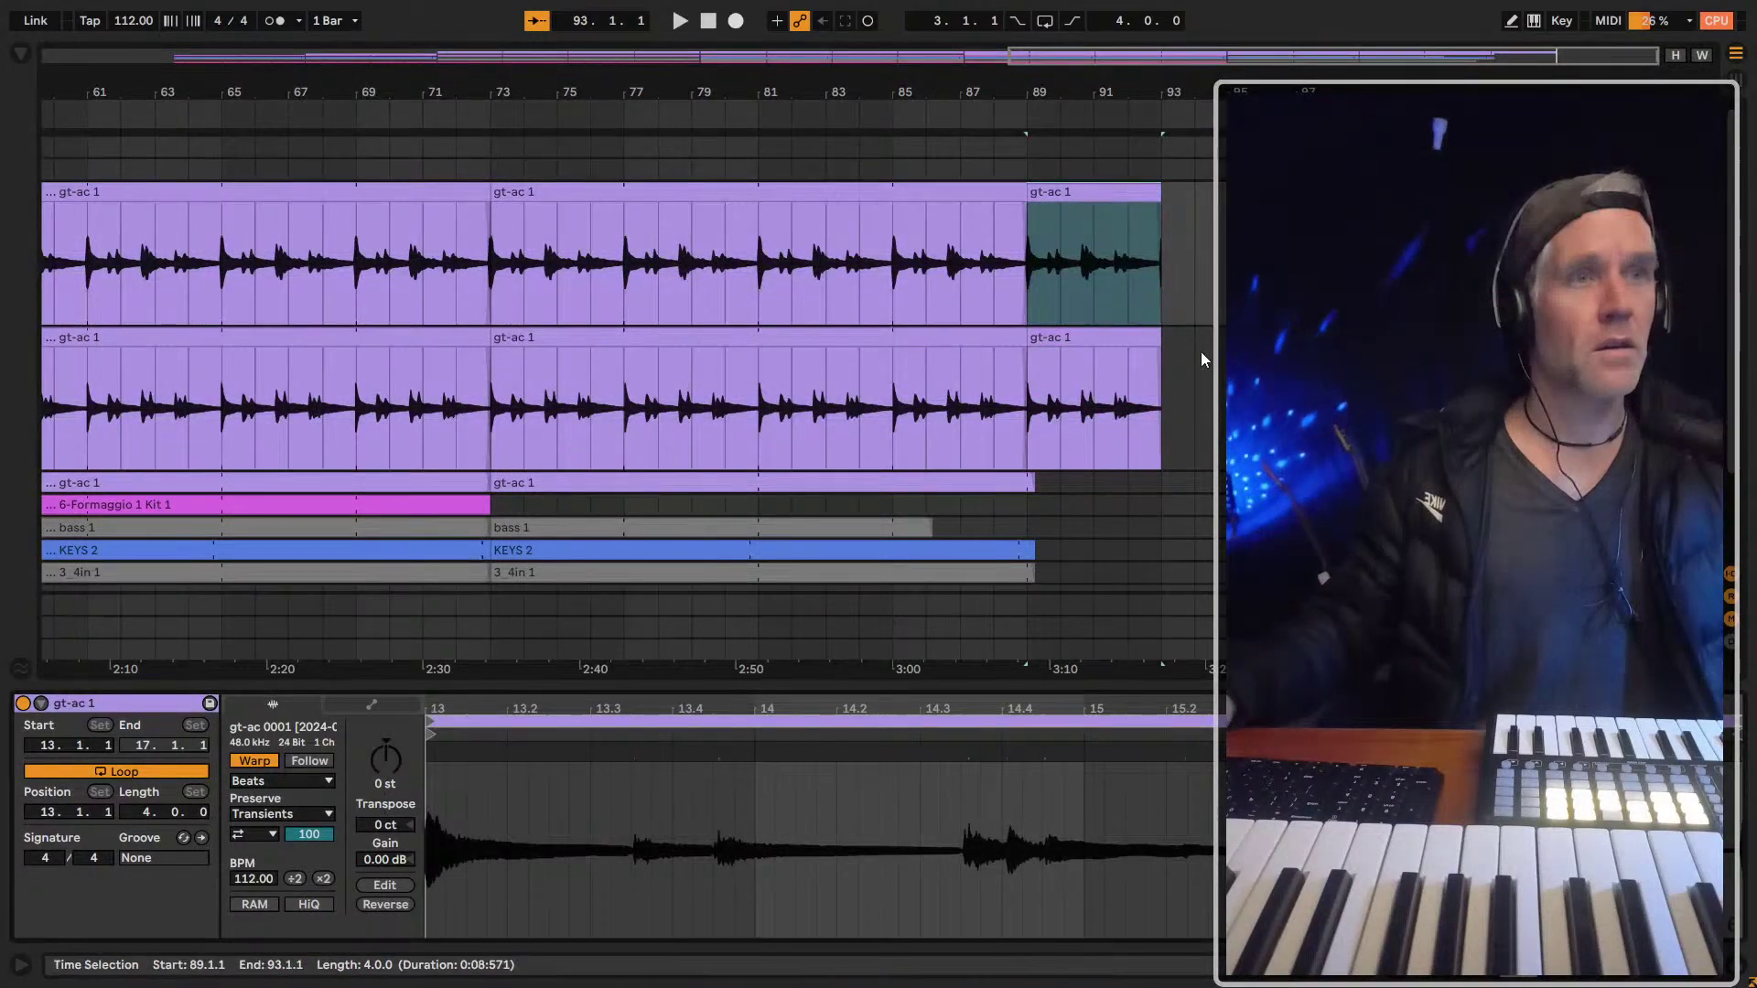
{"action": "double_click", "coordinate": [1194, 709]}
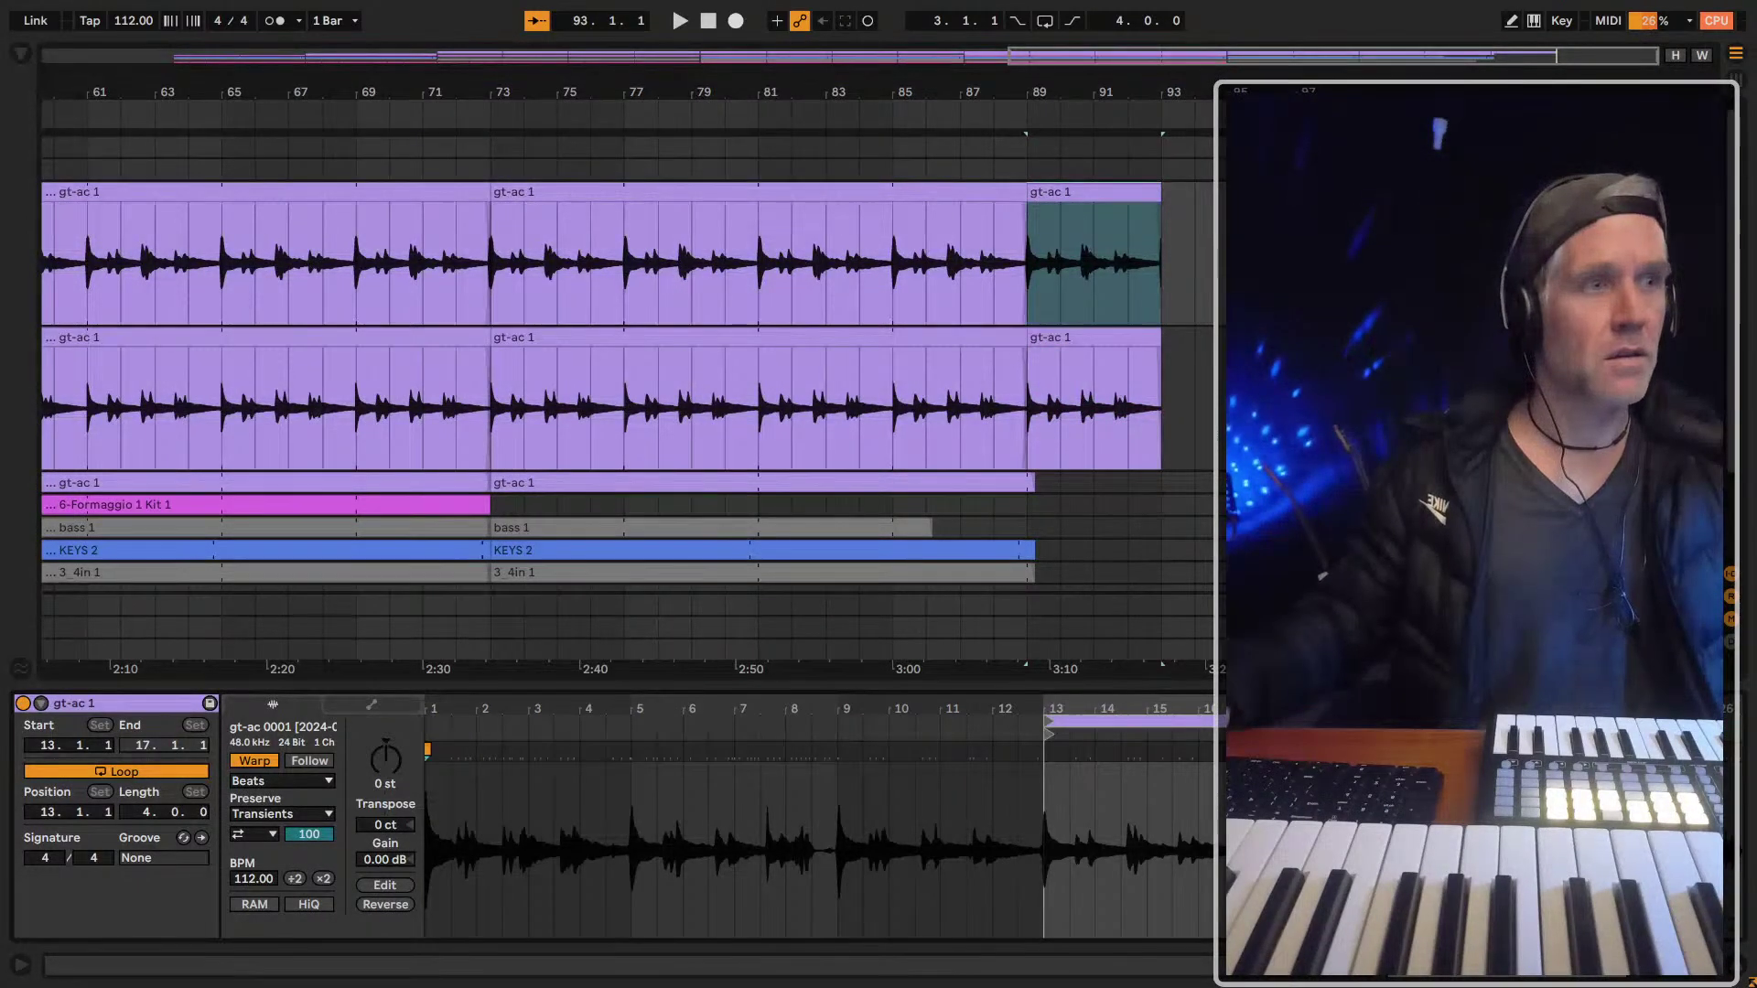
Unfold the third gt-ac track and copy the opening four bars of its clip from bar 73 to bar 89
{"action": "left_click", "coordinate": [1263, 482]}
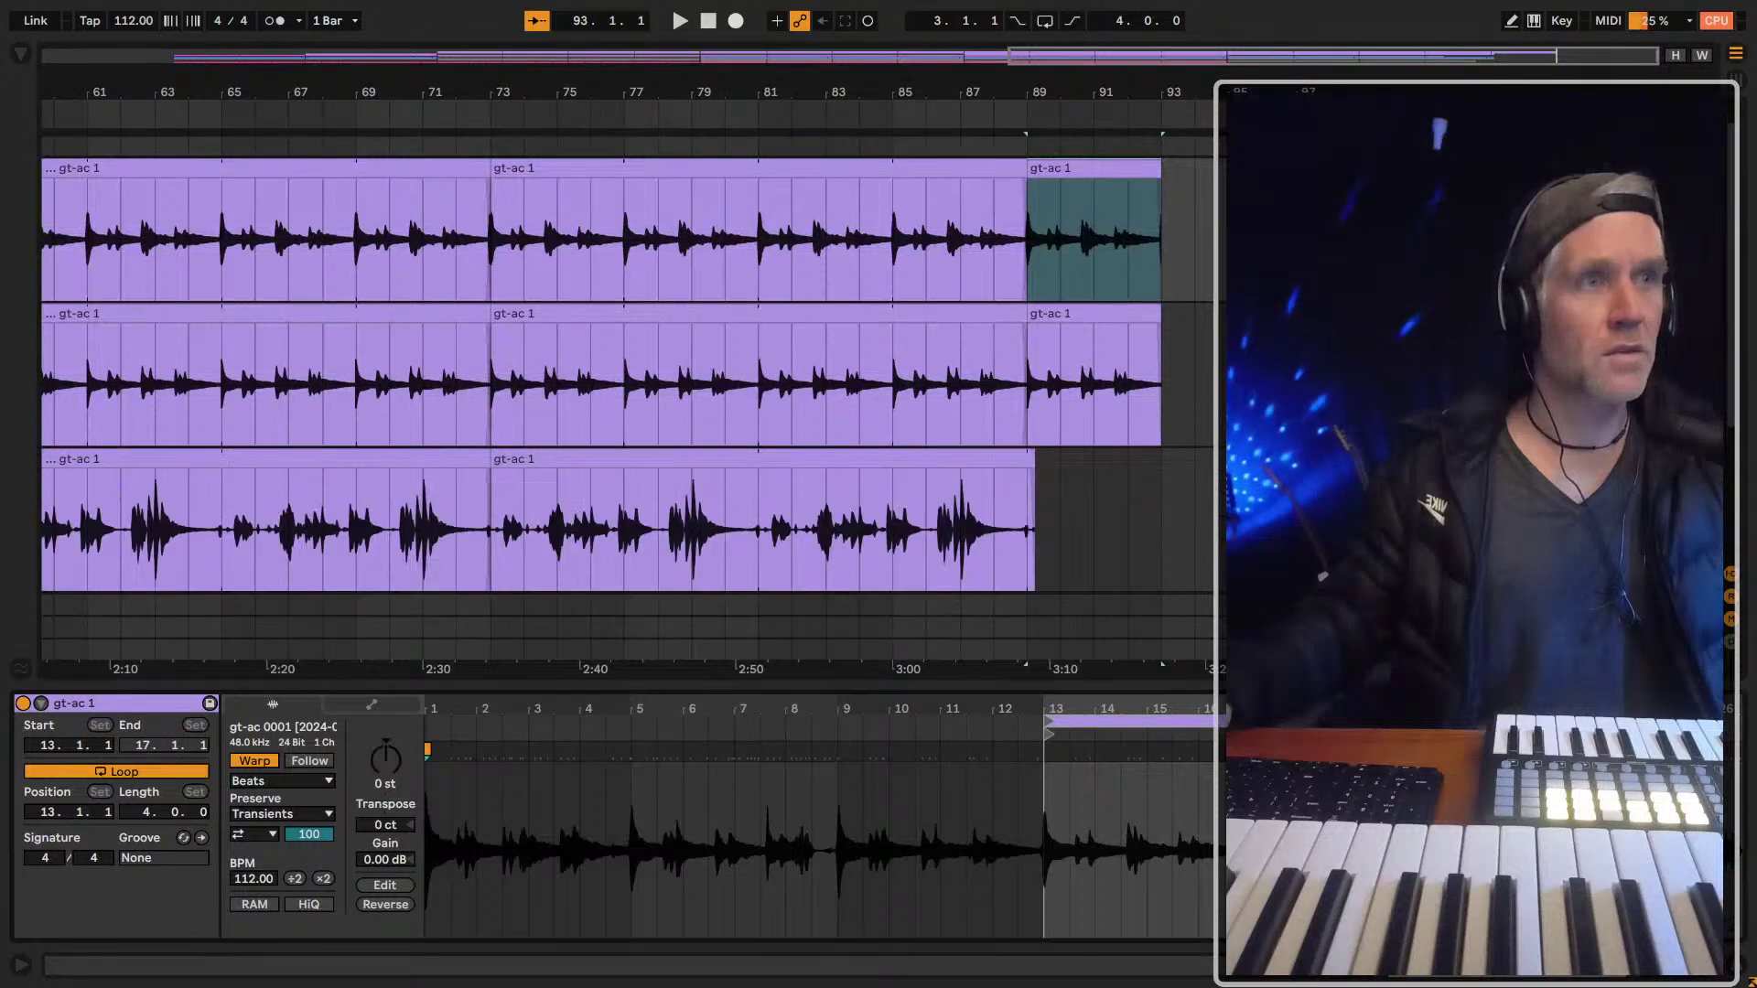
{"action": "left_click", "coordinate": [1025, 479]}
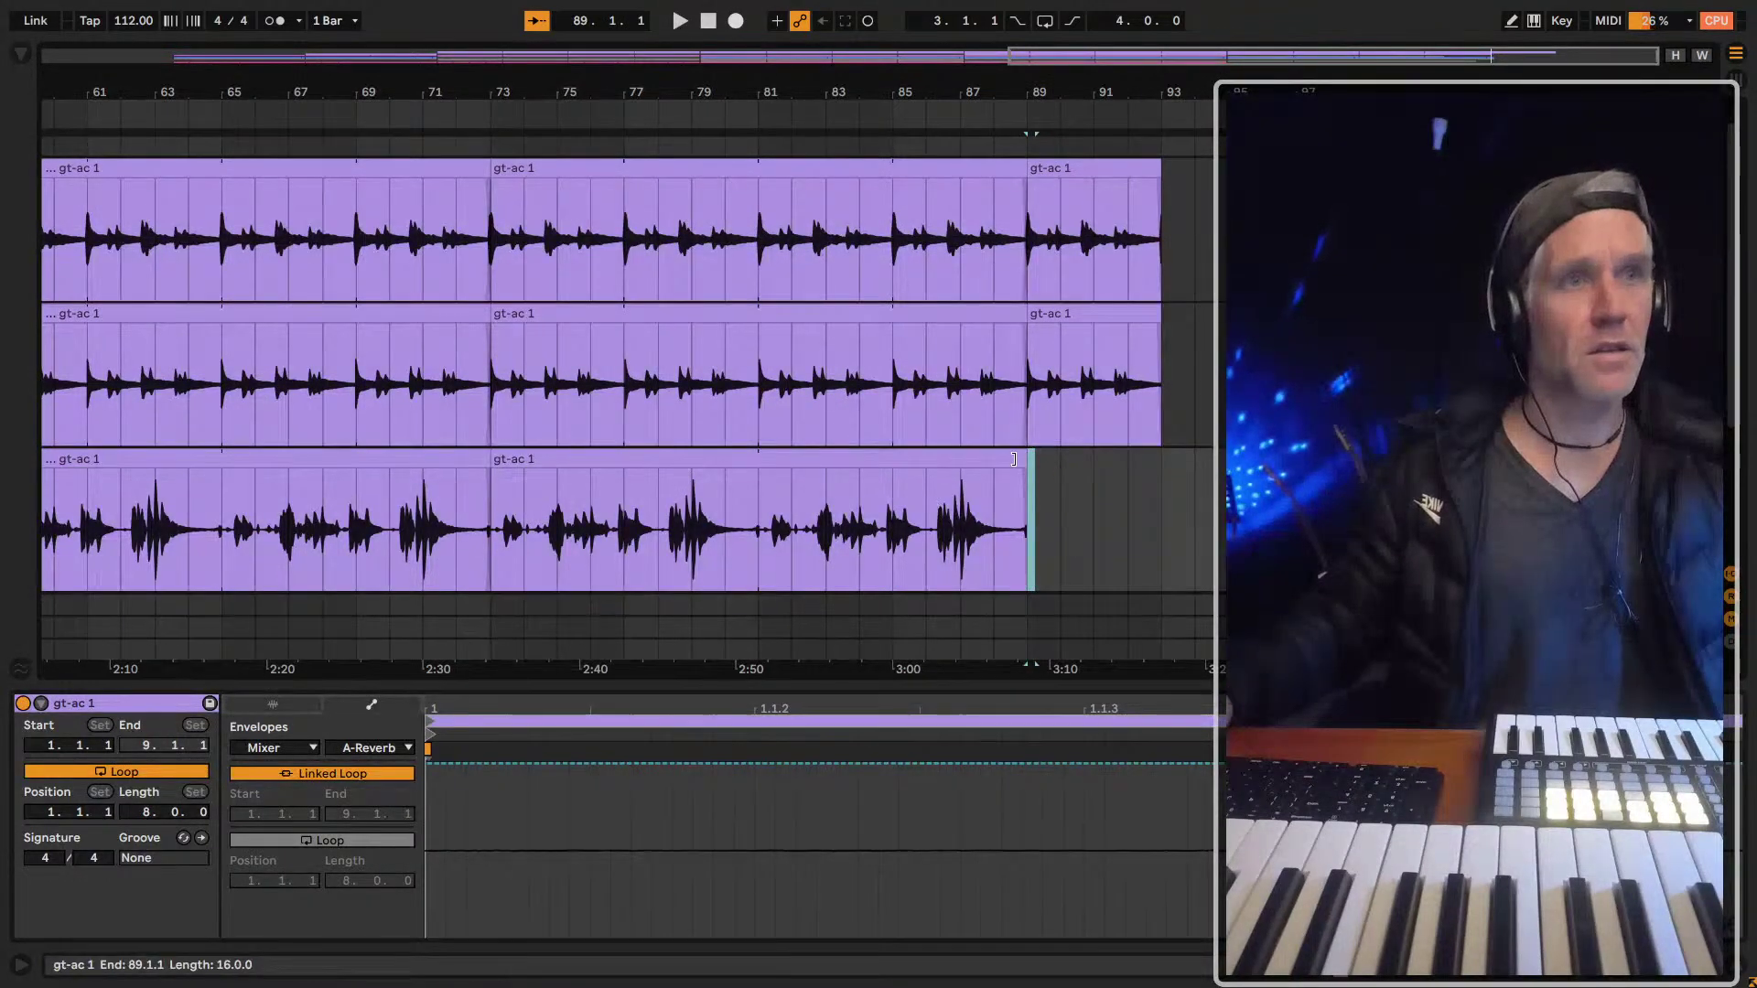
{"action": "left_click_drag", "start_coordinate": [493, 528], "coordinate": [643, 533]}
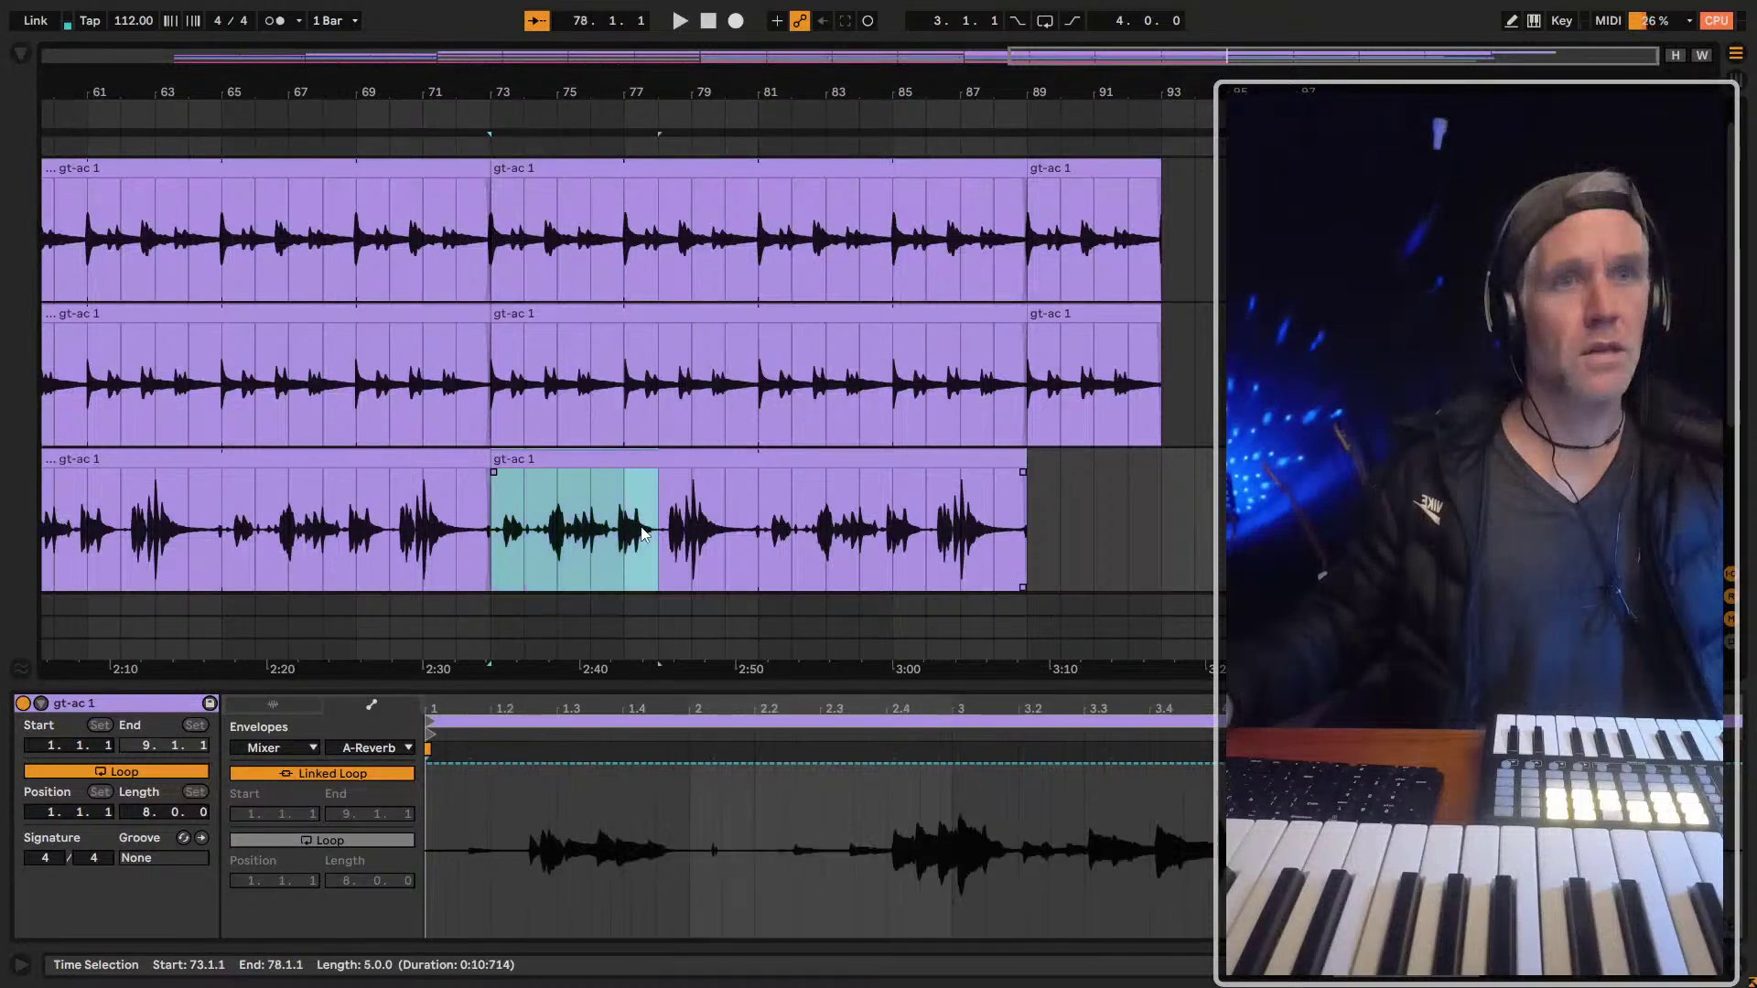
{"action": "left_click", "coordinate": [1031, 519]}
{"action": "key", "text": "ctrl+v"}
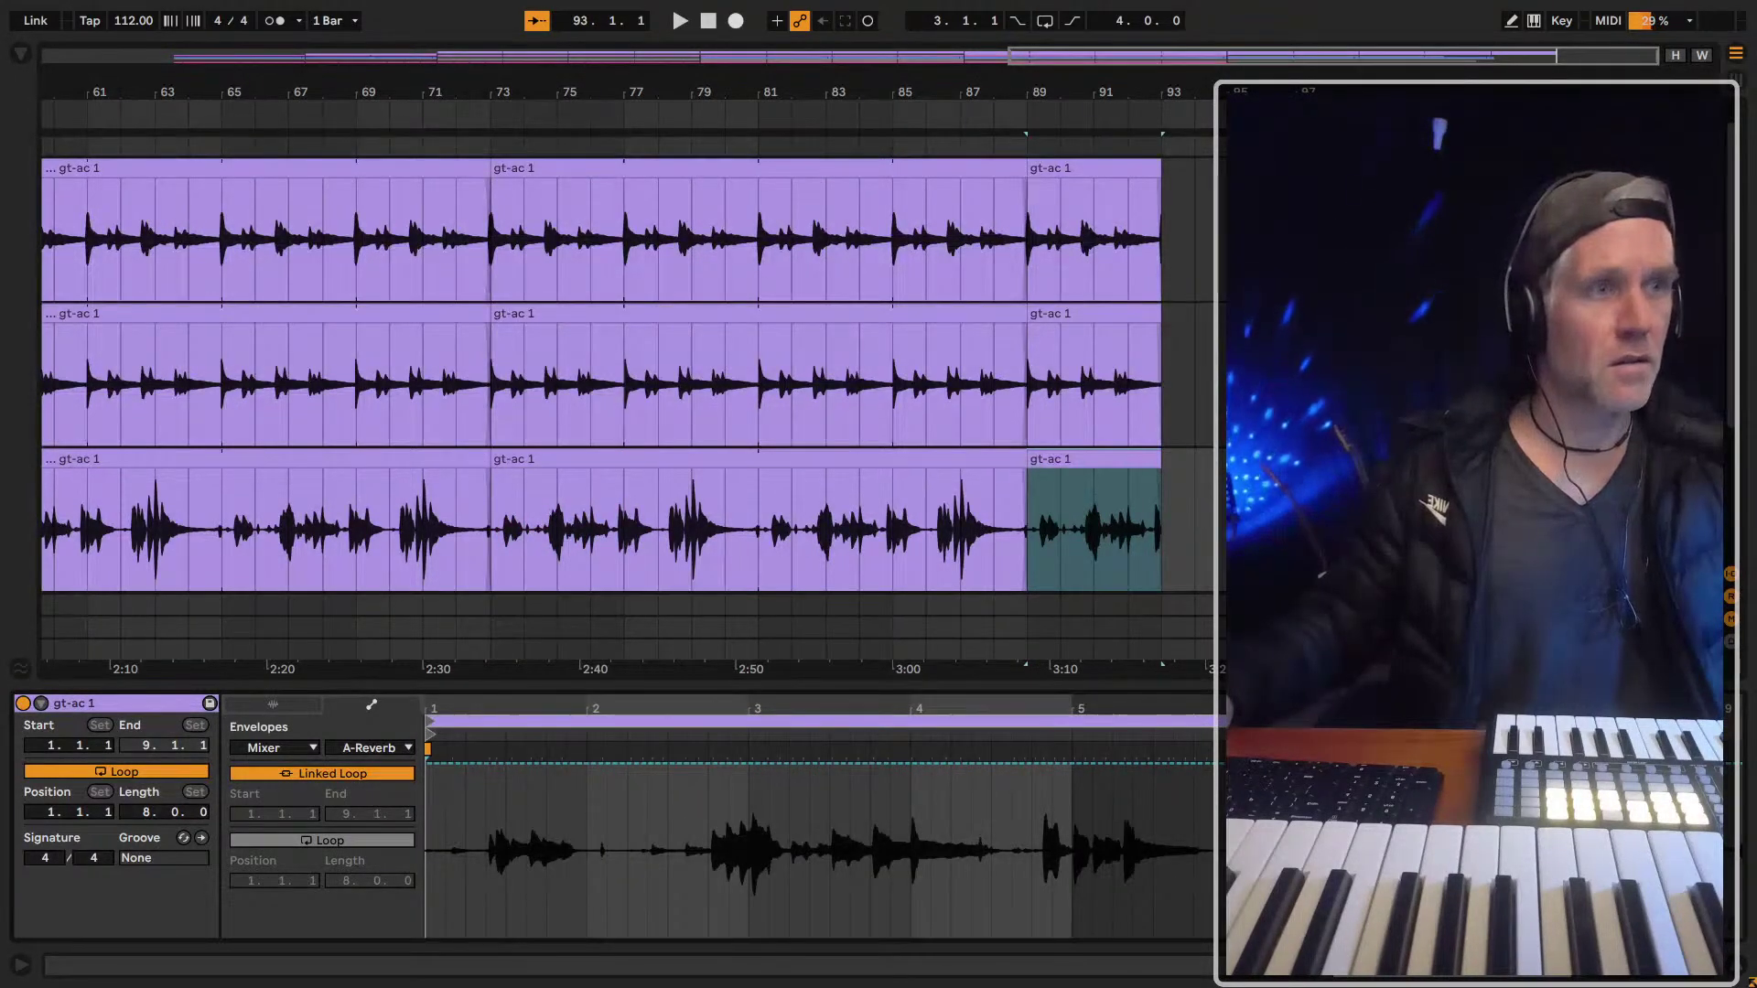
Examine the pasted gt-ac clip's waveform in the clip view and play it from bar 89
{"action": "left_click", "coordinate": [477, 745]}
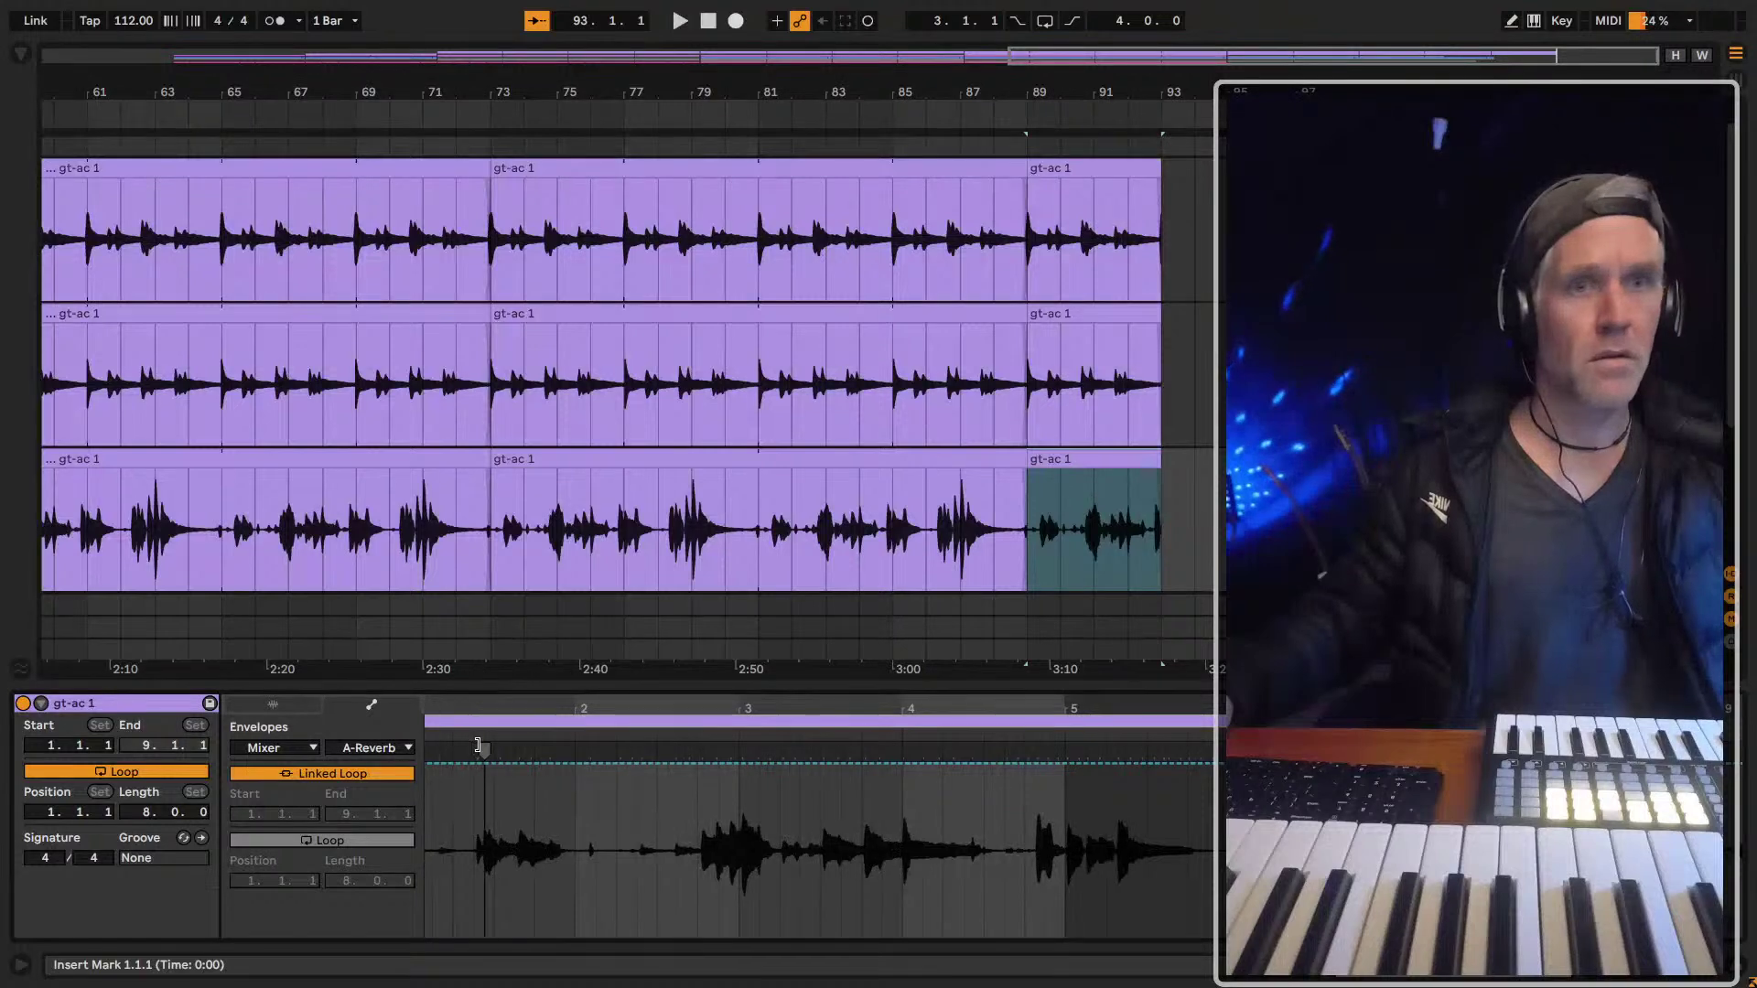
{"action": "left_click_drag", "start_coordinate": [470, 704], "coordinate": [478, 703]}
{"action": "key", "text": "shift+Tab"}
{"action": "key", "text": "shift+Tab"}
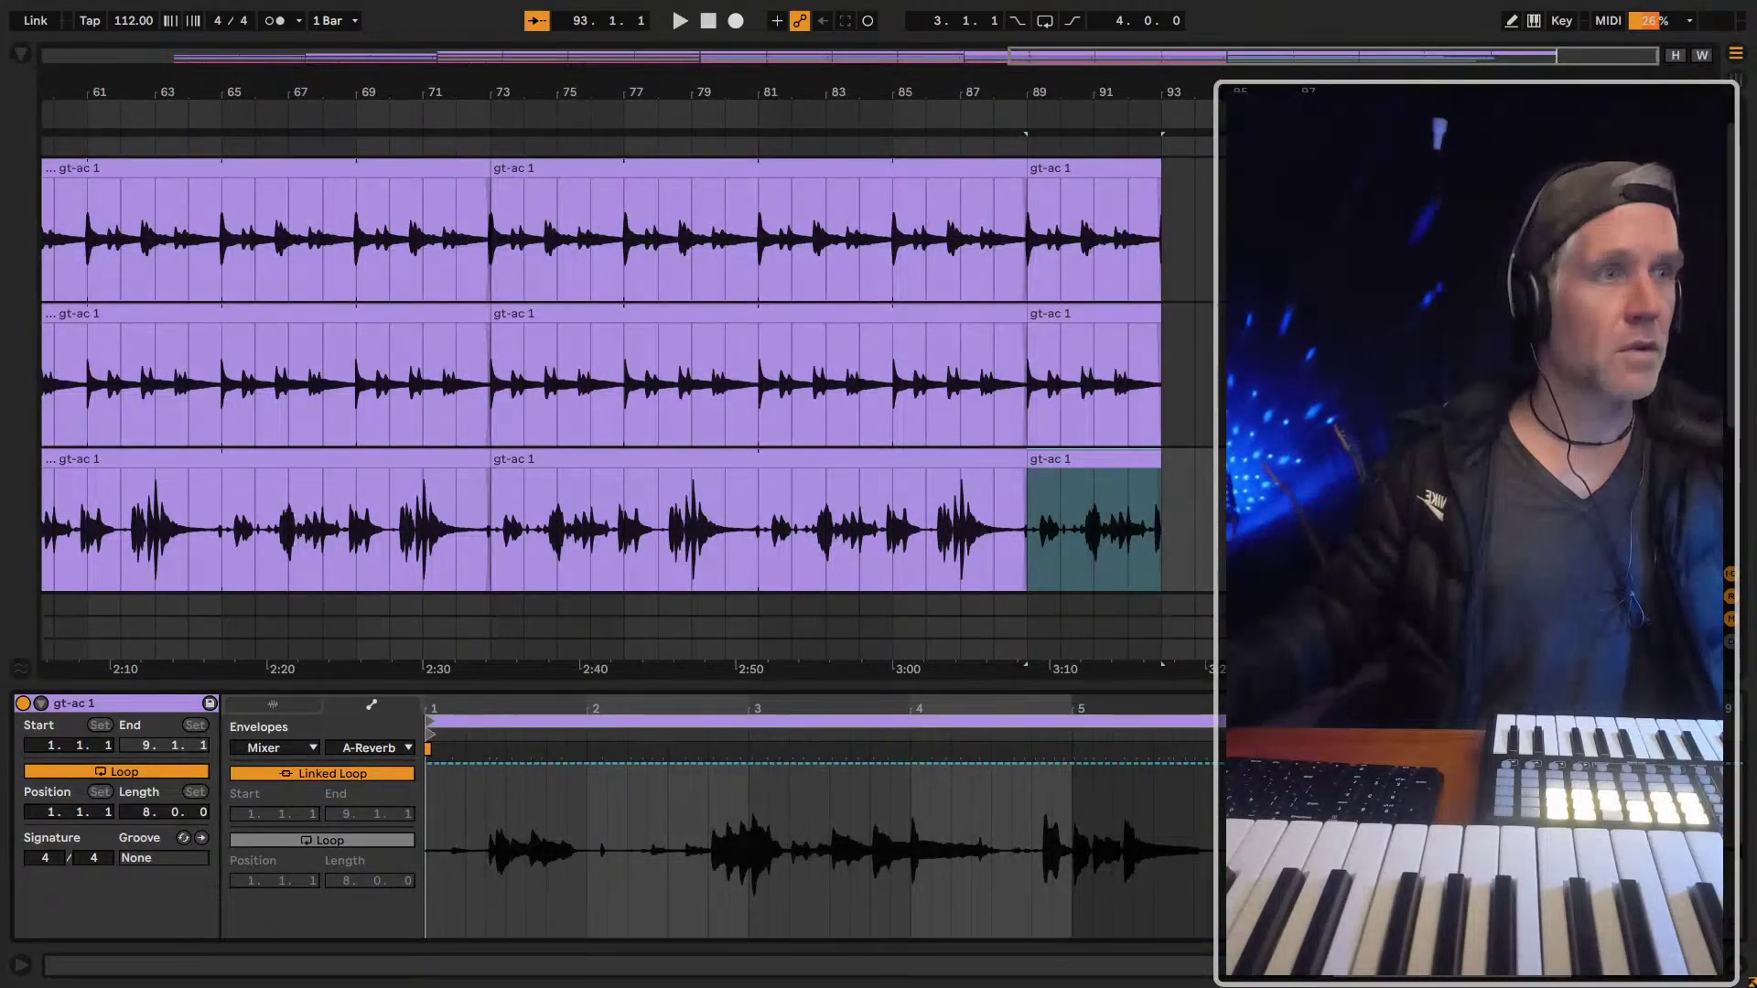
{"action": "left_click", "coordinate": [1096, 462]}
{"action": "key", "text": "space"}
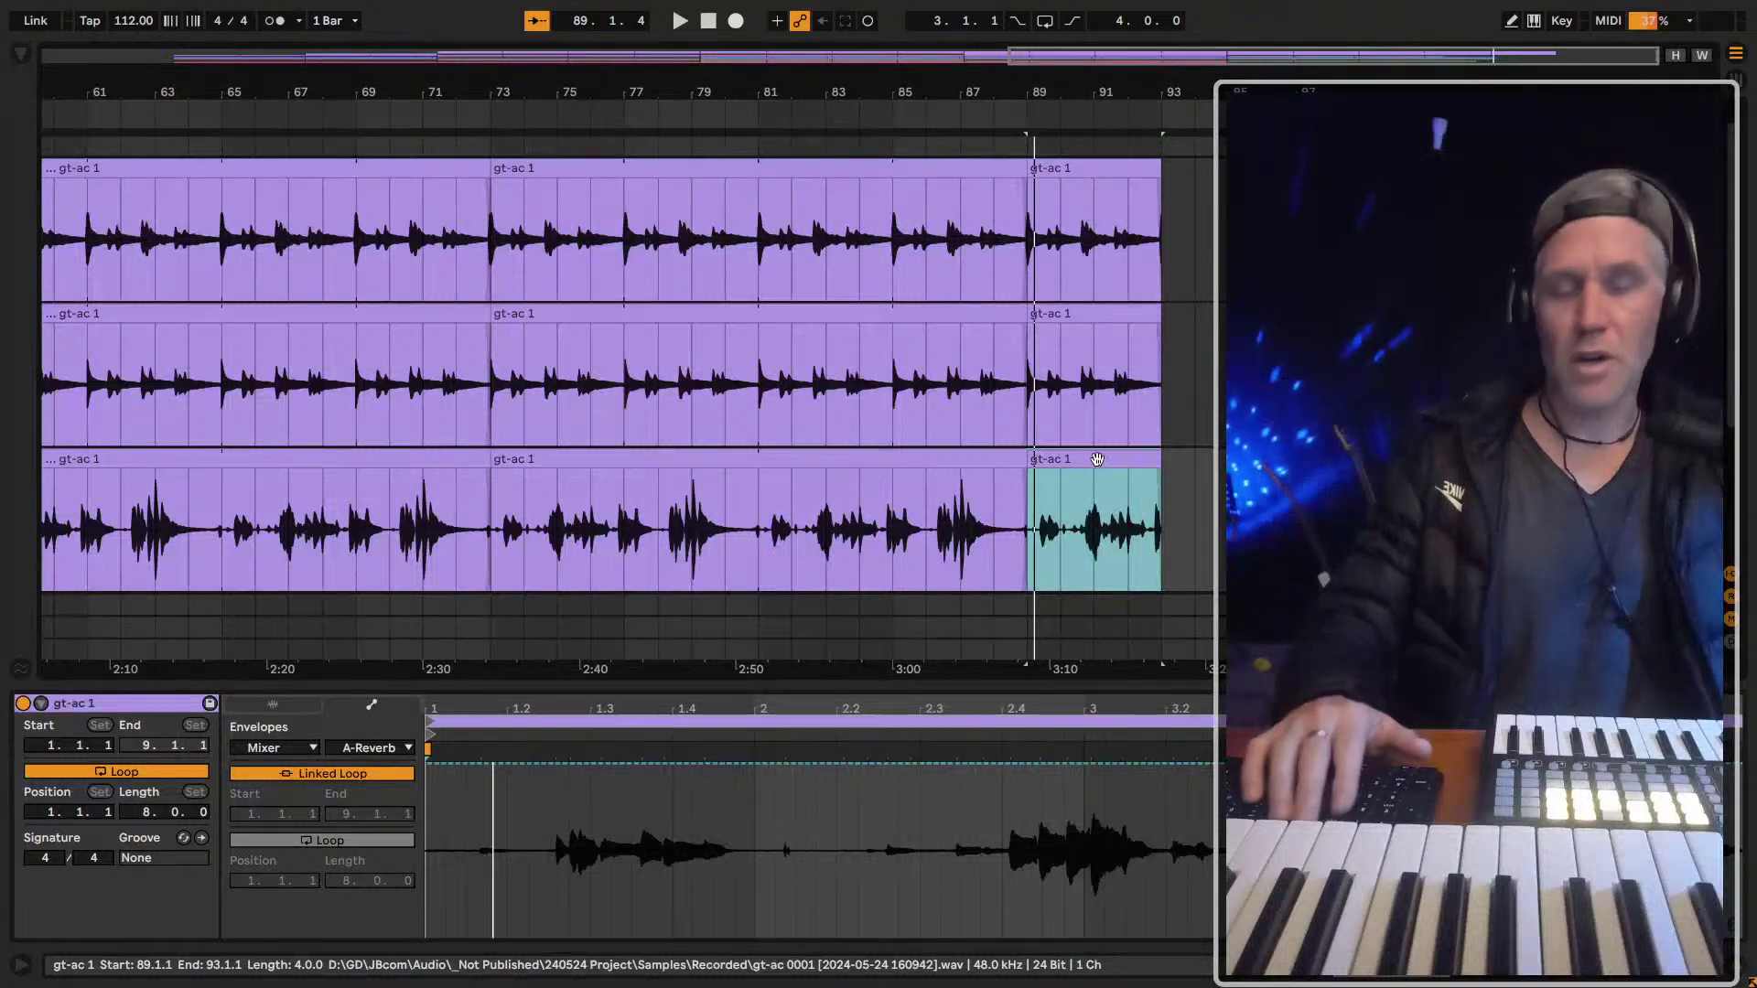
Delete the gt-ac clips from bar 89 to bar 93 on all three acoustic guitar tracks
{"action": "key", "text": "Delete"}
{"action": "left_click", "coordinate": [1080, 330]}
{"action": "left_click", "coordinate": [1075, 163]}
{"action": "key", "text": "Delete"}
{"action": "left_click", "coordinate": [1084, 331]}
{"action": "key", "text": "Delete"}
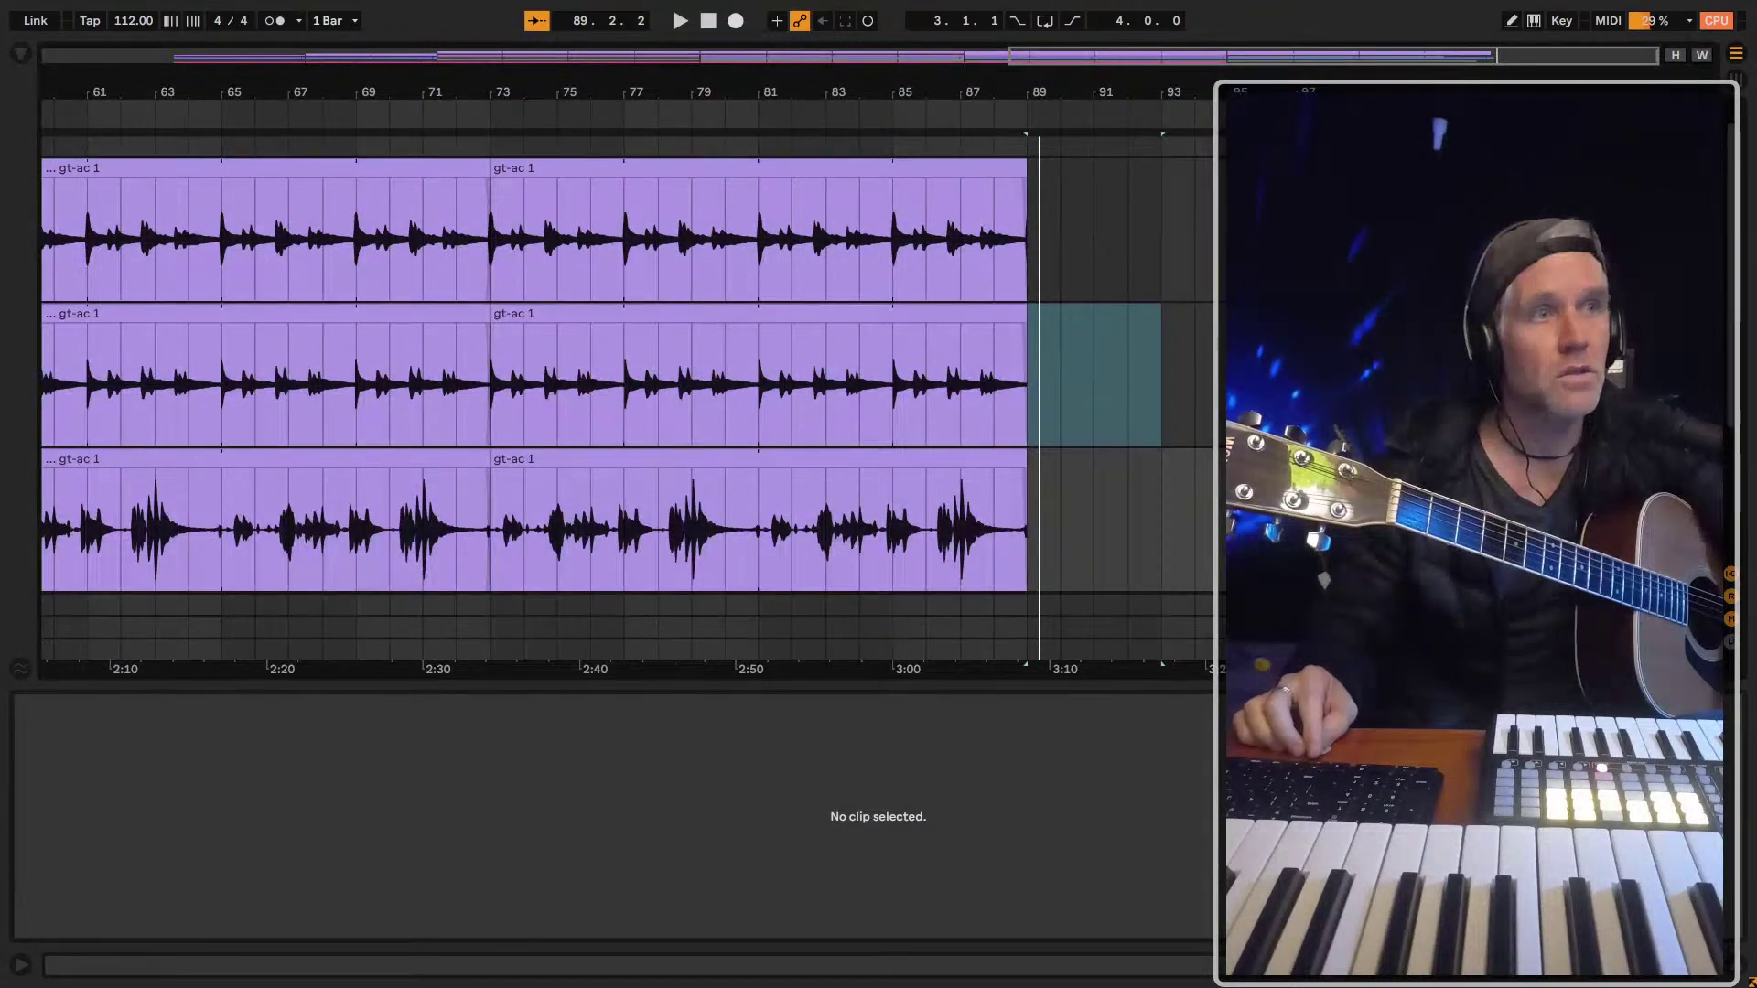
Show the third gt-ac track's devices and turn off its Diffused Long Cascades echo
{"action": "key", "text": "shift+Tab"}
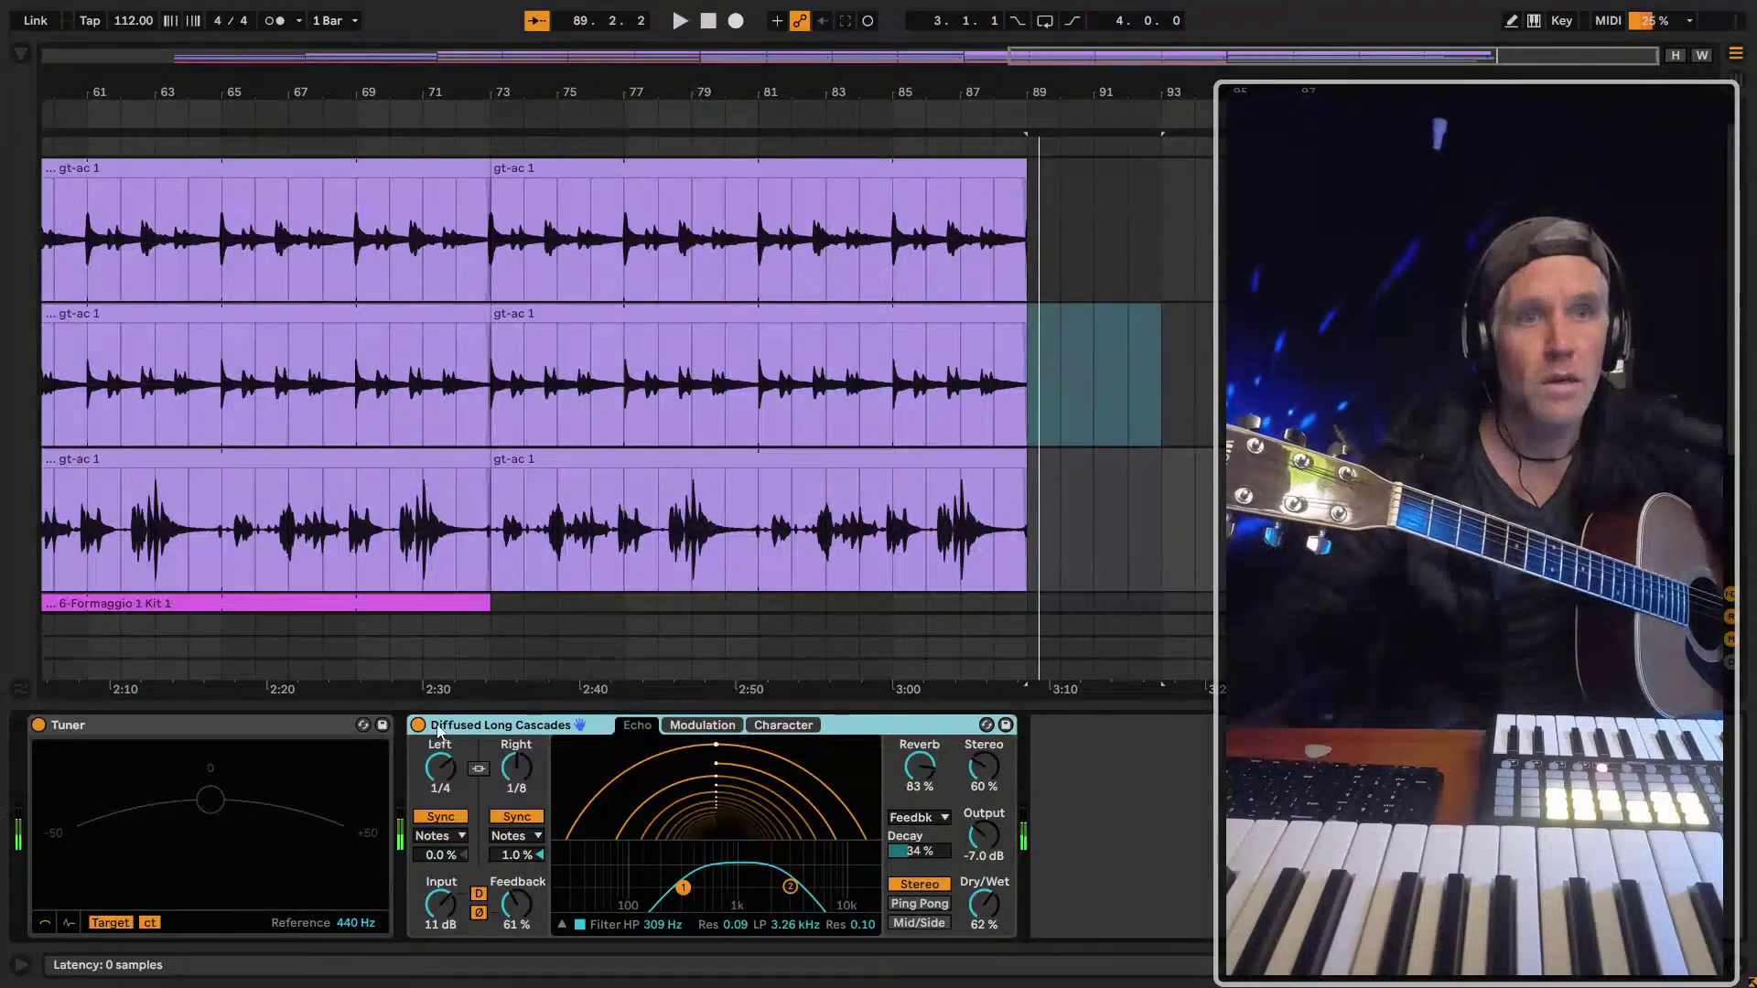
{"action": "left_click", "coordinate": [418, 724]}
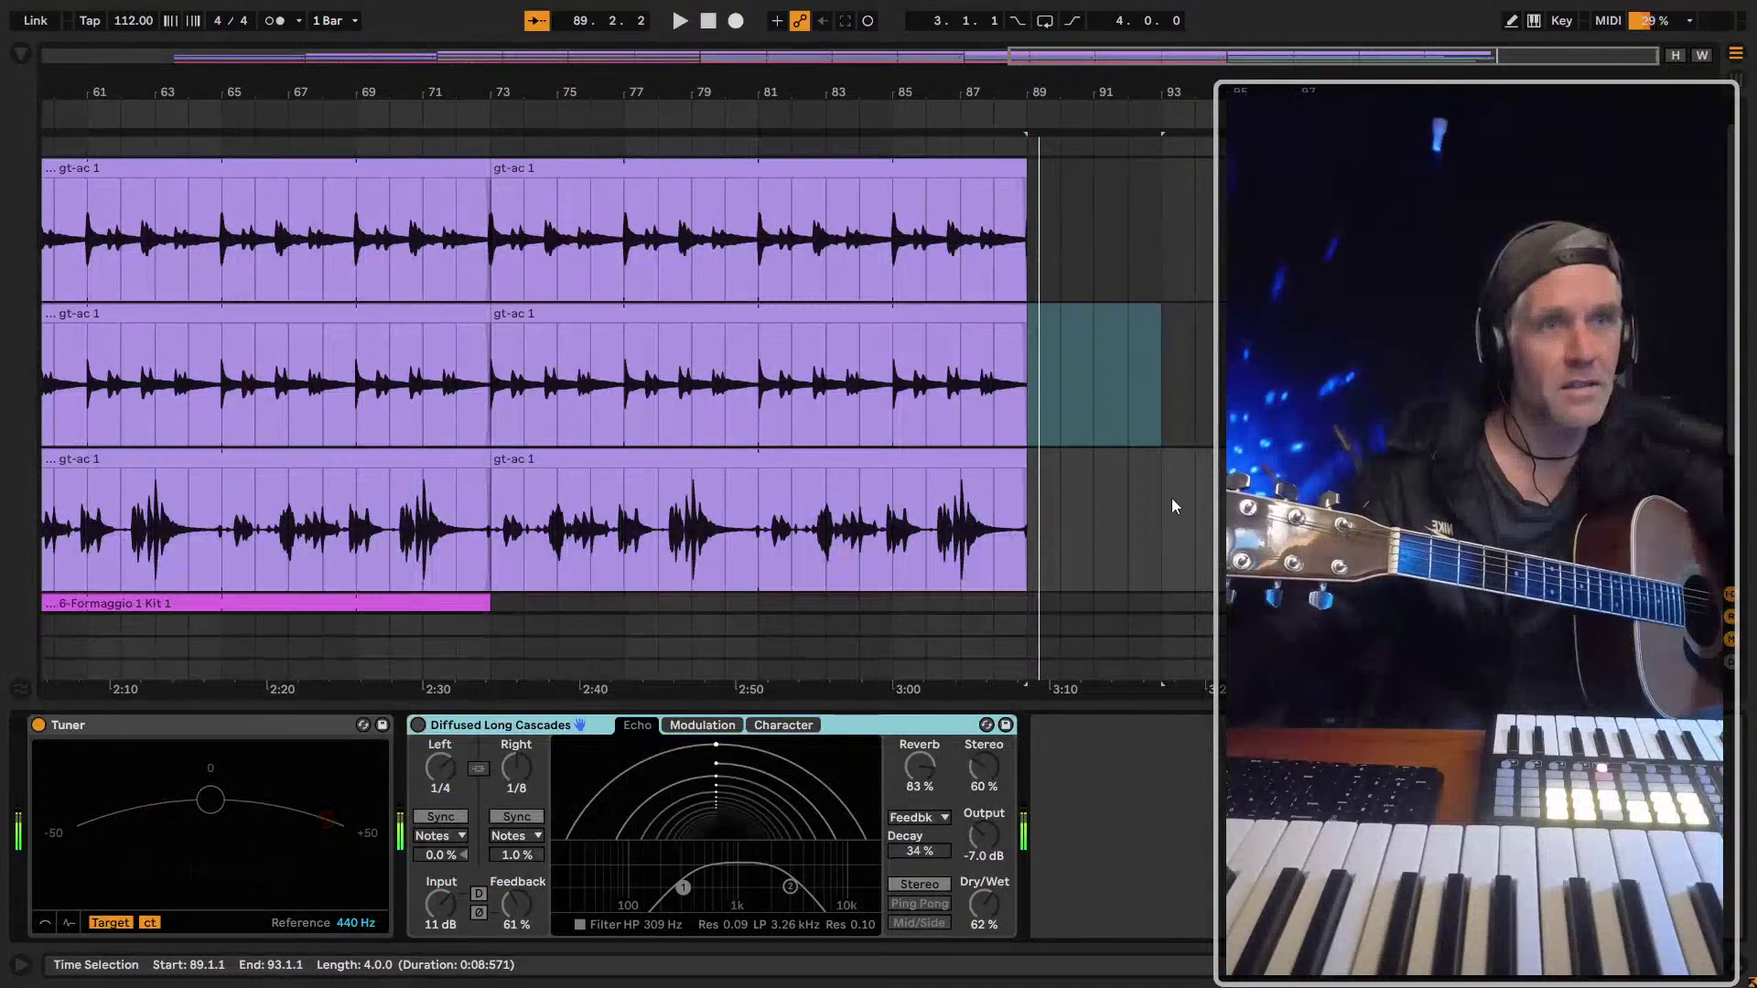
Set the Arrangement loop to four bars from 89.1.1 to 93.1.1 and select that range on the third gt-ac track
{"action": "scroll", "coordinate": [1171, 506], "scroll_direction": "up", "scroll_amount": 1}
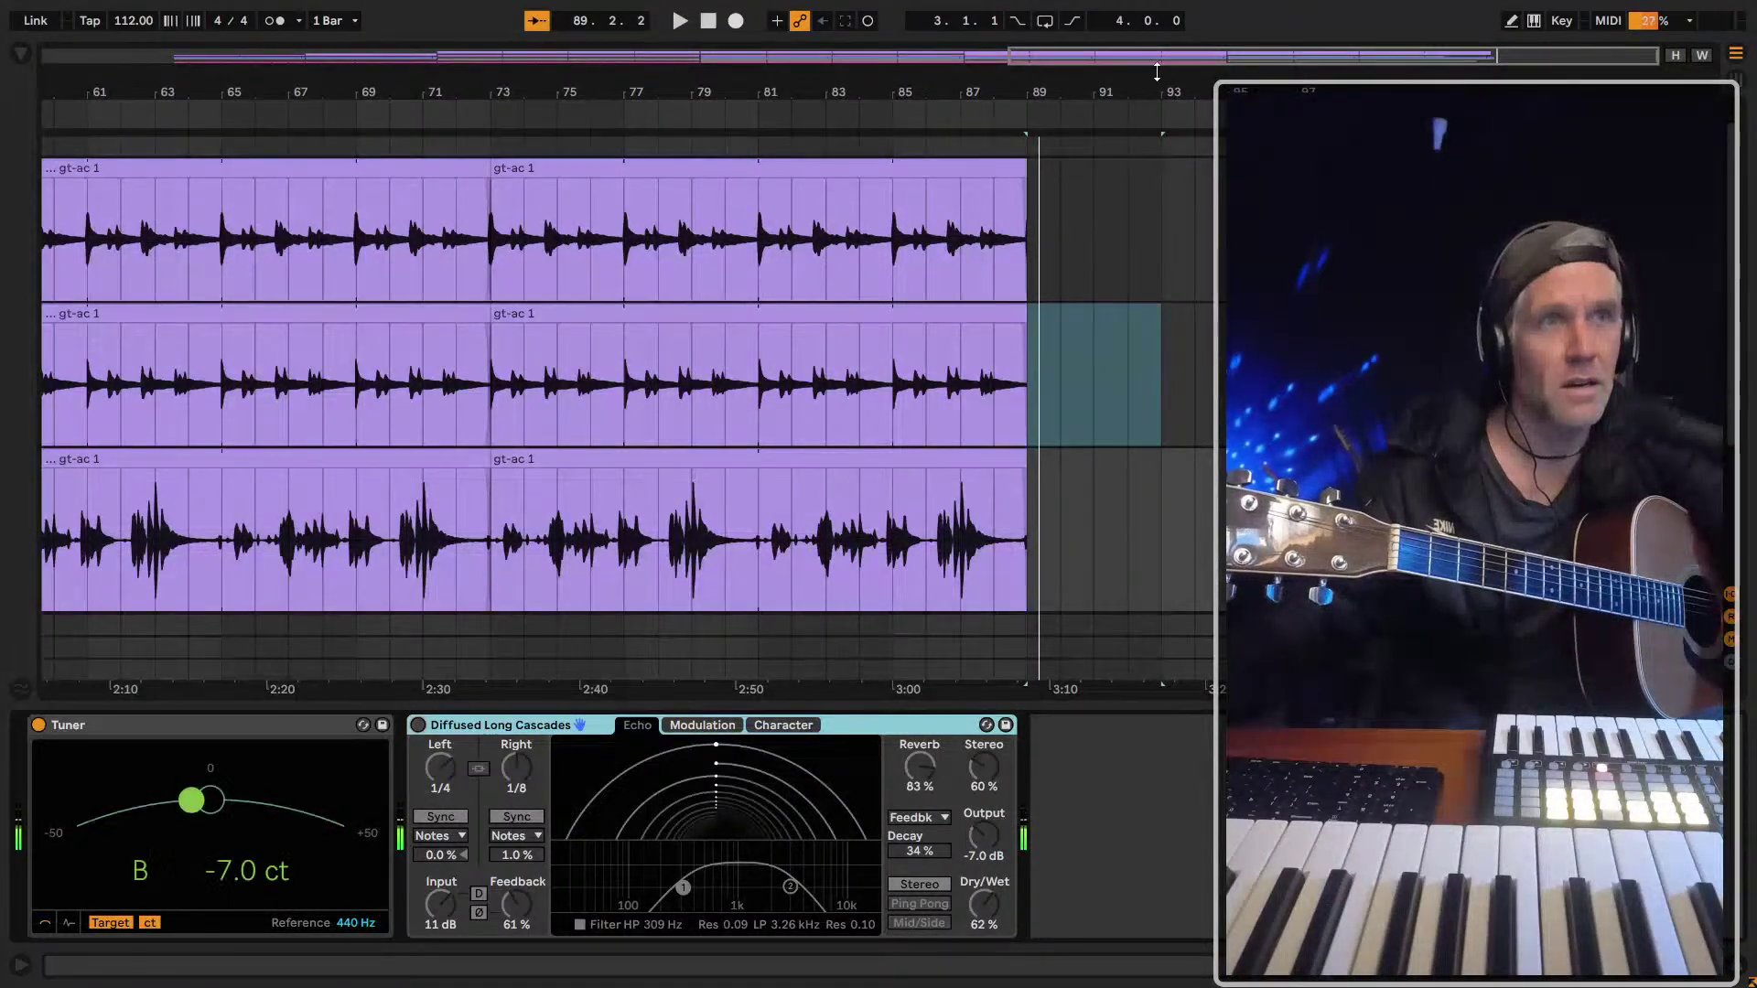
{"action": "left_click_drag", "start_coordinate": [1153, 61], "coordinate": [1155, 99]}
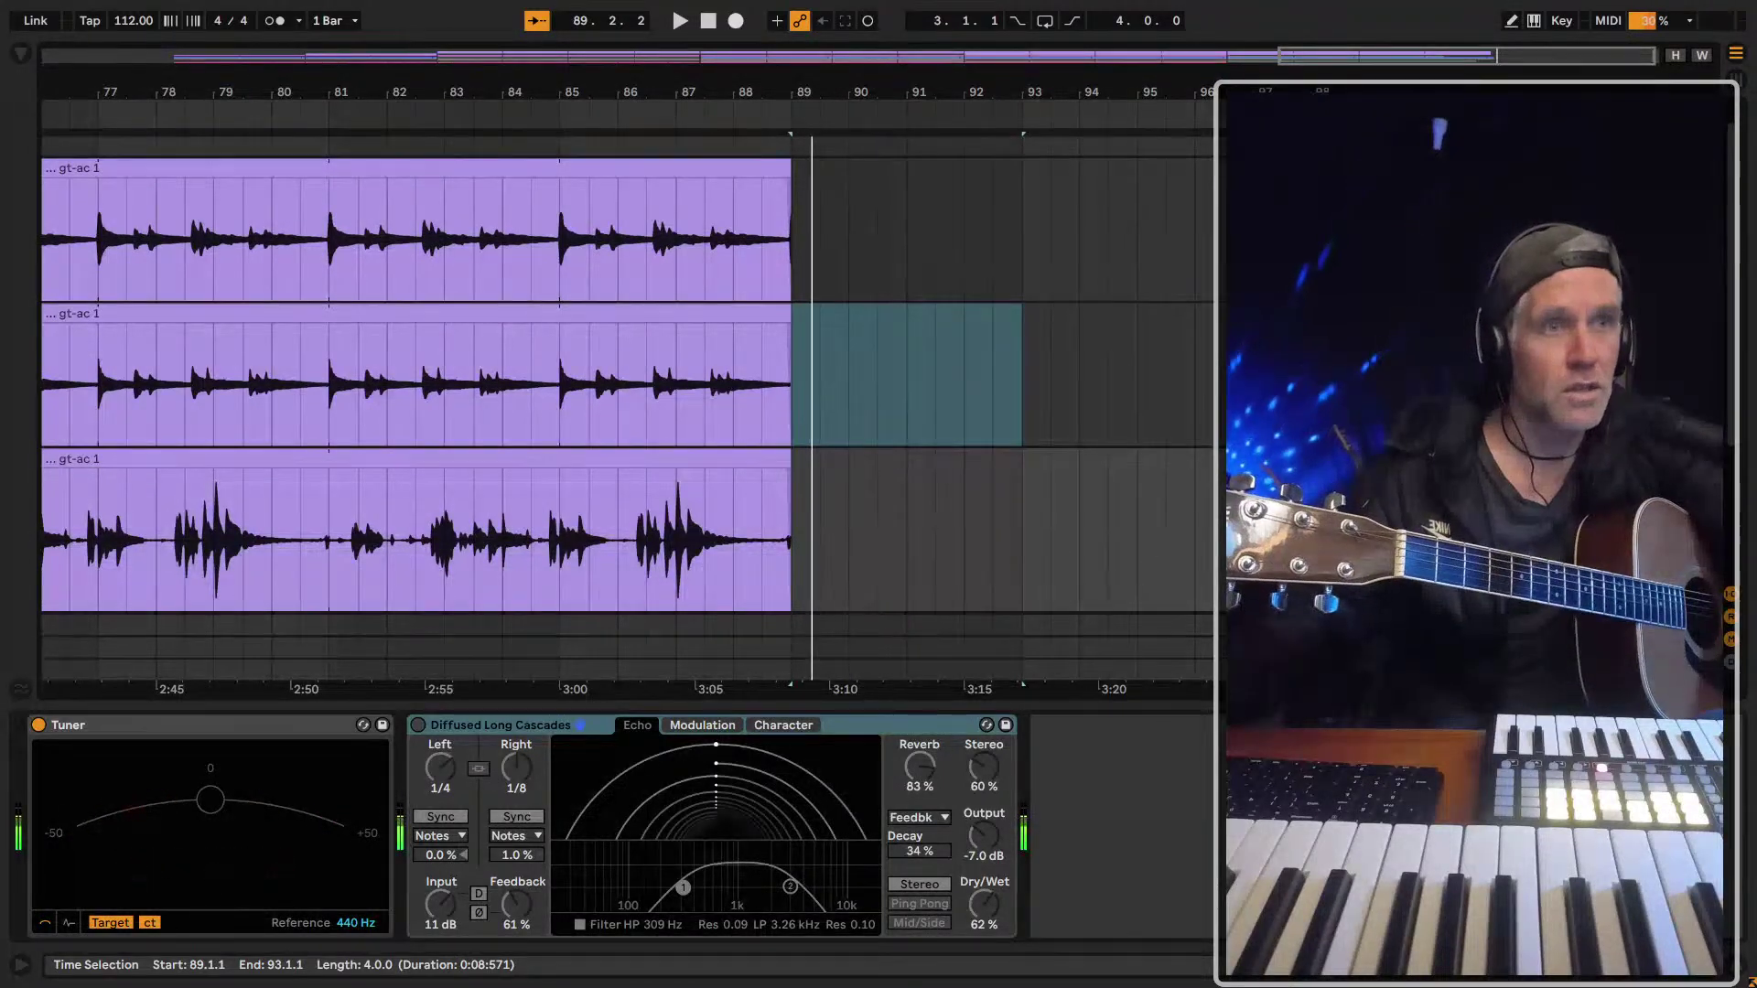
{"action": "left_click_drag", "start_coordinate": [1264, 522], "coordinate": [796, 524]}
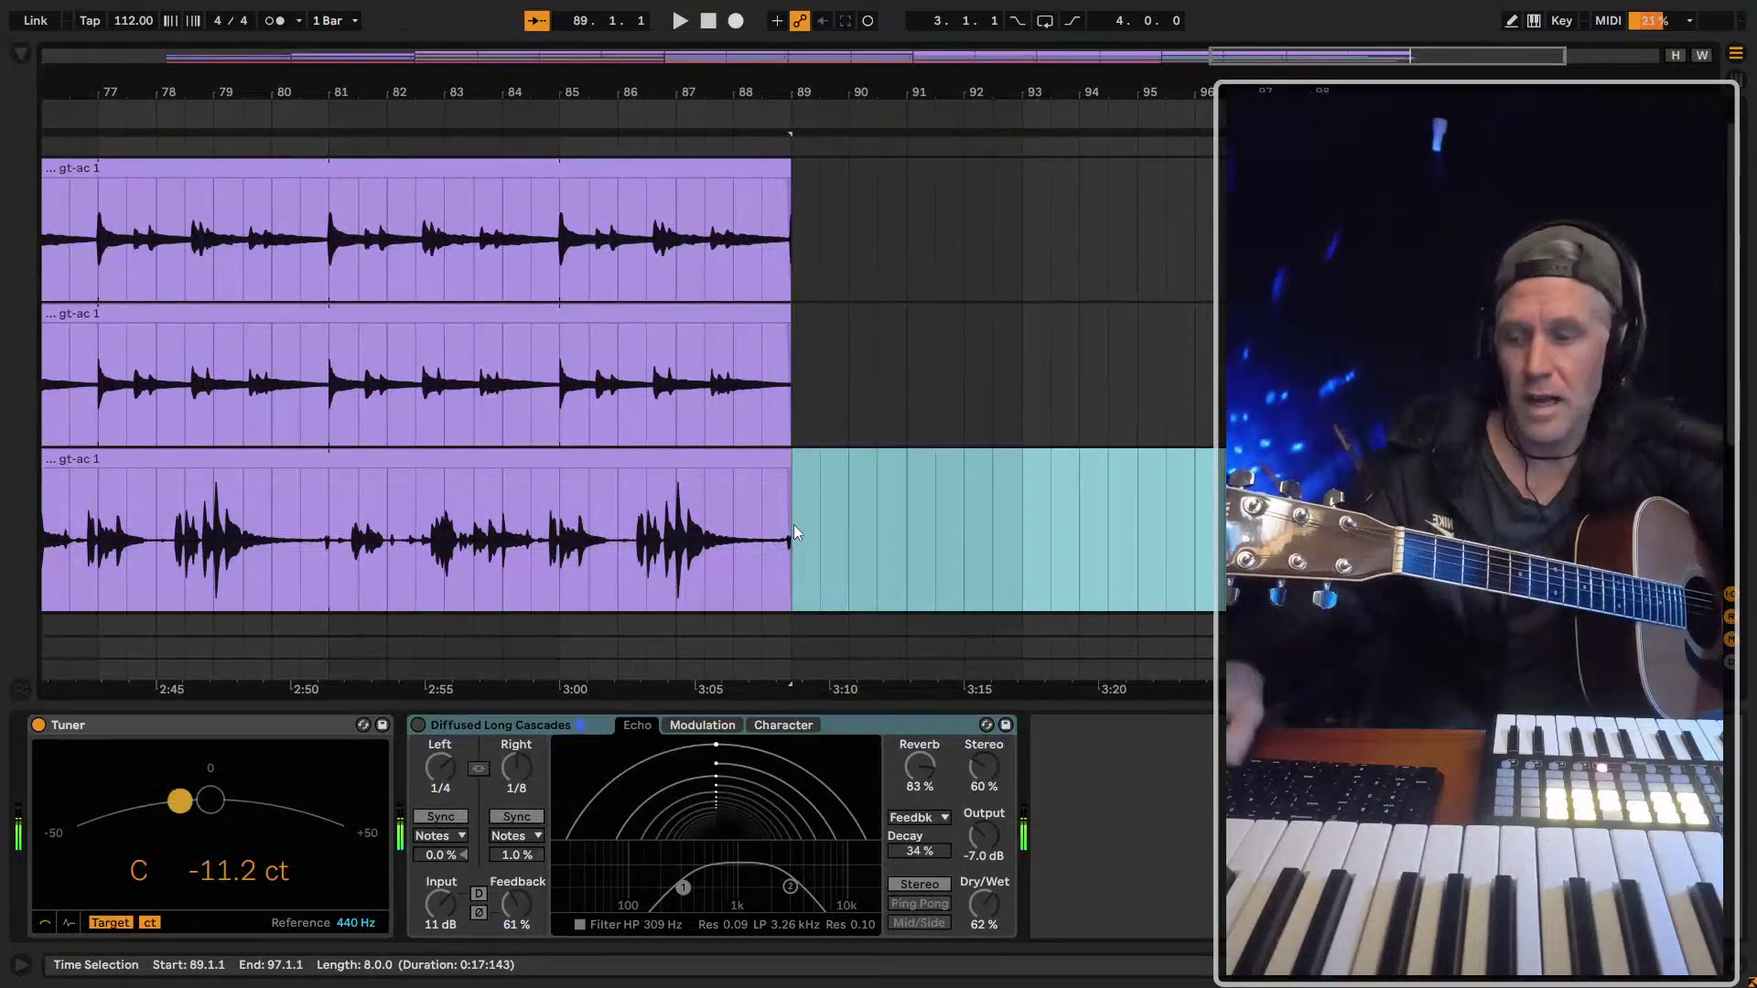
{"action": "key", "text": "ctrl+l"}
{"action": "left_click", "coordinate": [618, 545]}
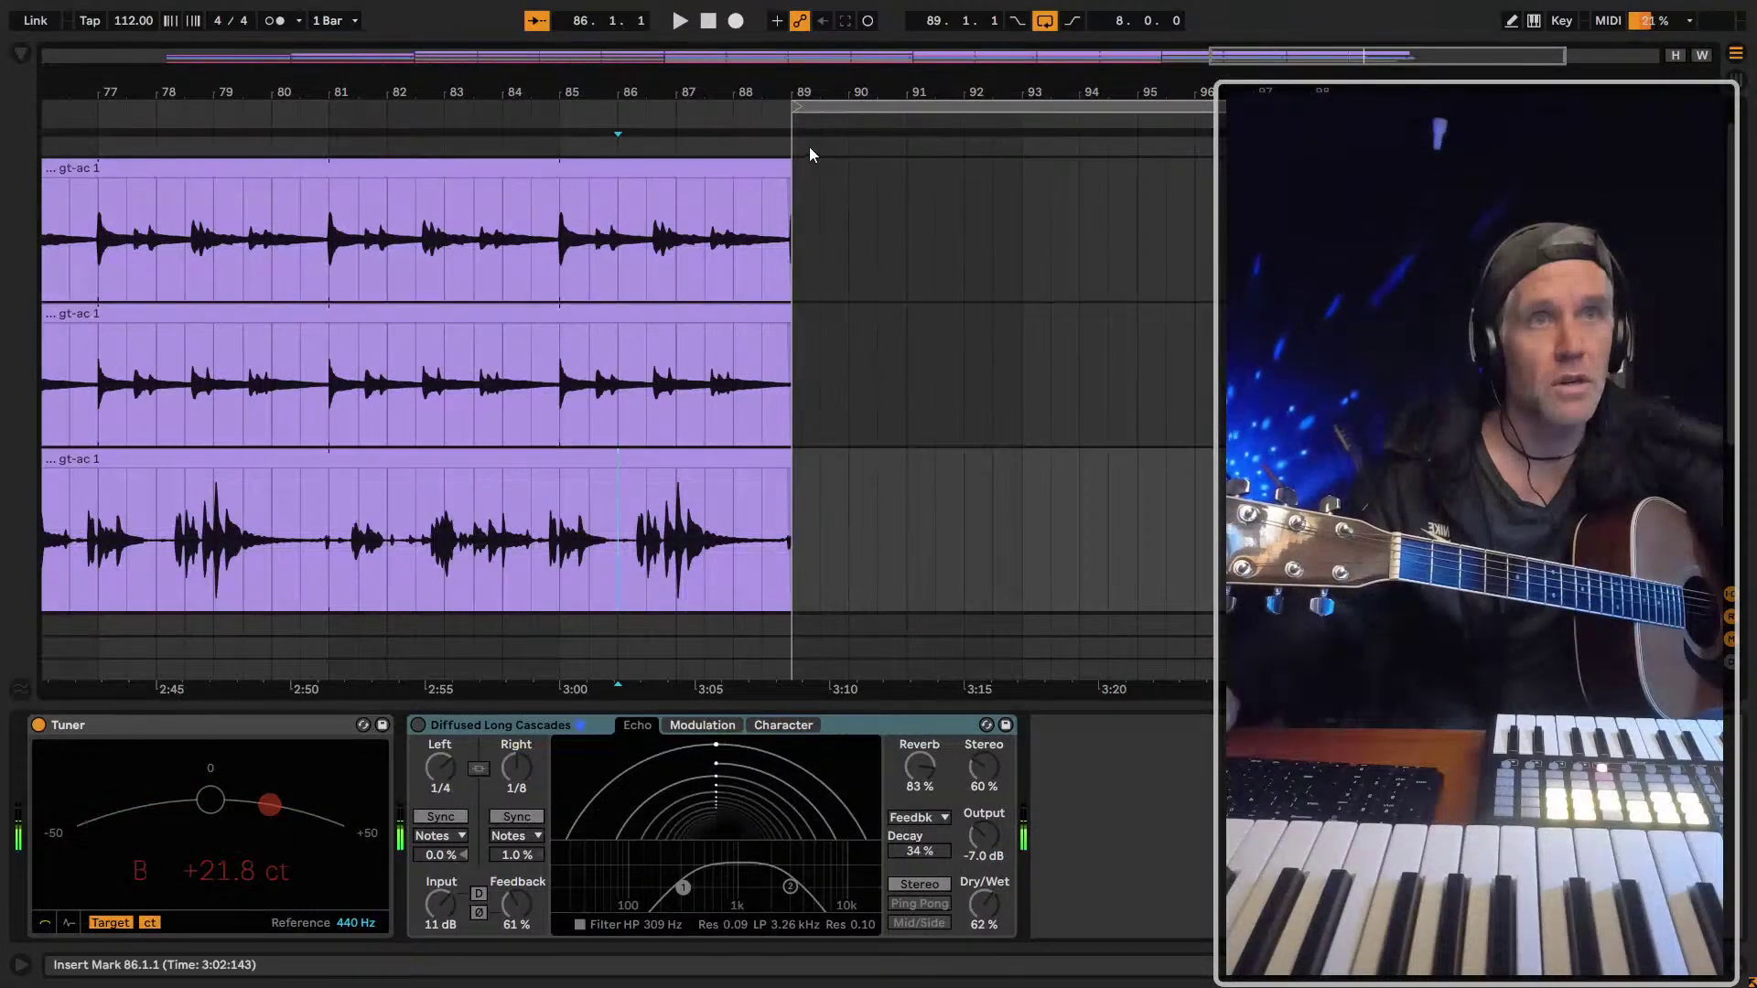
{"action": "left_click", "coordinate": [796, 577]}
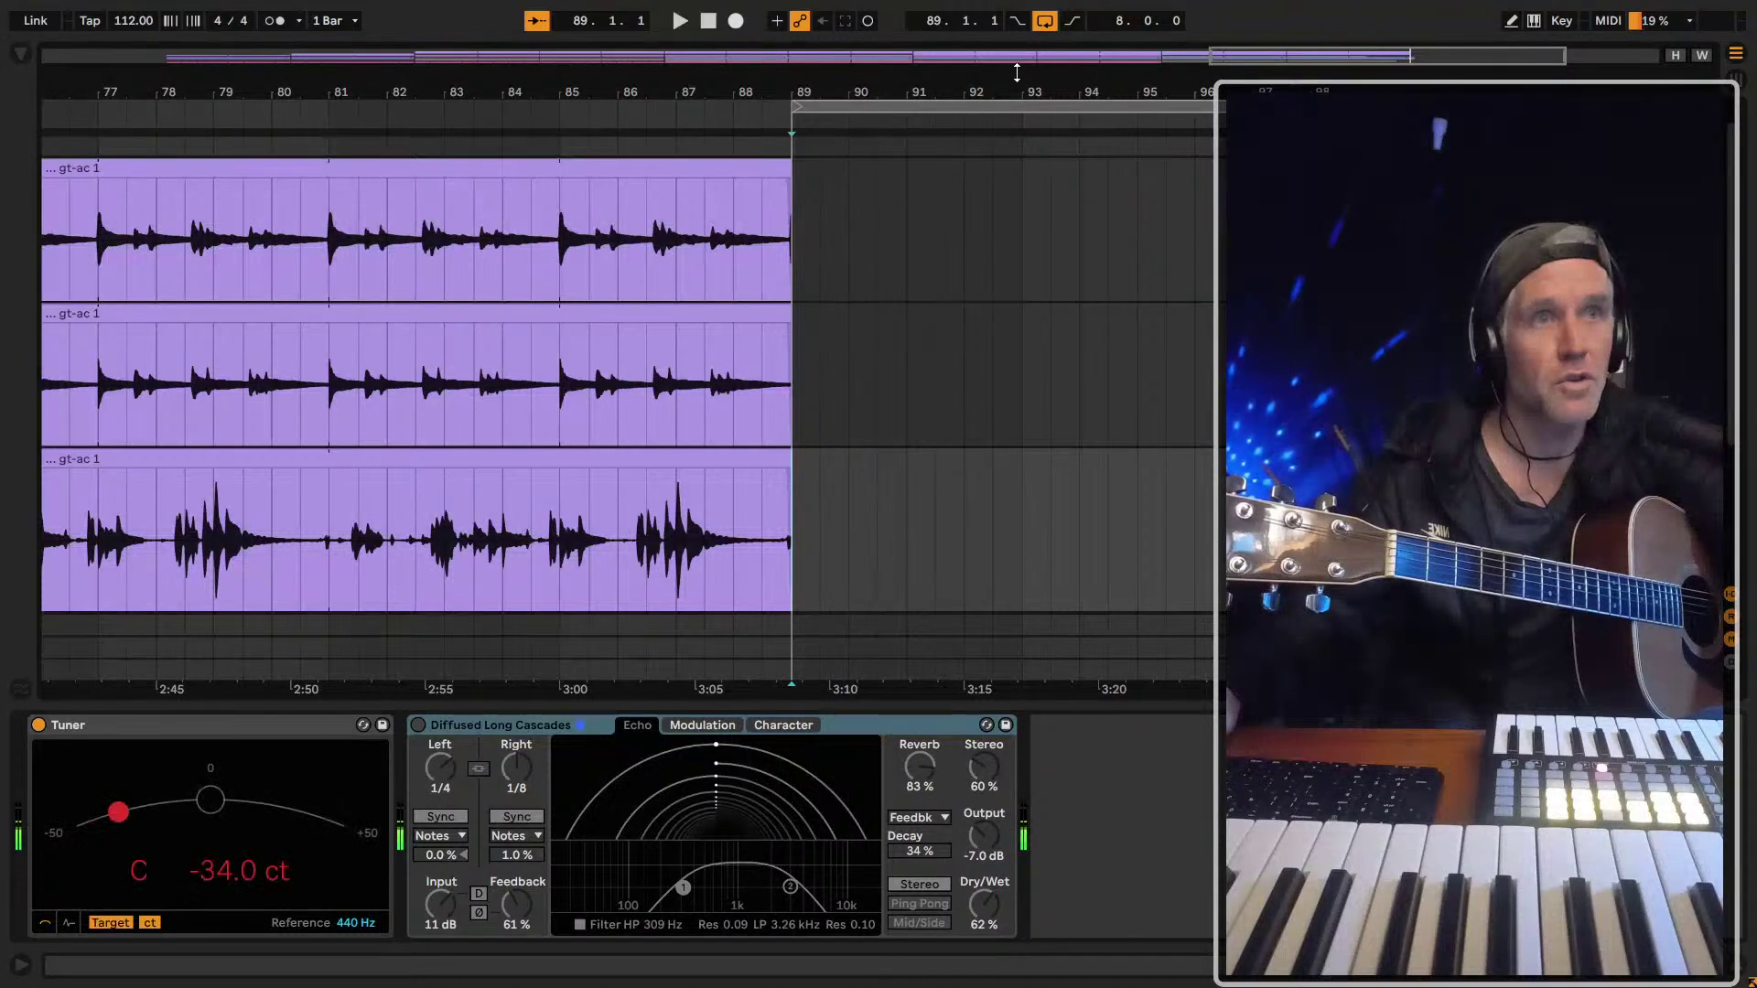
{"action": "left_click", "coordinate": [1029, 108], "text": "shift"}
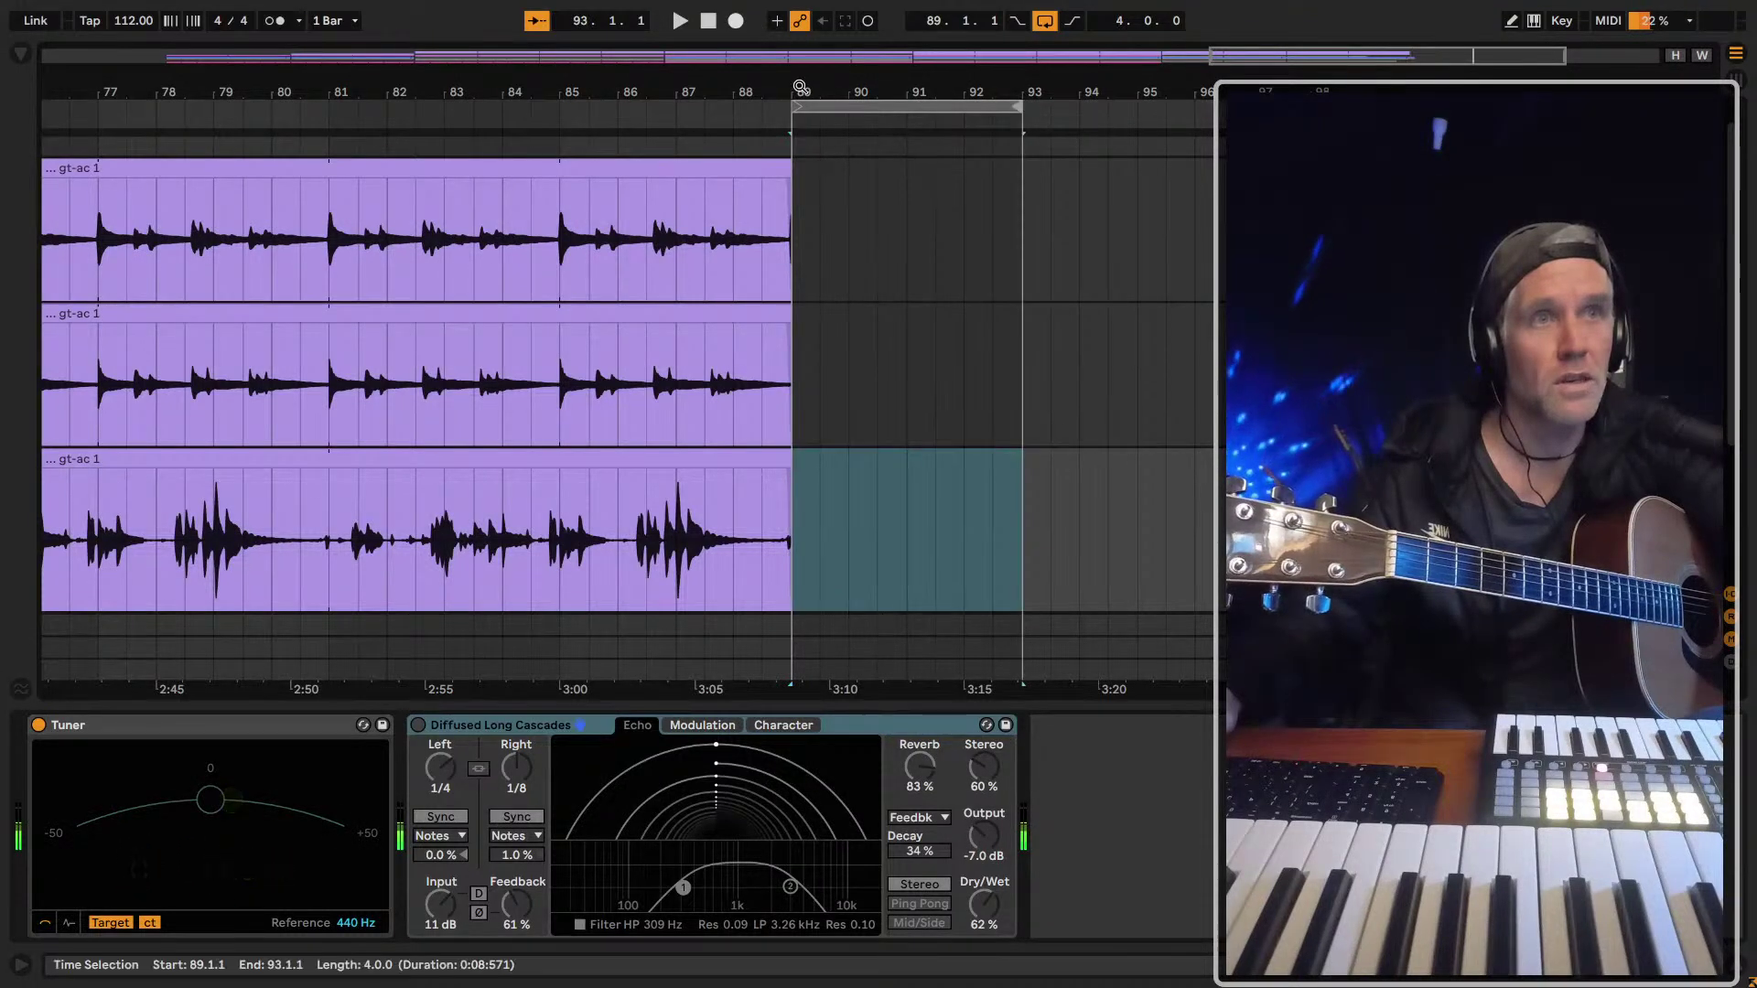
Record a looped acoustic guitar take on the third gt-ac track and adjust the gt-ac 4 clip's start edge to 89.1.1
{"action": "left_click", "coordinate": [739, 22]}
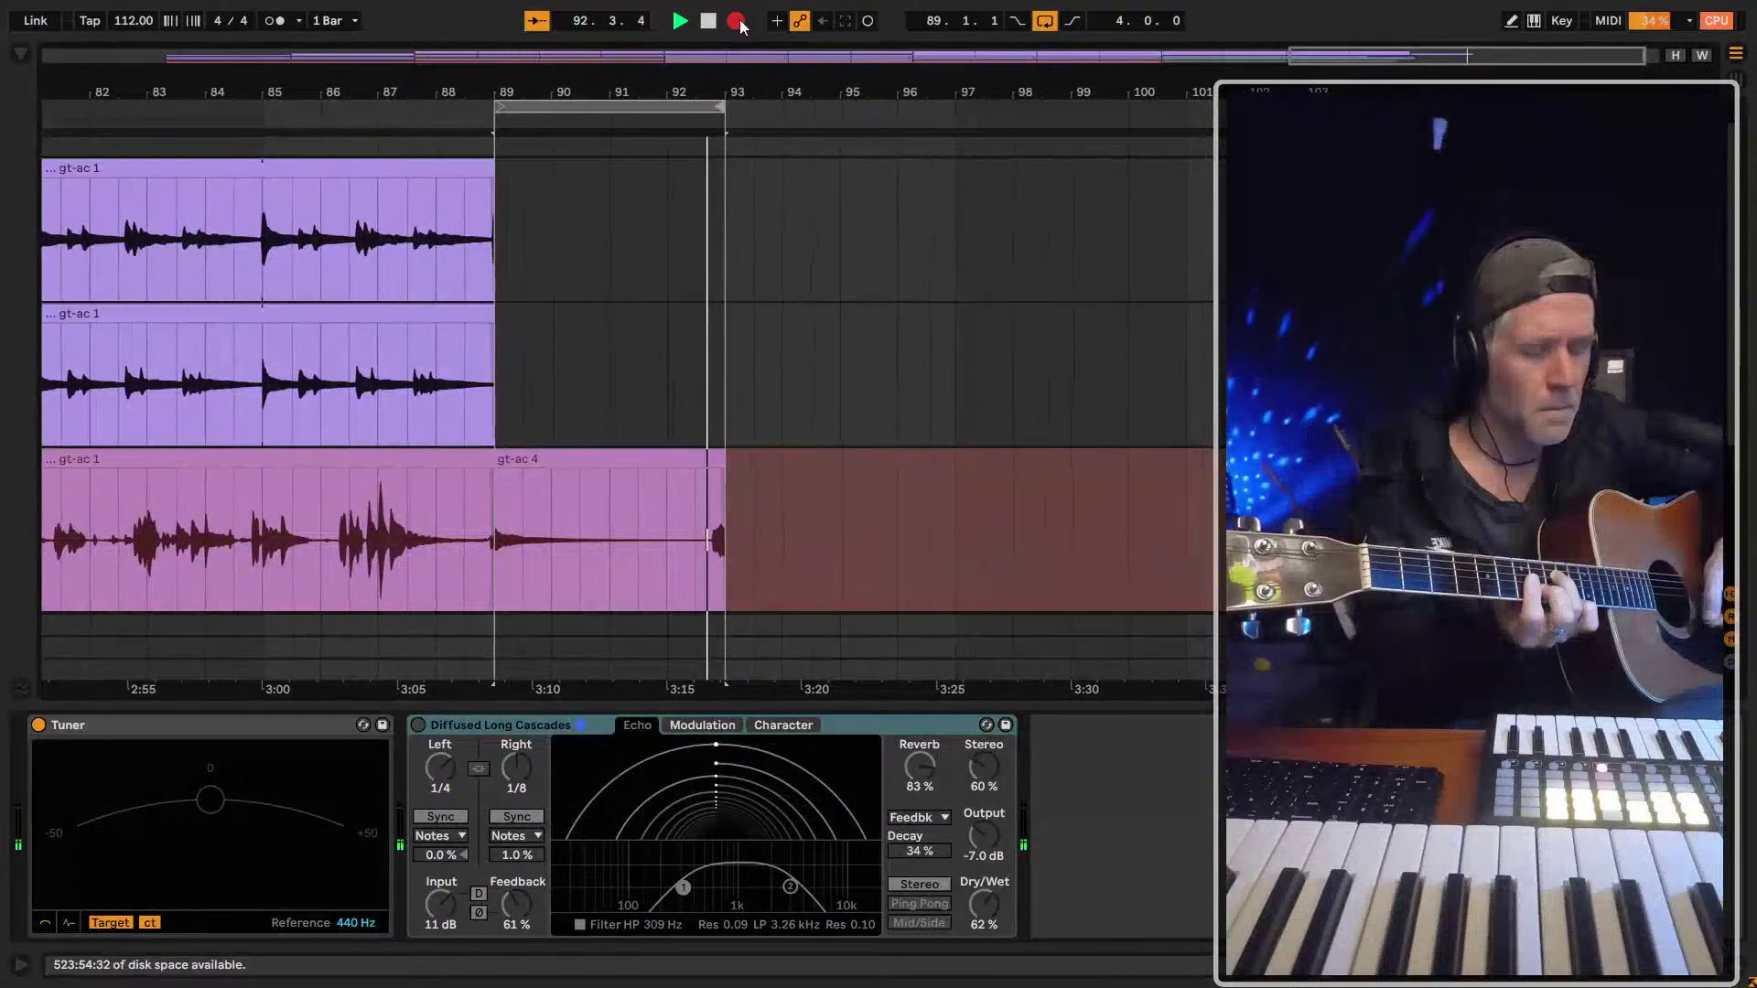
{"action": "left_click", "coordinate": [737, 20]}
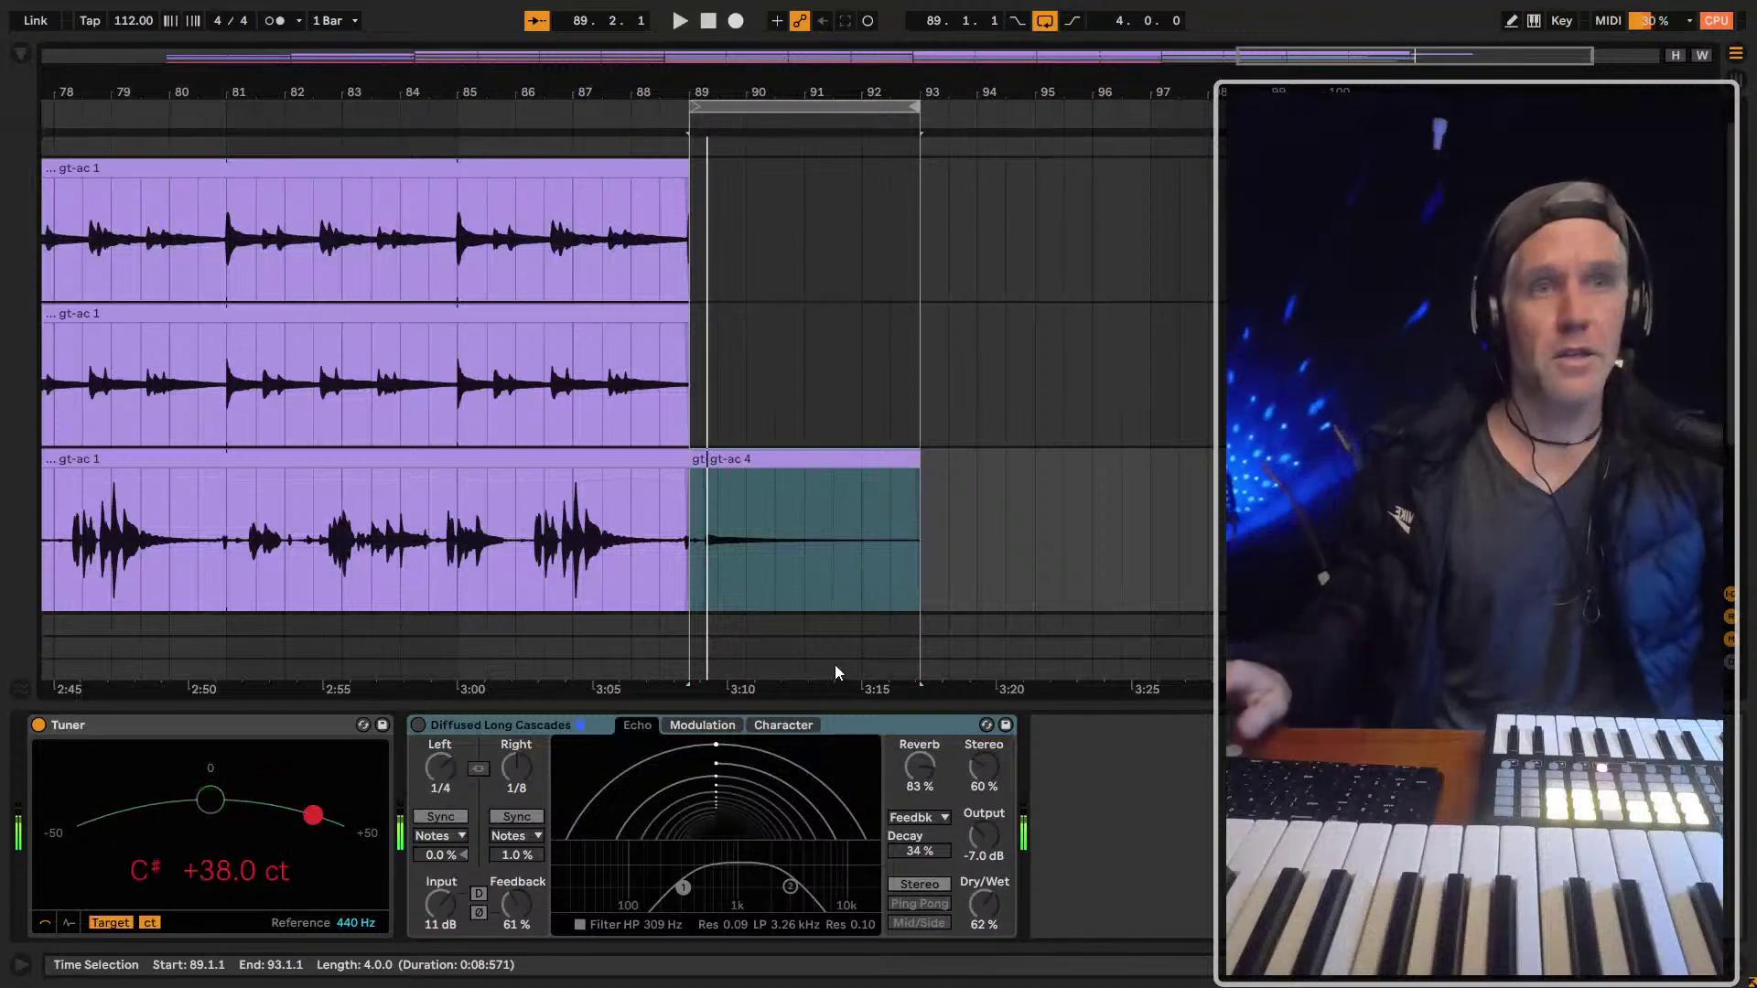
{"action": "left_click", "coordinate": [694, 459]}
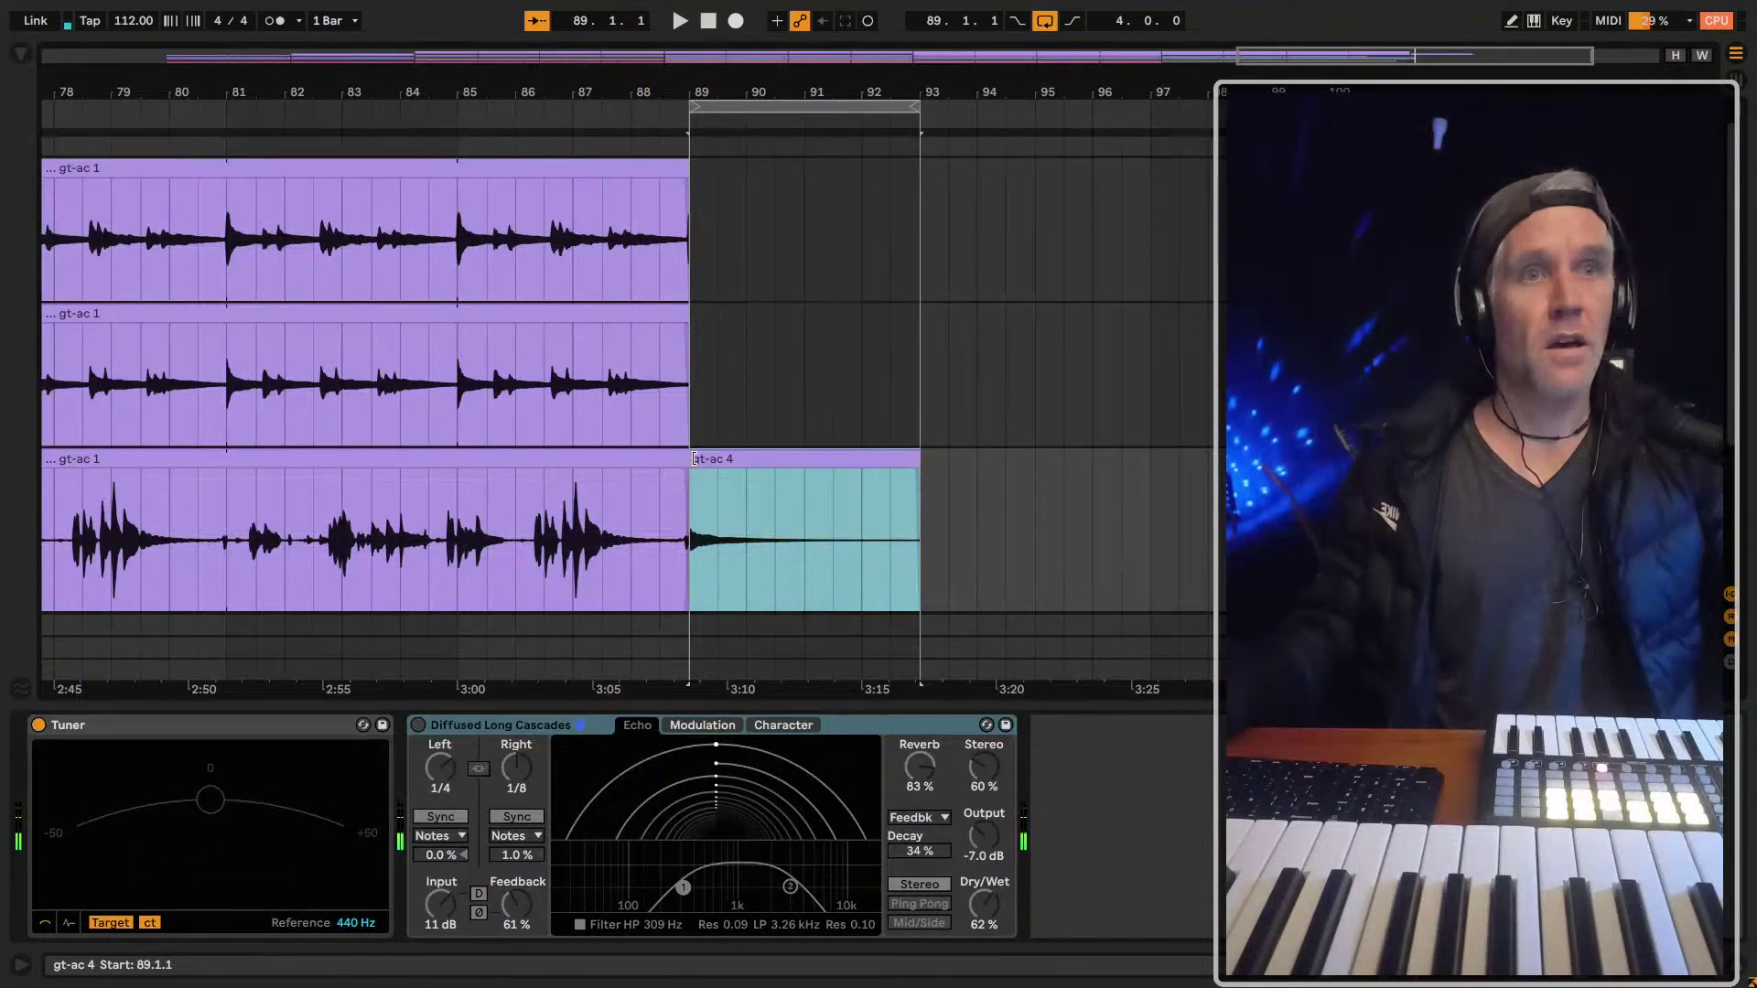
Move the gt-ac 4 clip to the first gt-ac track so that it starts at bar 89
{"action": "left_click_drag", "start_coordinate": [695, 459], "coordinate": [718, 183]}
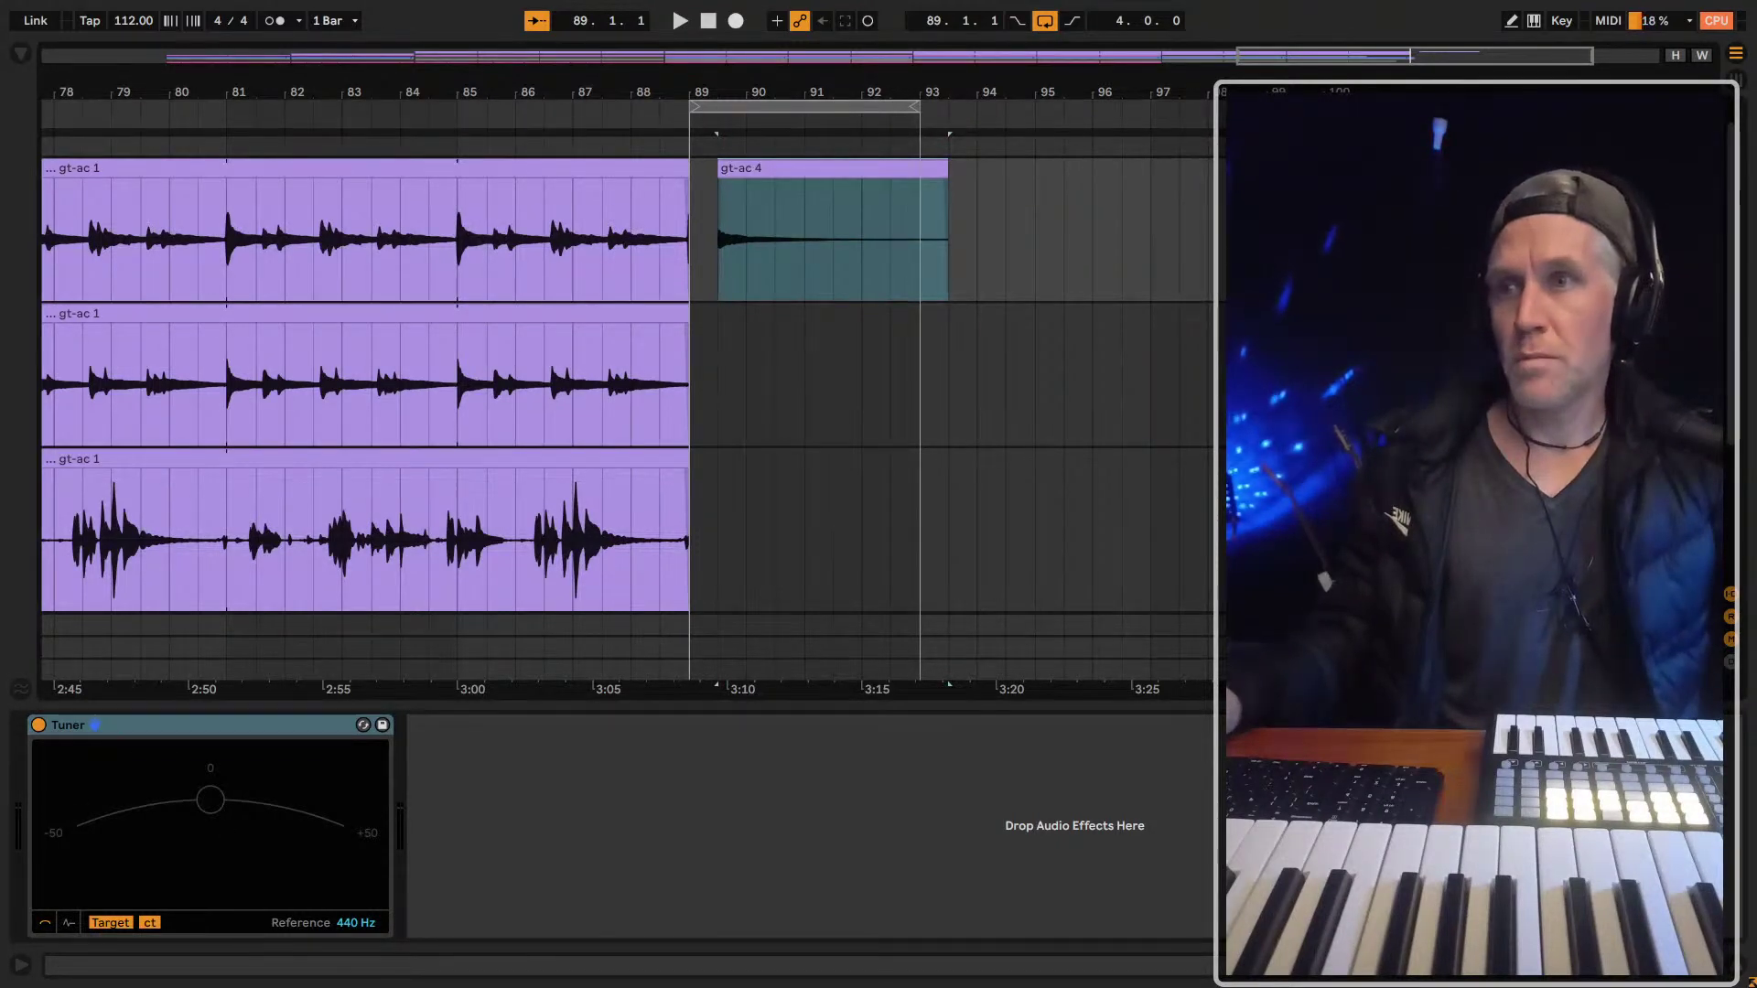
{"action": "scroll", "coordinate": [723, 167], "scroll_direction": "up", "scroll_amount": 5}
{"action": "left_click_drag", "start_coordinate": [727, 168], "coordinate": [627, 174]}
Play the transition into the gt-ac 4 clip at bar 89 to check its timing
{"action": "scroll", "coordinate": [427, 174], "scroll_direction": "up", "scroll_amount": 4}
{"action": "key", "text": "space"}
{"action": "key", "text": "space"}
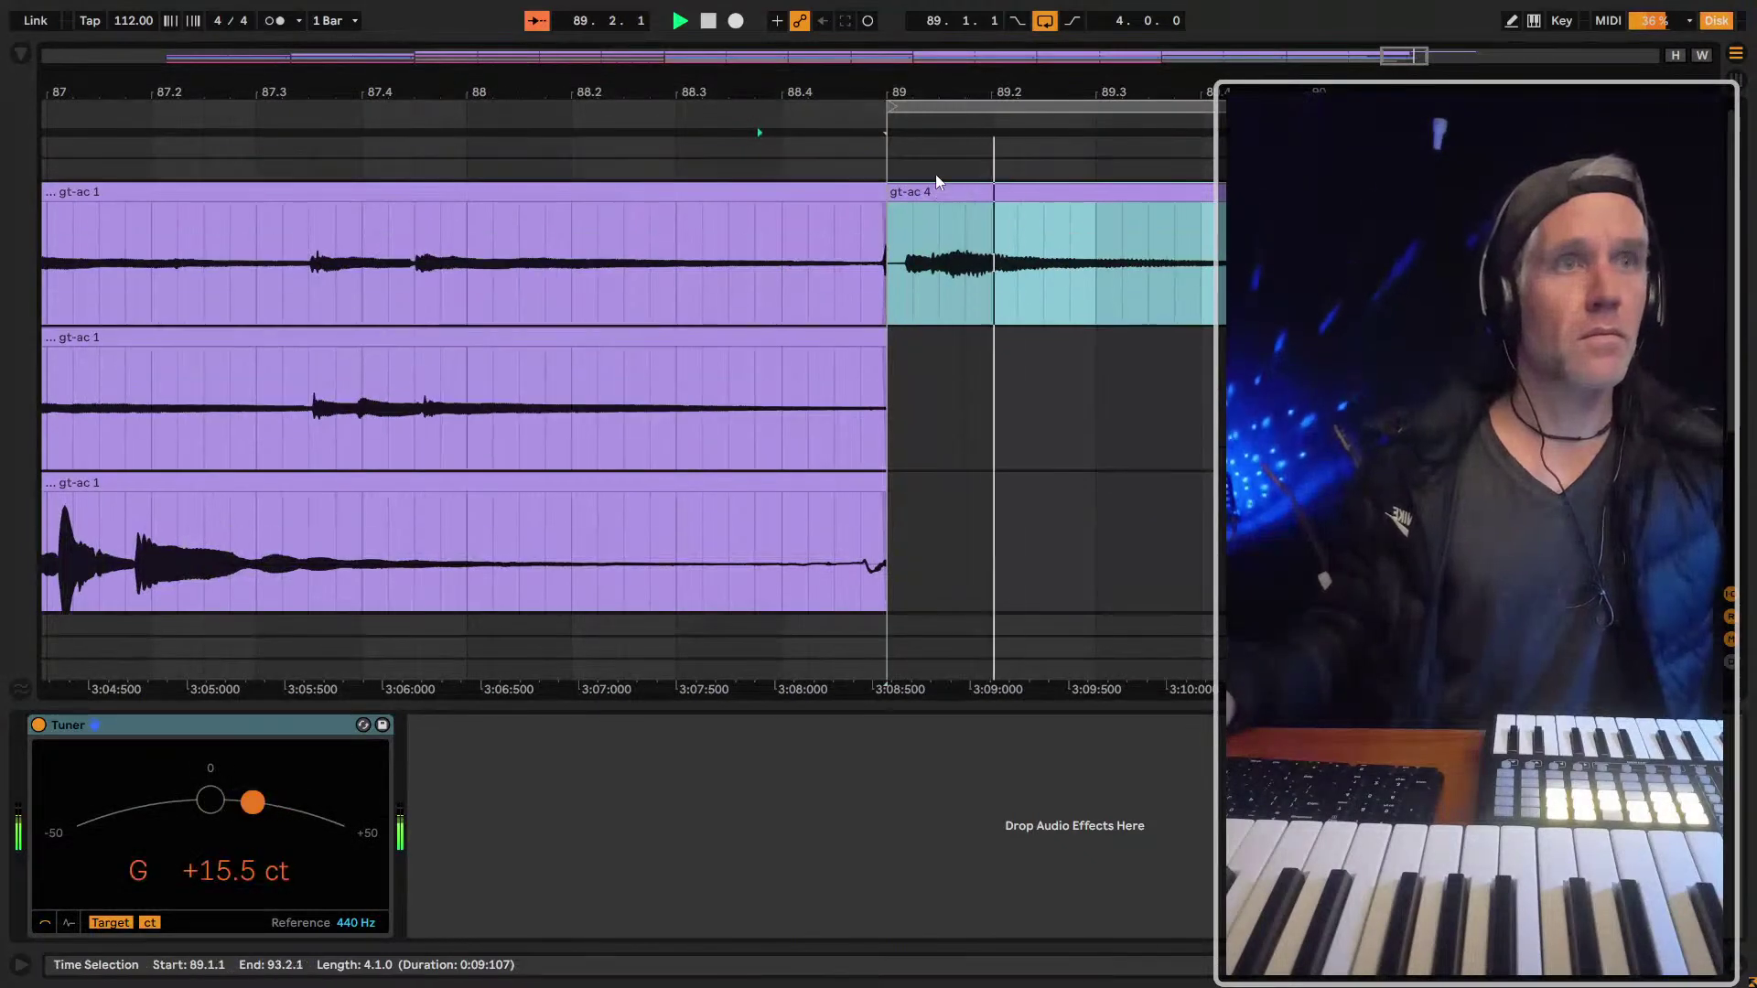
Shift the gt-ac 4 clip slightly earlier, to just past 88.4.4, and trim its start edge to bar 89
{"action": "left_click", "coordinate": [959, 192]}
{"action": "left_click", "coordinate": [952, 191]}
{"action": "left_click_drag", "start_coordinate": [952, 191], "coordinate": [930, 188]}
{"action": "left_click", "coordinate": [931, 188]}
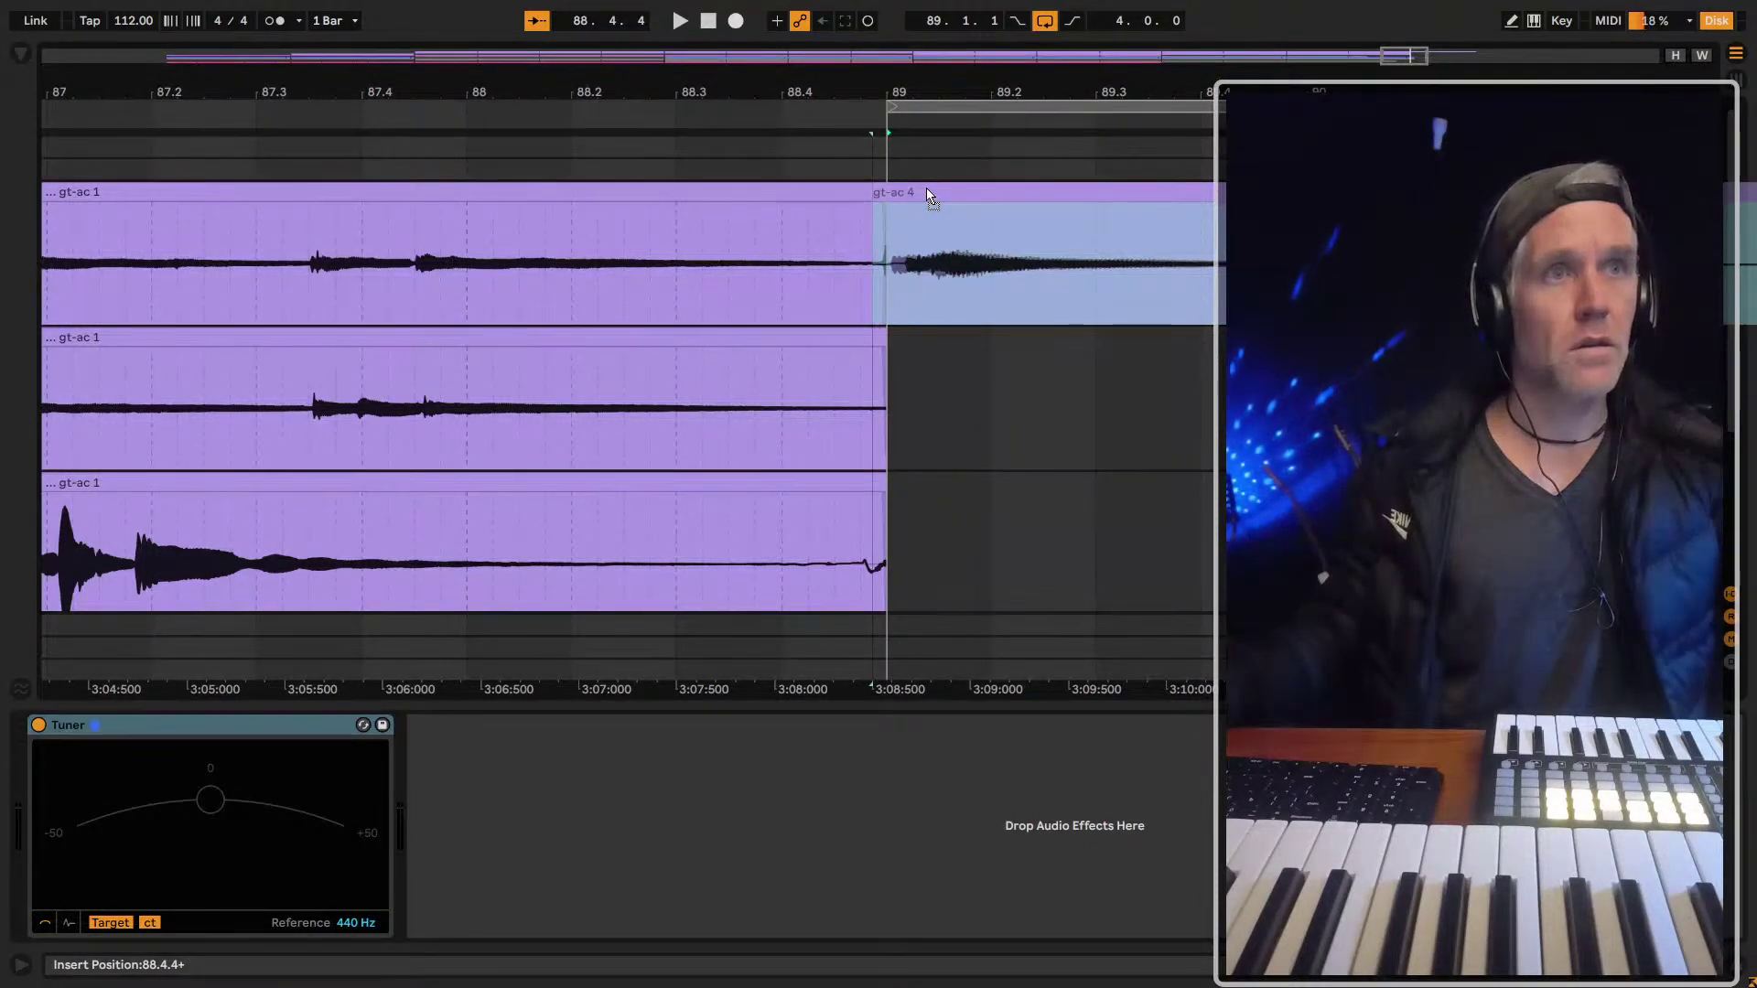
{"action": "left_click", "coordinate": [925, 188]}
{"action": "left_click_drag", "start_coordinate": [875, 205], "coordinate": [889, 205]}
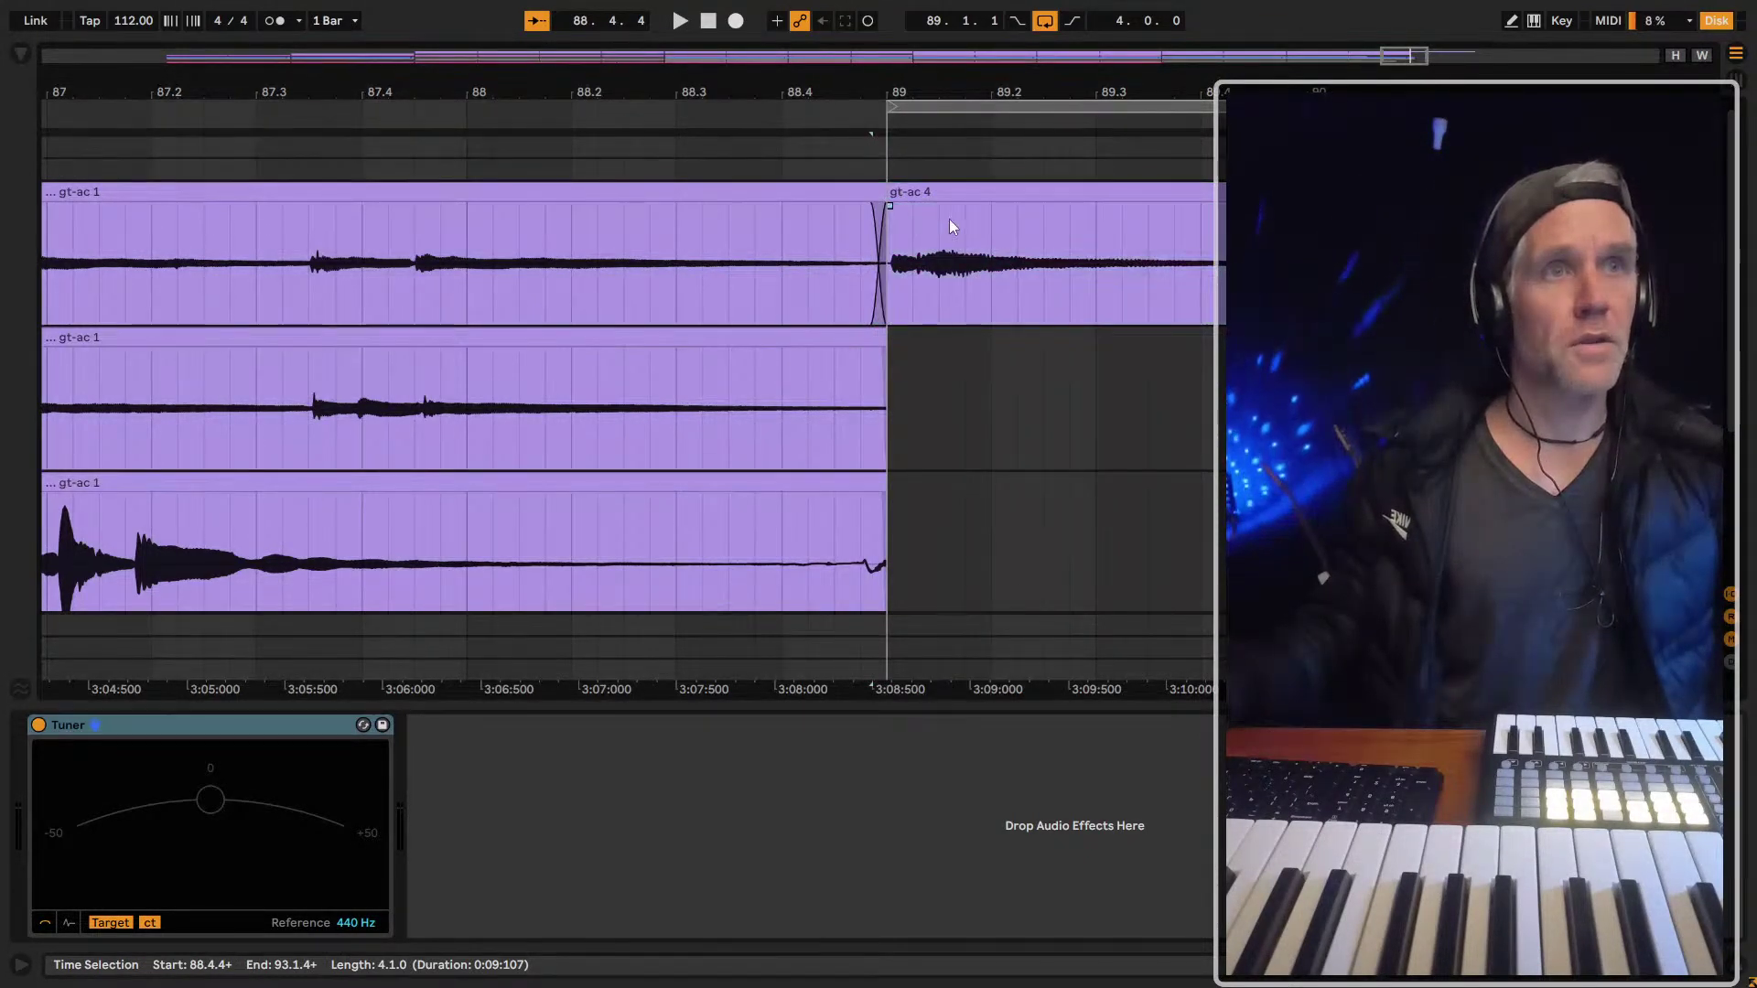
Remove the crossfade before bar 89 on the first gt-ac track and copy the gt-ac 4 clip to the second gt-ac track at bar 89
{"action": "left_click", "coordinate": [880, 206]}
{"action": "key", "text": "Delete"}
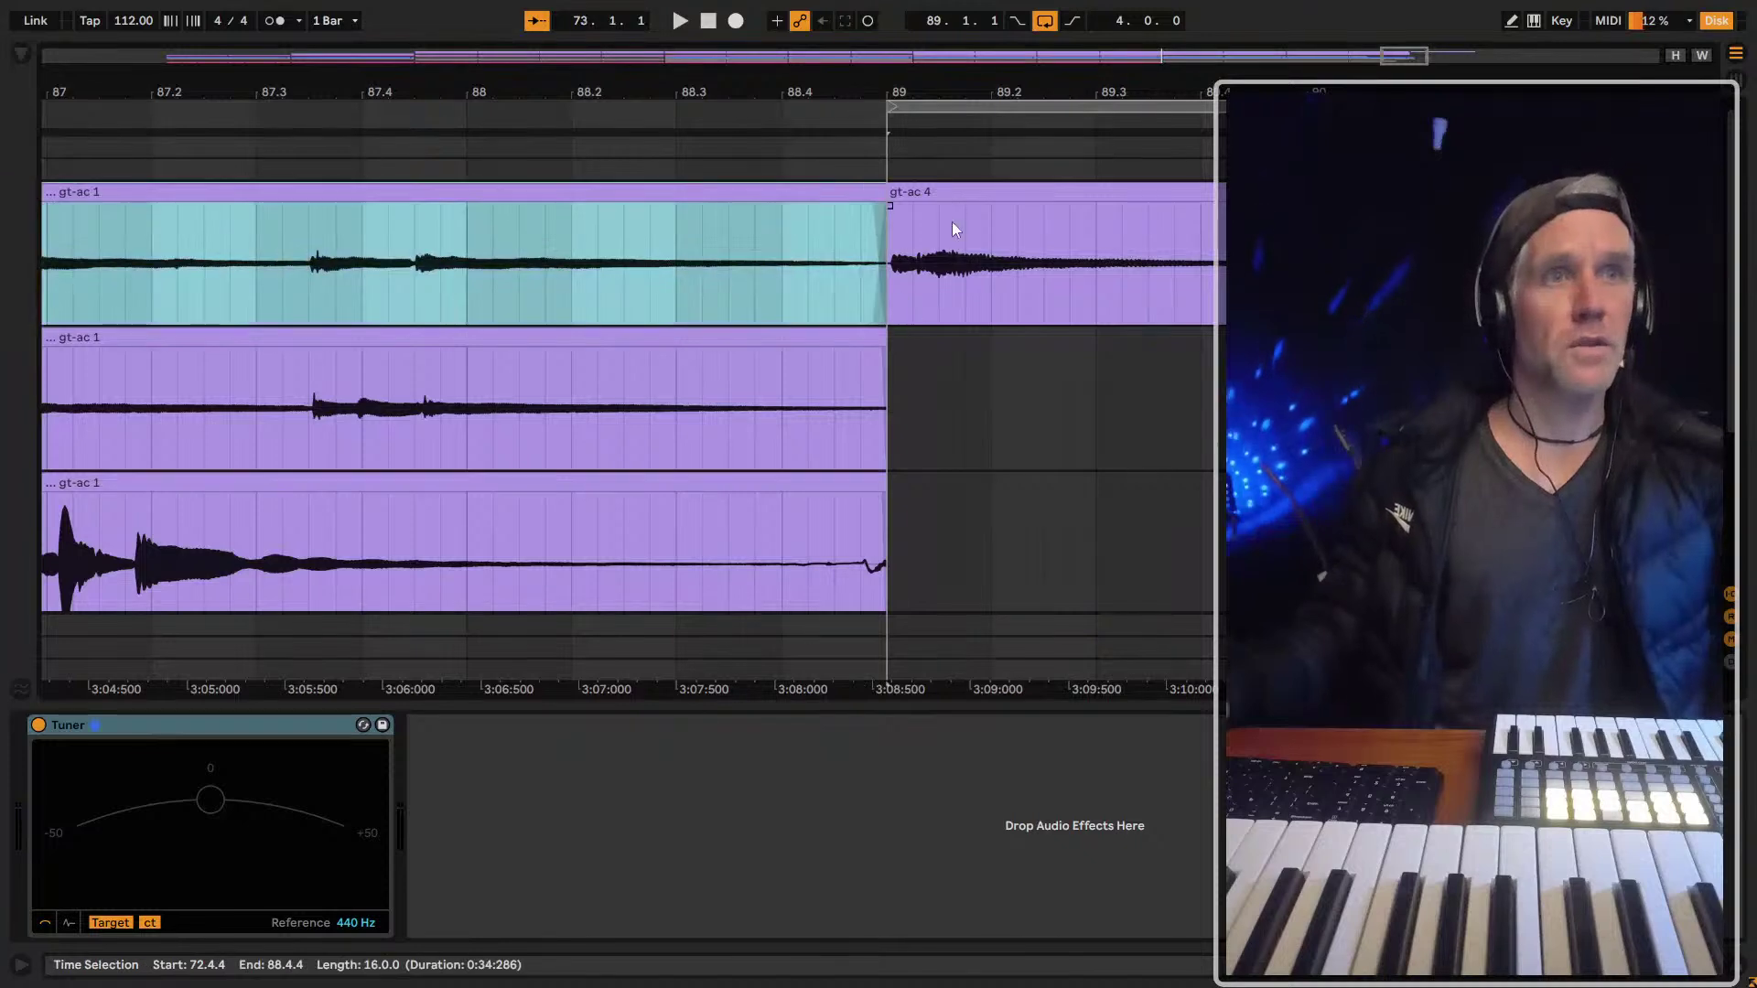
{"action": "left_click", "coordinate": [940, 277]}
{"action": "left_click_drag", "start_coordinate": [939, 277], "coordinate": [931, 340]}
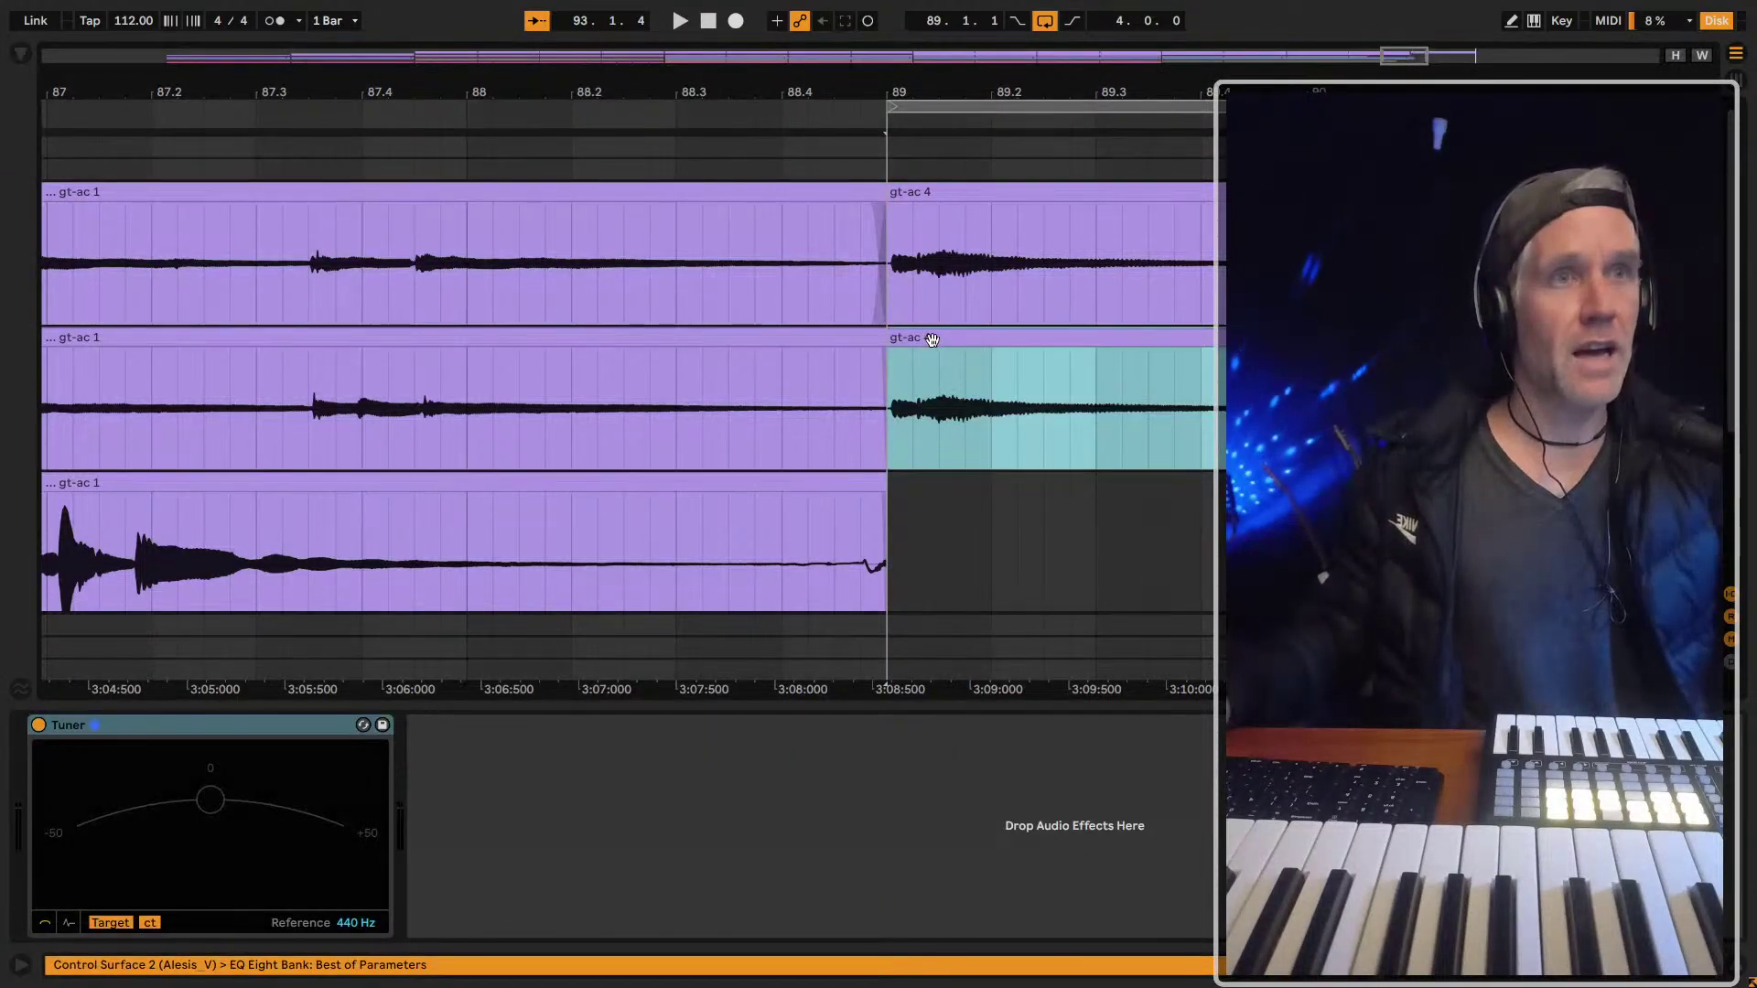
Set the copied gt-ac 4 clip's start to the earlier strum at 4.4.4 and play across bar 89
{"action": "key", "text": "shift+Tab"}
{"action": "double_click", "coordinate": [934, 712]}
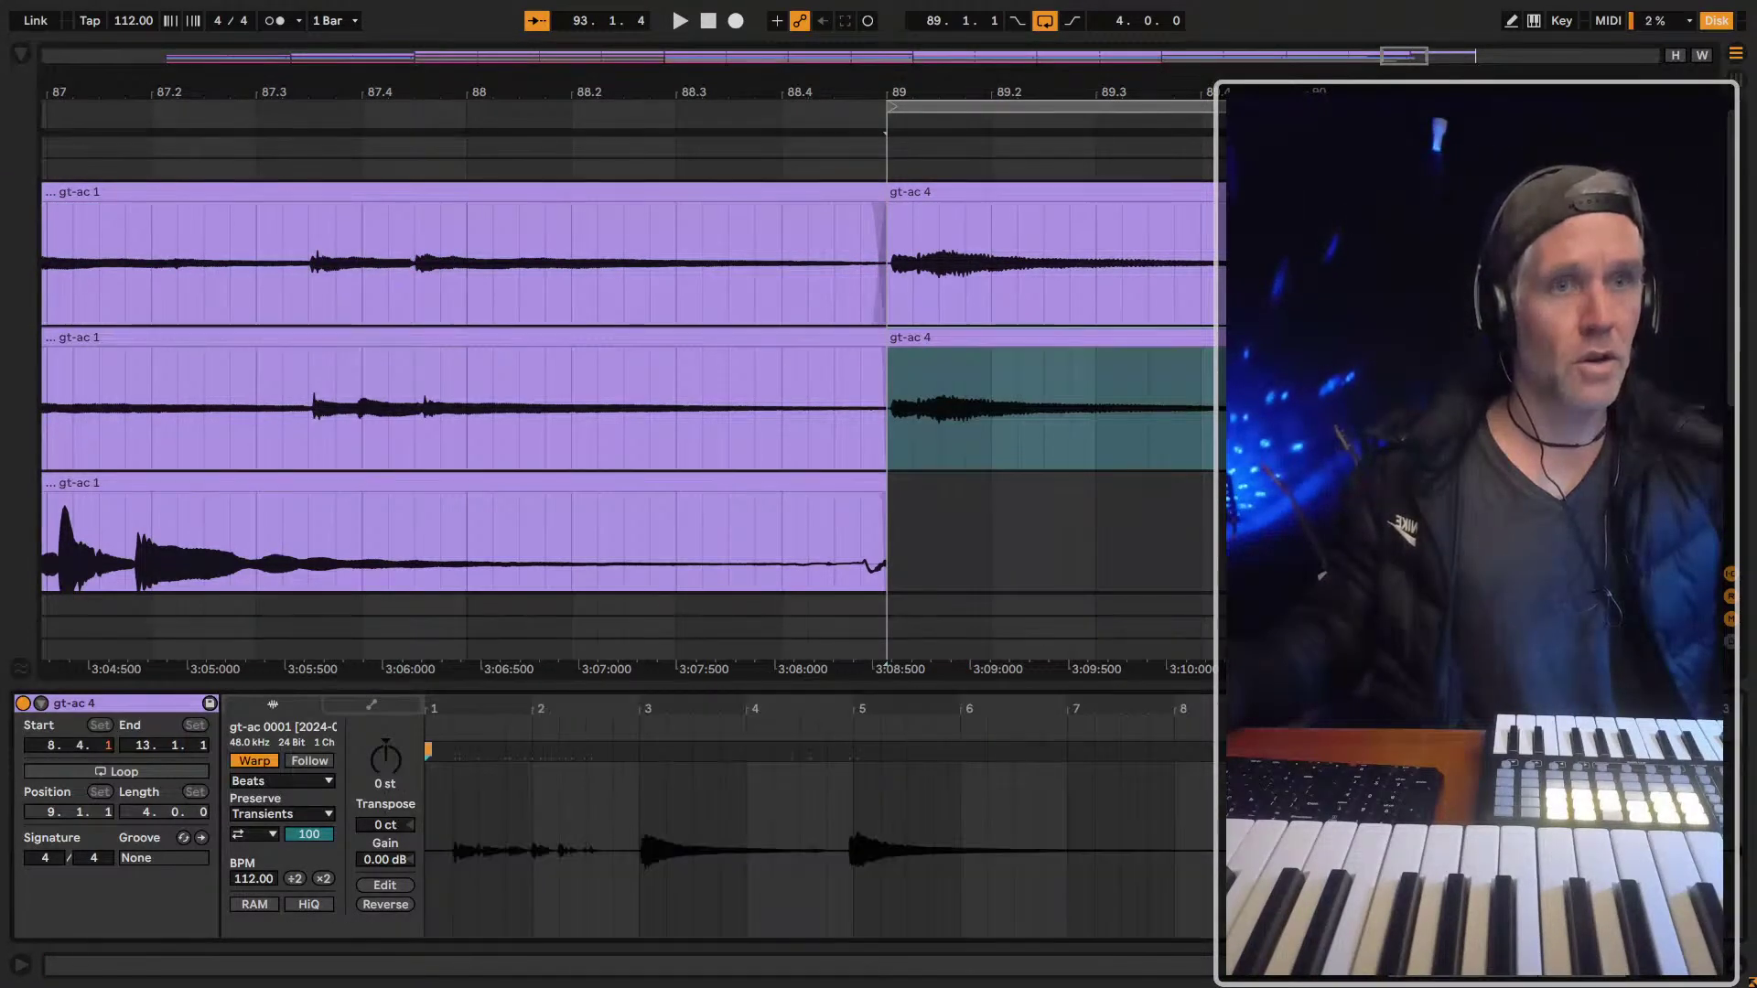
{"action": "mouse_move", "coordinate": [1253, 779]}
{"action": "left_mouse_down"}
{"action": "mouse_move", "coordinate": [836, 780]}
{"action": "mouse_move", "coordinate": [851, 780]}
{"action": "mouse_move", "coordinate": [849, 732]}
{"action": "left_mouse_up"}
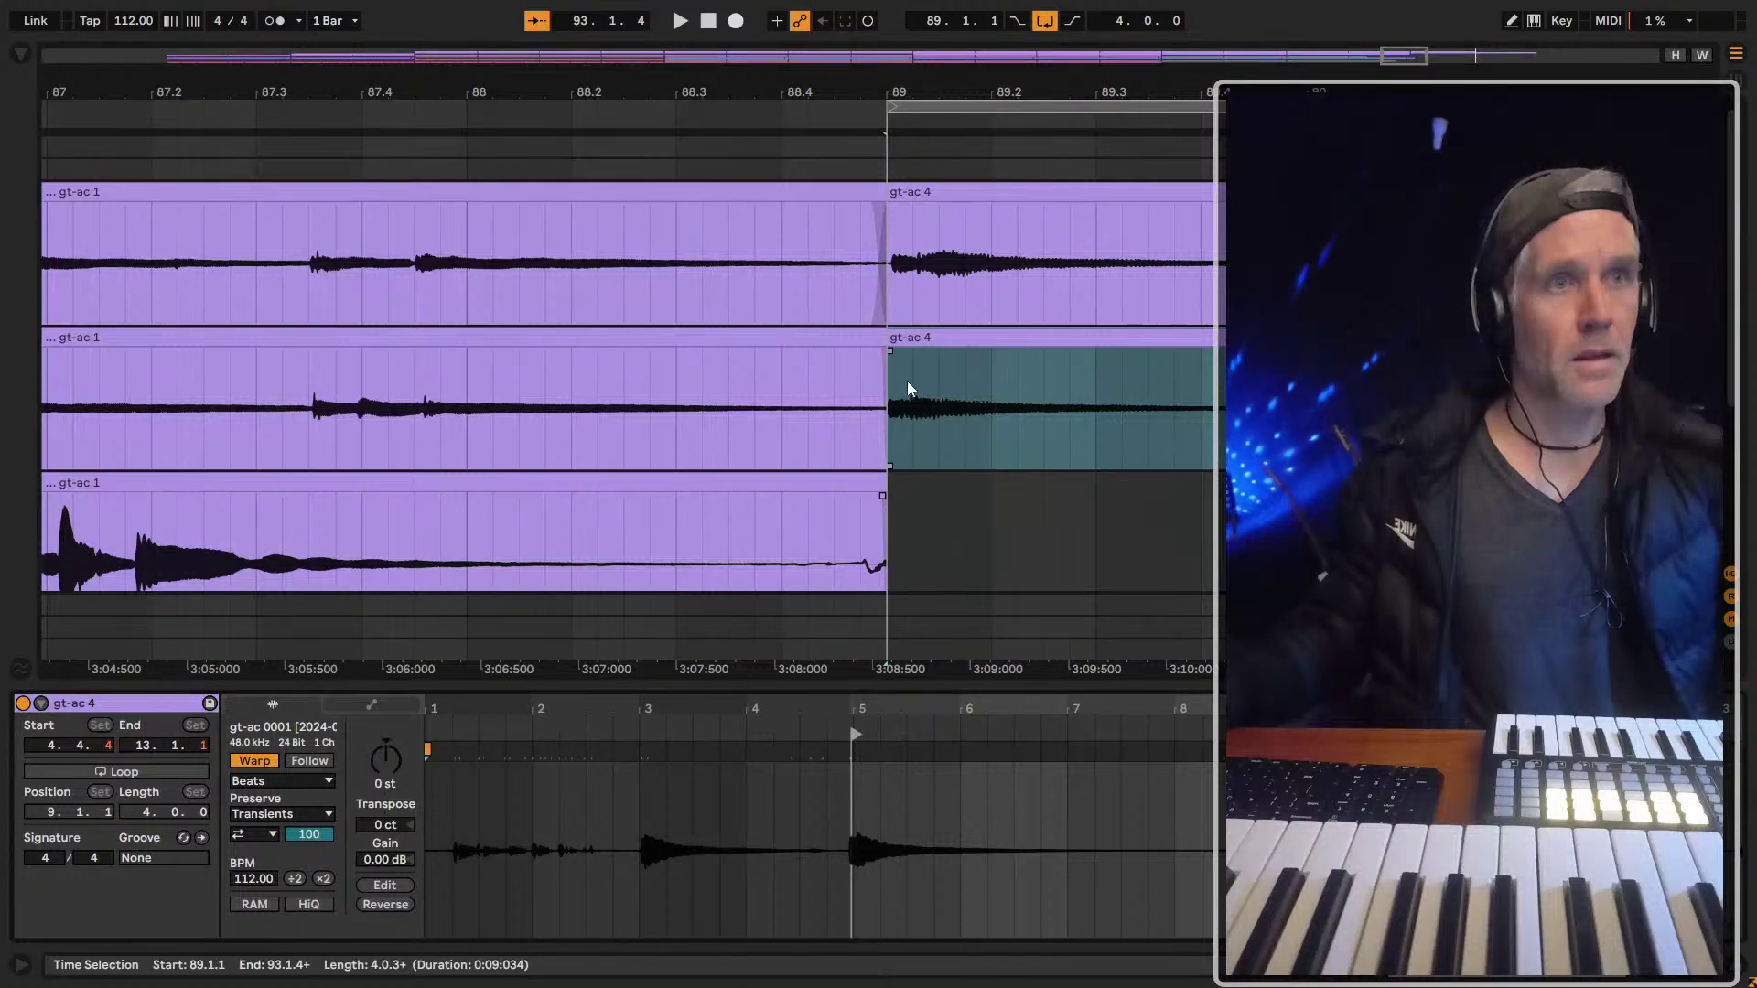
{"action": "left_click", "coordinate": [893, 348]}
{"action": "left_click", "coordinate": [701, 388]}
{"action": "key", "text": "space"}
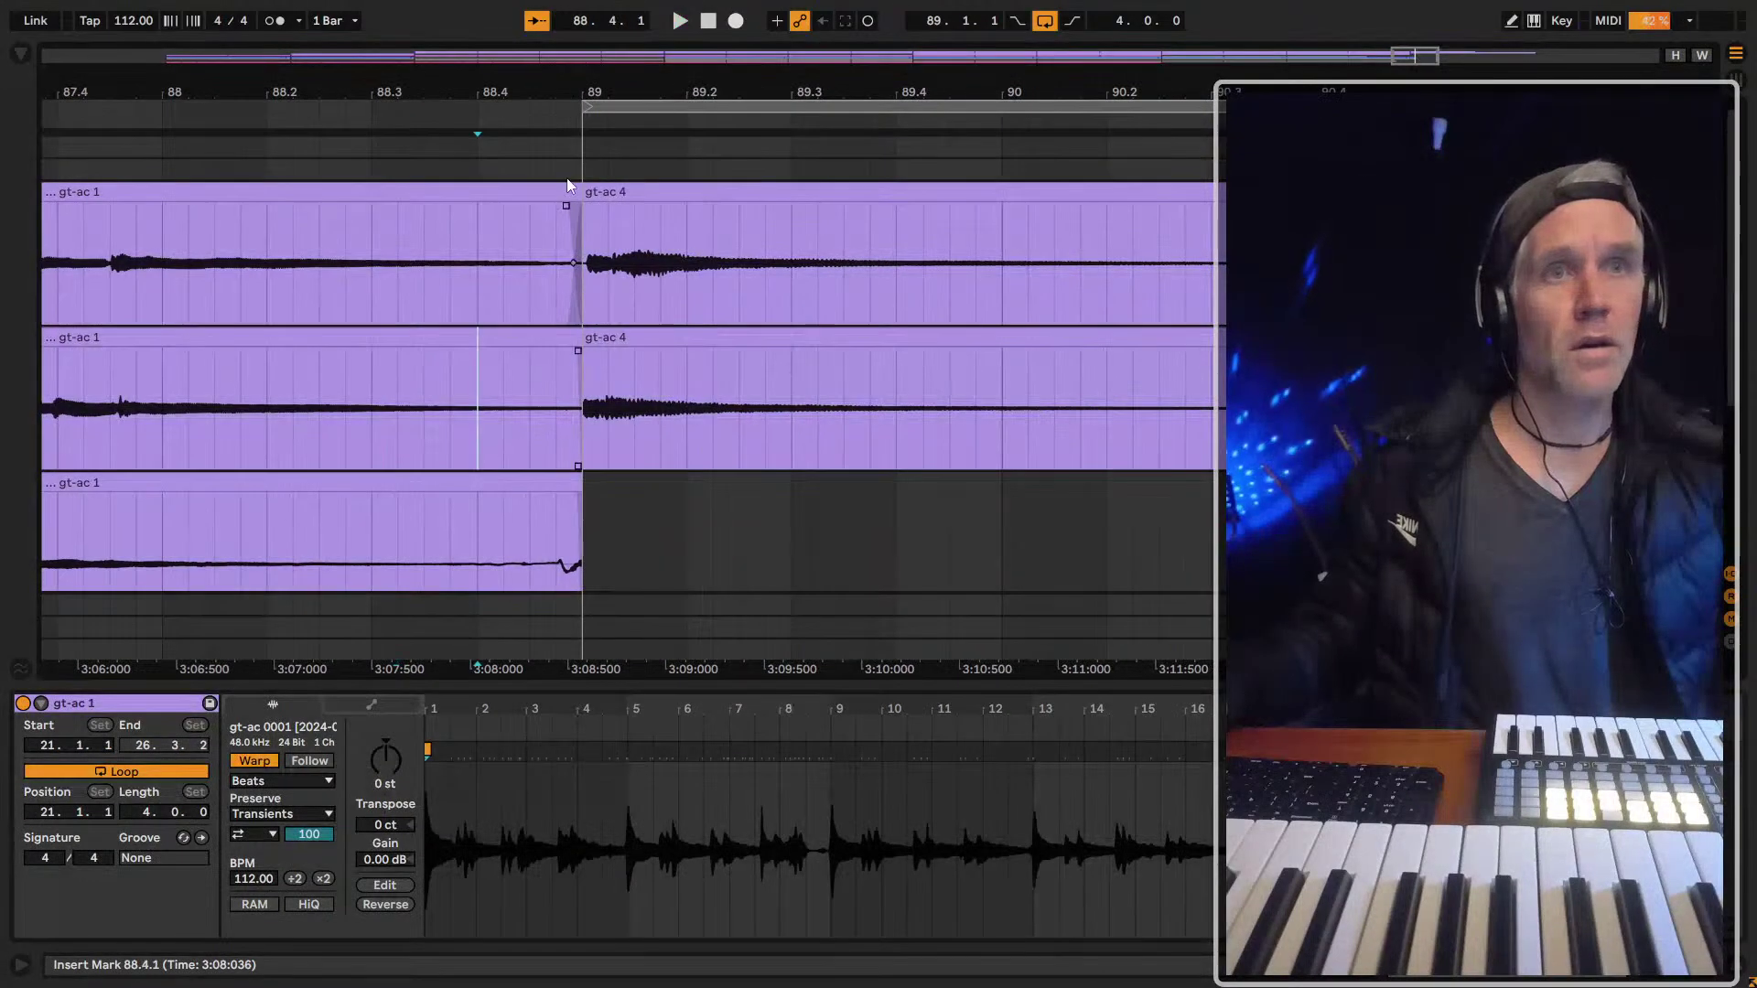
Lengthen the fades before bar 89, starting at about 88.3.3 on the first gt-ac track and 88.3 on the second, and play them
{"action": "left_click", "coordinate": [567, 192]}
{"action": "left_click_drag", "start_coordinate": [563, 207], "coordinate": [437, 225]}
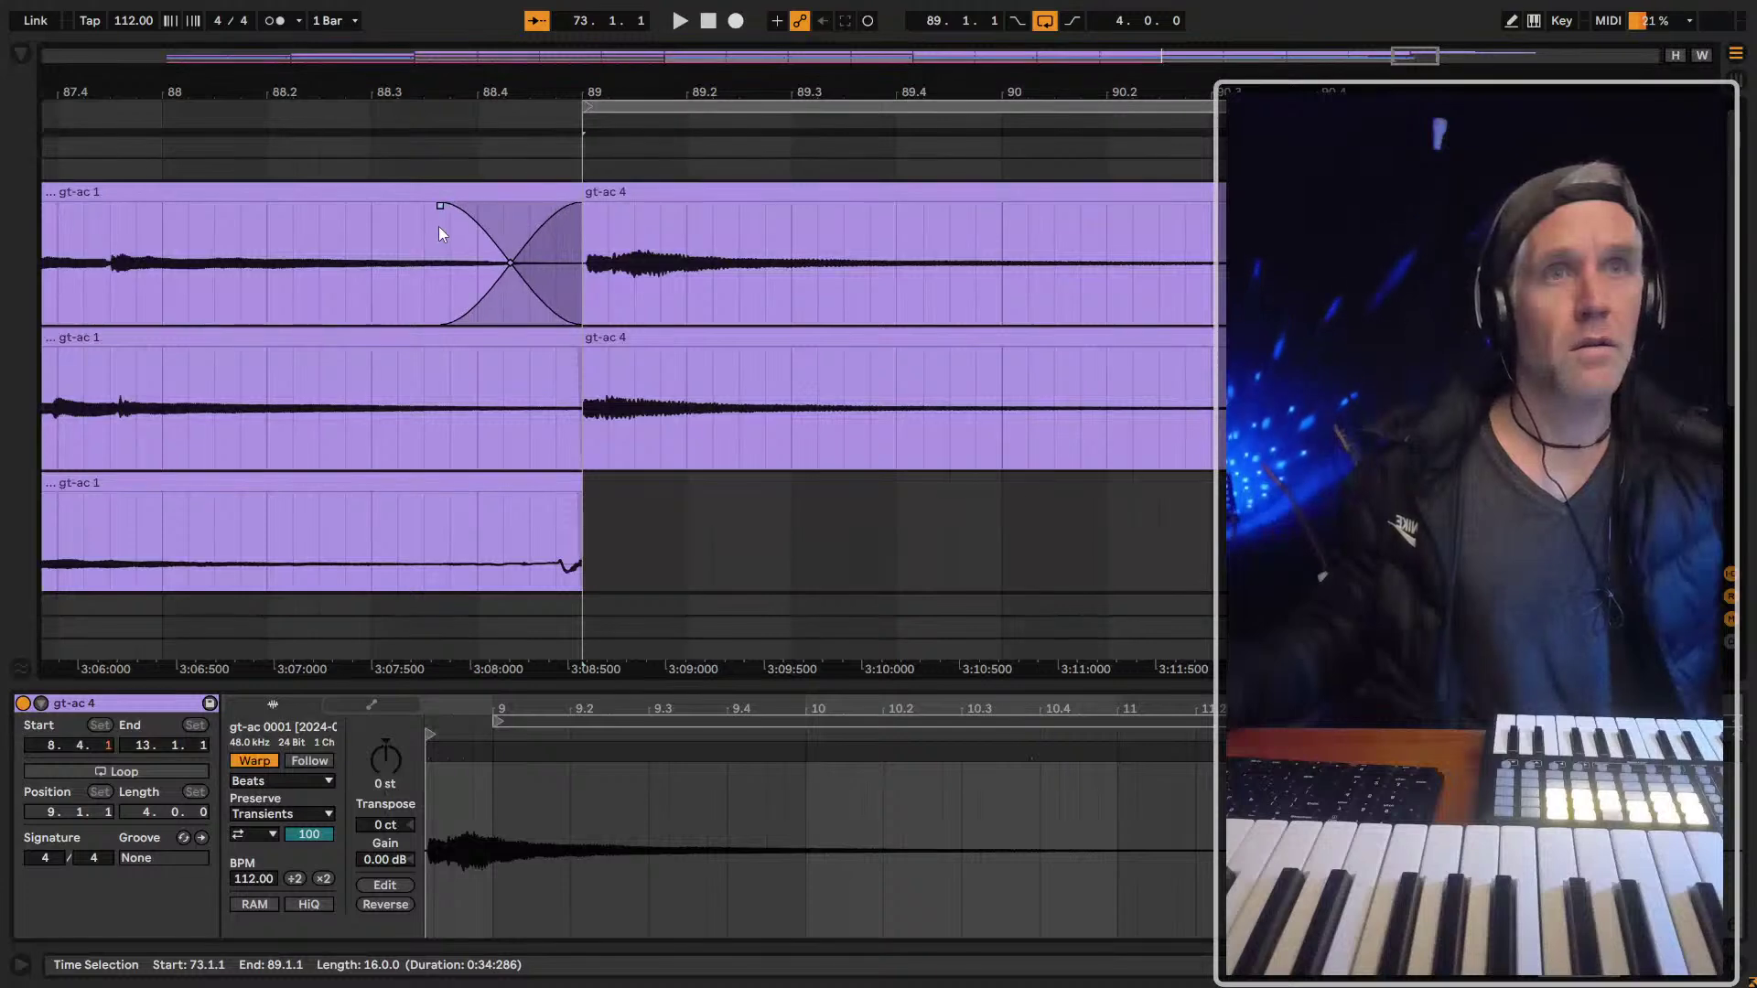
{"action": "left_click_drag", "start_coordinate": [569, 353], "coordinate": [381, 384]}
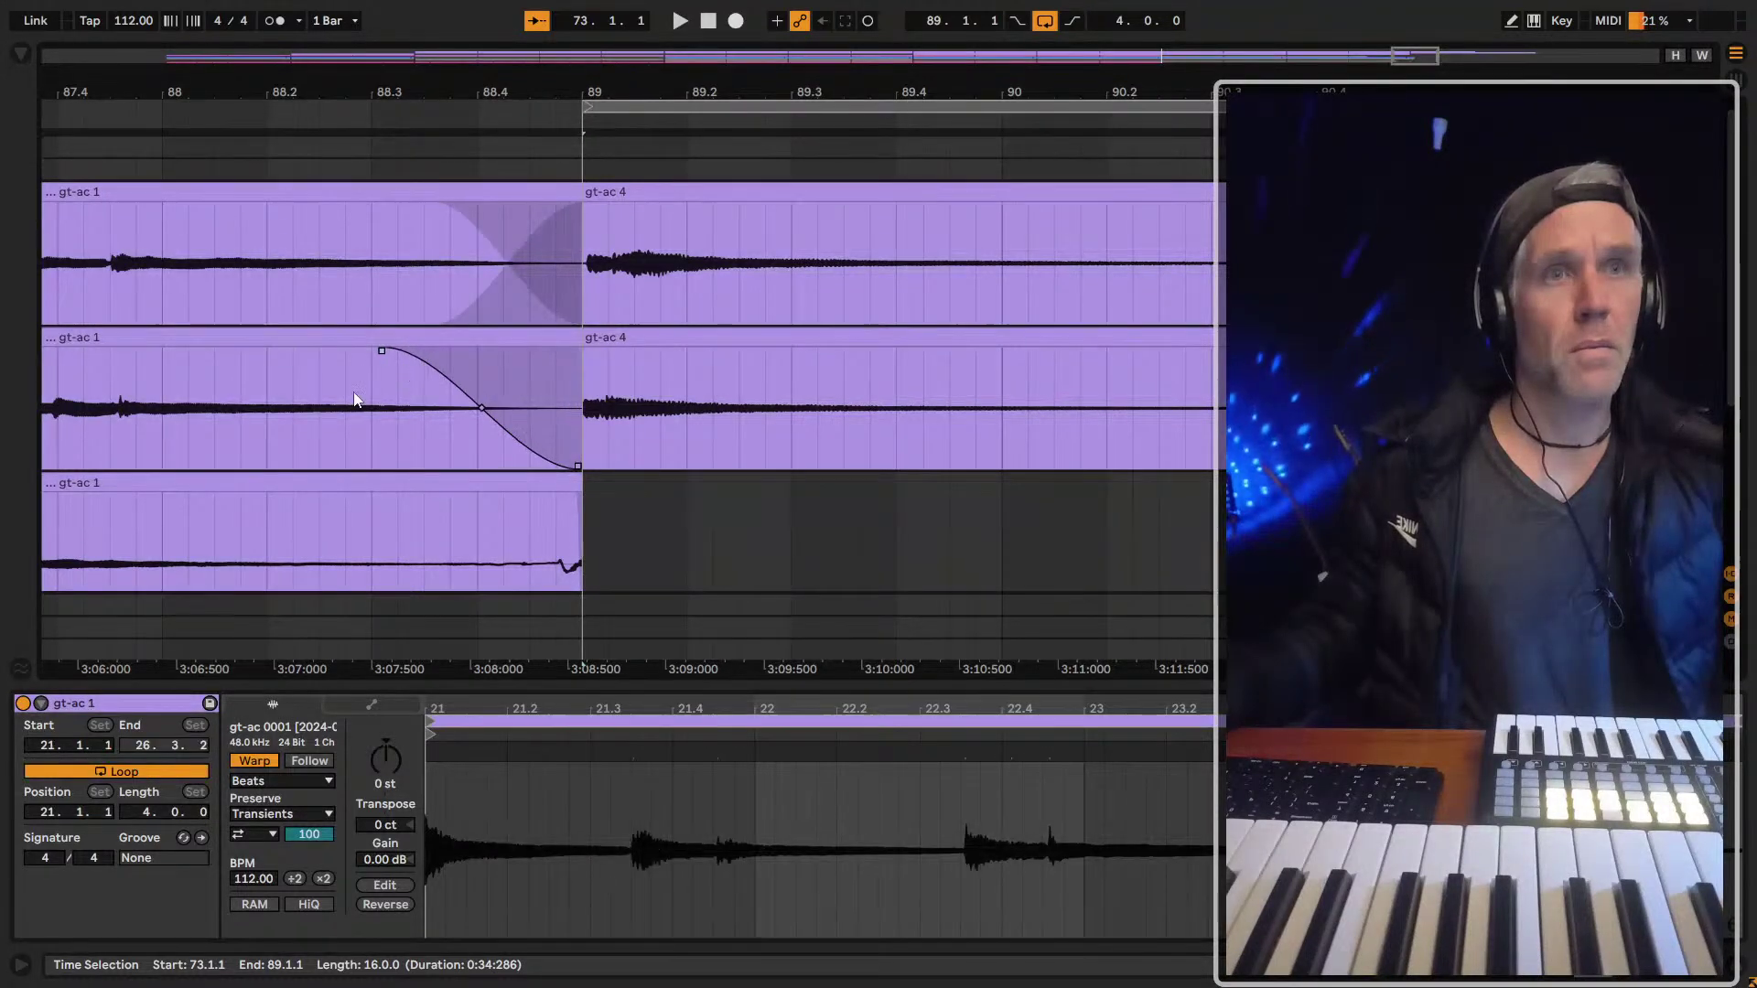
{"action": "left_click", "coordinate": [322, 393]}
{"action": "key", "text": "space"}
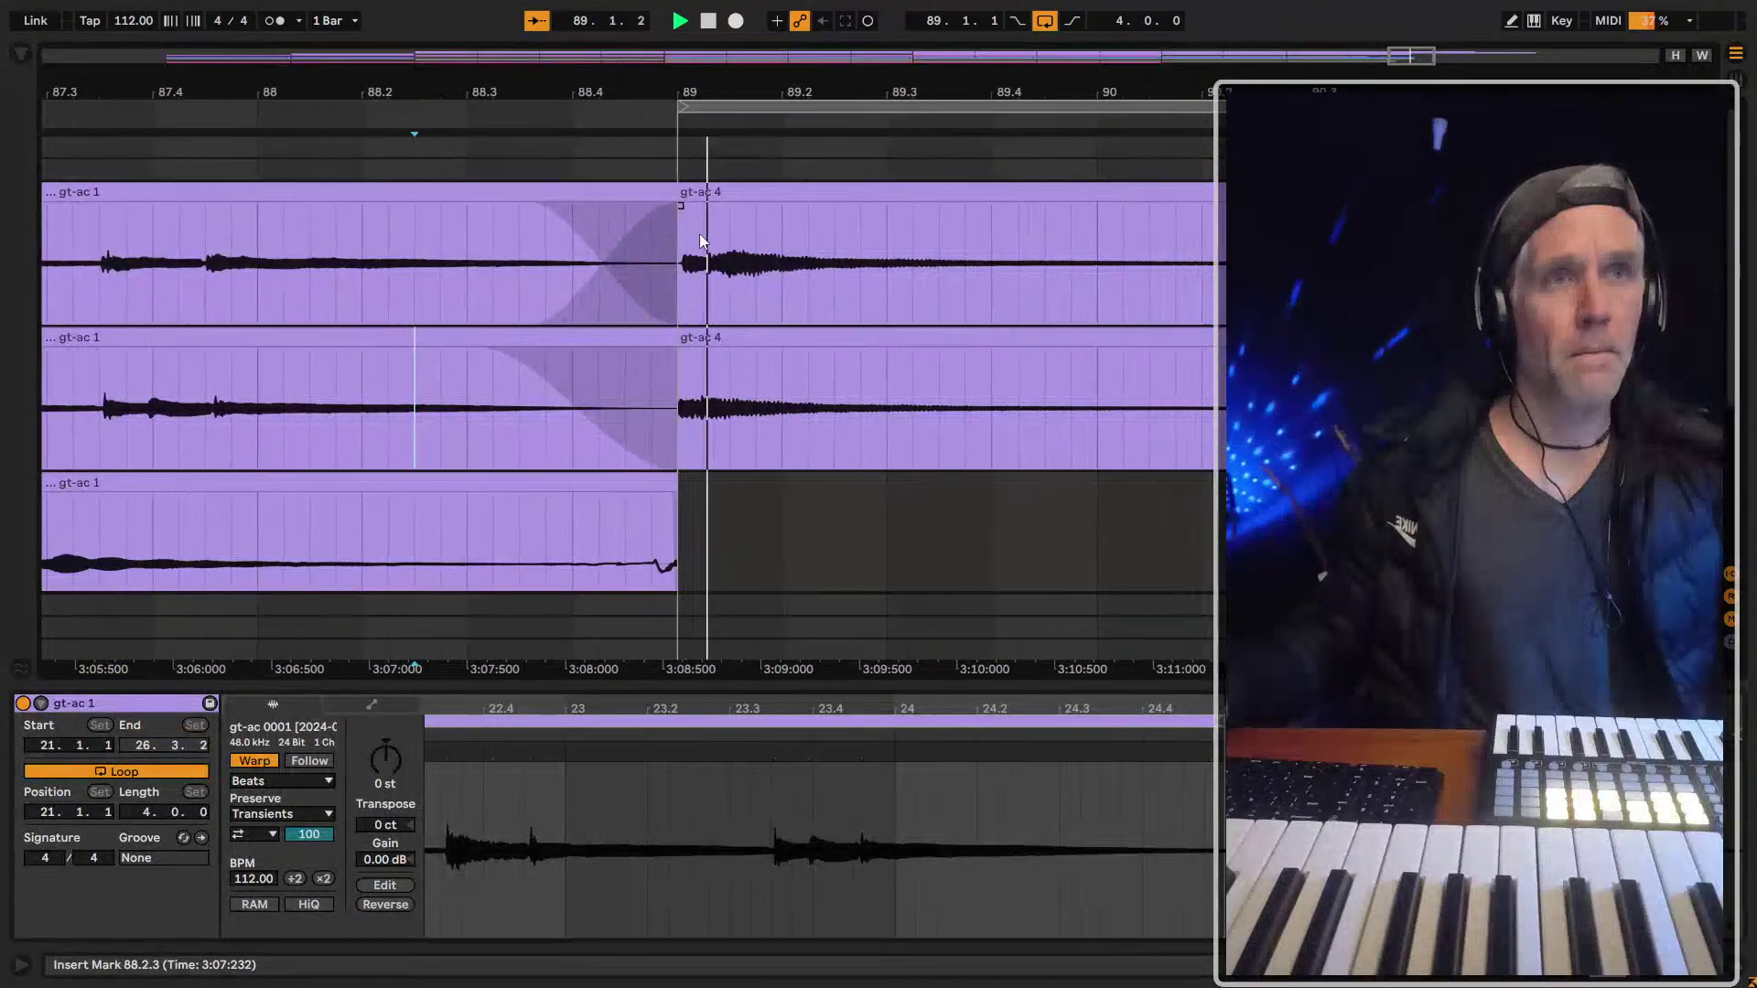
{"action": "key", "text": "space"}
Extend the start of the first gt-ac track's gt-ac 4 clip back to just past 88.4 and play the transition
{"action": "left_click", "coordinate": [671, 192]}
{"action": "left_click_drag", "start_coordinate": [635, 191], "coordinate": [558, 192]}
{"action": "left_click", "coordinate": [450, 243]}
{"action": "key", "text": "space"}
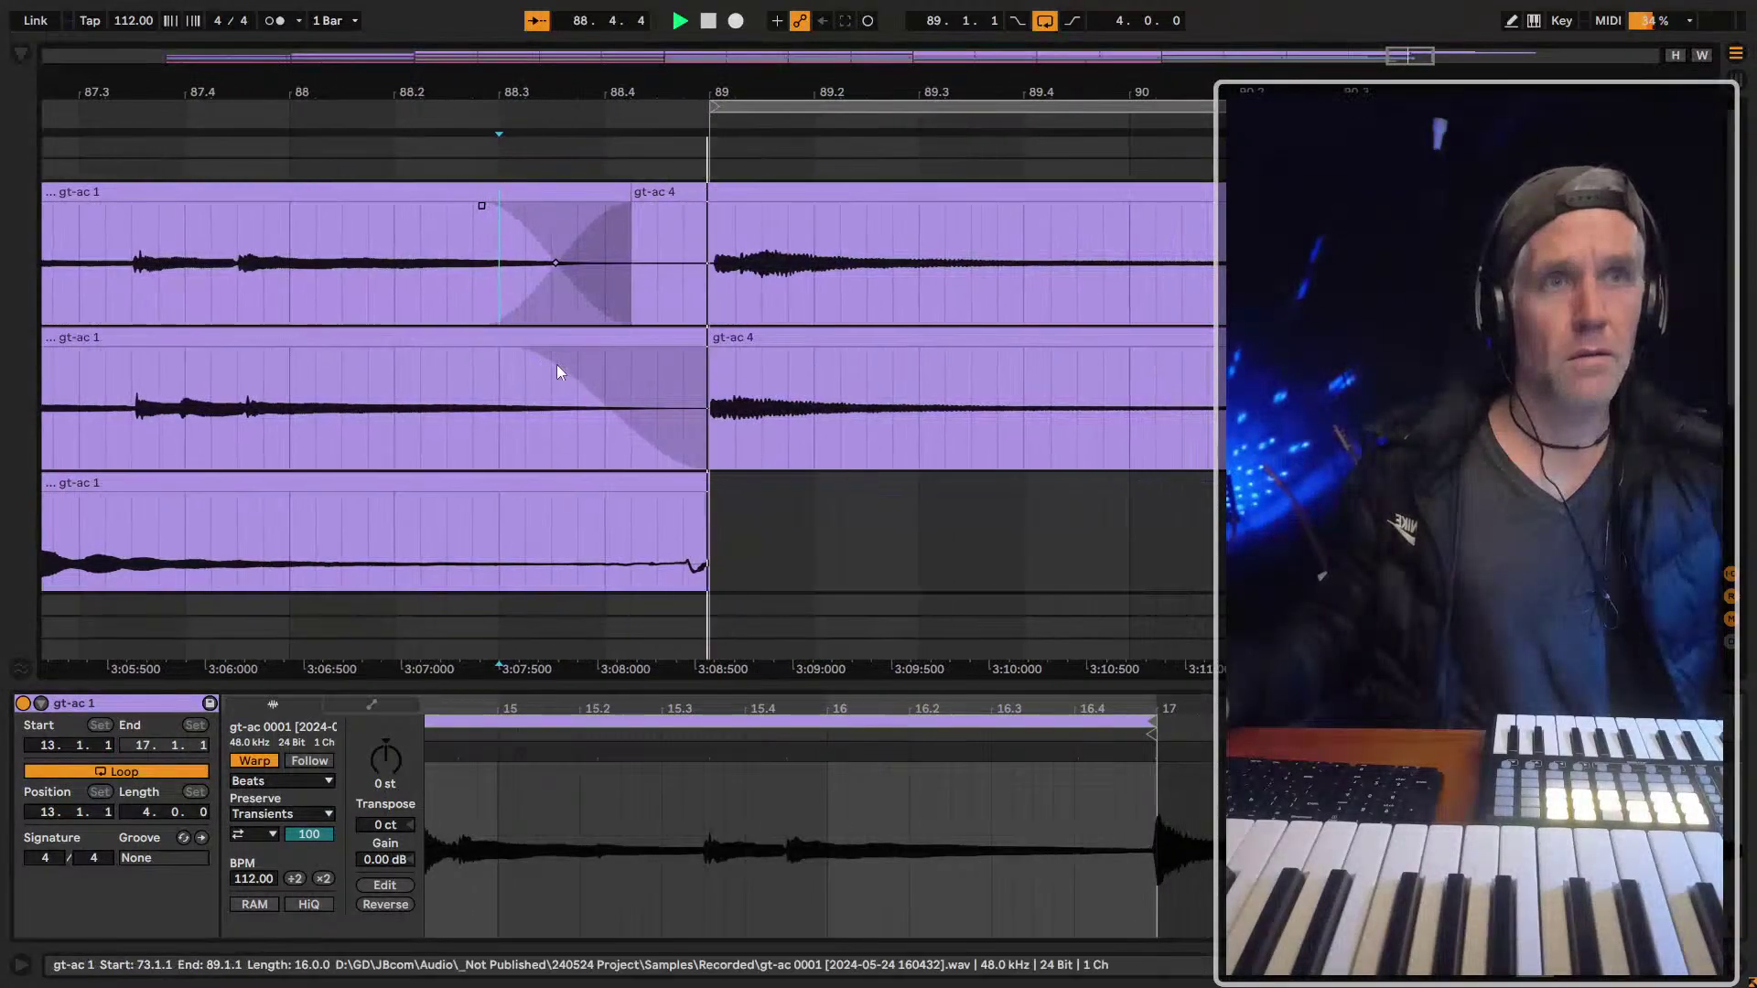
{"action": "left_click", "coordinate": [592, 540]}
{"action": "key", "text": "space"}
Lengthen the fade-out on the third gt-ac track's last clip, trim the clip's end to about 88.3.3, and play the result
{"action": "left_click_drag", "start_coordinate": [641, 448], "coordinate": [542, 448]}
{"action": "left_click_drag", "start_coordinate": [641, 521], "coordinate": [511, 522]}
{"action": "left_click", "coordinate": [331, 472]}
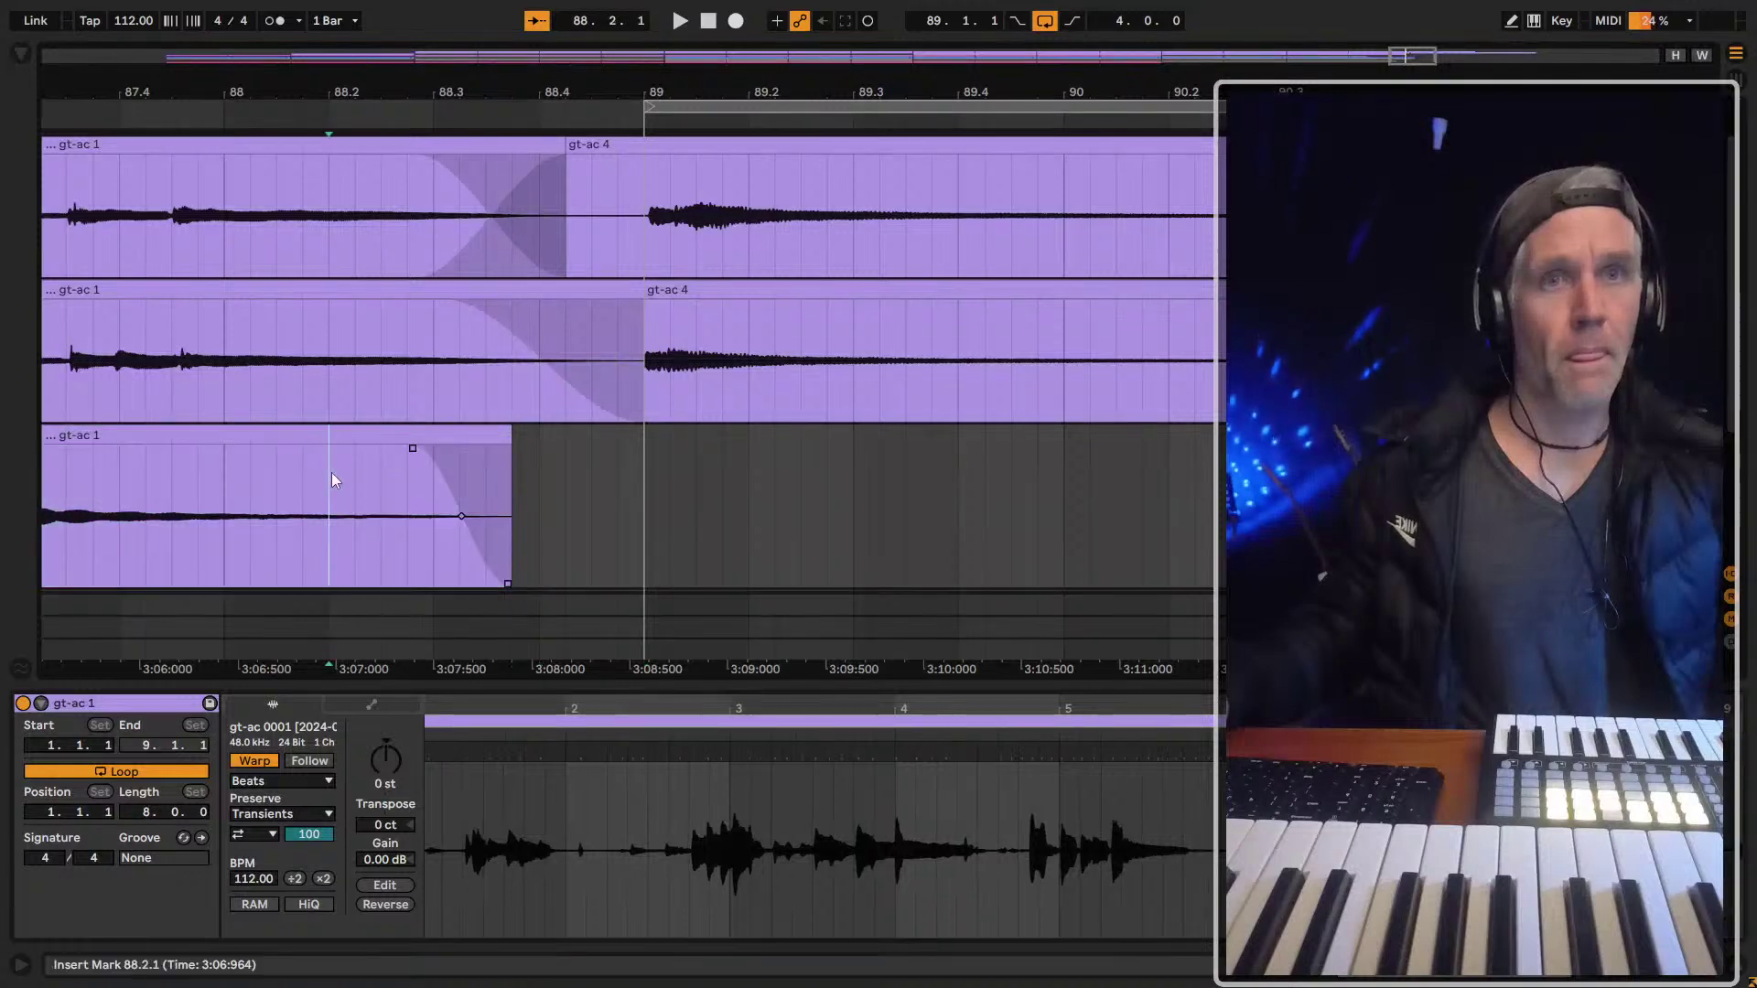
{"action": "key", "text": "space"}
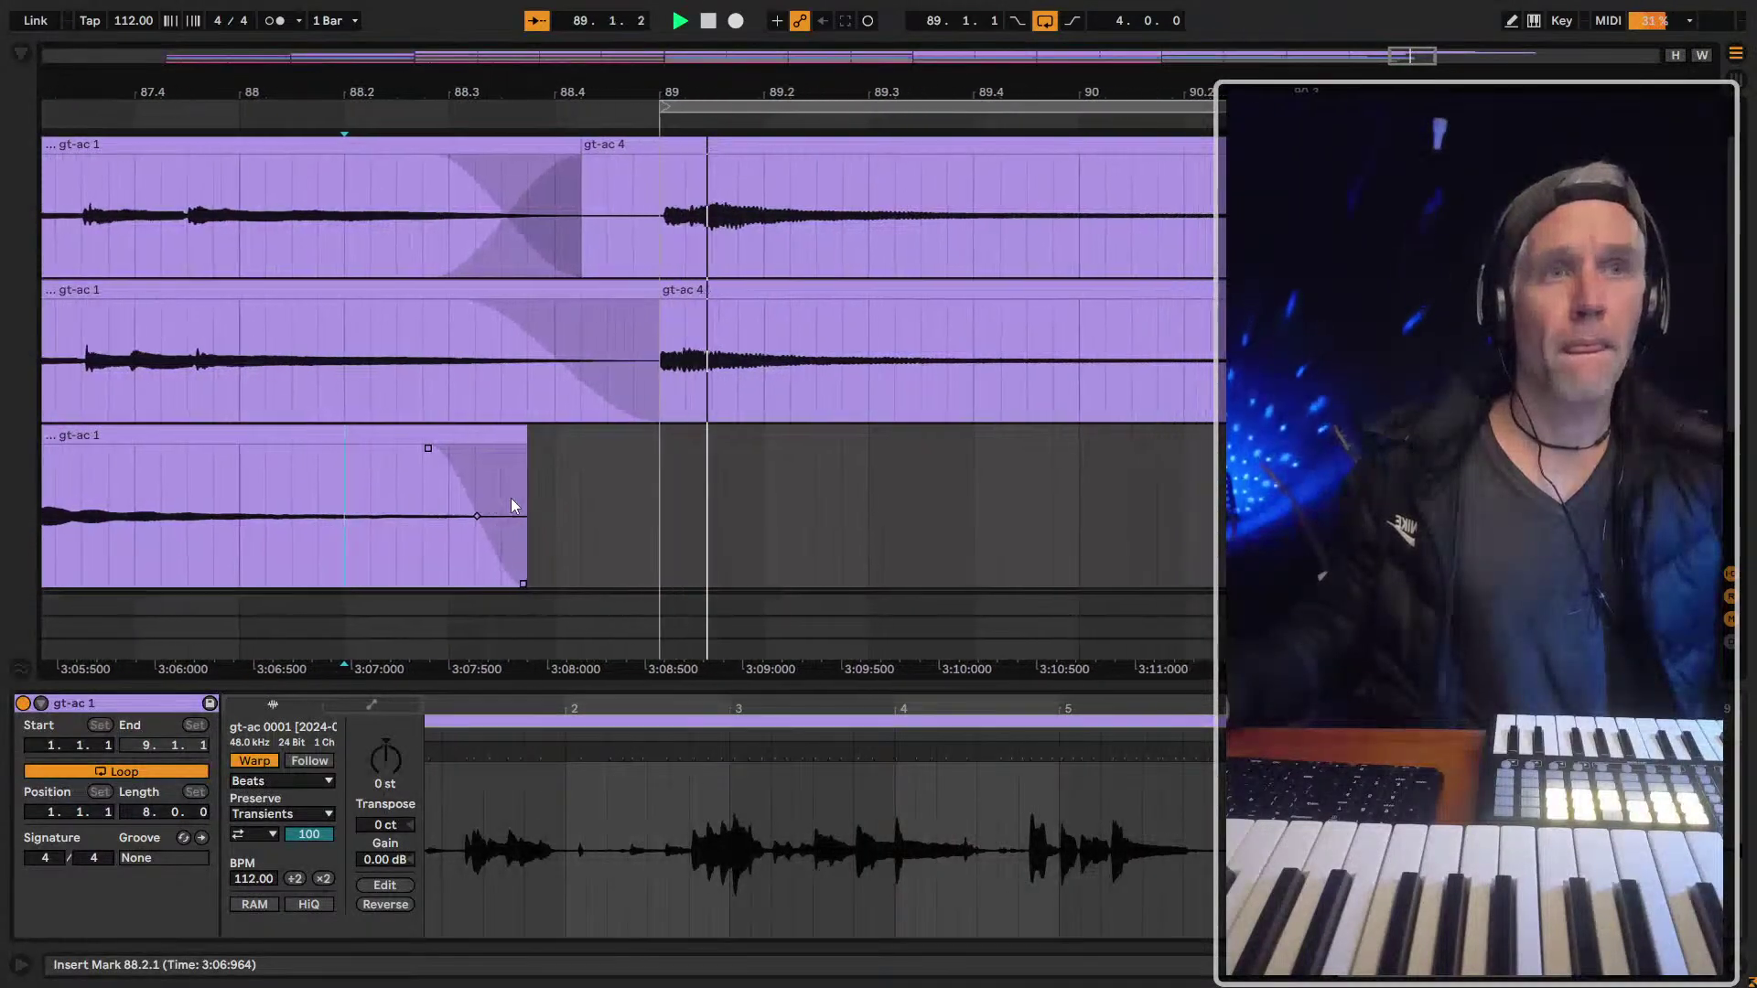
{"action": "key", "text": "space"}
Shift the audio of the first gt-ac track's gt-ac 4 clip slightly earlier so its strum starts at bar 89, and play it
{"action": "key", "text": "plus"}
{"action": "key", "text": "plus"}
{"action": "key", "text": "plus"}
{"action": "key", "text": "plus"}
{"action": "left_click", "coordinate": [581, 158]}
{"action": "scroll", "coordinate": [548, 148], "scroll_direction": "up", "scroll_amount": 1}
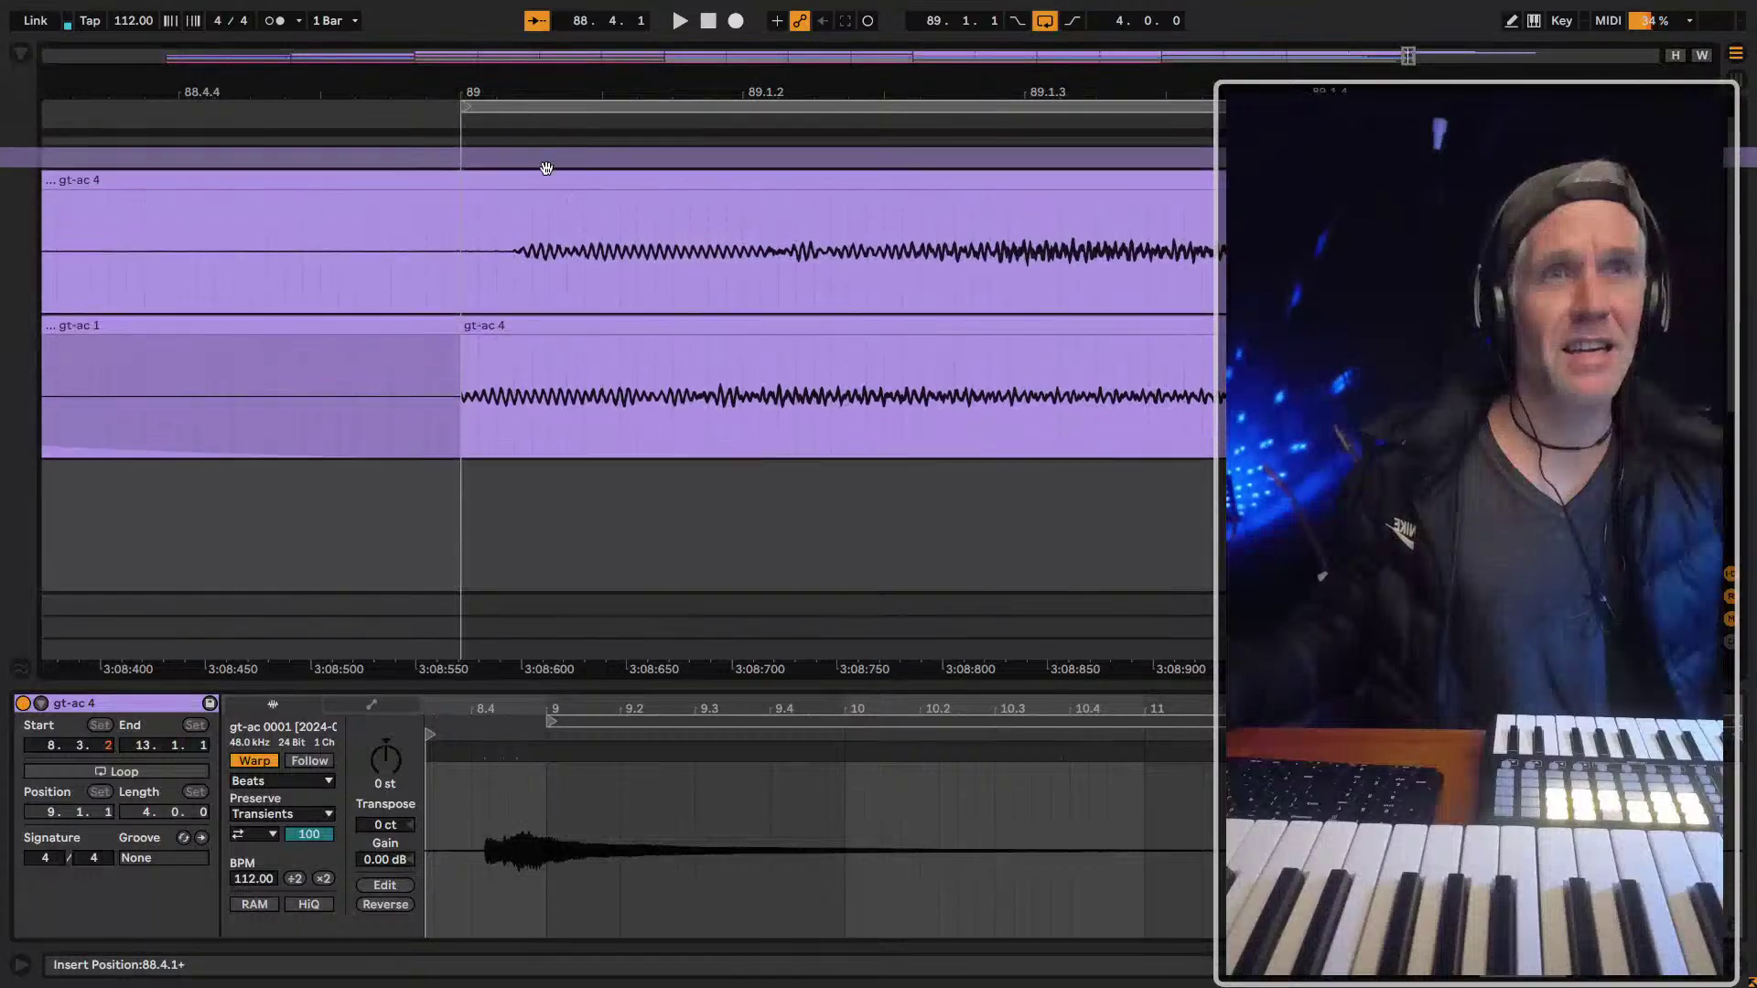
{"action": "left_click", "coordinate": [518, 243]}
{"action": "left_click", "coordinate": [310, 267]}
{"action": "key", "text": "space"}
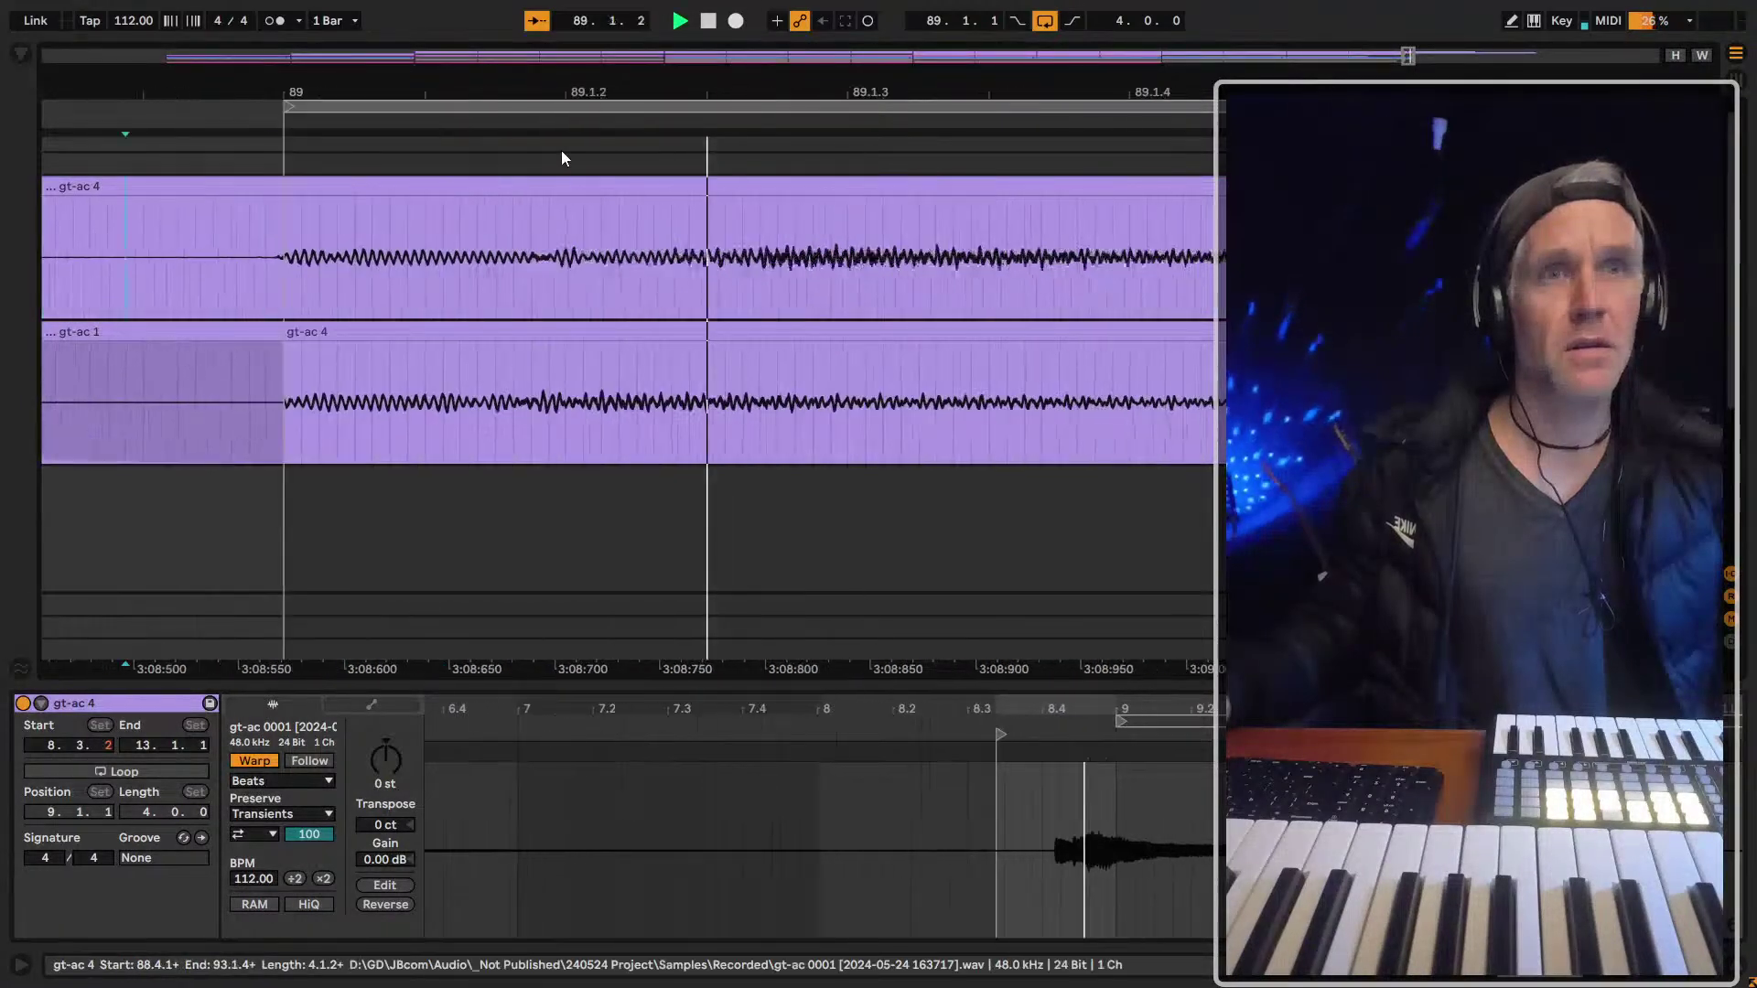
{"action": "key", "text": "space"}
Play the ending from bar 85 to check the guitar transition and save the set
{"action": "key", "text": "minus"}
{"action": "key", "text": "minus"}
{"action": "key", "text": "minus"}
{"action": "left_click", "coordinate": [510, 326]}
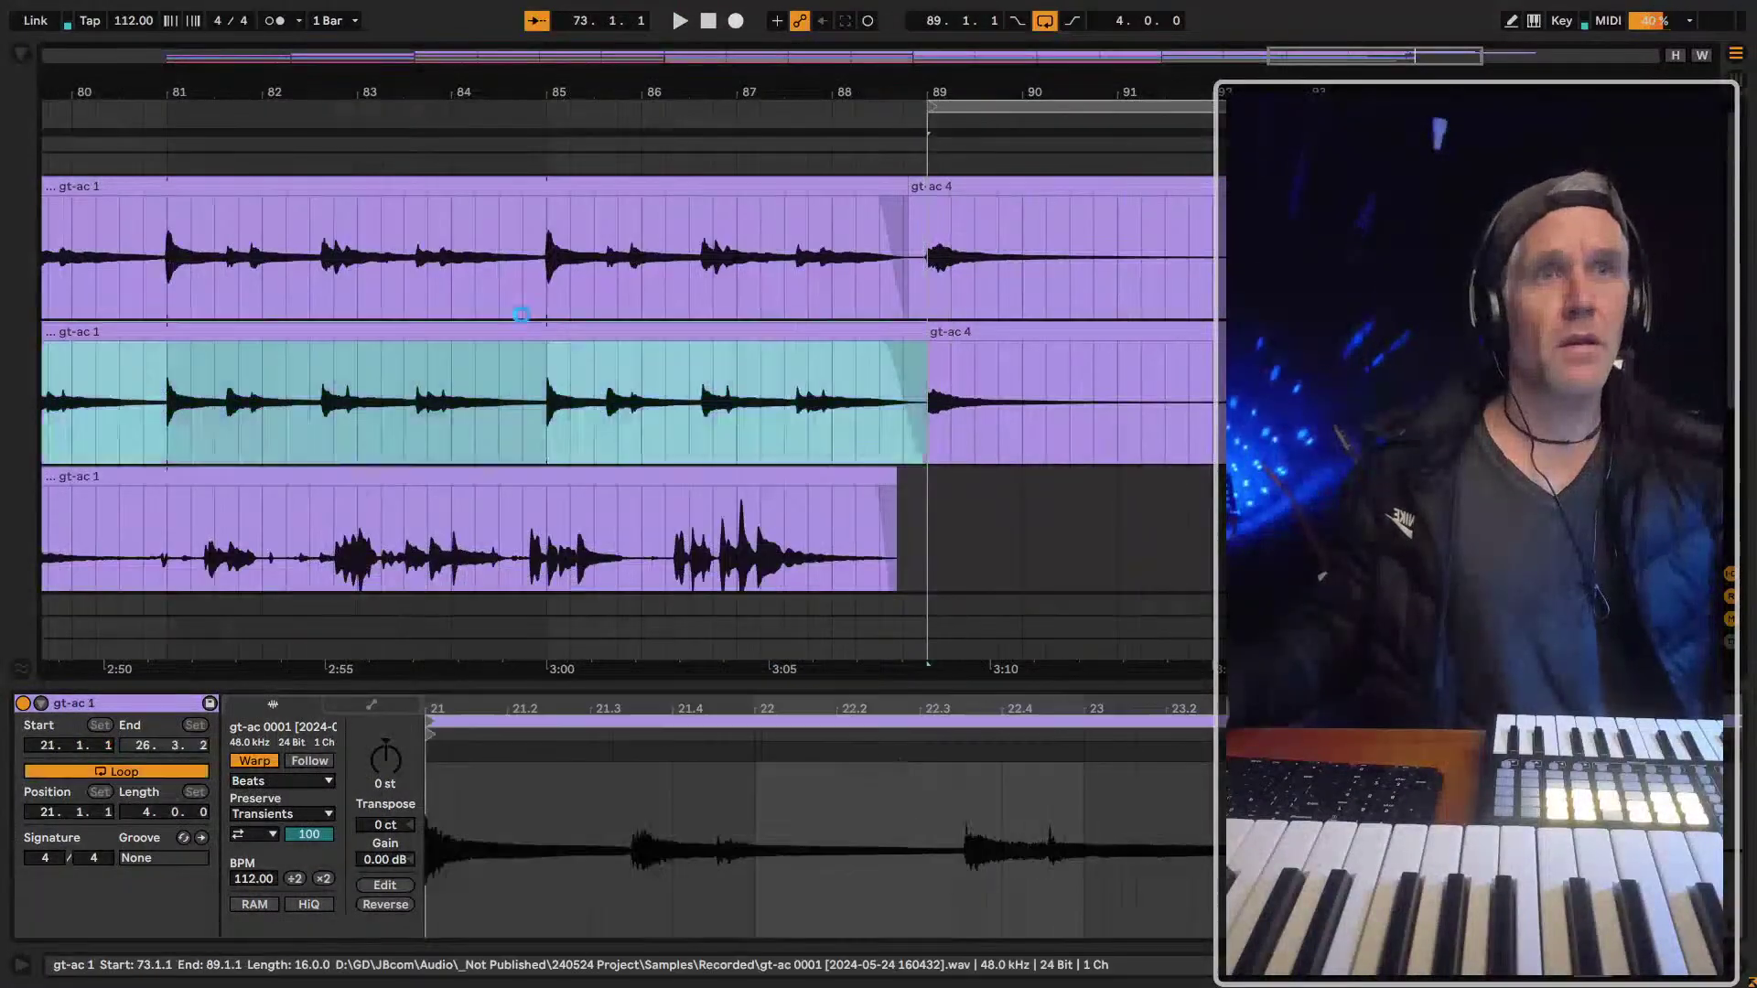
{"action": "left_click", "coordinate": [551, 298]}
{"action": "key", "text": "space"}
{"action": "key", "text": "ctrl+s"}
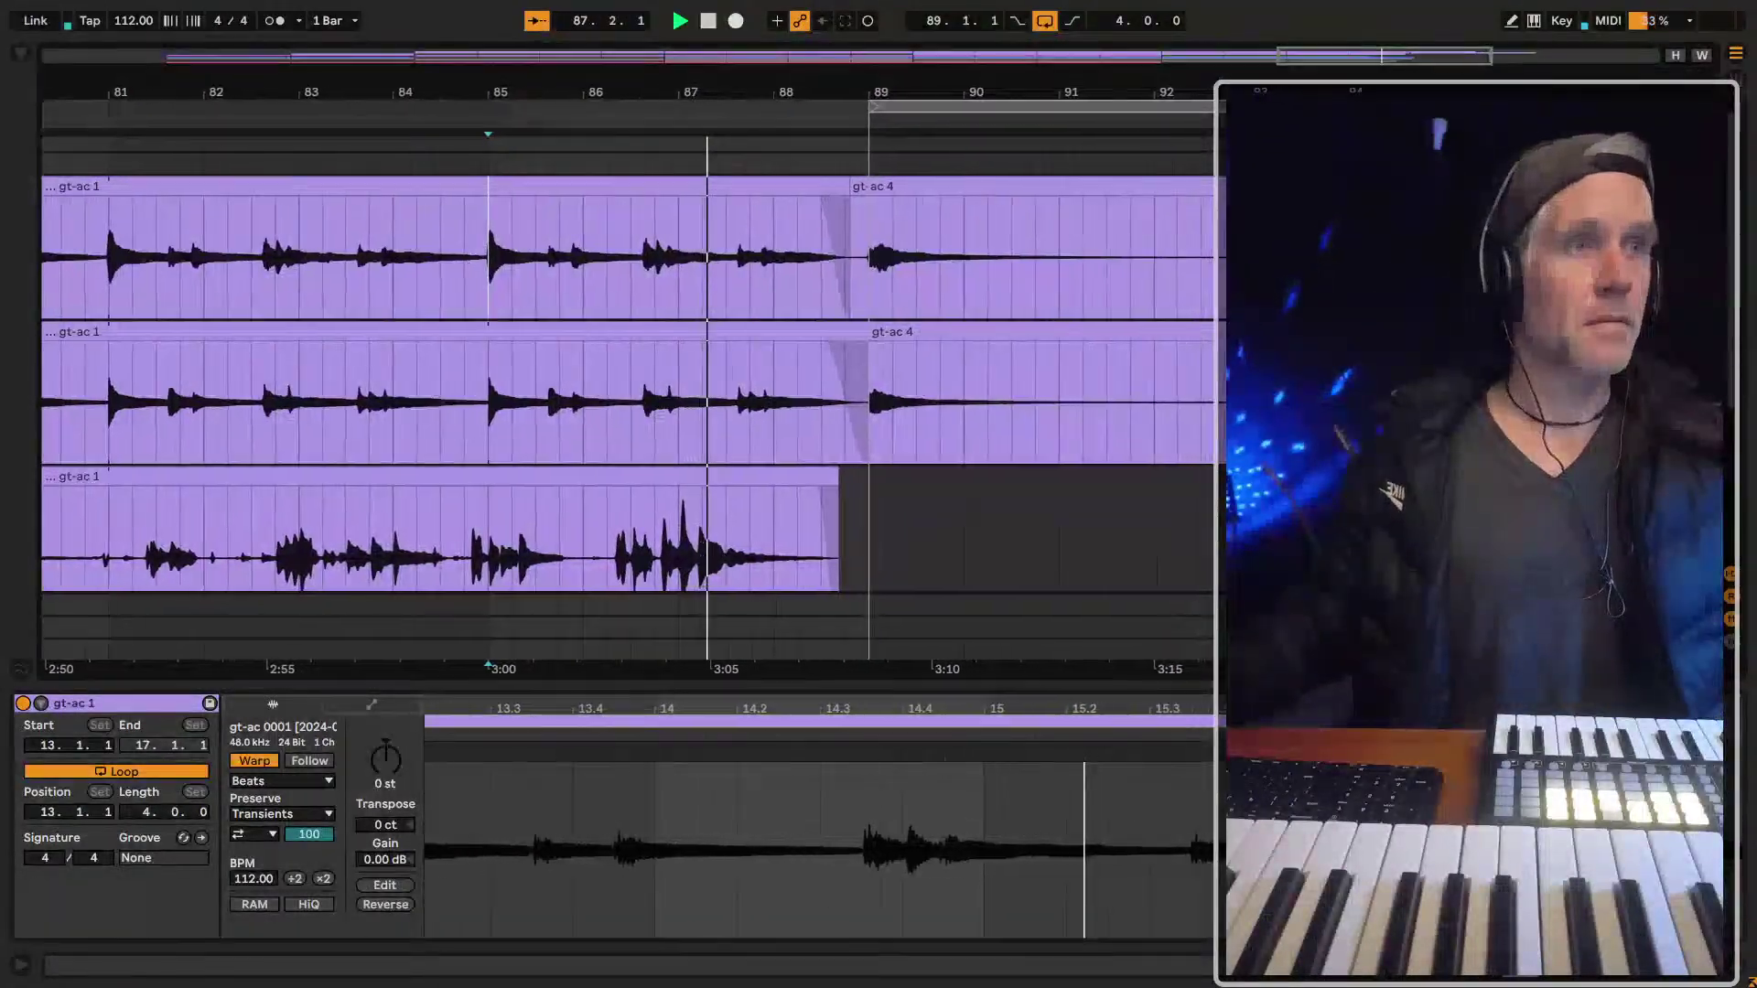
Collapse all arrangement tracks and set the loop to start at 9.1.1 with a length of 88 bars
{"action": "key", "text": "alt+u"}
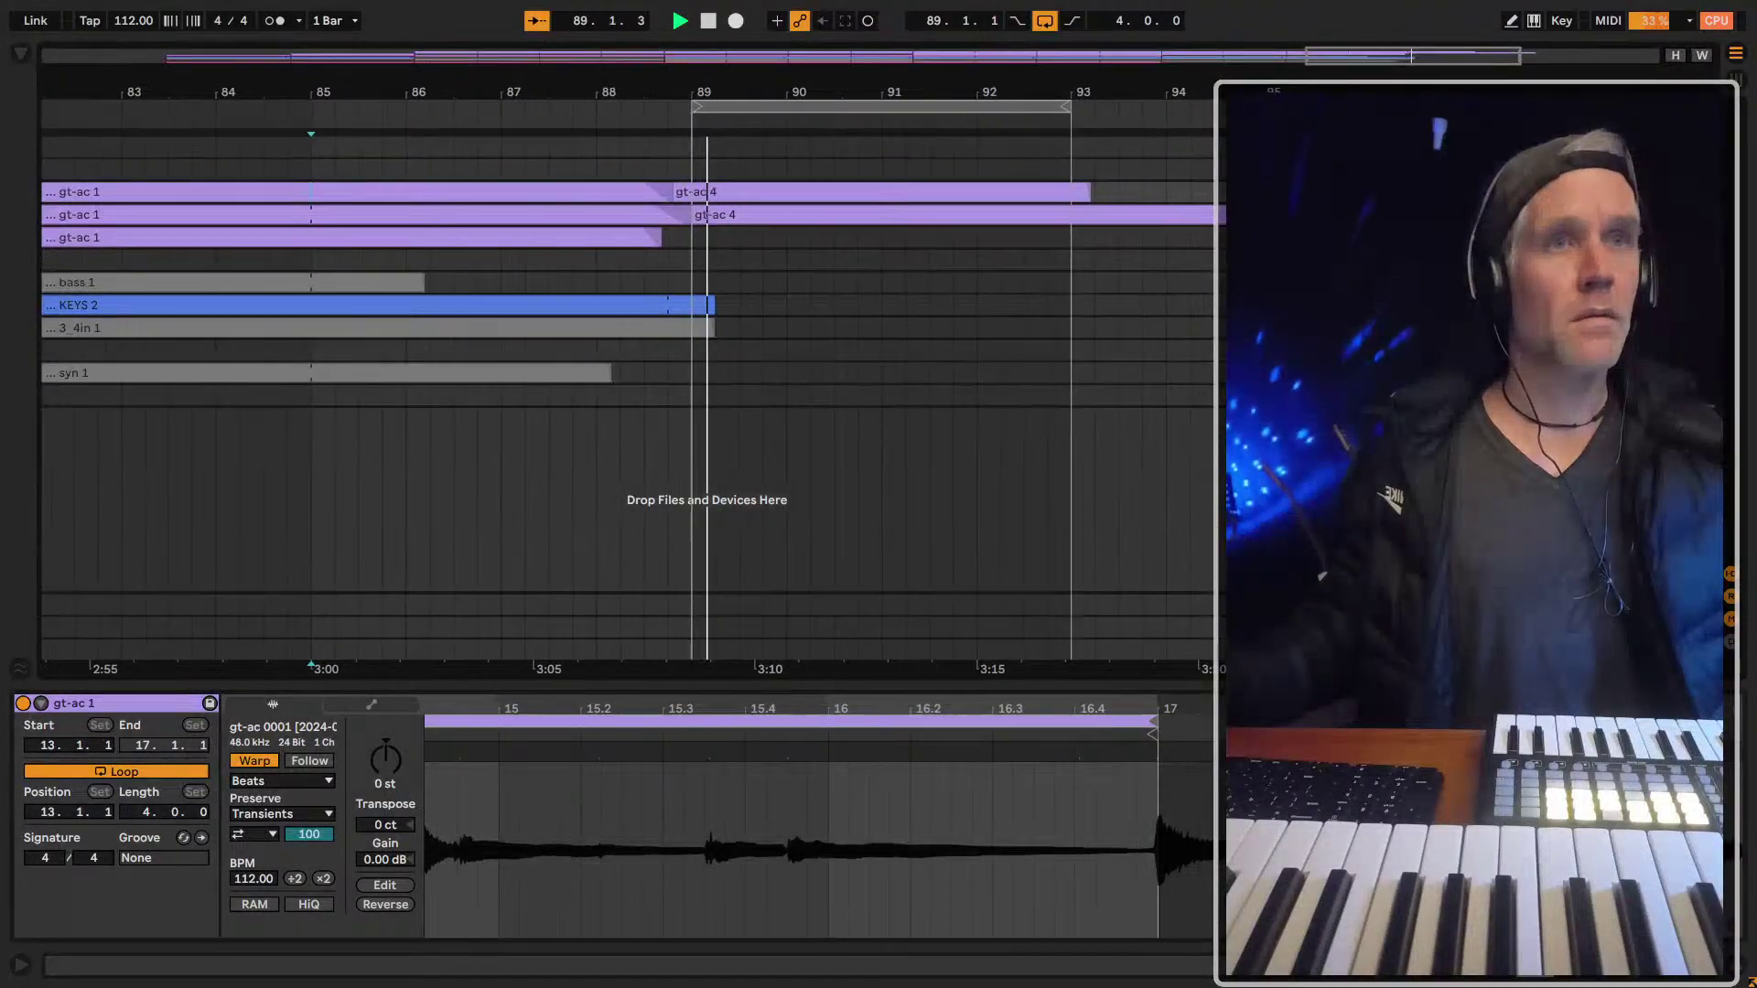
{"action": "key", "text": "Tab"}
{"action": "key", "text": "Tab"}
{"action": "key", "text": "minus"}
{"action": "key", "text": "minus"}
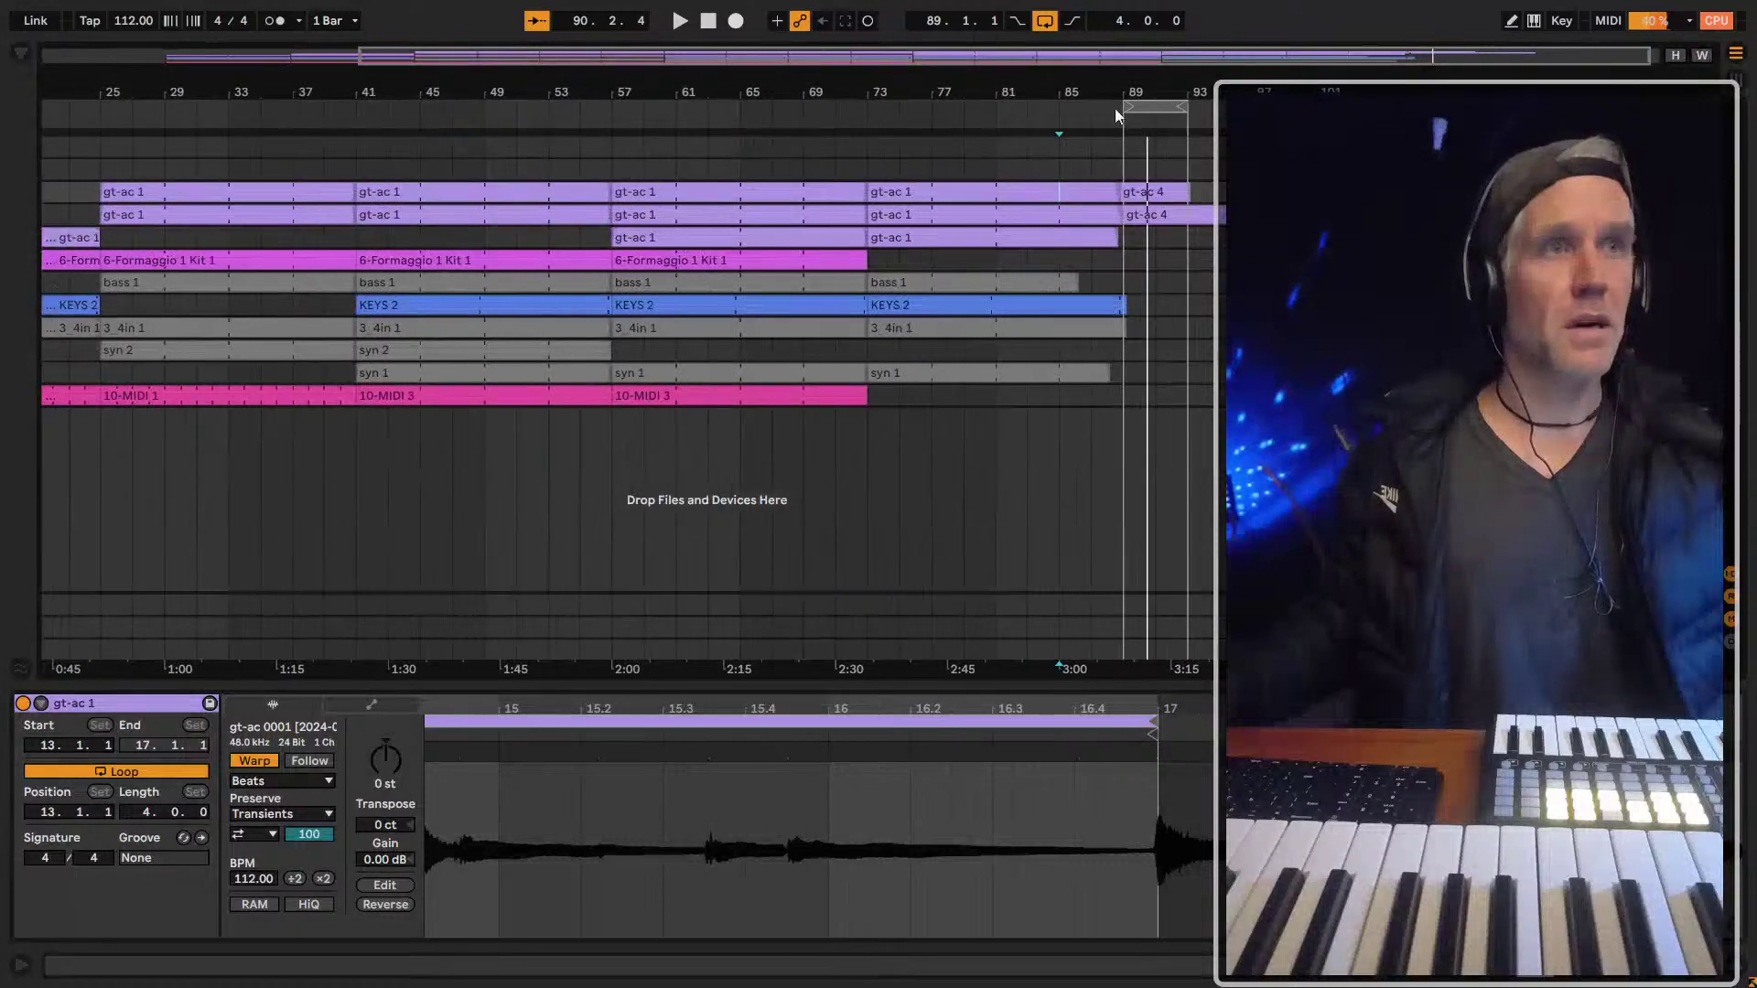
{"action": "left_click_drag", "start_coordinate": [1125, 104], "coordinate": [44, 103]}
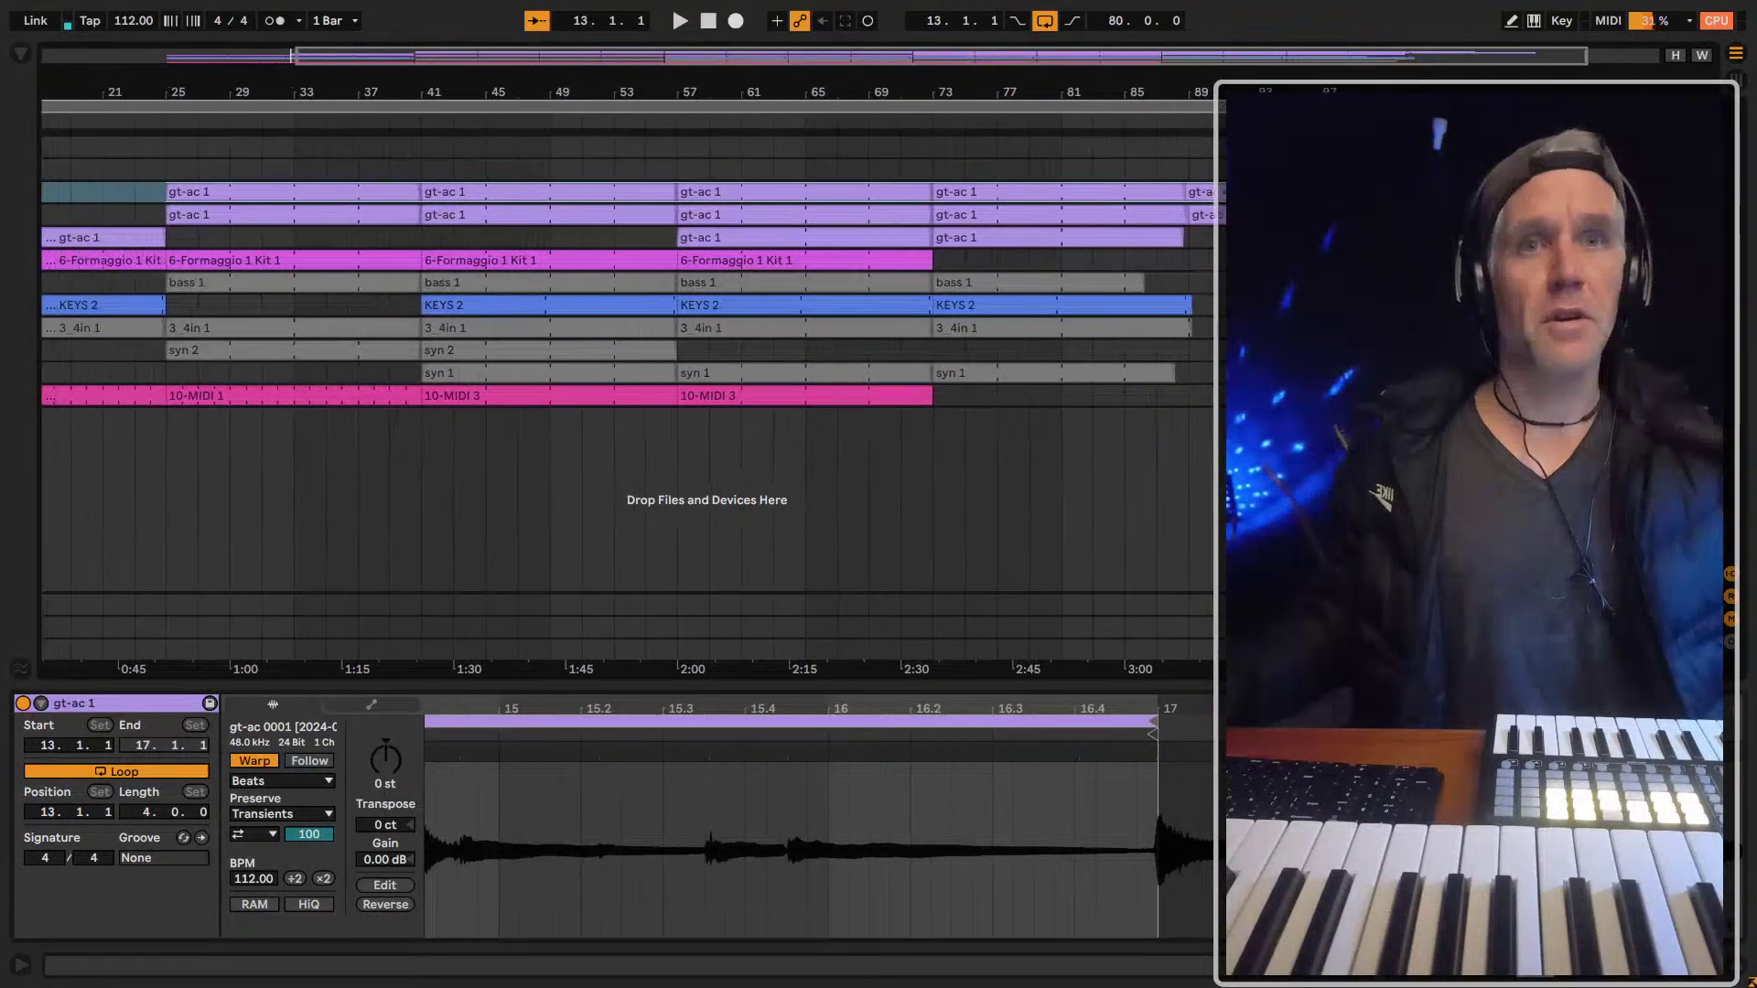
{"action": "left_click", "coordinate": [390, 101]}
{"action": "key", "text": "minus"}
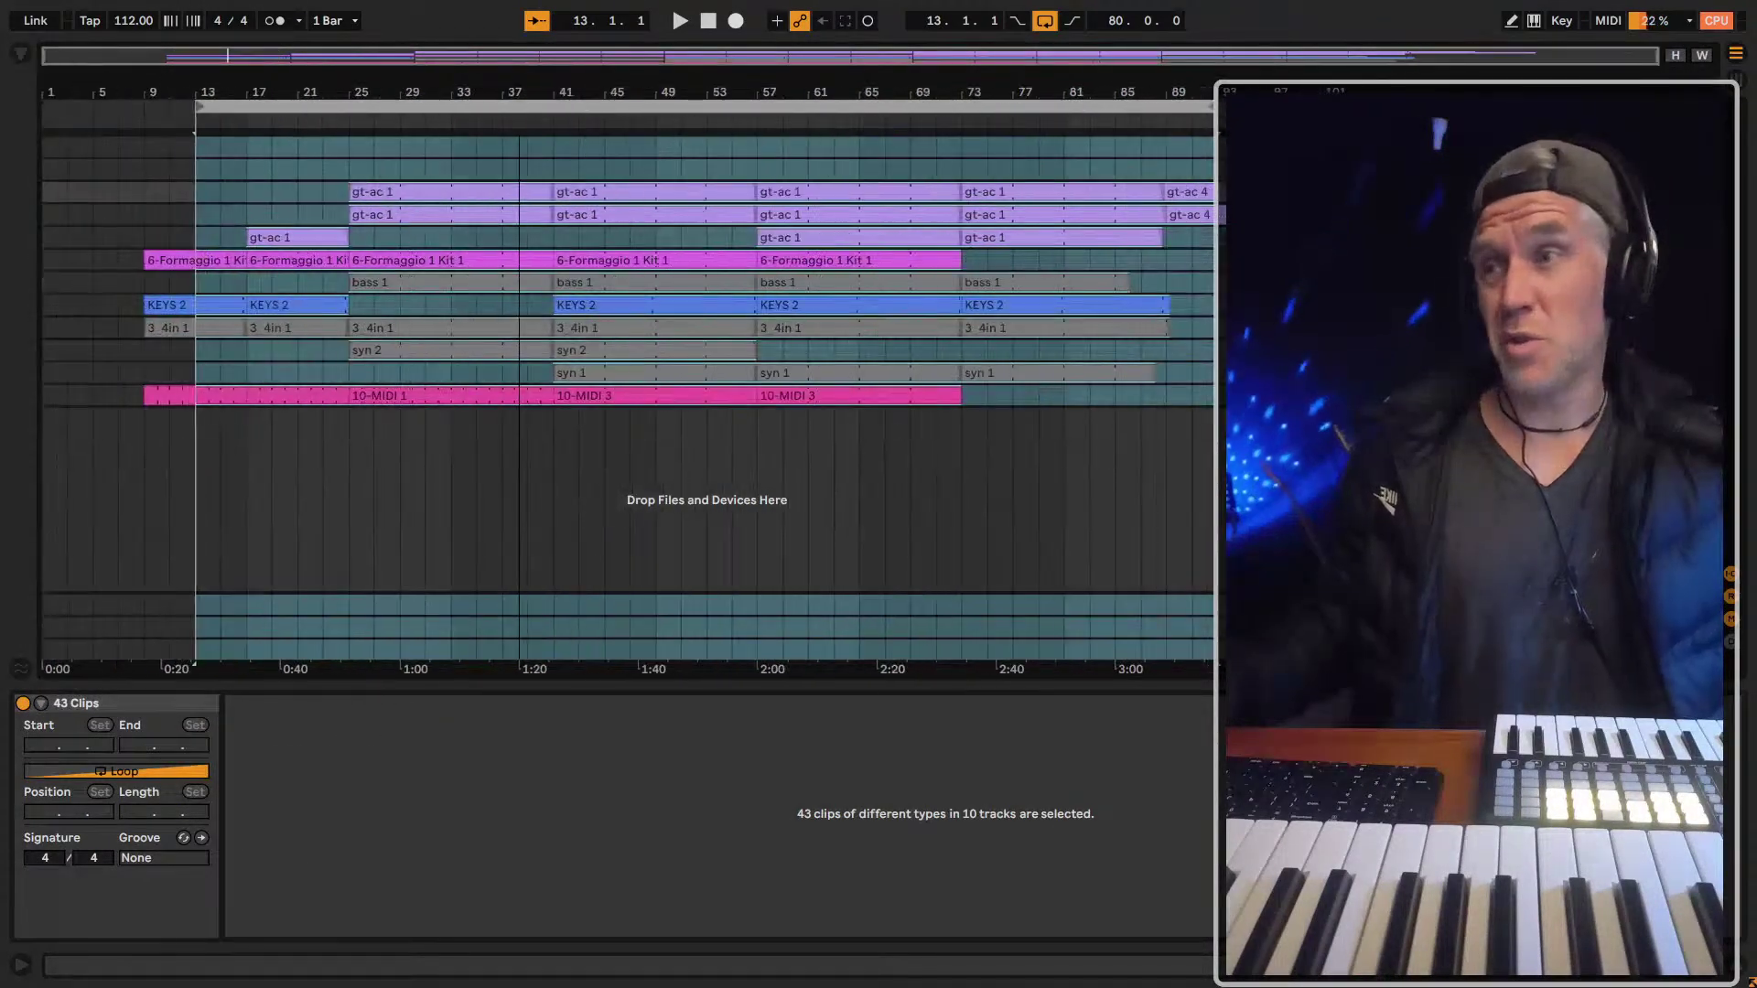
{"action": "left_click_drag", "start_coordinate": [179, 114], "coordinate": [145, 108]}
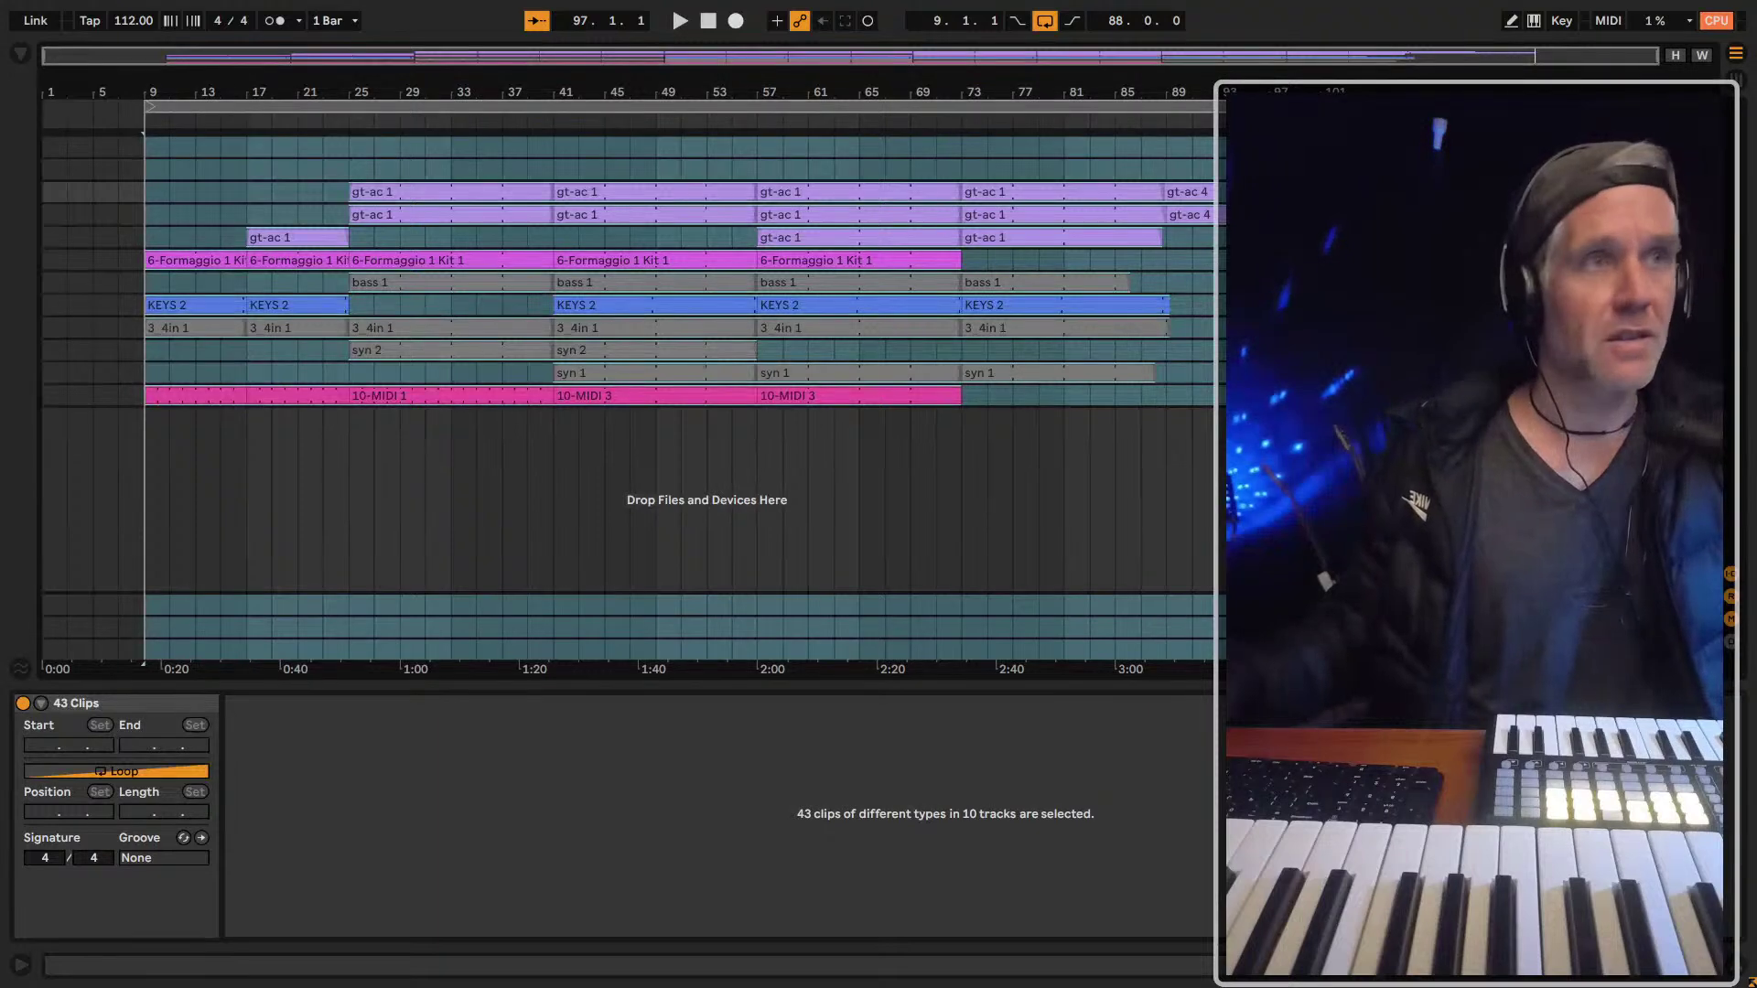
Color the gt-ac tracks yellow, kit red, bass blue, and the rhodes, piano and synth tracks green, and apply the colors to their arrangement clips
{"action": "right_click", "coordinate": [1452, 281]}
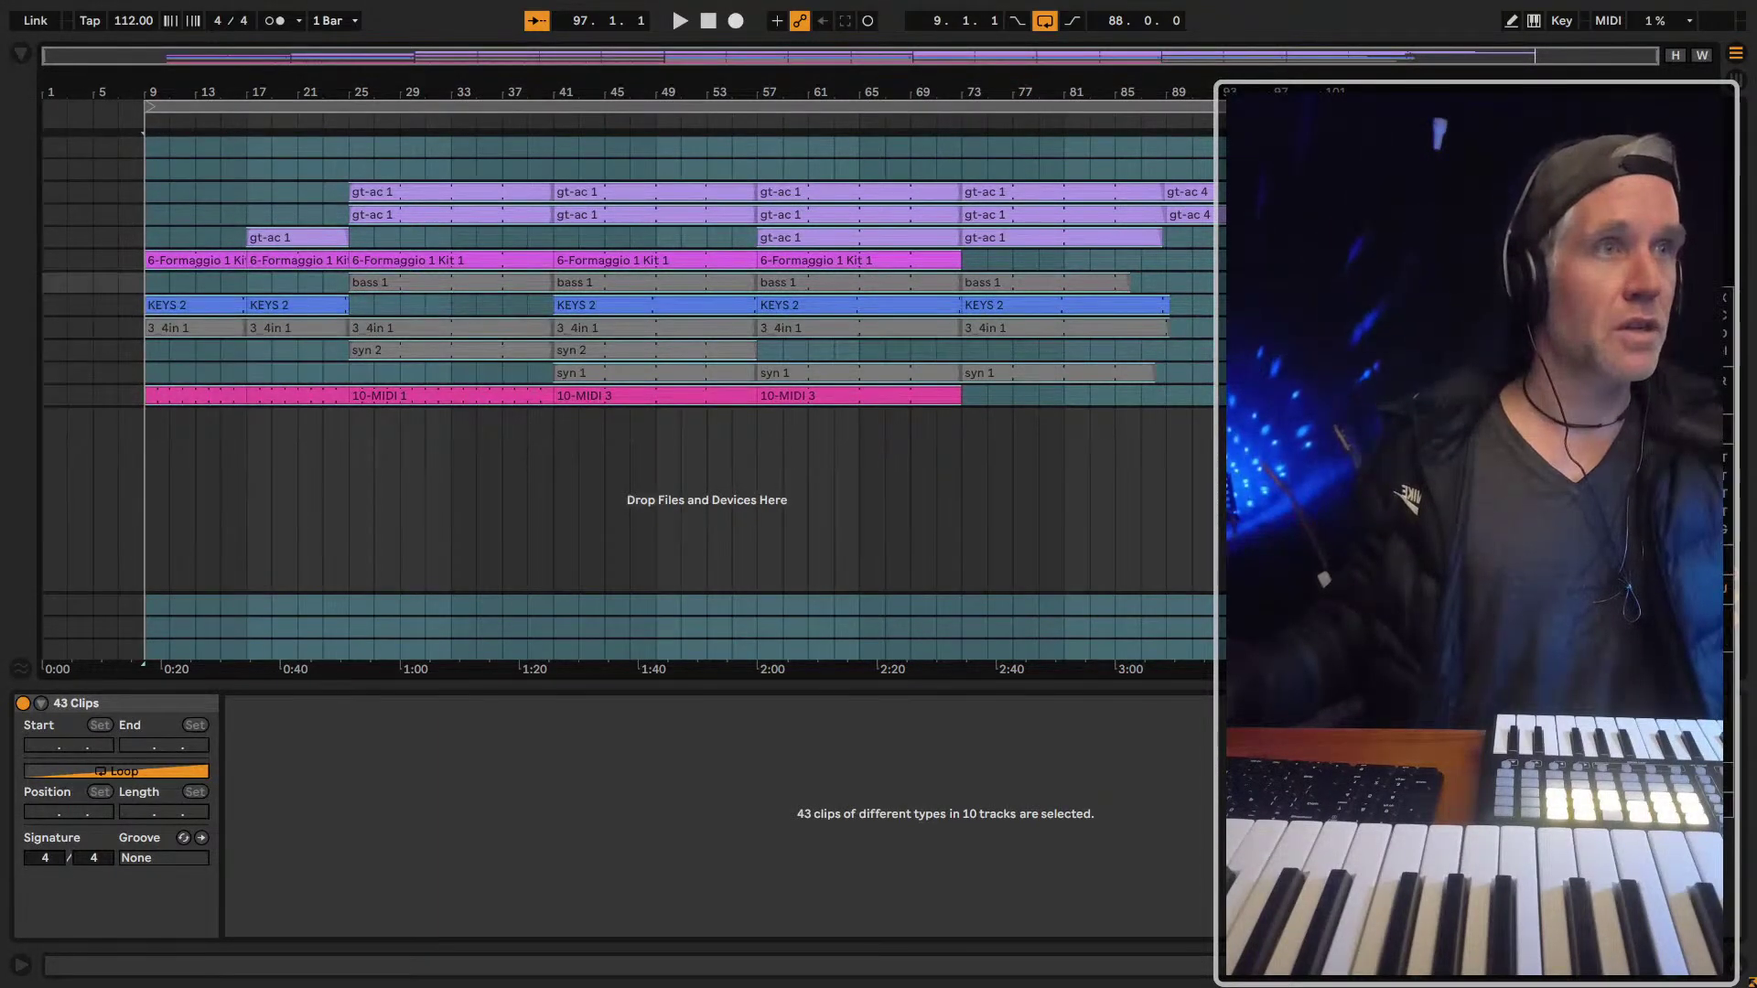
{"action": "key", "text": "Escape"}
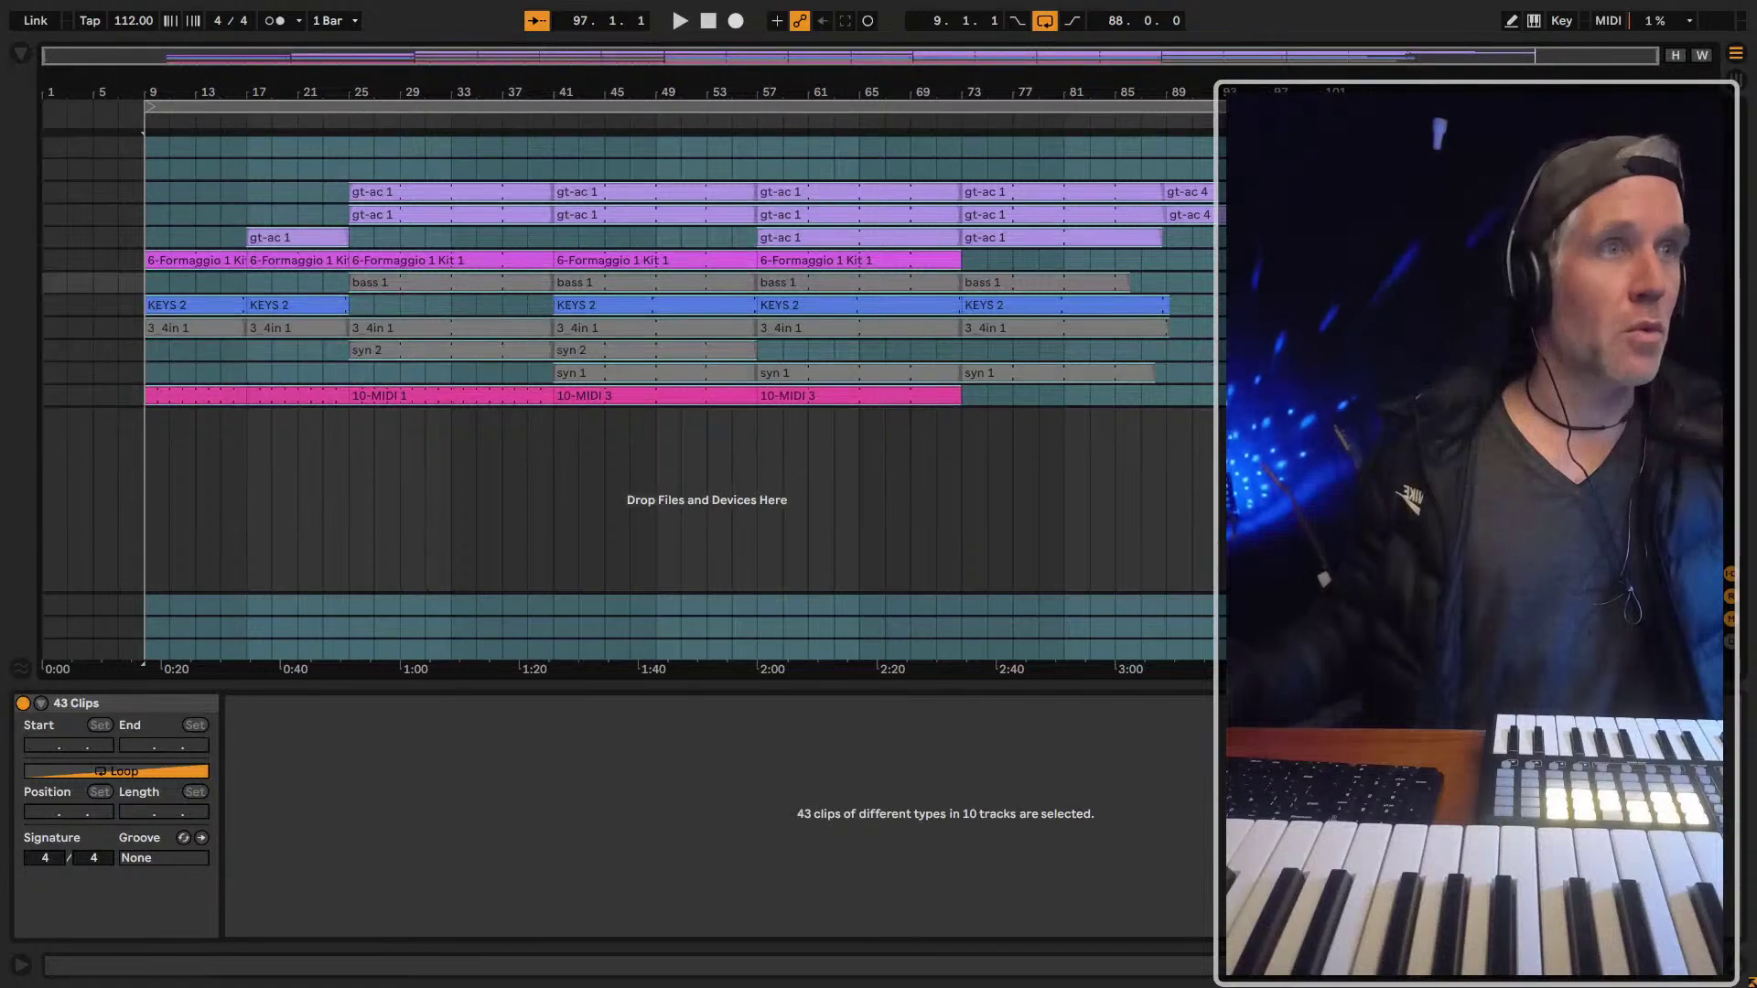
{"action": "right_click", "coordinate": [1452, 305]}
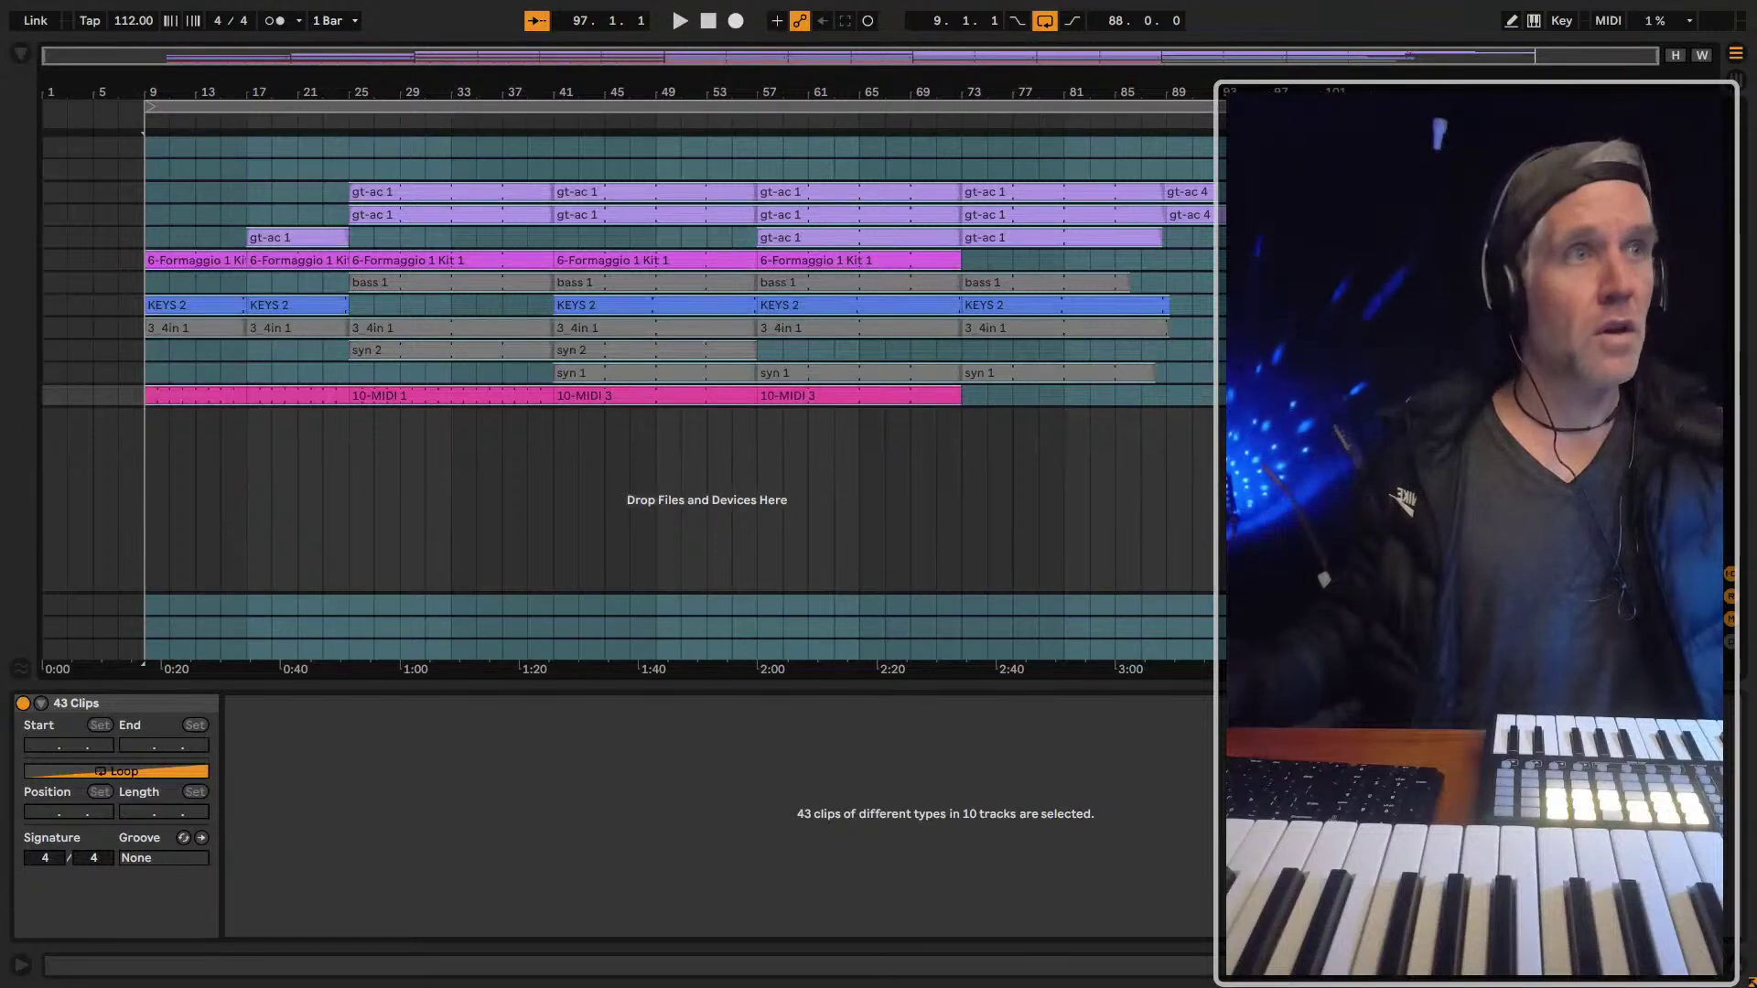
{"action": "right_click", "coordinate": [1484, 393]}
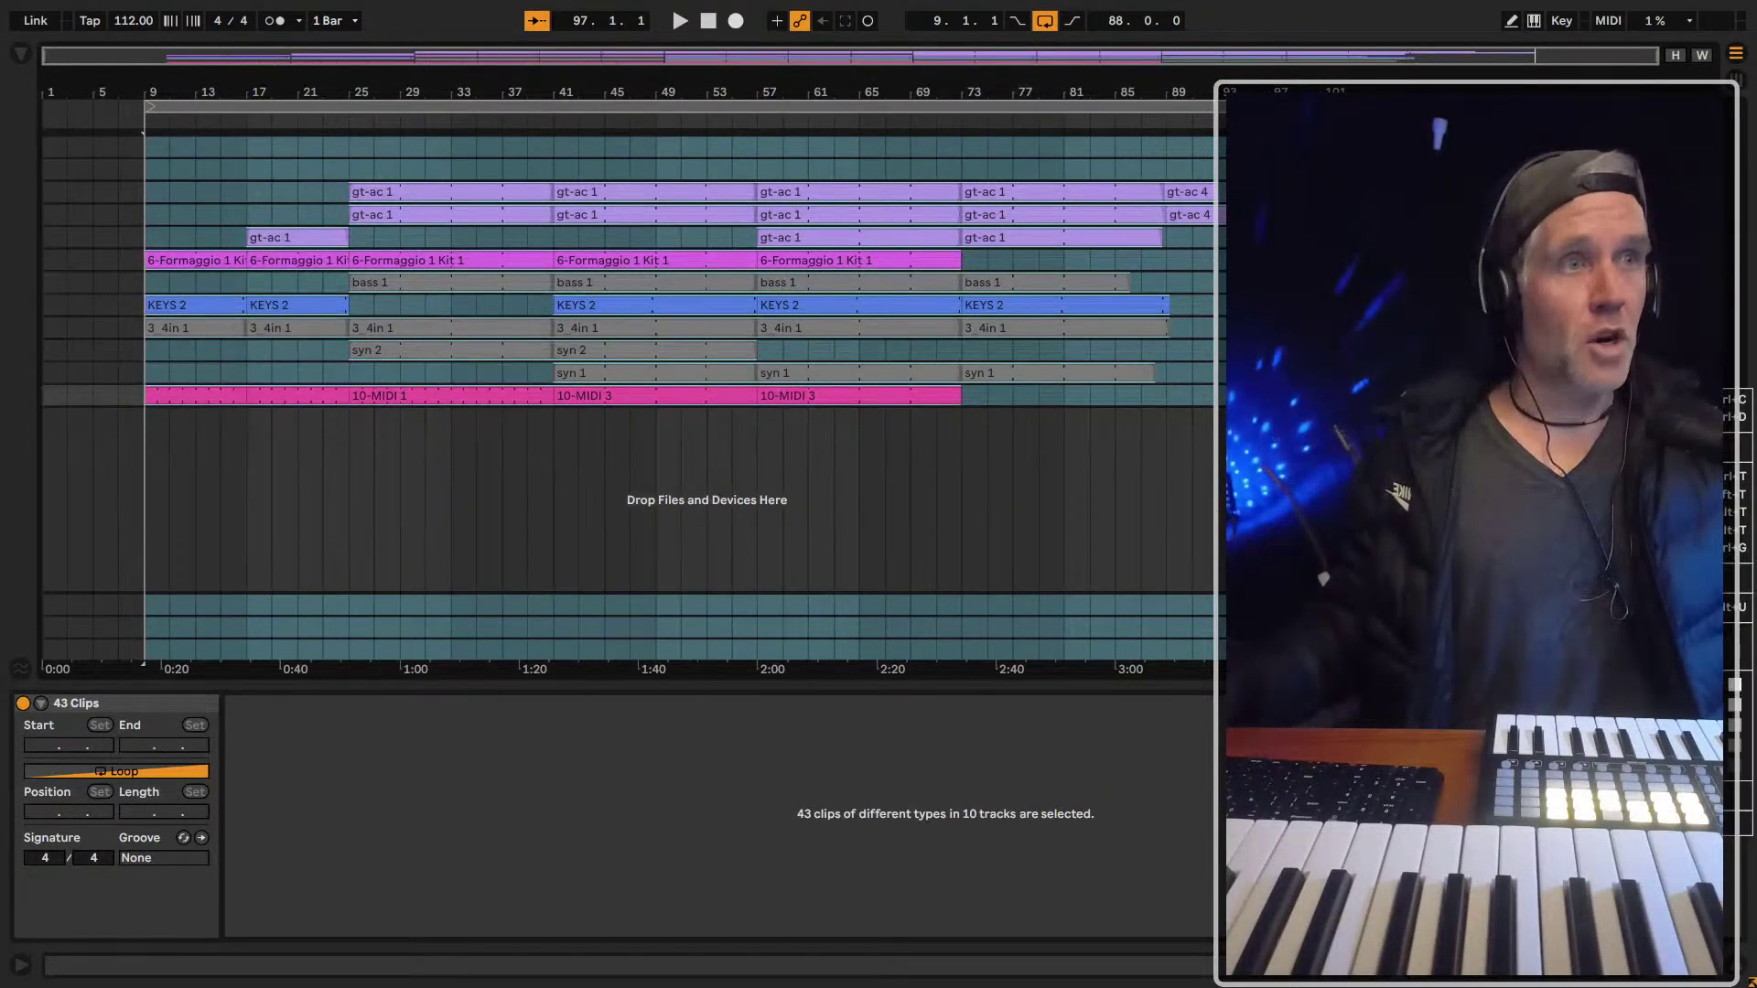
{"action": "left_click", "coordinate": [1556, 796]}
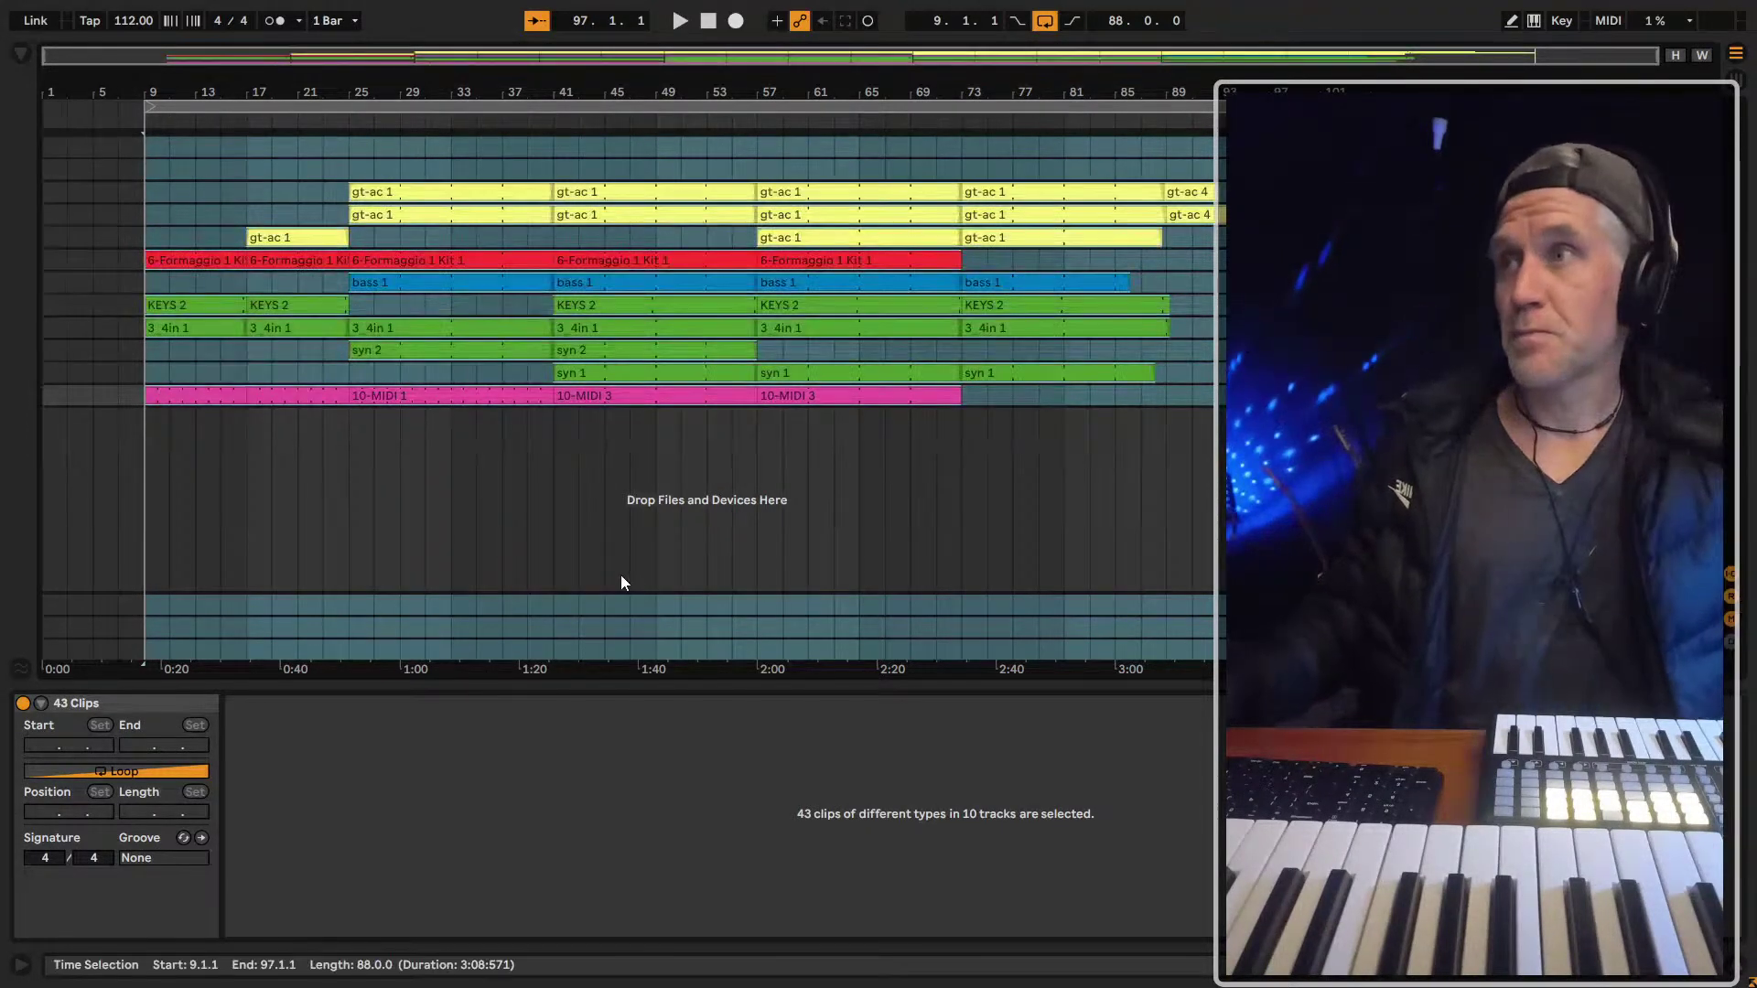
{"action": "left_click", "coordinate": [807, 163]}
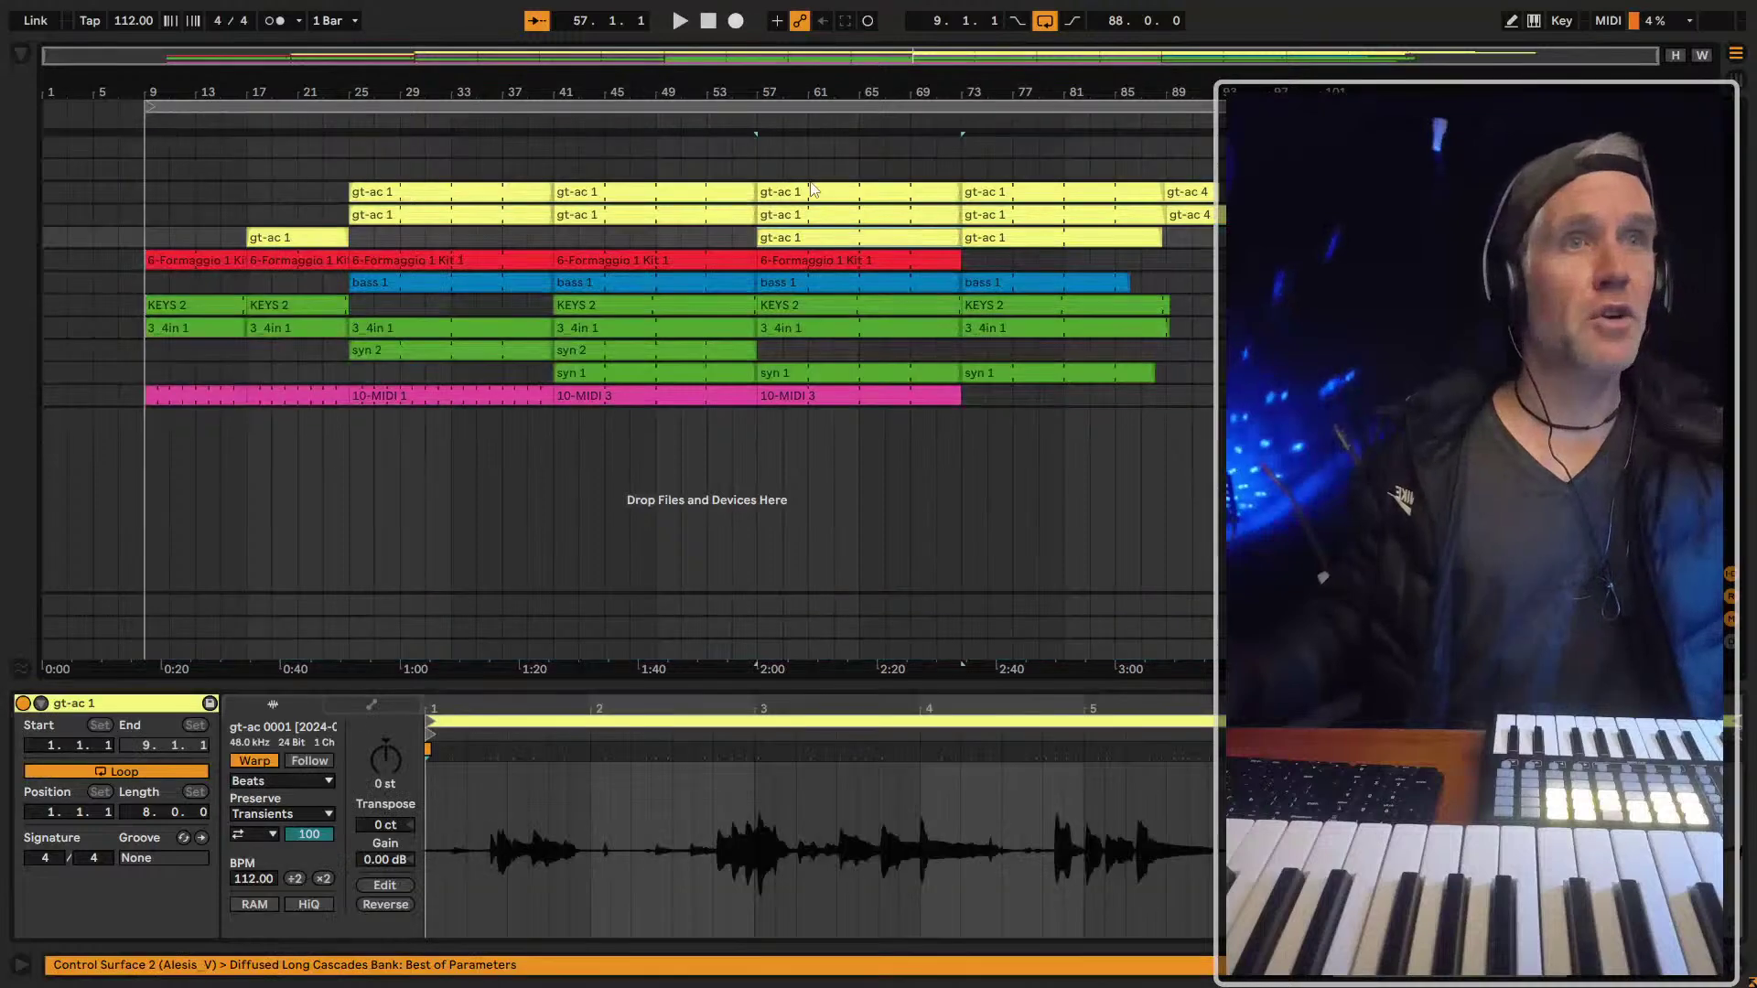
{"action": "left_click", "coordinate": [1053, 395]}
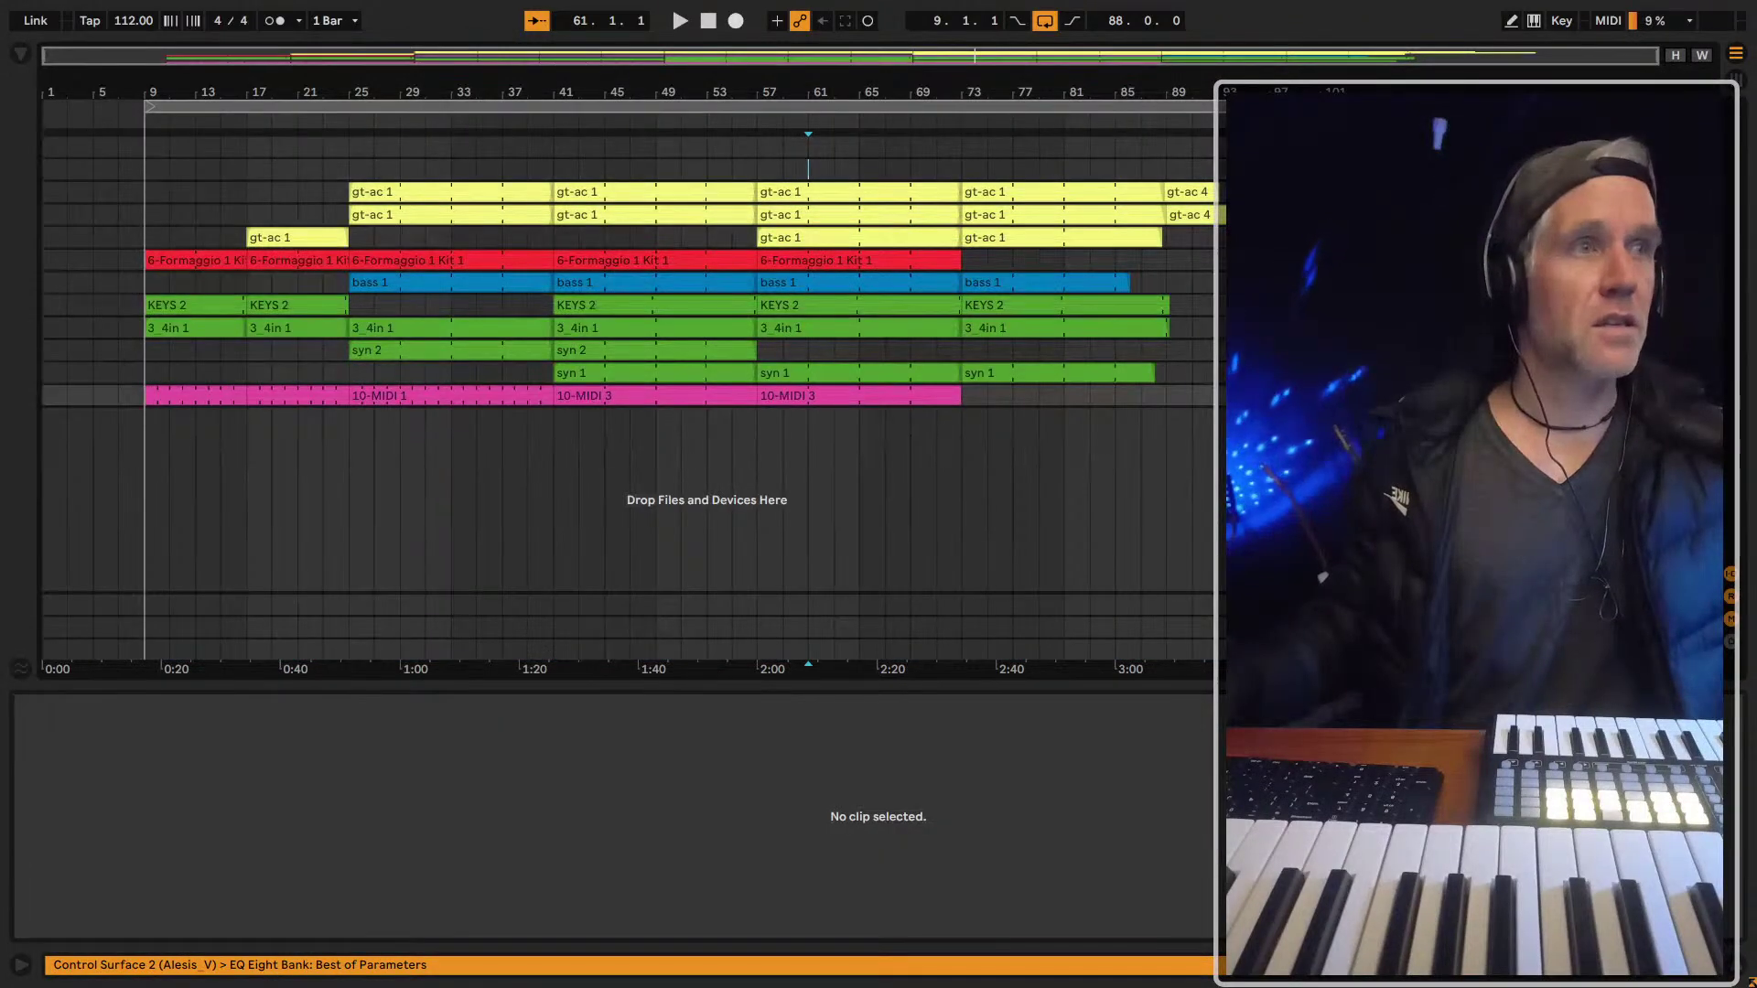
Apply the track colors to all clips in the Session View and hide the mixer's track delay settings
{"action": "key", "text": "Tab"}
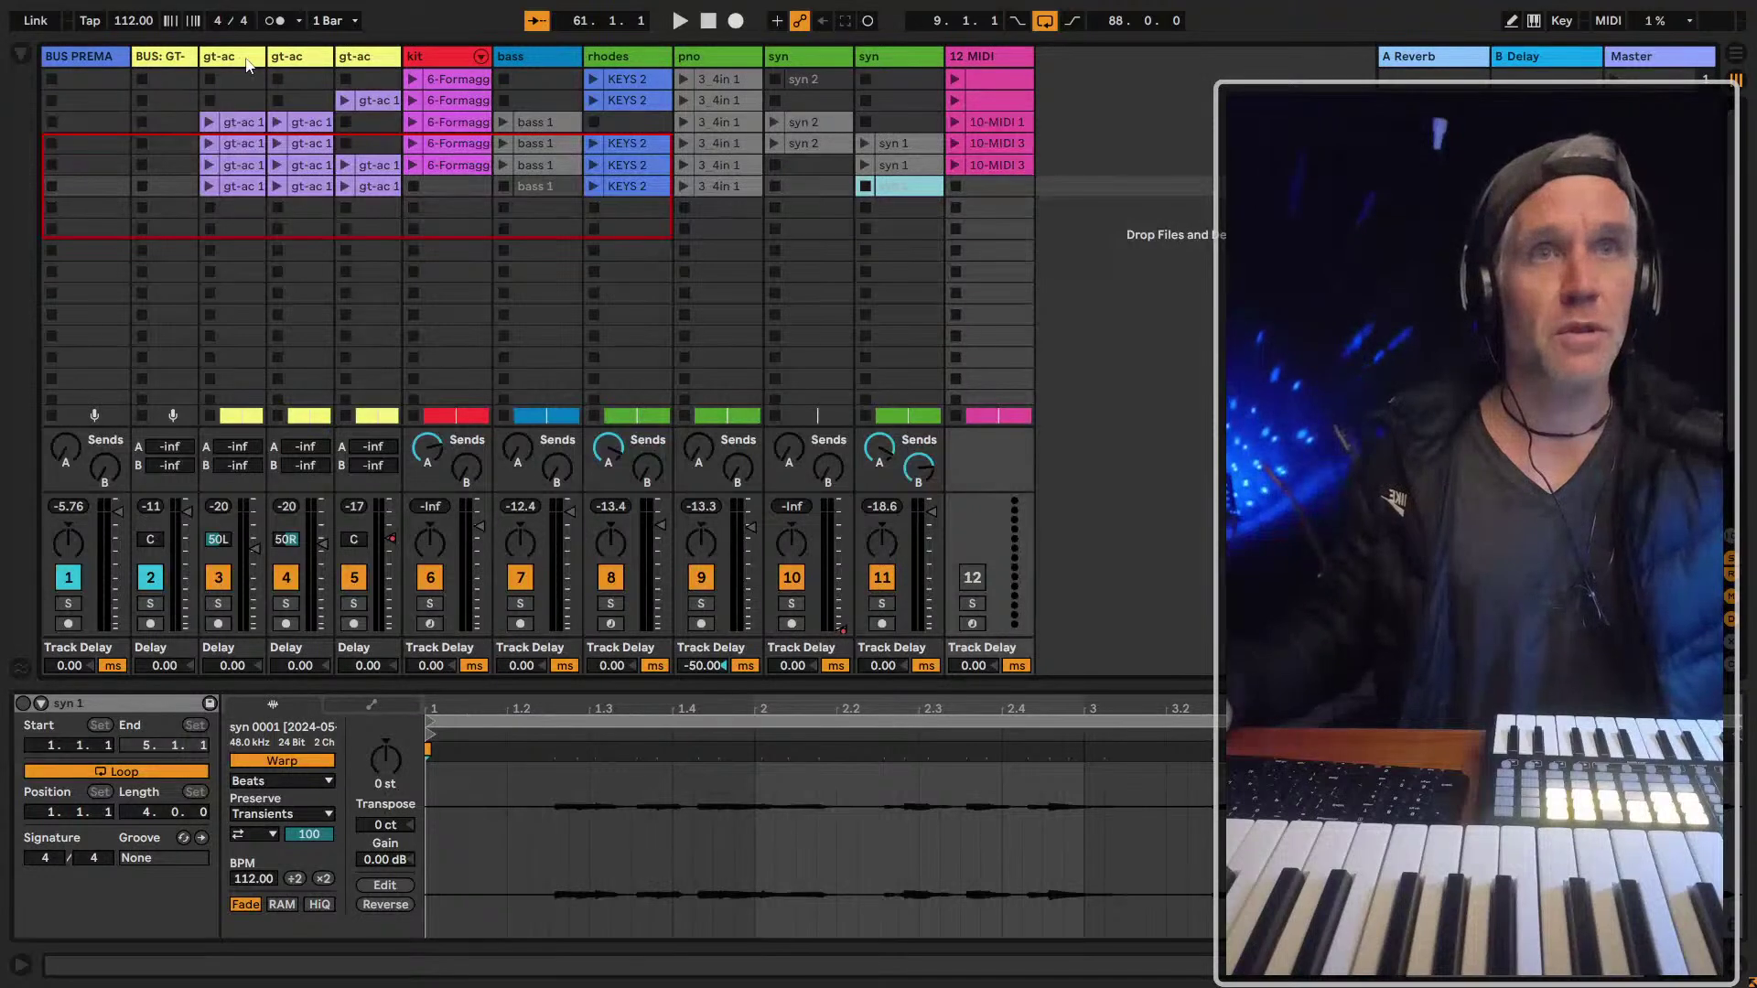
{"action": "left_click", "coordinate": [97, 64]}
{"action": "key", "text": "ctrl+a"}
{"action": "right_click", "coordinate": [97, 64]}
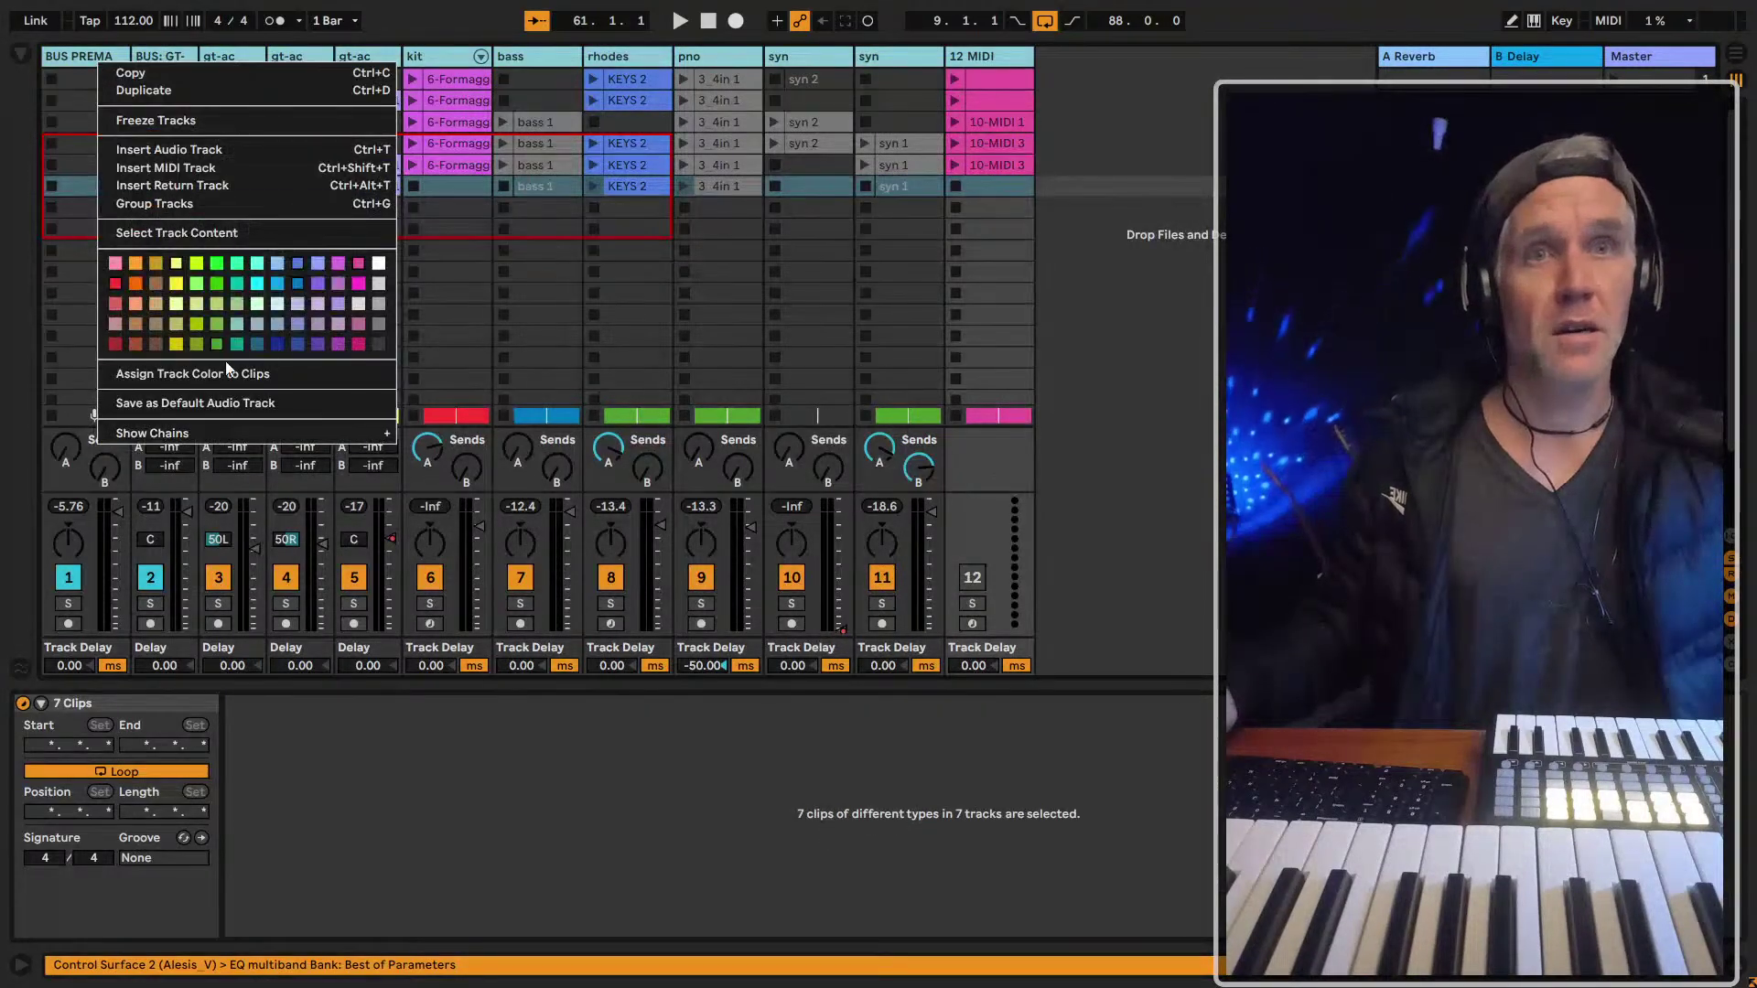
{"action": "left_click", "coordinate": [192, 374]}
{"action": "left_click", "coordinate": [1039, 183]}
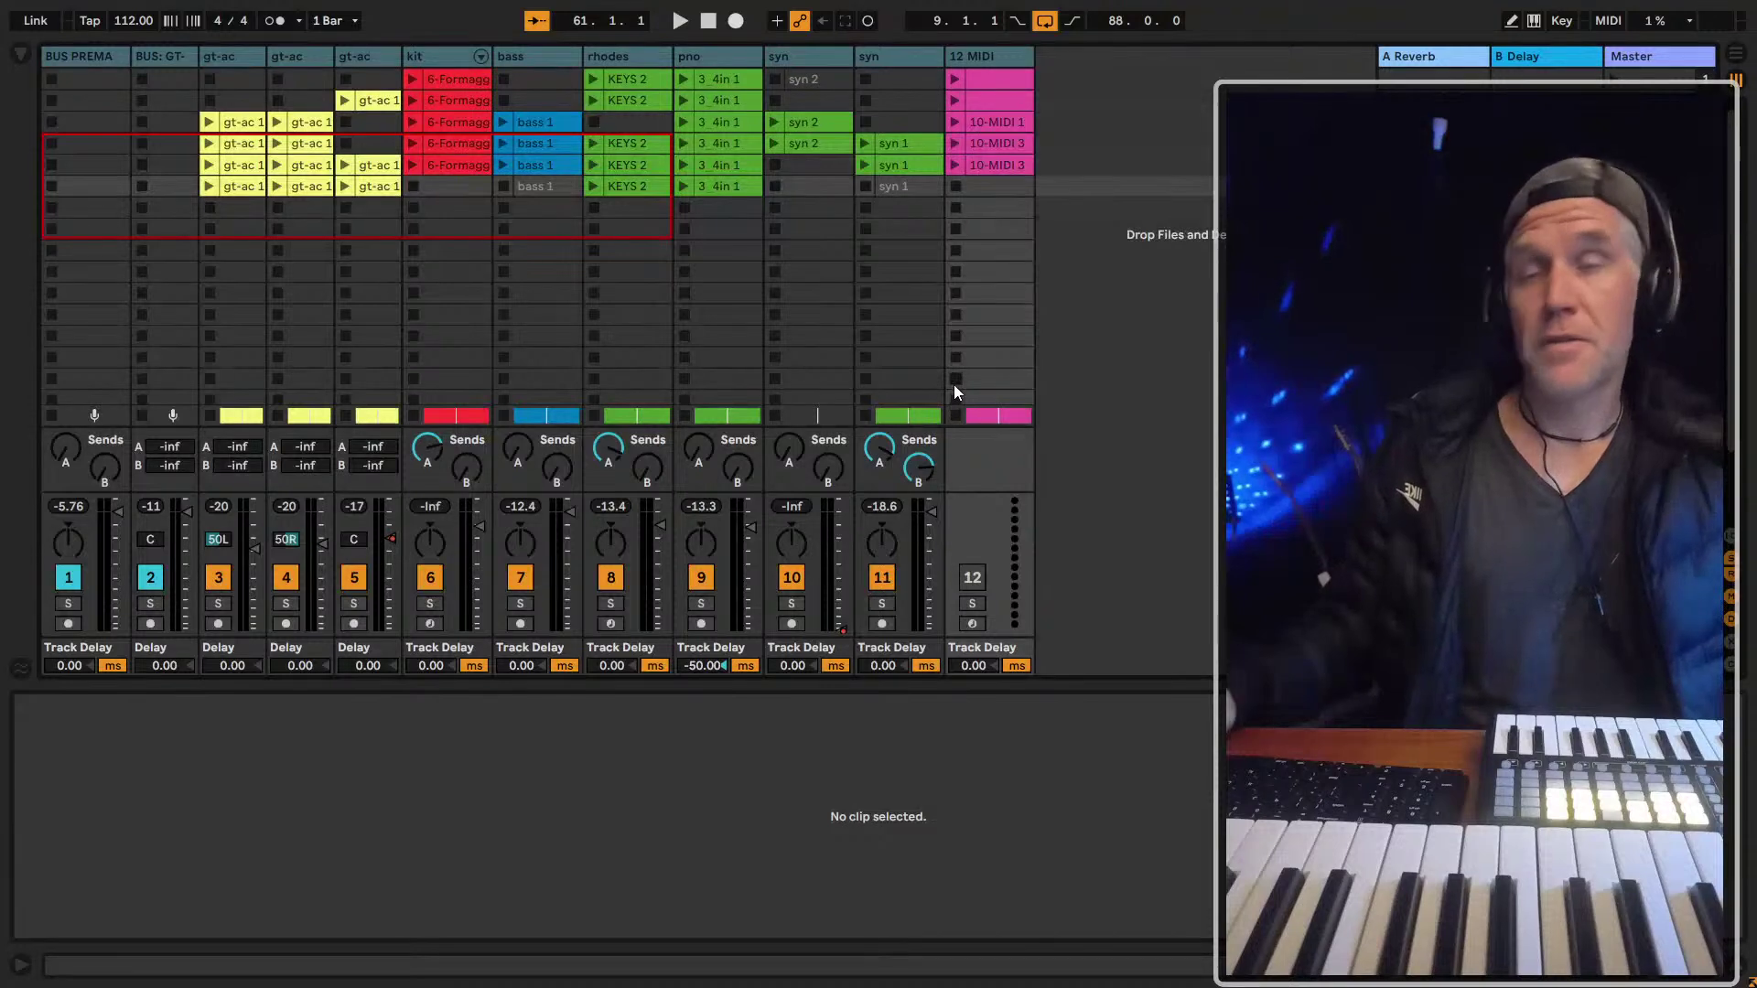
{"action": "left_click", "coordinate": [1728, 622]}
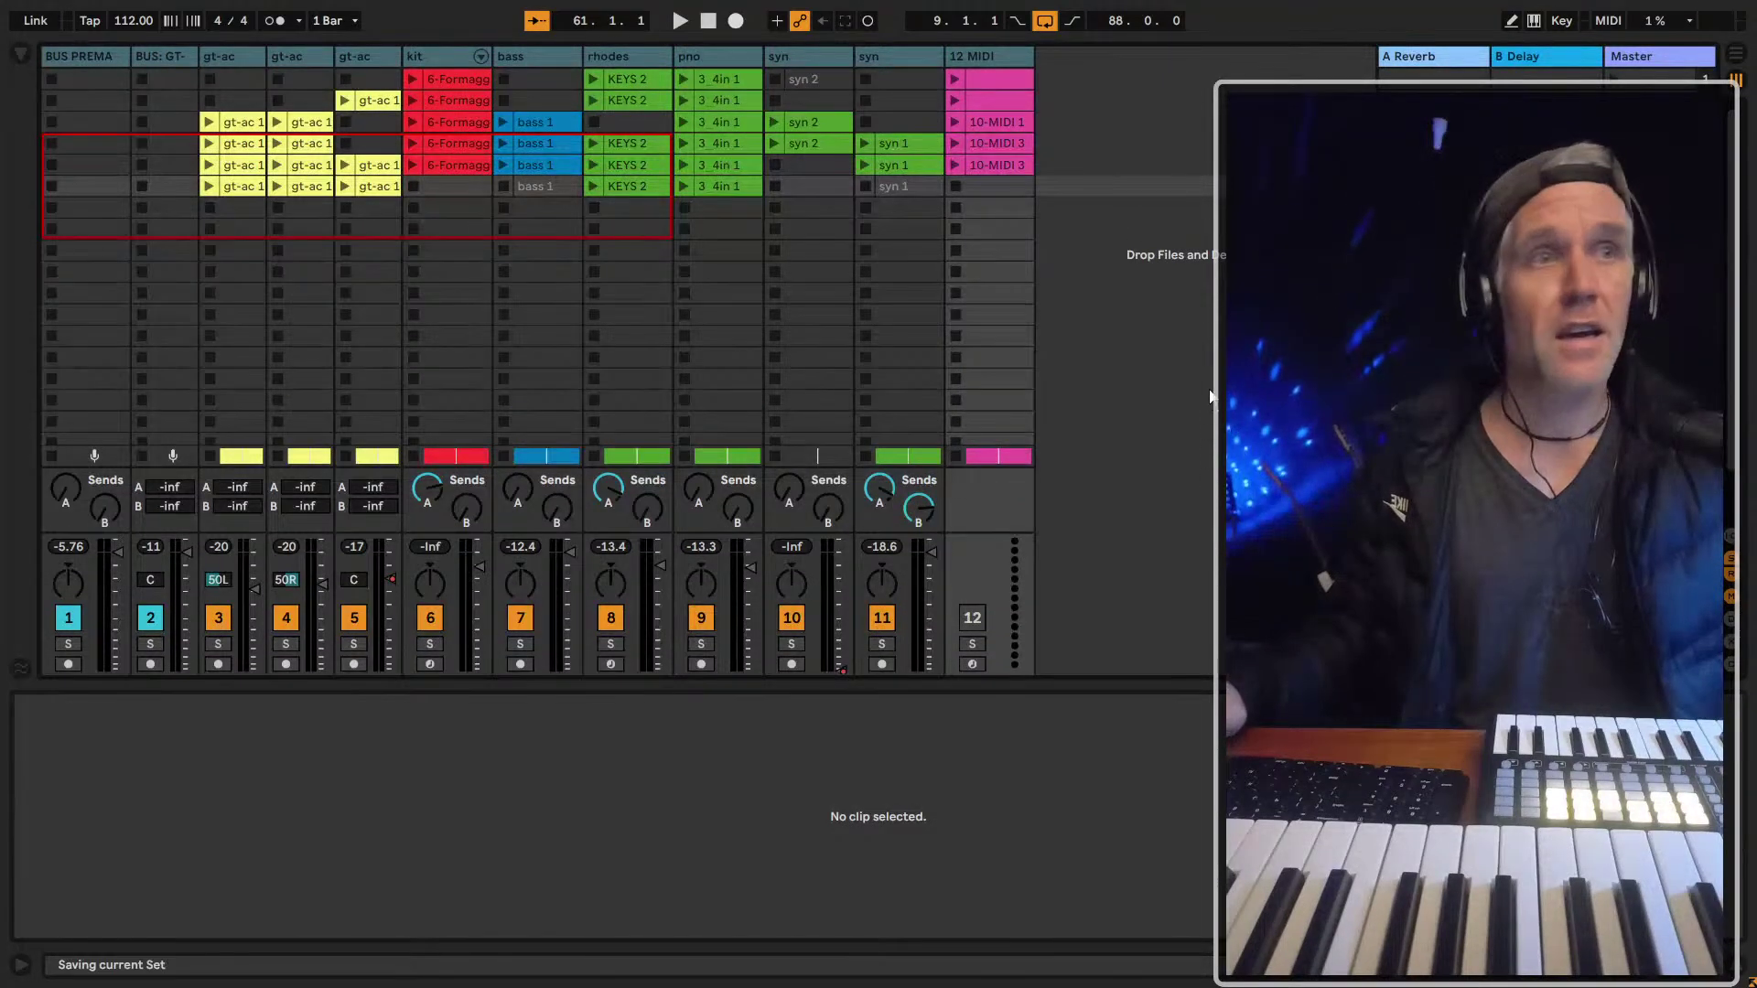
{"action": "left_click", "coordinate": [1432, 63]}
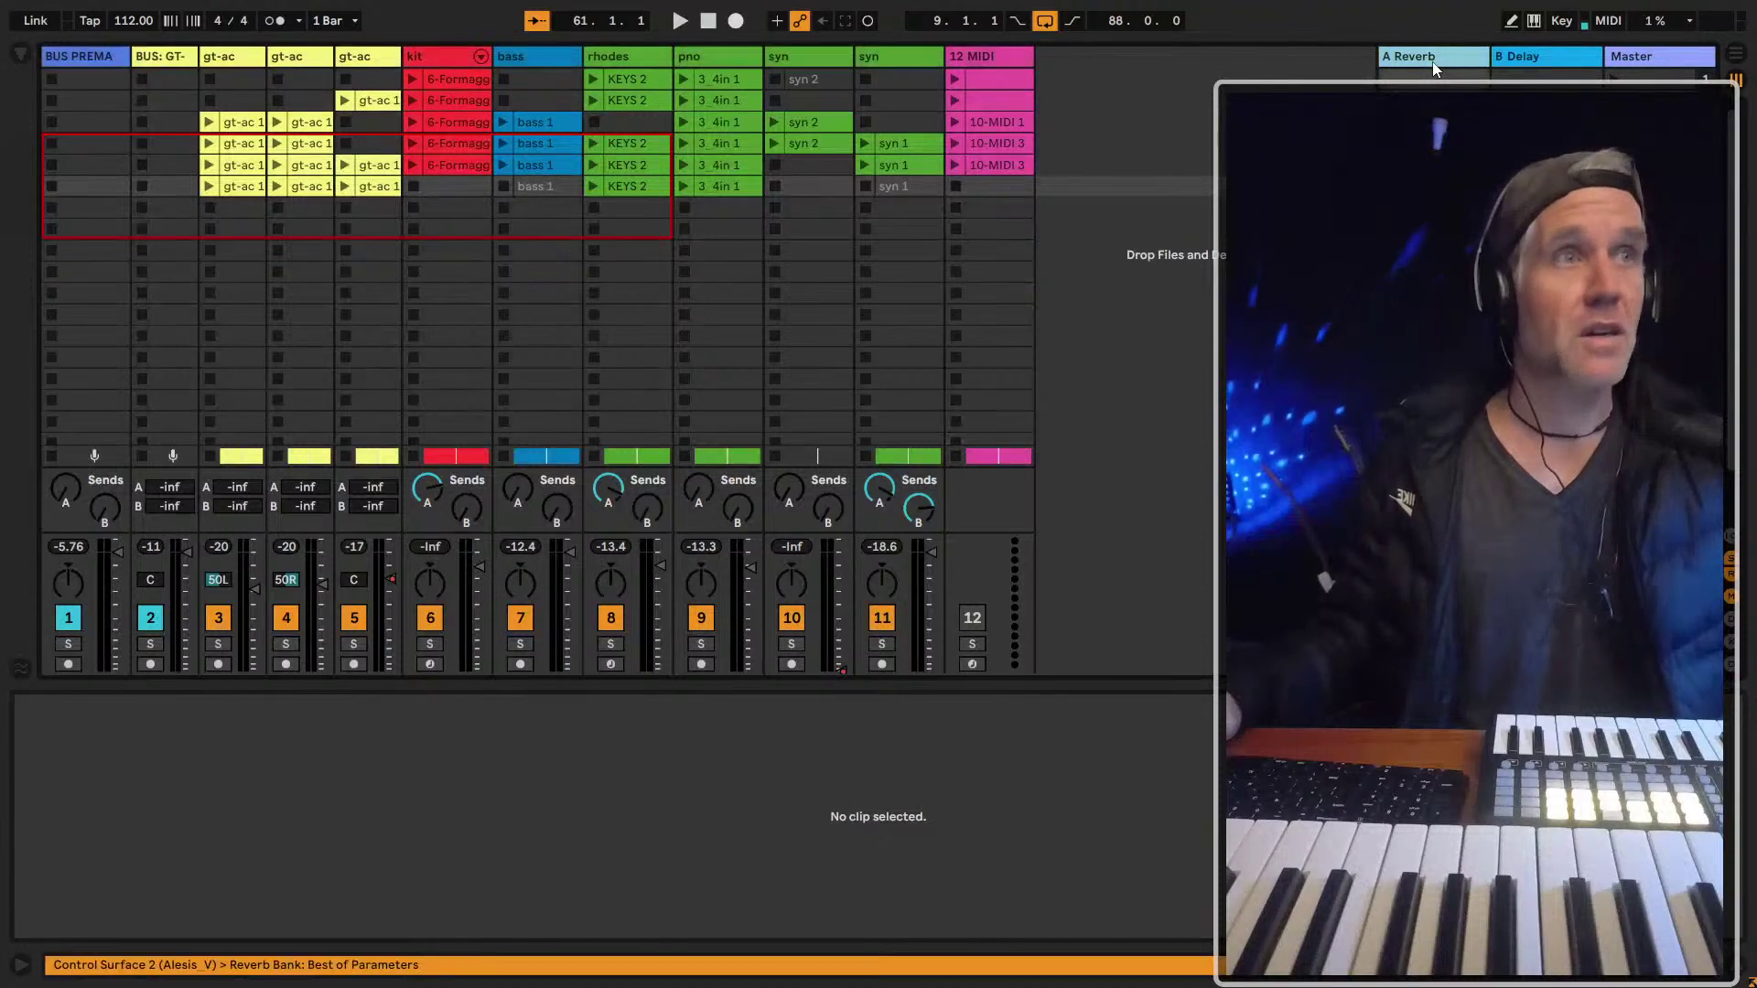
{"action": "left_click", "coordinate": [1524, 52]}
{"action": "right_click", "coordinate": [1481, 62]}
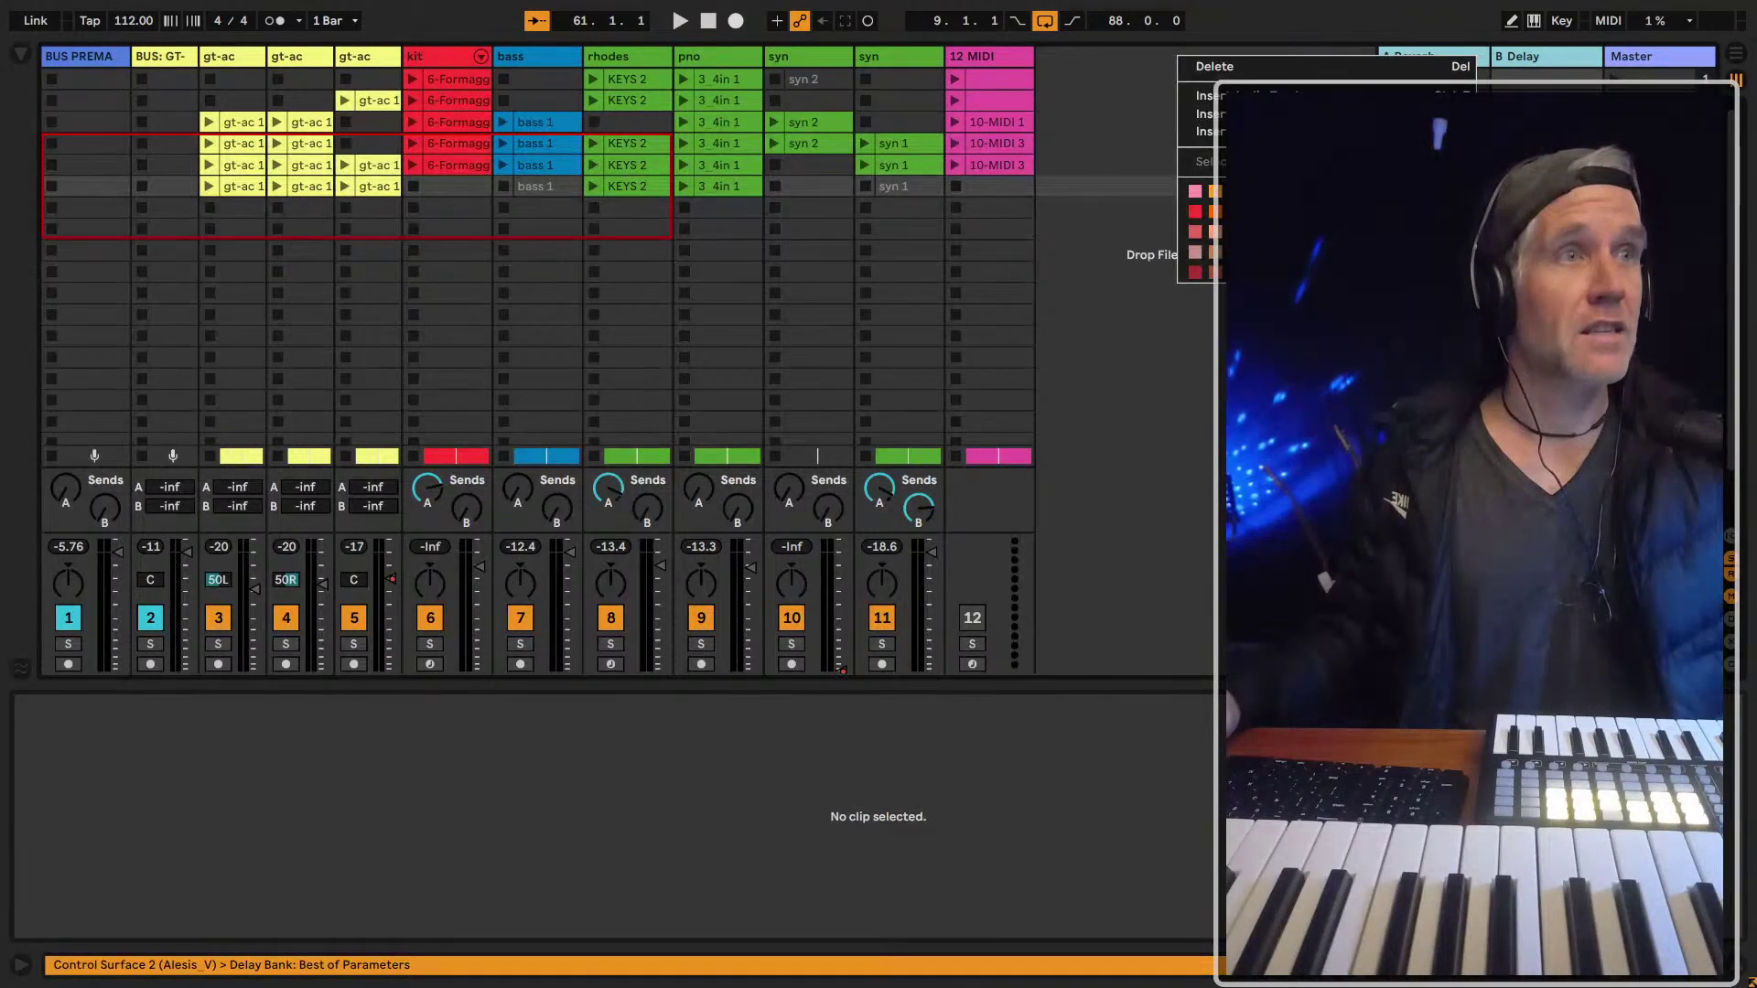
{"action": "key", "text": "Escape"}
{"action": "left_click_drag", "start_coordinate": [1379, 64], "coordinate": [1515, 62]}
Play the full arrangement from bar 9
{"action": "key", "text": "Tab"}
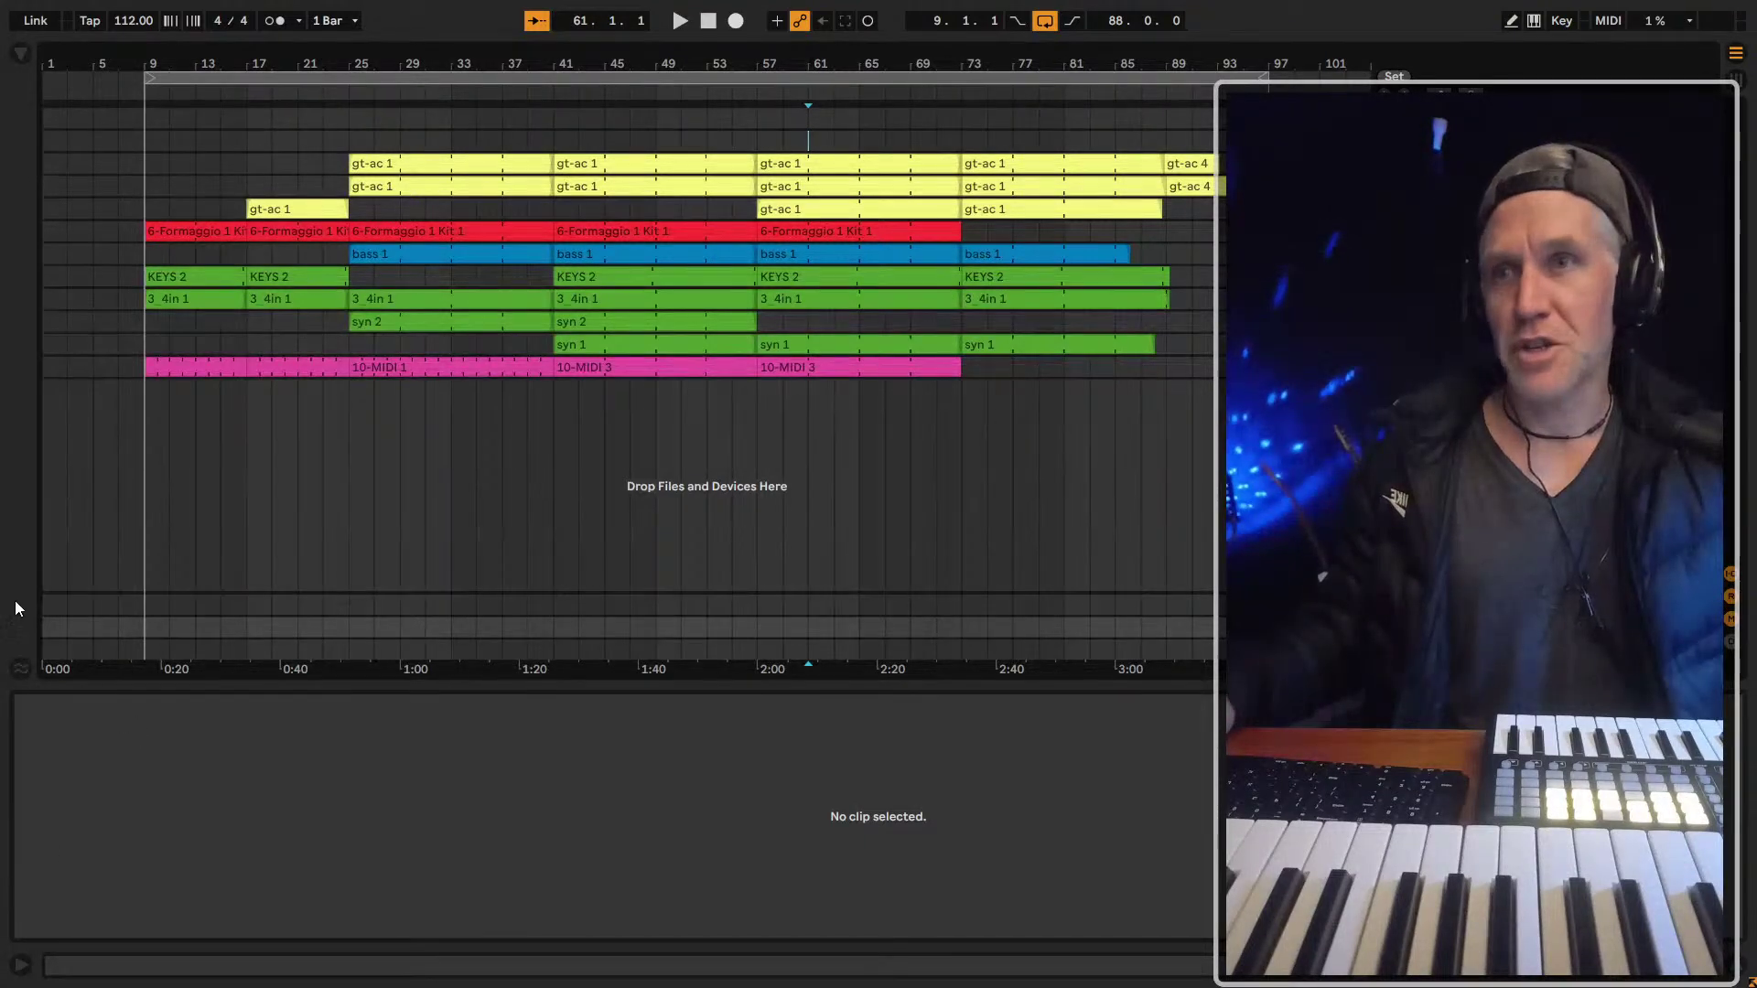
{"action": "left_click", "coordinate": [142, 207]}
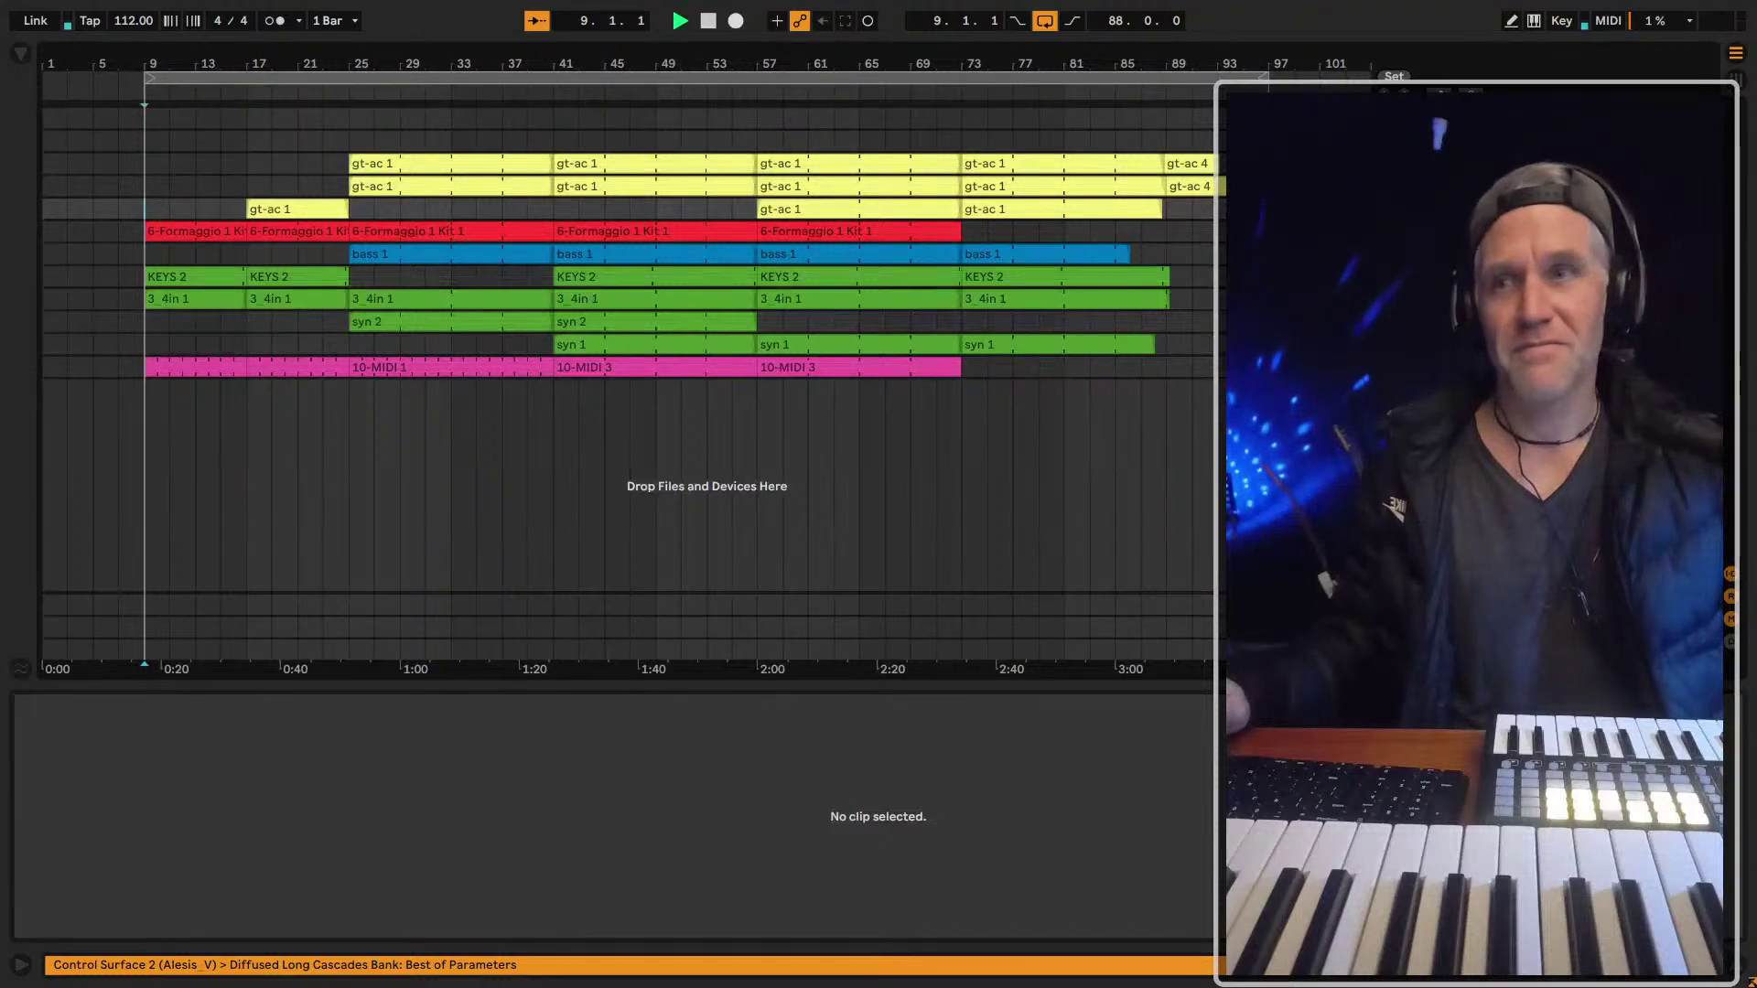
{"action": "key", "text": "space"}
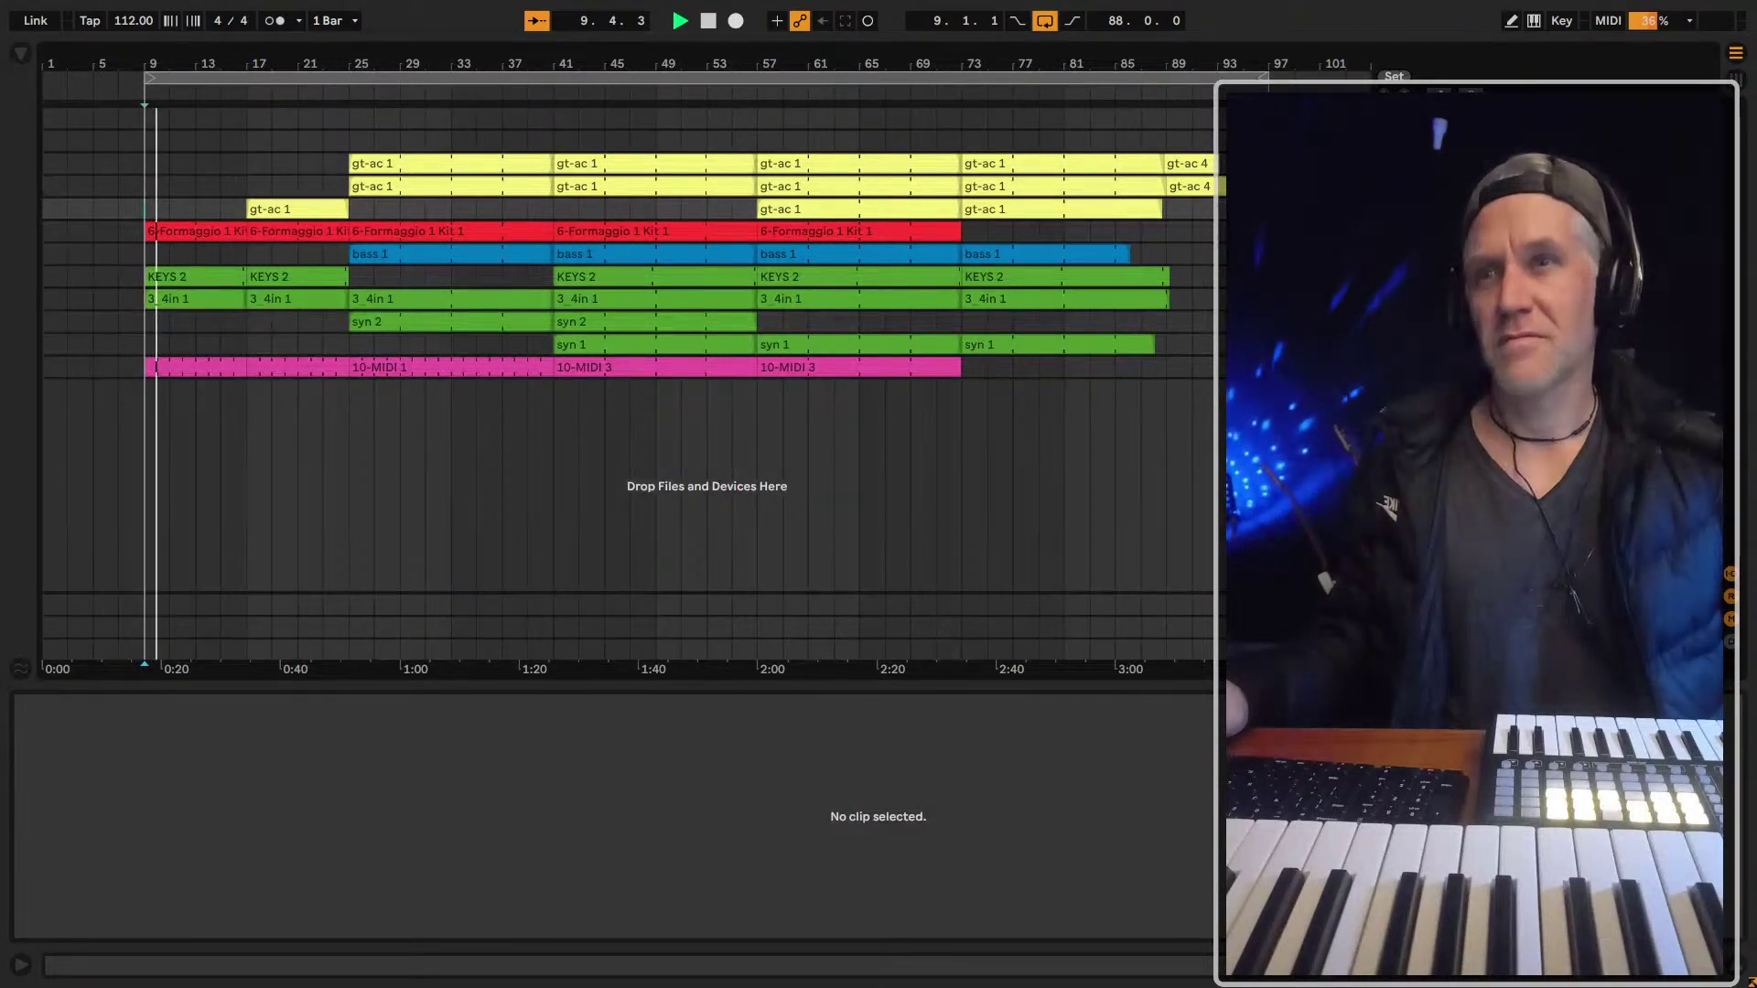